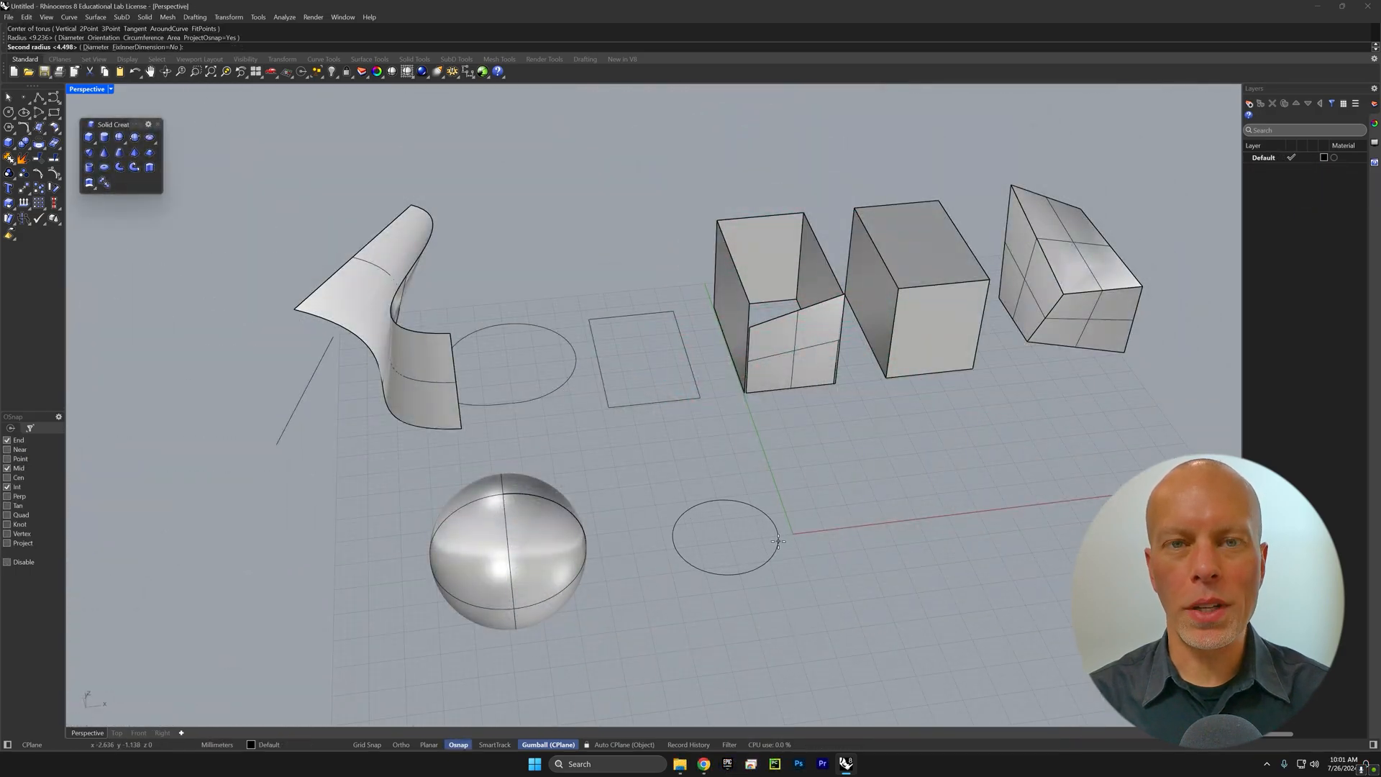
Step: Finish the torus beside the sphere by setting its second radius
{"action": "left_click", "coordinate": [811, 536]}
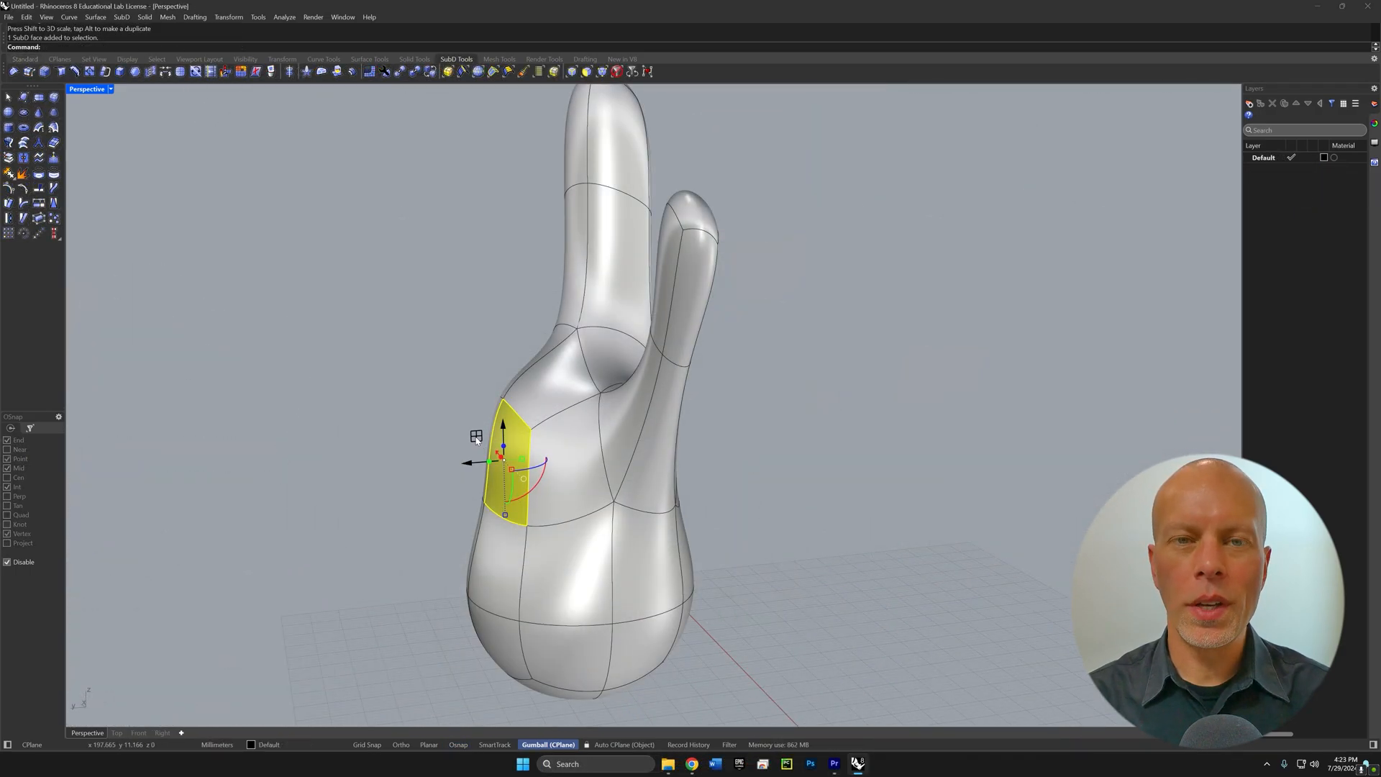
Step: Extrude the selected SubD face on the side of the hand outward to form a thumb, and rotate its tip
{"action": "left_click_drag", "start_coordinate": [475, 435], "coordinate": [382, 345]}
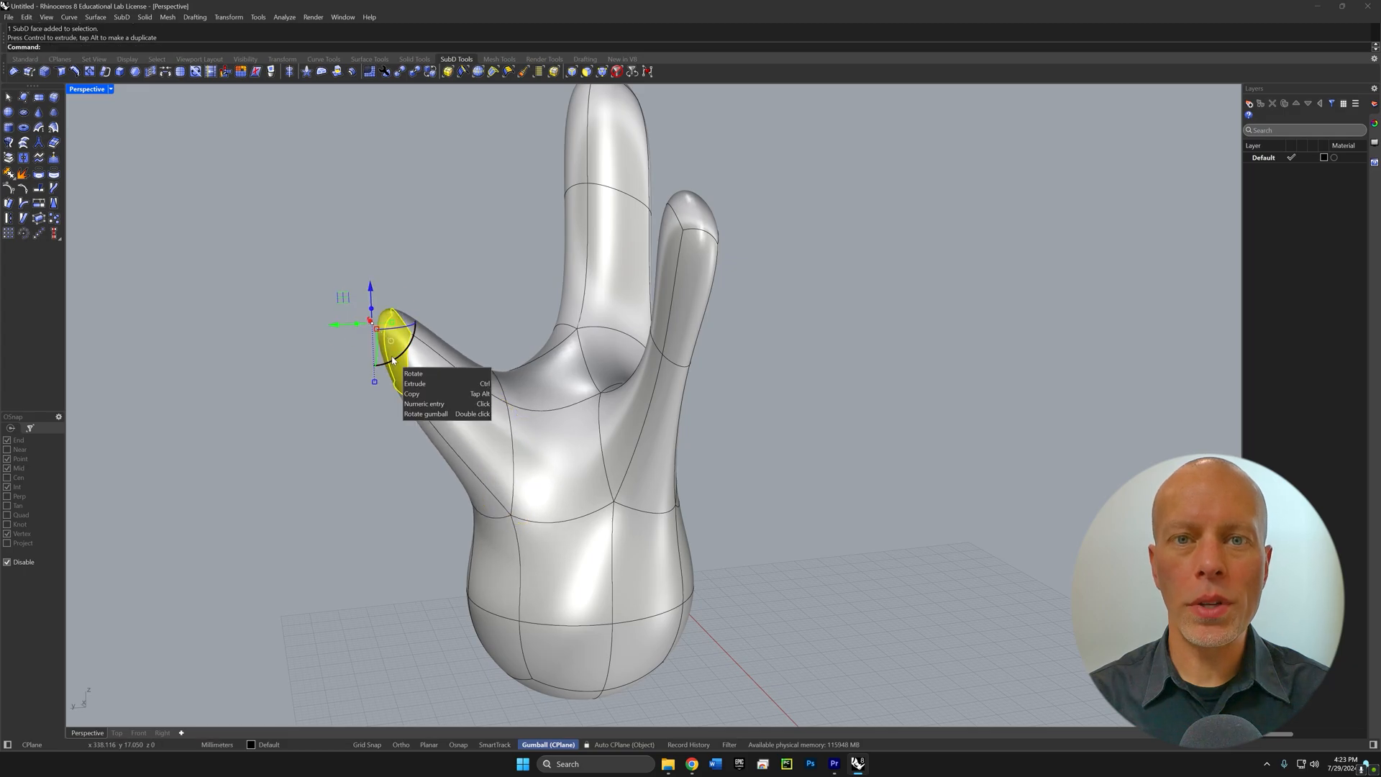
{"action": "right_click_drag", "start_coordinate": [393, 360], "coordinate": [510, 505]}
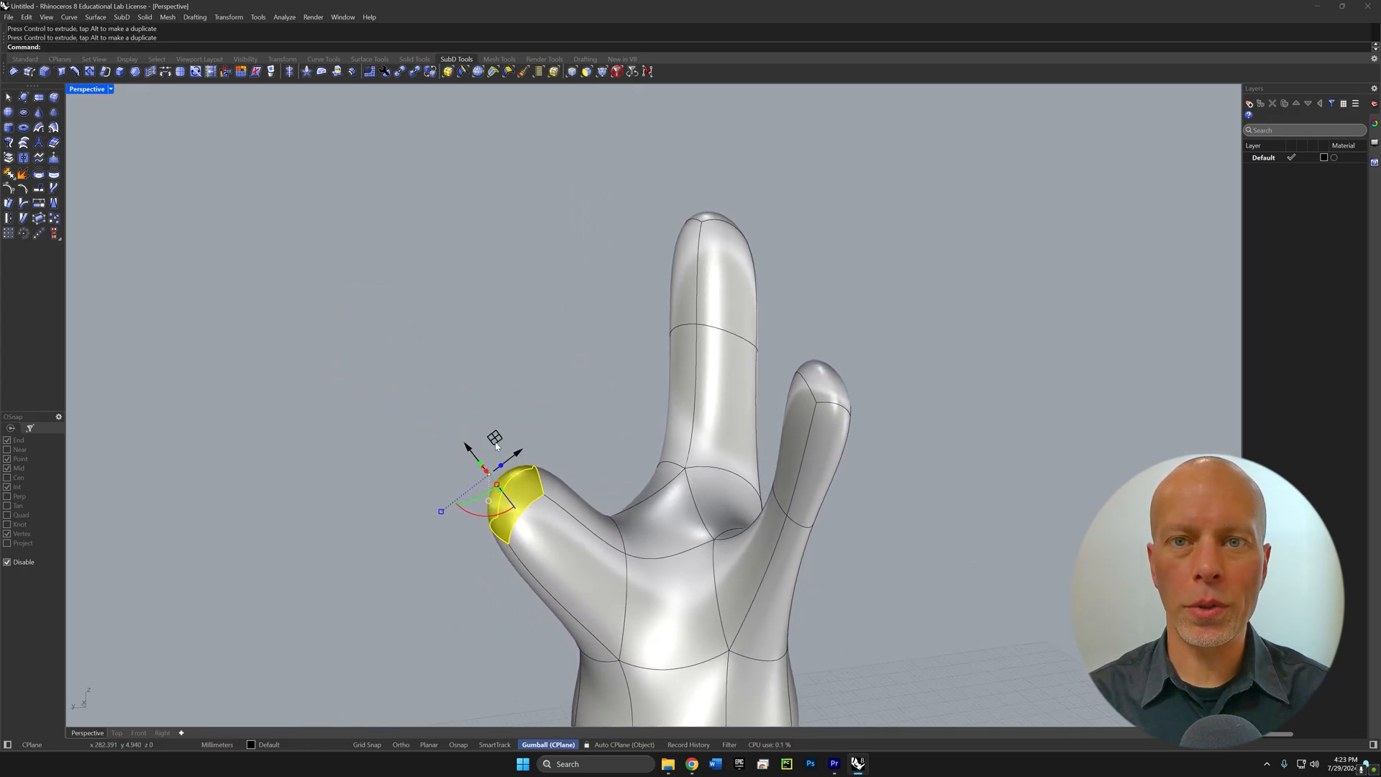
{"action": "left_click_drag", "start_coordinate": [495, 445], "coordinate": [478, 198]}
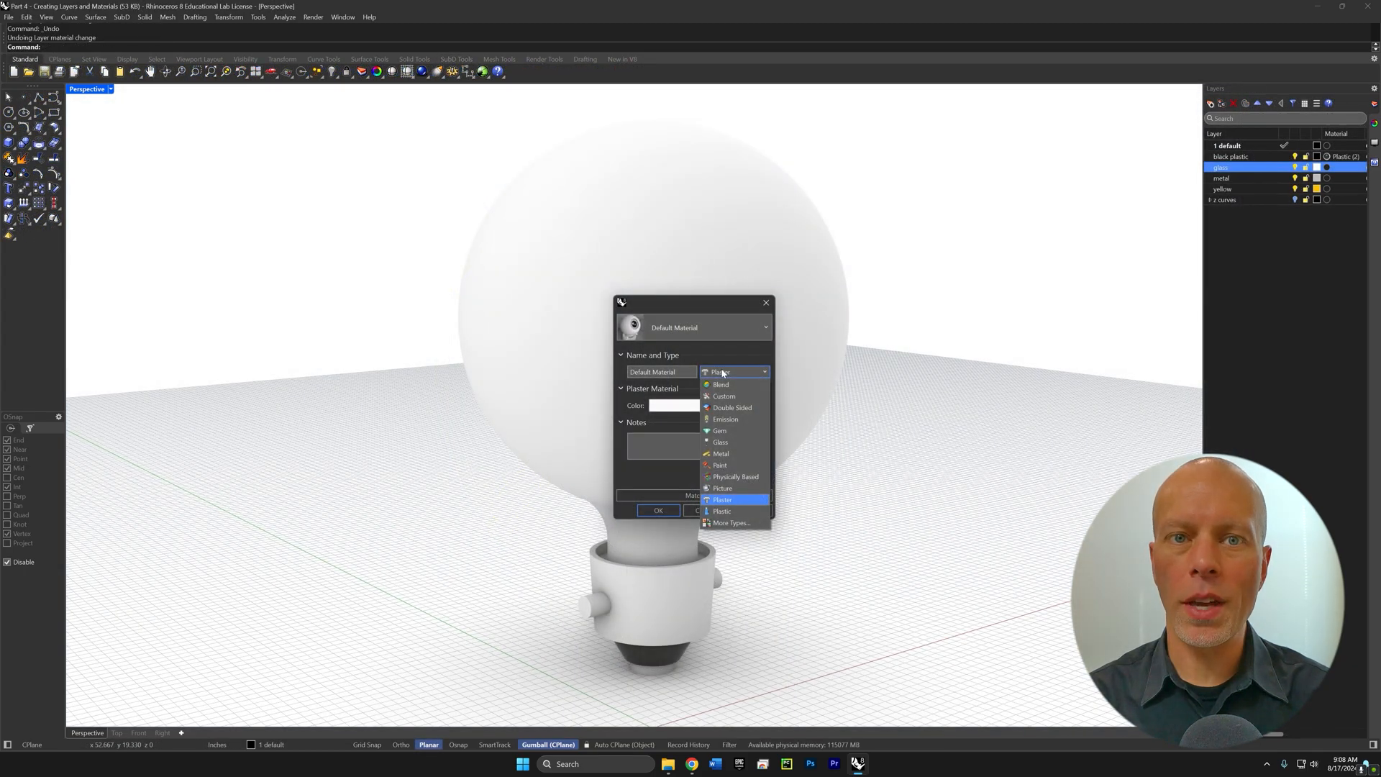
Step: Change the glass layer's material from plaster to the Glass type
{"action": "left_click", "coordinate": [716, 442]}
{"action": "left_click", "coordinate": [659, 510]}
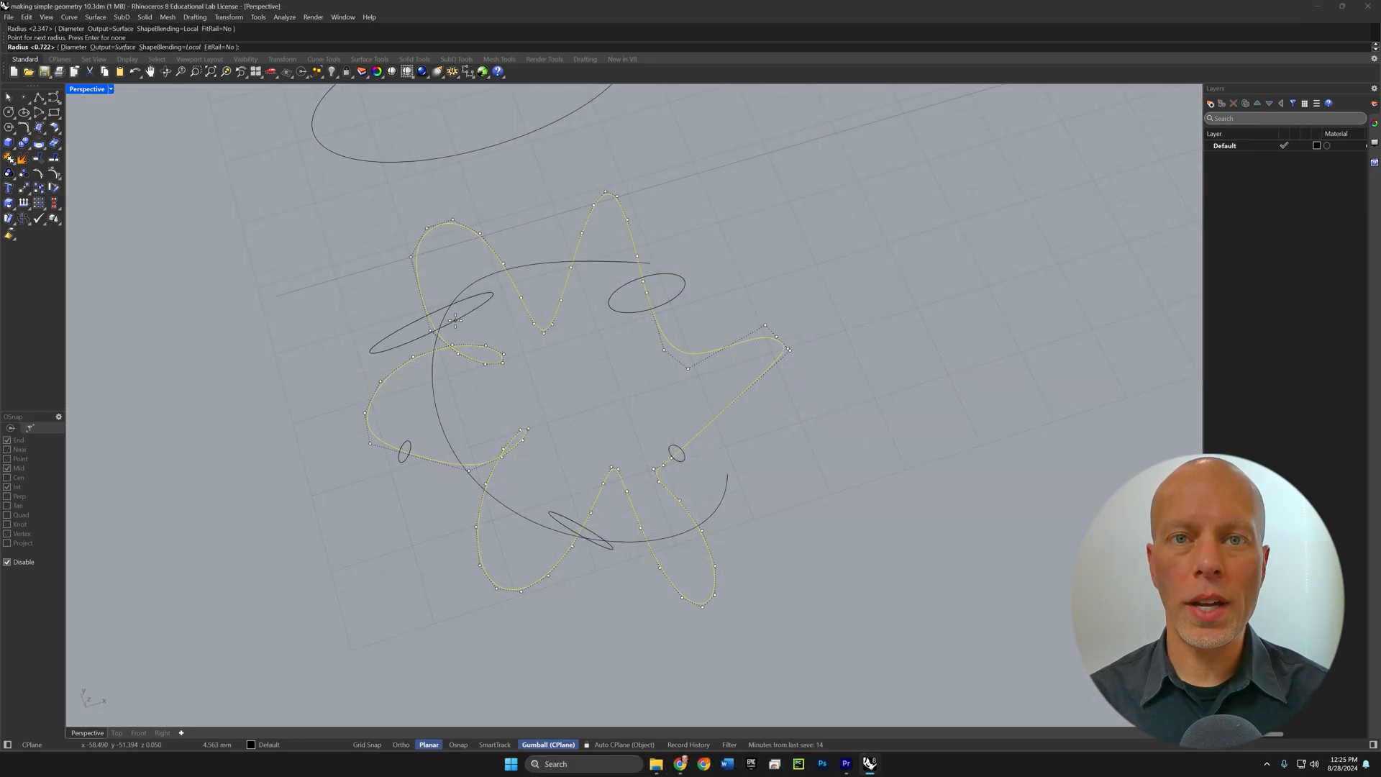
Step: Accept the offered radius for the variable-radius pipe along the wavy closed curve
{"action": "key", "text": "Return"}
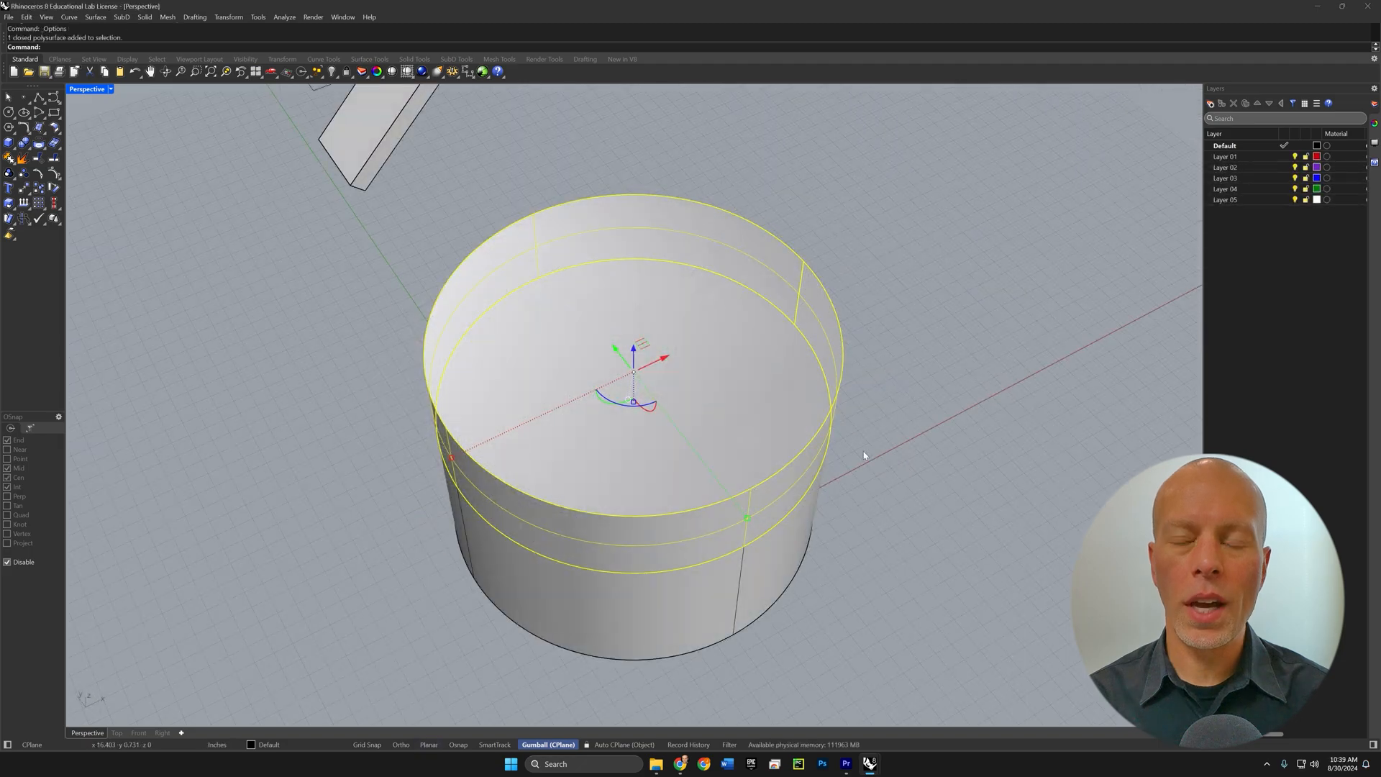
Step: Nudge the selected ring at the top of the cylinder by three increments
{"action": "key", "text": "alt+Up"}
{"action": "key", "text": "alt+Up"}
{"action": "key", "text": "alt+Up"}
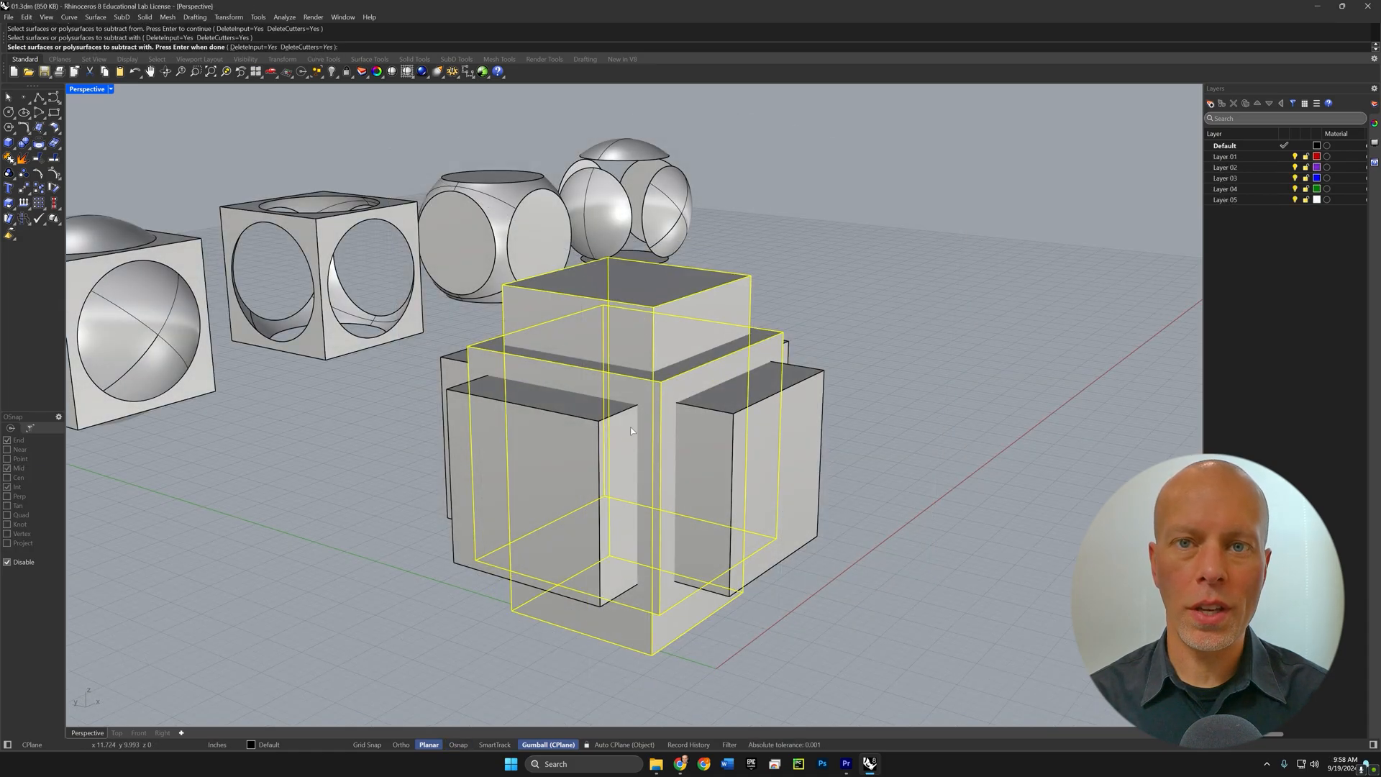
Step: Subtract the tall vertical box from the central cube with a Boolean difference
{"action": "key", "text": "Return"}
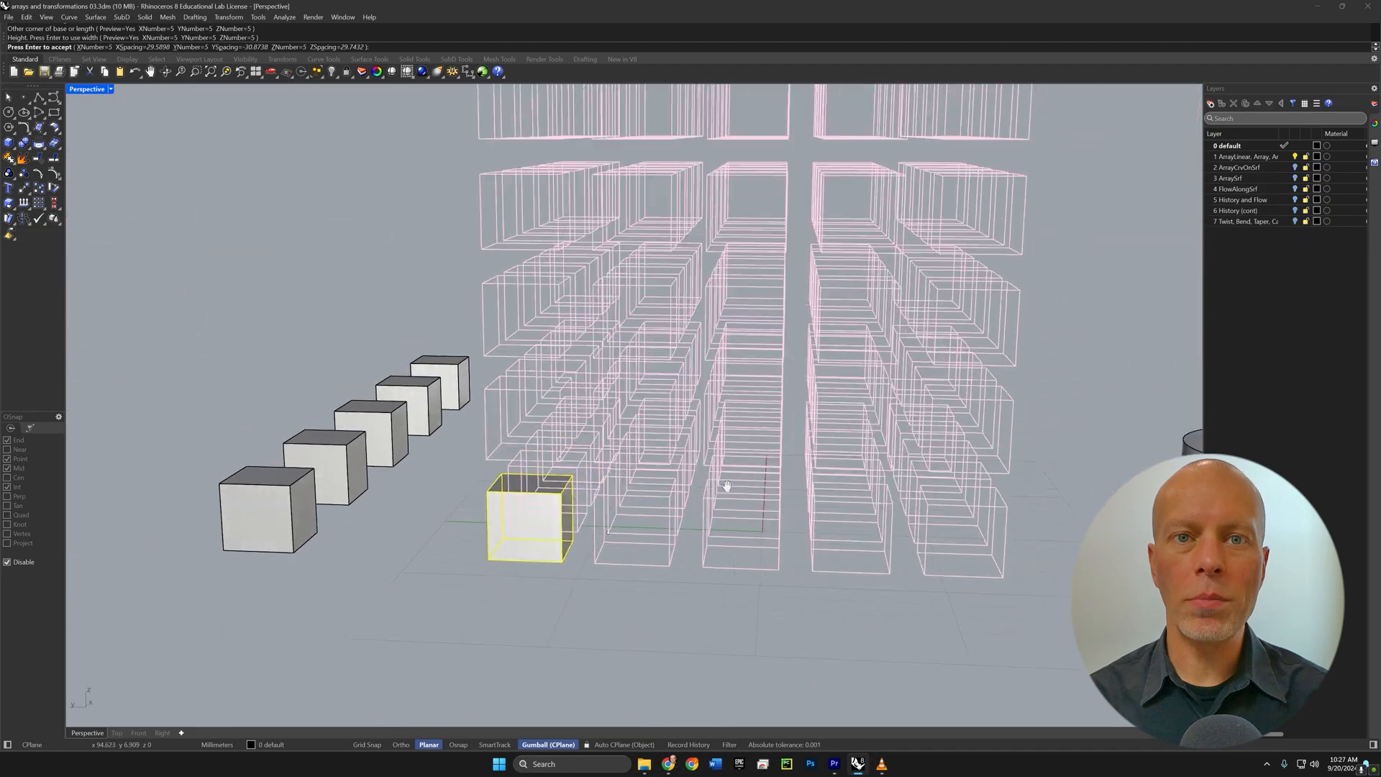
{"action": "right_click_drag", "start_coordinate": [726, 486], "coordinate": [724, 475]}
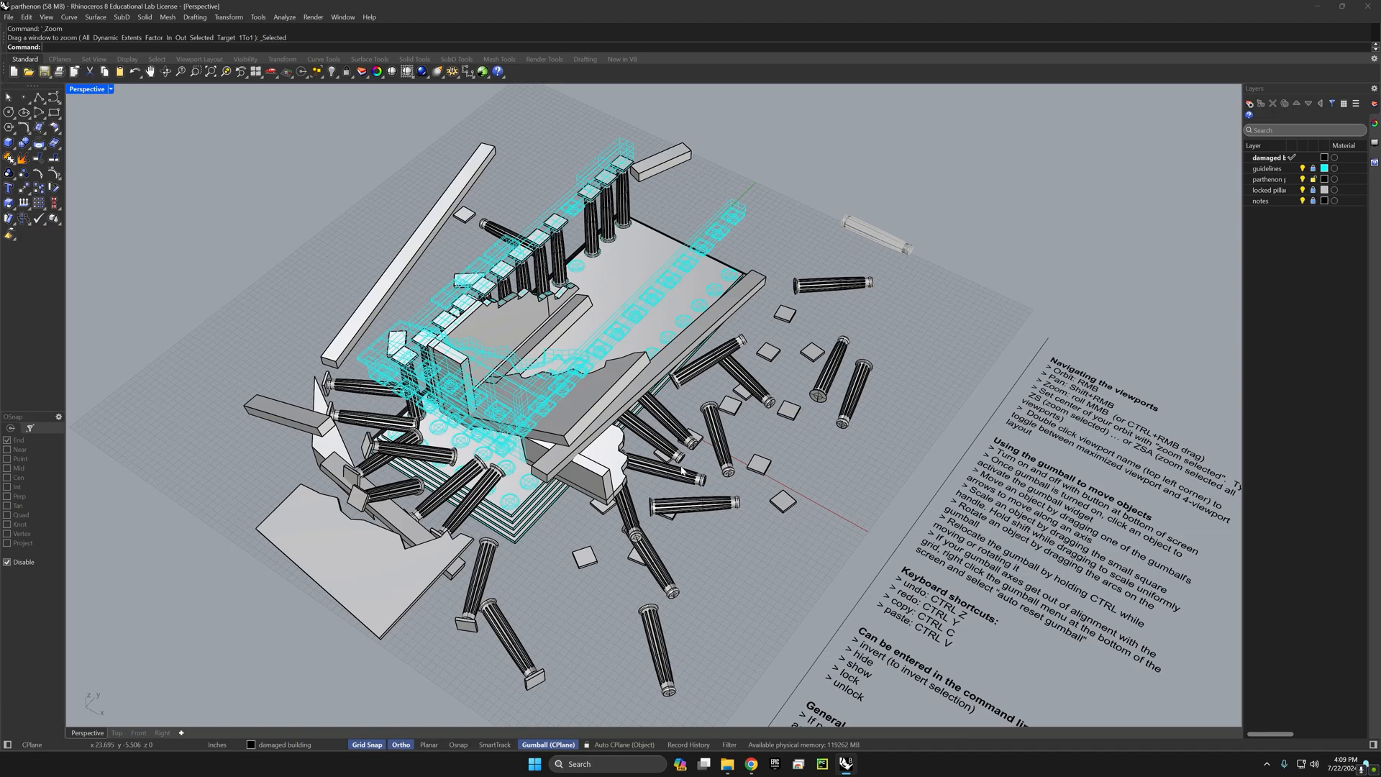
Step: Examine the ruined Parthenon model and its scattered pillars from different angles and distances
{"action": "right_click_drag", "start_coordinate": [569, 441], "coordinate": [607, 427]}
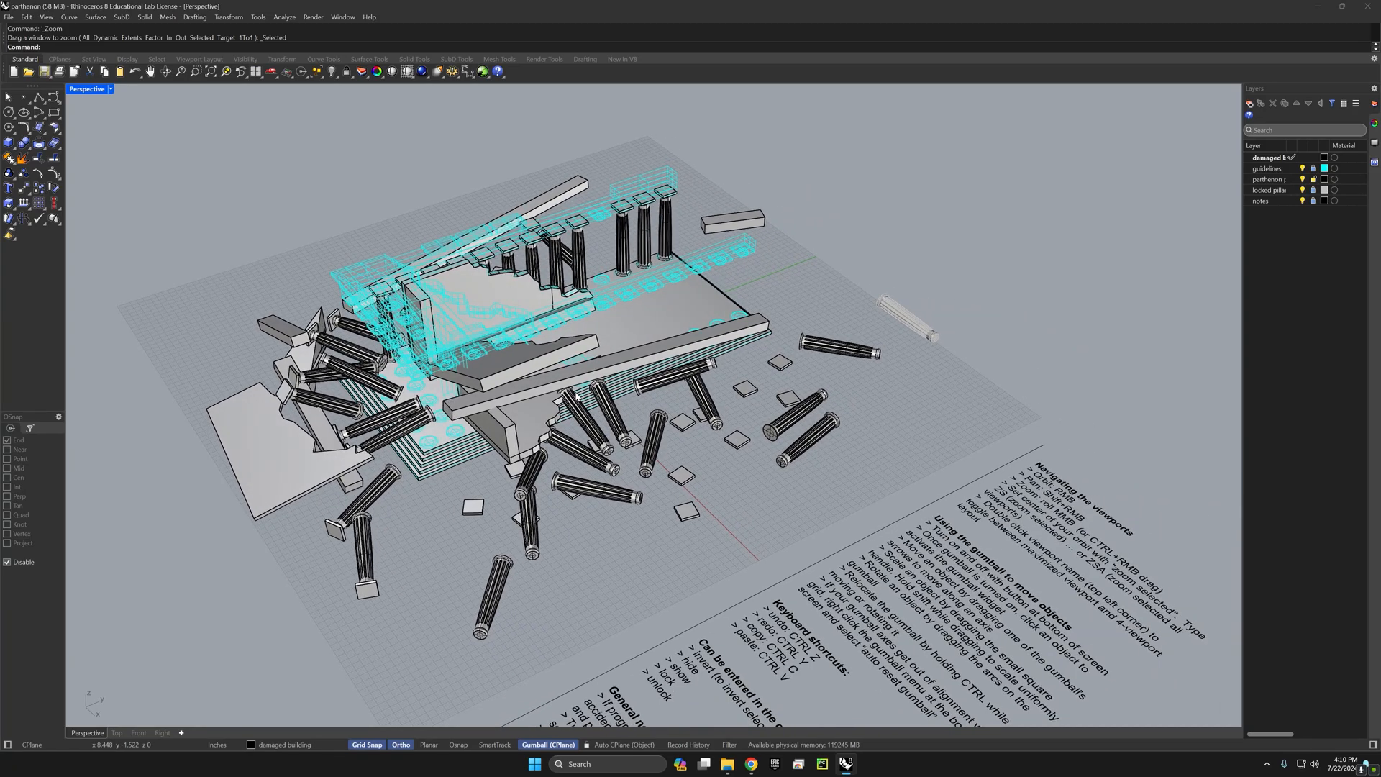
{"action": "scroll", "coordinate": [583, 393], "scroll_direction": "down", "scroll_amount": 10}
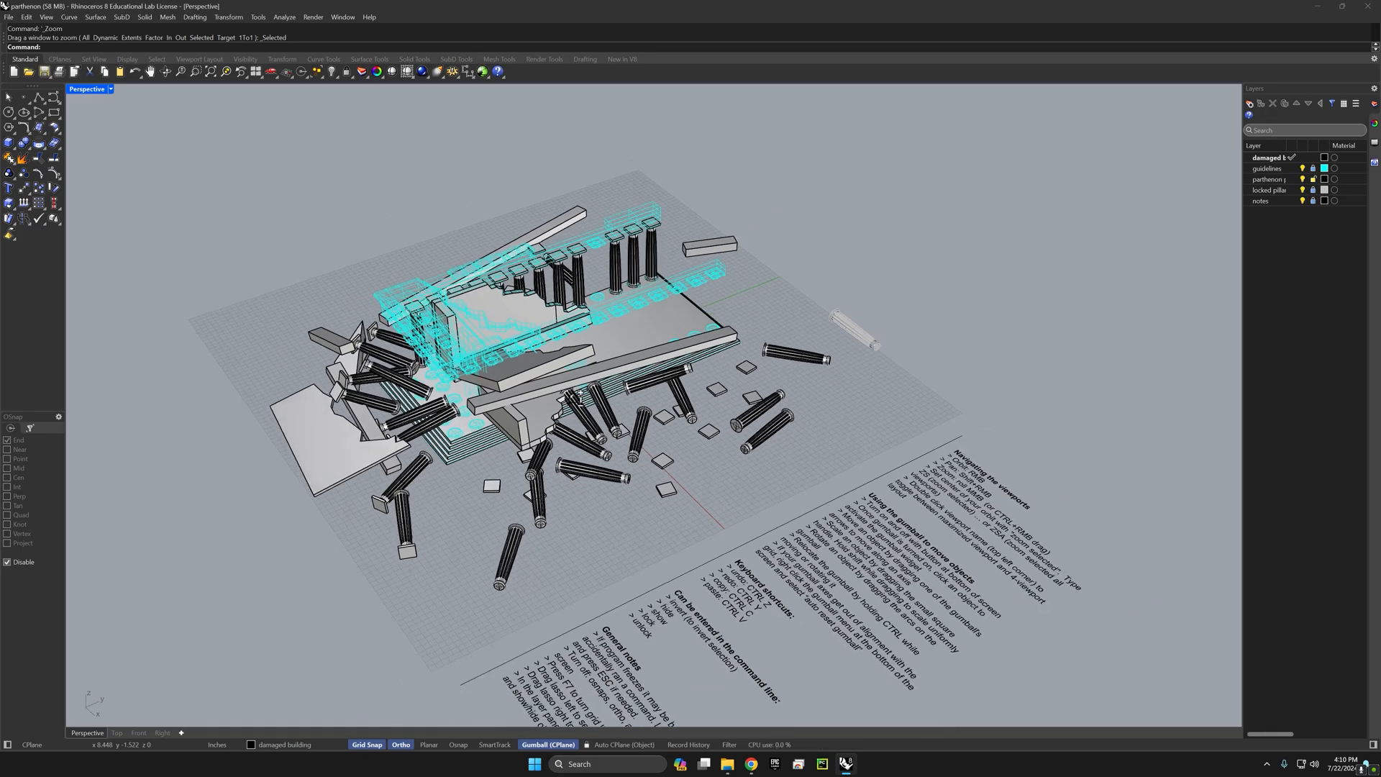
{"action": "scroll", "coordinate": [581, 423], "scroll_direction": "up", "scroll_amount": 10}
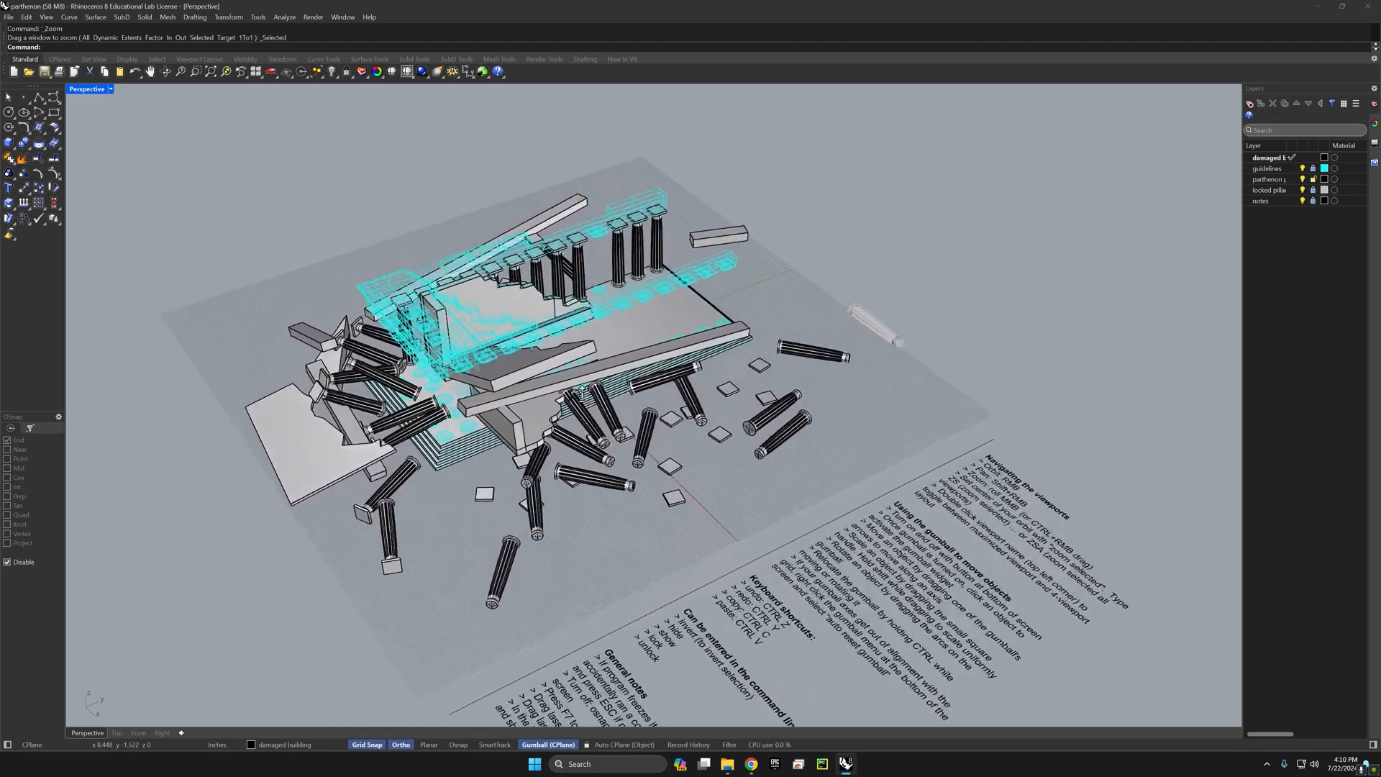
{"action": "right_click_drag", "start_coordinate": [589, 418], "coordinate": [767, 426]}
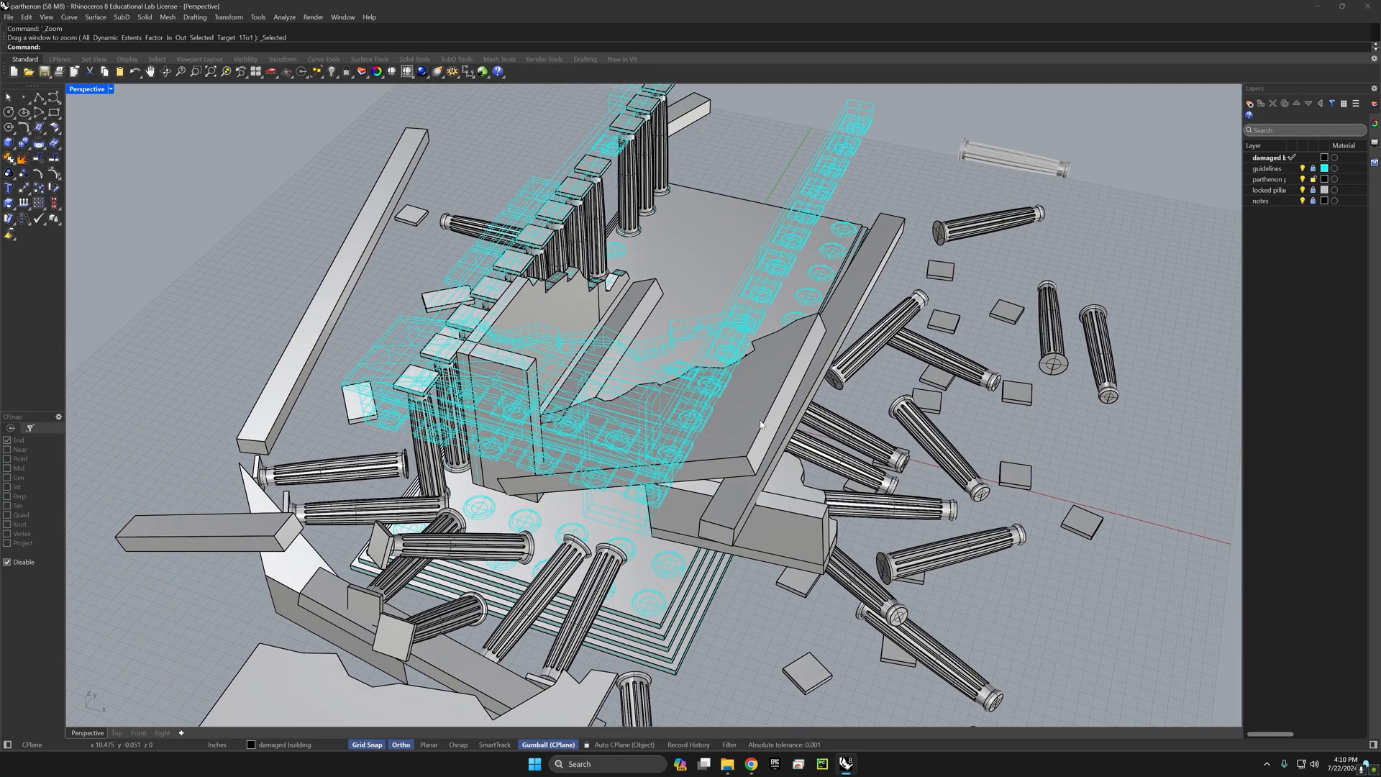
{"action": "scroll", "coordinate": [761, 425], "scroll_direction": "down", "scroll_amount": 6}
{"action": "scroll", "coordinate": [759, 423], "scroll_direction": "up", "scroll_amount": 8}
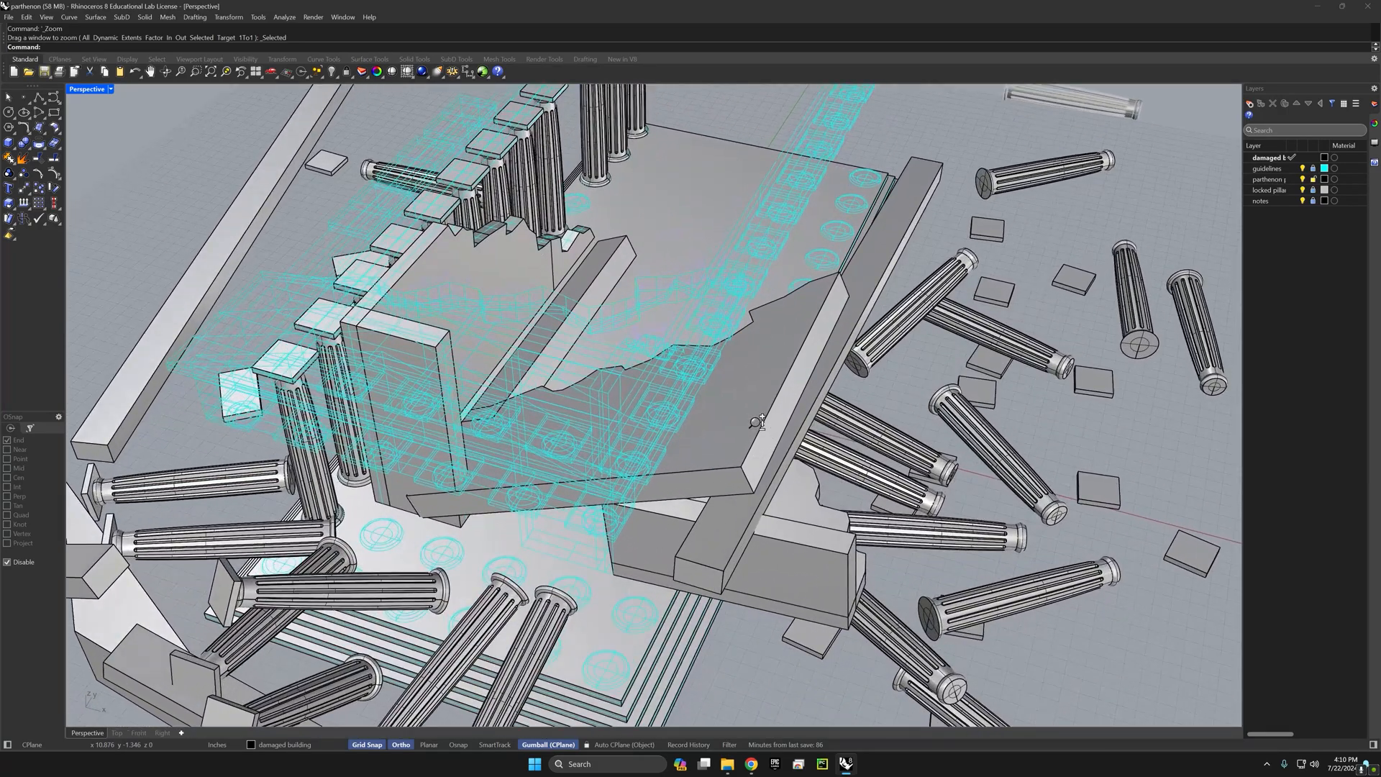
{"action": "scroll", "coordinate": [758, 423], "scroll_direction": "down", "scroll_amount": 5}
{"action": "right_click_drag", "start_coordinate": [845, 472], "coordinate": [796, 414], "text": "shift"}
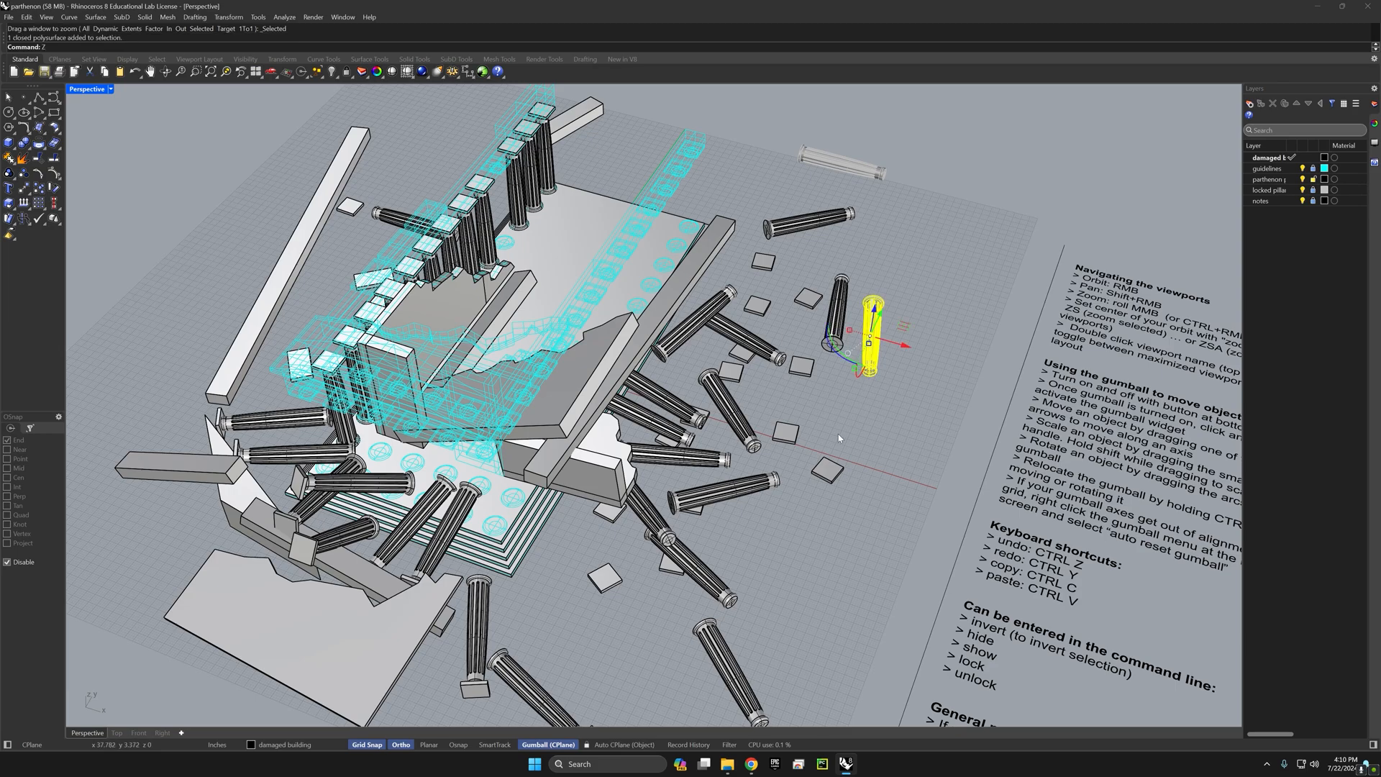
Step: Focus the view on the fallen pillar beside the temple with Zoom Selected, and select the temple floor together with that pillar
{"action": "type", "text": "S"}
{"action": "key", "text": "Return"}
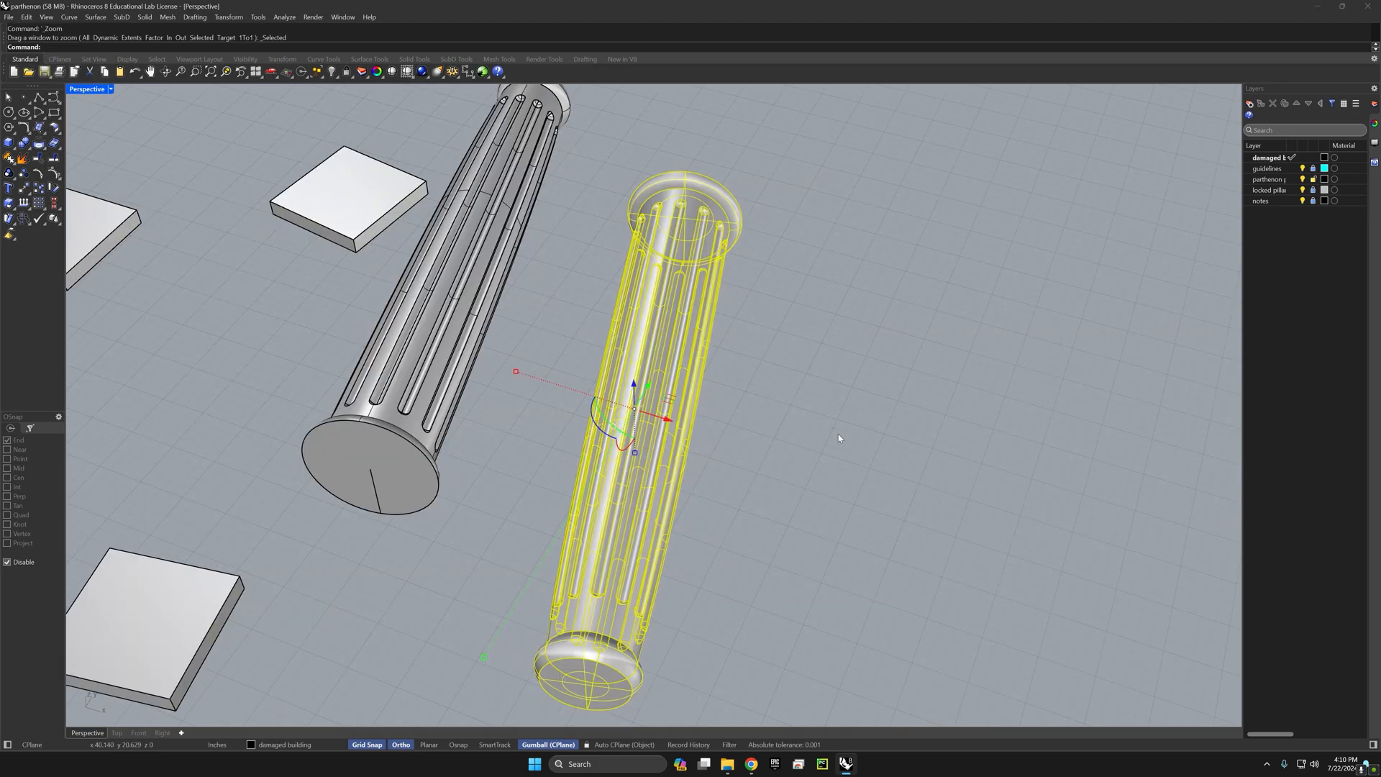
{"action": "scroll", "coordinate": [839, 433], "scroll_direction": "down", "scroll_amount": 8}
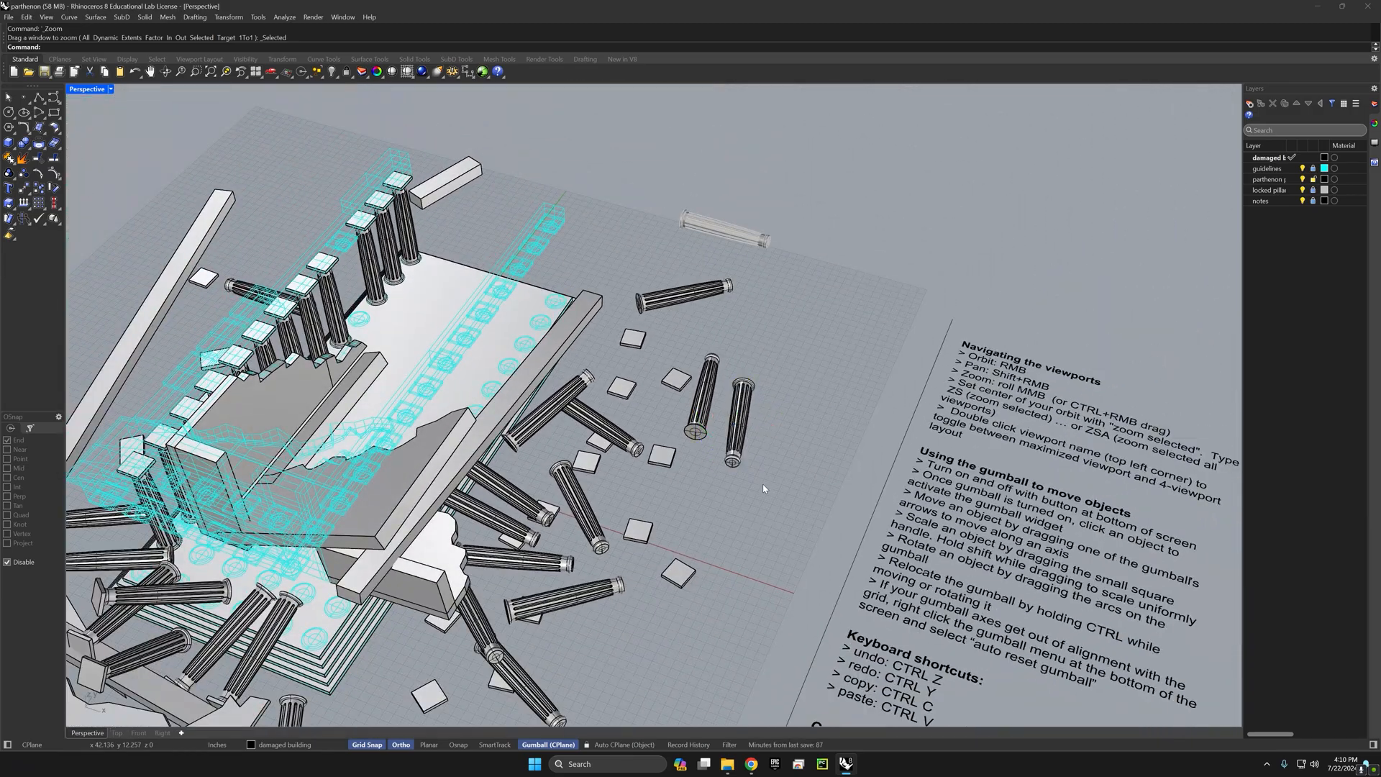
{"action": "right_click_drag", "start_coordinate": [757, 472], "coordinate": [805, 475]}
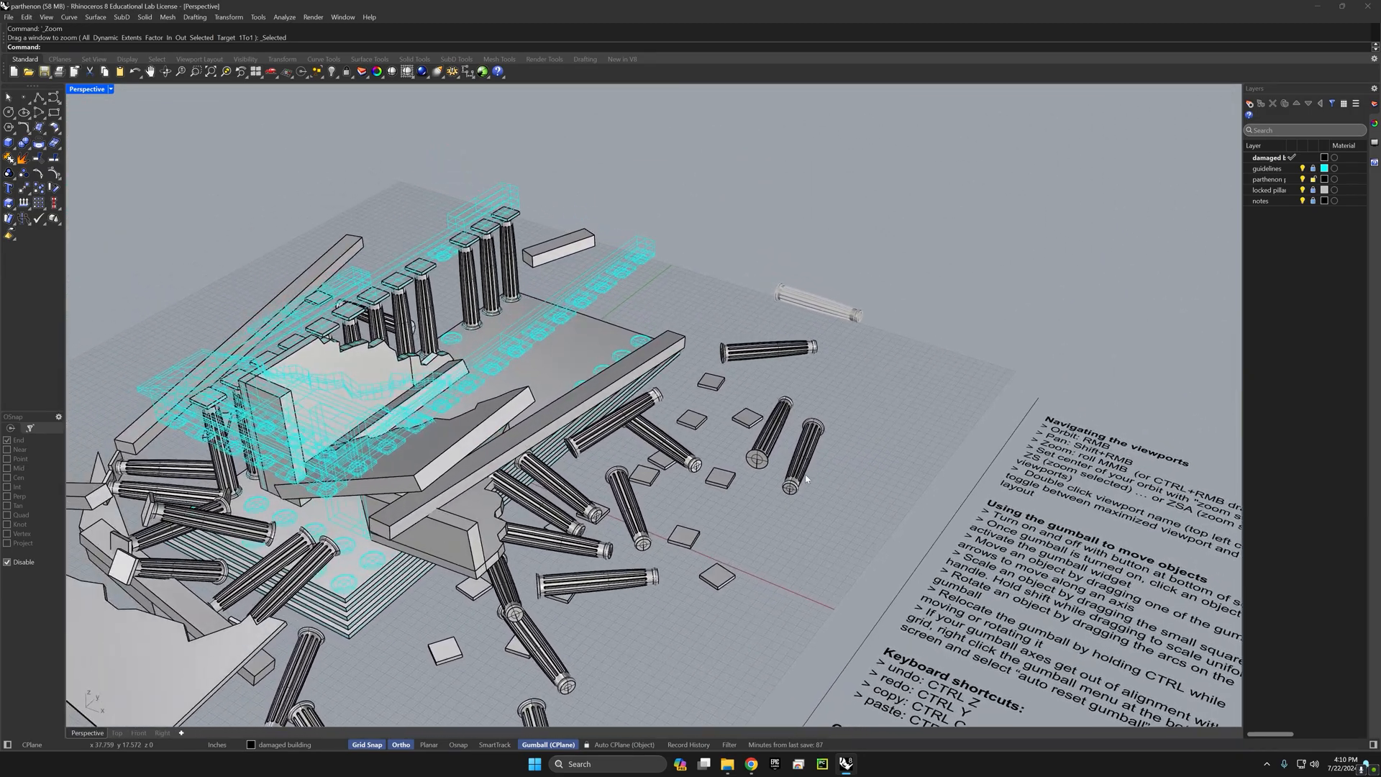
{"action": "left_click", "coordinate": [597, 358]}
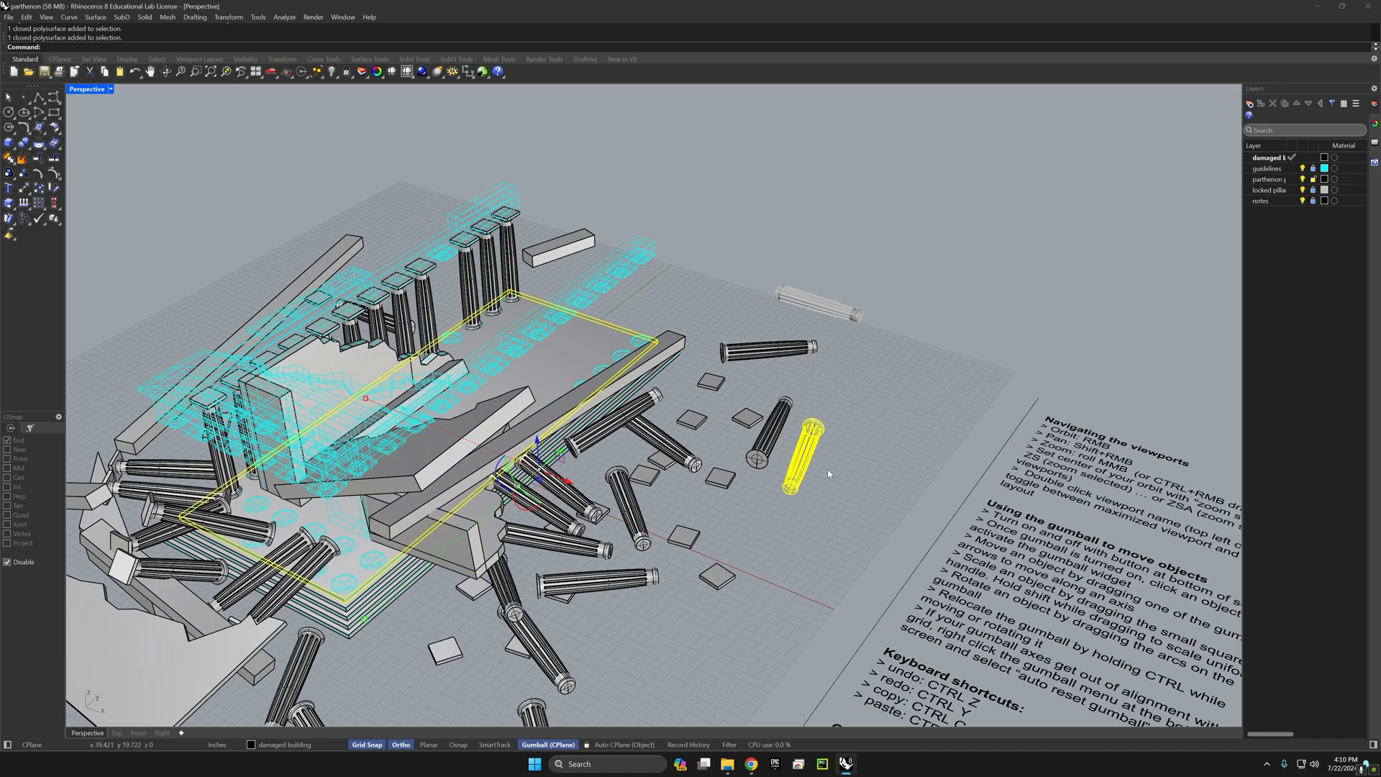
{"action": "key", "text": "Return"}
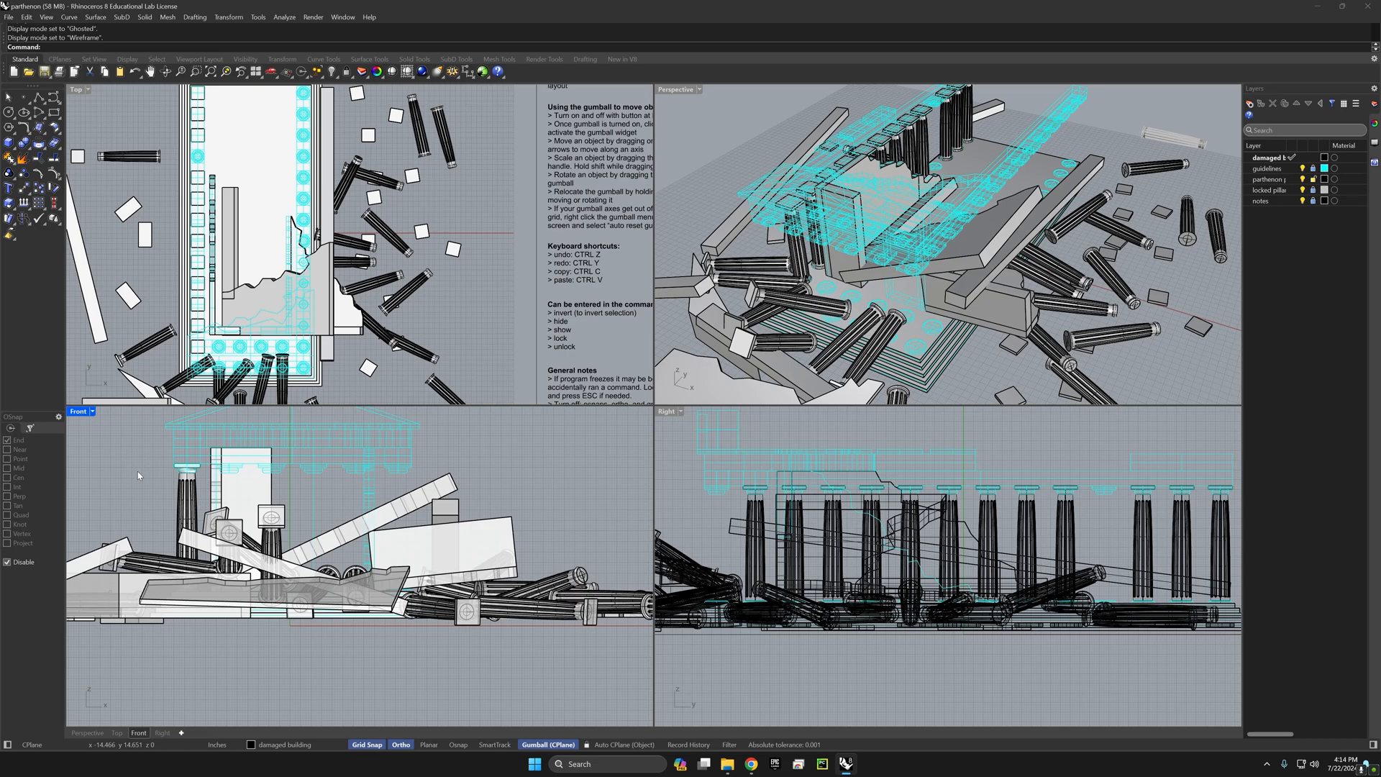
Step: Try the Wireframe and Ghosted display modes in the Front viewport
{"action": "left_click", "coordinate": [78, 411]}
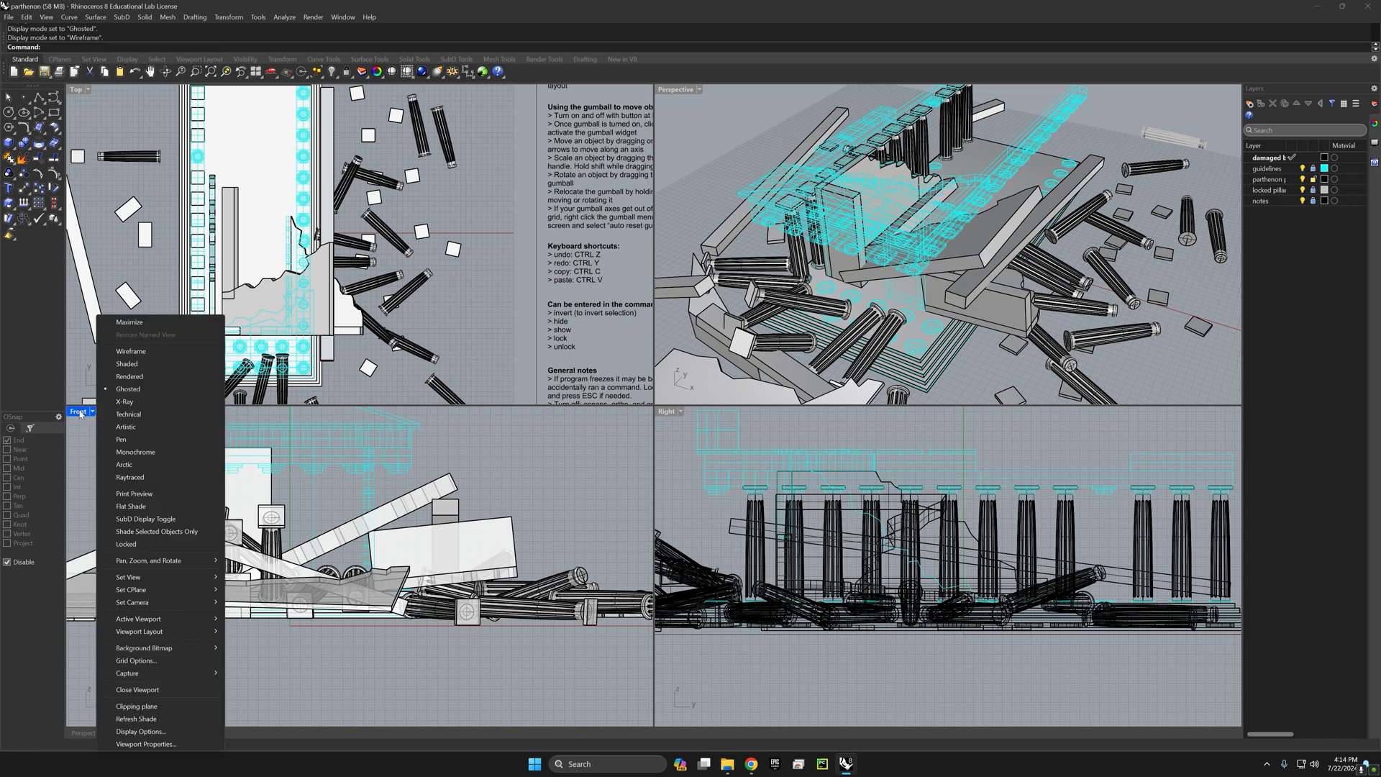
{"action": "left_click", "coordinate": [130, 352]}
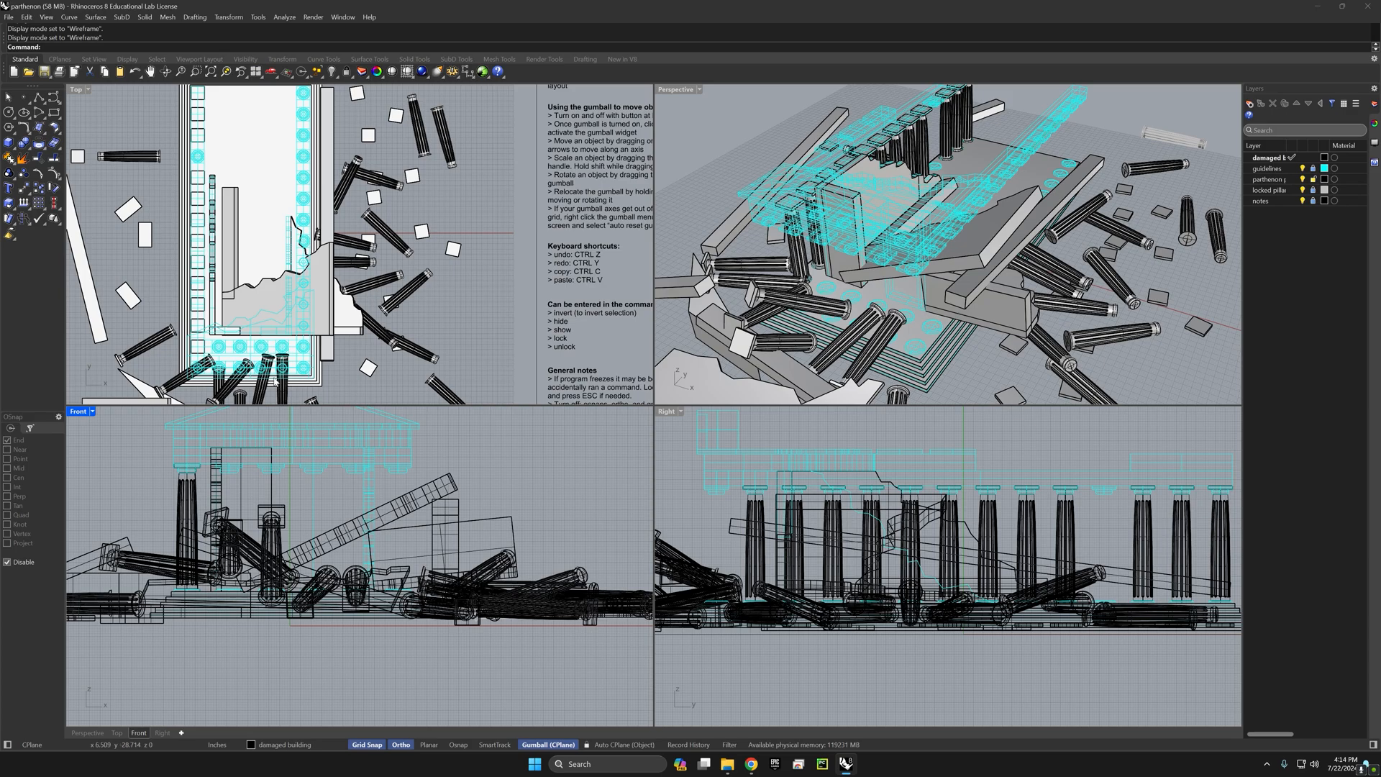
{"action": "left_click", "coordinate": [93, 412]}
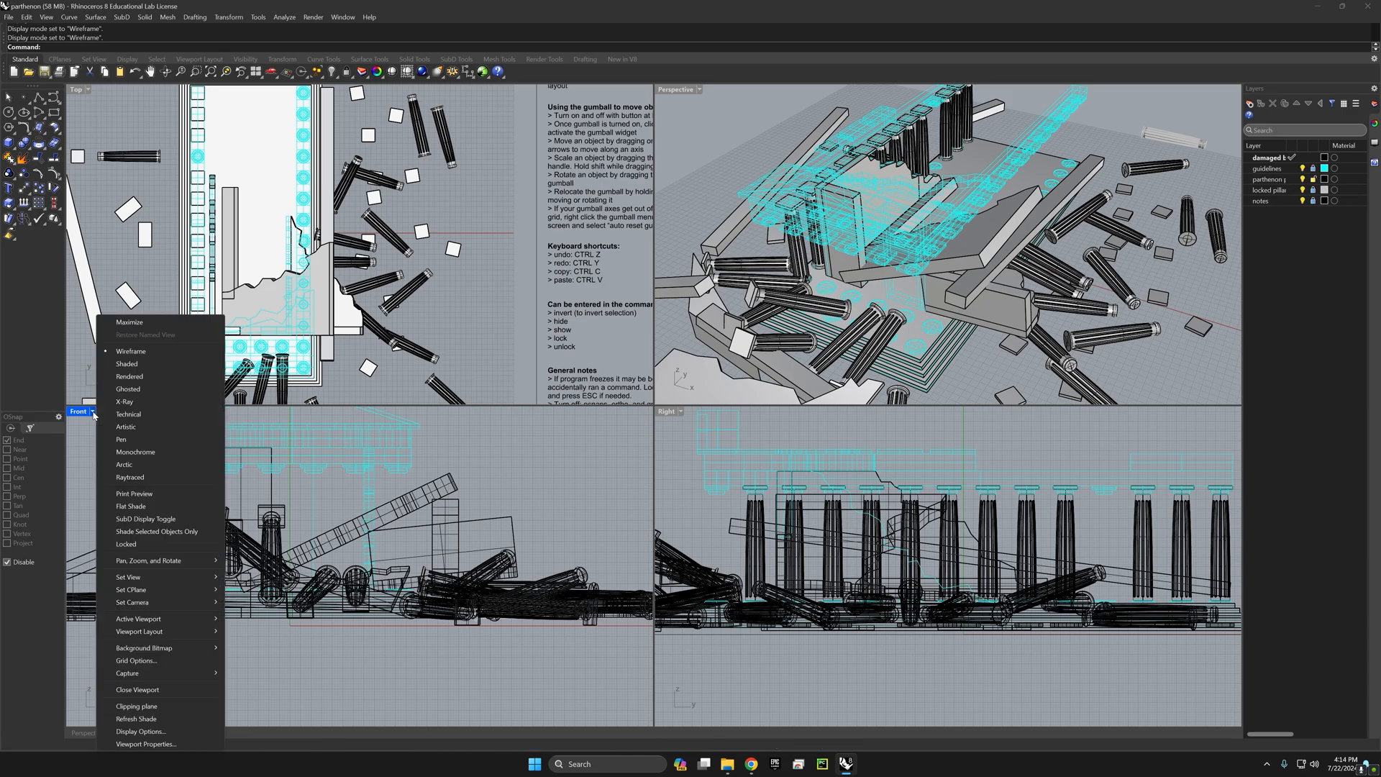
{"action": "left_click", "coordinate": [135, 391]}
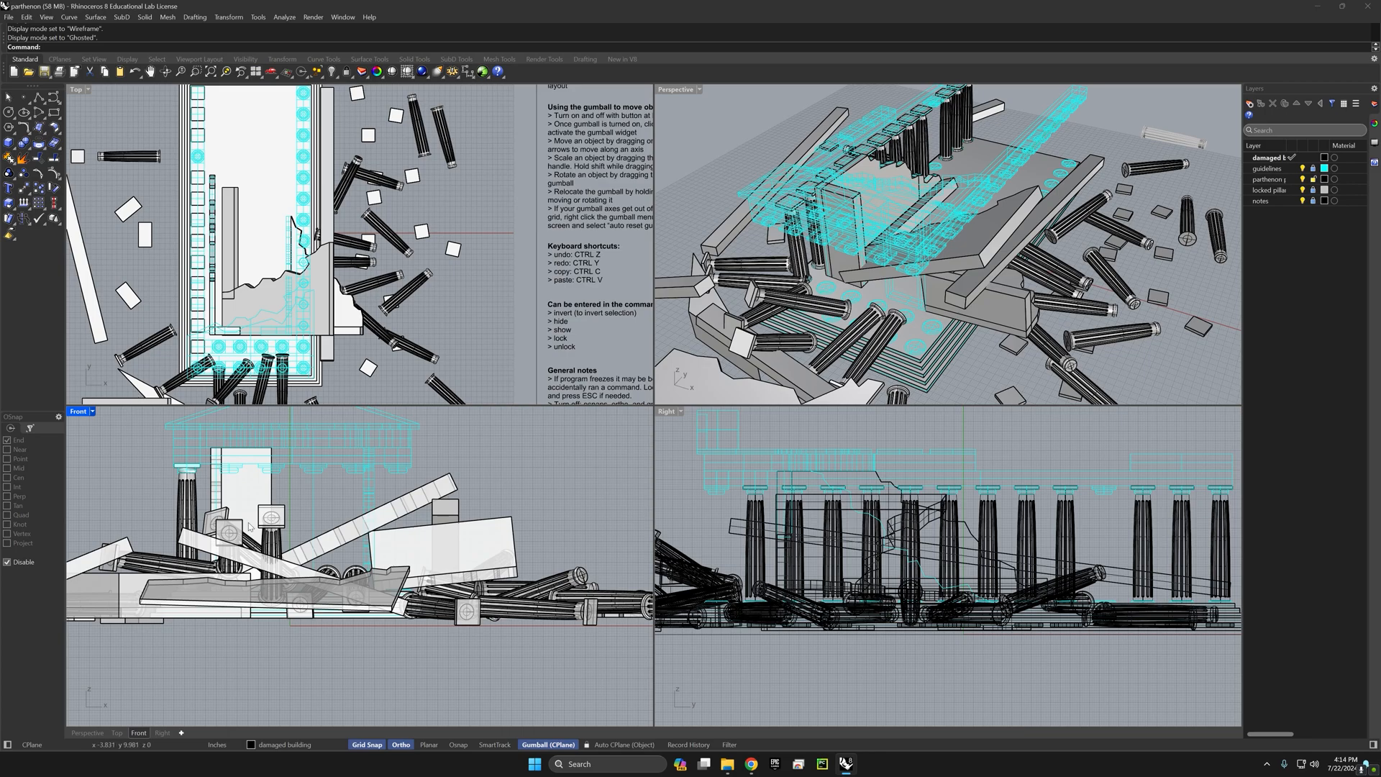
Step: Set the Front viewport's display mode to Rendered
{"action": "left_click", "coordinate": [93, 412]}
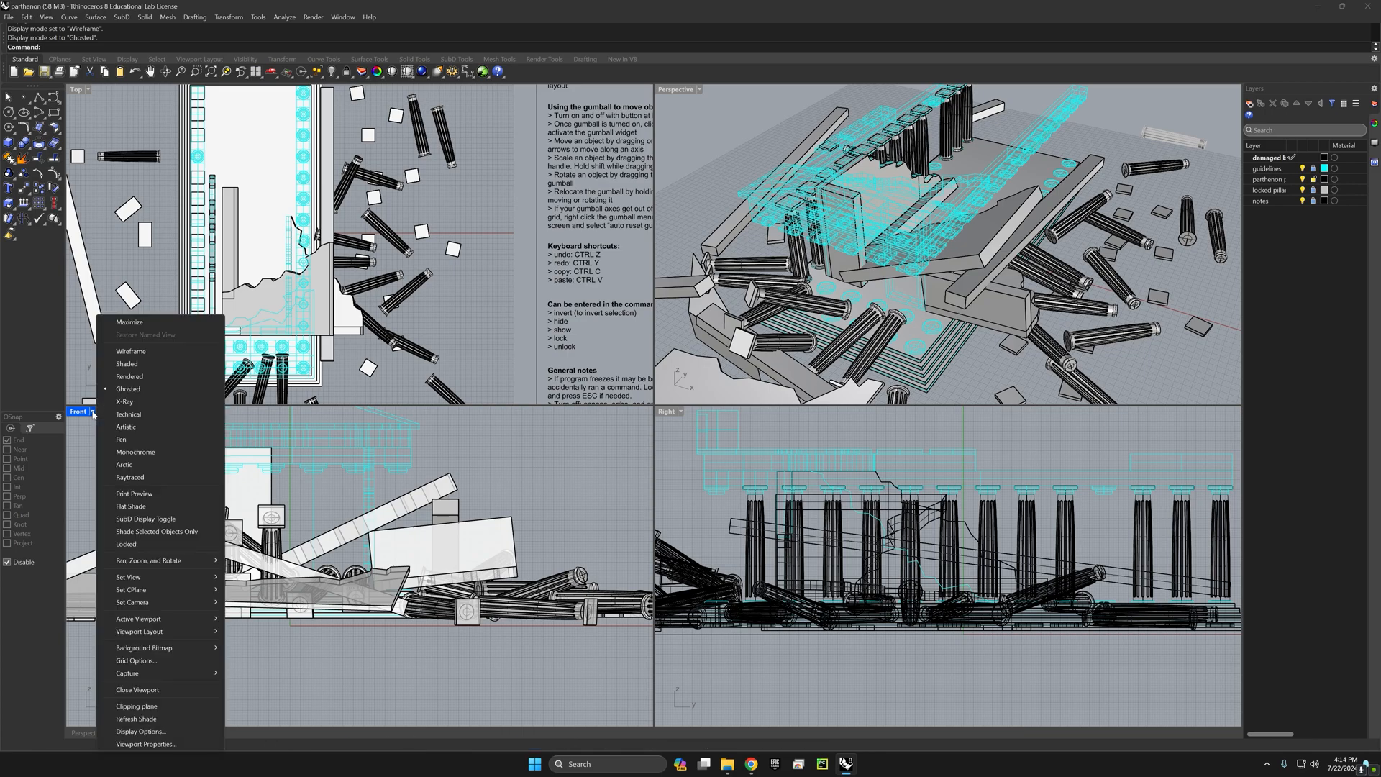
{"action": "left_click", "coordinate": [134, 378]}
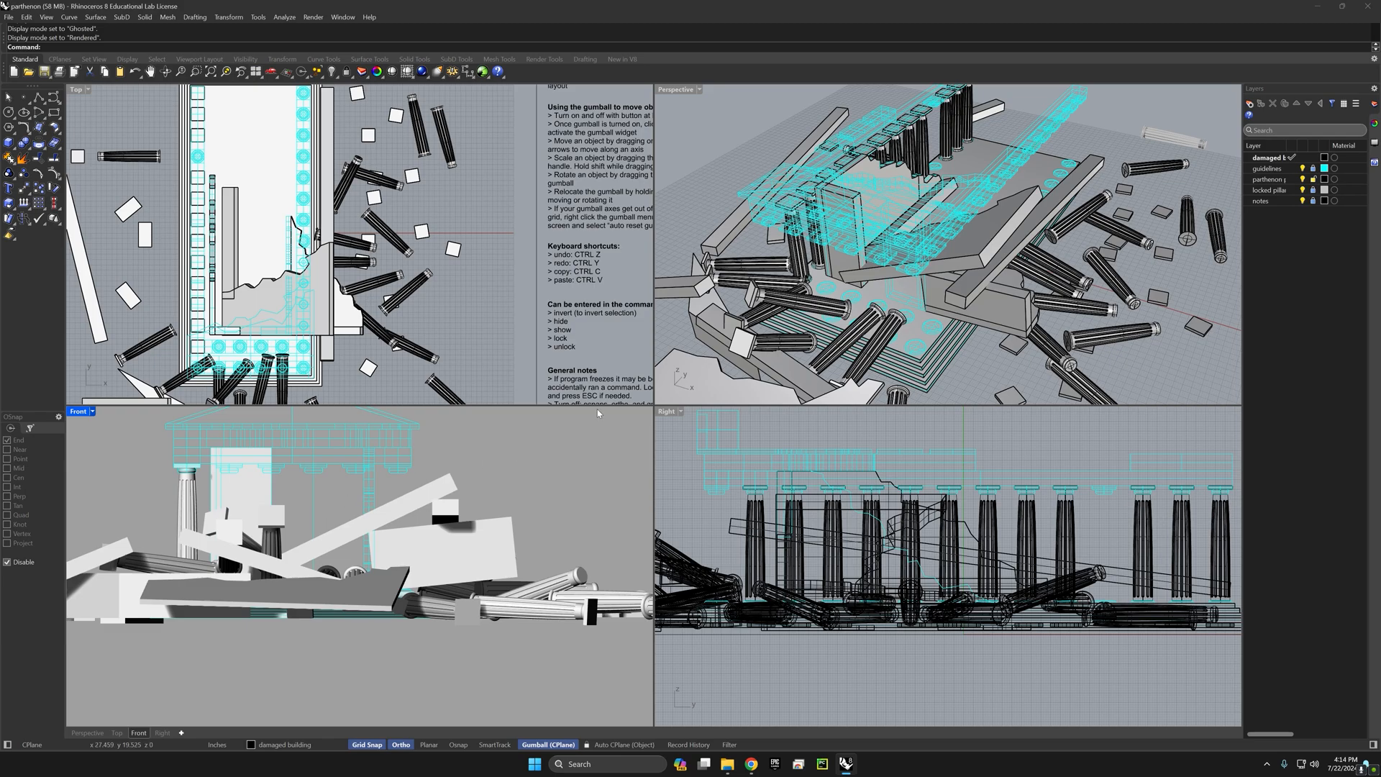
Step: Try the Rendered display mode in the Perspective viewport and set it back to Shaded
{"action": "left_click", "coordinate": [698, 90]}
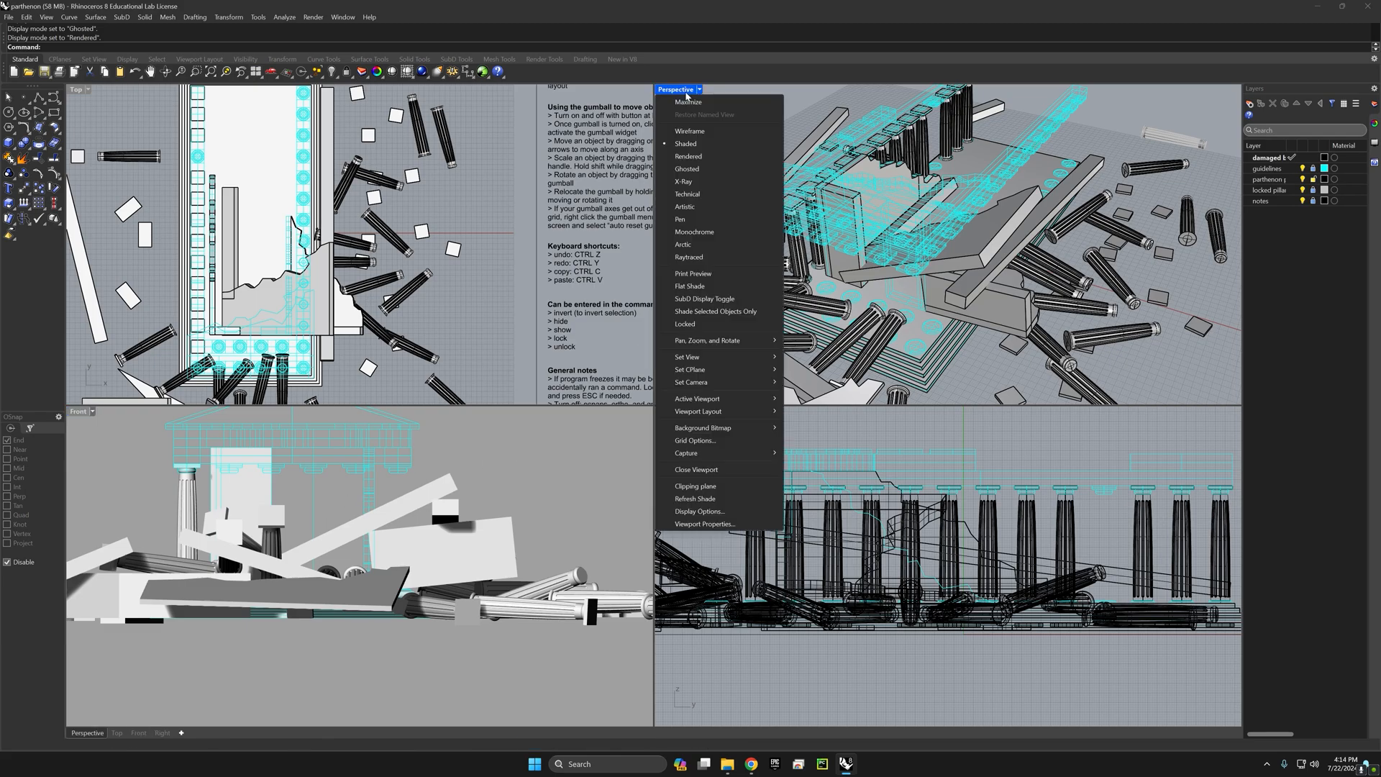
{"action": "left_click", "coordinate": [713, 154]}
{"action": "right_click_drag", "start_coordinate": [876, 281], "coordinate": [954, 295]}
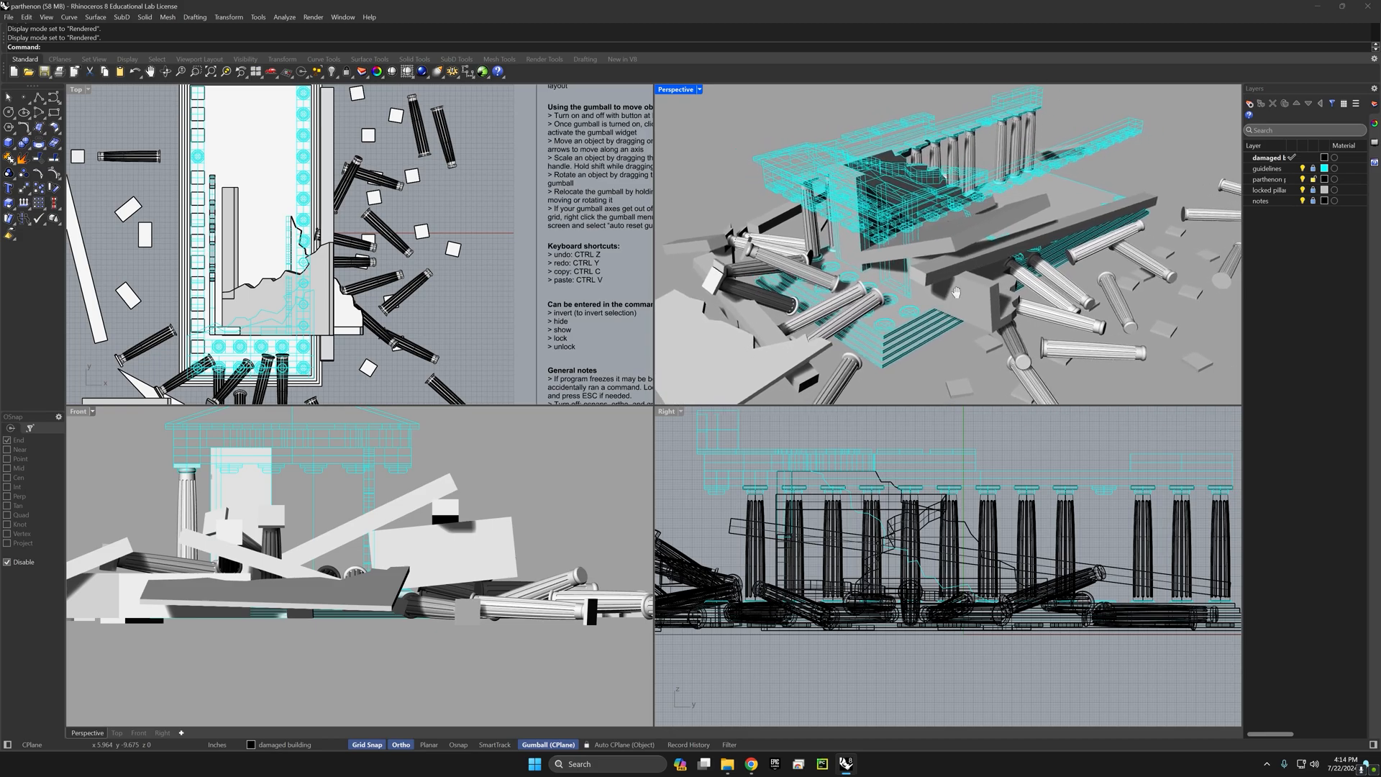
{"action": "left_click", "coordinate": [680, 93]}
{"action": "left_click", "coordinate": [689, 146]}
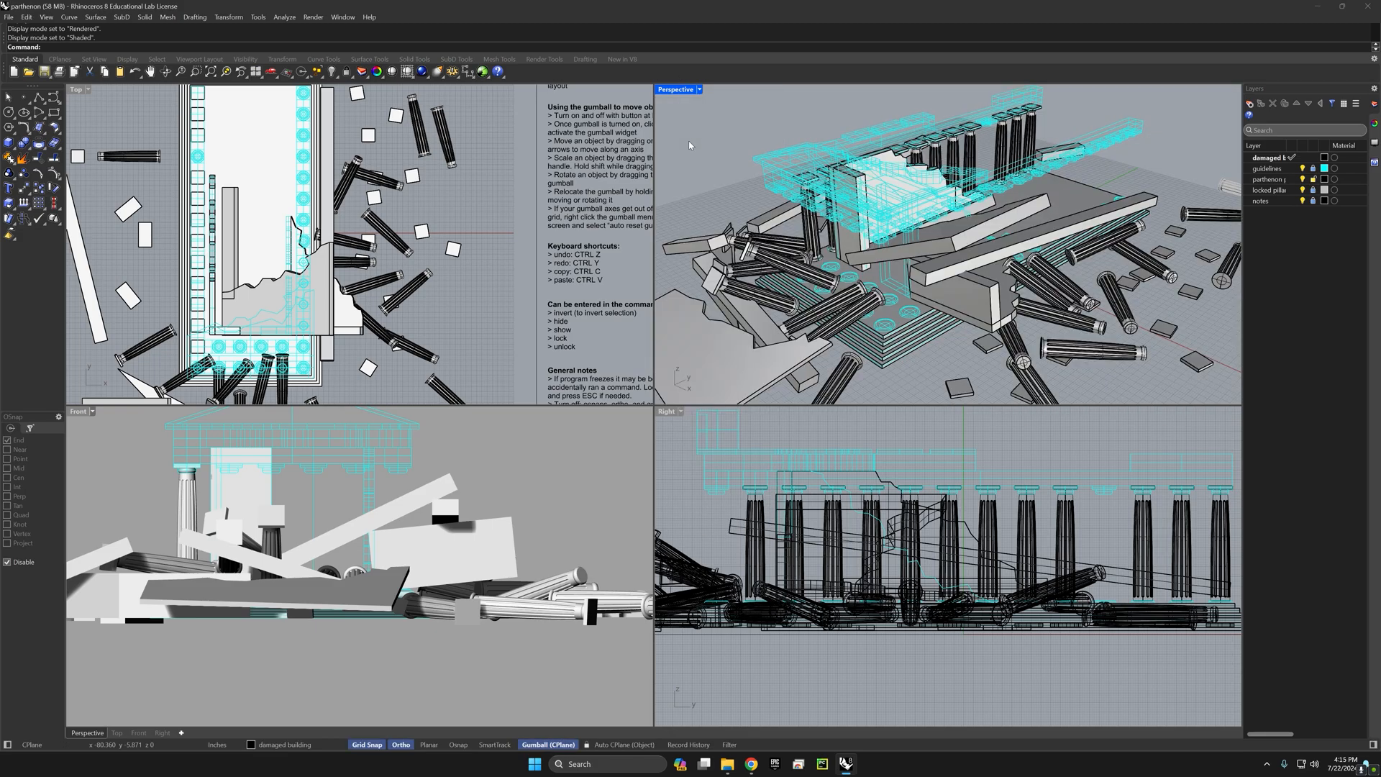
{"action": "right_click_drag", "start_coordinate": [791, 209], "coordinate": [807, 220]}
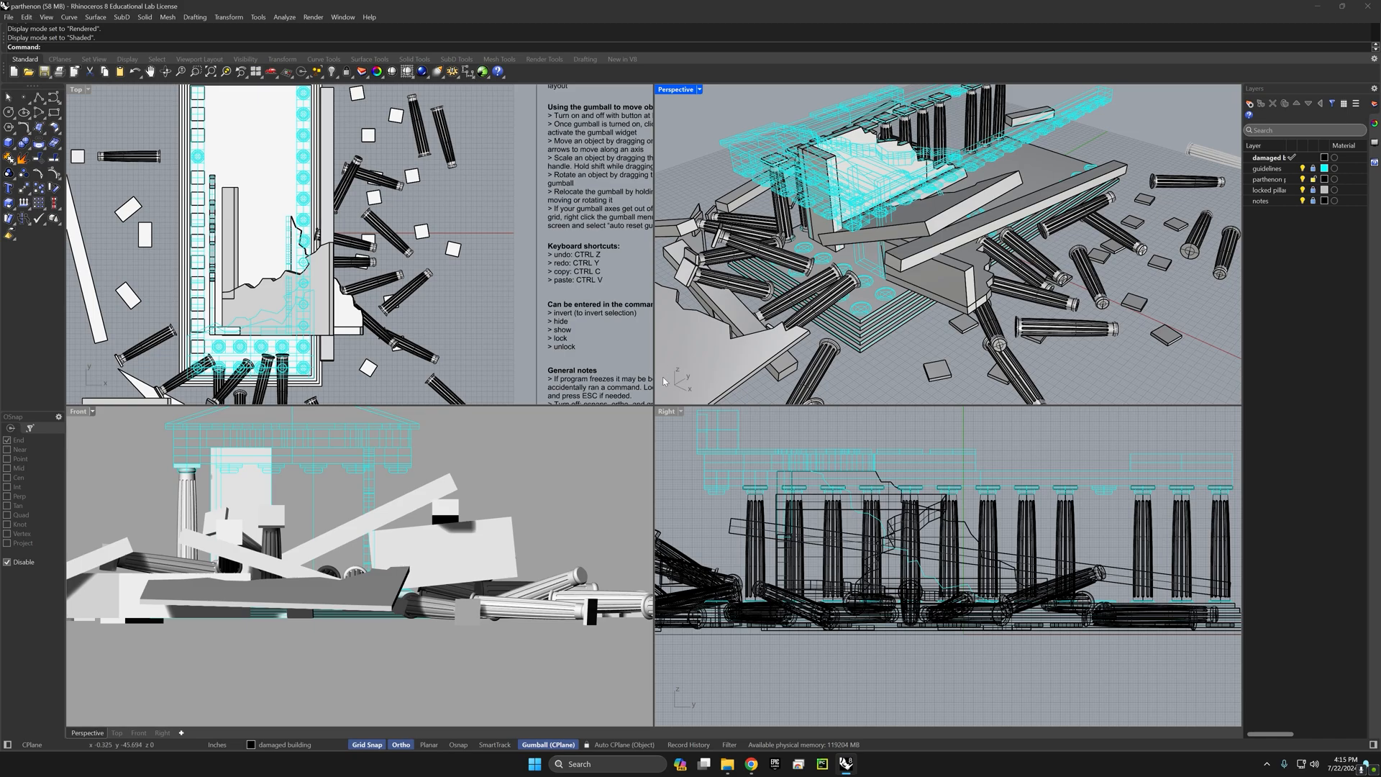
Step: Enlarge the Perspective viewport by moving the viewport dividers, and restore the default four-viewport layout
{"action": "left_click_drag", "start_coordinate": [653, 382], "coordinate": [399, 371]}
{"action": "left_click_drag", "start_coordinate": [502, 405], "coordinate": [501, 498]}
{"action": "left_click_drag", "start_coordinate": [653, 571], "coordinate": [563, 581]}
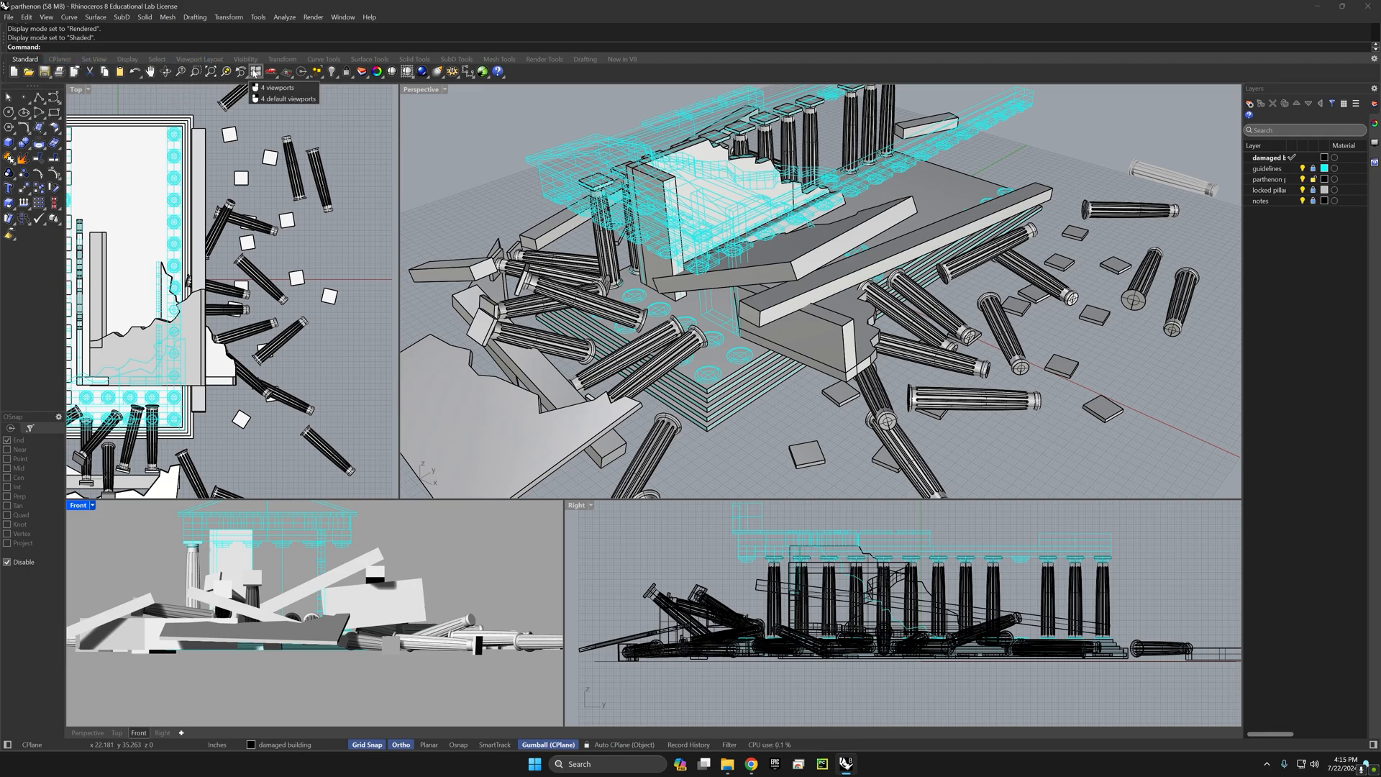
{"action": "left_click", "coordinate": [255, 72]}
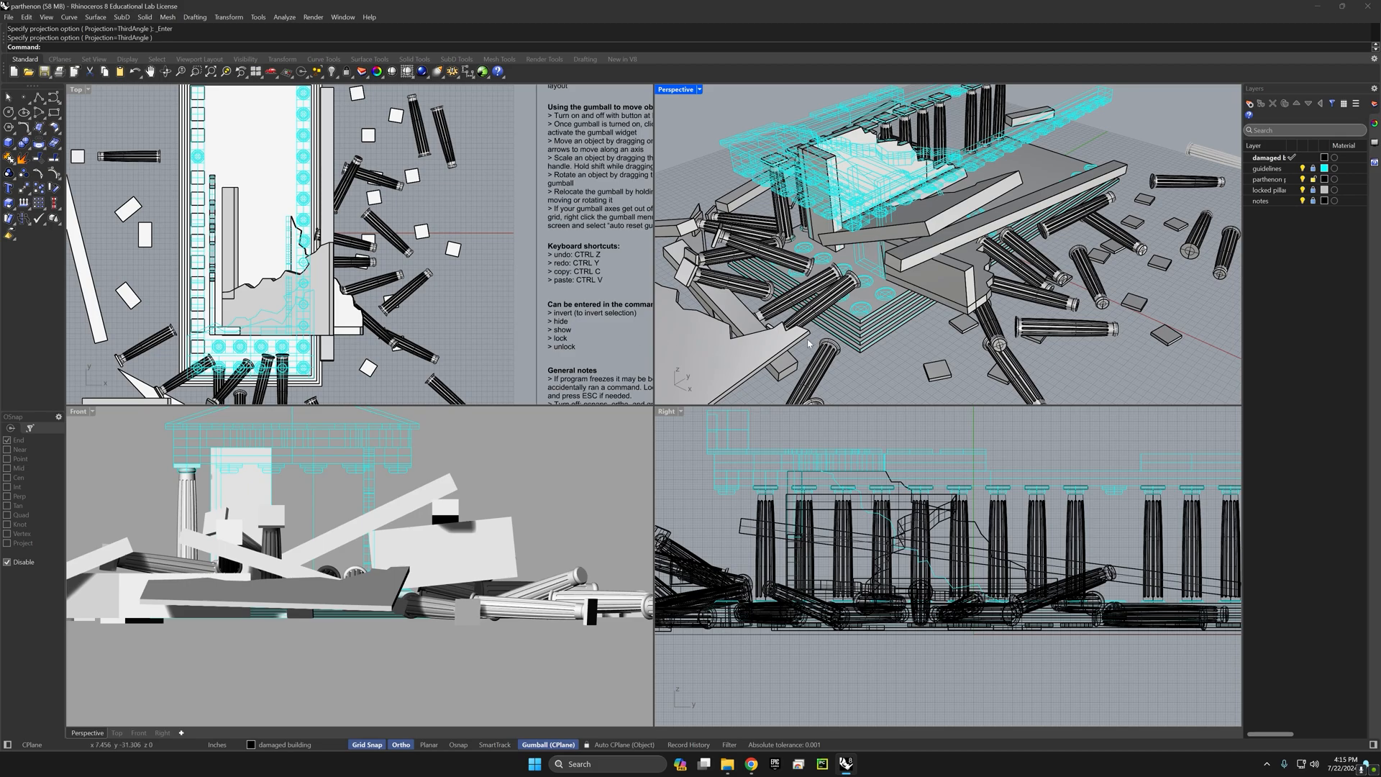
Step: Maximize the Perspective viewport
{"action": "double_click", "coordinate": [675, 90]}
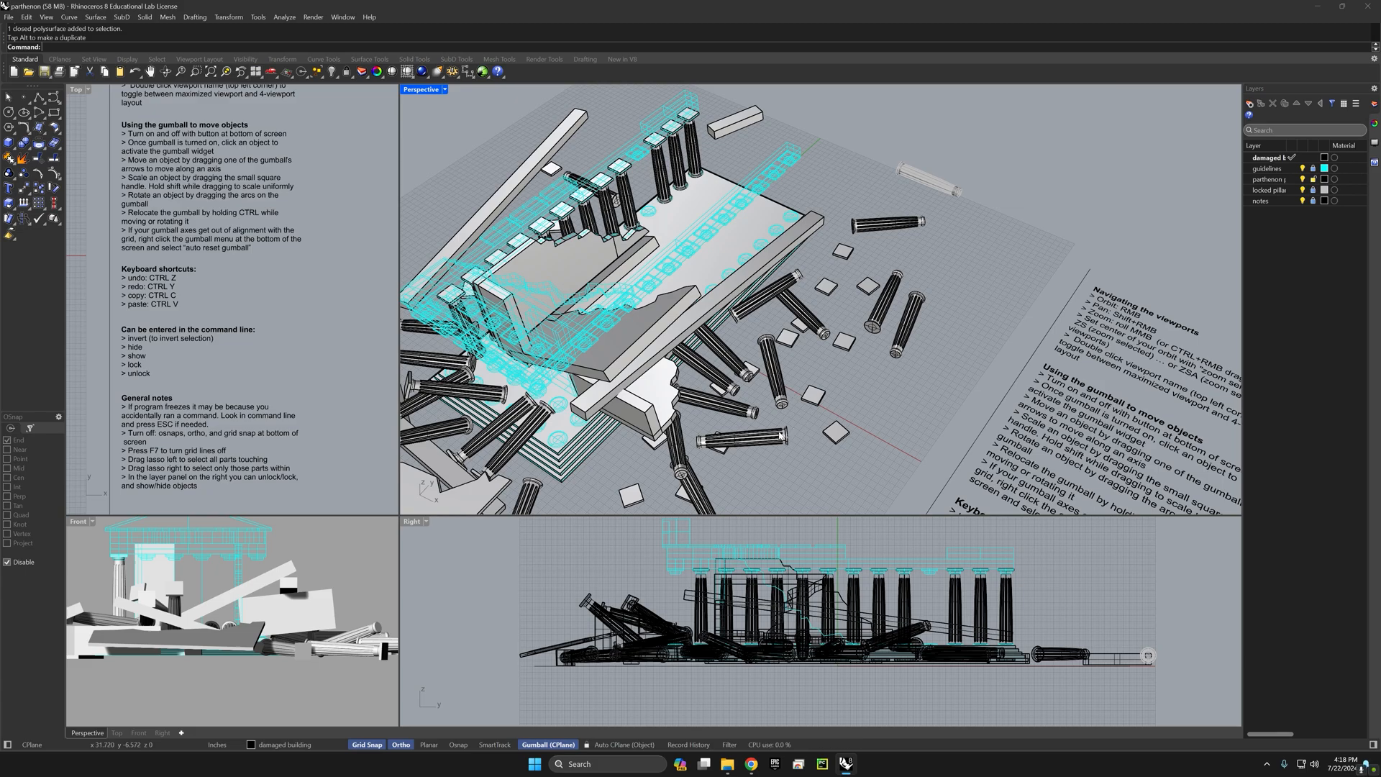
Step: Select the fallen pillar in front of the temple to show its gumball, and turn off Ortho and Grid Snap
{"action": "left_click", "coordinate": [772, 438]}
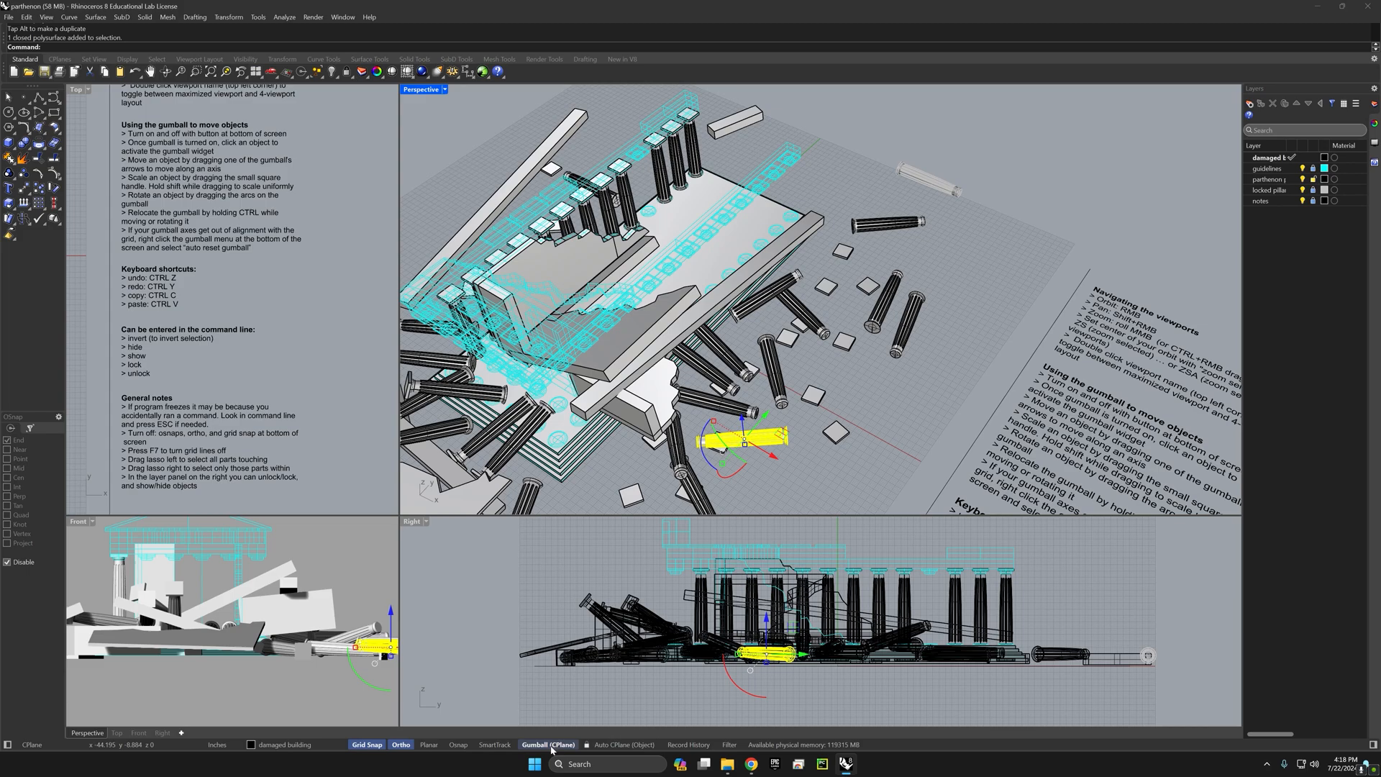
{"action": "left_click", "coordinate": [401, 746]}
{"action": "left_click", "coordinate": [367, 746]}
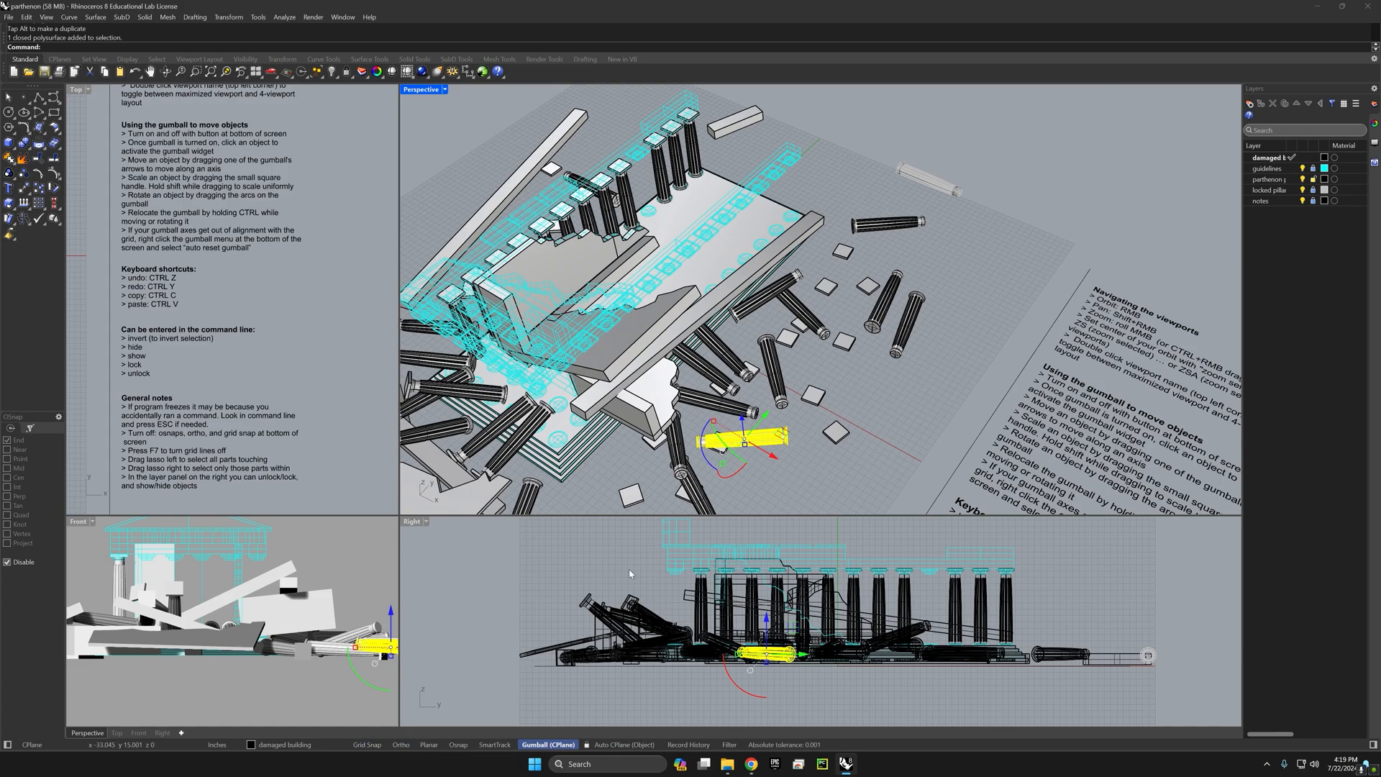
Step: Rotate the selected fallen pillar horizontally with the gumball so that it lies along the X axis
{"action": "right_click_drag", "start_coordinate": [762, 460], "coordinate": [905, 317]}
{"action": "scroll", "coordinate": [784, 432], "scroll_direction": "down", "scroll_amount": 3}
{"action": "scroll", "coordinate": [792, 417], "scroll_direction": "up", "scroll_amount": 8}
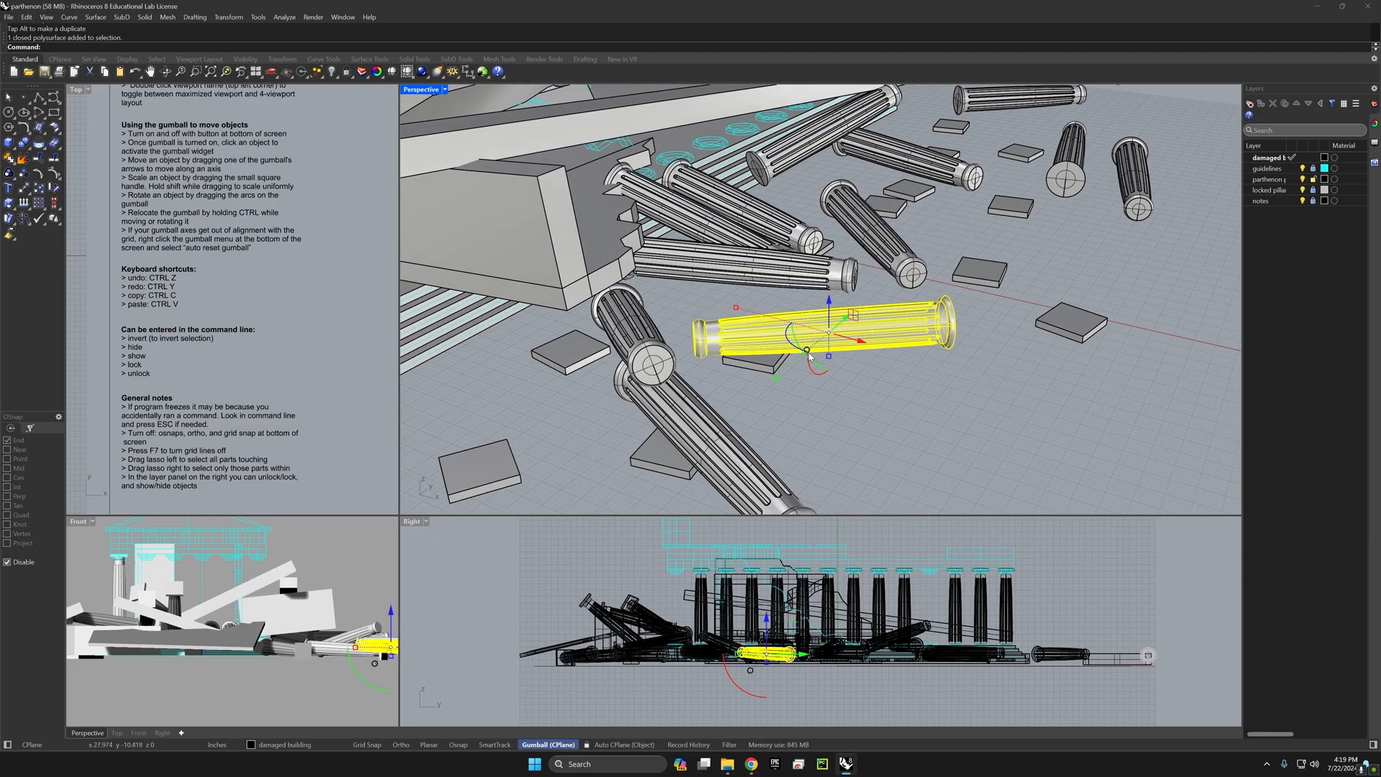
{"action": "right_click_drag", "start_coordinate": [835, 370], "coordinate": [785, 425]}
{"action": "mouse_move", "coordinate": [783, 427]}
{"action": "left_mouse_down"}
{"action": "mouse_move", "coordinate": [772, 398]}
{"action": "mouse_move", "coordinate": [777, 431]}
{"action": "left_mouse_up"}
{"action": "right_click_drag", "start_coordinate": [777, 430], "coordinate": [717, 400]}
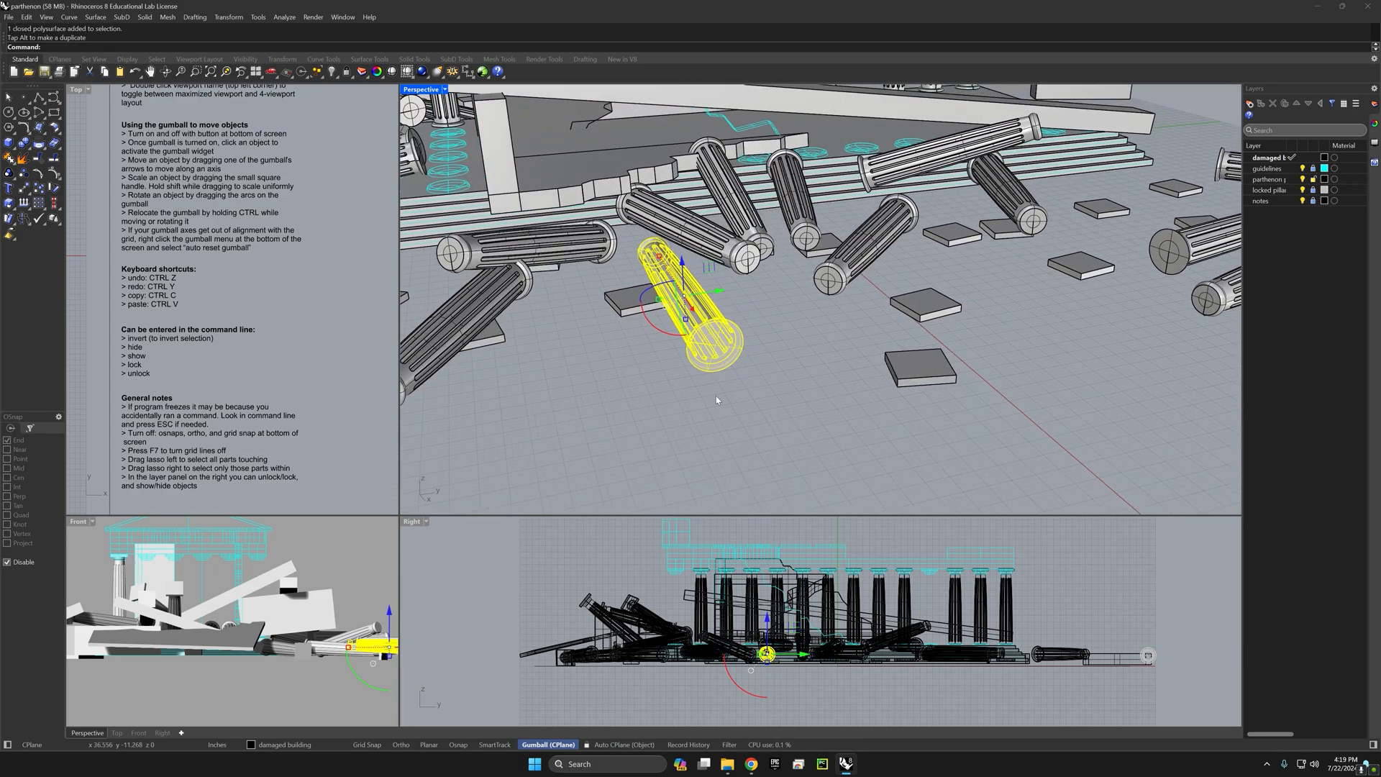
Step: Turn the fallen pillar about the X axis, raise it slightly and shift it along Y with the gumball
{"action": "mouse_move", "coordinate": [649, 325]}
{"action": "left_mouse_down"}
{"action": "mouse_move", "coordinate": [704, 345]}
{"action": "mouse_move", "coordinate": [658, 311]}
{"action": "left_mouse_up"}
{"action": "right_click_drag", "start_coordinate": [656, 337], "coordinate": [759, 301]}
{"action": "left_click_drag", "start_coordinate": [777, 296], "coordinate": [767, 264]}
{"action": "right_click_drag", "start_coordinate": [782, 320], "coordinate": [708, 373]}
{"action": "mouse_move", "coordinate": [749, 358]}
{"action": "left_mouse_down"}
{"action": "mouse_move", "coordinate": [792, 339]}
{"action": "mouse_move", "coordinate": [762, 352]}
{"action": "left_mouse_up"}
{"action": "right_click_drag", "start_coordinate": [783, 367], "coordinate": [815, 388]}
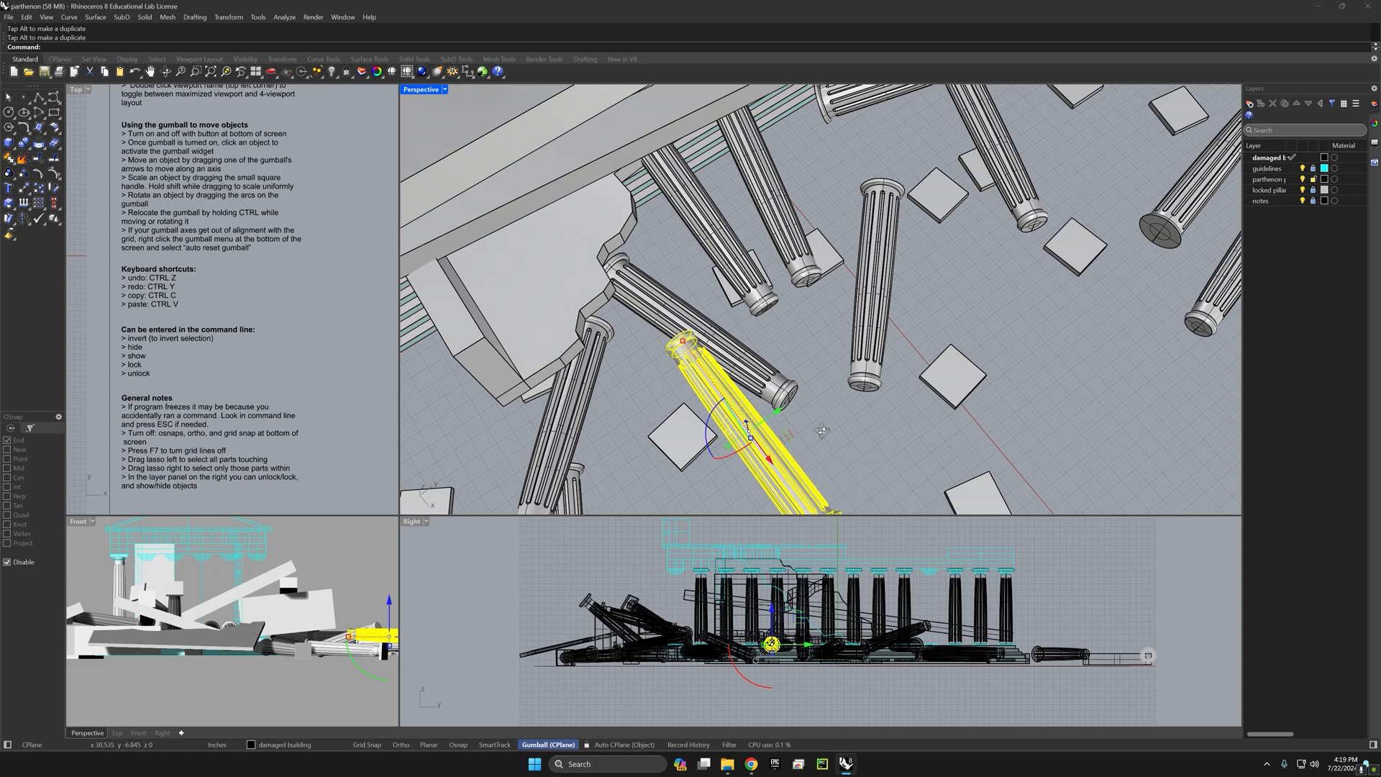
Step: Move the pillar farther along the Y axis and slightly along X with the gumball
{"action": "right_click_drag", "start_coordinate": [818, 426], "coordinate": [816, 440]}
{"action": "left_click_drag", "start_coordinate": [793, 452], "coordinate": [837, 394]}
{"action": "right_click_drag", "start_coordinate": [874, 435], "coordinate": [751, 339]}
{"action": "mouse_move", "coordinate": [752, 331]}
{"action": "left_mouse_down"}
{"action": "mouse_move", "coordinate": [723, 299]}
{"action": "mouse_move", "coordinate": [766, 250]}
{"action": "mouse_move", "coordinate": [801, 346]}
{"action": "mouse_move", "coordinate": [734, 345]}
{"action": "left_mouse_up"}
{"action": "right_click_drag", "start_coordinate": [693, 336], "coordinate": [925, 377]}
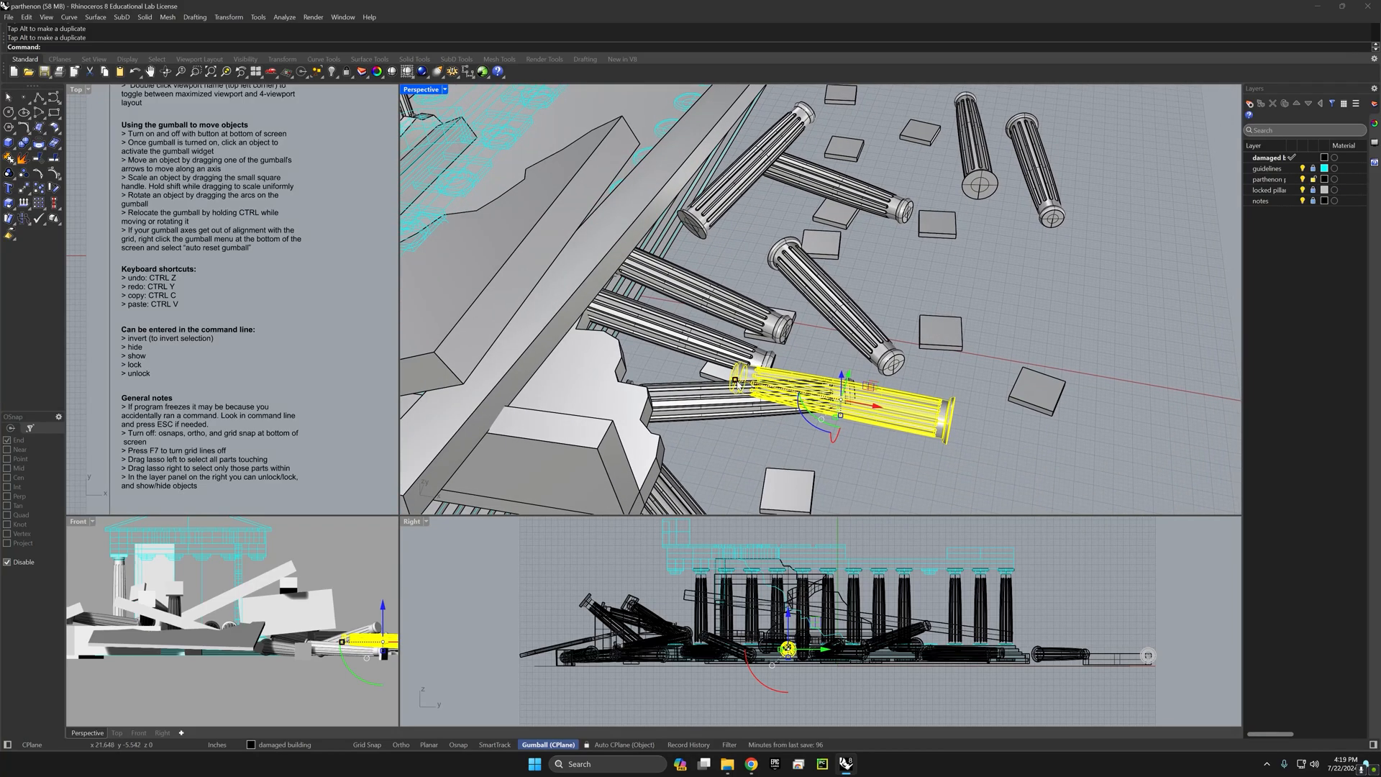
Step: Try stretching the pillar along its length and scaling it uniformly with the gumball, undoing each scaling
{"action": "left_click_drag", "start_coordinate": [734, 380], "coordinate": [648, 368]}
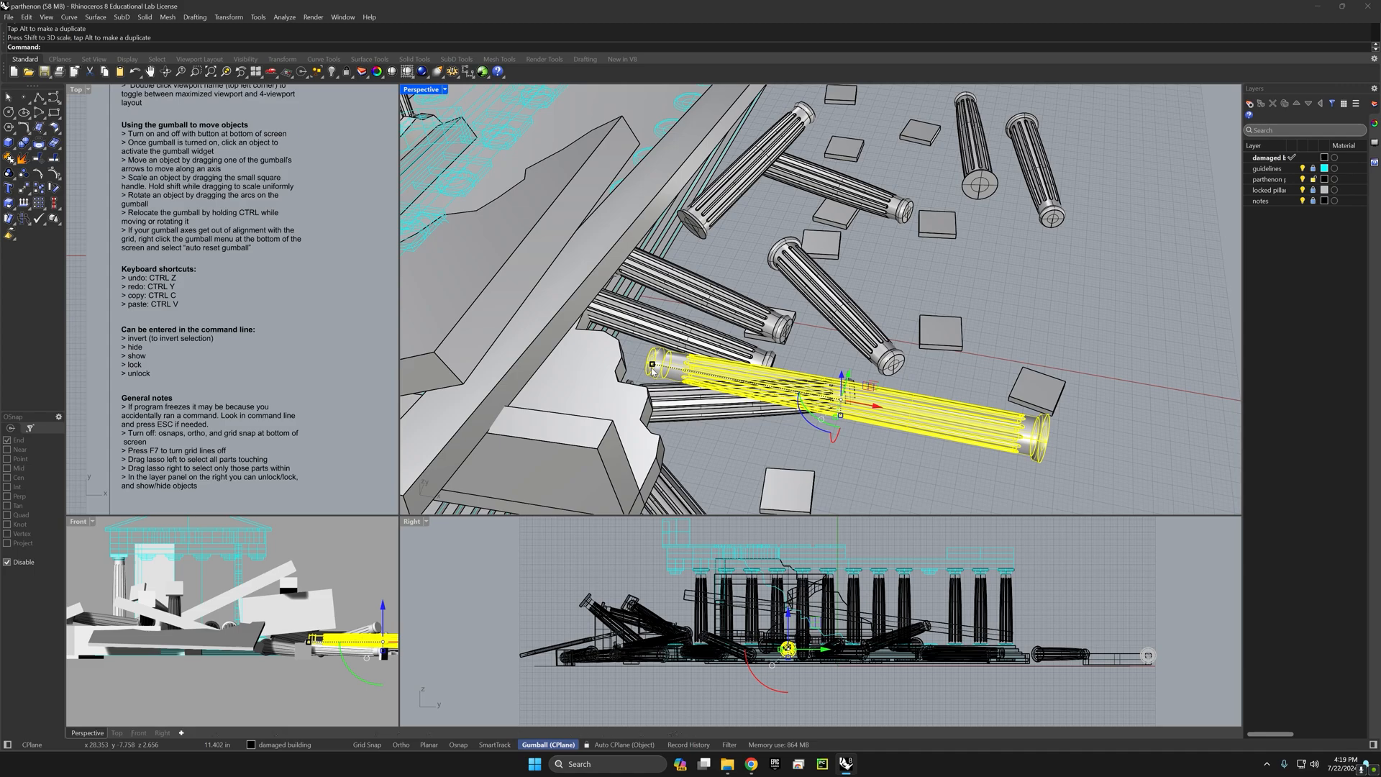
{"action": "key", "text": "ctrl+z"}
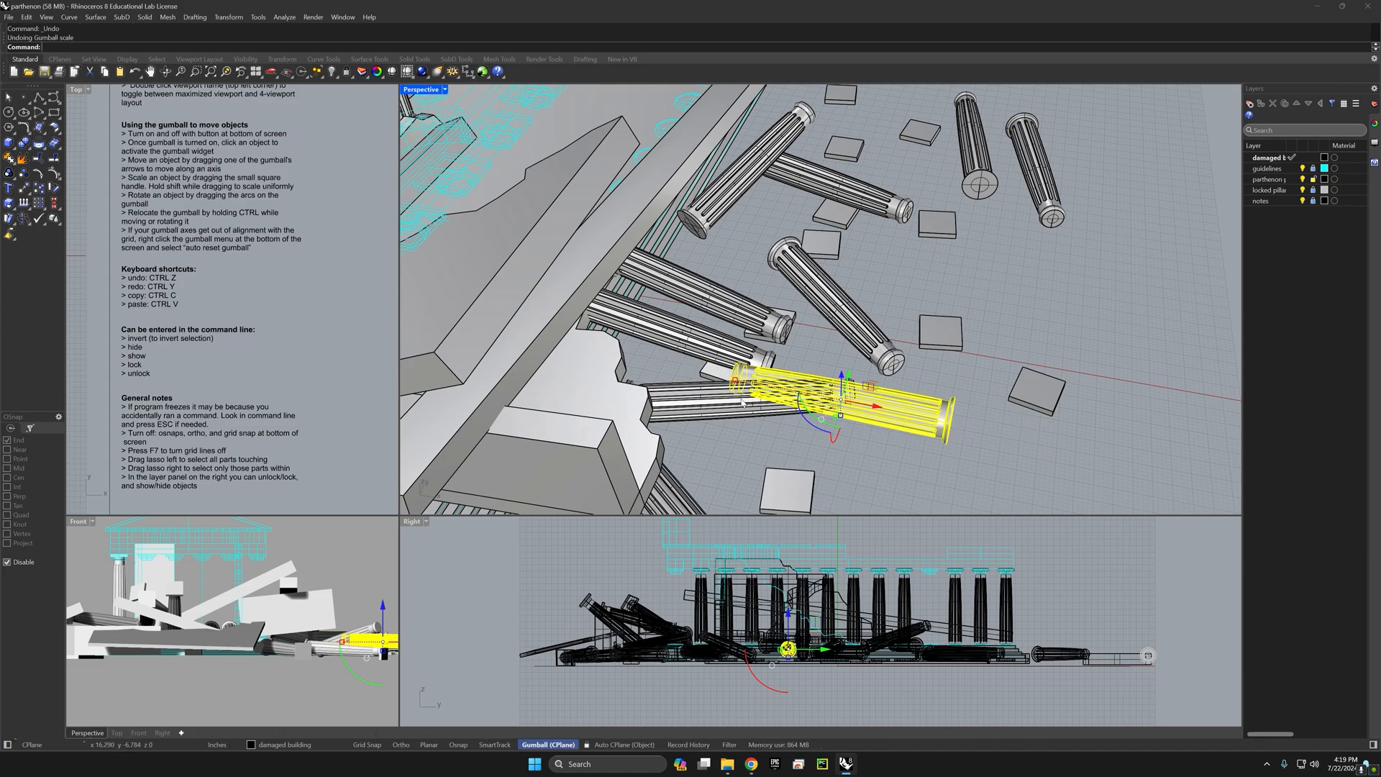
{"action": "left_click_drag", "start_coordinate": [735, 381], "coordinate": [653, 380]}
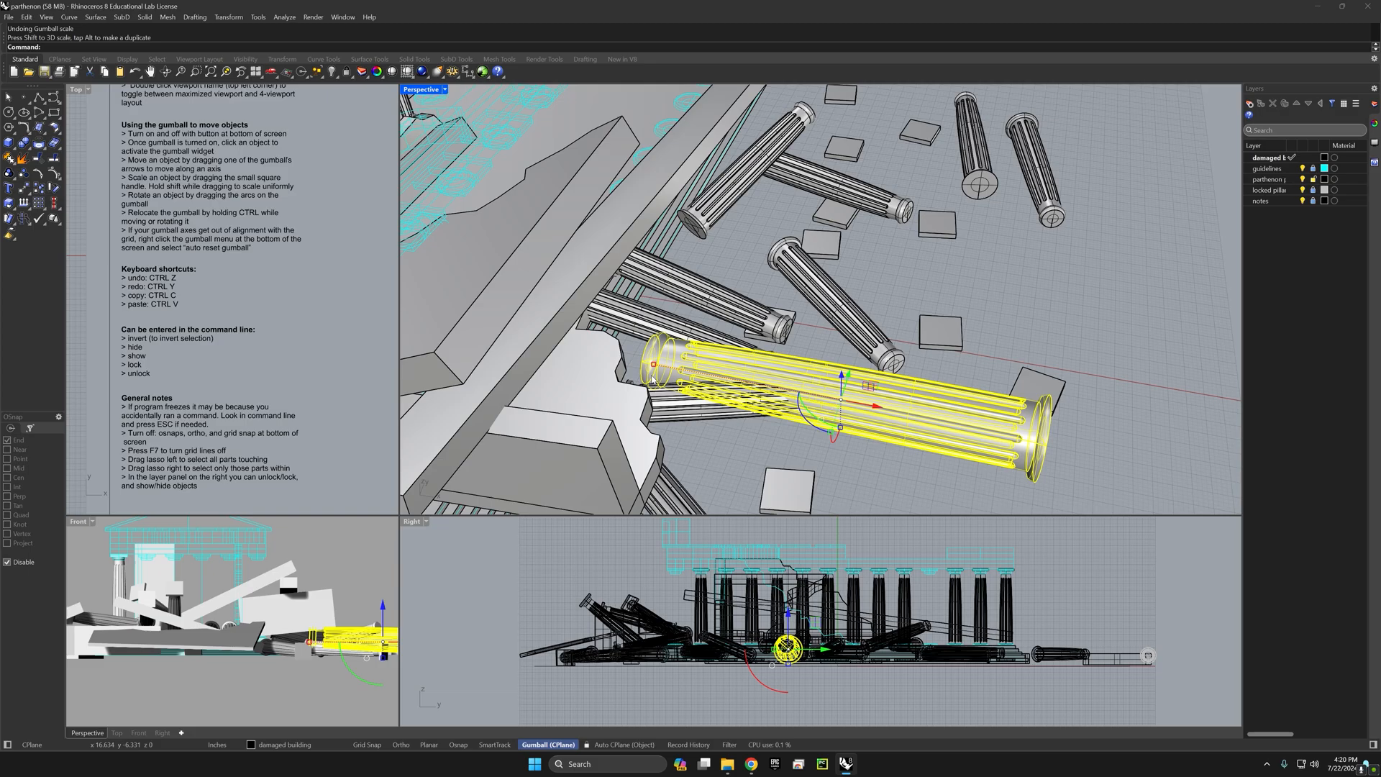
{"action": "key", "text": "ctrl+z"}
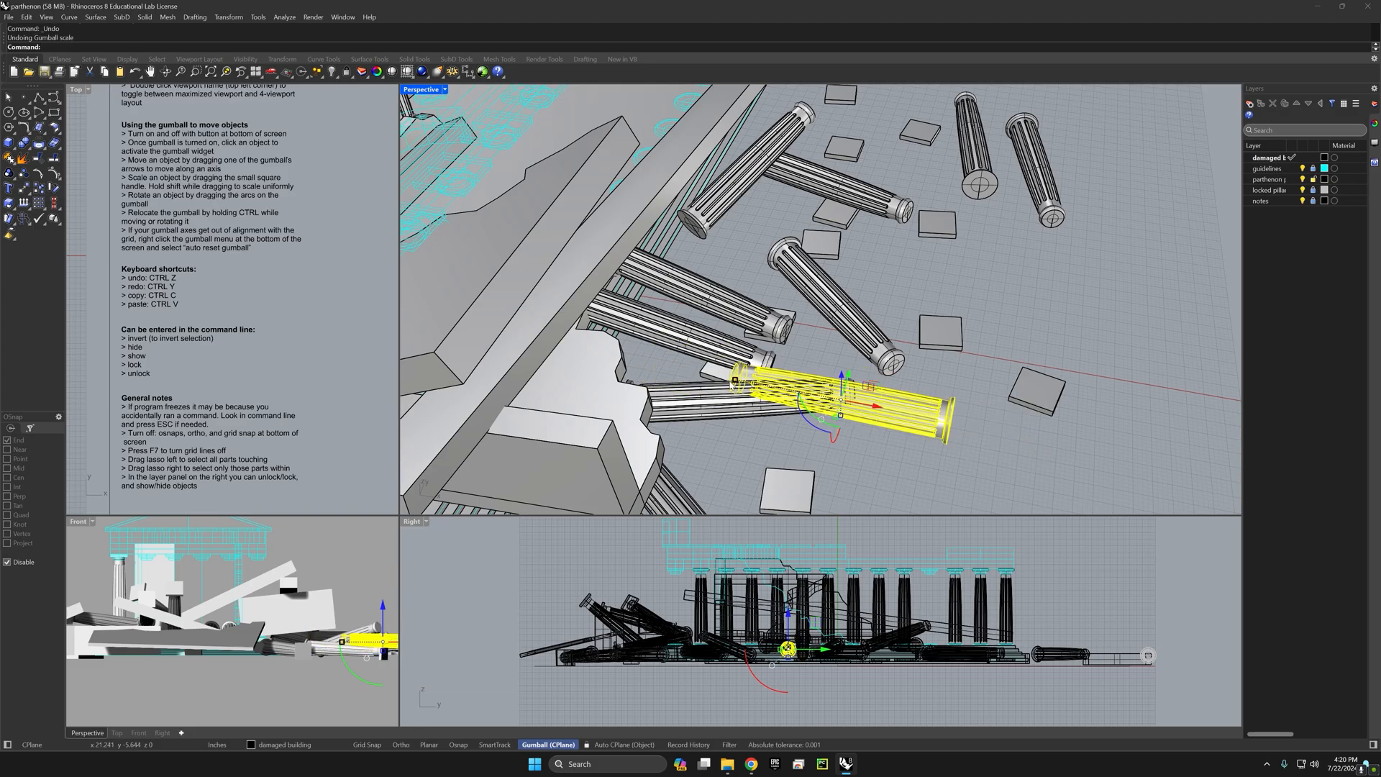
Step: Look up the AutoReset Gumball option in the gumball settings, and reselect the same pillar
{"action": "right_click_drag", "start_coordinate": [721, 376], "coordinate": [757, 448]}
{"action": "right_click_drag", "start_coordinate": [758, 384], "coordinate": [758, 413]}
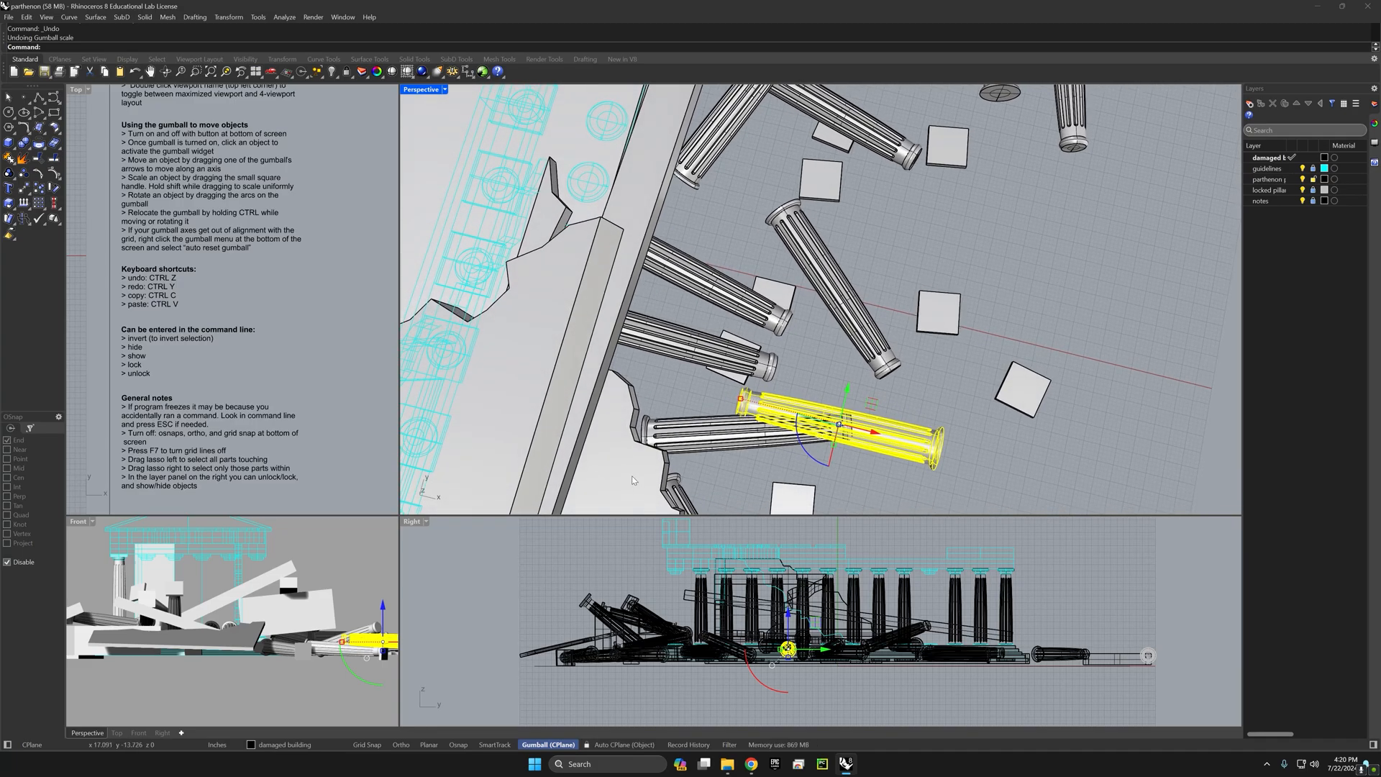
{"action": "right_click", "coordinate": [545, 746]}
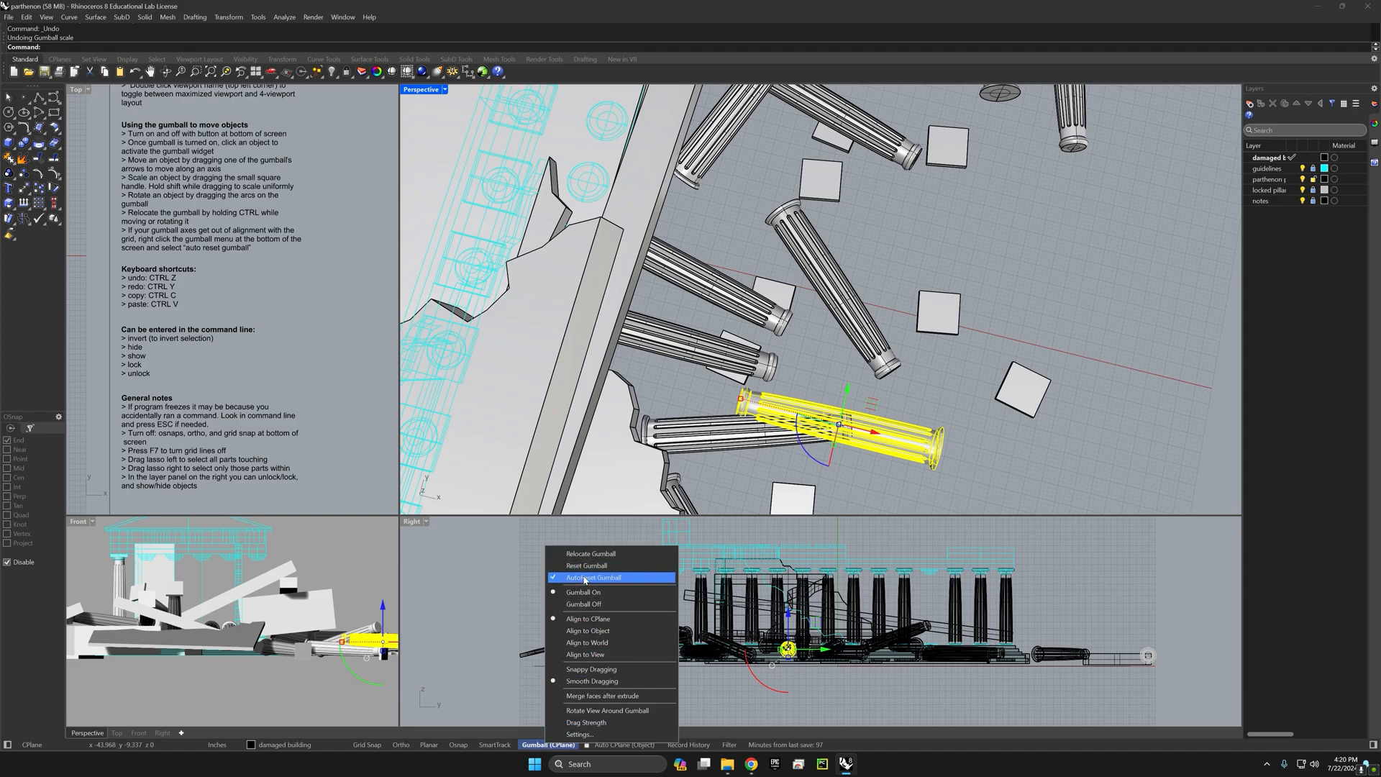
{"action": "left_click", "coordinate": [937, 394]}
{"action": "left_click", "coordinate": [937, 394]}
{"action": "left_click", "coordinate": [901, 451]}
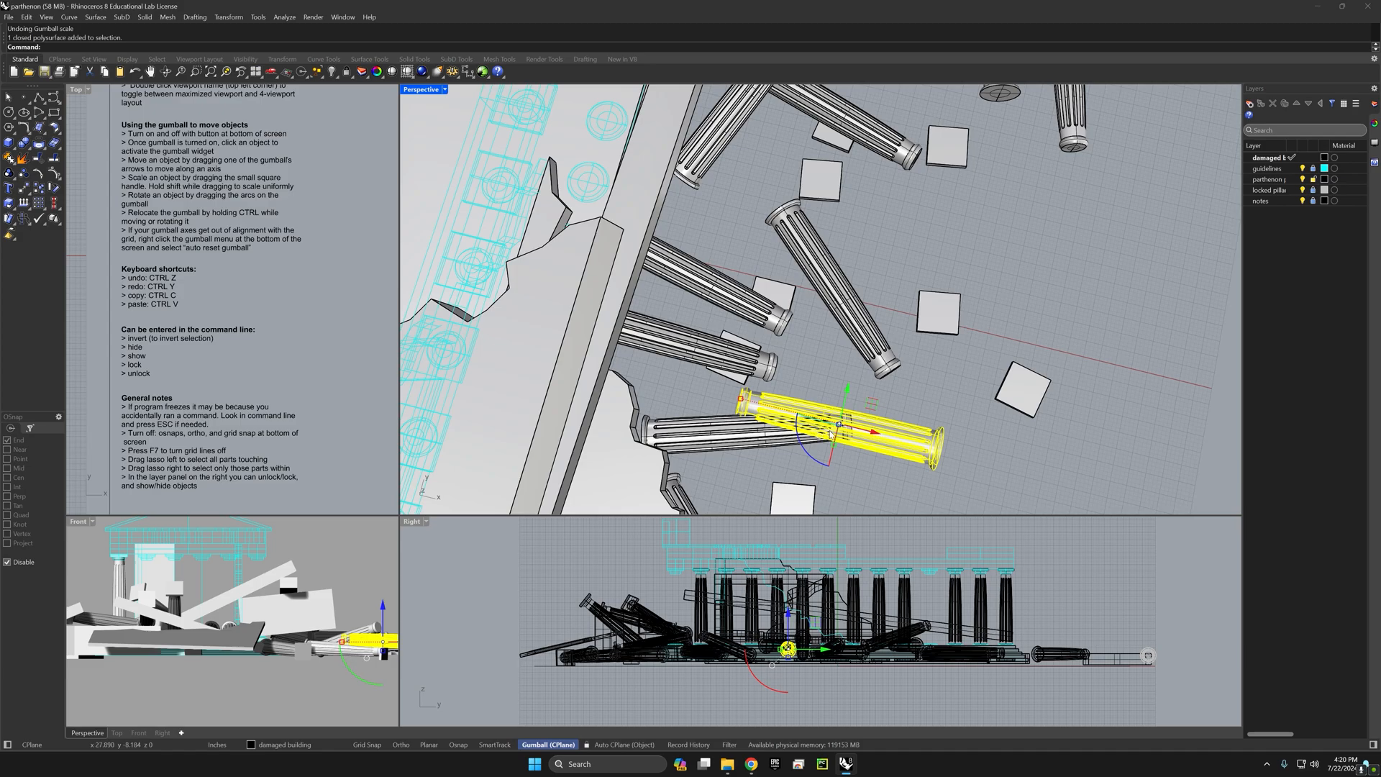
{"action": "right_click_drag", "start_coordinate": [834, 434], "coordinate": [839, 441]}
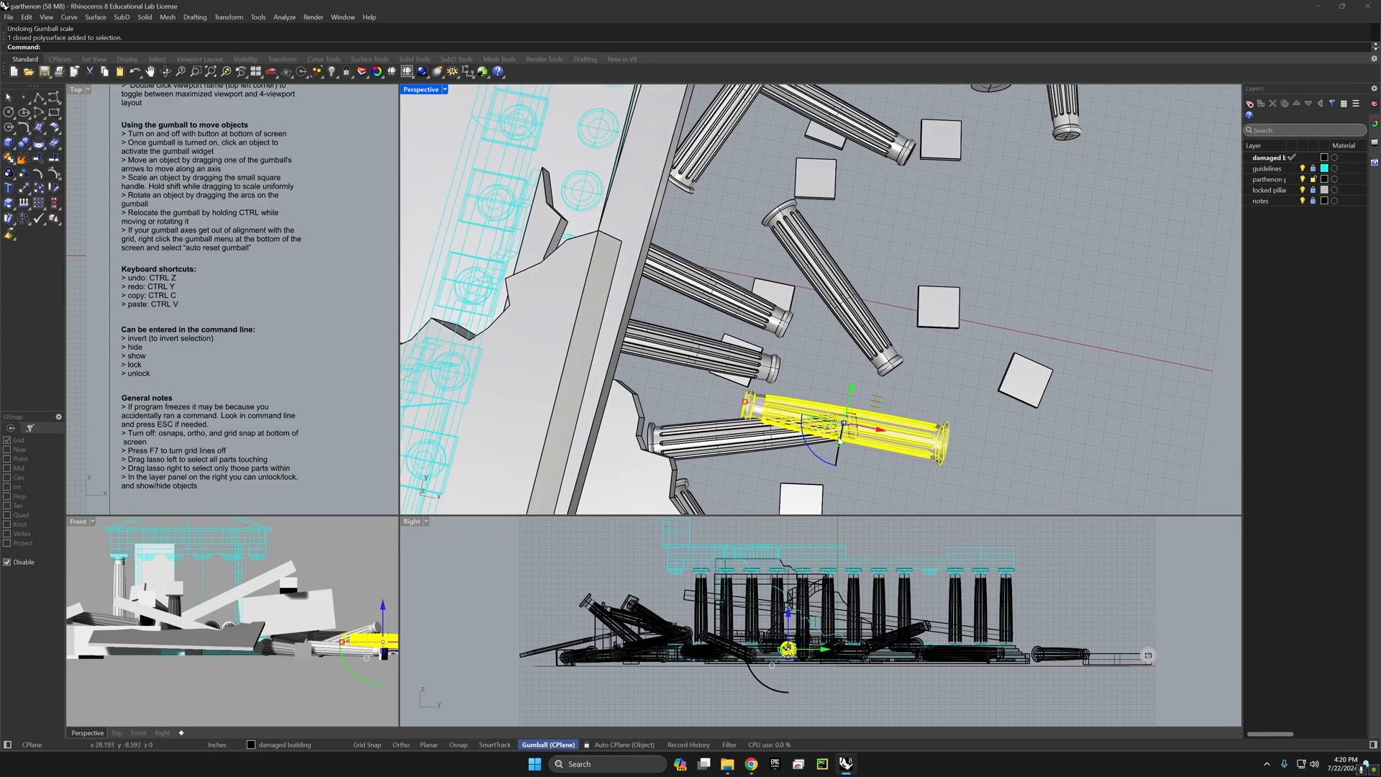
Step: Select the neighbouring diagonal pillar lying across the red axis line, and turn off AutoReset Gumball
{"action": "left_click", "coordinate": [866, 345]}
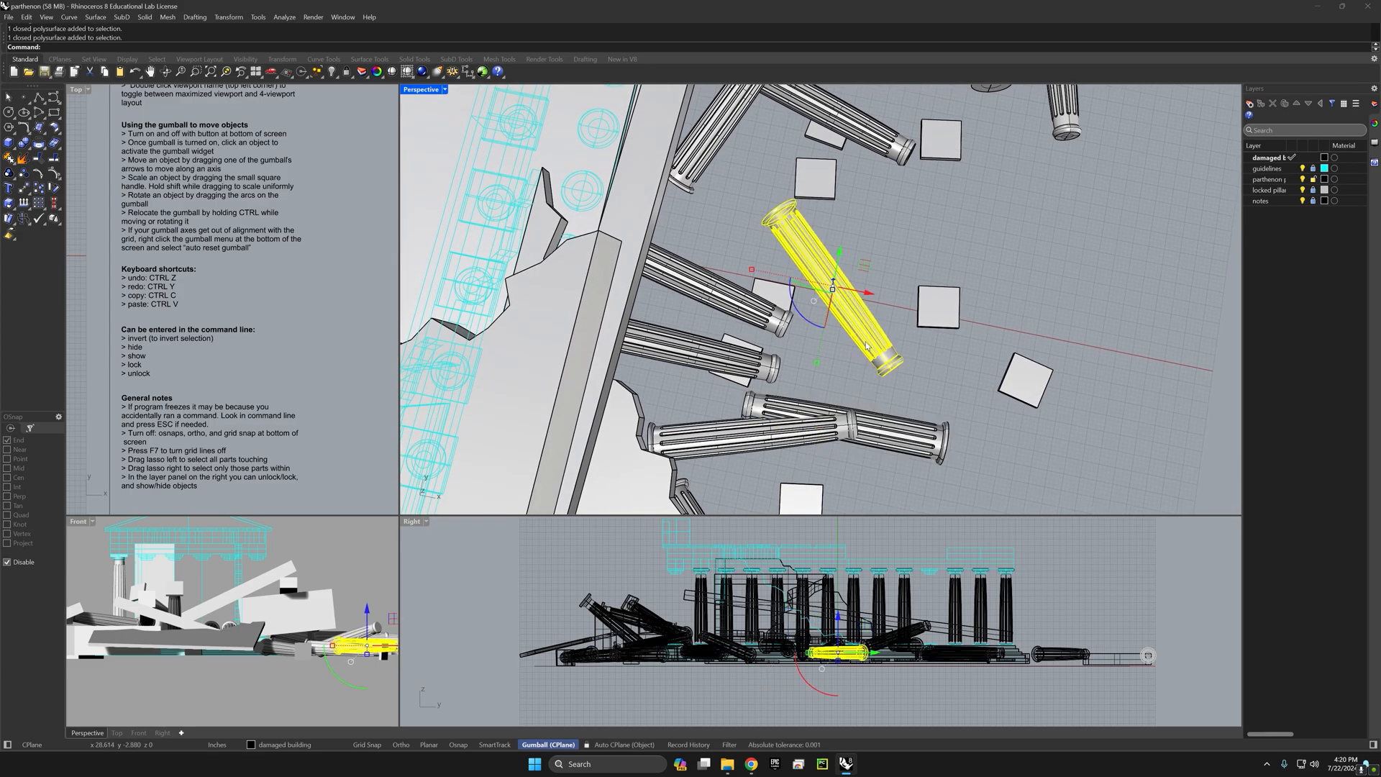
{"action": "right_click_drag", "start_coordinate": [858, 333], "coordinate": [900, 348]}
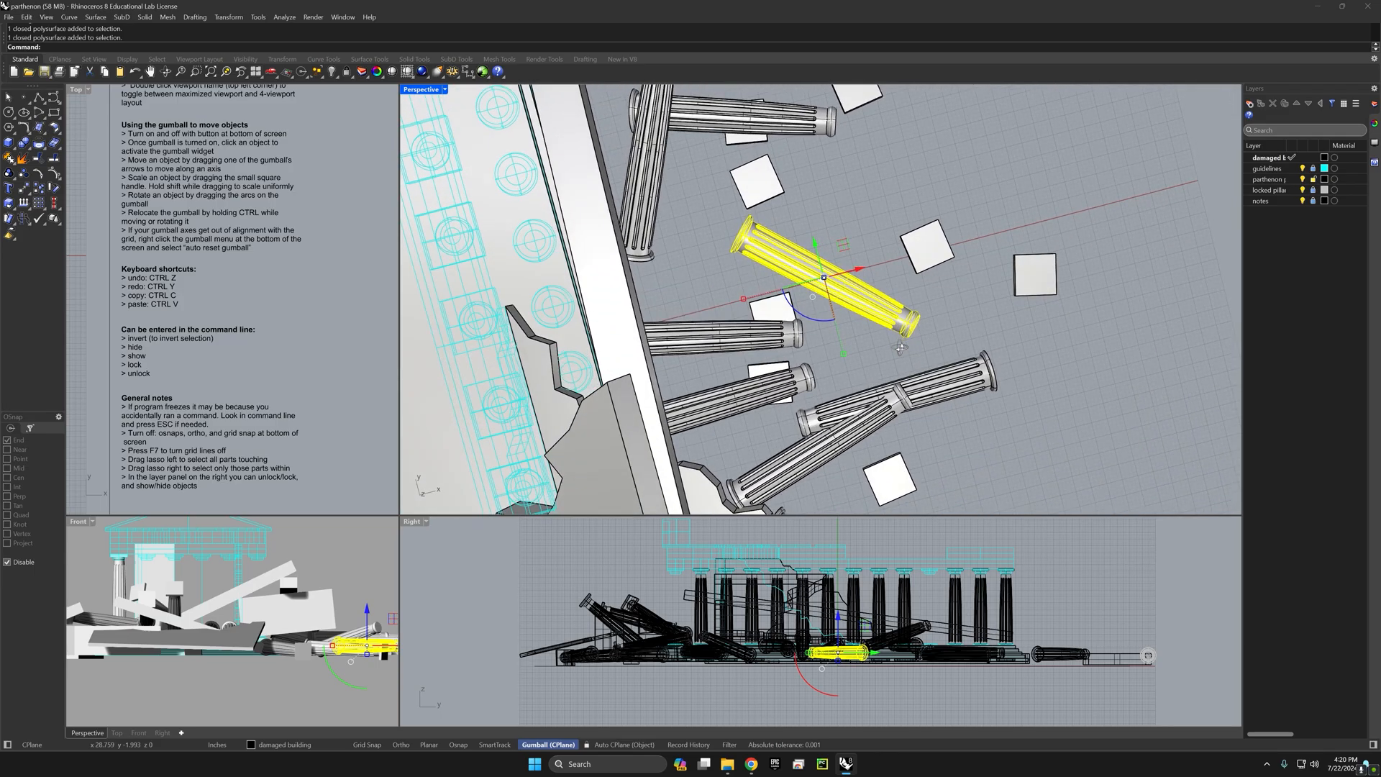
{"action": "scroll", "coordinate": [851, 308], "scroll_direction": "down", "scroll_amount": 5}
{"action": "scroll", "coordinate": [850, 311], "scroll_direction": "up", "scroll_amount": 6}
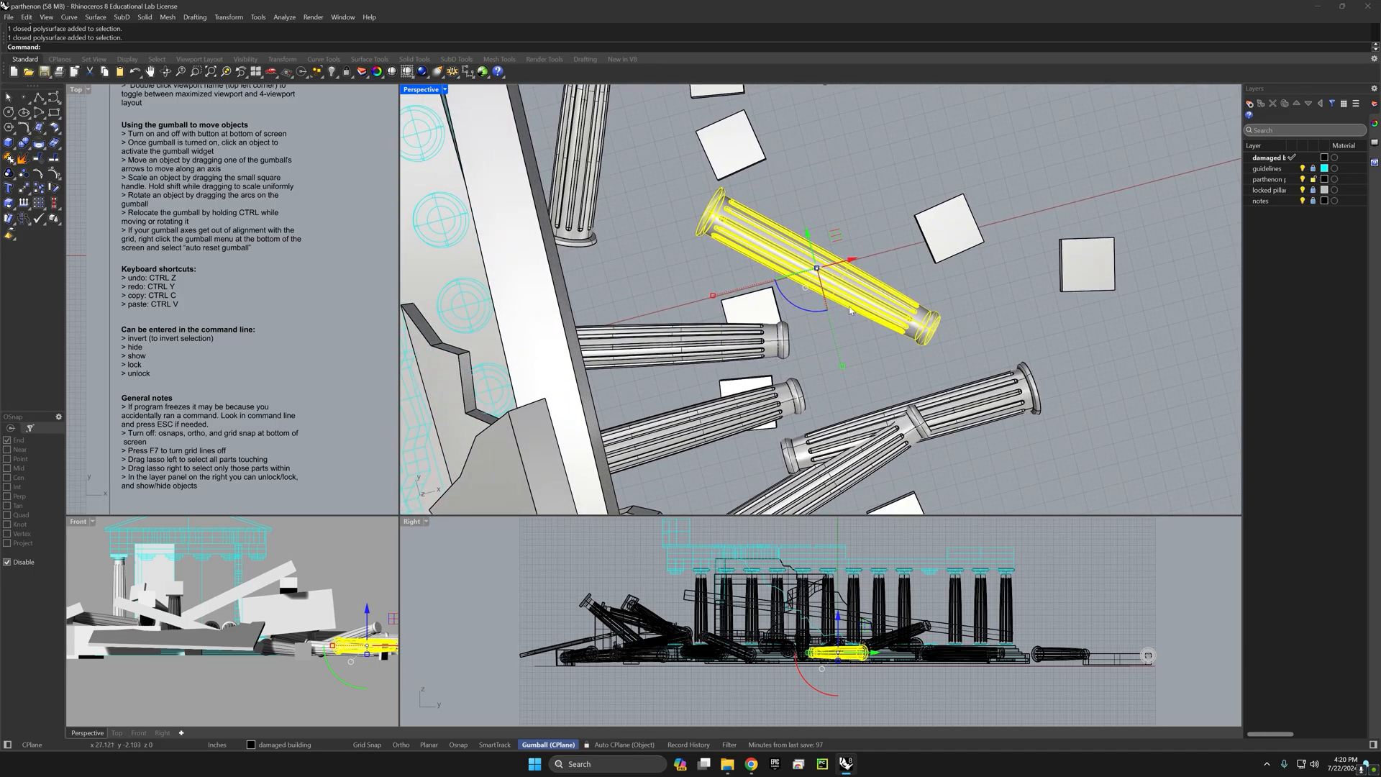
{"action": "right_click_drag", "start_coordinate": [847, 311], "coordinate": [826, 366], "text": "shift"}
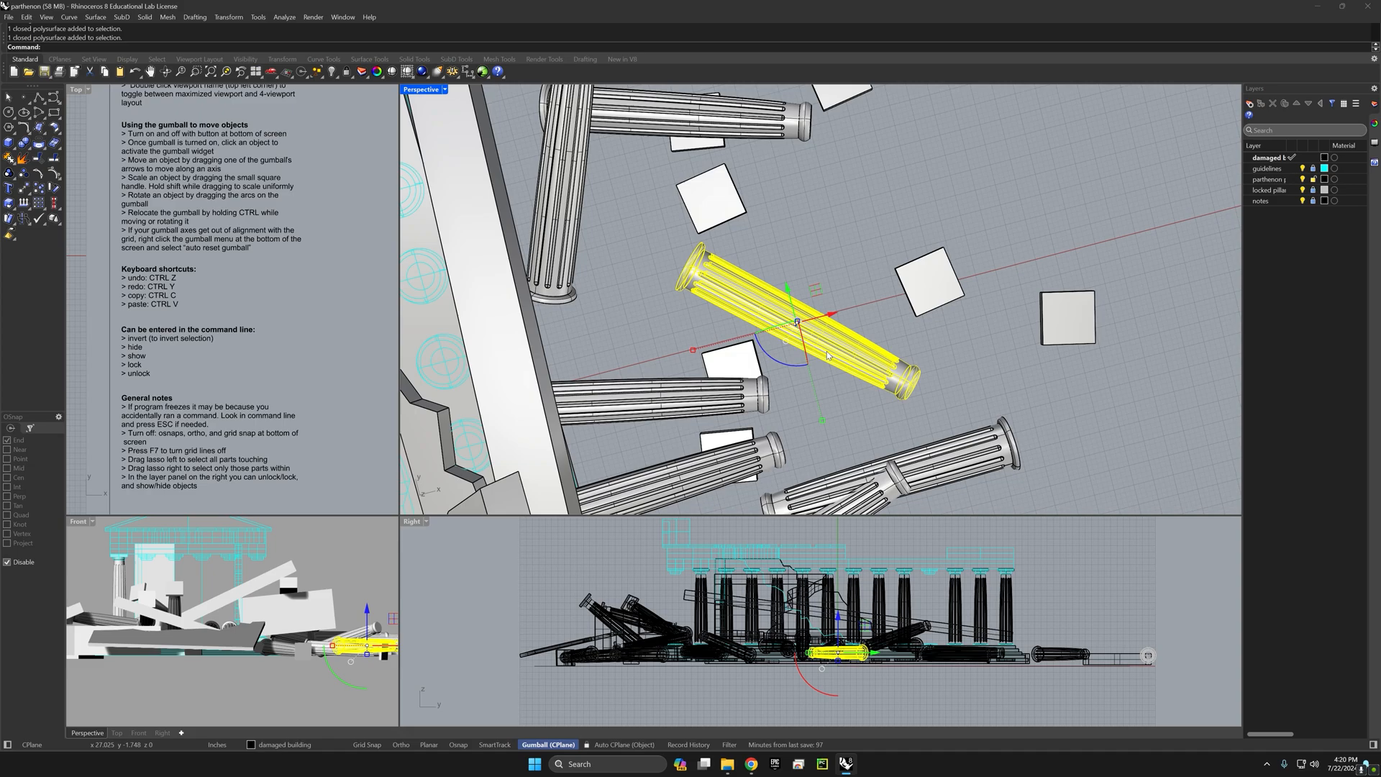
{"action": "right_click", "coordinate": [564, 741]}
{"action": "left_click", "coordinate": [597, 581]}
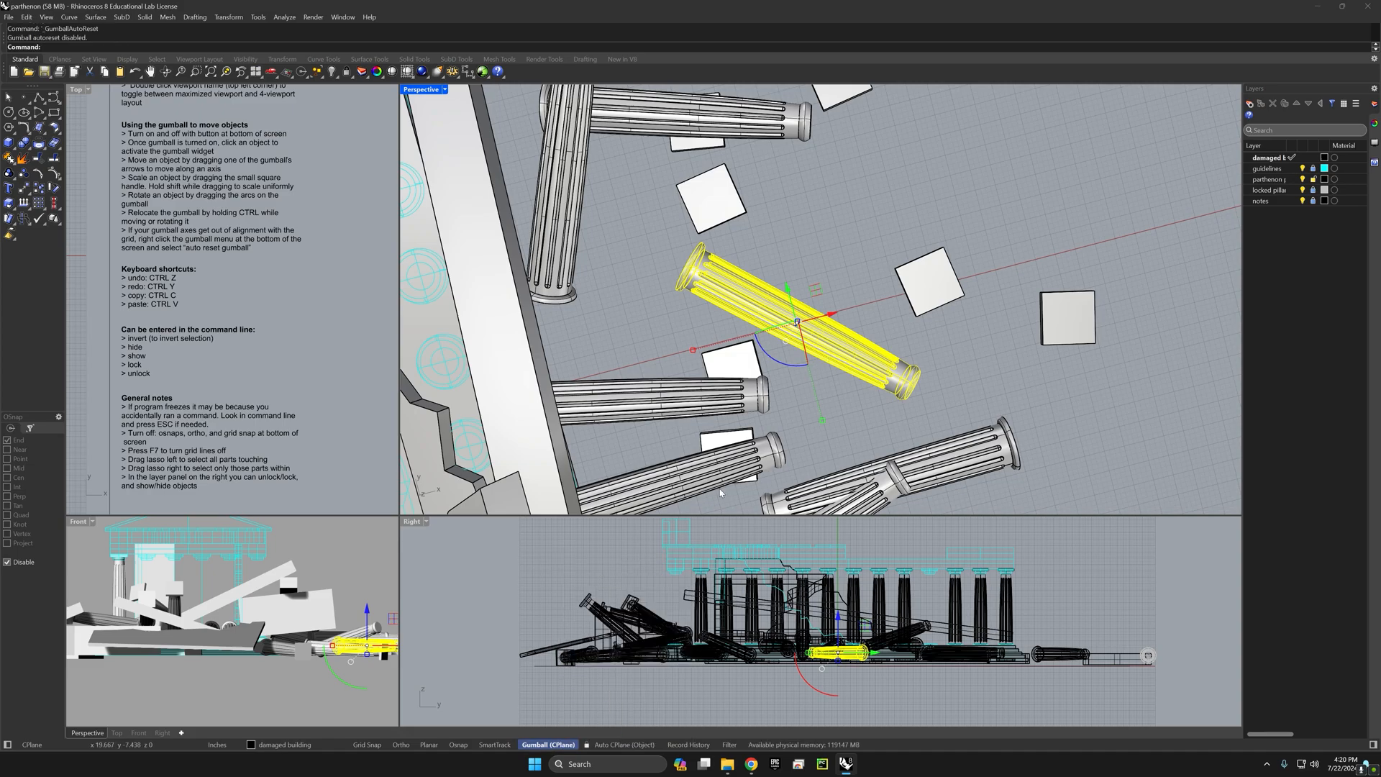
Step: Relocate the gumball by rotating only its axes to line up with the selected pillar's length
{"action": "double_click", "coordinate": [784, 368]}
{"action": "left_click_drag", "start_coordinate": [783, 362], "coordinate": [767, 375]}
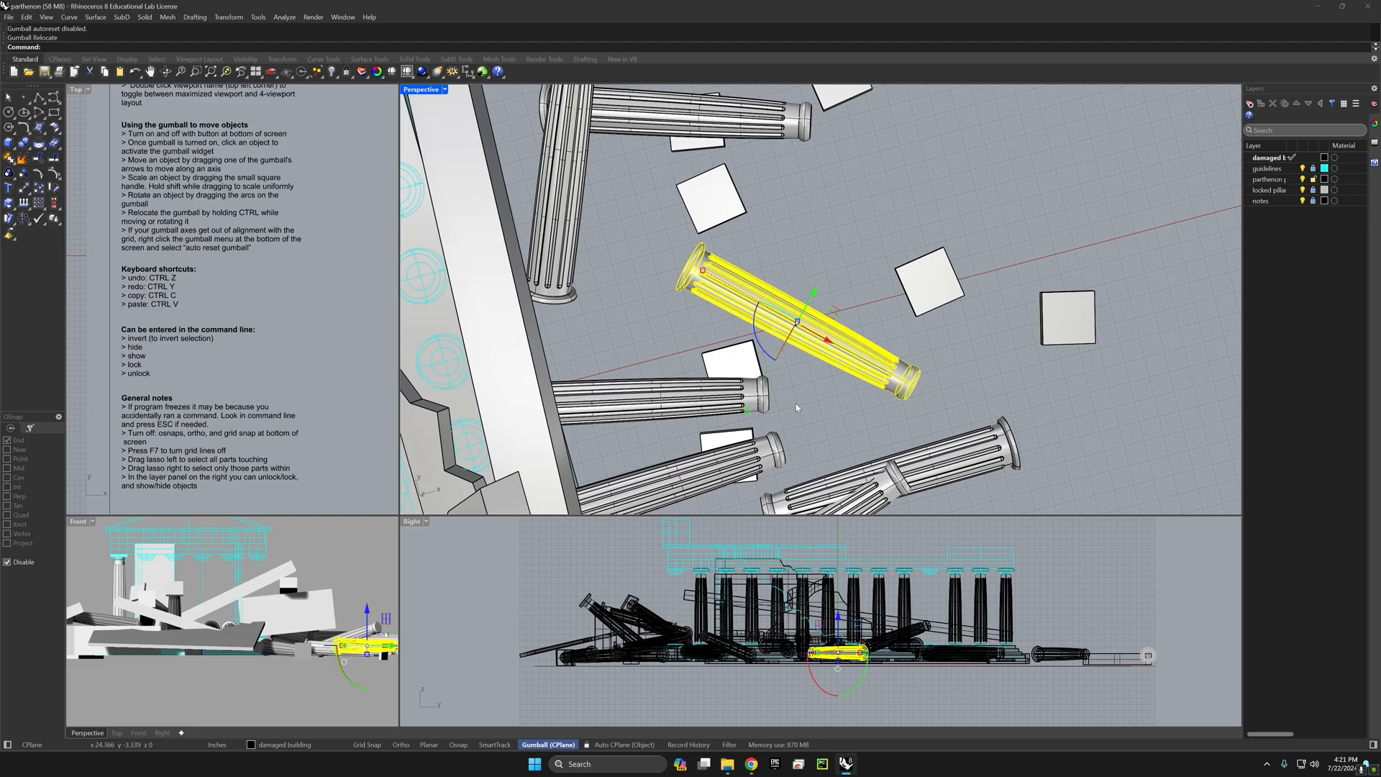
{"action": "right_click_drag", "start_coordinate": [798, 409], "coordinate": [683, 302]}
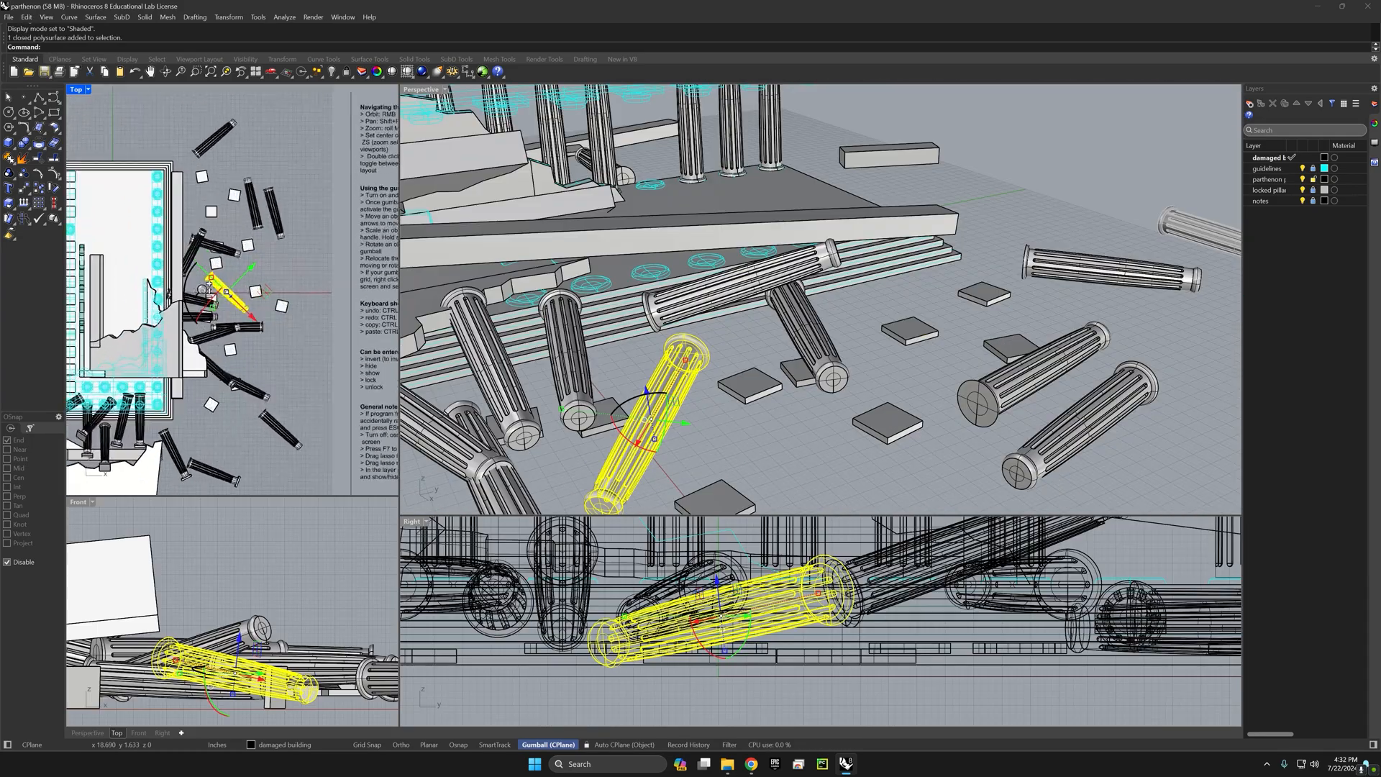
Step: Rotate the tilted pillar parallel to the Y axis in the Top view, and level it in the Right view
{"action": "scroll", "coordinate": [206, 262], "scroll_direction": "up", "scroll_amount": 3}
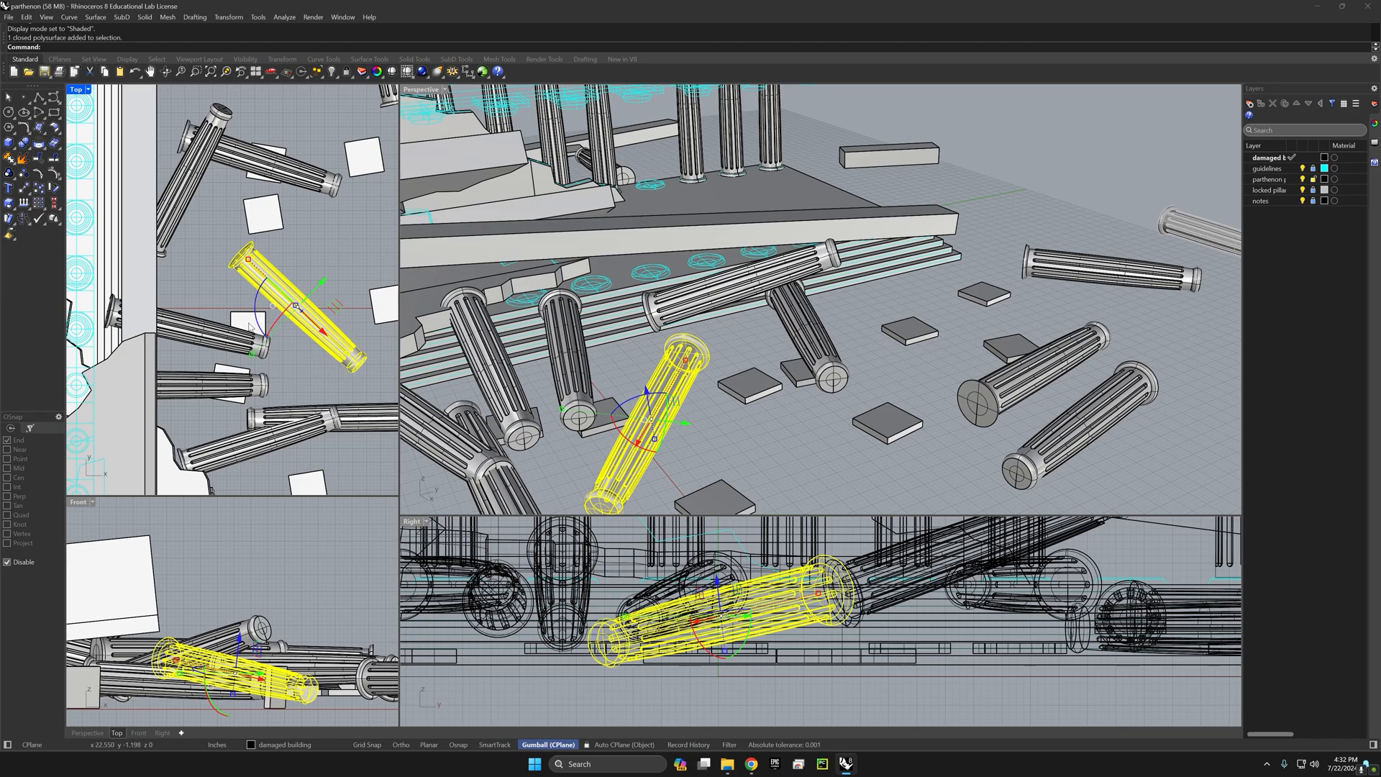
{"action": "left_click_drag", "start_coordinate": [256, 327], "coordinate": [241, 284]}
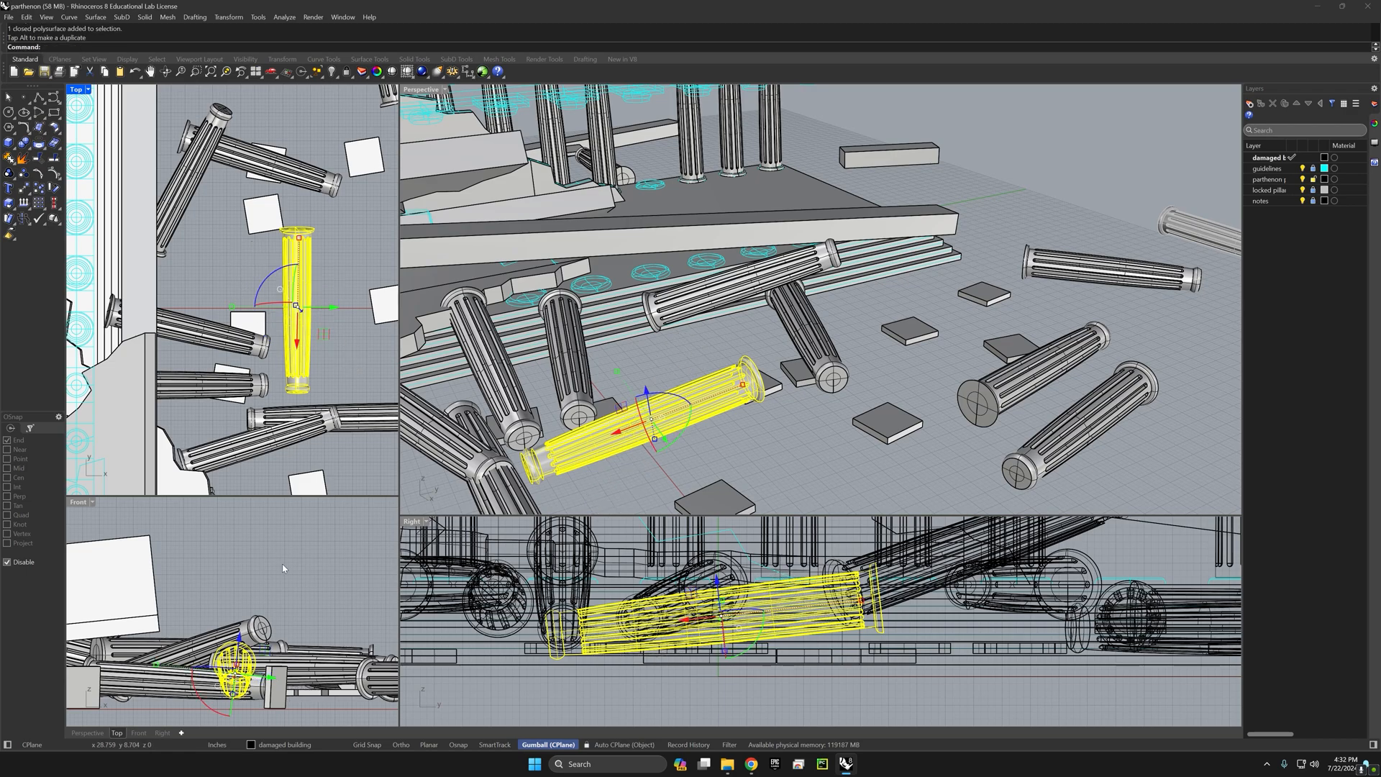
{"action": "right_click_drag", "start_coordinate": [287, 626], "coordinate": [246, 596]}
{"action": "left_click", "coordinate": [756, 643]}
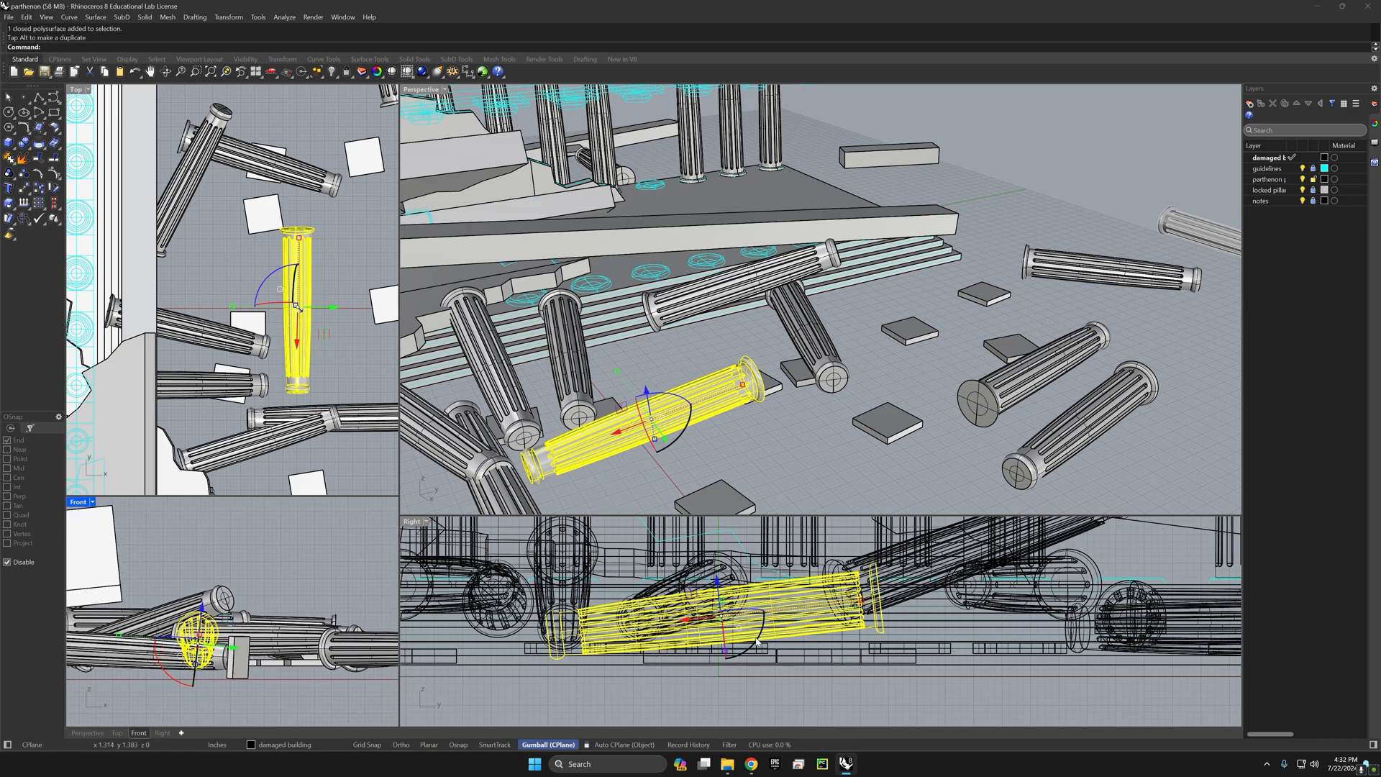
{"action": "left_click_drag", "start_coordinate": [757, 643], "coordinate": [763, 651]}
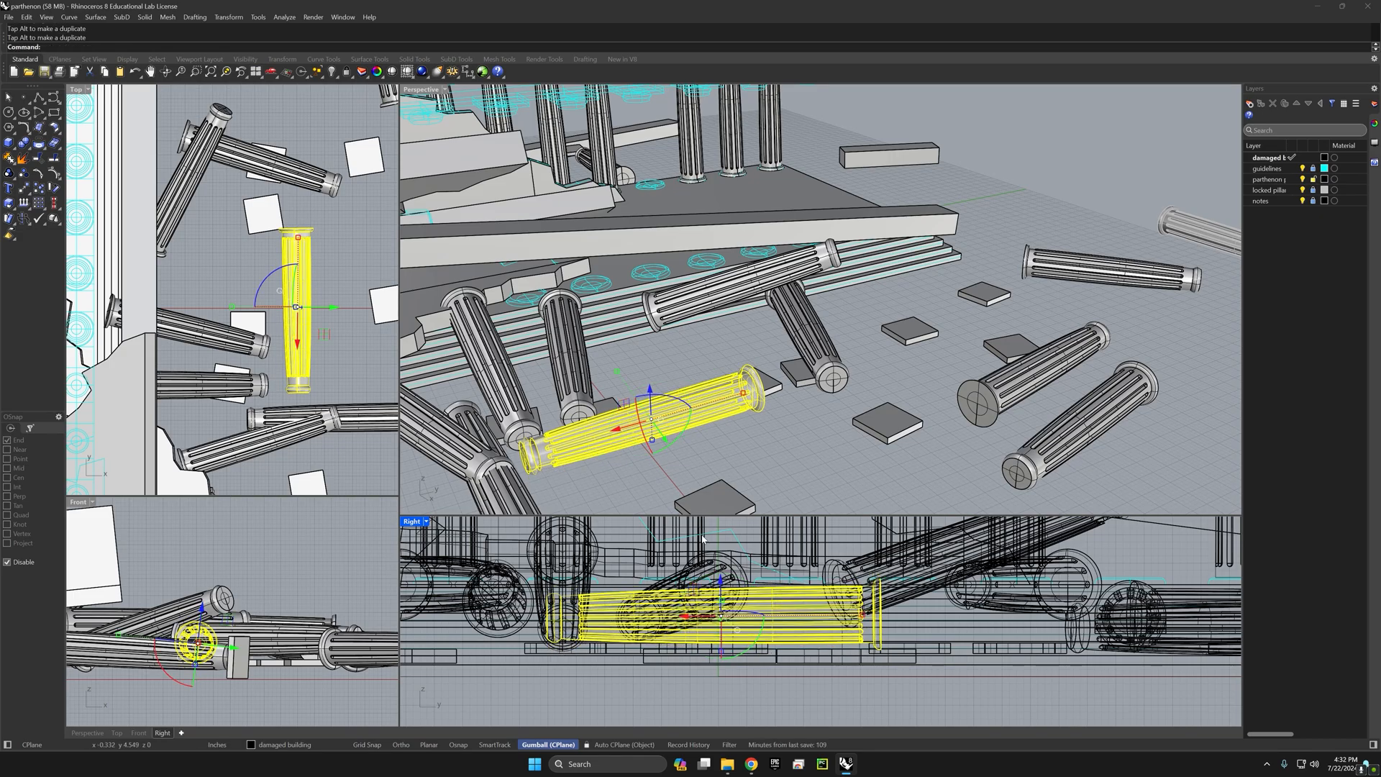
Step: Rotate the leveled pillar to stand upright with its wide end down, and raise it with the gumball
{"action": "right_click_drag", "start_coordinate": [750, 468], "coordinate": [740, 335]}
{"action": "right_click_drag", "start_coordinate": [685, 403], "coordinate": [674, 405]}
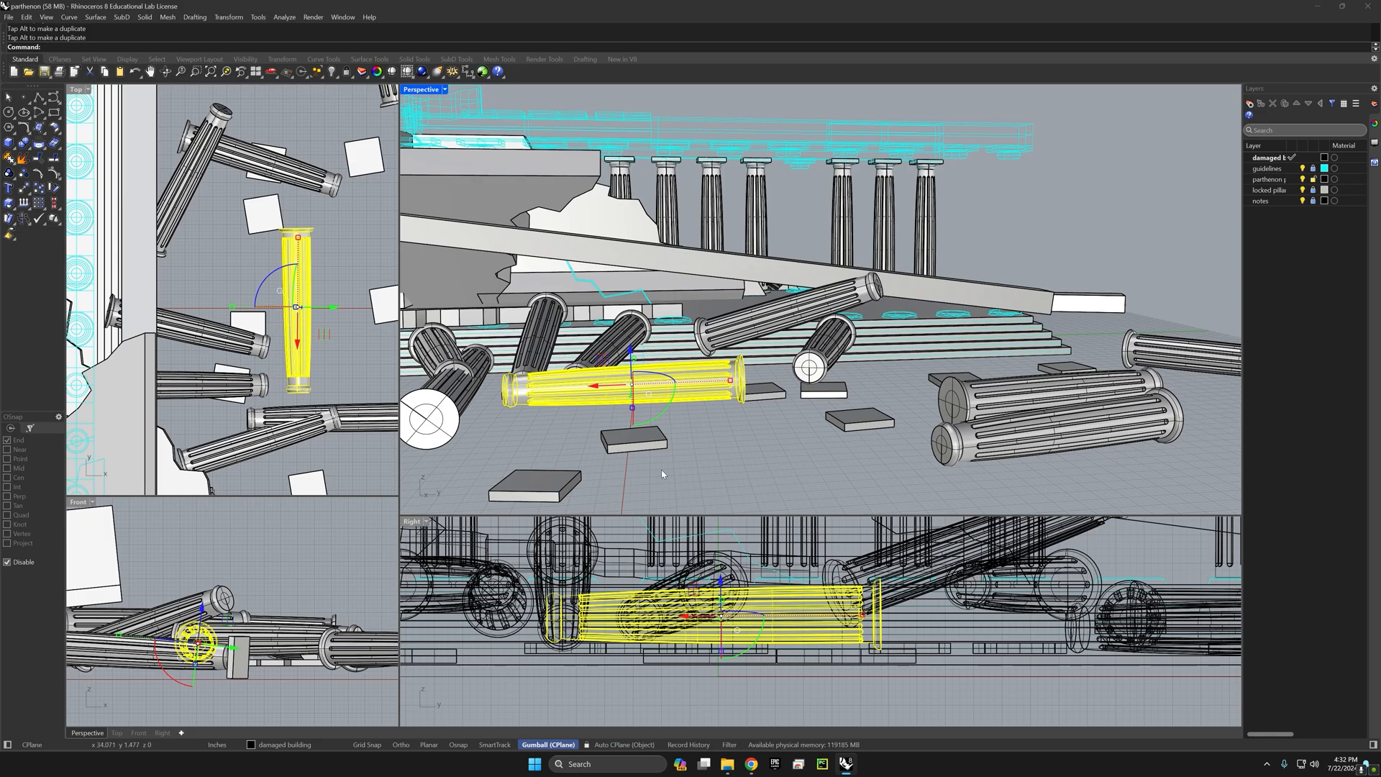
{"action": "left_click_drag", "start_coordinate": [666, 410], "coordinate": [637, 426]}
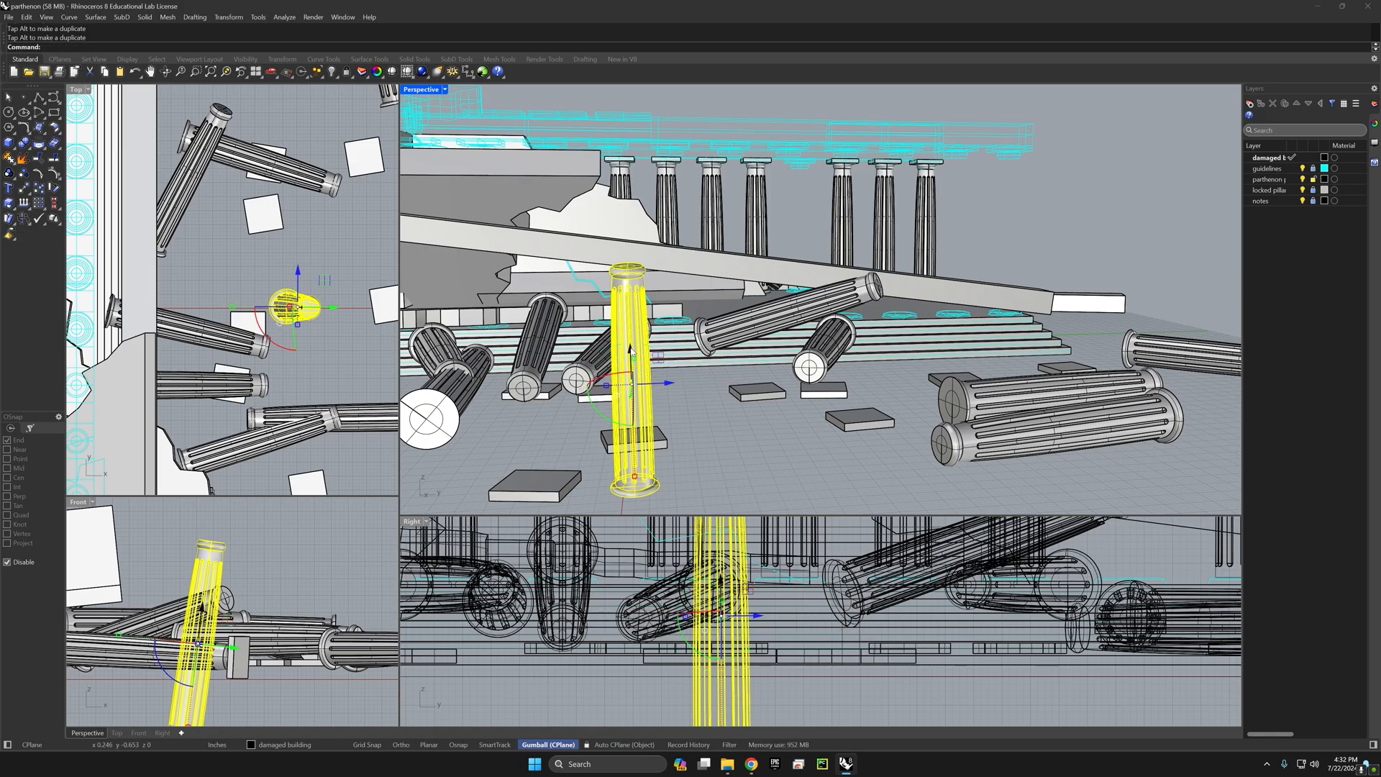
{"action": "left_click_drag", "start_coordinate": [630, 351], "coordinate": [630, 336]}
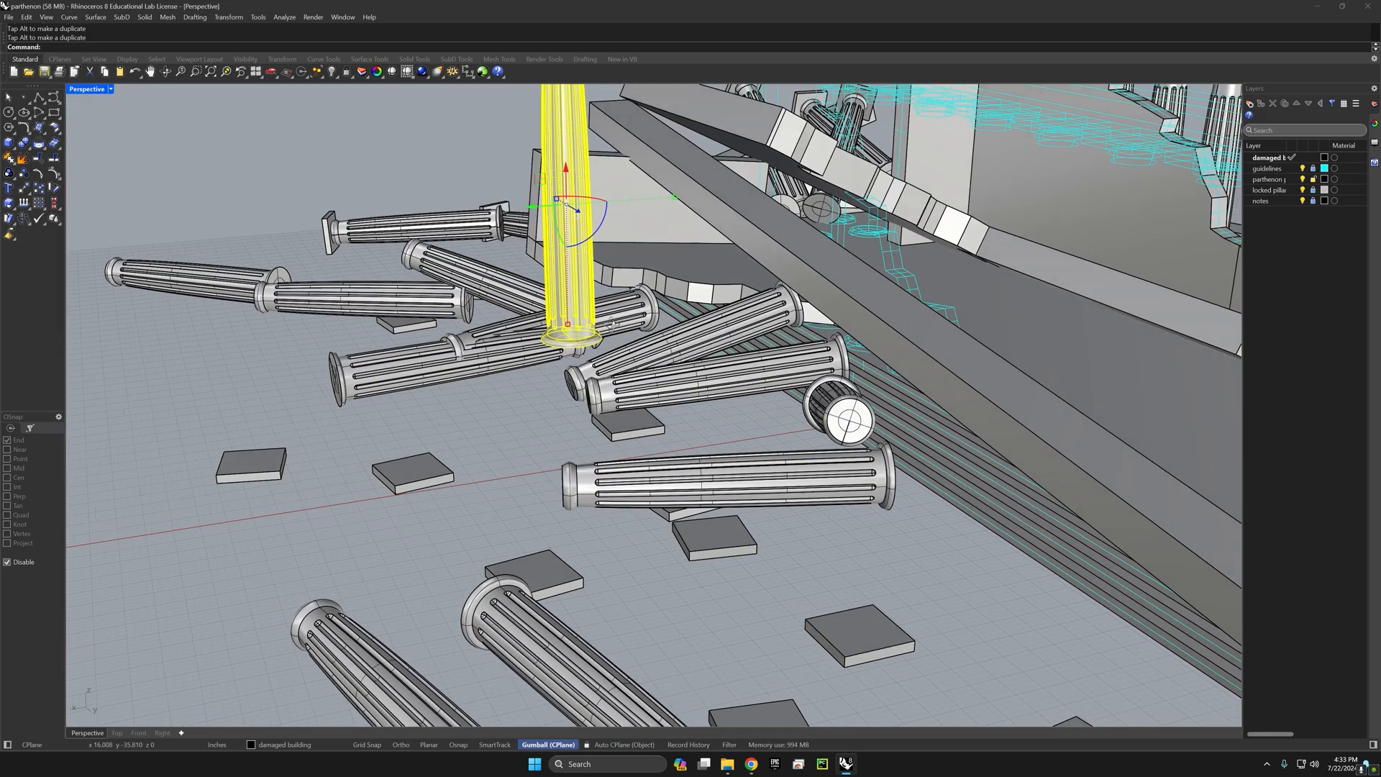
Step: Move the upright pillar over the corner circle guideline of the temple platform, and lower it towards the floor
{"action": "right_click_drag", "start_coordinate": [576, 403], "coordinate": [617, 516]}
{"action": "scroll", "coordinate": [670, 394], "scroll_direction": "down", "scroll_amount": 8}
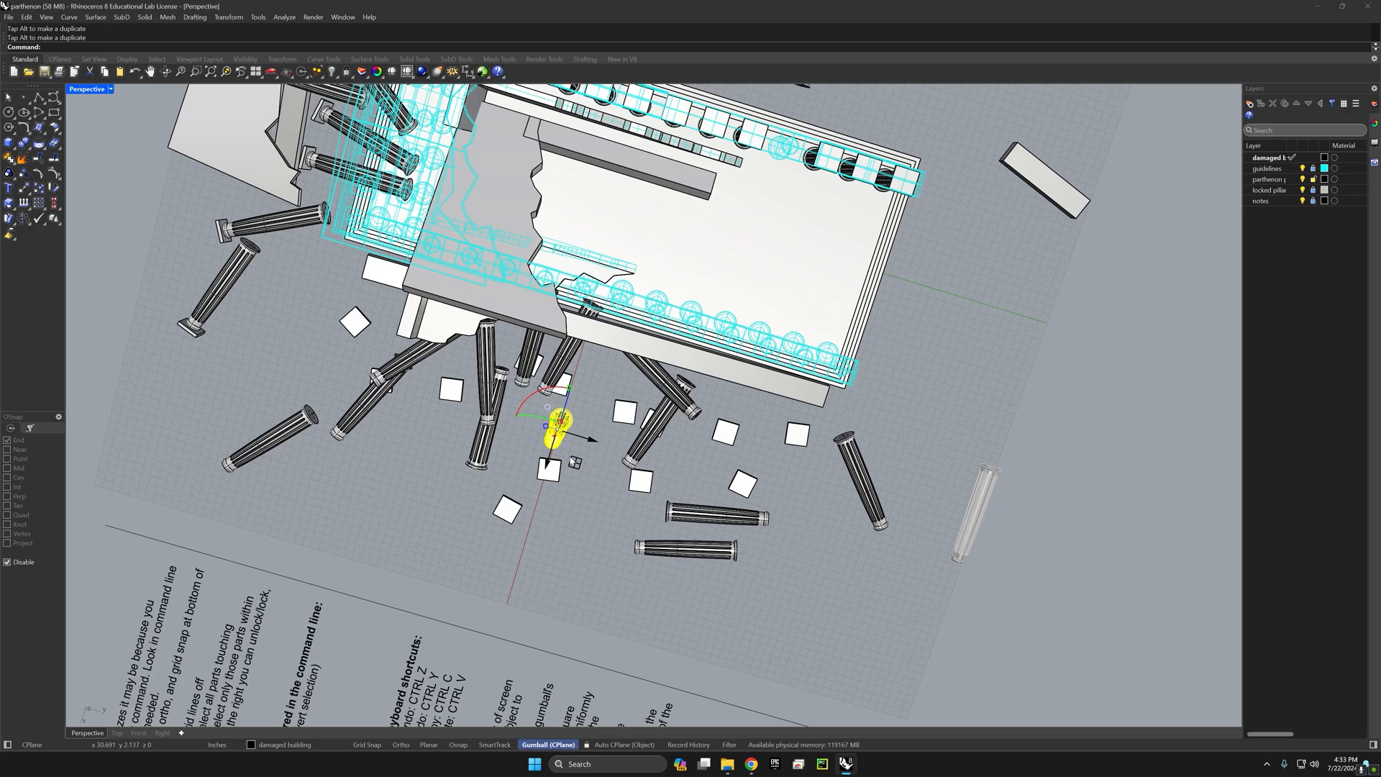
{"action": "left_click_drag", "start_coordinate": [575, 462], "coordinate": [854, 397]}
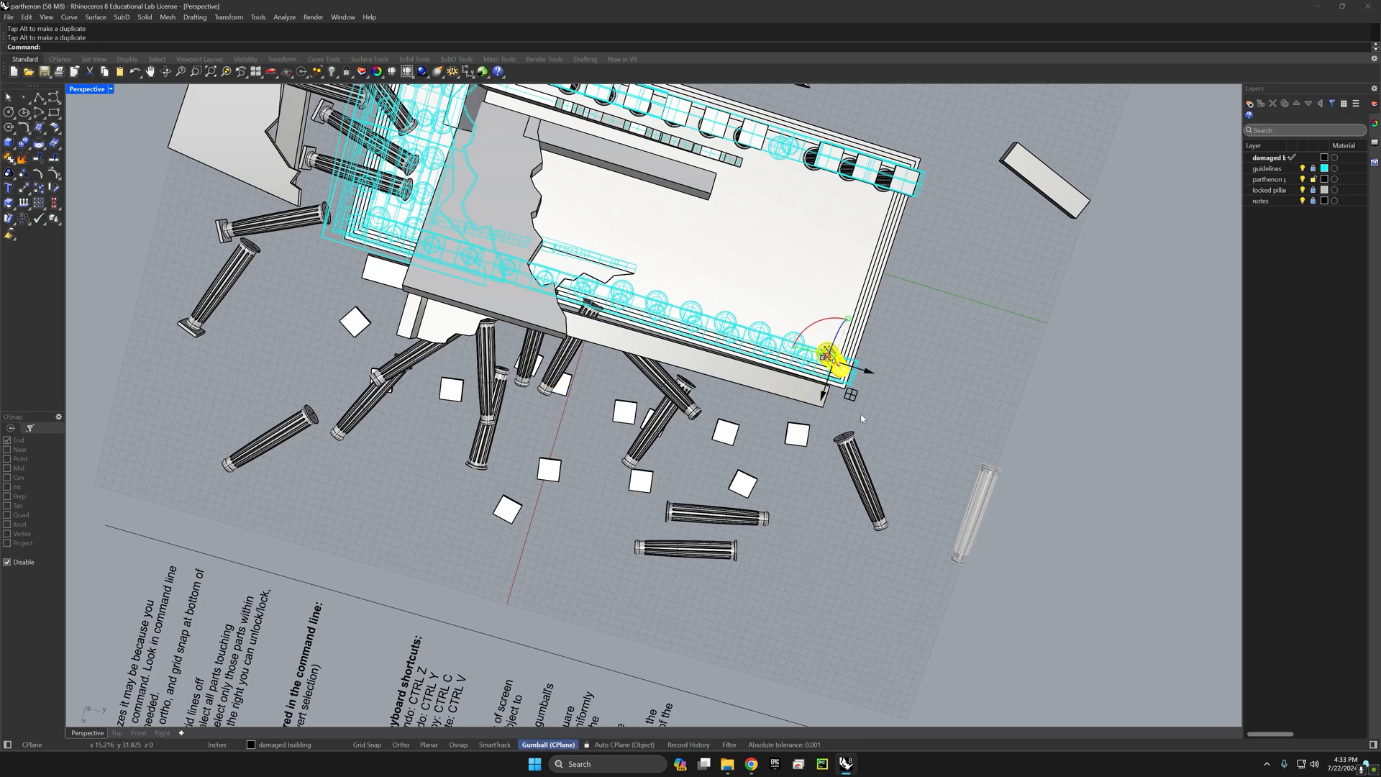
{"action": "mouse_move", "coordinate": [860, 413]}
{"action": "right_mouse_down"}
{"action": "mouse_move", "coordinate": [836, 444]}
{"action": "mouse_move", "coordinate": [851, 409]}
{"action": "right_mouse_up"}
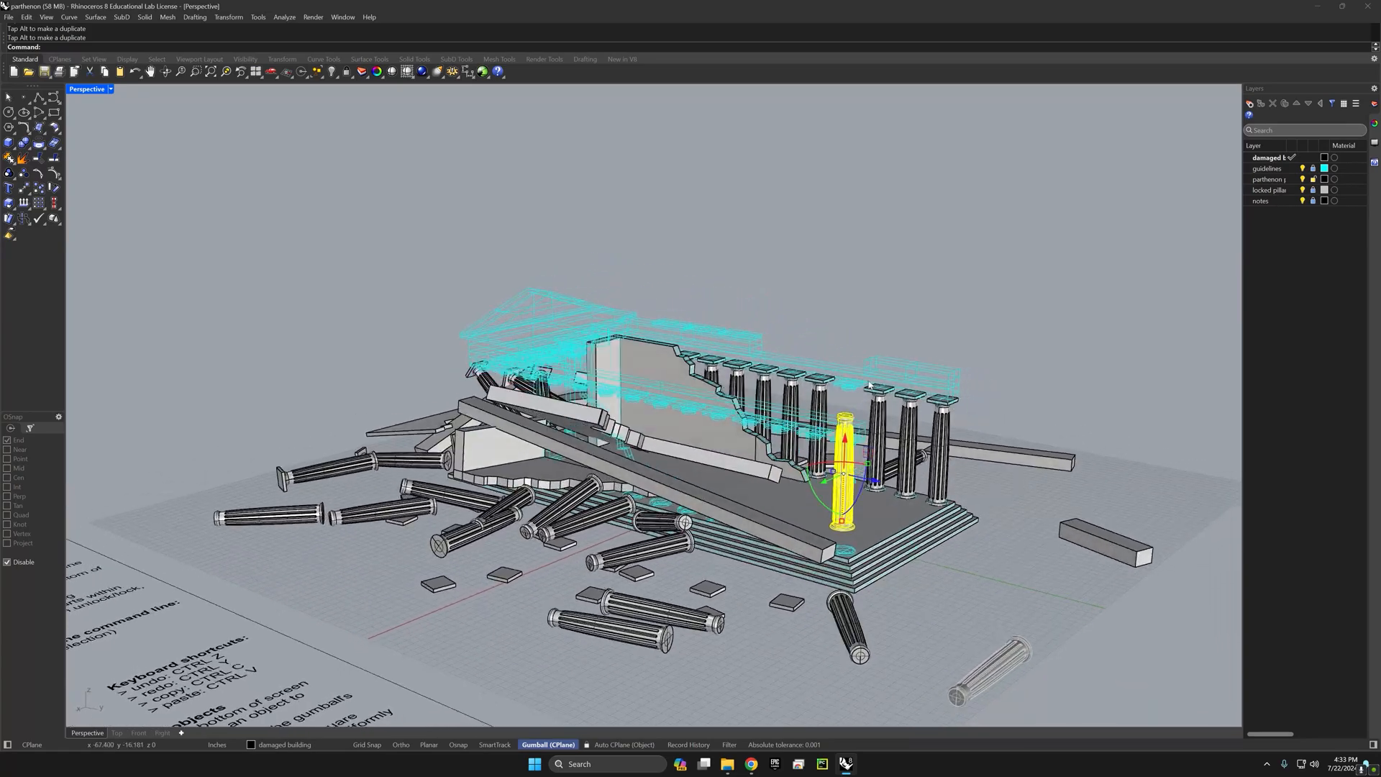
{"action": "left_click_drag", "start_coordinate": [854, 437], "coordinate": [844, 469]}
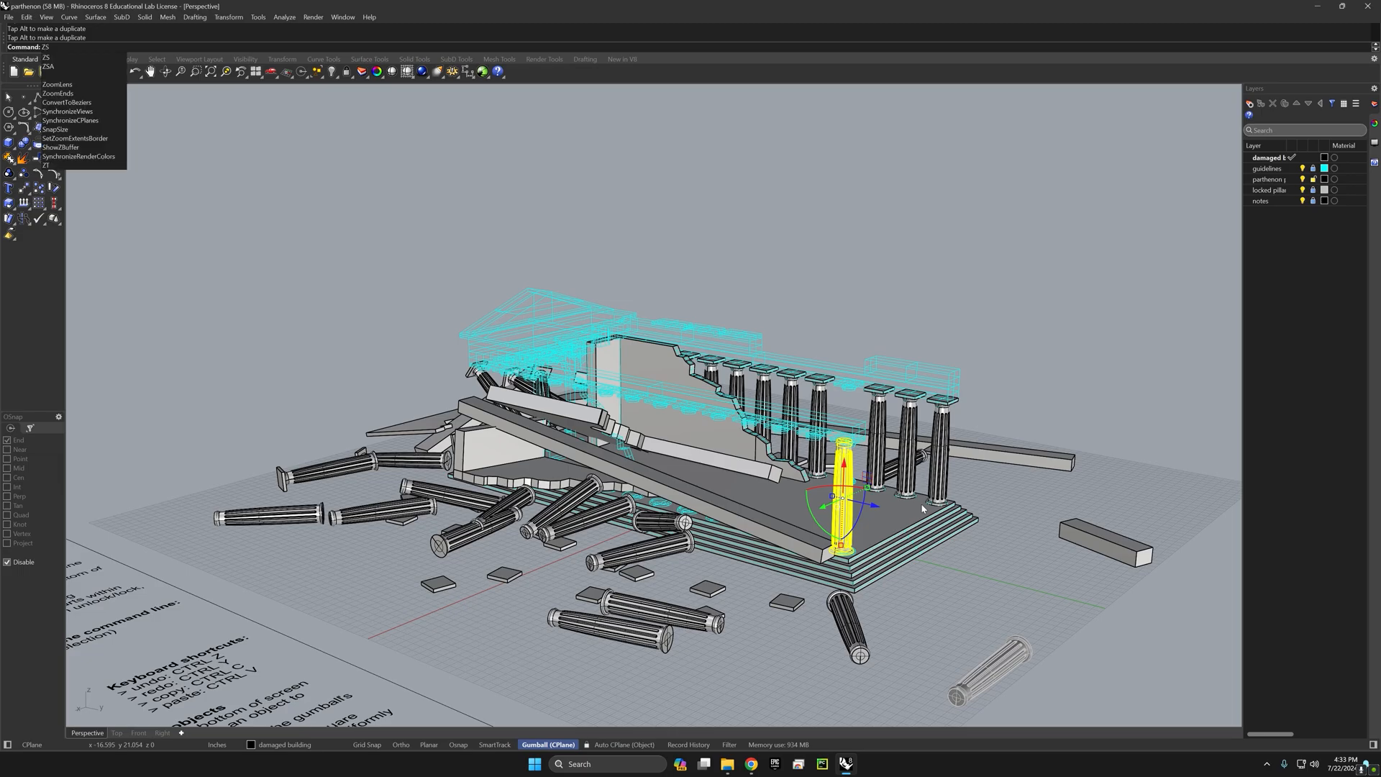
Step: Nudge the upright pillar sideways along the gumball's green axis to line it up with the row of base guidelines
{"action": "key", "text": "Return"}
{"action": "right_click_drag", "start_coordinate": [684, 538], "coordinate": [670, 487]}
{"action": "left_click_drag", "start_coordinate": [689, 423], "coordinate": [701, 423]}
{"action": "right_click_drag", "start_coordinate": [702, 423], "coordinate": [666, 484]}
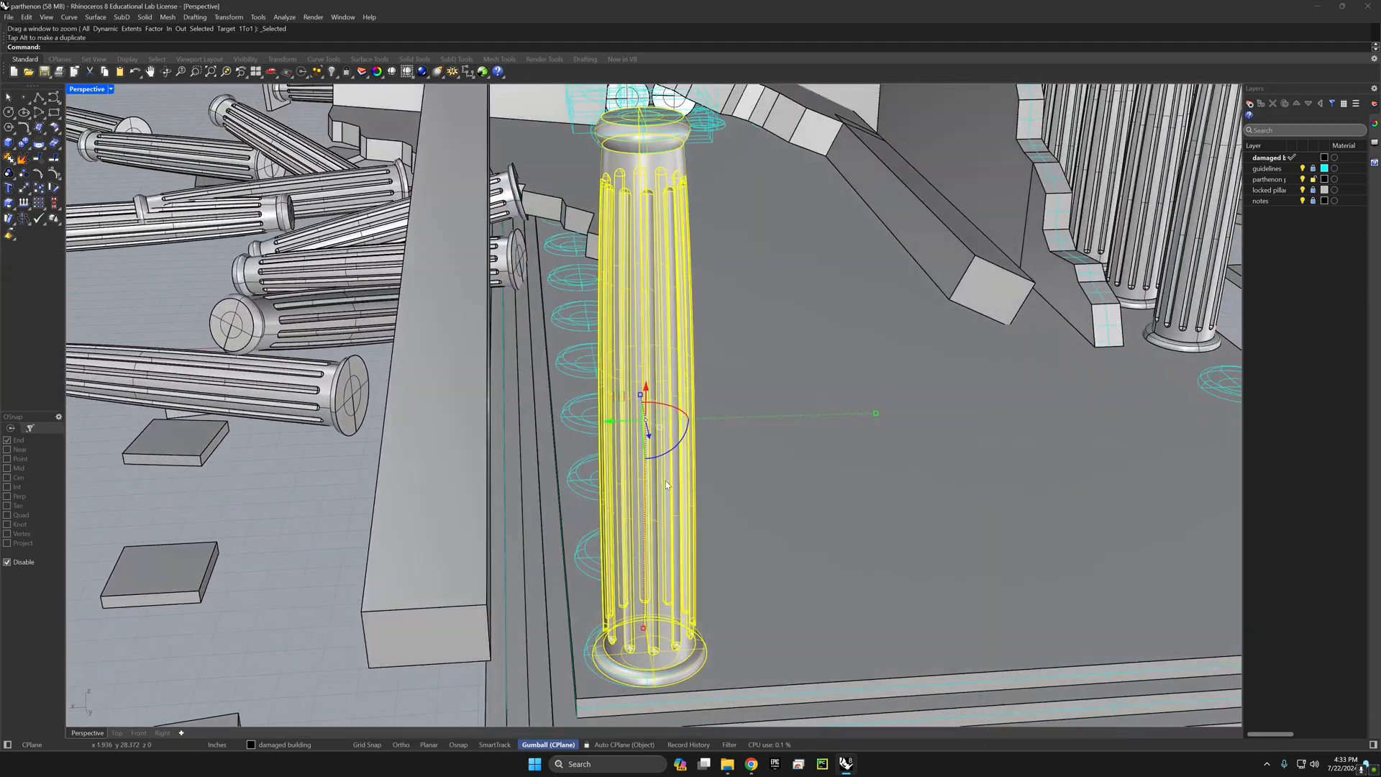
{"action": "left_click_drag", "start_coordinate": [623, 423], "coordinate": [614, 423]}
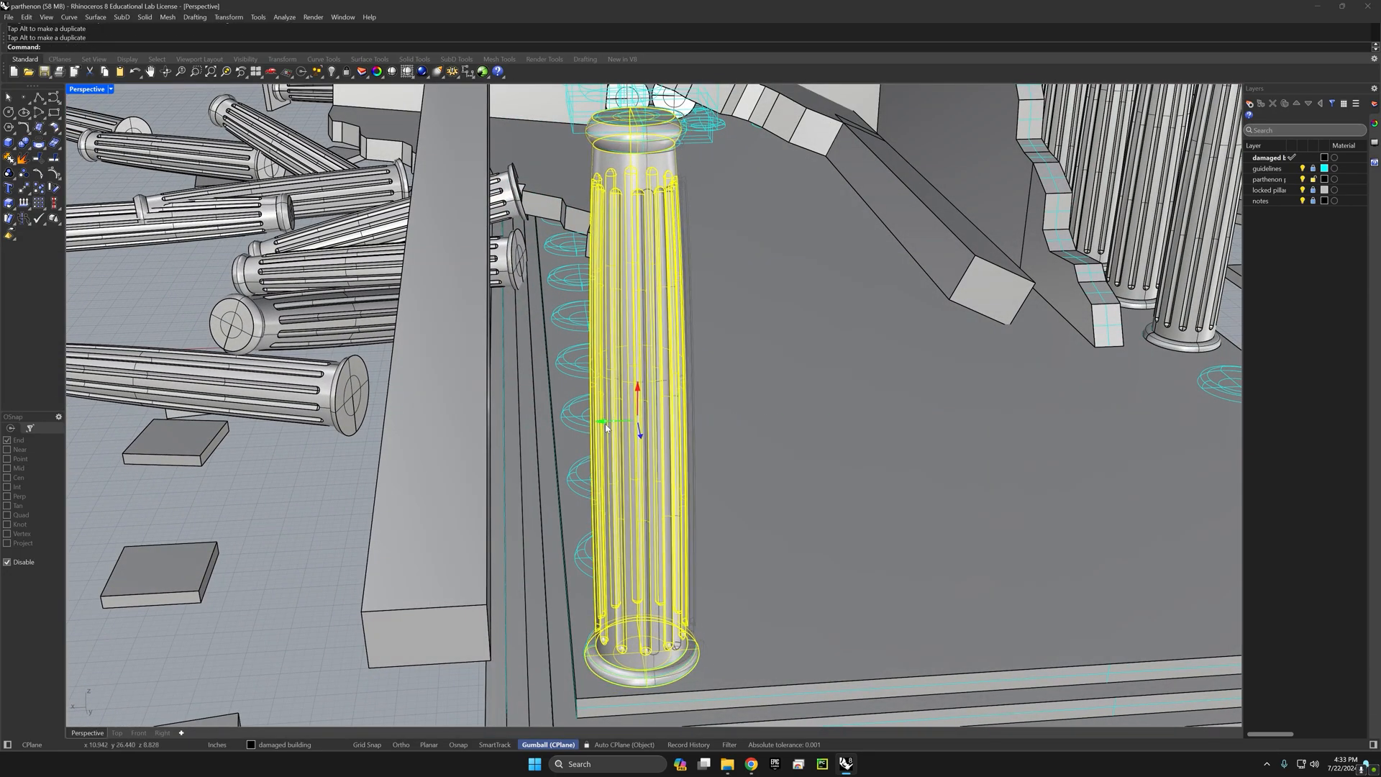
Step: Fine-tune the pillar's position at the platform corner with further small gumball moves, including along the blue axis
{"action": "right_click_drag", "start_coordinate": [636, 457], "coordinate": [914, 415]}
{"action": "left_click_drag", "start_coordinate": [839, 364], "coordinate": [883, 397]}
{"action": "right_click_drag", "start_coordinate": [883, 398], "coordinate": [962, 521]}
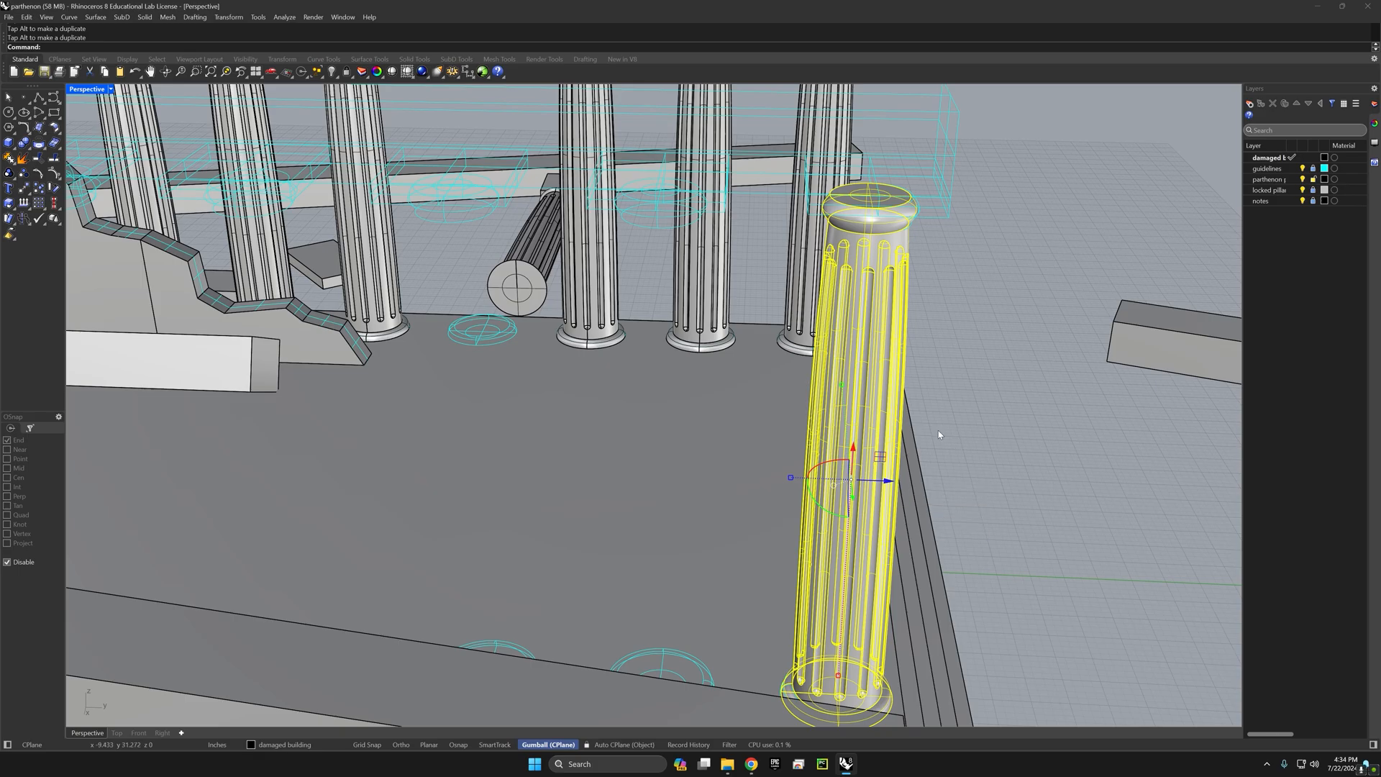
{"action": "scroll", "coordinate": [936, 438], "scroll_direction": "down", "scroll_amount": 4}
{"action": "scroll", "coordinate": [914, 460], "scroll_direction": "up", "scroll_amount": 4}
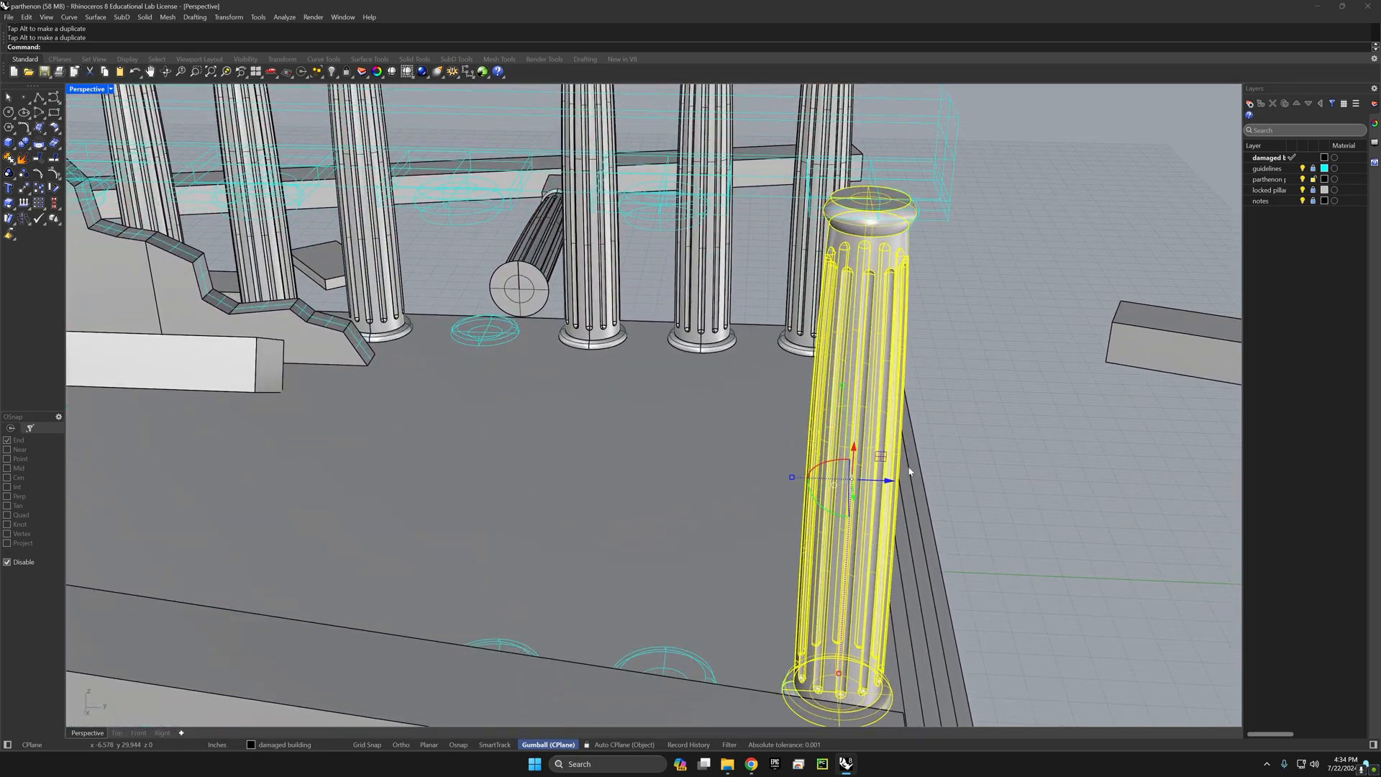
{"action": "left_click_drag", "start_coordinate": [890, 481], "coordinate": [891, 487]}
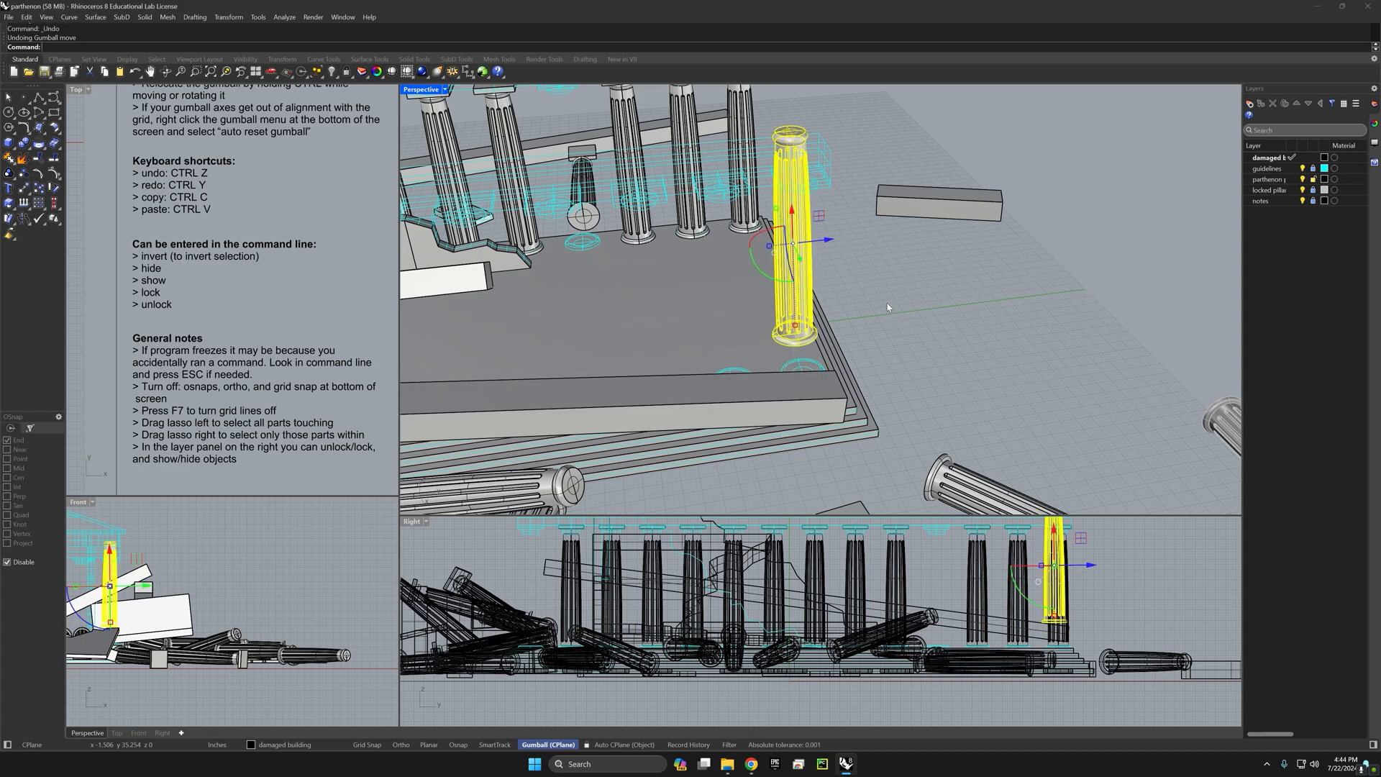
Step: Undo the last gumball moves of the corner pillar, and redo them to put it back on the platform corner
{"action": "key", "text": "ctrl+z"}
{"action": "key", "text": "ctrl+z"}
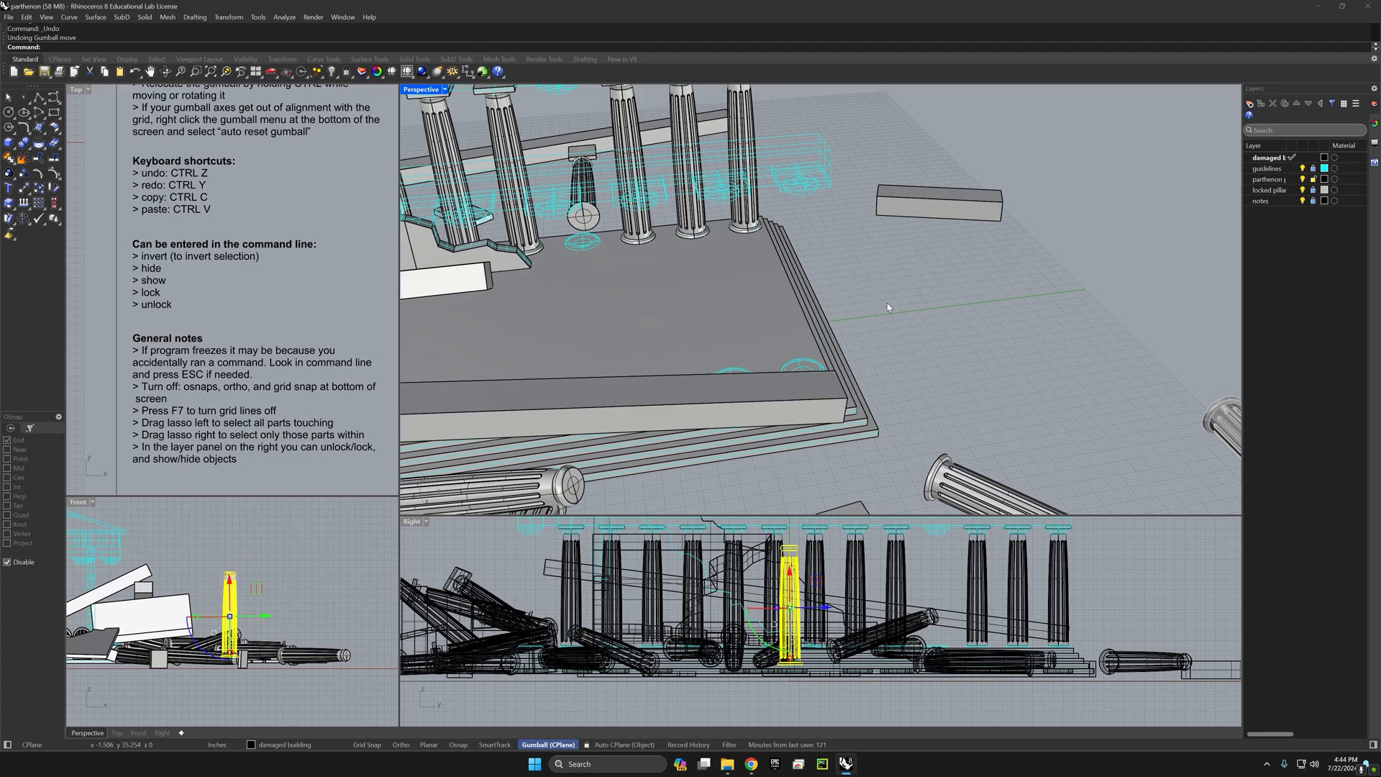
{"action": "key", "text": "ctrl+y"}
{"action": "key", "text": "ctrl+y"}
{"action": "key", "text": "ctrl+y"}
{"action": "key", "text": "ctrl+y"}
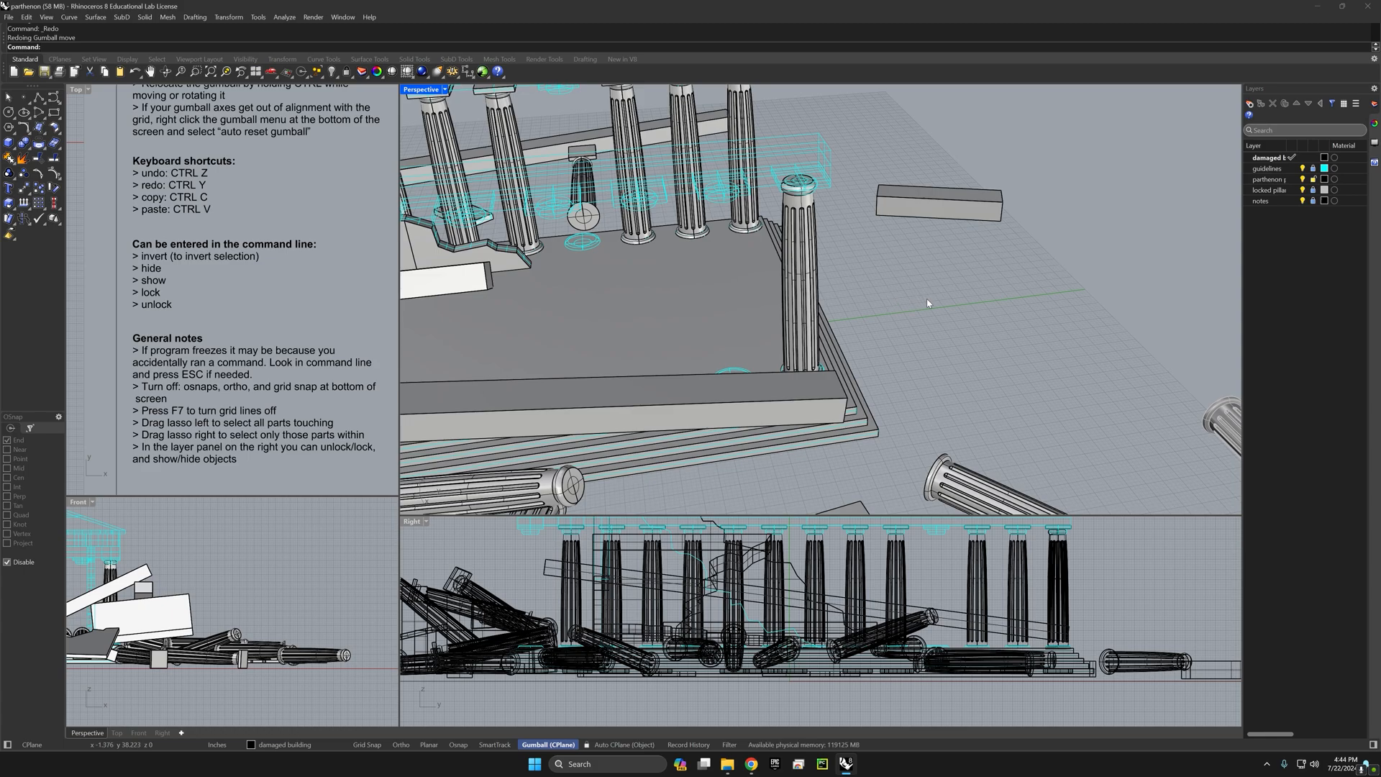
Step: Copy and paste the corner pillar, move the pasted copy along the gumball's blue axis, and undo the move and paste
{"action": "left_click", "coordinate": [816, 295]}
{"action": "key", "text": "ctrl+c"}
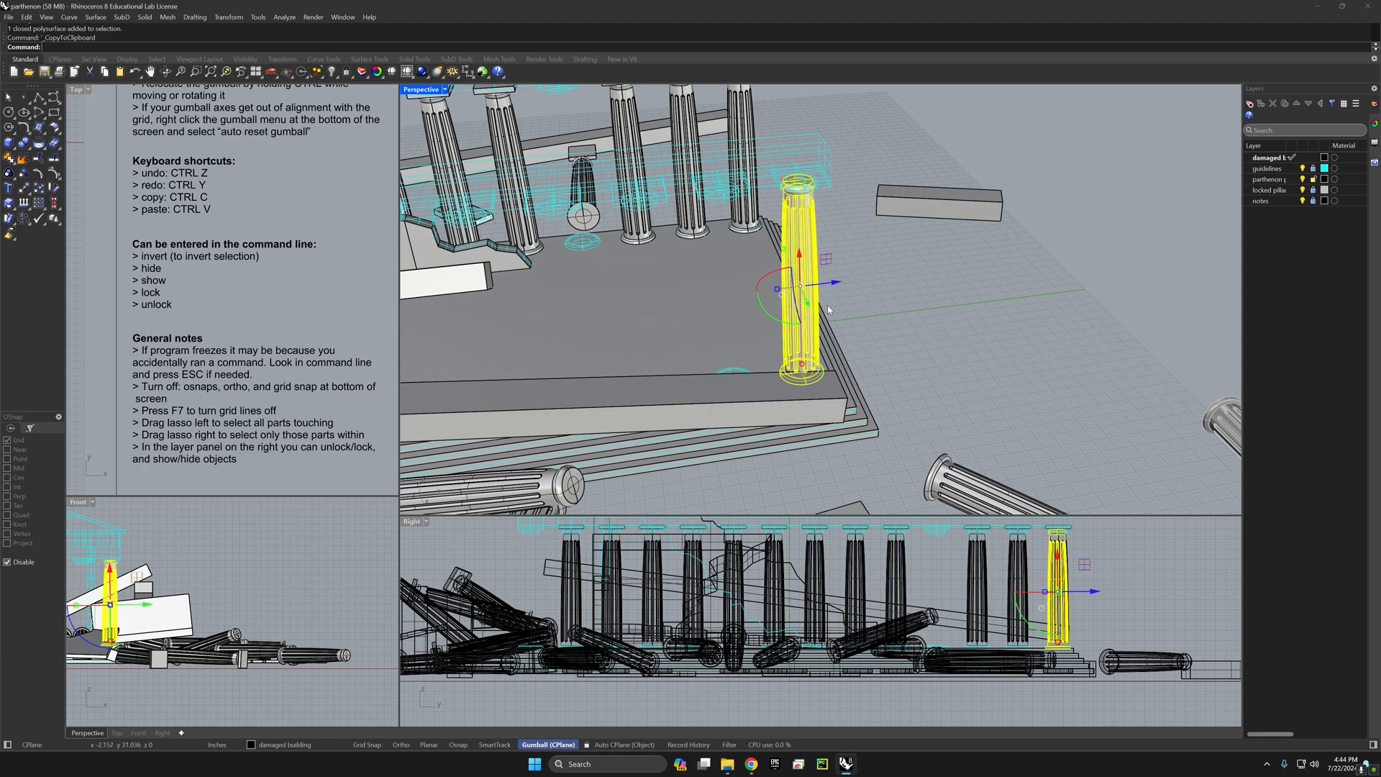
{"action": "key", "text": "ctrl+v"}
{"action": "left_click_drag", "start_coordinate": [830, 284], "coordinate": [796, 309]}
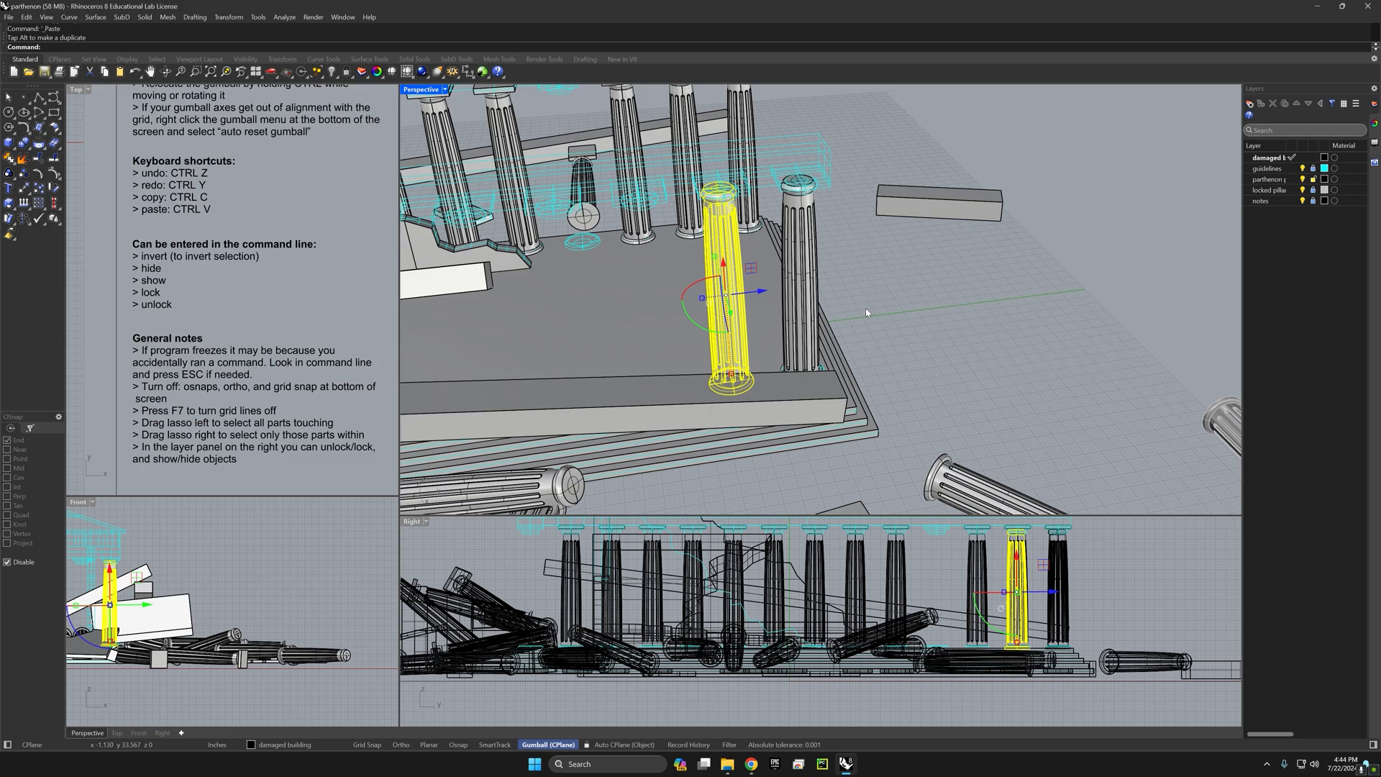
{"action": "key", "text": "ctrl+z"}
{"action": "key", "text": "ctrl+z"}
Step: Duplicate the corner pillar along the gumball's blue axis to the neighbouring position, and delete the duplicate
{"action": "left_click", "coordinate": [797, 293]}
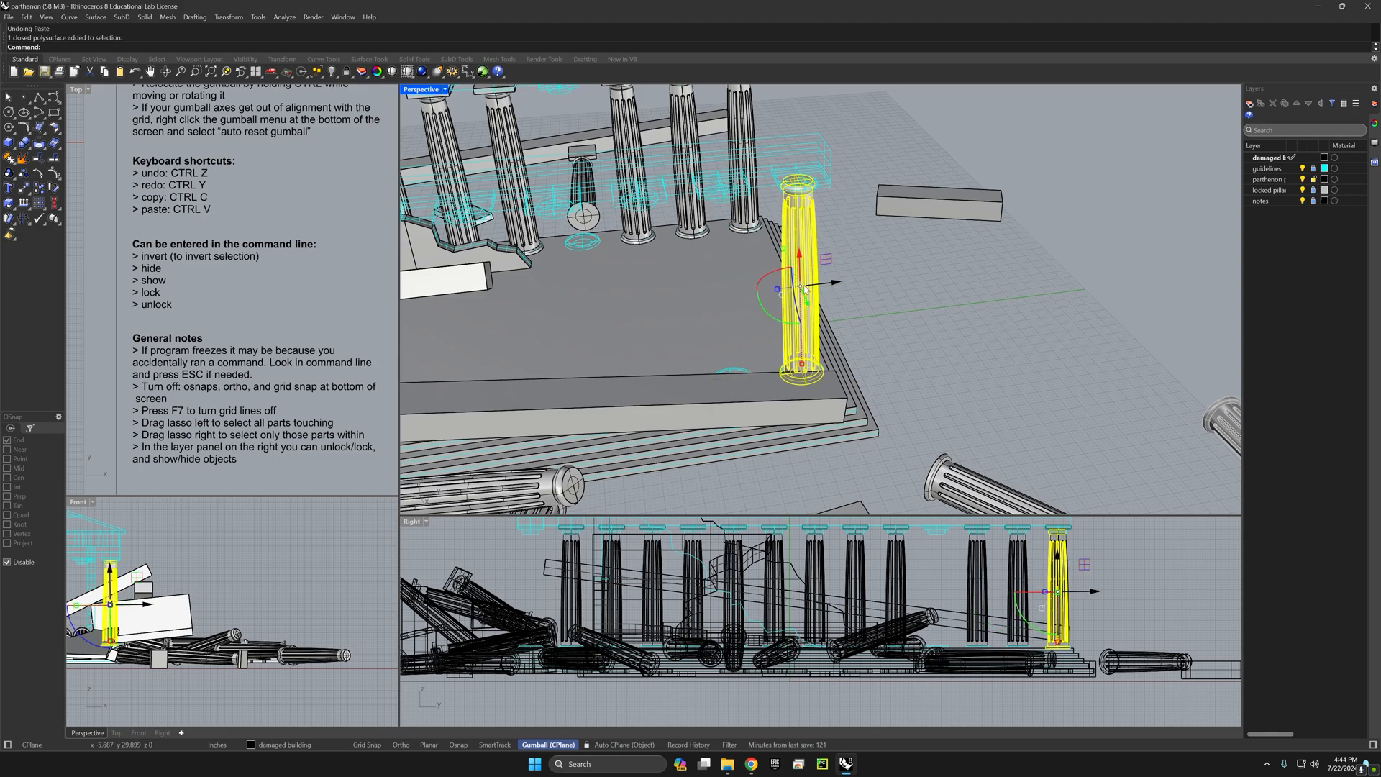
{"action": "scroll", "coordinate": [833, 302], "scroll_direction": "up", "scroll_amount": 2}
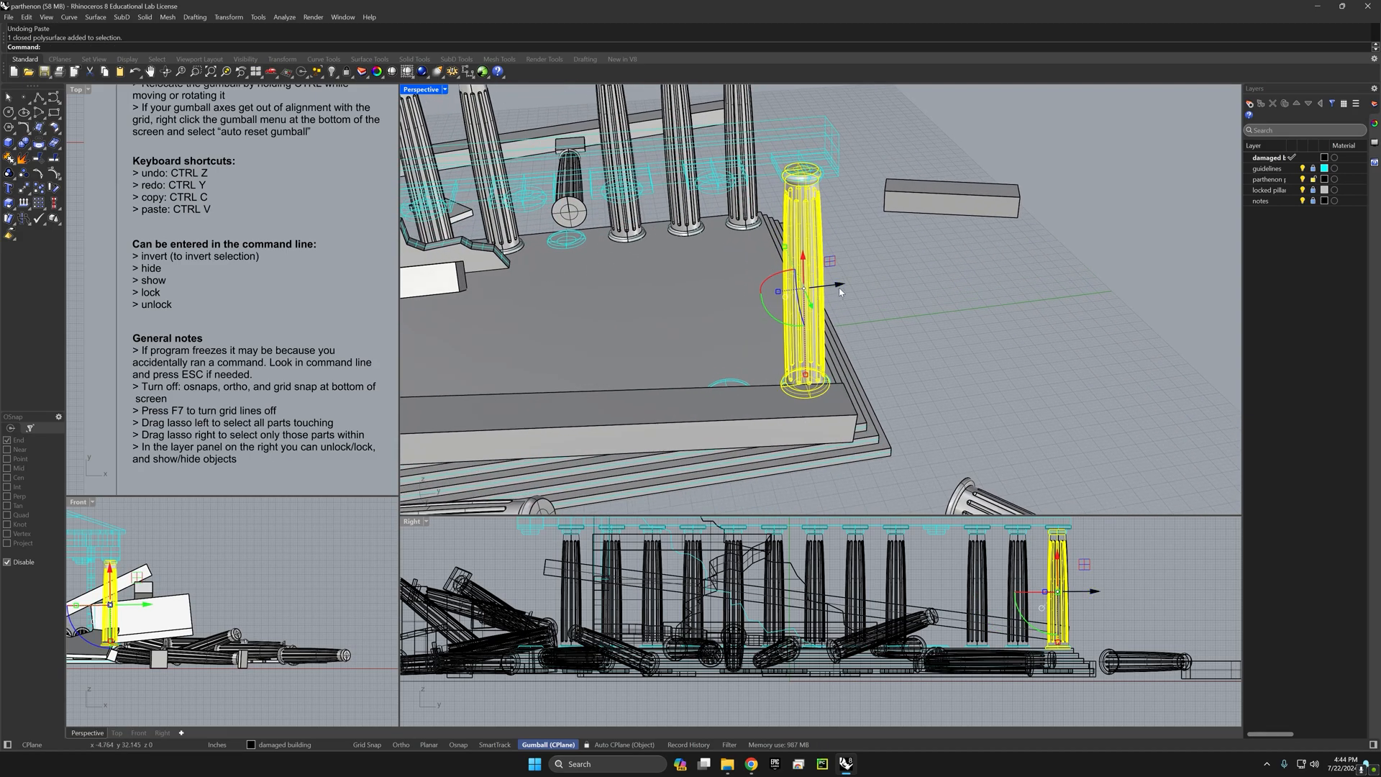
{"action": "left_click_drag", "start_coordinate": [840, 286], "coordinate": [760, 311]}
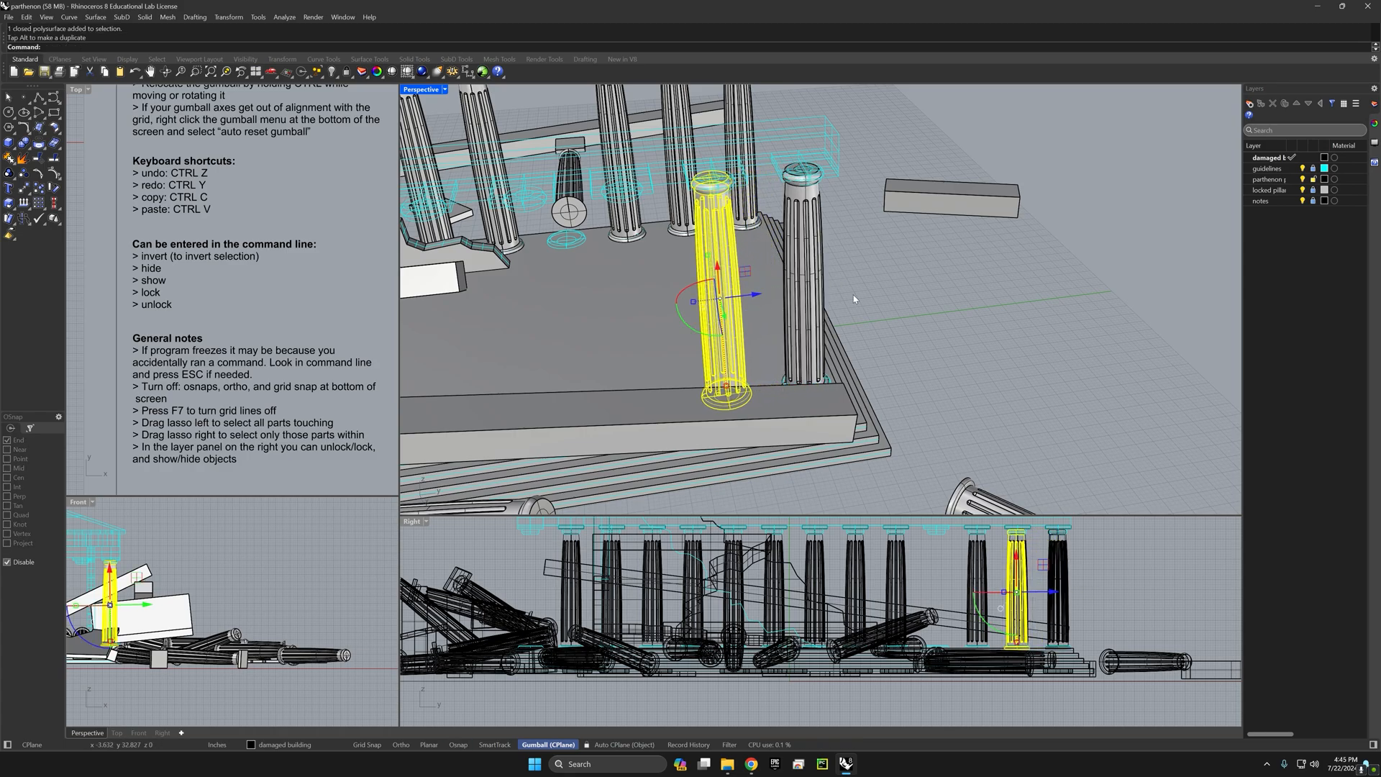
{"action": "key", "text": "Delete"}
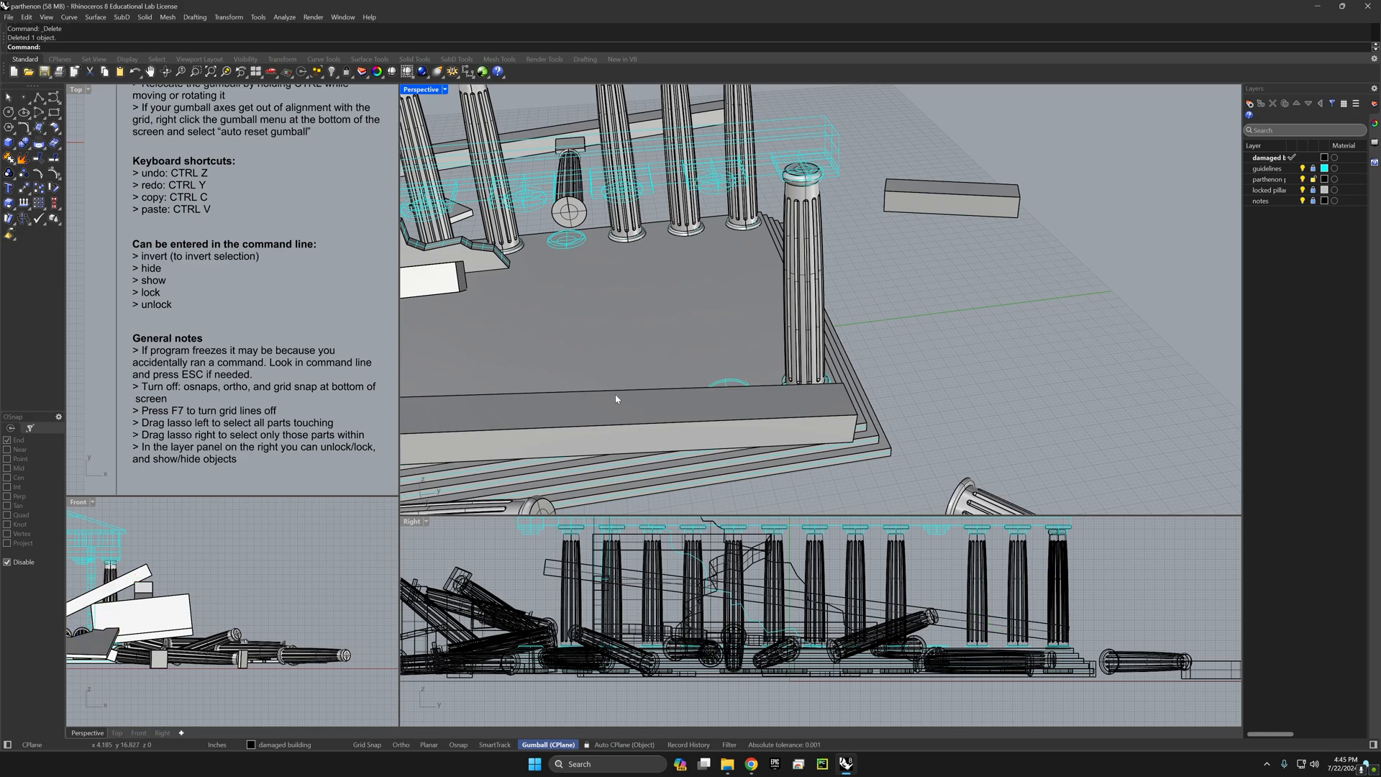
Step: Isolate a fallen pillar beside the temple steps by inverting the selection and hiding the rest, and show the hidden objects again
{"action": "right_click_drag", "start_coordinate": [617, 398], "coordinate": [820, 189], "text": "shift"}
{"action": "right_click_drag", "start_coordinate": [698, 338], "coordinate": [944, 277]}
{"action": "left_click", "coordinate": [755, 349]}
{"action": "right_click_drag", "start_coordinate": [878, 389], "coordinate": [892, 444]}
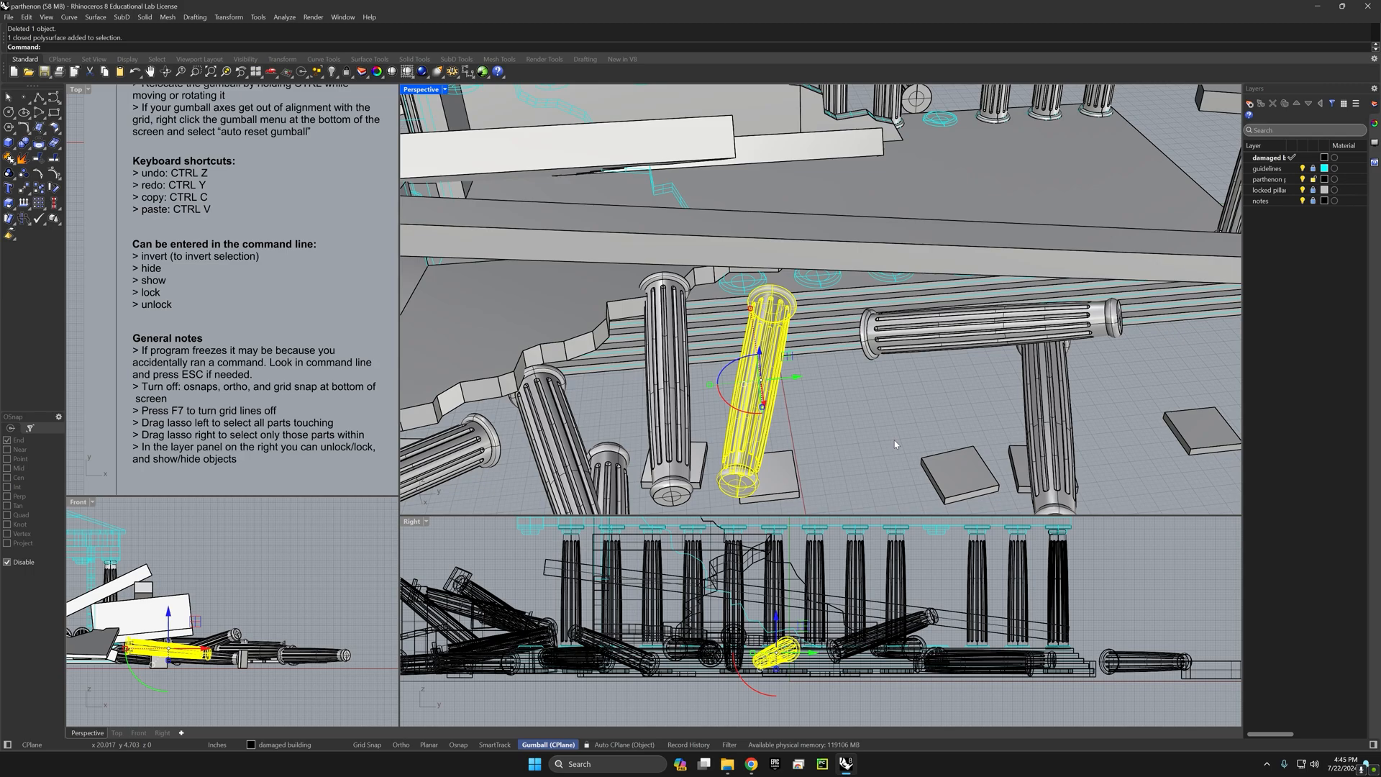
{"action": "type", "text": "invert"}
{"action": "key", "text": "Return"}
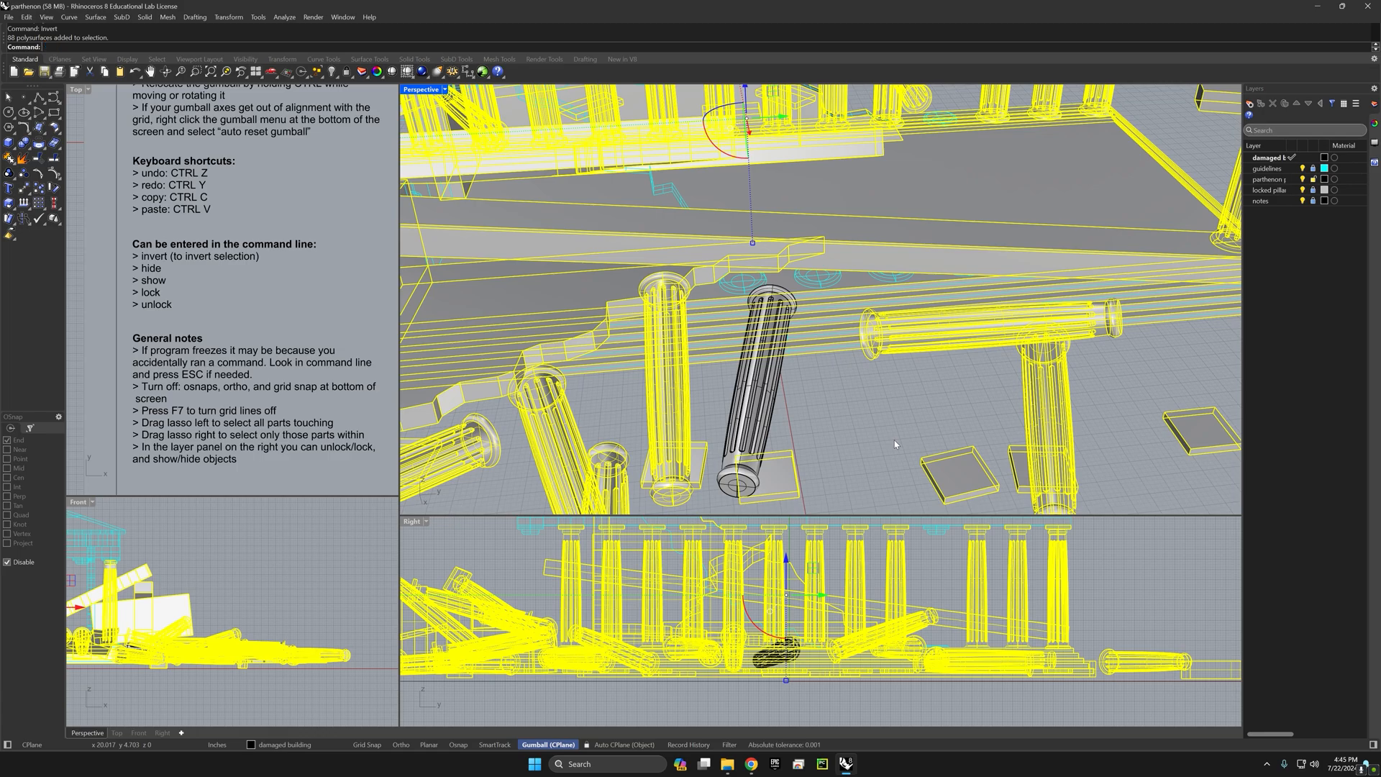
{"action": "type", "text": "hide"}
{"action": "key", "text": "Return"}
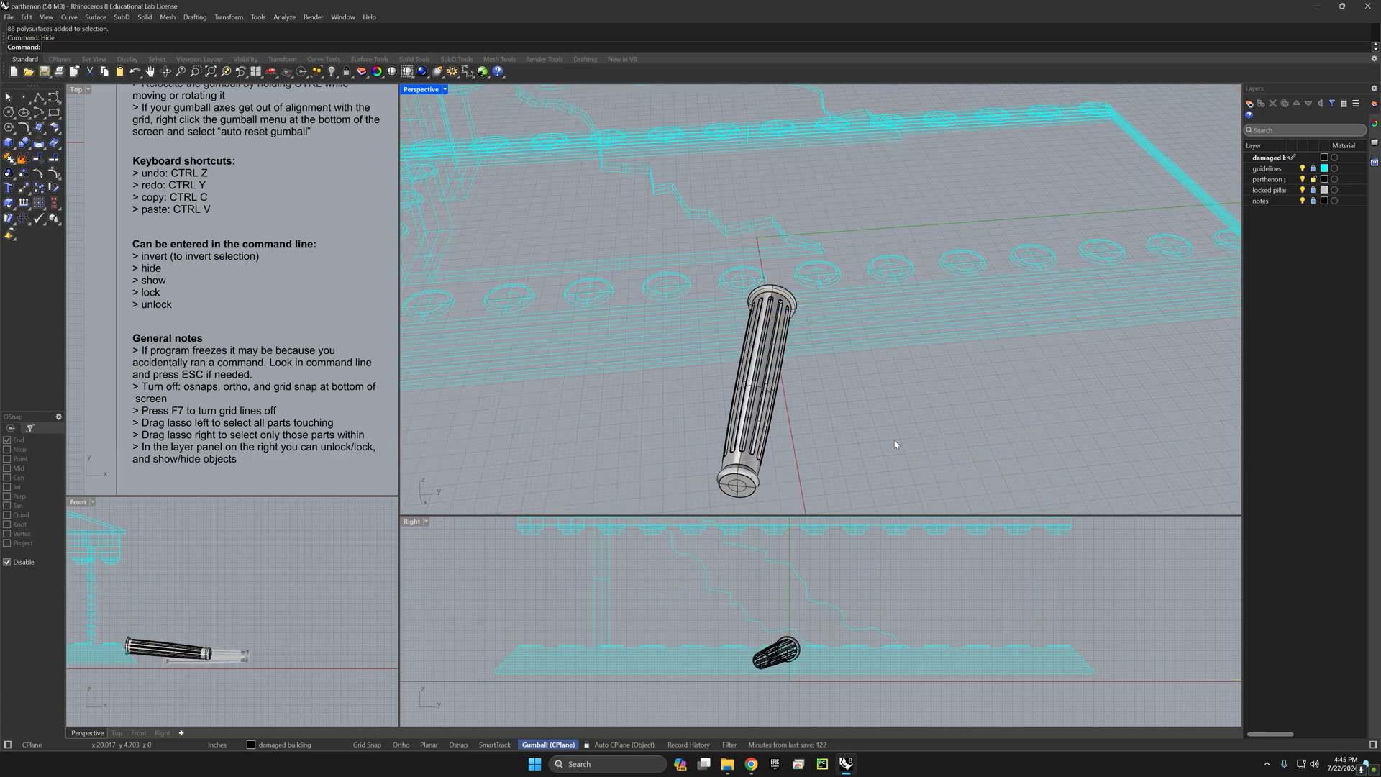
{"action": "type", "text": "Show"}
{"action": "key", "text": "Return"}
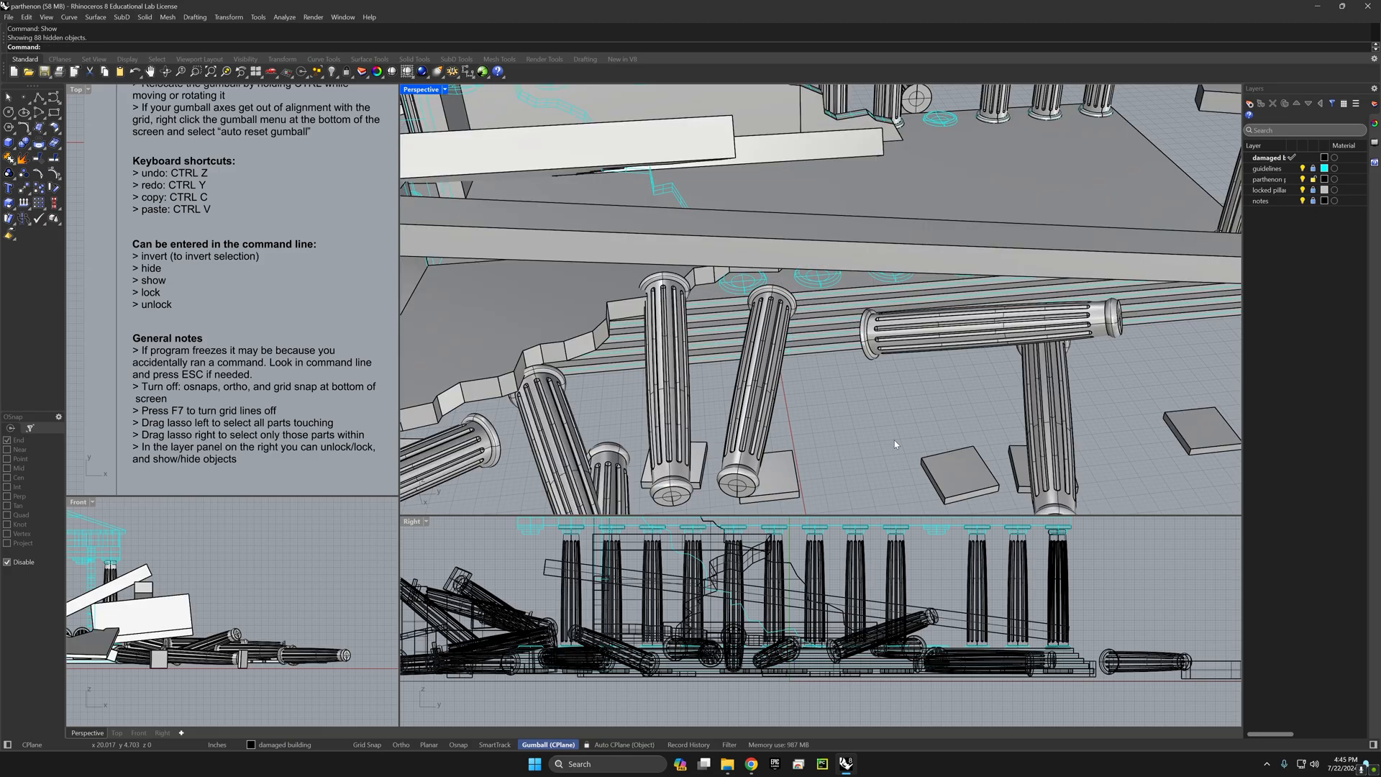
Step: Lock every object except the fallen pillar beside the steps by selecting it and inverting the selection
{"action": "left_click", "coordinate": [761, 392]}
{"action": "type", "text": "invert"}
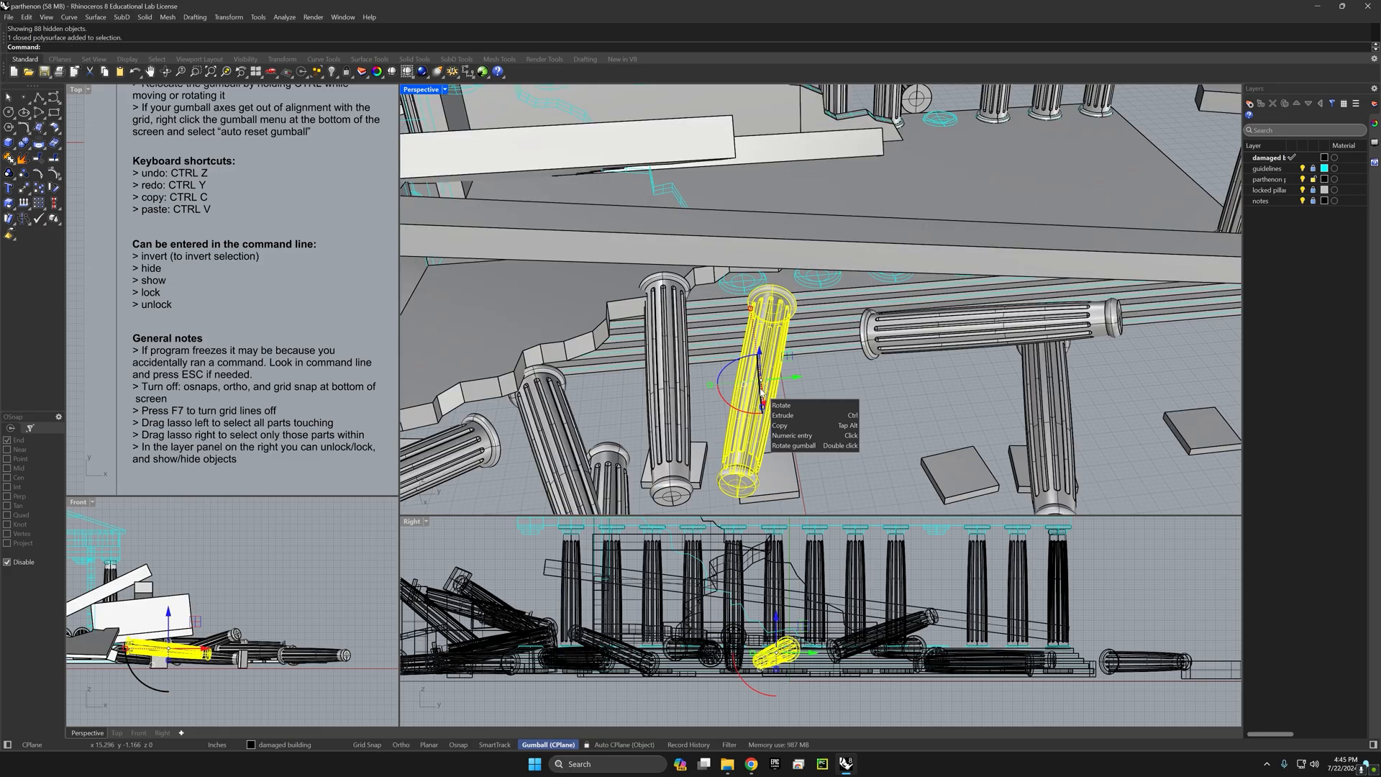
{"action": "key", "text": "Return"}
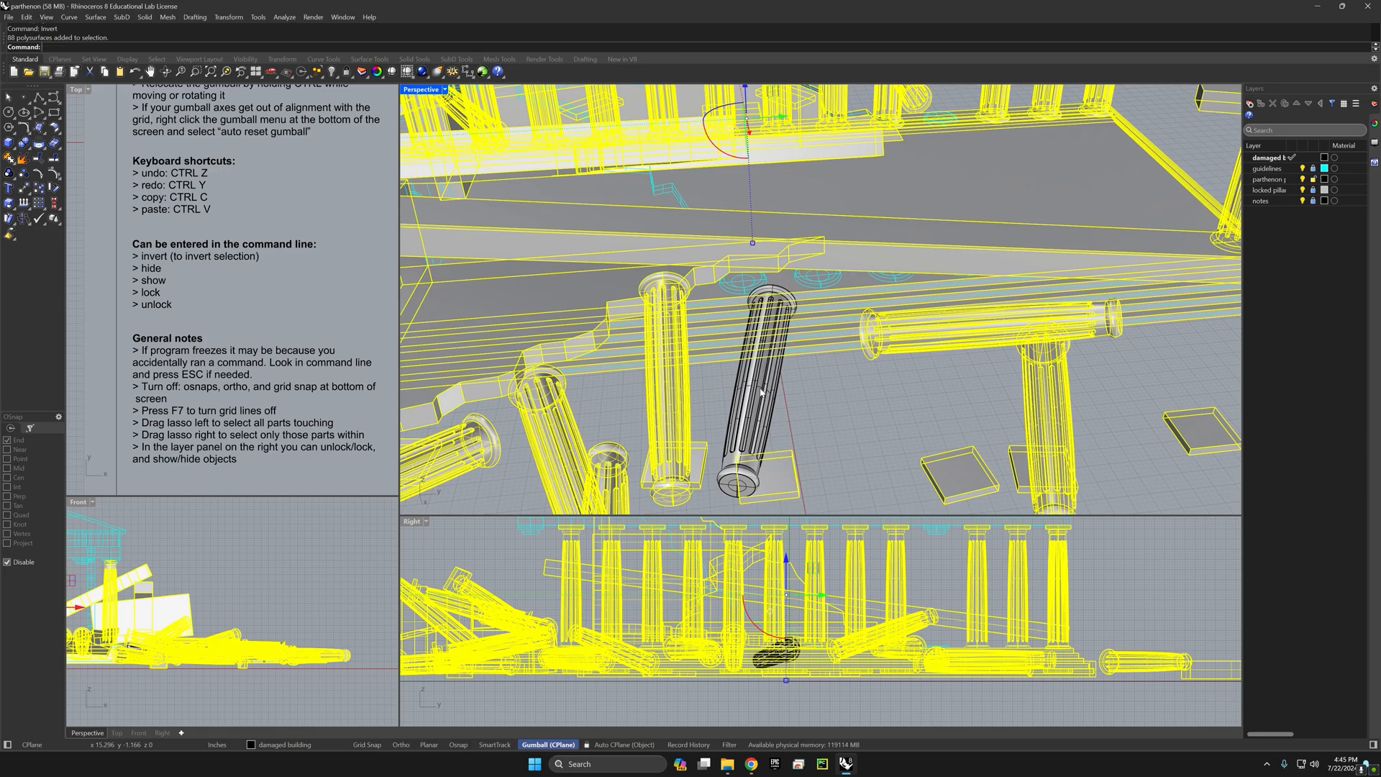
{"action": "type", "text": "lock"}
{"action": "key", "text": "Return"}
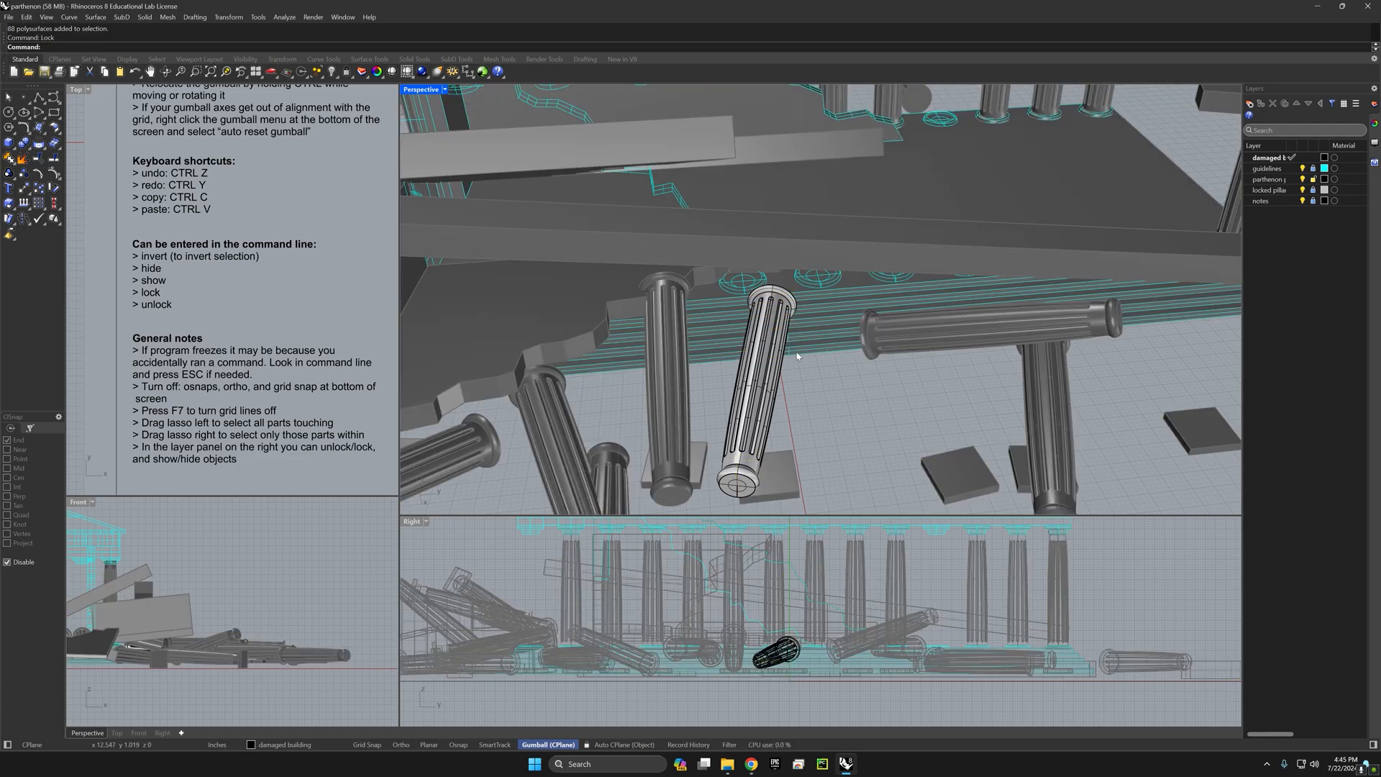
Step: Try a gumball move on the only unlocked pillar, undo it, and unlock all the locked objects
{"action": "left_click", "coordinate": [773, 353]}
{"action": "key", "text": "ctrl+z"}
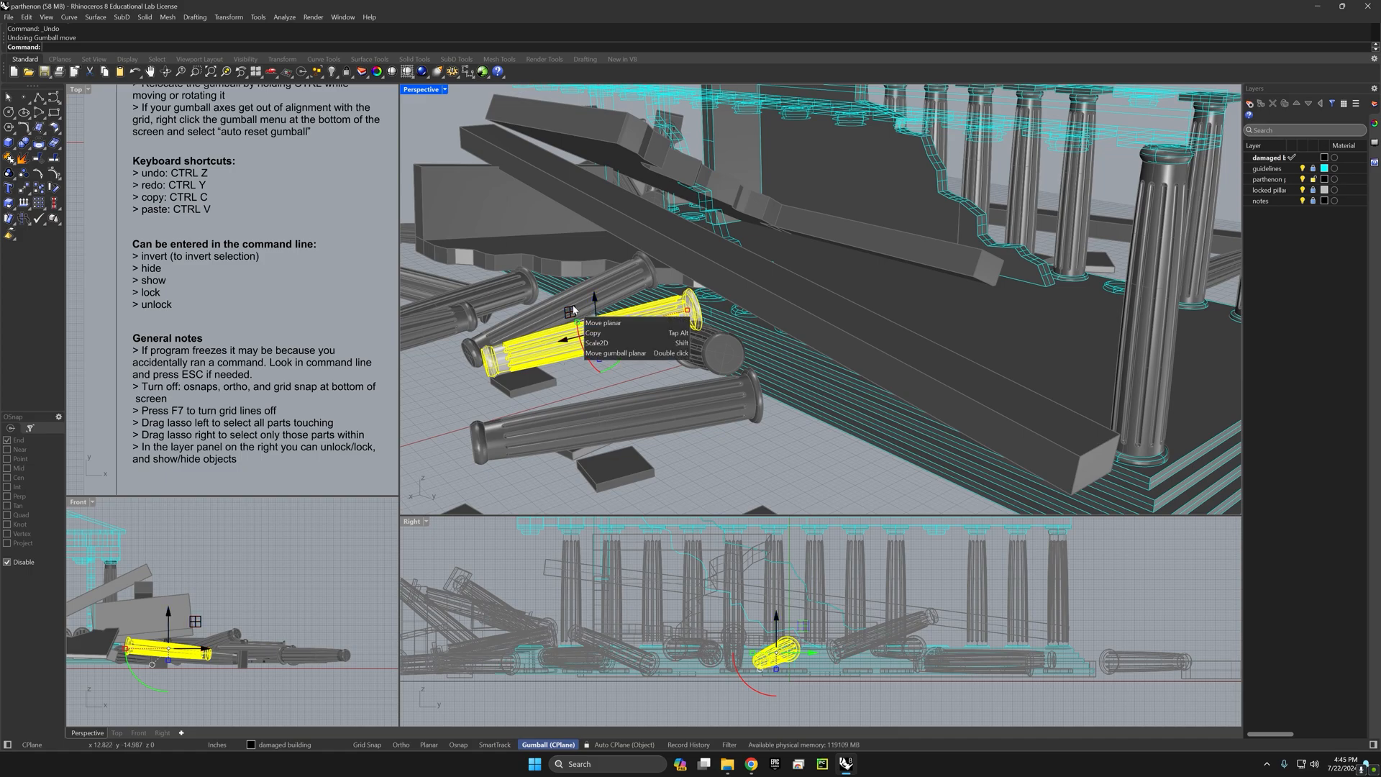
{"action": "left_click", "coordinate": [573, 388]}
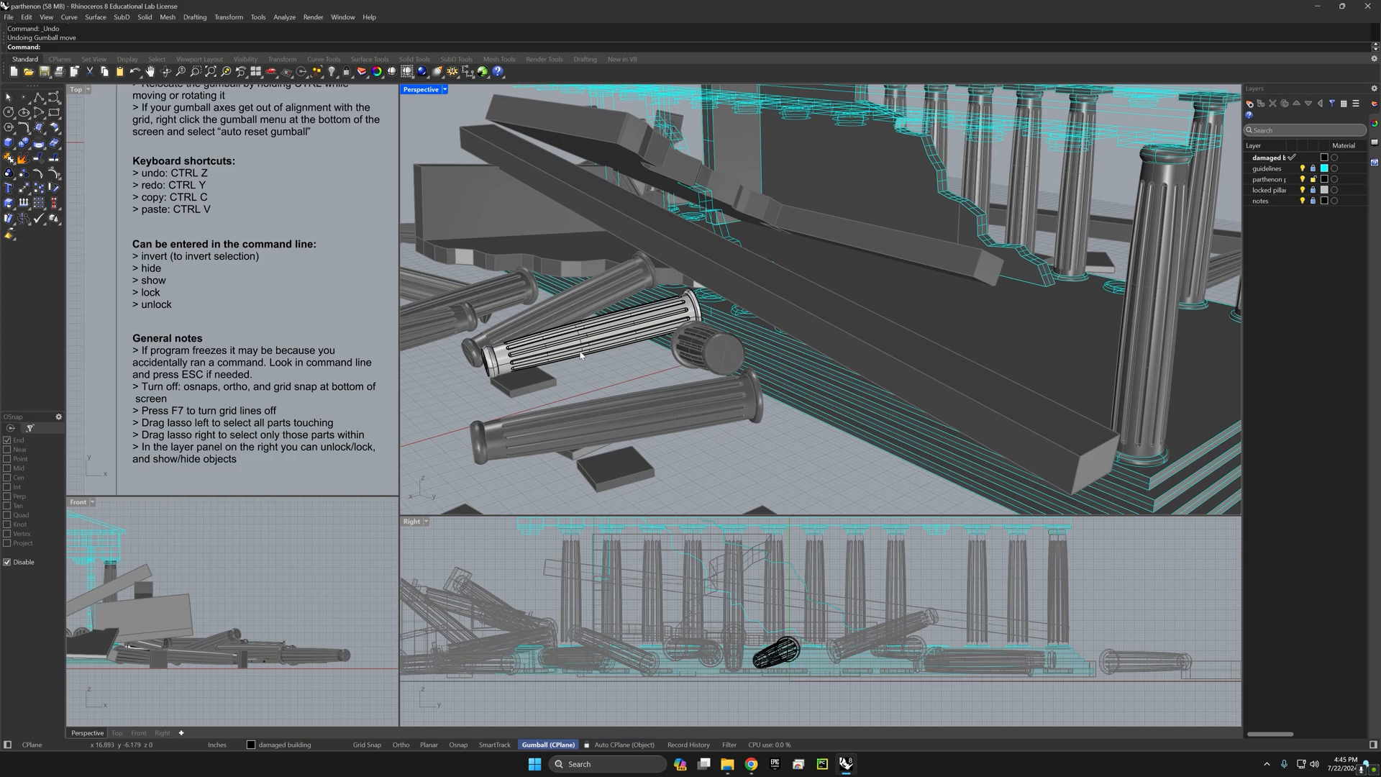
{"action": "right_click_drag", "start_coordinate": [581, 354], "coordinate": [726, 389], "text": "shift"}
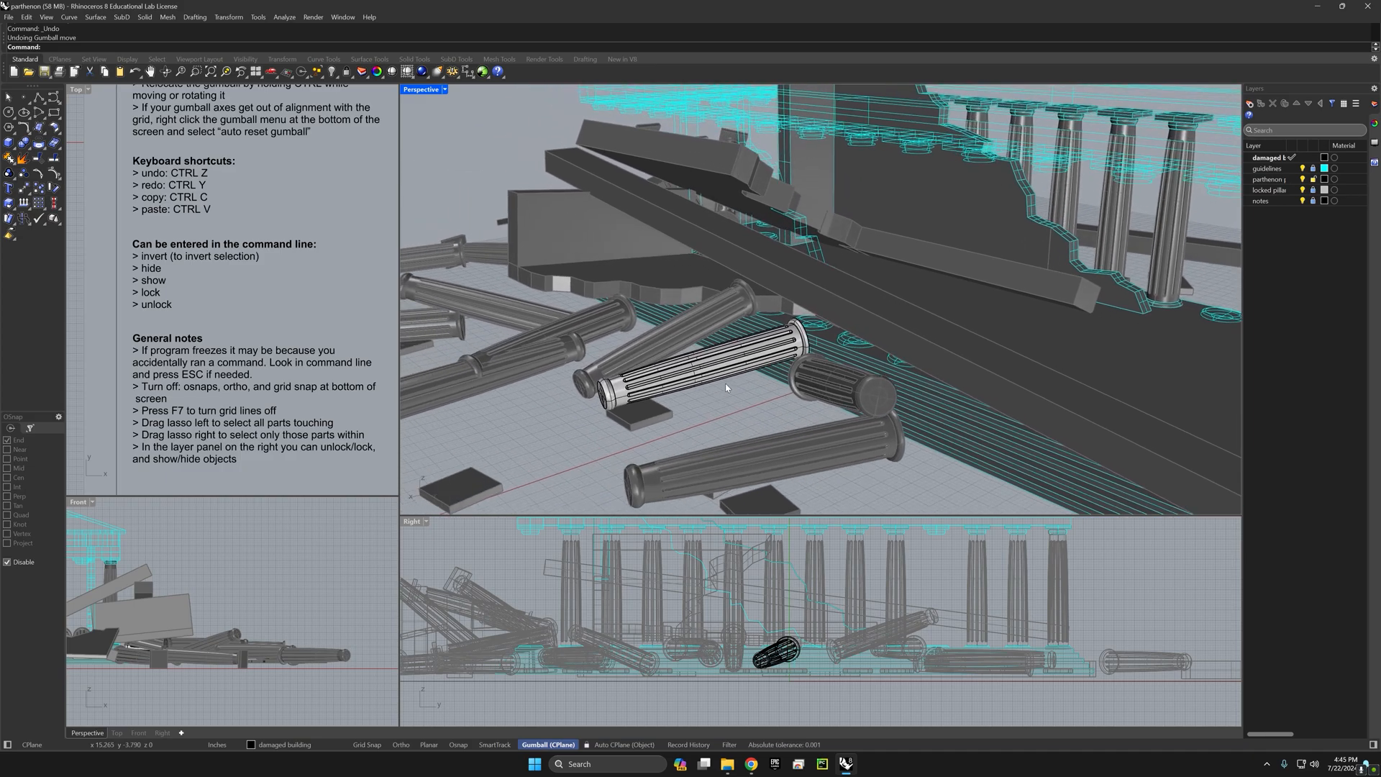
{"action": "type", "text": "Unlock"}
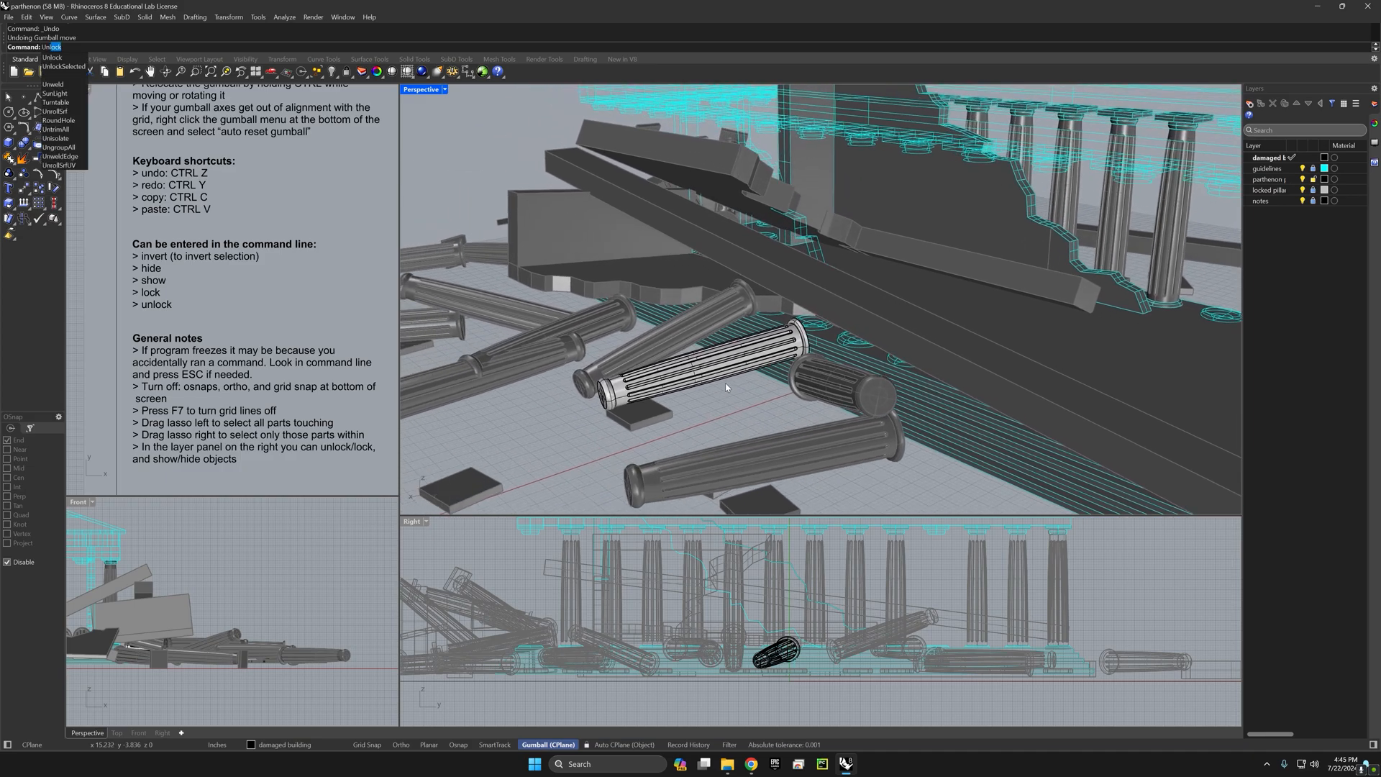
{"action": "key", "text": "Return"}
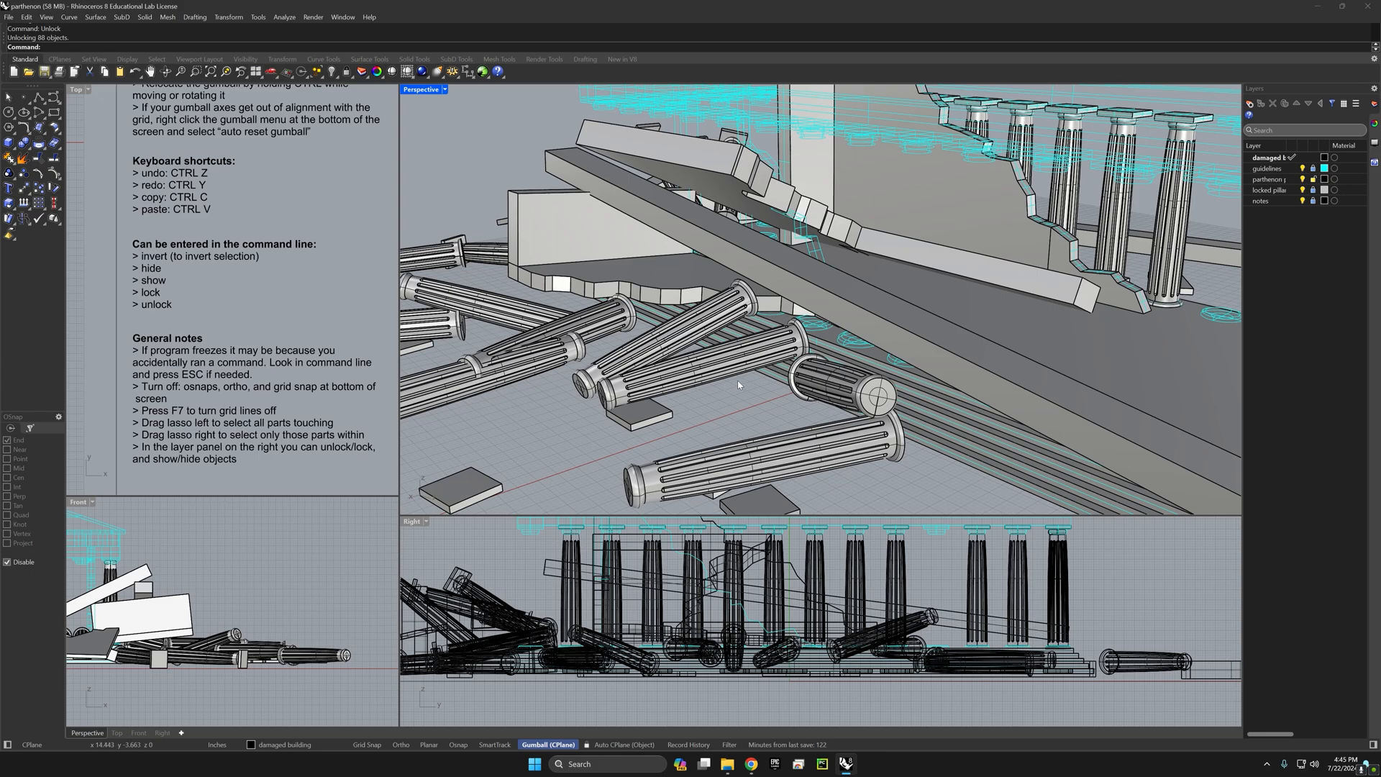
Step: Group the two fallen pillars next to the broken wall slab, select them as one object, and undo the grouping
{"action": "right_click_drag", "start_coordinate": [717, 374], "coordinate": [764, 400]}
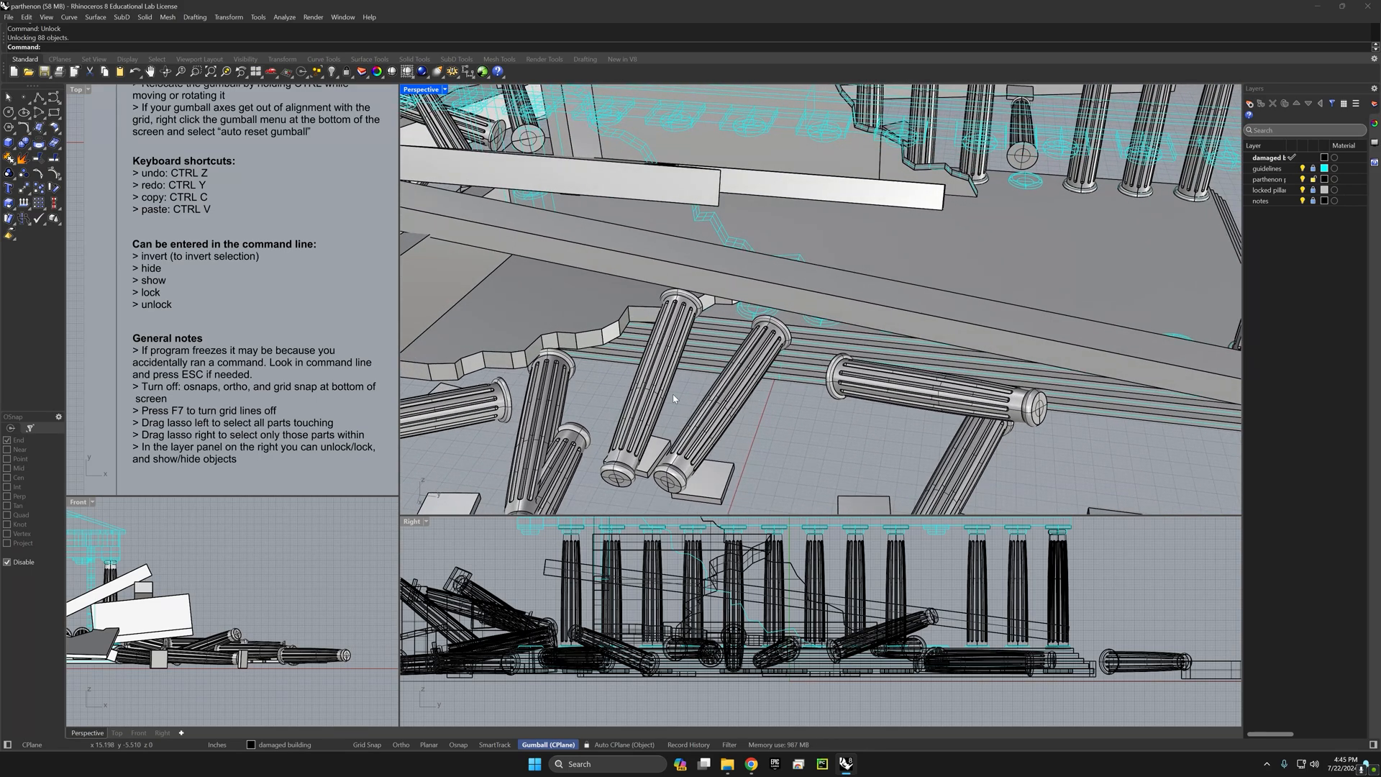
{"action": "right_click_drag", "start_coordinate": [674, 398], "coordinate": [842, 409]}
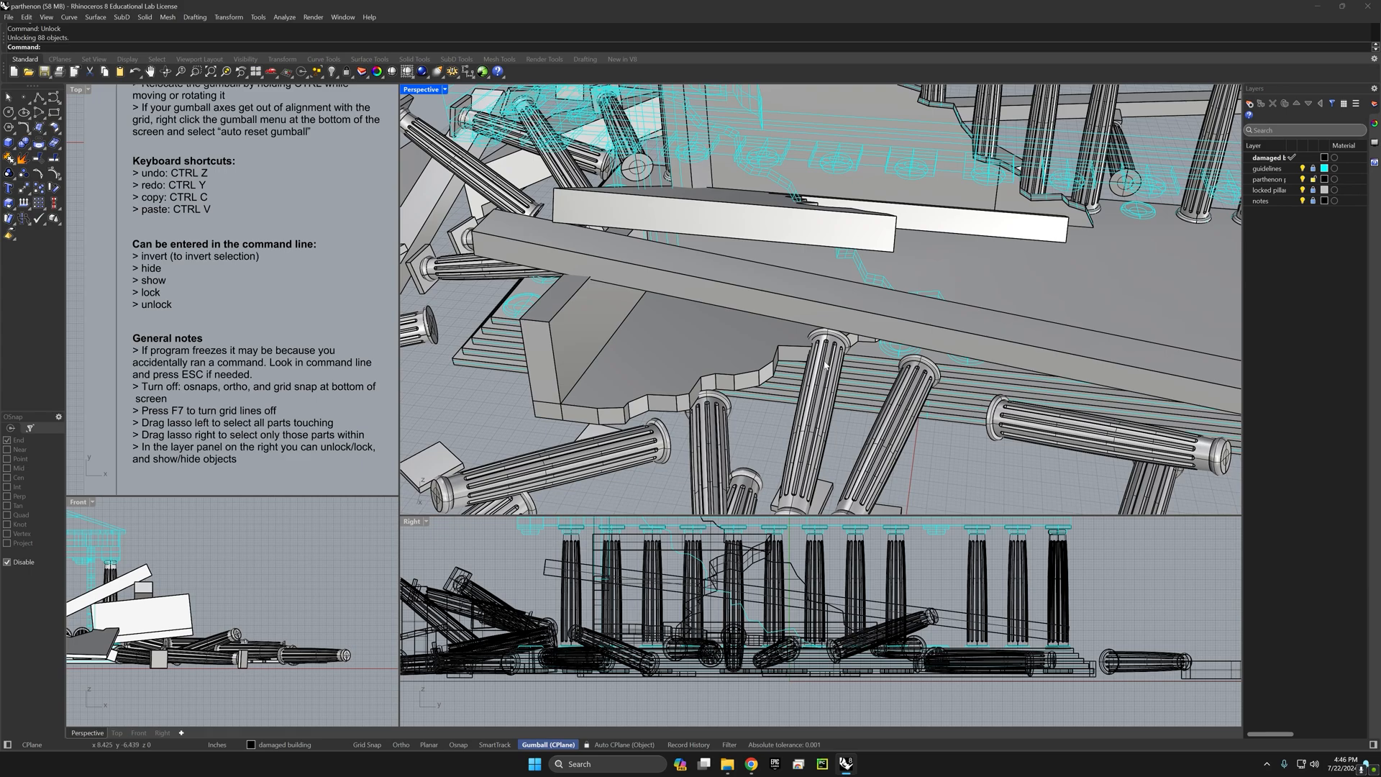
{"action": "left_click", "coordinate": [812, 406]}
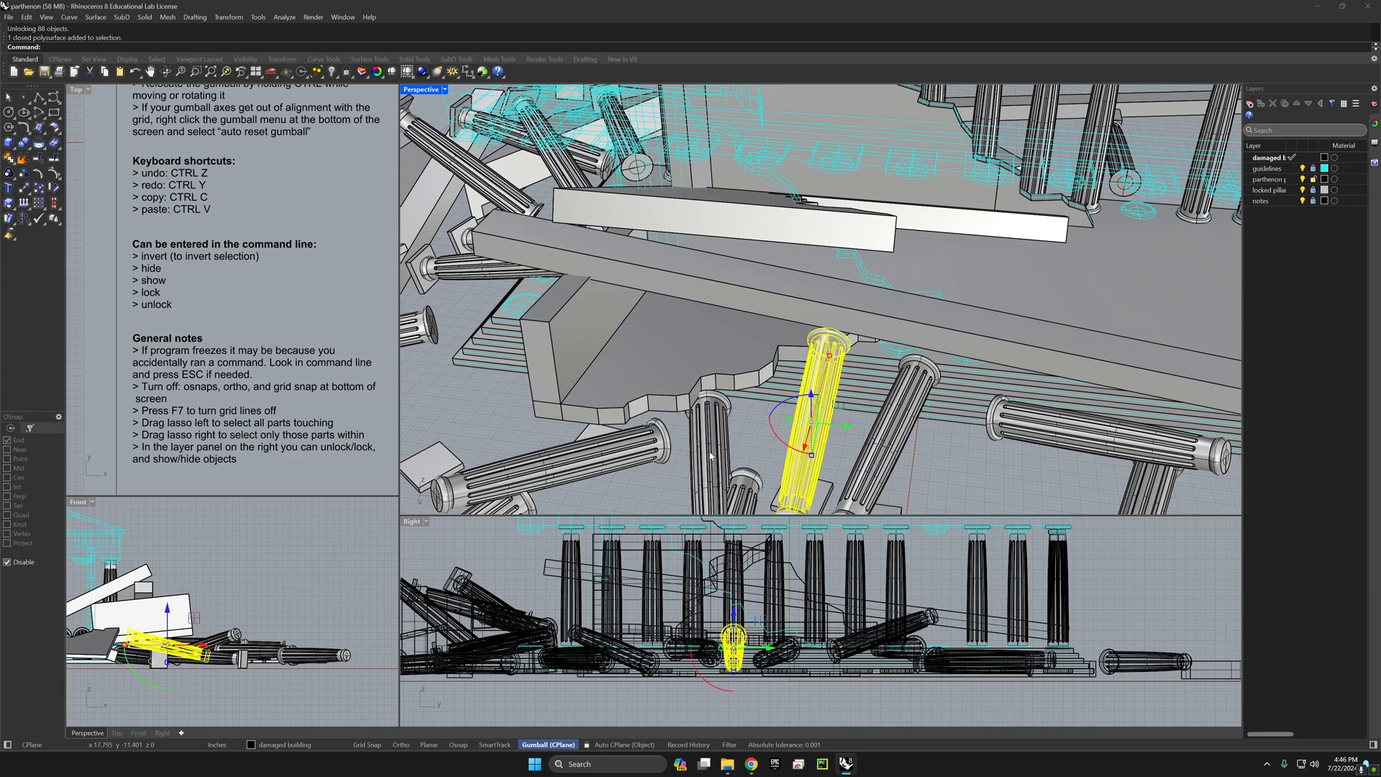
{"action": "left_click", "coordinate": [713, 458]}
{"action": "left_click", "coordinate": [749, 426]}
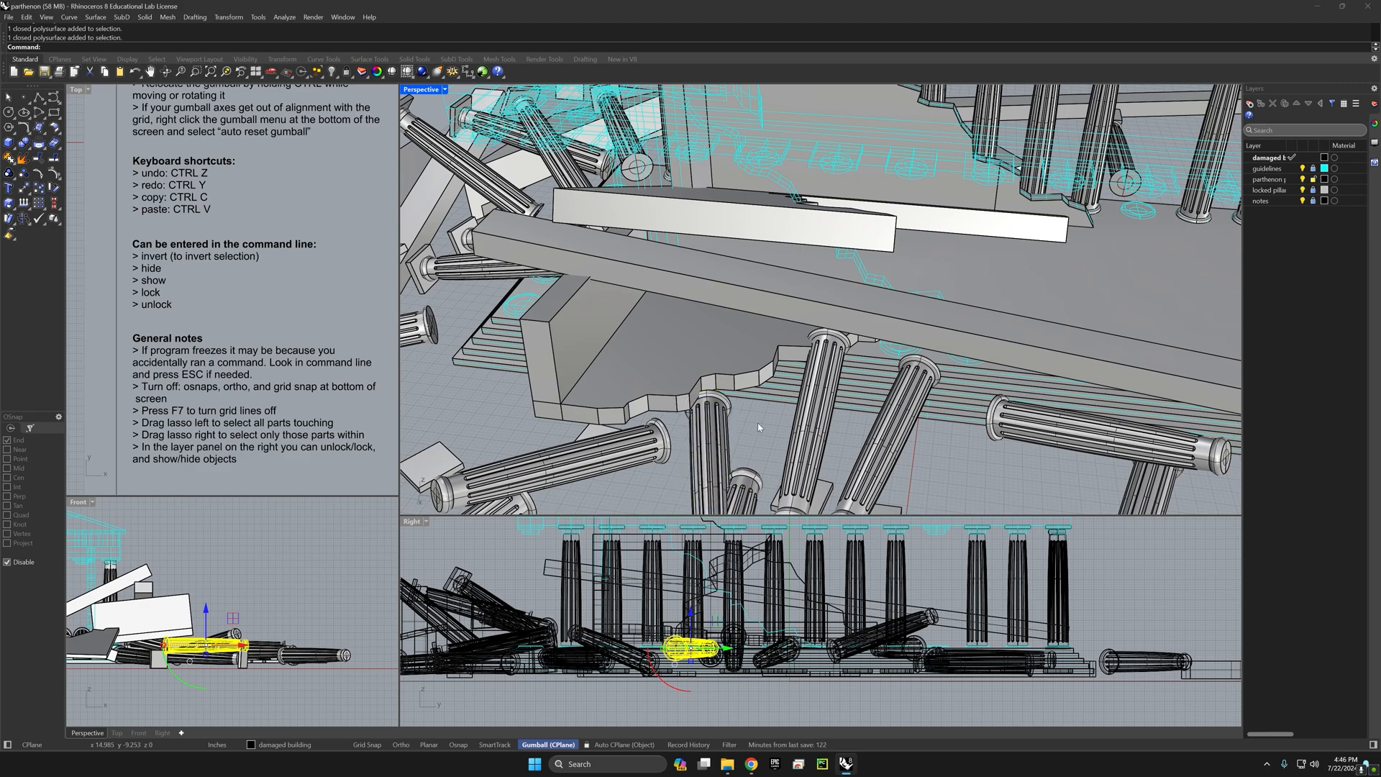
{"action": "key", "text": "ctrl+g"}
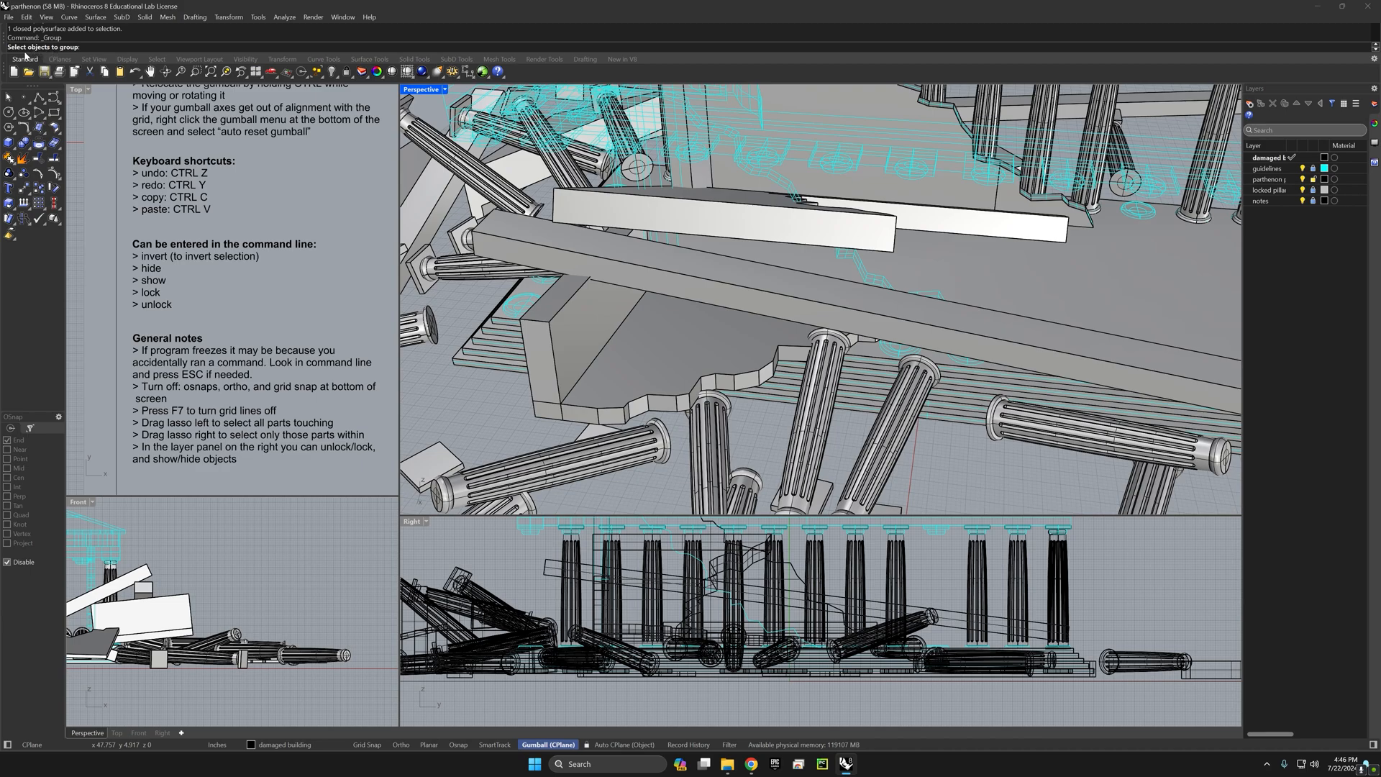
{"action": "left_click", "coordinate": [646, 448]}
{"action": "left_click", "coordinate": [705, 448]}
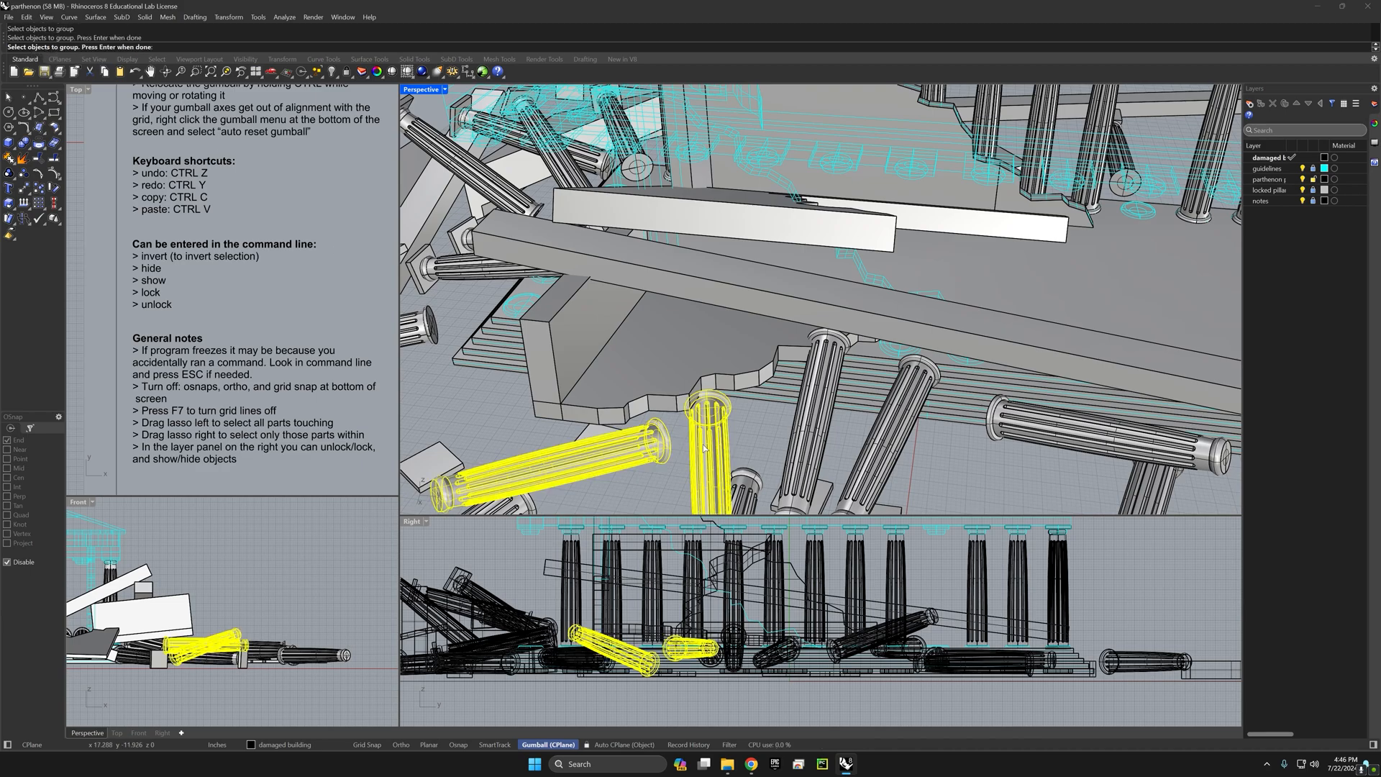
{"action": "key", "text": "Return"}
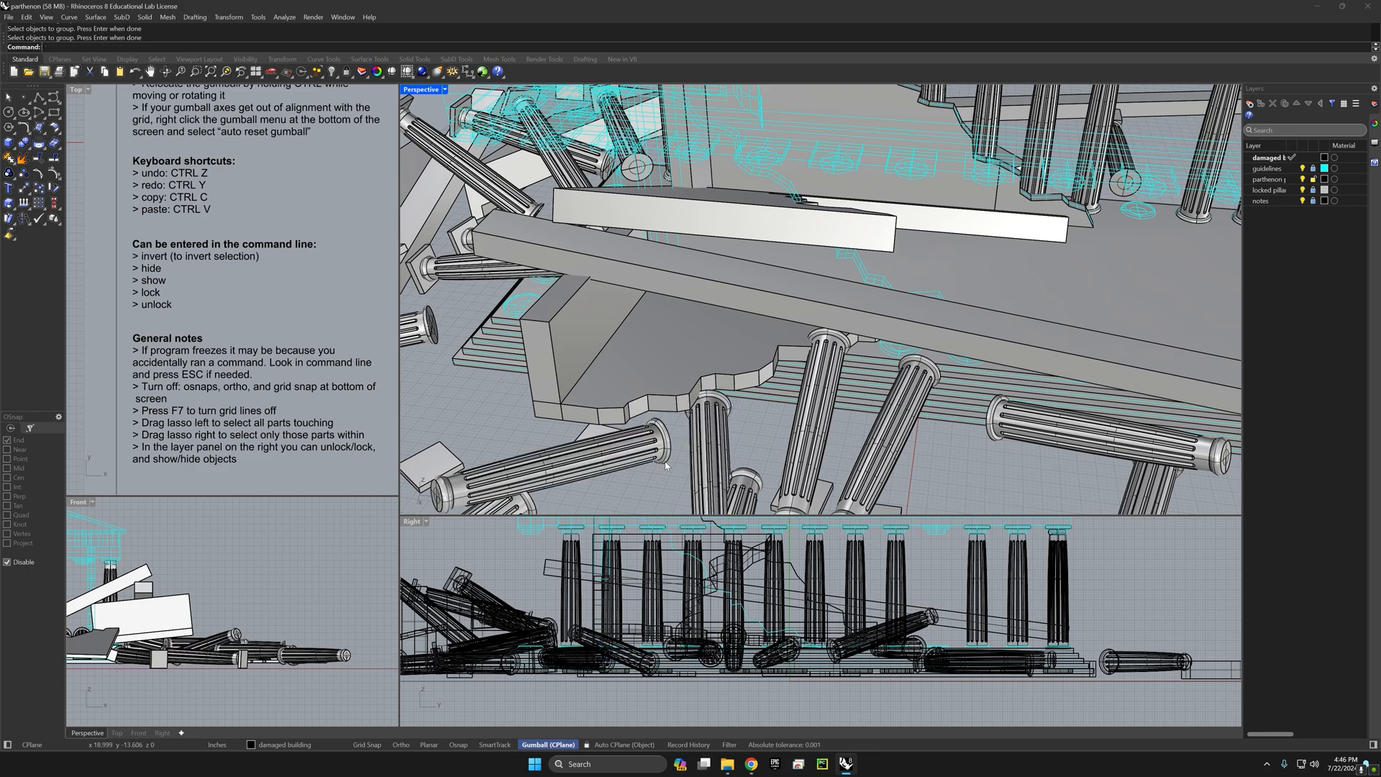
{"action": "left_click", "coordinate": [659, 438]}
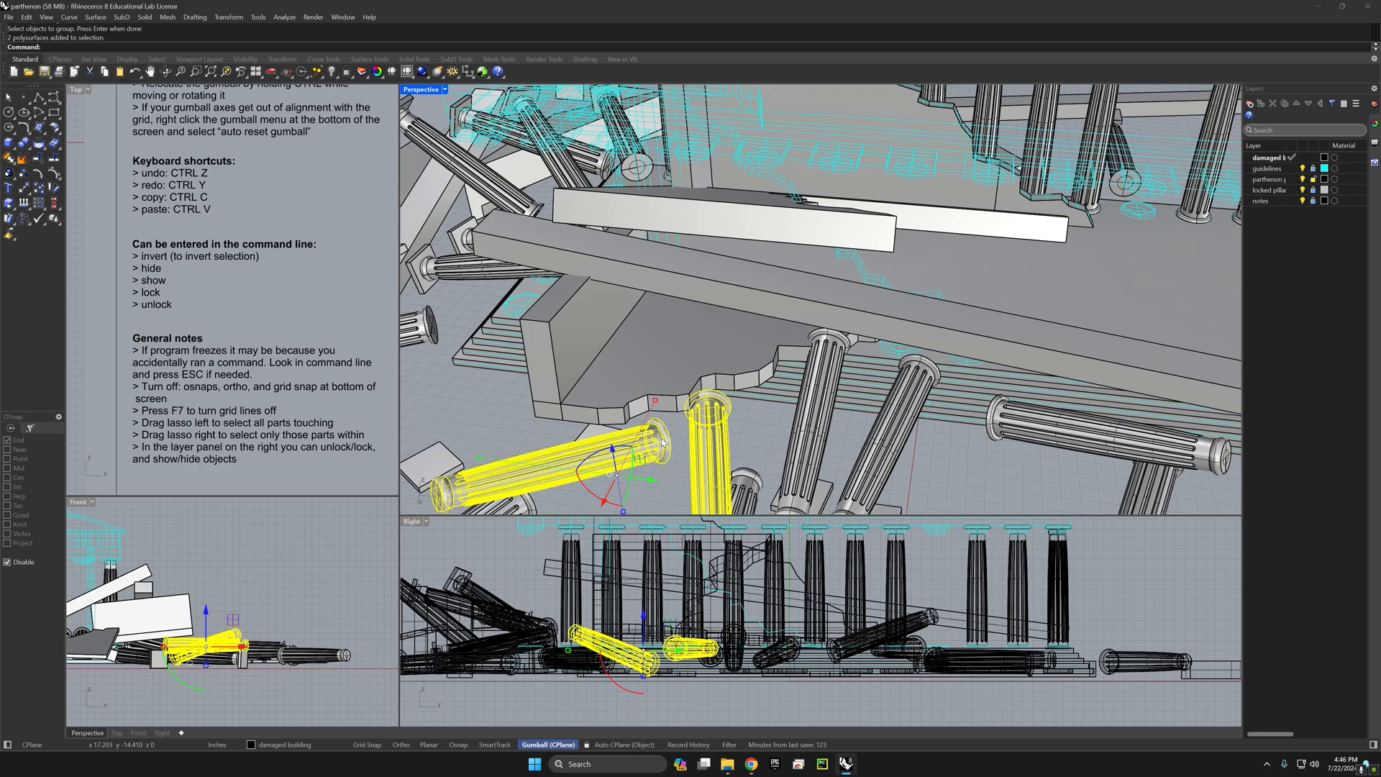
{"action": "key", "text": "ctrl+z"}
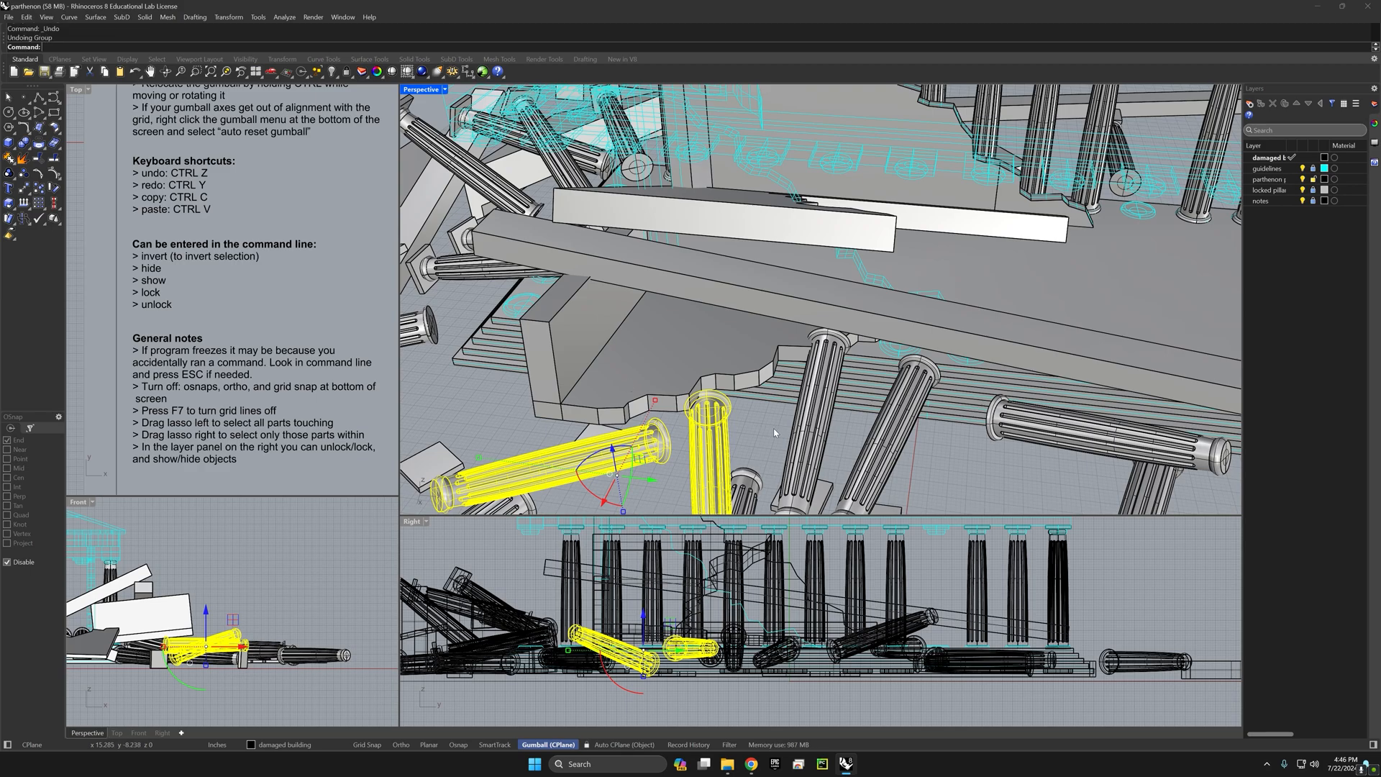
Step: Run the Group command on the single fallen pillar next to the broken slab and finish it without adding other objects
{"action": "left_click", "coordinate": [774, 428]}
{"action": "left_click", "coordinate": [730, 436]}
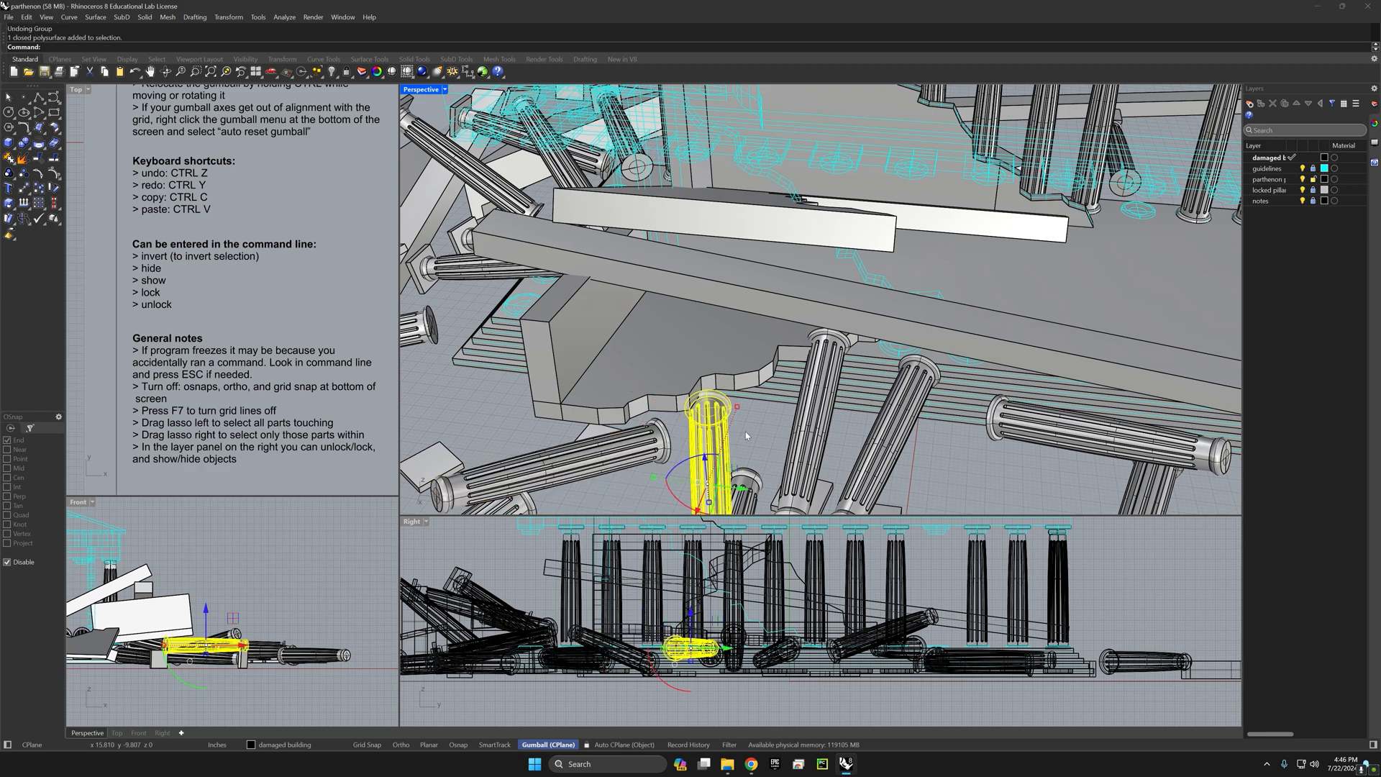
{"action": "key", "text": "ctrl+g"}
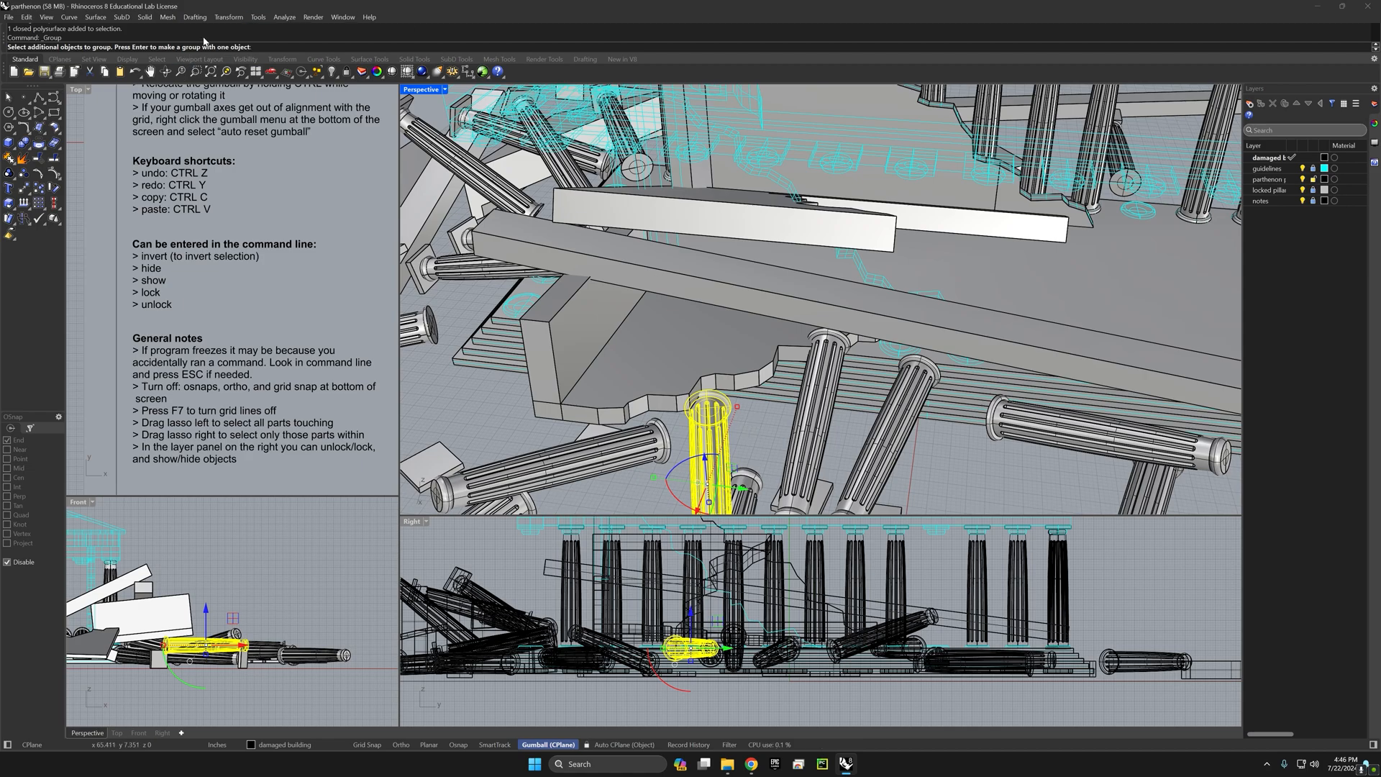
{"action": "key", "text": "Return"}
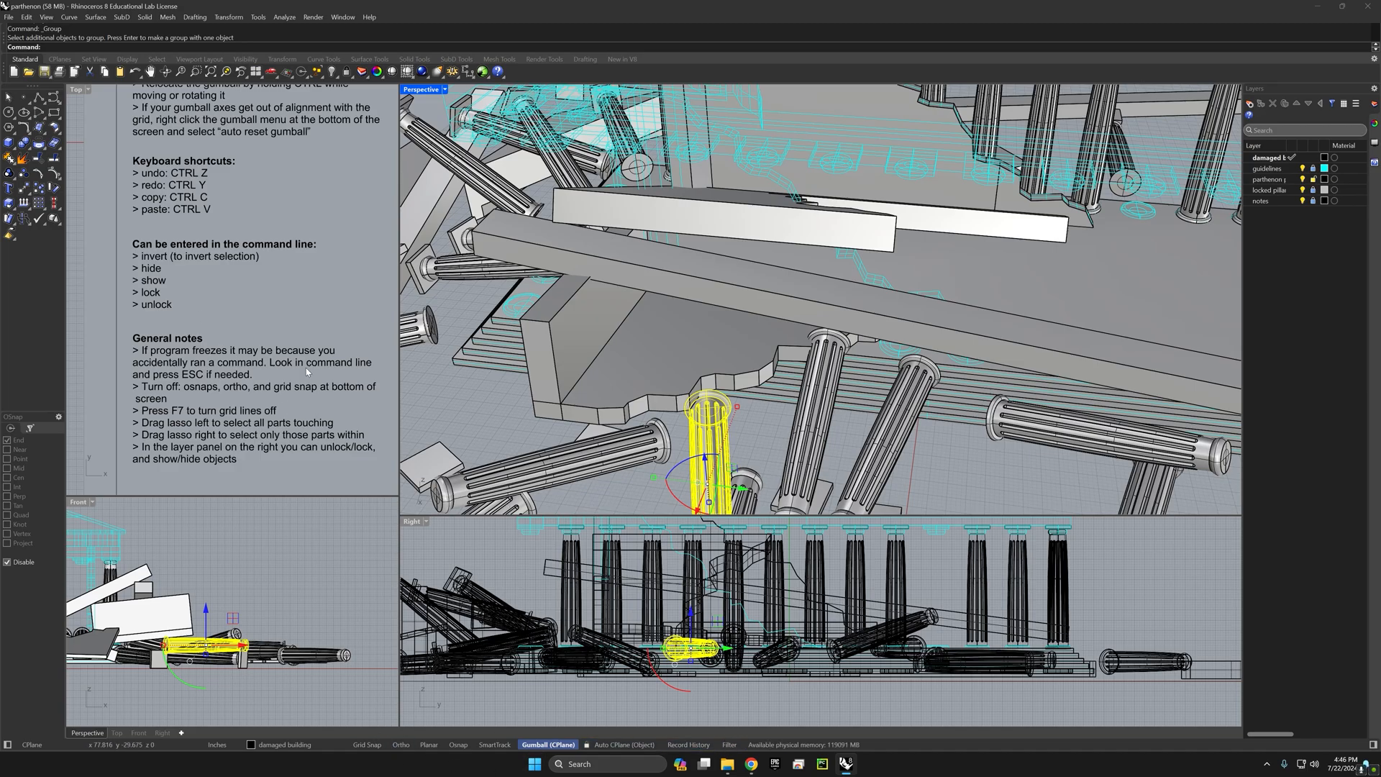
{"action": "right_click_drag", "start_coordinate": [486, 339], "coordinate": [749, 452]}
{"action": "scroll", "coordinate": [612, 417], "scroll_direction": "down", "scroll_amount": 8}
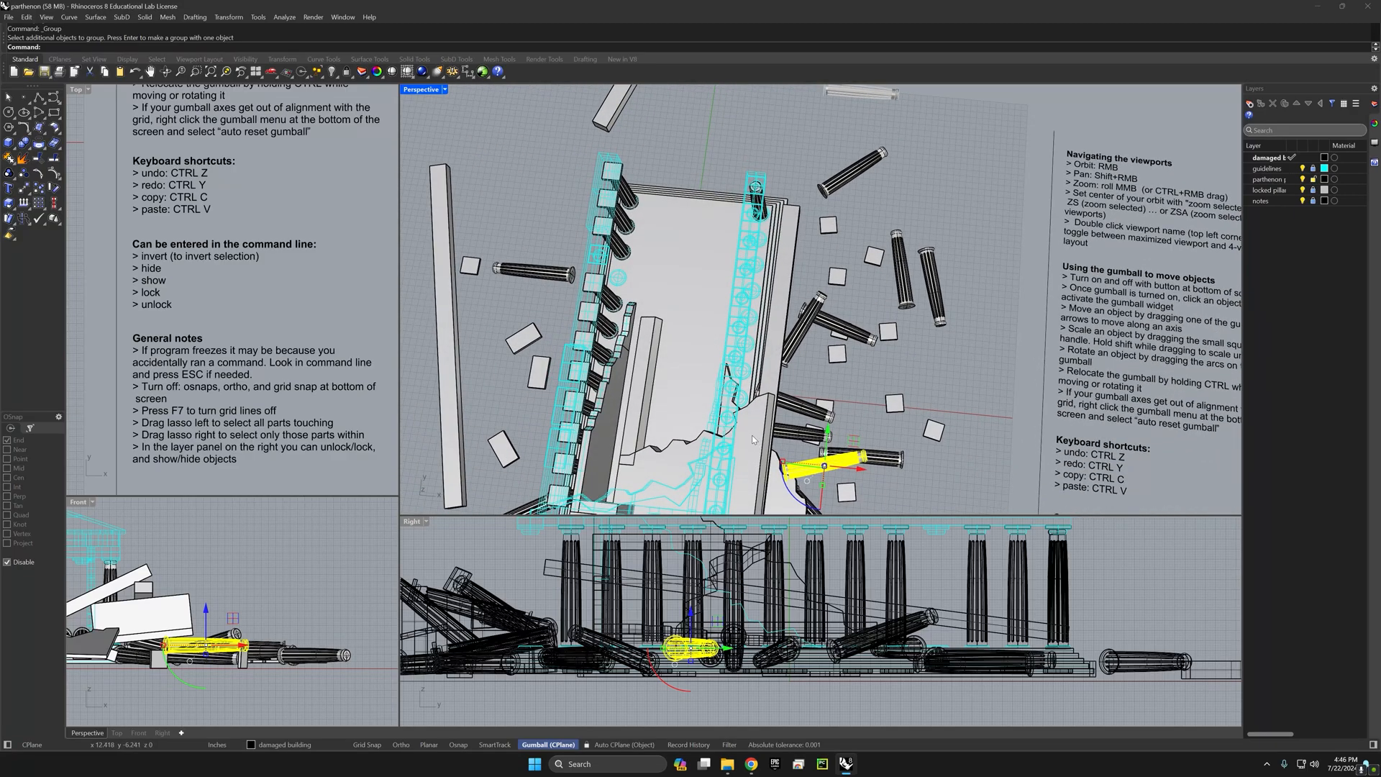
{"action": "key", "text": "Escape"}
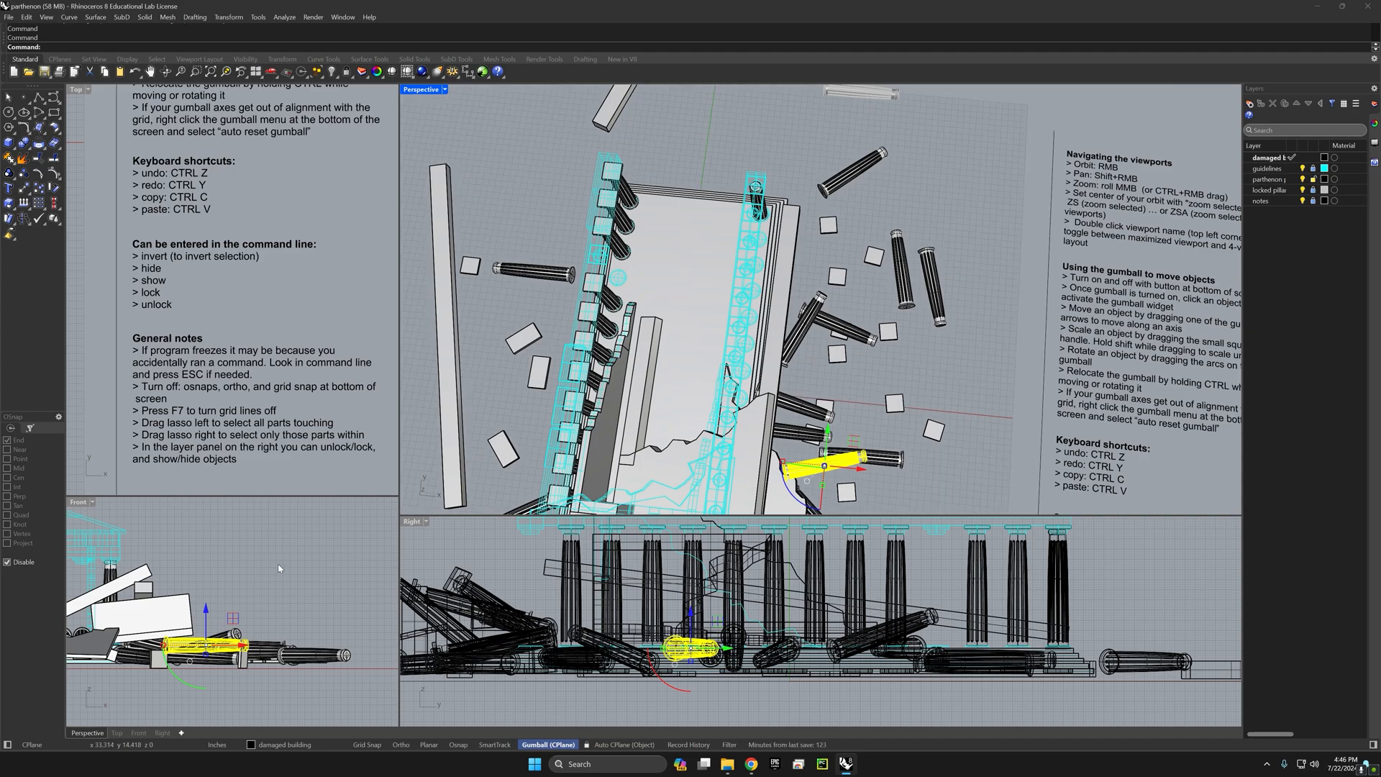
{"action": "right_click_drag", "start_coordinate": [297, 584], "coordinate": [304, 600]}
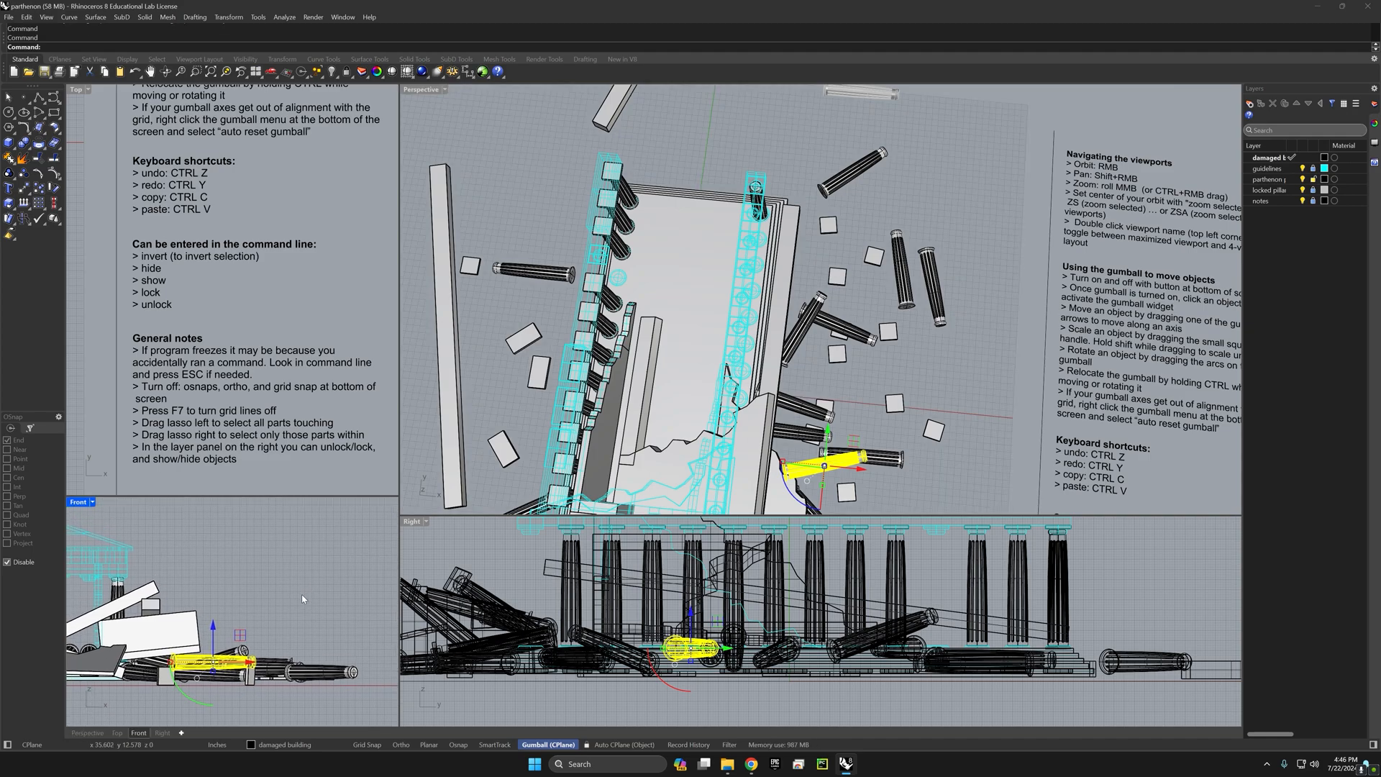
Step: Window-select only the objects lying fully inside a box over the two overlapping fallen pillars by the broken wall, and clear the selection
{"action": "left_click", "coordinate": [851, 381]}
{"action": "scroll", "coordinate": [851, 381], "scroll_direction": "up", "scroll_amount": 3}
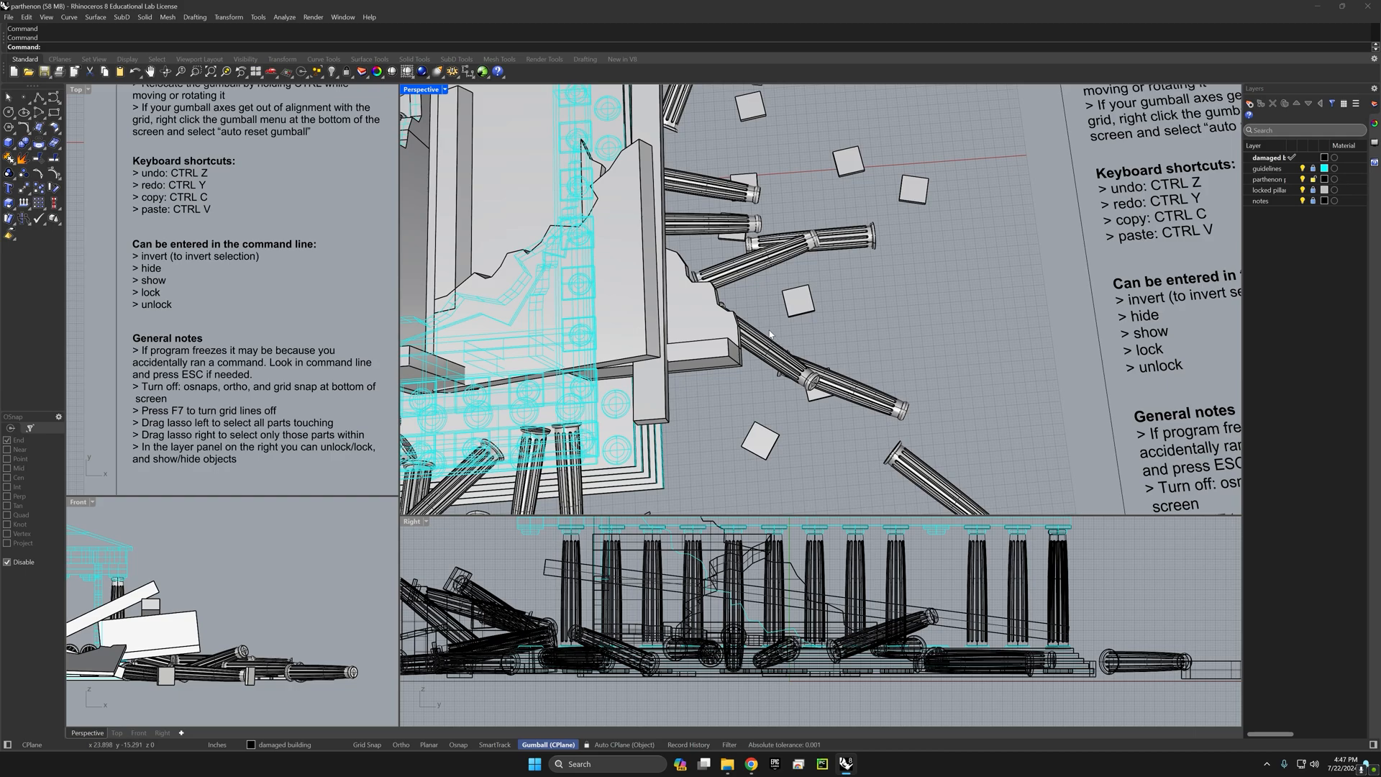
{"action": "left_click_drag", "start_coordinate": [755, 314], "coordinate": [918, 443]}
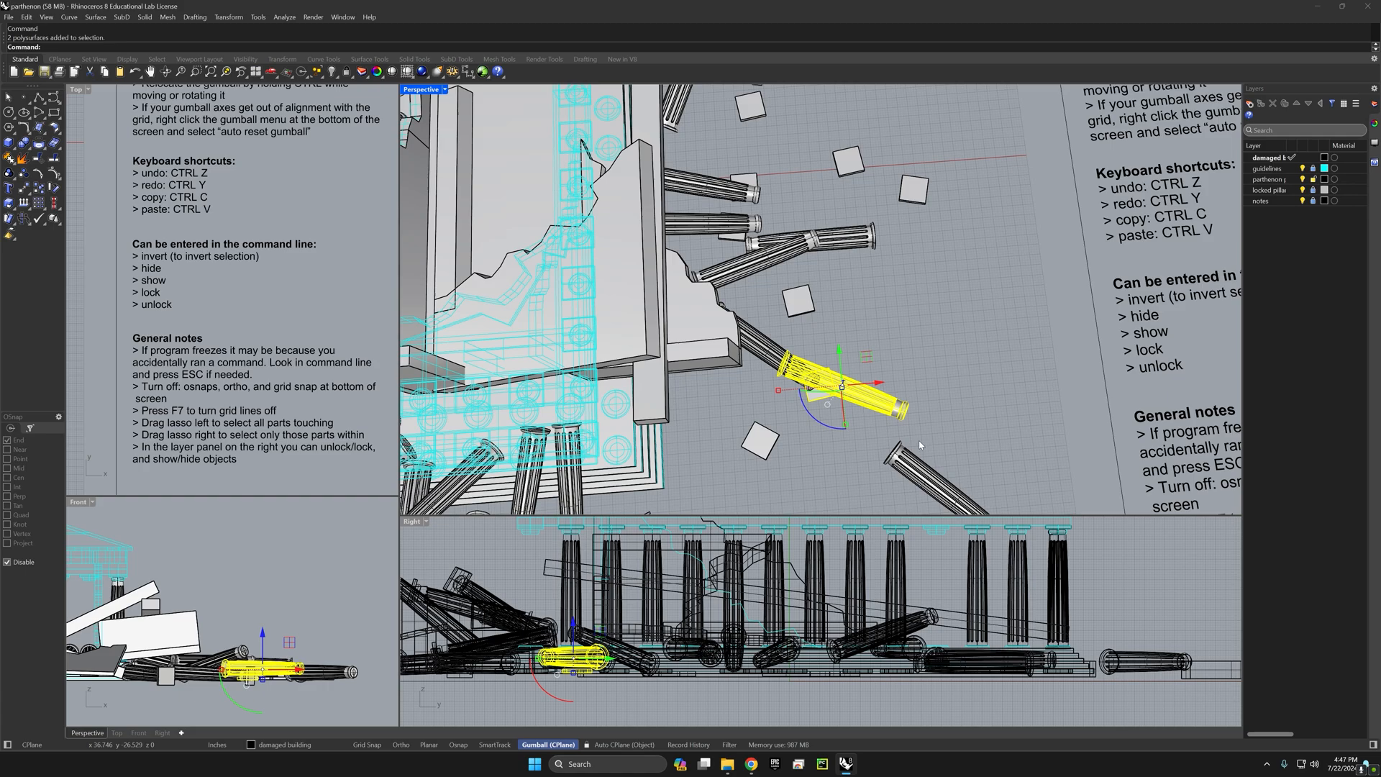
{"action": "key", "text": "Escape"}
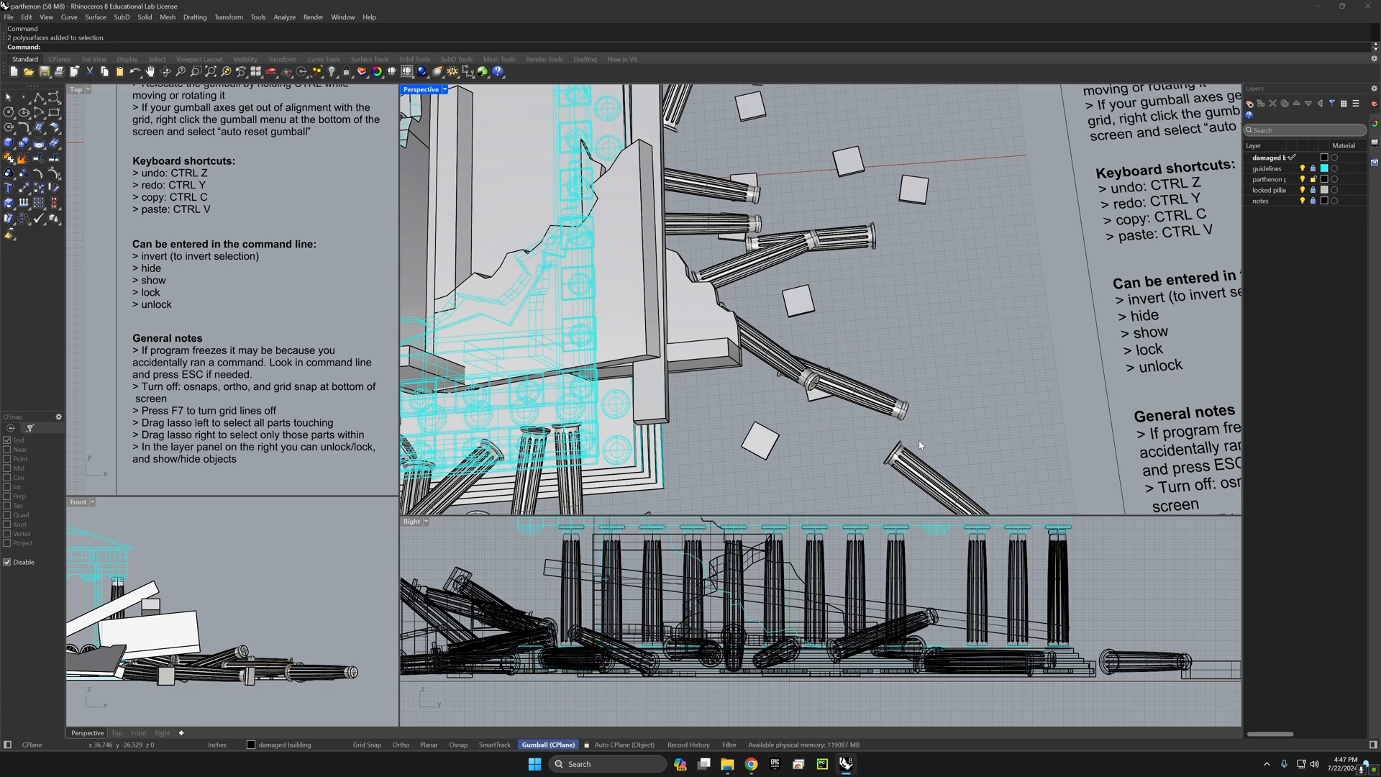
Step: Crossing-select every object touched by a box around the two overlapping fallen pillars, and clear the selection
{"action": "left_click_drag", "start_coordinate": [931, 324], "coordinate": [764, 468]}
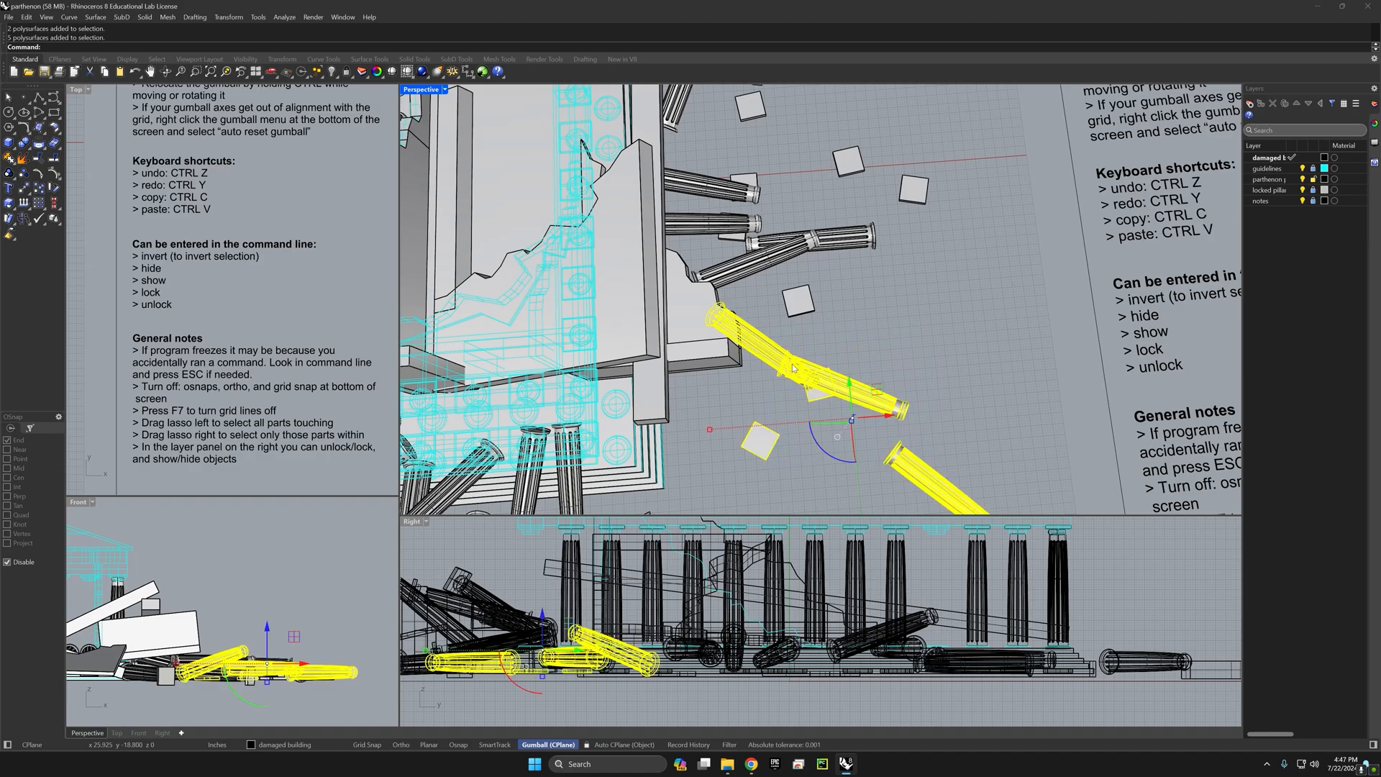
{"action": "scroll", "coordinate": [794, 387], "scroll_direction": "down", "scroll_amount": 5}
{"action": "scroll", "coordinate": [793, 387], "scroll_direction": "up", "scroll_amount": 8}
{"action": "key", "text": "Escape"}
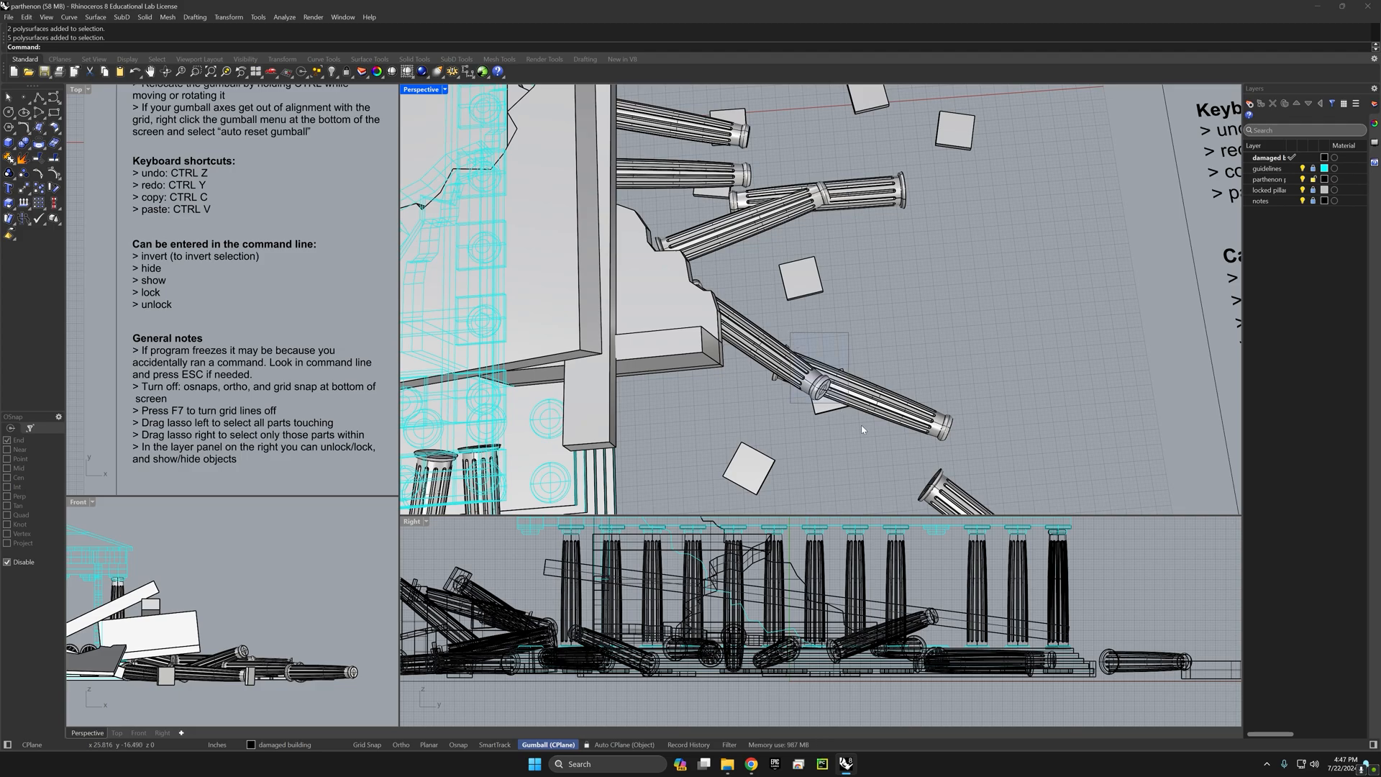
{"action": "left_click", "coordinate": [800, 386]}
{"action": "key", "text": "Escape"}
Step: Select the two overlapping fallen pillars and add the nearby square slab and a third pillar to the selection
{"action": "left_click", "coordinate": [782, 352]}
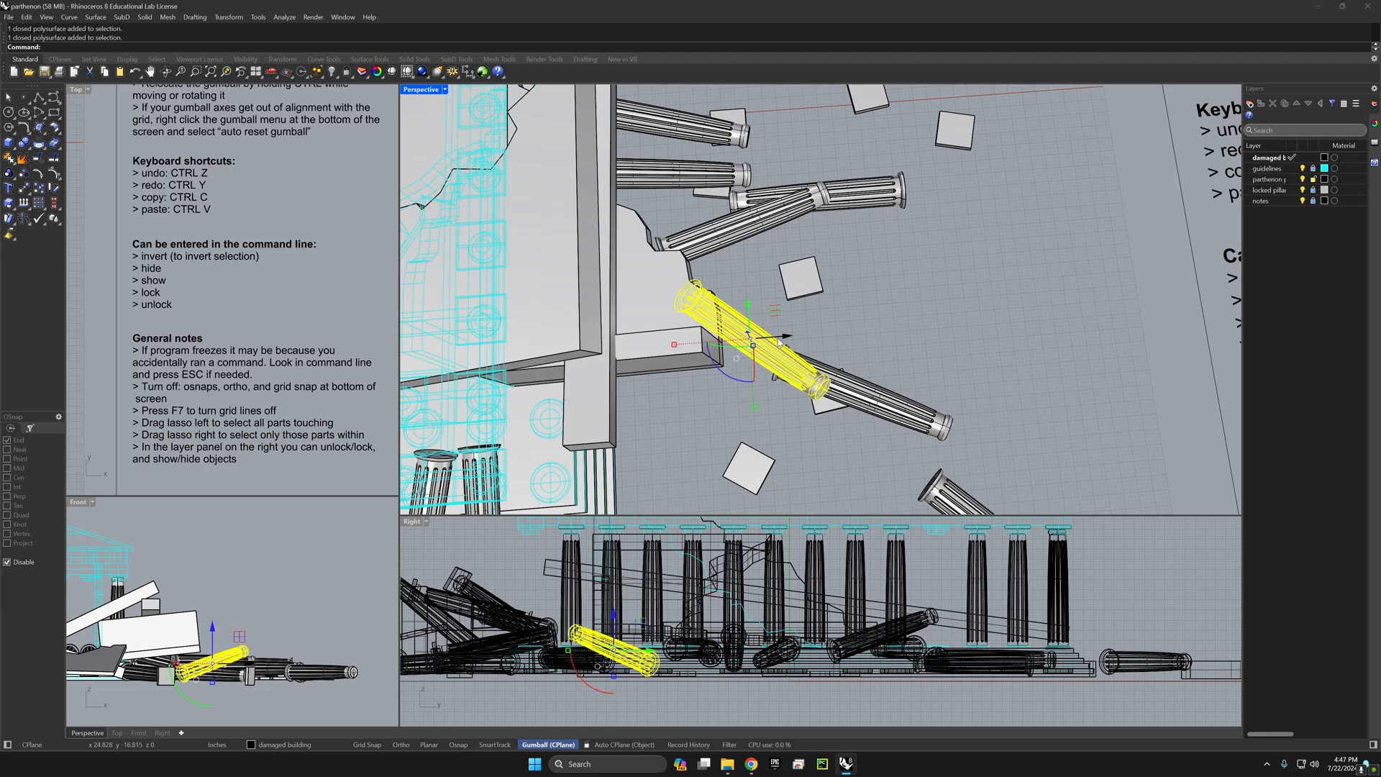
{"action": "left_click", "coordinate": [902, 421], "text": "shift"}
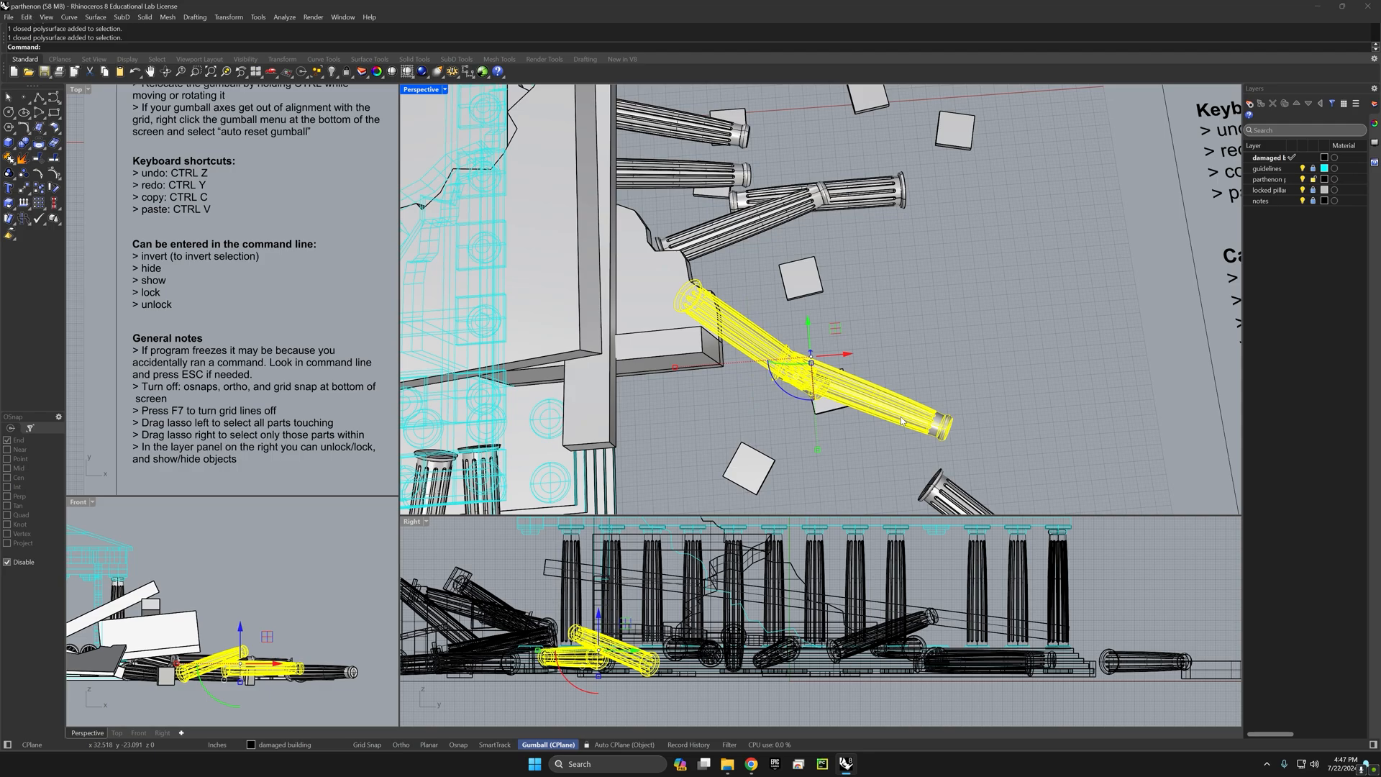
{"action": "left_click", "coordinate": [800, 278], "text": "shift"}
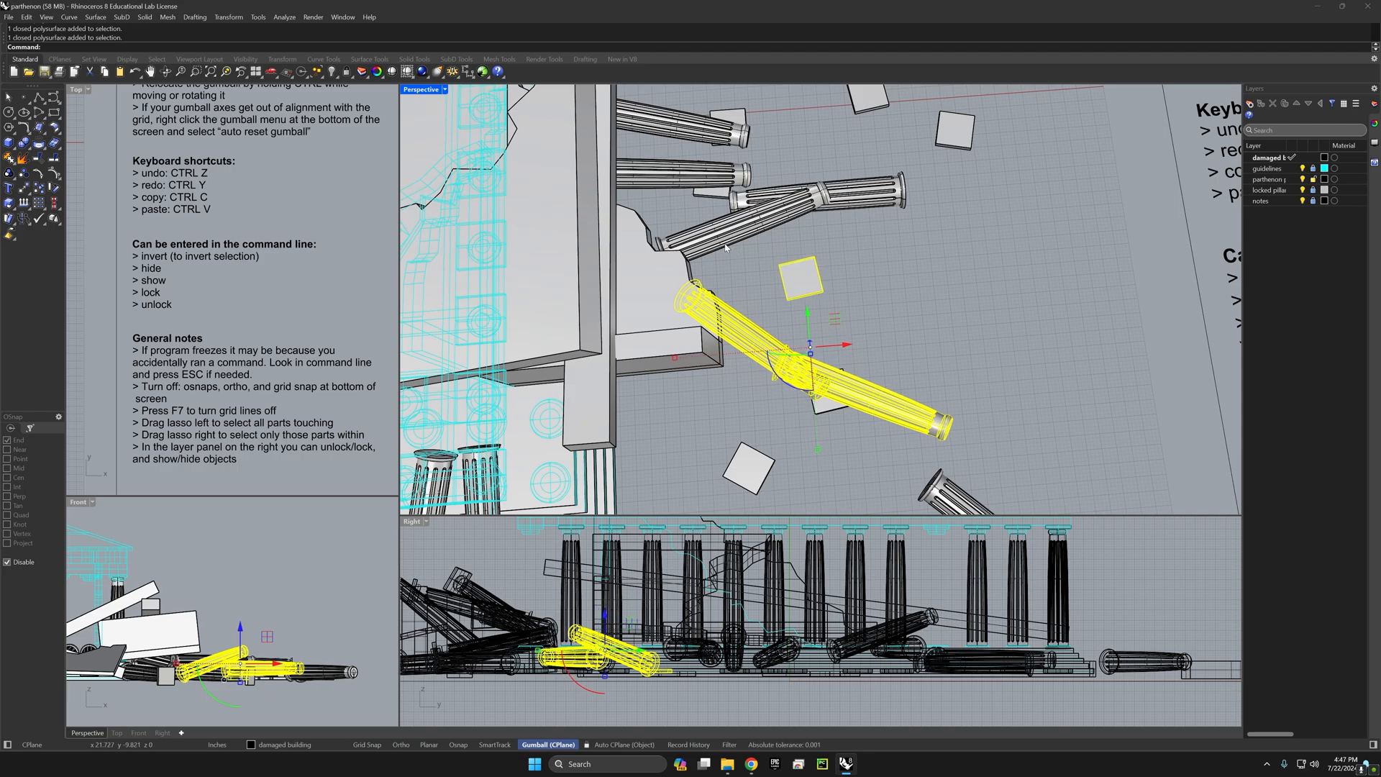
{"action": "left_click", "coordinate": [787, 223], "text": "shift"}
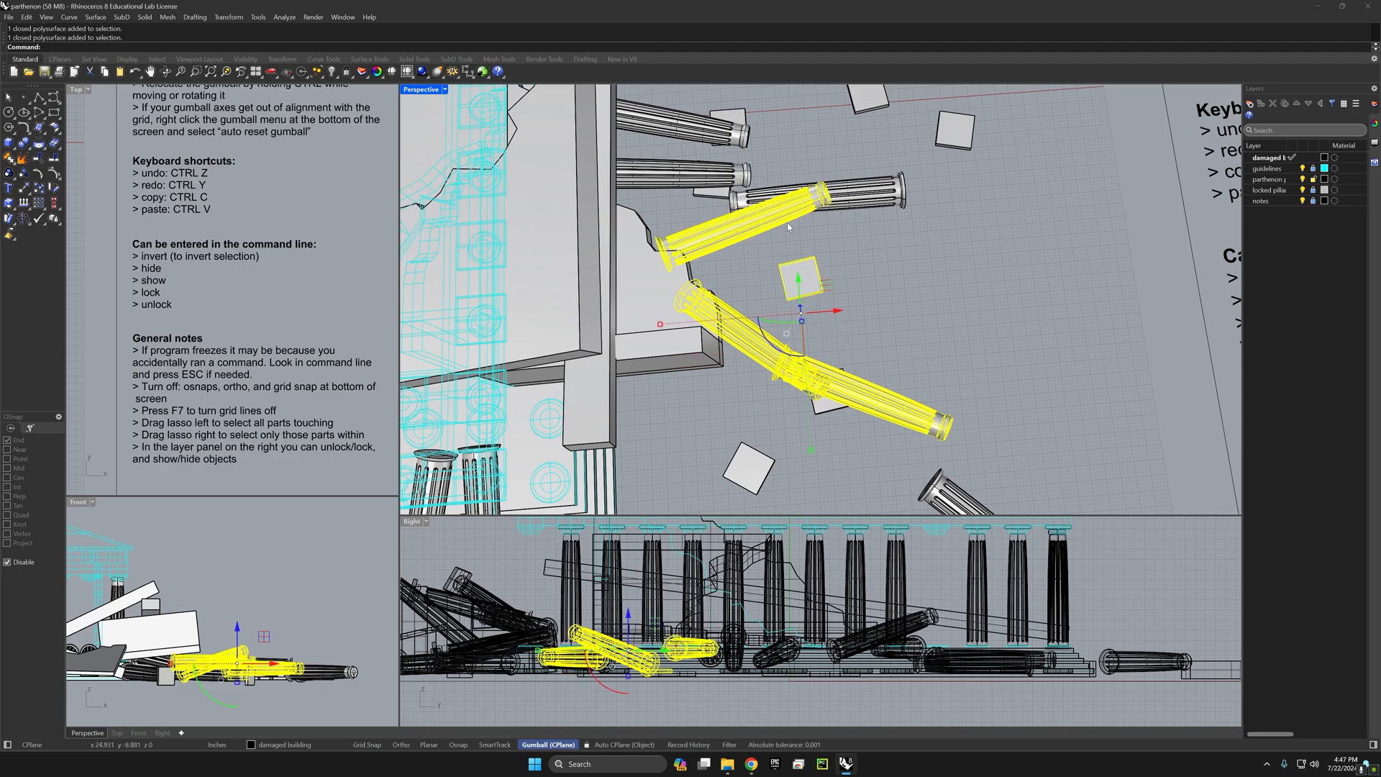
Step: Remove the third pillar, the square slab and the two overlapping pillars from the selection one by one
{"action": "left_click", "coordinate": [741, 243], "text": "ctrl"}
{"action": "left_click", "coordinate": [804, 284], "text": "ctrl"}
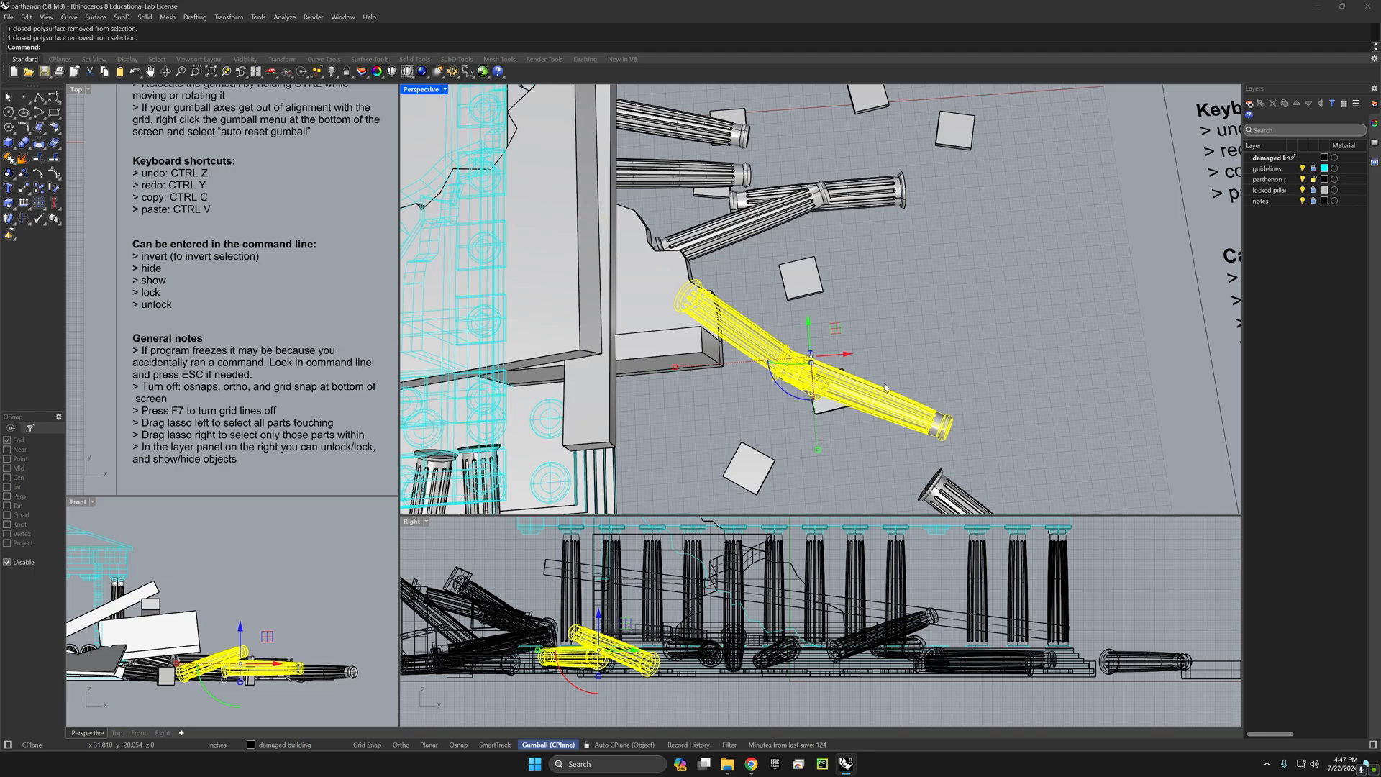
{"action": "left_click", "coordinate": [893, 406], "text": "ctrl"}
{"action": "left_click", "coordinate": [774, 361], "text": "ctrl"}
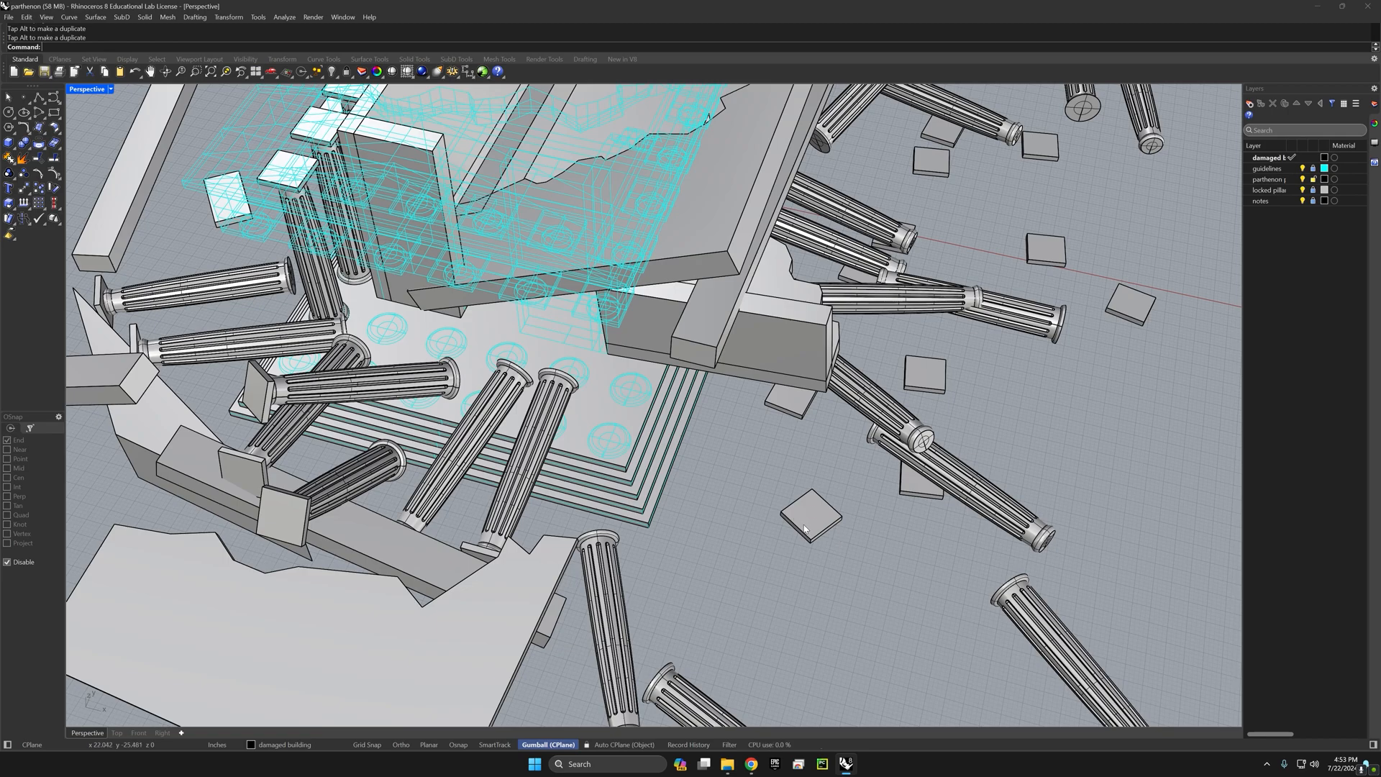
Step: Isolate the loose square slab off the temple's front corner by inverting its selection and hiding everything else
{"action": "right_click_drag", "start_coordinate": [804, 529], "coordinate": [810, 533]}
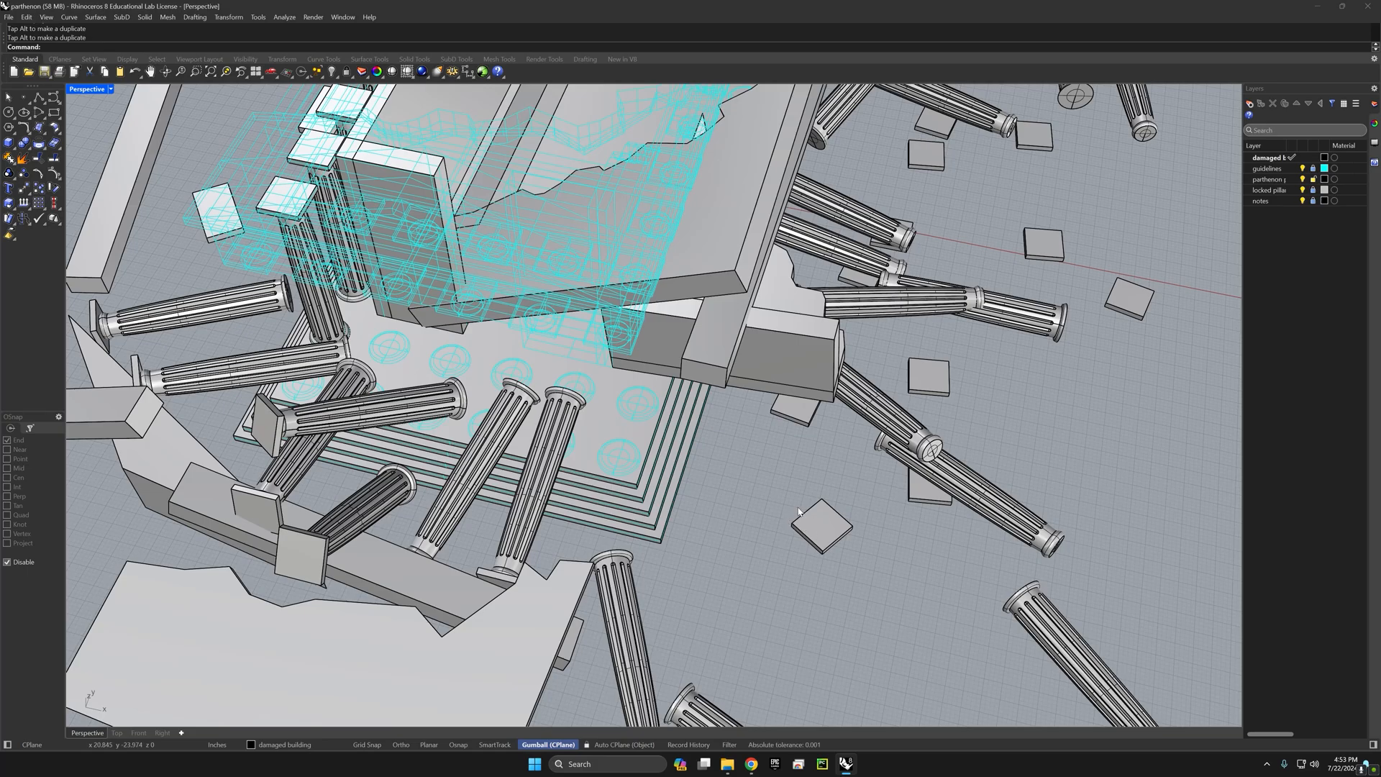
{"action": "right_click_drag", "start_coordinate": [798, 511], "coordinate": [748, 523]}
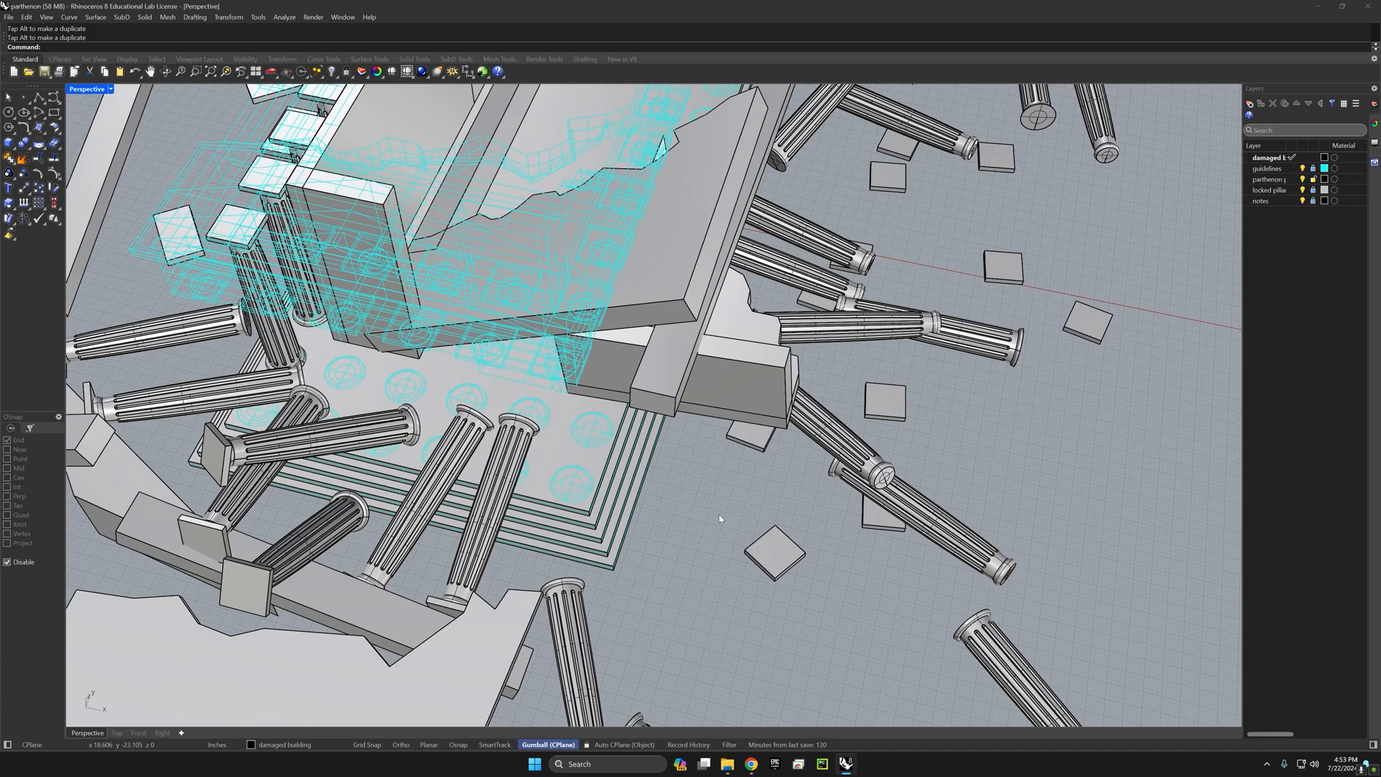
{"action": "scroll", "coordinate": [720, 518], "scroll_direction": "up", "scroll_amount": 4}
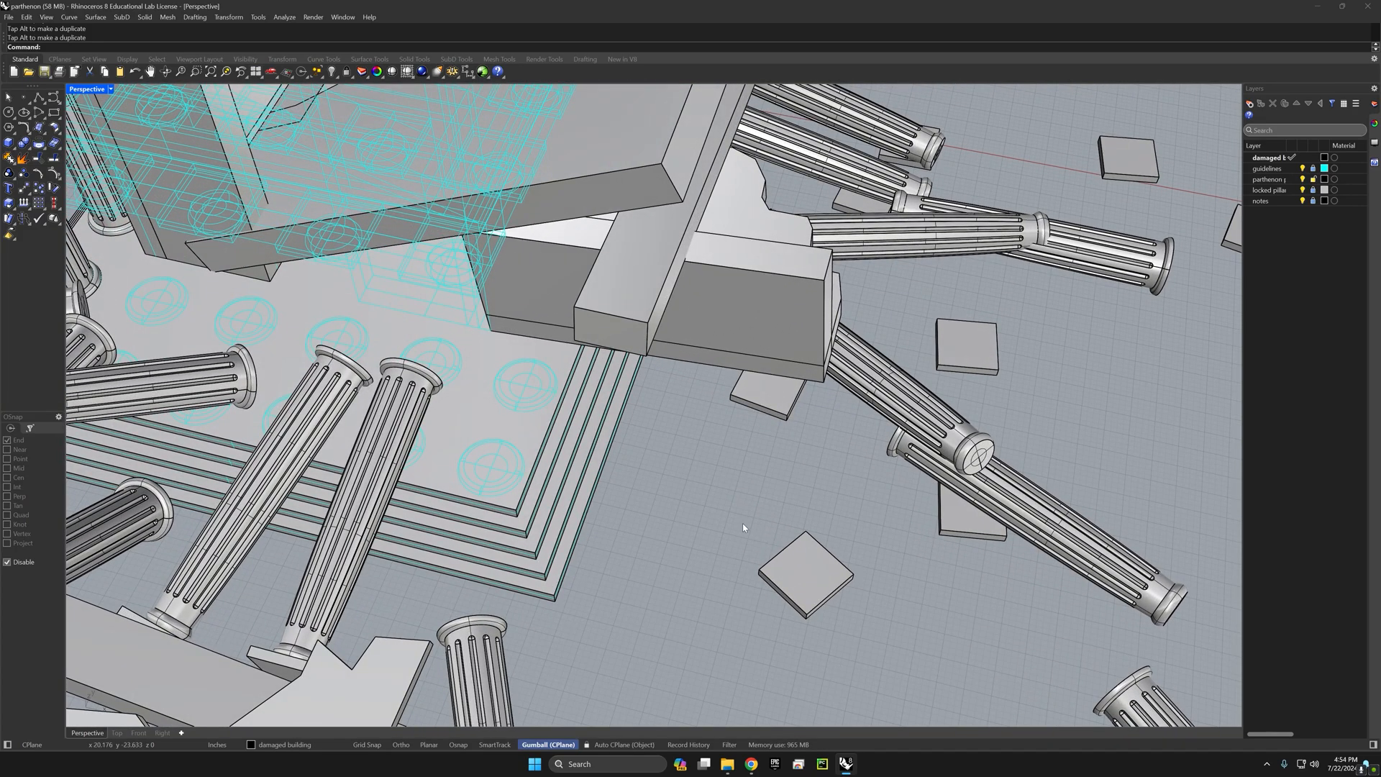
{"action": "left_click", "coordinate": [778, 586]}
{"action": "type", "text": "Invert"}
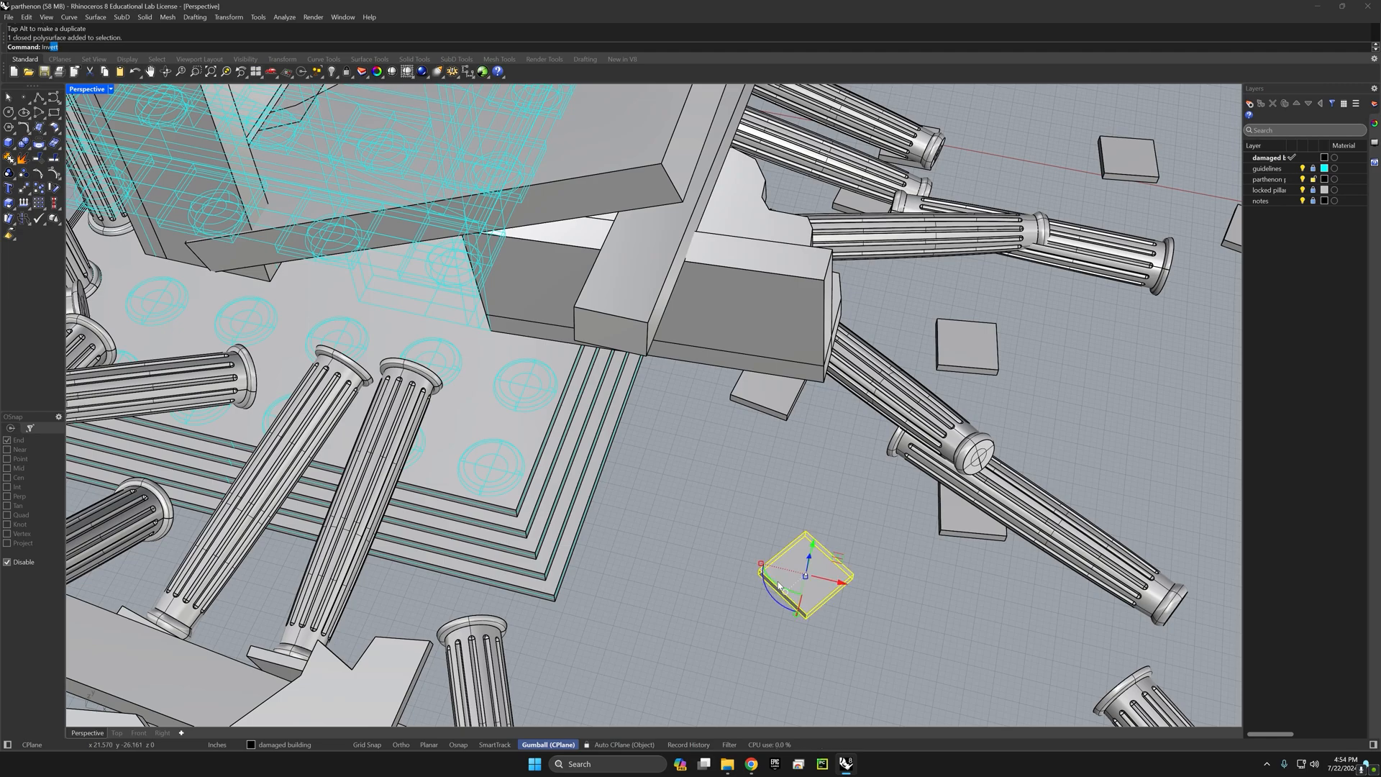
{"action": "key", "text": "Return"}
{"action": "type", "text": "Hide"}
{"action": "key", "text": "Return"}
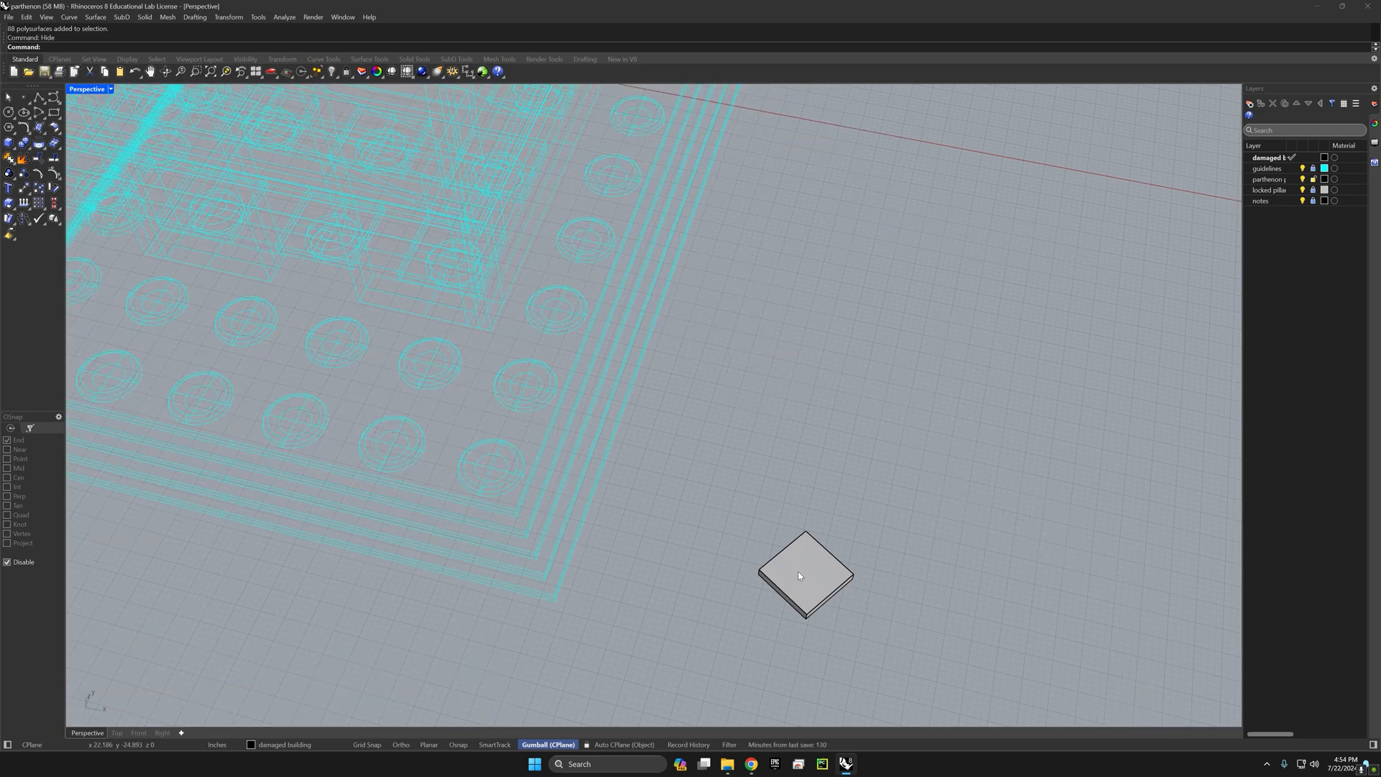
Step: Enable object snaps with End and Int, and move the square slab by its corner onto a matching corner of the pillar-top guidelines
{"action": "left_click", "coordinate": [804, 589]}
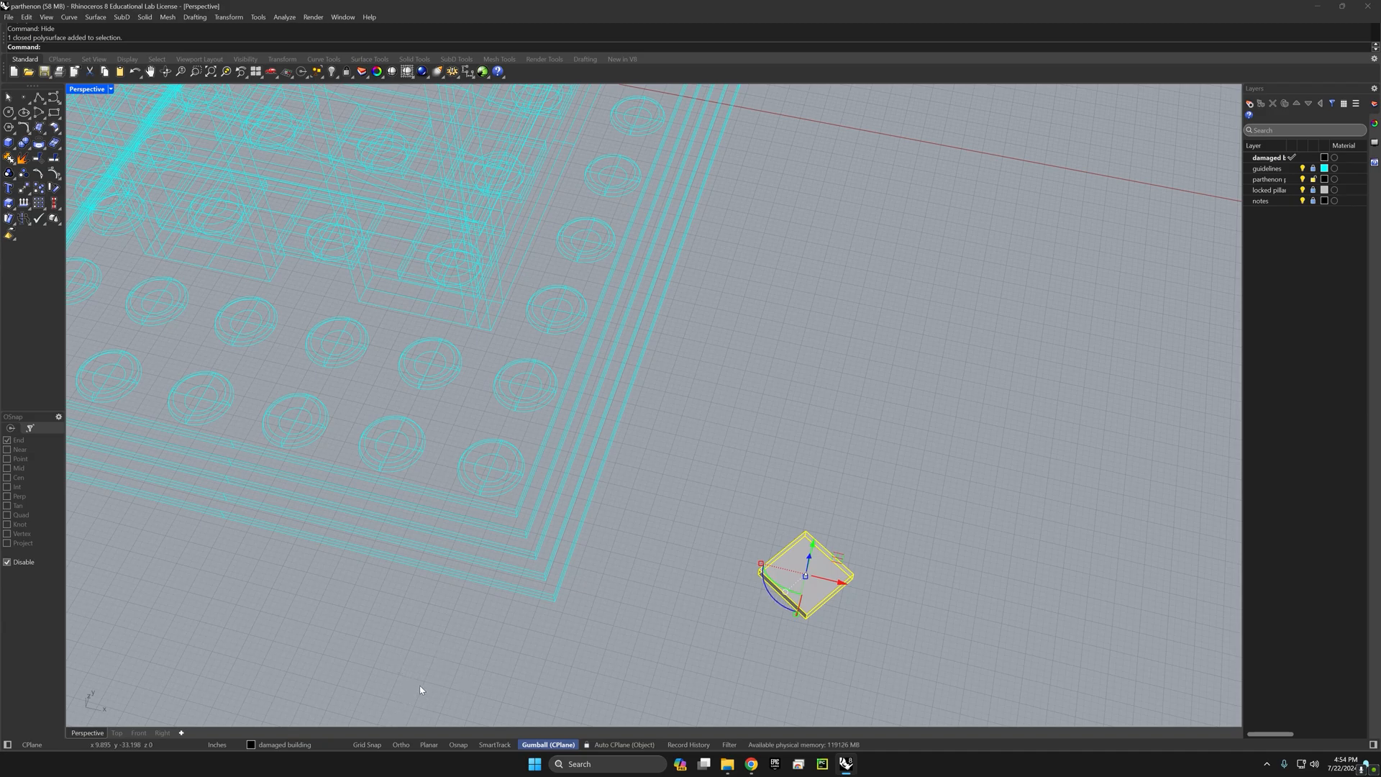
{"action": "left_click", "coordinate": [461, 748]}
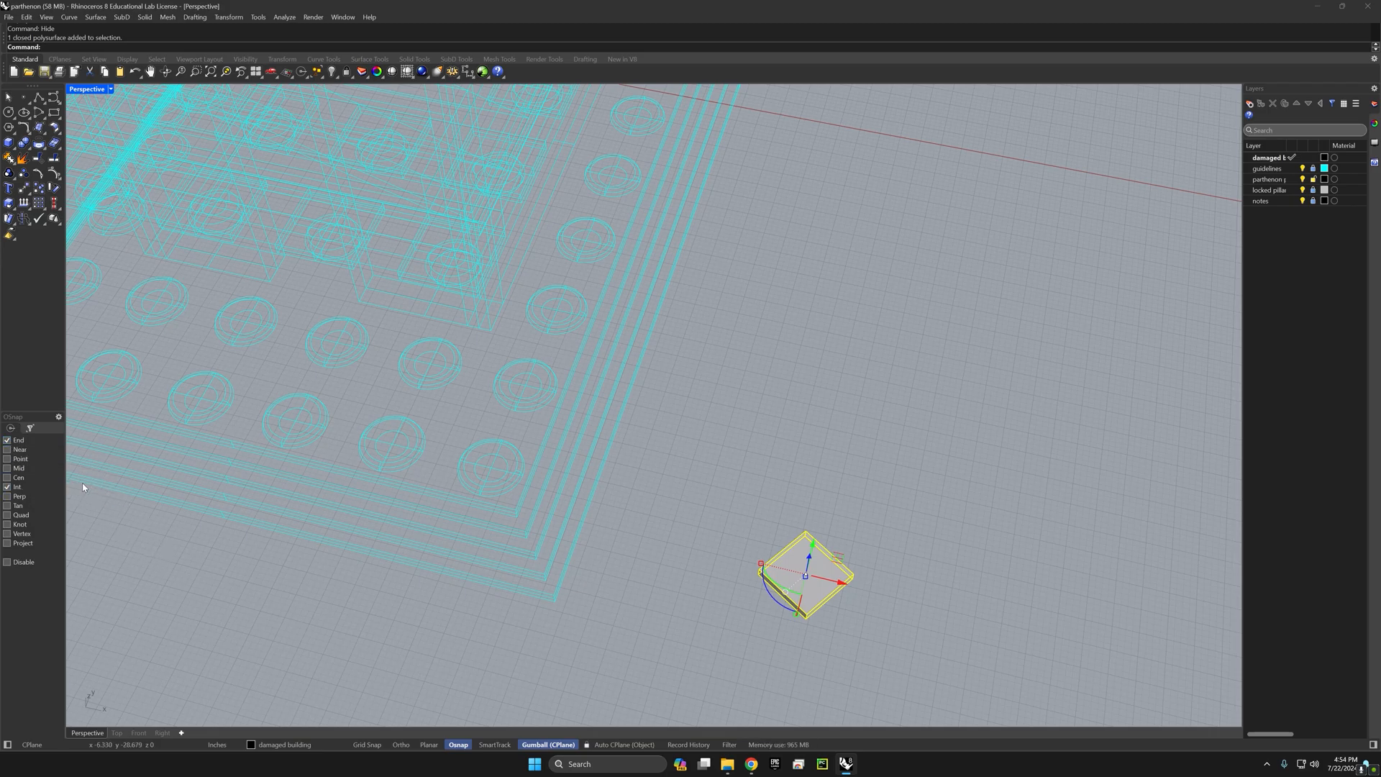
{"action": "right_click_drag", "start_coordinate": [615, 594], "coordinate": [623, 593]}
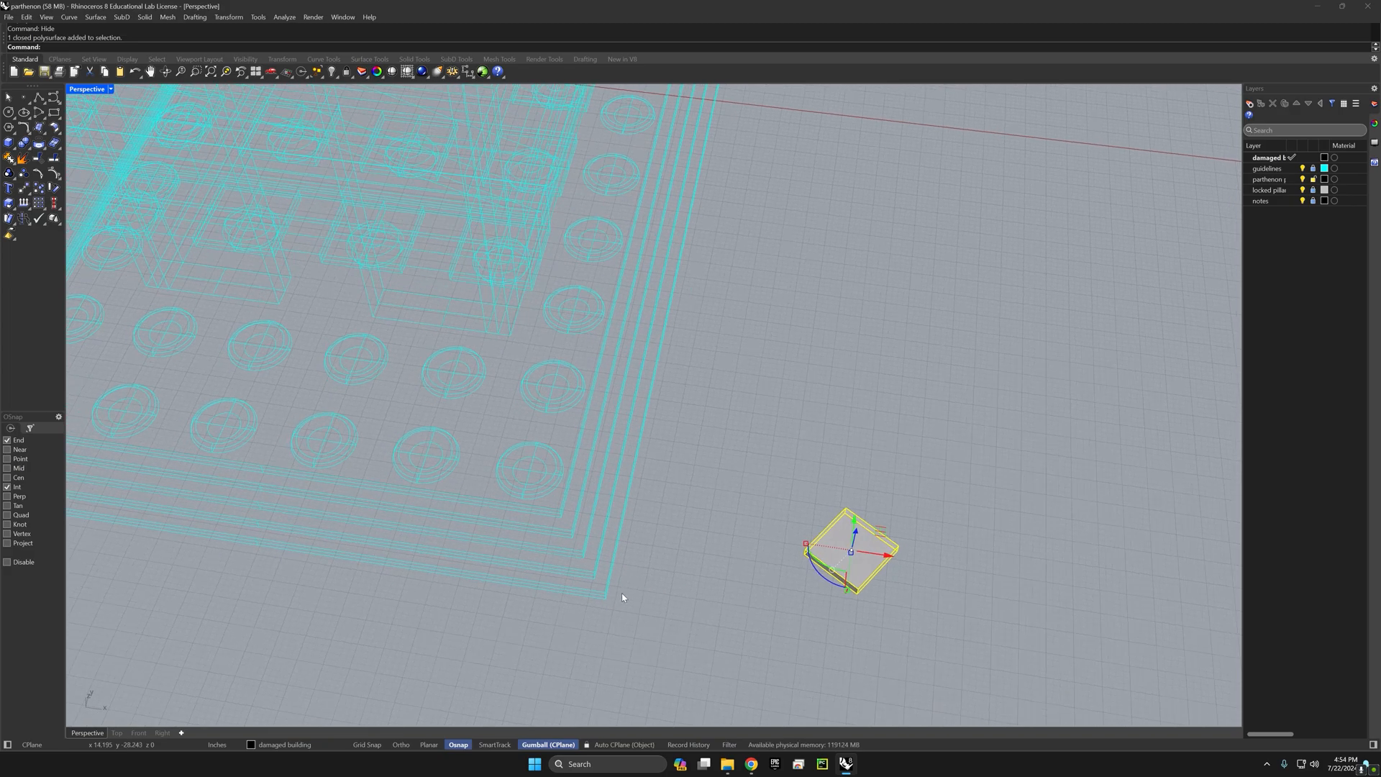
{"action": "key", "text": "Return"}
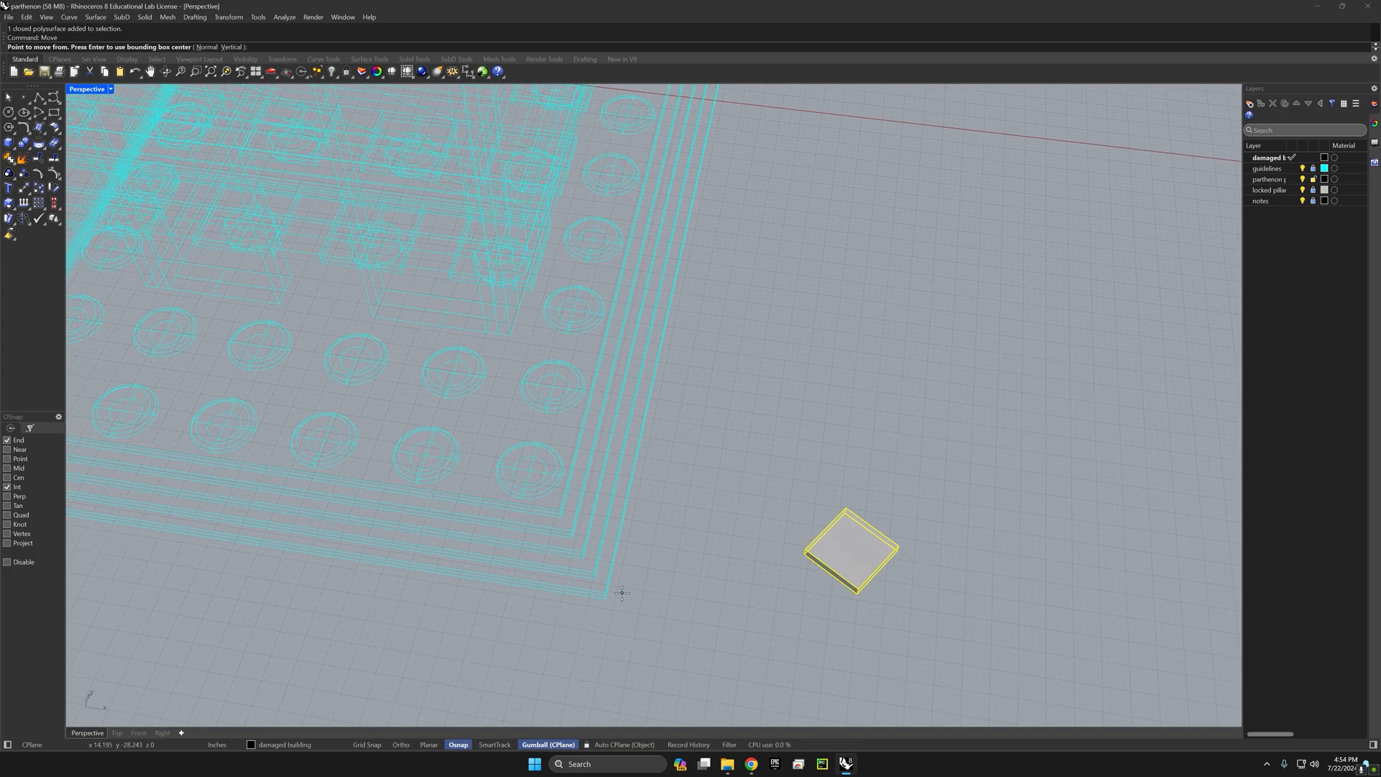
{"action": "left_click", "coordinate": [803, 554]}
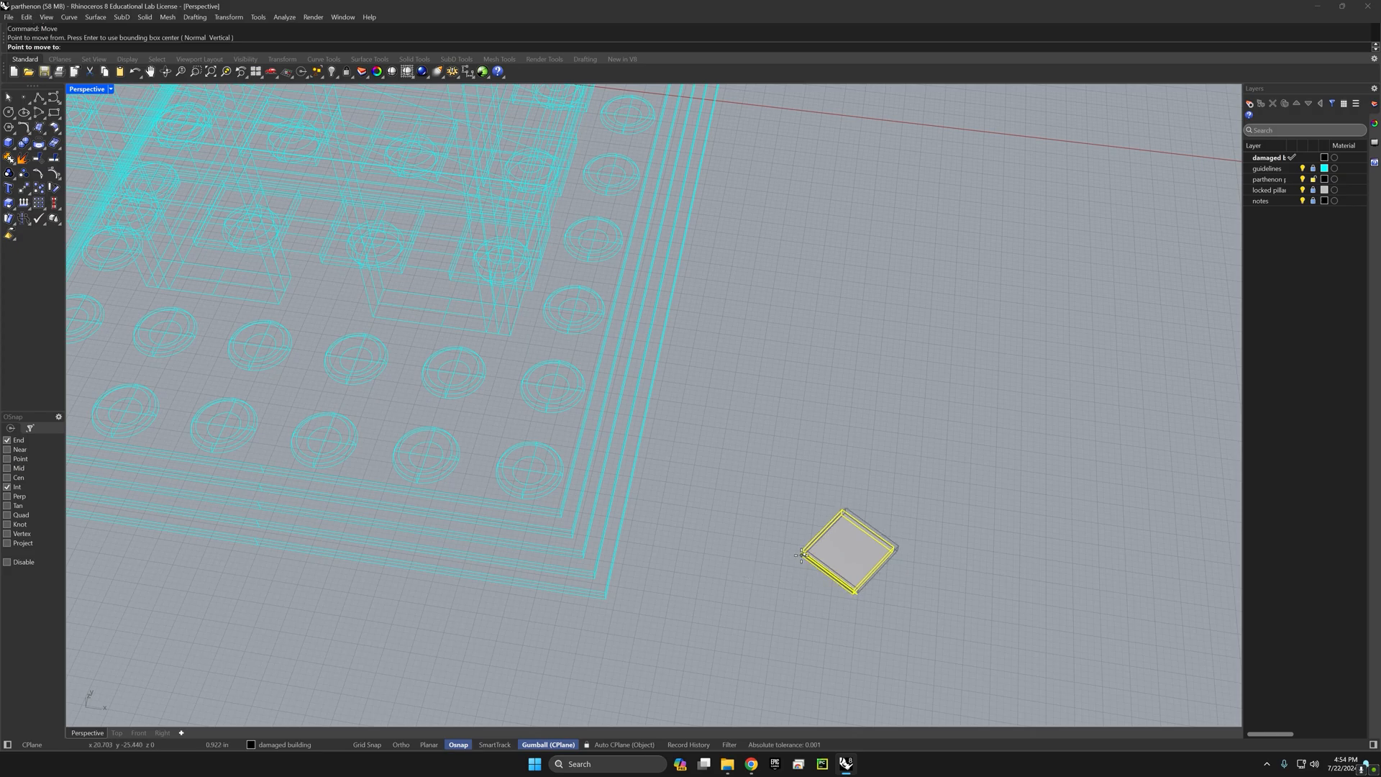
{"action": "scroll", "coordinate": [446, 275], "scroll_direction": "down", "scroll_amount": 3}
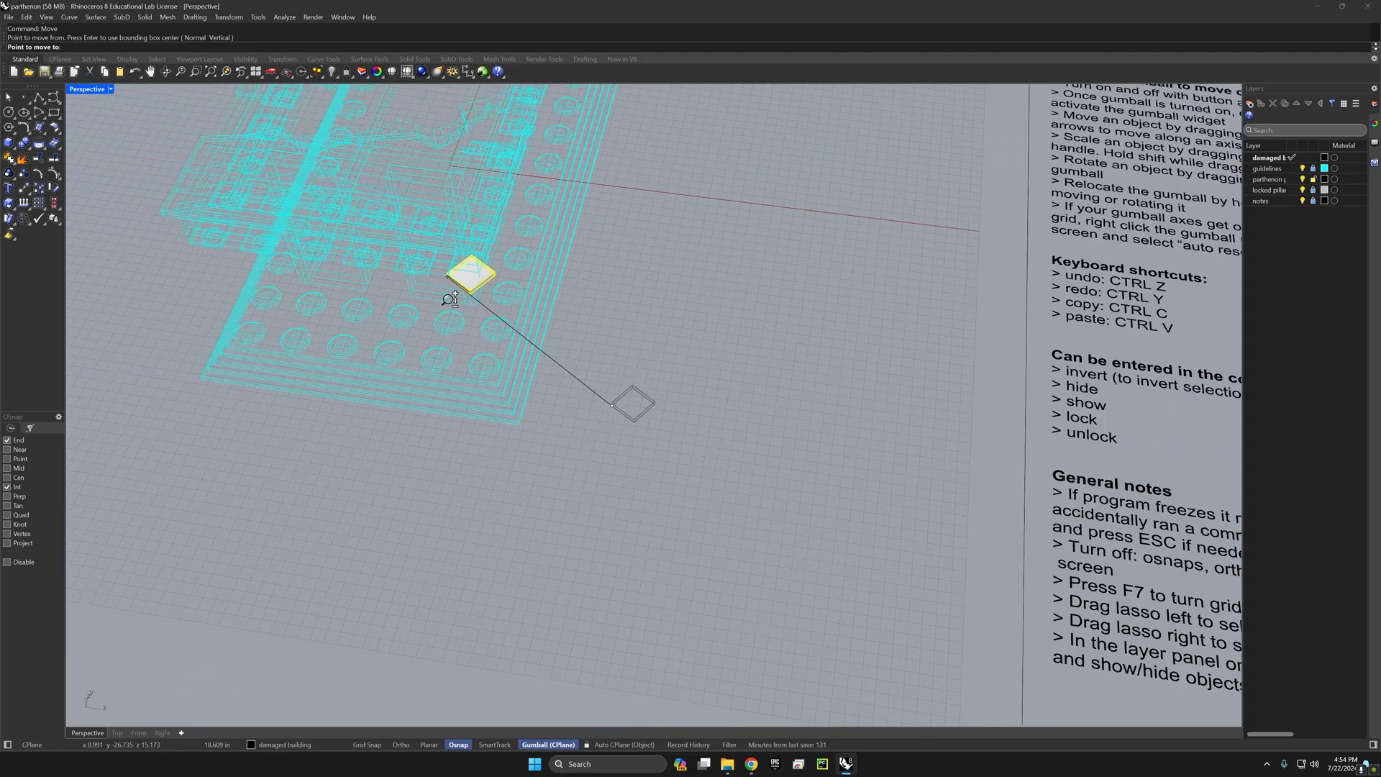
{"action": "scroll", "coordinate": [460, 281], "scroll_direction": "up", "scroll_amount": 8}
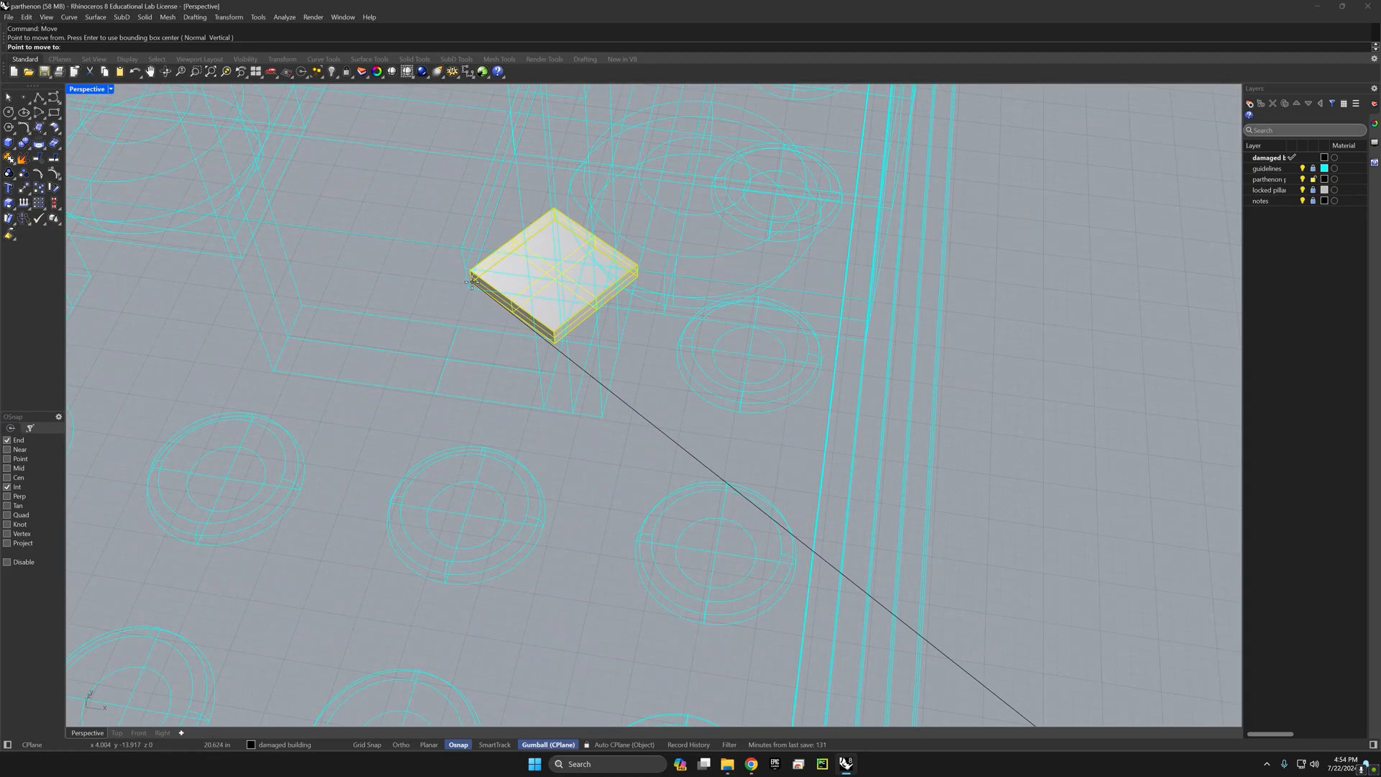
{"action": "left_click", "coordinate": [471, 286]}
Step: Rotate the square slab about its snapped corner so its edge lines up with the guideline edge, and deselect it
{"action": "right_click_drag", "start_coordinate": [503, 316], "coordinate": [541, 309]}
{"action": "type", "text": "zs"}
{"action": "key", "text": "Return"}
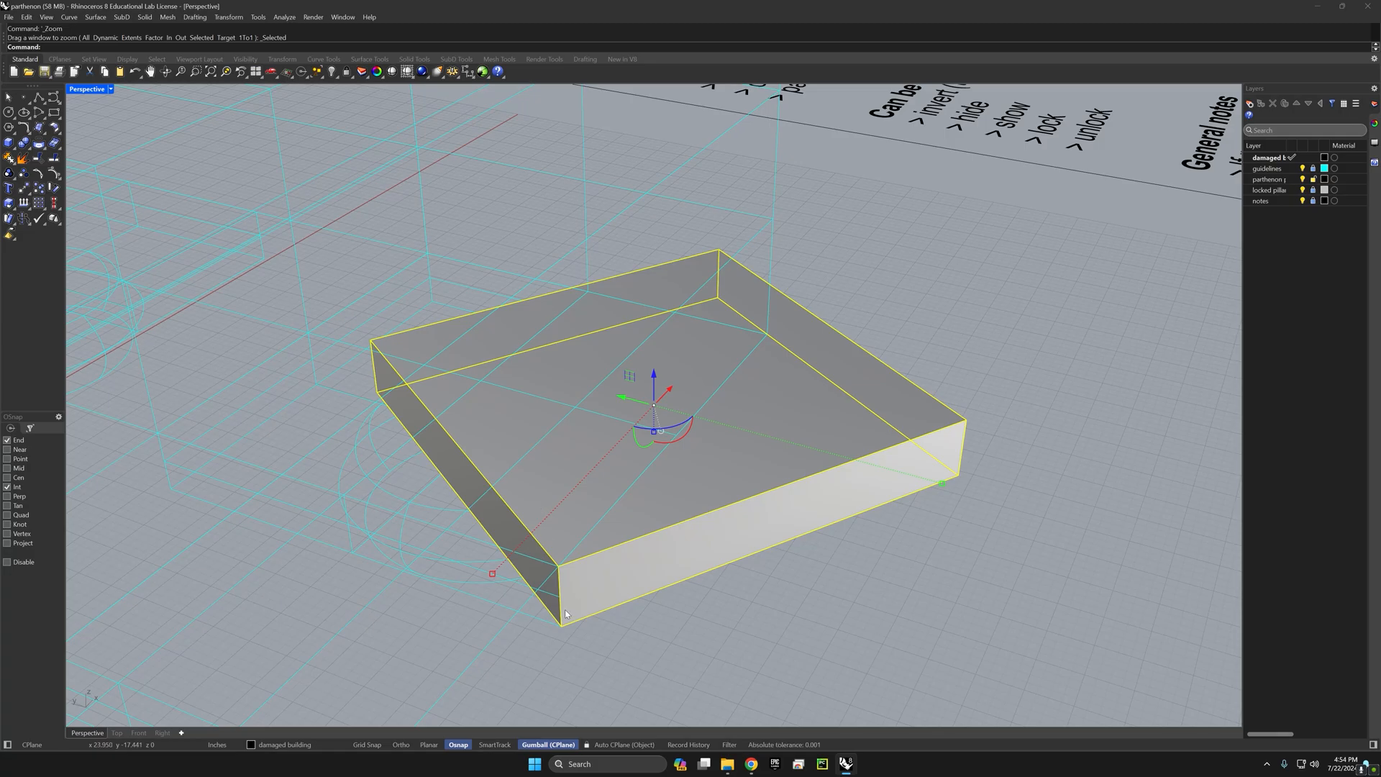
{"action": "mouse_move", "coordinate": [504, 409]}
{"action": "right_mouse_down"}
{"action": "mouse_move", "coordinate": [478, 429]}
{"action": "mouse_move", "coordinate": [481, 383]}
{"action": "mouse_move", "coordinate": [493, 396]}
{"action": "right_mouse_up"}
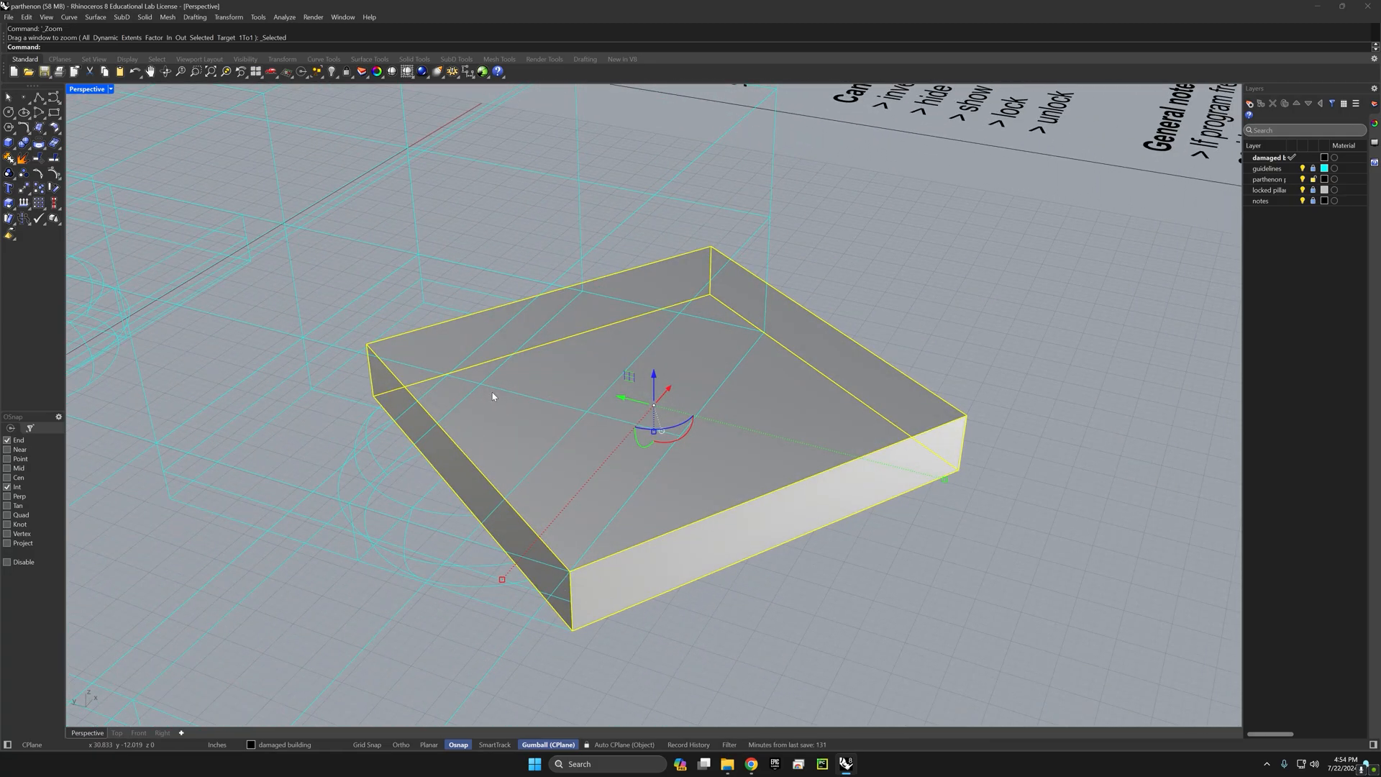
{"action": "type", "text": "rotate"}
{"action": "key", "text": "Return"}
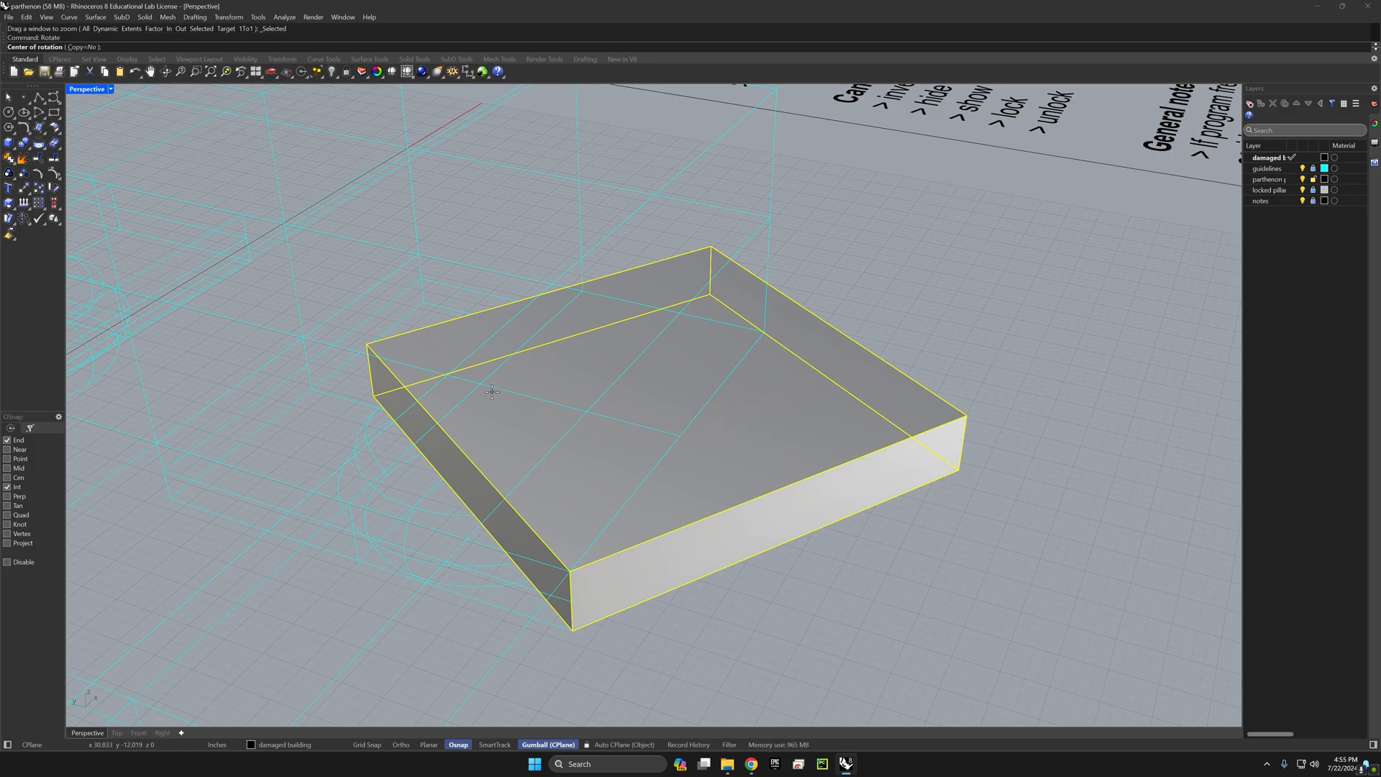
{"action": "left_click", "coordinate": [570, 568]}
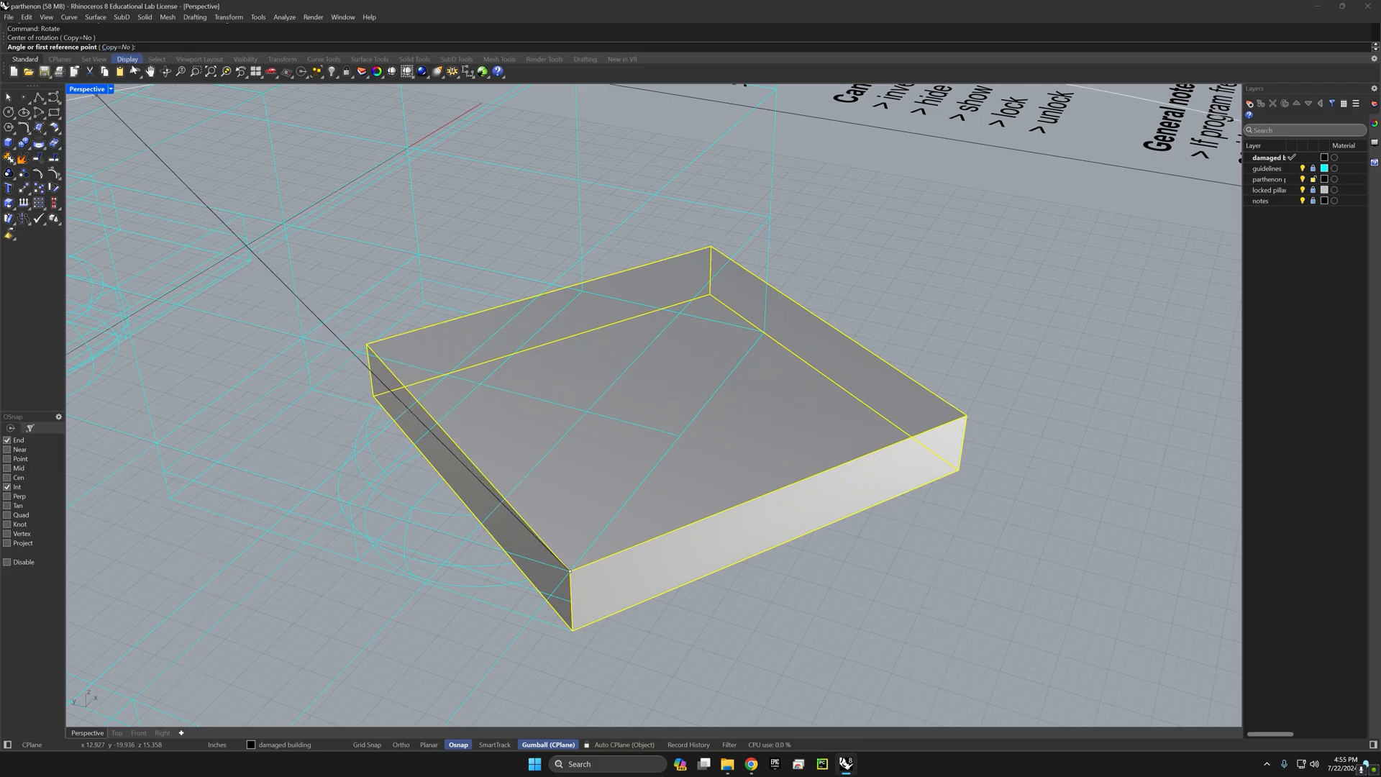
{"action": "left_click", "coordinate": [367, 344]}
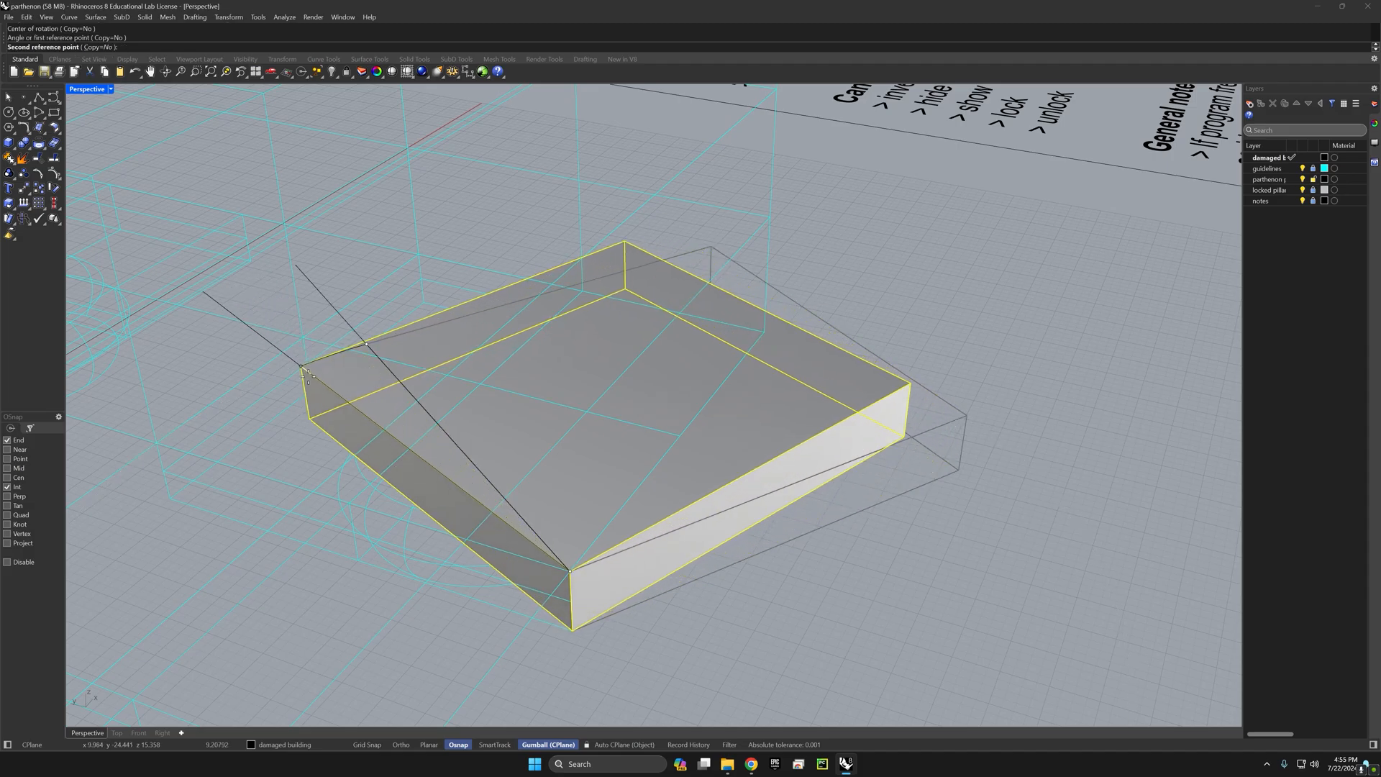
{"action": "left_click", "coordinate": [172, 448]}
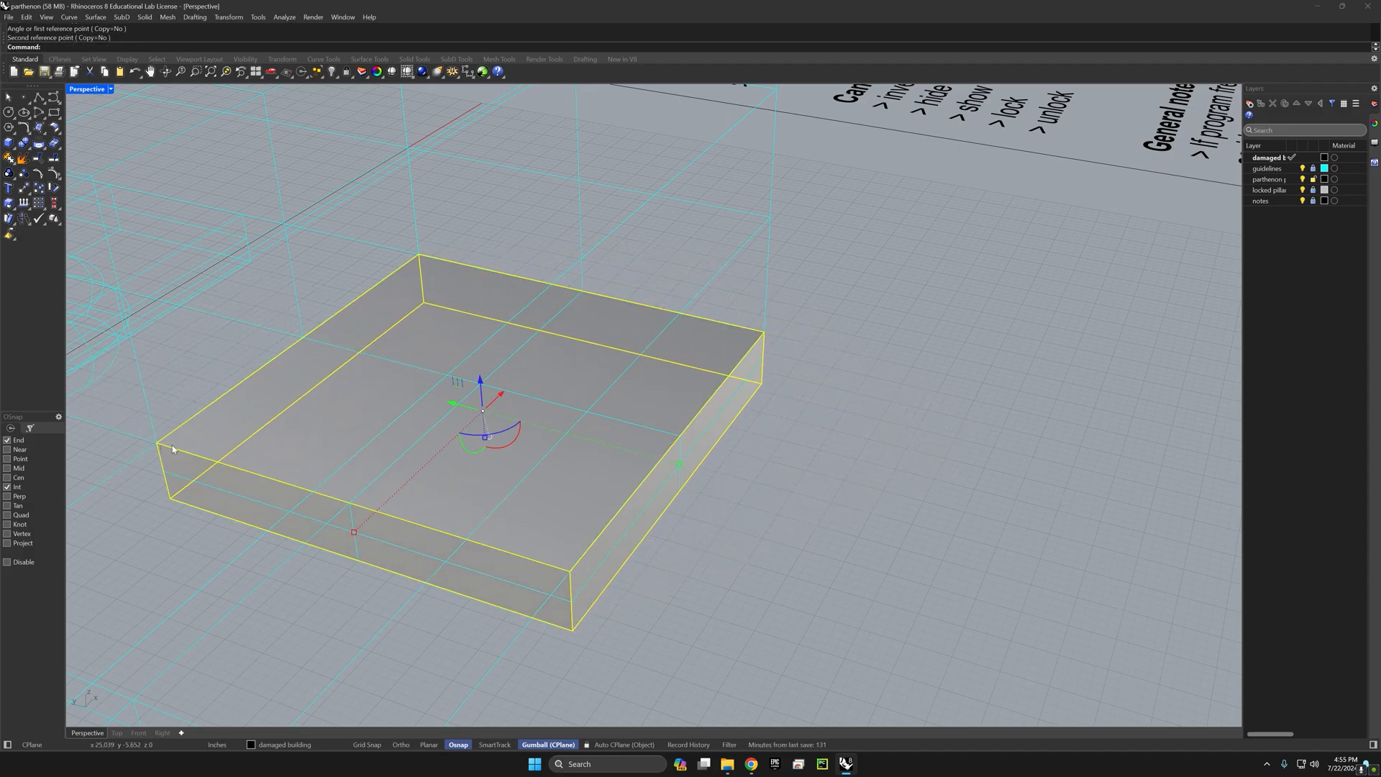
{"action": "left_click", "coordinate": [747, 525]}
Step: Inspect the placed slab from the side, restore the four-viewport layout, and enlarge the Front viewport
{"action": "right_click_drag", "start_coordinate": [749, 524], "coordinate": [656, 545]}
{"action": "scroll", "coordinate": [652, 521], "scroll_direction": "down", "scroll_amount": 8}
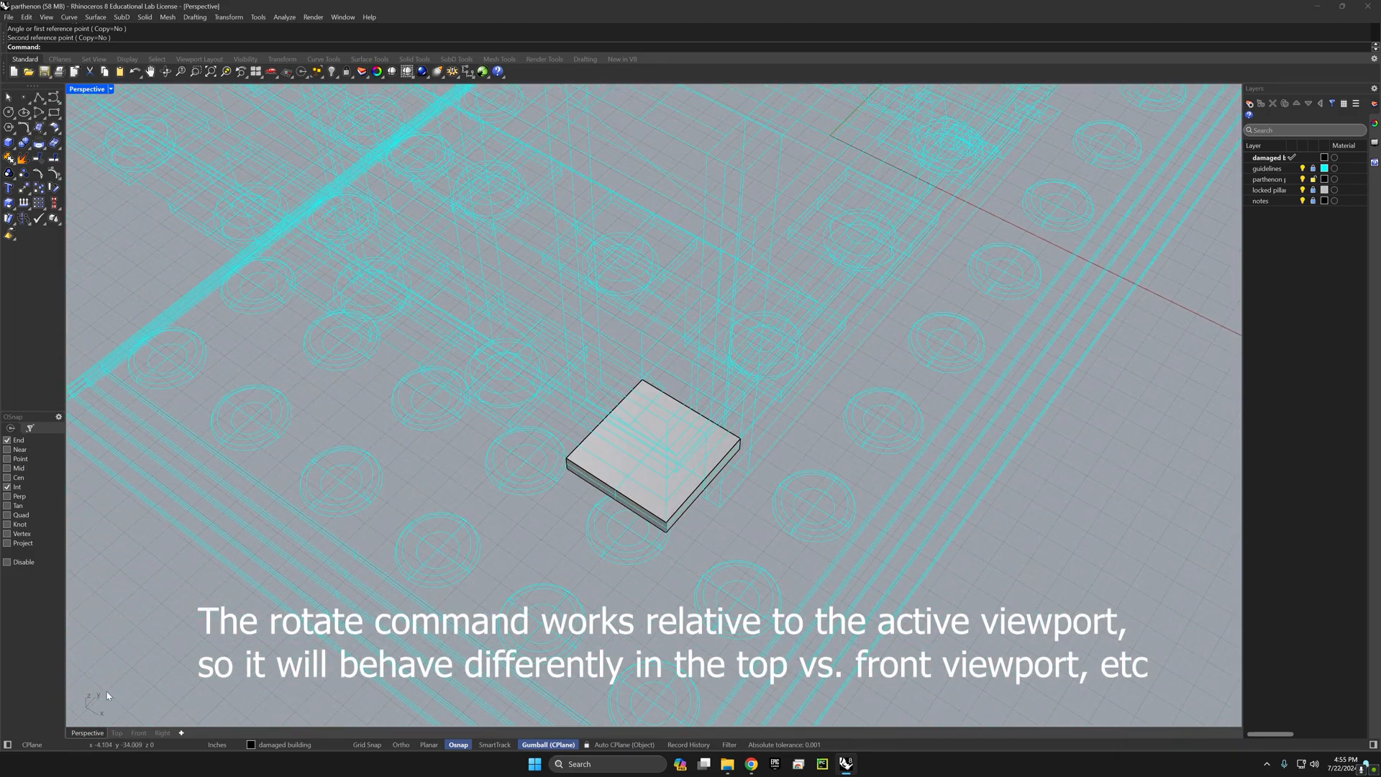
{"action": "right_click_drag", "start_coordinate": [652, 521], "coordinate": [780, 616]}
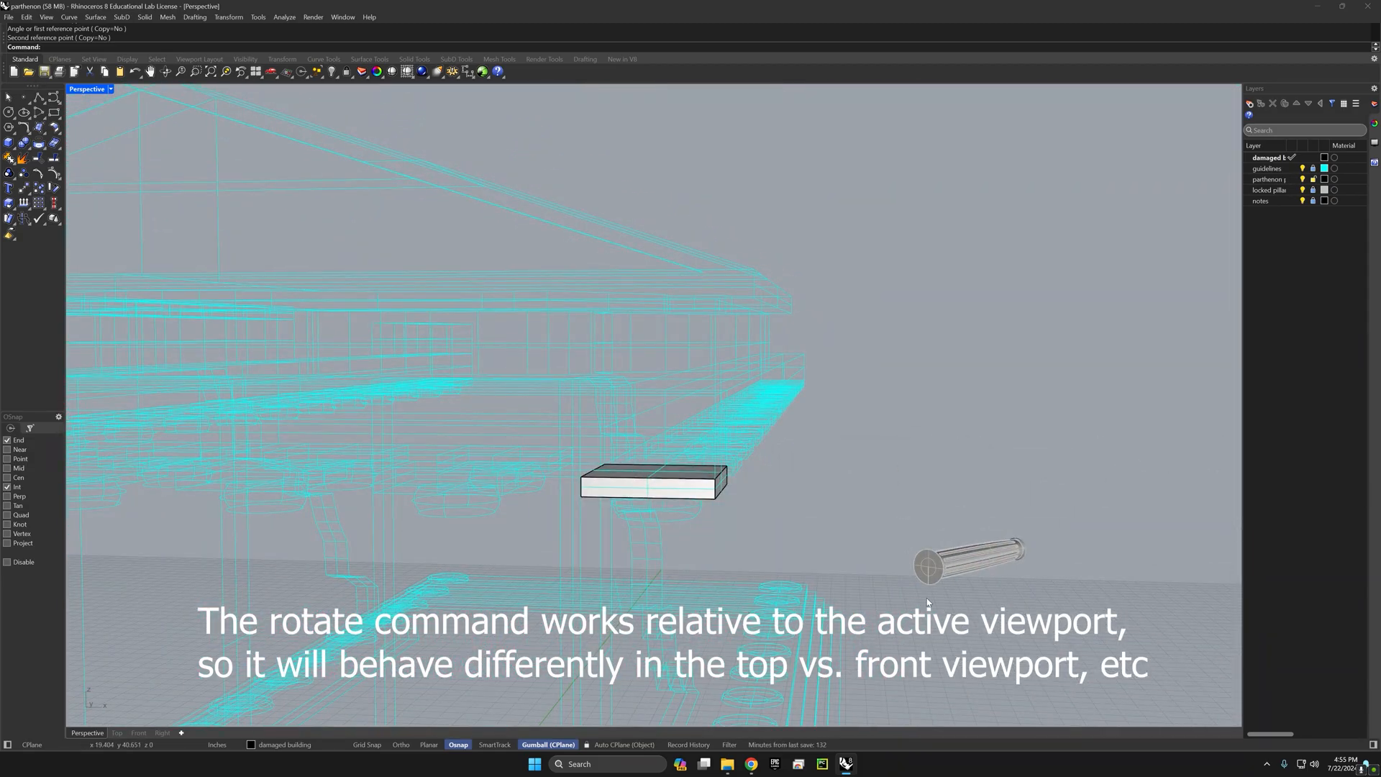
{"action": "double_click", "coordinate": [85, 90]}
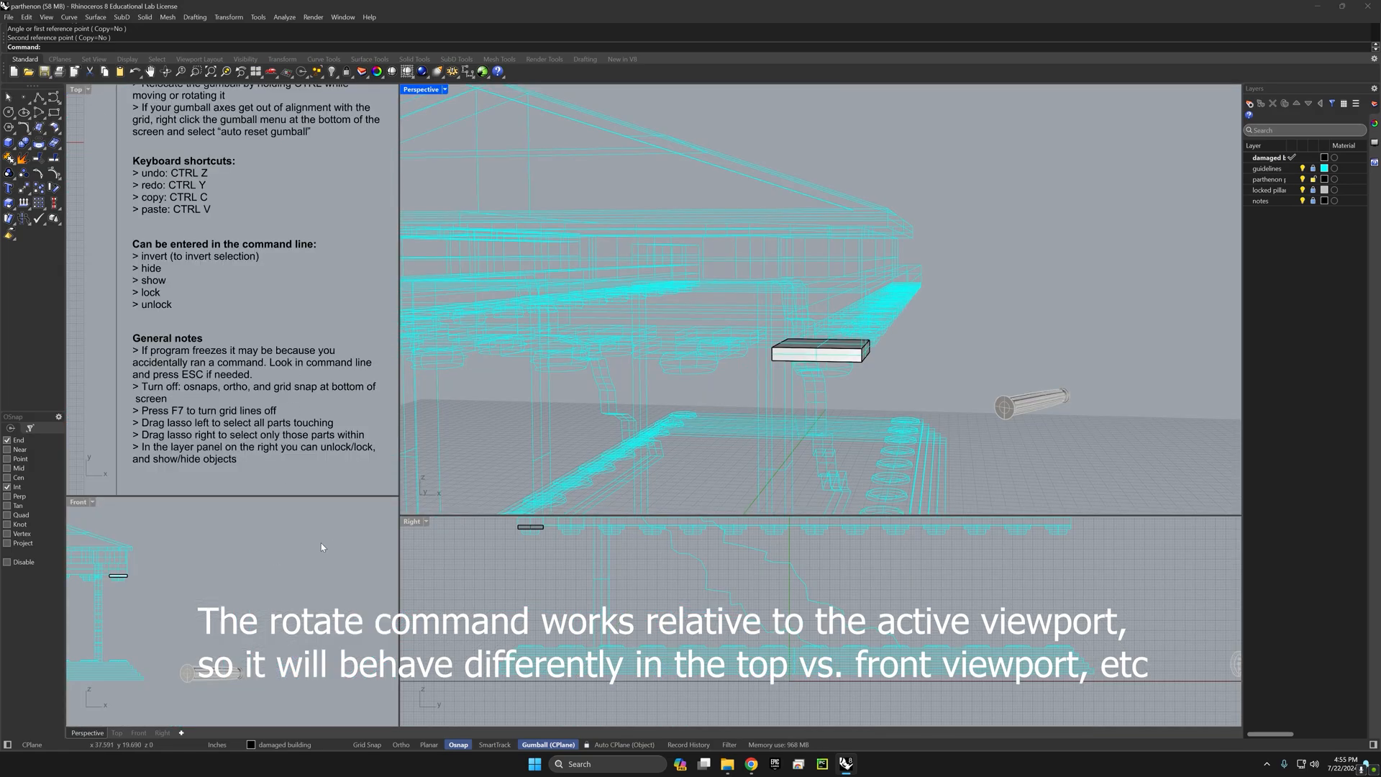
{"action": "left_click_drag", "start_coordinate": [399, 503], "coordinate": [511, 336]}
{"action": "left_click", "coordinate": [463, 418]}
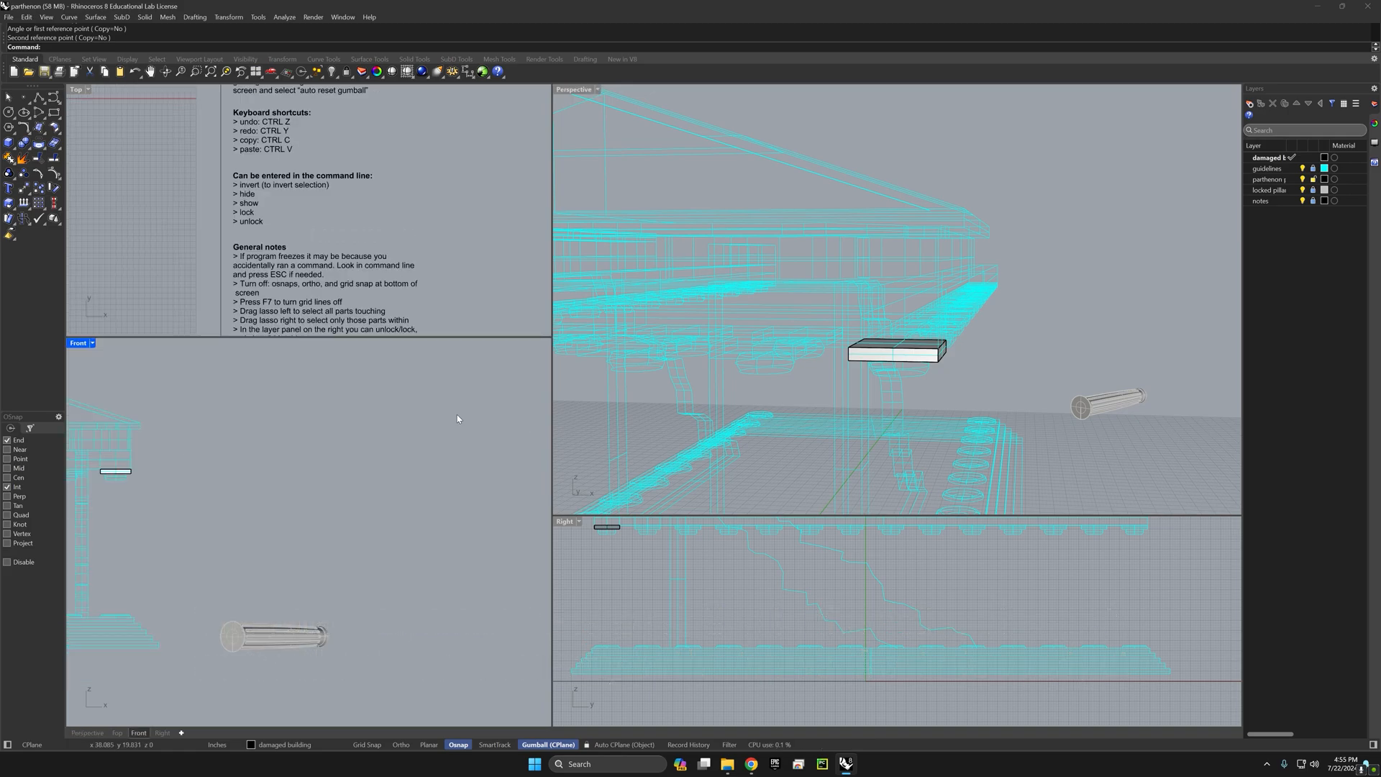
Step: Show all hidden objects and select the tilted fallen pillar in the Front viewport
{"action": "type", "text": "Show"}
{"action": "key", "text": "Return"}
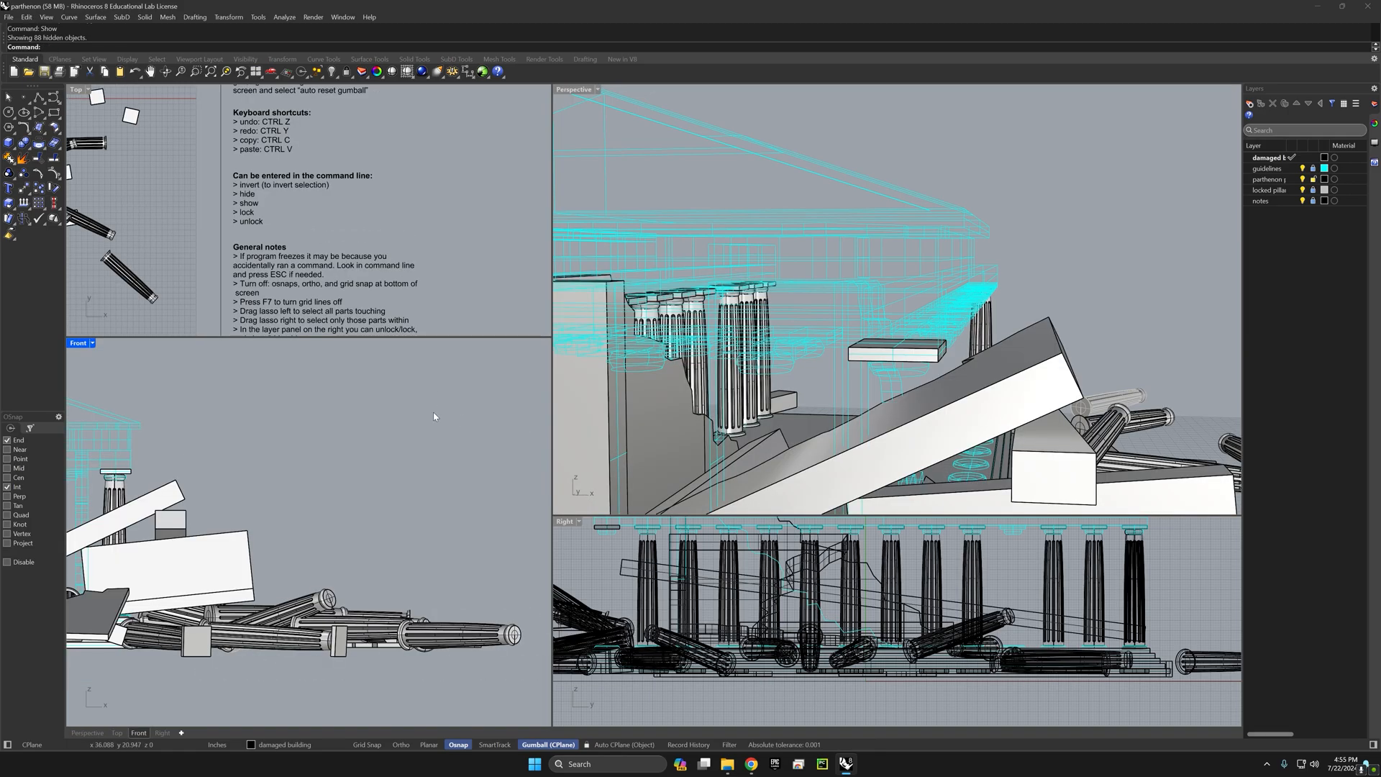
{"action": "left_click", "coordinate": [326, 610]}
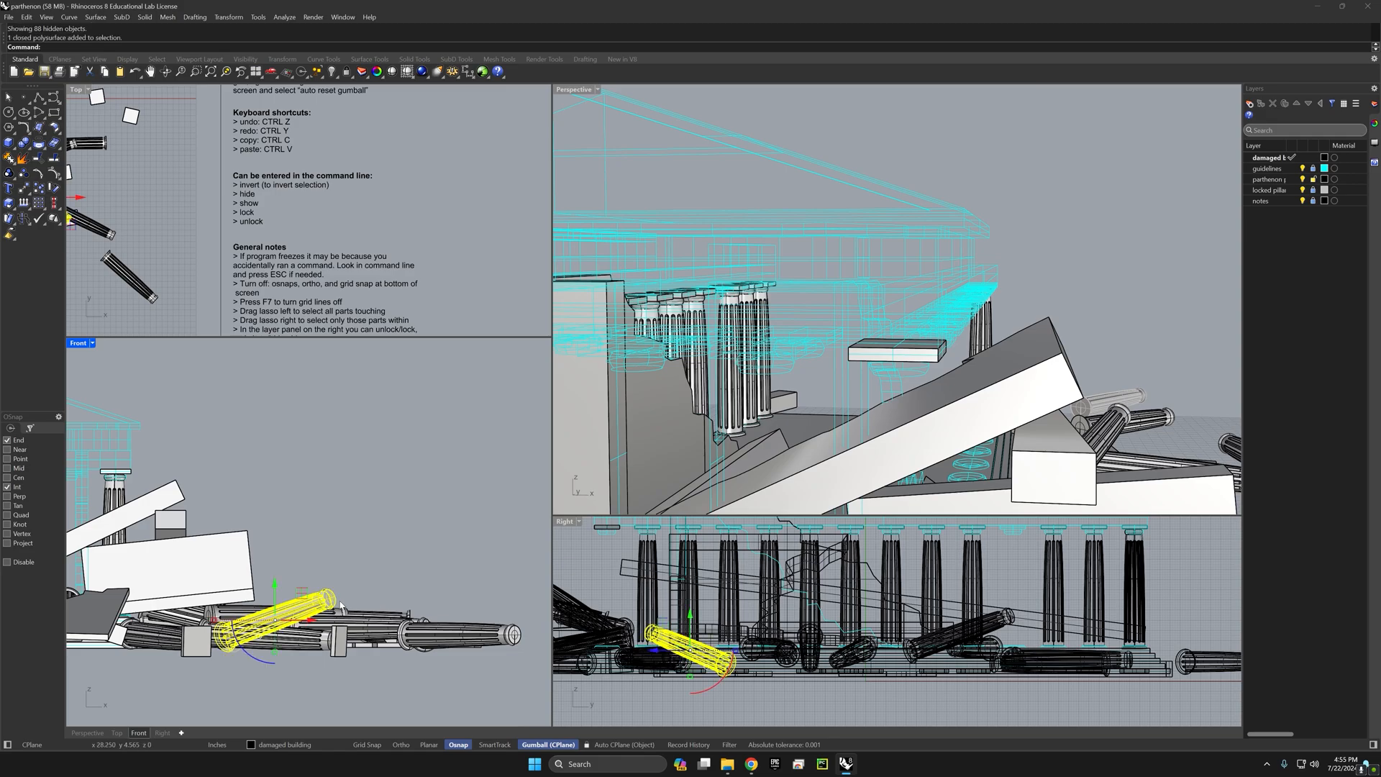
Step: Move the selected fallen pillar up and clear of the rubble in the Front viewport
{"action": "right_click_drag", "start_coordinate": [325, 610], "coordinate": [412, 520]}
{"action": "left_click_drag", "start_coordinate": [412, 520], "coordinate": [477, 405]}
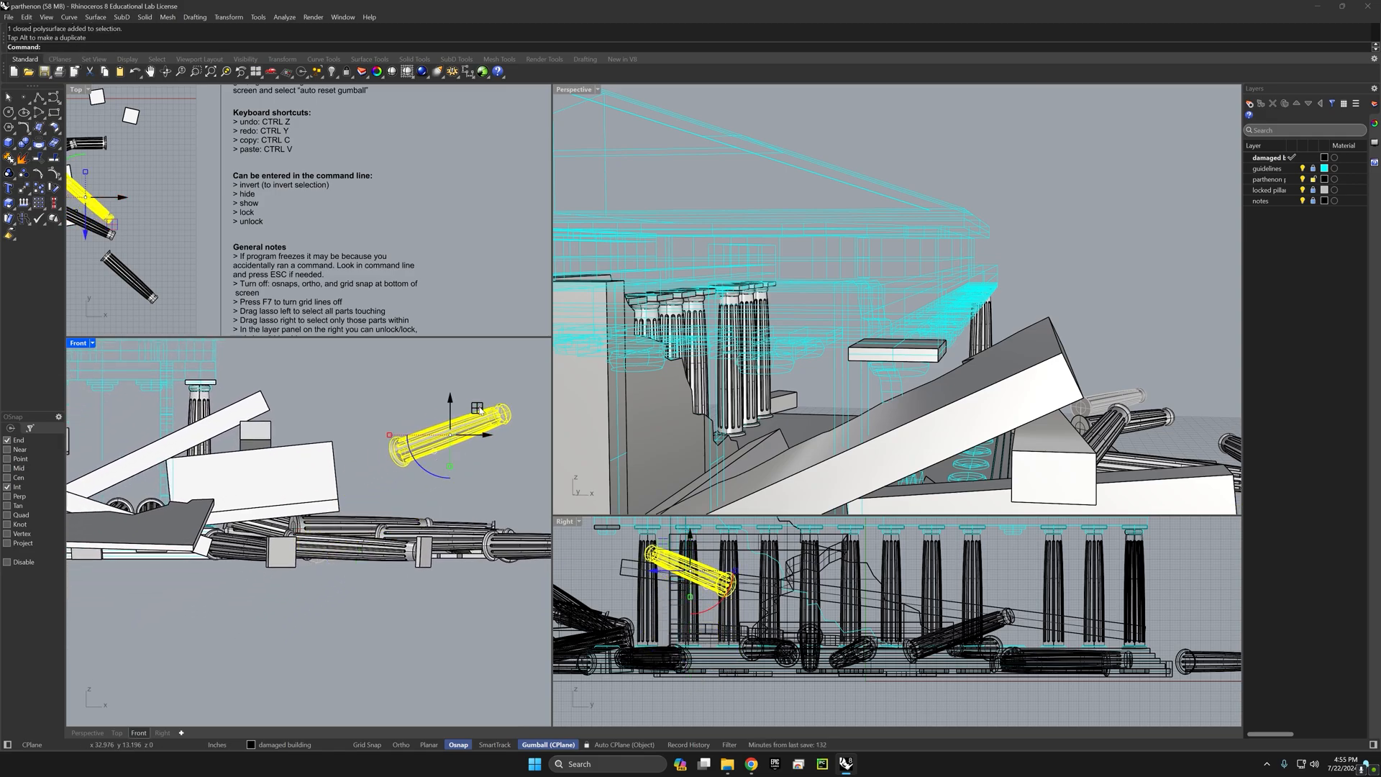
{"action": "right_click_drag", "start_coordinate": [478, 404], "coordinate": [436, 488]}
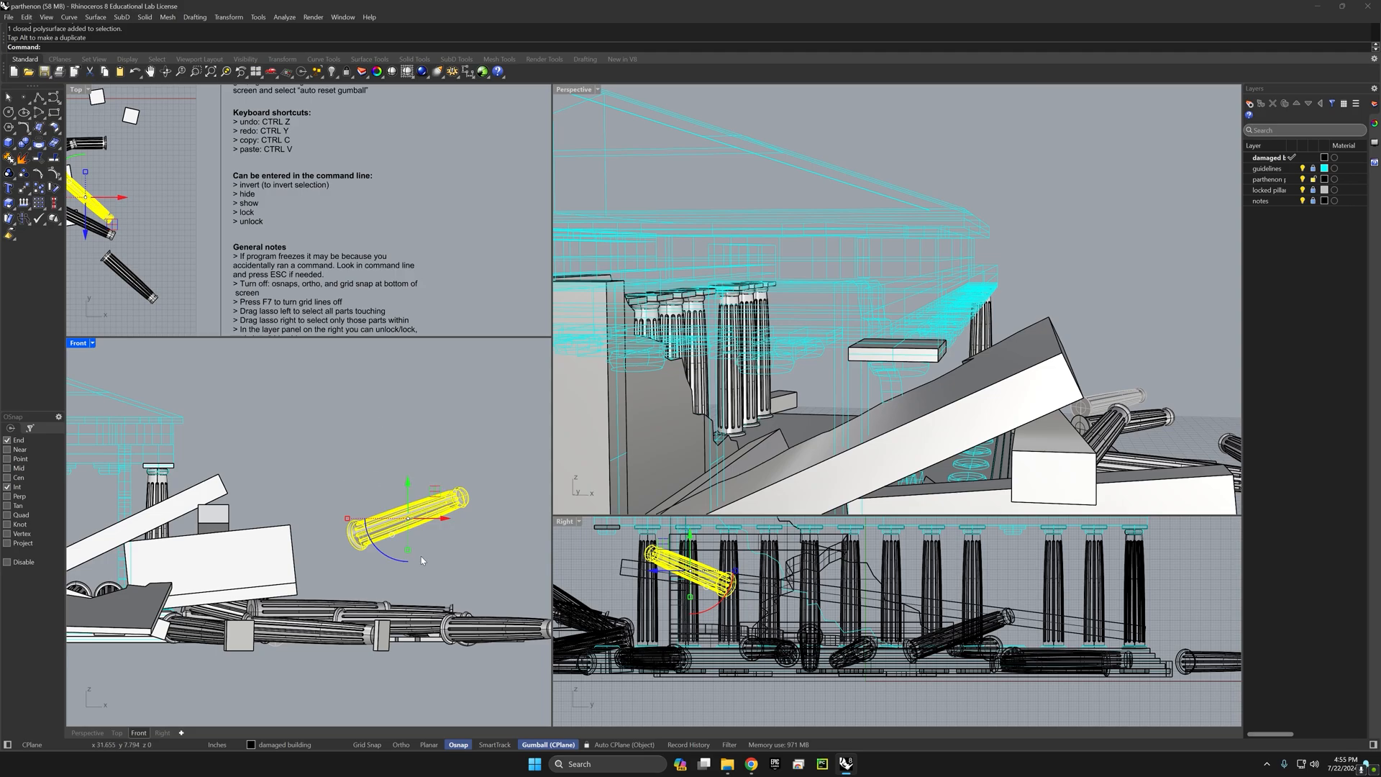
Step: Rotate the pillar about its base in the Front viewport, using its top as reference and Ortho to make it vertical
{"action": "key", "text": "Return"}
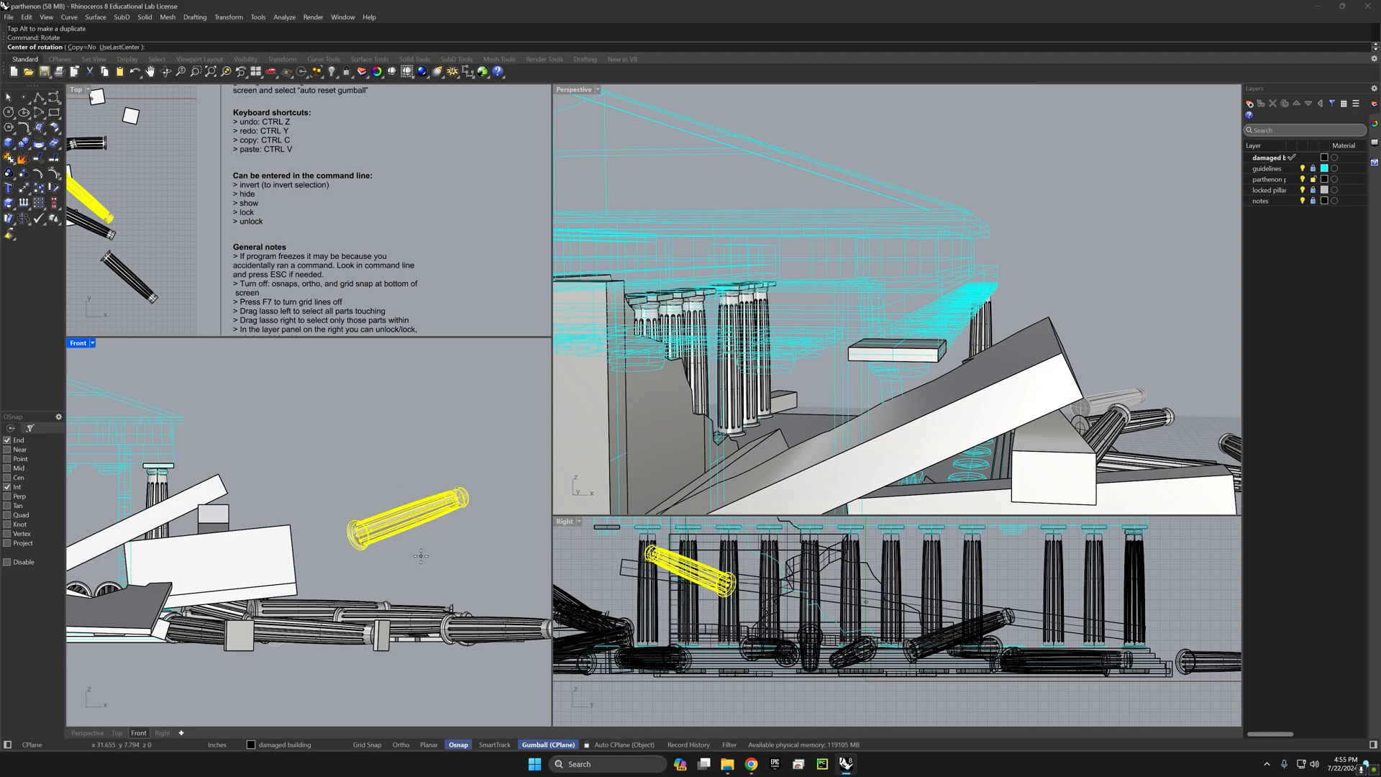
{"action": "left_click", "coordinate": [355, 535]}
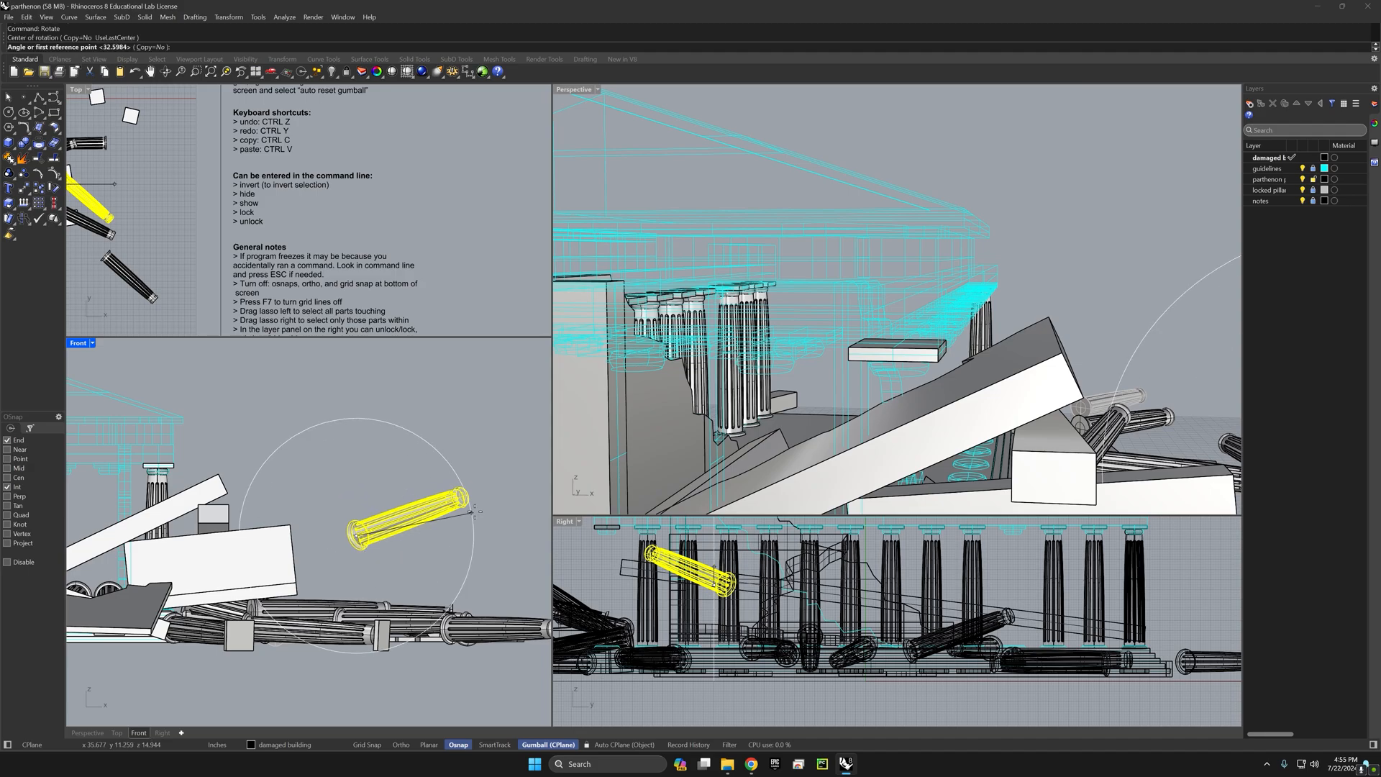
{"action": "scroll", "coordinate": [483, 482], "scroll_direction": "down", "scroll_amount": 5}
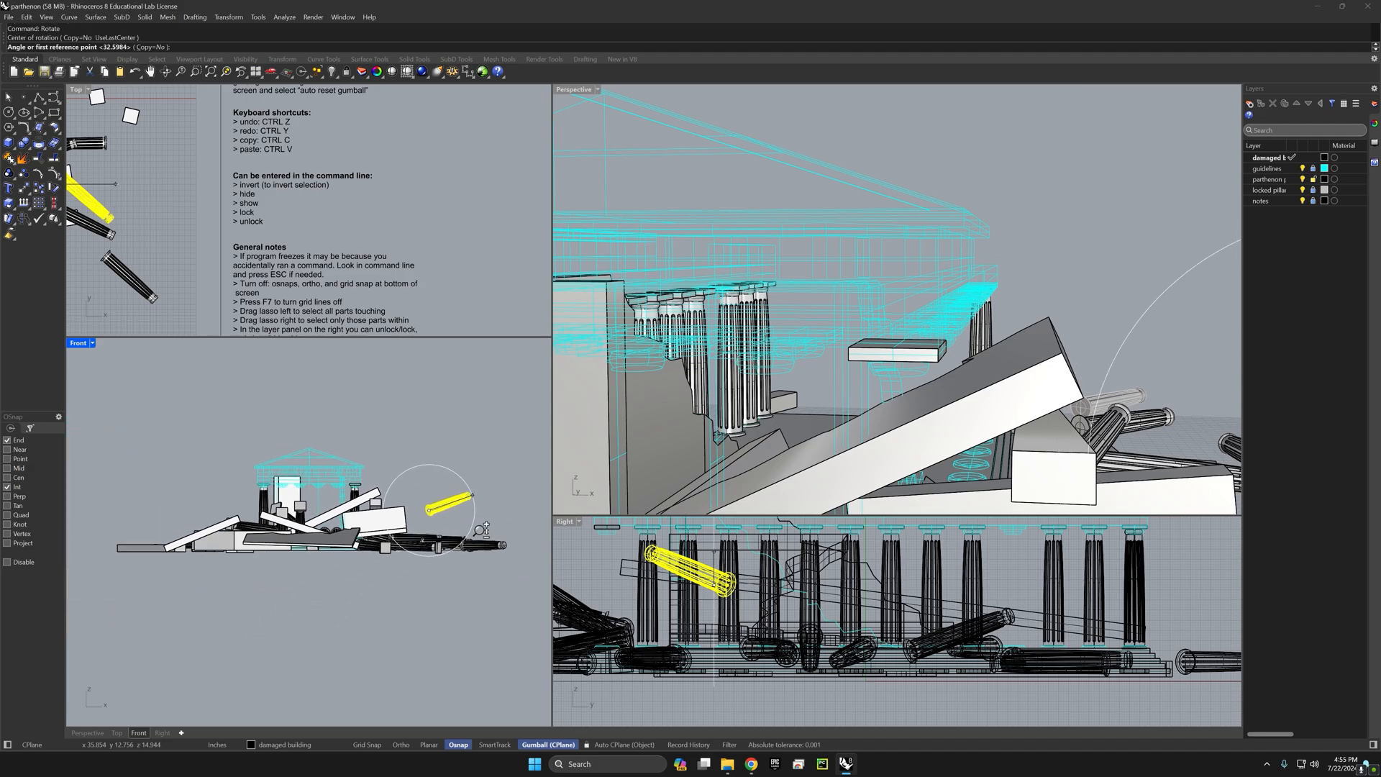
{"action": "scroll", "coordinate": [480, 466], "scroll_direction": "up", "scroll_amount": 8}
{"action": "scroll", "coordinate": [480, 466], "scroll_direction": "up", "scroll_amount": 4}
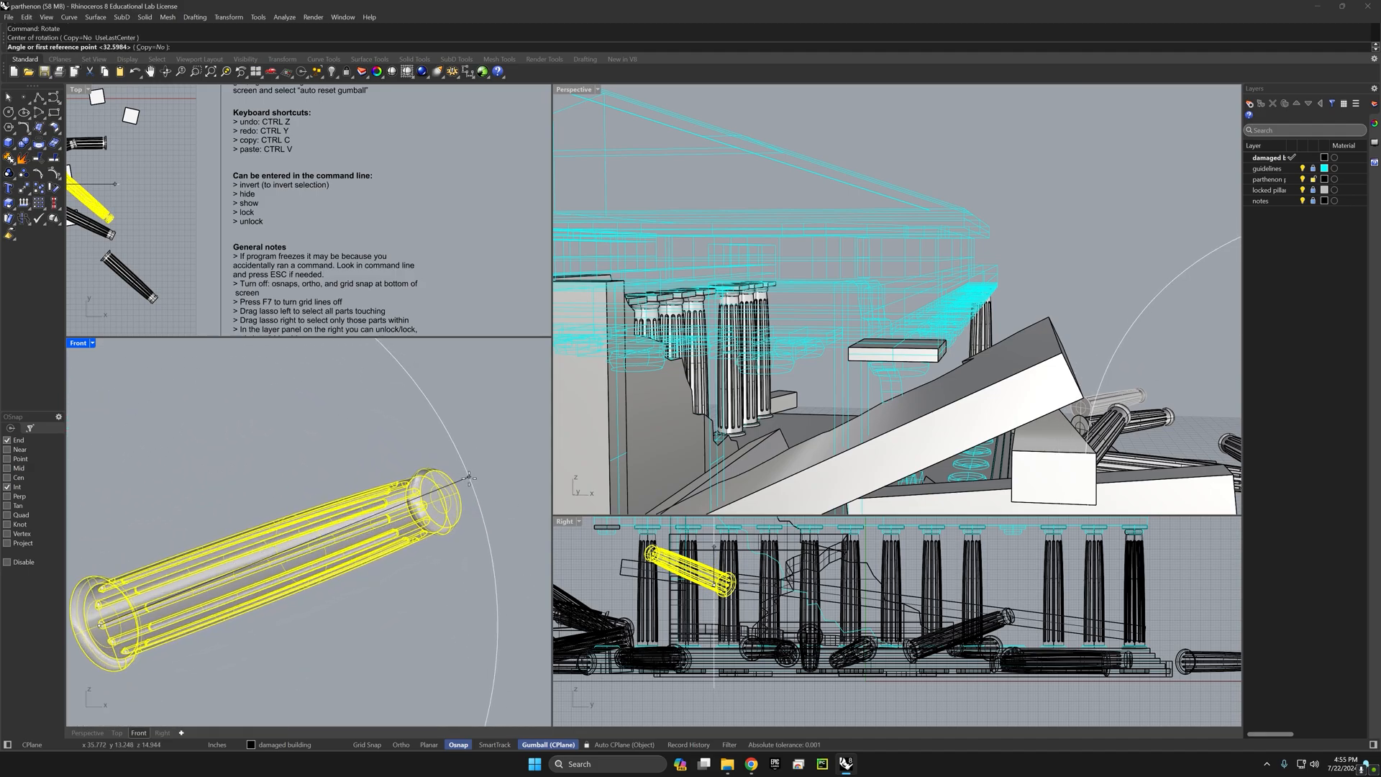
{"action": "left_click", "coordinate": [440, 502]}
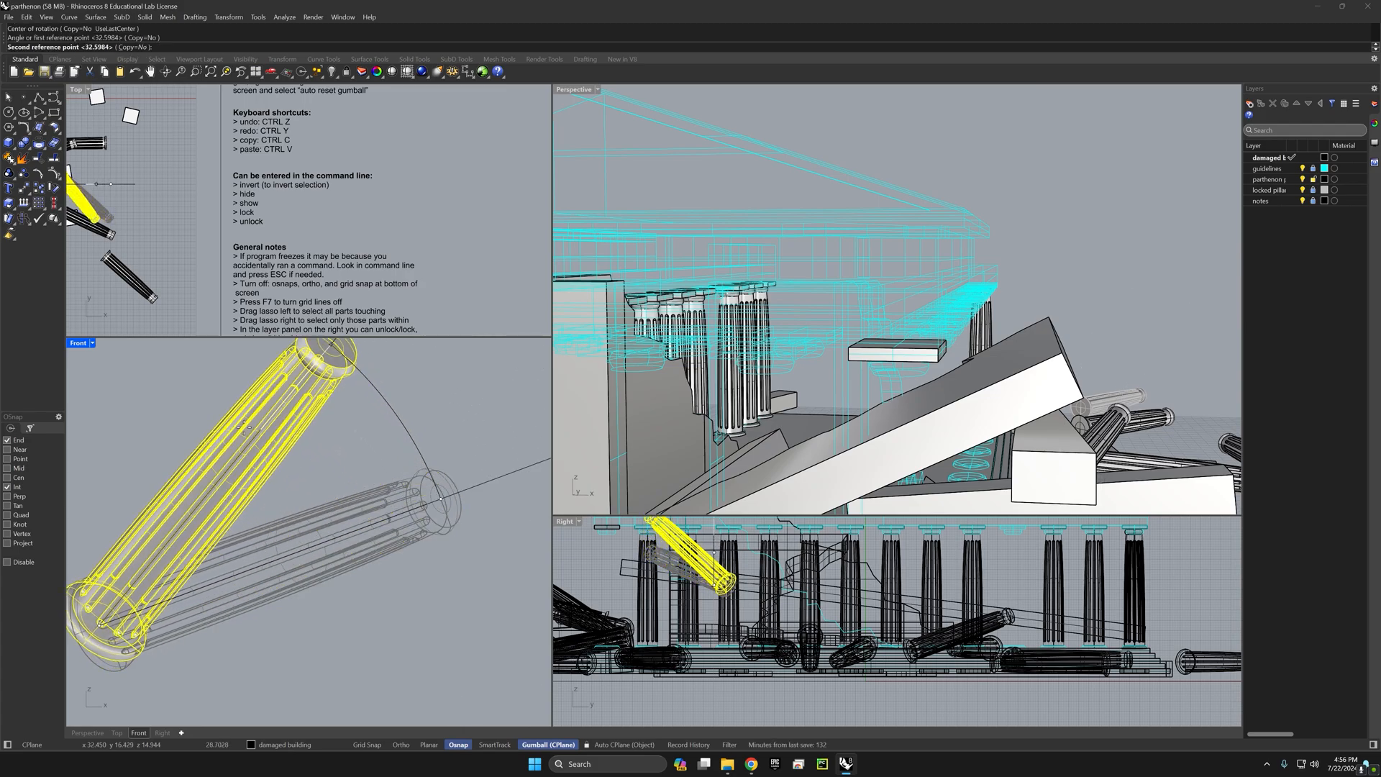
{"action": "scroll", "coordinate": [269, 495], "scroll_direction": "down", "scroll_amount": 4}
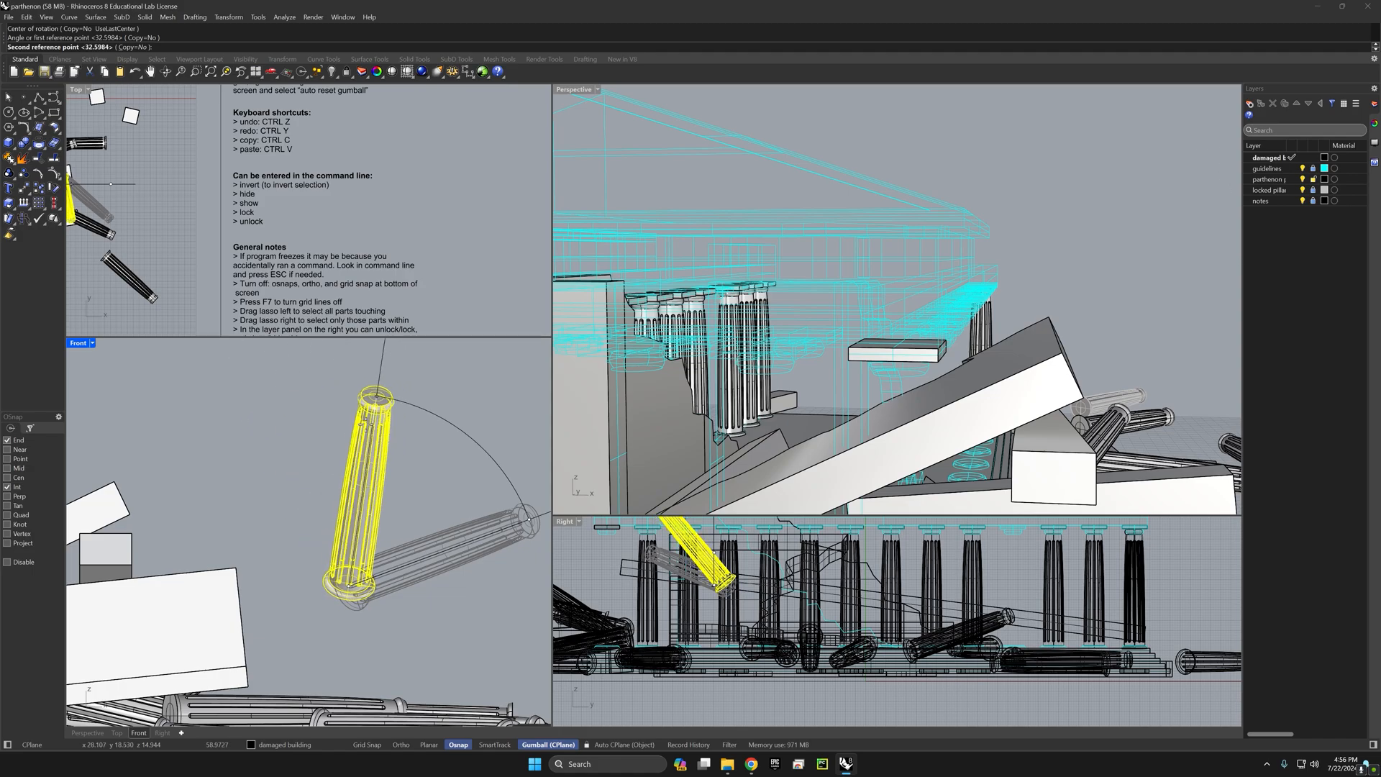
{"action": "key", "text": "F8"}
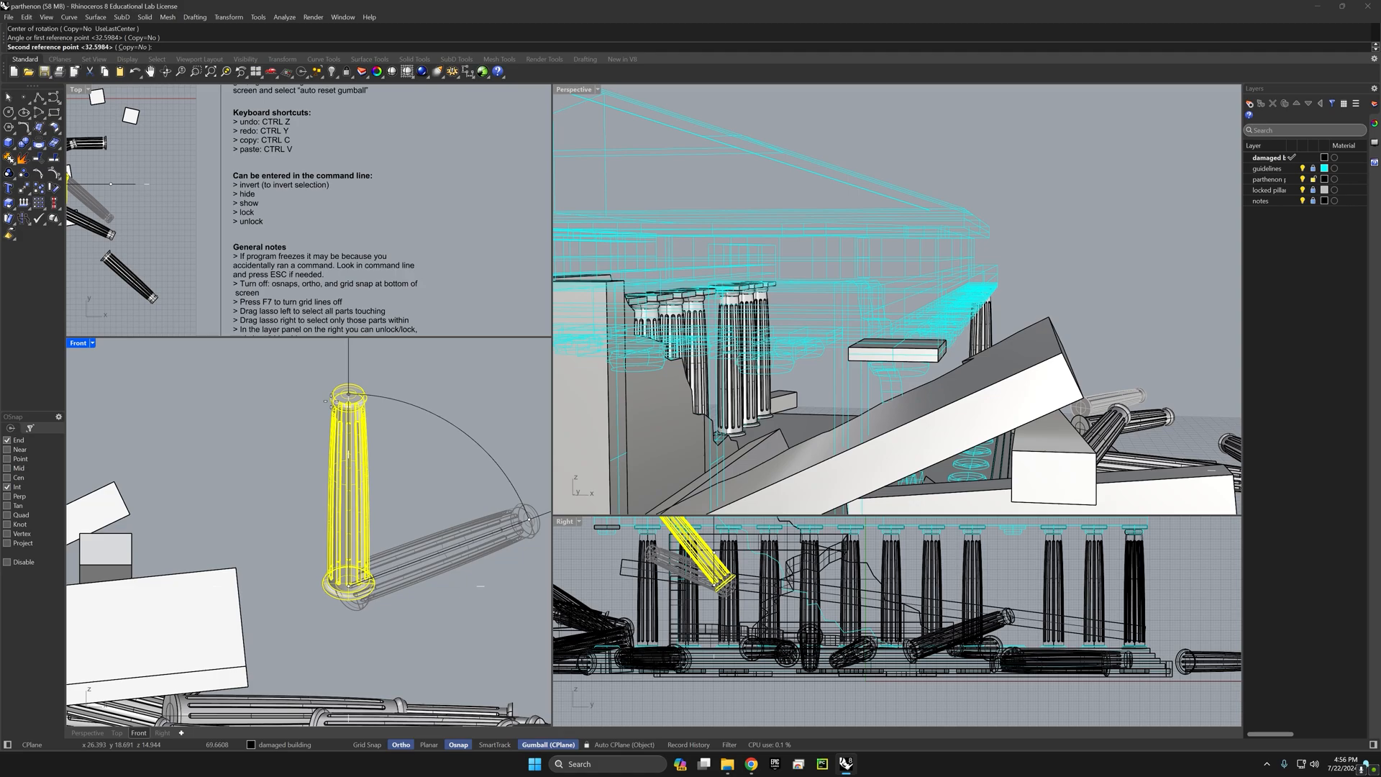
{"action": "left_click", "coordinate": [328, 400], "text": "shift"}
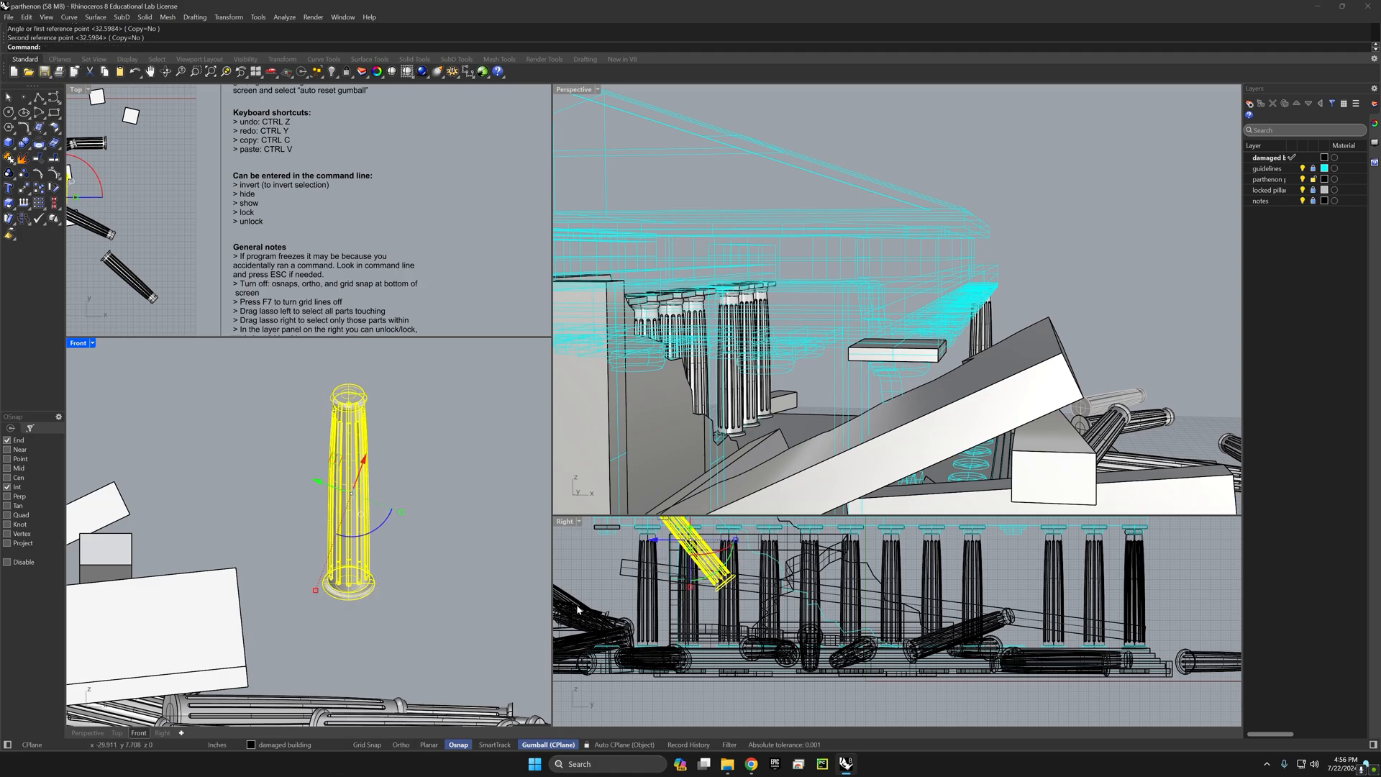
Step: Enlarge the Right viewport and rotate the pillar about its base centre to exactly vertical with Ortho
{"action": "right_click_drag", "start_coordinate": [711, 581], "coordinate": [797, 639]}
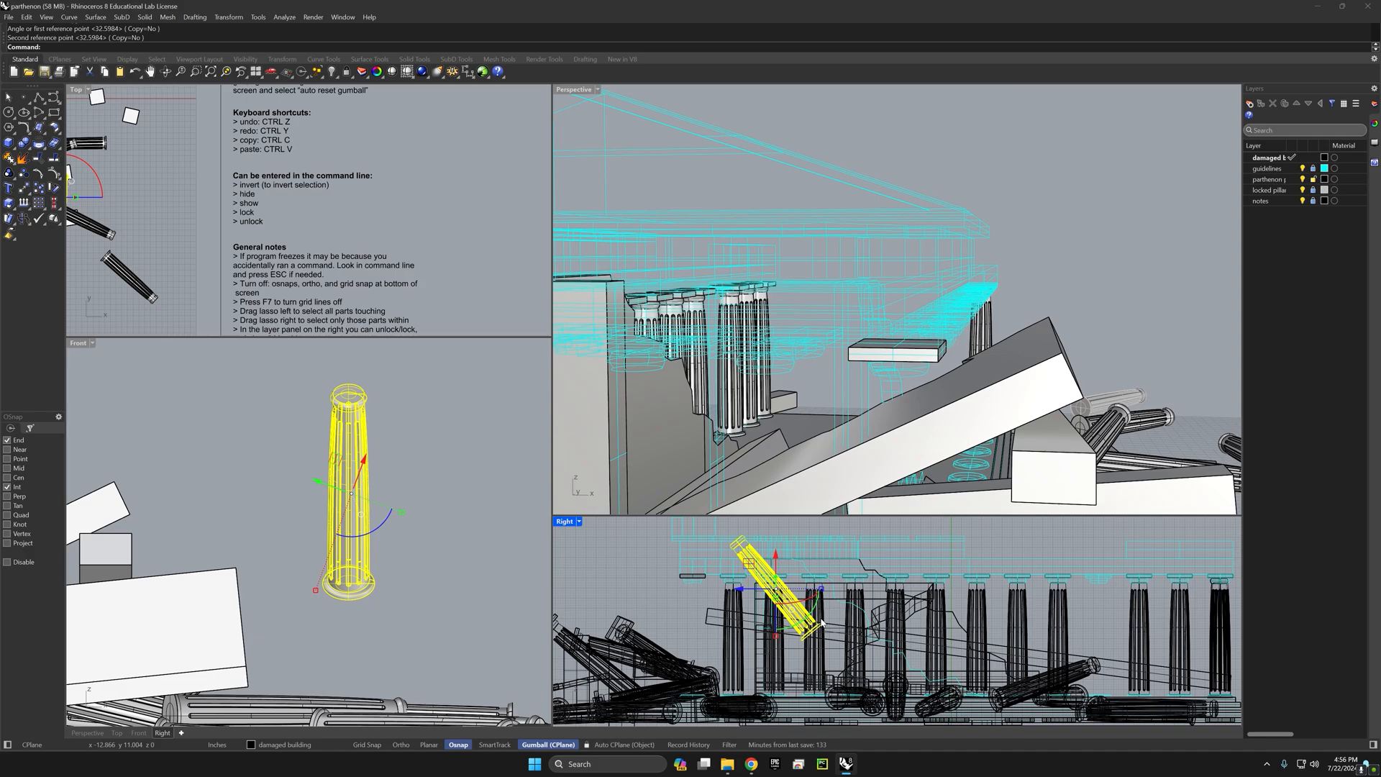
{"action": "right_click_drag", "start_coordinate": [693, 529], "coordinate": [589, 543]}
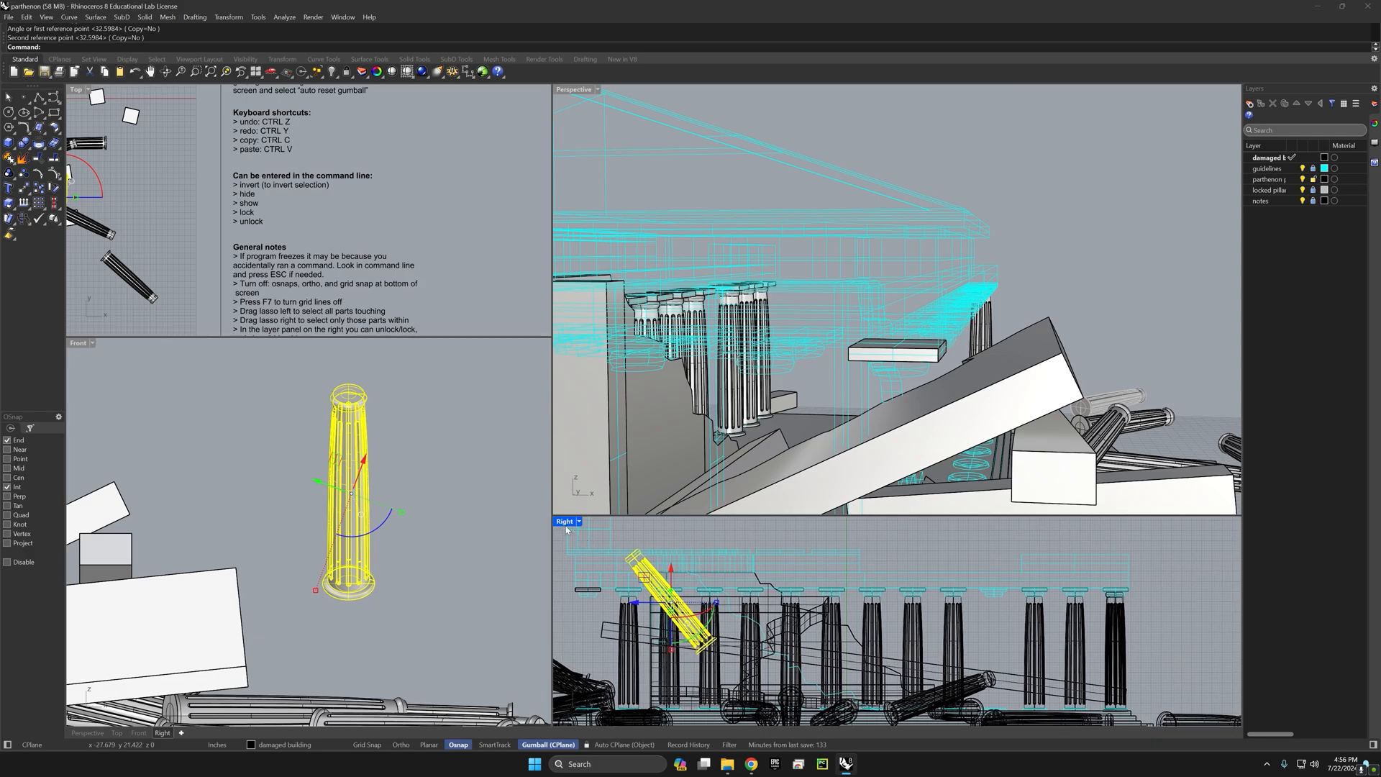
{"action": "double_click", "coordinate": [565, 529]}
{"action": "right_click_drag", "start_coordinate": [247, 488], "coordinate": [606, 495]}
{"action": "right_click", "coordinate": [606, 495]}
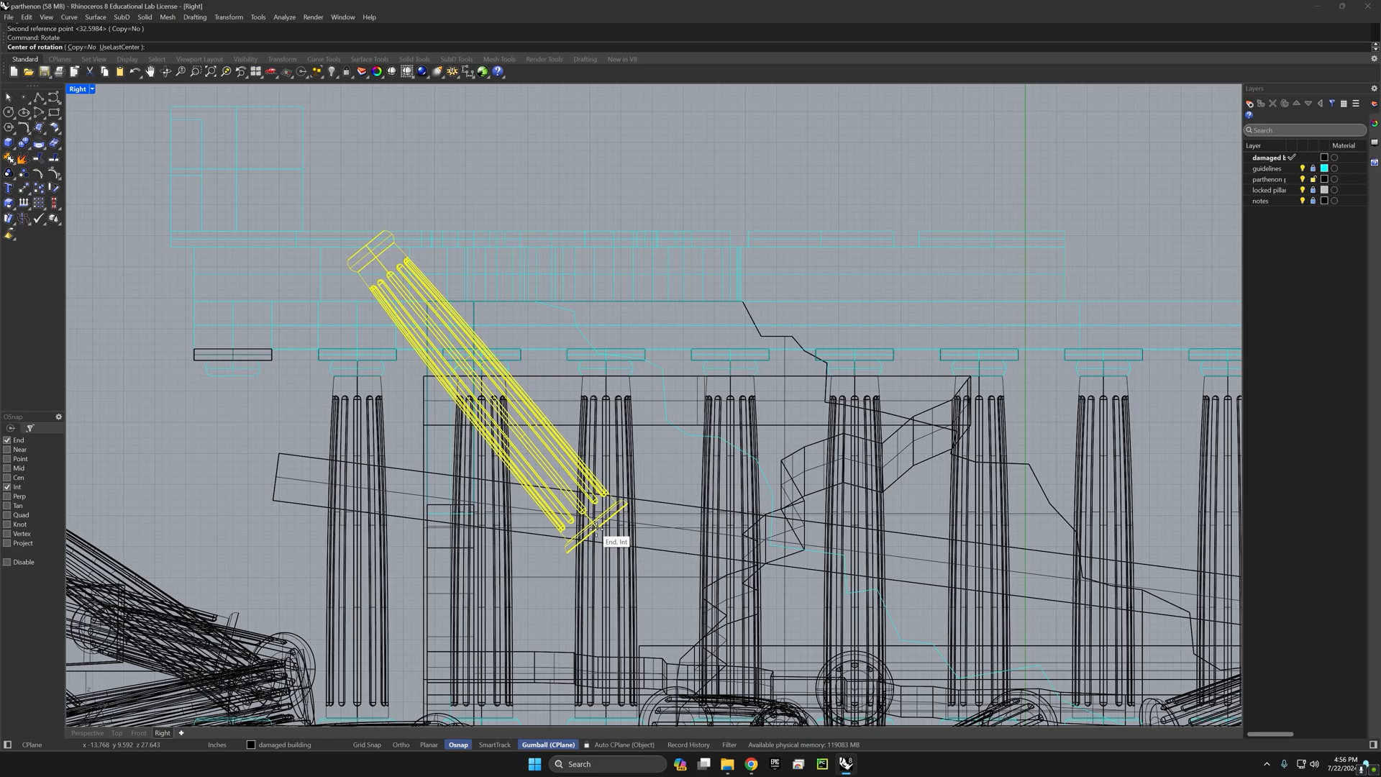
{"action": "left_click", "coordinate": [596, 531]}
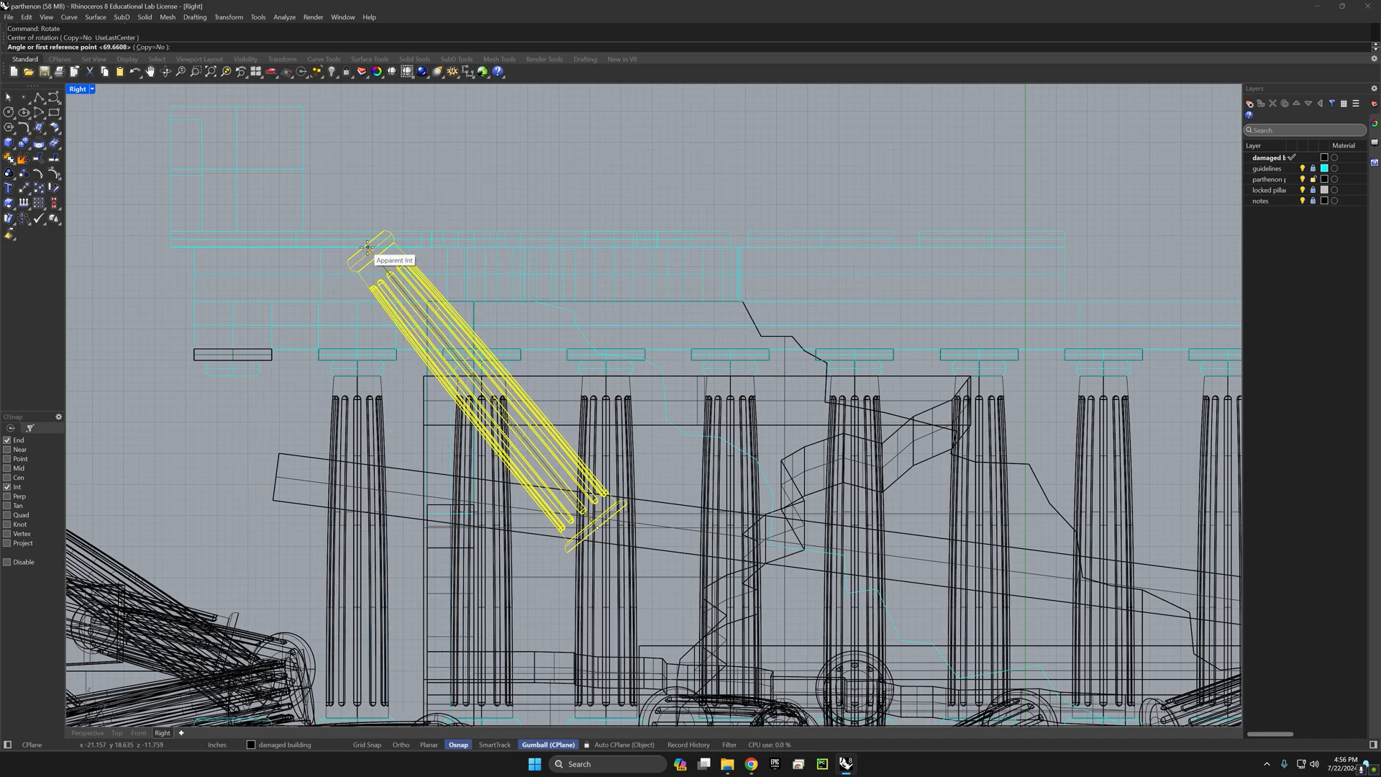
{"action": "left_click", "coordinate": [367, 247]}
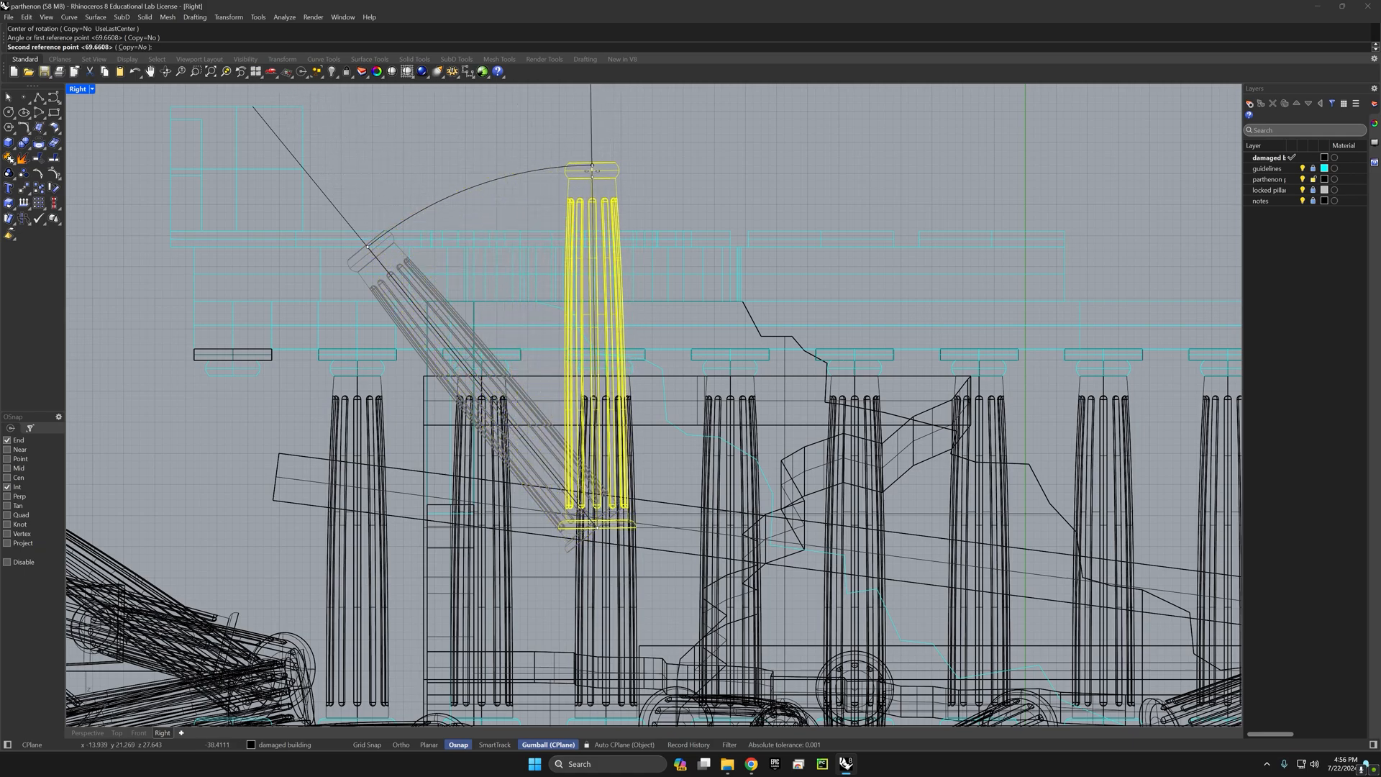
{"action": "key", "text": "shift"}
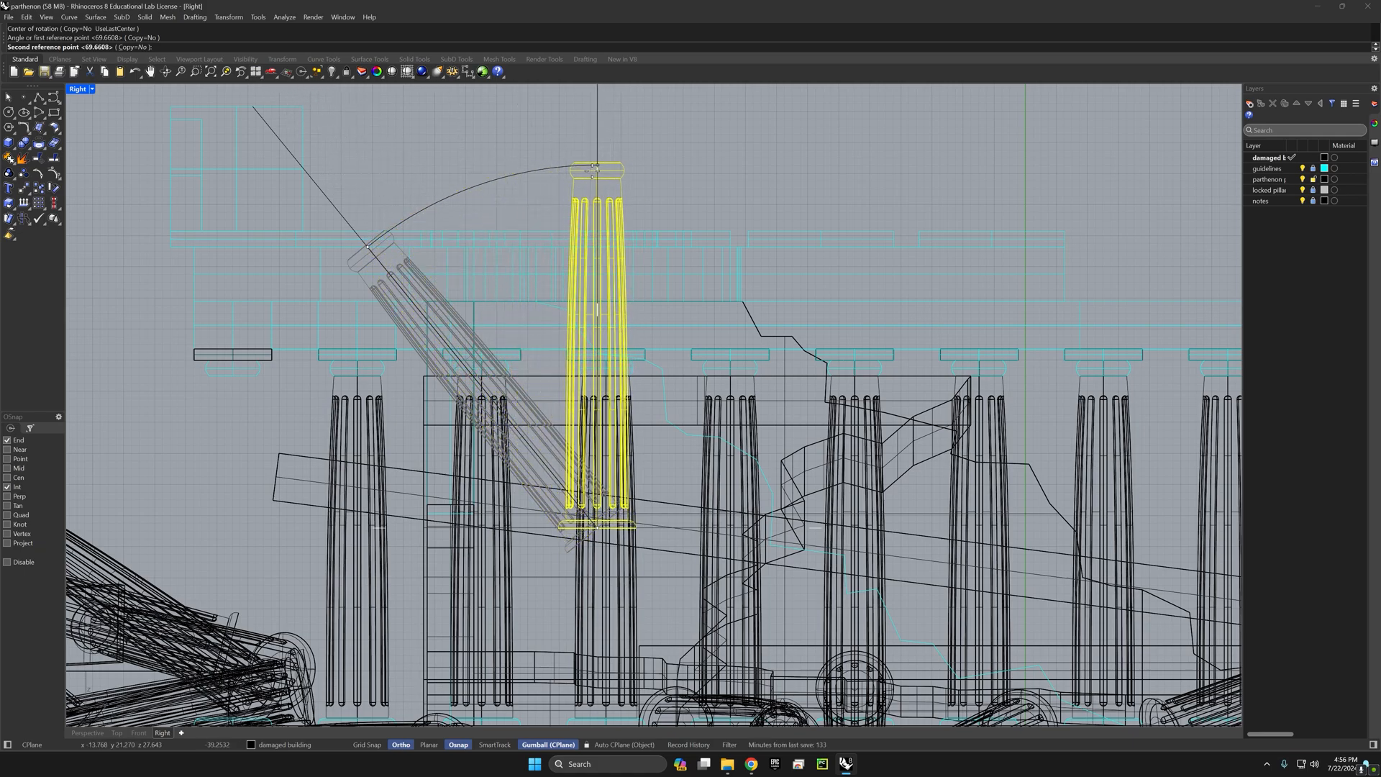
{"action": "left_click", "coordinate": [597, 167], "text": "shift"}
Step: Isolate the triangular pediment block in the Perspective view by inverting its selection and hiding everything else
{"action": "right_click_drag", "start_coordinate": [428, 316], "coordinate": [446, 426]}
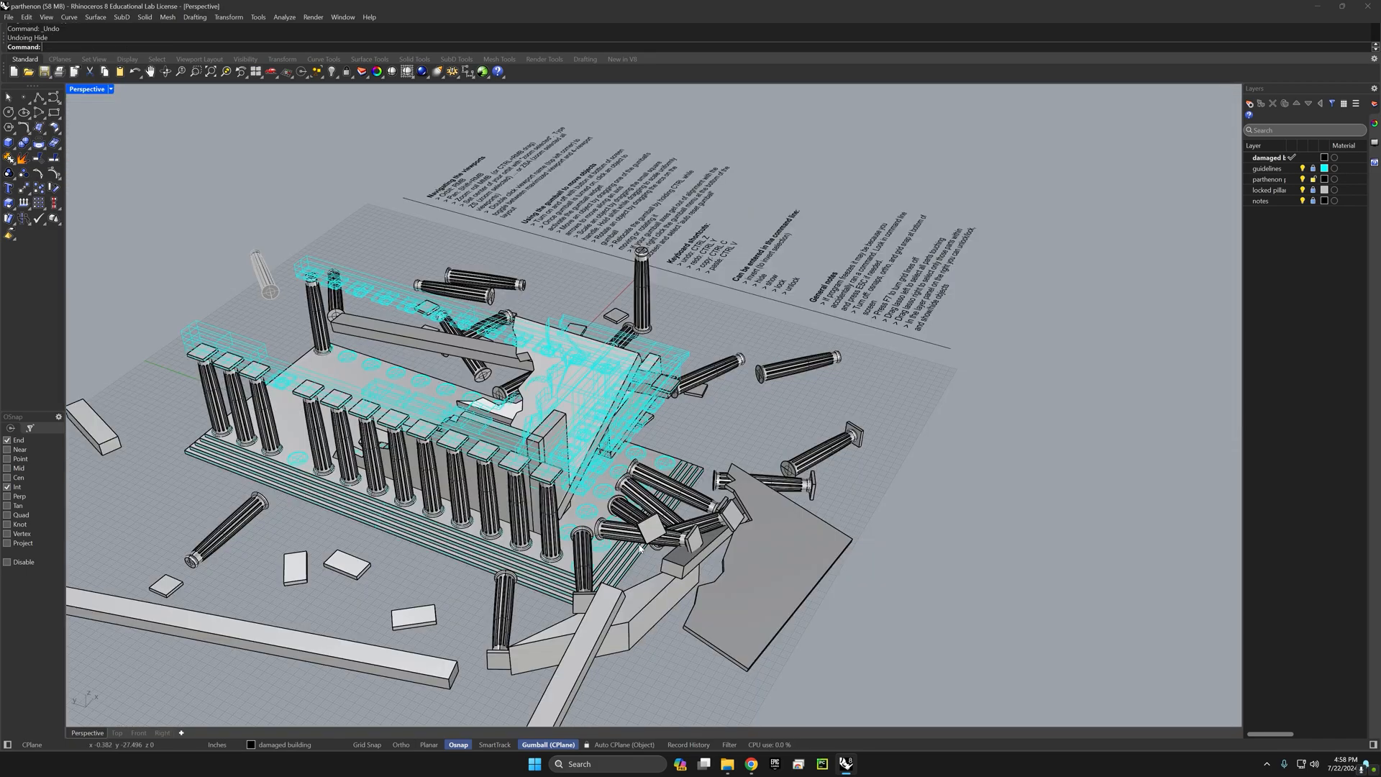
{"action": "left_click", "coordinate": [641, 606]}
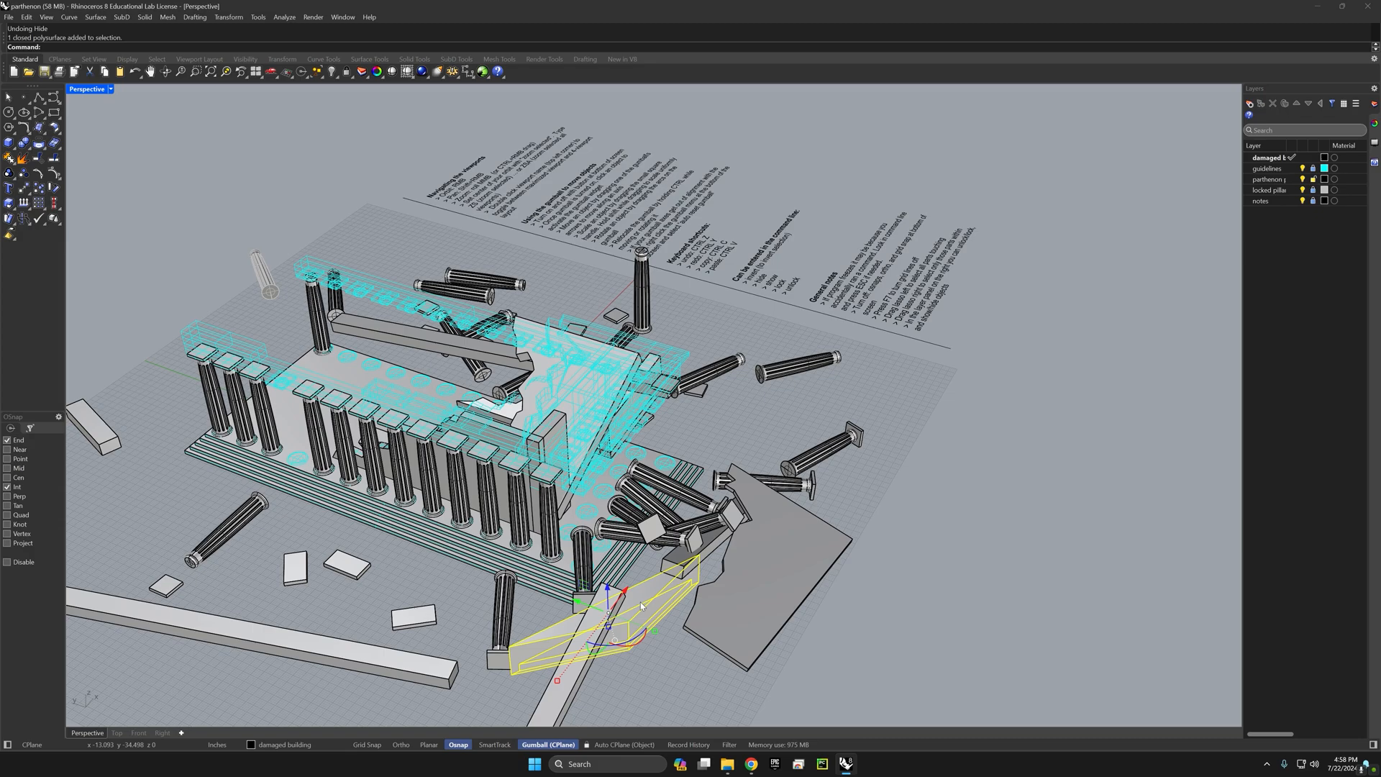
{"action": "key", "text": "Return"}
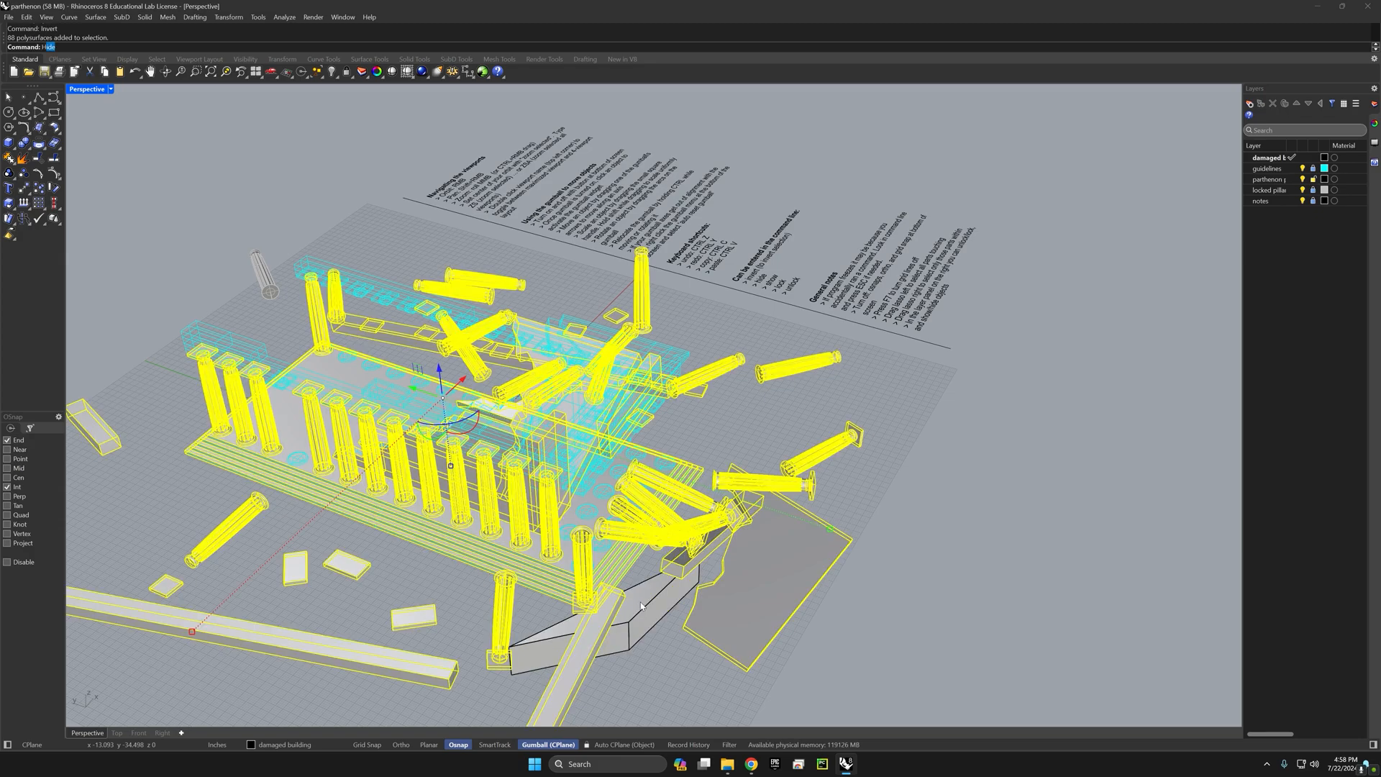
{"action": "type", "text": "Hi"}
{"action": "key", "text": "Return"}
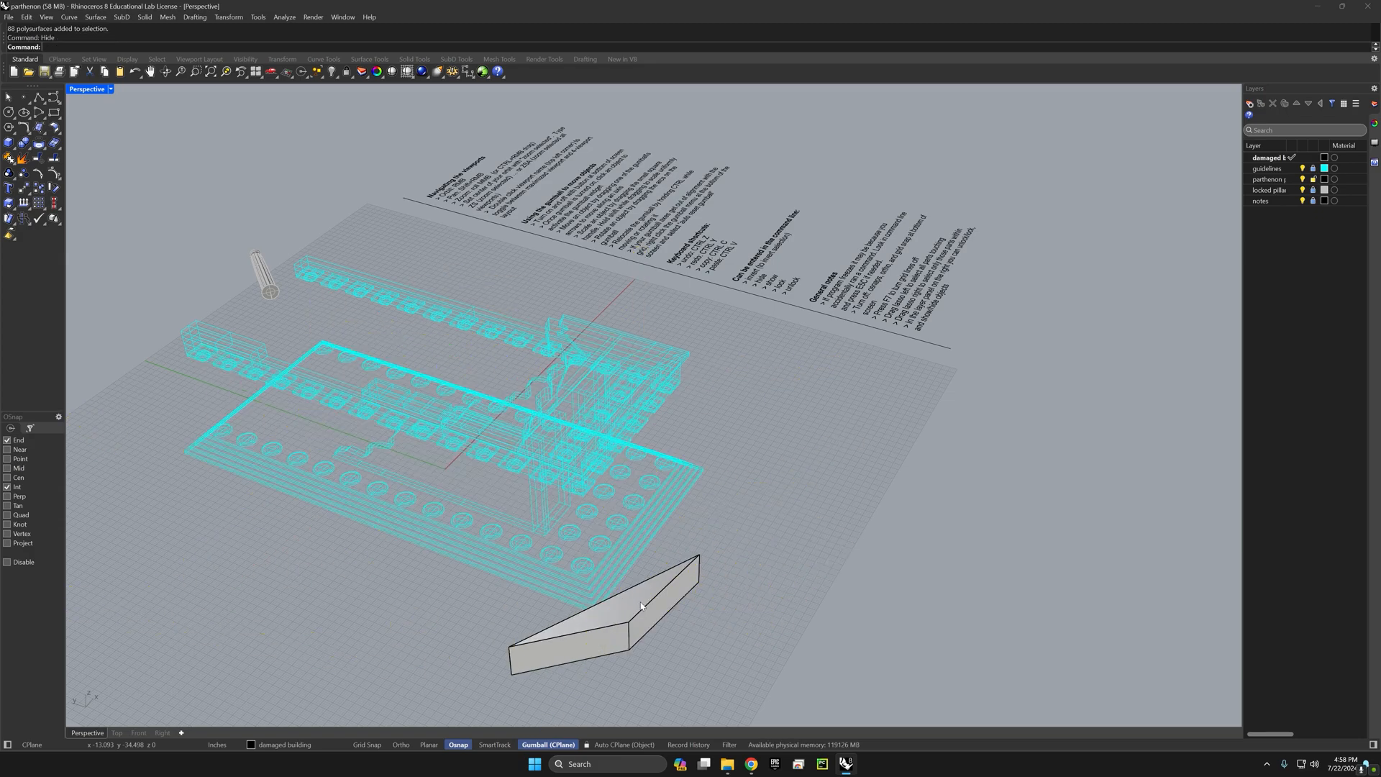
Step: Rotate the pediment block with the gumball so its long base is roughly level and its peak points up
{"action": "left_click", "coordinate": [642, 606]}
{"action": "right_click_drag", "start_coordinate": [642, 607], "coordinate": [688, 607]}
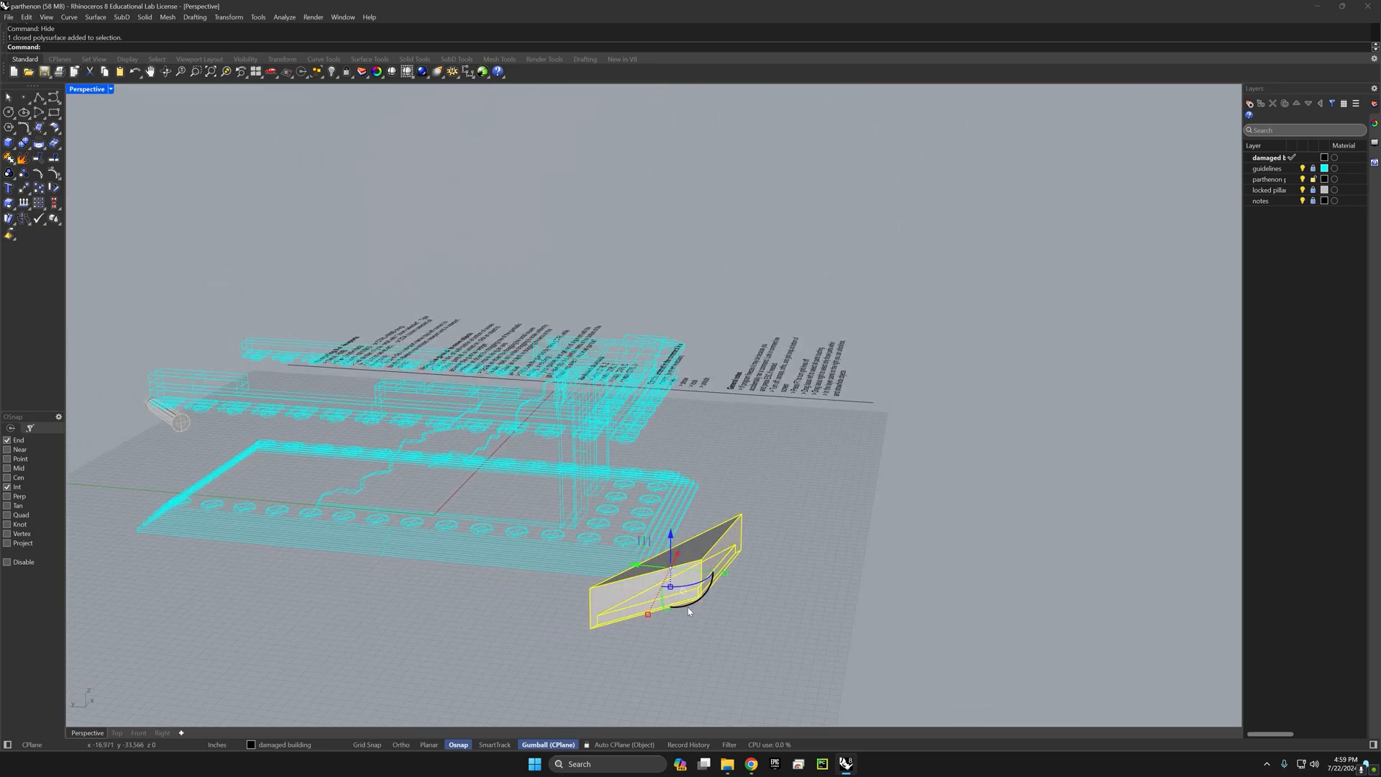
{"action": "left_click_drag", "start_coordinate": [688, 607], "coordinate": [748, 580]}
{"action": "right_click_drag", "start_coordinate": [748, 579], "coordinate": [494, 543]}
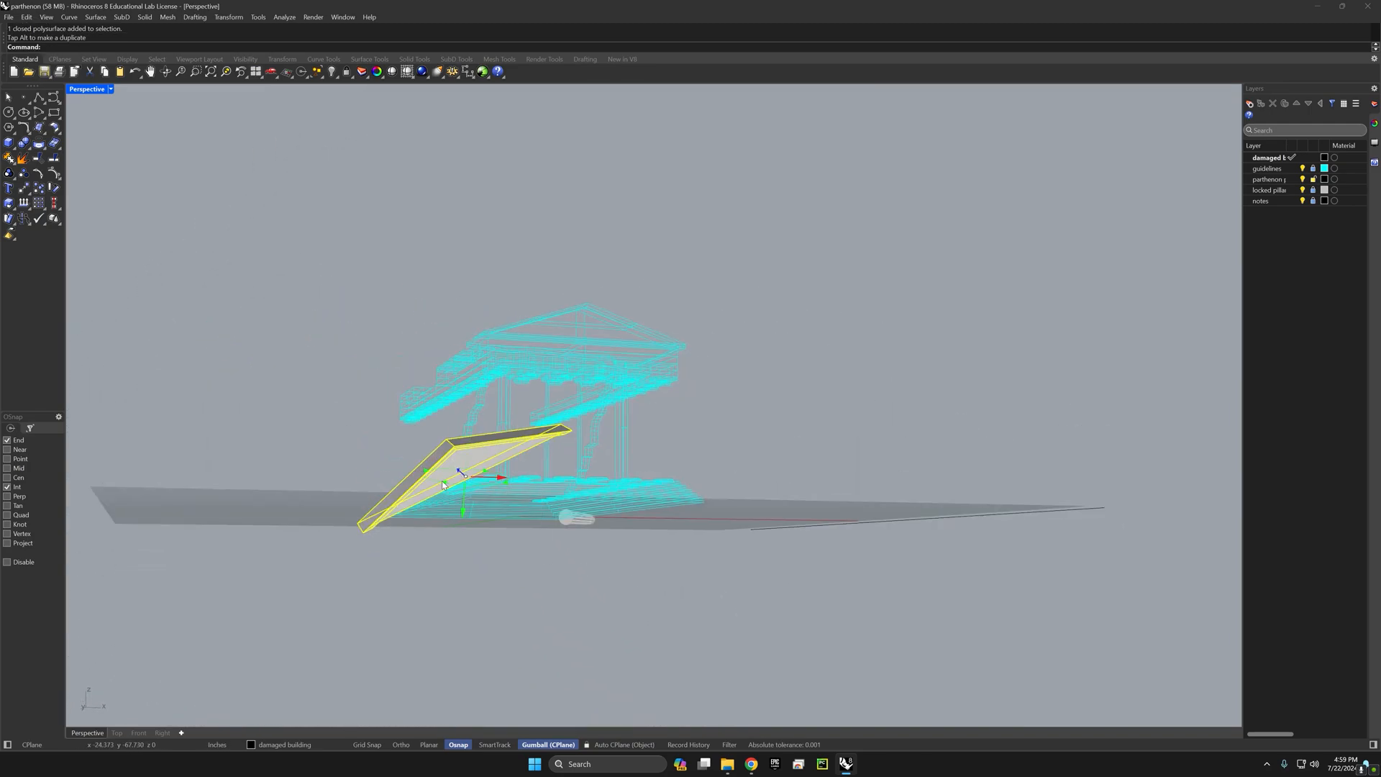
{"action": "left_click_drag", "start_coordinate": [442, 481], "coordinate": [434, 482]}
{"action": "right_click_drag", "start_coordinate": [433, 482], "coordinate": [468, 519]}
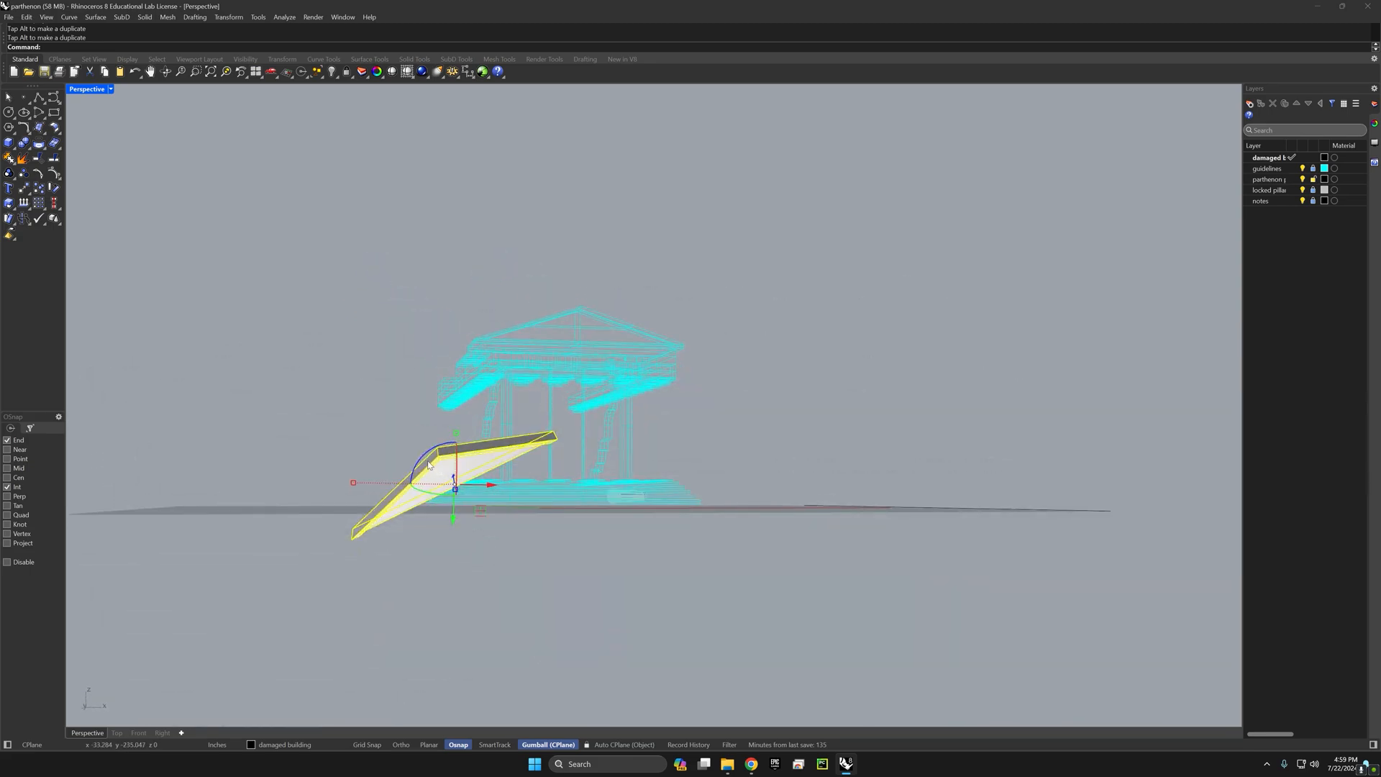
{"action": "left_click_drag", "start_coordinate": [428, 458], "coordinate": [472, 518]}
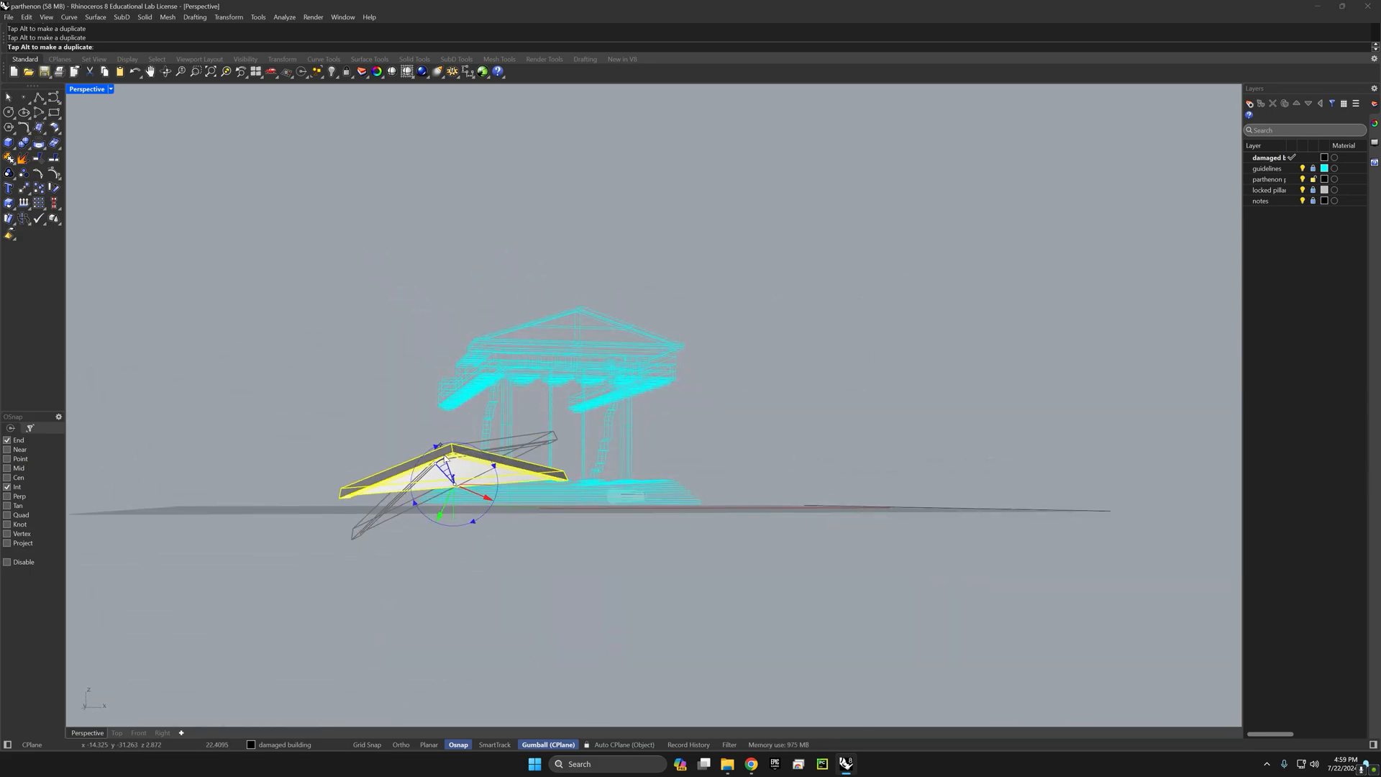
Step: Tip the pediment block roughly upright with the gumball to match the temple front's orientation, and deselect it
{"action": "right_click_drag", "start_coordinate": [472, 518], "coordinate": [587, 555]}
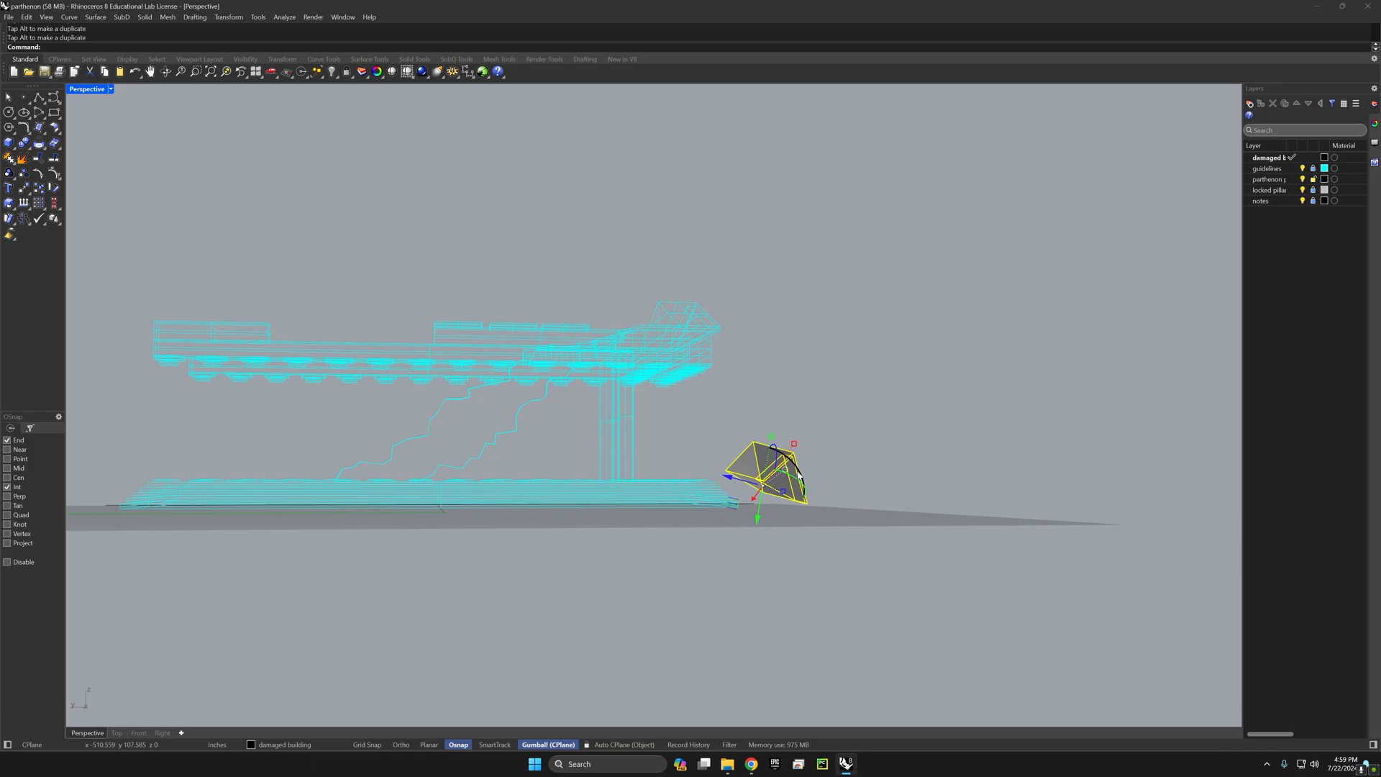
{"action": "left_click_drag", "start_coordinate": [800, 474], "coordinate": [744, 354]}
{"action": "right_click_drag", "start_coordinate": [745, 355], "coordinate": [752, 503]}
{"action": "scroll", "coordinate": [770, 415], "scroll_direction": "down", "scroll_amount": 3}
{"action": "scroll", "coordinate": [757, 376], "scroll_direction": "up", "scroll_amount": 8}
{"action": "left_click", "coordinate": [923, 508]}
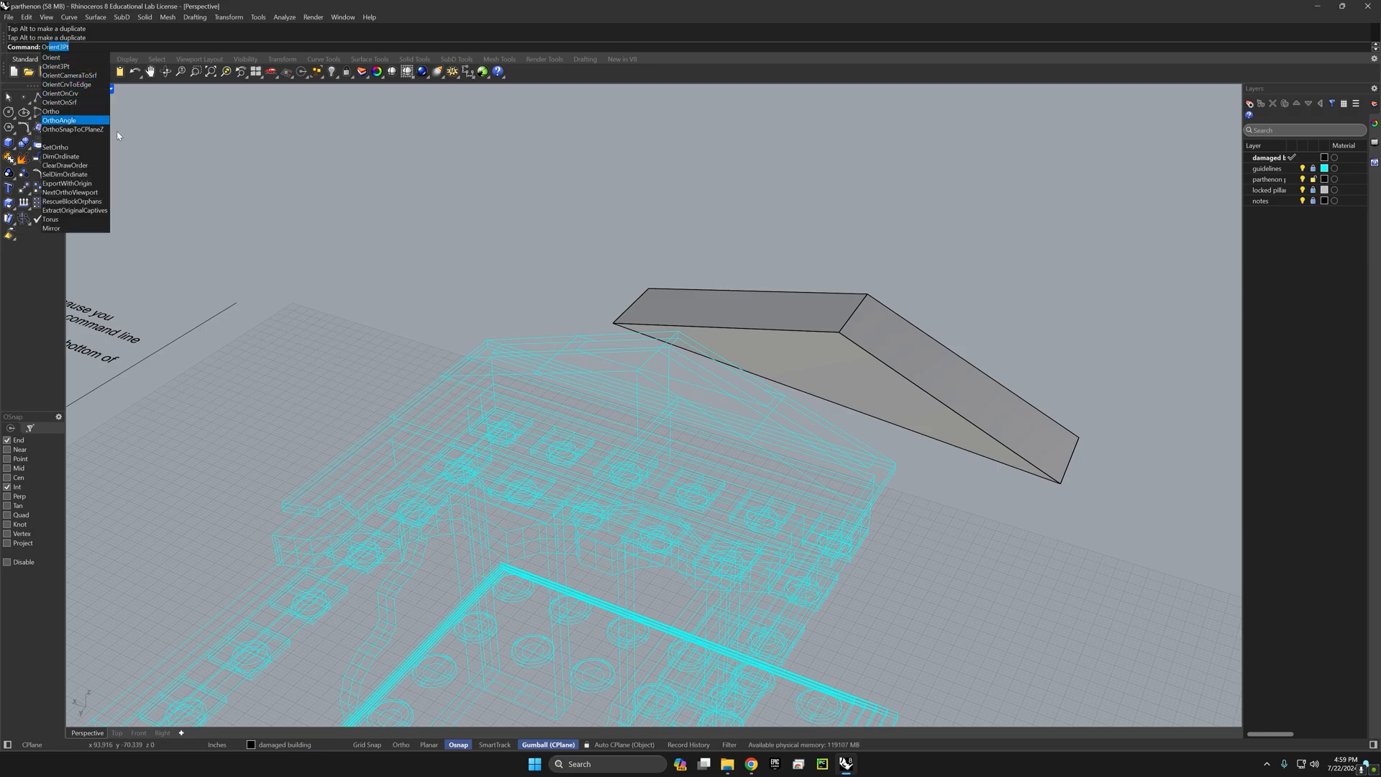
Step: Start Orient3Pt on the pediment block with its two lower front corners and front peak as reference points
{"action": "left_click", "coordinate": [140, 142]}
{"action": "key", "text": "Return"}
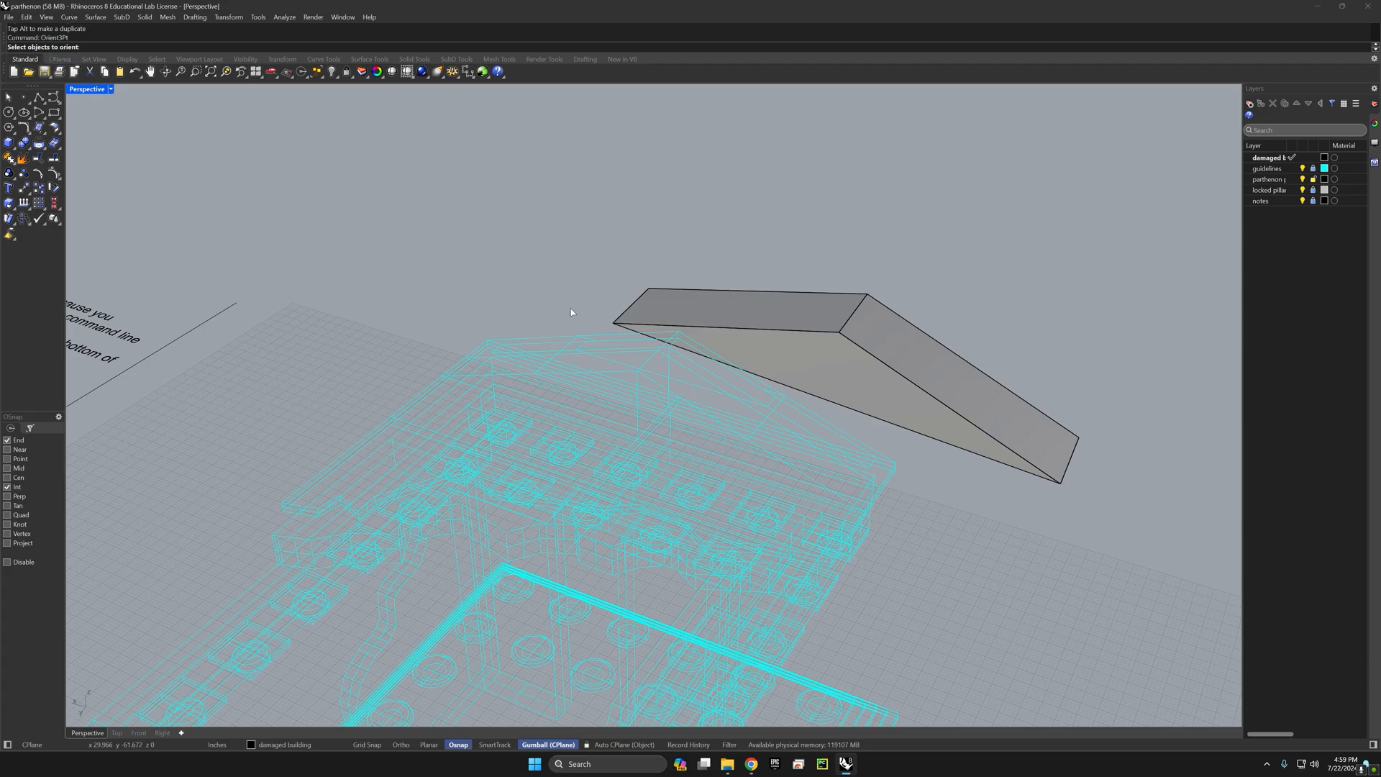
{"action": "left_click", "coordinate": [785, 338]}
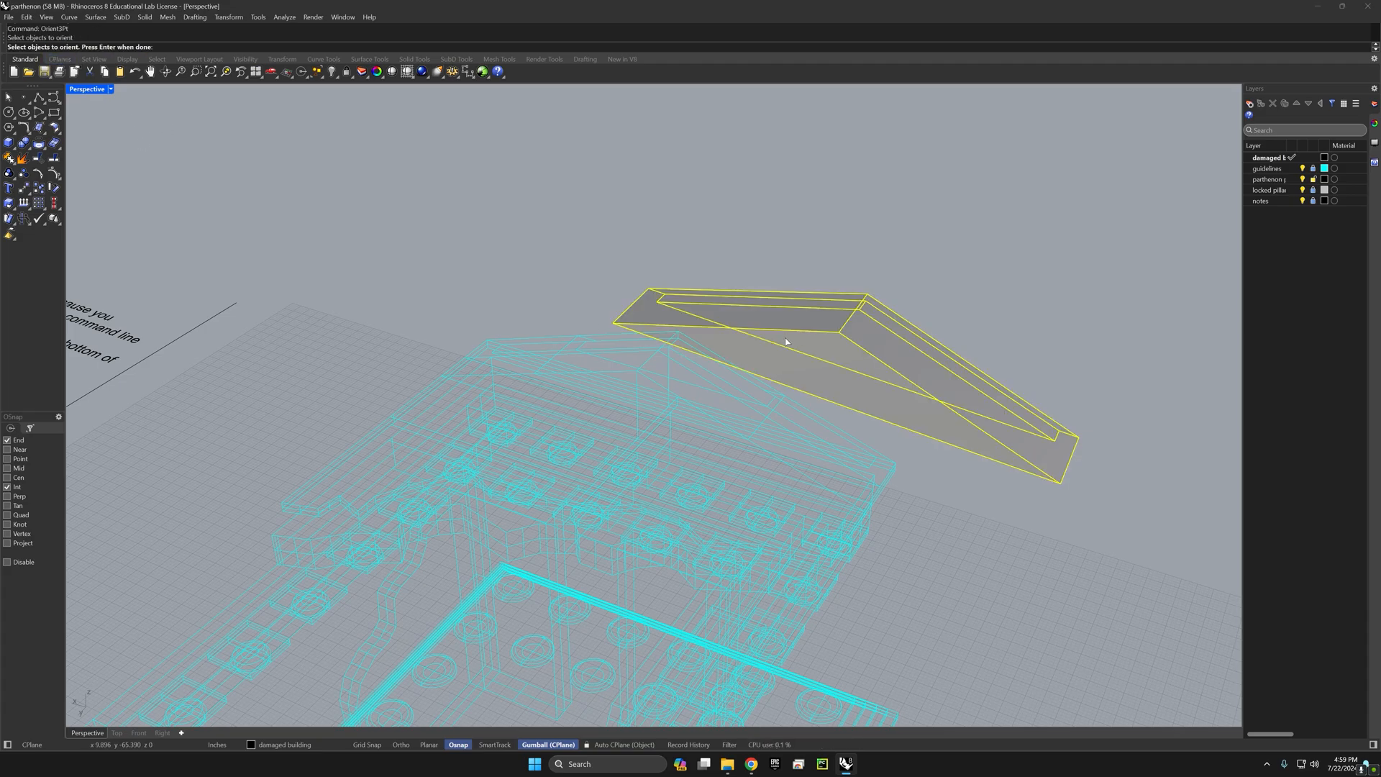
{"action": "key", "text": "Return"}
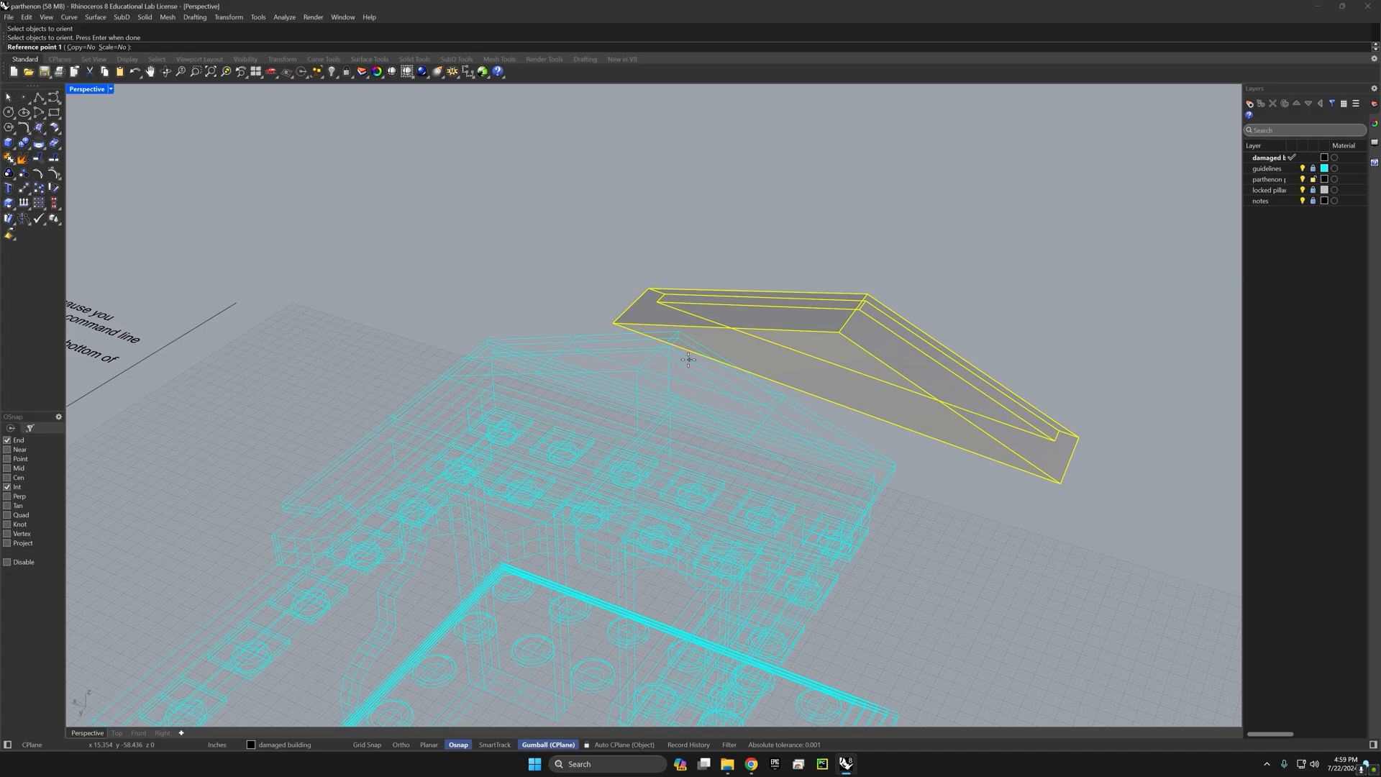
{"action": "left_click", "coordinate": [611, 323]}
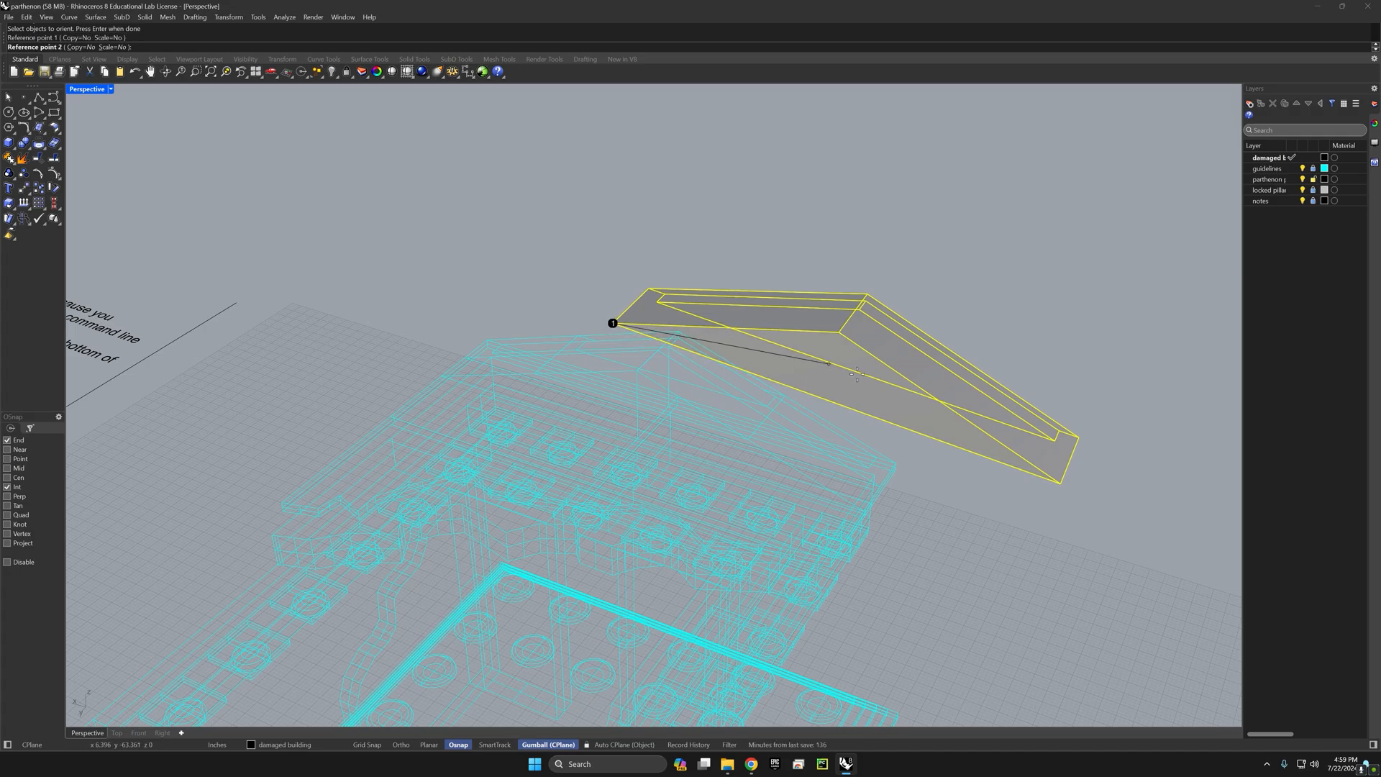
{"action": "left_click", "coordinate": [1061, 482]}
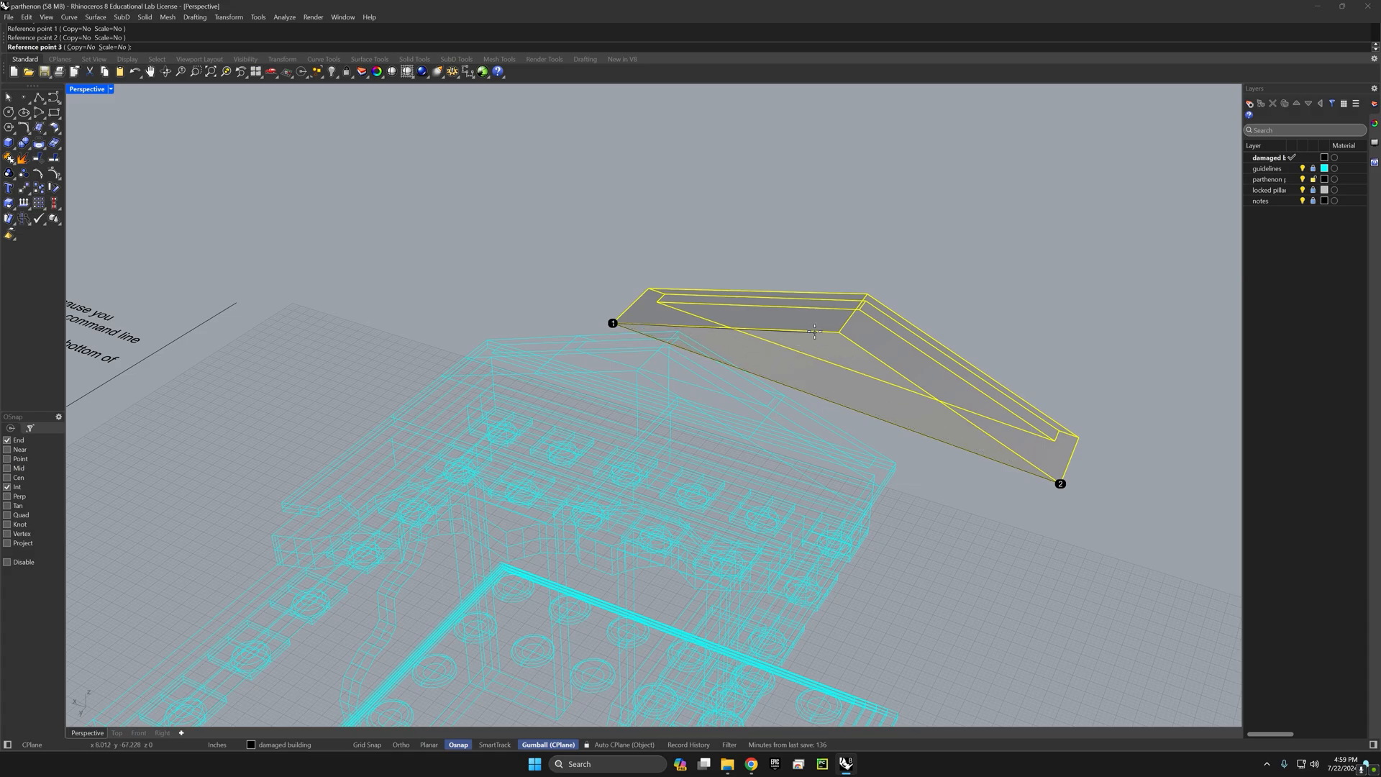
{"action": "left_click", "coordinate": [839, 332]}
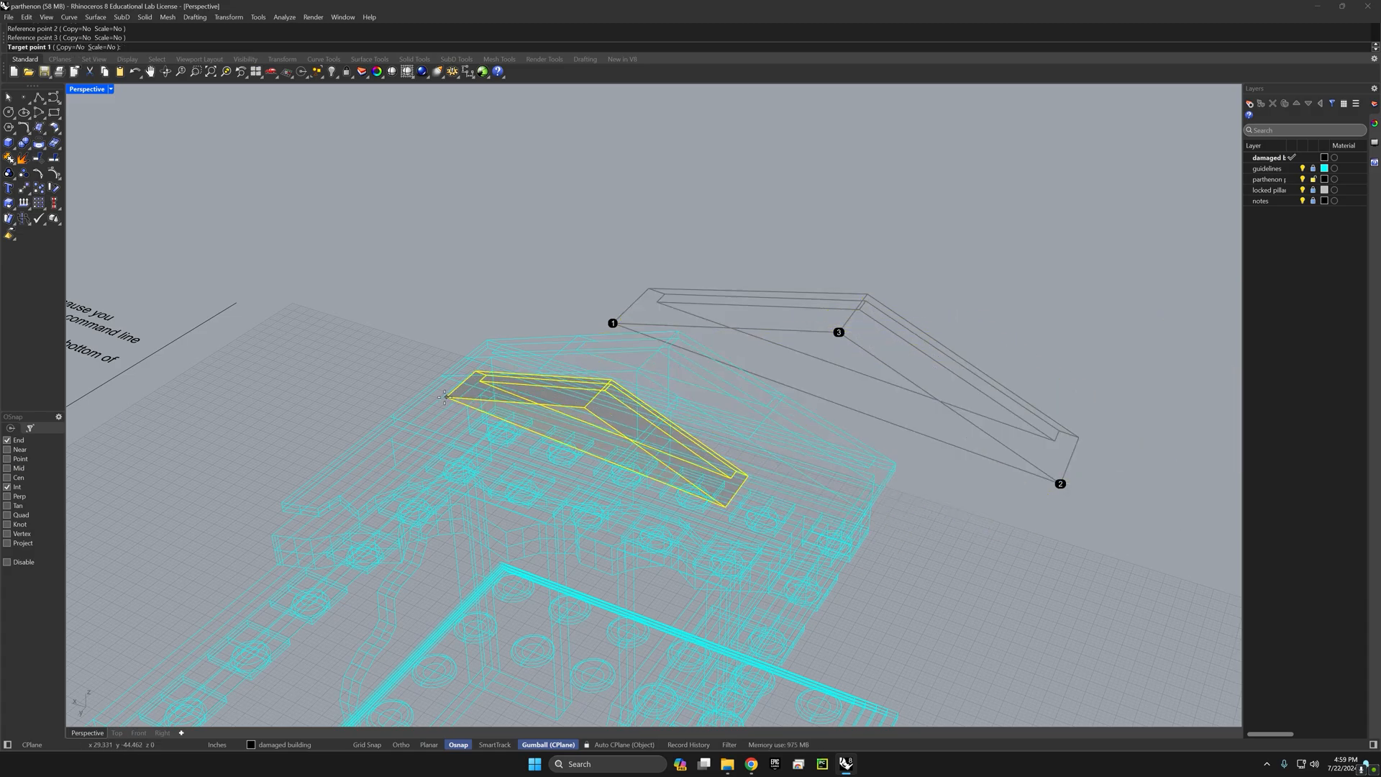
Step: Finish Orient3Pt by snapping the pediment block's targets to the two lower front corners and front peak of the temple's guideline pediment
{"action": "right_click_drag", "start_coordinate": [543, 394], "coordinate": [636, 412]}
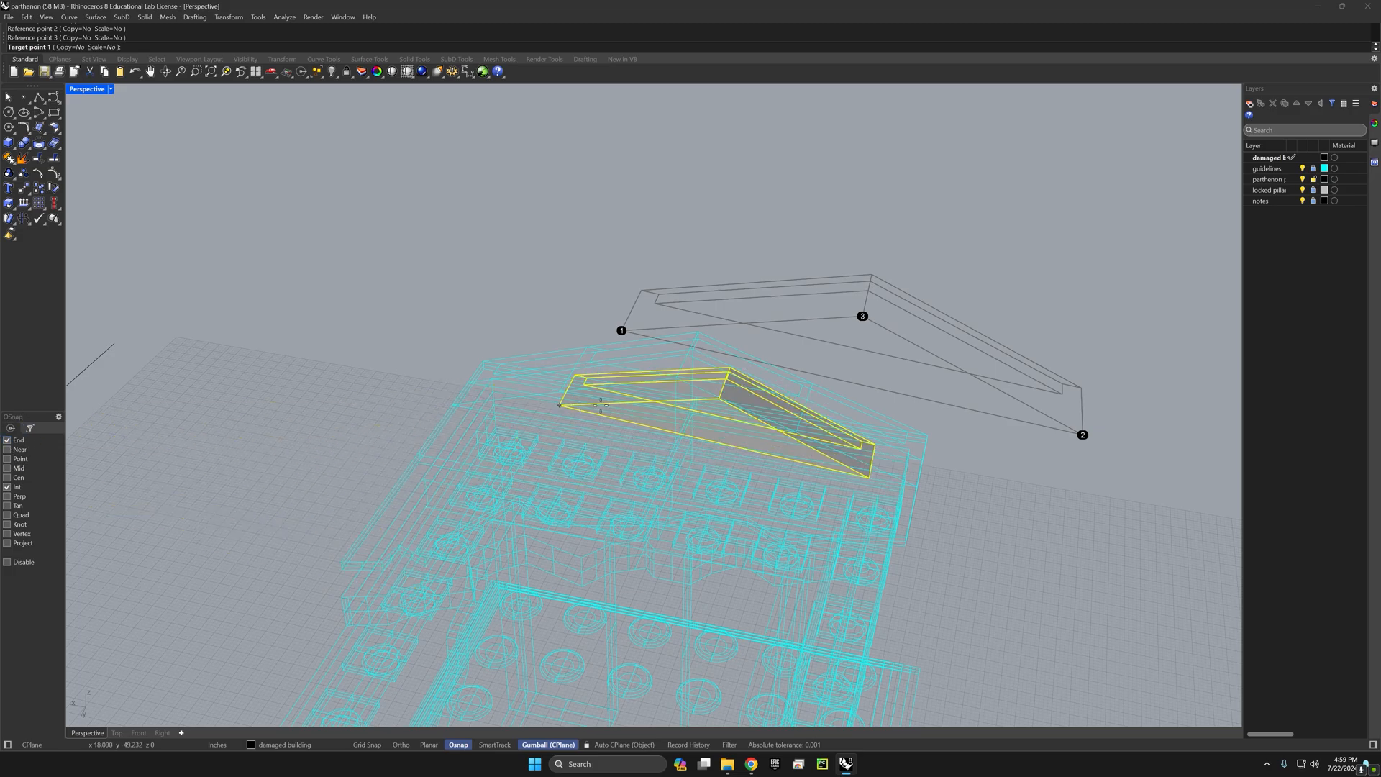
{"action": "left_click", "coordinate": [454, 403]}
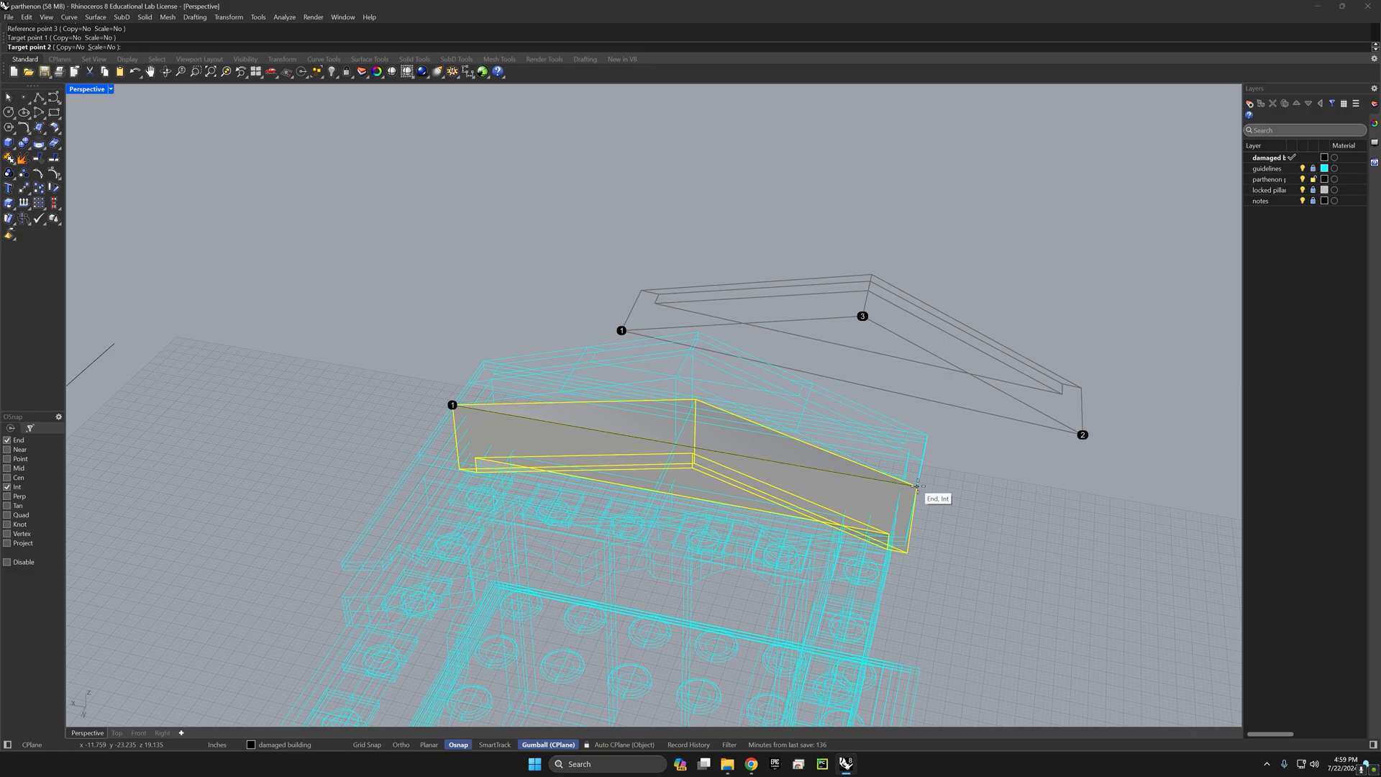
{"action": "left_click", "coordinate": [917, 486]}
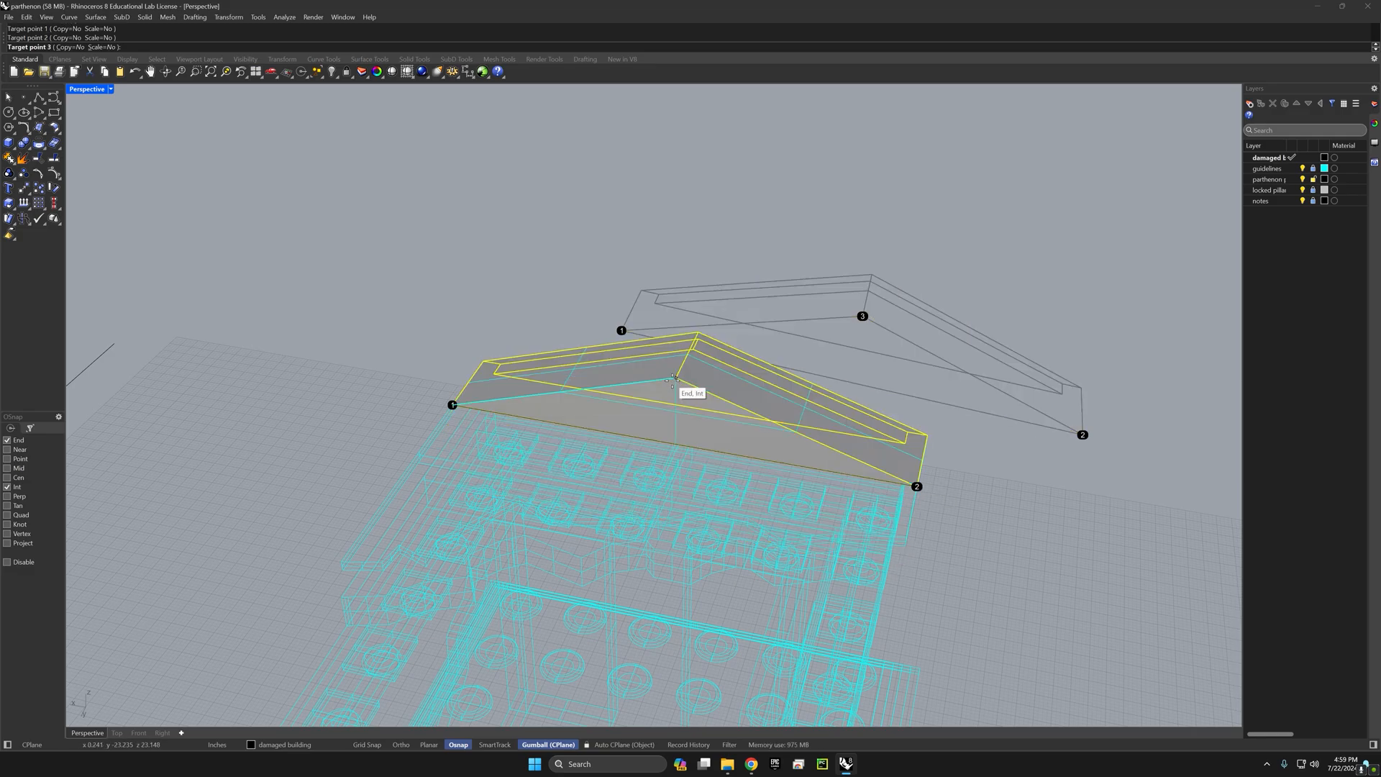
{"action": "left_click", "coordinate": [674, 379]}
{"action": "right_click_drag", "start_coordinate": [972, 497], "coordinate": [647, 488]}
{"action": "mouse_move", "coordinate": [752, 400]}
{"action": "right_mouse_down", "text": "shift"}
{"action": "mouse_move", "coordinate": [851, 450]}
{"action": "mouse_move", "coordinate": [770, 404]}
{"action": "right_mouse_up", "text": "shift"}
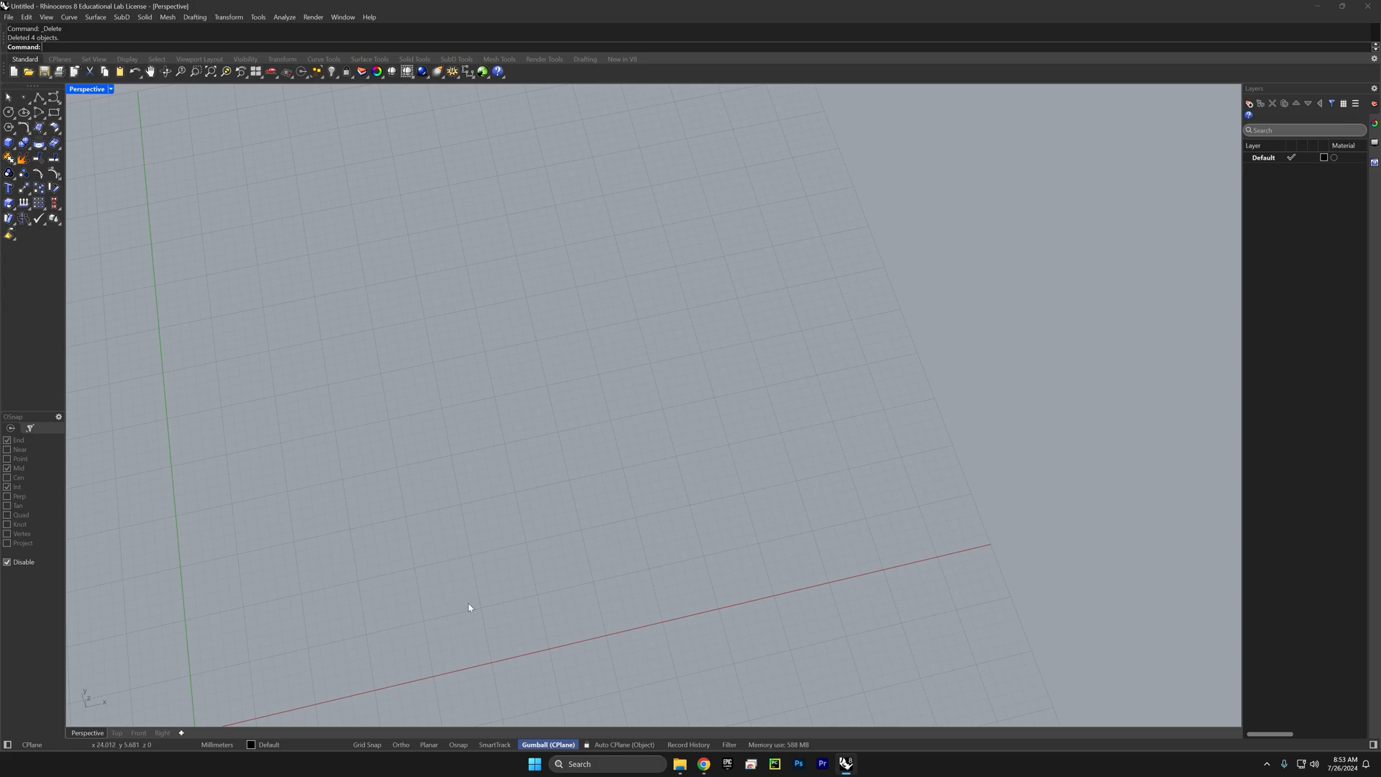
Step: In the blank millimetre file, draw a single straight polyline segment running roughly alongside the green Y axis
{"action": "left_click", "coordinate": [40, 98]}
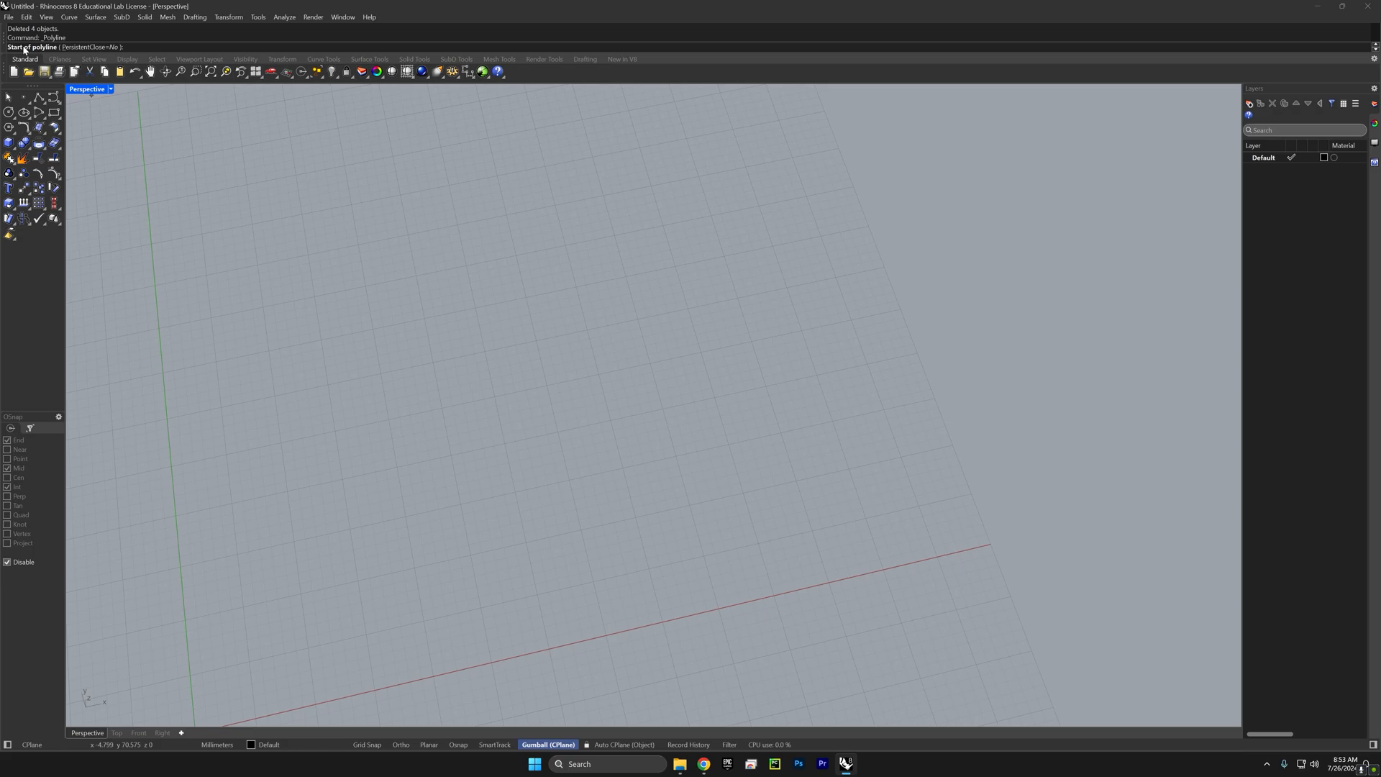
{"action": "left_click", "coordinate": [228, 374]}
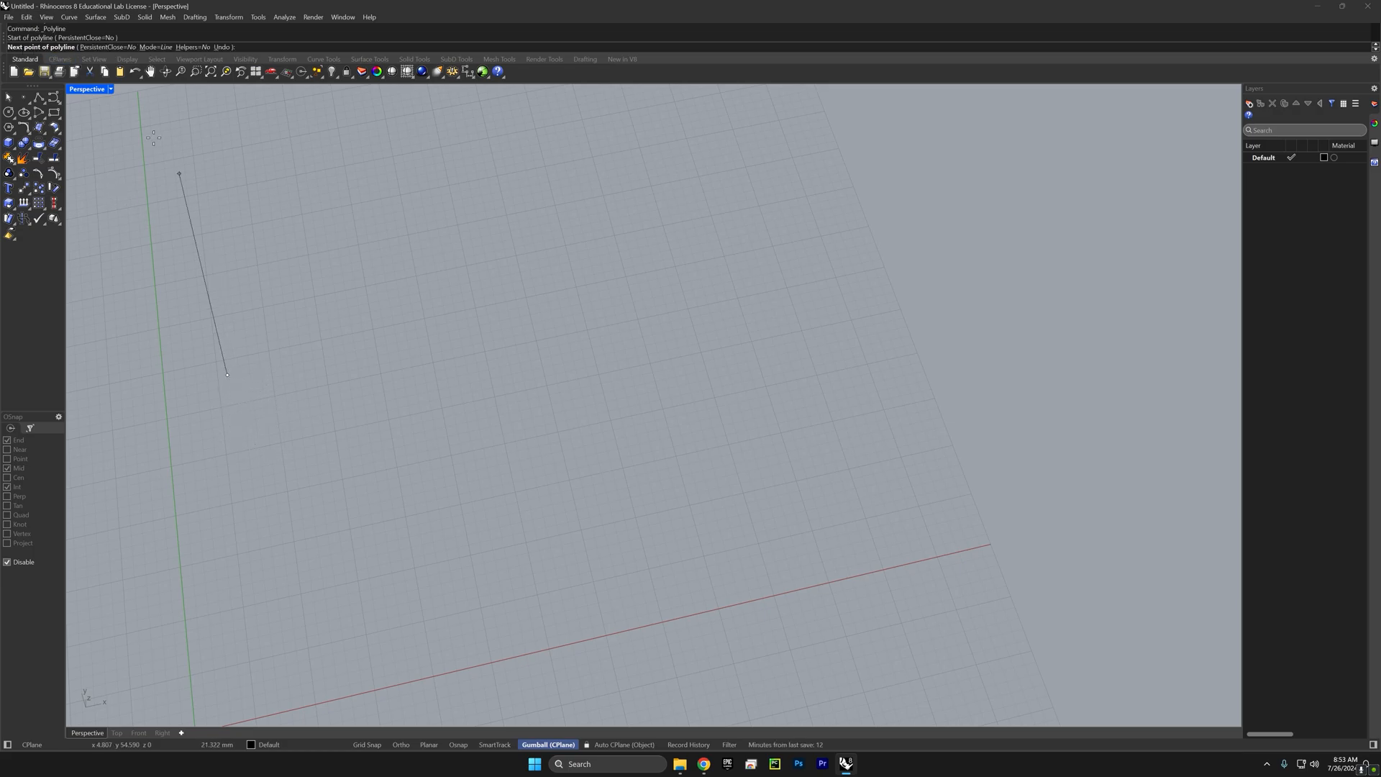
{"action": "left_click", "coordinate": [269, 667]}
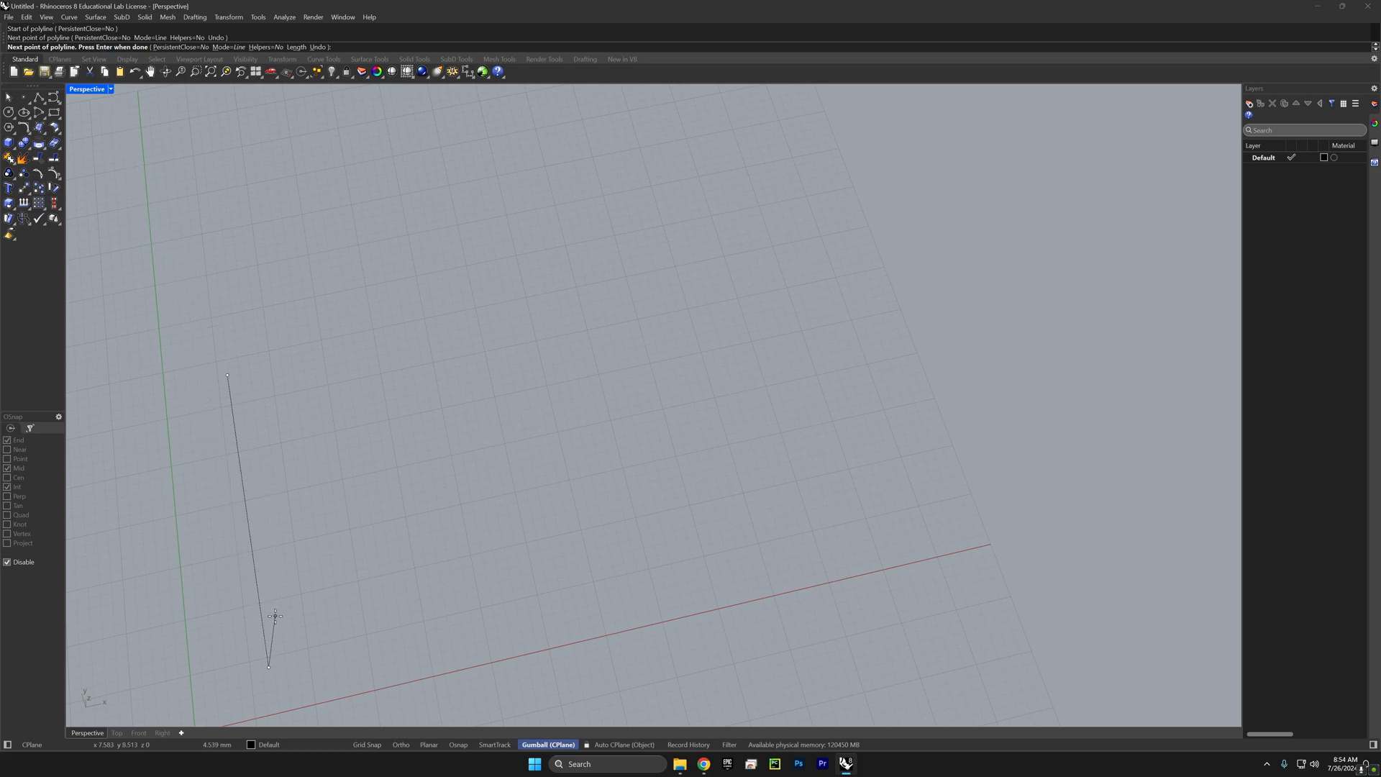
{"action": "key", "text": "Return"}
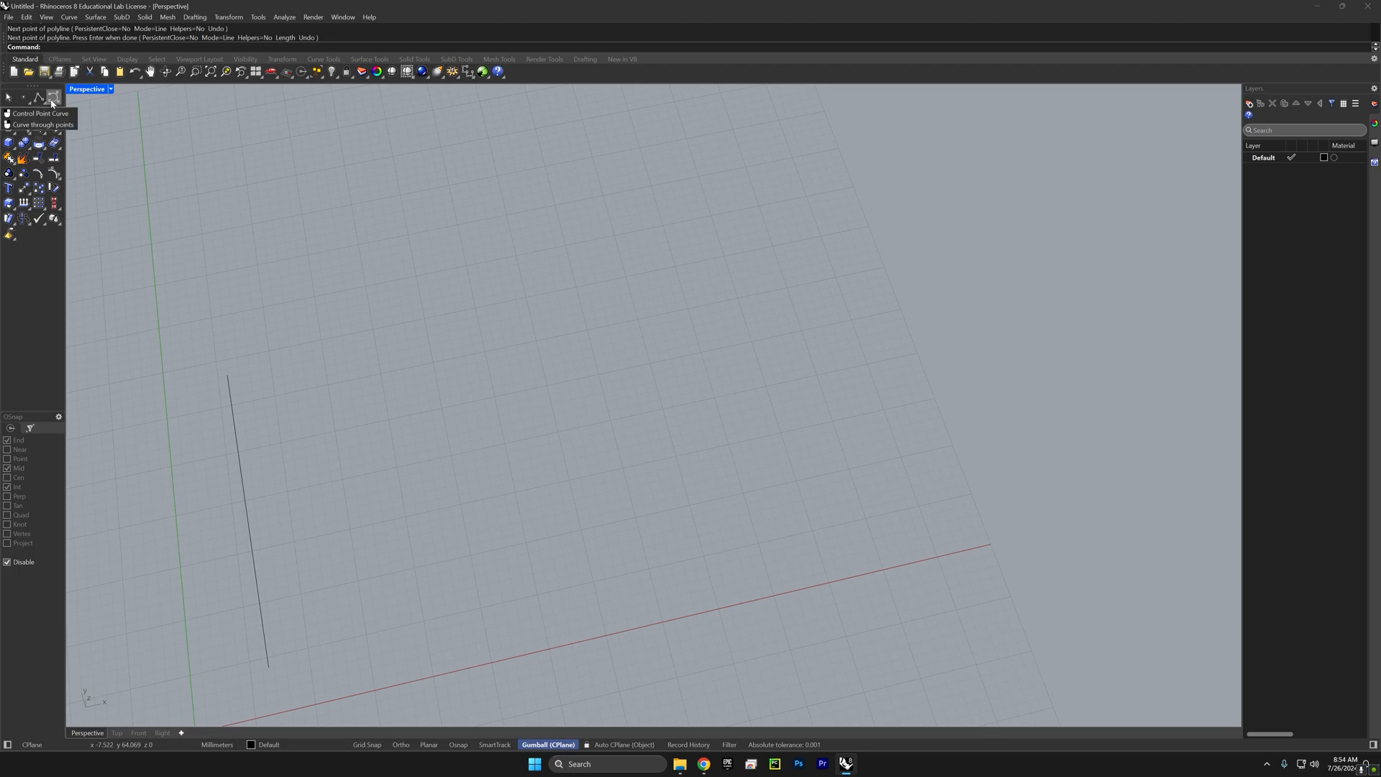
Step: Draw an S-shaped degree-3 control point curve with four points beside the straight line
{"action": "left_click", "coordinate": [52, 104]}
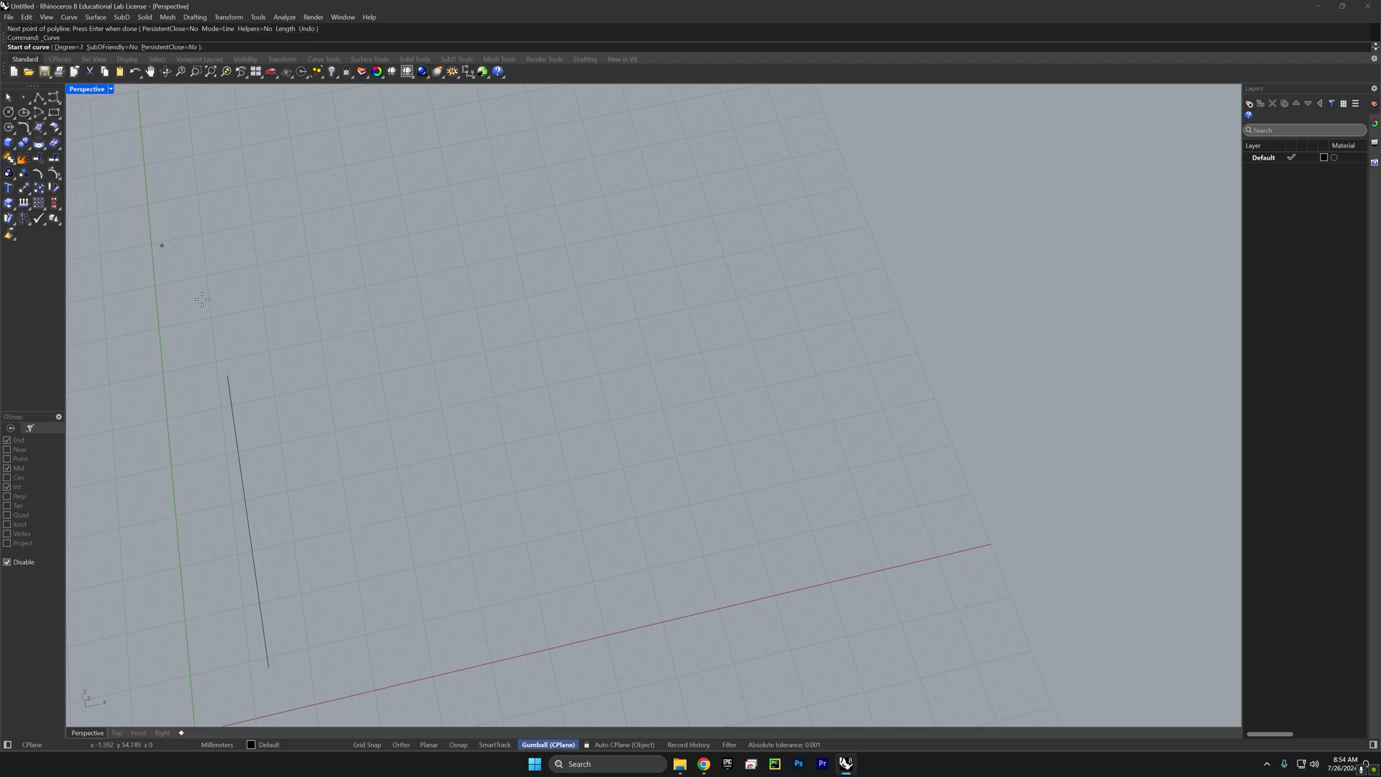
{"action": "left_click", "coordinate": [299, 341]}
{"action": "left_click", "coordinate": [463, 395]}
{"action": "left_click", "coordinate": [328, 609]}
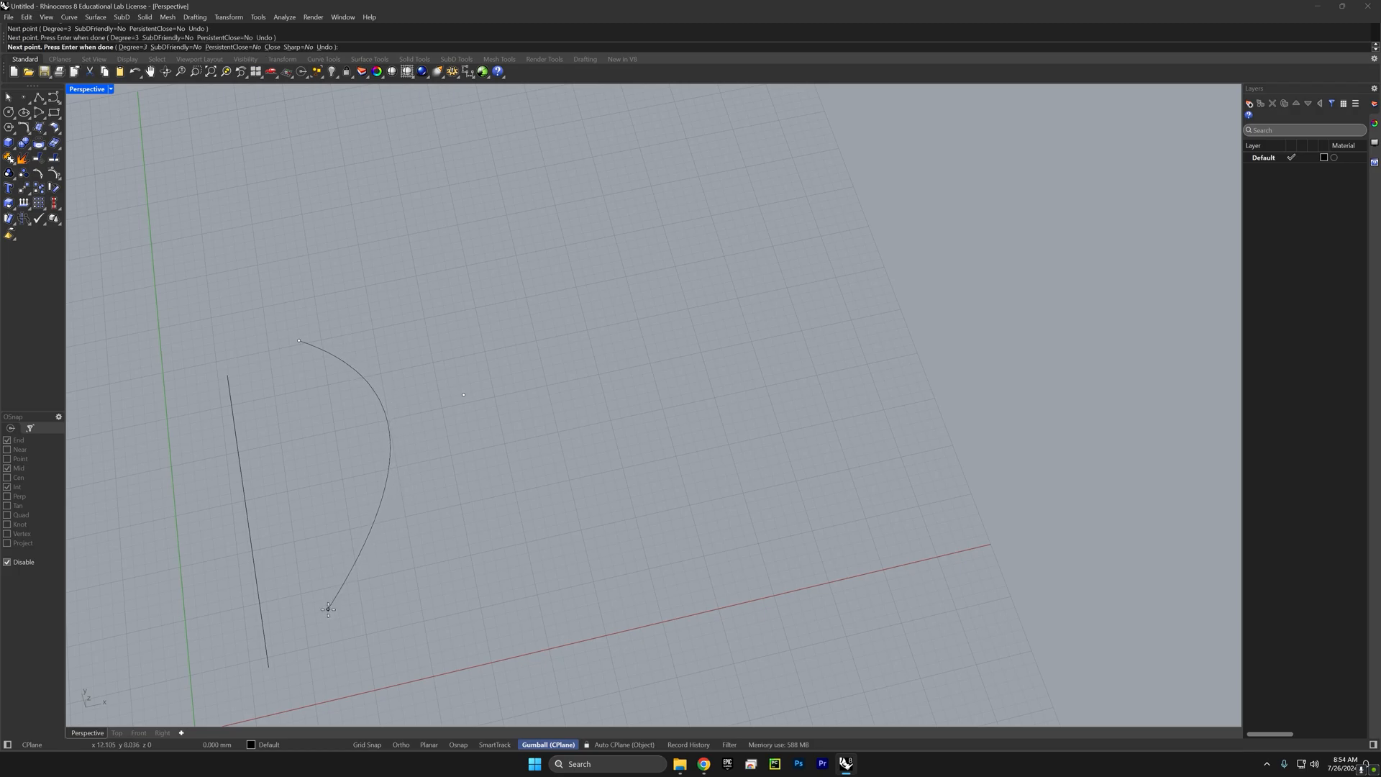
{"action": "left_click", "coordinate": [513, 621]}
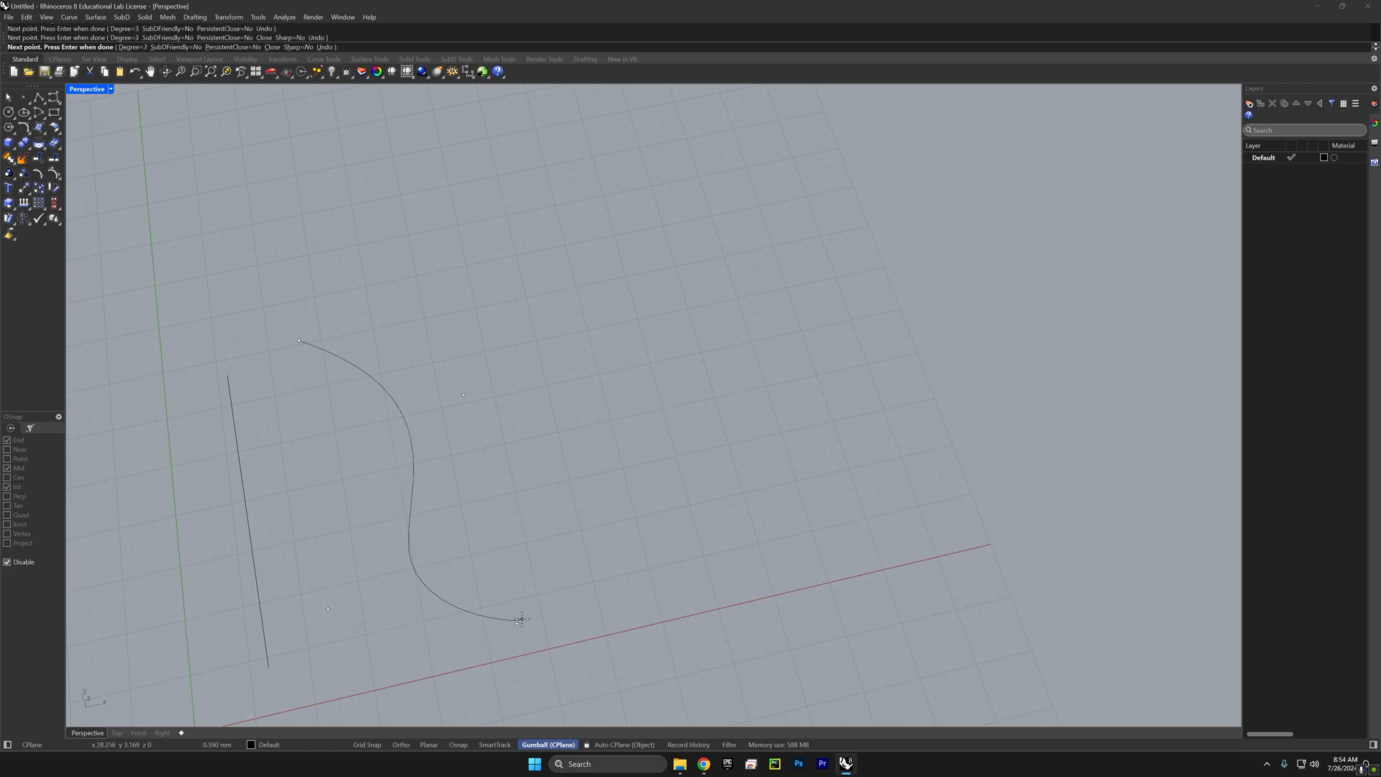
{"action": "key", "text": "Return"}
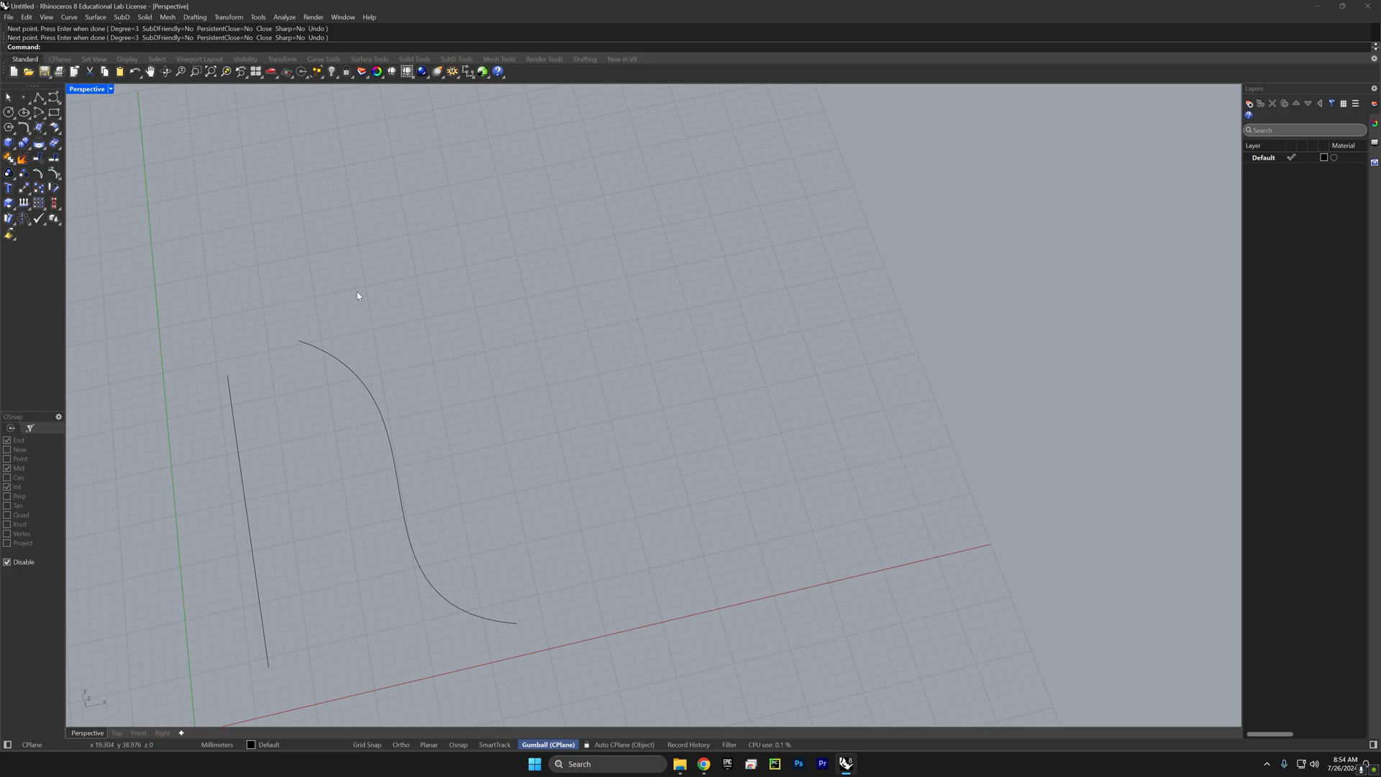
Step: Draw a center-and-radius circle on the far side of the S-shaped curve from the straight line
{"action": "left_click", "coordinate": [9, 113]}
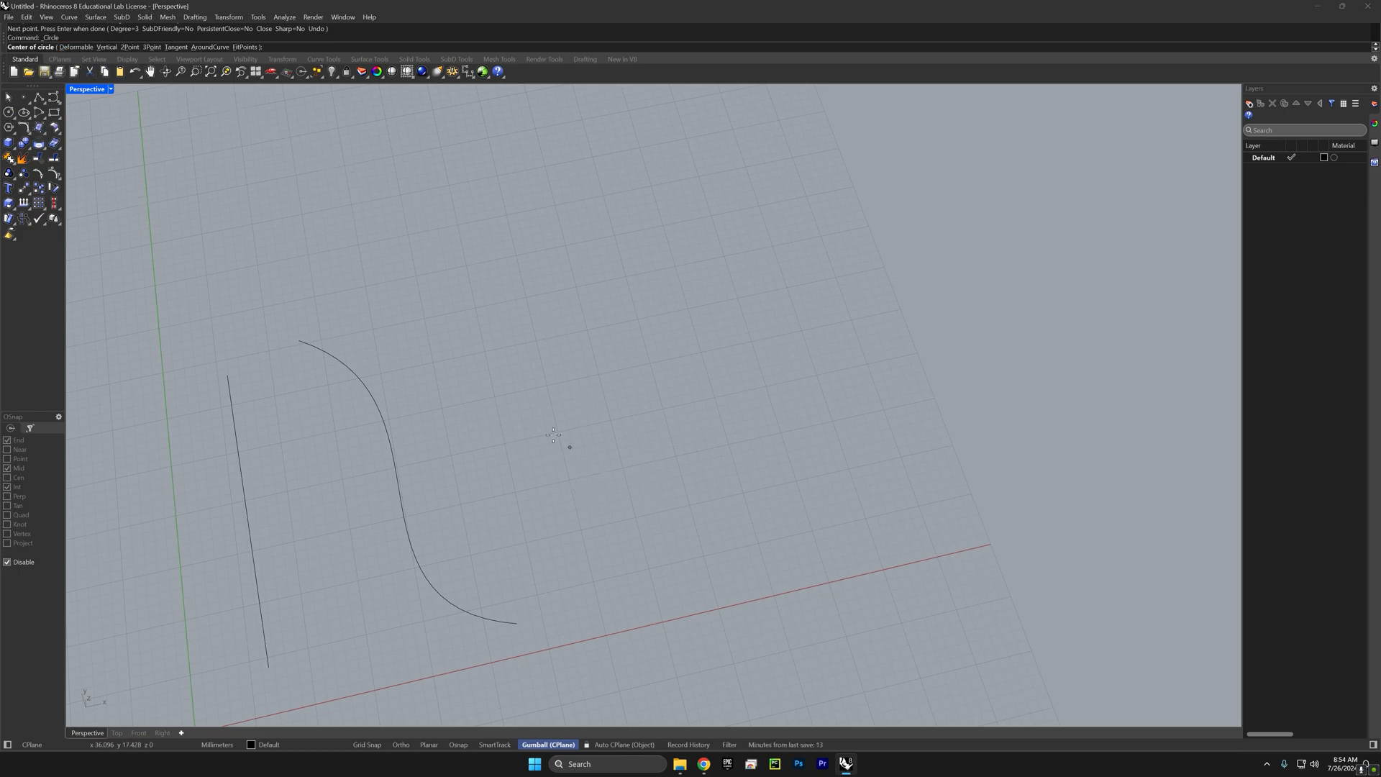
{"action": "left_click", "coordinate": [584, 425]}
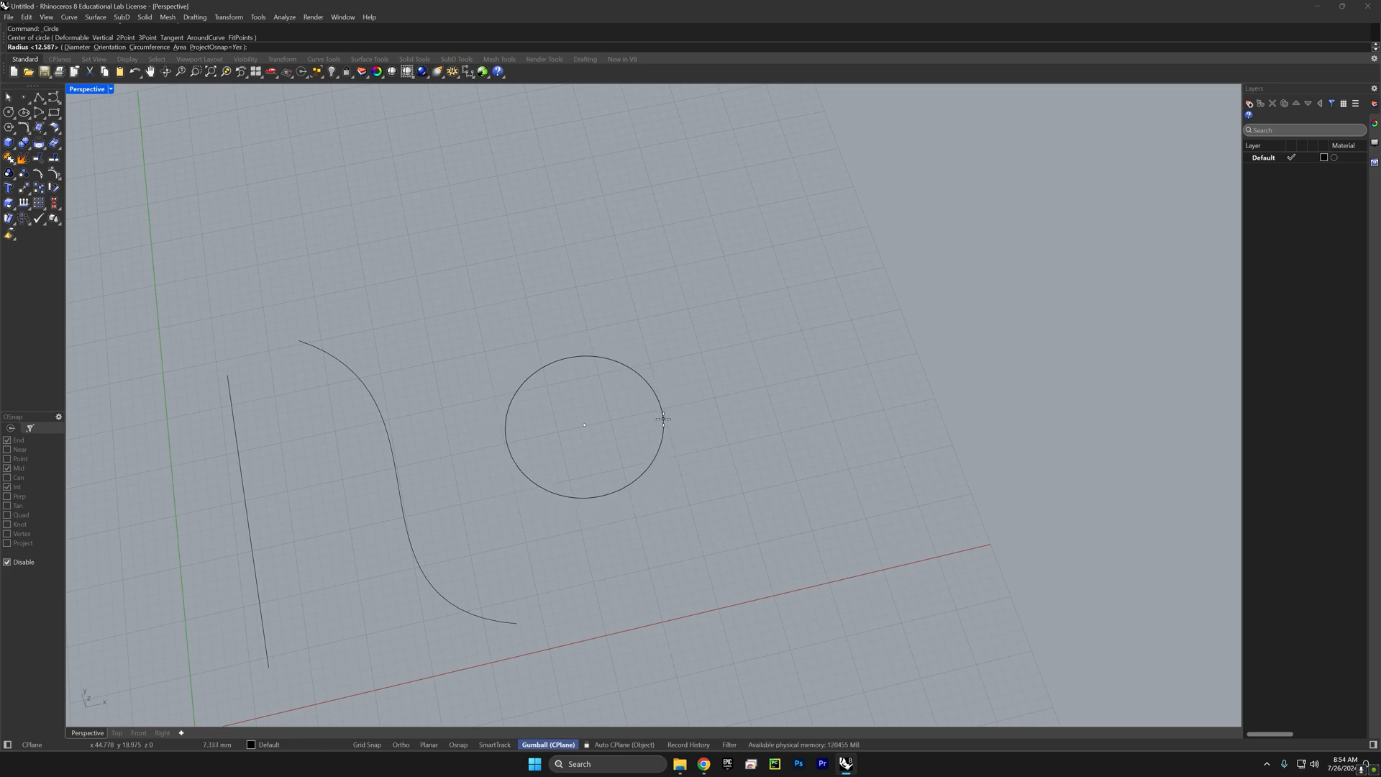
{"action": "left_click", "coordinate": [710, 409]}
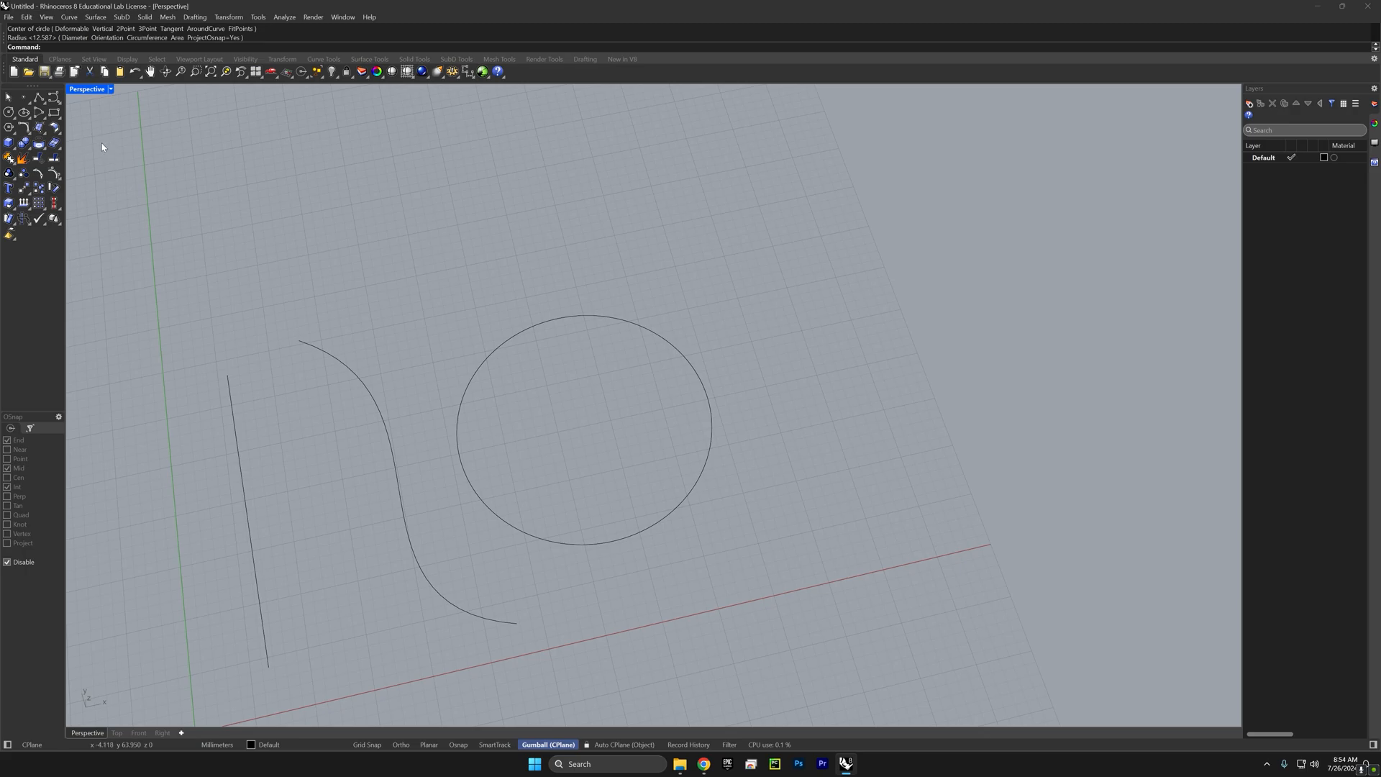
Step: Draw a corner-to-corner rectangle beside the circle, with its longer sides running along the Y direction
{"action": "left_click", "coordinate": [52, 114]}
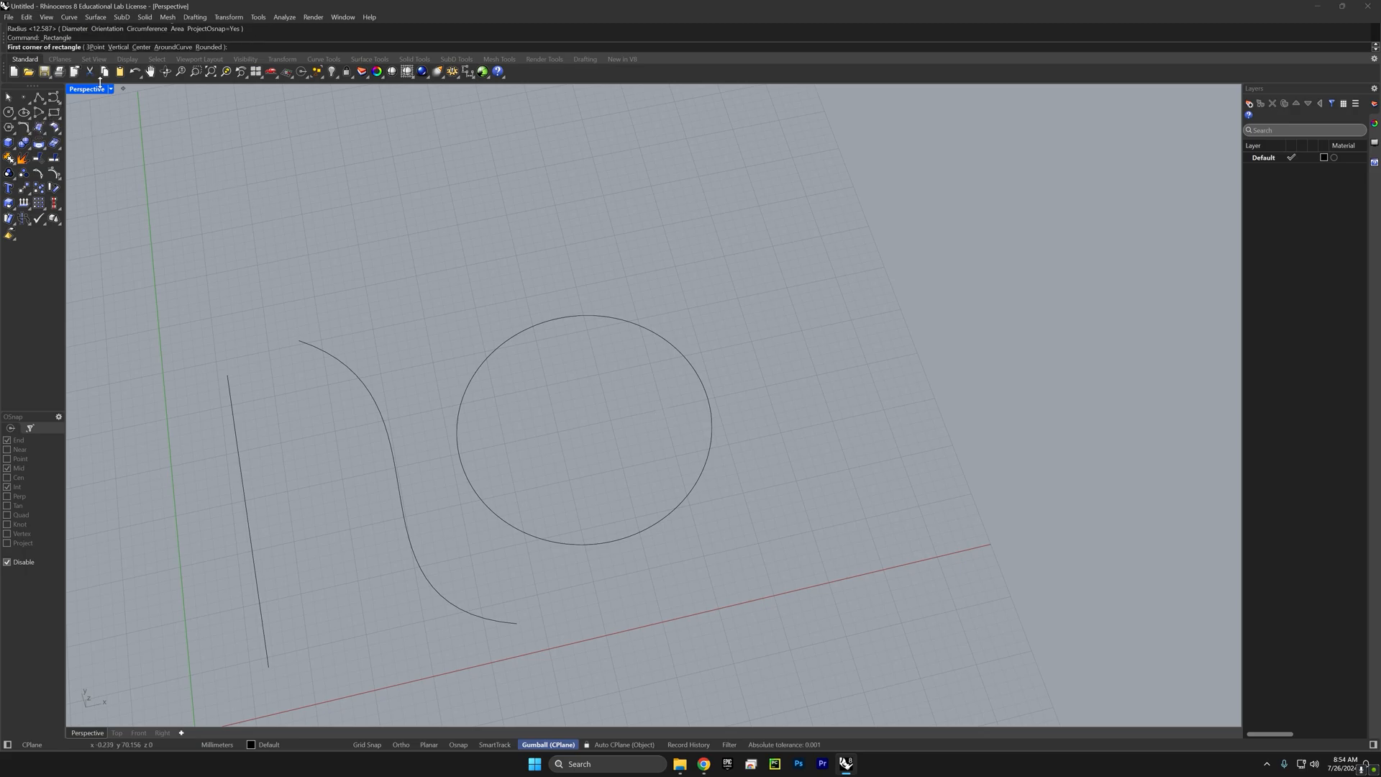
{"action": "left_click", "coordinate": [717, 295]}
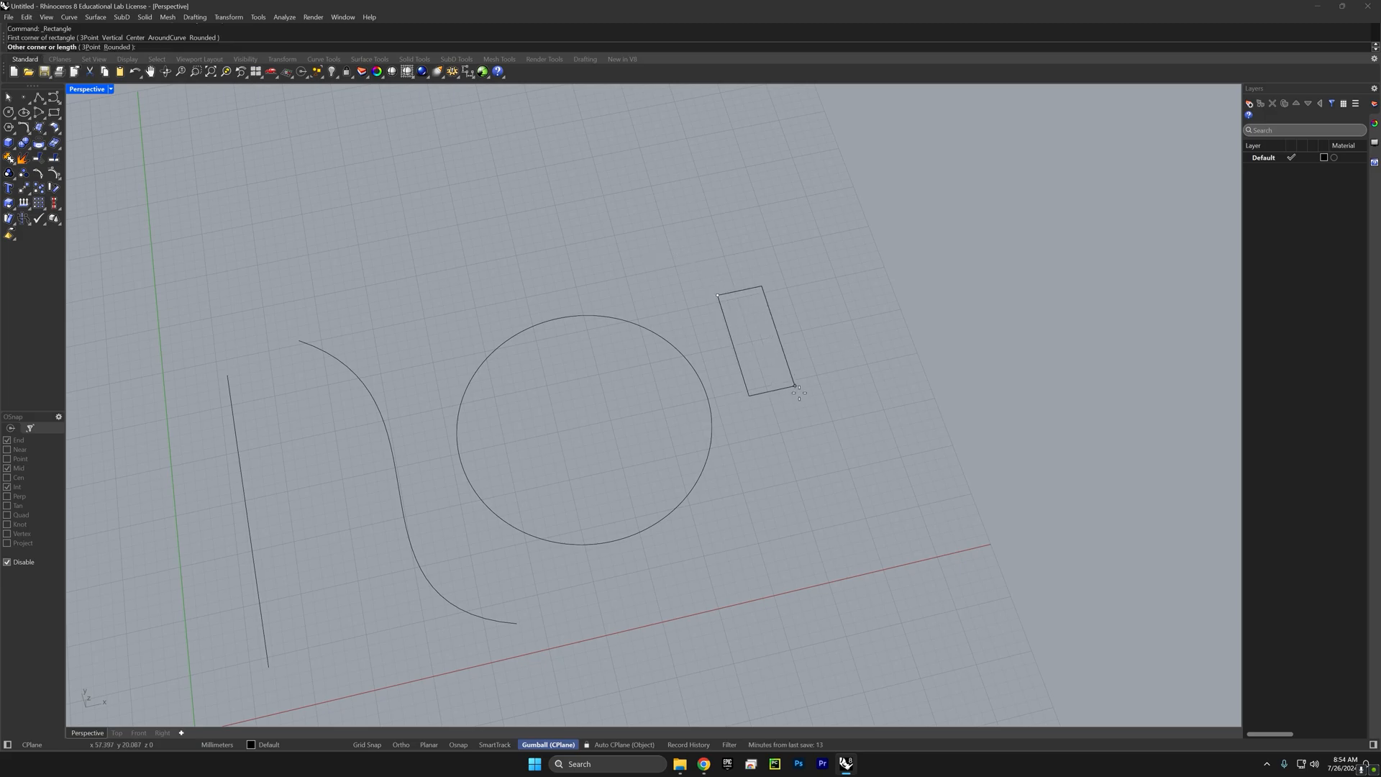
{"action": "left_click", "coordinate": [966, 502]}
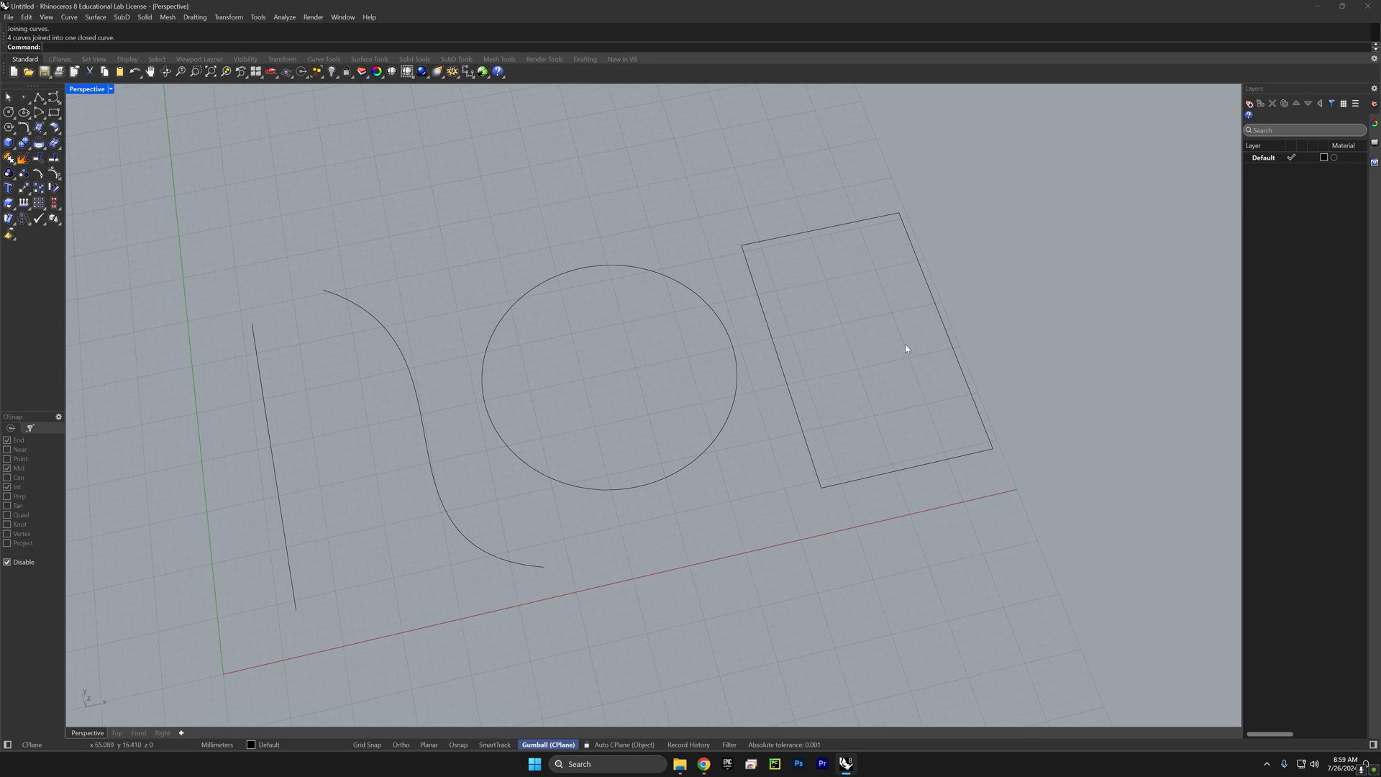
Step: Explode the rectangle into separate edges and select one long edge and the far short edge individually to check them
{"action": "left_click", "coordinate": [789, 382]}
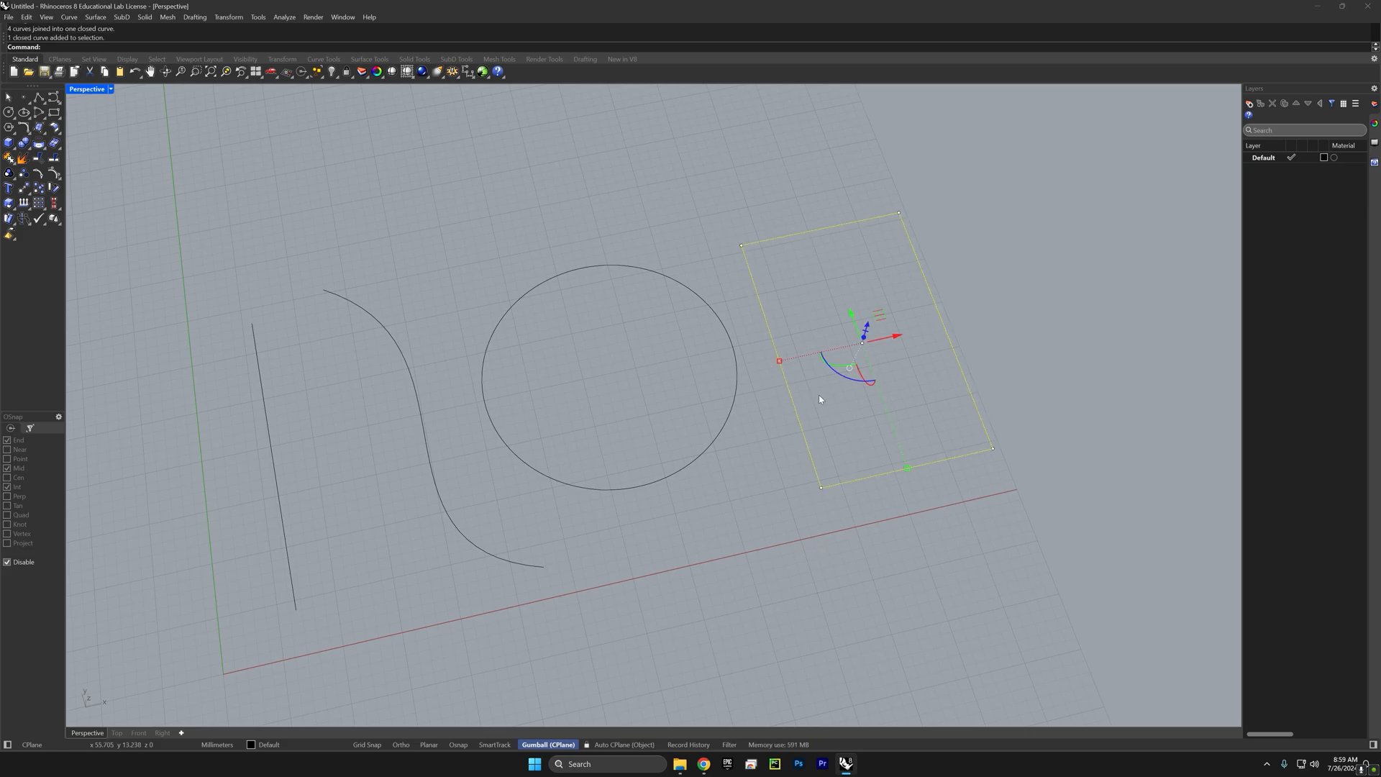
{"action": "type", "text": "explode"}
{"action": "key", "text": "Return"}
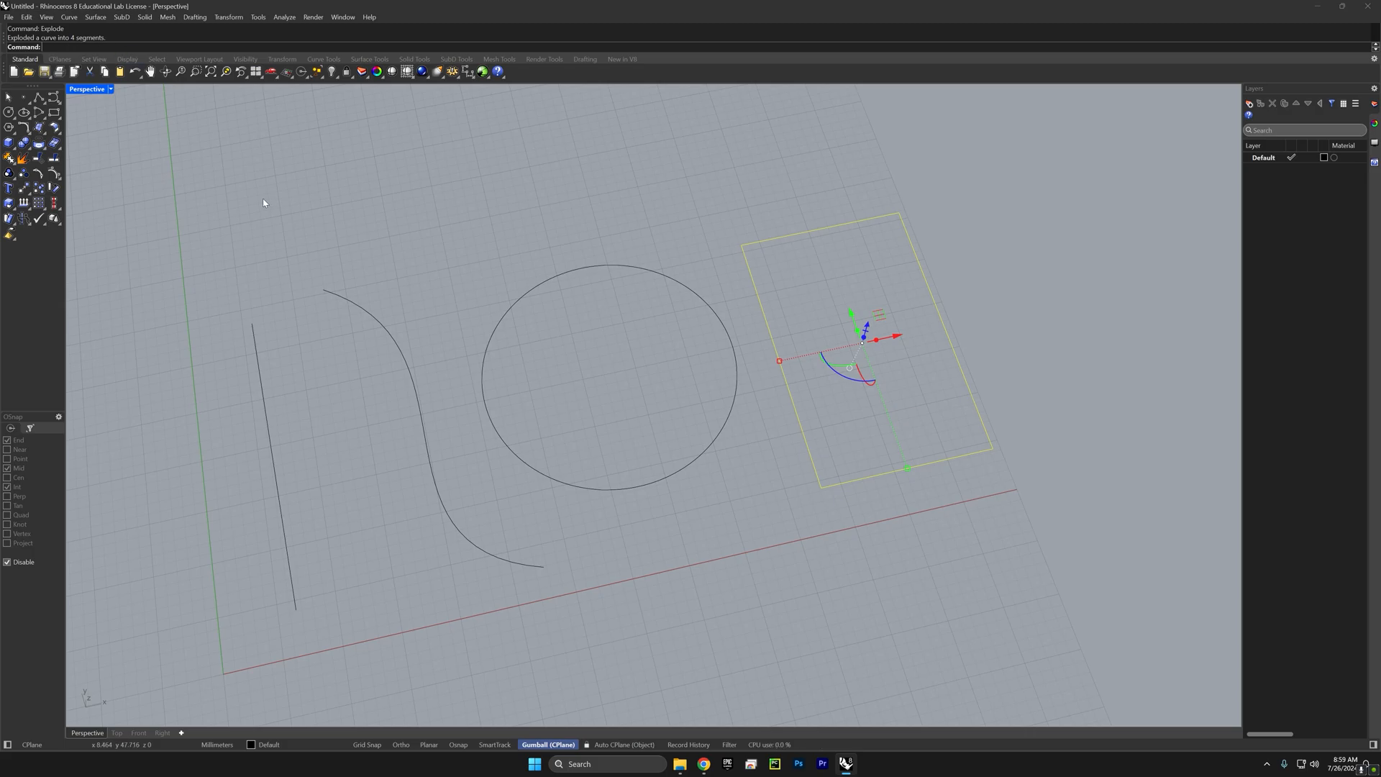
{"action": "key", "text": "Escape"}
{"action": "left_click", "coordinate": [953, 349]}
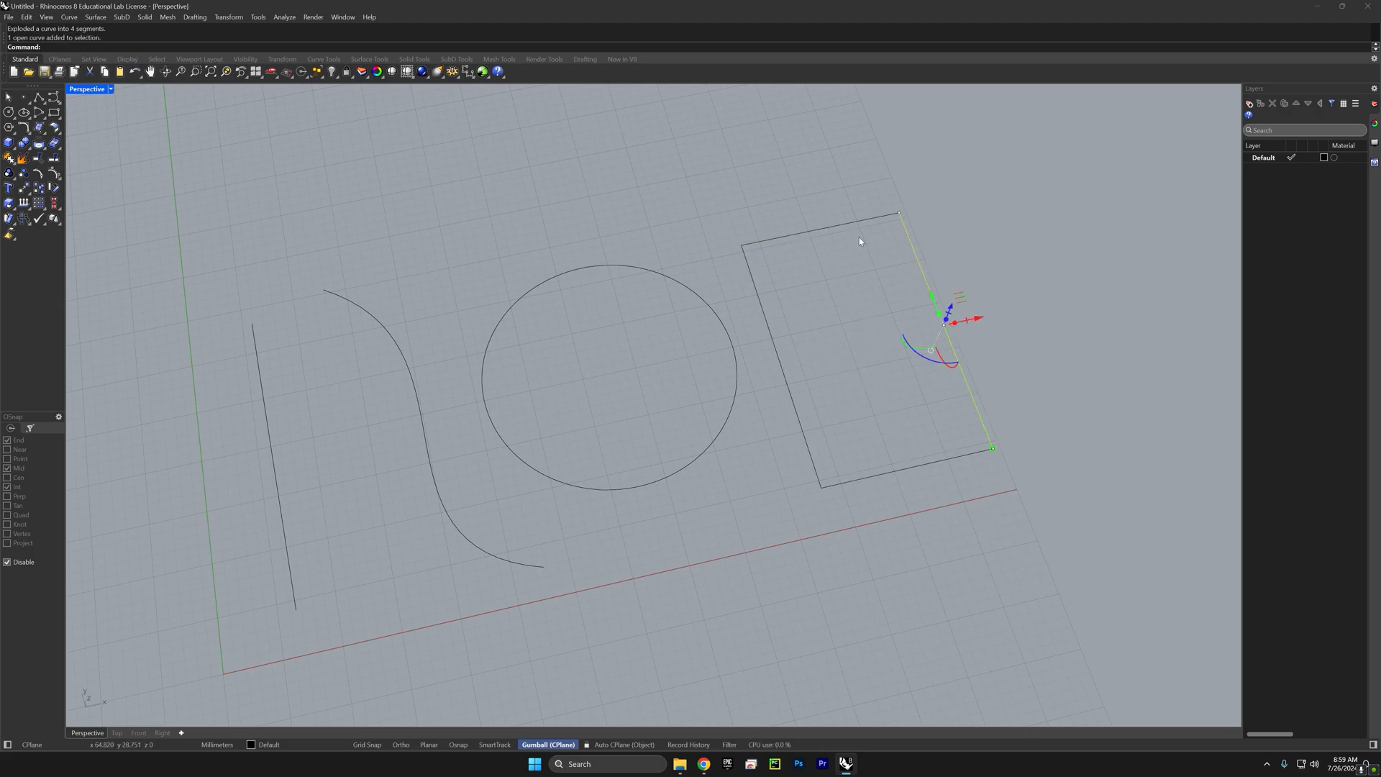
{"action": "key", "text": "Escape"}
{"action": "left_click", "coordinate": [820, 230]}
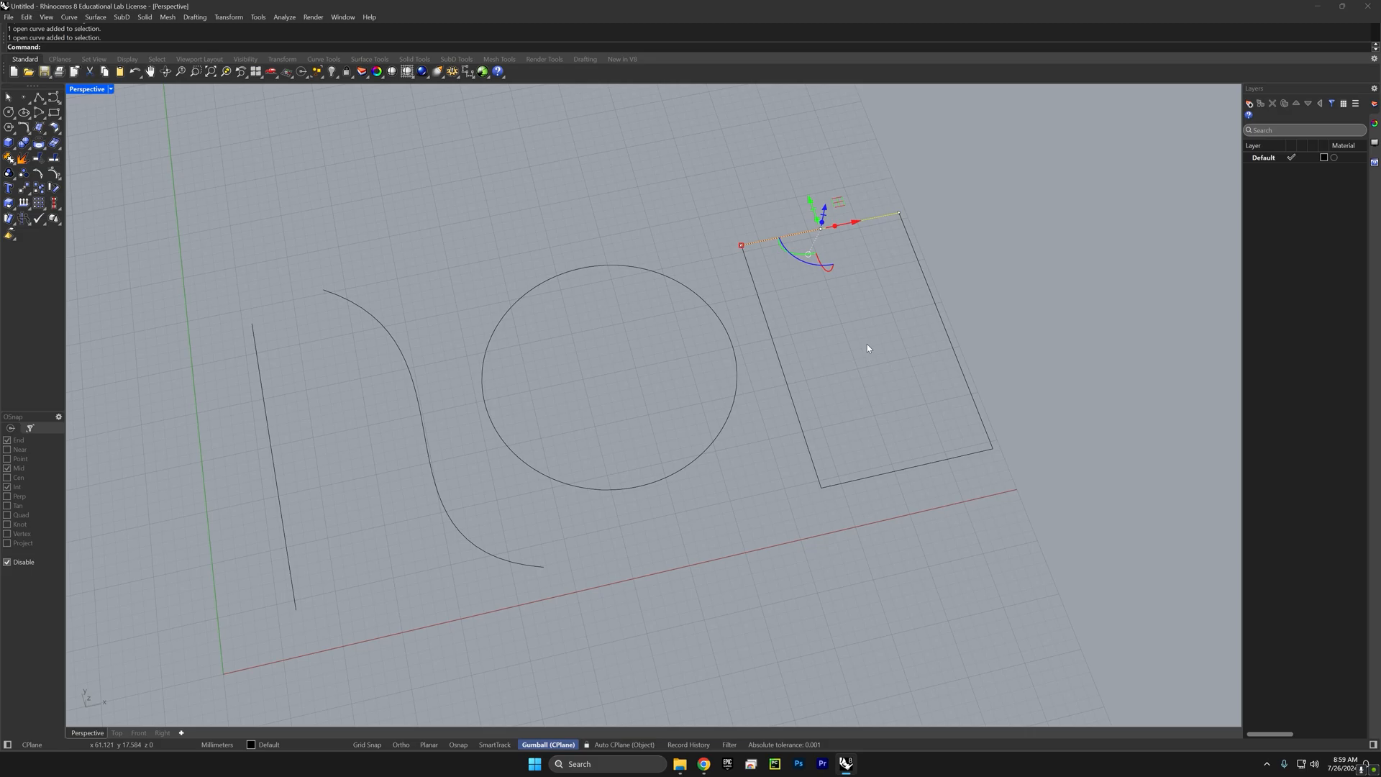
Step: Try to explode the circle
{"action": "left_click", "coordinate": [726, 330]}
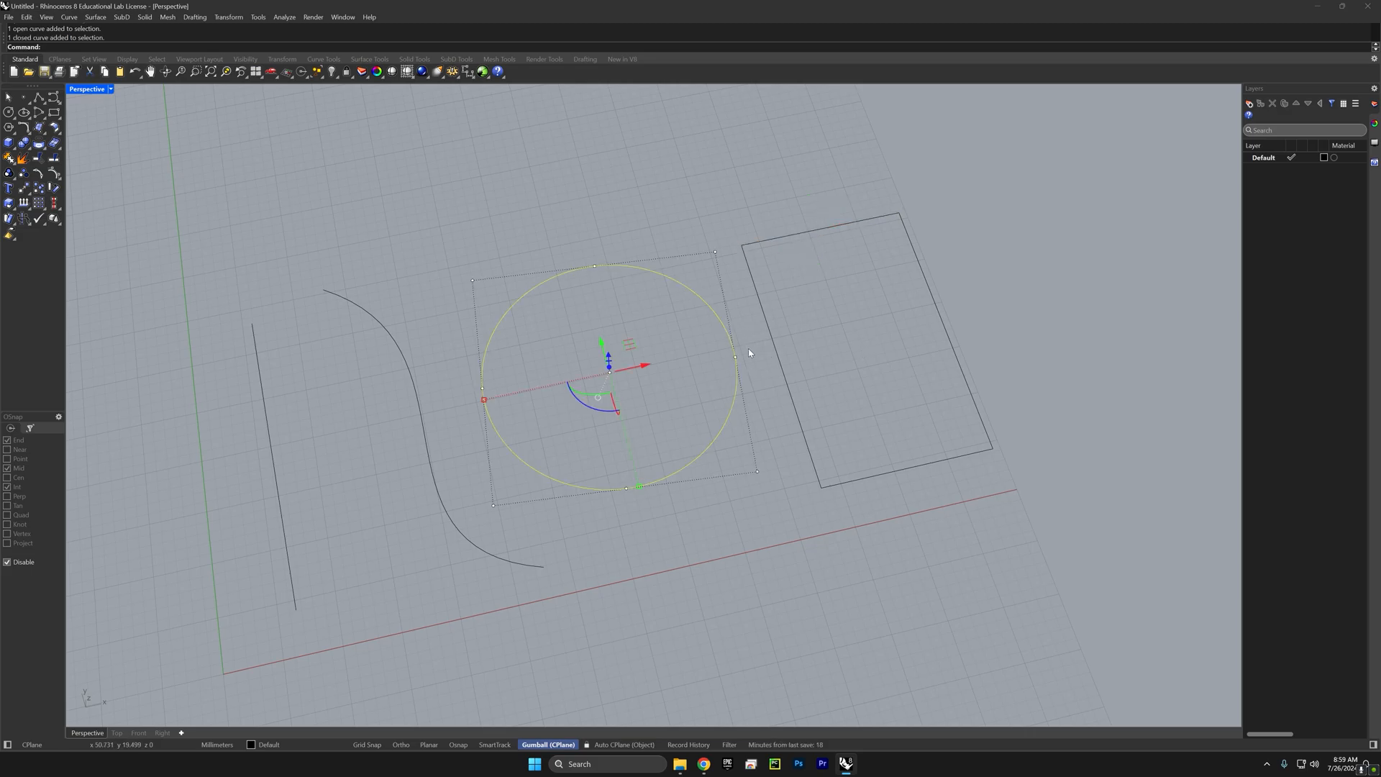
{"action": "type", "text": "Exp"}
{"action": "key", "text": "Return"}
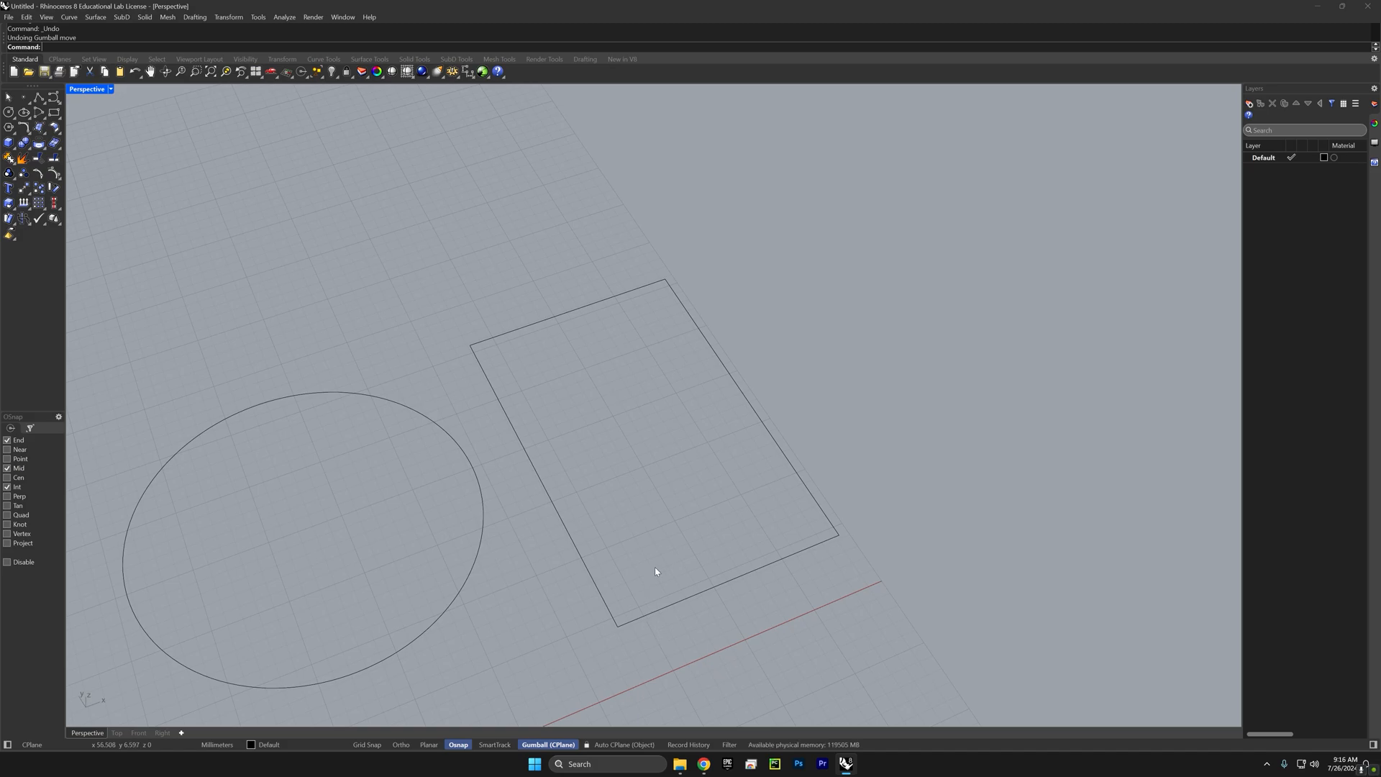
Step: Move the rectangle's short edge nearest the red X axis slightly outward with the gumball, leaving tiny gaps at its corners
{"action": "left_click", "coordinate": [672, 608]}
{"action": "left_click_drag", "start_coordinate": [717, 558], "coordinate": [718, 559]}
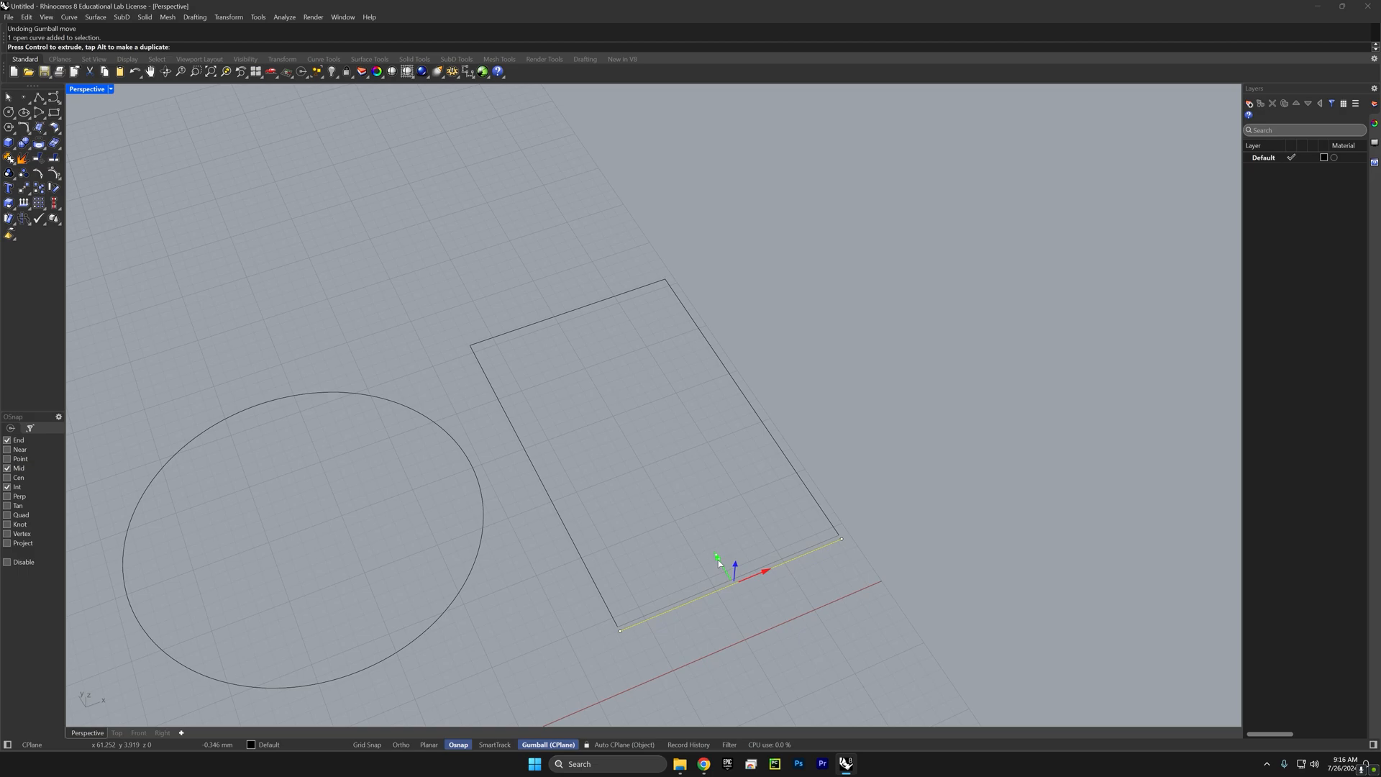
{"action": "left_click", "coordinate": [792, 625]}
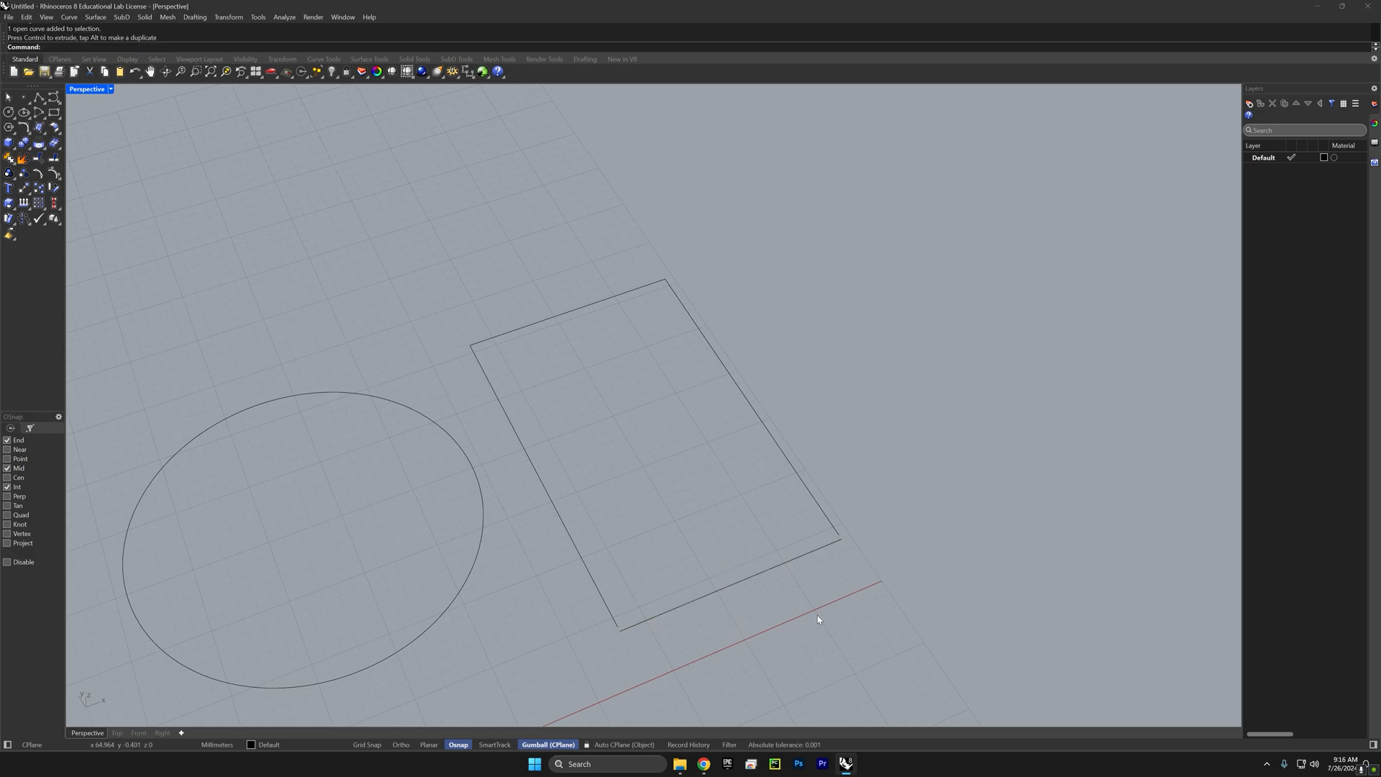
Step: Join the four rectangle edges and select the resulting curves one by one to check which edges connected
{"action": "left_click_drag", "start_coordinate": [872, 246], "coordinate": [537, 662]}
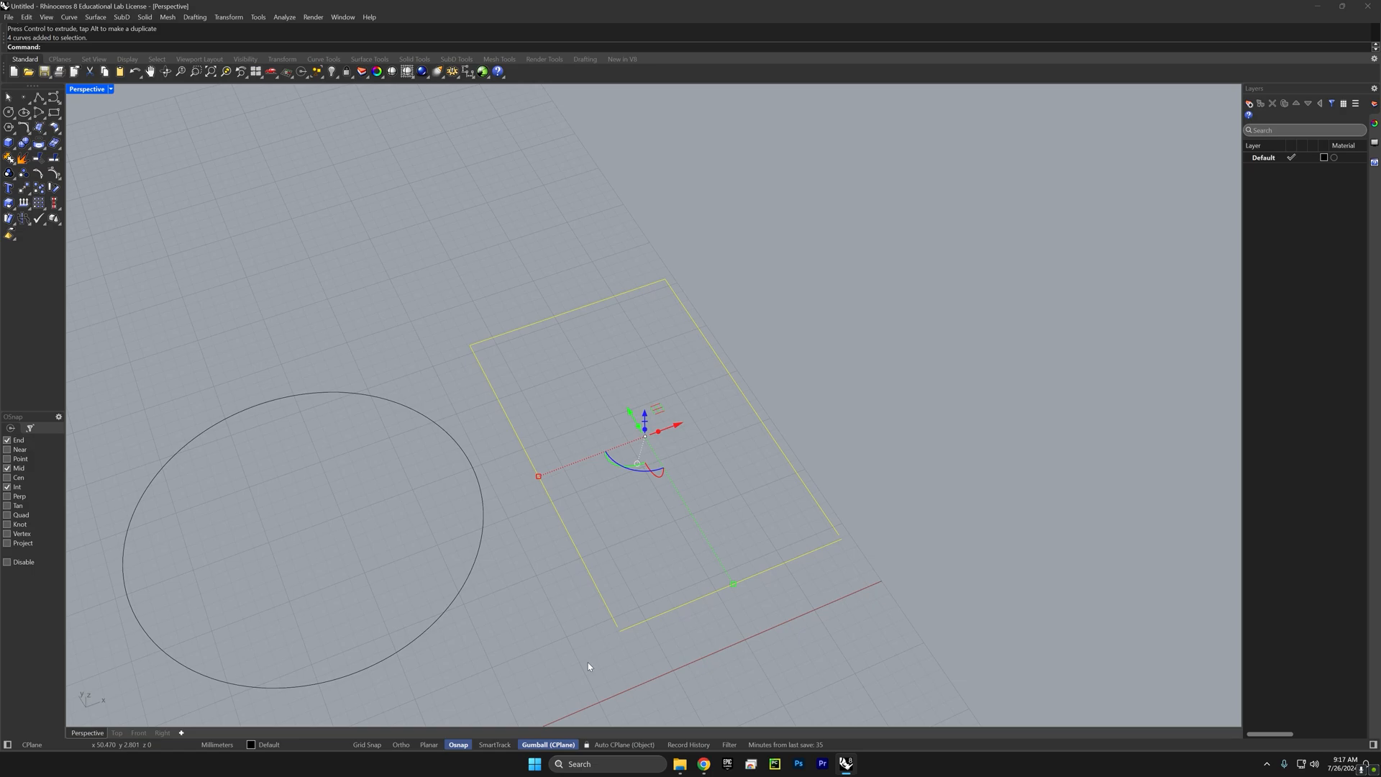
{"action": "type", "text": "join"}
{"action": "key", "text": "Return"}
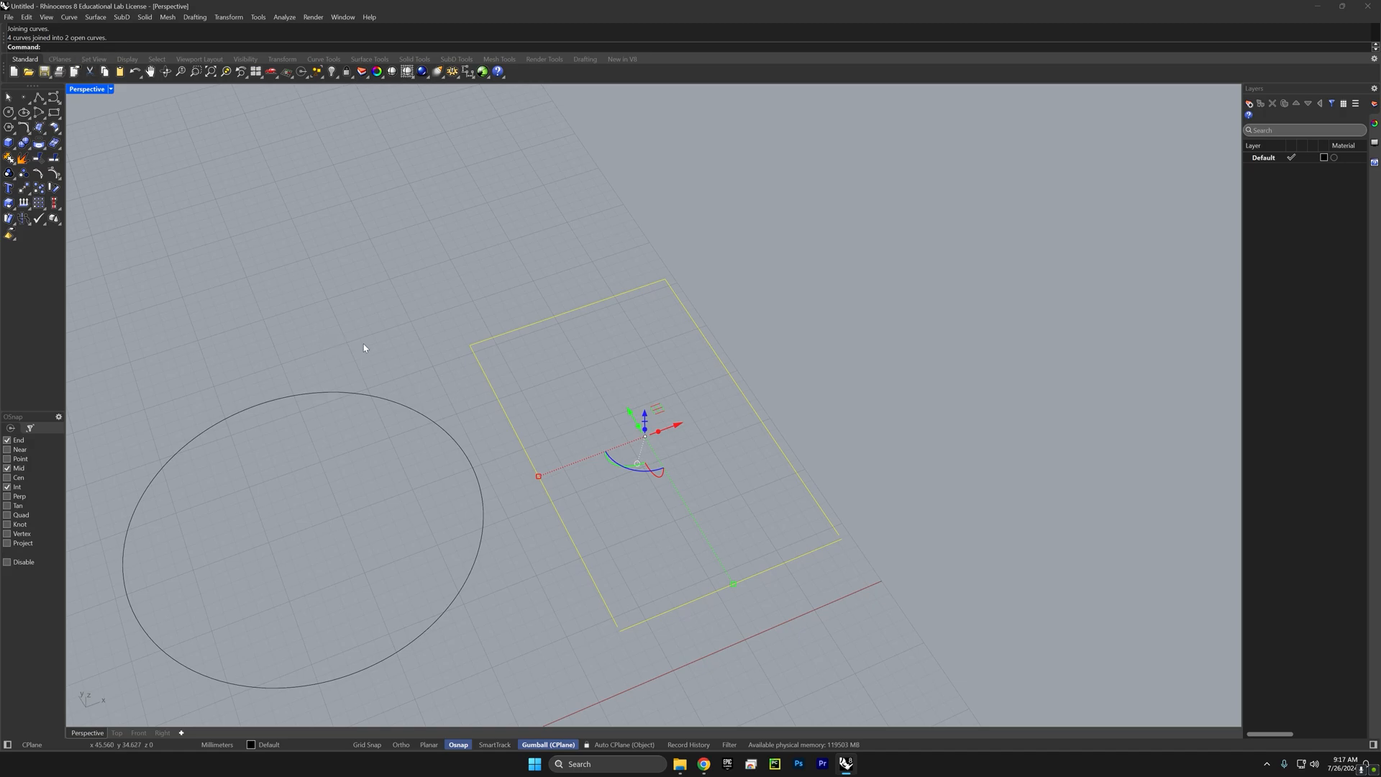
{"action": "left_click", "coordinate": [741, 320]}
{"action": "left_click", "coordinate": [709, 341]}
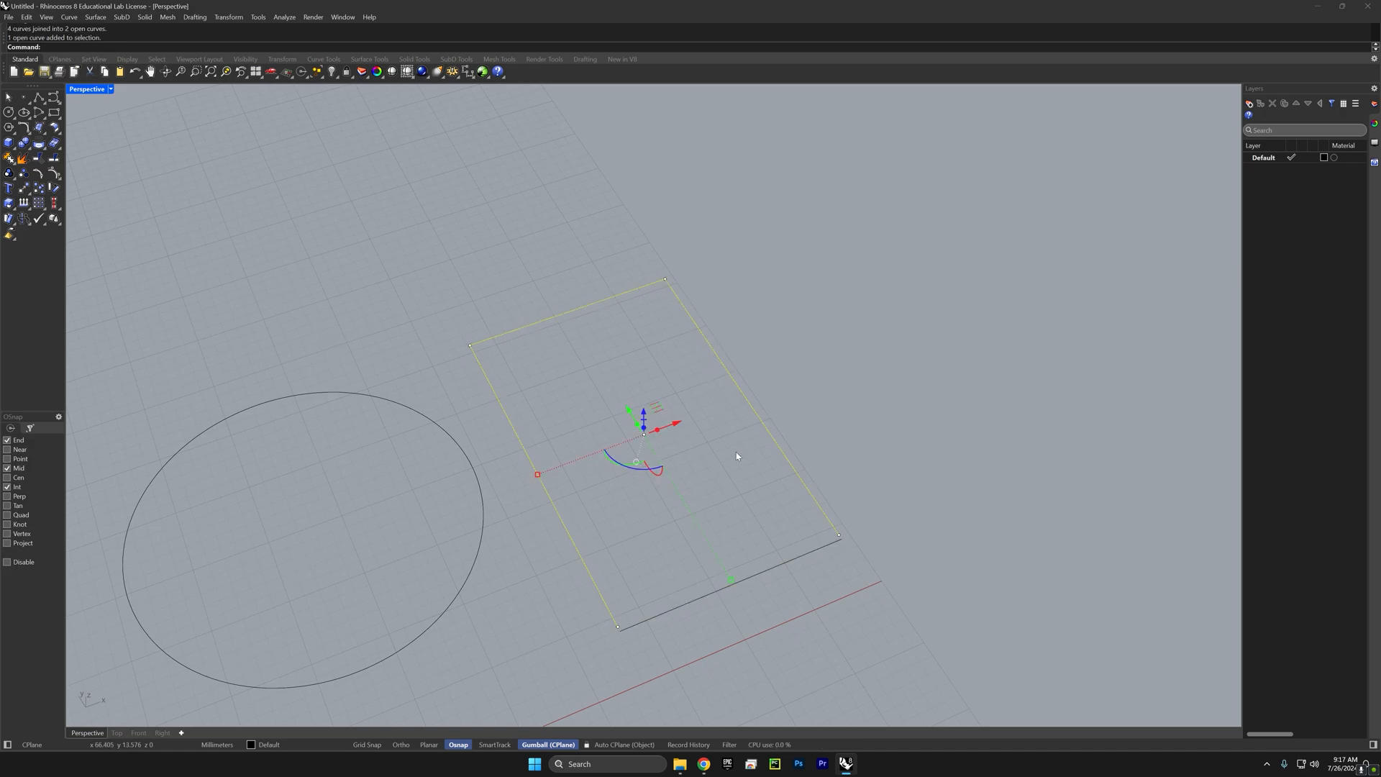
{"action": "left_click", "coordinate": [775, 566]}
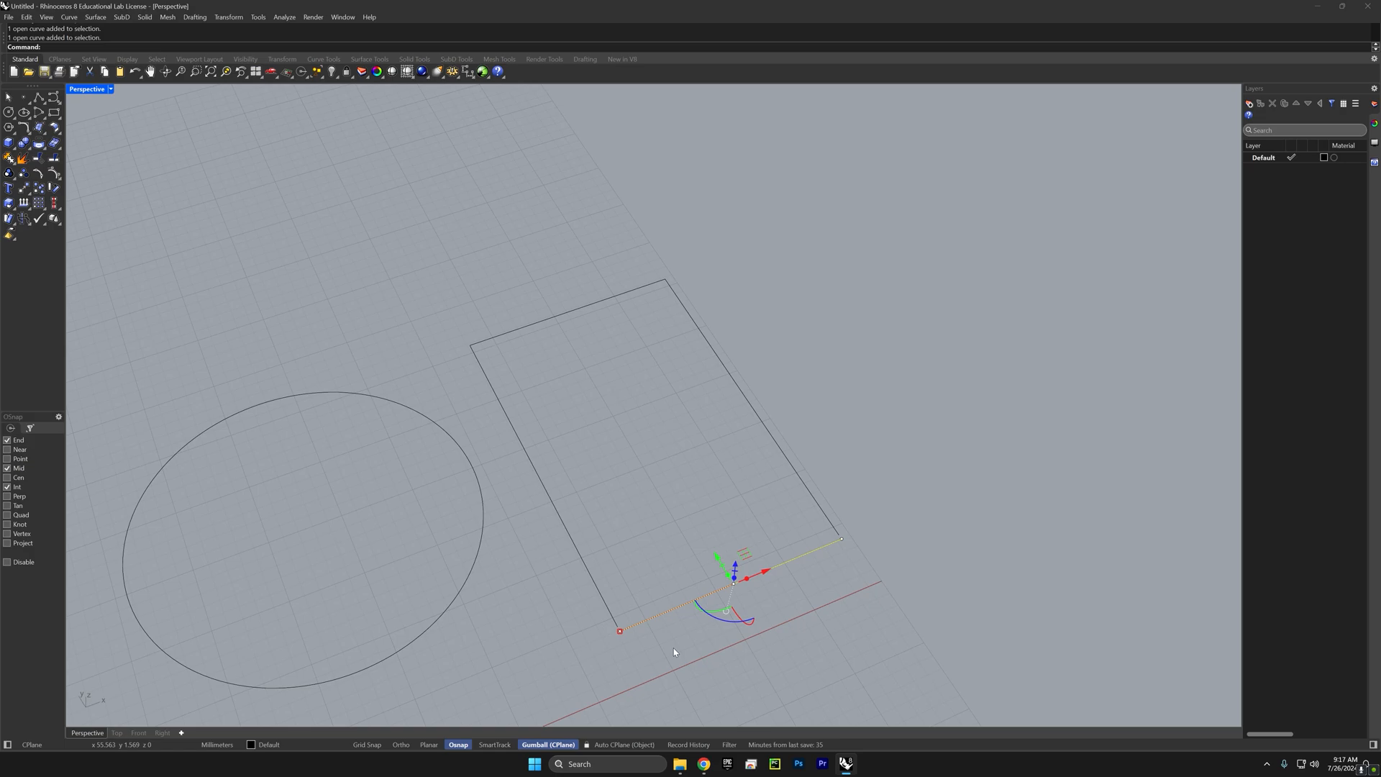
Step: Move the detached short edge back from its endpoint to the adjoining long edge's endpoint using end snap, closing the rectangle's corner gaps
{"action": "right_click_drag", "start_coordinate": [674, 649], "coordinate": [693, 606]}
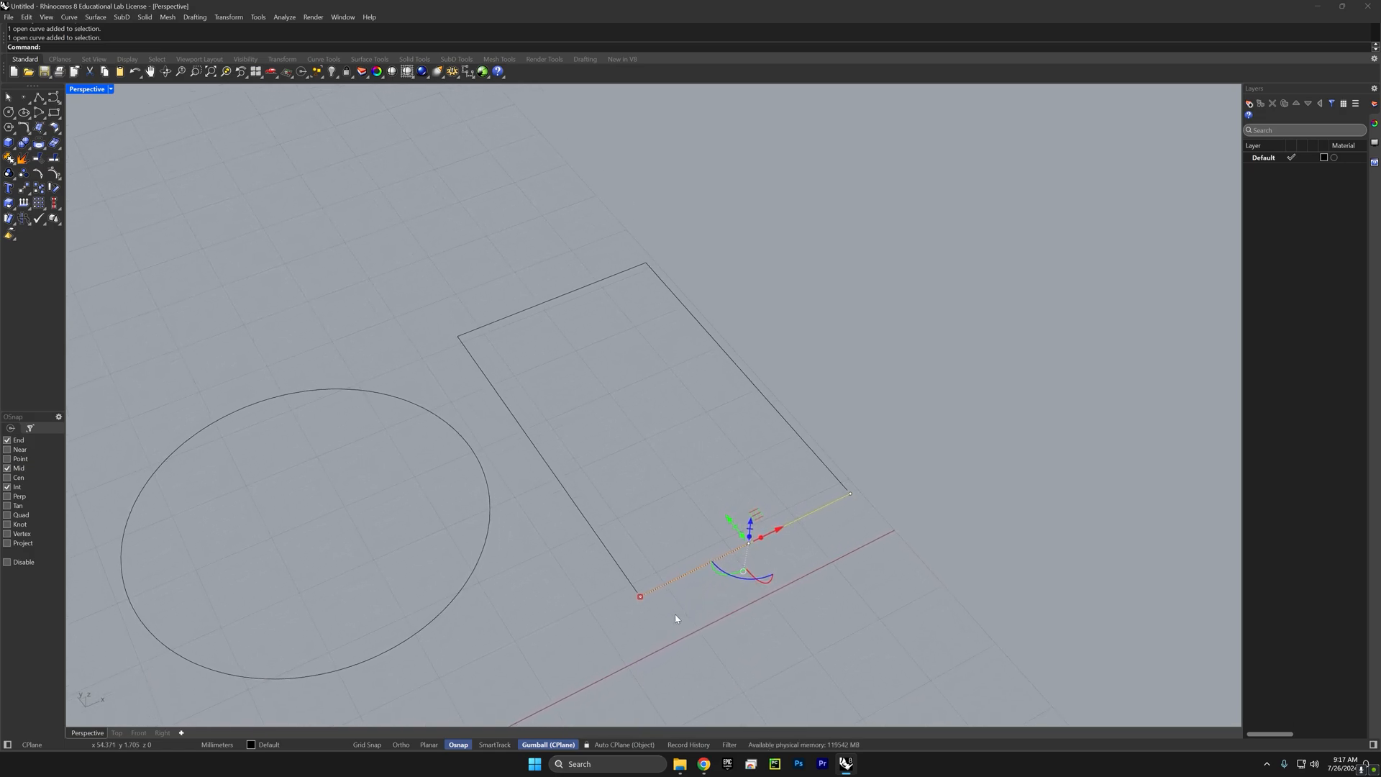
{"action": "type", "text": "move"}
{"action": "key", "text": "Return"}
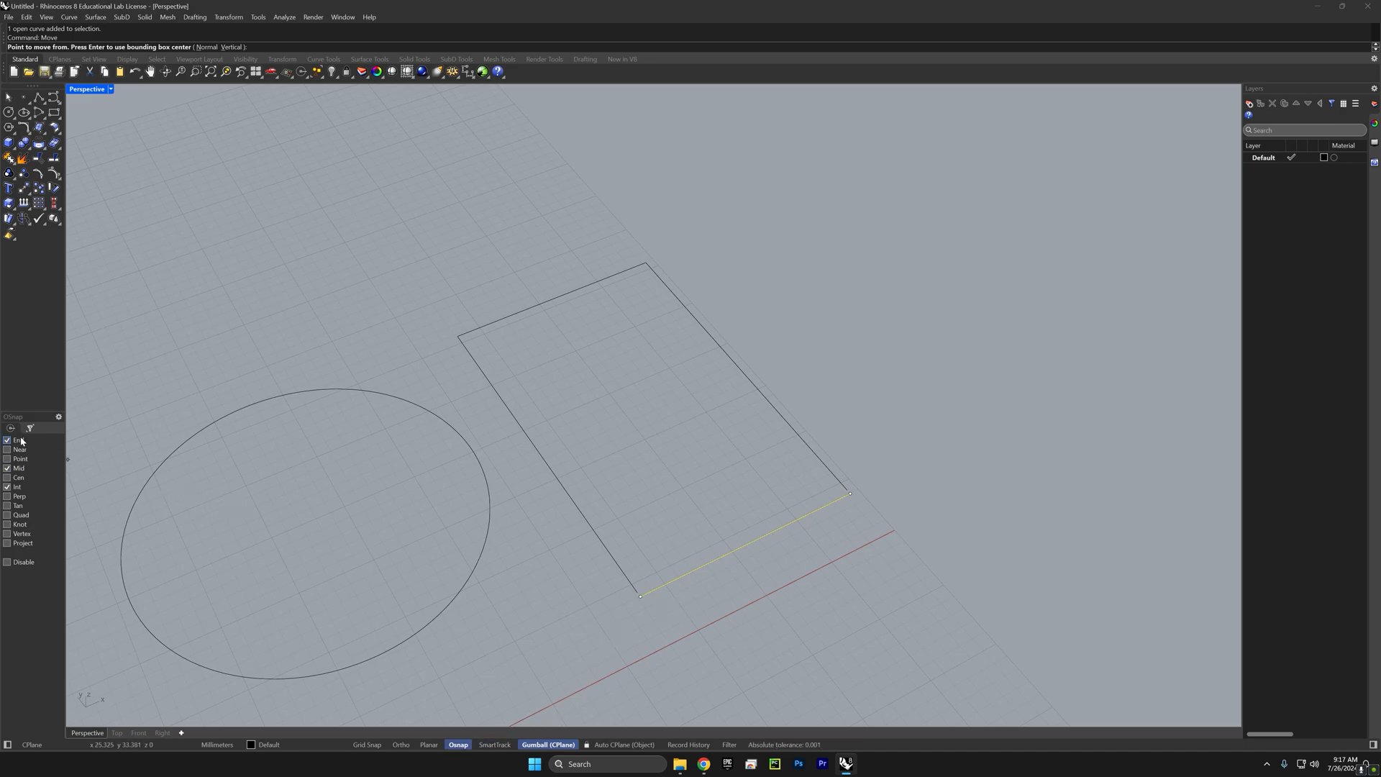
{"action": "left_click", "coordinate": [637, 596]}
{"action": "left_click", "coordinate": [636, 593]}
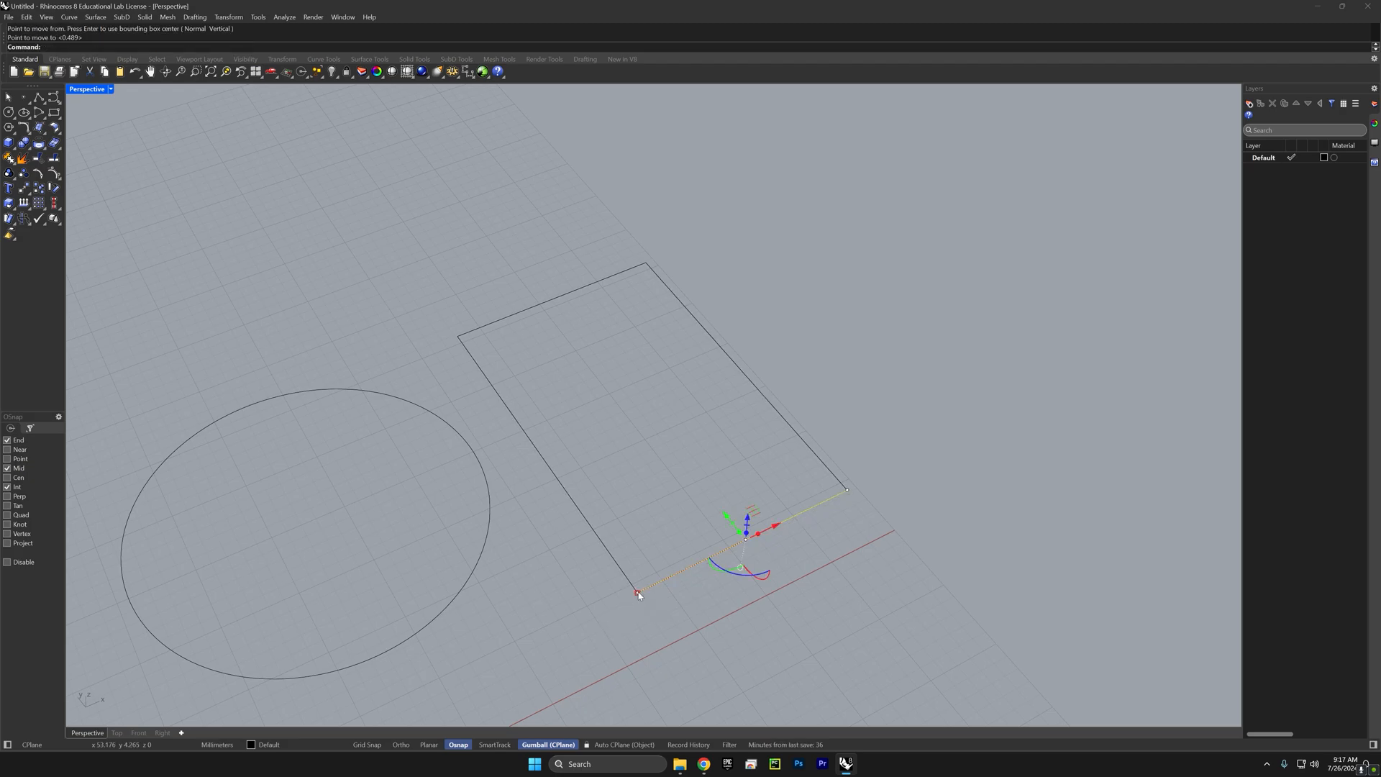
{"action": "left_click", "coordinate": [820, 661]}
{"action": "mouse_move", "coordinate": [824, 613]}
{"action": "right_mouse_down", "text": "shift"}
{"action": "mouse_move", "coordinate": [814, 589]}
{"action": "mouse_move", "coordinate": [810, 602]}
{"action": "right_mouse_up", "text": "shift"}
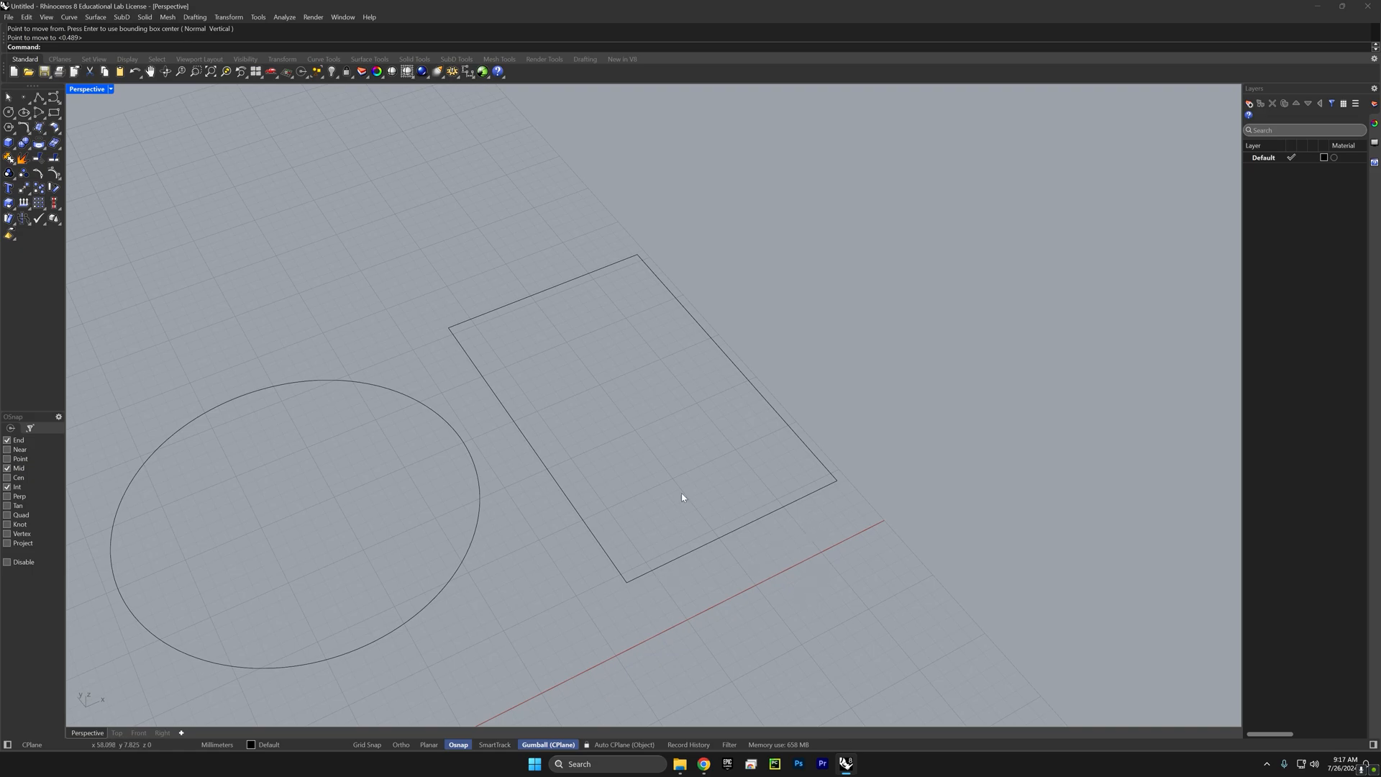
{"action": "right_click_drag", "start_coordinate": [691, 570], "coordinate": [695, 577]}
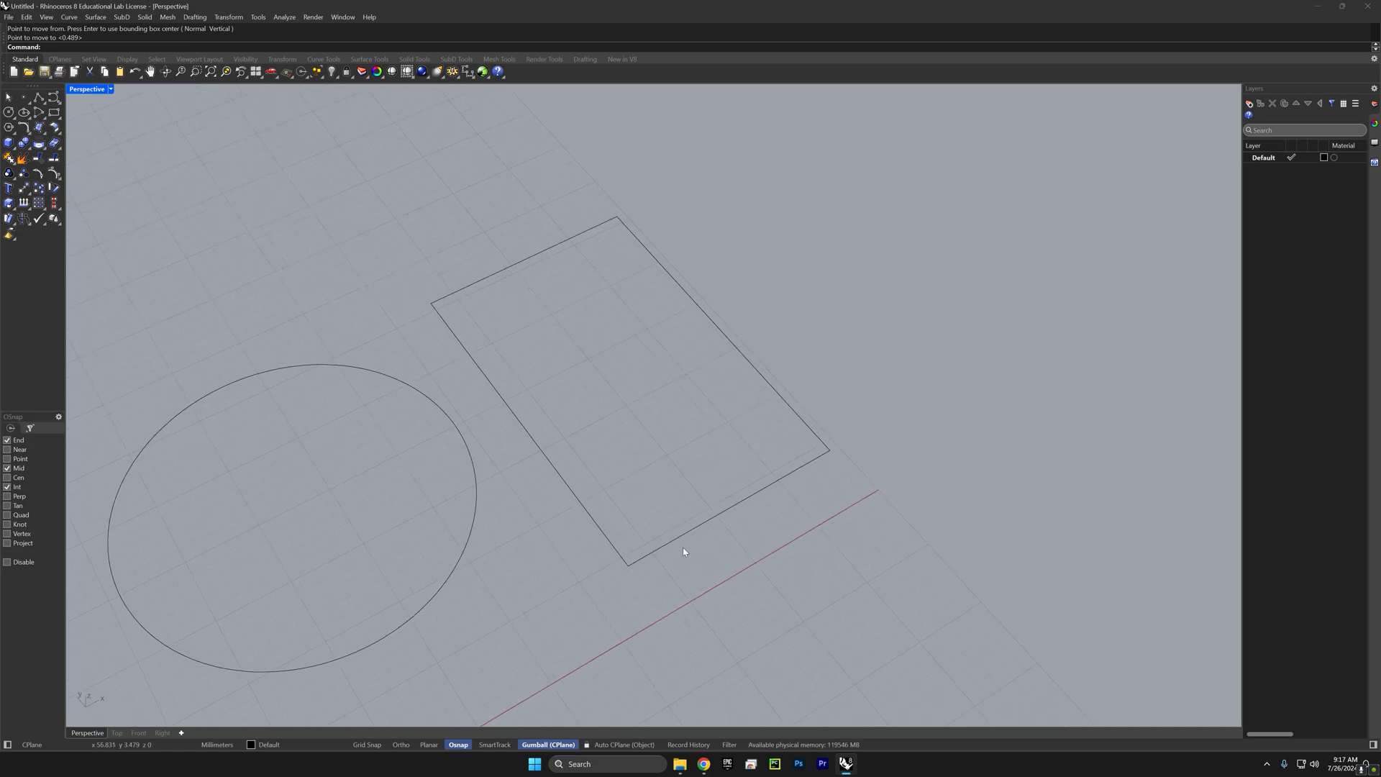
Step: Extrude the rectangle's two curves straight up into four tall walls, using ExtrudeCrv without solid caps
{"action": "left_click_drag", "start_coordinate": [825, 285], "coordinate": [643, 564]}
{"action": "right_click_drag", "start_coordinate": [657, 576], "coordinate": [702, 588]}
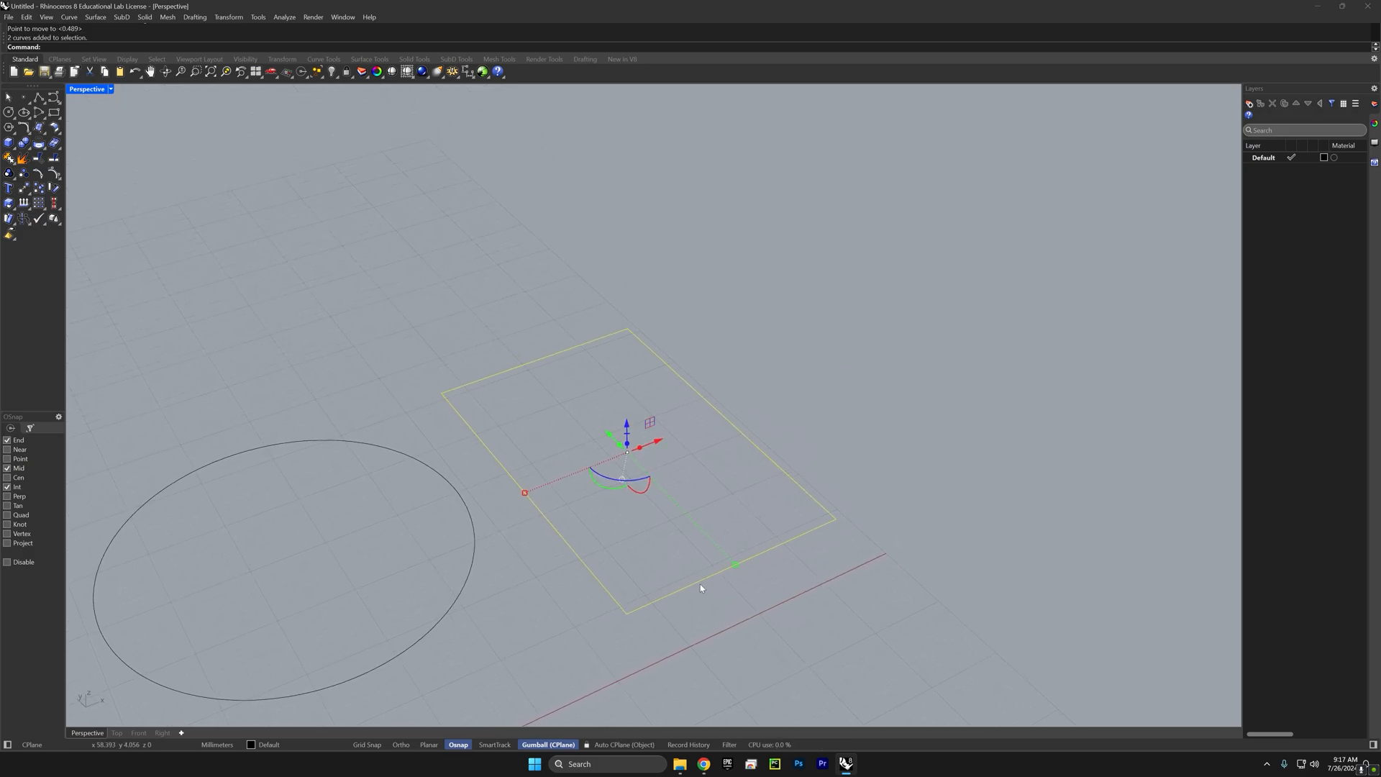
{"action": "type", "text": "ExtrudeCrv"}
{"action": "key", "text": "Return"}
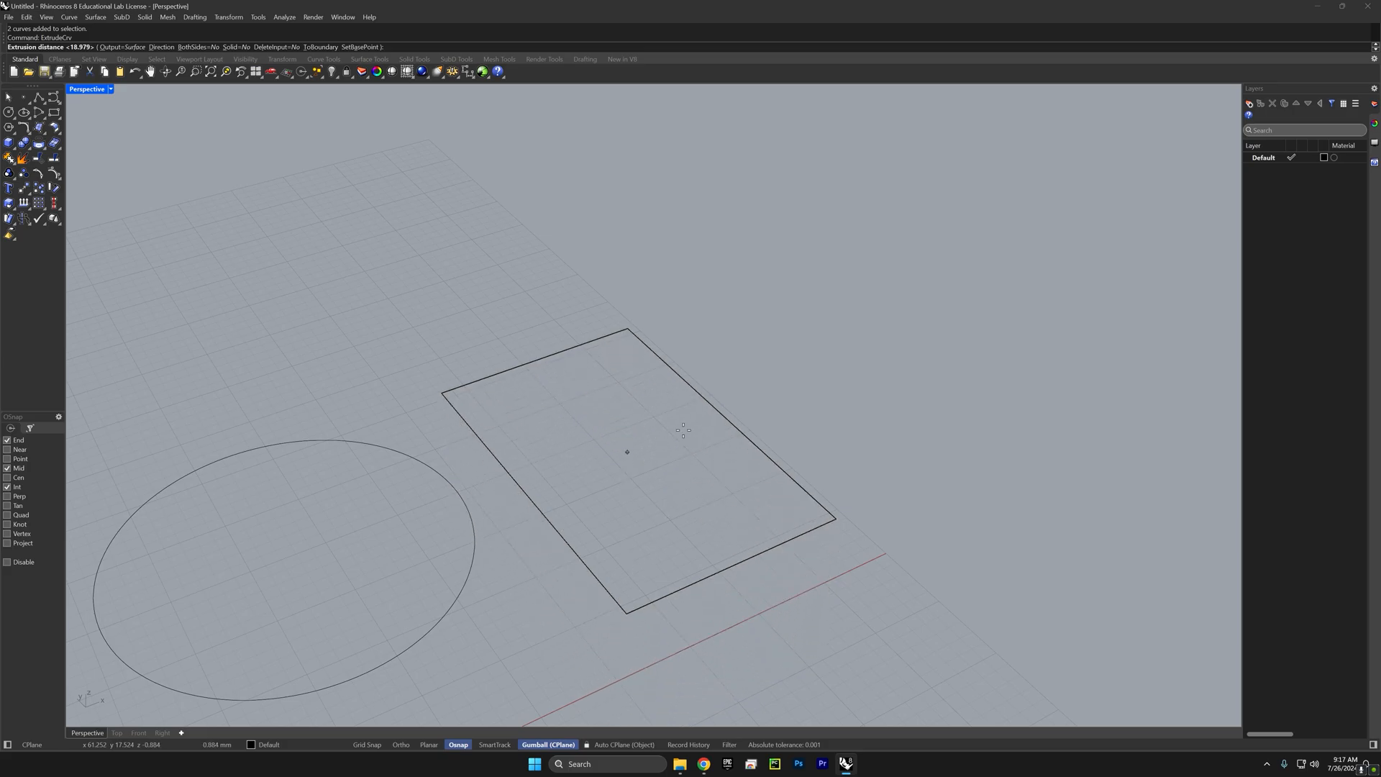
{"action": "left_click", "coordinate": [647, 210]}
{"action": "right_click_drag", "start_coordinate": [667, 262], "coordinate": [661, 541]}
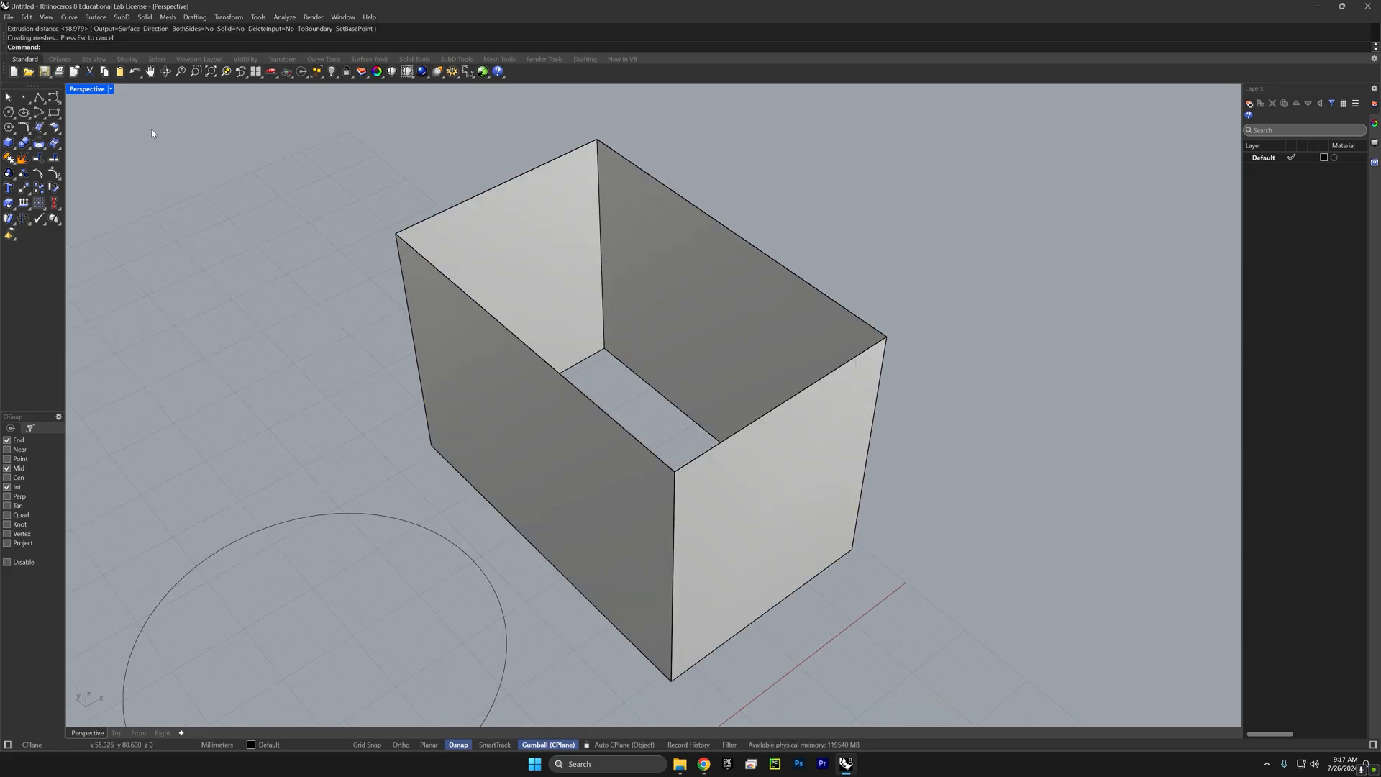
Step: Switch the Perspective viewport to Wireframe display and back to Shaded to compare how the extruded walls look
{"action": "left_click", "coordinate": [84, 90]}
{"action": "left_click", "coordinate": [101, 130]}
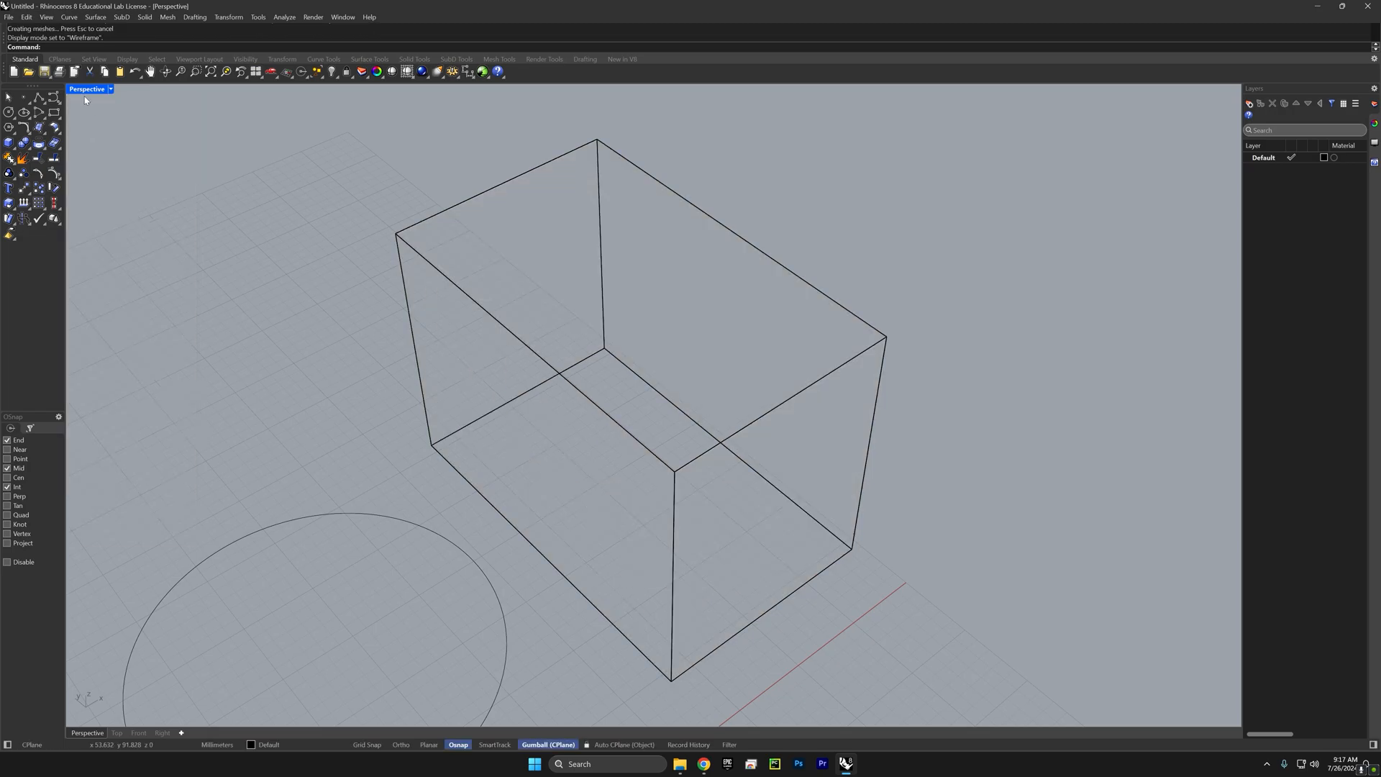
{"action": "left_click", "coordinate": [86, 90]}
{"action": "left_click", "coordinate": [96, 144]}
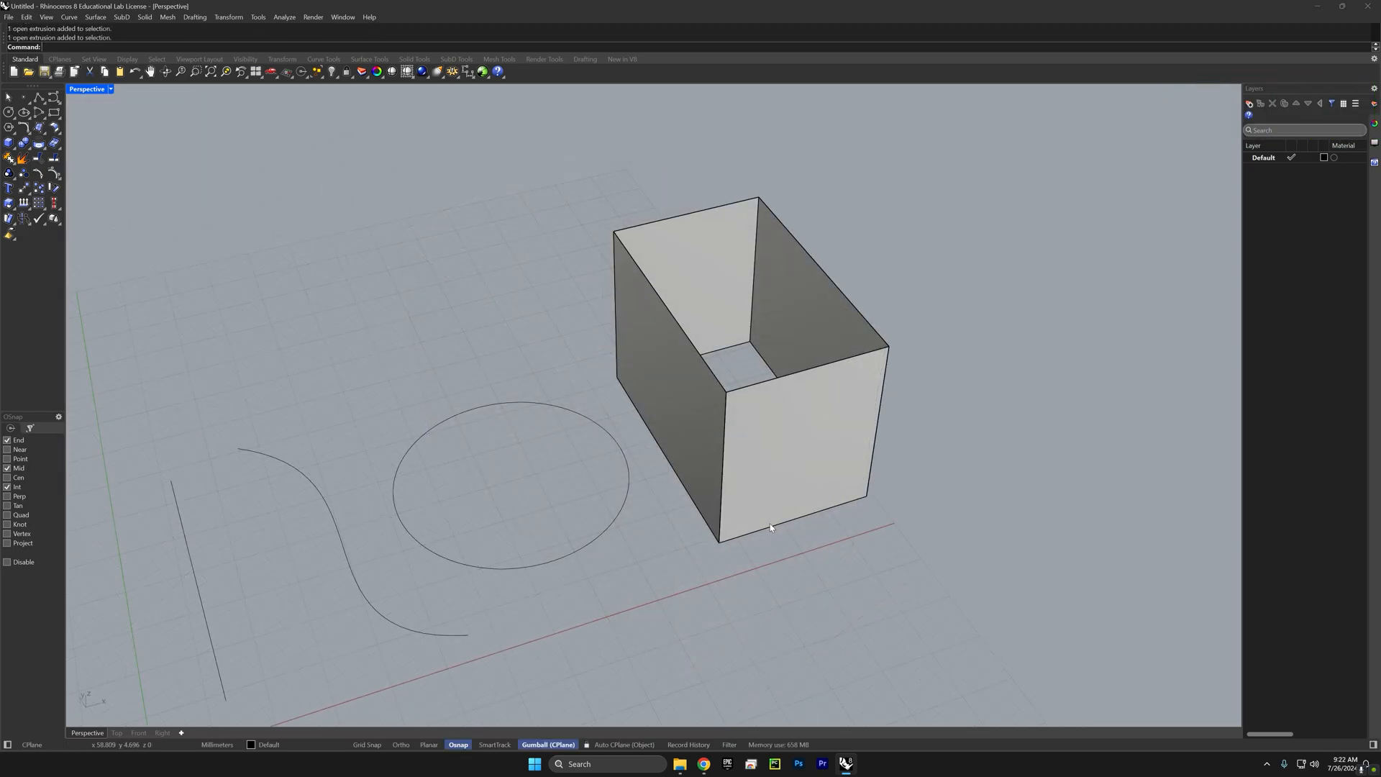
Step: Select both wall extrusions and move them along the X direction with the gumball, clear of the original rectangle curves
{"action": "right_click_drag", "start_coordinate": [766, 533], "coordinate": [881, 325]}
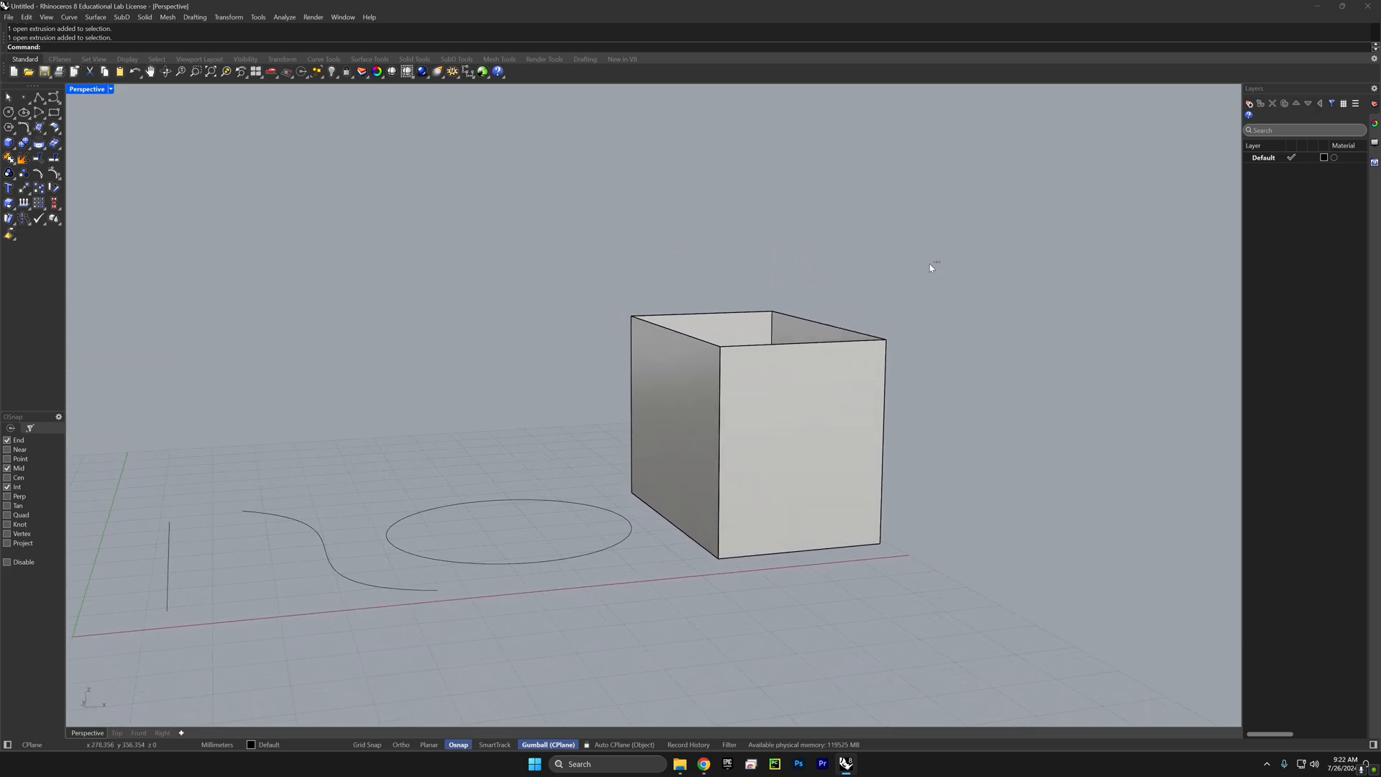
{"action": "left_click_drag", "start_coordinate": [933, 262], "coordinate": [589, 366]}
{"action": "right_click_drag", "start_coordinate": [662, 381], "coordinate": [726, 399]}
{"action": "left_click_drag", "start_coordinate": [767, 349], "coordinate": [962, 299]}
{"action": "right_click_drag", "start_coordinate": [907, 454], "coordinate": [768, 490], "text": "shift"}
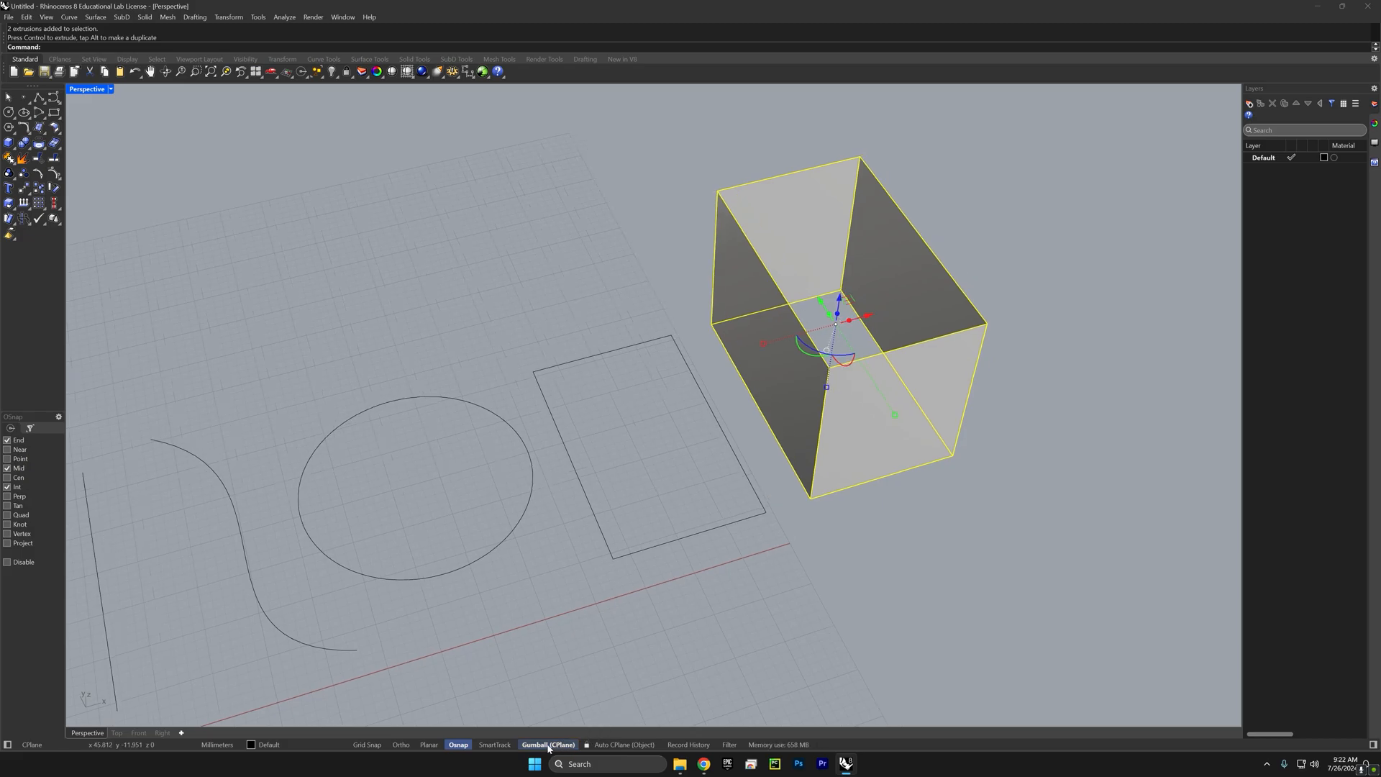
{"action": "scroll", "coordinate": [721, 561], "scroll_direction": "down", "scroll_amount": 1}
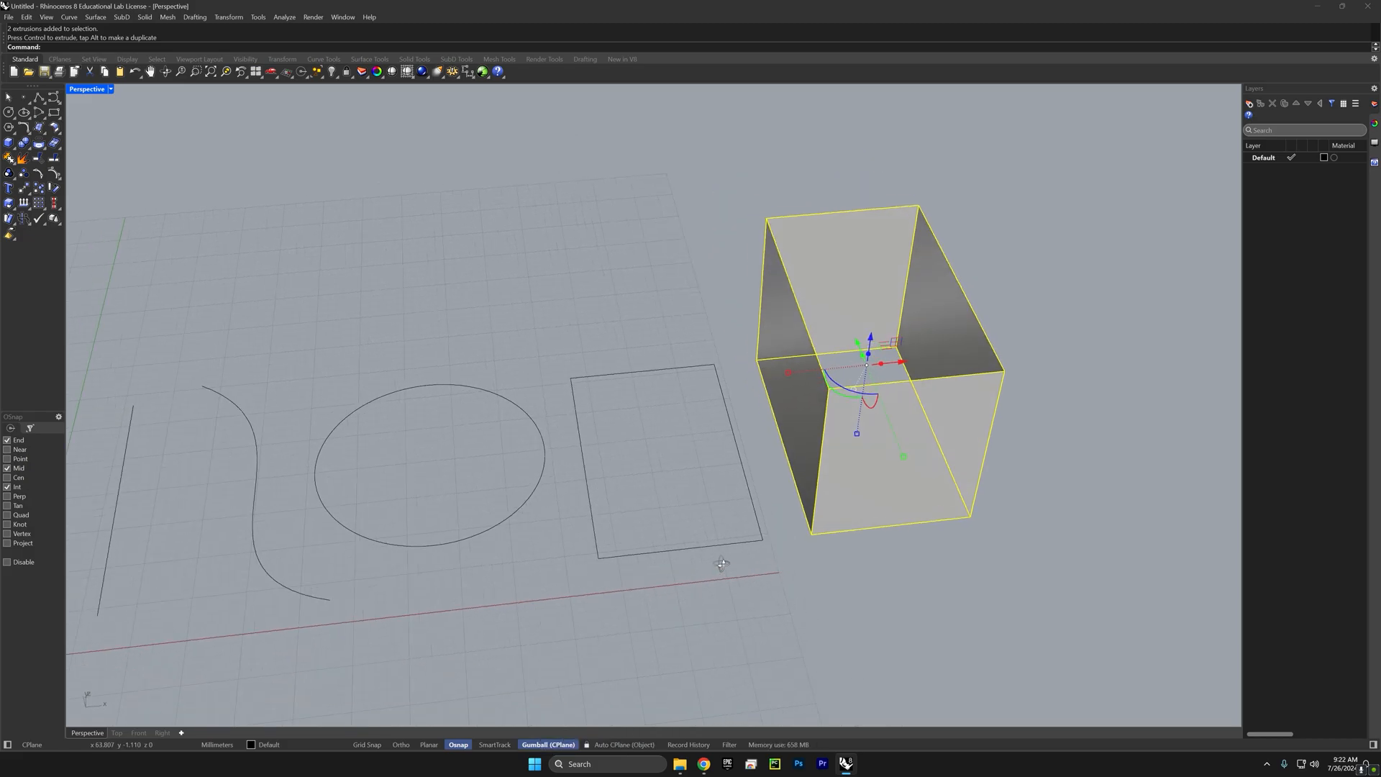
{"action": "left_click", "coordinate": [746, 594]}
Step: Duplicate both wall extrusions along the X direction with the gumball, placing the copy beside the first open box
{"action": "right_click_drag", "start_coordinate": [746, 595], "coordinate": [754, 548]}
{"action": "left_click_drag", "start_coordinate": [980, 177], "coordinate": [744, 402]}
{"action": "left_click_drag", "start_coordinate": [891, 389], "coordinate": [1080, 365]}
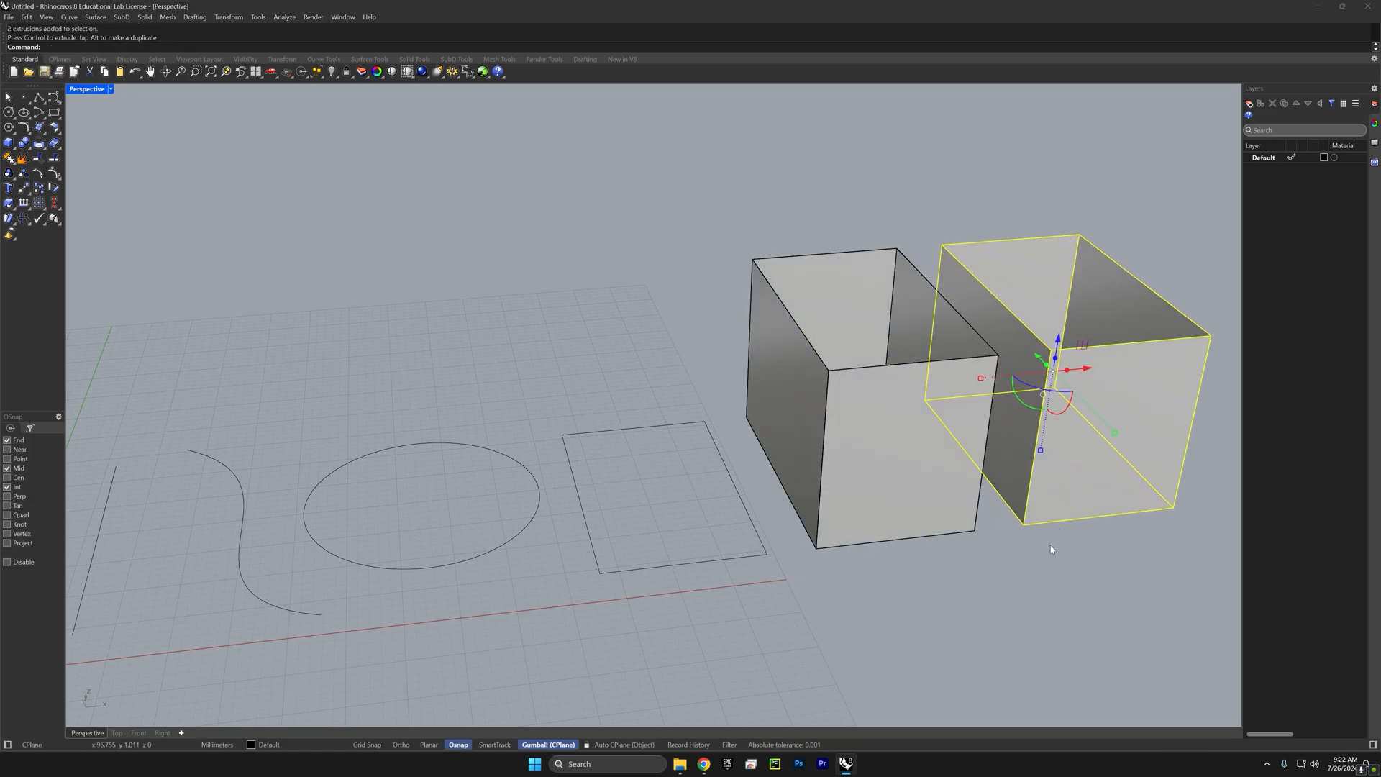
{"action": "left_click", "coordinate": [1035, 566]}
Step: Join the two wall extrusions of the copied box into one polysurface
{"action": "right_click_drag", "start_coordinate": [1035, 566], "coordinate": [744, 571]}
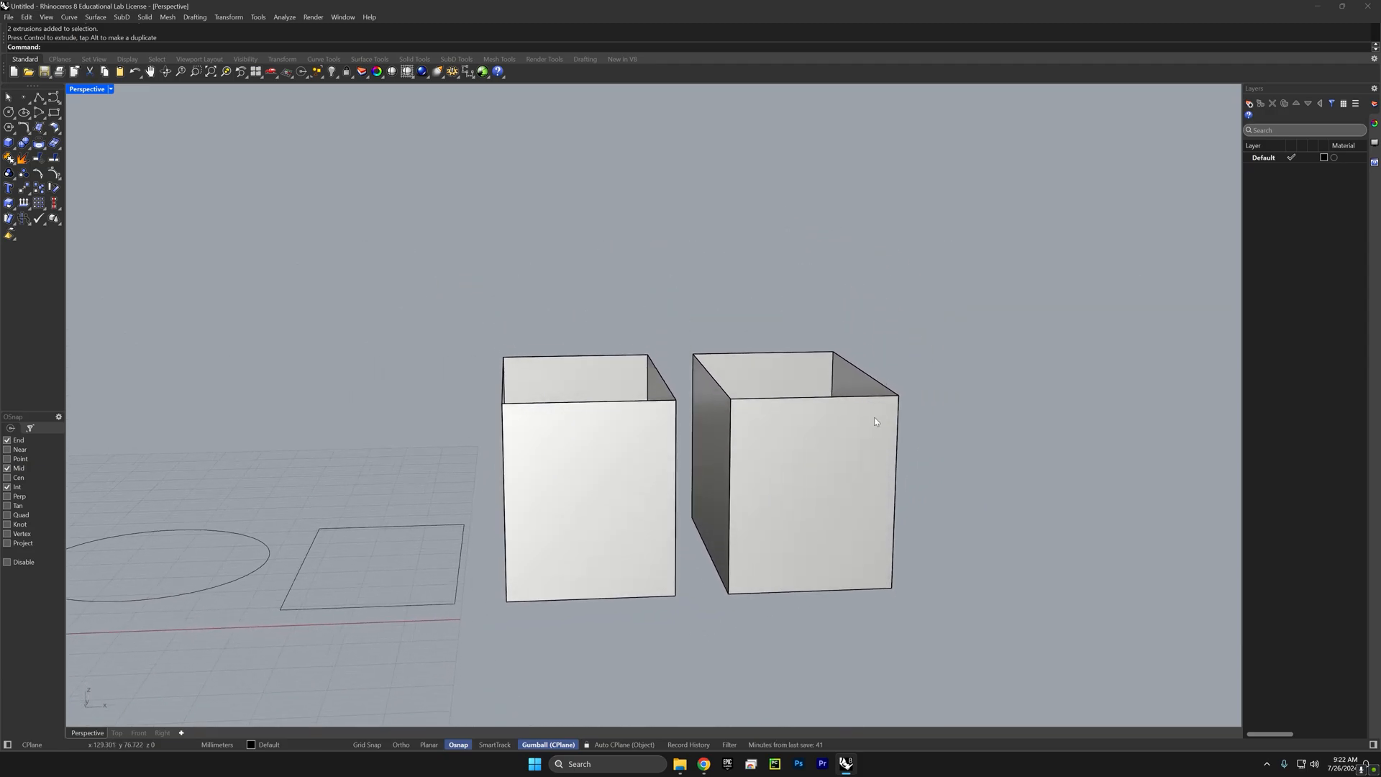
{"action": "left_click_drag", "start_coordinate": [845, 387], "coordinate": [786, 492]}
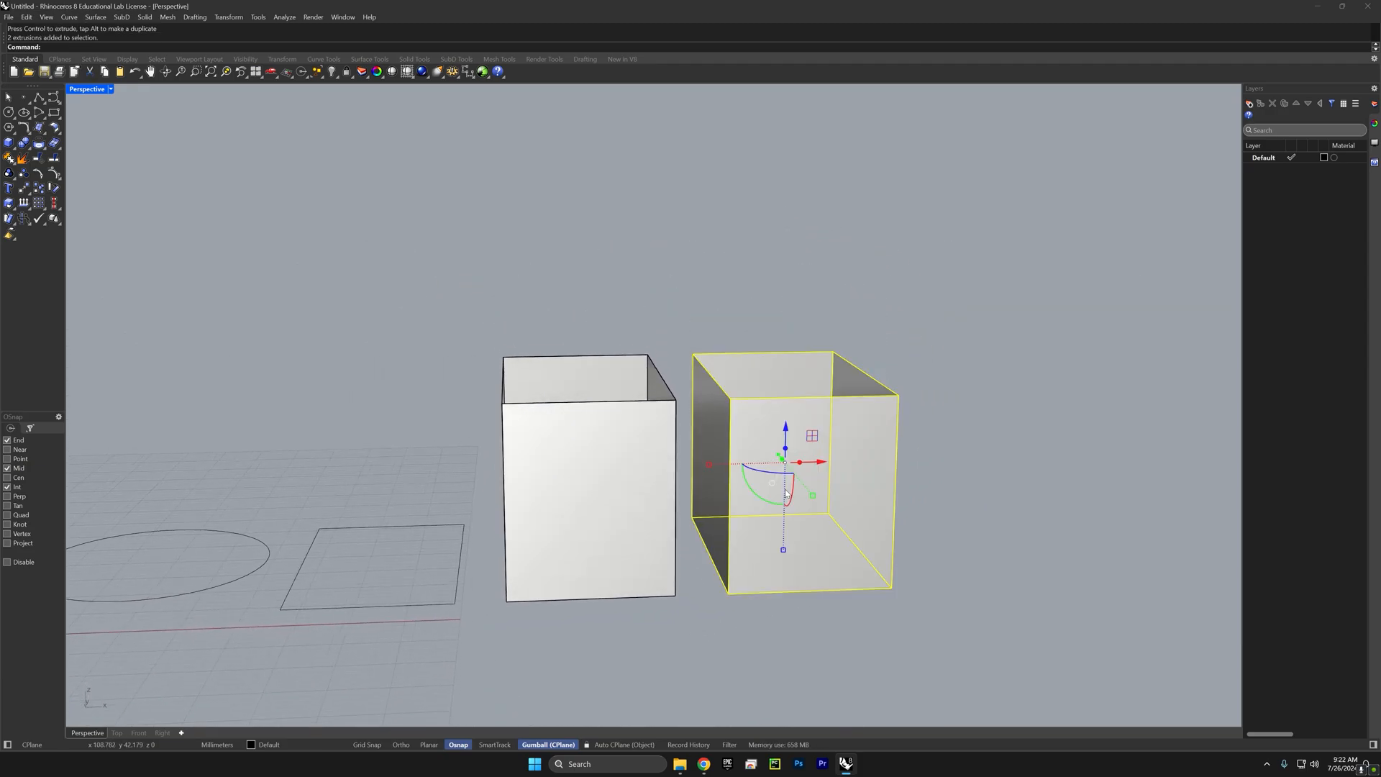
{"action": "type", "text": "join"}
{"action": "key", "text": "Return"}
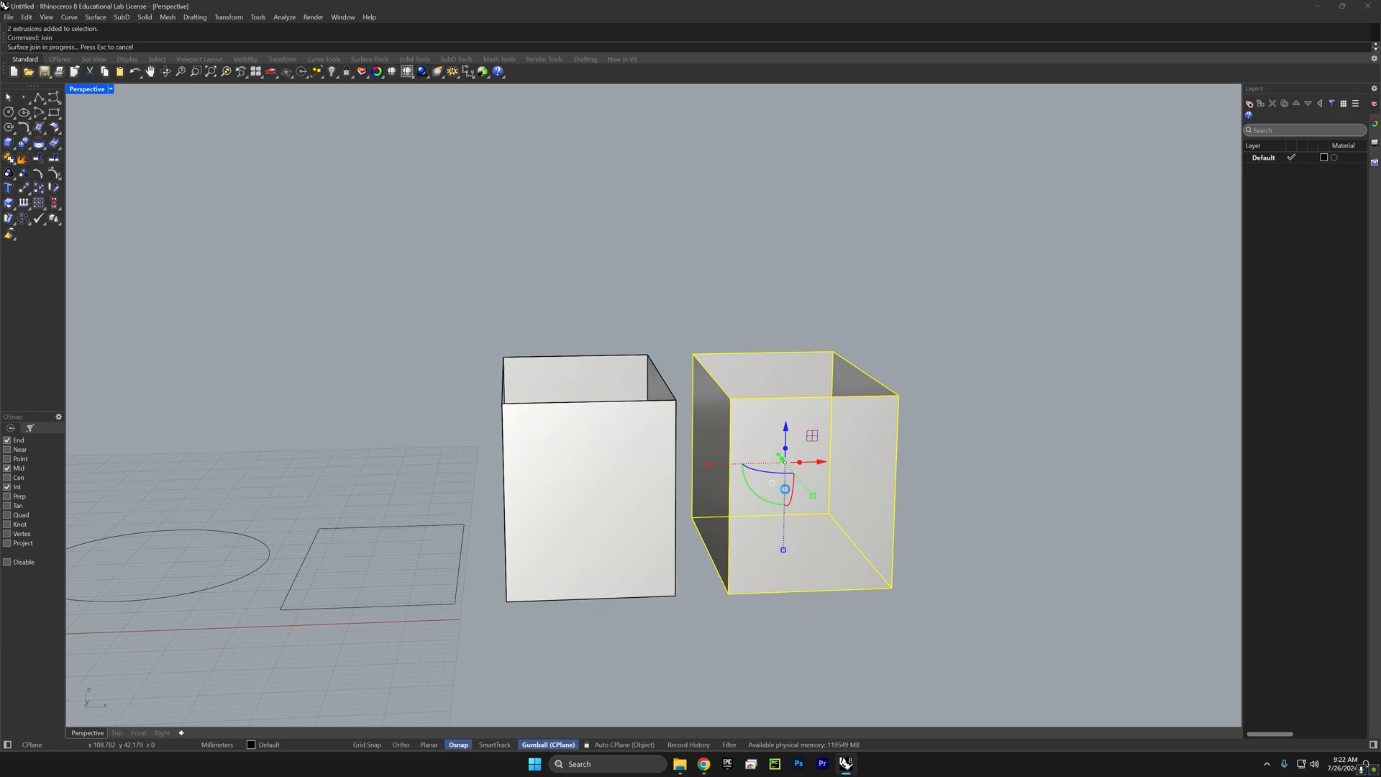
{"action": "right_click_drag", "start_coordinate": [786, 493], "coordinate": [838, 405]}
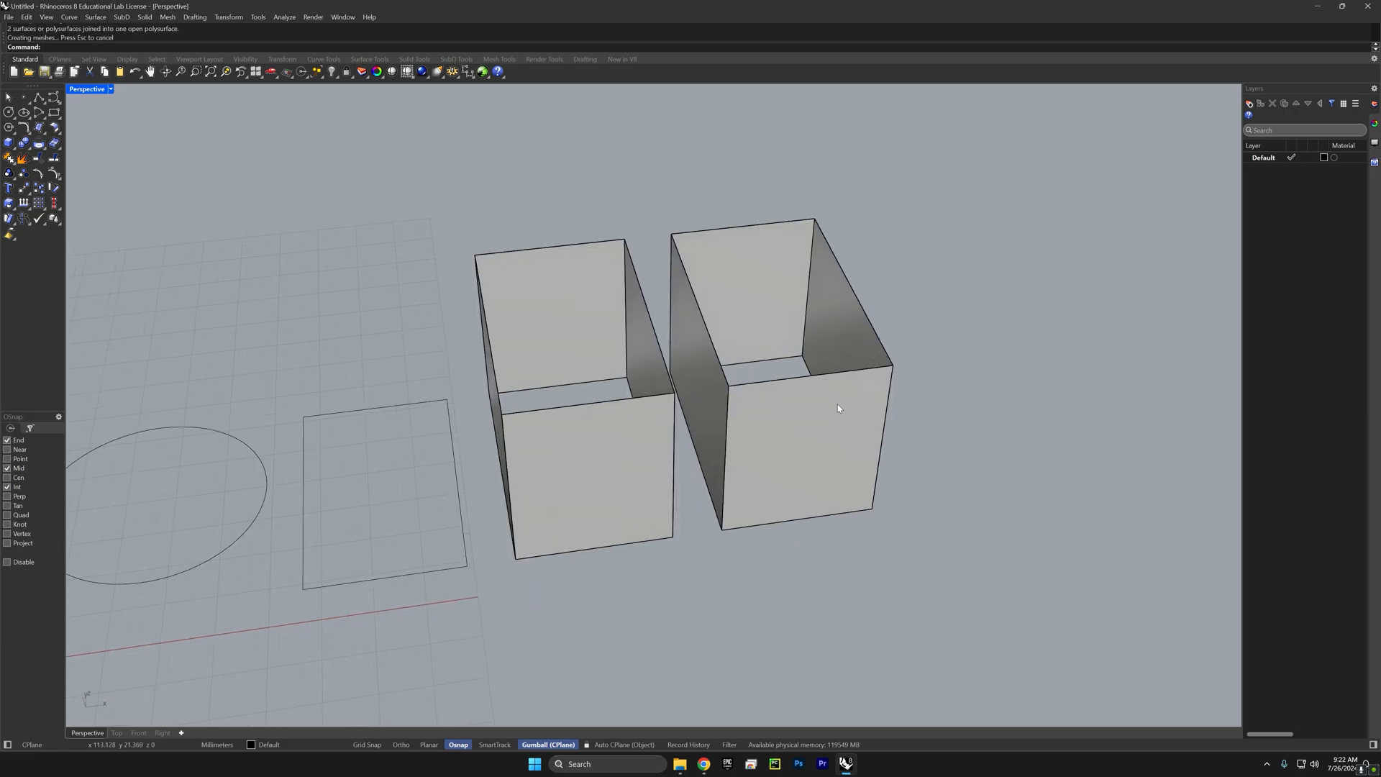
Step: Cap the joined box's open top and bottom to make it a closed solid
{"action": "left_click", "coordinate": [838, 406]}
{"action": "type", "text": "Cap"}
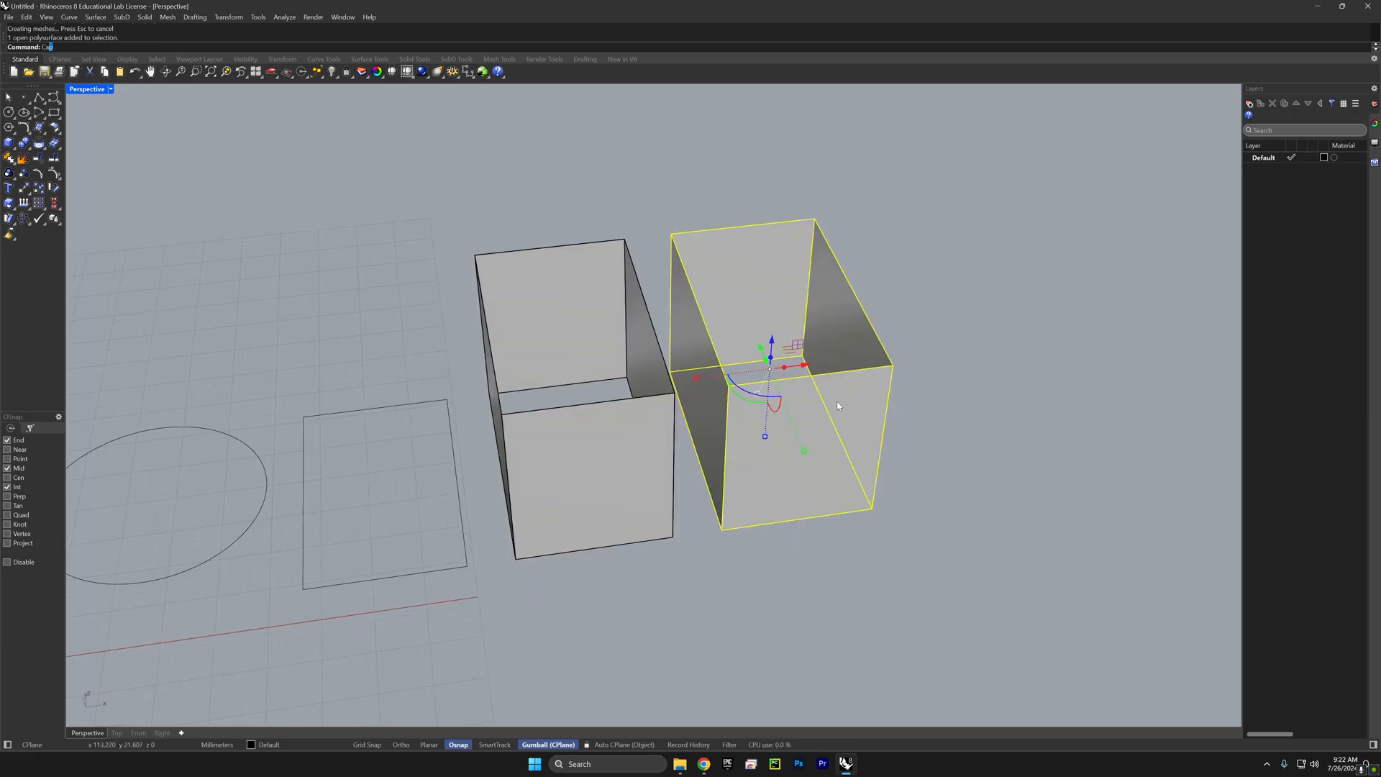
{"action": "key", "text": "Return"}
{"action": "left_click", "coordinate": [901, 453]}
{"action": "right_click_drag", "start_coordinate": [901, 454], "coordinate": [1002, 321]}
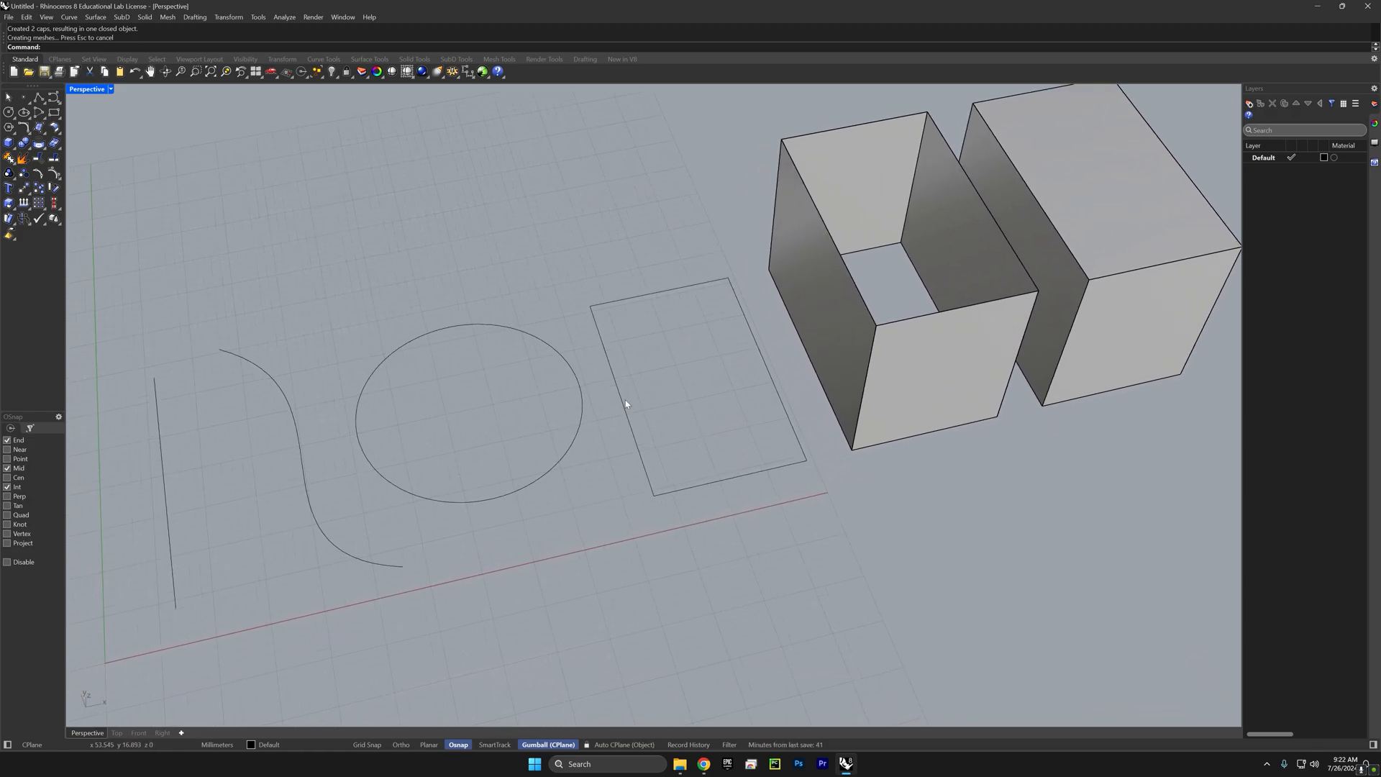
Step: Select the rectangle's curve, the open box's front wall and the capped box one by one to compare their object types
{"action": "left_click", "coordinate": [630, 435]}
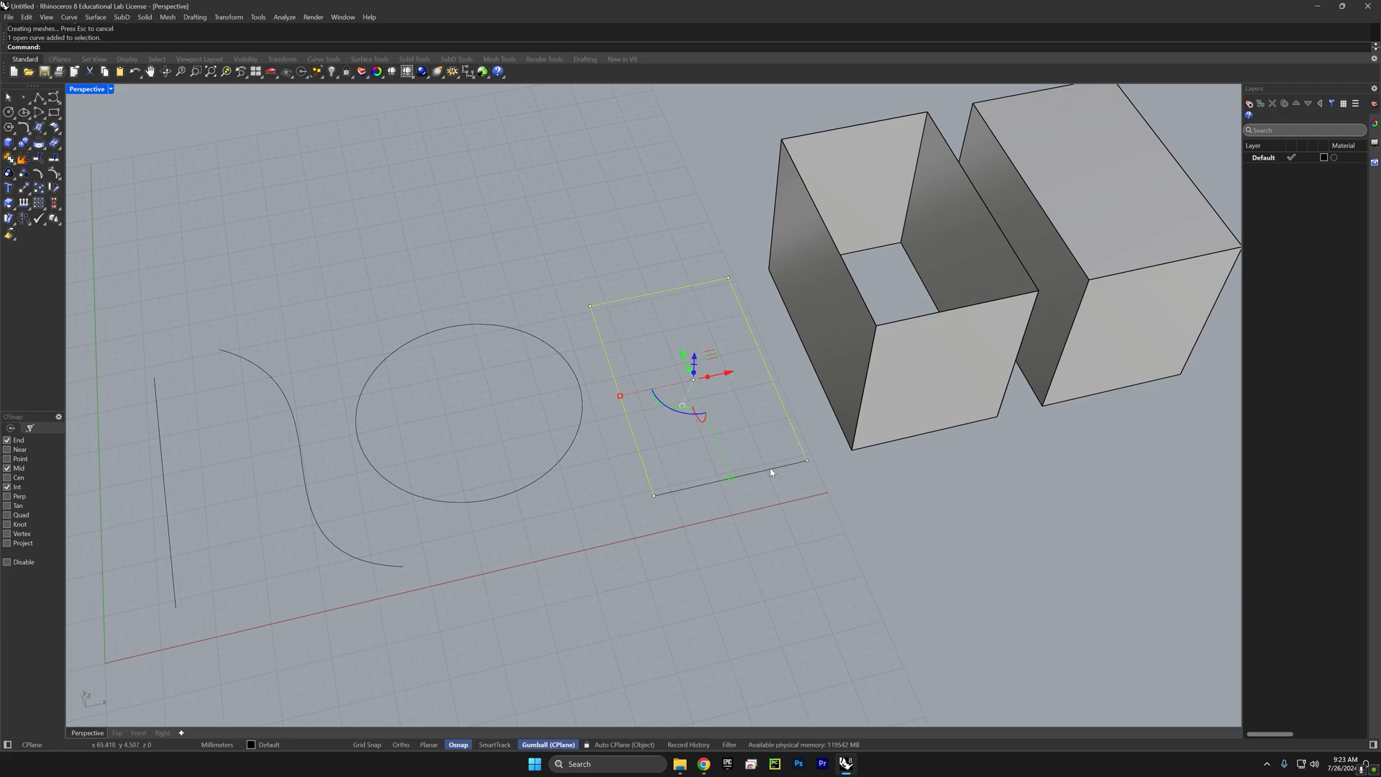
{"action": "right_click_drag", "start_coordinate": [791, 450], "coordinate": [456, 568], "text": "shift"}
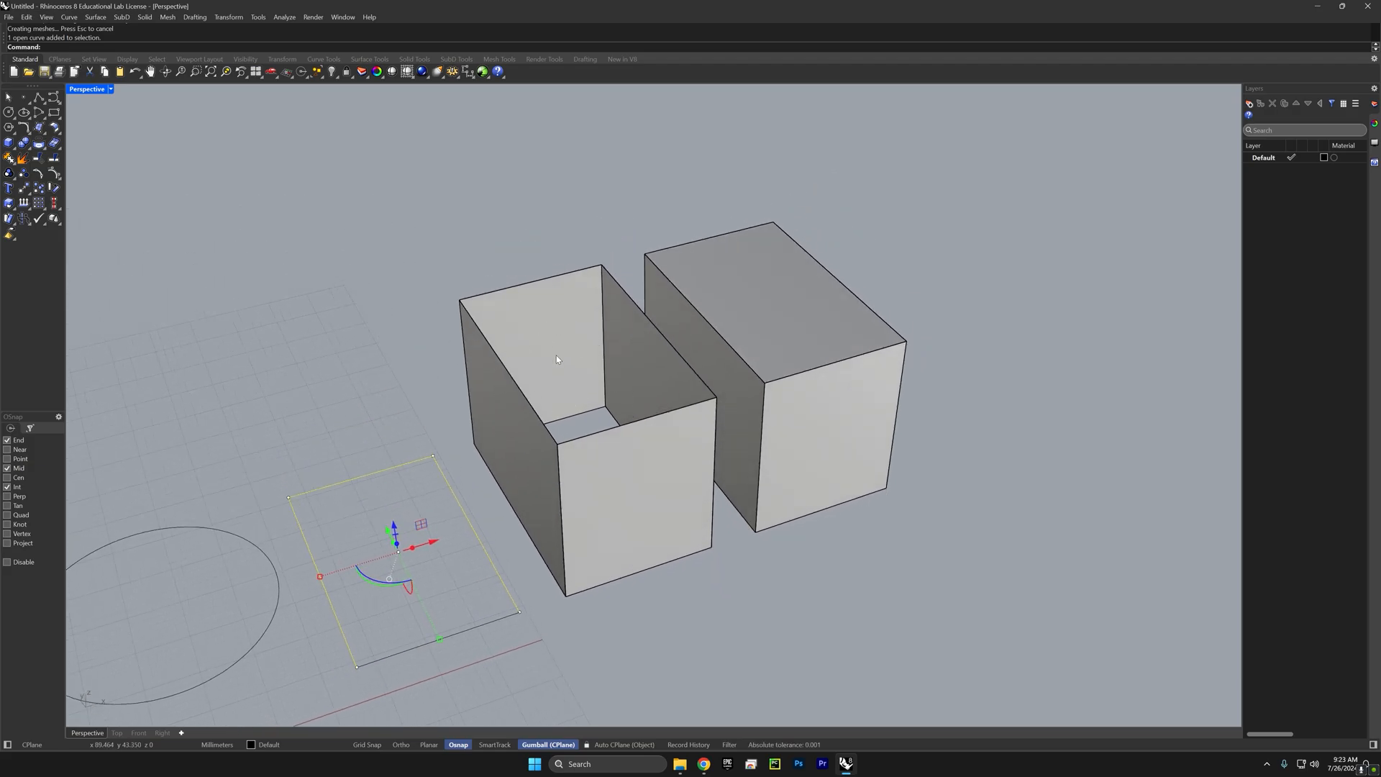
{"action": "left_click", "coordinate": [595, 467]}
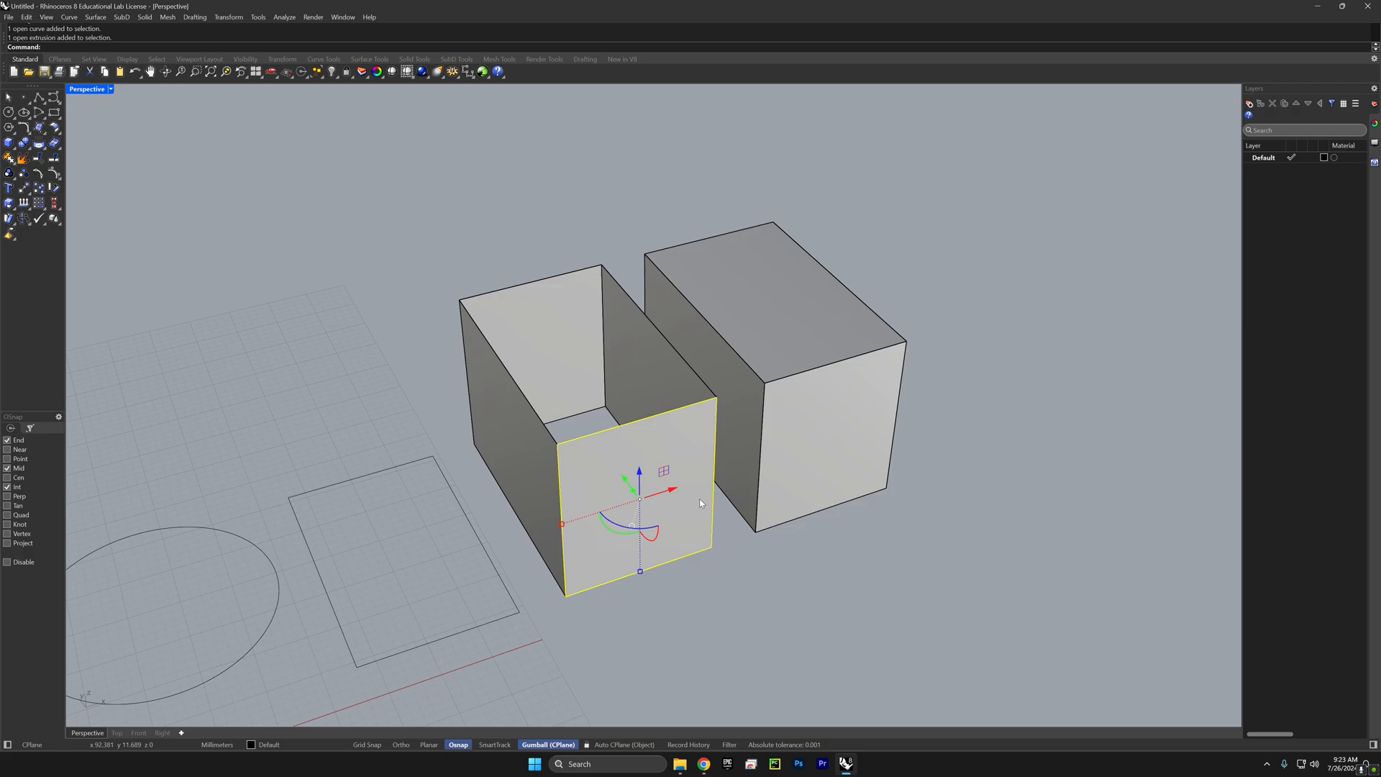
{"action": "left_click", "coordinate": [794, 436]}
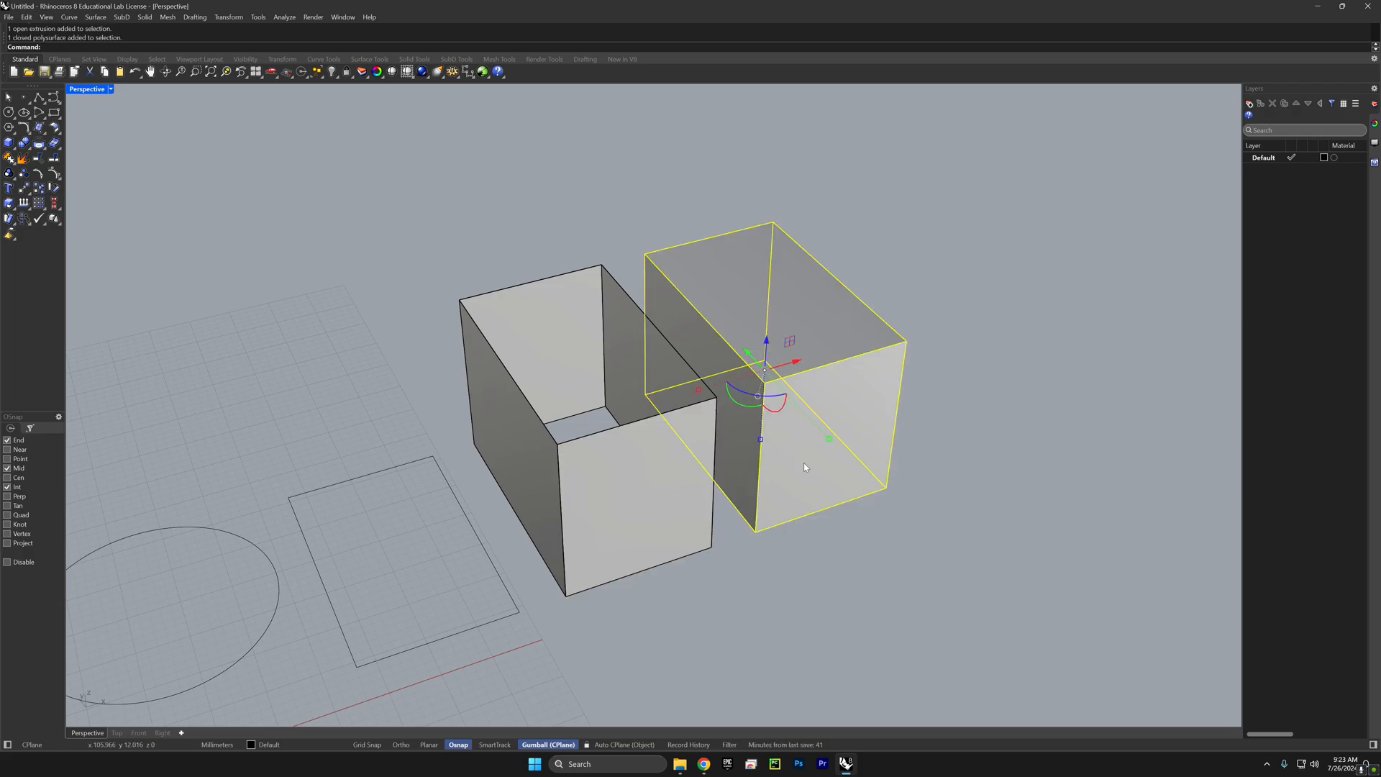
{"action": "left_click", "coordinate": [934, 450]}
{"action": "right_click_drag", "start_coordinate": [934, 456], "coordinate": [805, 469]}
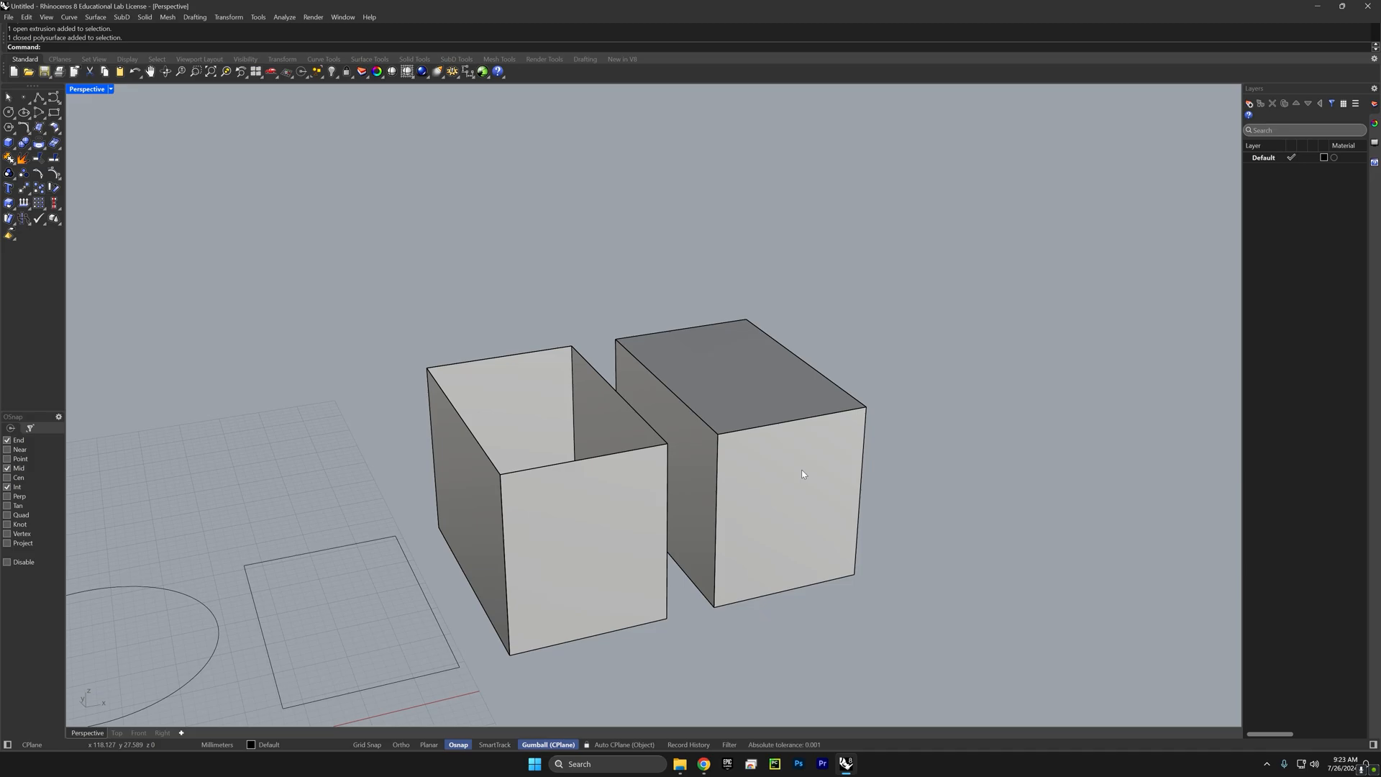
Step: Move the open box's front wall slightly along the X direction with the gumball, leaving a small gap at its corner
{"action": "mouse_move", "coordinate": [804, 505]}
{"action": "right_mouse_down"}
{"action": "mouse_move", "coordinate": [713, 427]}
{"action": "mouse_move", "coordinate": [660, 435]}
{"action": "mouse_move", "coordinate": [645, 530]}
{"action": "mouse_move", "coordinate": [714, 521]}
{"action": "mouse_move", "coordinate": [749, 493]}
{"action": "mouse_move", "coordinate": [801, 496]}
{"action": "right_mouse_up"}
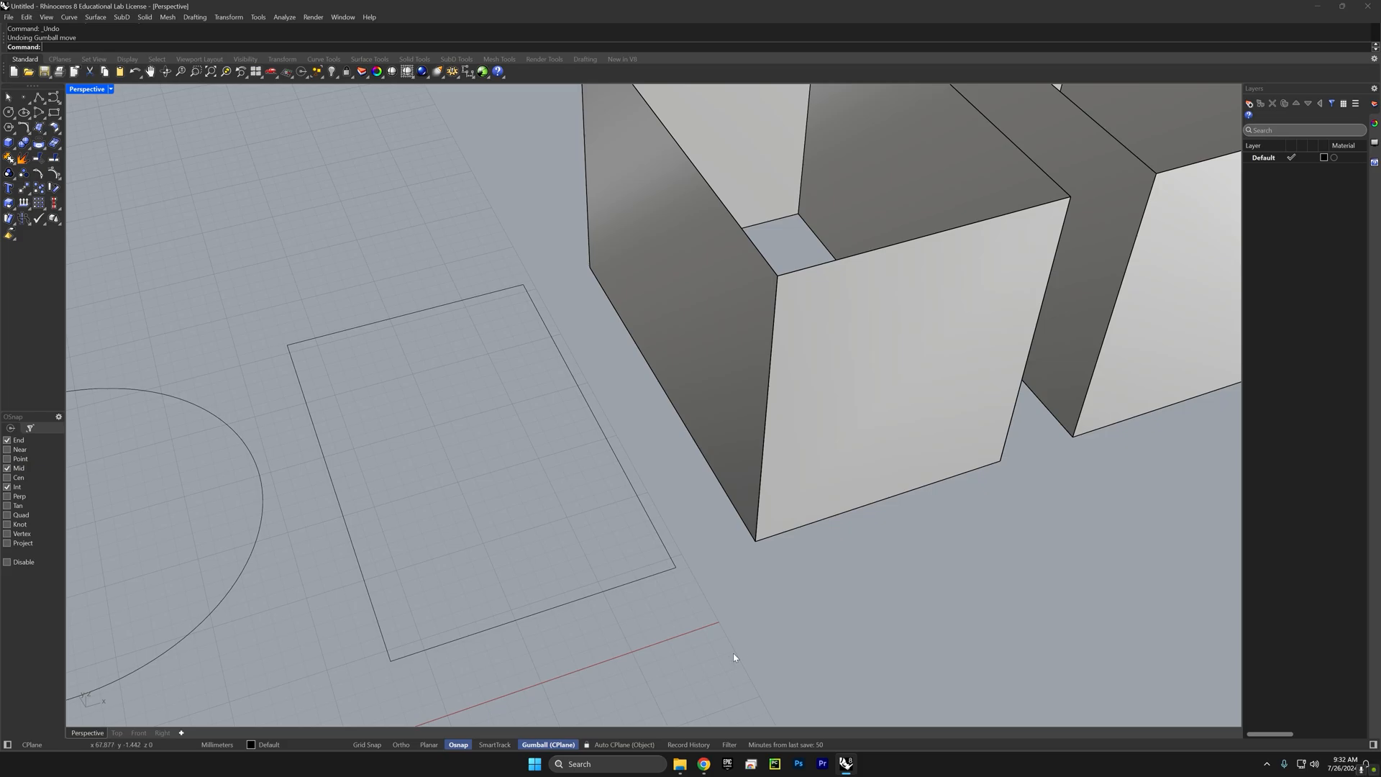
{"action": "left_click", "coordinate": [815, 479]}
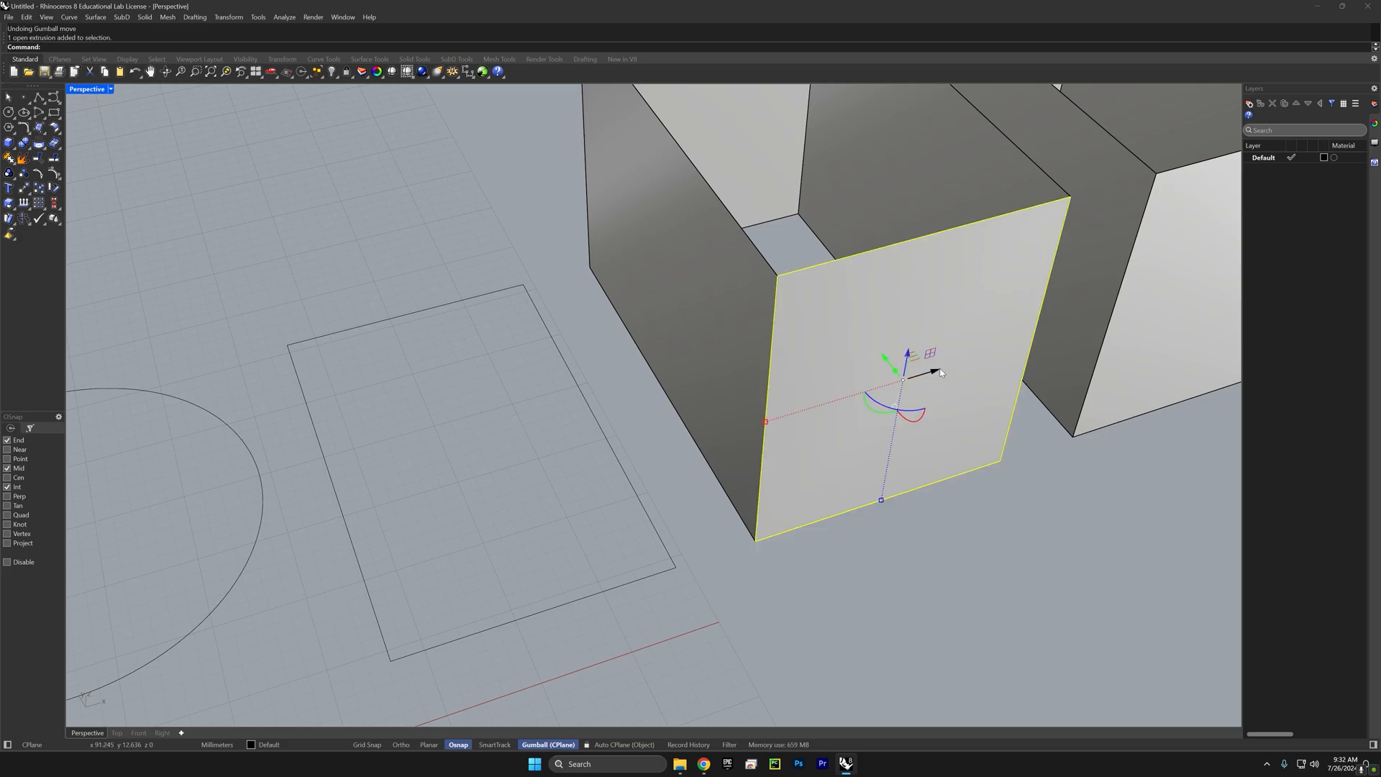
{"action": "left_click_drag", "start_coordinate": [942, 369], "coordinate": [948, 368]}
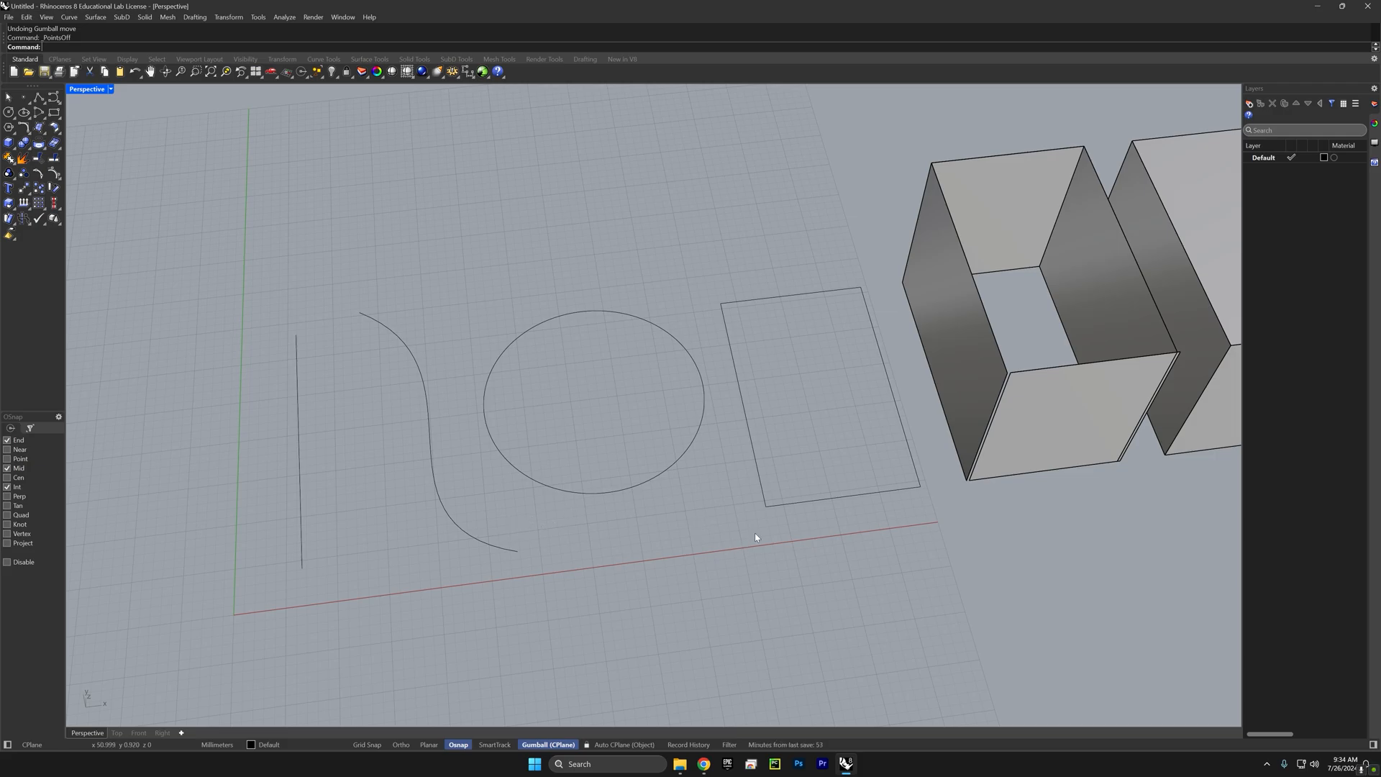
Step: Turn on control points for the line, the S-shaped curve, the circle and the rectangle
{"action": "left_click_drag", "start_coordinate": [831, 238], "coordinate": [267, 572]}
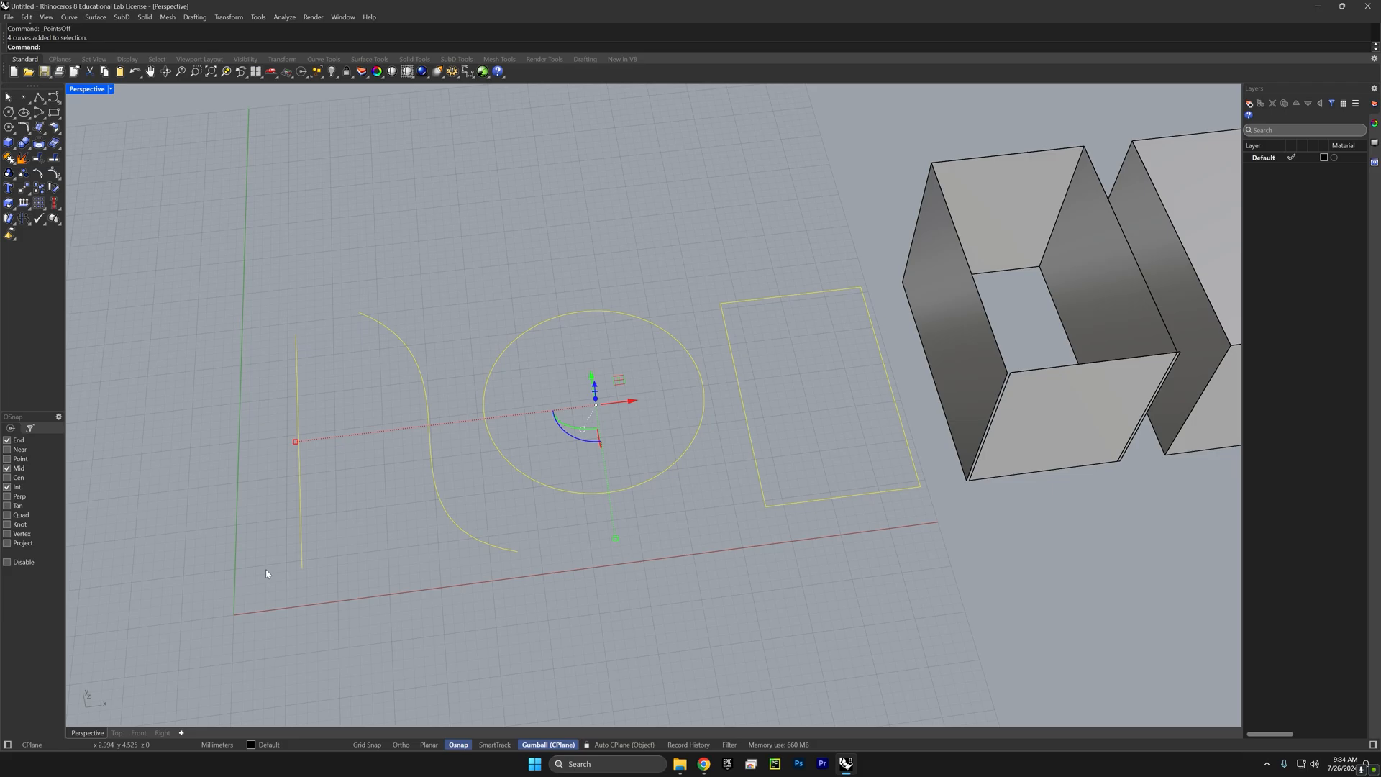
{"action": "type", "text": "POn"}
{"action": "key", "text": "Return"}
Step: Move the line's endpoint nearest the X axis across the Y axis, and pull the S-curve's and circle's nearby control points outward
{"action": "left_click_drag", "start_coordinate": [265, 529], "coordinate": [319, 607]}
{"action": "left_click_drag", "start_coordinate": [328, 544], "coordinate": [219, 565]}
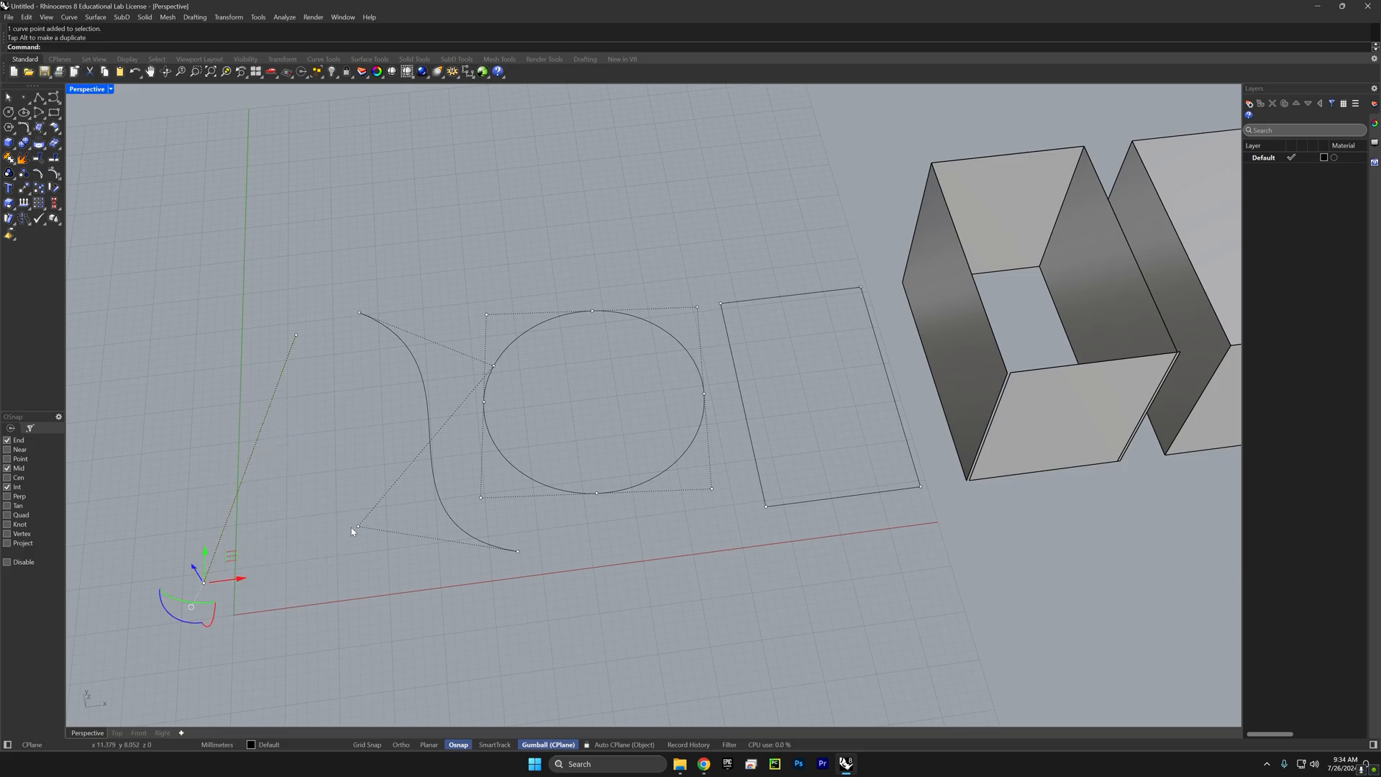
{"action": "left_click_drag", "start_coordinate": [358, 526], "coordinate": [265, 559]}
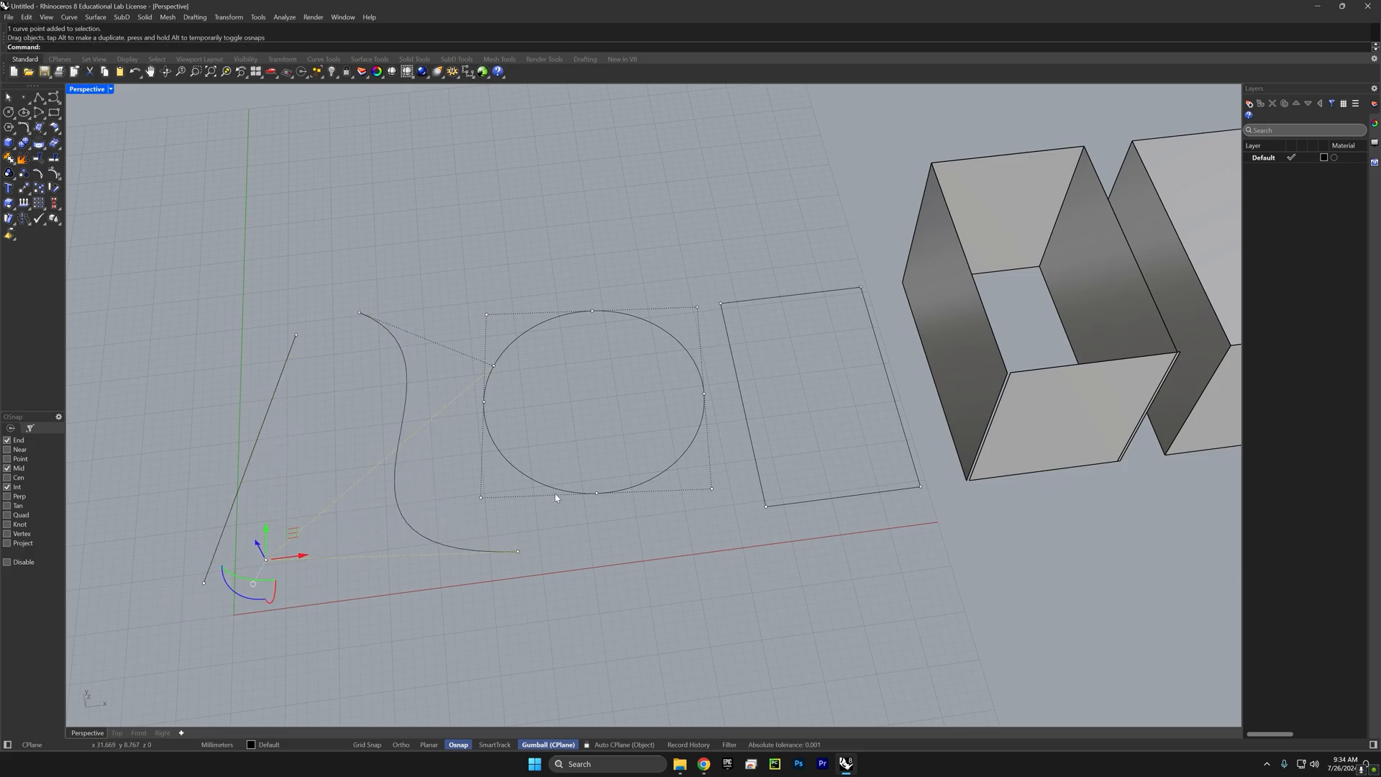
{"action": "left_click_drag", "start_coordinate": [482, 498], "coordinate": [408, 525]}
Step: Move the neighbouring far control points of the circle and rectangle outward together, and pull the rectangle's near corner inward
{"action": "left_click_drag", "start_coordinate": [692, 279], "coordinate": [731, 201]}
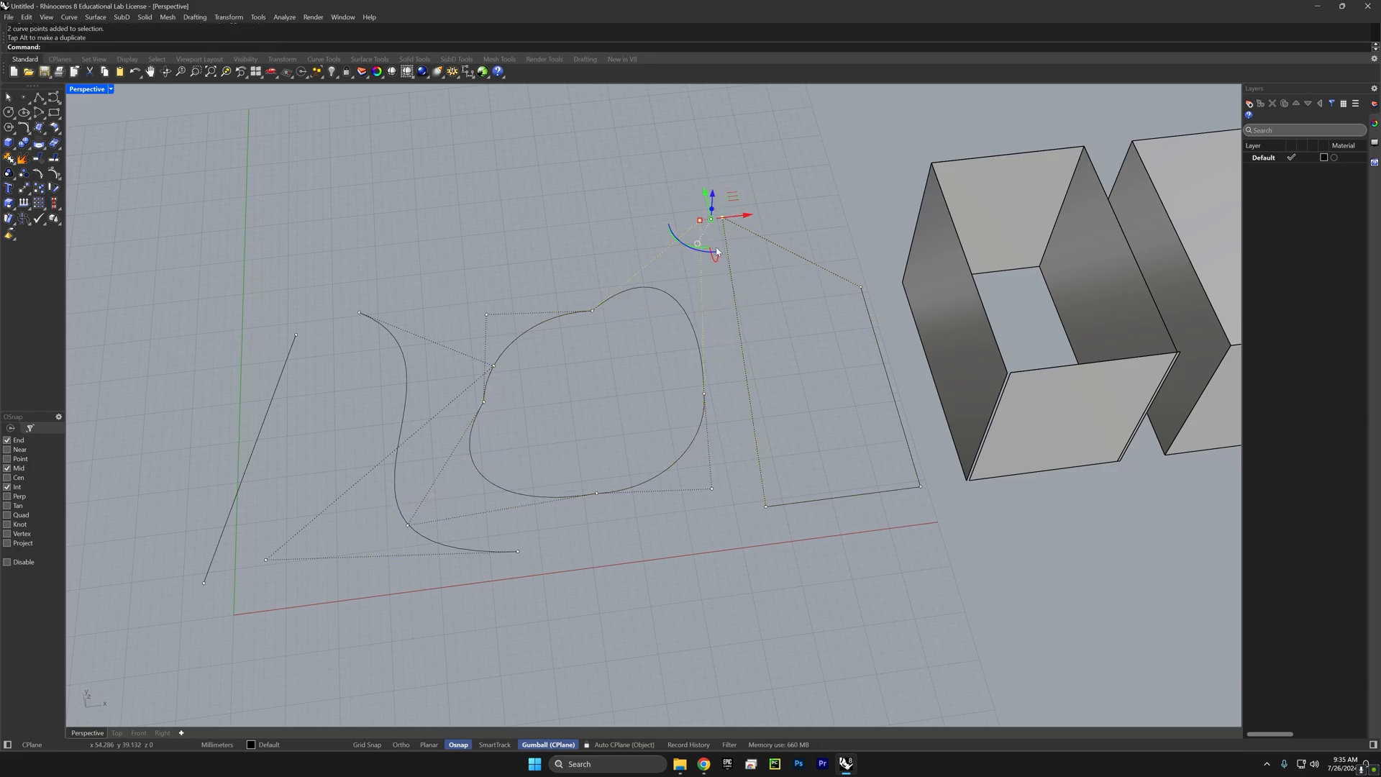
{"action": "right_click_drag", "start_coordinate": [769, 329], "coordinate": [729, 413]}
{"action": "left_click", "coordinate": [752, 501]}
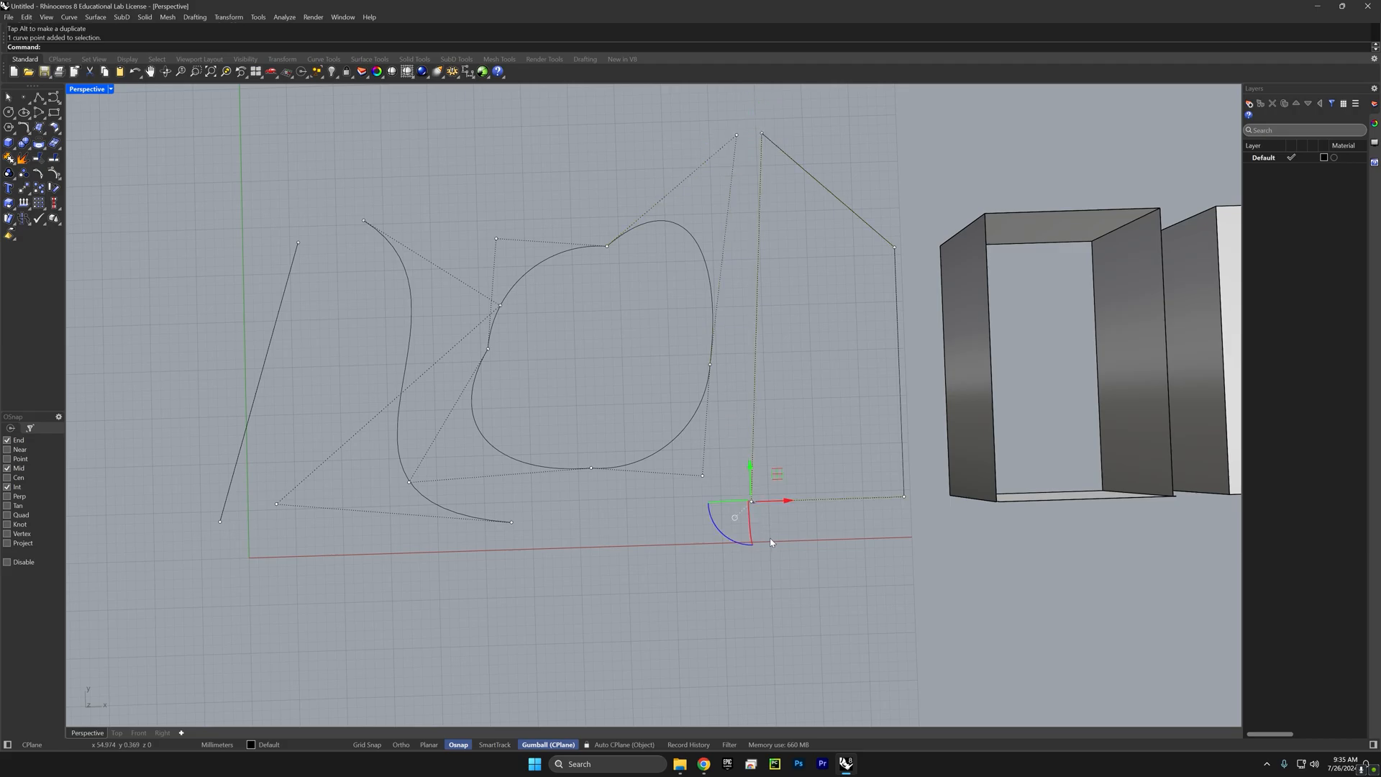
{"action": "left_click_drag", "start_coordinate": [752, 501], "coordinate": [810, 394]}
{"action": "left_click", "coordinate": [758, 523]}
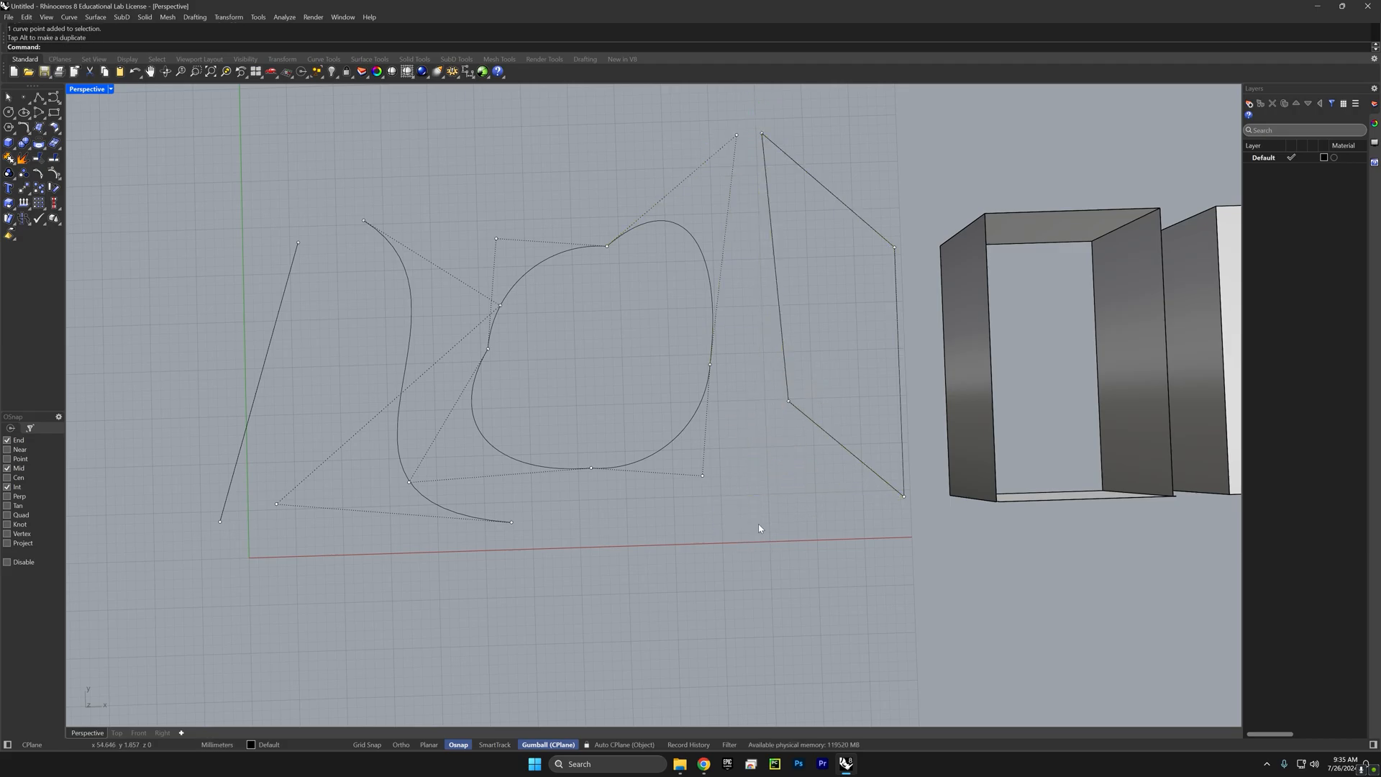
Step: Turn off the control points on all the curves
{"action": "right_click_drag", "start_coordinate": [758, 524], "coordinate": [766, 452]}
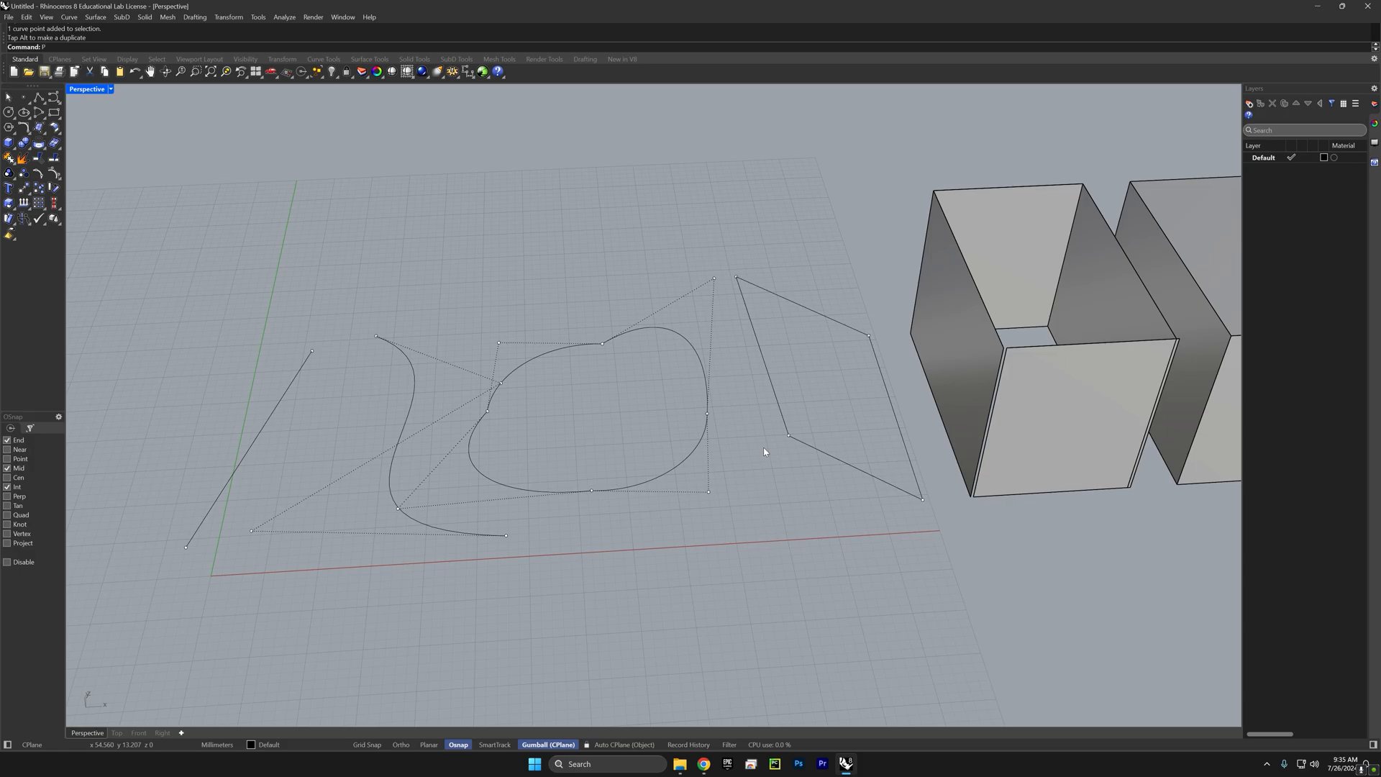
{"action": "type", "text": "oints"}
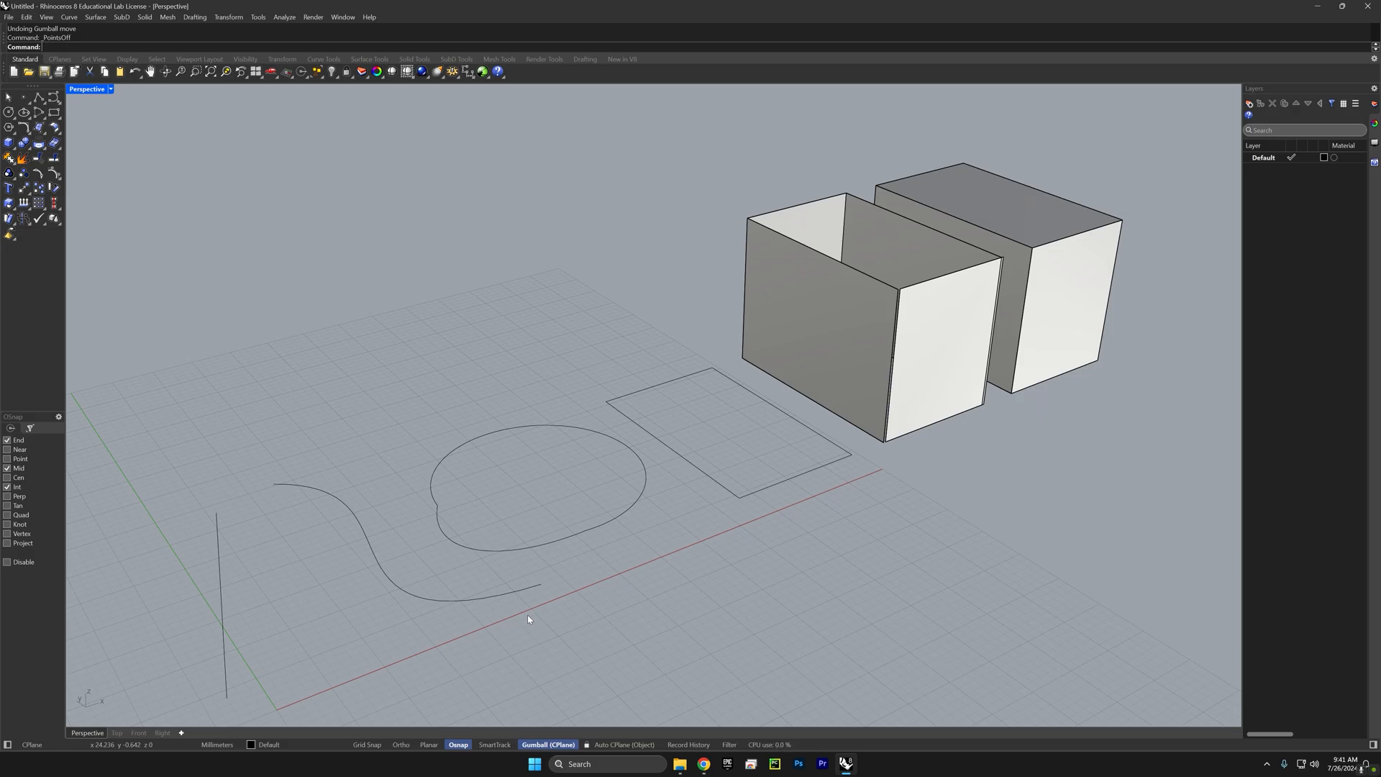
Step: Extrude the S-shaped curve straight up into a tall wavy surface using ExtrudeCrv
{"action": "left_click", "coordinate": [460, 602]}
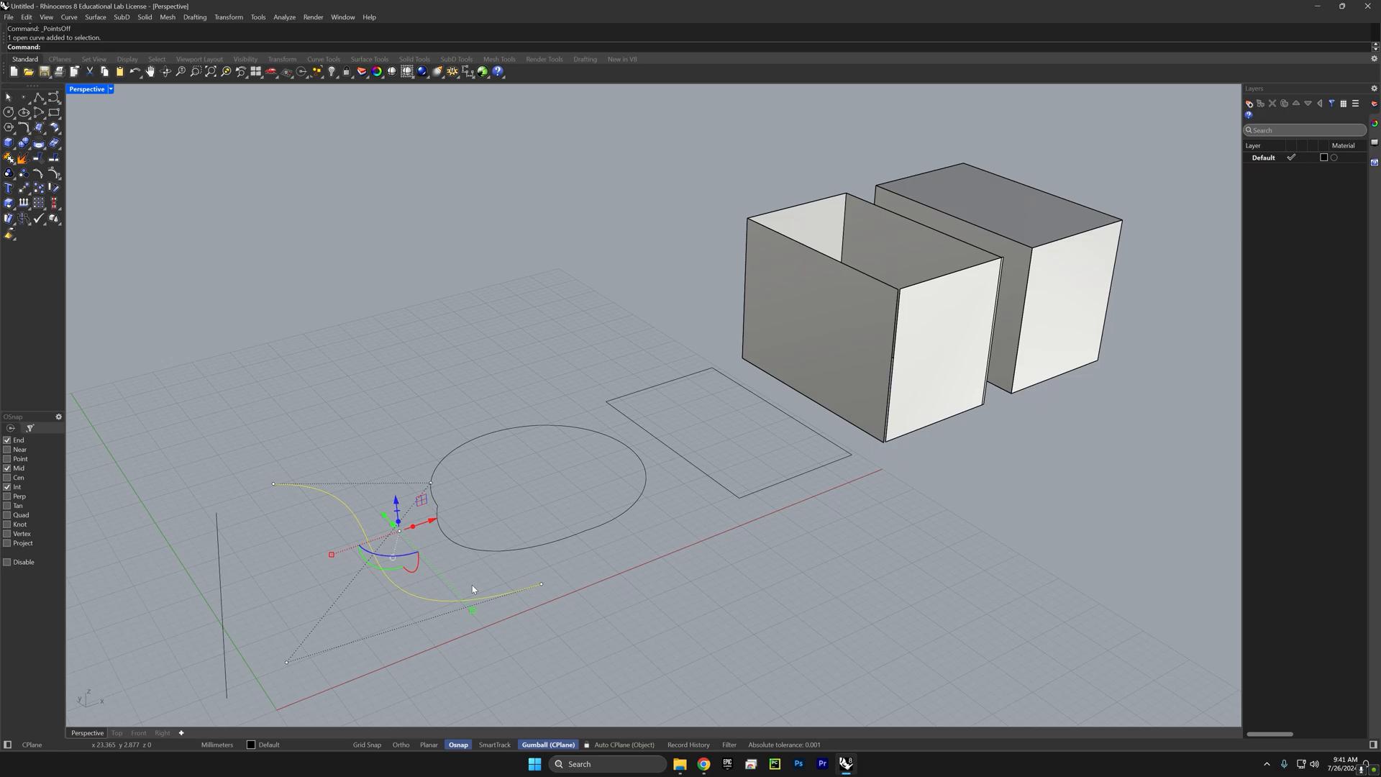
{"action": "type", "text": "Extu"}
{"action": "key", "text": "Return"}
{"action": "type", "text": "ExtrudeCrv"}
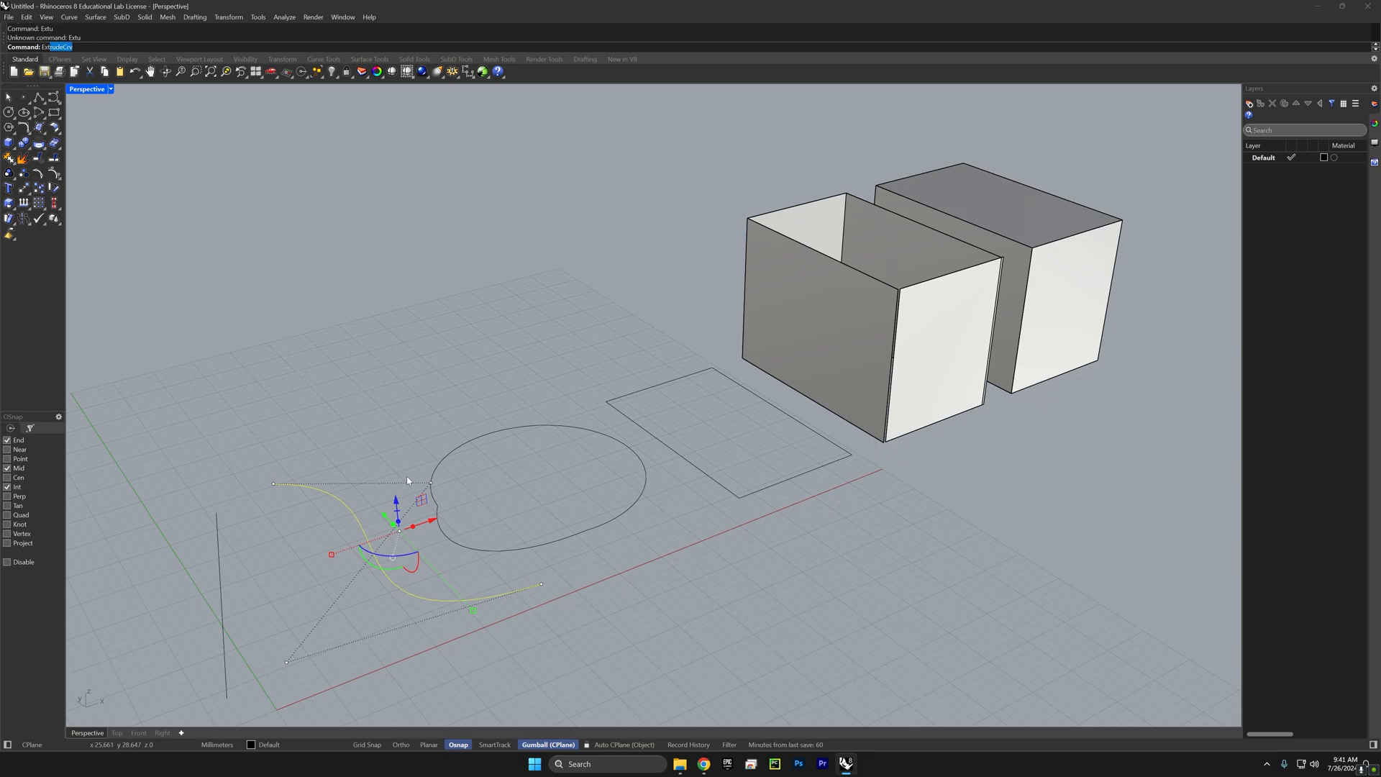
{"action": "key", "text": "Return"}
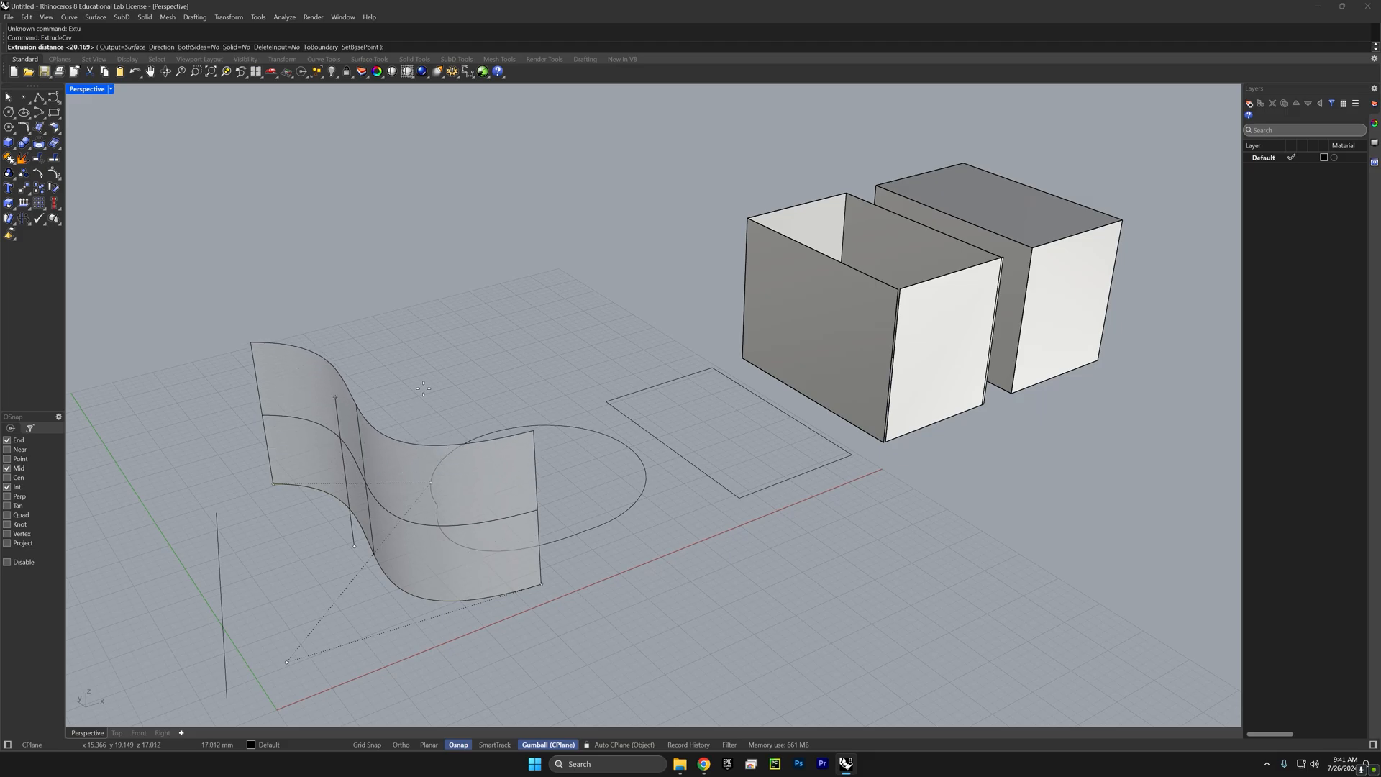
{"action": "left_click", "coordinate": [424, 360]}
{"action": "key", "text": "Escape"}
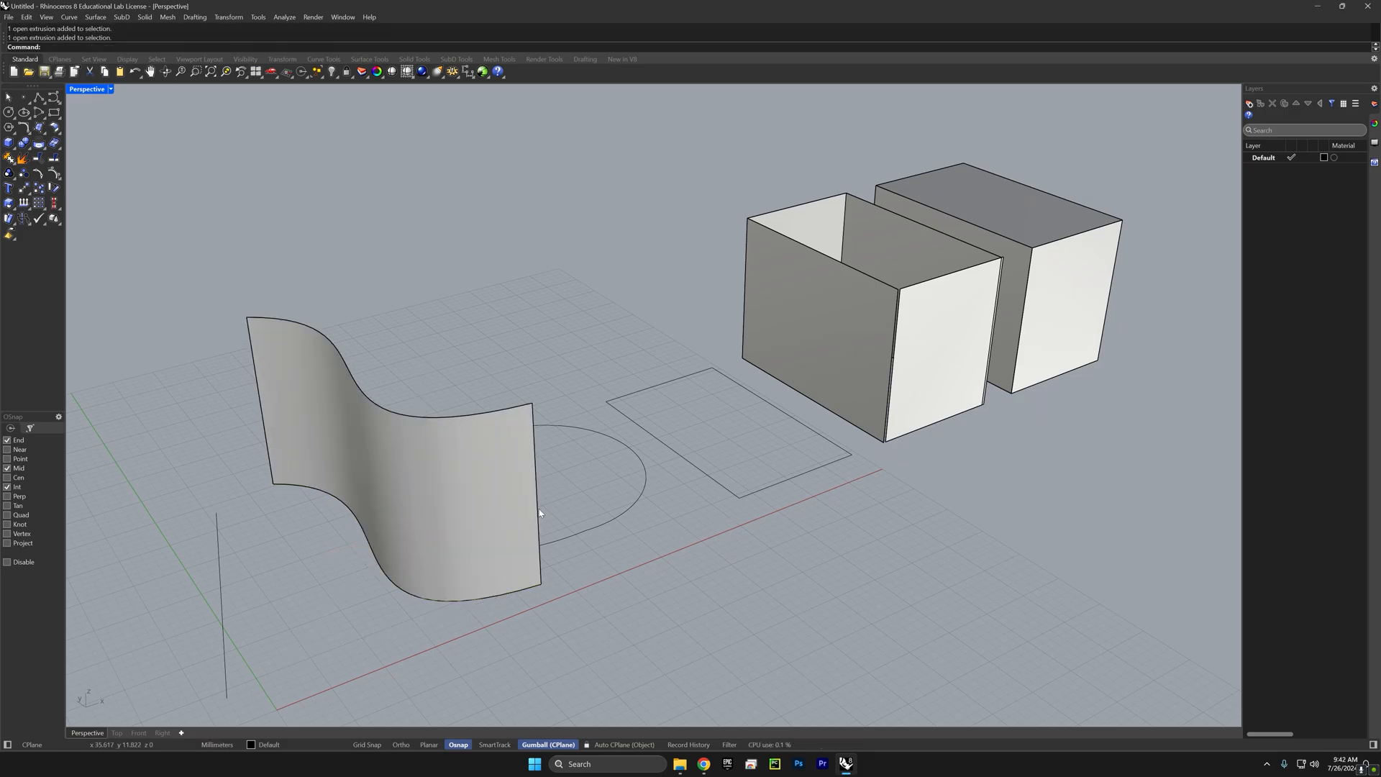
Step: Convert the wavy extrusion and the open box's front panel extrusion to surfaces with ConvertExtrusion, deleting the input objects
{"action": "left_click", "coordinate": [455, 487]}
{"action": "left_click", "coordinate": [935, 361], "text": "shift"}
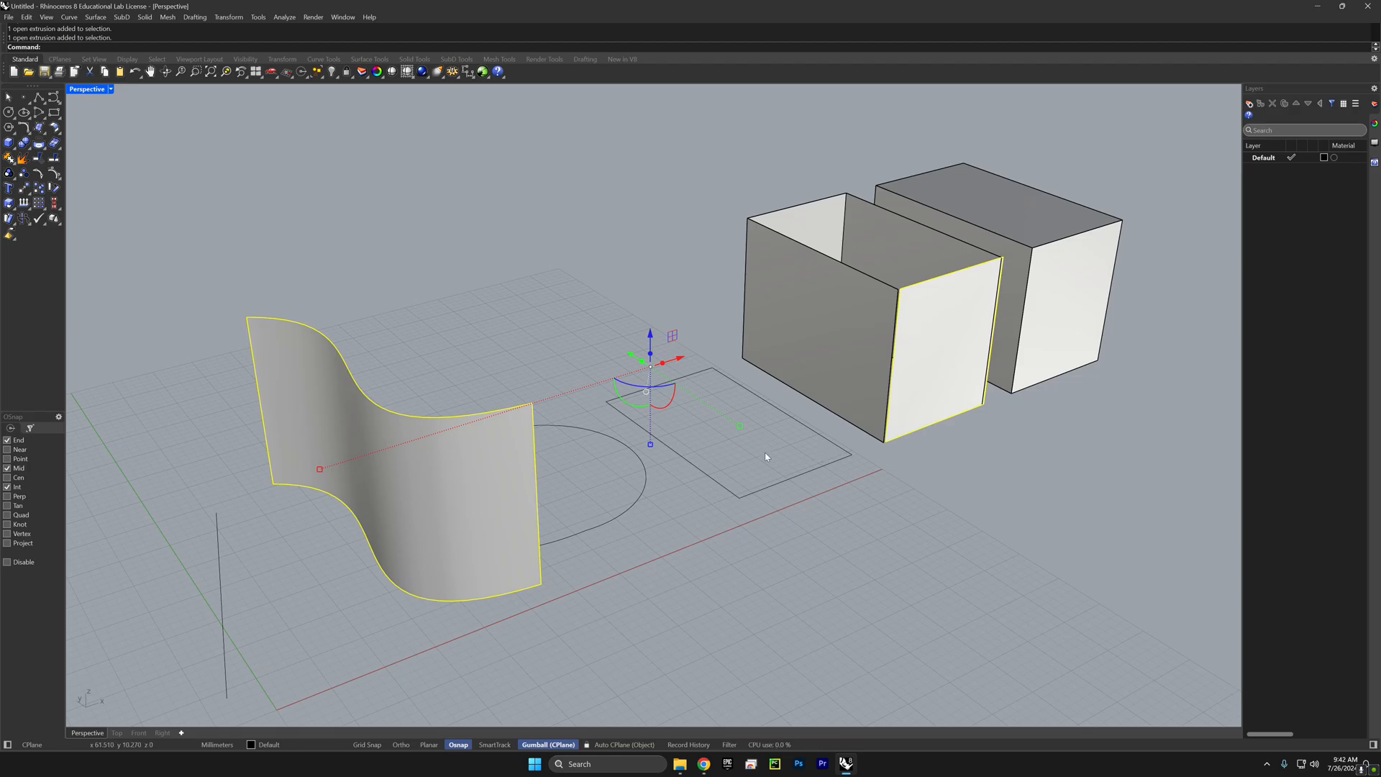
{"action": "mouse_move", "coordinate": [764, 456]}
{"action": "right_mouse_down"}
{"action": "mouse_move", "coordinate": [762, 468]}
{"action": "mouse_move", "coordinate": [769, 459]}
{"action": "right_mouse_up"}
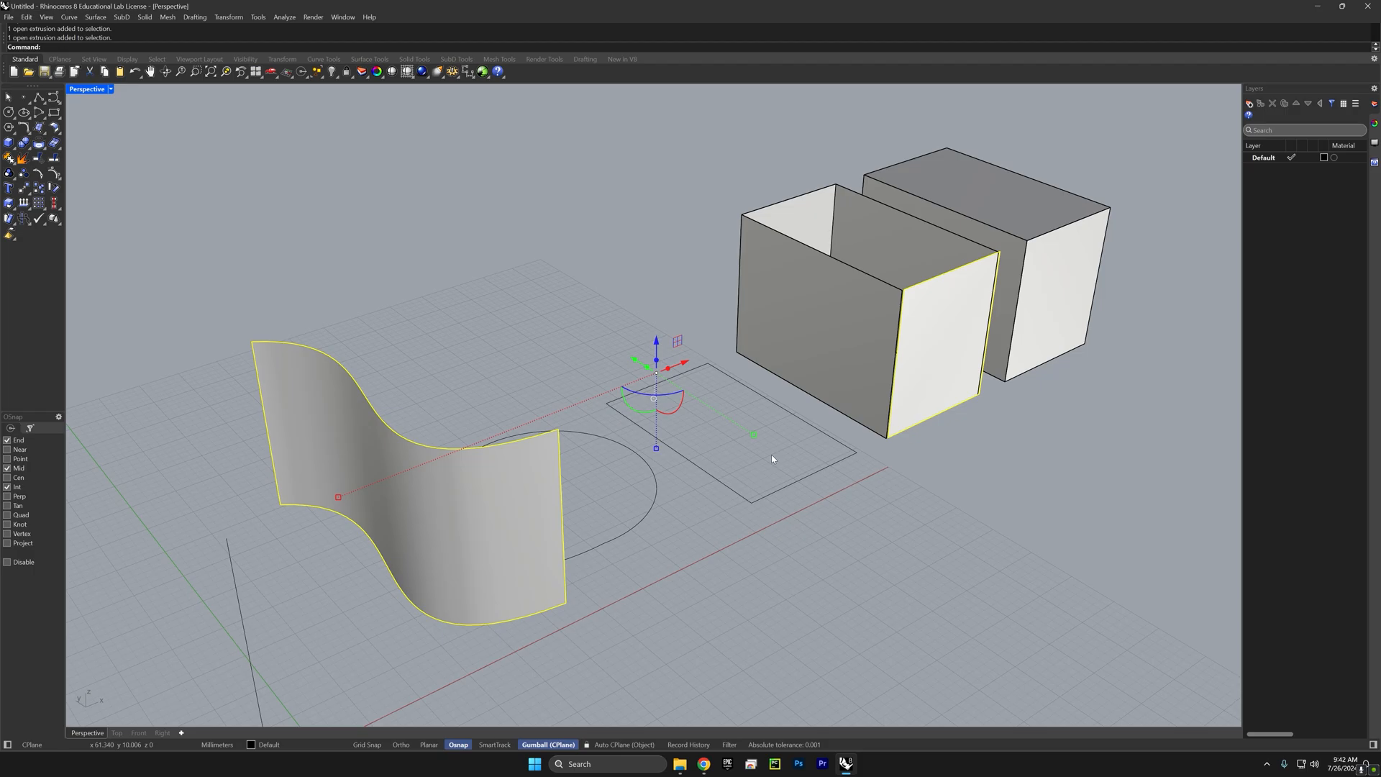
{"action": "type", "text": "Conv"}
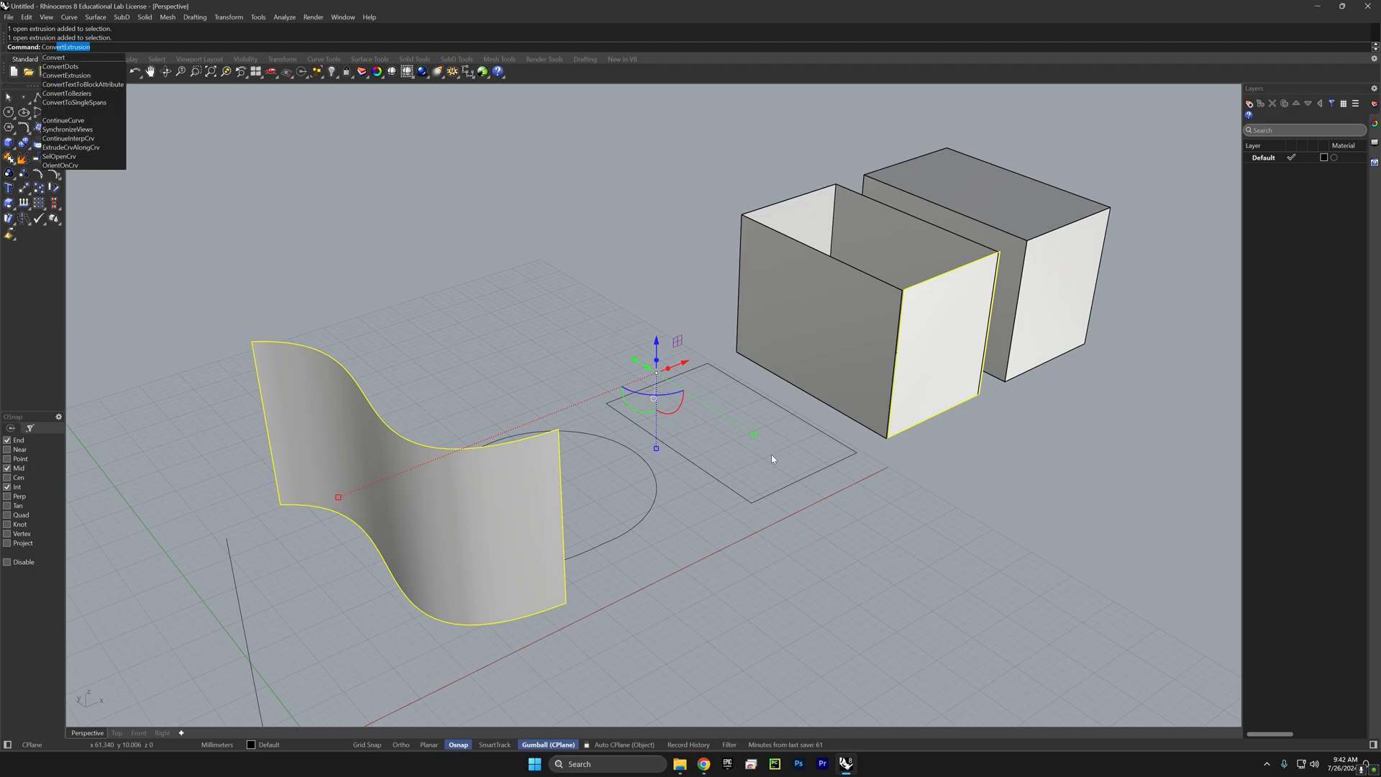
{"action": "key", "text": "Return"}
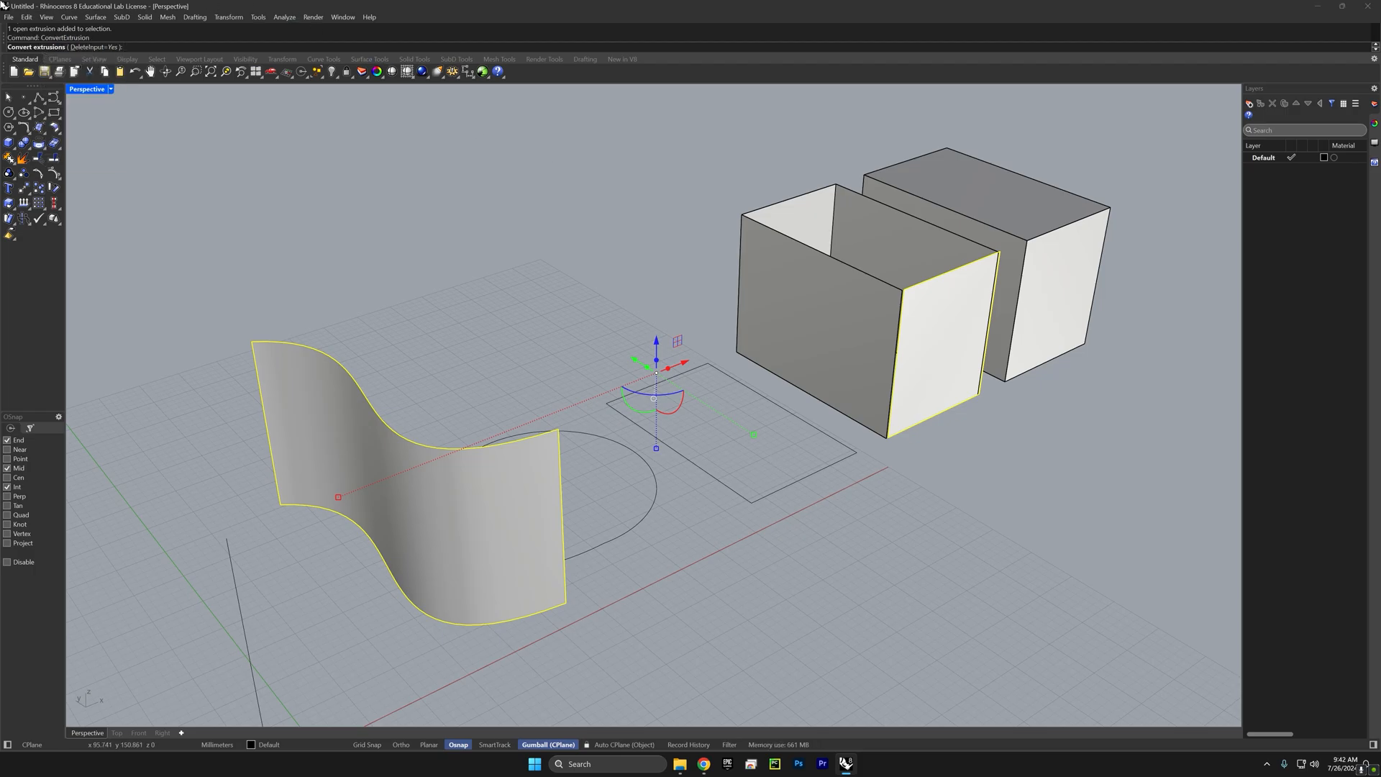
{"action": "key", "text": "Return"}
Step: Turn on the control points of the converted wavy surface and the open box's front panel
{"action": "left_click", "coordinate": [620, 519]}
{"action": "left_click", "coordinate": [511, 545]}
{"action": "left_click", "coordinate": [935, 362], "text": "shift"}
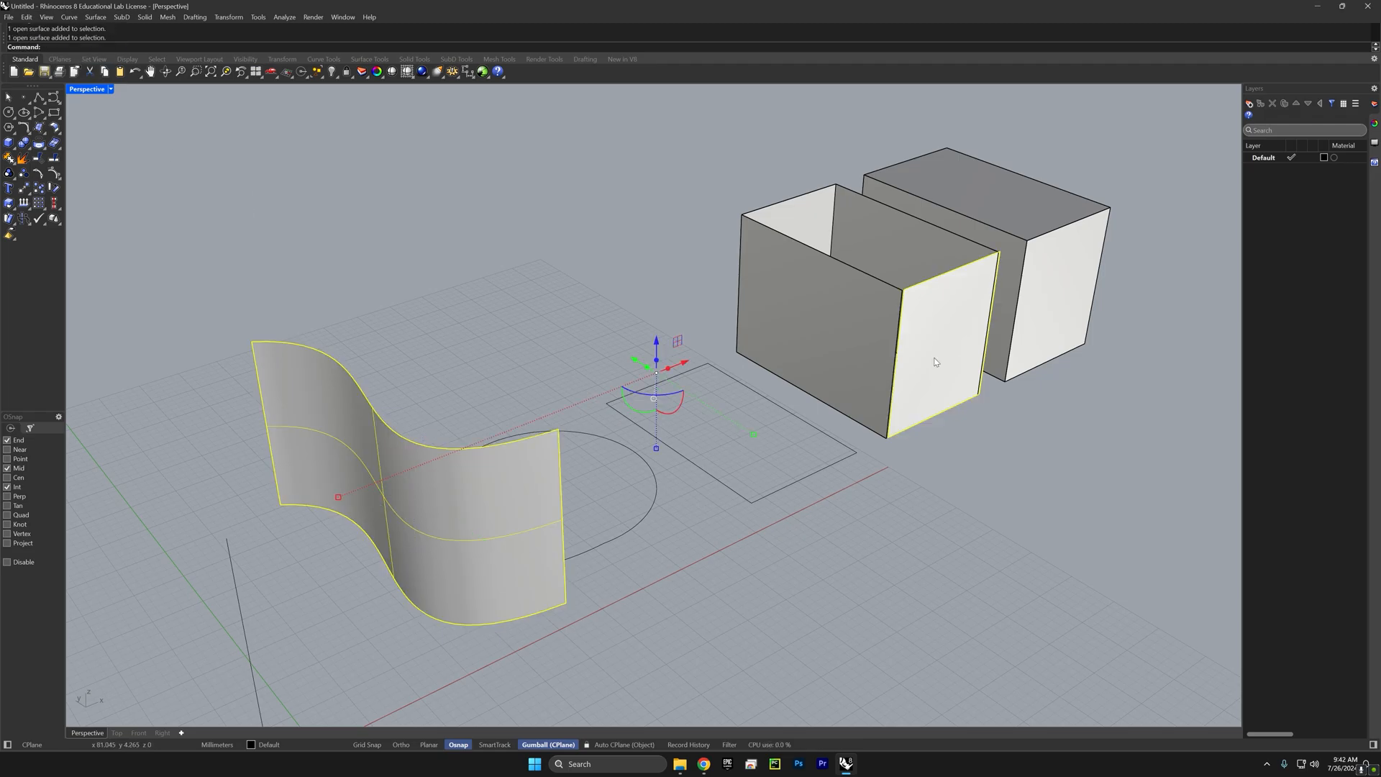
{"action": "key", "text": "F10"}
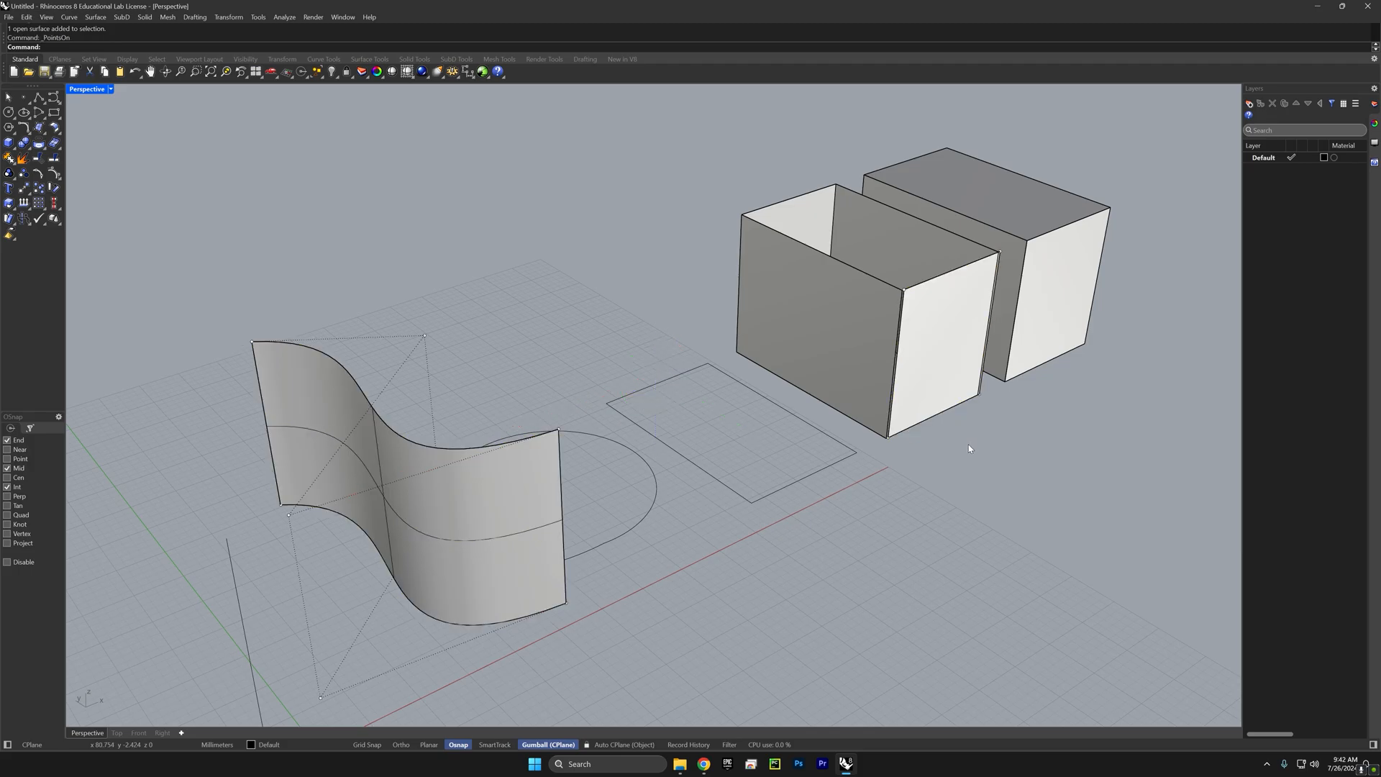
Step: Pull the upper corner control point at the wavy surface's far end backward to reshape the surface
{"action": "left_click_drag", "start_coordinate": [225, 310], "coordinate": [393, 351]}
{"action": "right_click_drag", "start_coordinate": [449, 372], "coordinate": [379, 470]}
{"action": "left_click_drag", "start_coordinate": [337, 464], "coordinate": [382, 352]}
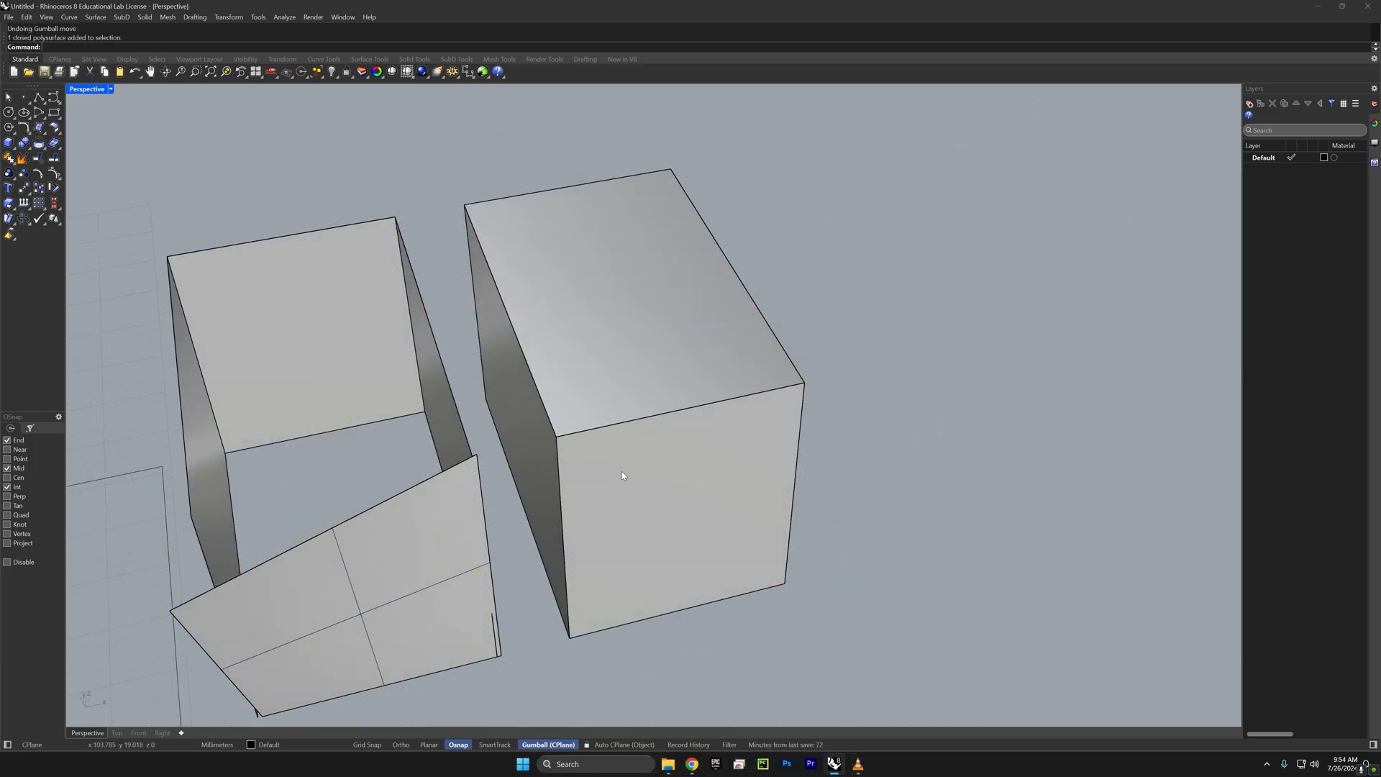
Step: Try to turn on the control points of the closed box
{"action": "left_click", "coordinate": [623, 476]}
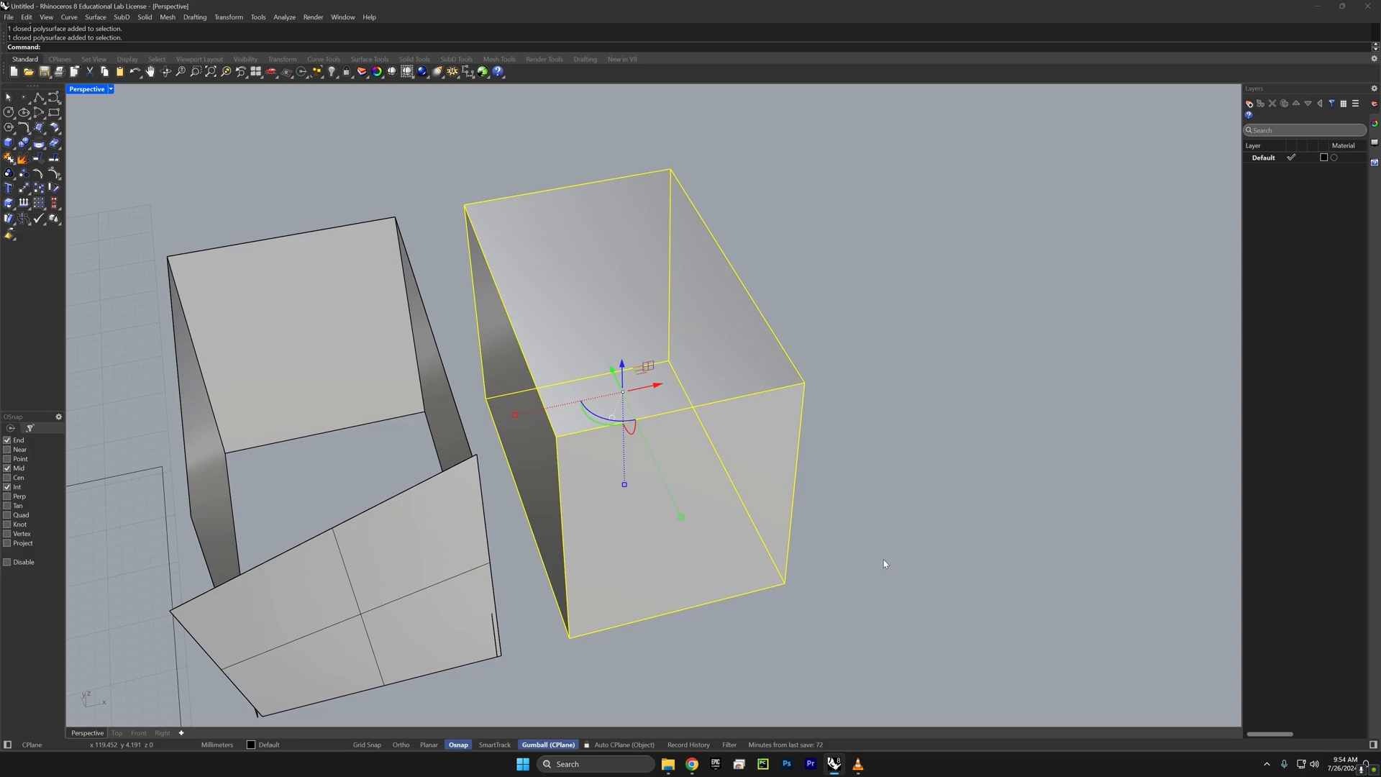
{"action": "key", "text": "F10"}
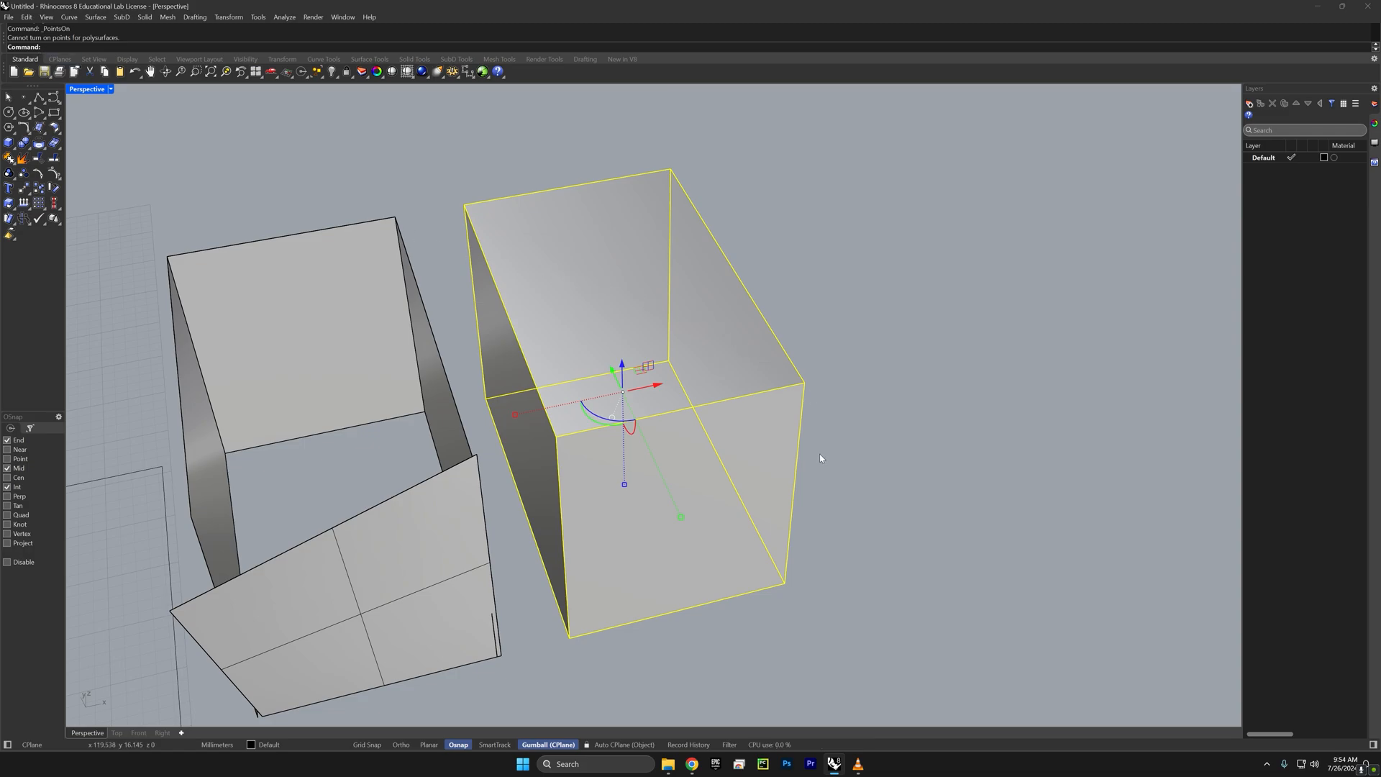
{"action": "left_click", "coordinate": [814, 573]}
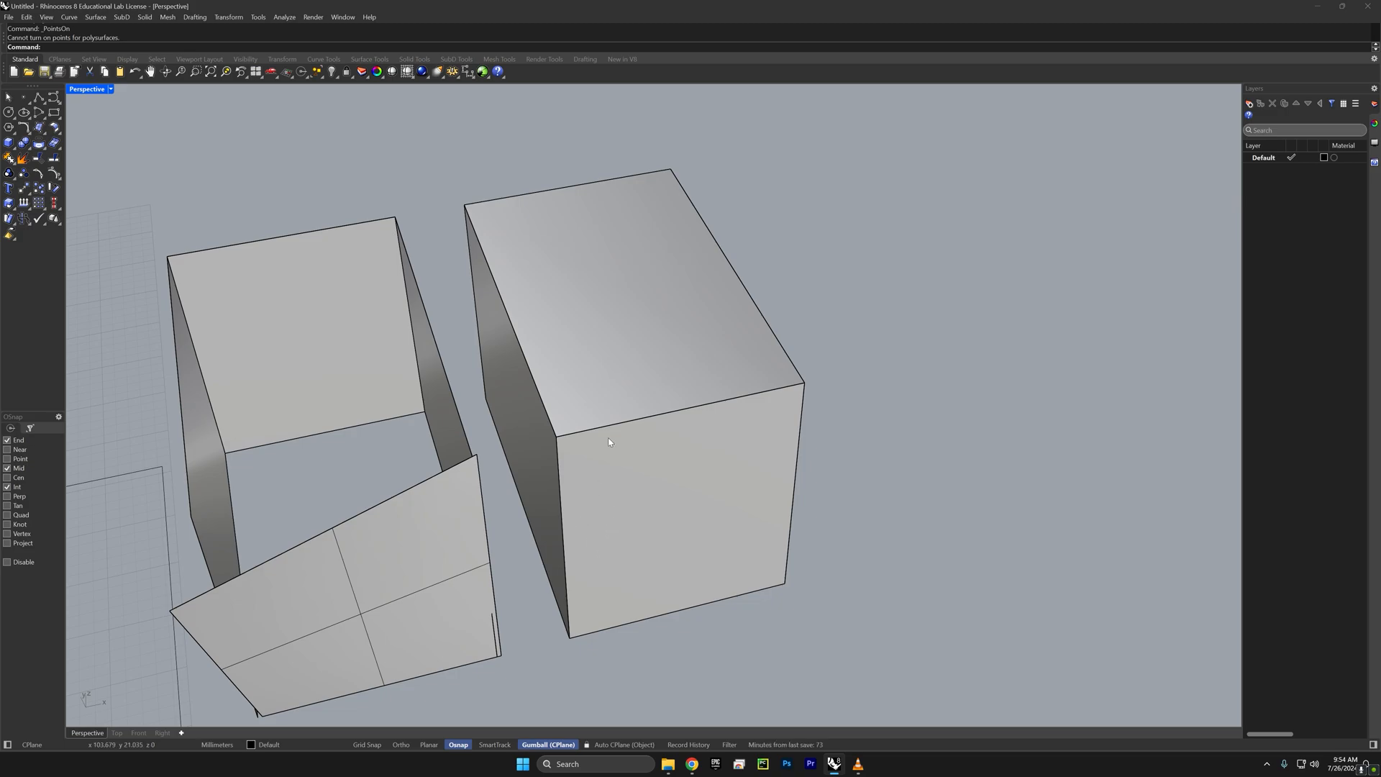
Step: Duplicate the closed box along the X axis and move the copy farther away from the original
{"action": "left_click", "coordinate": [593, 385]}
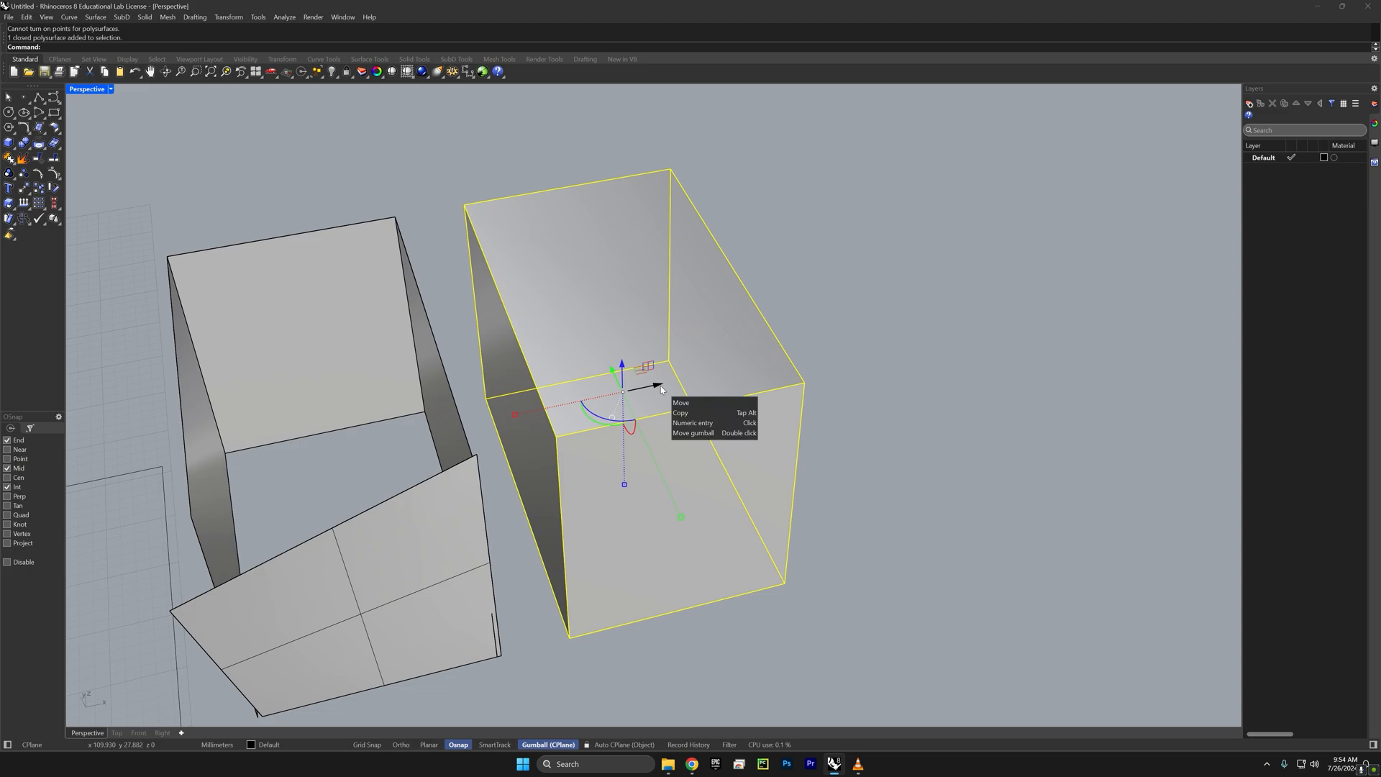
{"action": "mouse_move", "coordinate": [655, 388]}
{"action": "left_mouse_down"}
{"action": "mouse_move", "coordinate": [971, 320]}
{"action": "mouse_move", "coordinate": [930, 331]}
{"action": "left_mouse_up"}
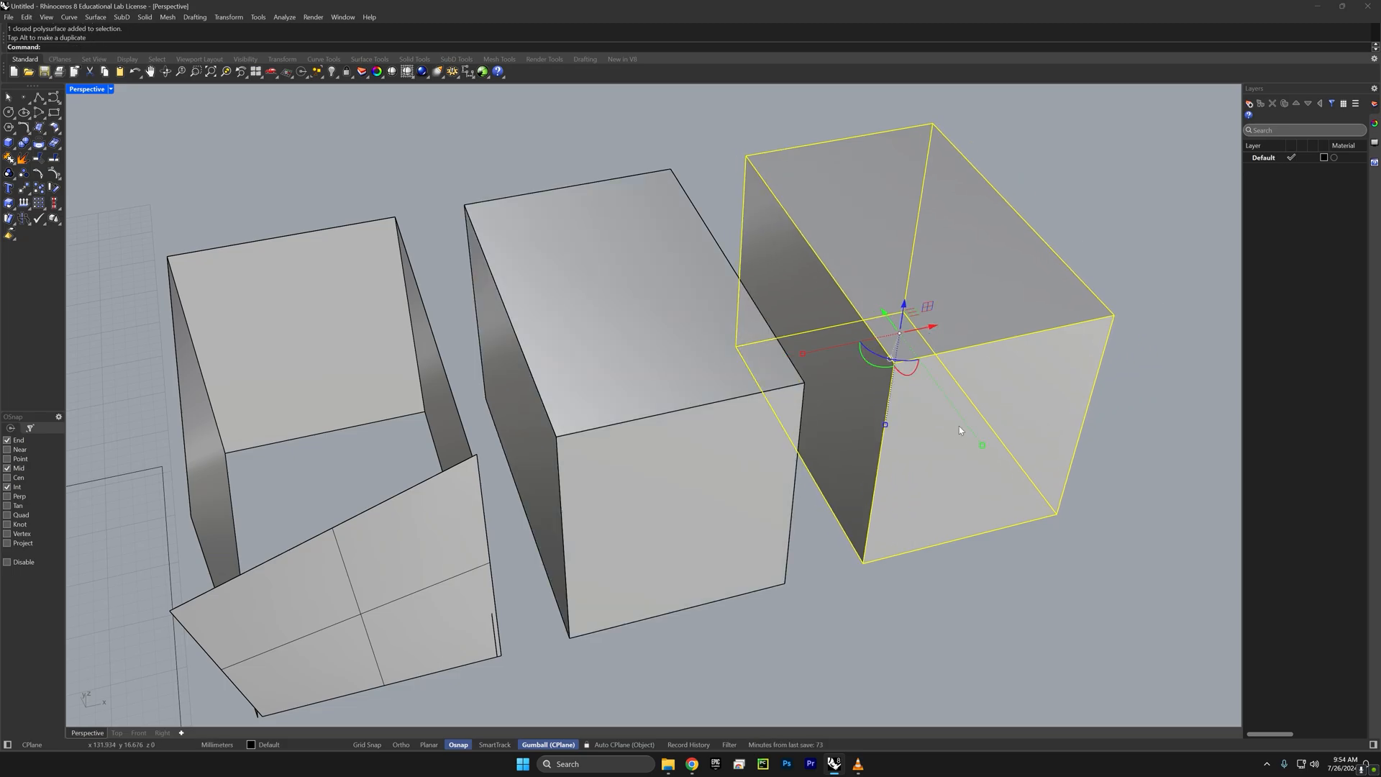
{"action": "right_click_drag", "start_coordinate": [1106, 480], "coordinate": [618, 472], "text": "shift"}
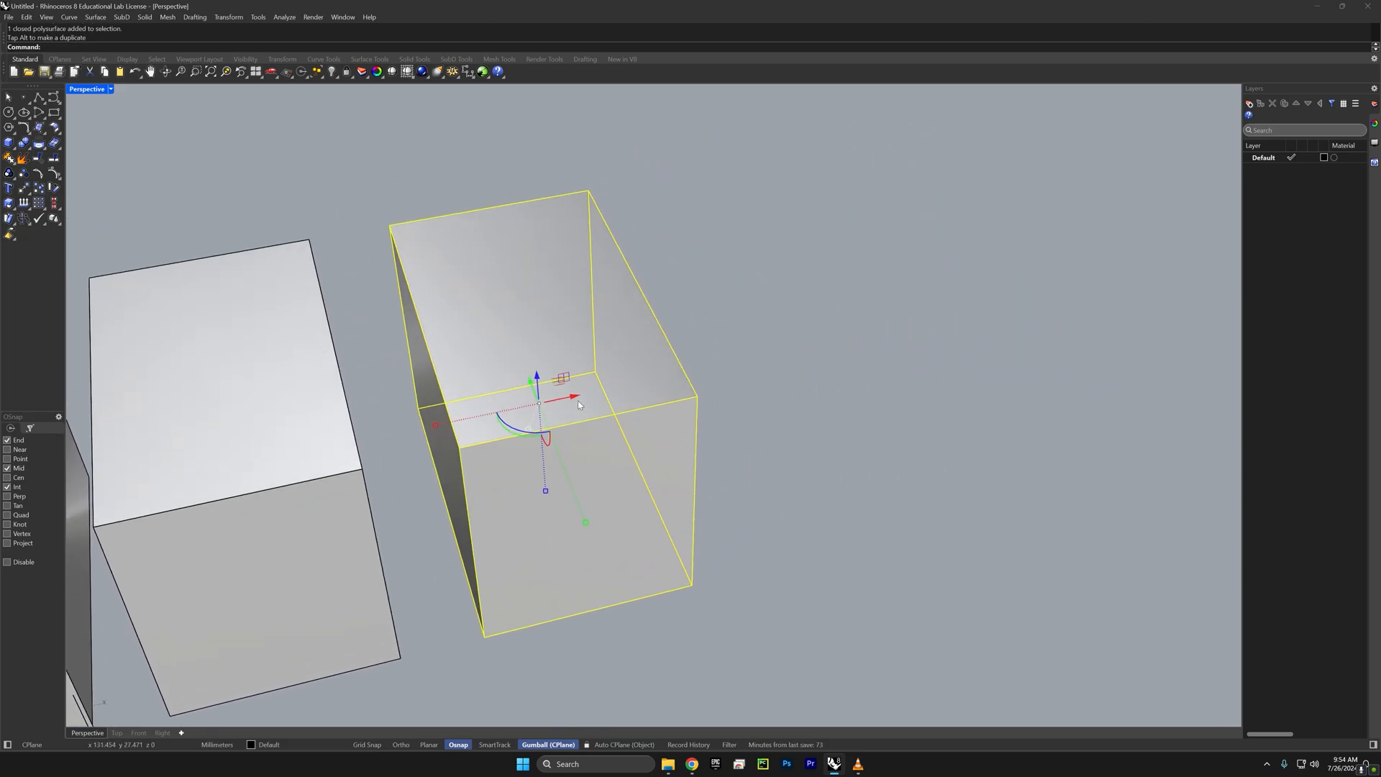
{"action": "left_click_drag", "start_coordinate": [575, 397], "coordinate": [744, 361]}
Step: Select only the copied box's side face nearest the original box and narrow it along the Y axis to taper the solid
{"action": "left_click", "coordinate": [584, 556]}
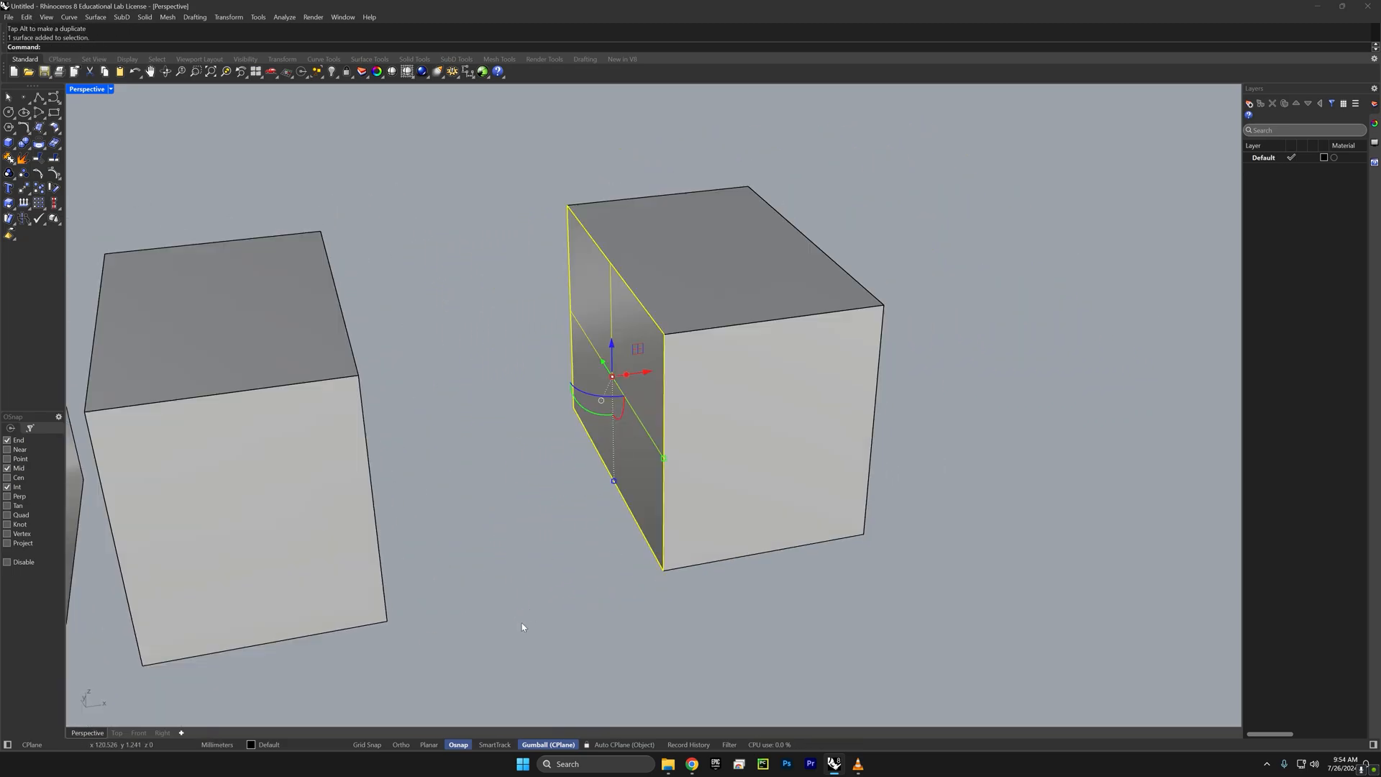
{"action": "left_click", "coordinate": [547, 549]}
{"action": "left_click", "coordinate": [613, 417]}
{"action": "right_click_drag", "start_coordinate": [614, 393], "coordinate": [703, 532]}
{"action": "left_click_drag", "start_coordinate": [730, 530], "coordinate": [677, 532]}
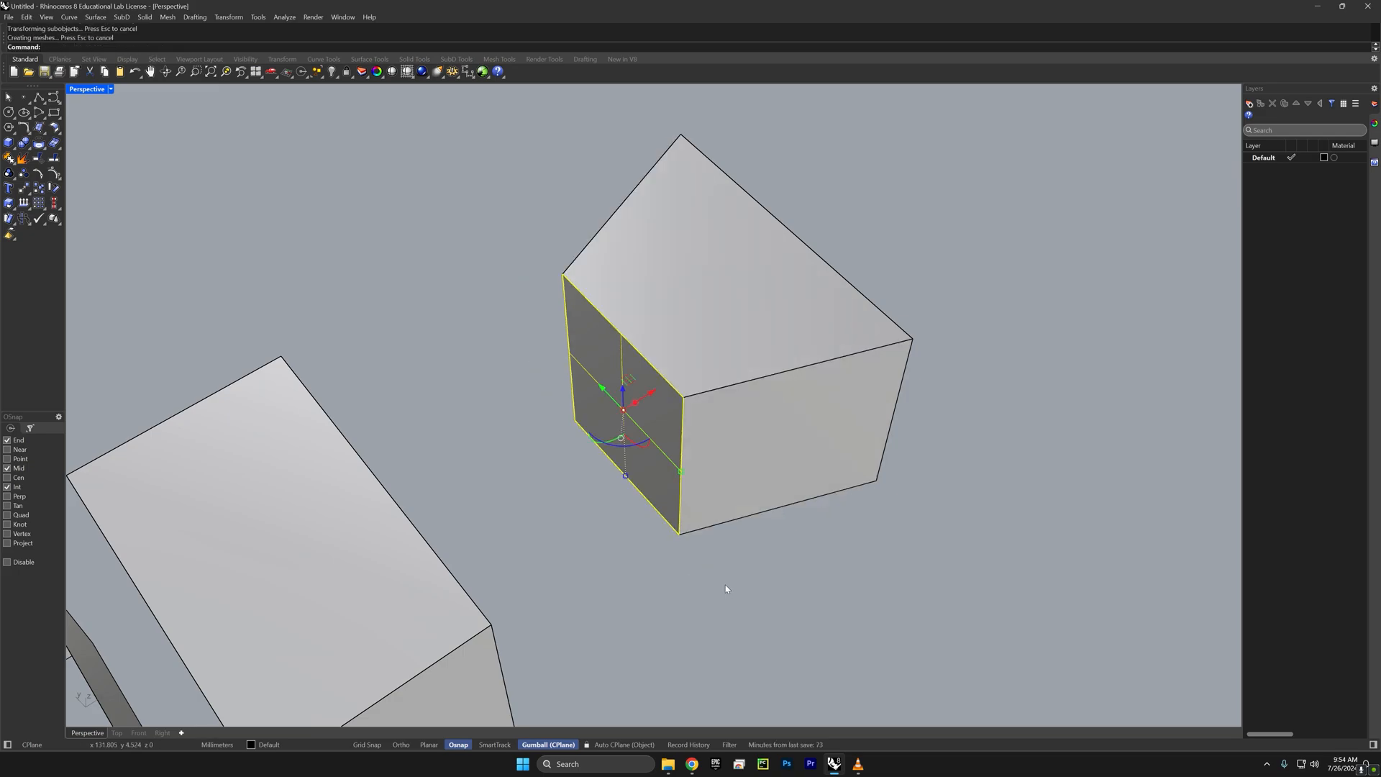
{"action": "right_click_drag", "start_coordinate": [726, 589], "coordinate": [697, 551]}
{"action": "key", "text": "Escape"}
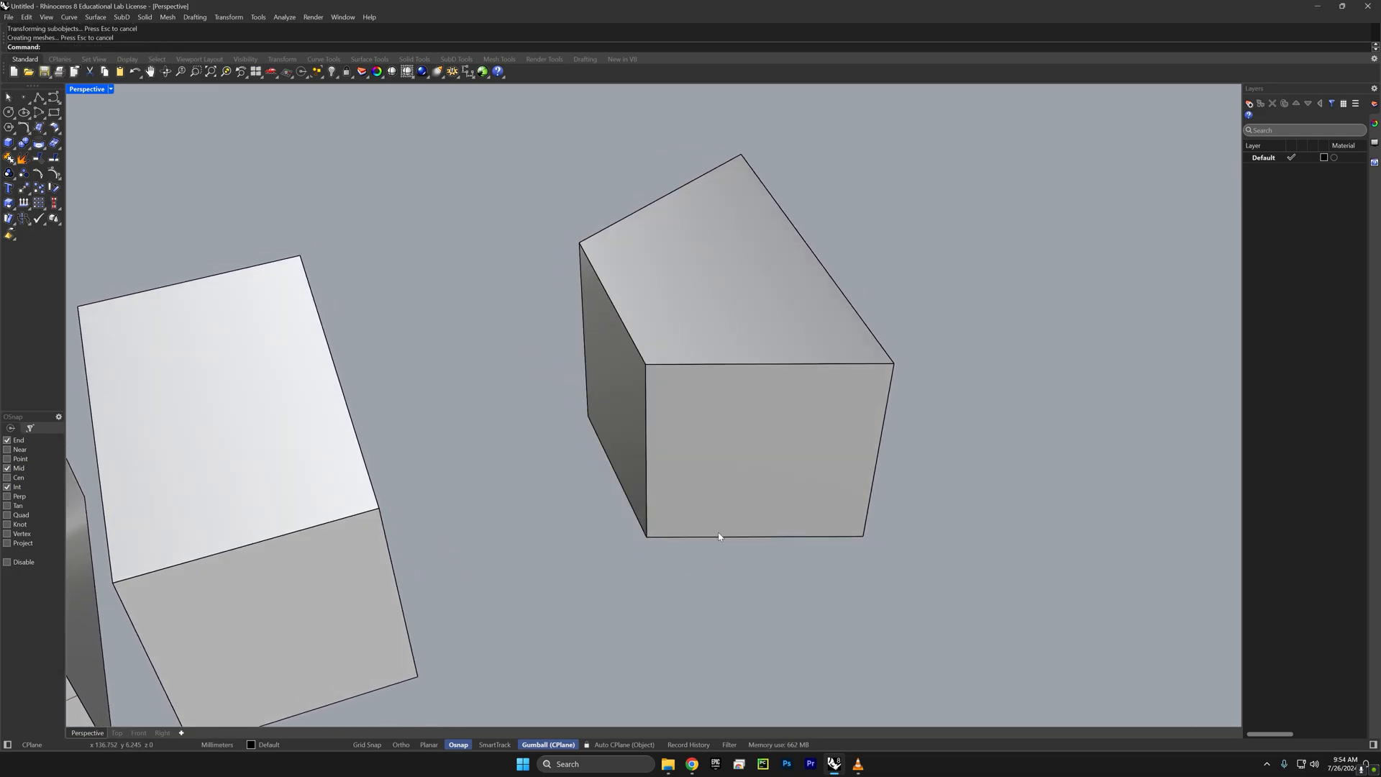
Step: Select the tapered box's top face and move it straight down to make the solid shorter
{"action": "left_click", "coordinate": [676, 299], "text": "ctrl+shift"}
{"action": "right_click_drag", "start_coordinate": [678, 305], "coordinate": [660, 504]}
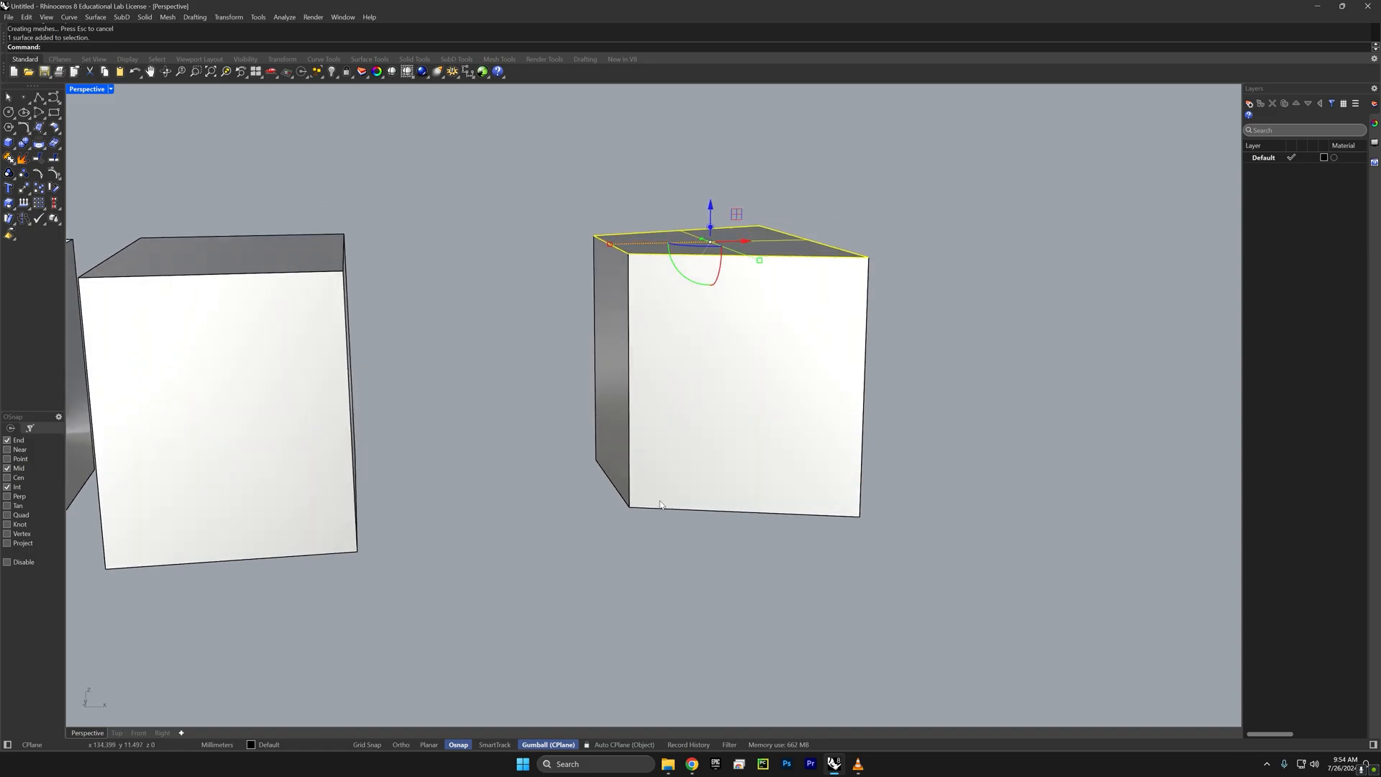
{"action": "left_click_drag", "start_coordinate": [710, 208], "coordinate": [735, 356]}
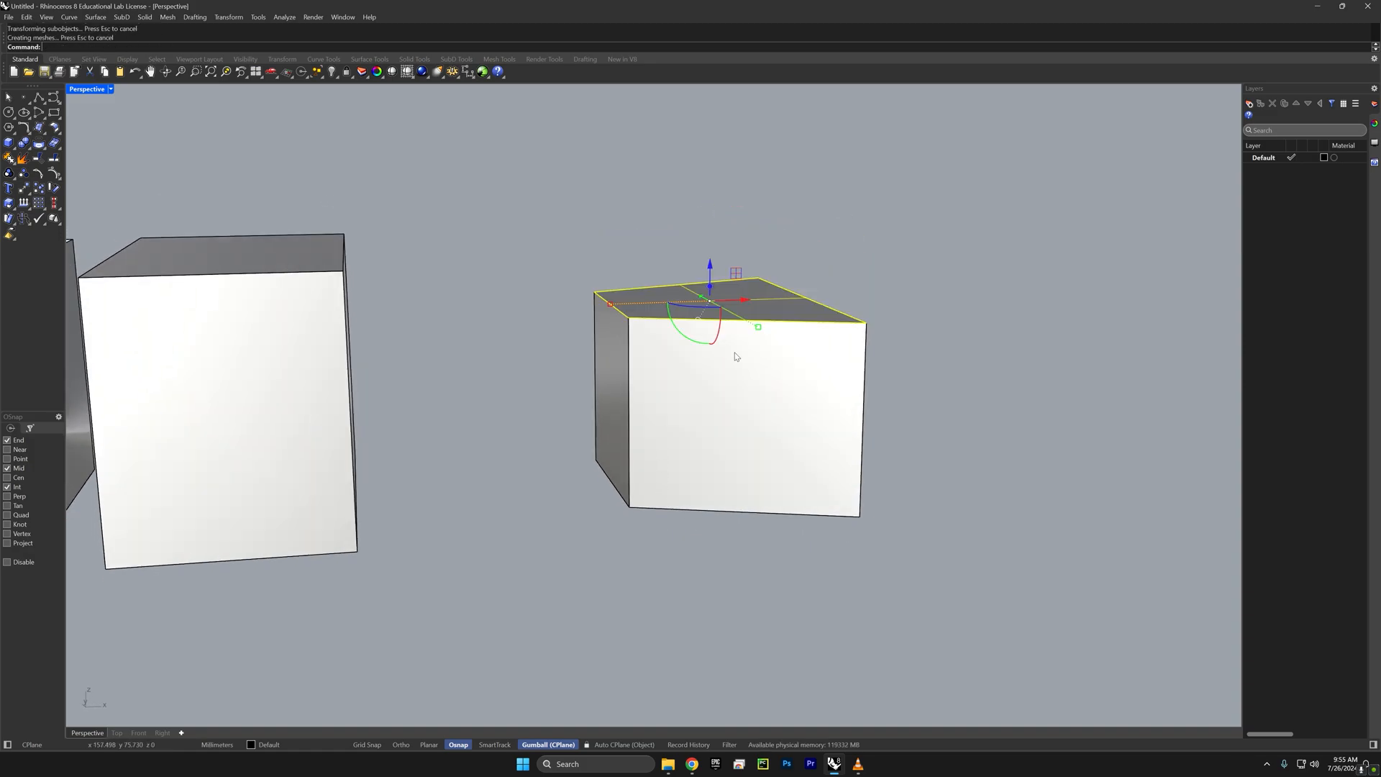
{"action": "left_click", "coordinate": [906, 352]}
{"action": "right_click_drag", "start_coordinate": [774, 334], "coordinate": [752, 373]}
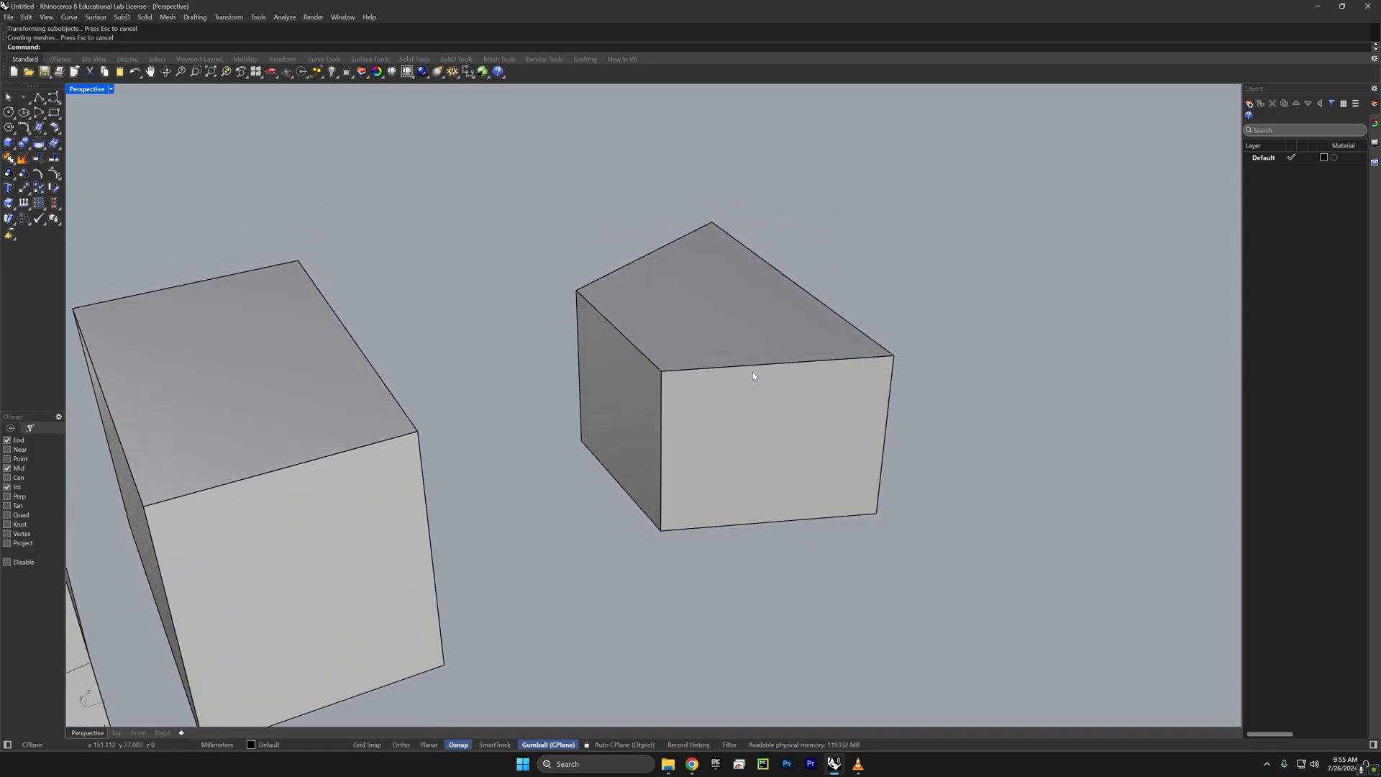
Step: Move the top edge of the tapered box's narrow side inward so that side face slopes
{"action": "left_click", "coordinate": [628, 344], "text": "ctrl+shift"}
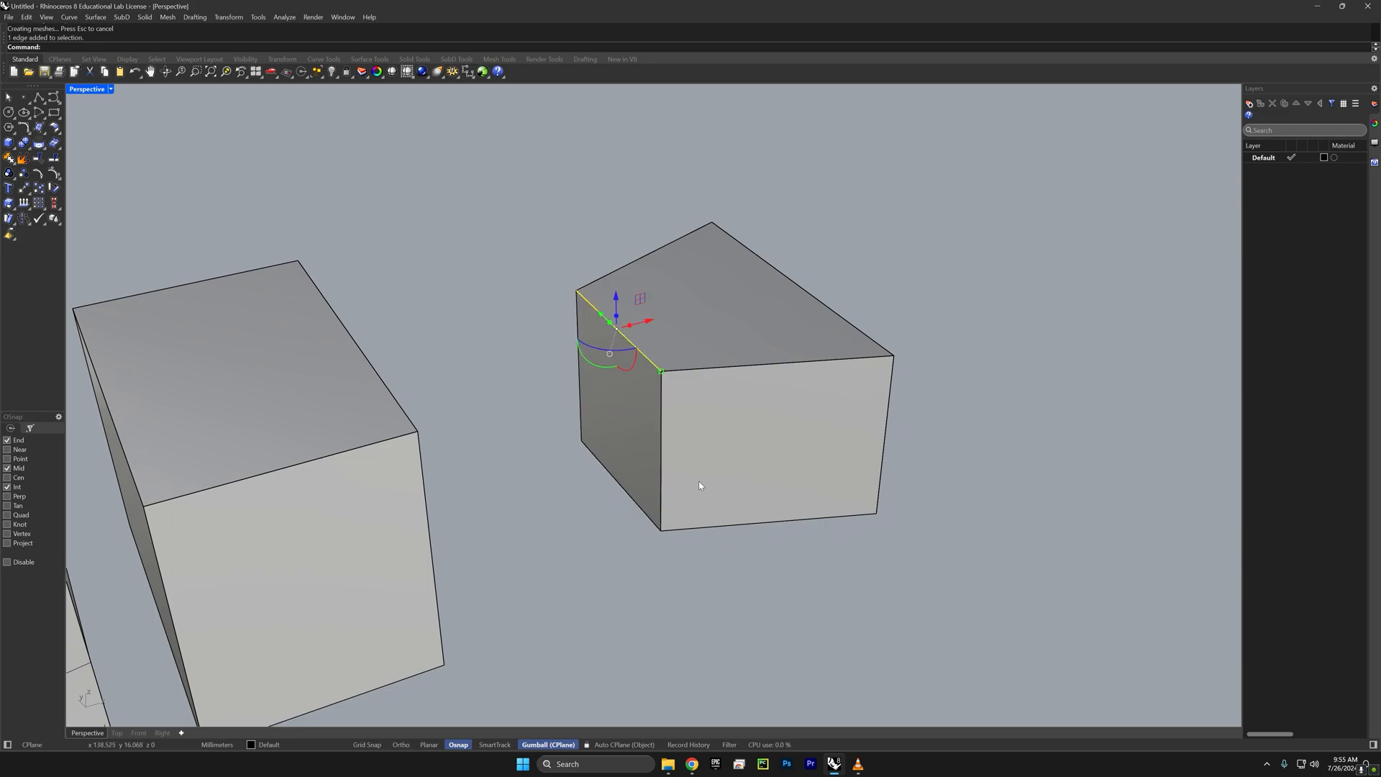
{"action": "right_click_drag", "start_coordinate": [702, 481], "coordinate": [660, 470]}
{"action": "left_click_drag", "start_coordinate": [634, 277], "coordinate": [697, 332]}
{"action": "left_click", "coordinate": [888, 380]}
Step: Raise the rear top vertex of the tapered box's sloping side upward
{"action": "right_click_drag", "start_coordinate": [693, 330], "coordinate": [730, 351]}
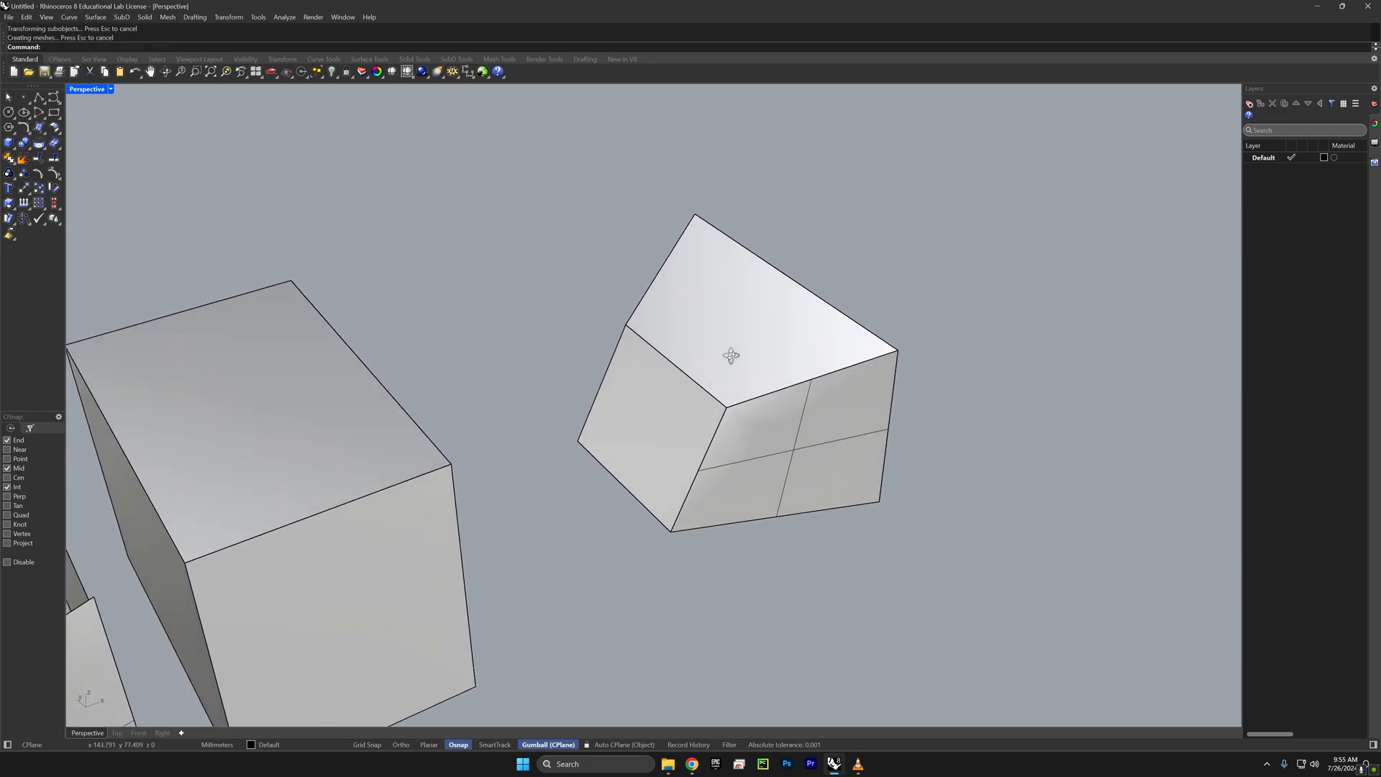
{"action": "left_click", "coordinate": [626, 325], "text": "ctrl+shift"}
{"action": "right_click_drag", "start_coordinate": [626, 325], "coordinate": [621, 294]}
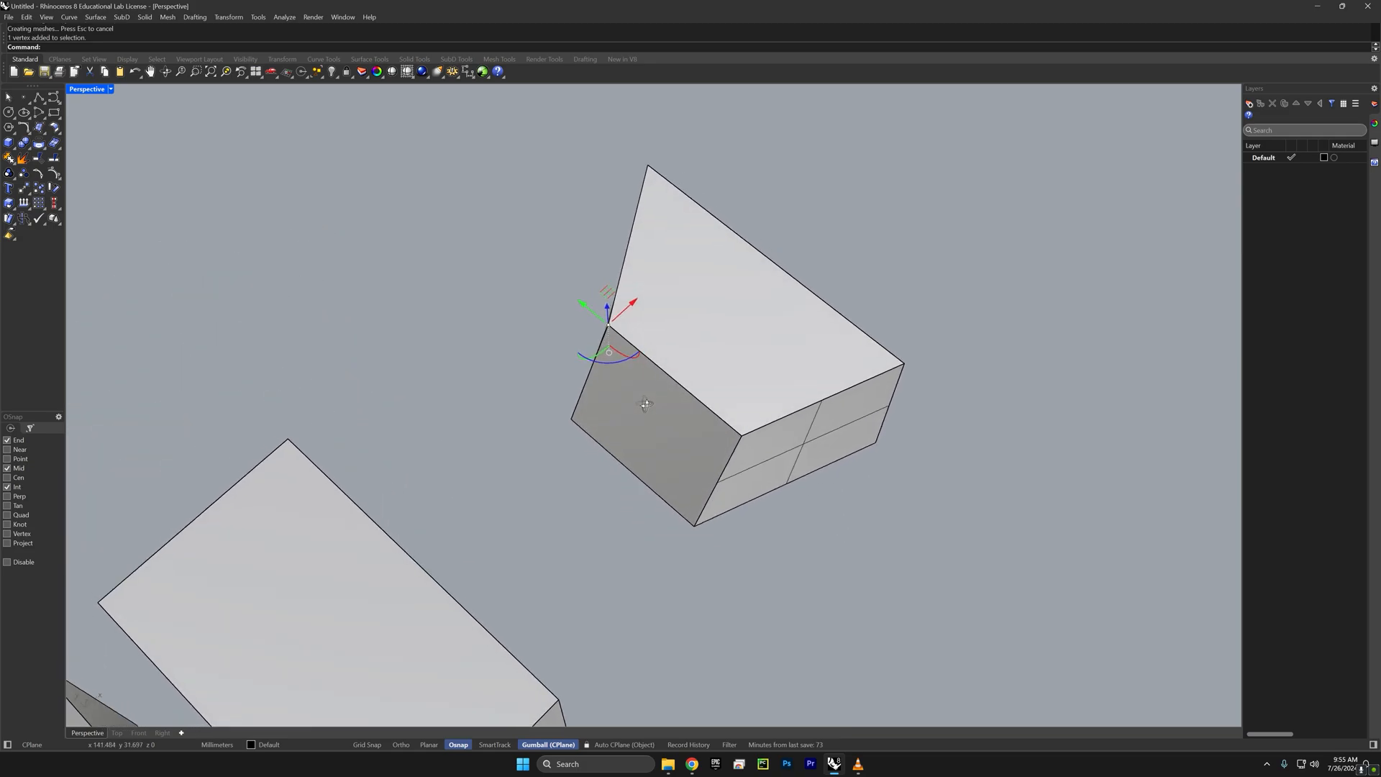
{"action": "left_click_drag", "start_coordinate": [608, 291], "coordinate": [508, 240]}
{"action": "right_click_drag", "start_coordinate": [508, 240], "coordinate": [530, 329]}
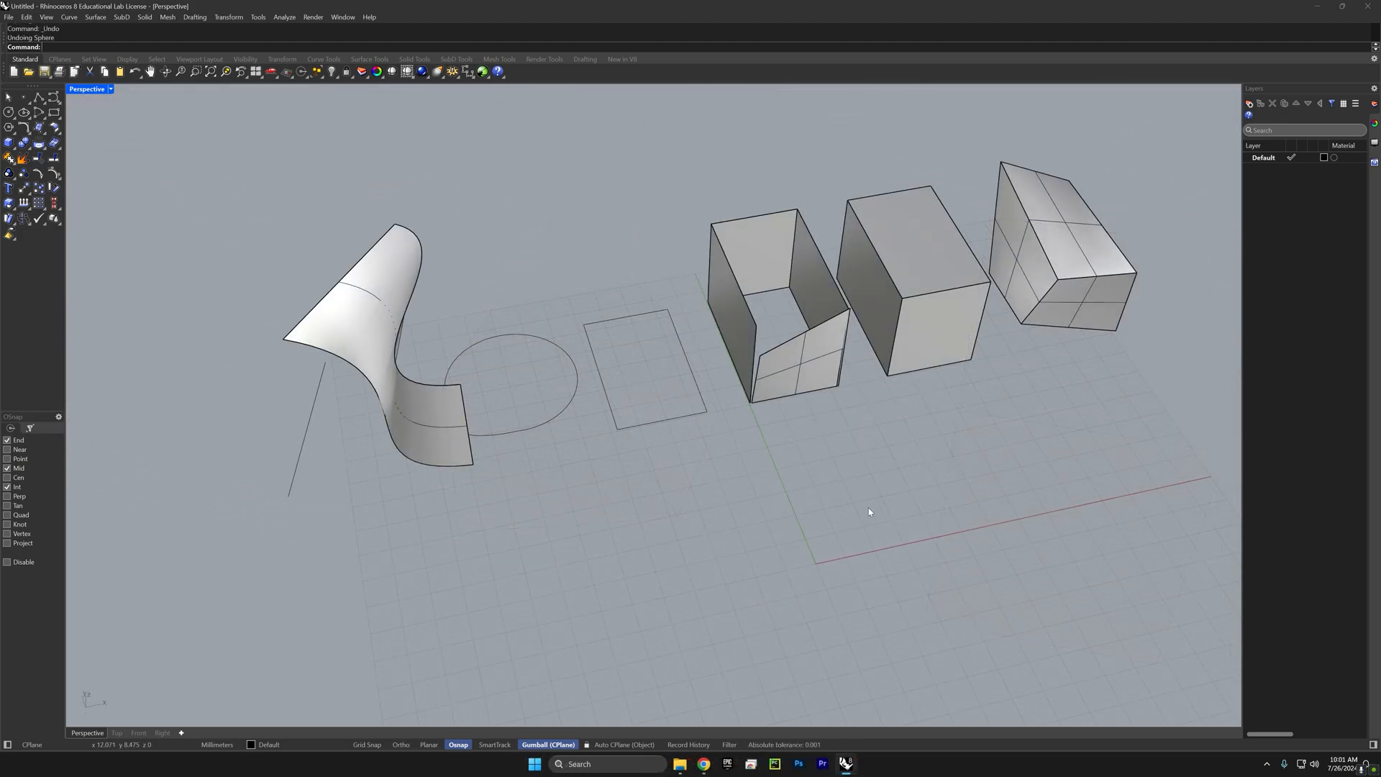
{"action": "left_click", "coordinate": [911, 341]}
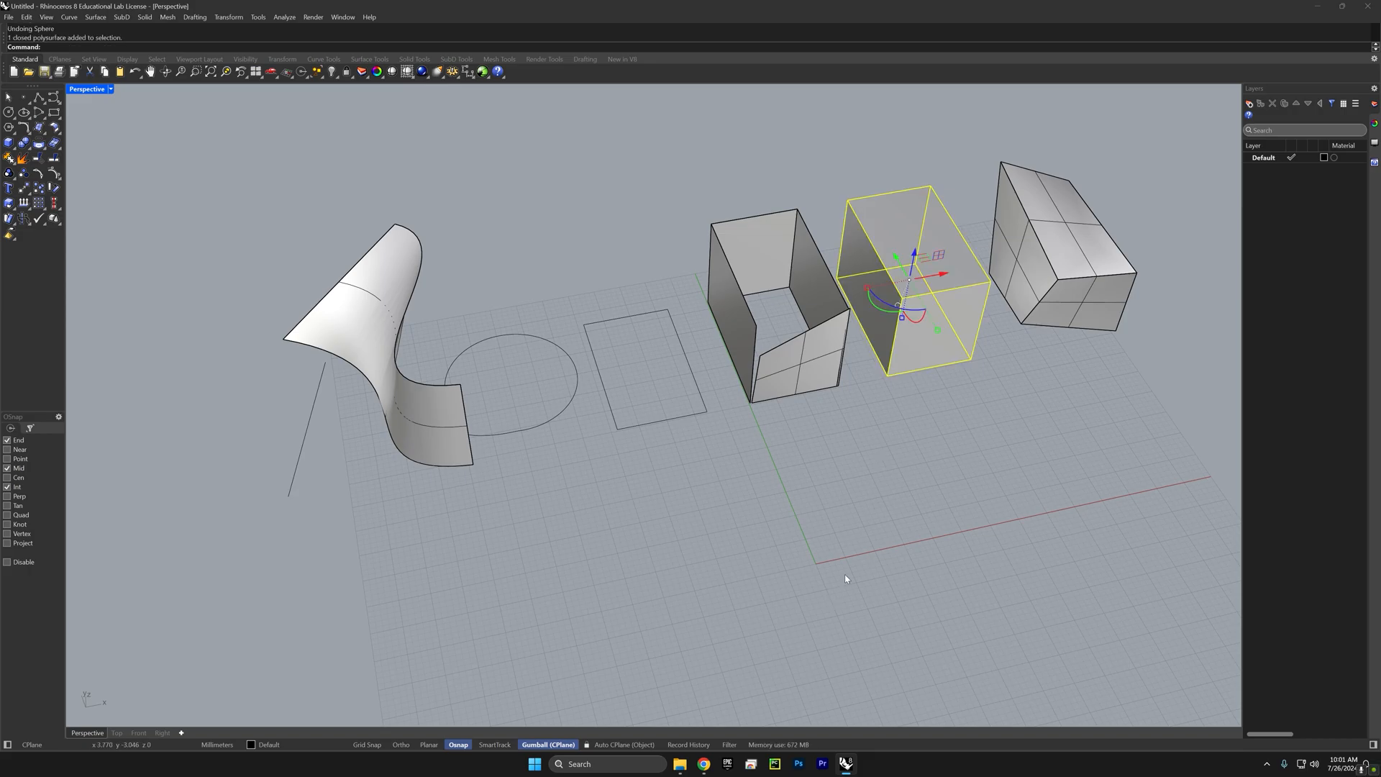
{"action": "right_click_drag", "start_coordinate": [680, 549], "coordinate": [672, 531]}
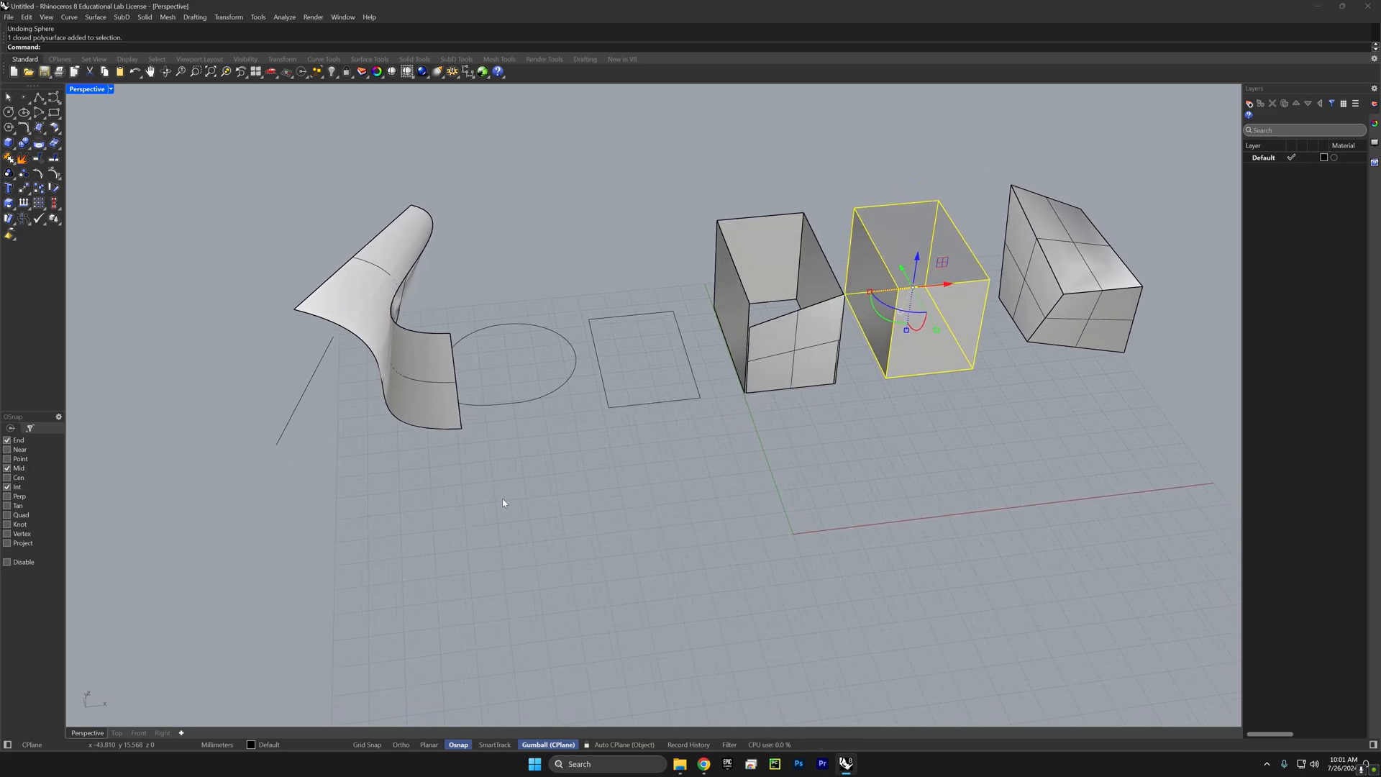
{"action": "left_click", "coordinate": [496, 460]}
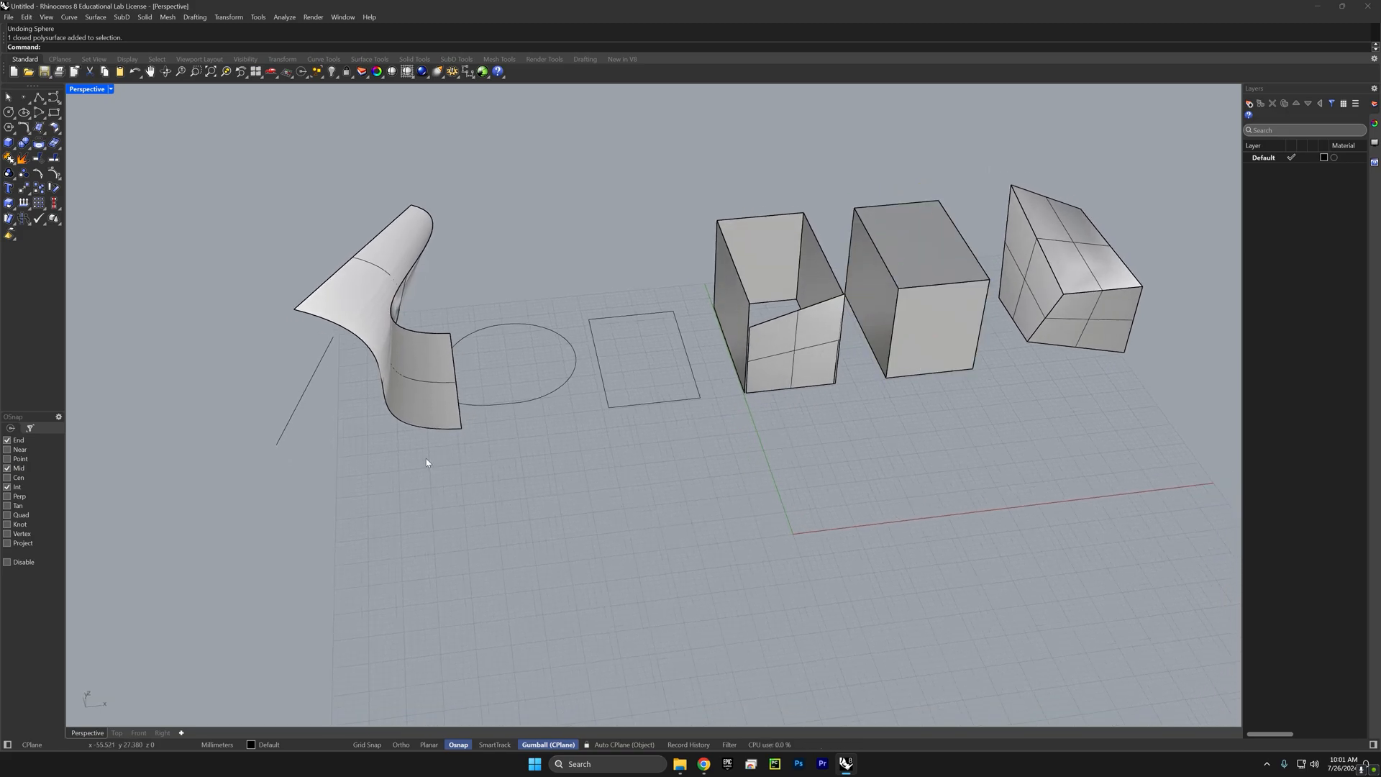
Step: Float the solid creation tools and create a sphere with a radius of about 11.9 mm in front of the circle
{"action": "left_click", "coordinate": [14, 150]}
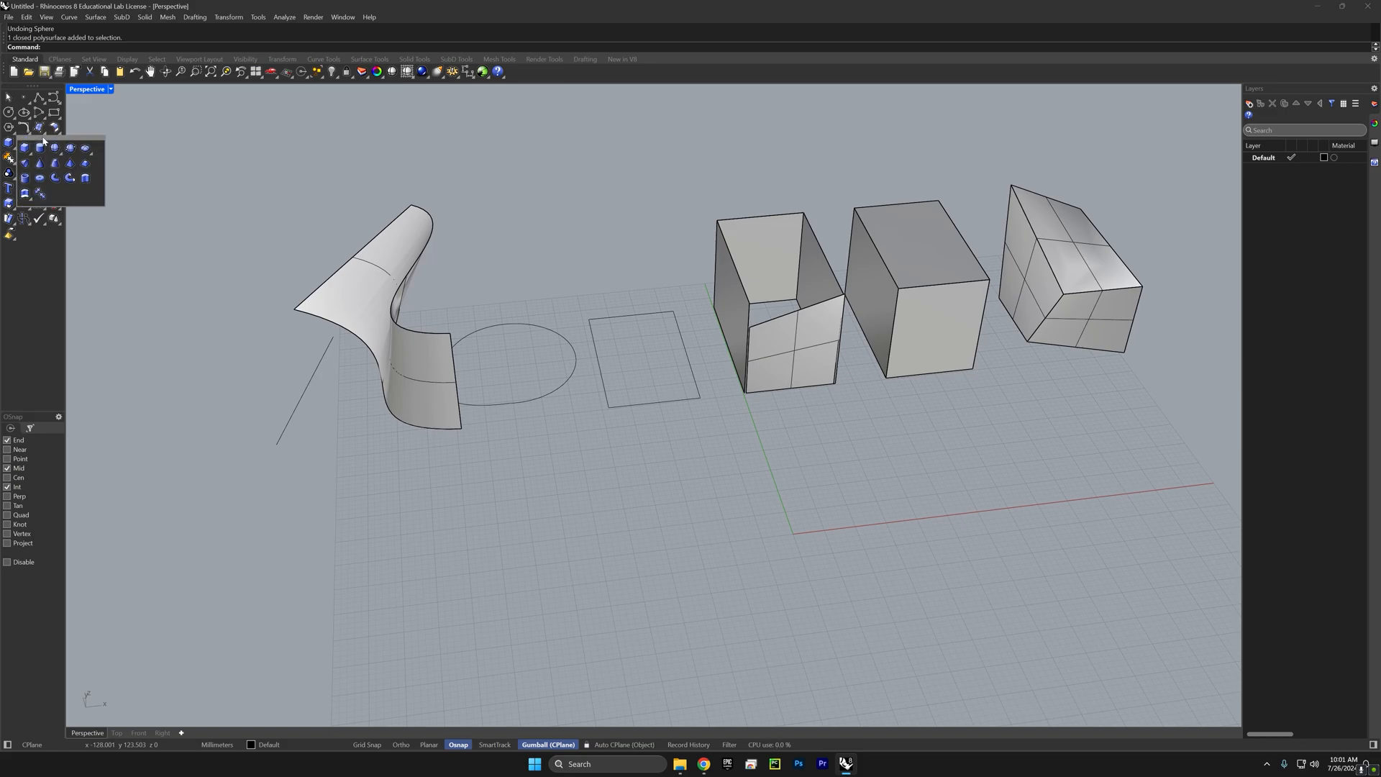
{"action": "left_click_drag", "start_coordinate": [43, 141], "coordinate": [105, 120]}
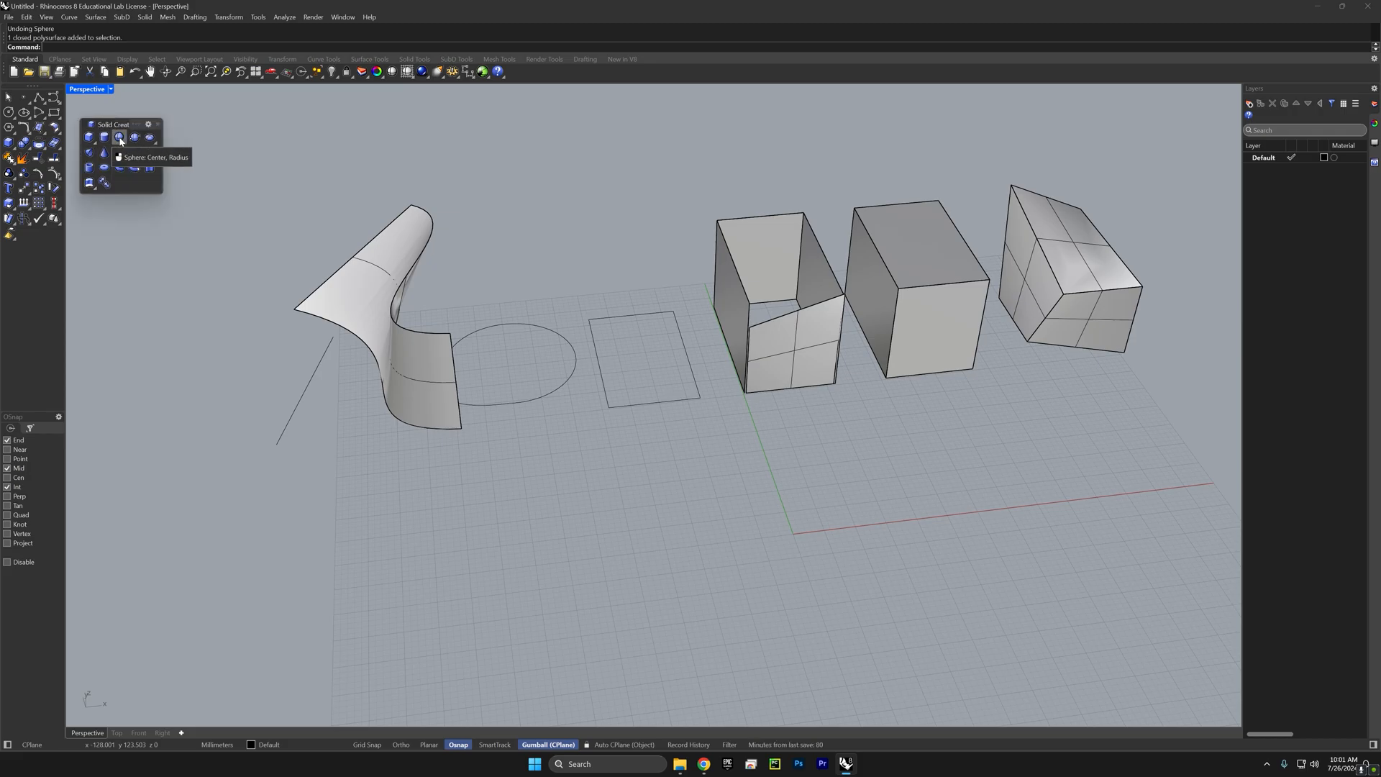
{"action": "left_click", "coordinate": [120, 138]}
{"action": "left_click", "coordinate": [509, 552]}
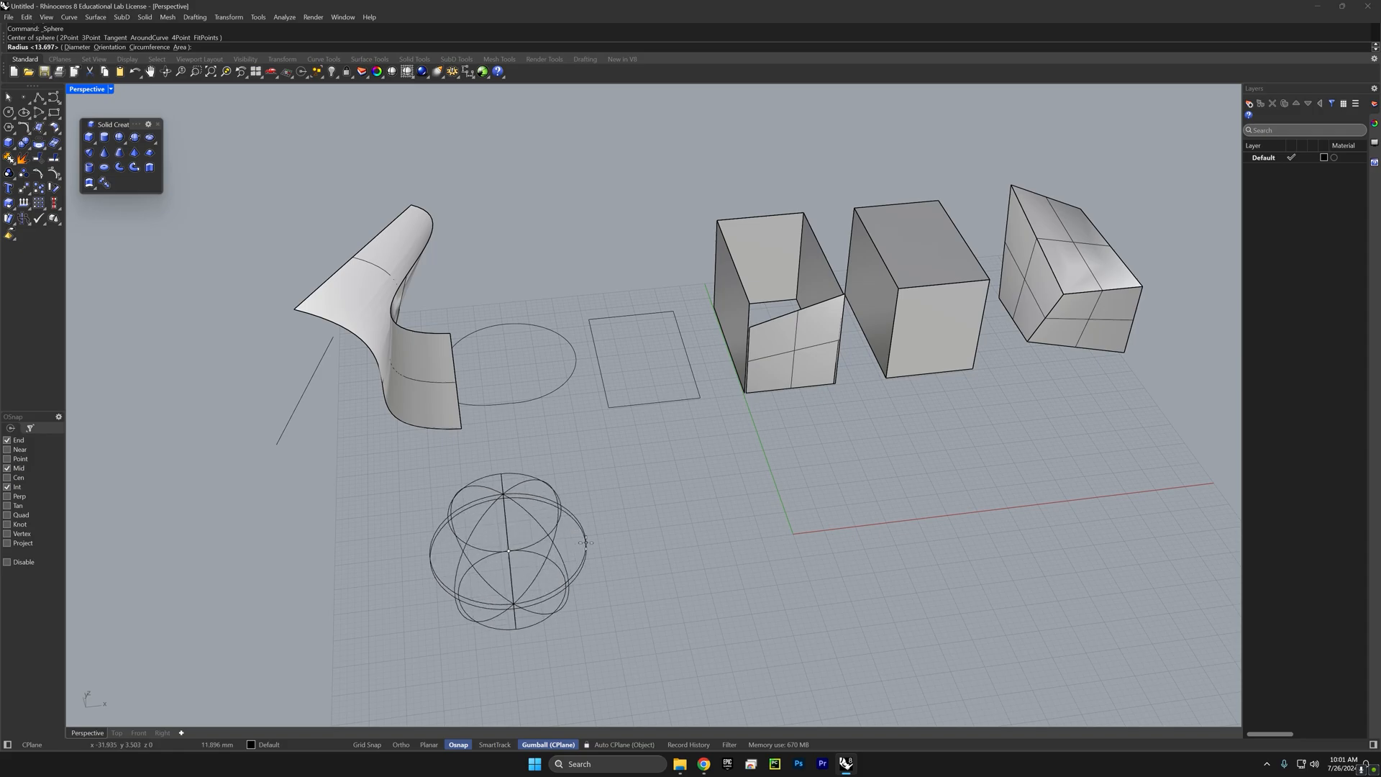
{"action": "left_click", "coordinate": [586, 542]}
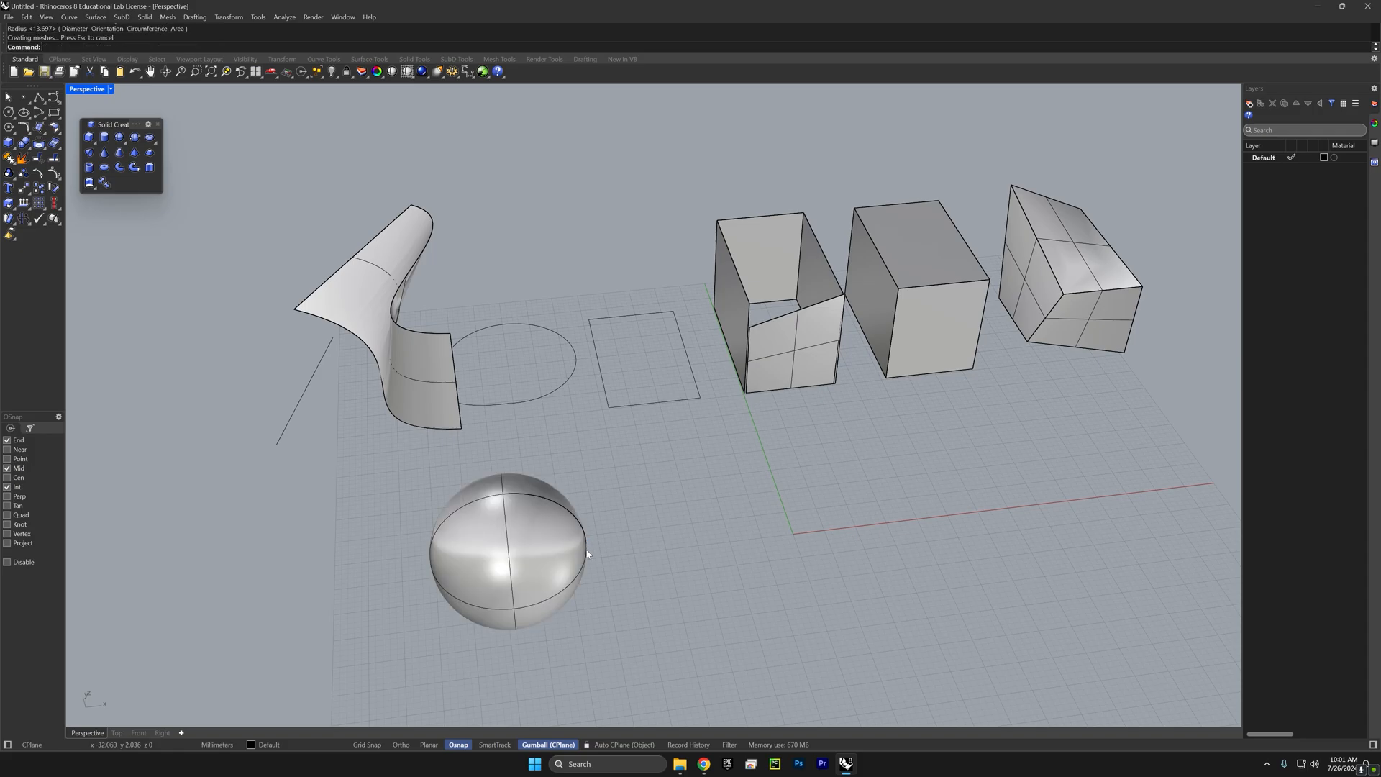
Step: Create a thick torus with a small central hole on the ground plane beside the sphere
{"action": "left_click", "coordinate": [105, 166]}
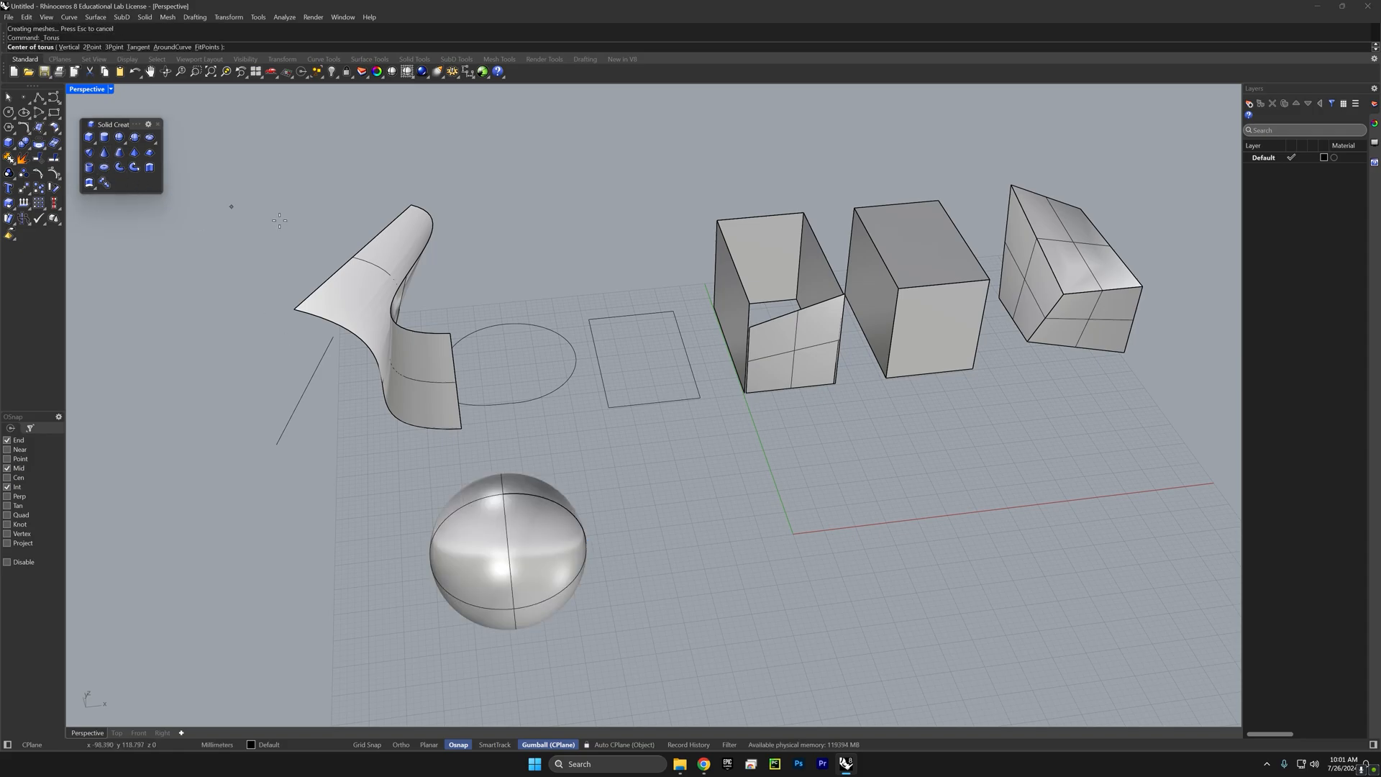
{"action": "left_click", "coordinate": [726, 538]}
{"action": "left_click", "coordinate": [780, 539]}
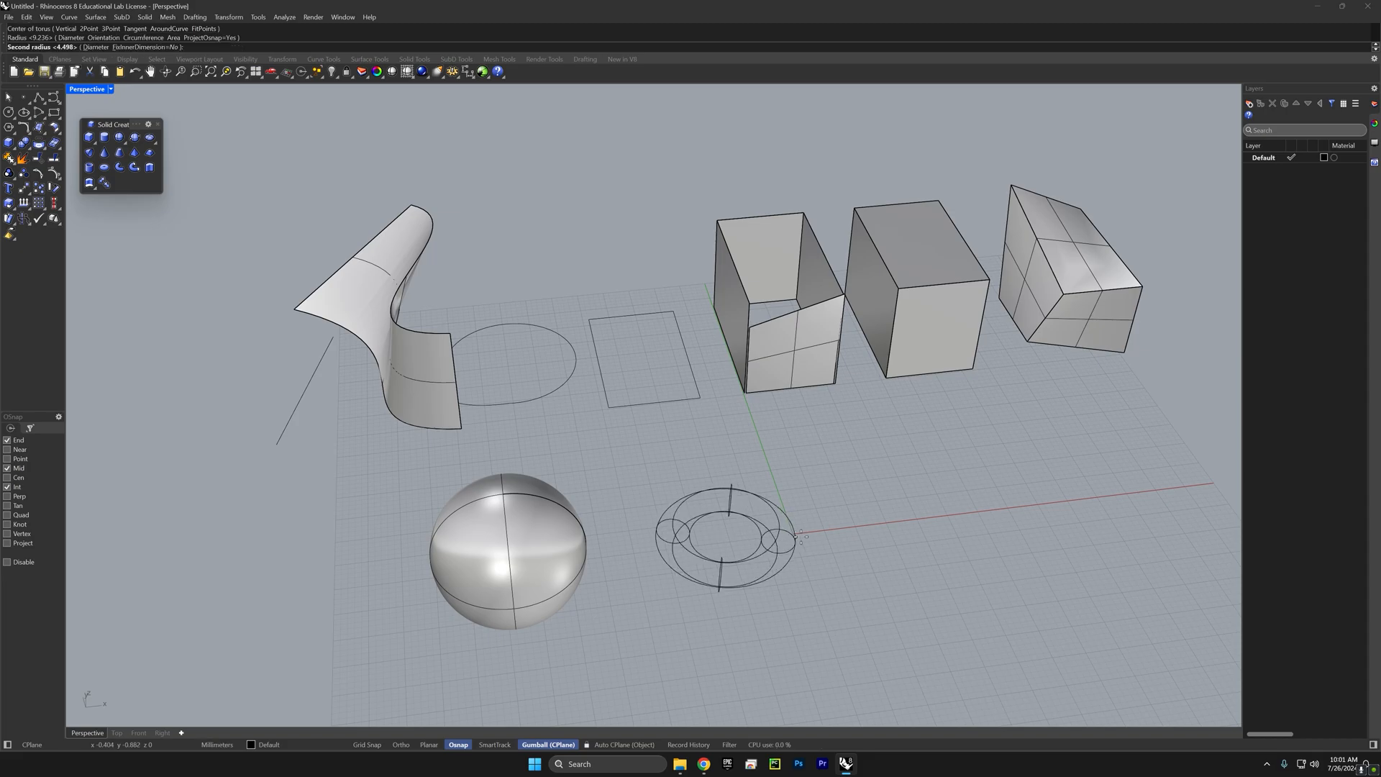
{"action": "left_click", "coordinate": [680, 554]}
{"action": "right_click_drag", "start_coordinate": [680, 554], "coordinate": [690, 606]}
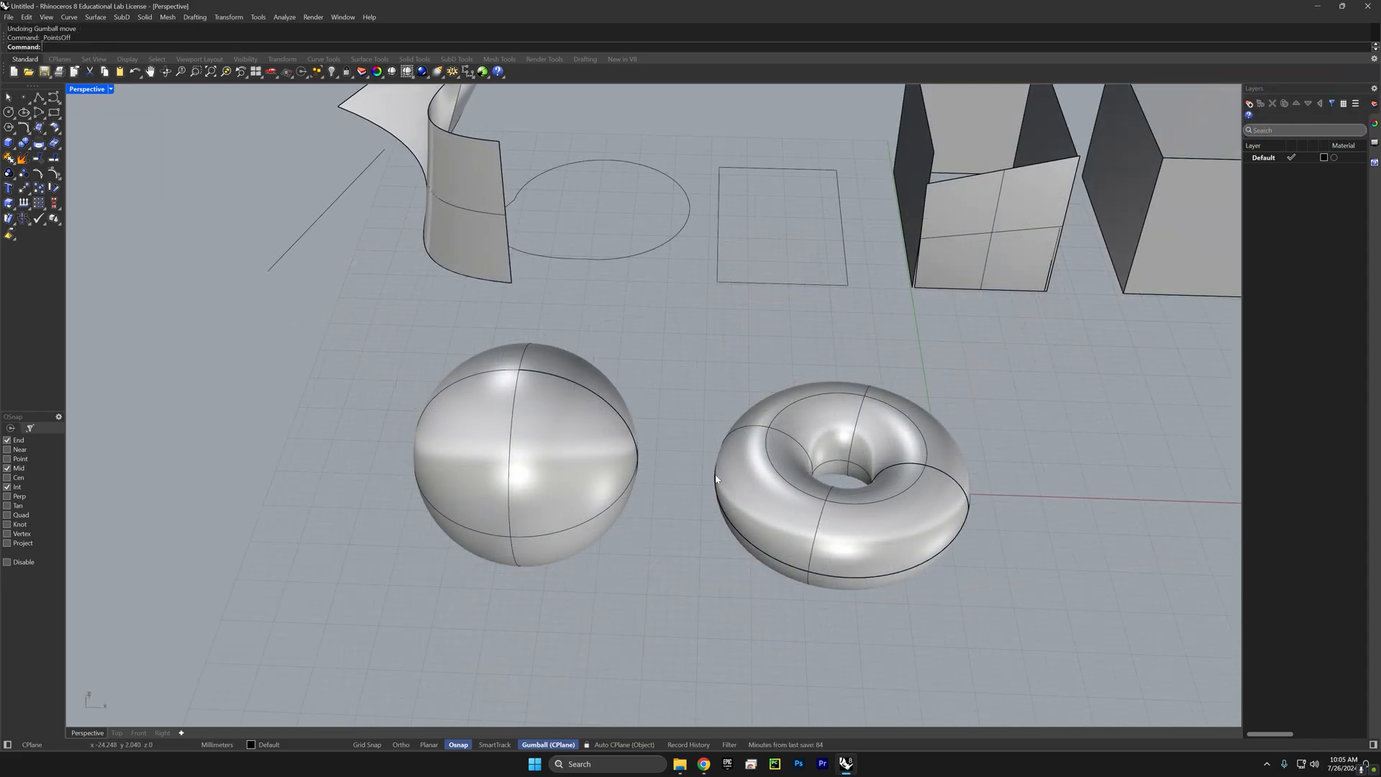
Step: Show the control points of the sphere and torus, and stretch the sphere's outer column of points away from the torus vertically
{"action": "left_click_drag", "start_coordinate": [945, 386], "coordinate": [484, 615]}
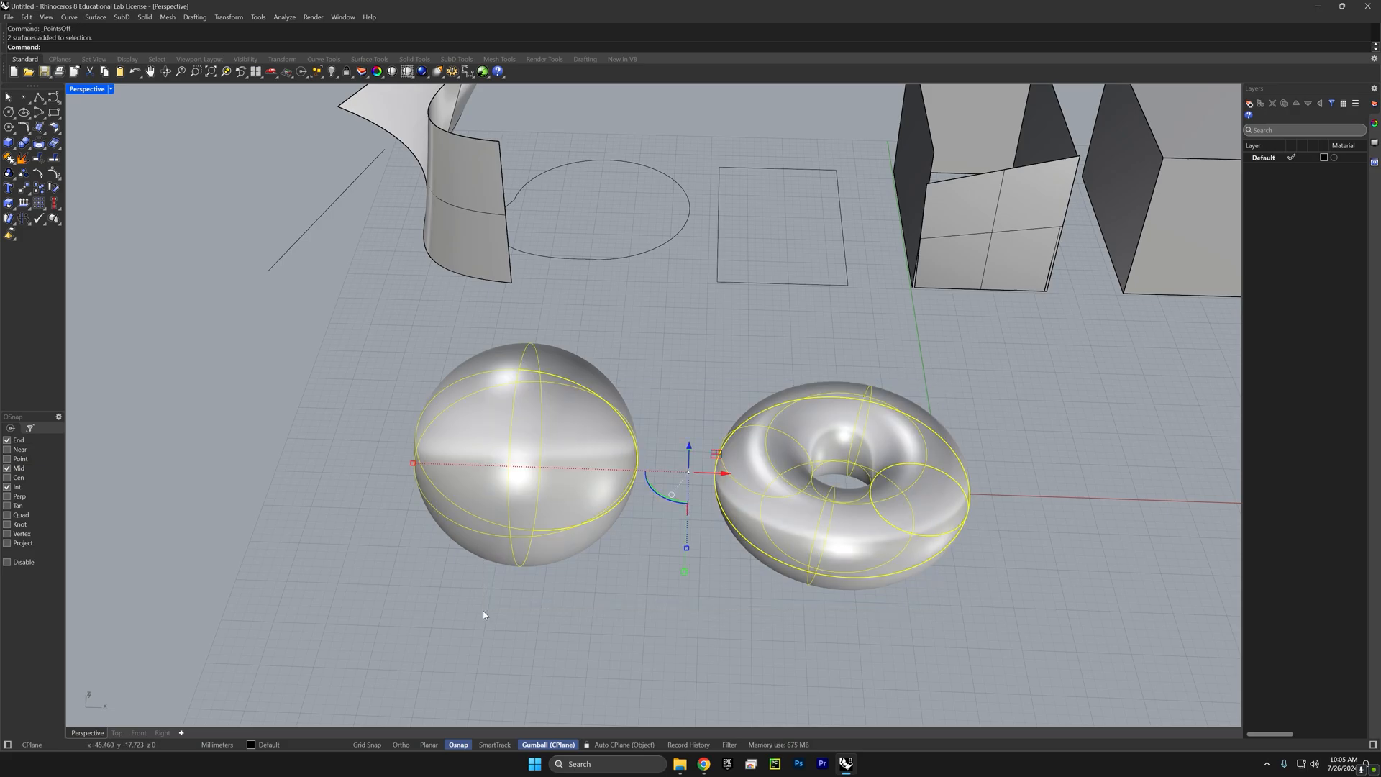
{"action": "key", "text": "F10"}
{"action": "right_click_drag", "start_coordinate": [485, 593], "coordinate": [539, 566]}
{"action": "left_click_drag", "start_coordinate": [375, 363], "coordinate": [479, 640]}
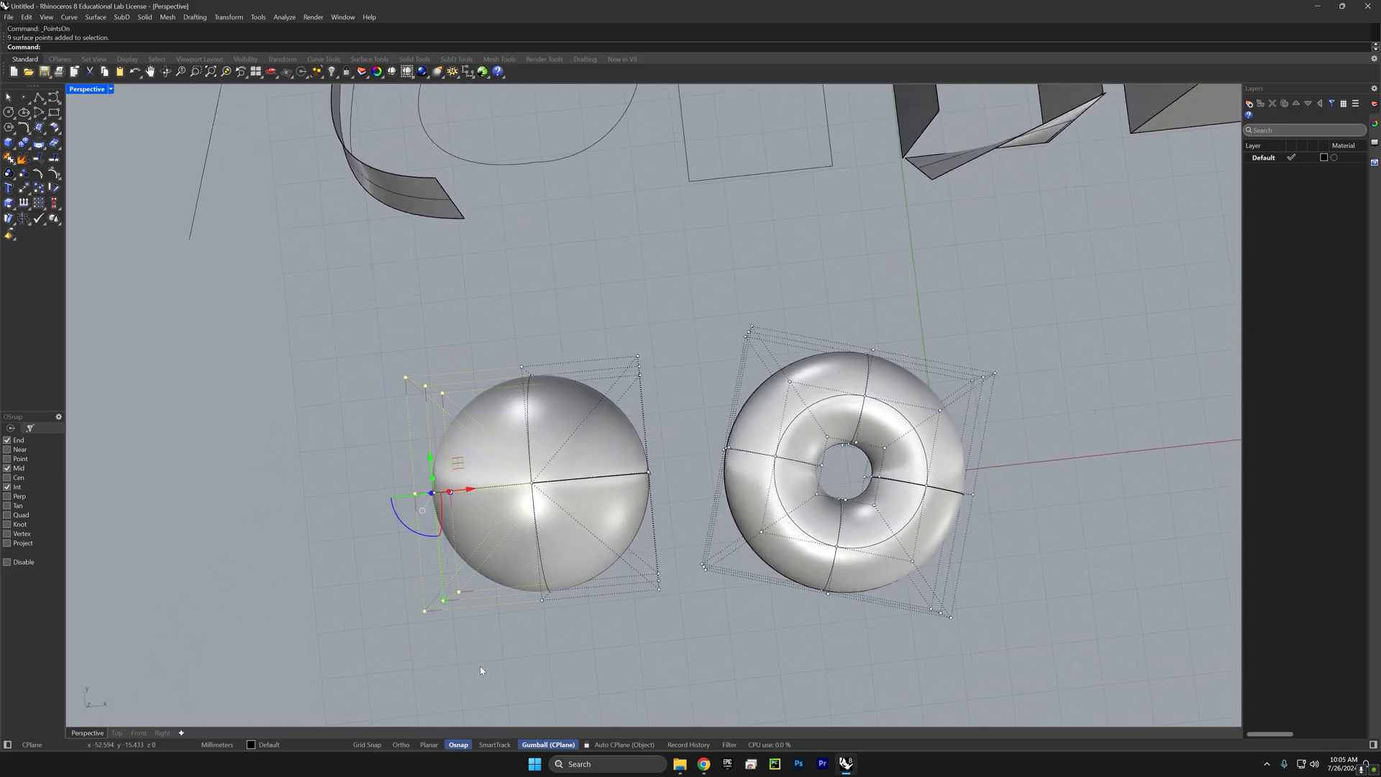
{"action": "right_click_drag", "start_coordinate": [479, 640], "coordinate": [592, 534]}
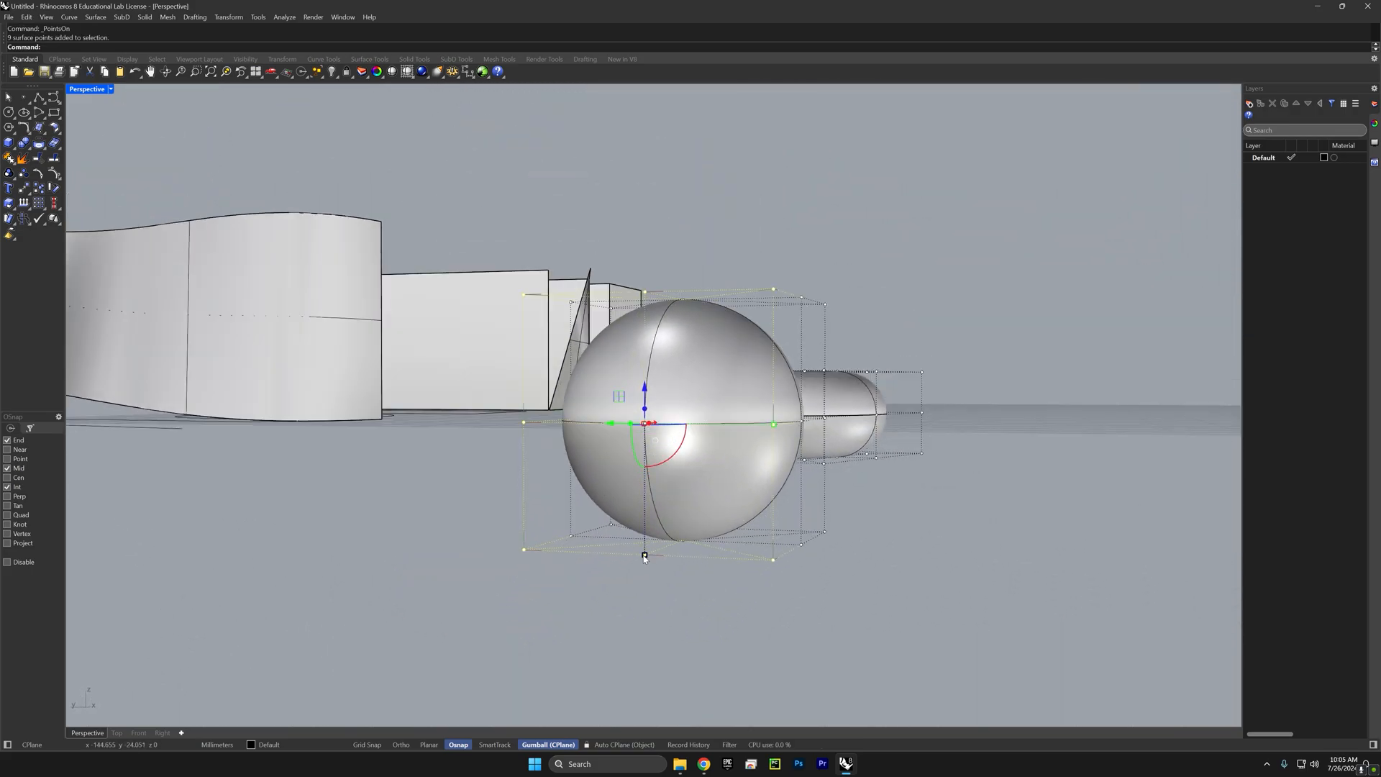
{"action": "left_click_drag", "start_coordinate": [645, 557], "coordinate": [666, 668]}
{"action": "right_click_drag", "start_coordinate": [667, 668], "coordinate": [853, 568]}
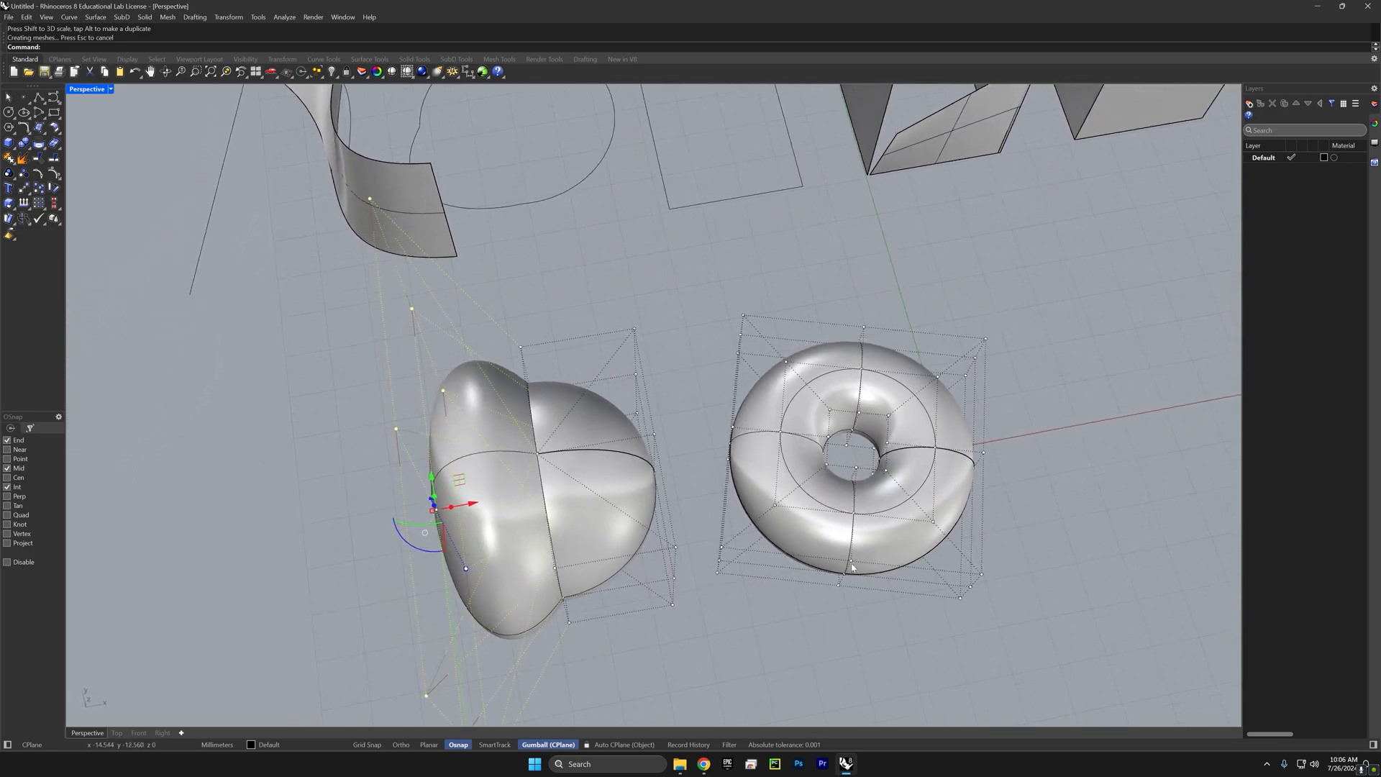
Step: Raise and reshape the control points on the torus's half farthest from the sphere so that half bulges upward
{"action": "left_click", "coordinate": [856, 317]}
{"action": "left_click_drag", "start_coordinate": [865, 298], "coordinate": [1018, 653]}
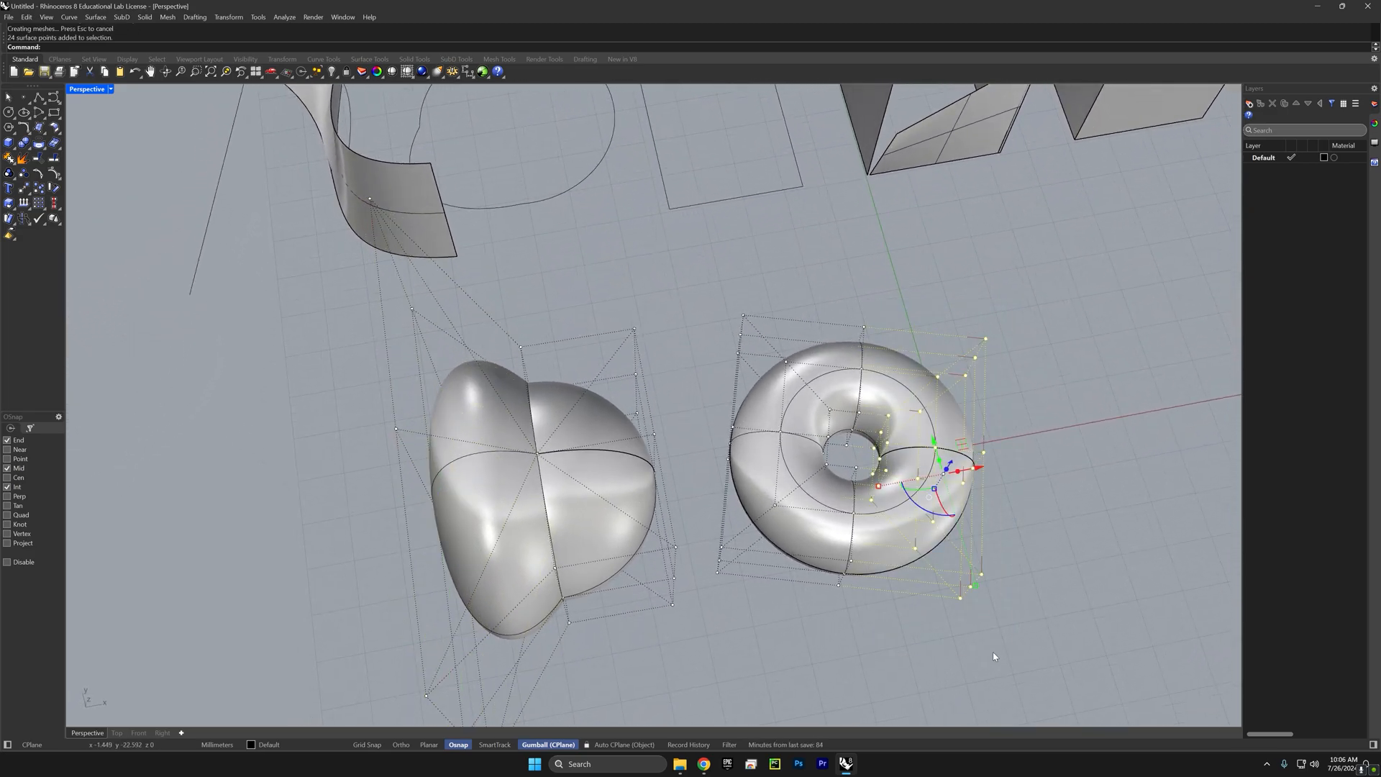
{"action": "right_click_drag", "start_coordinate": [993, 652], "coordinate": [967, 388]}
{"action": "left_click_drag", "start_coordinate": [953, 372], "coordinate": [955, 327]}
{"action": "right_click_drag", "start_coordinate": [955, 327], "coordinate": [945, 423]}
{"action": "left_click_drag", "start_coordinate": [945, 423], "coordinate": [973, 376]}
{"action": "right_click_drag", "start_coordinate": [973, 376], "coordinate": [990, 425]}
{"action": "left_click_drag", "start_coordinate": [995, 410], "coordinate": [983, 515]}
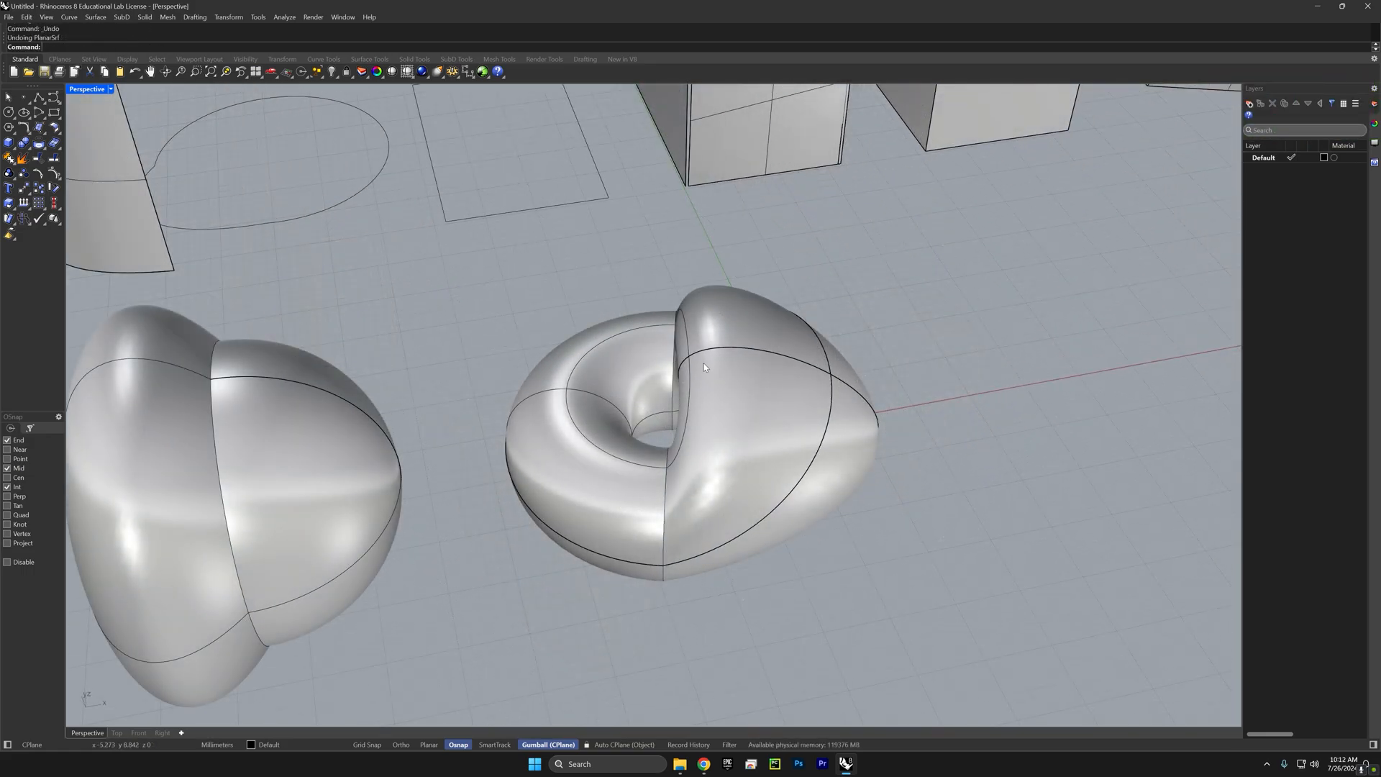
Step: Create a planar surface from the rectangle curve with PlanarSrf
{"action": "right_click_drag", "start_coordinate": [692, 361], "coordinate": [697, 409]}
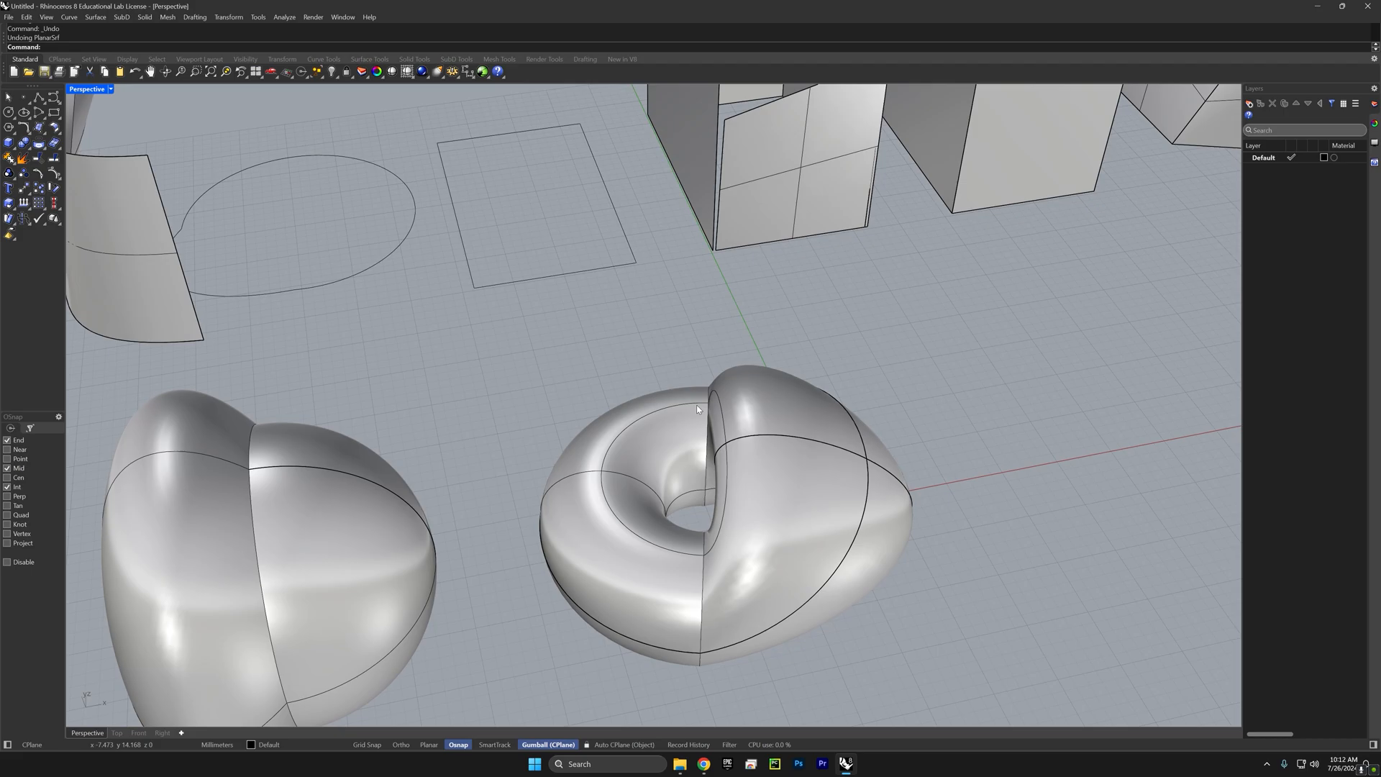
{"action": "left_click", "coordinate": [525, 283]}
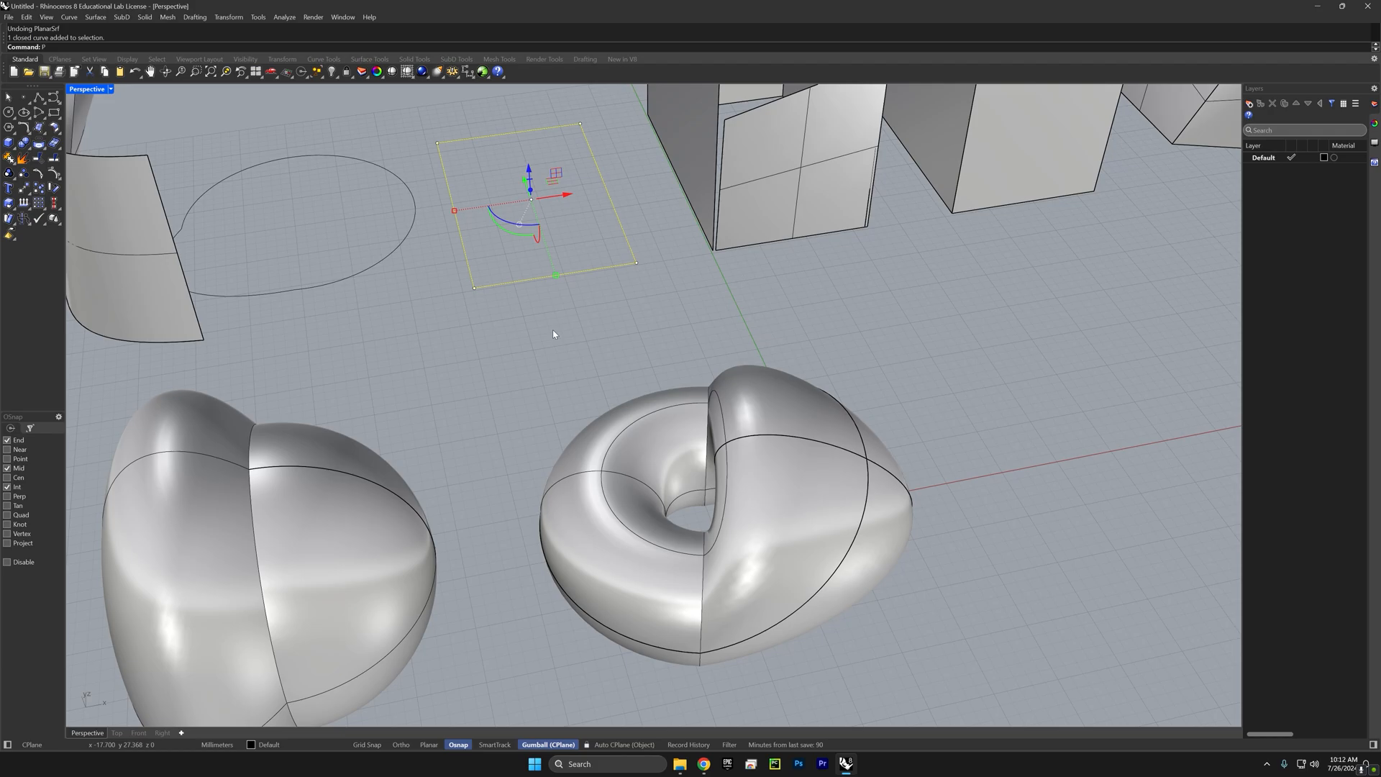
{"action": "type", "text": "lanarSrf"}
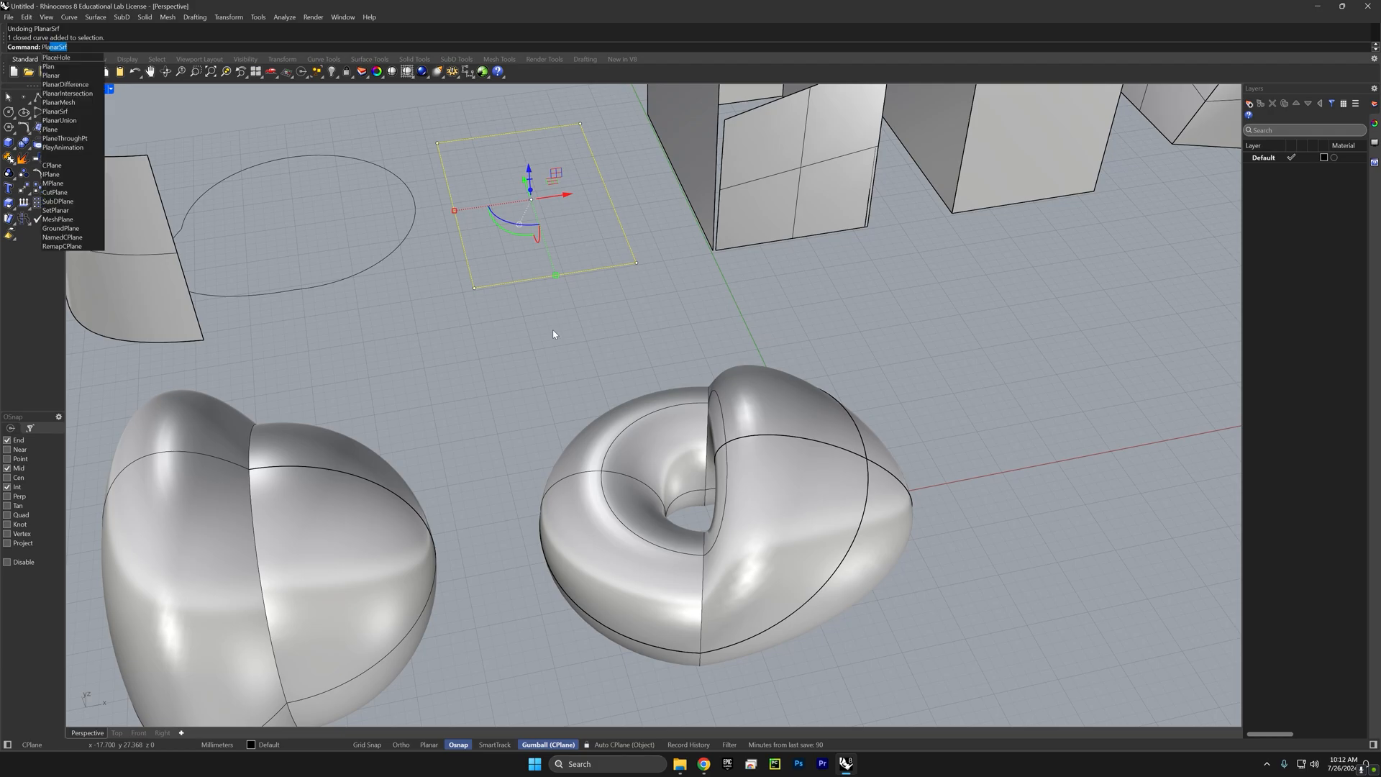
{"action": "key", "text": "Return"}
Step: Move the planar surface onto the deformed torus and rotate it upright so it cuts through the body
{"action": "left_click", "coordinate": [555, 243]}
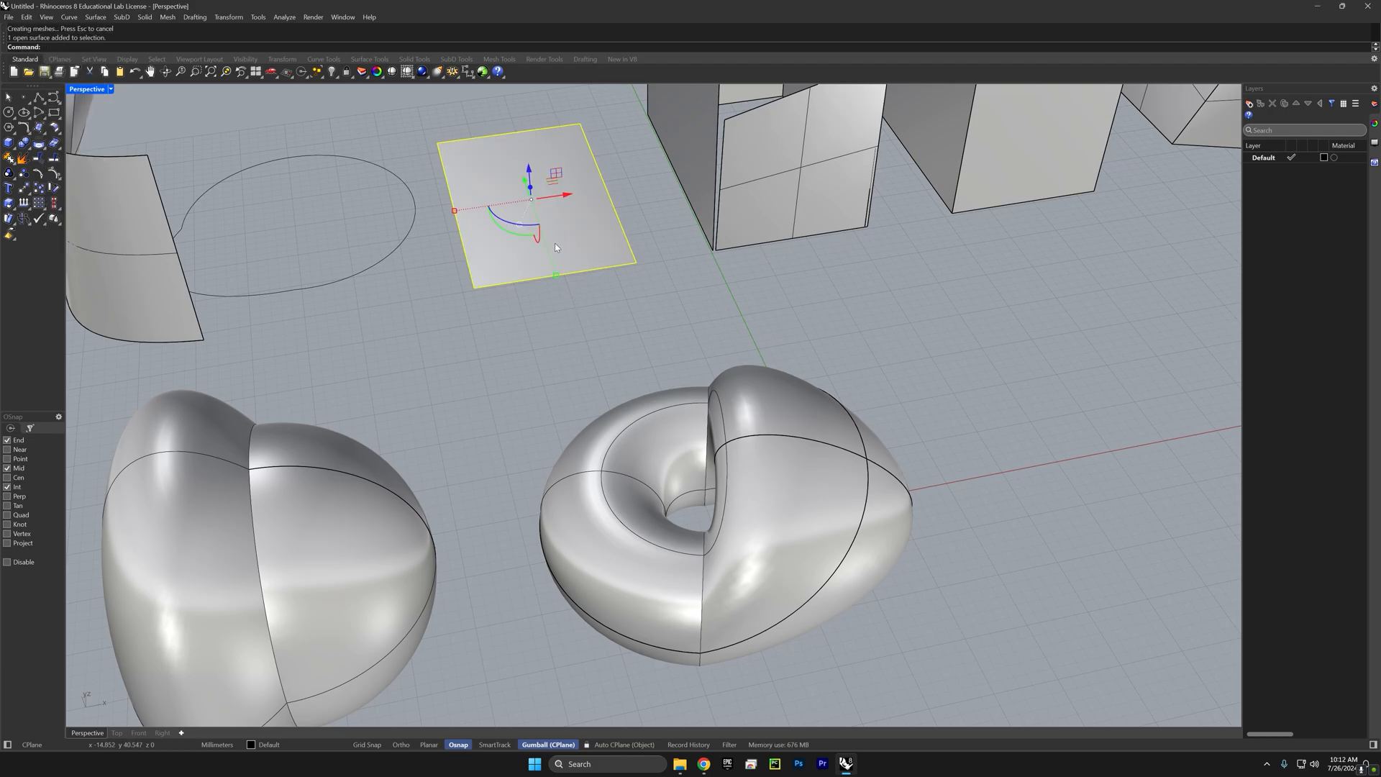
{"action": "left_click_drag", "start_coordinate": [553, 180], "coordinate": [727, 488]}
{"action": "right_click_drag", "start_coordinate": [727, 485], "coordinate": [702, 455]}
{"action": "left_click", "coordinate": [705, 456]}
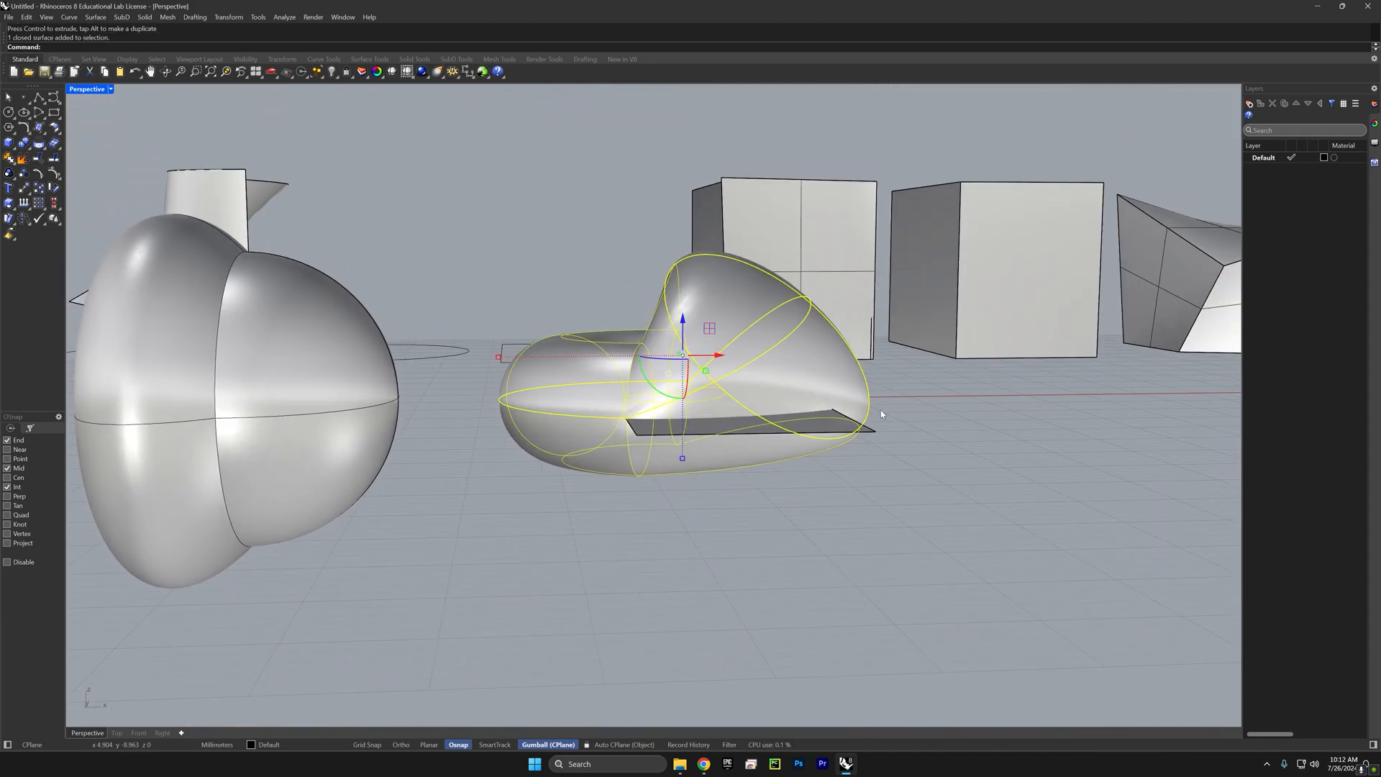
{"action": "left_click", "coordinate": [869, 430]}
{"action": "left_click_drag", "start_coordinate": [719, 447], "coordinate": [748, 496]}
{"action": "right_click_drag", "start_coordinate": [748, 497], "coordinate": [787, 477]}
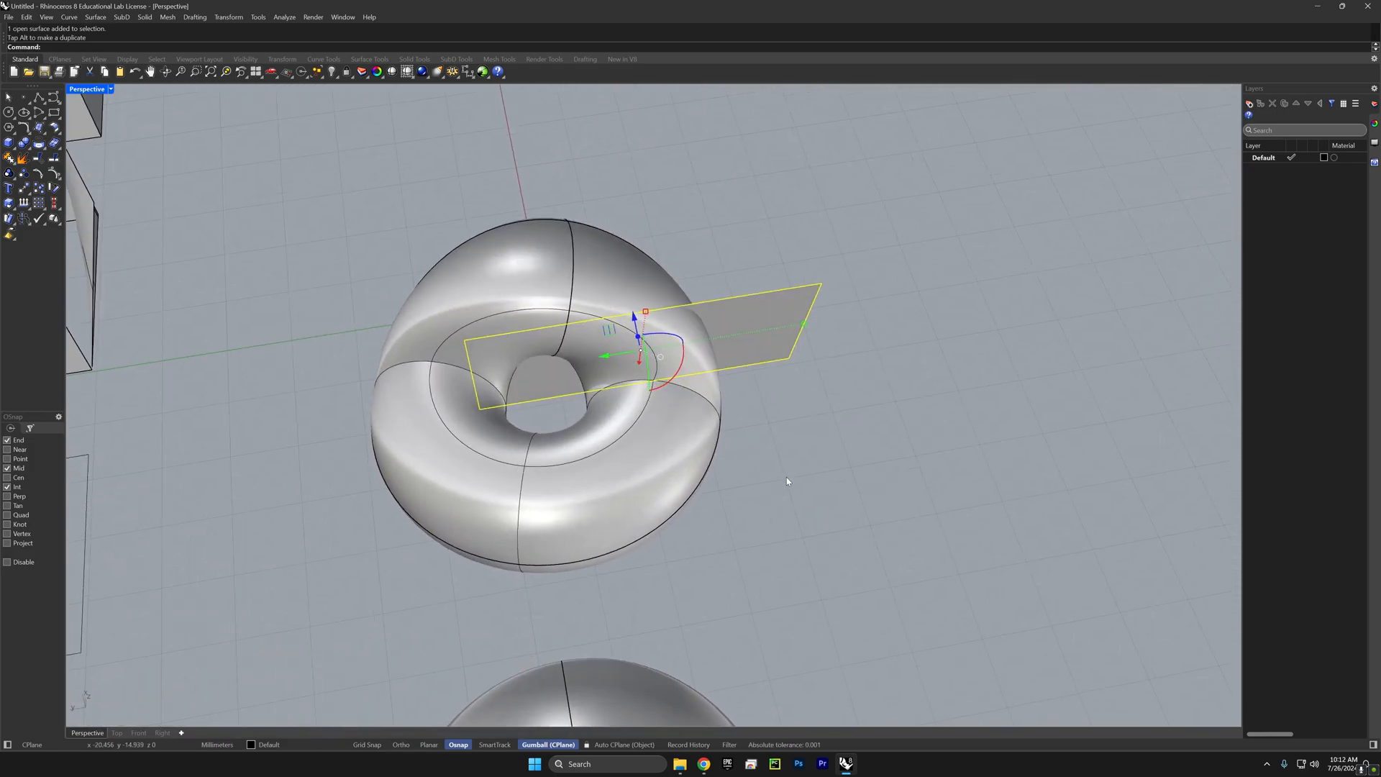
Step: Scale the upright plane up uniformly and shift it sideways so it spans the full width of the torus
{"action": "left_click_drag", "start_coordinate": [800, 320], "coordinate": [926, 335], "text": "shift"}
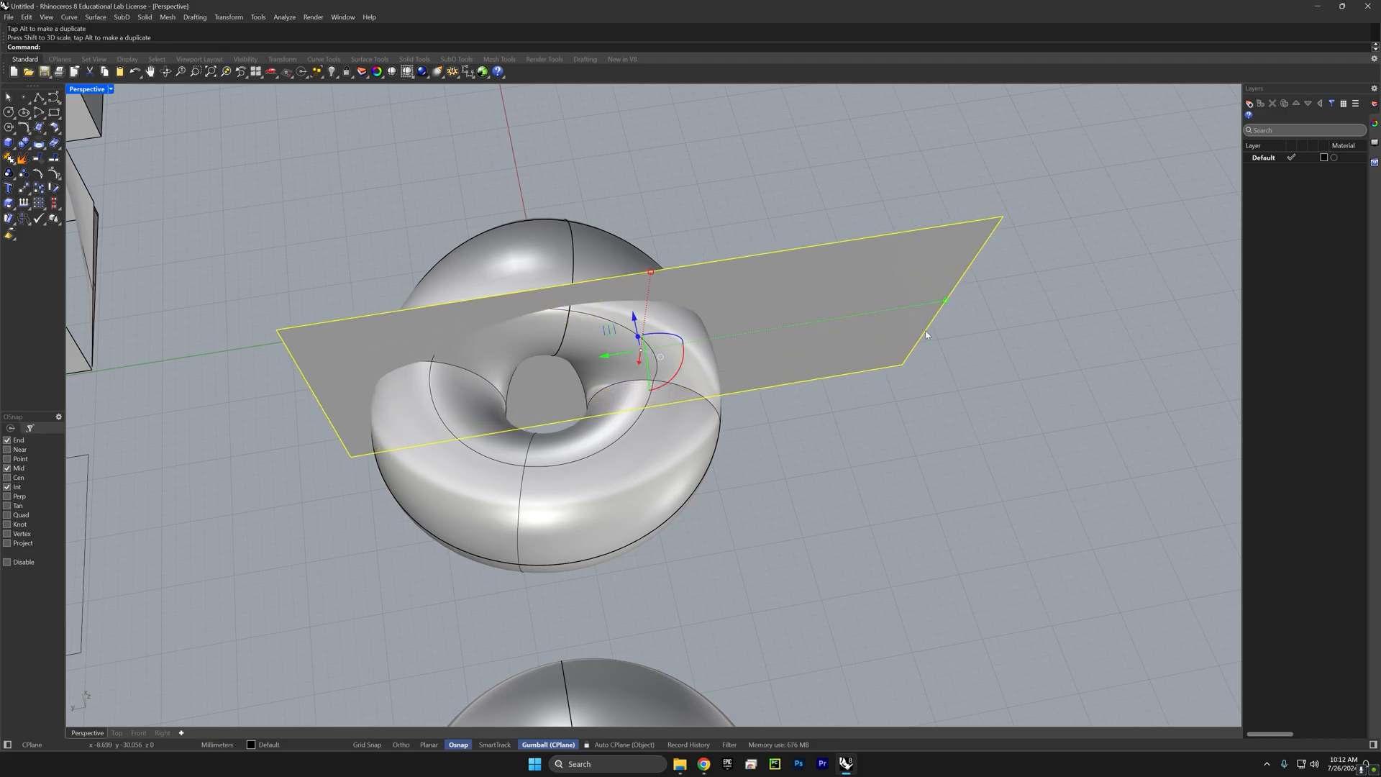
{"action": "left_click_drag", "start_coordinate": [625, 354], "coordinate": [529, 367]}
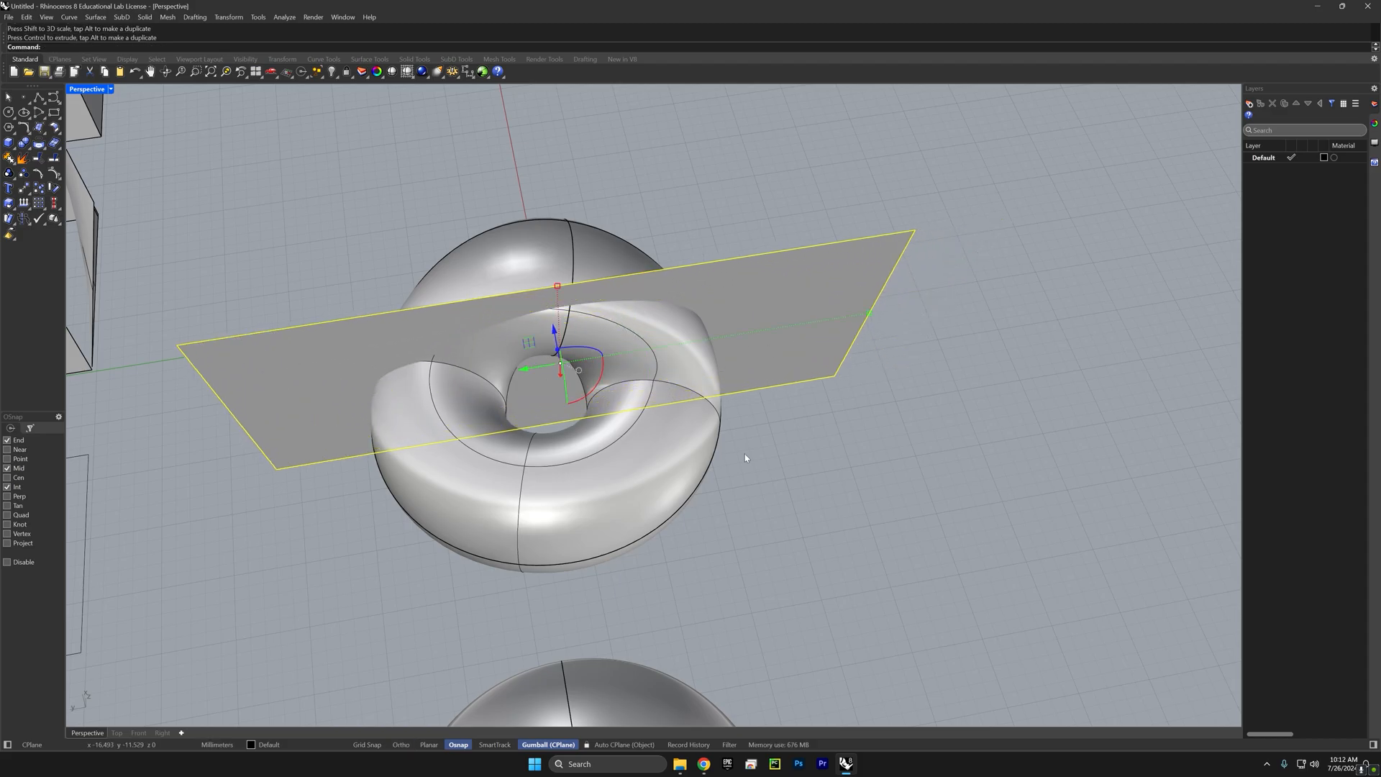
{"action": "right_click_drag", "start_coordinate": [748, 460], "coordinate": [791, 484]}
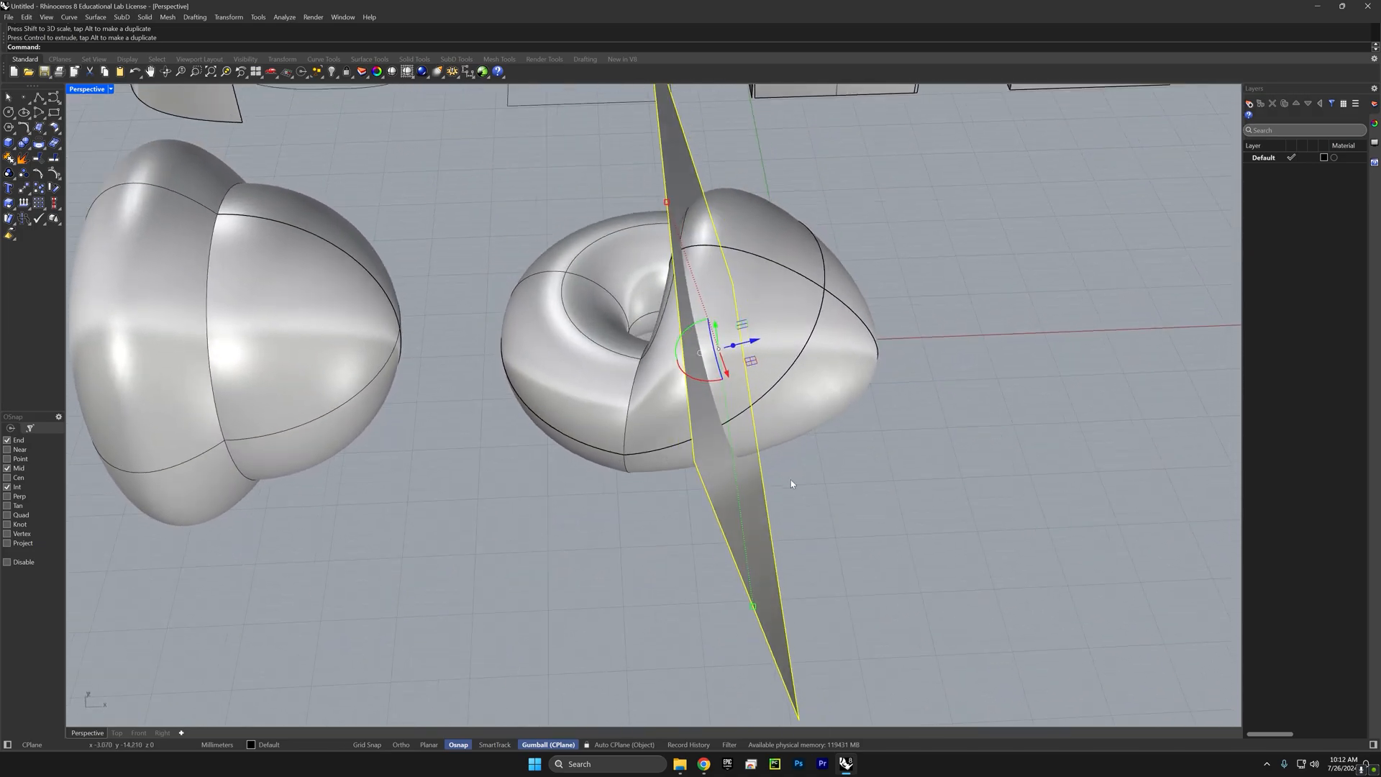
{"action": "left_click", "coordinate": [822, 436]}
Step: Trim away the raised half of the torus using the upright plane as the cutting object
{"action": "right_click_drag", "start_coordinate": [811, 430], "coordinate": [773, 510]}
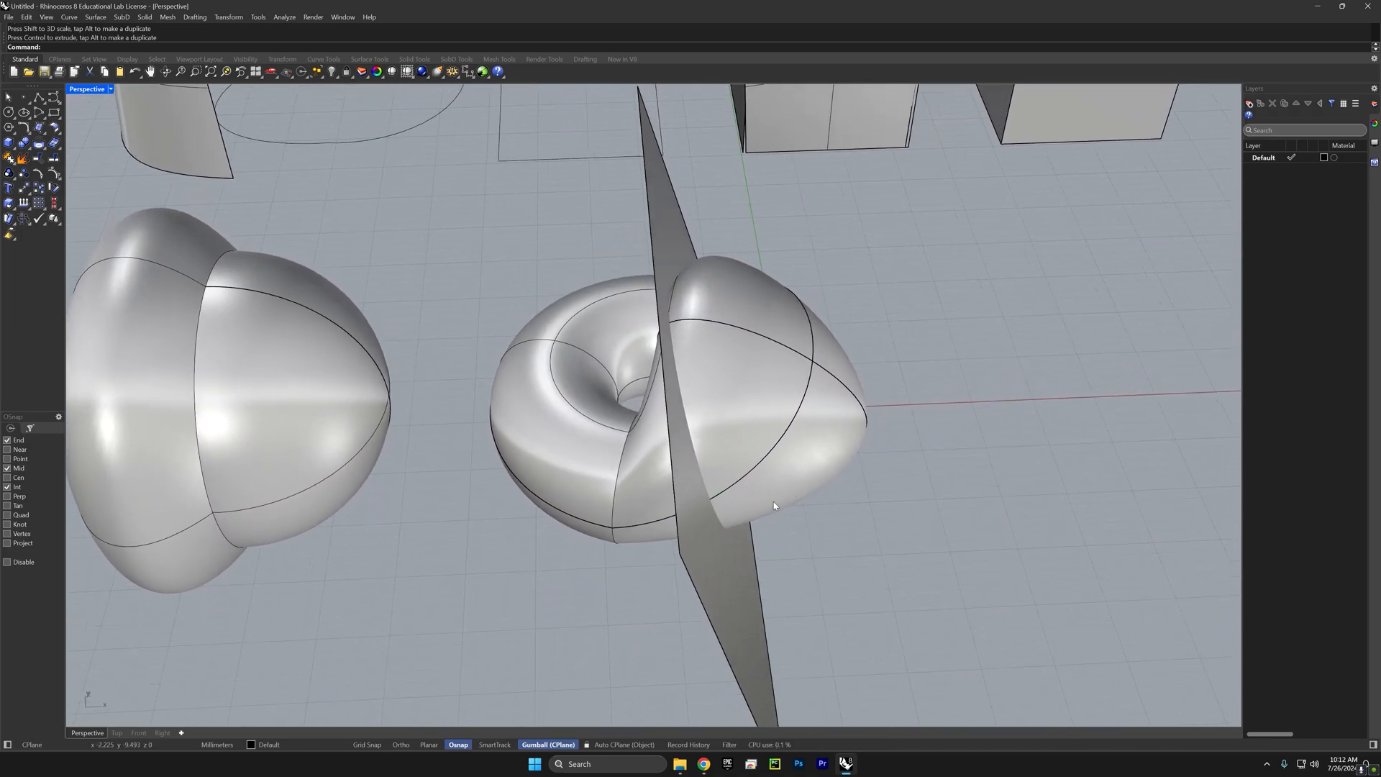
{"action": "type", "text": "t"}
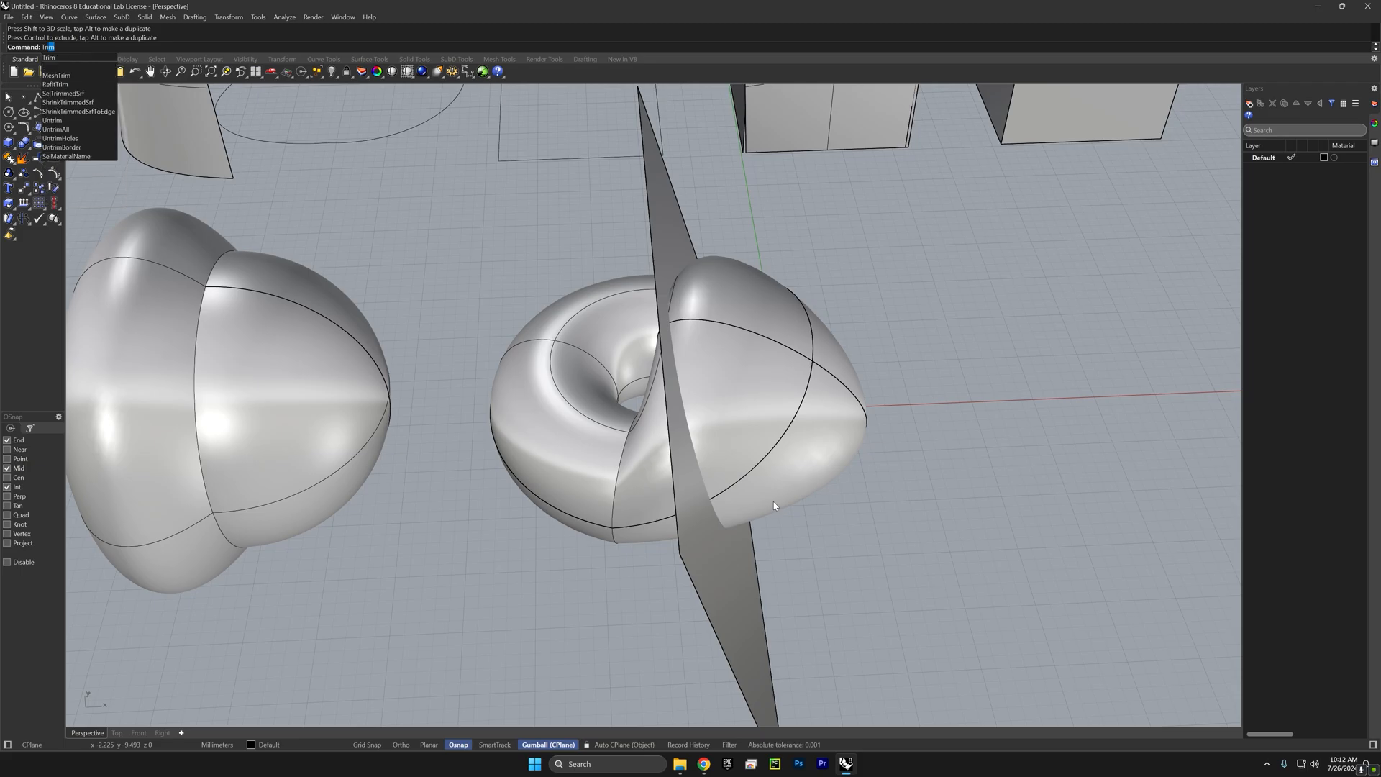
{"action": "key", "text": "Return"}
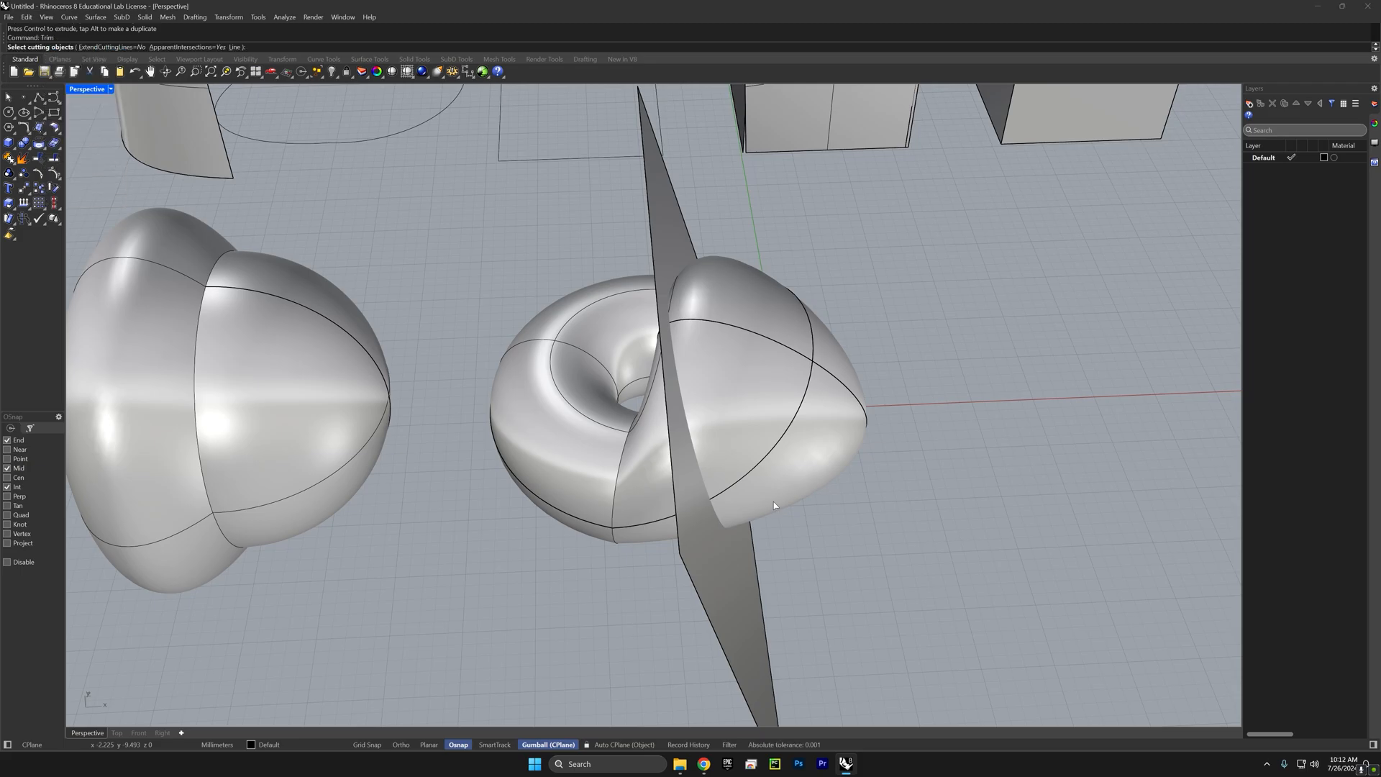
{"action": "left_click", "coordinate": [678, 241]}
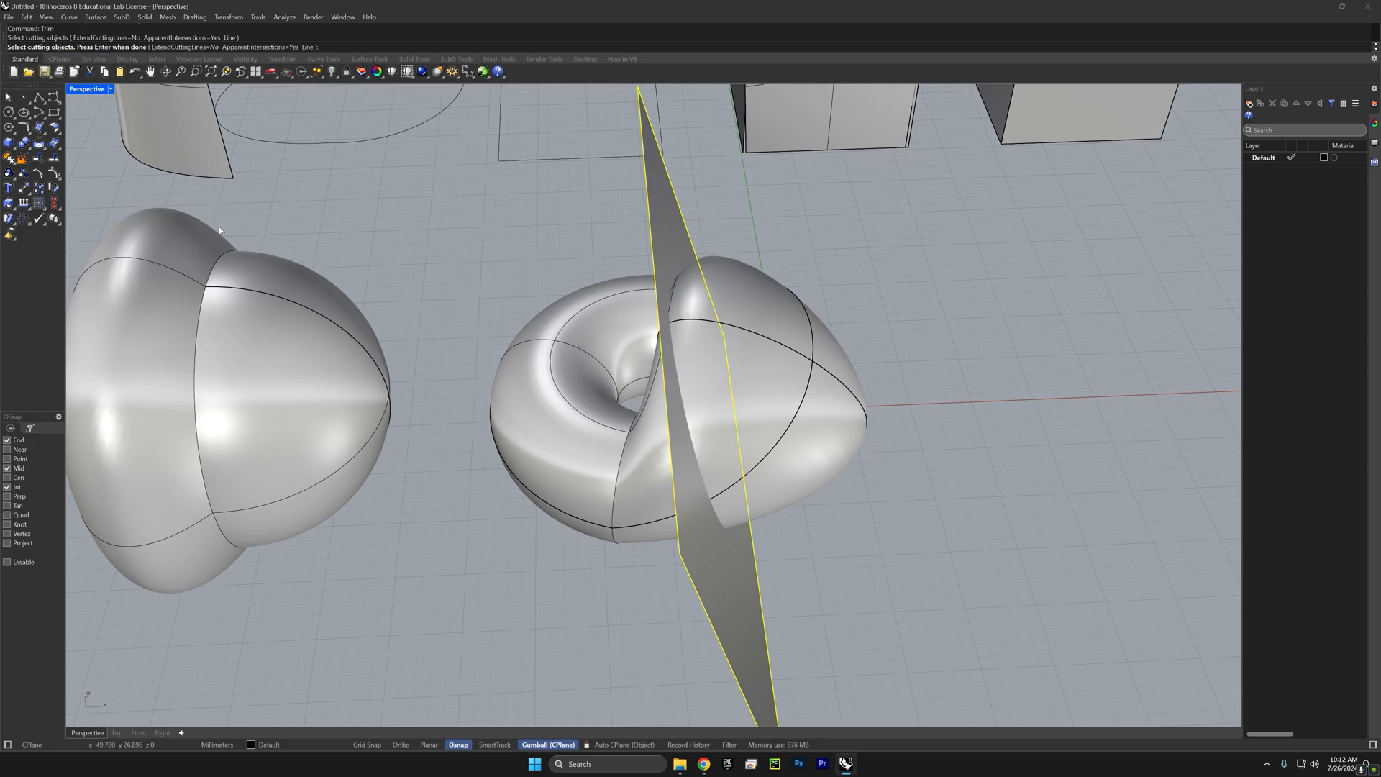
{"action": "key", "text": "Return"}
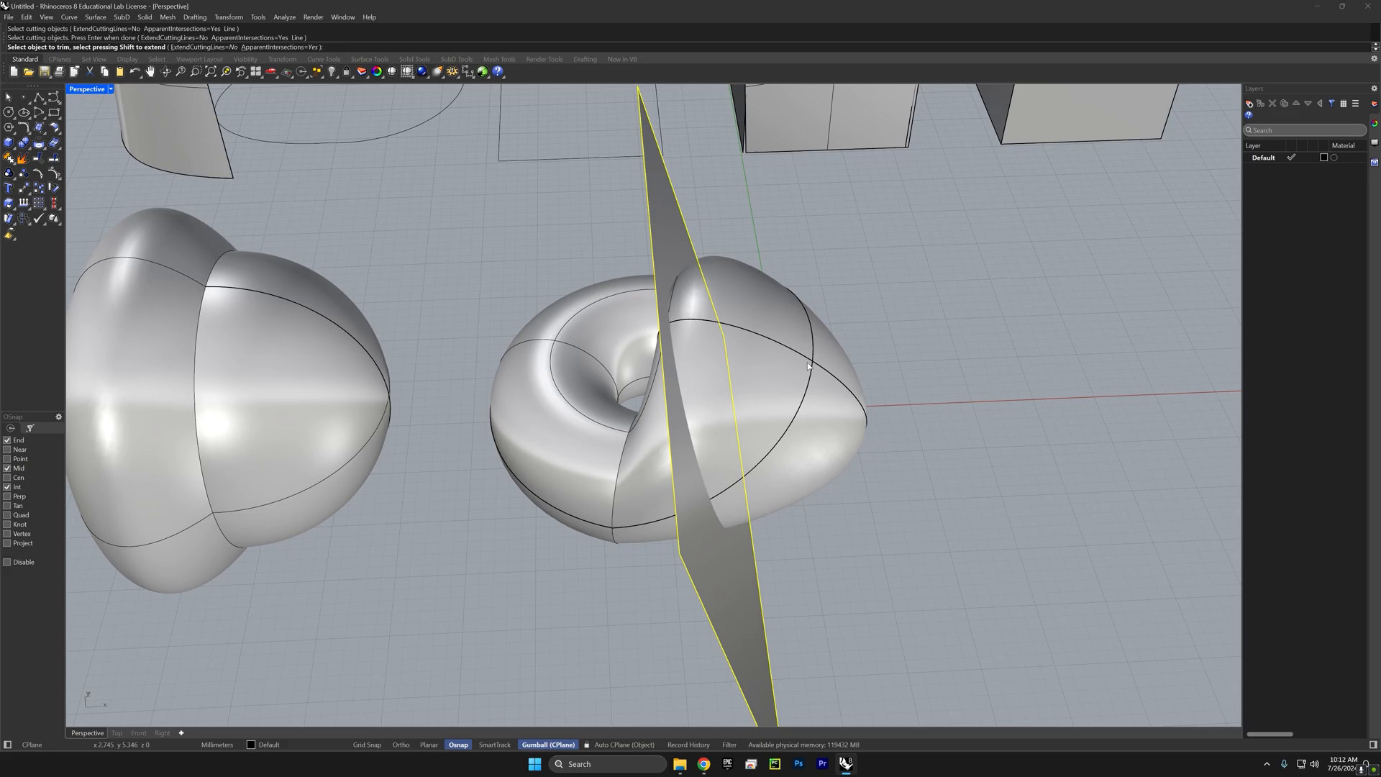
{"action": "left_click", "coordinate": [779, 322]}
{"action": "left_click", "coordinate": [771, 378]}
{"action": "left_click", "coordinate": [818, 414]}
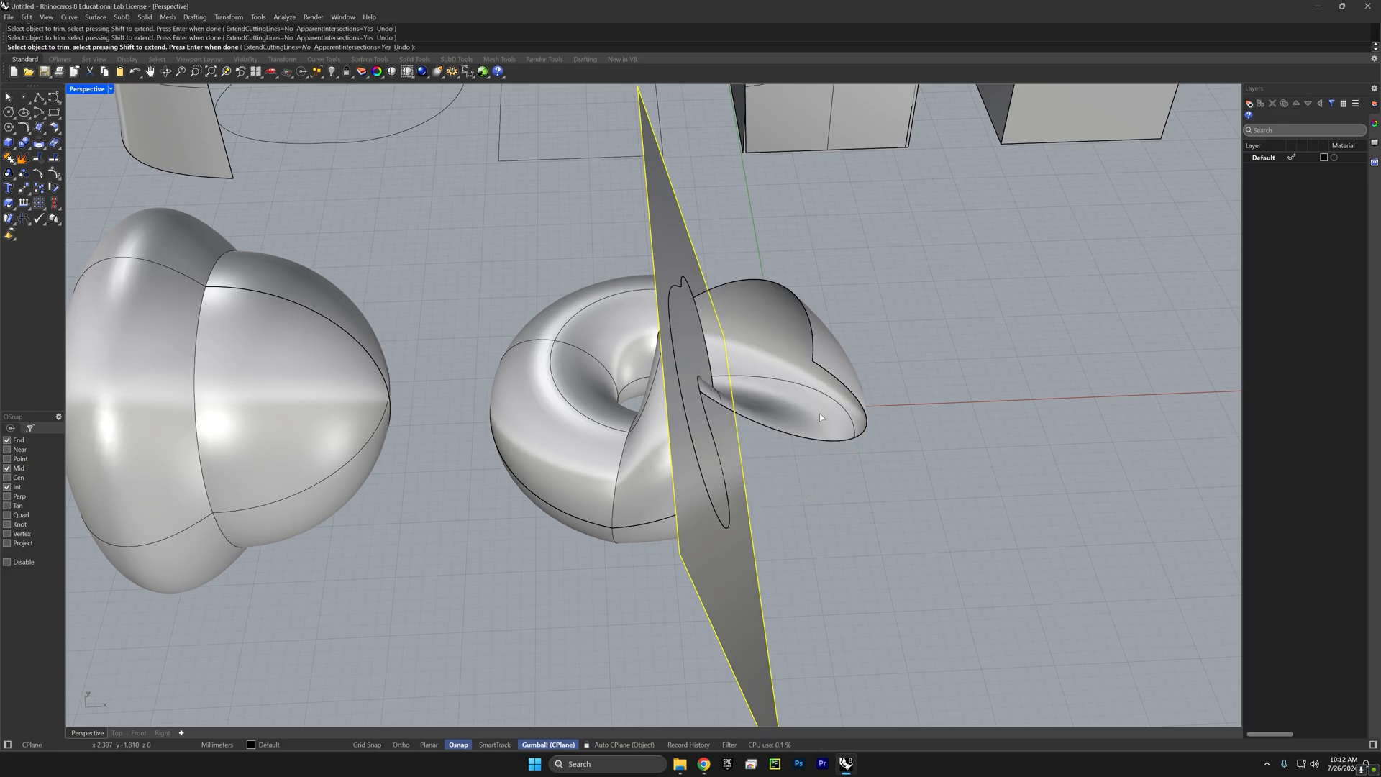
{"action": "left_click", "coordinate": [822, 406]}
{"action": "key", "text": "Return"}
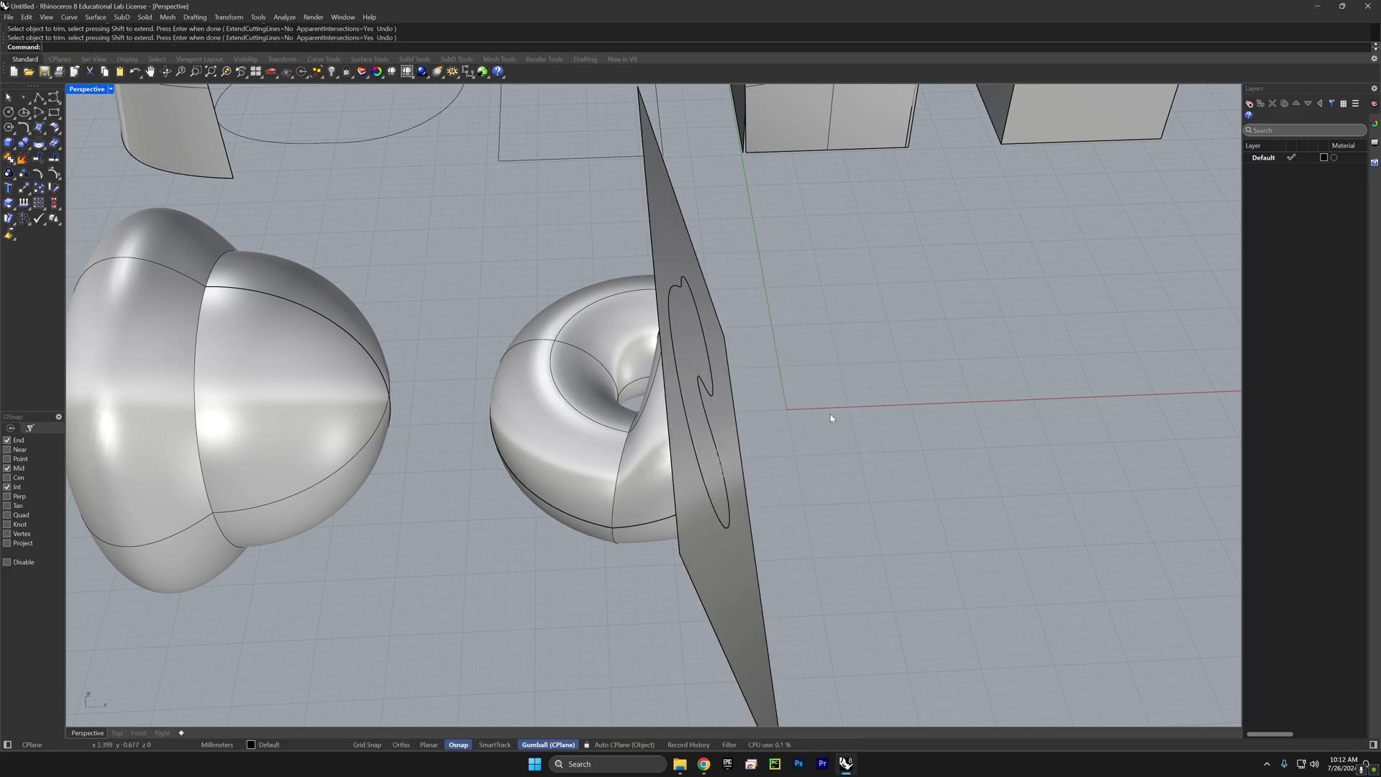
Step: Delete the upright cutting plane from the trimmed torus
{"action": "mouse_move", "coordinate": [783, 515]}
{"action": "right_mouse_down"}
{"action": "mouse_move", "coordinate": [735, 466]}
{"action": "mouse_move", "coordinate": [781, 534]}
{"action": "right_mouse_up"}
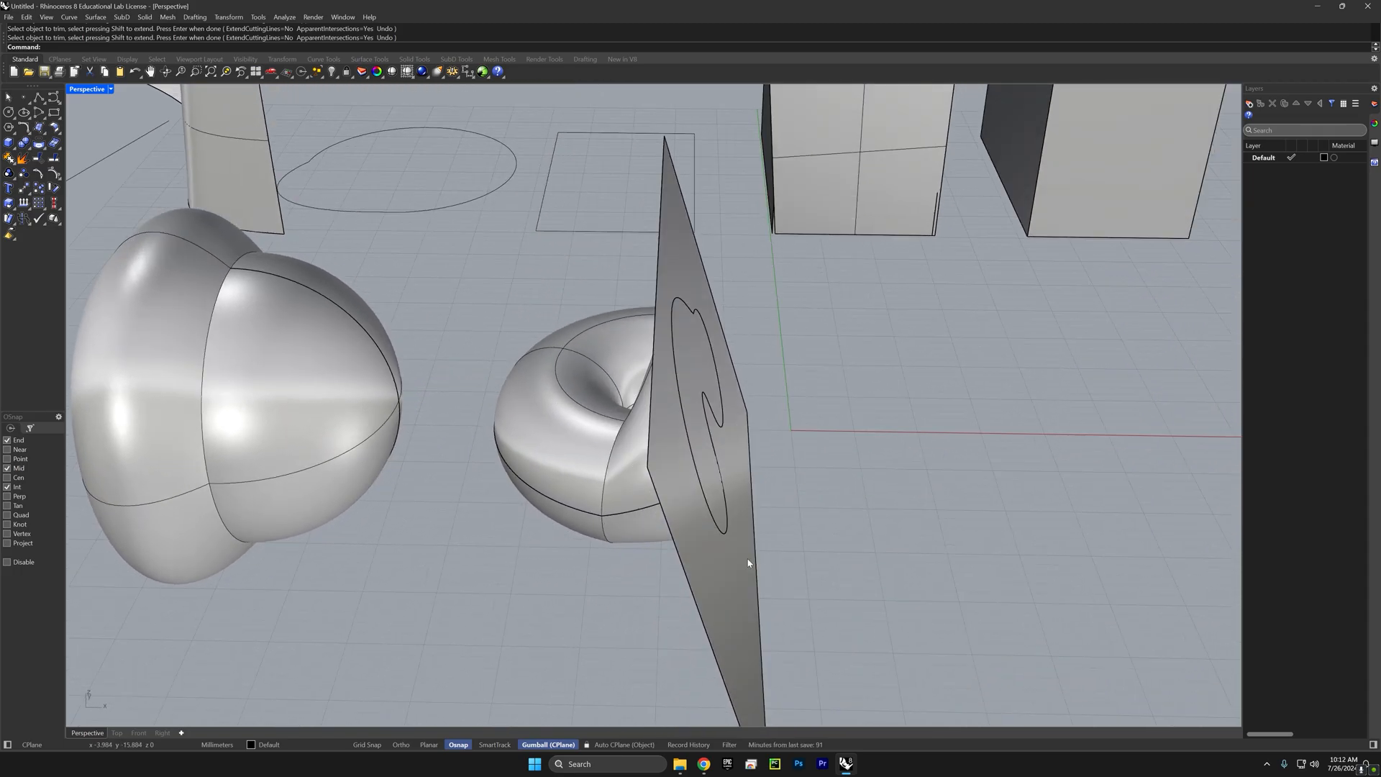
{"action": "left_click", "coordinate": [732, 585]}
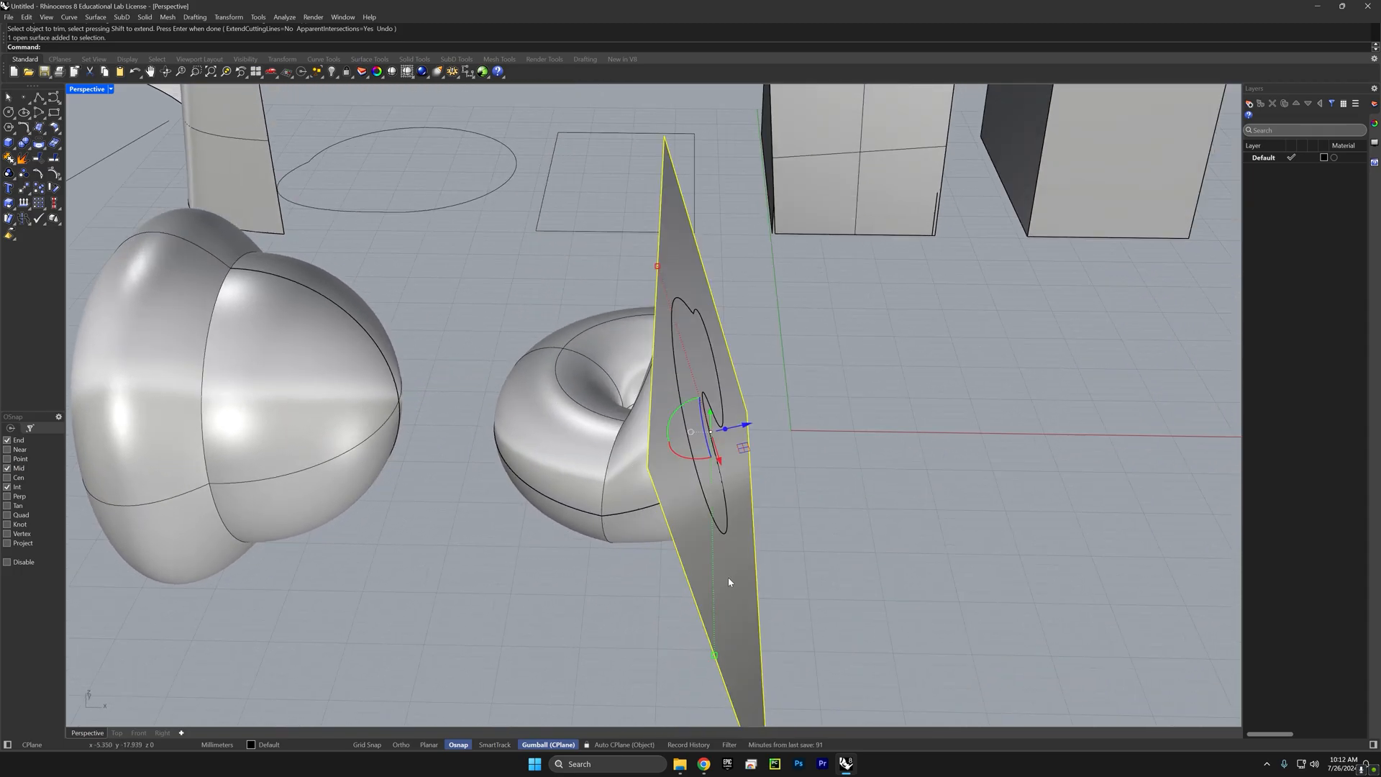
{"action": "key", "text": "Delete"}
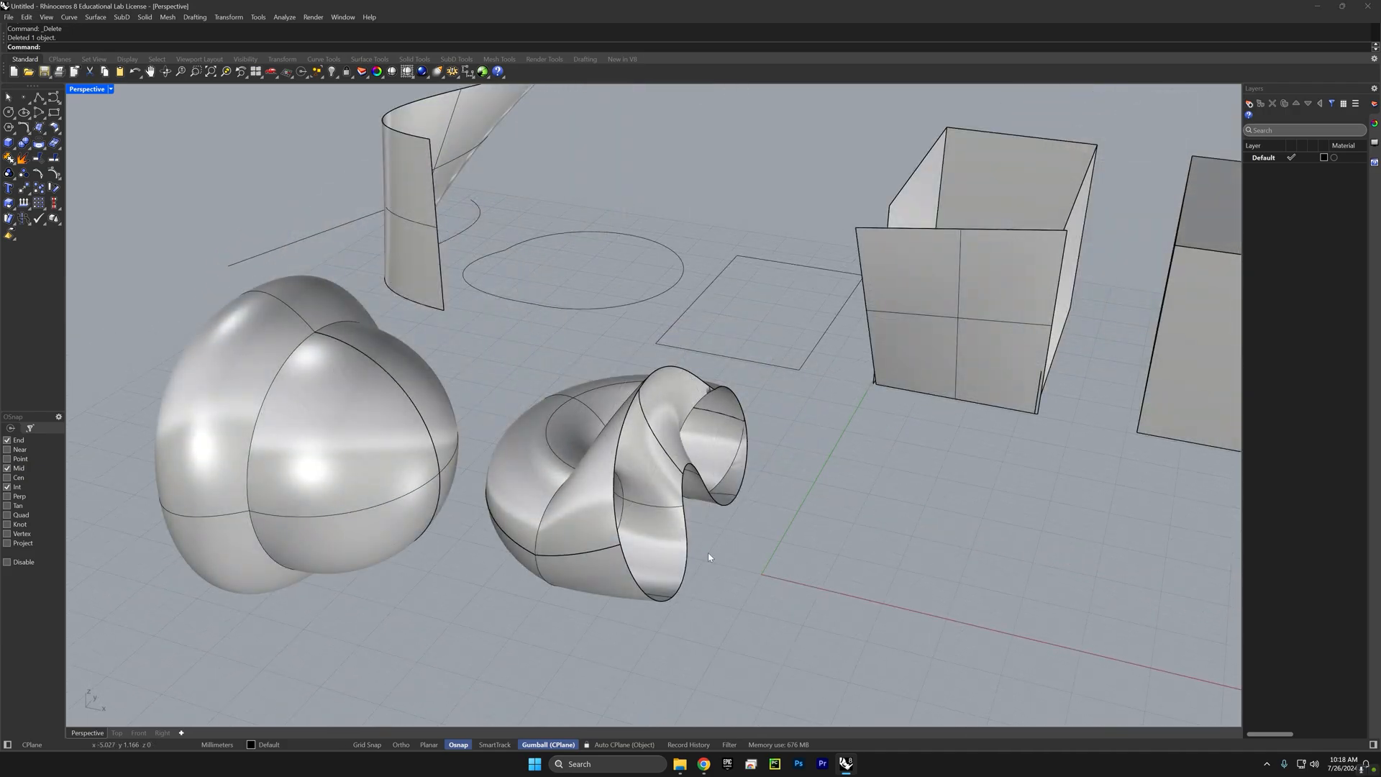
Step: Duplicate the open border of the trimmed torus as a curve with DupBorder
{"action": "left_click", "coordinate": [644, 550]}
{"action": "type", "text": "DupBorder"}
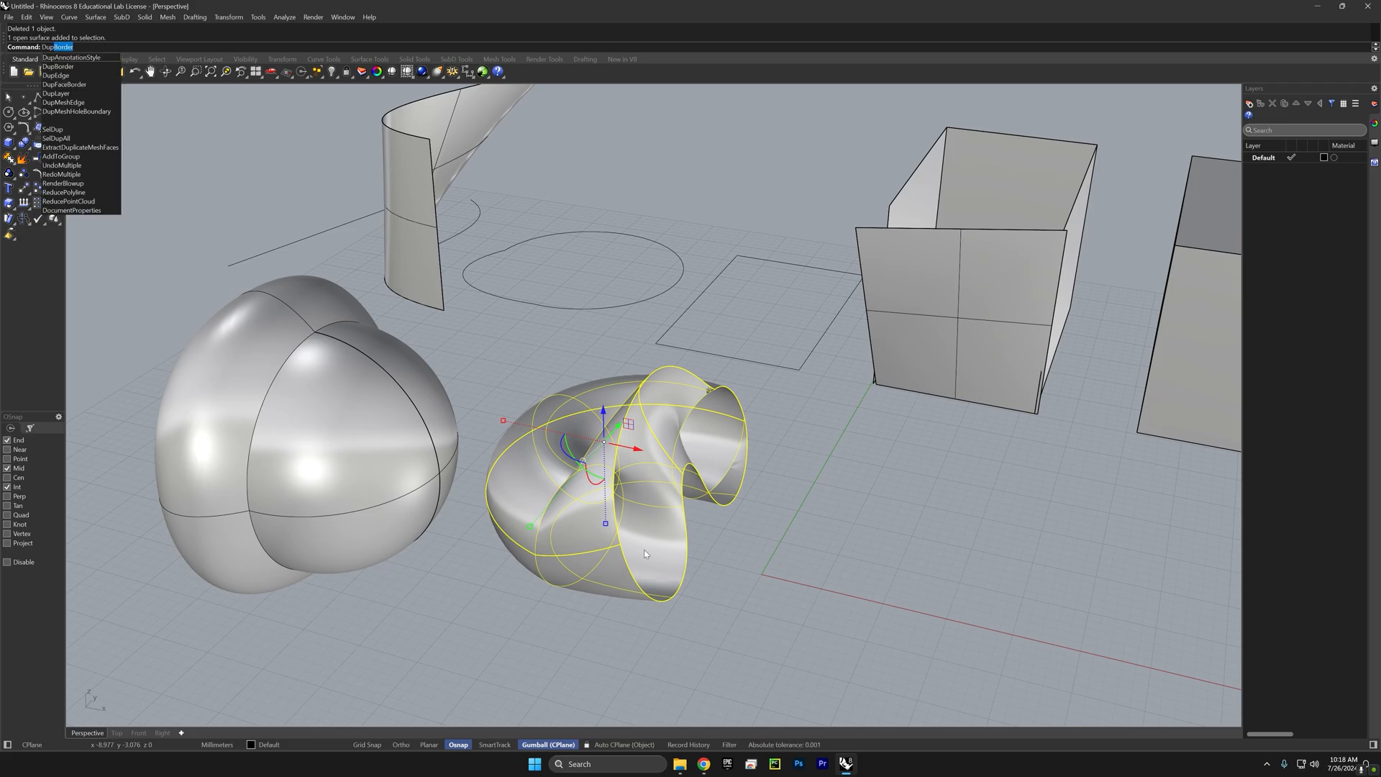
{"action": "key", "text": "Return"}
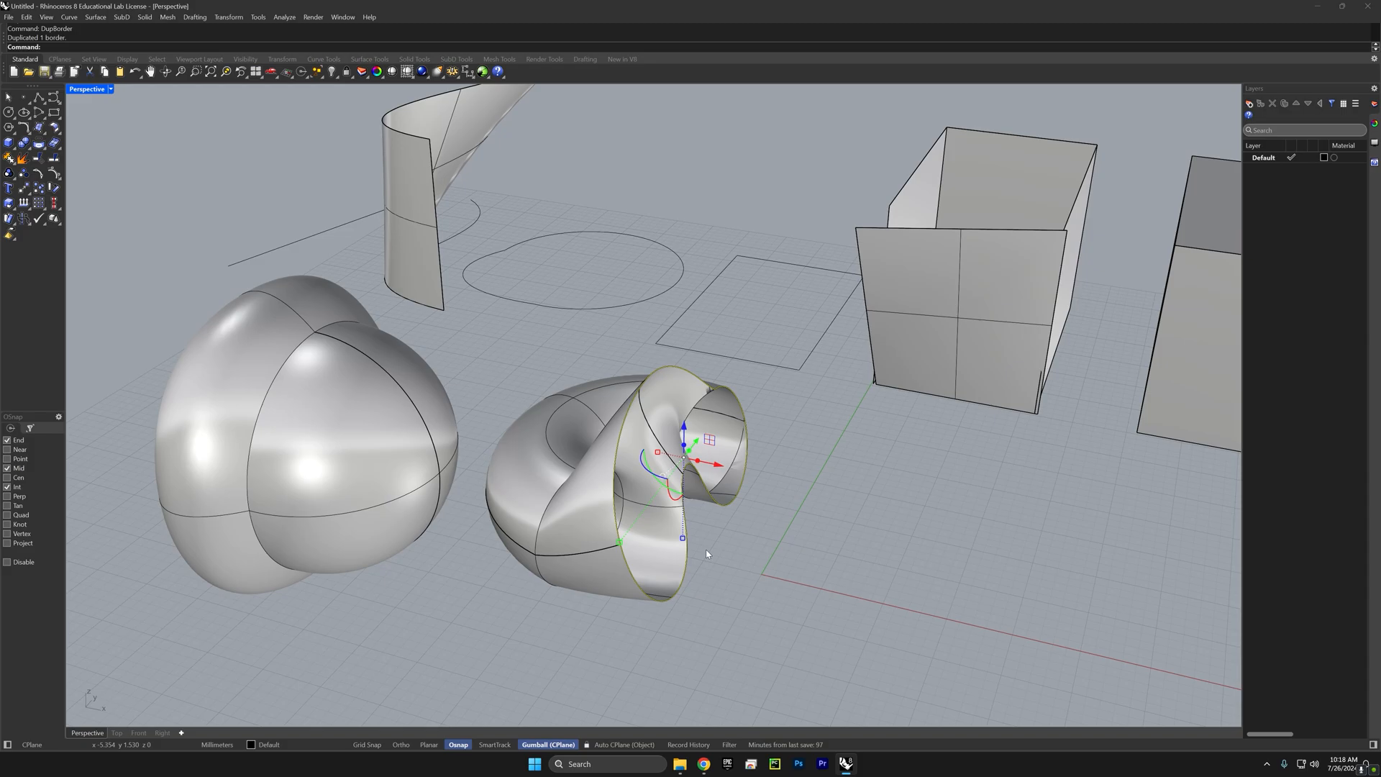
{"action": "right_click_drag", "start_coordinate": [714, 543], "coordinate": [699, 475]}
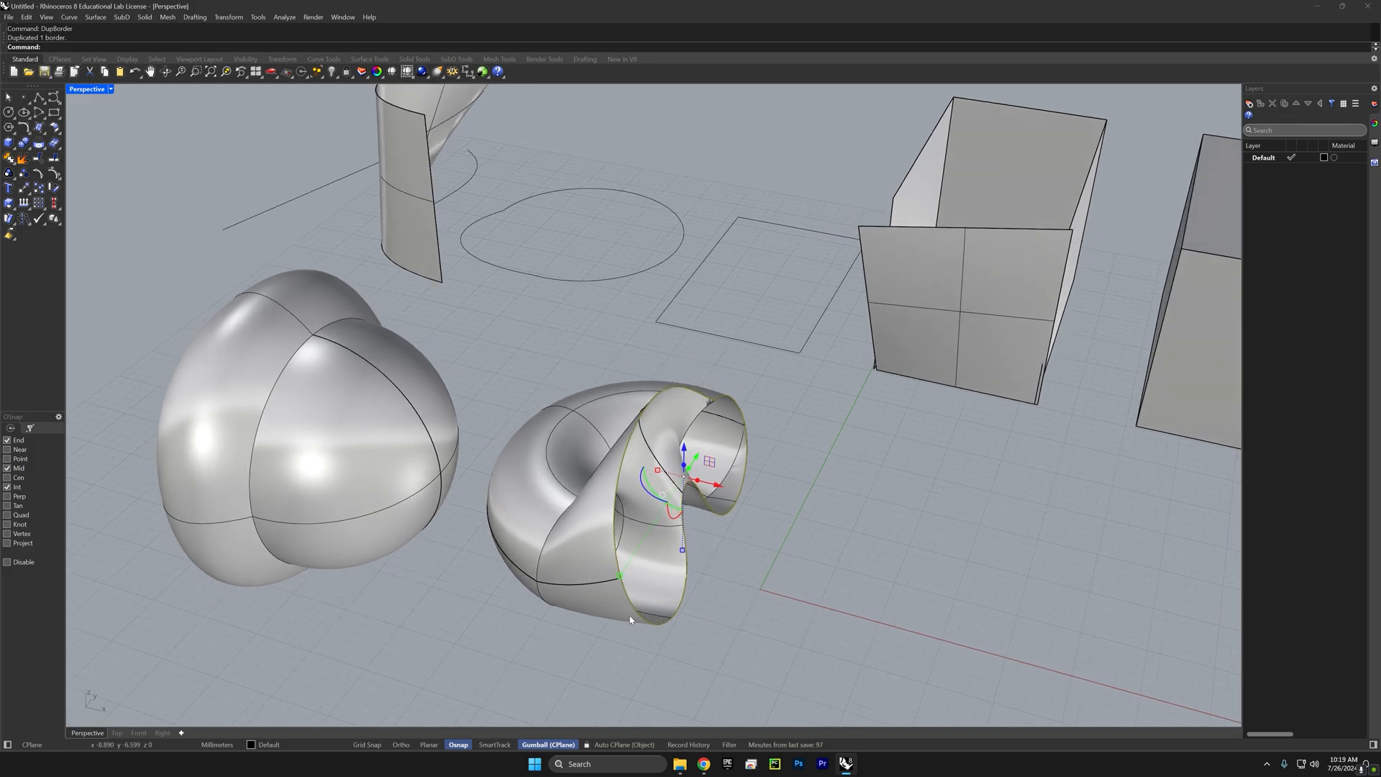
{"action": "right_click_drag", "start_coordinate": [697, 523], "coordinate": [729, 520]}
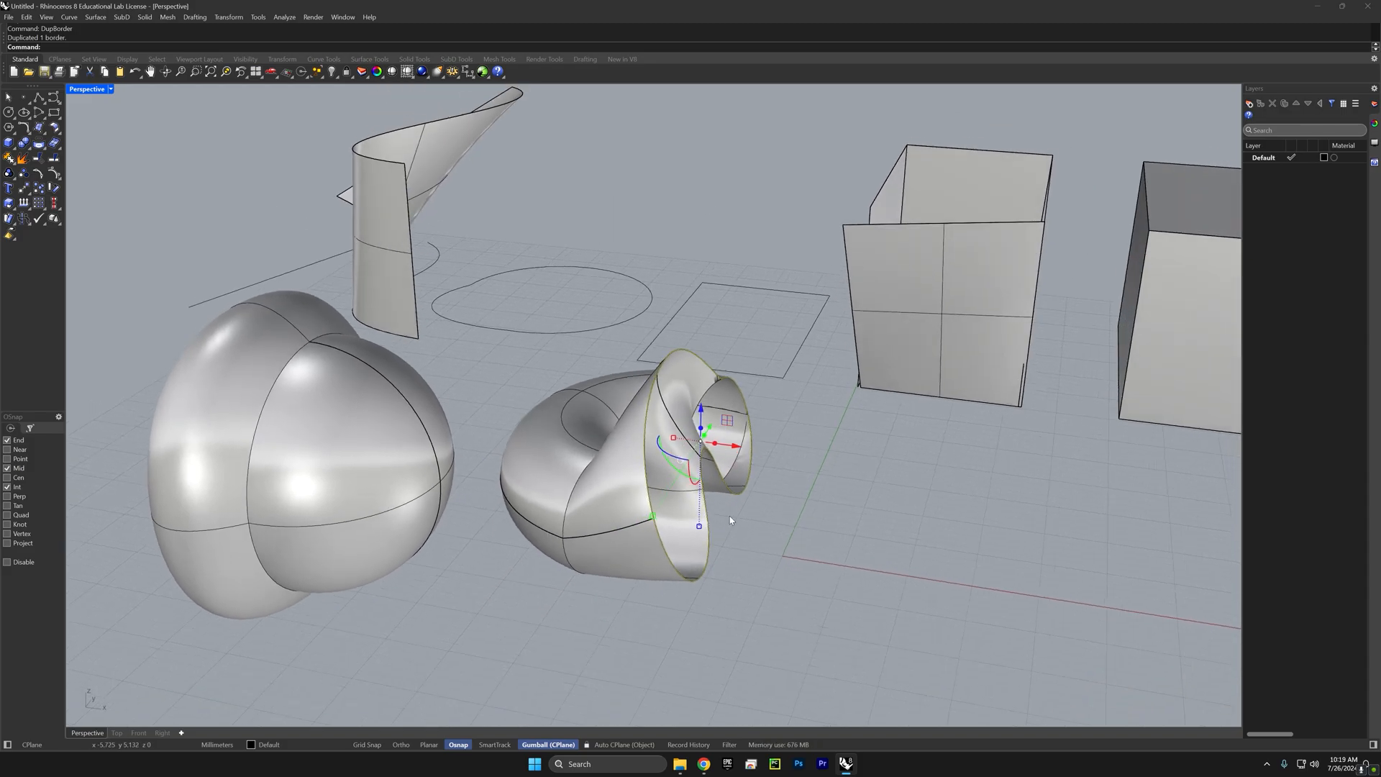
Step: Copy and paste the border curve, and move the copy along the X axis away from the torus opening
{"action": "key", "text": "ctrl+c"}
{"action": "key", "text": "ctrl+v"}
{"action": "left_click_drag", "start_coordinate": [736, 447], "coordinate": [892, 489]}
{"action": "right_click_drag", "start_coordinate": [909, 529], "coordinate": [835, 506]}
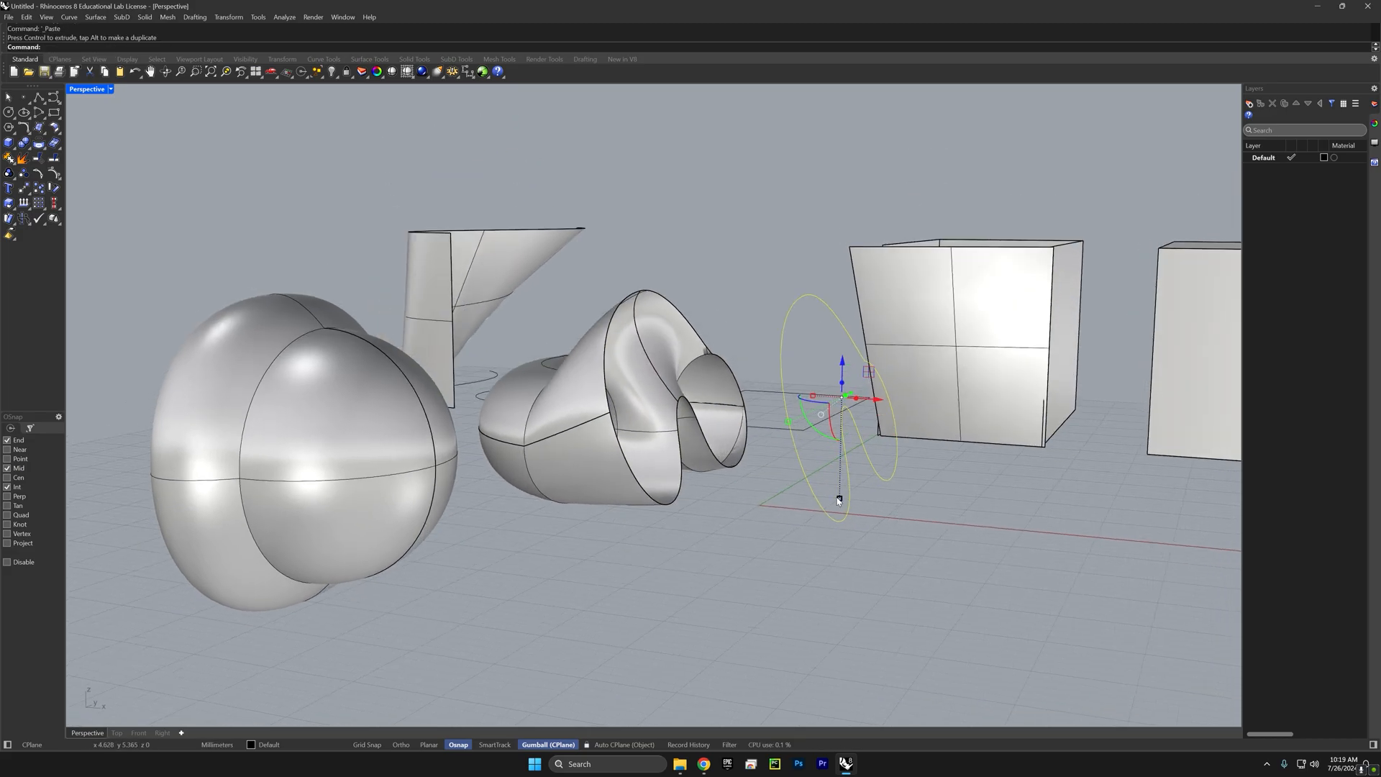
Step: Enlarge the copied border curve uniformly and raise it above its original height
{"action": "left_click_drag", "start_coordinate": [839, 500], "coordinate": [839, 539]}
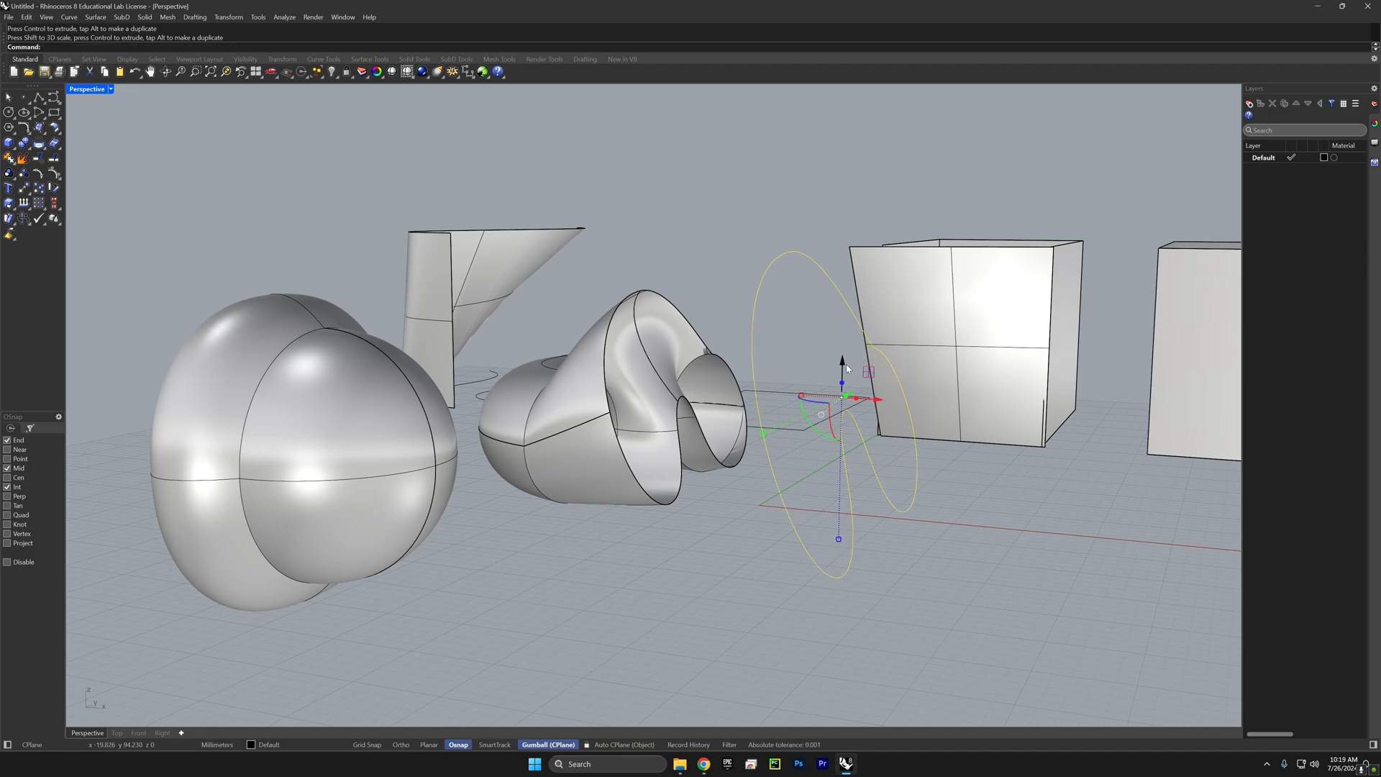
{"action": "left_click_drag", "start_coordinate": [843, 362], "coordinate": [843, 321]}
{"action": "right_click_drag", "start_coordinate": [709, 450], "coordinate": [727, 512]}
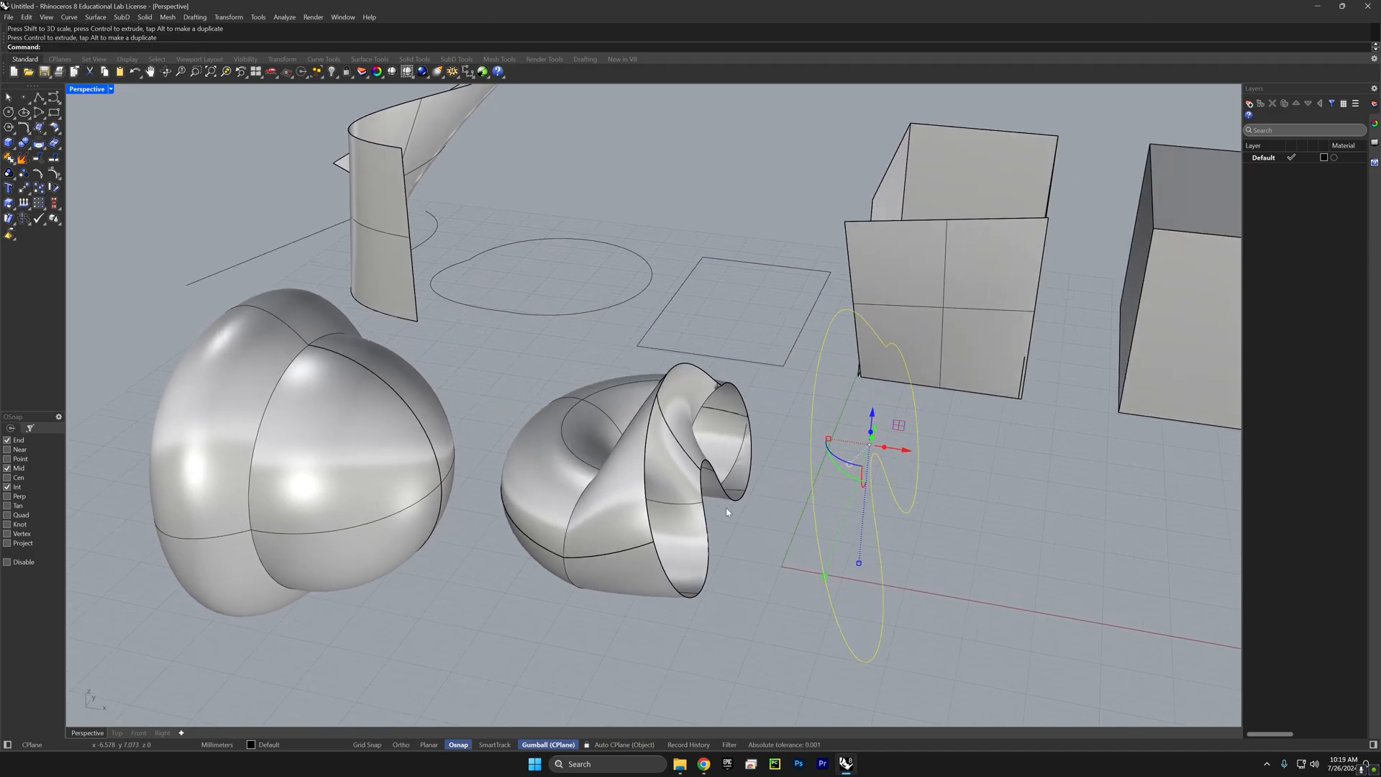
Step: Loft a Normal-style surface between the trimmed torus's border curve and its enlarged copy, keeping the cross-section curves unsimplified
{"action": "left_click", "coordinate": [668, 581], "text": "shift"}
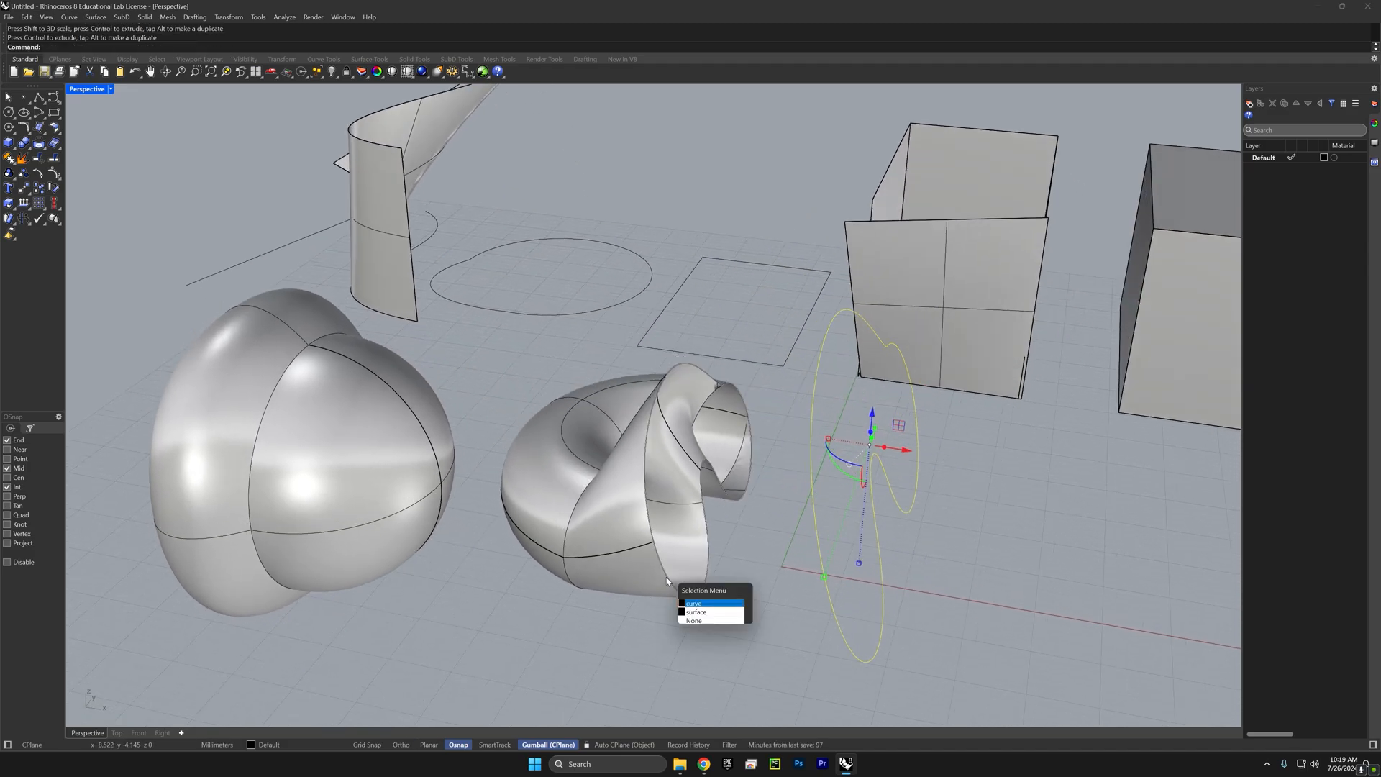
{"action": "left_click", "coordinate": [703, 614]}
{"action": "right_click_drag", "start_coordinate": [703, 616], "coordinate": [720, 624]}
{"action": "type", "text": "loft"}
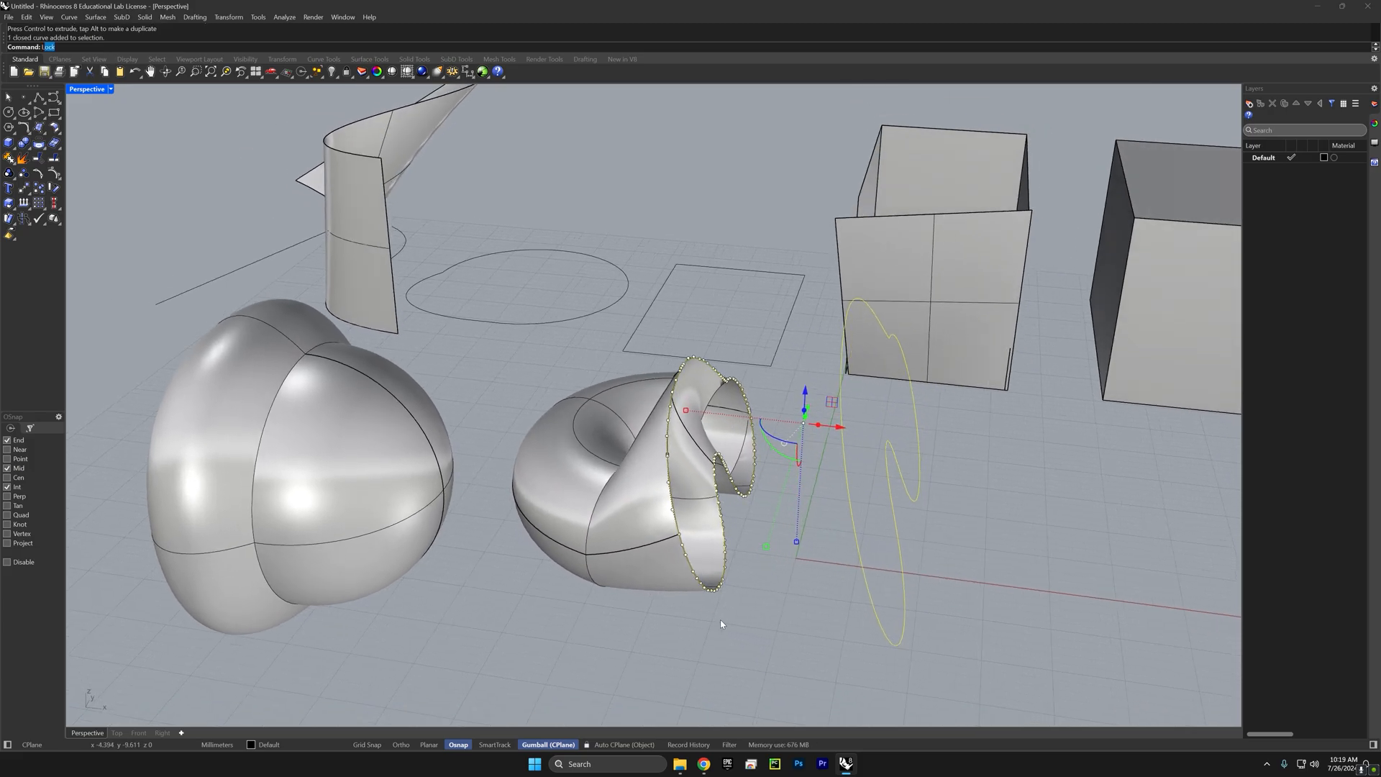
{"action": "key", "text": "Return"}
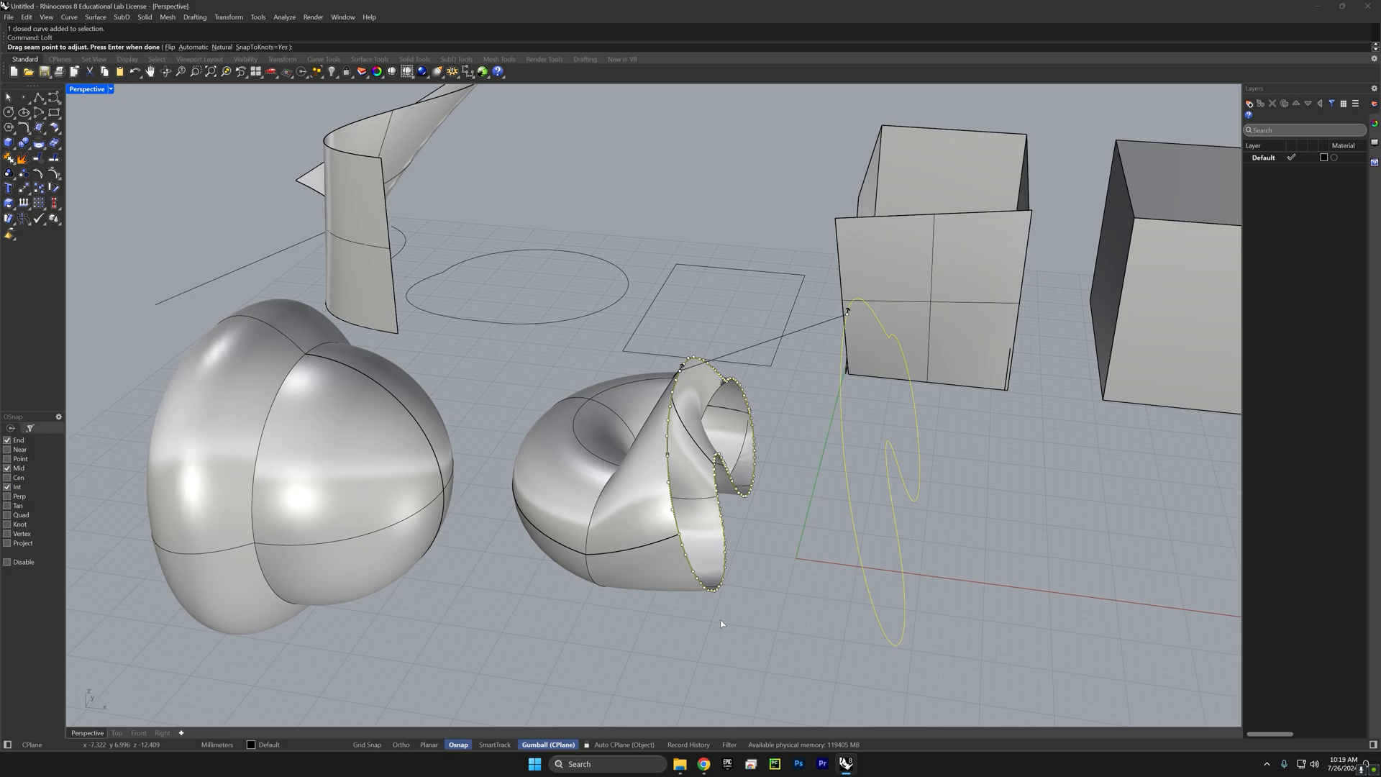
{"action": "key", "text": "Return"}
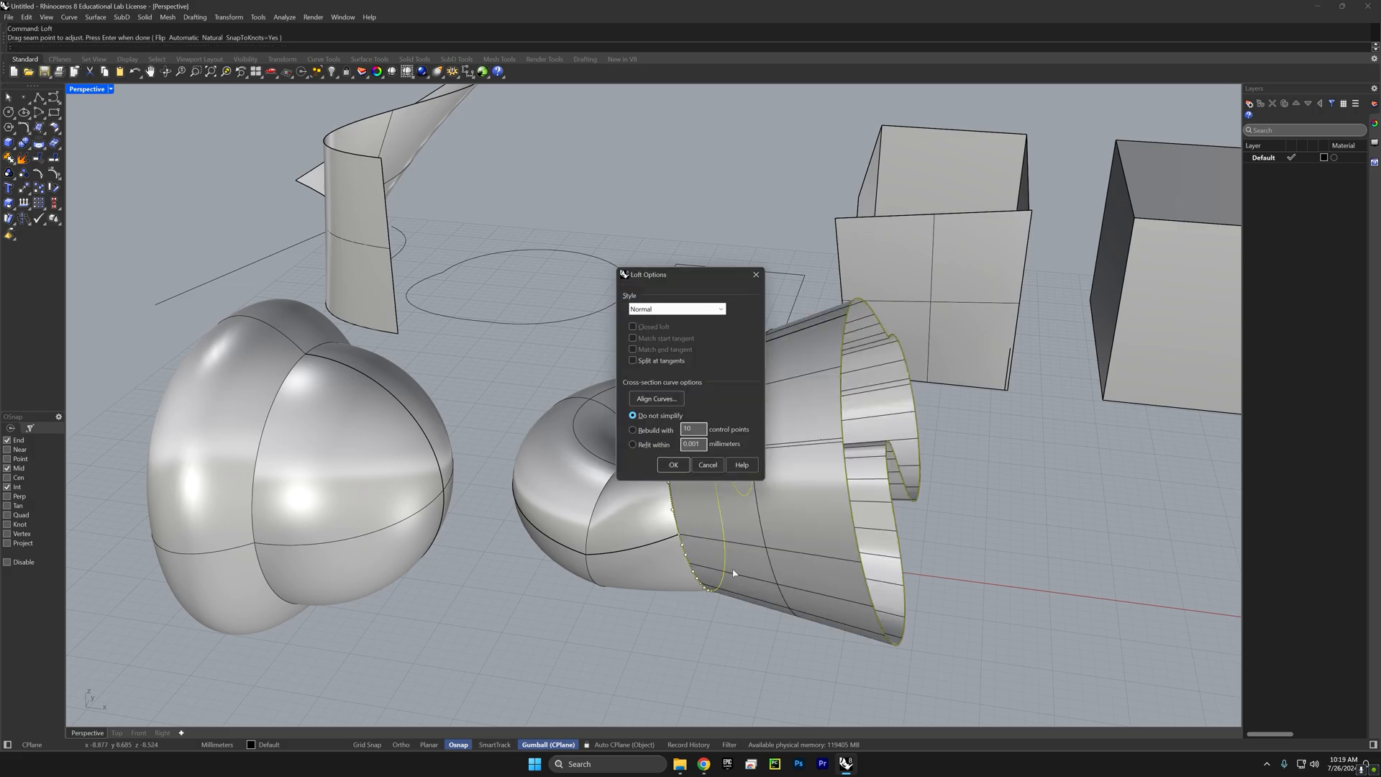
{"action": "left_click", "coordinate": [673, 466]}
{"action": "right_click_drag", "start_coordinate": [865, 484], "coordinate": [800, 542]}
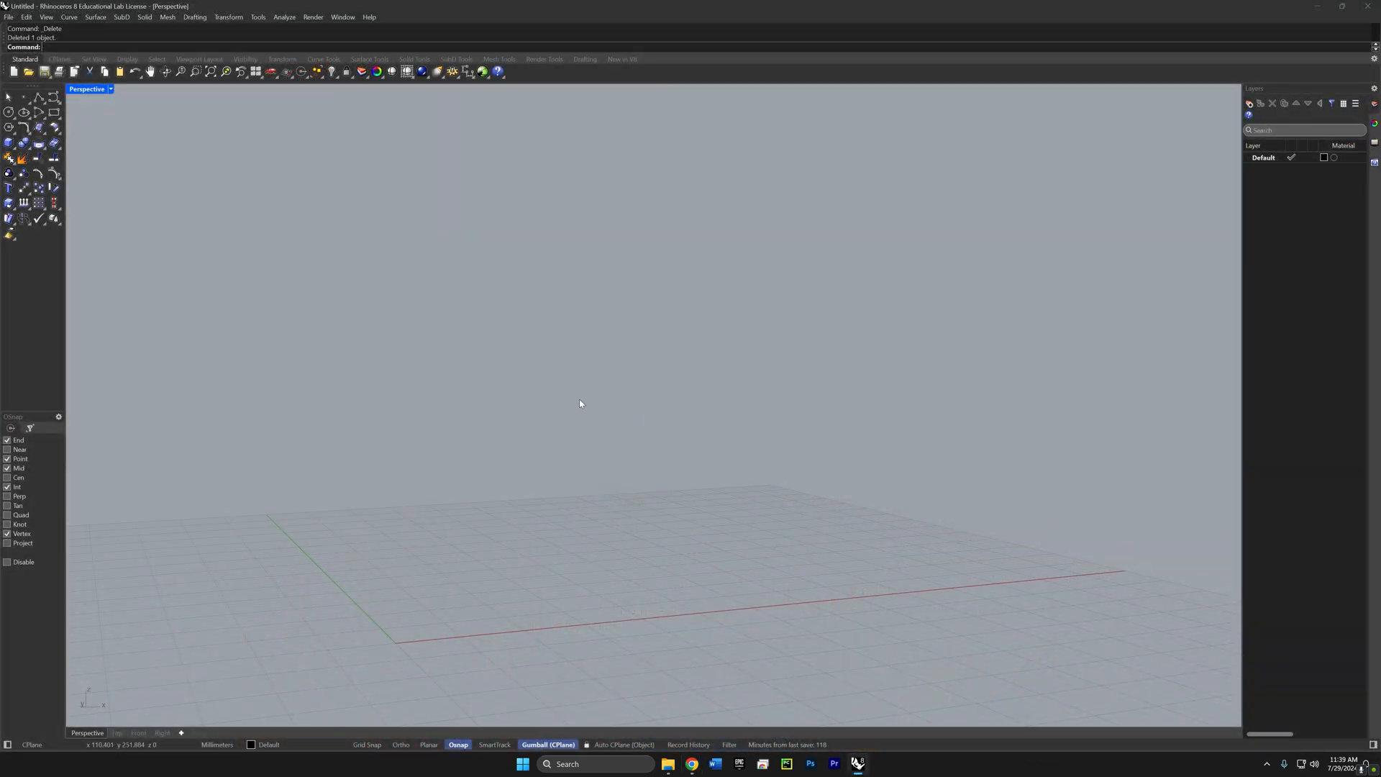
Step: Create a sphere by centre and radius on the construction plane, centred between the red and green axes near the origin
{"action": "left_click", "coordinate": [13, 151]}
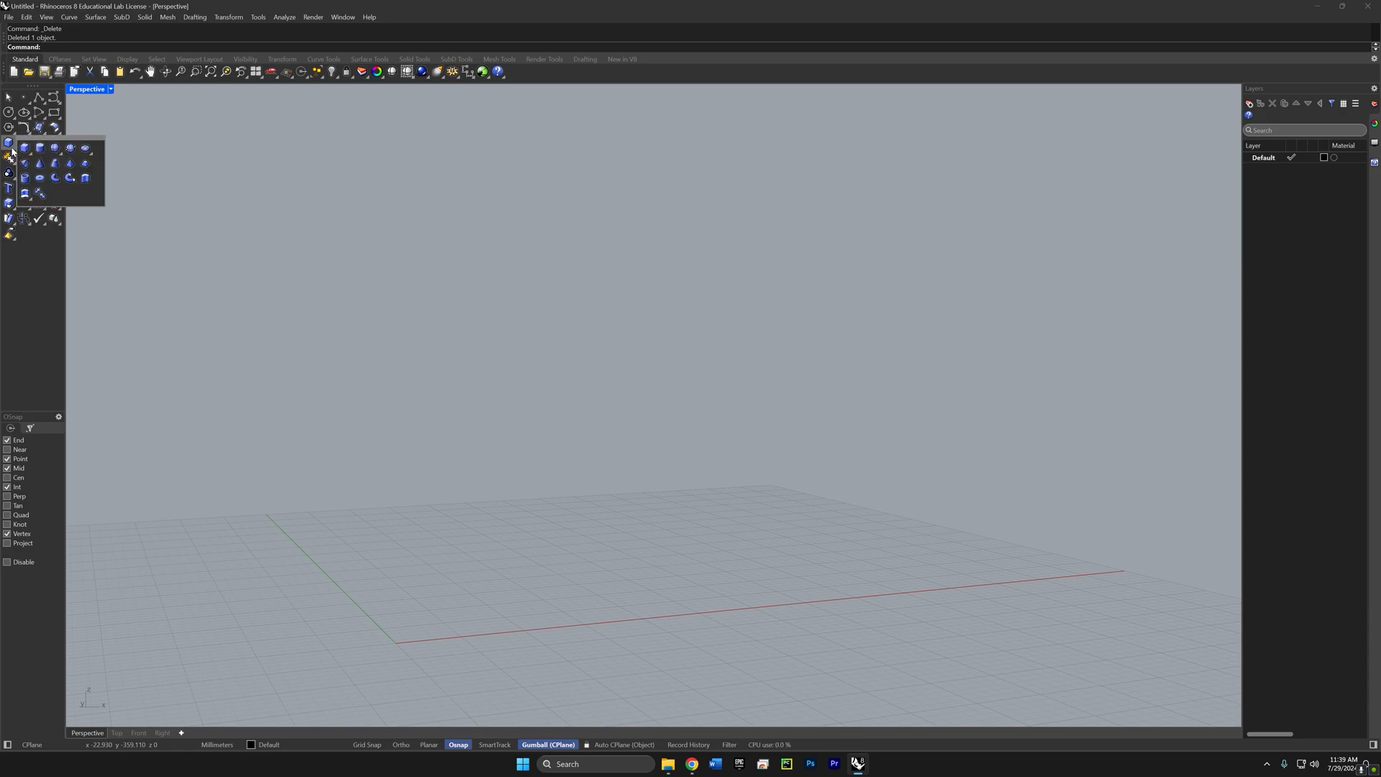
{"action": "left_click", "coordinate": [56, 151]}
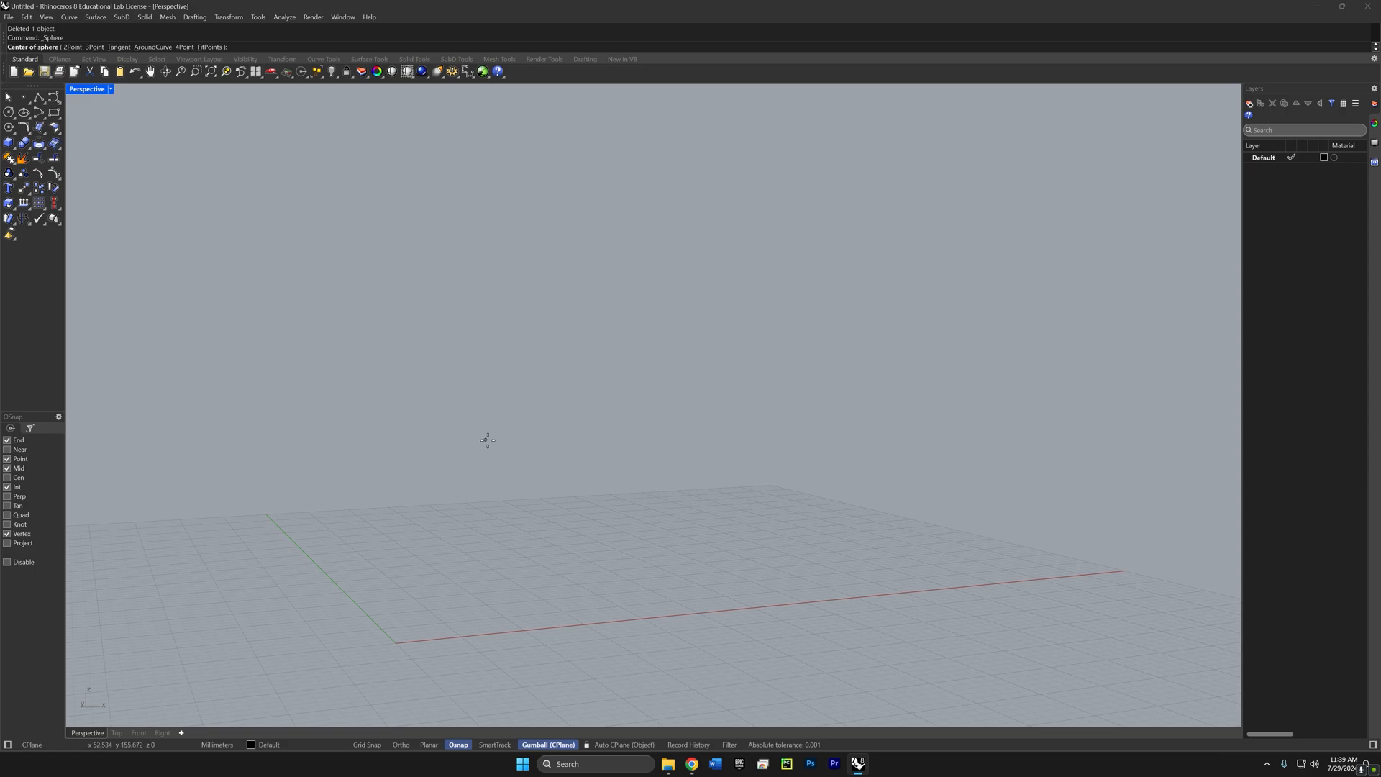
{"action": "scroll", "coordinate": [503, 433], "scroll_direction": "up", "scroll_amount": 4}
{"action": "scroll", "coordinate": [435, 379], "scroll_direction": "down", "scroll_amount": 3}
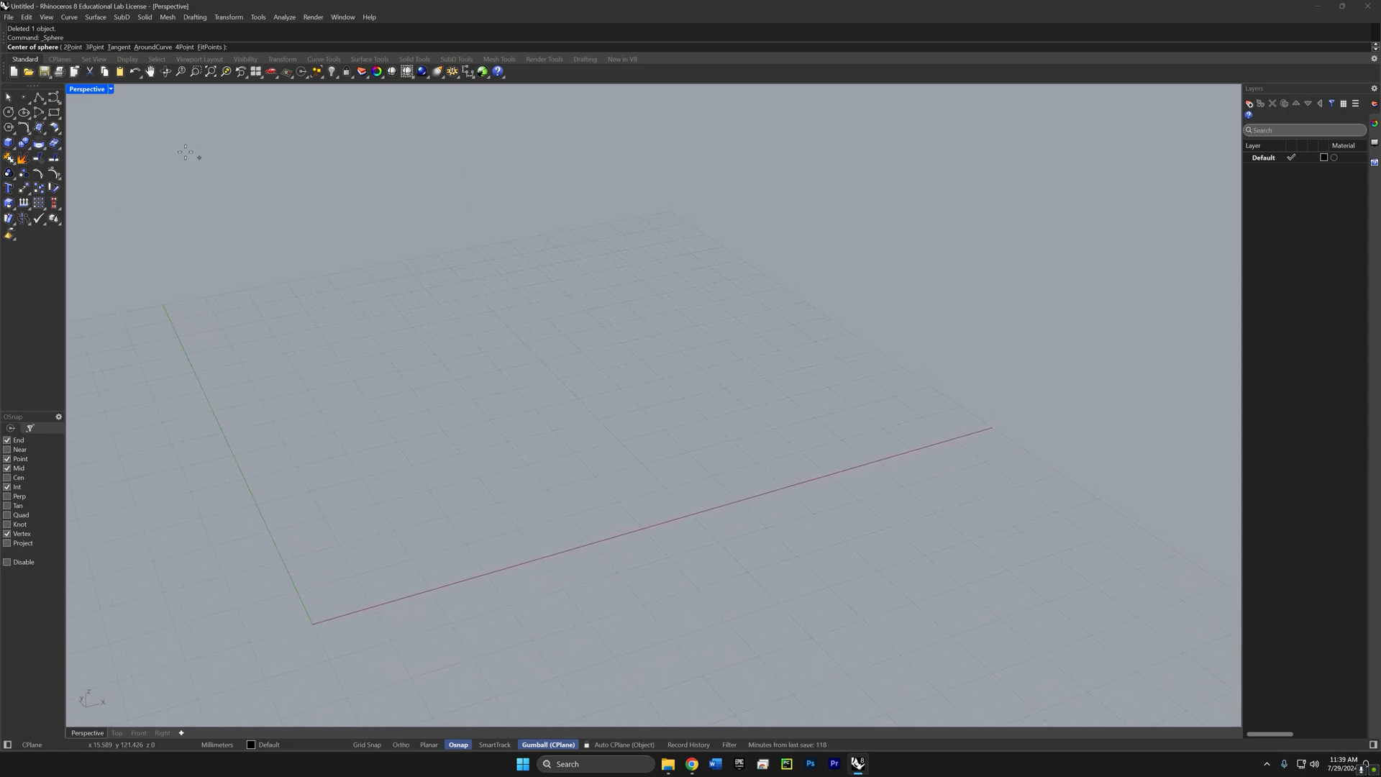
{"action": "left_click", "coordinate": [400, 444]}
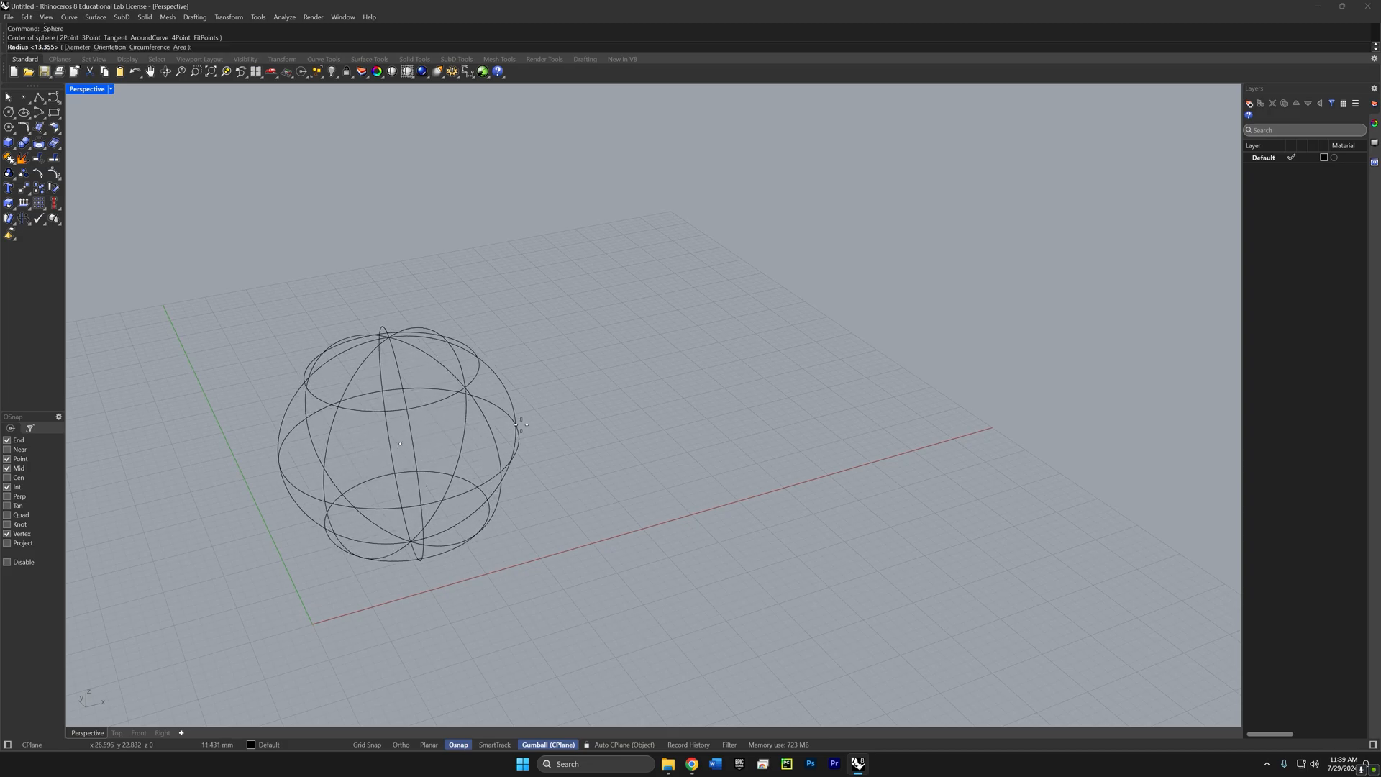
{"action": "left_click", "coordinate": [540, 422]}
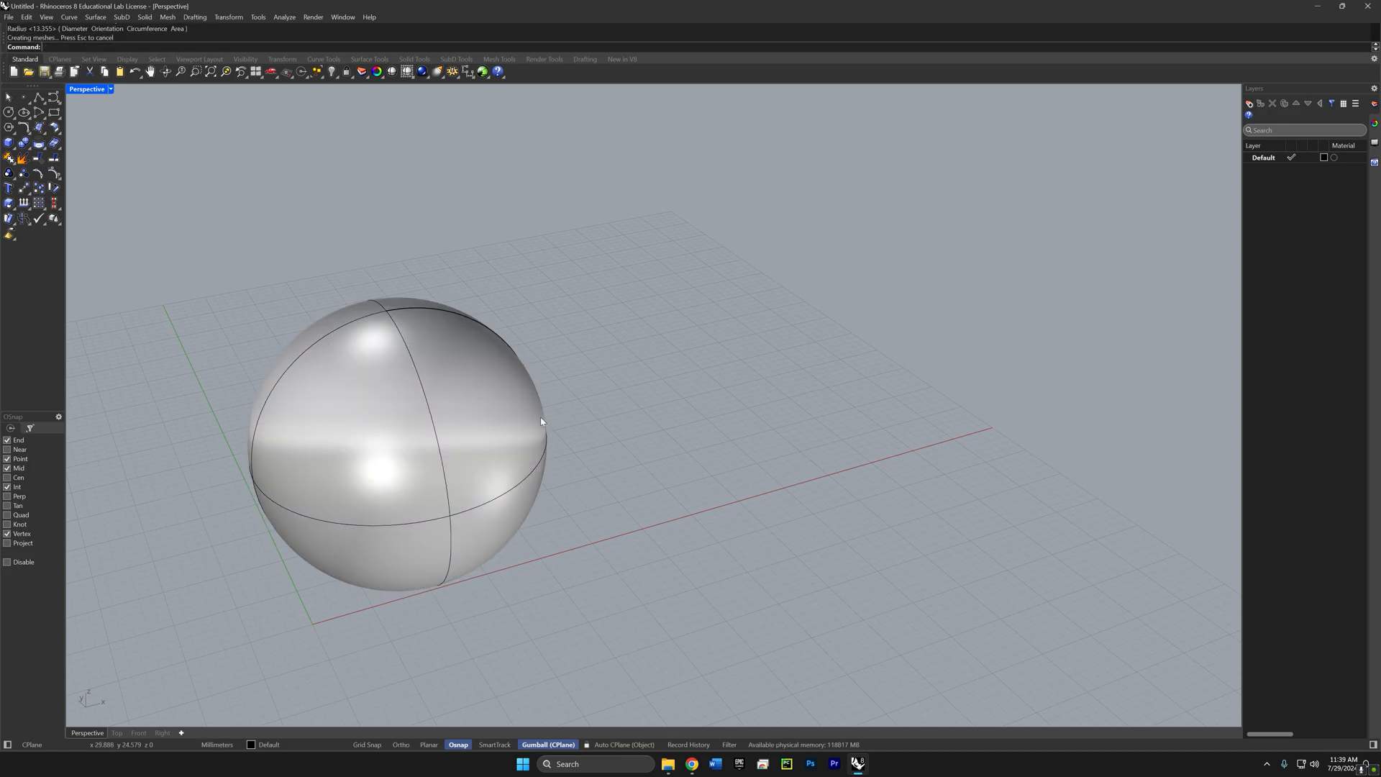
Step: Raise the sphere above the construction plane and place a duplicate of it beside the original along the X axis
{"action": "mouse_move", "coordinate": [541, 423]}
{"action": "right_mouse_down"}
{"action": "mouse_move", "coordinate": [506, 448]}
{"action": "mouse_move", "coordinate": [463, 453]}
{"action": "right_mouse_up"}
{"action": "left_click", "coordinate": [506, 453]}
{"action": "left_click_drag", "start_coordinate": [464, 451], "coordinate": [504, 306]}
{"action": "right_click_drag", "start_coordinate": [533, 402], "coordinate": [549, 441]}
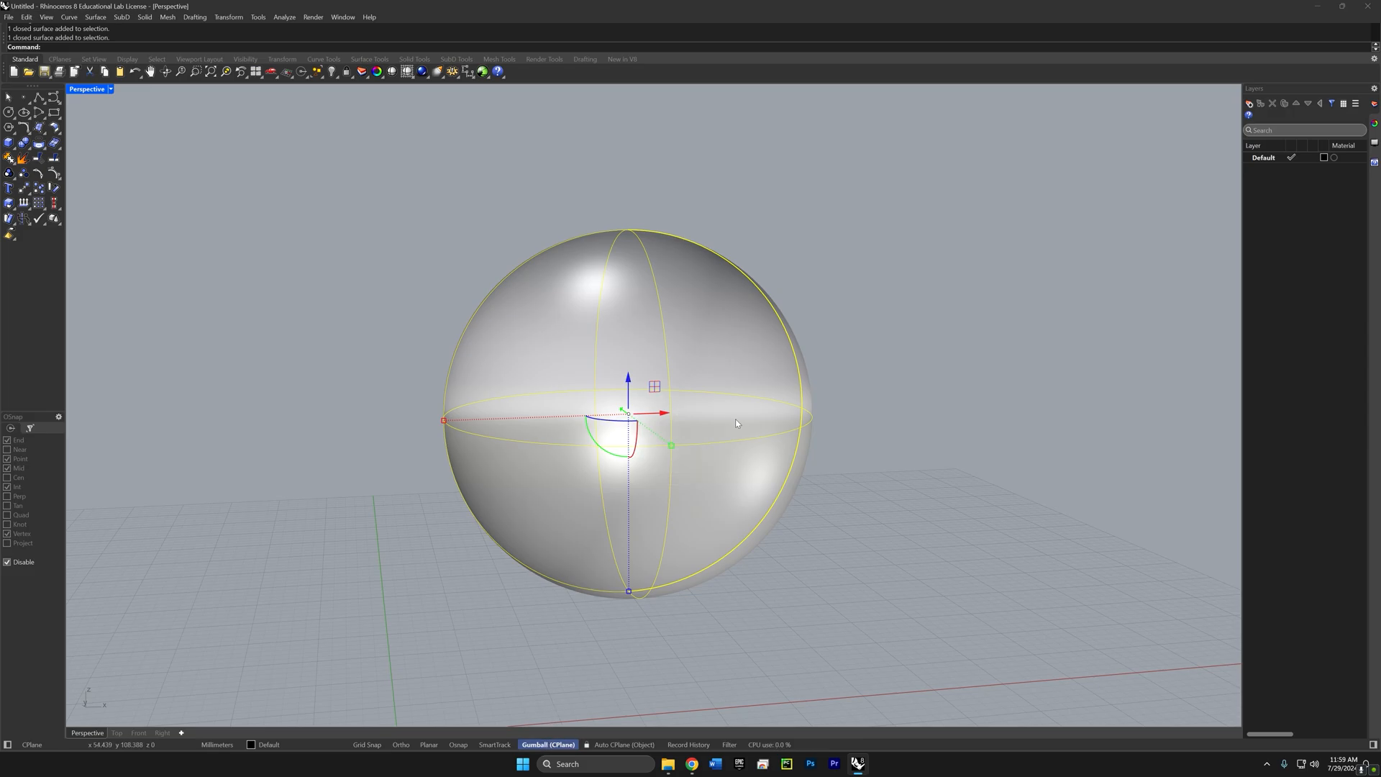
{"action": "left_click_drag", "start_coordinate": [668, 415], "coordinate": [1049, 393]}
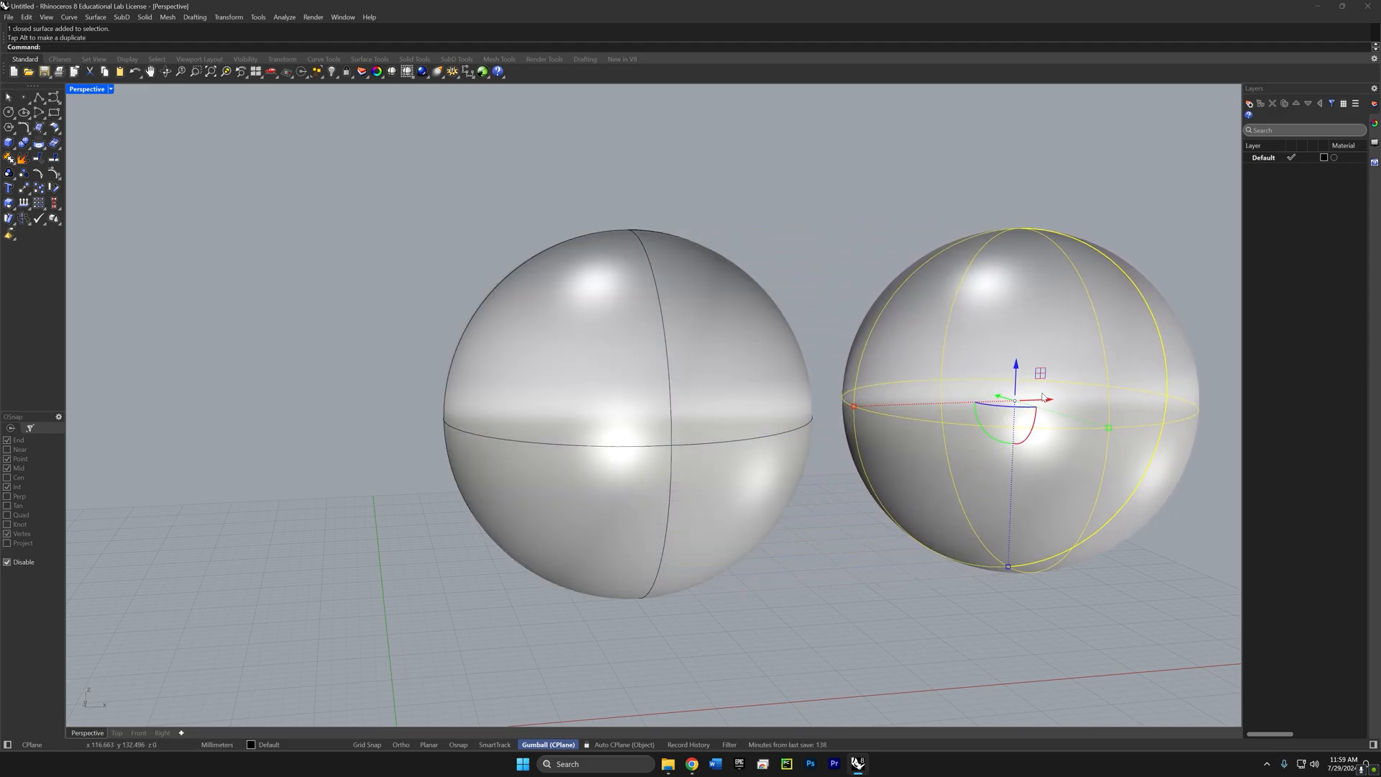
Step: Rebuild the original sphere with point counts of U 8 and V 5 and degree 1 in both directions
{"action": "left_click", "coordinate": [765, 417]}
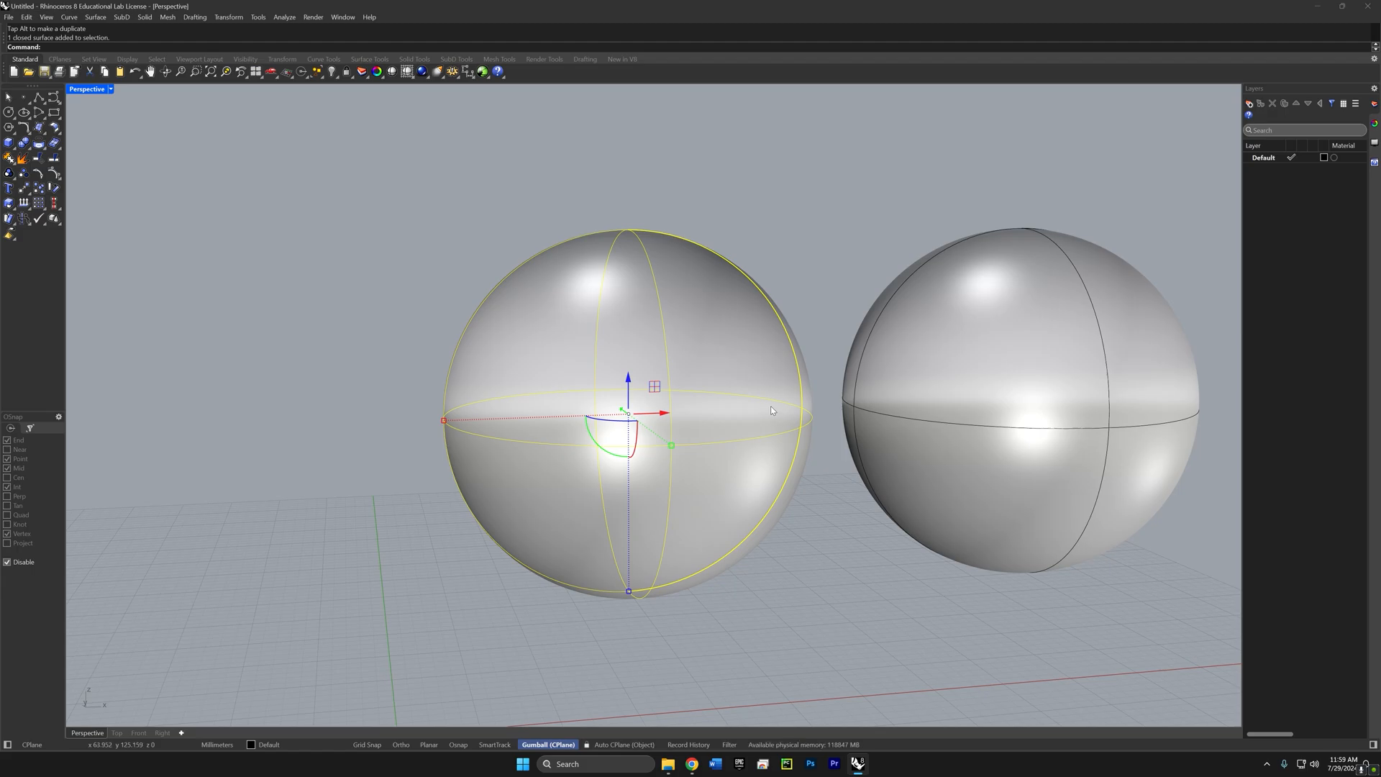
{"action": "type", "text": "rebuild"}
{"action": "key", "text": "Return"}
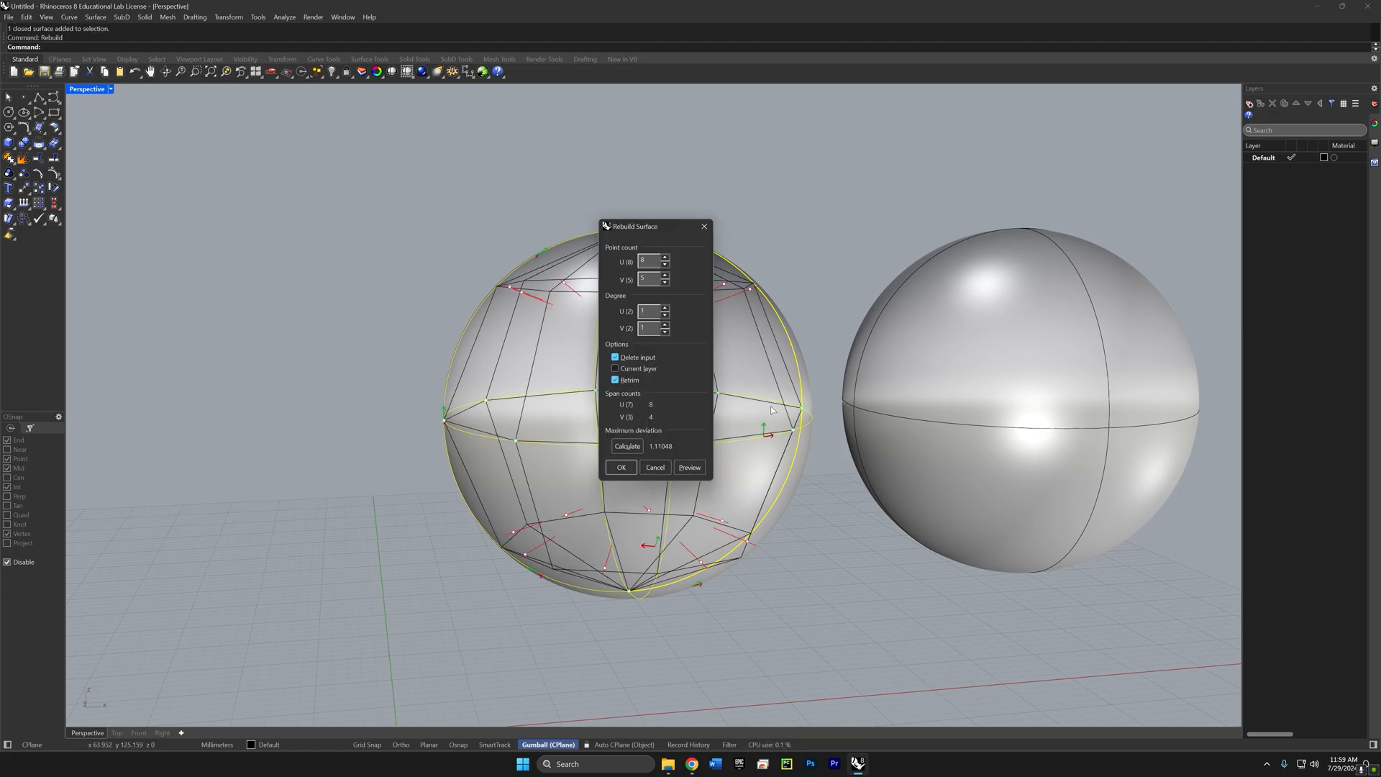
{"action": "left_click_drag", "start_coordinate": [663, 226], "coordinate": [764, 222]}
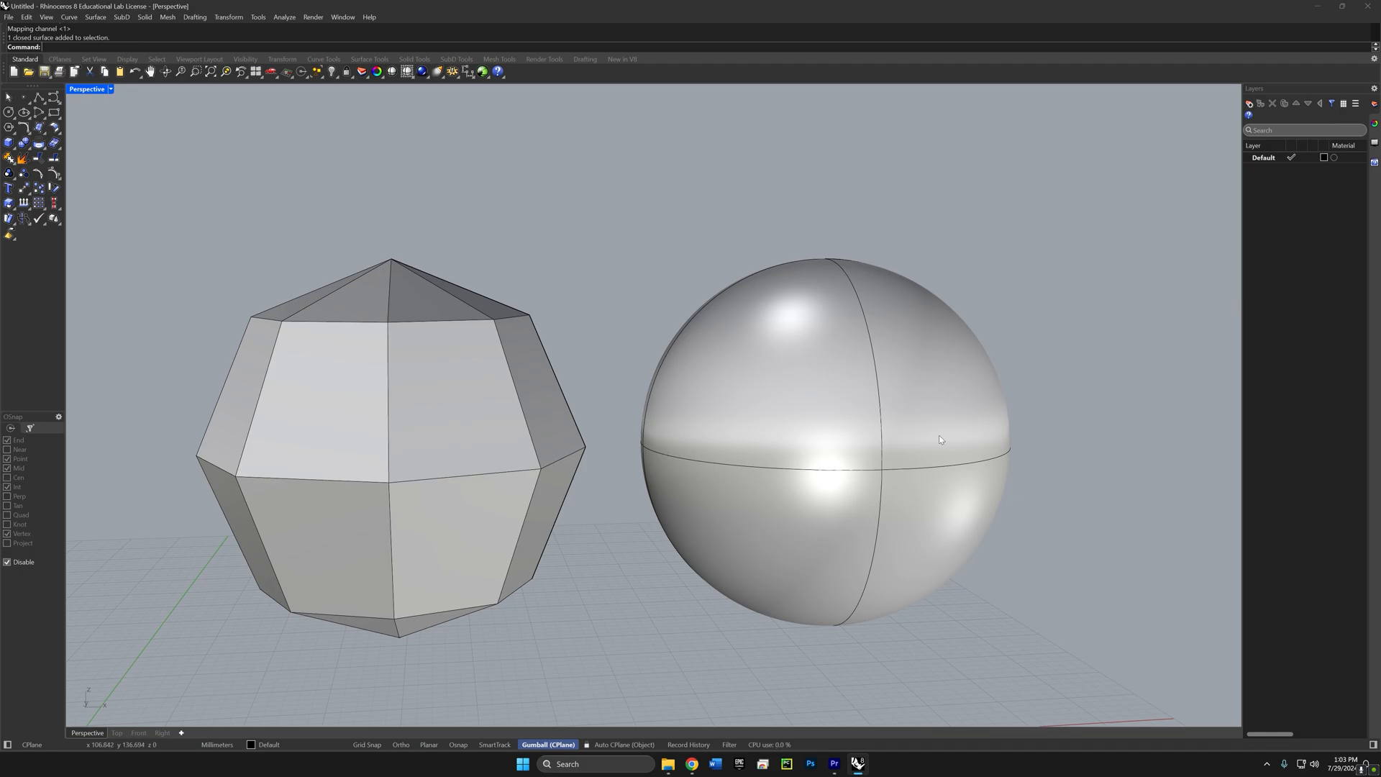
Step: Select the smooth sphere beside the faceted one
{"action": "right_click_drag", "start_coordinate": [939, 436], "coordinate": [851, 478]}
{"action": "left_click", "coordinate": [870, 466]}
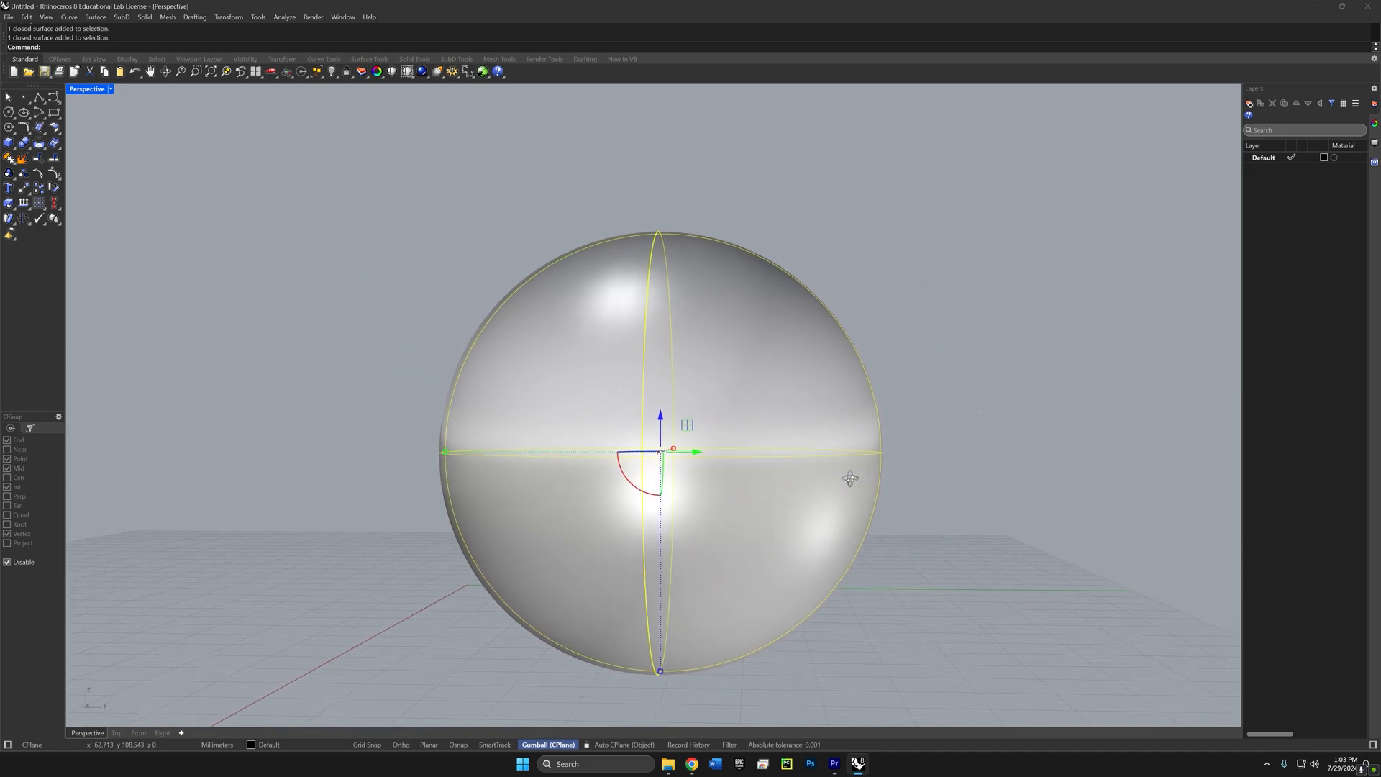
Step: Rotate the sphere a quarter turn about the X axis with the Gumball
{"action": "left_click_drag", "start_coordinate": [629, 481], "coordinate": [593, 437], "text": "shift"}
{"action": "right_click_drag", "start_coordinate": [401, 413], "coordinate": [503, 460]}
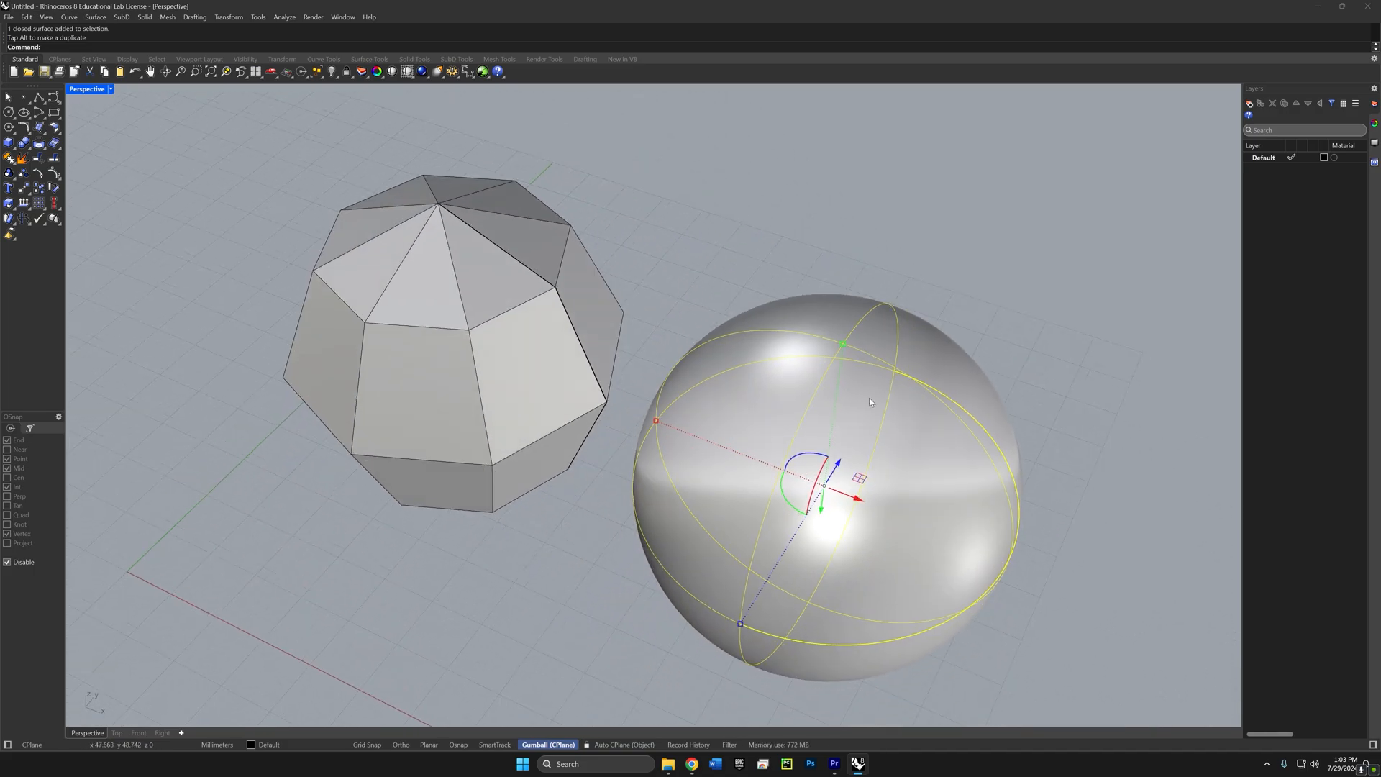
{"action": "mouse_move", "coordinate": [1039, 468]}
{"action": "right_mouse_down"}
{"action": "mouse_move", "coordinate": [1051, 472]}
{"action": "mouse_move", "coordinate": [1051, 455]}
{"action": "right_mouse_up"}
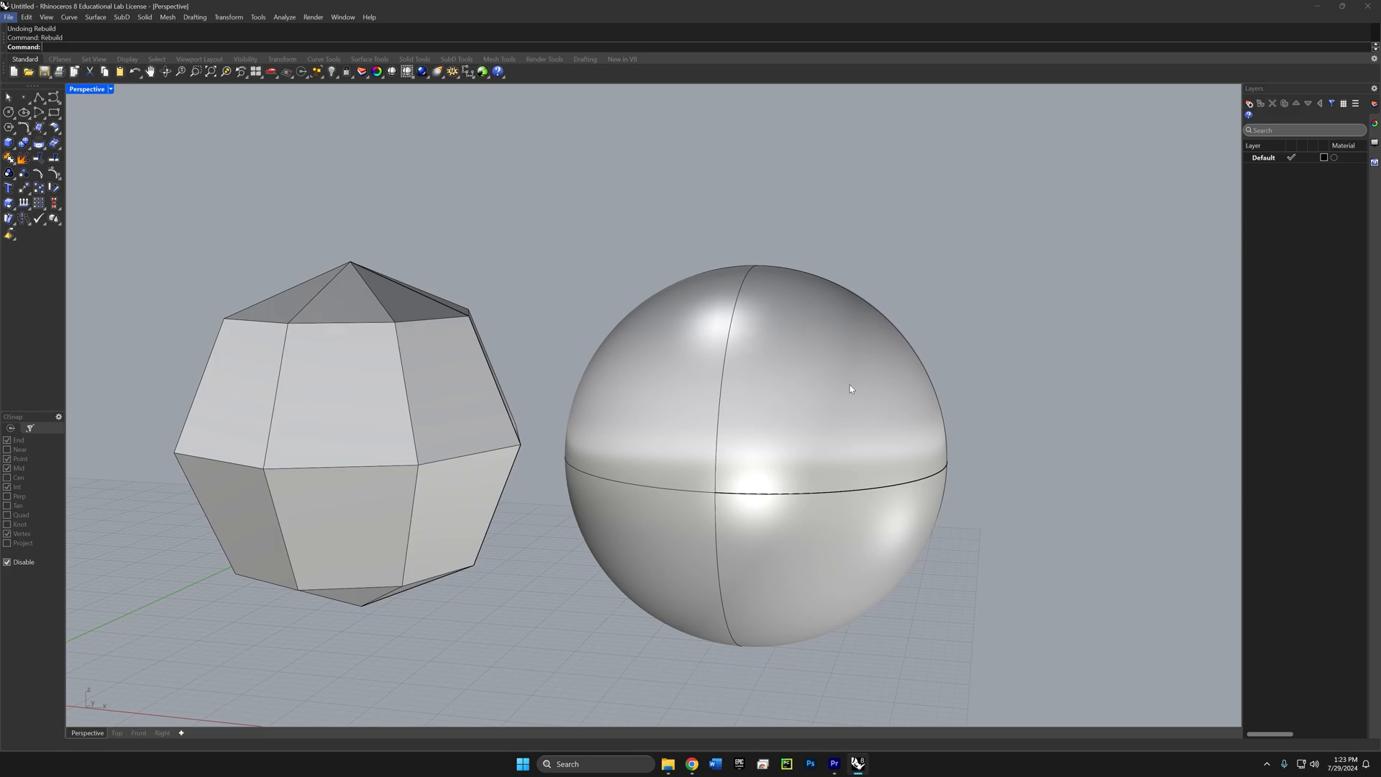
Step: Rebuild the sphere with 16 U and 10 V points, degree 2 in both directions, deleting the input
{"action": "left_click", "coordinate": [850, 388]}
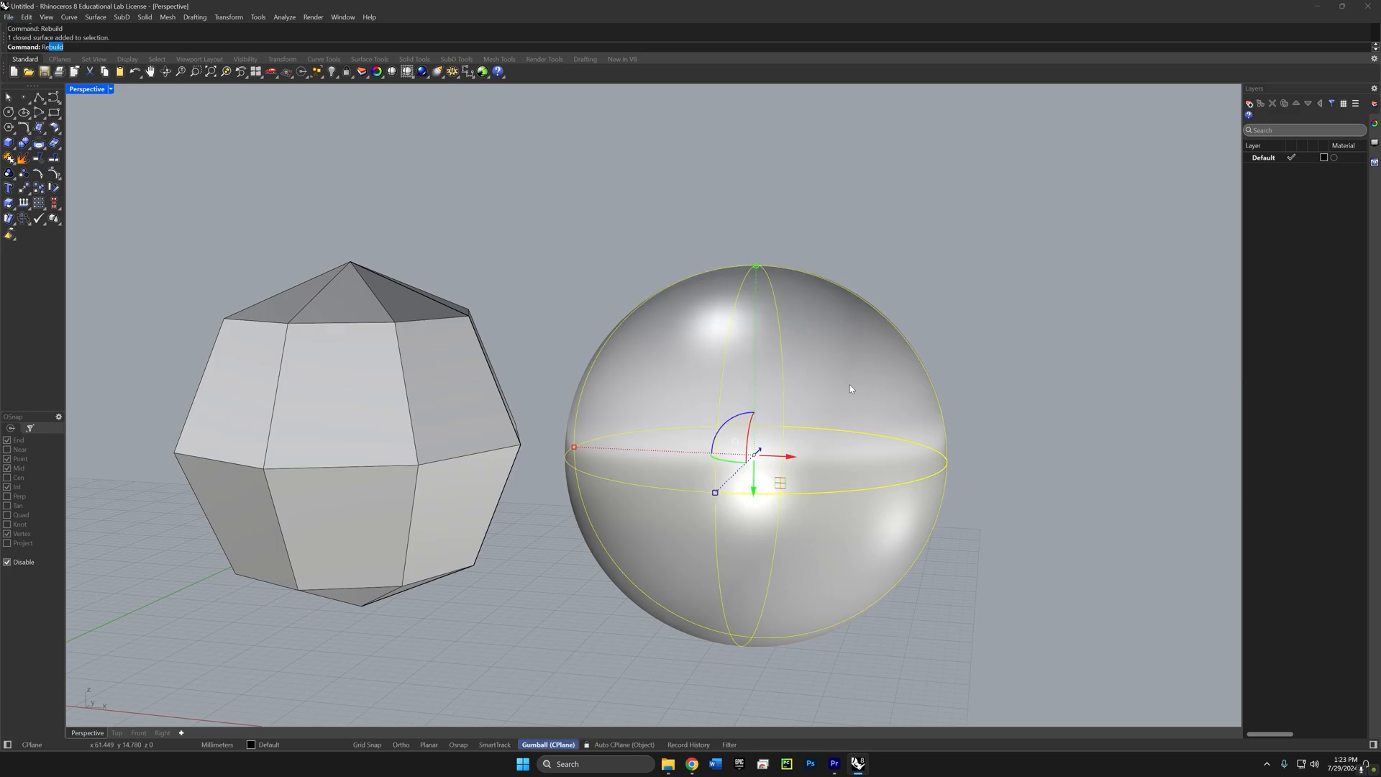
{"action": "key", "text": "Return"}
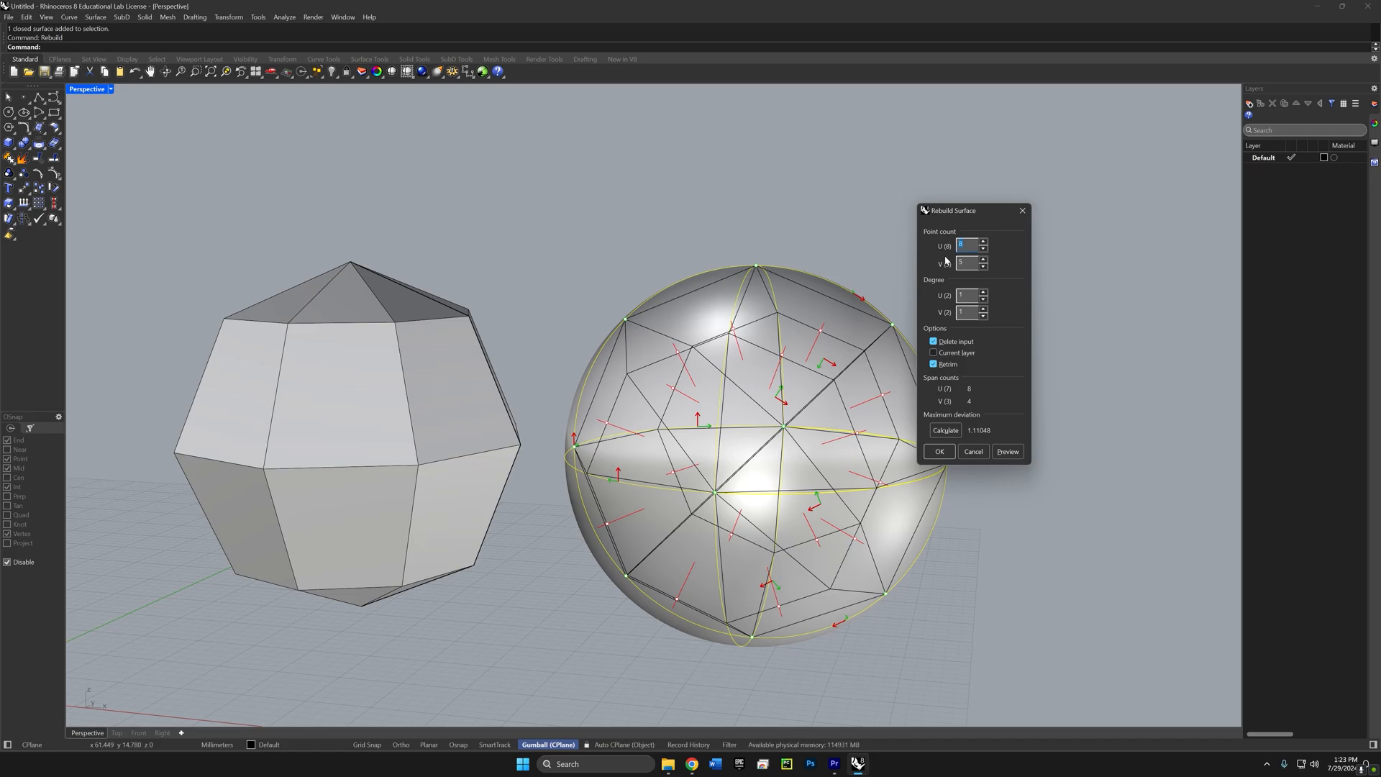
{"action": "type", "text": "16"}
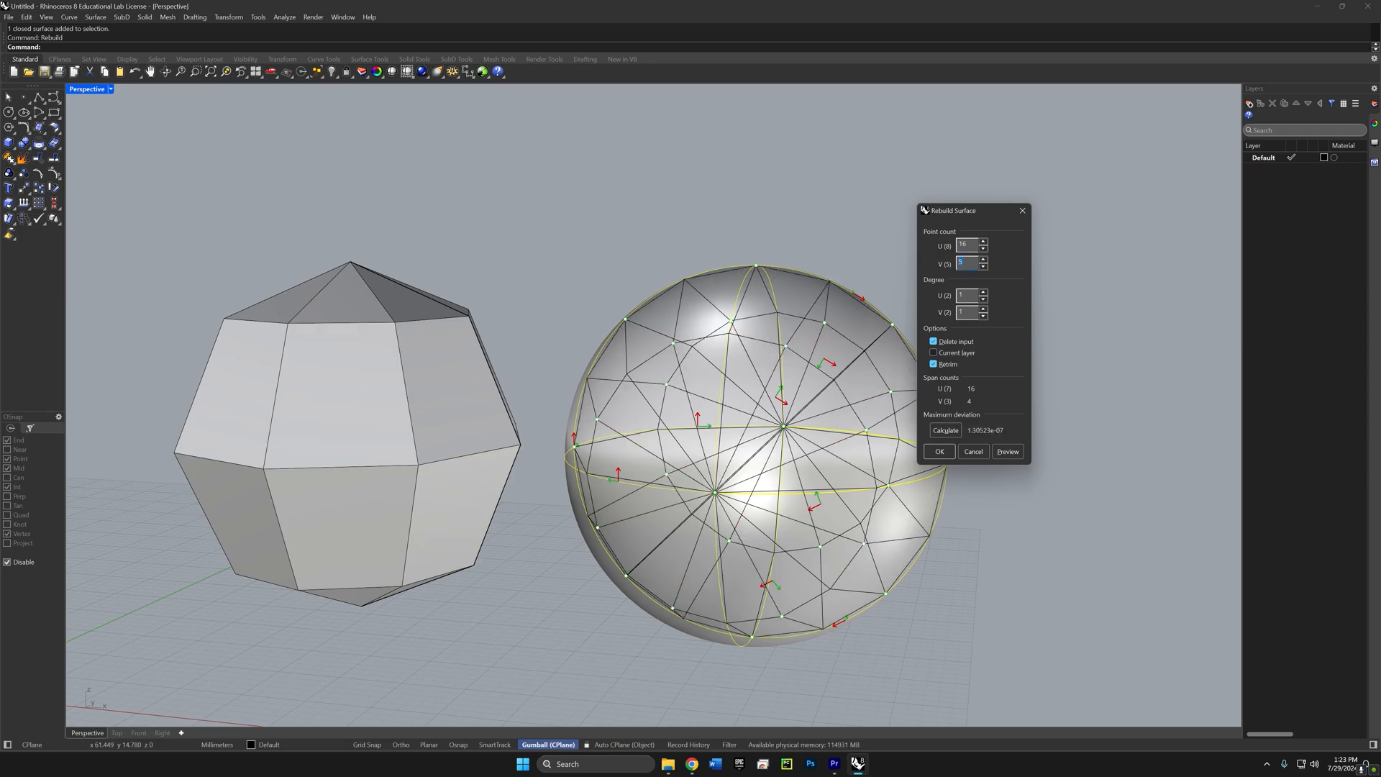
{"action": "type", "text": "10"}
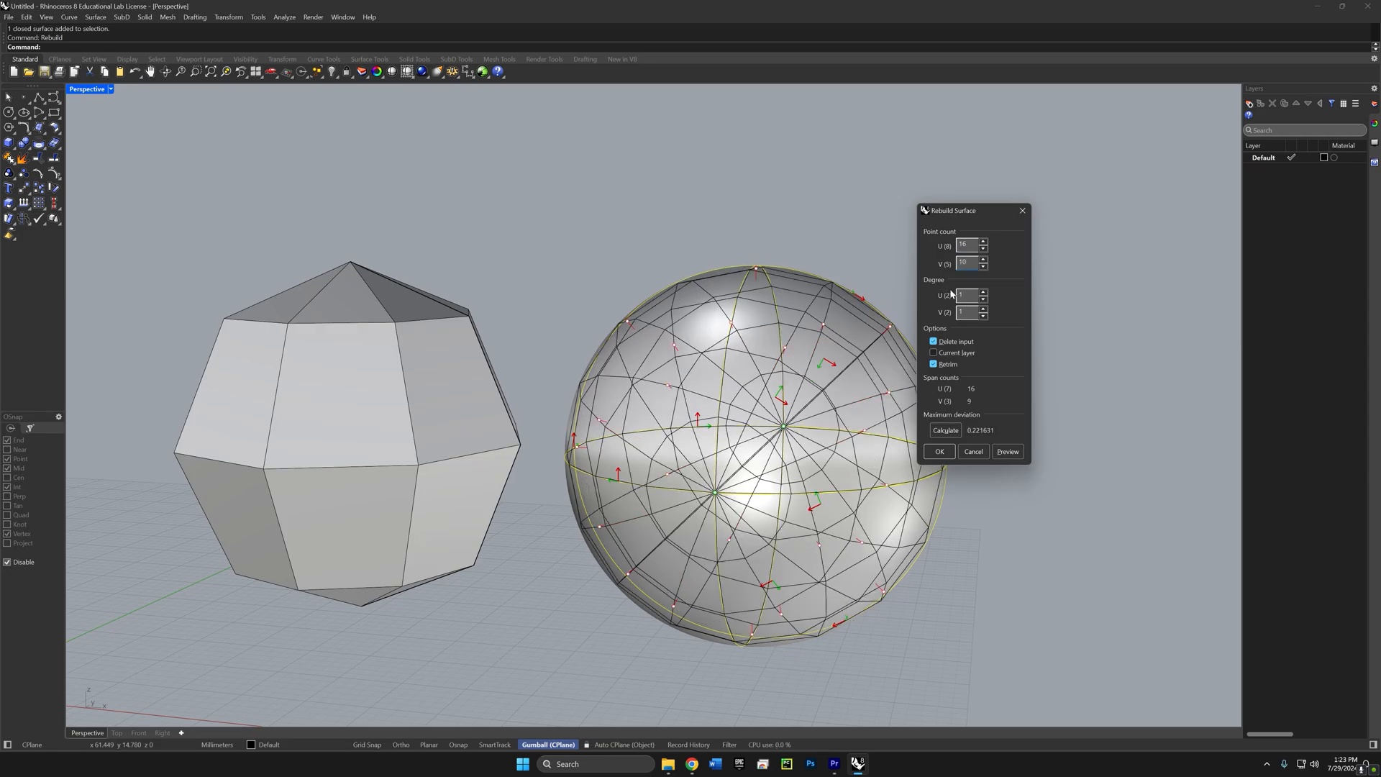
{"action": "type", "text": "2"}
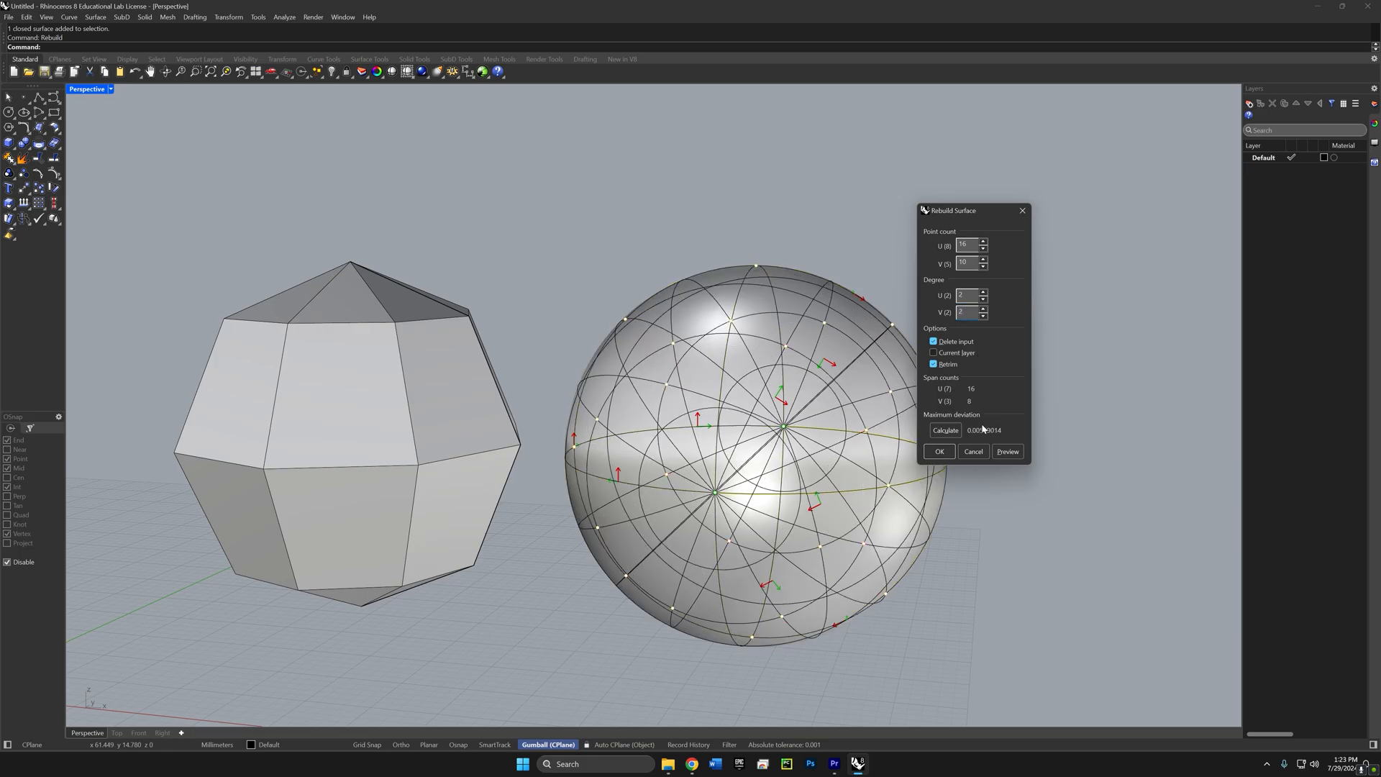
{"action": "left_click", "coordinate": [945, 452]}
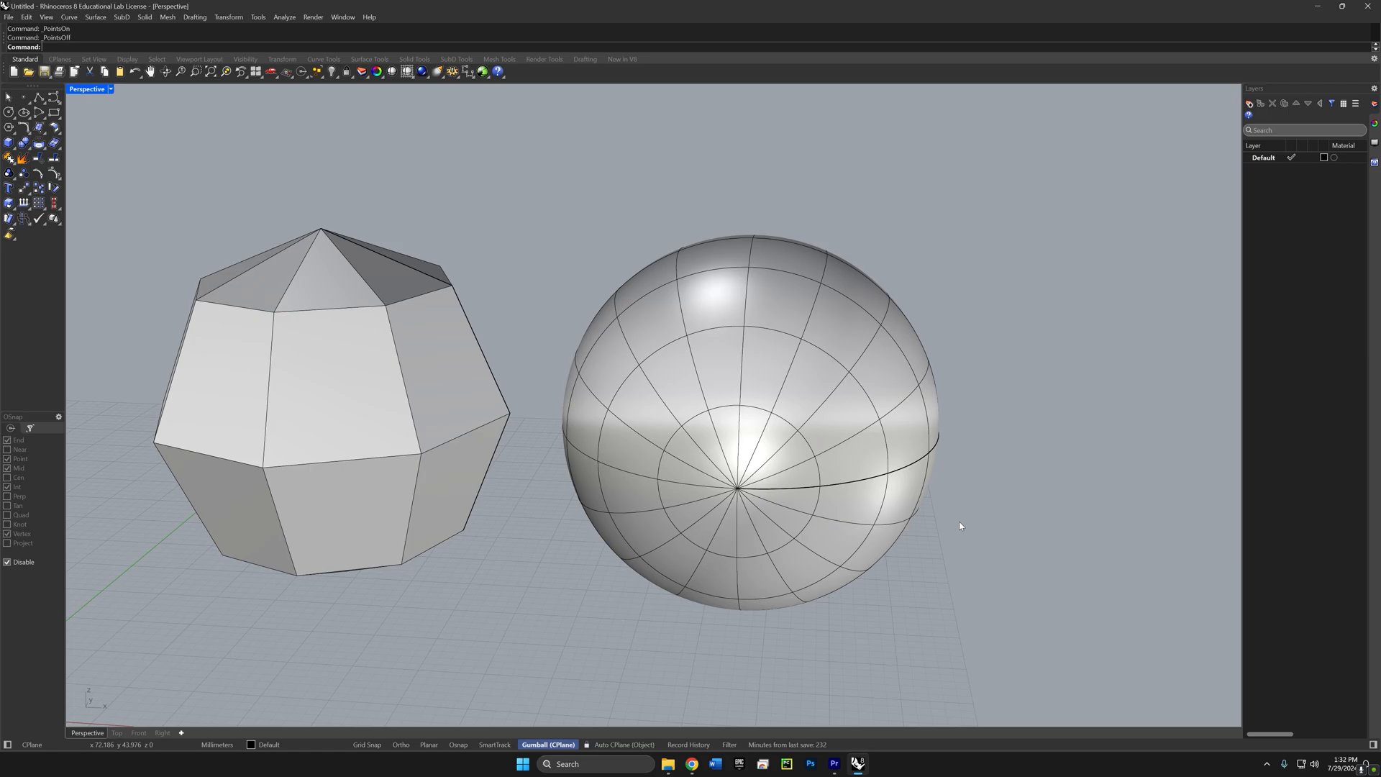
Step: Show the rebuilt sphere's control points and scale alternating columns of them uniformly toward the centre to form pumpkin-like ribs
{"action": "left_click", "coordinate": [910, 484]}
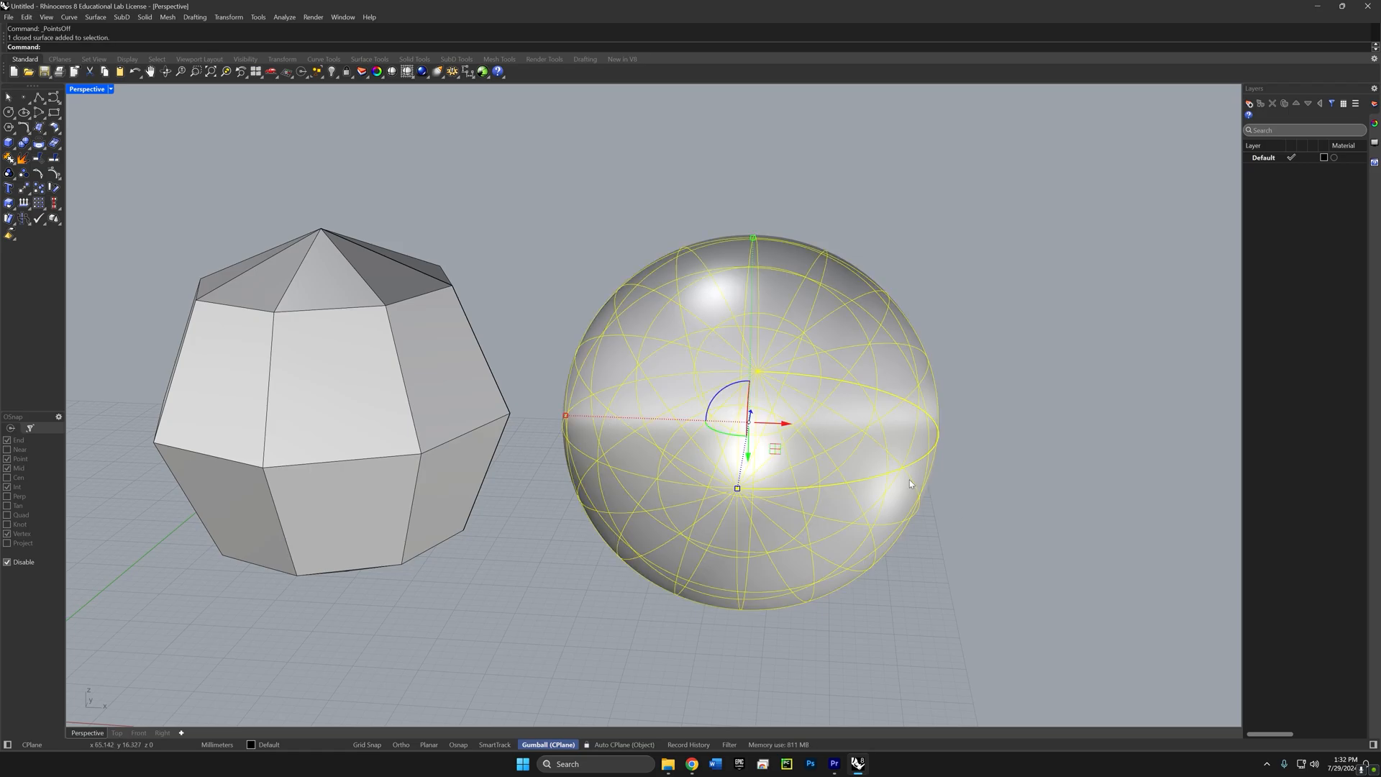
{"action": "key", "text": "F10"}
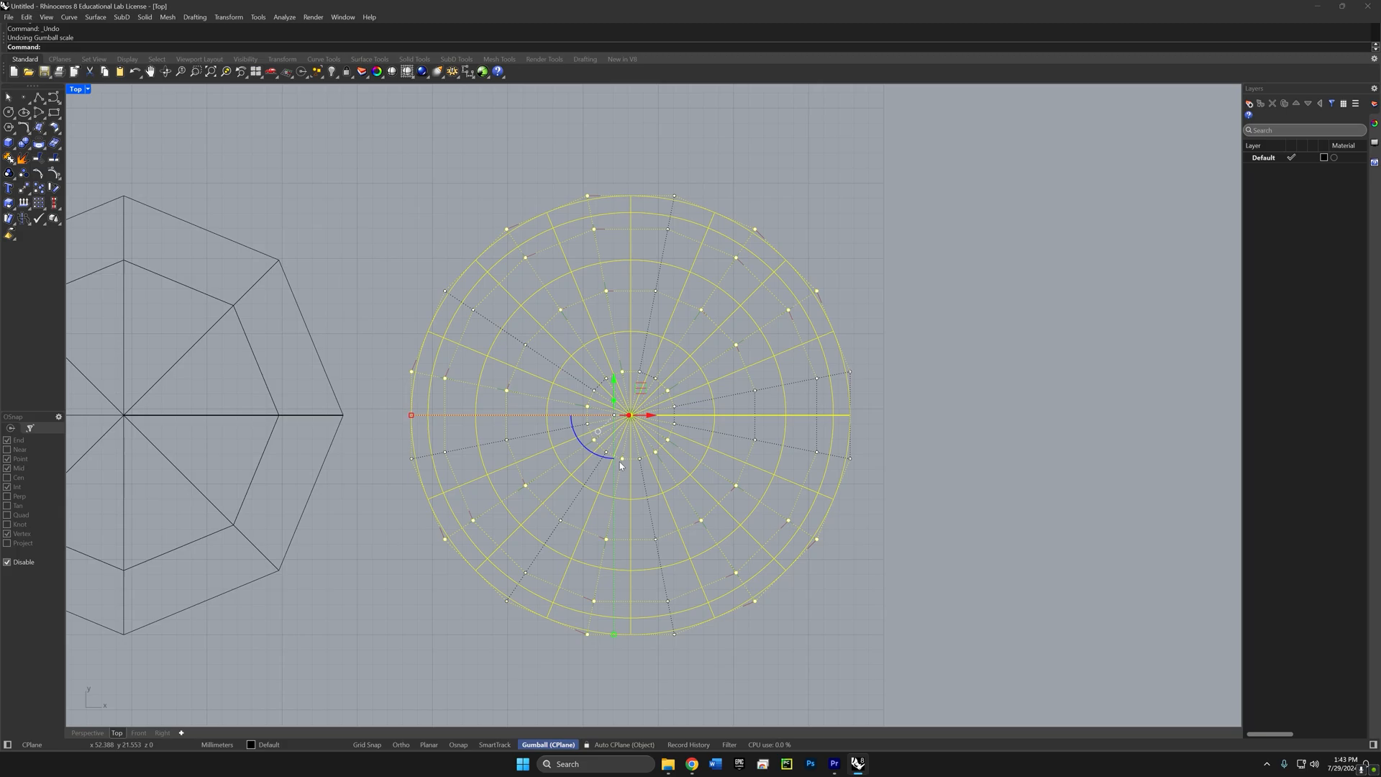
{"action": "scroll", "coordinate": [623, 468], "scroll_direction": "down", "scroll_amount": 2}
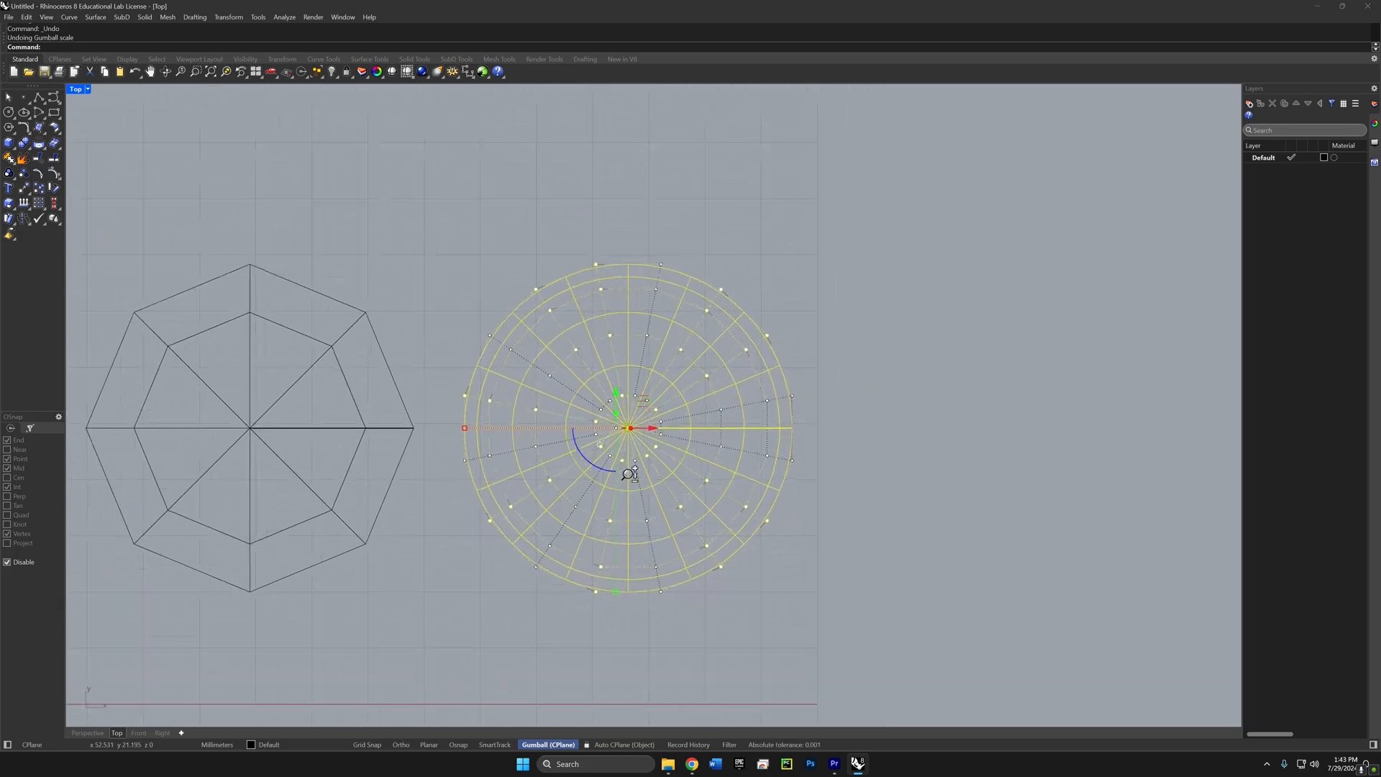
{"action": "scroll", "coordinate": [630, 465], "scroll_direction": "up", "scroll_amount": 5}
{"action": "left_click_drag", "start_coordinate": [288, 309], "coordinate": [382, 358]}
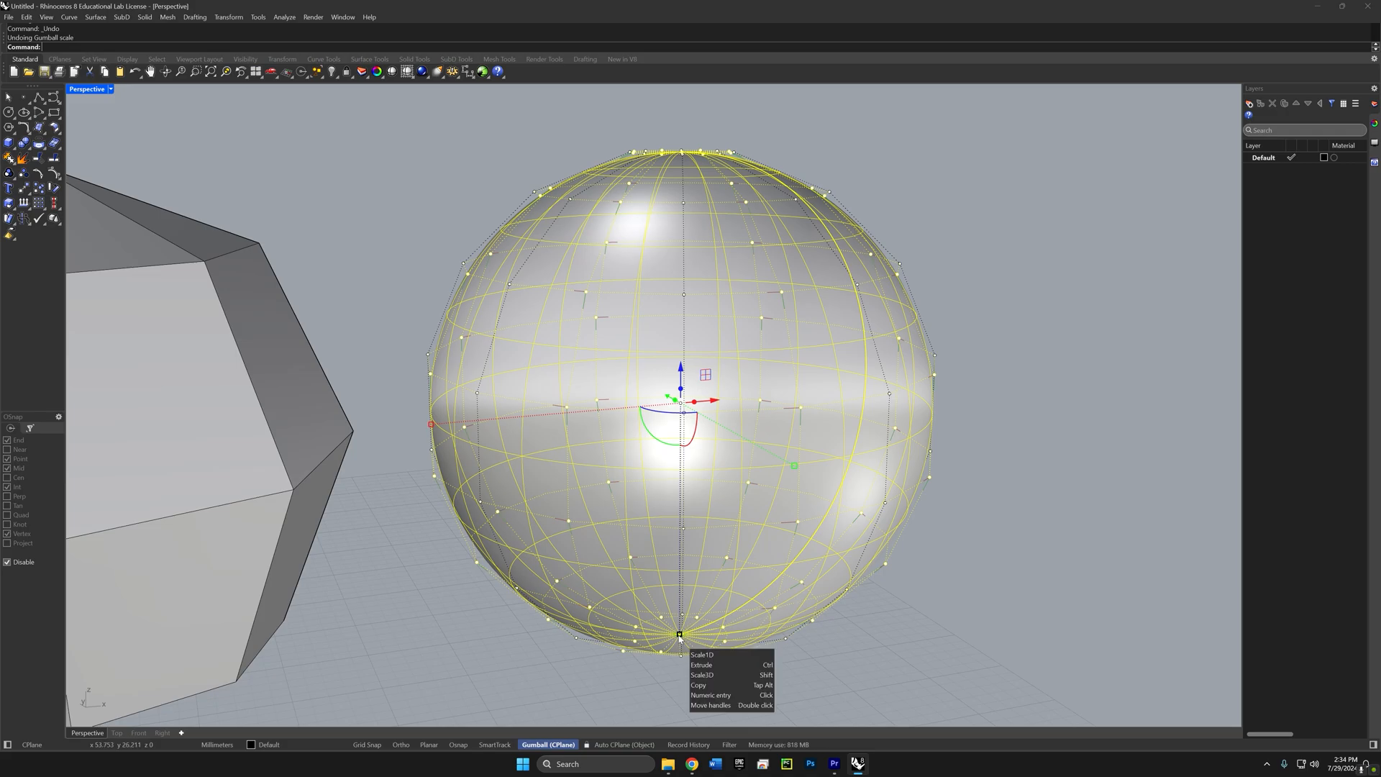
{"action": "left_click_drag", "start_coordinate": [680, 636], "coordinate": [682, 590]}
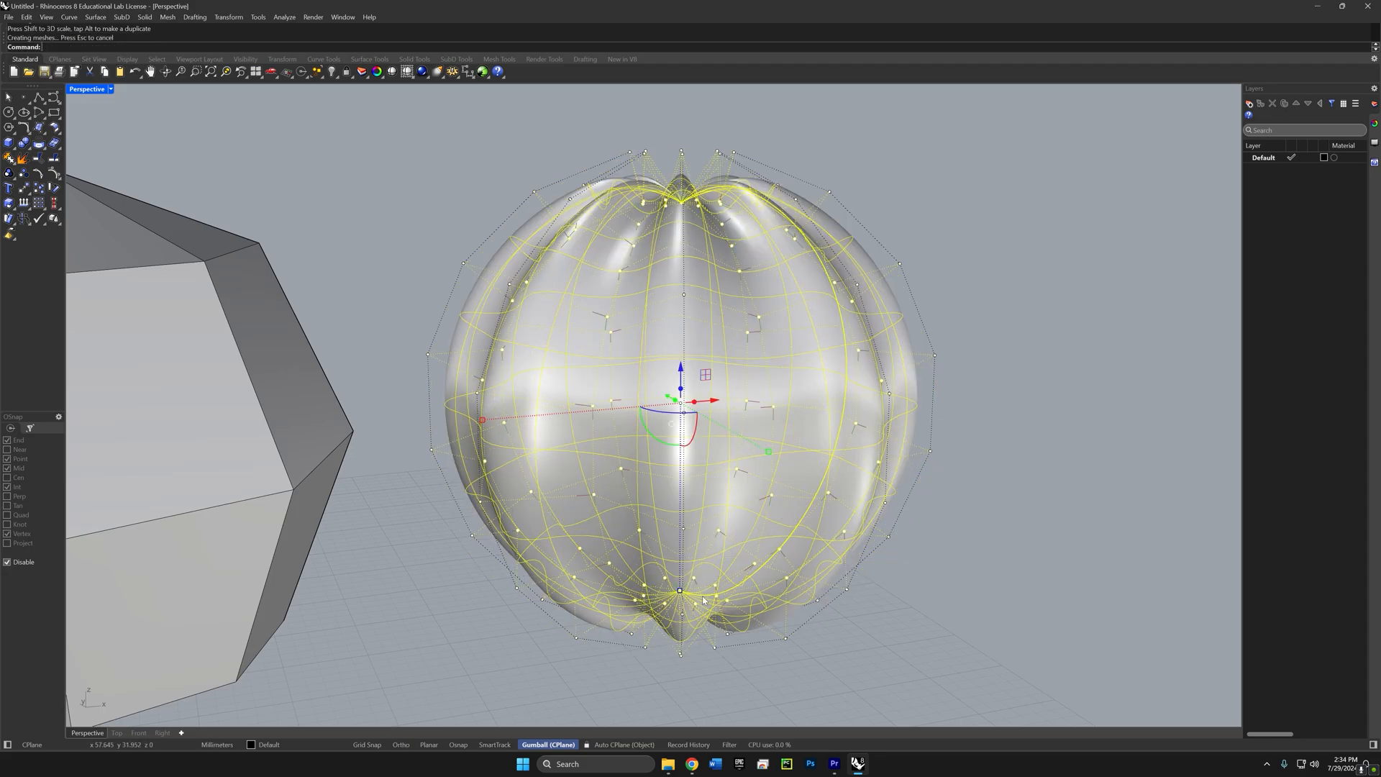
{"action": "right_click_drag", "start_coordinate": [791, 597], "coordinate": [855, 557]}
{"action": "key", "text": "Escape"}
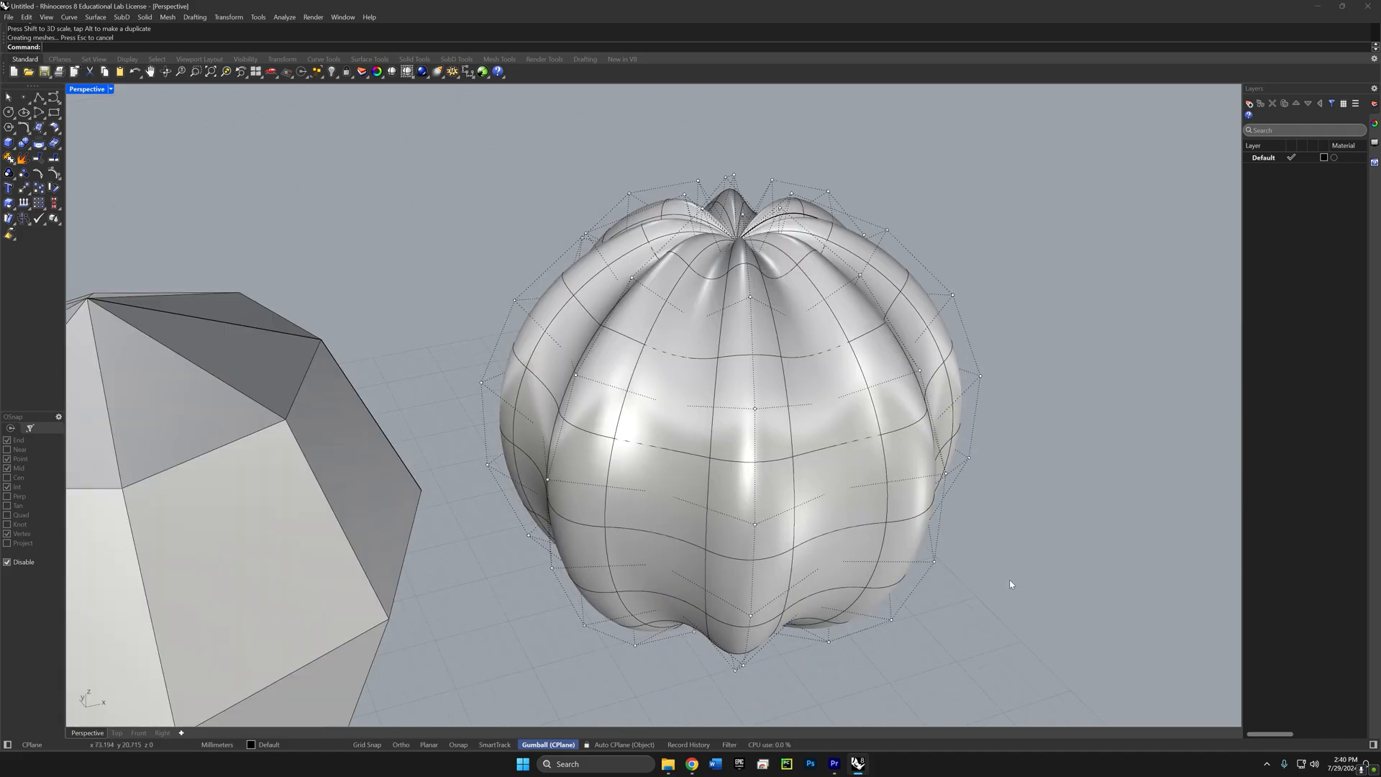
{"action": "right_click_drag", "start_coordinate": [1008, 576], "coordinate": [972, 566]}
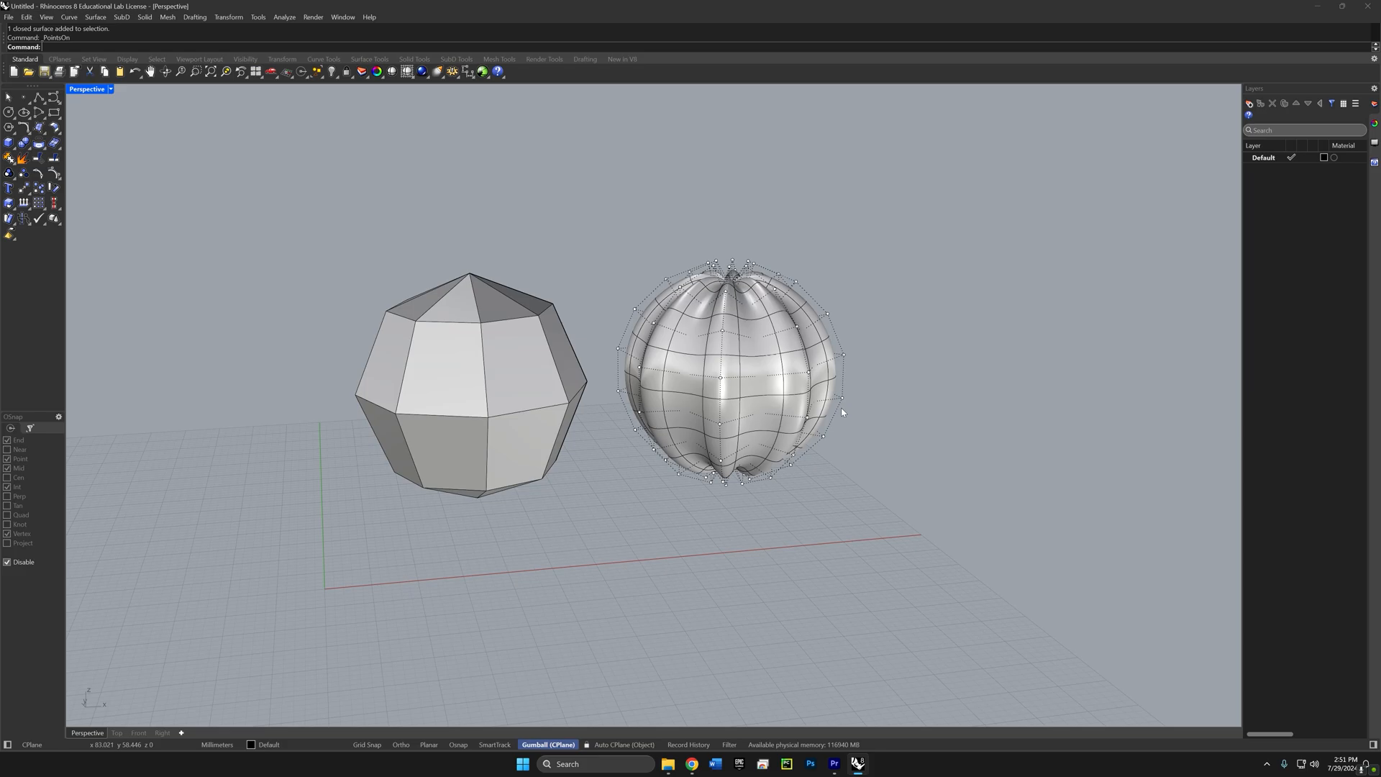
Step: Turn off the control points and hide both the faceted surface and the ribbed sphere
{"action": "key", "text": "F11"}
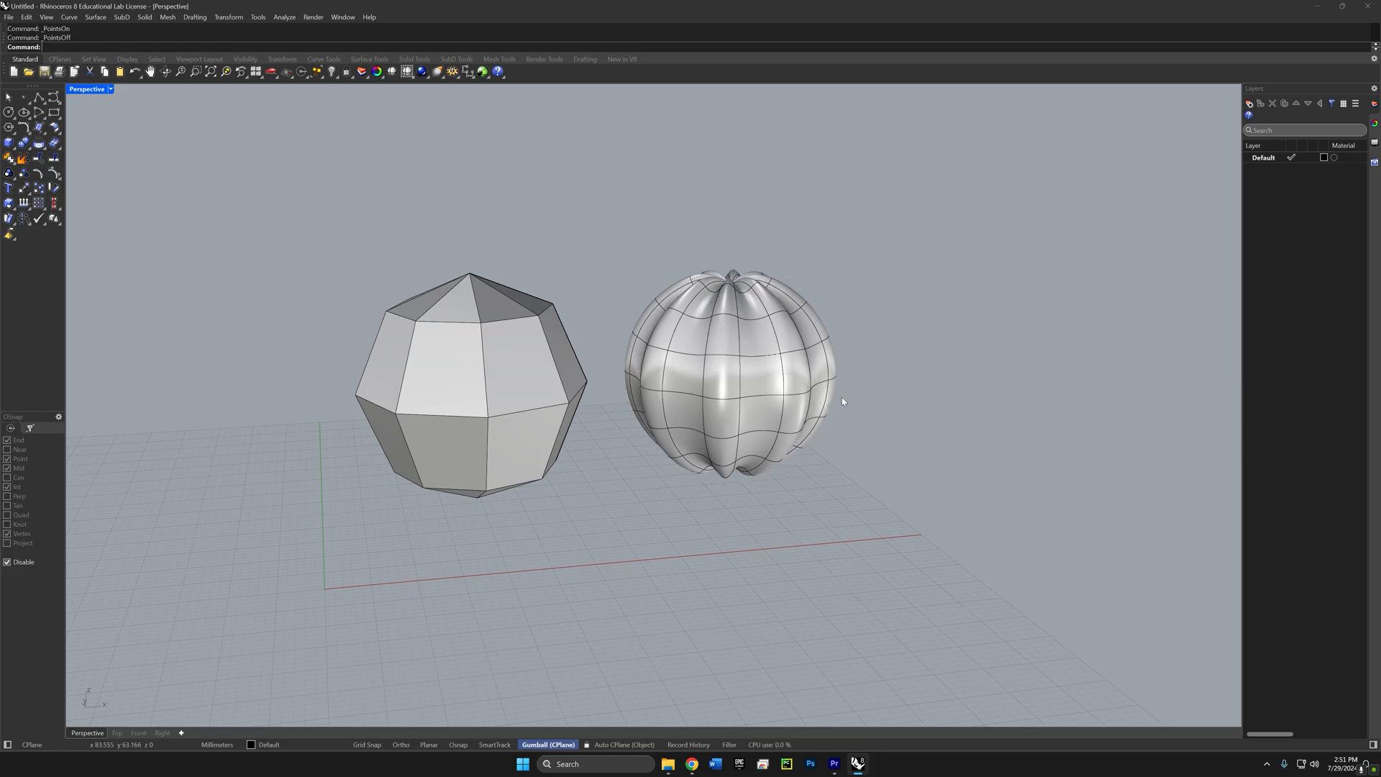
{"action": "left_click_drag", "start_coordinate": [888, 217], "coordinate": [331, 529]}
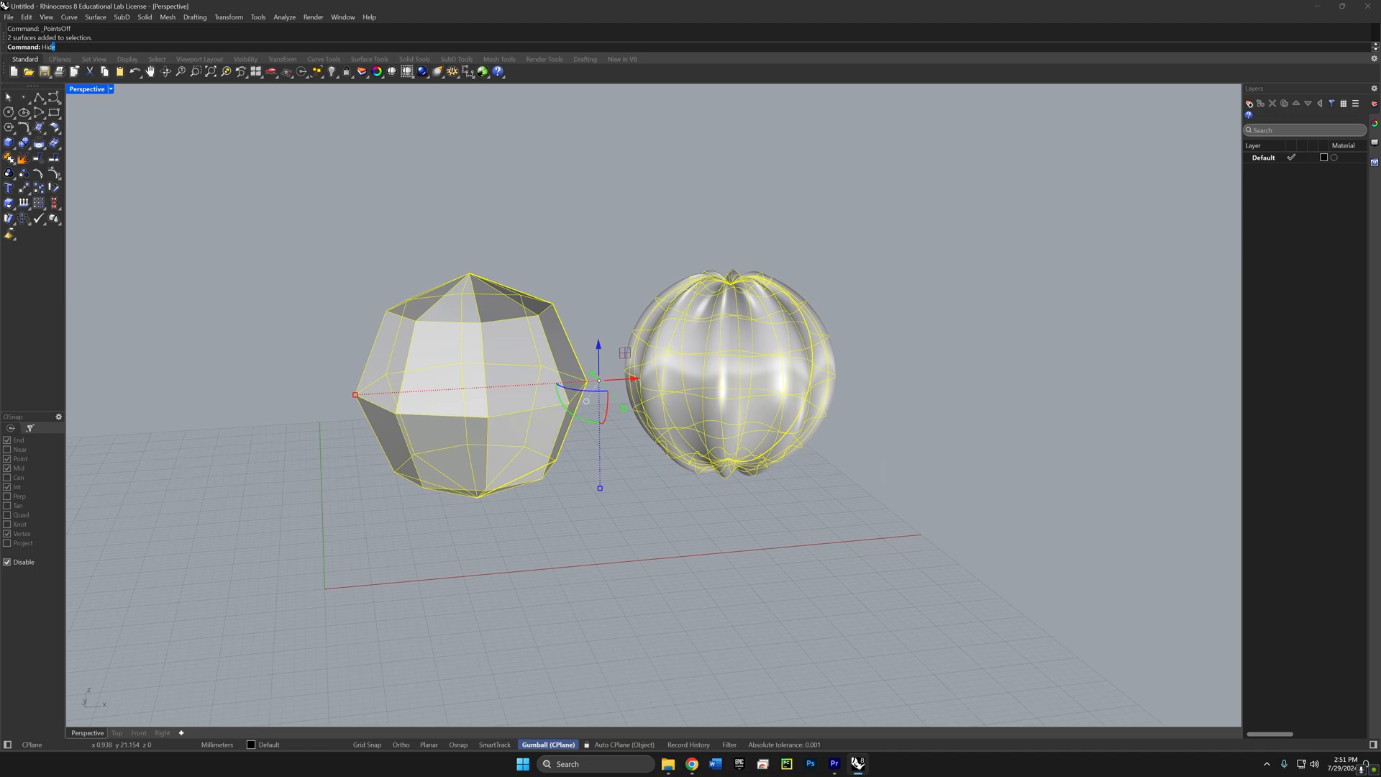
{"action": "key", "text": "Delete"}
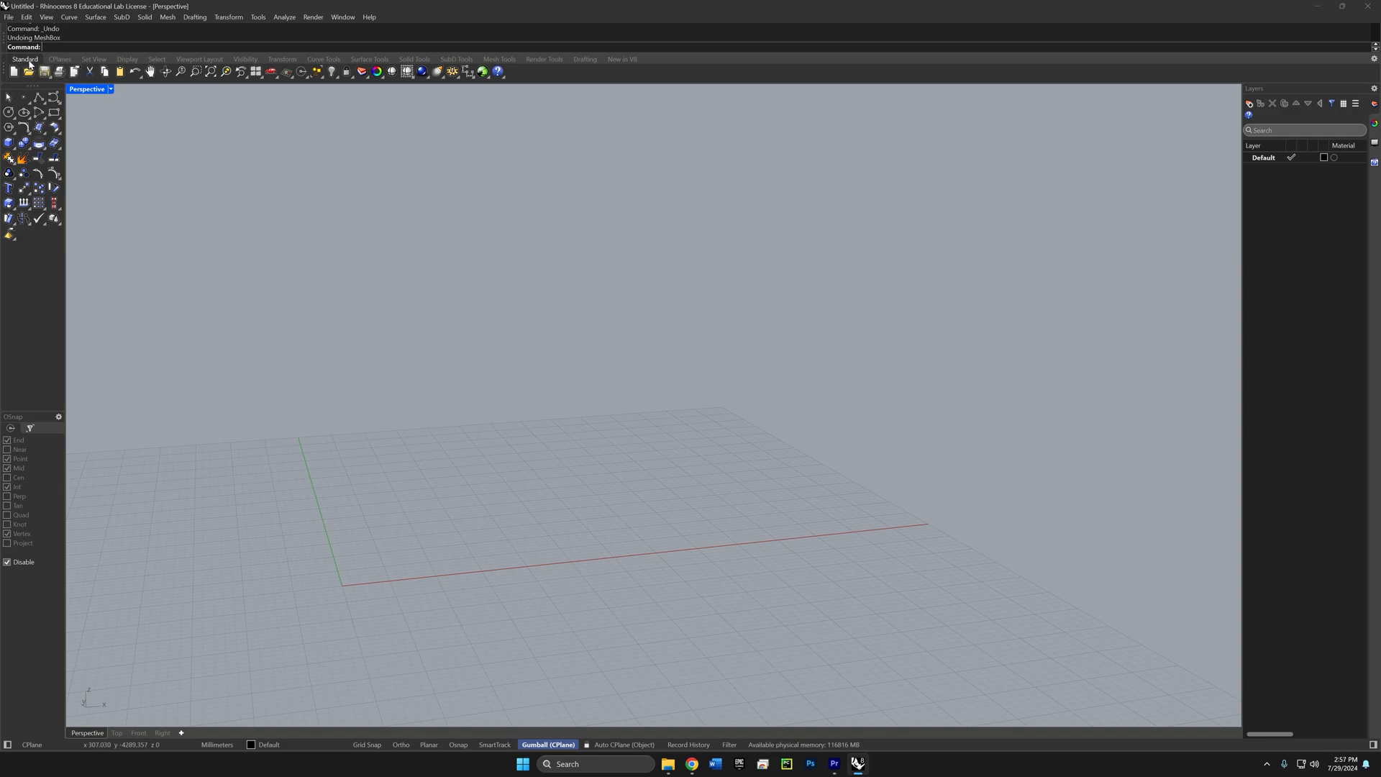
Step: Draw a mesh box near the origin with X, Y and Z face counts of 10
{"action": "left_click", "coordinate": [506, 61]}
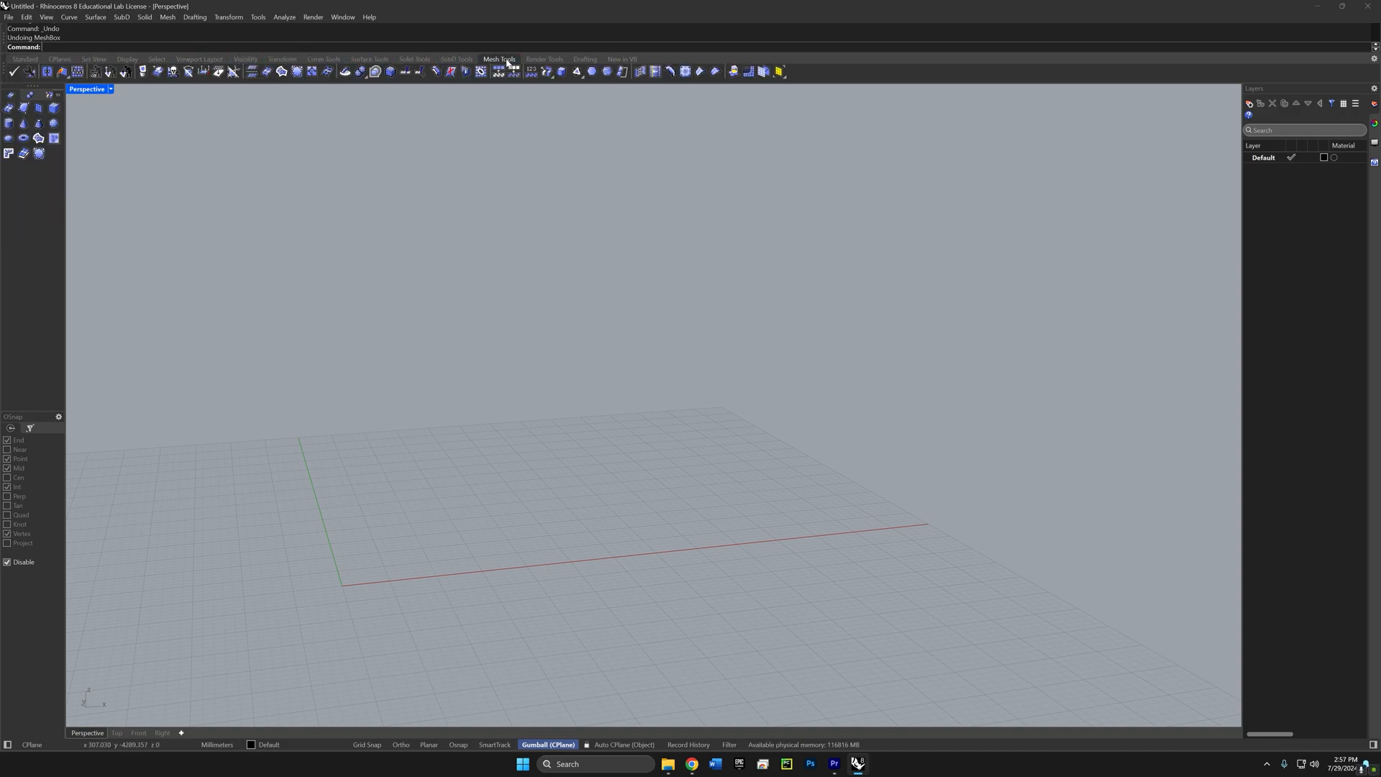
{"action": "left_click", "coordinate": [53, 107]}
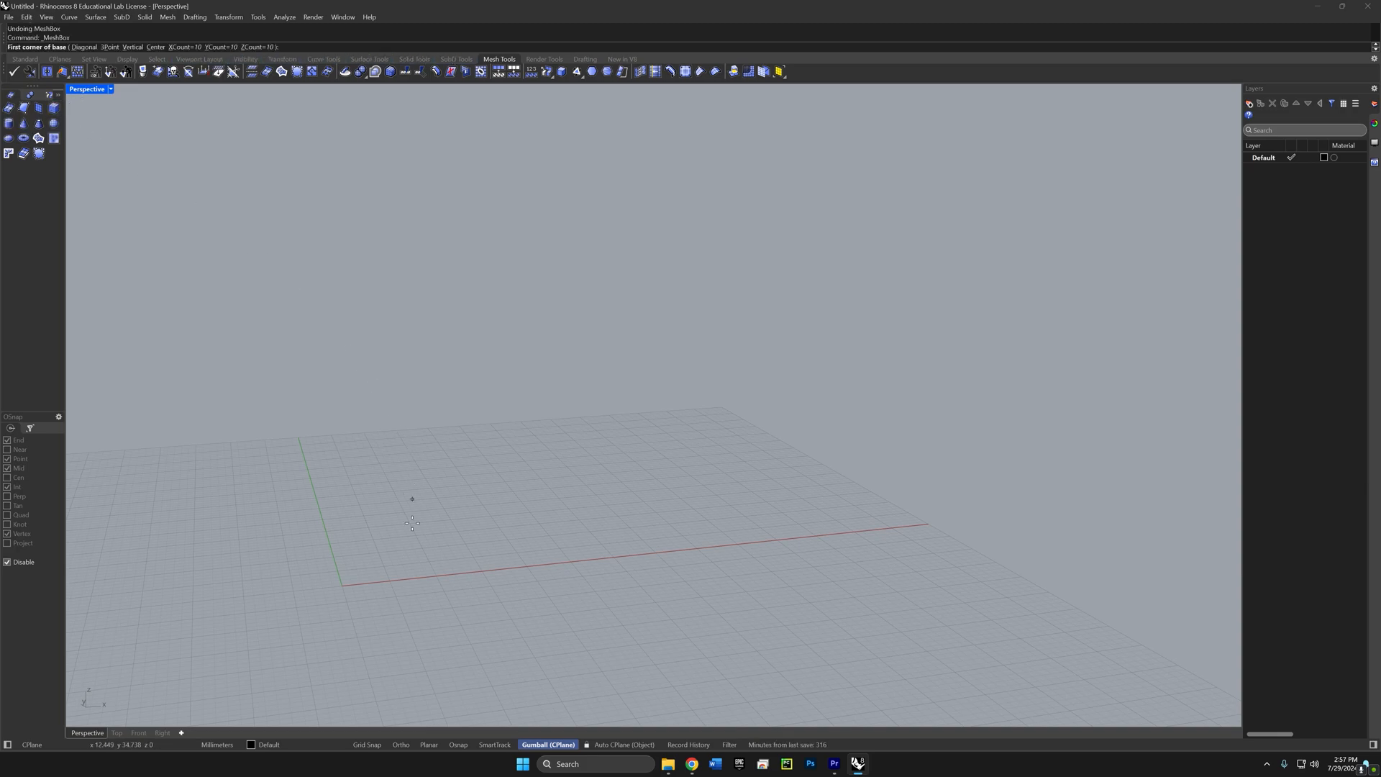
{"action": "left_click", "coordinate": [352, 569]}
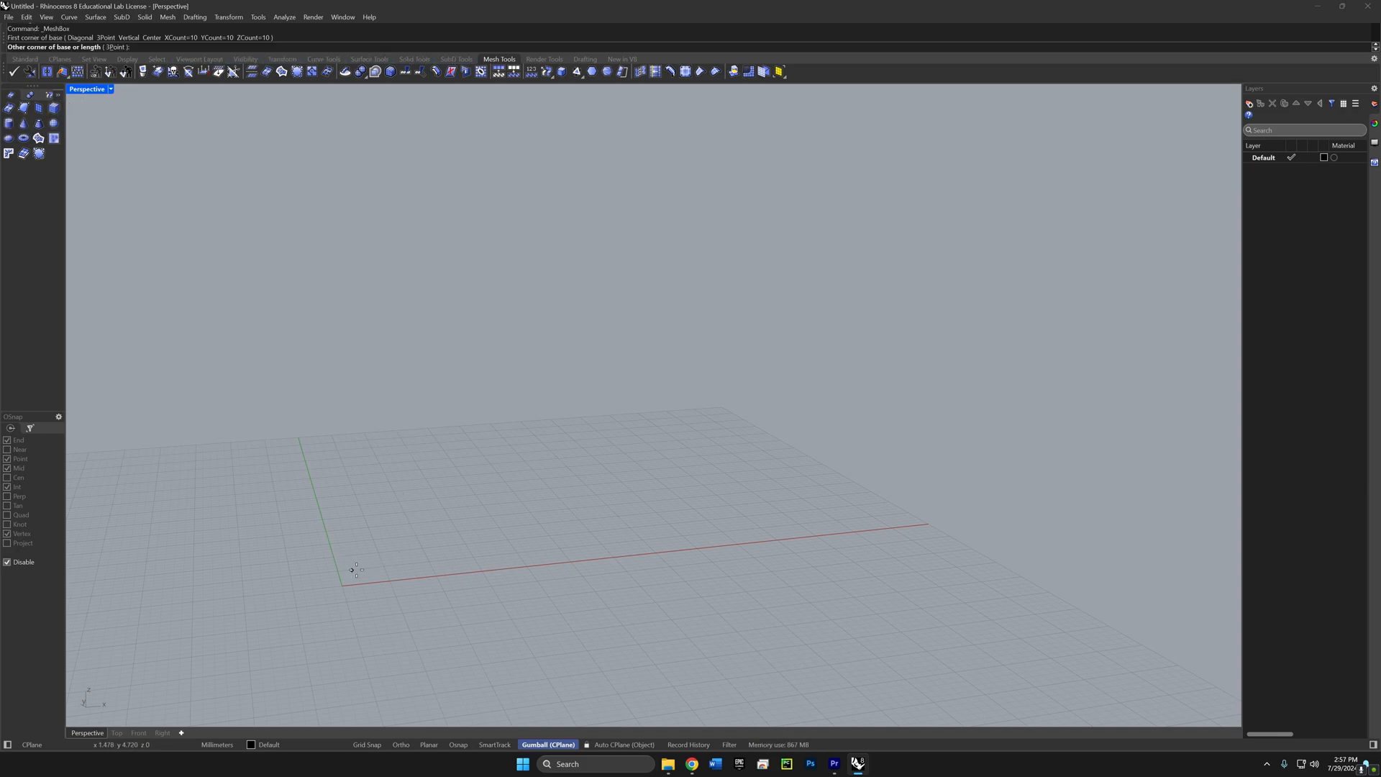
{"action": "left_click", "coordinate": [482, 473]}
{"action": "left_click", "coordinate": [480, 342]}
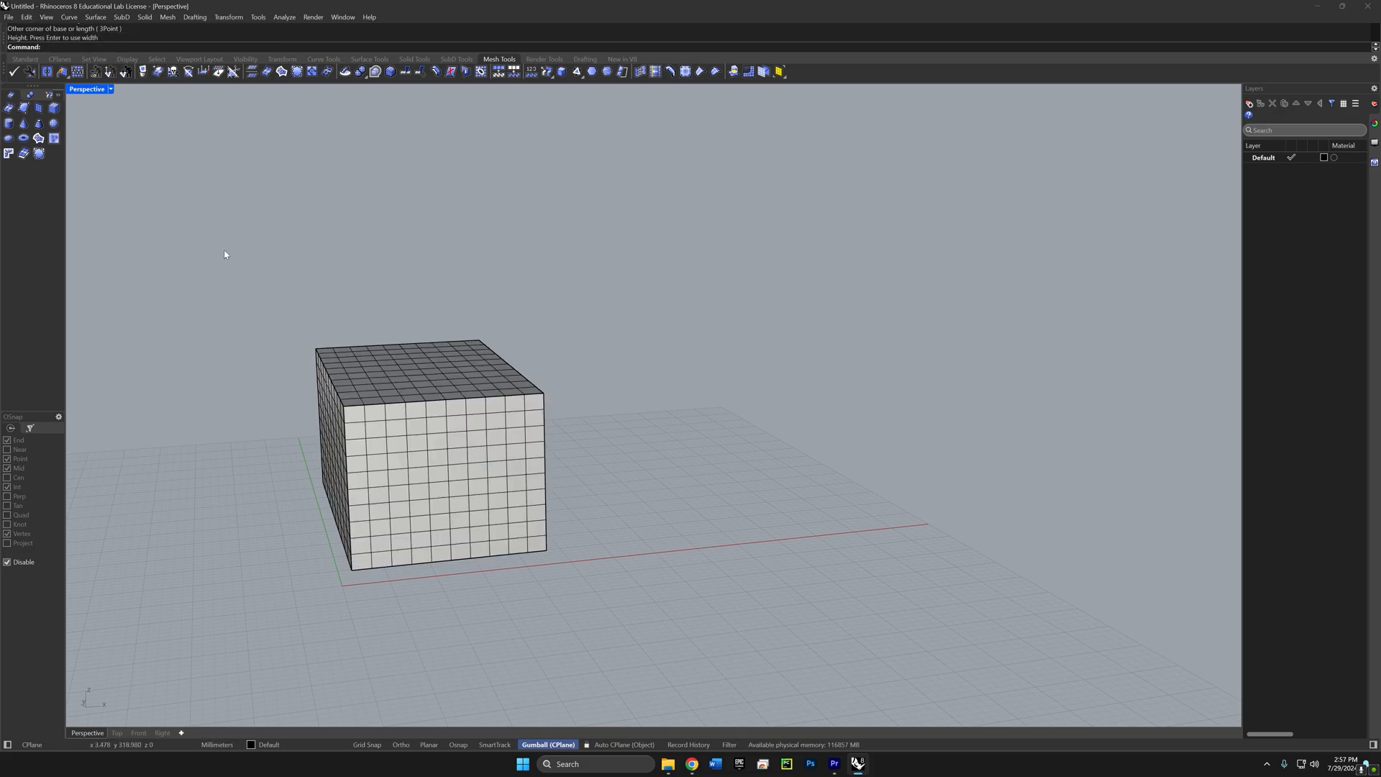
Step: Draw a UV-style mesh sphere beside the mesh box with 10 vertical faces and 10 faces around
{"action": "left_click", "coordinate": [54, 123]}
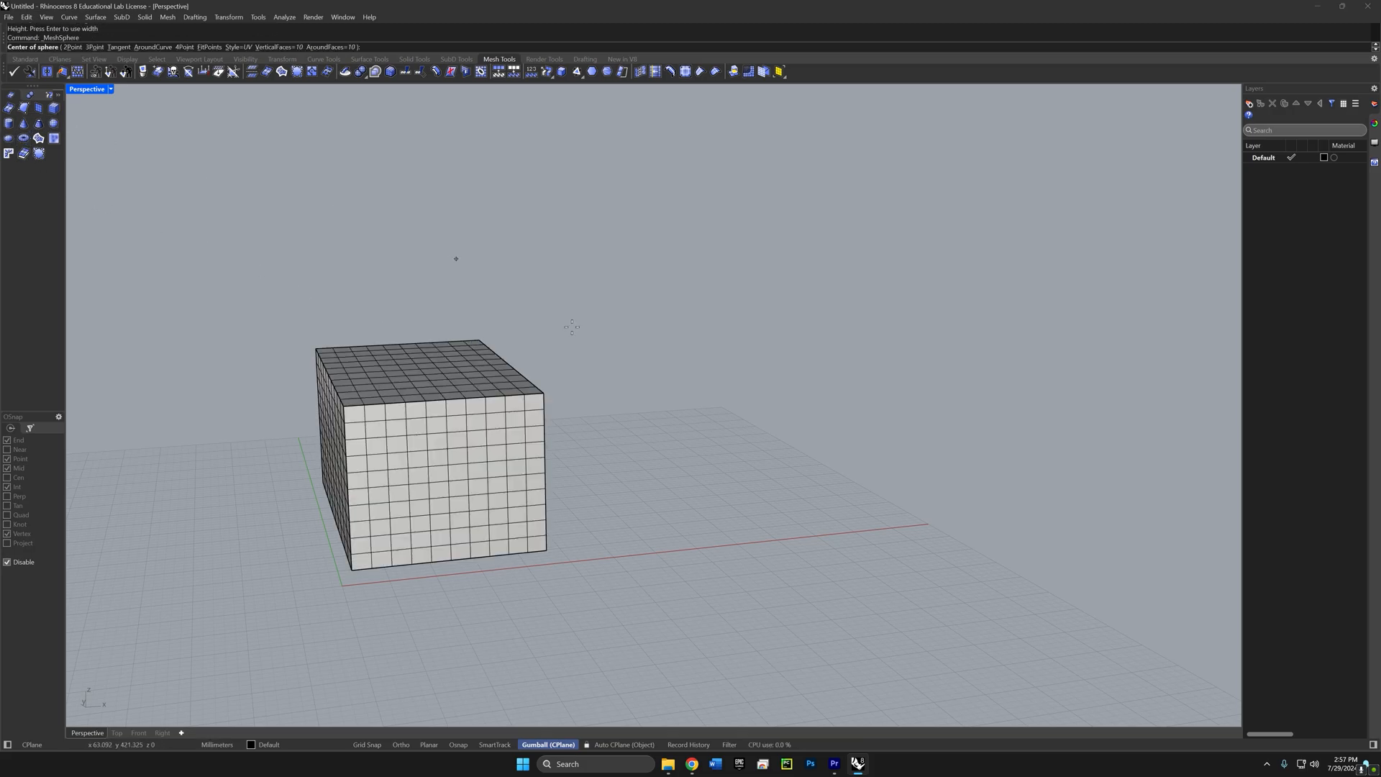
{"action": "left_click", "coordinate": [715, 486]}
{"action": "left_click", "coordinate": [827, 493]}
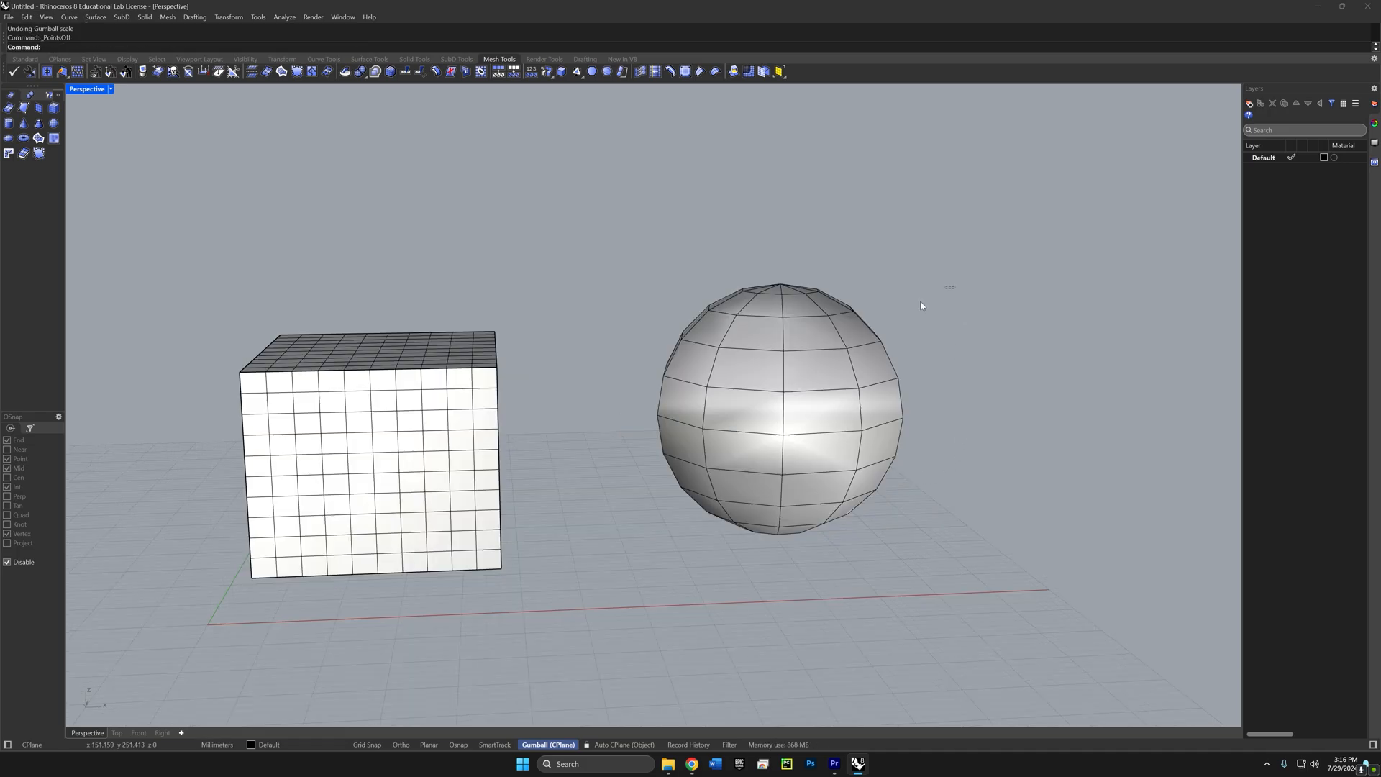
Step: Turn on the vertex points of both the mesh box and the mesh sphere
{"action": "left_click_drag", "start_coordinate": [954, 293], "coordinate": [319, 597]}
{"action": "key", "text": "F10"}
{"action": "right_click_drag", "start_coordinate": [817, 329], "coordinate": [796, 329]}
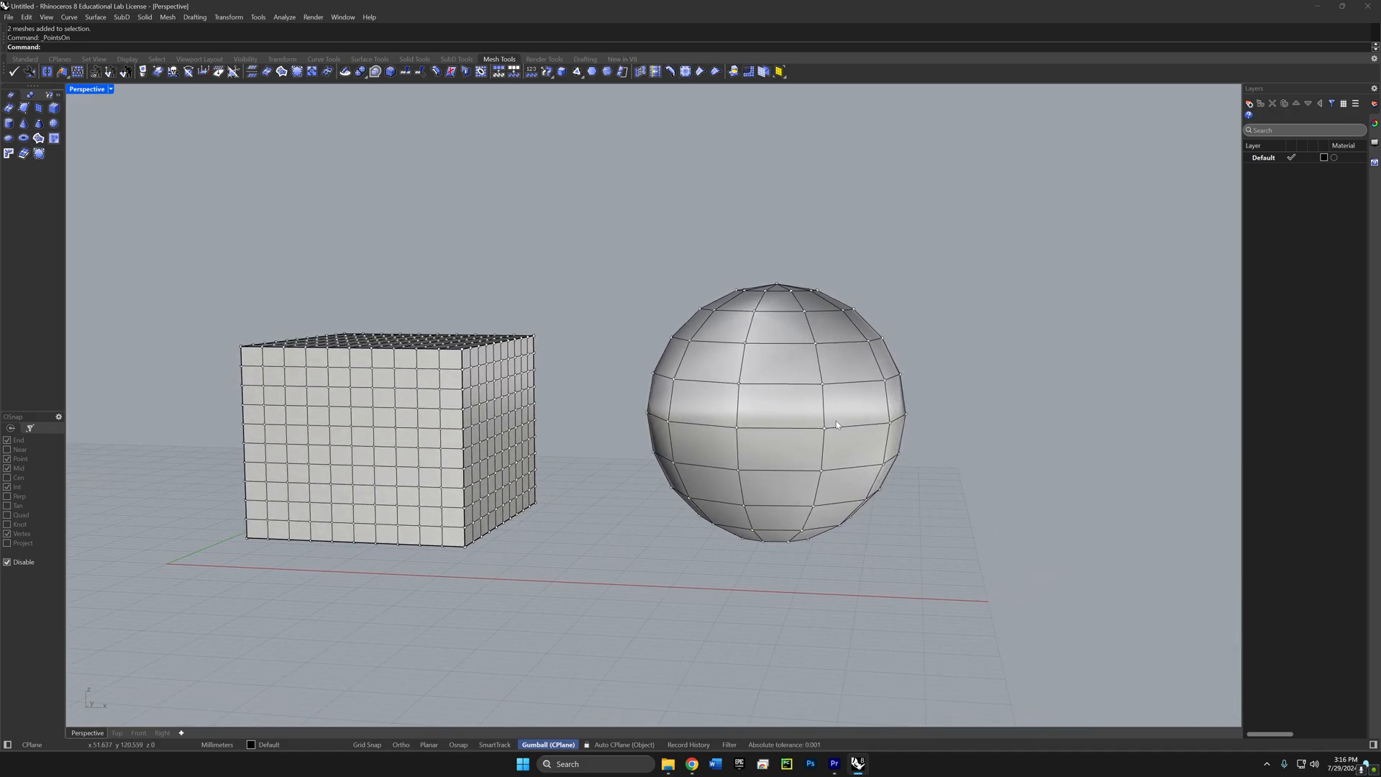
Step: Flatten the half of the mesh sphere facing away from the box by scaling its points along X and moving them inward
{"action": "right_click_drag", "start_coordinate": [829, 424], "coordinate": [777, 274]}
{"action": "left_click_drag", "start_coordinate": [784, 215], "coordinate": [952, 624]}
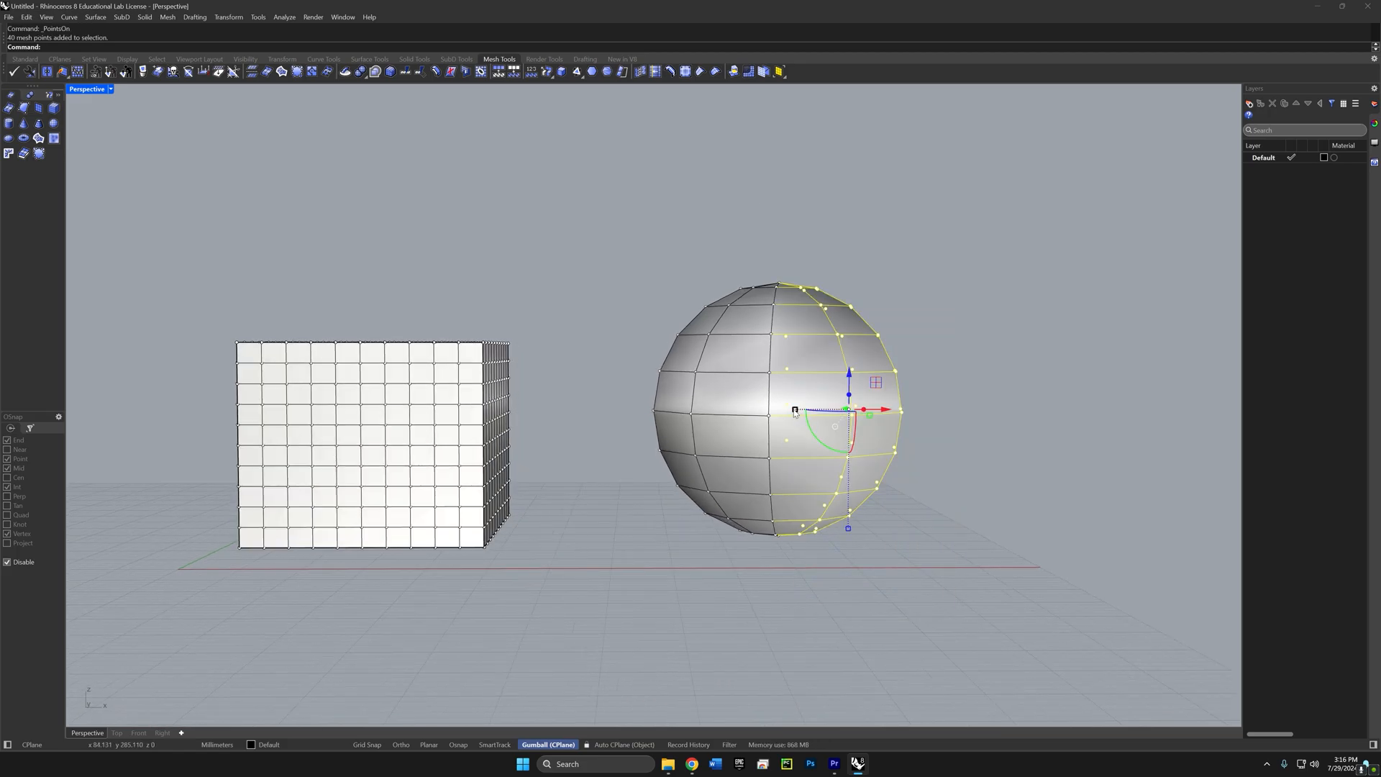
{"action": "mouse_move", "coordinate": [794, 411]}
{"action": "left_mouse_down"}
{"action": "mouse_move", "coordinate": [885, 409]}
{"action": "mouse_move", "coordinate": [815, 412]}
{"action": "left_mouse_up"}
{"action": "left_click", "coordinate": [853, 413]}
{"action": "right_click_drag", "start_coordinate": [855, 418], "coordinate": [836, 438]}
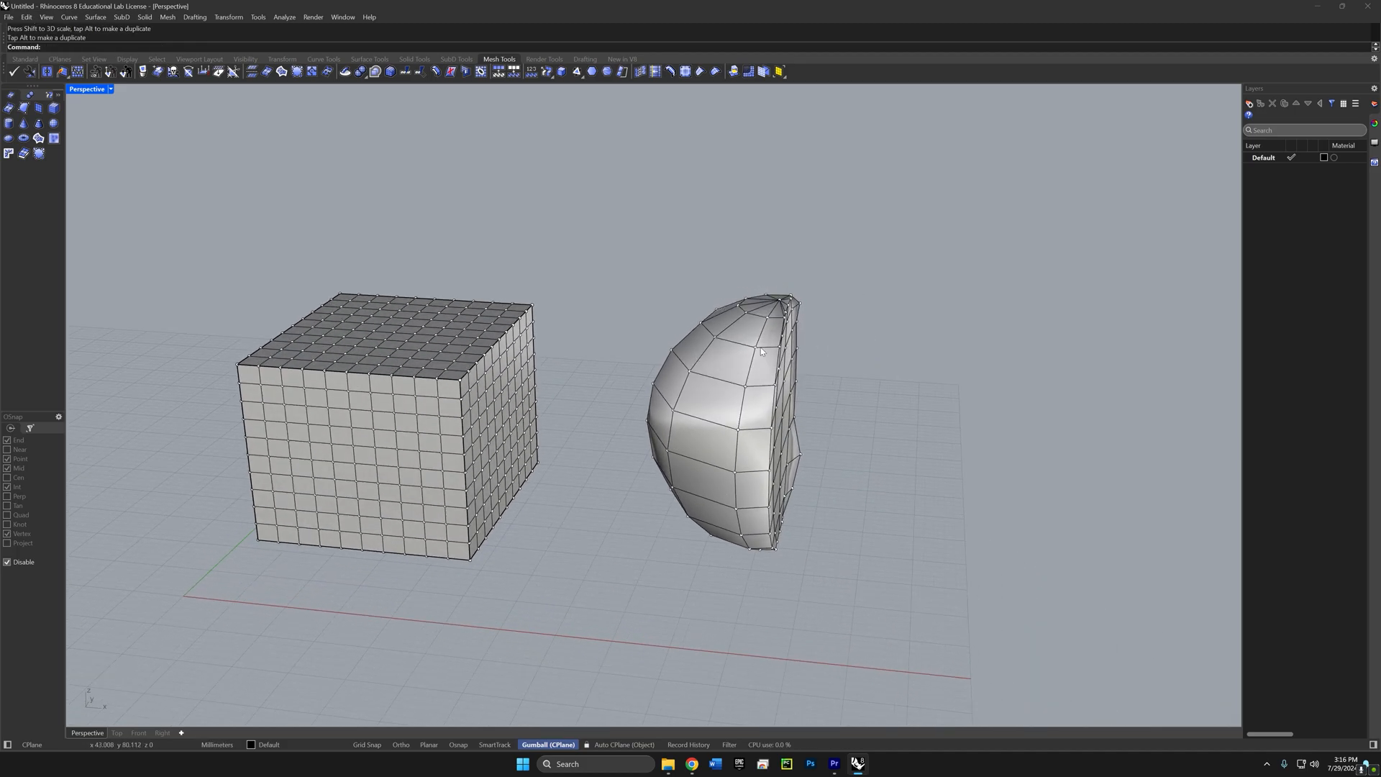
Step: Pull a group of upper mesh points outward on the sphere's rounded side and raise another top point into a spike
{"action": "left_click_drag", "start_coordinate": [688, 284], "coordinate": [726, 340]}
{"action": "right_click_drag", "start_coordinate": [727, 340], "coordinate": [710, 355]}
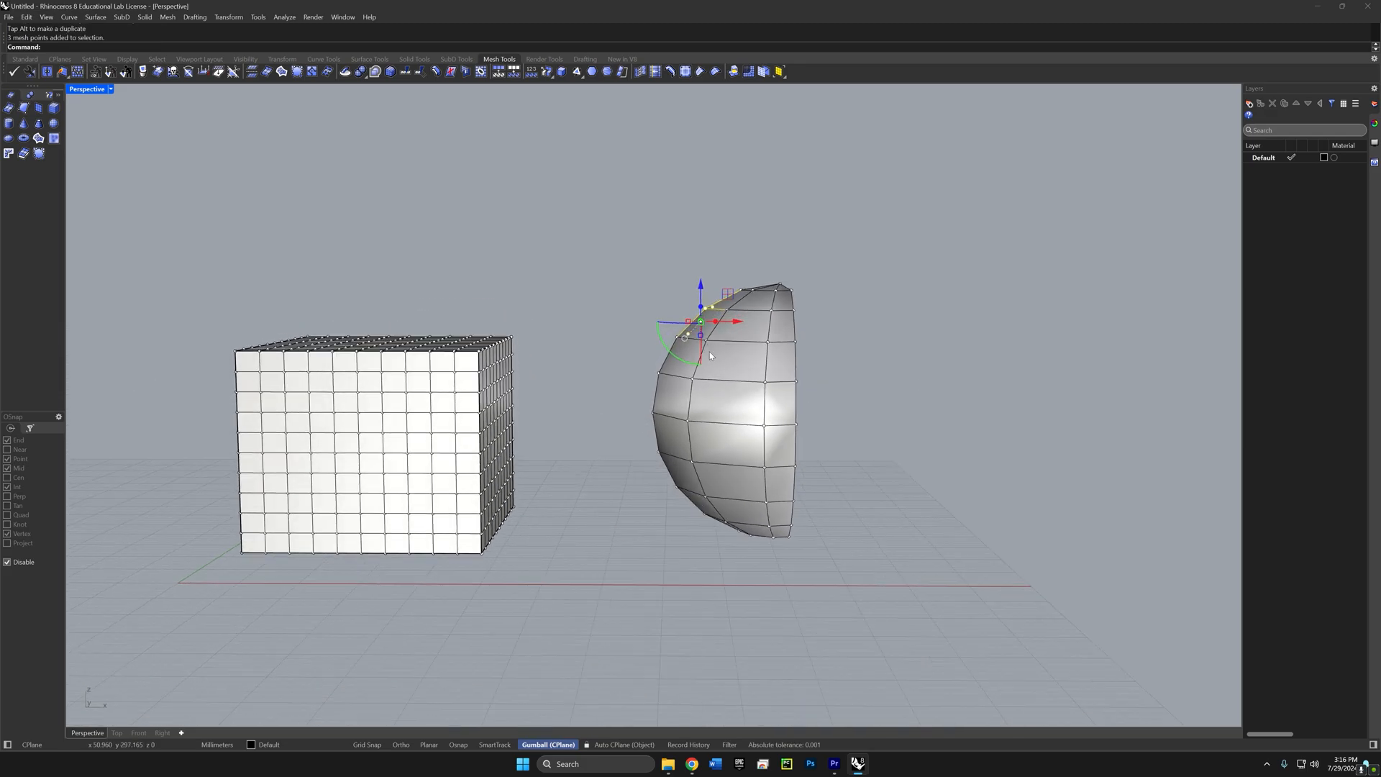
{"action": "left_click", "coordinate": [657, 374], "text": "shift"}
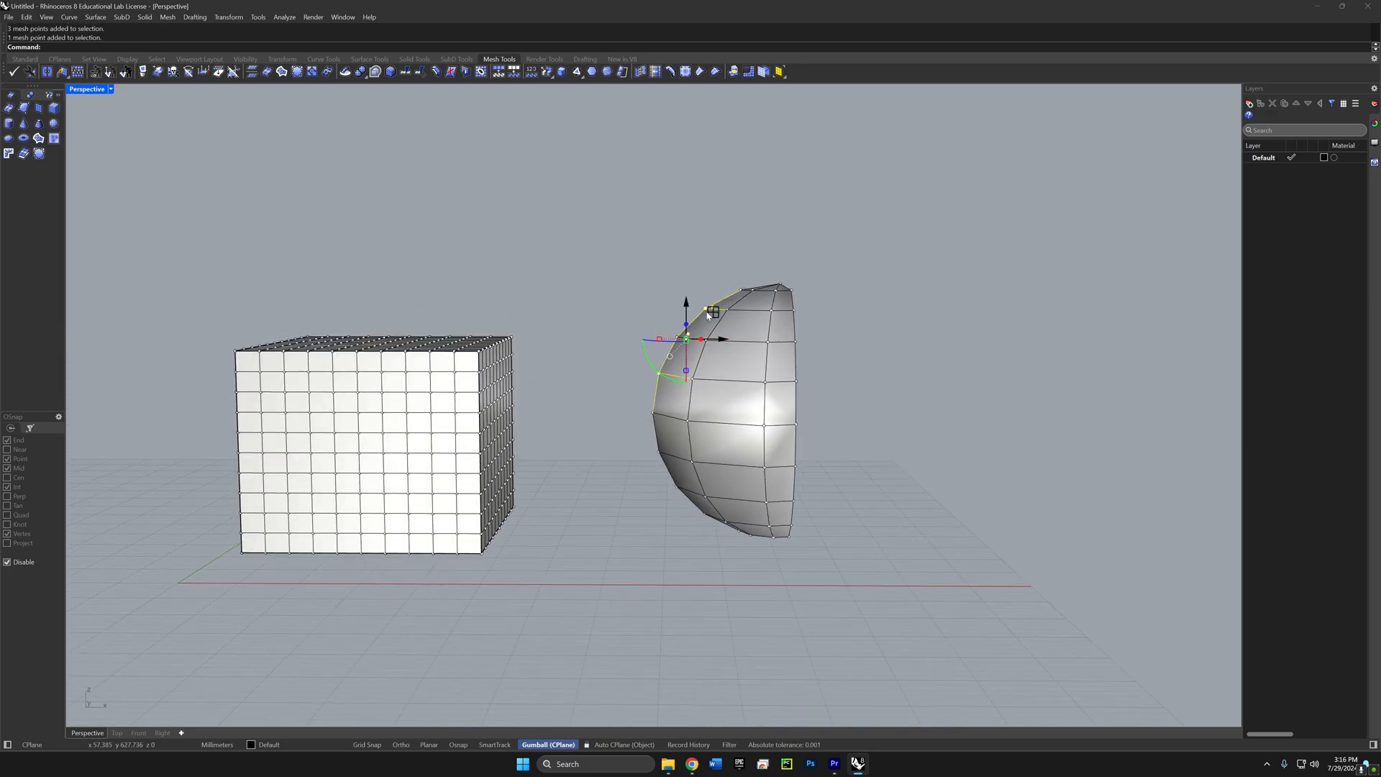
{"action": "left_click_drag", "start_coordinate": [707, 314], "coordinate": [666, 271]}
{"action": "left_click", "coordinate": [728, 255]}
{"action": "right_click_drag", "start_coordinate": [729, 256], "coordinate": [770, 331]}
{"action": "scroll", "coordinate": [855, 329], "scroll_direction": "up", "scroll_amount": 8}
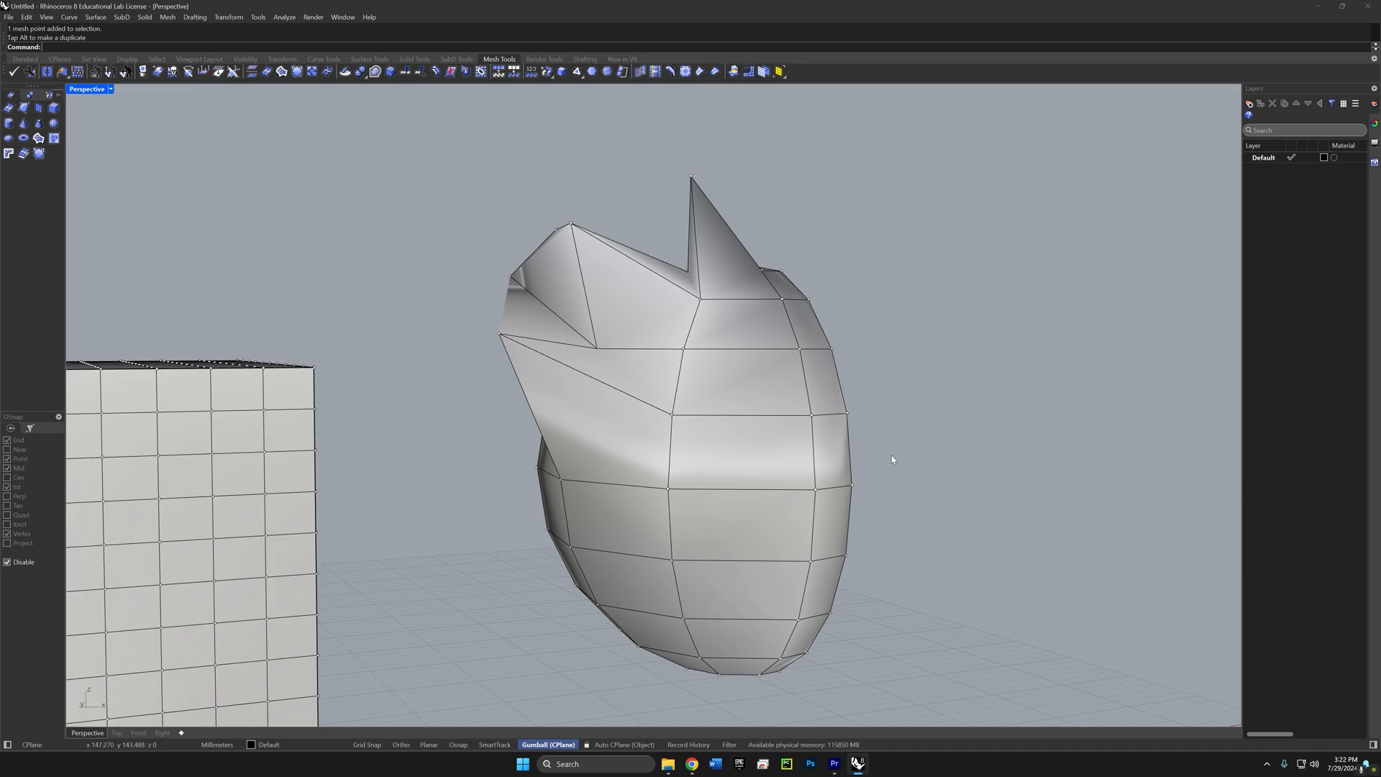
{"action": "right_click_drag", "start_coordinate": [891, 459], "coordinate": [836, 452]}
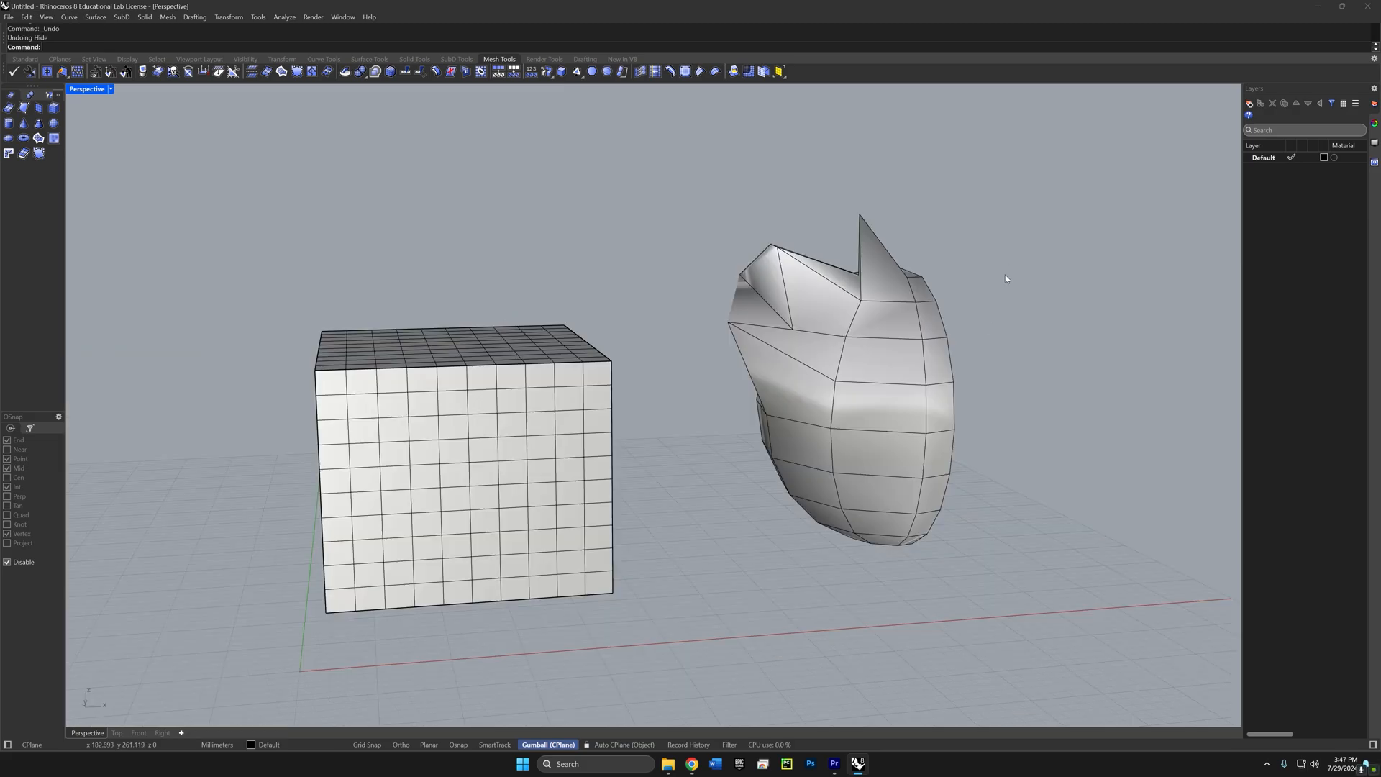
Step: Hide the mesh box and the deformed mesh sphere
{"action": "left_click_drag", "start_coordinate": [1011, 200], "coordinate": [364, 572]}
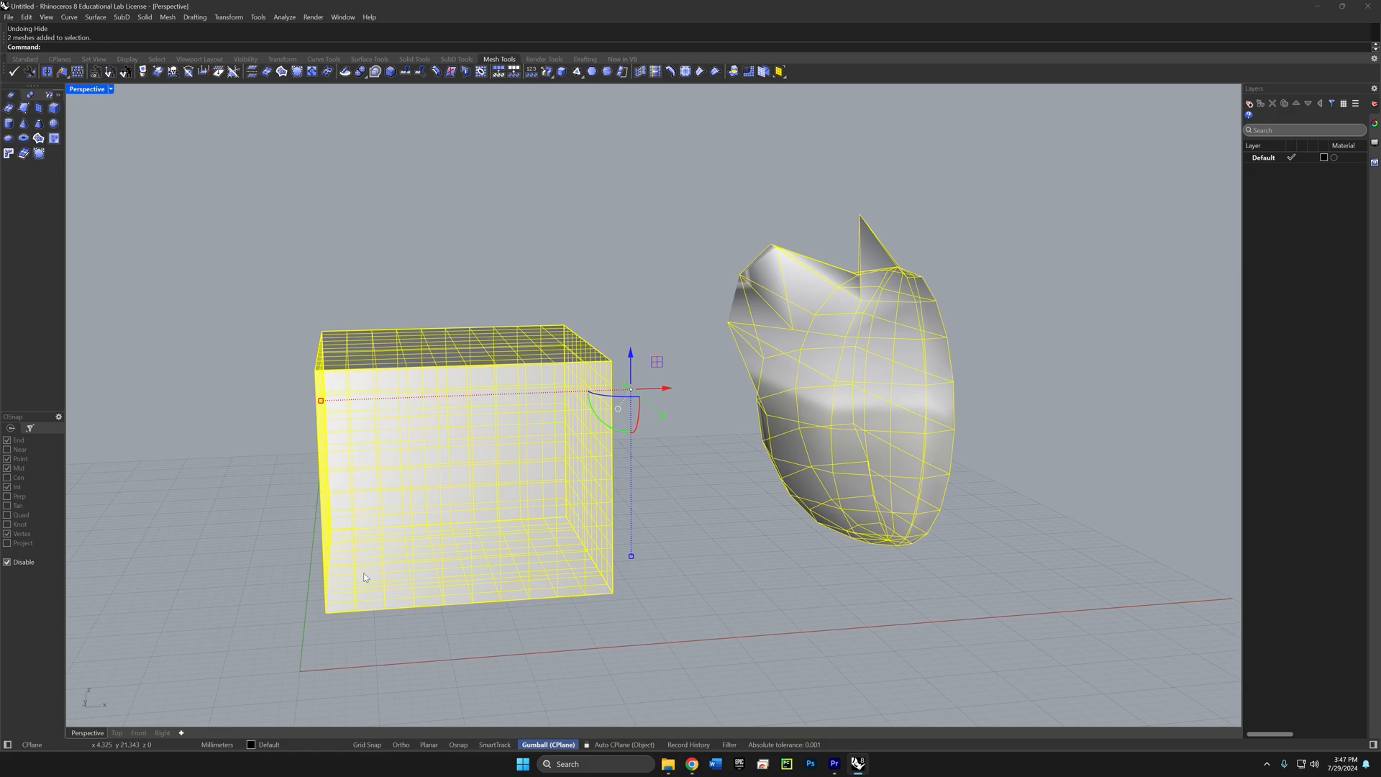
{"action": "type", "text": "hide"}
{"action": "key", "text": "Return"}
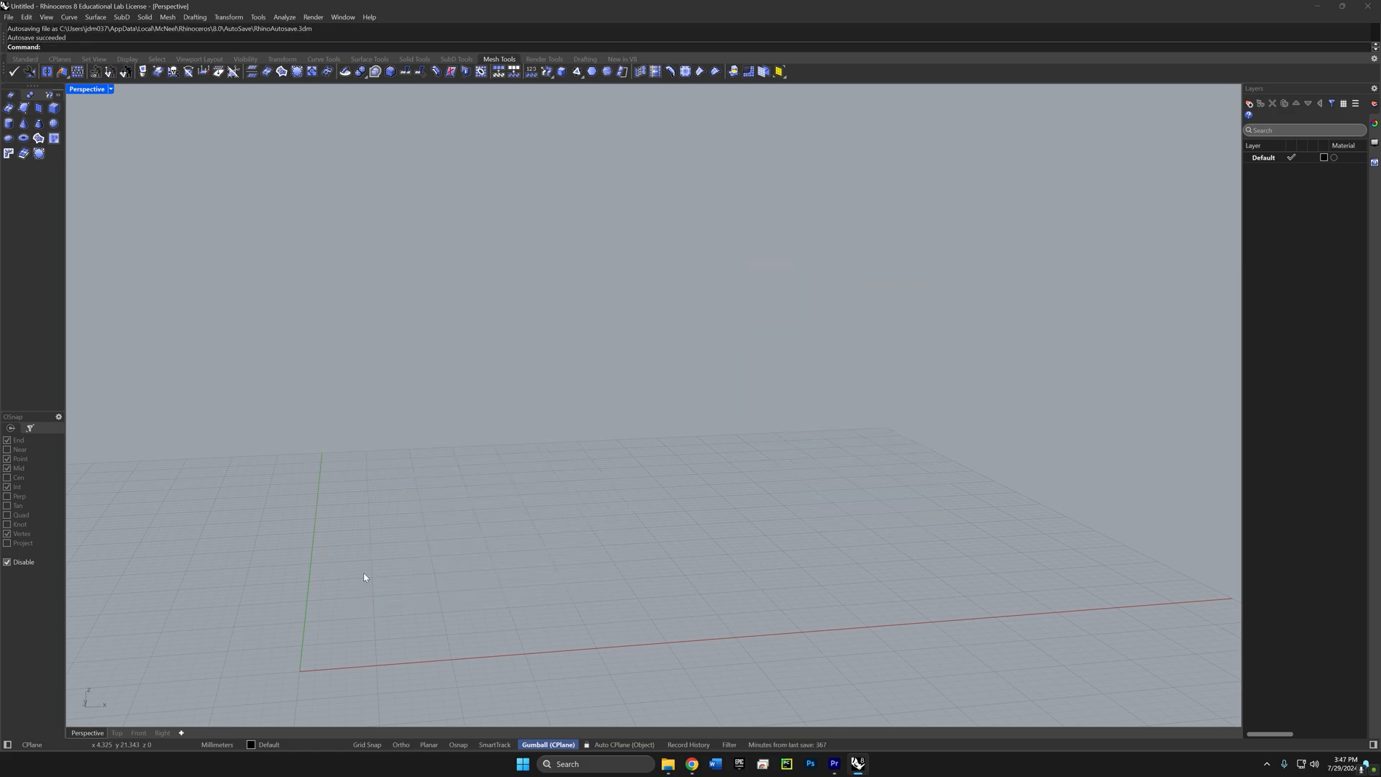
Step: Create a SubD sphere centred on the ground plane between the two axes, setting its radius freehand with Ortho on
{"action": "left_click", "coordinate": [459, 60]}
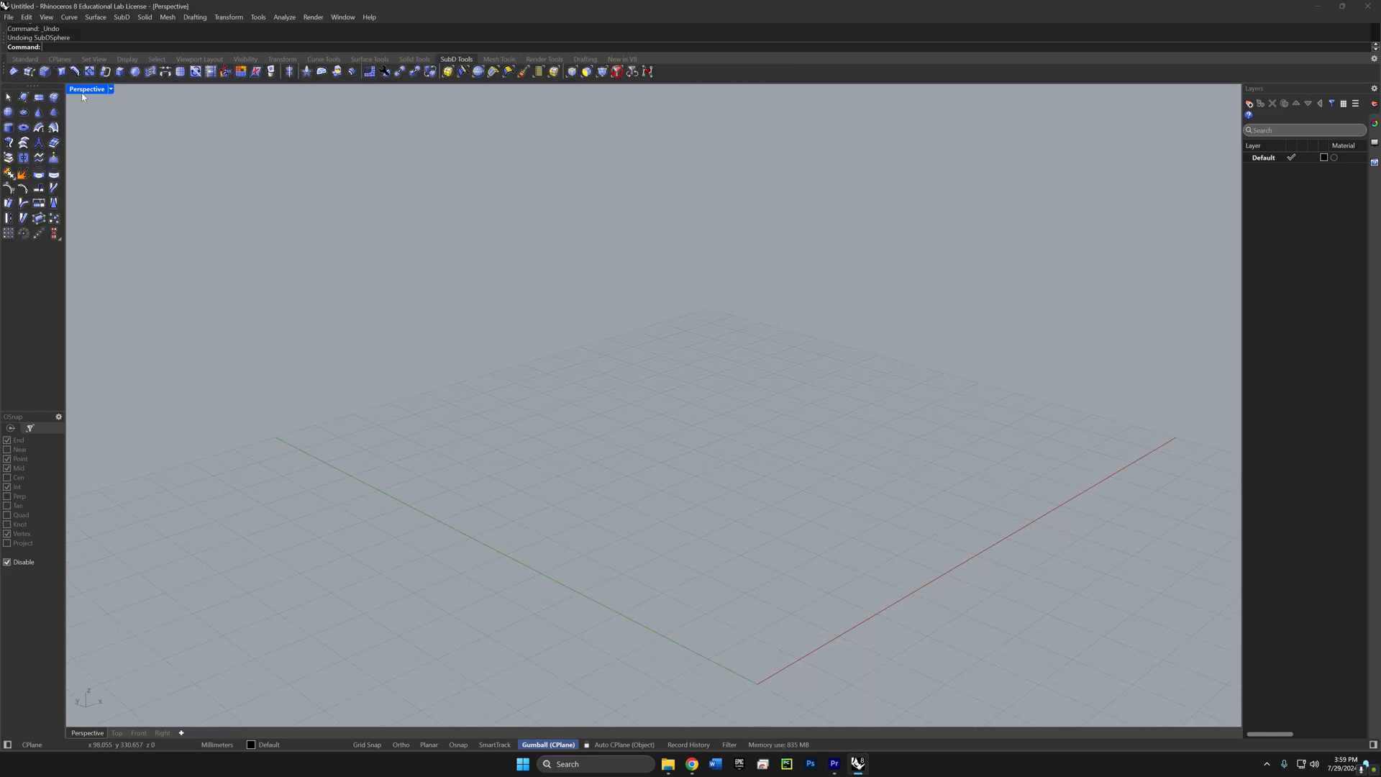
{"action": "left_click", "coordinate": [8, 112]}
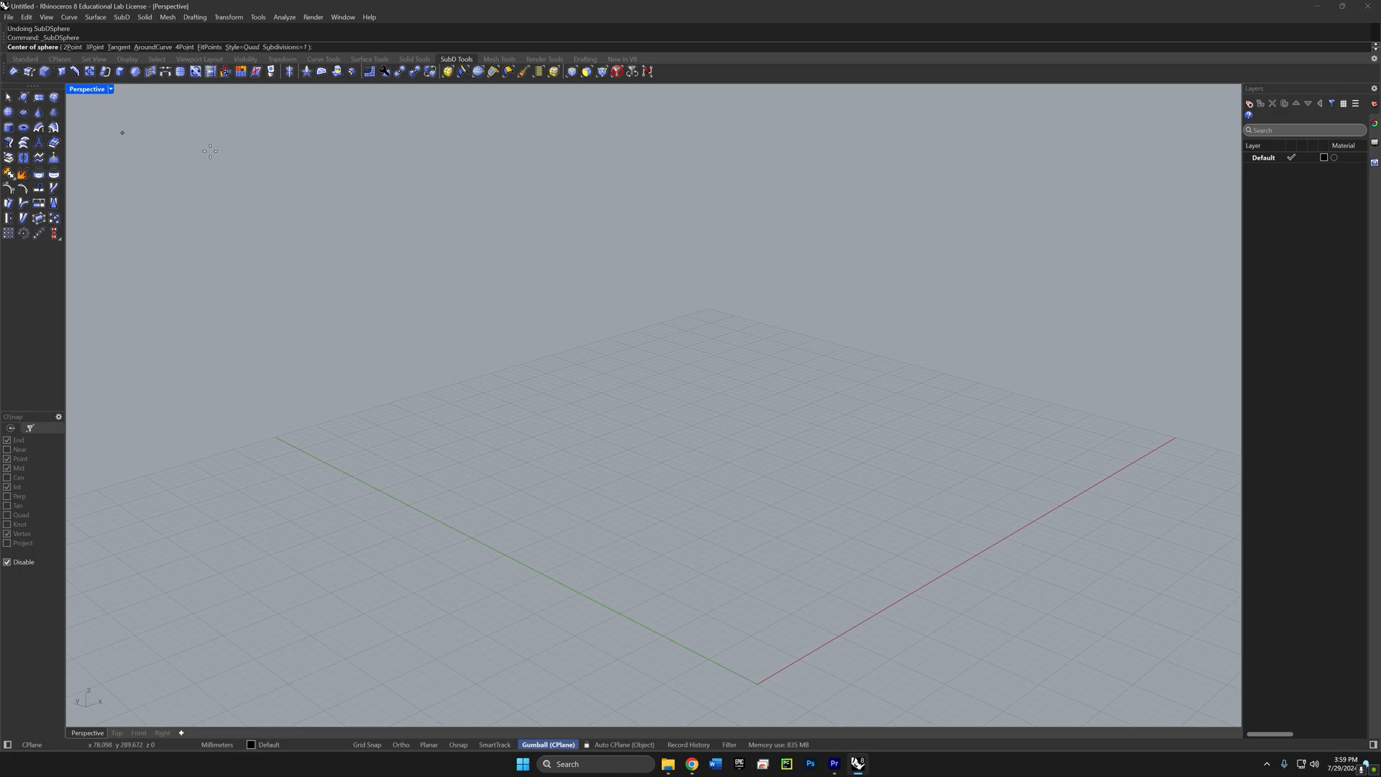
{"action": "left_click", "coordinate": [724, 486]}
{"action": "key", "text": "F8"}
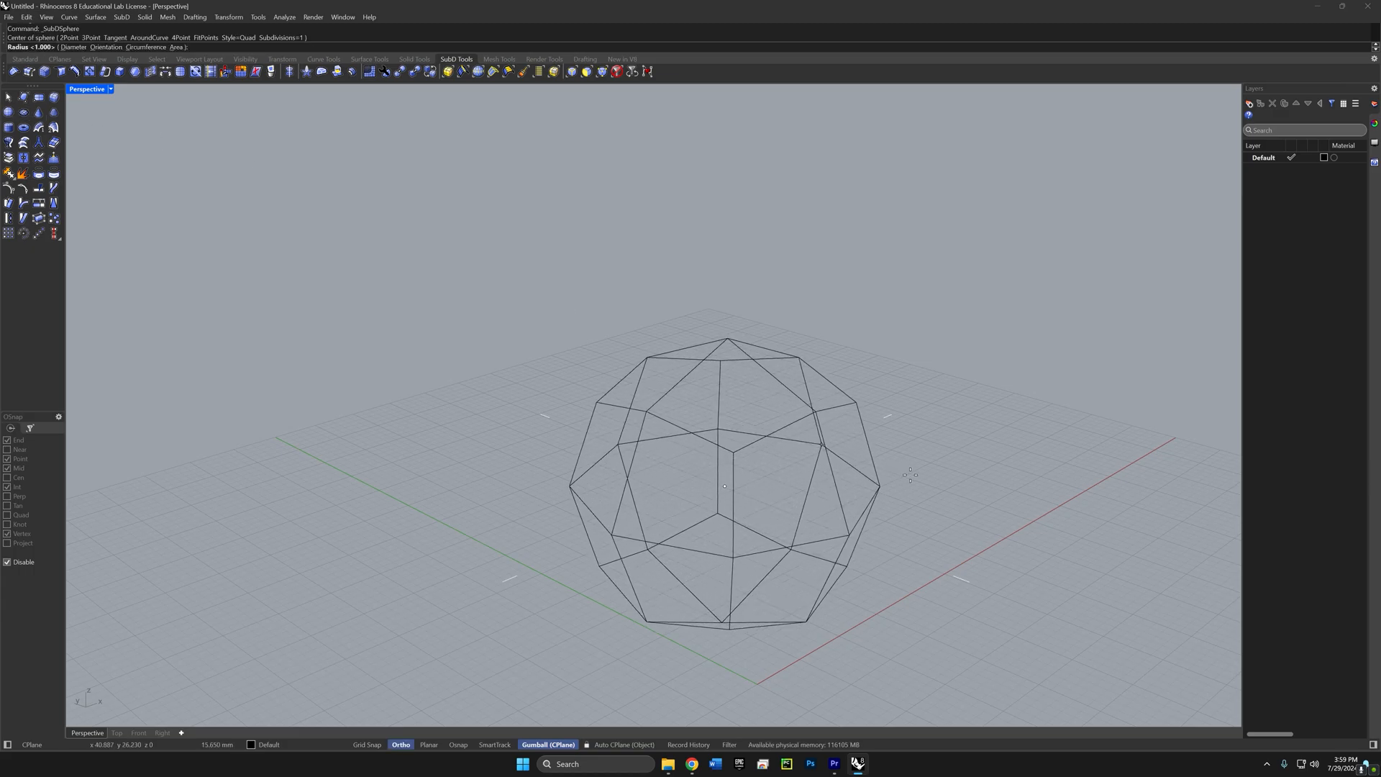
{"action": "left_click", "coordinate": [913, 472]}
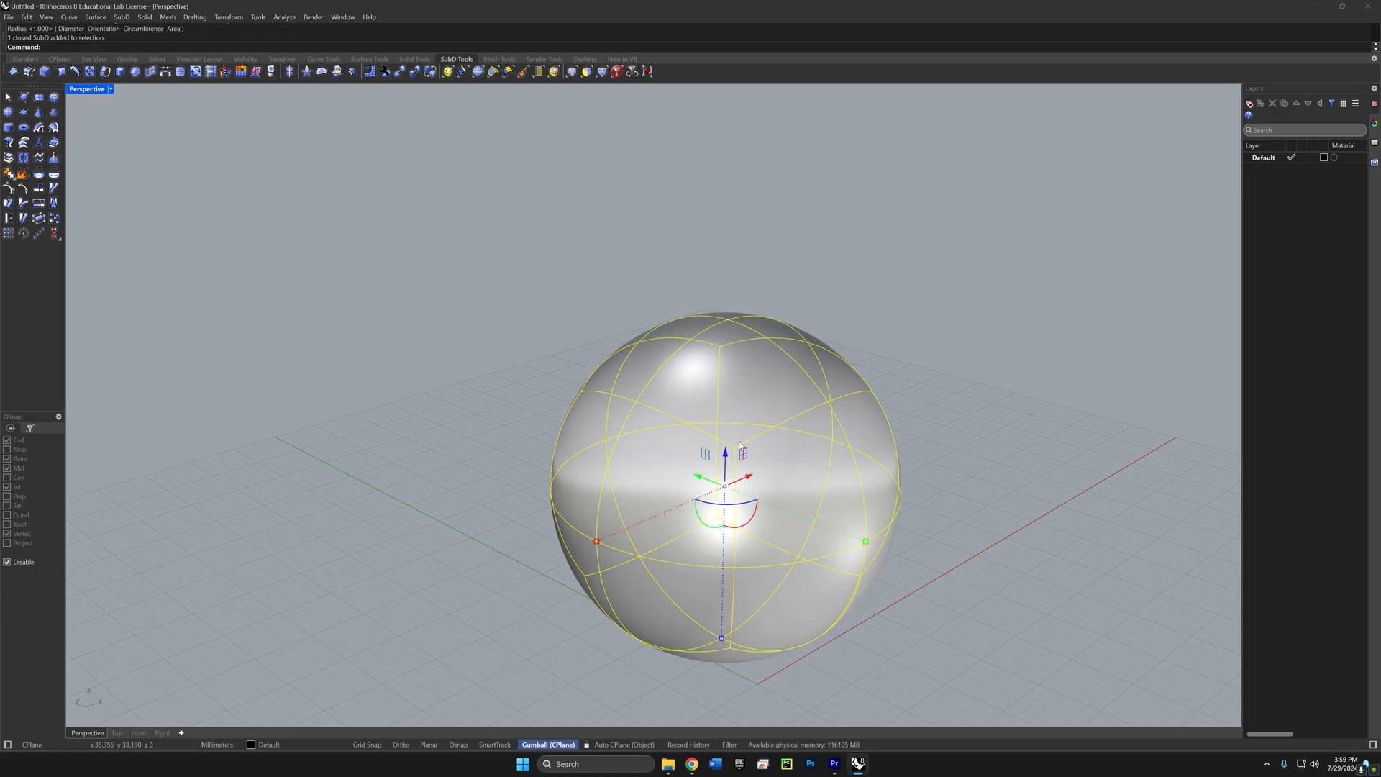
Step: Raise the SubD sphere vertically above the grid and deselect it
{"action": "left_click_drag", "start_coordinate": [740, 445], "coordinate": [955, 301]}
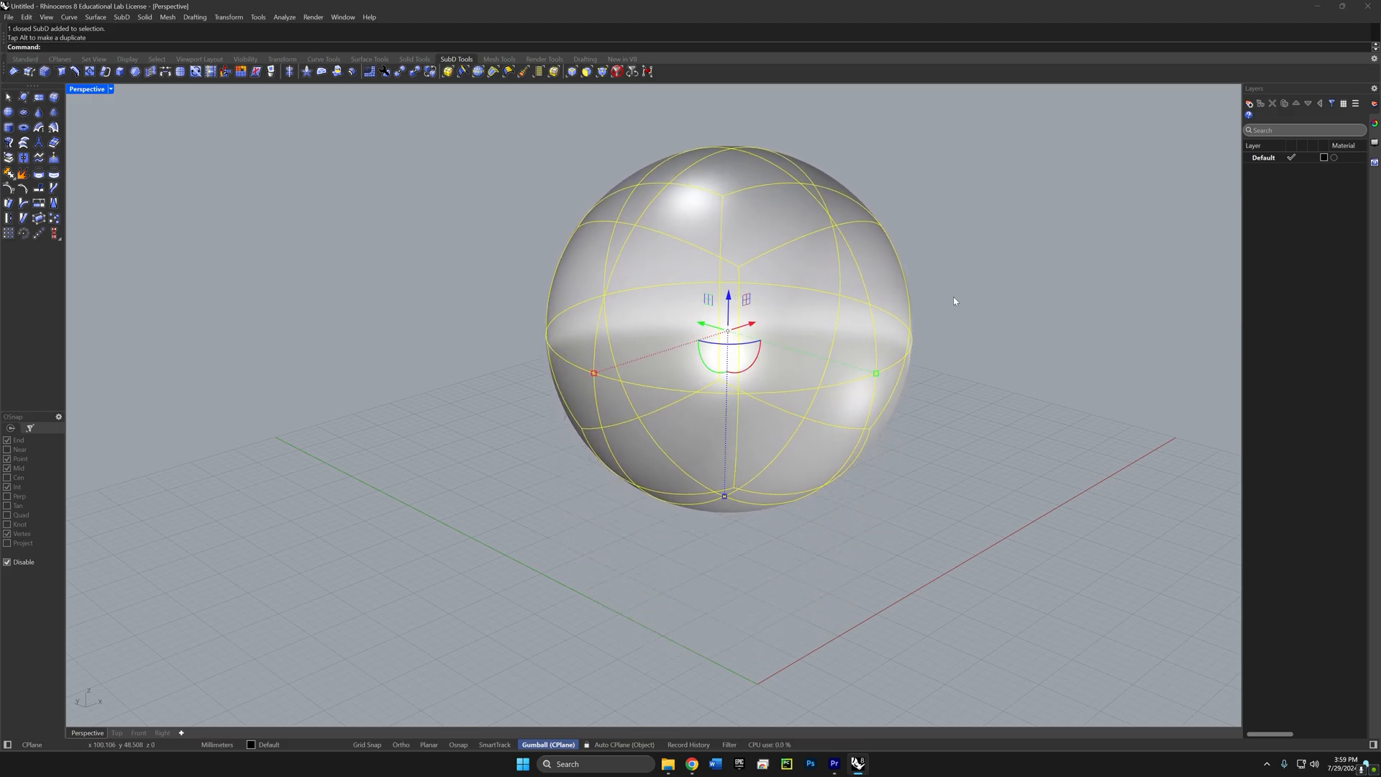
{"action": "right_click_drag", "start_coordinate": [964, 326], "coordinate": [927, 425], "text": "shift"}
{"action": "left_click", "coordinate": [962, 418]}
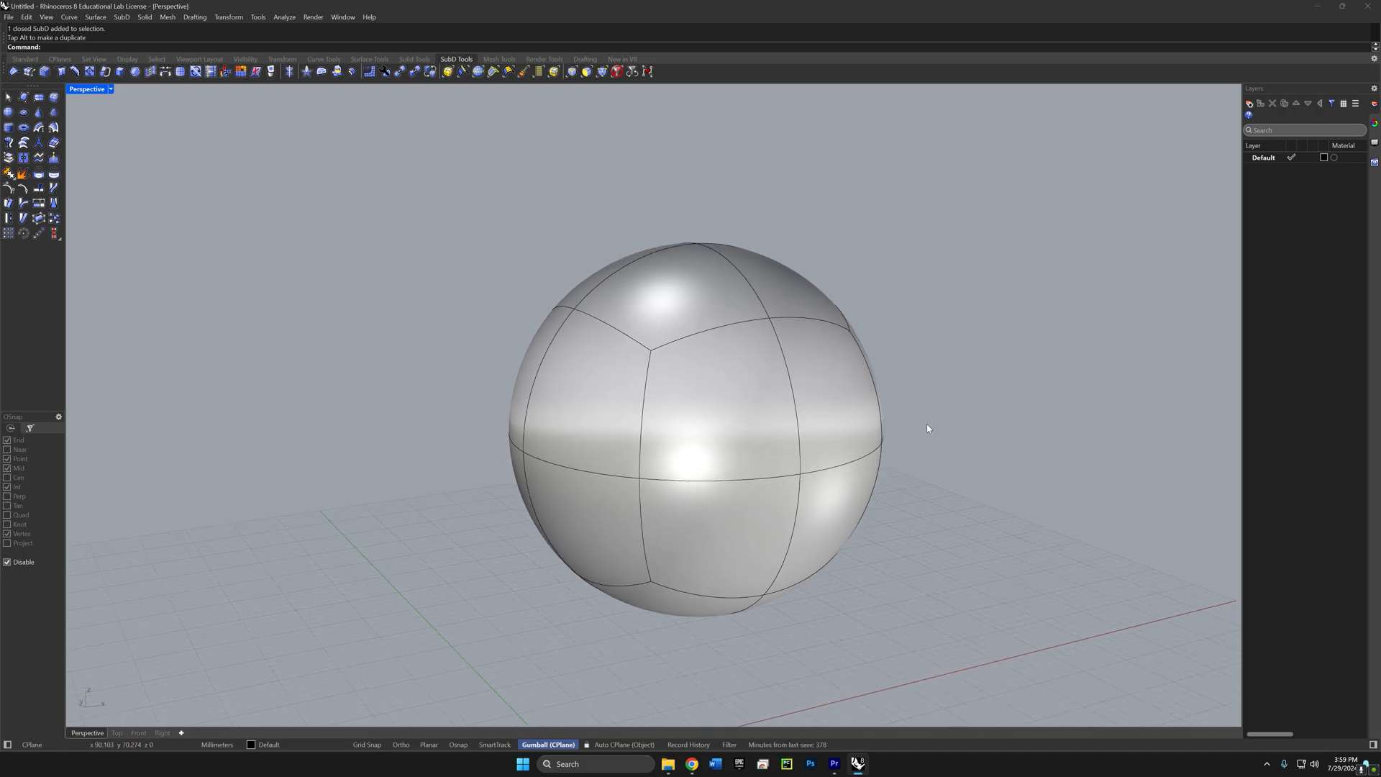
Step: Toggle the SubD sphere to its flat control-mesh display and back to smooth to compare both shapes
{"action": "key", "text": "Tab"}
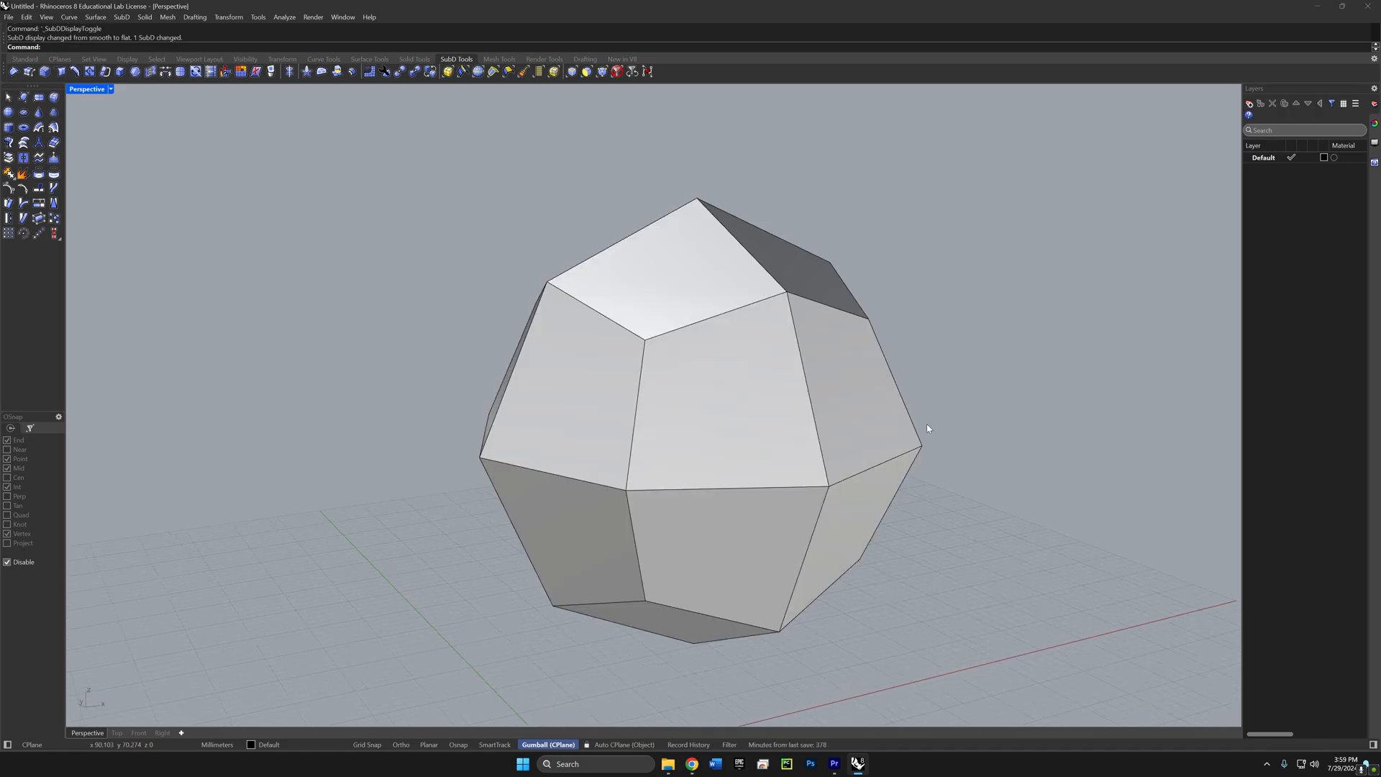
{"action": "mouse_move", "coordinate": [895, 432]}
{"action": "right_mouse_down"}
{"action": "mouse_move", "coordinate": [894, 401]}
{"action": "mouse_move", "coordinate": [894, 416]}
{"action": "right_mouse_up"}
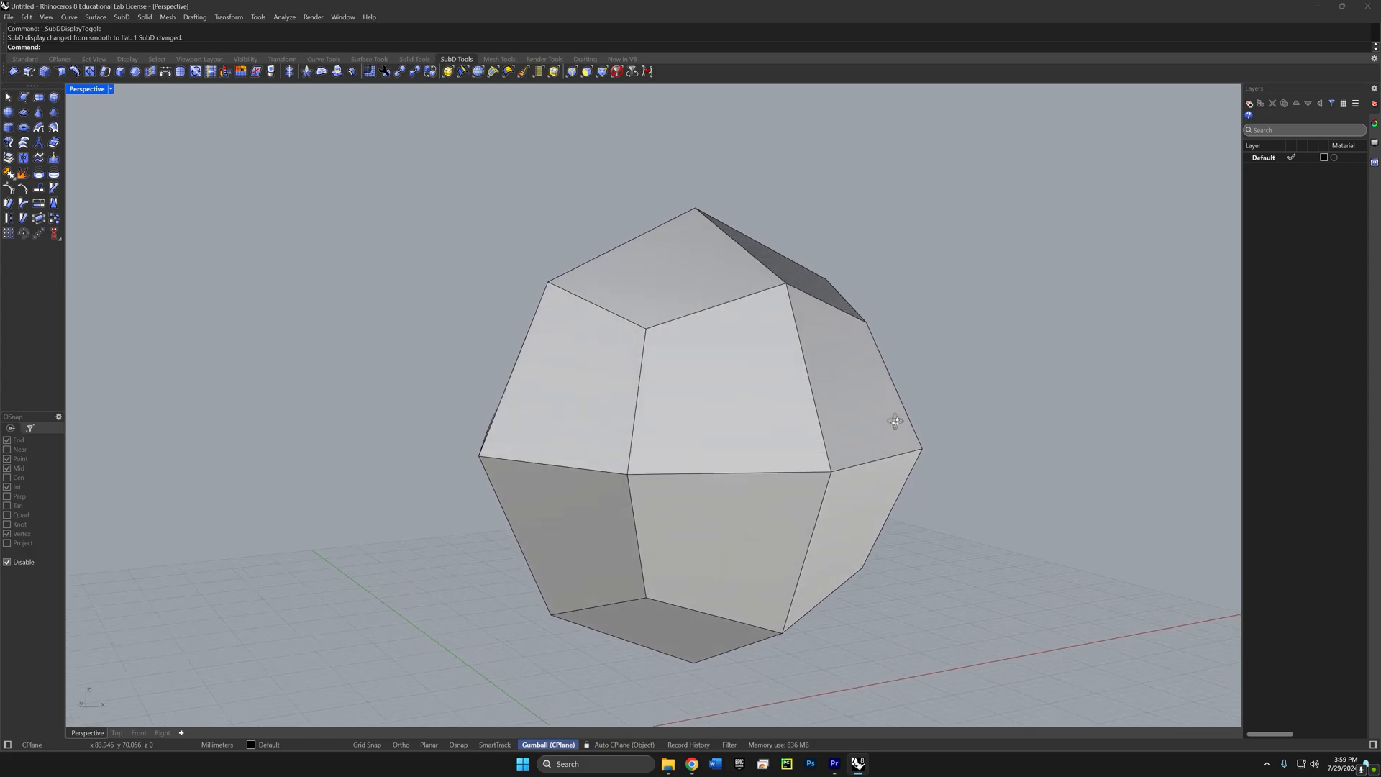
{"action": "key", "text": "Tab"}
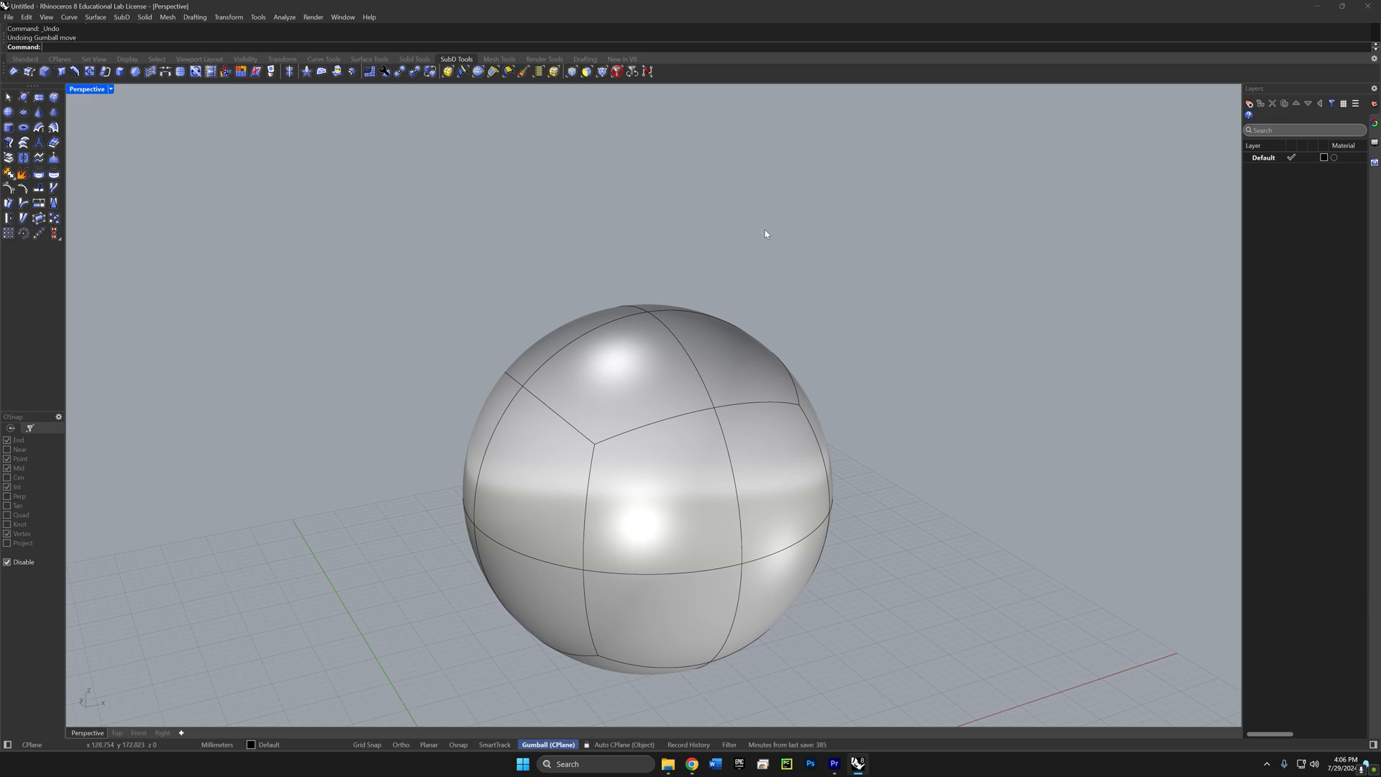
Step: Select the four SubD faces that surround the top of the sphere
{"action": "right_click_drag", "start_coordinate": [765, 230], "coordinate": [759, 235]}
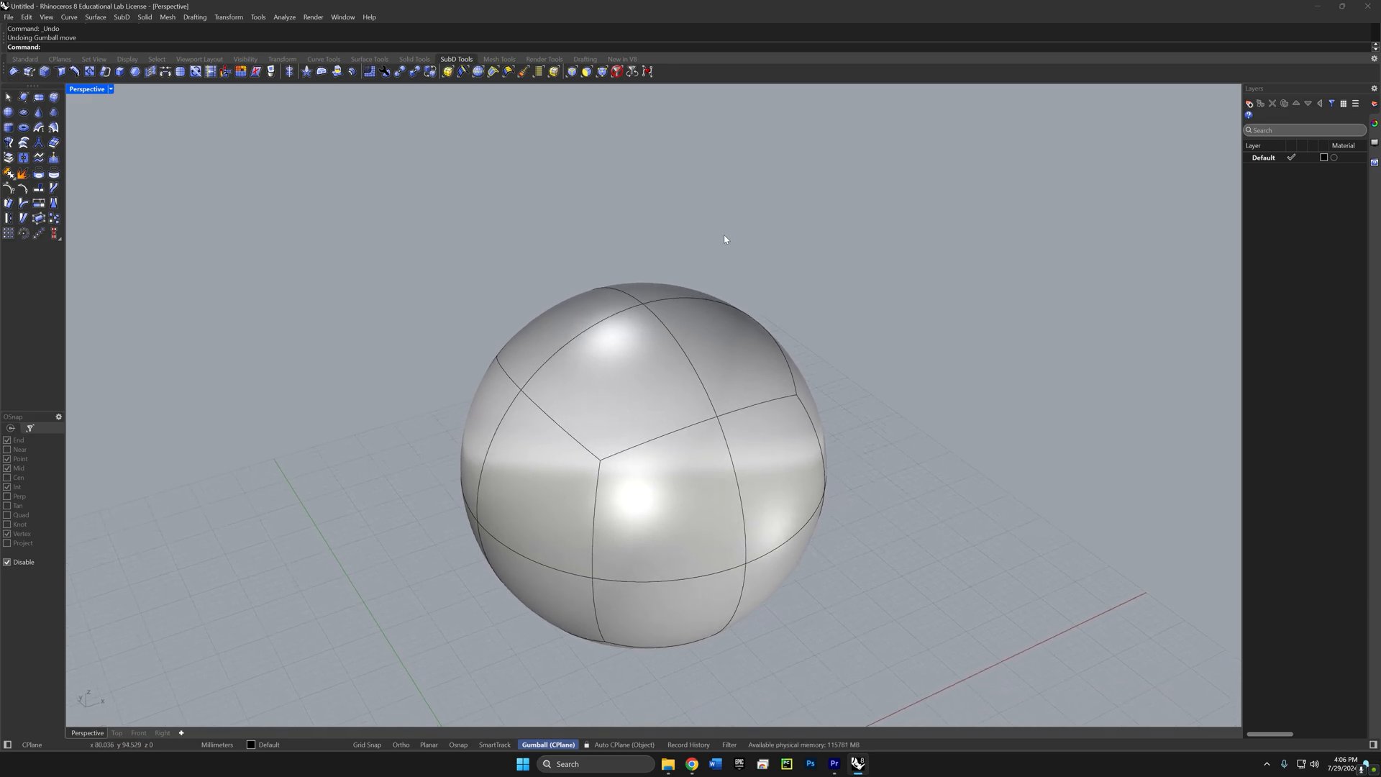
{"action": "left_click", "coordinate": [591, 309], "text": "ctrl+shift"}
{"action": "right_click_drag", "start_coordinate": [645, 282], "coordinate": [653, 309]}
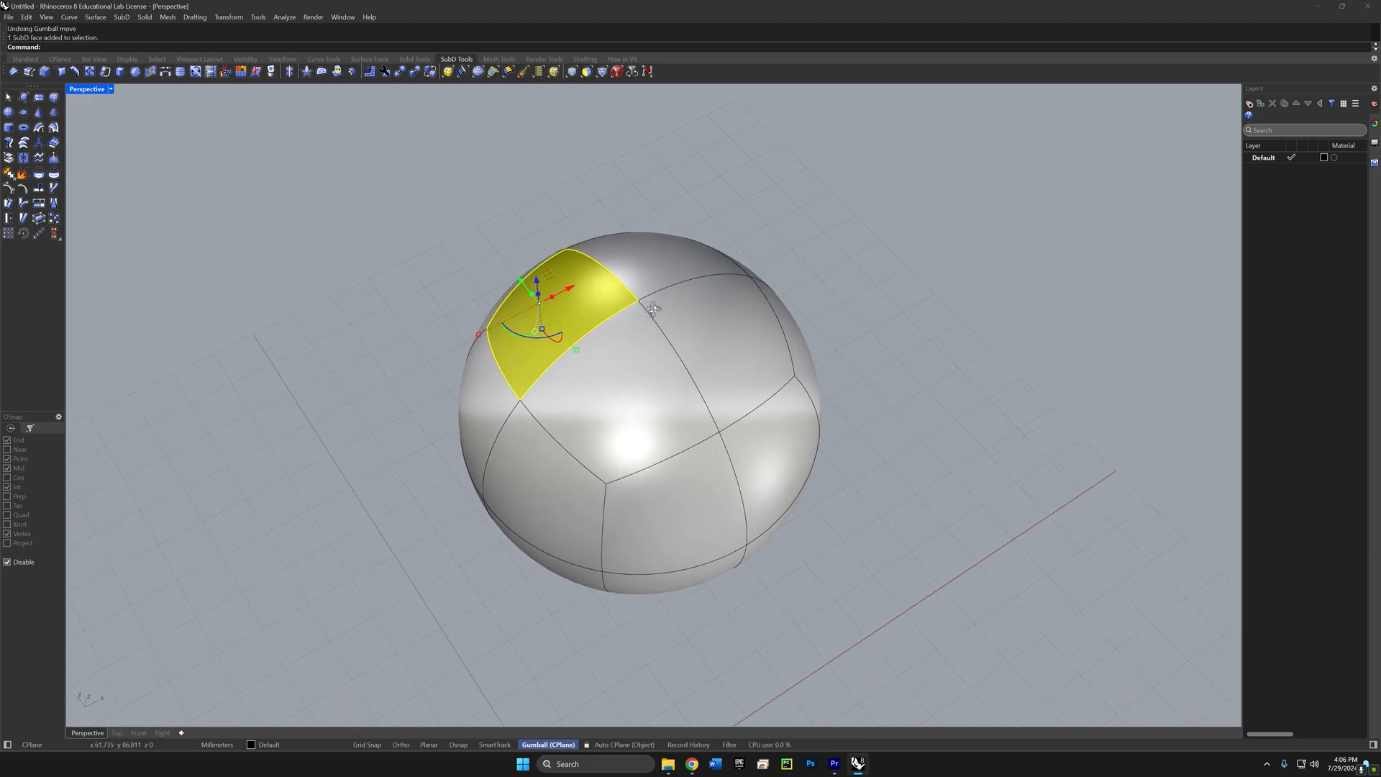
{"action": "left_click", "coordinate": [645, 268], "text": "ctrl+shift"}
{"action": "left_click", "coordinate": [718, 342], "text": "ctrl+shift"}
{"action": "left_click", "coordinate": [636, 425], "text": "ctrl+shift"}
{"action": "right_click_drag", "start_coordinate": [637, 436], "coordinate": [650, 392]}
{"action": "right_click_drag", "start_coordinate": [743, 376], "coordinate": [799, 420], "text": "shift"}
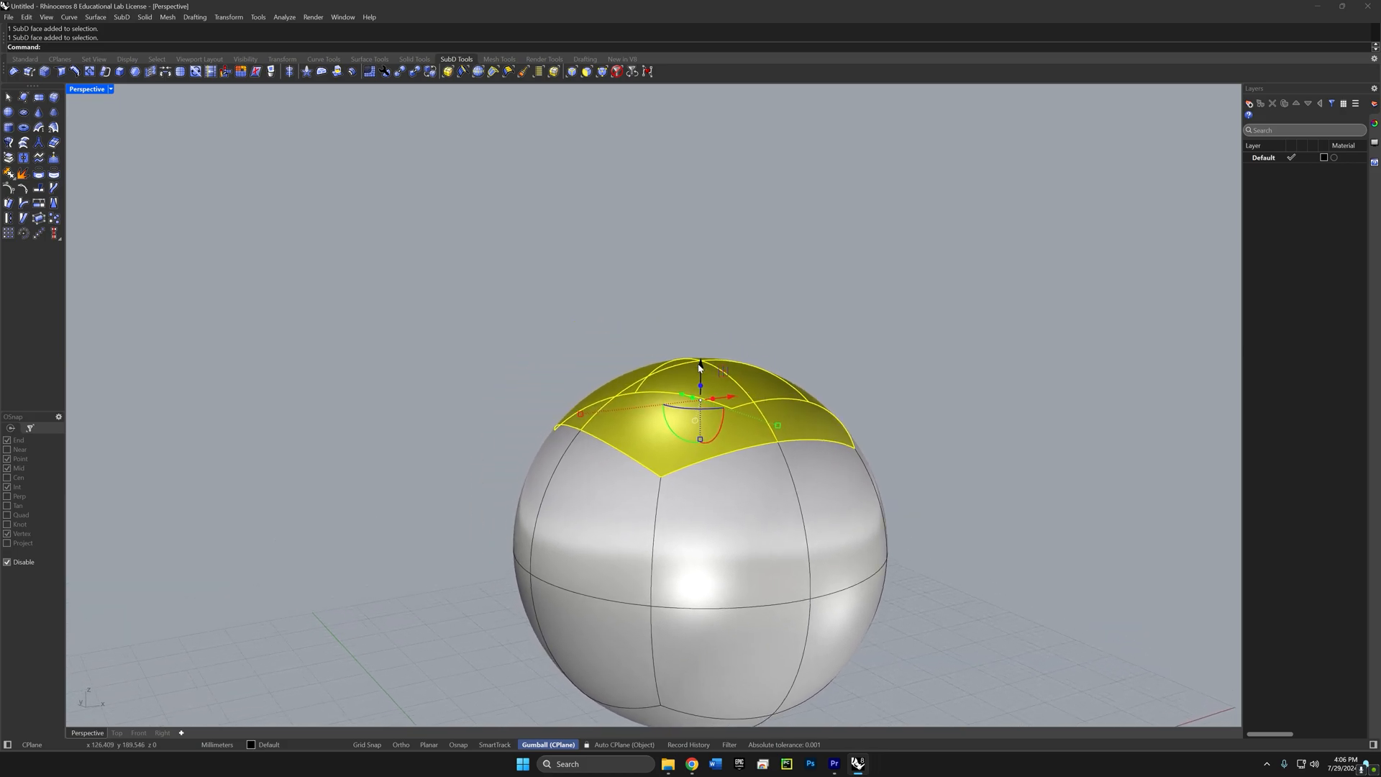
Step: Try to extrude the four top faces straight up from the sphere, and undo the attempt
{"action": "left_click_drag", "start_coordinate": [700, 367], "coordinate": [697, 288]}
{"action": "left_click_drag", "start_coordinate": [702, 247], "coordinate": [704, 172]}
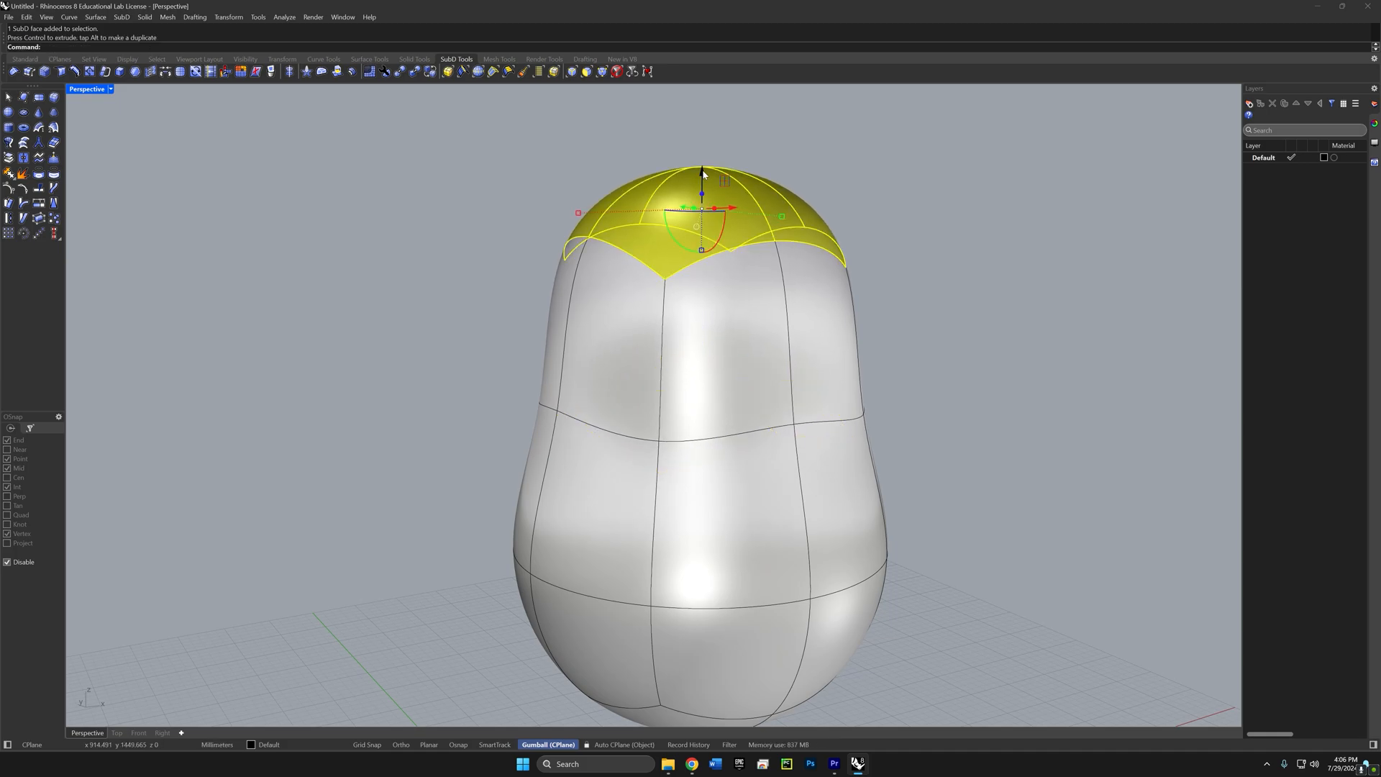
{"action": "key", "text": "ctrl+z"}
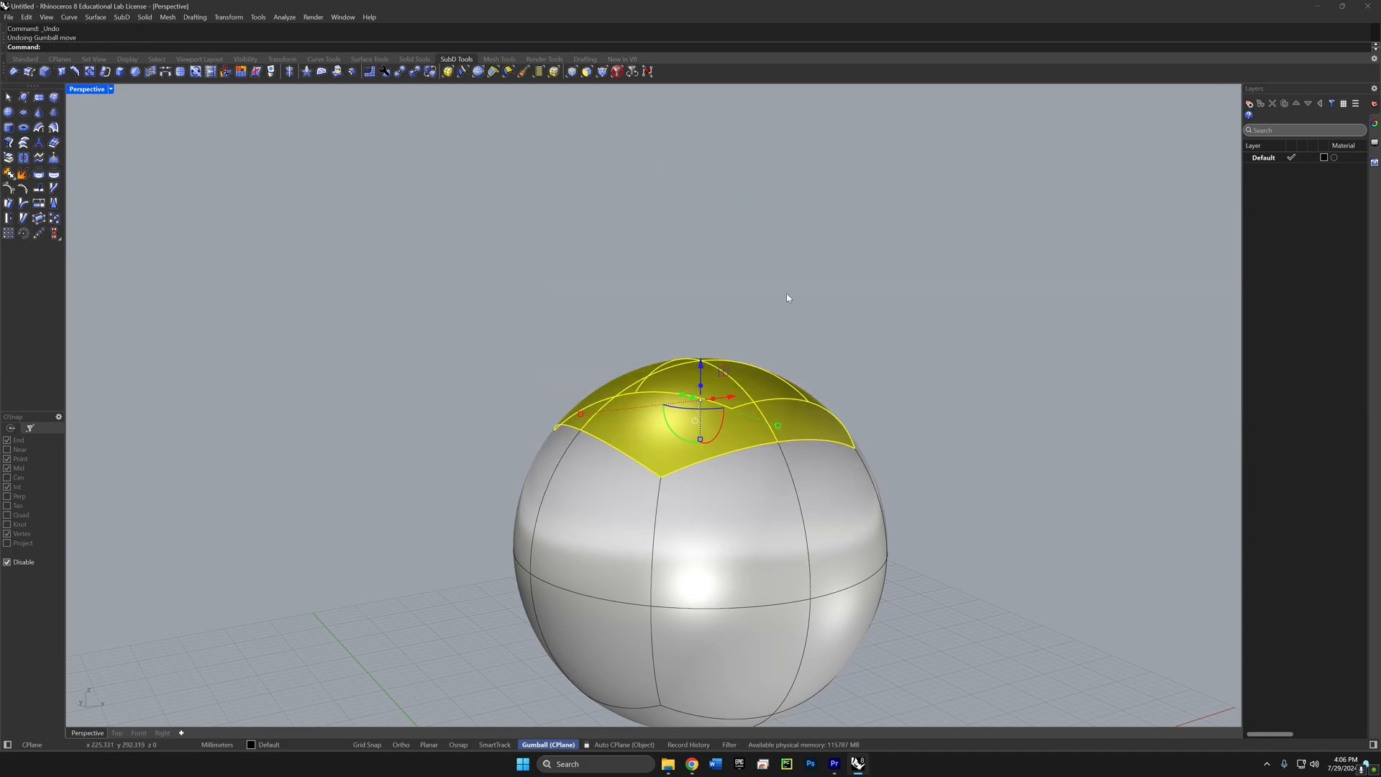
Step: Extrude the four selected top faces vertically so the sphere becomes a tall rounded body
{"action": "right_click_drag", "start_coordinate": [787, 298], "coordinate": [768, 327]}
{"action": "left_click_drag", "start_coordinate": [701, 354], "coordinate": [717, 153]}
{"action": "right_click_drag", "start_coordinate": [850, 260], "coordinate": [884, 285]}
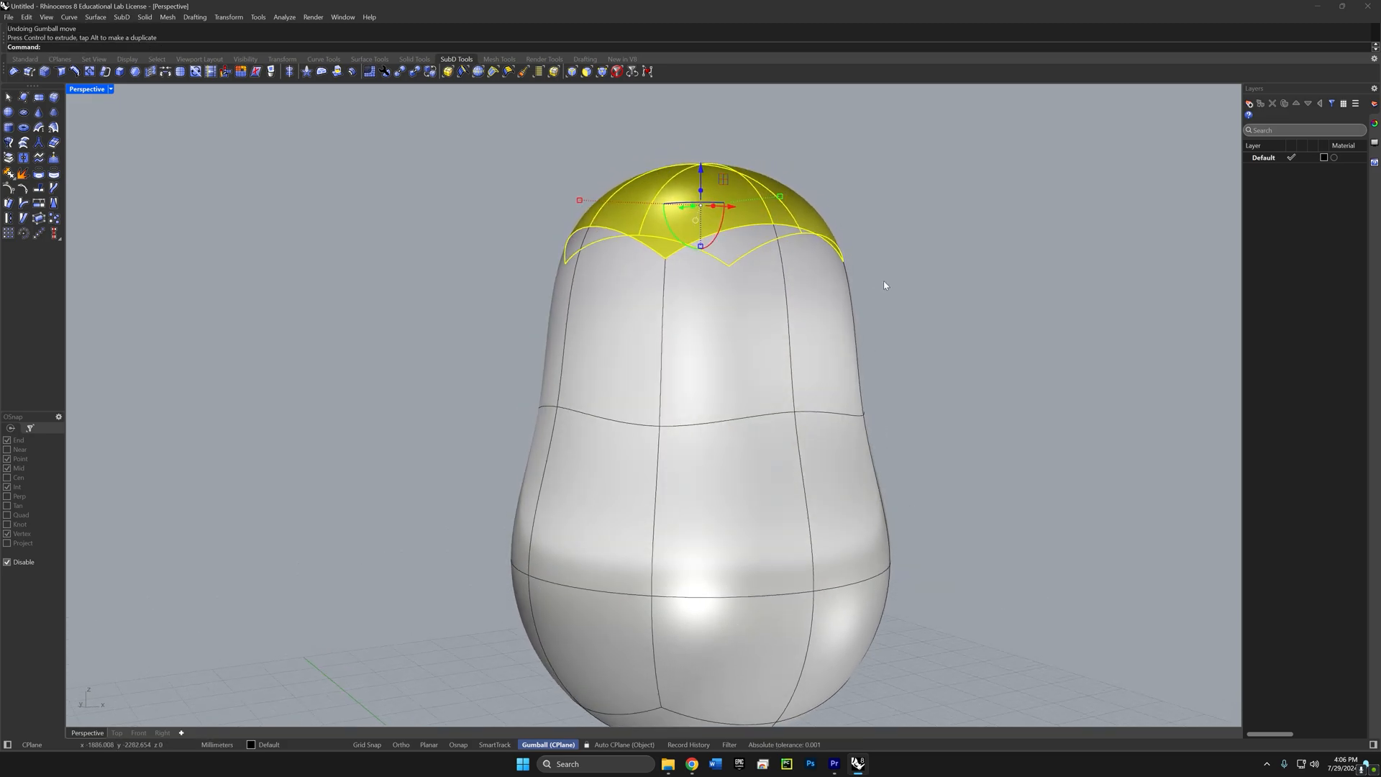
{"action": "right_click_drag", "start_coordinate": [898, 228], "coordinate": [807, 249]}
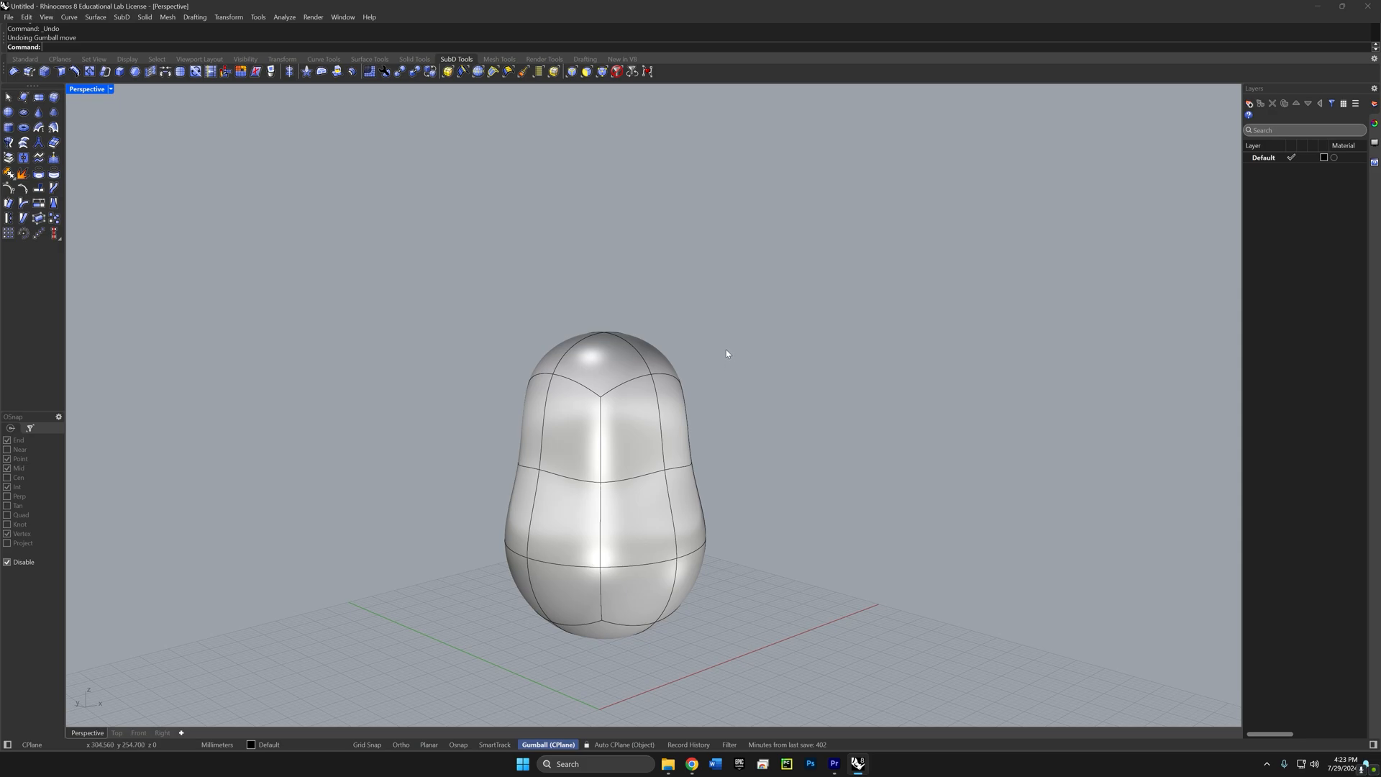
Step: Extrude a single face on top of the SubD body straight up into a tall finger-like arm
{"action": "right_click_drag", "start_coordinate": [725, 341], "coordinate": [690, 344]}
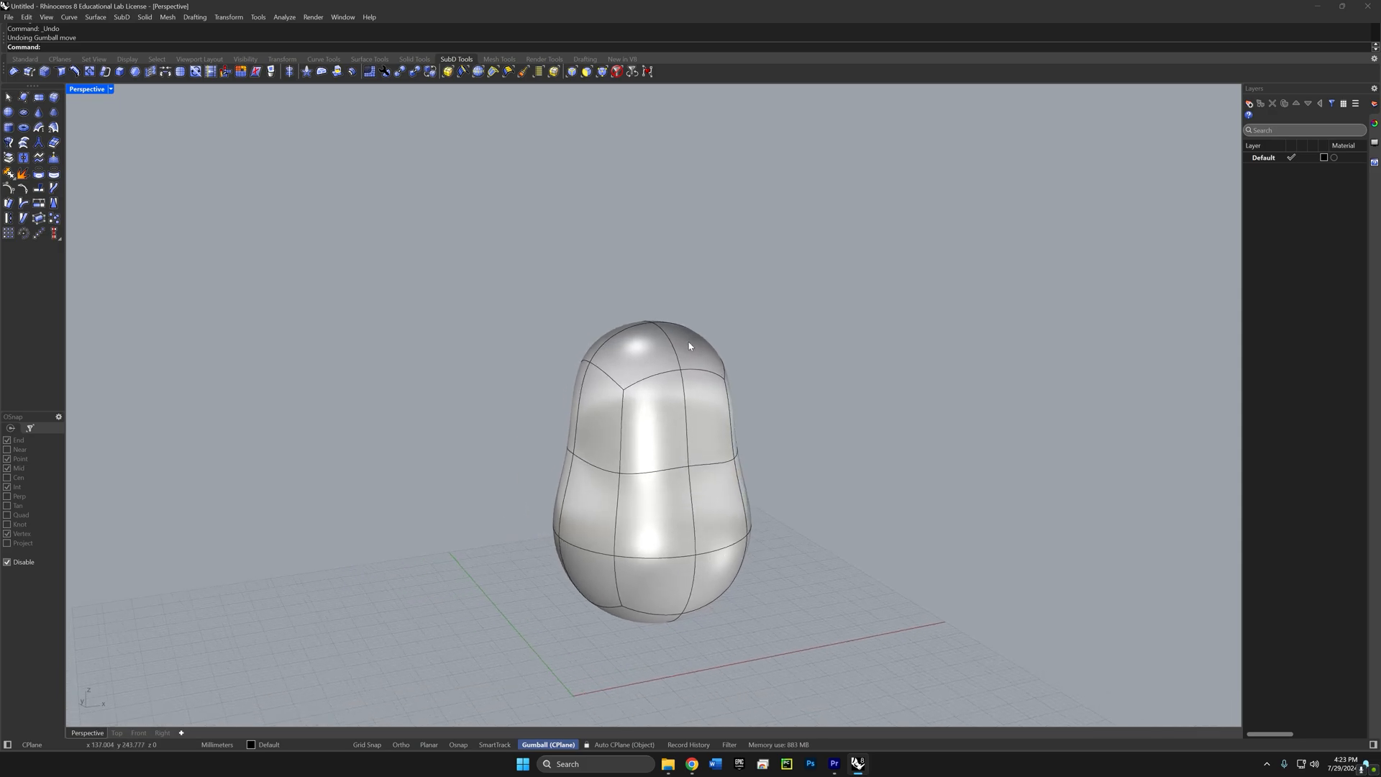
{"action": "left_click", "coordinate": [690, 346], "text": "ctrl+shift"}
{"action": "right_click_drag", "start_coordinate": [747, 389], "coordinate": [748, 480], "text": "shift"}
{"action": "left_click_drag", "start_coordinate": [700, 400], "coordinate": [702, 128]}
{"action": "right_click_drag", "start_coordinate": [741, 333], "coordinate": [572, 554]}
{"action": "key", "text": "Escape"}
Step: Extrude the upper side face beside the first arm diagonally outward and upward into a second arm, and deselect it
{"action": "left_click", "coordinate": [579, 513], "text": "ctrl+shift"}
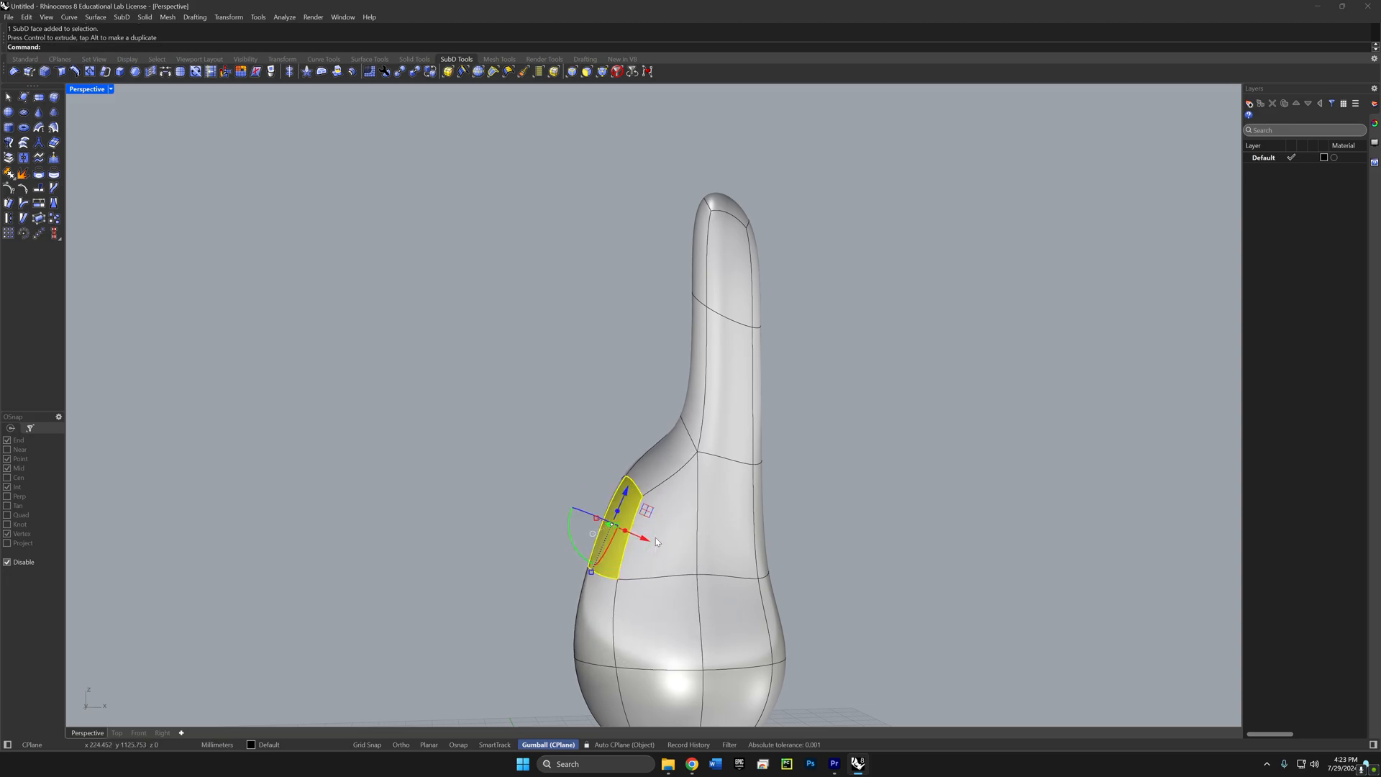
{"action": "left_click_drag", "start_coordinate": [646, 511], "coordinate": [530, 381], "text": "ctrl"}
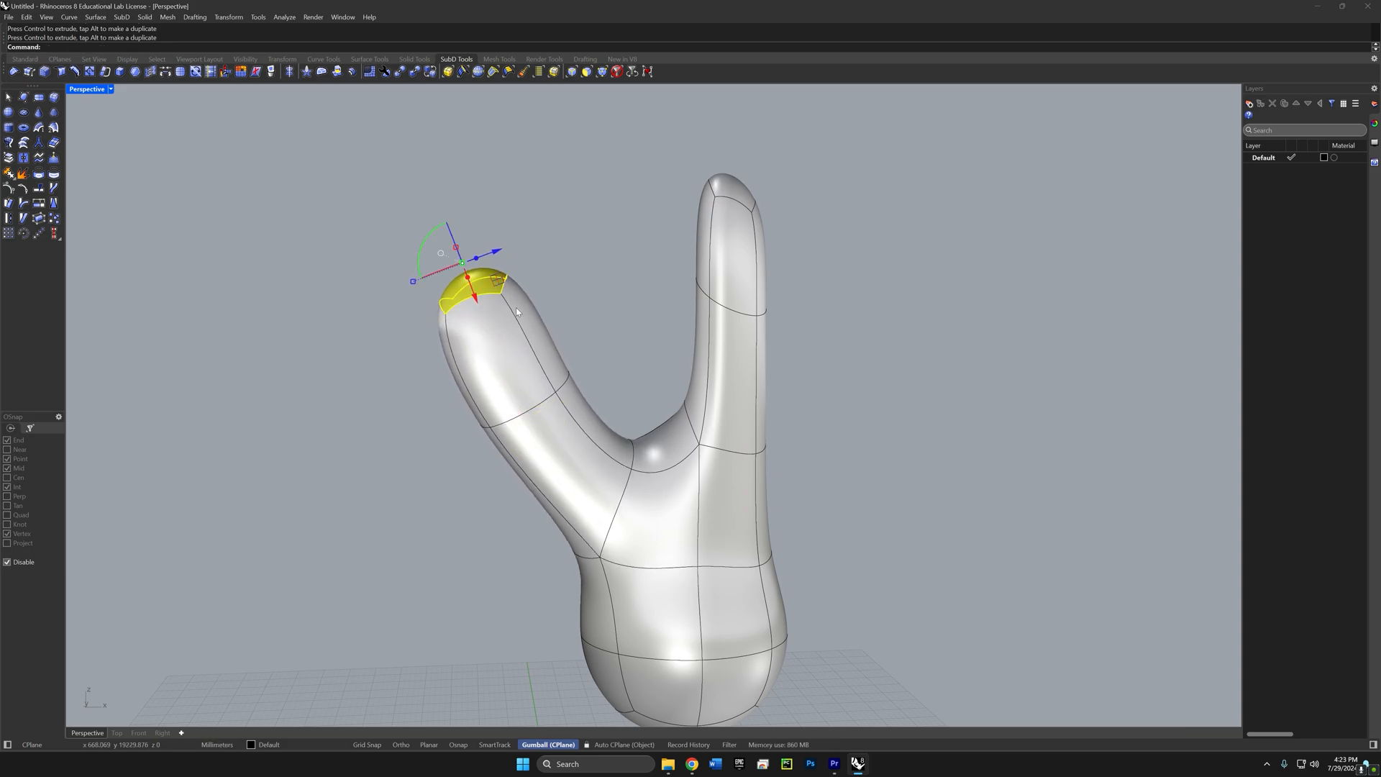
{"action": "right_click_drag", "start_coordinate": [530, 381], "coordinate": [575, 364]}
{"action": "left_click", "coordinate": [579, 363]}
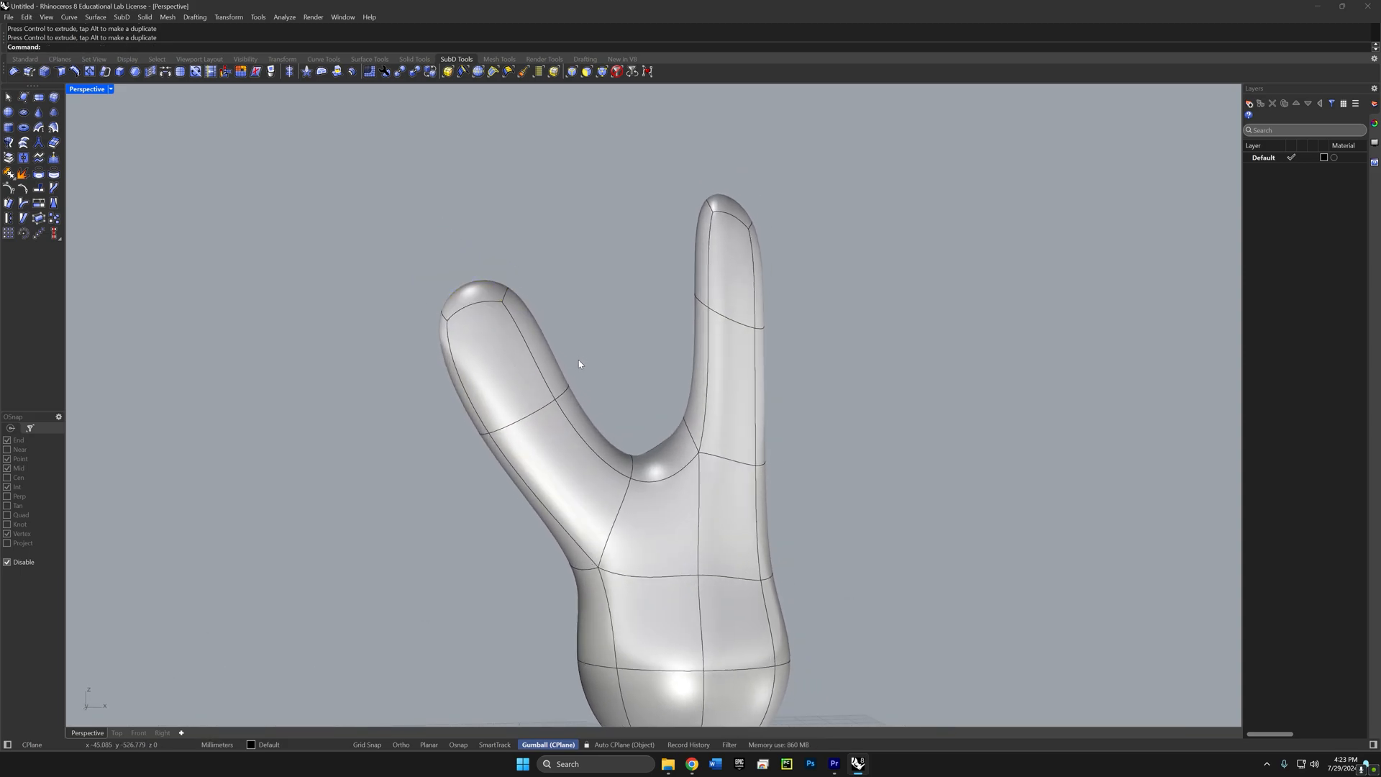
Step: Select the edge loop around the middle of the second arm and scale it narrower along one axis
{"action": "double_click", "coordinate": [524, 422], "text": "ctrl+shift"}
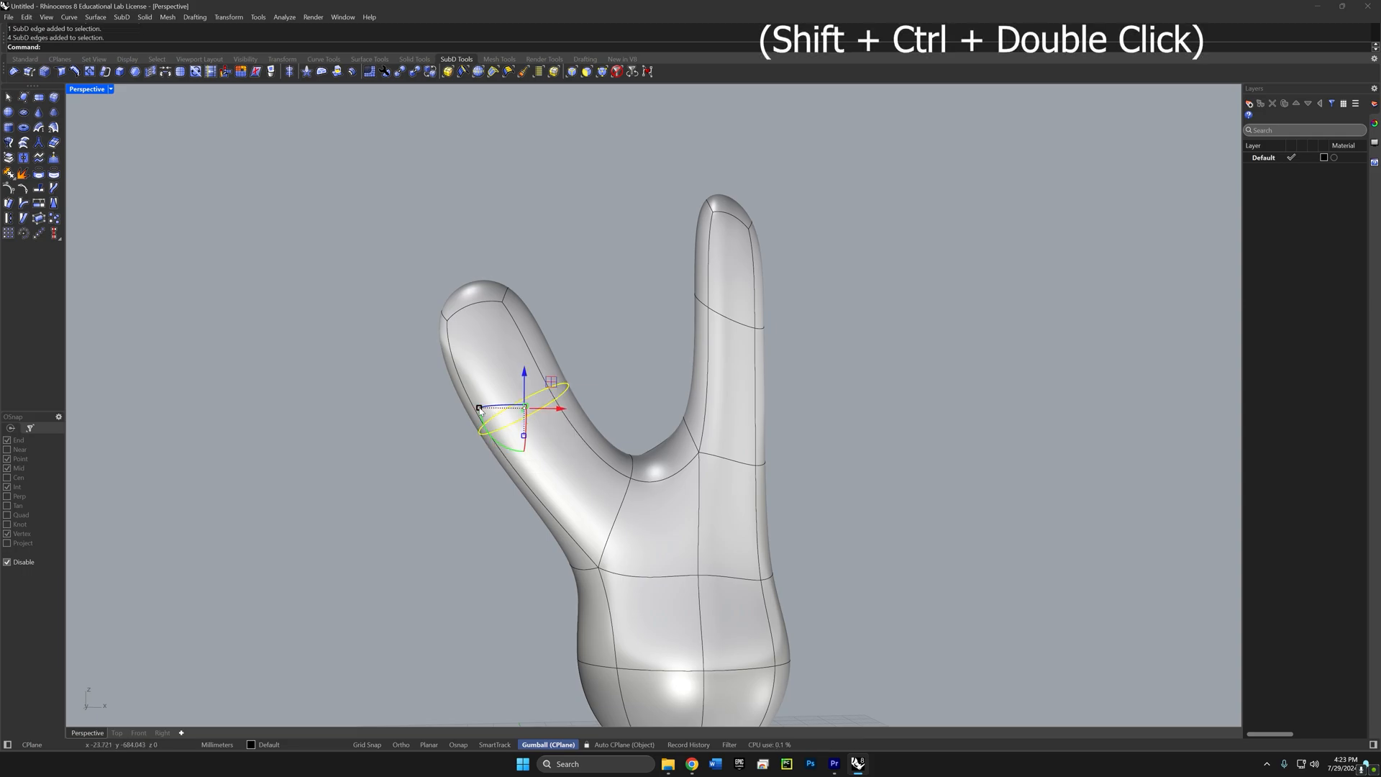
{"action": "left_click_drag", "start_coordinate": [480, 409], "coordinate": [513, 398]}
{"action": "right_click_drag", "start_coordinate": [446, 452], "coordinate": [476, 439]}
{"action": "left_click", "coordinate": [761, 516]}
Step: Extrude an upper face on another side of the body outward and upward as the start of a third arm
{"action": "left_click", "coordinate": [515, 441], "text": "ctrl+shift"}
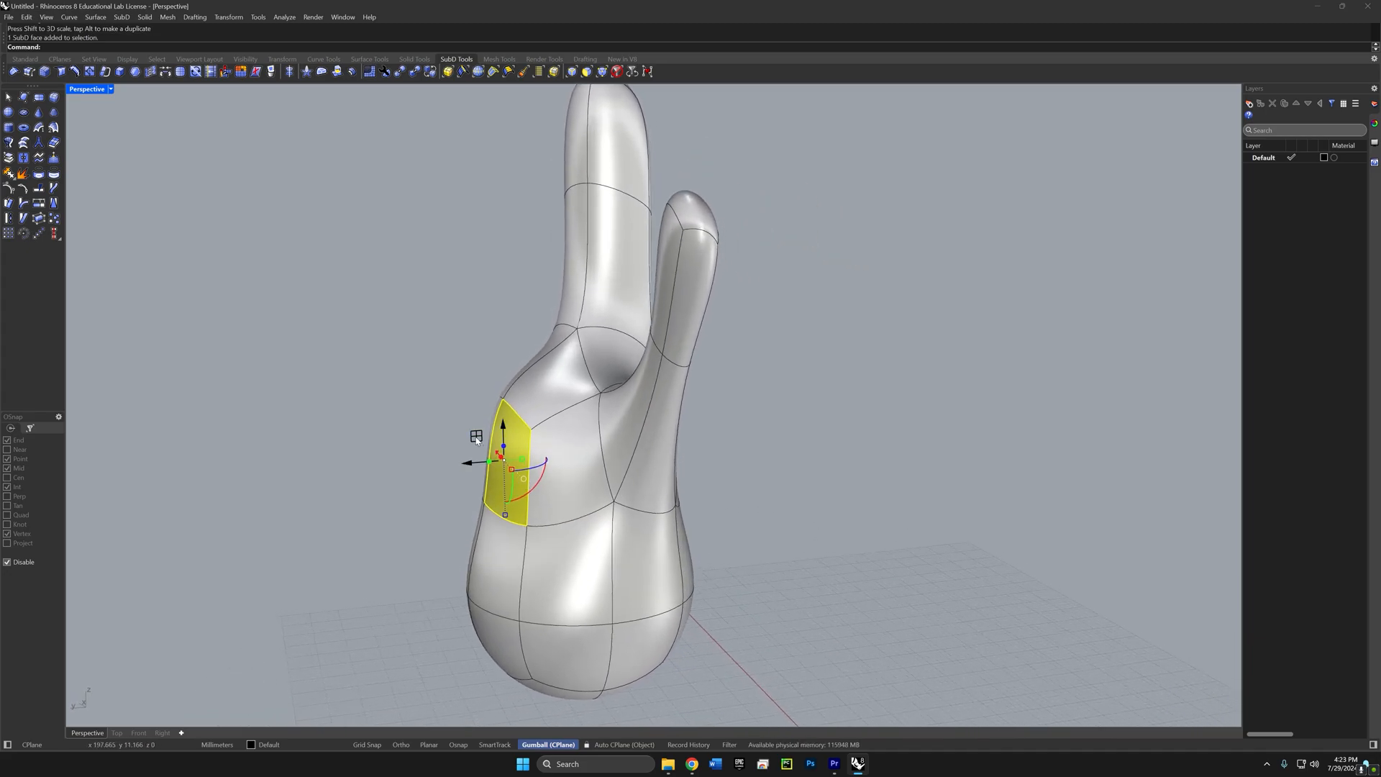
{"action": "left_click_drag", "start_coordinate": [476, 439], "coordinate": [427, 385], "text": "ctrl"}
{"action": "right_click_drag", "start_coordinate": [428, 384], "coordinate": [534, 538], "text": "shift"}
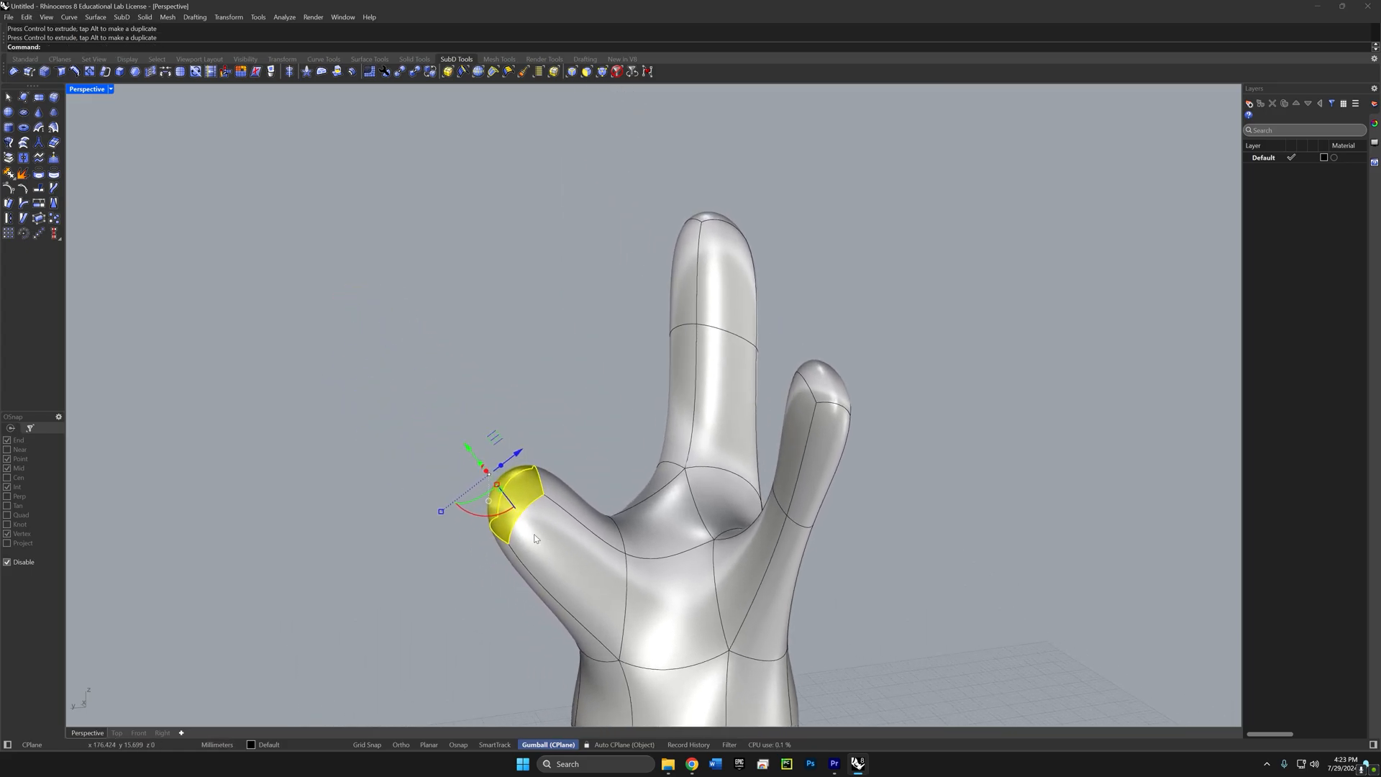
Step: Extrude the end face of the third arm upward again and stretch its tip well above the other arms
{"action": "left_click_drag", "start_coordinate": [496, 446], "coordinate": [530, 265], "text": "ctrl"}
{"action": "right_click_drag", "start_coordinate": [628, 329], "coordinate": [732, 466], "text": "shift"}
{"action": "left_click_drag", "start_coordinate": [595, 311], "coordinate": [592, 144]}
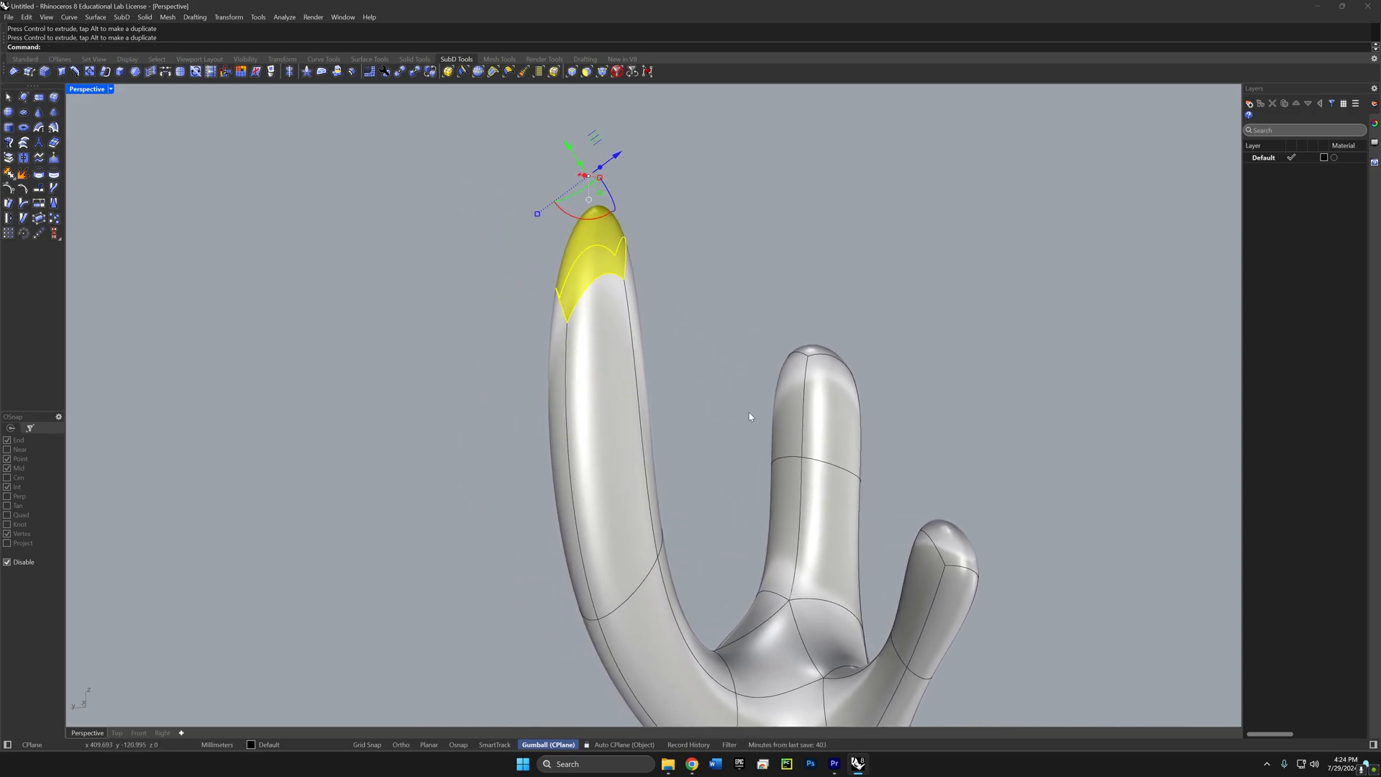
{"action": "right_click_drag", "start_coordinate": [749, 413], "coordinate": [863, 457]}
{"action": "right_click_drag", "start_coordinate": [864, 457], "coordinate": [792, 599], "text": "shift"}
Step: Extrude a face near the base of the body inward to form a recess, and shift the recessed face slightly sideways
{"action": "left_click", "coordinate": [694, 578], "text": "ctrl+shift"}
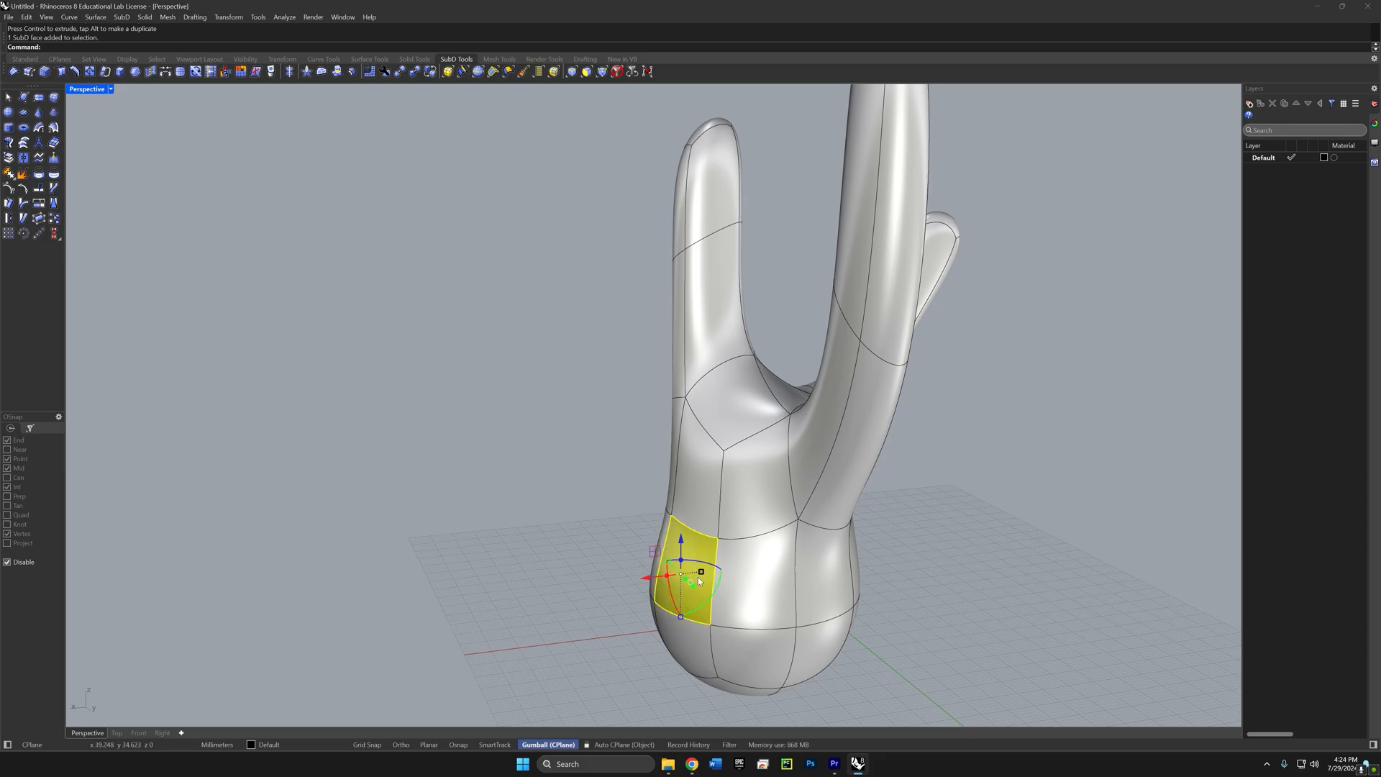
{"action": "right_click_drag", "start_coordinate": [694, 578], "coordinate": [738, 622]}
{"action": "left_click_drag", "start_coordinate": [647, 570], "coordinate": [663, 604]}
{"action": "right_click_drag", "start_coordinate": [663, 604], "coordinate": [711, 568]}
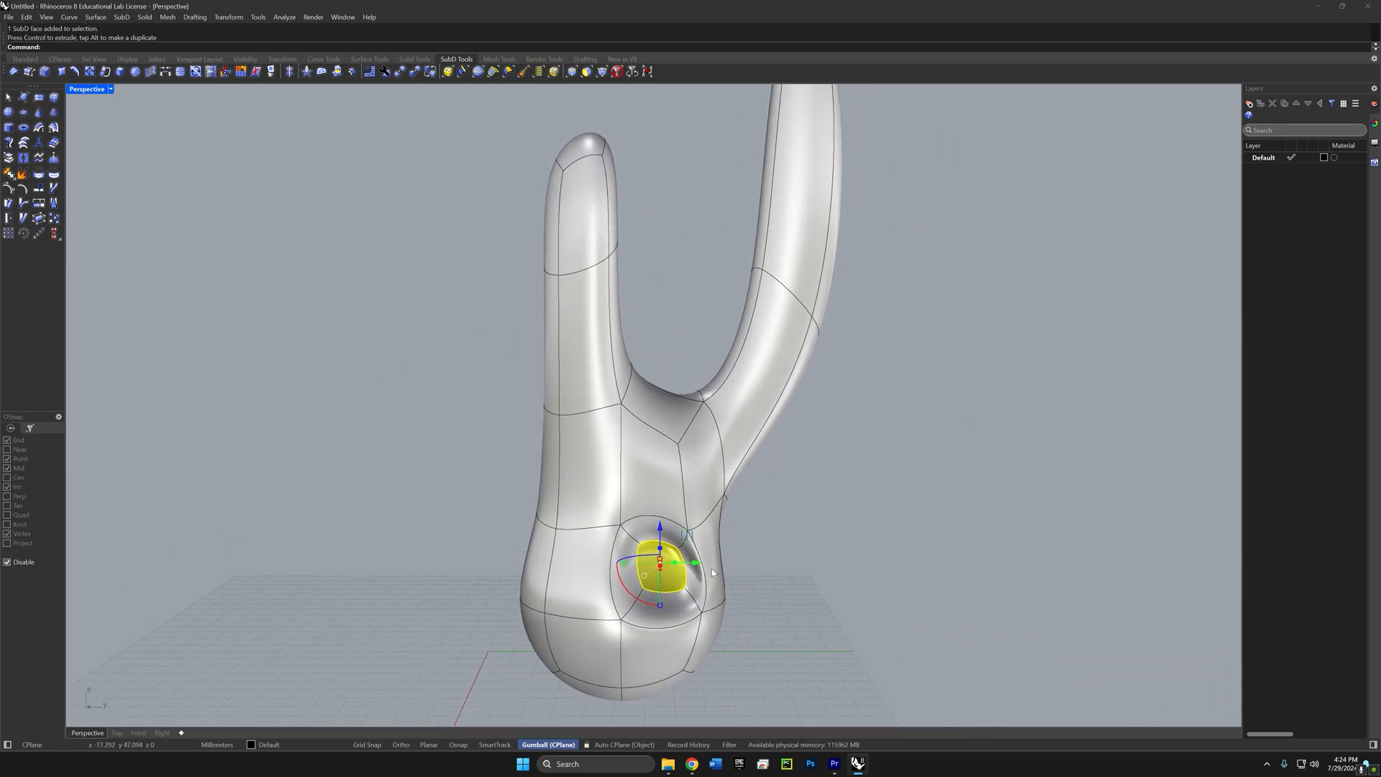
{"action": "left_click_drag", "start_coordinate": [687, 563], "coordinate": [672, 564]}
{"action": "left_click", "coordinate": [785, 598]}
{"action": "right_click_drag", "start_coordinate": [784, 598], "coordinate": [809, 501]}
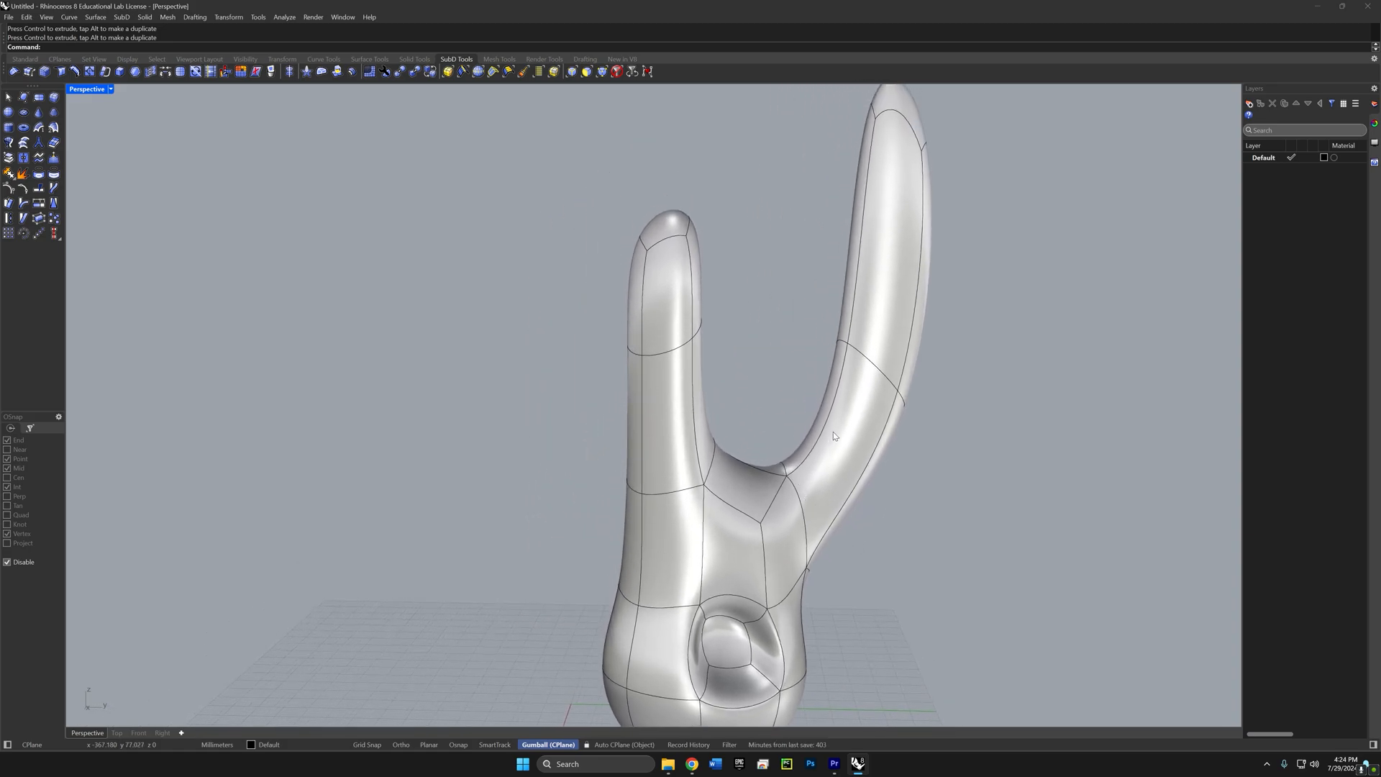
Step: Reshape the first arm by moving individual SubD vertices on its outer side
{"action": "right_click_drag", "start_coordinate": [866, 436], "coordinate": [771, 481]}
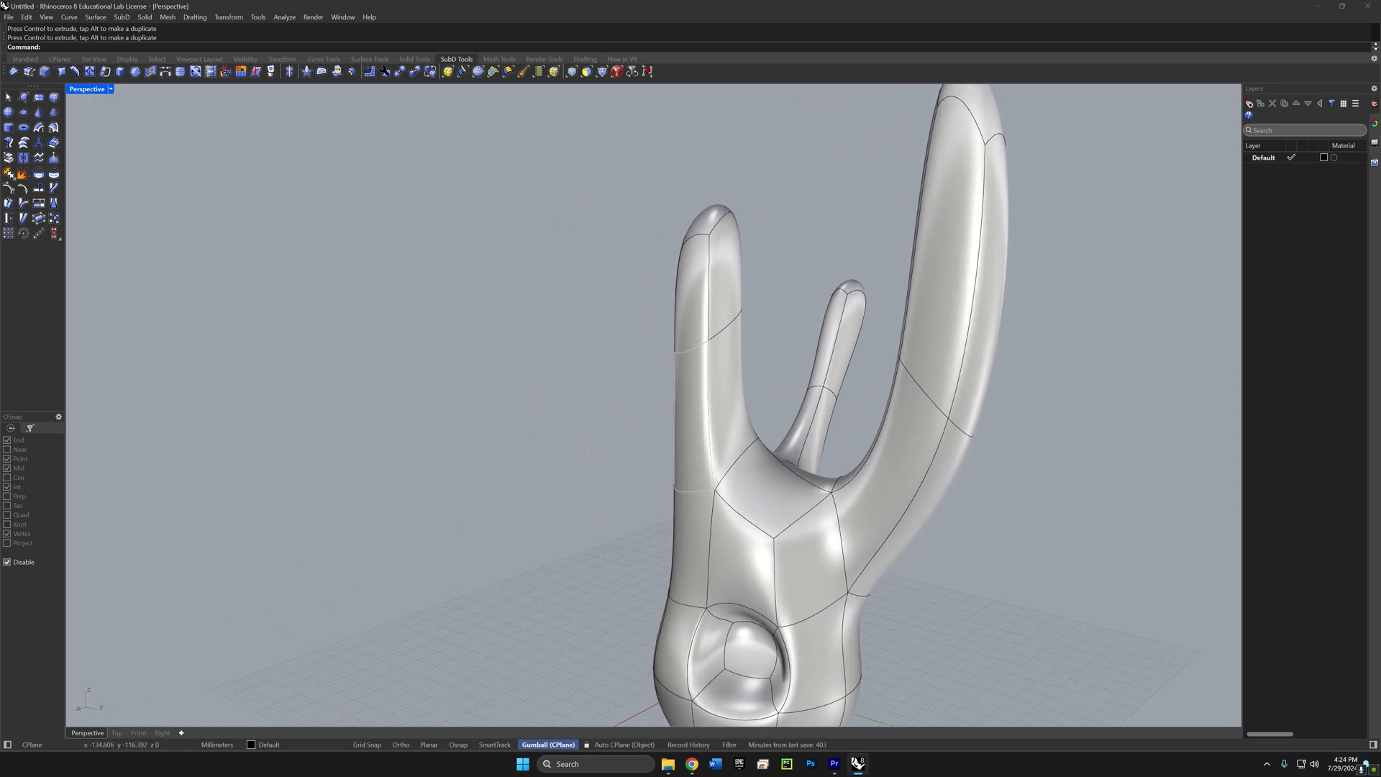
{"action": "left_click", "coordinate": [689, 497], "text": "ctrl+shift"}
{"action": "right_click_drag", "start_coordinate": [689, 504], "coordinate": [658, 439]}
{"action": "left_click_drag", "start_coordinate": [658, 438], "coordinate": [567, 471]}
{"action": "left_click", "coordinate": [568, 470]}
{"action": "right_click_drag", "start_coordinate": [567, 470], "coordinate": [546, 496]}
{"action": "left_click", "coordinate": [666, 366], "text": "ctrl+shift"}
{"action": "mouse_move", "coordinate": [564, 463]}
{"action": "left_mouse_down"}
{"action": "mouse_move", "coordinate": [600, 448]}
{"action": "mouse_move", "coordinate": [584, 454]}
{"action": "left_mouse_up"}
{"action": "left_click", "coordinate": [525, 517]}
{"action": "right_click_drag", "start_coordinate": [525, 516], "coordinate": [662, 494]}
Step: Pull the vertex at mid-height of the first arm outward into a pronounced bulge
{"action": "left_click", "coordinate": [658, 425]}
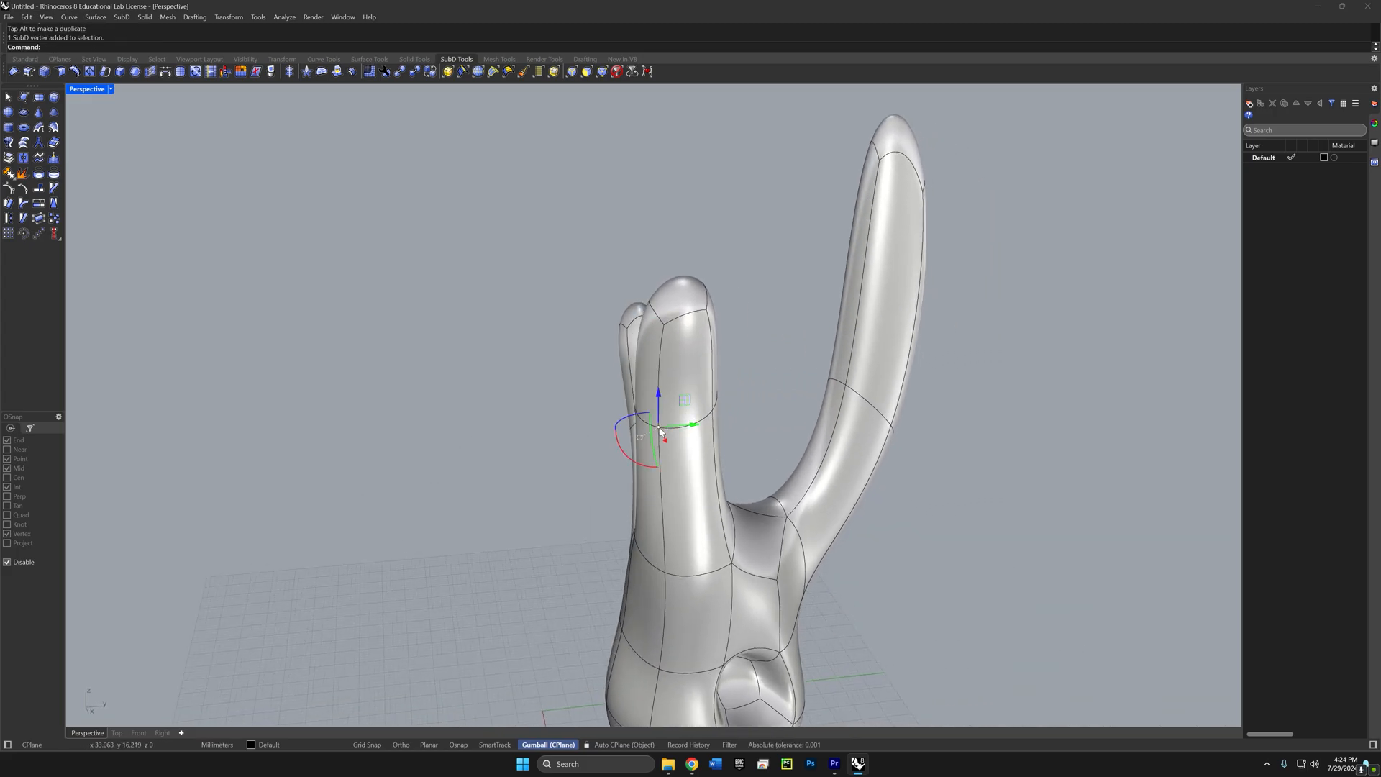
{"action": "right_click_drag", "start_coordinate": [658, 425], "coordinate": [705, 497]}
{"action": "left_click_drag", "start_coordinate": [701, 424], "coordinate": [741, 479]}
{"action": "right_click_drag", "start_coordinate": [774, 520], "coordinate": [747, 476]}
Step: Switch the SubD to flat display and move the selected mid-arm vertex back in along Y toward the arm
{"action": "key", "text": "Tab"}
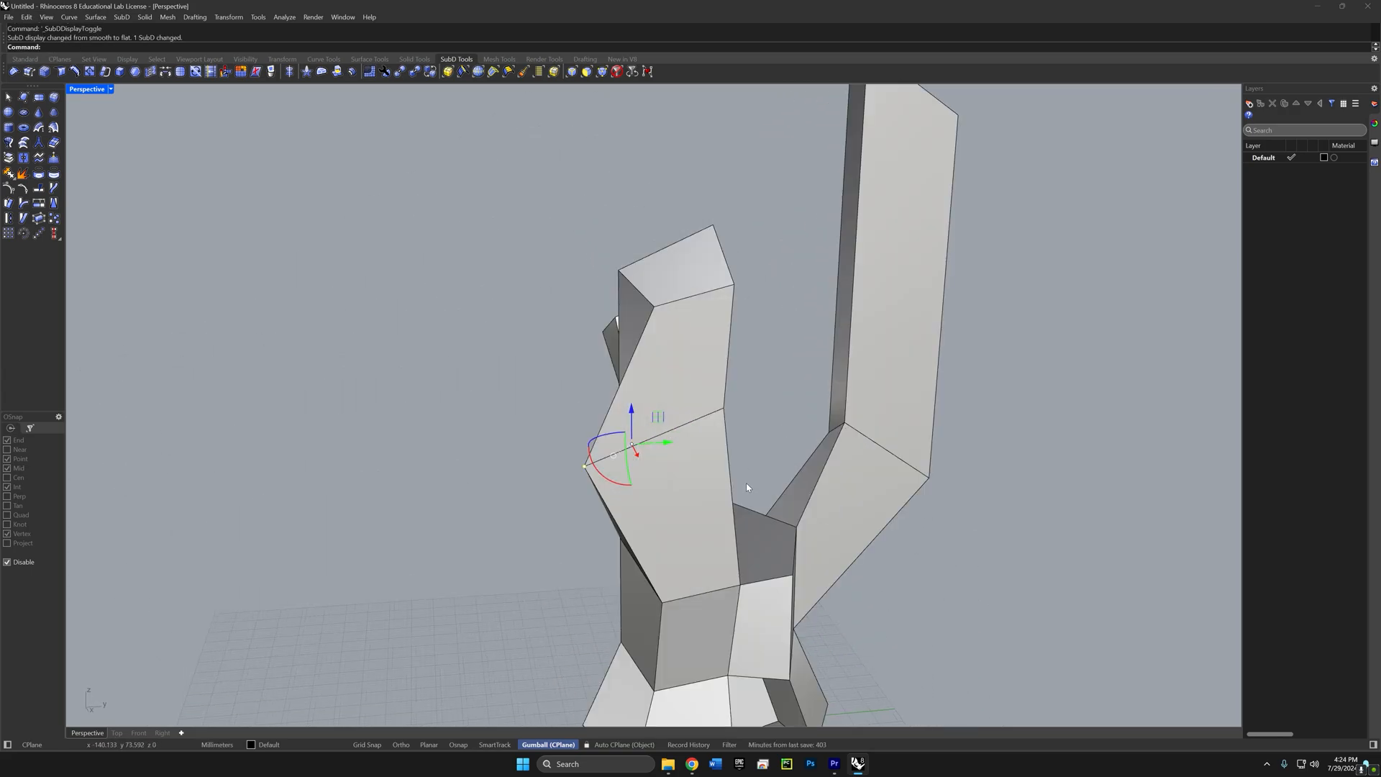
{"action": "right_click_drag", "start_coordinate": [795, 543], "coordinate": [764, 417]}
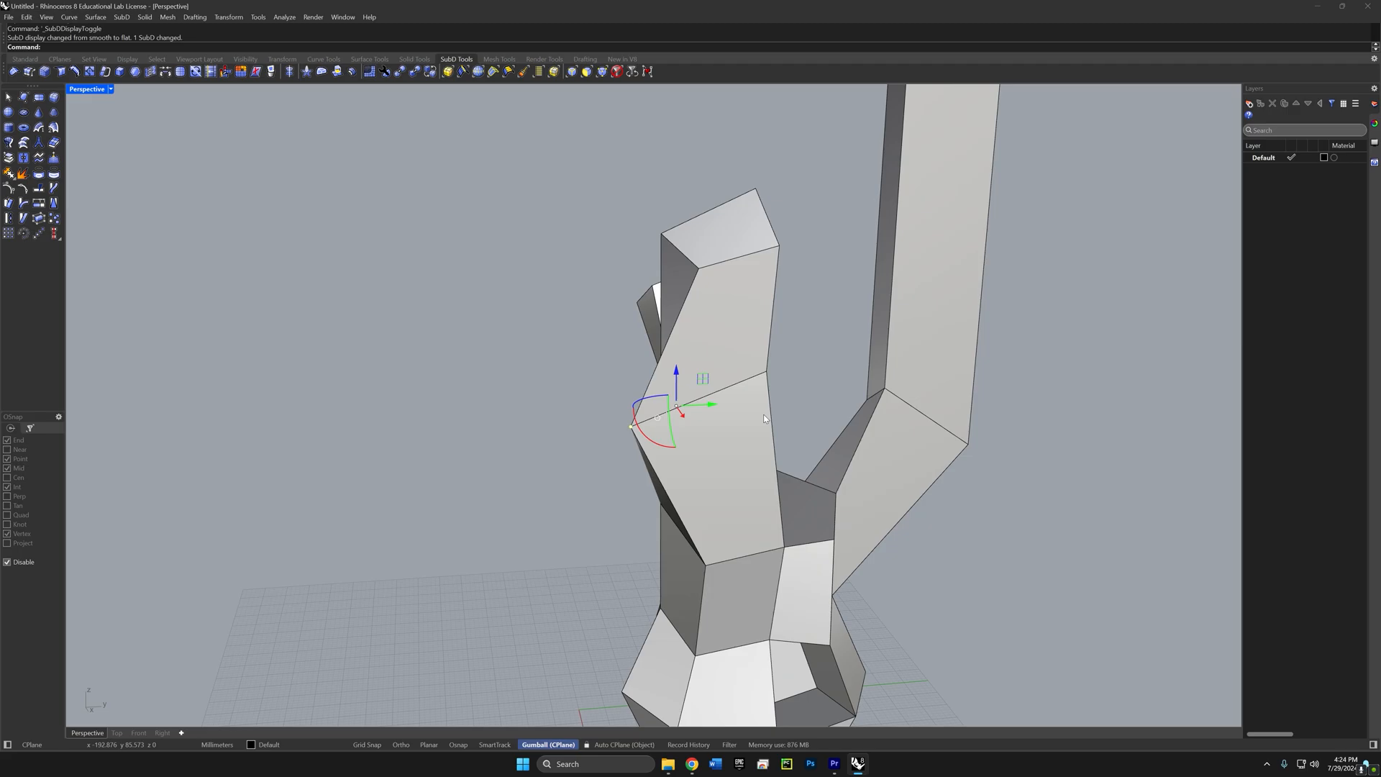
{"action": "left_click_drag", "start_coordinate": [708, 408], "coordinate": [761, 405]}
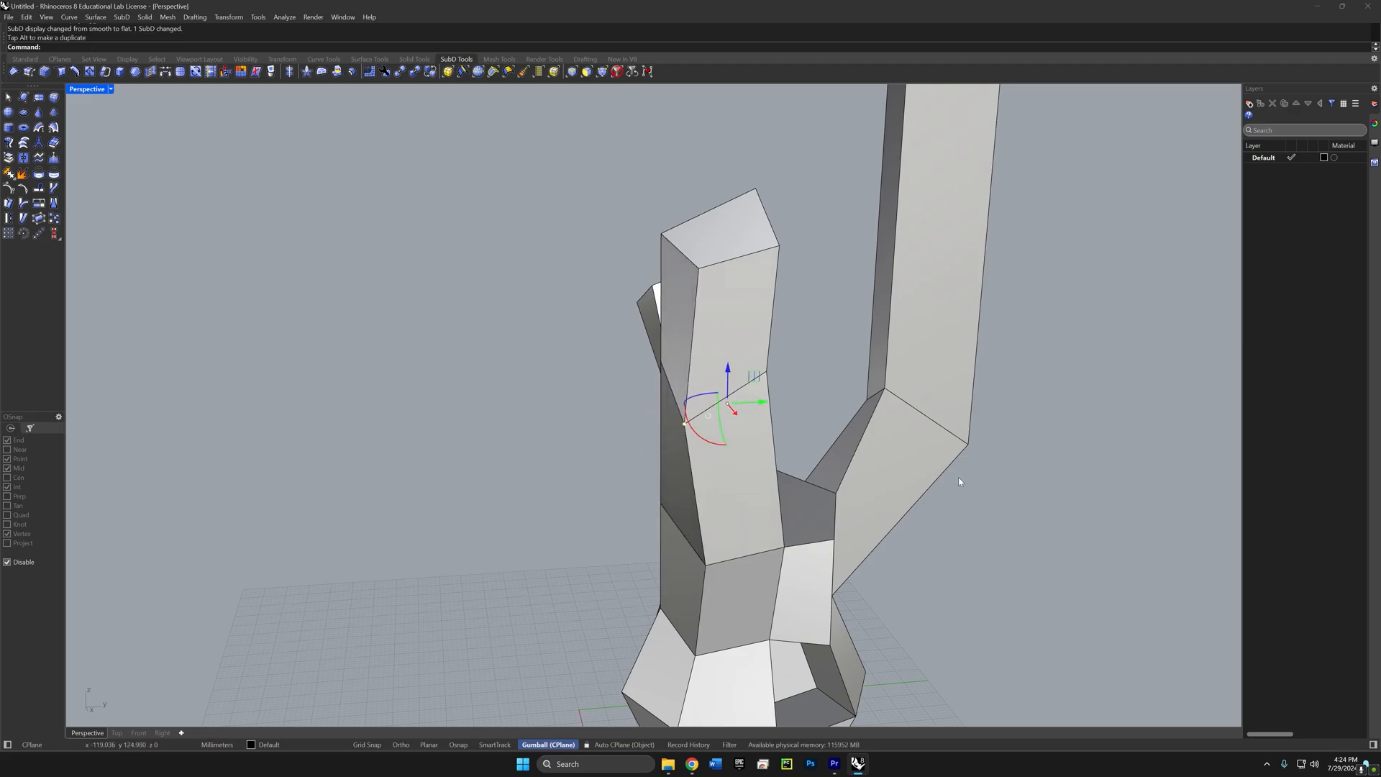
{"action": "right_click_drag", "start_coordinate": [961, 482], "coordinate": [657, 570]}
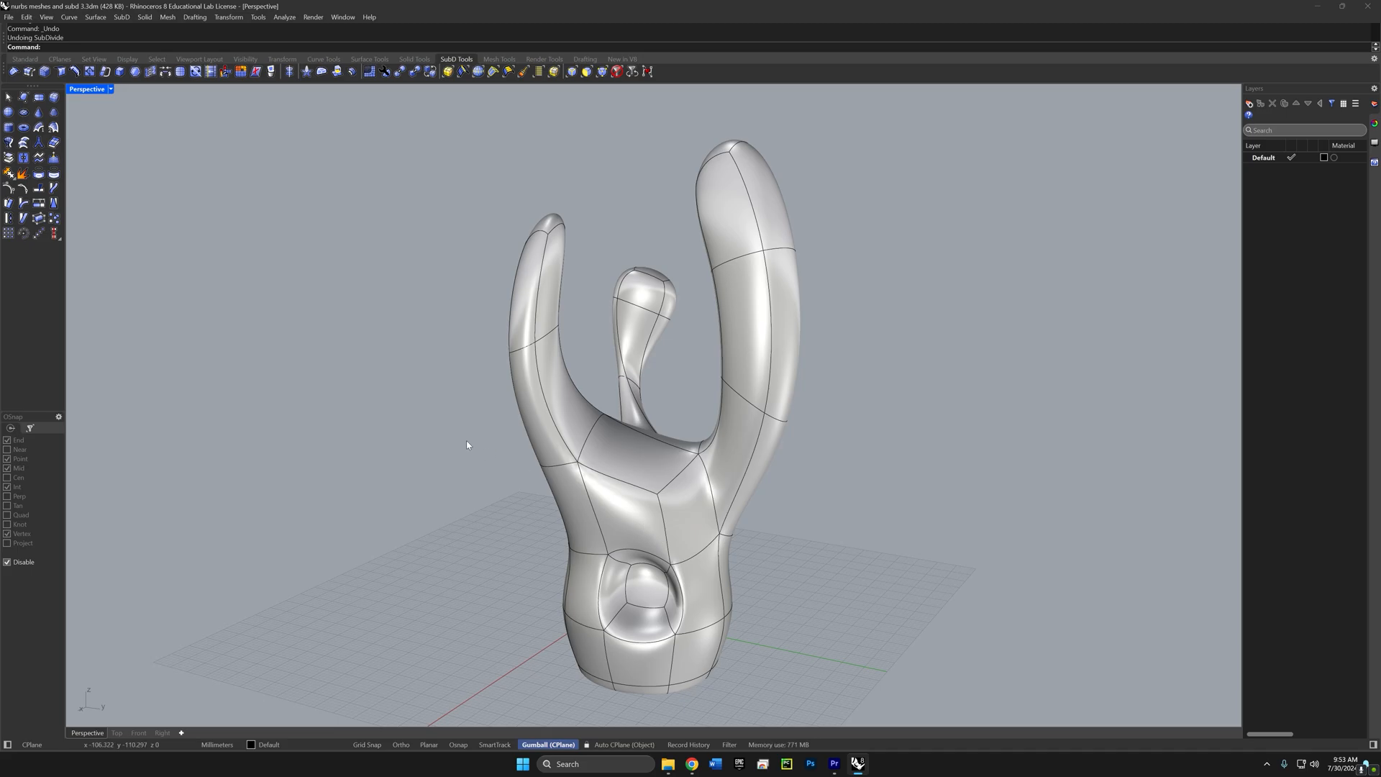
Step: Subdivide the whole SubD model to give it a denser set of faces
{"action": "left_click", "coordinate": [180, 72]}
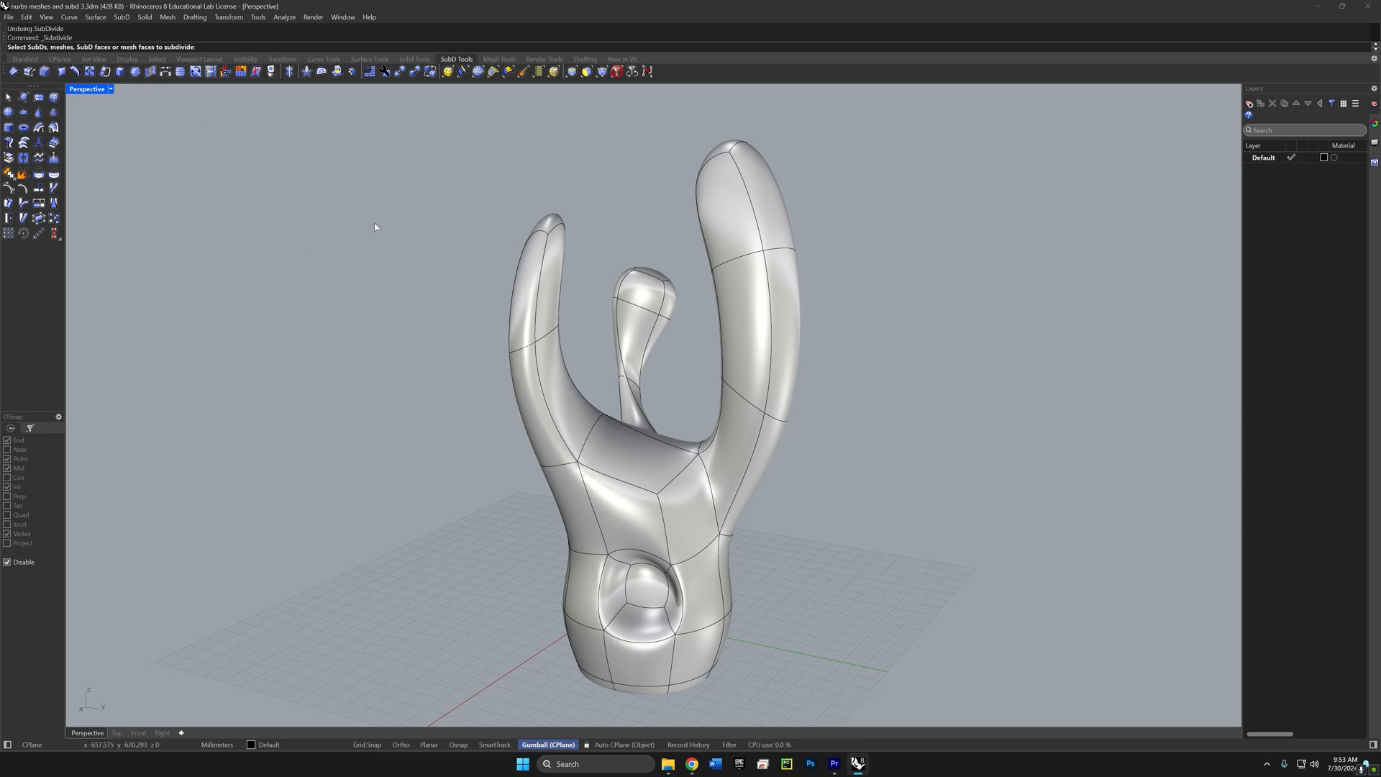
{"action": "left_click_drag", "start_coordinate": [426, 141], "coordinate": [813, 691]}
{"action": "key", "text": "Return"}
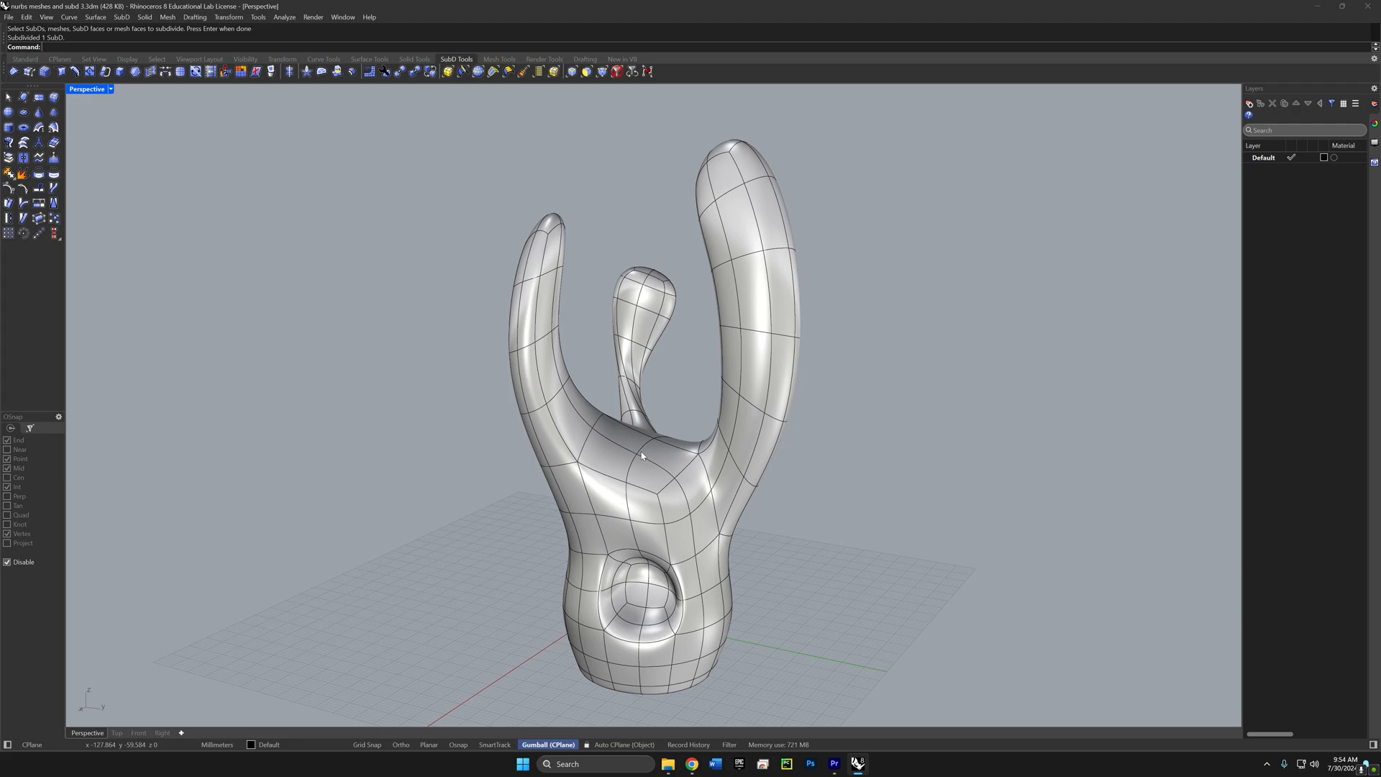
Step: Pull a single SubD face on the outer side of the tall arm outward along Y into a small bump
{"action": "scroll", "coordinate": [773, 291], "scroll_direction": "down", "scroll_amount": 3}
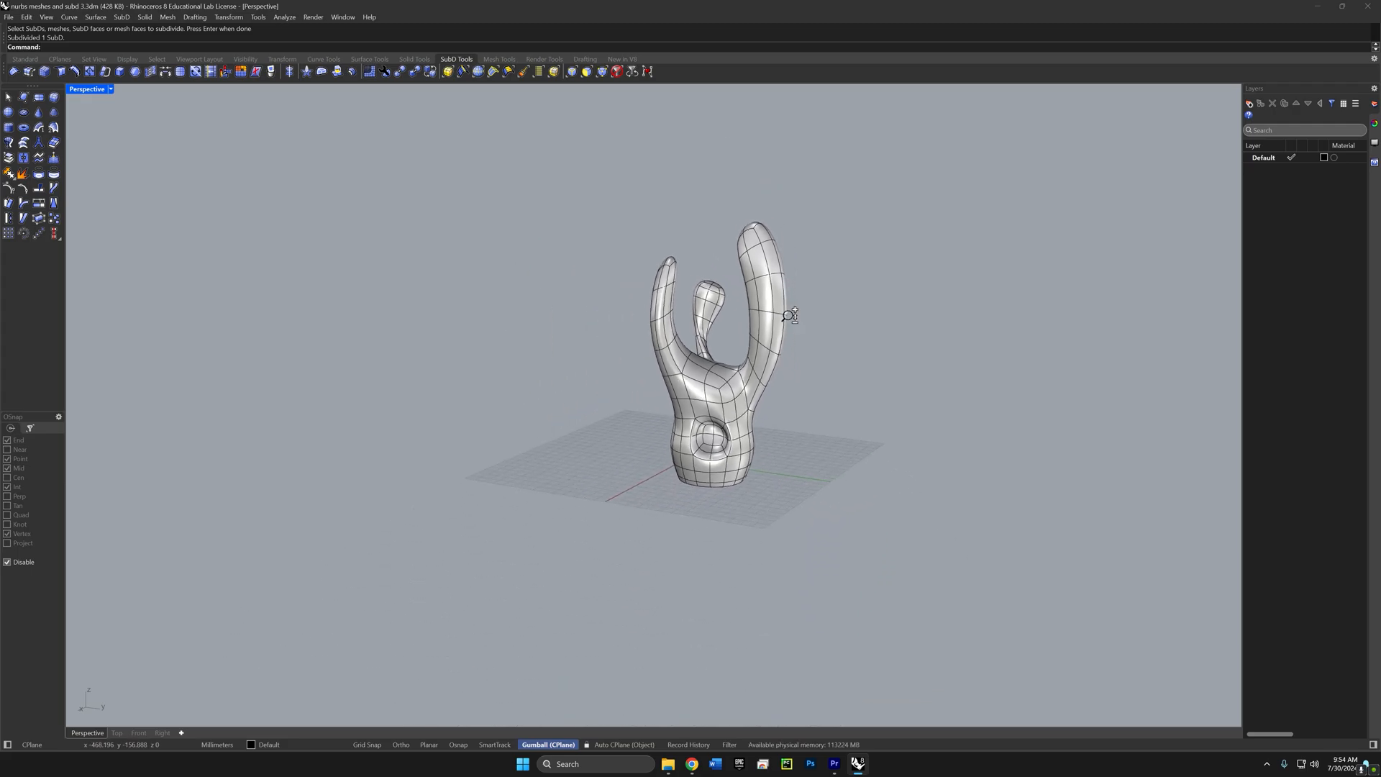
{"action": "scroll", "coordinate": [777, 291], "scroll_direction": "up", "scroll_amount": 8}
{"action": "left_click", "coordinate": [793, 290], "text": "ctrl+shift"}
{"action": "right_click_drag", "start_coordinate": [810, 346], "coordinate": [887, 357]}
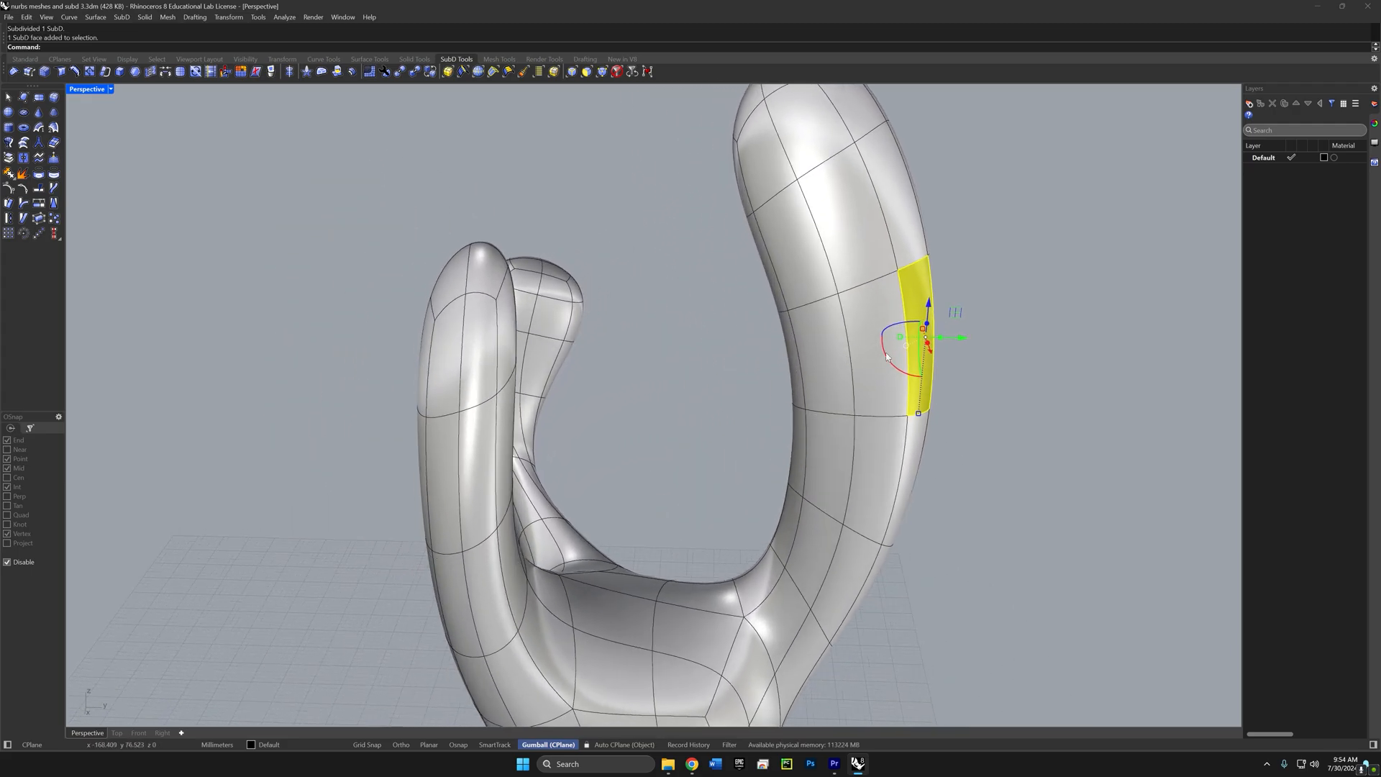
{"action": "left_click_drag", "start_coordinate": [962, 338], "coordinate": [990, 339]}
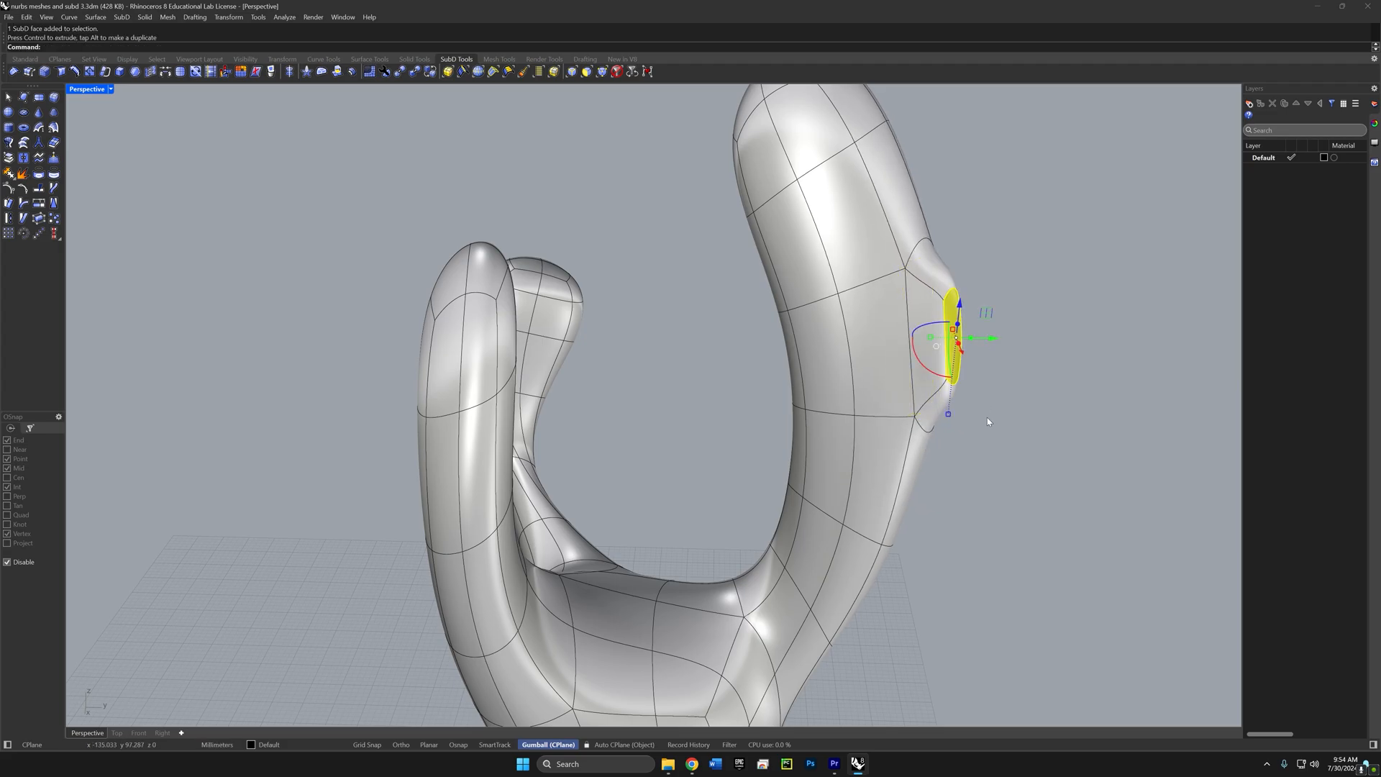
{"action": "right_click_drag", "start_coordinate": [987, 418], "coordinate": [447, 409]}
{"action": "key", "text": "Escape"}
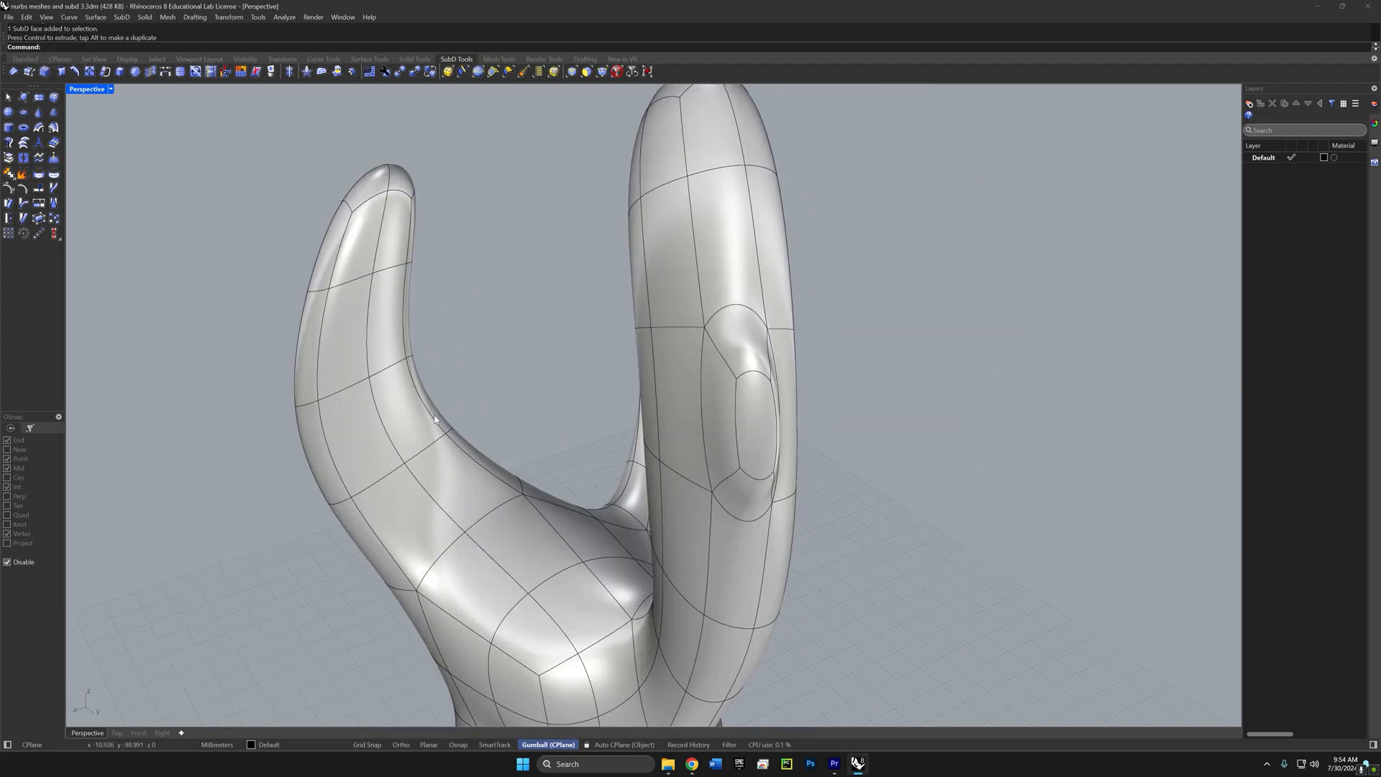
{"action": "left_click", "coordinate": [321, 461]}
{"action": "left_click_drag", "start_coordinate": [281, 469], "coordinate": [274, 462]}
{"action": "key", "text": "Escape"}
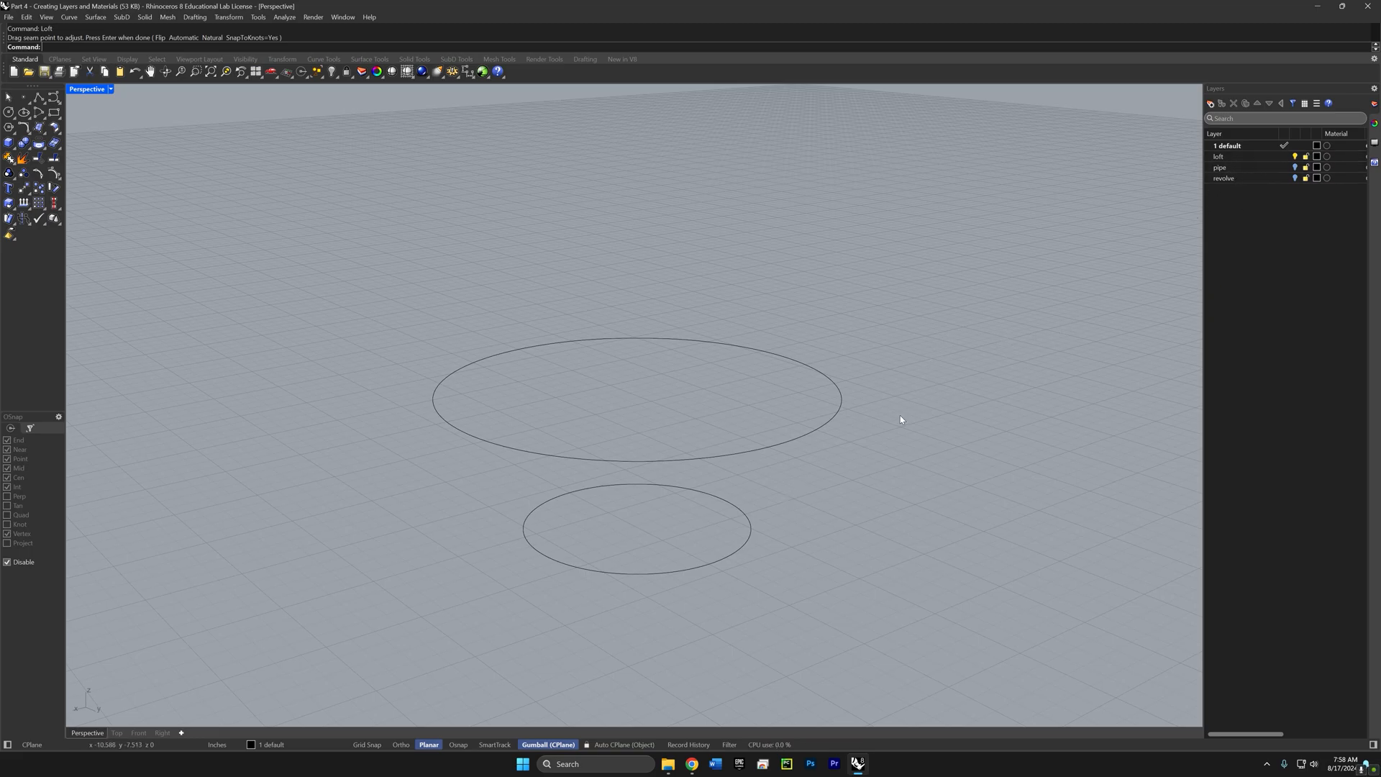
Step: Loft the two circles with the Normal style and no simplification, and set the perspective view to Shaded display
{"action": "left_click_drag", "start_coordinate": [898, 284], "coordinate": [650, 571]}
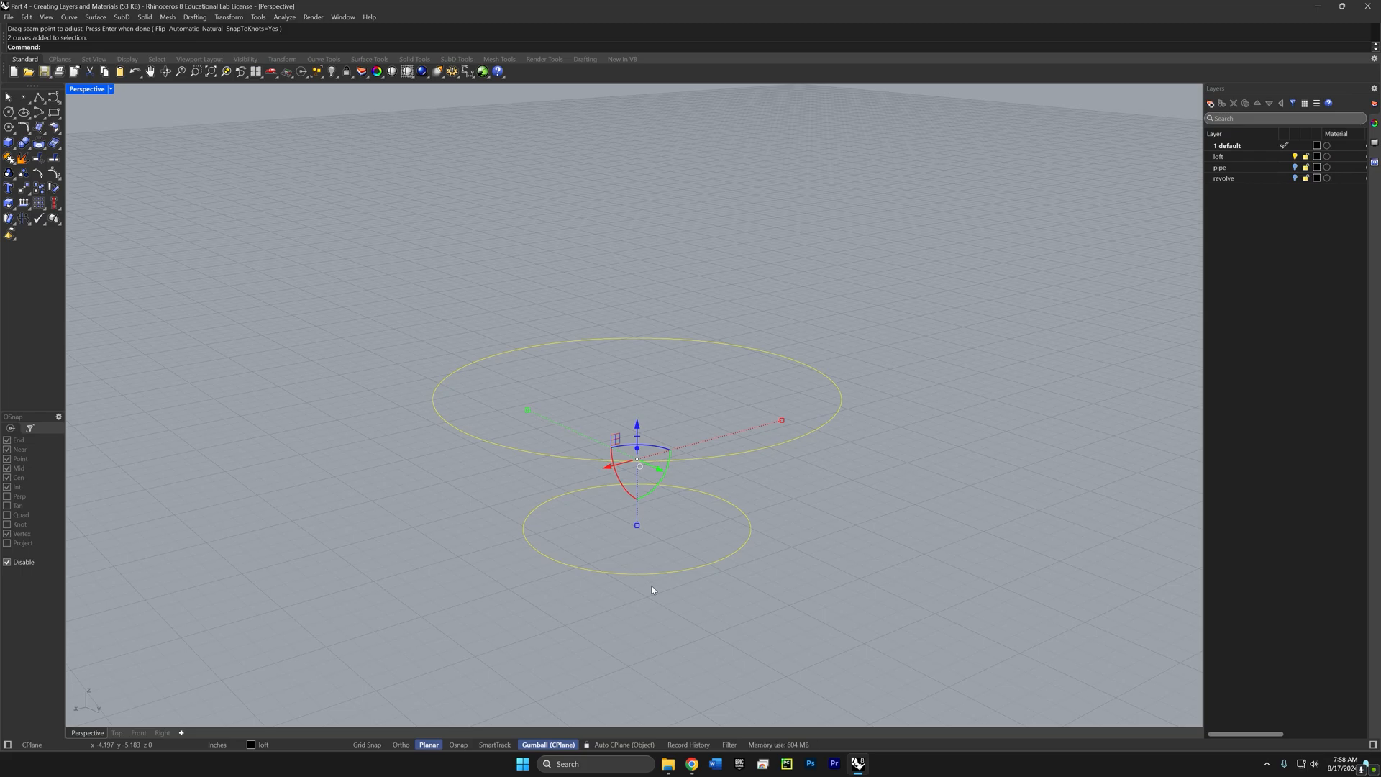
{"action": "type", "text": "Loft"}
{"action": "key", "text": "Return"}
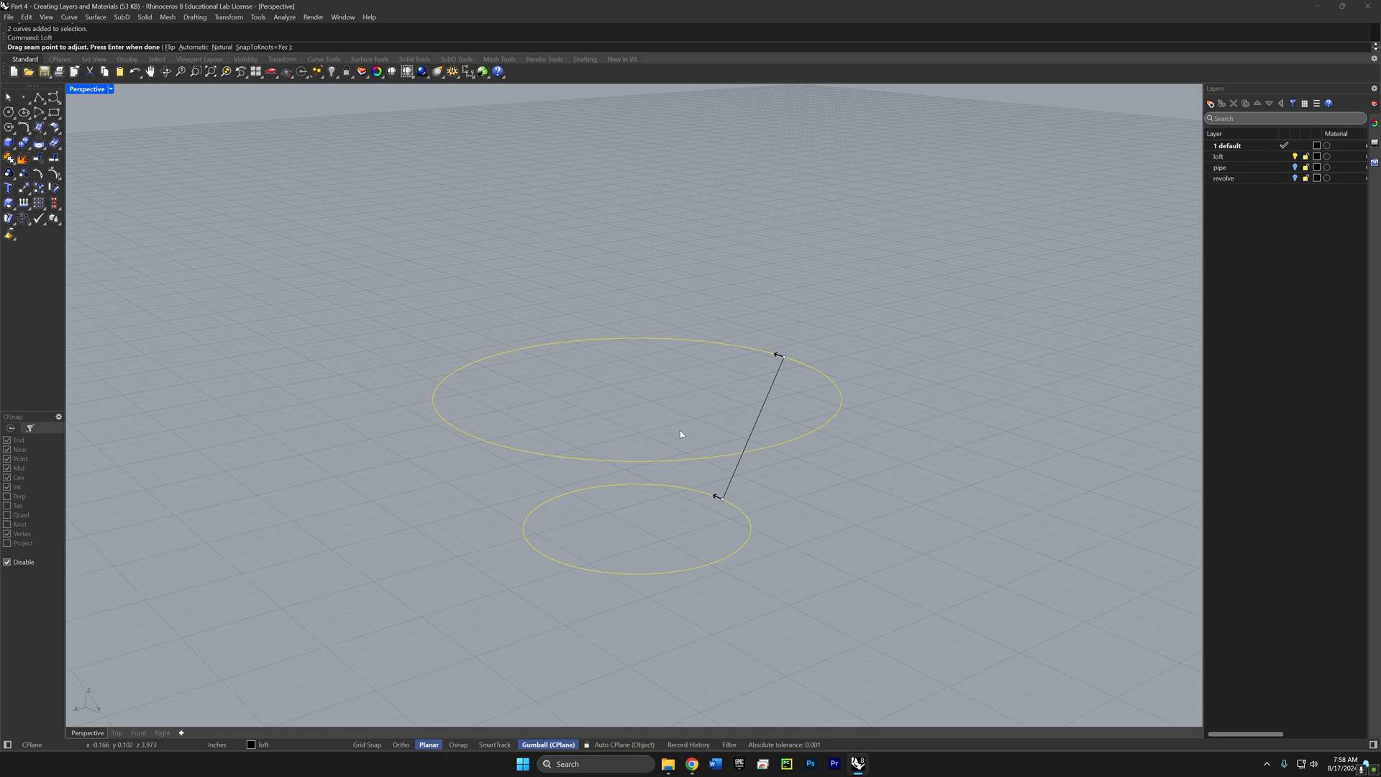
{"action": "key", "text": "Return"}
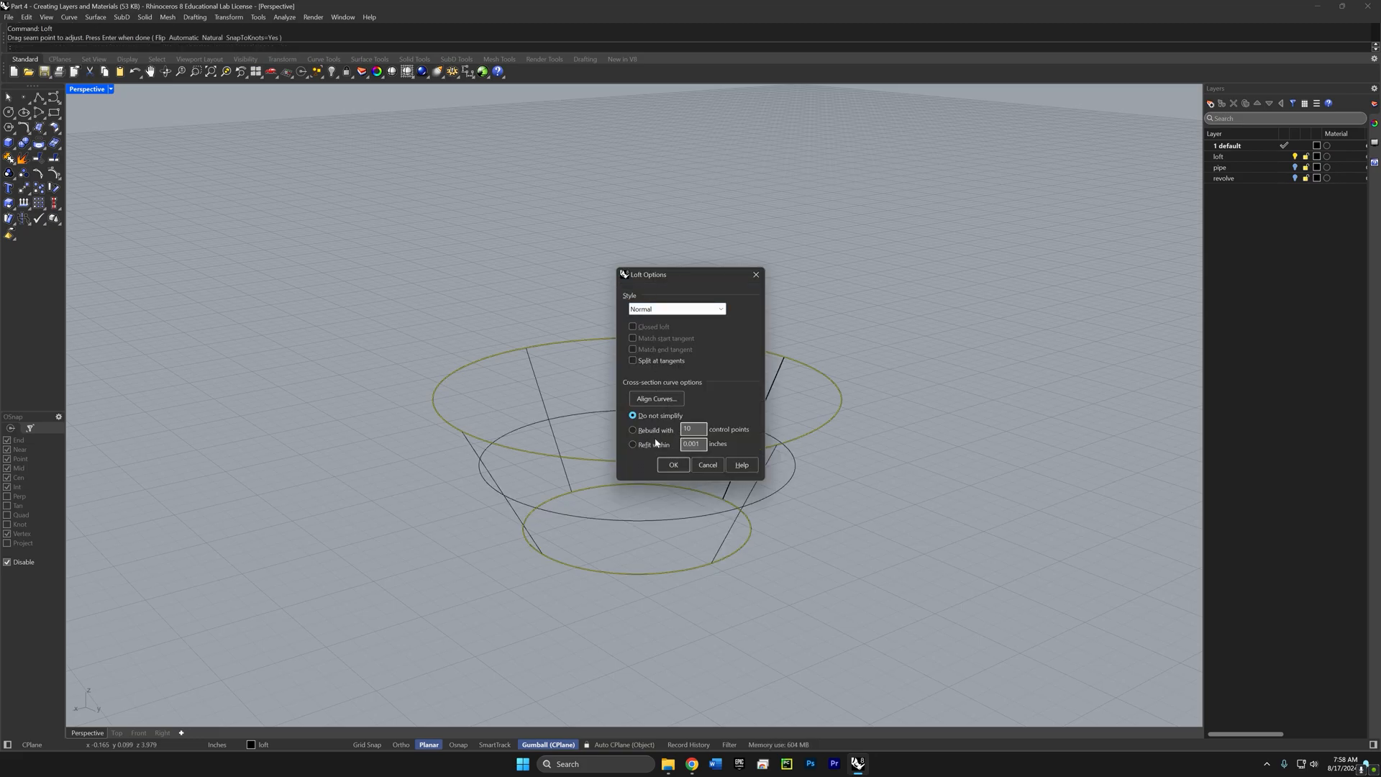
{"action": "left_click", "coordinate": [680, 461]}
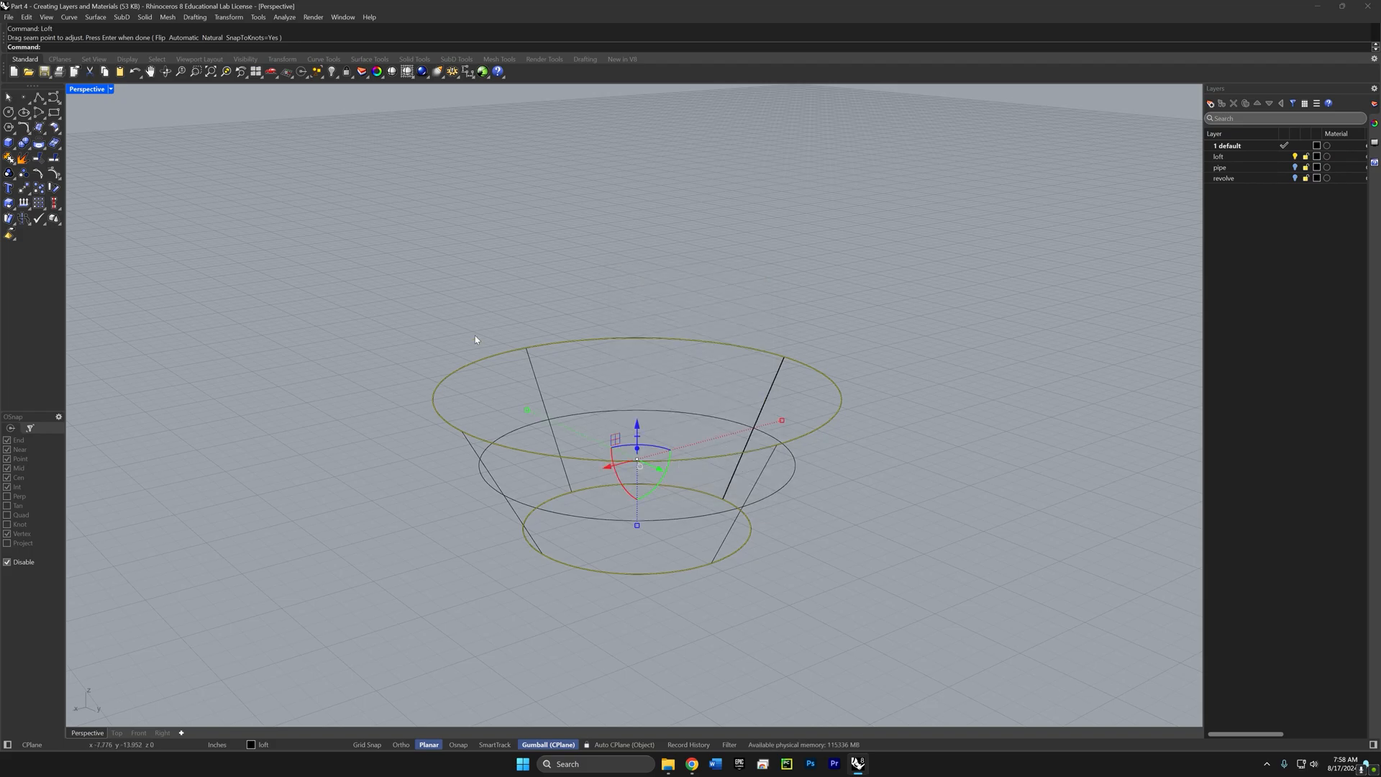
{"action": "left_click", "coordinate": [86, 90]}
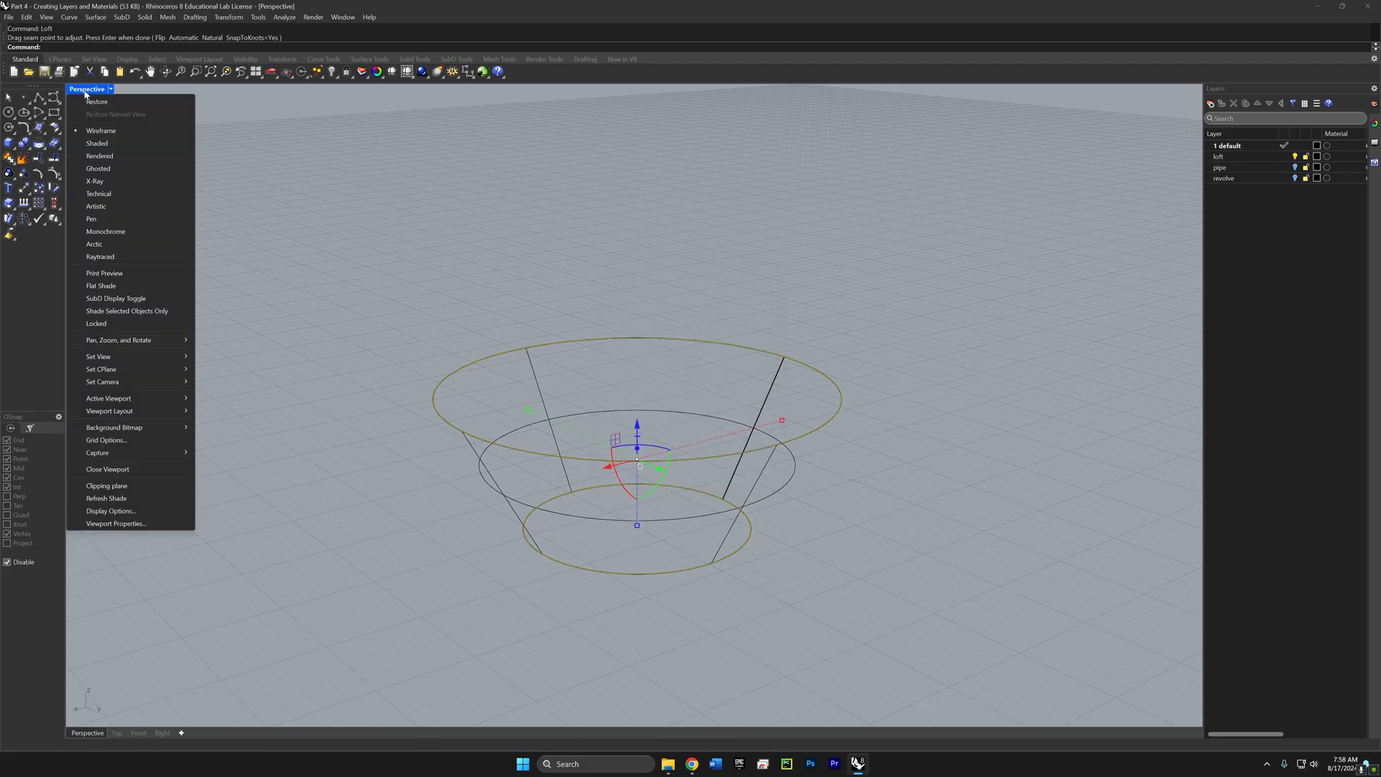
{"action": "left_click", "coordinate": [105, 145]}
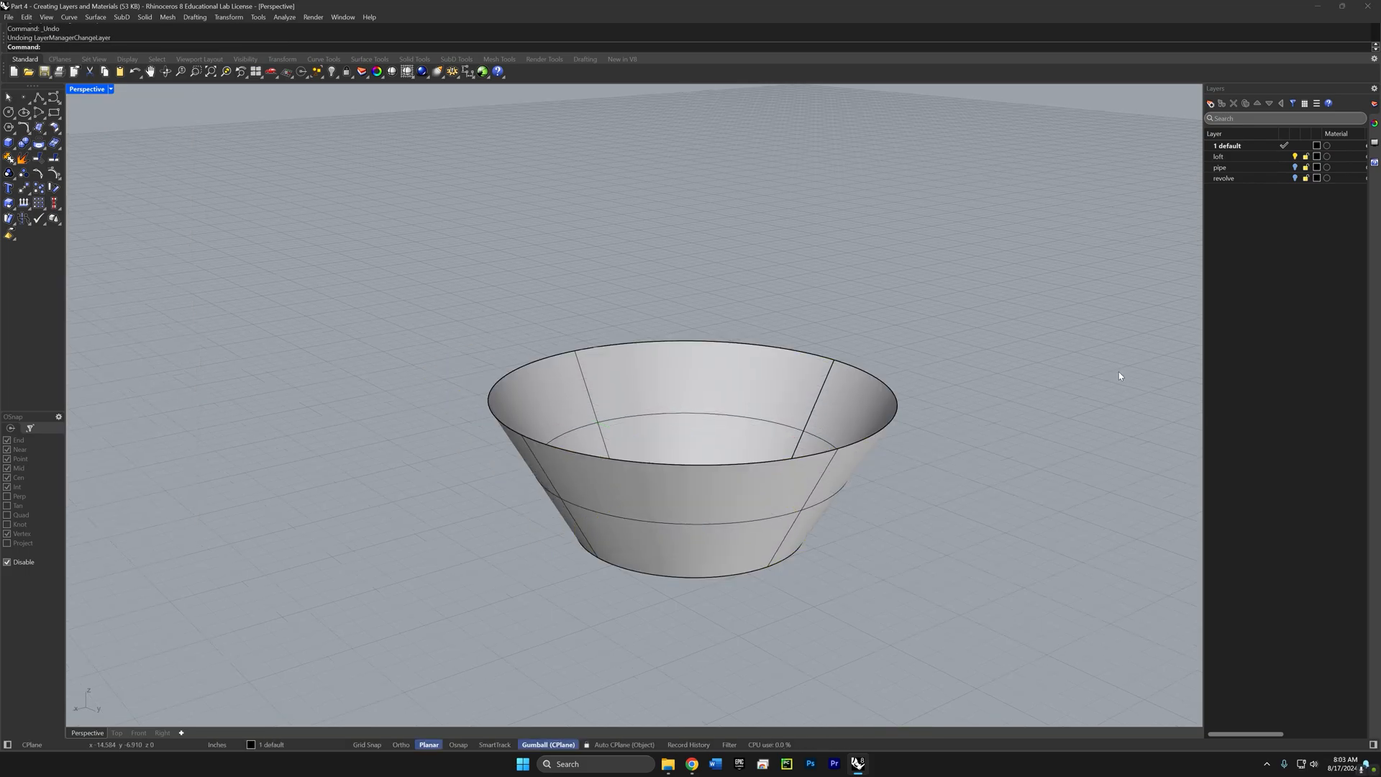
Step: Turn off the loft layer and view the lofted surface from above and from the side
{"action": "left_click", "coordinate": [1296, 157]}
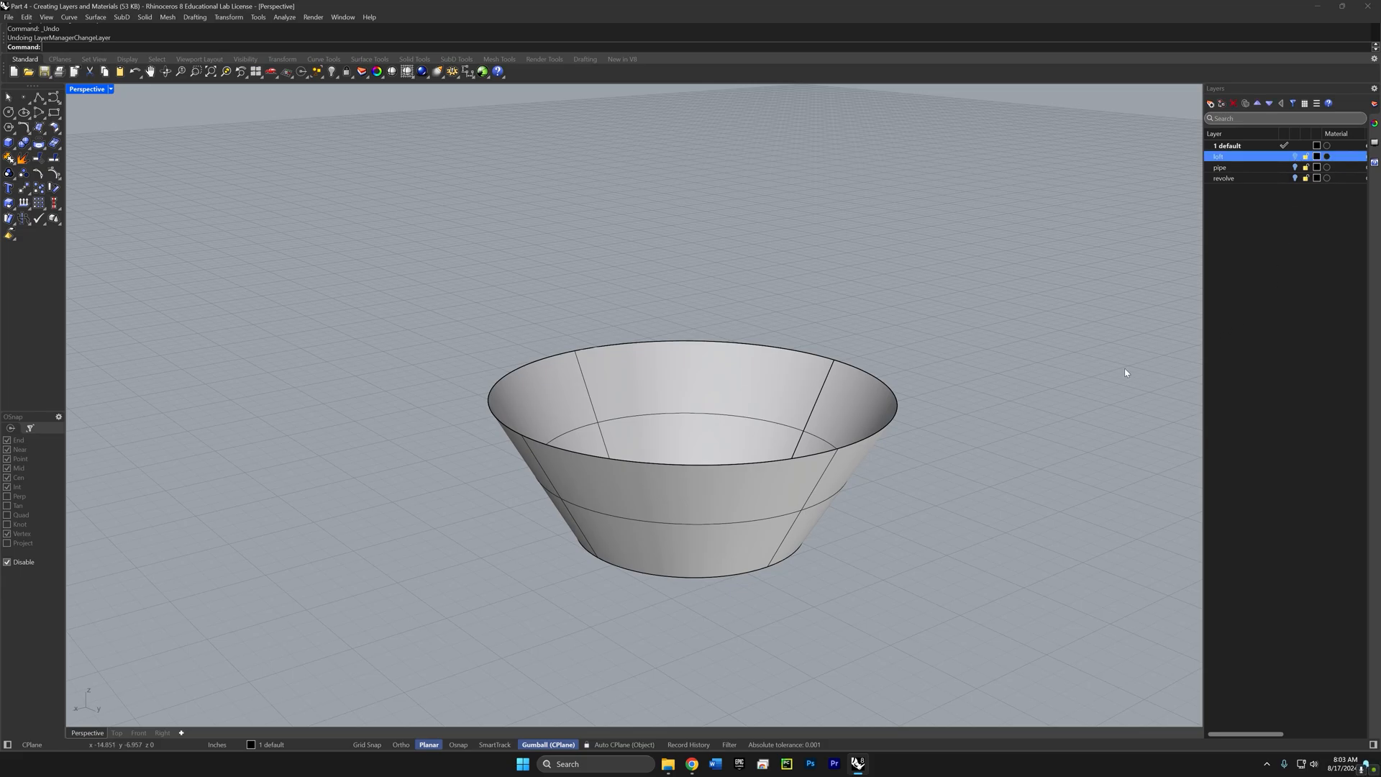
{"action": "right_click_drag", "start_coordinate": [930, 413], "coordinate": [921, 449]}
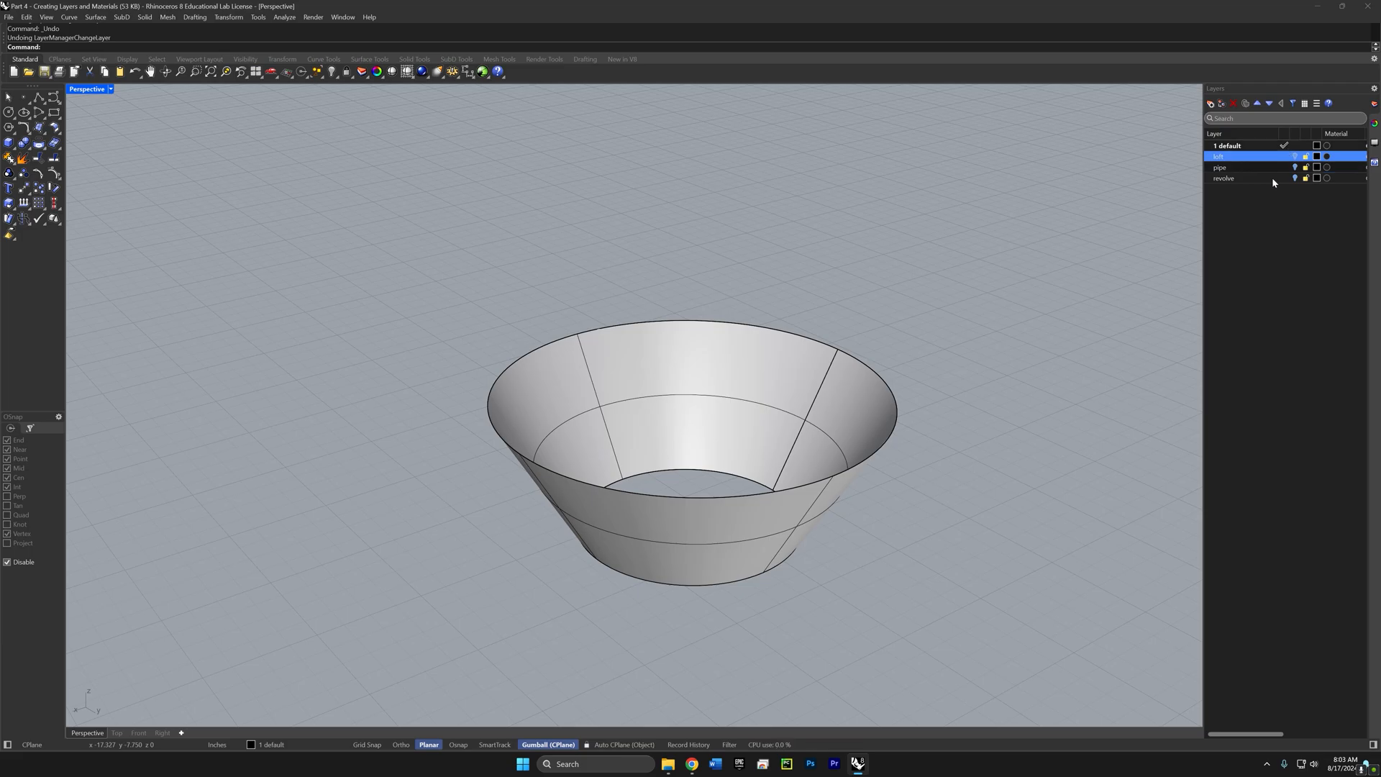
{"action": "right_click_drag", "start_coordinate": [1030, 373], "coordinate": [1021, 348]}
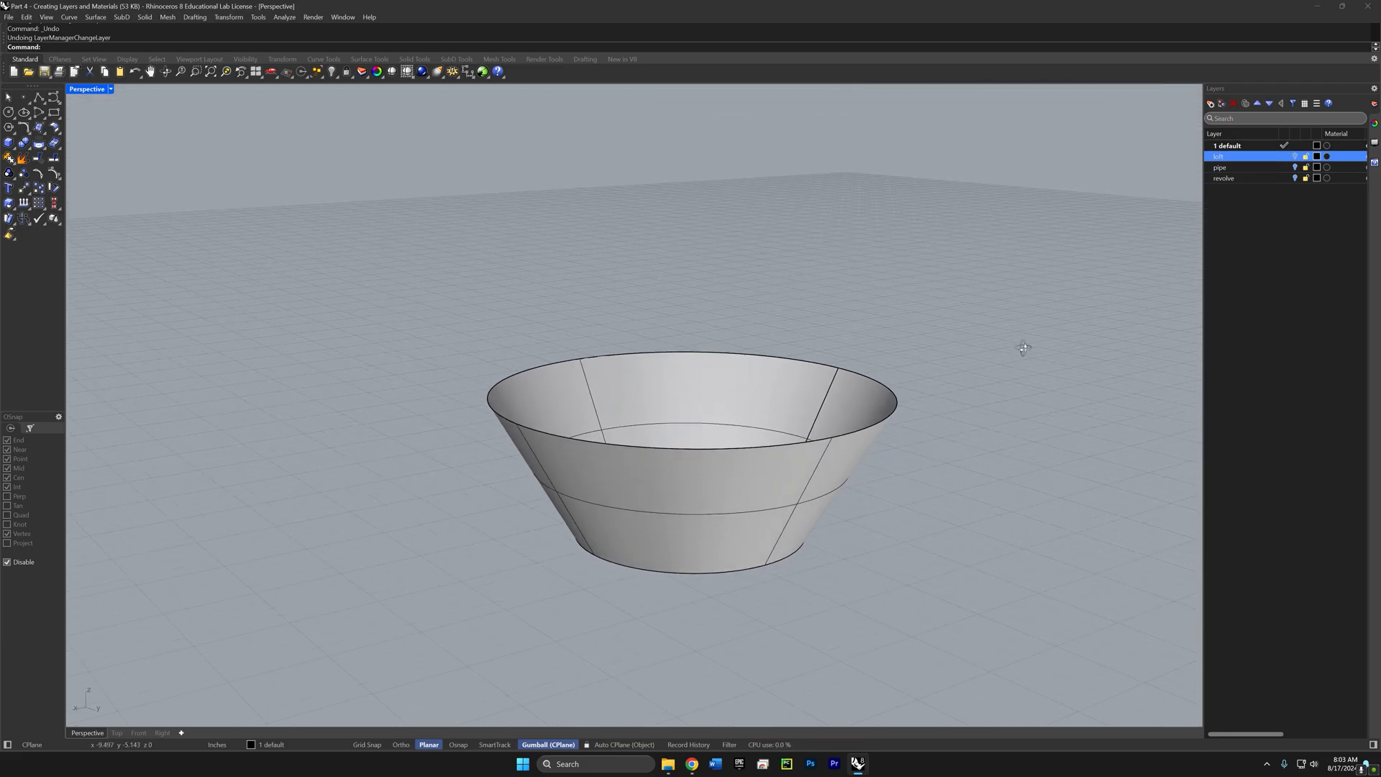
Step: Create a new layer named "black plastic"
{"action": "right_click", "coordinate": [1225, 206]}
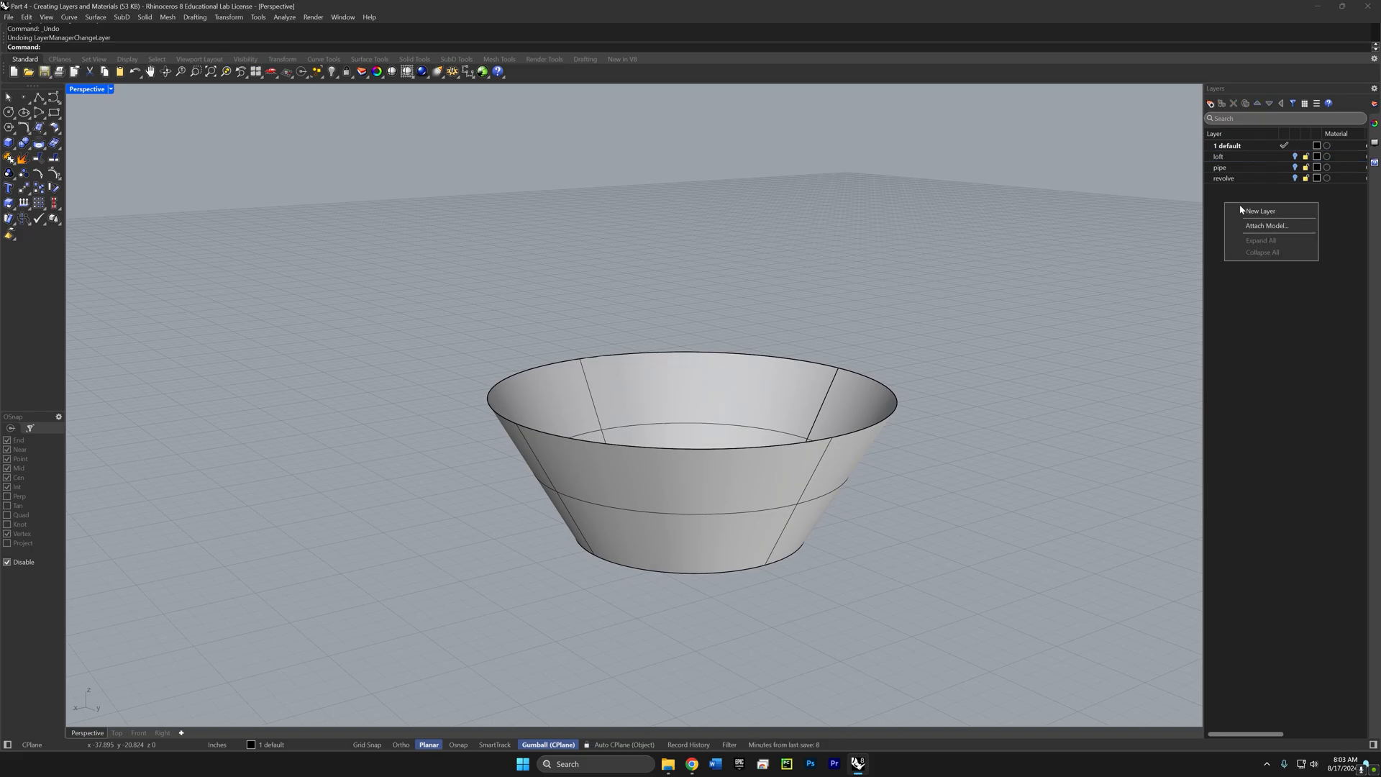
{"action": "left_click", "coordinate": [1241, 212]}
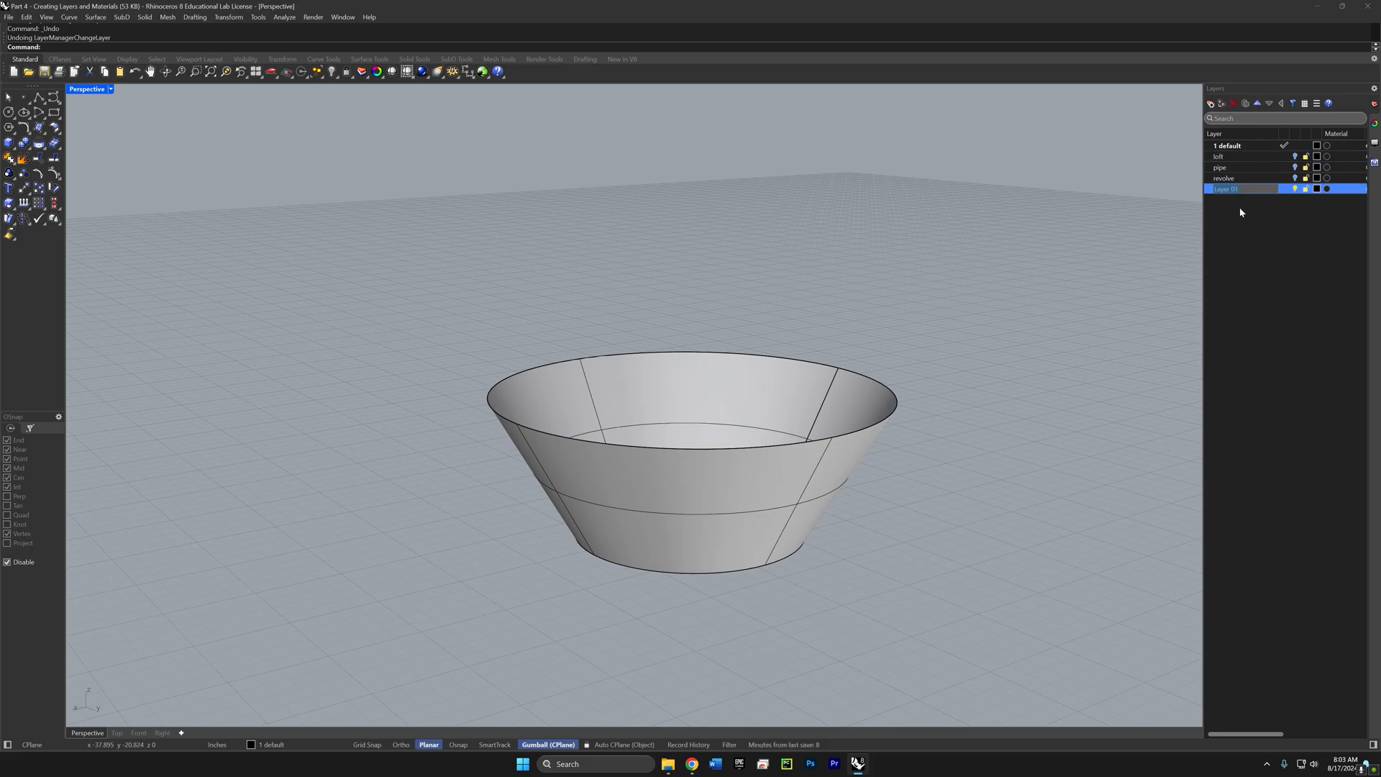
{"action": "type", "text": "black plastic"}
{"action": "key", "text": "Return"}
Step: Move the lofted surface to the black plastic layer and turn that layer off
{"action": "left_click", "coordinate": [875, 394]}
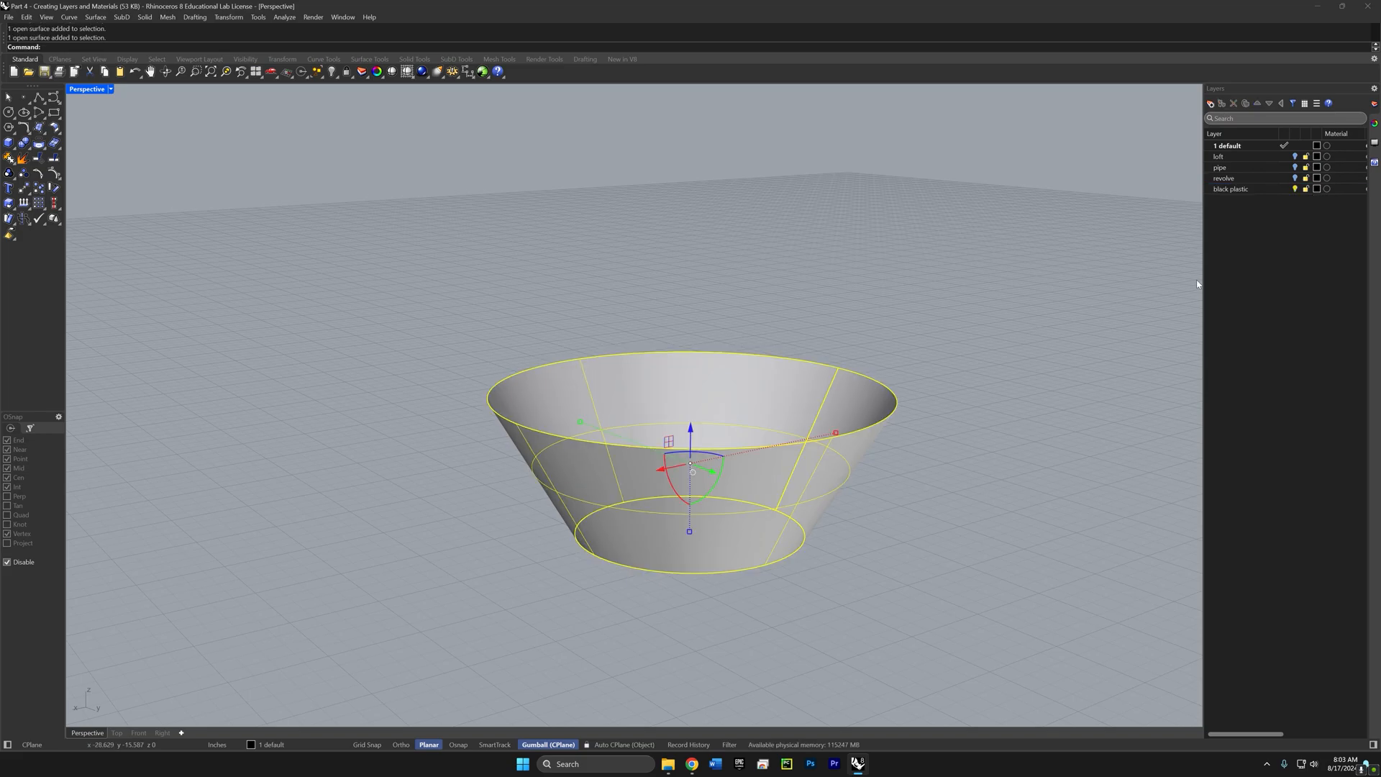
{"action": "left_click", "coordinate": [1234, 189]}
{"action": "right_click", "coordinate": [1235, 191]}
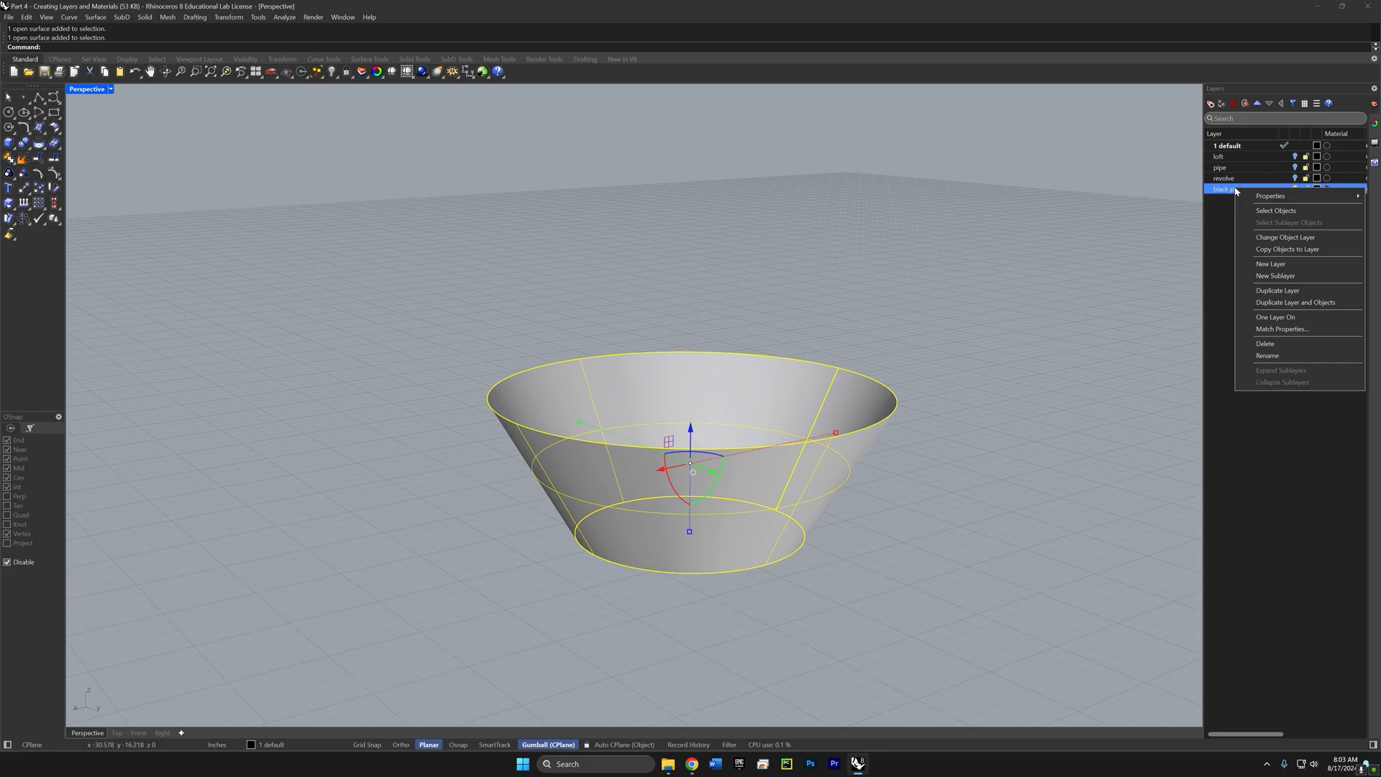
{"action": "left_click", "coordinate": [1260, 237]}
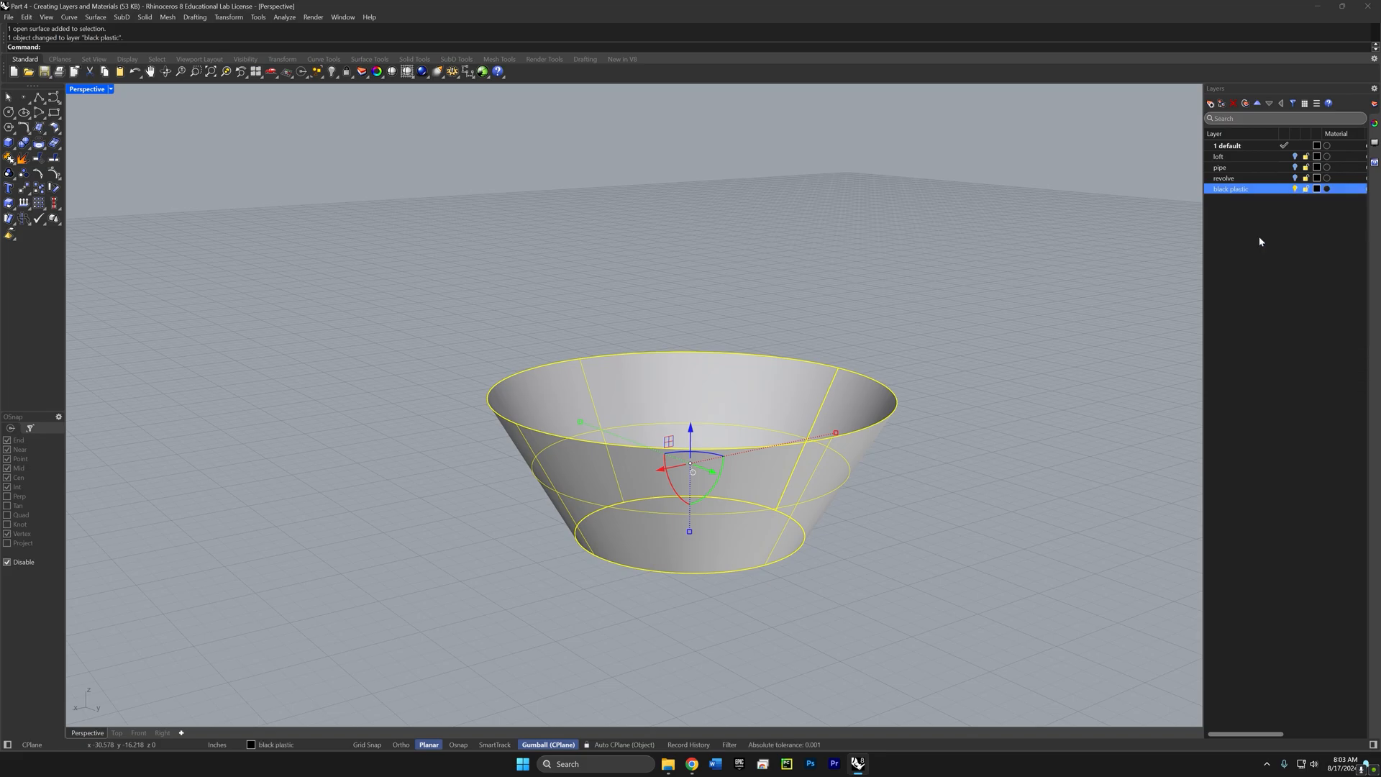
{"action": "left_click", "coordinate": [1295, 189]}
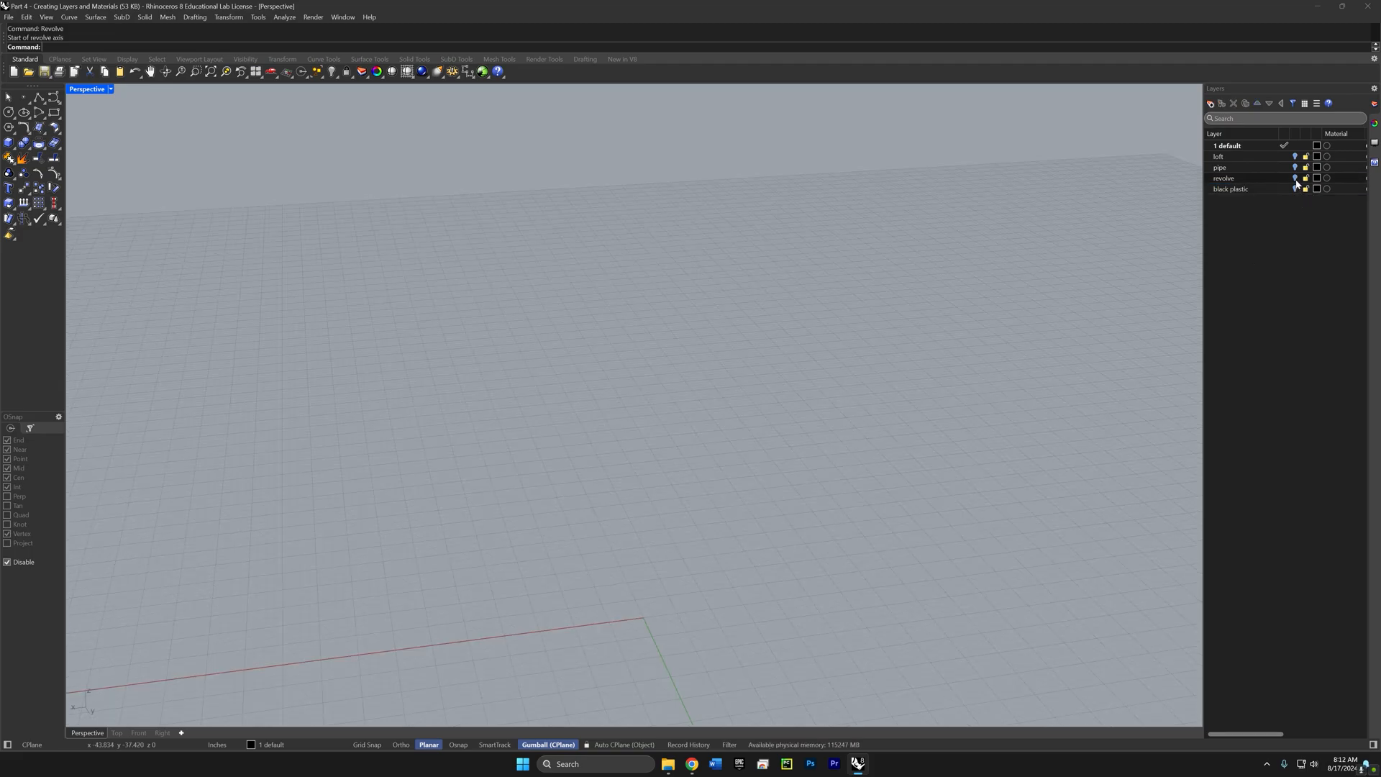
Step: Turn on the revolve layer and revolve both bulb profile curves full circle about the vertical axis through their end points
{"action": "left_click", "coordinate": [1295, 178]}
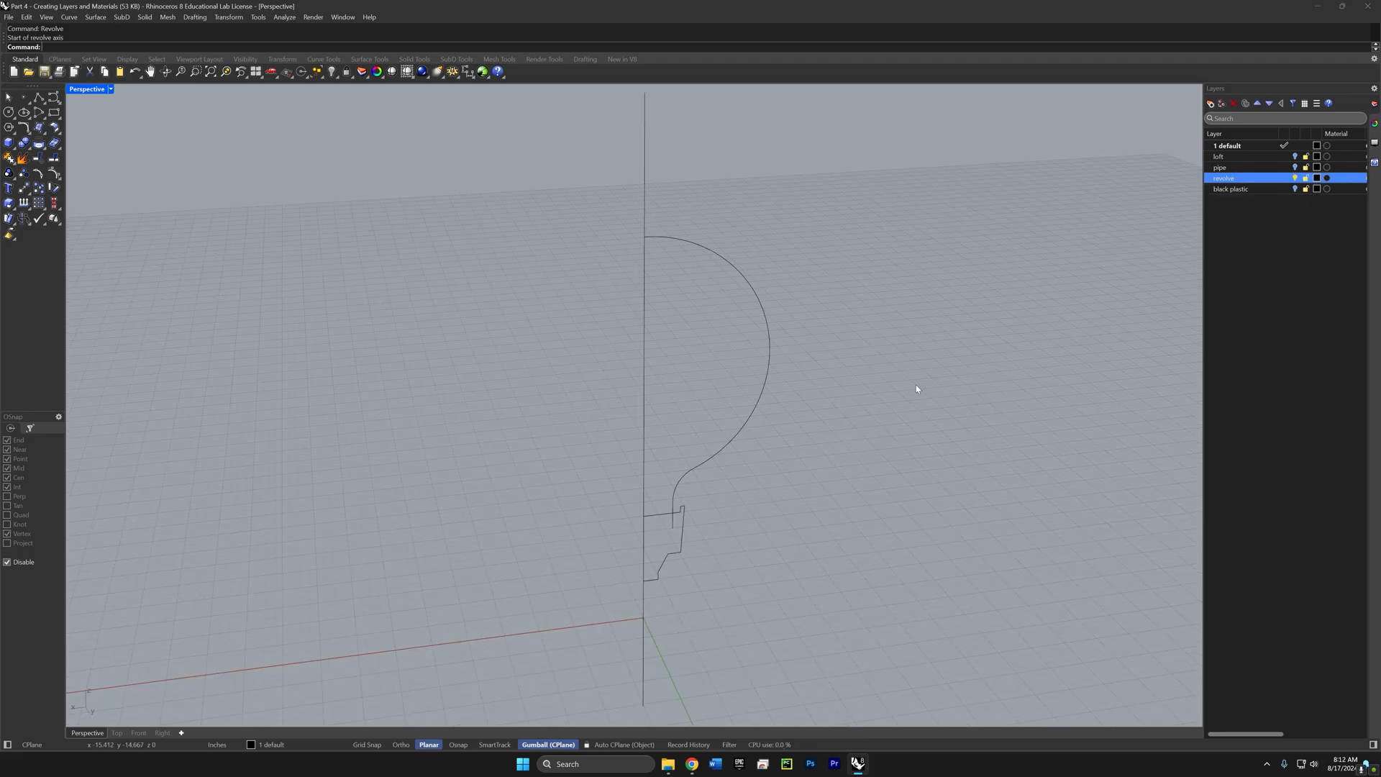
{"action": "left_click_drag", "start_coordinate": [802, 310], "coordinate": [676, 587]}
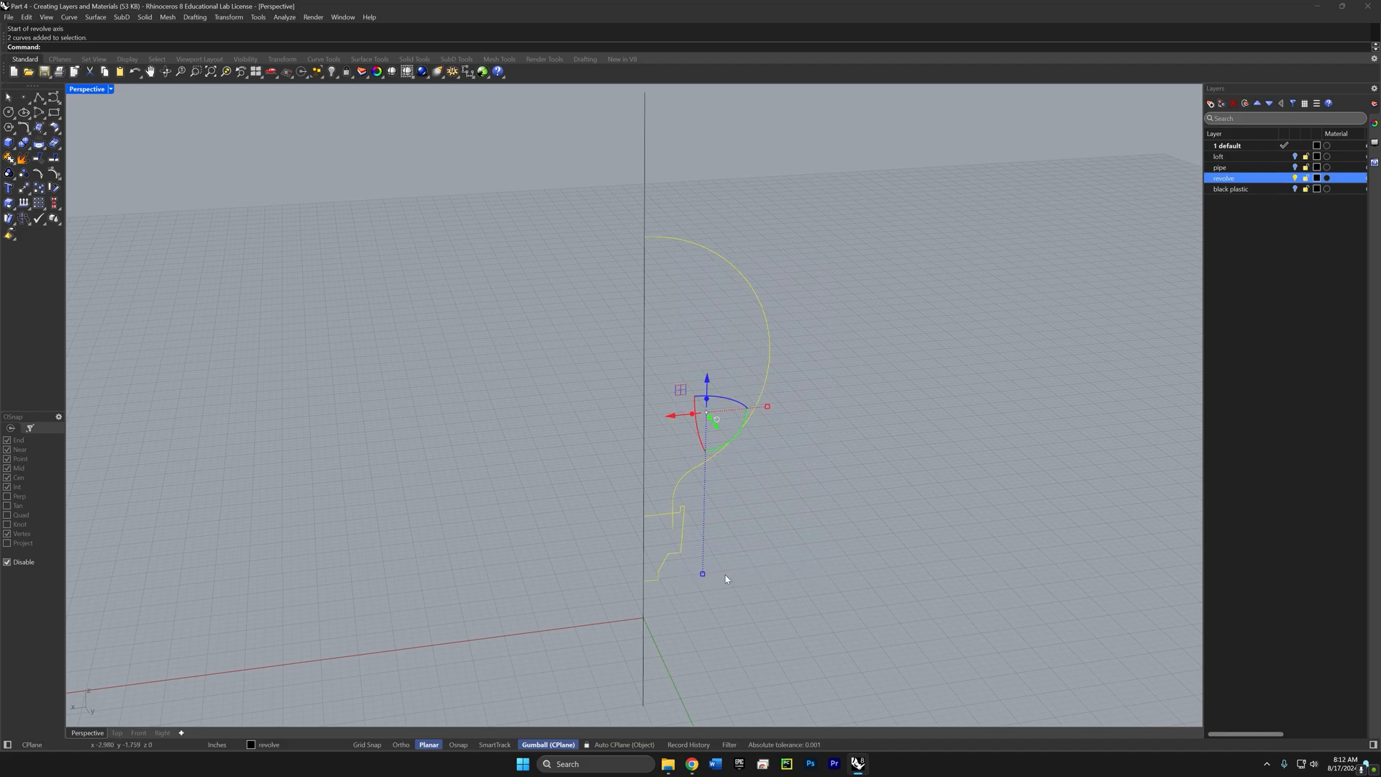
{"action": "type", "text": "revolve"}
{"action": "key", "text": "Return"}
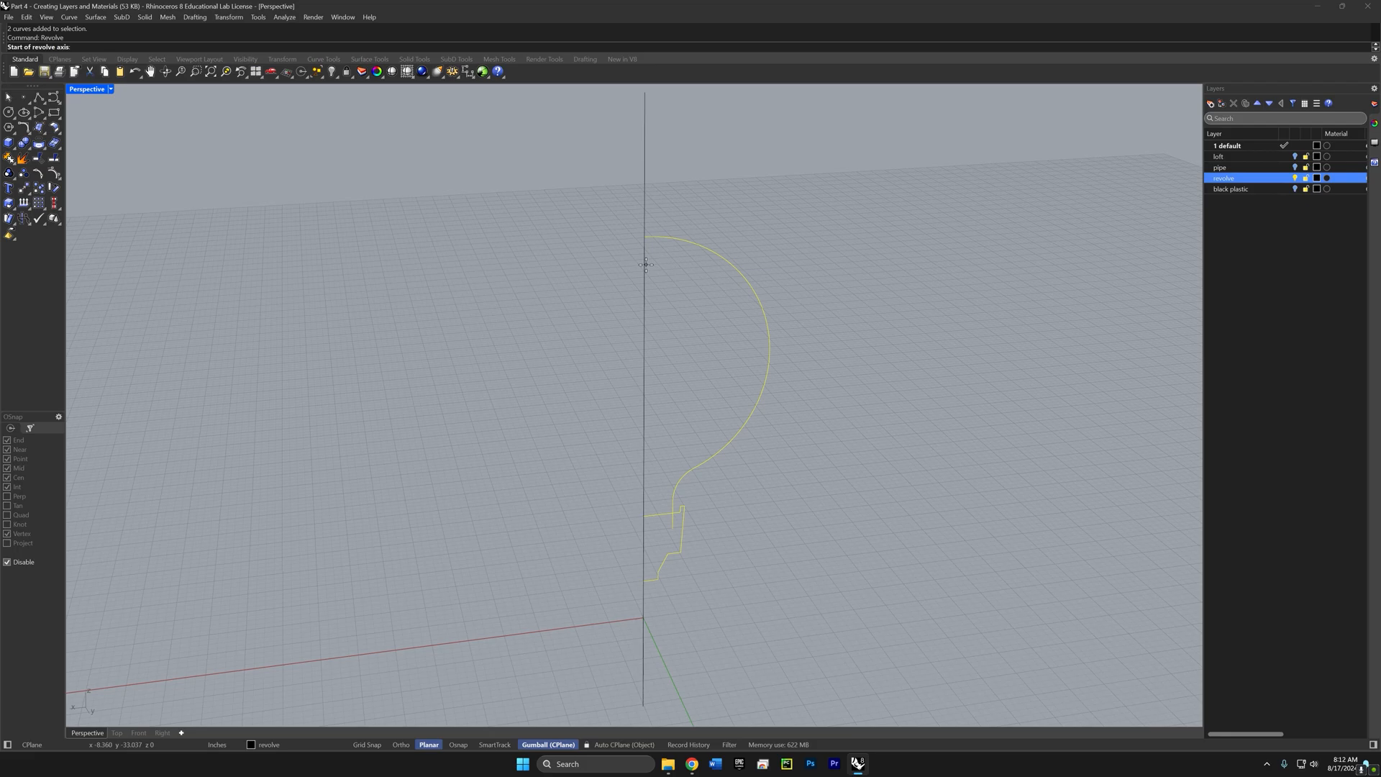
{"action": "key", "text": "alt"}
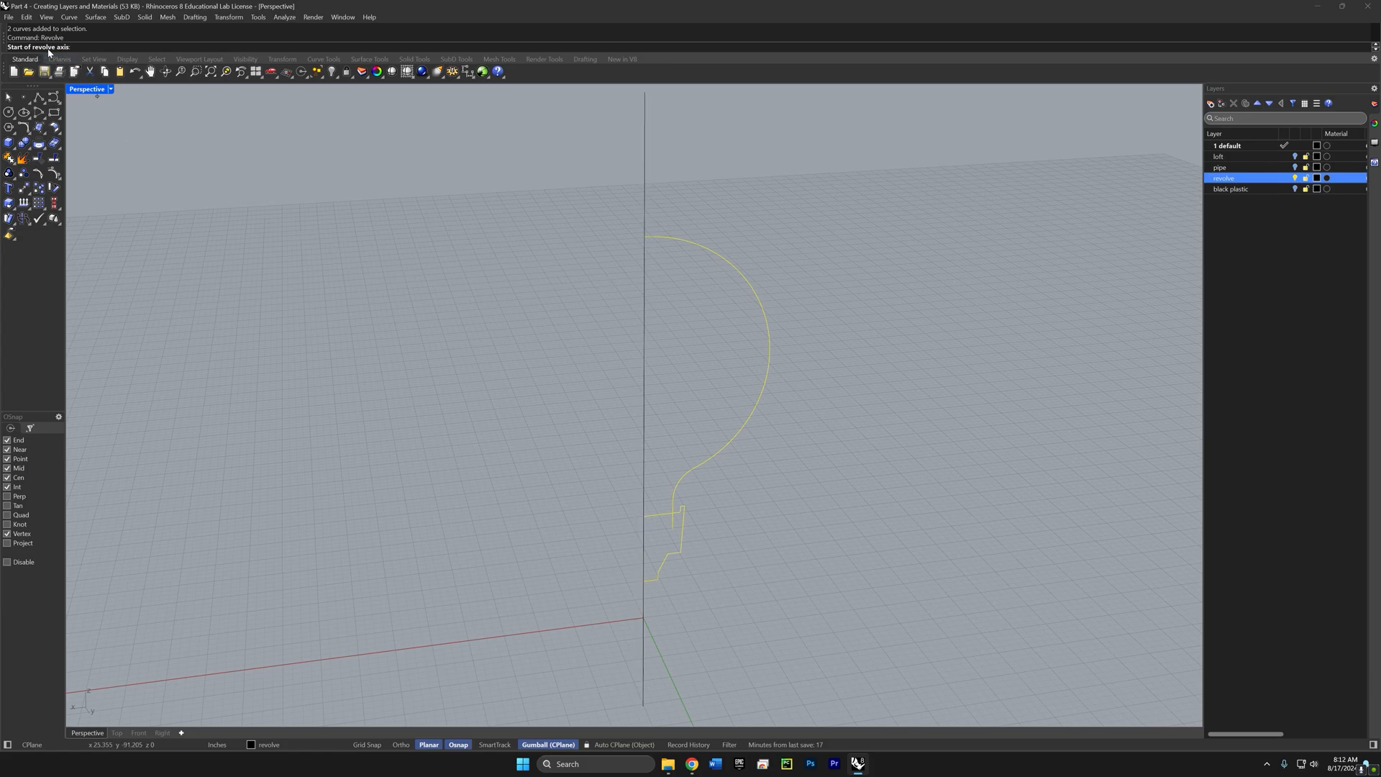
{"action": "left_click", "coordinate": [645, 237]}
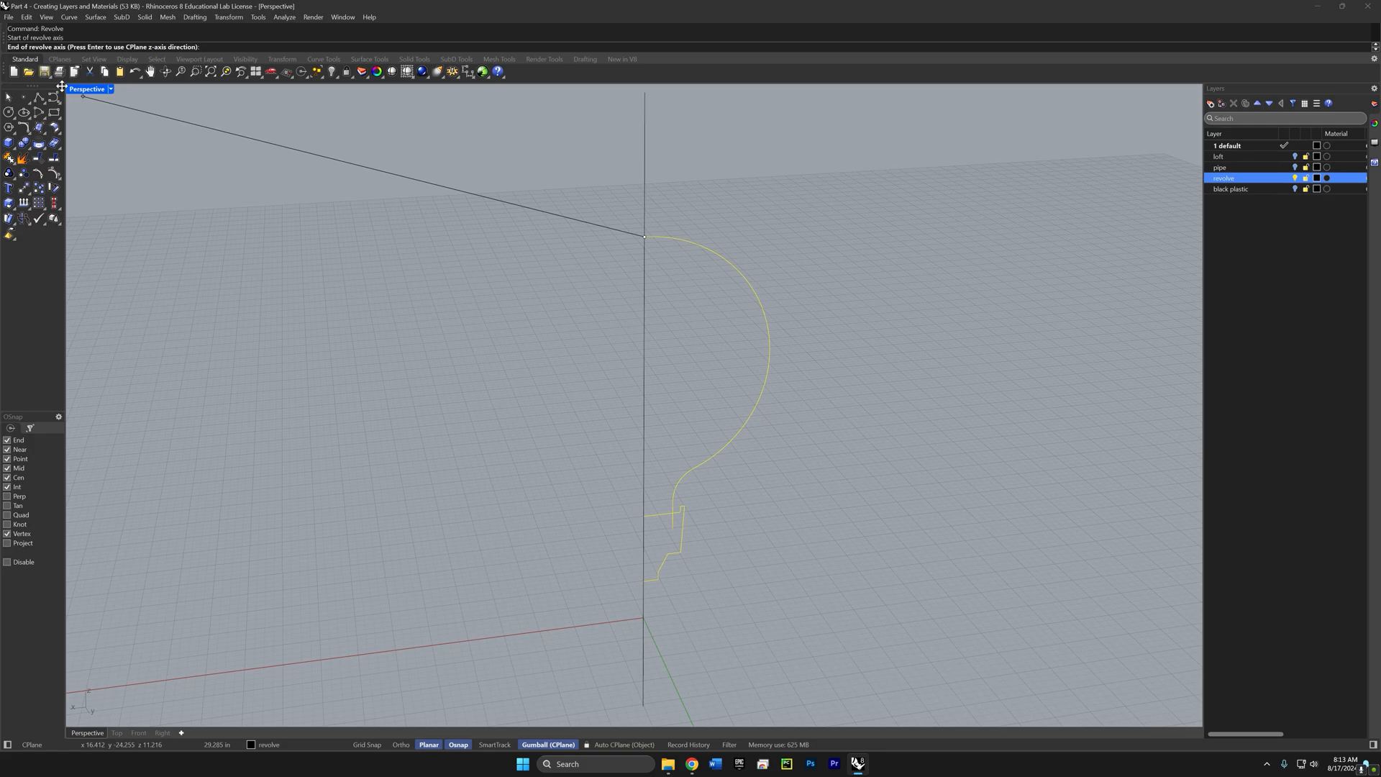
{"action": "left_click", "coordinate": [644, 580]}
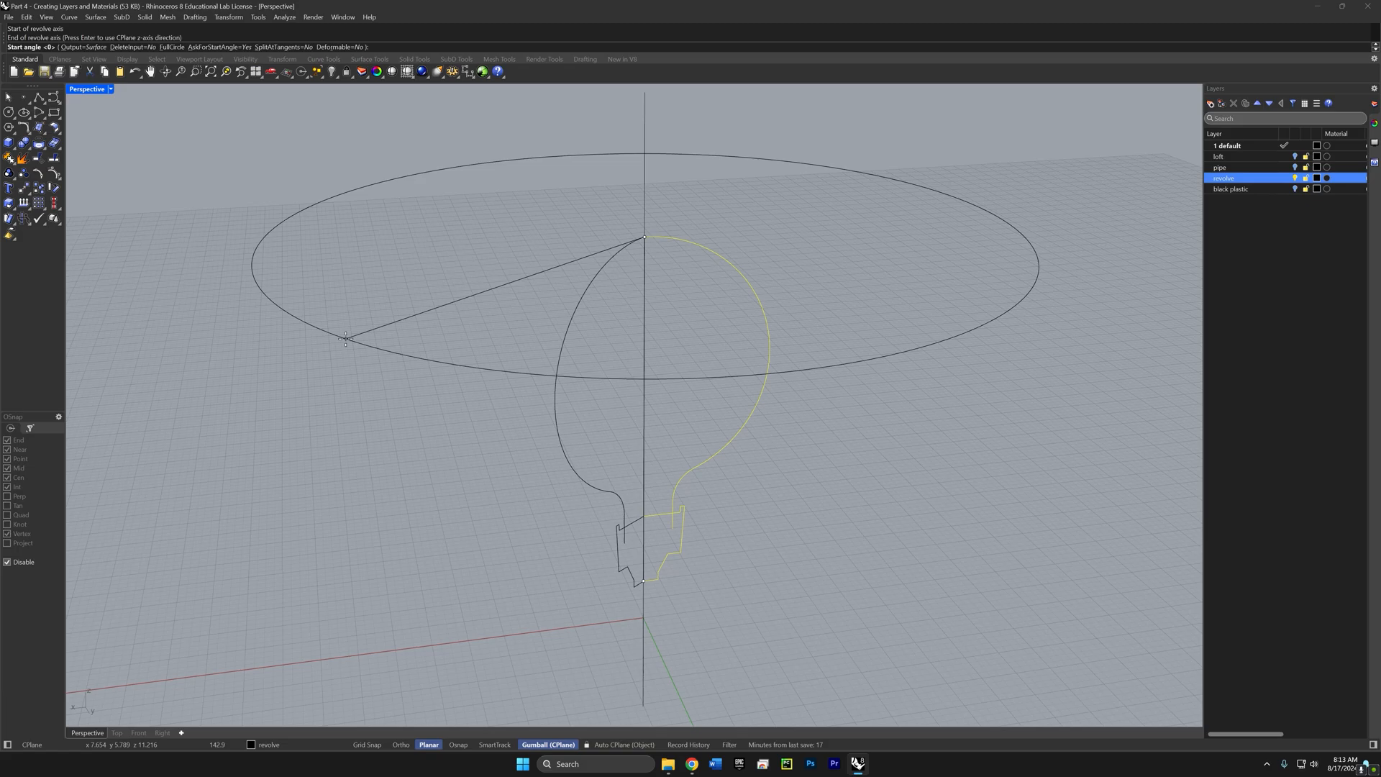
{"action": "left_click", "coordinate": [346, 338]}
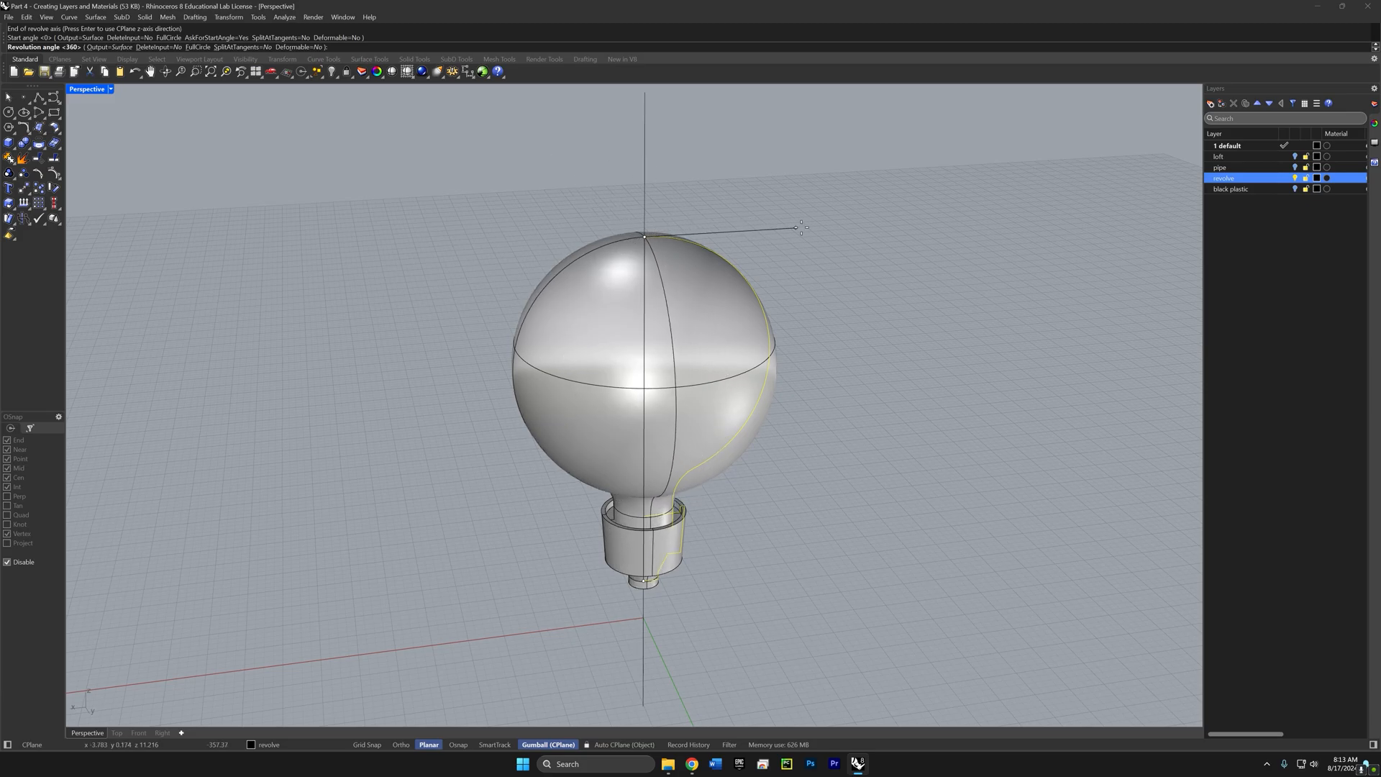
{"action": "right_click_drag", "start_coordinate": [786, 223], "coordinate": [787, 299]}
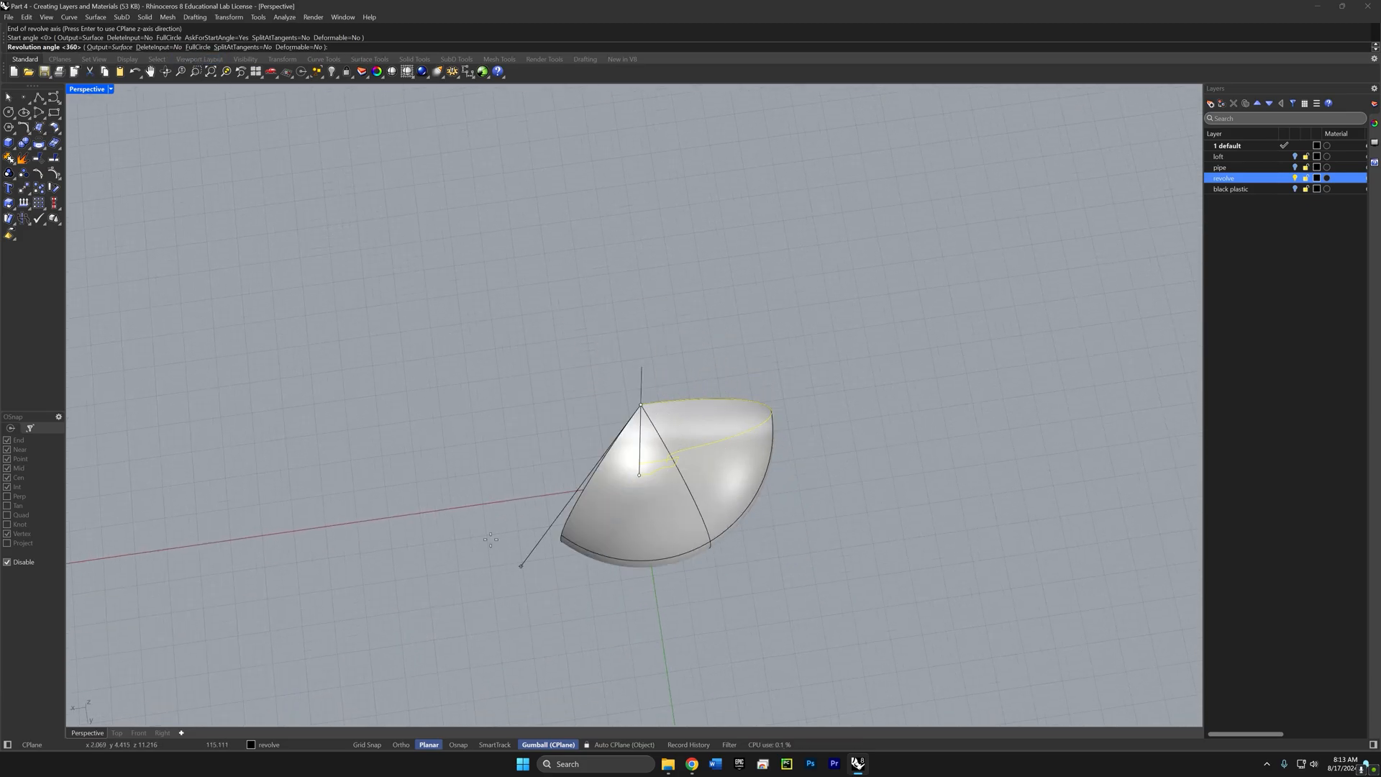
{"action": "left_click", "coordinate": [205, 48]}
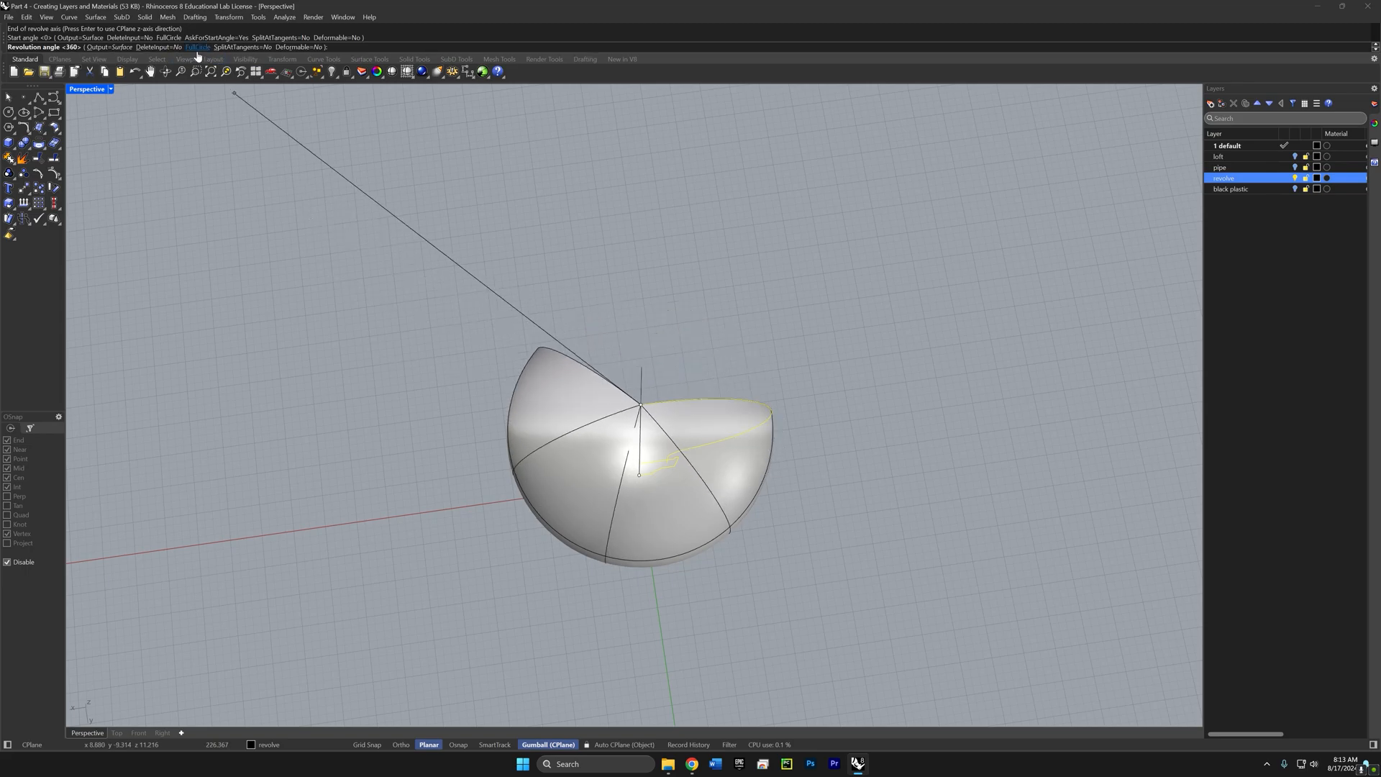
{"action": "right_click_drag", "start_coordinate": [284, 154], "coordinate": [494, 370]}
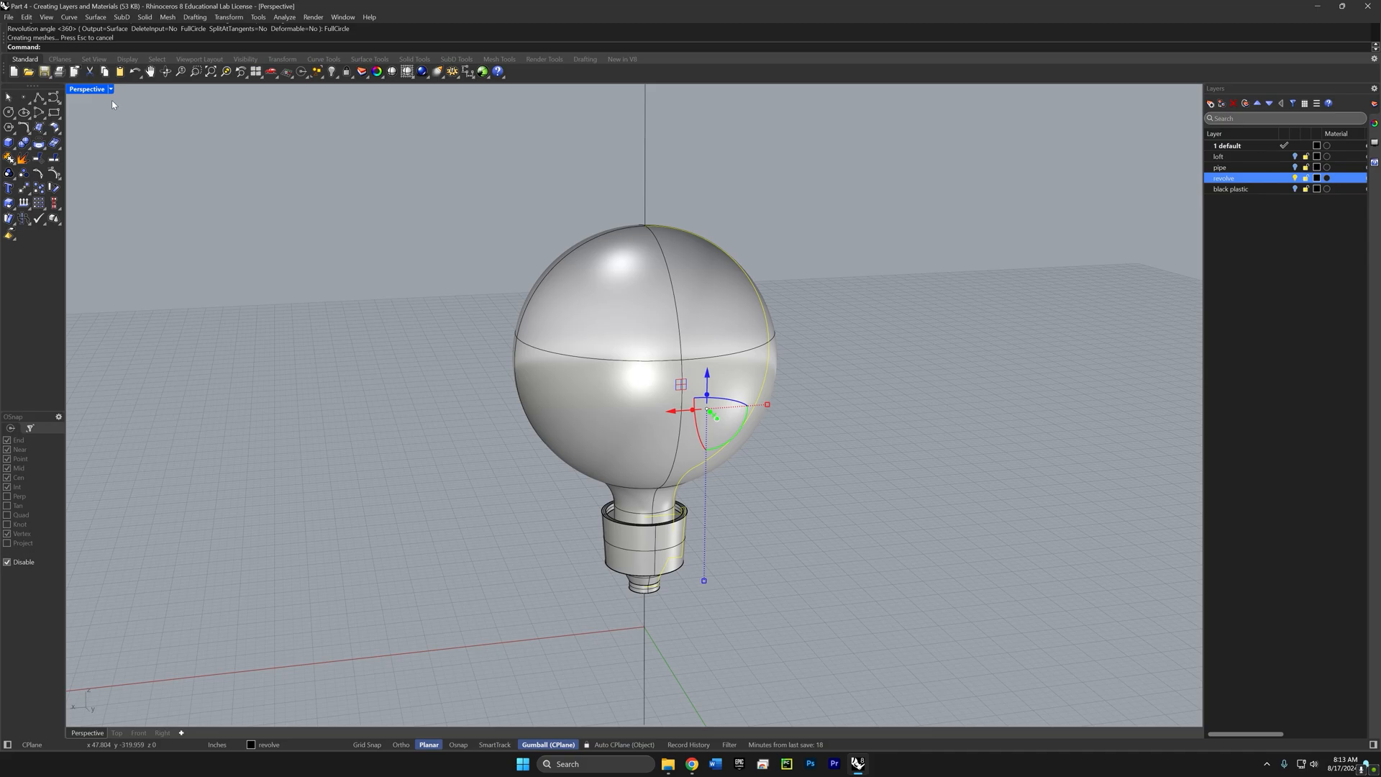
Step: Set the perspective view to Ghosted display and check the glass bulb and its base by selecting each in turn
{"action": "left_click", "coordinate": [86, 89]}
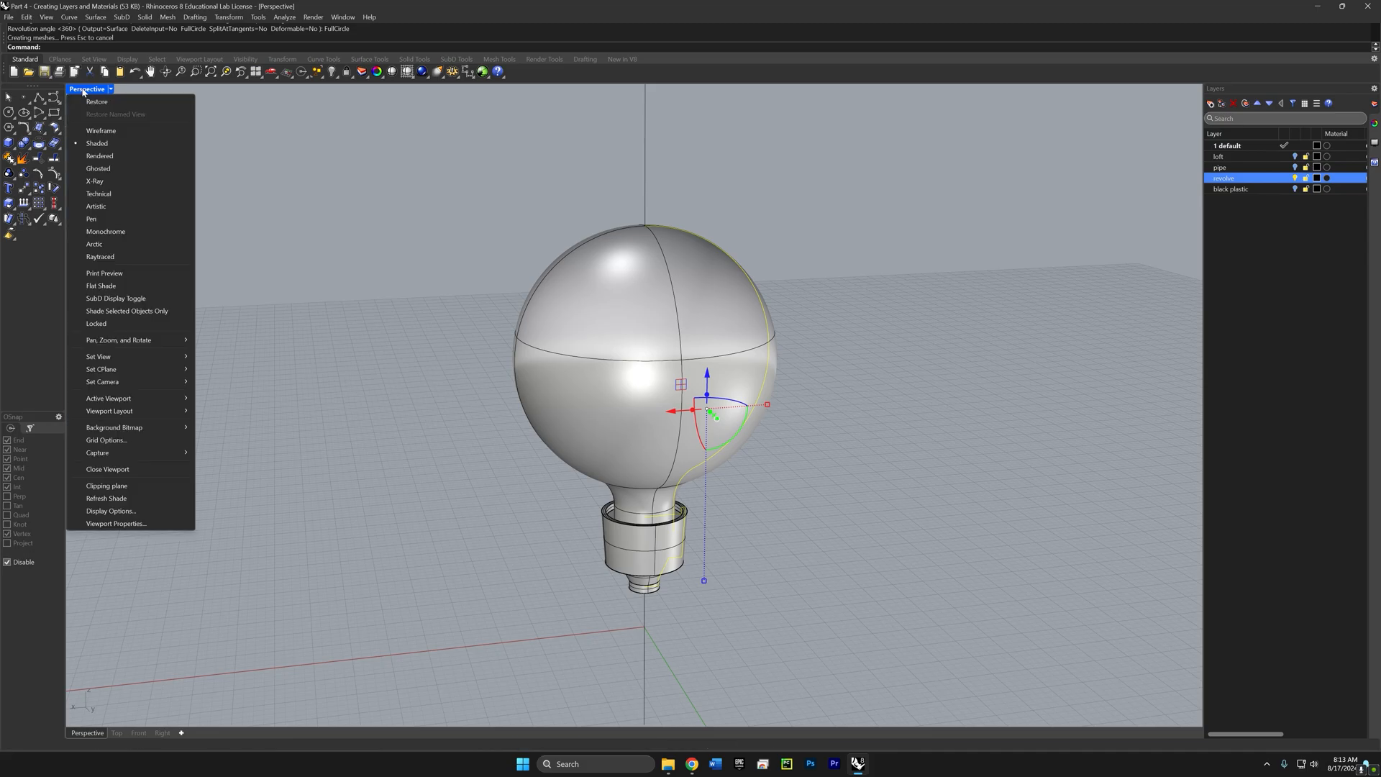
{"action": "left_click", "coordinate": [98, 168]}
{"action": "right_click_drag", "start_coordinate": [308, 320], "coordinate": [596, 485]}
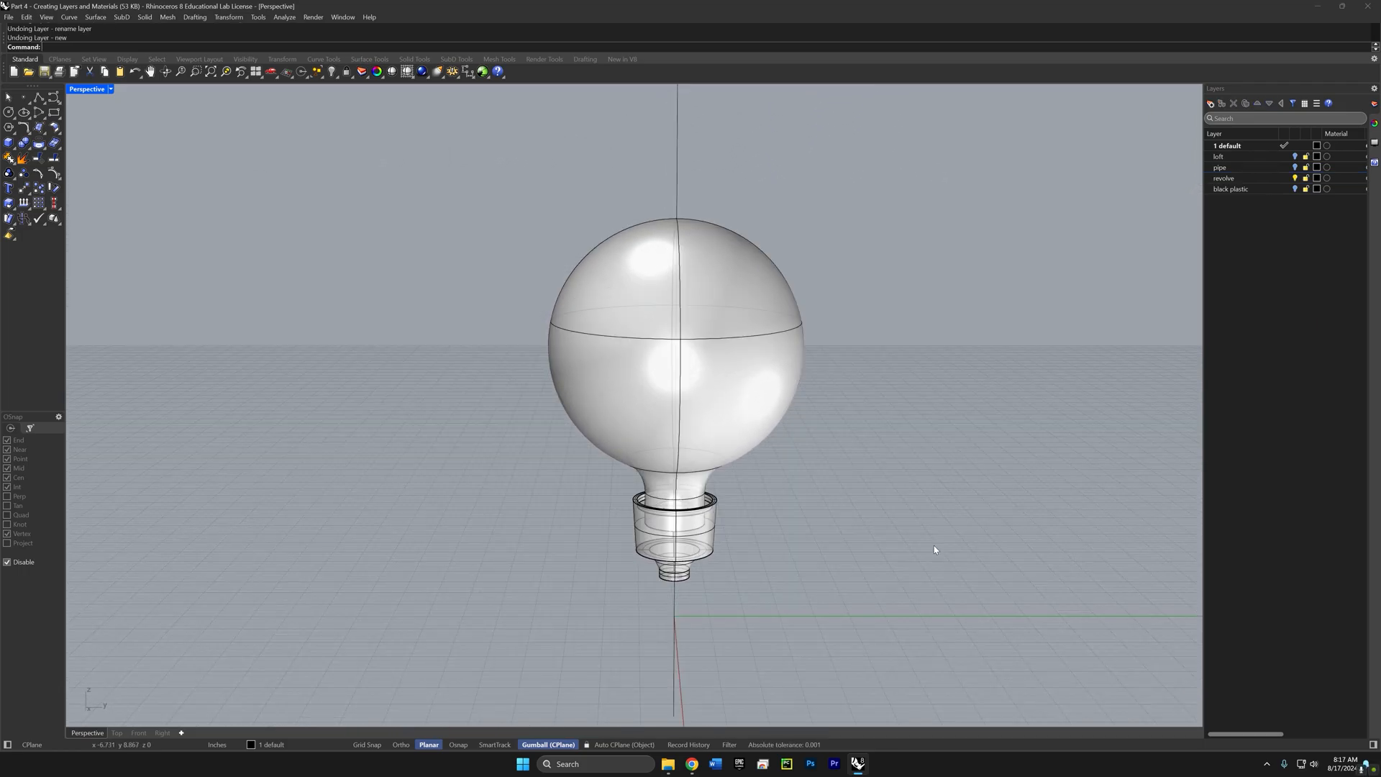
{"action": "left_click", "coordinate": [768, 410]}
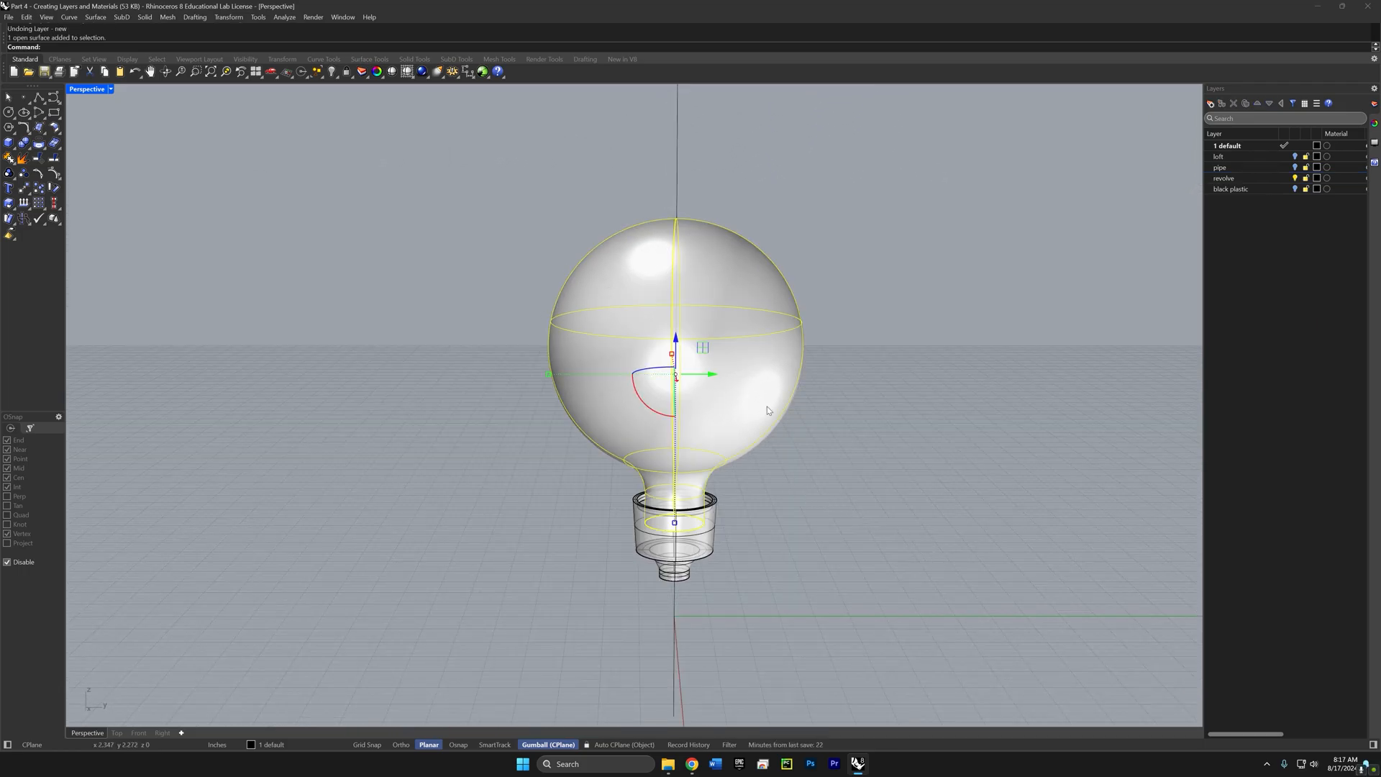
{"action": "left_click", "coordinate": [713, 520]}
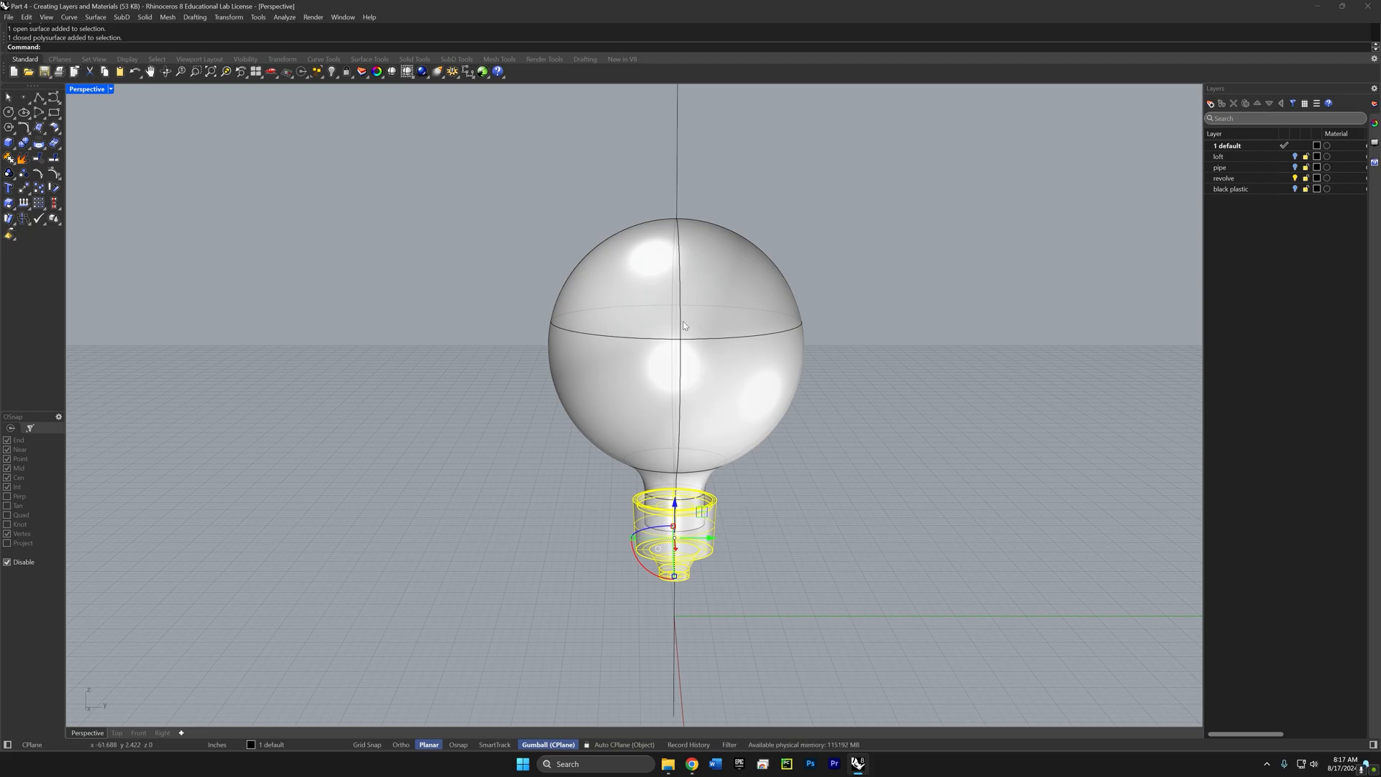
{"action": "key", "text": "Escape"}
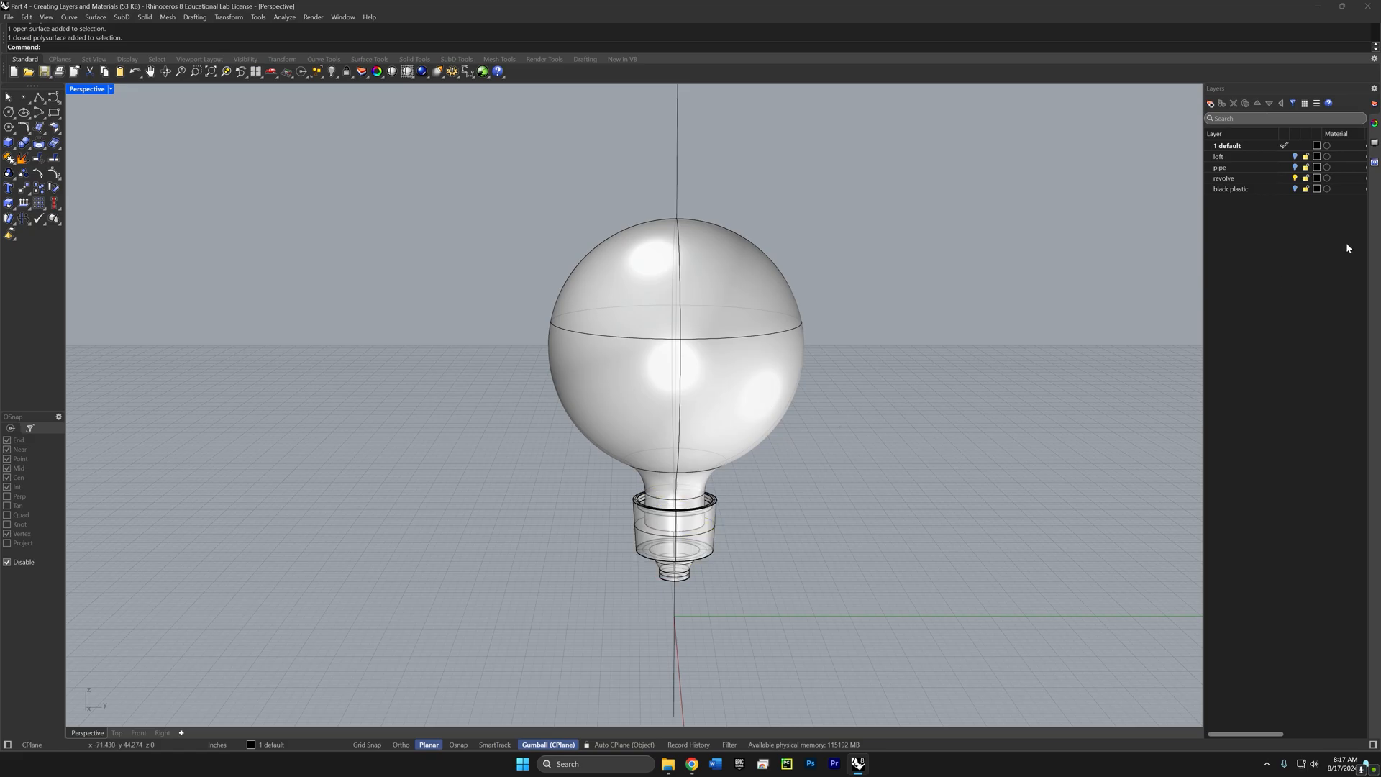
Step: Create three new layers named "glass", "metal" and "yellow"
{"action": "right_click", "coordinate": [1246, 211]}
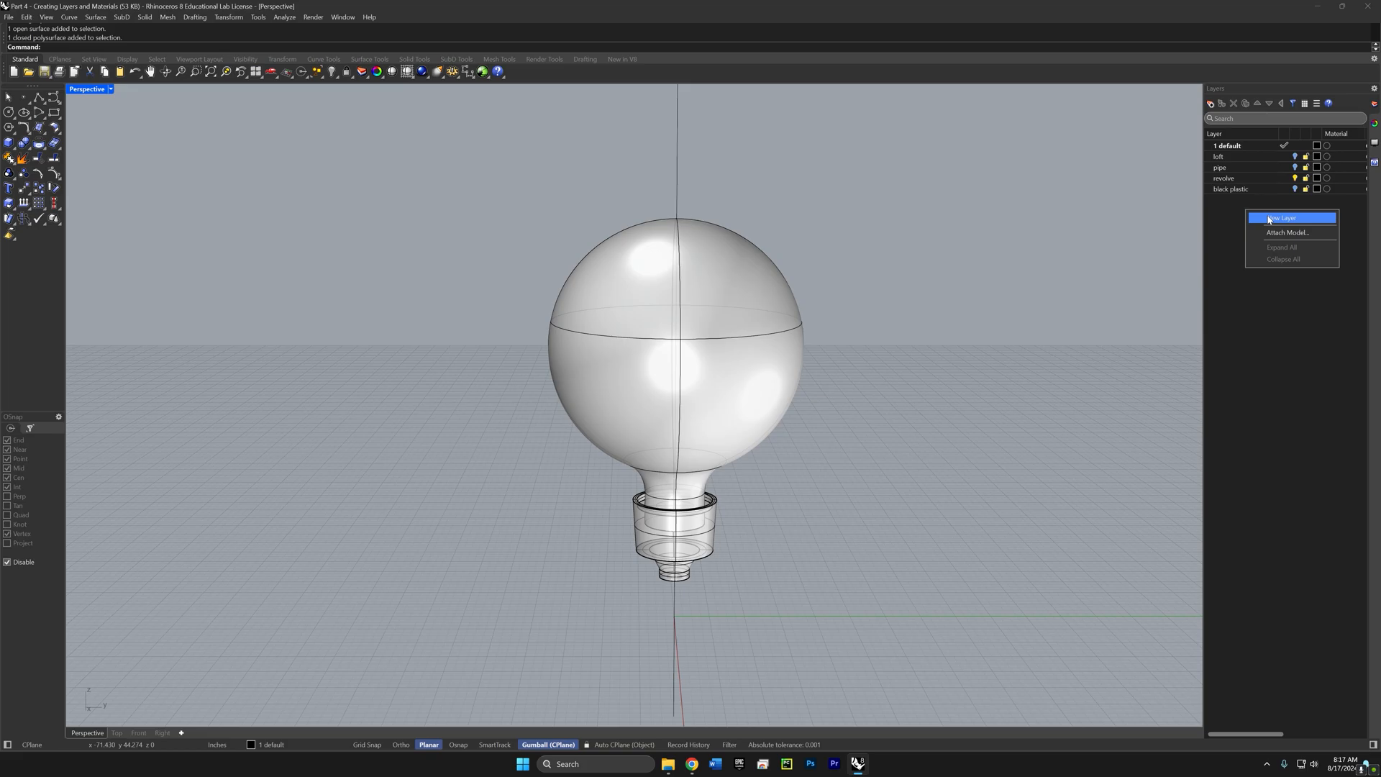
{"action": "left_click", "coordinate": [1269, 219]}
{"action": "type", "text": "g"}
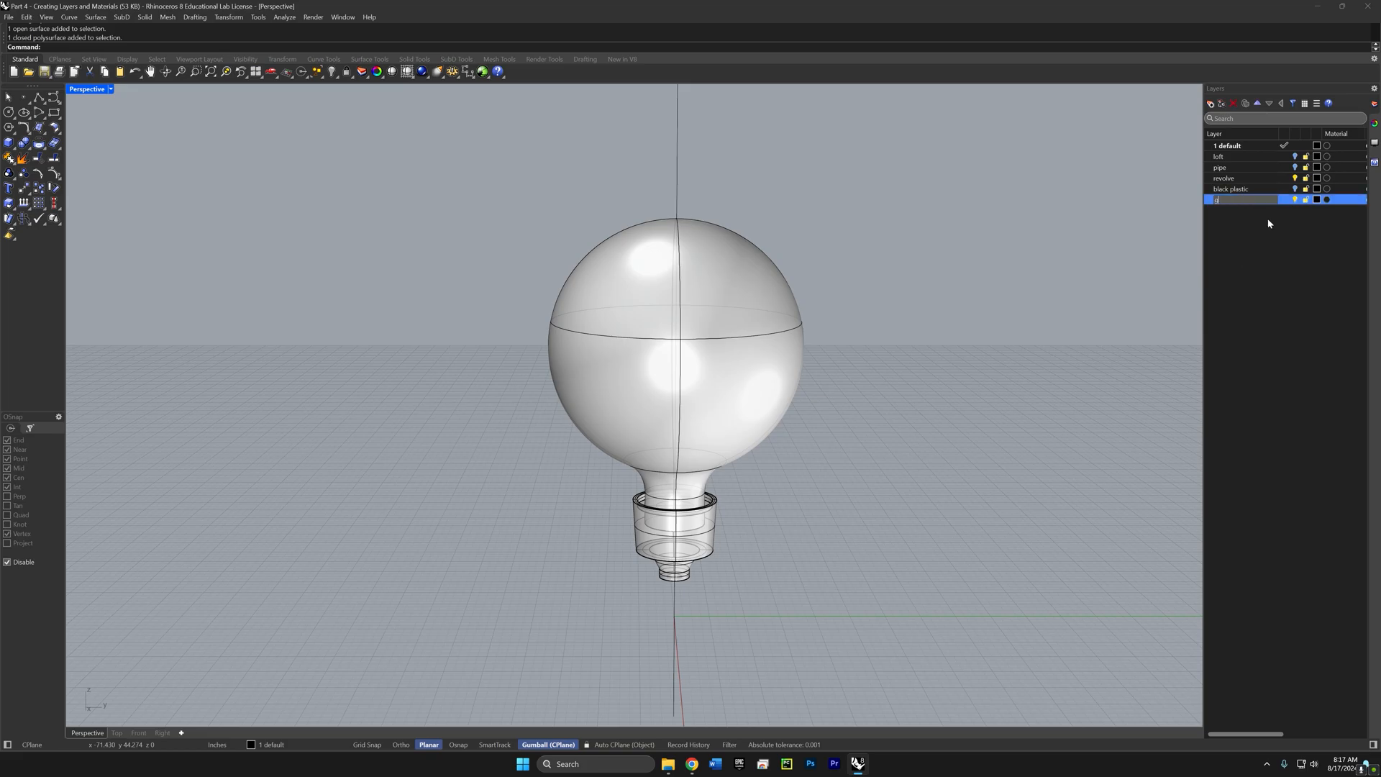
{"action": "type", "text": "lass"}
{"action": "key", "text": "Tab"}
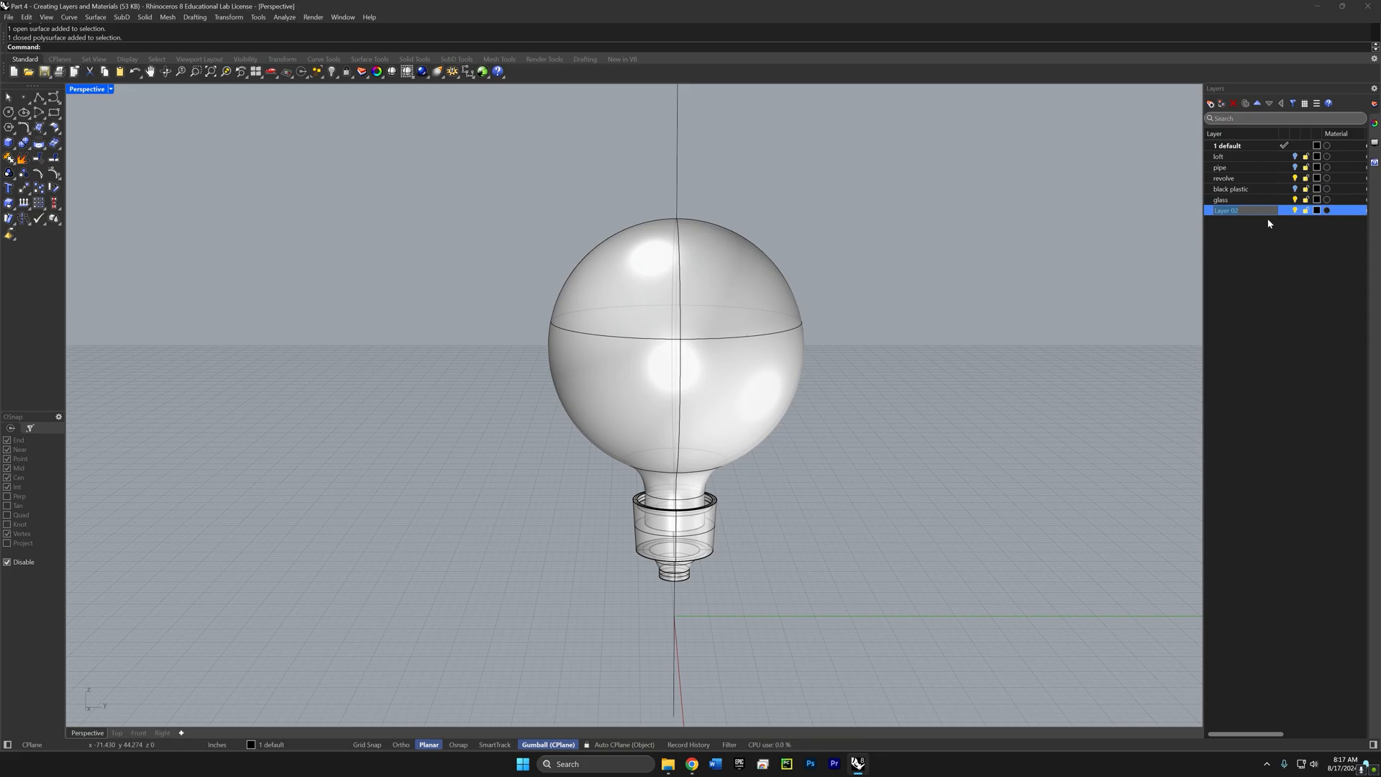
{"action": "type", "text": "metal"}
{"action": "key", "text": "Tab"}
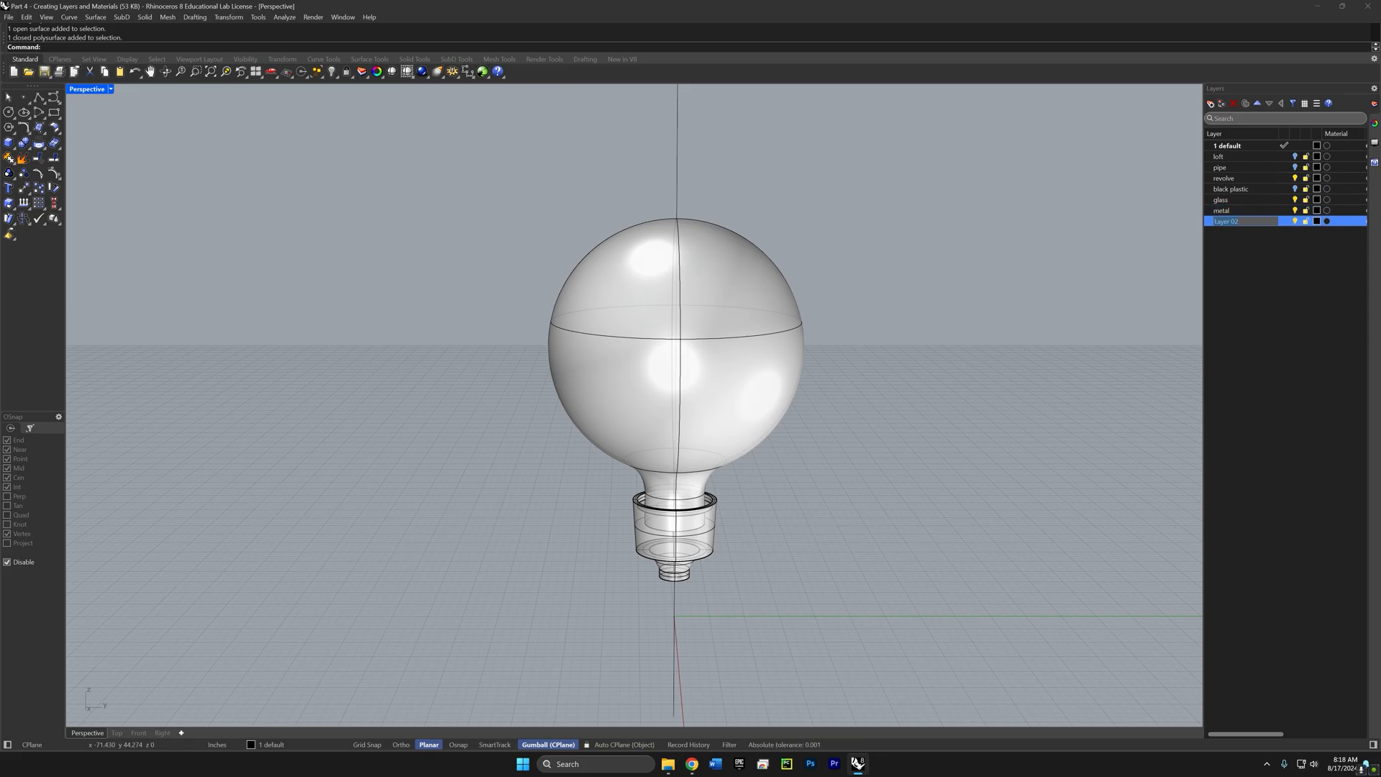
{"action": "type", "text": "yellow"}
{"action": "key", "text": "Return"}
Step: Move the round bulb surface to the glass layer and the bulb base to the metal layer
{"action": "left_click", "coordinate": [706, 328]}
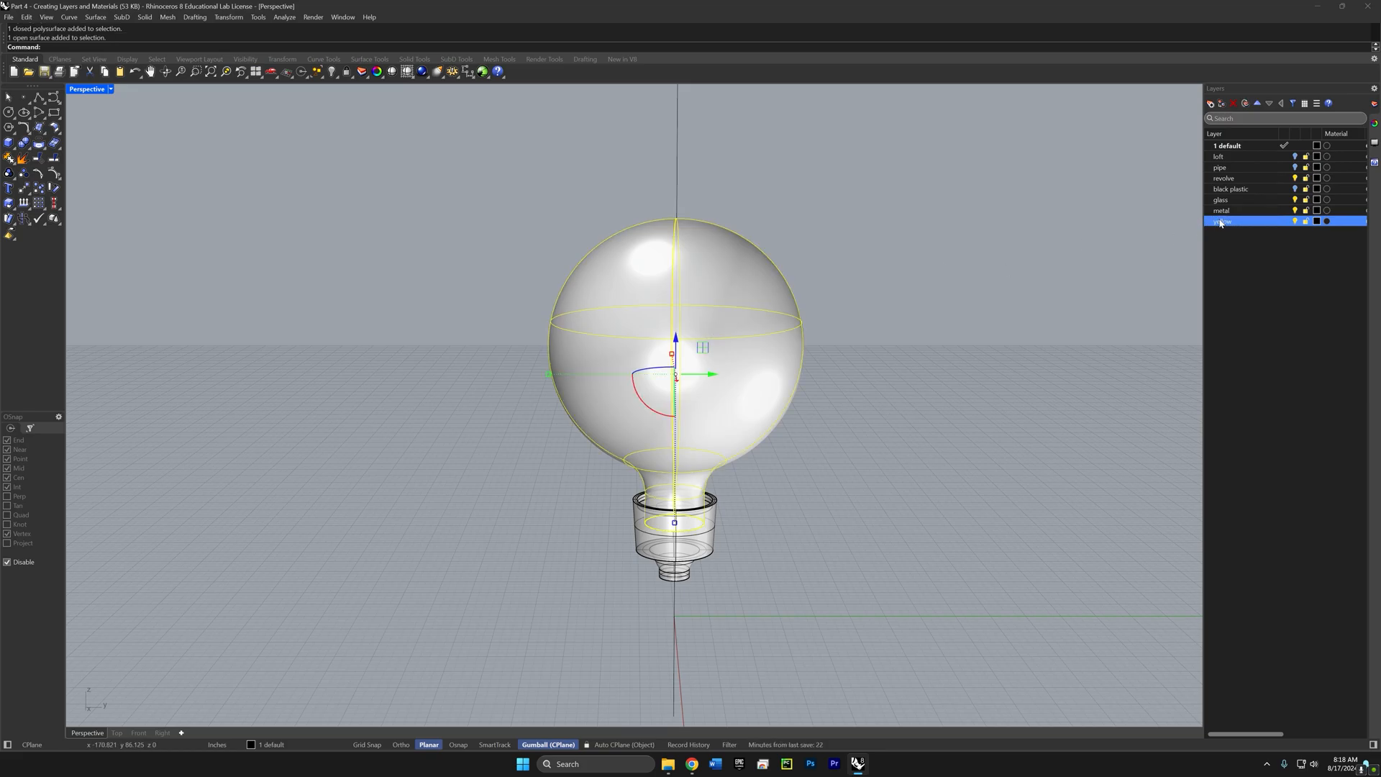
{"action": "left_click", "coordinate": [1248, 202]}
{"action": "right_click", "coordinate": [1248, 202]}
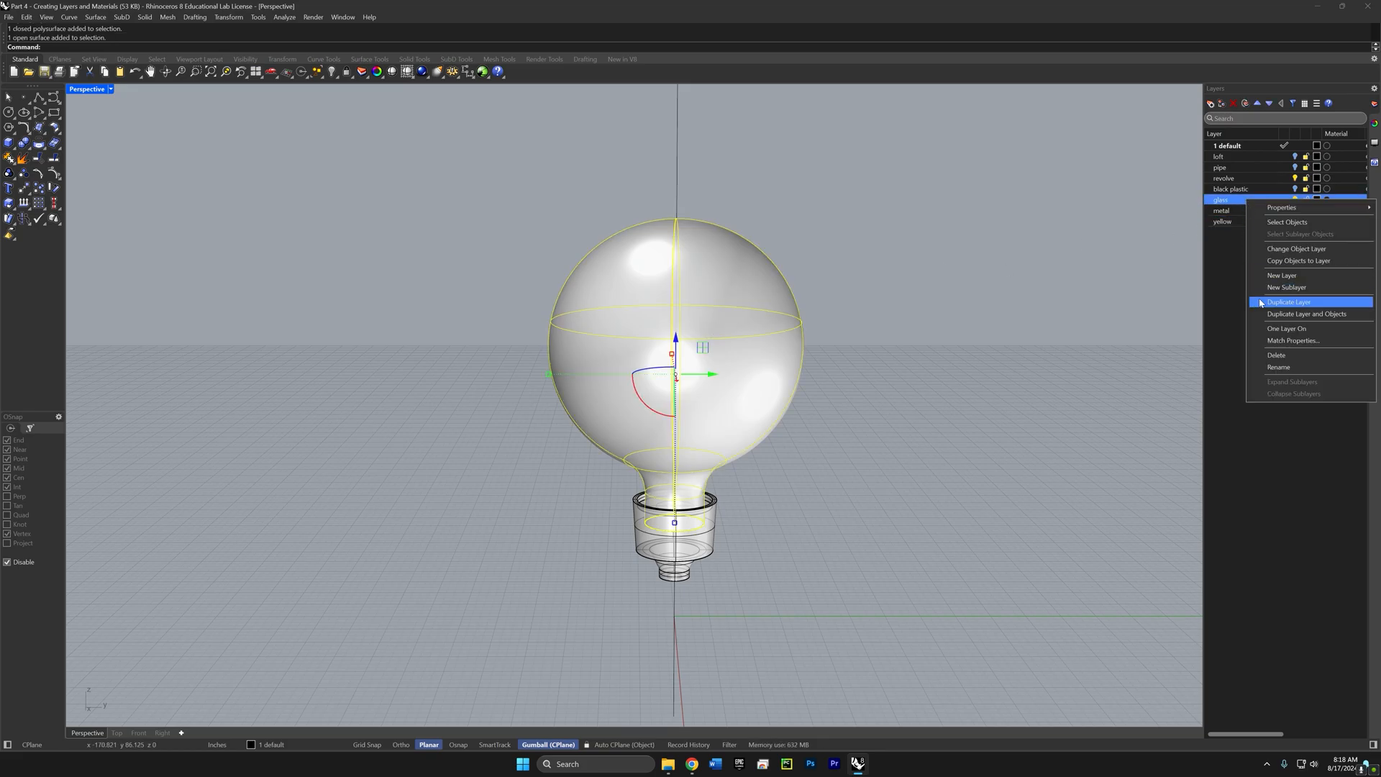
{"action": "left_click", "coordinate": [1295, 249]}
{"action": "left_click", "coordinate": [694, 529]}
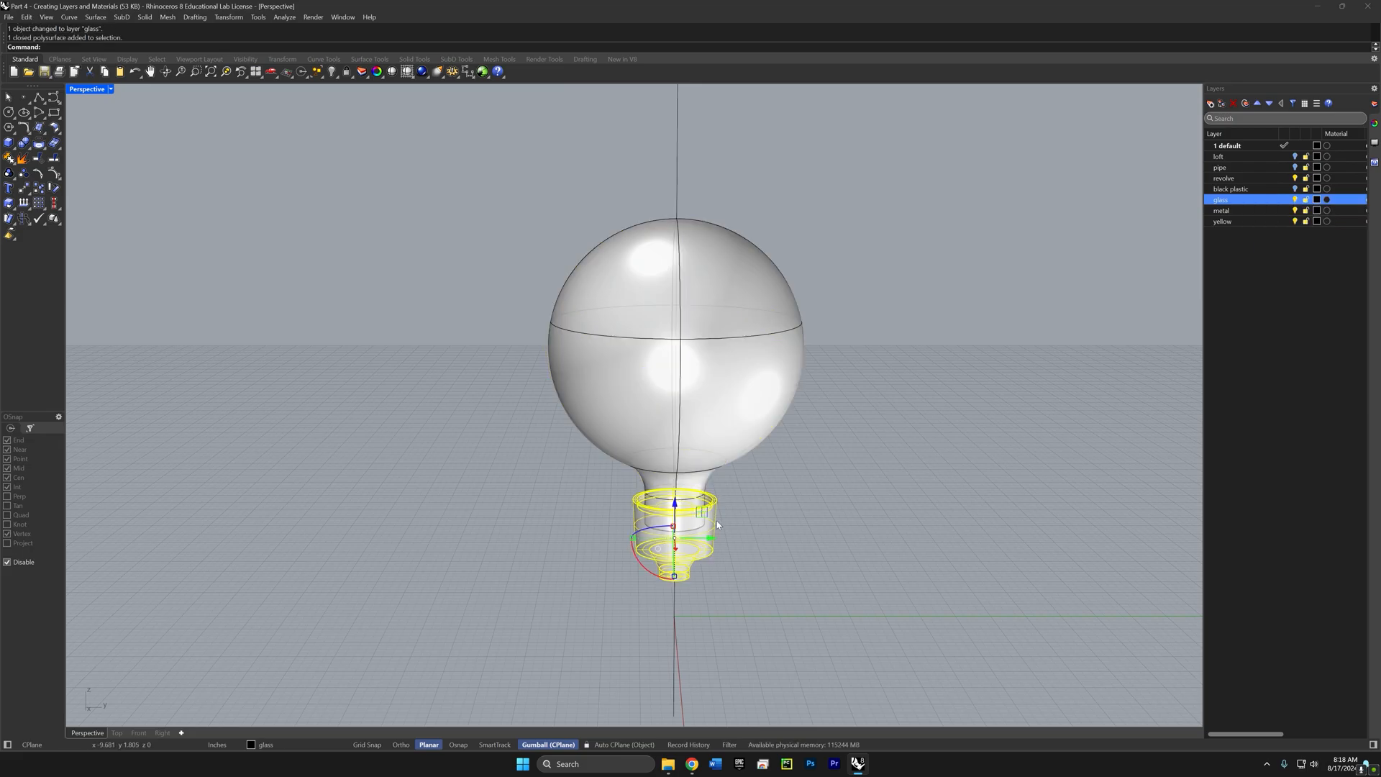
{"action": "right_click", "coordinate": [1224, 210]}
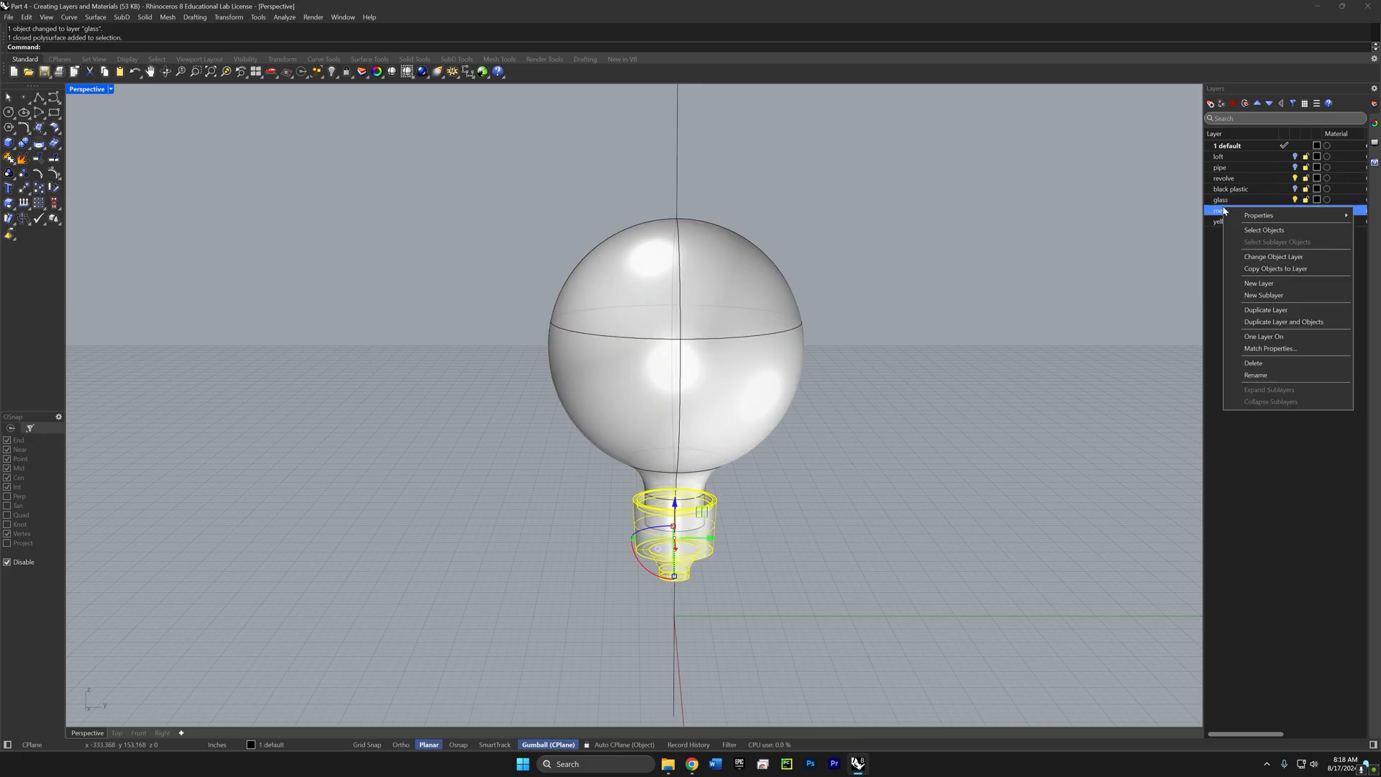
{"action": "left_click", "coordinate": [1256, 257]}
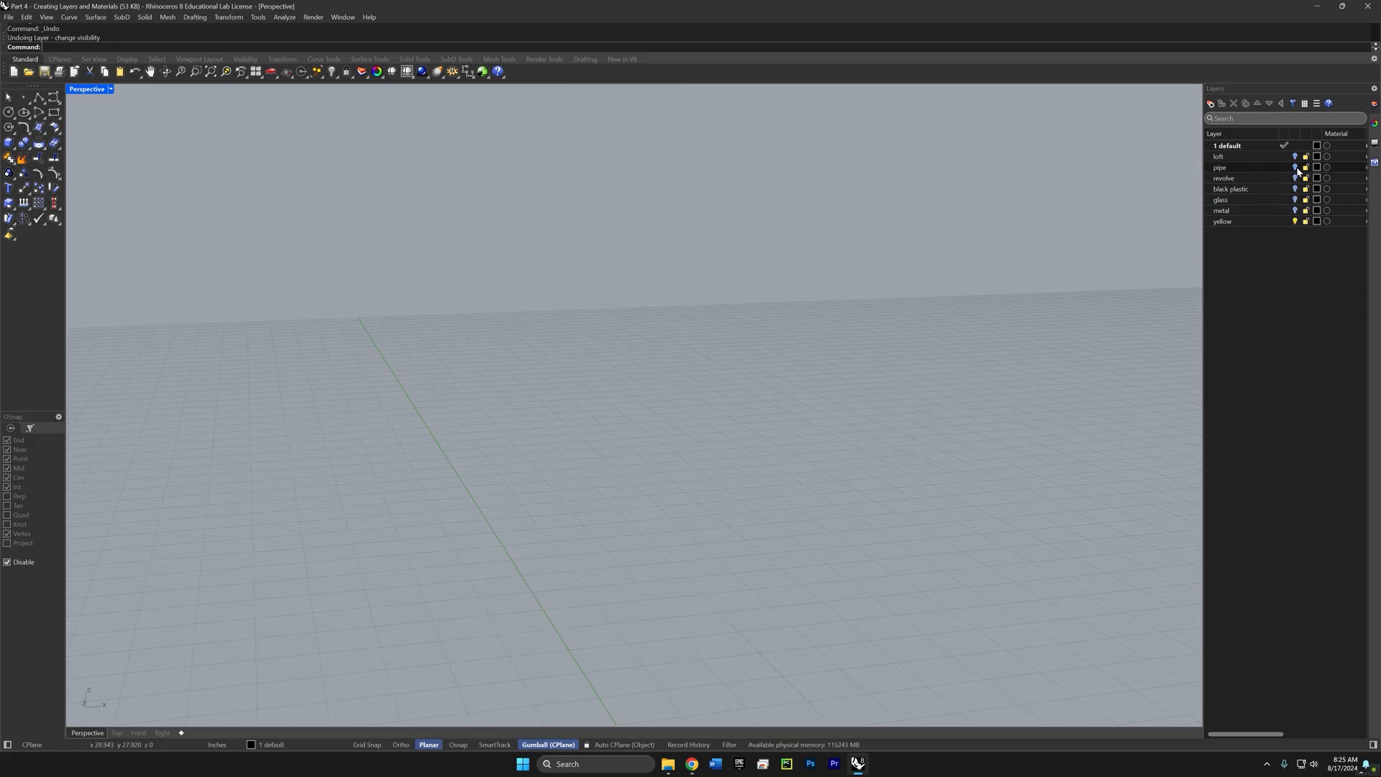
Step: Turn on the pipe layer and pipe the vertical line and the short line at its upper end with a 0.05 radius
{"action": "left_click", "coordinate": [1296, 167]}
{"action": "left_click_drag", "start_coordinate": [796, 143], "coordinate": [551, 425]}
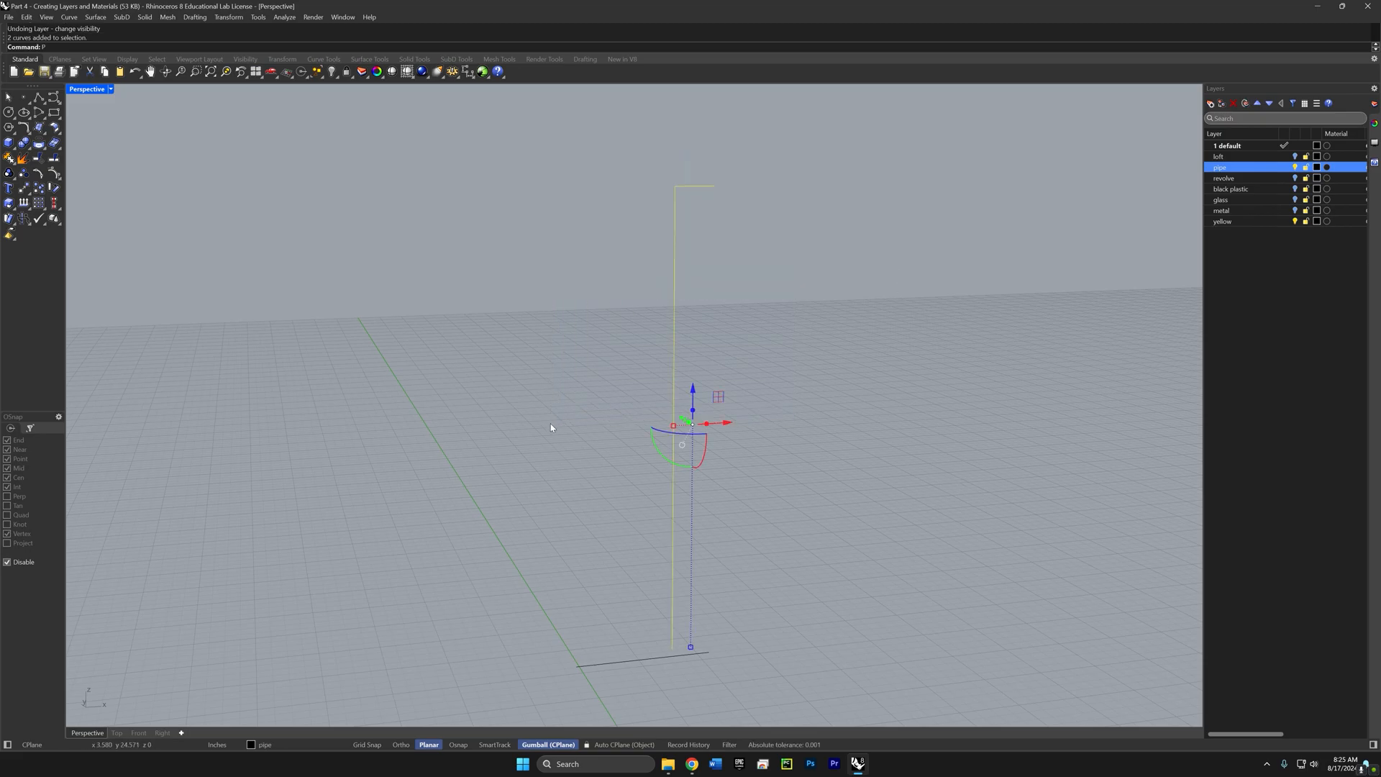
{"action": "type", "text": "pipe"}
{"action": "key", "text": "Return"}
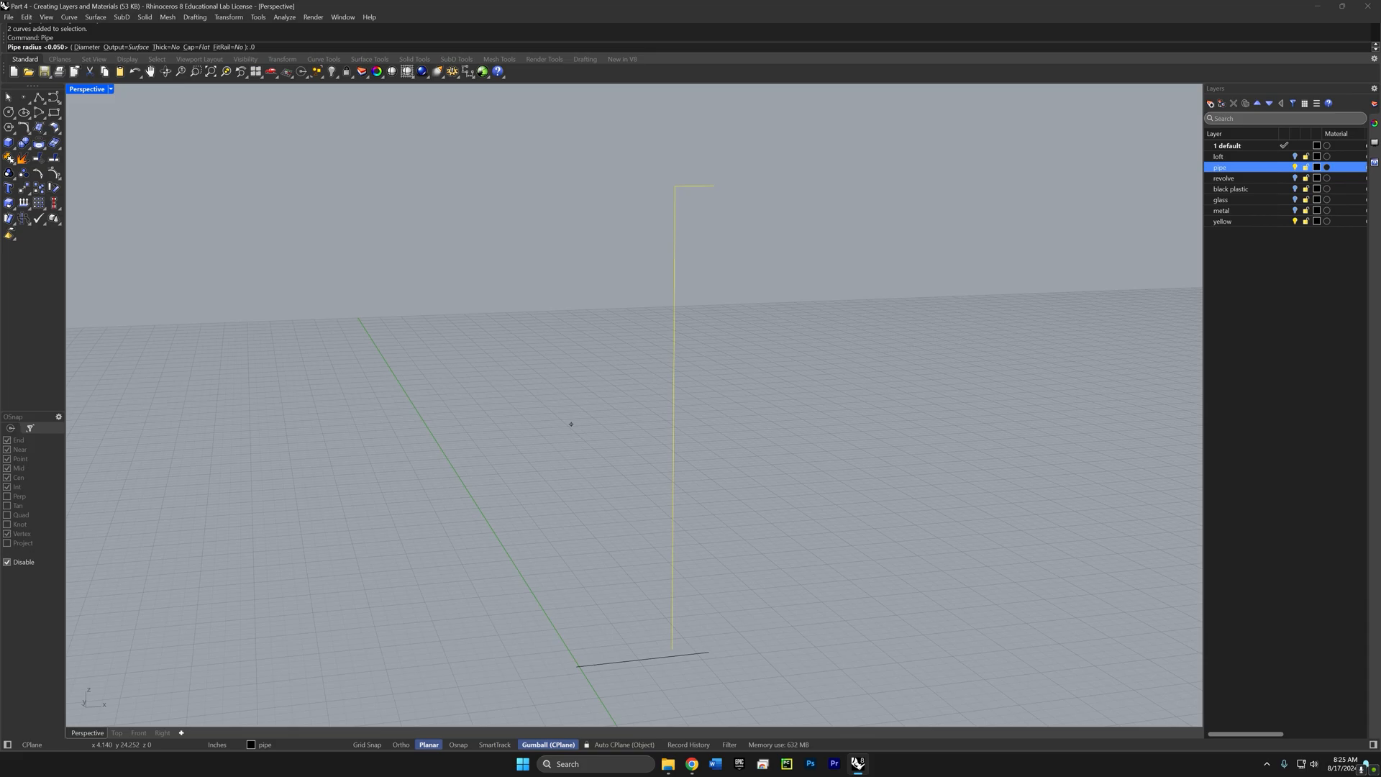
{"action": "key", "text": "Return"}
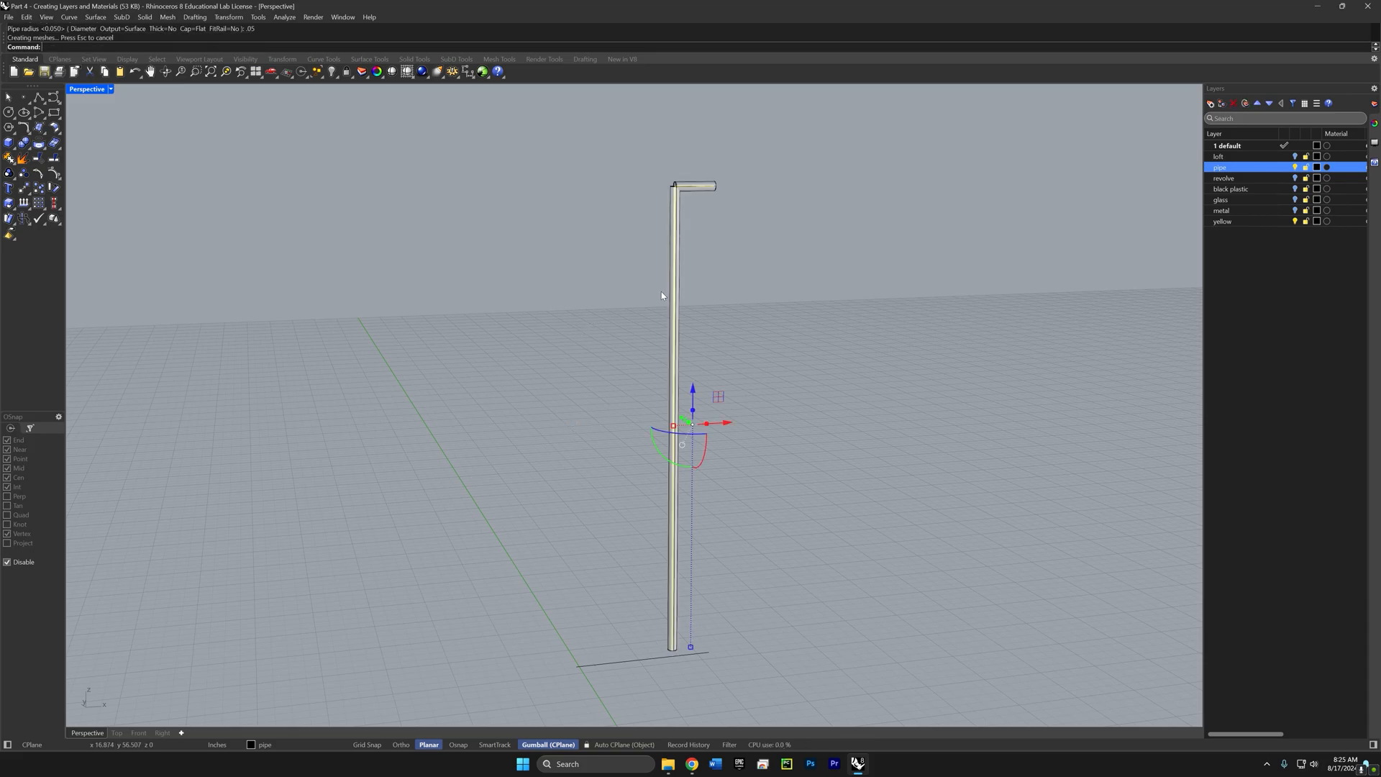
{"action": "right_click_drag", "start_coordinate": [662, 291], "coordinate": [684, 334]}
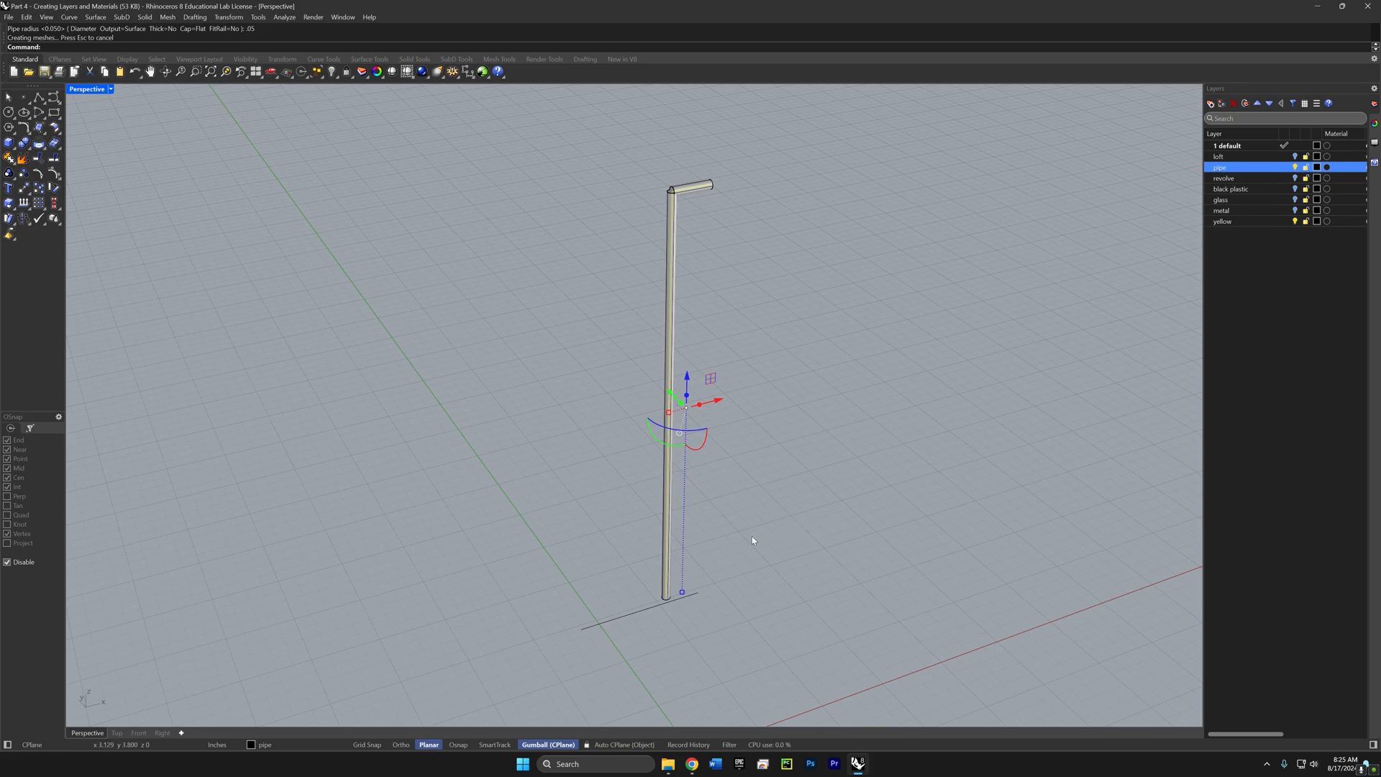
{"action": "right_click_drag", "start_coordinate": [620, 533], "coordinate": [627, 555]}
{"action": "left_click", "coordinate": [626, 555]}
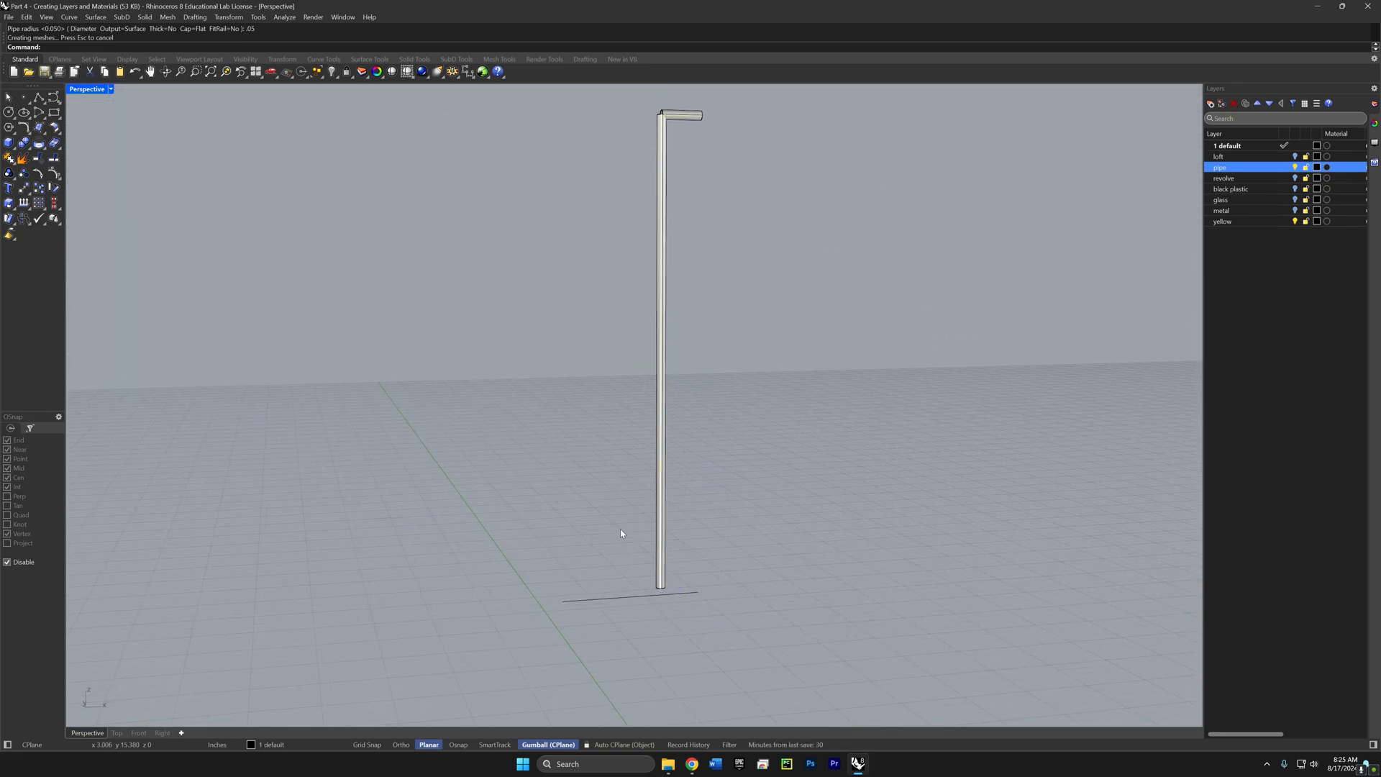
Step: Pipe the lower horizontal line with a radius of 0.2 at both its start and end
{"action": "left_click_drag", "start_coordinate": [622, 533], "coordinate": [549, 628]}
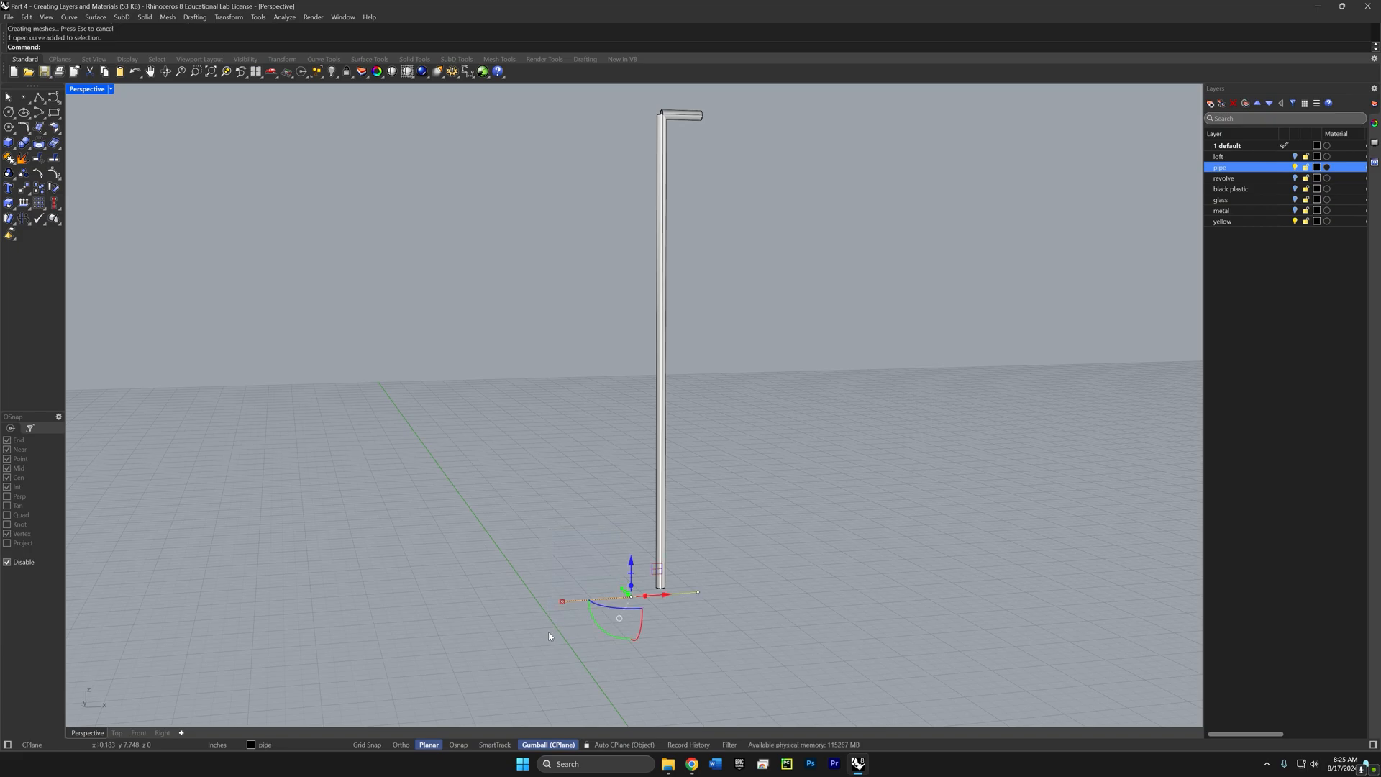
{"action": "right_click", "coordinate": [548, 632]}
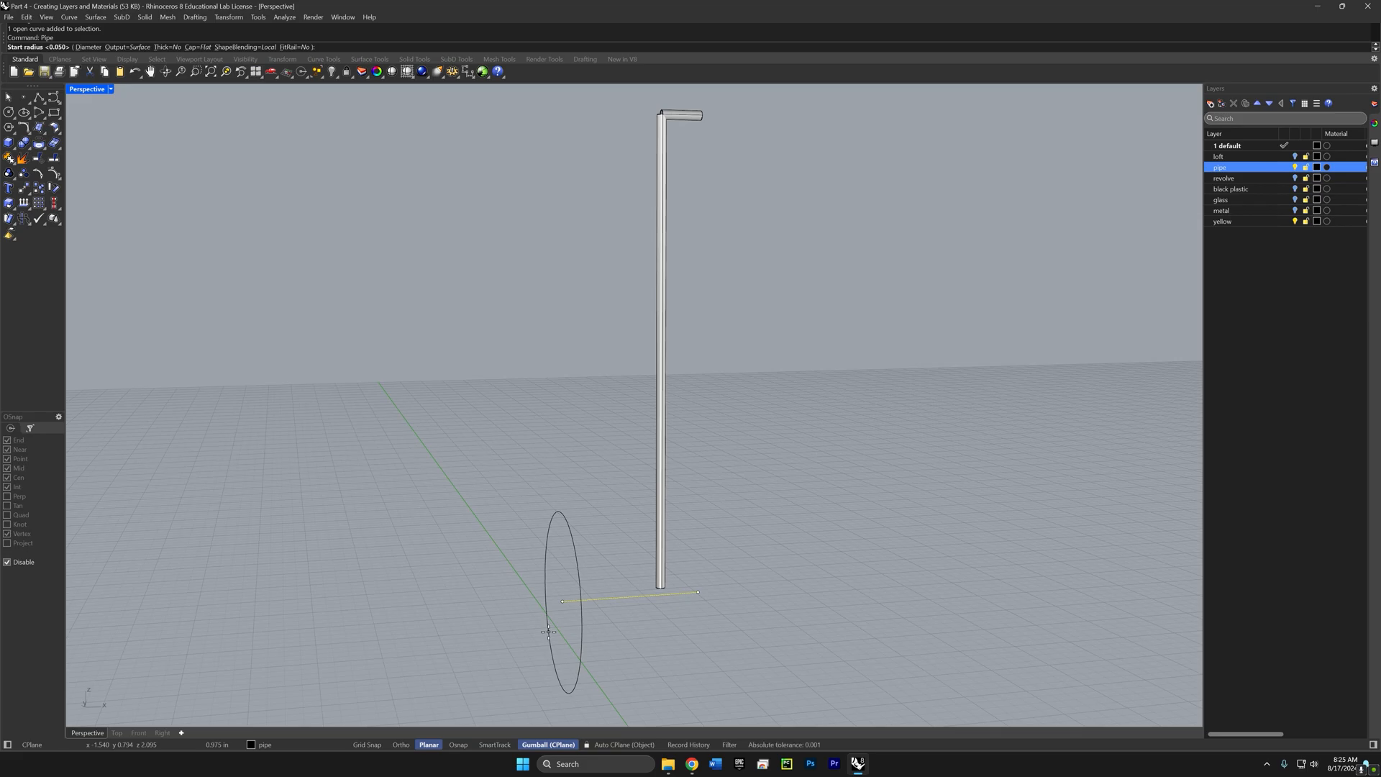
{"action": "type", "text": ".2"}
{"action": "key", "text": "Return"}
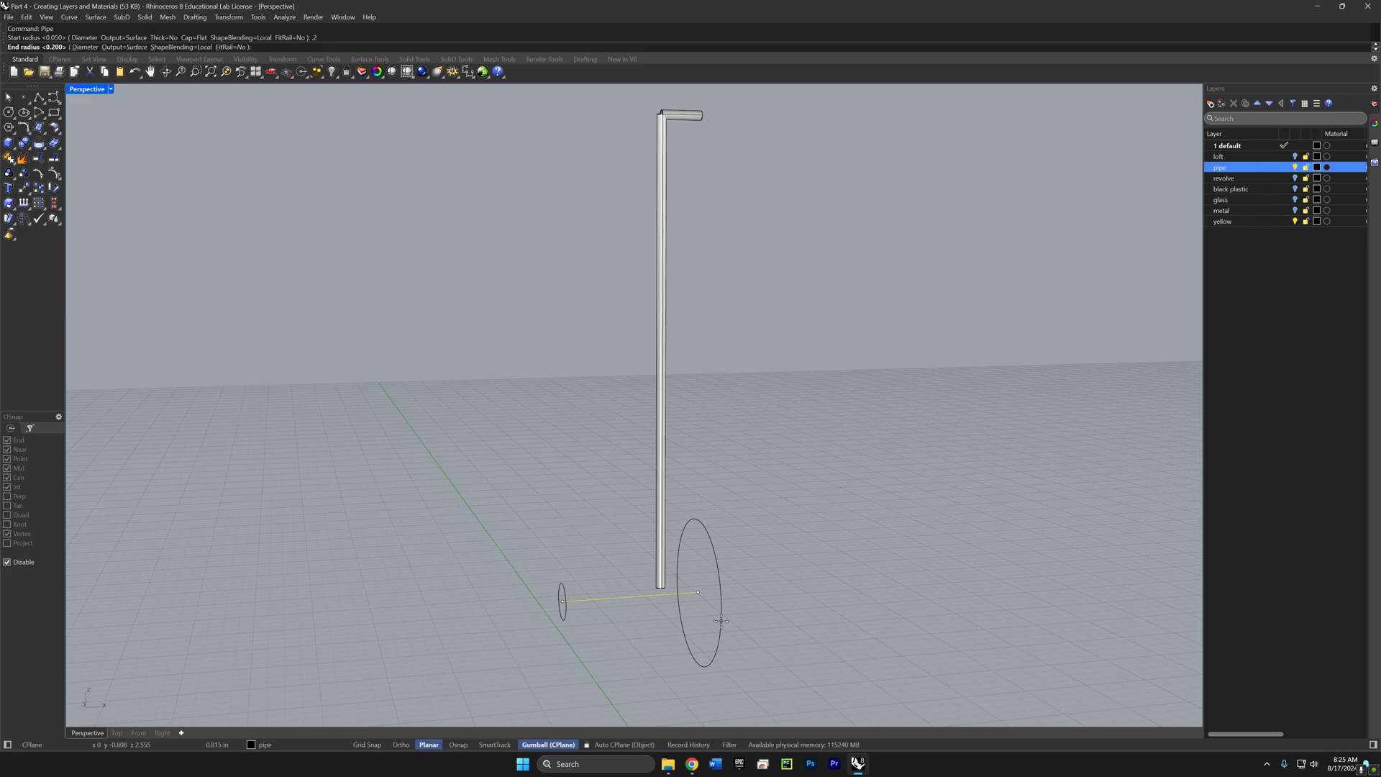
{"action": "key", "text": "Return"}
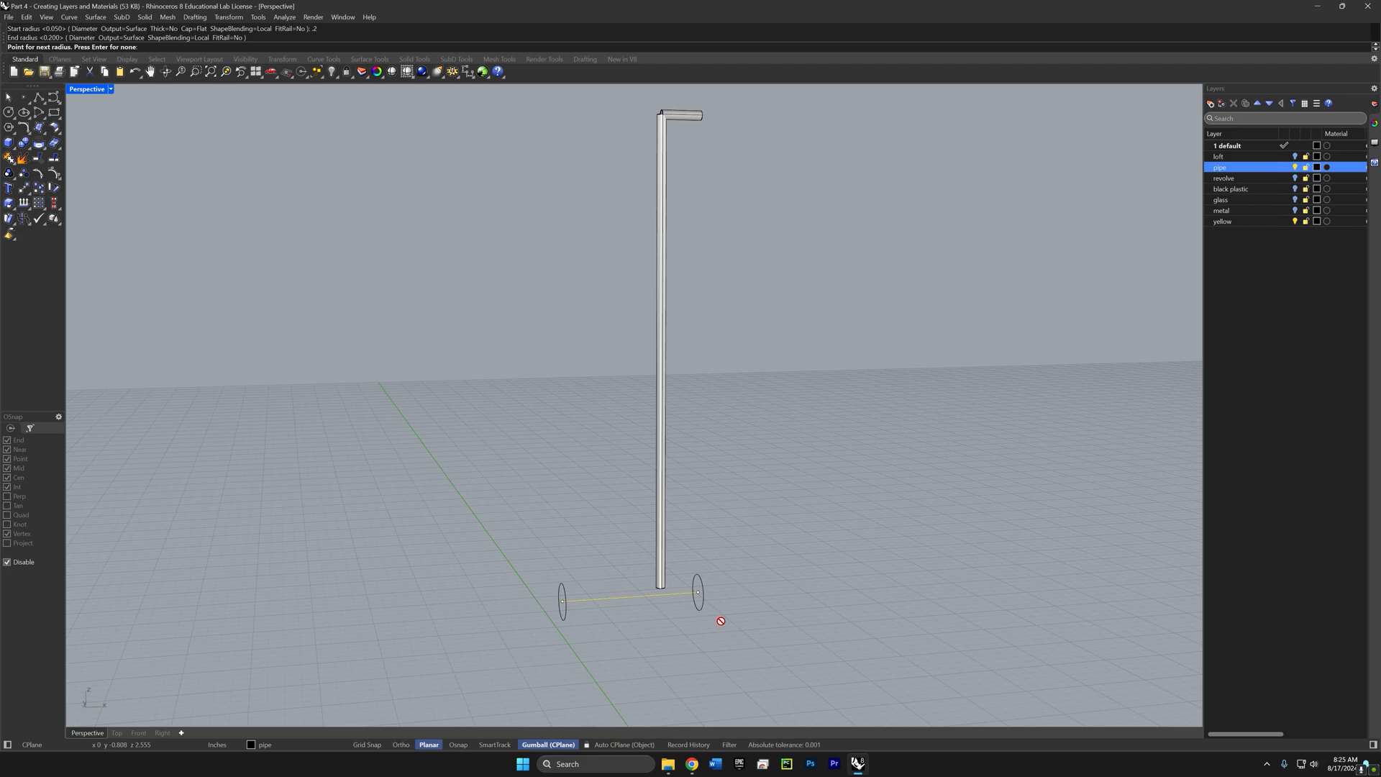
{"action": "key", "text": "Return"}
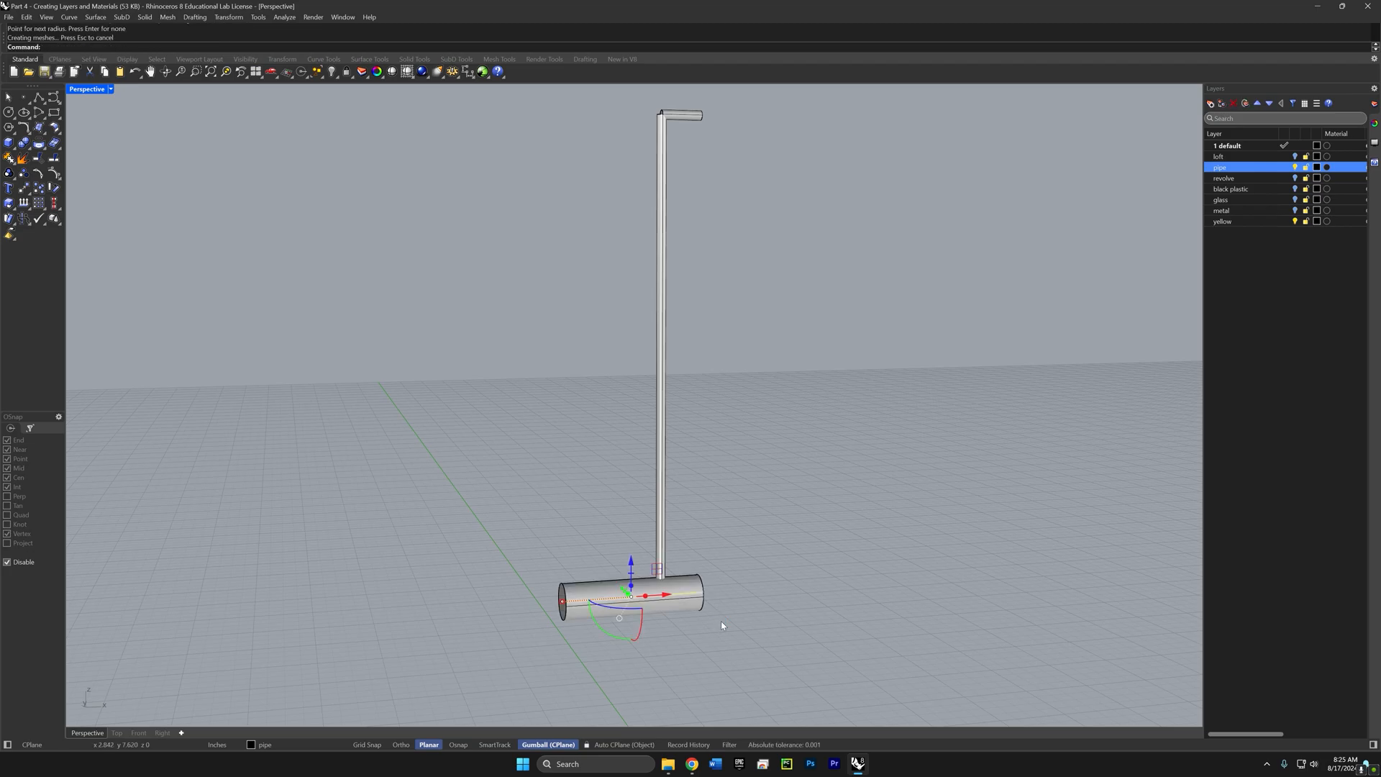
{"action": "right_click_drag", "start_coordinate": [537, 546], "coordinate": [542, 550]}
{"action": "left_click", "coordinate": [555, 549]}
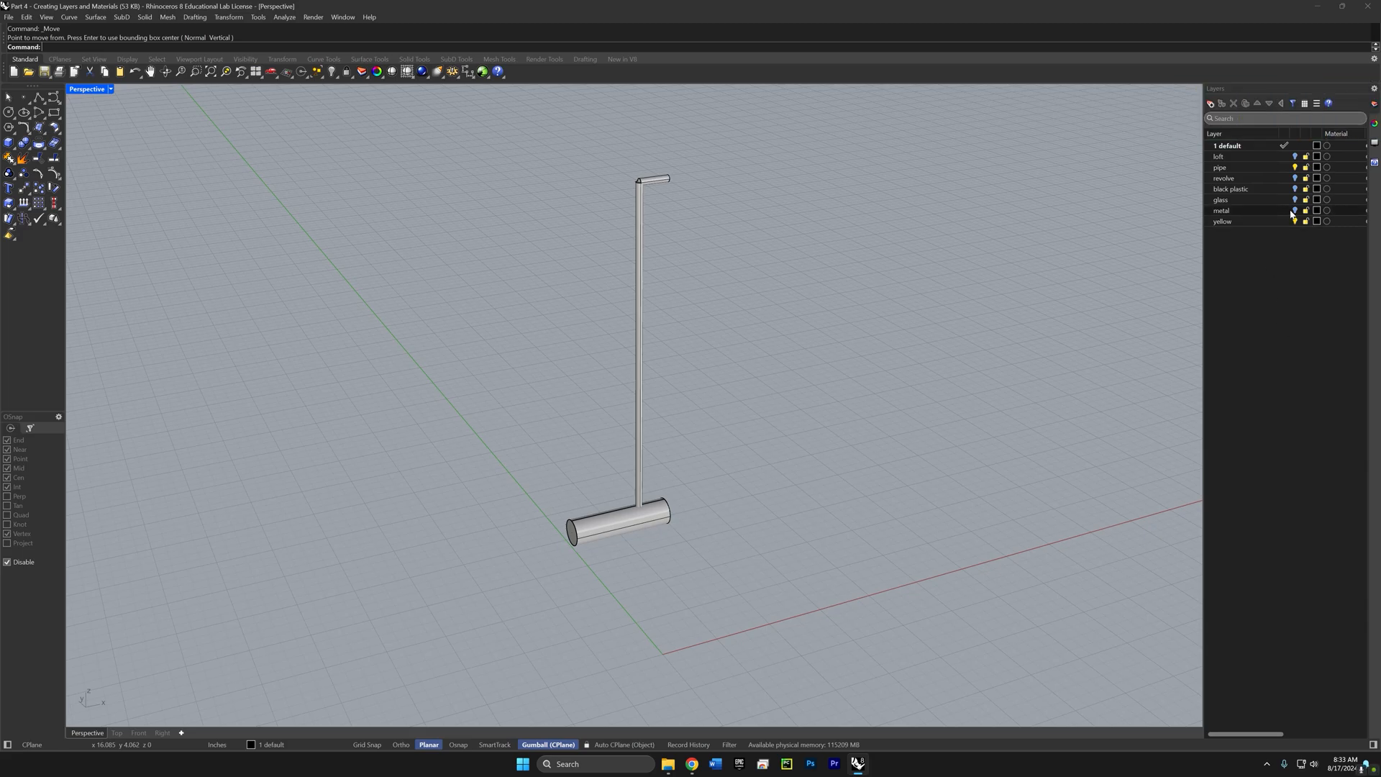
Step: Turn on the metal layer and mirror the thick pipe and the thin vertical pipe across the bulb base's centre, turning off the centre snap
{"action": "left_click", "coordinate": [1295, 210]}
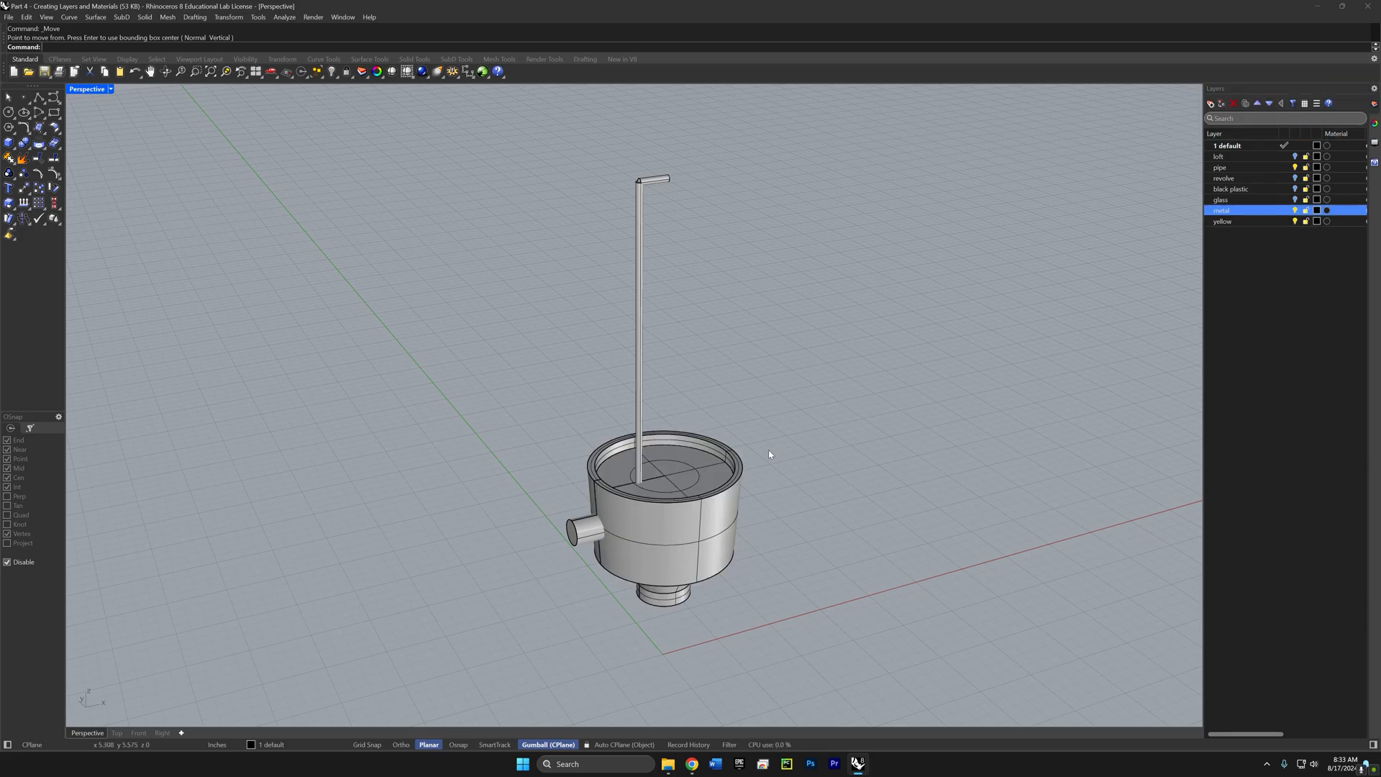
{"action": "right_click_drag", "start_coordinate": [768, 454], "coordinate": [684, 309]}
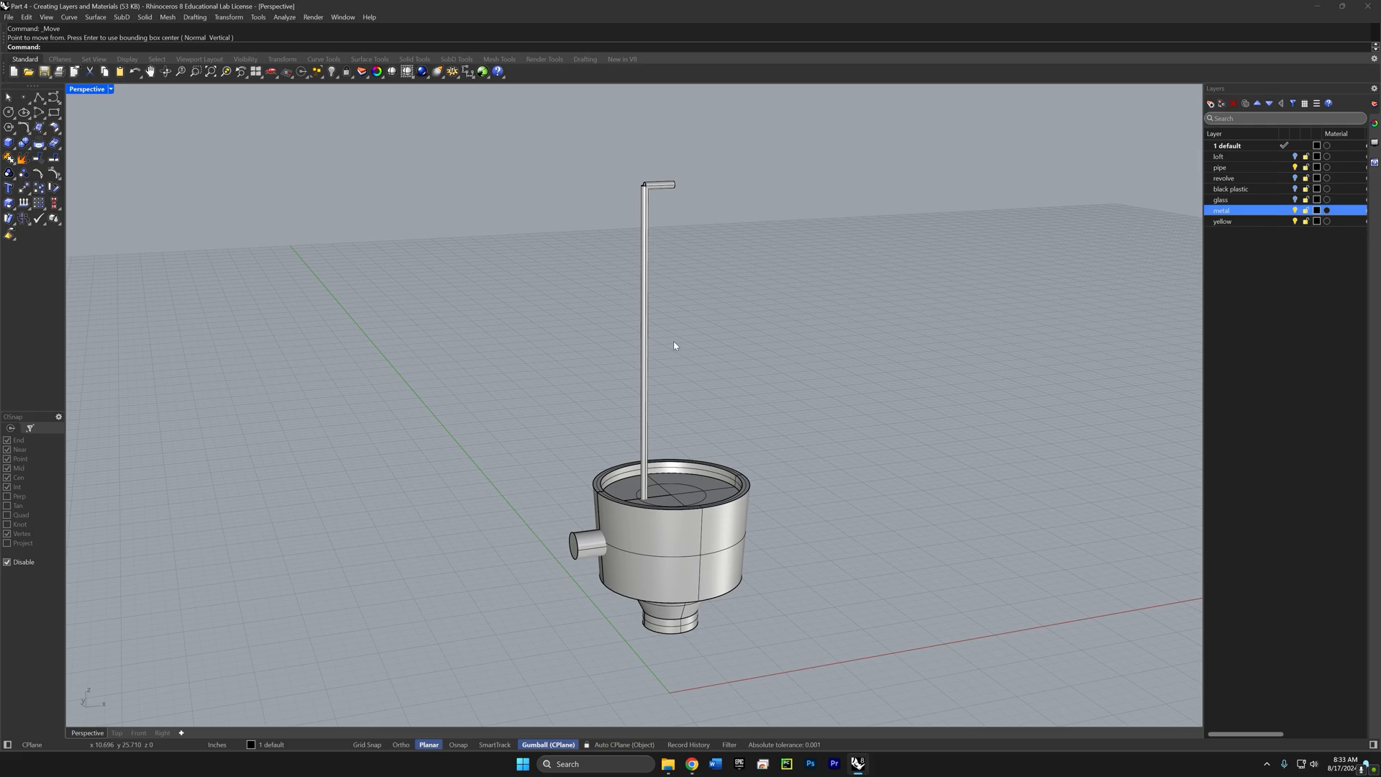
{"action": "left_click", "coordinate": [591, 544]}
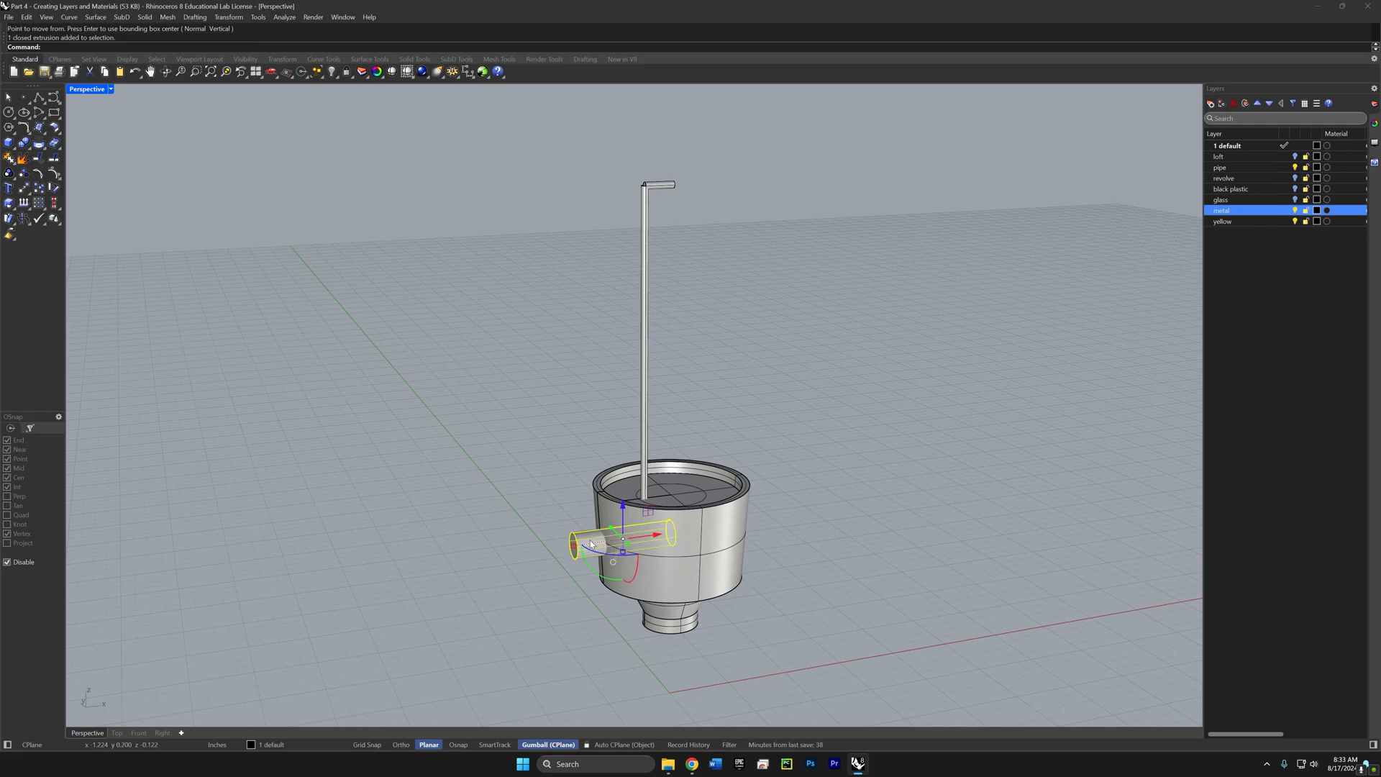
{"action": "left_click", "coordinate": [645, 433], "text": "shift"}
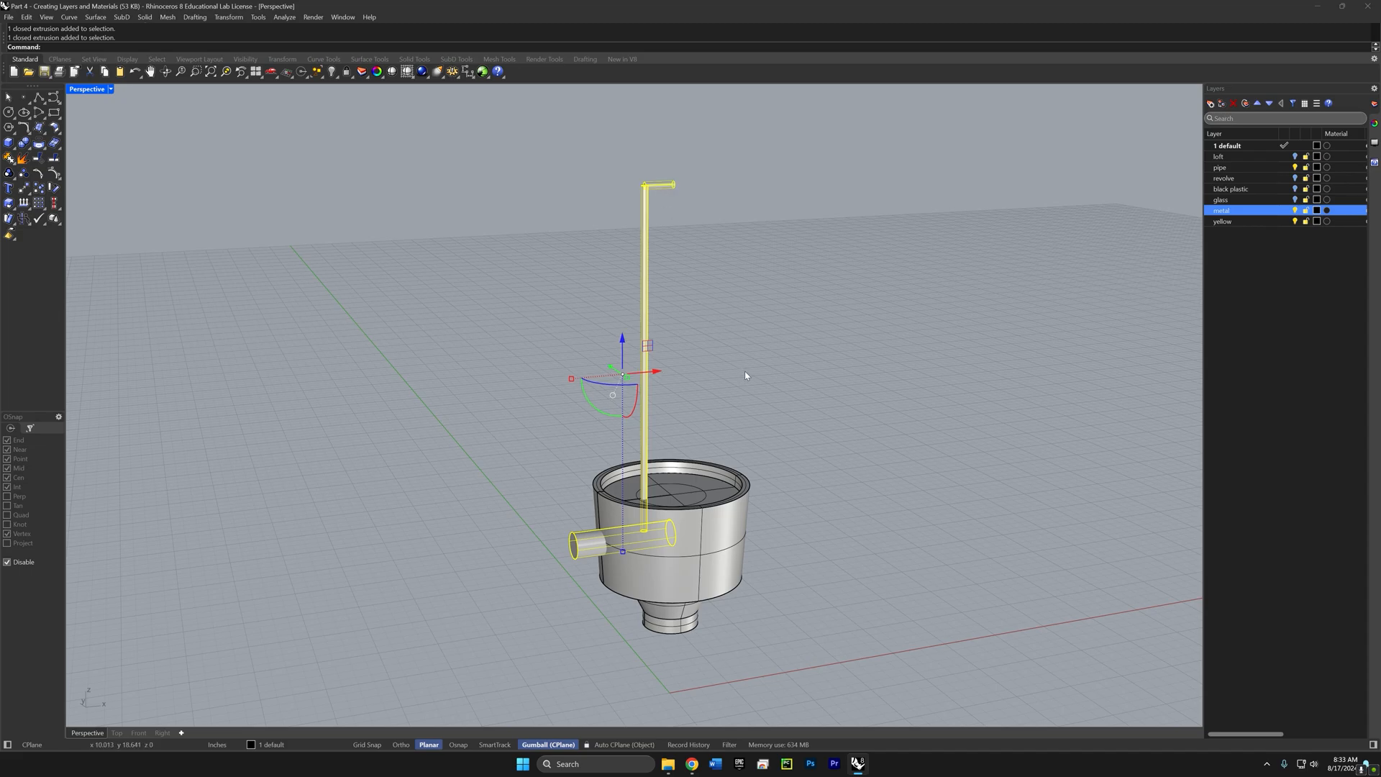
{"action": "type", "text": "mirror"}
{"action": "key", "text": "Return"}
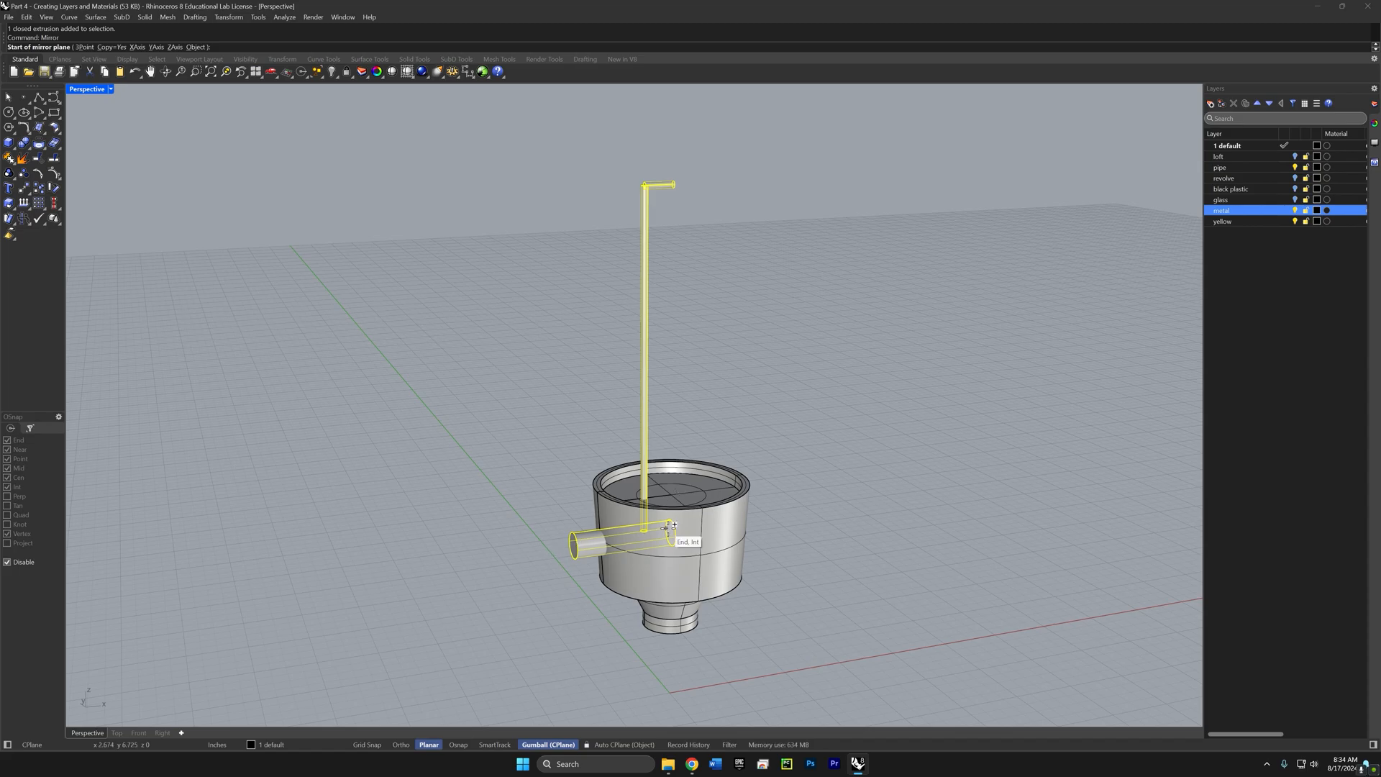
{"action": "key", "text": "F3"}
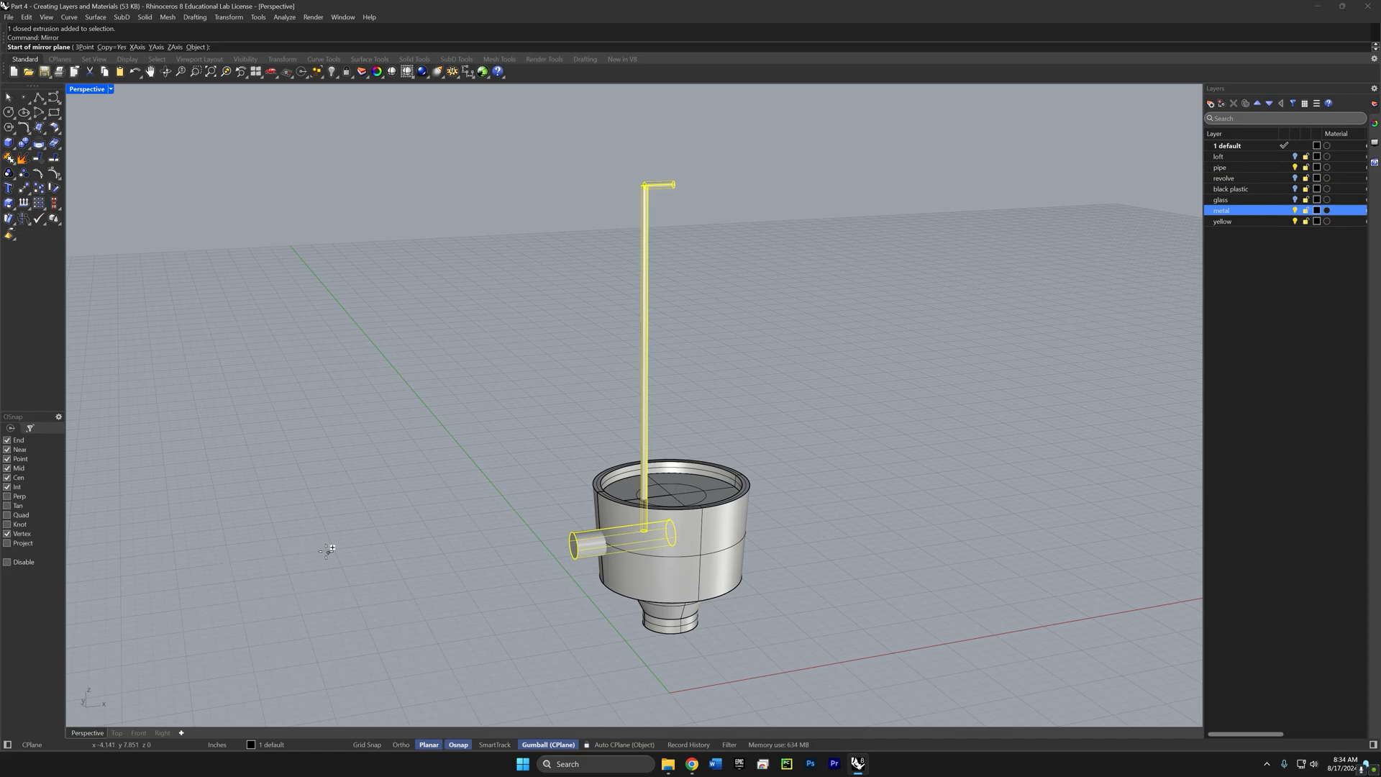
{"action": "left_click", "coordinate": [18, 478]}
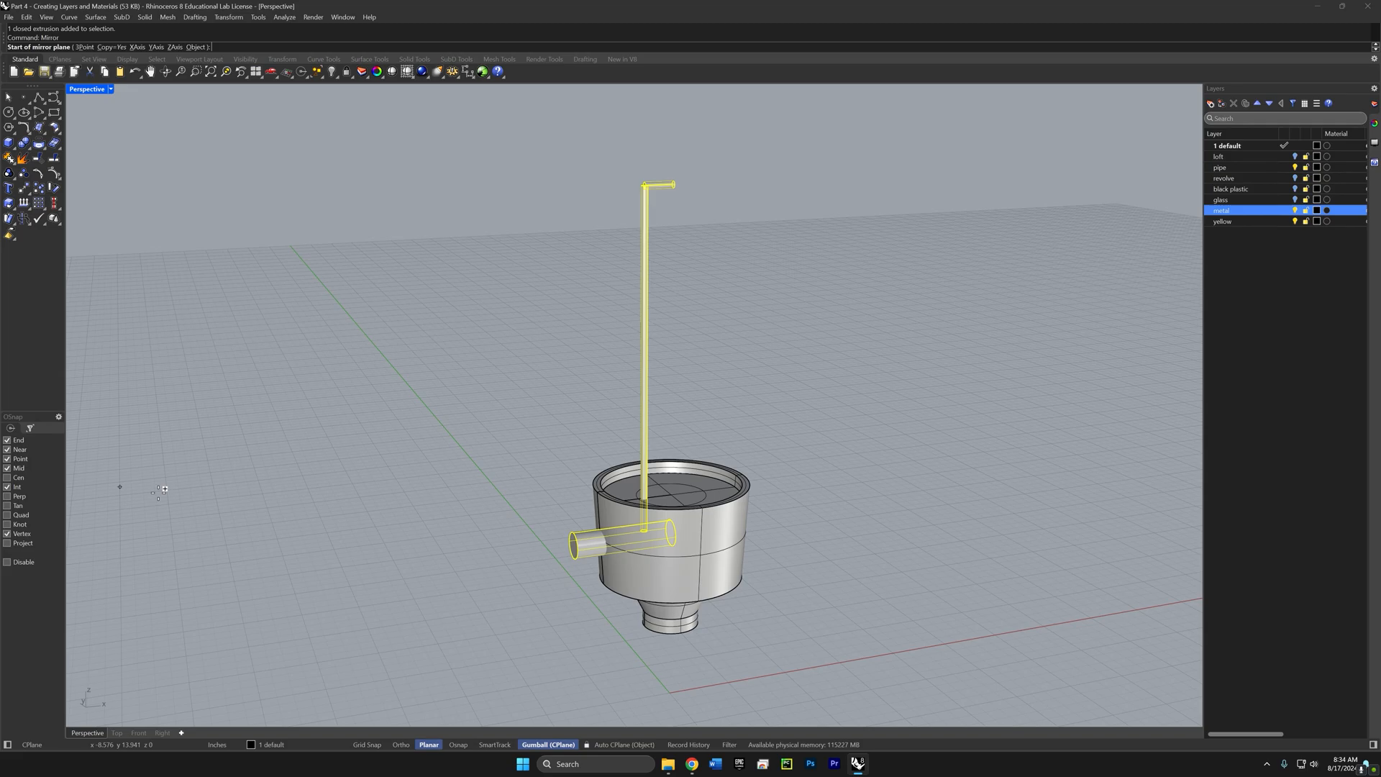
{"action": "left_click", "coordinate": [679, 491]}
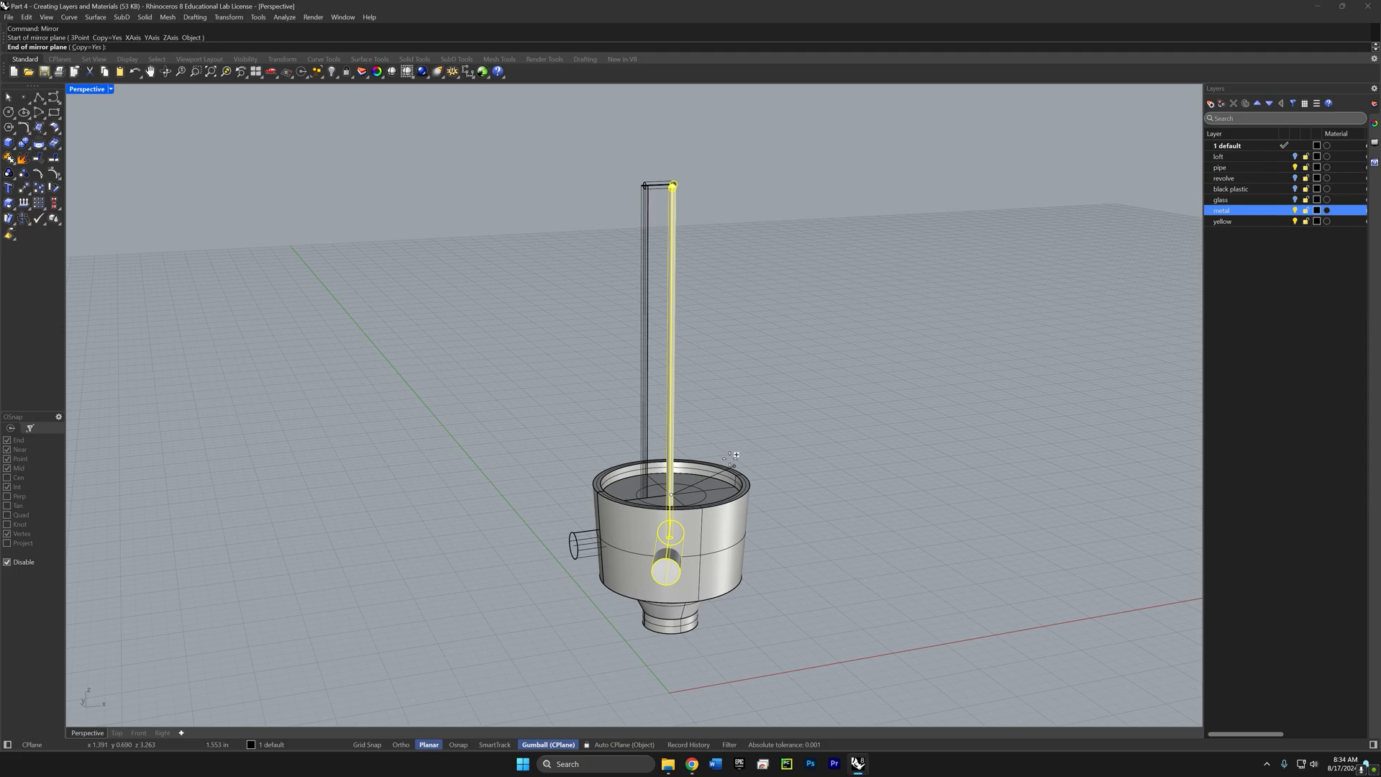
{"action": "right_click_drag", "start_coordinate": [730, 549], "coordinate": [716, 504]}
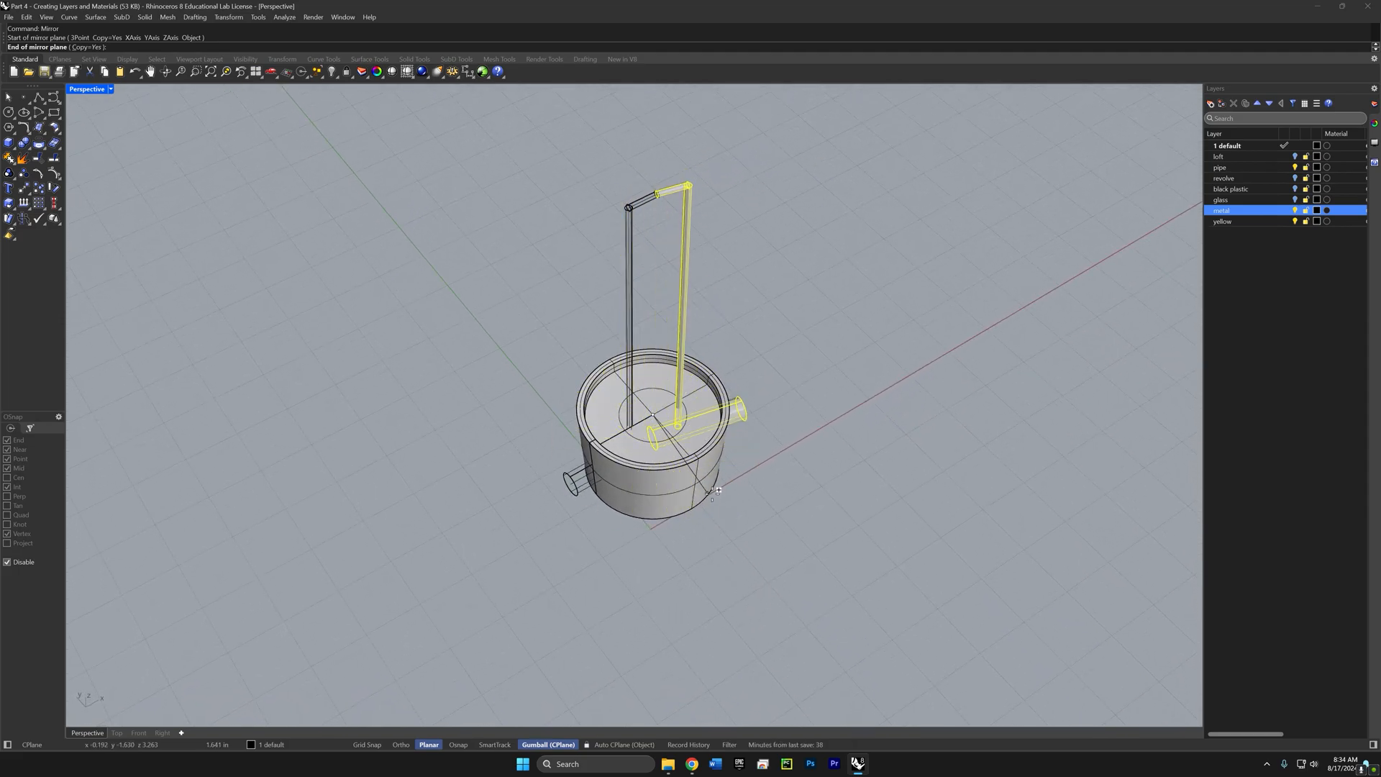
{"action": "key", "text": "shift"}
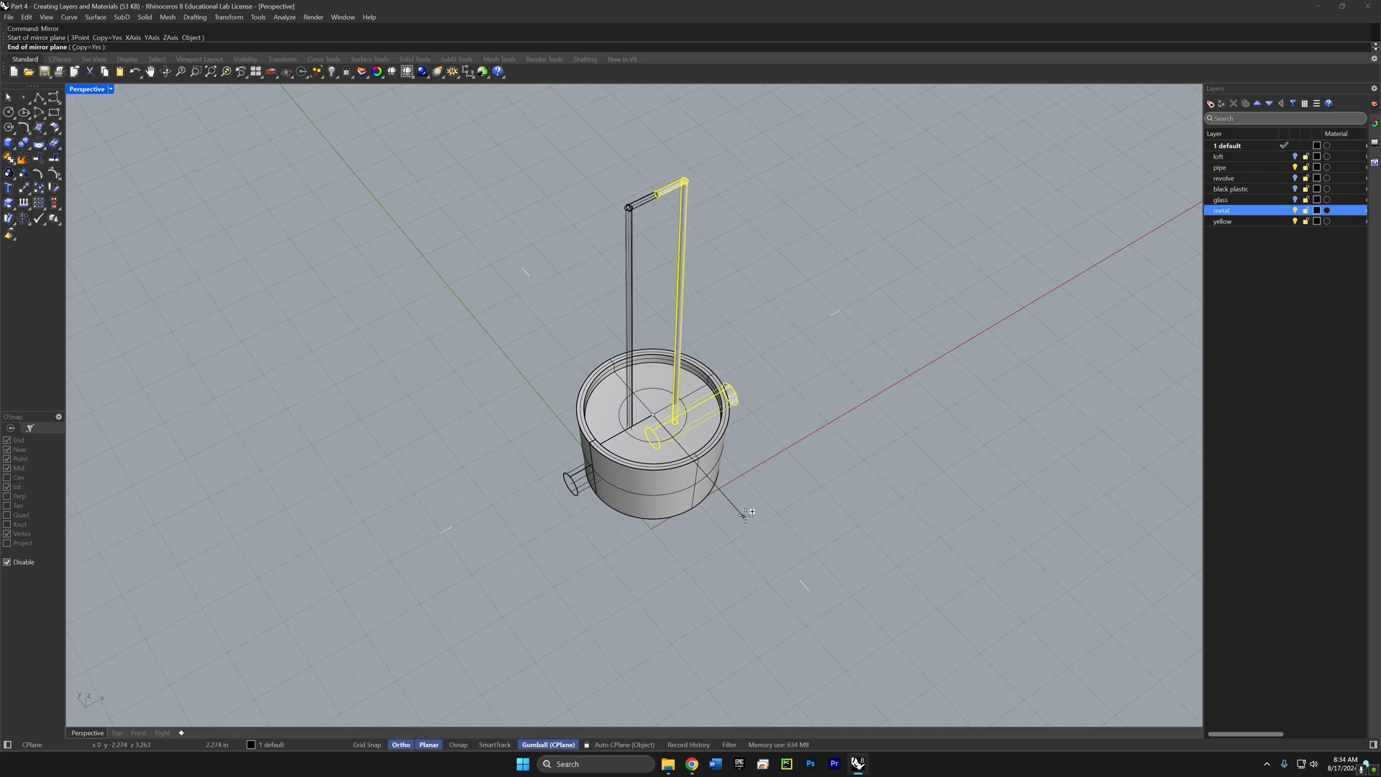
{"action": "left_click", "coordinate": [782, 549]}
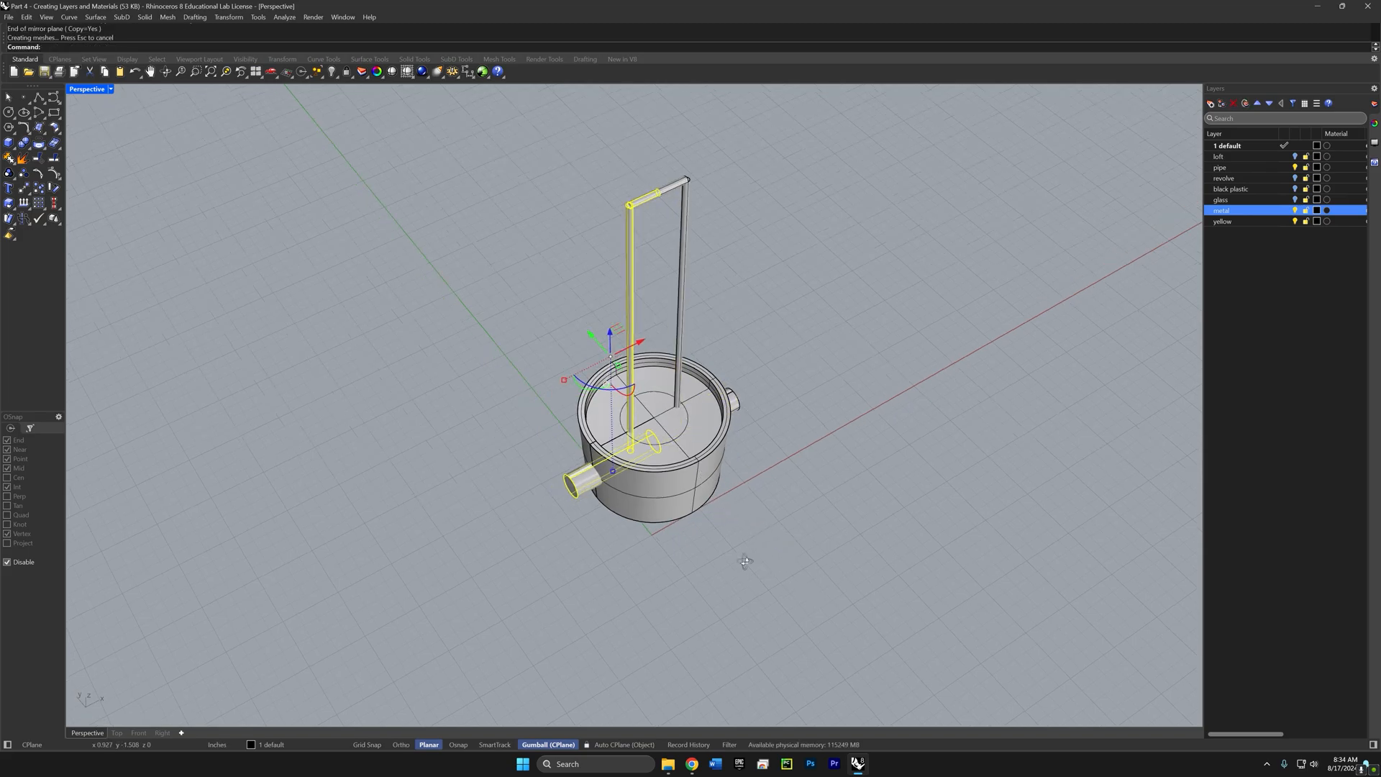
{"action": "right_click_drag", "start_coordinate": [745, 562], "coordinate": [758, 432]}
{"action": "key", "text": "Escape"}
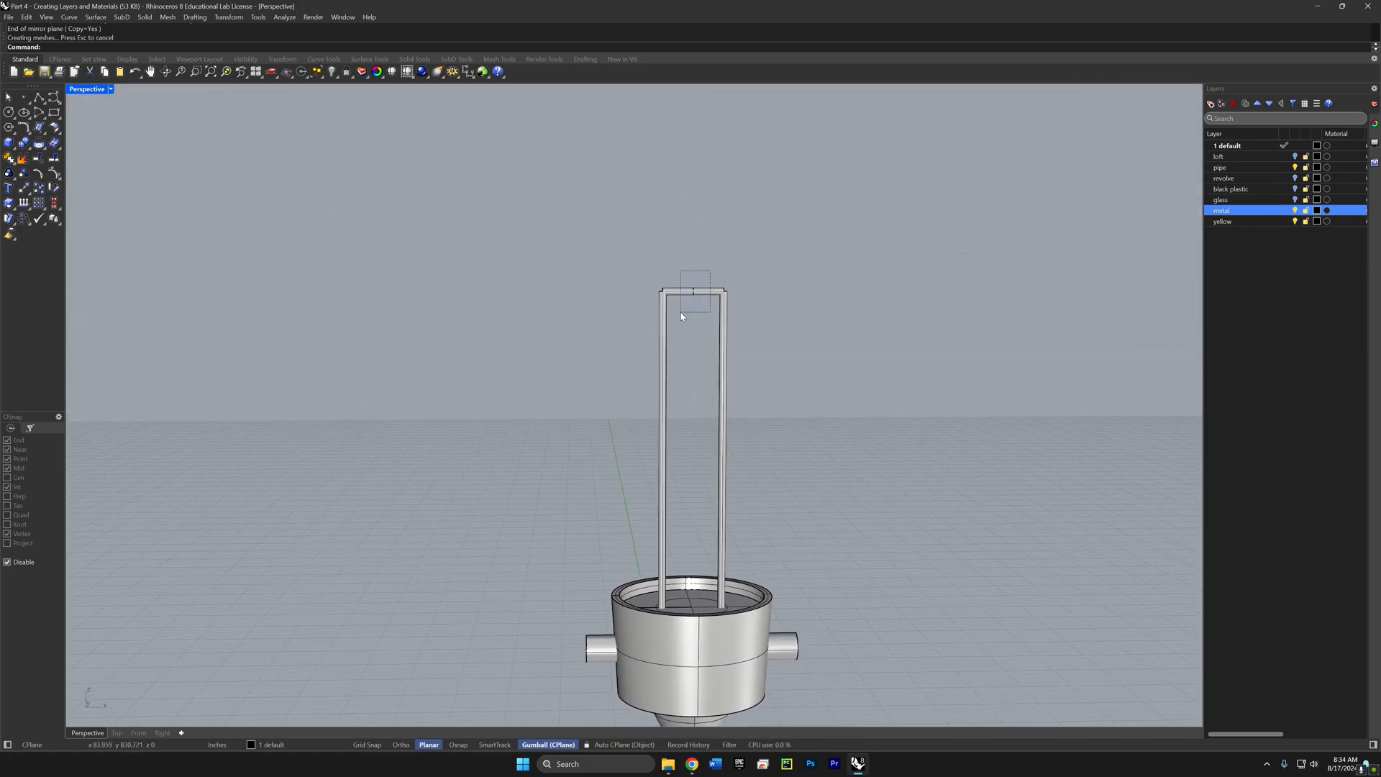
Step: Stretch the two short upper pipes lengthwise so the crossbar extends slightly beyond both vertical pipes
{"action": "left_click_drag", "start_coordinate": [680, 313], "coordinate": [681, 313]}
{"action": "scroll", "coordinate": [662, 265], "scroll_direction": "up", "scroll_amount": 3}
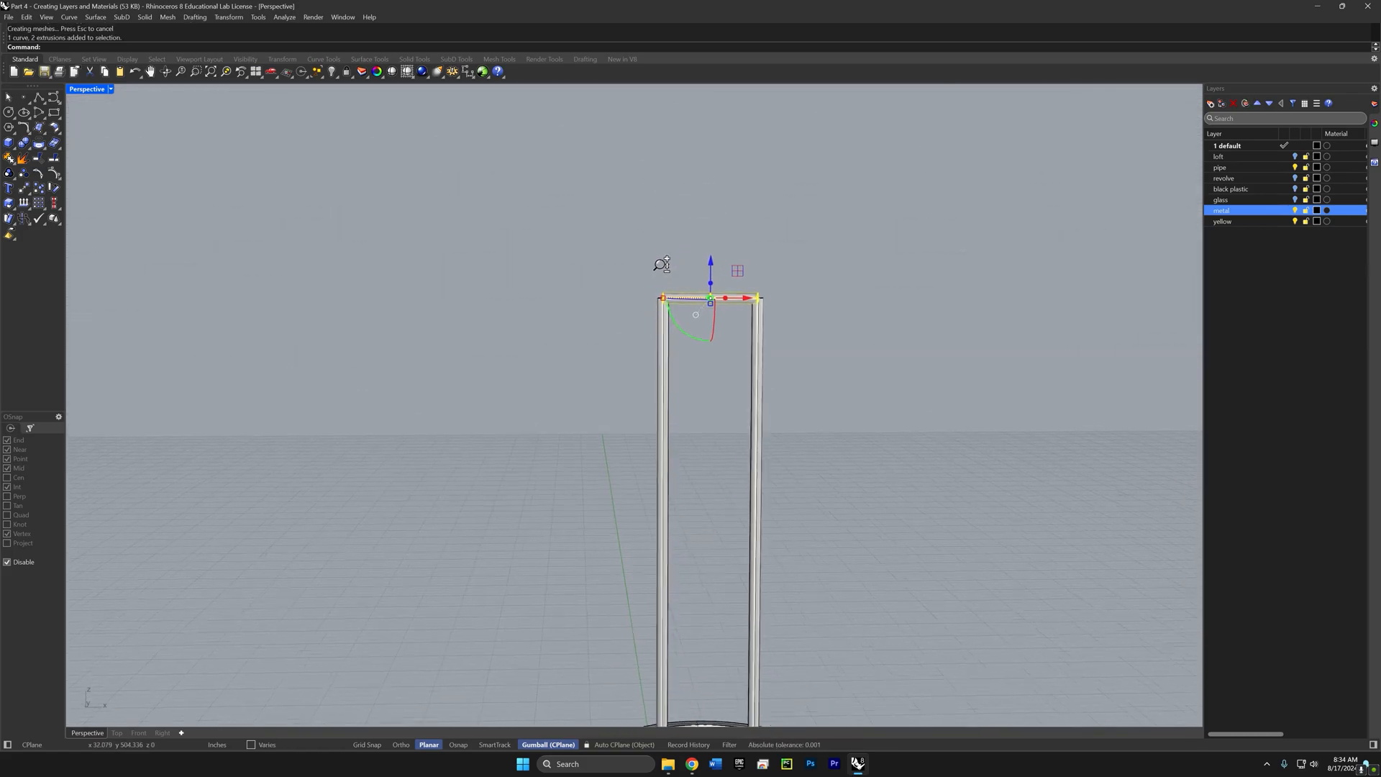
{"action": "scroll", "coordinate": [662, 265], "scroll_direction": "up", "scroll_amount": 2}
{"action": "left_click_drag", "start_coordinate": [657, 310], "coordinate": [650, 309]}
{"action": "left_click", "coordinate": [716, 364]}
{"action": "right_click_drag", "start_coordinate": [716, 364], "coordinate": [784, 309]}
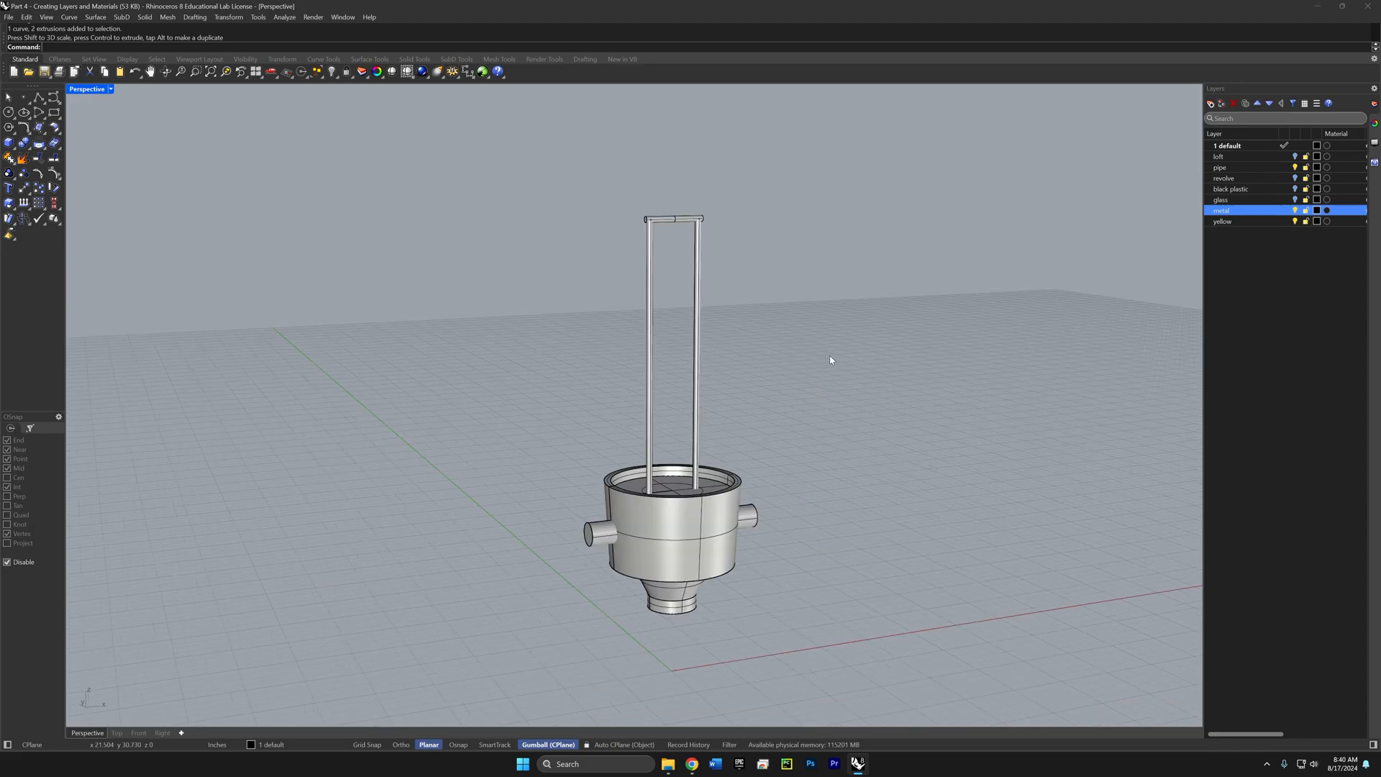
Step: Move the two vertical pipes and both thick horizontal pipes to the metal layer and turn that layer off
{"action": "left_click_drag", "start_coordinate": [699, 357], "coordinate": [580, 395]}
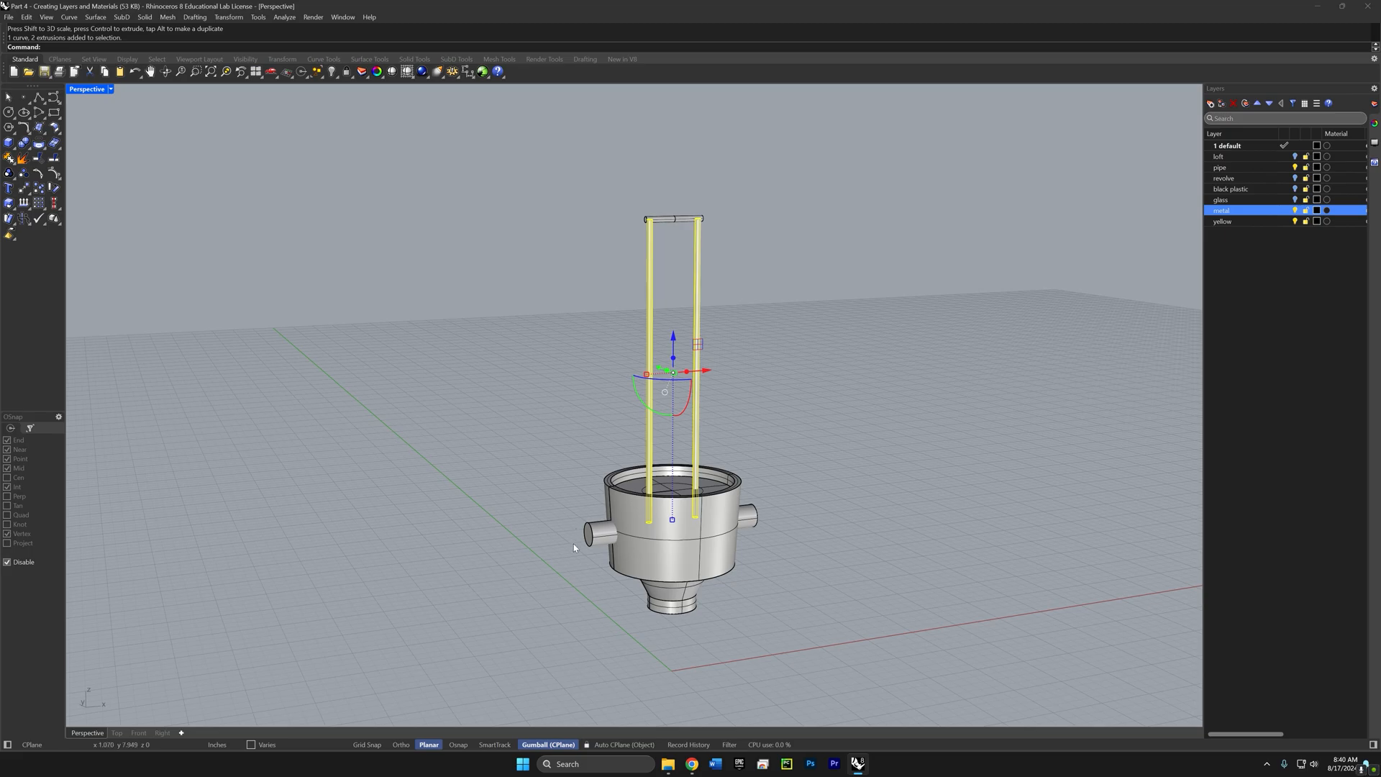
{"action": "left_click", "coordinate": [596, 538], "text": "shift"}
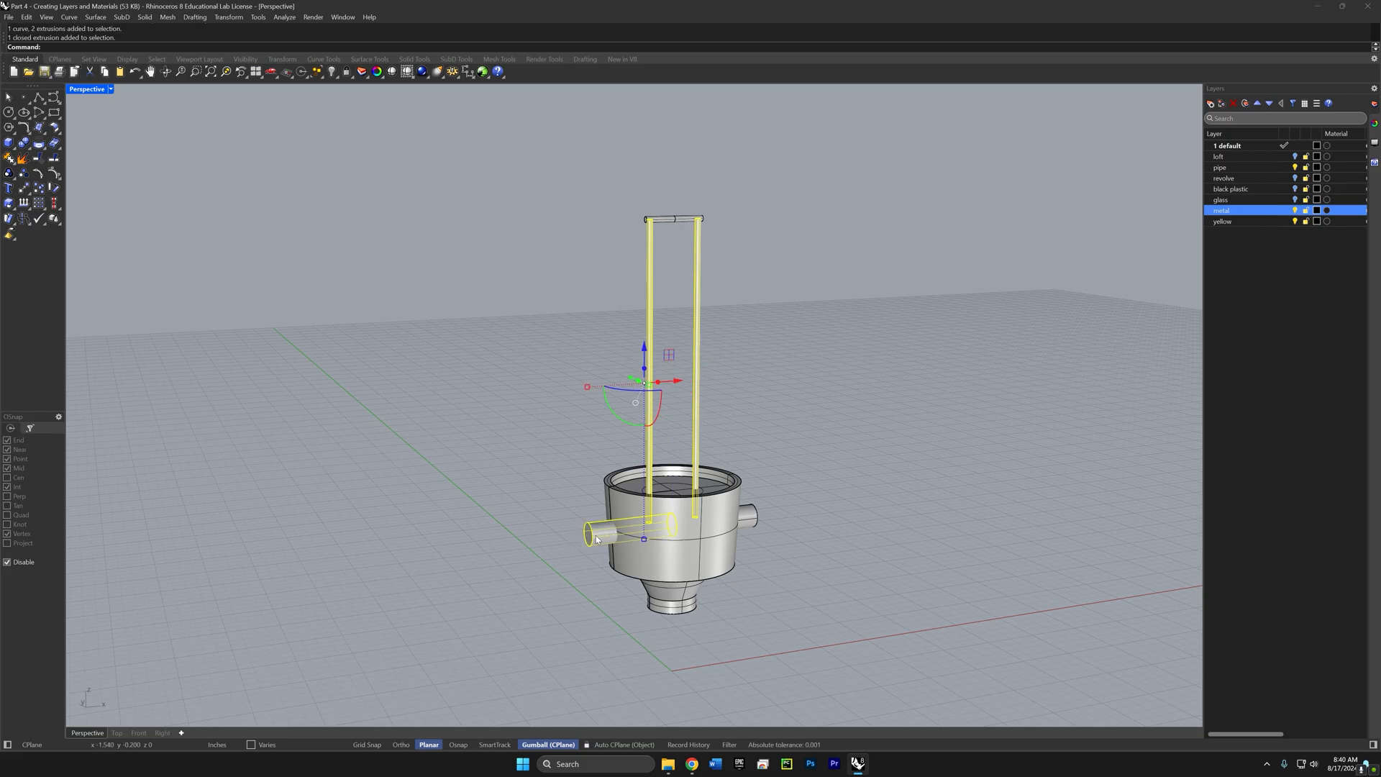
{"action": "left_click", "coordinate": [748, 521], "text": "shift"}
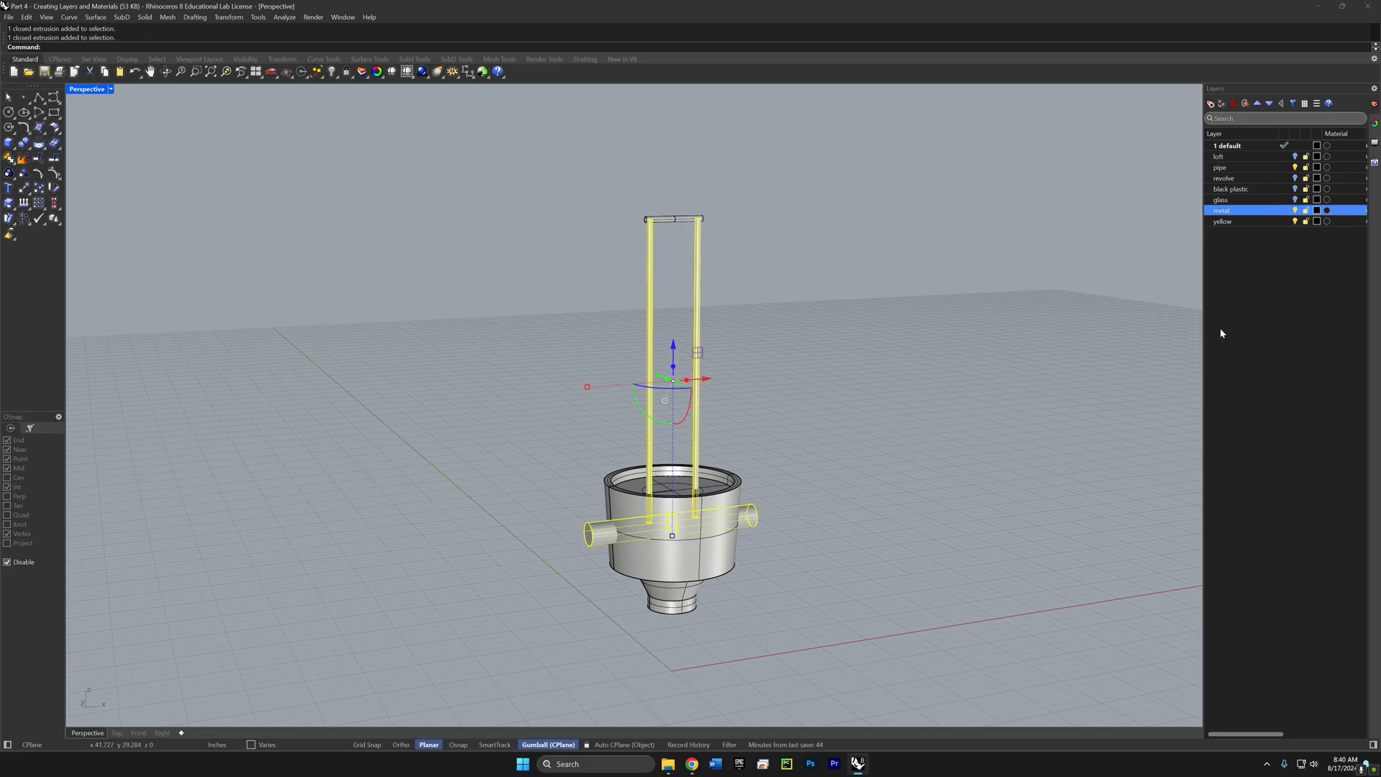
{"action": "right_click", "coordinate": [1228, 216]}
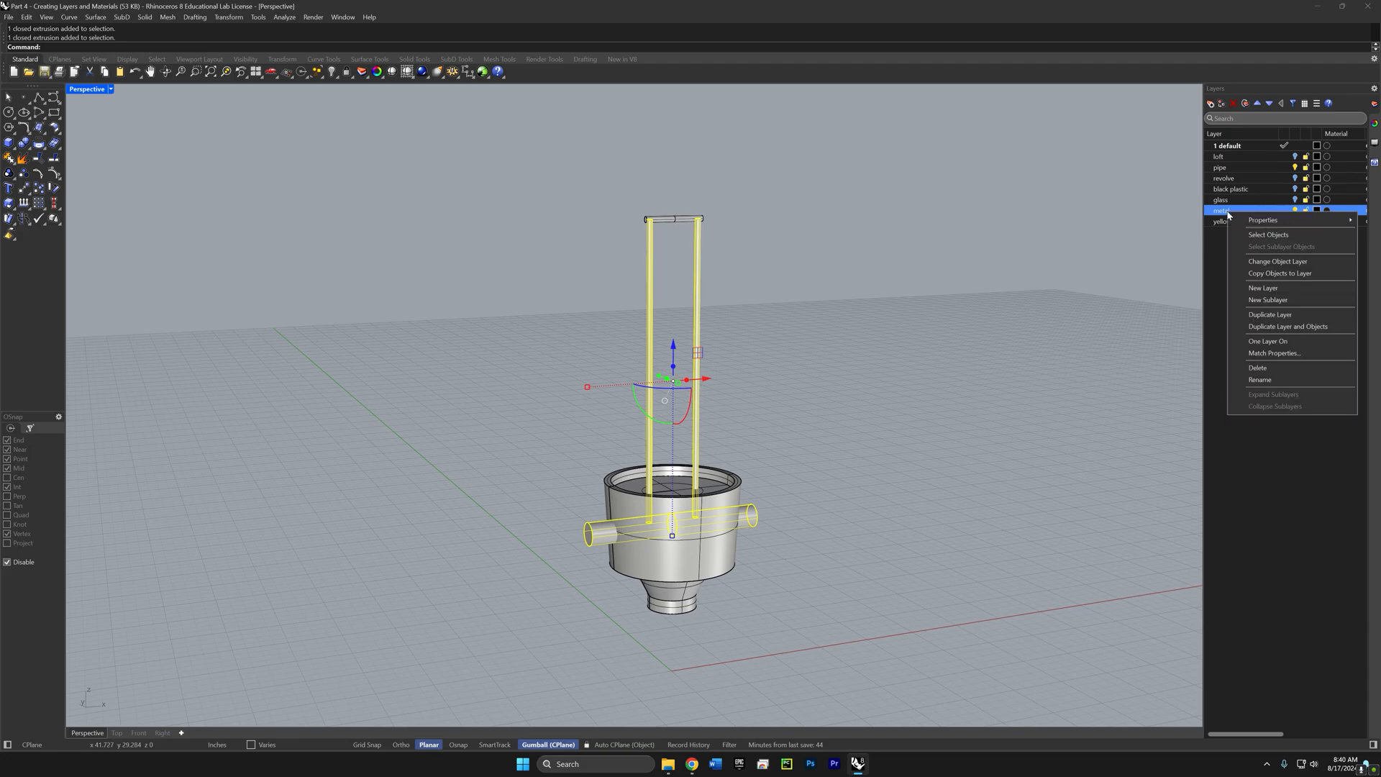
{"action": "left_click", "coordinate": [1264, 264]}
{"action": "left_click", "coordinate": [1294, 210]}
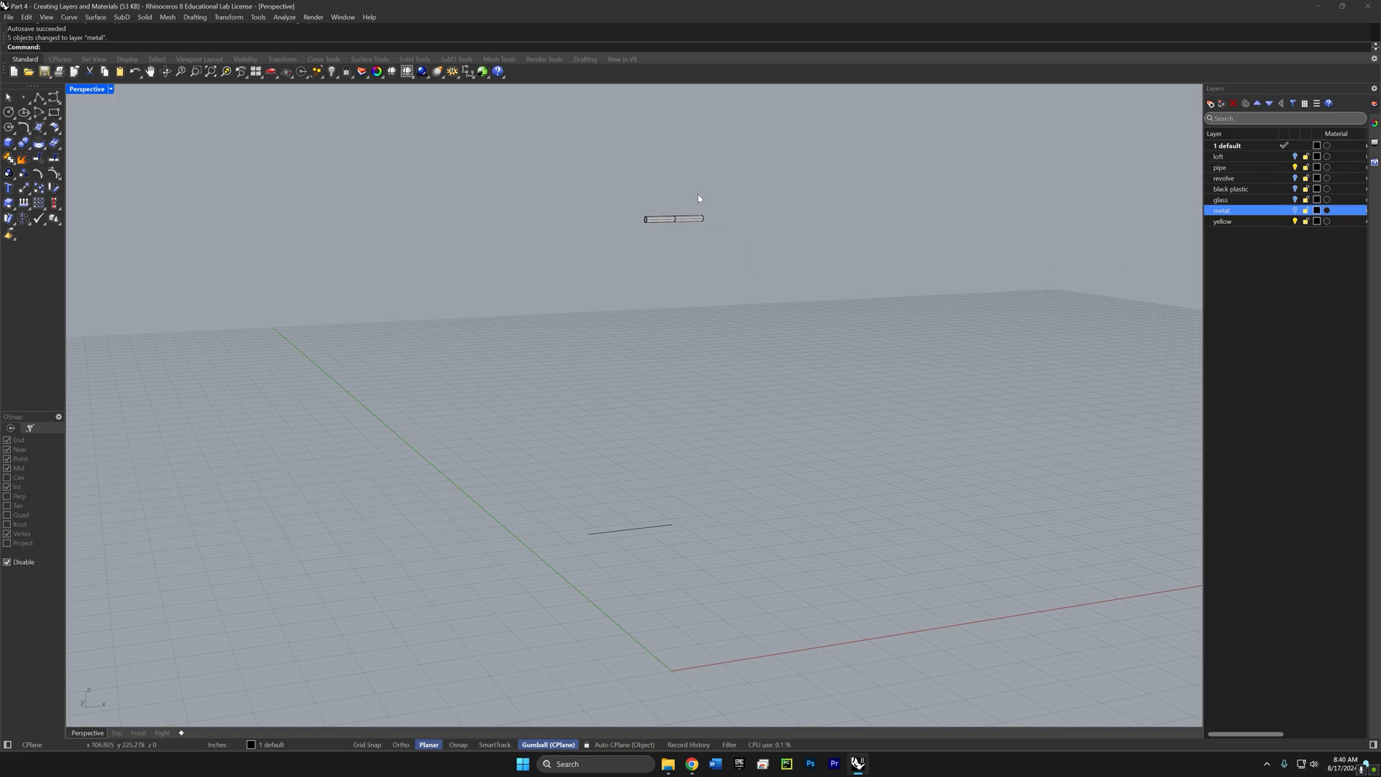
Step: Move the short upper crossbar pipes to the yellow layer and turn that layer off
{"action": "left_click", "coordinate": [672, 218]}
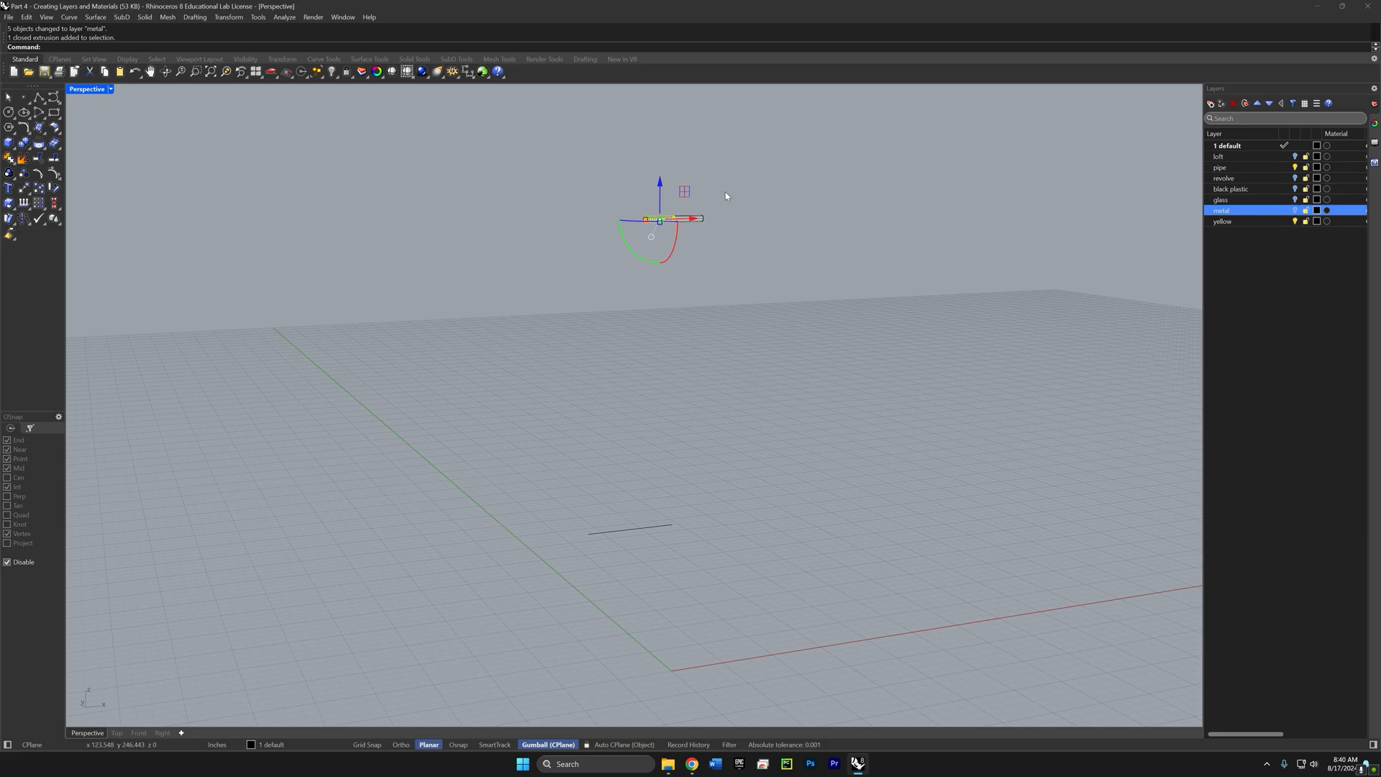
{"action": "left_click_drag", "start_coordinate": [726, 194], "coordinate": [621, 237]}
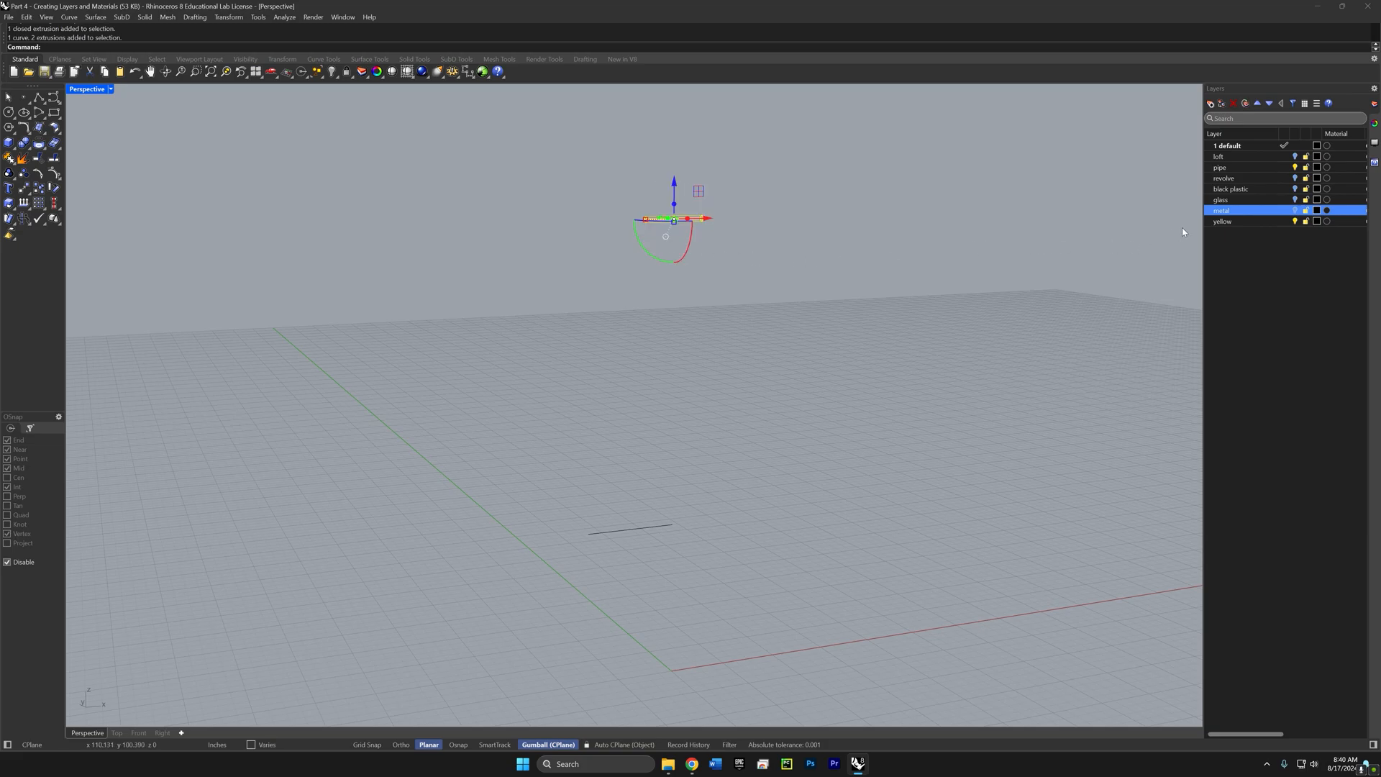
{"action": "right_click", "coordinate": [1220, 222]}
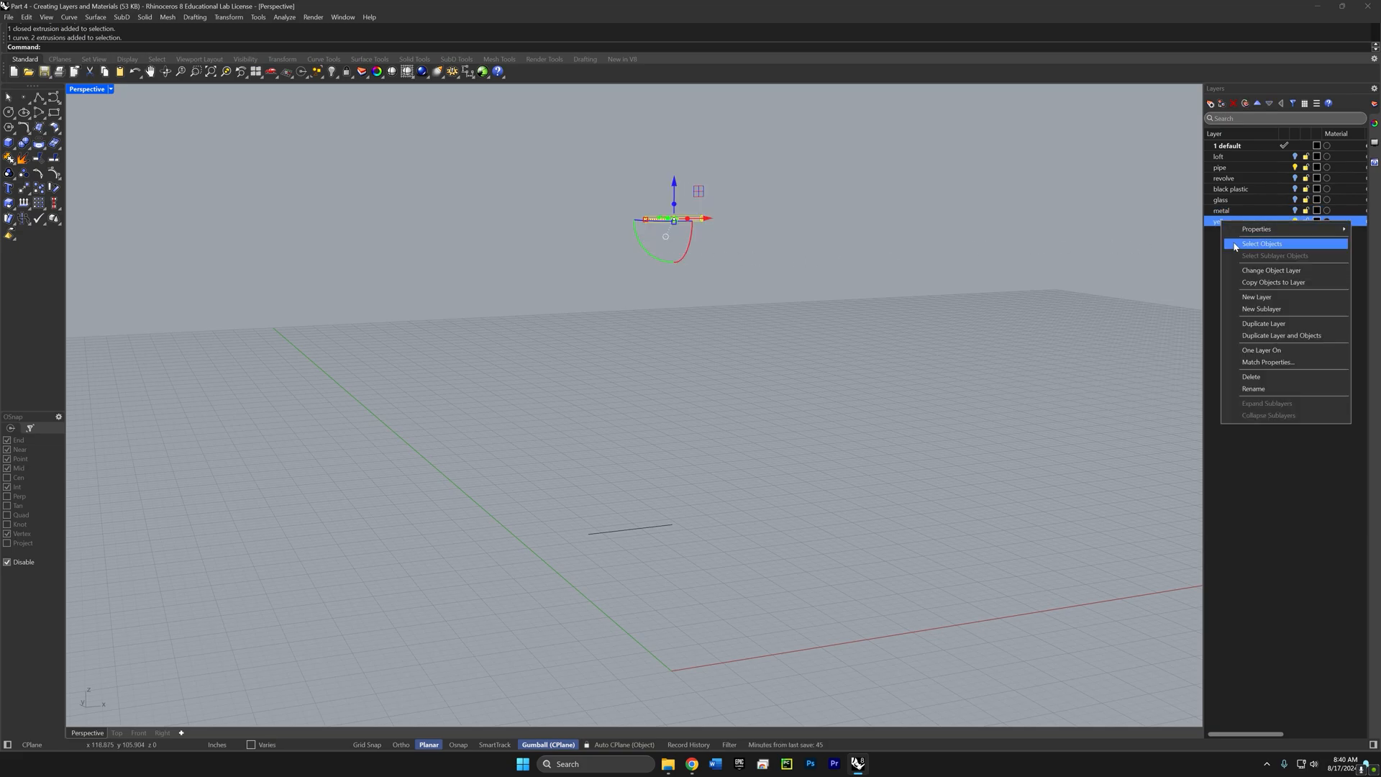
{"action": "left_click", "coordinate": [1253, 271]}
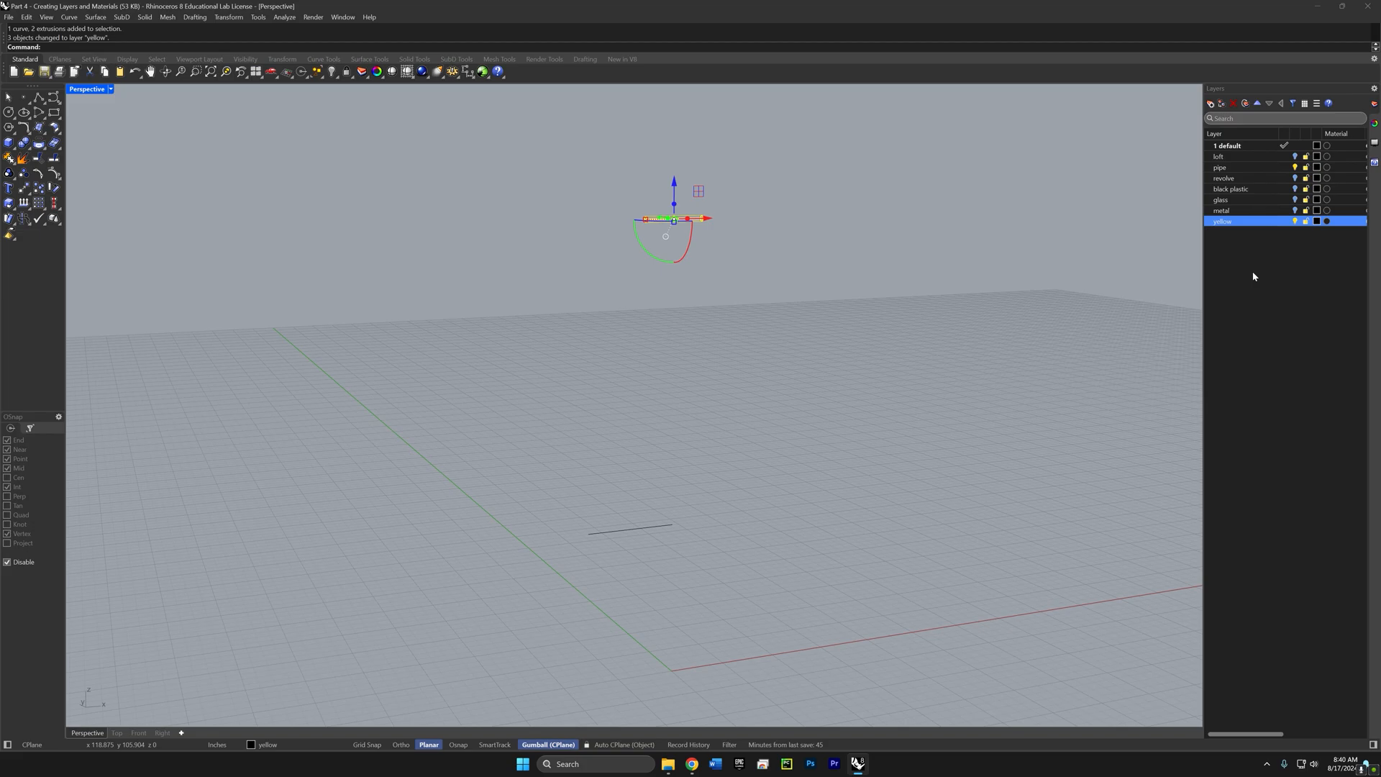
{"action": "left_click", "coordinate": [1295, 220]}
{"action": "right_click_drag", "start_coordinate": [861, 321], "coordinate": [866, 333]}
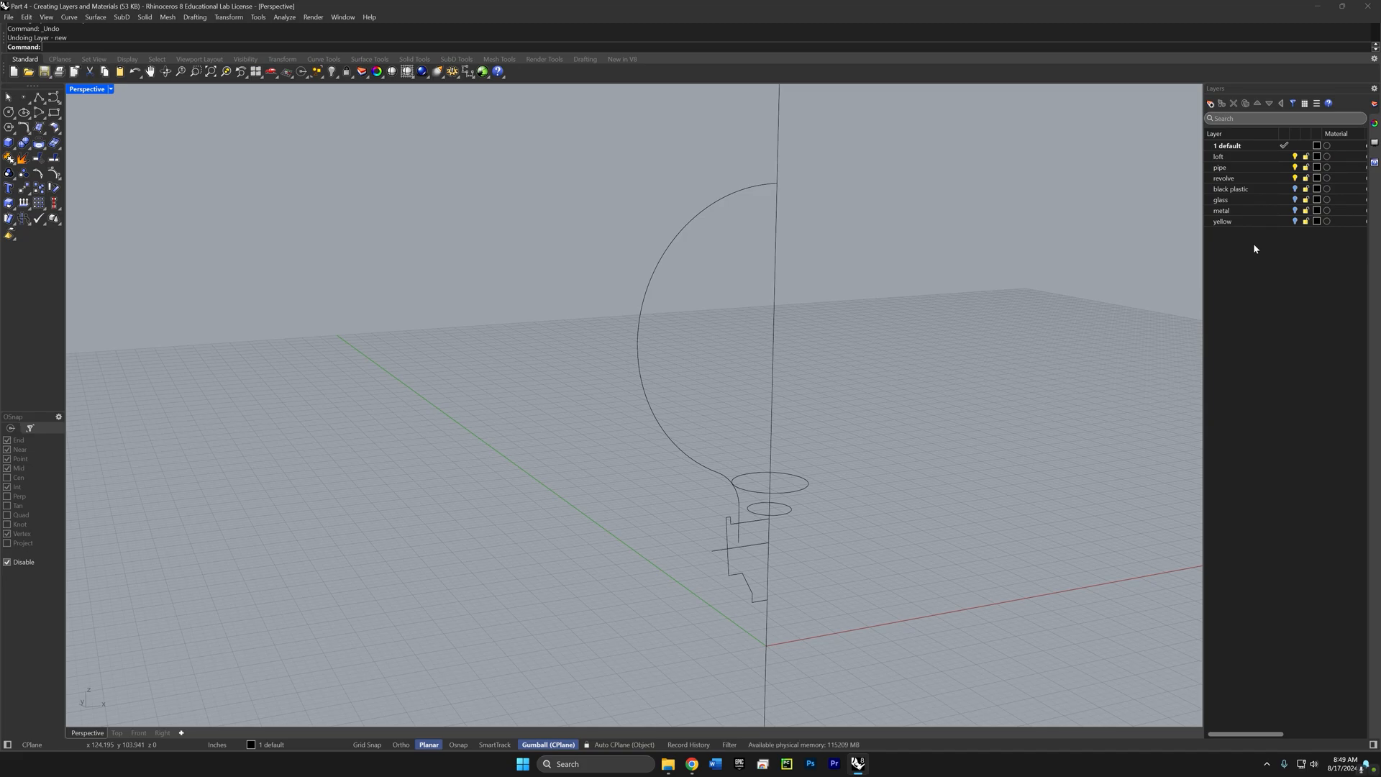
{"action": "left_click", "coordinate": [1220, 158]}
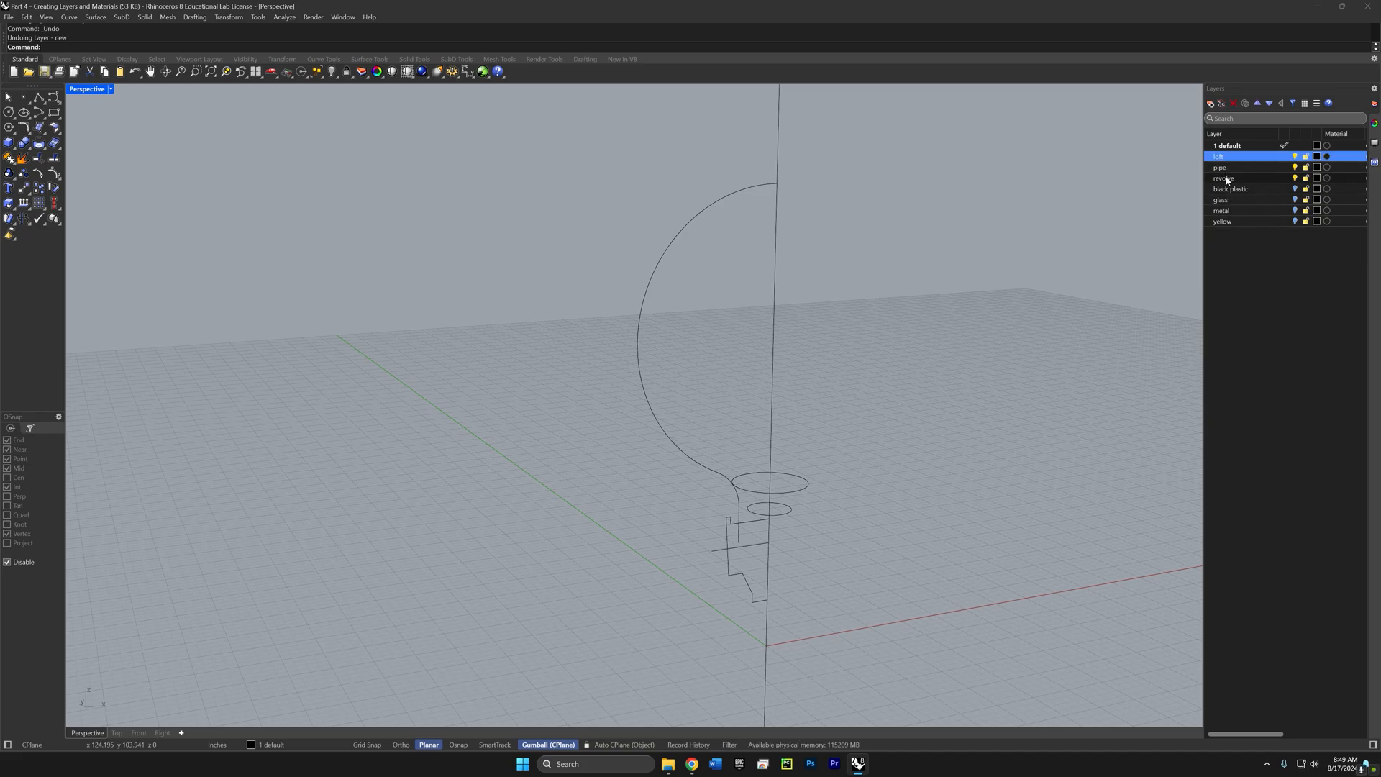
{"action": "left_click", "coordinate": [1227, 178], "text": "shift"}
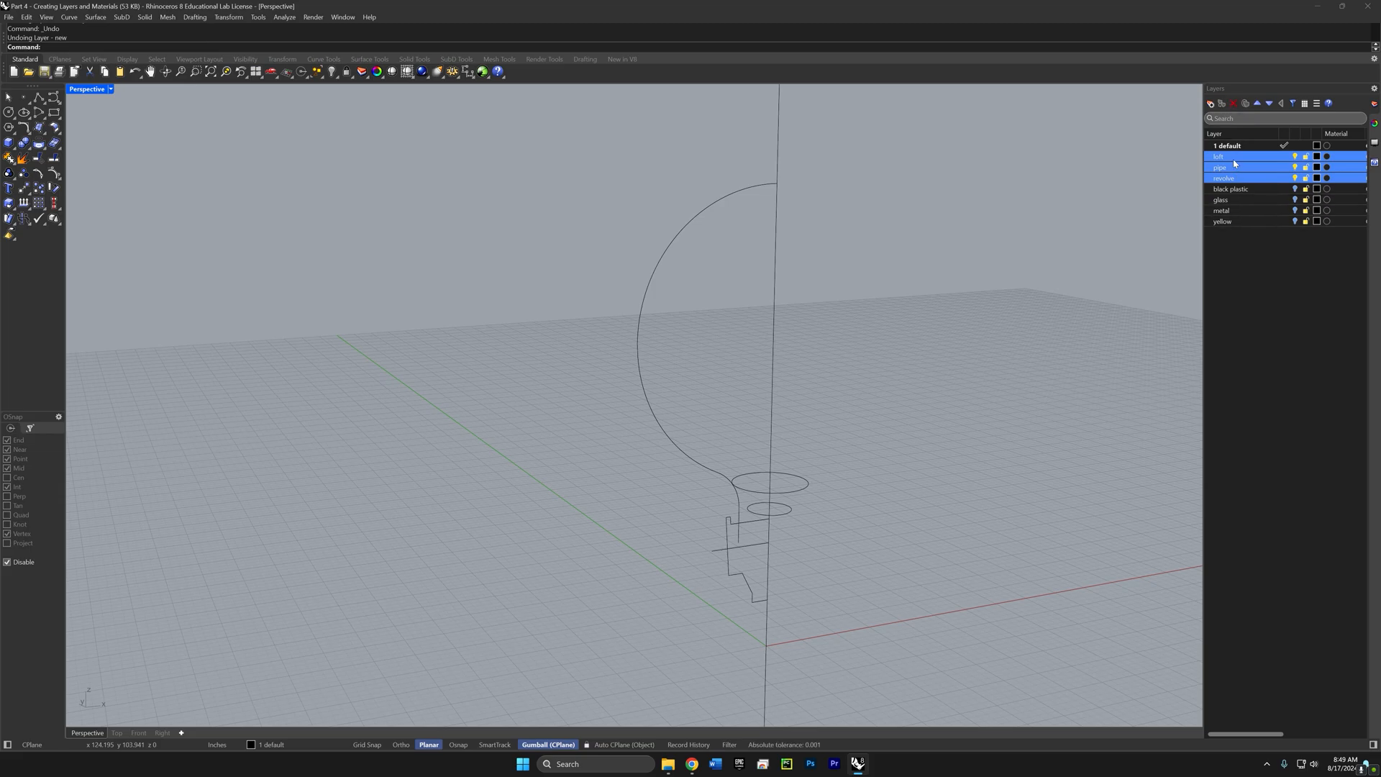
{"action": "left_click", "coordinate": [1227, 247]}
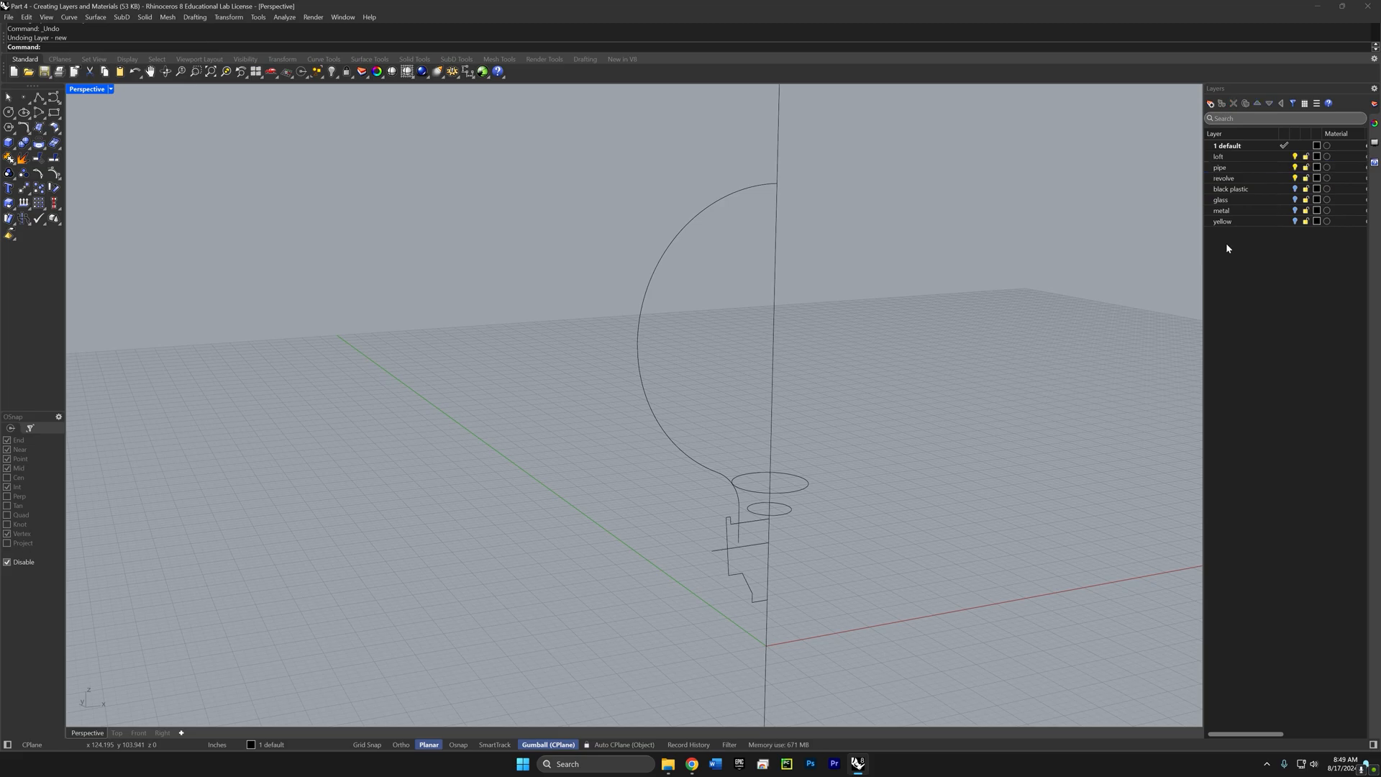
Step: Create a new layer named z curves
{"action": "right_click", "coordinate": [1220, 235]}
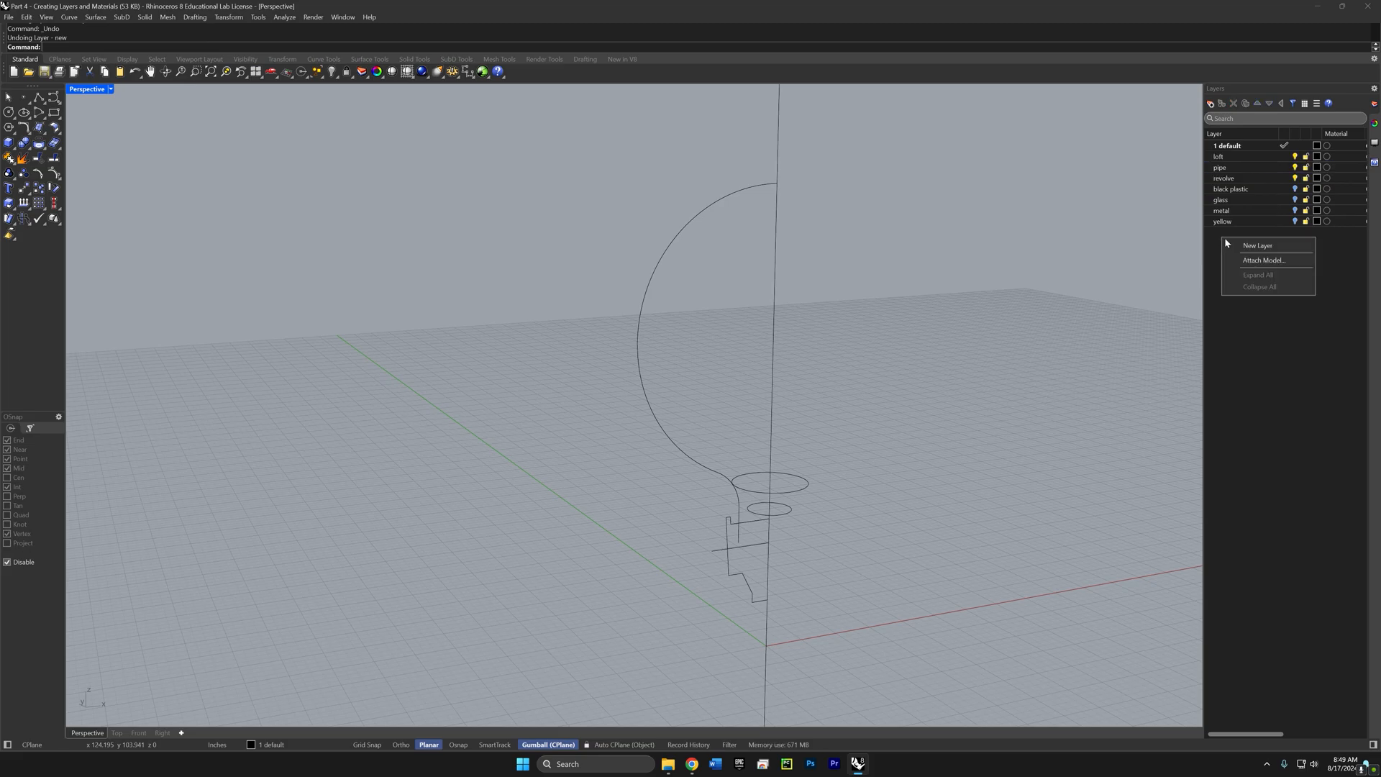
{"action": "left_click", "coordinate": [1231, 245]}
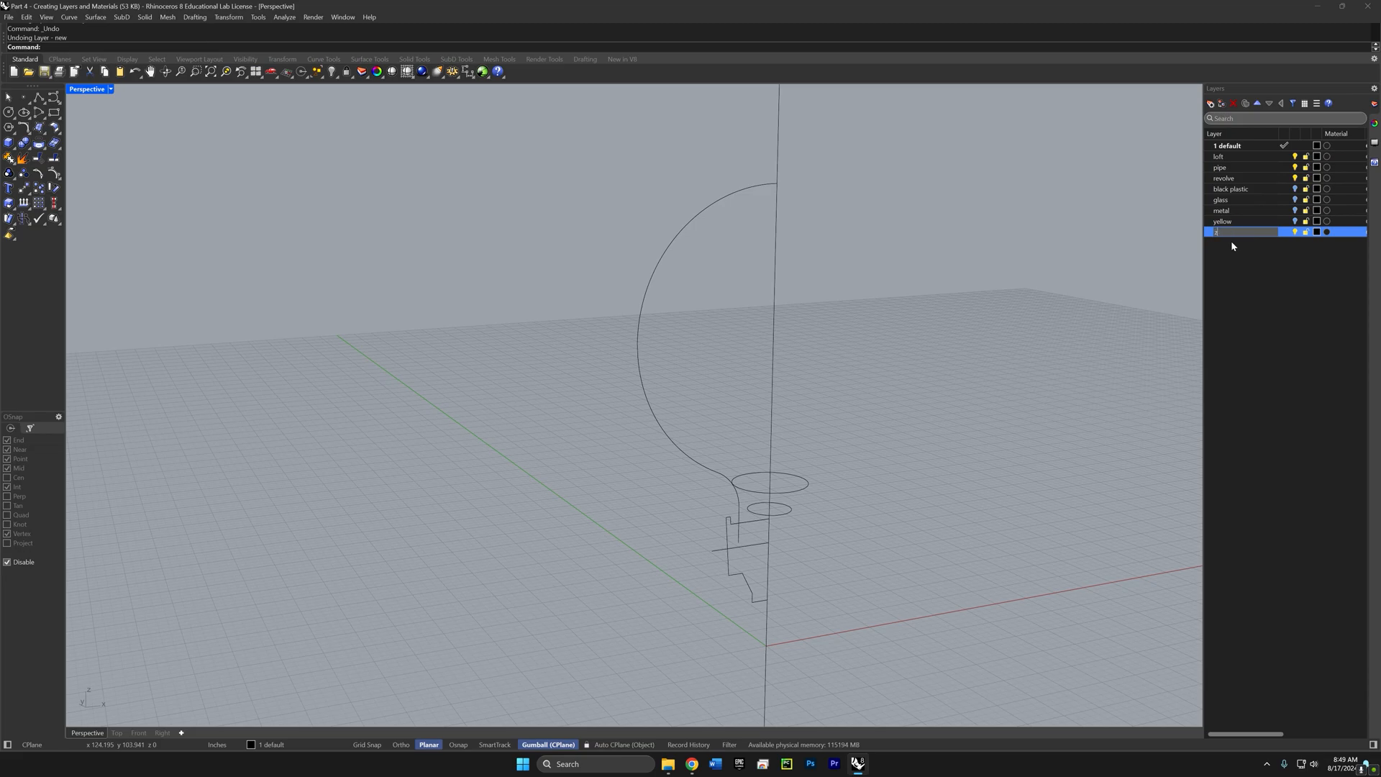
{"action": "type", "text": "z curves"}
{"action": "left_click", "coordinate": [1232, 247]}
Step: Nest the loft, pipe and revolve layers as sublayers of the z curves layer
{"action": "left_click", "coordinate": [1231, 157]}
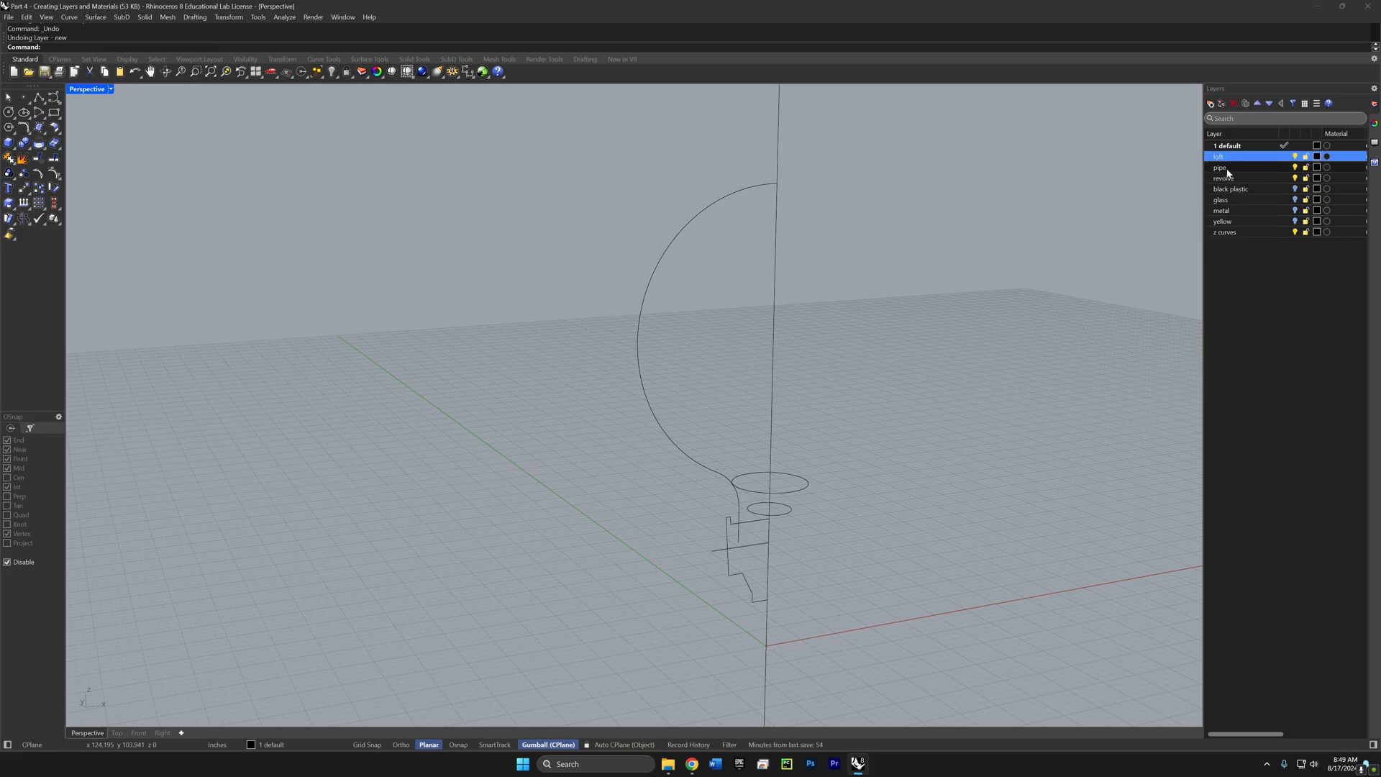
{"action": "left_click", "coordinate": [1228, 179], "text": "shift"}
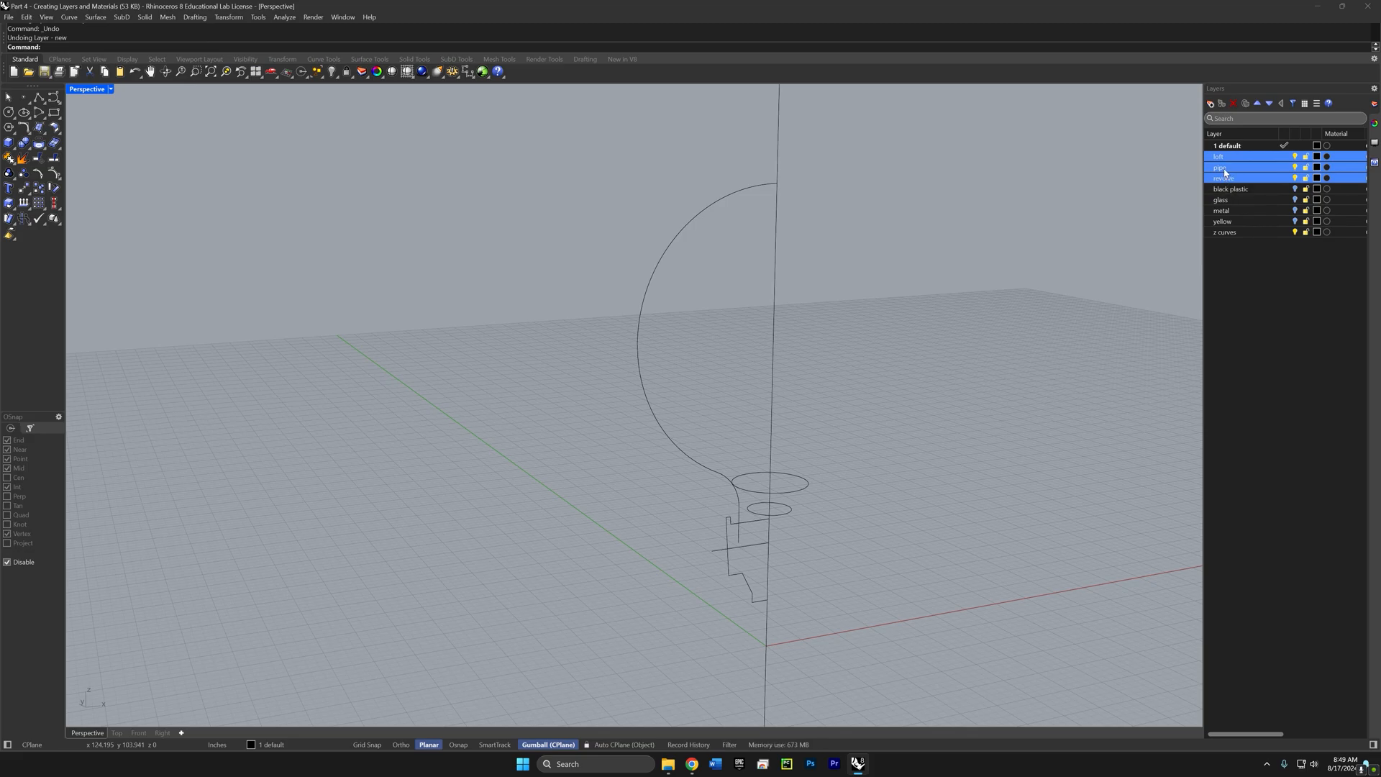
{"action": "left_click", "coordinate": [1250, 268]}
{"action": "left_click", "coordinate": [1232, 162]}
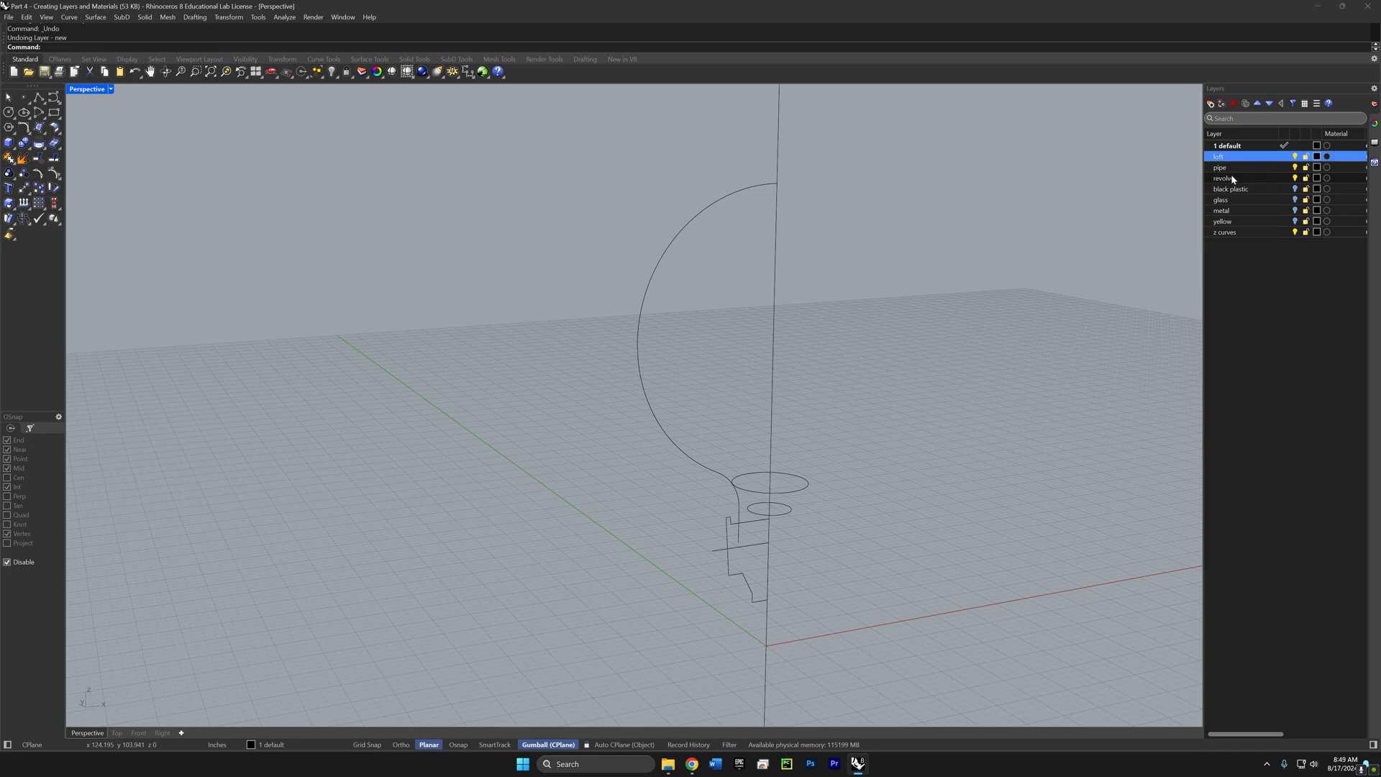
{"action": "left_click", "coordinate": [1231, 177], "text": "shift"}
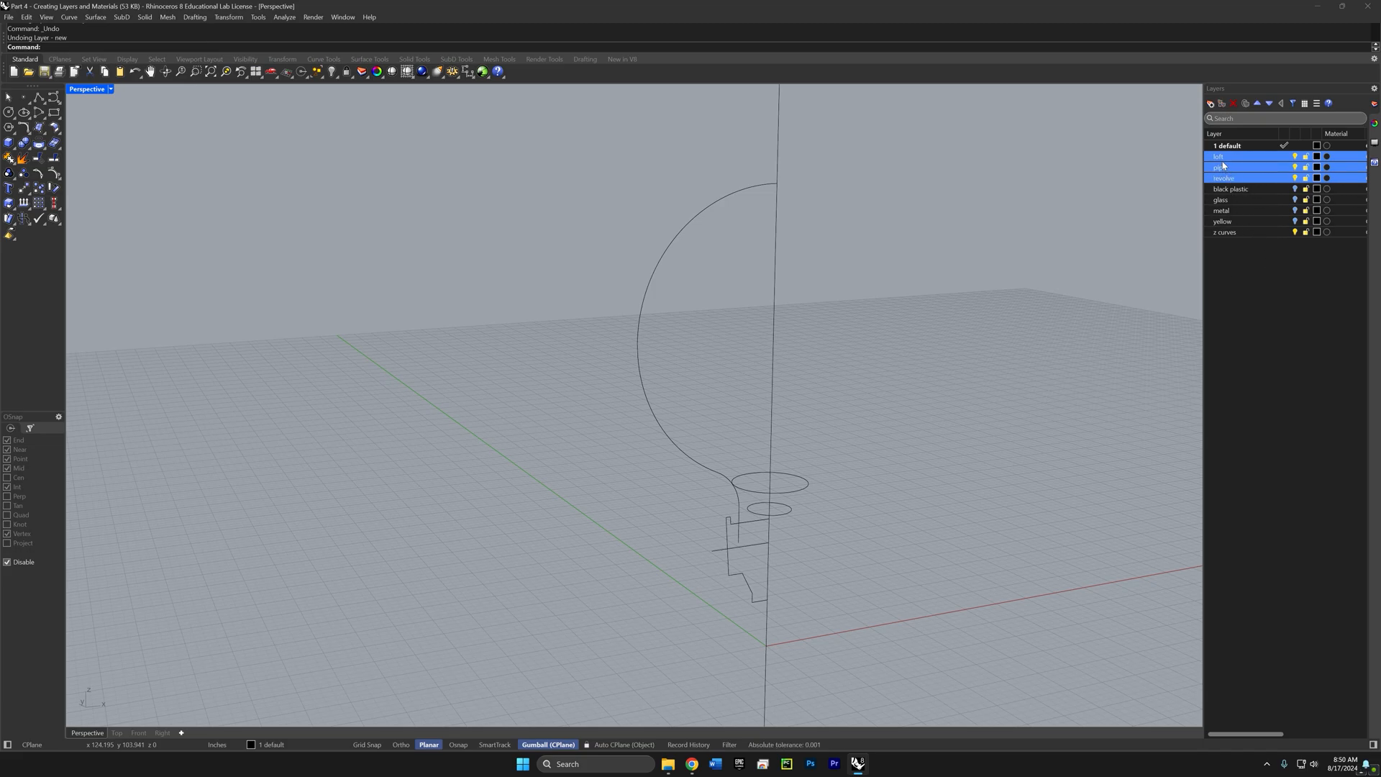
{"action": "left_click_drag", "start_coordinate": [1222, 164], "coordinate": [1231, 236]}
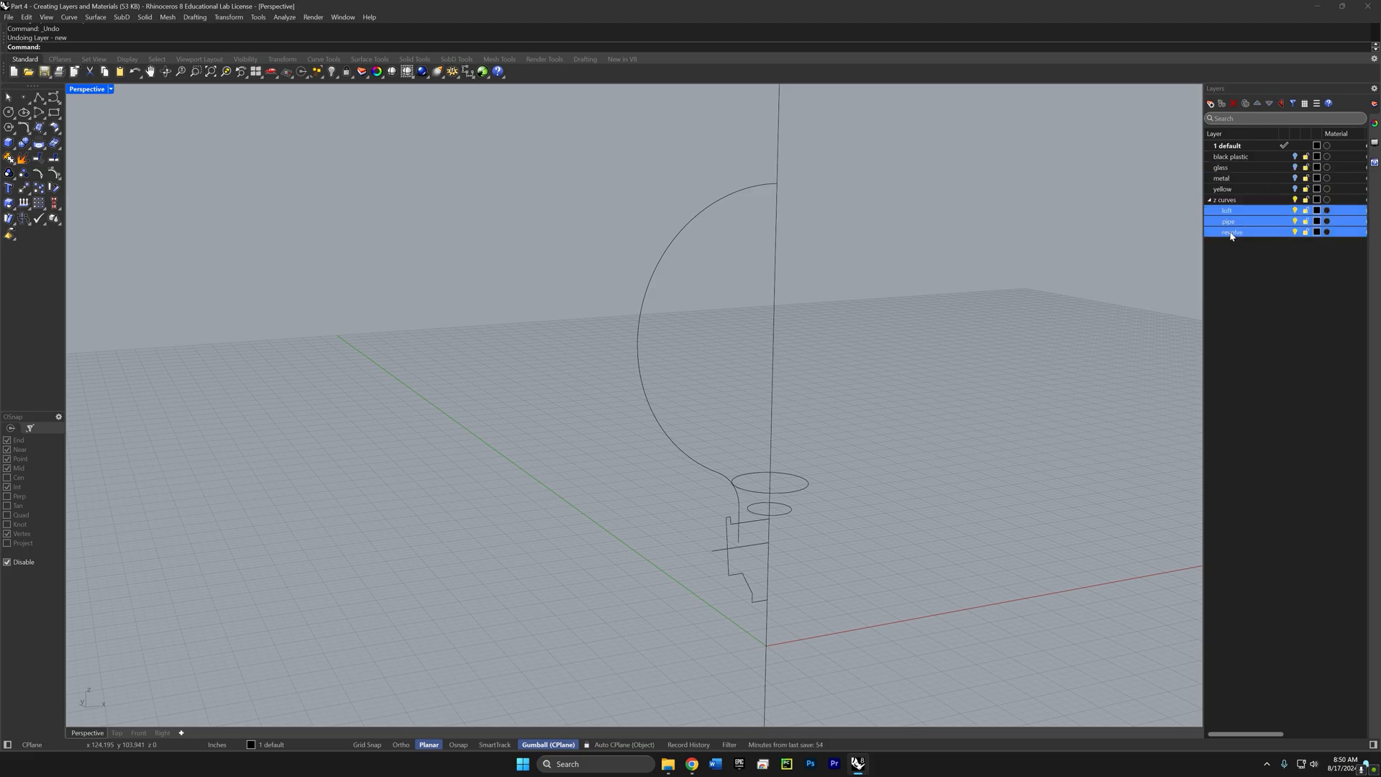
{"action": "left_click", "coordinate": [1249, 311]}
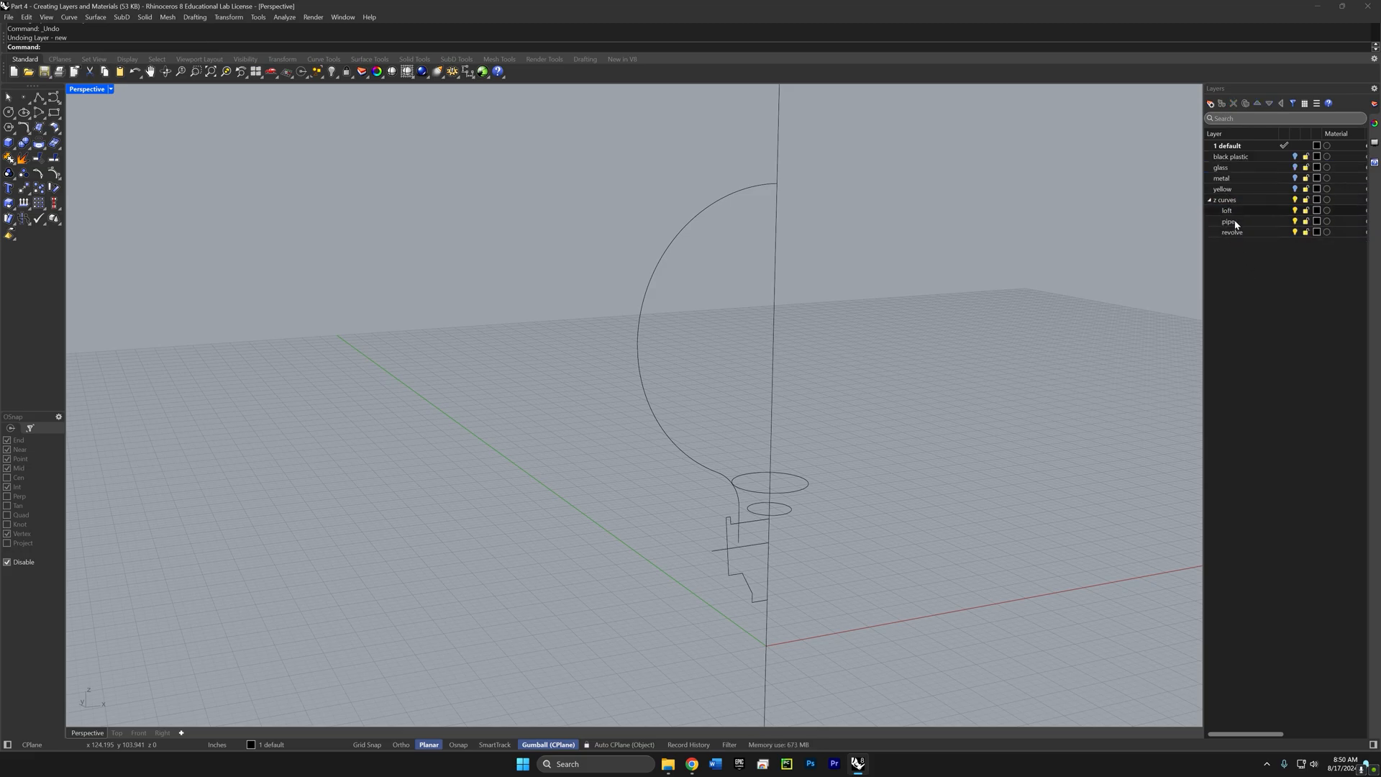
Step: Turn off the z curves layer and collapse its sublayers, keeping the layer list sorted with 1 default first
{"action": "left_click", "coordinate": [1294, 200]}
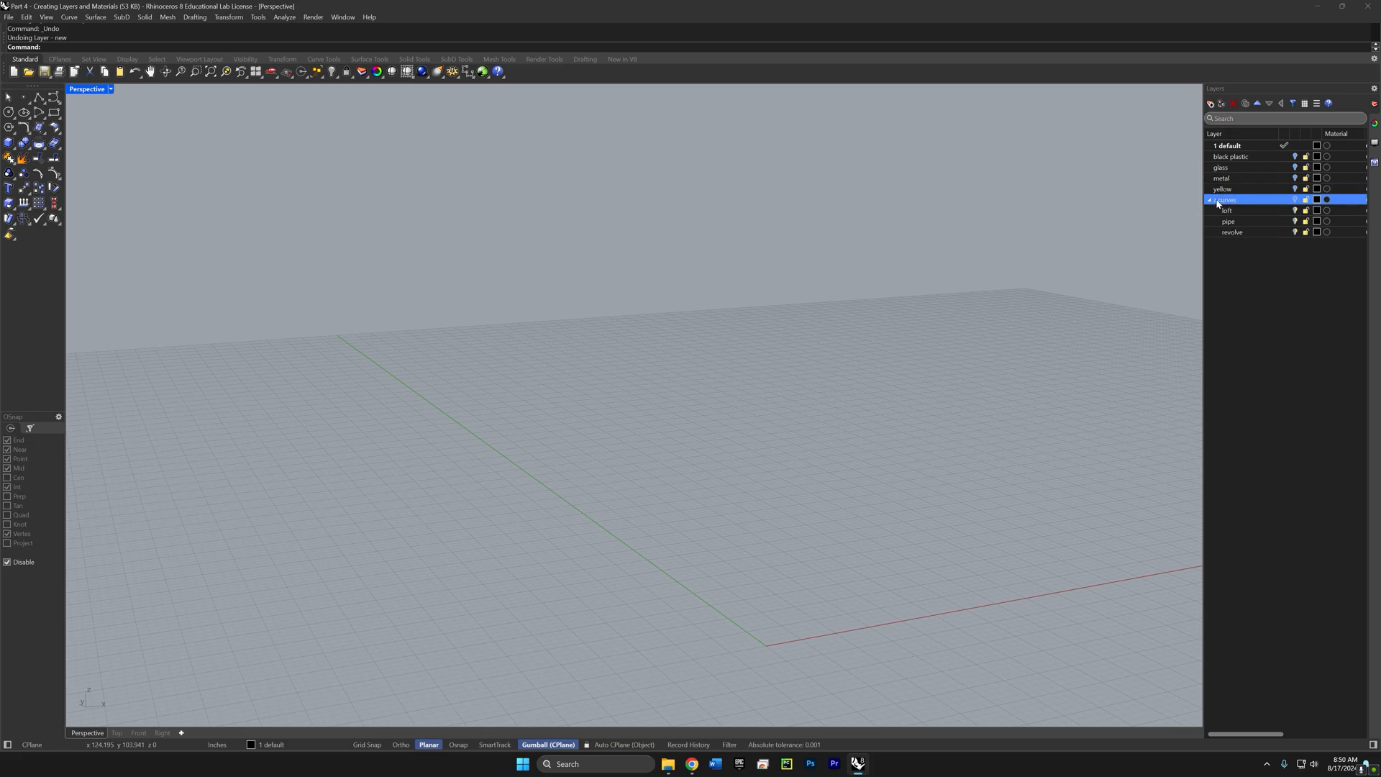
{"action": "left_click", "coordinate": [1230, 139]}
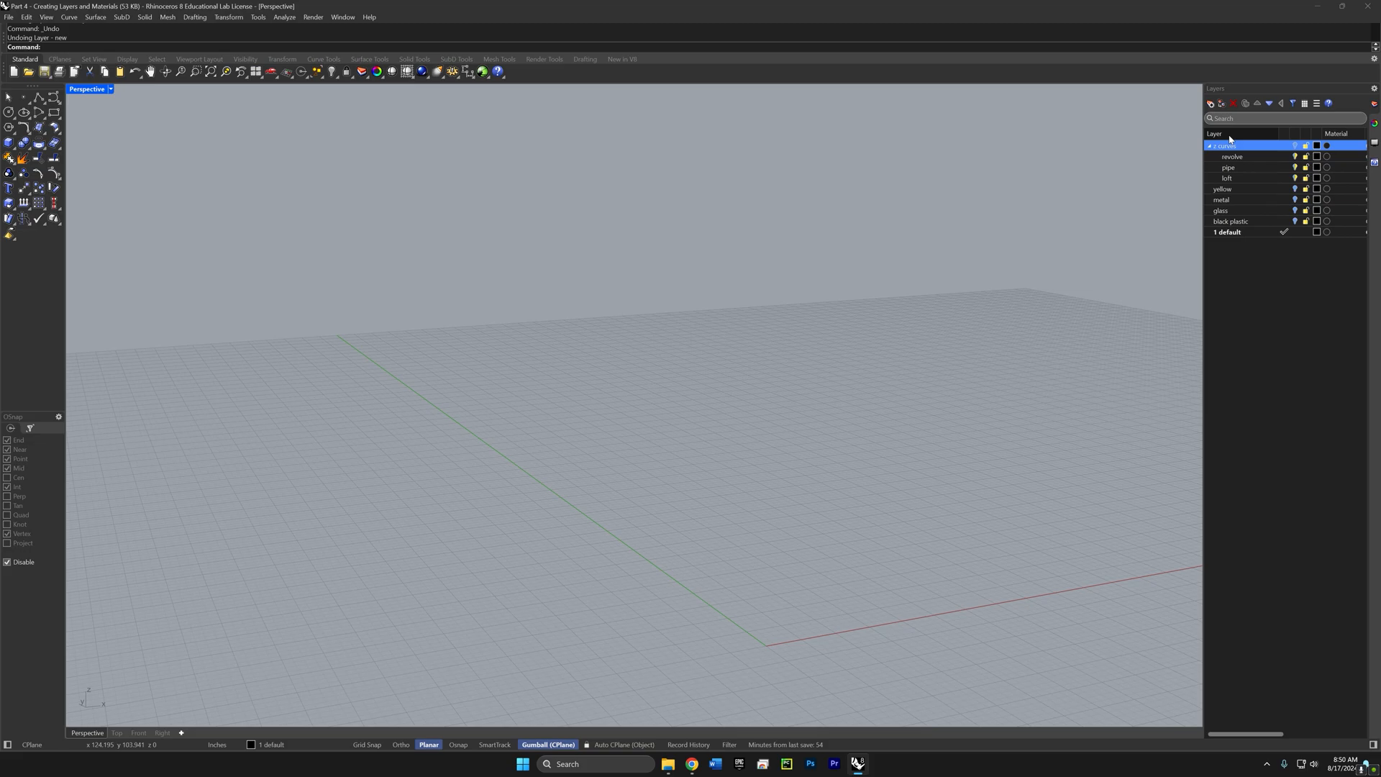
{"action": "left_click", "coordinate": [1230, 139]}
{"action": "left_click", "coordinate": [1209, 200]}
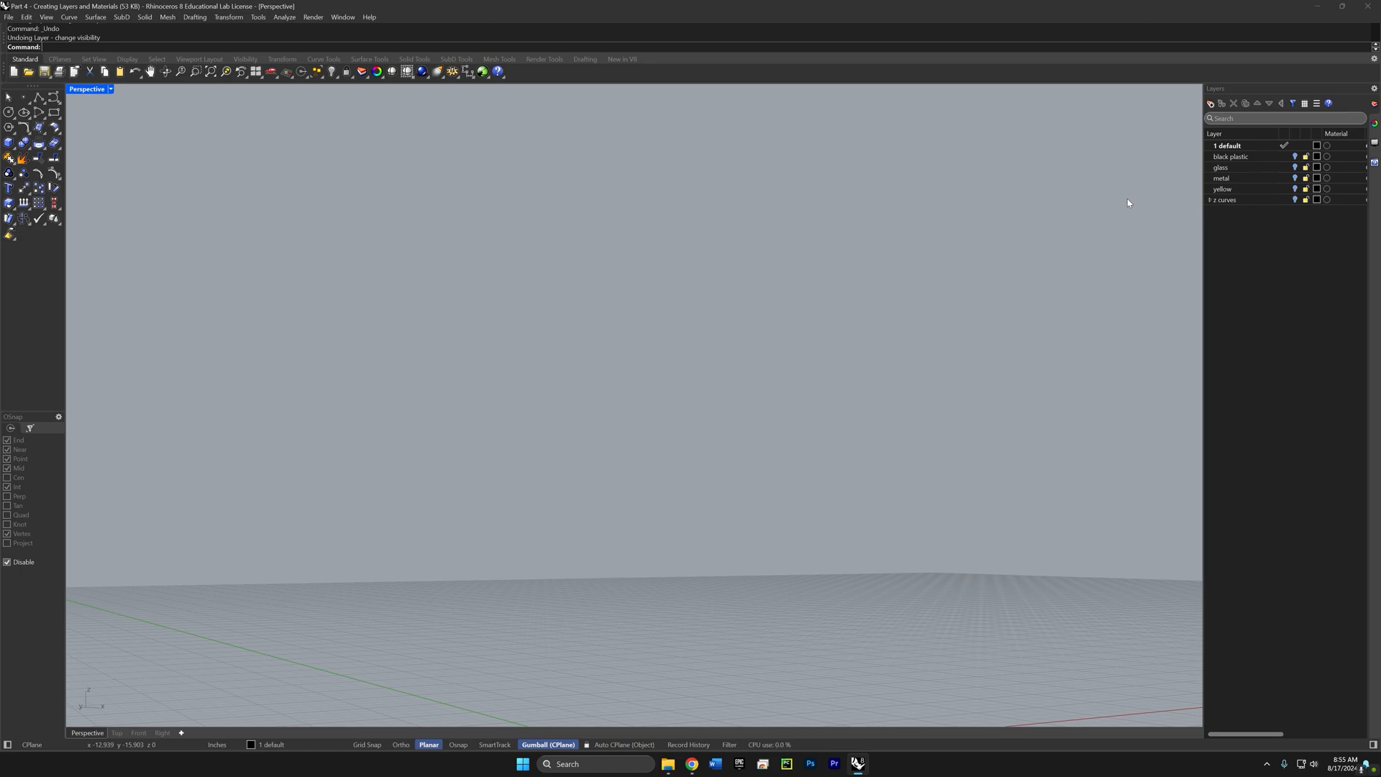
Step: Turn on the black plastic, glass, metal and yellow layers together
{"action": "left_click", "coordinate": [1240, 157]}
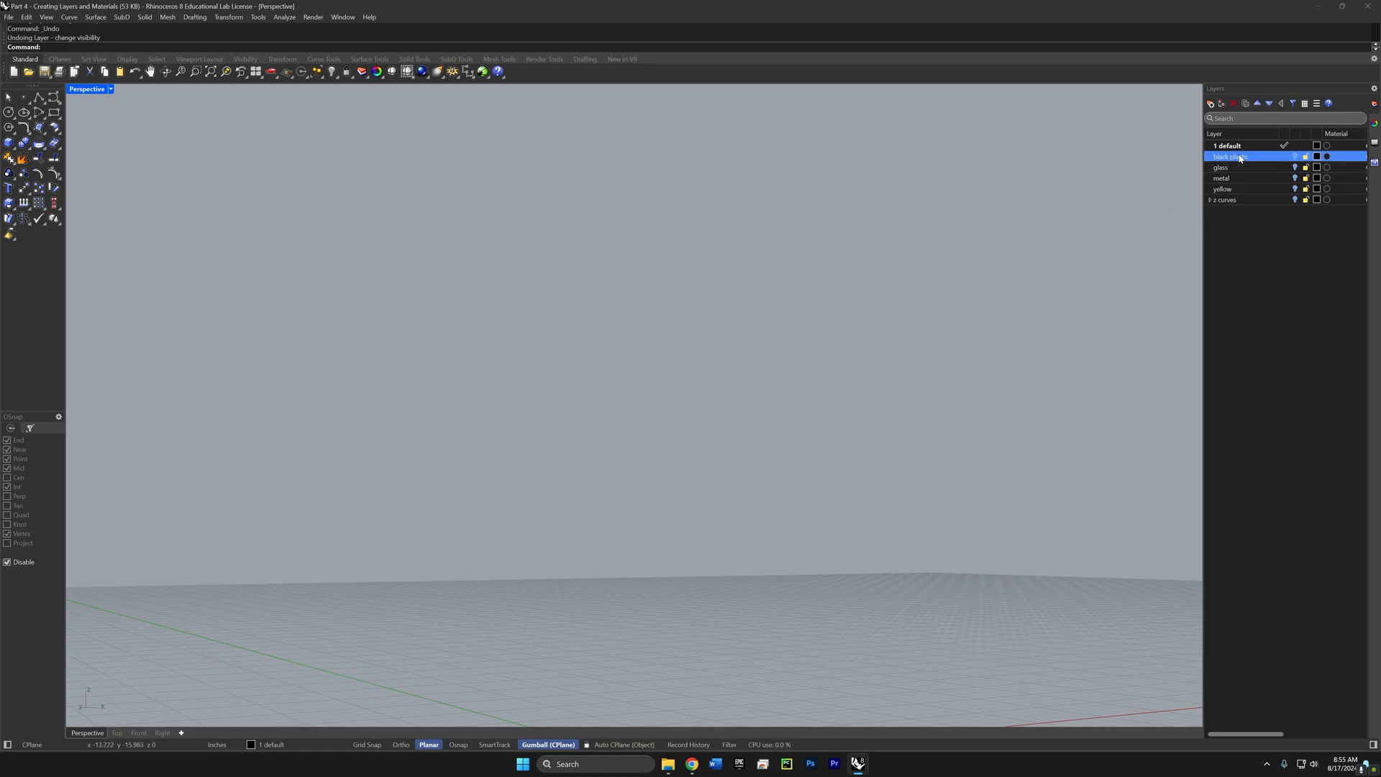
{"action": "left_click", "coordinate": [1247, 188], "text": "shift"}
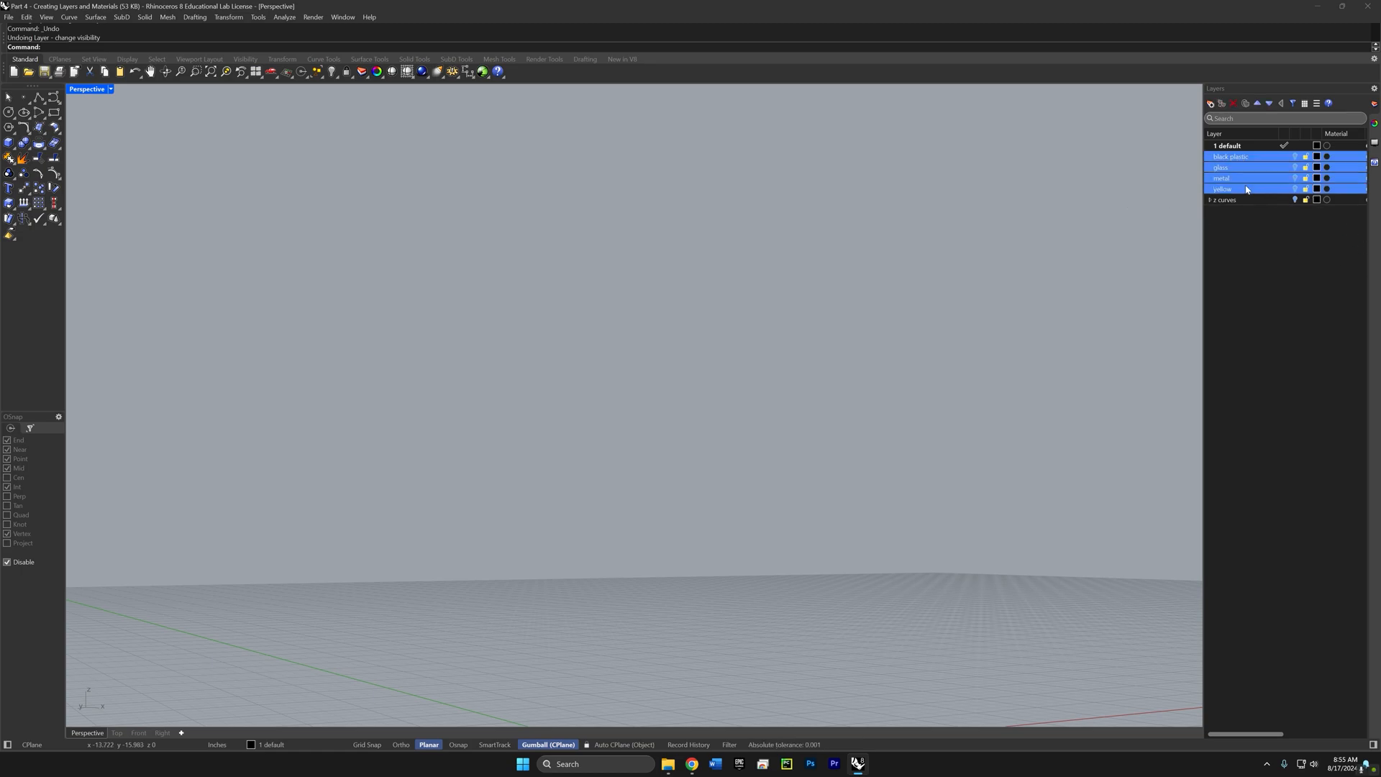
{"action": "left_click", "coordinate": [1296, 189]}
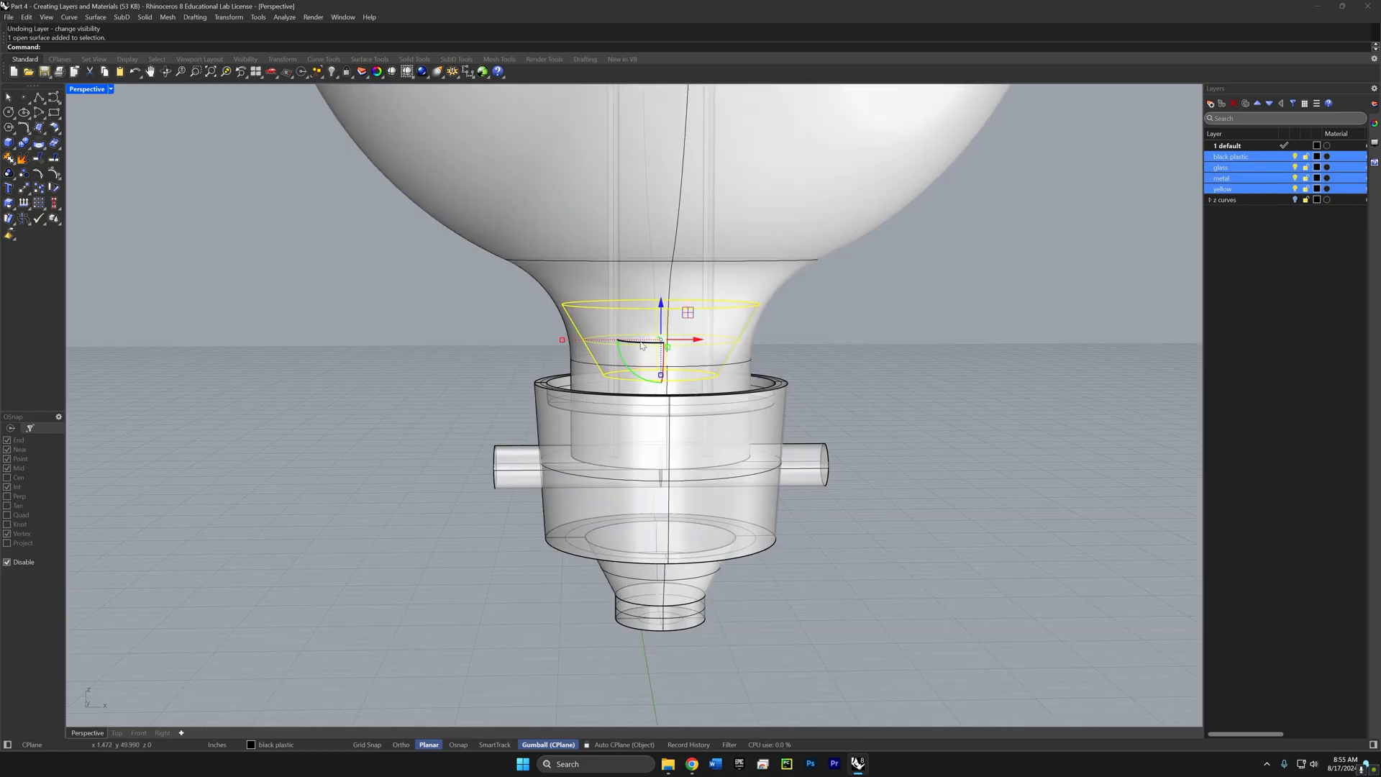
Step: Move the lofted cone straight down from the bulb's neck so its wide rim meets the underside of the base collar
{"action": "left_click_drag", "start_coordinate": [665, 302], "coordinate": [658, 504]}
{"action": "right_click_drag", "start_coordinate": [705, 507], "coordinate": [710, 490]}
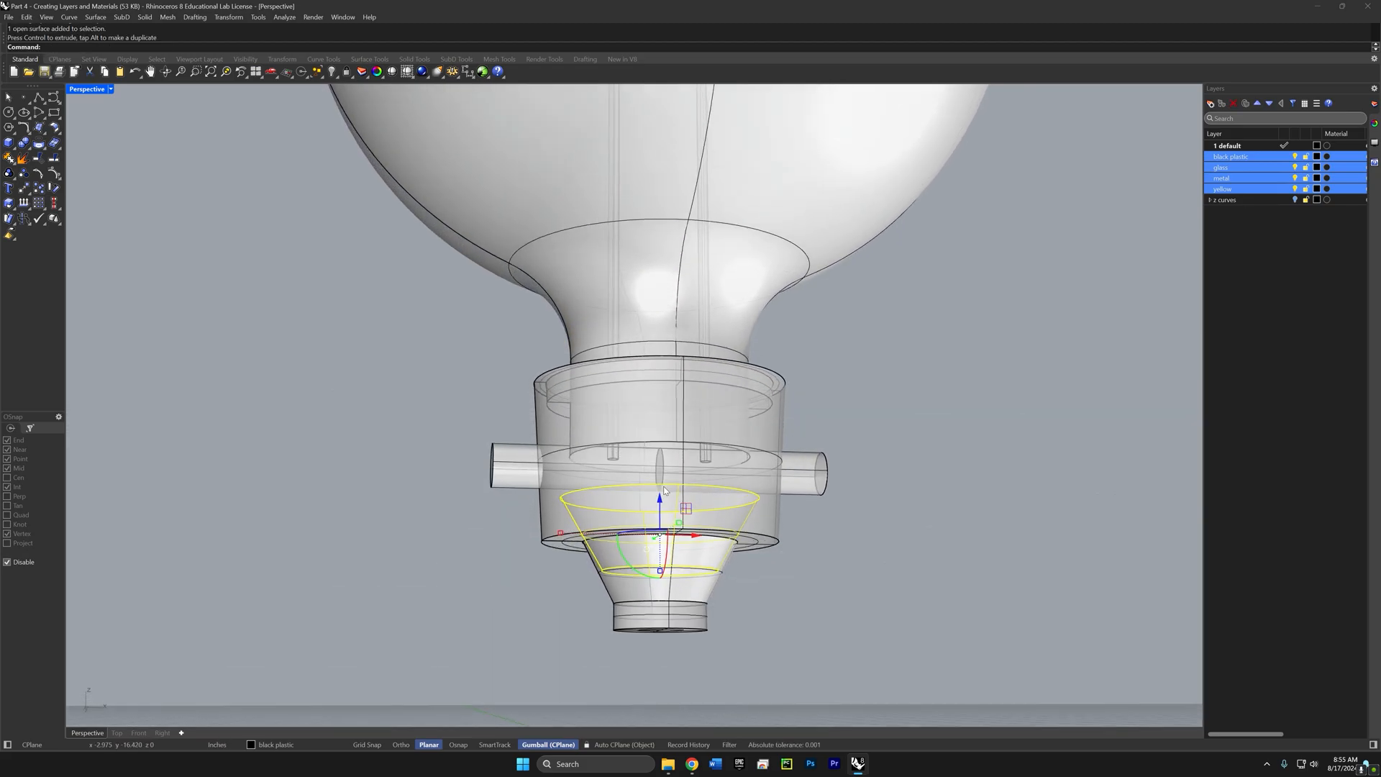
{"action": "left_click_drag", "start_coordinate": [659, 498], "coordinate": [659, 534]}
{"action": "left_click", "coordinate": [764, 590]}
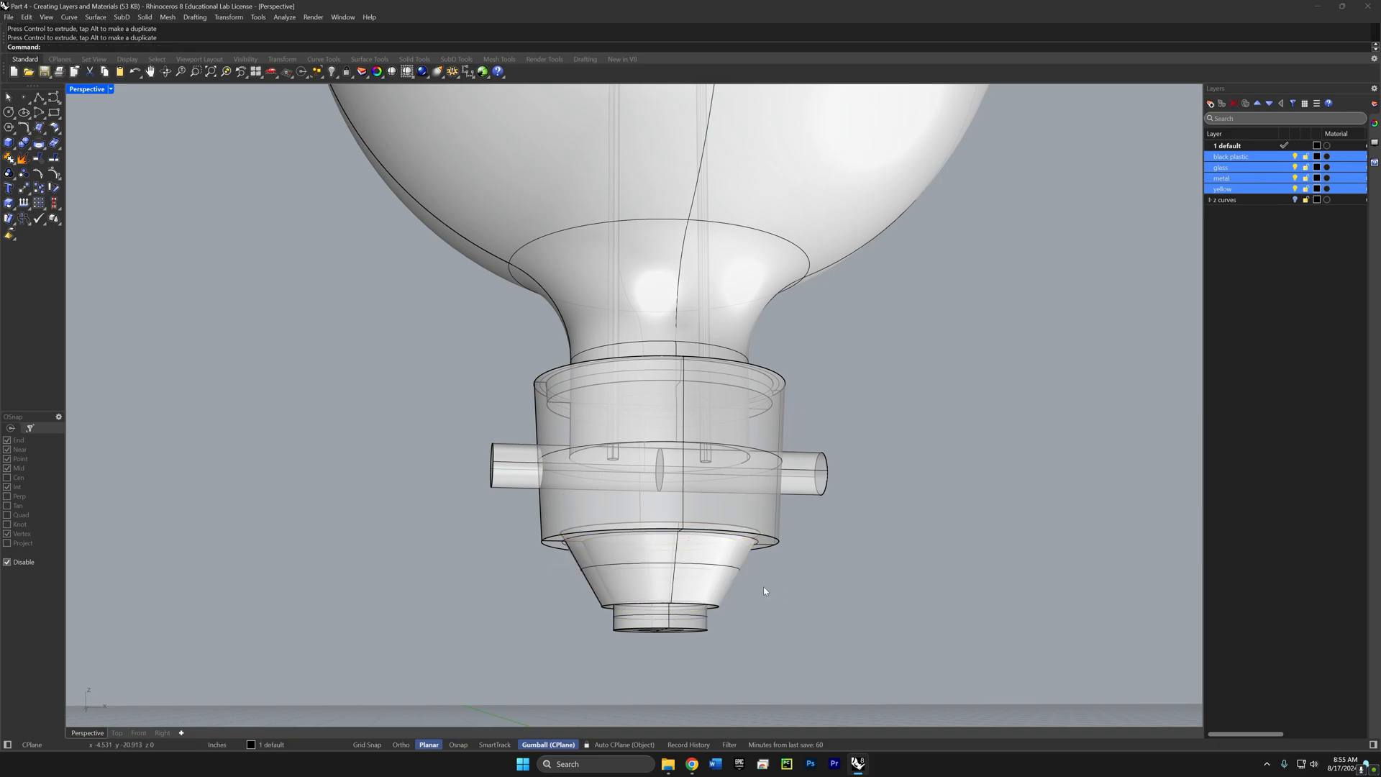
Step: Set the perspective viewport's display mode to Shaded
{"action": "left_click", "coordinate": [86, 92]}
{"action": "left_click", "coordinate": [100, 136]}
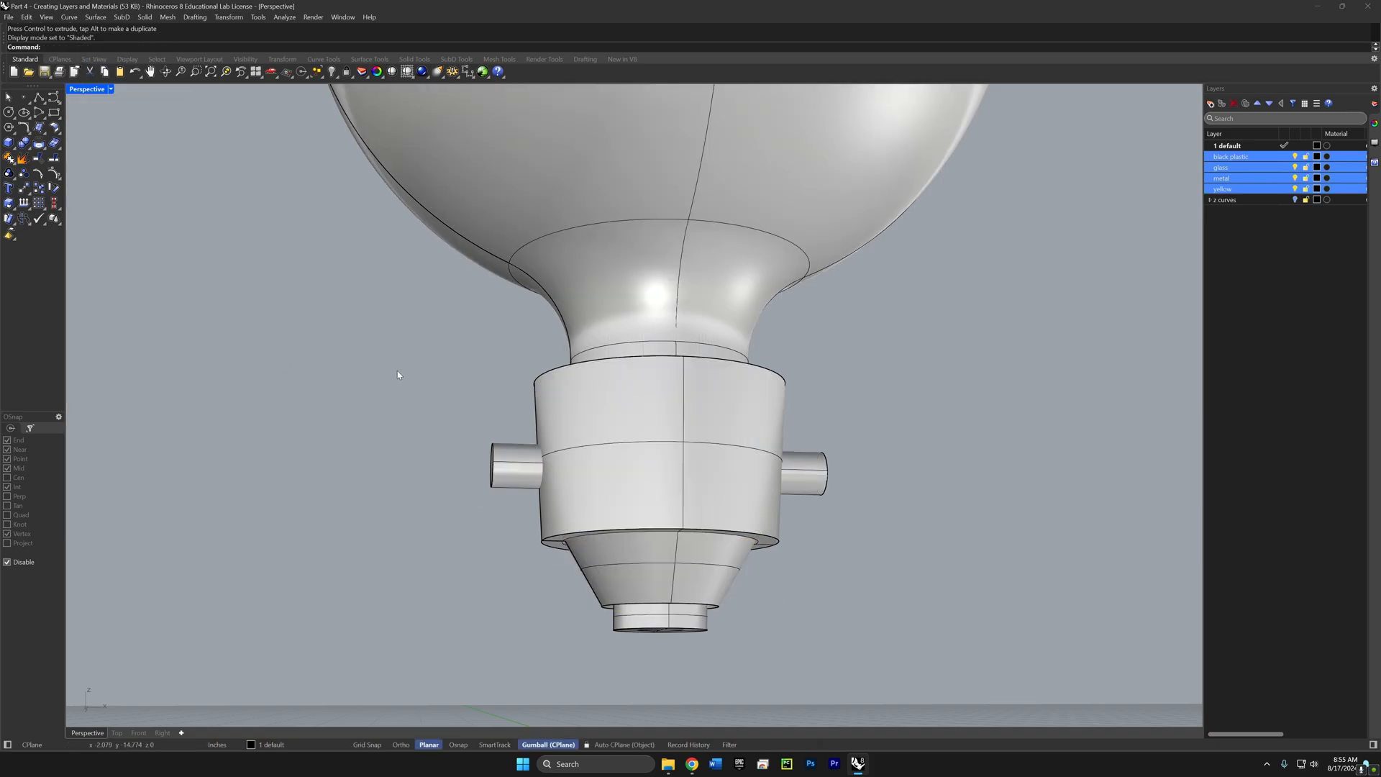
{"action": "mouse_move", "coordinate": [469, 399]}
{"action": "right_mouse_down", "text": "shift"}
{"action": "mouse_move", "coordinate": [428, 284]}
{"action": "mouse_move", "coordinate": [514, 429]}
{"action": "right_mouse_up", "text": "shift"}
{"action": "left_click", "coordinate": [569, 463]}
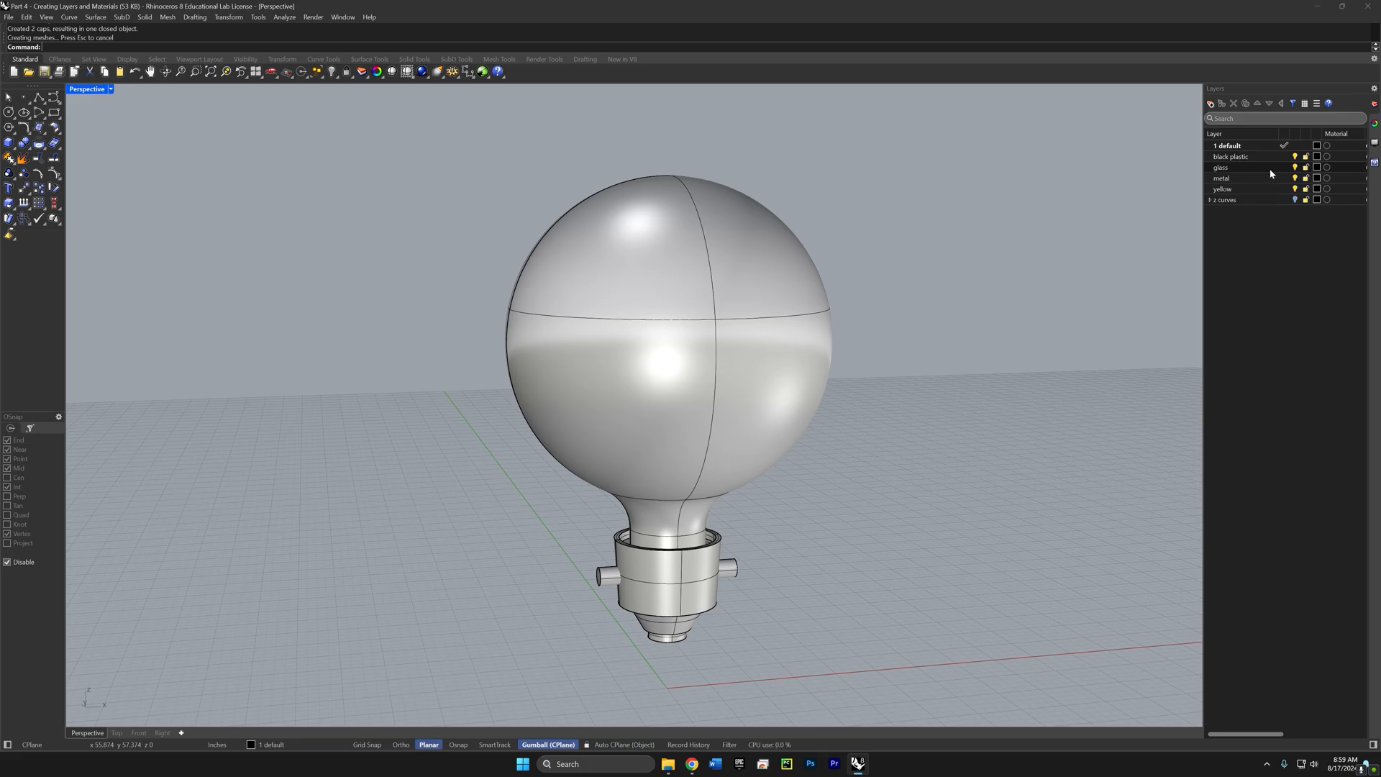
Step: Set the glass layer's colour to White
{"action": "left_click", "coordinate": [1317, 167]}
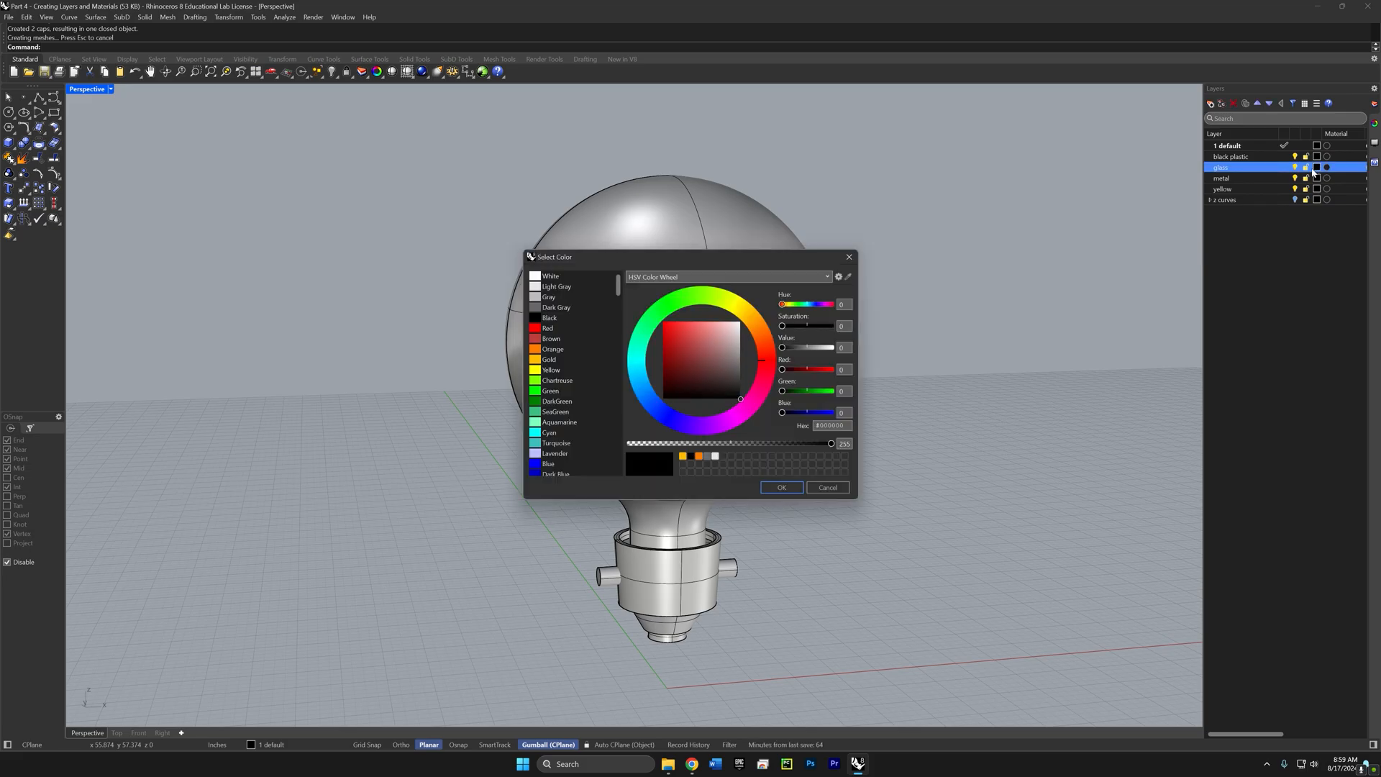
{"action": "left_click", "coordinate": [549, 280]}
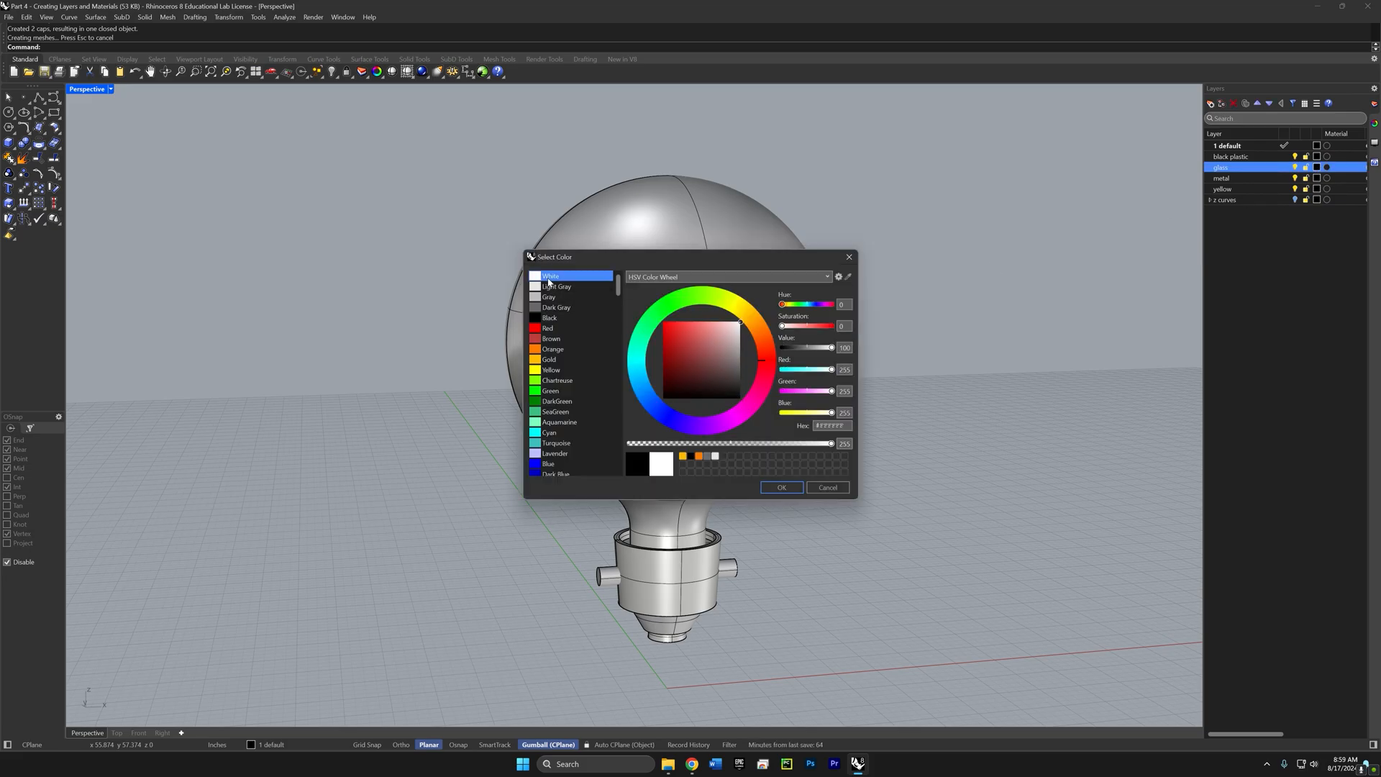
{"action": "left_click", "coordinate": [769, 488]}
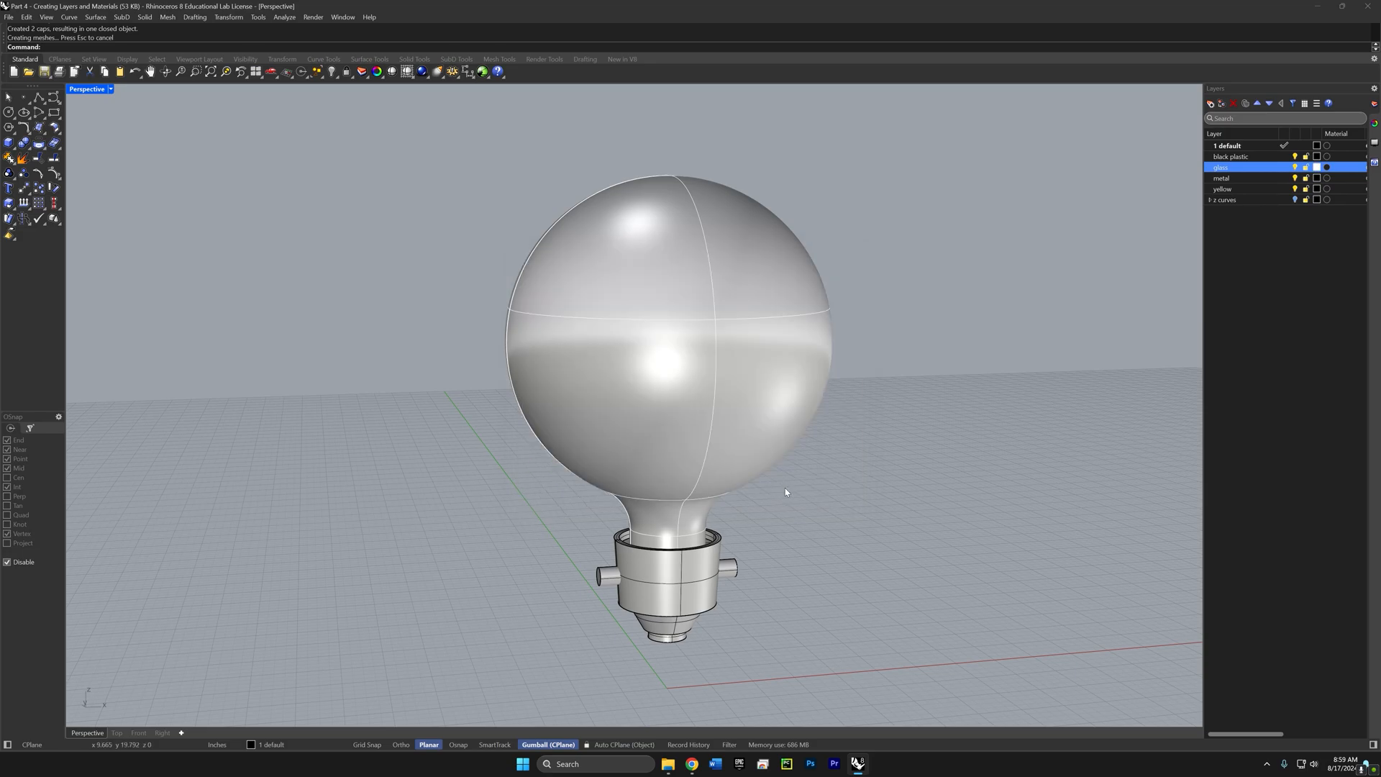
Step: Set the metal layer's colour to Gray and the yellow layer's colour to Gold
{"action": "left_click", "coordinate": [1245, 180]}
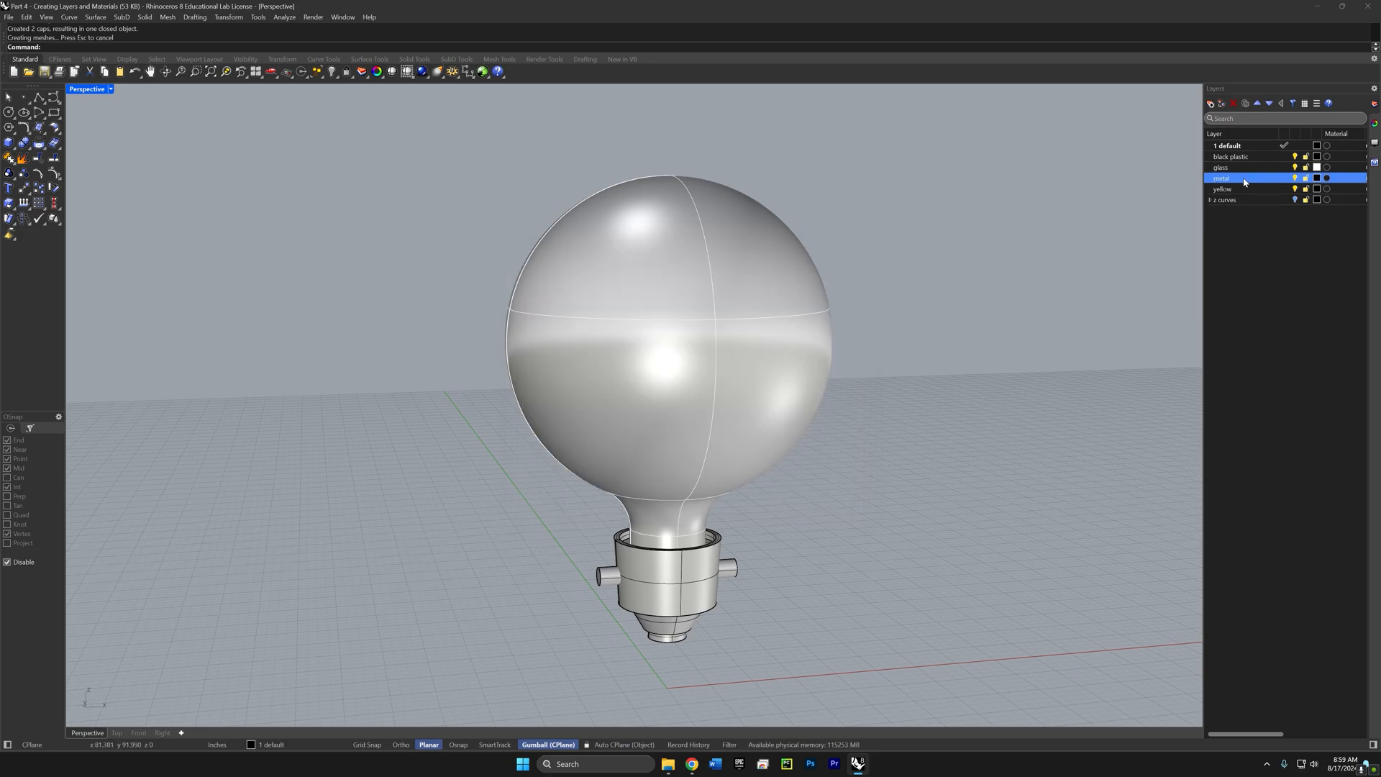
{"action": "left_click", "coordinate": [1317, 178]}
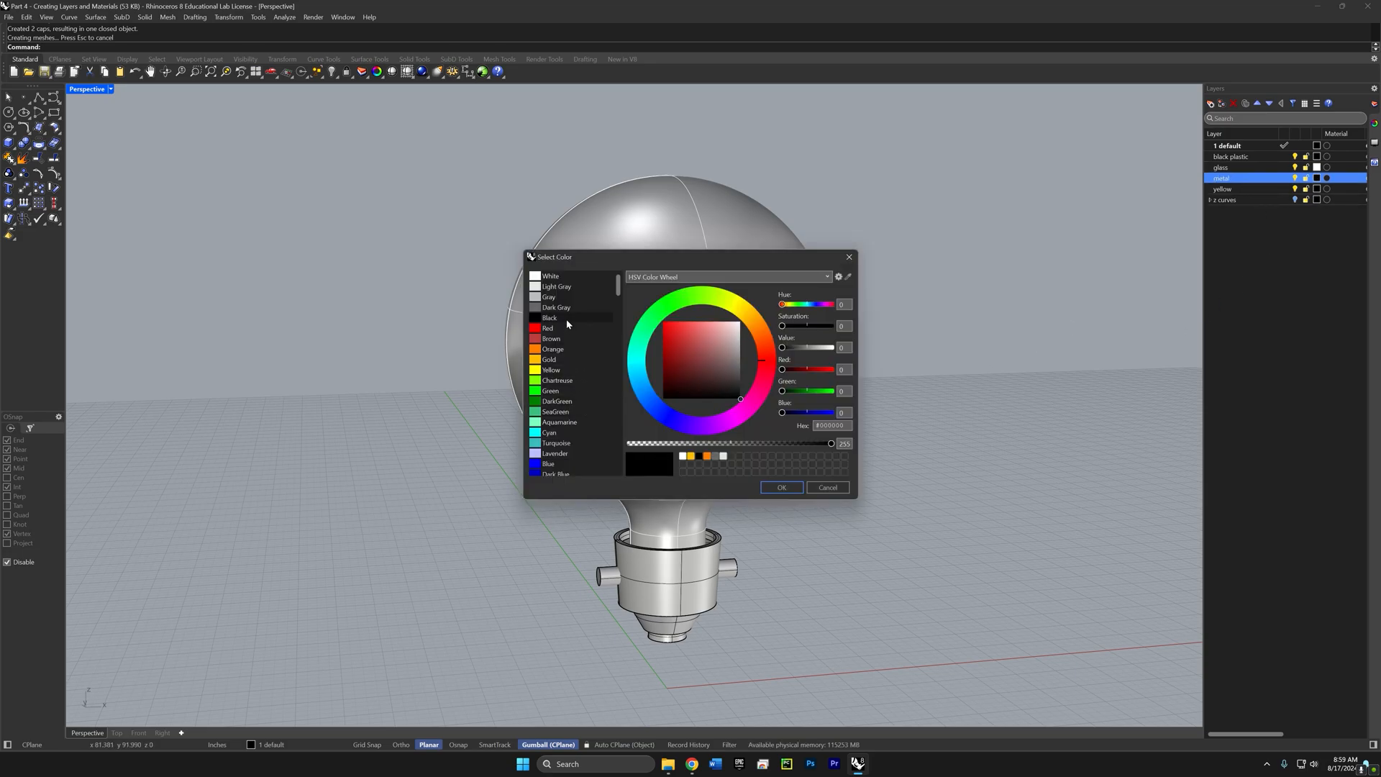
{"action": "left_click", "coordinate": [550, 298]}
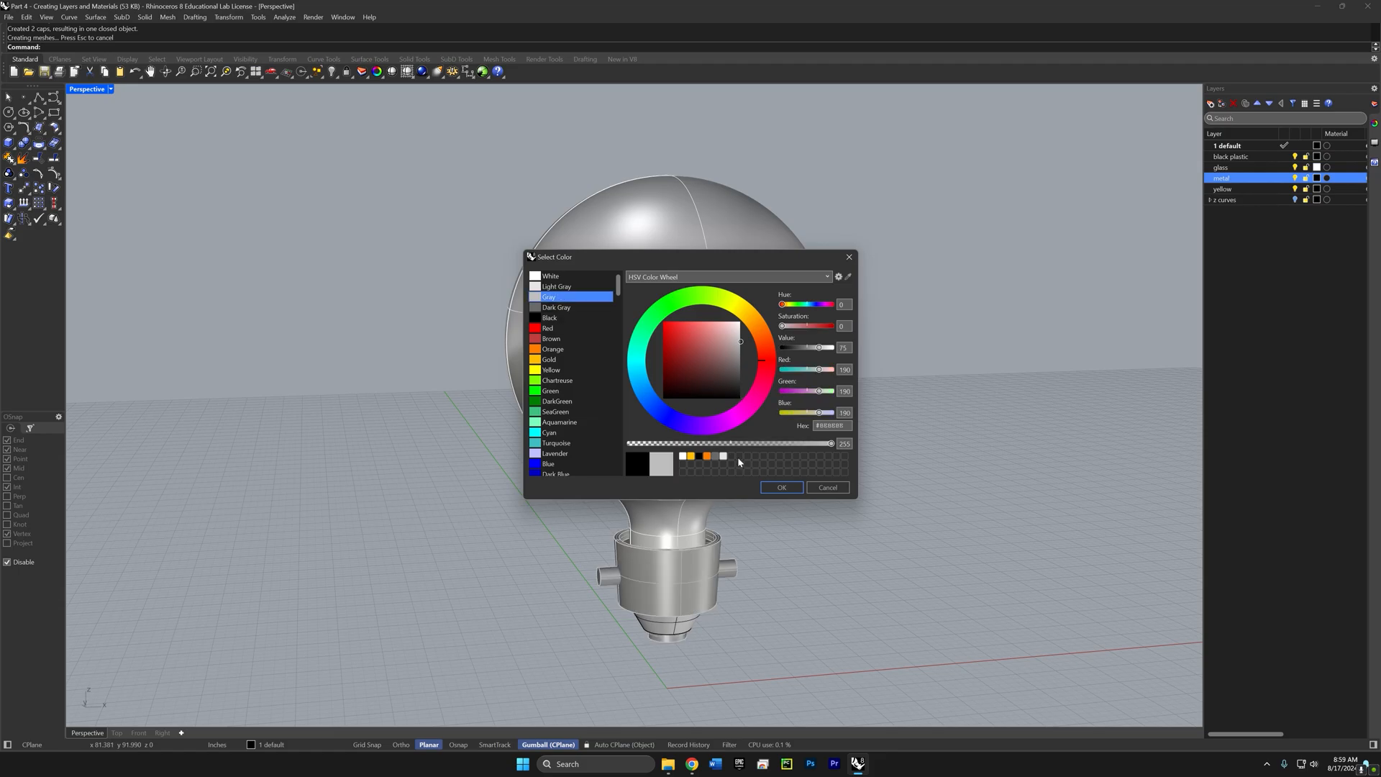
{"action": "left_click", "coordinate": [782, 488]}
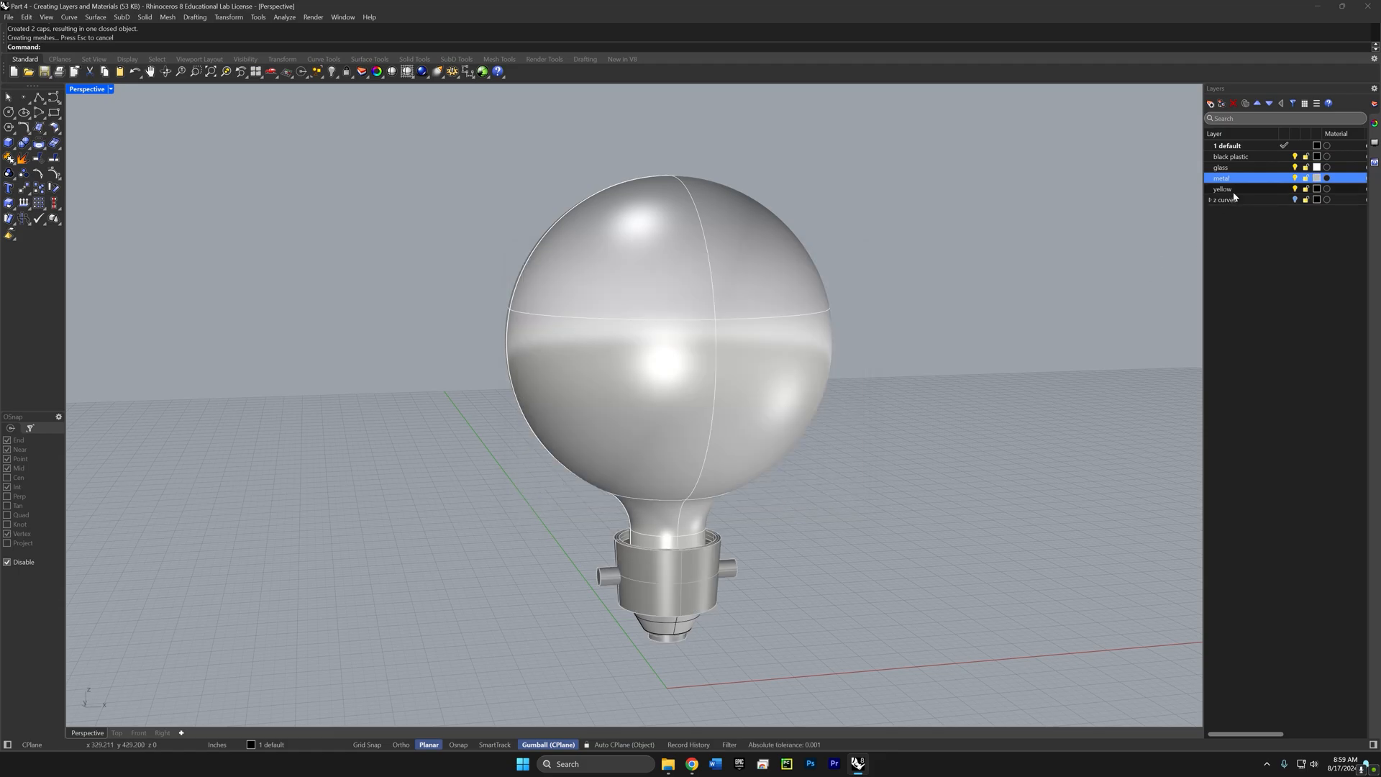
{"action": "left_click", "coordinate": [1313, 189]}
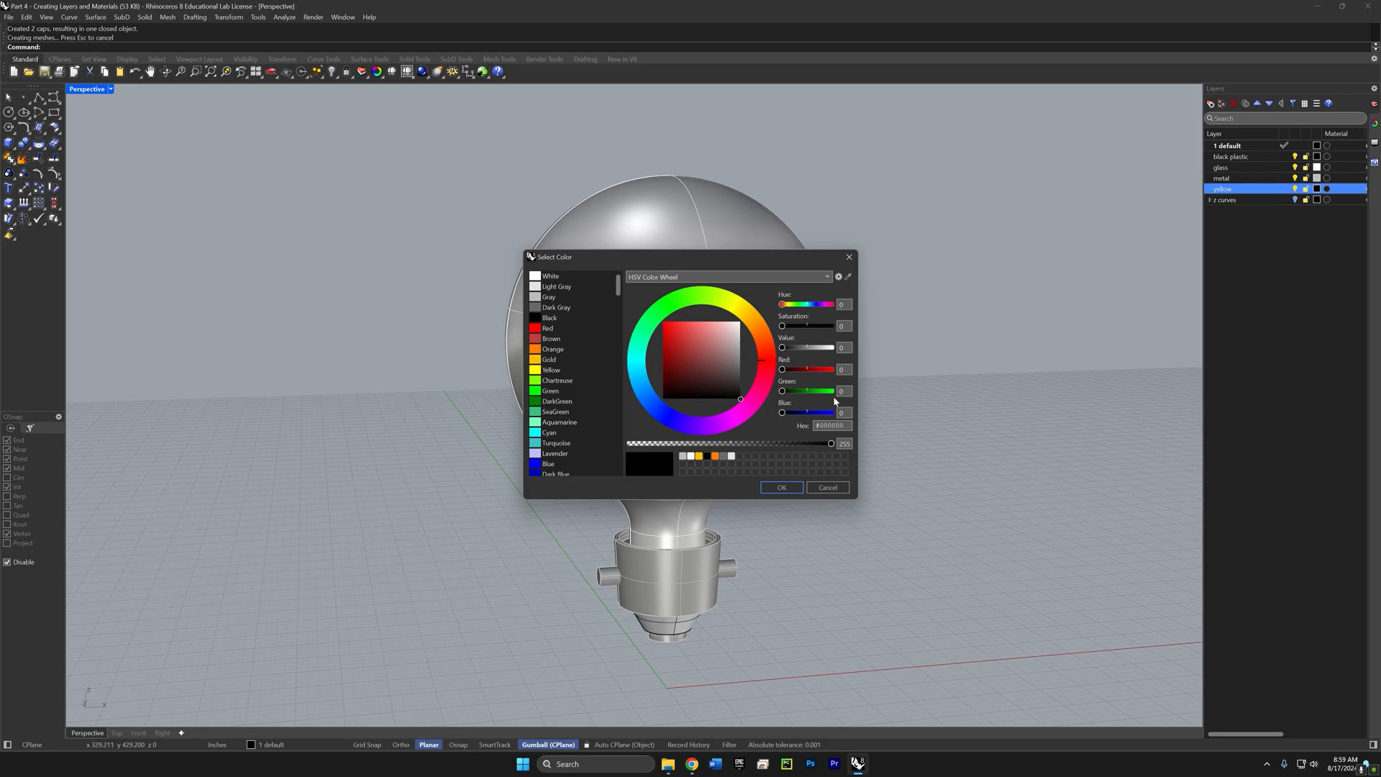
{"action": "left_click", "coordinate": [560, 360]}
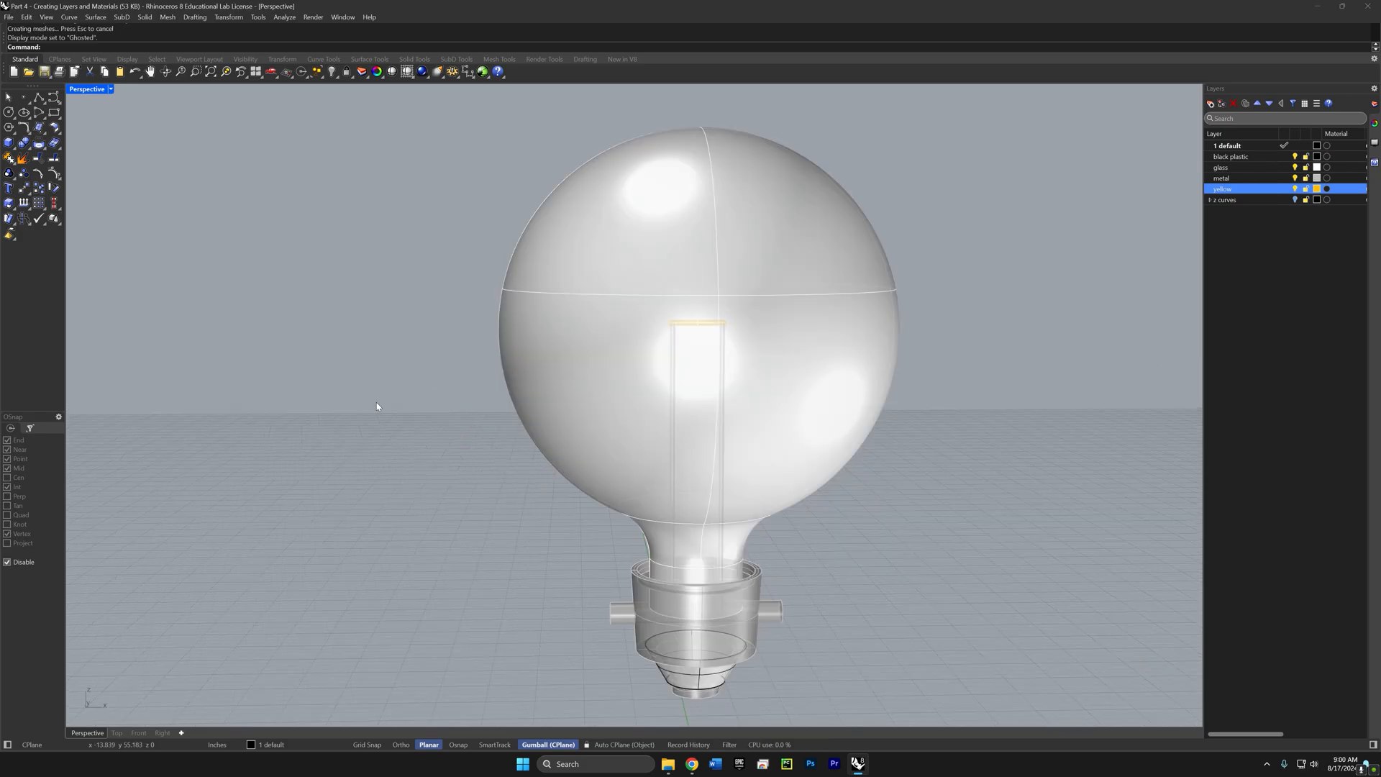
Step: Preview the bulb in Wireframe and Shaded display modes, and set the perspective viewport to Rendered
{"action": "right_click_drag", "start_coordinate": [384, 402], "coordinate": [427, 405]}
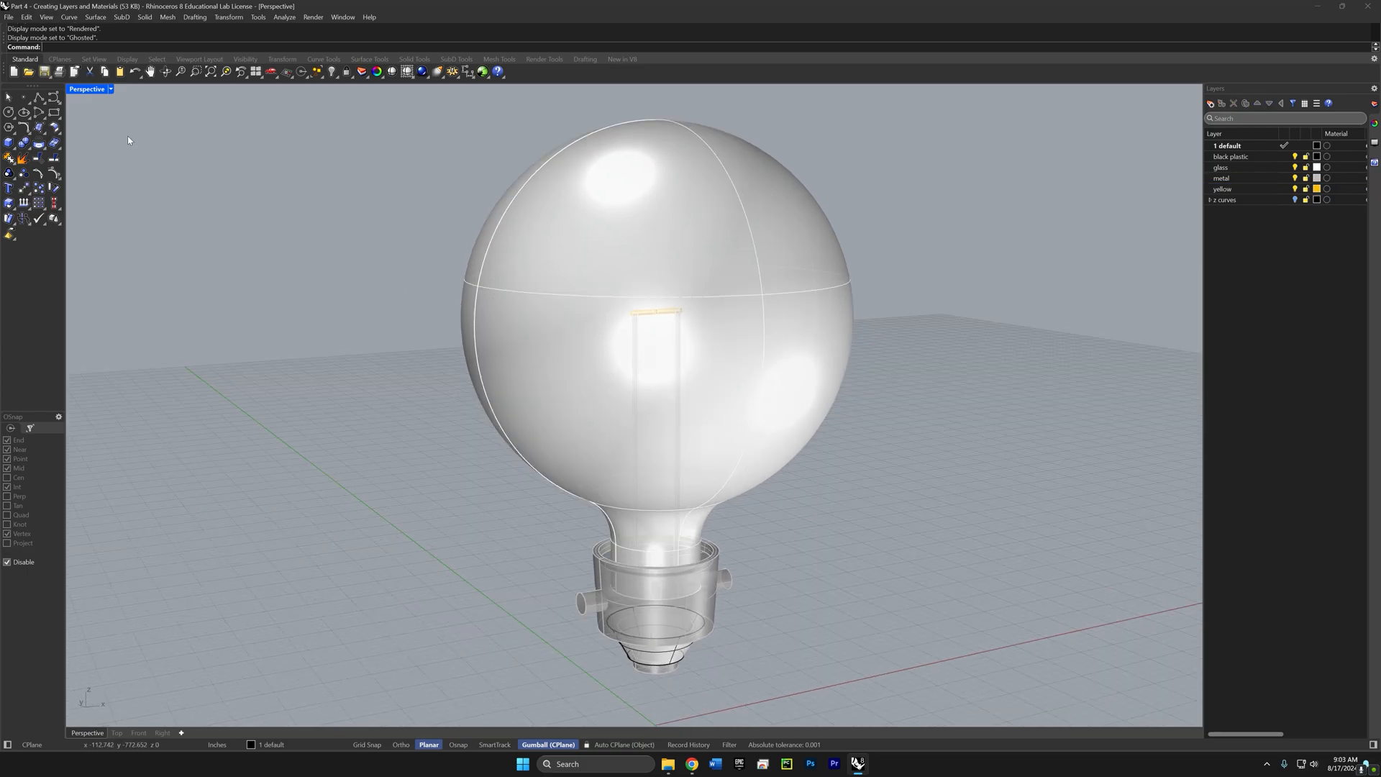
{"action": "left_click", "coordinate": [88, 89]}
{"action": "left_click", "coordinate": [101, 134]}
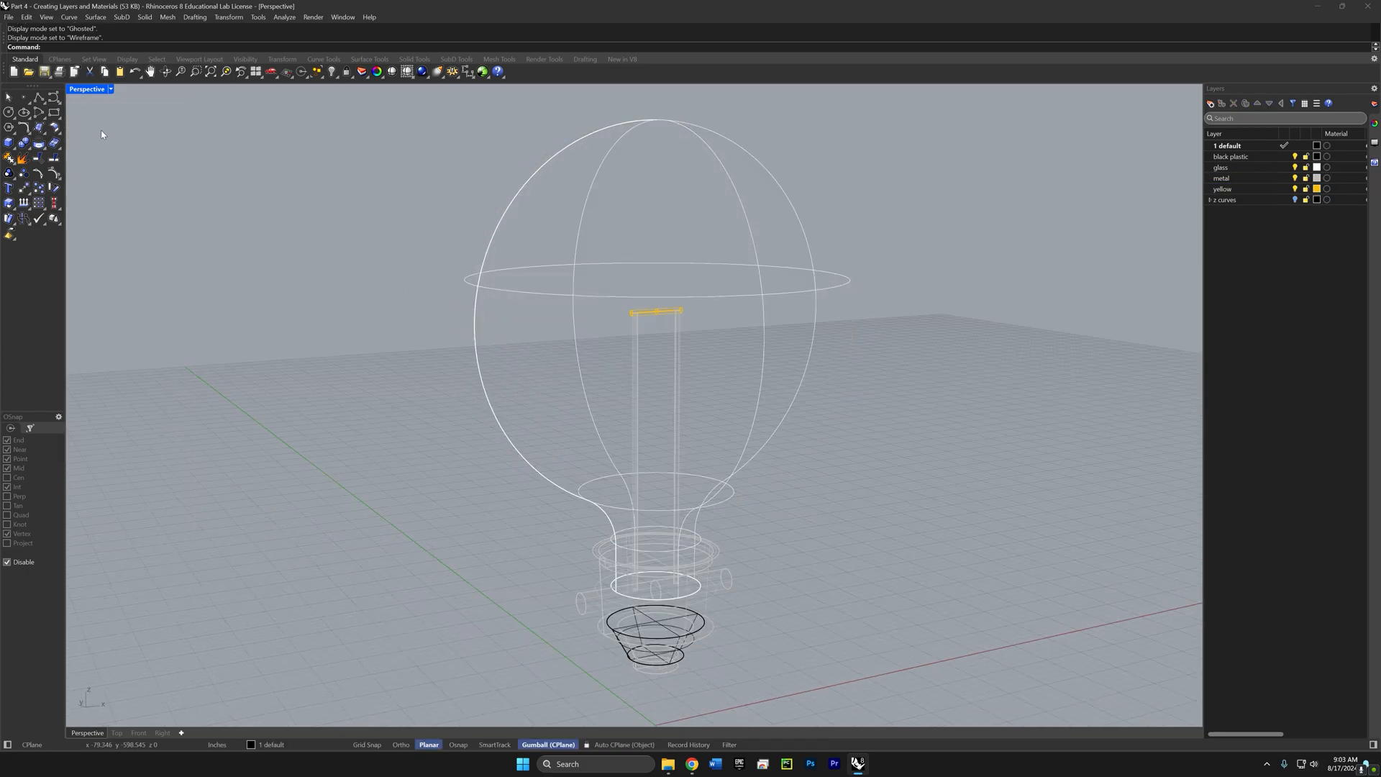
{"action": "left_click", "coordinate": [88, 90]}
{"action": "left_click", "coordinate": [106, 145]}
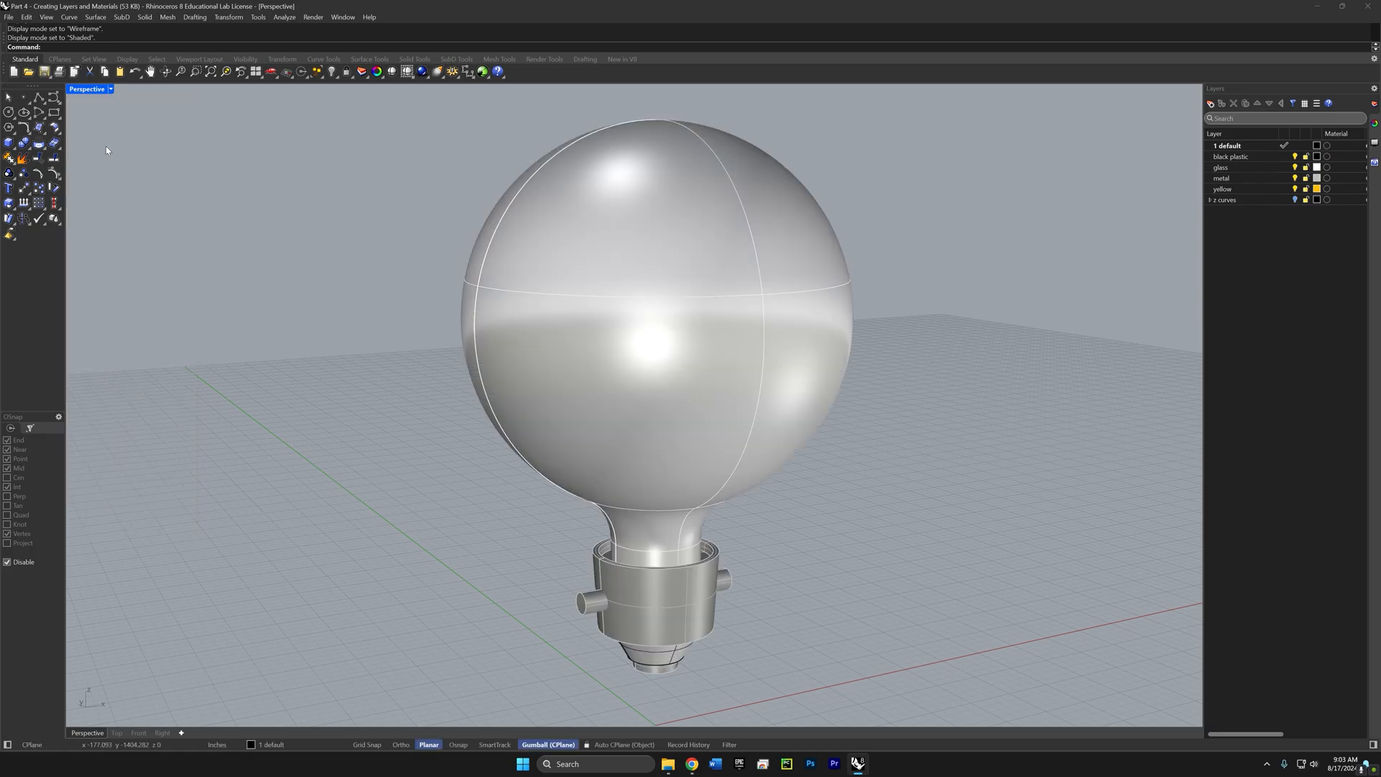
{"action": "left_click", "coordinate": [96, 91]}
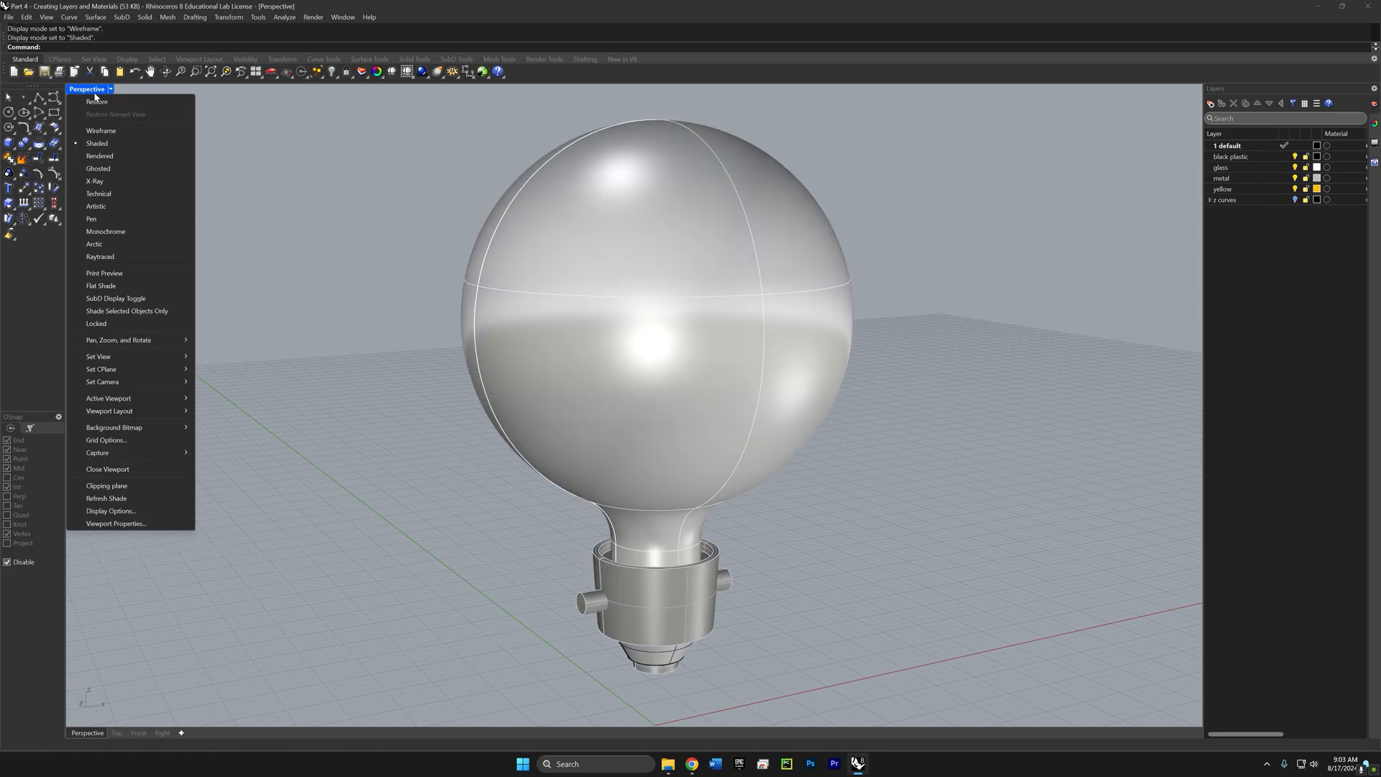
{"action": "left_click", "coordinate": [103, 155]}
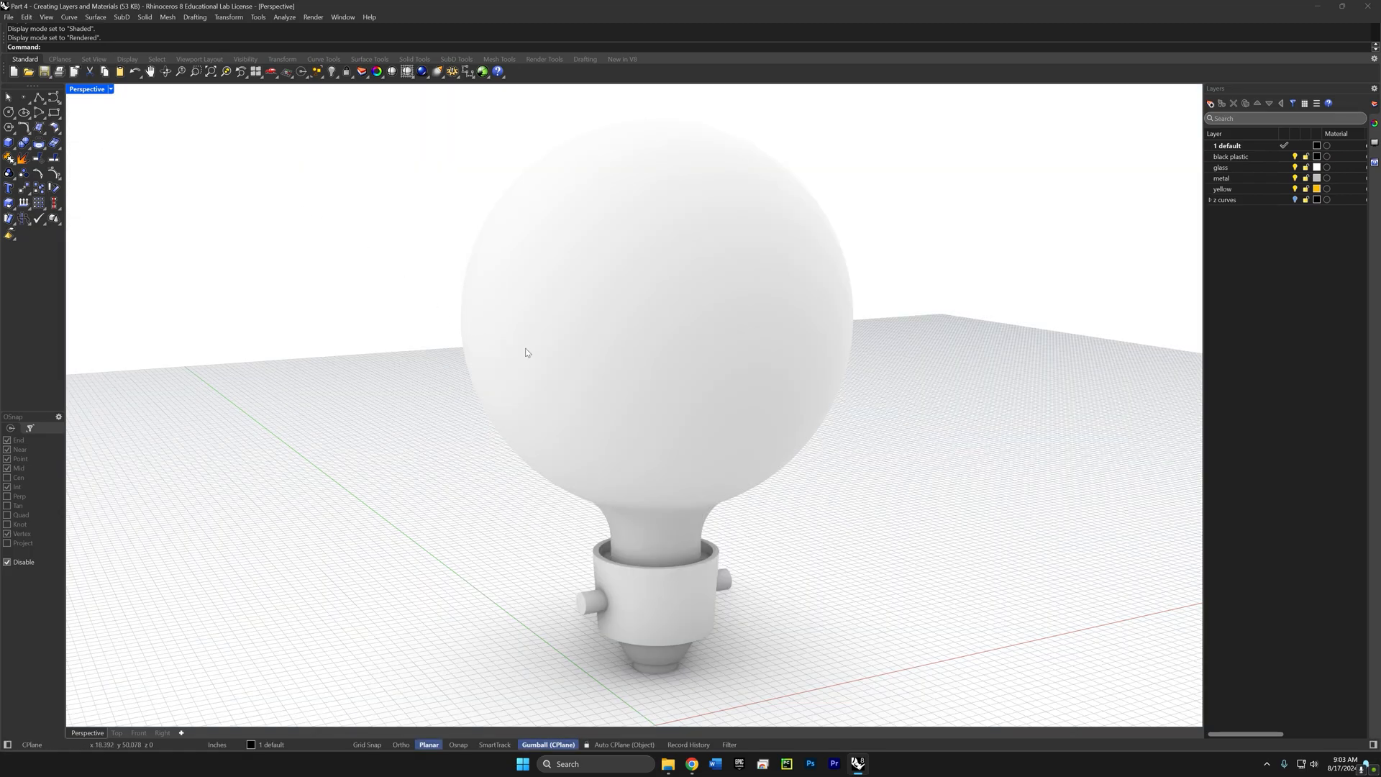
{"action": "right_click_drag", "start_coordinate": [526, 352], "coordinate": [560, 354]}
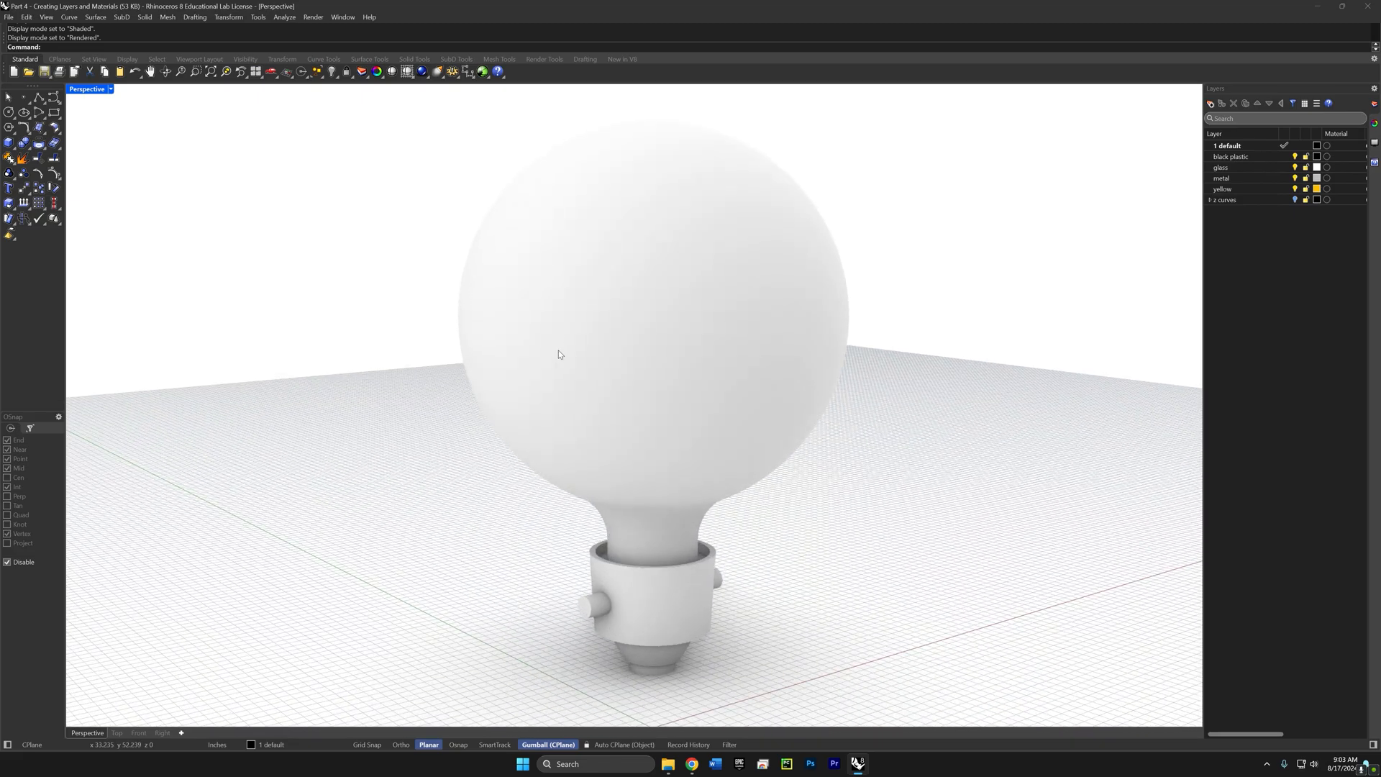
Step: Assign a Plastic material coloured Black to the black plastic layer
{"action": "left_click", "coordinate": [1328, 158]}
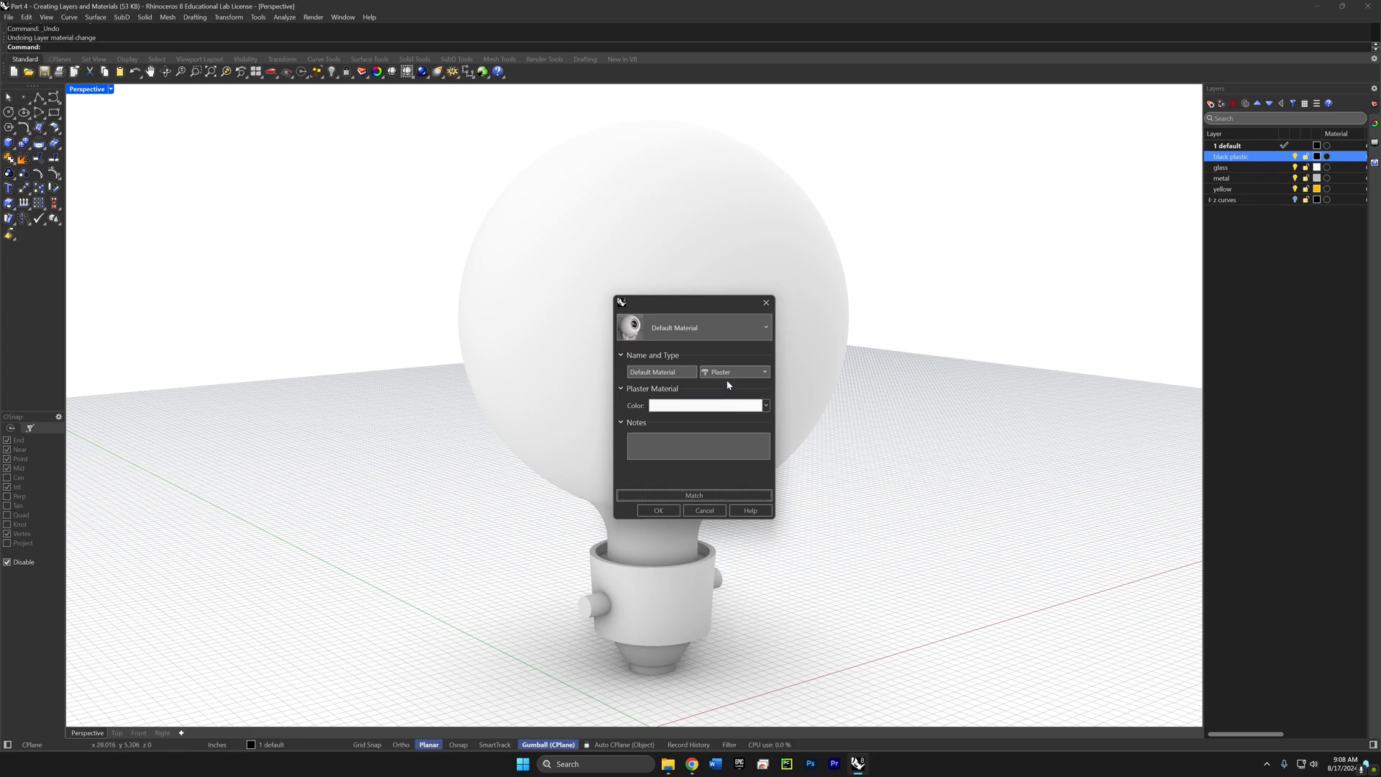
{"action": "left_click", "coordinate": [727, 373]}
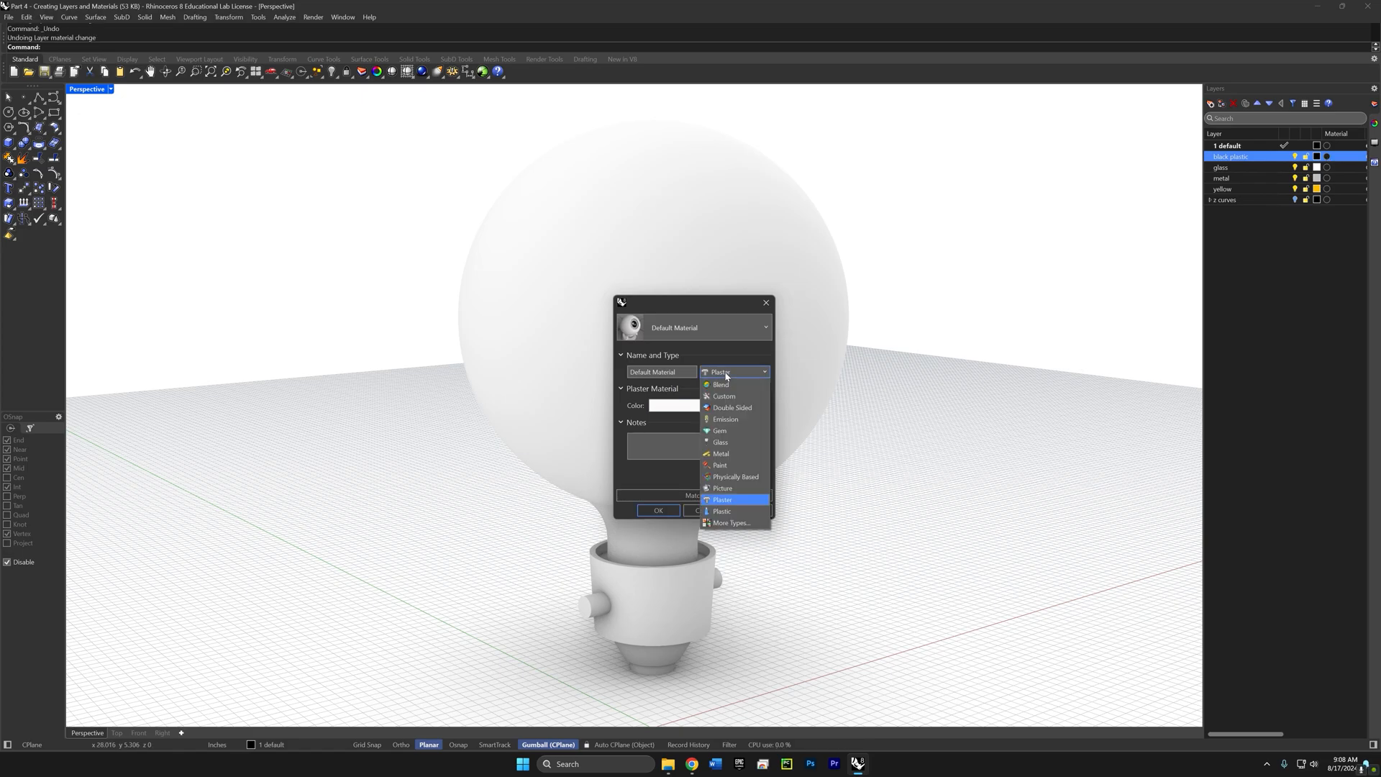
{"action": "left_click", "coordinate": [721, 511]}
{"action": "left_click", "coordinate": [668, 413]}
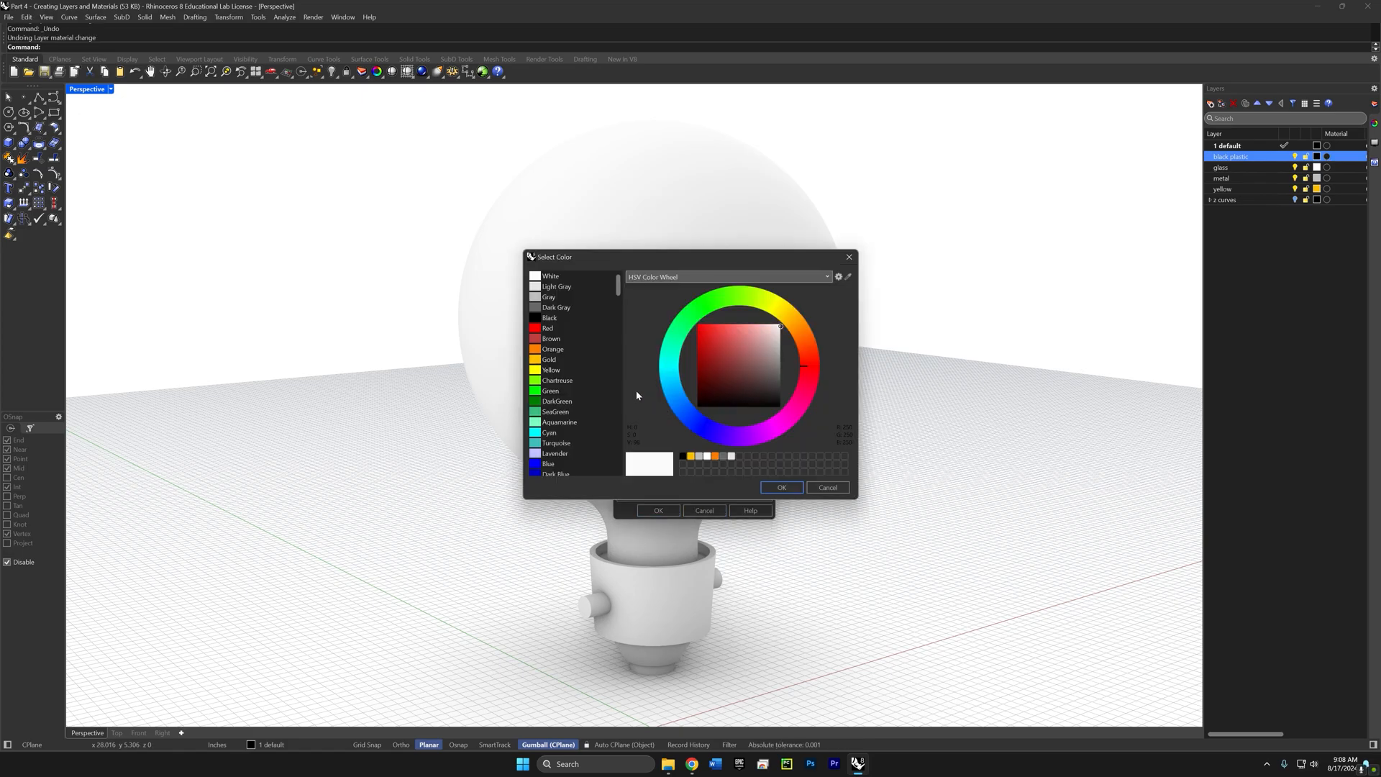
{"action": "left_click", "coordinate": [550, 317]}
{"action": "left_click", "coordinate": [781, 487]}
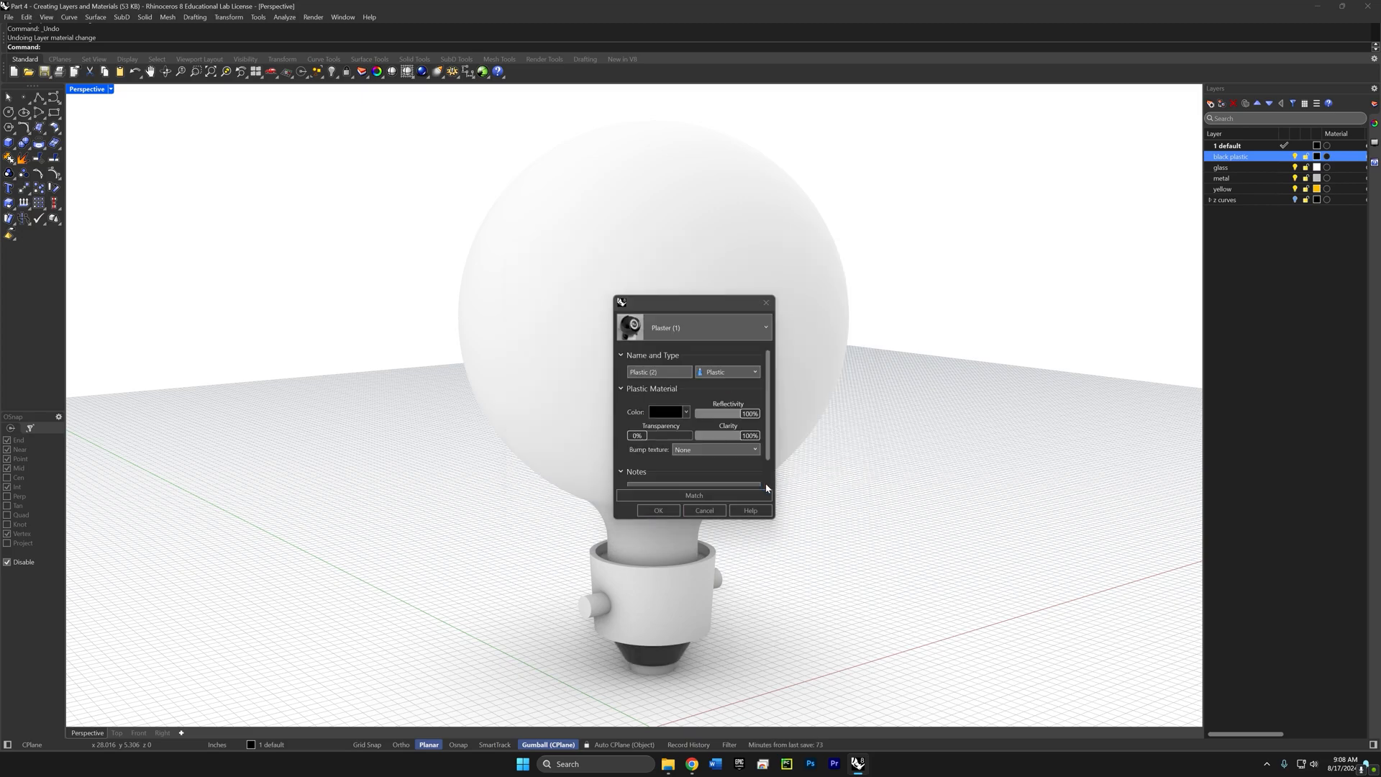
{"action": "left_click", "coordinate": [656, 512]}
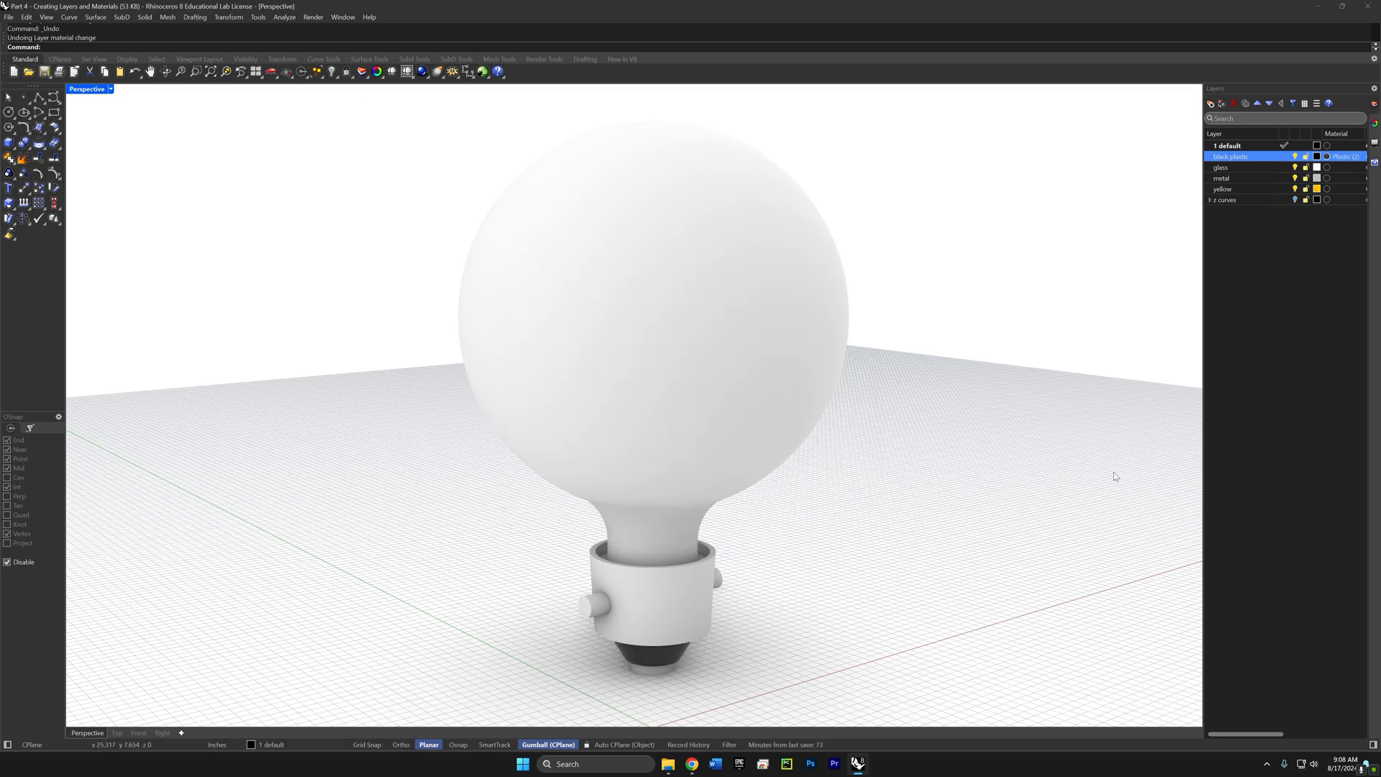
Step: Assign a Glass material to the glass layer
{"action": "left_click", "coordinate": [1327, 168]}
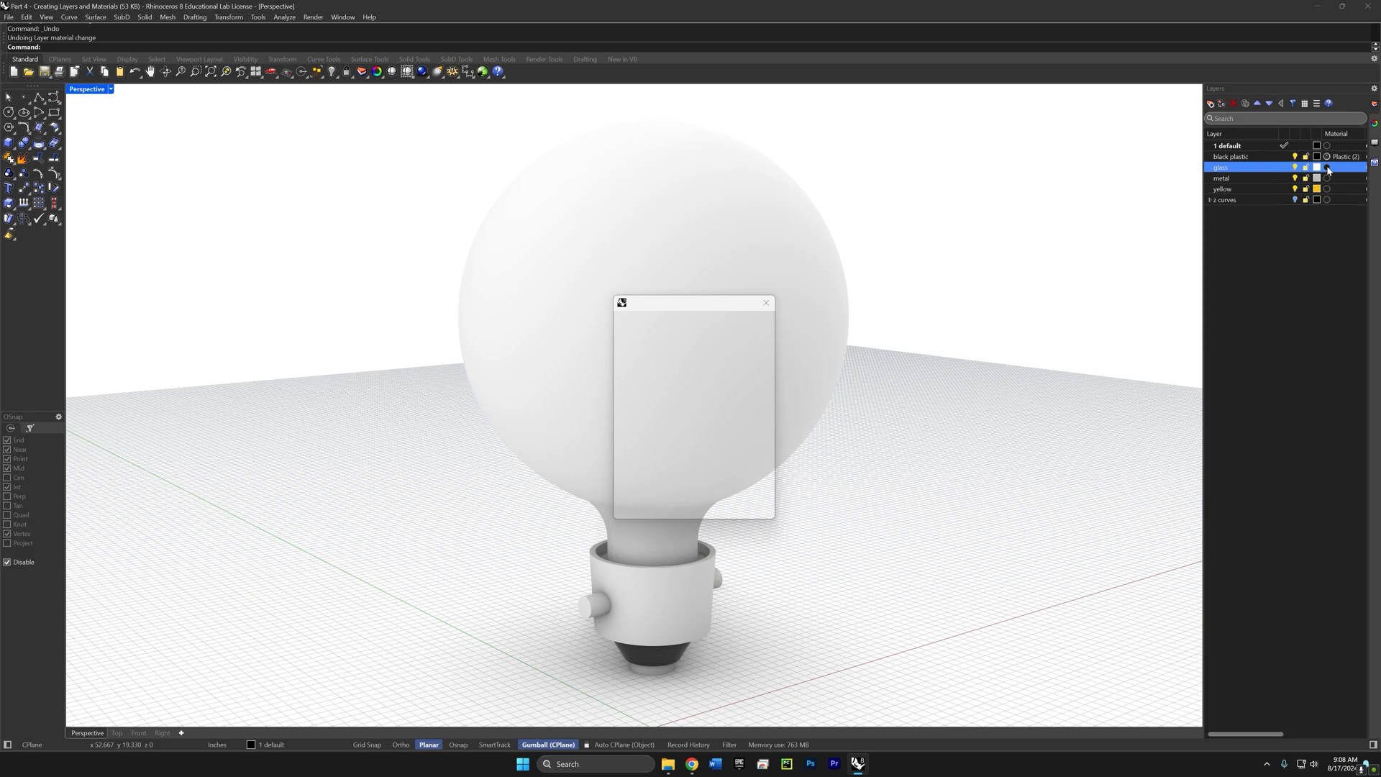
{"action": "left_click", "coordinate": [723, 373]}
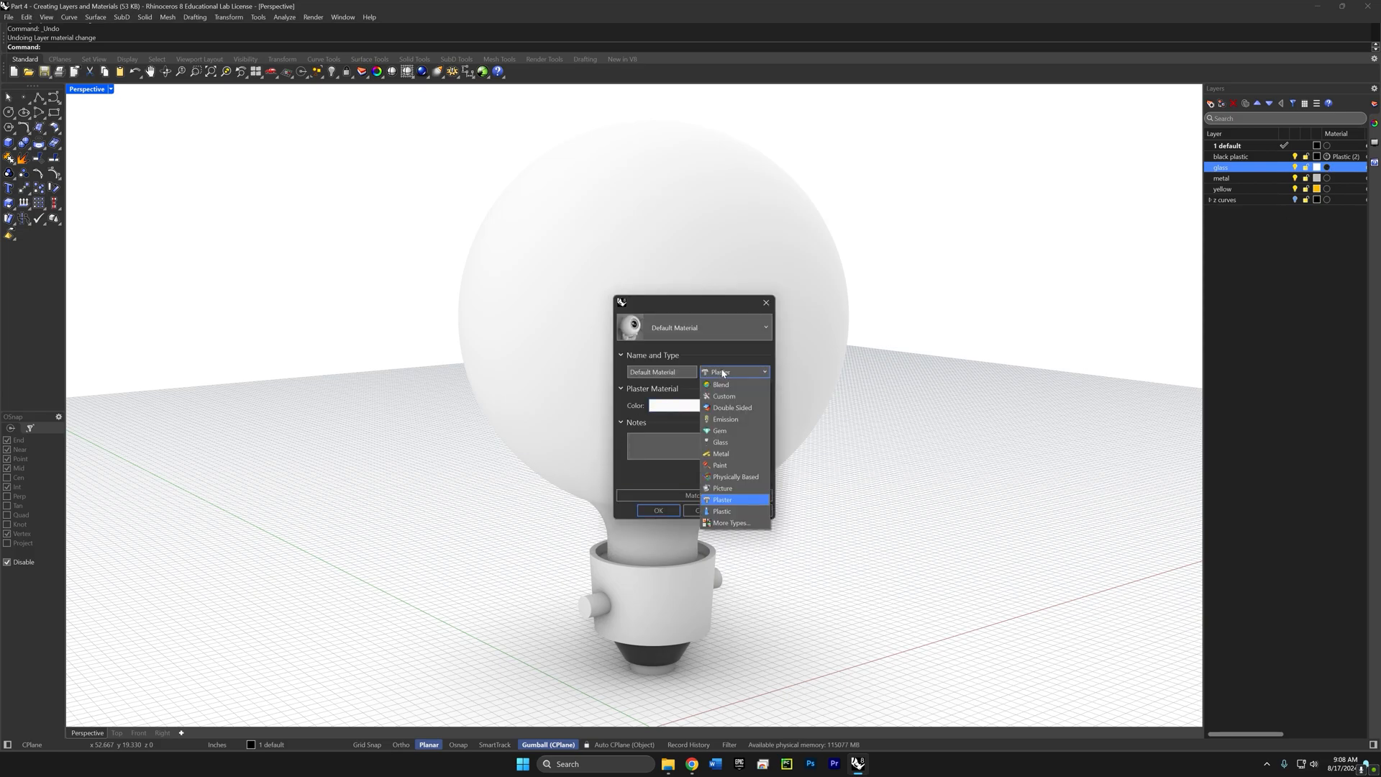
{"action": "left_click", "coordinate": [720, 441]}
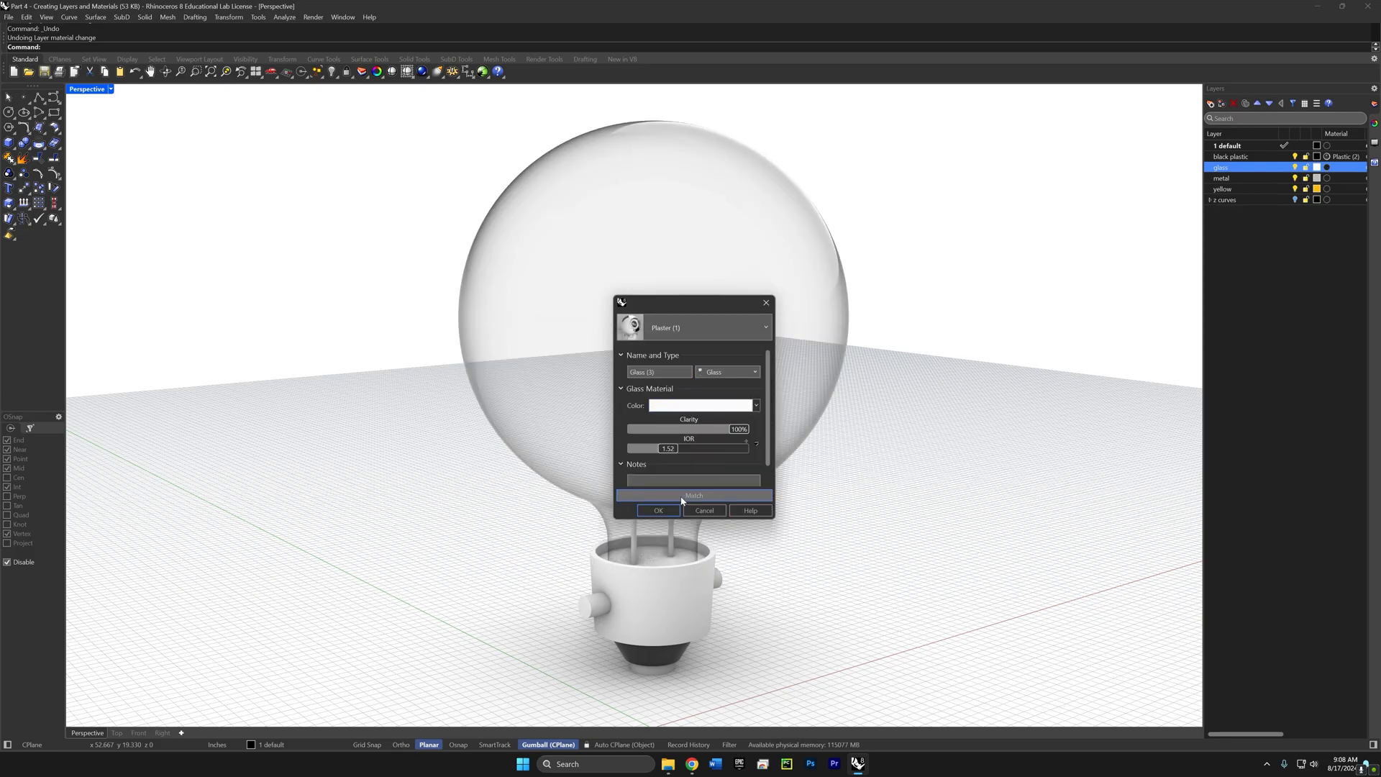
{"action": "left_click", "coordinate": [658, 511]}
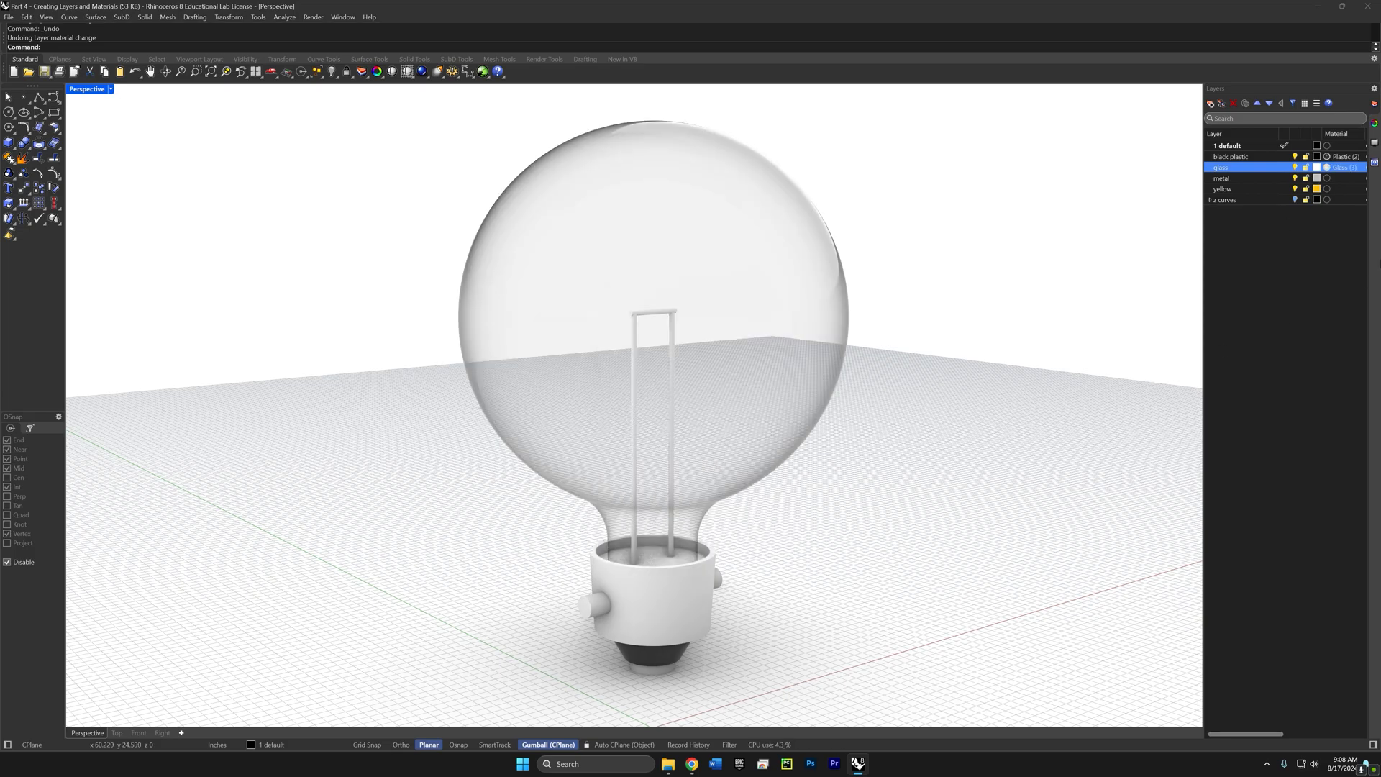
Step: Assign a Metal material to the metal layer
{"action": "left_click", "coordinate": [1326, 179]}
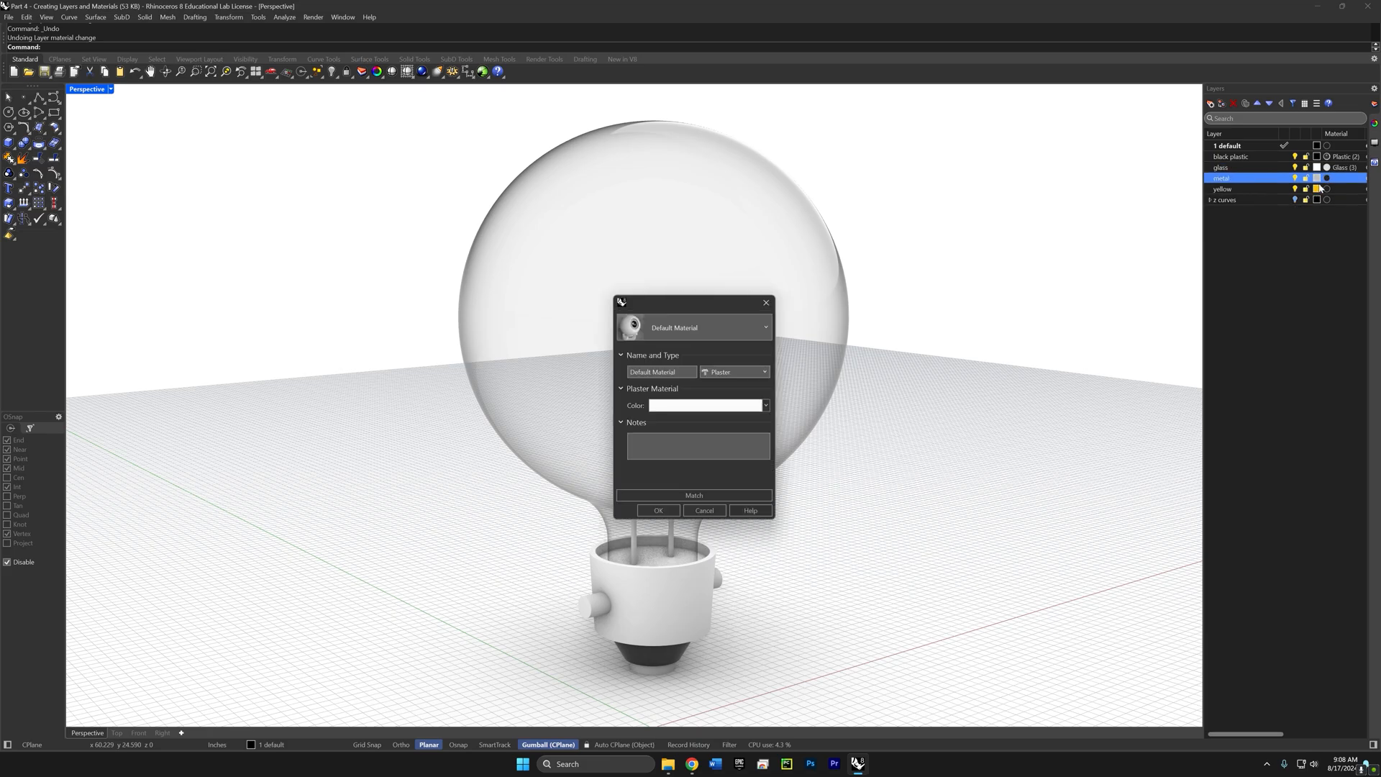
{"action": "left_click", "coordinate": [709, 379]}
{"action": "left_click", "coordinate": [718, 453]}
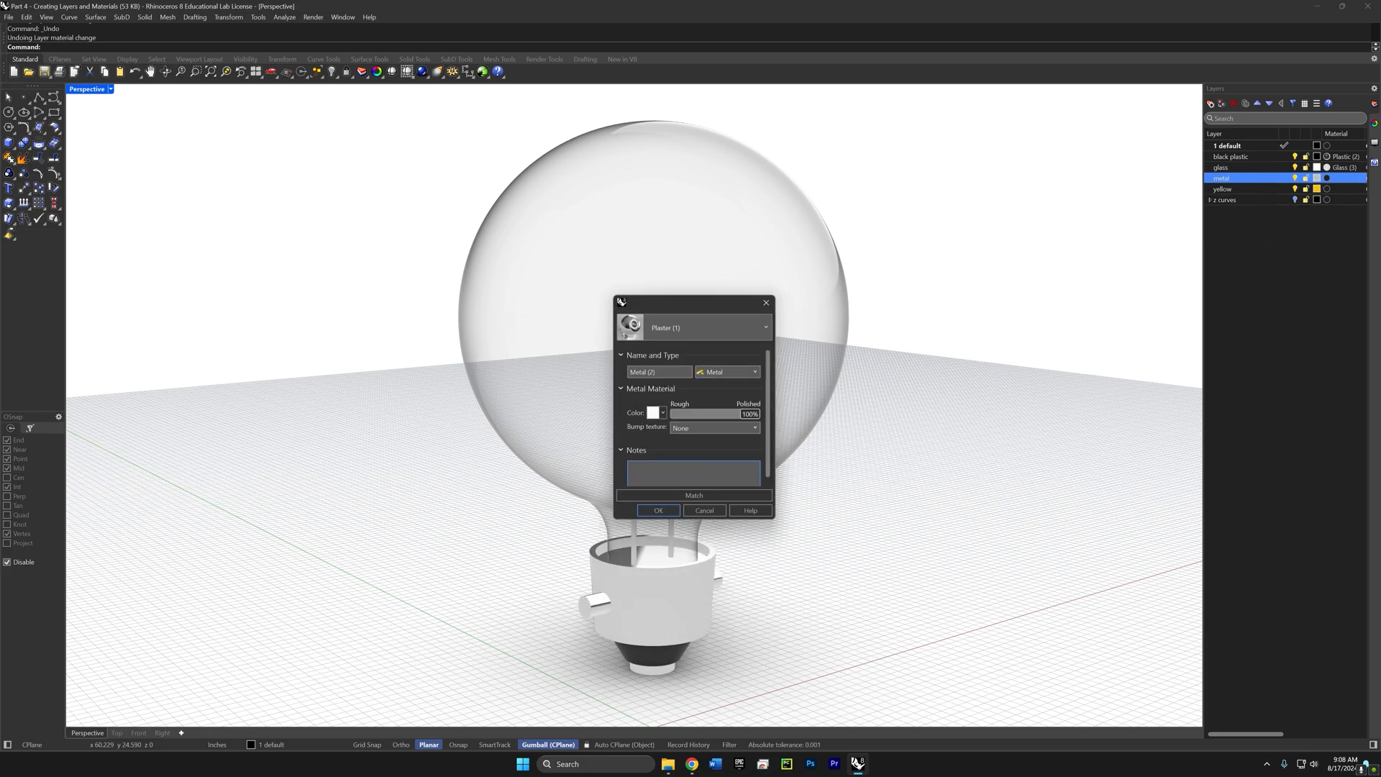
{"action": "left_click", "coordinate": [659, 510]}
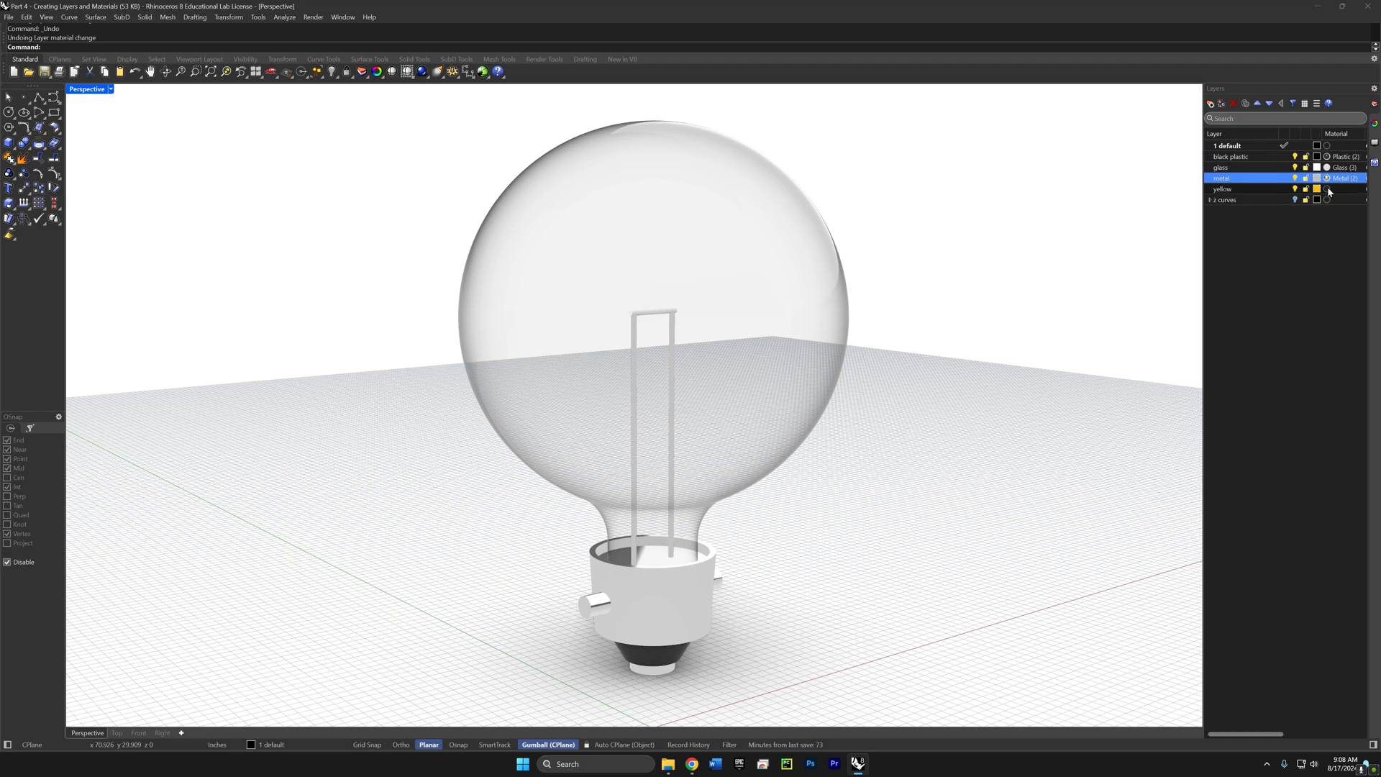
Step: Assign a Plastic material coloured Gold to the yellow layer
{"action": "left_click", "coordinate": [1327, 188]}
{"action": "left_click", "coordinate": [706, 380]}
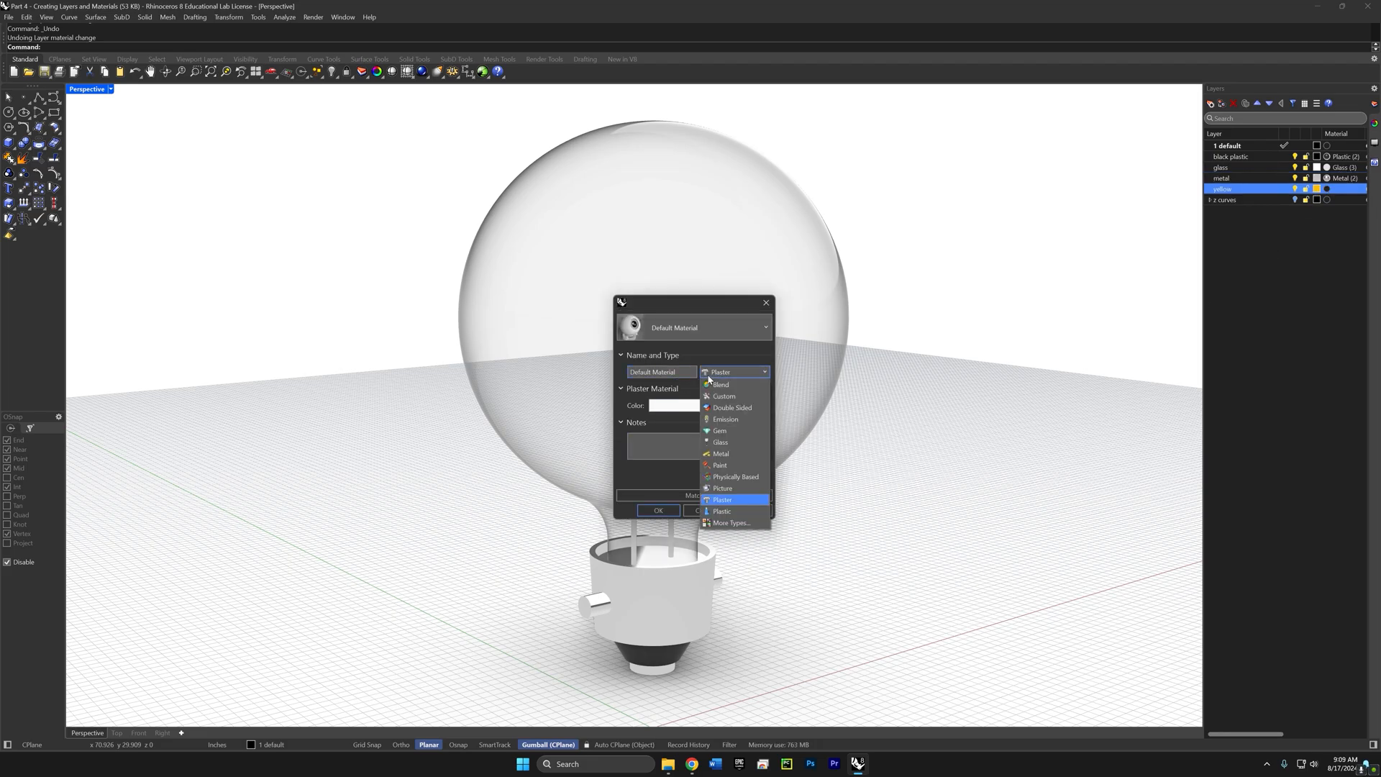
{"action": "left_click", "coordinate": [718, 510]}
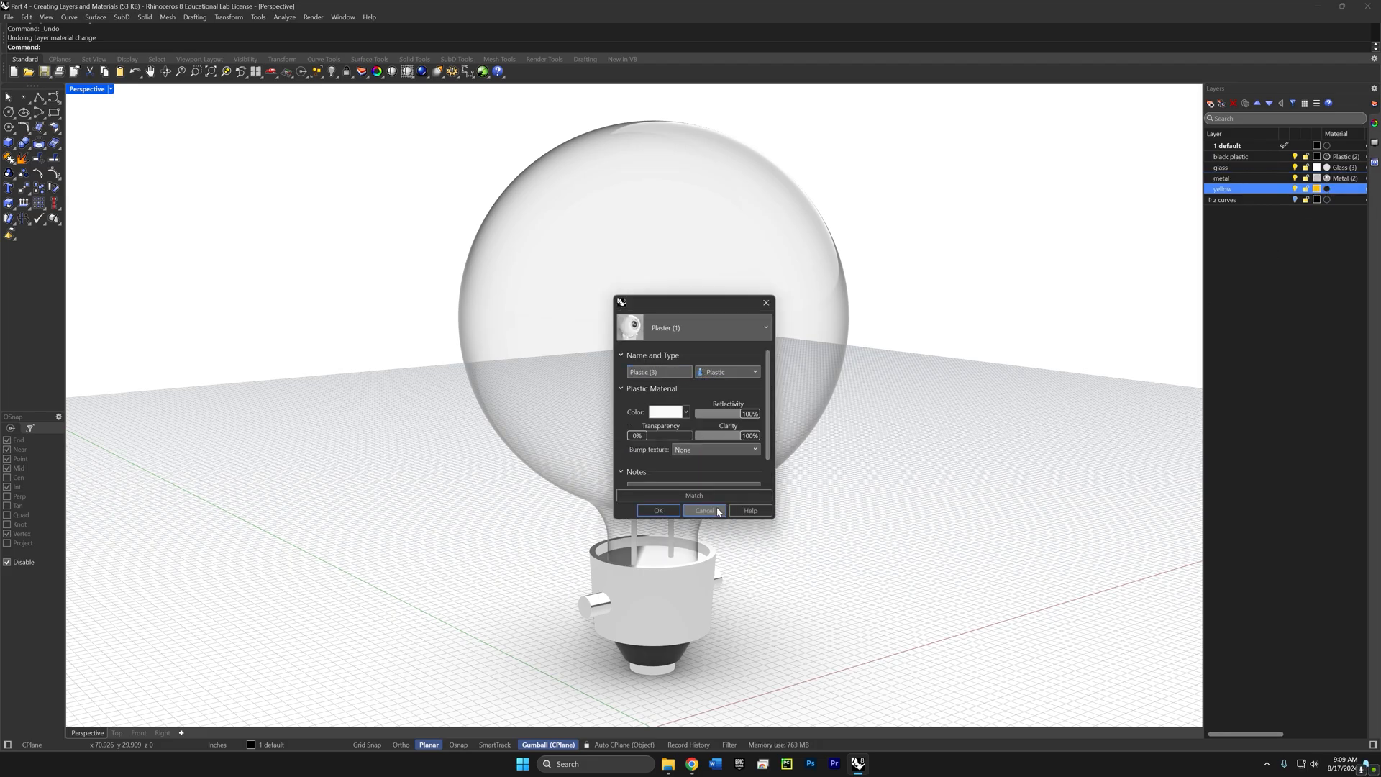
{"action": "left_click", "coordinate": [666, 408]}
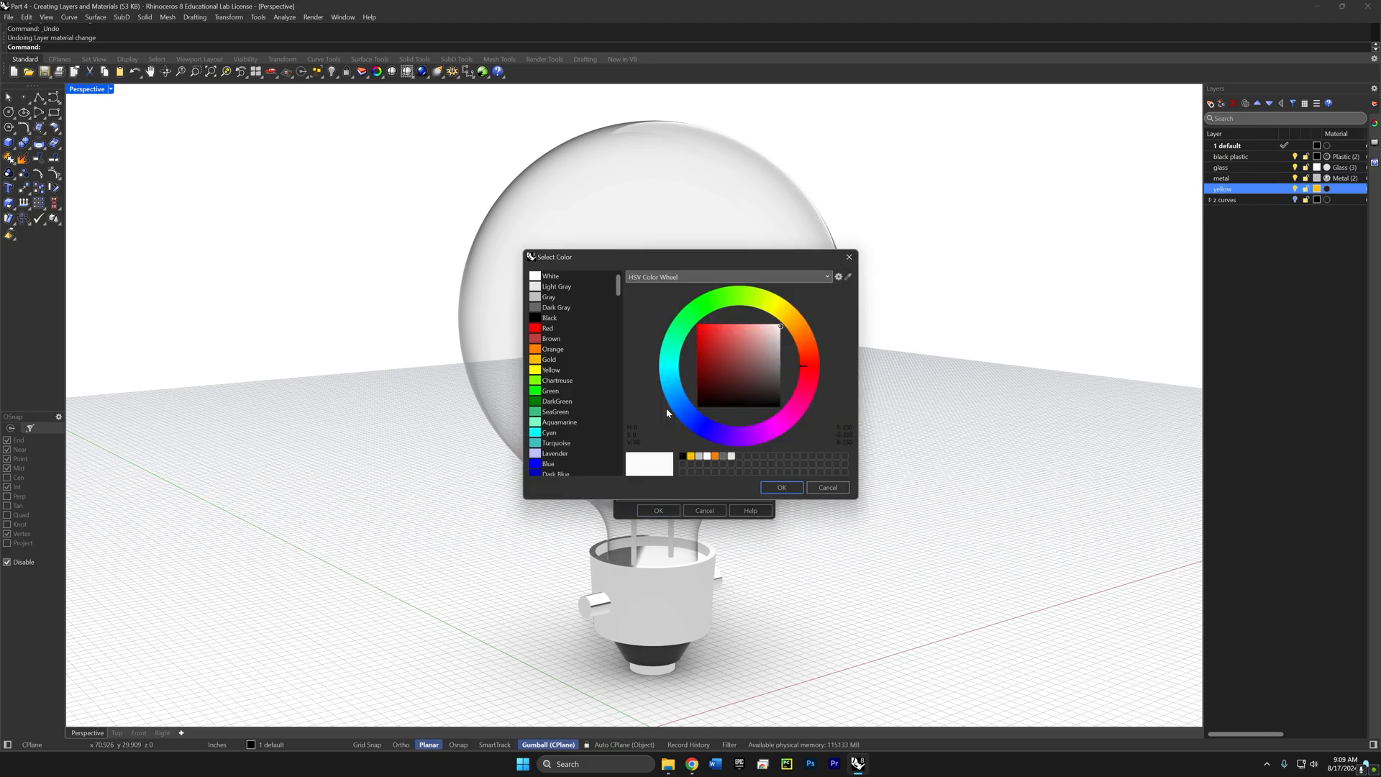
{"action": "left_click", "coordinate": [550, 359]}
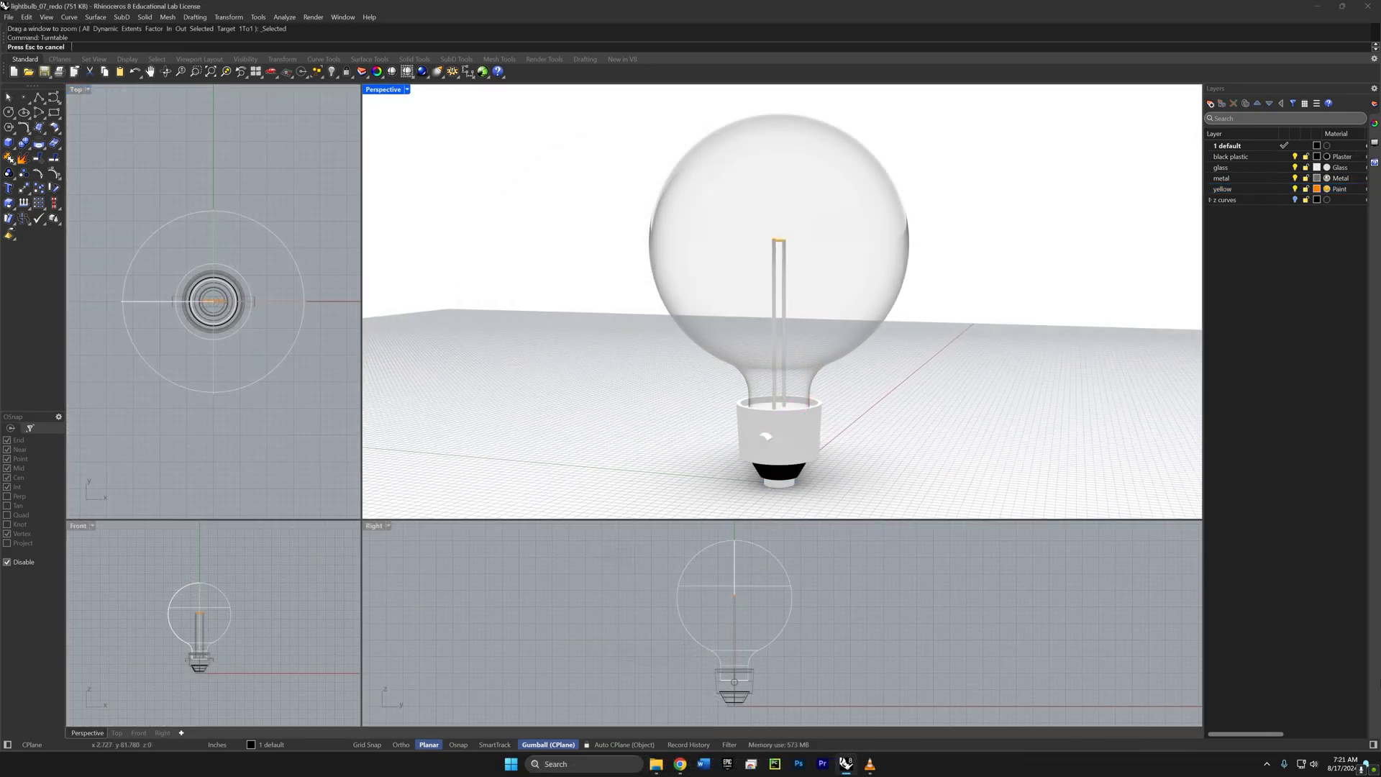
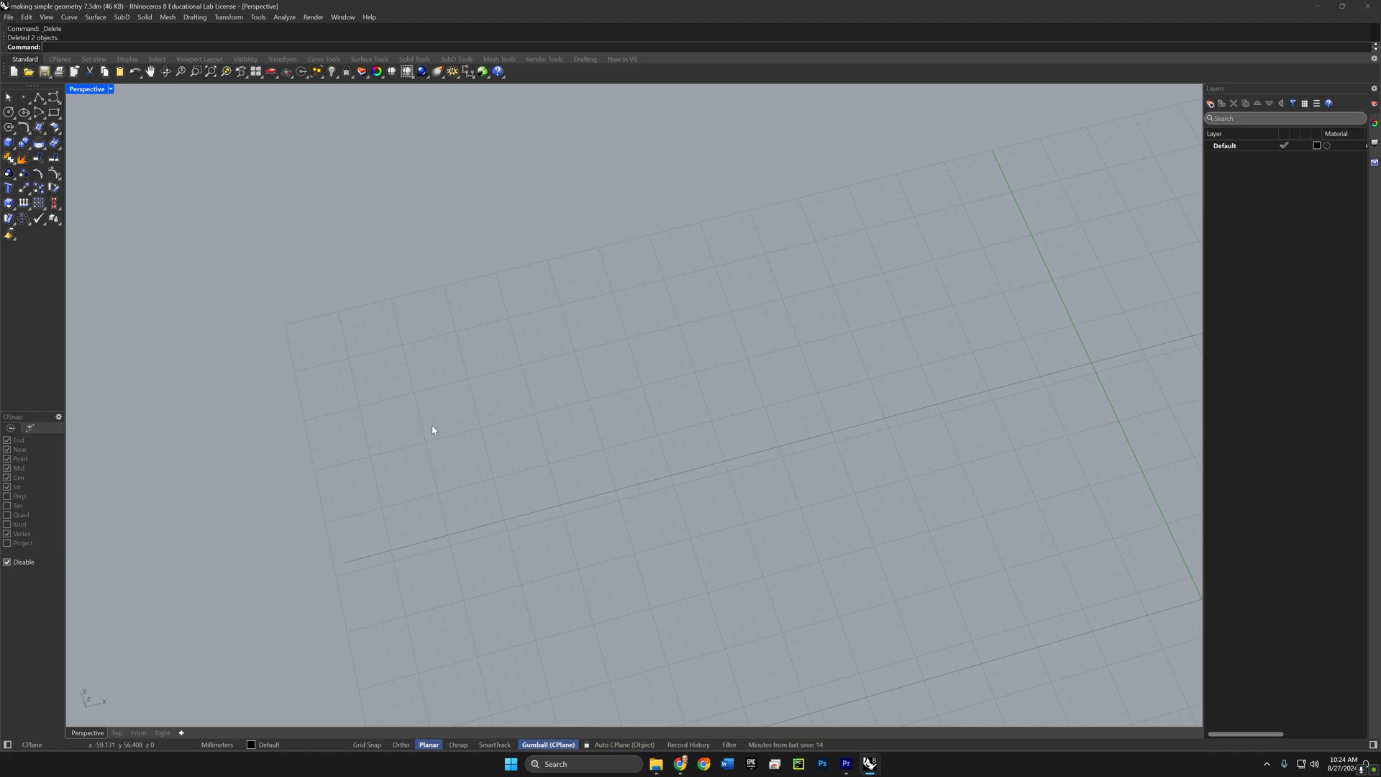
Step: Draw an open polyline of ten straight segments spiralling inward on the perspective view's ground grid
{"action": "left_click", "coordinate": [39, 97]}
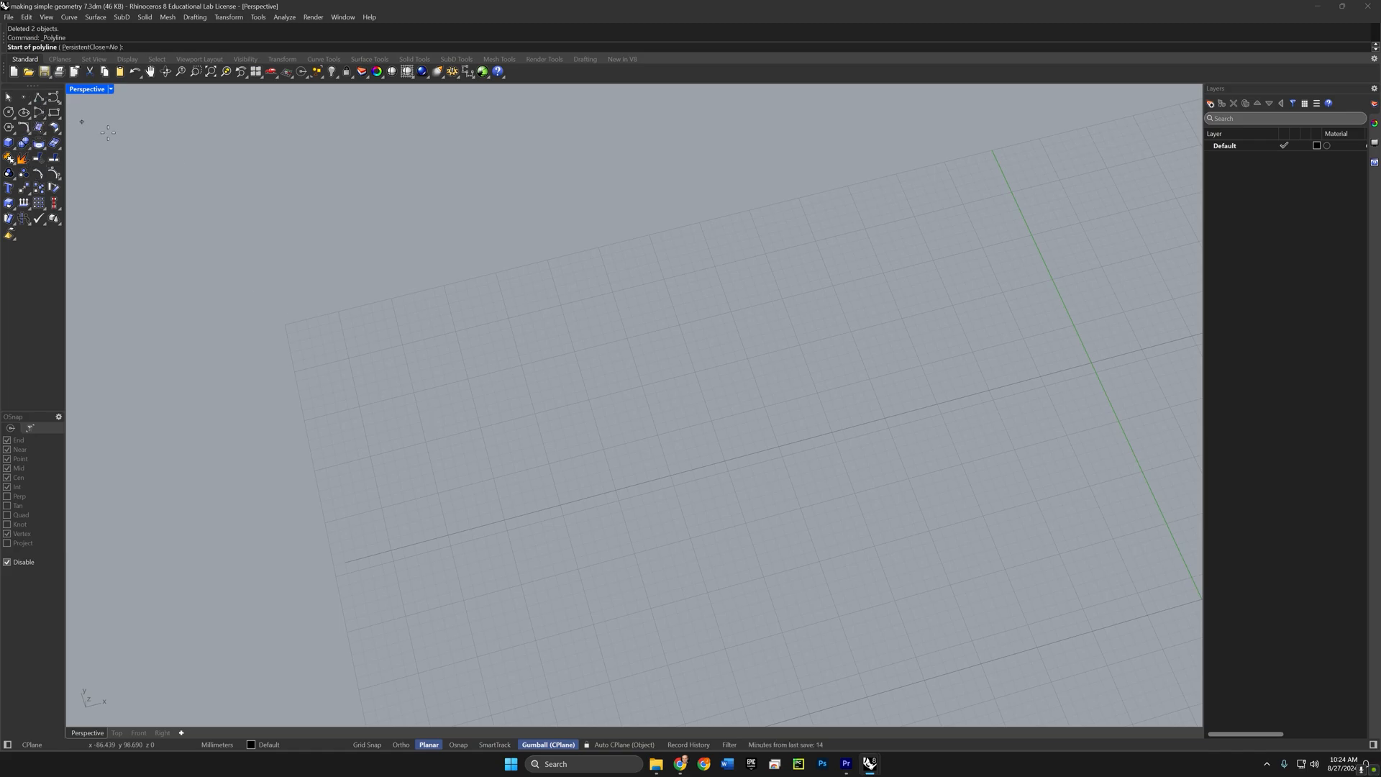
{"action": "left_click", "coordinate": [321, 384]}
{"action": "left_click", "coordinate": [376, 323]}
{"action": "left_click", "coordinate": [490, 303]}
{"action": "left_click", "coordinate": [533, 363]}
{"action": "left_click", "coordinate": [563, 473]}
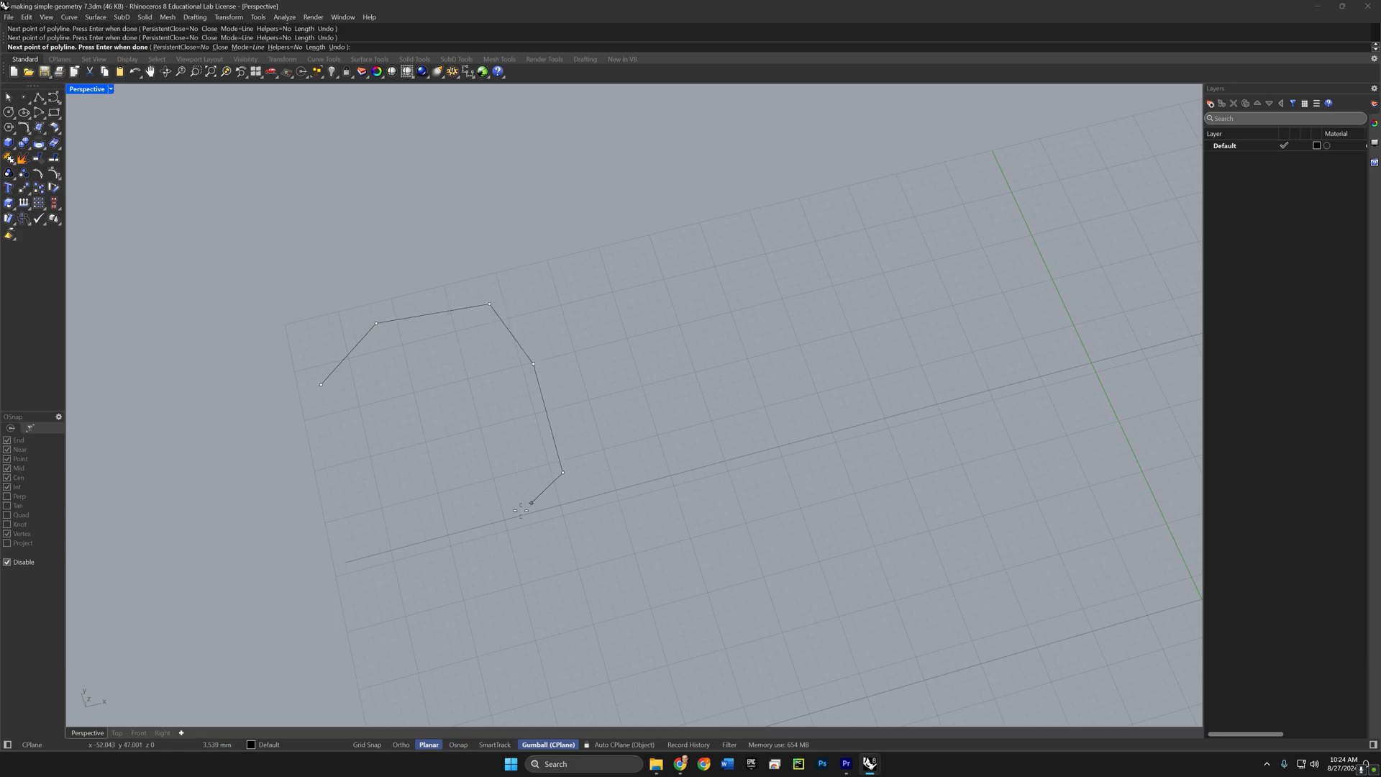
{"action": "left_click", "coordinate": [491, 520]}
{"action": "left_click", "coordinate": [397, 518]}
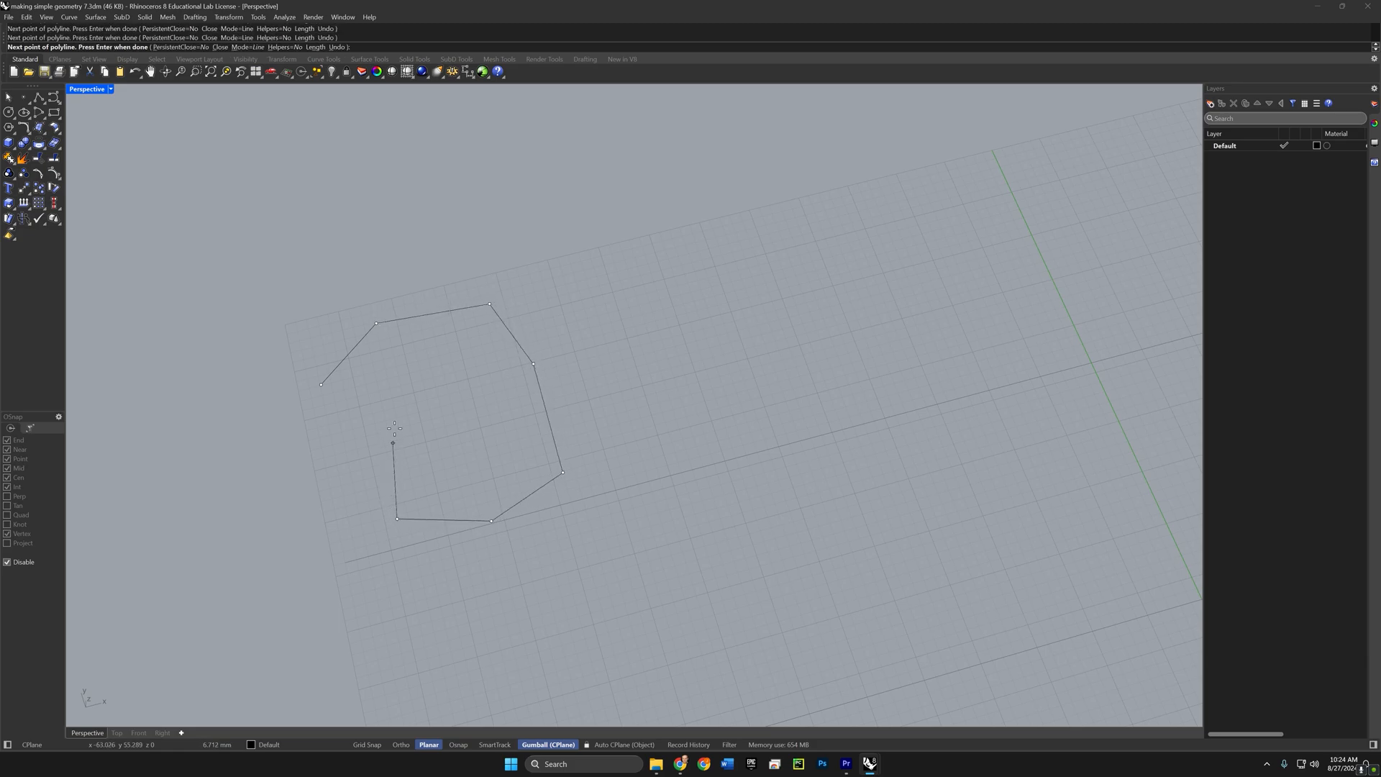
{"action": "left_click", "coordinate": [467, 460]}
{"action": "key", "text": "Return"}
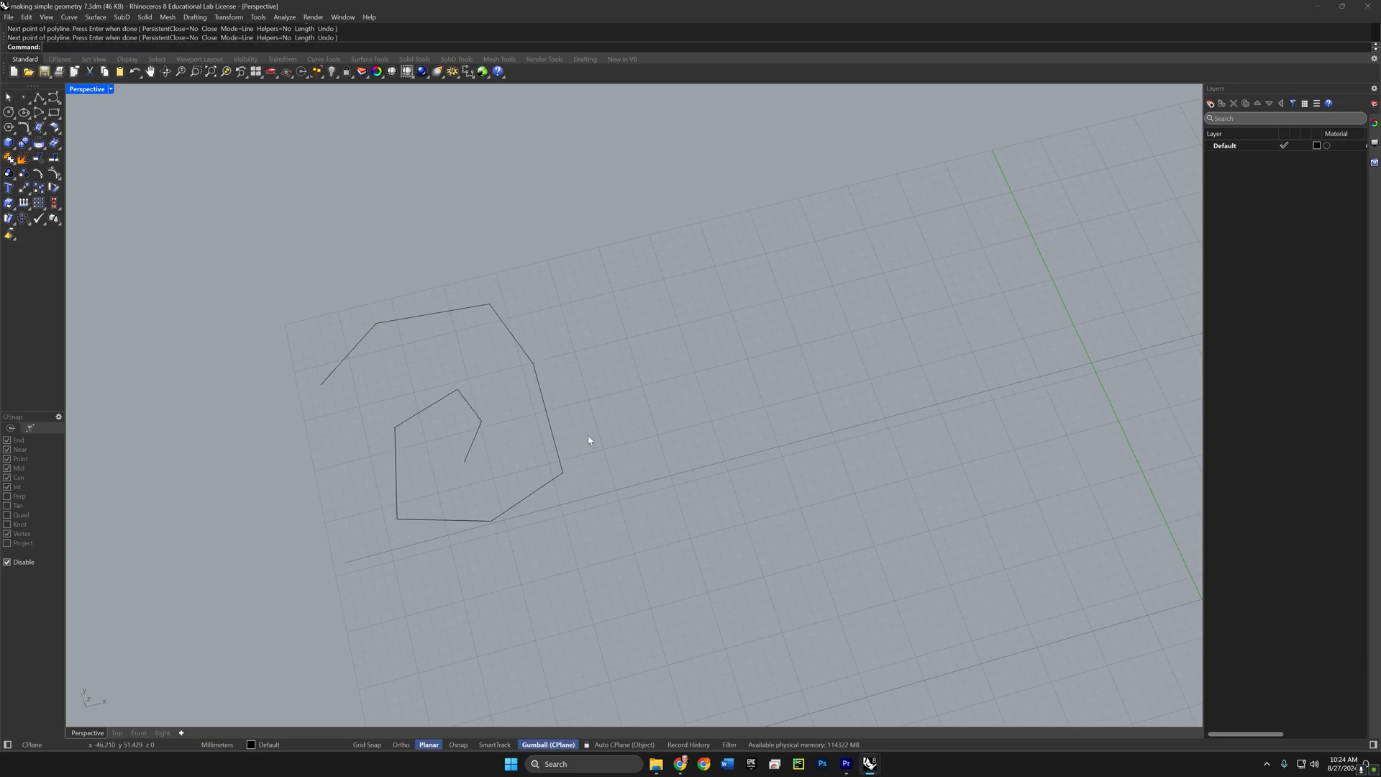
Step: Draw an open degree-3 control point curve with ten points, spiralling inward on the ground grid beside the polyline
{"action": "left_click", "coordinate": [58, 100]}
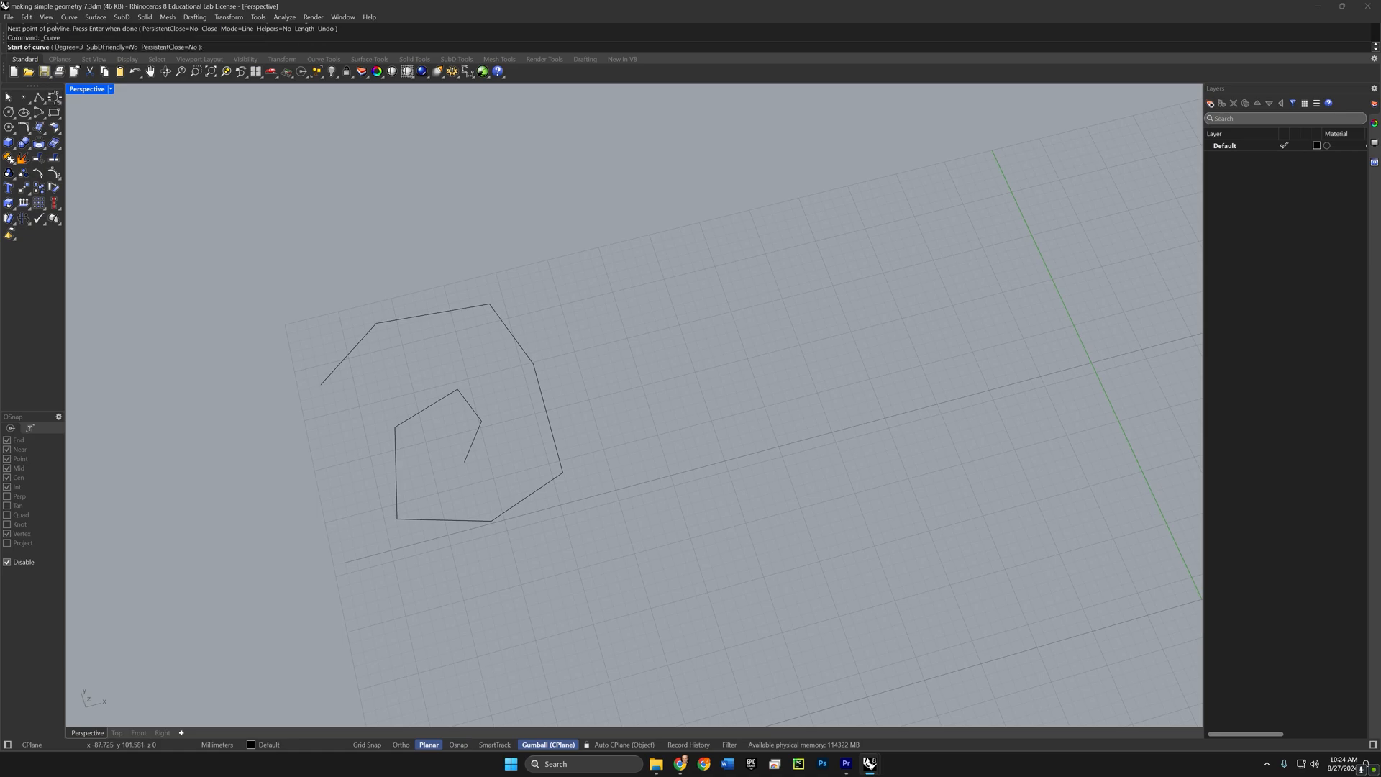
{"action": "left_click", "coordinate": [560, 338]}
{"action": "left_click", "coordinate": [600, 252]}
{"action": "left_click", "coordinate": [675, 241]}
{"action": "left_click", "coordinate": [735, 302]}
{"action": "left_click", "coordinate": [758, 406]}
{"action": "left_click", "coordinate": [695, 462]}
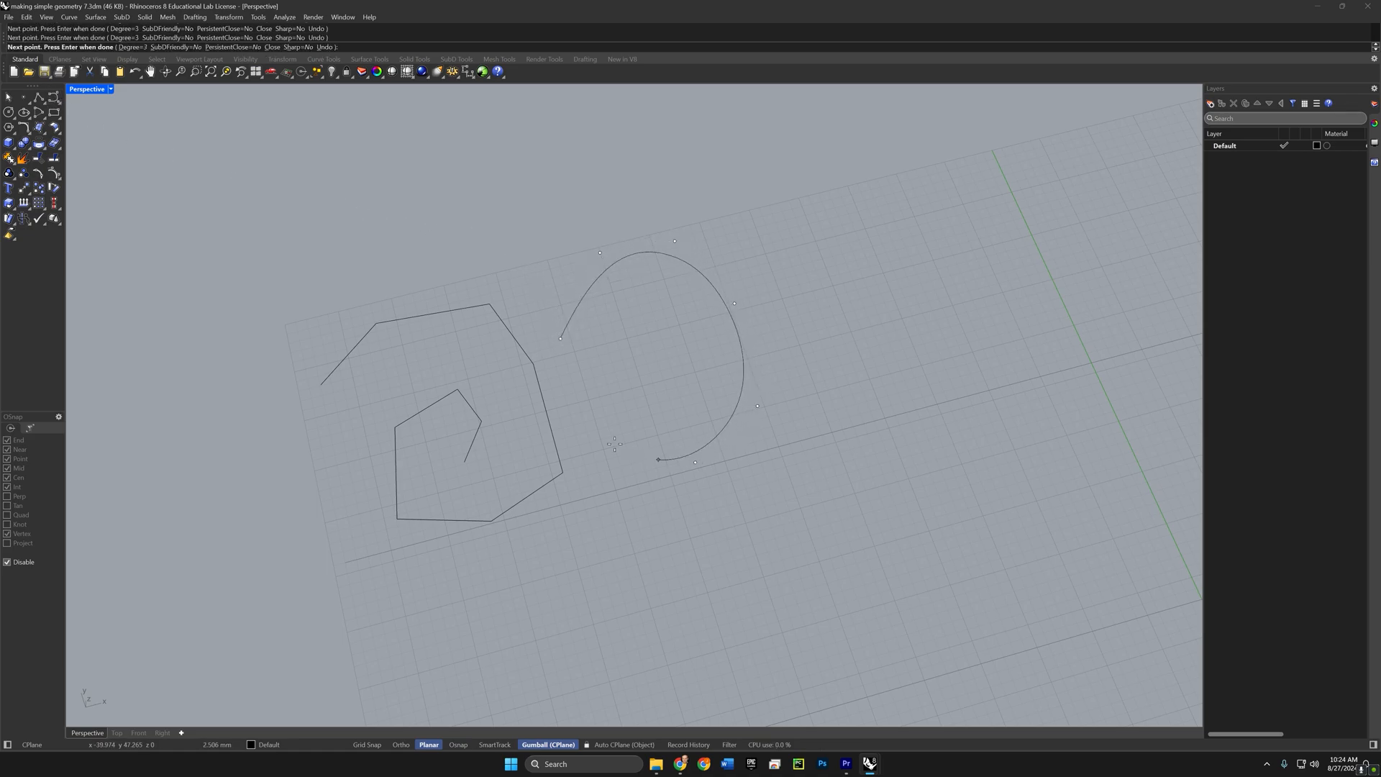
{"action": "left_click", "coordinate": [590, 431]}
{"action": "left_click", "coordinate": [582, 394]}
{"action": "left_click", "coordinate": [663, 311]}
{"action": "left_click", "coordinate": [721, 379]}
{"action": "key", "text": "Return"}
Step: Turn on the control points of both spirals and raise all points beyond their outer starting arcs vertically
{"action": "right_click_drag", "start_coordinate": [672, 468], "coordinate": [759, 331]}
{"action": "left_click_drag", "start_coordinate": [759, 330], "coordinate": [445, 538]}
{"action": "key", "text": "F10"}
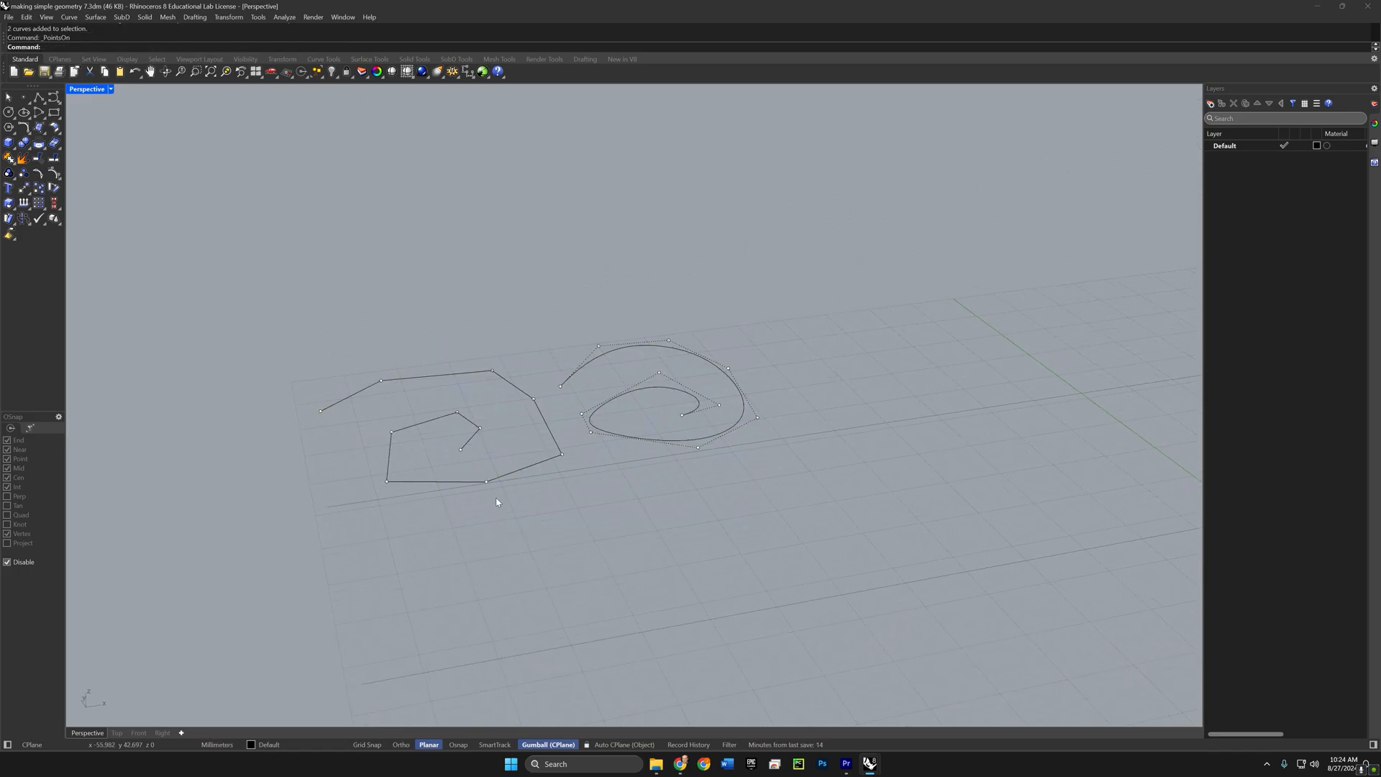
{"action": "left_click_drag", "start_coordinate": [397, 433], "coordinate": [502, 537]}
{"action": "left_click_drag", "start_coordinate": [582, 493], "coordinate": [583, 495], "text": "shift"}
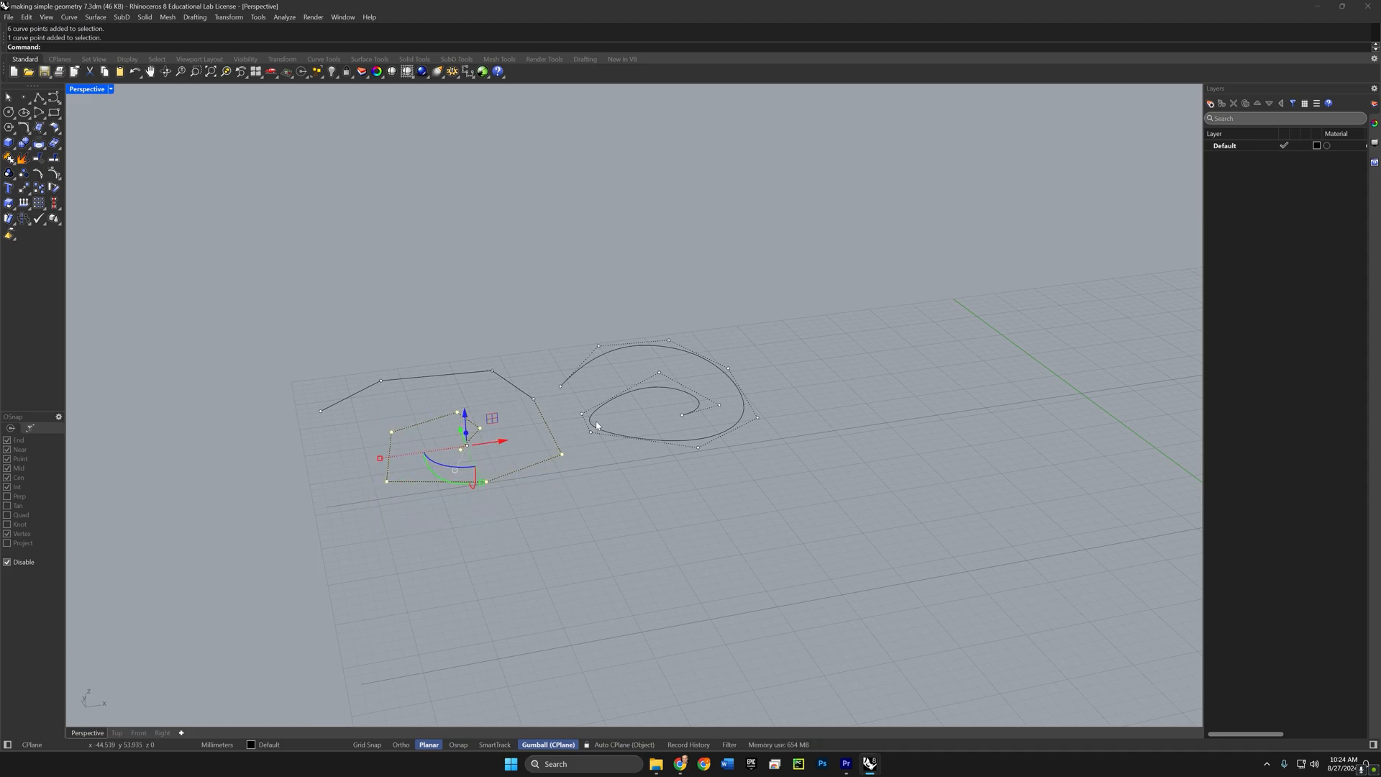
{"action": "left_click_drag", "start_coordinate": [572, 400], "coordinate": [632, 491], "text": "shift"}
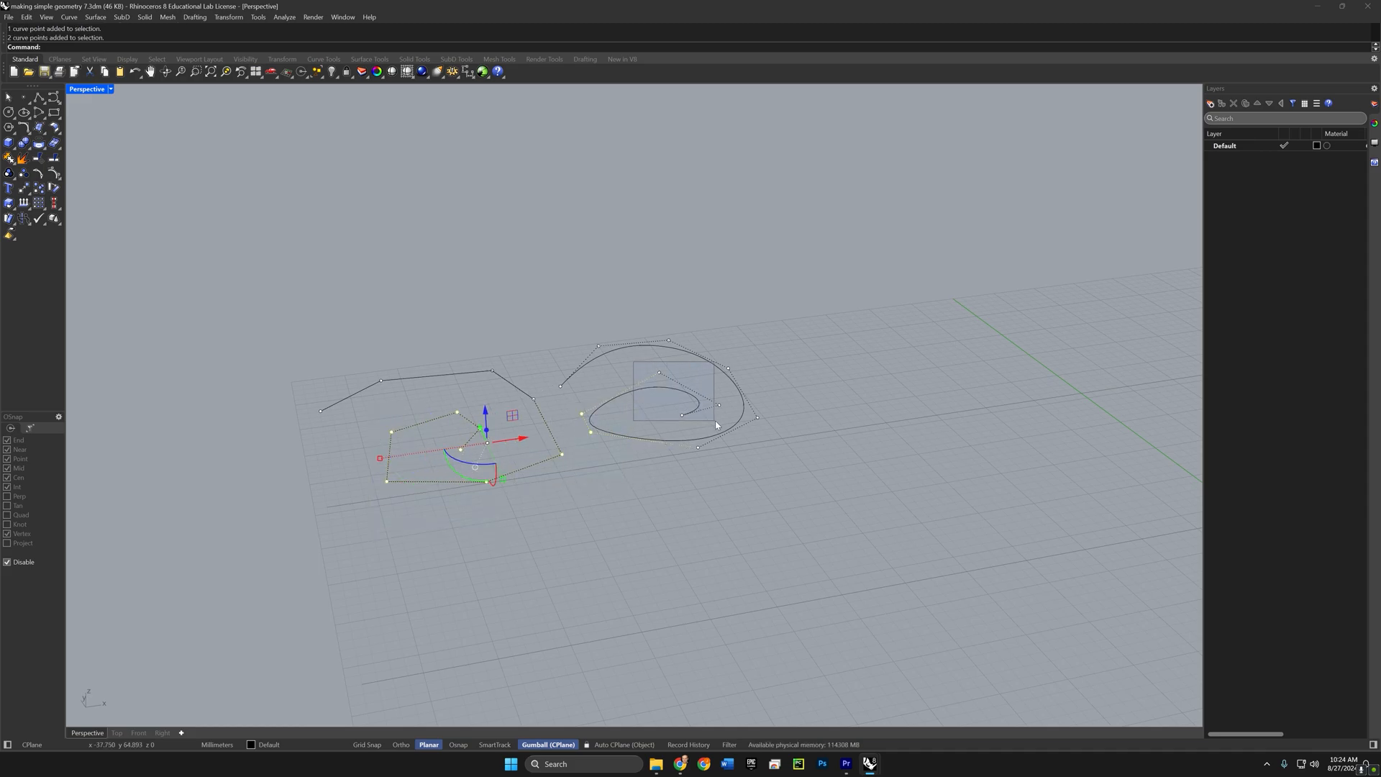
{"action": "left_click_drag", "start_coordinate": [719, 422], "coordinate": [721, 422], "text": "shift"}
{"action": "left_click_drag", "start_coordinate": [679, 454], "coordinate": [770, 415], "text": "shift"}
{"action": "left_click_drag", "start_coordinate": [564, 392], "coordinate": [579, 432]}
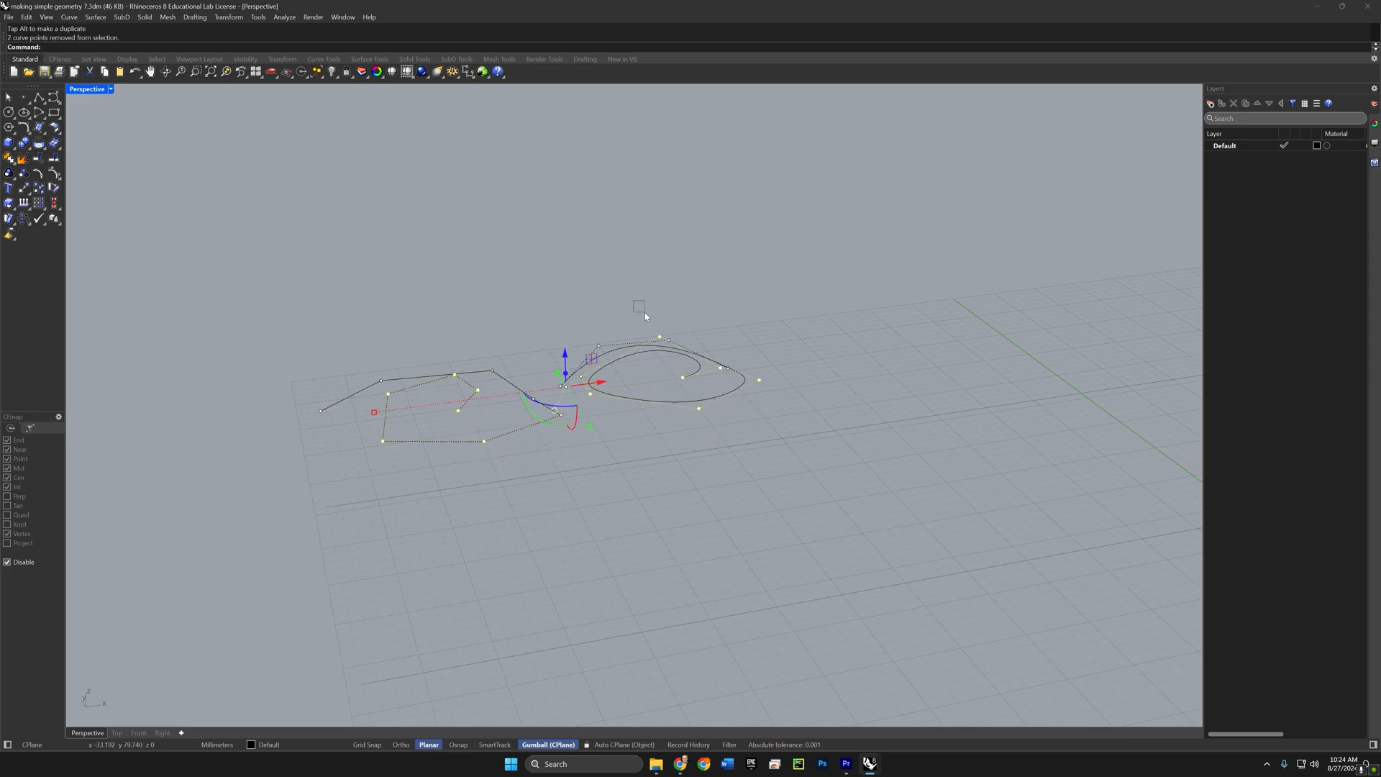
Step: Raise progressively fewer inner control points of both spirals in successive vertical moves, so each spiral climbs towards its inner end
{"action": "left_click_drag", "start_coordinate": [722, 316], "coordinate": [779, 396], "text": "ctrl"}
{"action": "left_click_drag", "start_coordinate": [534, 358], "coordinate": [534, 310]}
{"action": "left_click_drag", "start_coordinate": [354, 365], "coordinate": [498, 430], "text": "ctrl"}
{"action": "left_click_drag", "start_coordinate": [540, 309], "coordinate": [541, 270]}
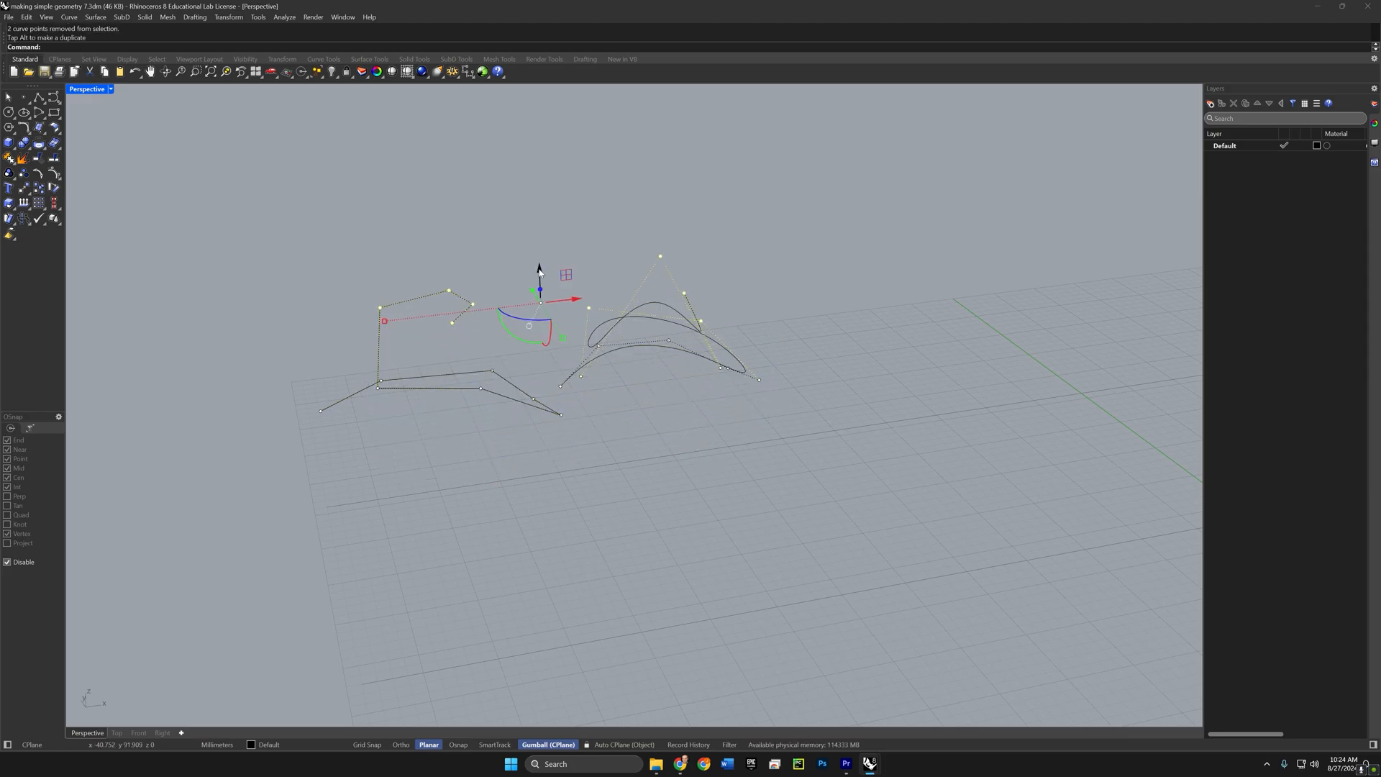
{"action": "right_click_drag", "start_coordinate": [467, 305], "coordinate": [518, 284]}
{"action": "left_click_drag", "start_coordinate": [364, 290], "coordinate": [429, 338], "text": "ctrl"}
{"action": "right_click_drag", "start_coordinate": [489, 327], "coordinate": [511, 367]}
{"action": "left_click_drag", "start_coordinate": [708, 278], "coordinate": [740, 325], "text": "ctrl"}
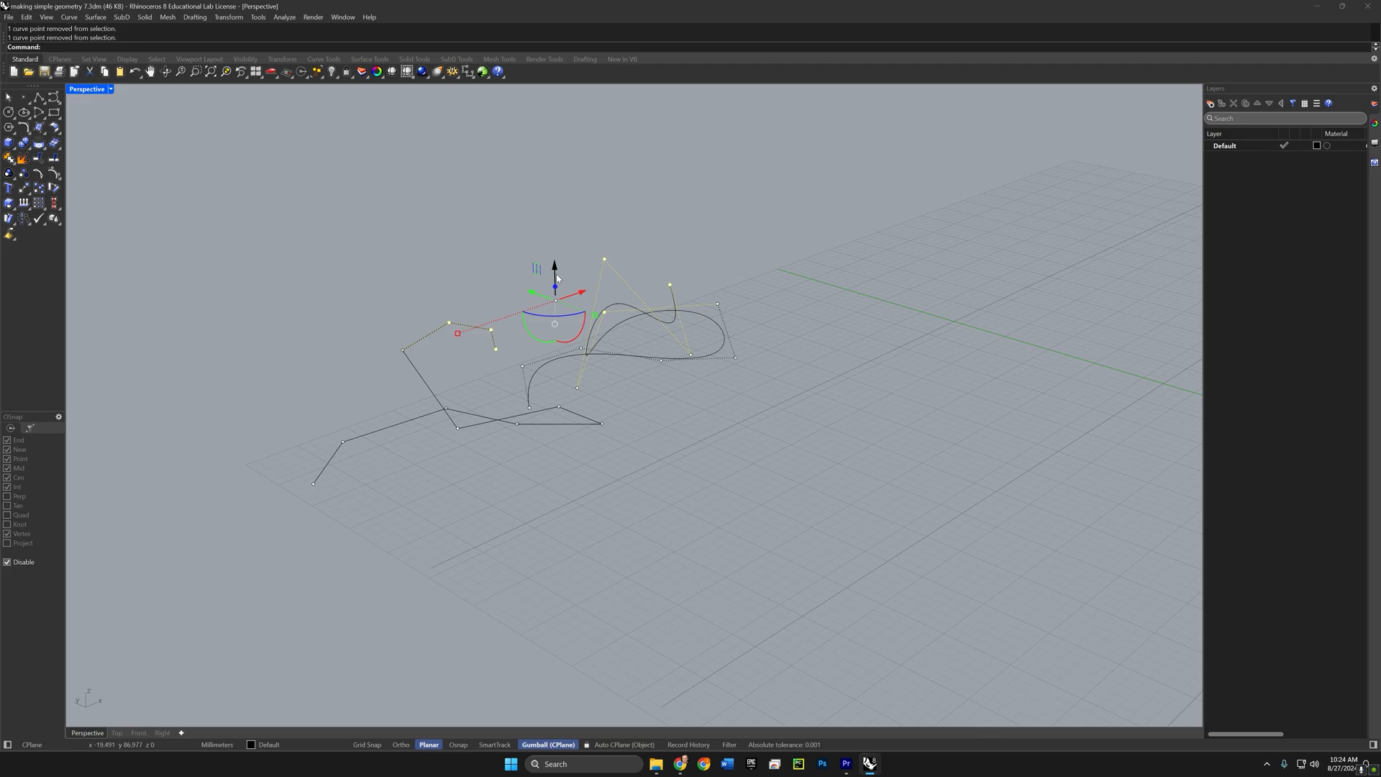
{"action": "left_click_drag", "start_coordinate": [554, 270], "coordinate": [555, 232]}
Step: Raise two low-lying control points of the smooth curve individually, and adjust the height of two neighbouring points together
{"action": "left_click", "coordinate": [533, 248]}
{"action": "right_click_drag", "start_coordinate": [547, 295], "coordinate": [666, 320]}
{"action": "left_click", "coordinate": [576, 386]}
{"action": "left_click_drag", "start_coordinate": [577, 345], "coordinate": [577, 255]}
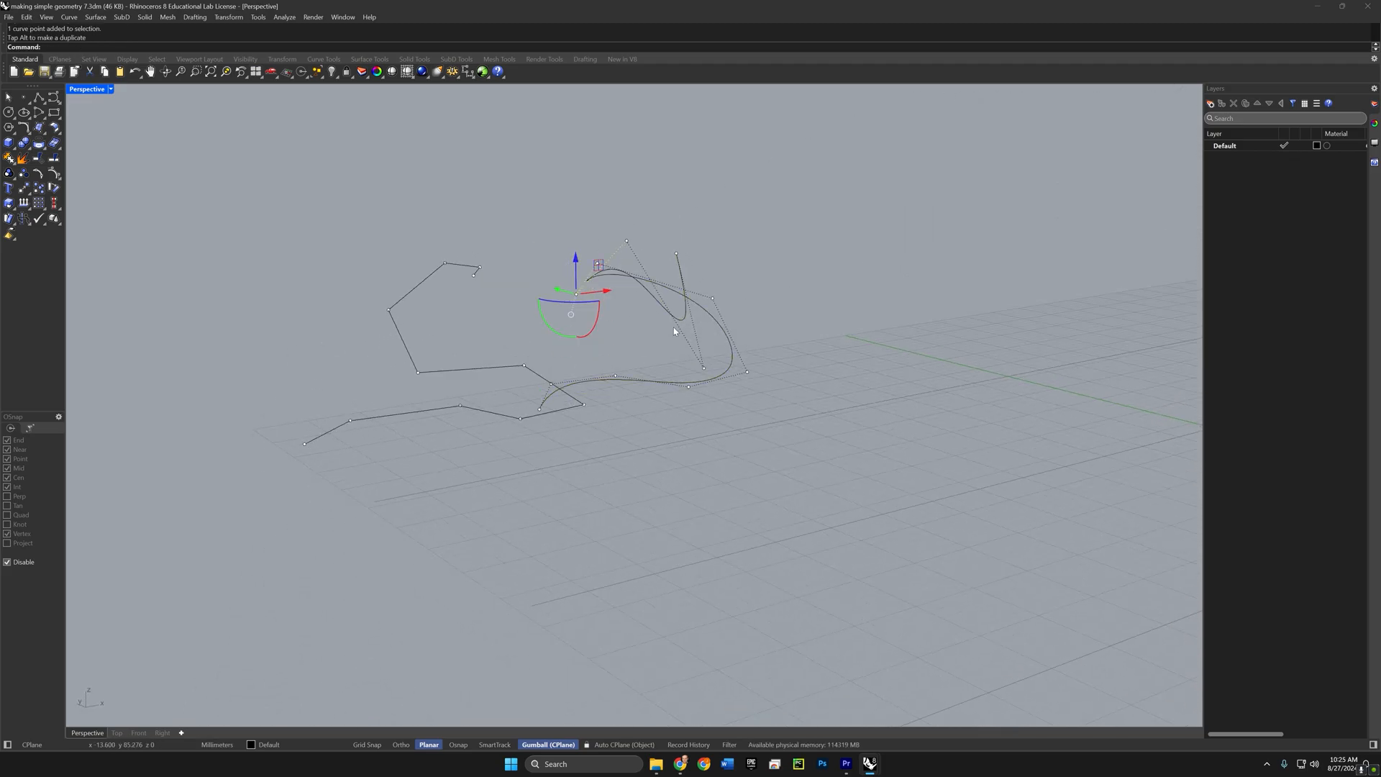
{"action": "left_click", "coordinate": [703, 369]}
{"action": "left_click_drag", "start_coordinate": [704, 330], "coordinate": [704, 204]}
{"action": "left_click", "coordinate": [613, 236]}
{"action": "right_click_drag", "start_coordinate": [614, 237], "coordinate": [546, 274]}
{"action": "left_click_drag", "start_coordinate": [552, 255], "coordinate": [610, 299]}
{"action": "left_click_drag", "start_coordinate": [590, 239], "coordinate": [590, 260]}
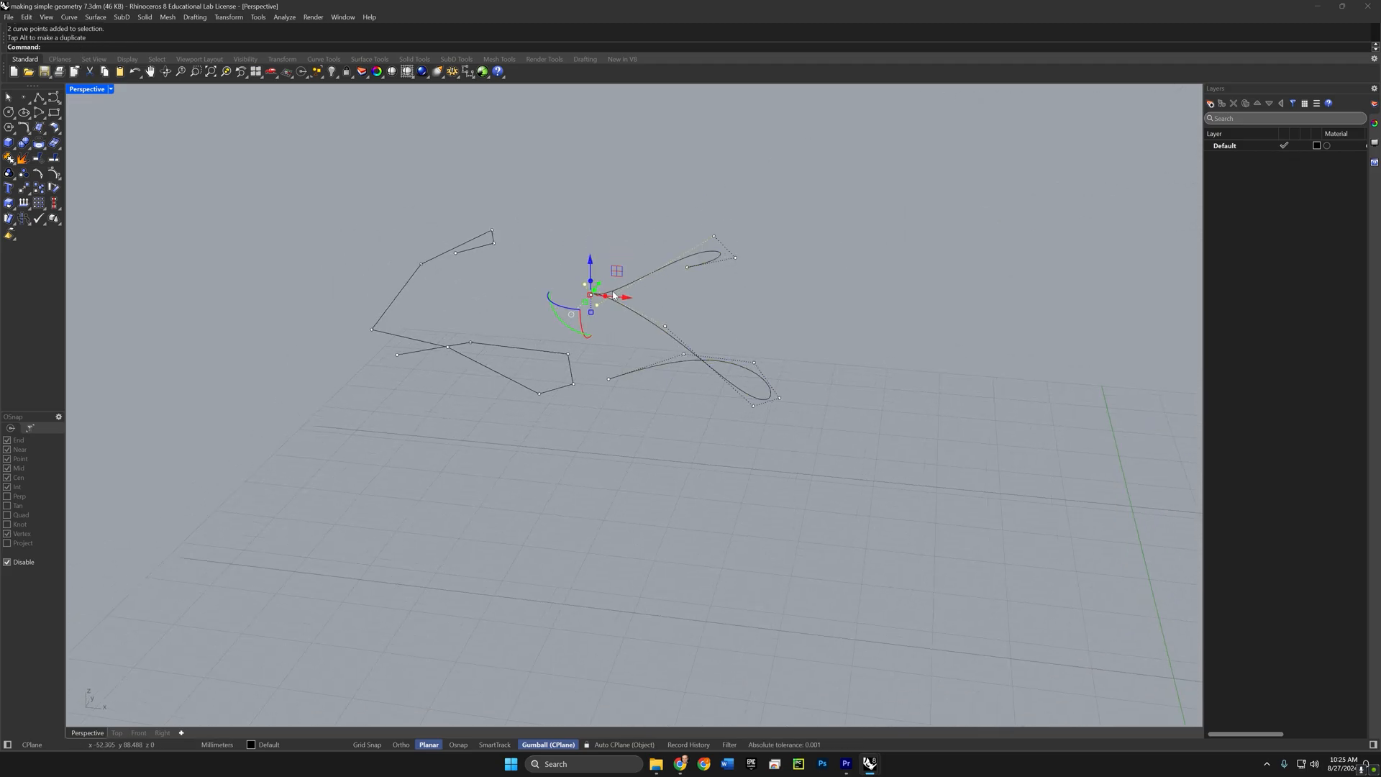
Step: Raise one more control point of the smooth curve and one low polyline corner, and hide the control points
{"action": "left_click", "coordinate": [622, 345]}
{"action": "right_click_drag", "start_coordinate": [622, 363], "coordinate": [658, 347]}
{"action": "left_click", "coordinate": [575, 315]}
{"action": "left_click_drag", "start_coordinate": [575, 289], "coordinate": [575, 274]}
{"action": "left_click", "coordinate": [404, 403]}
{"action": "left_click_drag", "start_coordinate": [404, 374], "coordinate": [405, 336]}
{"action": "right_click_drag", "start_coordinate": [461, 403], "coordinate": [499, 413]}
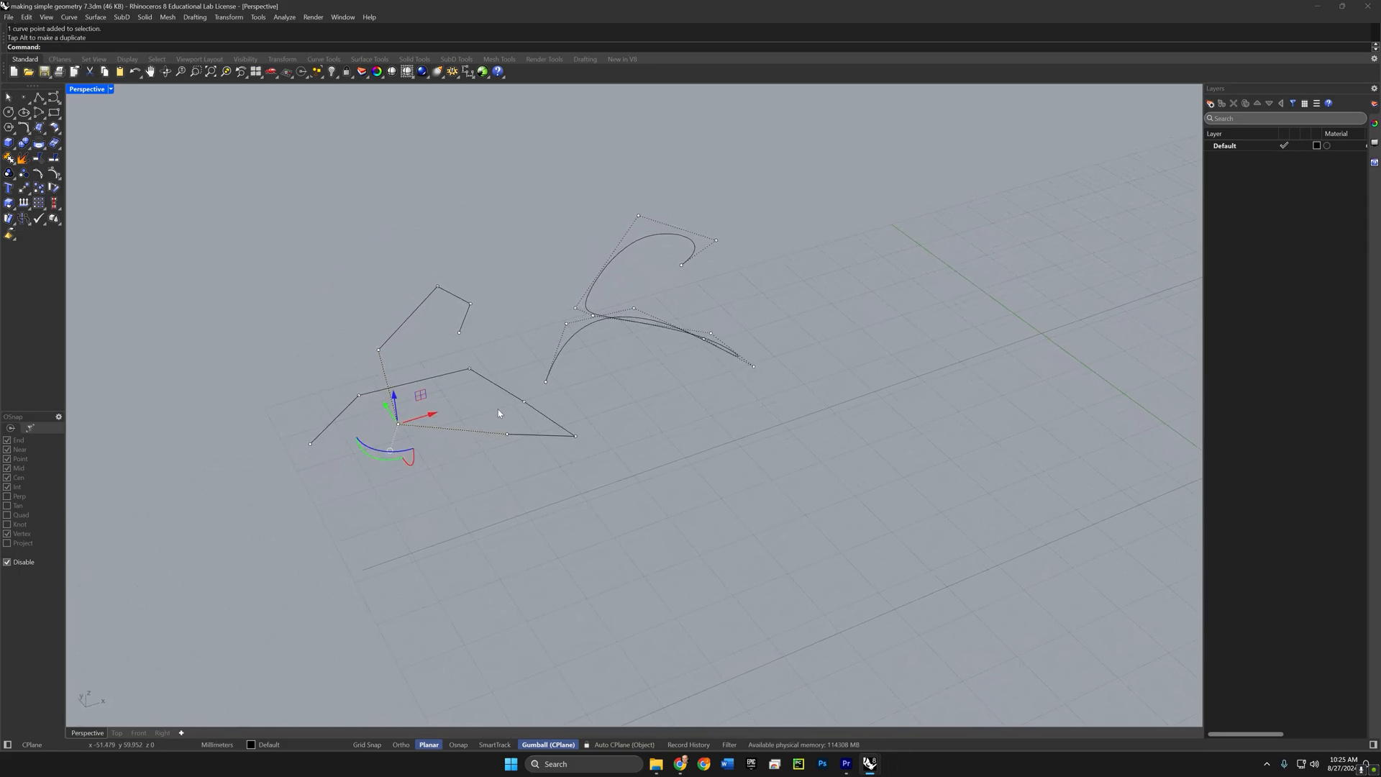
{"action": "key", "text": "F11"}
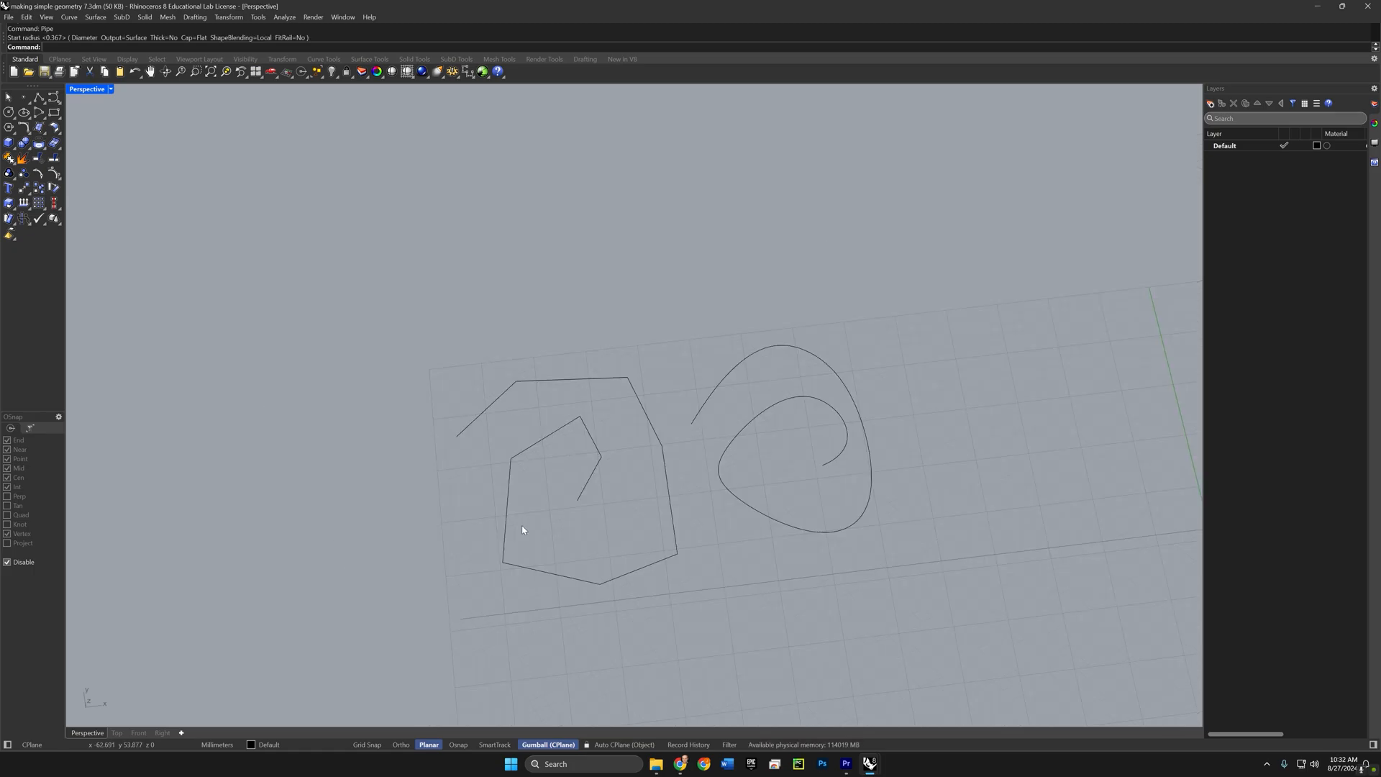
Step: Pipe the polyline with flat caps and a radius of about 1.9 mm at both ends, without intermediate radii
{"action": "left_click", "coordinate": [516, 458]}
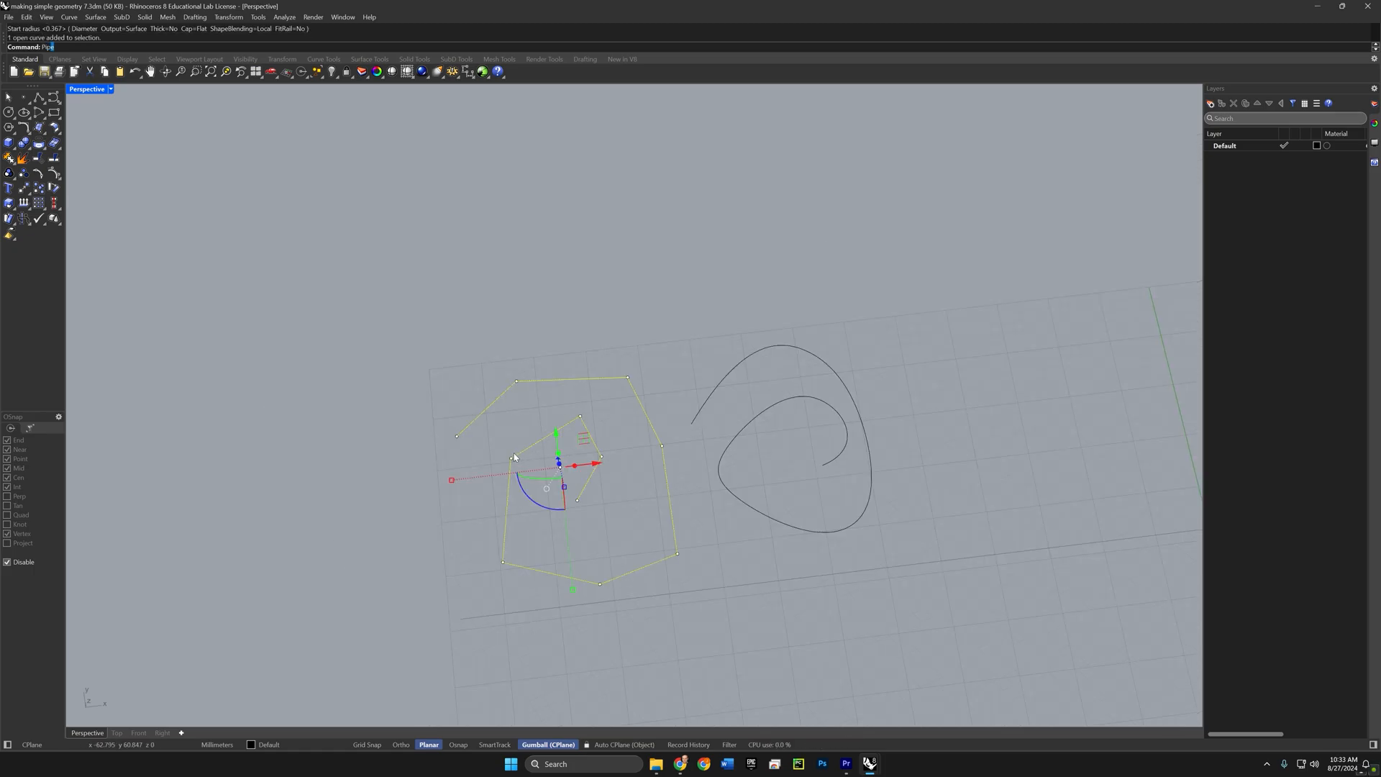
{"action": "key", "text": "Return"}
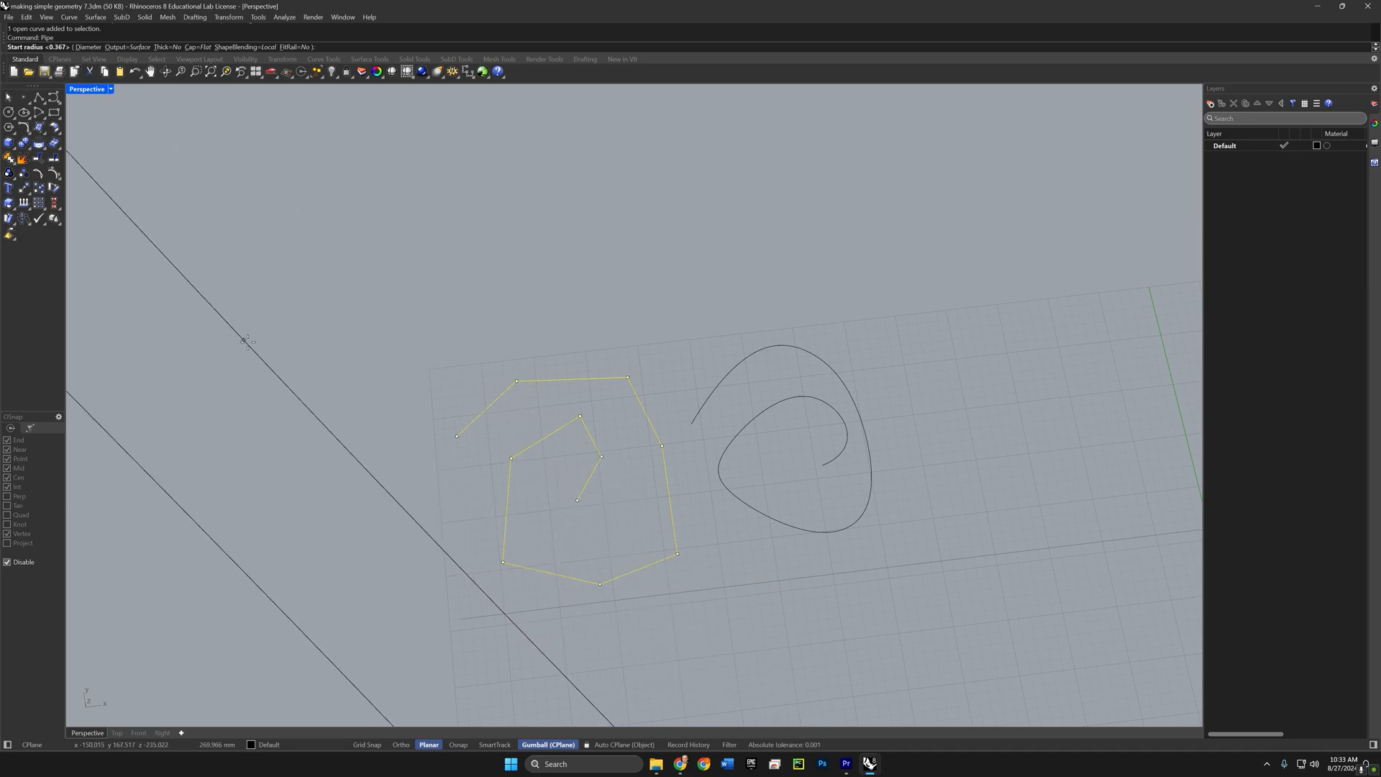
{"action": "right_click_drag", "start_coordinate": [432, 364], "coordinate": [459, 424]}
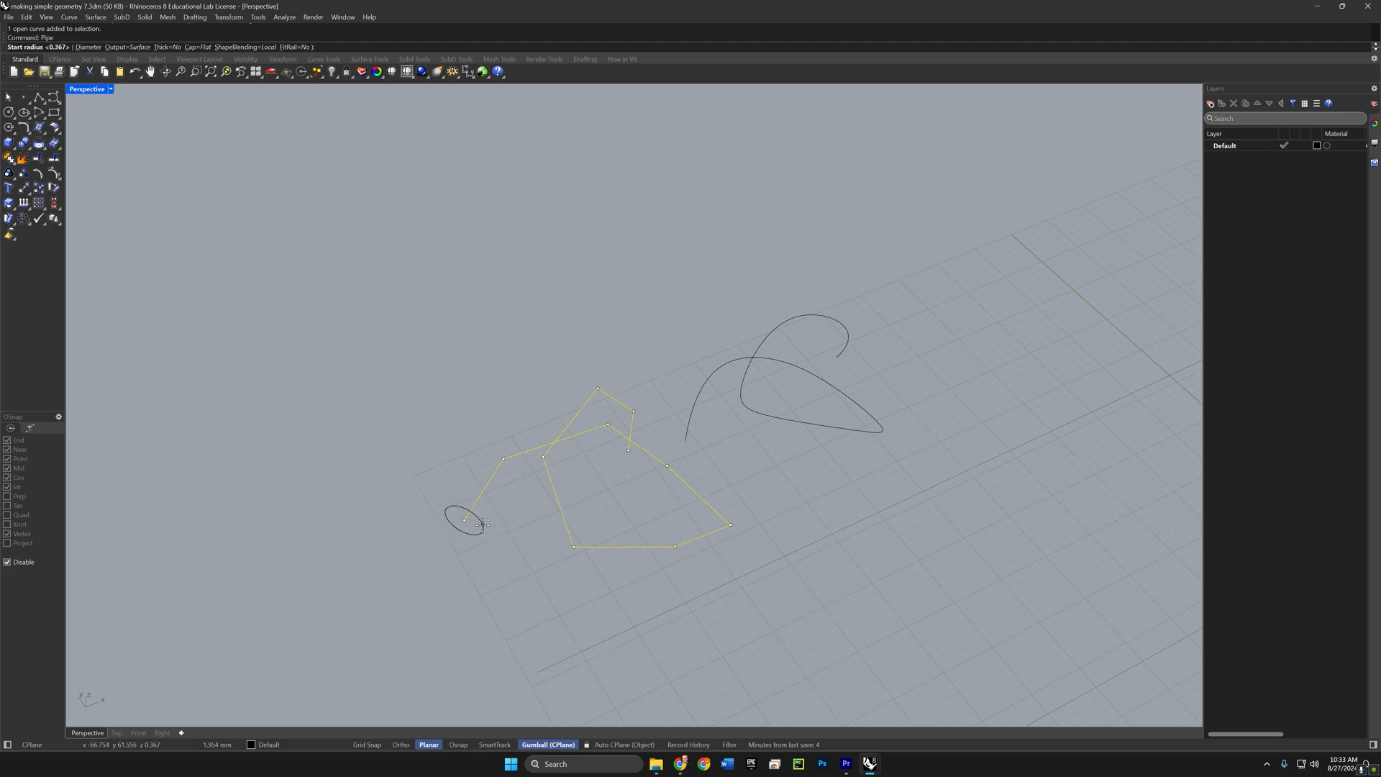
{"action": "left_click", "coordinate": [483, 525]}
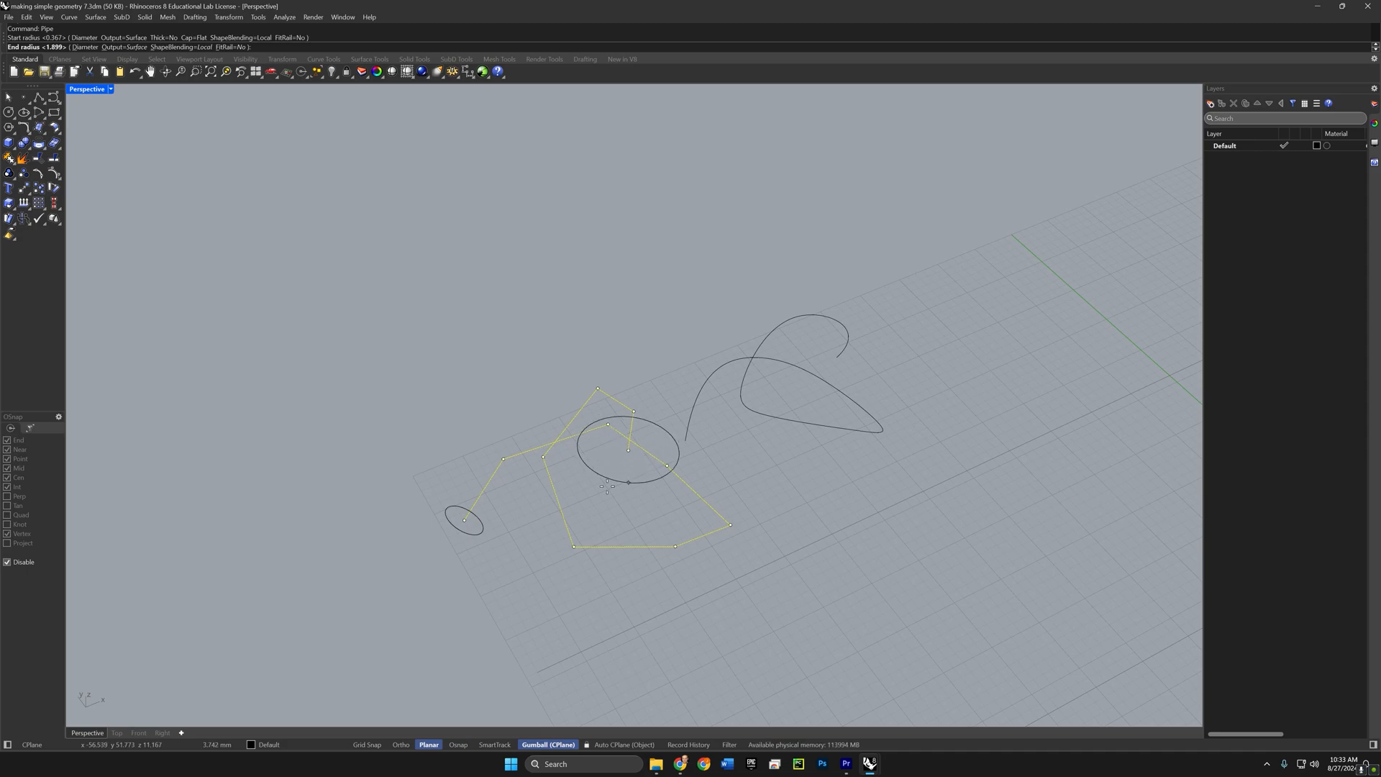
{"action": "right_click_drag", "start_coordinate": [576, 500], "coordinate": [547, 506]}
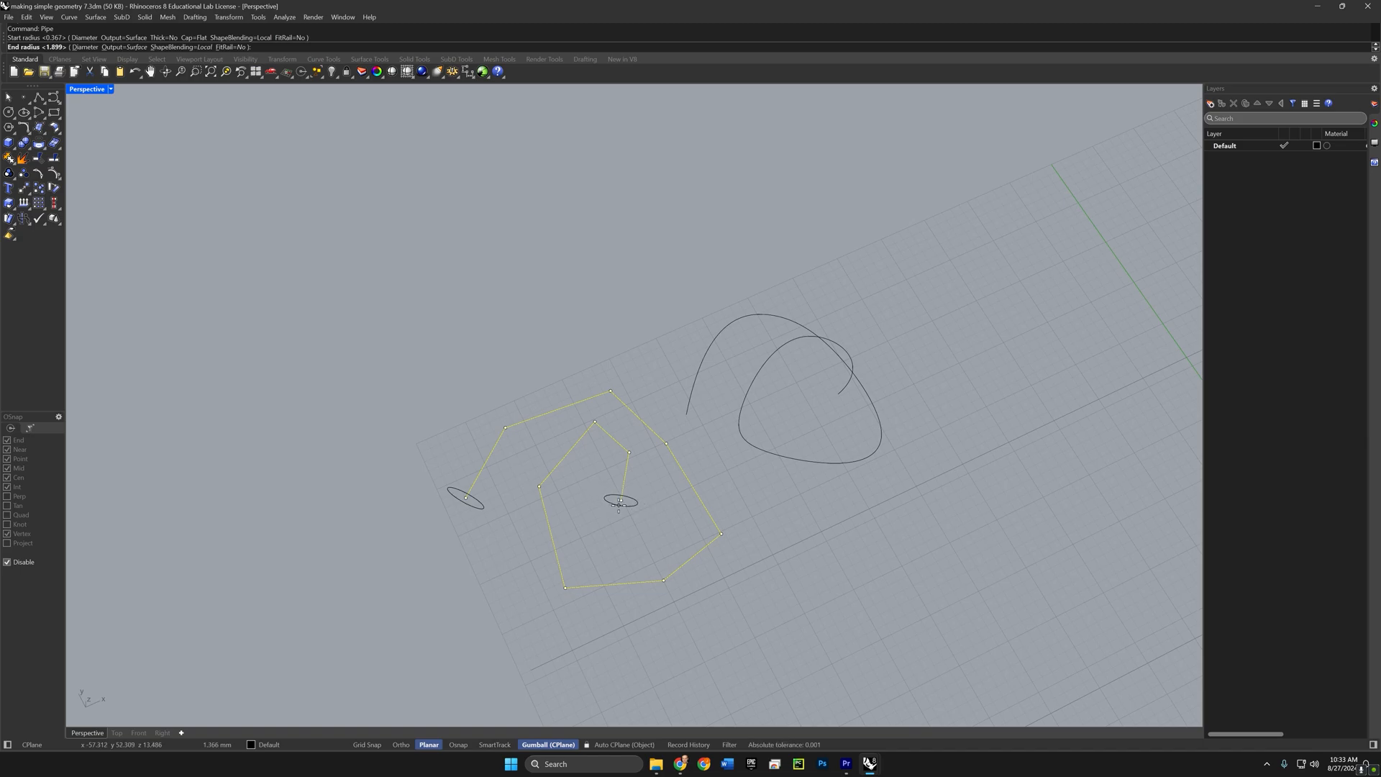
{"action": "key", "text": "Return"}
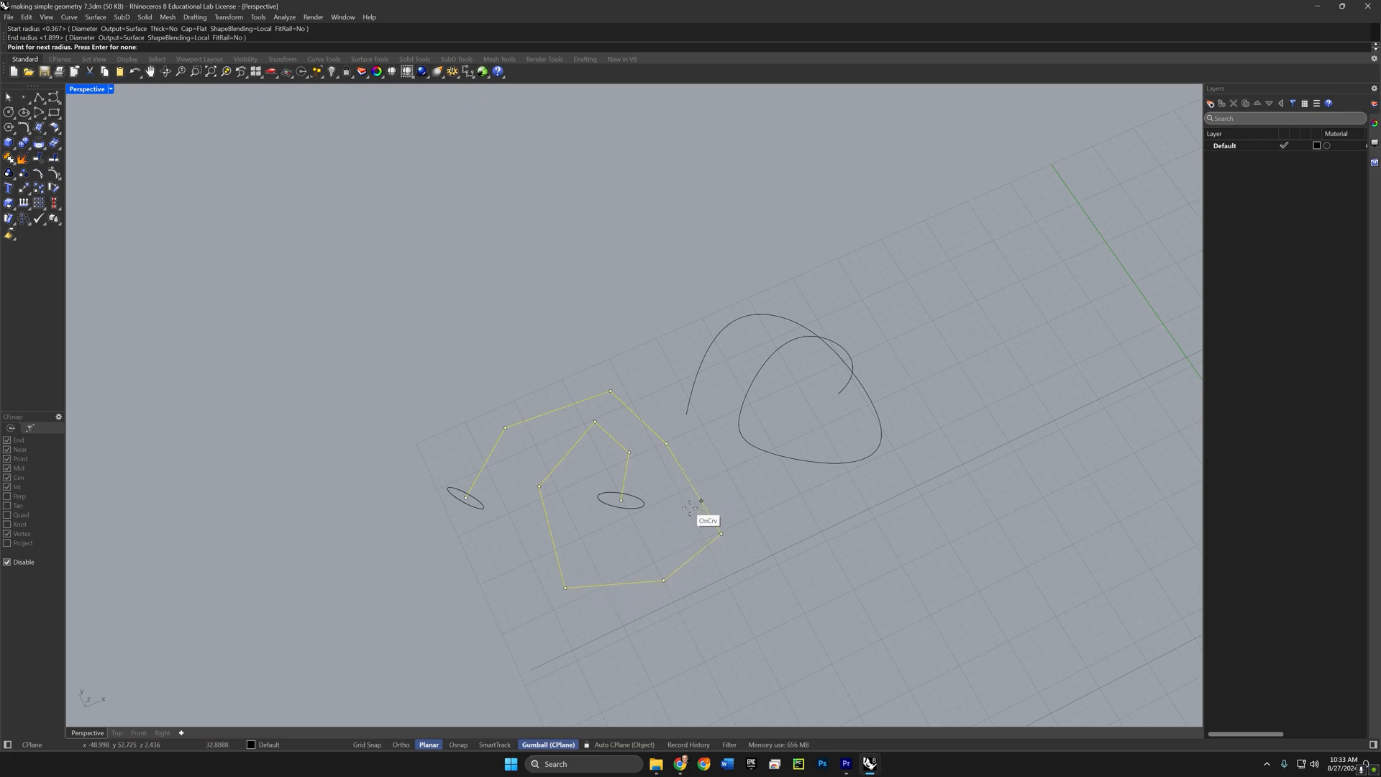
{"action": "key", "text": "Return"}
{"action": "right_click_drag", "start_coordinate": [631, 555], "coordinate": [632, 508]}
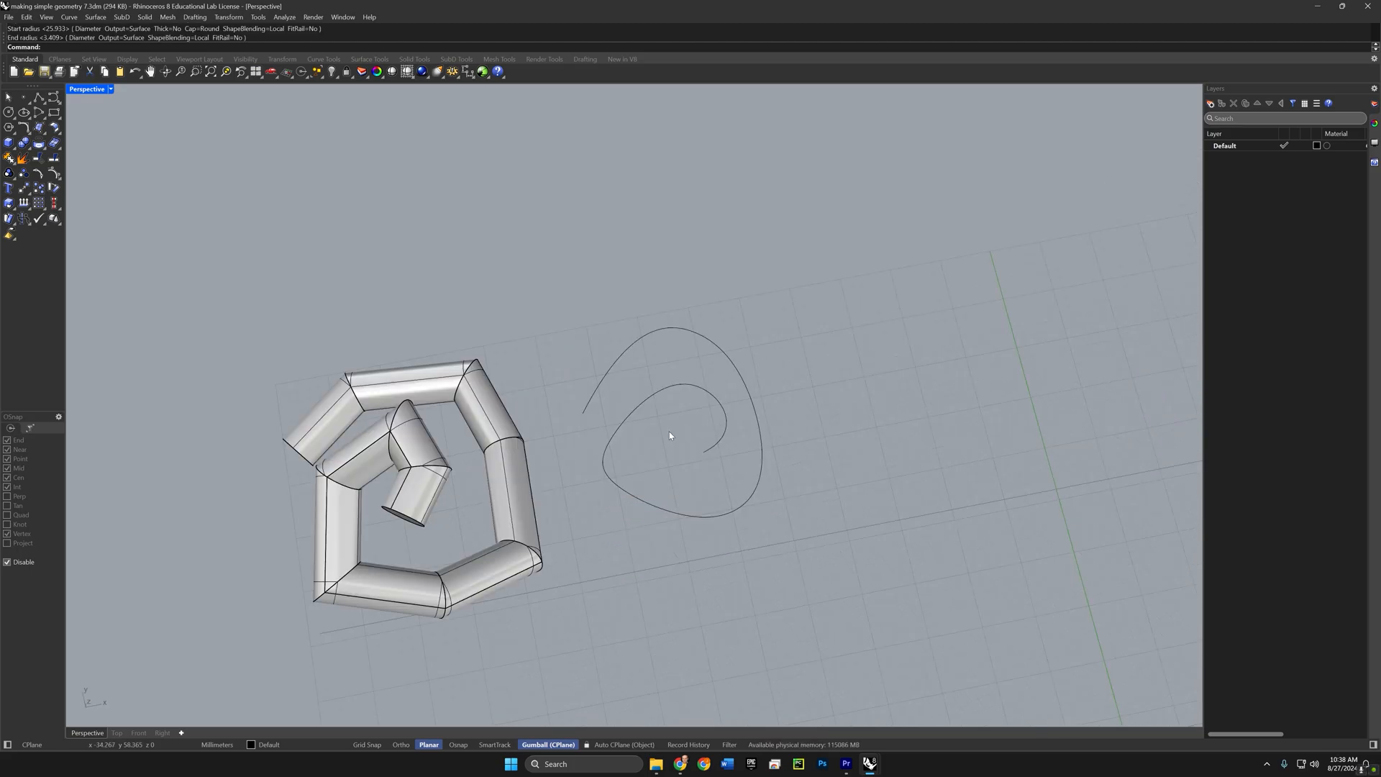
Step: Begin a pipe along the smooth curve with round caps and a start radius of about 3.35 mm
{"action": "left_click", "coordinate": [654, 393]}
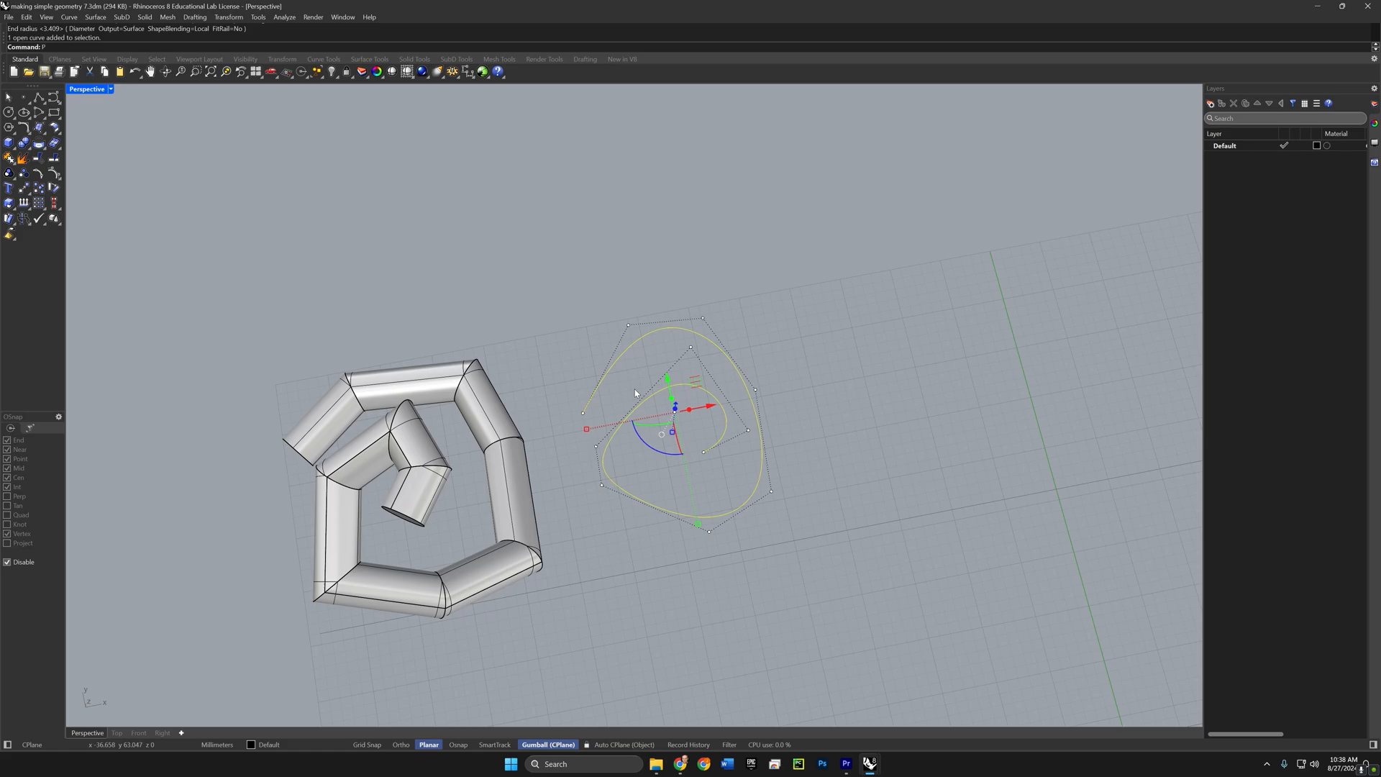
{"action": "type", "text": "Pip"}
{"action": "key", "text": "Return"}
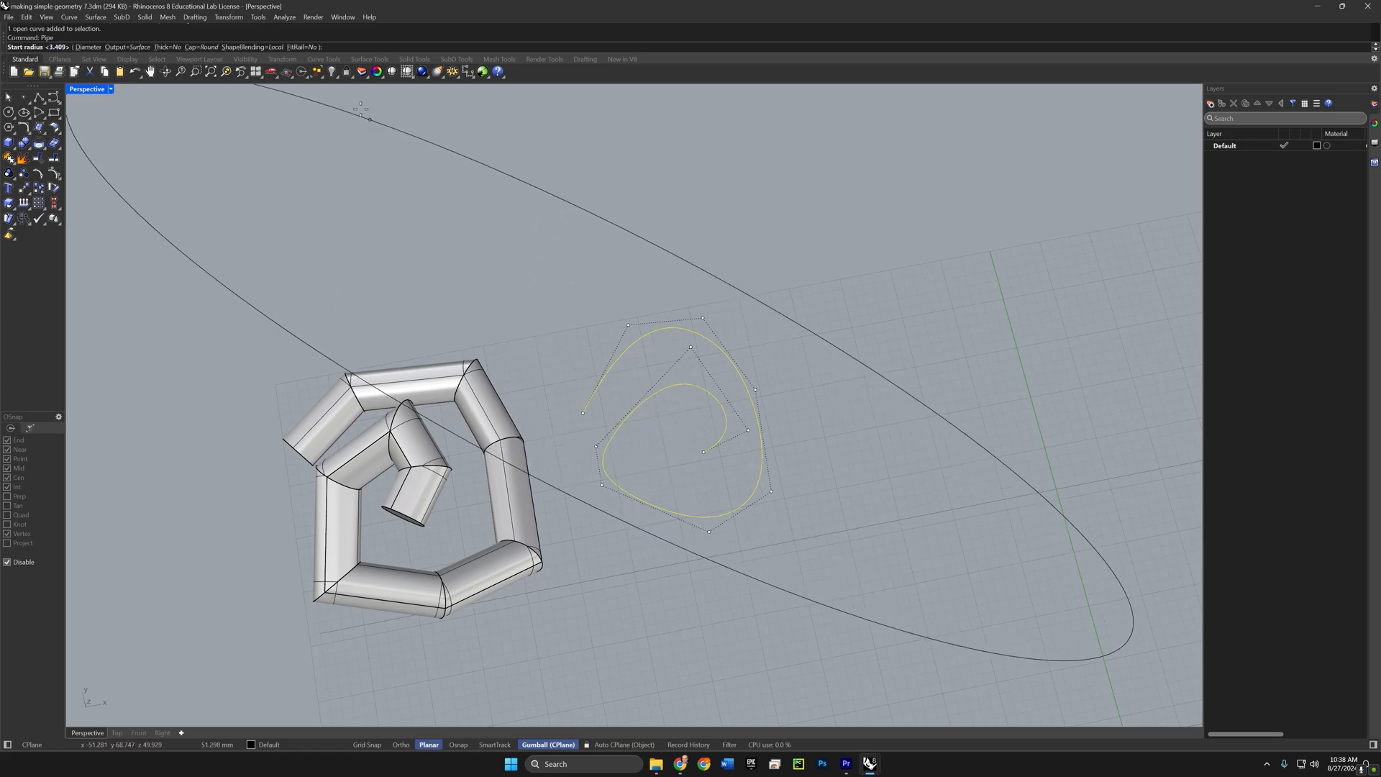
{"action": "left_click", "coordinate": [192, 47]}
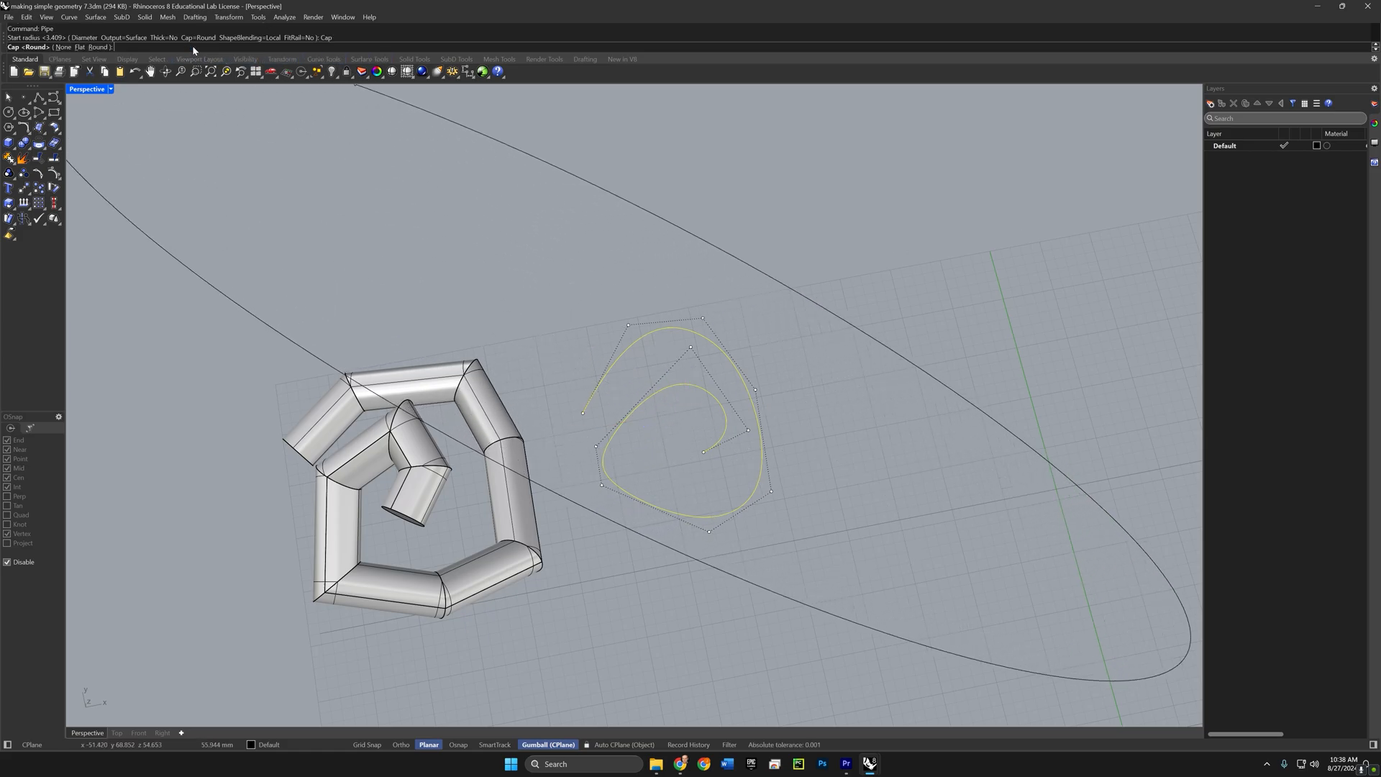
{"action": "left_click", "coordinate": [97, 47]}
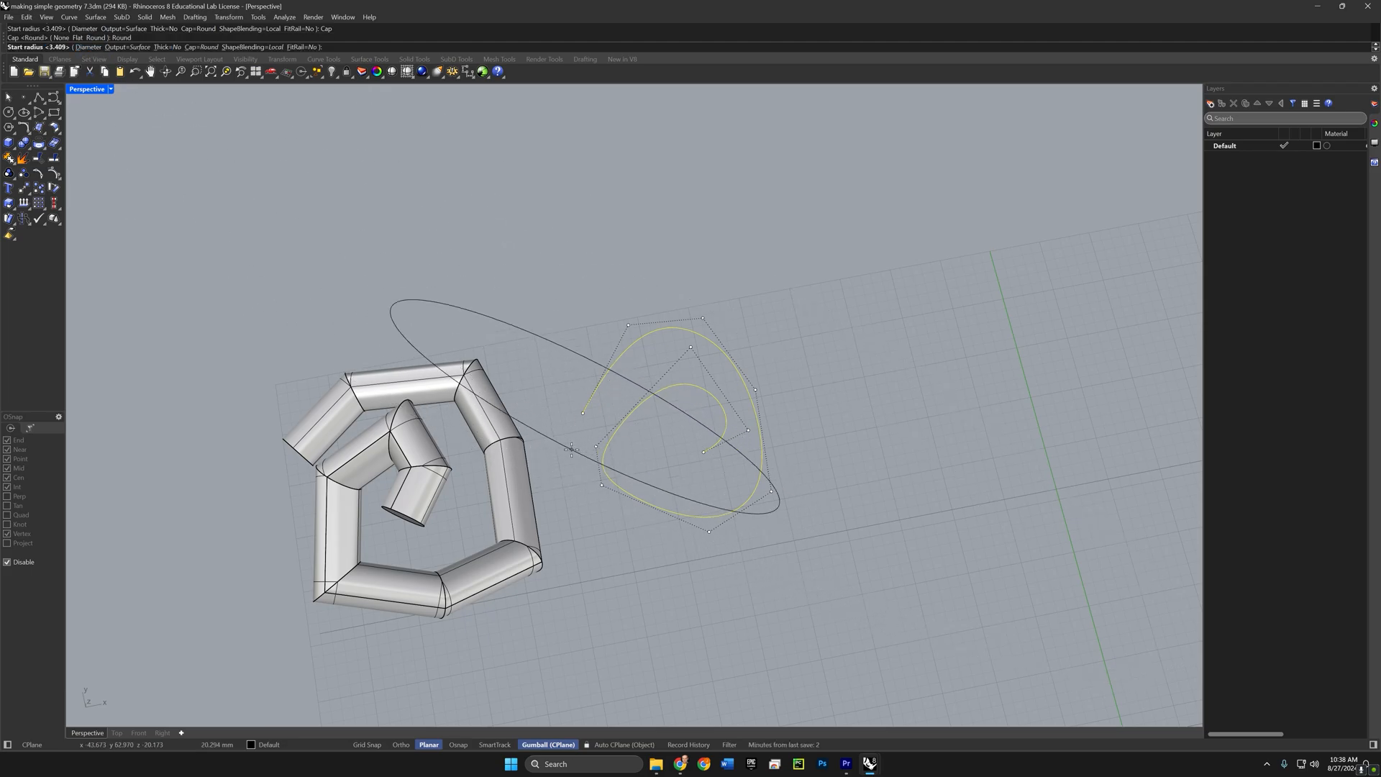
{"action": "right_click_drag", "start_coordinate": [618, 432], "coordinate": [584, 430]}
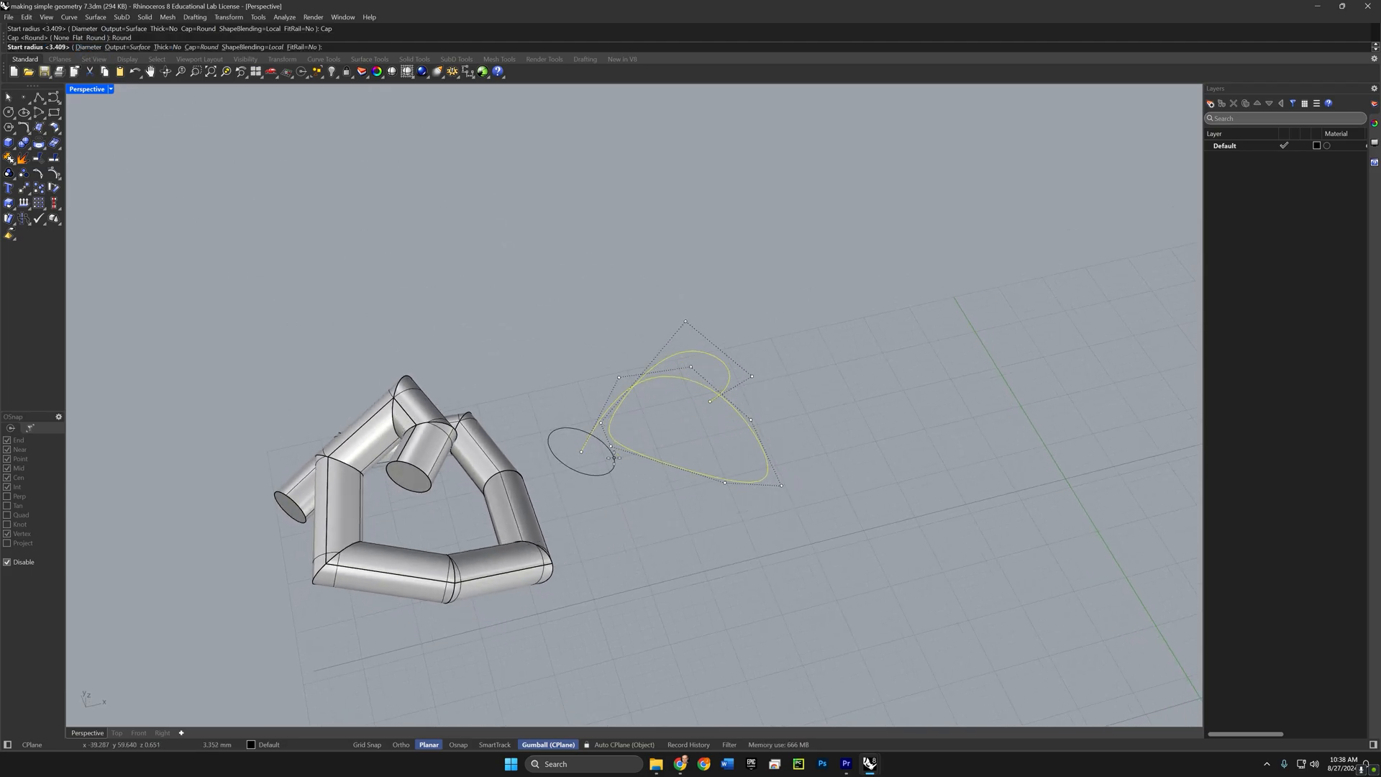
{"action": "left_click", "coordinate": [613, 458]}
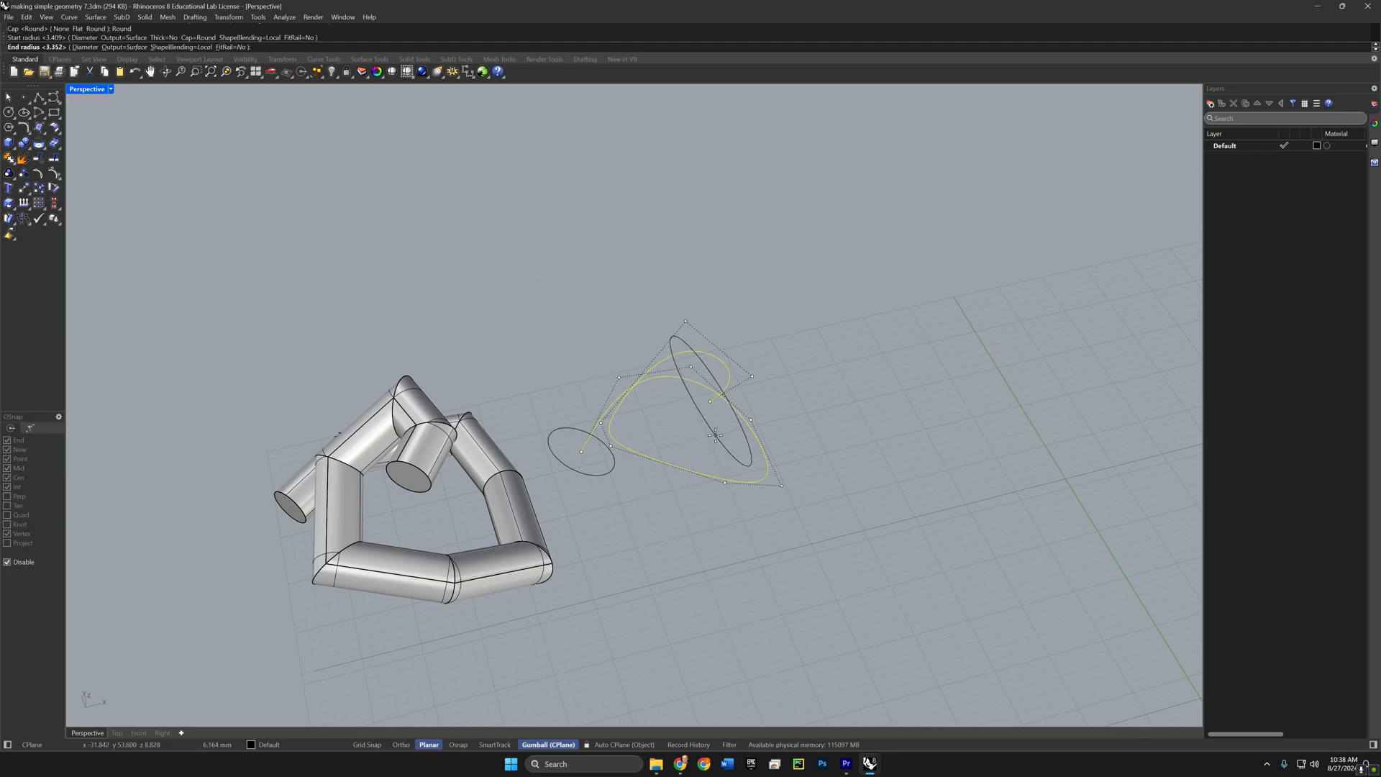
Step: Complete the curve's pipe with an end radius of about 0.92 mm and an intermediate radius of about 3 mm on the lower loop
{"action": "right_click_drag", "start_coordinate": [719, 418], "coordinate": [755, 478]}
{"action": "left_click", "coordinate": [733, 335]}
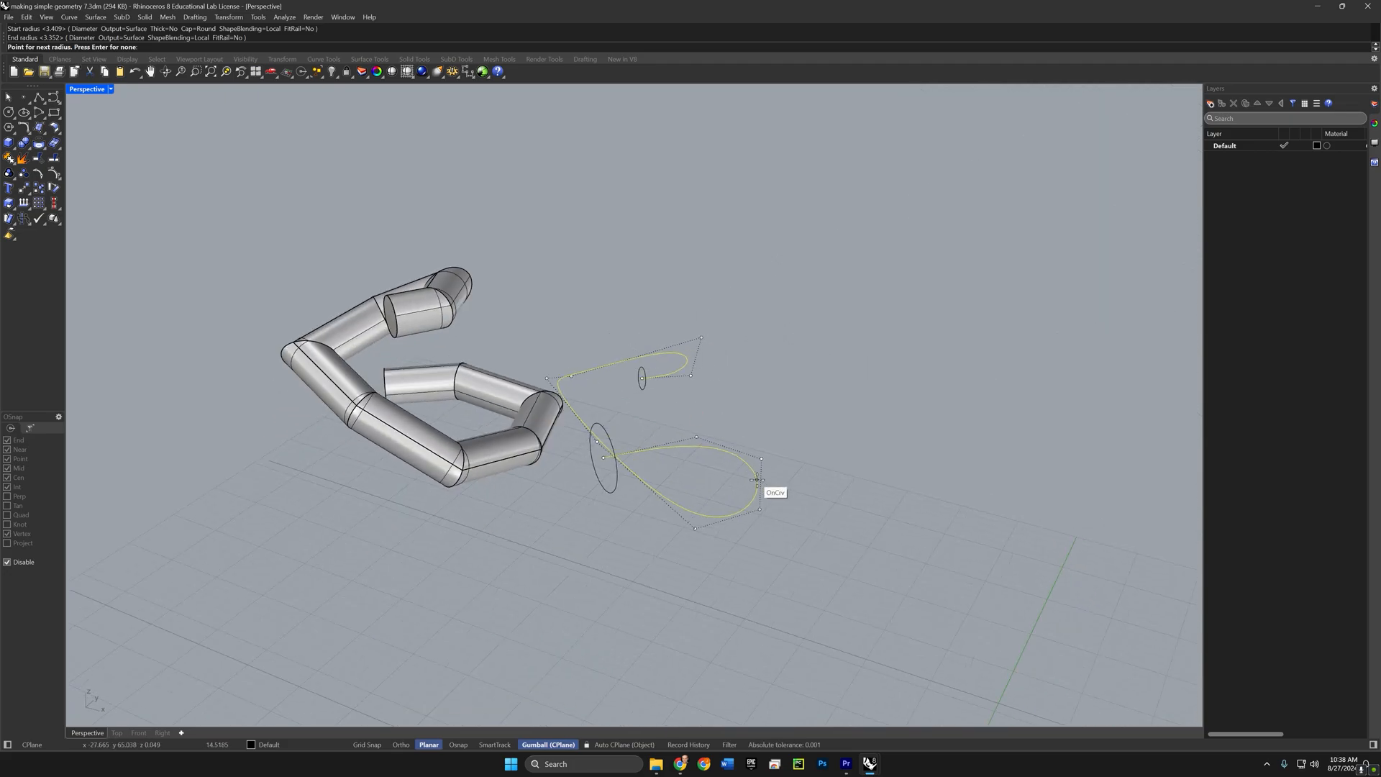
{"action": "left_click", "coordinate": [756, 479]}
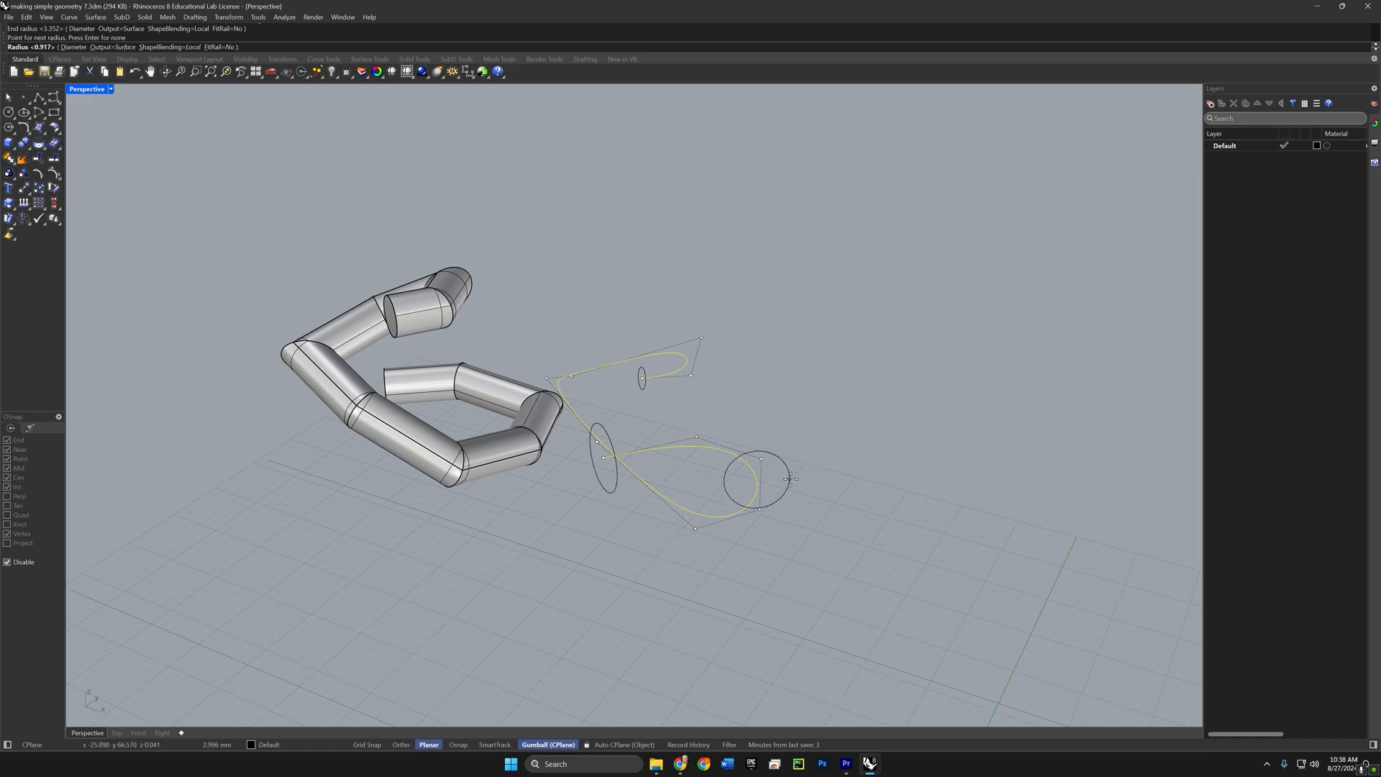
{"action": "left_click", "coordinate": [790, 479]}
{"action": "right_click_drag", "start_coordinate": [770, 494], "coordinate": [748, 495]}
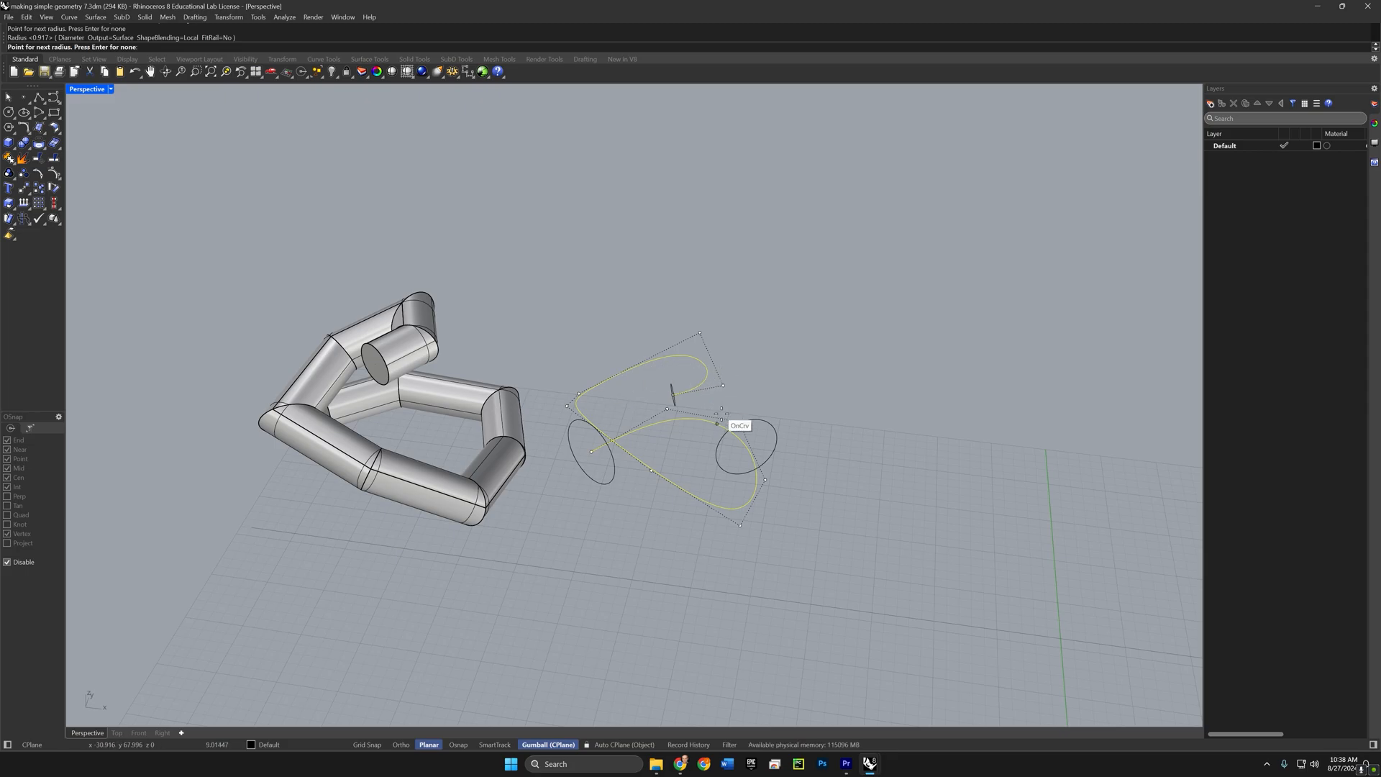
{"action": "key", "text": "Return"}
{"action": "right_click_drag", "start_coordinate": [722, 419], "coordinate": [770, 411]}
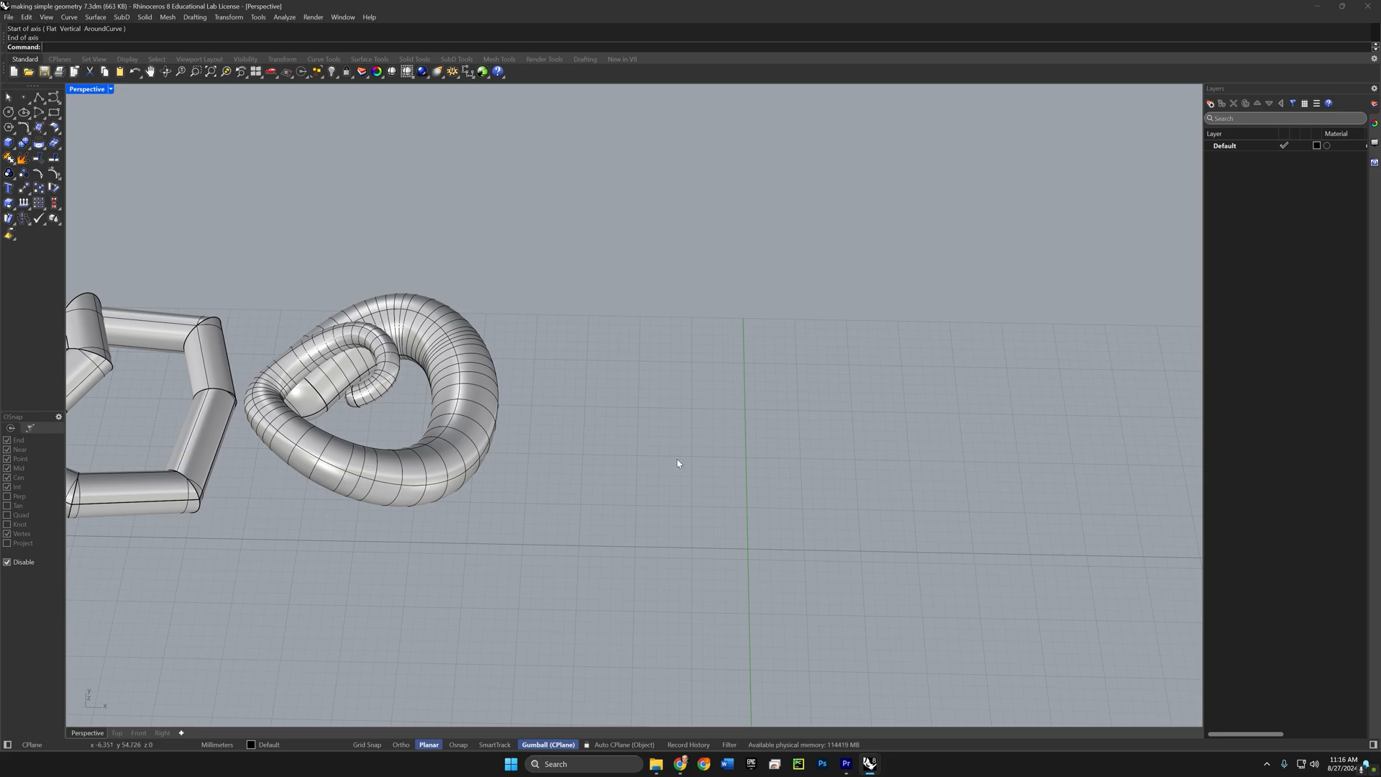
Step: Start a spiral on the ground plane beside the pipes, with a vertical axis about 14.9 mm high
{"action": "key", "text": "Return"}
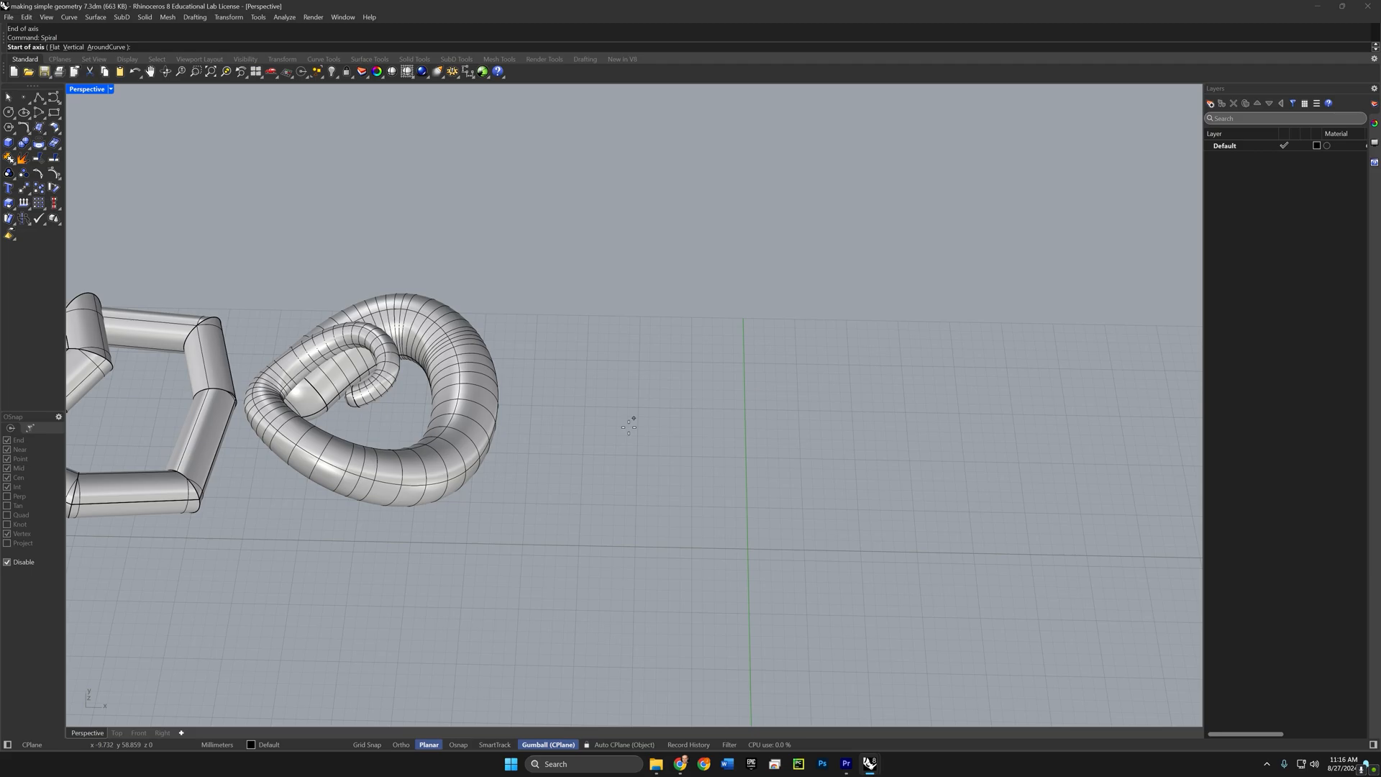
{"action": "left_click", "coordinate": [658, 417]}
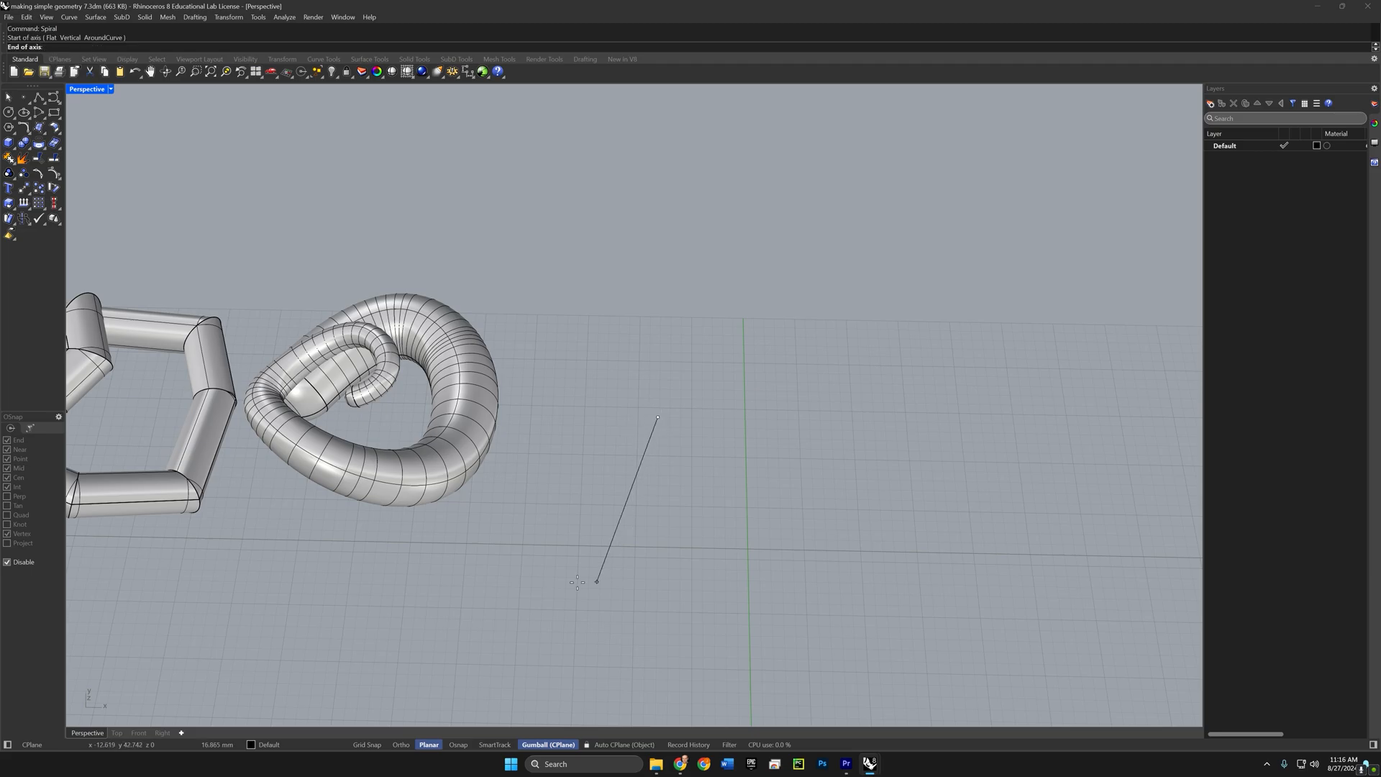
{"action": "right_click_drag", "start_coordinate": [534, 462], "coordinate": [532, 418]}
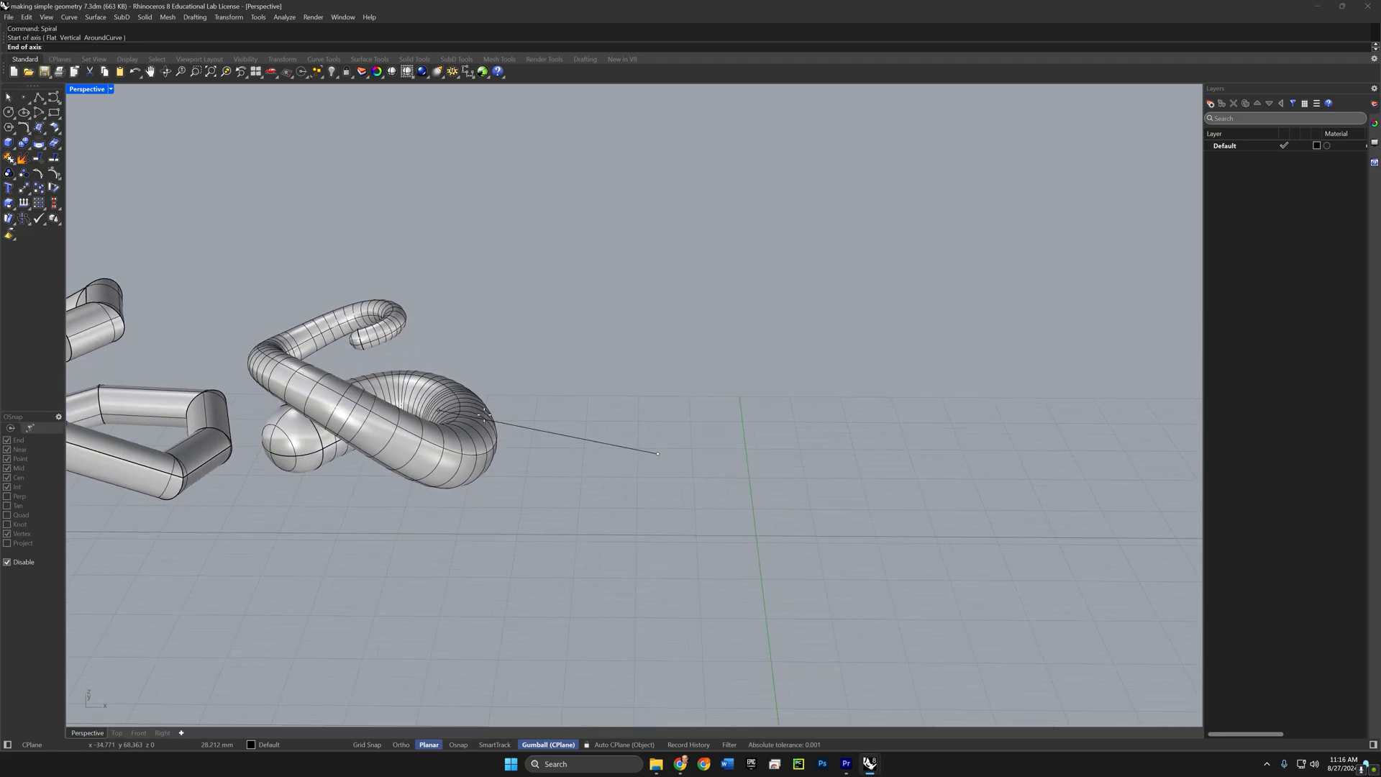
{"action": "right_click_drag", "start_coordinate": [446, 413], "coordinate": [542, 455]}
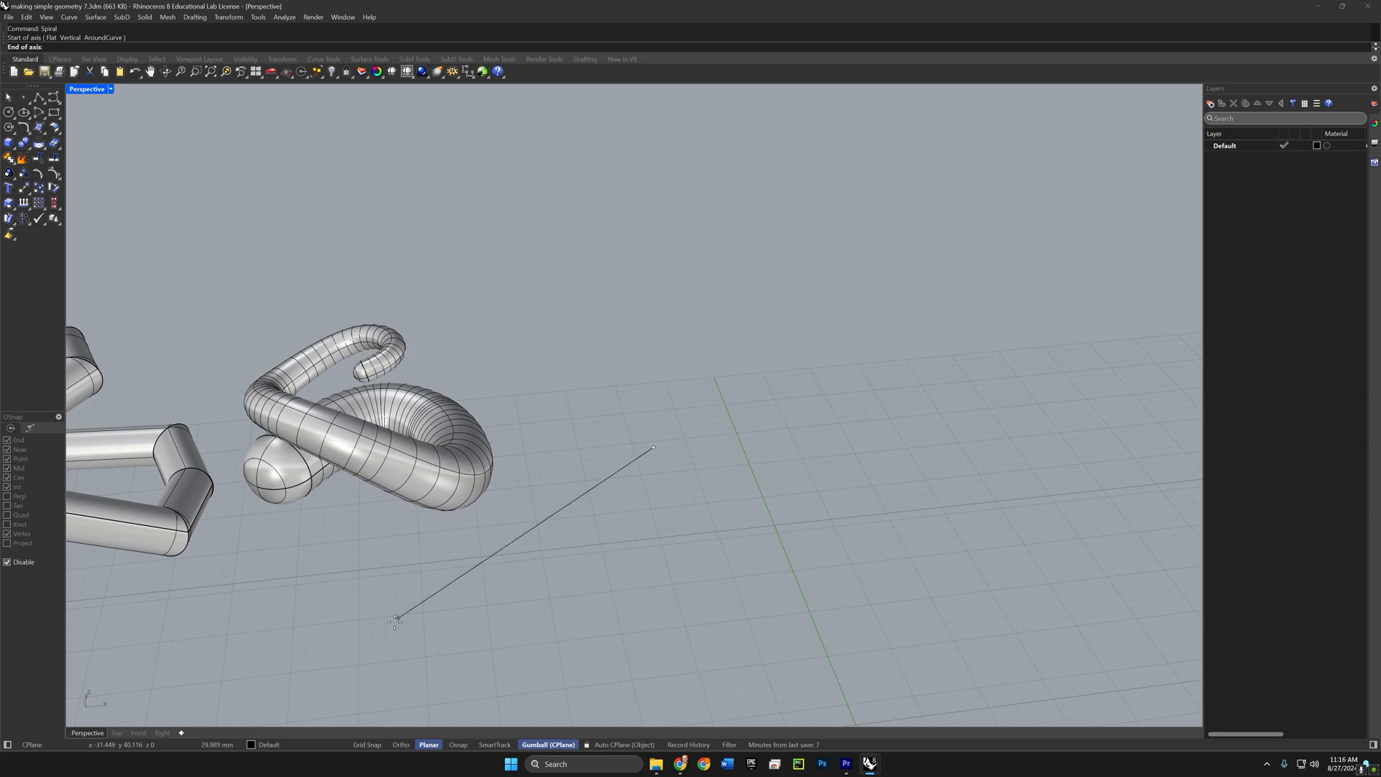
{"action": "left_click", "coordinate": [138, 732]}
{"action": "right_click_drag", "start_coordinate": [820, 339], "coordinate": [760, 394]}
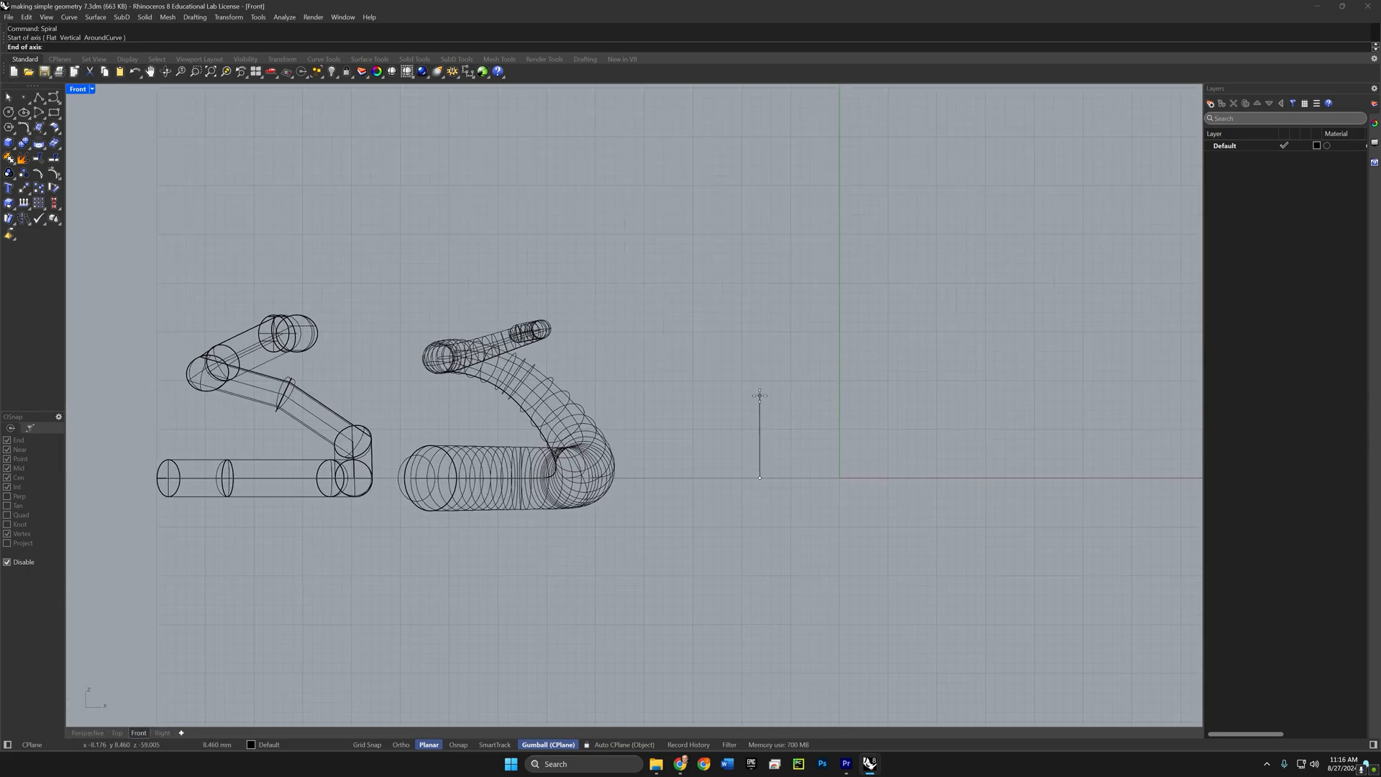
{"action": "key", "text": "F8"}
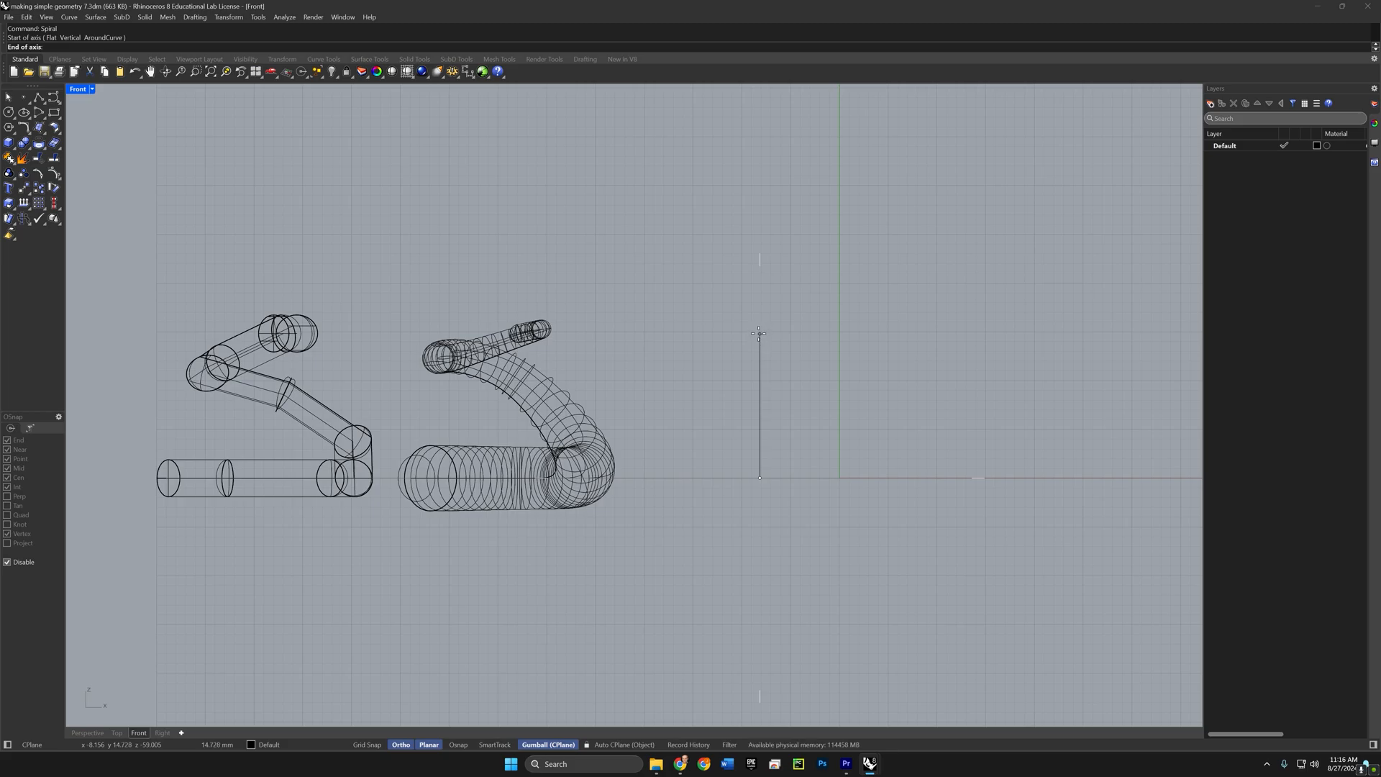
{"action": "left_click", "coordinate": [759, 333]}
{"action": "key", "text": "F8"}
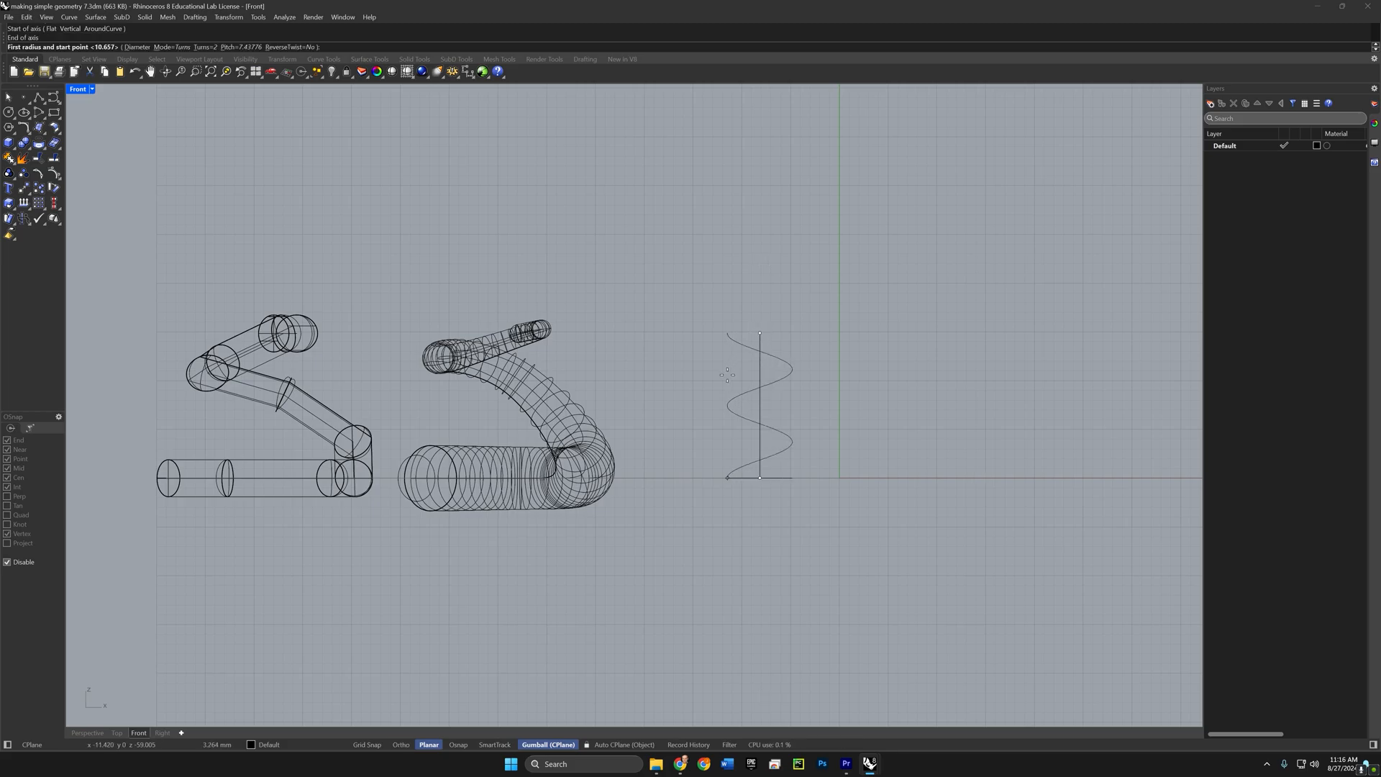
Step: Set the spiral's first radius at the base to about 10 mm
{"action": "left_click", "coordinate": [87, 732]}
{"action": "right_click_drag", "start_coordinate": [687, 547], "coordinate": [634, 529]}
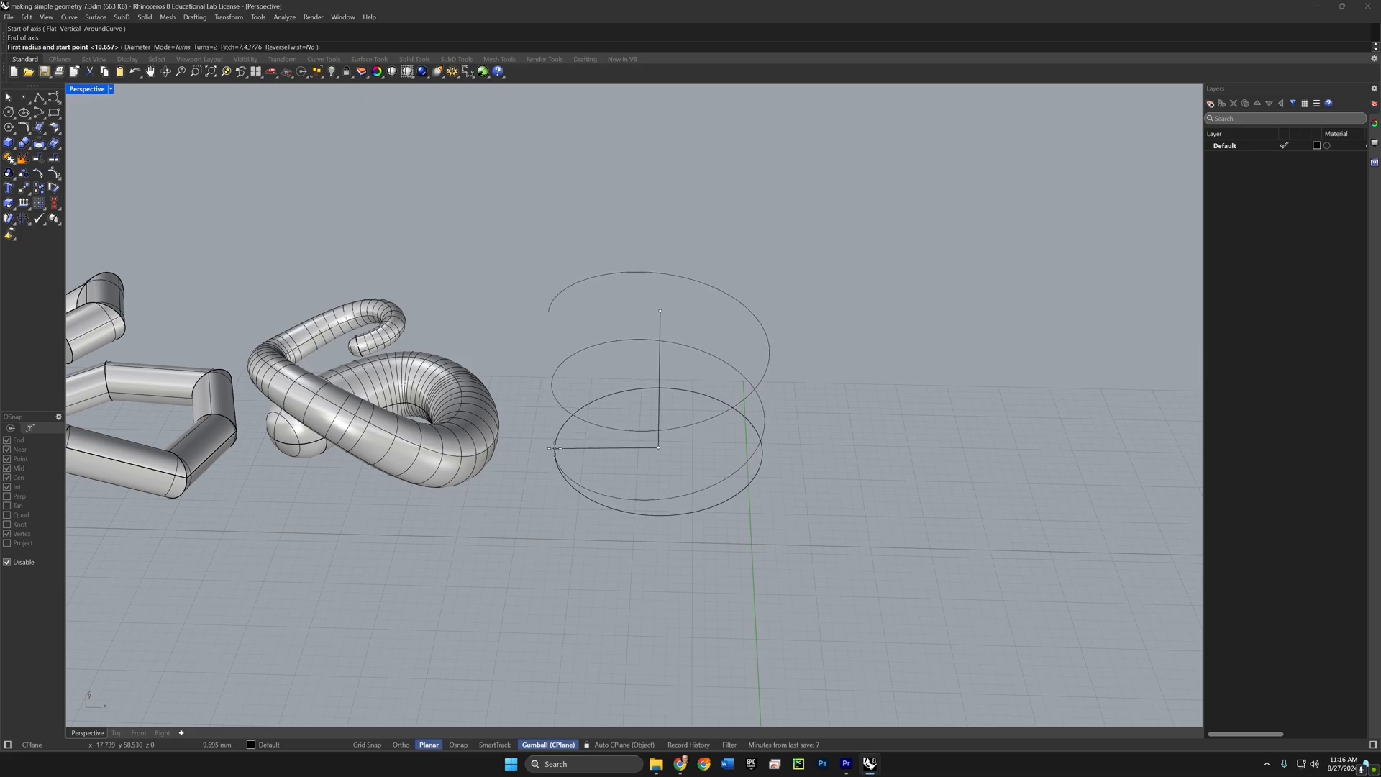
{"action": "left_click", "coordinate": [555, 446]}
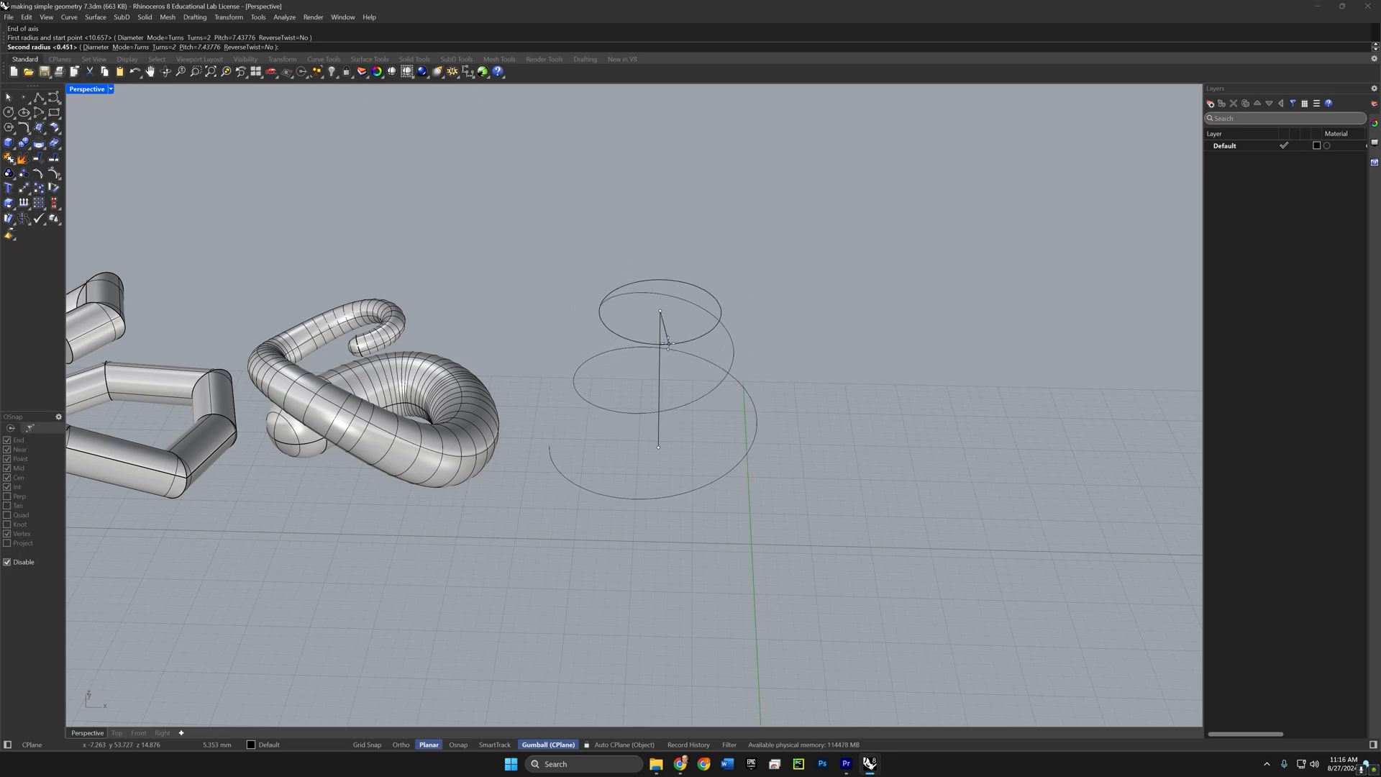
Step: Try 10 turns for the spiral, return to 2 turns and finish it with a second radius of about 0.5 mm
{"action": "left_click", "coordinate": [163, 47]}
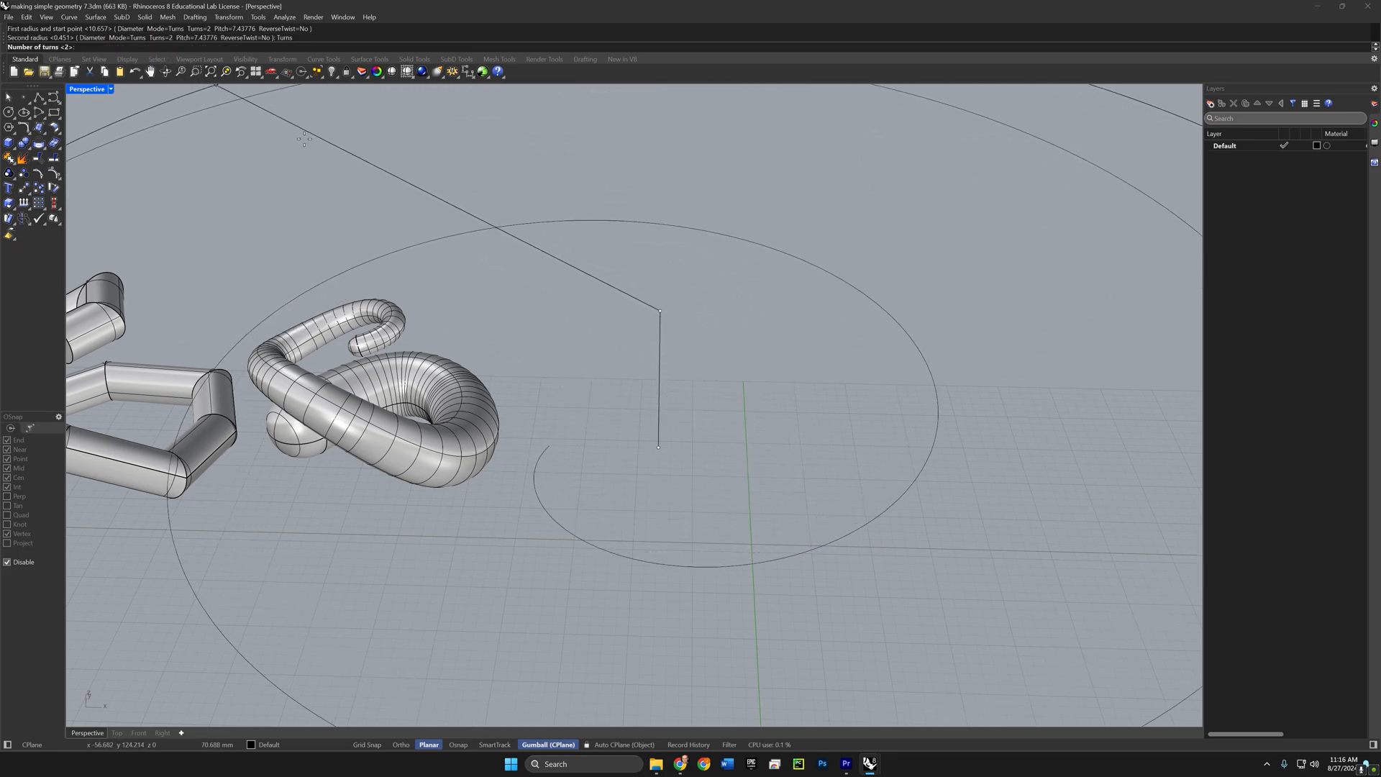
{"action": "type", "text": "10"}
{"action": "key", "text": "Return"}
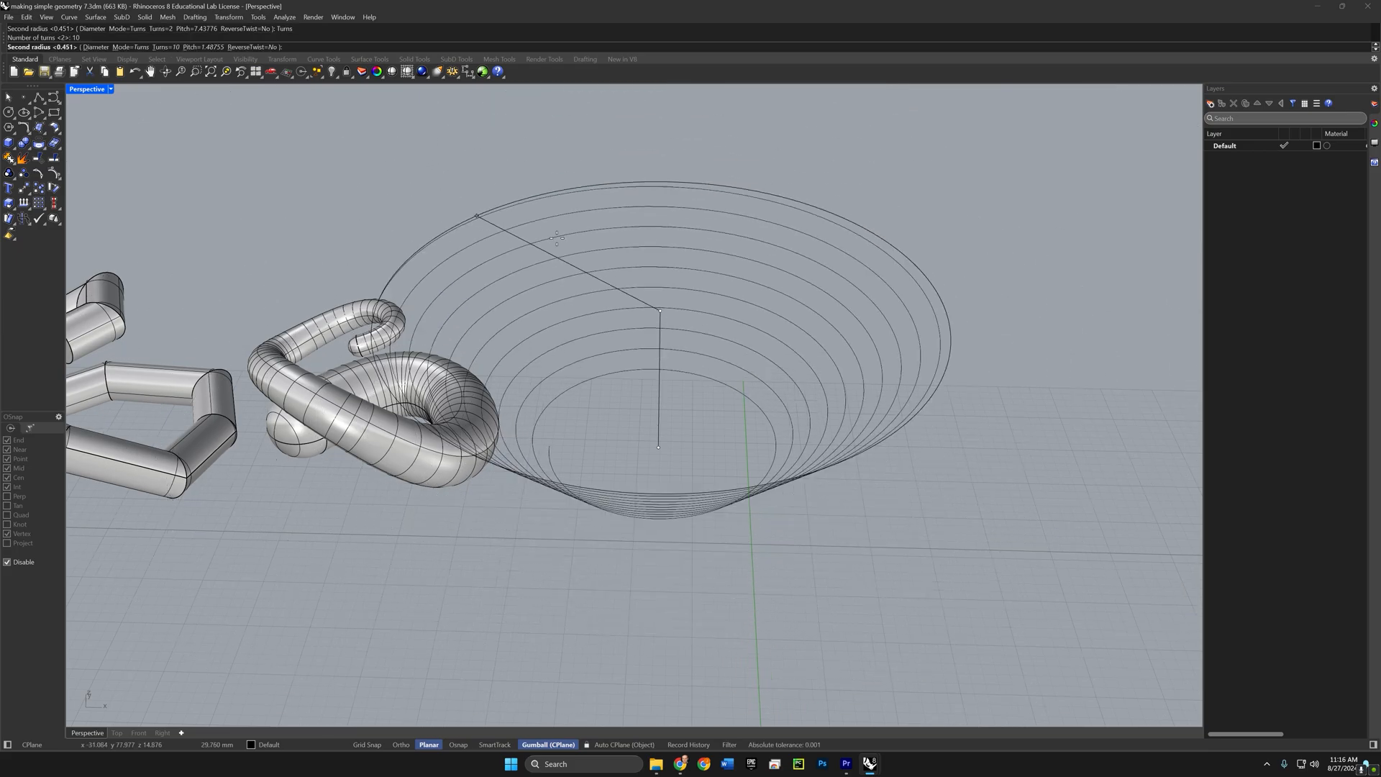
{"action": "left_click", "coordinate": [164, 47]}
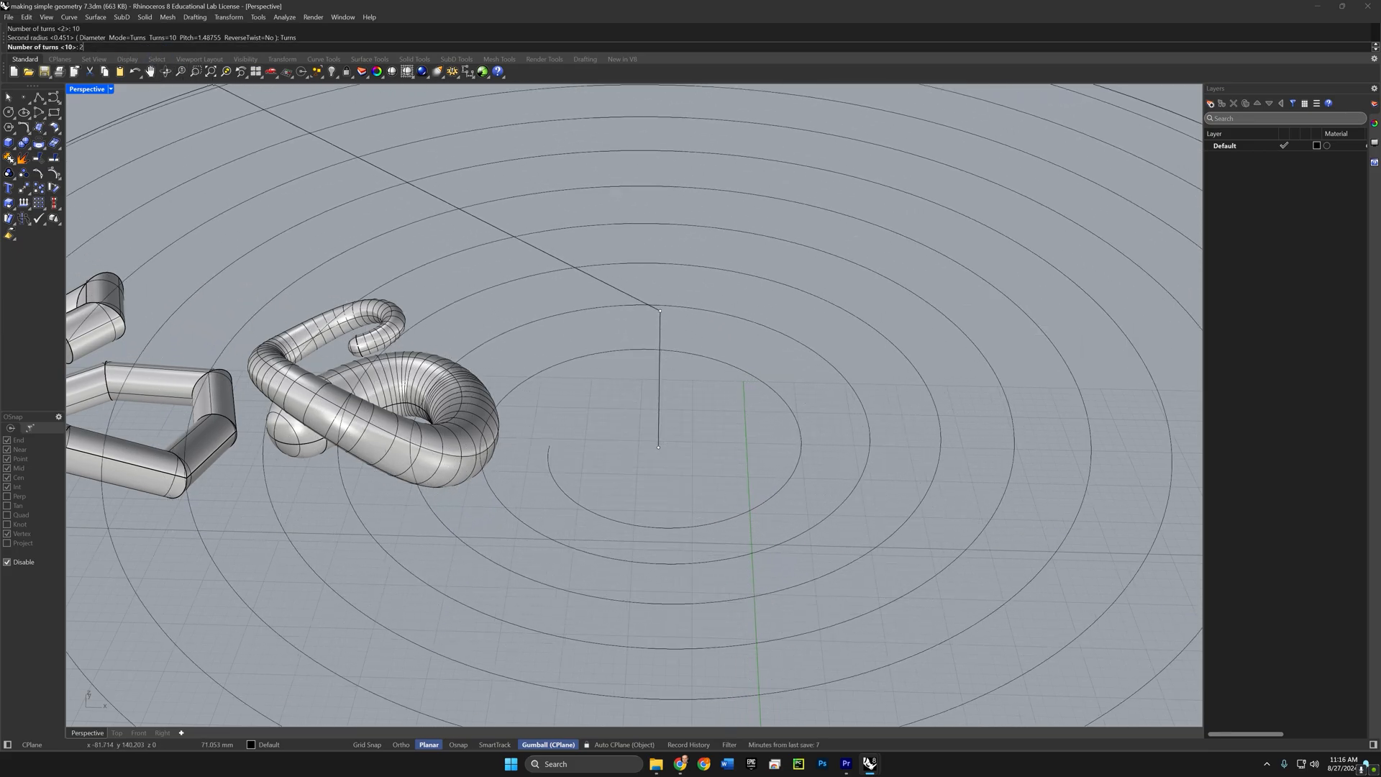
{"action": "type", "text": "2"}
{"action": "key", "text": "Return"}
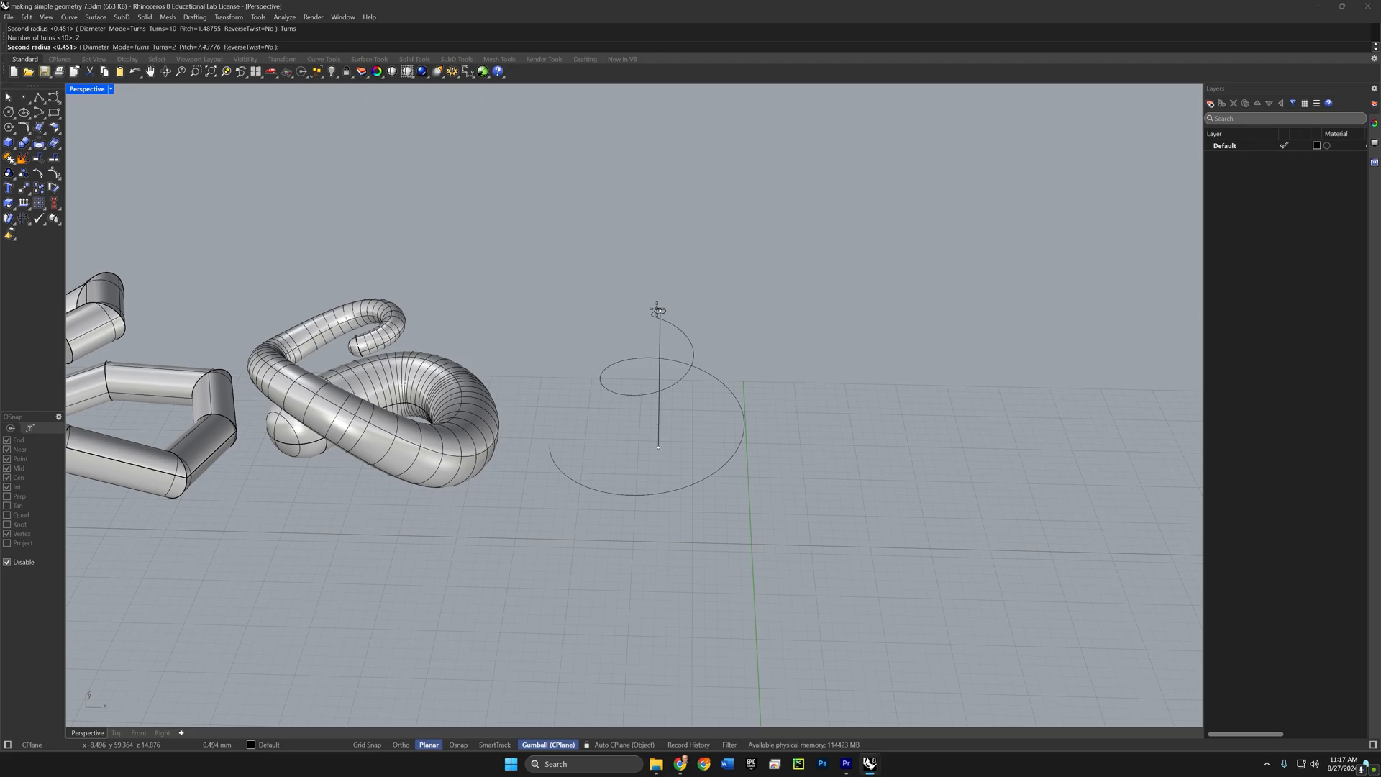
{"action": "left_click", "coordinate": [657, 311]}
Step: Pipe the spiral with round caps, using a large radius at its base and a small one at its upper end
{"action": "right_click_drag", "start_coordinate": [641, 380], "coordinate": [652, 399]}
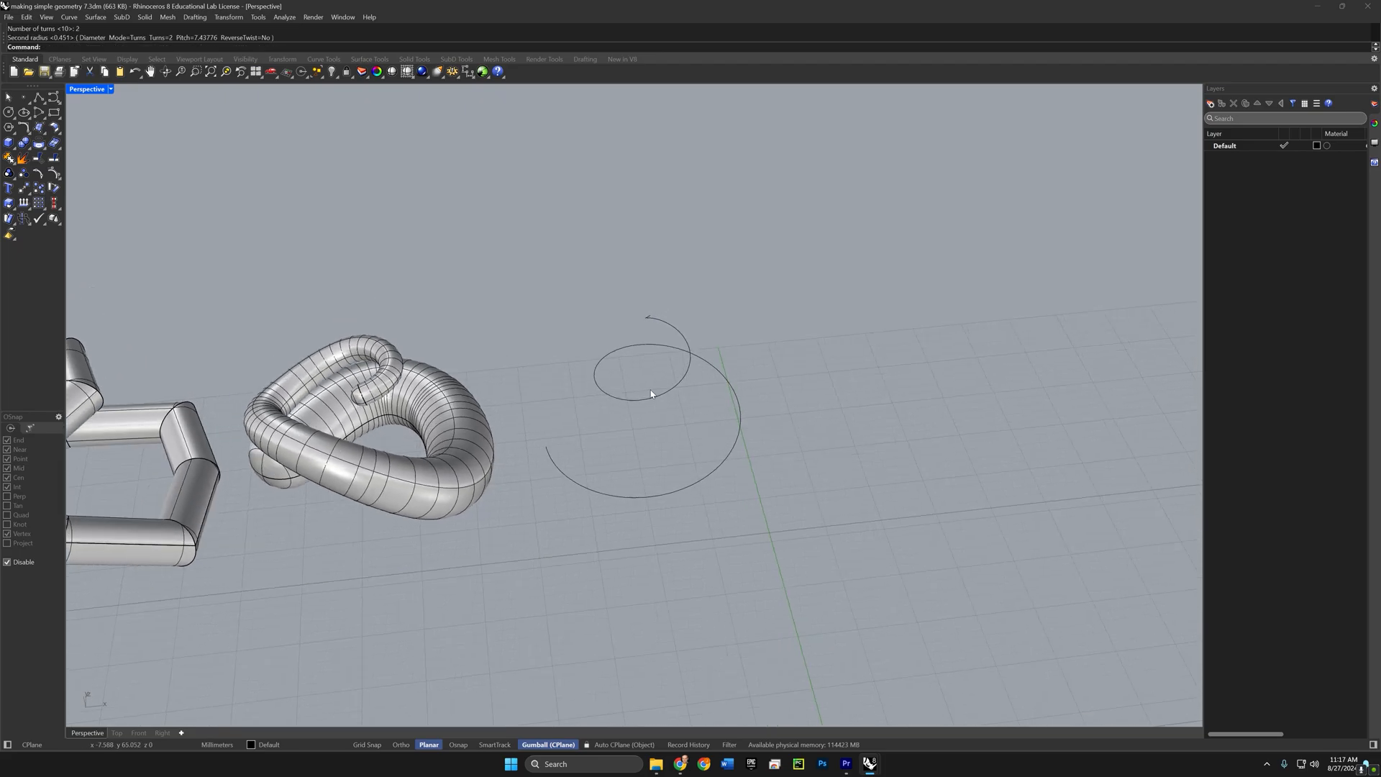
{"action": "left_click", "coordinate": [651, 399]}
{"action": "type", "text": "ipe"}
{"action": "key", "text": "Return"}
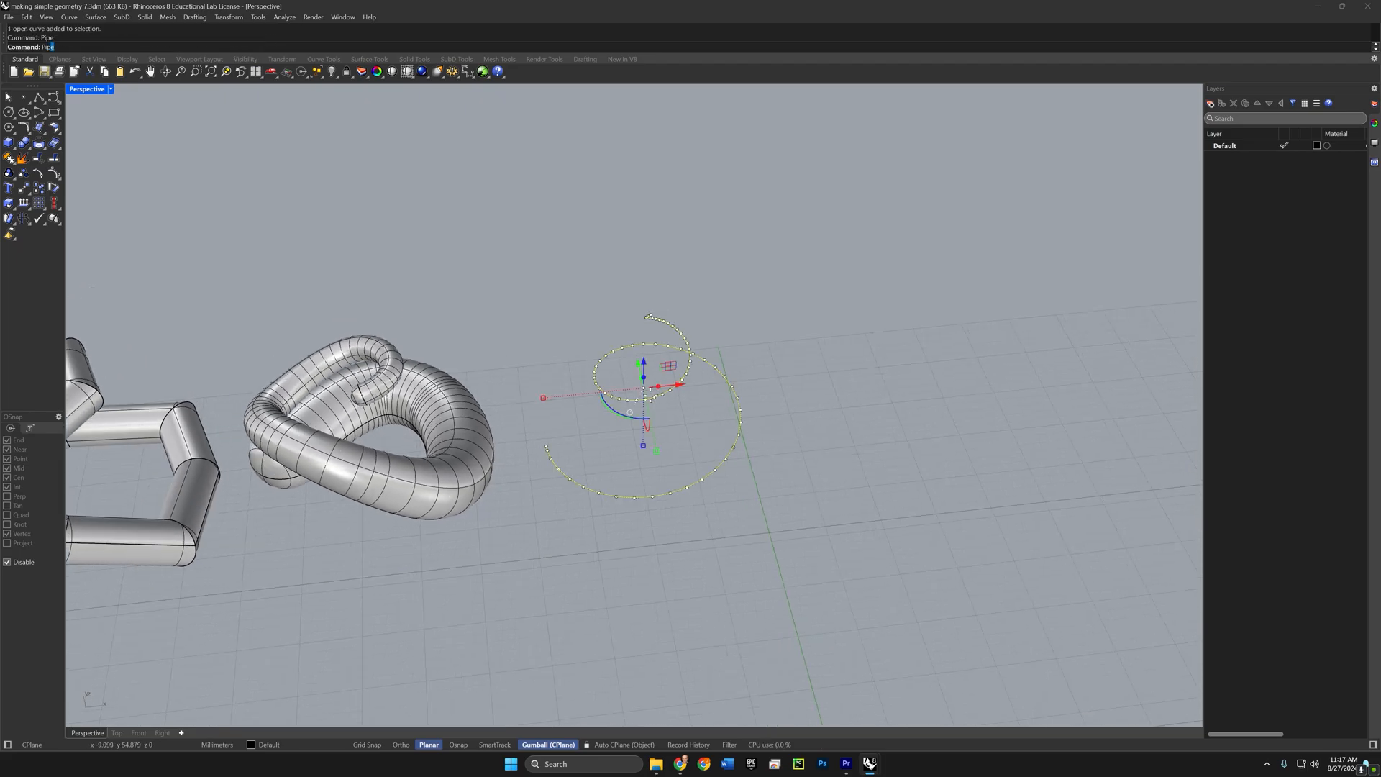
{"action": "left_click", "coordinate": [566, 447]}
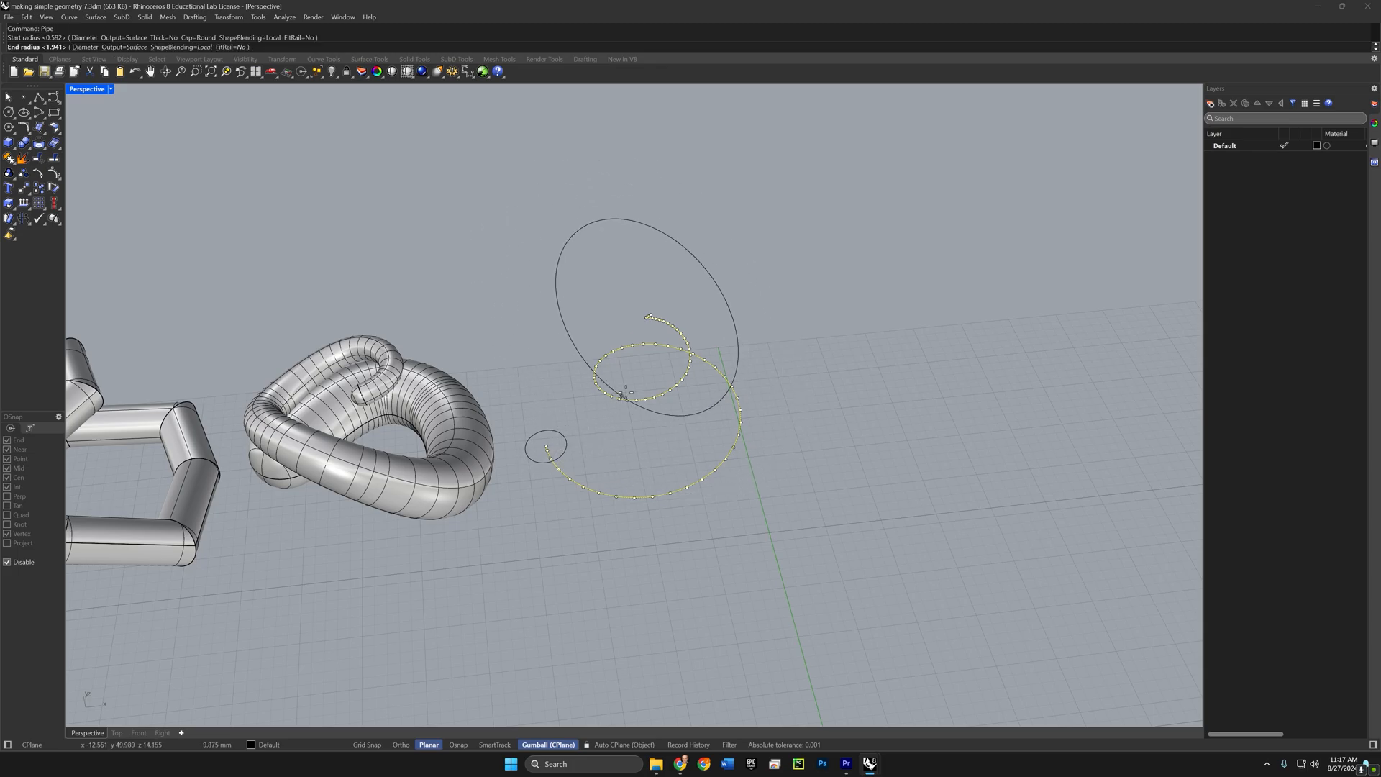
{"action": "left_click", "coordinate": [649, 316]}
{"action": "key", "text": "Return"}
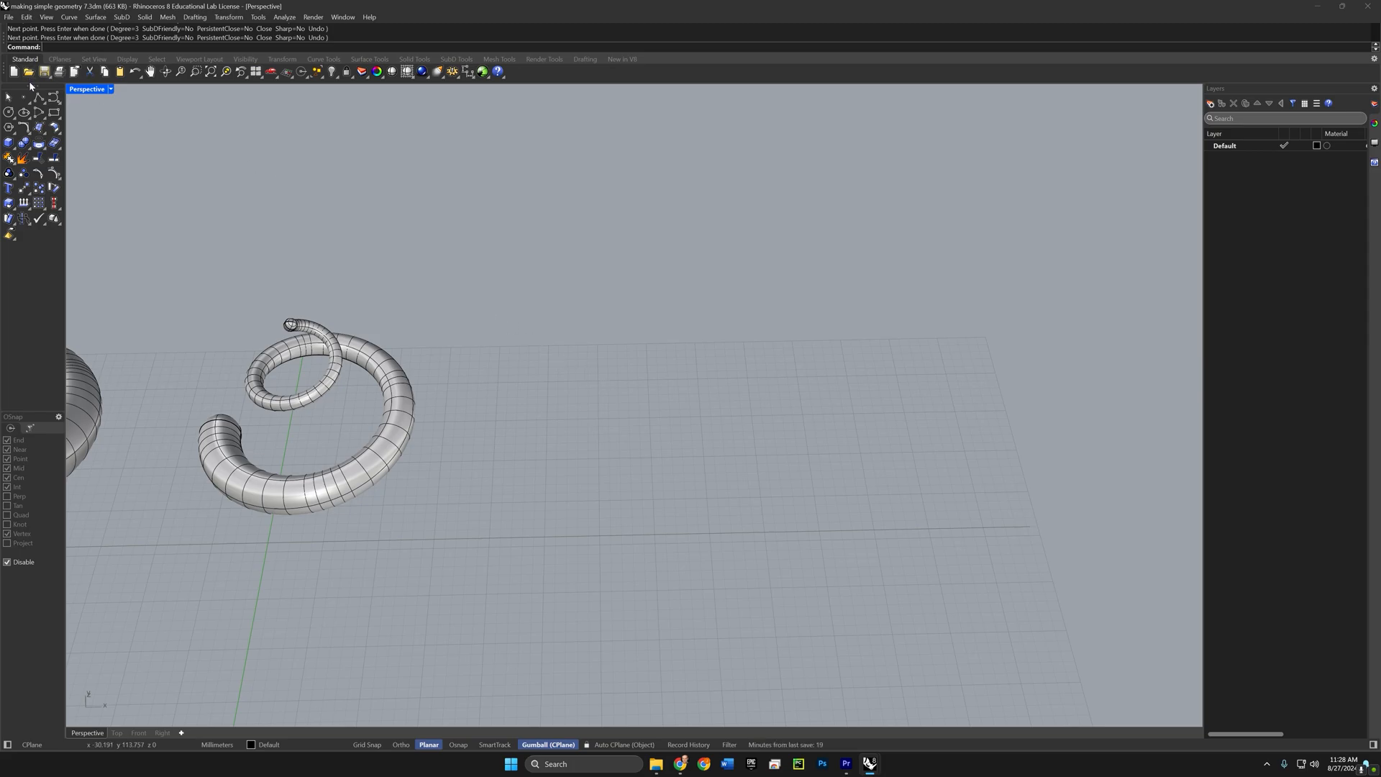
Step: Draw an S-shaped degree 3 control point curve with seven points on the empty ground beside the spiral pipe
{"action": "left_click", "coordinate": [38, 97]}
{"action": "left_click", "coordinate": [528, 440]}
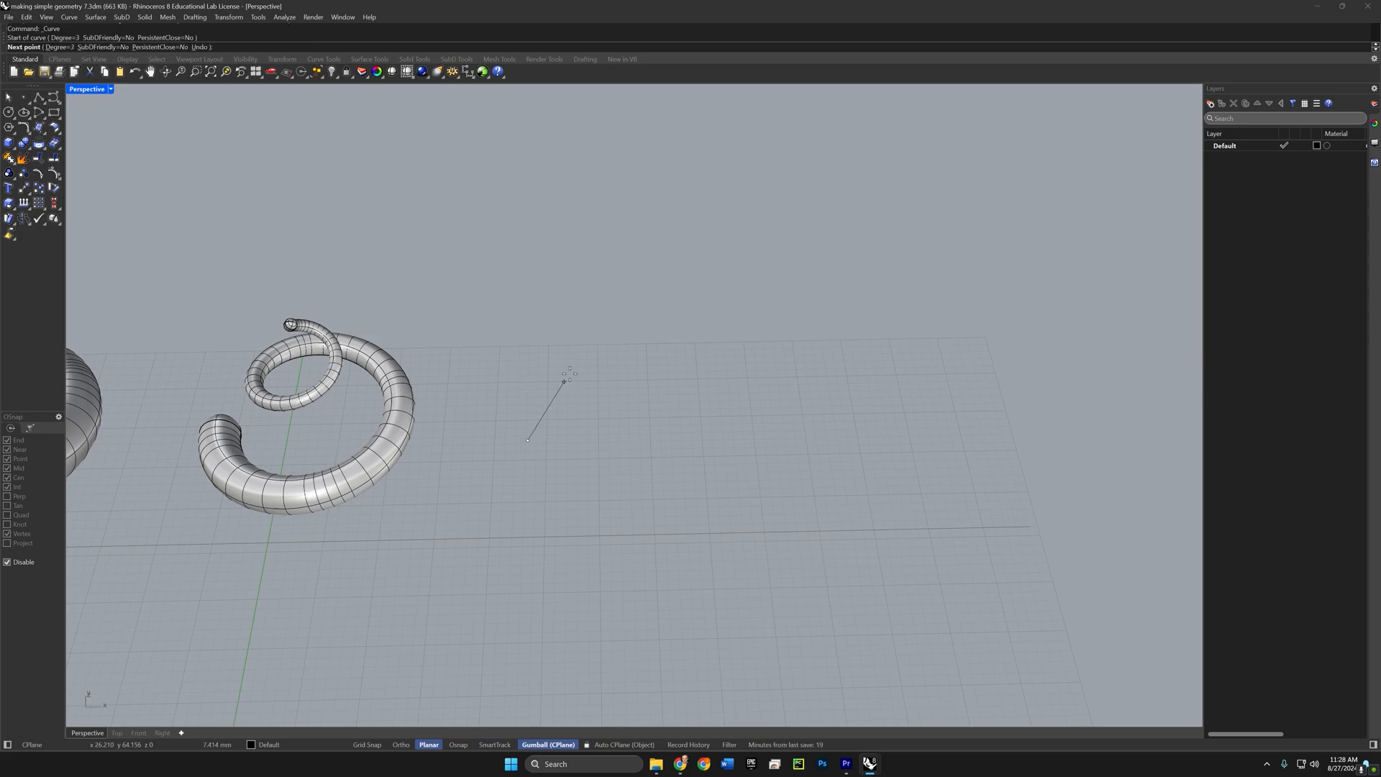
{"action": "left_click", "coordinate": [591, 354]}
{"action": "left_click", "coordinate": [694, 345]}
{"action": "left_click", "coordinate": [748, 387]}
{"action": "left_click", "coordinate": [755, 472]}
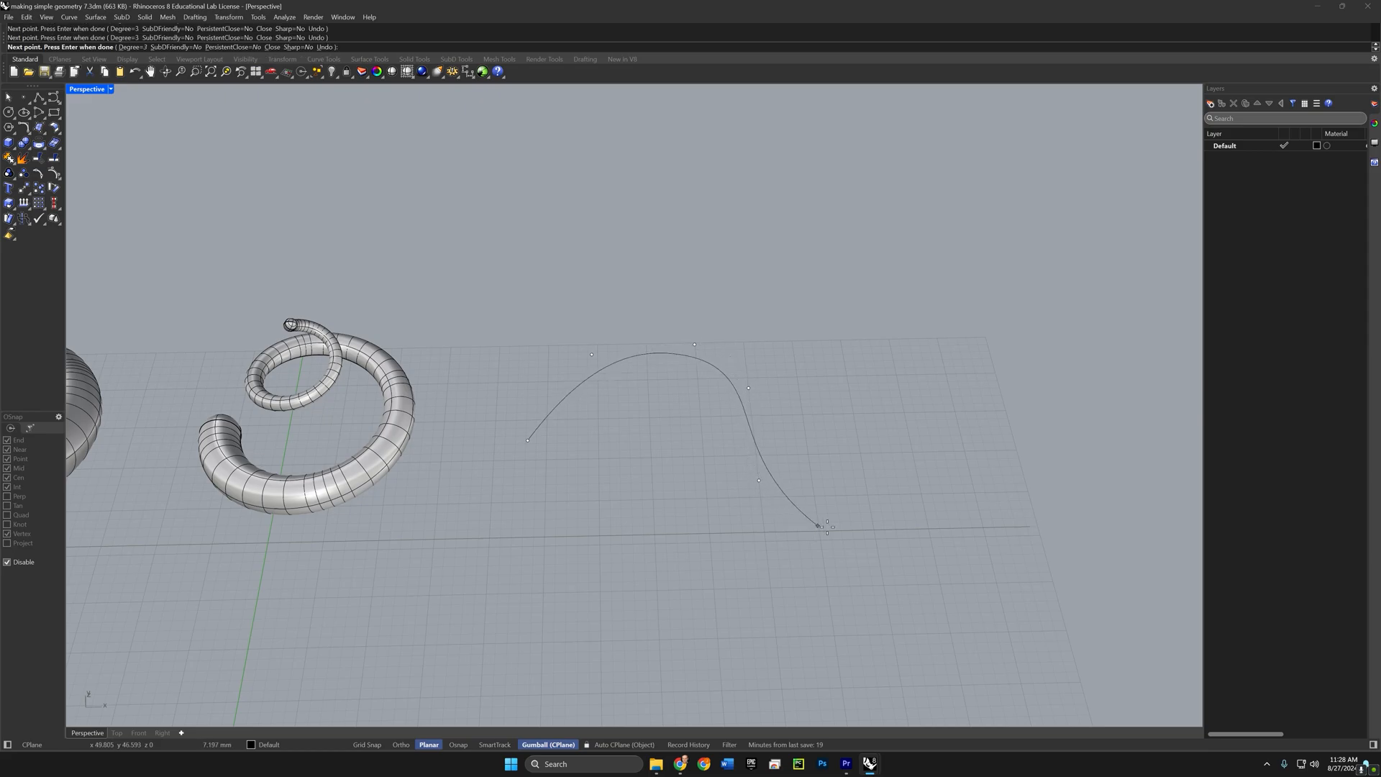
{"action": "left_click", "coordinate": [818, 533]}
{"action": "left_click", "coordinate": [909, 405]}
{"action": "key", "text": "Return"}
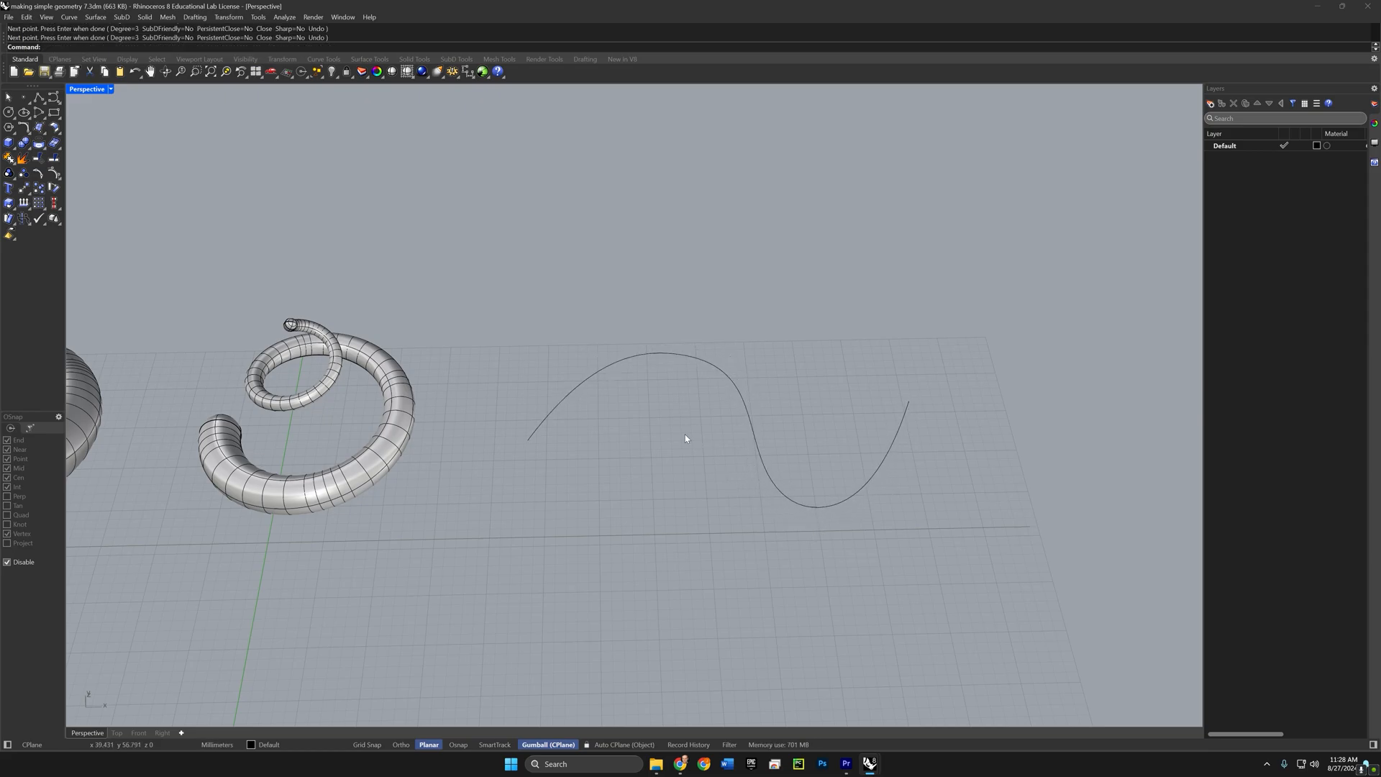
Step: Draw a five-pointed star around the S-shaped curve, centred on its start, with a second radius of about 1.6 mm
{"action": "left_click", "coordinate": [9, 128]}
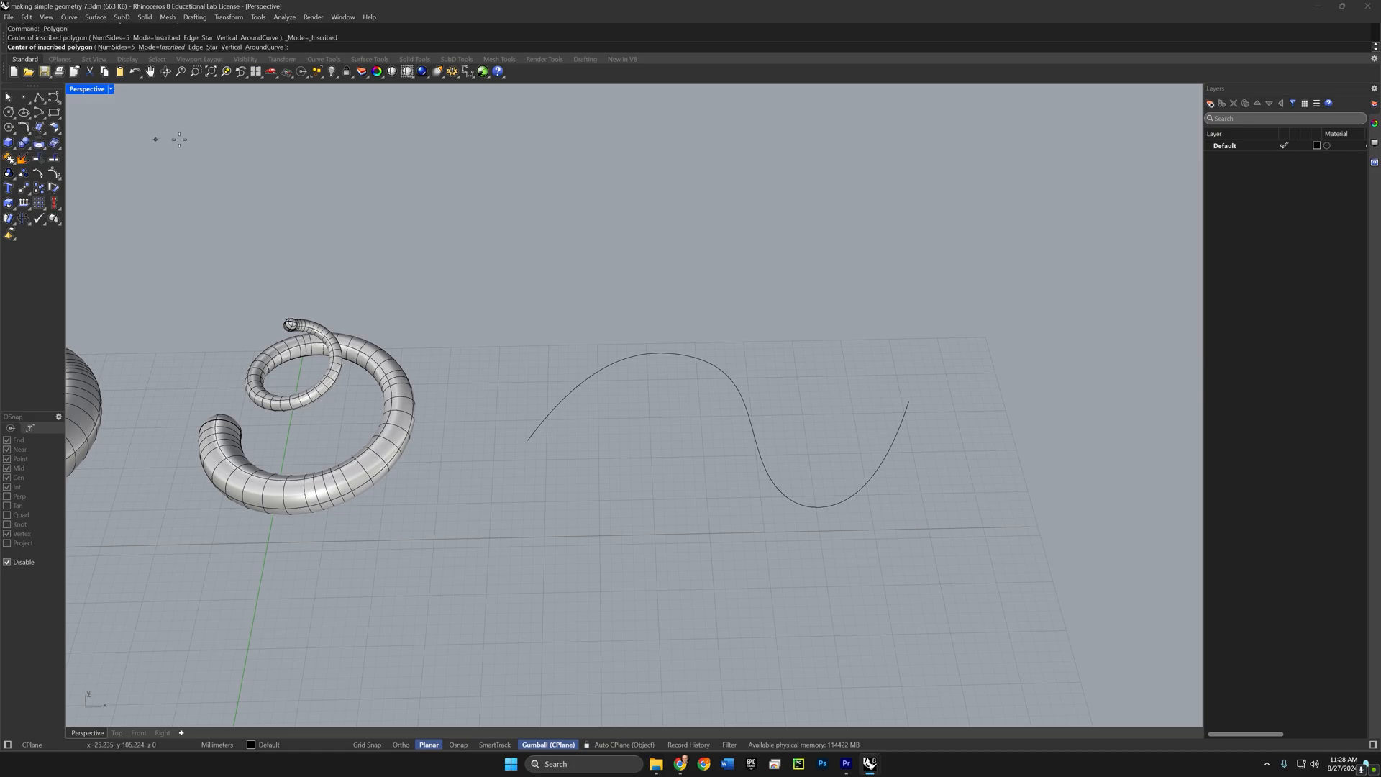
{"action": "left_click", "coordinate": [209, 47]}
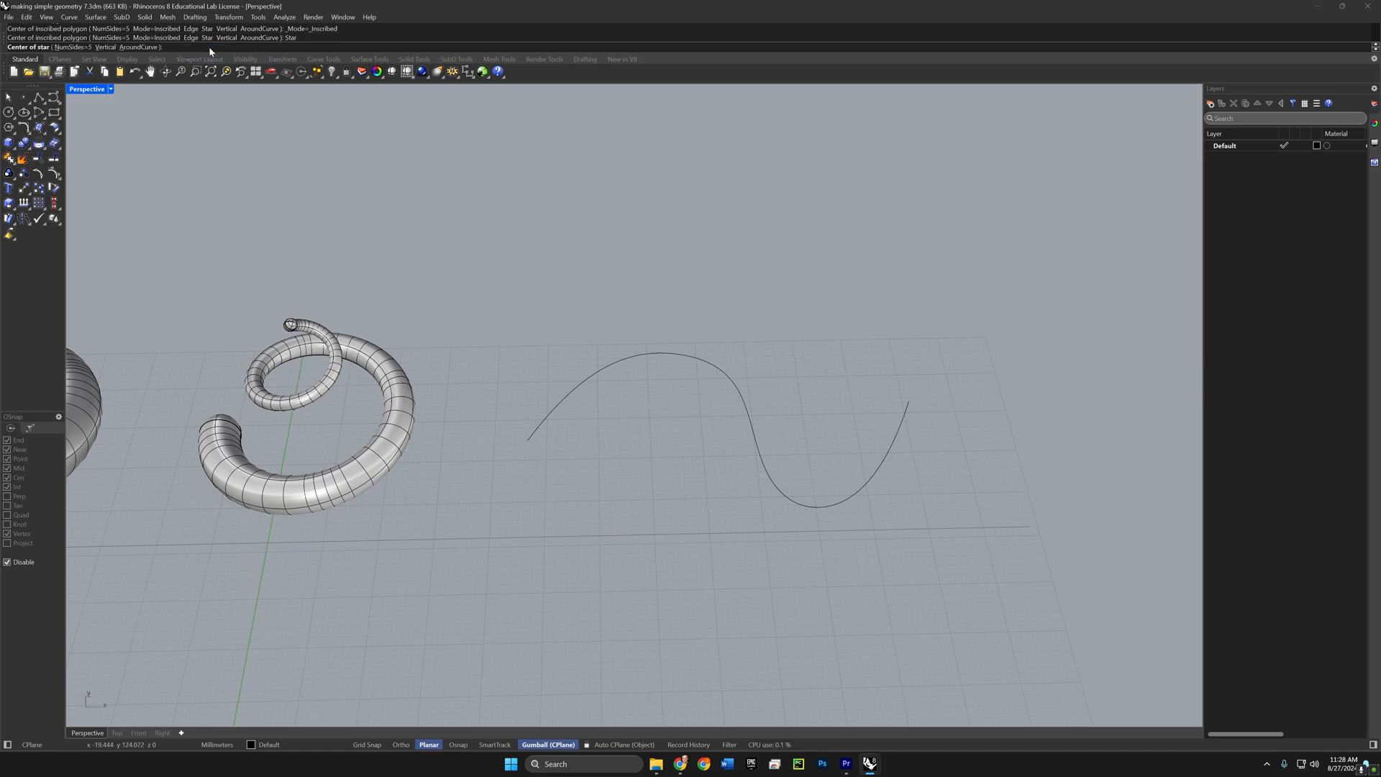
{"action": "left_click", "coordinate": [124, 48]}
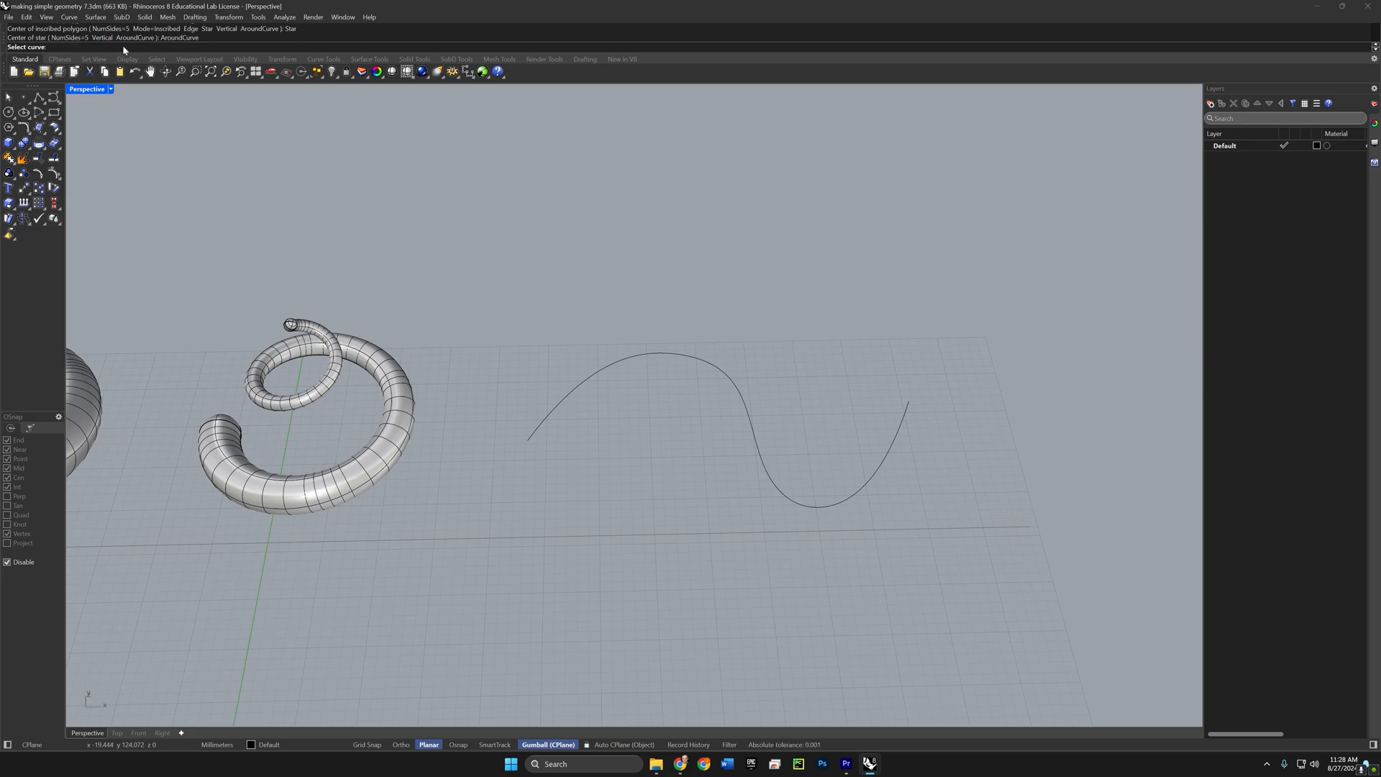
{"action": "left_click", "coordinate": [548, 420]}
{"action": "mouse_move", "coordinate": [570, 456]}
{"action": "right_mouse_down"}
{"action": "mouse_move", "coordinate": [592, 438]}
{"action": "mouse_move", "coordinate": [577, 436]}
{"action": "right_mouse_up"}
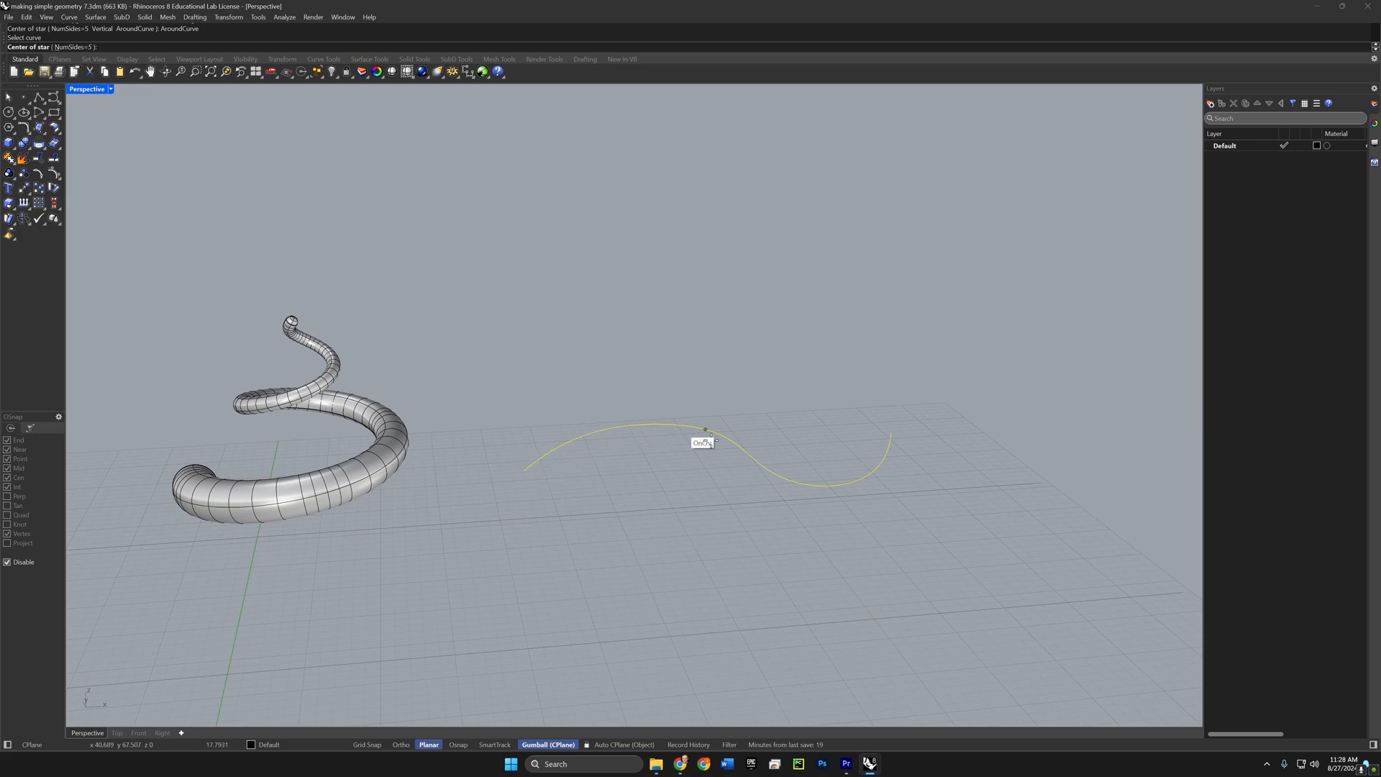
{"action": "left_click", "coordinate": [524, 472]}
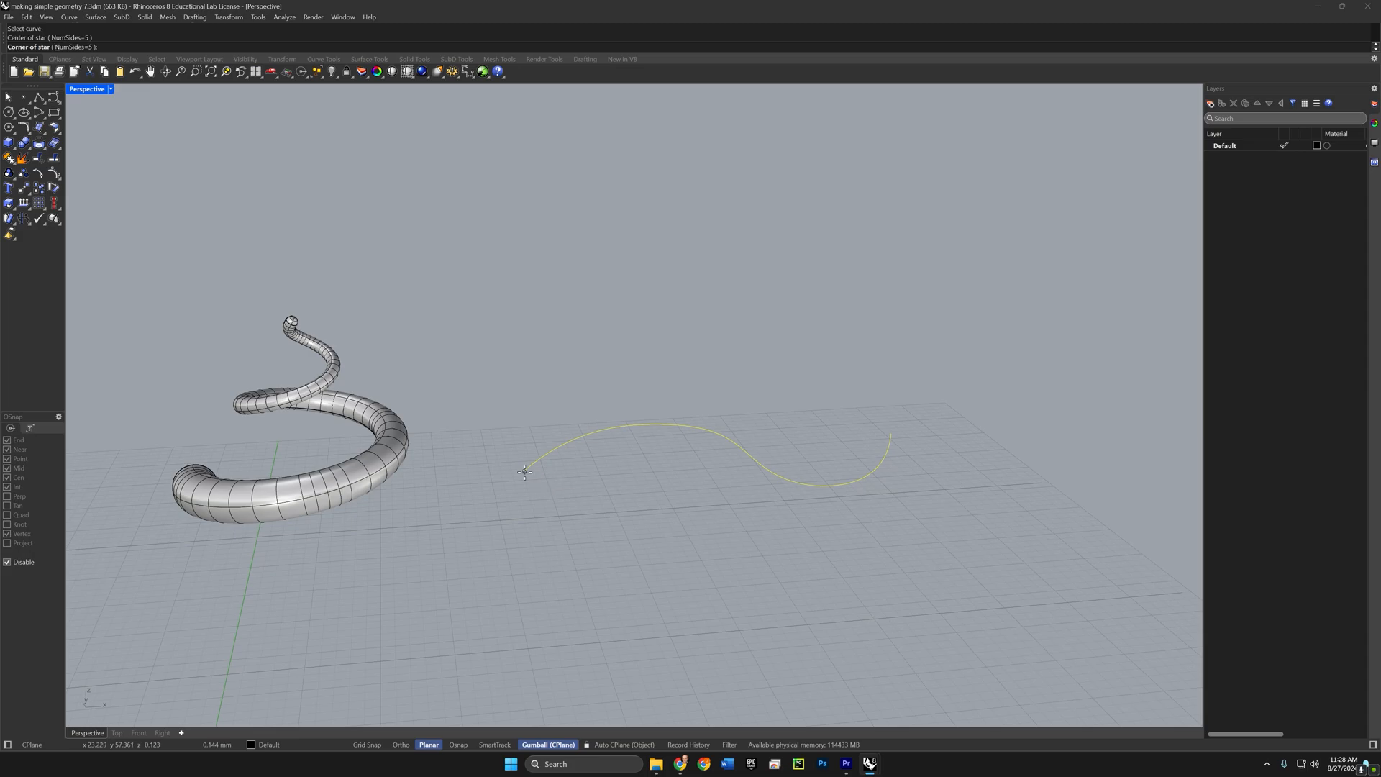
{"action": "left_click", "coordinate": [577, 485]}
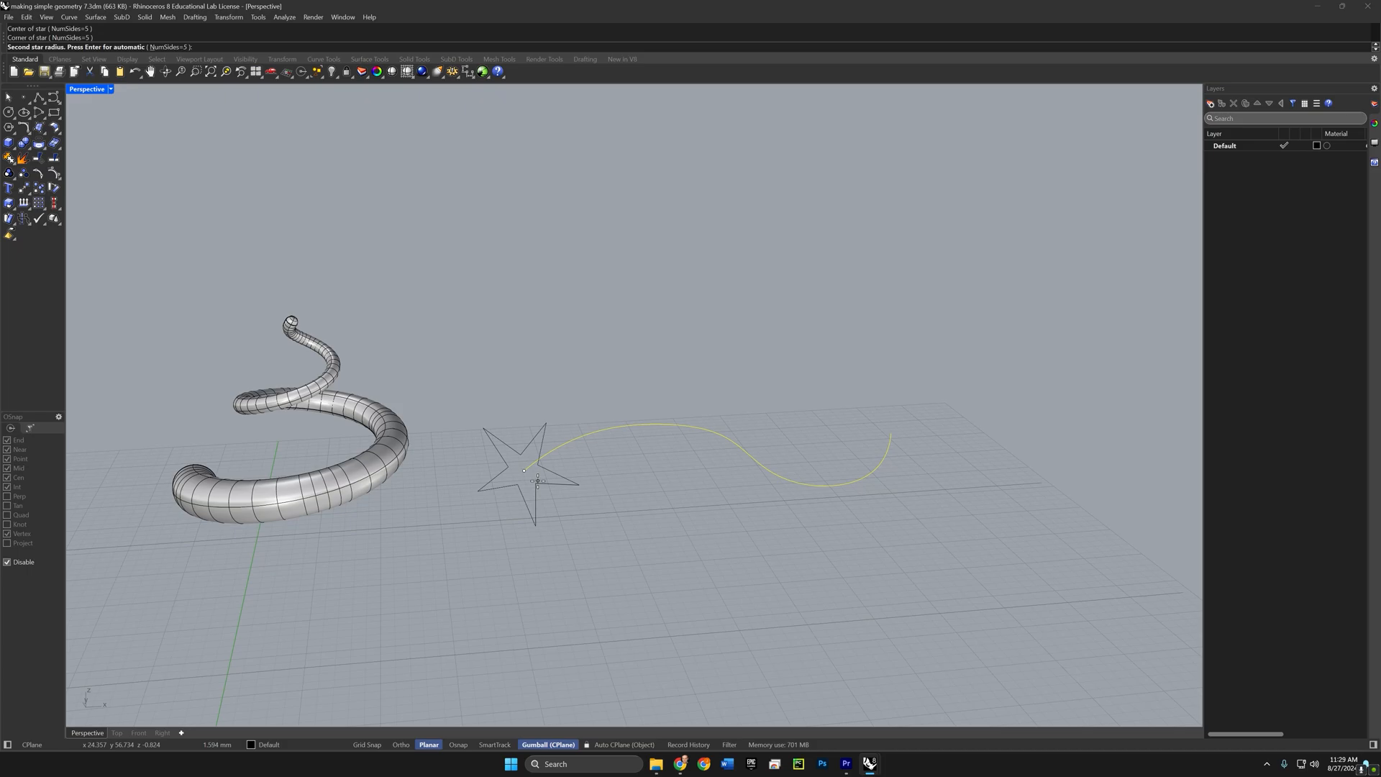
{"action": "left_click", "coordinate": [537, 480]}
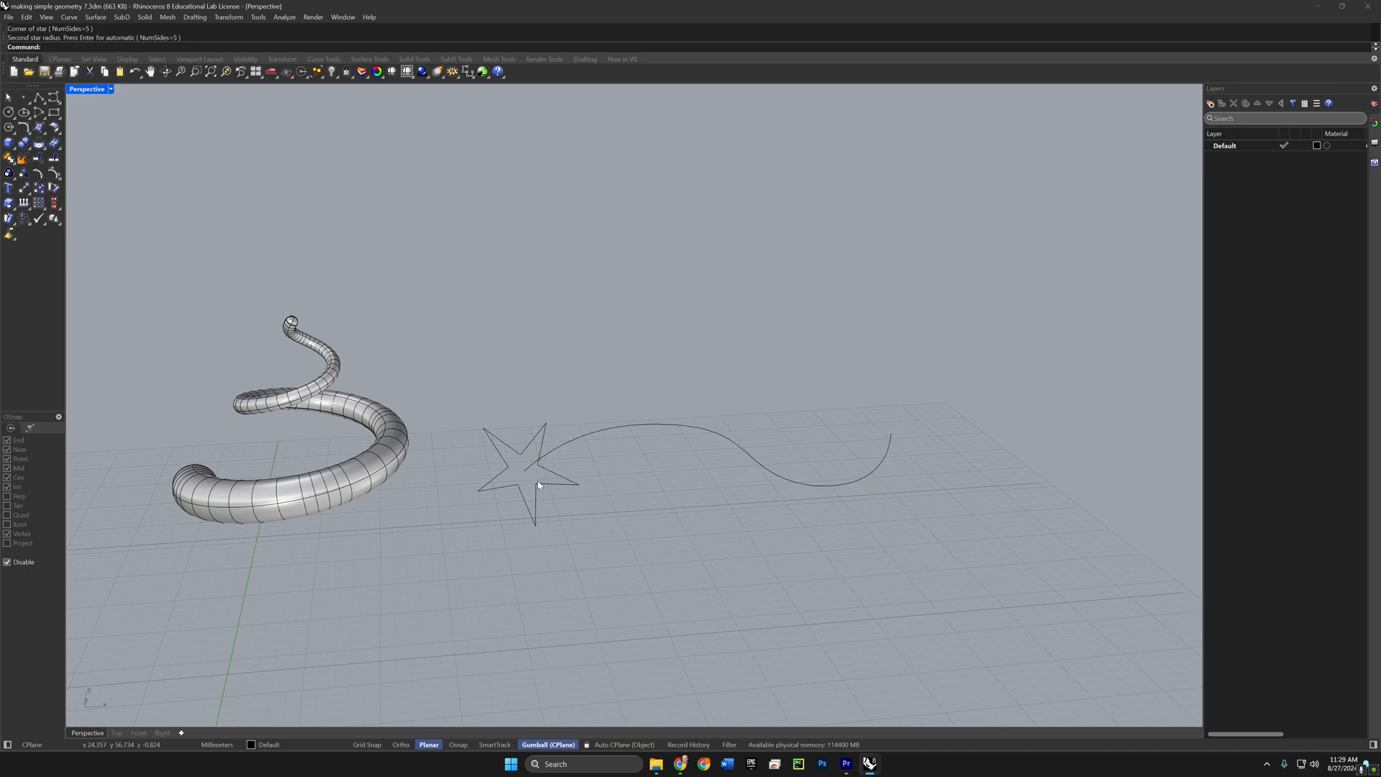
Step: Sweep the star along the S-shaped curve with Sweep1, using the Freeform frame style and unchanged cross sections
{"action": "right_click_drag", "start_coordinate": [537, 480], "coordinate": [592, 431]}
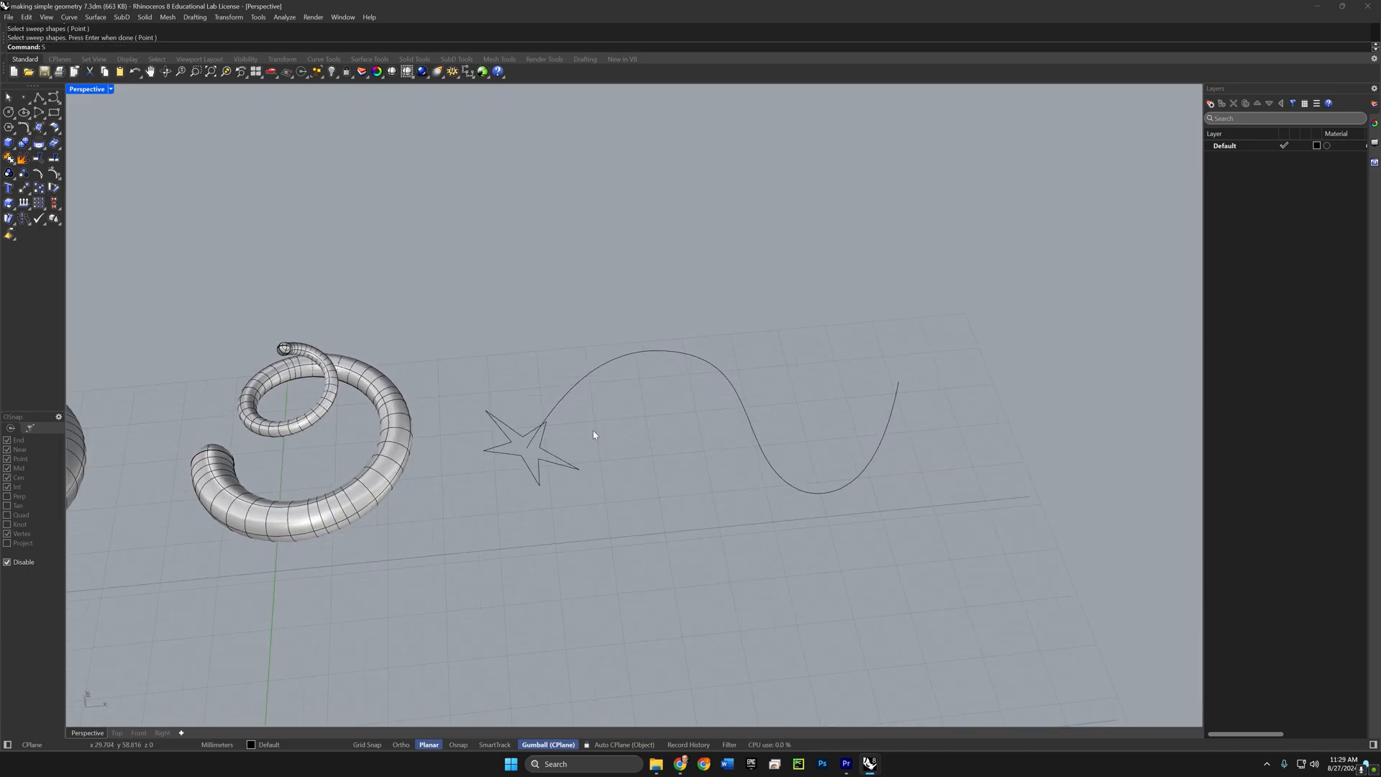
{"action": "type", "text": "weep2"}
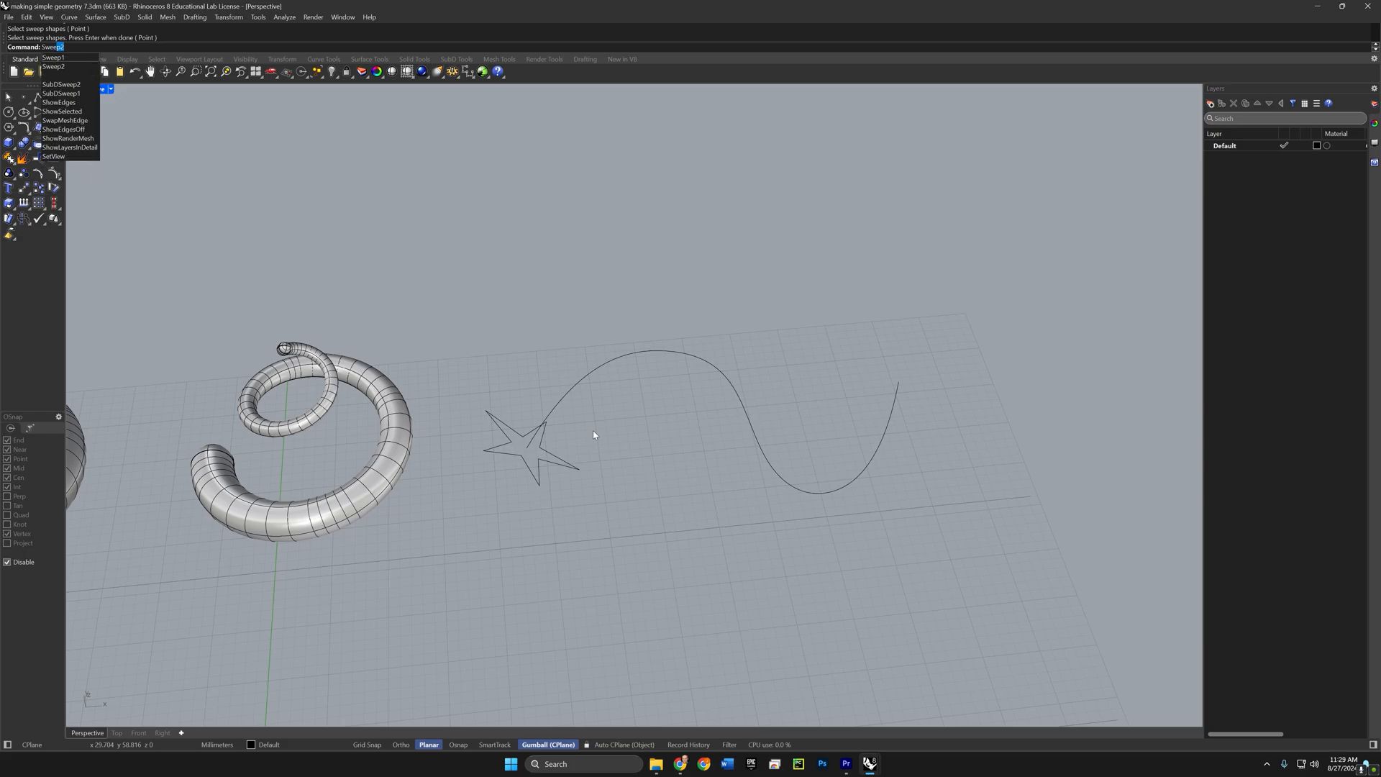
{"action": "type", "text": "1"}
{"action": "key", "text": "Return"}
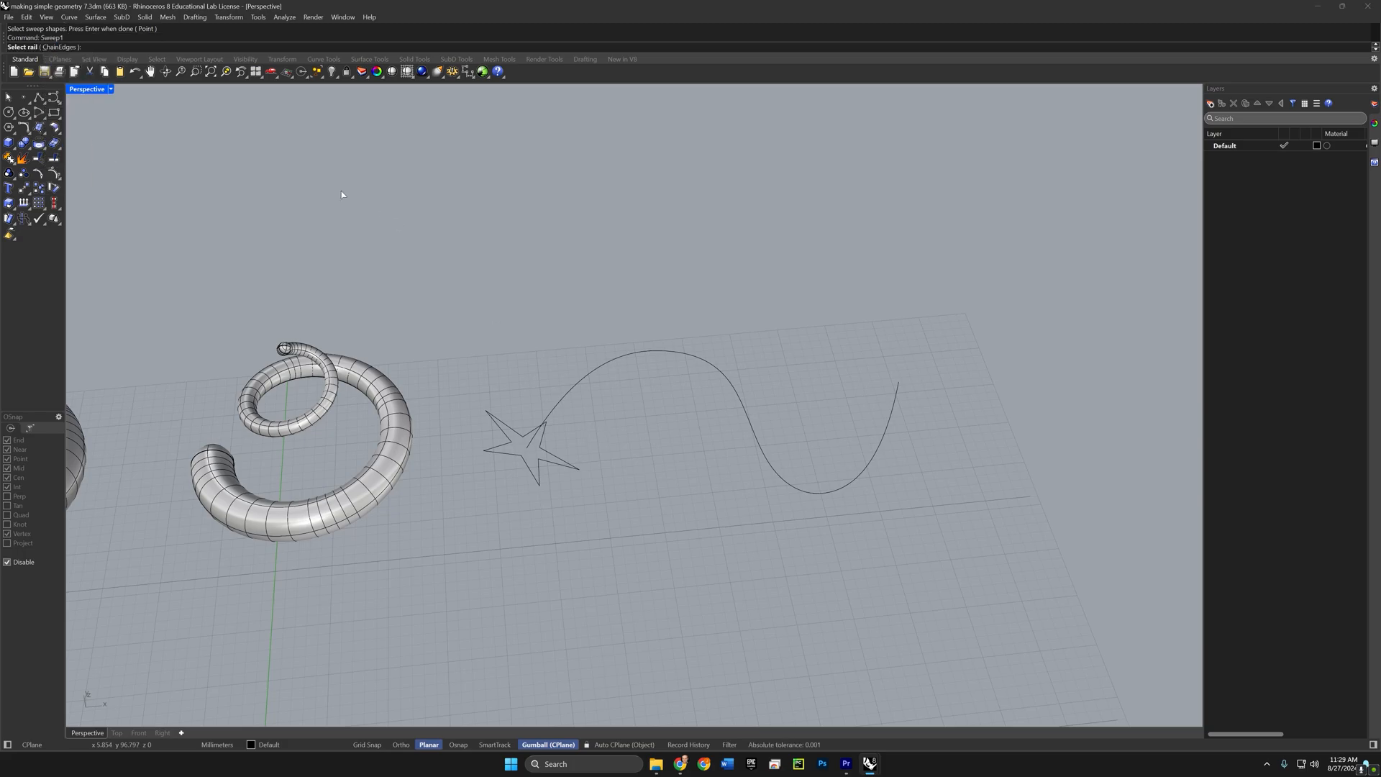
{"action": "left_click", "coordinate": [563, 404]}
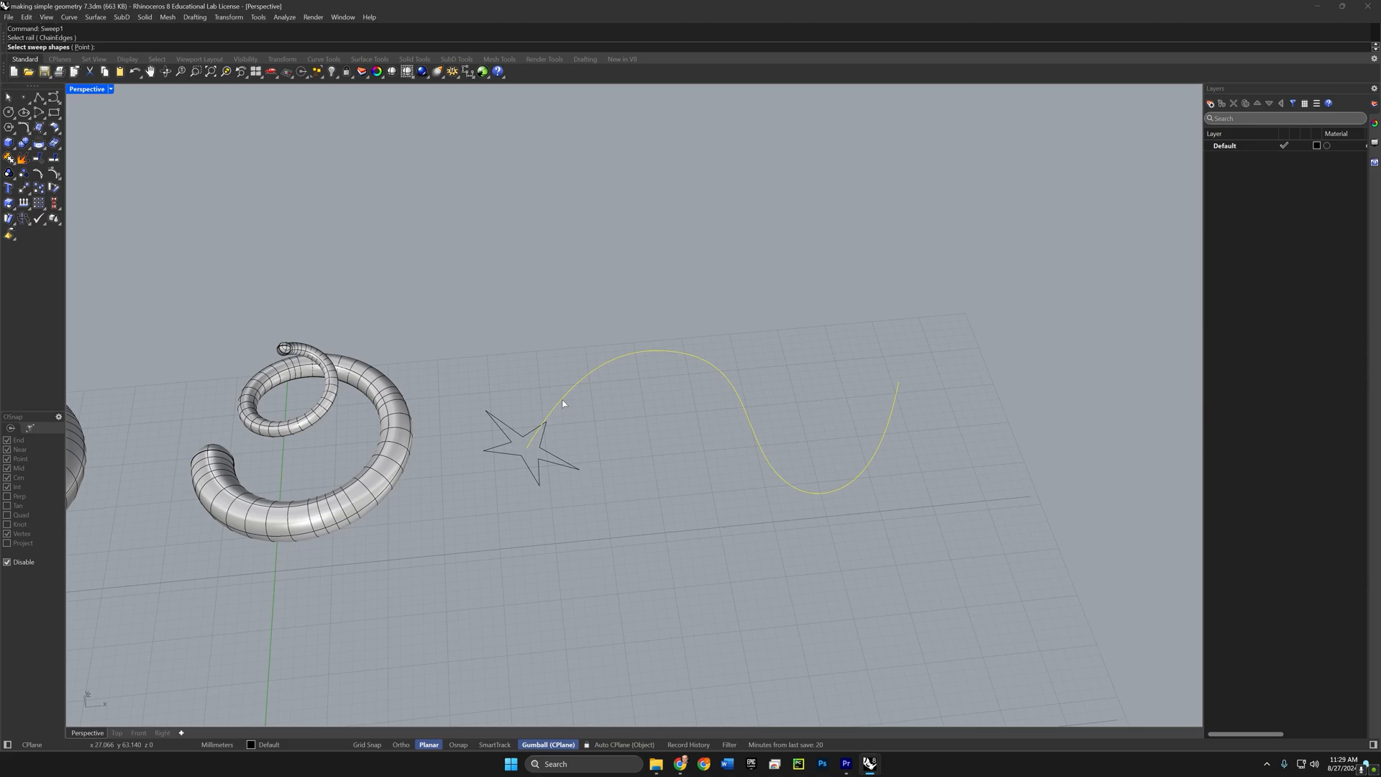
{"action": "left_click", "coordinate": [548, 452]}
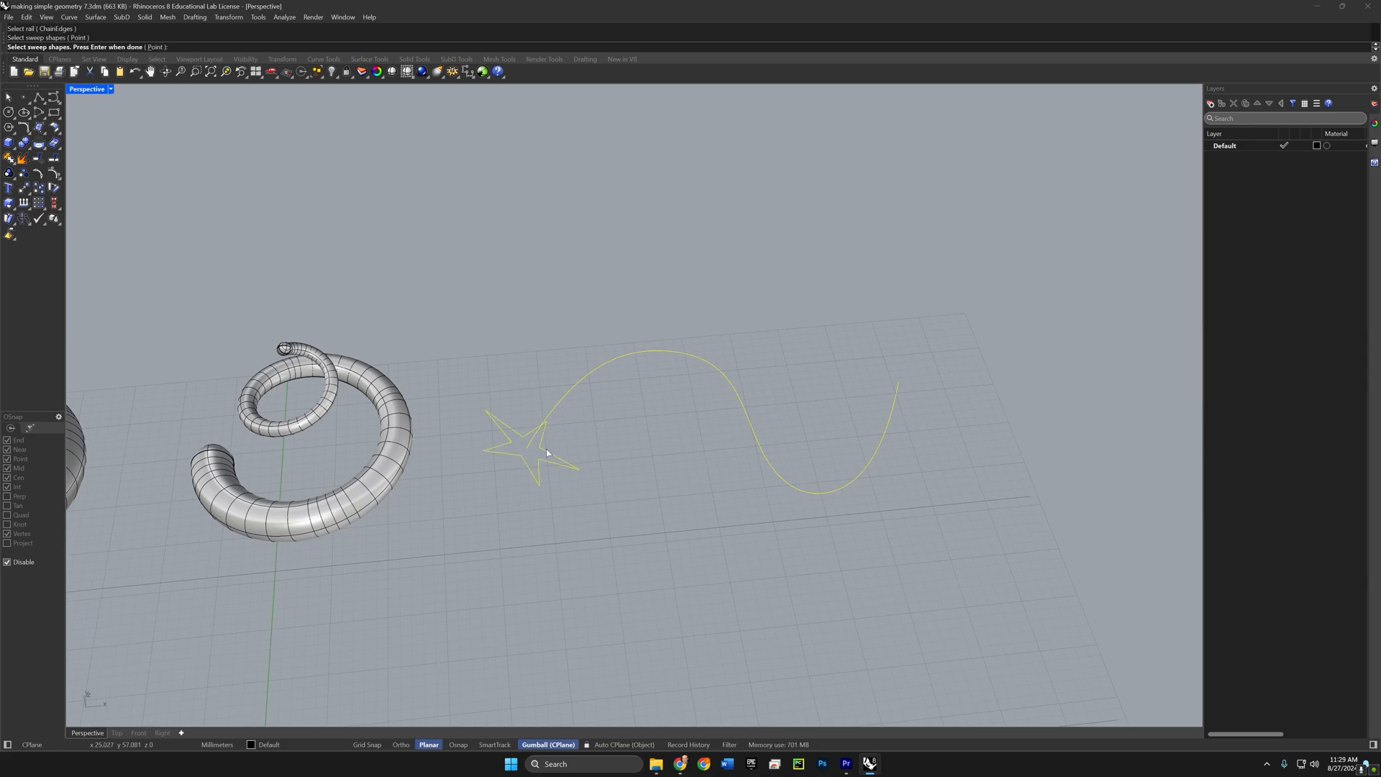
{"action": "key", "text": "Return"}
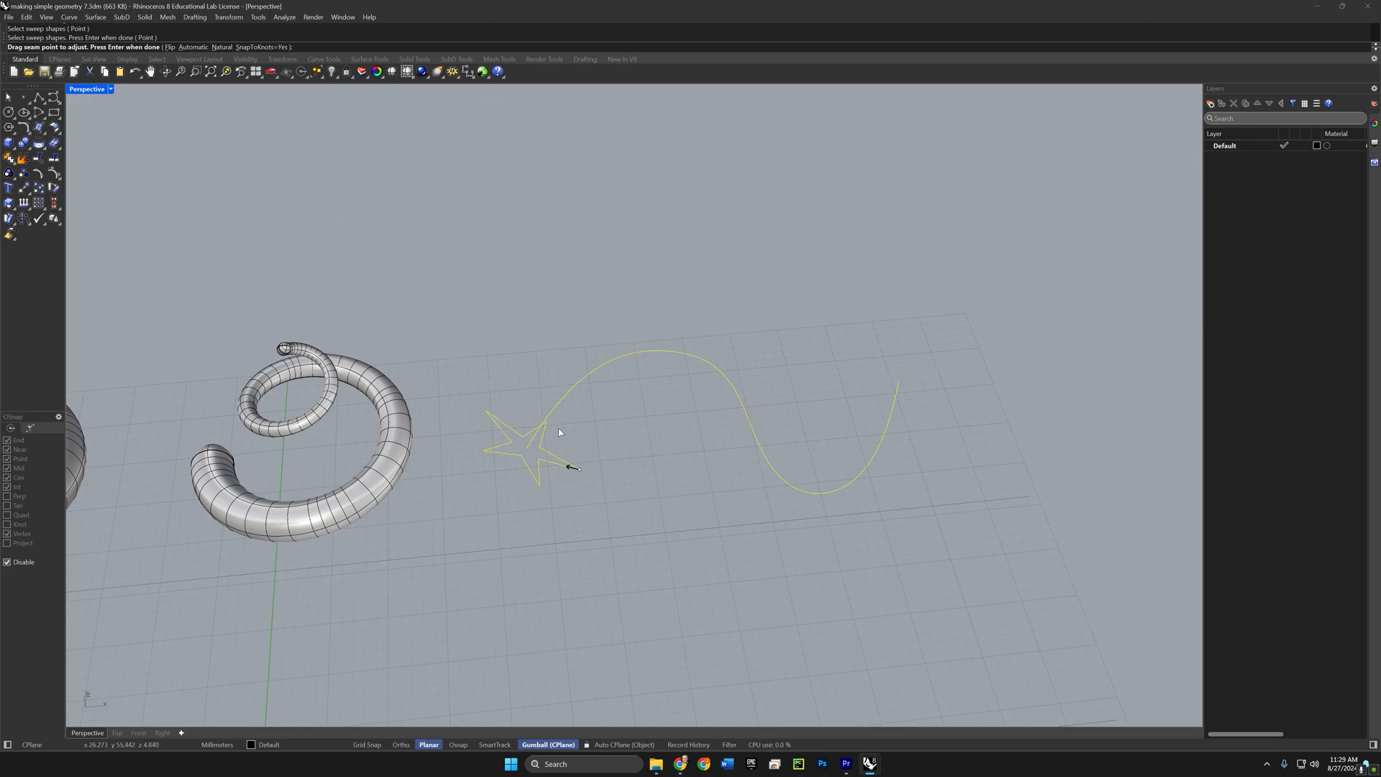
{"action": "key", "text": "Return"}
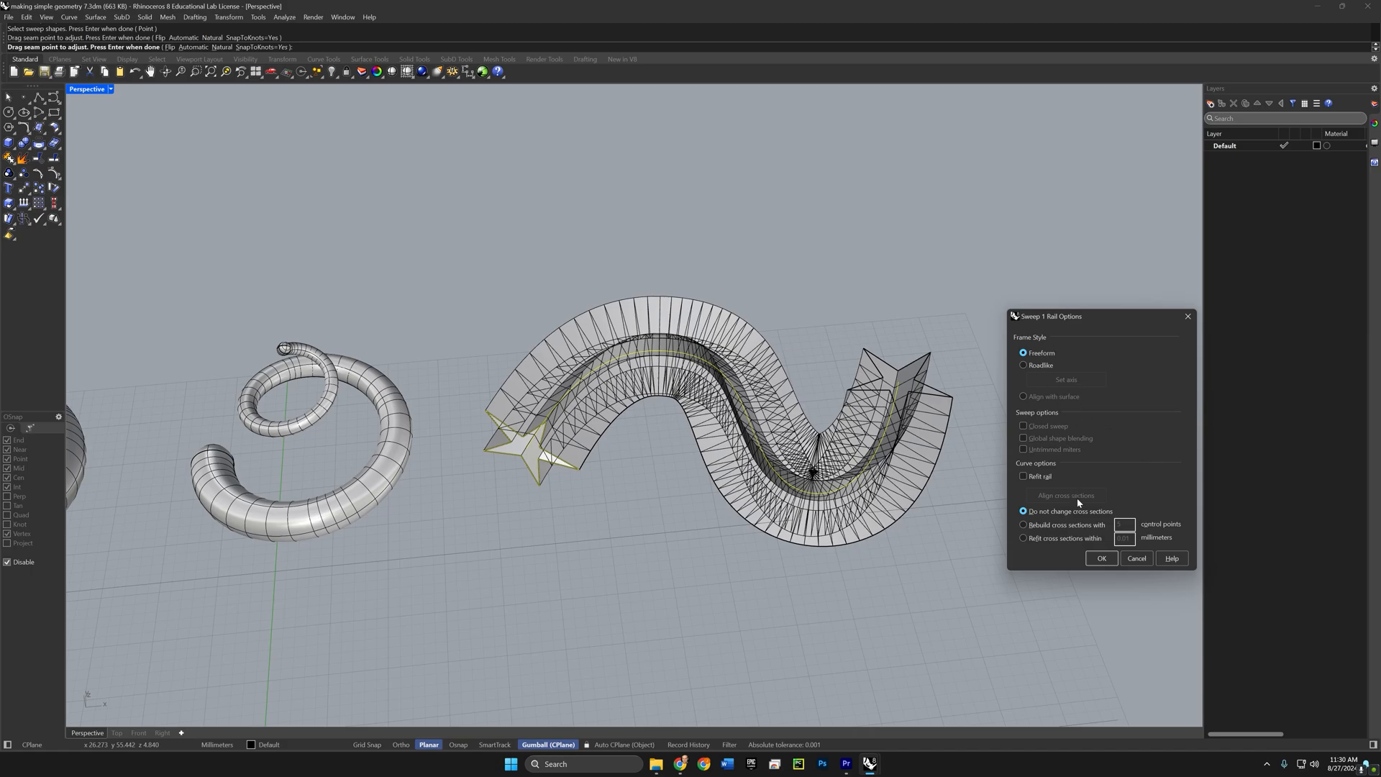
{"action": "left_click", "coordinate": [1104, 560]}
Step: Cap both open ends of the swept star and select the solid
{"action": "right_click_drag", "start_coordinate": [935, 468], "coordinate": [733, 428]}
{"action": "left_click", "coordinate": [733, 429]}
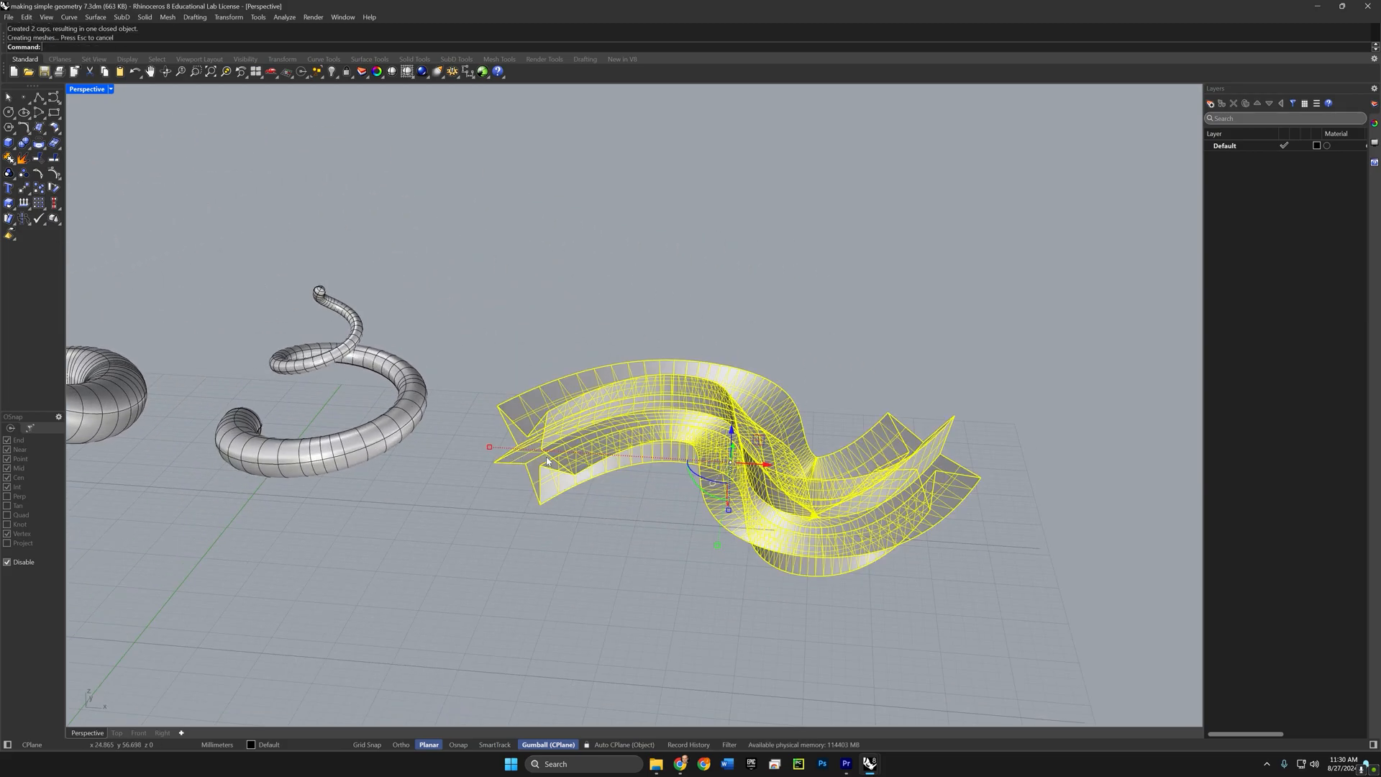
{"action": "key", "text": "Return"}
{"action": "right_click_drag", "start_coordinate": [546, 461], "coordinate": [704, 322]}
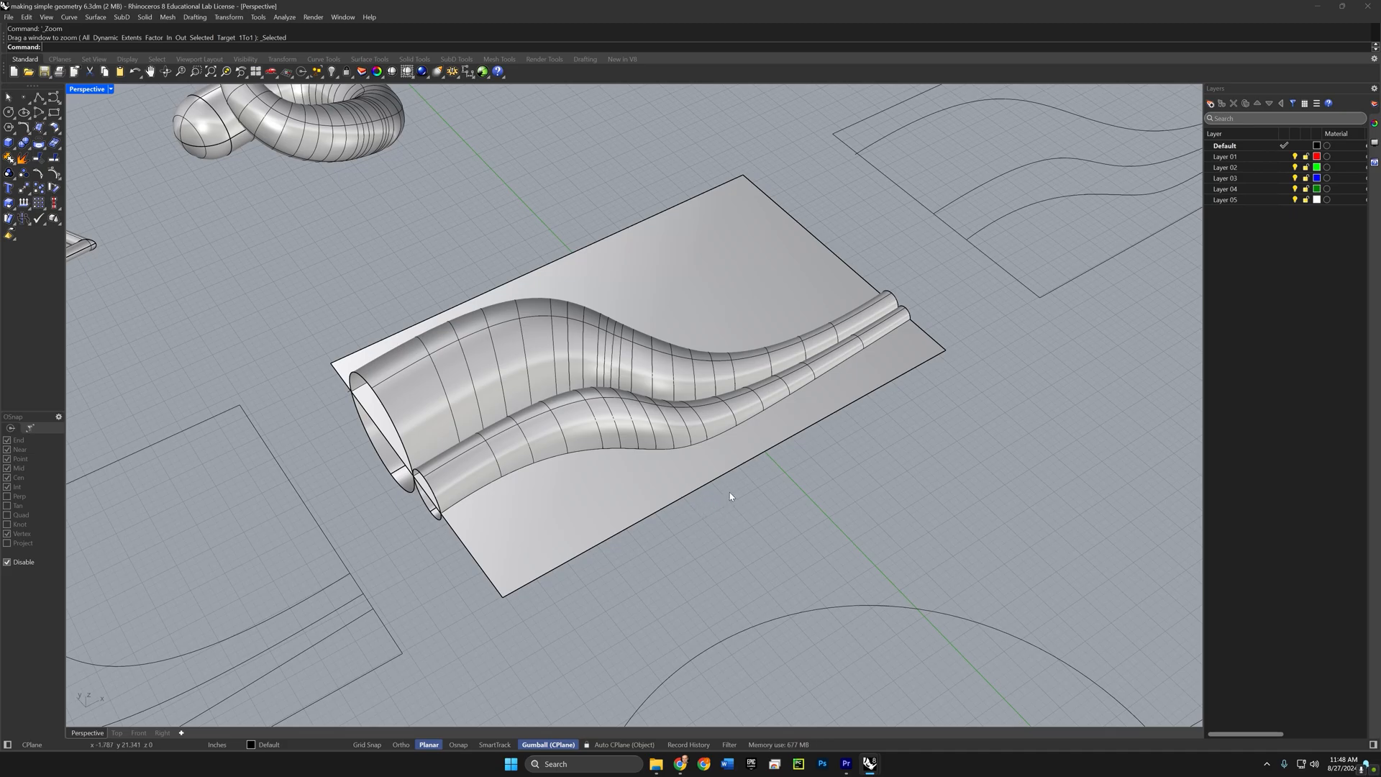
{"action": "scroll", "coordinate": [720, 504], "scroll_direction": "up", "scroll_amount": 2}
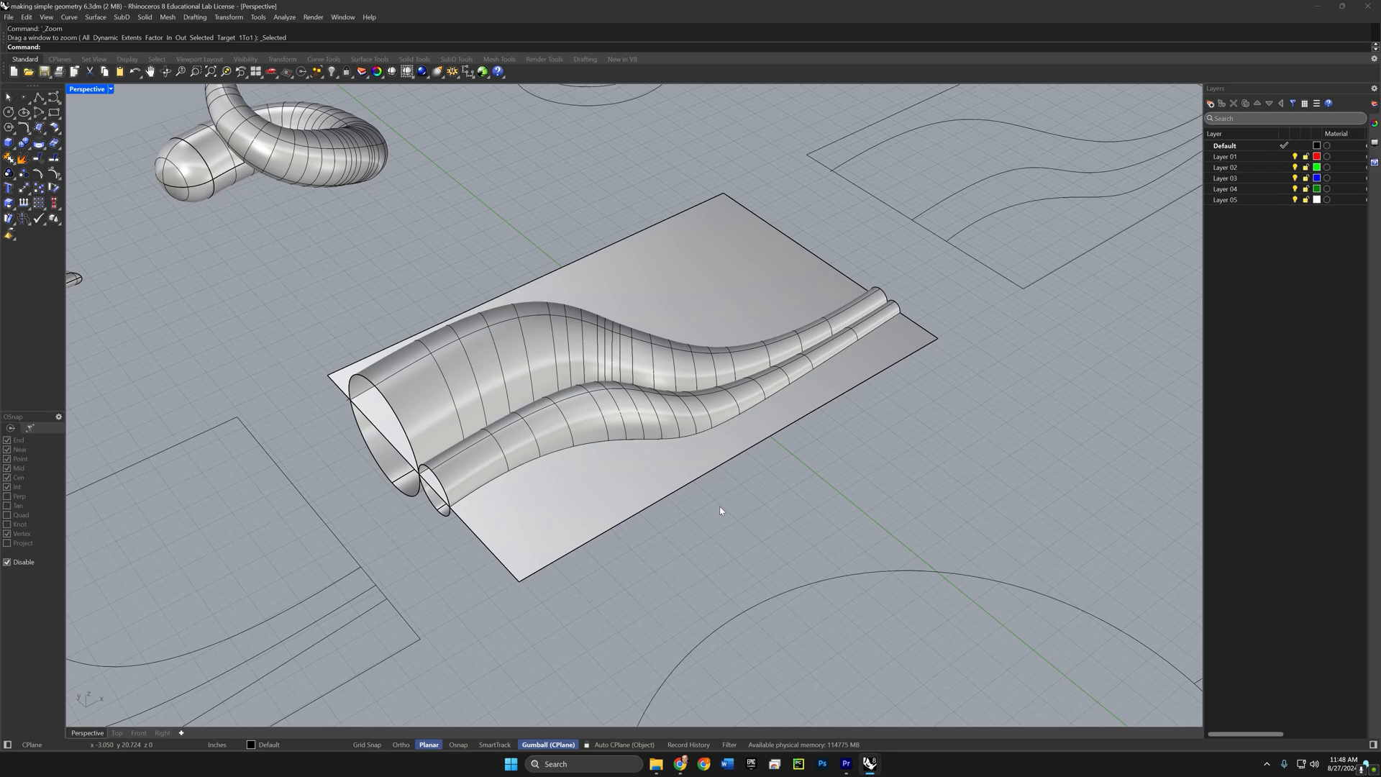
Step: Switch back to the making simple geometry 7.3dm model and draw a horizontal rectangle on the empty ground beside the polyline pipe
{"action": "key", "text": "alt+Tab"}
{"action": "key", "text": "alt+Tab"}
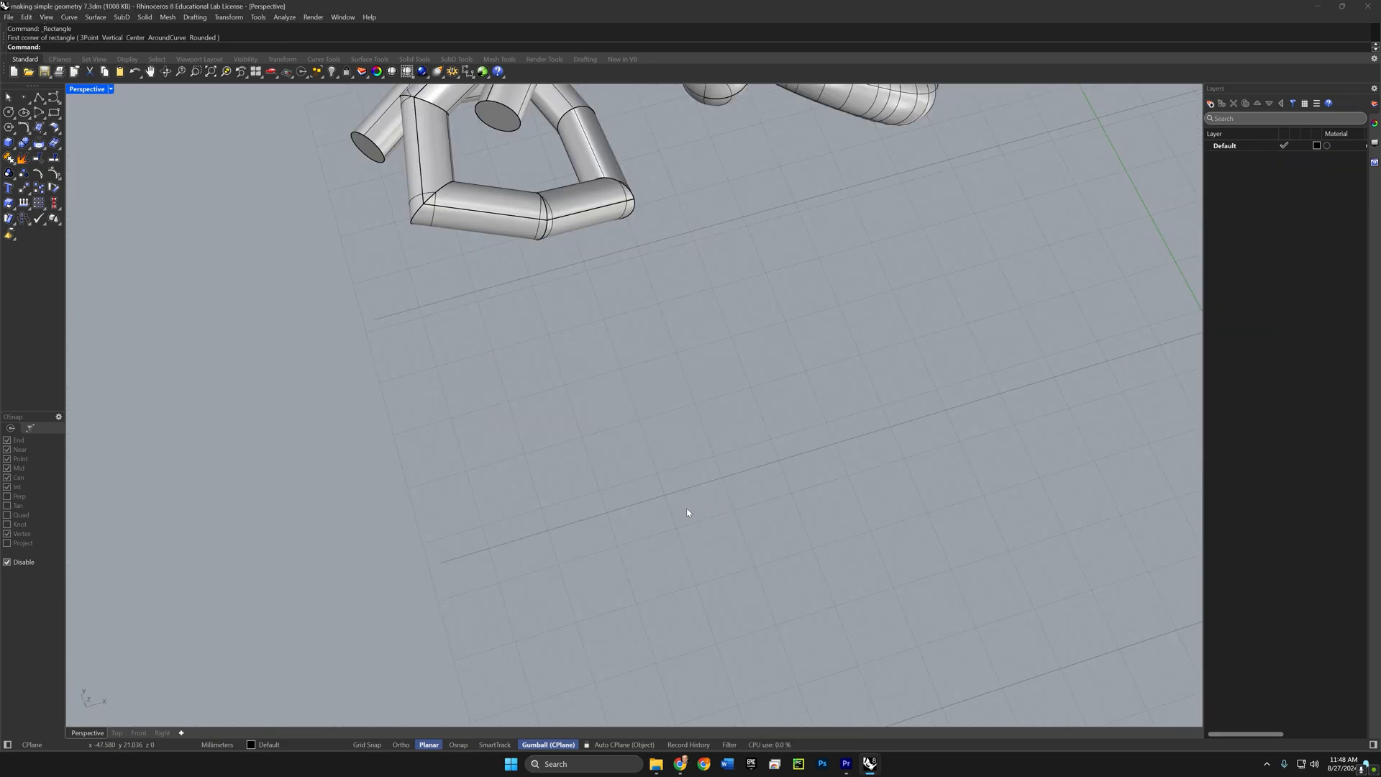
{"action": "right_click_drag", "start_coordinate": [686, 508], "coordinate": [691, 460]}
{"action": "left_click", "coordinate": [54, 113]}
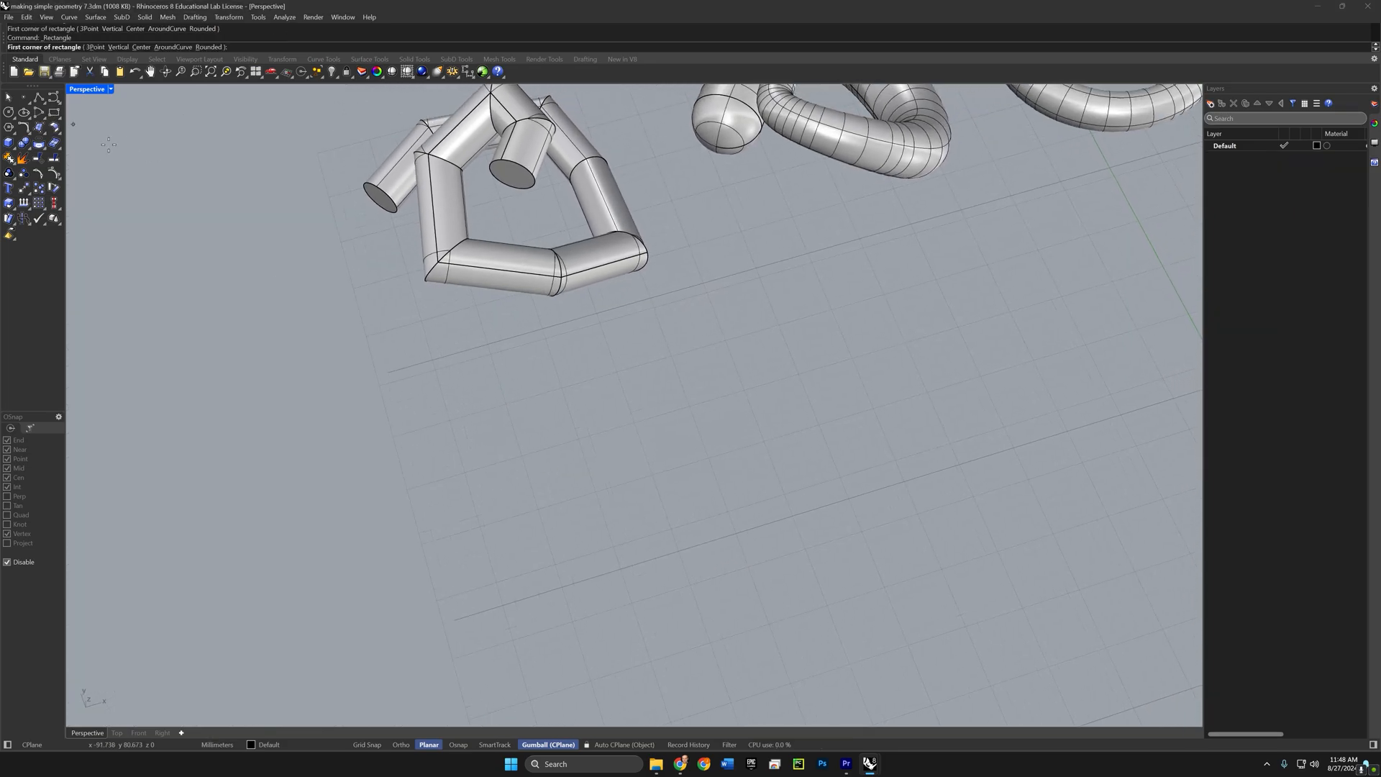
{"action": "left_click", "coordinate": [420, 379]}
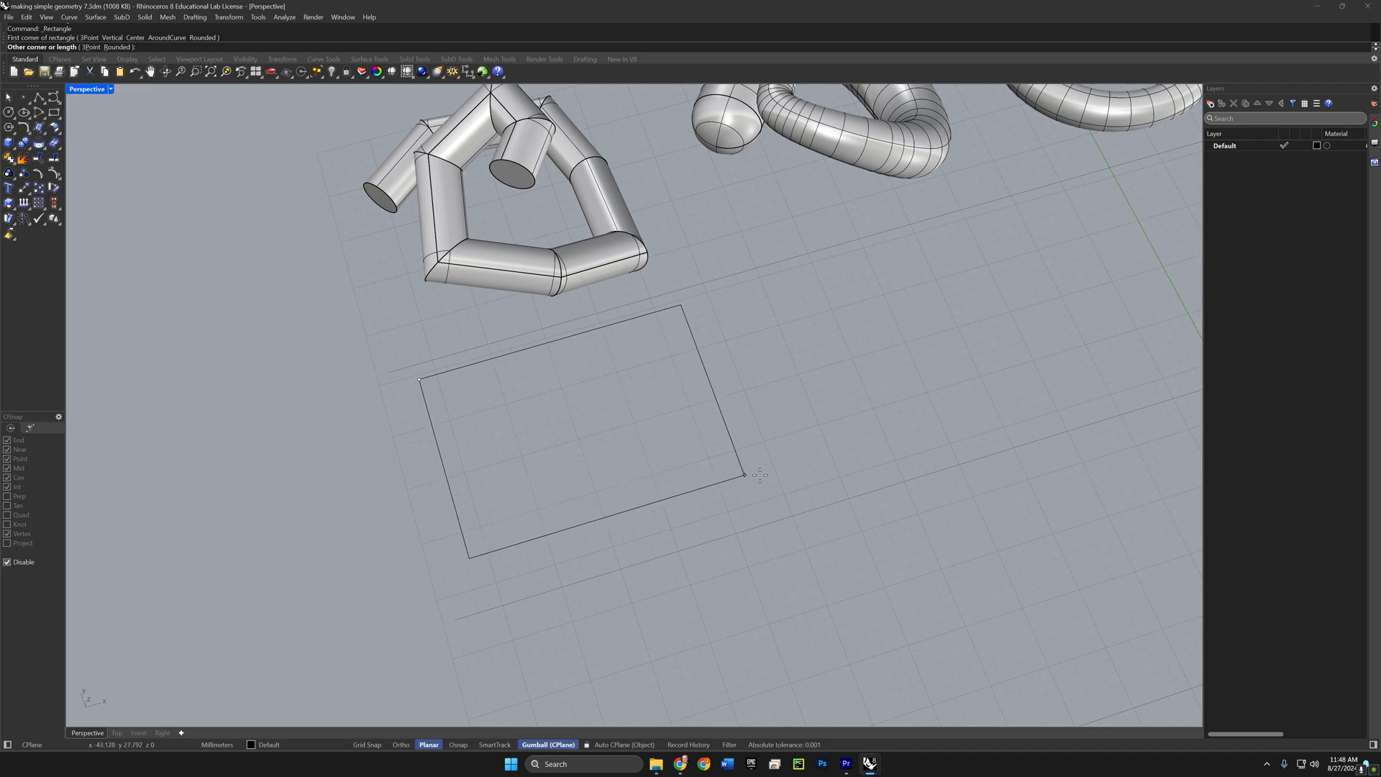
{"action": "left_click", "coordinate": [889, 479]}
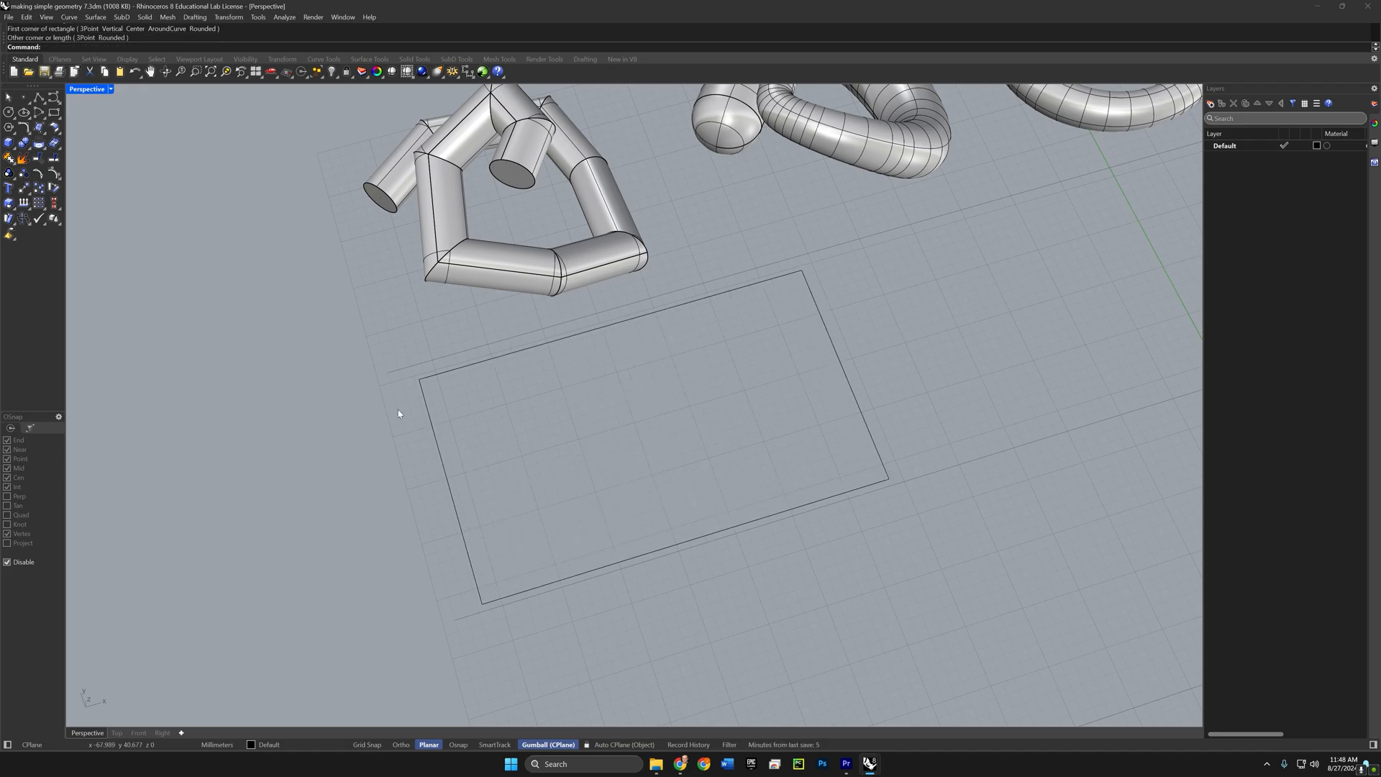
Step: Draw a circle with a radius of about 4.6 mm, centred on the rectangle's short edge using the Near snap
{"action": "left_click", "coordinate": [9, 112]}
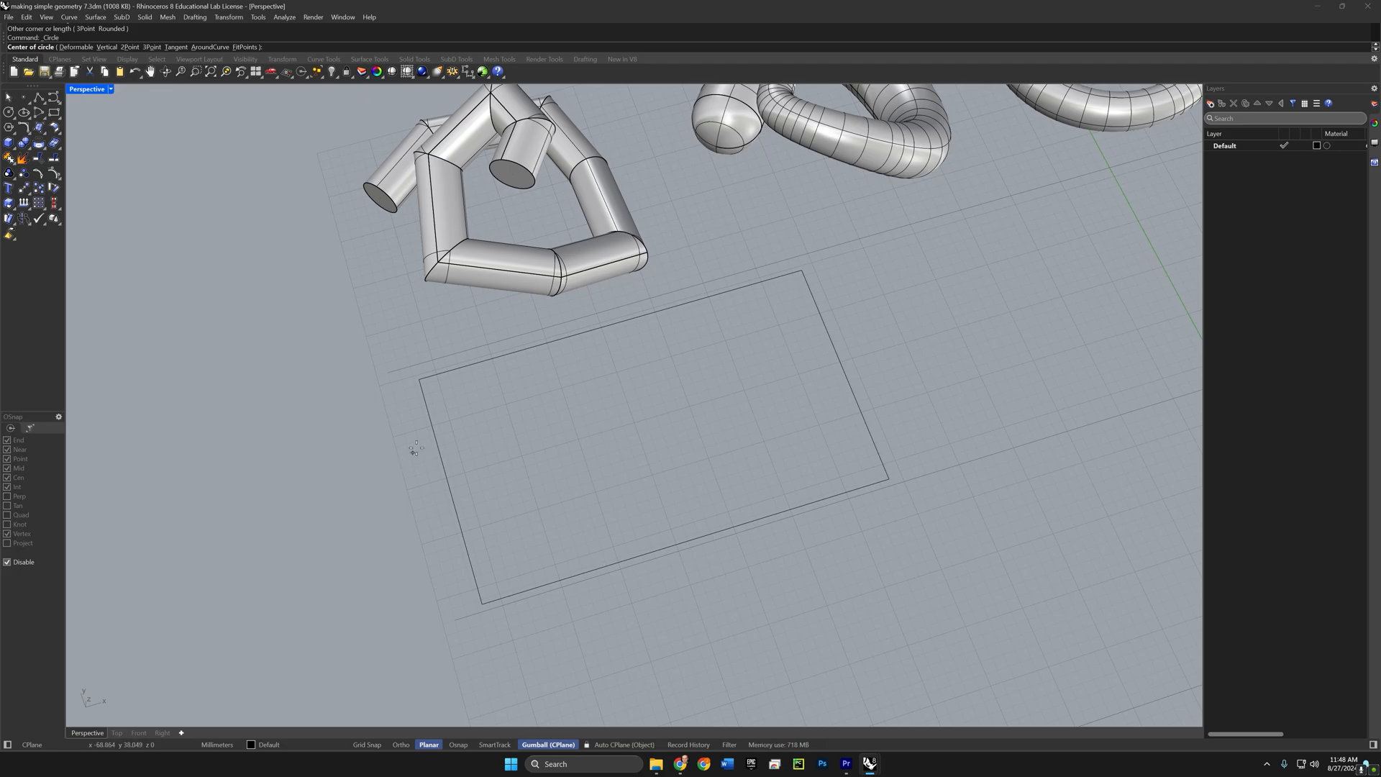
{"action": "key", "text": "alt"}
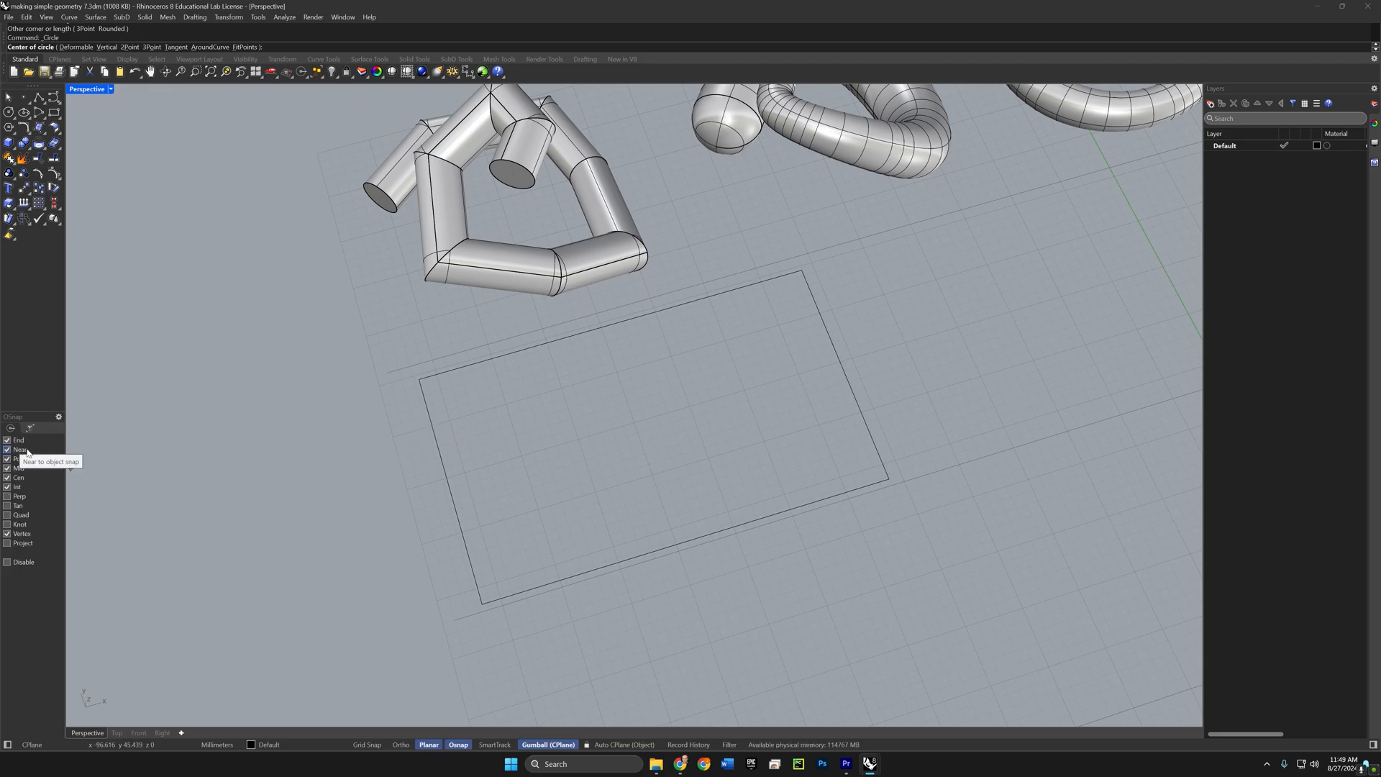
{"action": "left_click", "coordinate": [439, 452]}
{"action": "key", "text": "F8"}
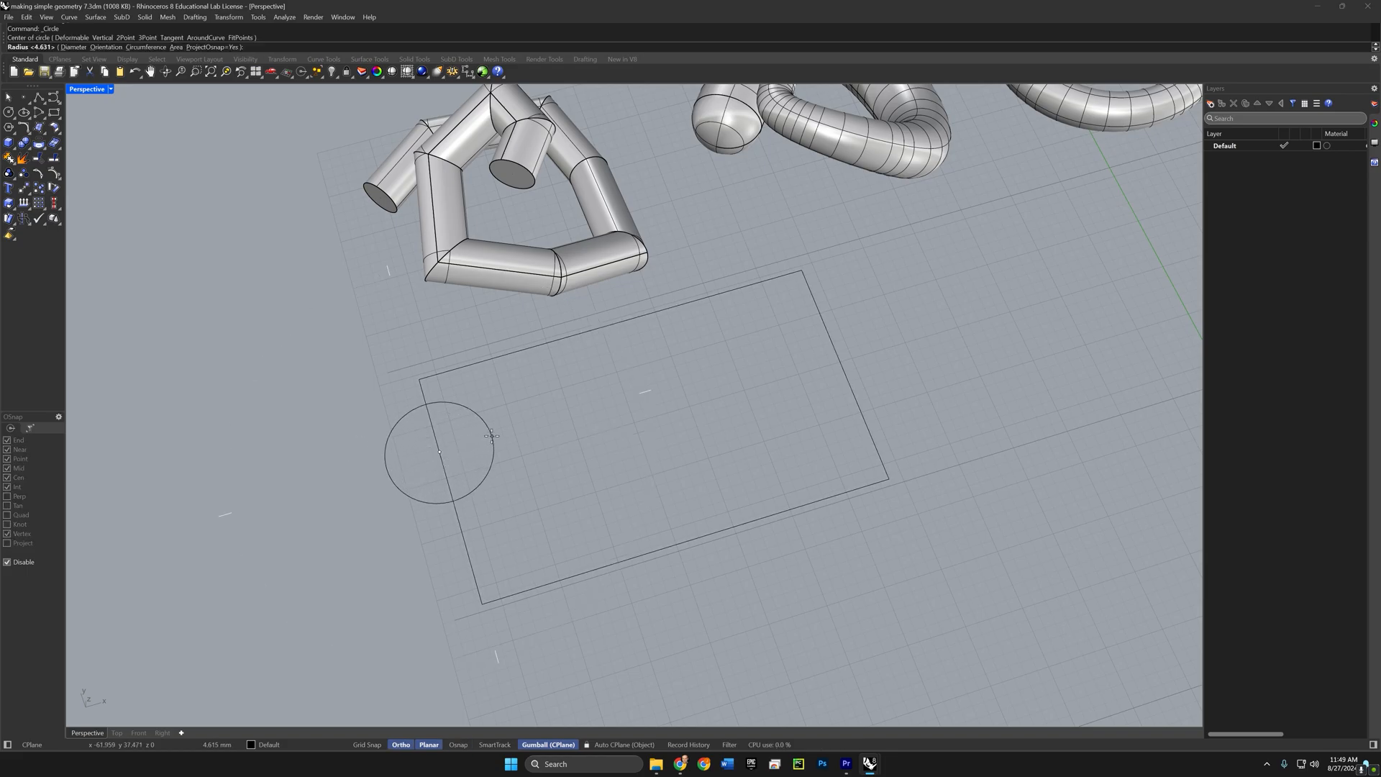
{"action": "left_click", "coordinate": [491, 436]}
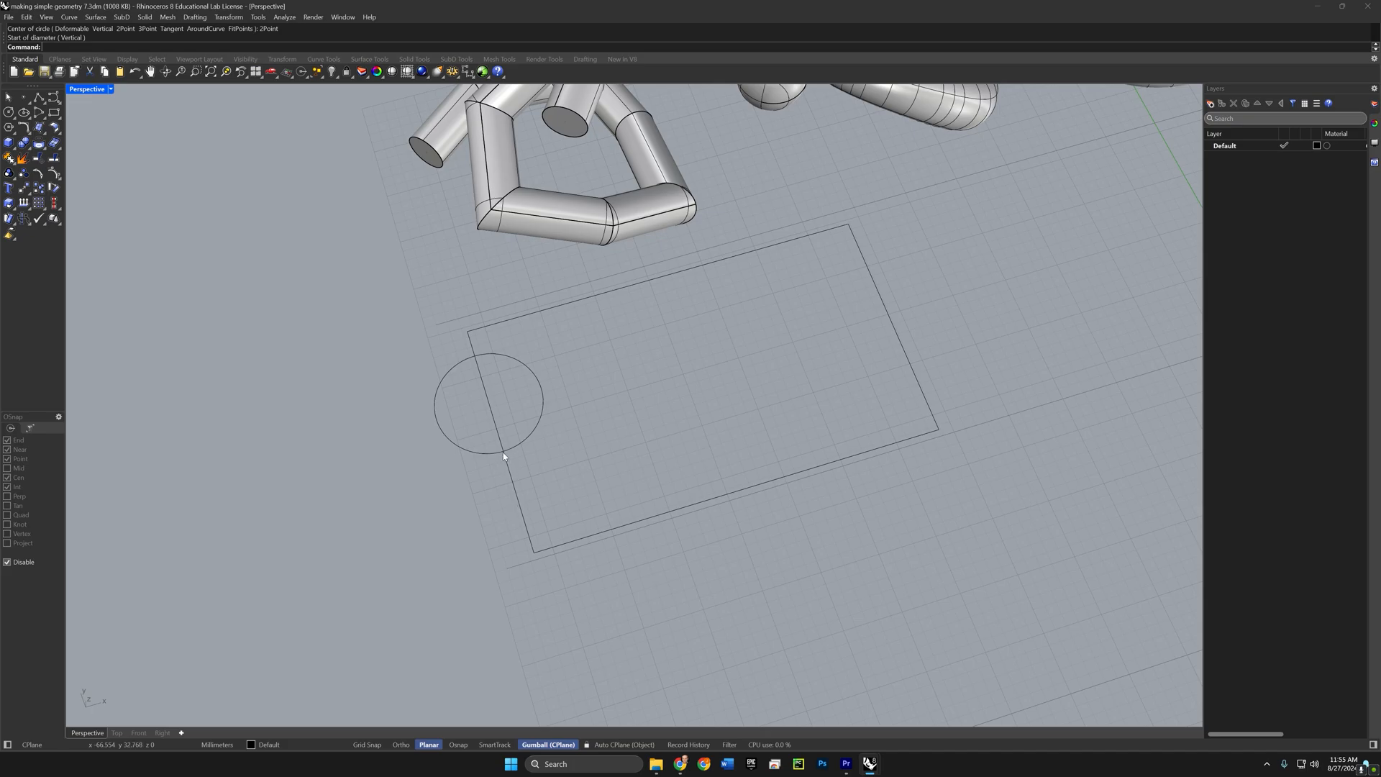
Step: Draw a smaller two-point circle along the short edge, starting at the first circle's intersection, with only Near and Int snaps enabled
{"action": "left_click", "coordinate": [9, 111]}
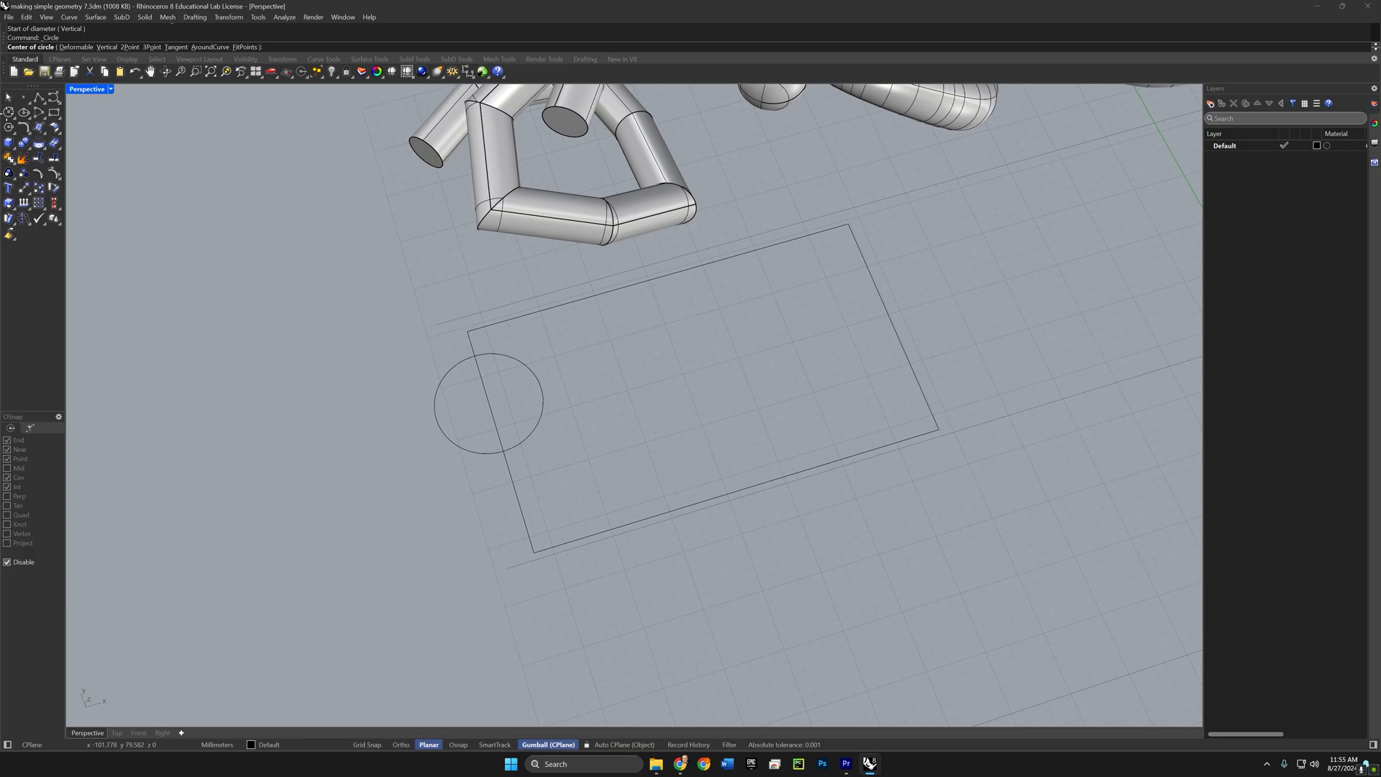
{"action": "left_click", "coordinate": [130, 47]}
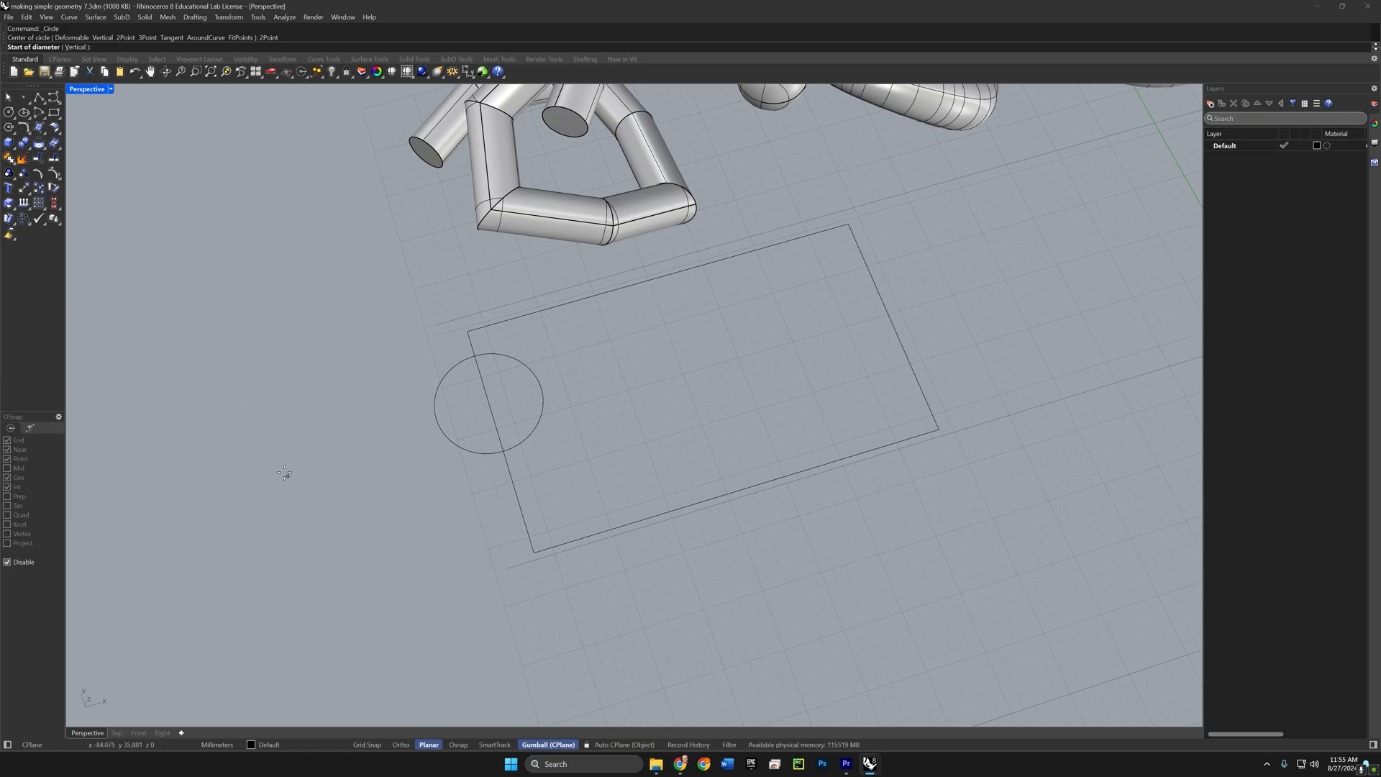
{"action": "key", "text": "alt"}
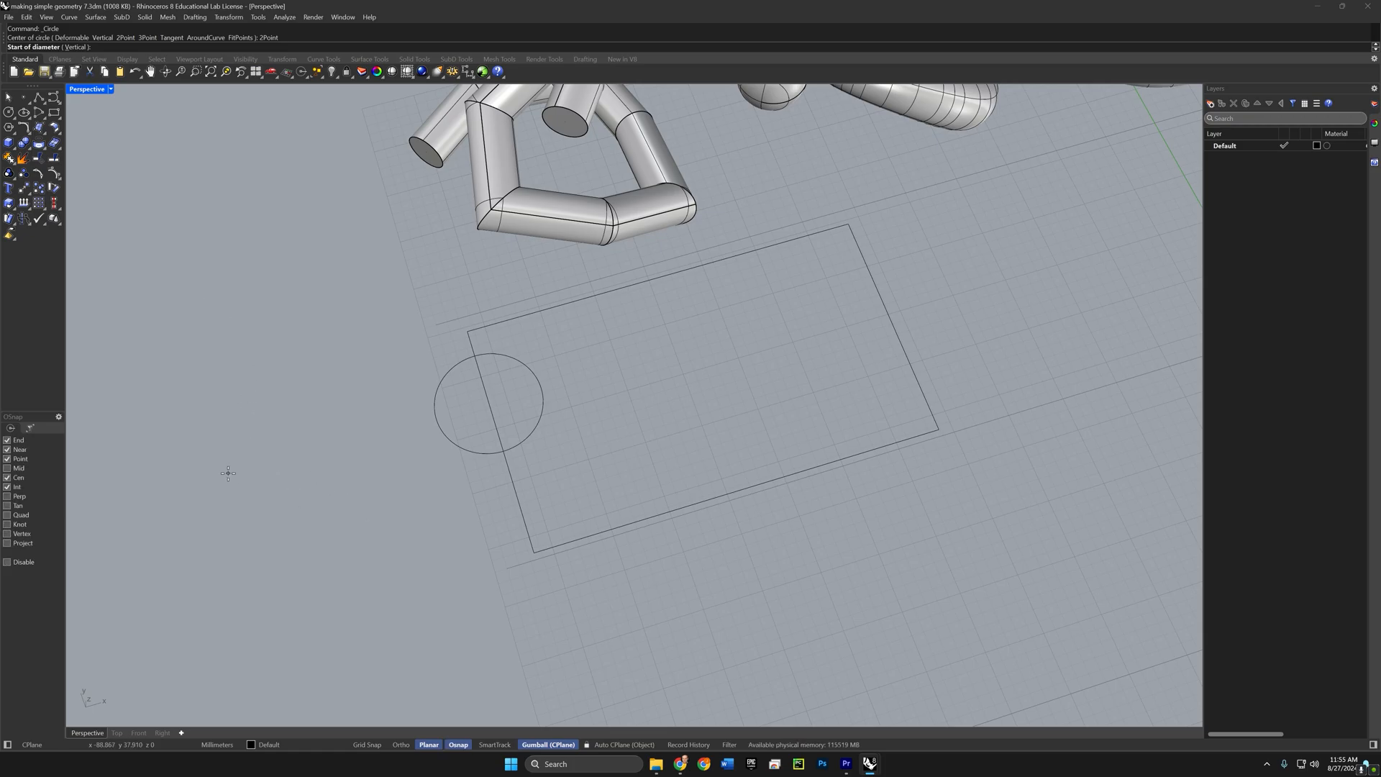
{"action": "left_click", "coordinate": [19, 459]}
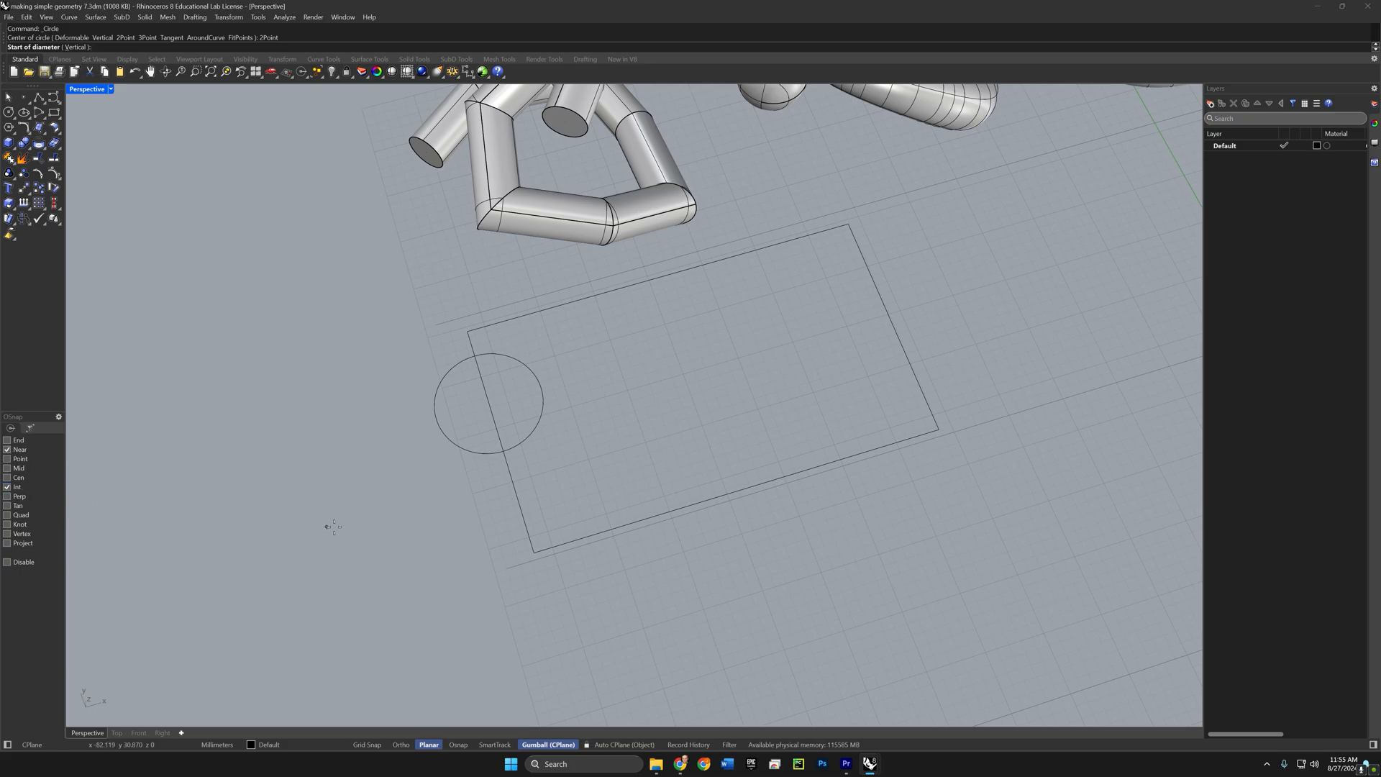
{"action": "left_click", "coordinate": [503, 452]}
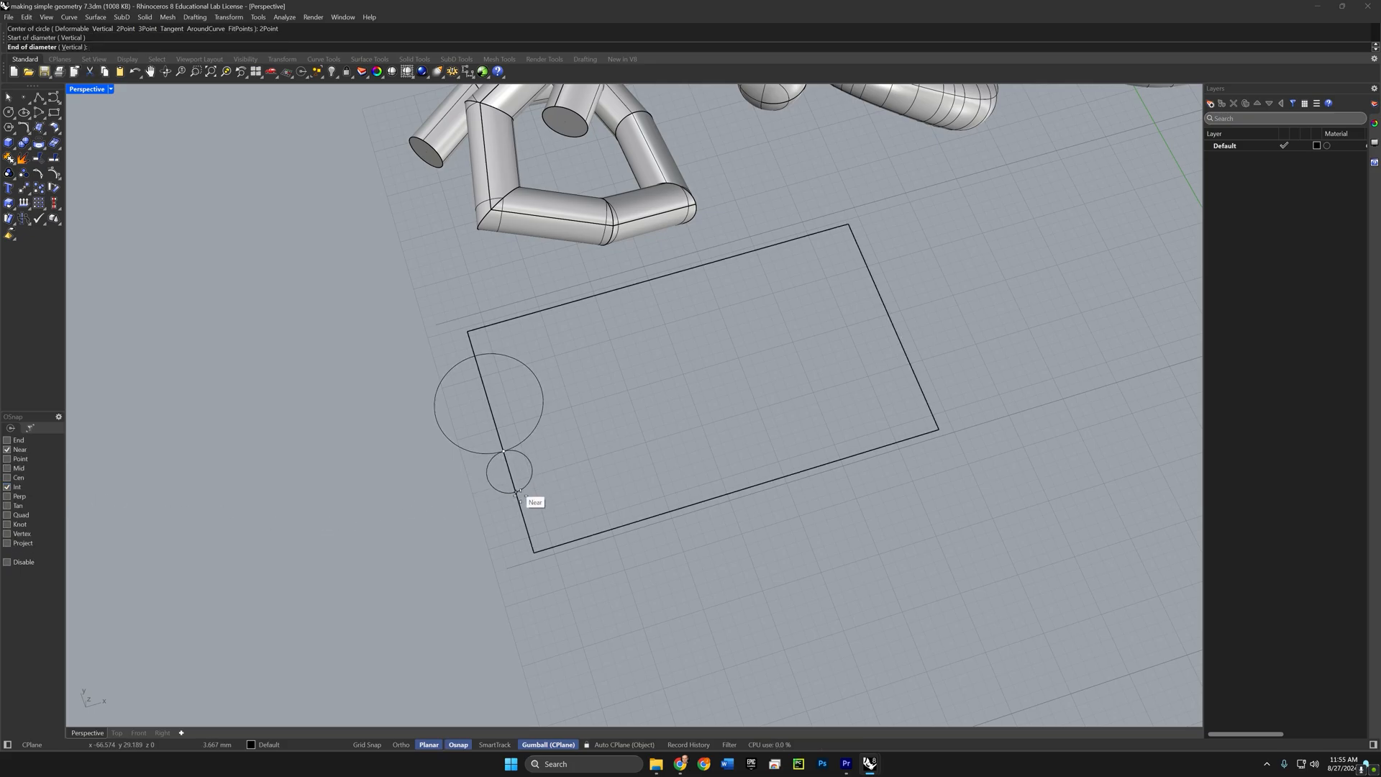
{"action": "left_click", "coordinate": [521, 502]}
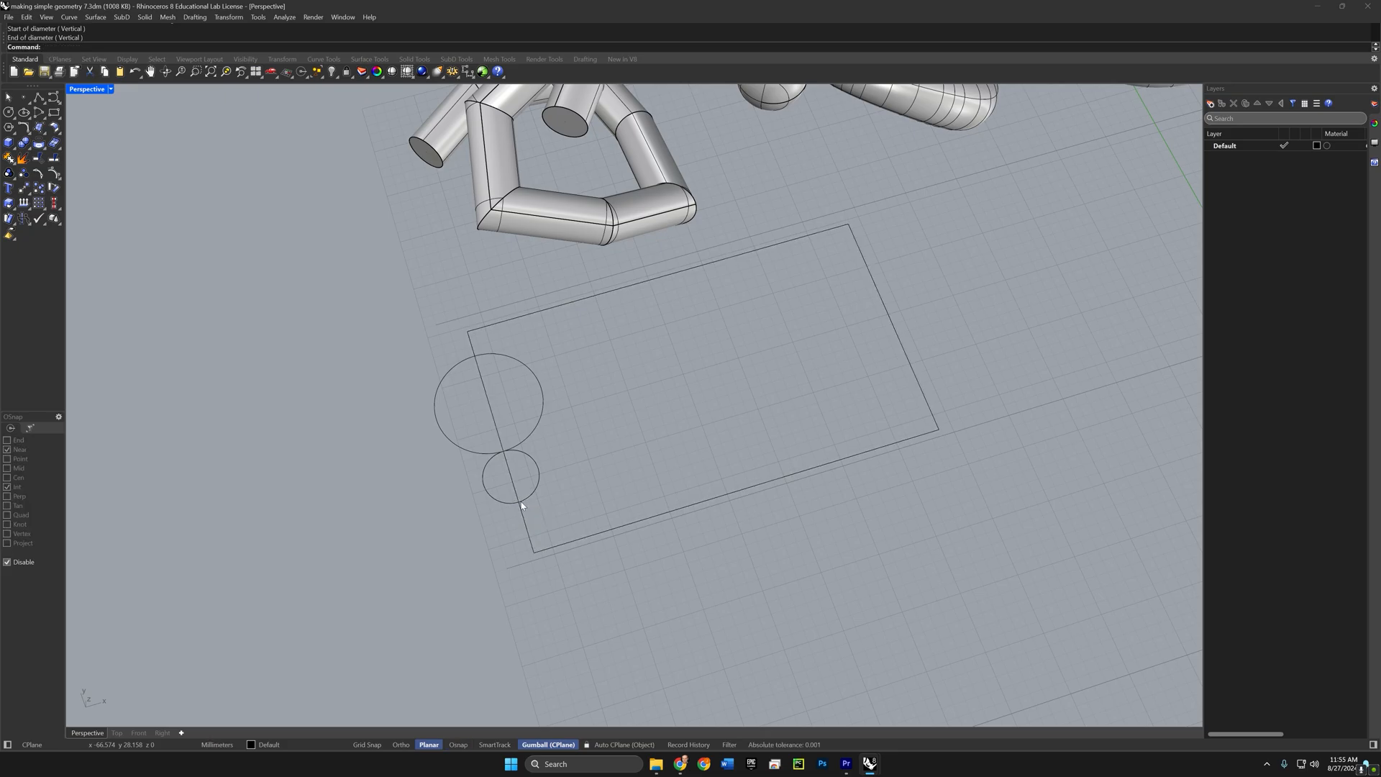
Step: Select both circles and rotate them 90 degrees so they stand upright on the rectangle's short edge
{"action": "left_click_drag", "start_coordinate": [567, 435], "coordinate": [521, 478]}
{"action": "right_click_drag", "start_coordinate": [525, 474], "coordinate": [556, 462]}
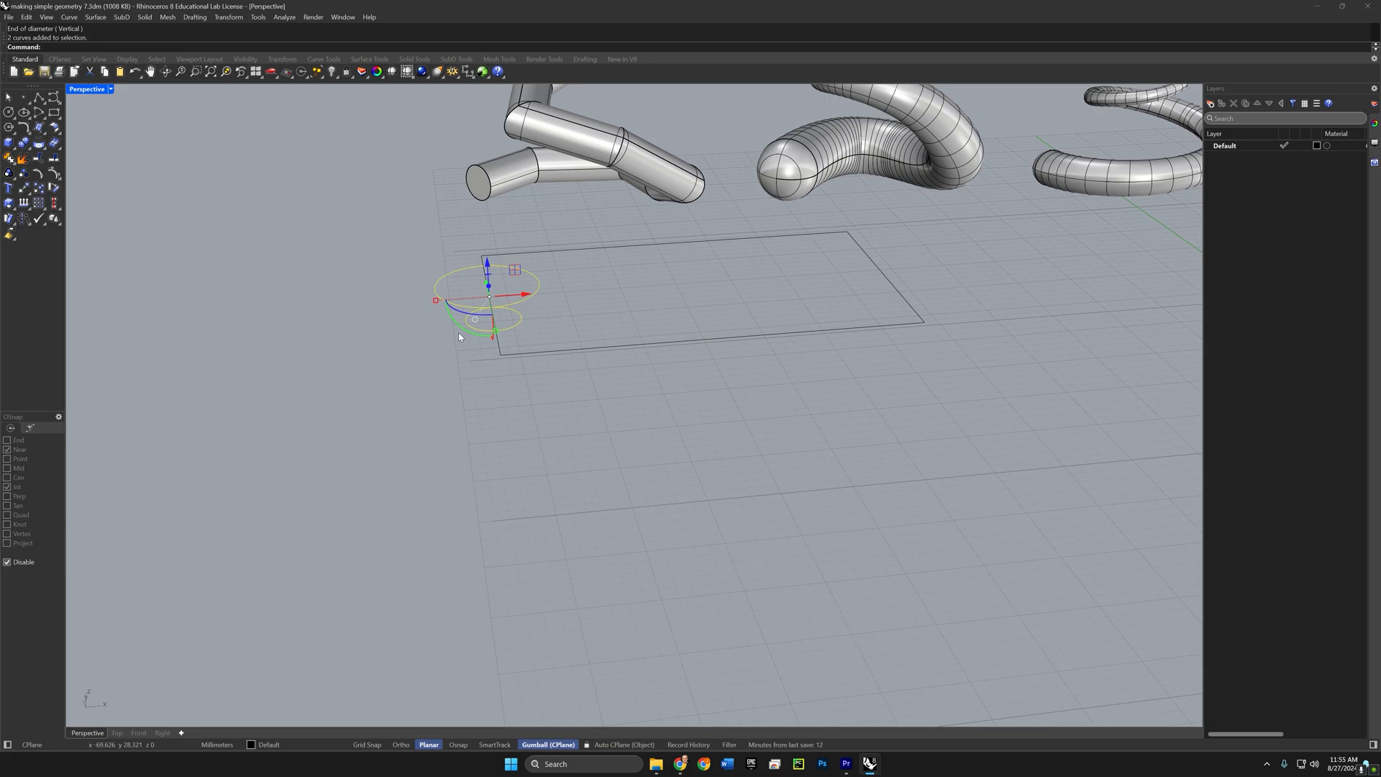
{"action": "left_click_drag", "start_coordinate": [460, 333], "coordinate": [523, 323]}
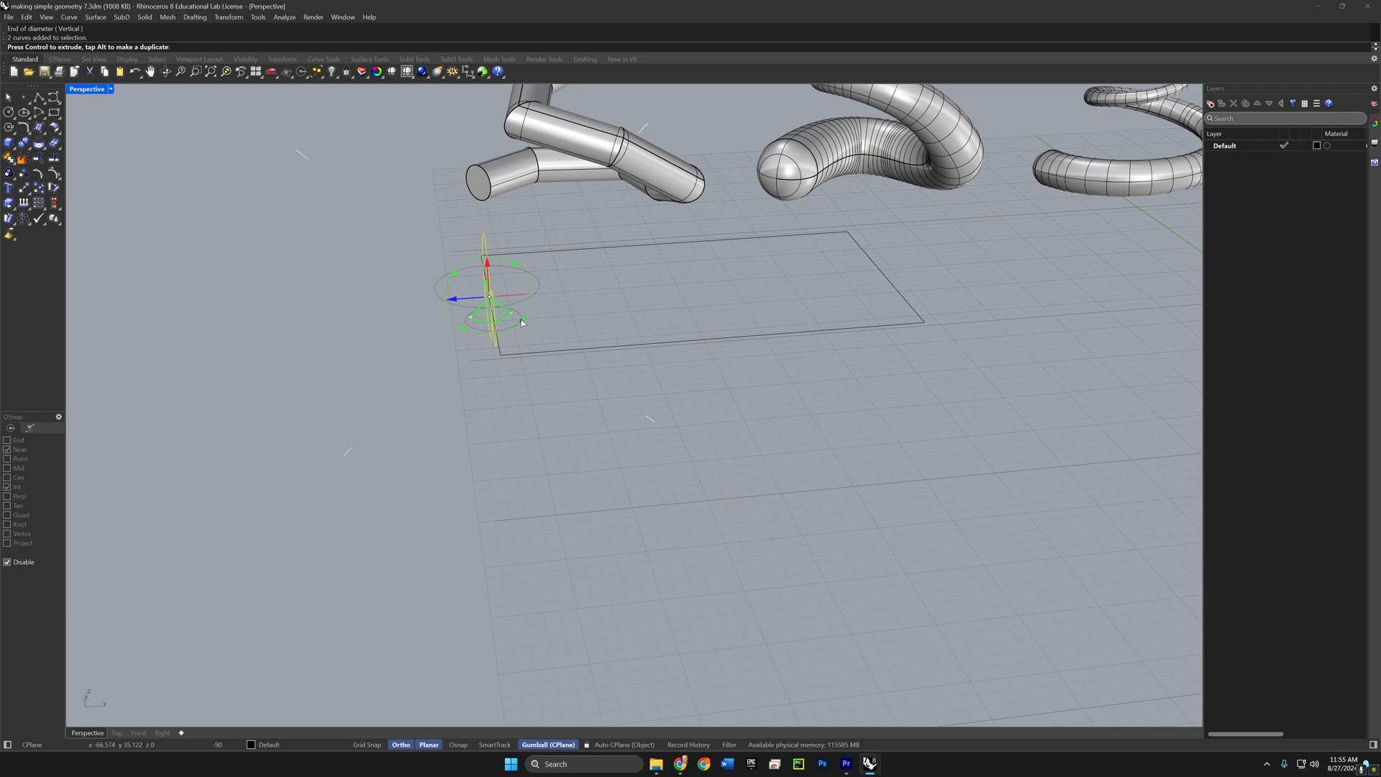
{"action": "left_click_drag", "start_coordinate": [523, 323], "coordinate": [523, 323], "text": "shift"}
{"action": "right_click_drag", "start_coordinate": [484, 379], "coordinate": [635, 433]}
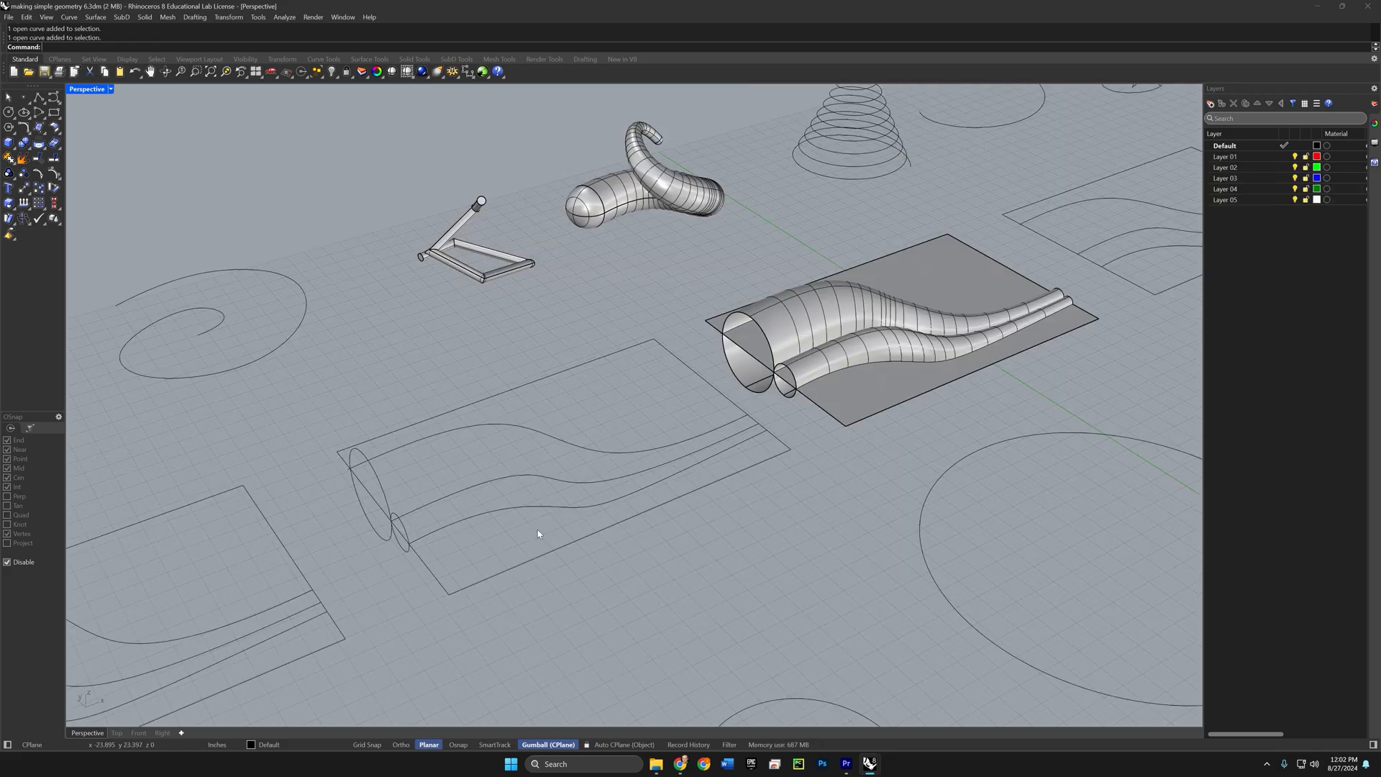
Step: Draw a seven-point, degree 3 control point curve from the large circle's outer intersection with the short edge to the rectangle's opposite edge
{"action": "left_click_drag", "start_coordinate": [537, 530], "coordinate": [482, 421]}
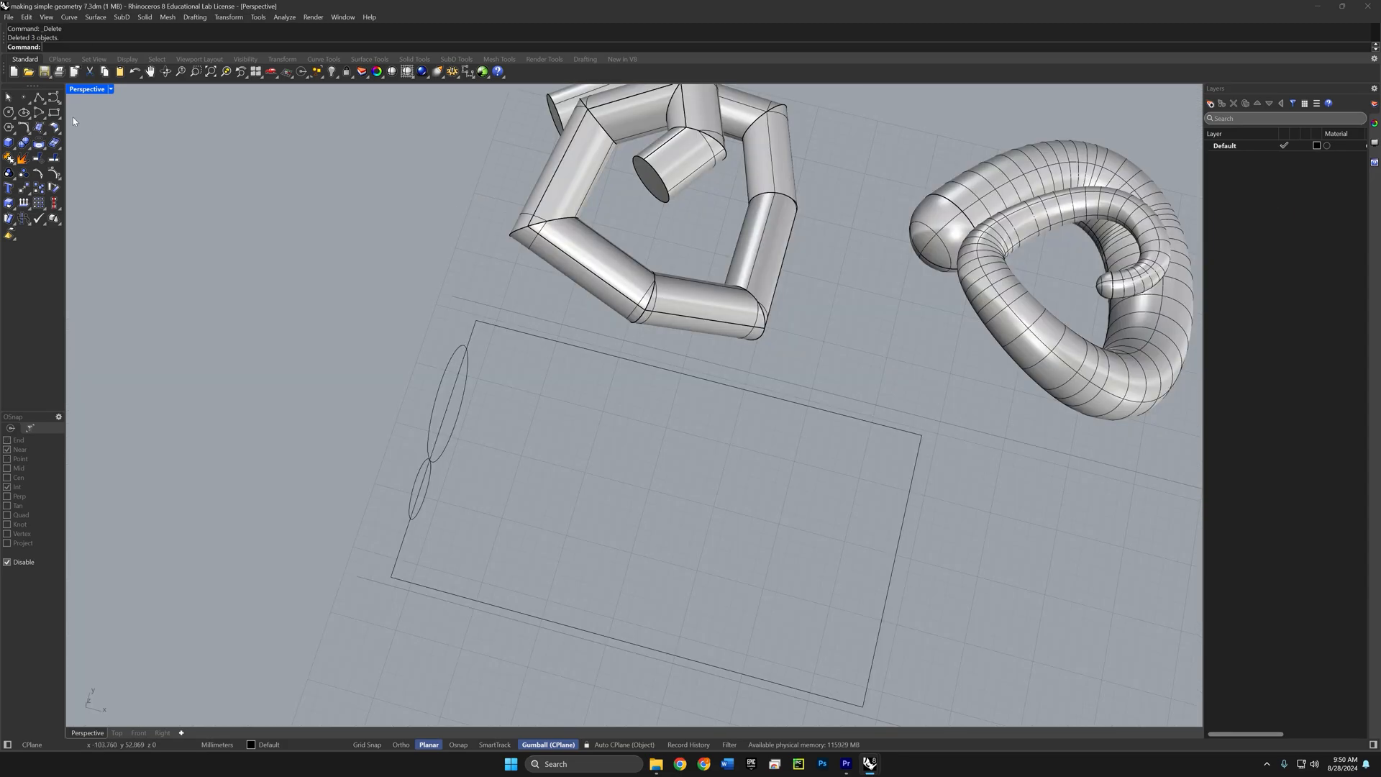
{"action": "left_click", "coordinate": [55, 101]}
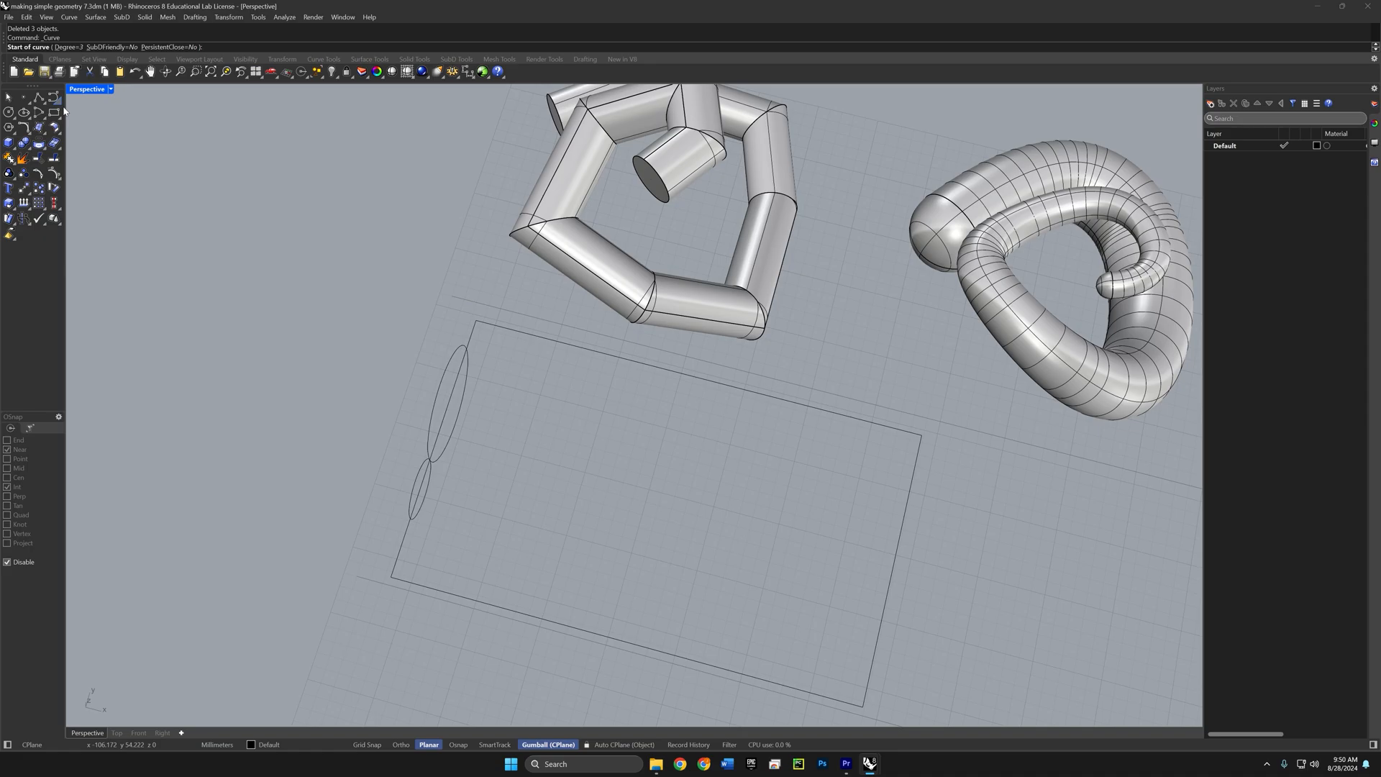
{"action": "key", "text": "F3"}
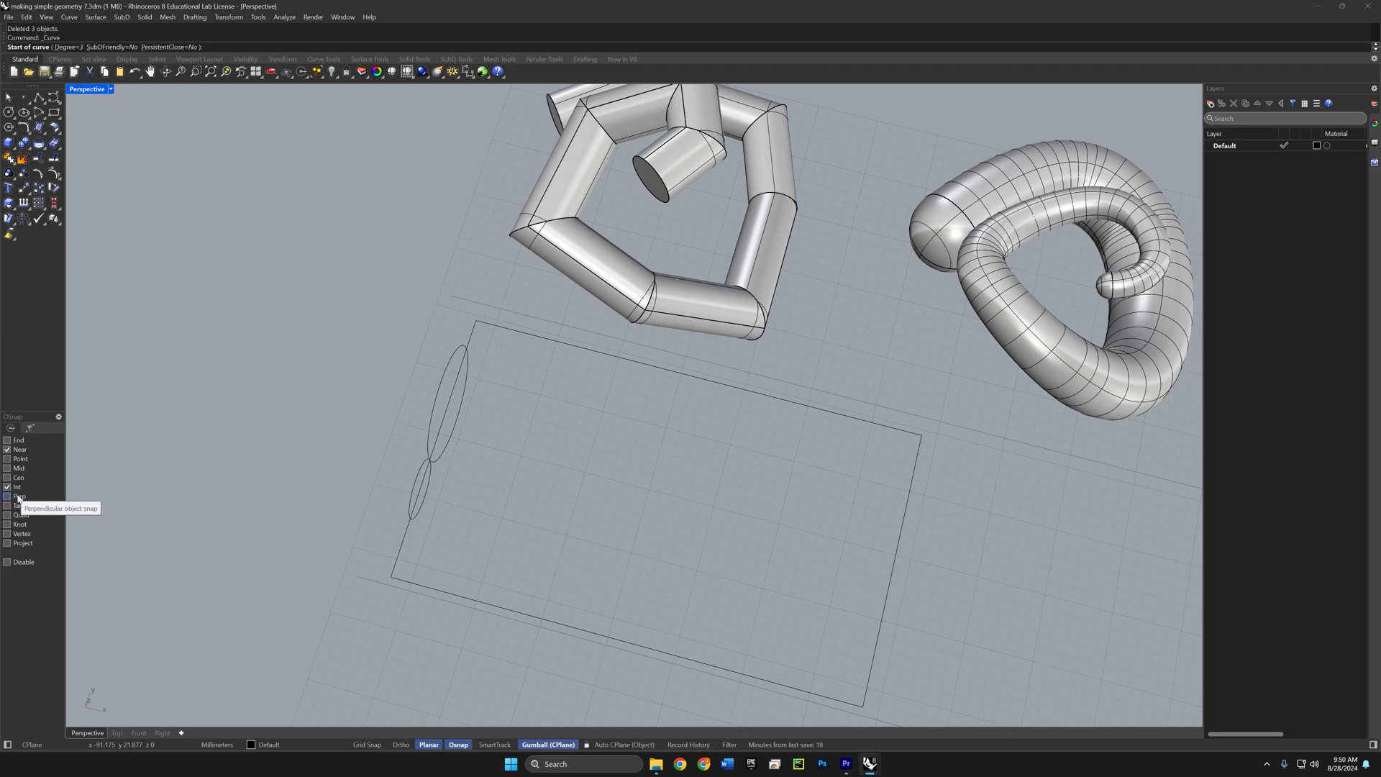
{"action": "left_click", "coordinate": [466, 350]}
{"action": "left_click", "coordinate": [599, 374]}
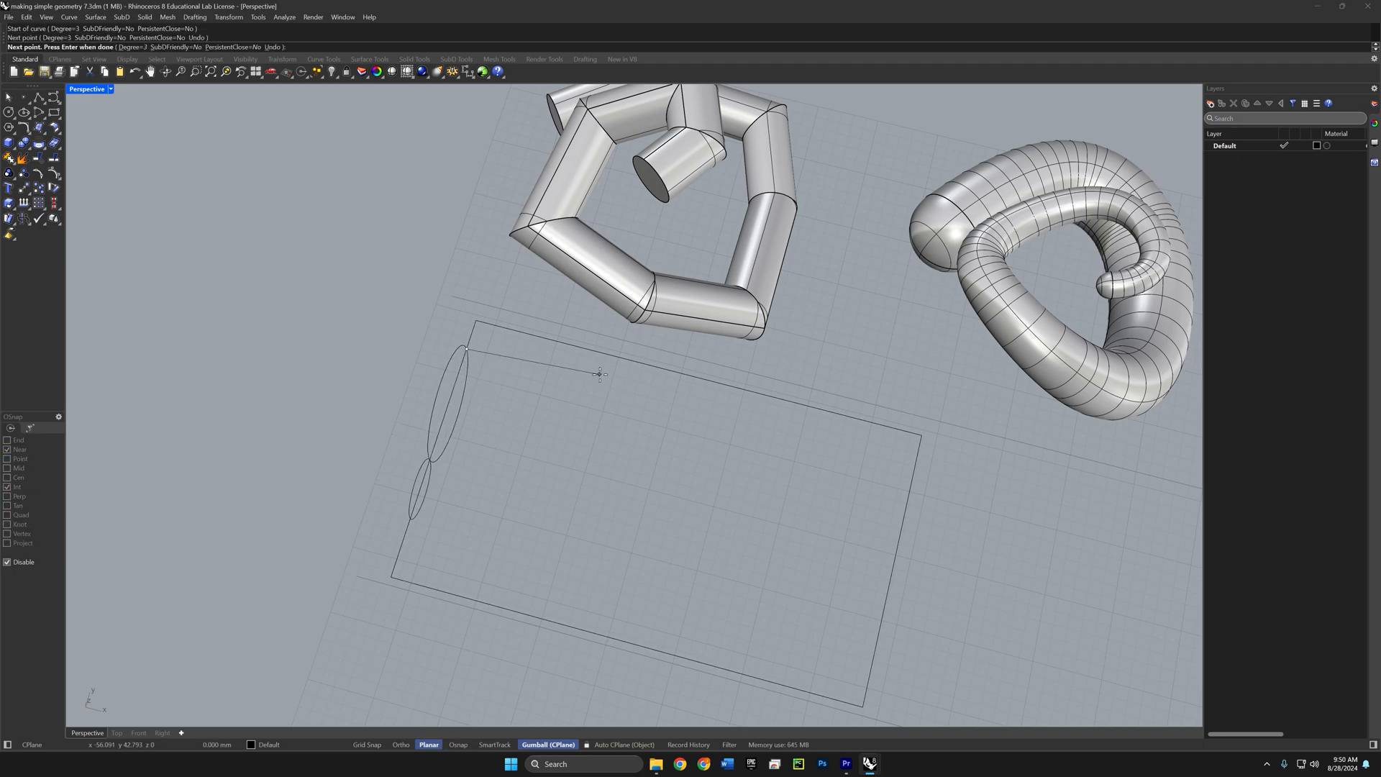
{"action": "left_click", "coordinate": [635, 415]}
{"action": "left_click", "coordinate": [667, 545]}
{"action": "left_click", "coordinate": [725, 567]}
{"action": "left_click", "coordinate": [834, 558]}
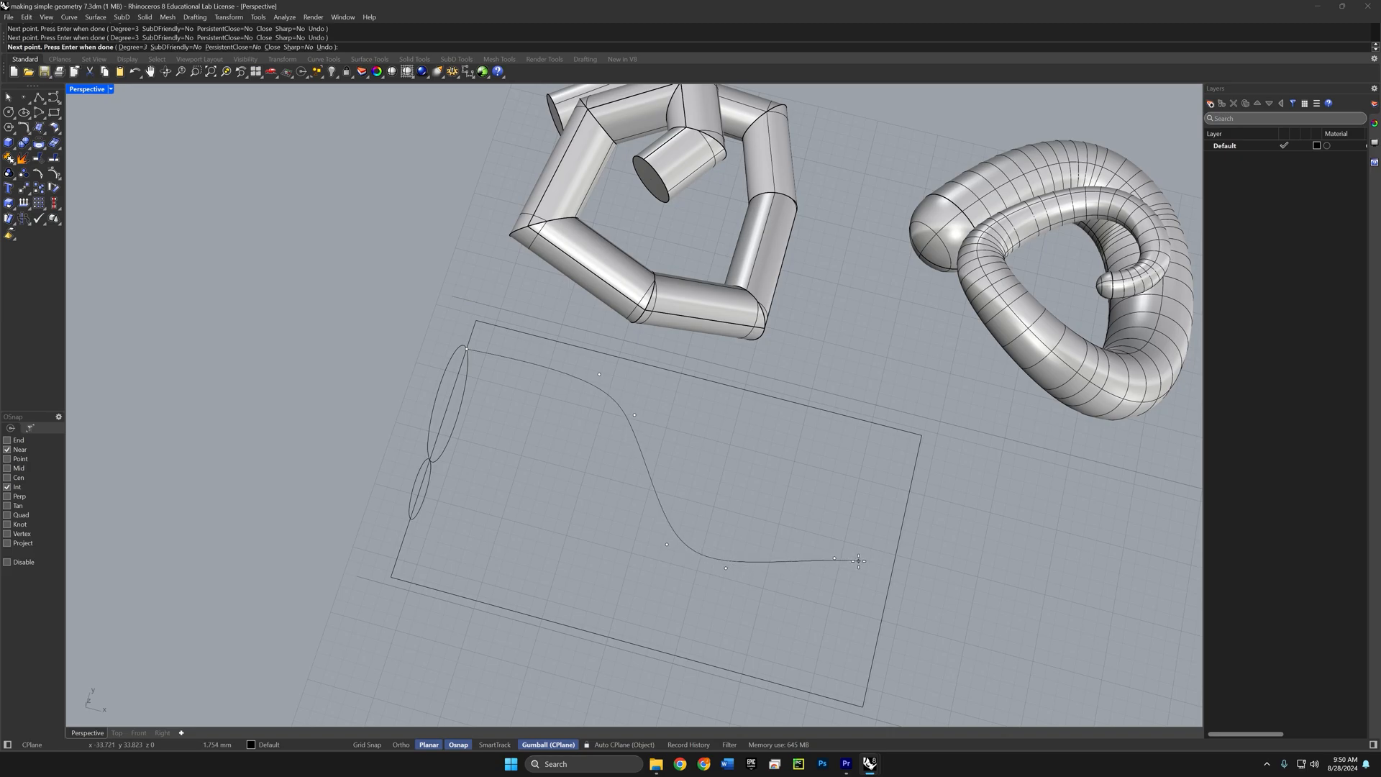
{"action": "left_click", "coordinate": [895, 568]}
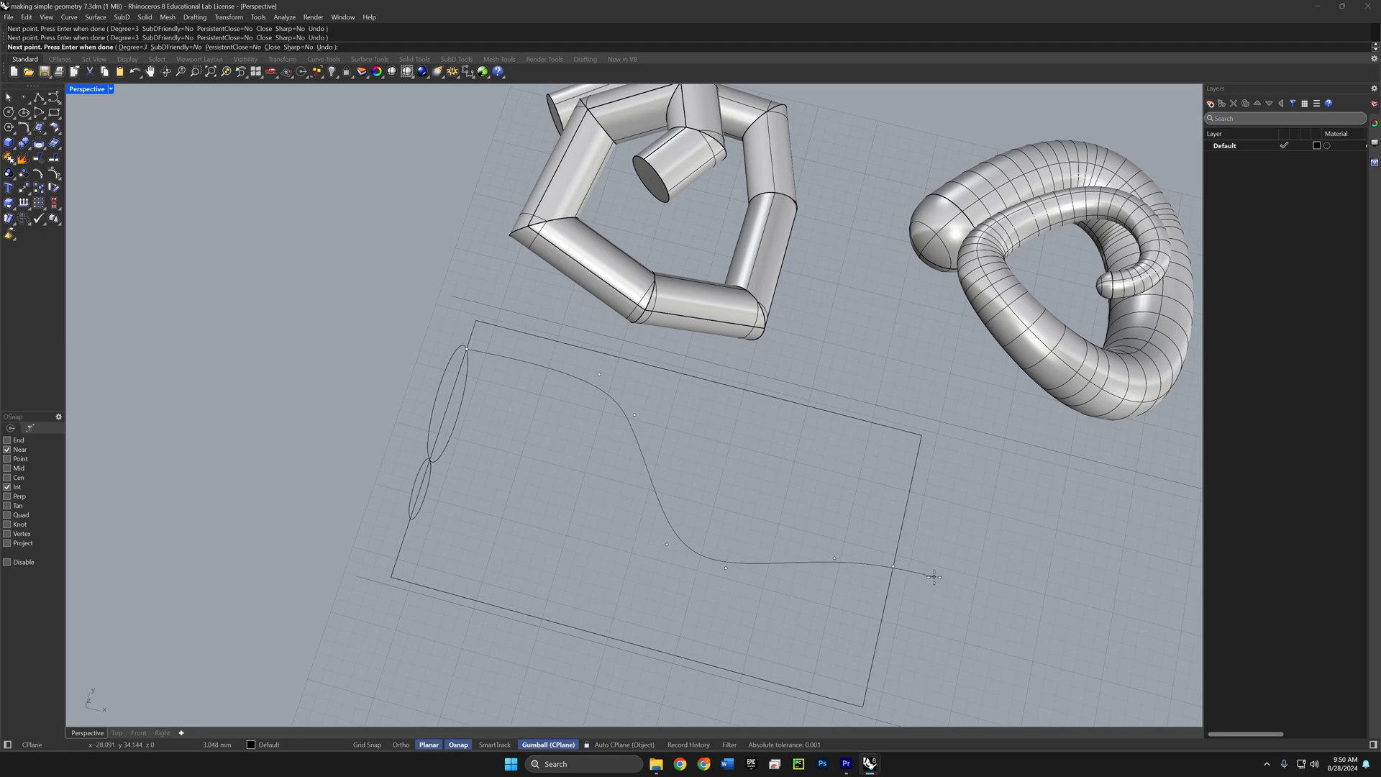
{"action": "key", "text": "Return"}
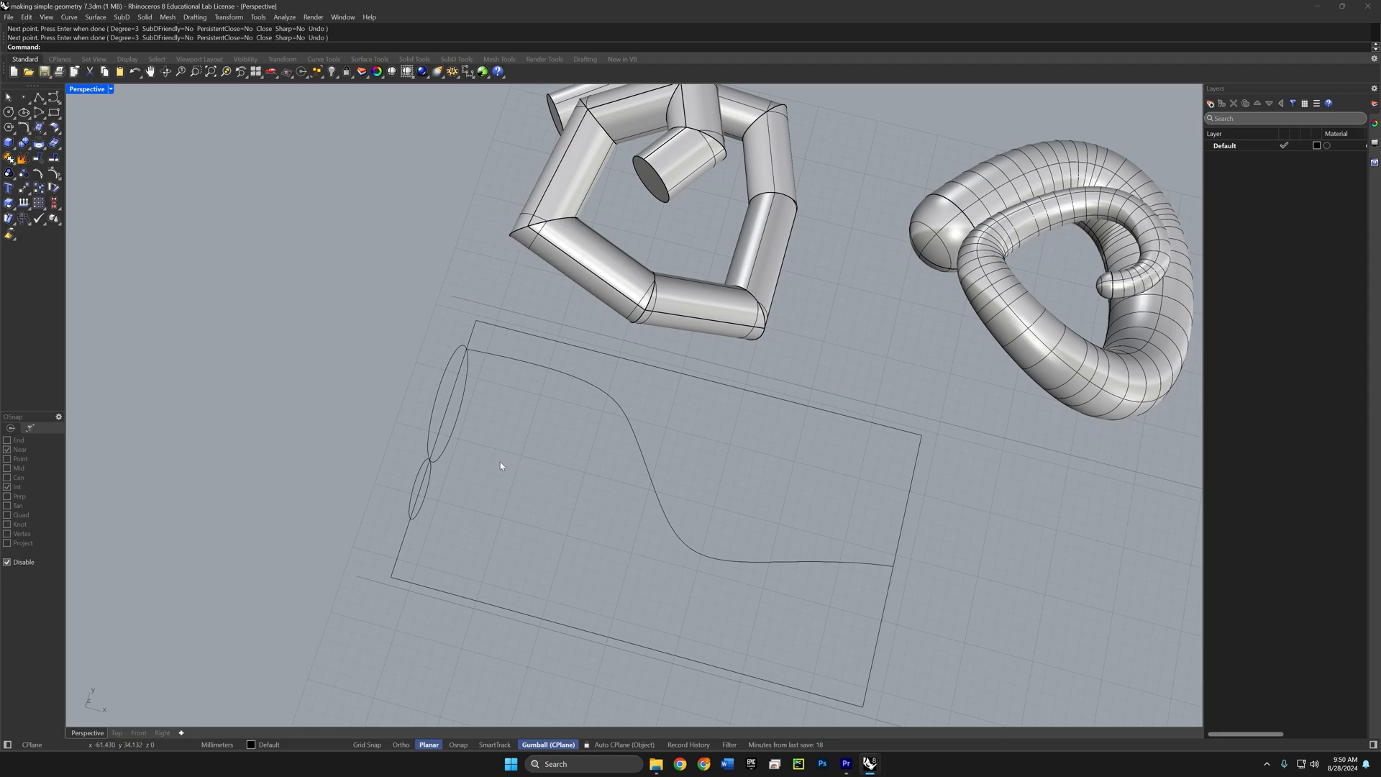
Step: Draw a second degree 3 curve with six points from where the two circles touch to the rectangle's opposite edge
{"action": "key", "text": "Return"}
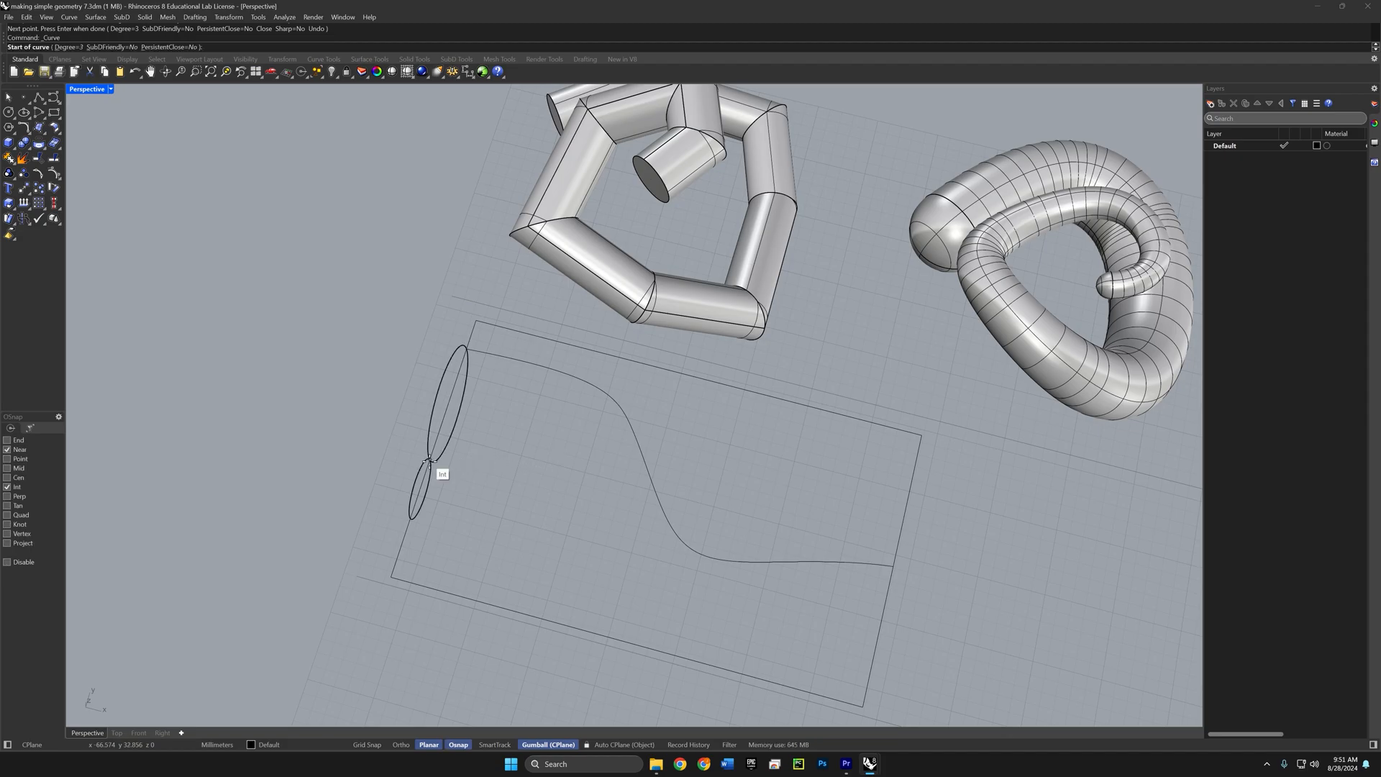
{"action": "left_click", "coordinate": [432, 461]}
{"action": "left_click", "coordinate": [536, 479]}
{"action": "left_click", "coordinate": [627, 494]}
{"action": "left_click", "coordinate": [646, 567]}
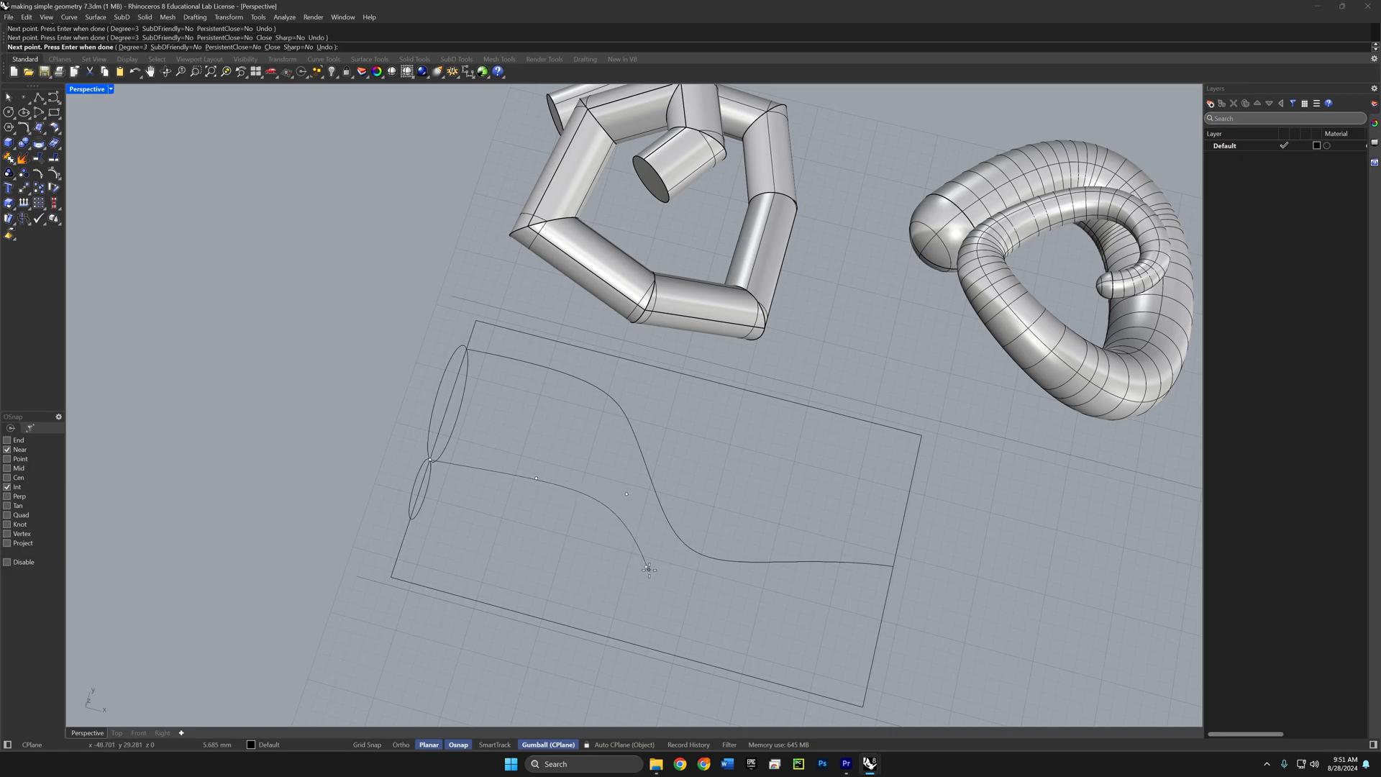
{"action": "left_click", "coordinate": [737, 606]}
{"action": "left_click", "coordinate": [886, 596]}
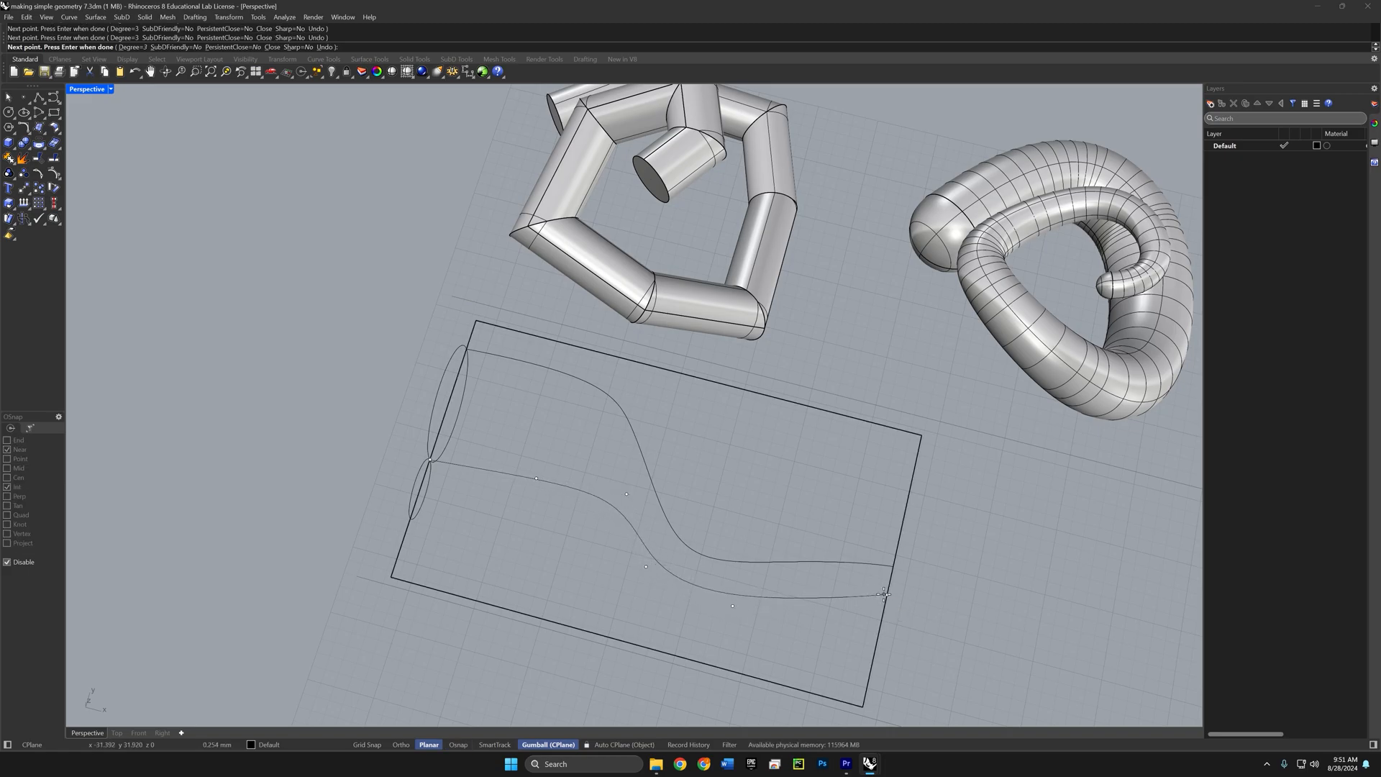
{"action": "key", "text": "Return"}
Step: Draw a third degree 3 curve with six points from the small circle's outer intersection to the rectangle's opposite edge
{"action": "key", "text": "Return"}
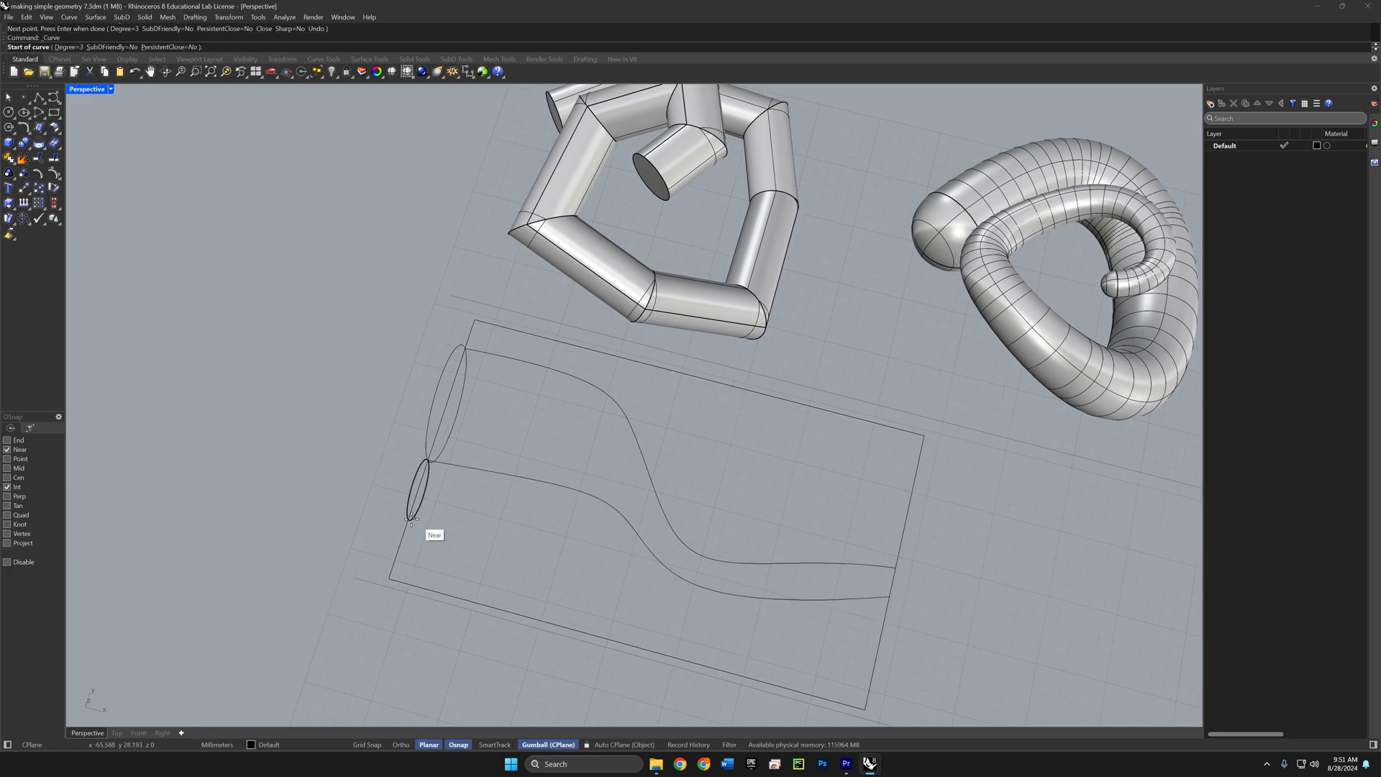
{"action": "left_click", "coordinate": [408, 519]}
{"action": "left_click", "coordinate": [548, 536]}
{"action": "left_click", "coordinate": [606, 546]}
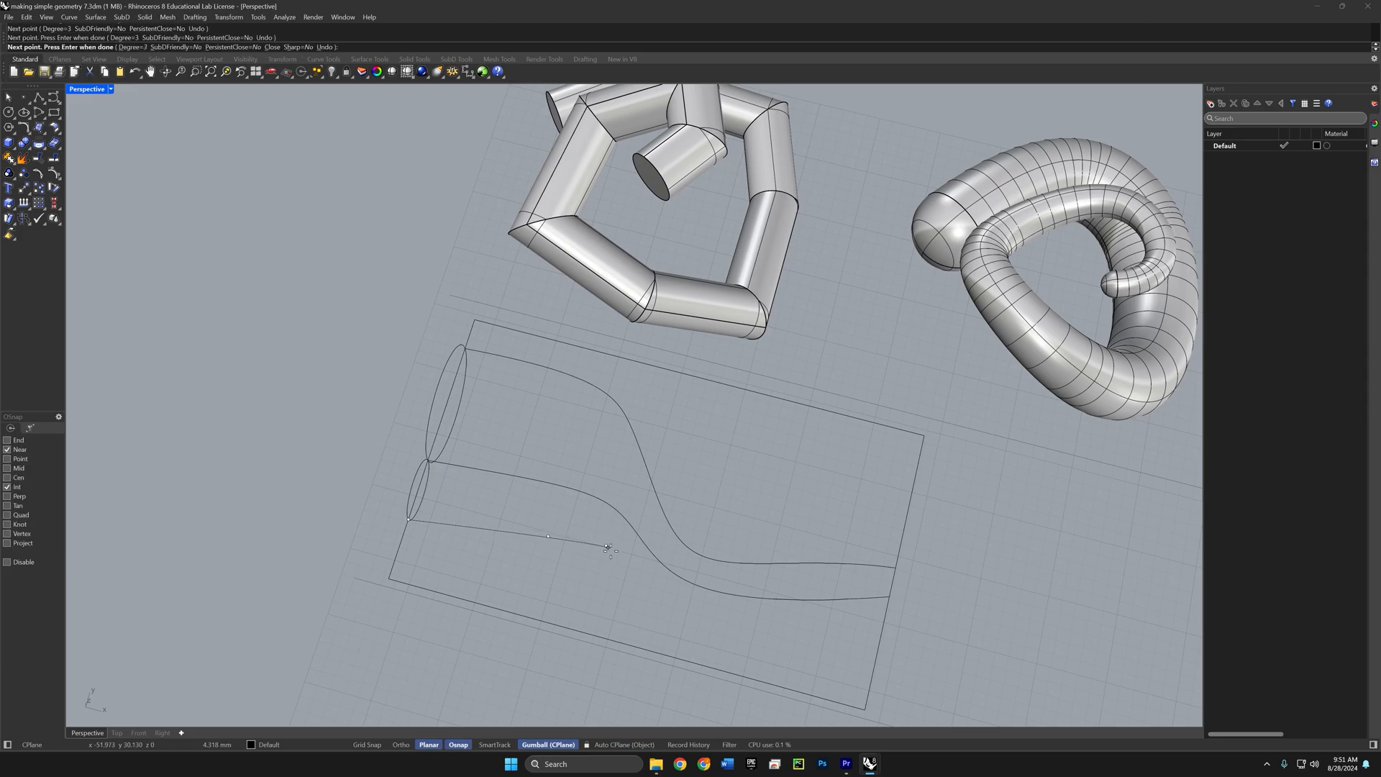
{"action": "left_click", "coordinate": [664, 619]}
{"action": "left_click", "coordinate": [780, 635]}
{"action": "left_click", "coordinate": [882, 630]}
{"action": "key", "text": "Return"}
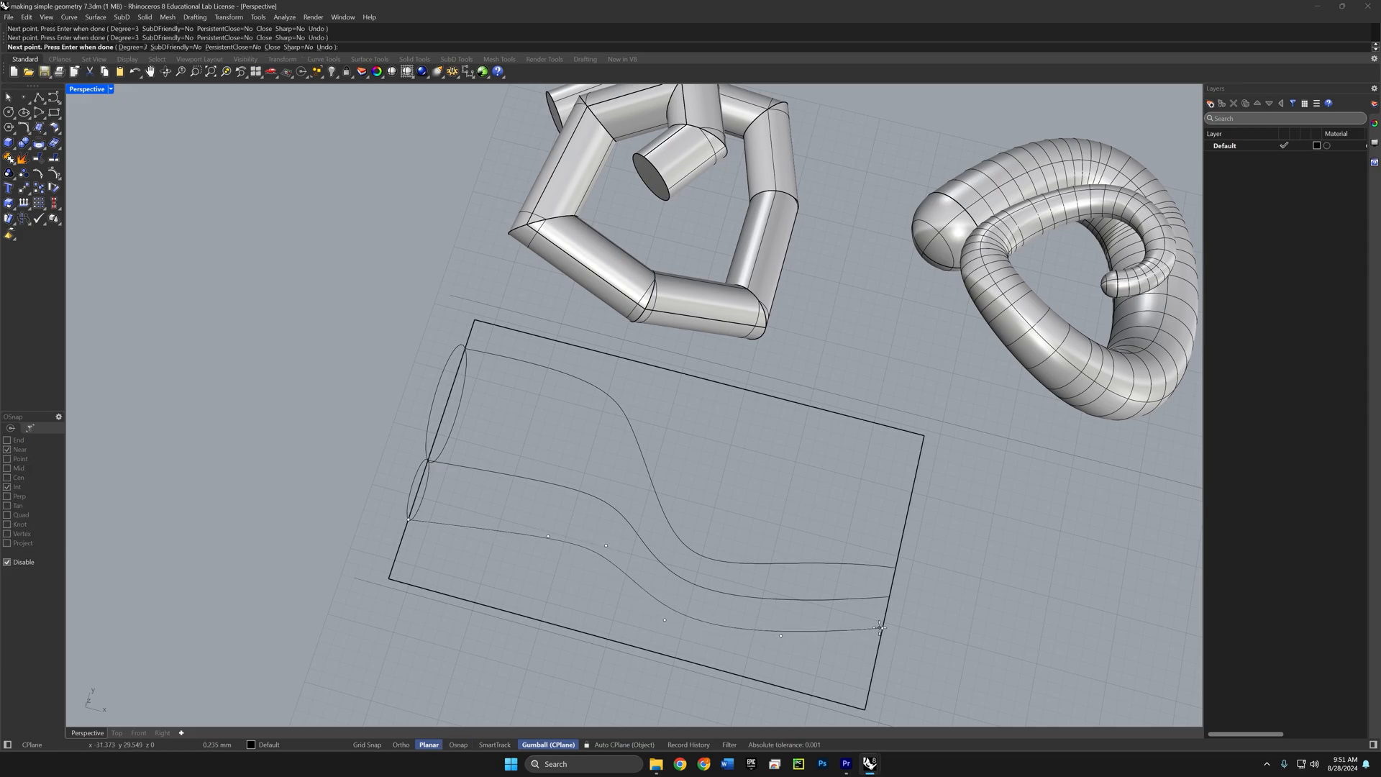
Step: Set up a two-rail sweep of the large circle along its outer curve and the middle curve
{"action": "right_click_drag", "start_coordinate": [758, 580], "coordinate": [784, 577]}
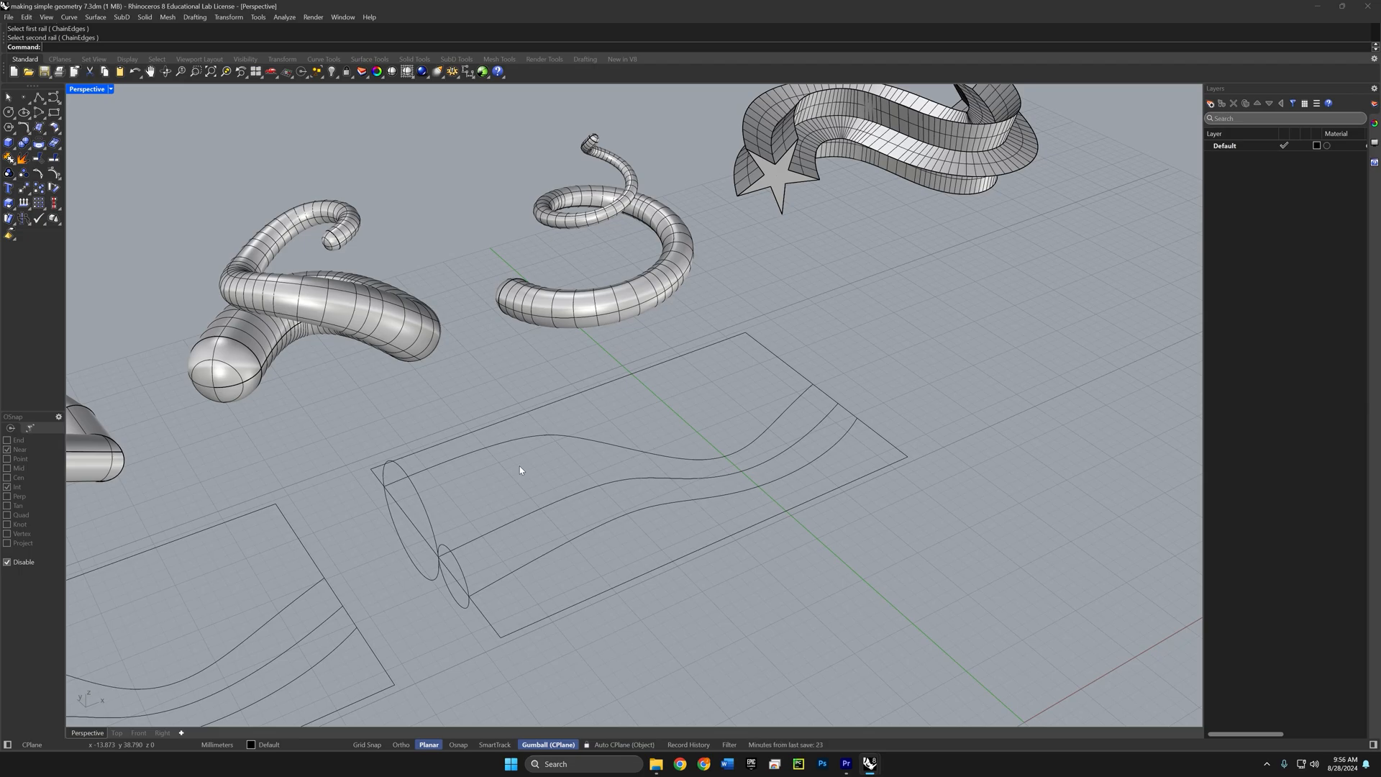
{"action": "type", "text": "weep2"}
{"action": "key", "text": "Return"}
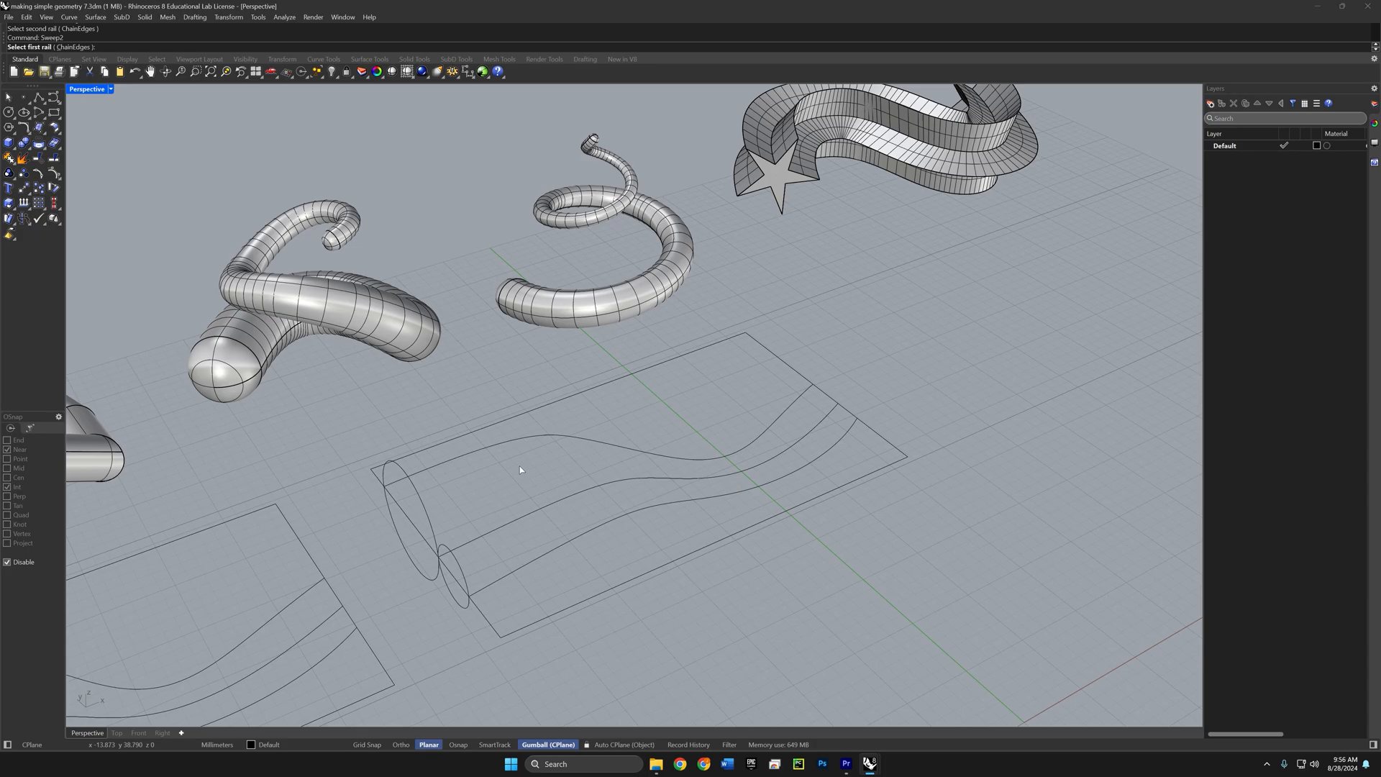
{"action": "left_click", "coordinate": [485, 454]}
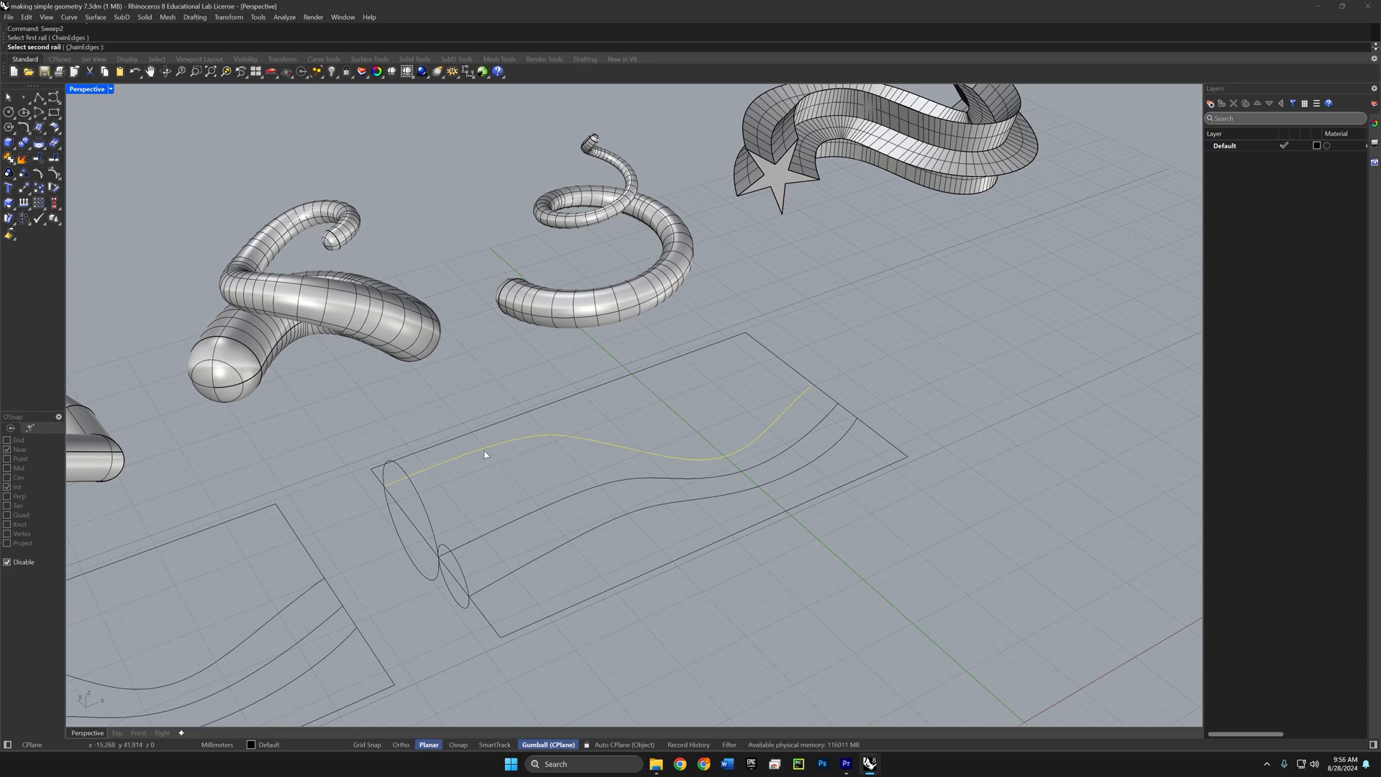
{"action": "left_click", "coordinate": [539, 513]}
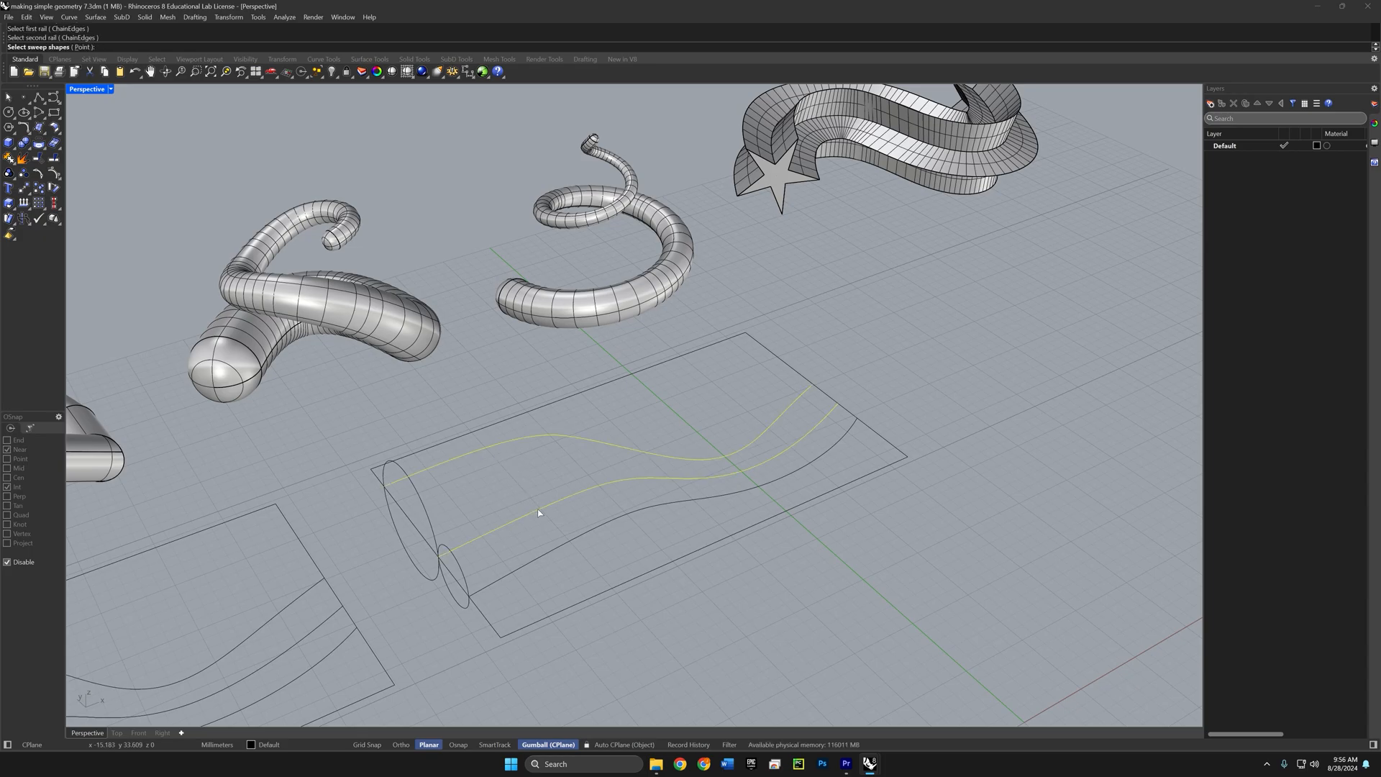
{"action": "left_click", "coordinate": [425, 507]}
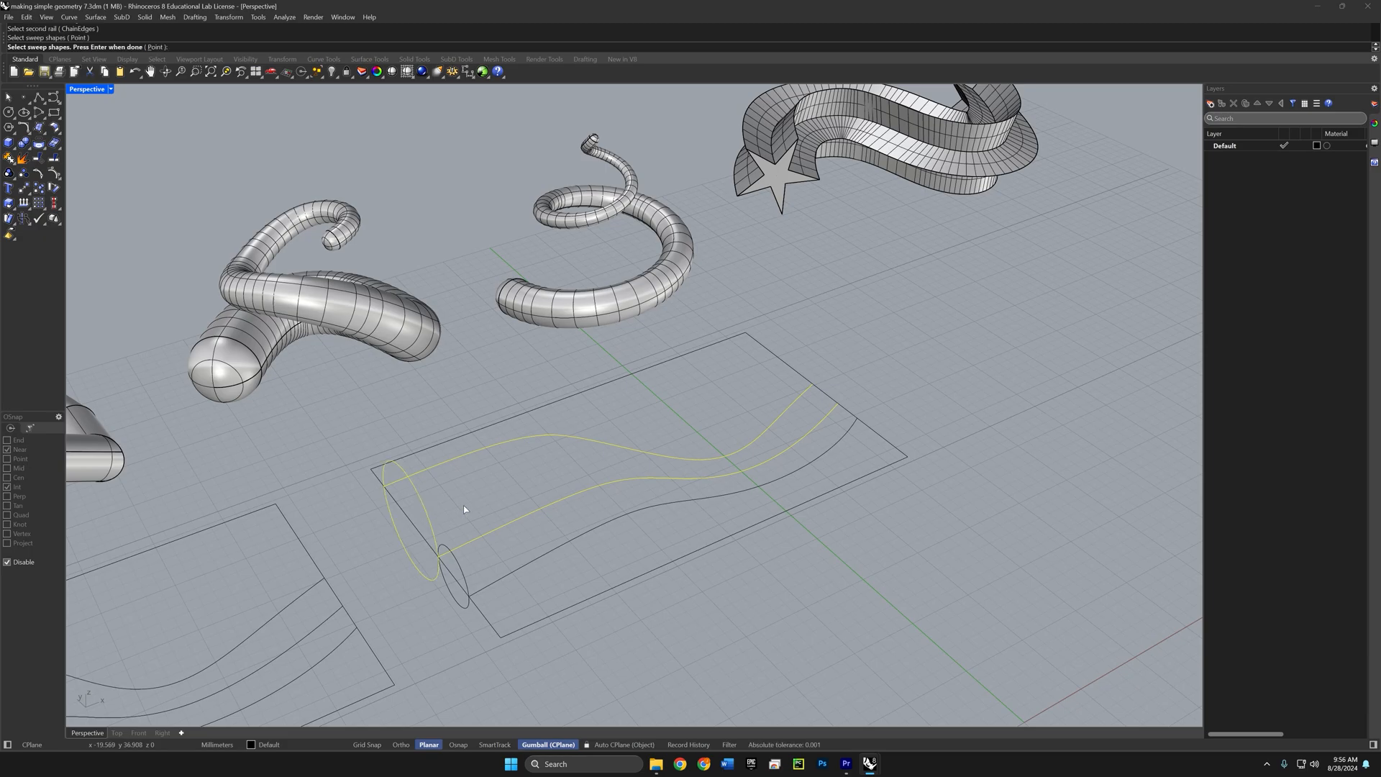
{"action": "key", "text": "Return"}
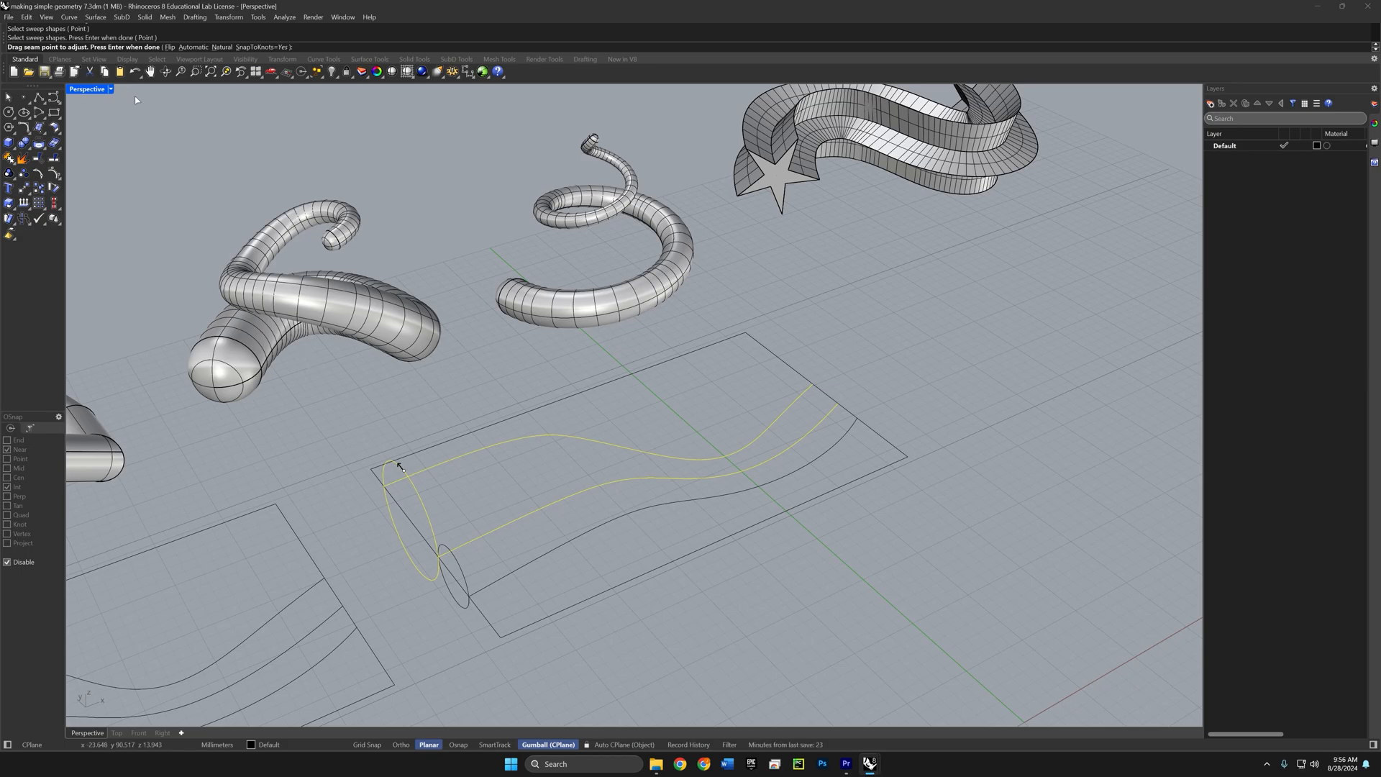
{"action": "key", "text": "Return"}
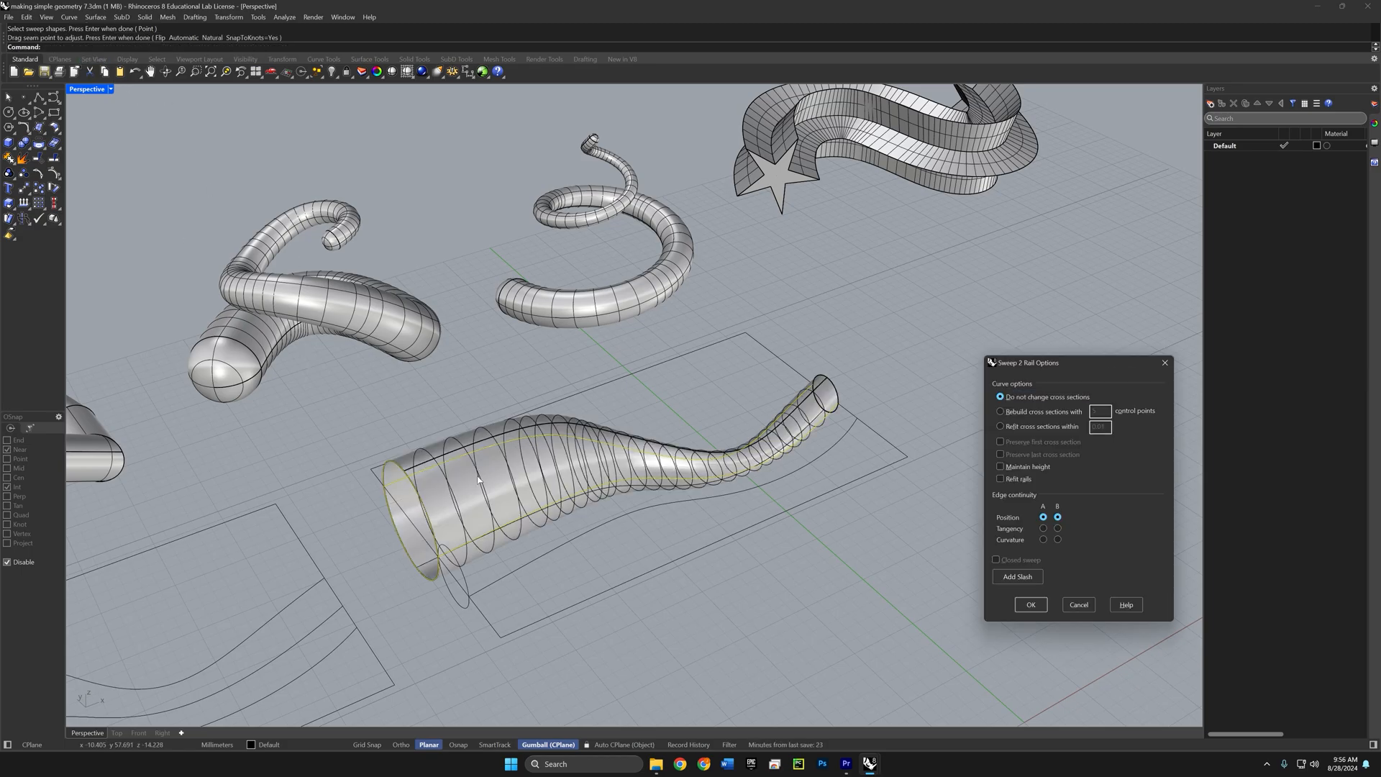
Step: Add a slash between the two rails where the large sweep narrows, and accept the sweep with cross sections unchanged
{"action": "right_click_drag", "start_coordinate": [479, 480], "coordinate": [620, 559]}
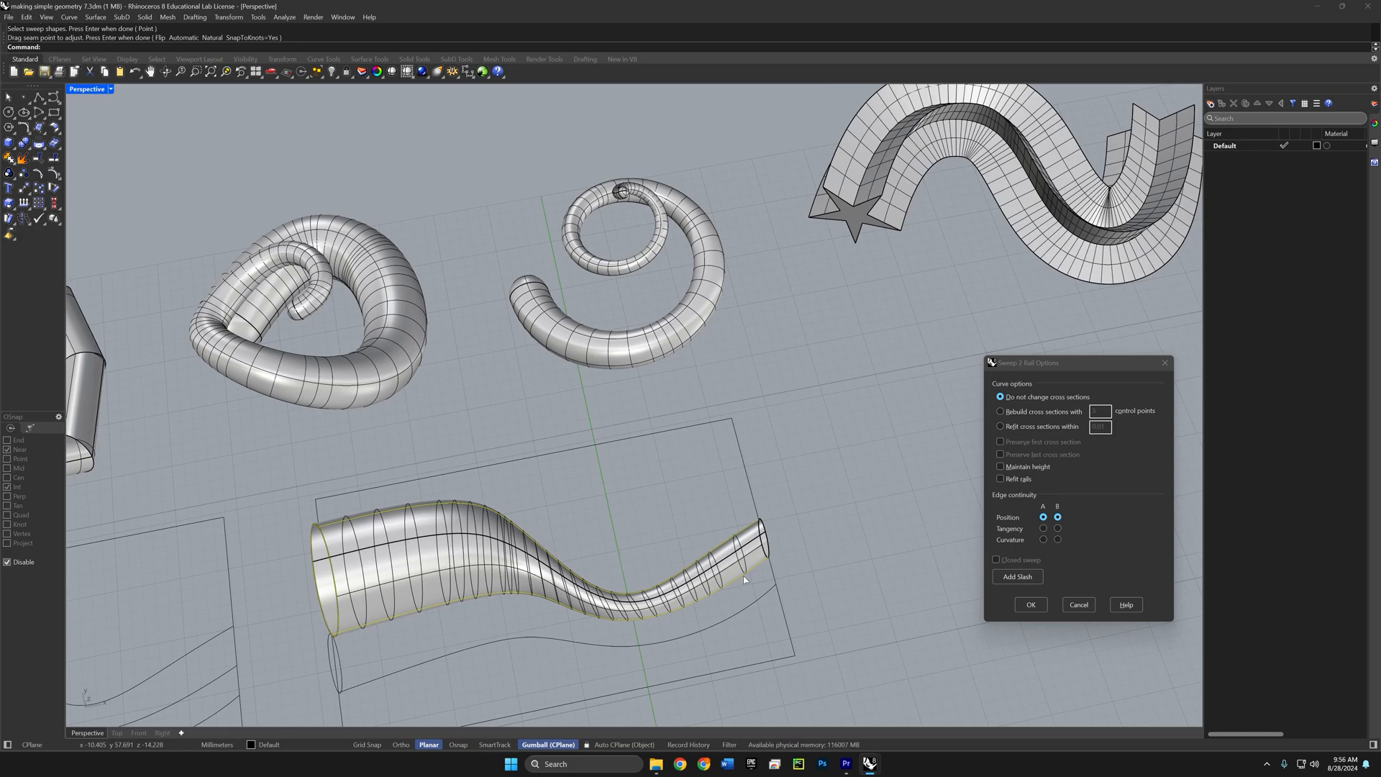
{"action": "left_click", "coordinate": [1027, 580]}
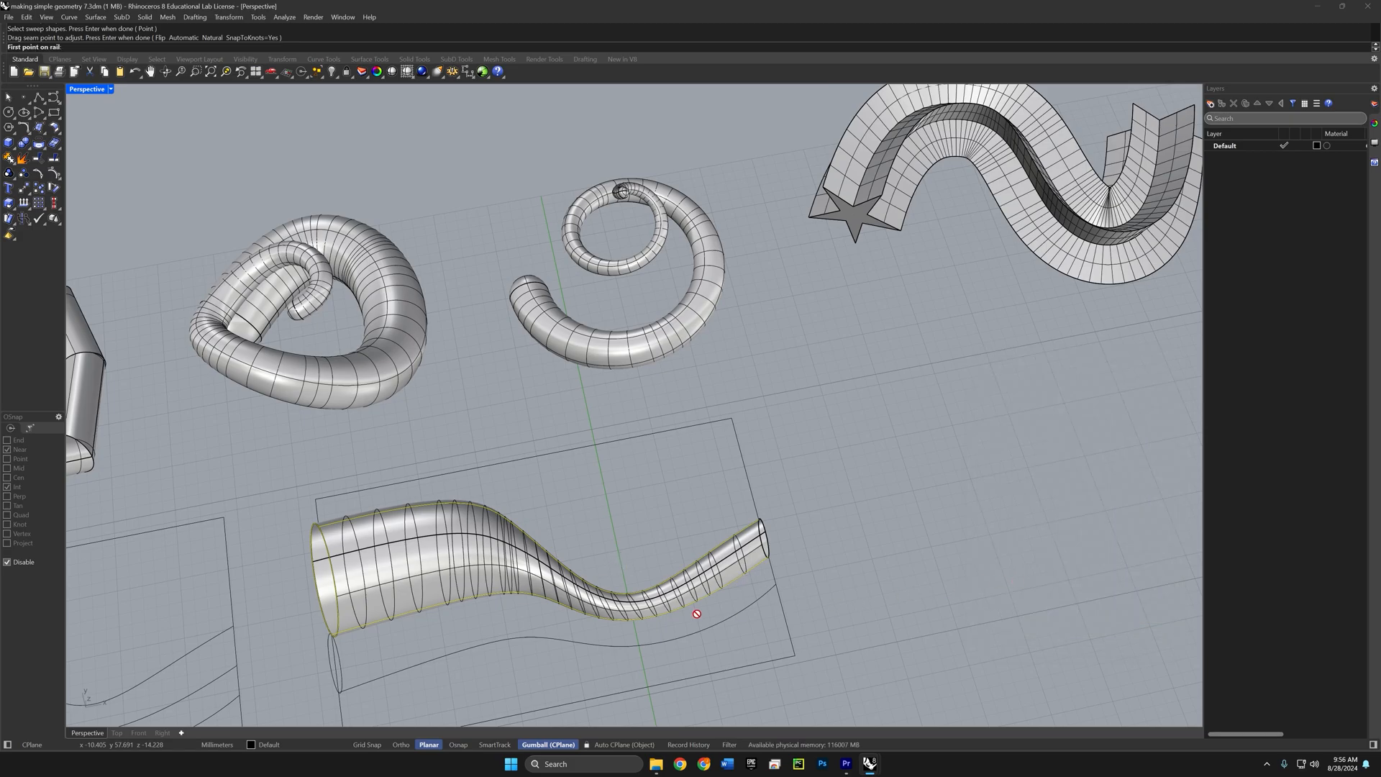
{"action": "left_click", "coordinate": [563, 568]}
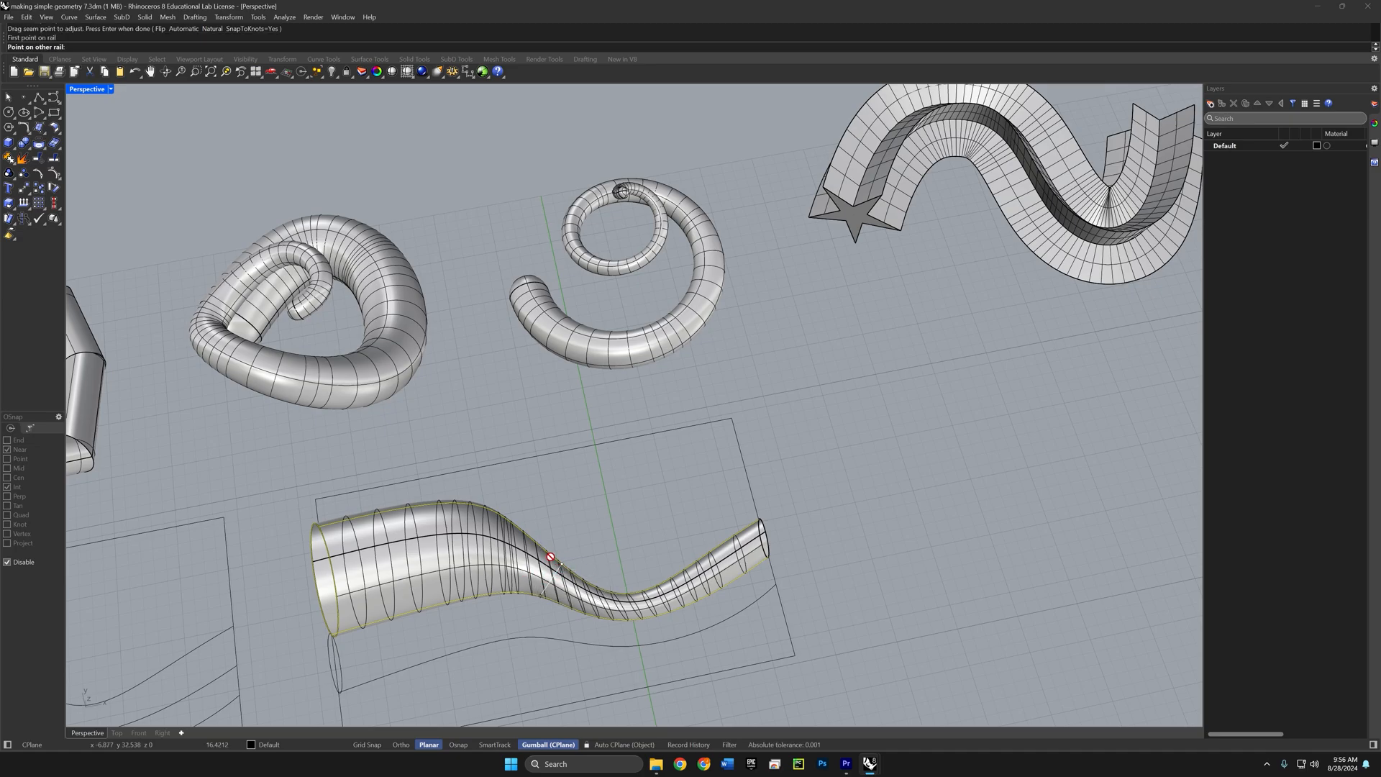
{"action": "left_click", "coordinate": [548, 601]}
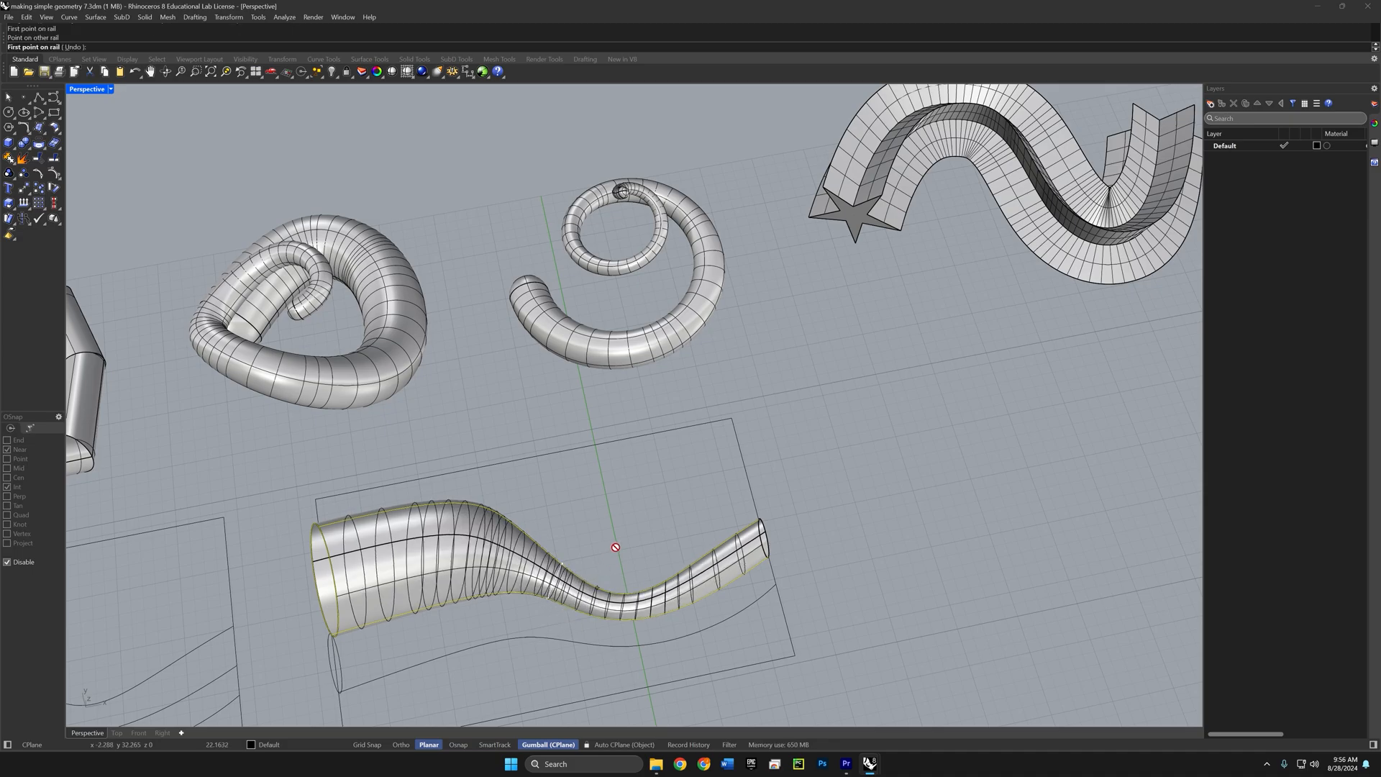
{"action": "key", "text": "Return"}
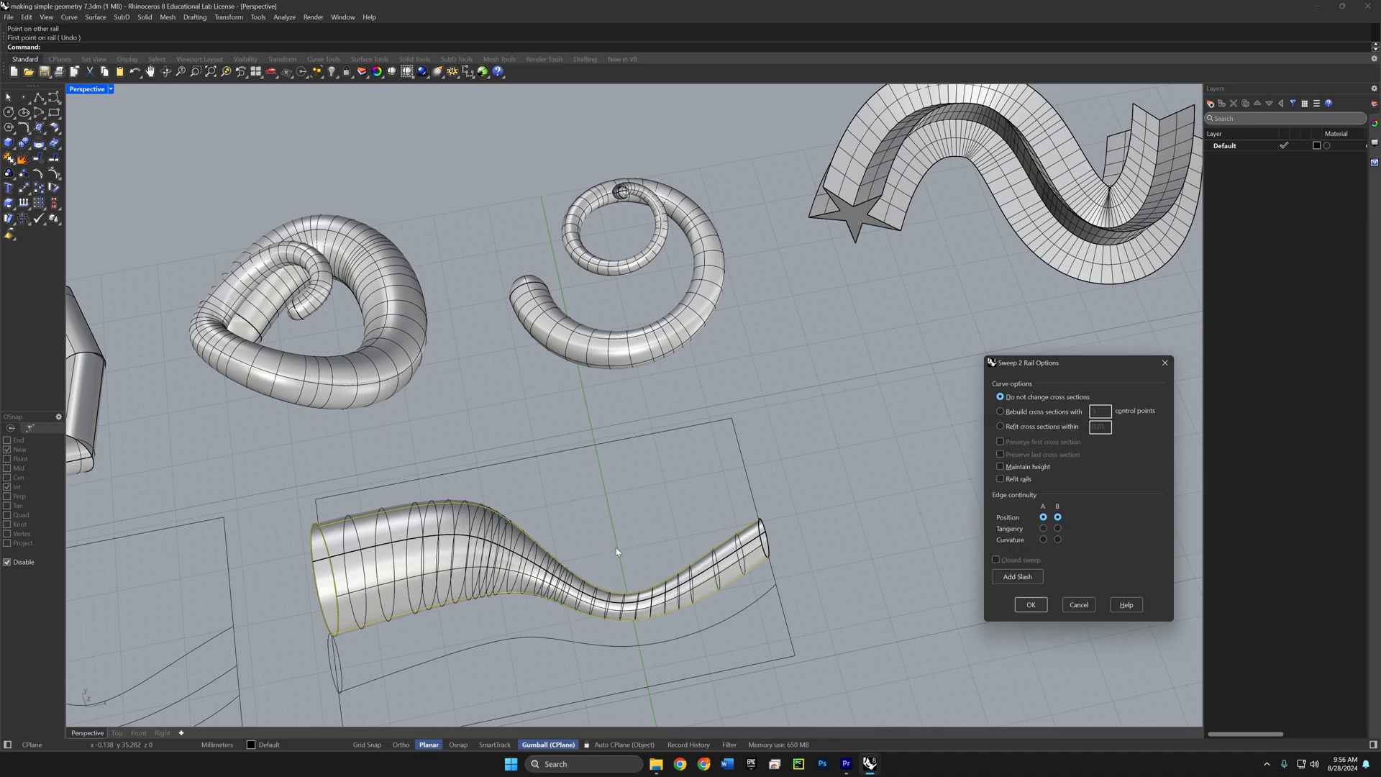
{"action": "left_click", "coordinate": [1030, 604]}
Step: Create a two-rail sweep of the small circle along the middle curve and its outer curve
{"action": "right_click_drag", "start_coordinate": [1013, 607], "coordinate": [792, 580]}
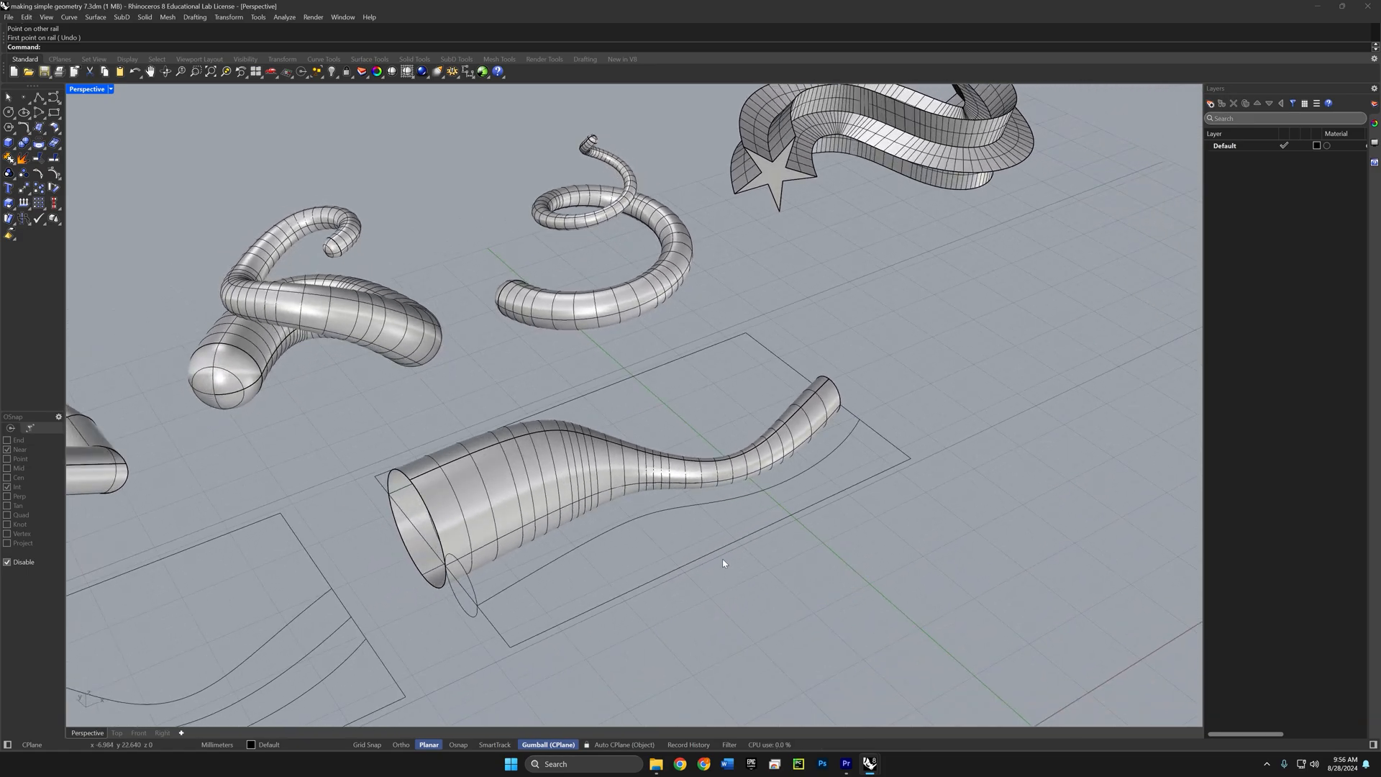
{"action": "type", "text": "Sweep2"}
{"action": "key", "text": "Return"}
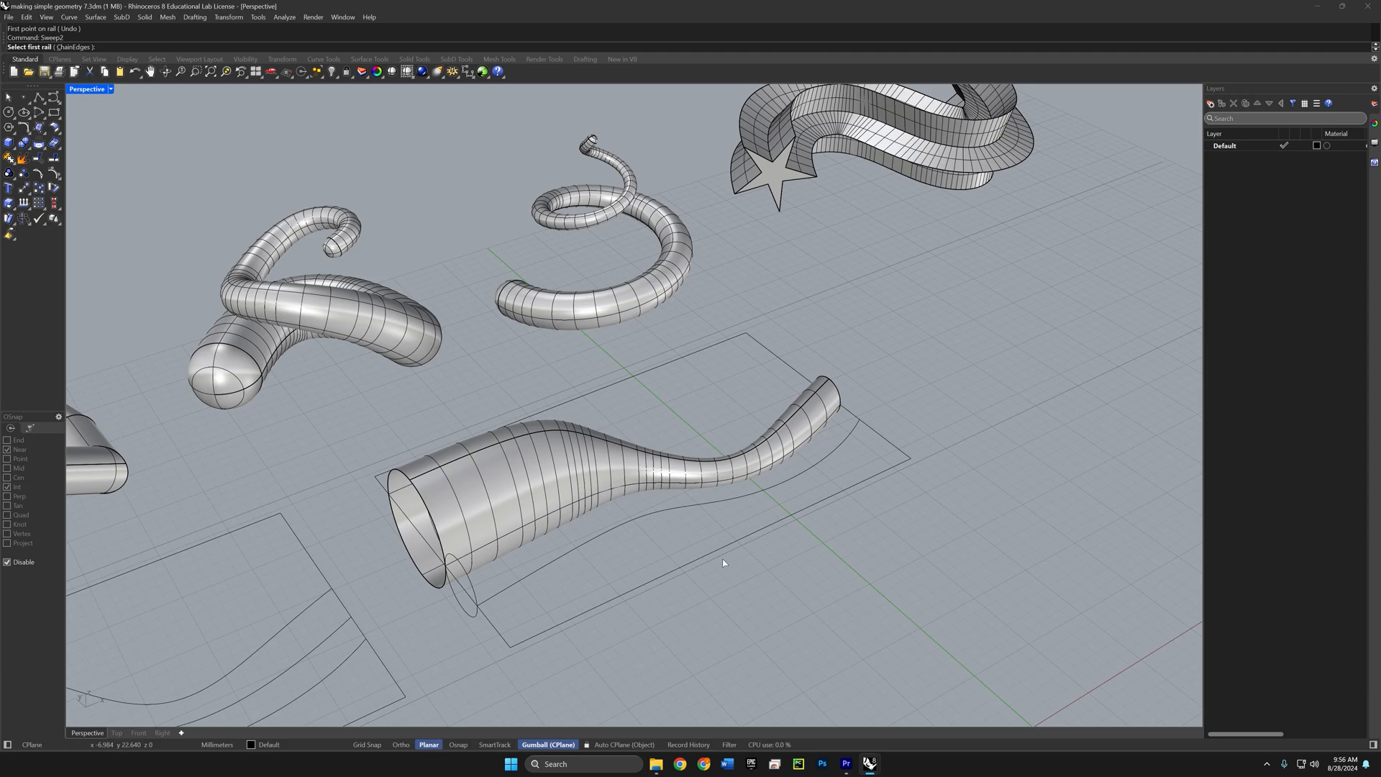
{"action": "left_click", "coordinate": [531, 534]}
{"action": "left_click", "coordinate": [530, 574]}
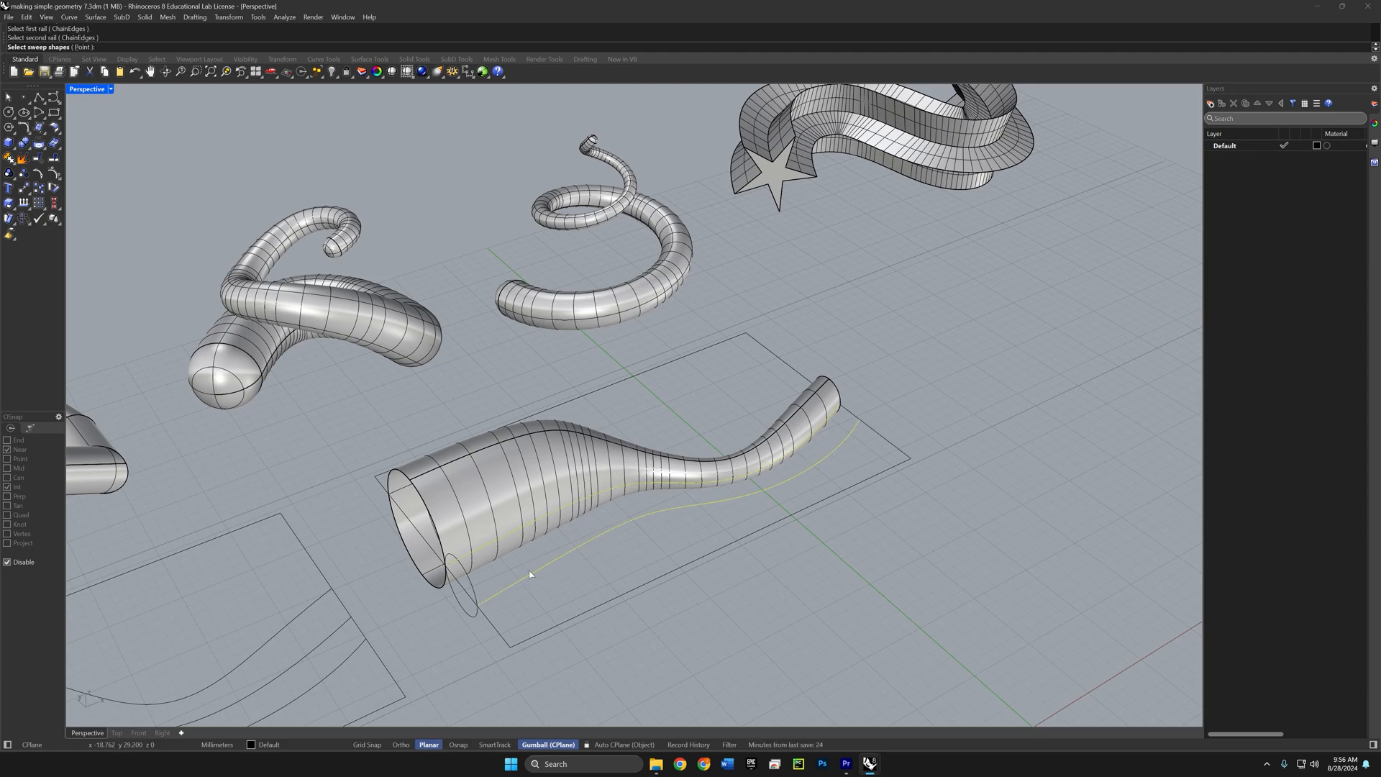
{"action": "left_click", "coordinate": [474, 589]}
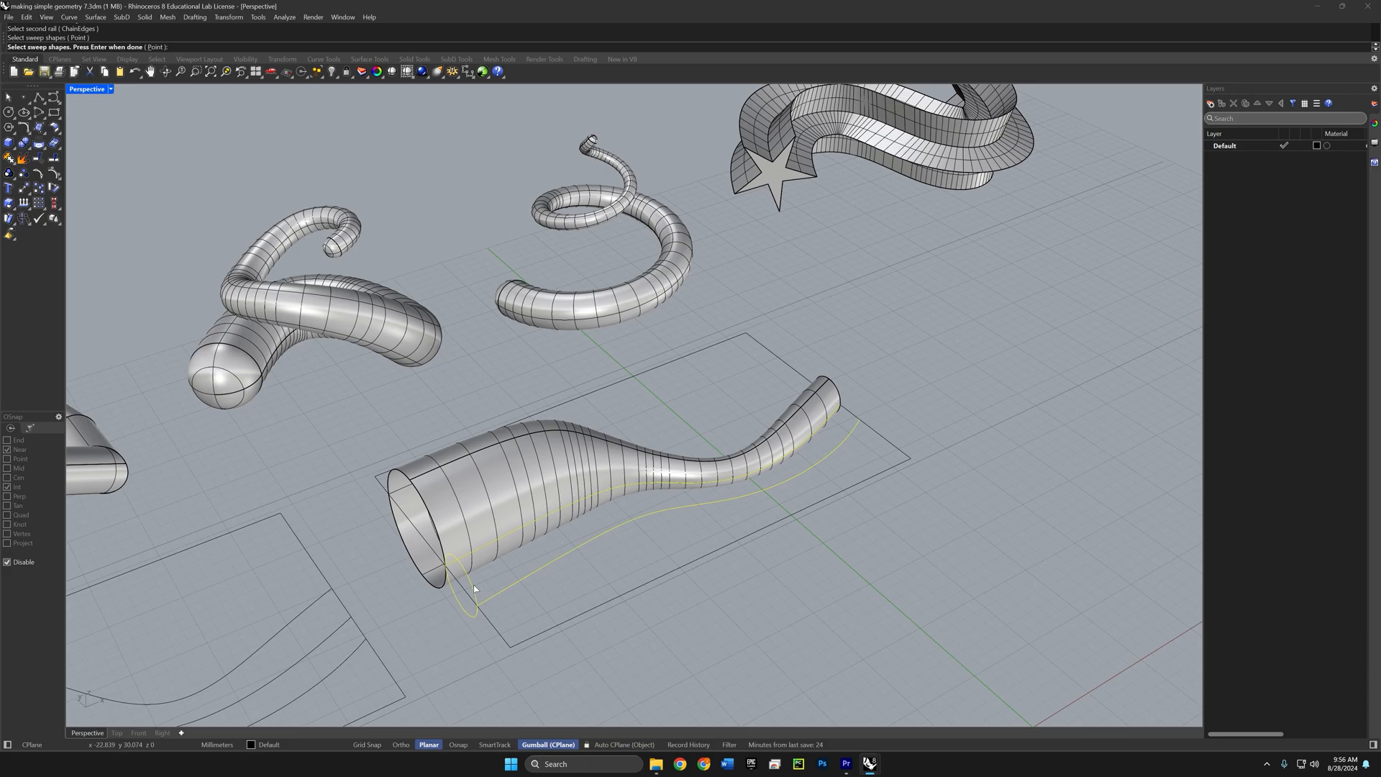
{"action": "key", "text": "Return"}
{"action": "key", "text": "Return"}
{"action": "right_click_drag", "start_coordinate": [662, 556], "coordinate": [654, 620]}
{"action": "left_click", "coordinate": [1030, 606]}
Step: Fill the rectangle around the two swept tubes with a planar surface
{"action": "right_click_drag", "start_coordinate": [798, 623], "coordinate": [863, 550], "text": "shift"}
{"action": "right_click_drag", "start_coordinate": [721, 606], "coordinate": [723, 582]}
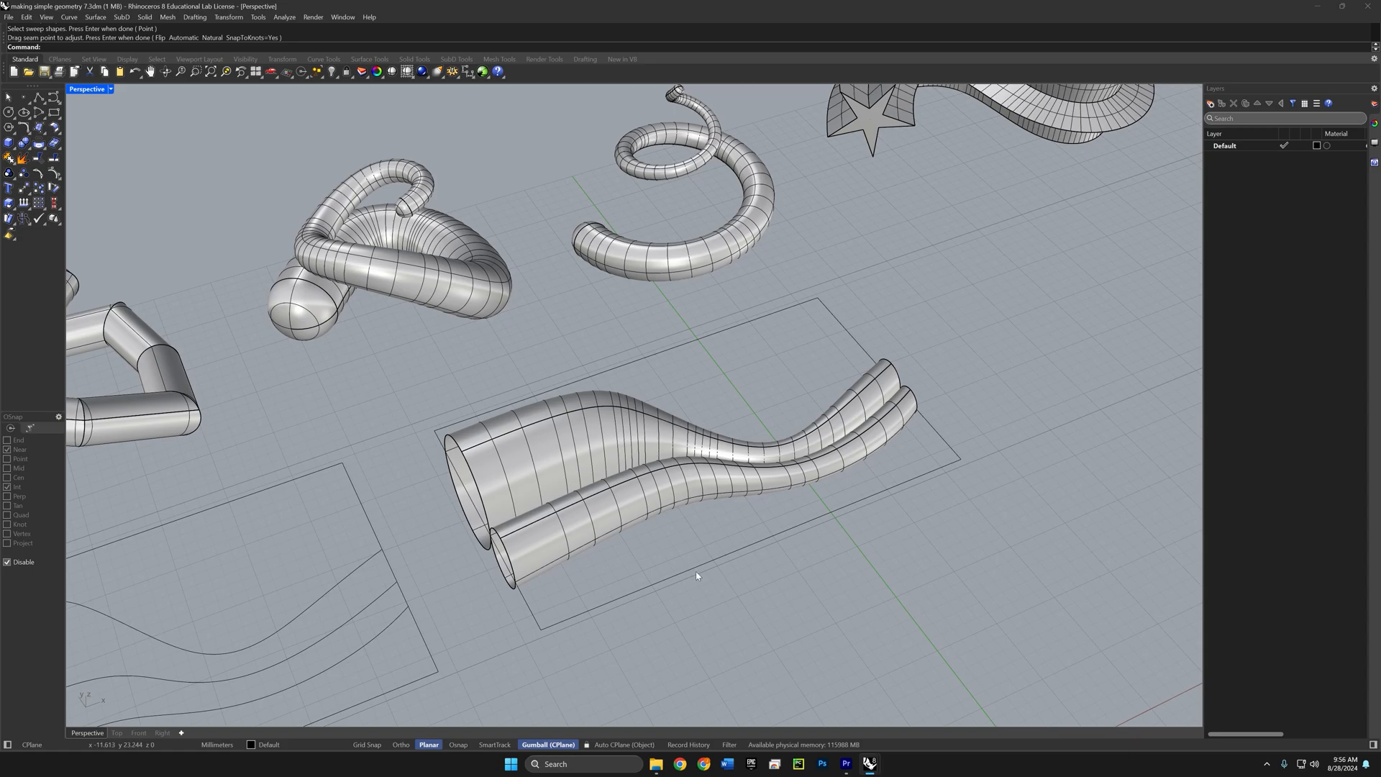
{"action": "left_click", "coordinate": [667, 578]}
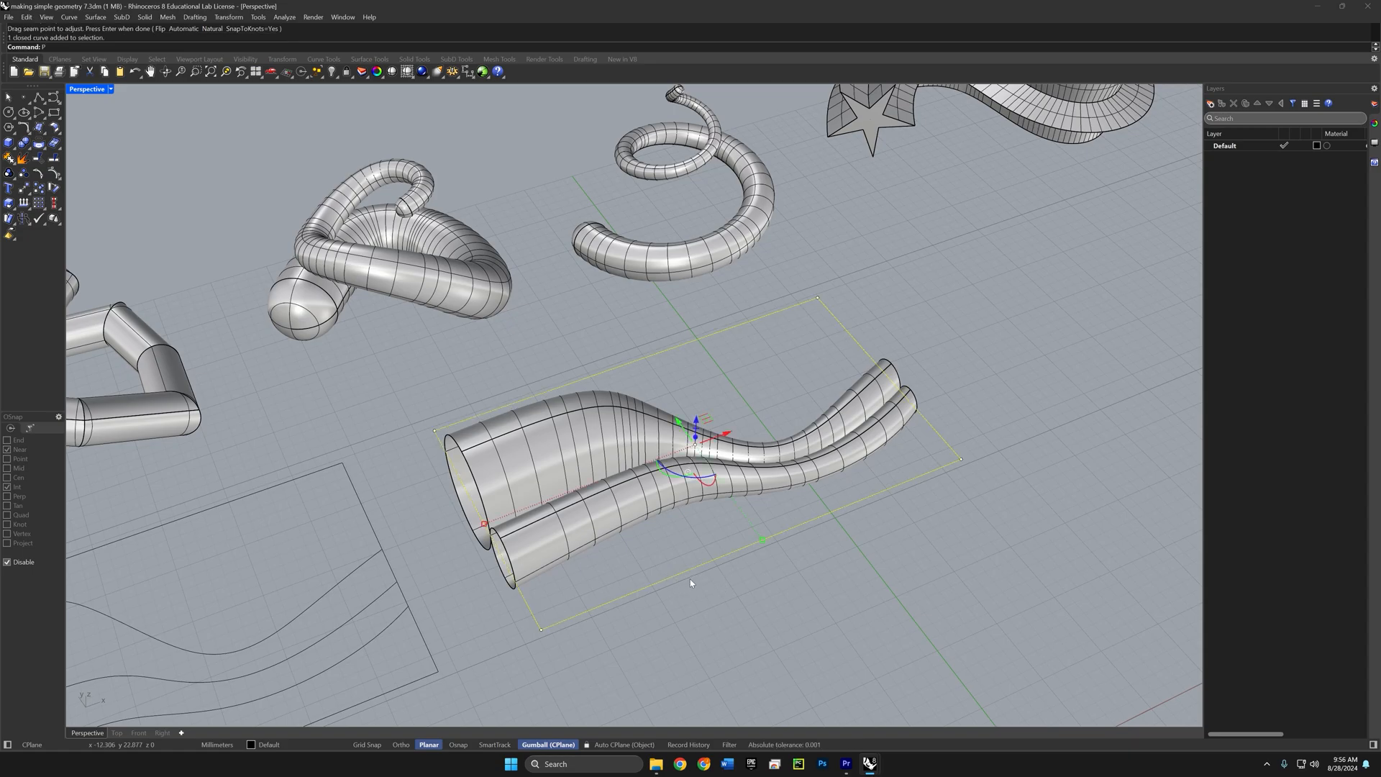
{"action": "type", "text": "PlanarSrf"}
{"action": "key", "text": "Return"}
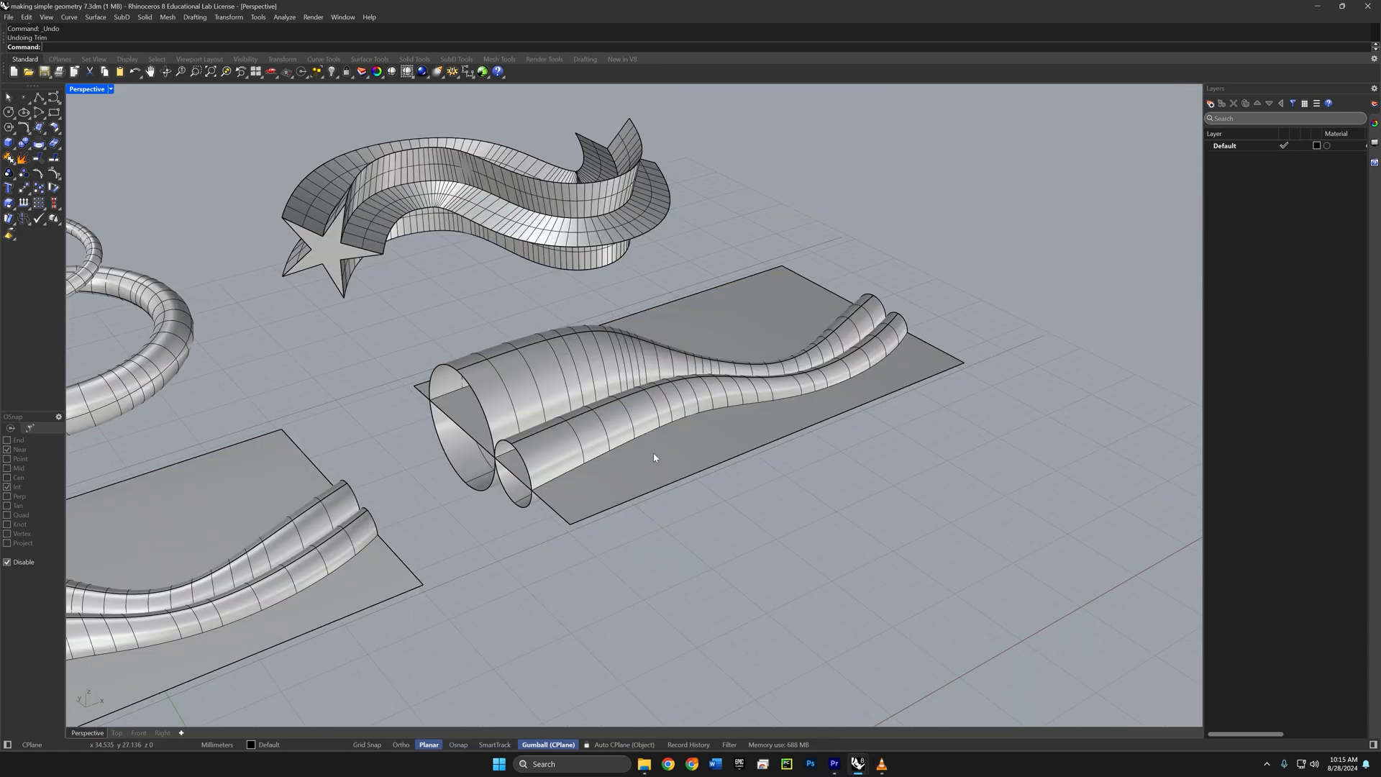
Step: Cap the open ends of both swept tubes to turn them into closed solids
{"action": "left_click", "coordinate": [515, 403]}
{"action": "left_click", "coordinate": [564, 451]}
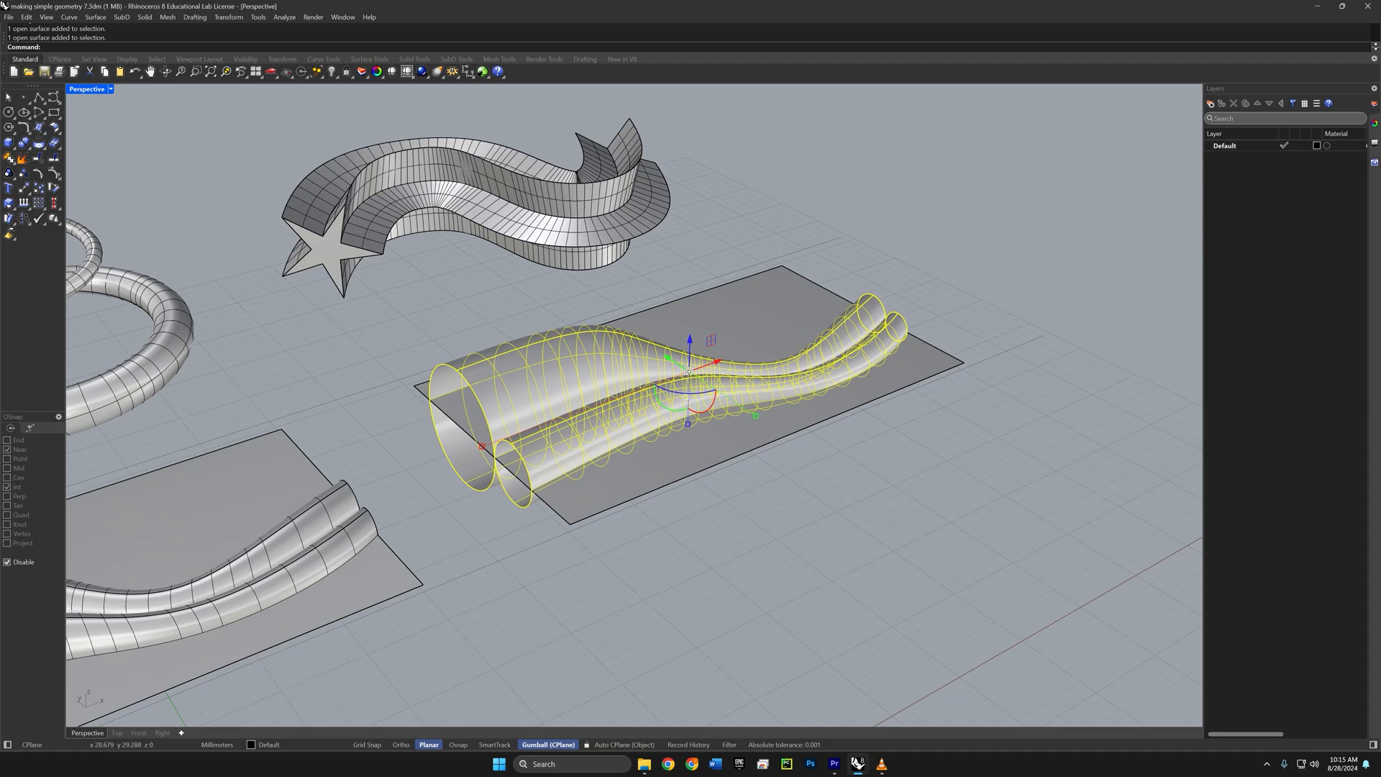
{"action": "type", "text": "cap"}
{"action": "key", "text": "Return"}
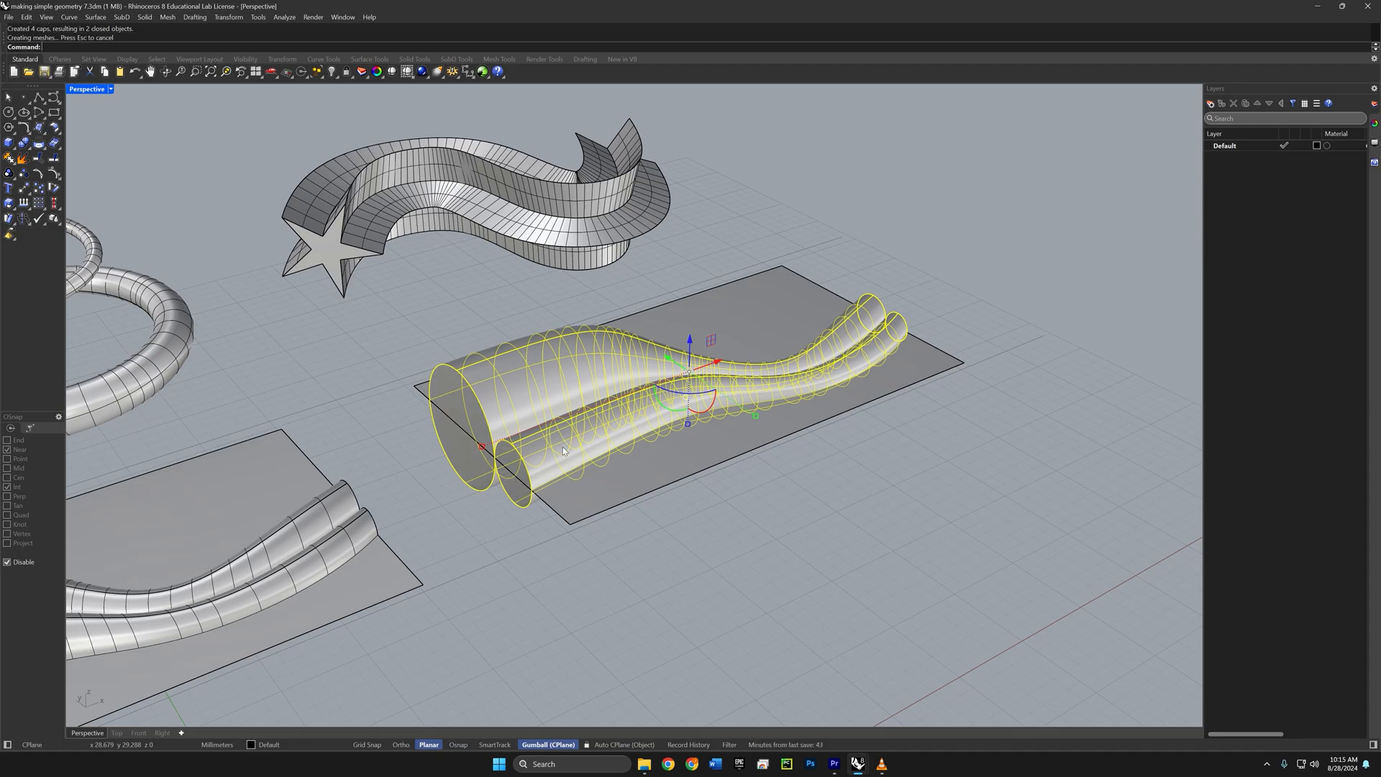
{"action": "left_click", "coordinate": [677, 542]}
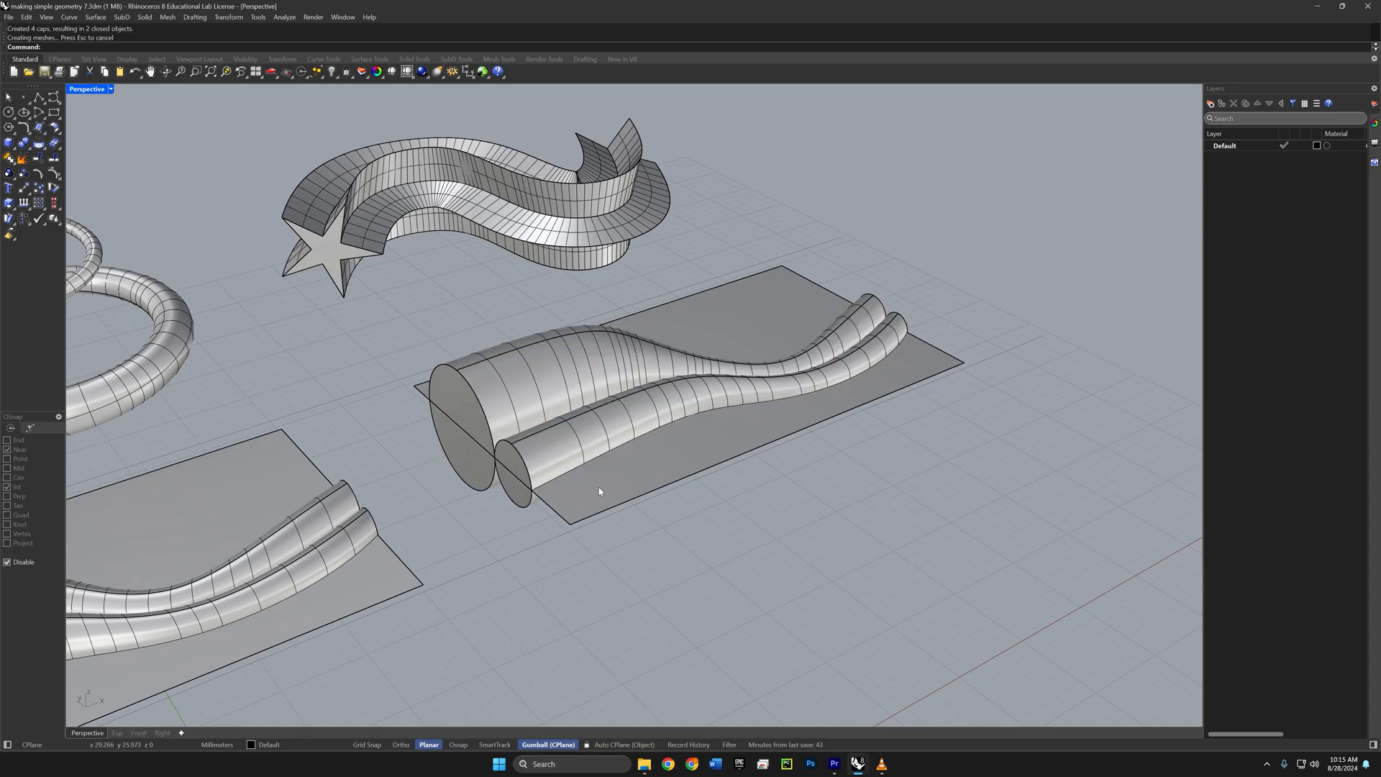
Step: Start extruding the rectangular planar surface beneath the capped tubes upward as a solid
{"action": "left_click", "coordinate": [600, 492]}
{"action": "type", "text": "ex"}
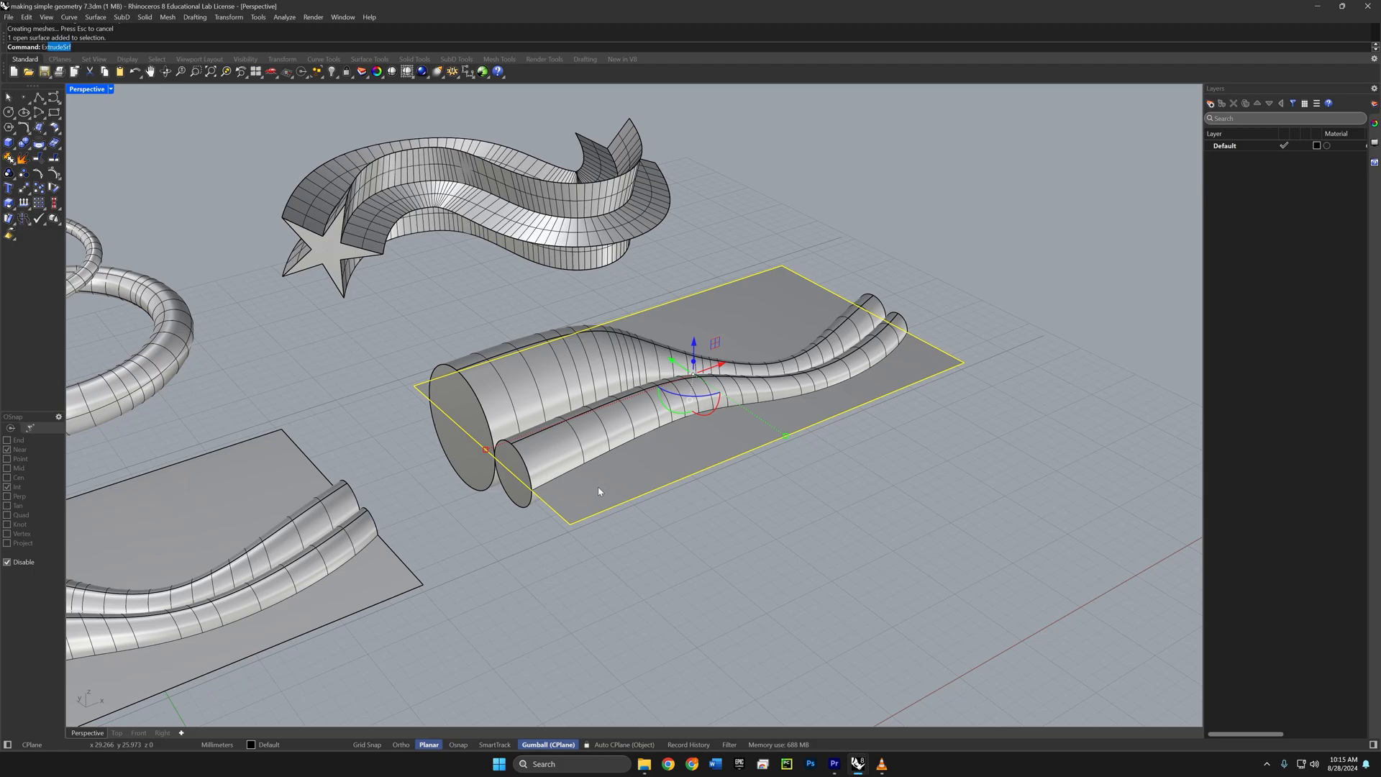
{"action": "key", "text": "Return"}
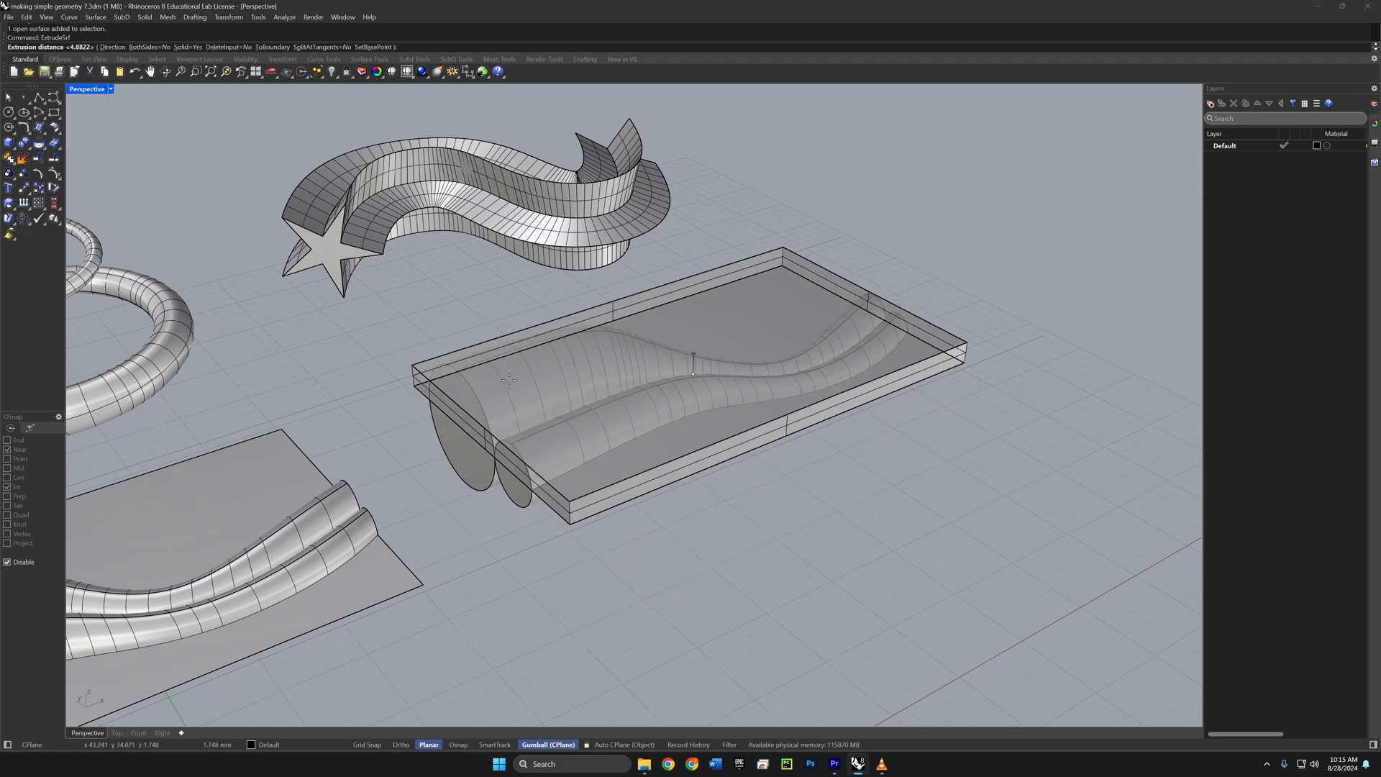
Step: Extrude the rectangular surface downward into a thick solid slab and Boolean union it with the two curved pipe solids
{"action": "left_click", "coordinate": [509, 446]}
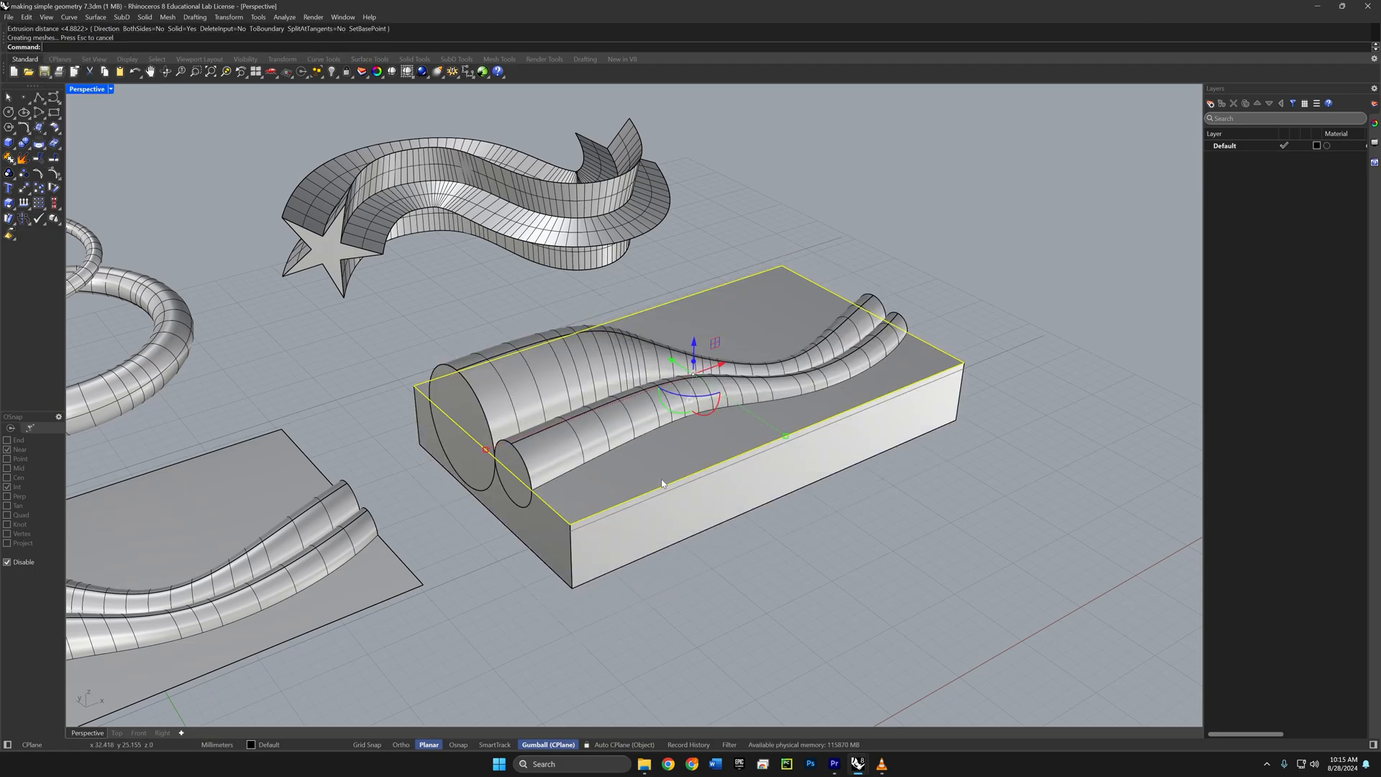
{"action": "left_click", "coordinate": [784, 516]}
{"action": "left_click_drag", "start_coordinate": [820, 543], "coordinate": [670, 458]}
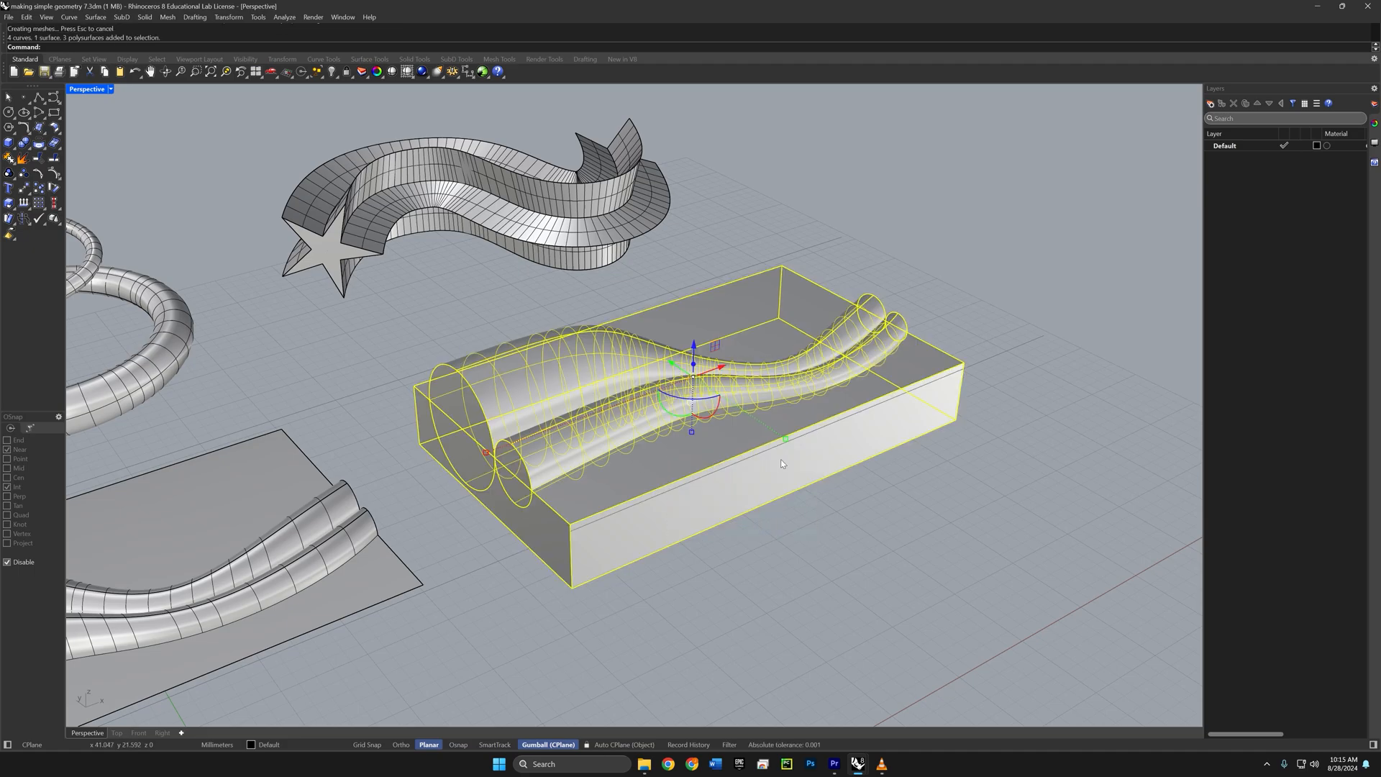
{"action": "type", "text": "BooleanUnion"}
{"action": "key", "text": "Return"}
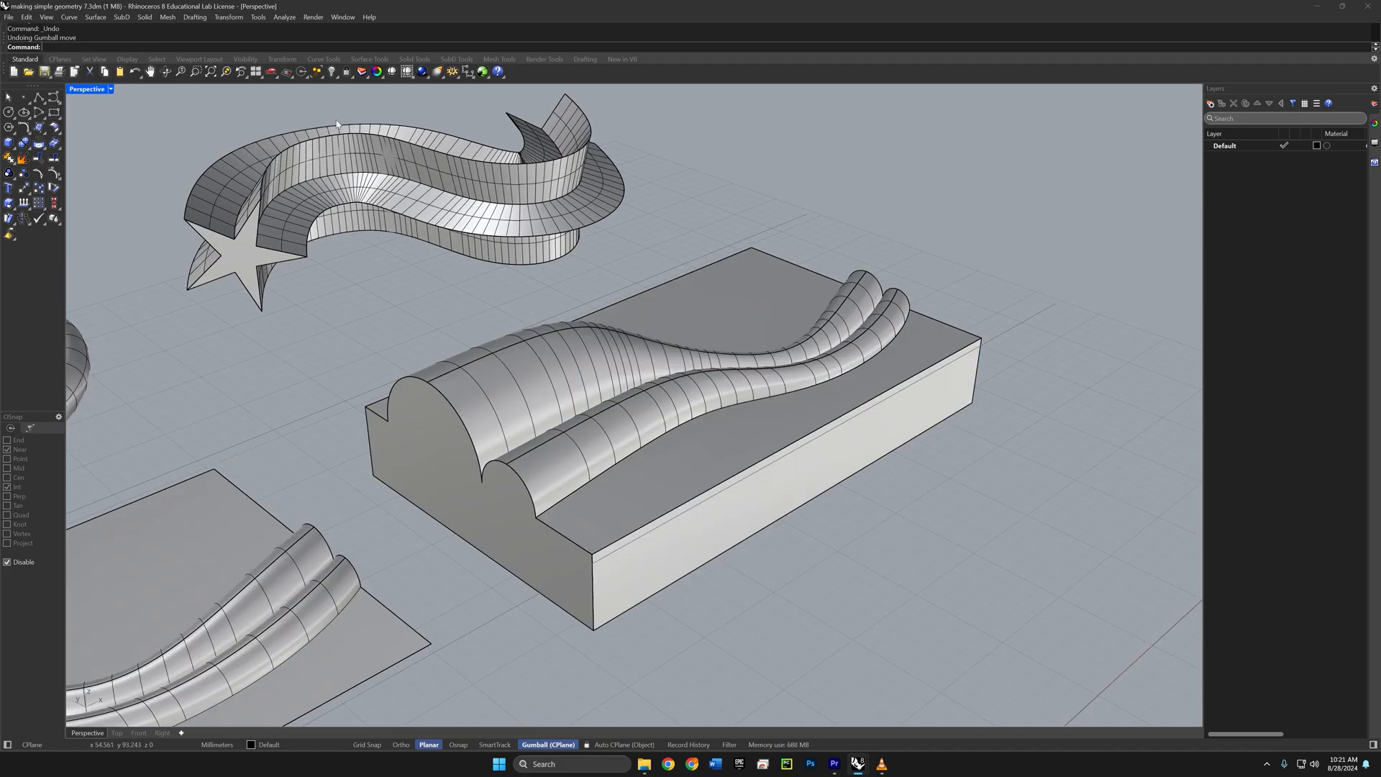
{"action": "left_click", "coordinate": [87, 91]}
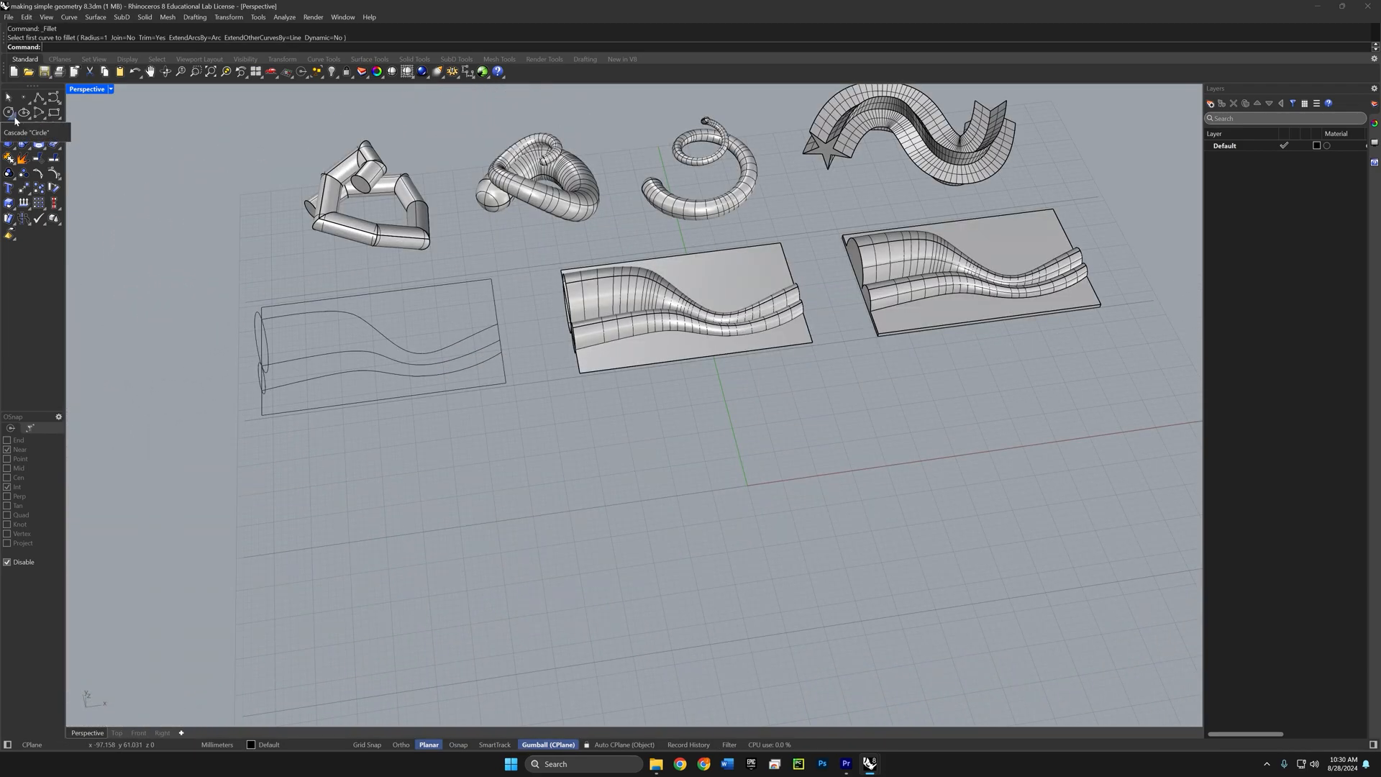
{"action": "left_click", "coordinate": [15, 120]}
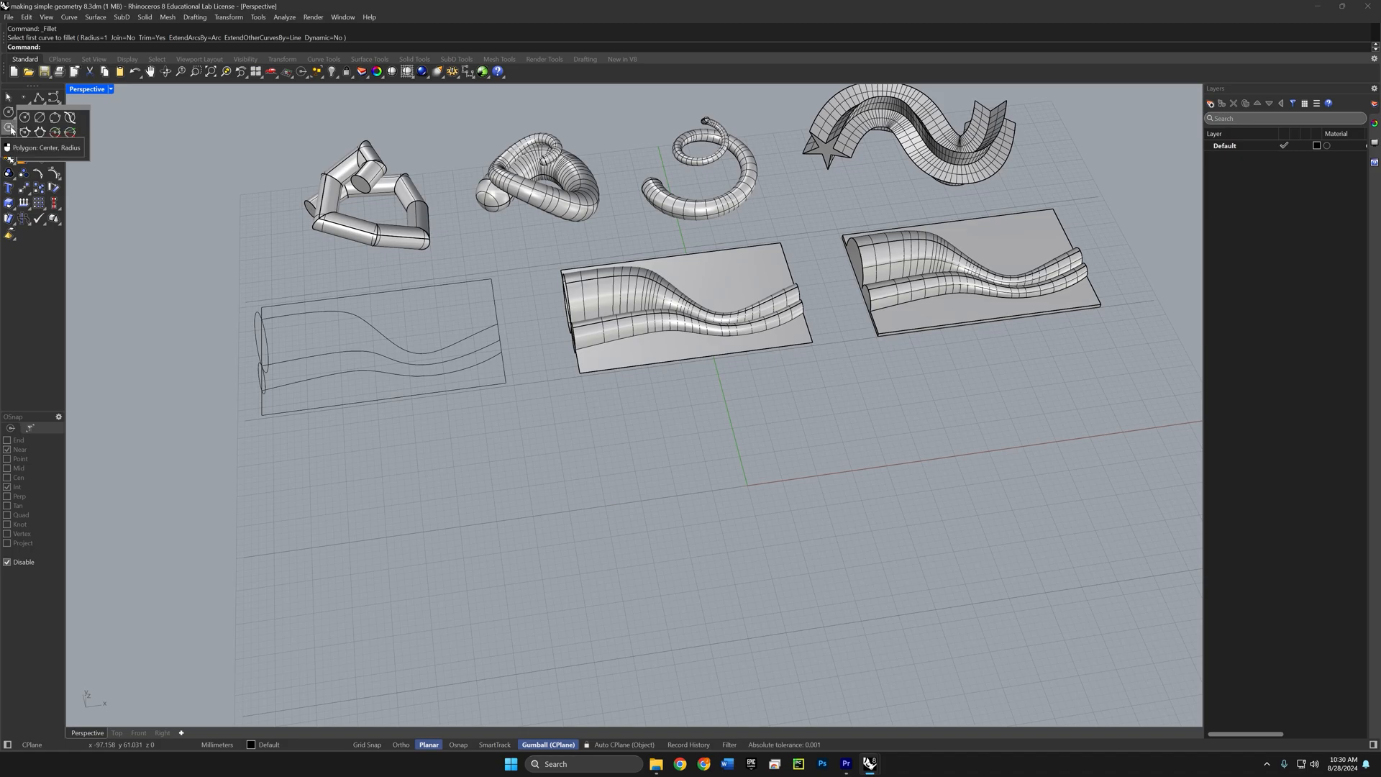
{"action": "left_click", "coordinate": [16, 134]}
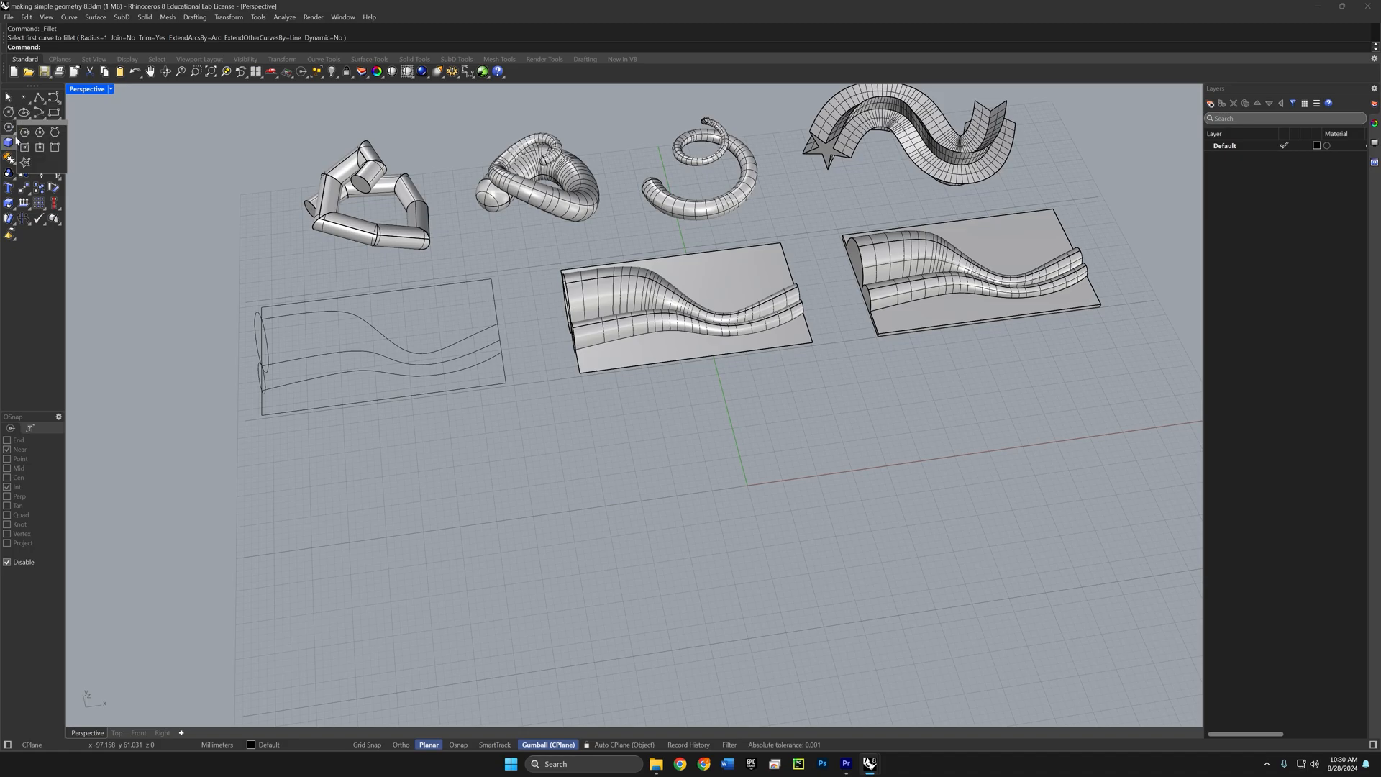
{"action": "left_click", "coordinate": [16, 148]}
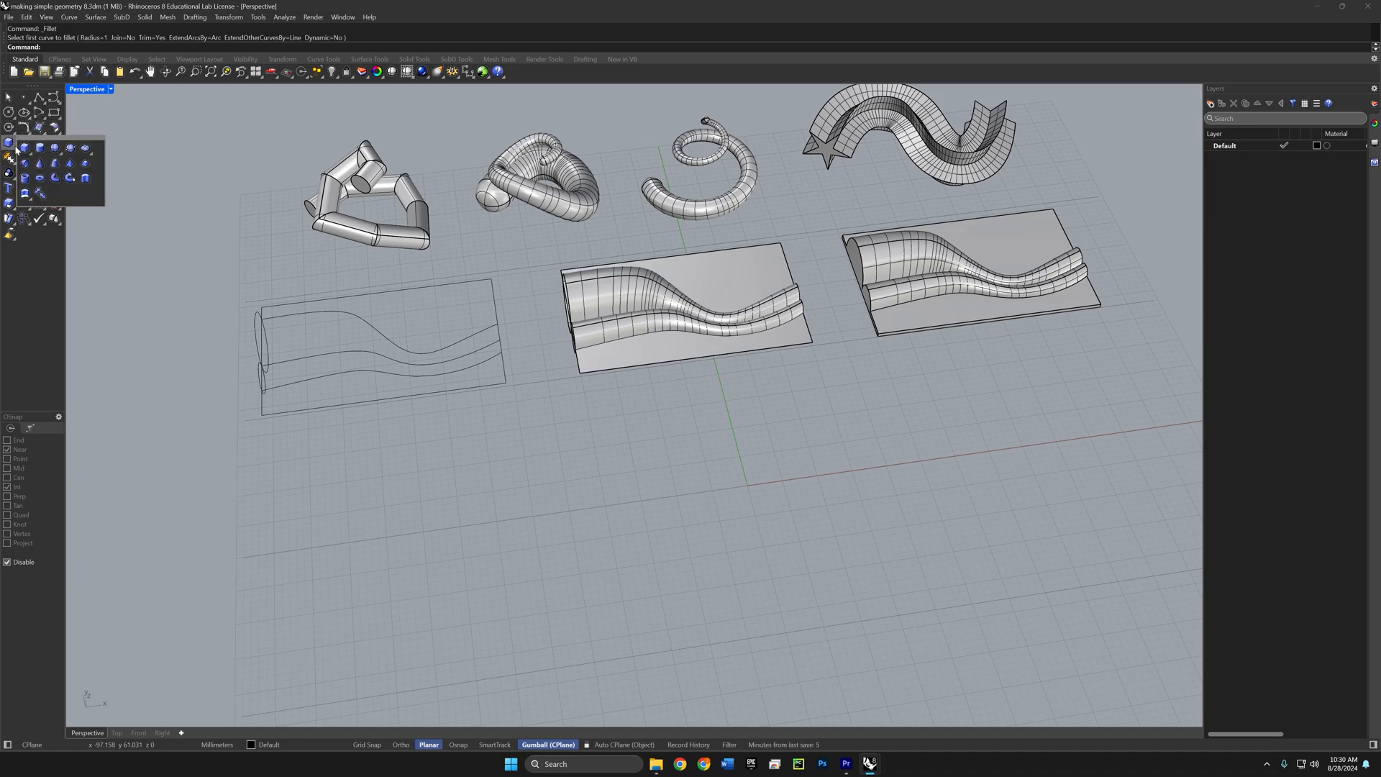
{"action": "left_click", "coordinate": [14, 163]}
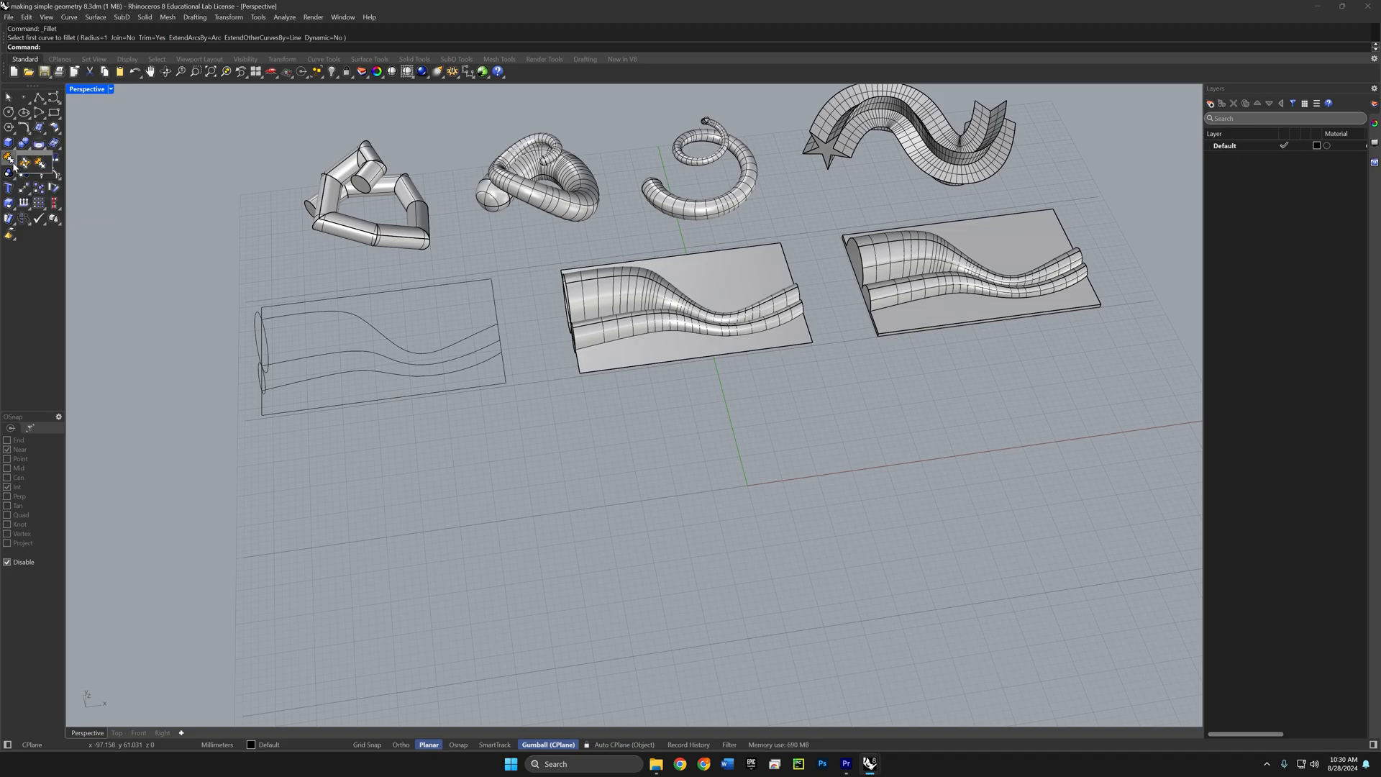
{"action": "left_click", "coordinate": [14, 175]}
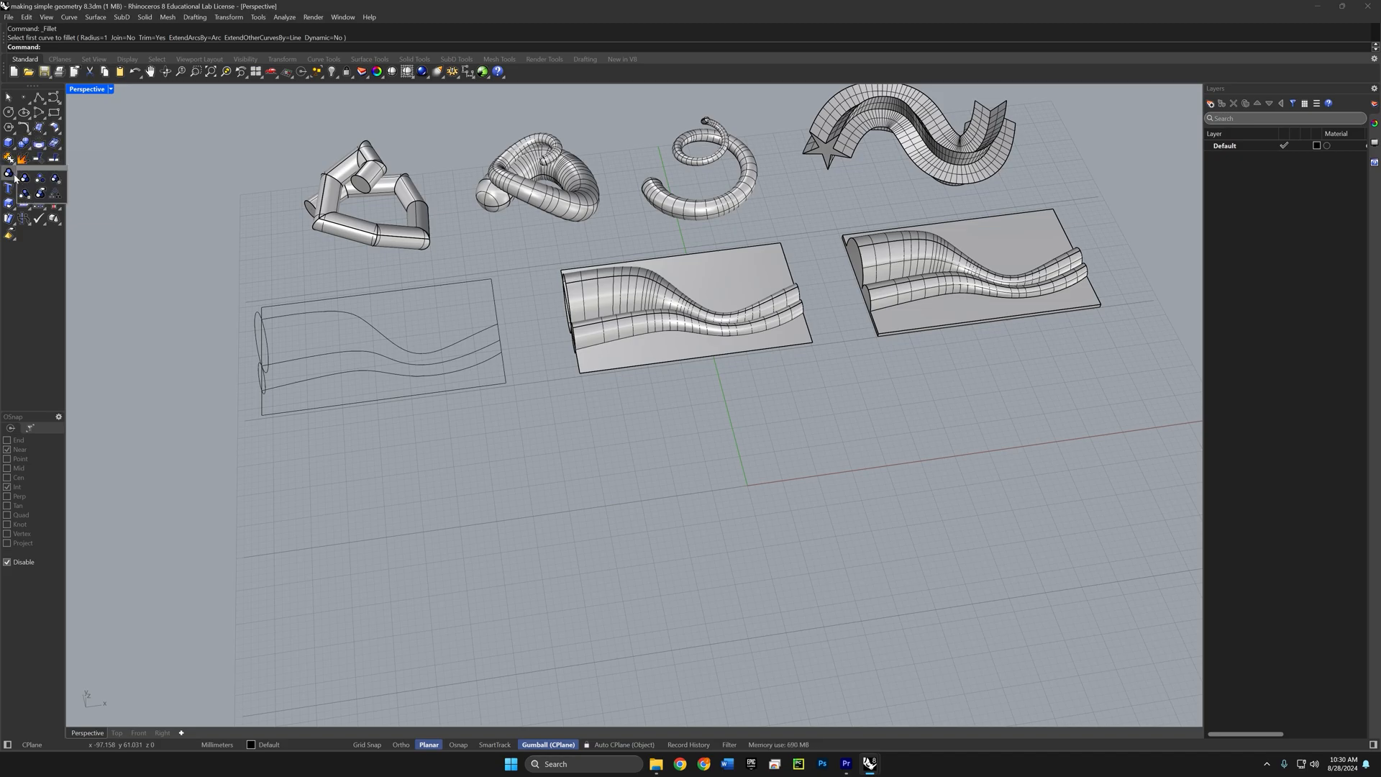
Step: Detach the Lines tool set as a floating palette over the viewport
{"action": "left_click", "coordinate": [44, 105]}
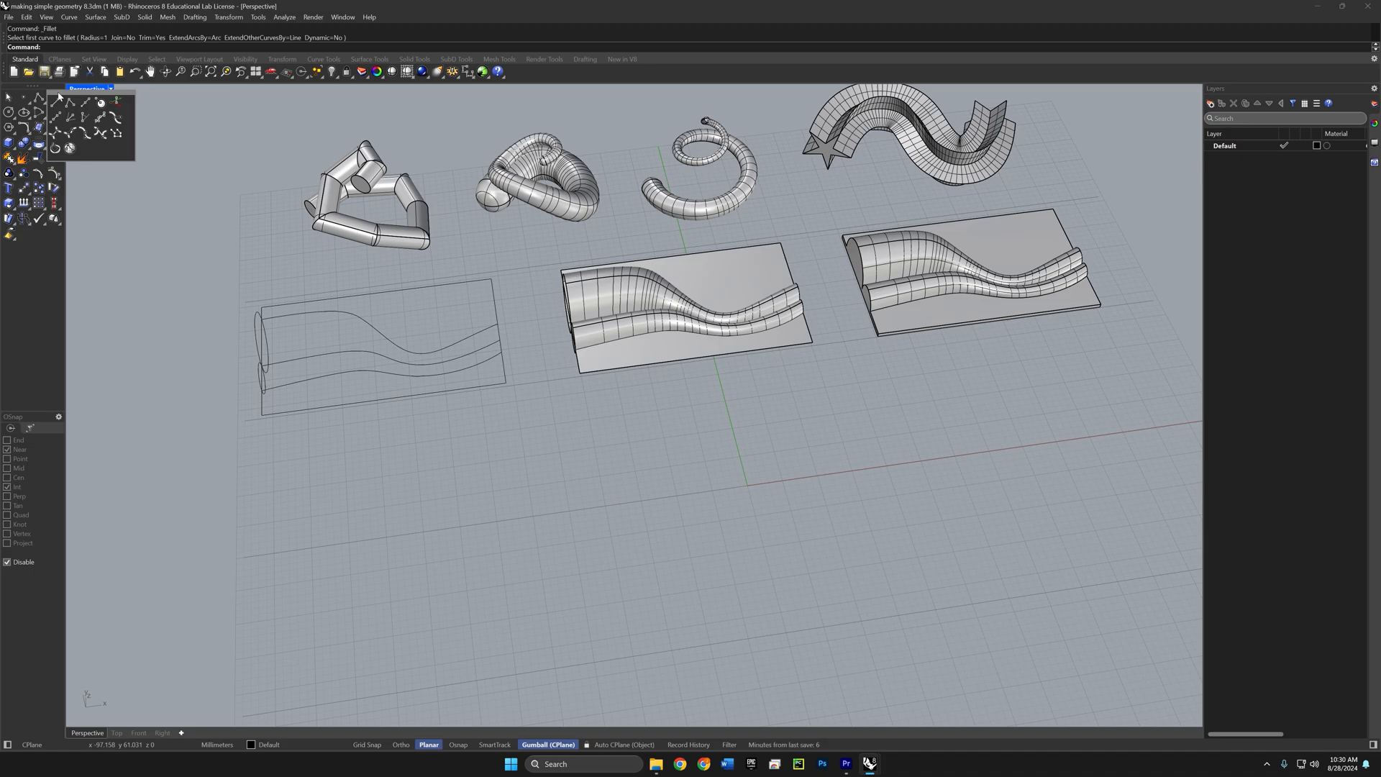
{"action": "left_click_drag", "start_coordinate": [59, 97], "coordinate": [101, 118]}
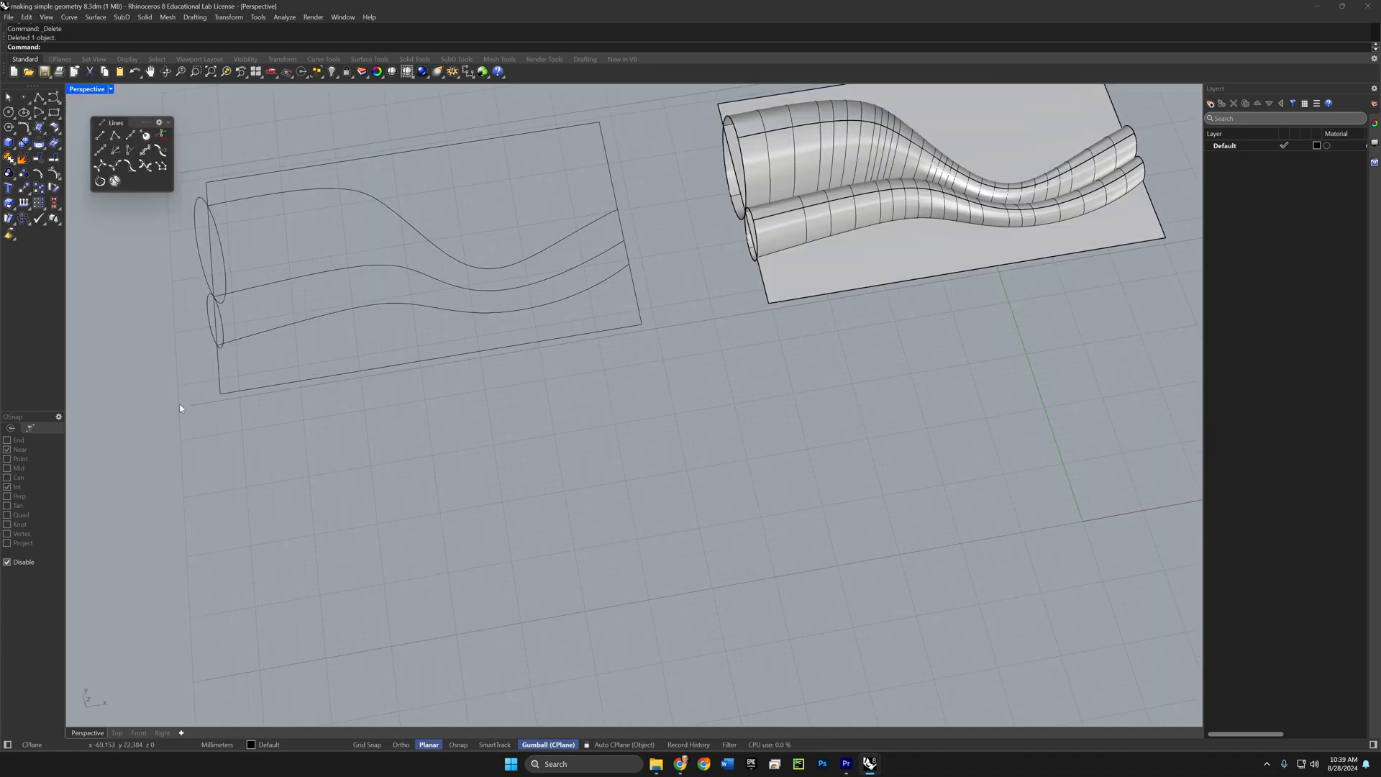
Step: Draw a large circle and a smaller separate circle on the ground plane in front of the flat curve sketch
{"action": "left_click", "coordinate": [9, 112]}
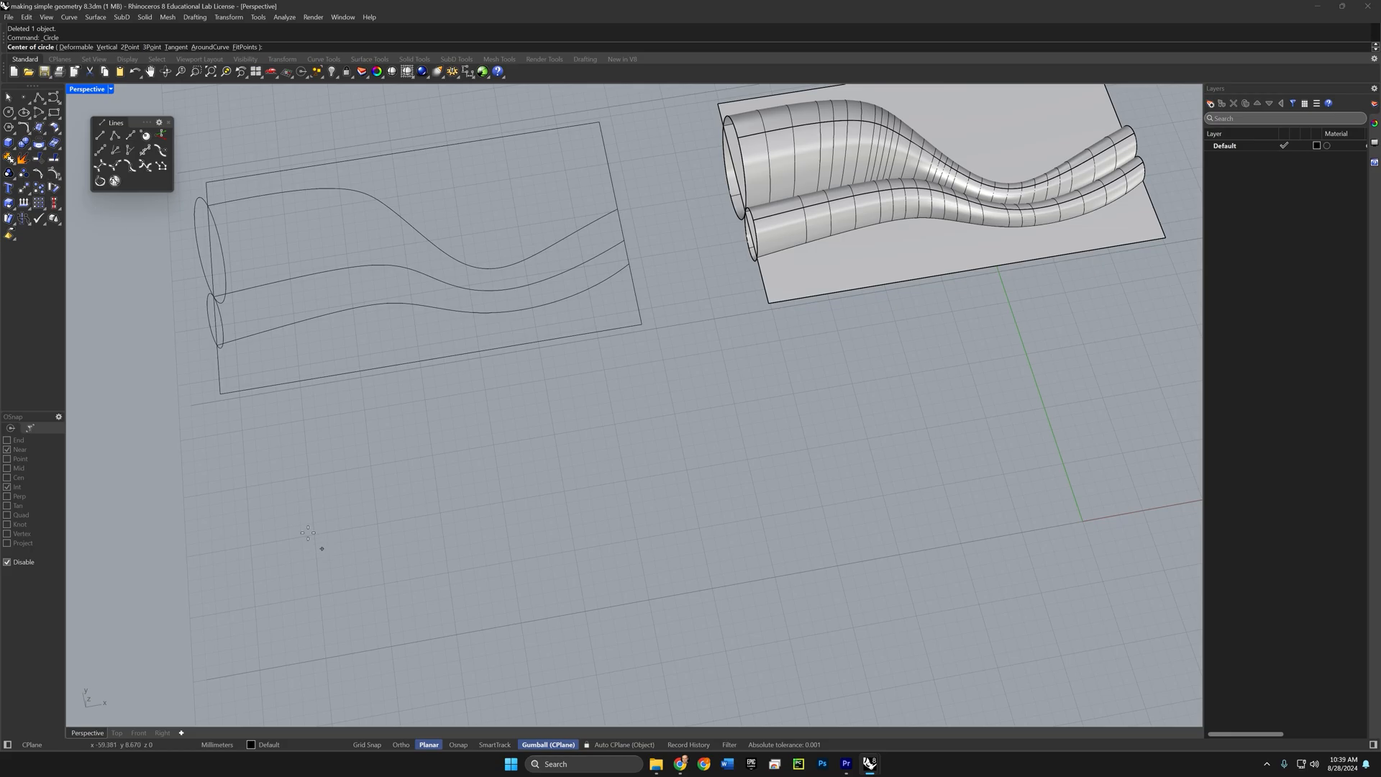
{"action": "left_click", "coordinate": [269, 484]}
{"action": "left_click", "coordinate": [367, 474]}
{"action": "right_click_drag", "start_coordinate": [382, 478], "coordinate": [392, 480]}
{"action": "right_click", "coordinate": [439, 539]}
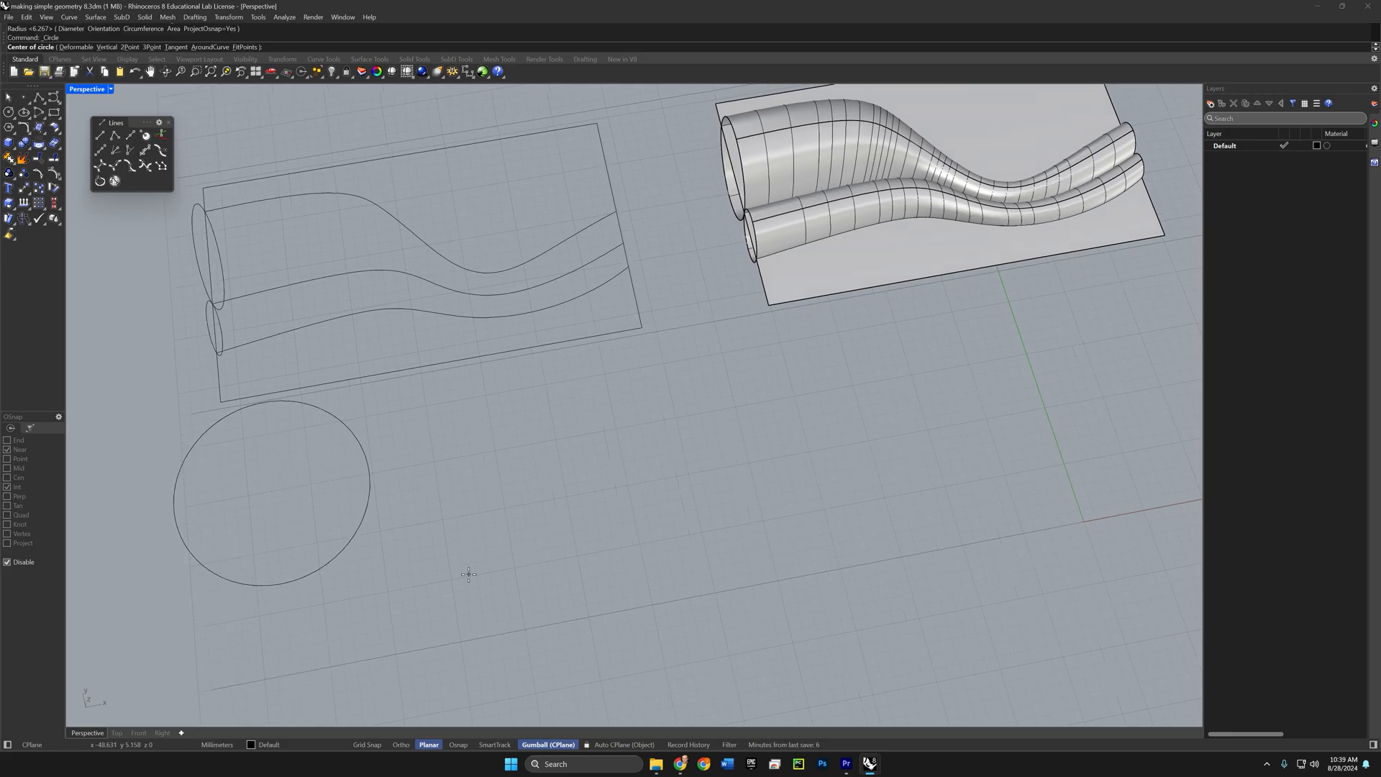
{"action": "left_click", "coordinate": [467, 575]}
{"action": "left_click", "coordinate": [517, 574]}
{"action": "right_click", "coordinate": [520, 567]}
{"action": "key", "text": "Escape"}
Step: Copy the large and small circles to the empty area beside the original pair, along the X direction
{"action": "left_click_drag", "start_coordinate": [554, 421], "coordinate": [342, 568]}
{"action": "left_click_drag", "start_coordinate": [372, 507], "coordinate": [775, 438]}
{"action": "left_click", "coordinate": [692, 576]}
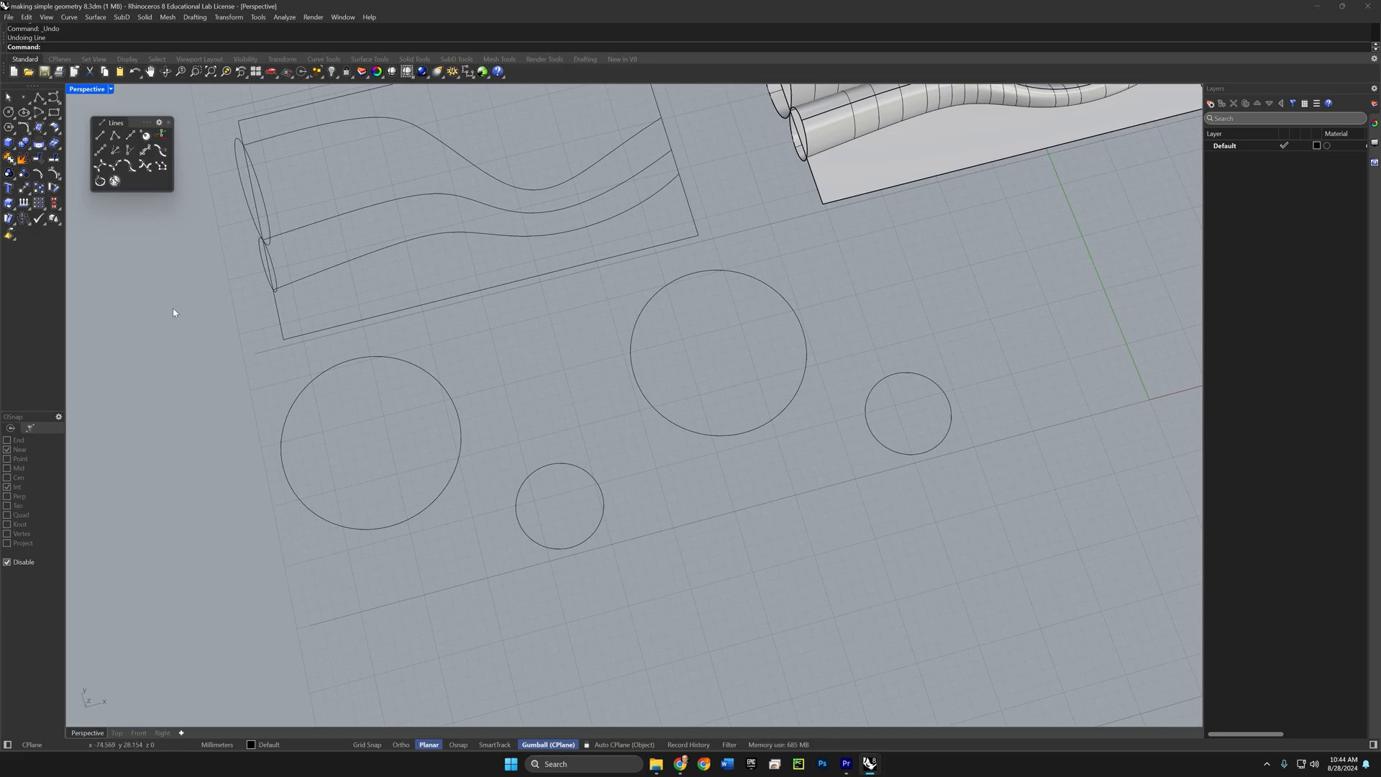
Step: Draw a line perpendicular to both circles of the first pair, connecting the large circle to the small one
{"action": "left_click", "coordinate": [101, 167]}
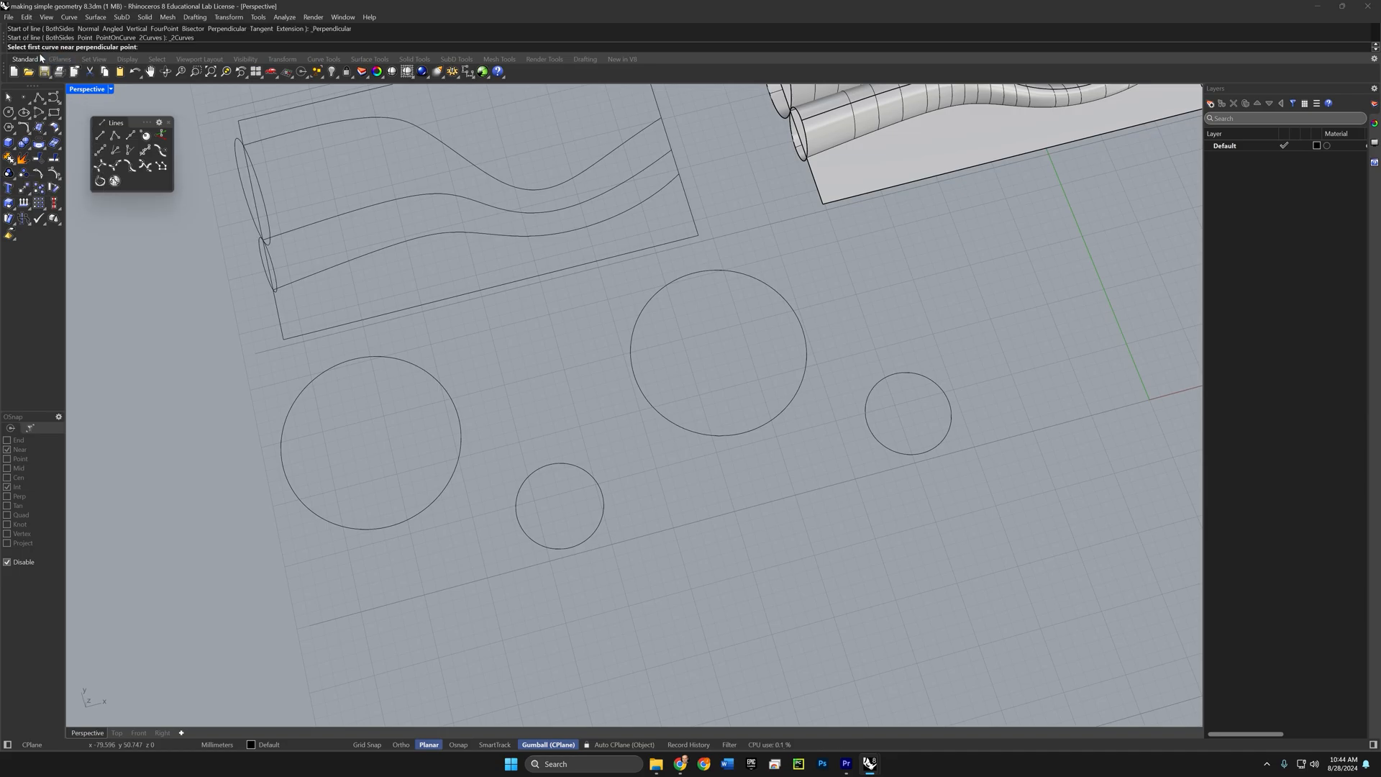
{"action": "left_click", "coordinate": [453, 480]}
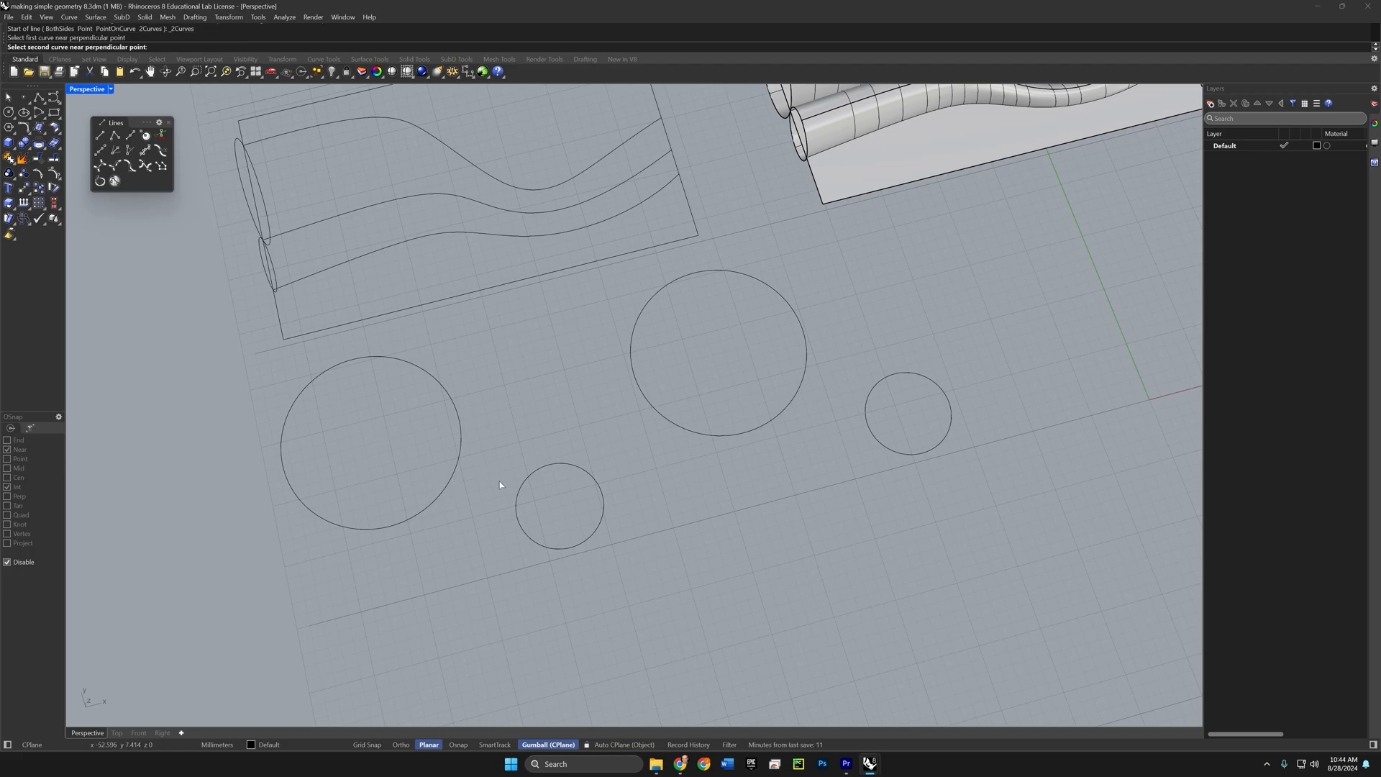
{"action": "left_click", "coordinate": [519, 503]}
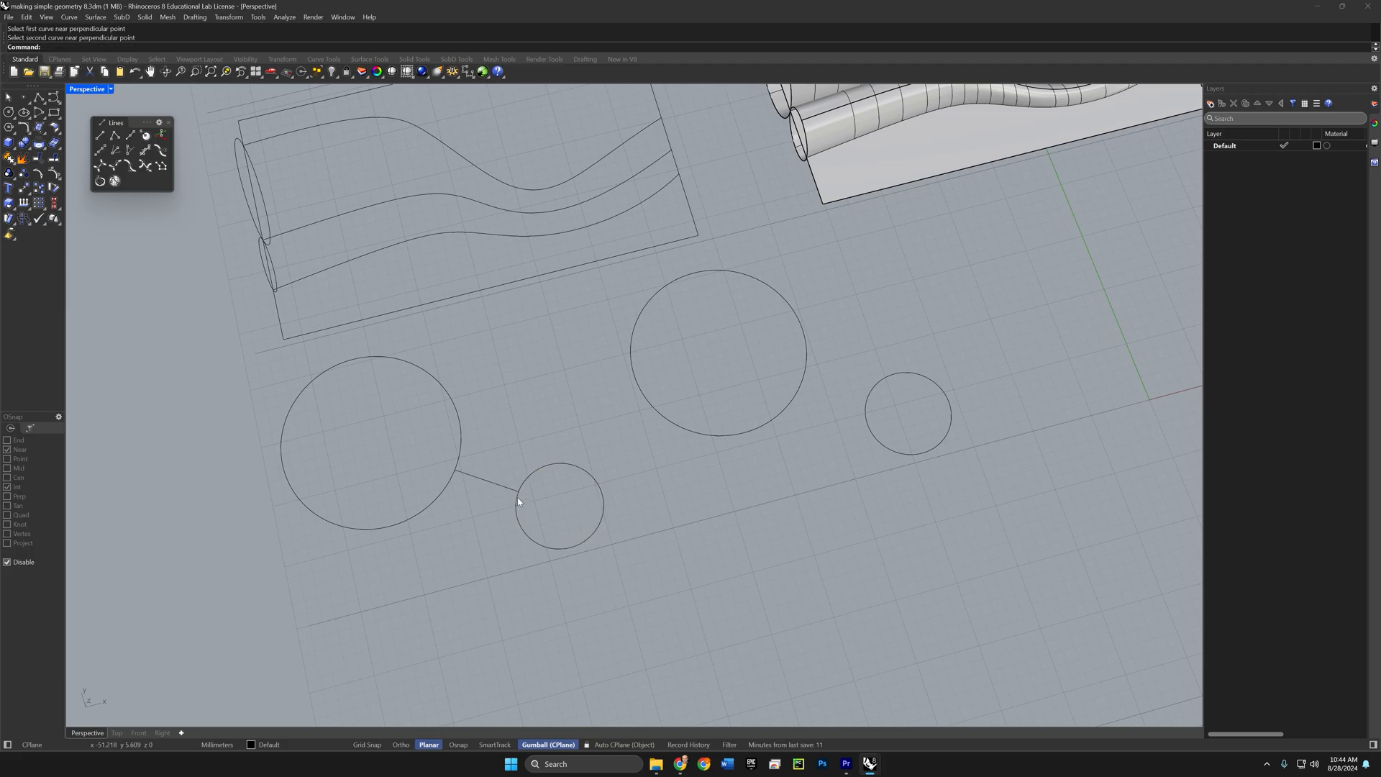
Step: Draw a line tangent to both circles of the second pair, from the large circle to the small one
{"action": "right_click_drag", "start_coordinate": [546, 469], "coordinate": [531, 481]}
{"action": "right_click_drag", "start_coordinate": [619, 477], "coordinate": [464, 479], "text": "shift"}
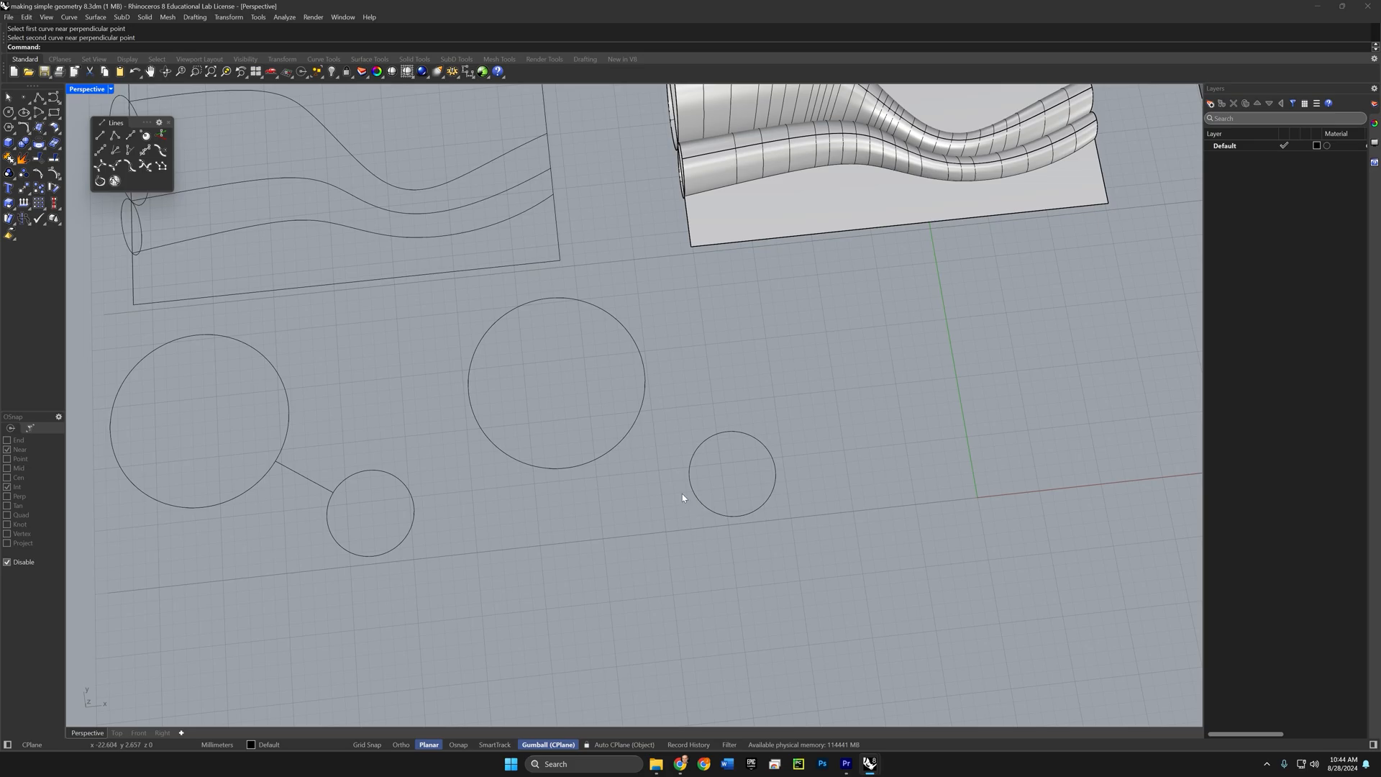
{"action": "left_click", "coordinate": [147, 169]}
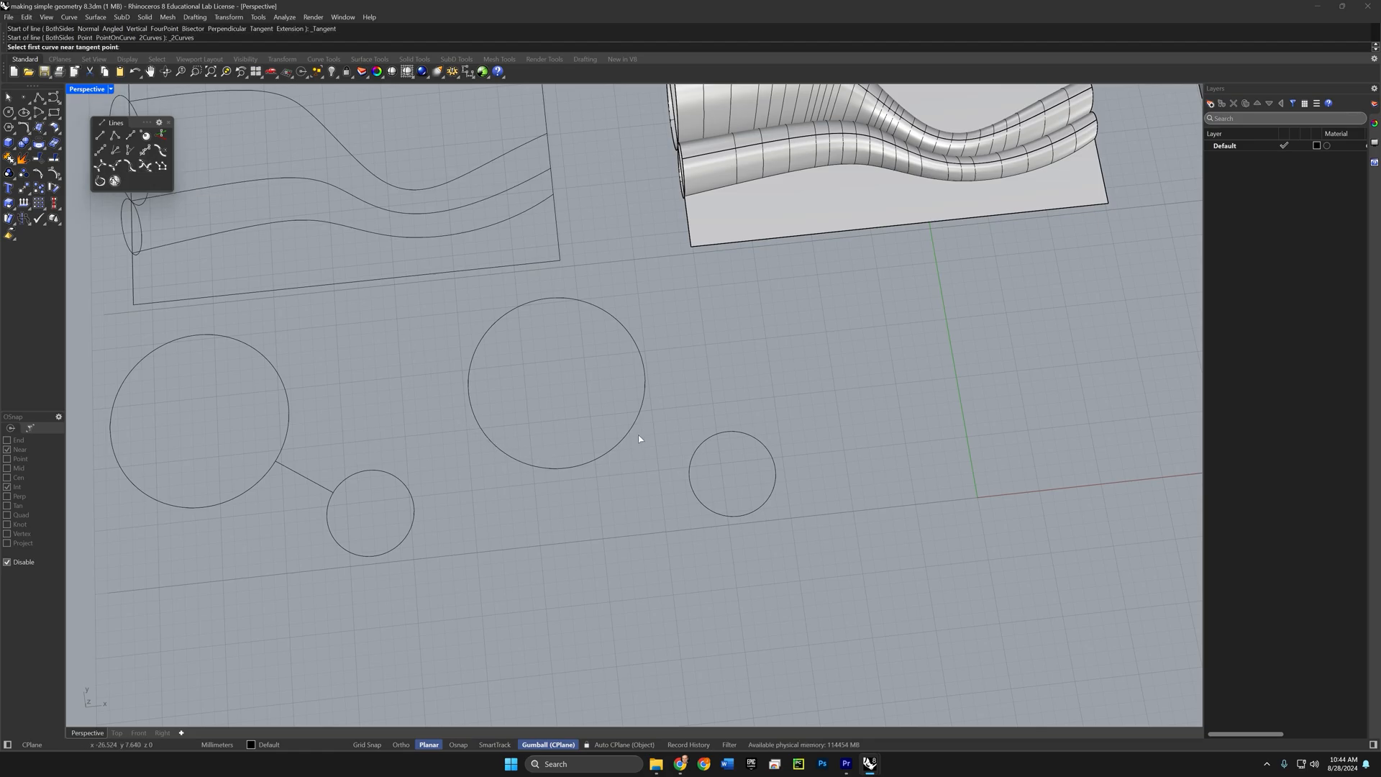
{"action": "left_click", "coordinate": [645, 376]}
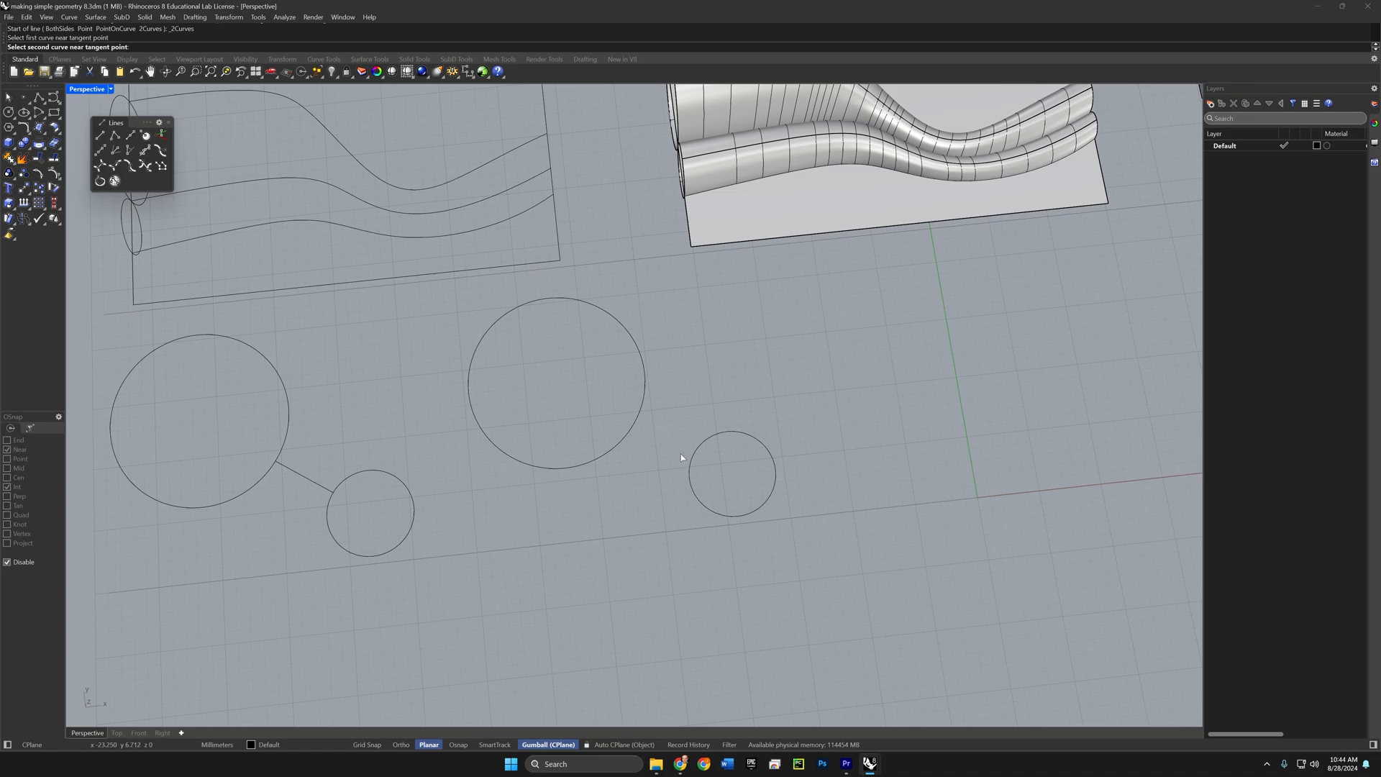
{"action": "left_click", "coordinate": [694, 492]}
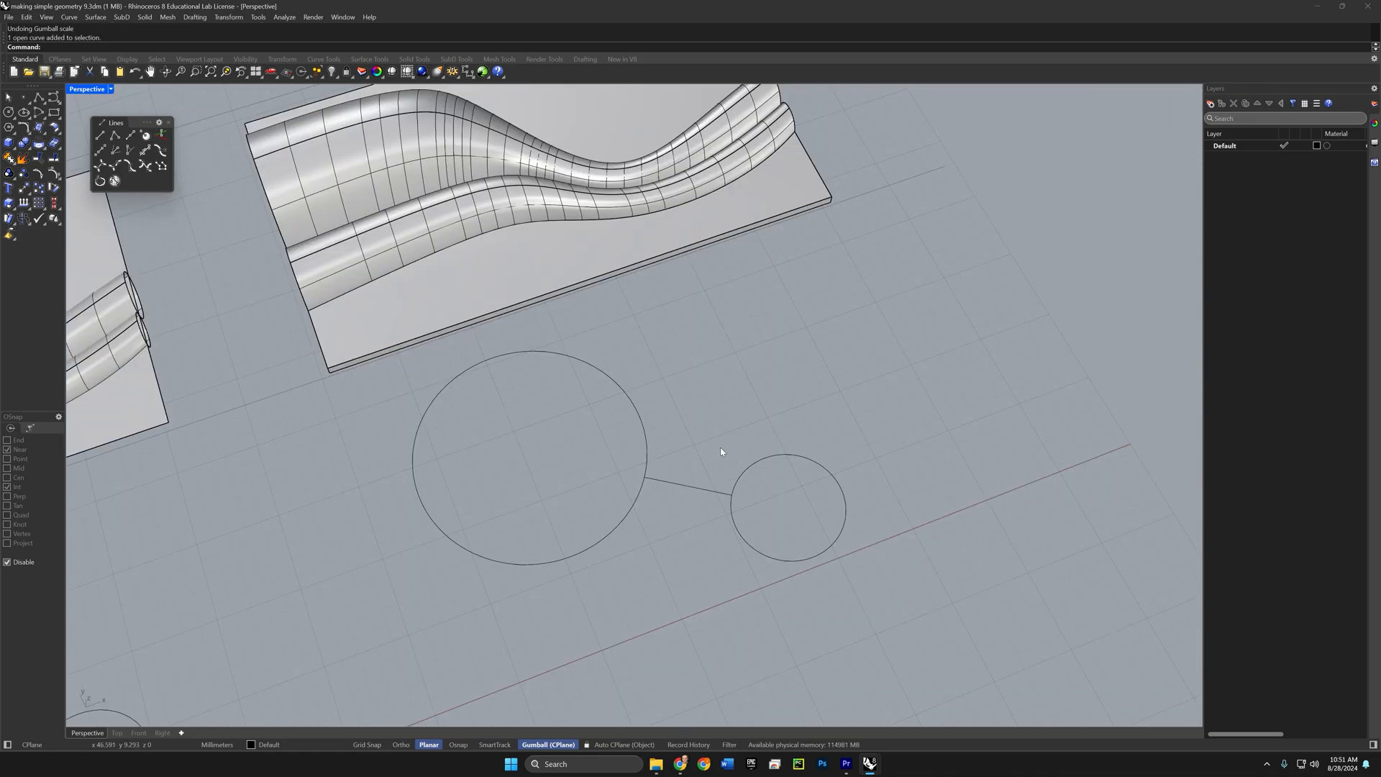
Step: Scale the line connecting the third circle pair so that it extends through and beyond both circles
{"action": "left_click", "coordinate": [694, 489]}
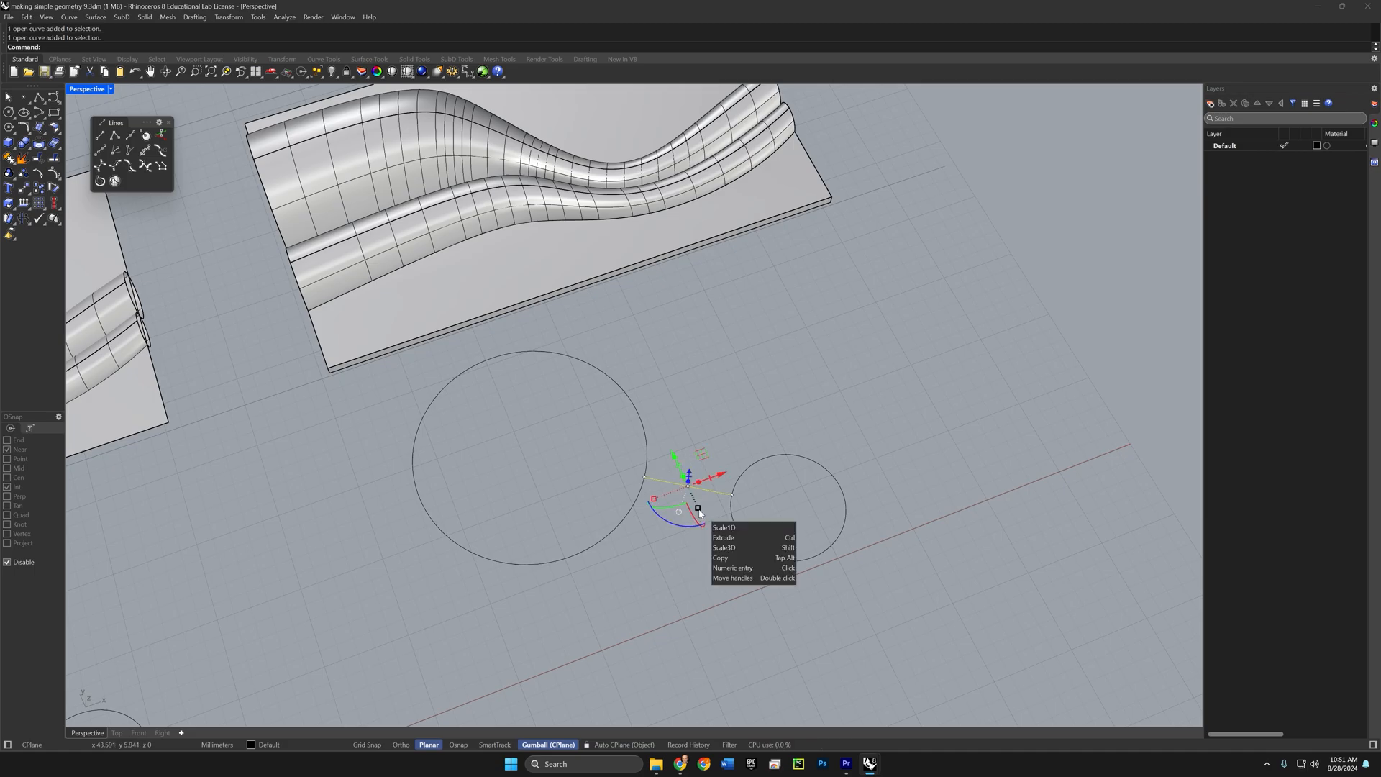
{"action": "left_click_drag", "start_coordinate": [699, 510], "coordinate": [774, 675]}
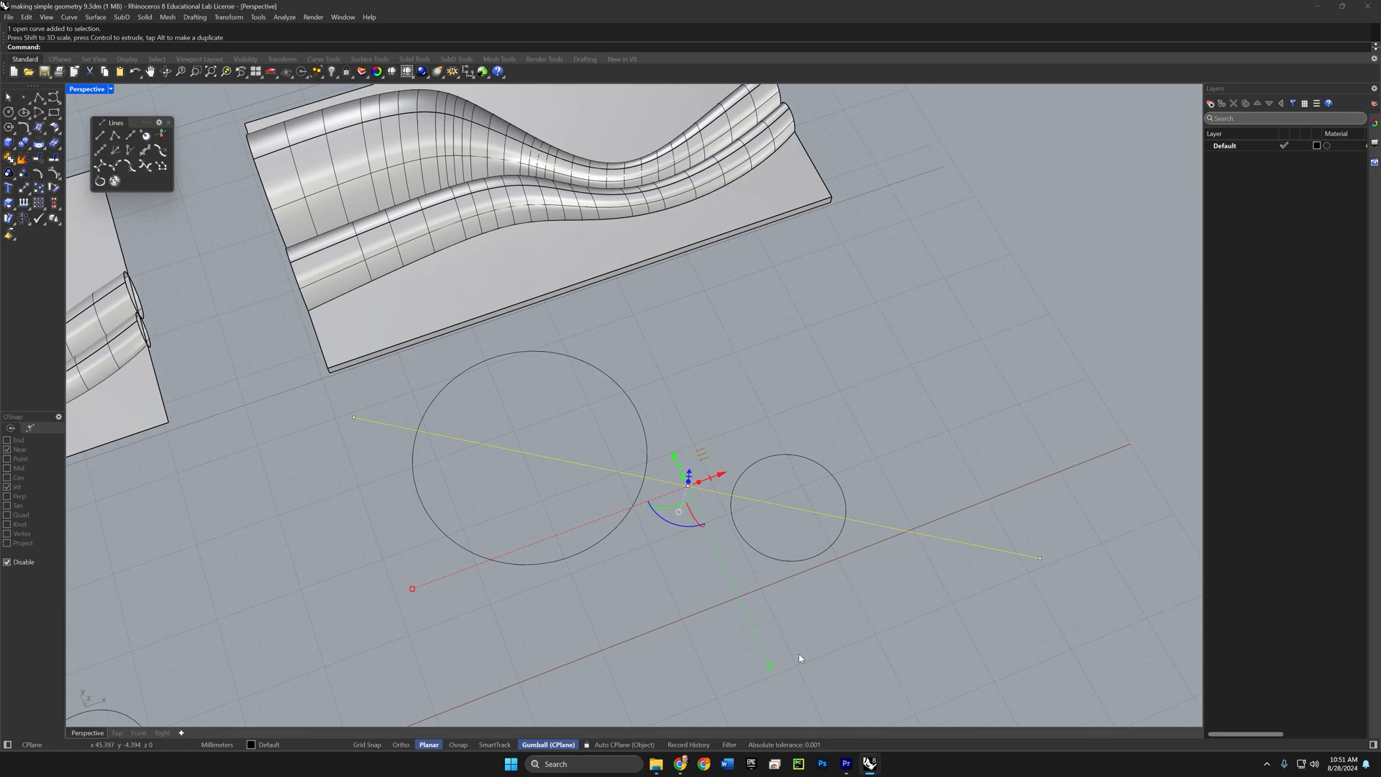
{"action": "left_click", "coordinate": [797, 392]}
Step: Trim away the lower arcs of both circles and the line segments inside them, using all three curves as cutters
{"action": "left_click_drag", "start_coordinate": [765, 409], "coordinate": [603, 541]}
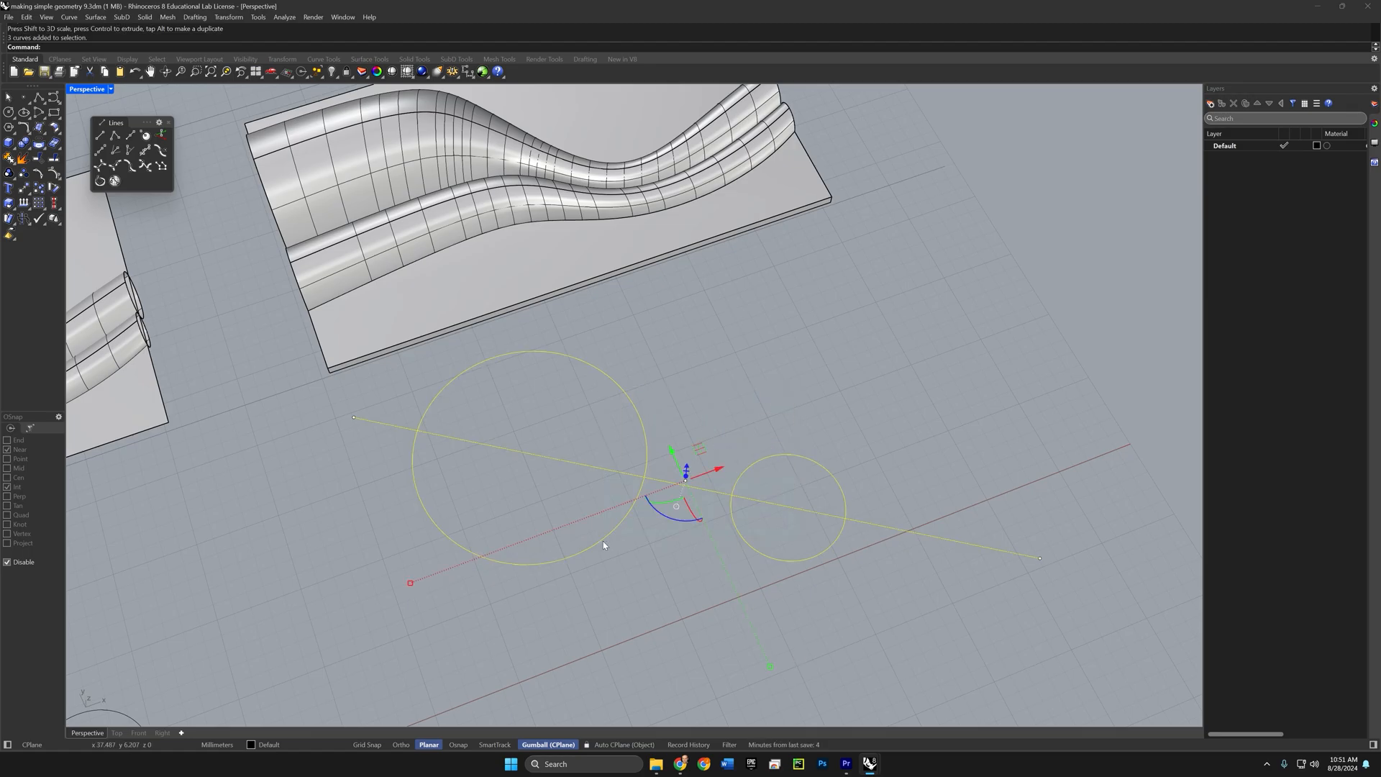
{"action": "type", "text": "trim"}
{"action": "key", "text": "Return"}
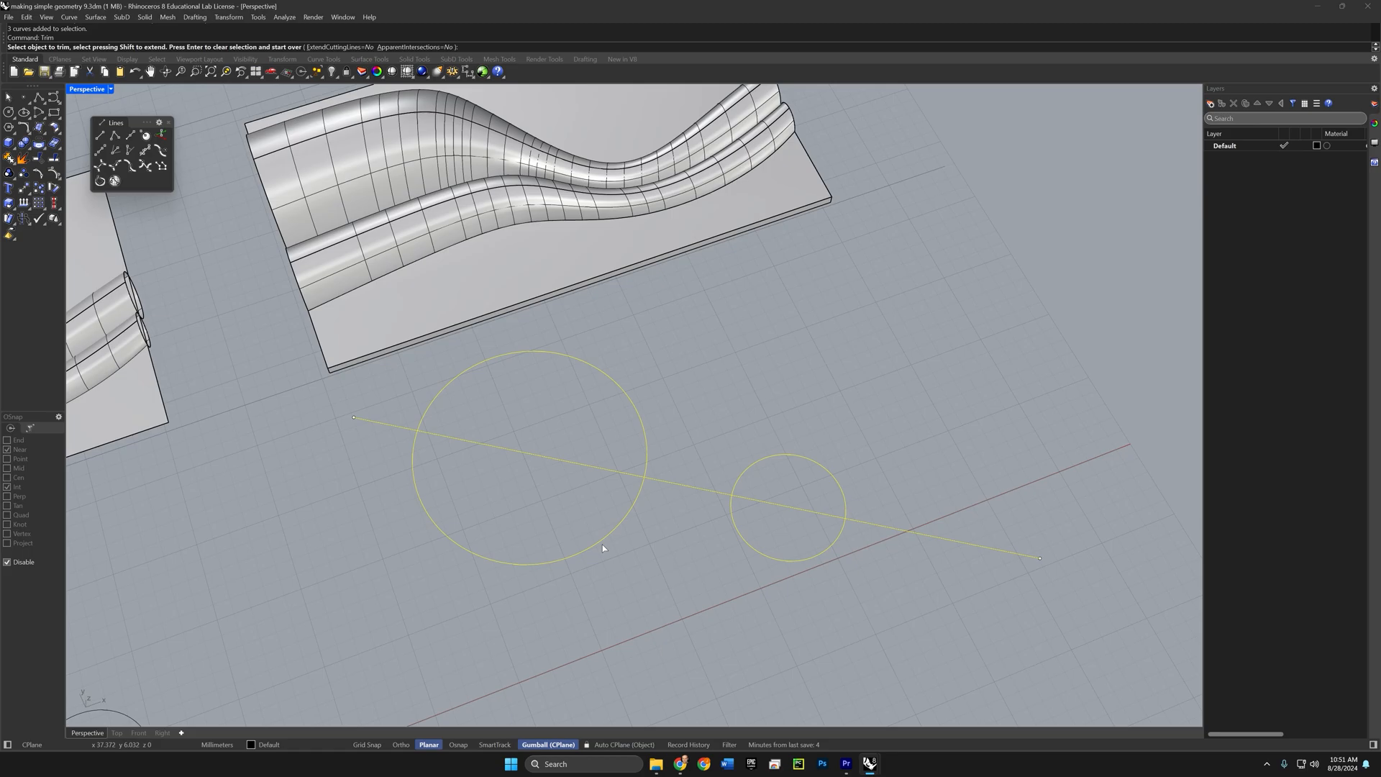
{"action": "left_click_drag", "start_coordinate": [549, 423], "coordinate": [510, 577]}
{"action": "left_click_drag", "start_coordinate": [802, 496], "coordinate": [743, 580]}
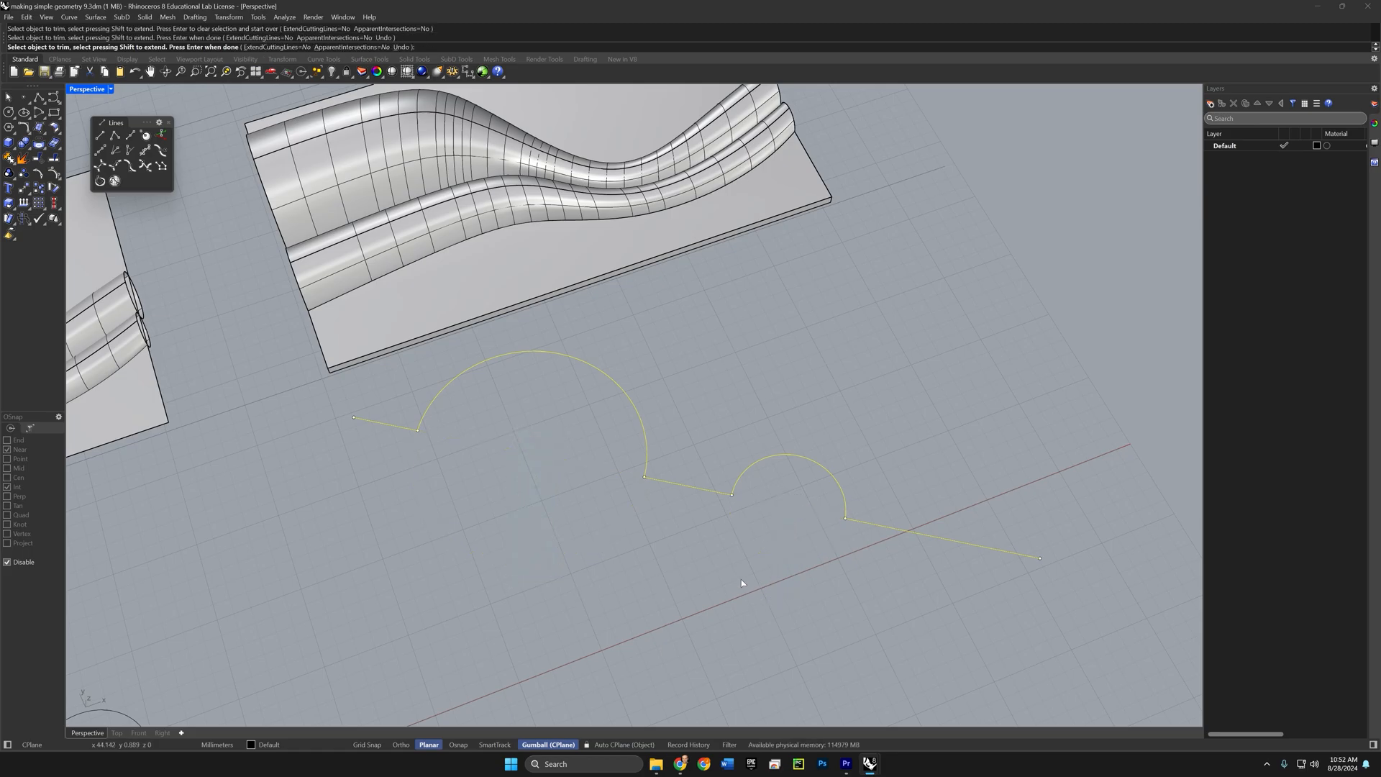
{"action": "key", "text": "Return"}
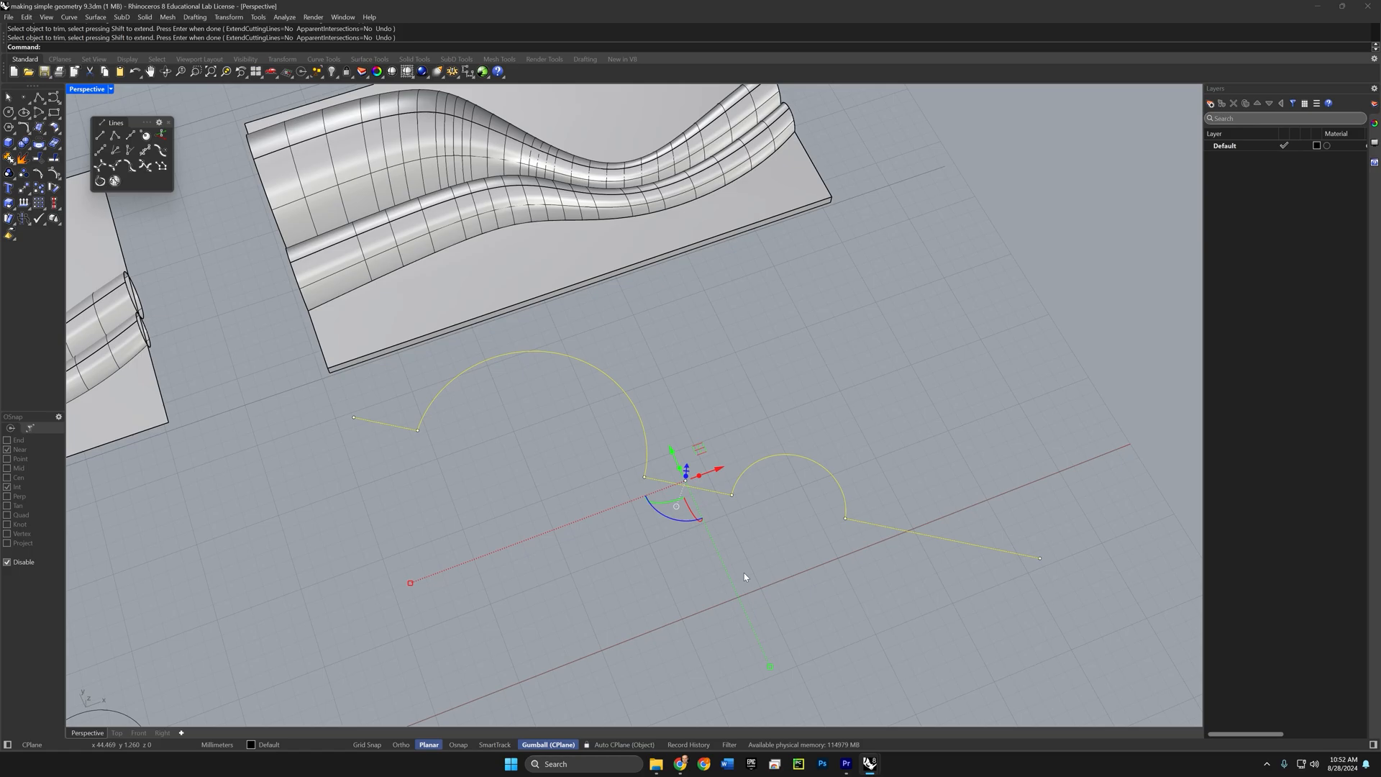
Step: Join the remaining arcs and line segments into one open profile curve
{"action": "type", "text": "join"}
{"action": "key", "text": "Return"}
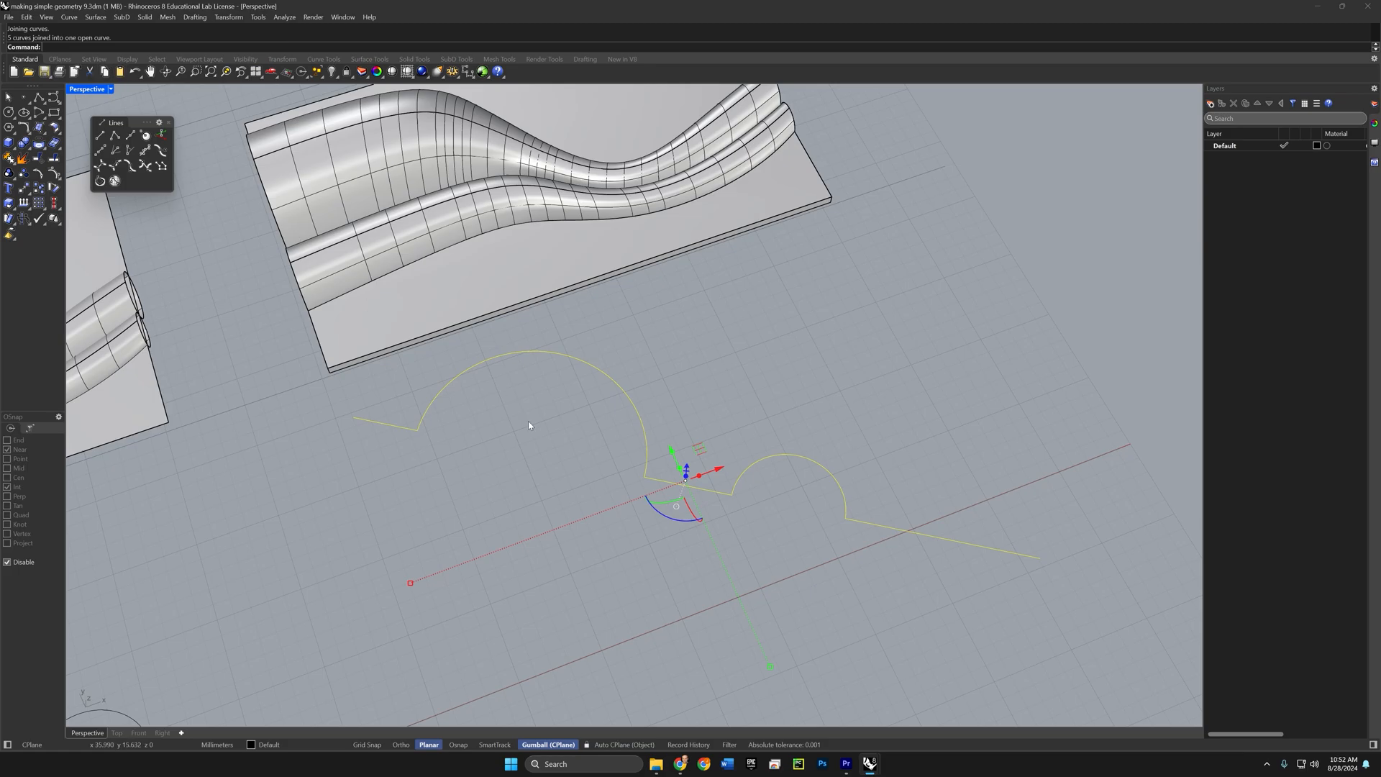
{"action": "left_click", "coordinate": [590, 455]}
Step: Extrude the joined profile curve vertically upward into an open surface with Solid set to No
{"action": "right_click_drag", "start_coordinate": [590, 456], "coordinate": [724, 531]}
{"action": "left_click", "coordinate": [698, 446]}
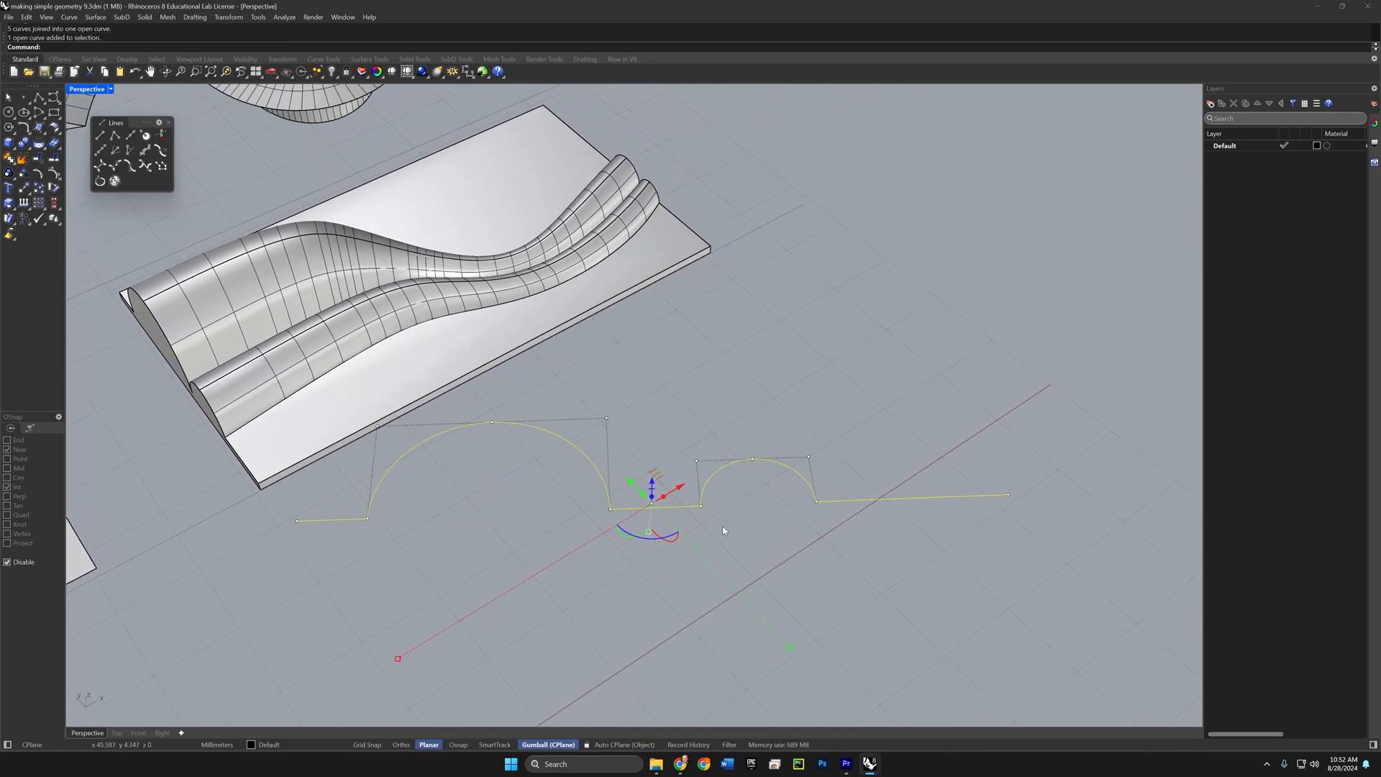
{"action": "type", "text": "E"}
{"action": "type", "text": "xtru"}
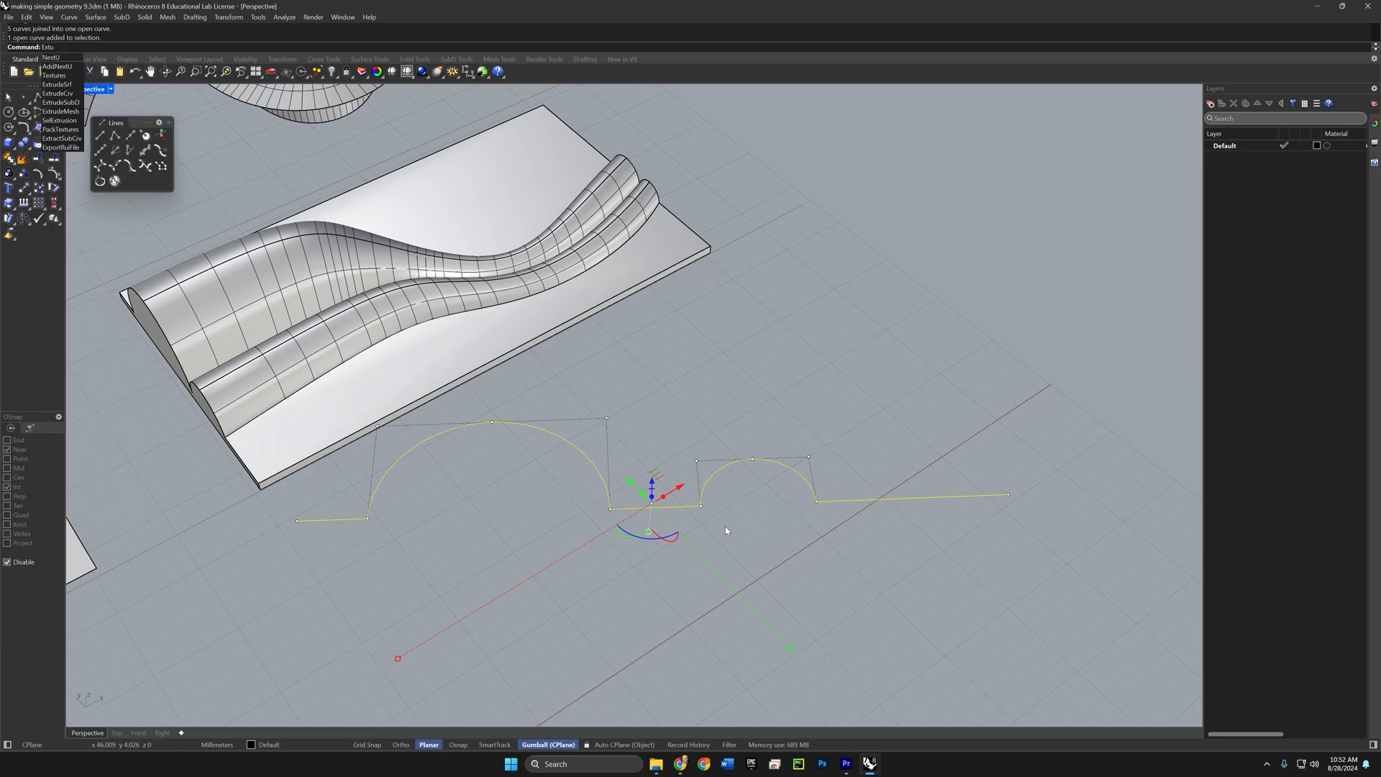
{"action": "type", "text": "deCrv"}
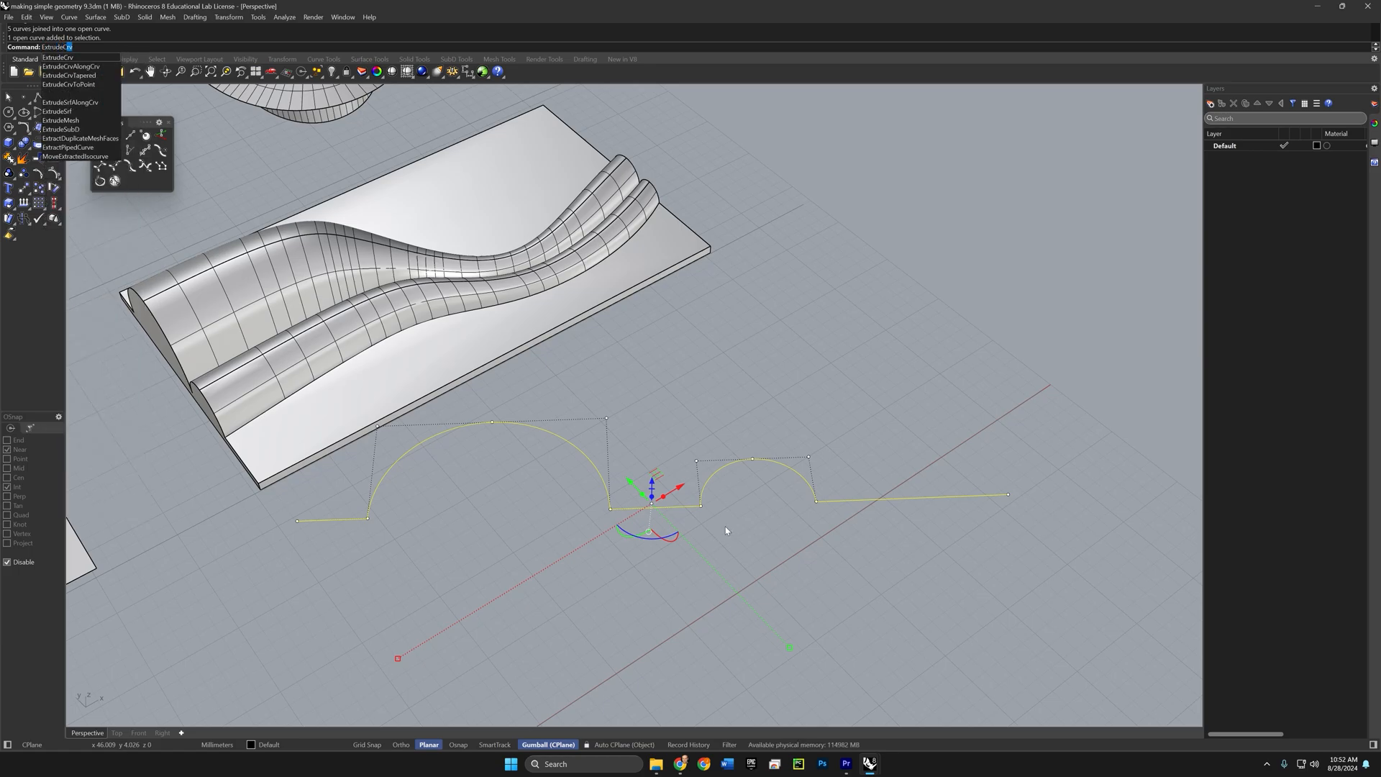
{"action": "key", "text": "Return"}
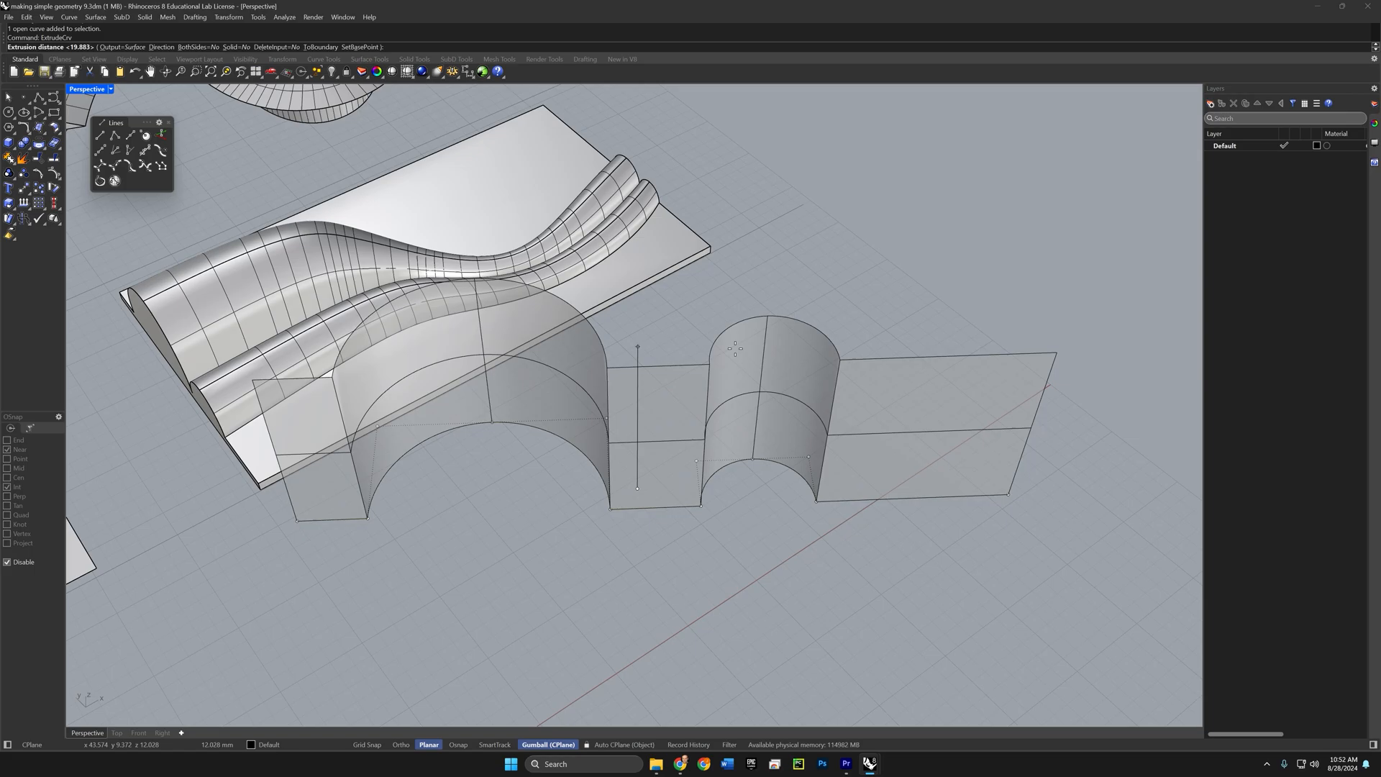
{"action": "left_click", "coordinate": [742, 300]}
{"action": "mouse_move", "coordinate": [749, 354]}
{"action": "right_mouse_down"}
{"action": "mouse_move", "coordinate": [749, 385]}
{"action": "mouse_move", "coordinate": [755, 376]}
{"action": "right_mouse_up"}
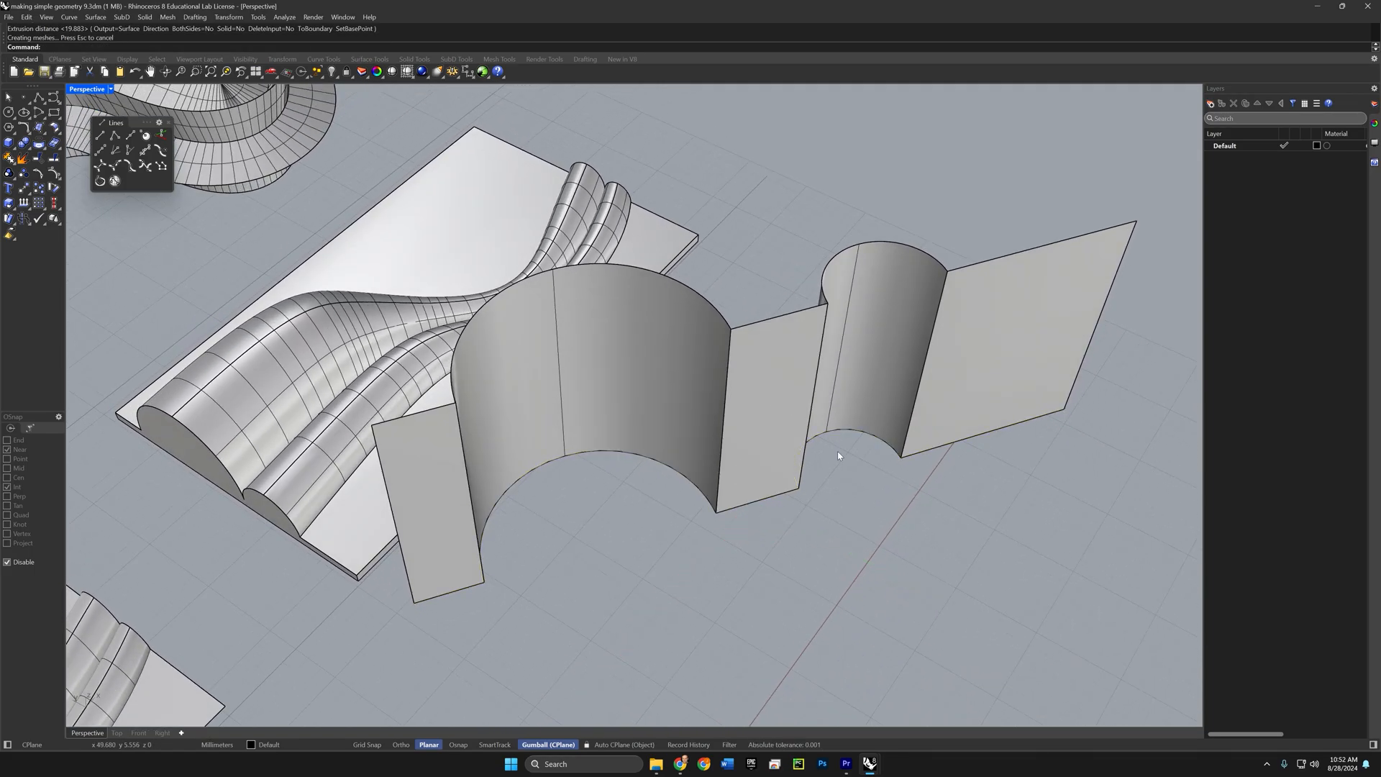
{"action": "right_click_drag", "start_coordinate": [837, 451], "coordinate": [795, 478]}
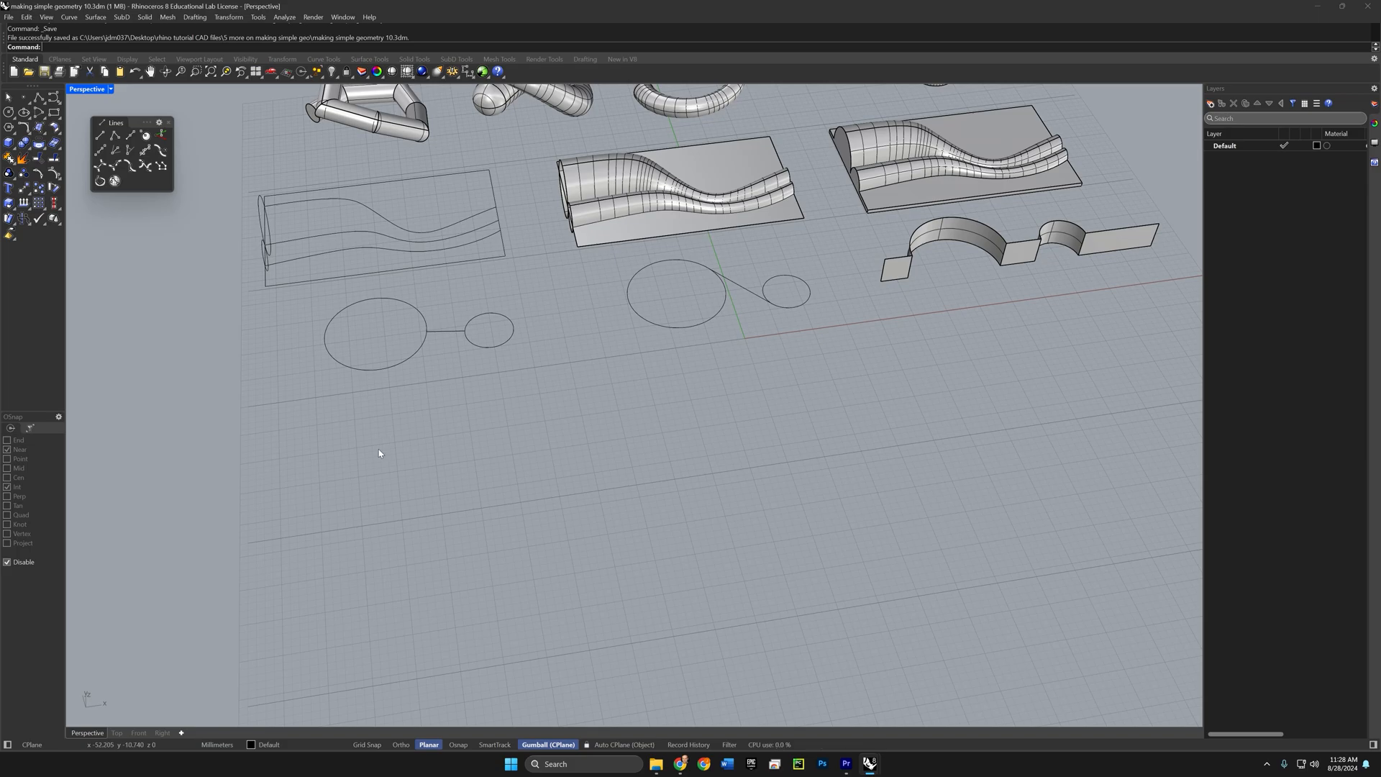
Step: Draw a corner-to-corner rectangle, slightly taller than wide, on the ground plane below the leftmost circle pair
{"action": "left_click", "coordinate": [54, 113]}
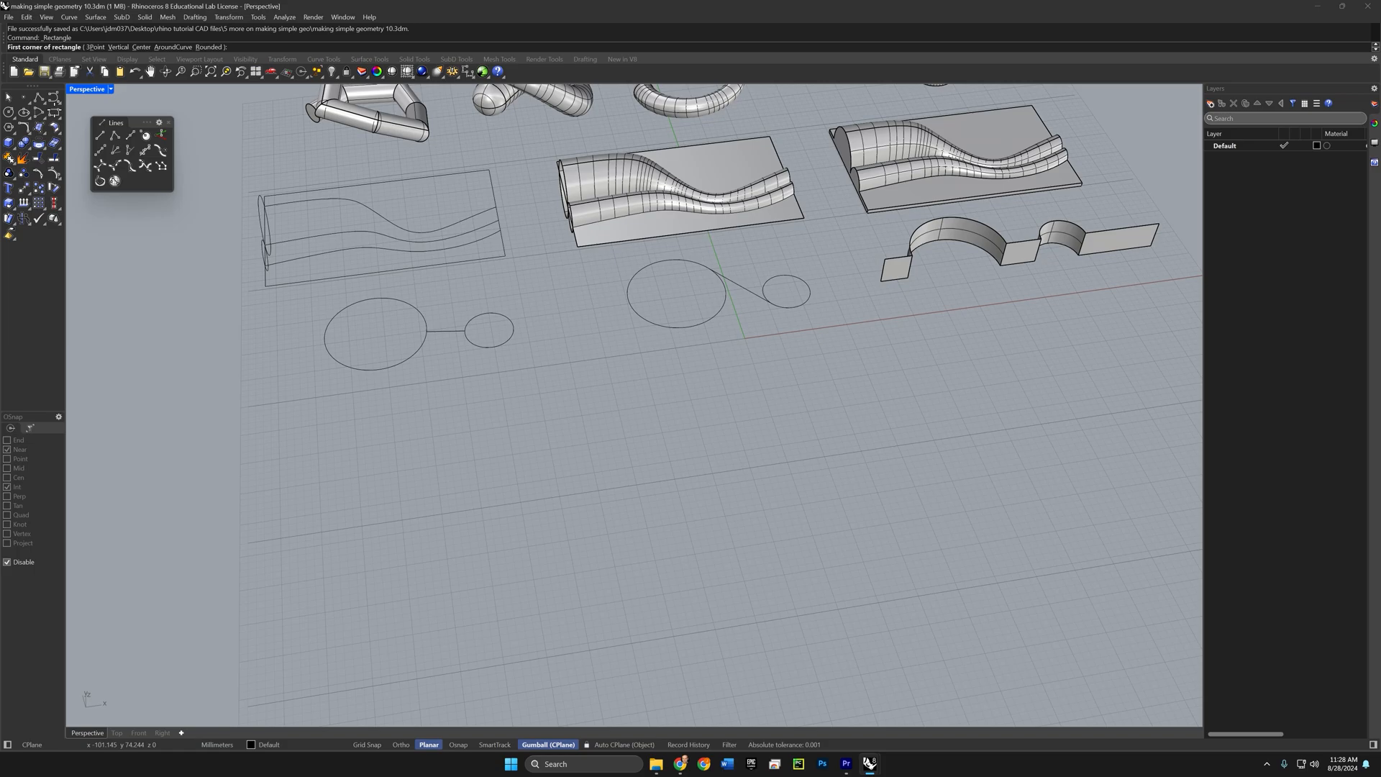
{"action": "left_click", "coordinate": [274, 535]}
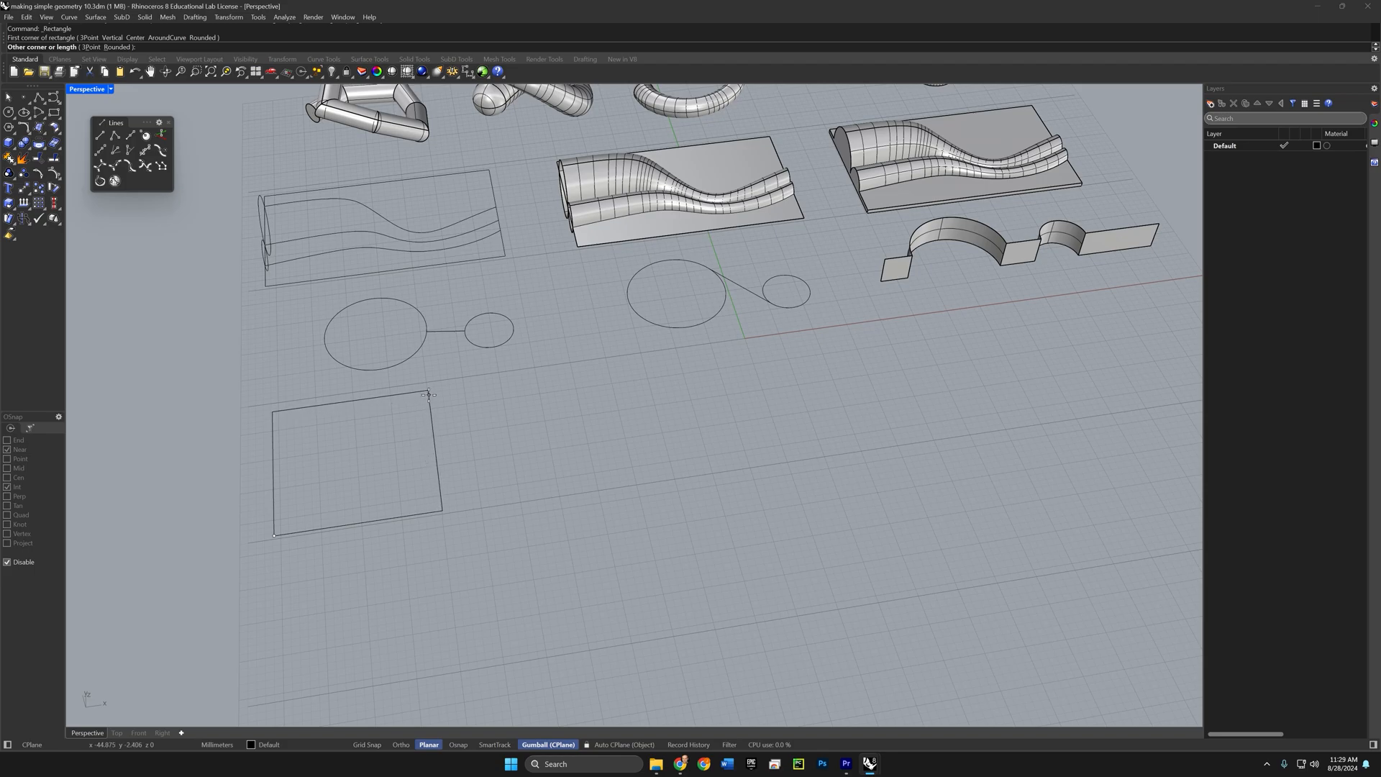
{"action": "left_click", "coordinate": [429, 395]}
{"action": "right_click_drag", "start_coordinate": [334, 469], "coordinate": [511, 420], "text": "shift"}
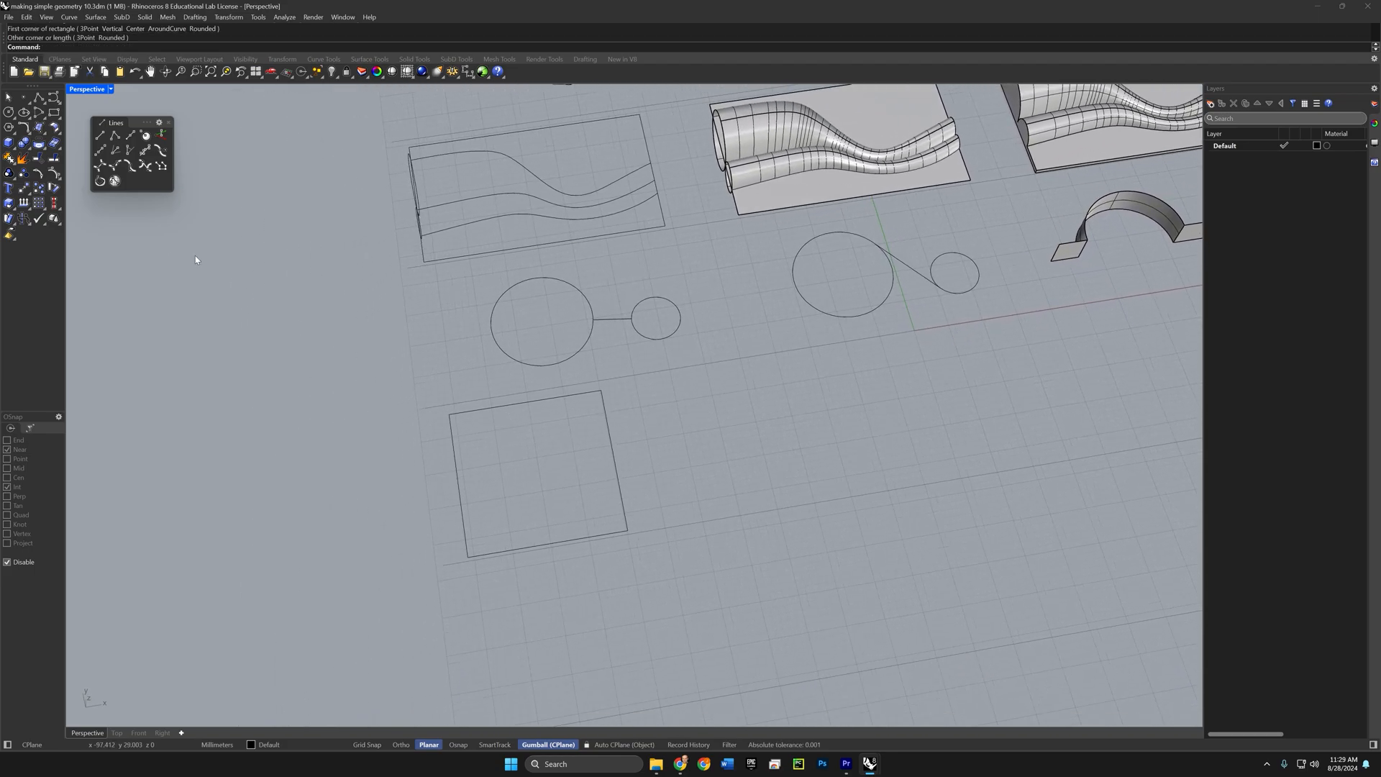
Step: Draw a three-point circle through the midpoints of three sides of the rectangle, with object snaps enabled, Mid on and Near off
{"action": "left_click", "coordinate": [8, 112]}
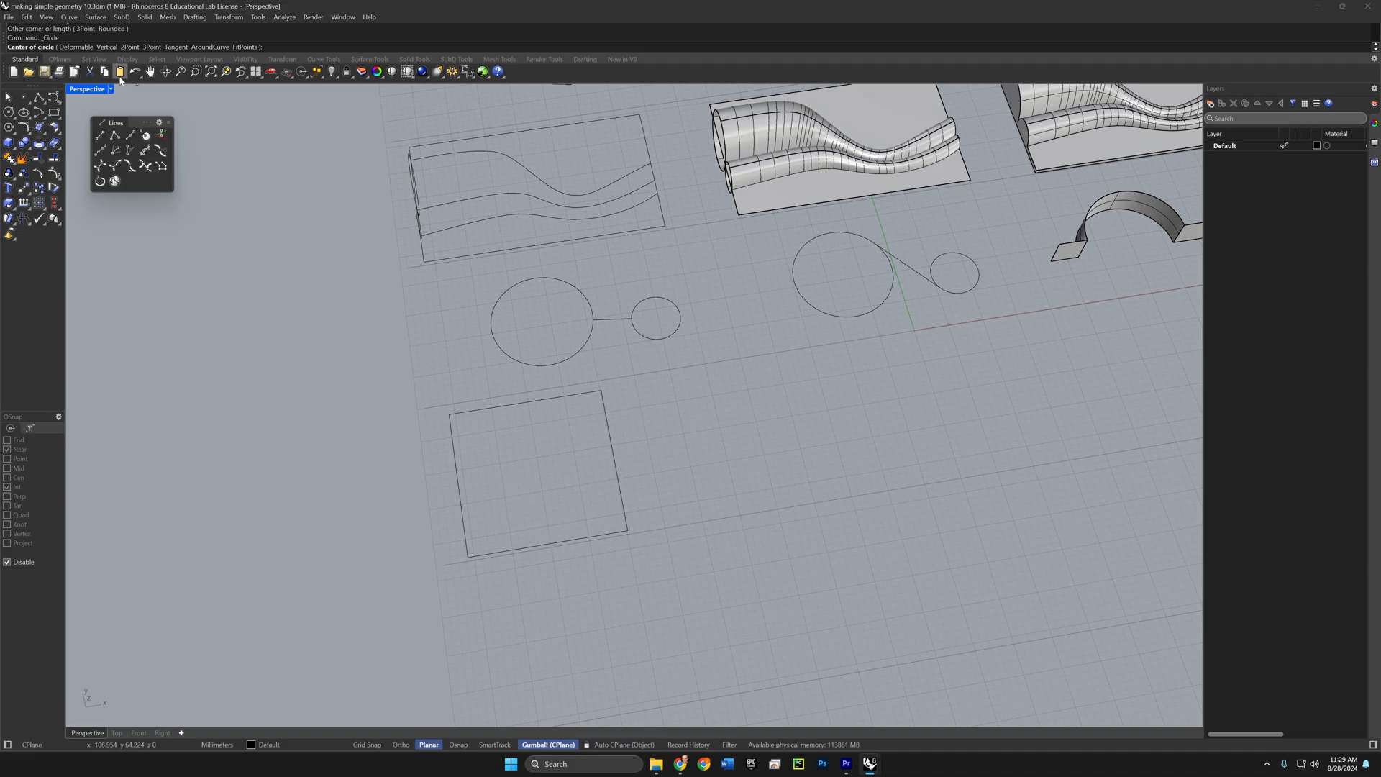
{"action": "left_click", "coordinate": [151, 48]}
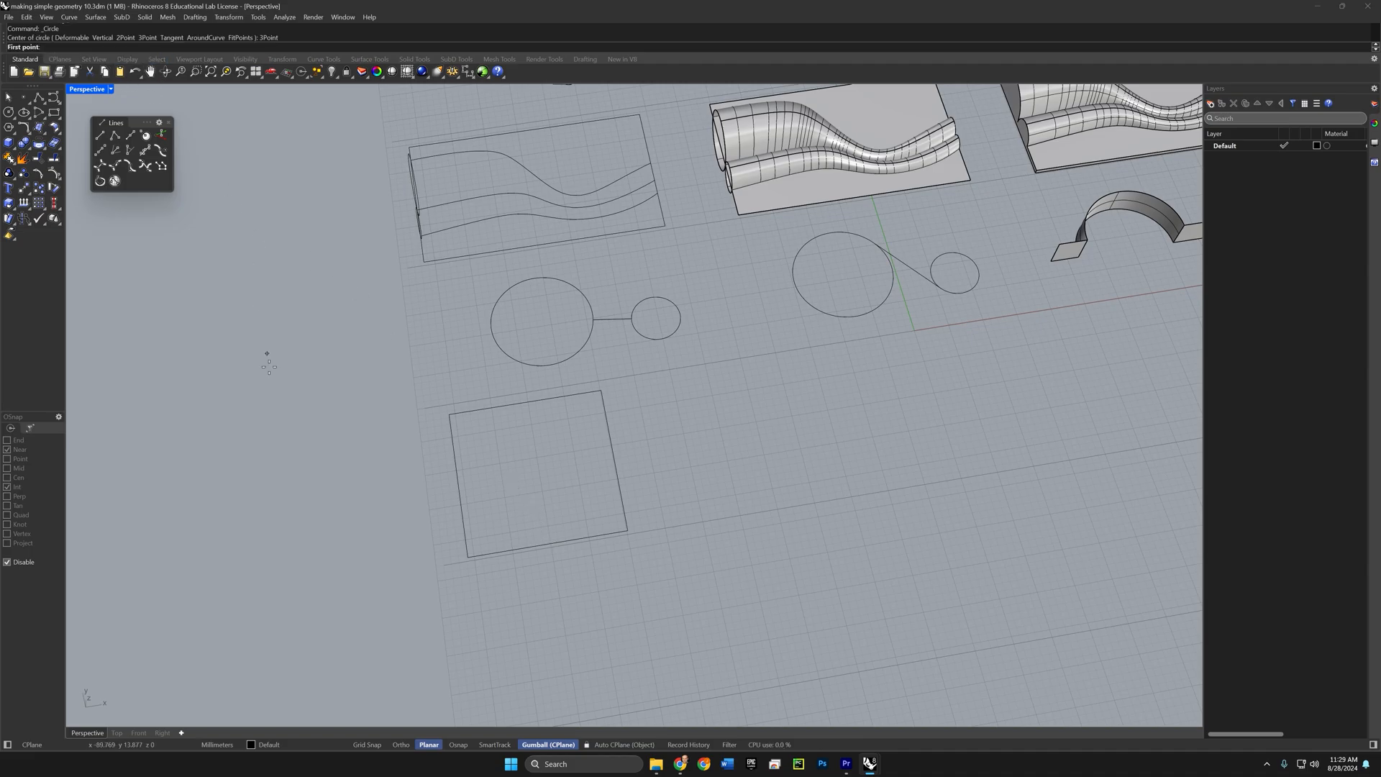
{"action": "left_click", "coordinate": [7, 562]}
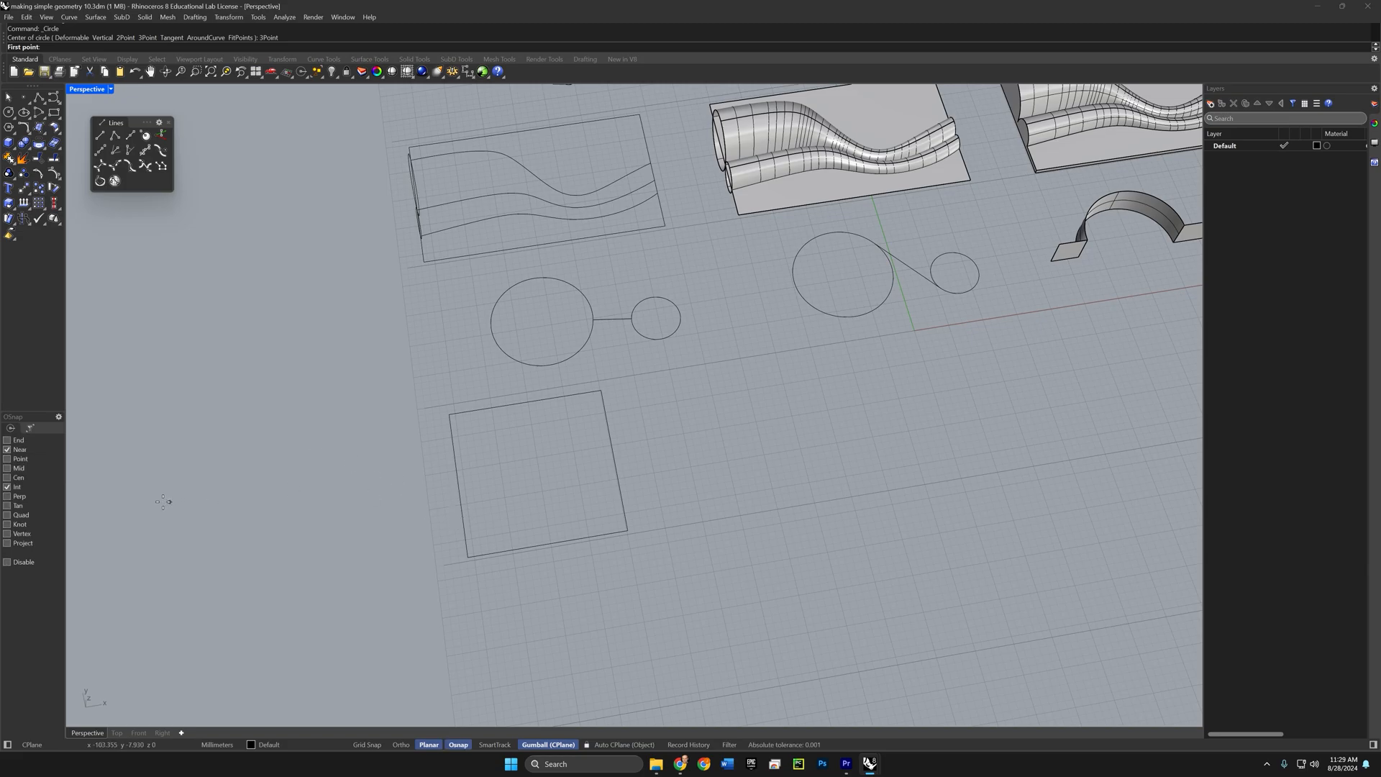
{"action": "left_click", "coordinate": [15, 468]}
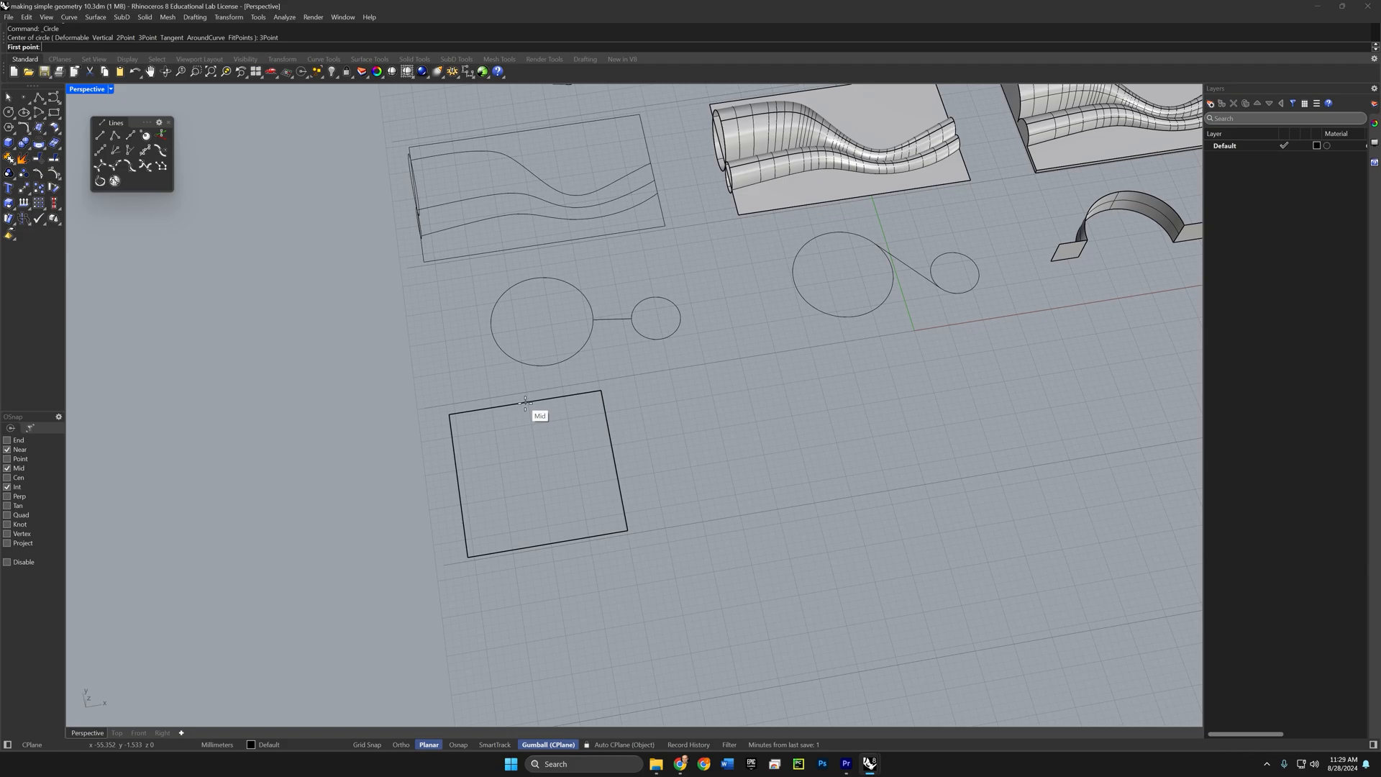
{"action": "left_click", "coordinate": [19, 449]}
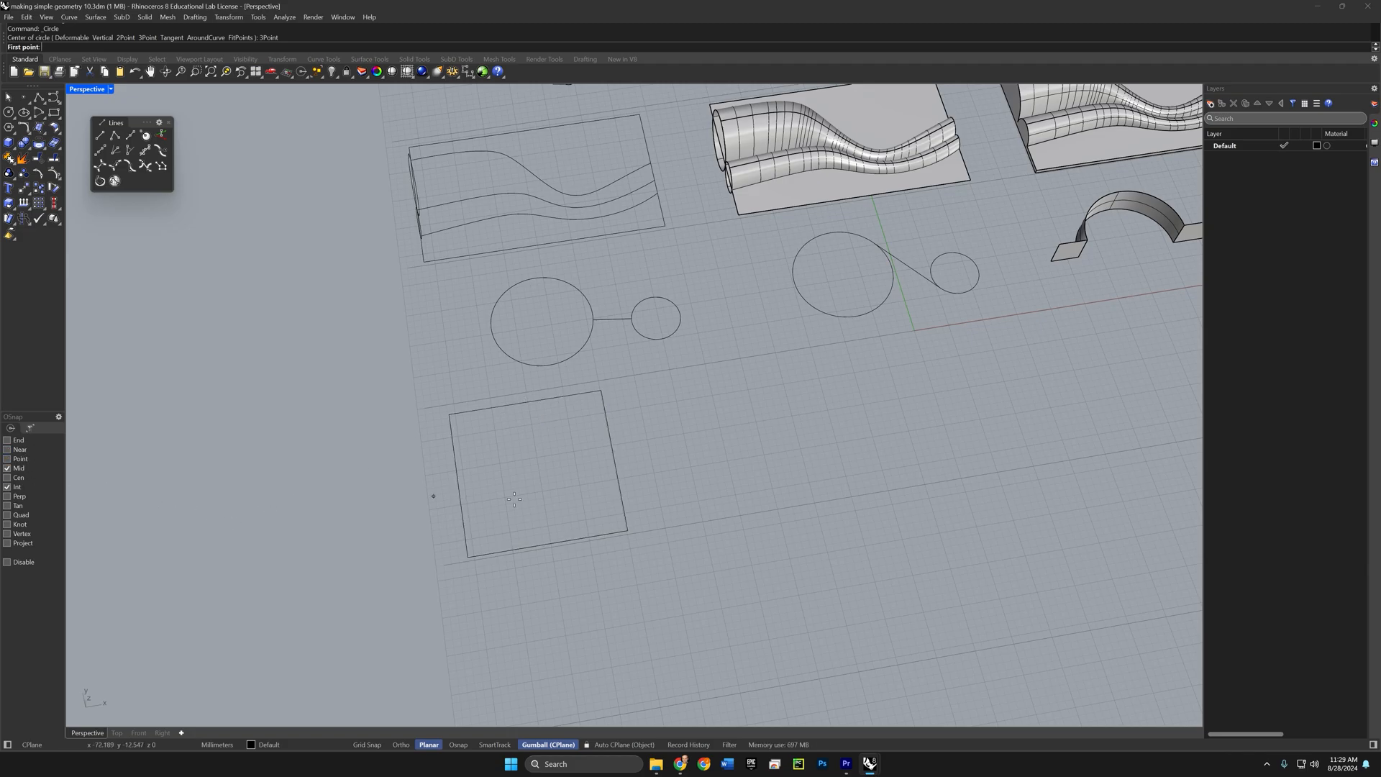
{"action": "left_click", "coordinate": [524, 403]}
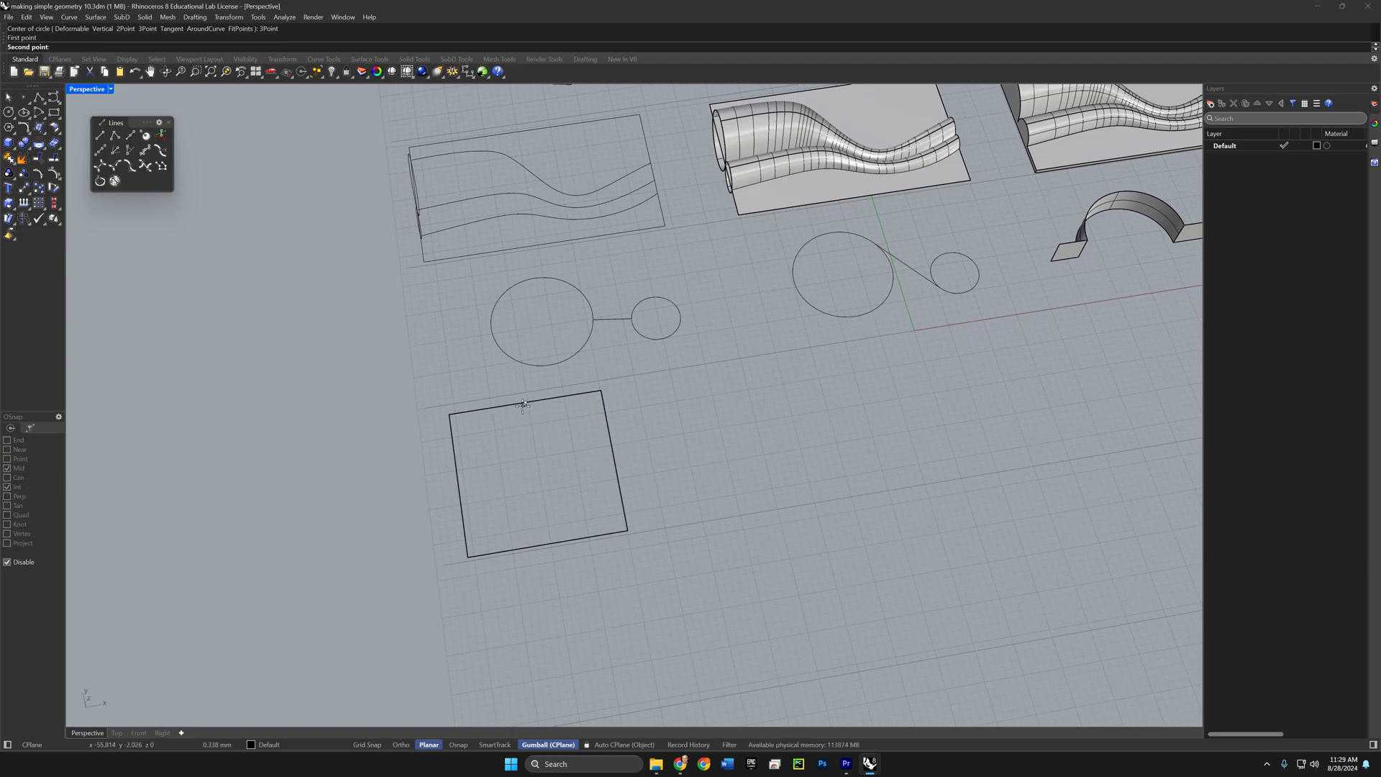
{"action": "left_click", "coordinate": [458, 484]}
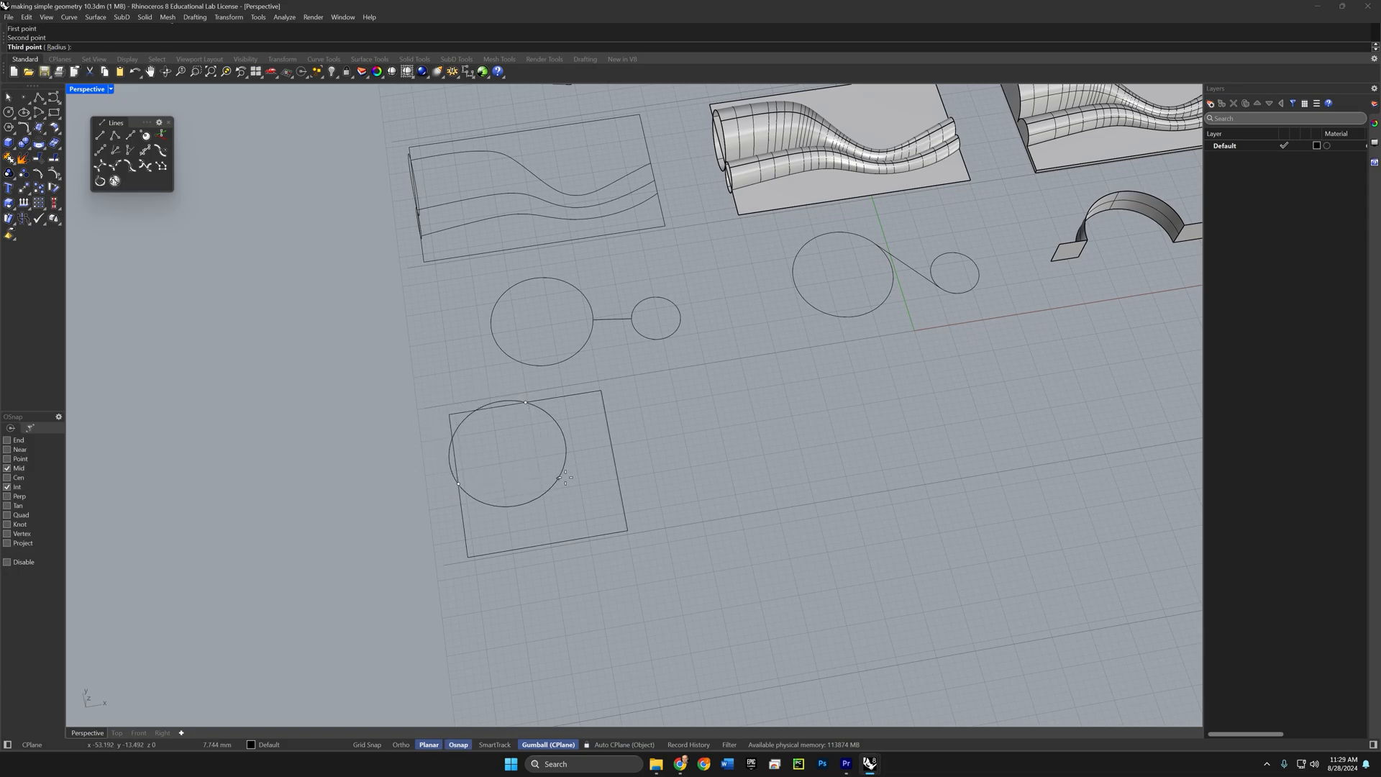
{"action": "left_click", "coordinate": [612, 461]}
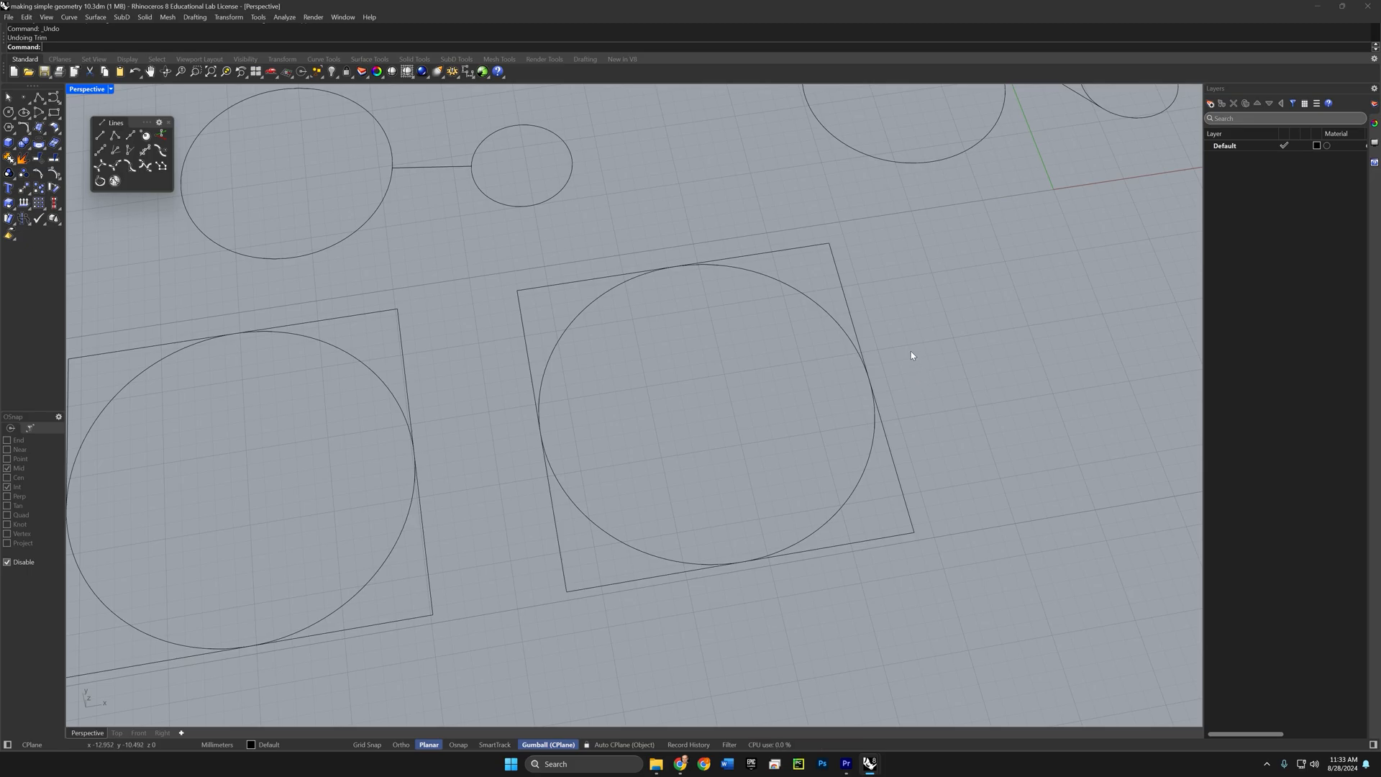
Step: Trim the second rectangle and circle against each other, removing the rectangle's two upper corners and the circle's lower arcs
{"action": "left_click_drag", "start_coordinate": [908, 350], "coordinate": [822, 453]}
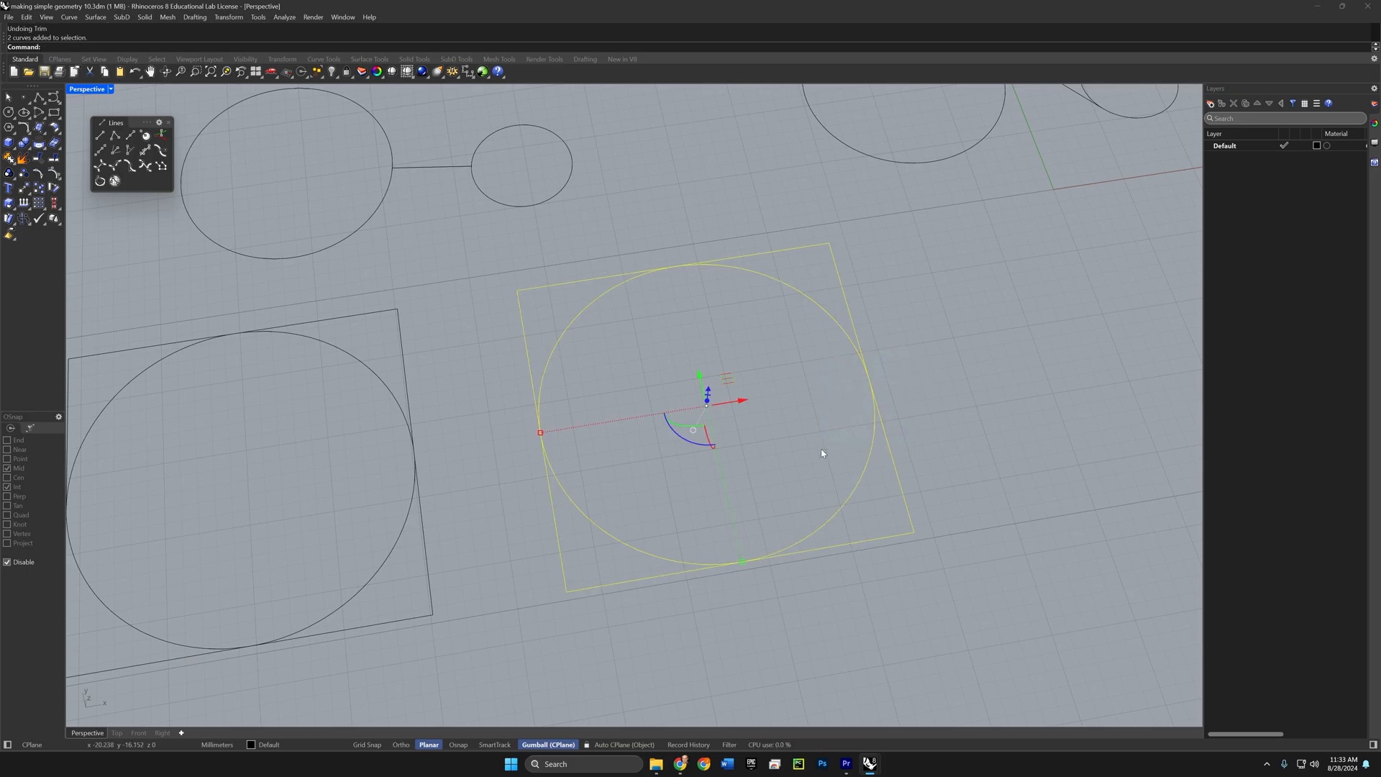
{"action": "key", "text": "Up"}
{"action": "key", "text": "Return"}
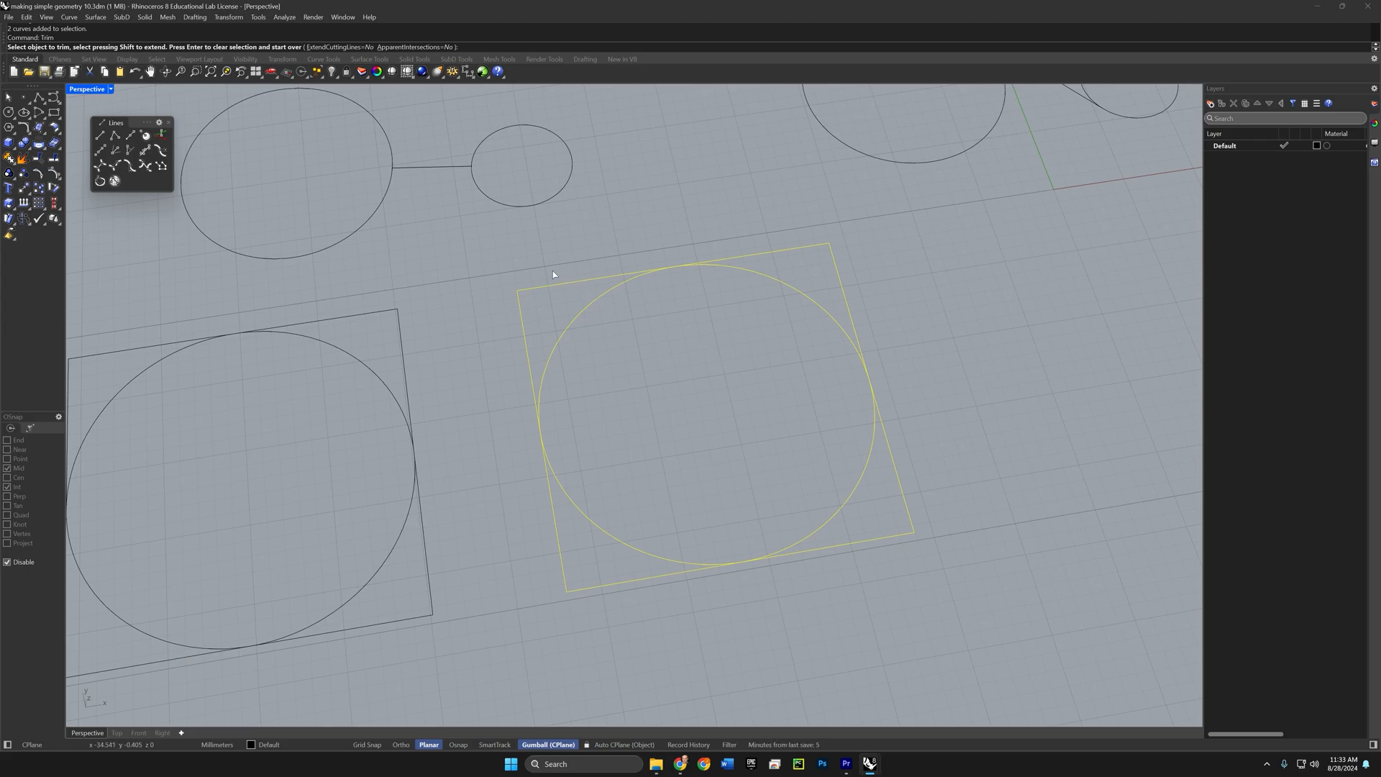
{"action": "left_click", "coordinate": [527, 297]}
{"action": "left_click", "coordinate": [828, 248]}
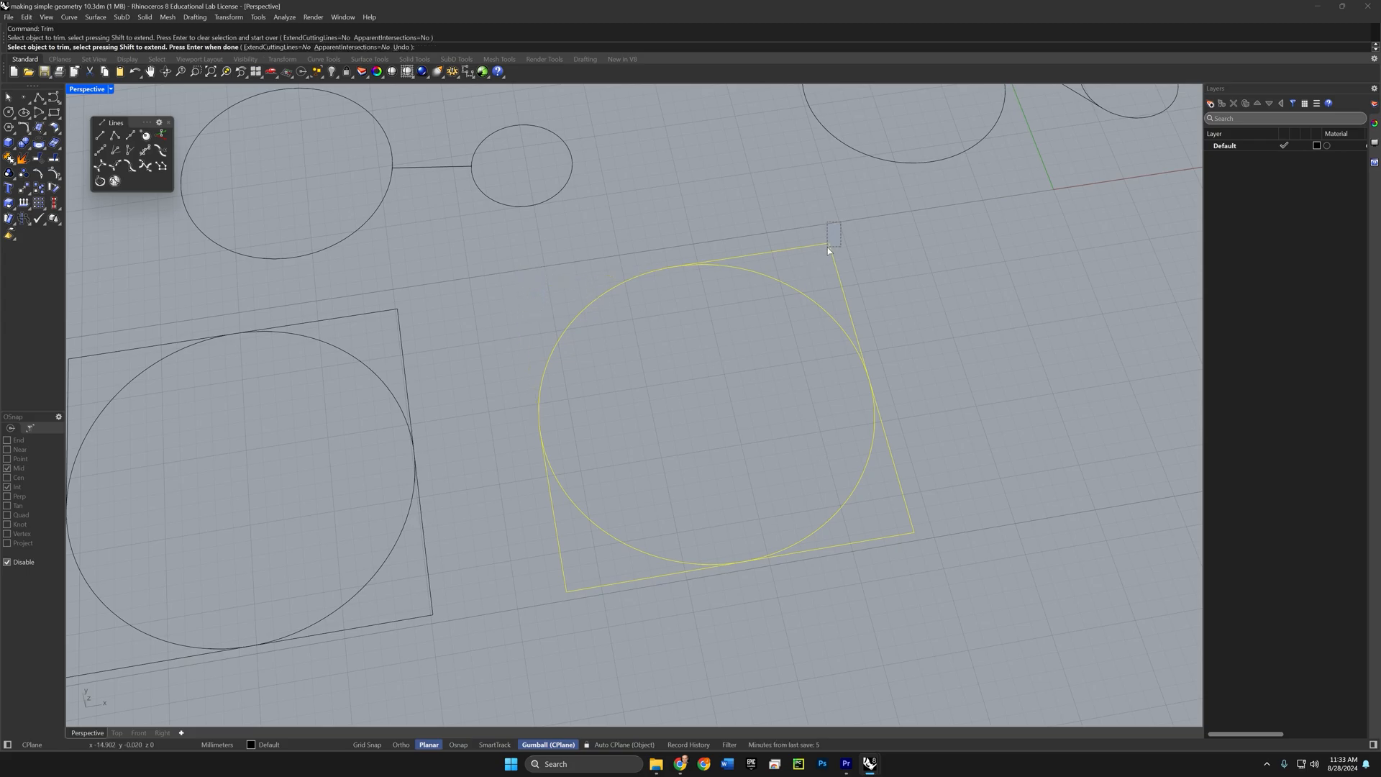
{"action": "left_click_drag", "start_coordinate": [597, 554], "coordinate": [597, 552]}
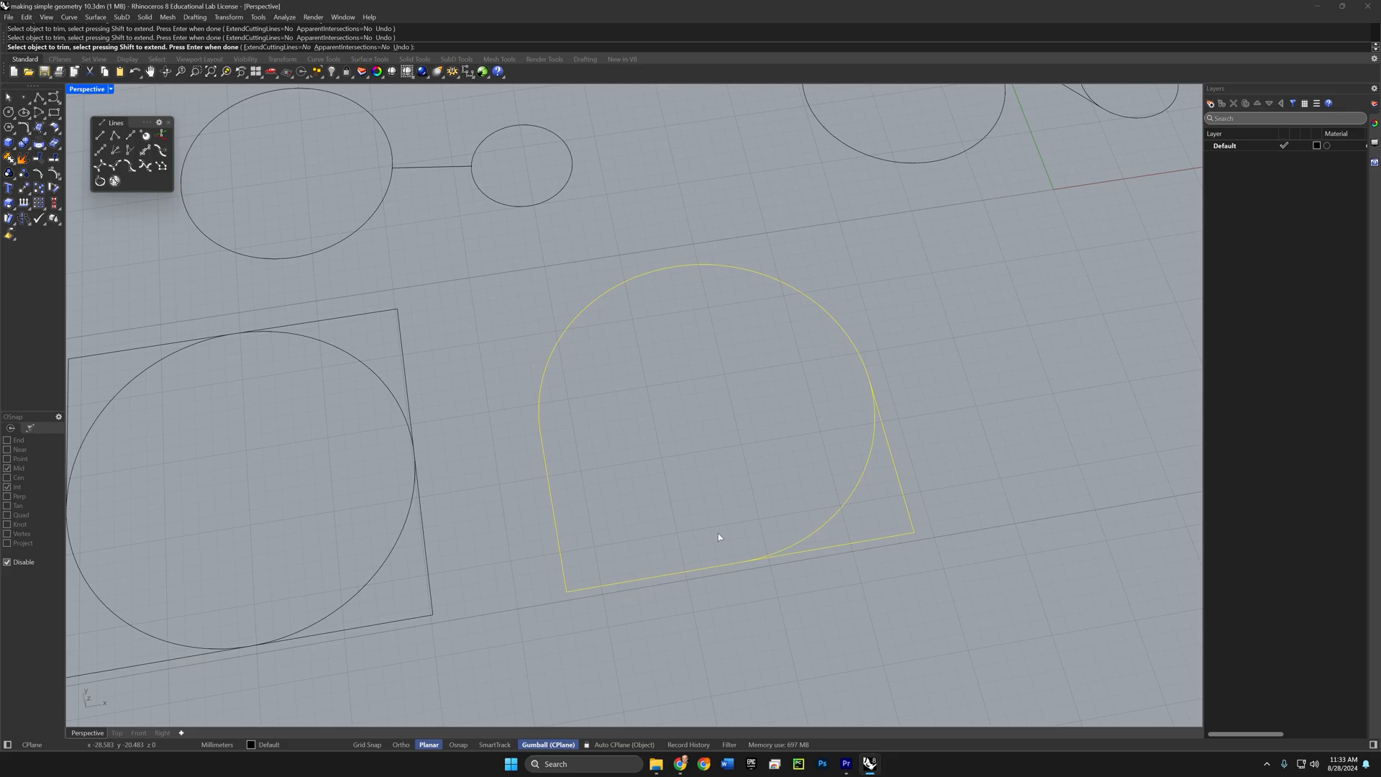
{"action": "left_click_drag", "start_coordinate": [836, 507], "coordinate": [835, 508]}
{"action": "key", "text": "Return"}
Step: Join the remaining upper arc and lower rectangle segments into one closed arched curve
{"action": "left_click", "coordinate": [834, 511]}
{"action": "left_click", "coordinate": [783, 280]}
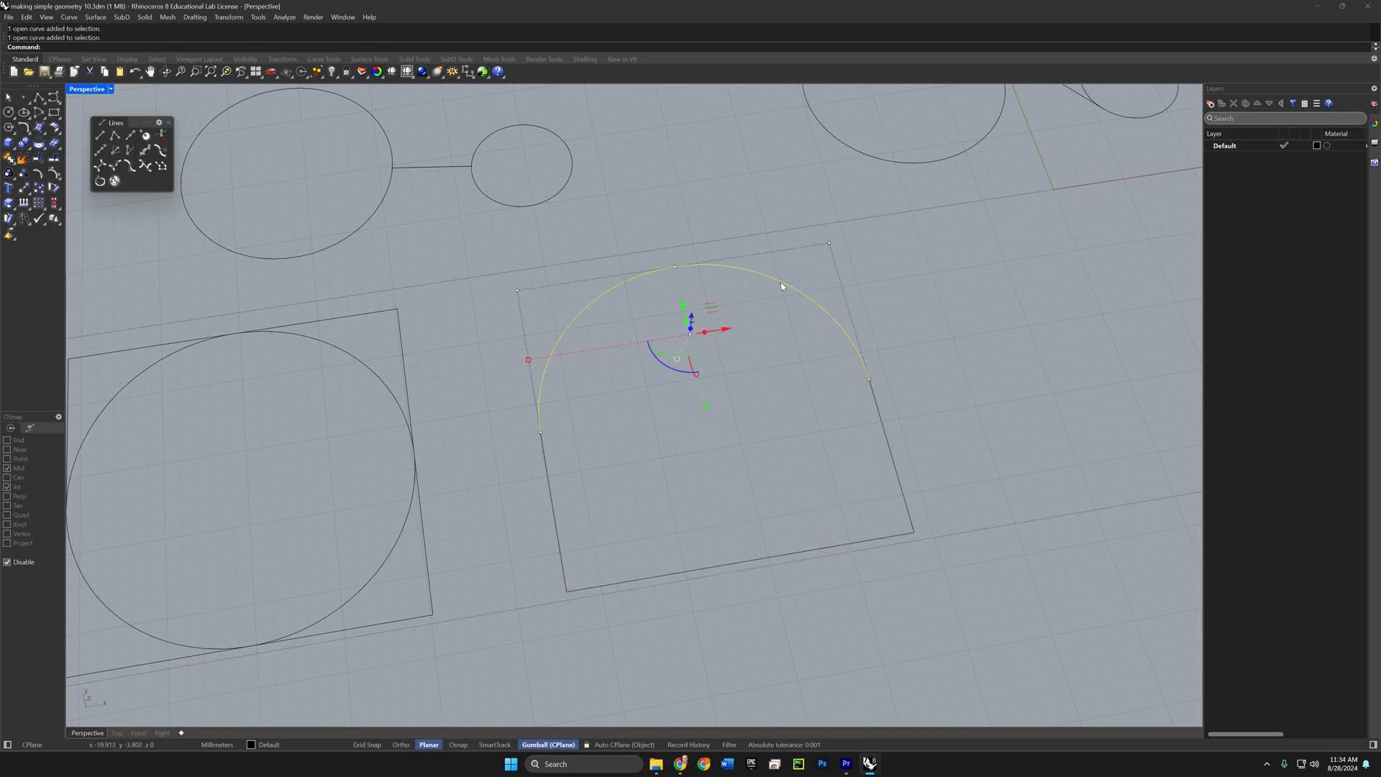
{"action": "left_click", "coordinate": [899, 484]}
{"action": "left_click", "coordinate": [944, 394]}
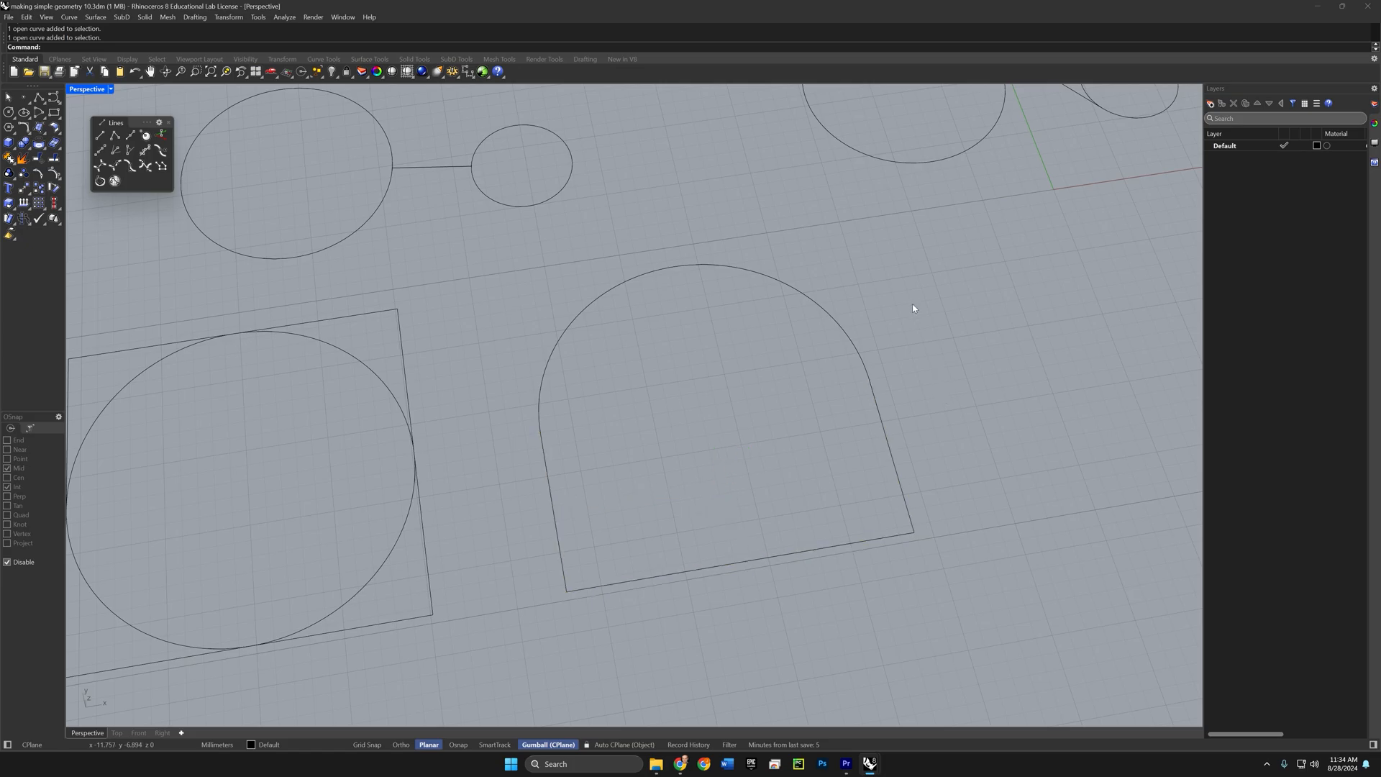
{"action": "left_click_drag", "start_coordinate": [912, 303], "coordinate": [830, 463]}
{"action": "type", "text": "jo"}
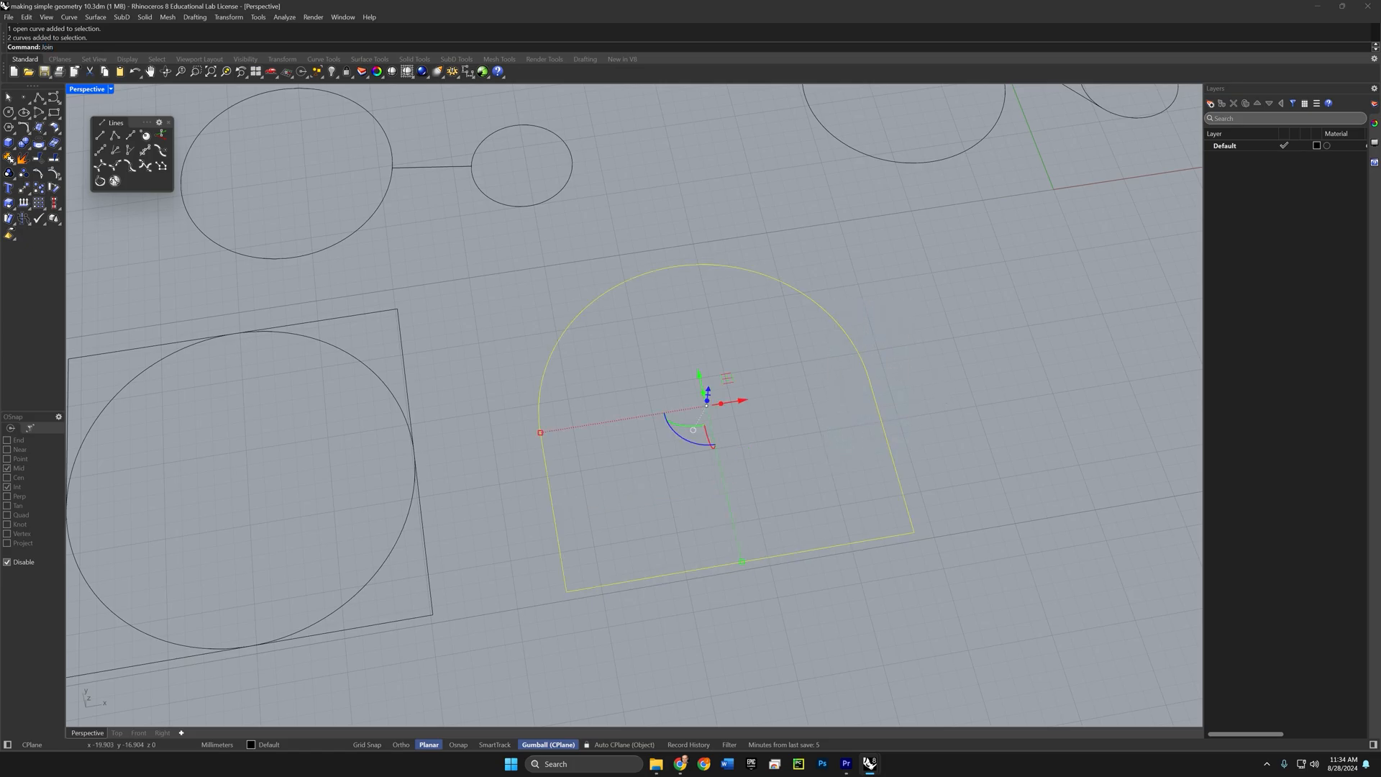
{"action": "key", "text": "Return"}
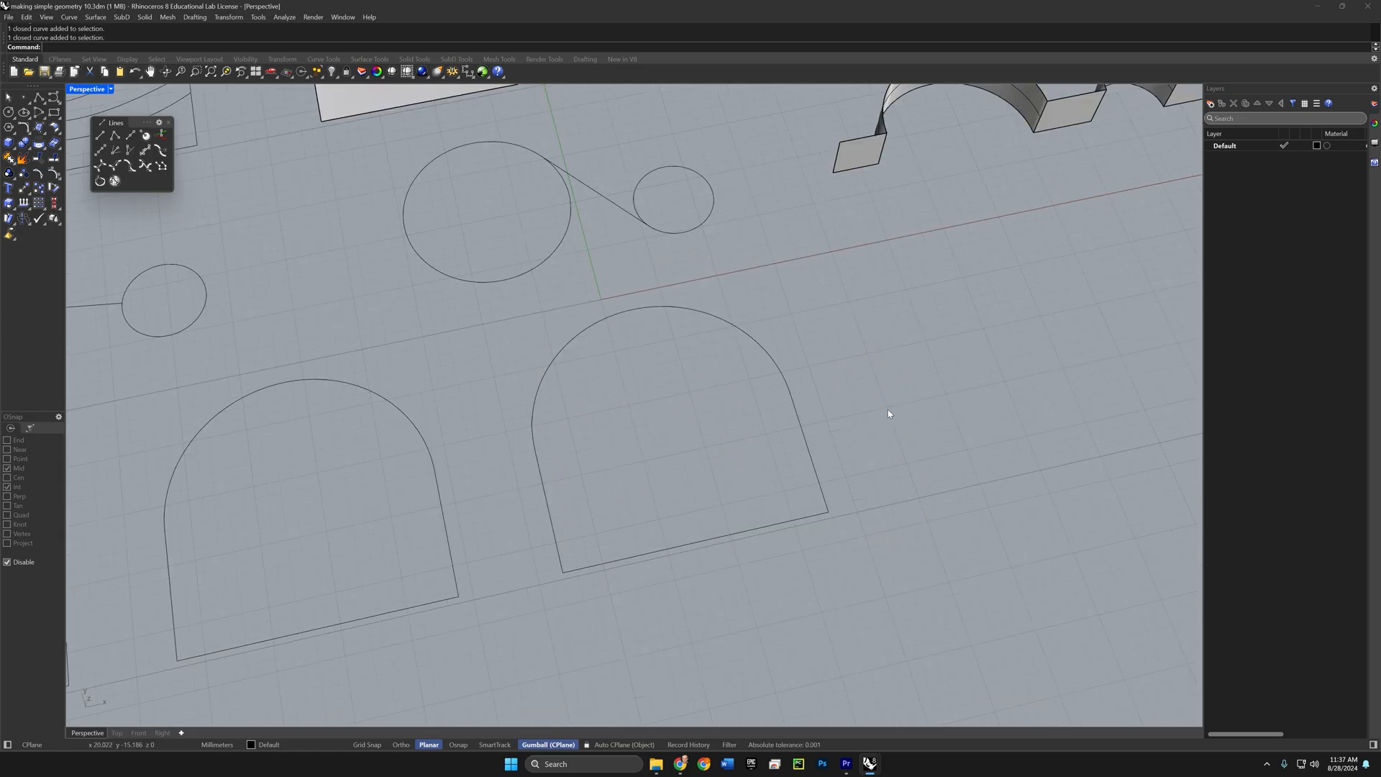
Step: Offset the second arched curve inward by a distance of 4 mm
{"action": "left_click", "coordinate": [791, 522]}
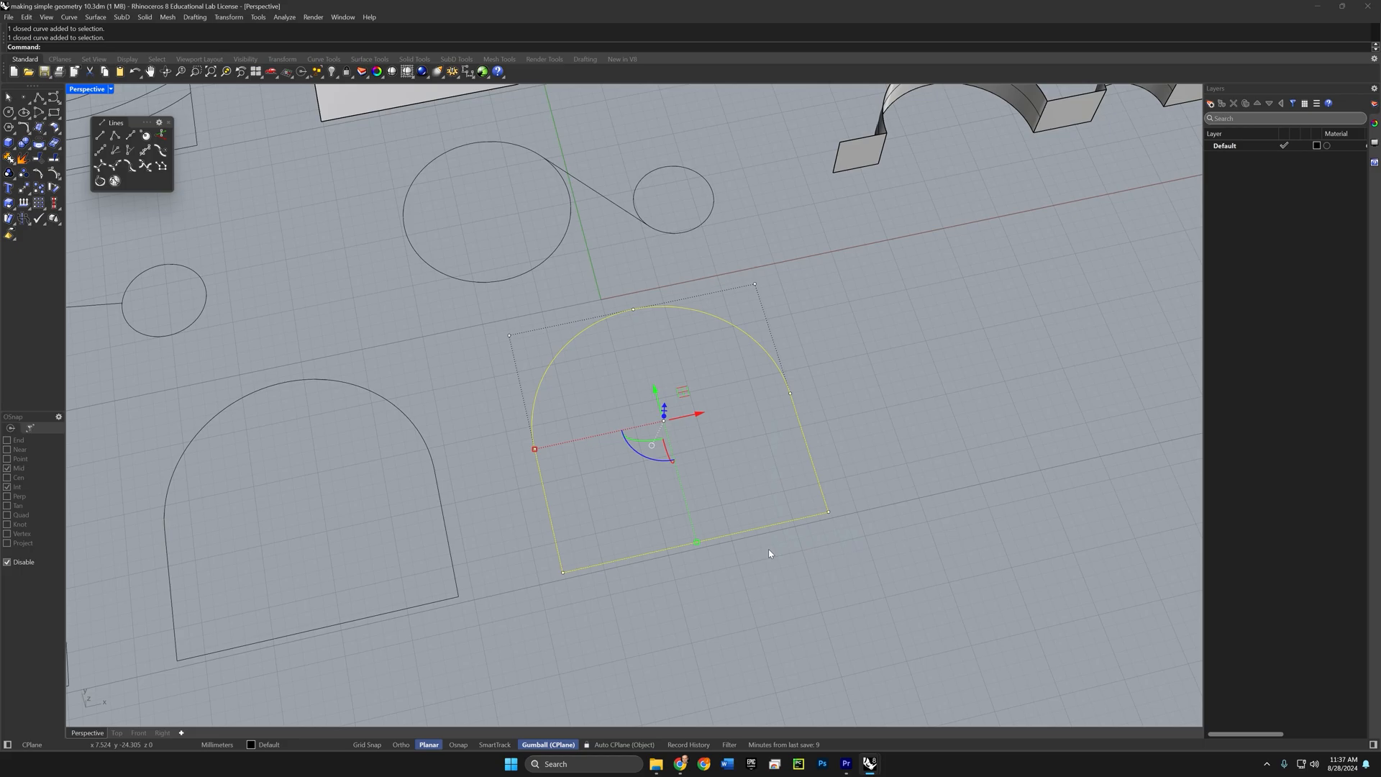
{"action": "type", "text": "offset"}
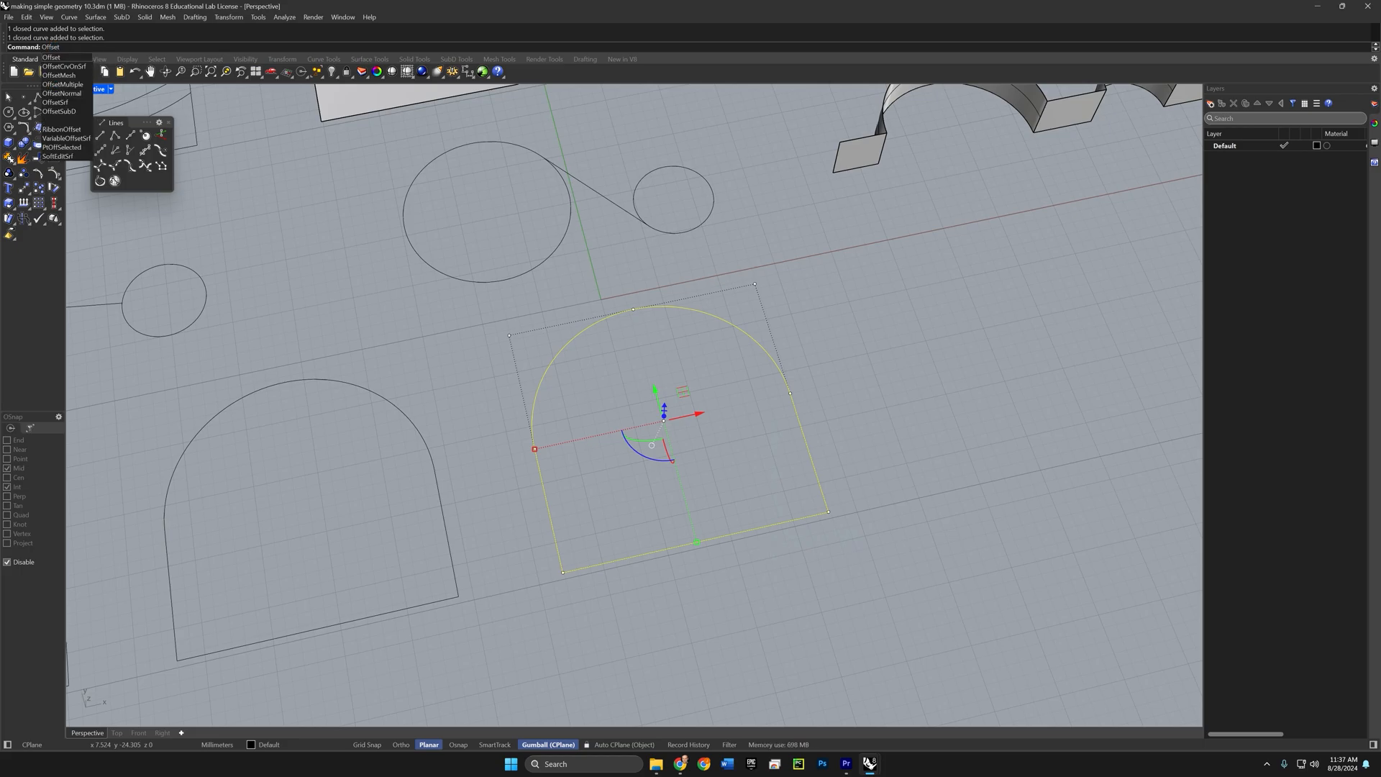
{"action": "left_click", "coordinate": [62, 62]}
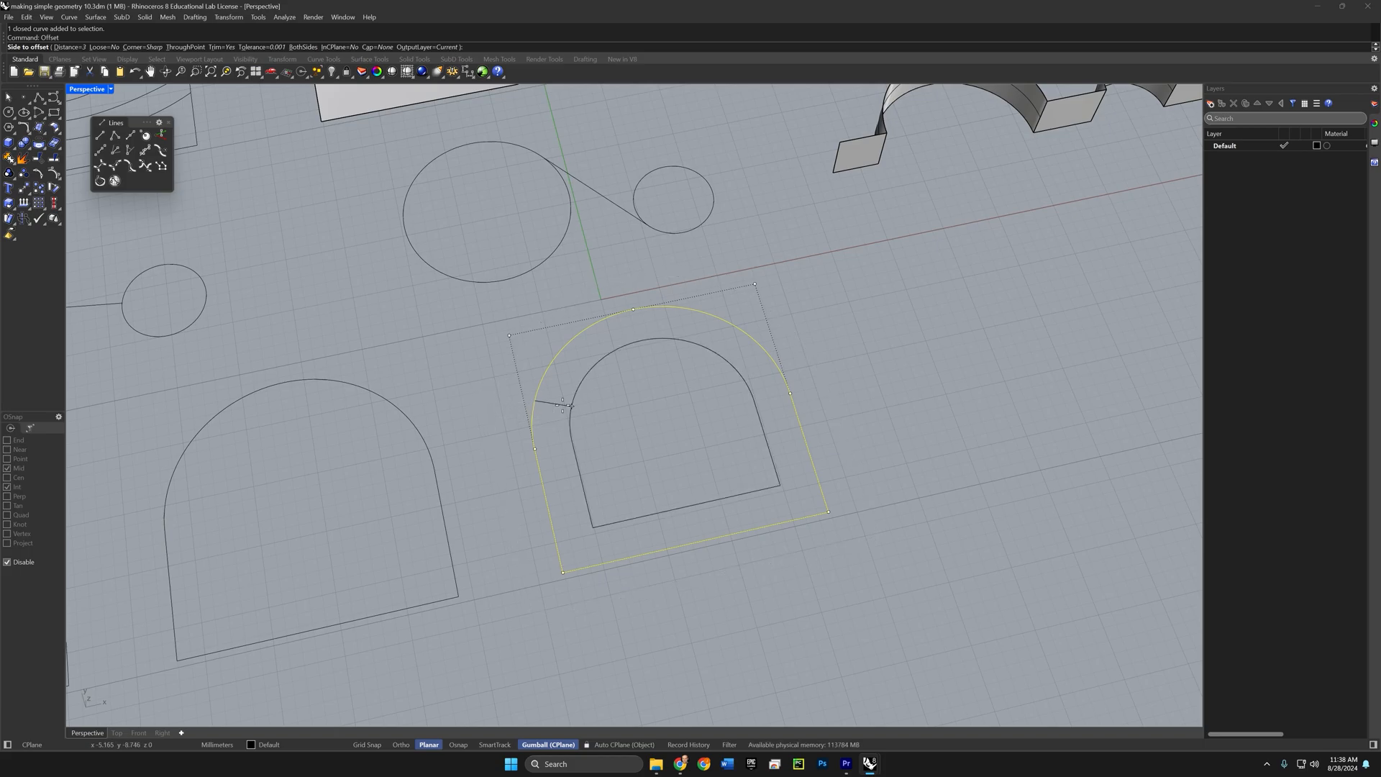
{"action": "left_click", "coordinate": [70, 47]}
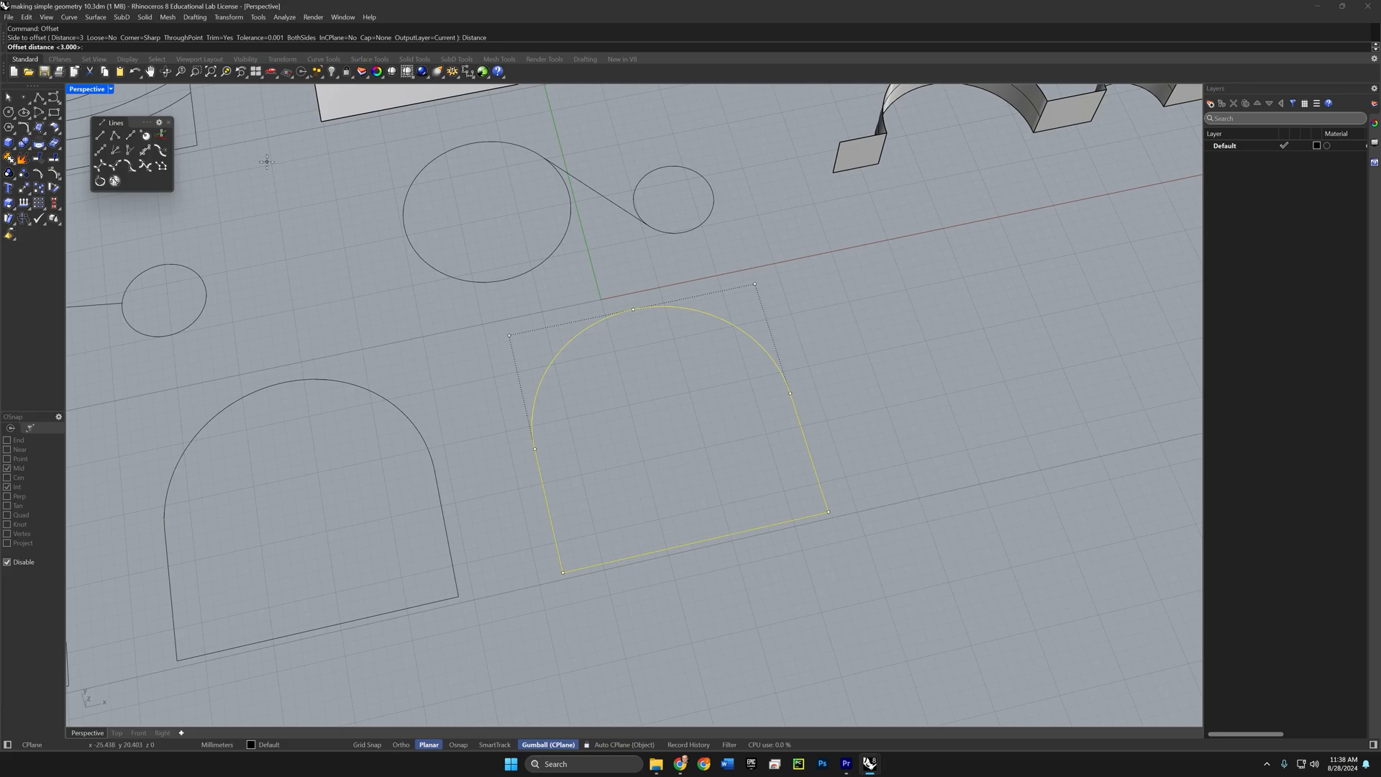
{"action": "type", "text": "4"}
{"action": "key", "text": "Return"}
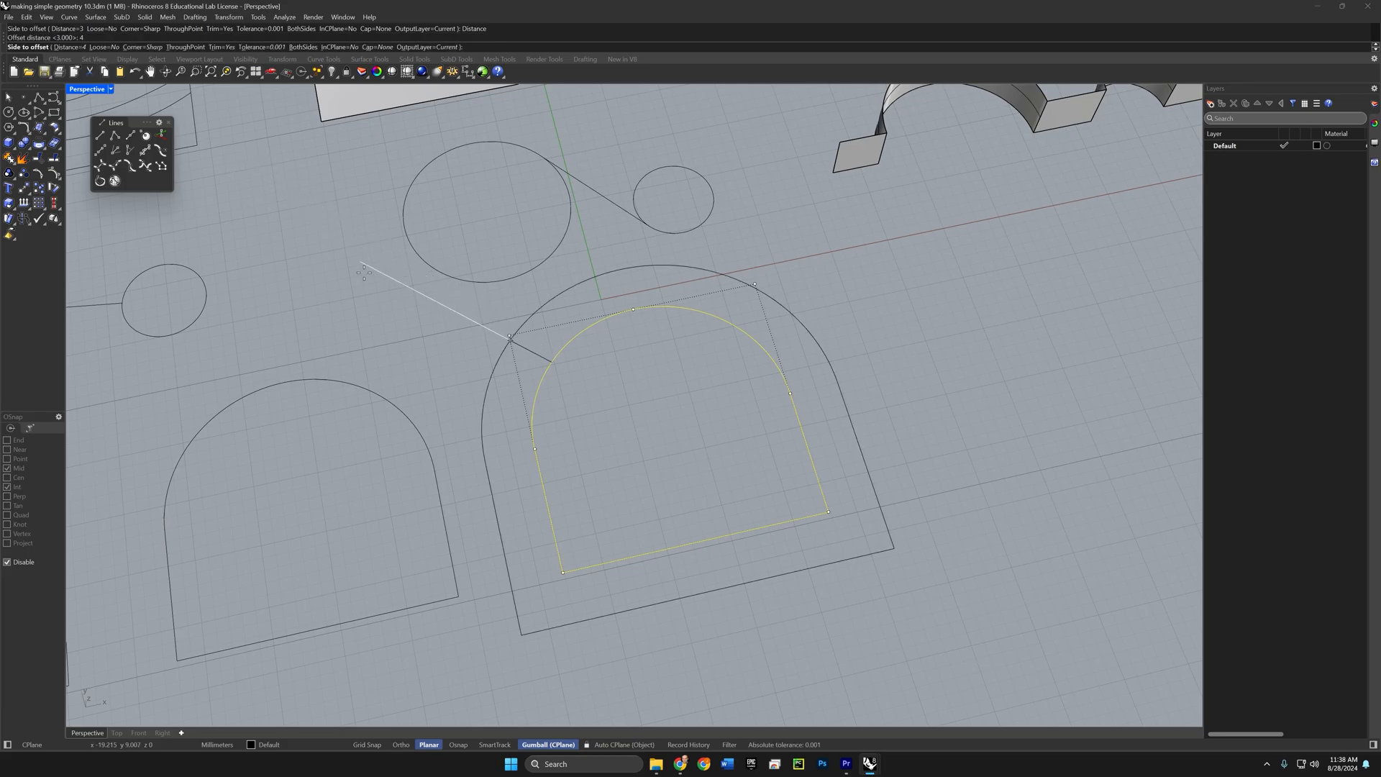
{"action": "left_click", "coordinate": [583, 410]}
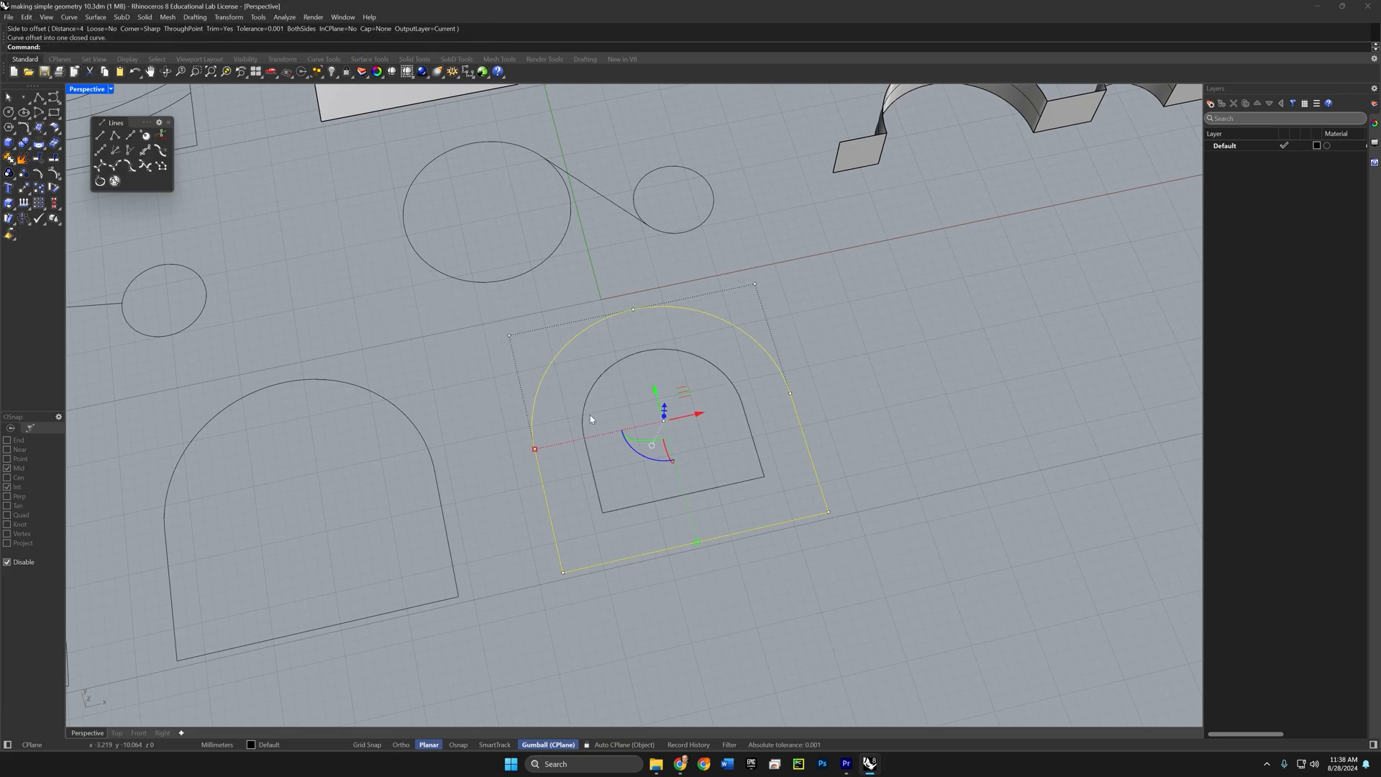
{"action": "right_click_drag", "start_coordinate": [598, 424], "coordinate": [480, 374]}
{"action": "left_click", "coordinate": [625, 447]}
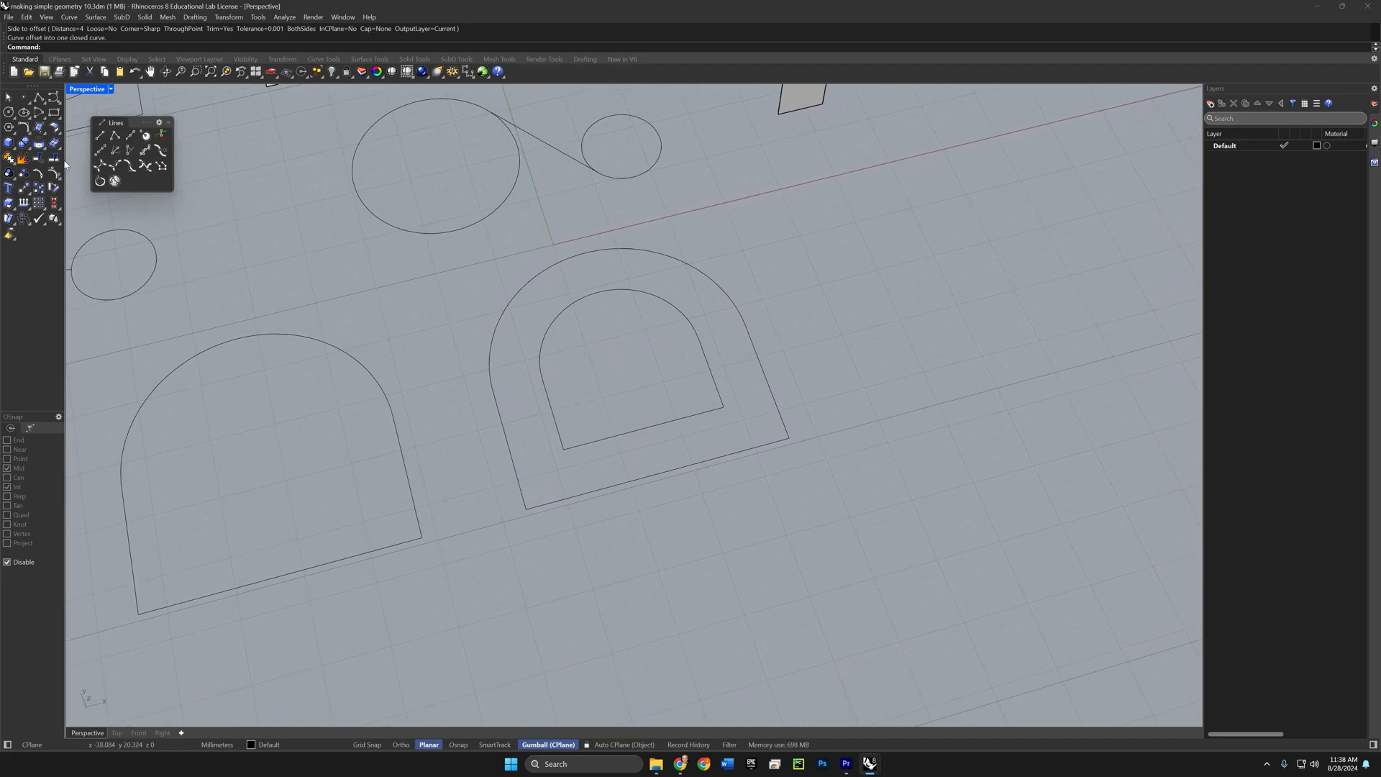
Step: Draw a circle centred on the inner arched curve's lower-left corner, large enough to overlap both arched curves
{"action": "left_click", "coordinate": [9, 112]}
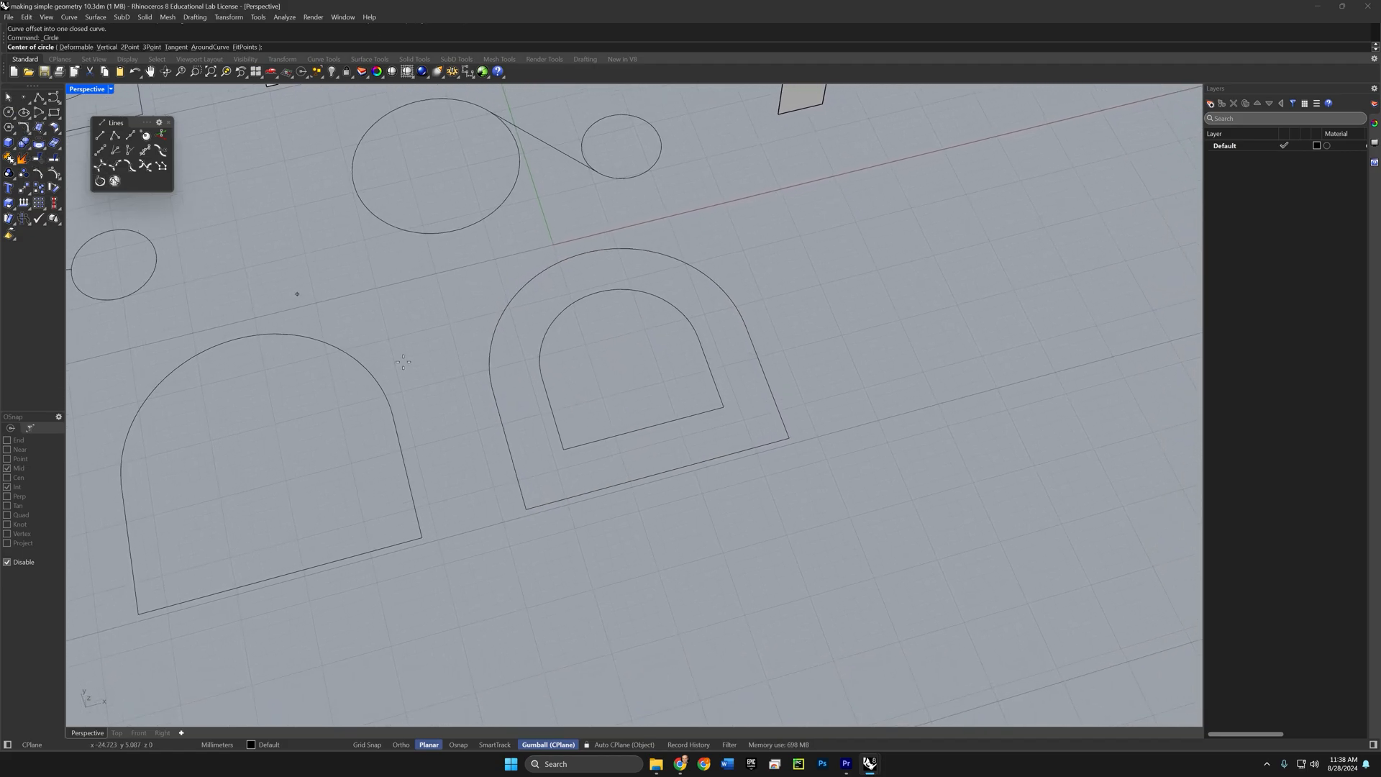
{"action": "left_click", "coordinate": [563, 450]}
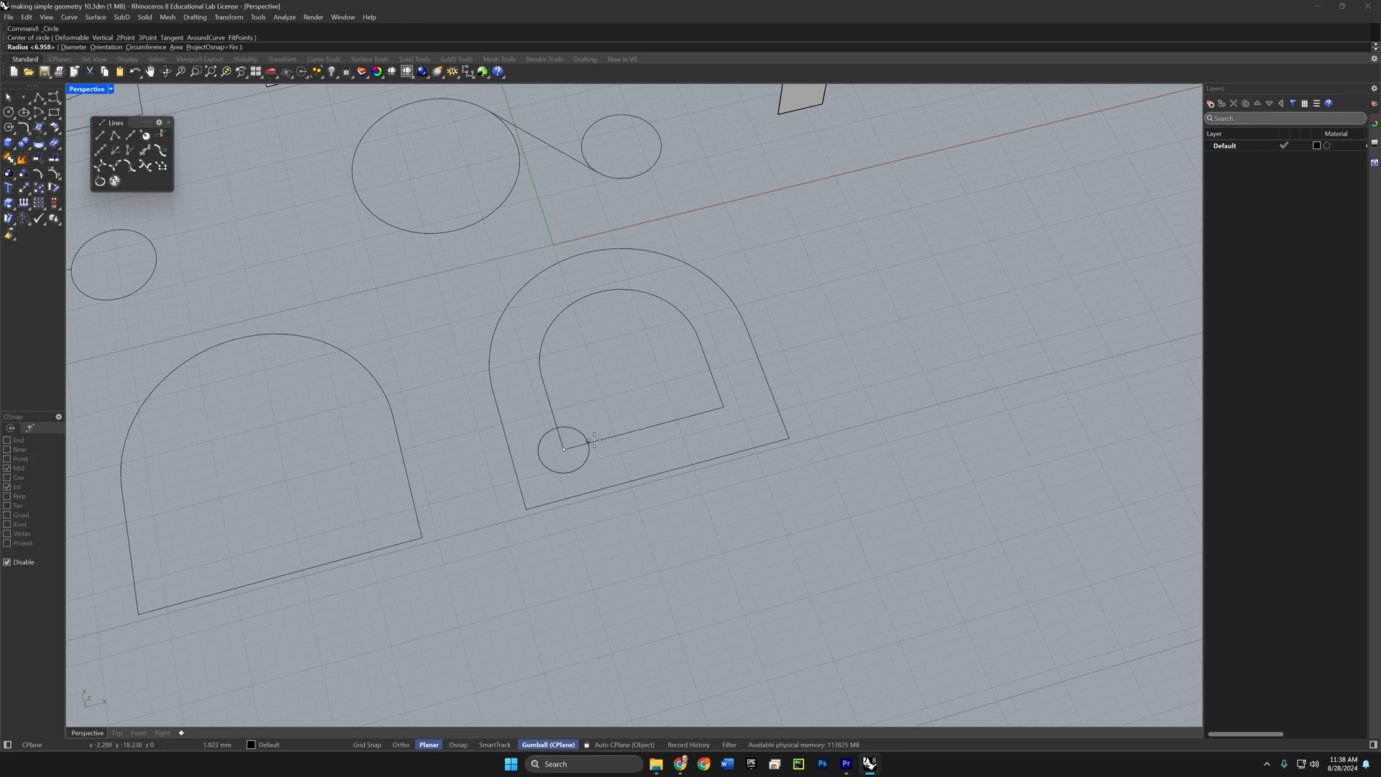
{"action": "left_click", "coordinate": [654, 440]}
{"action": "right_click_drag", "start_coordinate": [653, 441], "coordinate": [768, 397]}
Step: Run CurveBoolean on the two arched curves and circle, picking the arched band, outer circle region and their overlap as regions to keep
{"action": "left_click_drag", "start_coordinate": [819, 371], "coordinate": [681, 523]}
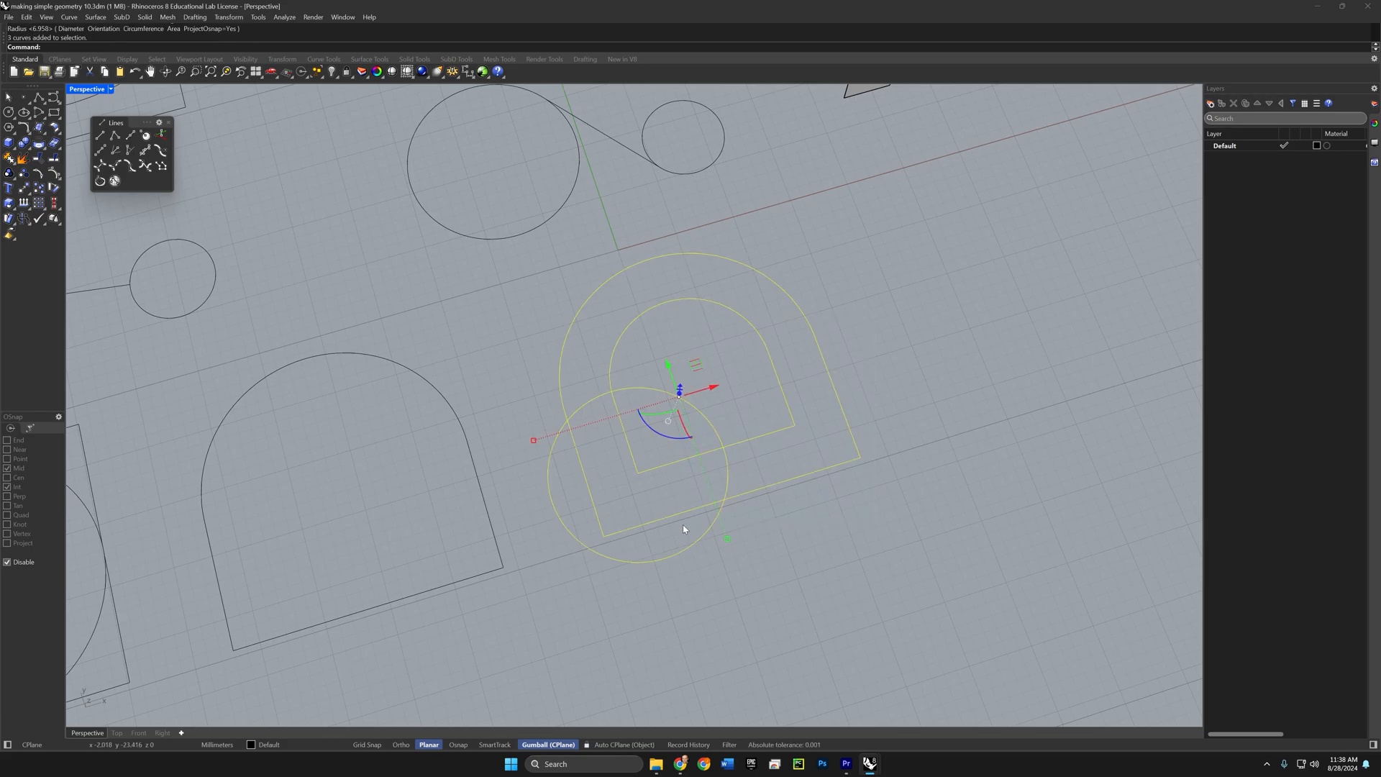
{"action": "type", "text": "CurveBoolean"}
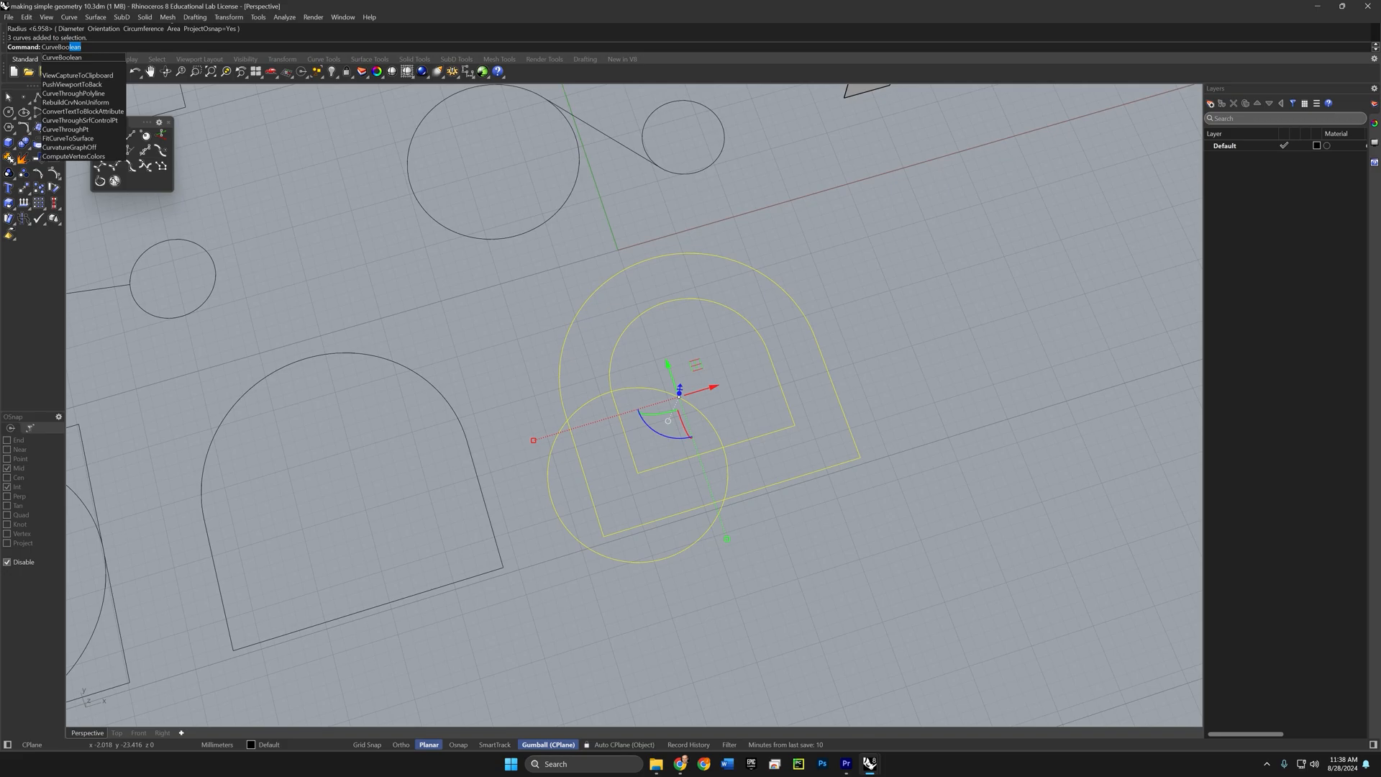
{"action": "key", "text": "Return"}
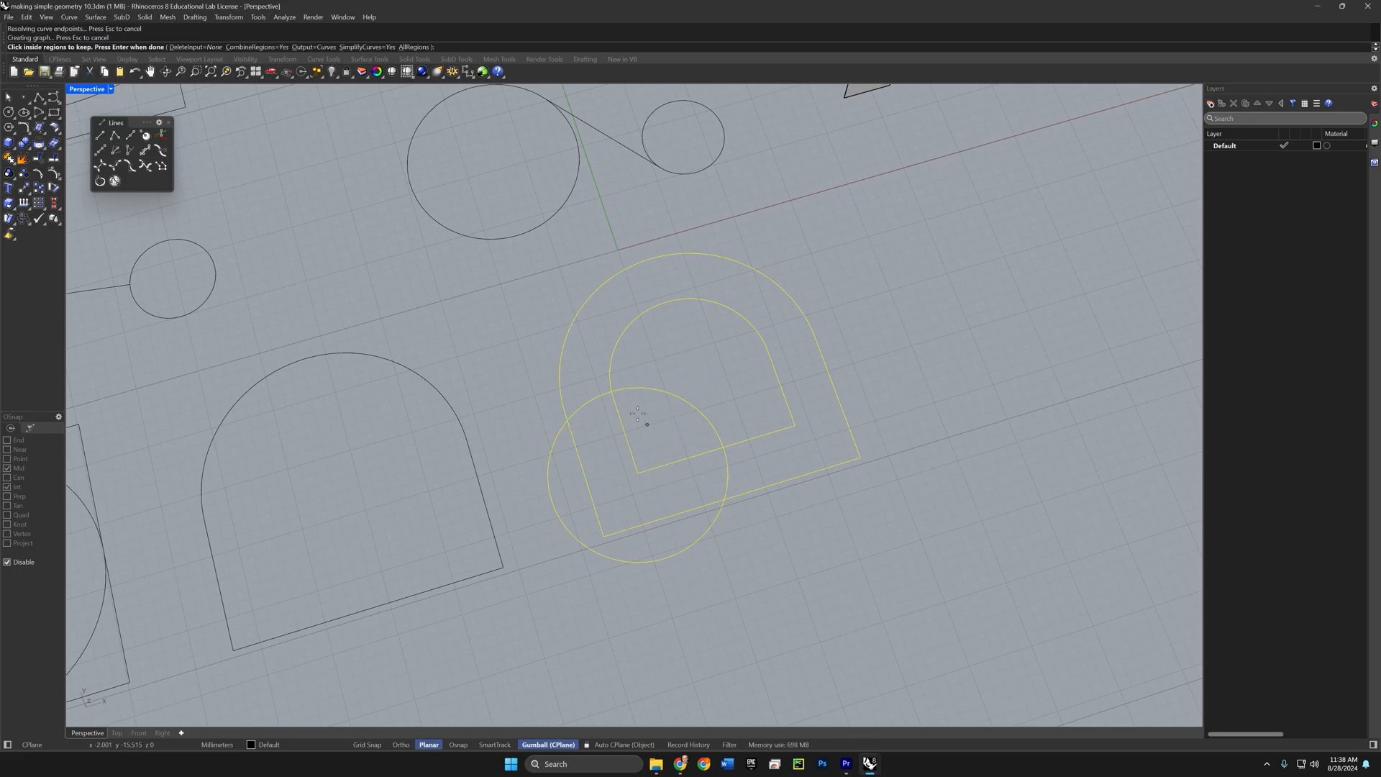
{"action": "left_click", "coordinate": [589, 355]}
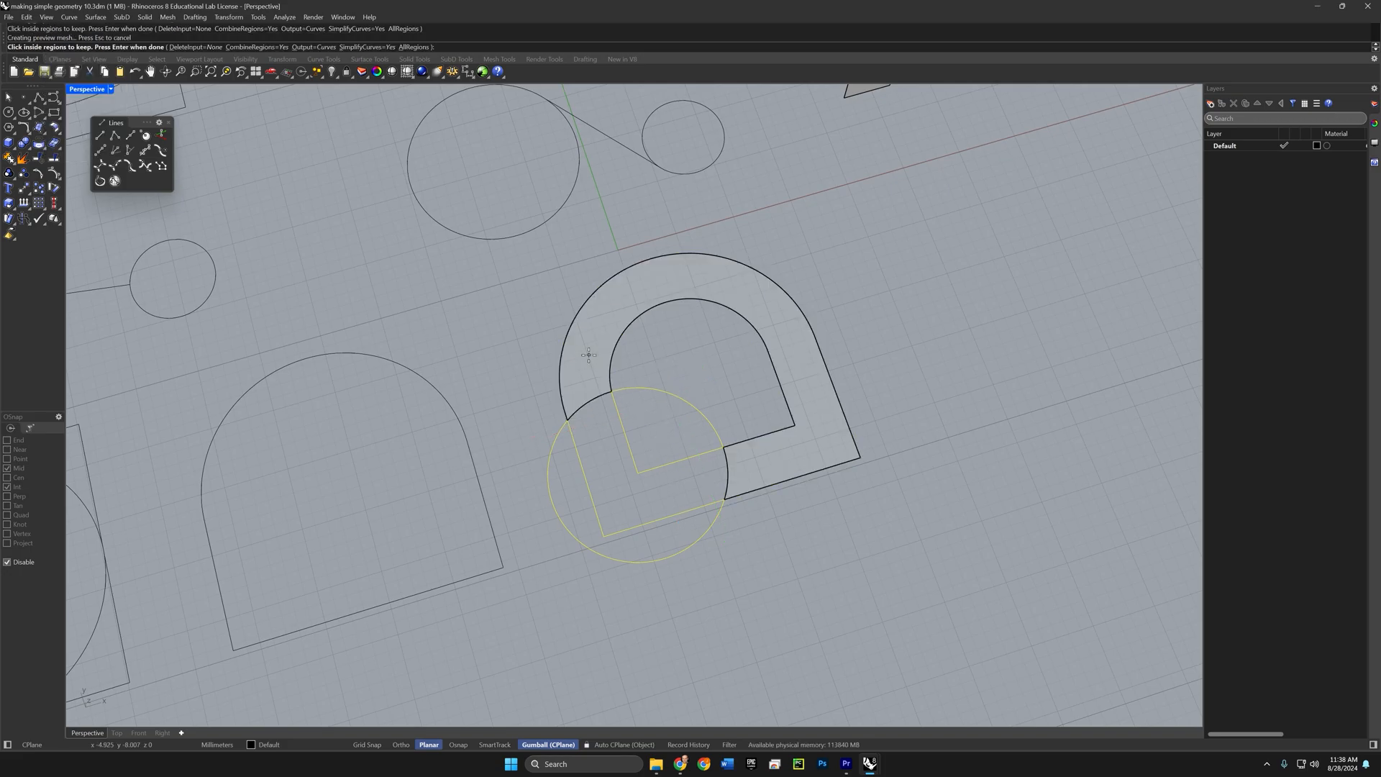
{"action": "left_click", "coordinate": [584, 477]}
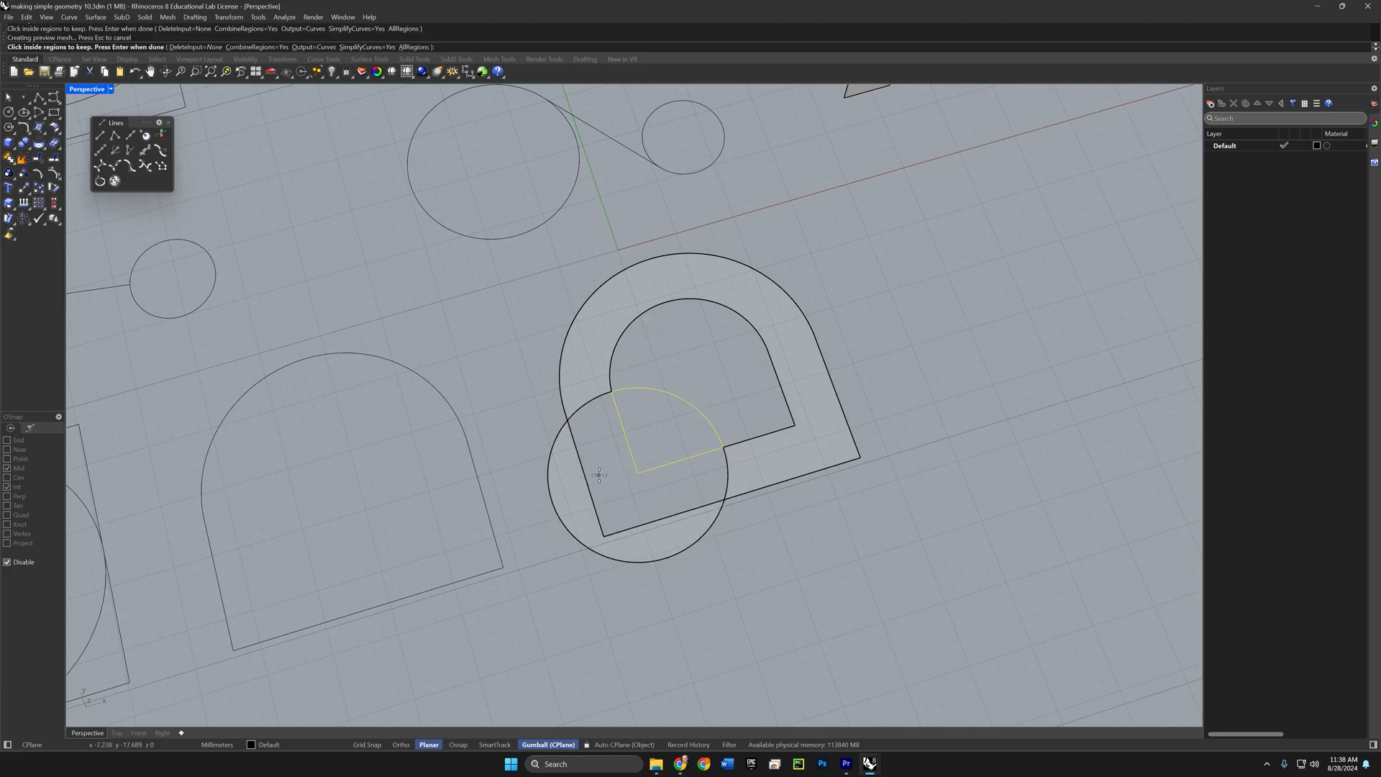
{"action": "left_click", "coordinate": [646, 436]}
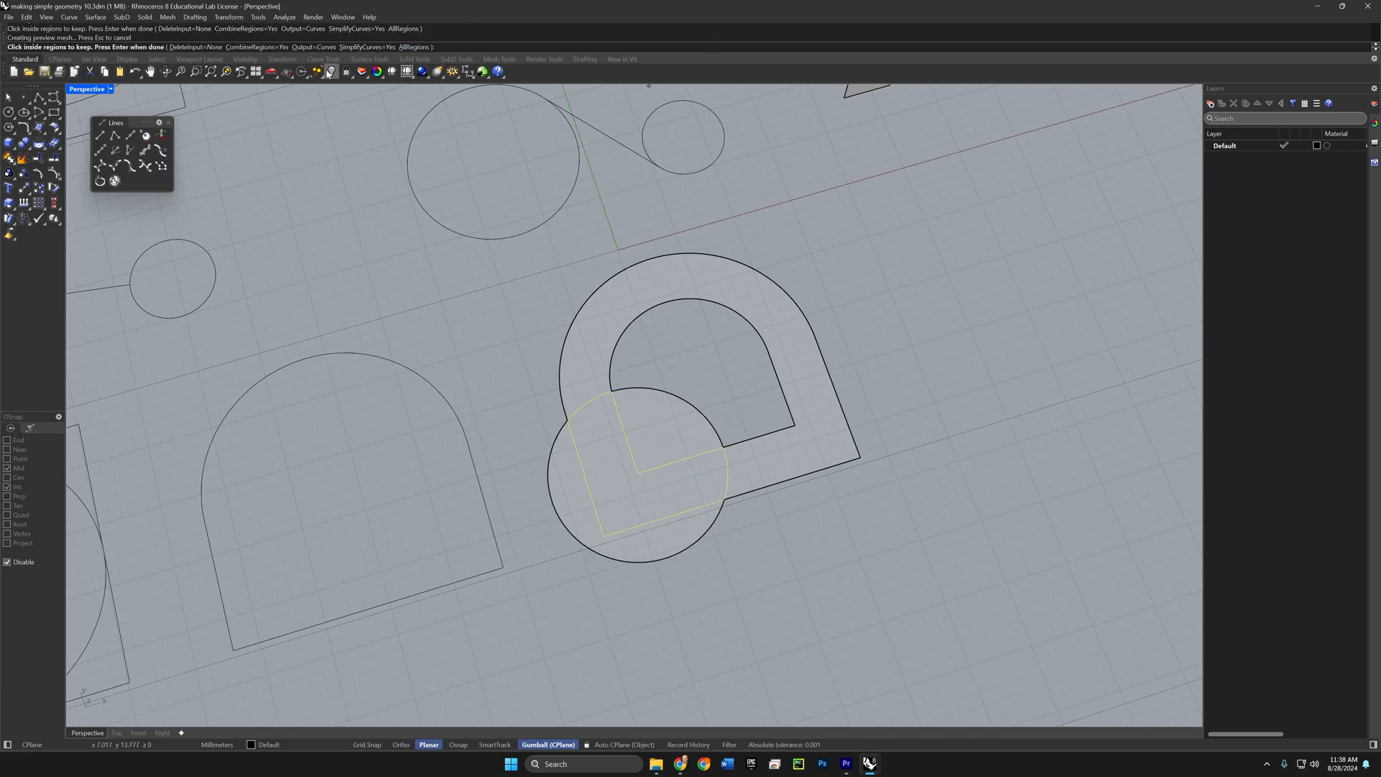
Step: Set CurveBoolean's DeleteInput option to All and complete the combined outline
{"action": "left_click", "coordinate": [194, 47]}
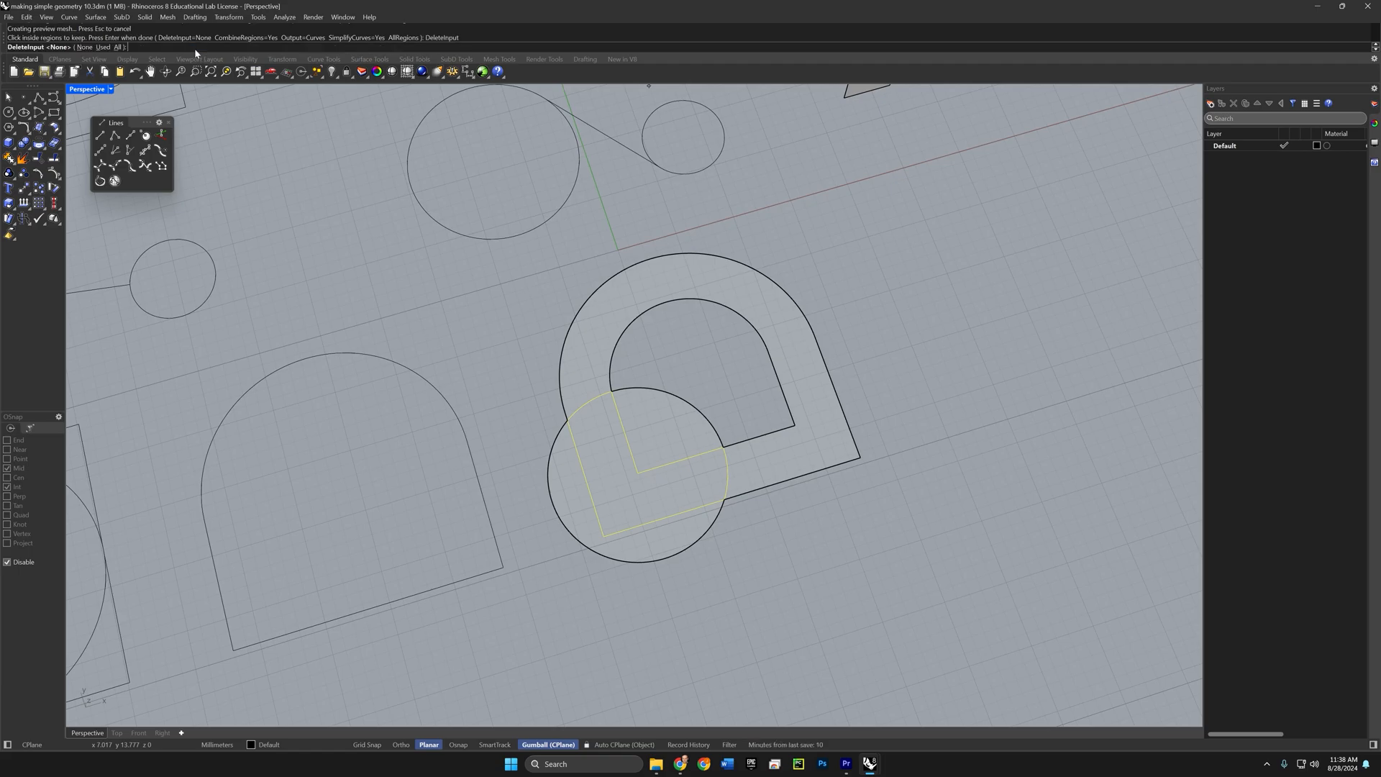
{"action": "left_click", "coordinate": [118, 47]}
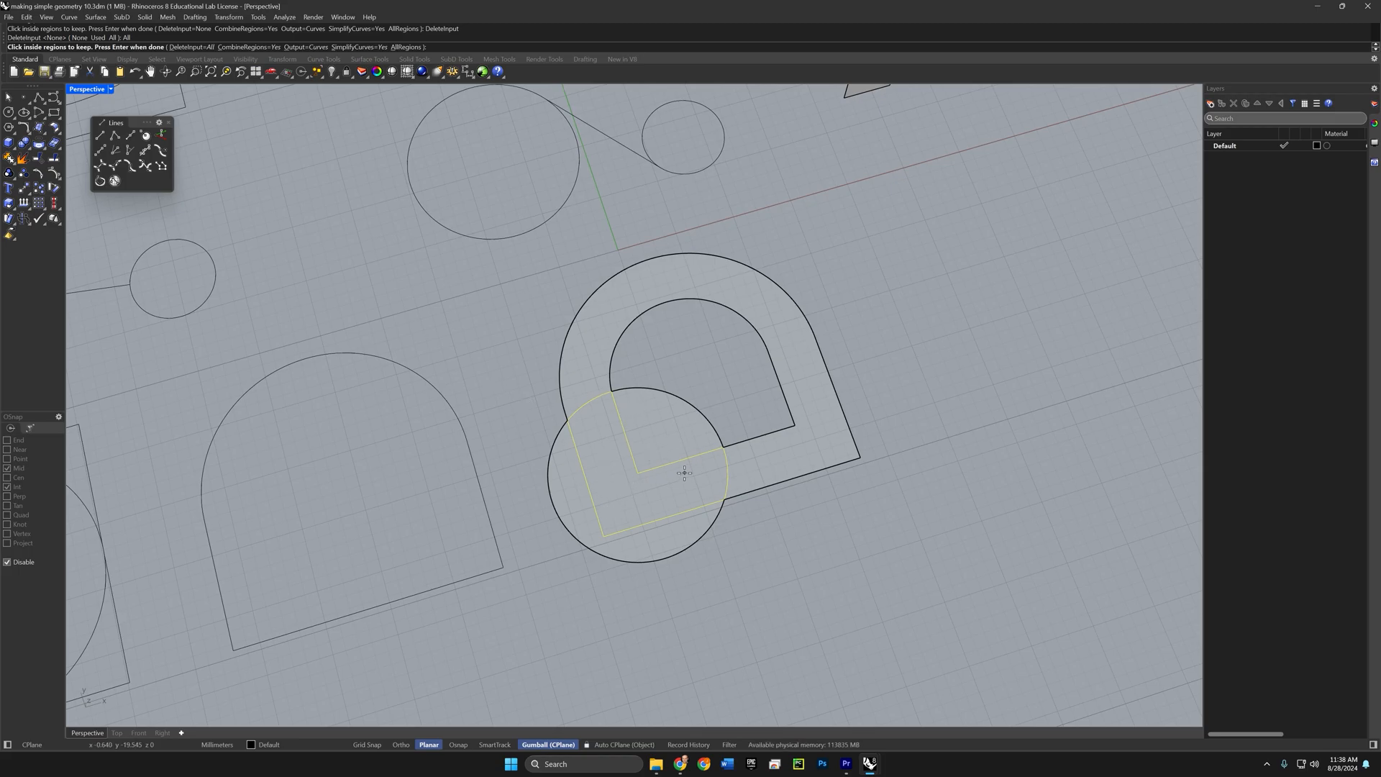
{"action": "key", "text": "Return"}
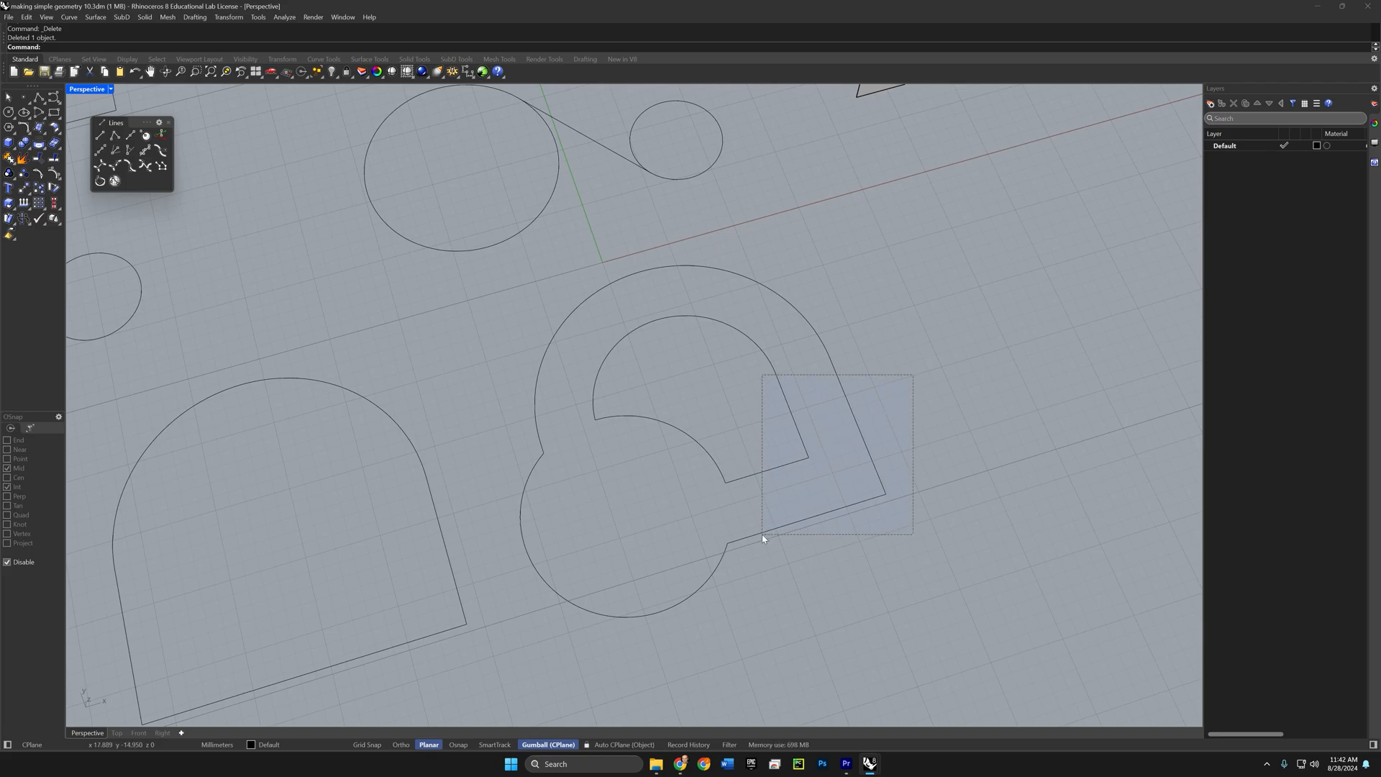
Step: Create a planar surface with PlanarSrf from the combined outer outline and the inner cutout curve
{"action": "left_click_drag", "start_coordinate": [763, 538], "coordinate": [763, 540]}
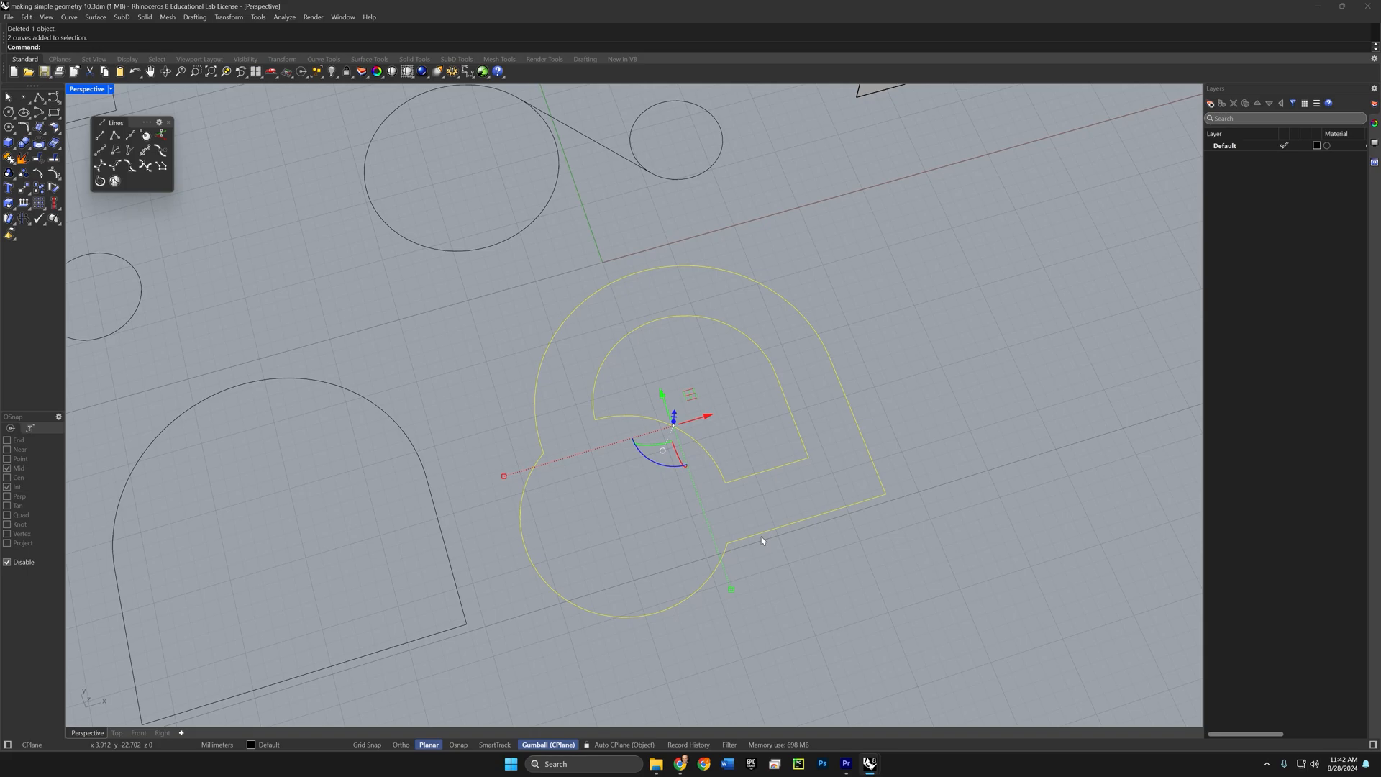
{"action": "type", "text": "PlanarSrf"}
{"action": "key", "text": "Return"}
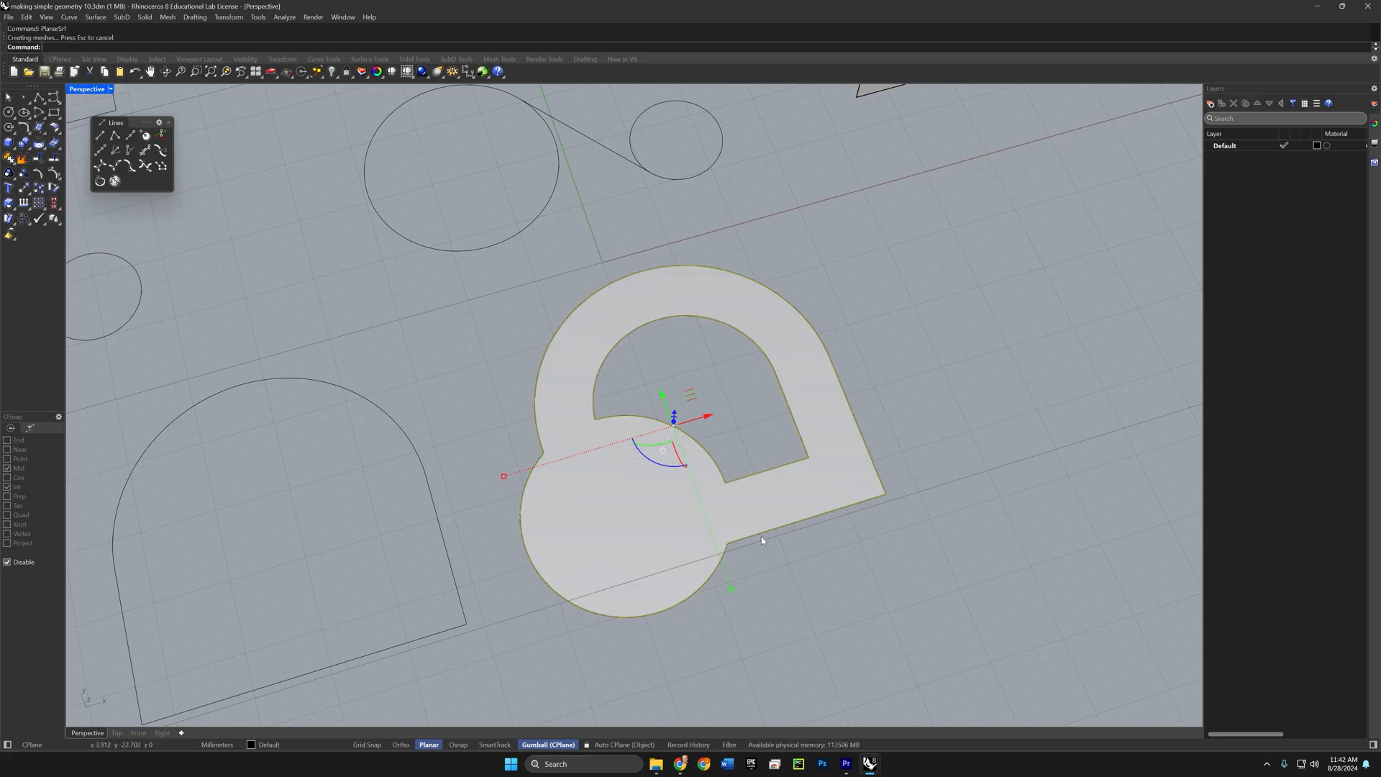
Step: Extrude the new planar surface vertically with ExtrudeSrf, toggling its Solid option off
{"action": "left_click", "coordinate": [943, 408]}
{"action": "left_click", "coordinate": [681, 501]}
{"action": "right_click_drag", "start_coordinate": [681, 501], "coordinate": [714, 554]}
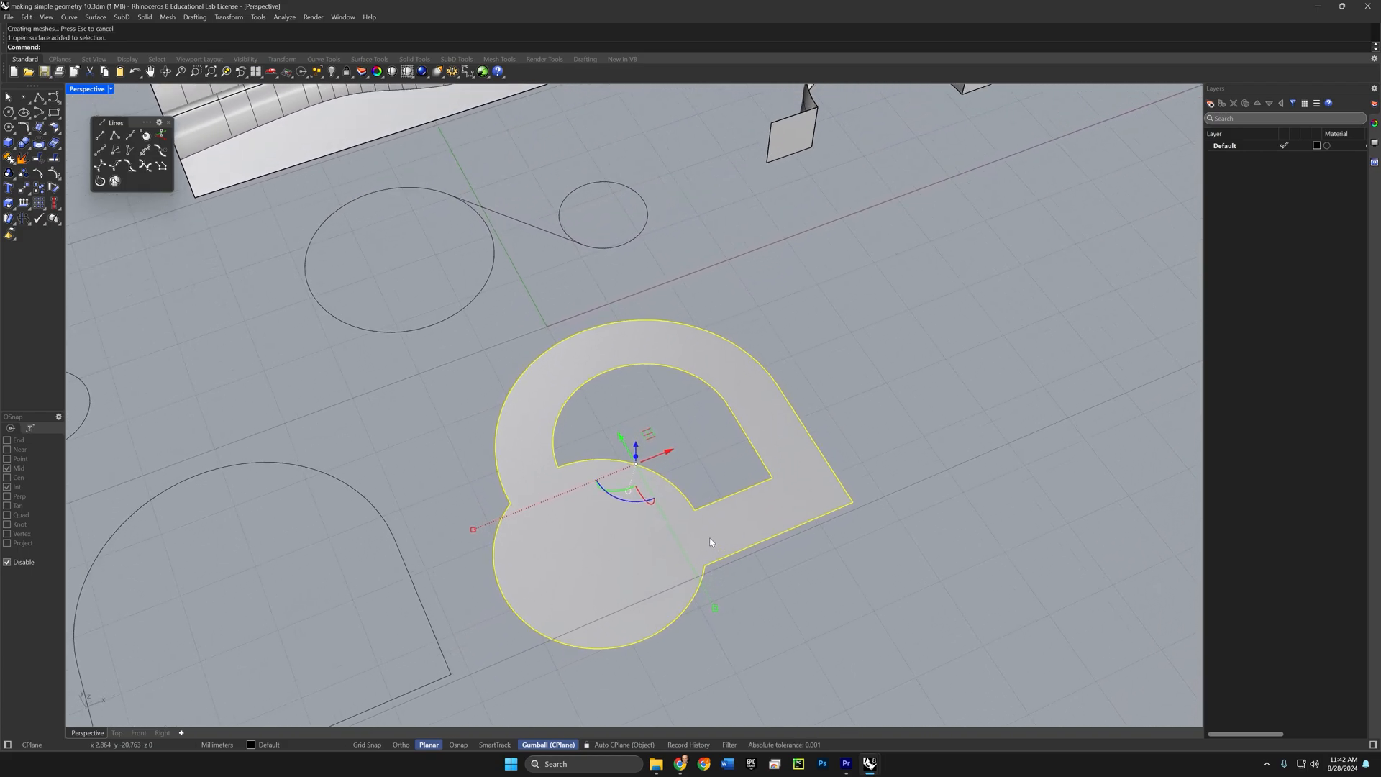
{"action": "type", "text": "ExtrudeSrf"}
{"action": "key", "text": "Return"}
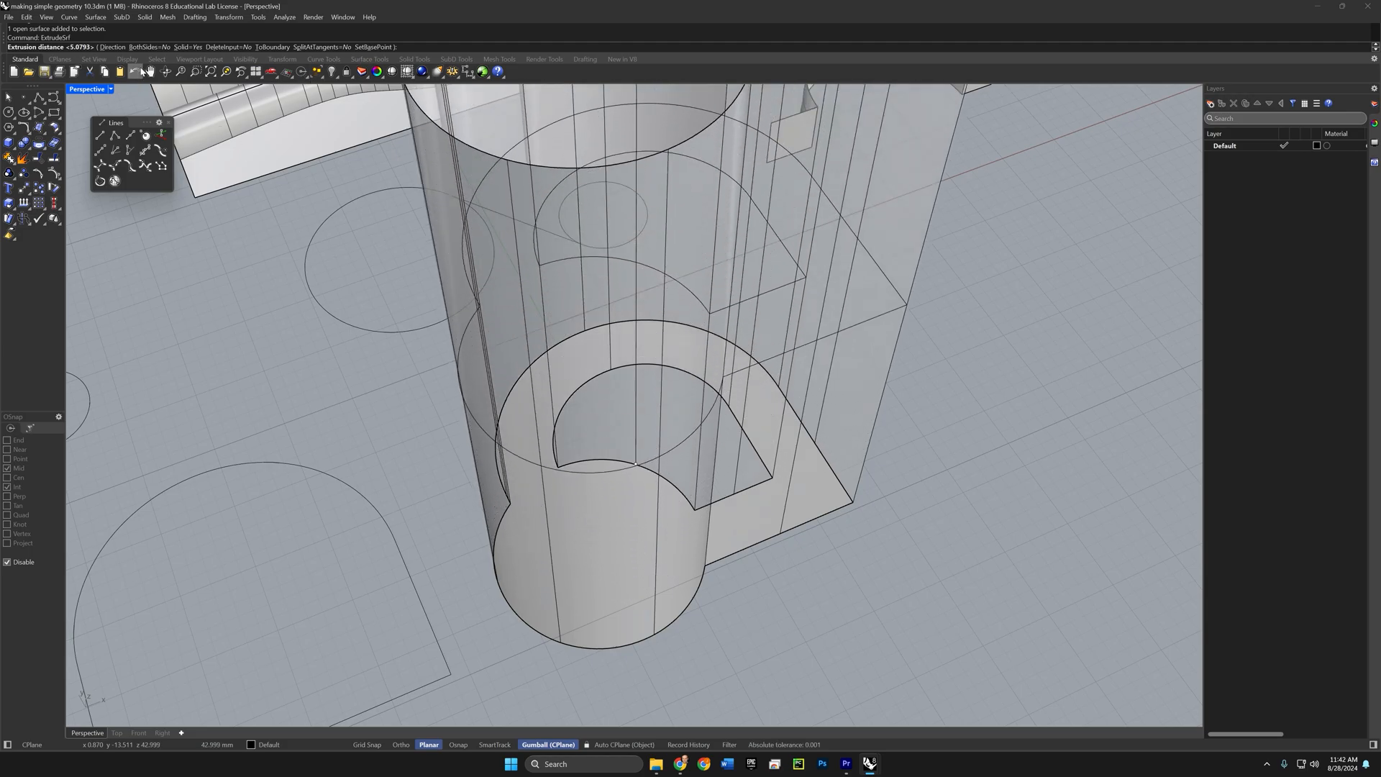
{"action": "left_click", "coordinate": [186, 47]}
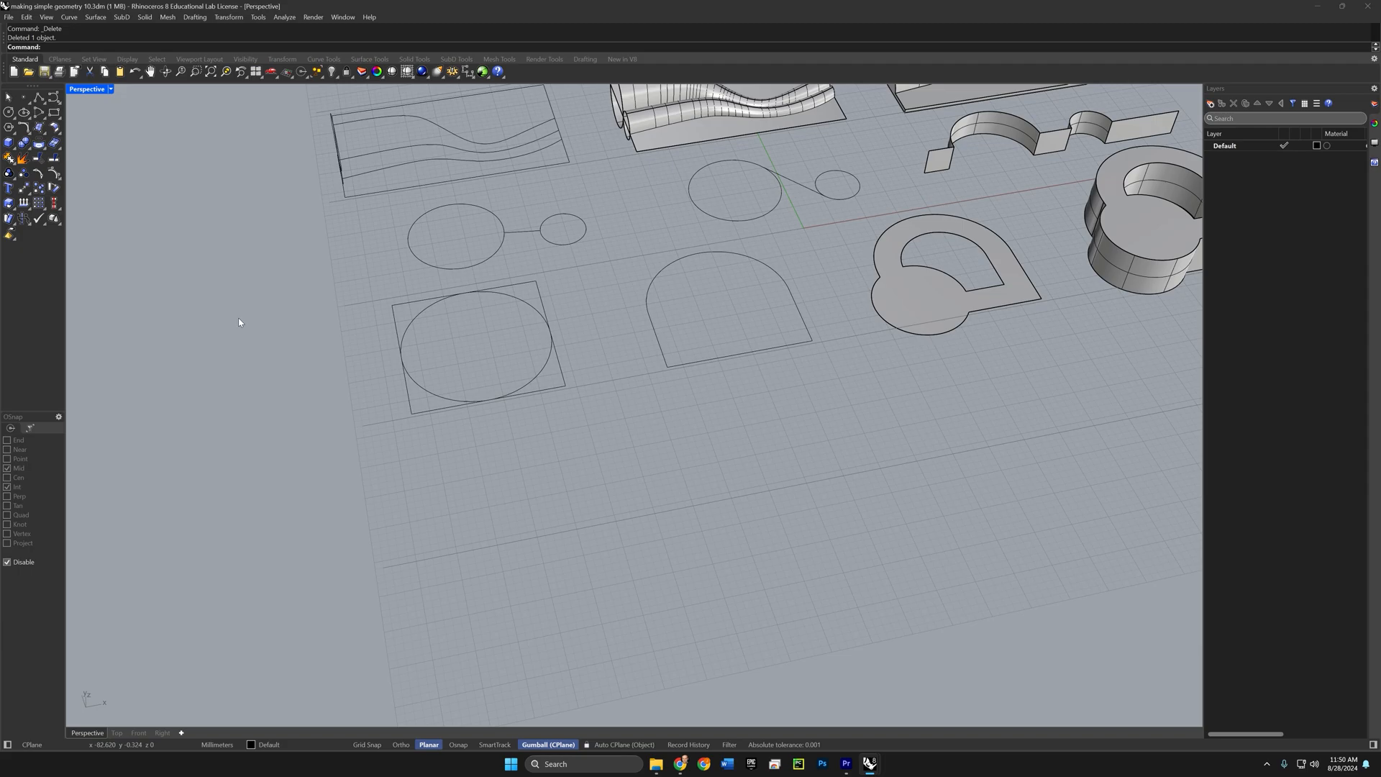
Step: Draw a vertical ellipse from its centre below the square with the inscribed circle, with a second semi-axis about 7.3 mm long
{"action": "left_click", "coordinate": [29, 120]}
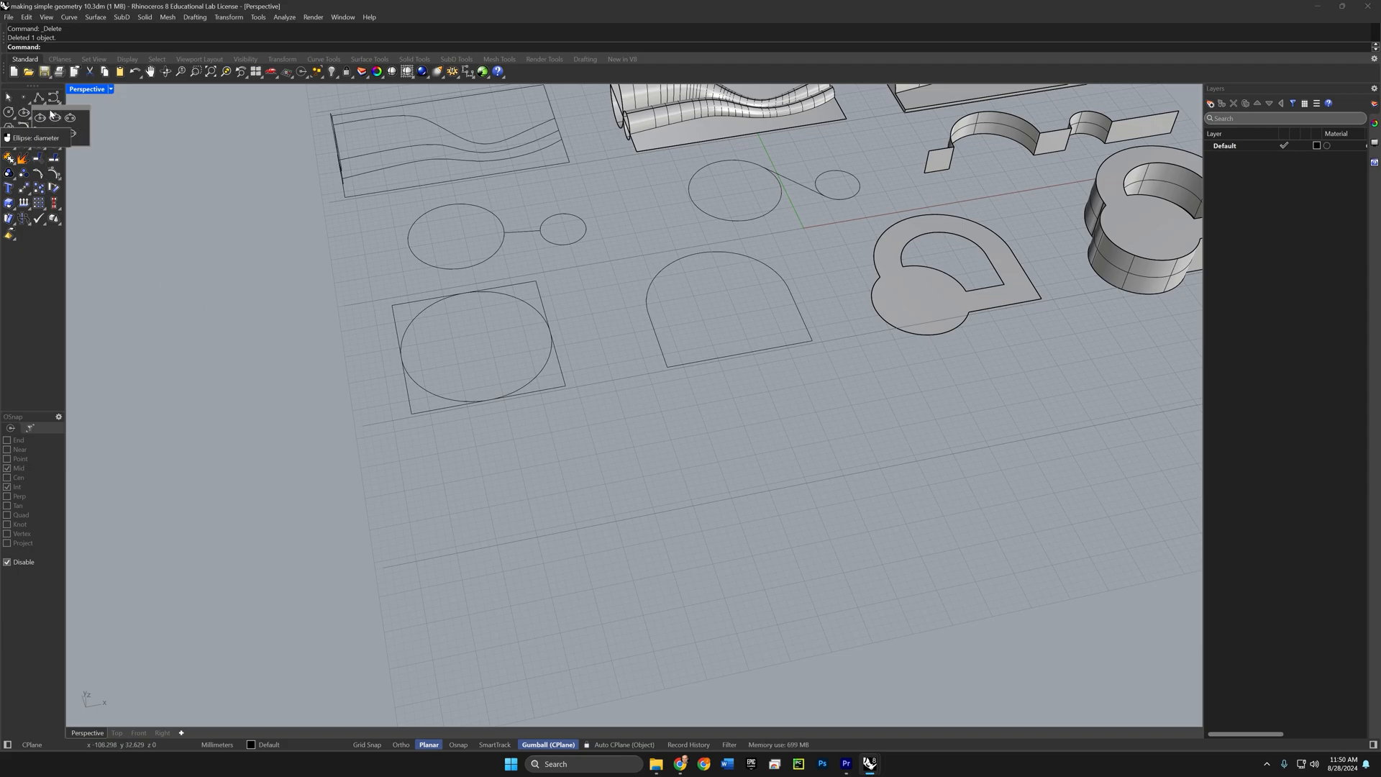
{"action": "left_click", "coordinate": [26, 115]}
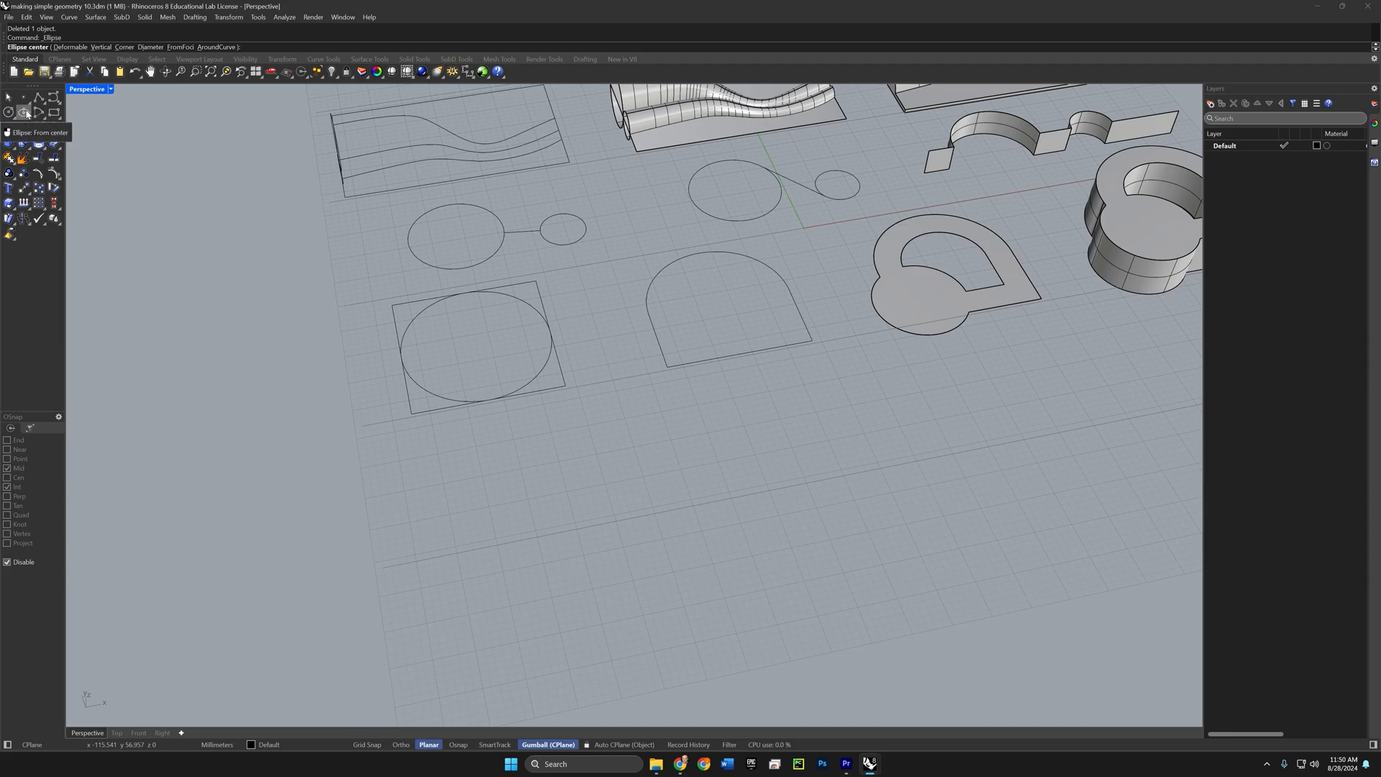
{"action": "left_click", "coordinate": [101, 48]}
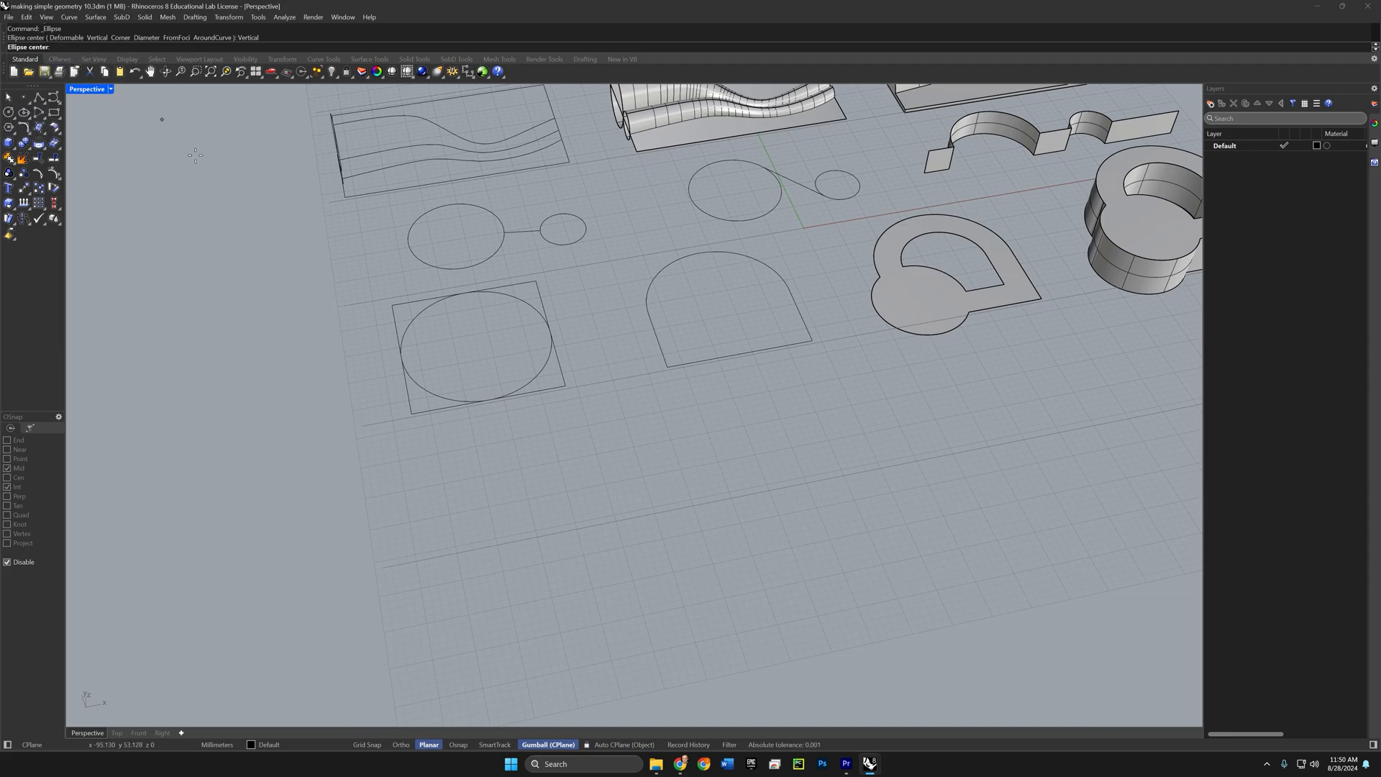
{"action": "left_click", "coordinate": [502, 469]}
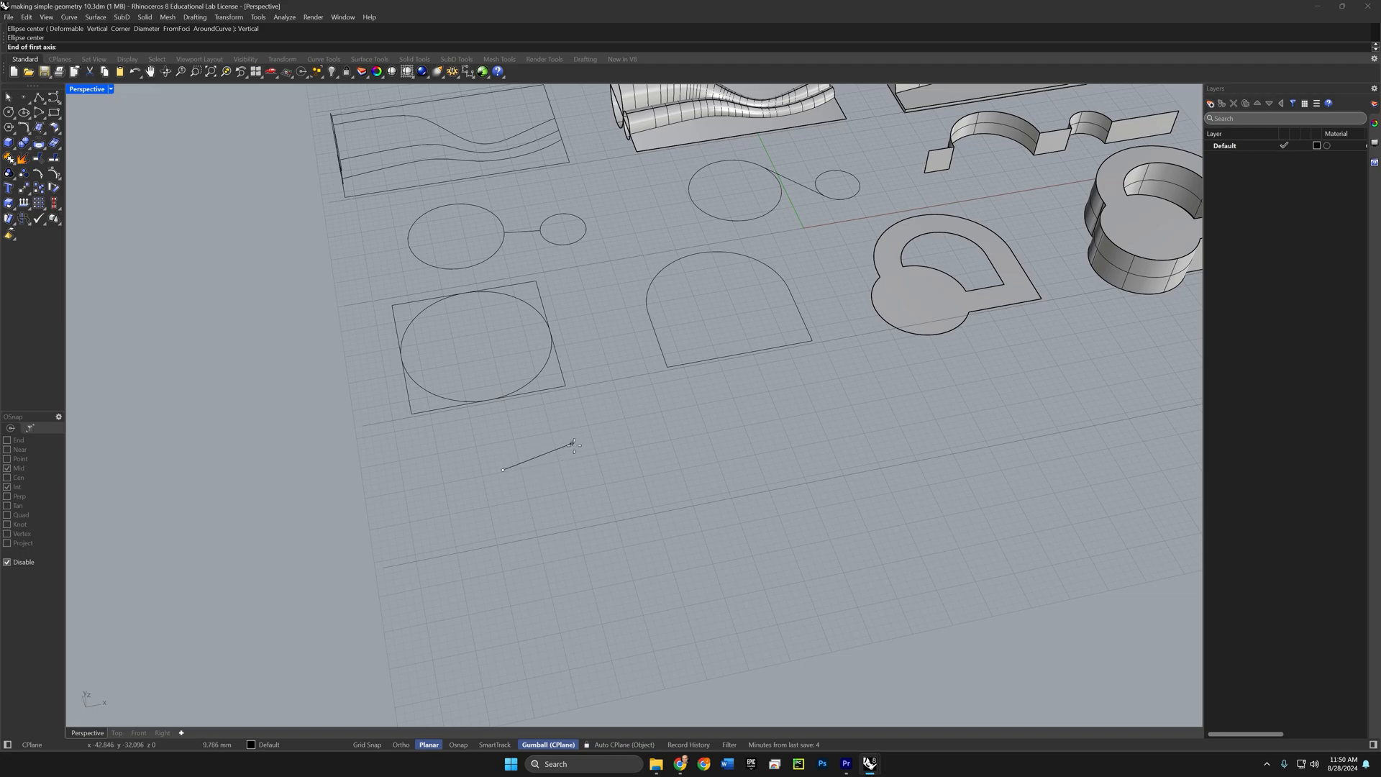
{"action": "key", "text": "F8"}
{"action": "left_click", "coordinate": [590, 454], "text": "shift"}
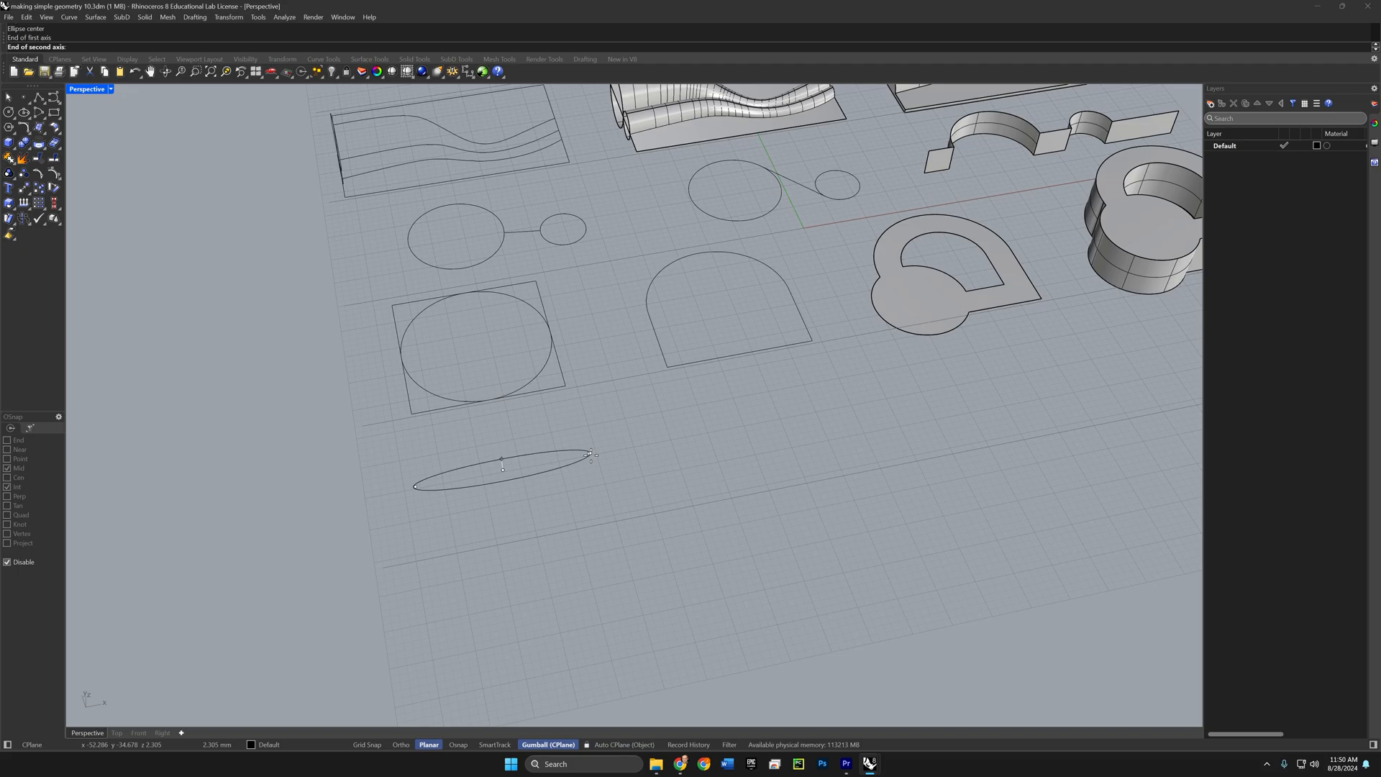
{"action": "right_click_drag", "start_coordinate": [564, 471], "coordinate": [559, 450]}
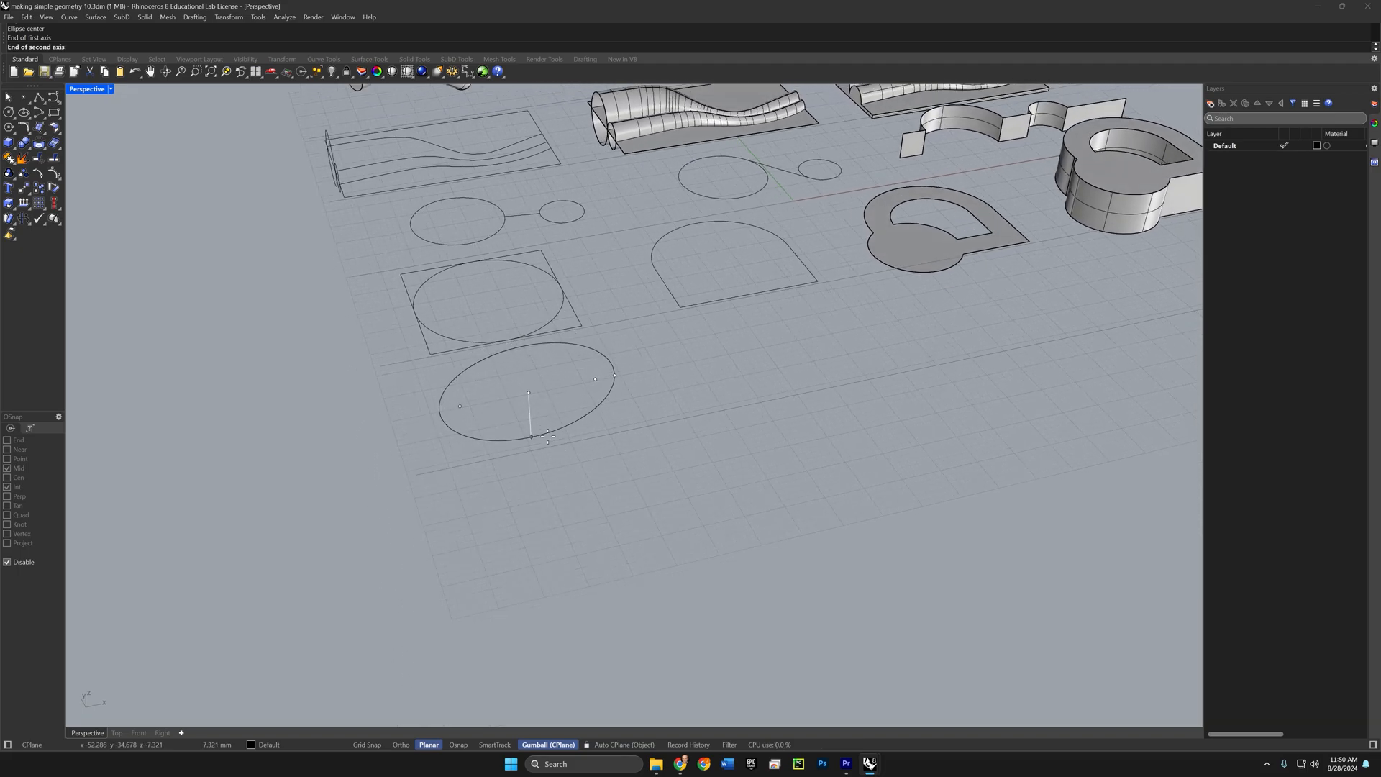
{"action": "left_click", "coordinate": [548, 439]}
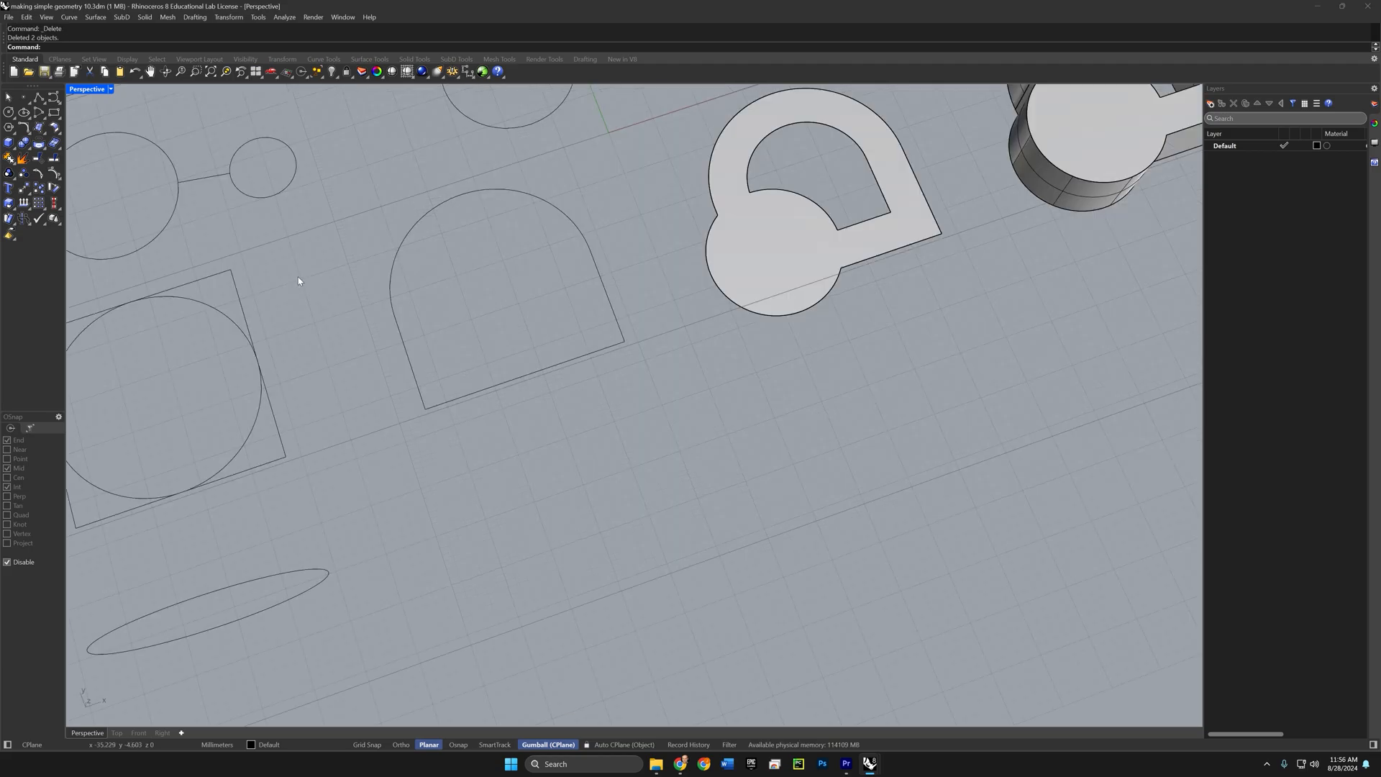
Step: Draw a quarter-circle arc from its centre, in the open area below the arched curve and beside the ellipse
{"action": "left_click", "coordinate": [38, 114]}
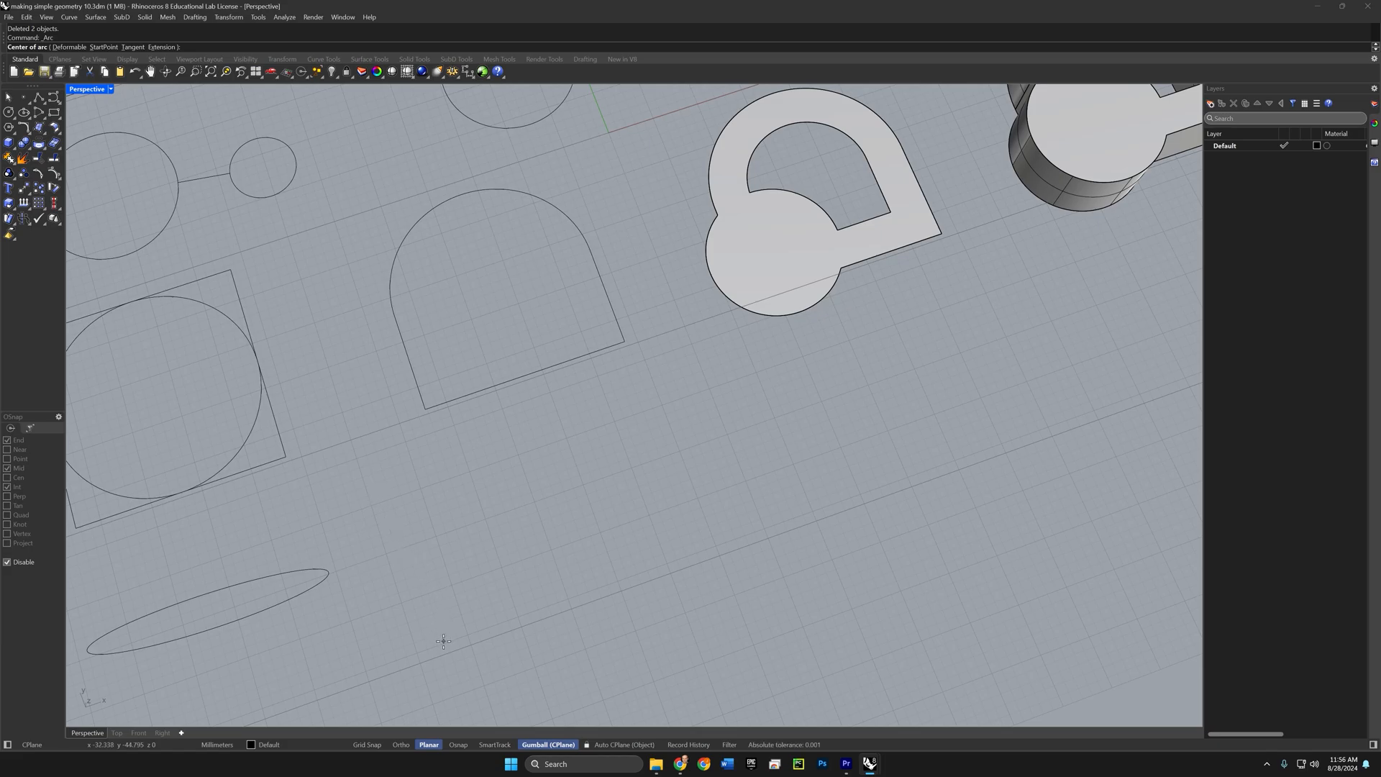
{"action": "left_click", "coordinate": [435, 615]}
{"action": "left_click", "coordinate": [392, 475], "text": "shift"}
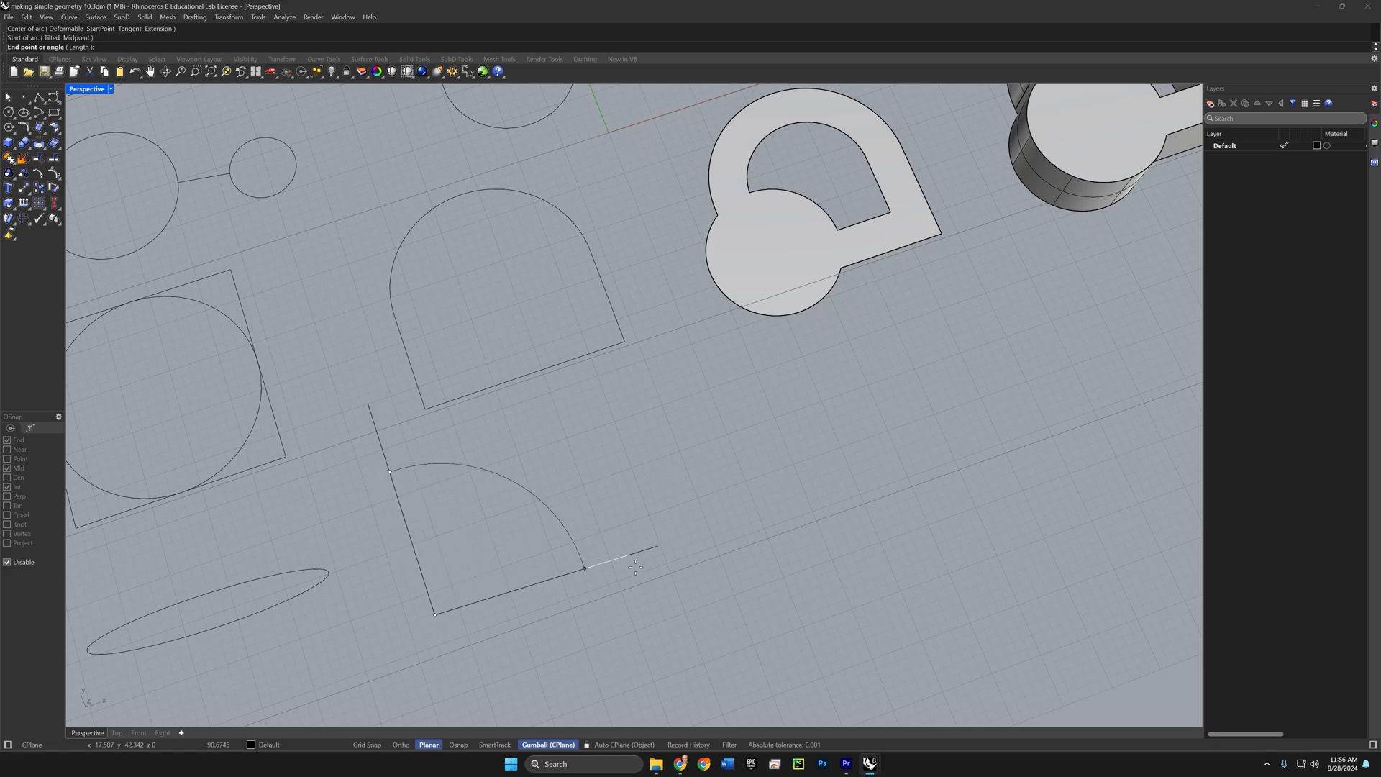
{"action": "left_click", "coordinate": [592, 565]}
{"action": "right_click_drag", "start_coordinate": [659, 537], "coordinate": [493, 527], "text": "shift"}
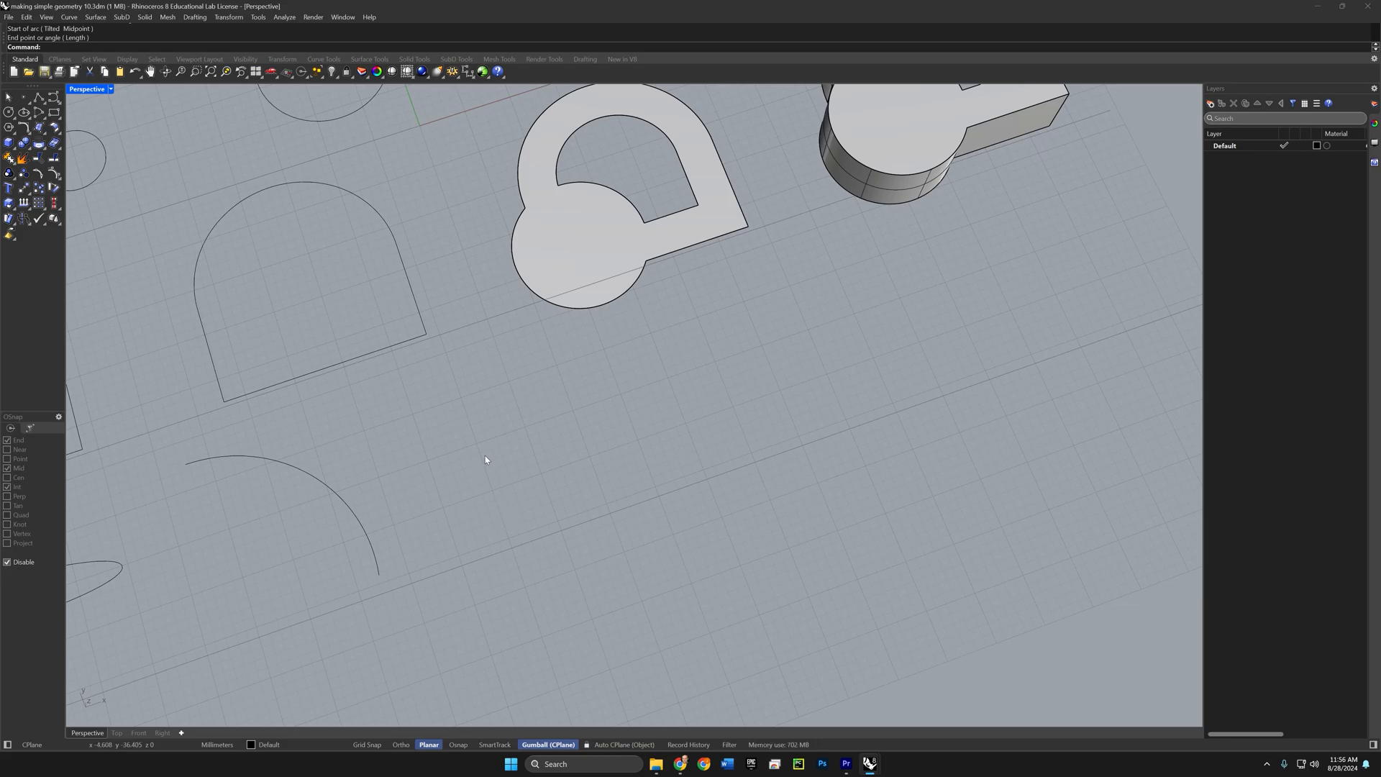
Step: Draw two separate single-segment polylines beside the quarter arc, one along the X direction and a second perpendicular to it with a gap between
{"action": "left_click", "coordinate": [39, 97]}
{"action": "left_click", "coordinate": [412, 427]}
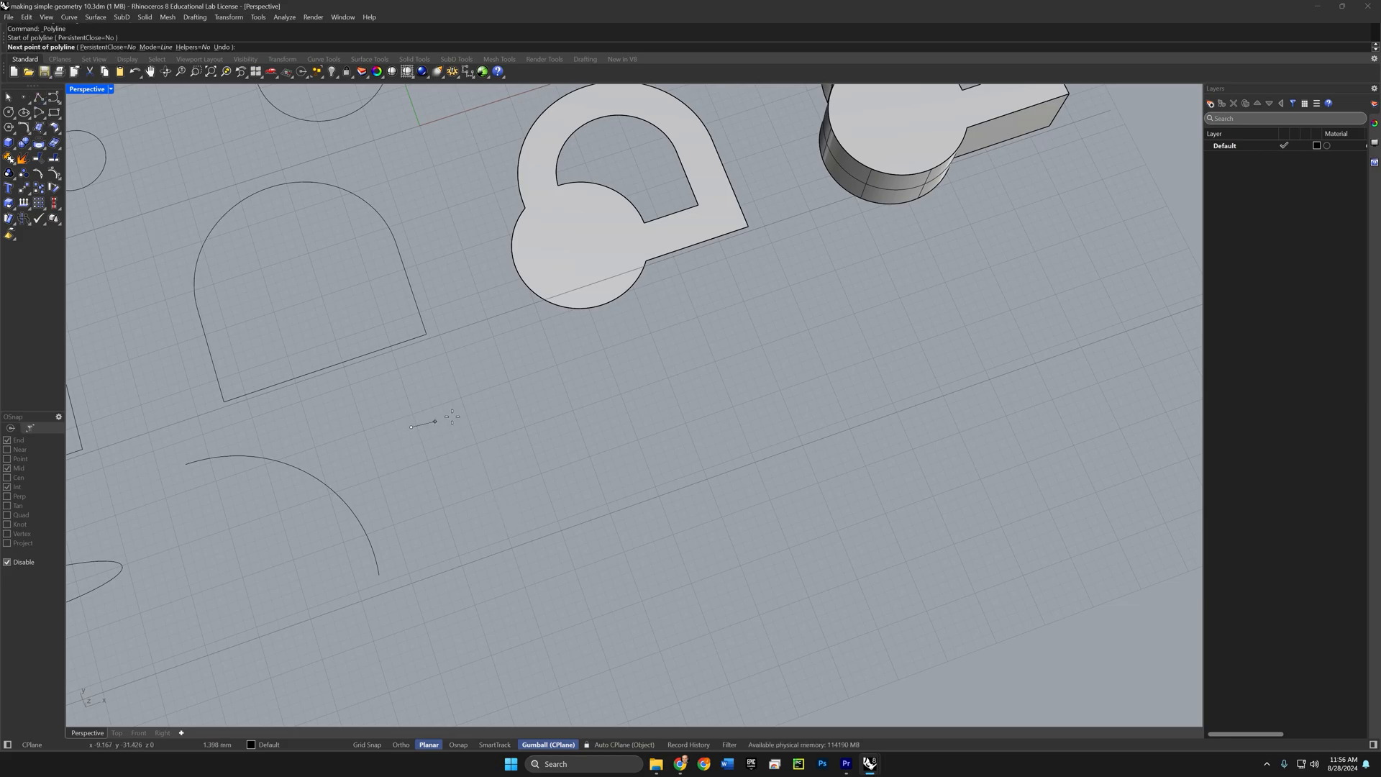
{"action": "left_click", "coordinate": [521, 390]}
{"action": "key", "text": "Return"}
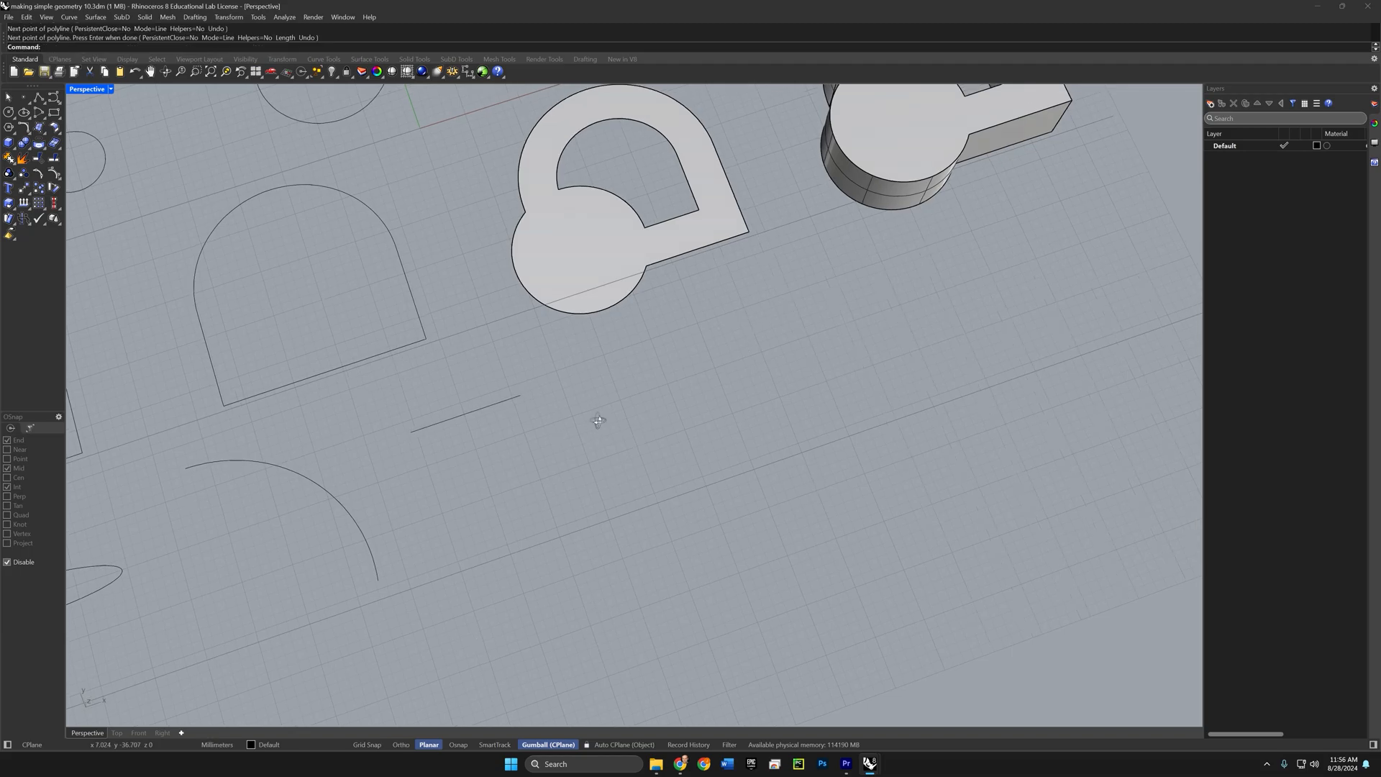
{"action": "key", "text": "Return"}
{"action": "left_click", "coordinate": [597, 433]}
{"action": "left_click", "coordinate": [624, 506]}
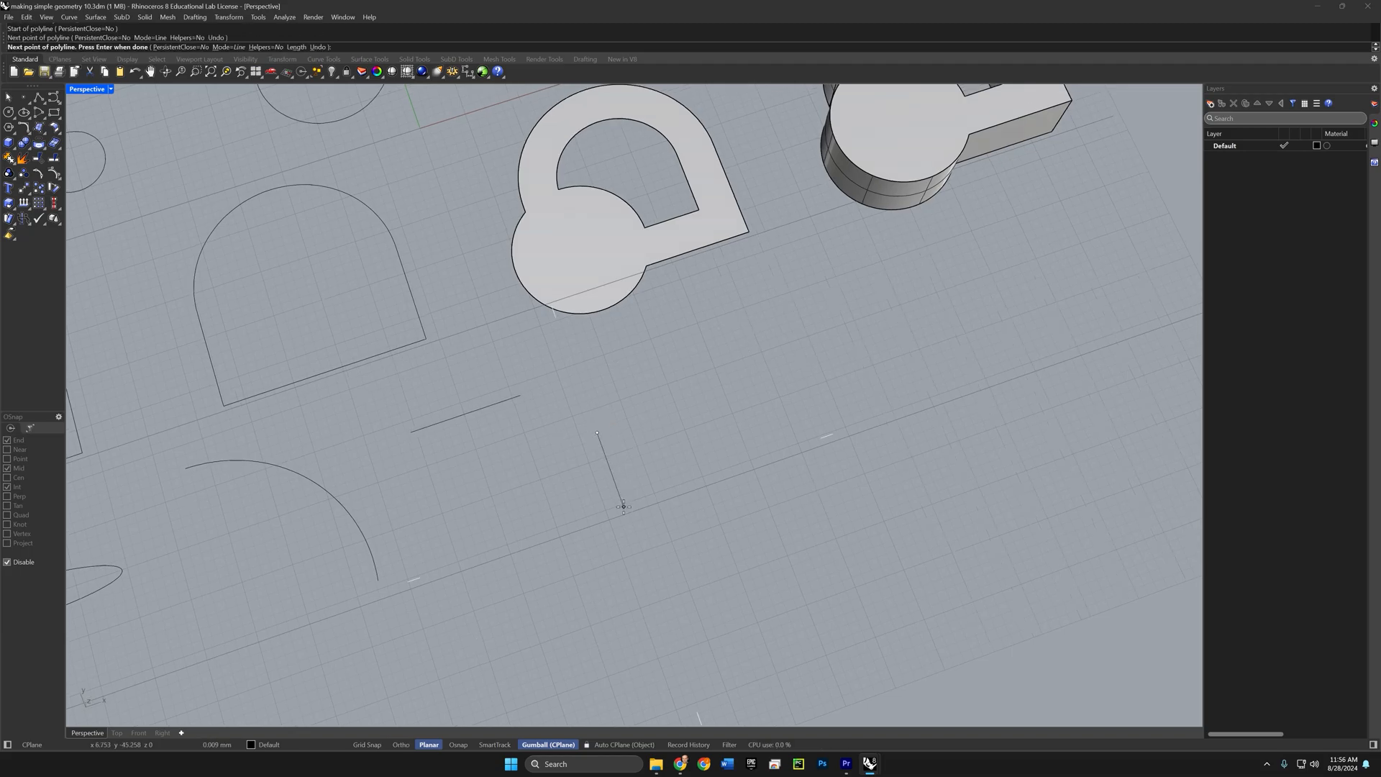
{"action": "key", "text": "Return"}
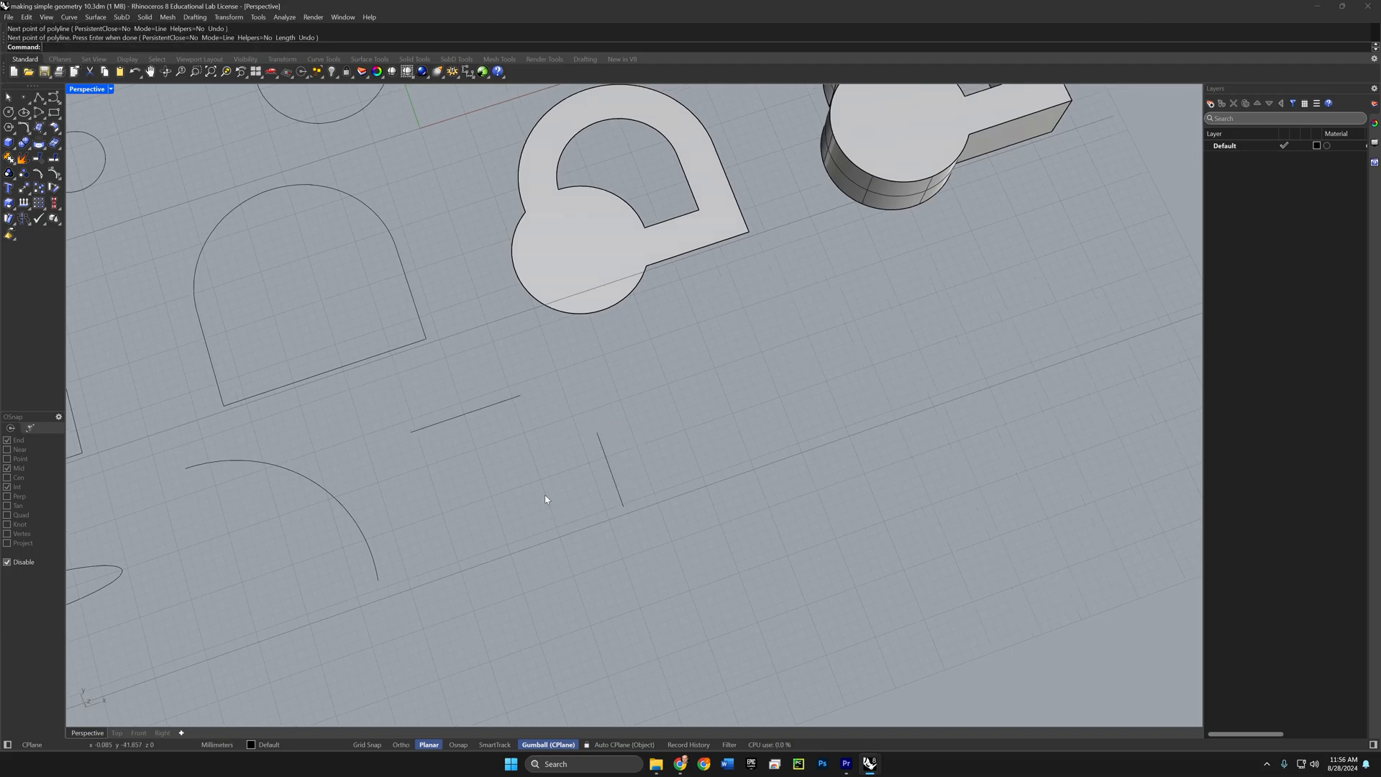
Step: Draw a start, end, radius arc with its endpoints snapped to the facing ends of the two separate lines
{"action": "left_click", "coordinate": [43, 122]}
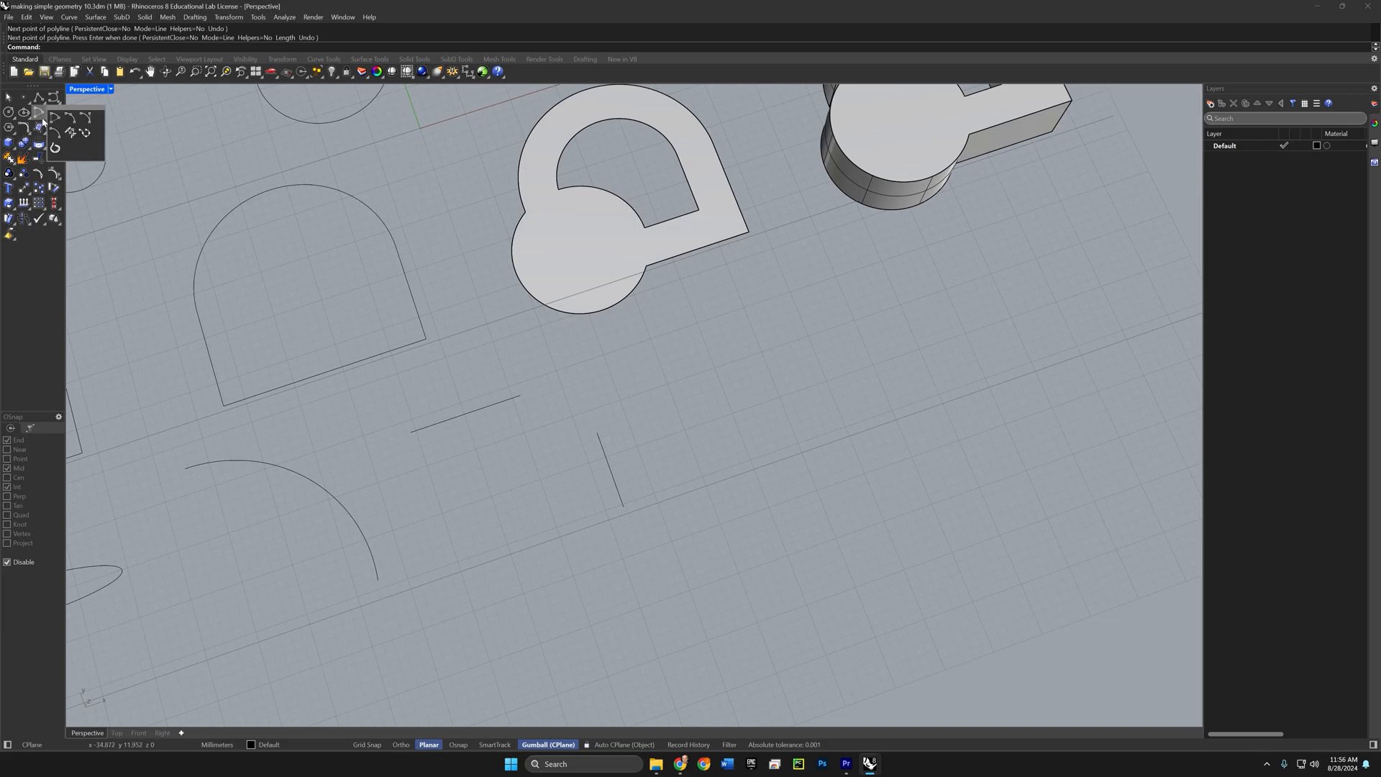
{"action": "left_click_drag", "start_coordinate": [69, 114], "coordinate": [109, 112]}
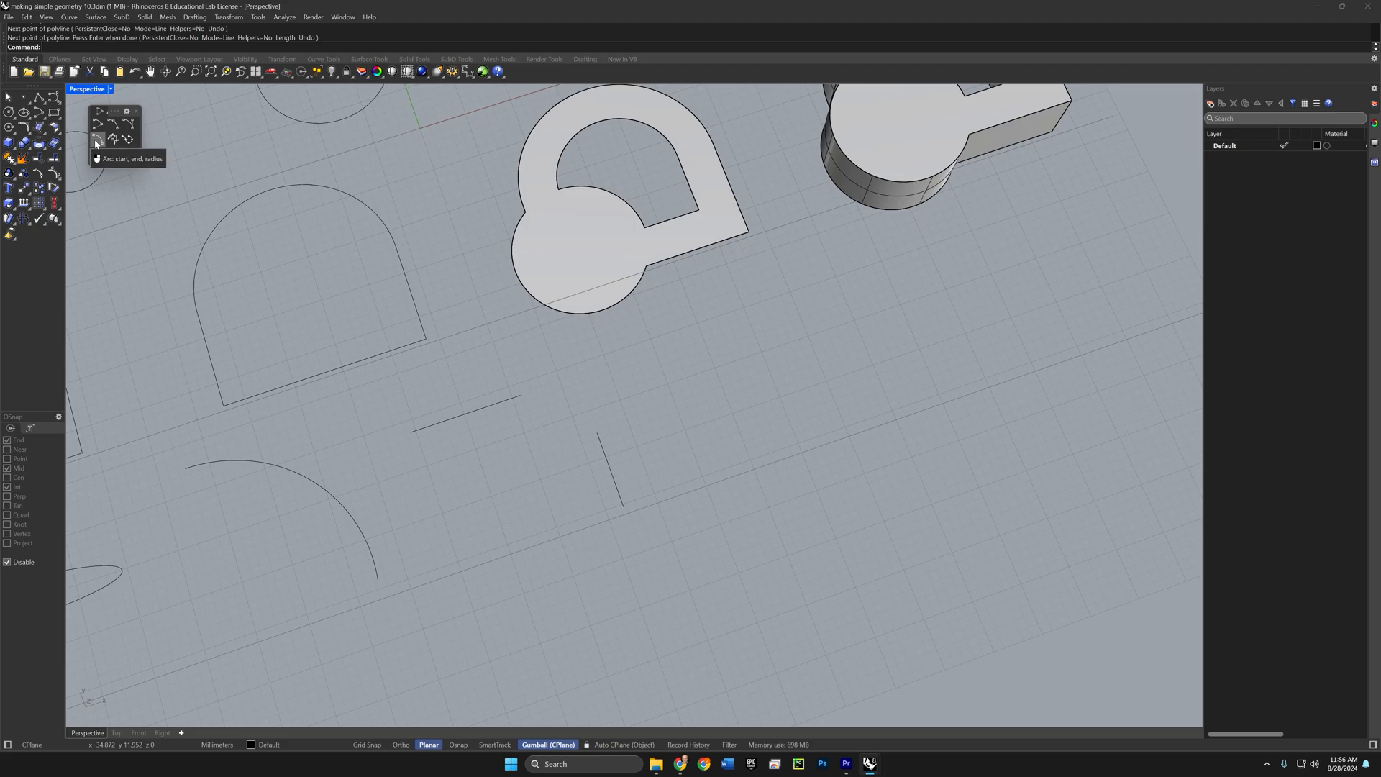
{"action": "left_click", "coordinate": [97, 143]}
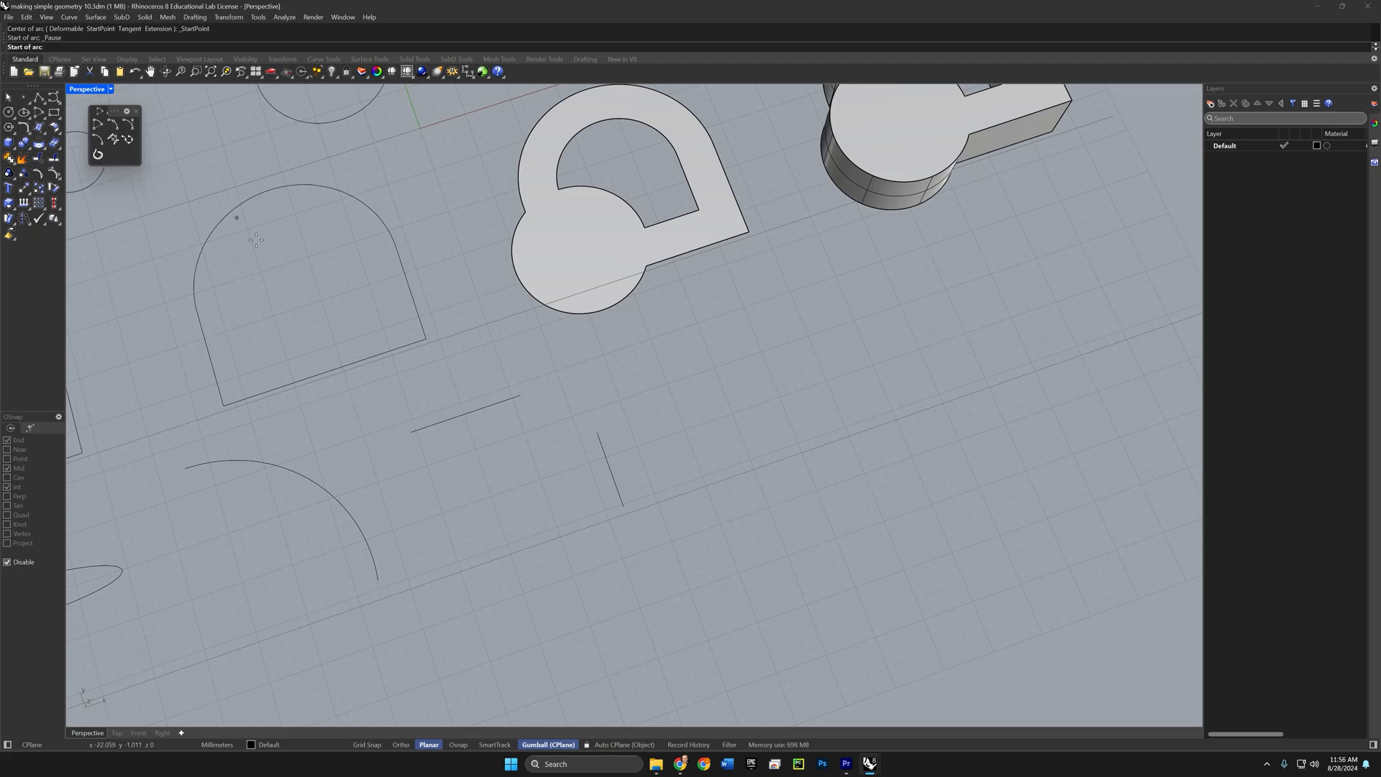
{"action": "key", "text": "alt"}
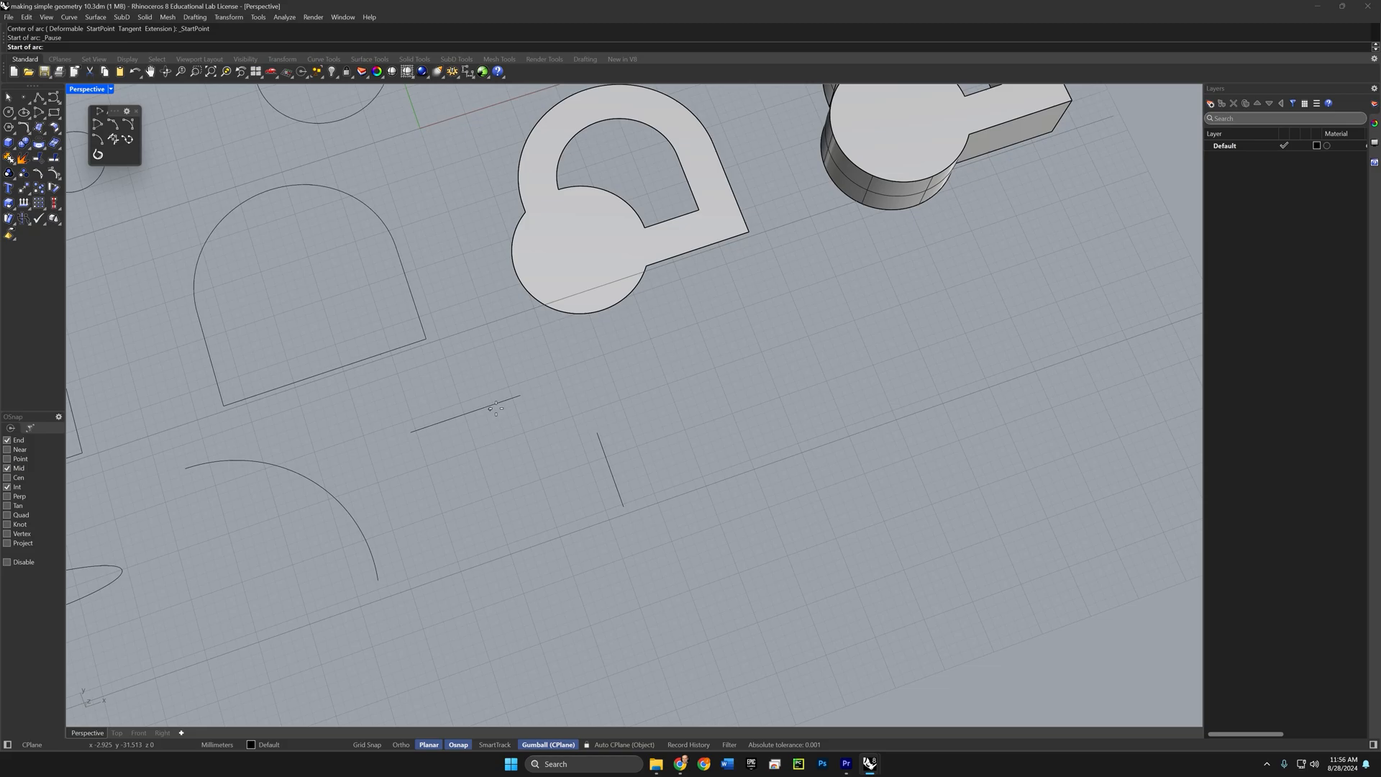
{"action": "left_click", "coordinate": [519, 396]}
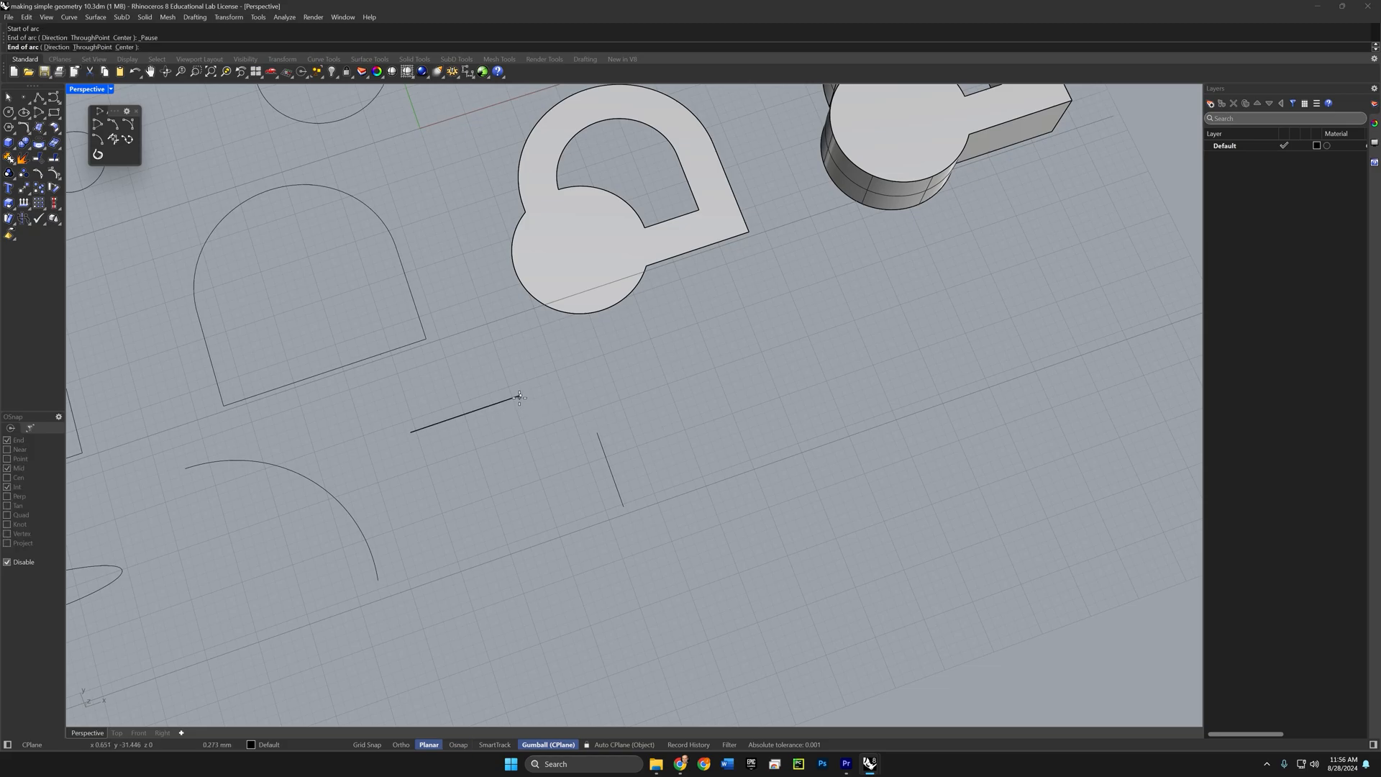
{"action": "left_click", "coordinate": [596, 431]}
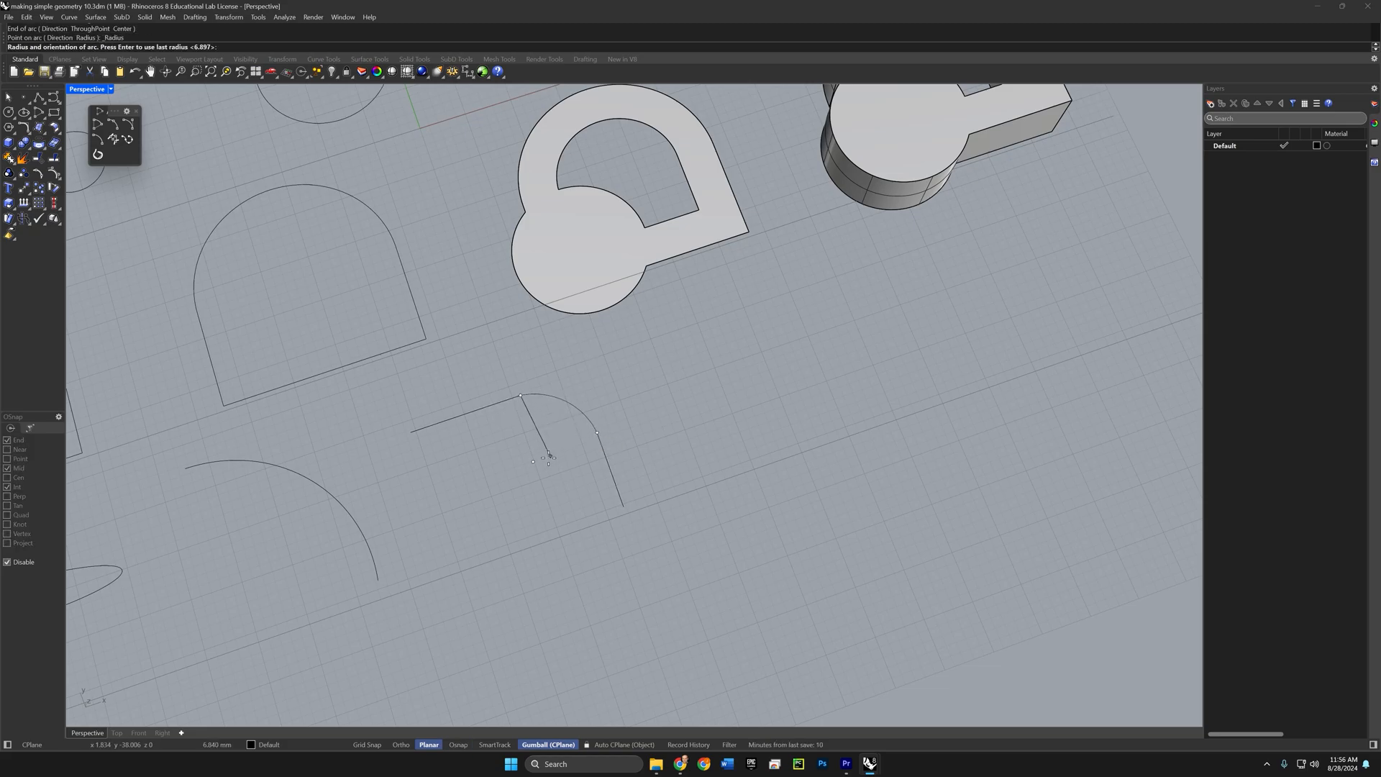
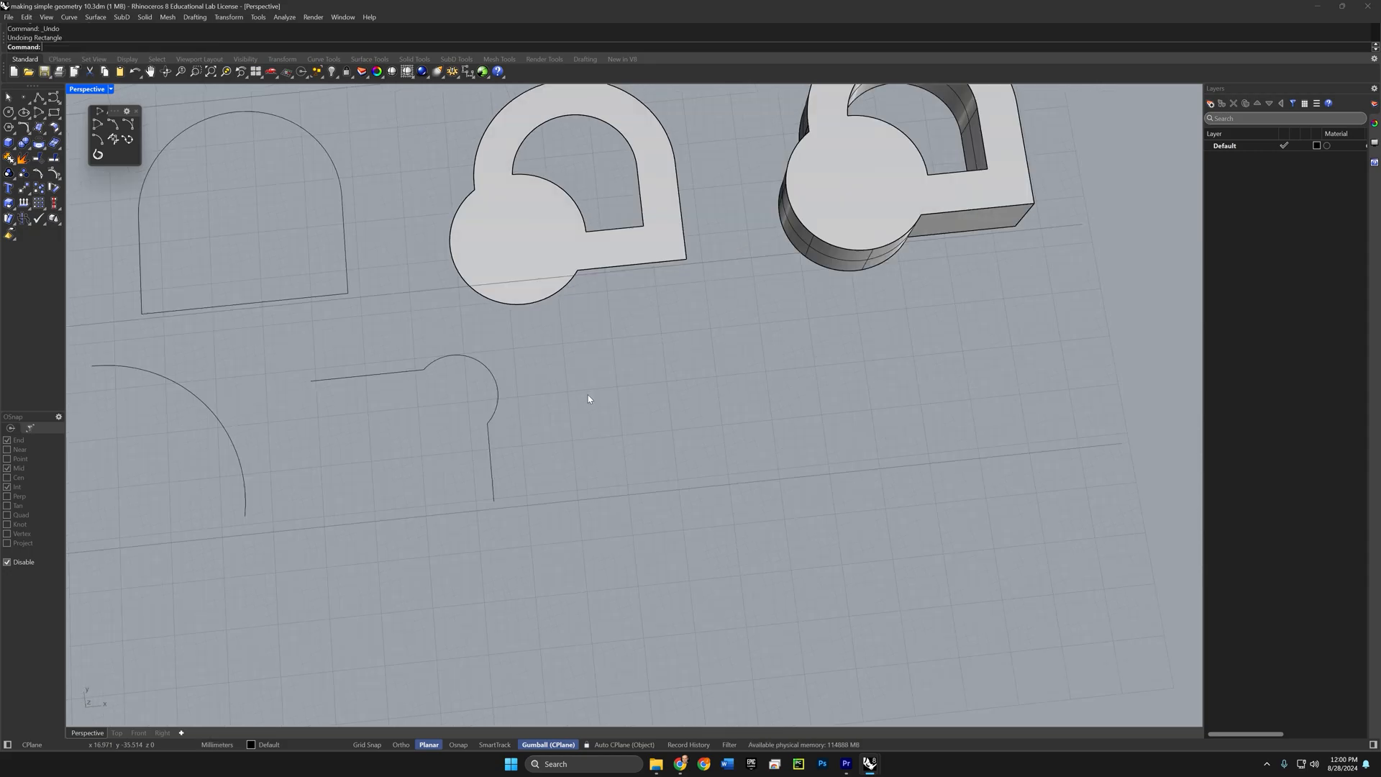
Step: Draw a corner-to-corner rectangle in the open area beside the two lines joined by the arc
{"action": "right_click_drag", "start_coordinate": [589, 387], "coordinate": [502, 390], "text": "shift"}
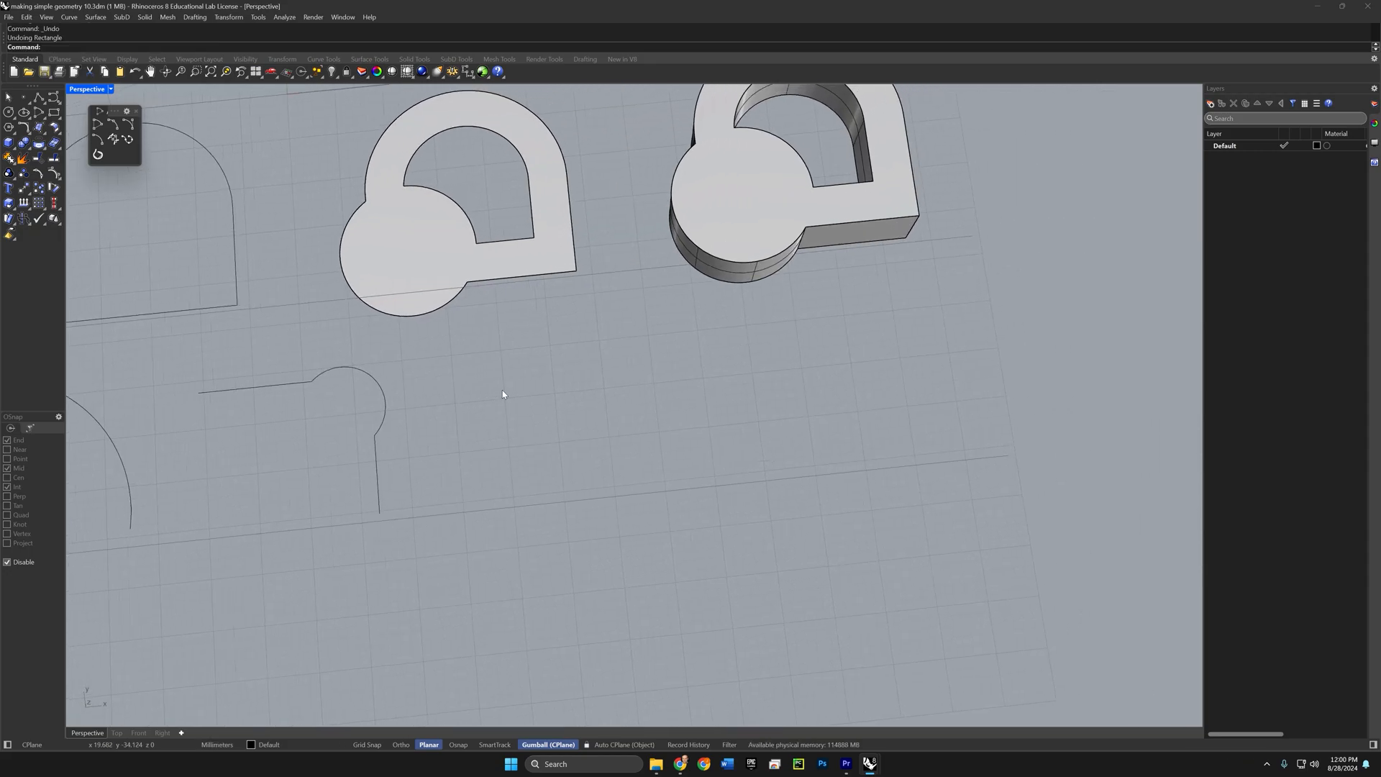
{"action": "left_click", "coordinate": [54, 112]}
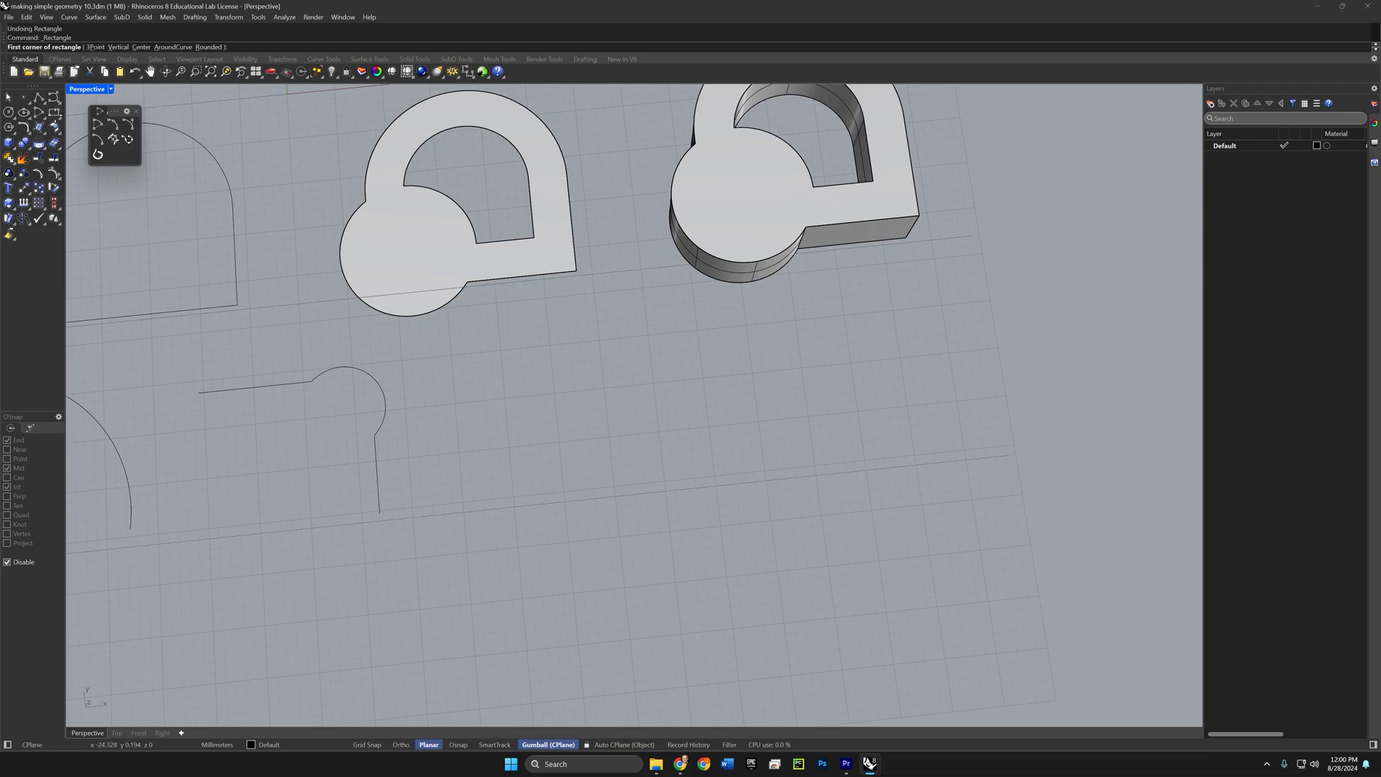
{"action": "left_click", "coordinate": [471, 355]}
{"action": "left_click", "coordinate": [643, 476]}
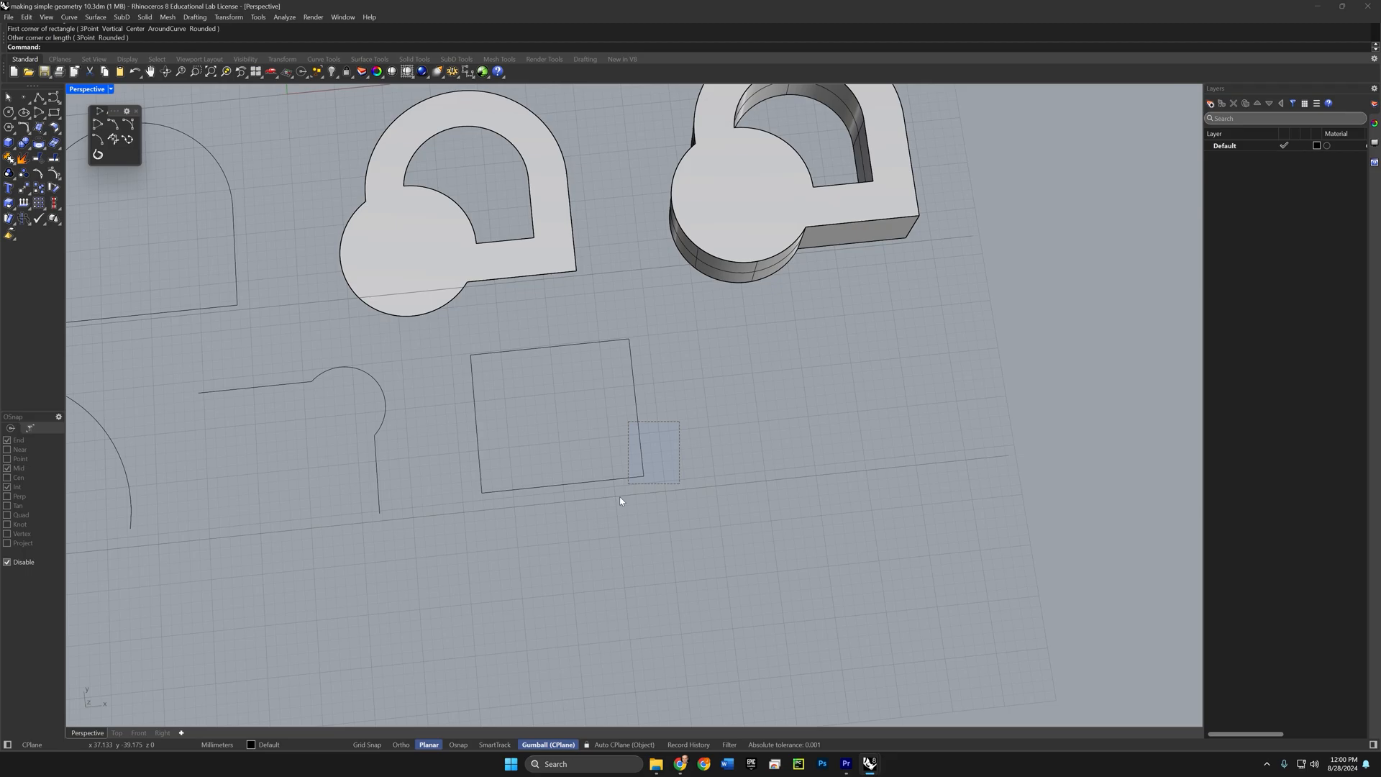
Step: Round all corners of the new rectangle with FilletCorners at a 3 mm radius
{"action": "left_click_drag", "start_coordinate": [621, 501], "coordinate": [616, 511]}
{"action": "type", "text": "Fillet"}
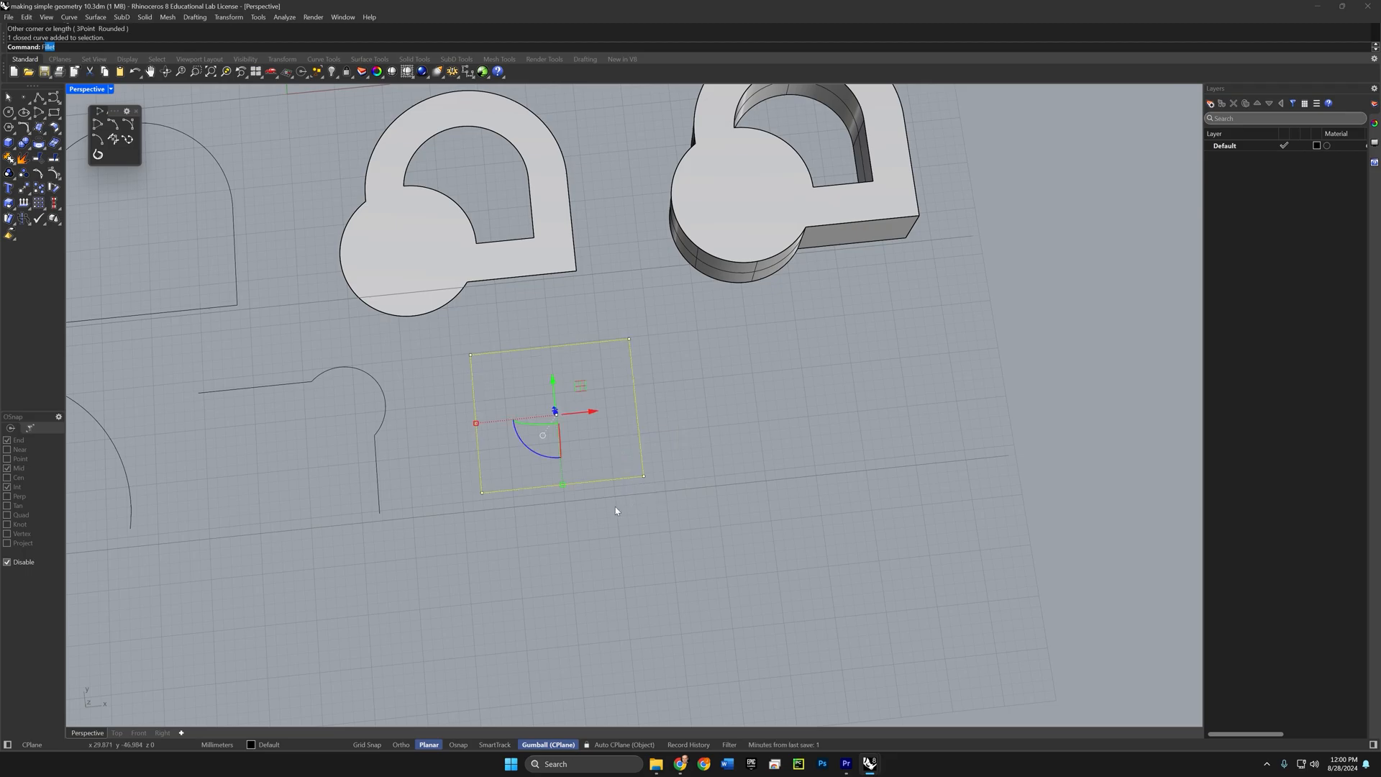
{"action": "type", "text": "Corners"}
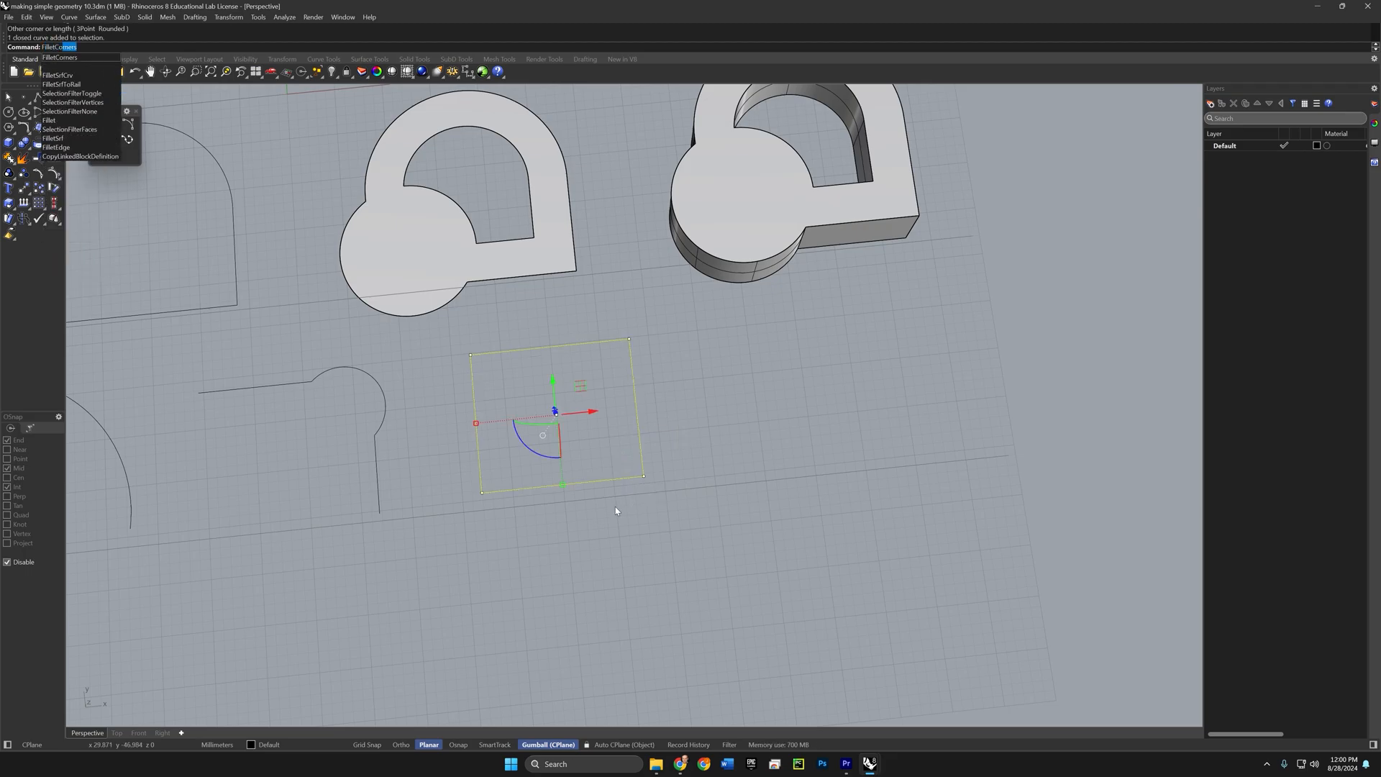
{"action": "key", "text": "Return"}
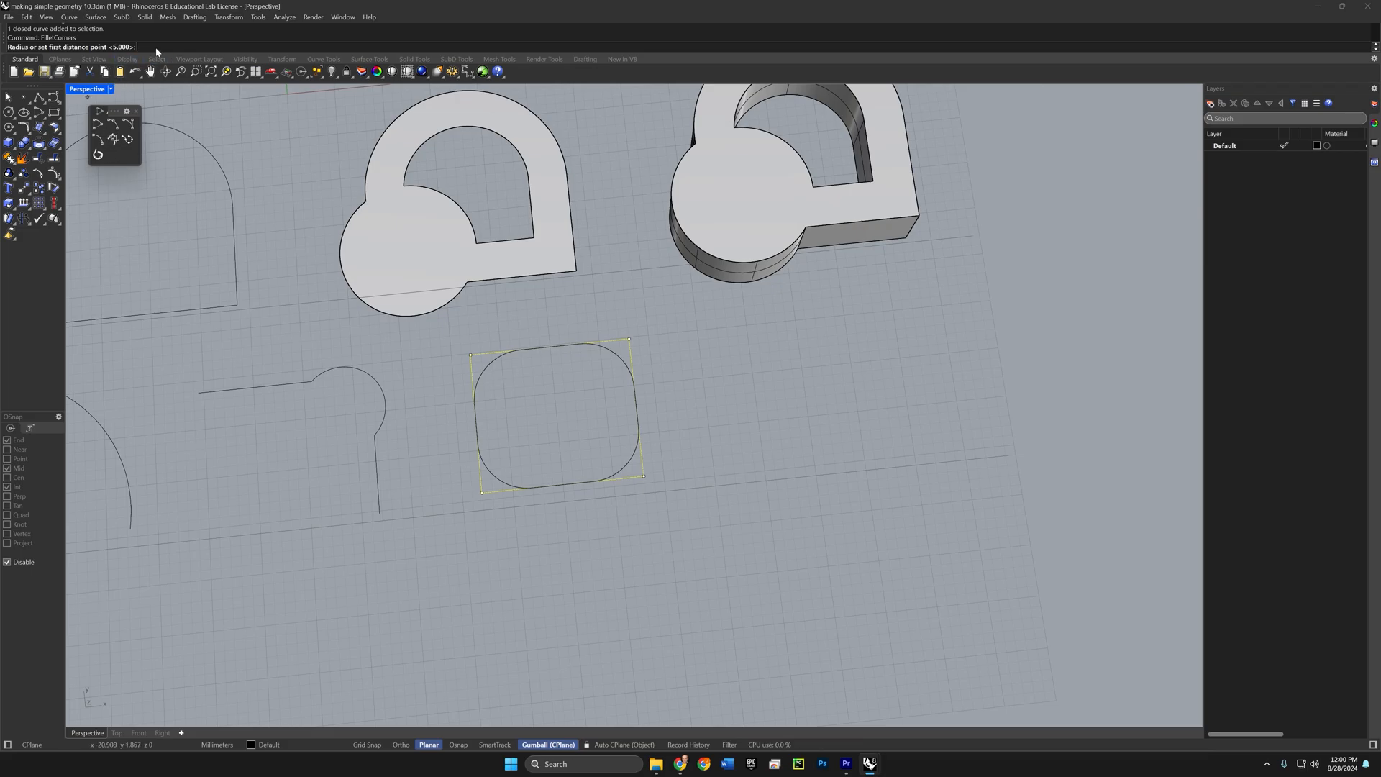
{"action": "type", "text": "3"}
{"action": "key", "text": "Return"}
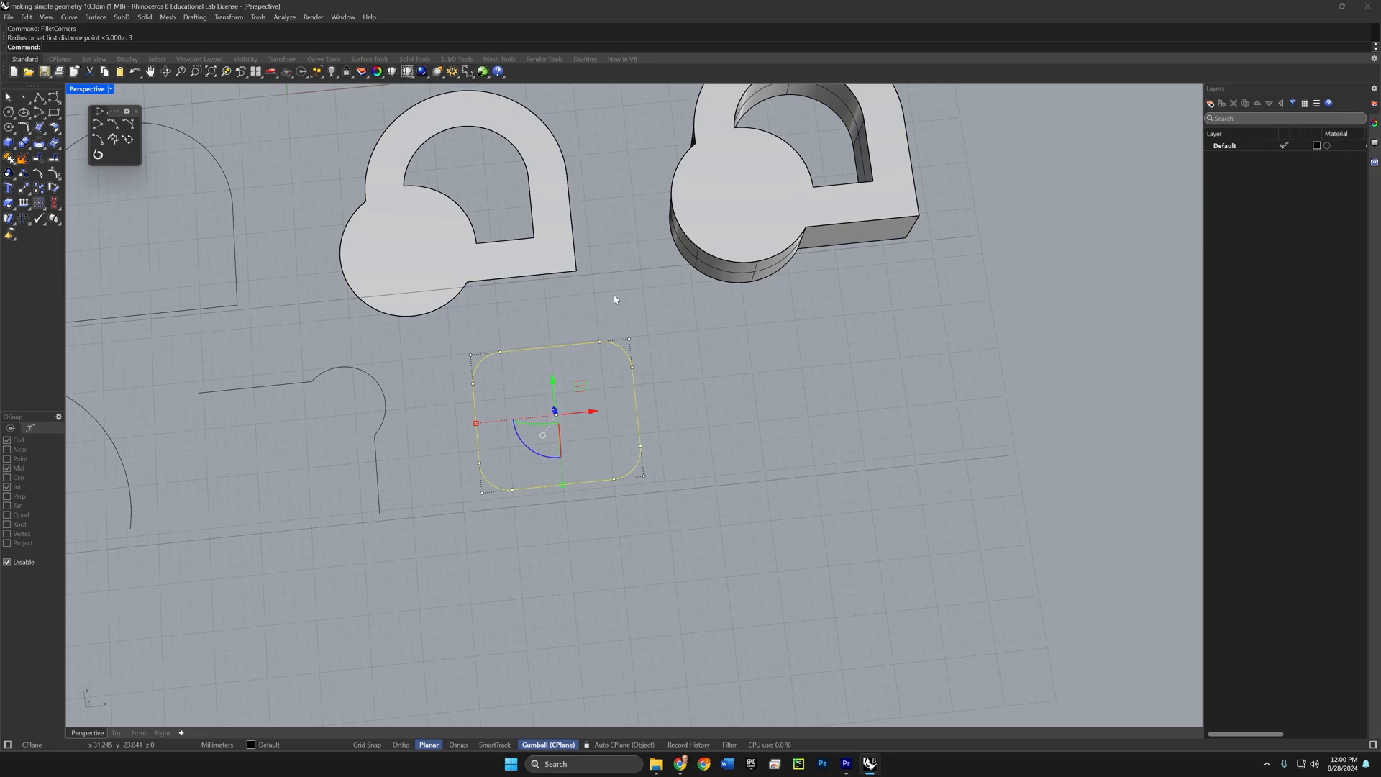
{"action": "left_click", "coordinate": [657, 392]}
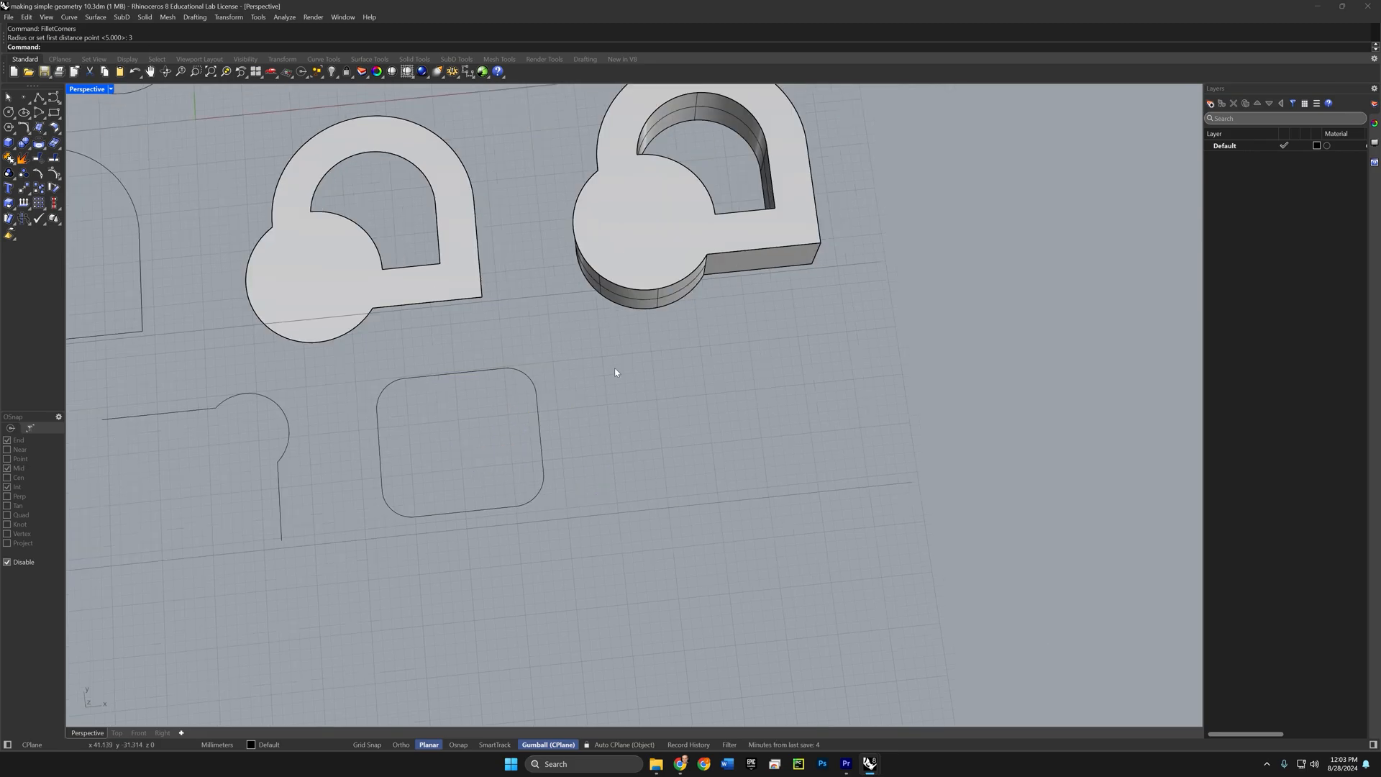
Step: Draw another corner-to-corner rectangle beside the rounded one, below the extruded solid
{"action": "left_click", "coordinate": [55, 115]}
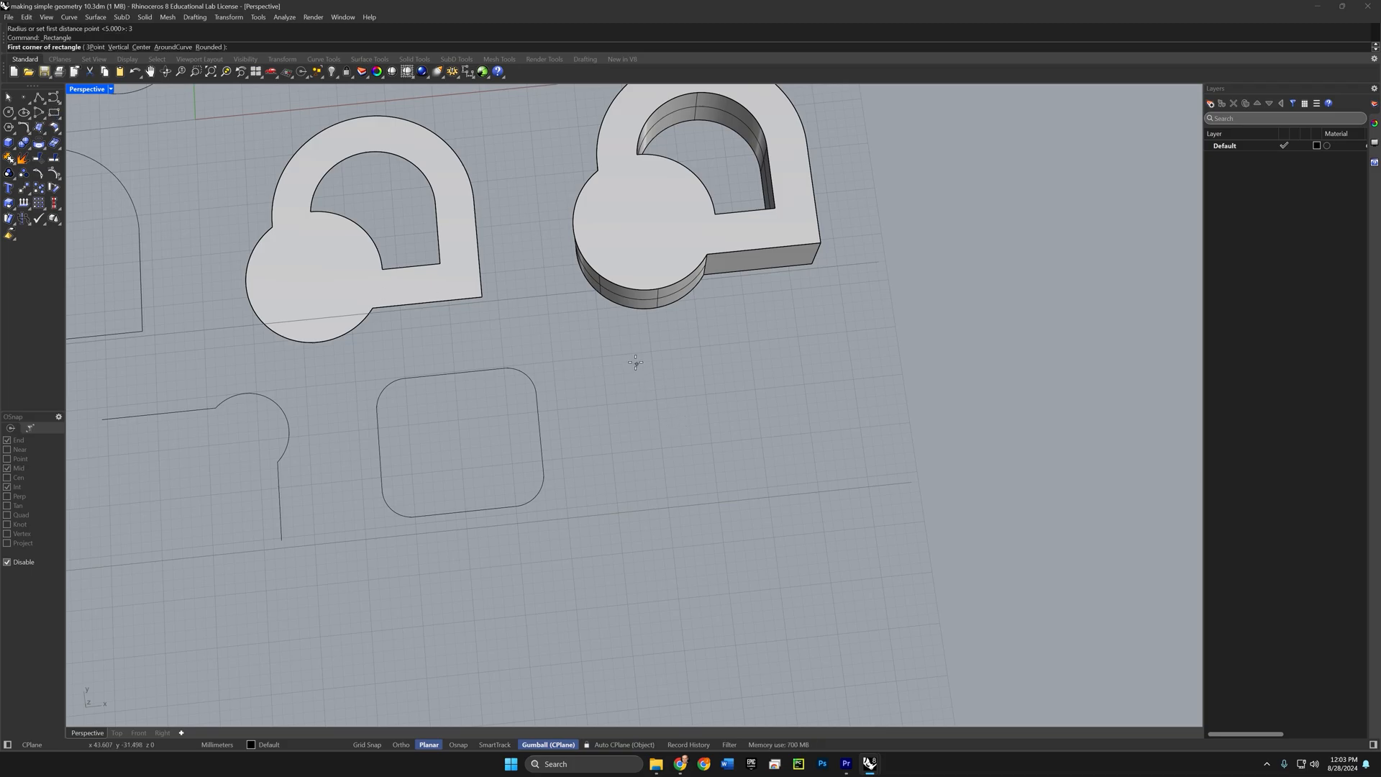
{"action": "left_click", "coordinate": [600, 359]}
{"action": "left_click", "coordinate": [802, 468]}
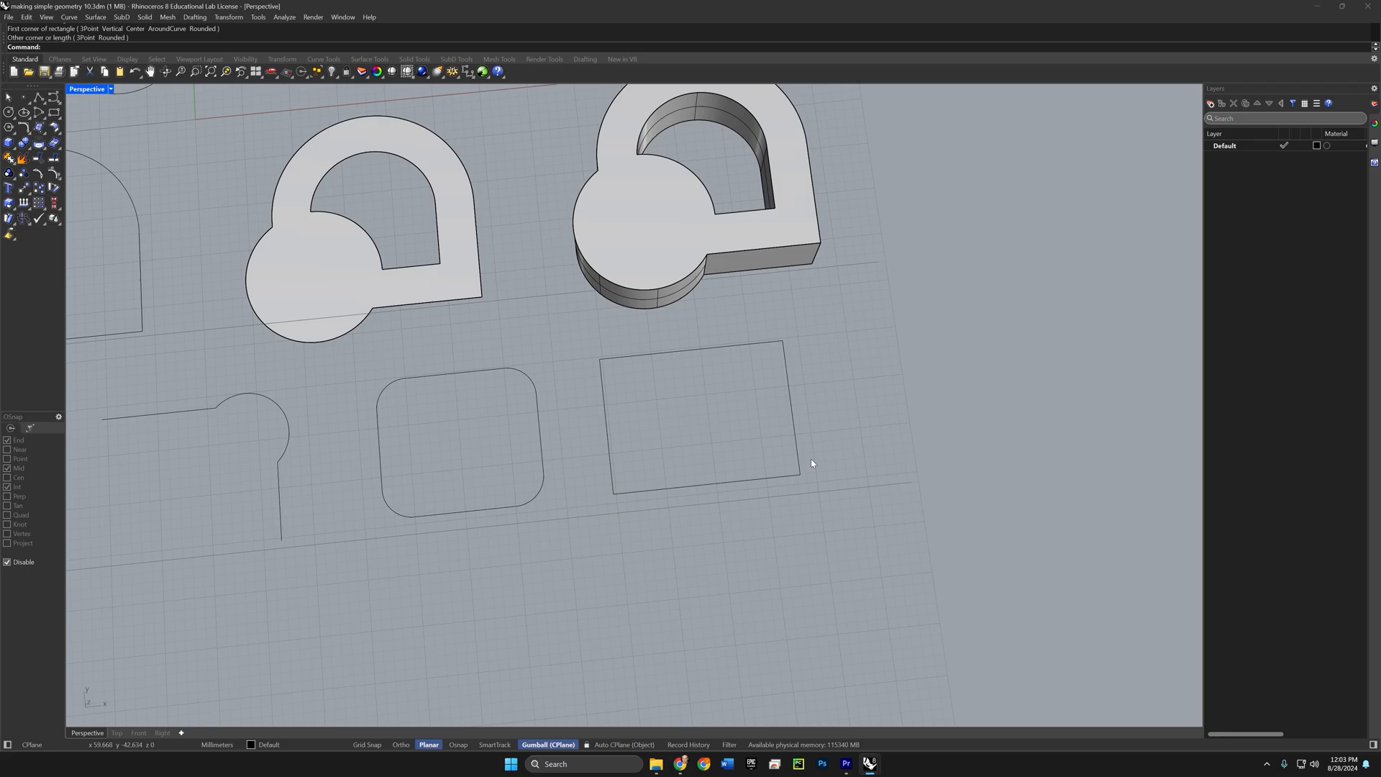
Step: Draw a 3-point rectangle about 5 mm wide on the sharp-cornered rectangle's outer short edge, snapping its edge to that side's two corners
{"action": "right_click_drag", "start_coordinate": [810, 463], "coordinate": [656, 408], "text": "shift"}
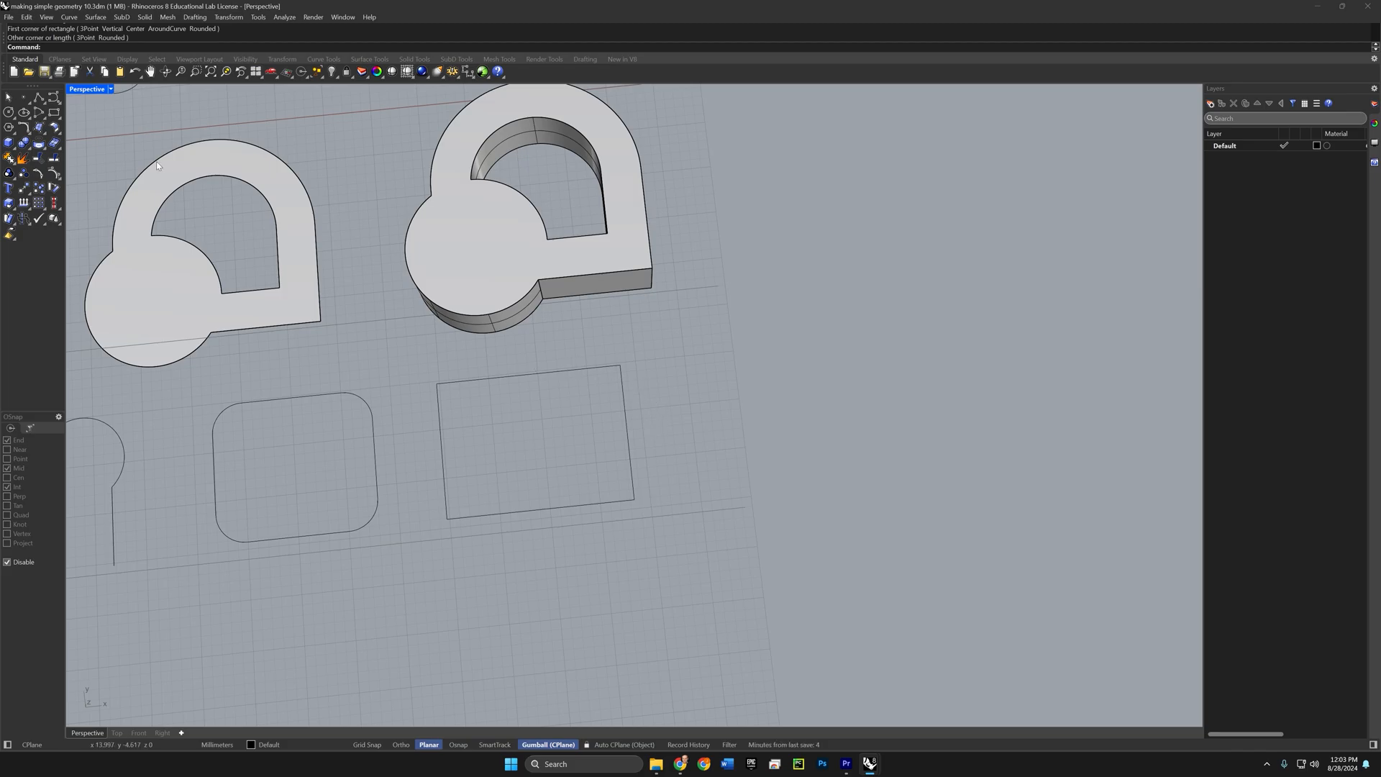
{"action": "left_click", "coordinate": [54, 112]}
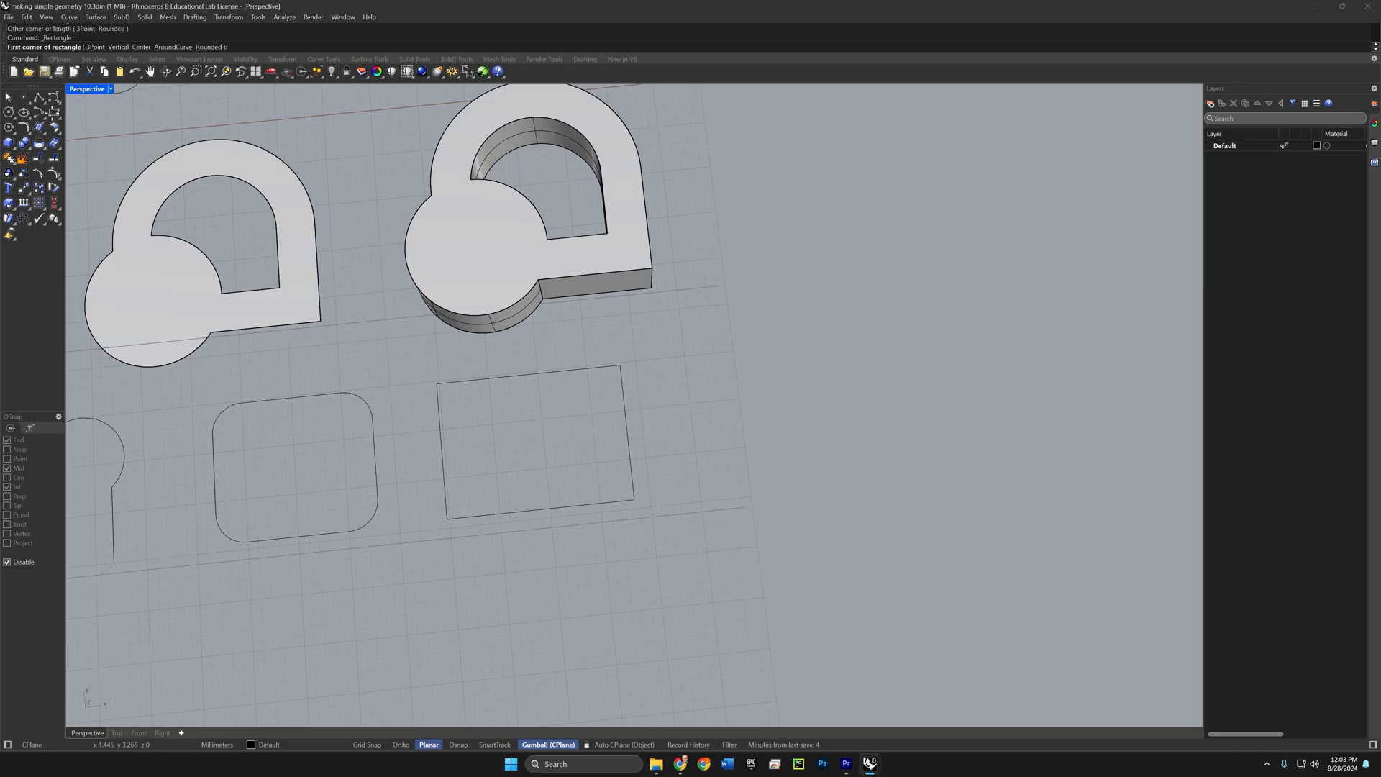
{"action": "left_click", "coordinate": [94, 48]}
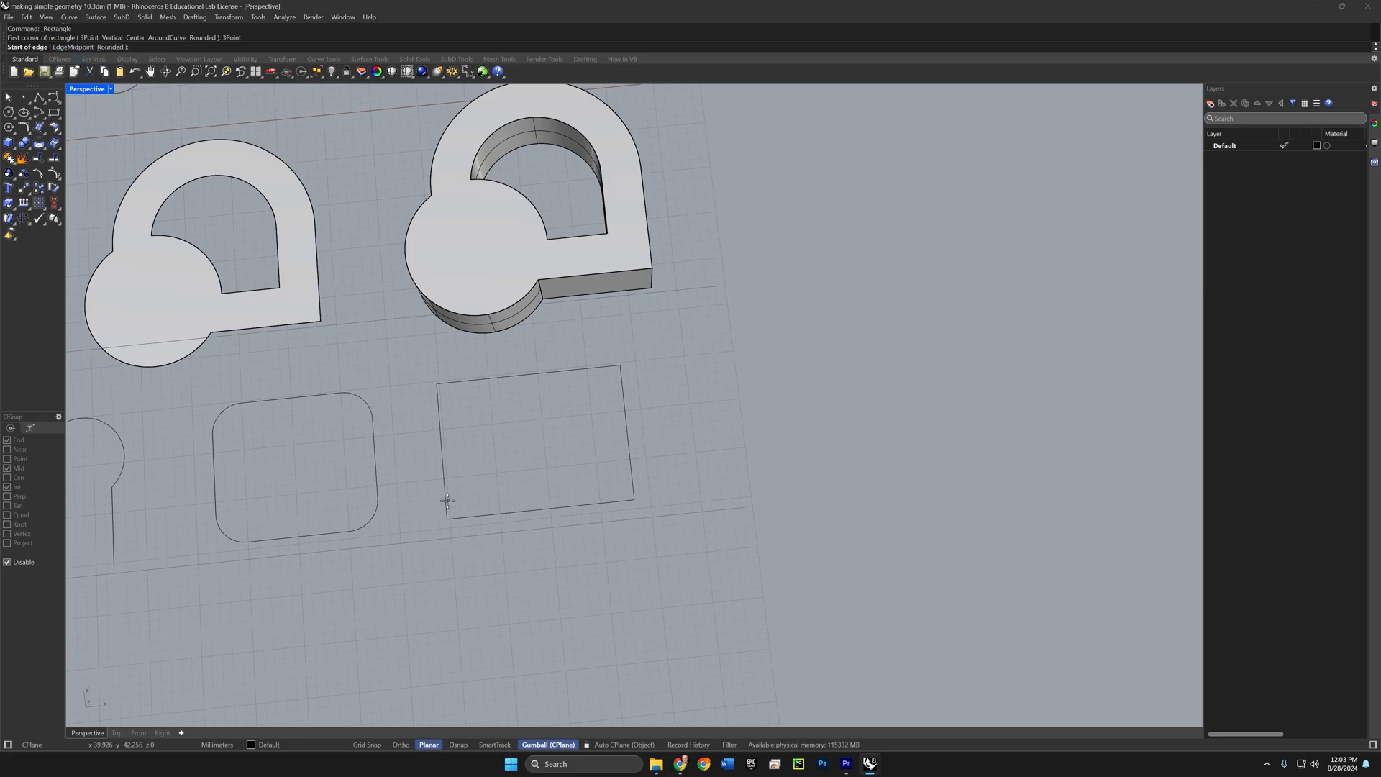
{"action": "left_click", "coordinate": [7, 562]}
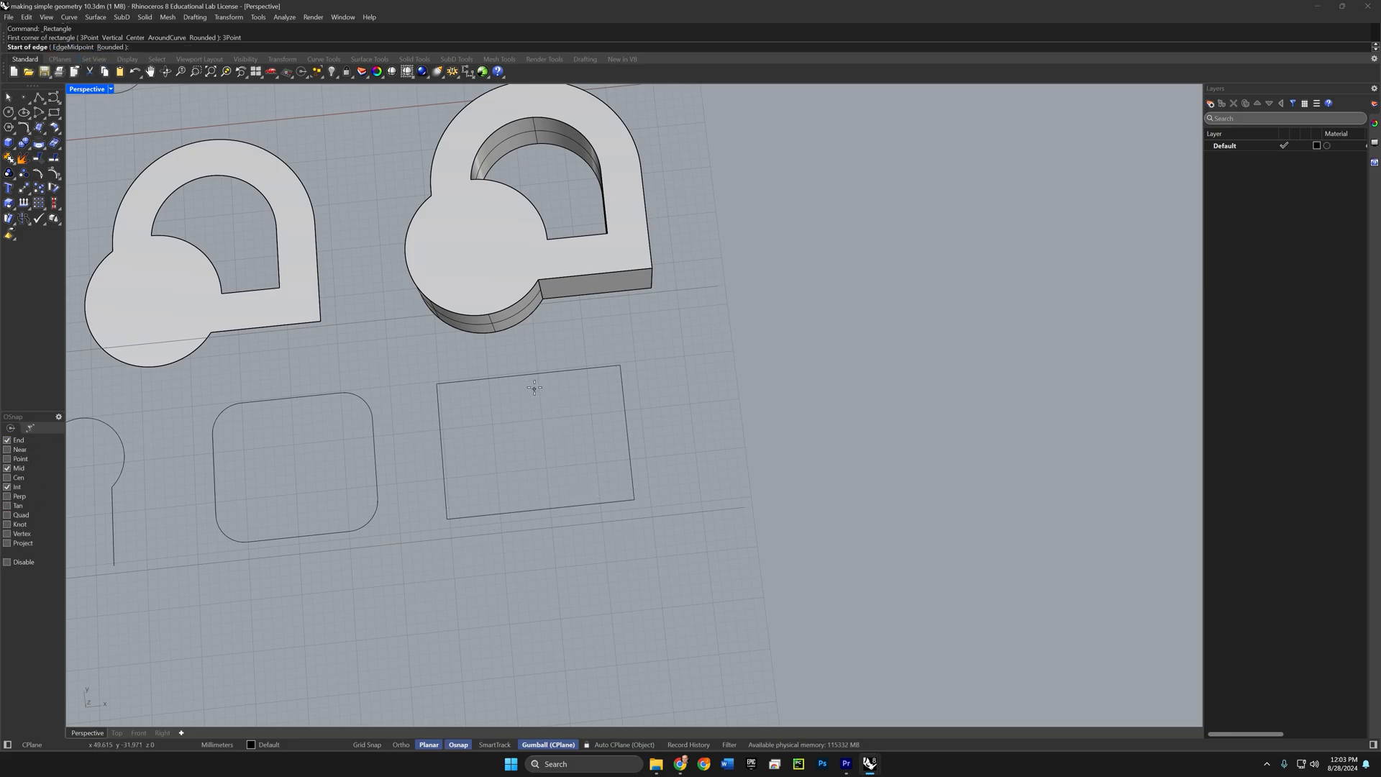
{"action": "left_click", "coordinate": [620, 365]}
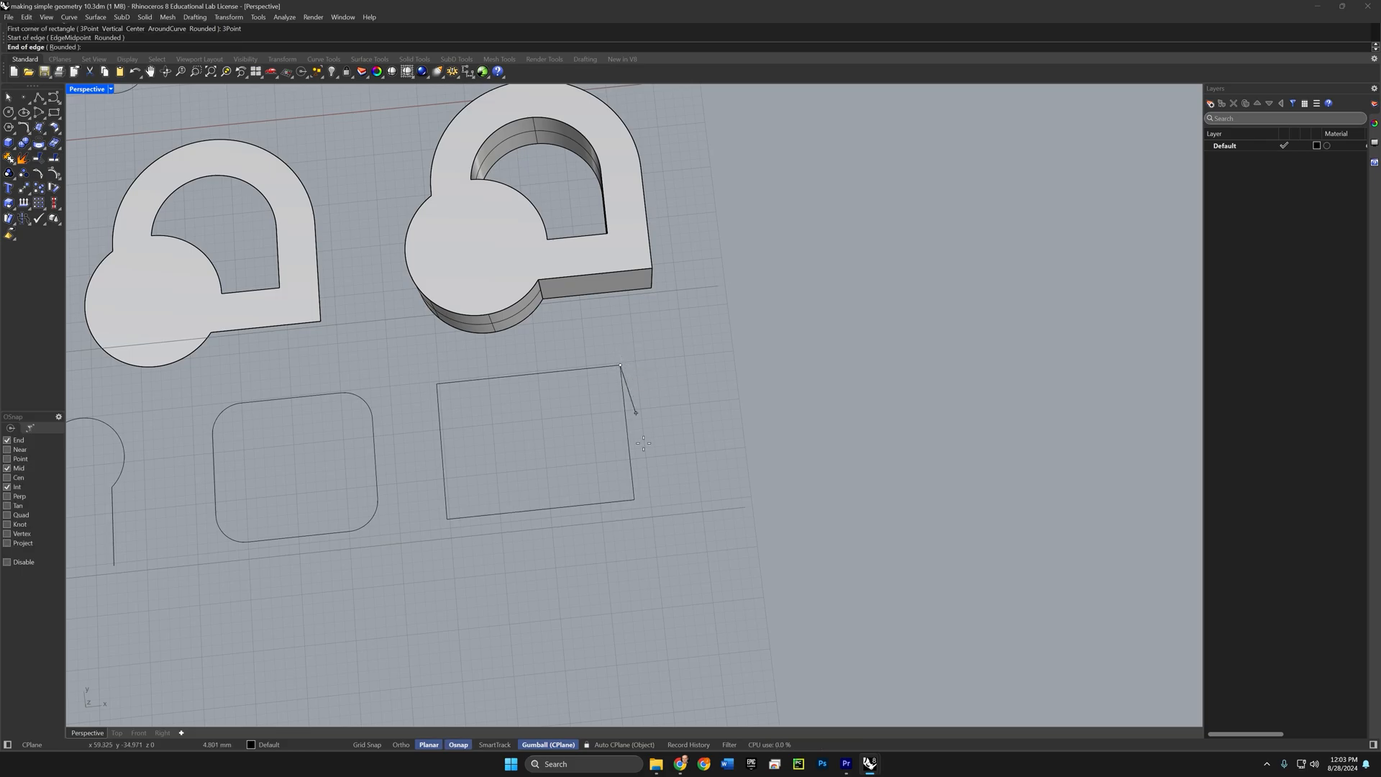
{"action": "left_click", "coordinate": [639, 505]}
{"action": "key", "text": "alt"}
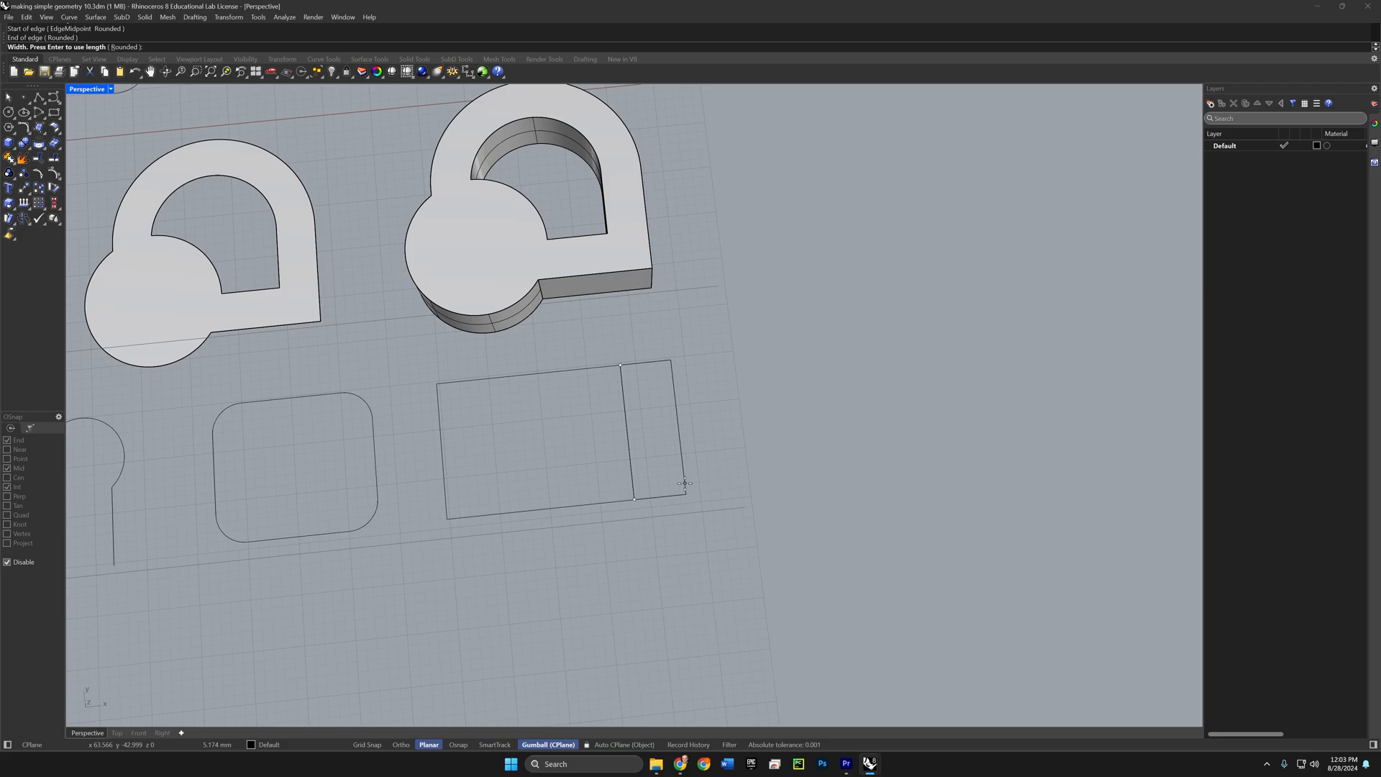
{"action": "left_click", "coordinate": [684, 484]}
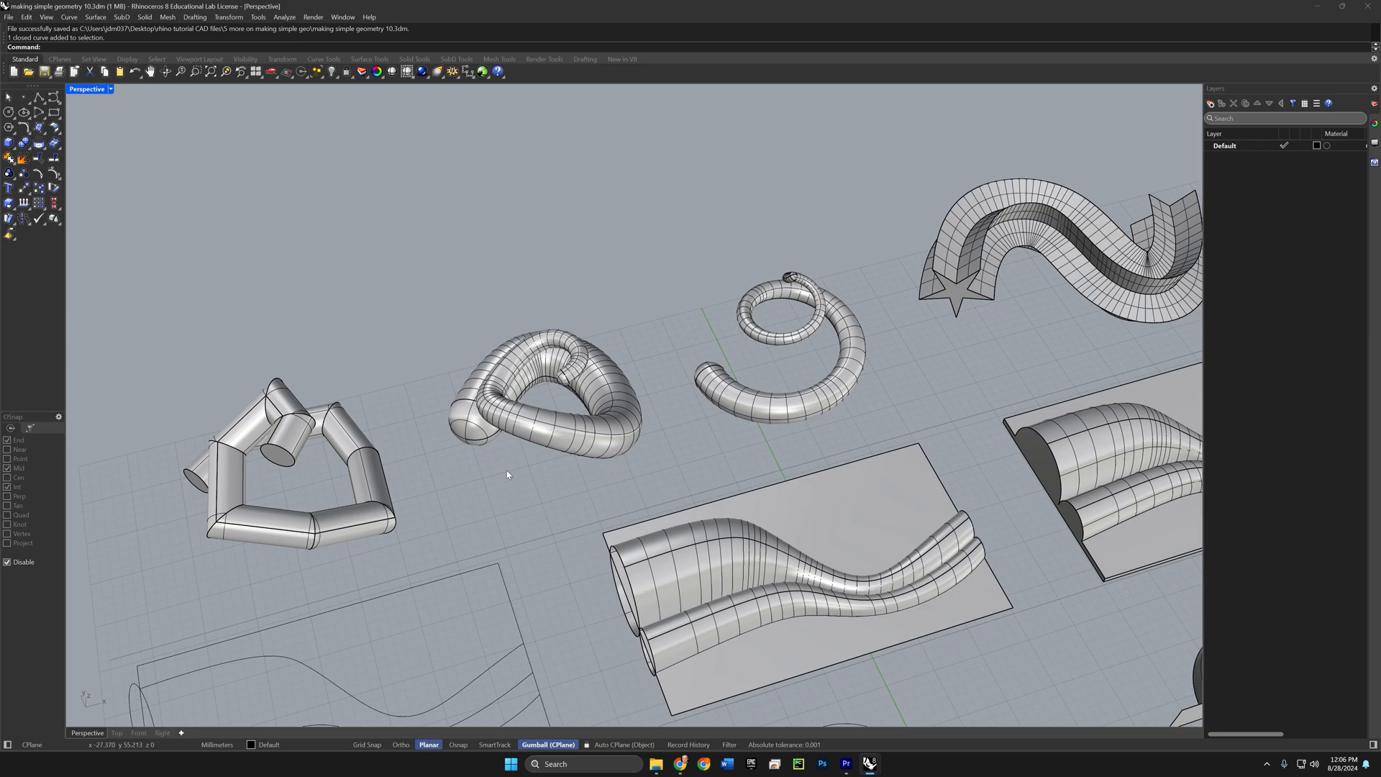
{"action": "right_click_drag", "start_coordinate": [507, 474], "coordinate": [505, 480]}
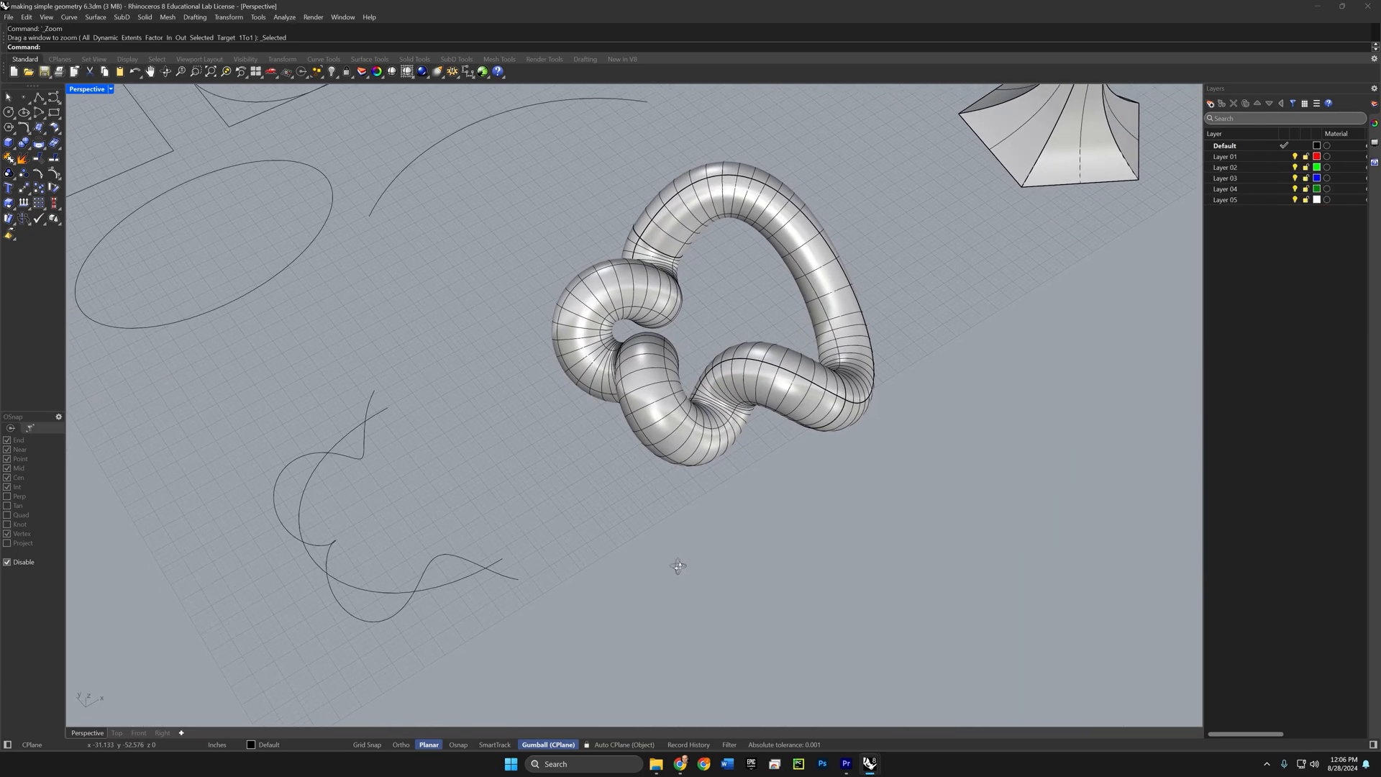
{"action": "right_click_drag", "start_coordinate": [675, 567], "coordinate": [650, 568]}
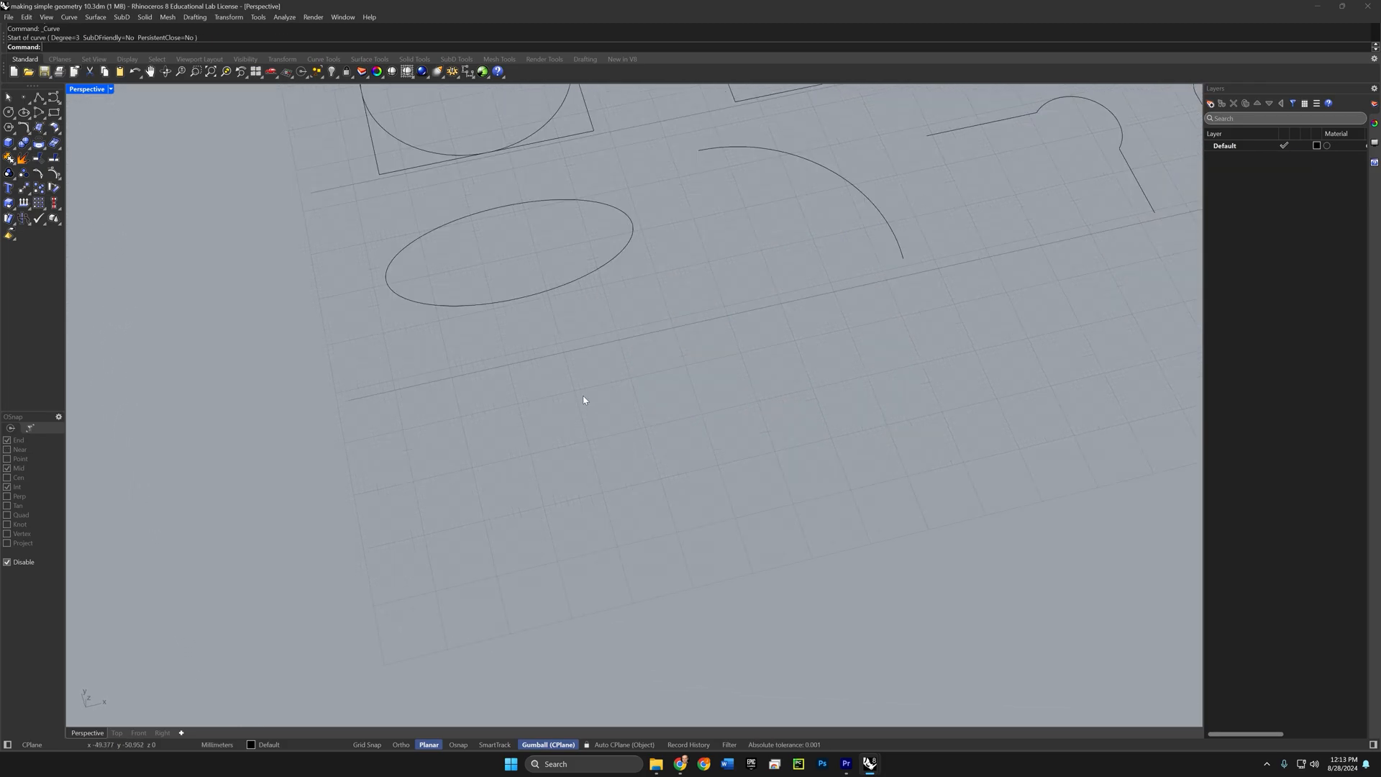
Step: Draw an open C-shaped degree 3 control point curve with seven points in the open area below the ellipse
{"action": "left_click", "coordinate": [39, 97]}
{"action": "left_click", "coordinate": [632, 392]}
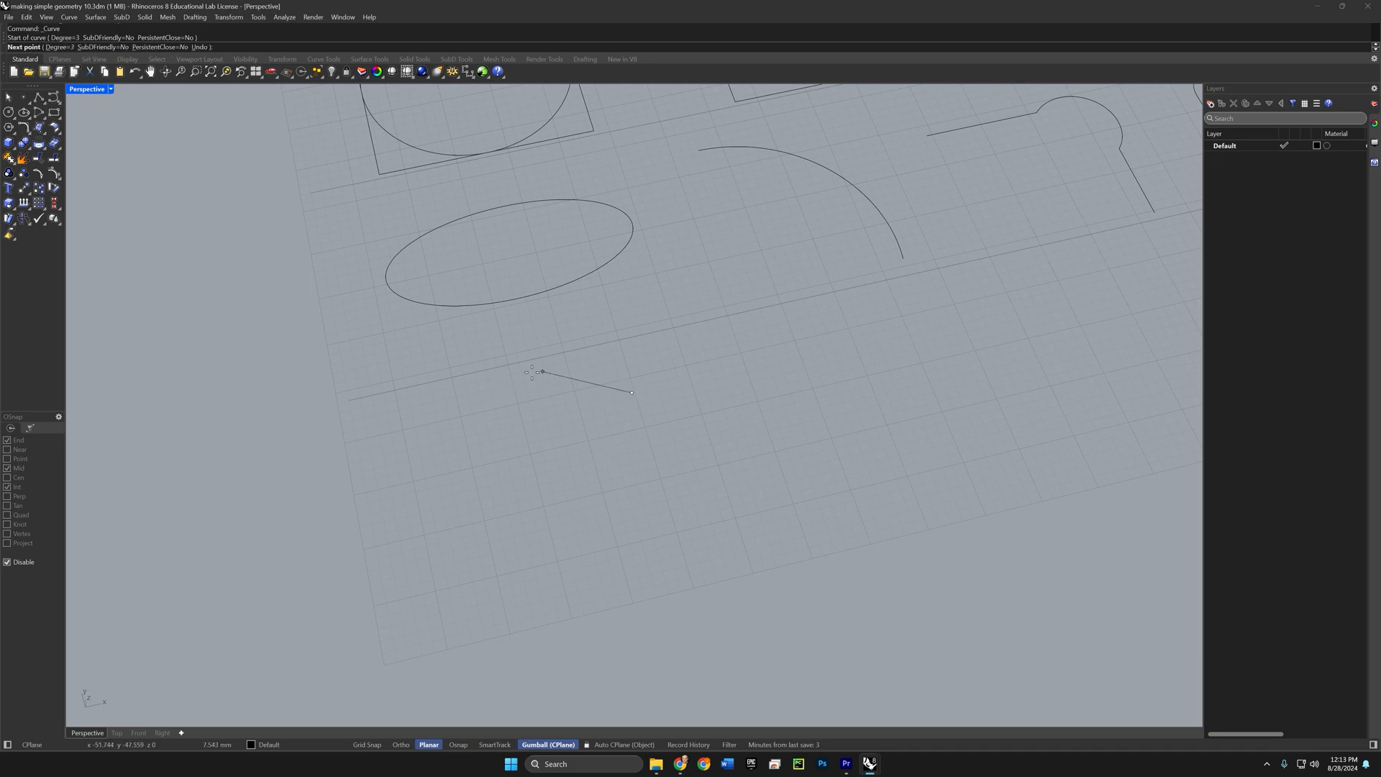
{"action": "left_click", "coordinate": [517, 378]}
{"action": "left_click", "coordinate": [457, 416]}
{"action": "left_click", "coordinate": [455, 531]}
{"action": "left_click", "coordinate": [560, 611]}
{"action": "left_click", "coordinate": [673, 598]}
{"action": "left_click", "coordinate": [677, 555]}
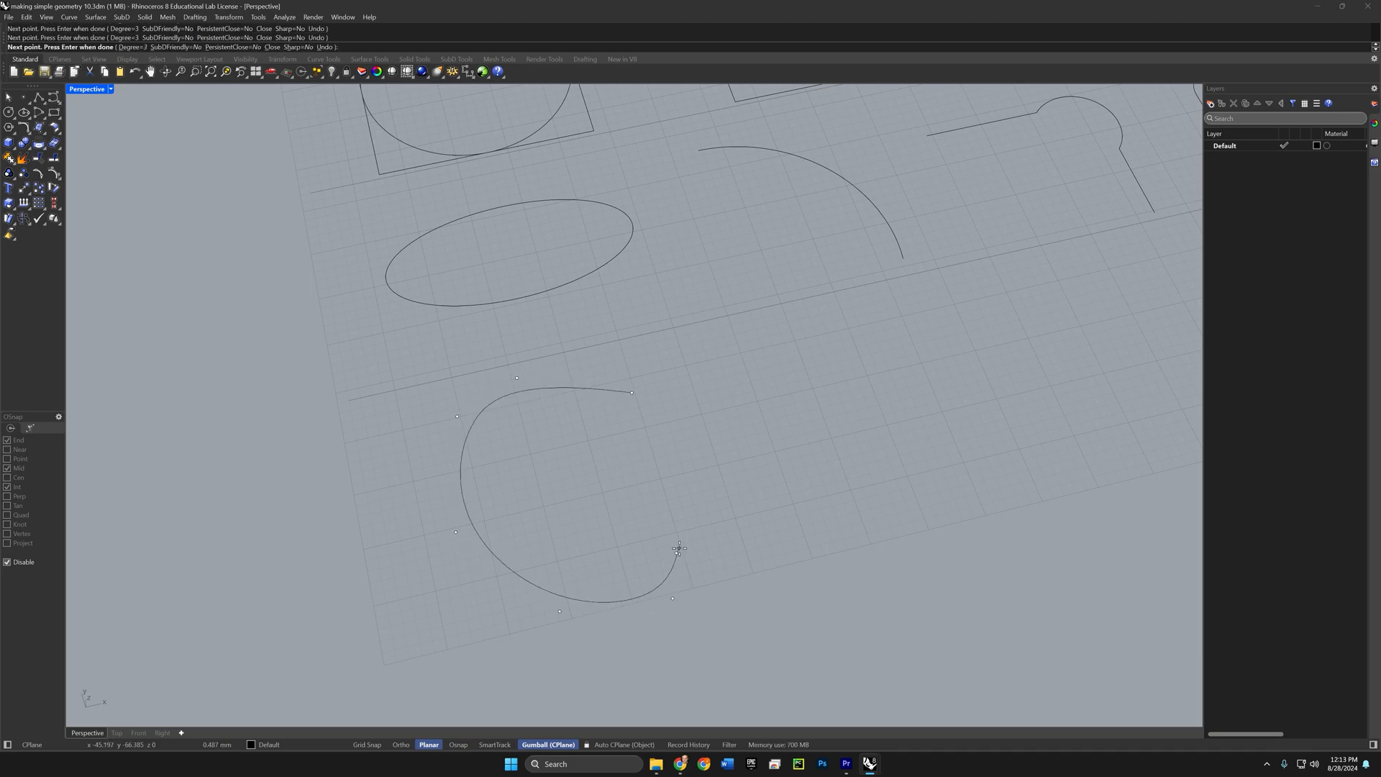
{"action": "key", "text": "Return"}
Step: Create a helix around the open C-shaped curve with 5 turns and a radius of about 4 mm
{"action": "type", "text": "h"}
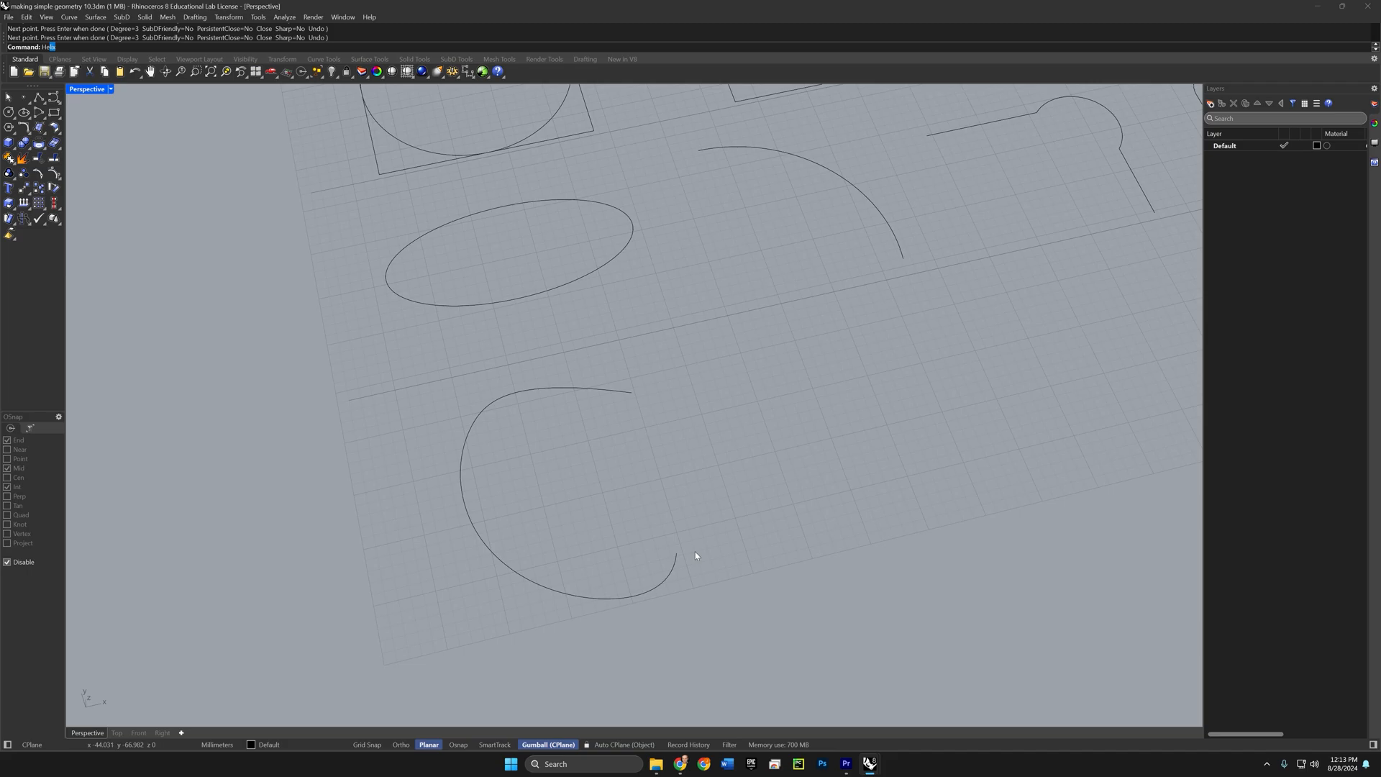
{"action": "type", "text": "e"}
{"action": "key", "text": "Return"}
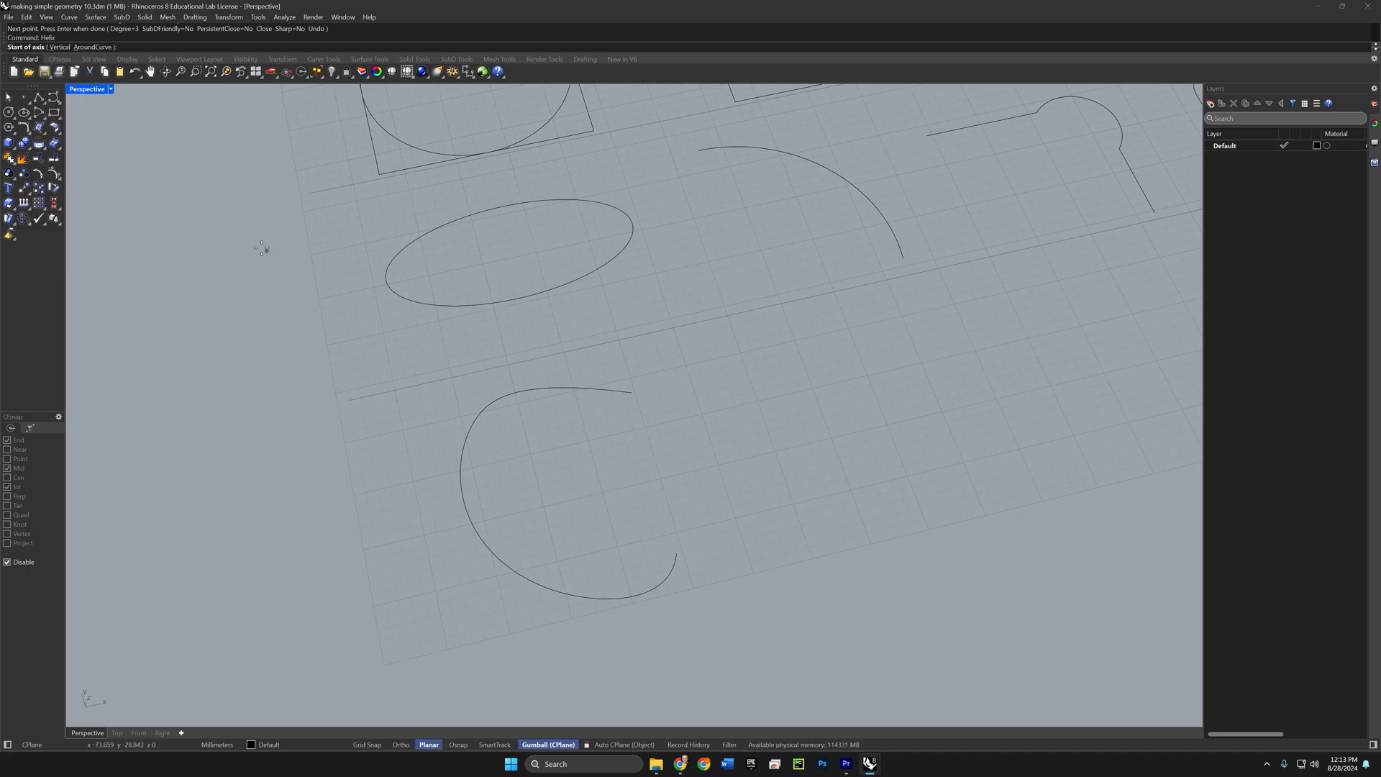
{"action": "left_click", "coordinate": [93, 47]}
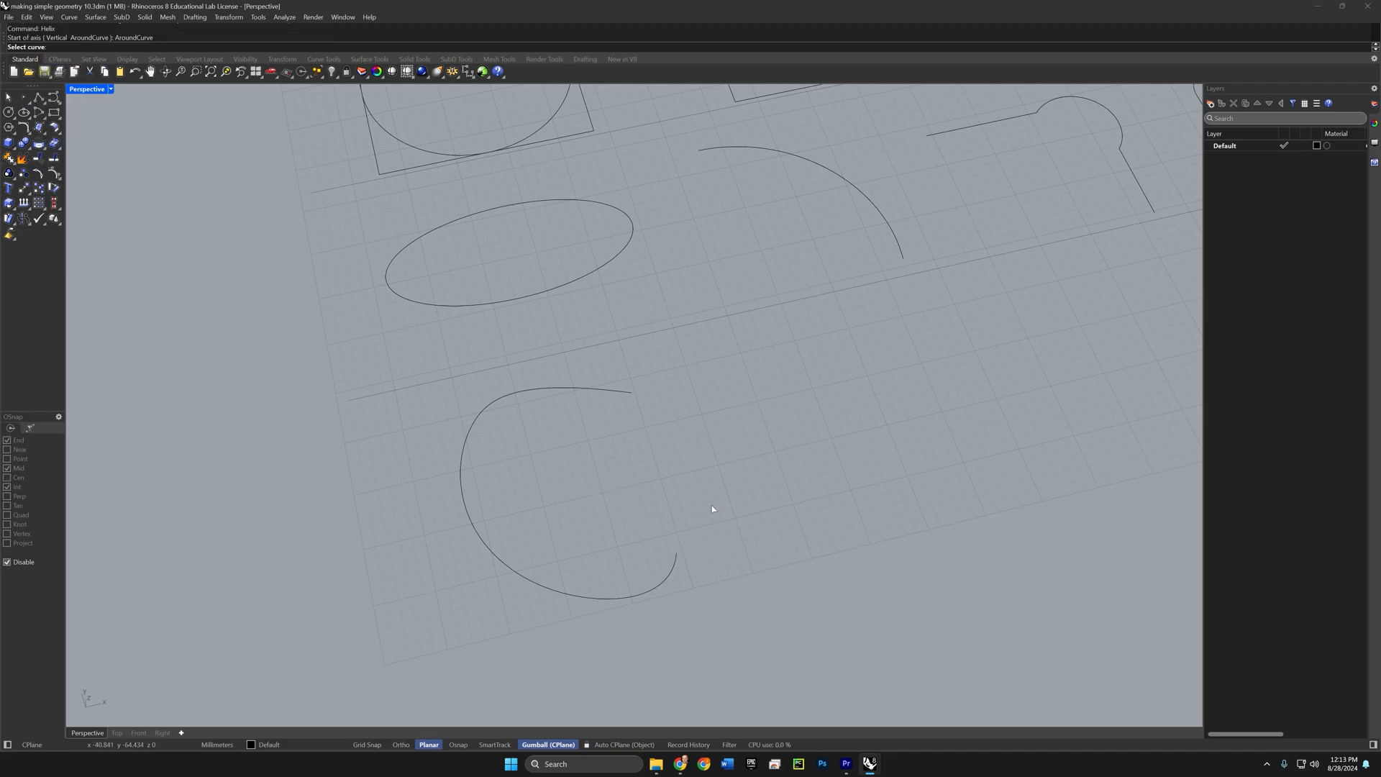
{"action": "left_click", "coordinate": [576, 390]}
{"action": "right_click_drag", "start_coordinate": [587, 386], "coordinate": [574, 432]}
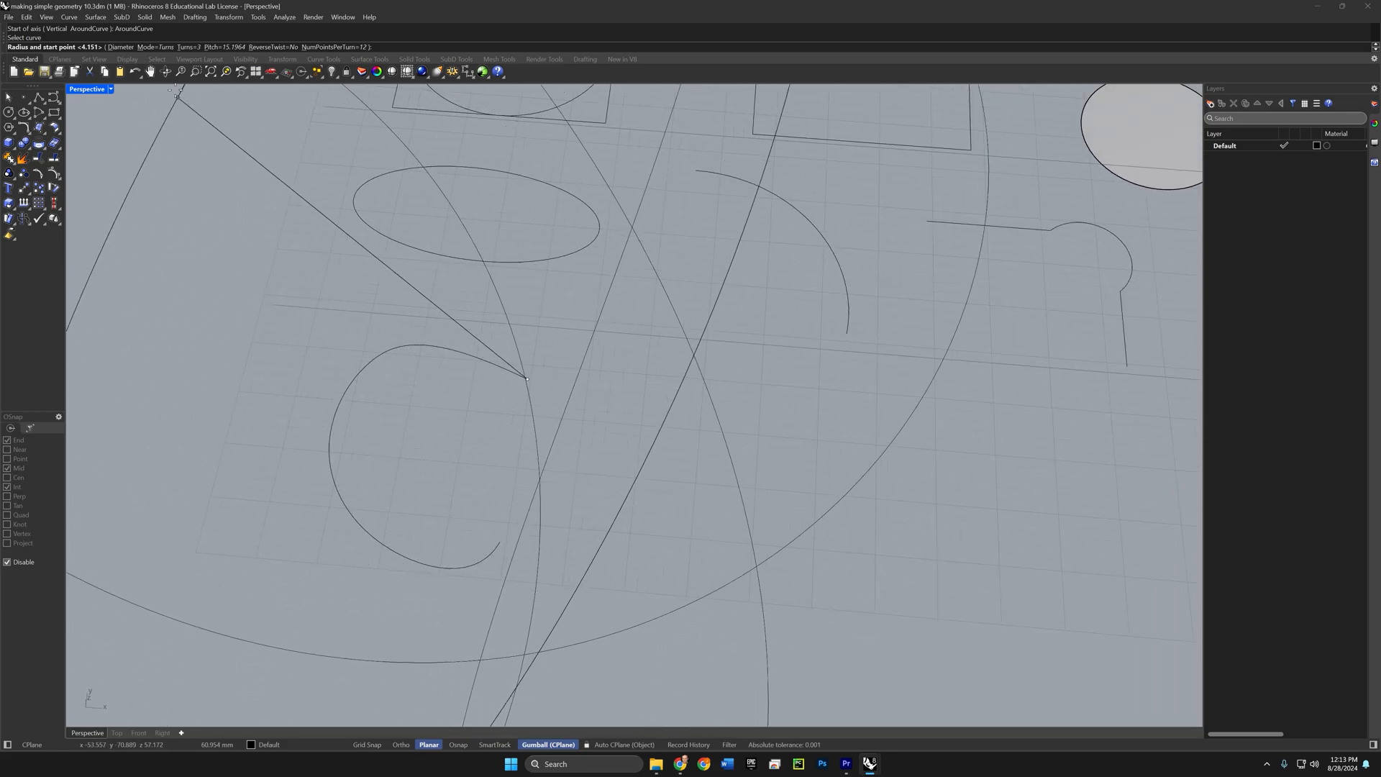
{"action": "left_click", "coordinate": [188, 49]}
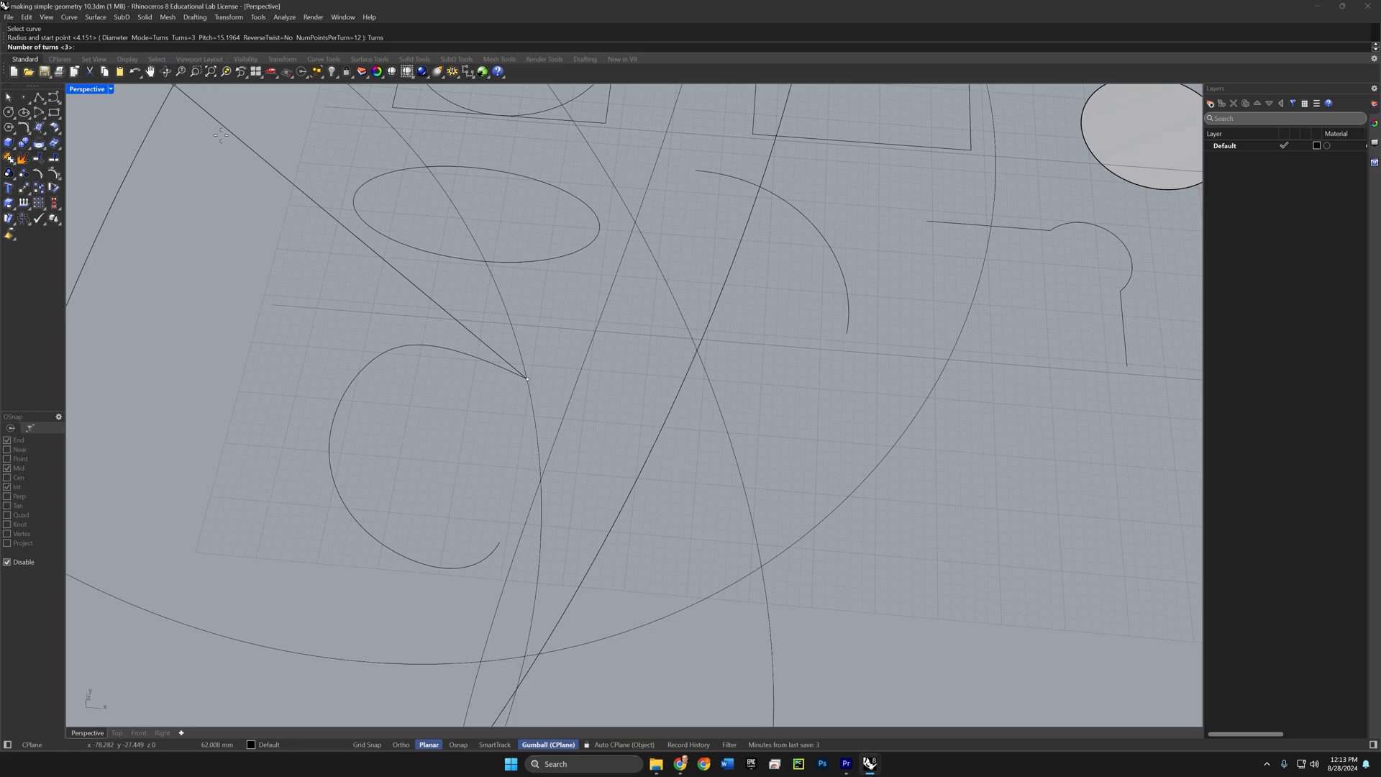
{"action": "key", "text": "Return"}
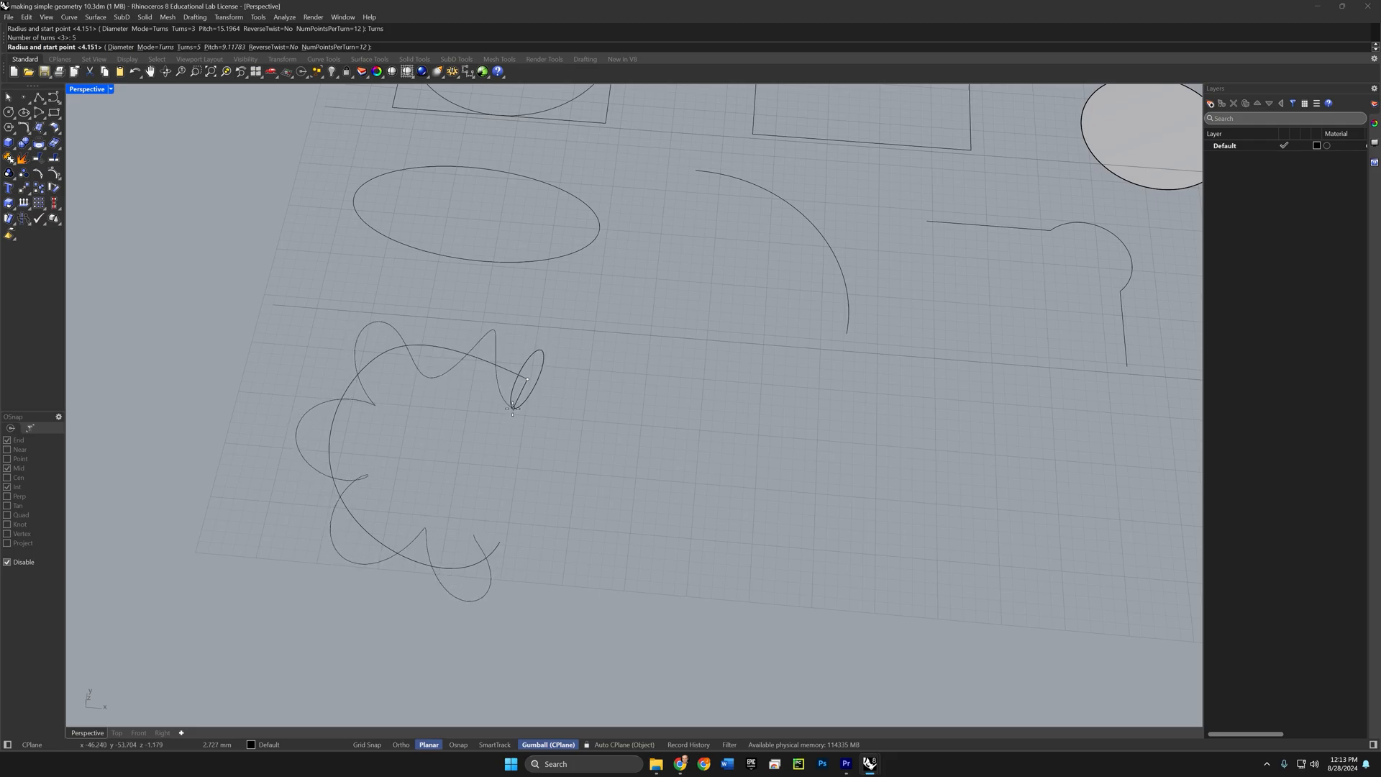
{"action": "mouse_move", "coordinate": [506, 412]}
{"action": "right_mouse_down"}
{"action": "mouse_move", "coordinate": [487, 411]}
{"action": "mouse_move", "coordinate": [505, 421]}
{"action": "right_mouse_up"}
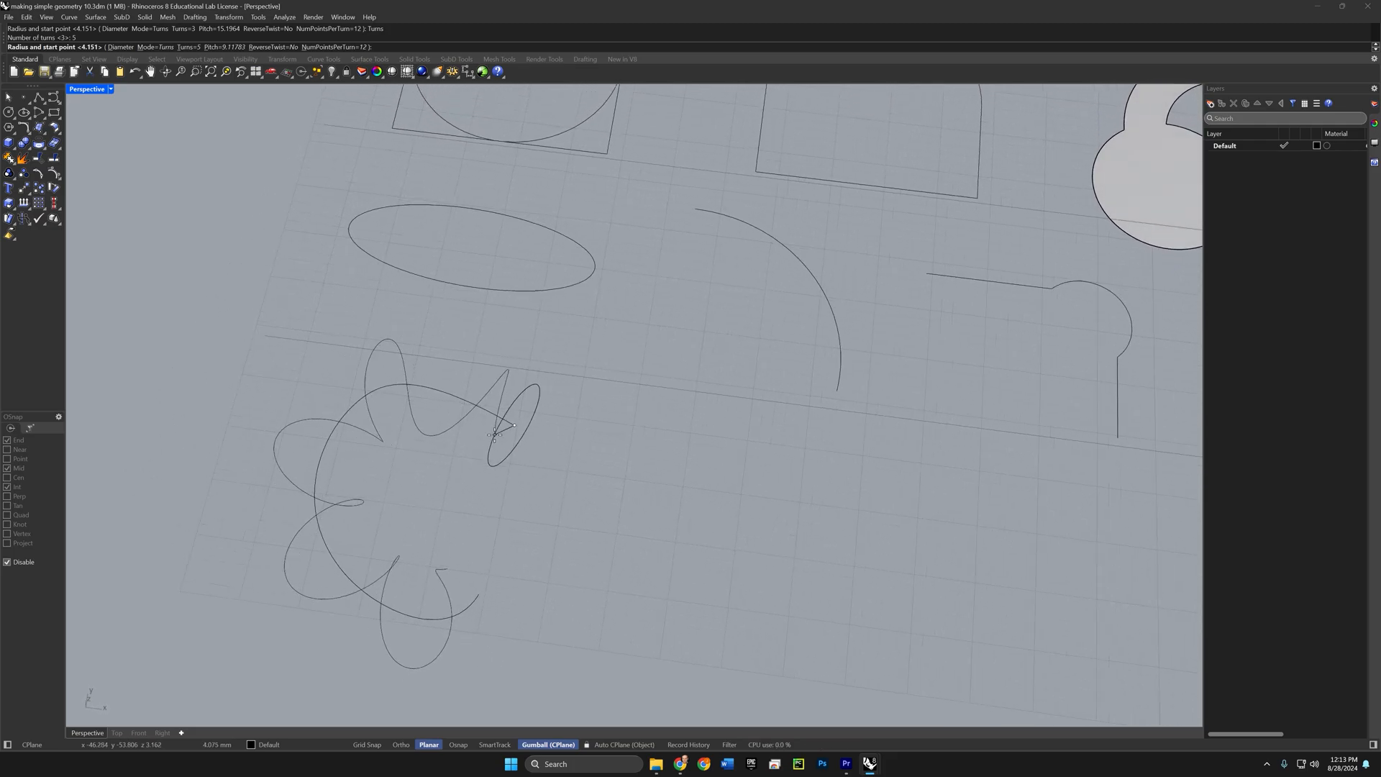
{"action": "left_click", "coordinate": [491, 444]}
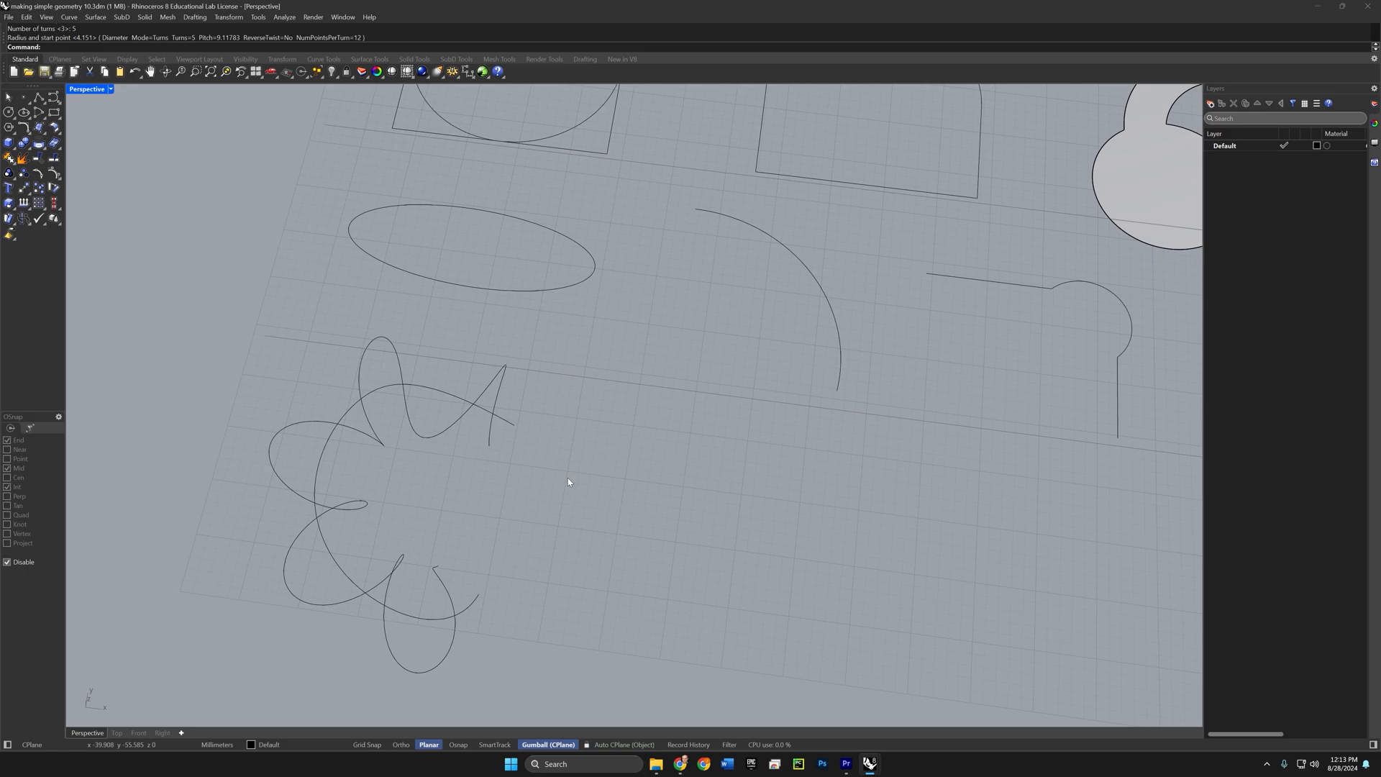
Step: Start an adjustable curve blend between the helix's two open ends, with G3 continuity at end 1 and tangency at end 2
{"action": "right_click_drag", "start_coordinate": [568, 481], "coordinate": [645, 407]}
{"action": "type", "text": "ble"}
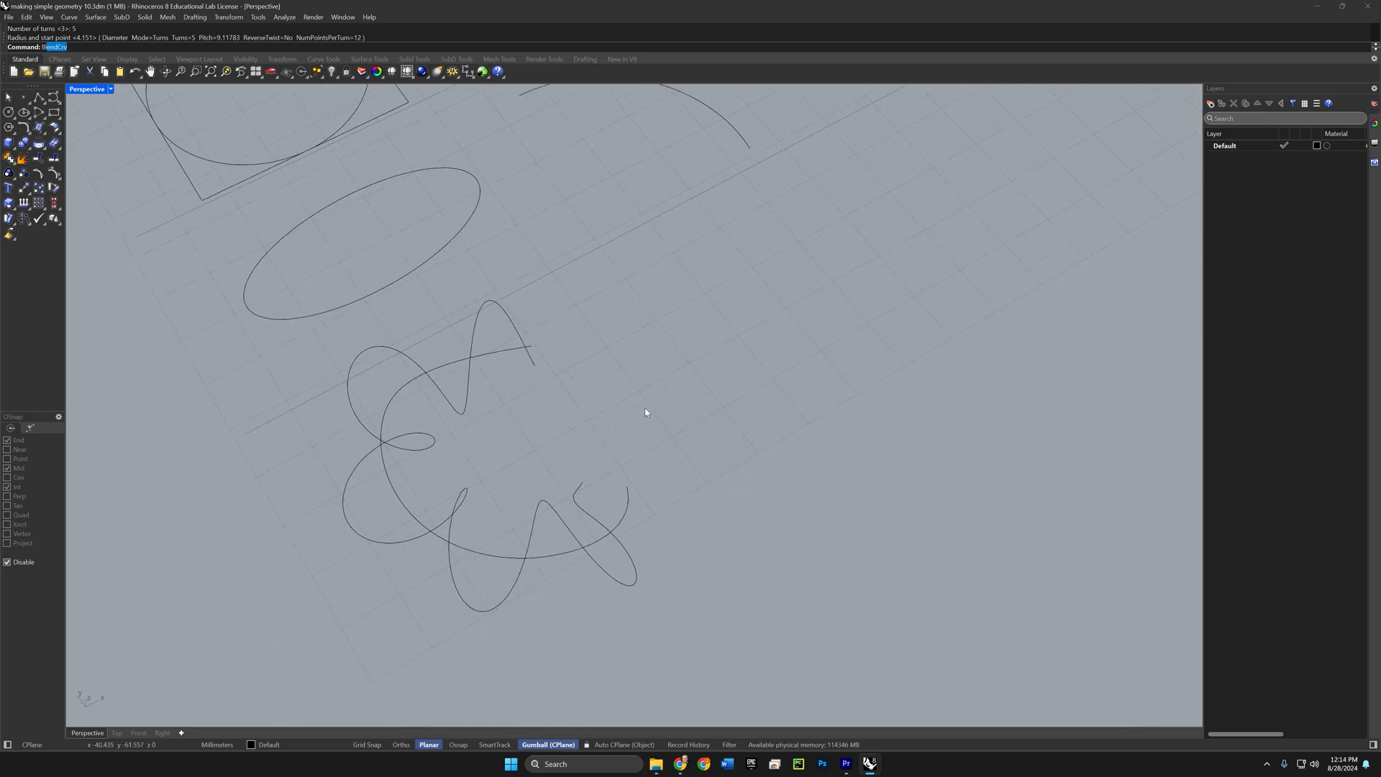
{"action": "key", "text": "Return"}
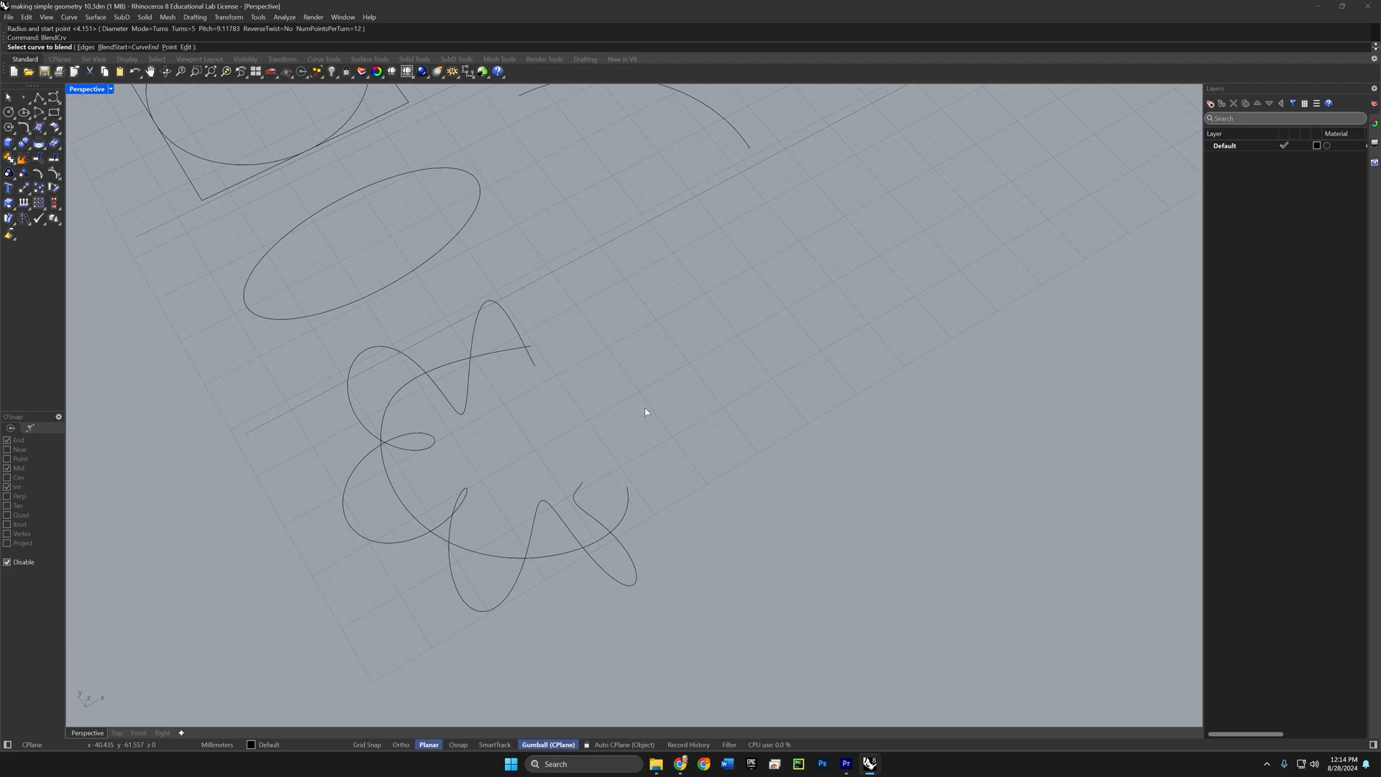
{"action": "left_click", "coordinate": [537, 368]}
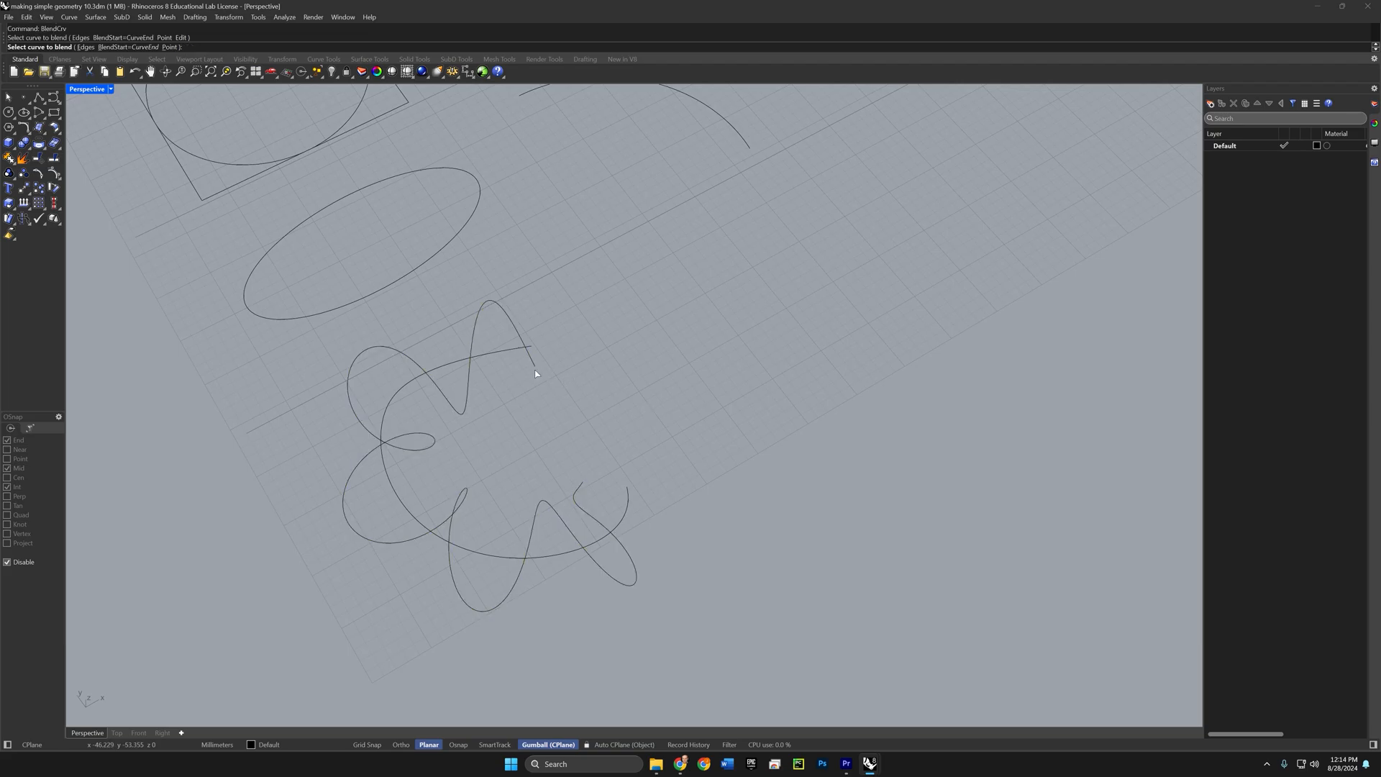
{"action": "left_click", "coordinate": [586, 486]}
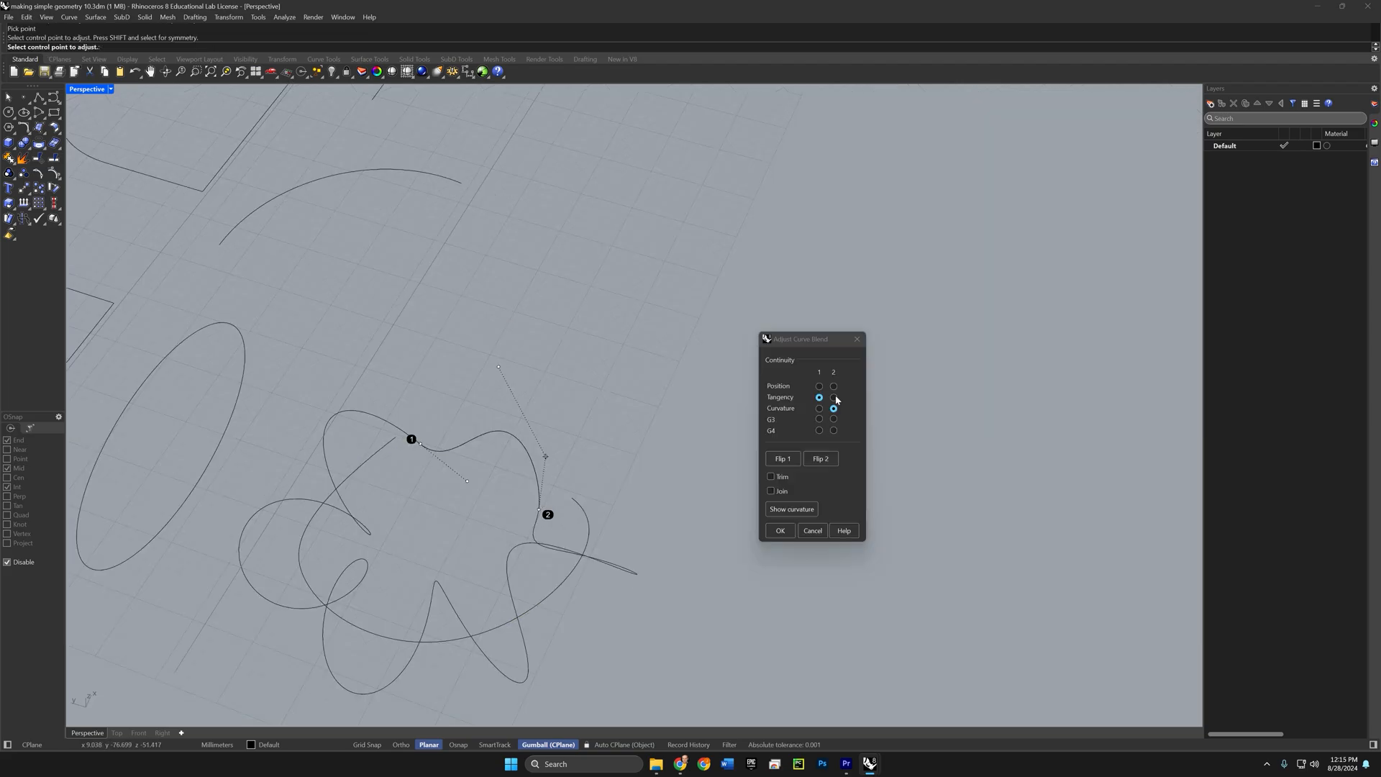
{"action": "left_click", "coordinate": [833, 398]}
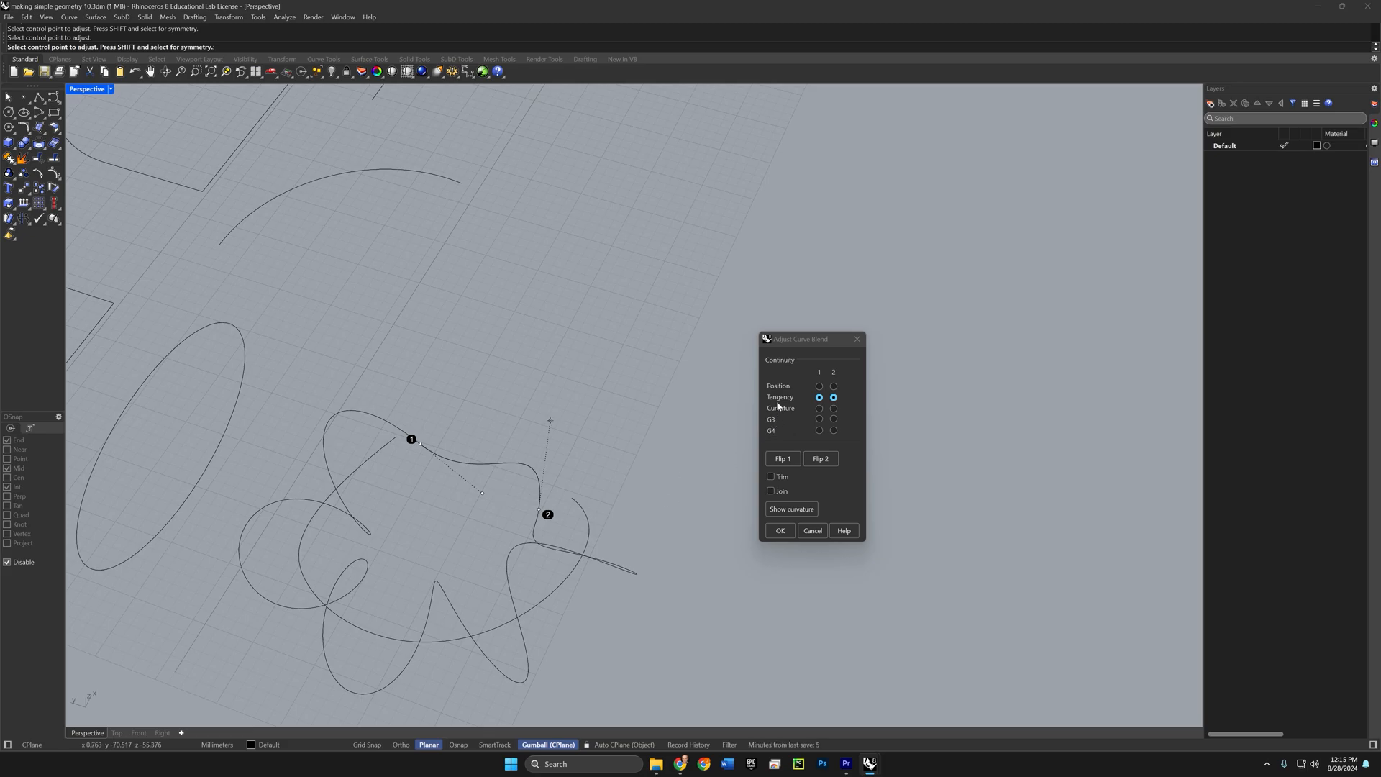
{"action": "left_click", "coordinate": [818, 418]}
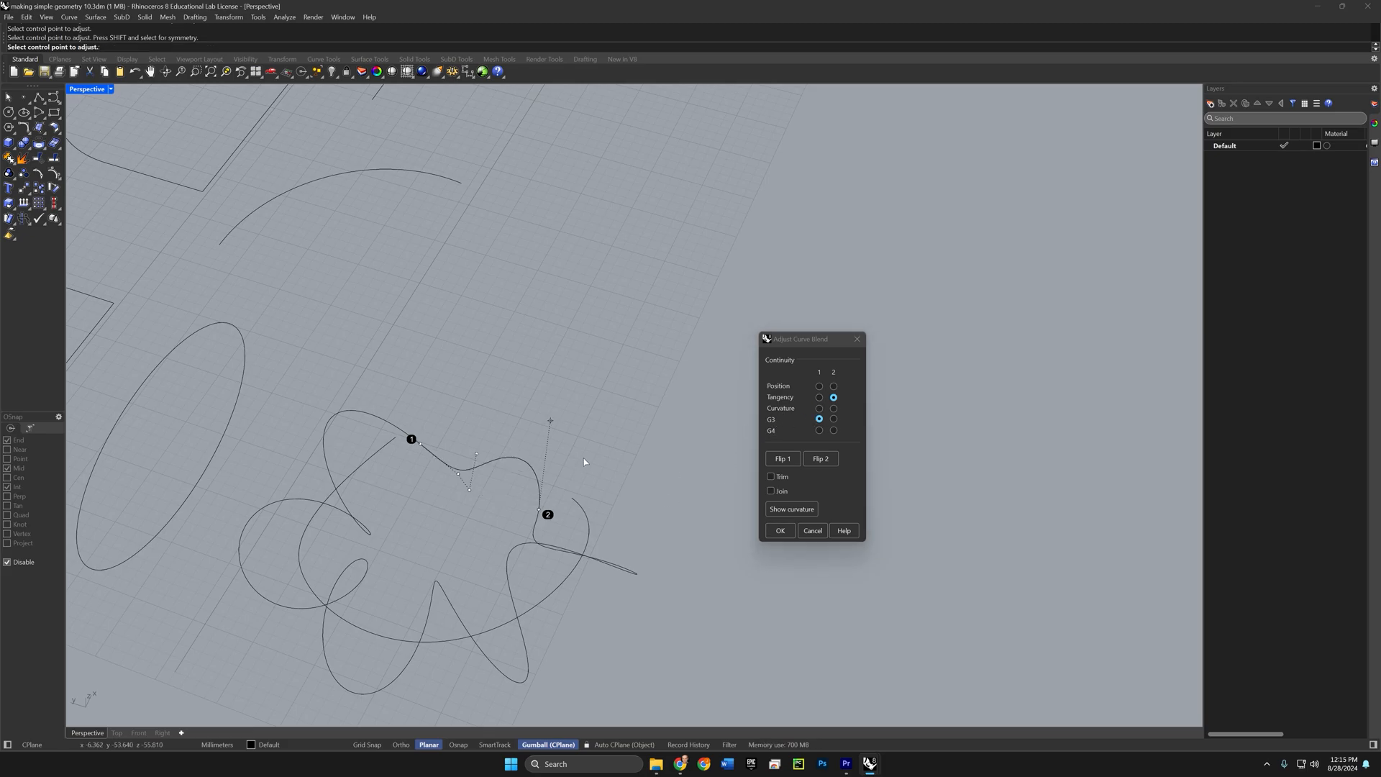
Step: Reshape the blend by shifting the outermost handle point of end 1 and lengthening the handle of end 2, and accept it
{"action": "left_click", "coordinate": [477, 454]}
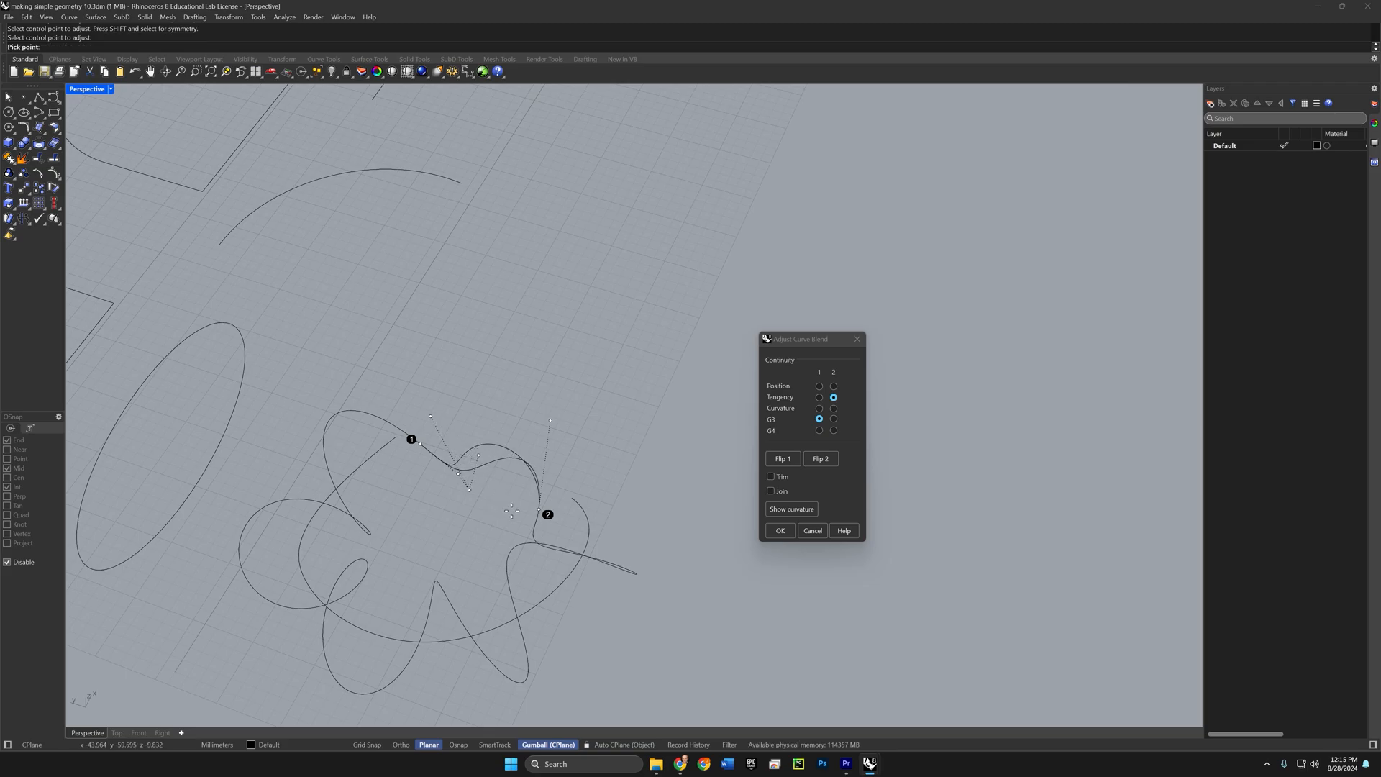
{"action": "left_click", "coordinate": [517, 483]}
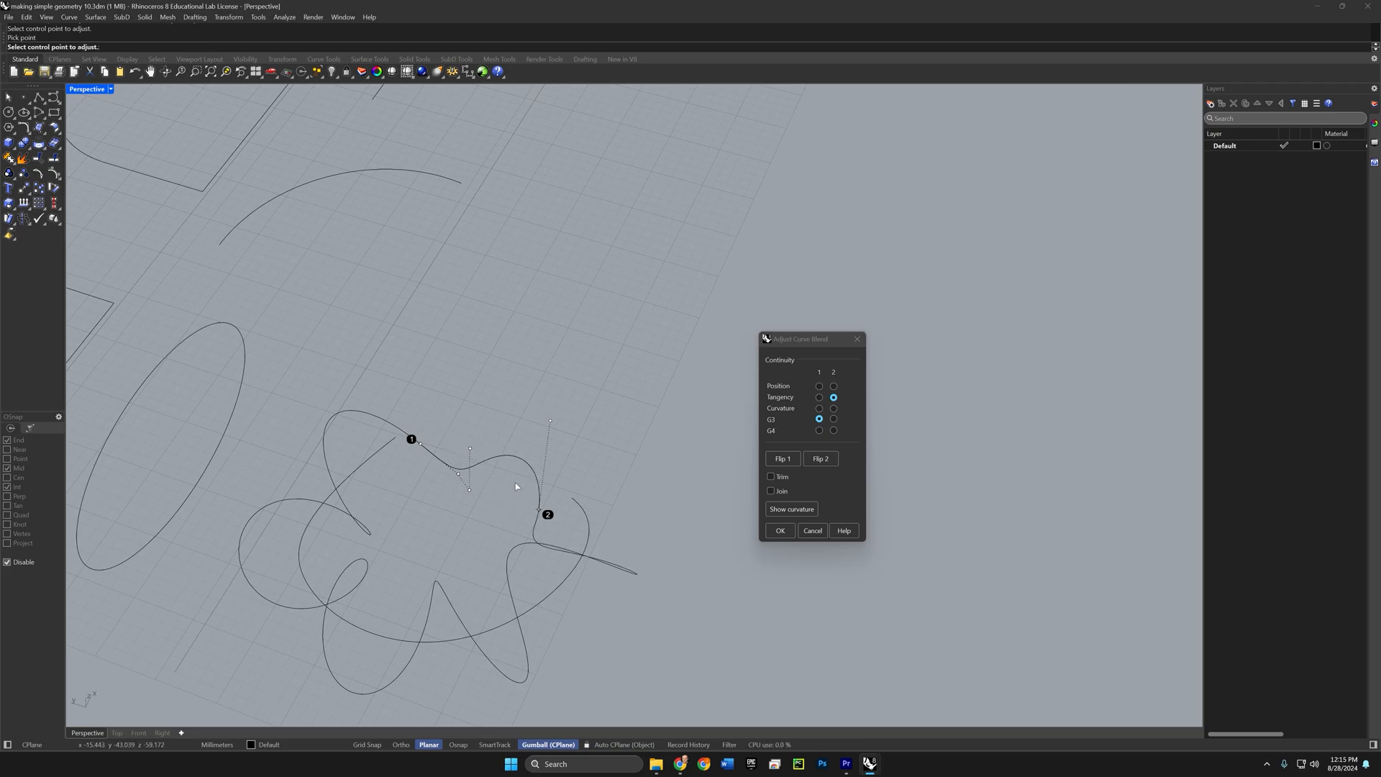
{"action": "left_click", "coordinate": [550, 421]}
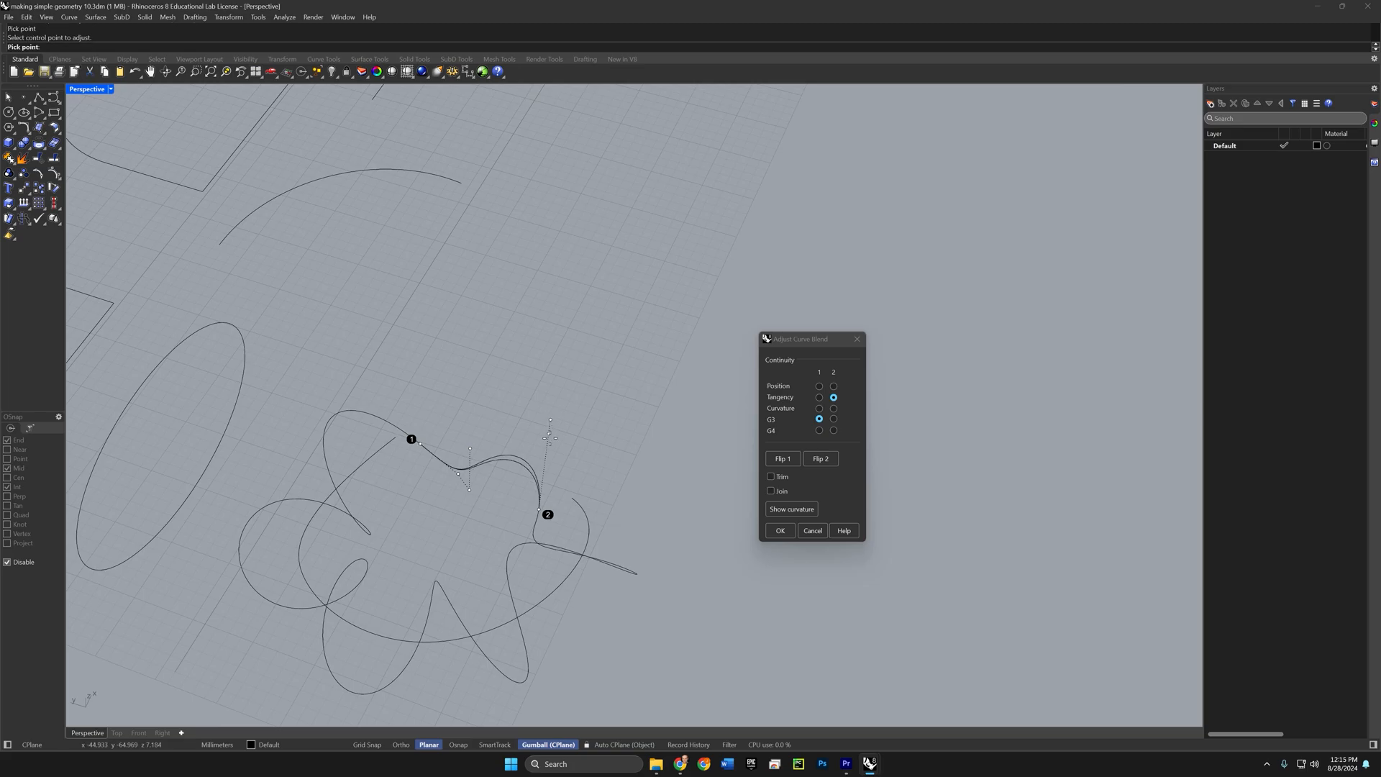
{"action": "left_click", "coordinate": [566, 369]}
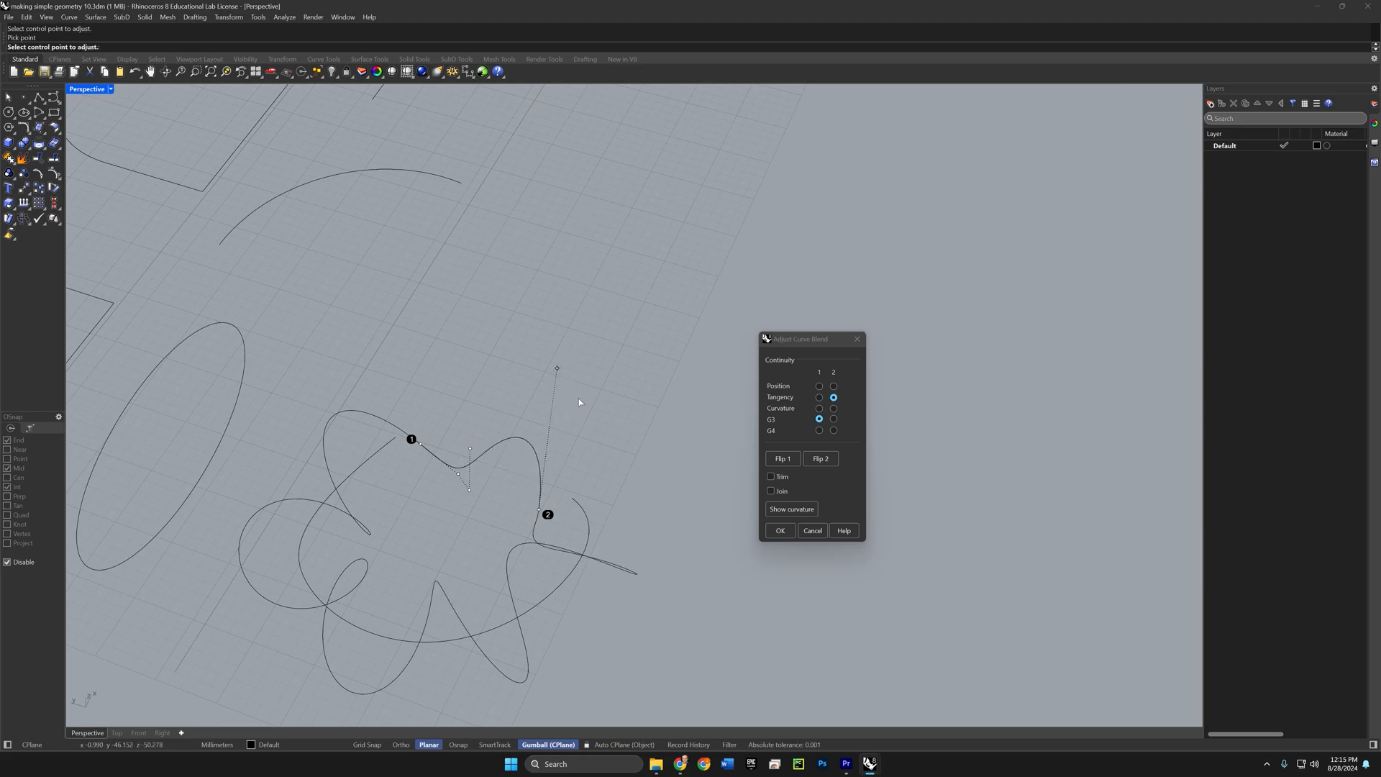
{"action": "left_click", "coordinate": [780, 531]}
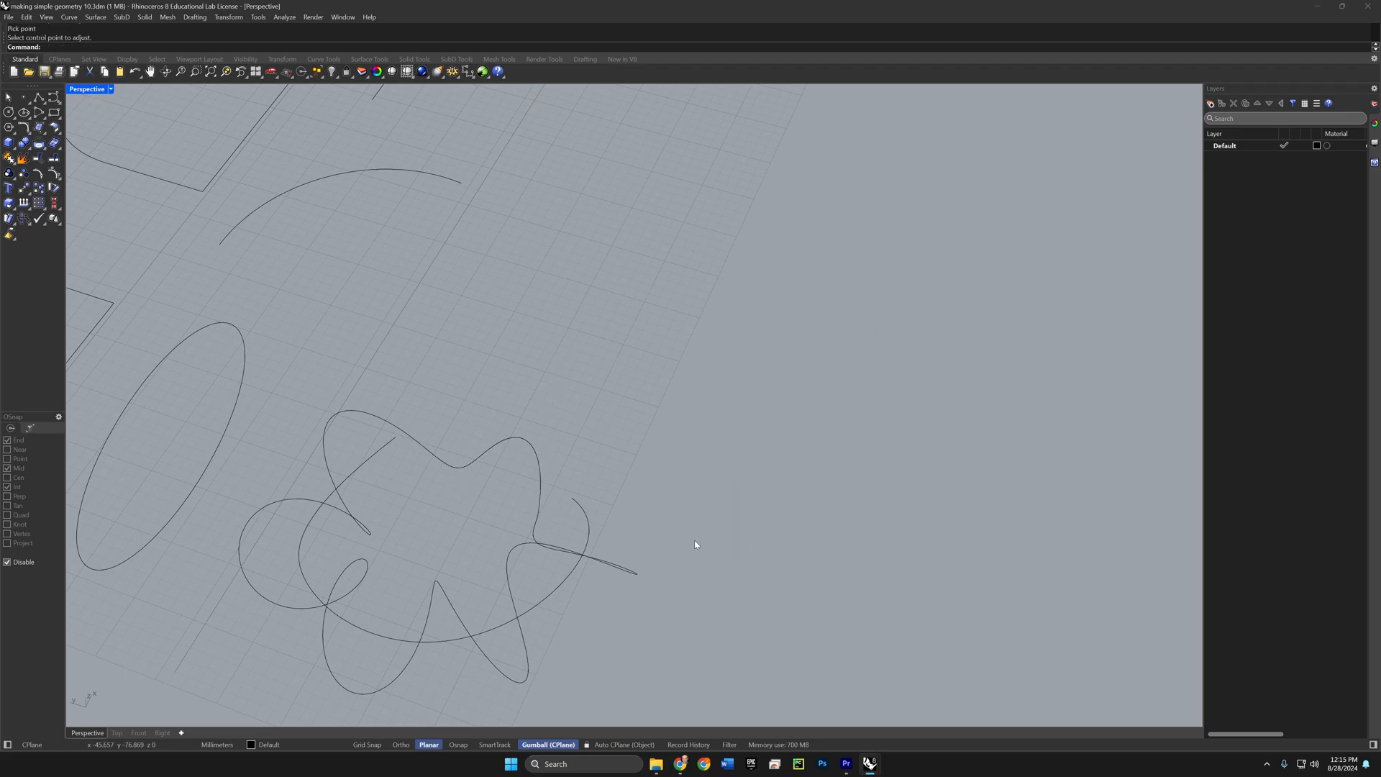
Step: Join the blend curve and the helix into one closed curve
{"action": "scroll", "coordinate": [697, 503], "scroll_direction": "up", "scroll_amount": 2}
{"action": "left_click", "coordinate": [705, 439]}
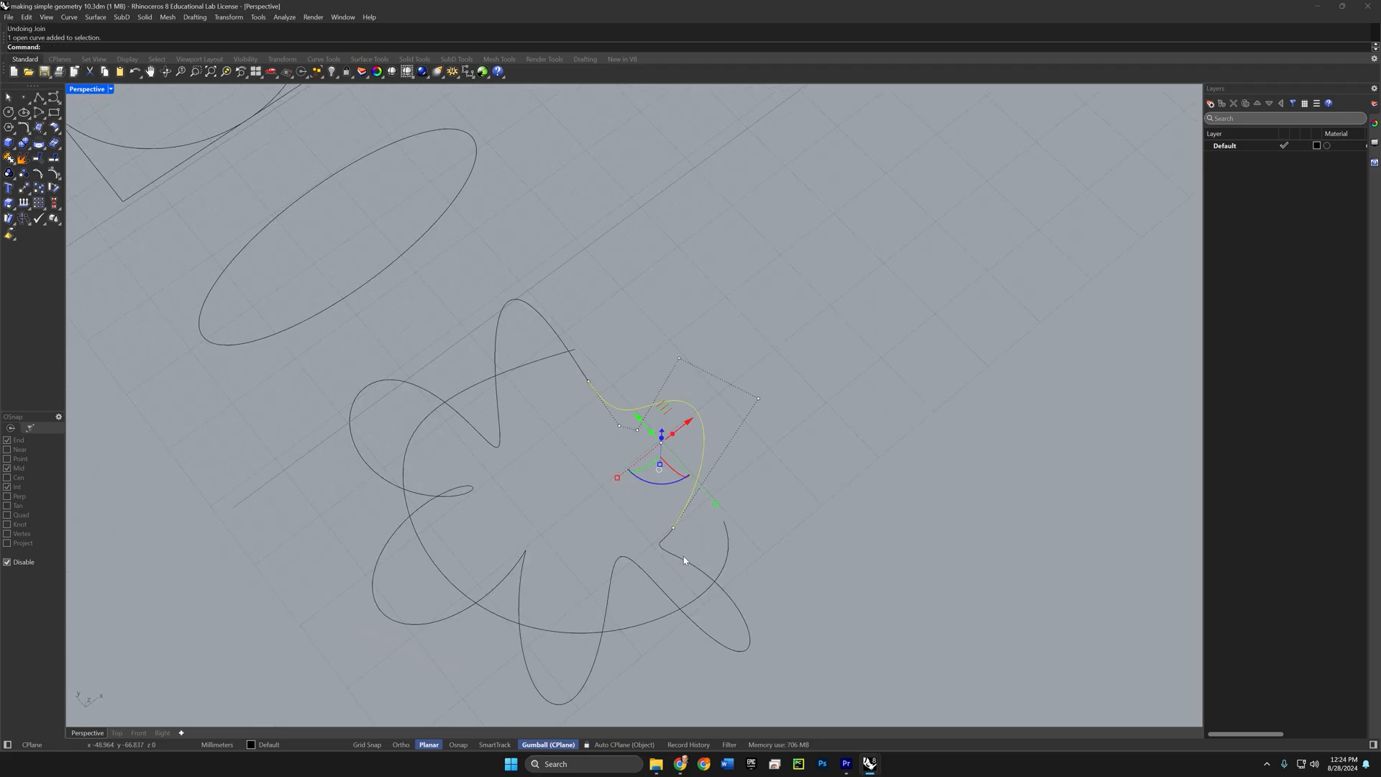
{"action": "left_click", "coordinate": [683, 556], "text": "shift"}
{"action": "type", "text": "Join"}
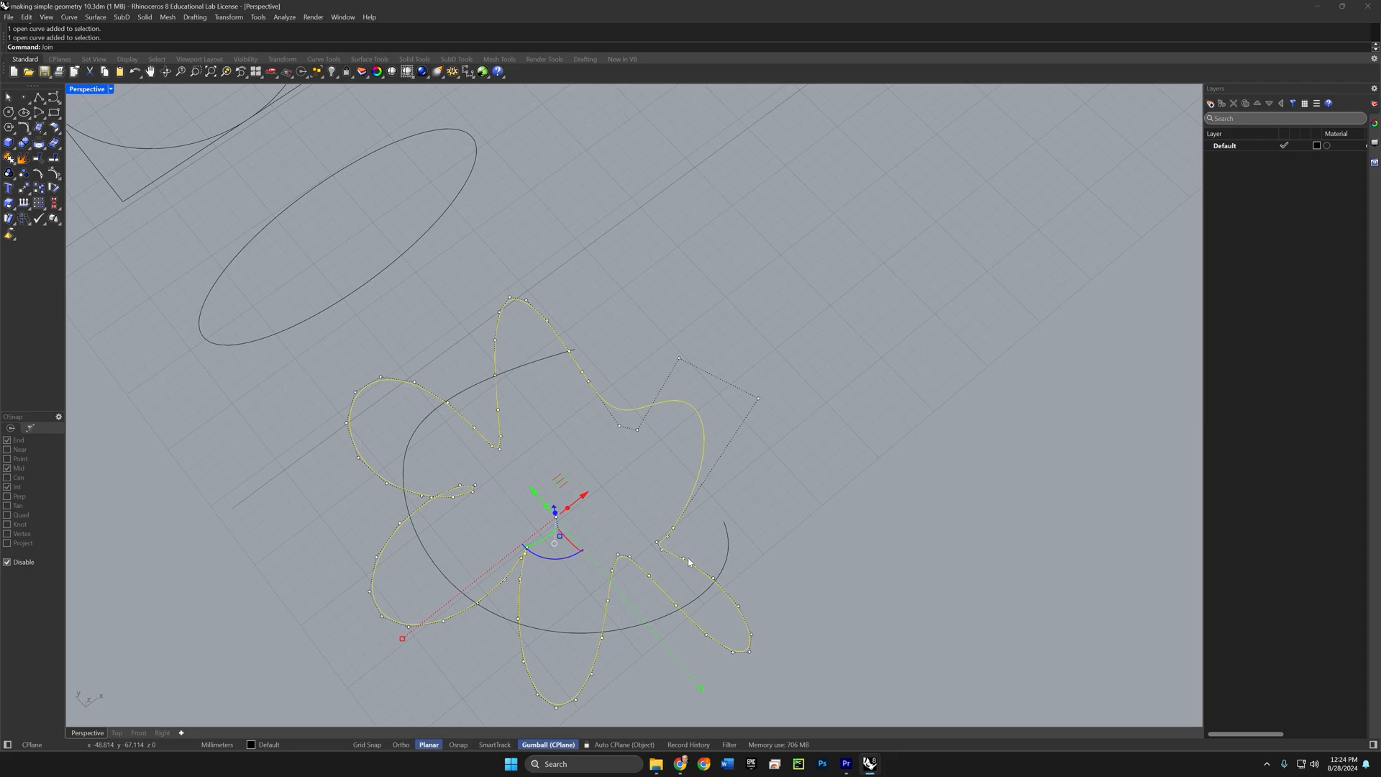
{"action": "key", "text": "Return"}
{"action": "left_click", "coordinate": [746, 434]}
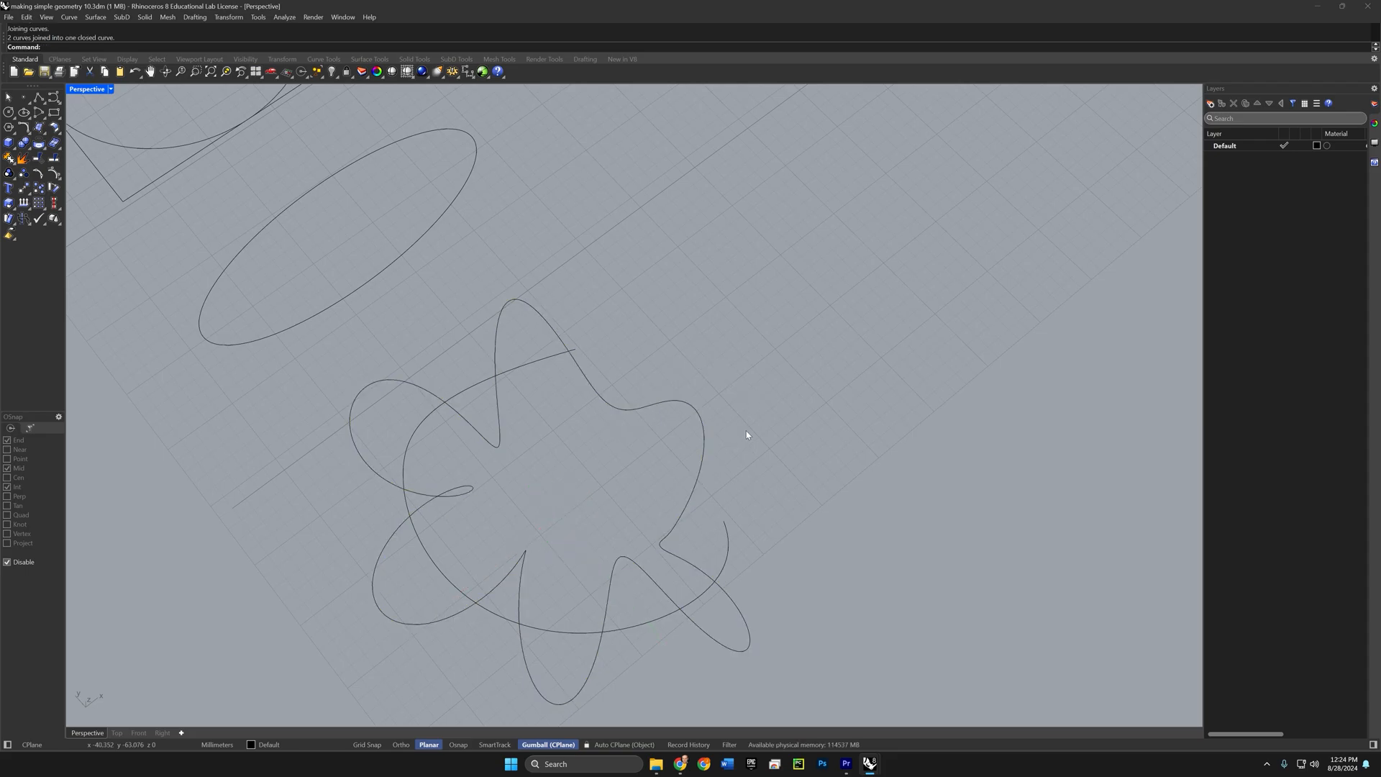
Step: Insert two control points near the outer bend of the blended section of the closed curve
{"action": "left_click", "coordinate": [705, 441]}
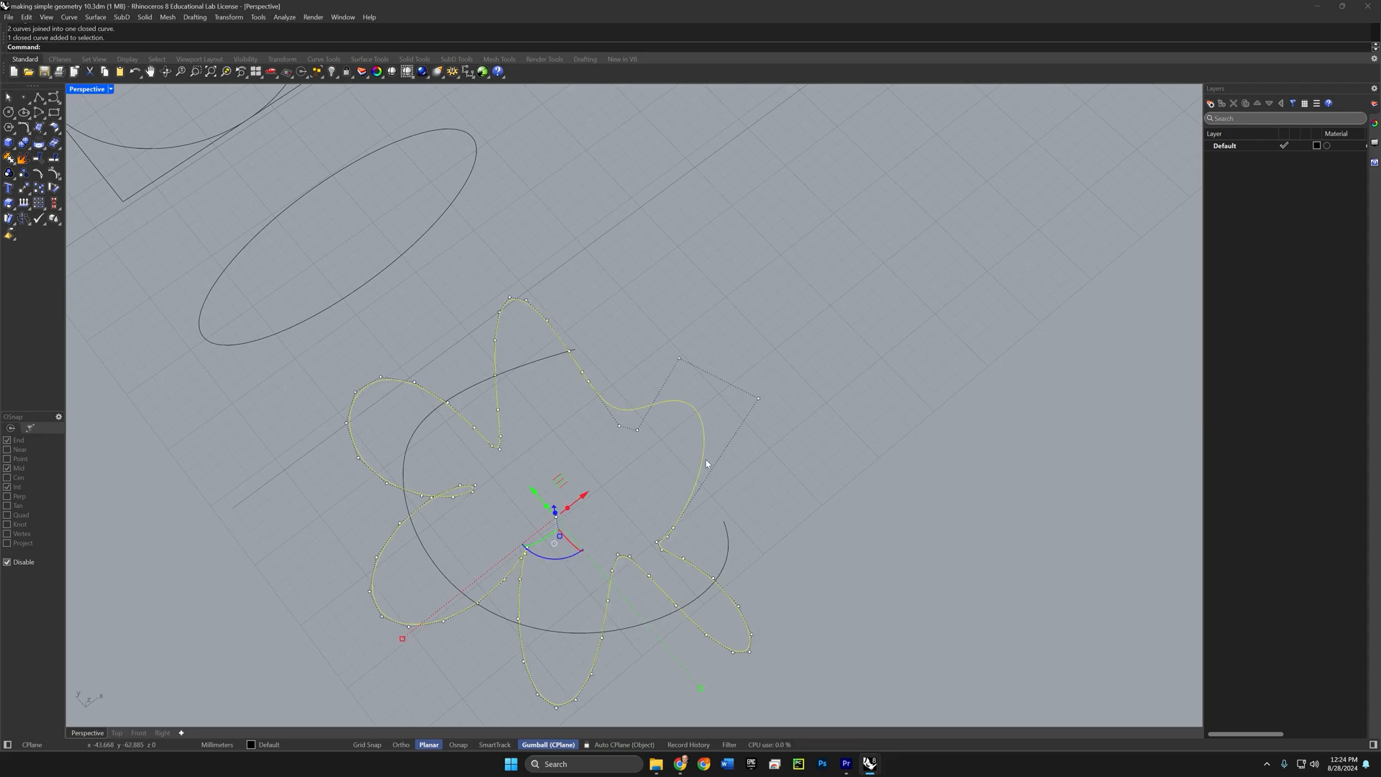
{"action": "right_click_drag", "start_coordinate": [705, 437], "coordinate": [650, 395], "text": "shift"}
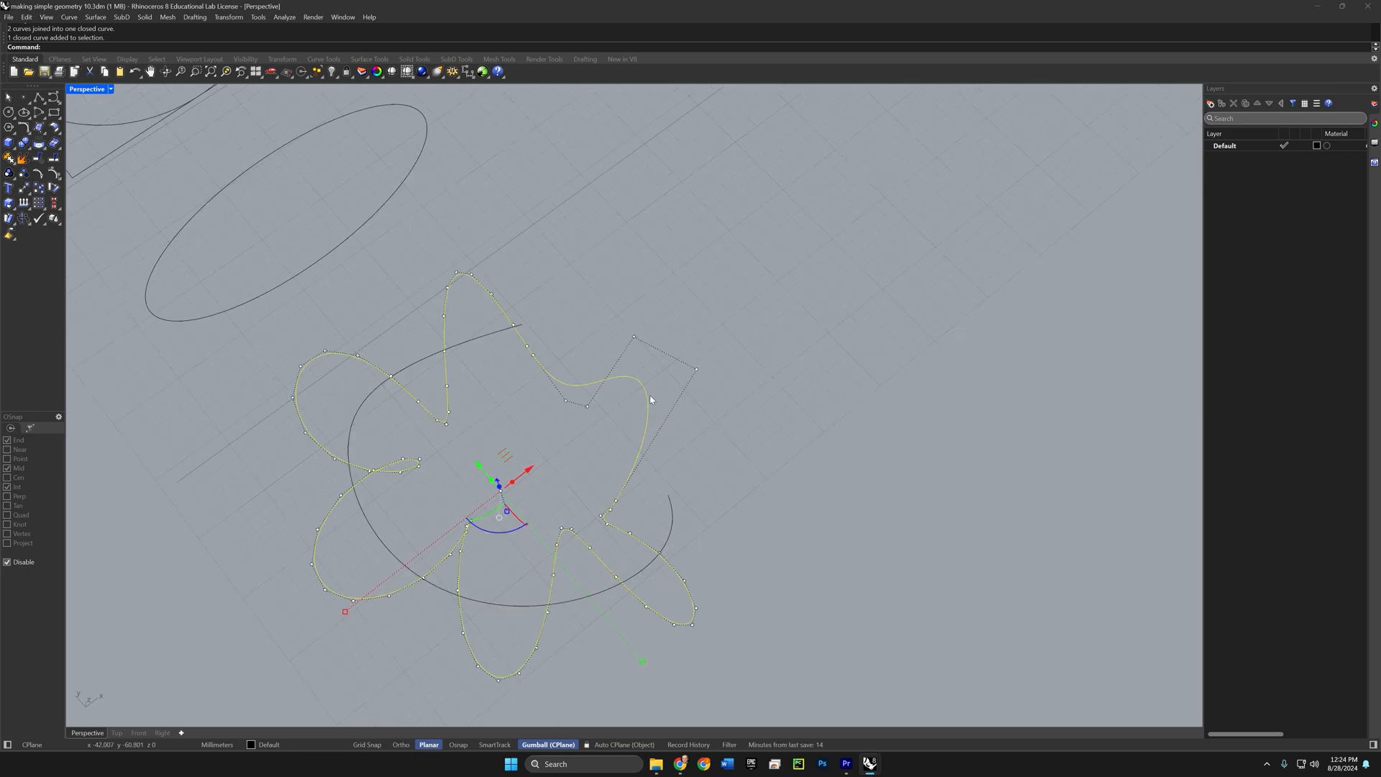
{"action": "right_click_drag", "start_coordinate": [649, 395], "coordinate": [678, 414]}
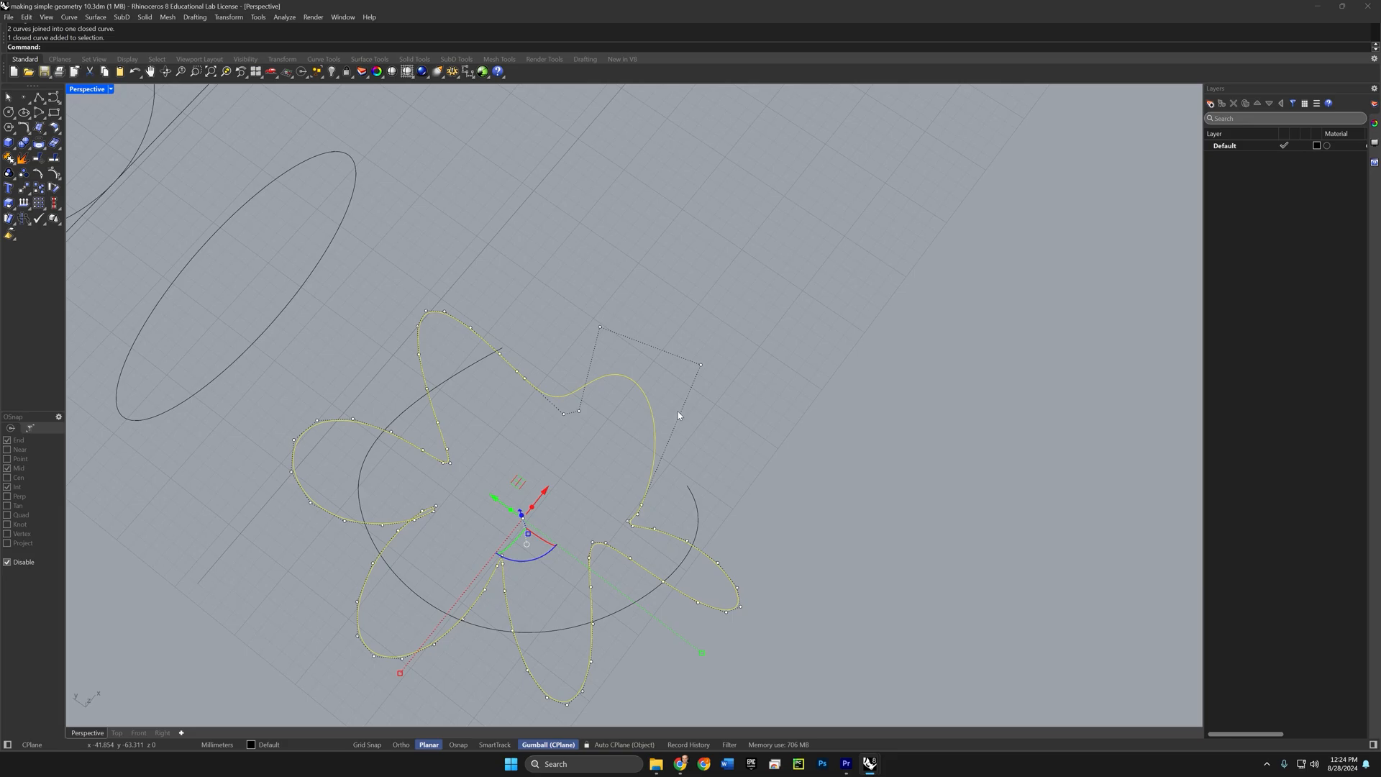
{"action": "type", "text": "InsertControlPoint"}
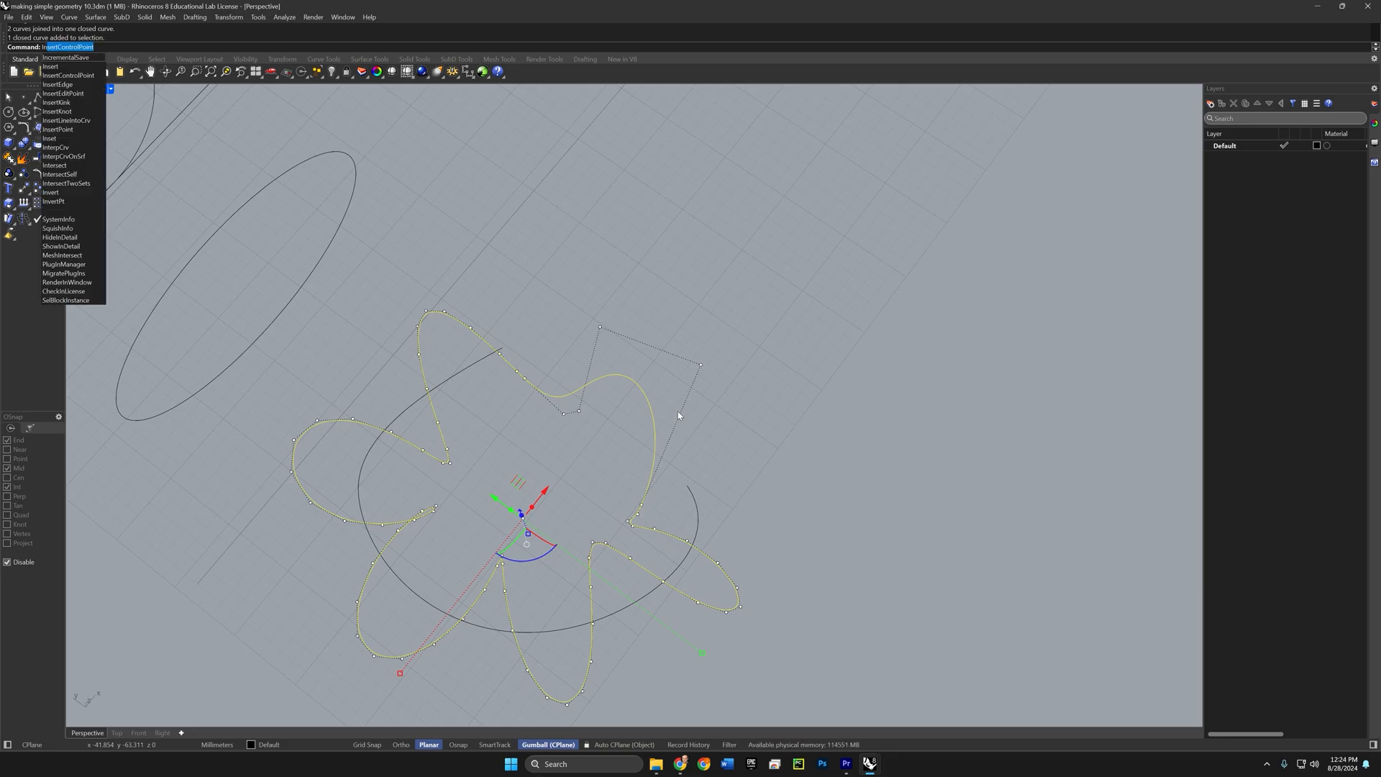
{"action": "key", "text": "Return"}
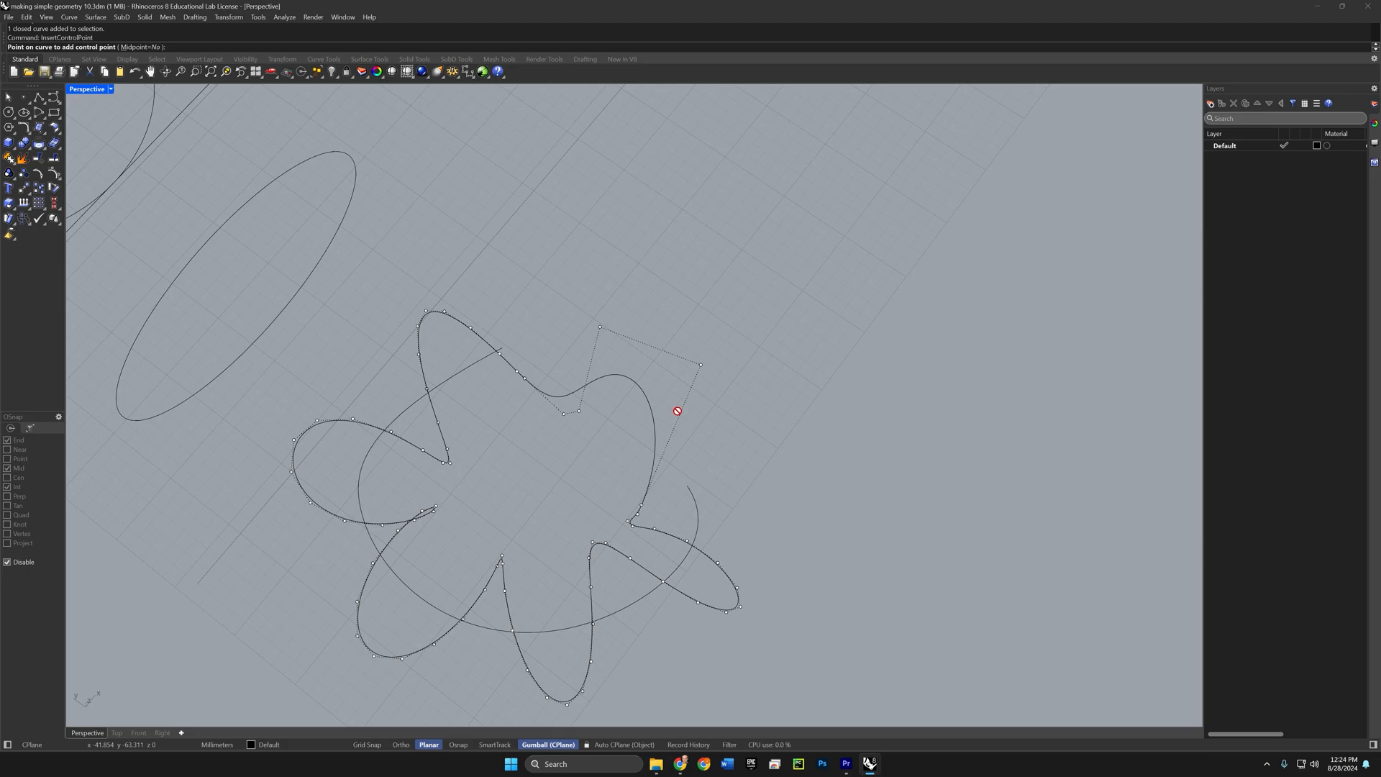
{"action": "left_click", "coordinate": [651, 392]}
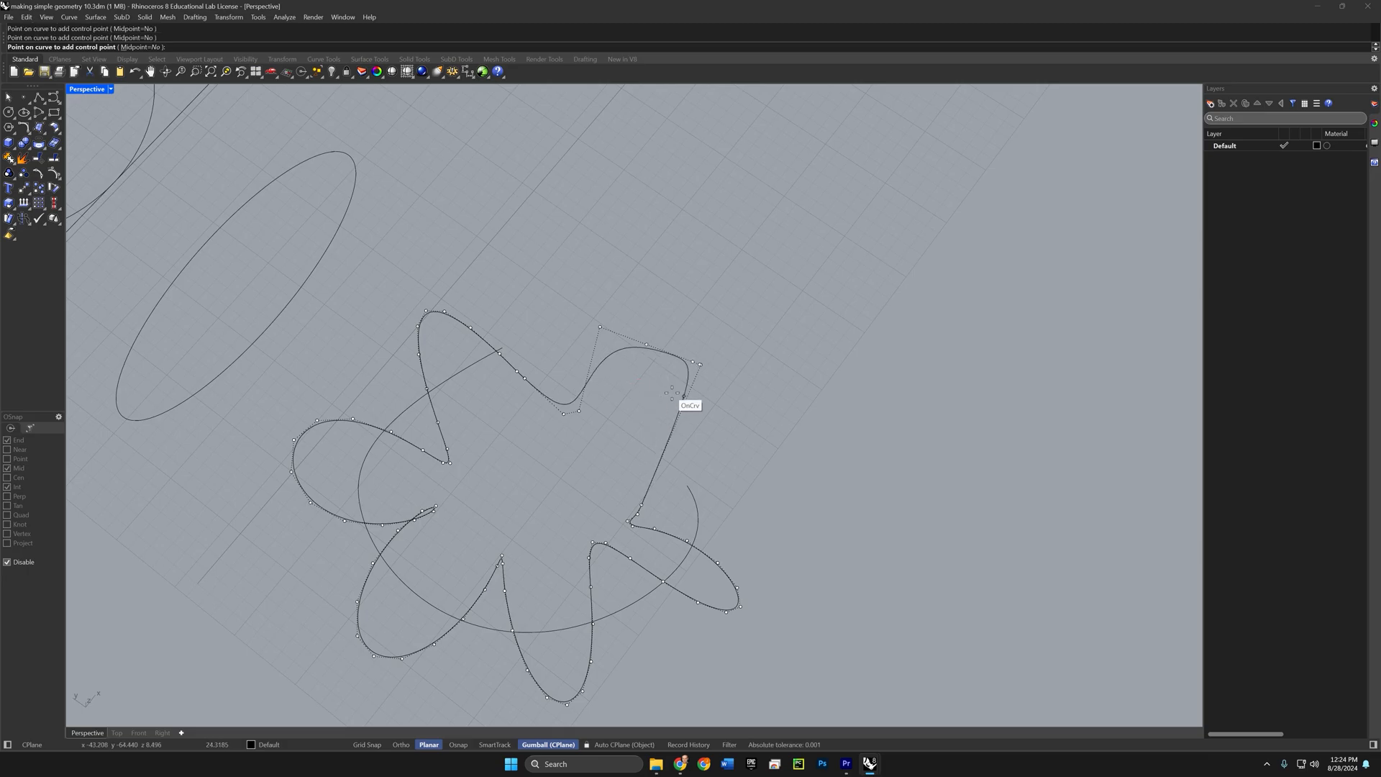
{"action": "left_click", "coordinate": [671, 393]}
{"action": "key", "text": "Return"}
Step: Delete three control points from the closed curve, two on one helix loop's outer bend and one on the neighbouring loop's
{"action": "right_click_drag", "start_coordinate": [712, 460], "coordinate": [730, 432]}
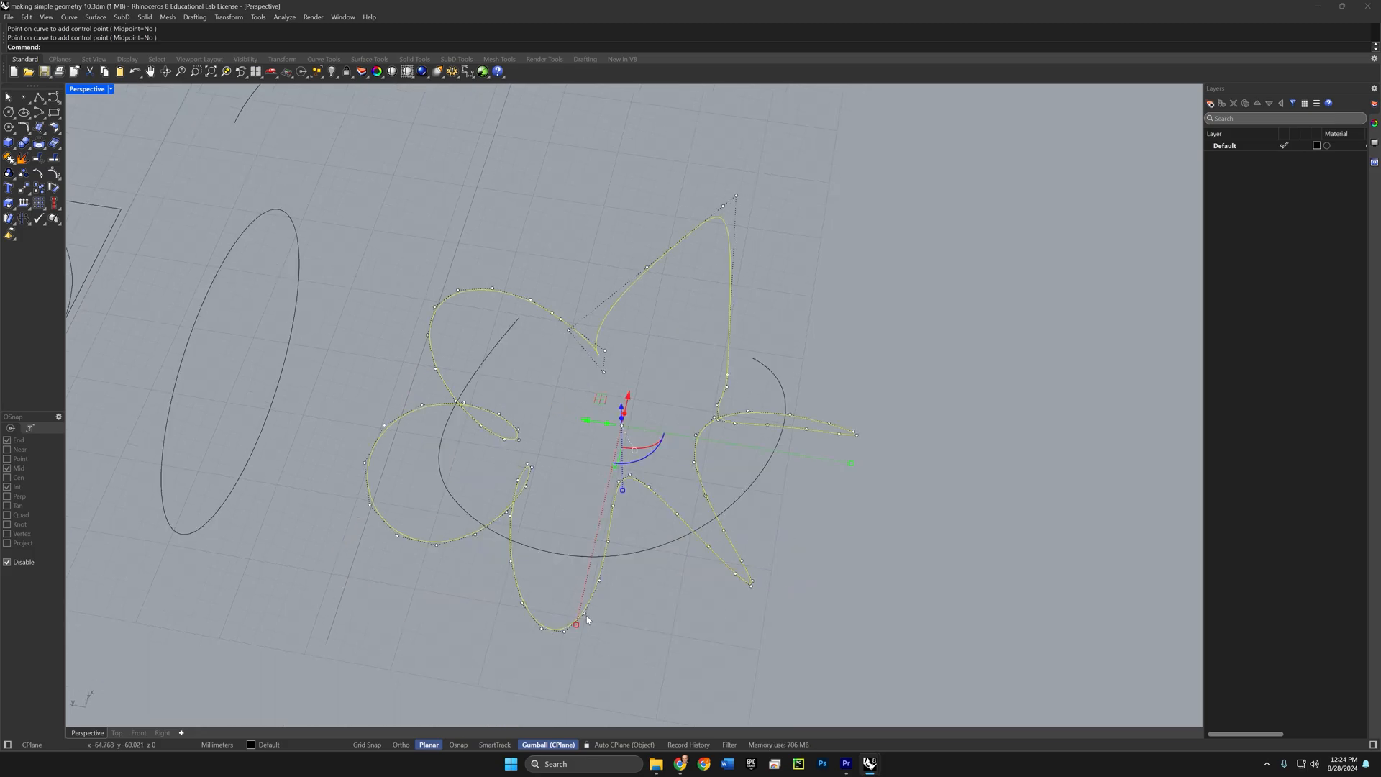
{"action": "left_click", "coordinate": [586, 616]}
{"action": "left_click", "coordinate": [573, 626]}
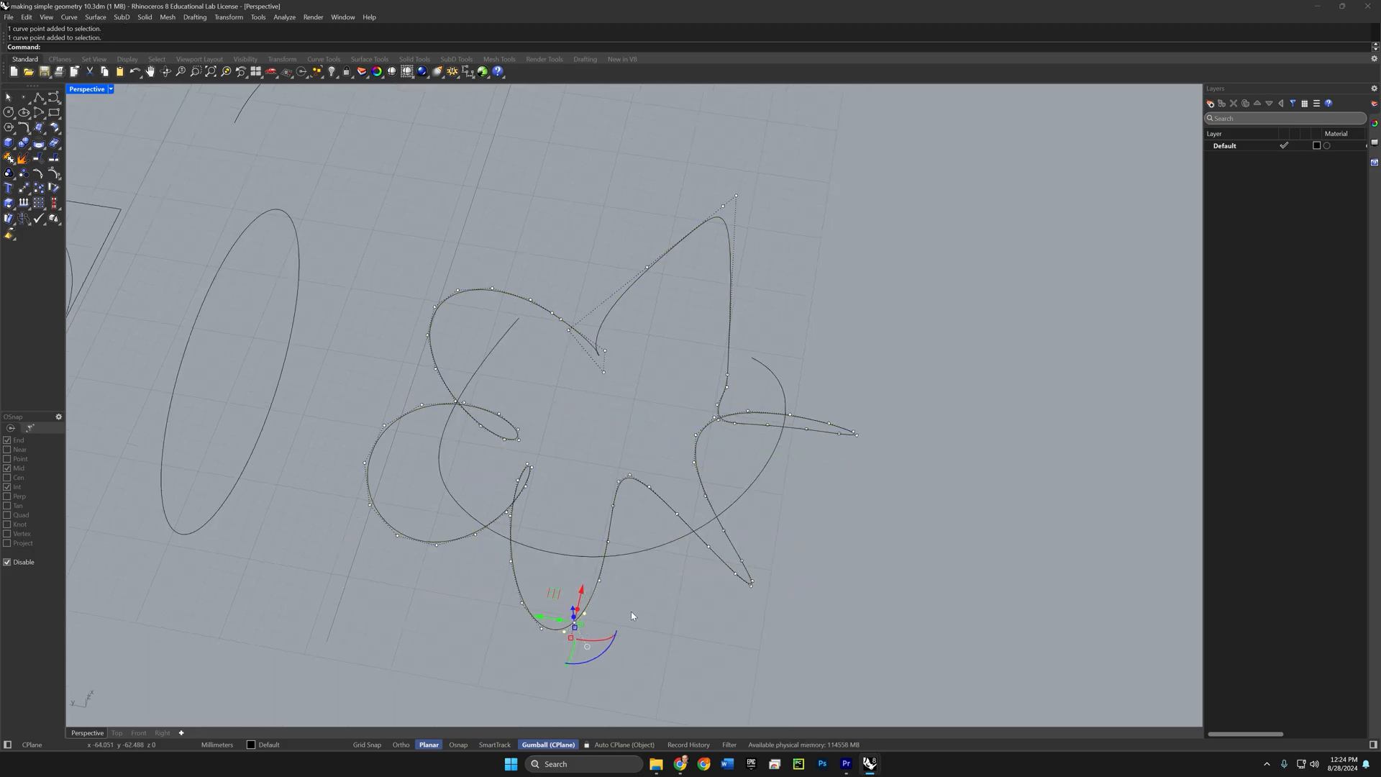
{"action": "key", "text": "Delete"}
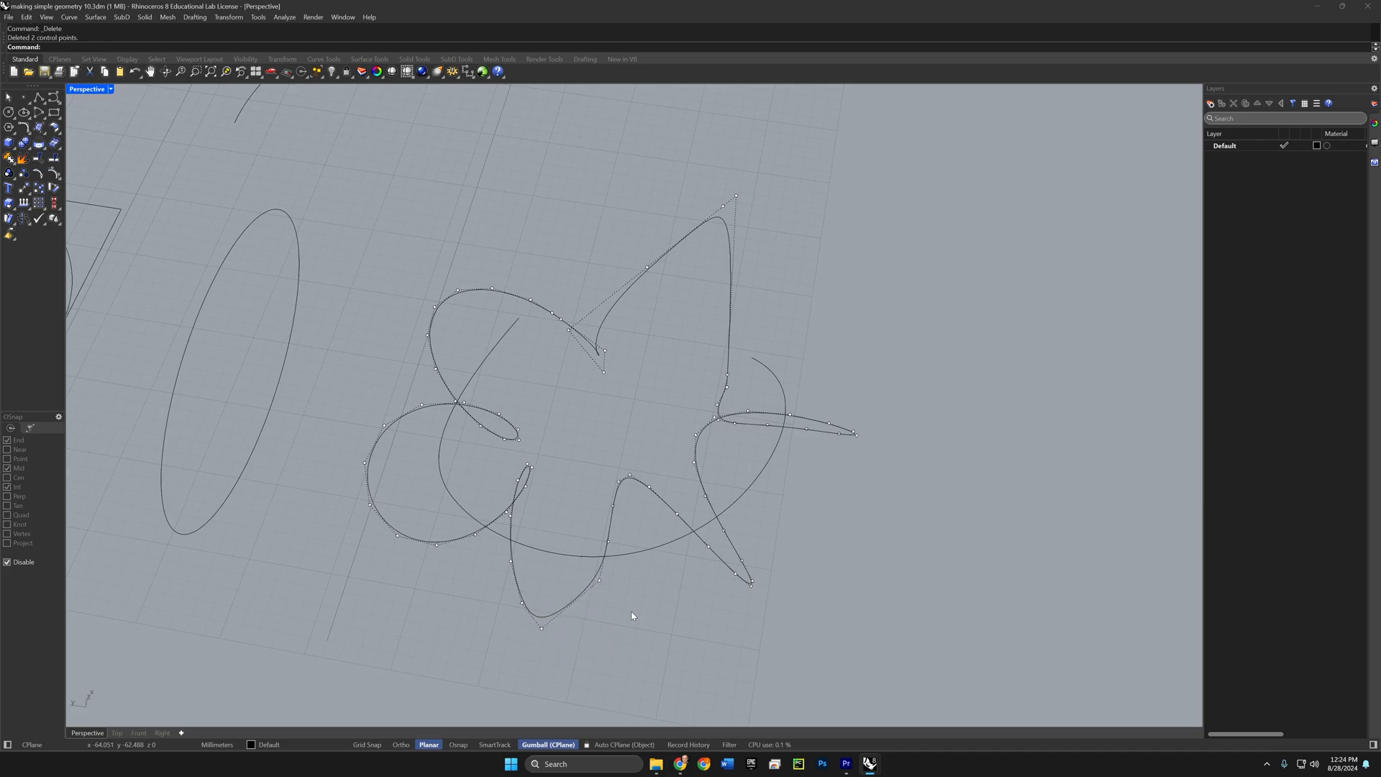
{"action": "left_click", "coordinate": [397, 535]}
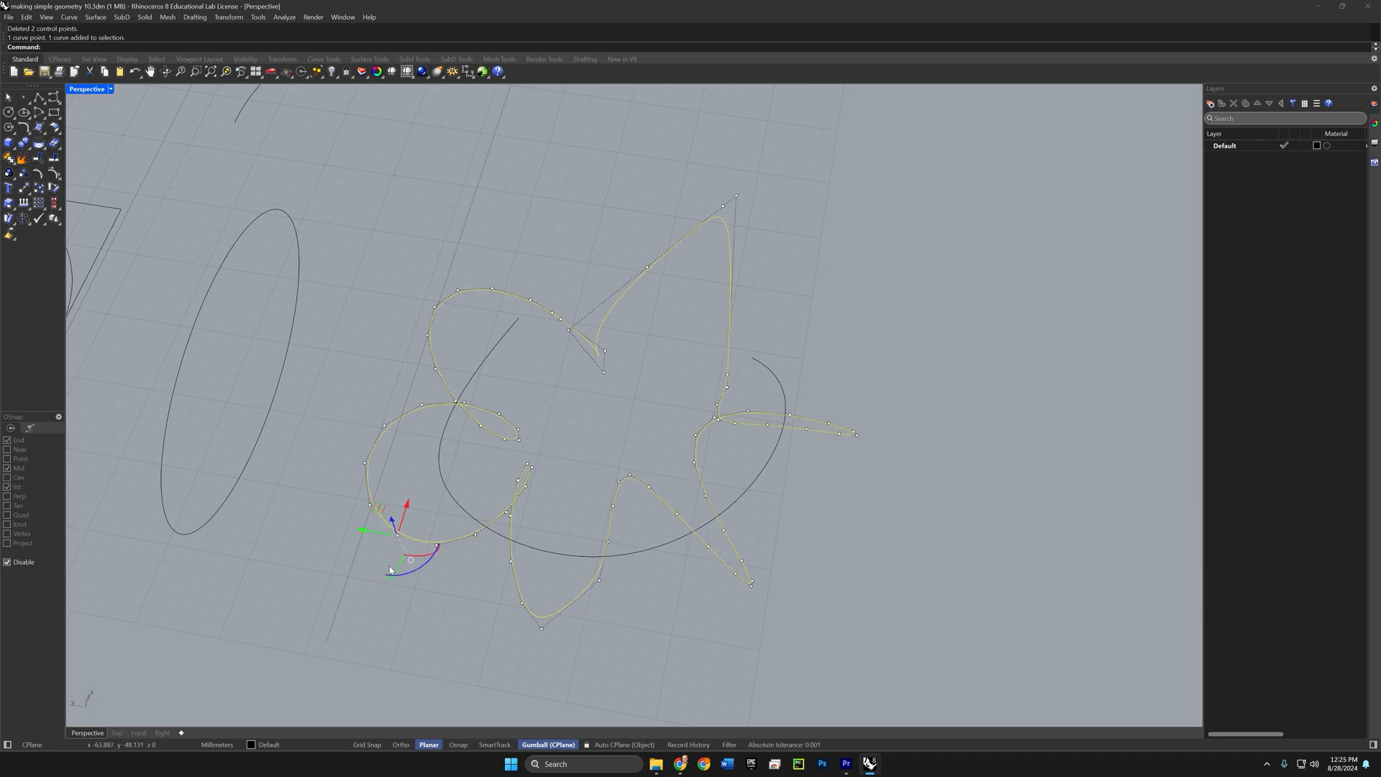
{"action": "key", "text": "Delete"}
{"action": "right_click_drag", "start_coordinate": [779, 550], "coordinate": [701, 561]}
{"action": "left_click", "coordinate": [812, 480]}
Step: Start a pipe along the closed curve with a start radius of about 2.5 mm and about 0.6 mm near the blend's far end
{"action": "left_click", "coordinate": [669, 464]}
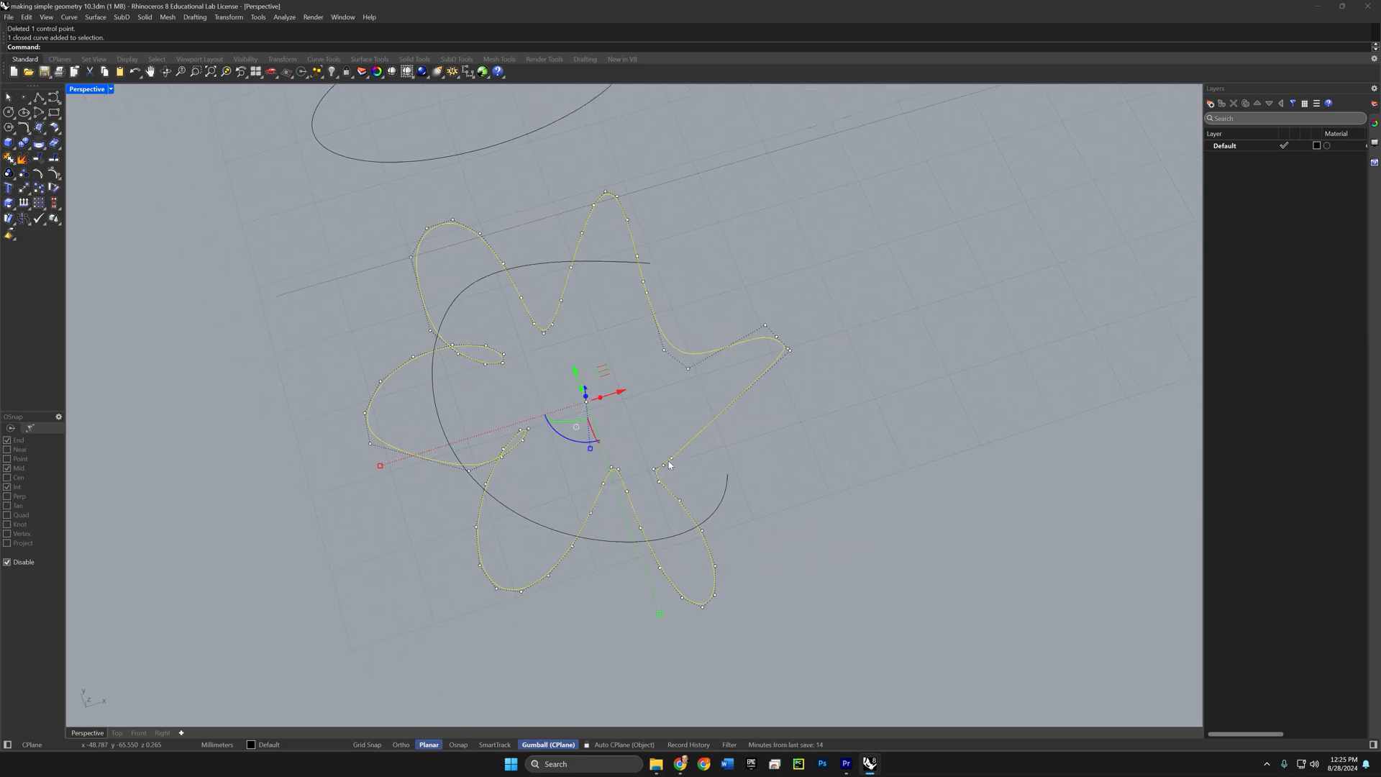
{"action": "type", "text": "Pipe"}
{"action": "key", "text": "Return"}
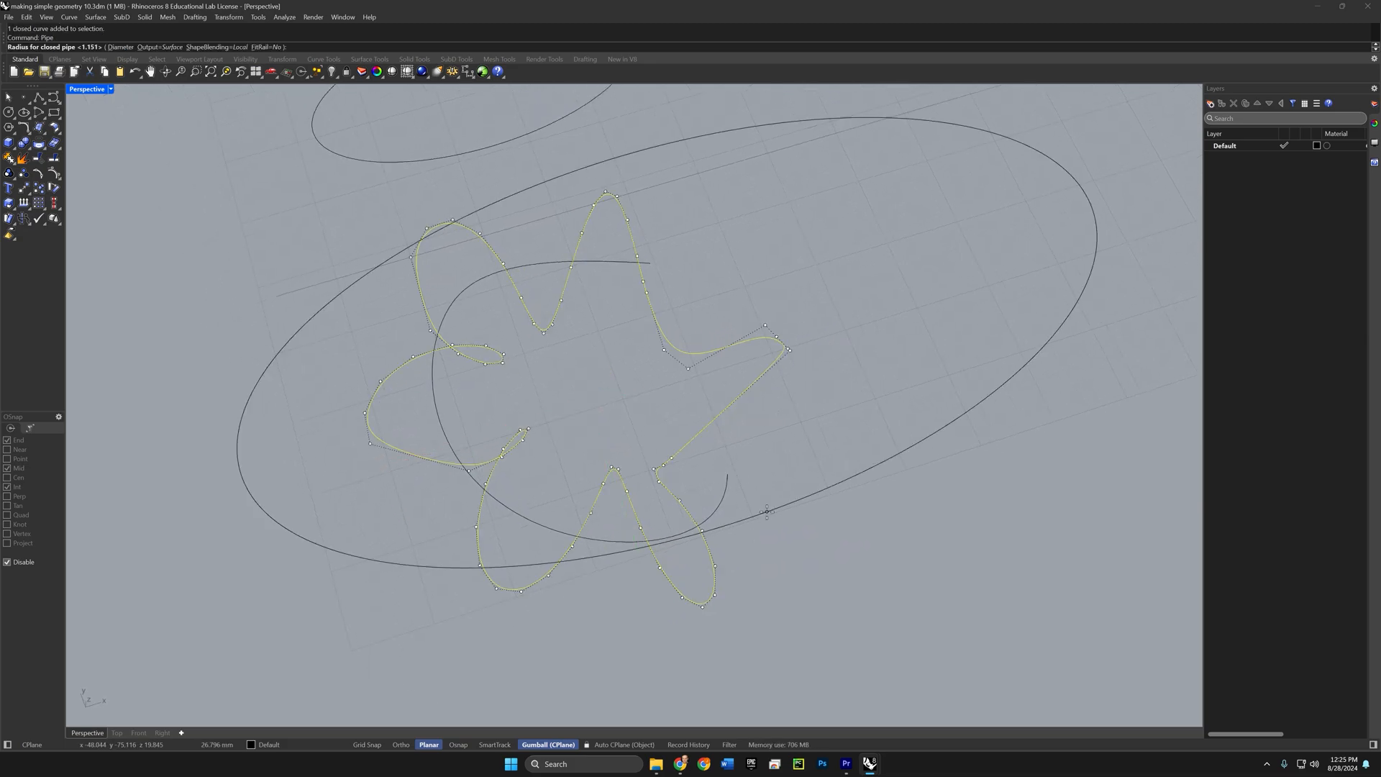
{"action": "left_click", "coordinate": [653, 307]}
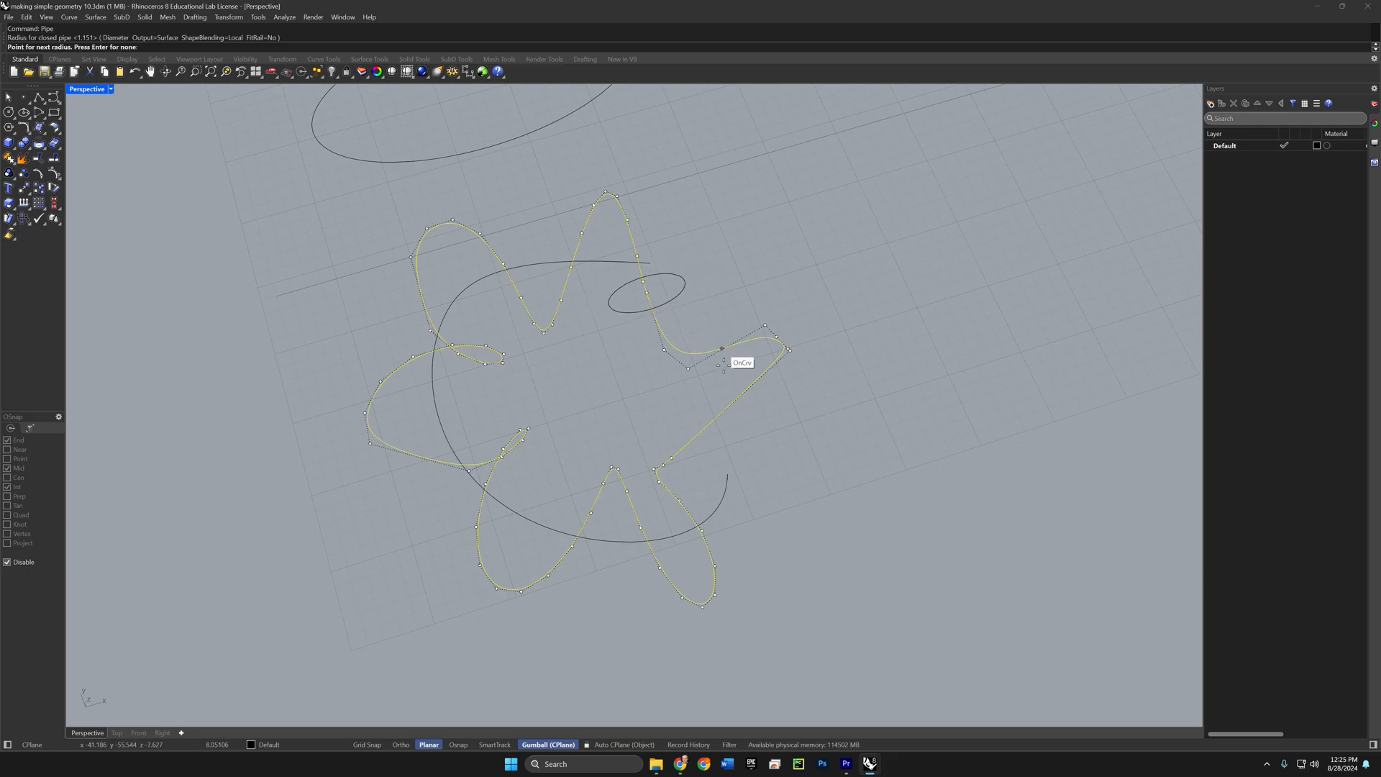
{"action": "left_click", "coordinate": [674, 452]}
{"action": "left_click", "coordinate": [681, 459]}
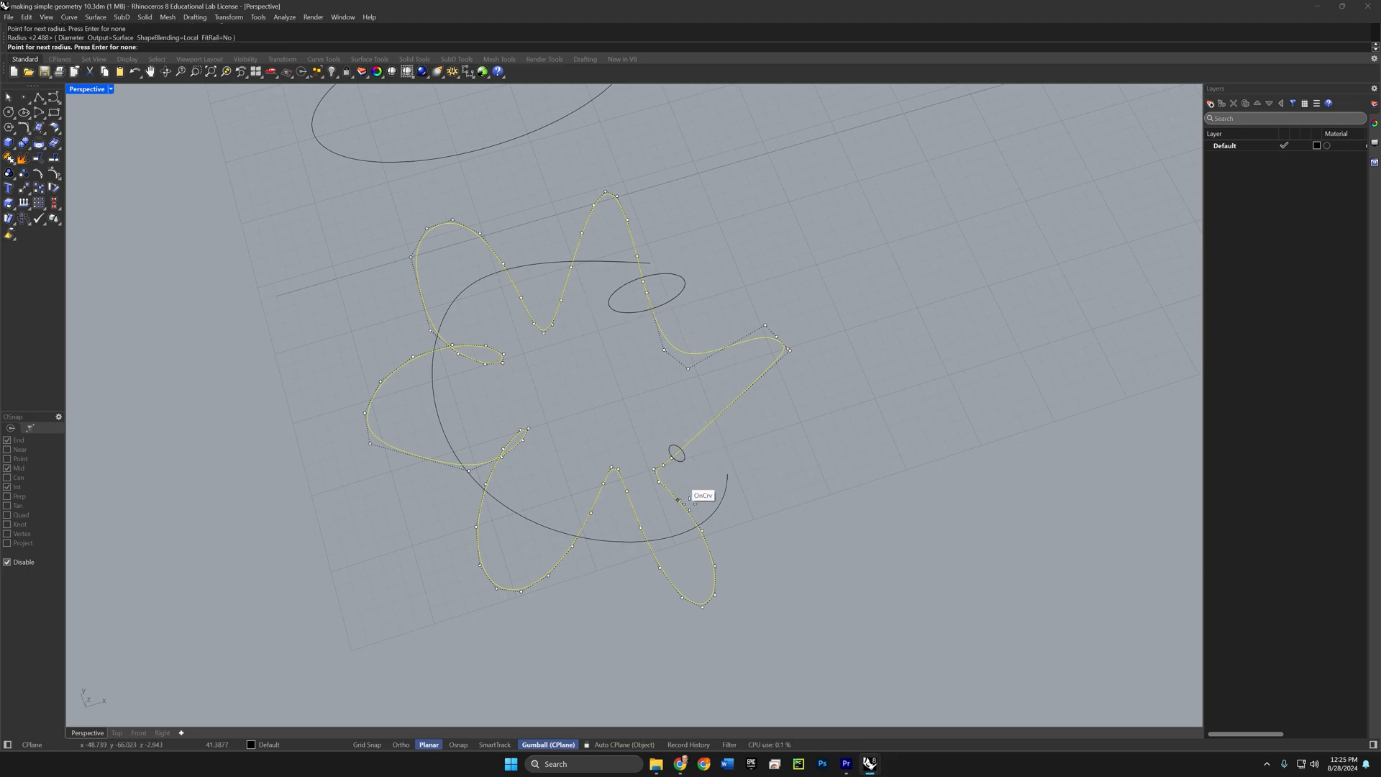
Step: Add three more radii of about 2.3, 0.7 and 4 mm on successive helix loops and build the variable pipe
{"action": "left_click", "coordinate": [582, 531]}
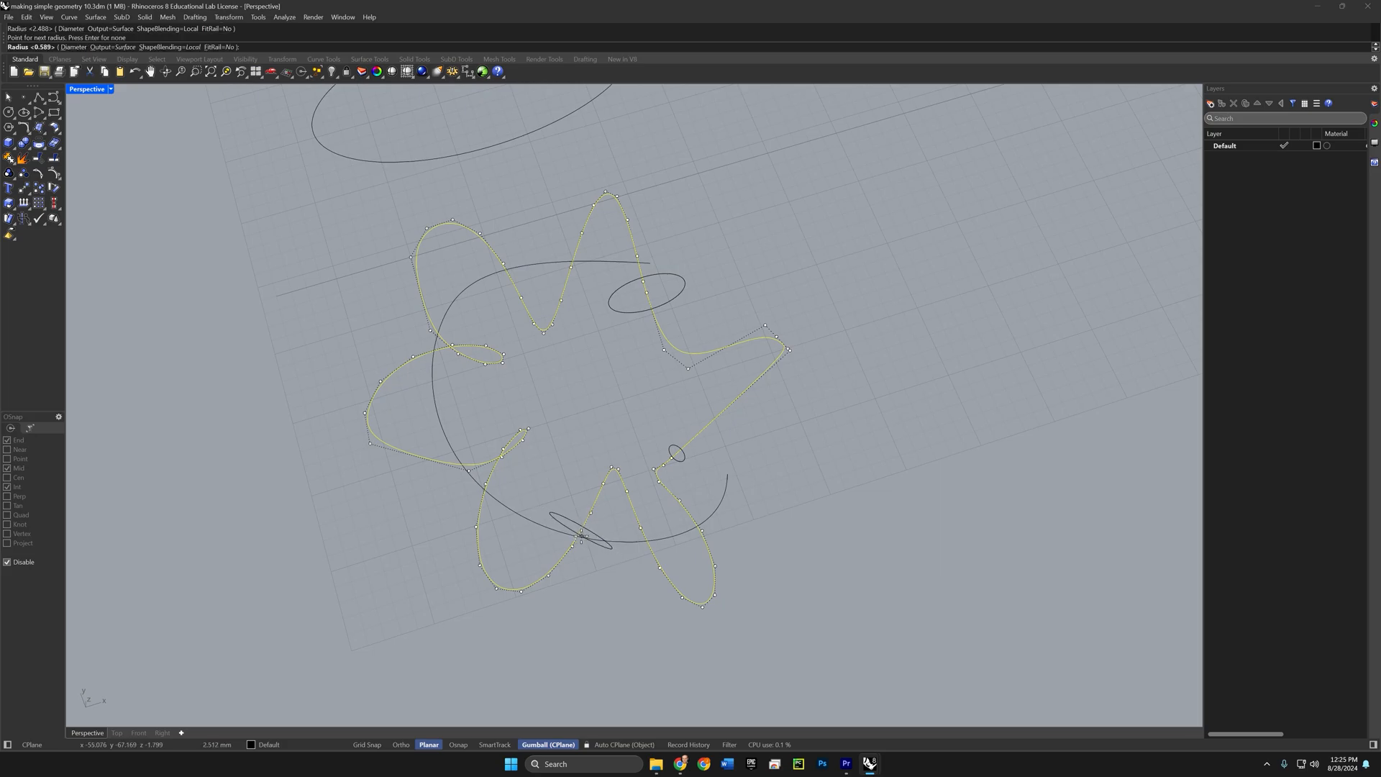
{"action": "left_click", "coordinate": [560, 521]}
{"action": "left_click", "coordinate": [403, 451]}
{"action": "left_click", "coordinate": [409, 461]}
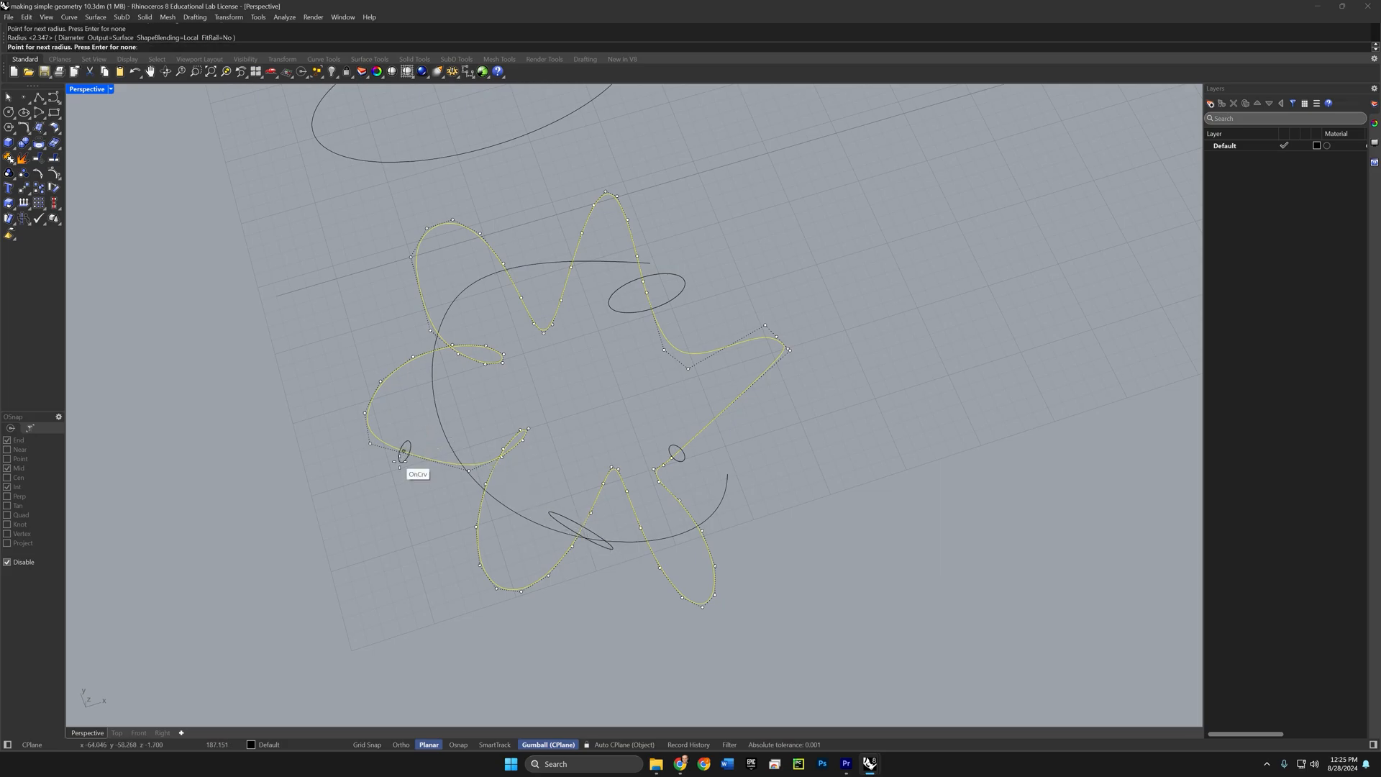
{"action": "left_click", "coordinate": [440, 320]}
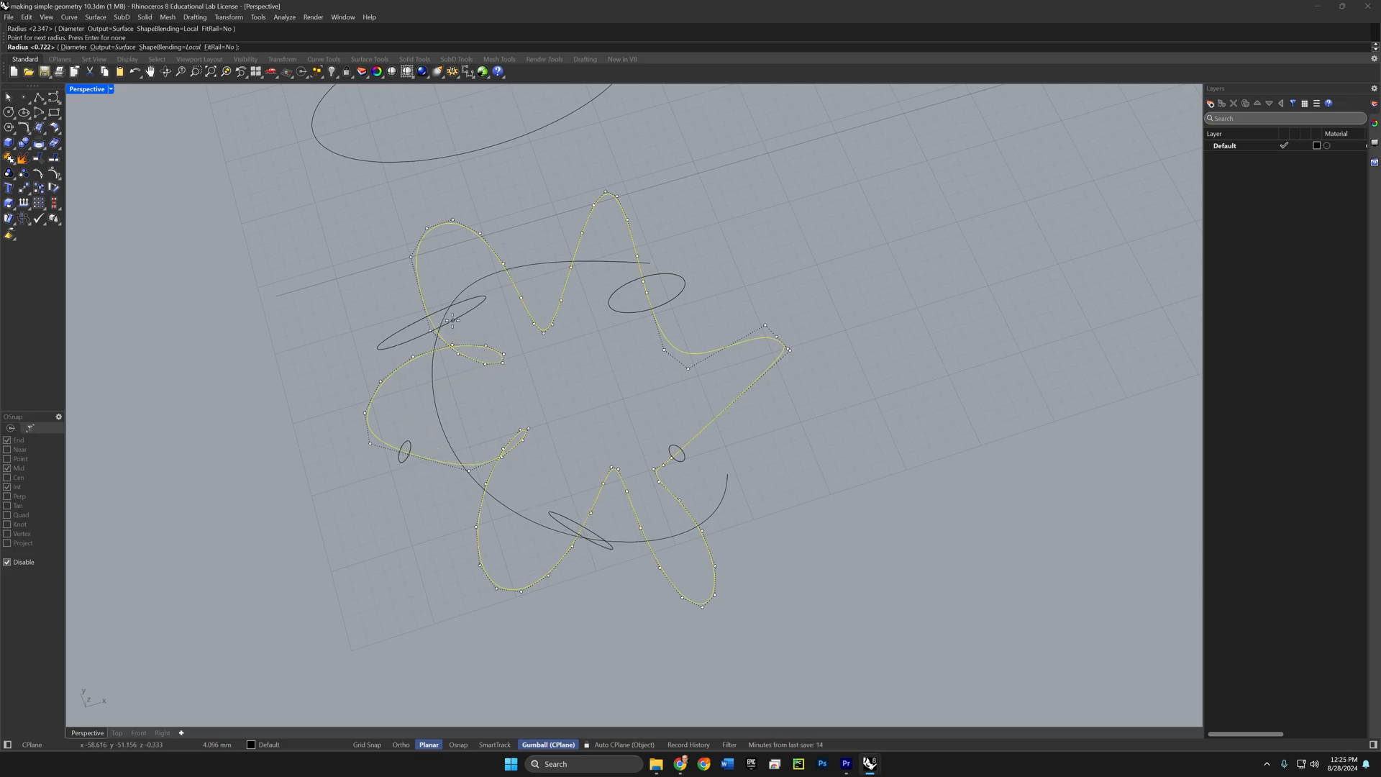
{"action": "left_click", "coordinate": [449, 318]}
{"action": "key", "text": "Return"}
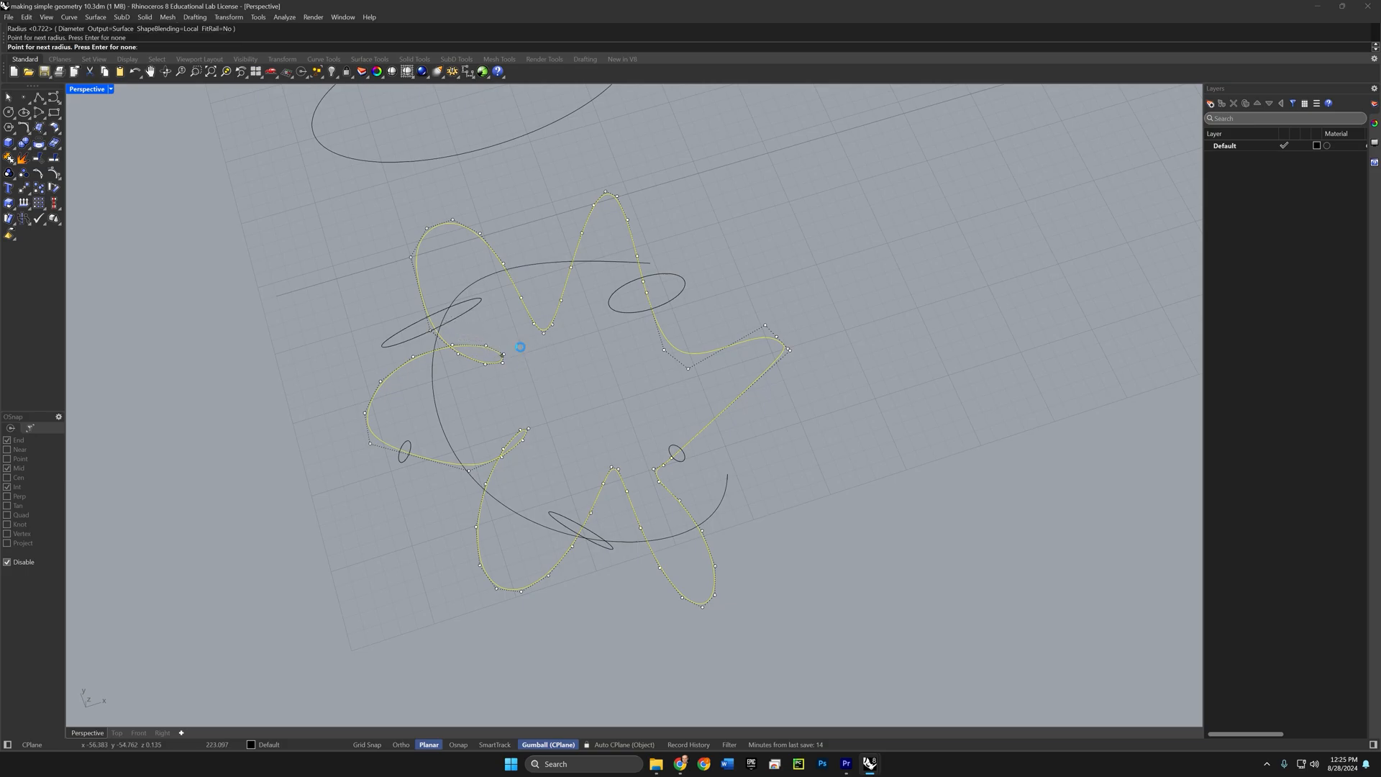
Step: Draw a five-sided inscribed polygon in the open area between the piped helix and the arc
{"action": "right_click_drag", "start_coordinate": [767, 474], "coordinate": [728, 451]}
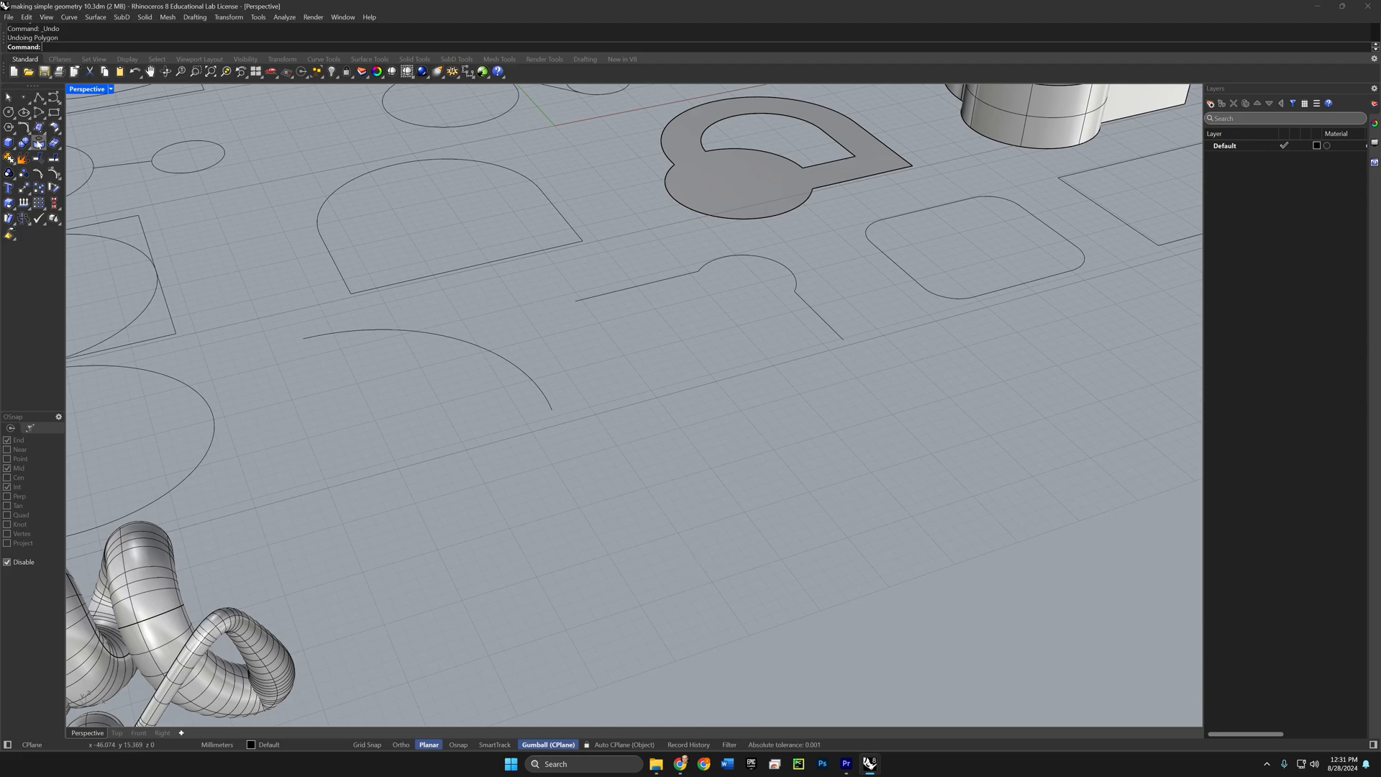
{"action": "left_click", "coordinate": [9, 127]}
{"action": "left_click", "coordinate": [562, 541]}
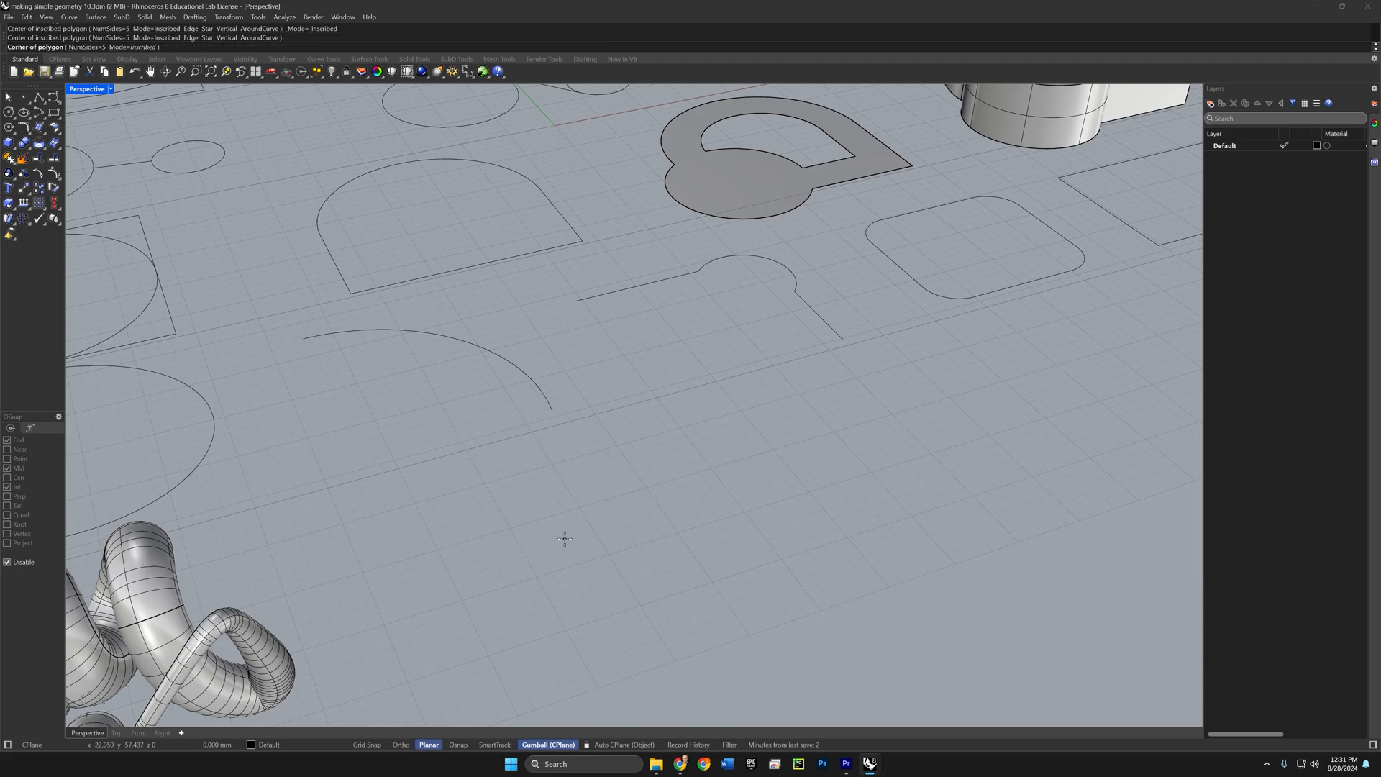
{"action": "left_click", "coordinate": [689, 538]}
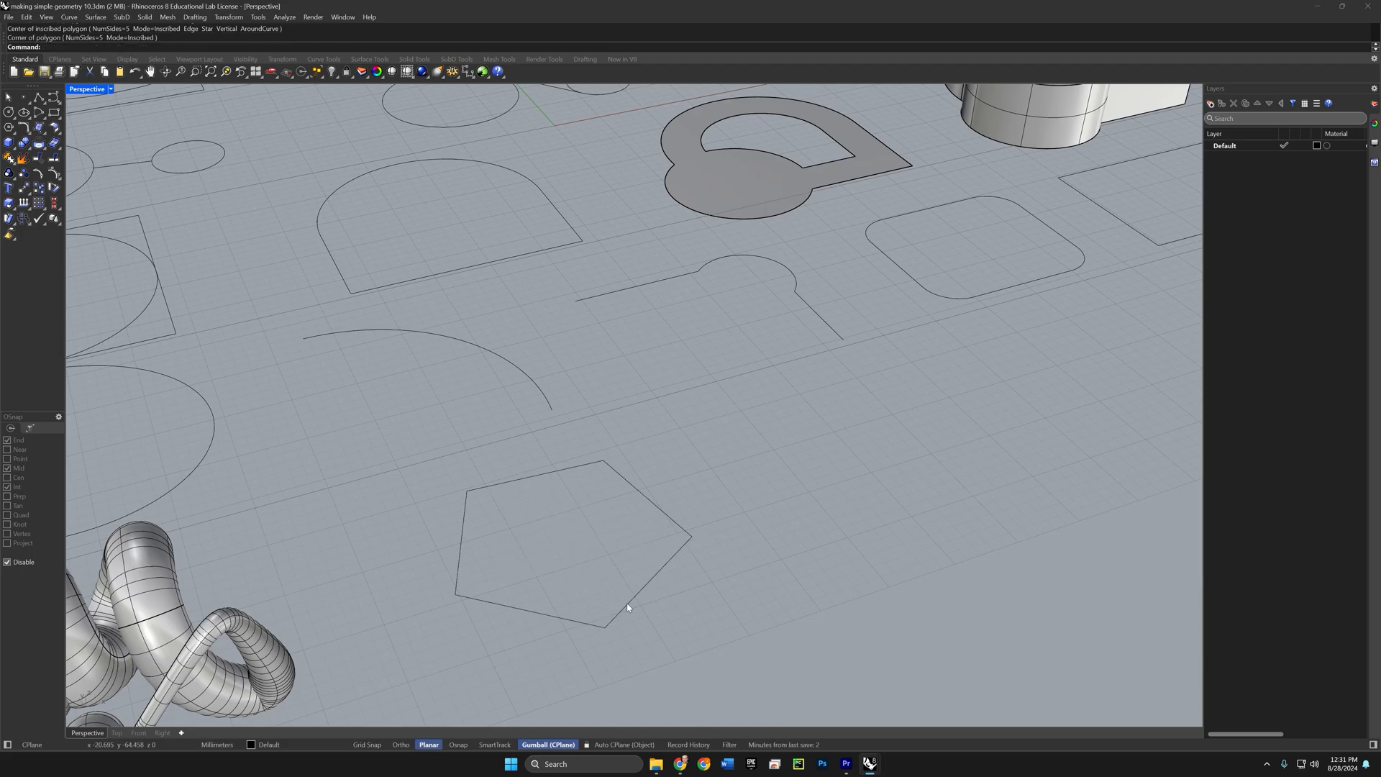
Step: Copy the pentagon straight up and uniformly scale the raised copy down to a small waist pentagon
{"action": "left_click", "coordinate": [627, 608]}
{"action": "right_click_drag", "start_coordinate": [626, 618], "coordinate": [576, 529]}
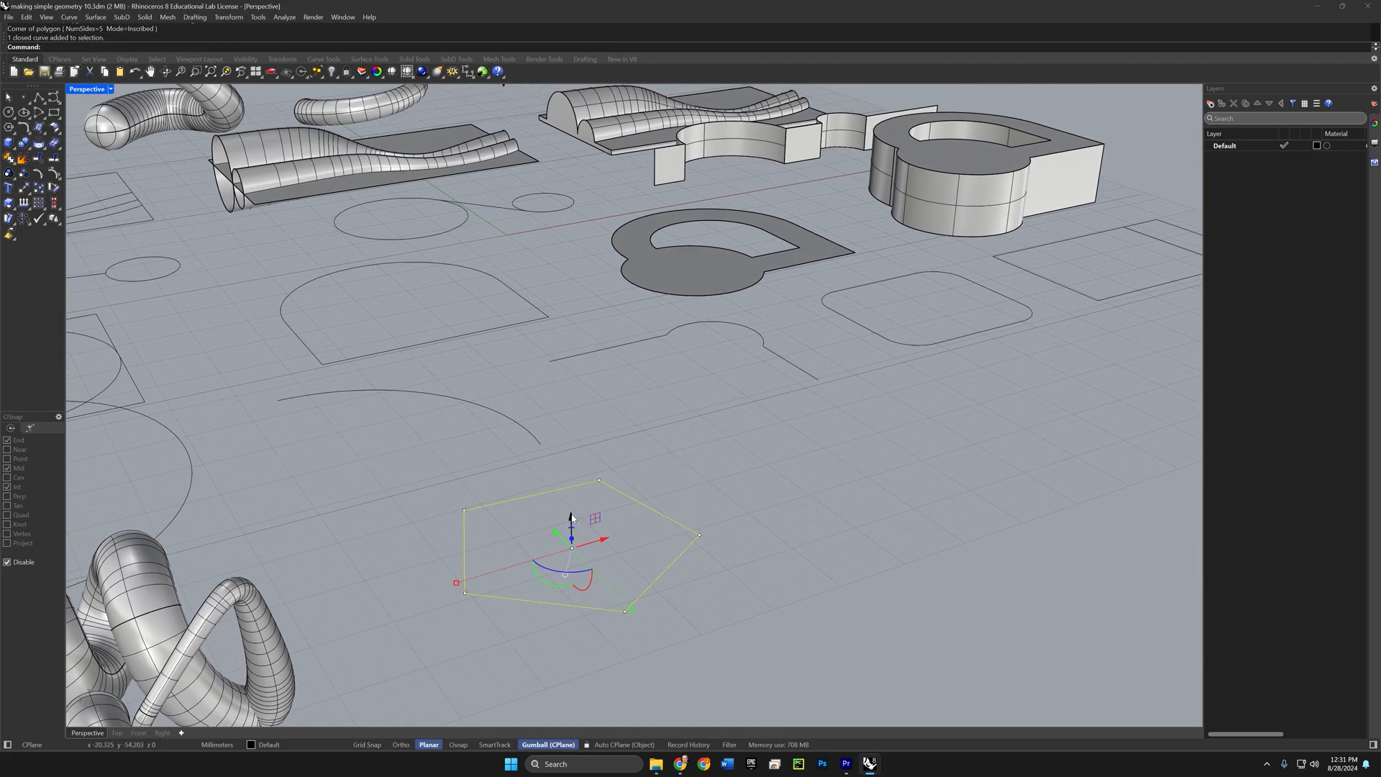
{"action": "left_click_drag", "start_coordinate": [572, 518], "coordinate": [576, 417]}
{"action": "key", "text": "alt"}
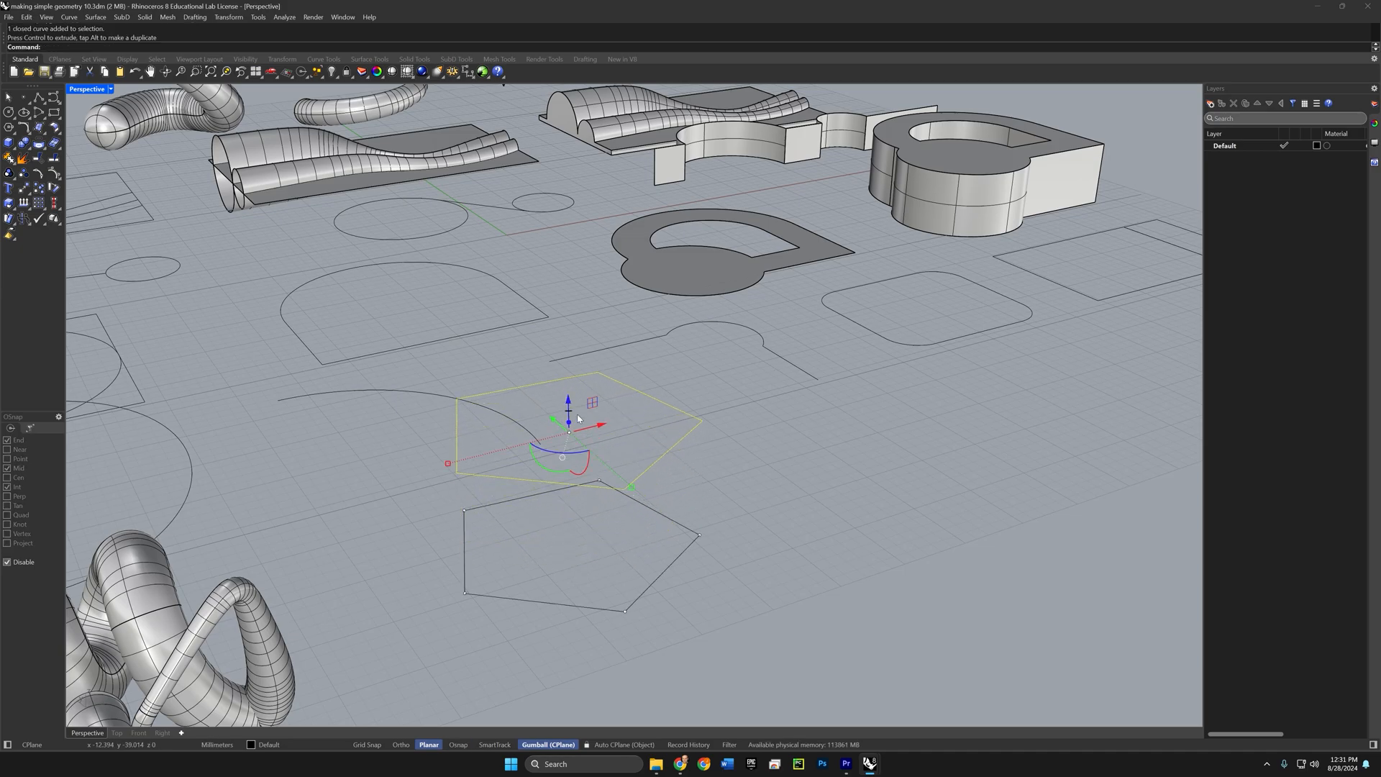
{"action": "right_click_drag", "start_coordinate": [578, 419], "coordinate": [455, 551]}
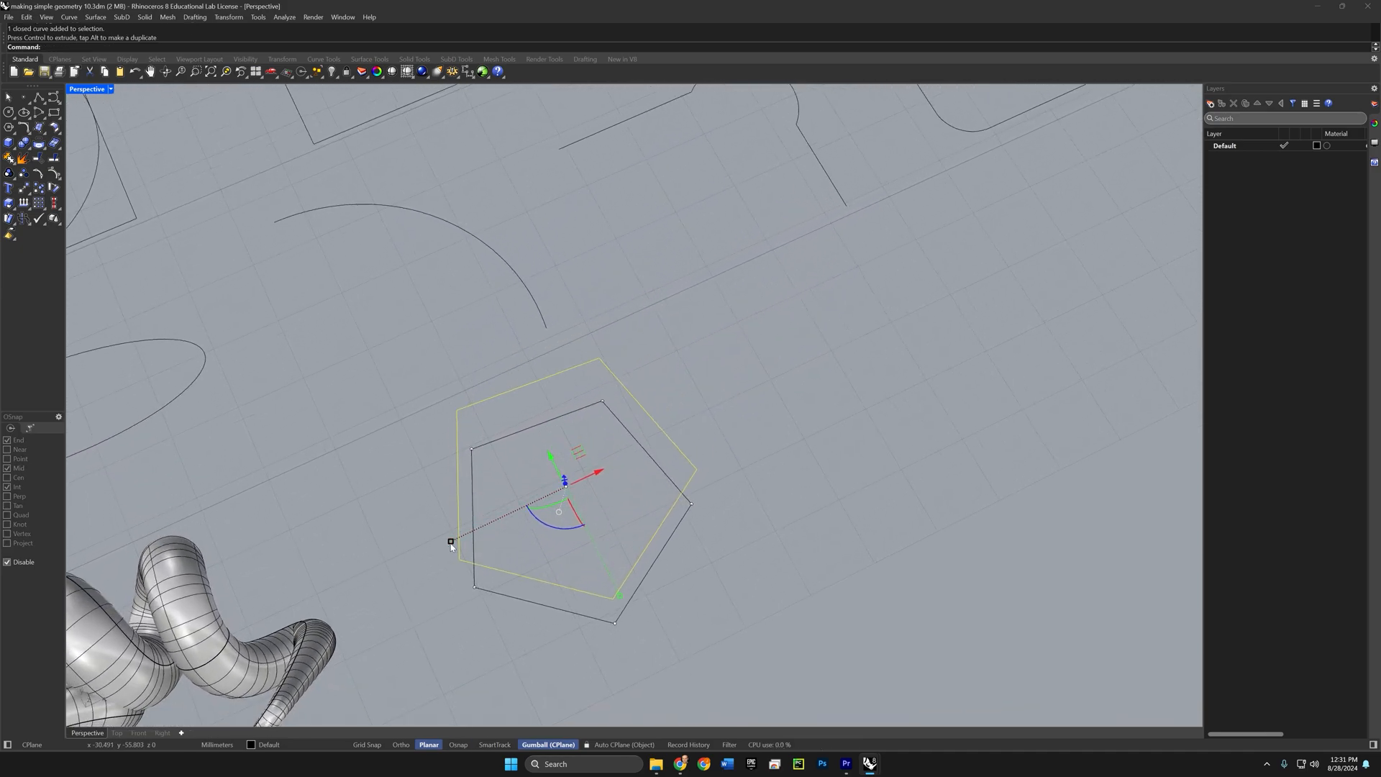
{"action": "left_click_drag", "start_coordinate": [451, 544], "coordinate": [541, 504]}
Step: Copy the small waist pentagon a short distance straight up
{"action": "right_click_drag", "start_coordinate": [541, 504], "coordinate": [560, 373]}
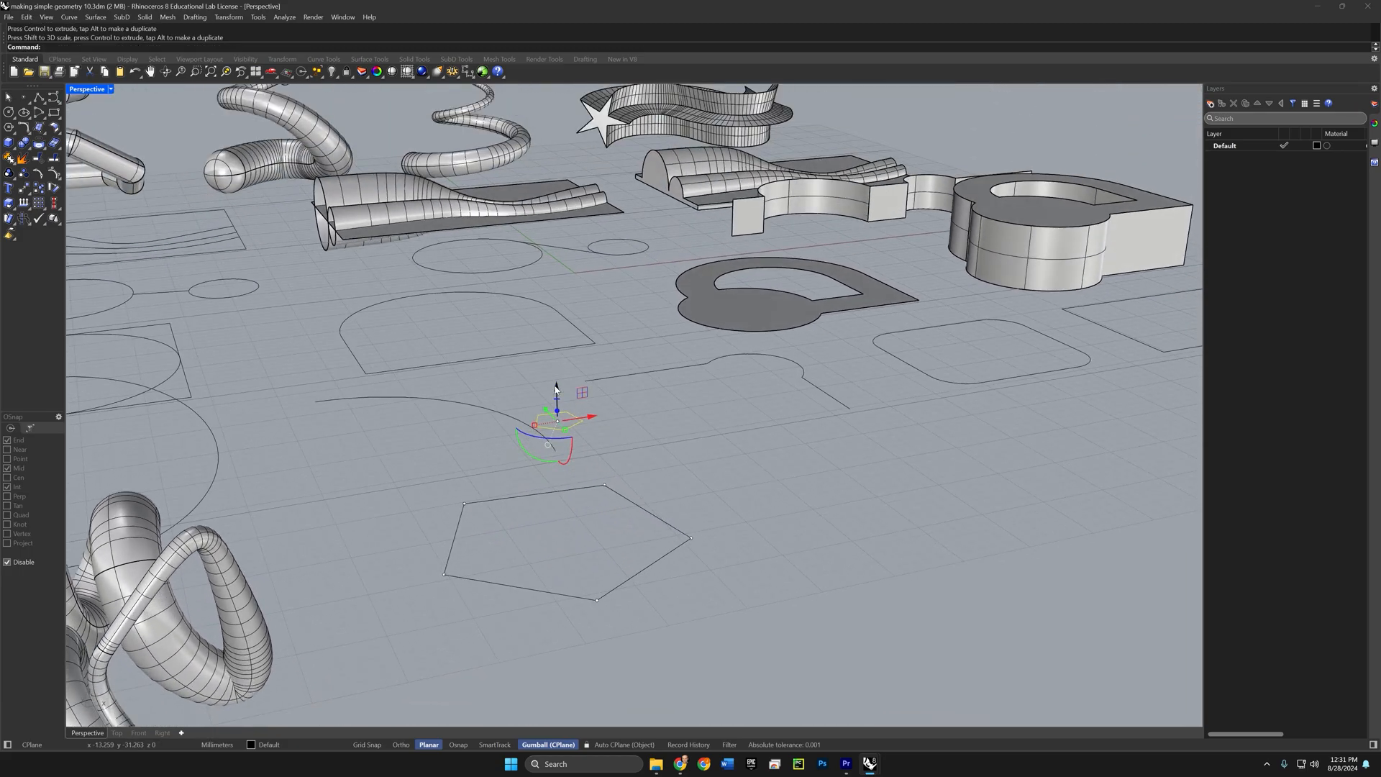
{"action": "left_click_drag", "start_coordinate": [555, 389], "coordinate": [559, 369]}
{"action": "left_click_drag", "start_coordinate": [559, 362], "coordinate": [560, 360]}
Step: Copy the large base pentagon straight up to above the two small ones, forming the top of the stack
{"action": "right_click_drag", "start_coordinate": [601, 422], "coordinate": [655, 480]}
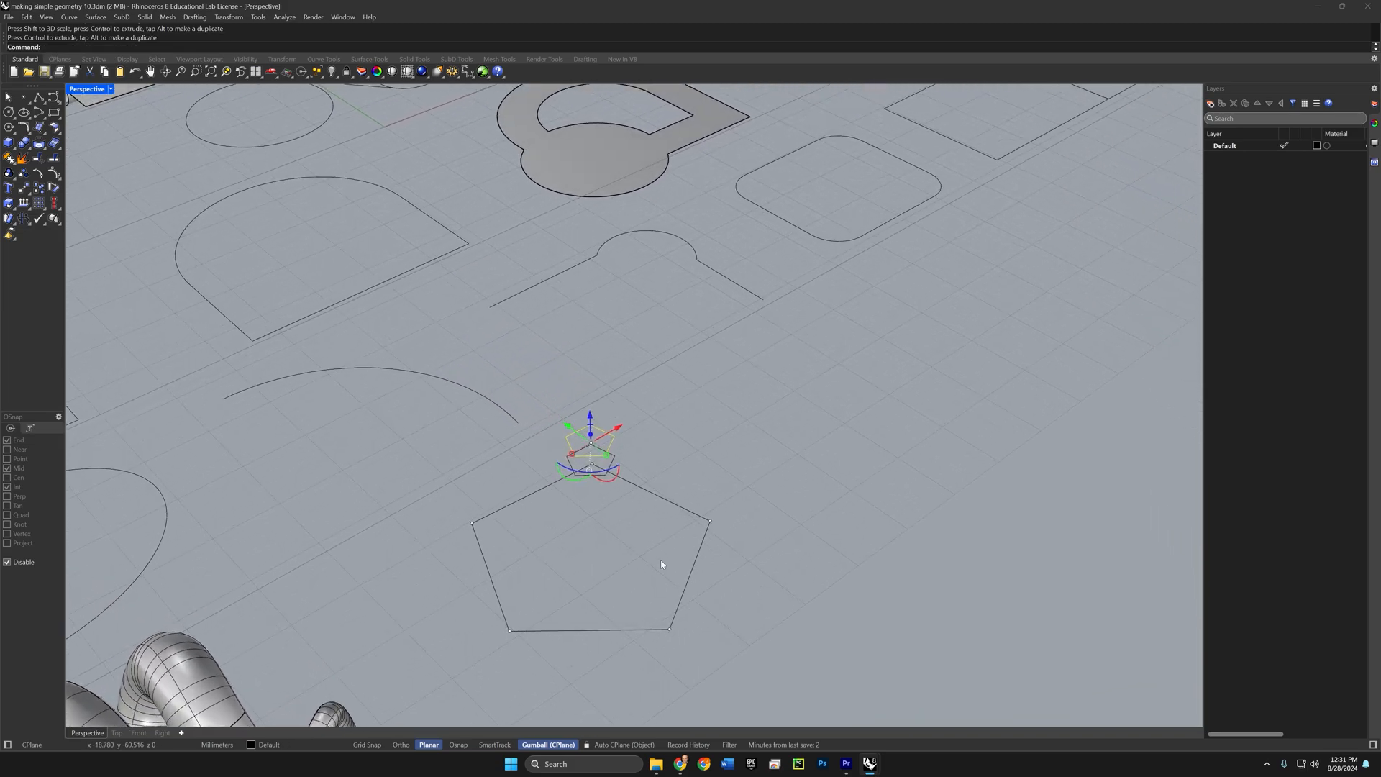
{"action": "left_click", "coordinate": [676, 612]}
{"action": "key", "text": "Return"}
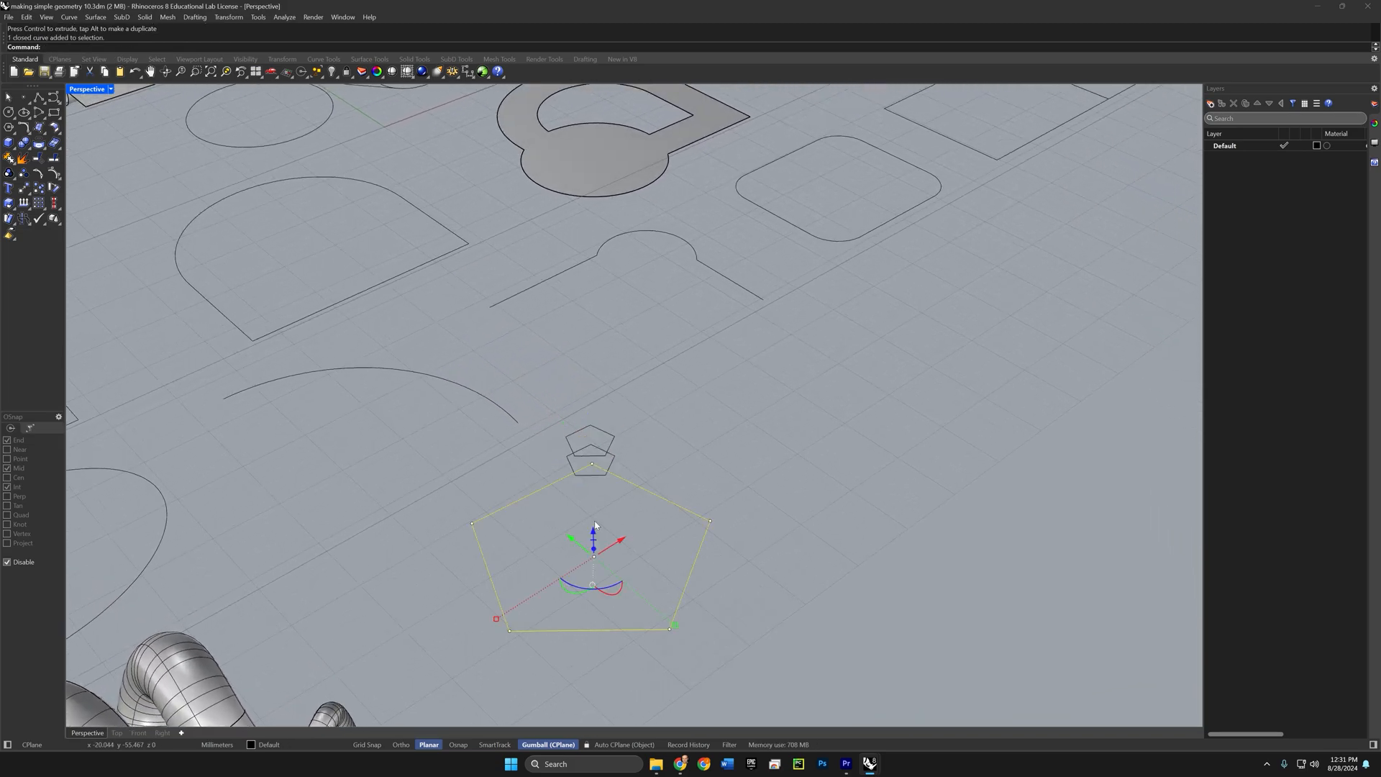
{"action": "left_click_drag", "start_coordinate": [594, 526], "coordinate": [599, 316]}
{"action": "key", "text": "alt"}
{"action": "mouse_move", "coordinate": [748, 424]}
{"action": "right_mouse_down"}
{"action": "mouse_move", "coordinate": [778, 430]}
{"action": "mouse_move", "coordinate": [762, 410]}
{"action": "mouse_move", "coordinate": [755, 468]}
{"action": "mouse_move", "coordinate": [749, 413]}
{"action": "right_mouse_up"}
{"action": "left_click", "coordinate": [617, 274]}
{"action": "key", "text": "Escape"}
Step: Select the stack of four pentagons and place two copies of it in a row along the X direction
{"action": "scroll", "coordinate": [758, 494], "scroll_direction": "up", "scroll_amount": 3}
{"action": "left_click_drag", "start_coordinate": [749, 413], "coordinate": [549, 570]}
{"action": "right_click_drag", "start_coordinate": [734, 482], "coordinate": [693, 496]}
{"action": "scroll", "coordinate": [728, 513], "scroll_direction": "down", "scroll_amount": 5}
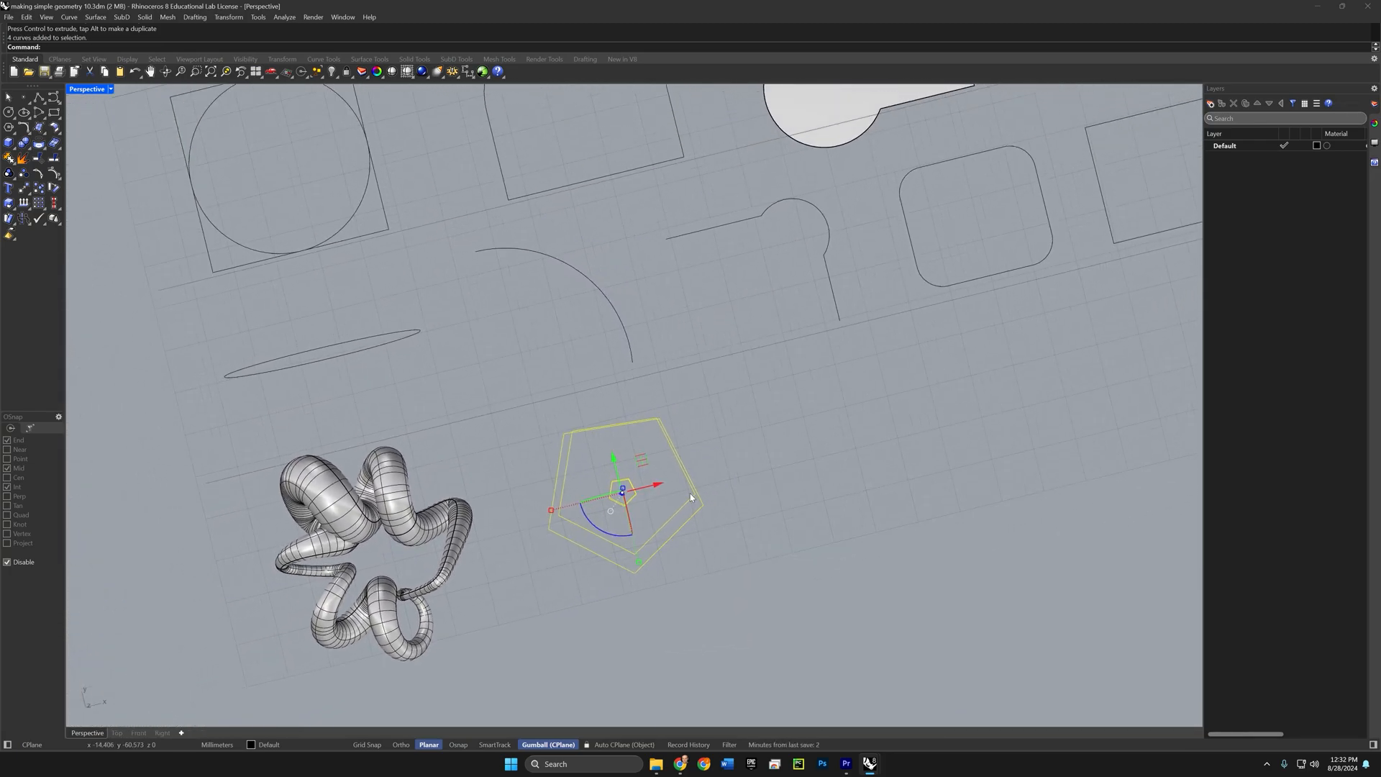
{"action": "left_click_drag", "start_coordinate": [661, 487], "coordinate": [907, 436]}
{"action": "key", "text": "alt"}
{"action": "right_click_drag", "start_coordinate": [973, 495], "coordinate": [703, 595], "text": "shift"}
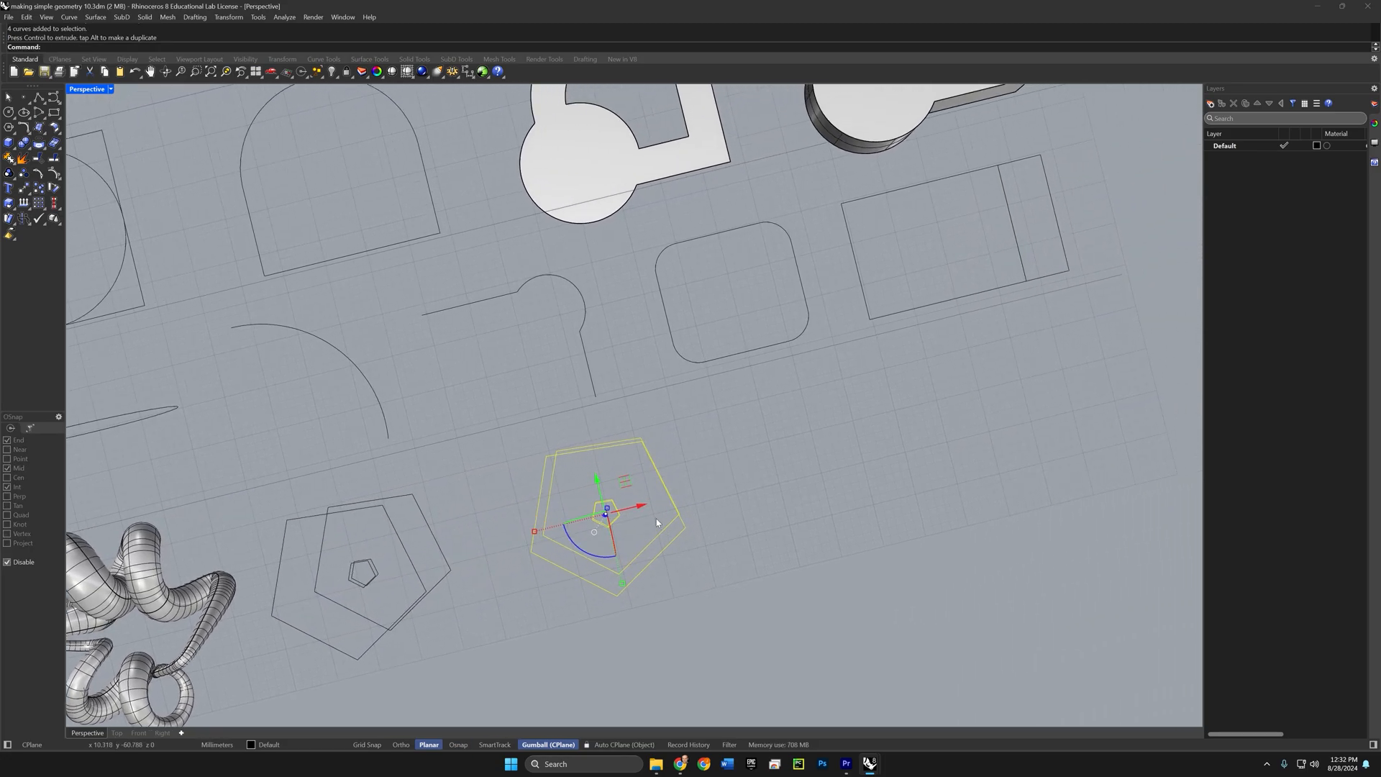
{"action": "key", "text": "alt"}
{"action": "left_click_drag", "start_coordinate": [642, 504], "coordinate": [902, 474]}
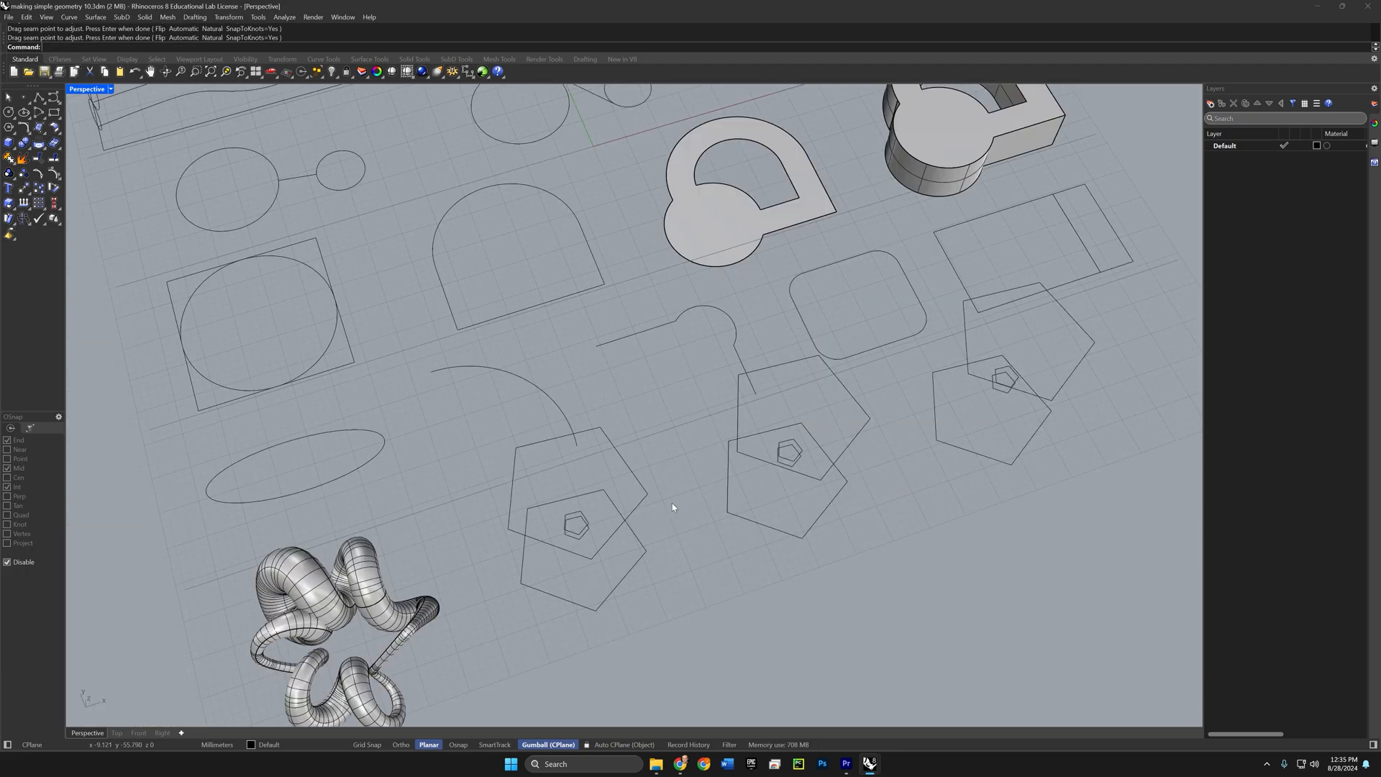
Step: Start a loft through the first stack's four pentagons and flip the seam direction on the top pentagon
{"action": "left_click_drag", "start_coordinate": [672, 503], "coordinate": [577, 623]}
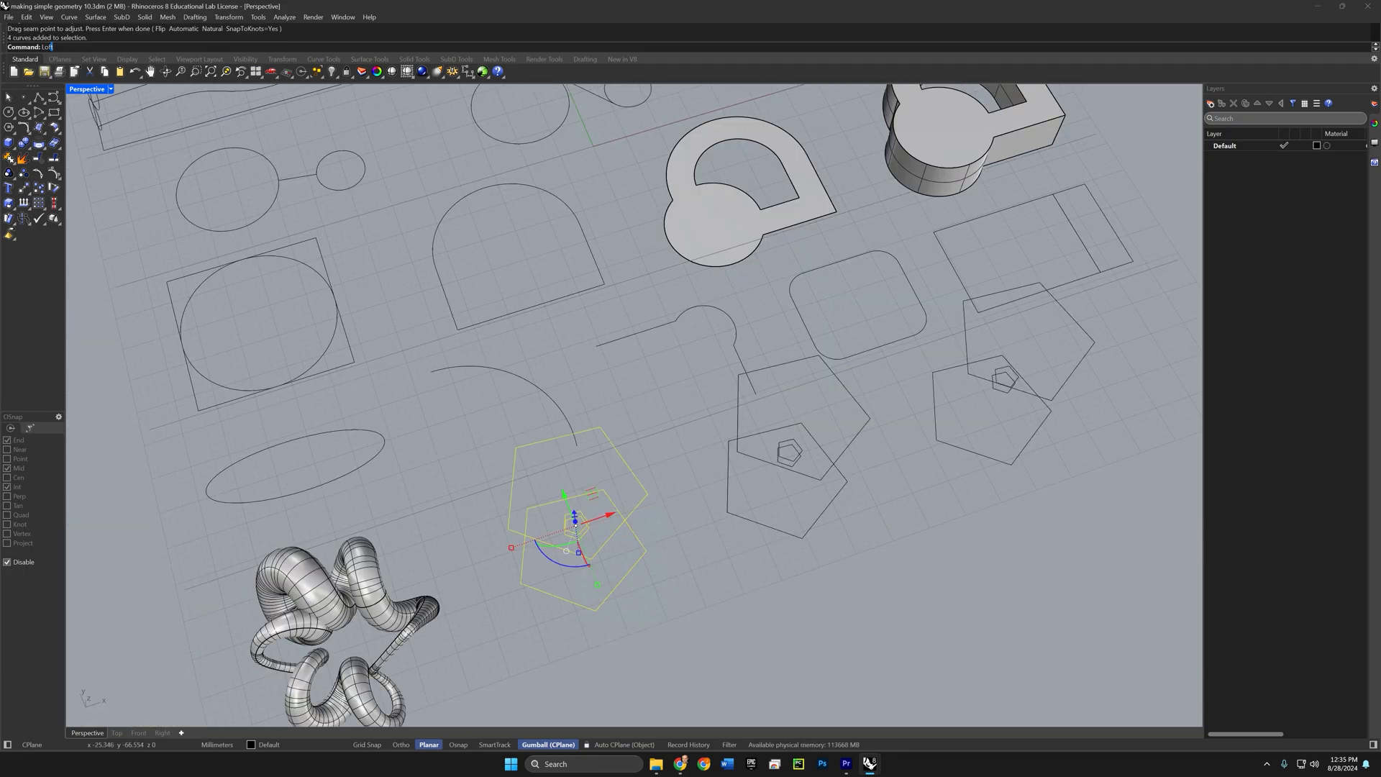
{"action": "key", "text": "Return"}
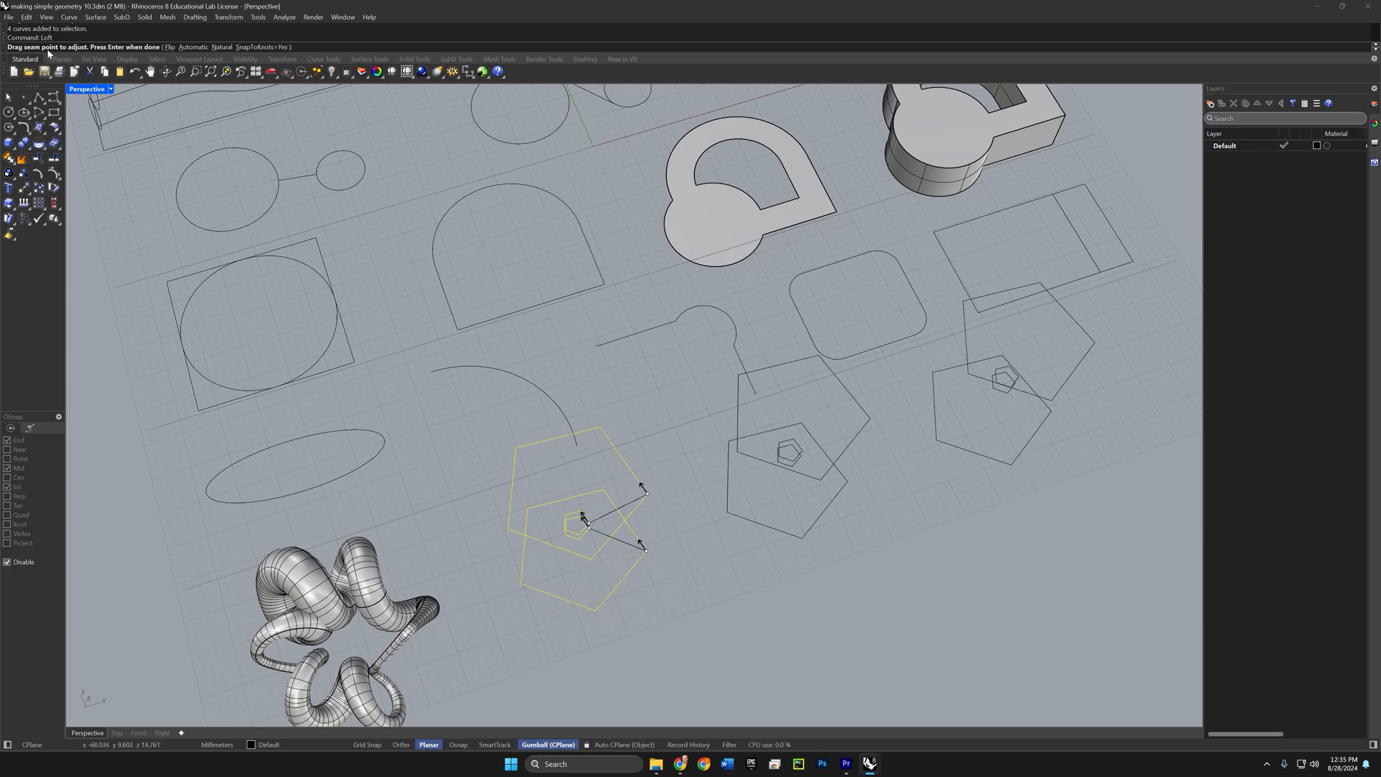
{"action": "left_click", "coordinate": [643, 486]}
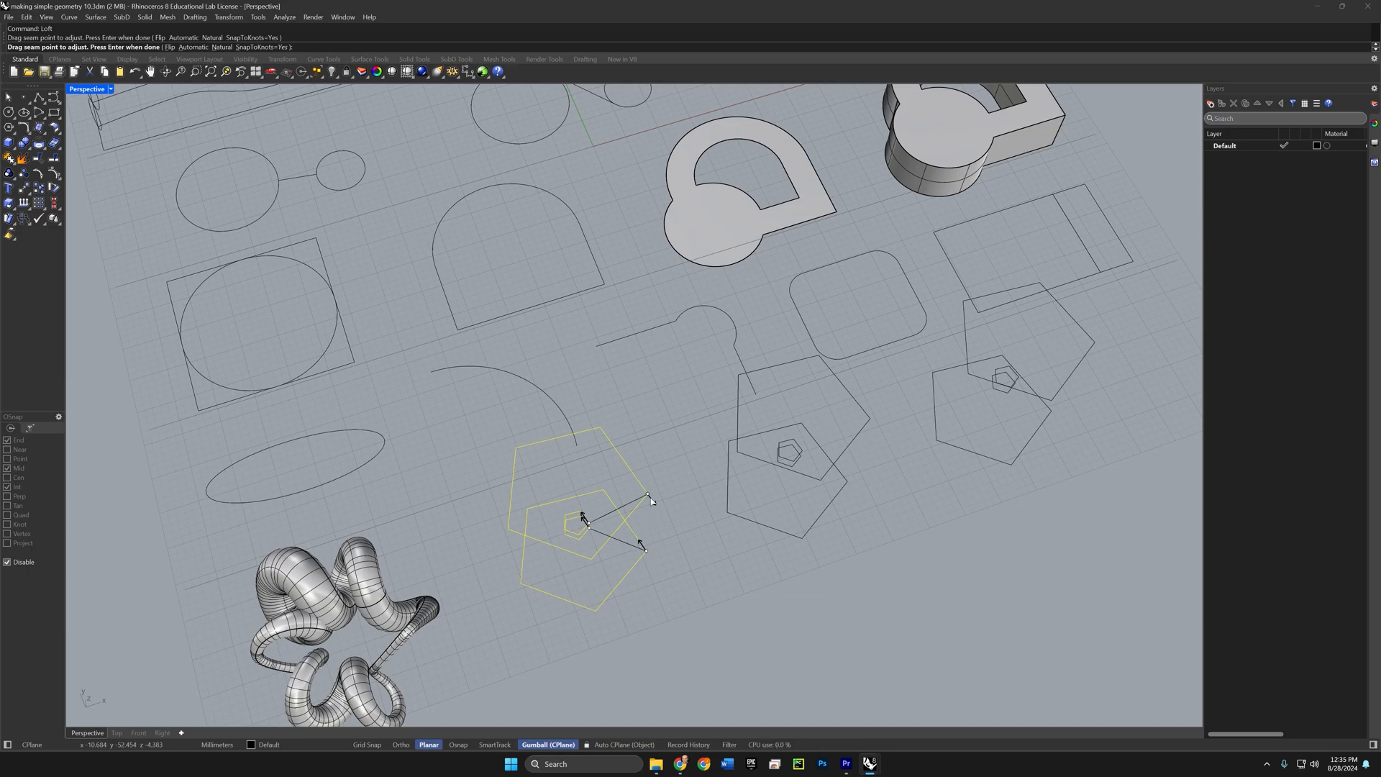
{"action": "left_click", "coordinate": [648, 494]}
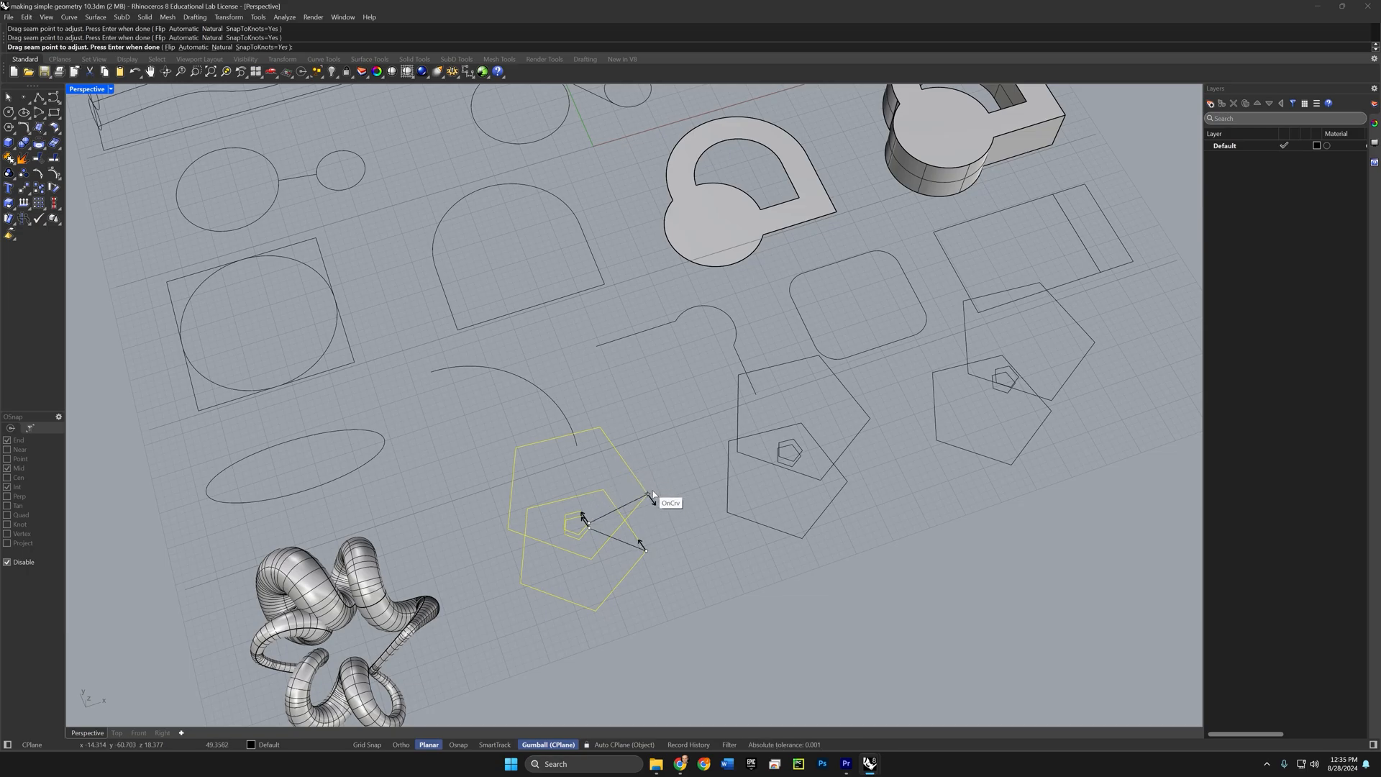
{"action": "left_click", "coordinate": [649, 502]}
{"action": "right_click_drag", "start_coordinate": [691, 549], "coordinate": [702, 551]}
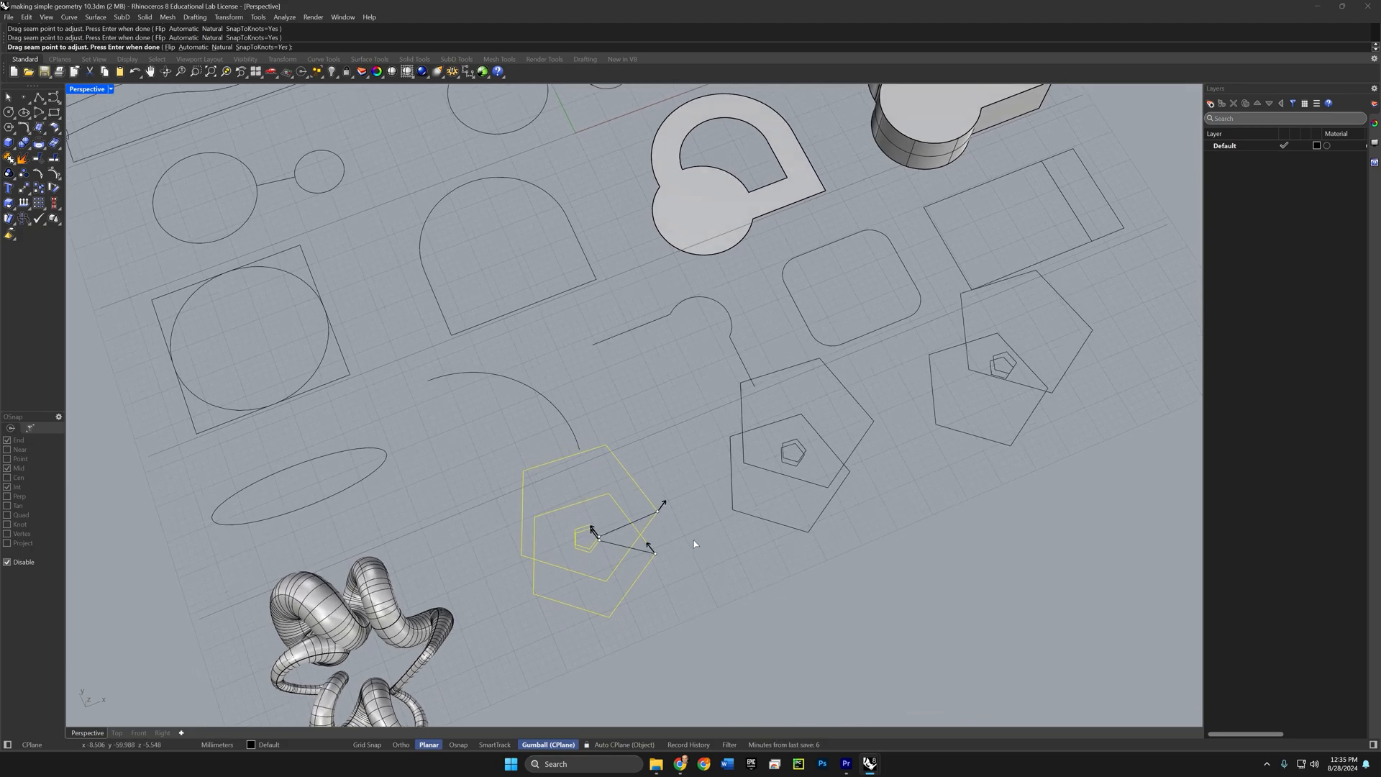
Step: Accept the seams and build the first stack's loft with the Normal style and Do not simplify
{"action": "key", "text": "Return"}
{"action": "right_click_drag", "start_coordinate": [698, 536], "coordinate": [693, 371]}
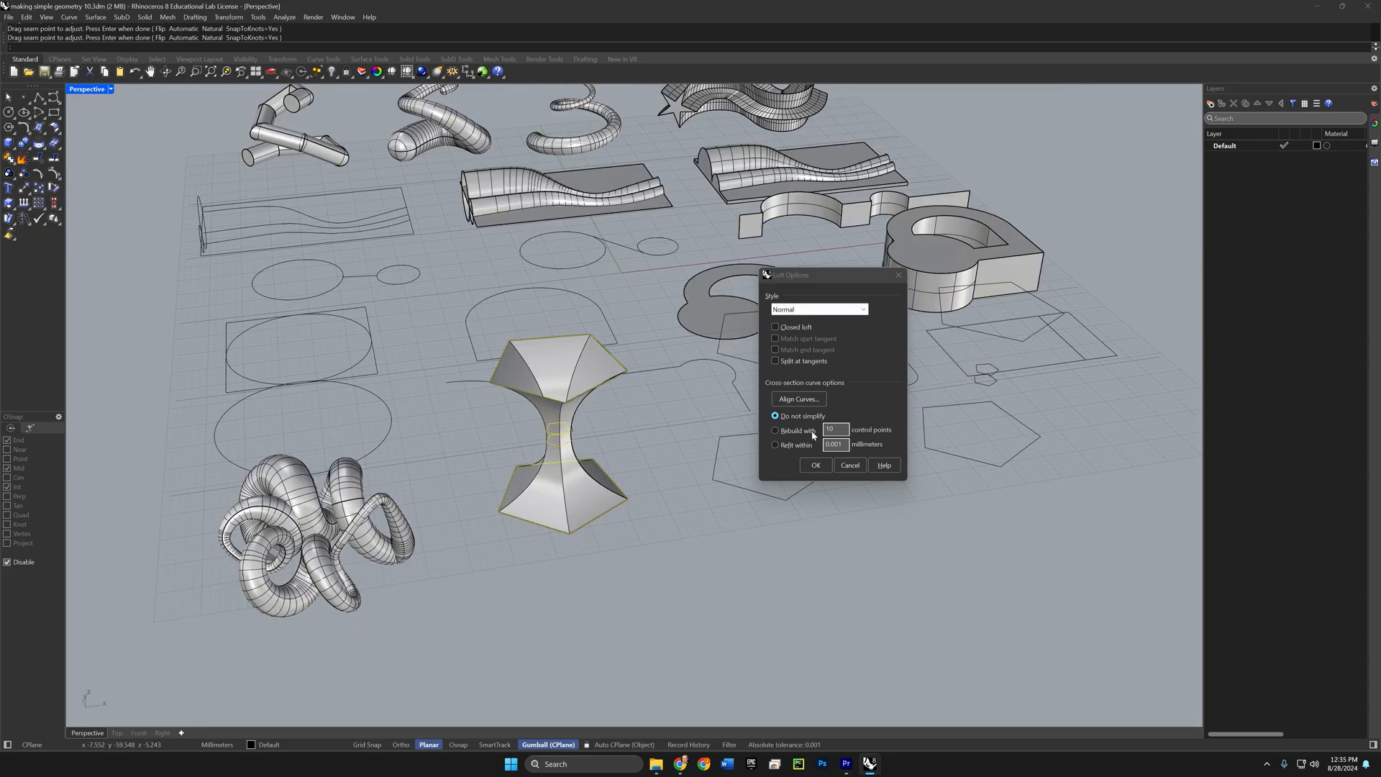
{"action": "left_click", "coordinate": [815, 465]}
Step: Loft the middle stack's four pentagons with the Straight sections style
{"action": "right_click_drag", "start_coordinate": [816, 490], "coordinate": [832, 607]}
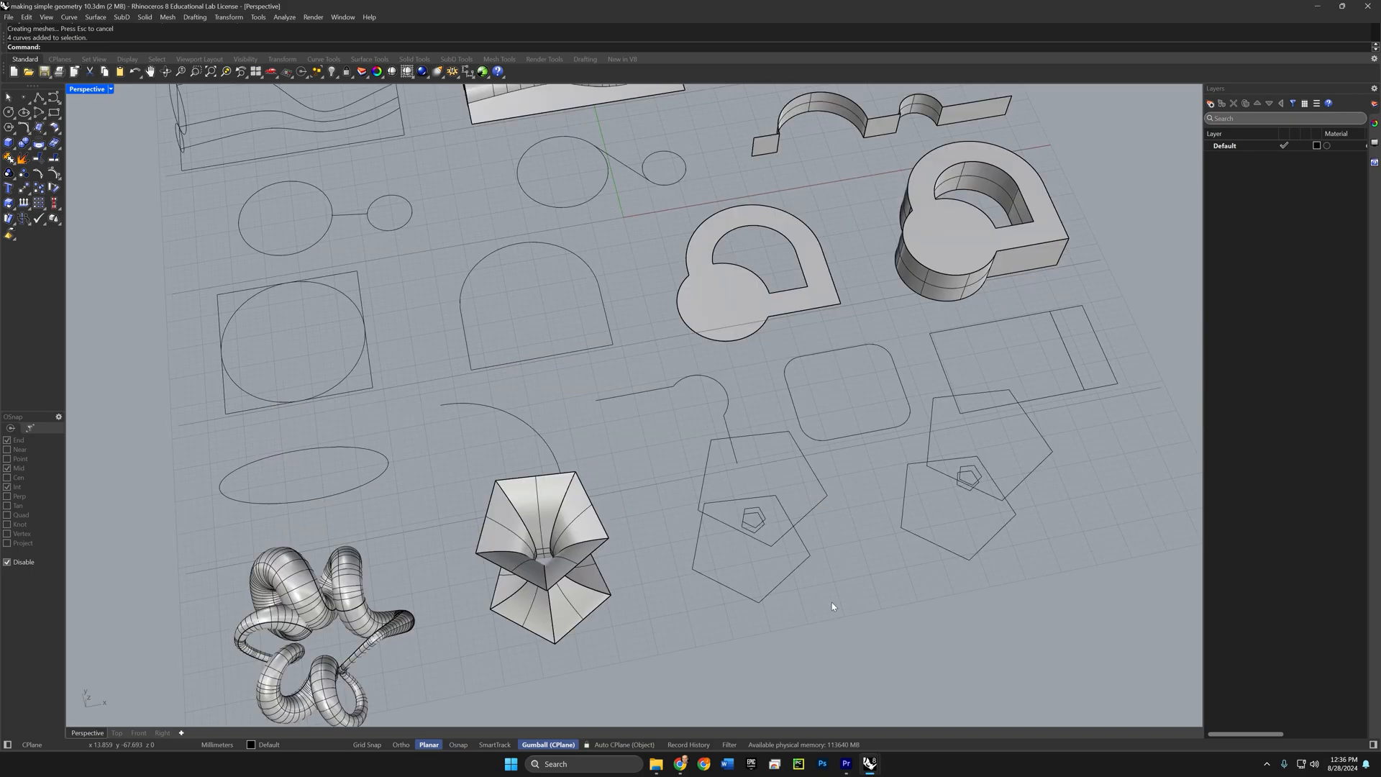
{"action": "left_click_drag", "start_coordinate": [832, 603], "coordinate": [757, 534]}
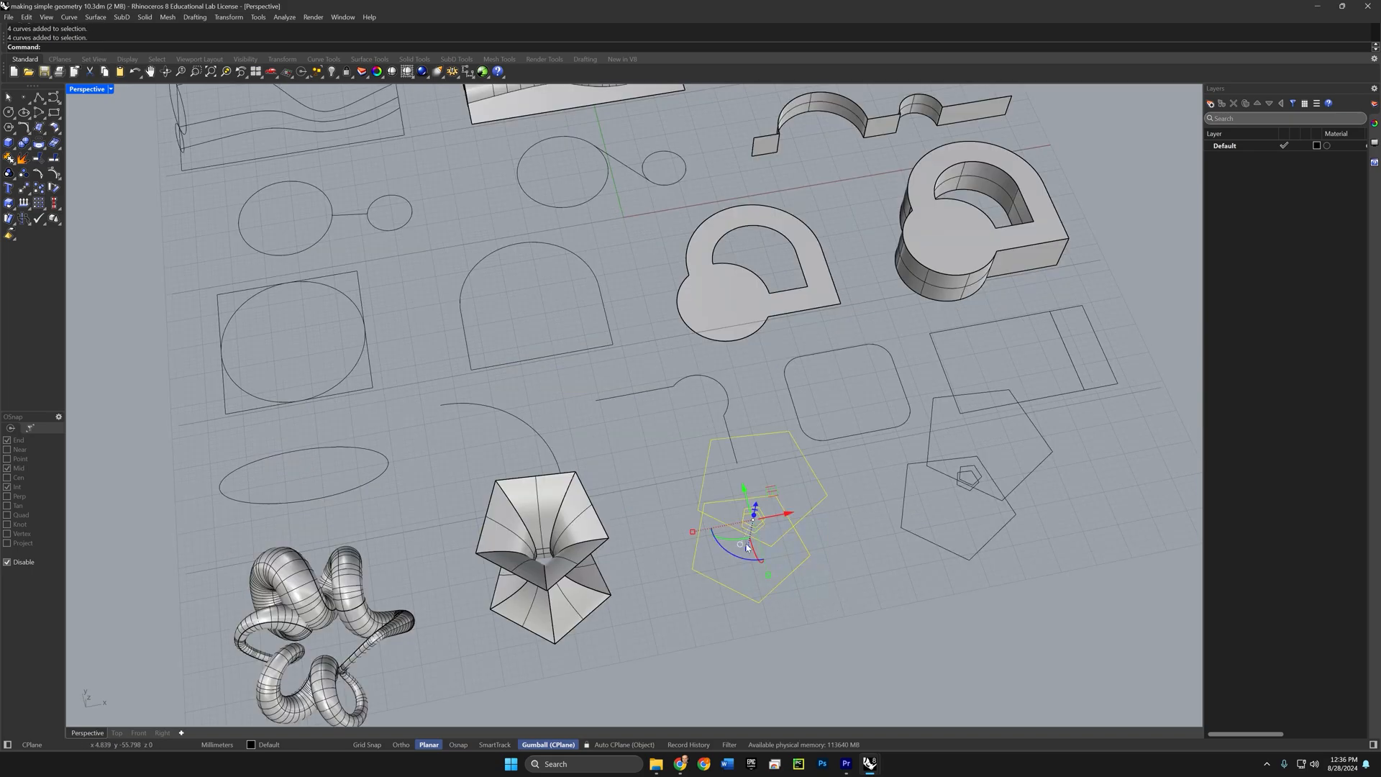
{"action": "key", "text": "Return"}
{"action": "key", "text": "Return"}
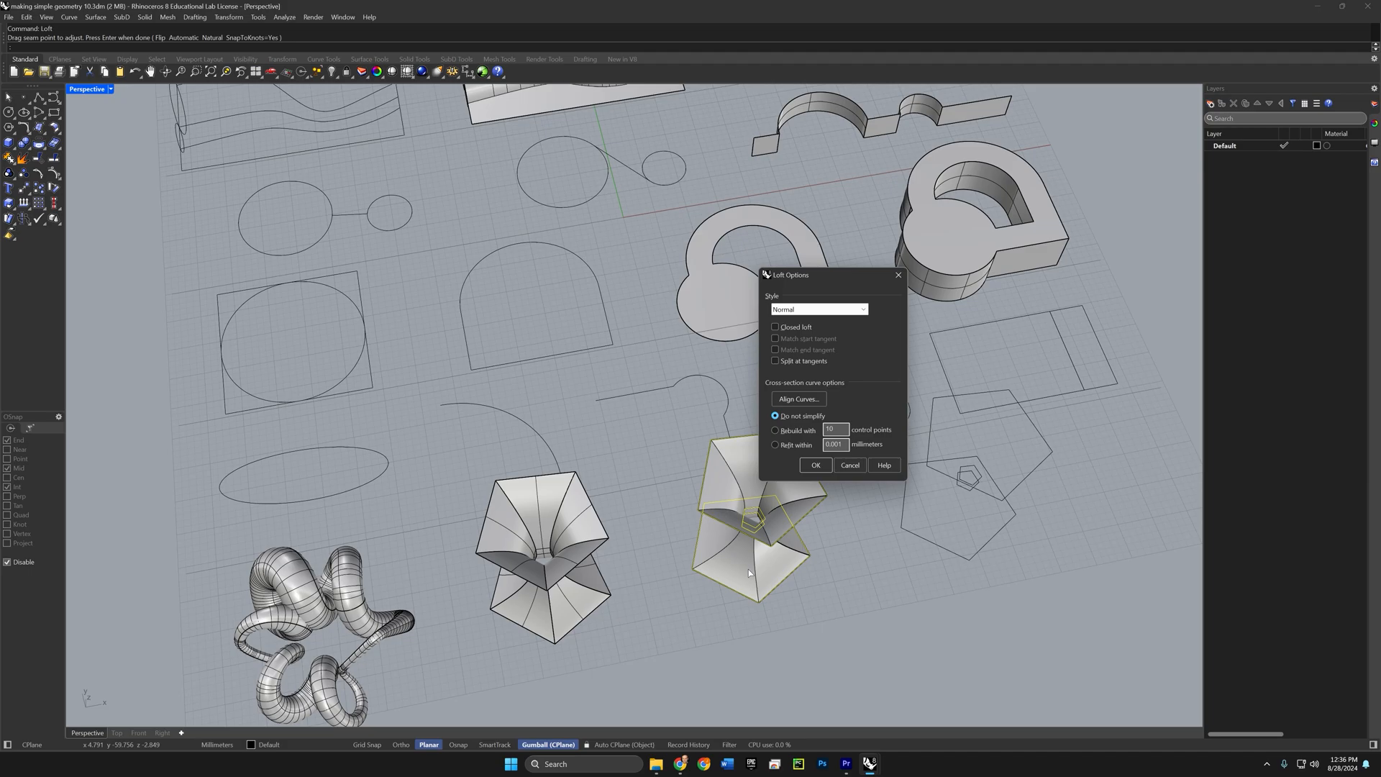
{"action": "left_click", "coordinate": [785, 311]}
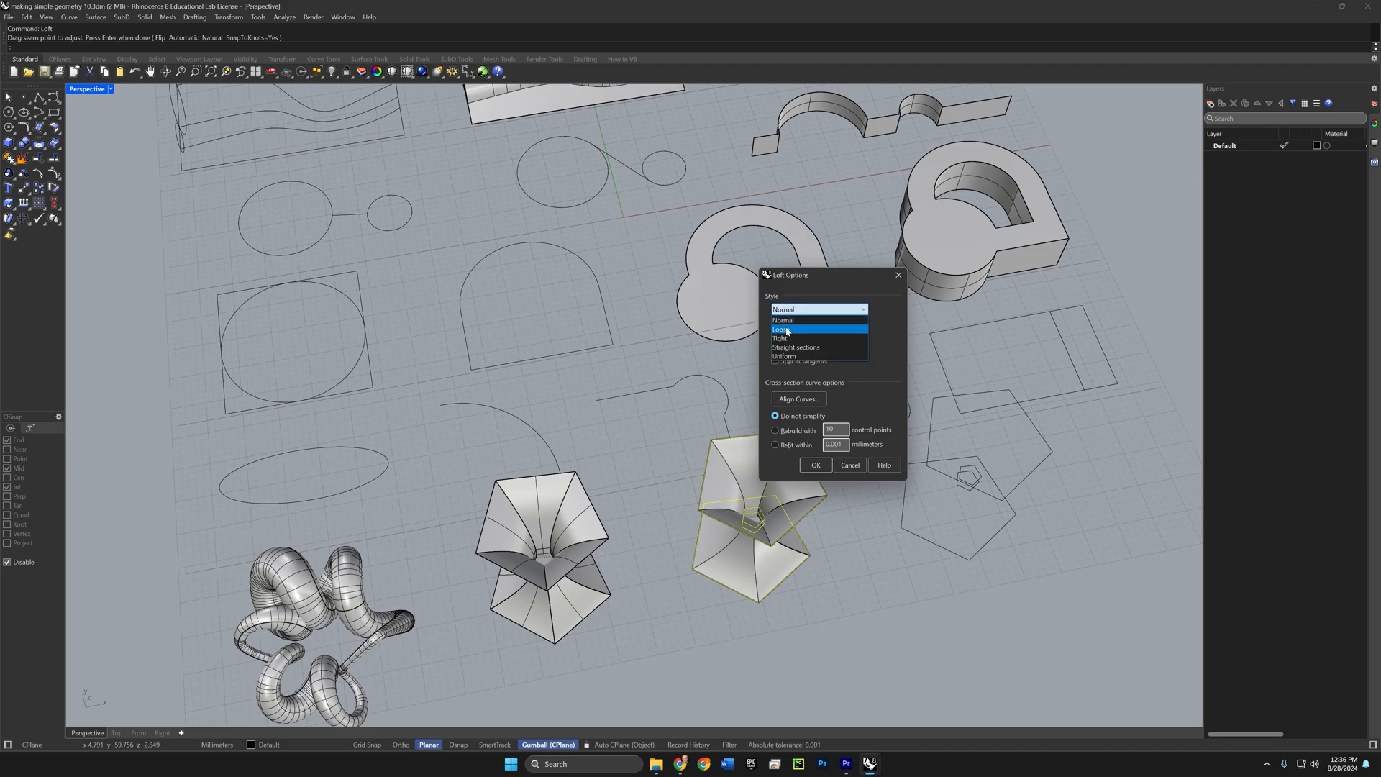
{"action": "left_click", "coordinate": [792, 347]}
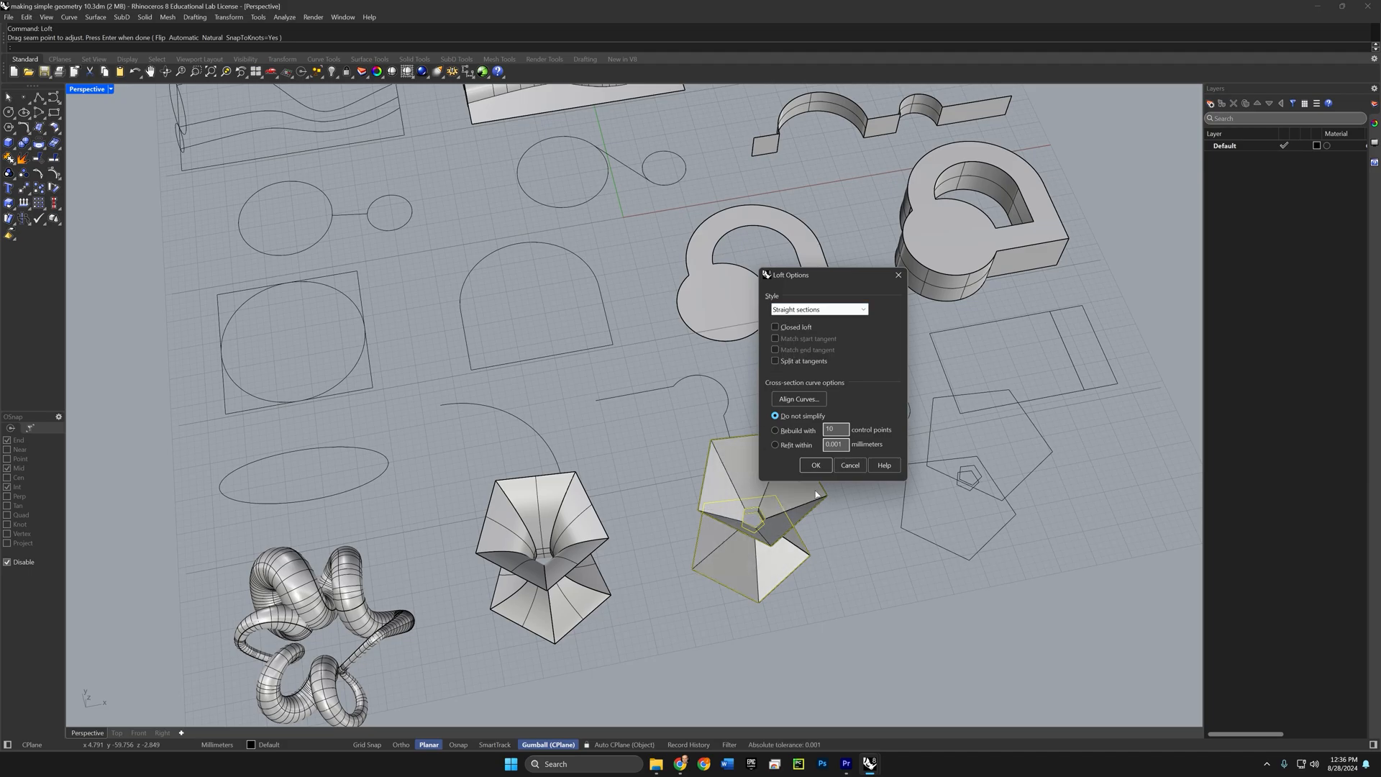
{"action": "left_click", "coordinate": [815, 465]}
Step: Draw a five-pointed star centred on the last stack's base pentagon, its tips on the pentagon's corners and a second radius of about 2.2 mm
{"action": "right_click_drag", "start_coordinate": [839, 611], "coordinate": [684, 584]}
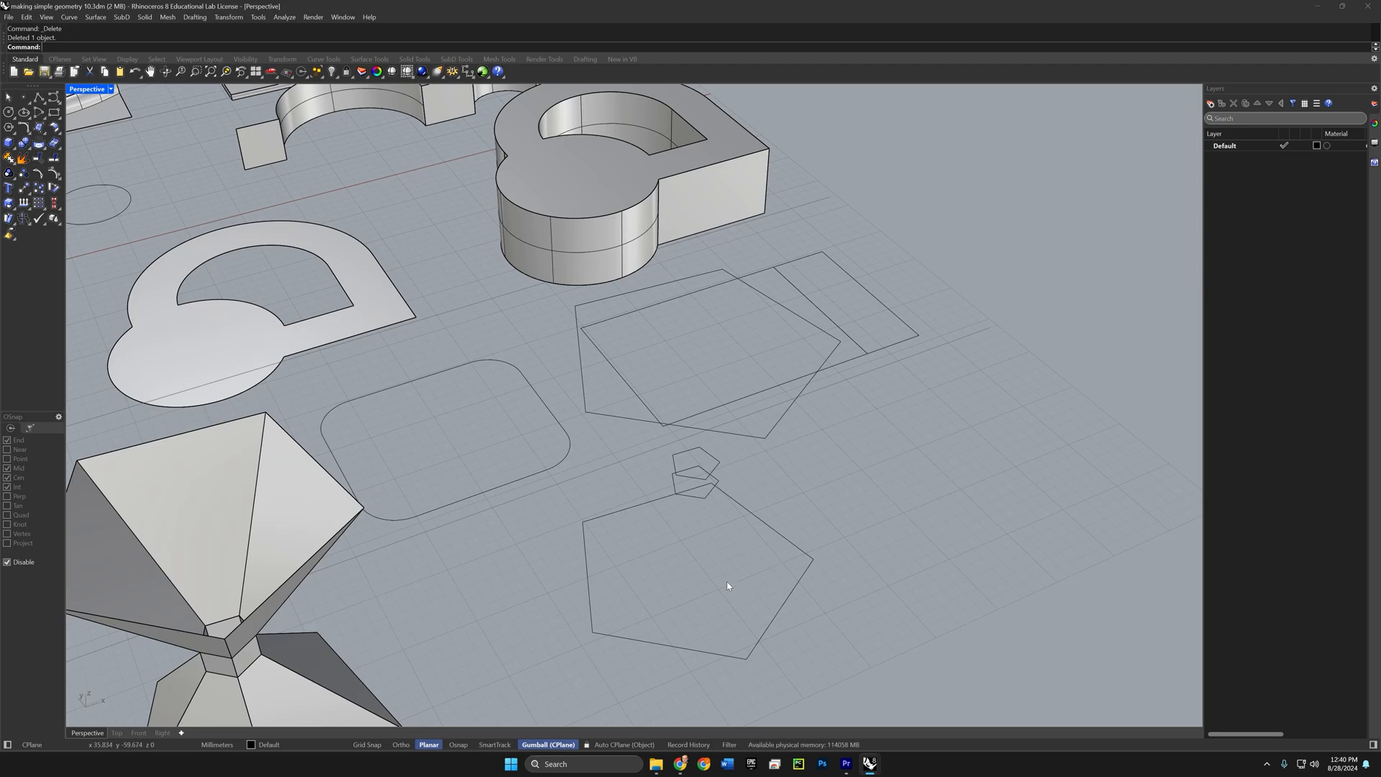
{"action": "left_click", "coordinate": [9, 127]}
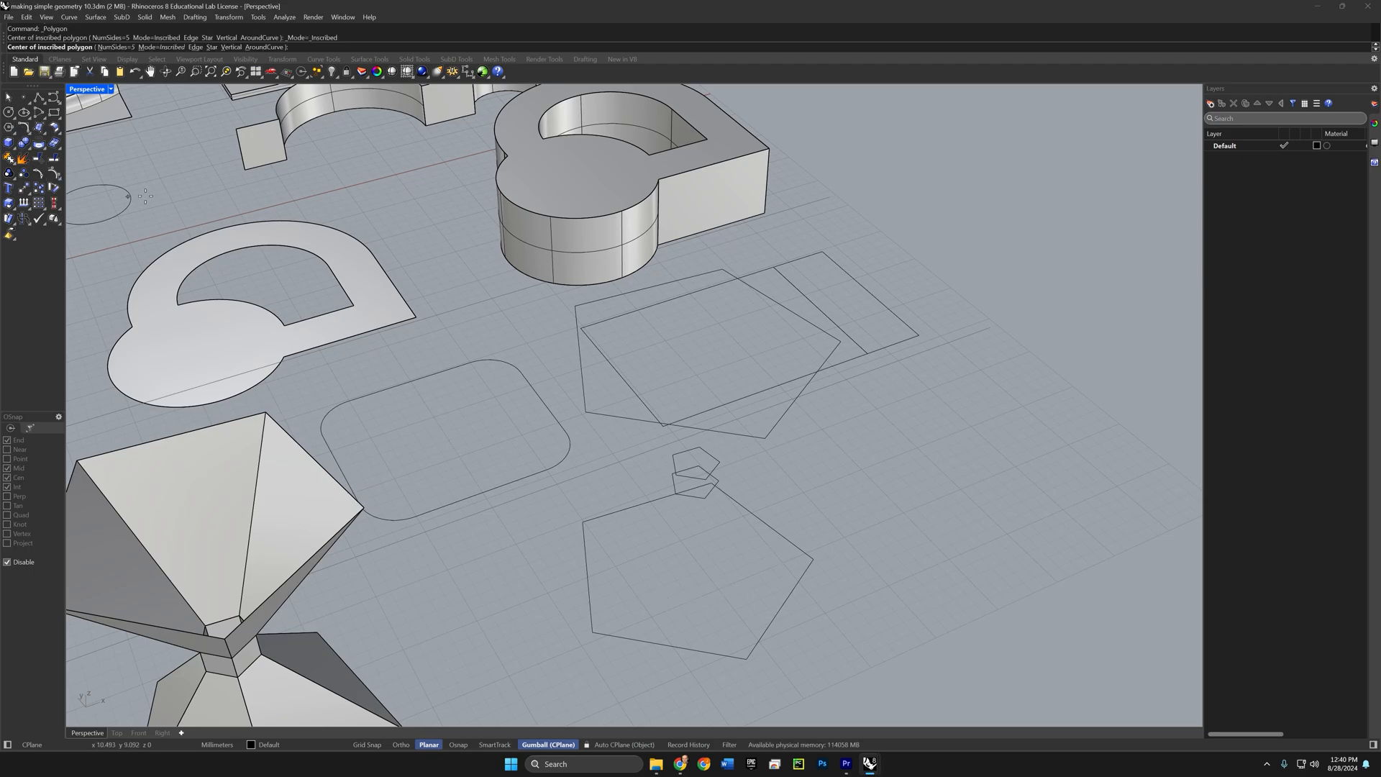
{"action": "left_click", "coordinate": [211, 48]}
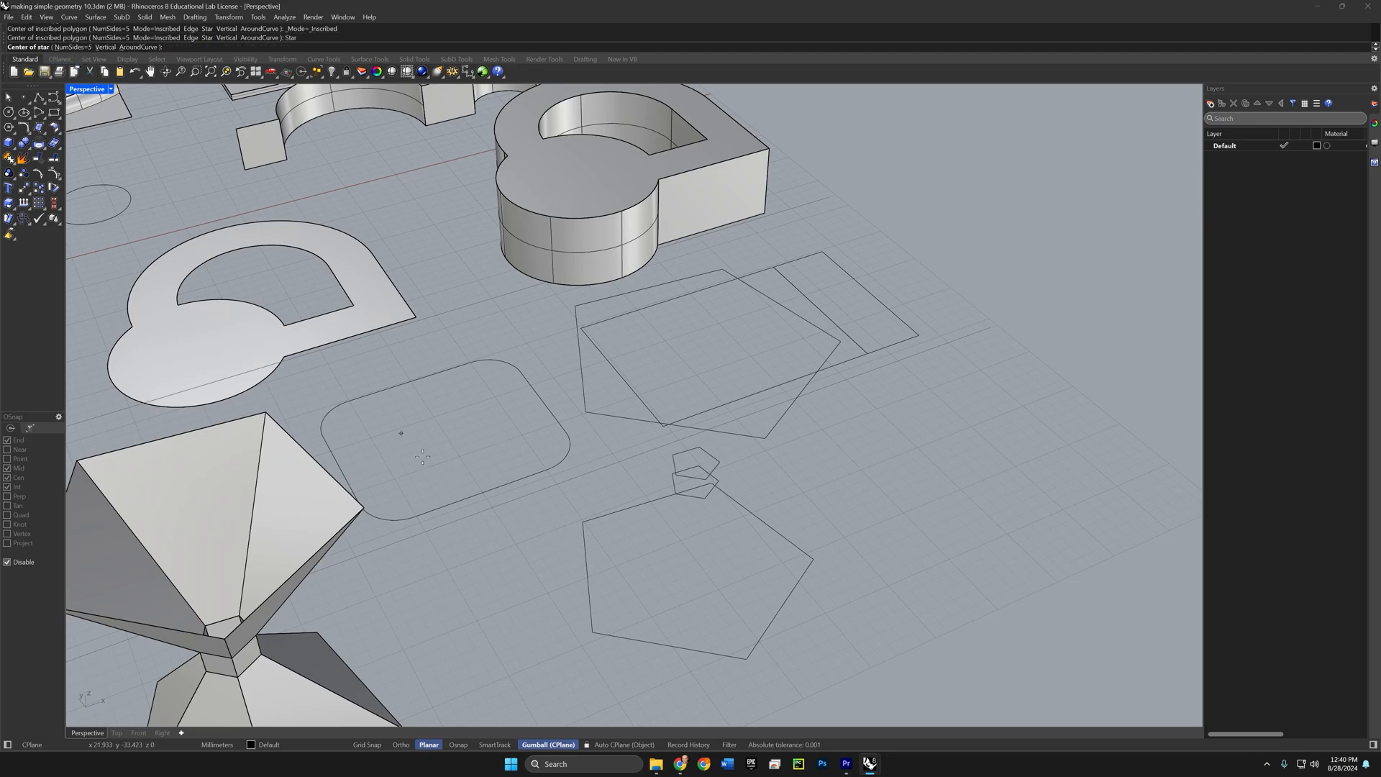
{"action": "key", "text": "alt"}
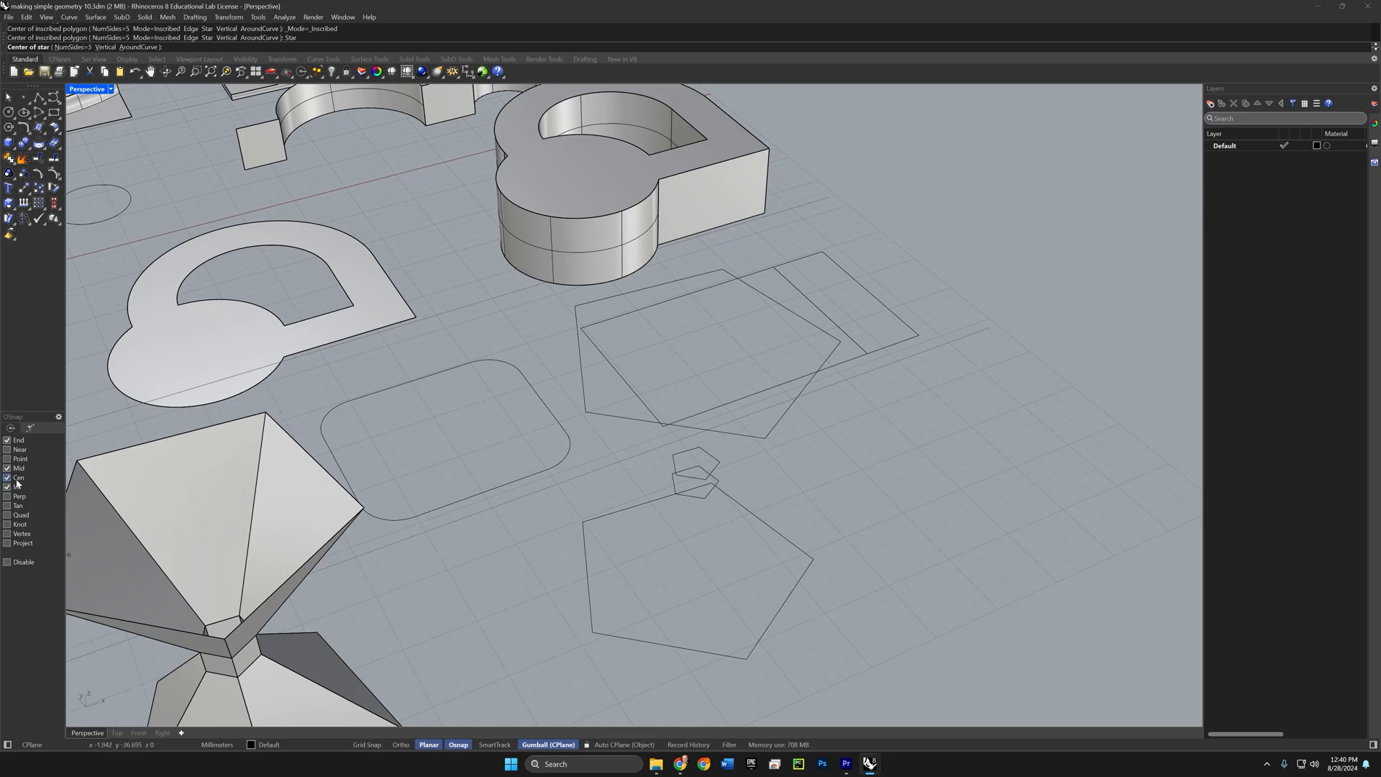
{"action": "left_click", "coordinate": [639, 638], "text": "alt"}
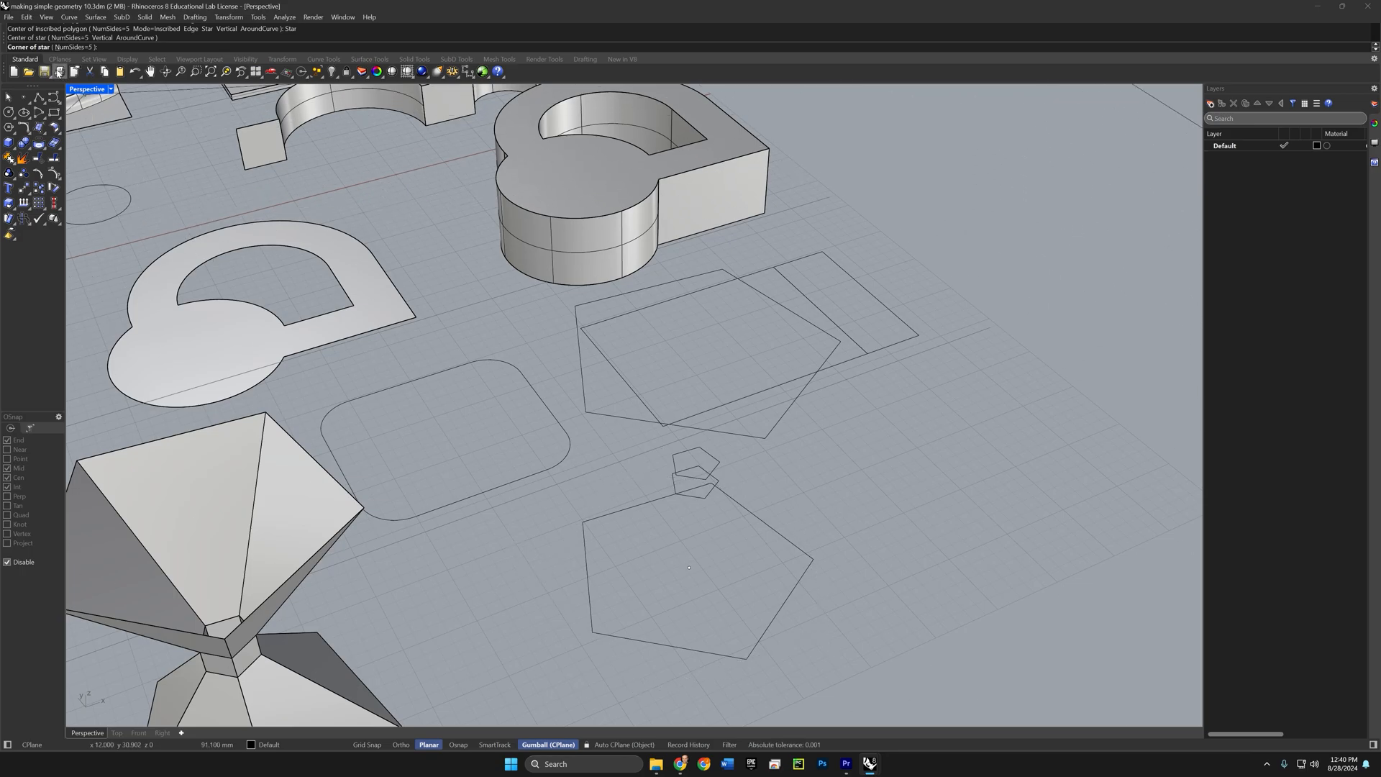
{"action": "left_click", "coordinate": [591, 631]}
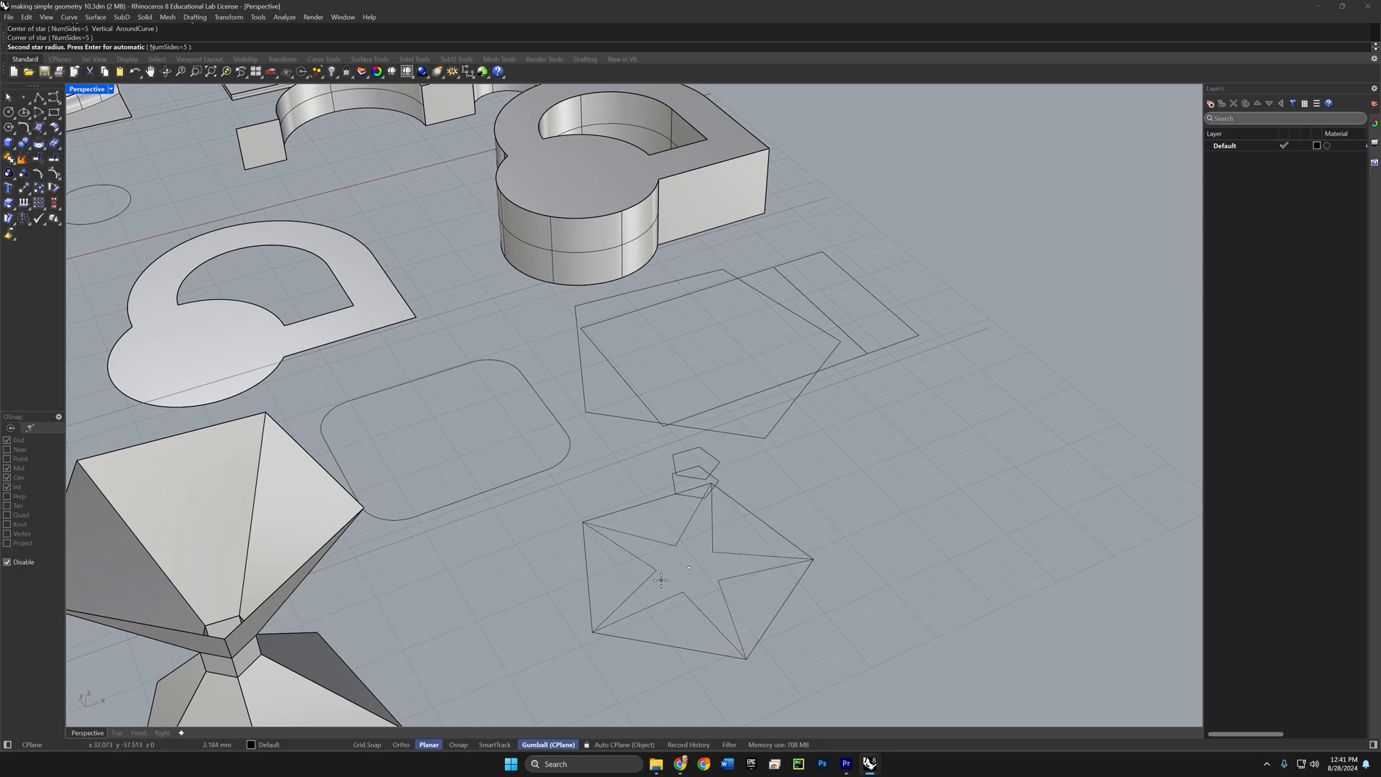
{"action": "left_click", "coordinate": [661, 580]}
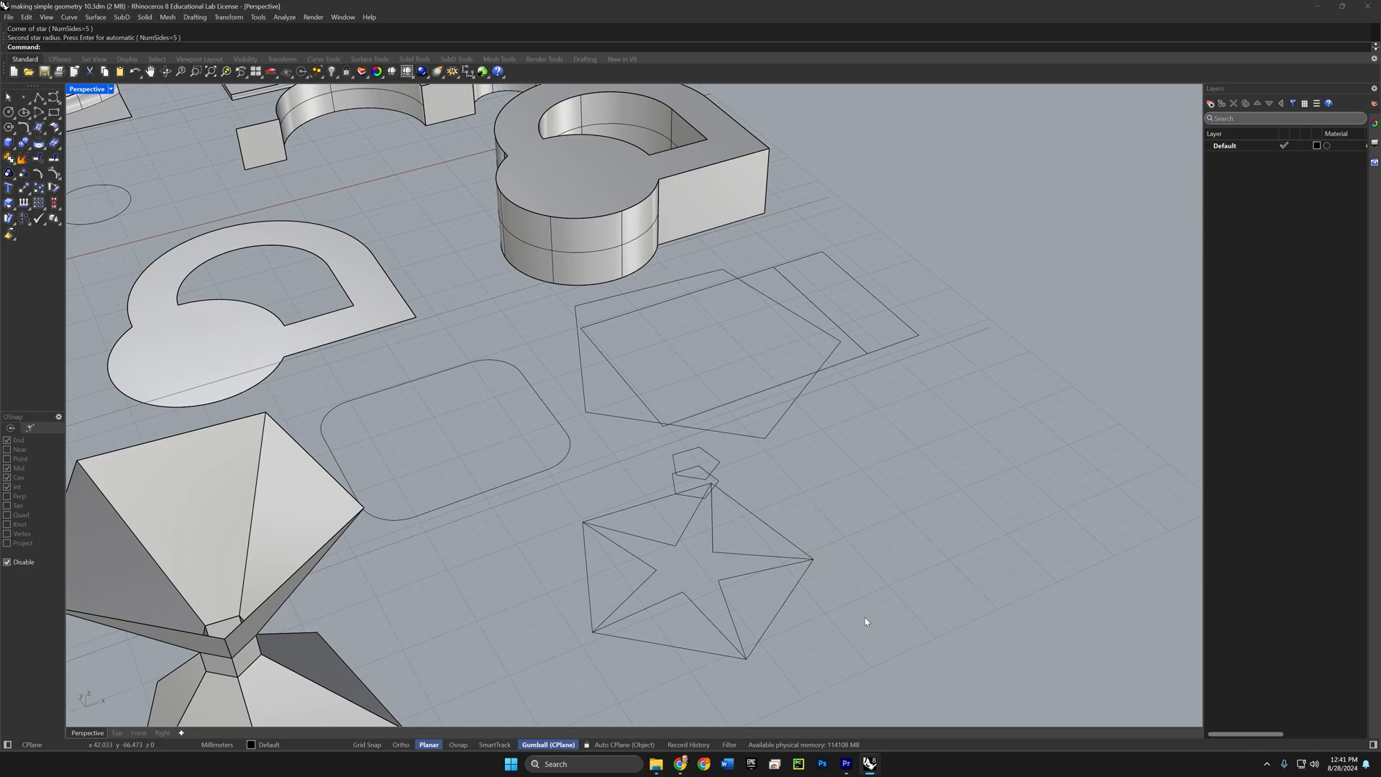
Step: Delete the base pentagon around the star
{"action": "scroll", "coordinate": [865, 622], "scroll_direction": "down", "scroll_amount": 2}
{"action": "left_click", "coordinate": [779, 610]}
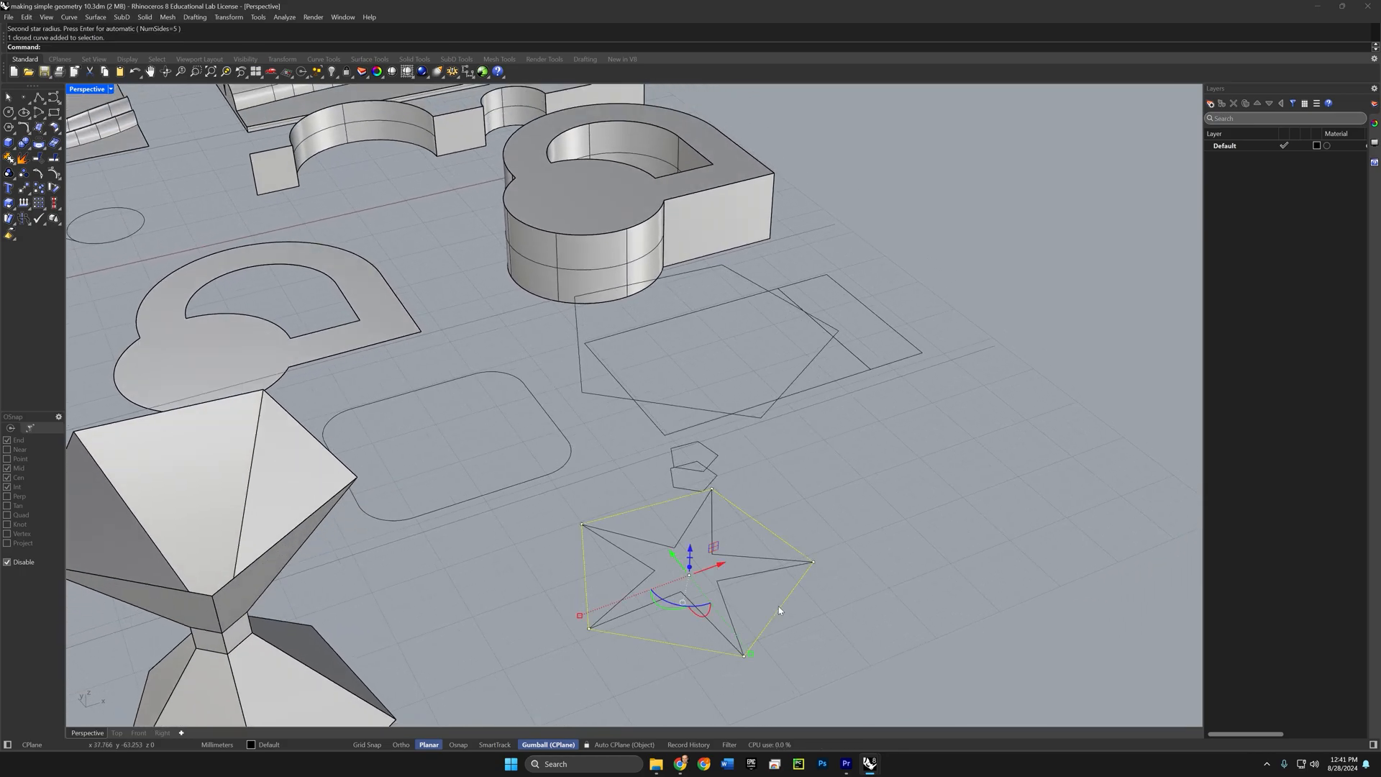
{"action": "key", "text": "Delete"}
Step: Loft the last stack's star base and three pentagons with the existing seams, the Normal style and Do not simplify
{"action": "scroll", "coordinate": [790, 609], "scroll_direction": "up", "scroll_amount": 3}
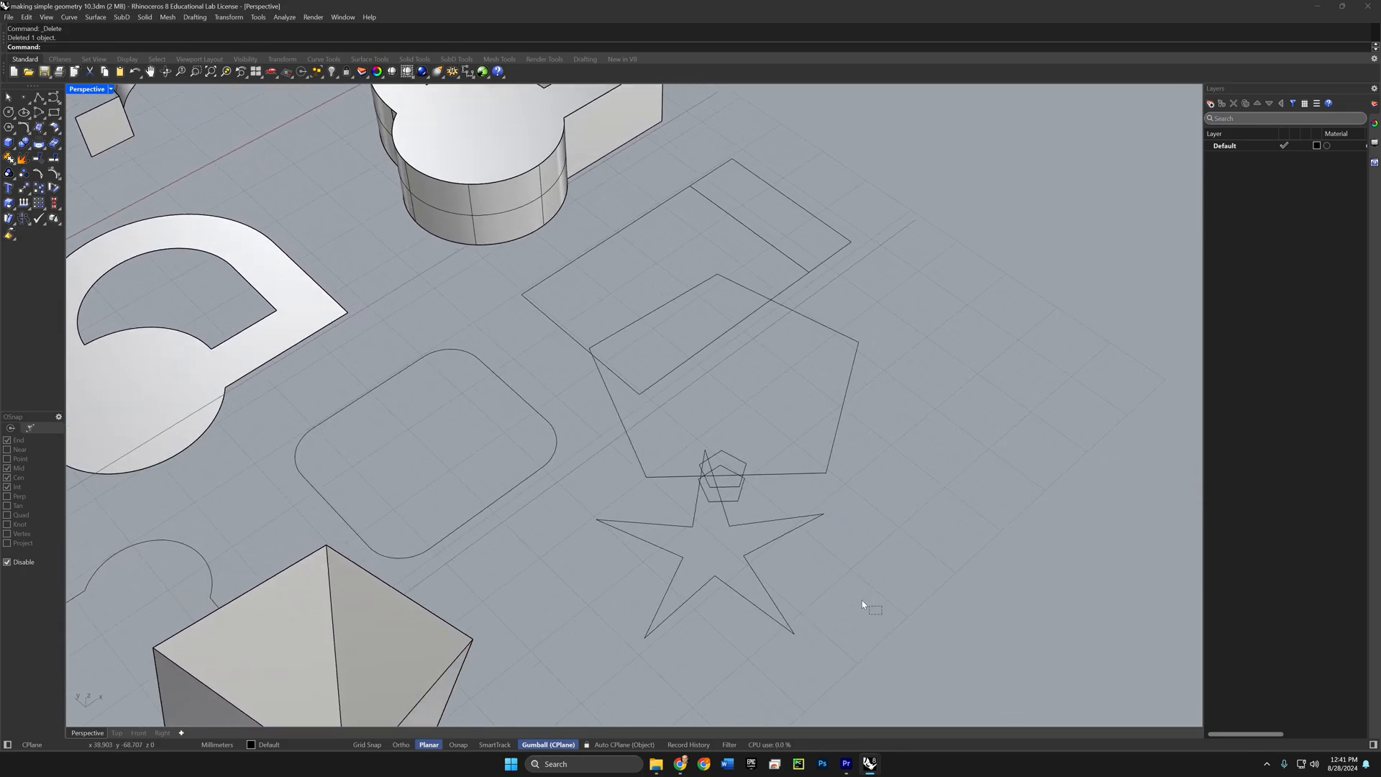
{"action": "left_click_drag", "start_coordinate": [862, 600], "coordinate": [720, 460]}
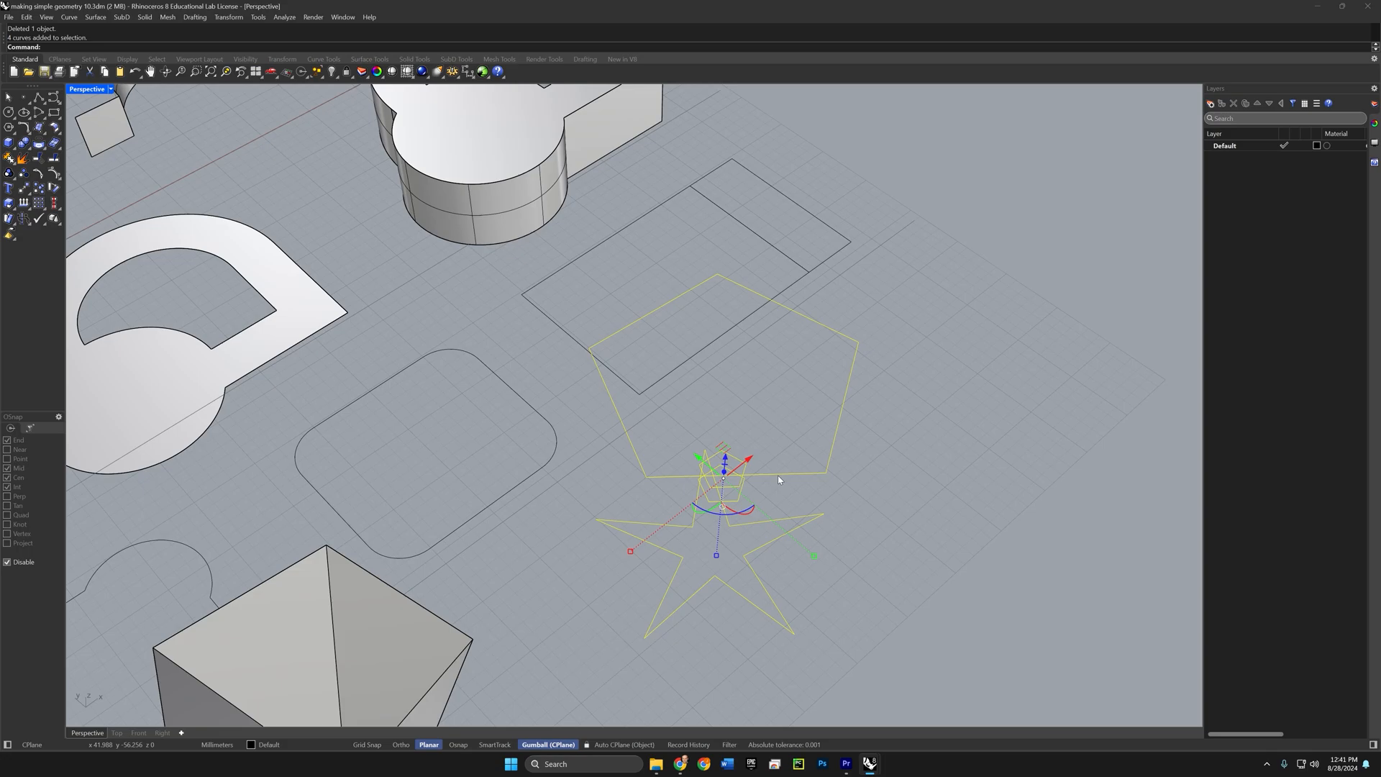
{"action": "type", "text": "loft"}
{"action": "key", "text": "Return"}
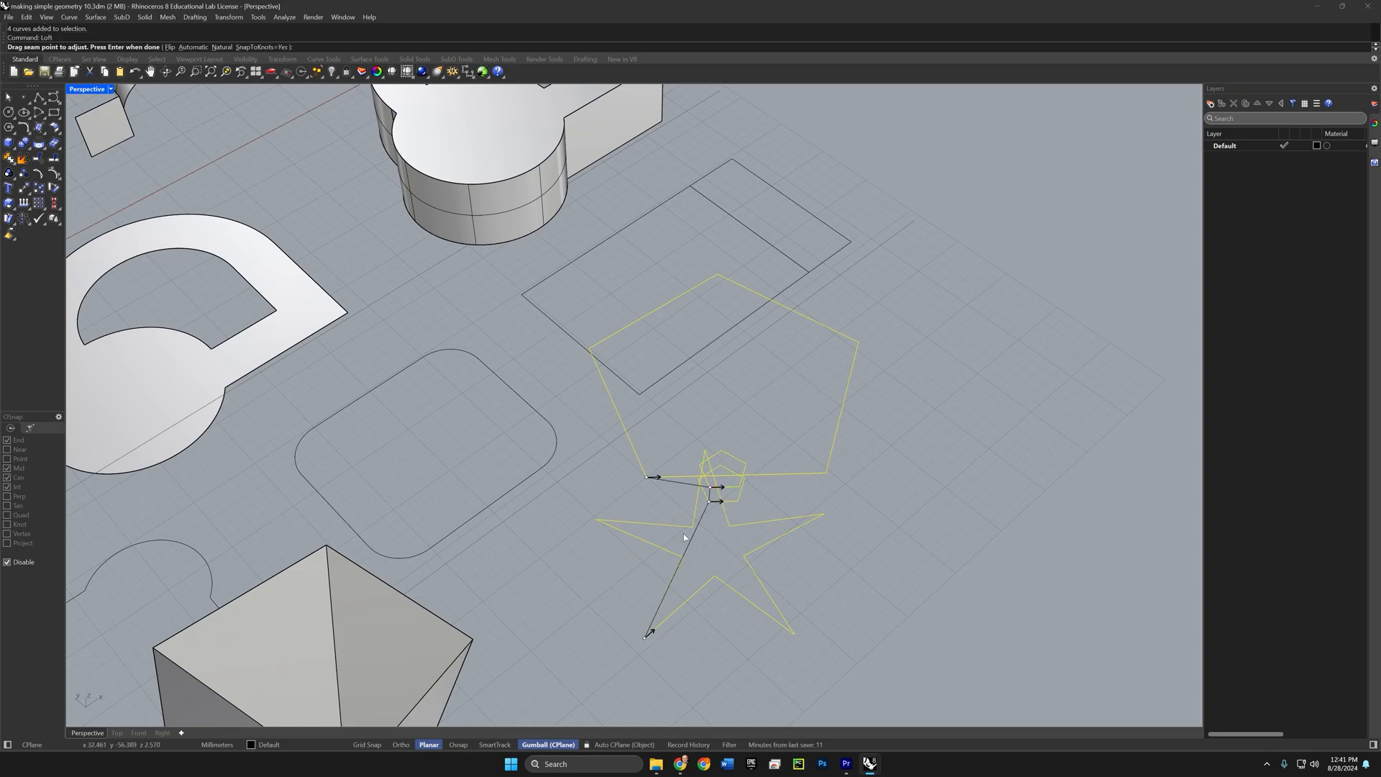
{"action": "right_click_drag", "start_coordinate": [685, 537], "coordinate": [761, 561]}
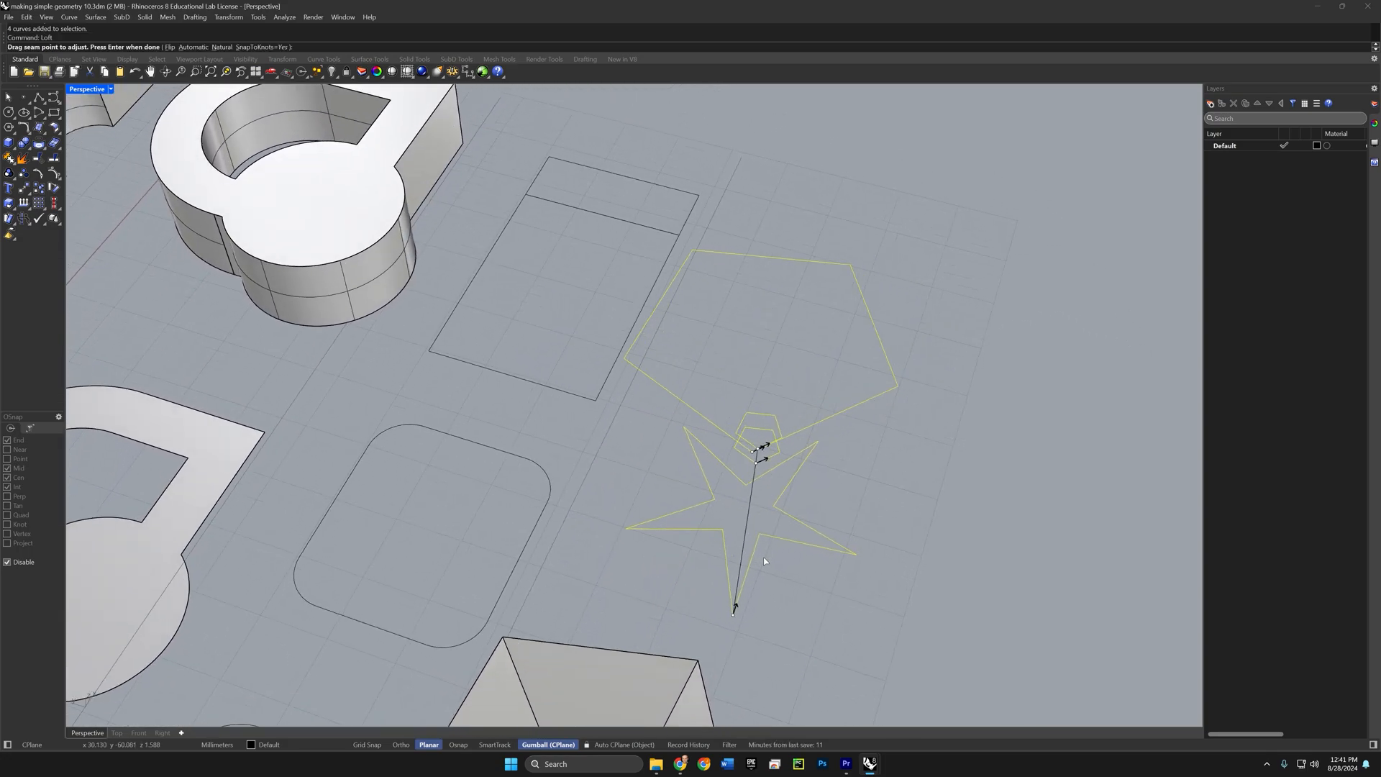
{"action": "key", "text": "Return"}
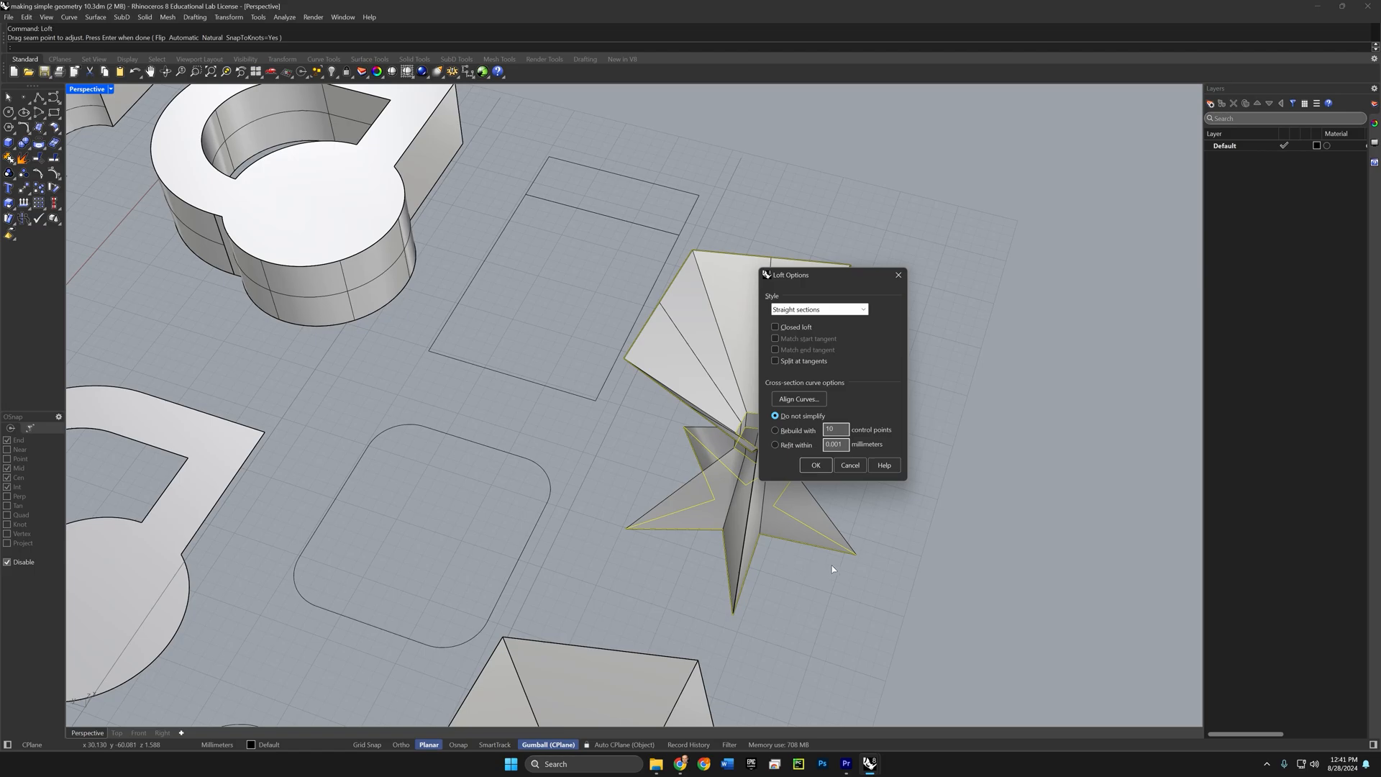
{"action": "right_click_drag", "start_coordinate": [827, 565], "coordinate": [706, 559]}
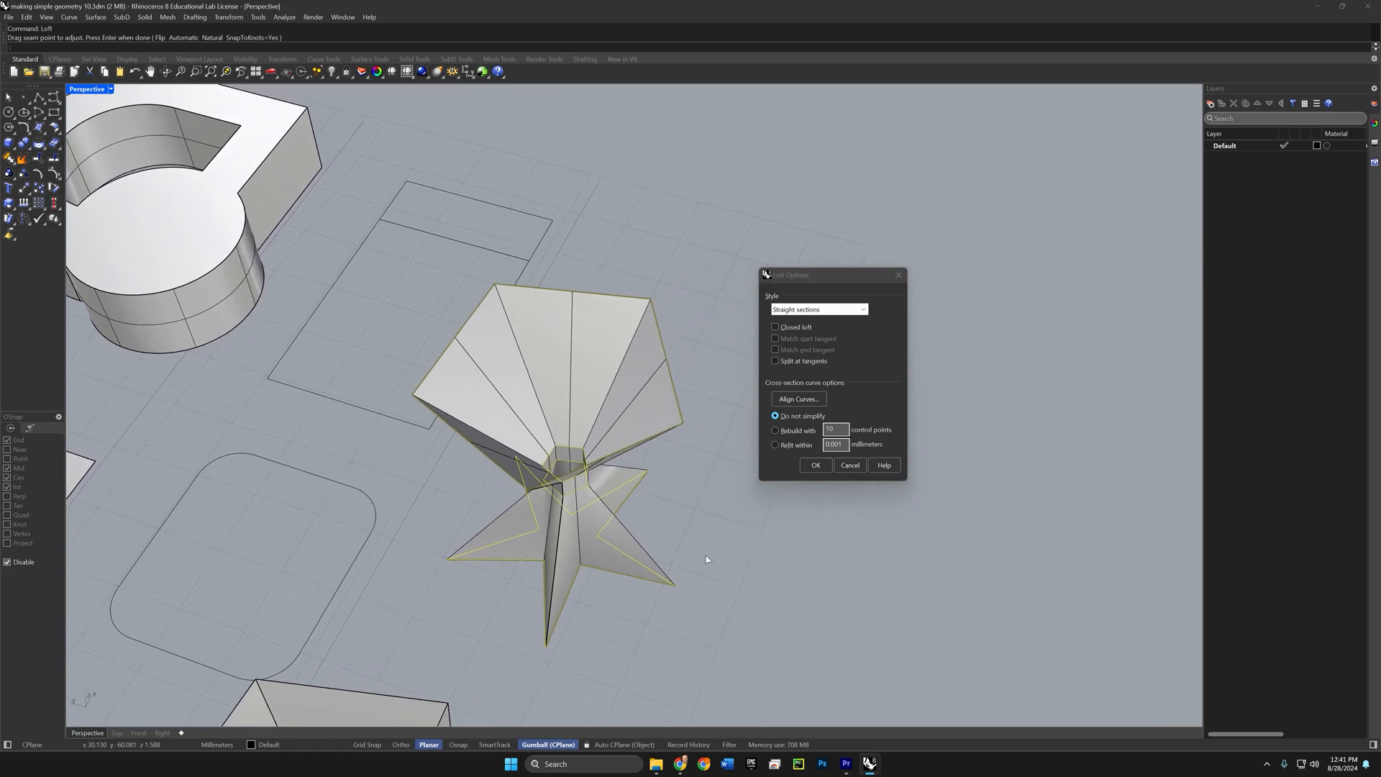
{"action": "left_click", "coordinate": [791, 310]}
{"action": "left_click", "coordinate": [791, 319]}
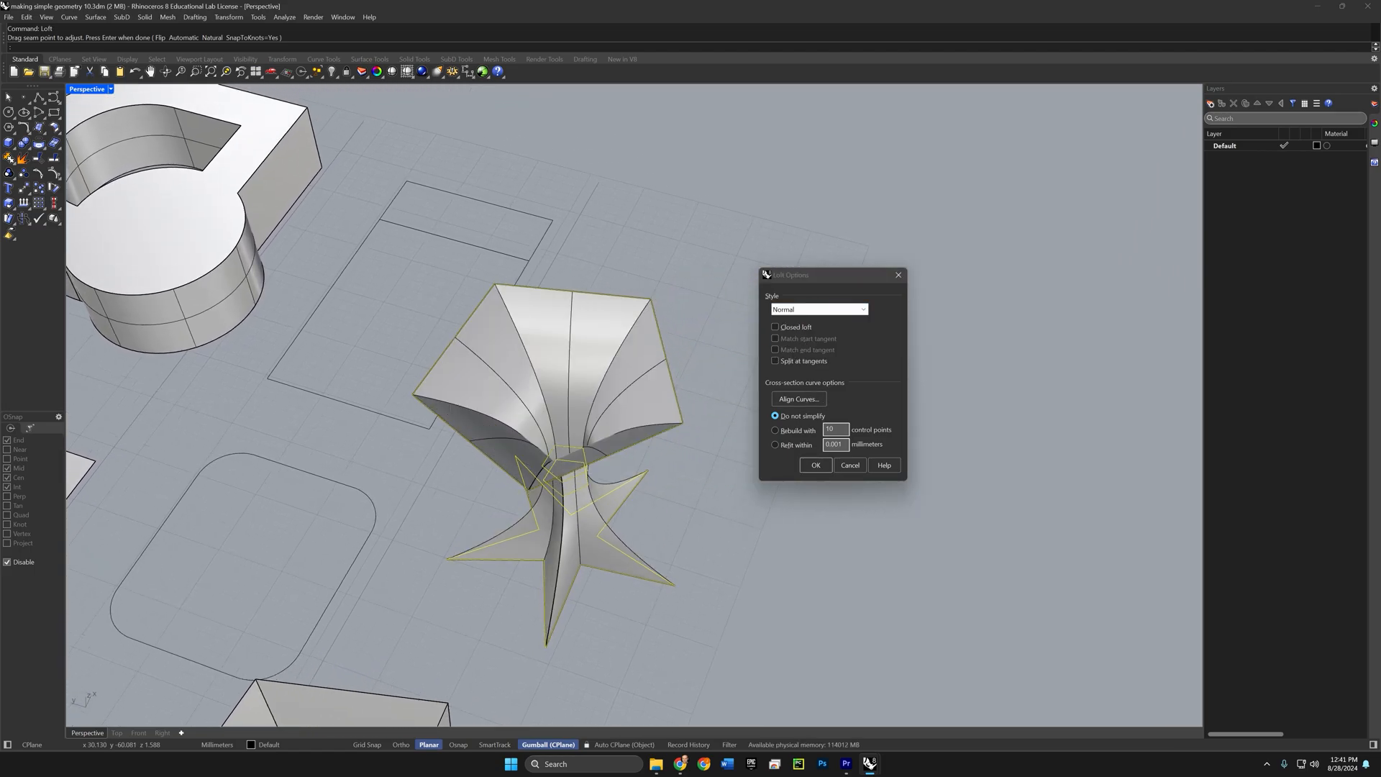
{"action": "left_click", "coordinate": [813, 466]}
{"action": "right_click_drag", "start_coordinate": [792, 512], "coordinate": [761, 510]}
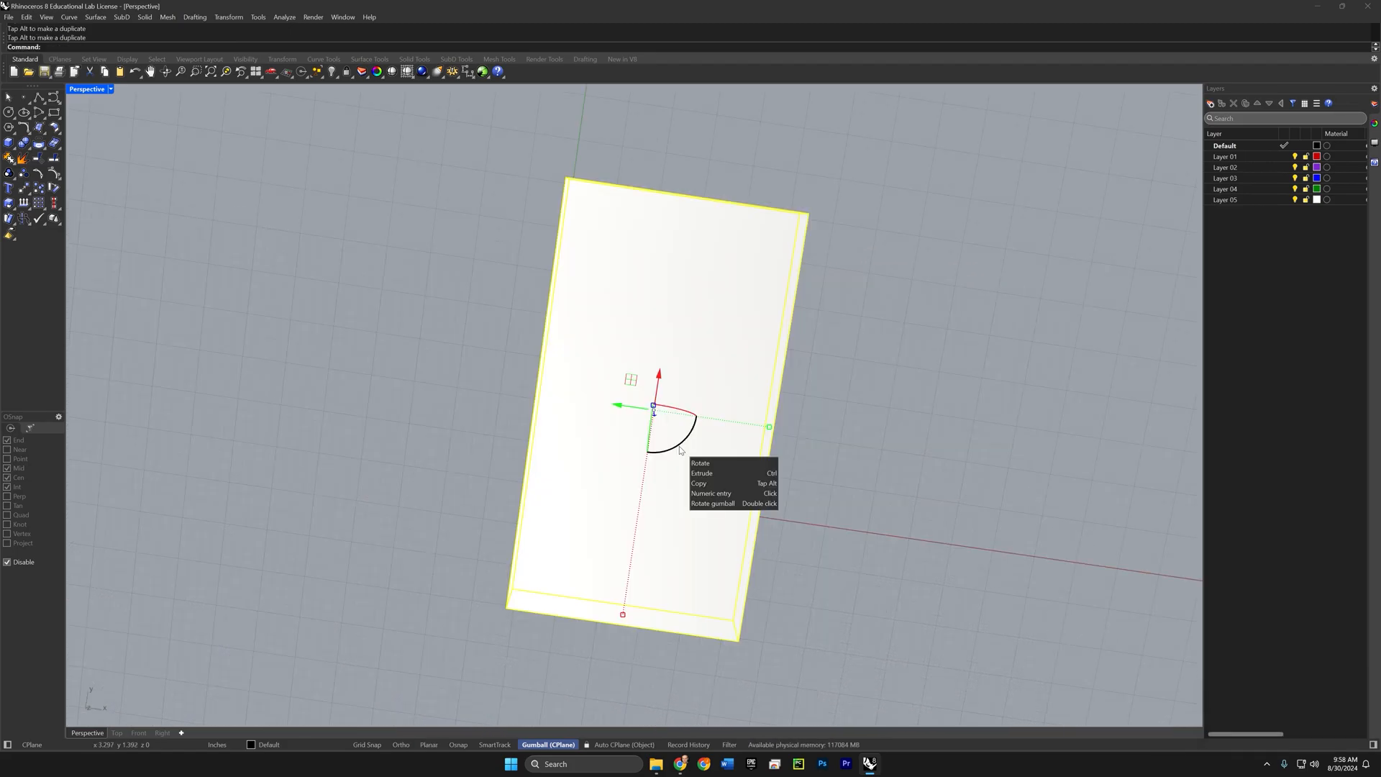
Step: Rotate the box about its vertical axis in 90-degree Ortho increments, and rotate it about a horizontal axis
{"action": "left_click_drag", "start_coordinate": [715, 447], "coordinate": [623, 461]}
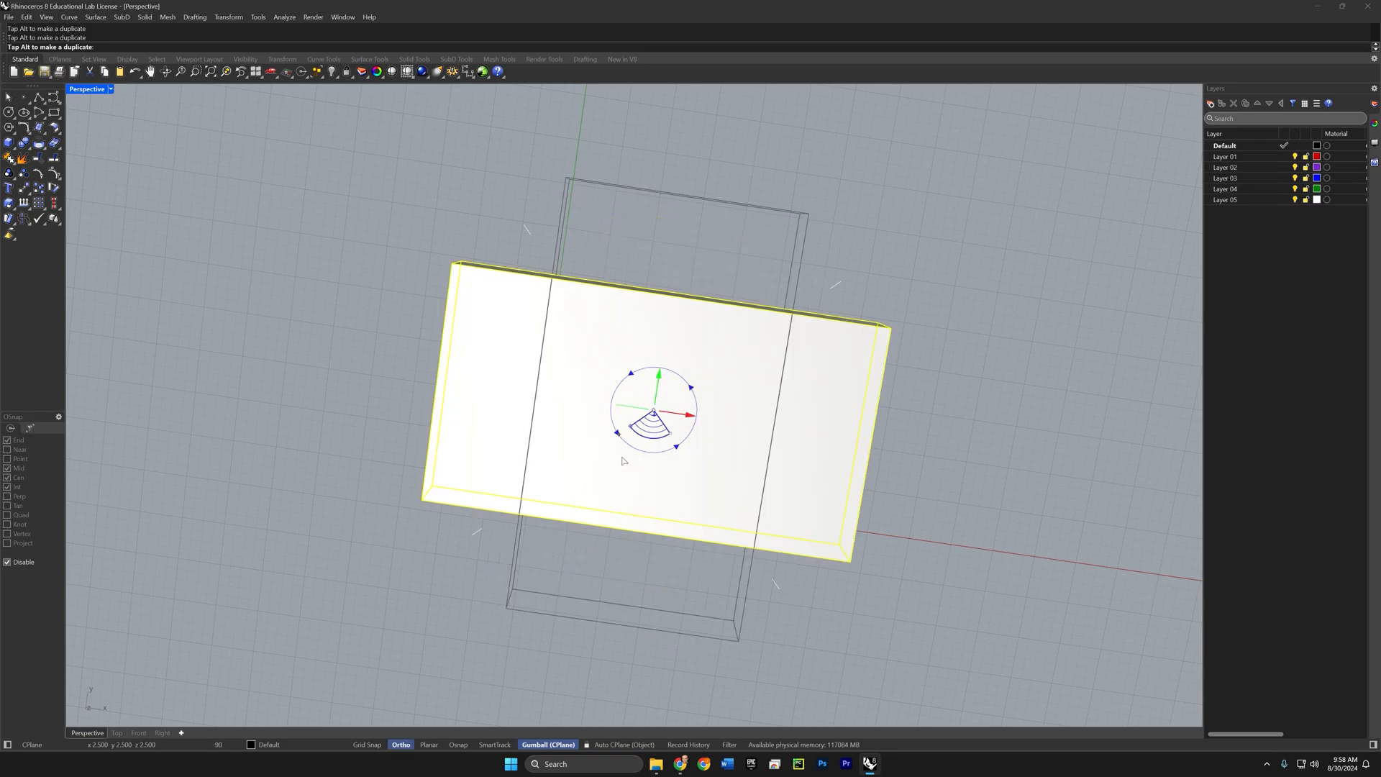
{"action": "left_click_drag", "start_coordinate": [560, 418], "coordinate": [553, 343], "text": "shift"}
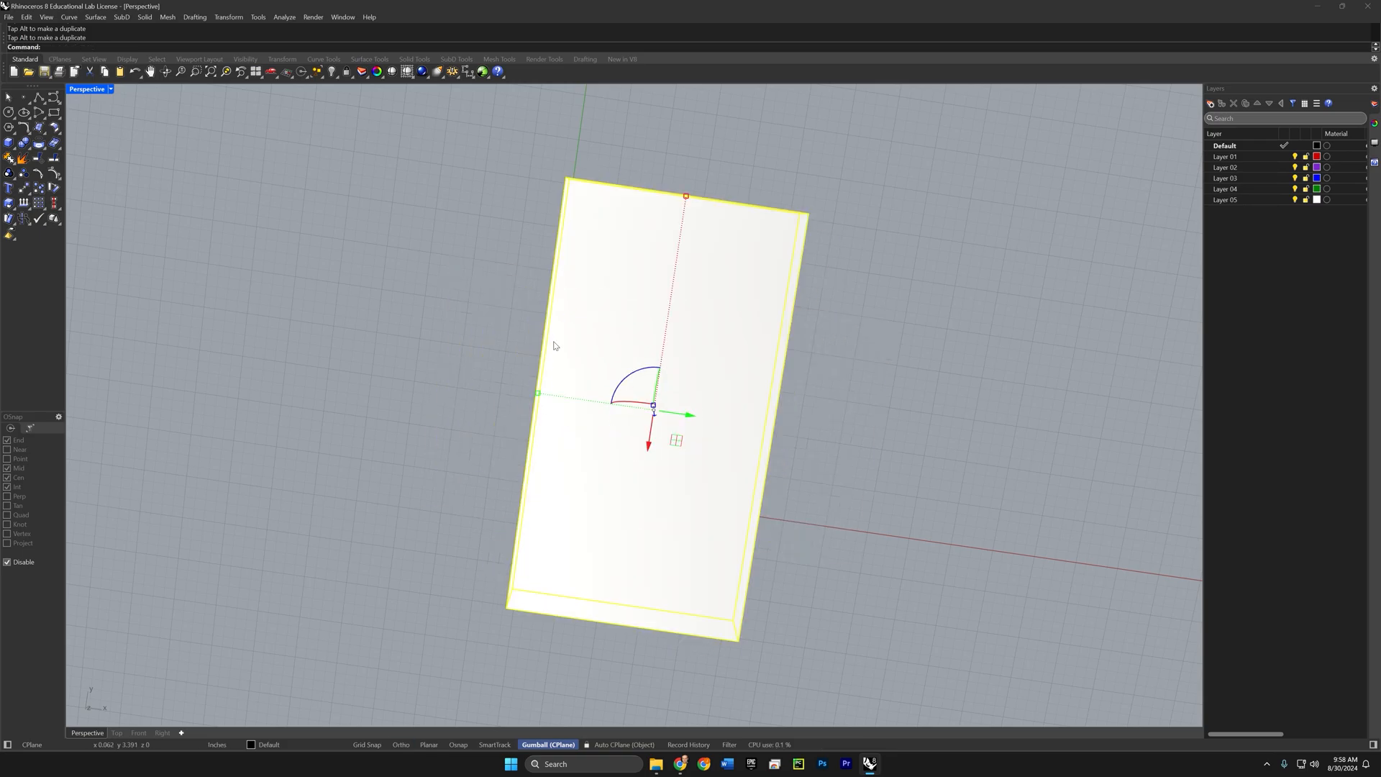
{"action": "right_click_drag", "start_coordinate": [678, 451], "coordinate": [676, 389]}
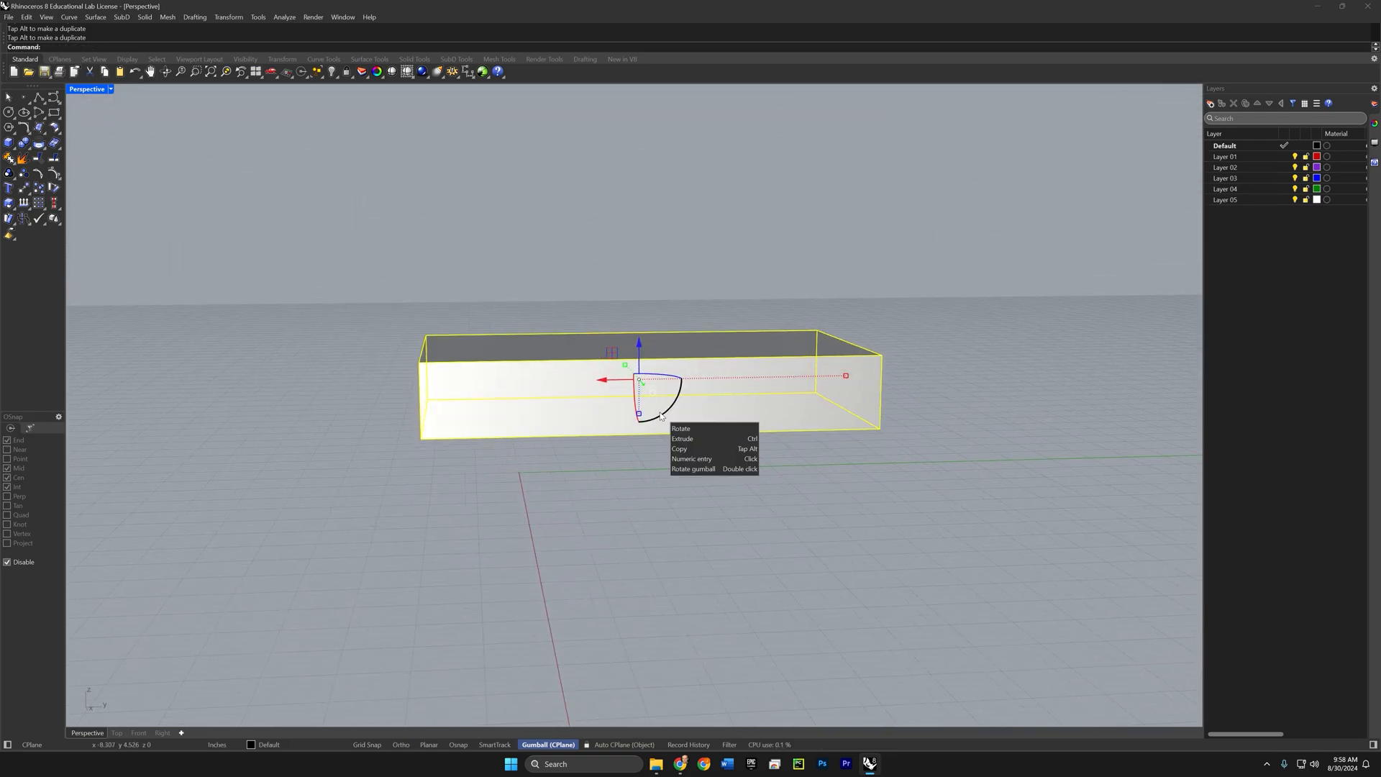
{"action": "left_click_drag", "start_coordinate": [662, 415], "coordinate": [580, 323]}
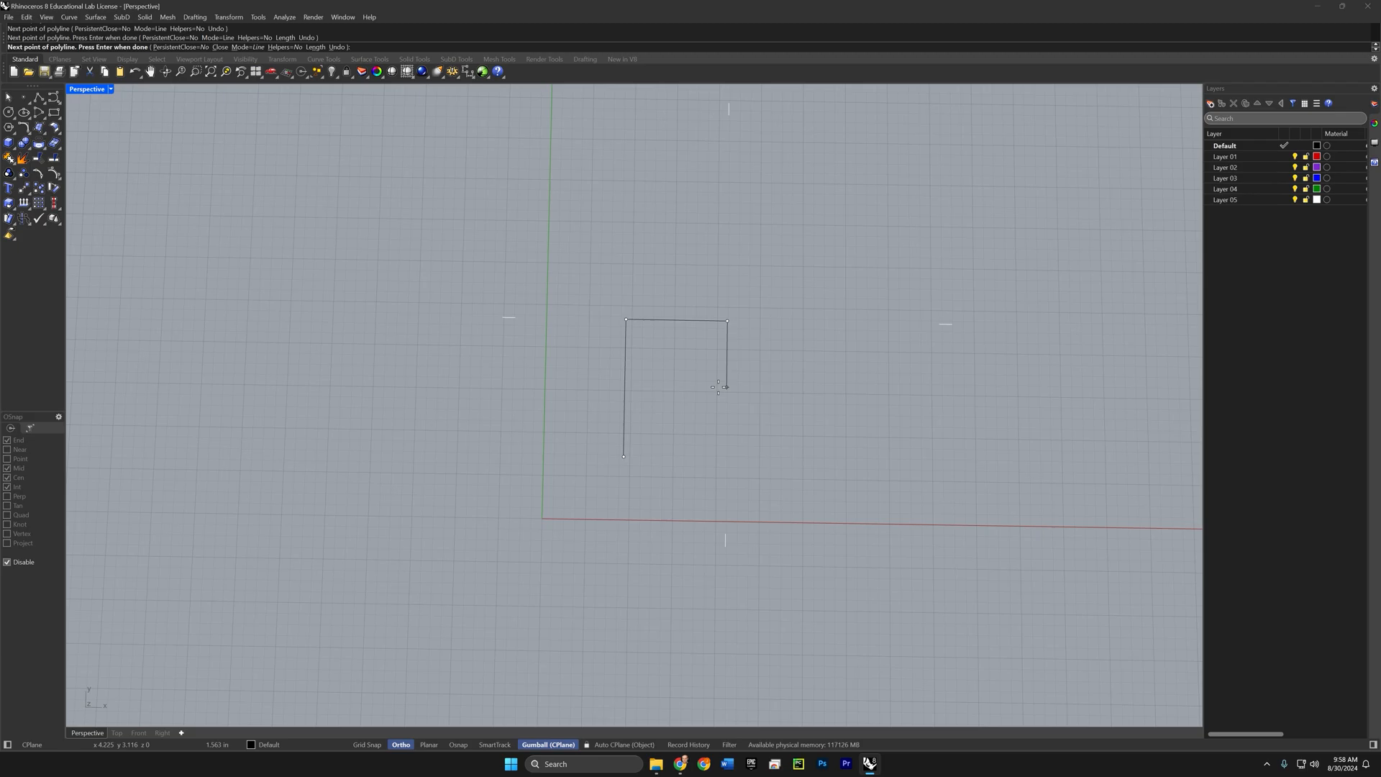
Step: Continue the open polyline with right-angled Ortho segments that form a notch and a second square-topped projection
{"action": "left_click", "coordinate": [727, 387]}
{"action": "left_click", "coordinate": [775, 387], "text": "shift"}
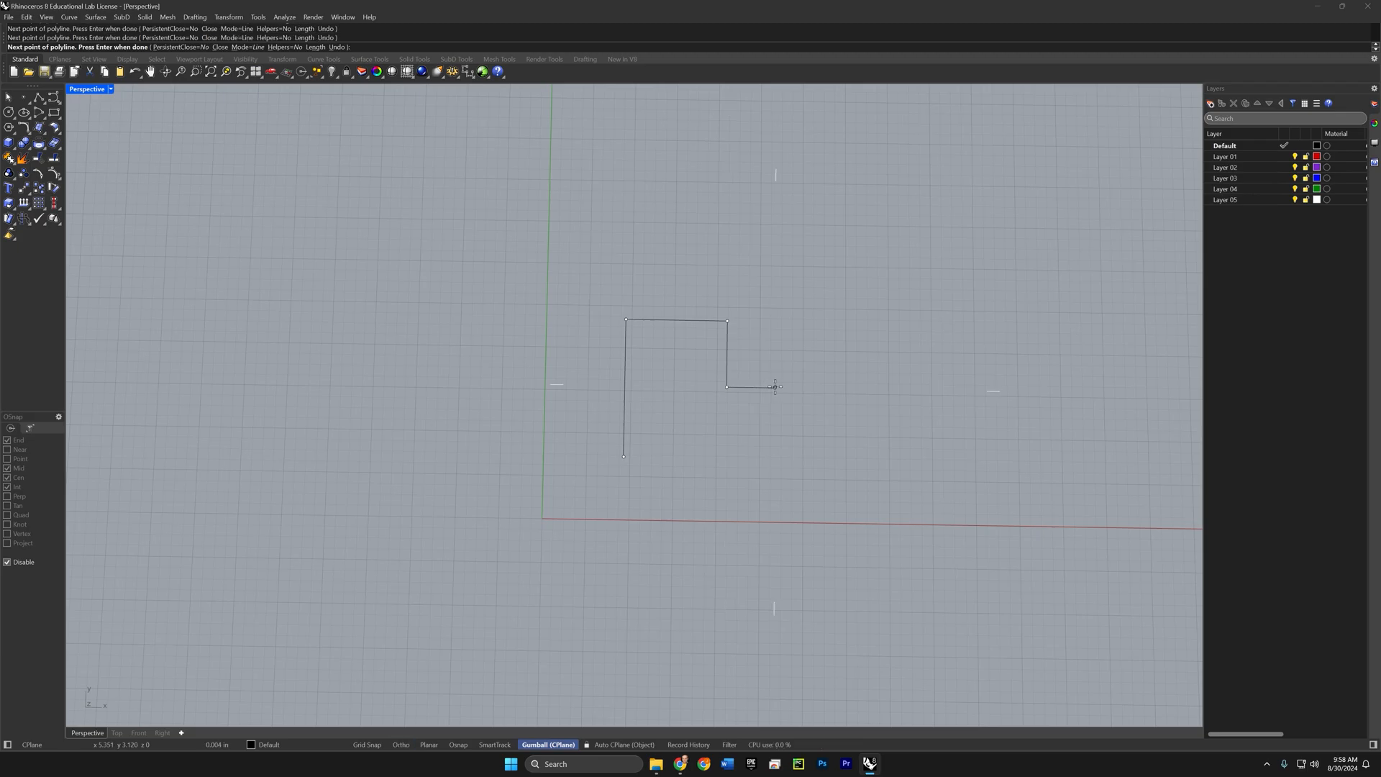
{"action": "left_click", "coordinate": [775, 319], "text": "shift"}
{"action": "left_click", "coordinate": [846, 320], "text": "shift"}
{"action": "left_click", "coordinate": [849, 461], "text": "shift"}
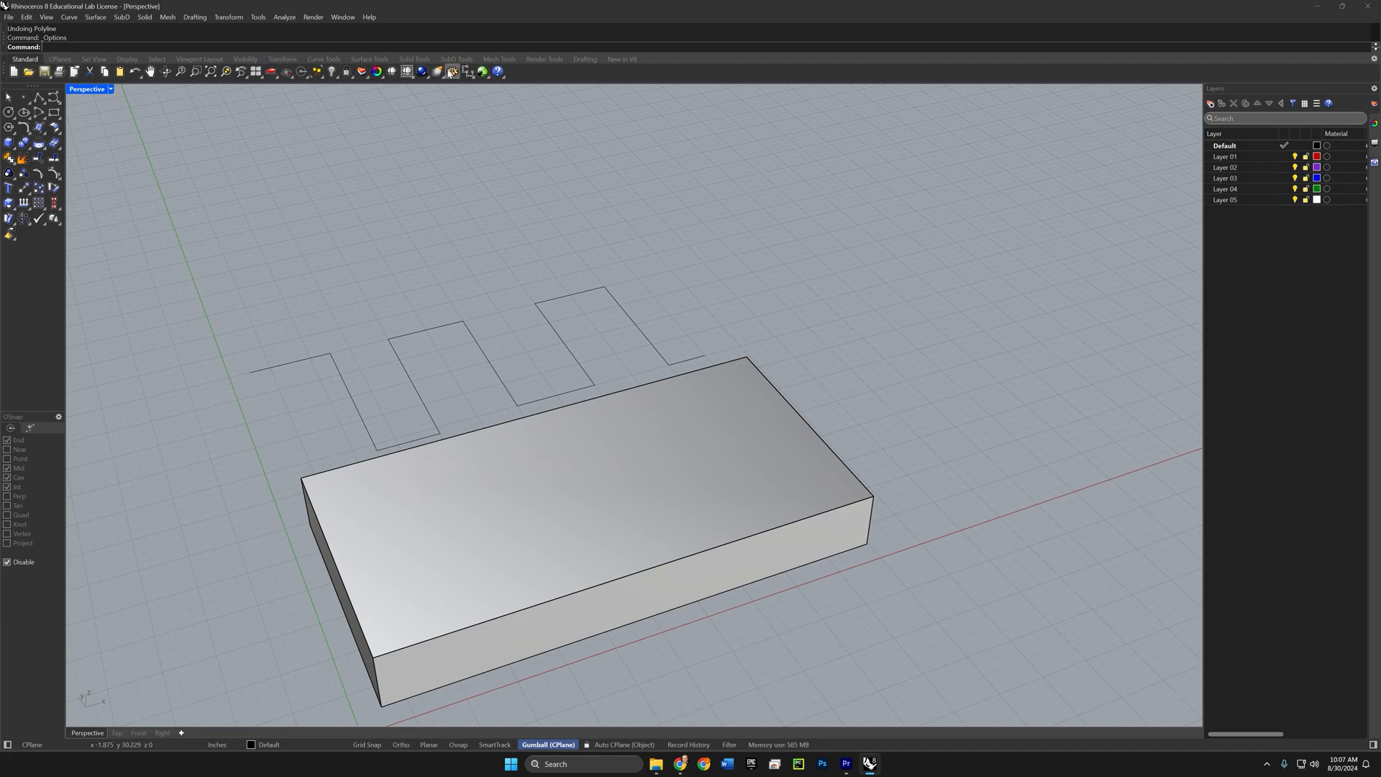
Step: In the modeling aids options, enable Ortho Snap every 45 degrees and turn off Ortho Snap to CPlane Z
{"action": "left_click", "coordinate": [451, 73]}
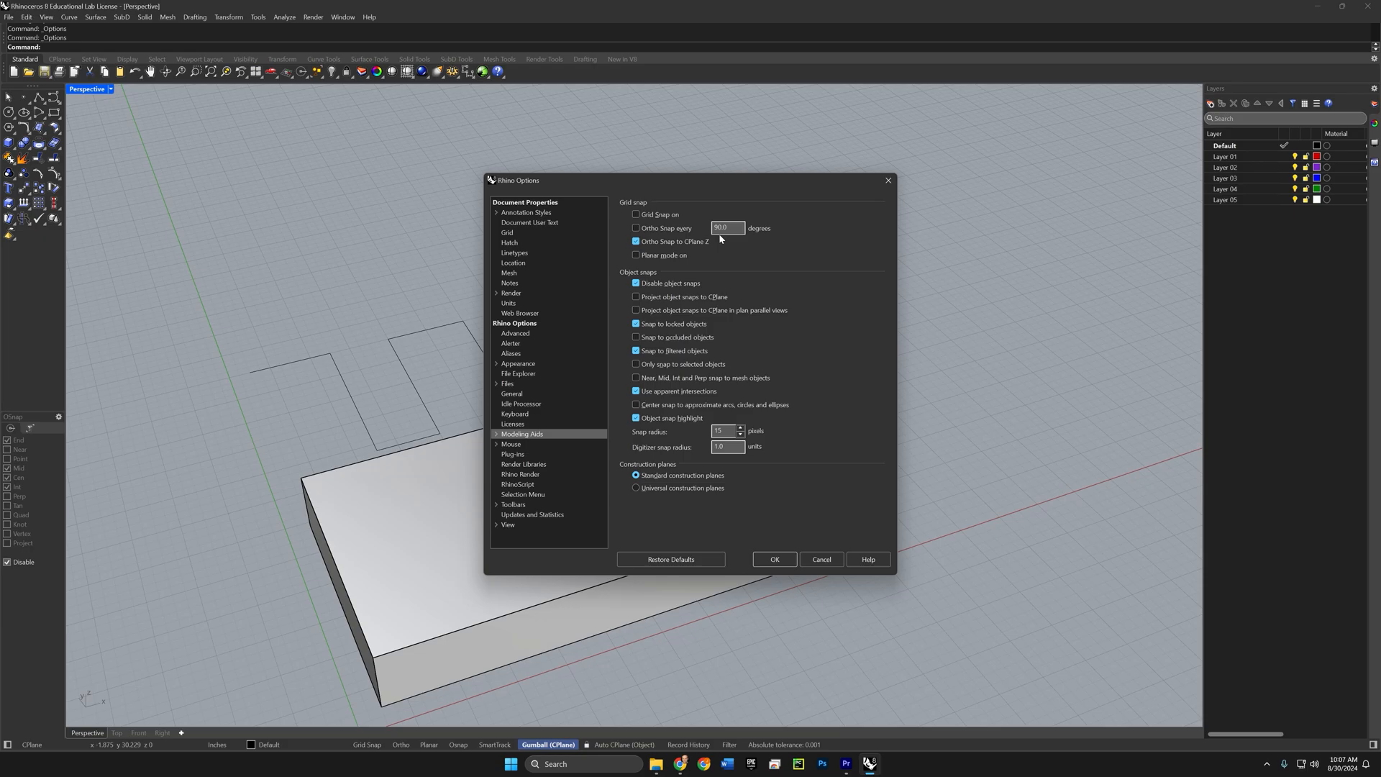
{"action": "left_click", "coordinate": [636, 228]}
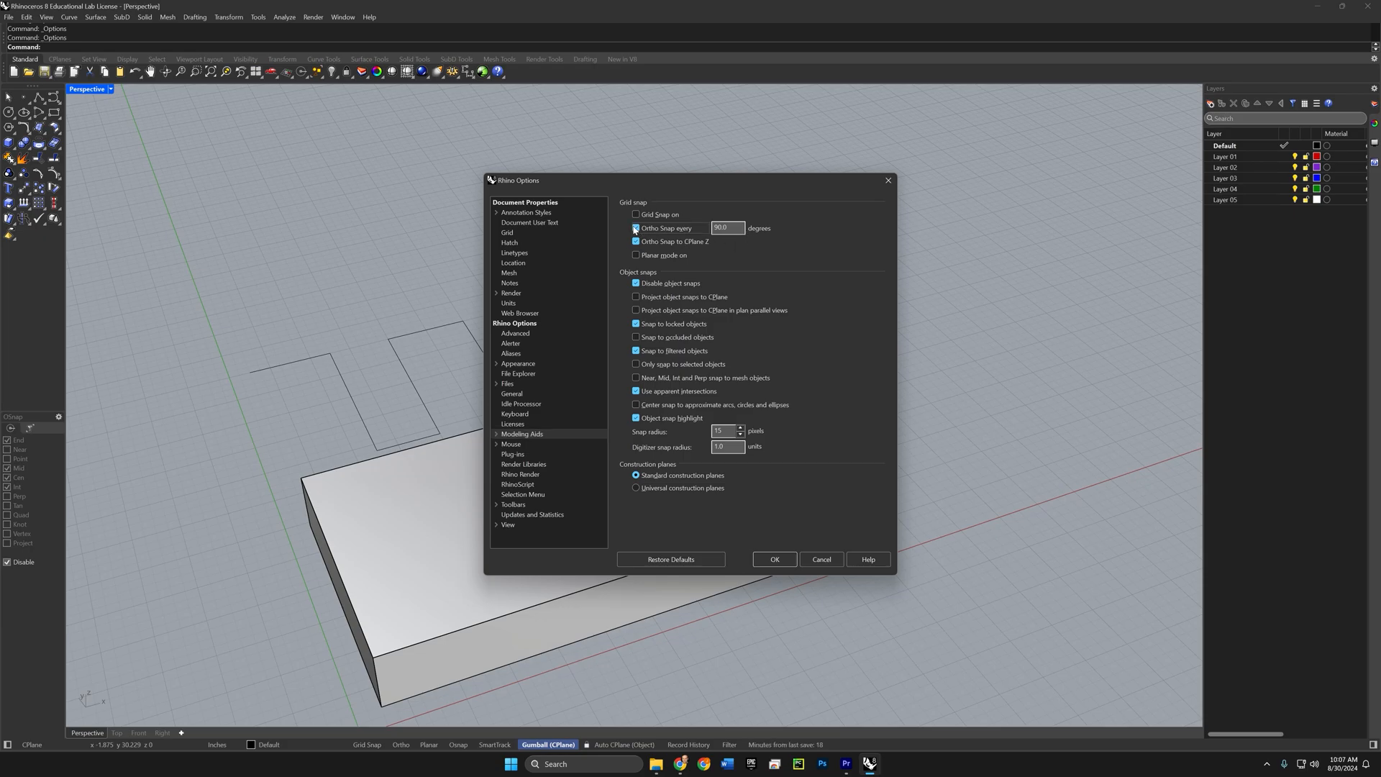
{"action": "key", "text": "Tab"}
{"action": "type", "text": "45"}
{"action": "left_click", "coordinate": [635, 244]}
{"action": "left_click", "coordinate": [782, 561]}
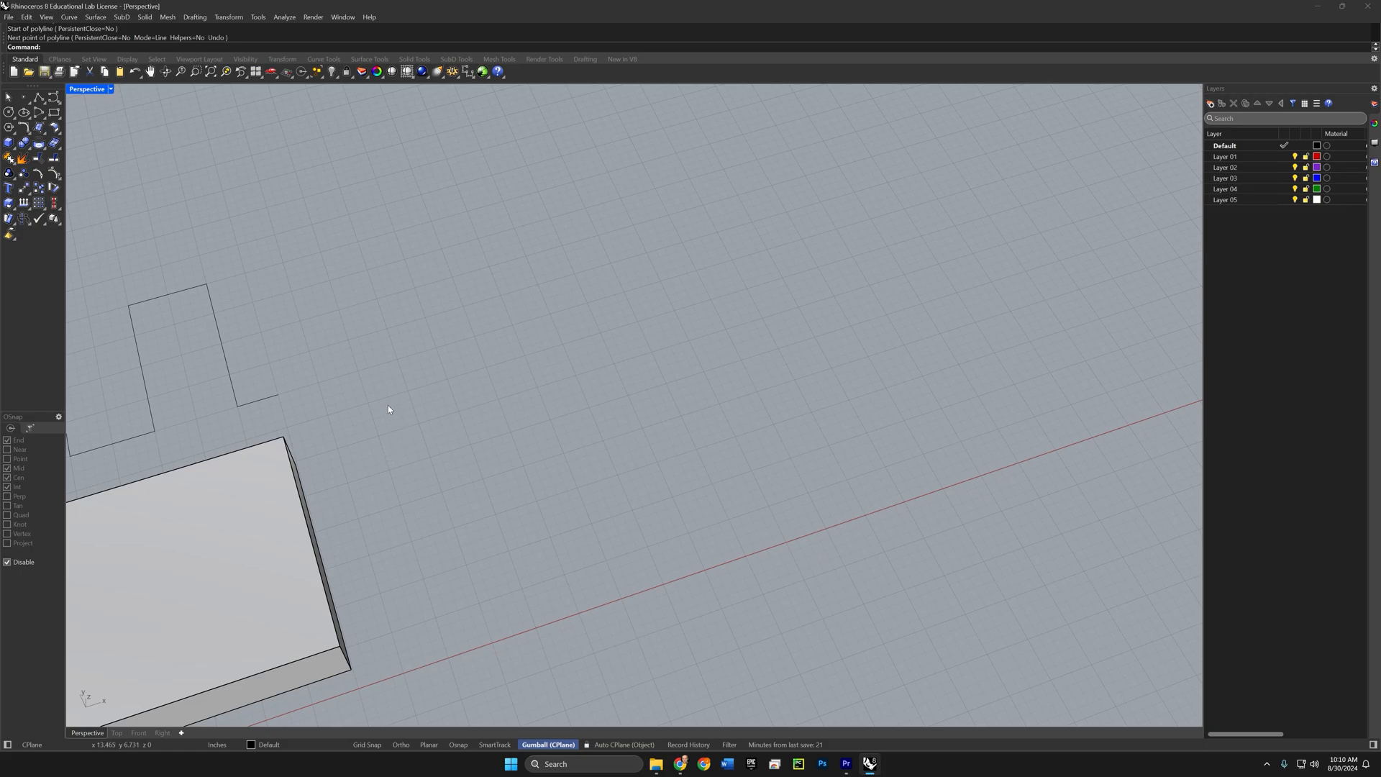
Step: Start a zigzag polyline in the open area beside the box and draw its first four segments with 45-degree Ortho snapping
{"action": "left_click", "coordinate": [39, 97]}
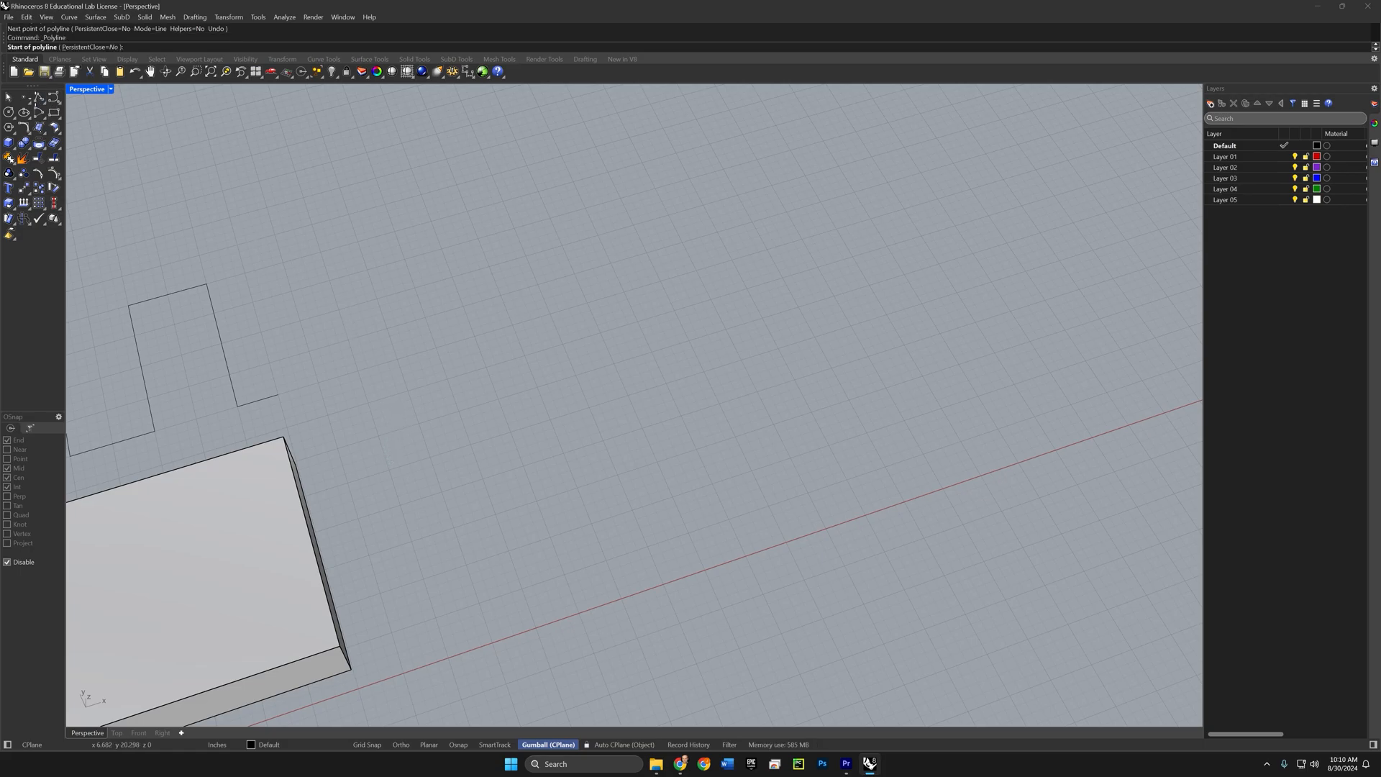
{"action": "left_click", "coordinate": [353, 322]}
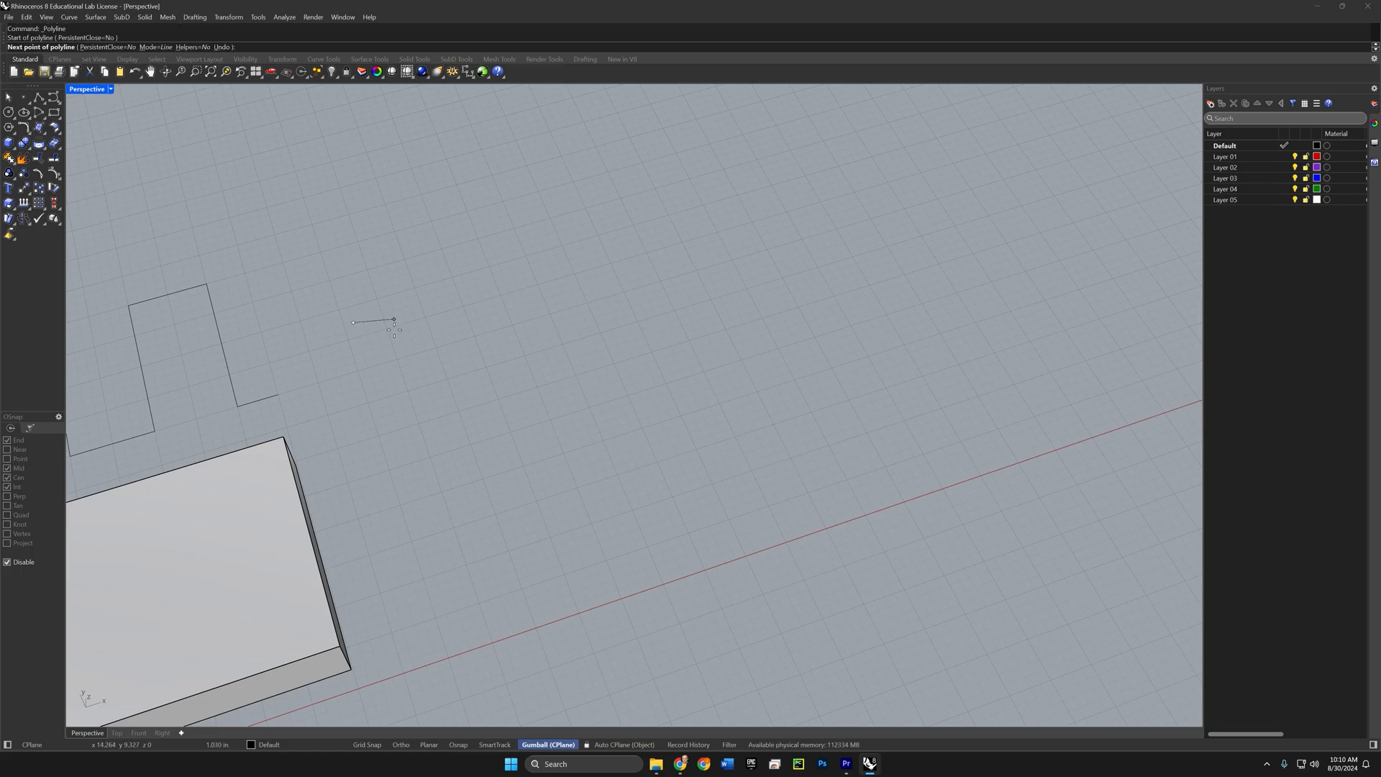
{"action": "key", "text": "F8"}
{"action": "left_click", "coordinate": [521, 416]}
{"action": "key", "text": "F8"}
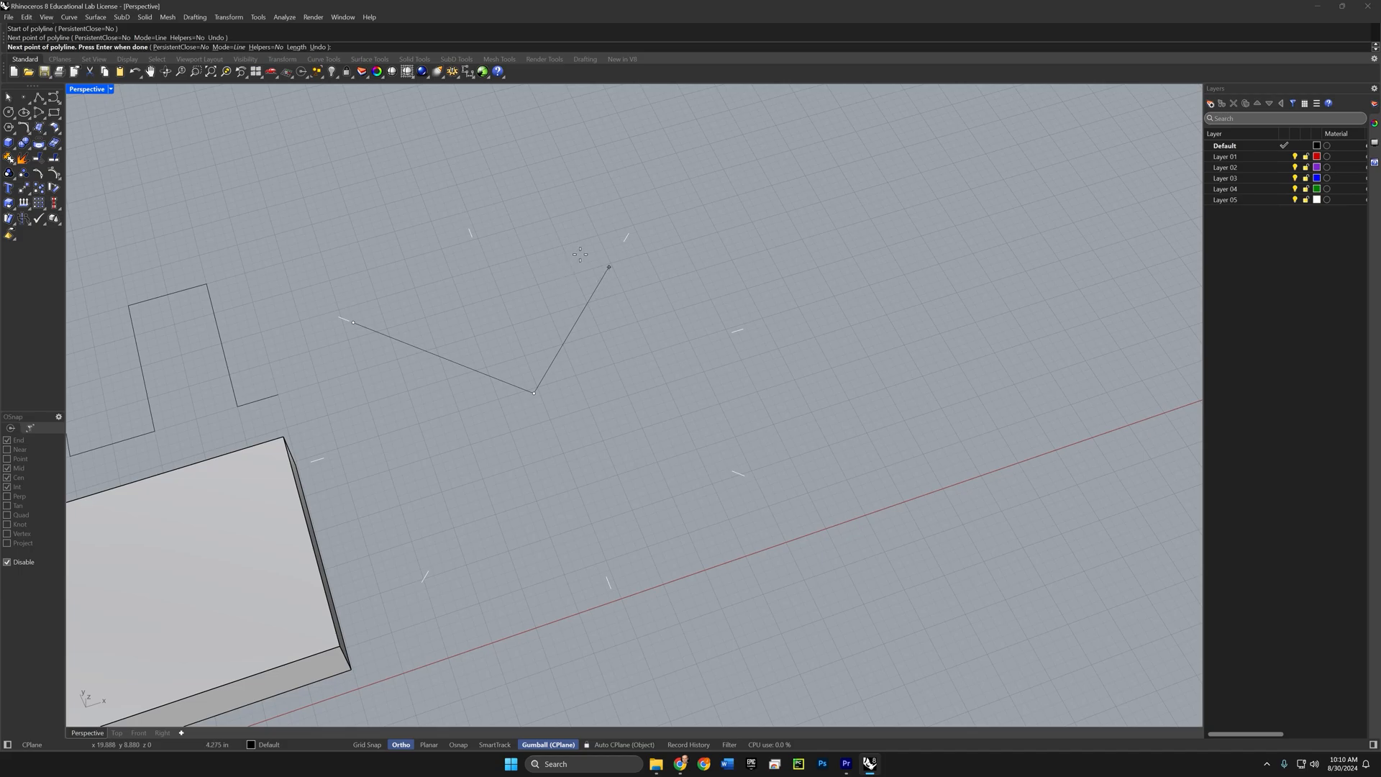
{"action": "left_click", "coordinate": [615, 256]}
{"action": "key", "text": "F8"}
{"action": "left_click", "coordinate": [718, 484]}
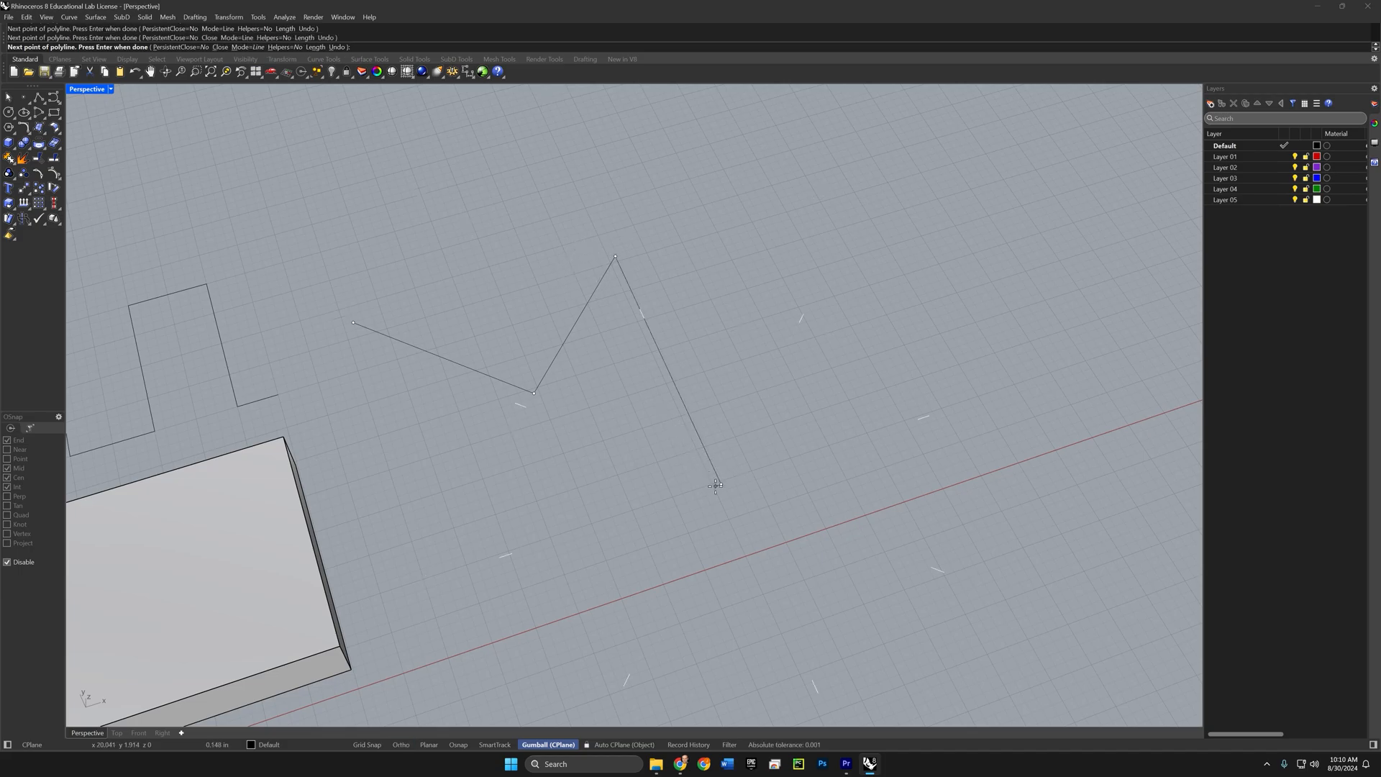
{"action": "left_click", "coordinate": [869, 435]}
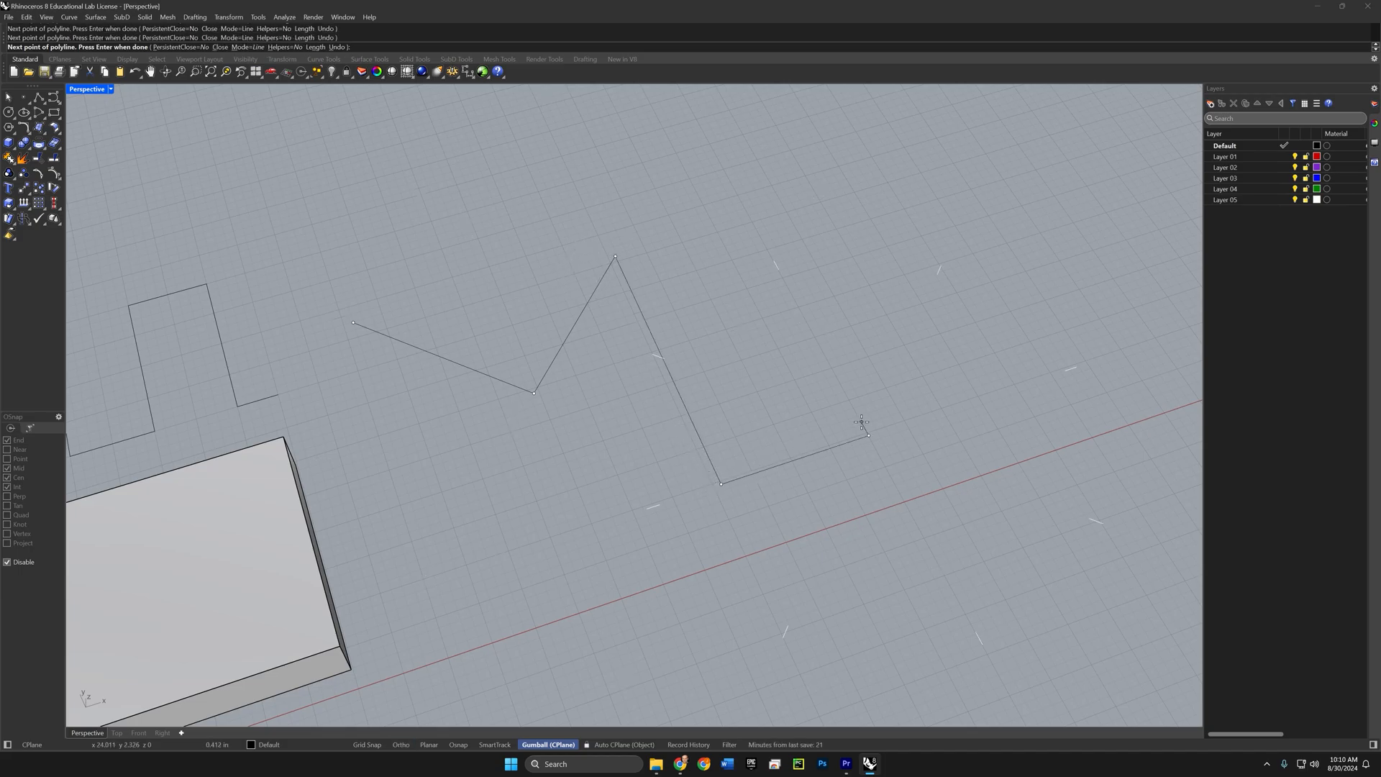
Step: Add six more segments to the zigzag polyline, mixing 45-degree snapped and free directions, and finish it as an open curve
{"action": "key", "text": "F8"}
{"action": "left_click", "coordinate": [812, 332], "text": "shift"}
{"action": "left_click", "coordinate": [867, 315], "text": "shift"}
{"action": "left_click", "coordinate": [902, 375]}
{"action": "left_click", "coordinate": [953, 254], "text": "shift"}
{"action": "left_click", "coordinate": [925, 222], "text": "shift"}
{"action": "left_click", "coordinate": [753, 271], "text": "shift"}
{"action": "key", "text": "Return"}
Step: Tilt the box 45 degrees about its horizontal axis with Ortho snapping
{"action": "right_click_drag", "start_coordinate": [601, 466], "coordinate": [885, 392]}
{"action": "left_click", "coordinate": [503, 481]}
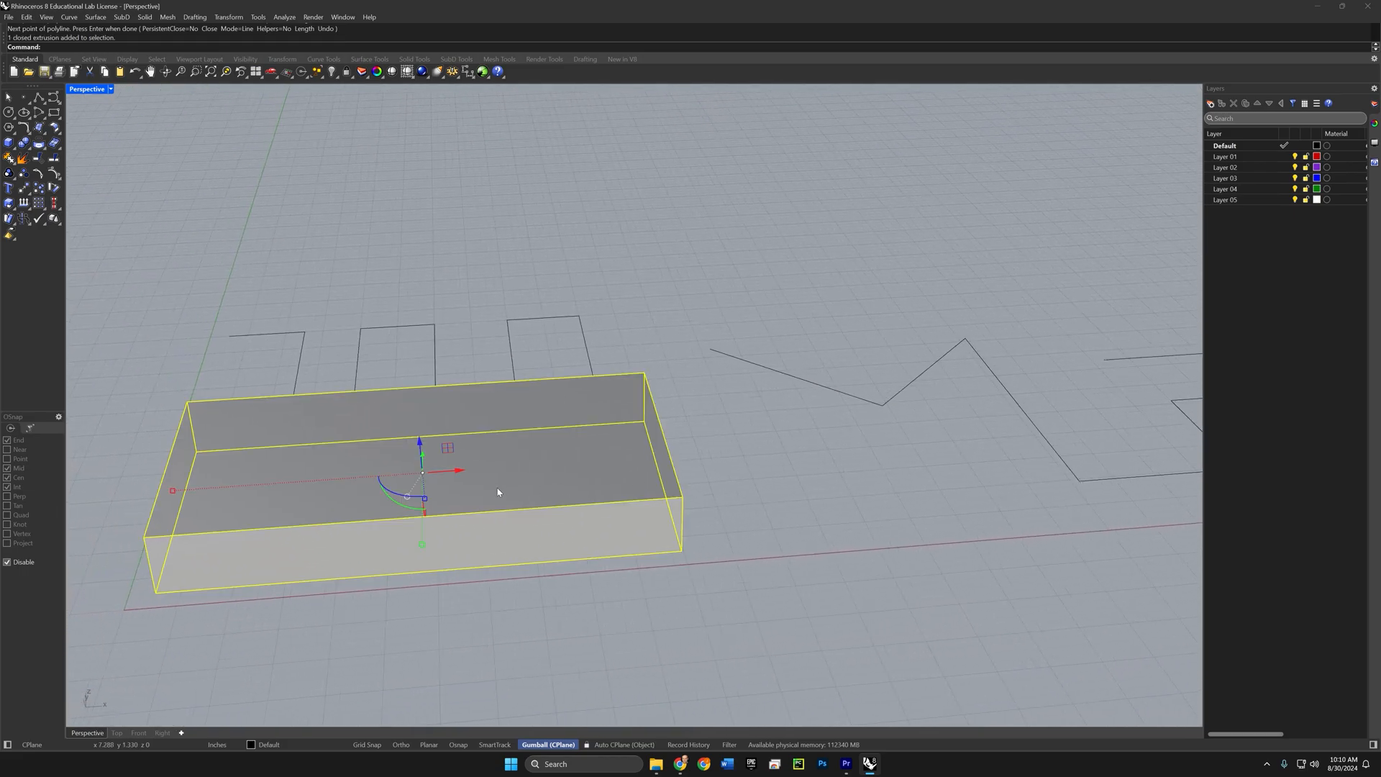
{"action": "left_click_drag", "start_coordinate": [410, 514], "coordinate": [410, 452], "text": "shift"}
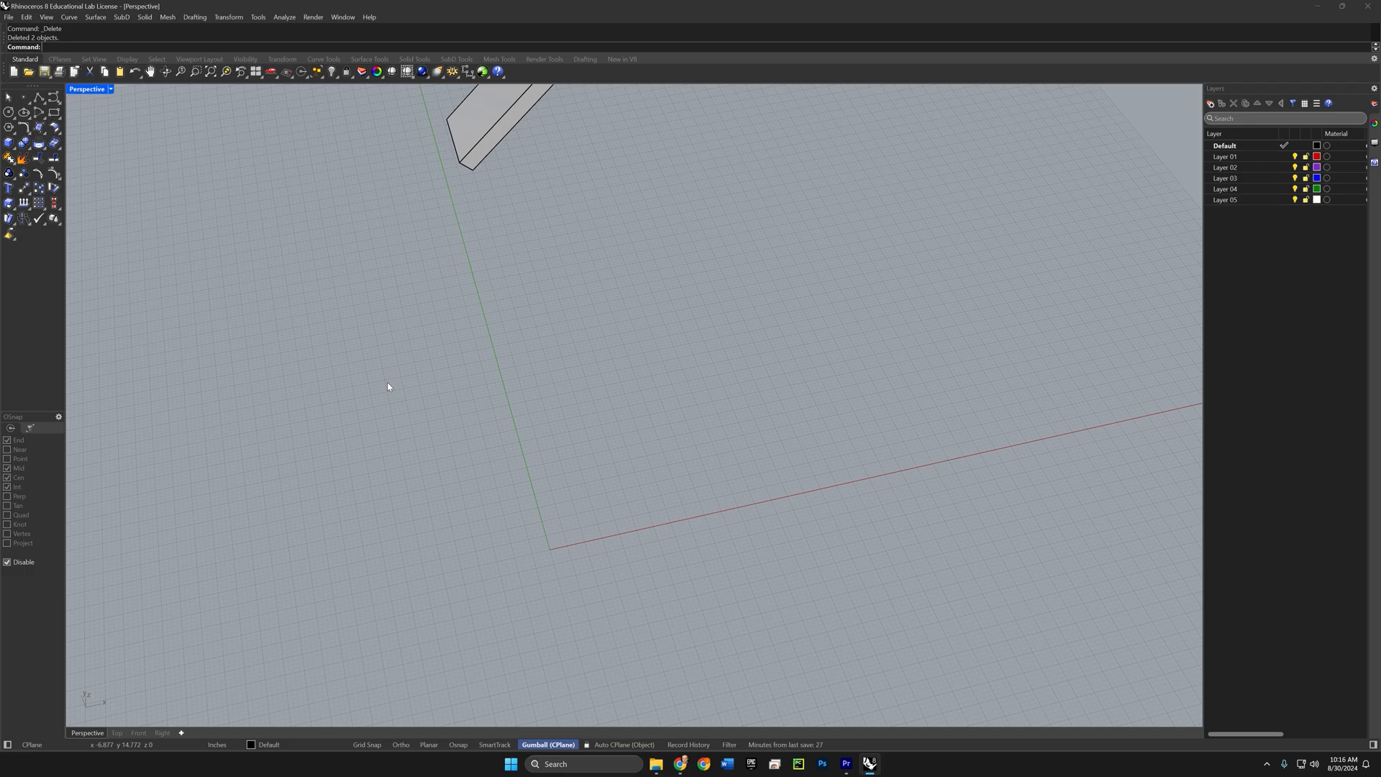
Step: Create a solid sphere centred on the construction plane at about X 7.4, Y 10.2
{"action": "left_click", "coordinate": [13, 149]}
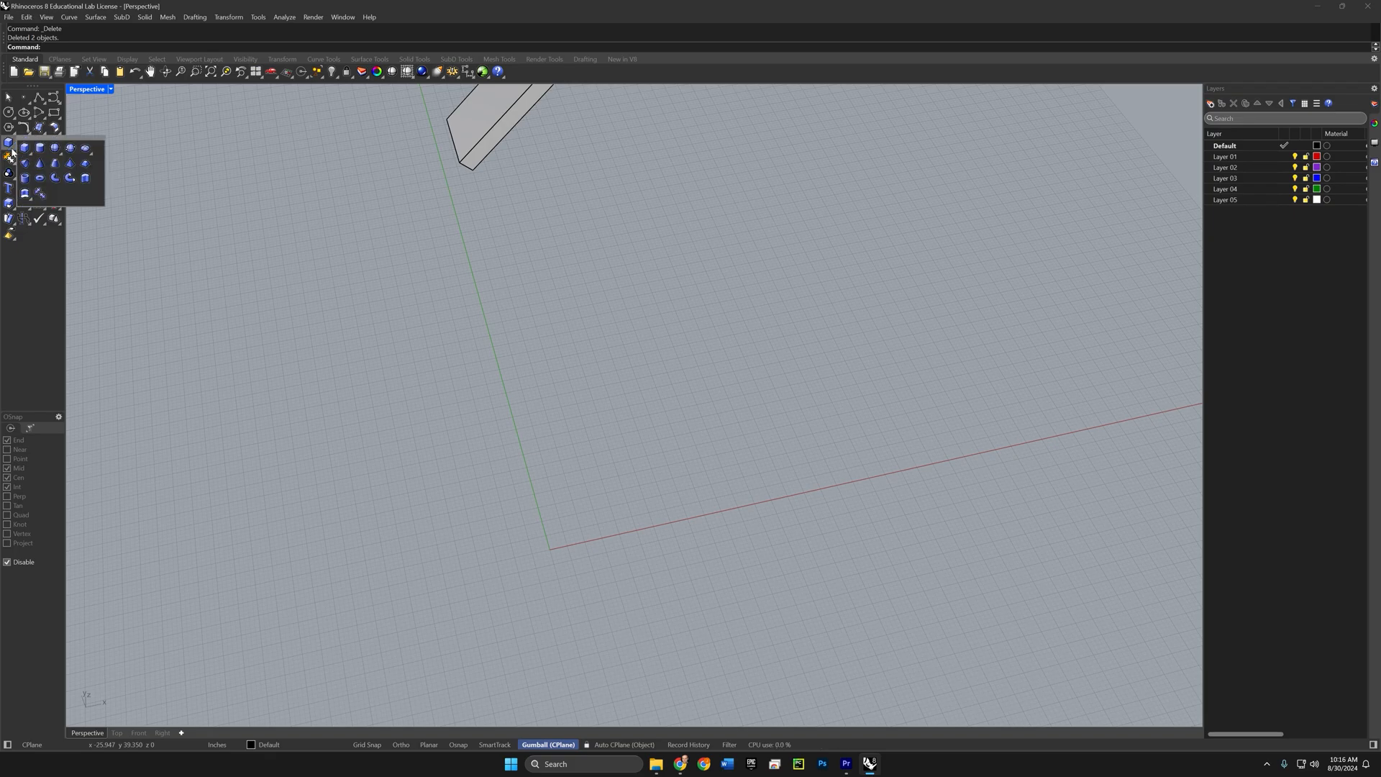
{"action": "left_click", "coordinate": [54, 148]}
{"action": "left_click", "coordinate": [629, 389]}
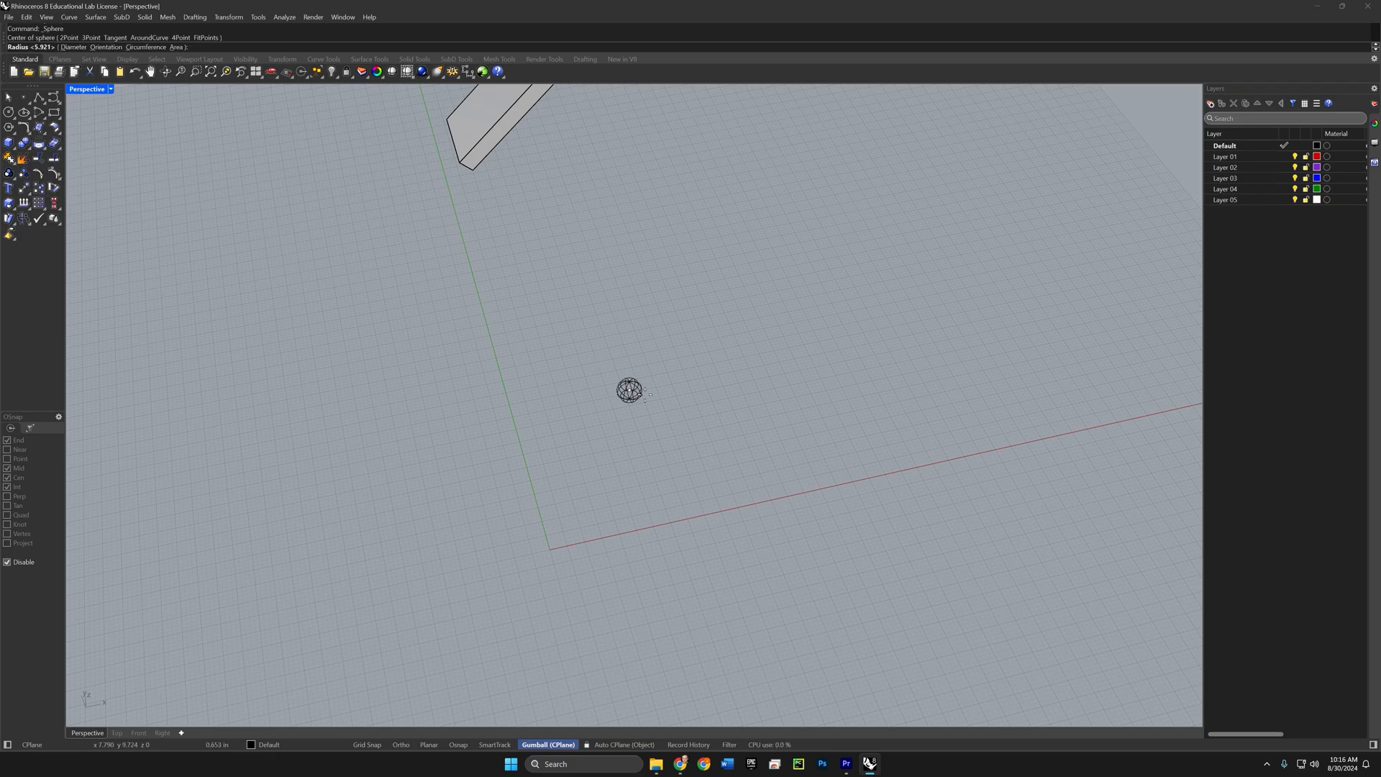
{"action": "left_click", "coordinate": [734, 412]}
Step: In the plan view, start a tube snapped to the sphere's centre with radii of about 7 in and 11 in
{"action": "left_click", "coordinate": [118, 733]}
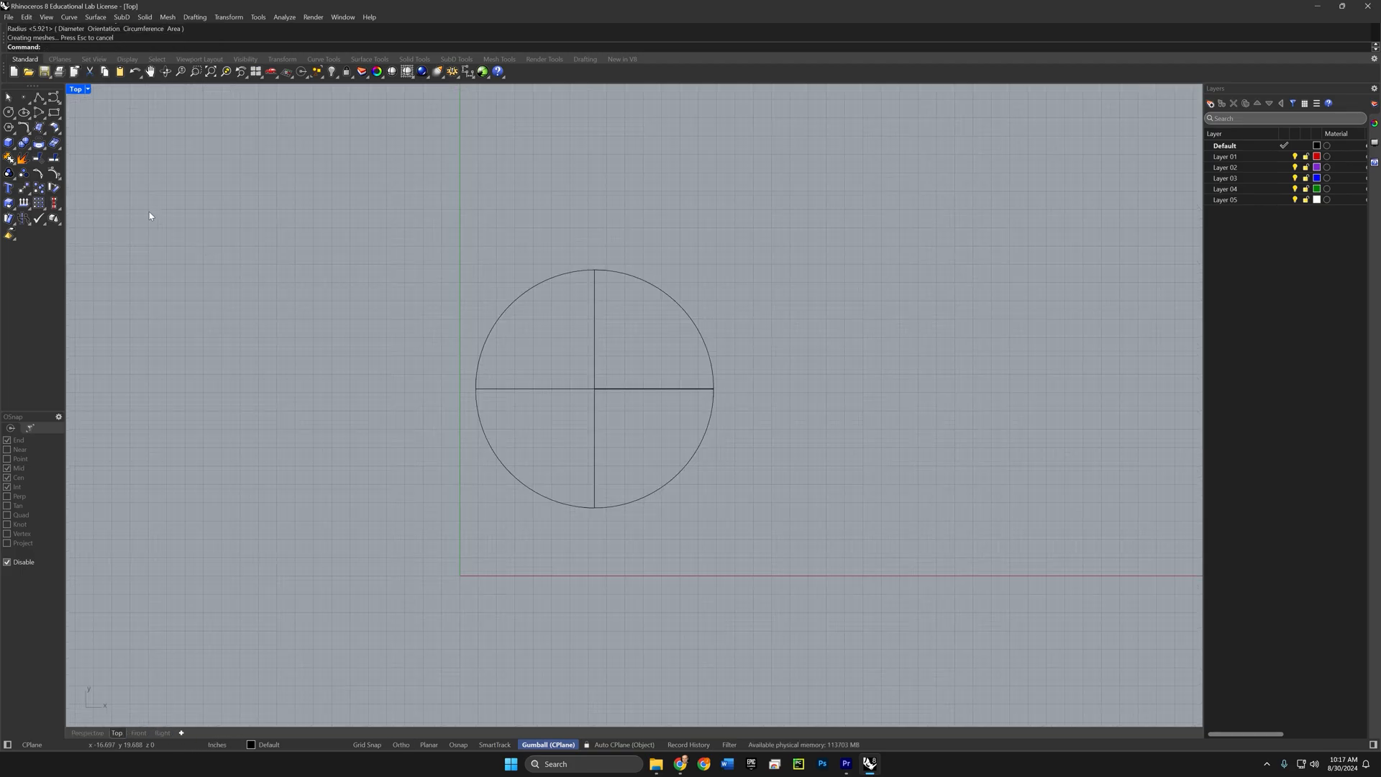
{"action": "left_click", "coordinate": [15, 148]}
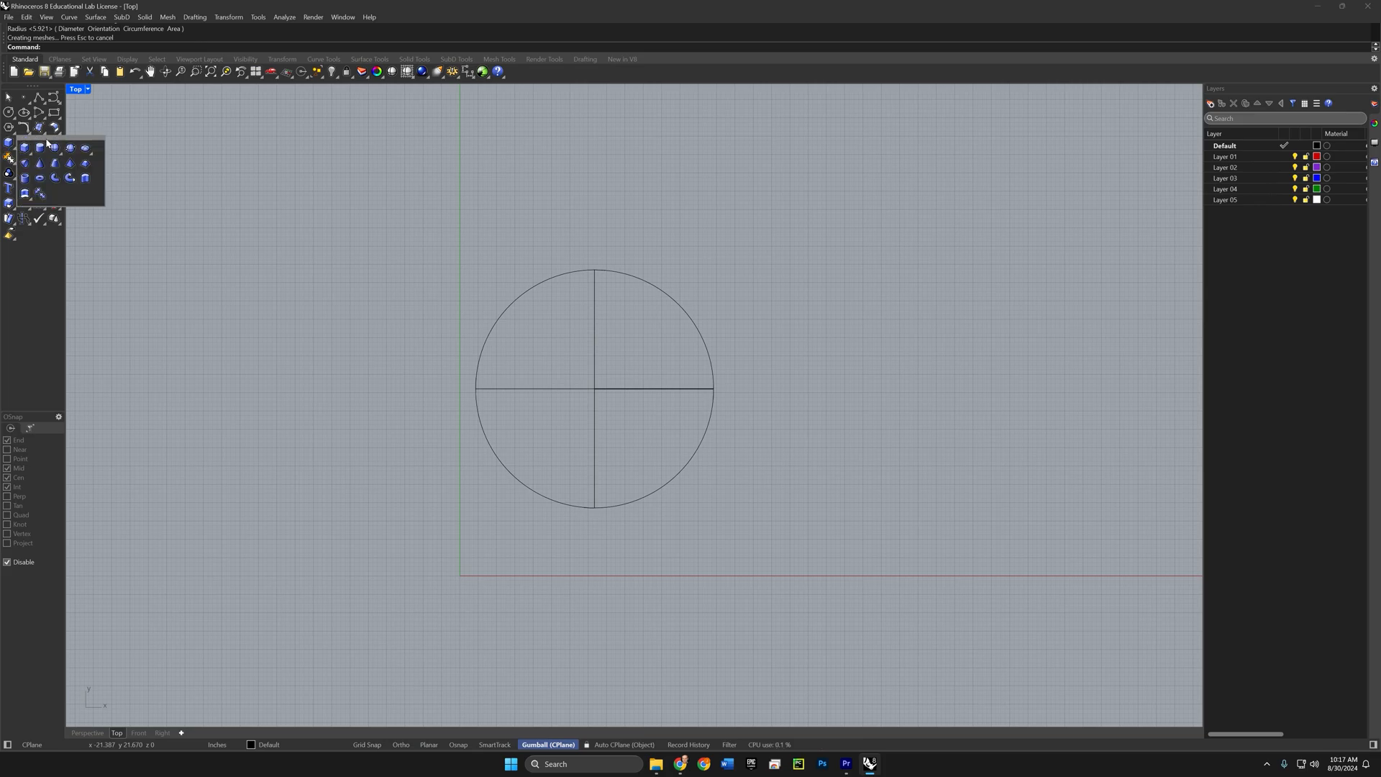
{"action": "left_click", "coordinate": [25, 179]}
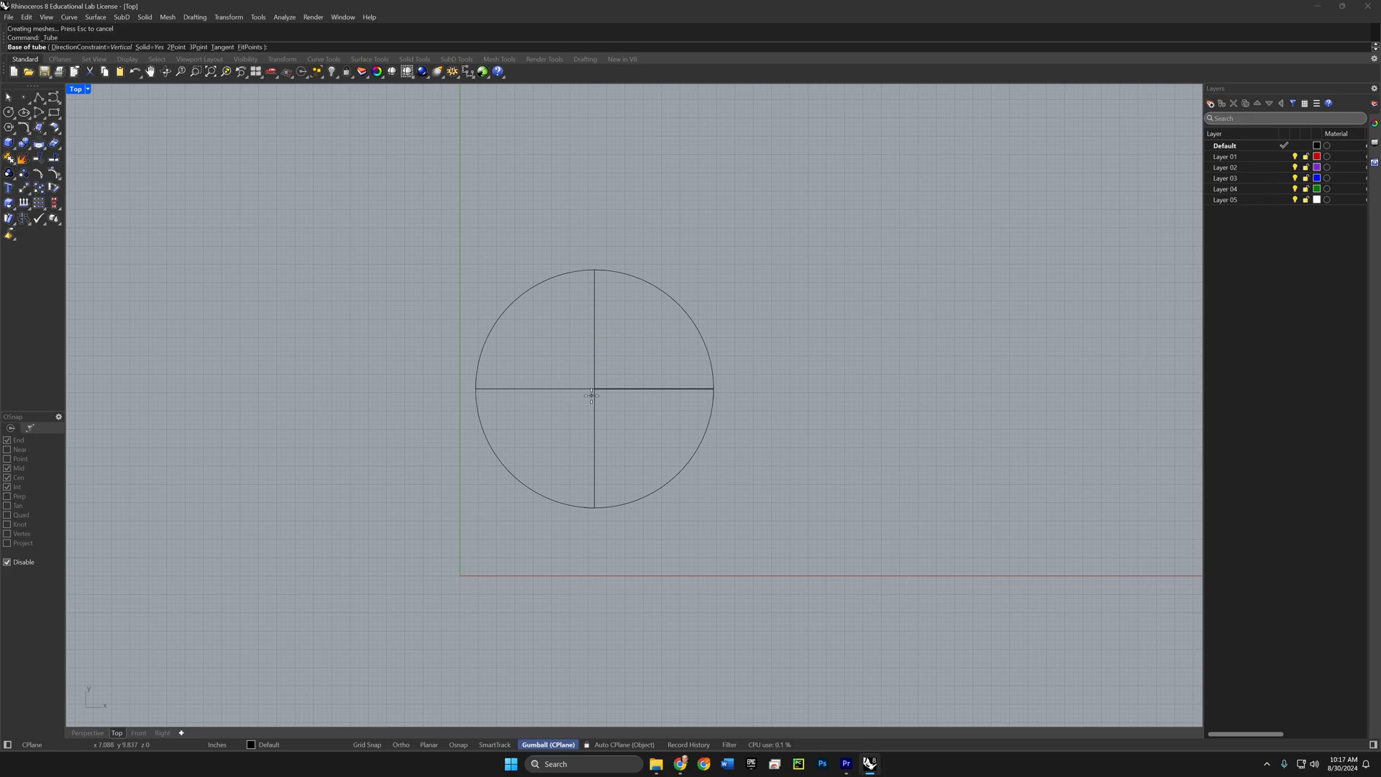
{"action": "key", "text": "alt"}
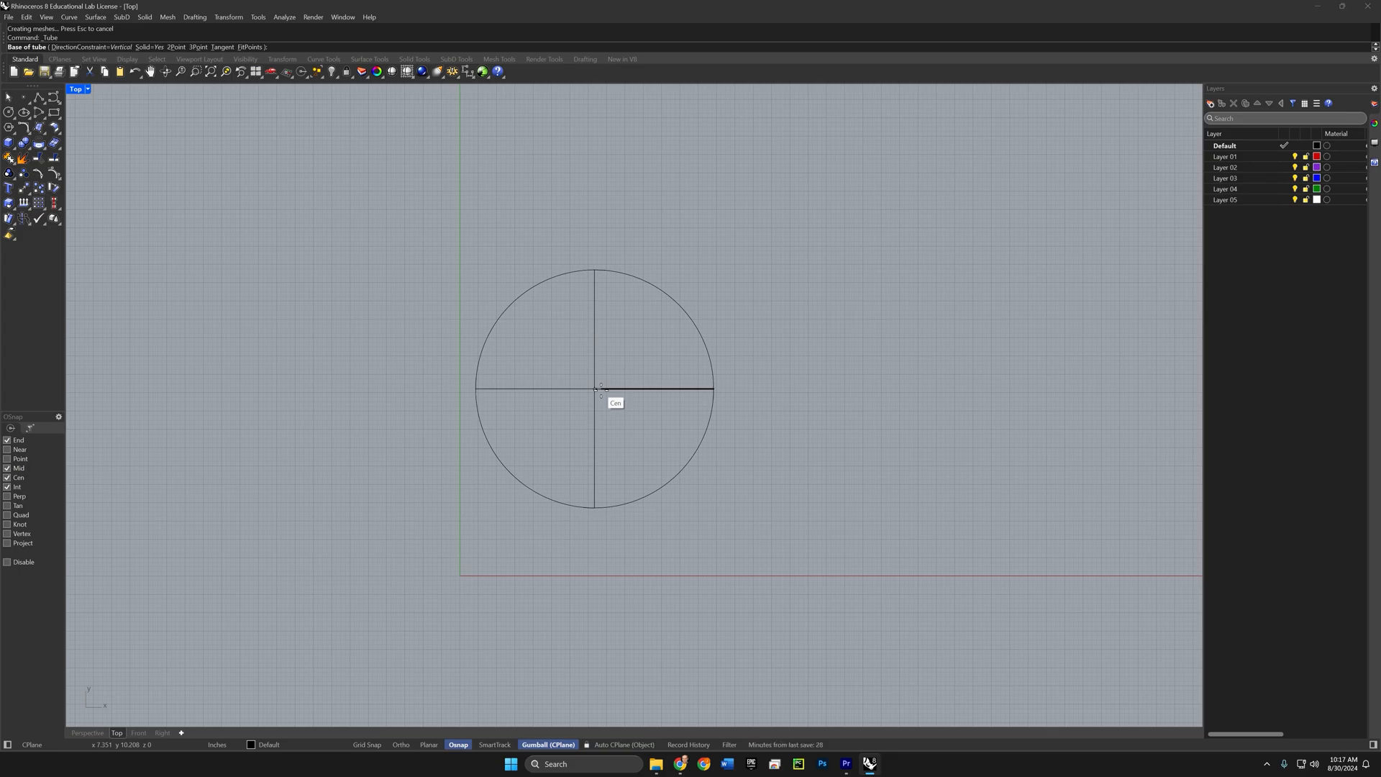
{"action": "left_click", "coordinate": [596, 389]}
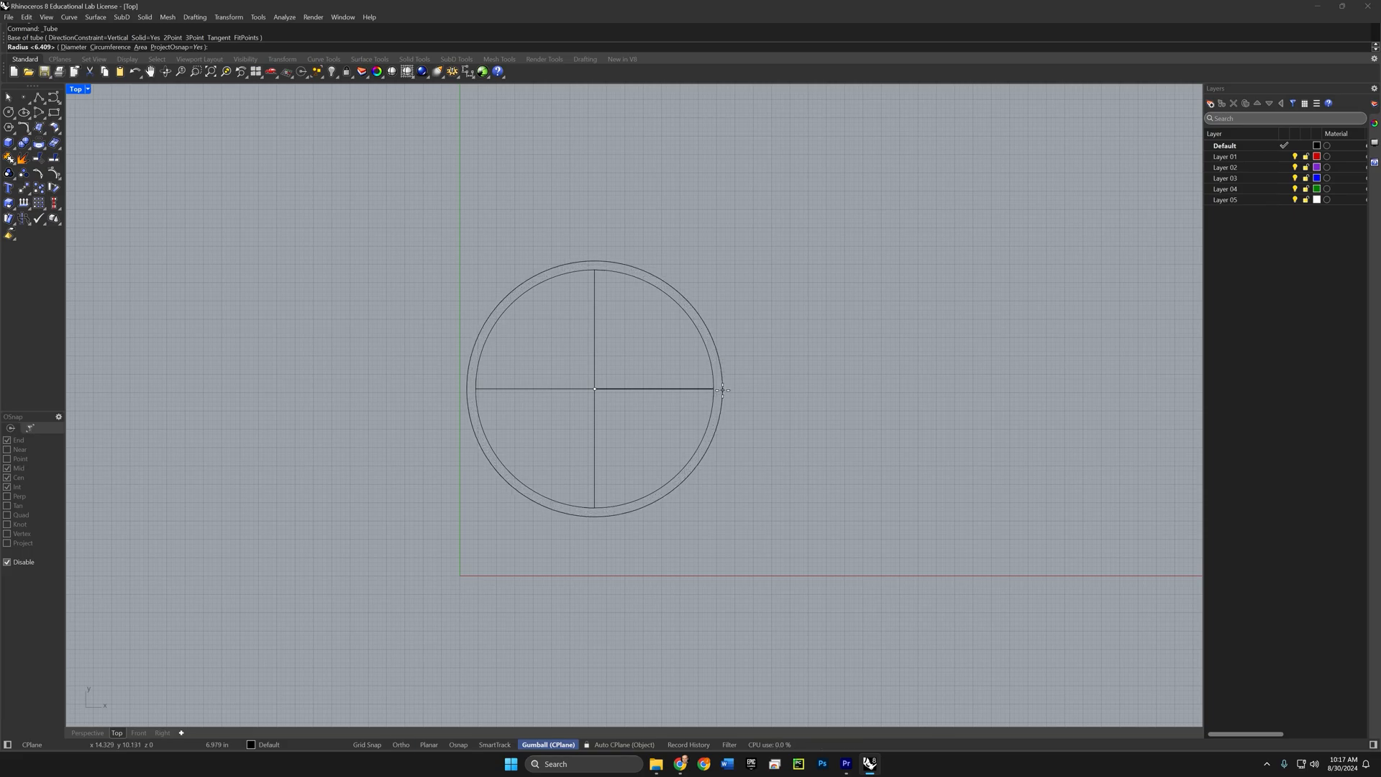
{"action": "left_click", "coordinate": [723, 389]}
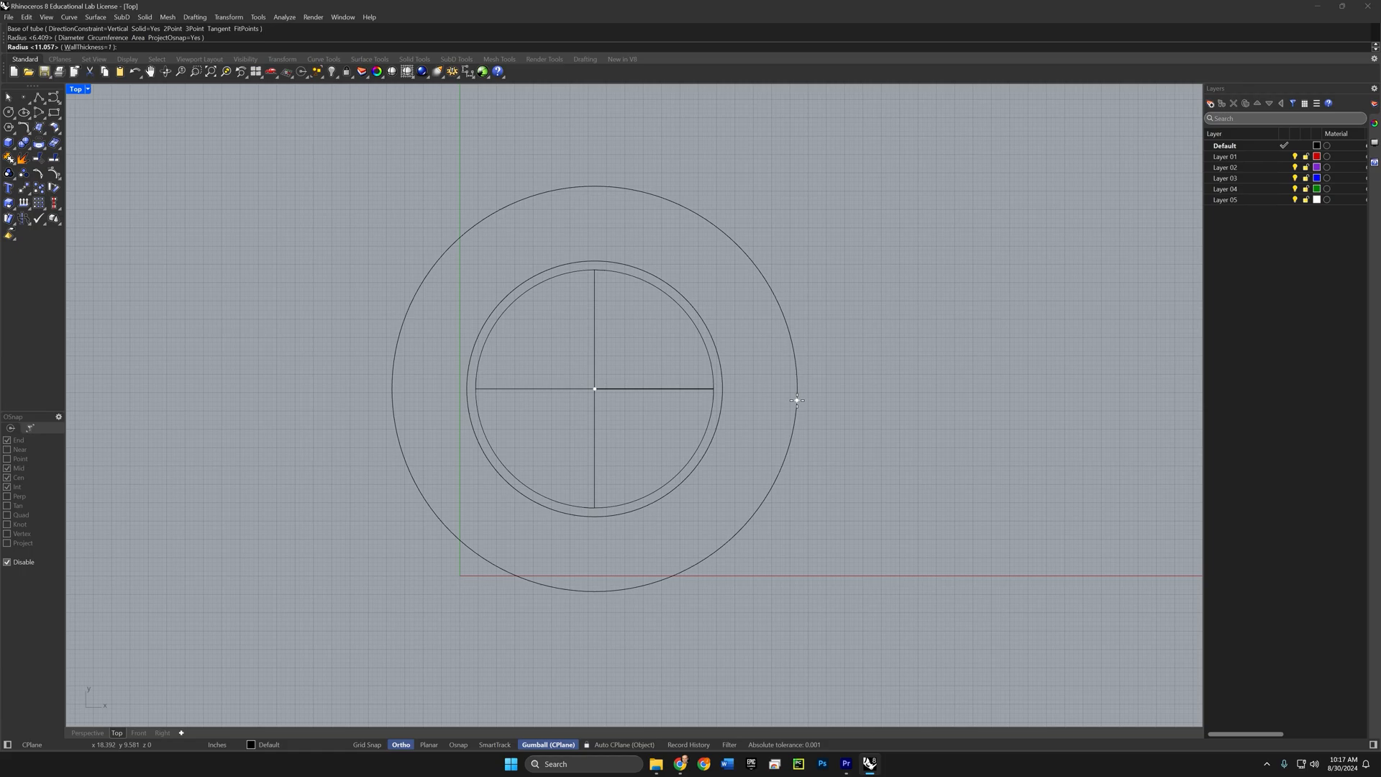
{"action": "left_click", "coordinate": [799, 400]}
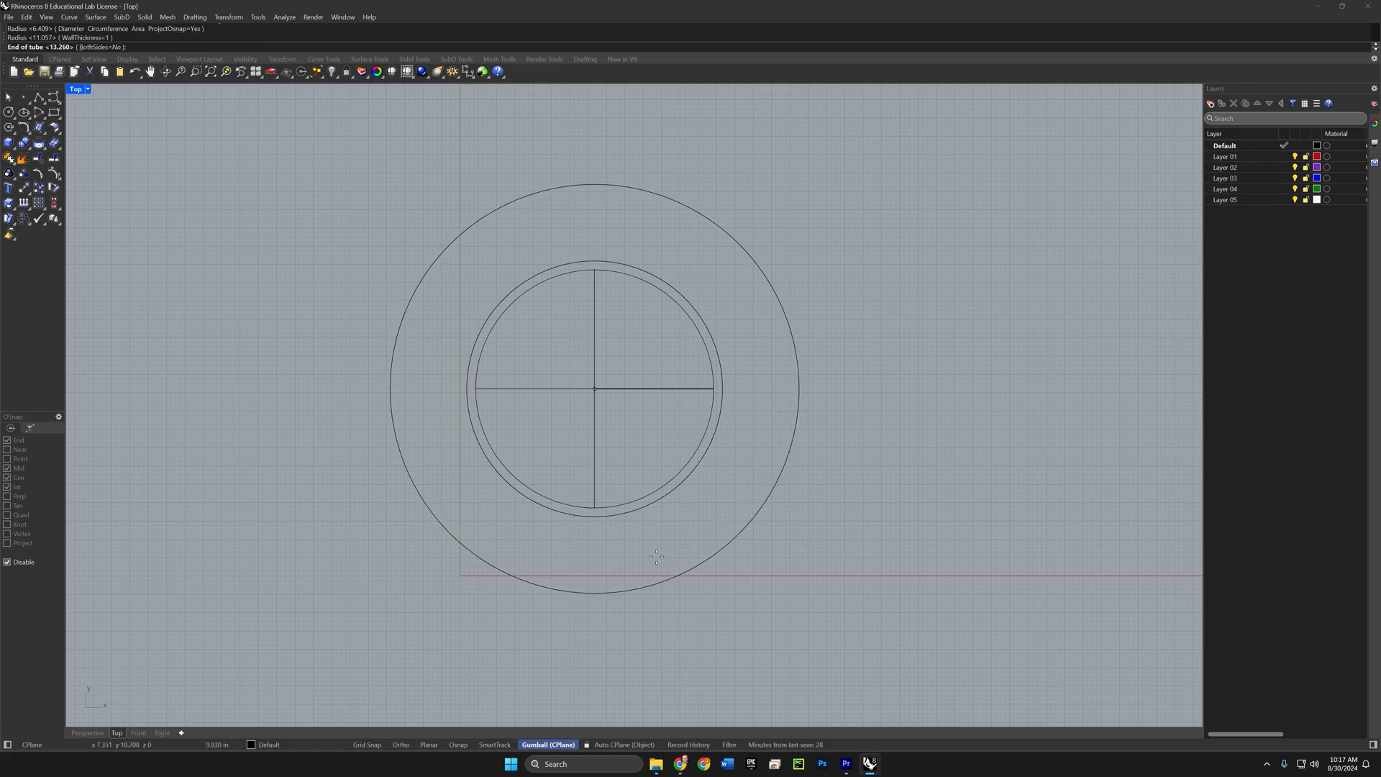
Step: Extend the tube downward from its base rings so it surrounds the lower half of the sphere
{"action": "left_click", "coordinate": [74, 735]}
{"action": "right_click_drag", "start_coordinate": [642, 648], "coordinate": [645, 558]}
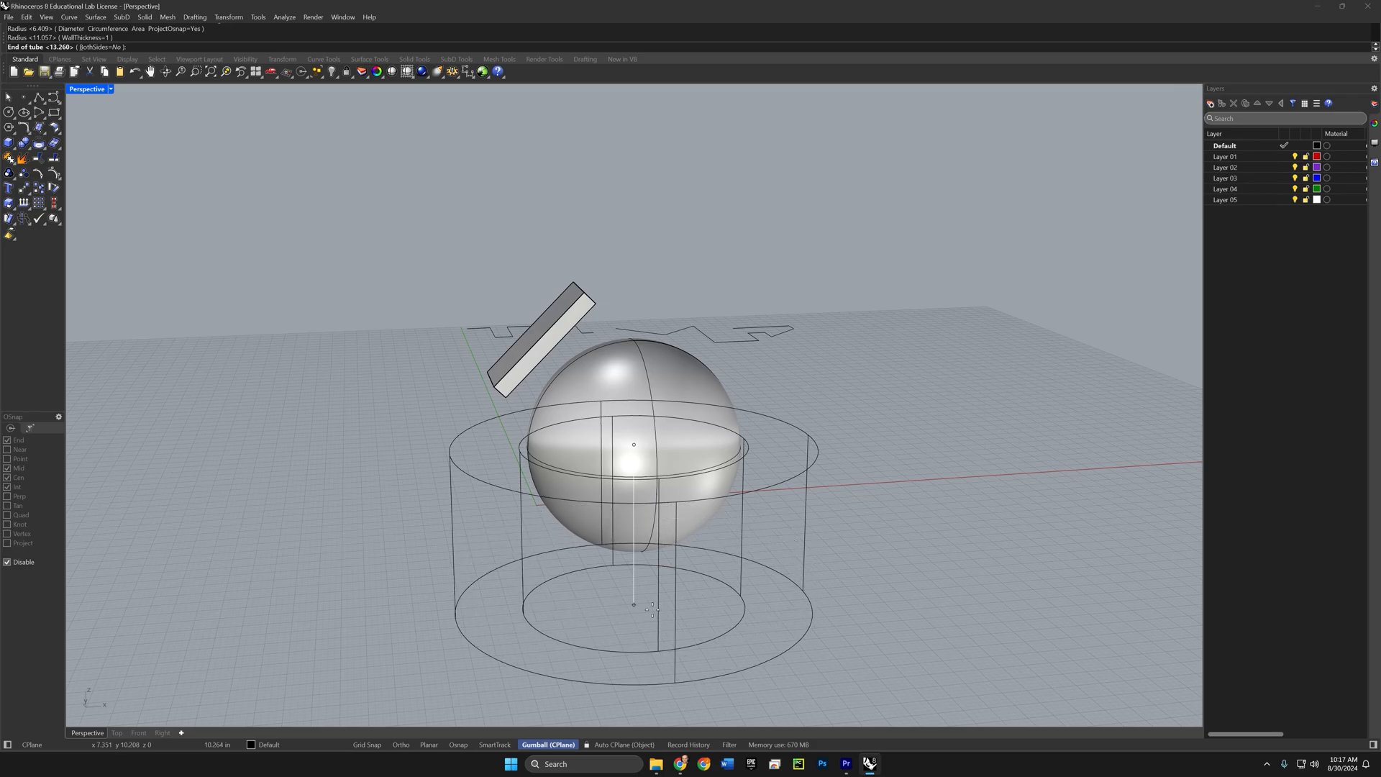
{"action": "left_click", "coordinate": [715, 594]}
{"action": "mouse_move", "coordinate": [732, 541]}
{"action": "right_mouse_down"}
{"action": "mouse_move", "coordinate": [705, 604]}
{"action": "mouse_move", "coordinate": [727, 574]}
{"action": "mouse_move", "coordinate": [705, 477]}
{"action": "mouse_move", "coordinate": [700, 531]}
{"action": "right_mouse_up"}
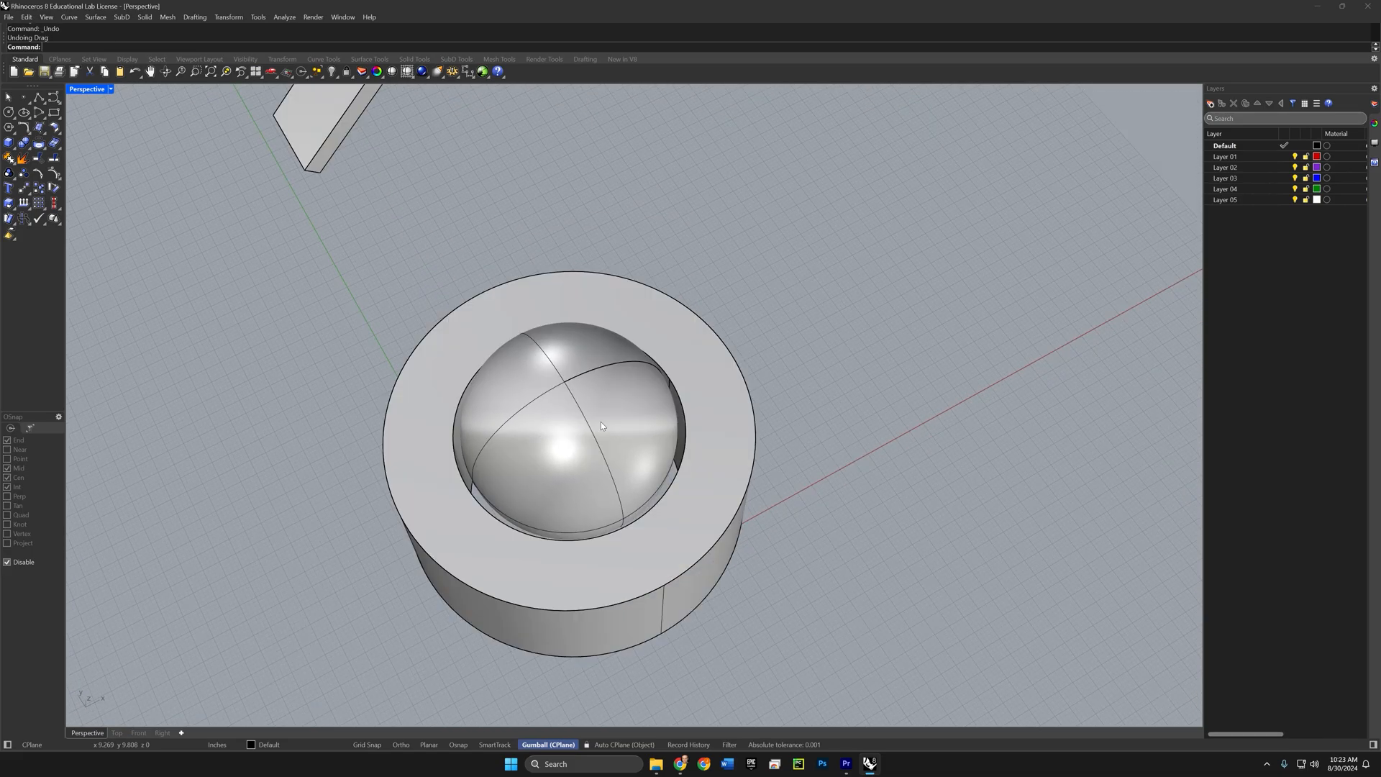
Step: Move the sphere freehand out of the tube to open space beside it, and leave it selected
{"action": "left_click_drag", "start_coordinate": [589, 419], "coordinate": [986, 362]}
{"action": "right_click_drag", "start_coordinate": [925, 494], "coordinate": [922, 432]}
{"action": "left_click_drag", "start_coordinate": [918, 403], "coordinate": [921, 253]}
{"action": "left_click", "coordinate": [777, 334]}
{"action": "right_click_drag", "start_coordinate": [777, 333], "coordinate": [981, 374]}
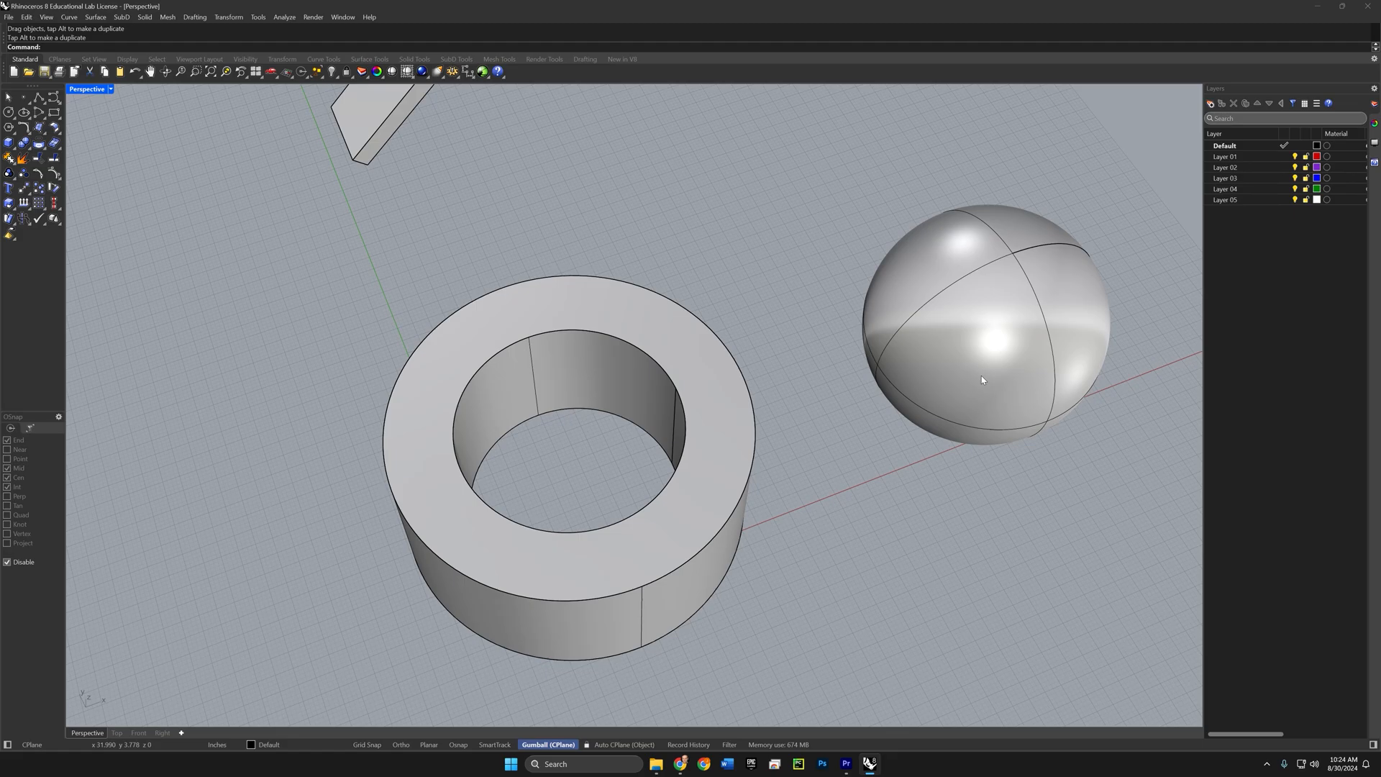
{"action": "left_click", "coordinate": [930, 378]}
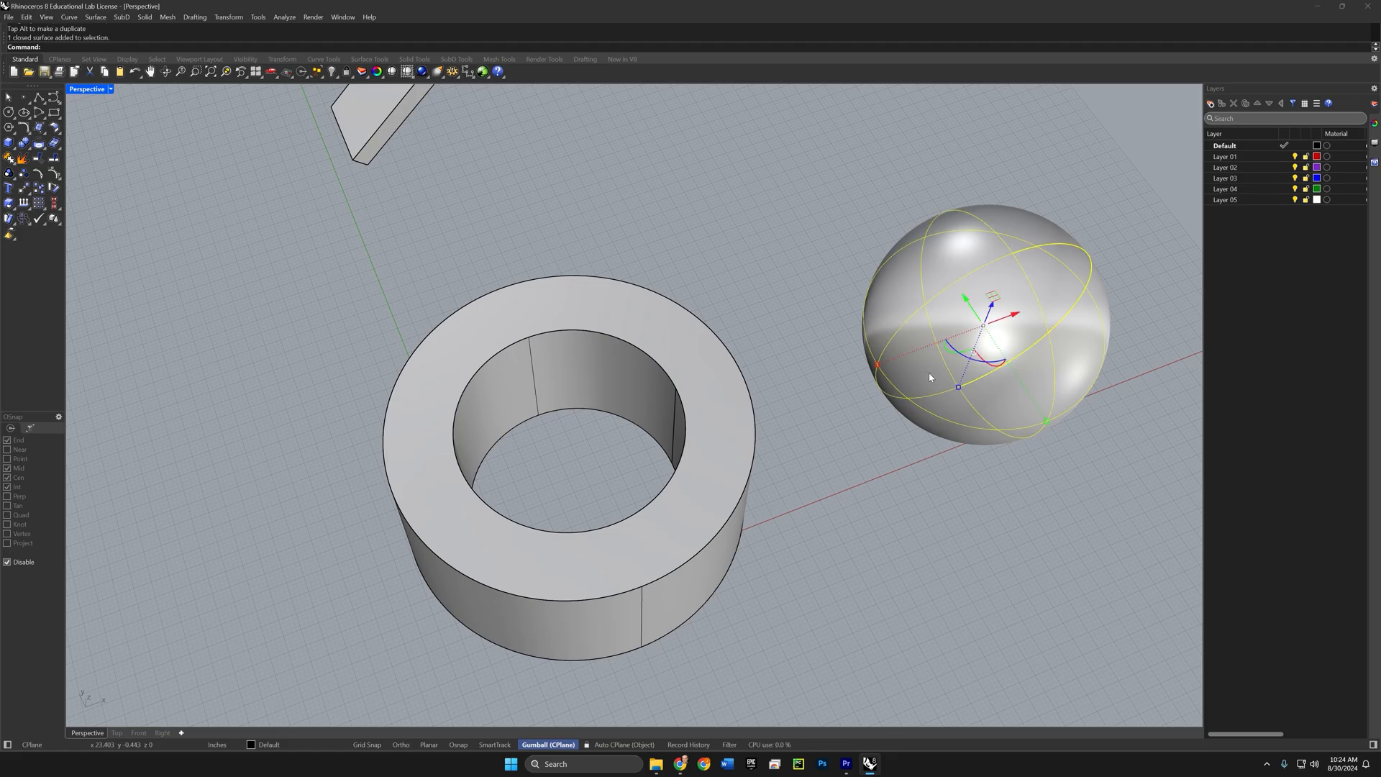
{"action": "right_click_drag", "start_coordinate": [931, 378], "coordinate": [929, 377]}
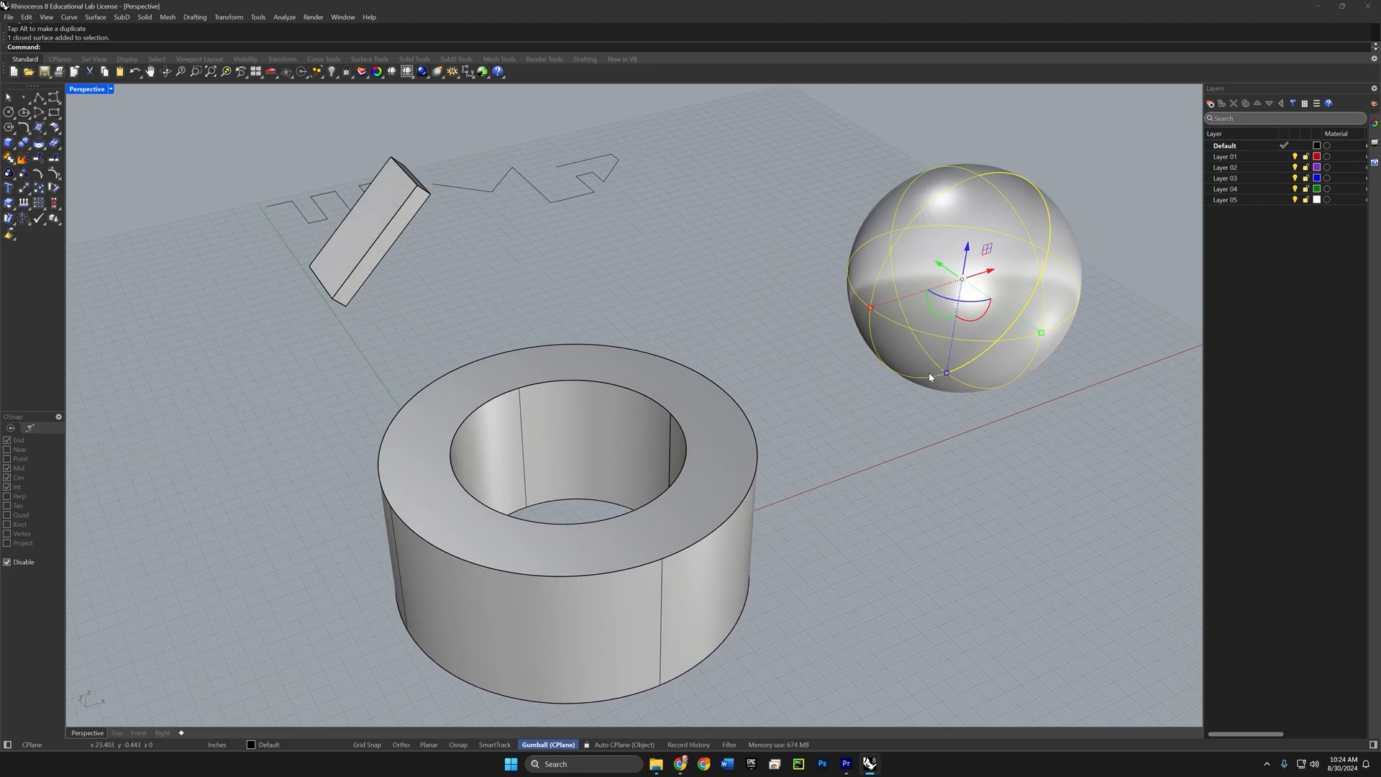
Step: Open the Nudge settings under Modeling Aids in Rhino Options and set the nudge keys to plain arrow keys
{"action": "scroll", "coordinate": [930, 377], "scroll_direction": "up", "scroll_amount": 4}
{"action": "scroll", "coordinate": [929, 377], "scroll_direction": "down", "scroll_amount": 2}
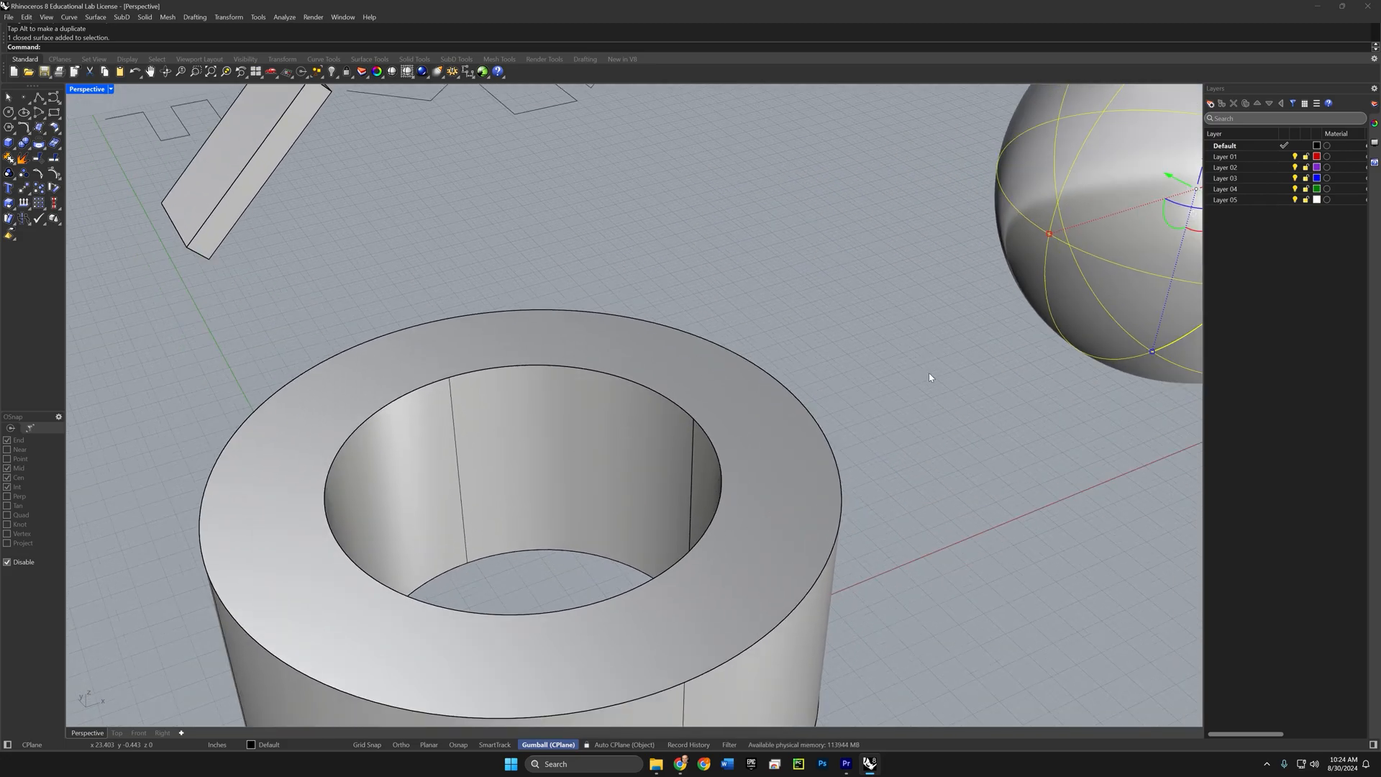
{"action": "scroll", "coordinate": [930, 377], "scroll_direction": "down", "scroll_amount": 2}
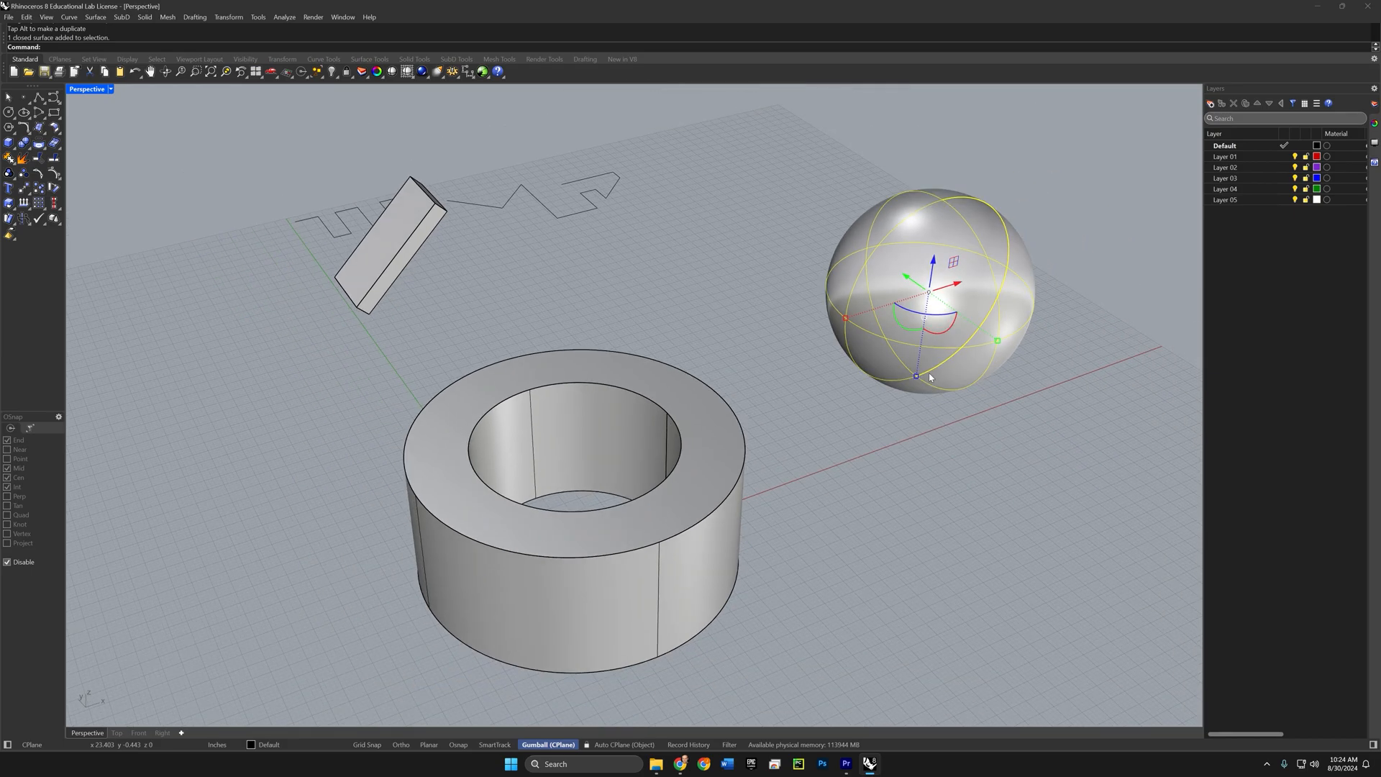
{"action": "left_click", "coordinate": [453, 75]}
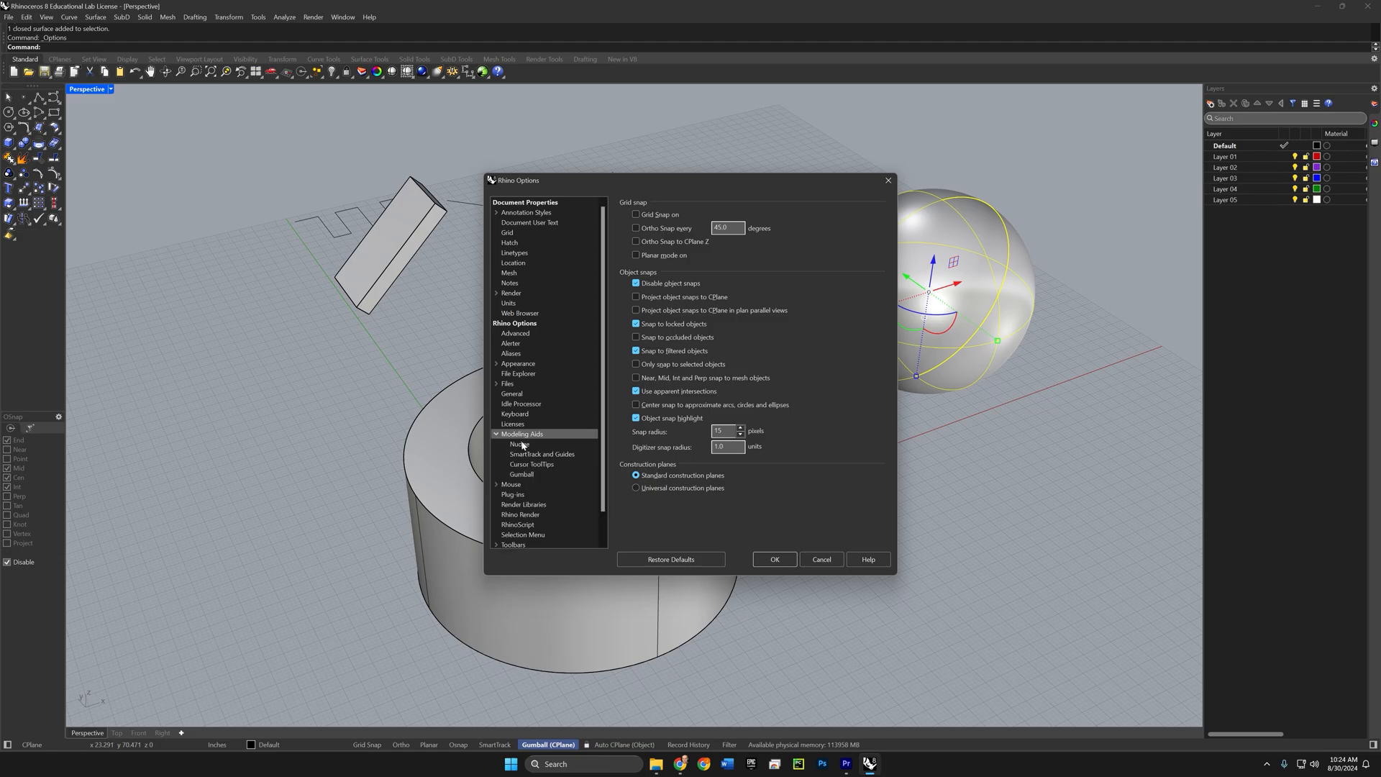
{"action": "left_click", "coordinate": [520, 444]}
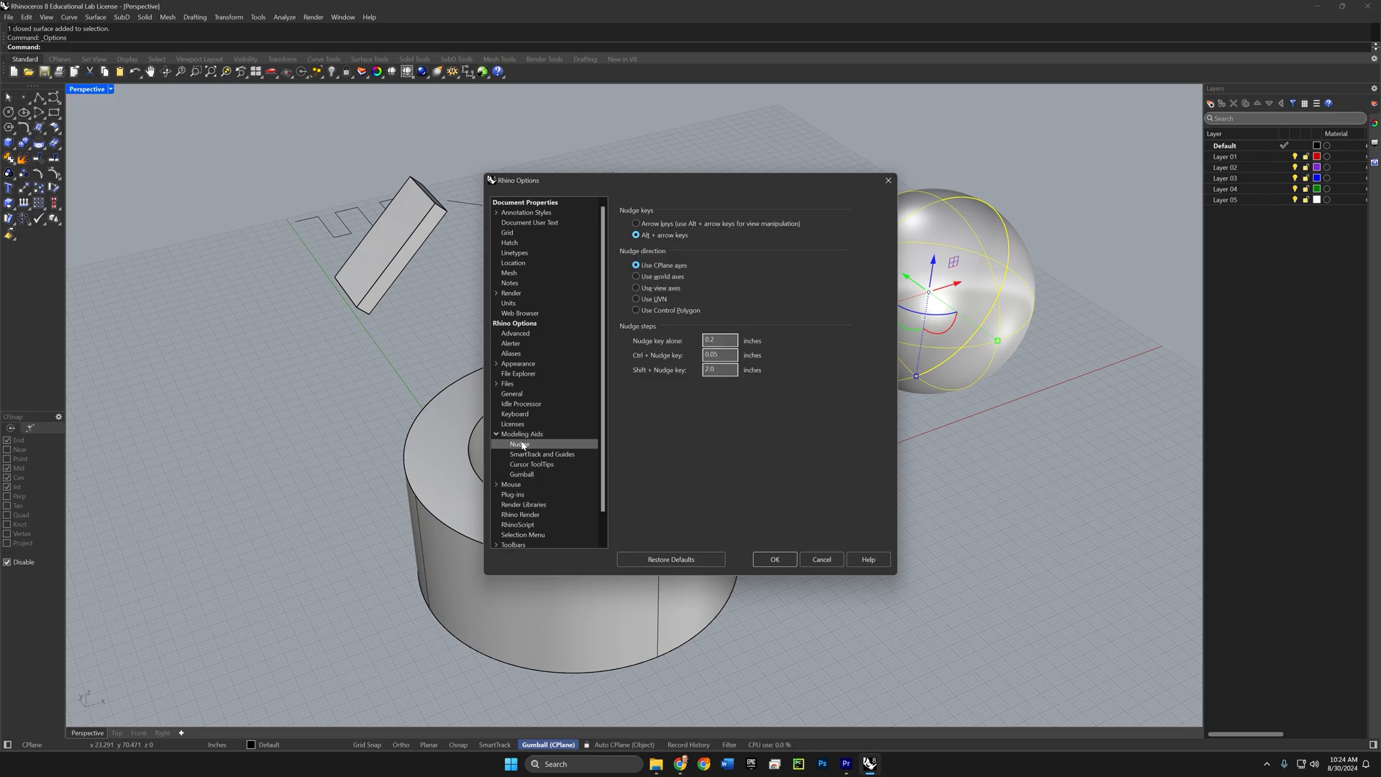
{"action": "left_click", "coordinate": [637, 225]}
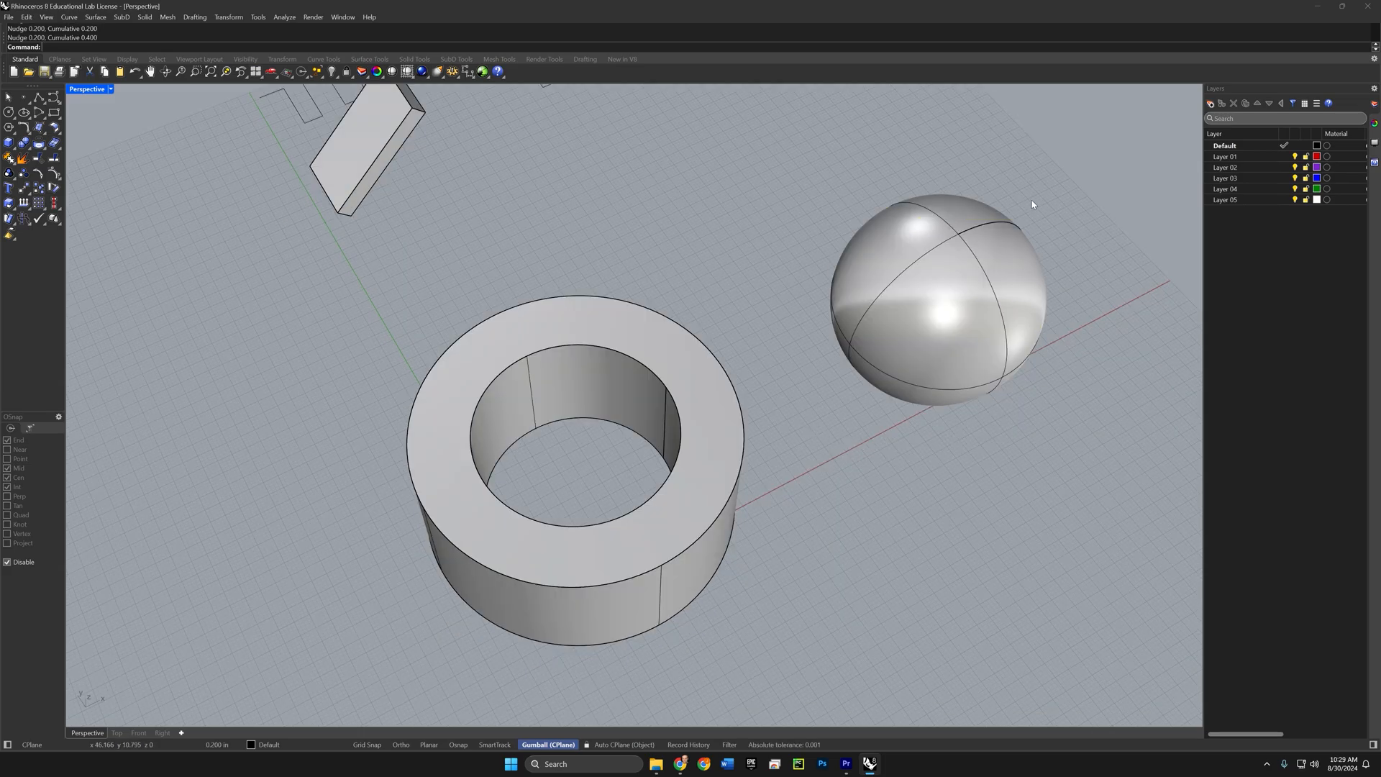
Step: Select the sphere and nudge it 1.6 in toward the tube along negative X in 0.2 in steps
{"action": "left_click", "coordinate": [991, 261]}
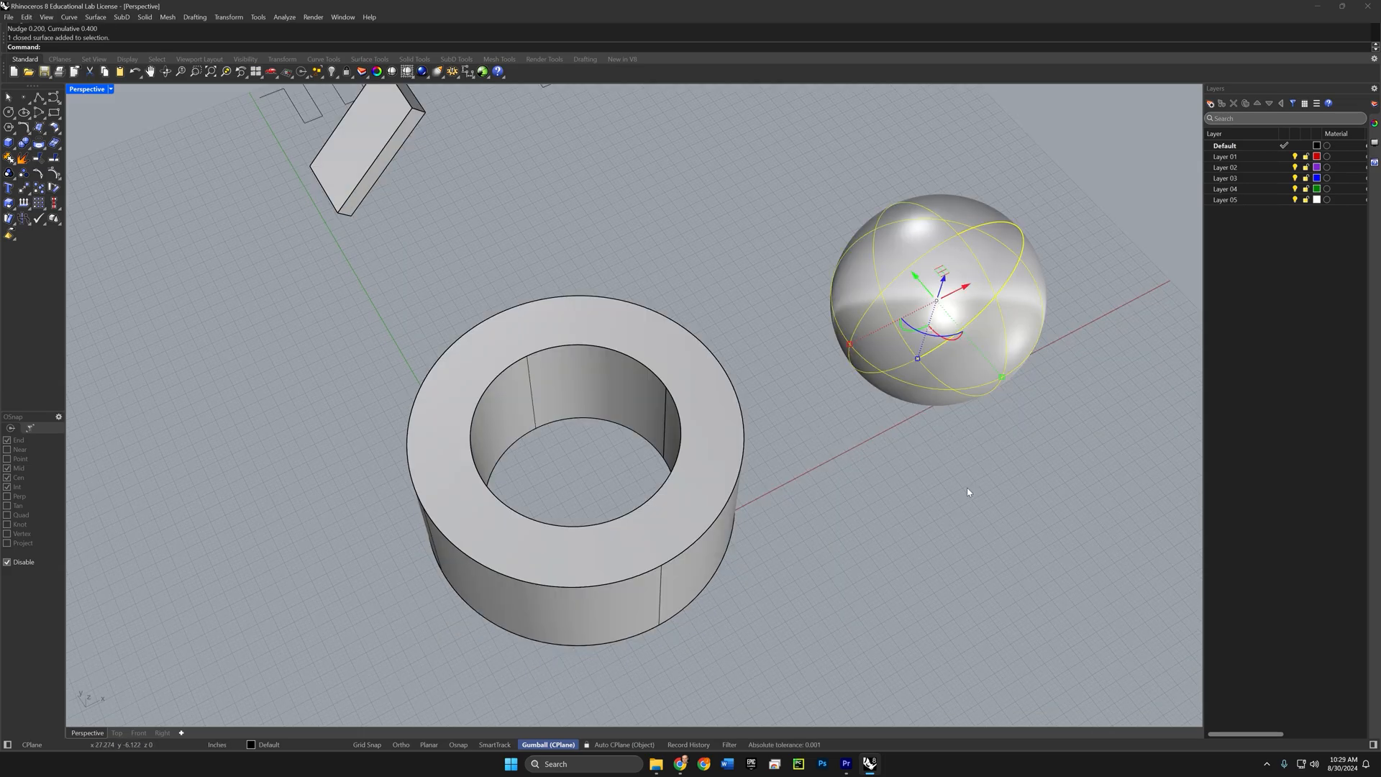
{"action": "key", "text": "alt+Left"}
{"action": "key", "text": "alt+Left"}
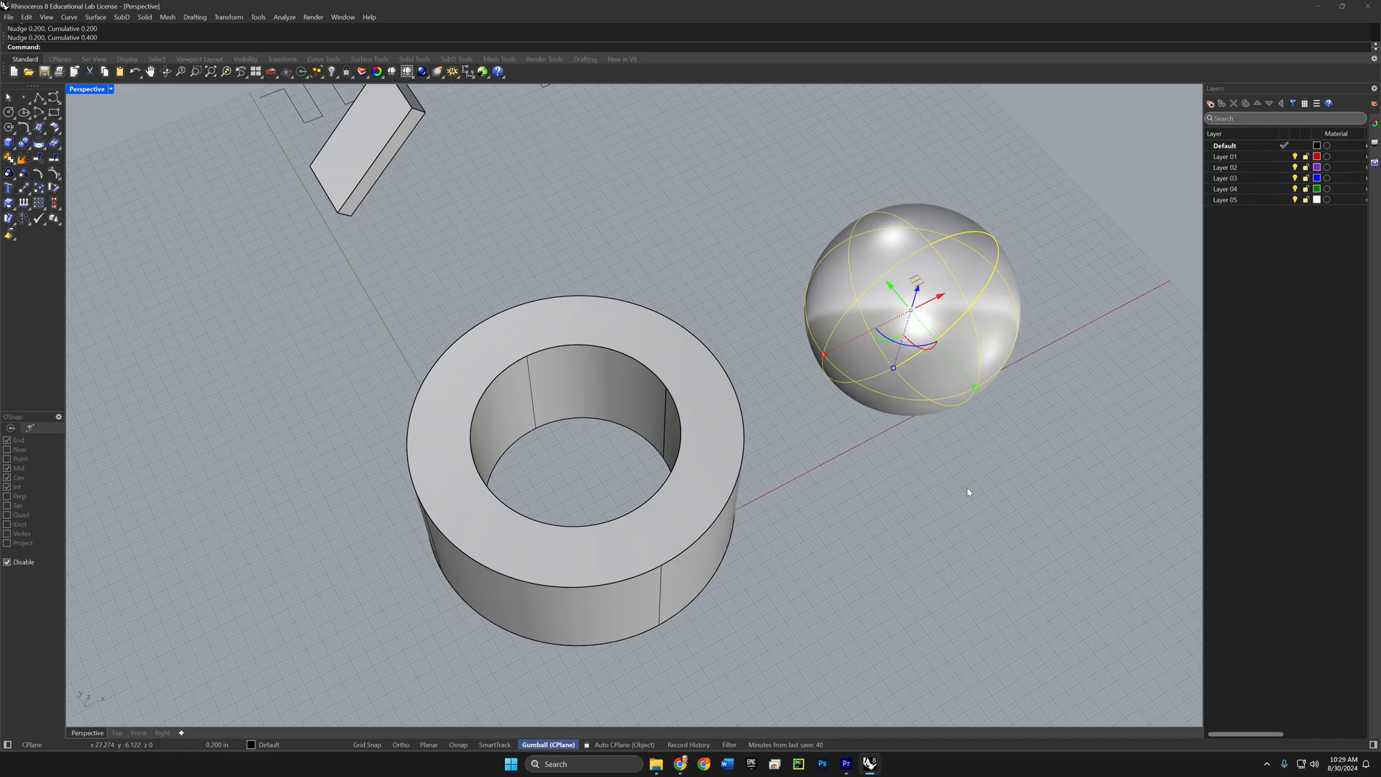
{"action": "key", "text": "alt+Left"}
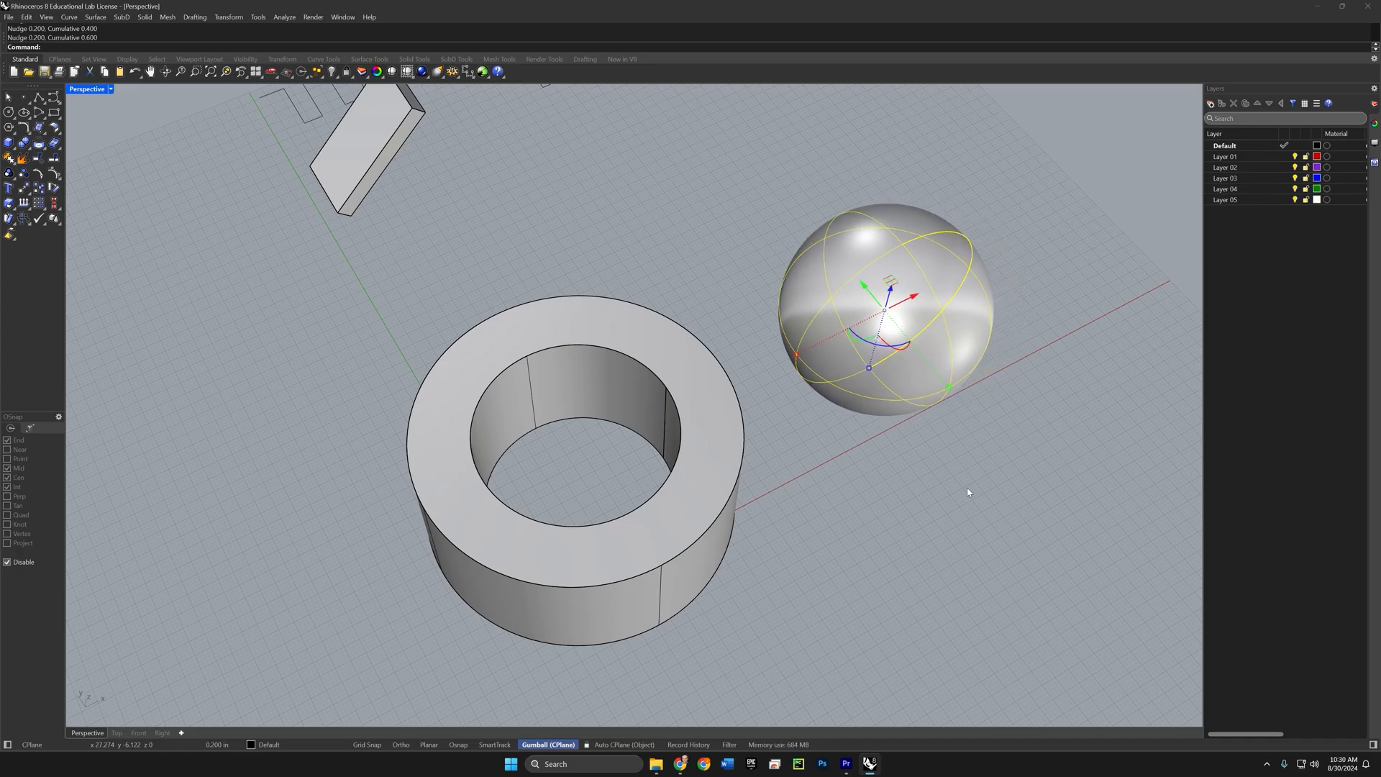
{"action": "key", "text": "alt+Left"}
{"action": "key", "text": "alt+Left"}
{"action": "key", "text": "alt+Left"}
{"action": "key", "text": "alt+Left"}
{"action": "key", "text": "alt+Left"}
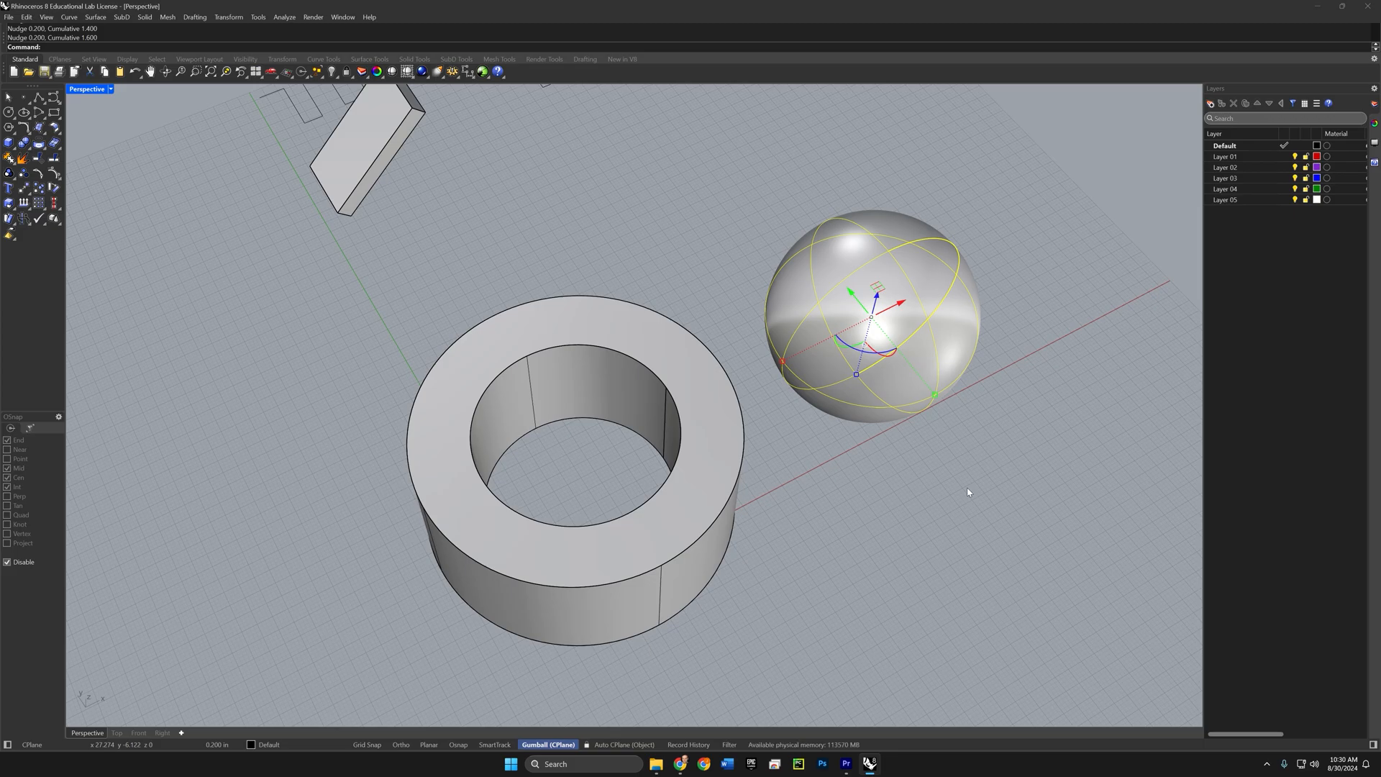
Step: Nudge the sphere another 20 in along negative X in 2 in steps to bring it over the tube
{"action": "key", "text": "alt+shift+Left"}
{"action": "key", "text": "alt+shift+Left"}
{"action": "key", "text": "alt+shift+Left"}
{"action": "key", "text": "alt+shift+Left"}
{"action": "key", "text": "alt+shift+Left"}
{"action": "key", "text": "alt+shift+Left"}
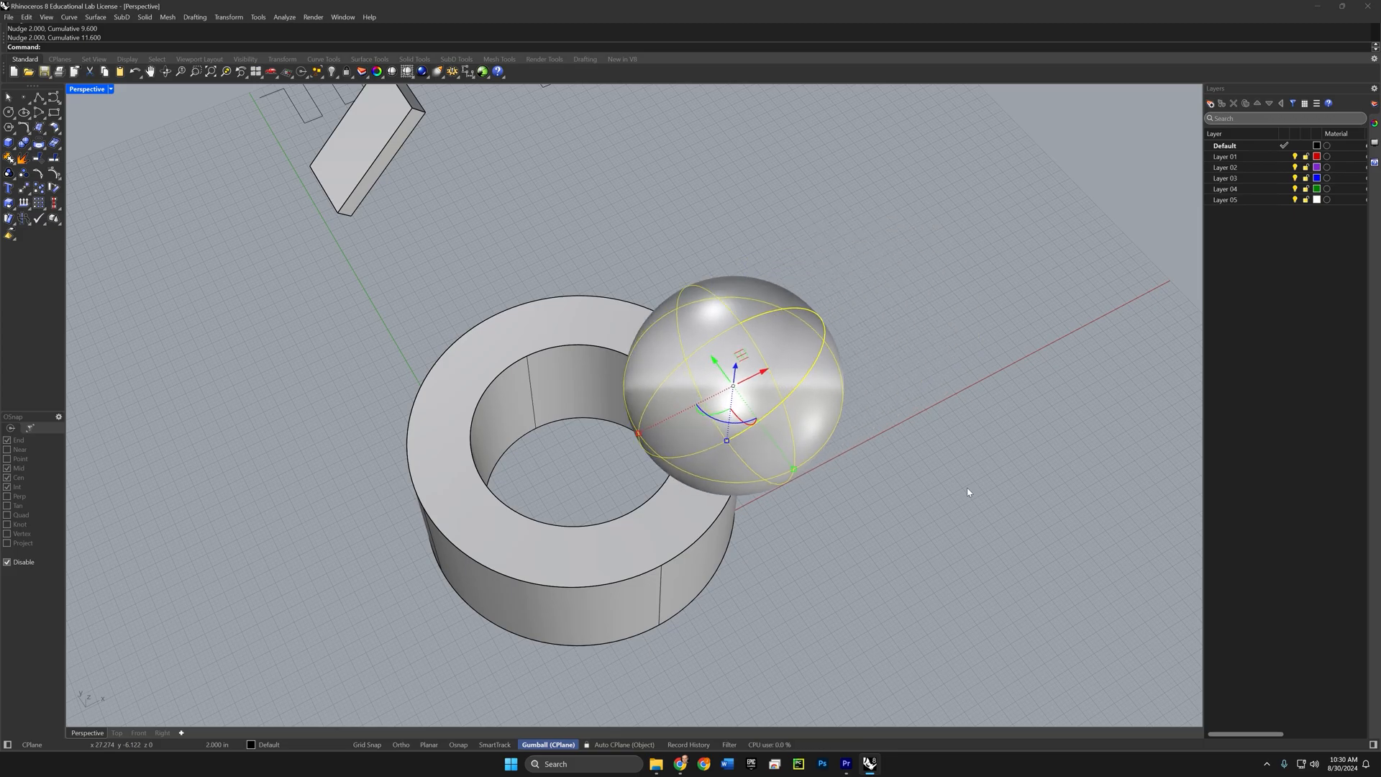
{"action": "key", "text": "alt+shift+Left"}
{"action": "key", "text": "alt+shift+Left"}
{"action": "key", "text": "alt+shift+Left"}
{"action": "key", "text": "alt+shift+Left"}
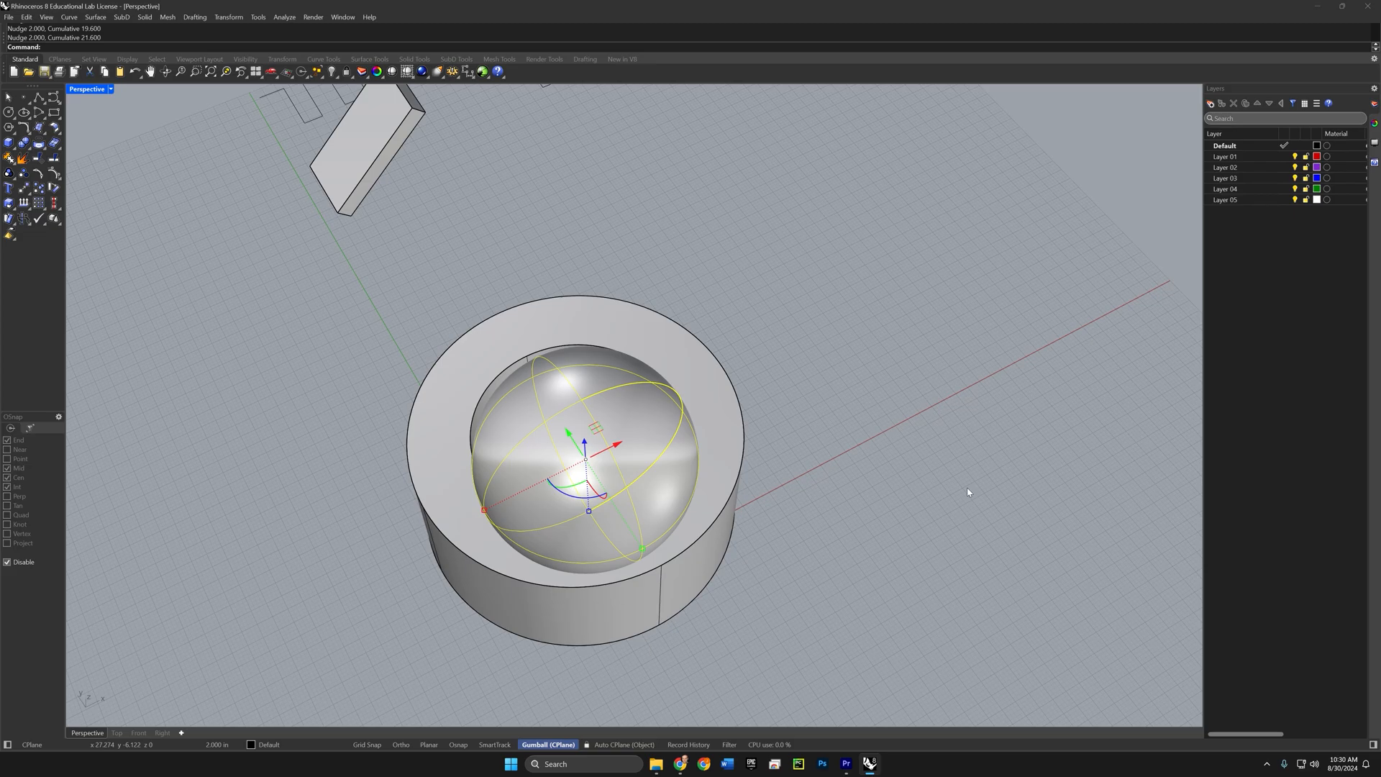
Step: Nudge the sphere 6 in along positive Y in 2 in steps, judging its position over the ring from above
{"action": "key", "text": "alt+shift+Up"}
{"action": "right_click_drag", "start_coordinate": [682, 373], "coordinate": [668, 412]}
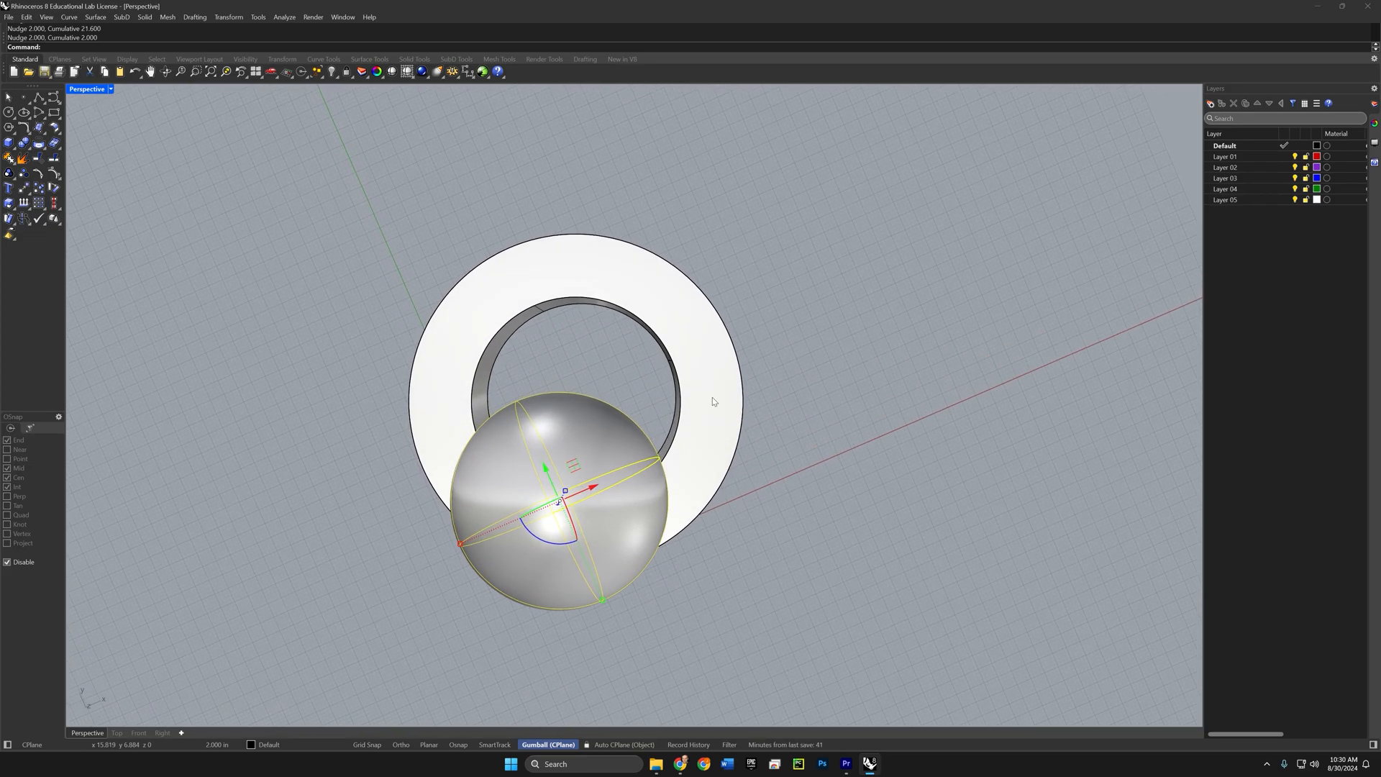
{"action": "key", "text": "alt+Up"}
{"action": "key", "text": "alt+Up"}
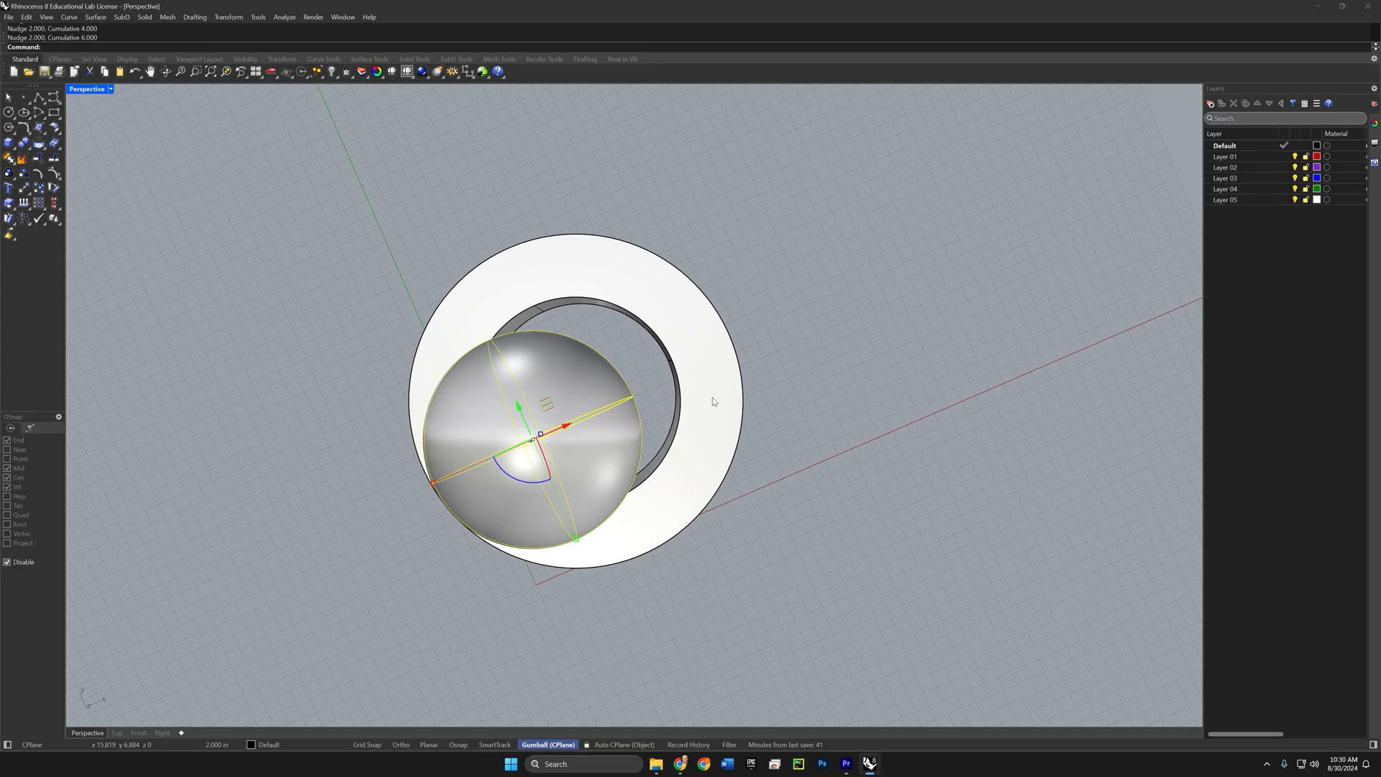
Step: Fine-tune the sphere's position over the ring by nudging it 1.1 in along positive X in 0.05 in steps
{"action": "key", "text": "ctrl+alt+Right"}
{"action": "key", "text": "ctrl+alt+Right"}
{"action": "key", "text": "ctrl+alt+Right"}
{"action": "key", "text": "ctrl+alt+Right"}
{"action": "key", "text": "ctrl+alt+Right"}
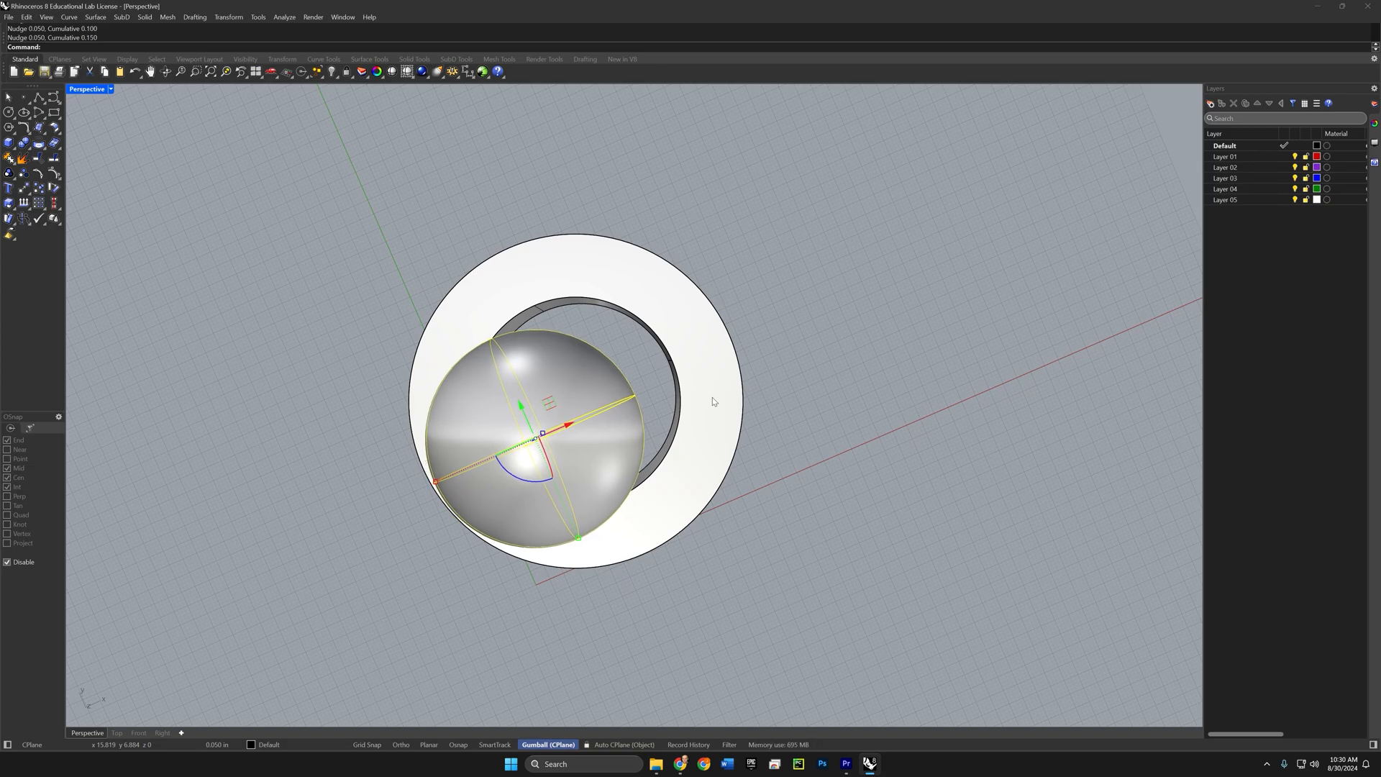
{"action": "key", "text": "ctrl+alt+Right"}
{"action": "key", "text": "ctrl+alt+Right"}
{"action": "key", "text": "ctrl+alt+Right"}
{"action": "key", "text": "ctrl+alt+Right"}
{"action": "key", "text": "ctrl+alt+Right"}
{"action": "key", "text": "ctrl+alt+Right"}
{"action": "key", "text": "ctrl+alt+Right"}
{"action": "key", "text": "ctrl+alt+Right"}
{"action": "key", "text": "ctrl+alt+Right"}
{"action": "key", "text": "ctrl+alt+Right"}
{"action": "key", "text": "ctrl+alt+Right"}
{"action": "key", "text": "ctrl+alt+Right"}
{"action": "key", "text": "ctrl+alt+Right"}
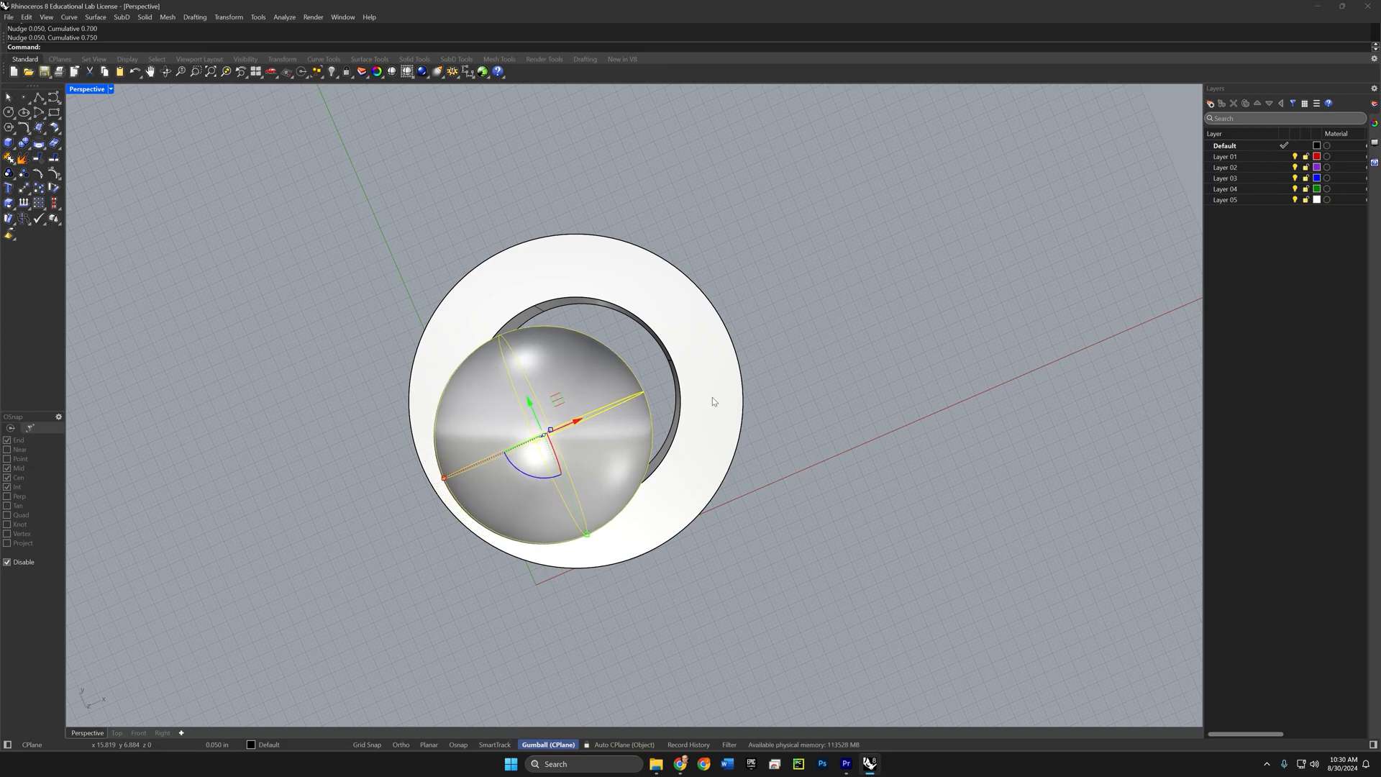
{"action": "key", "text": "ctrl+alt+Right"}
{"action": "key", "text": "ctrl+alt+Right"}
{"action": "key", "text": "ctrl+alt+Right"}
{"action": "key", "text": "ctrl+alt+Right"}
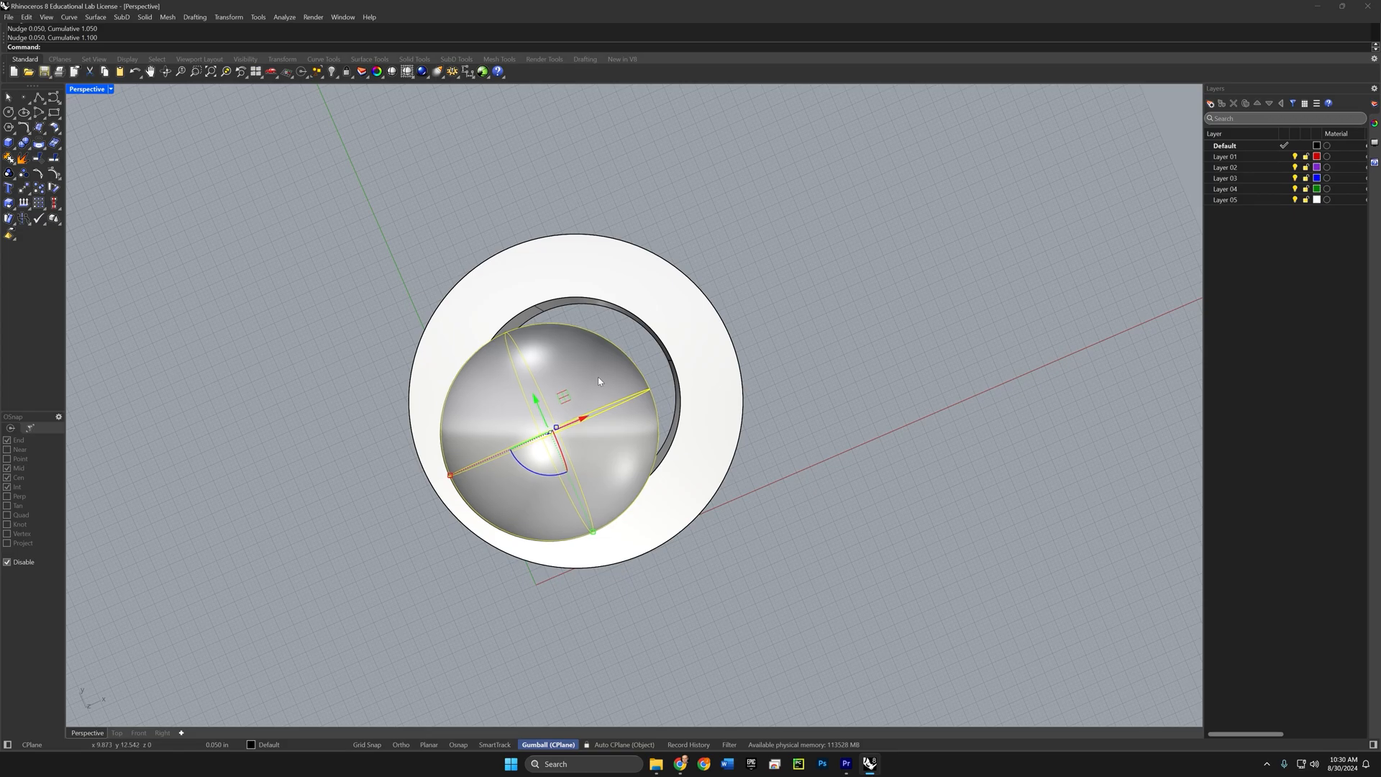
Step: Lower the sphere toward the tube's opening with repeated 0.2 in vertical nudges
{"action": "right_click_drag", "start_coordinate": [690, 395], "coordinate": [650, 305]}
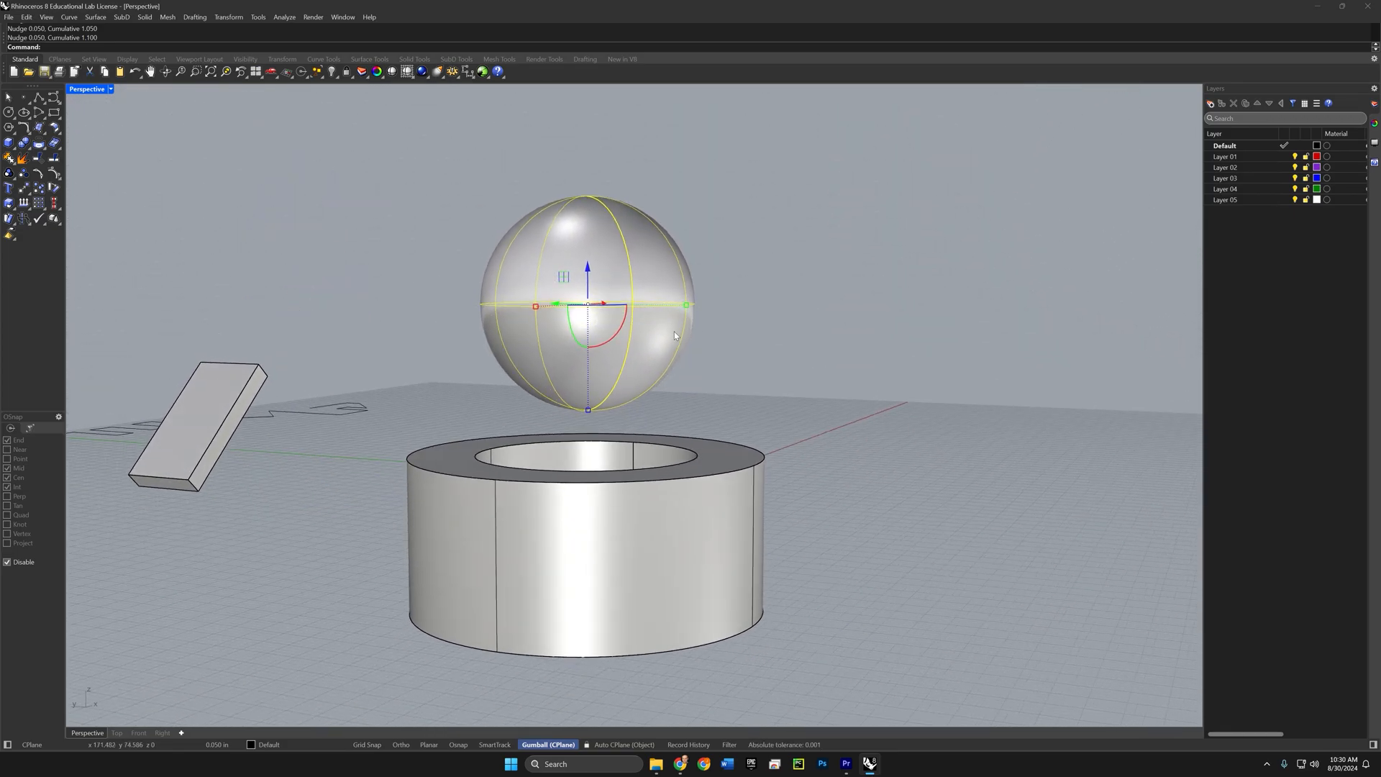
{"action": "key", "text": "alt+Page_Down"}
{"action": "key", "text": "alt+Page_Down"}
{"action": "key", "text": "alt+Page_Down"}
{"action": "key", "text": "alt+Page_Down"}
{"action": "key", "text": "alt+Page_Down"}
{"action": "key", "text": "alt+Page_Down"}
{"action": "key", "text": "alt+Page_Down"}
{"action": "key", "text": "alt+Page_Down"}
{"action": "key", "text": "alt+Page_Down"}
{"action": "key", "text": "alt+Page_Down"}
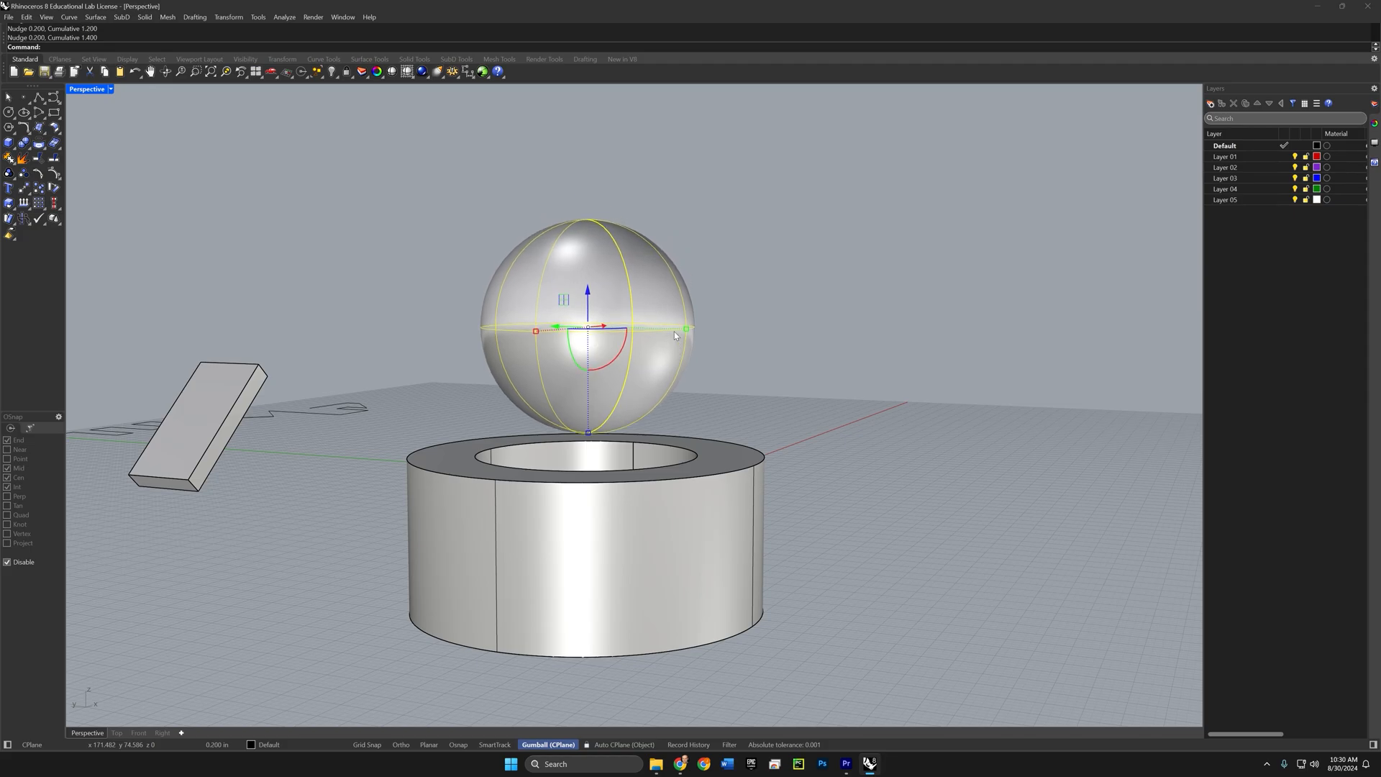
{"action": "key", "text": "alt+Page_Down"}
{"action": "key", "text": "alt+Page_Down"}
{"action": "key", "text": "alt+Page_Down"}
{"action": "key", "text": "alt+Page_Down"}
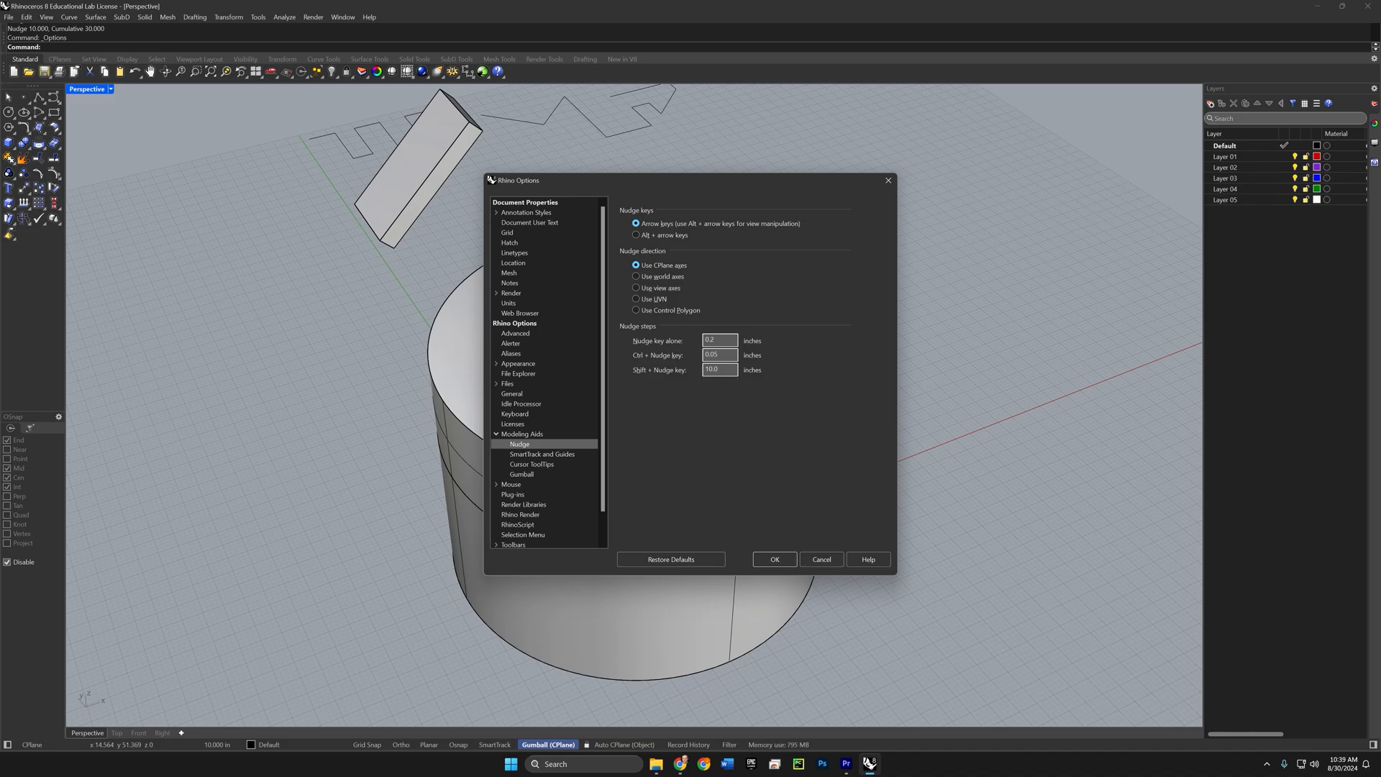
Step: Accept the nudge settings with a 10 in Shift step, and nudge the lid 30 in along positive Y off the tube
{"action": "left_click", "coordinate": [775, 559]}
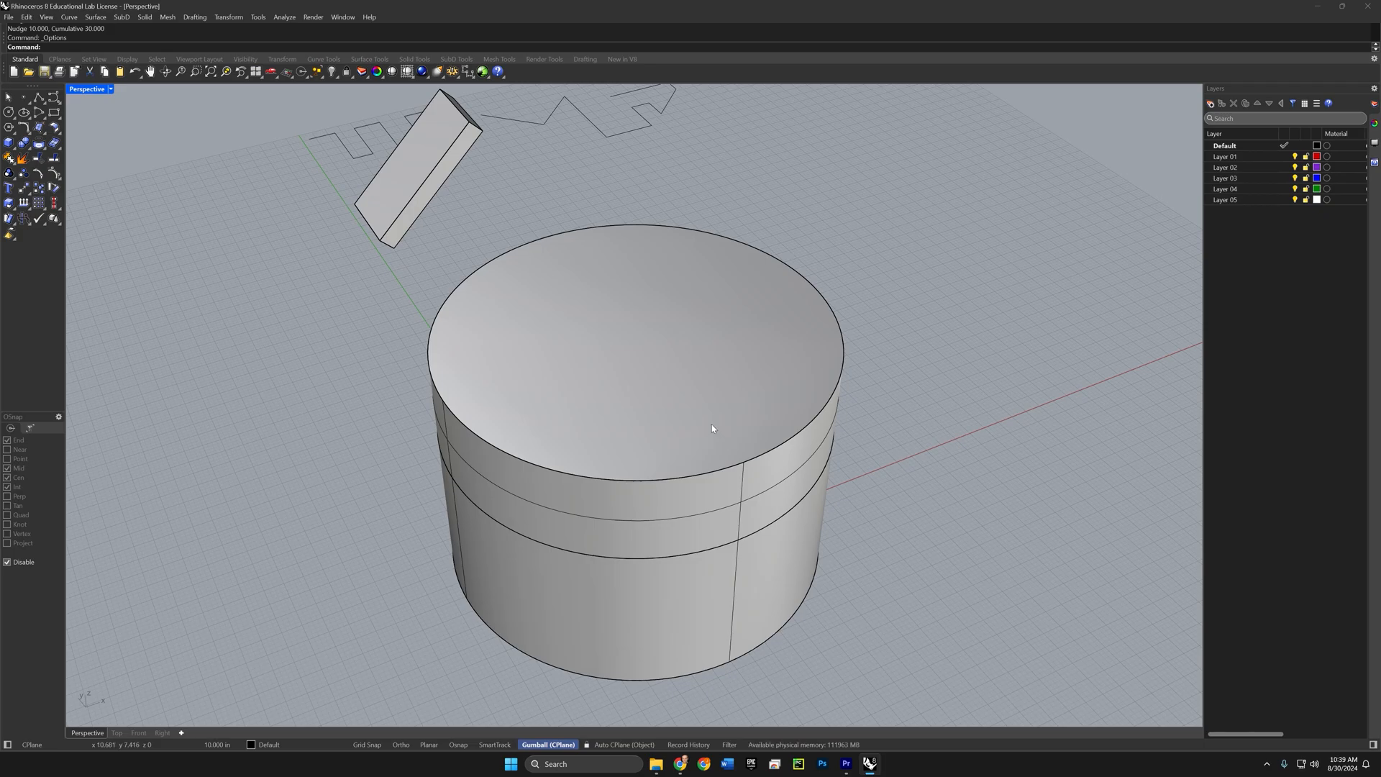
{"action": "left_click", "coordinate": [739, 425]}
{"action": "right_click_drag", "start_coordinate": [740, 425], "coordinate": [750, 445]}
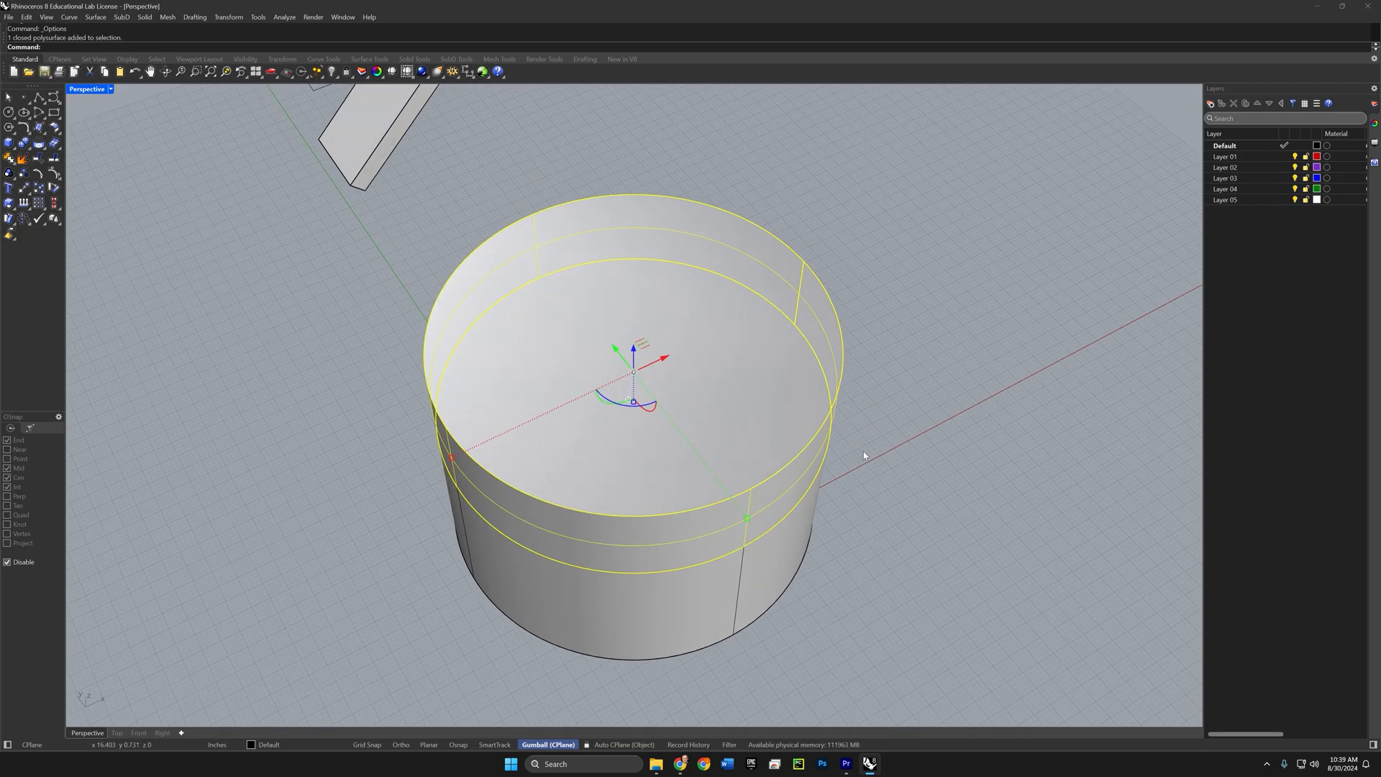
{"action": "key", "text": "alt+Up"}
{"action": "key", "text": "alt+Up"}
{"action": "key", "text": "alt+Up"}
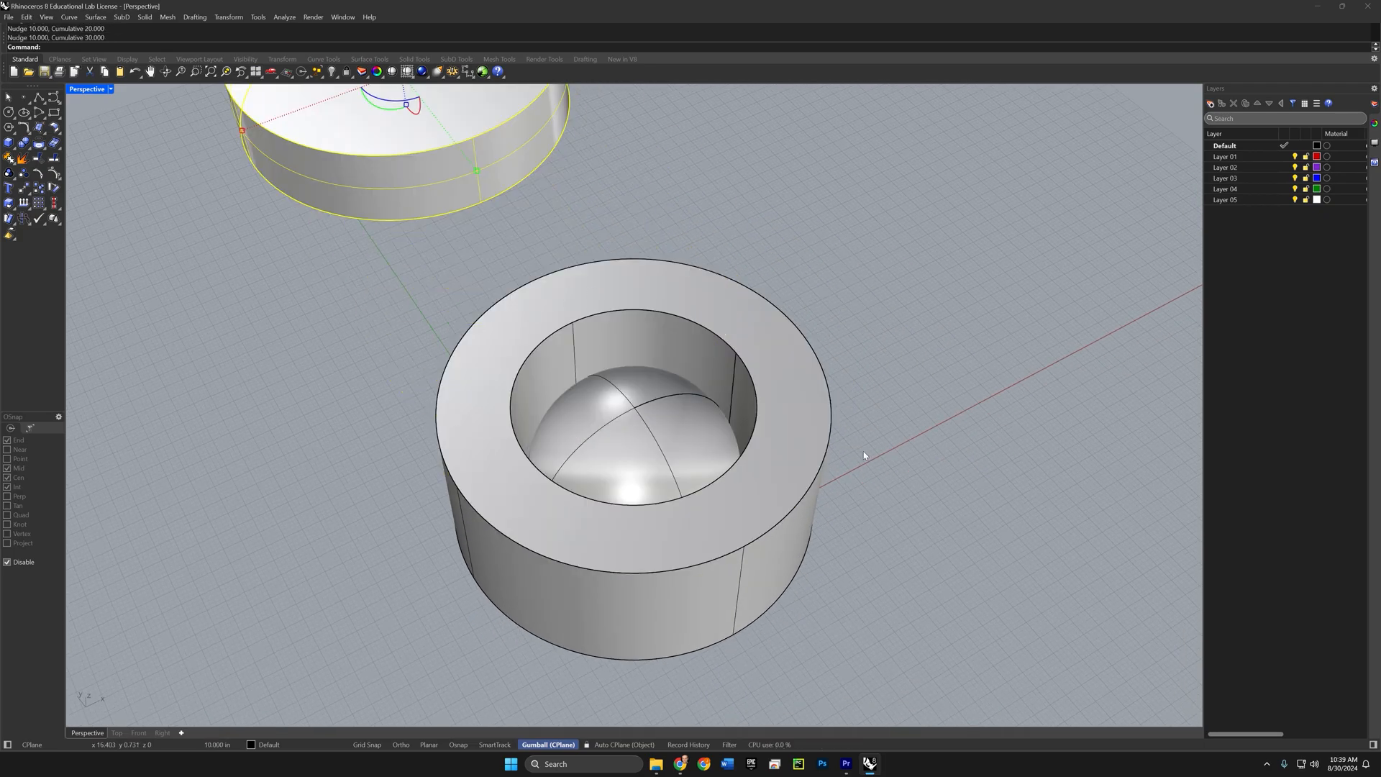
Step: Inspect the sphere inside the tube, then nudge the lid back onto it 30 in along negative Y in 10 in steps
{"action": "left_click", "coordinate": [568, 457]}
{"action": "right_click_drag", "start_coordinate": [577, 446], "coordinate": [503, 309]}
{"action": "left_click", "coordinate": [473, 245]}
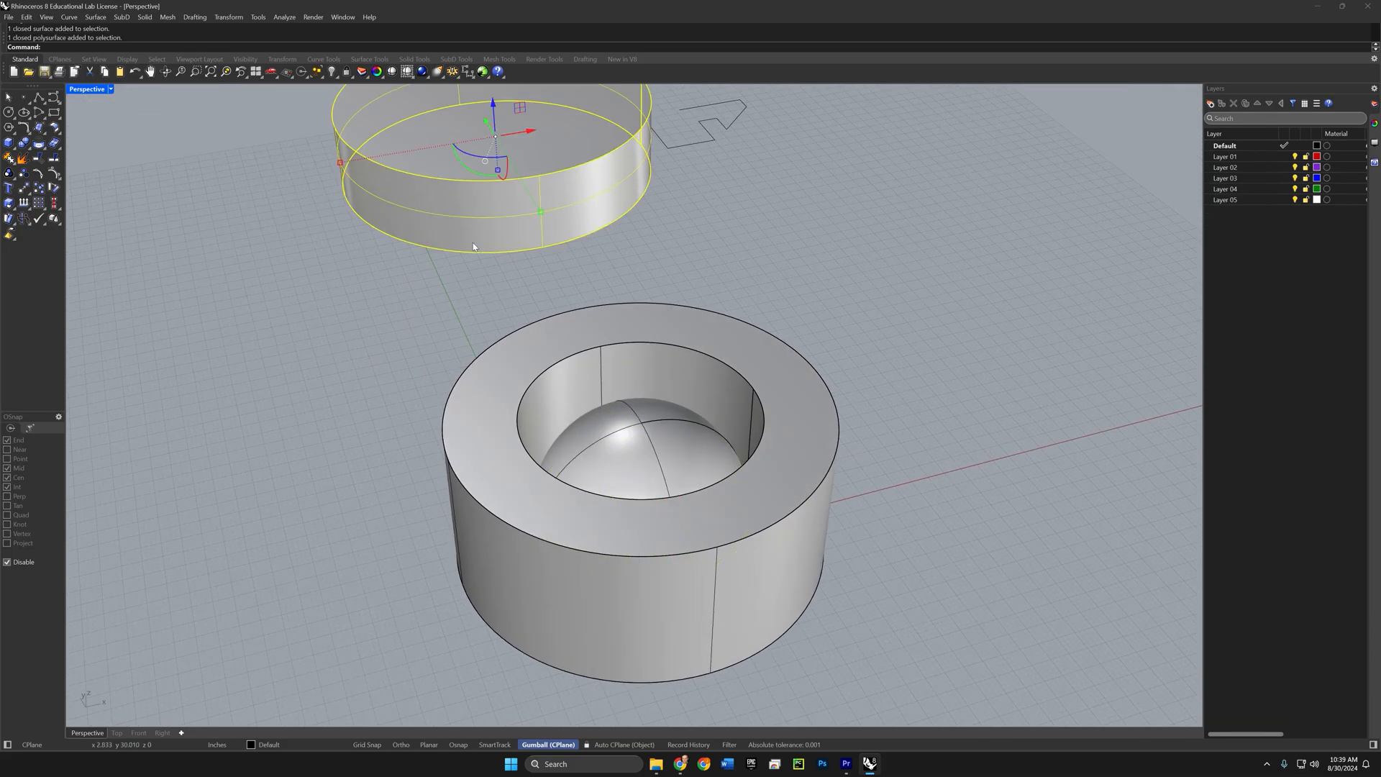
{"action": "key", "text": "alt+Down"}
{"action": "key", "text": "alt+Down"}
{"action": "key", "text": "alt+Down"}
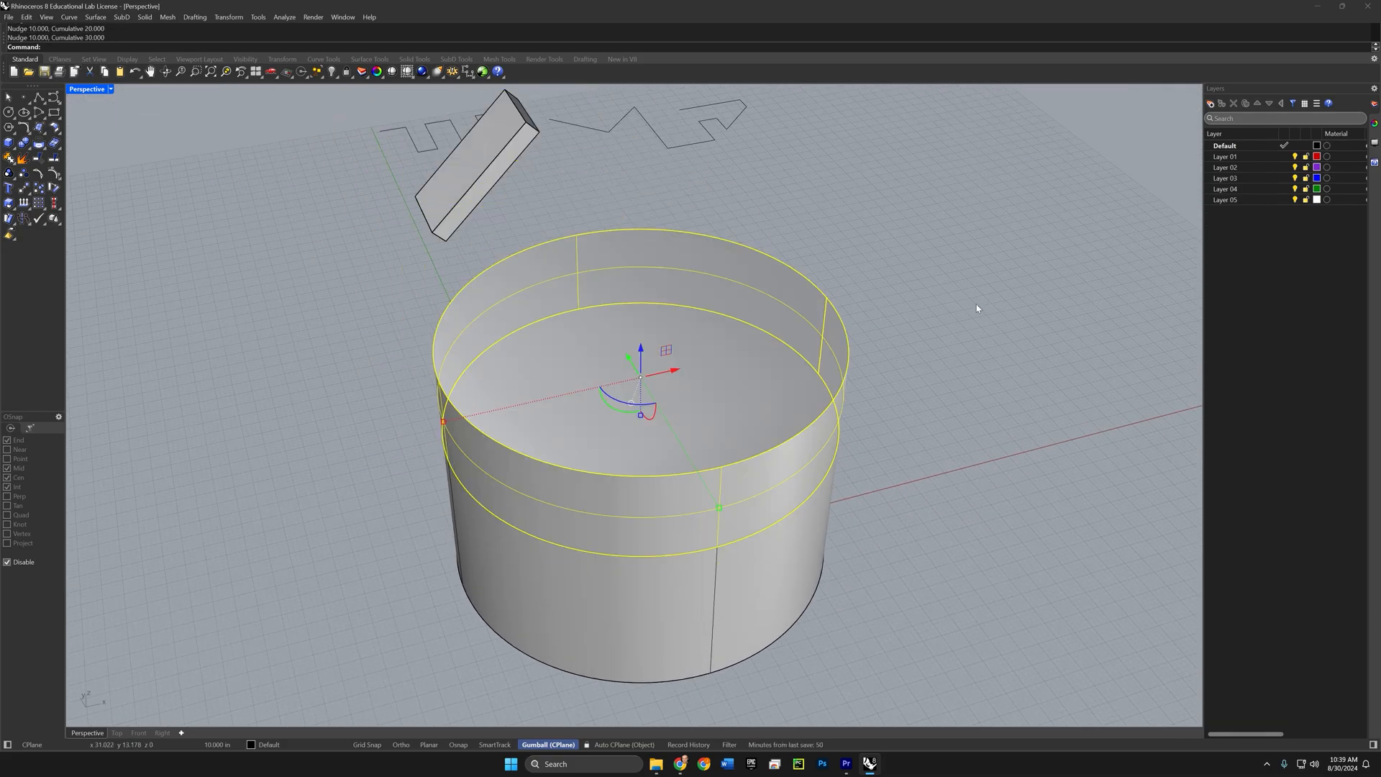
{"action": "left_click", "coordinate": [977, 308]}
{"action": "right_click_drag", "start_coordinate": [866, 312], "coordinate": [867, 350]}
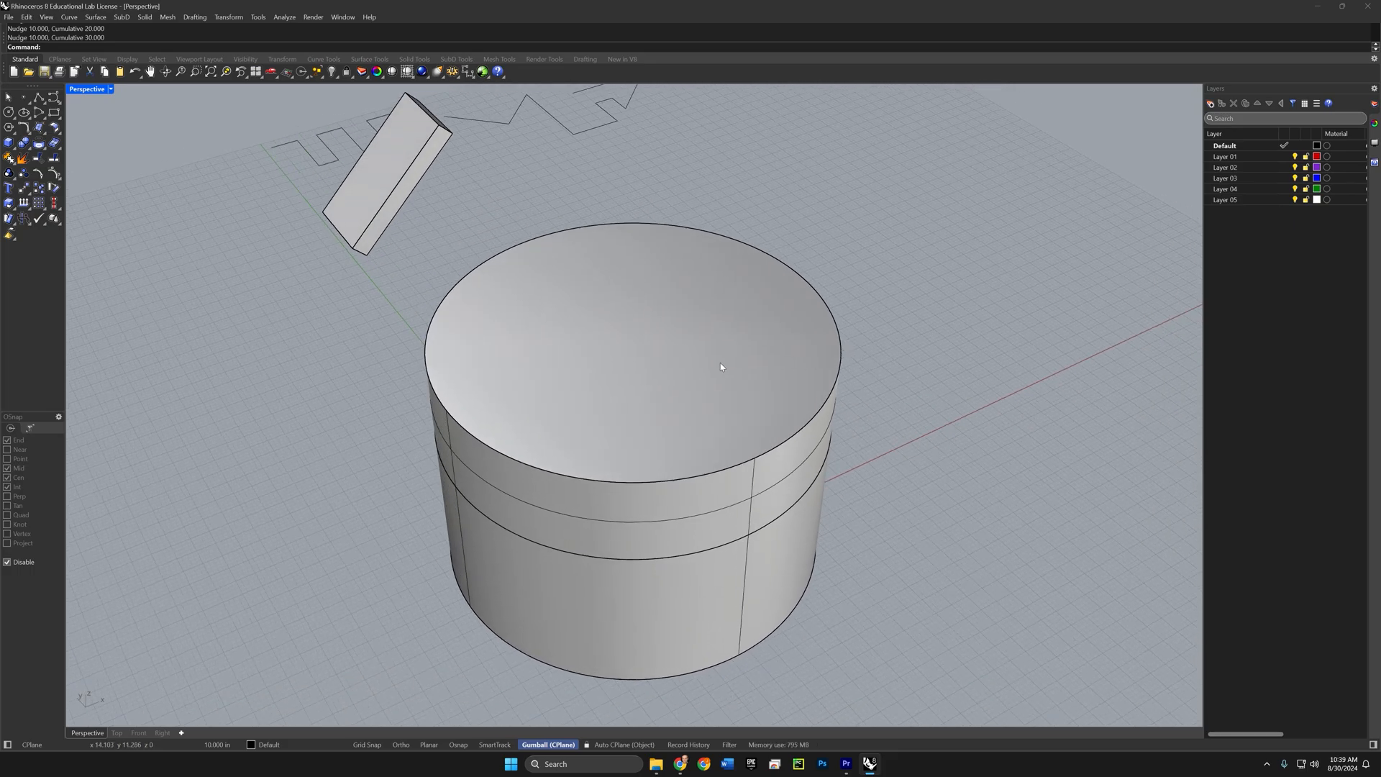
{"action": "right_click_drag", "start_coordinate": [721, 367], "coordinate": [726, 378]}
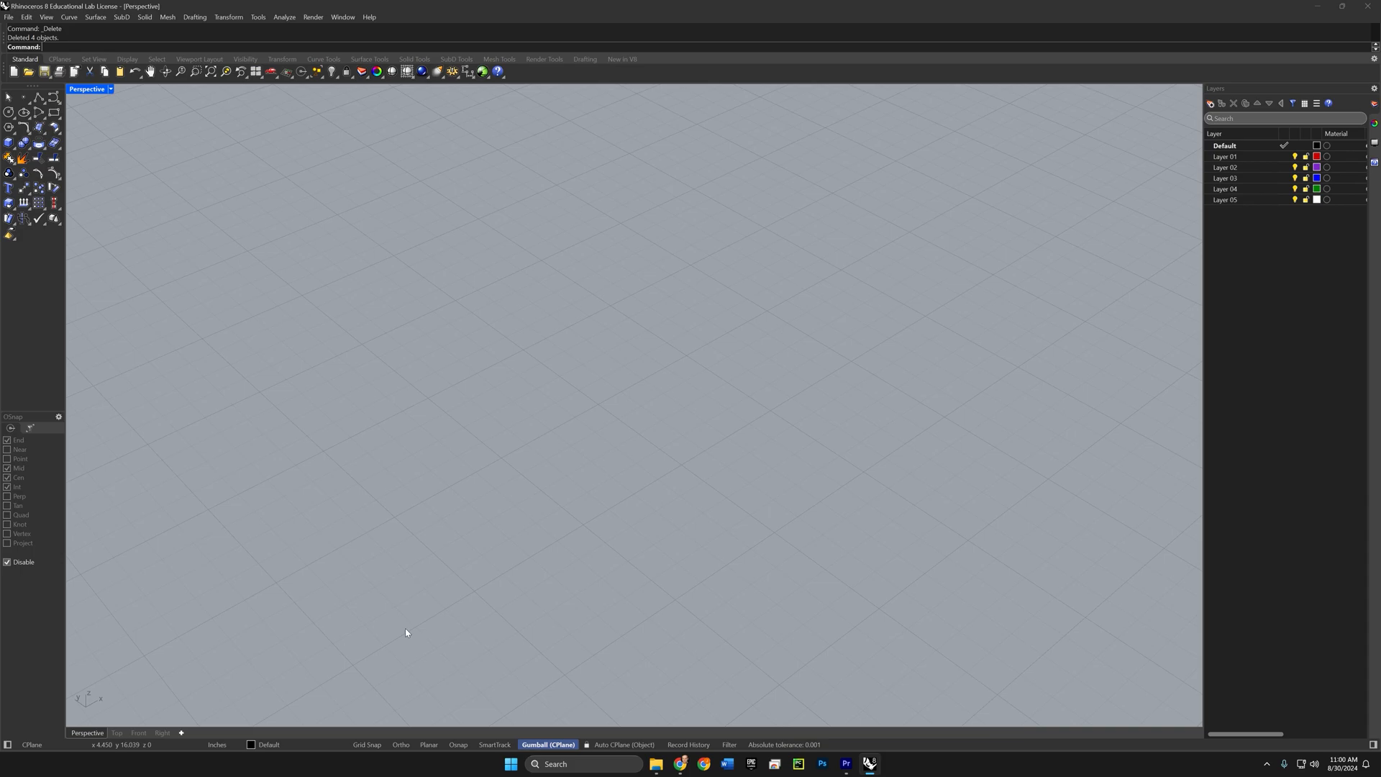
Step: Turn on Grid Snap and draw an open five-segment polyline with right-angled corners along the grid
{"action": "left_click", "coordinate": [377, 746]}
{"action": "left_click", "coordinate": [39, 97]}
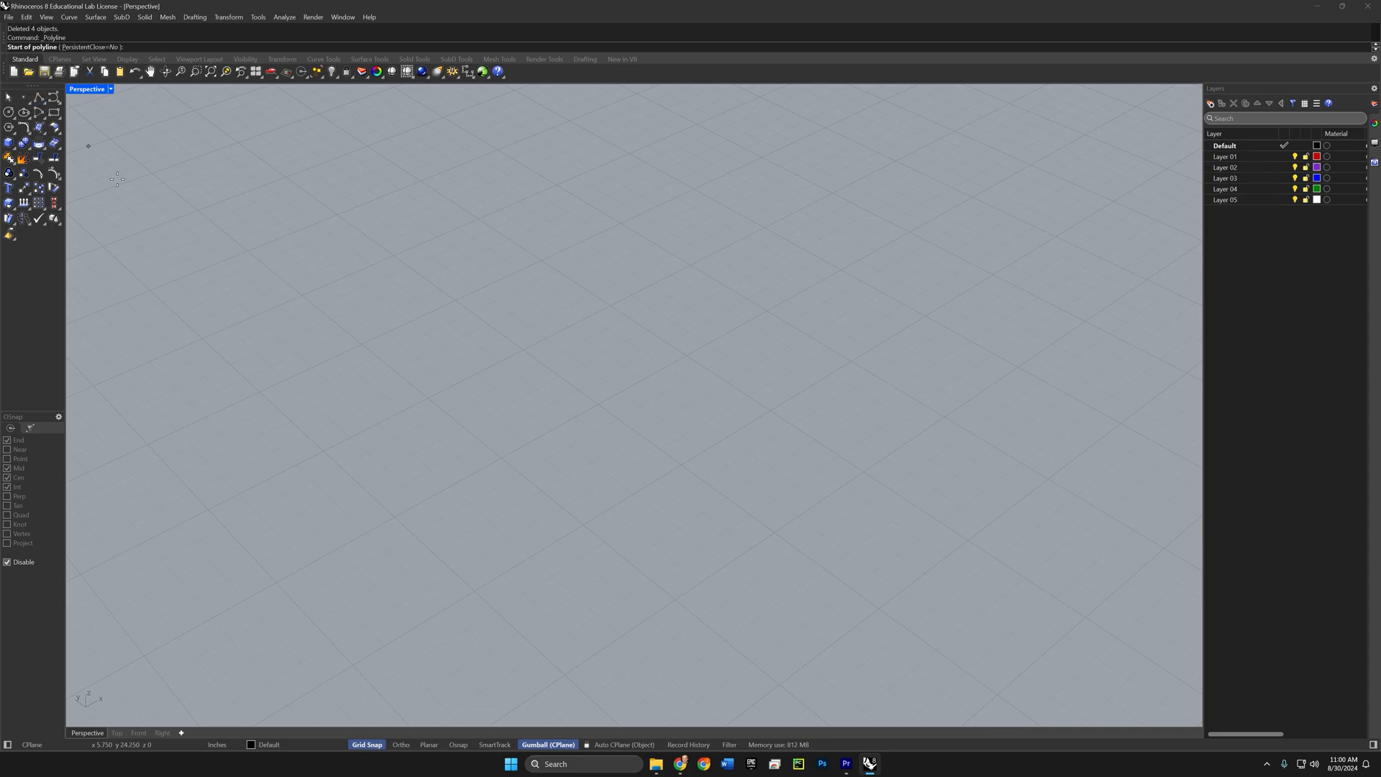
{"action": "left_click", "coordinate": [161, 358]}
{"action": "left_click", "coordinate": [230, 328]}
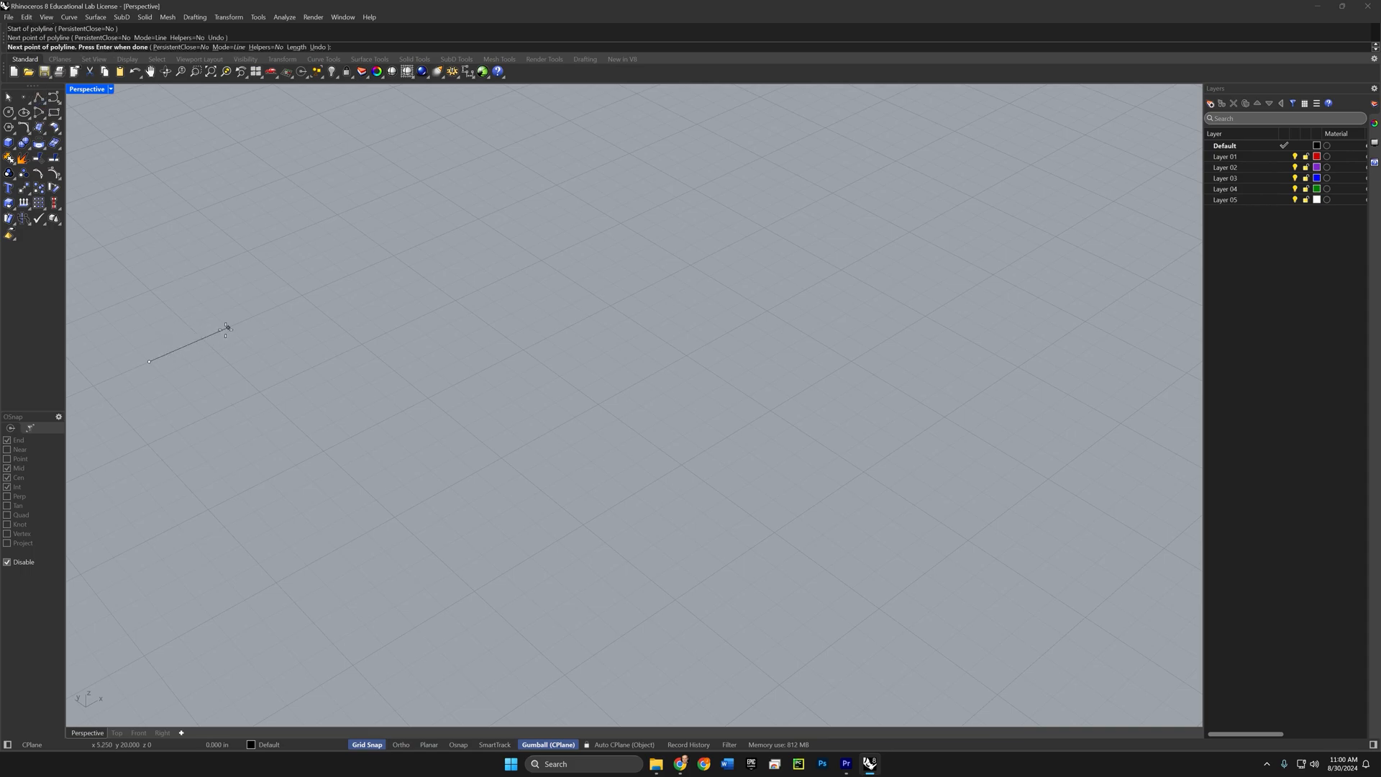
{"action": "left_click", "coordinate": [389, 486]}
{"action": "left_click", "coordinate": [348, 515]}
{"action": "left_click", "coordinate": [264, 435]}
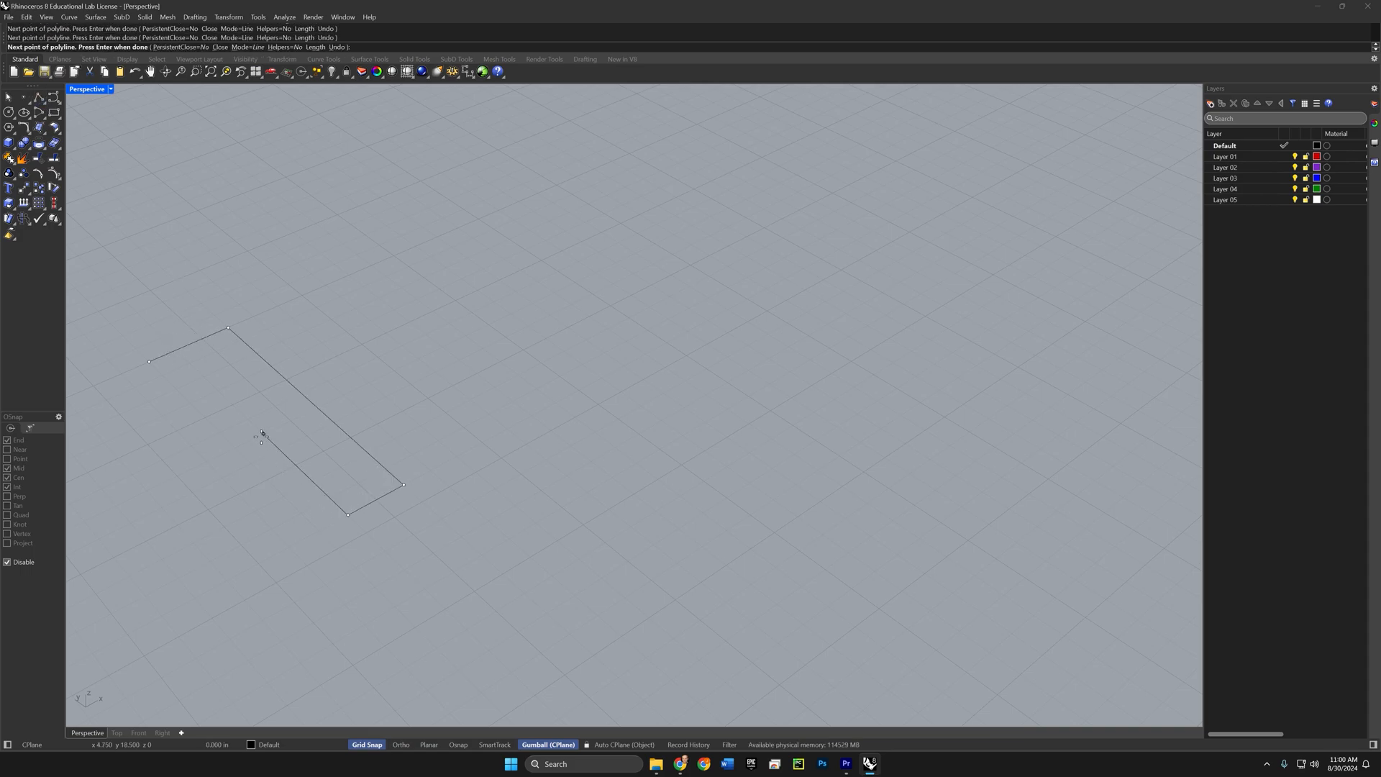
{"action": "left_click", "coordinate": [210, 457]}
{"action": "key", "text": "Return"}
{"action": "right_click_drag", "start_coordinate": [346, 418], "coordinate": [382, 400]}
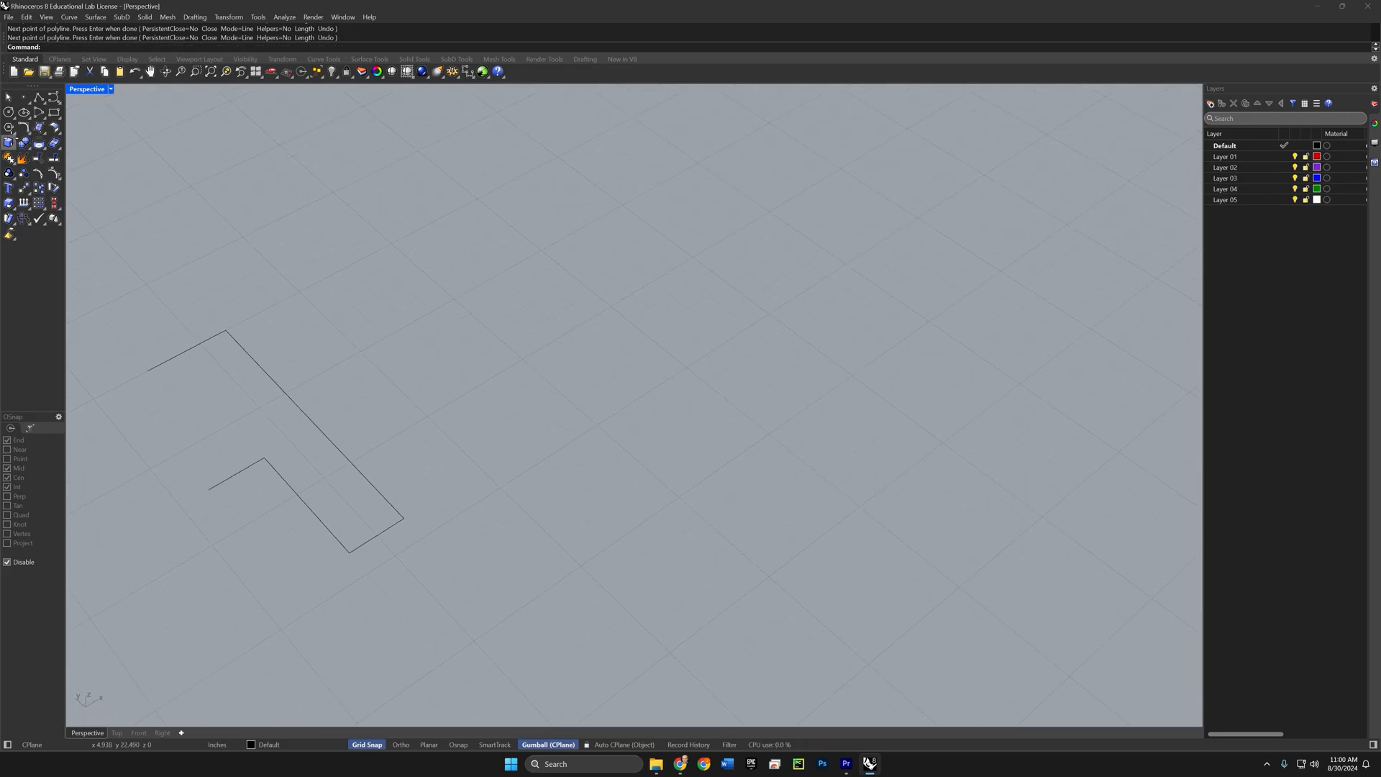
Step: Create a grid-snapped box beside the polyline, and start a second box
{"action": "left_click", "coordinate": [9, 143]}
{"action": "left_click", "coordinate": [361, 349]}
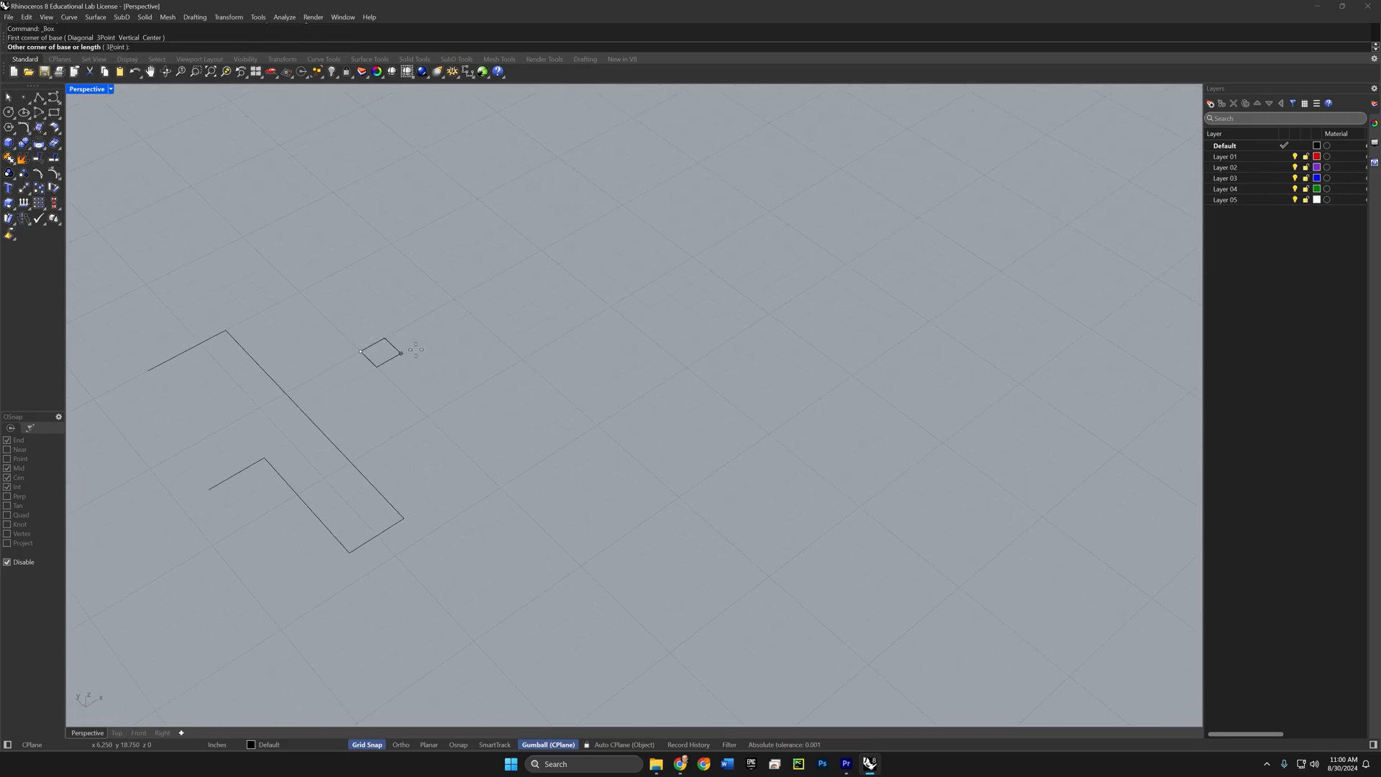
{"action": "left_click", "coordinate": [523, 359]}
{"action": "left_click", "coordinate": [502, 275]}
{"action": "key", "text": "Return"}
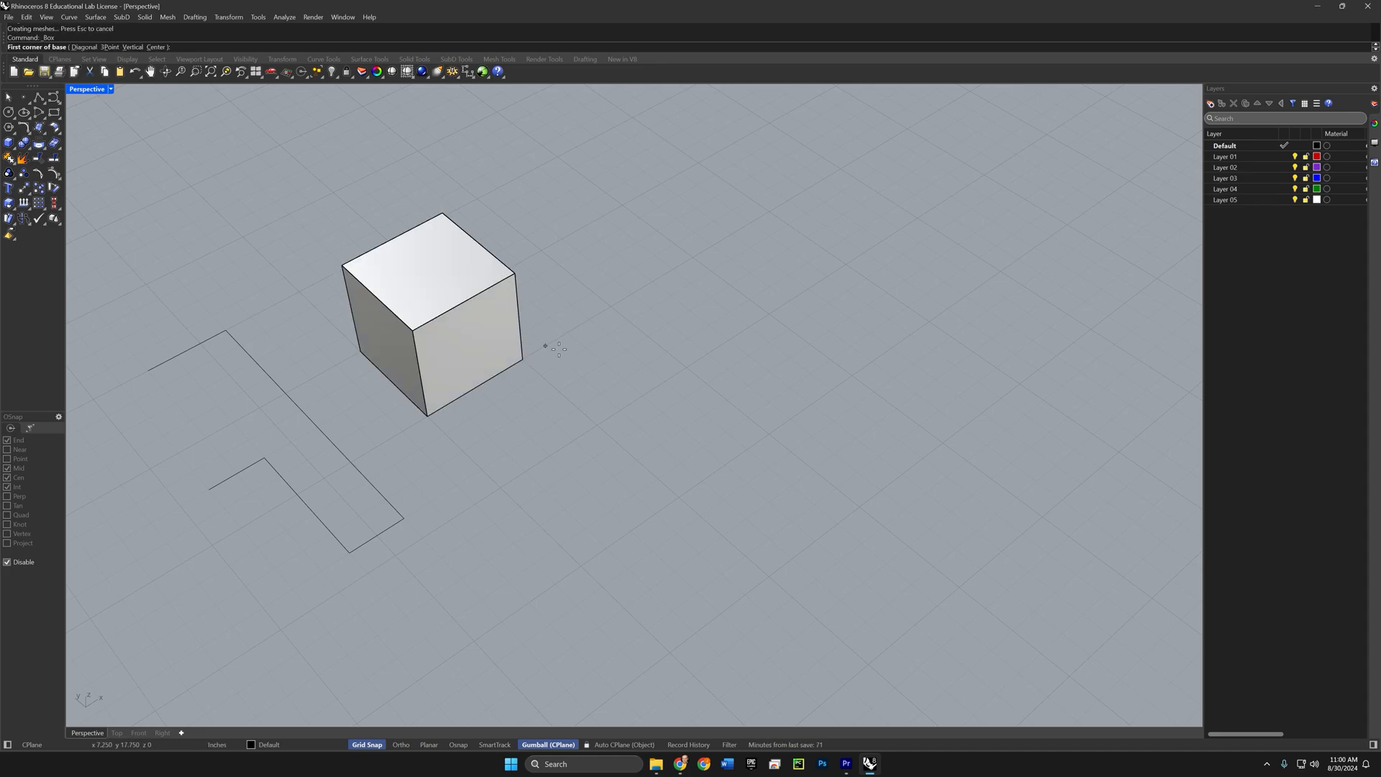
Step: Complete the second grid-snapped box from the first box's base corner, making it lower than the first
{"action": "left_click", "coordinate": [526, 359]}
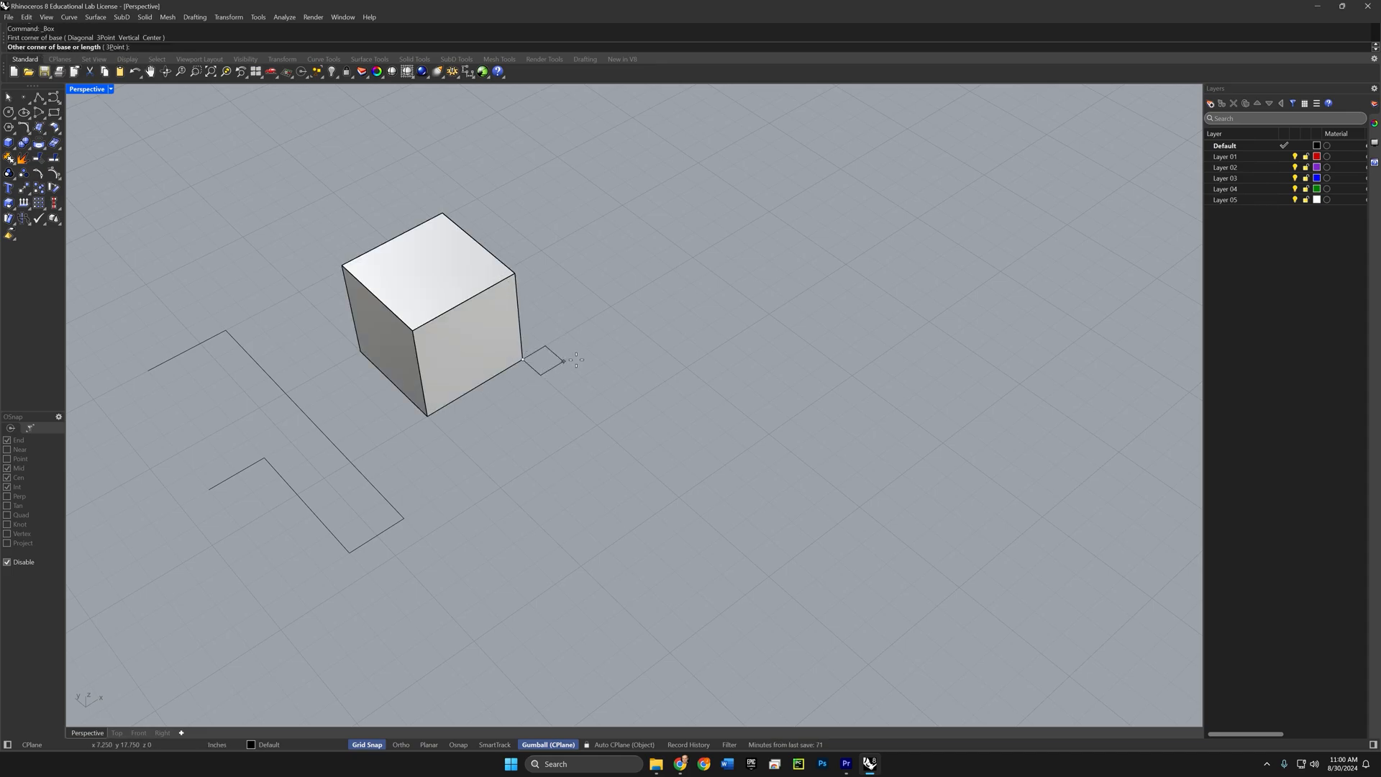
{"action": "left_click", "coordinate": [684, 369]}
{"action": "left_click", "coordinate": [680, 331]}
{"action": "right_click_drag", "start_coordinate": [680, 331], "coordinate": [713, 374]}
Step: Create a third grid-snapped box starting at the second box's outer base corner
{"action": "key", "text": "Return"}
{"action": "left_click", "coordinate": [688, 370]}
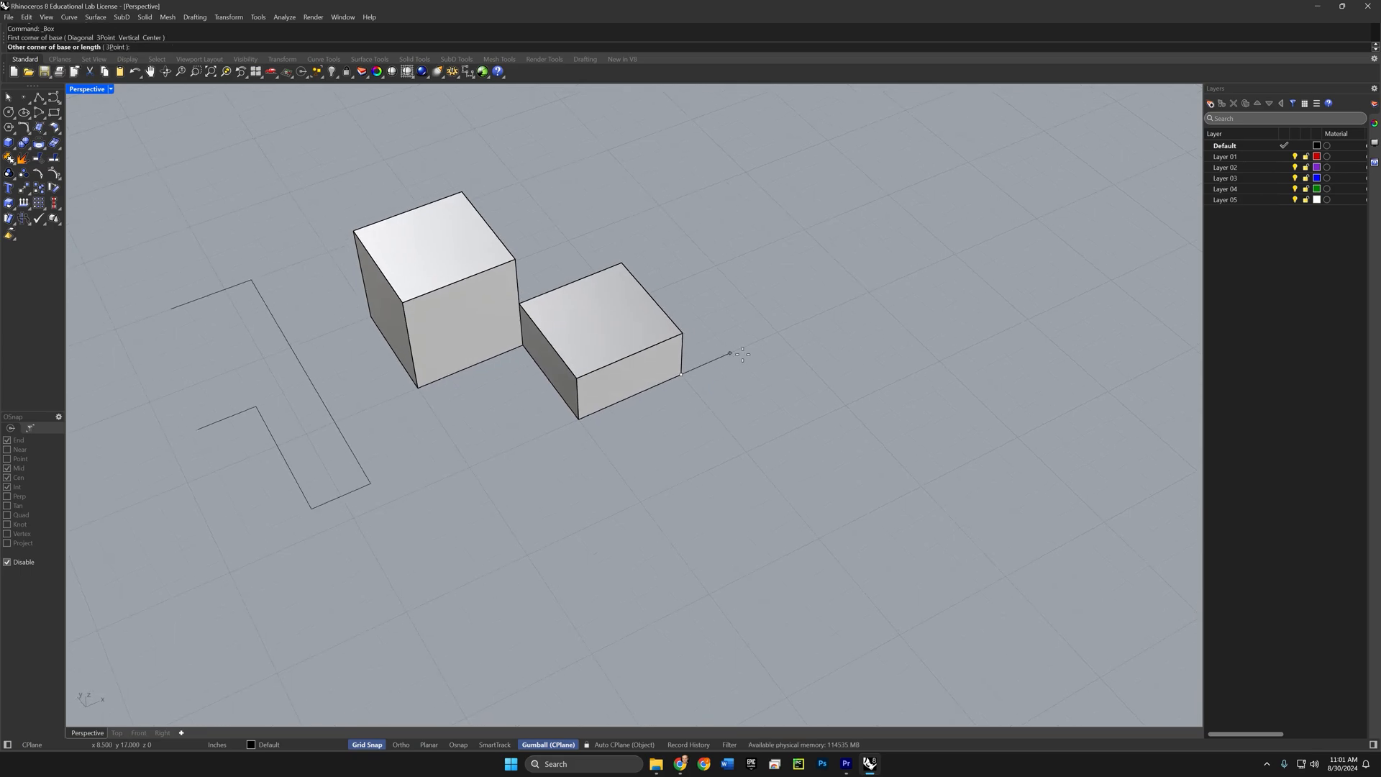
{"action": "left_click", "coordinate": [777, 333]}
{"action": "left_click", "coordinate": [845, 403]}
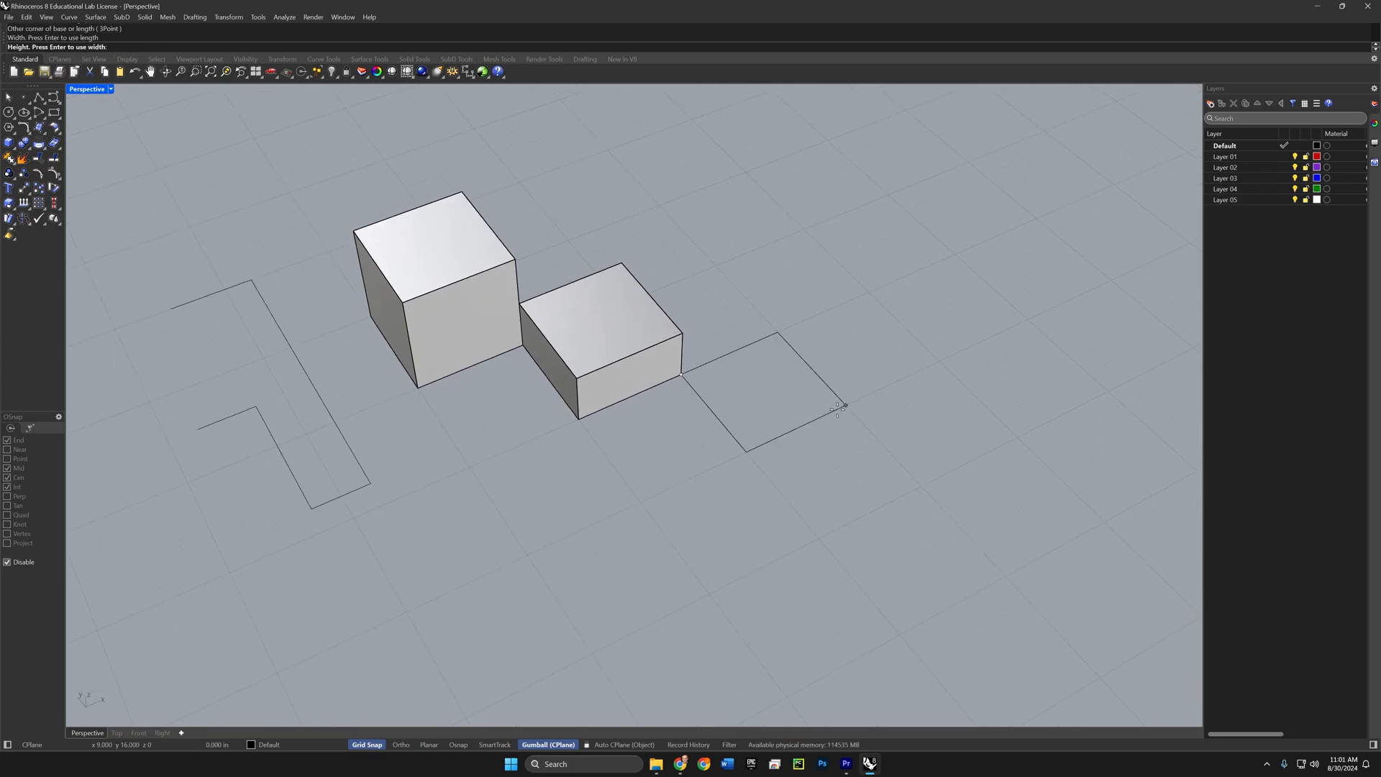
{"action": "left_click", "coordinate": [833, 383]}
{"action": "right_click_drag", "start_coordinate": [833, 382], "coordinate": [741, 432]}
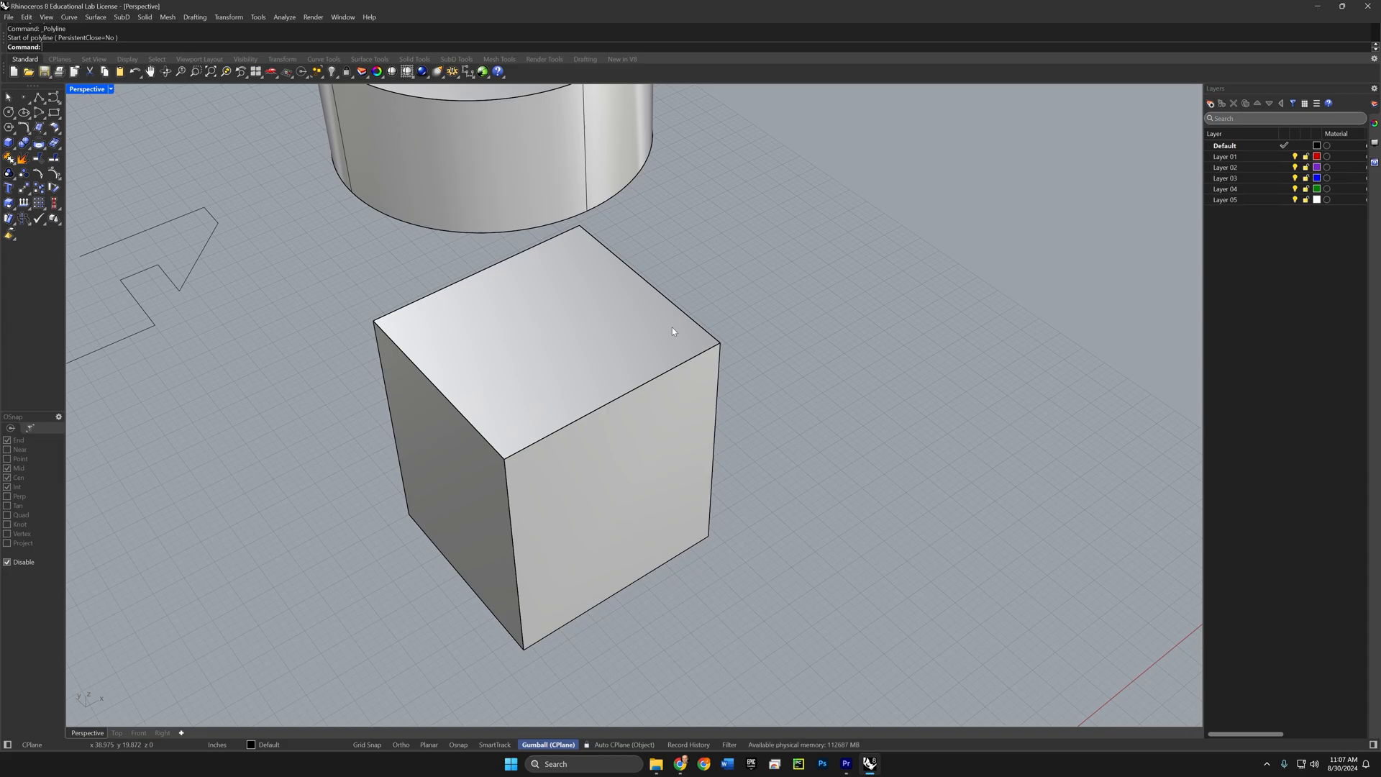
Step: With Planar off, draw a one-segment polyline from the large box's top corner to a free point, using object snap only for the start
{"action": "left_click", "coordinate": [39, 97]}
{"action": "key", "text": "alt"}
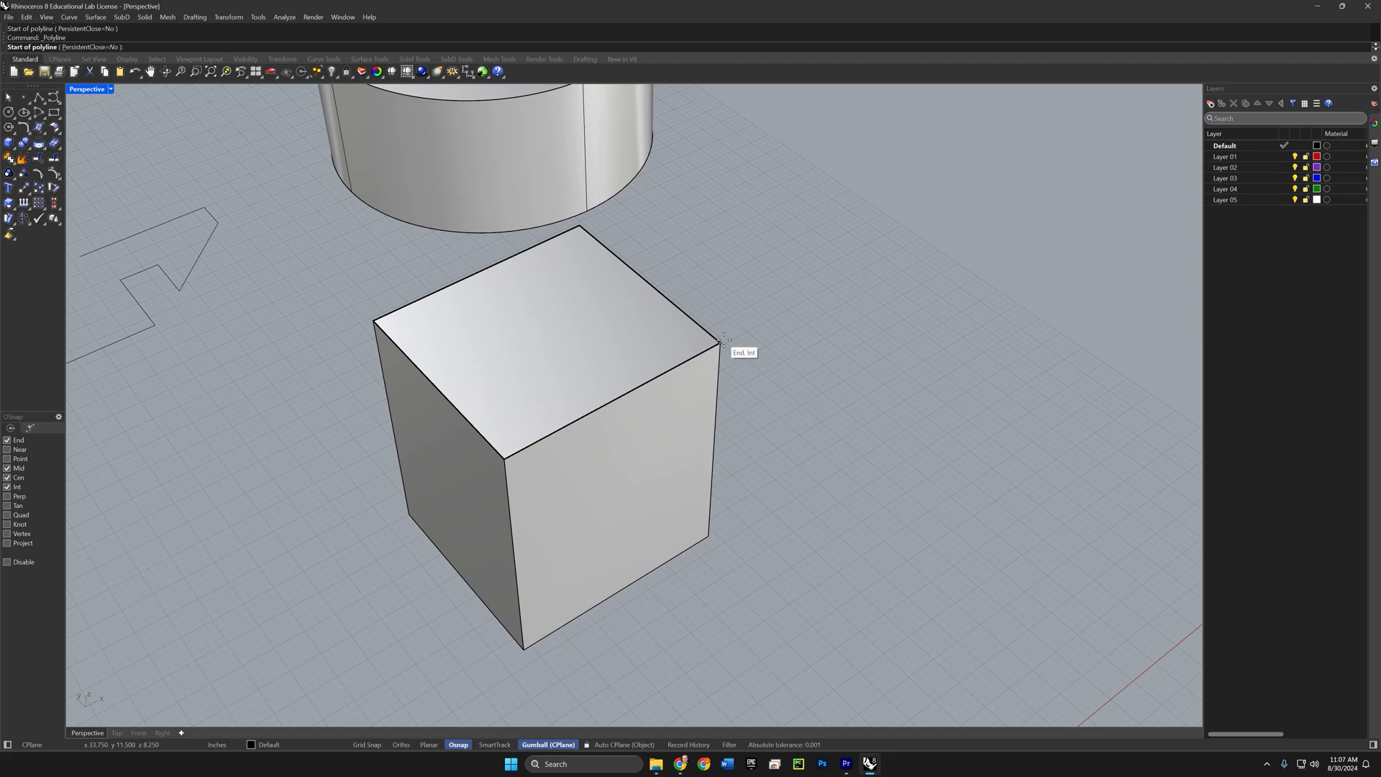
{"action": "left_click", "coordinate": [724, 340]}
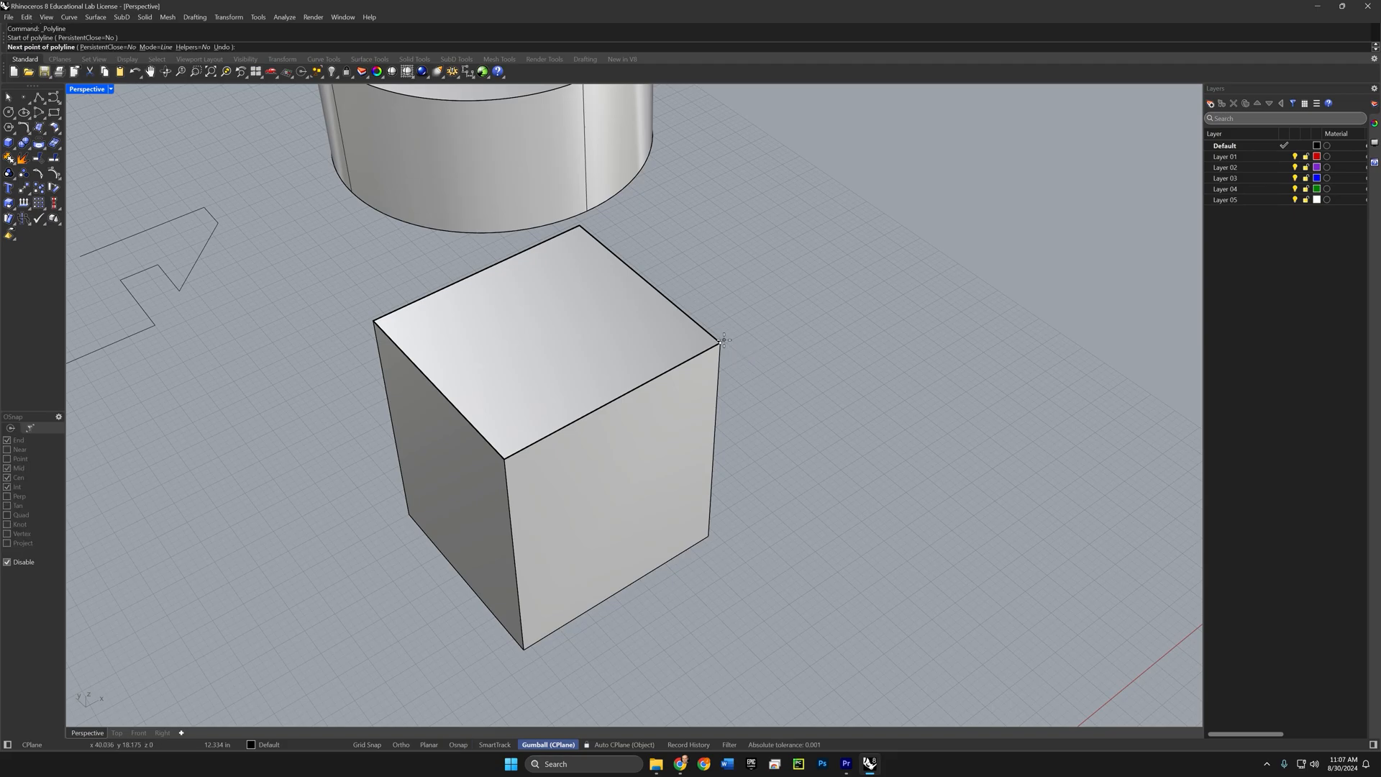
{"action": "left_click", "coordinate": [853, 271]}
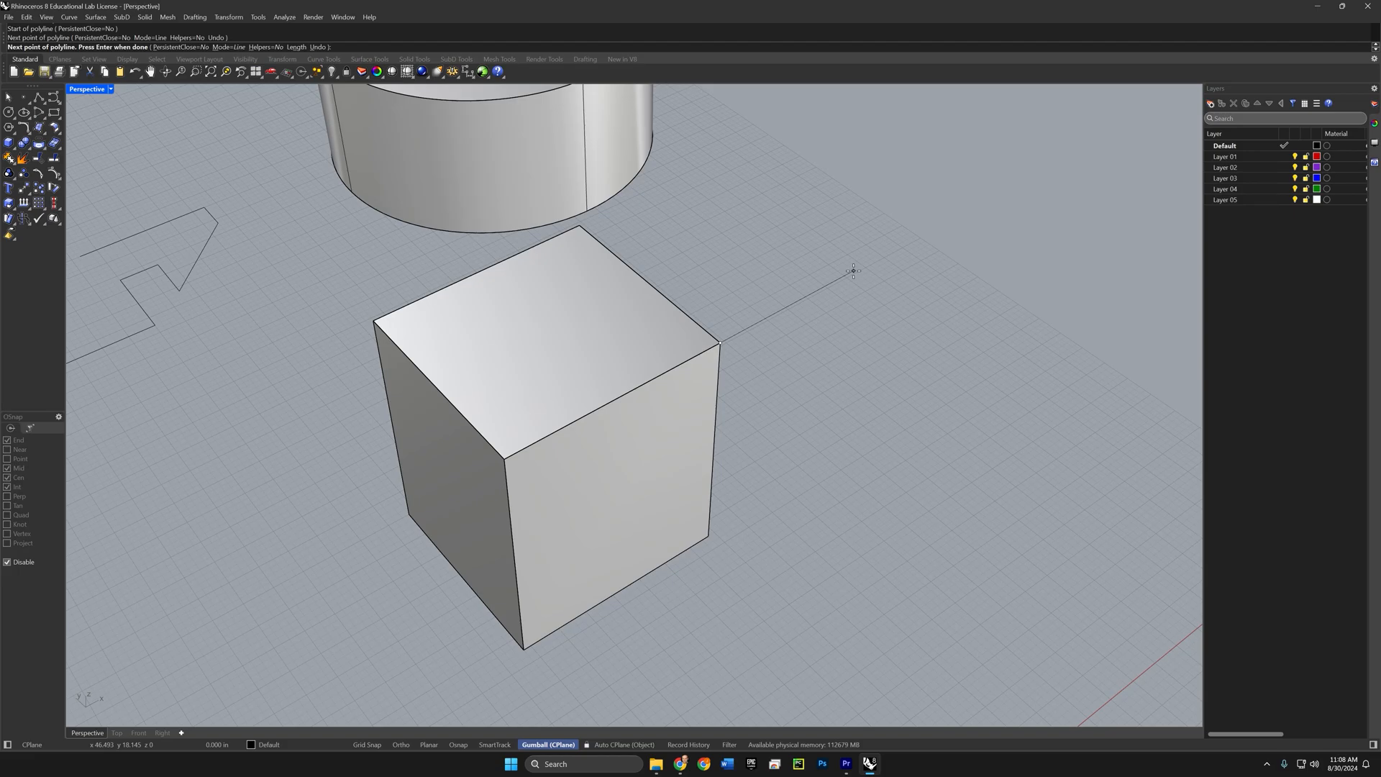
{"action": "key", "text": "Return"}
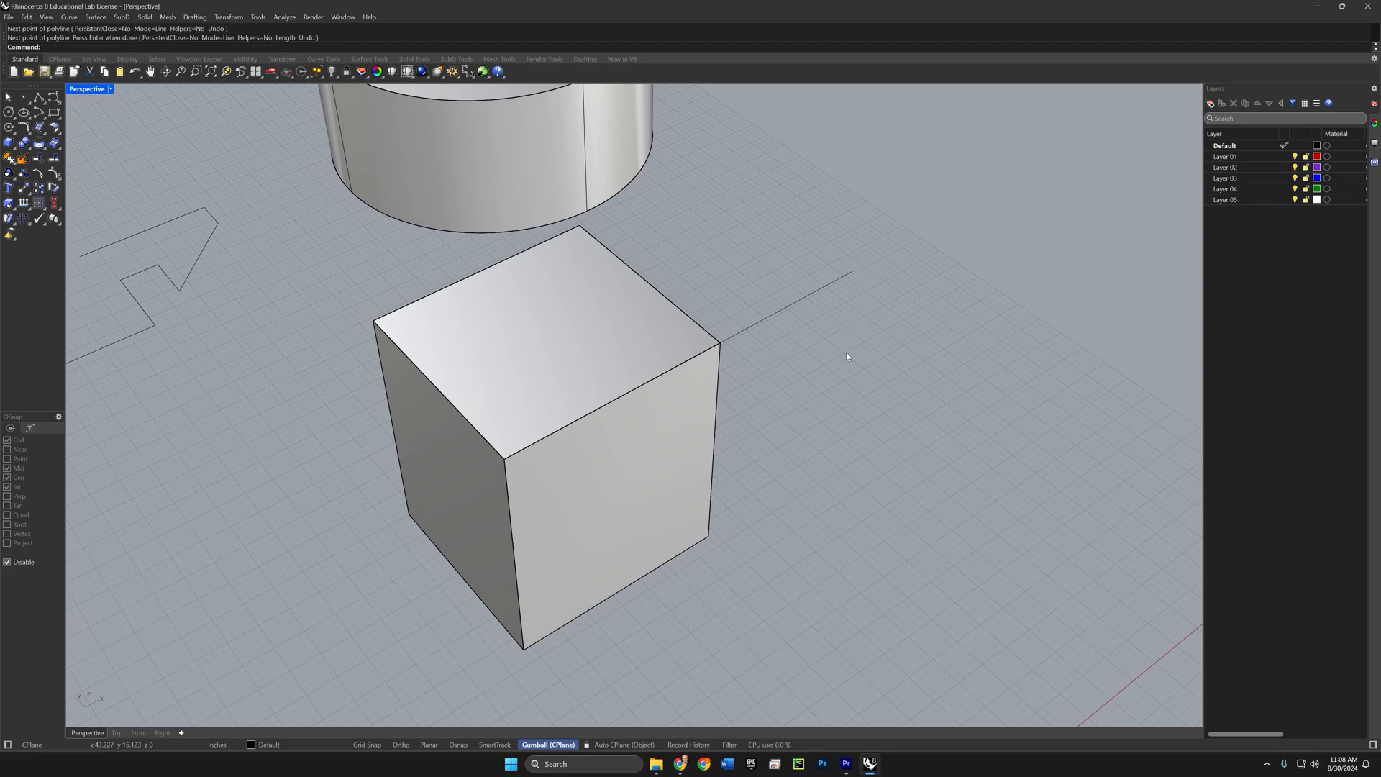
{"action": "right_click_drag", "start_coordinate": [834, 401], "coordinate": [880, 377]}
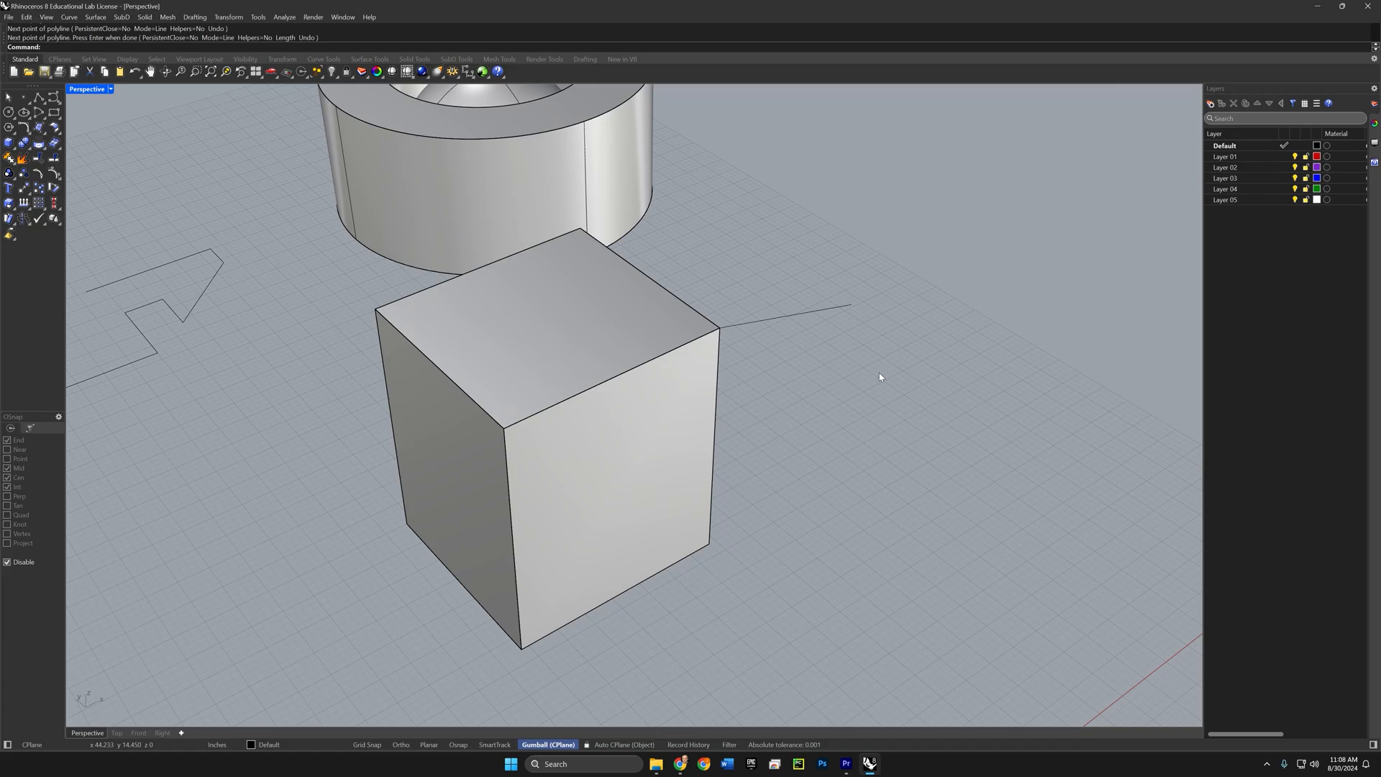
{"action": "right_click_drag", "start_coordinate": [815, 363], "coordinate": [814, 364]}
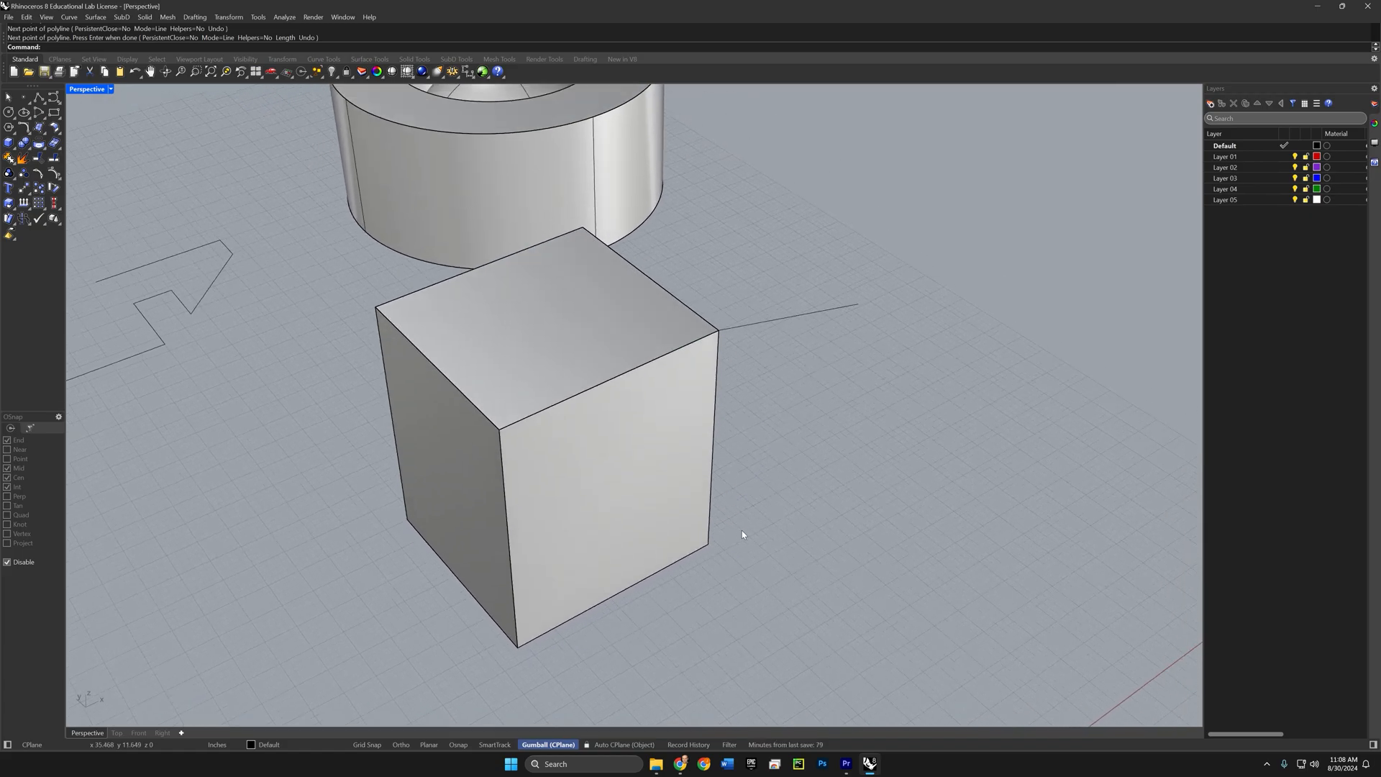
Step: Turn on Planar and draw another one-segment polyline from the same top corner of the box to a free point at that height
{"action": "left_click", "coordinate": [435, 746]}
{"action": "left_click", "coordinate": [39, 98]}
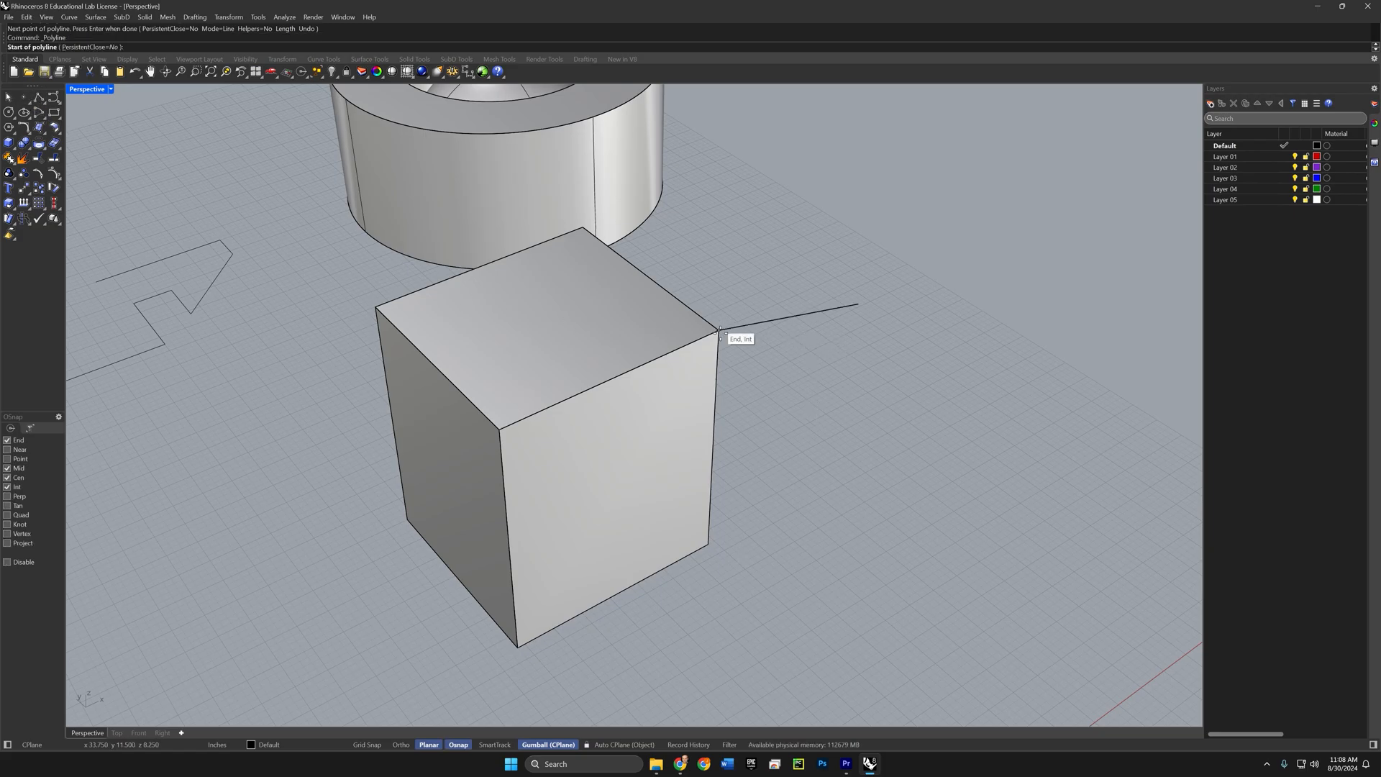
{"action": "left_click", "coordinate": [720, 331]}
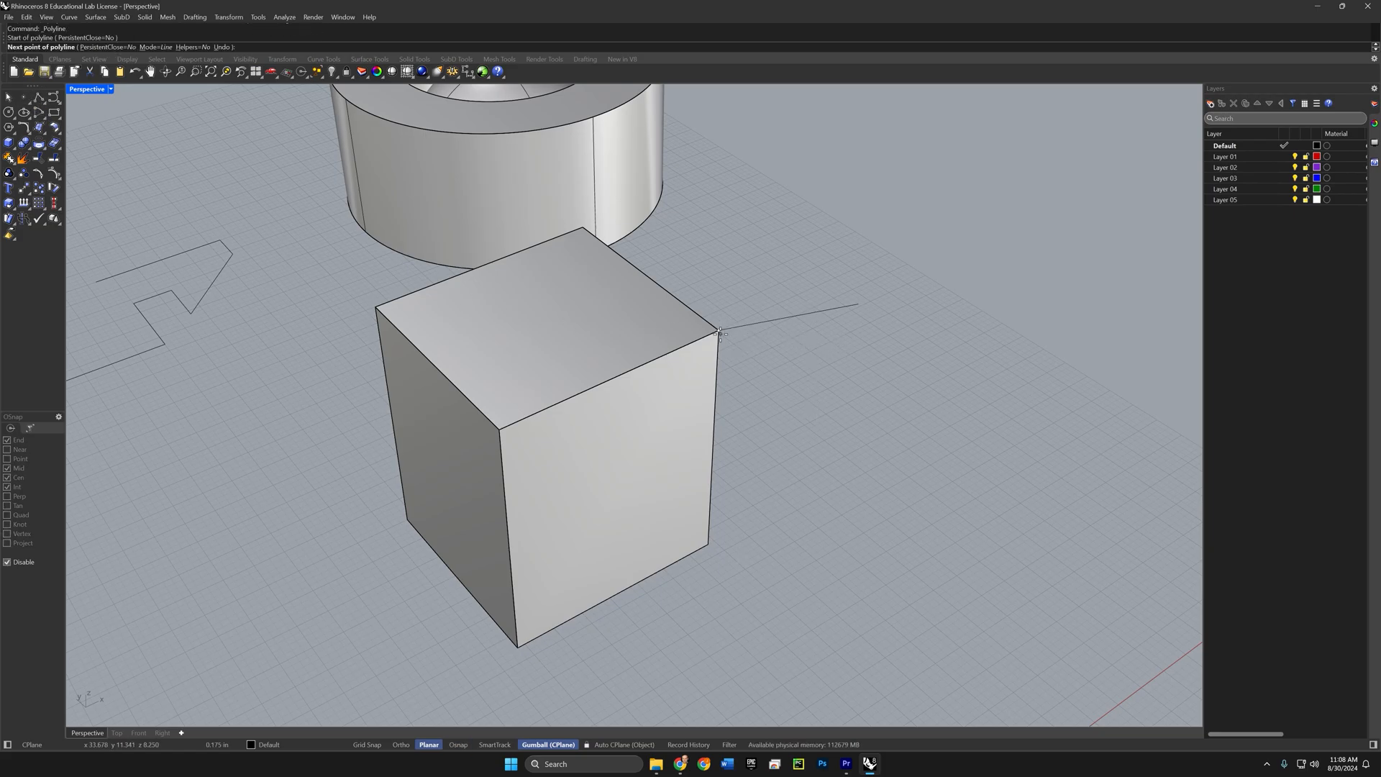
{"action": "left_click", "coordinate": [892, 260]}
{"action": "key", "text": "Return"}
{"action": "right_click_drag", "start_coordinate": [897, 286], "coordinate": [903, 345]}
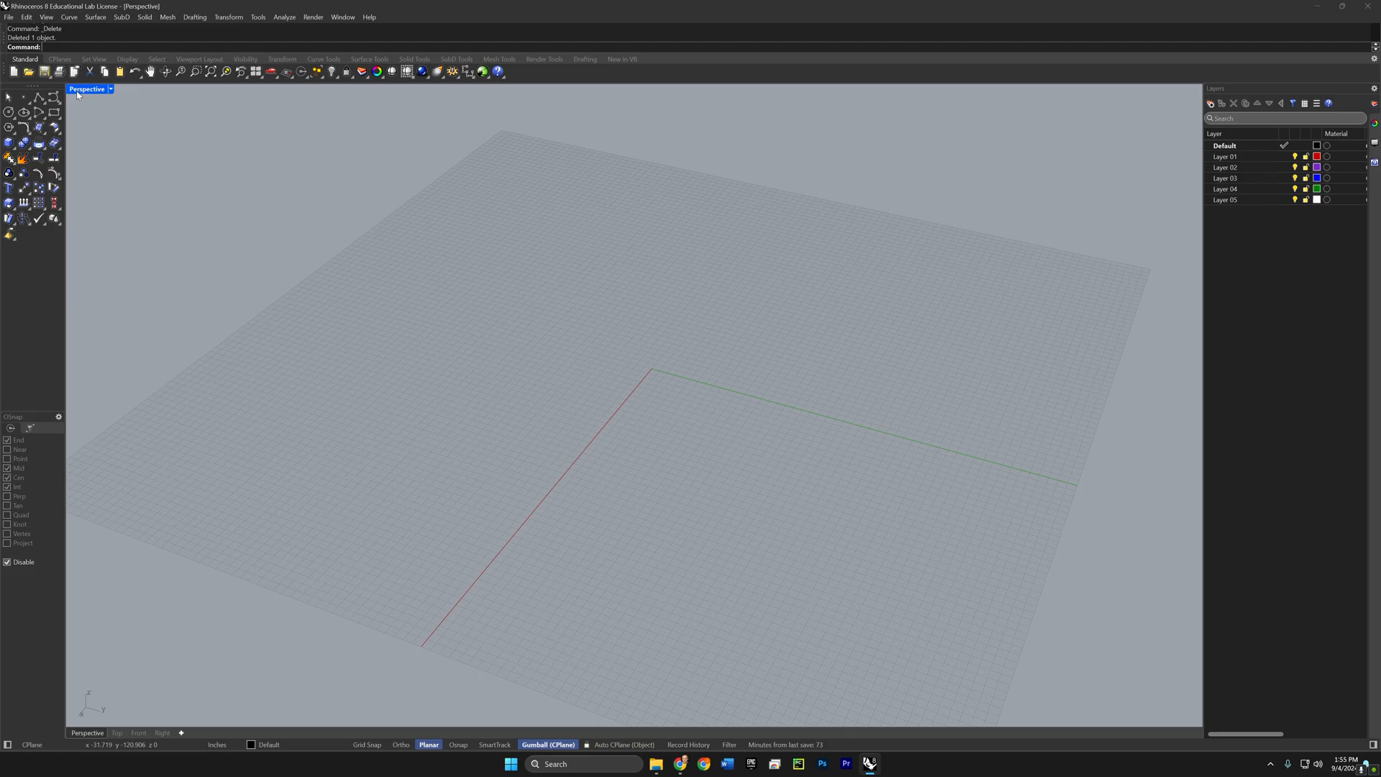
Step: Restore the four-viewport layout from the maximized Perspective view and activate the Top, Front and Right viewports in turn
{"action": "double_click", "coordinate": [78, 90]}
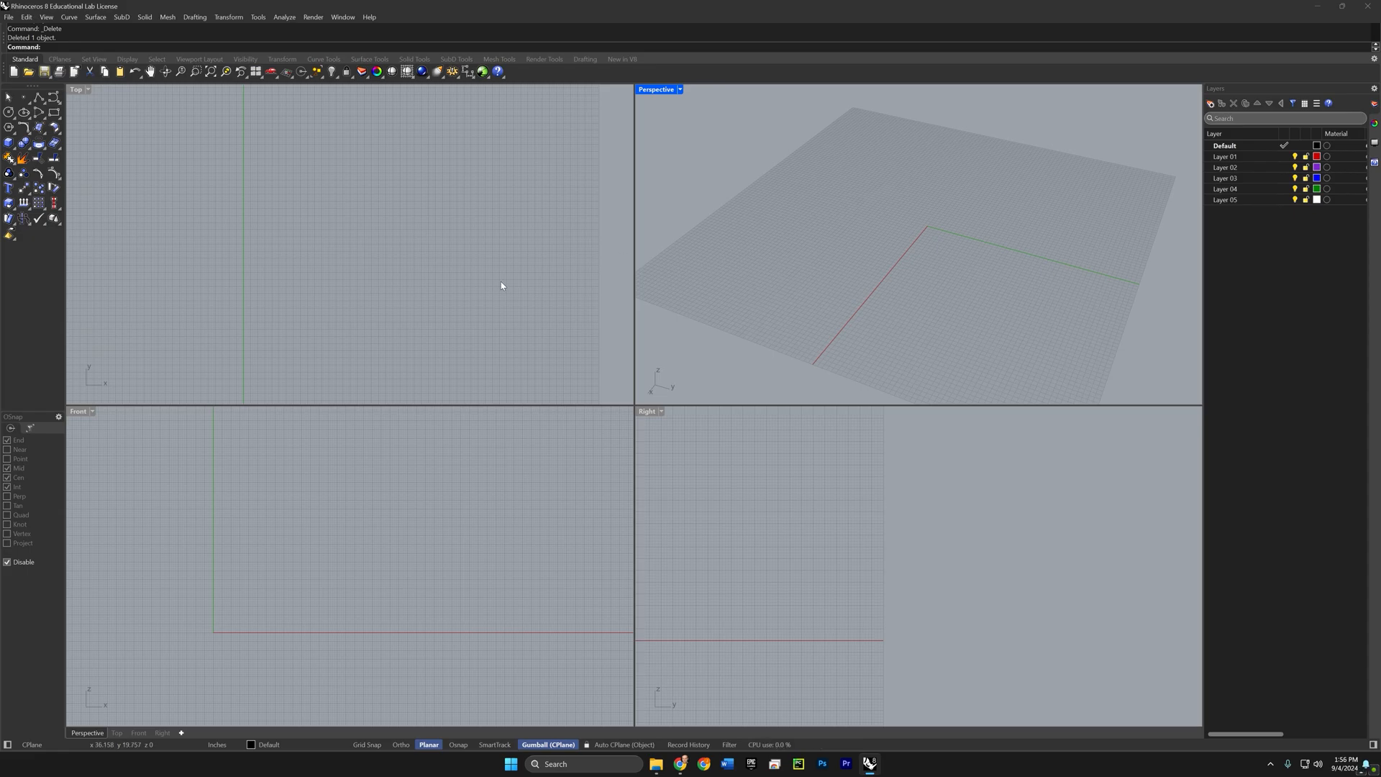
{"action": "left_click", "coordinate": [404, 257]}
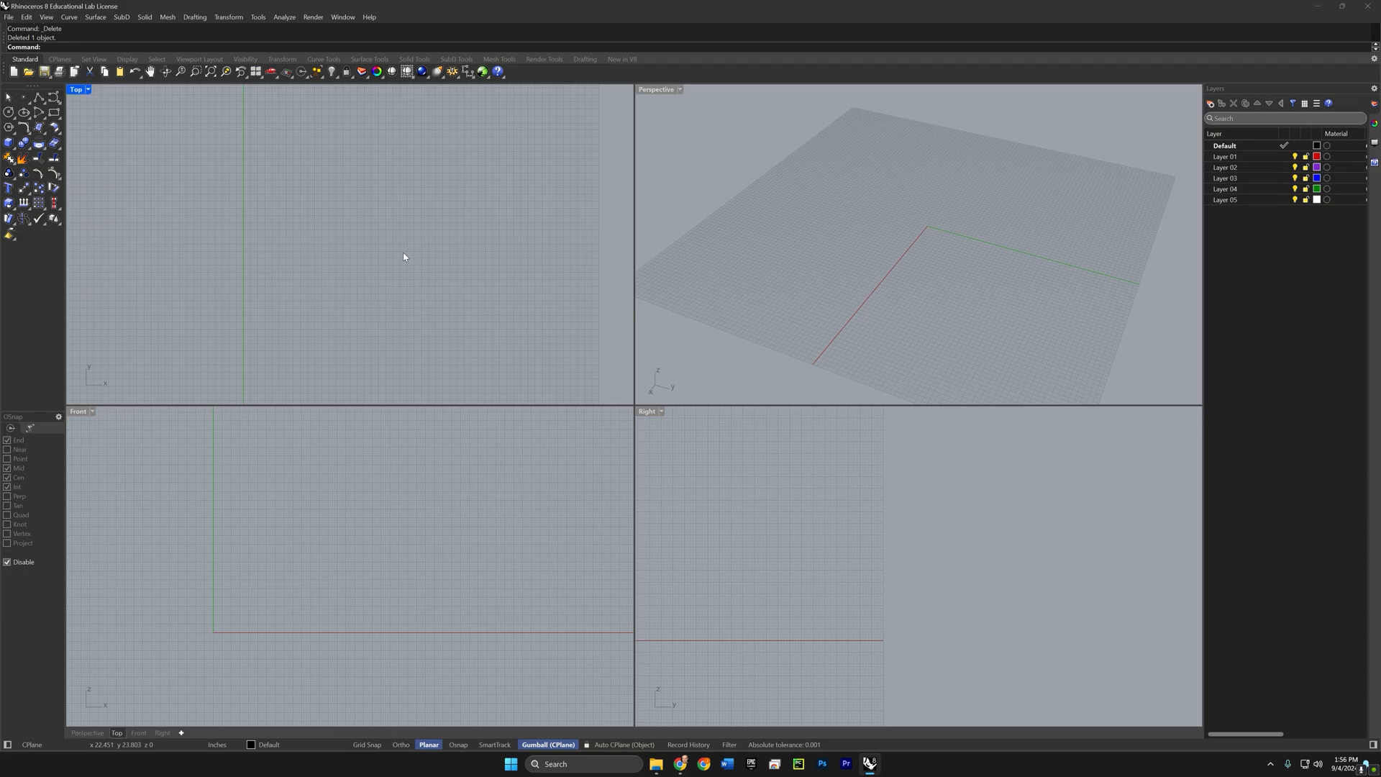
{"action": "left_click", "coordinate": [361, 463]}
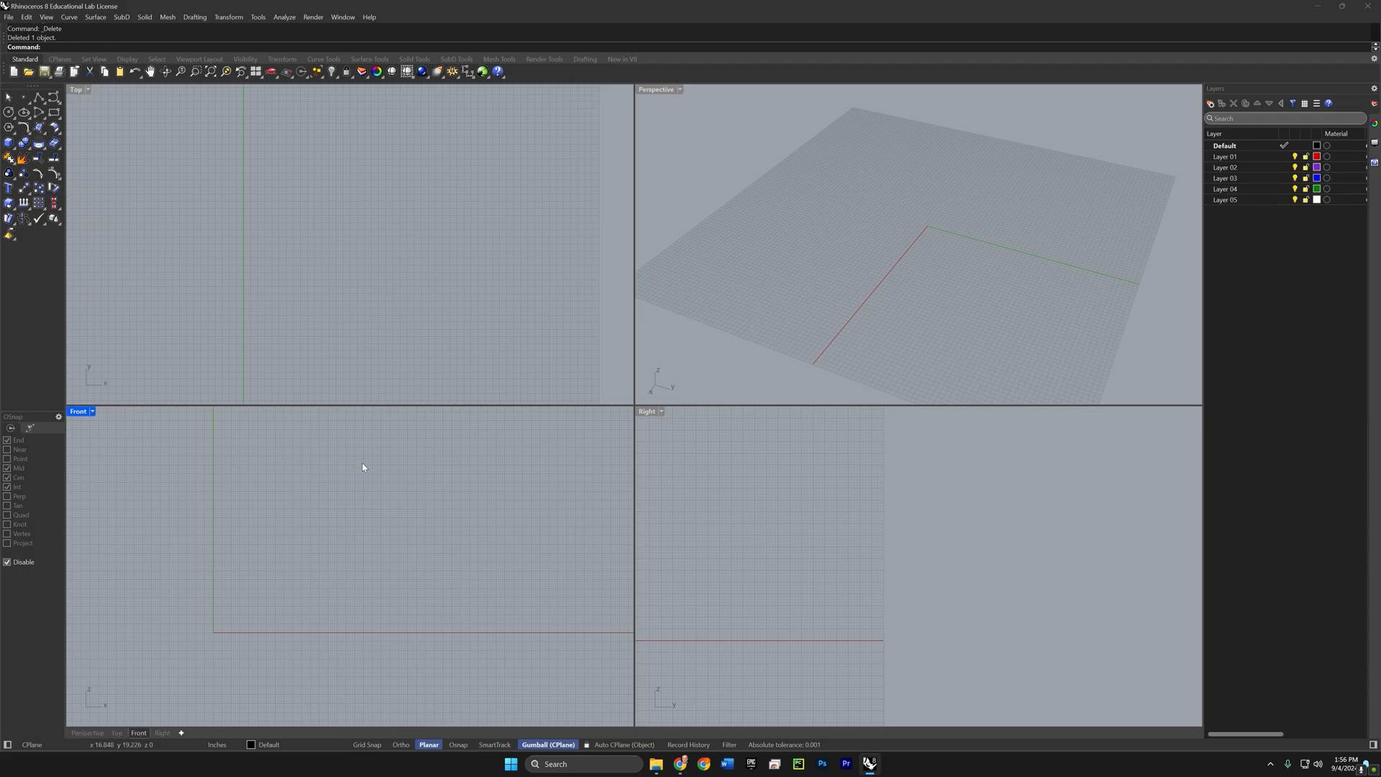
{"action": "left_click", "coordinate": [723, 486]}
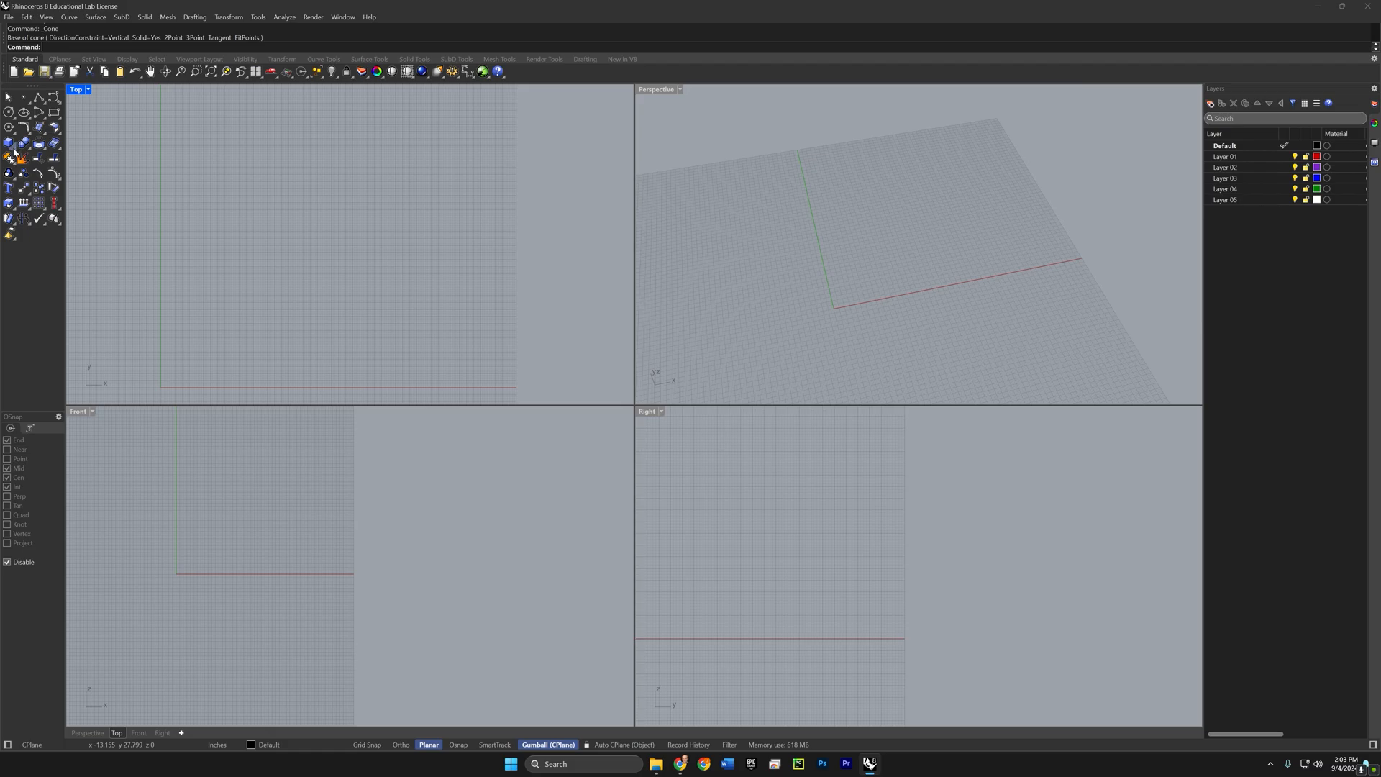
Step: Float the solid creation tools and create a vertical cone with a 10 in radius and 20 in height in the Perspective viewport
{"action": "left_click", "coordinate": [15, 152]}
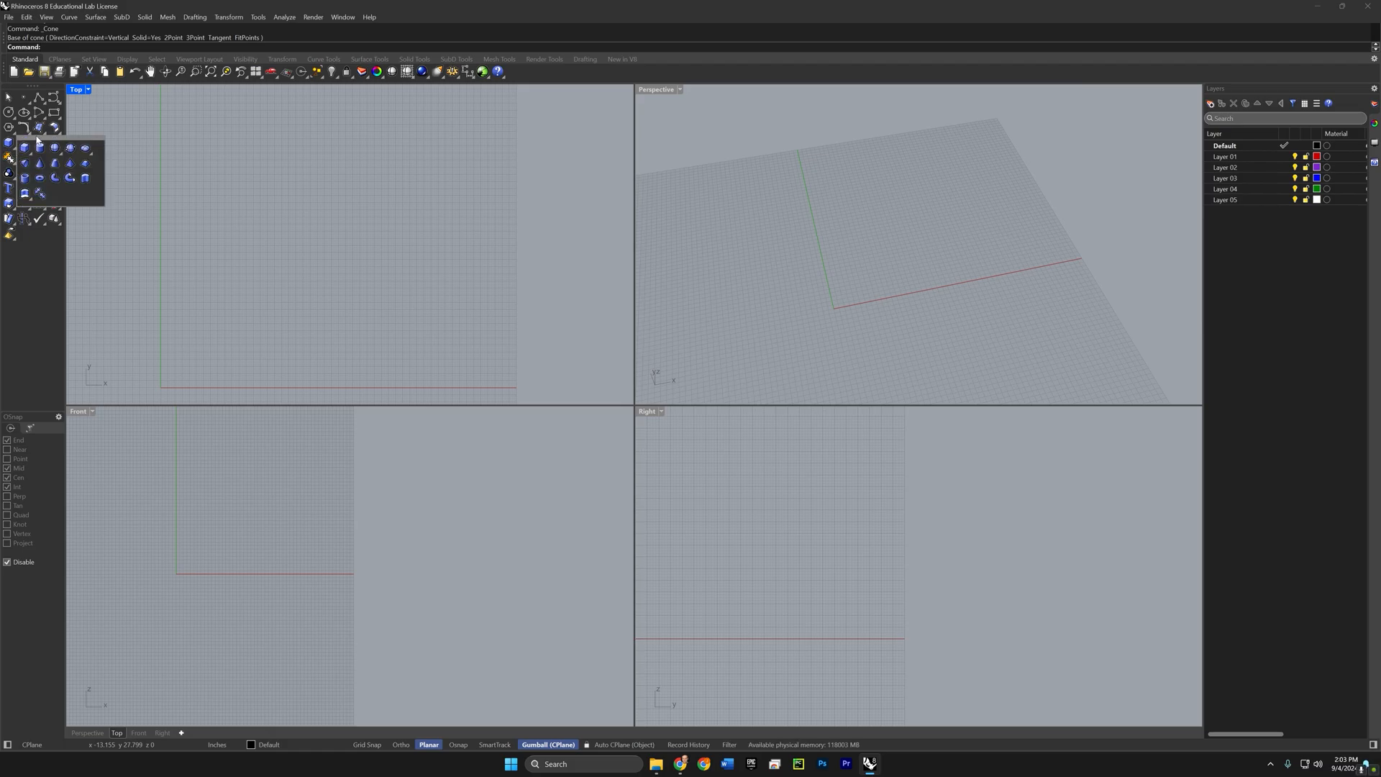
{"action": "left_click_drag", "start_coordinate": [37, 138], "coordinate": [91, 99]}
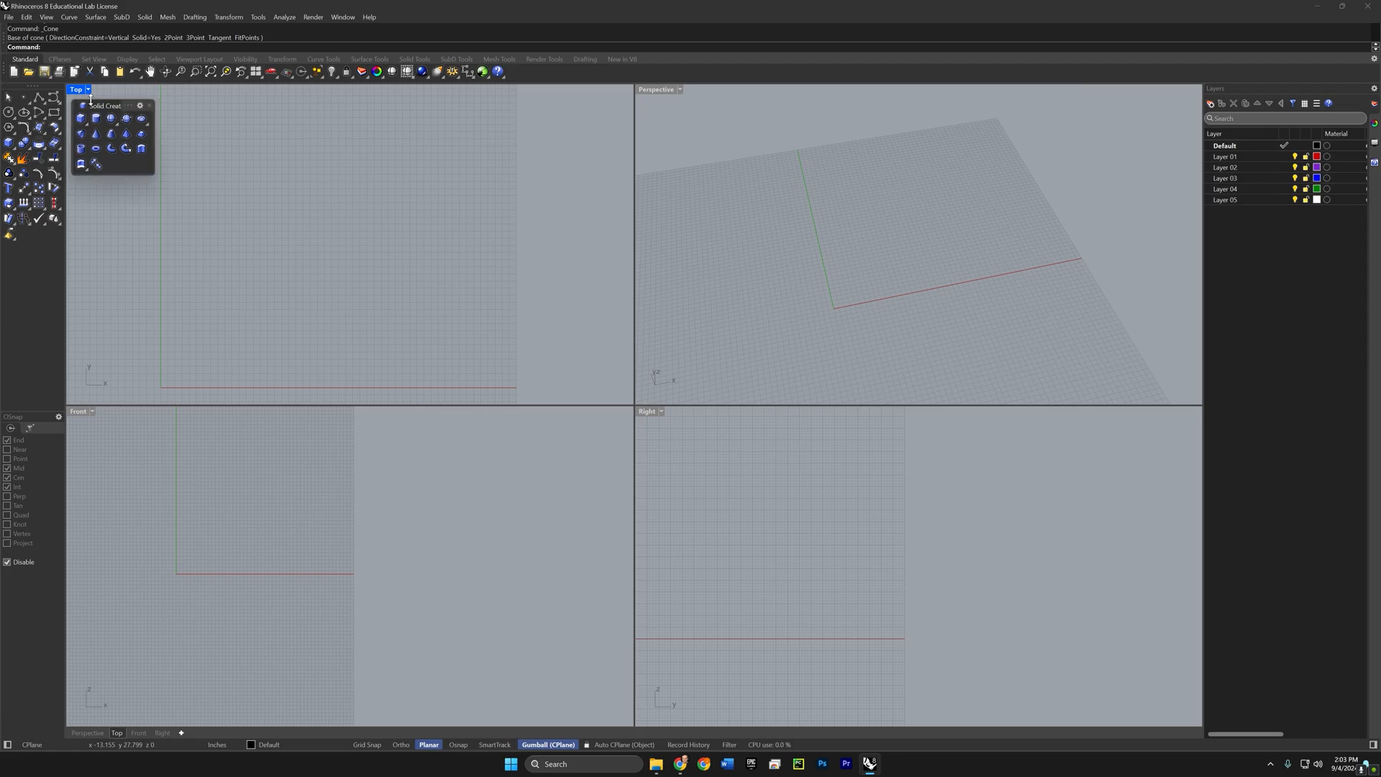
{"action": "left_click", "coordinate": [97, 135]}
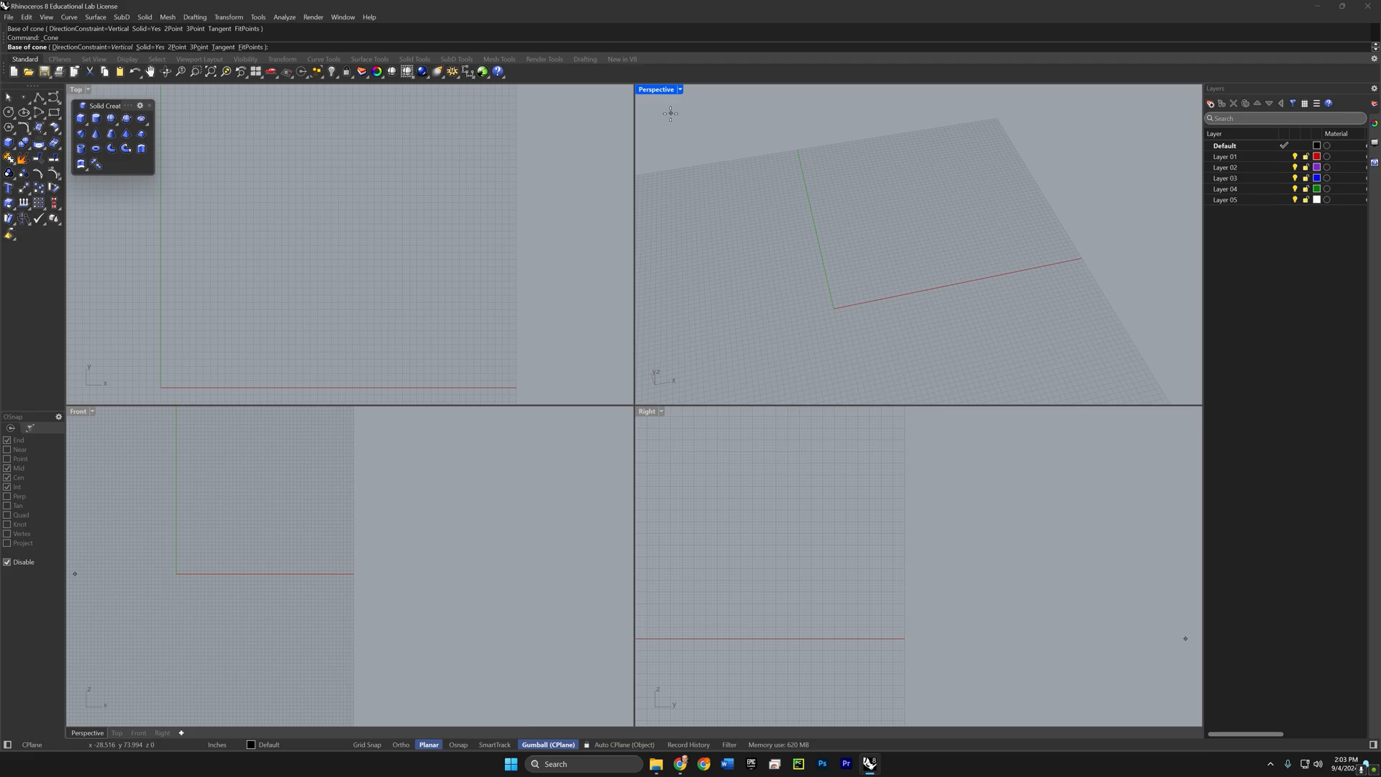
{"action": "right_click_drag", "start_coordinate": [670, 116], "coordinate": [666, 126]}
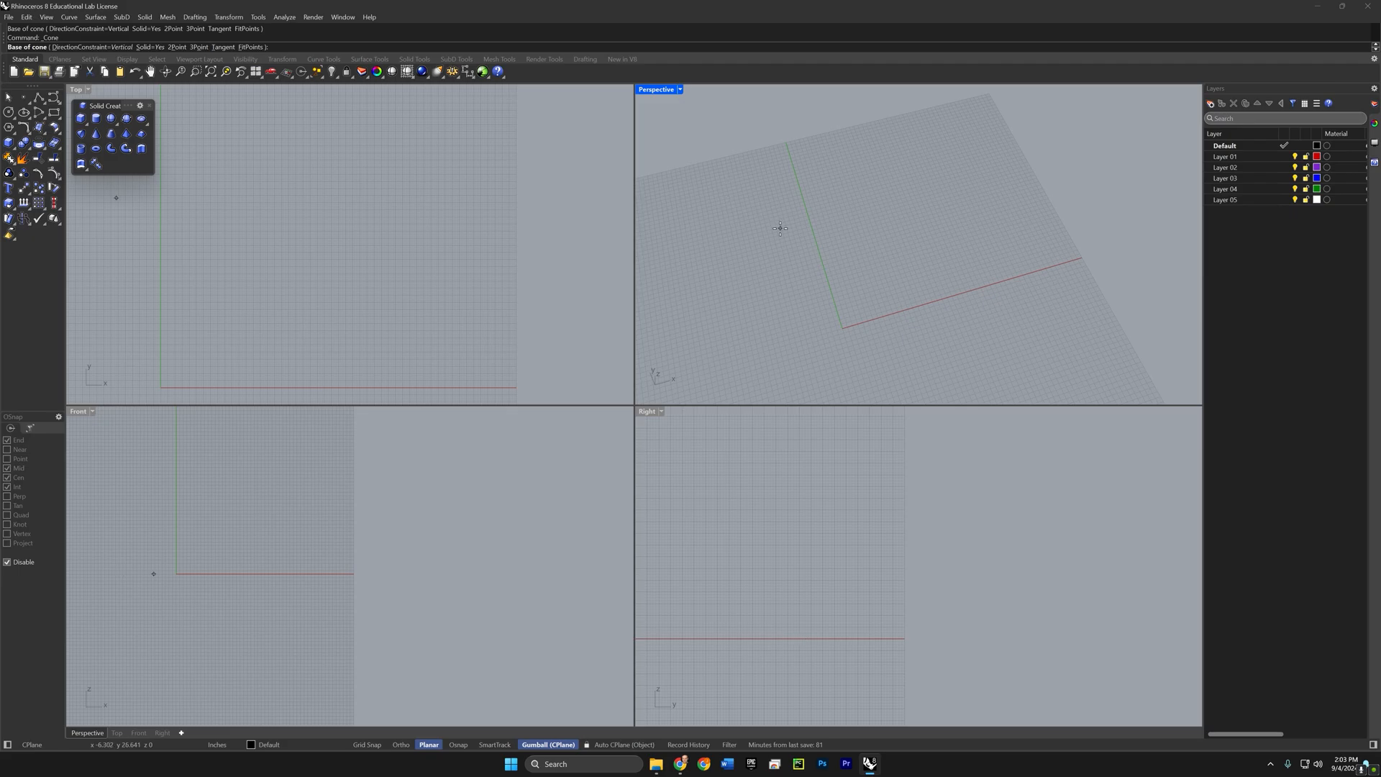
{"action": "left_click", "coordinate": [886, 259]}
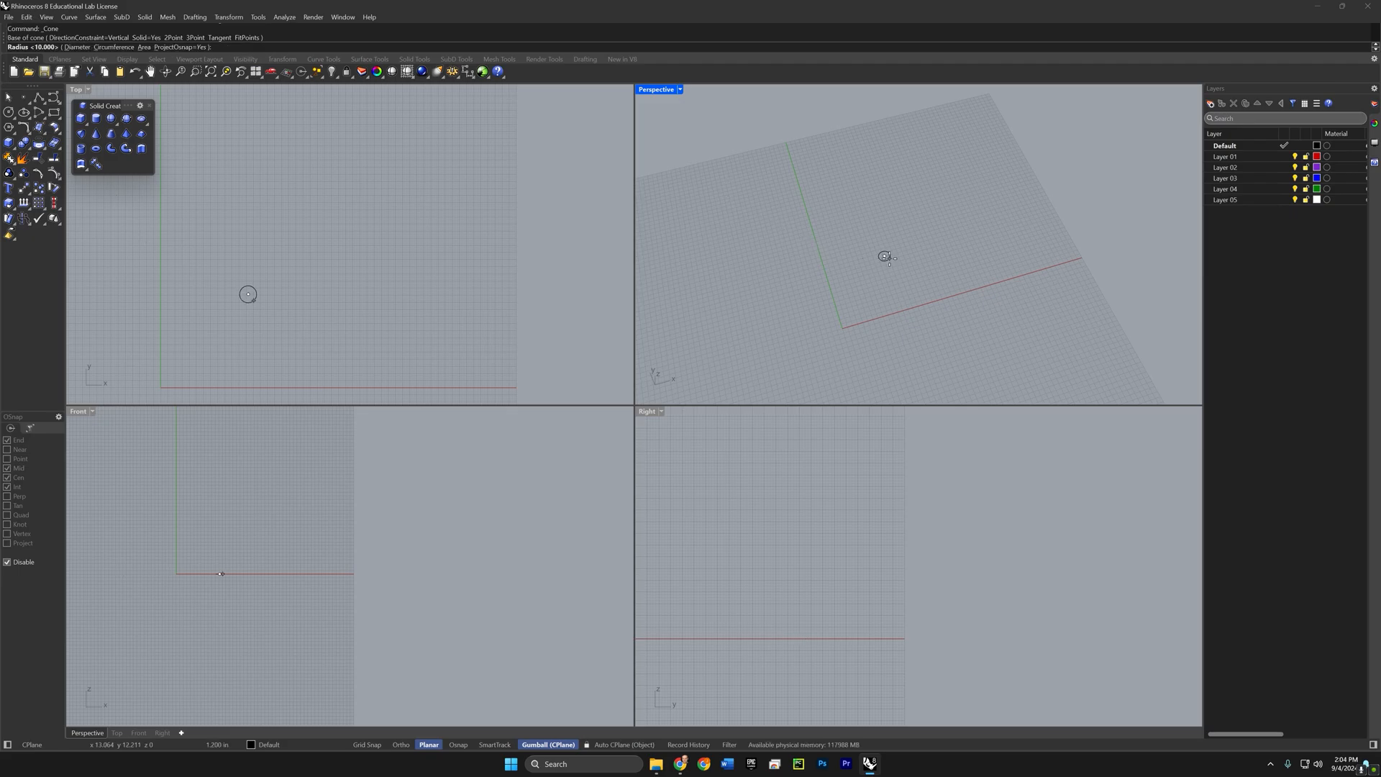
{"action": "type", "text": "10"}
{"action": "key", "text": "Return"}
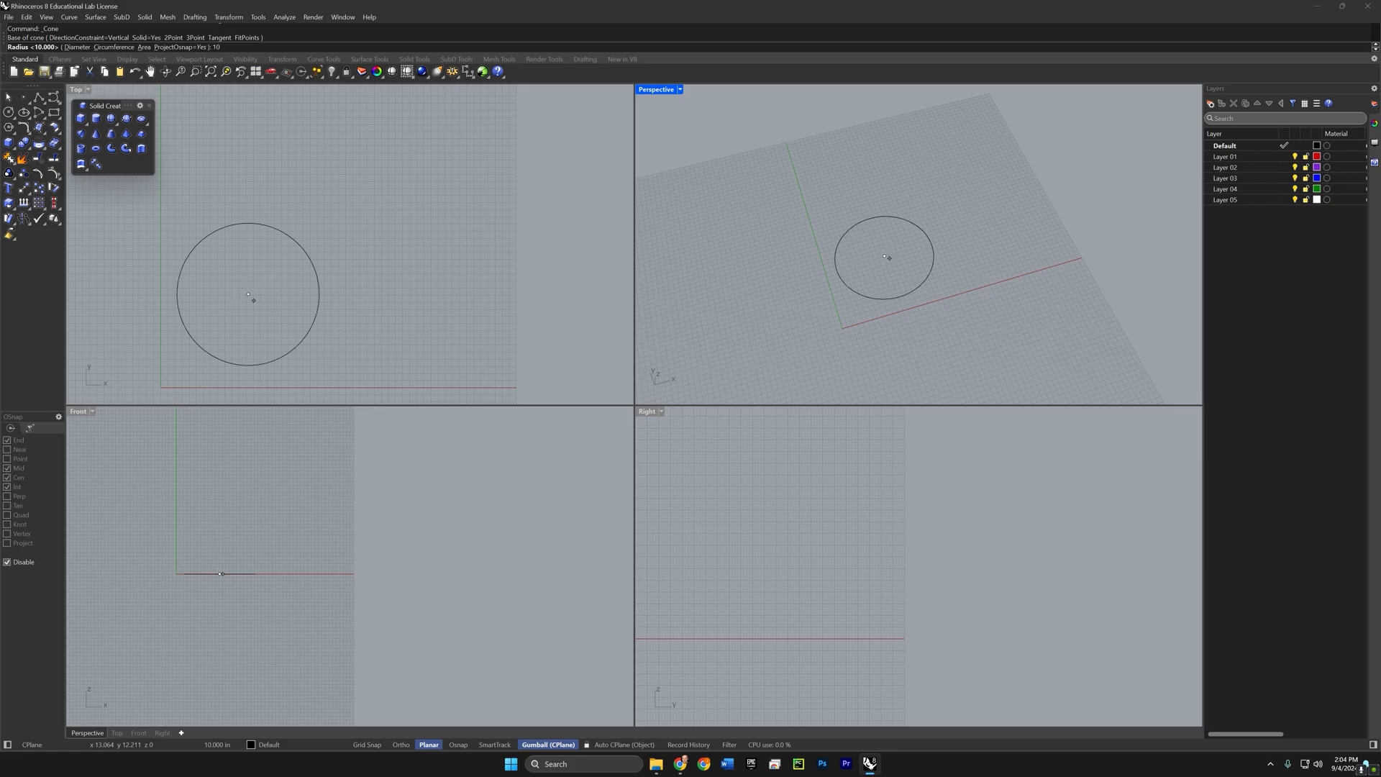
{"action": "type", "text": "20"}
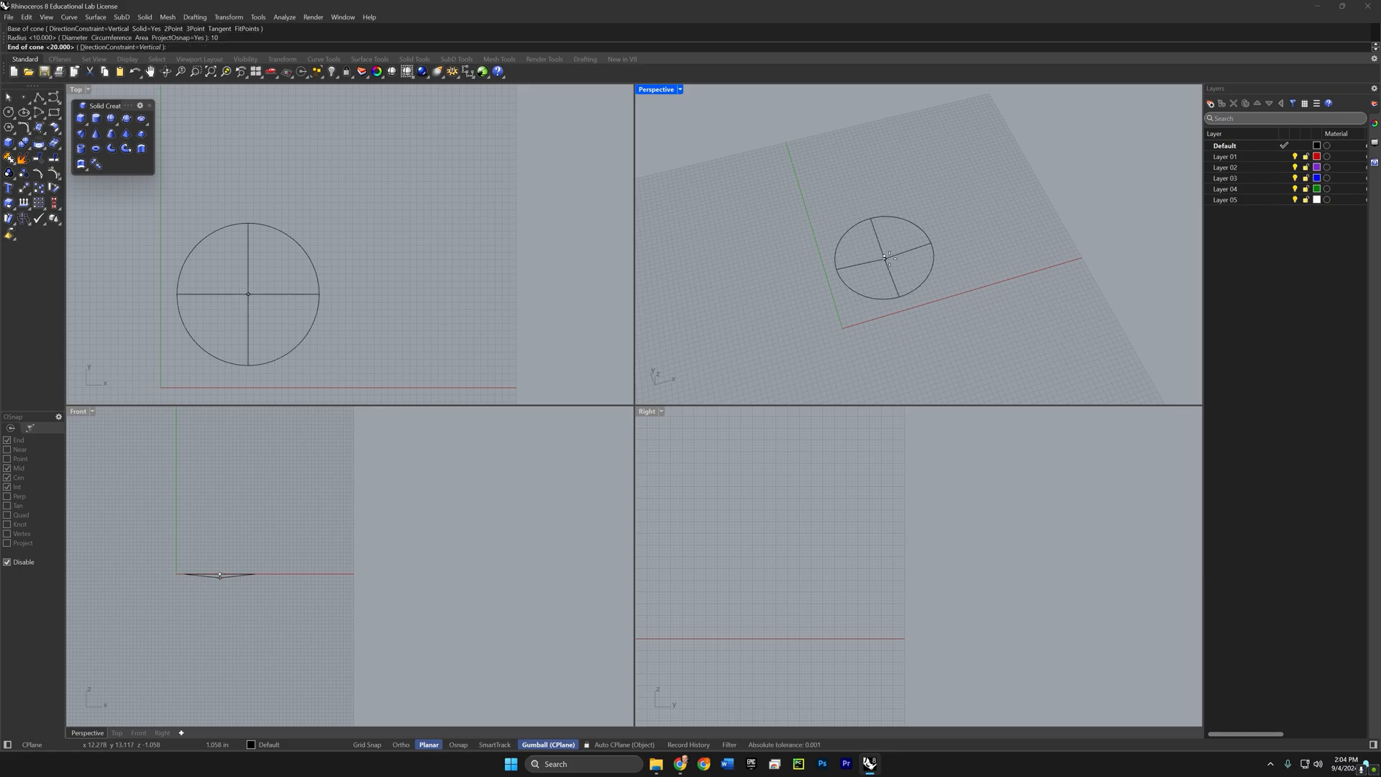
{"action": "key", "text": "Return"}
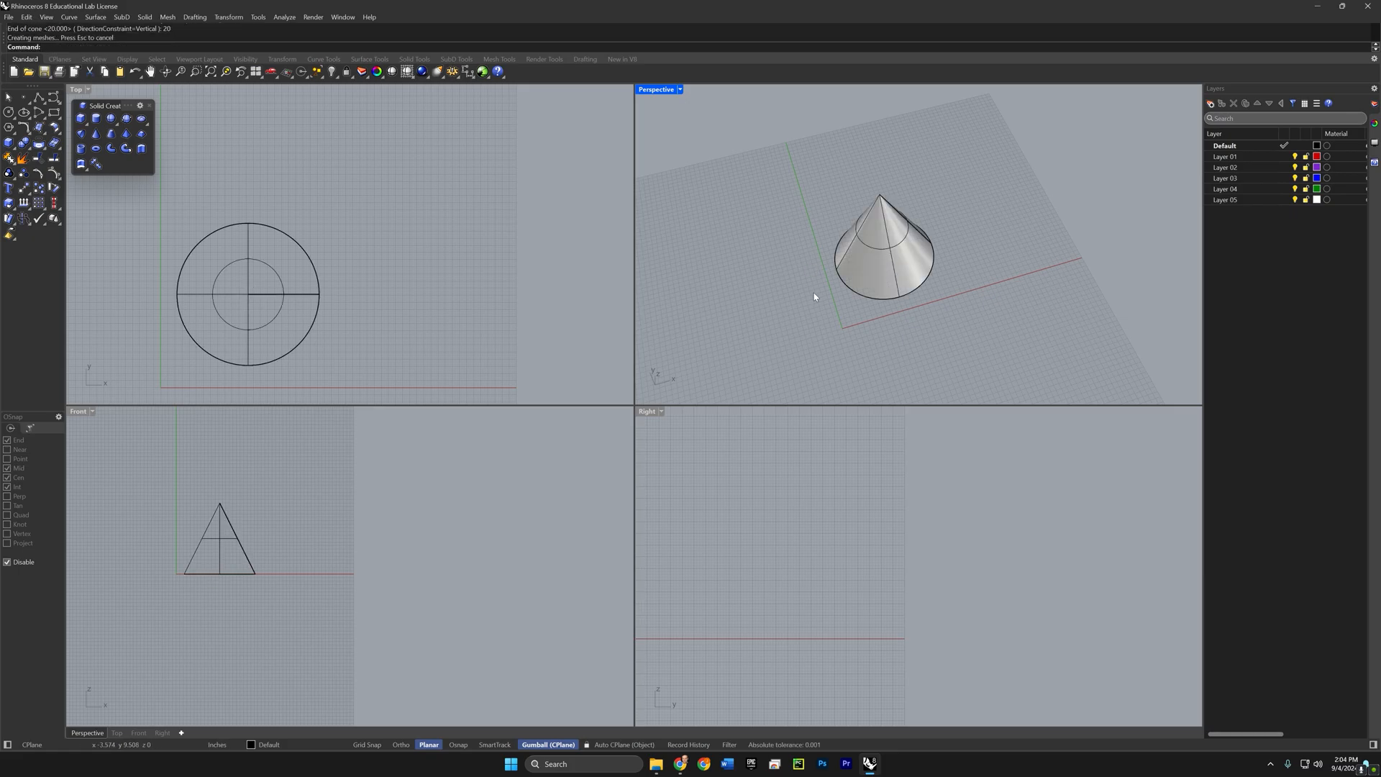
{"action": "right_click_drag", "start_coordinate": [814, 293], "coordinate": [803, 225]}
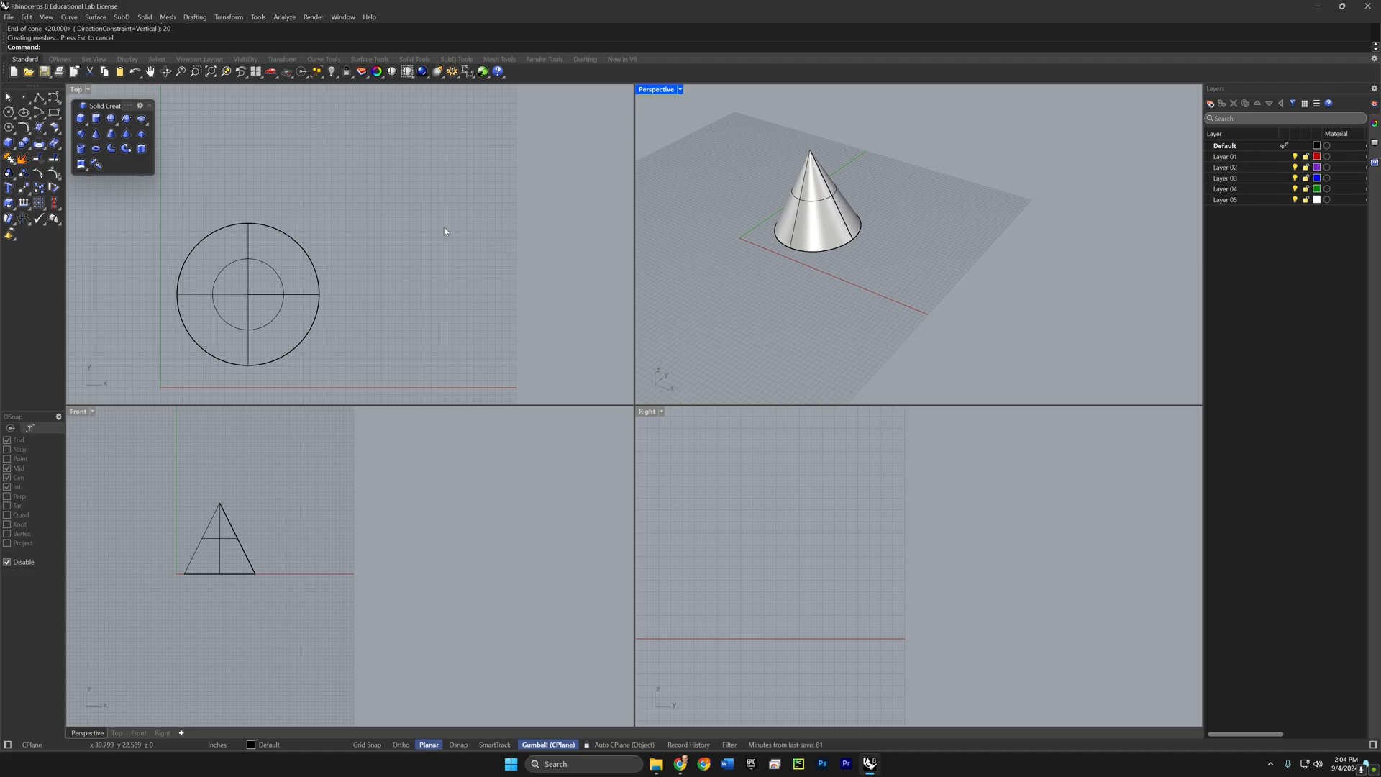
Step: Create a second cone beside the first in the Top viewport, accepting the 10 in radius and 20 in height
{"action": "right_click_drag", "start_coordinate": [446, 231], "coordinate": [416, 254]}
{"action": "key", "text": "Return"}
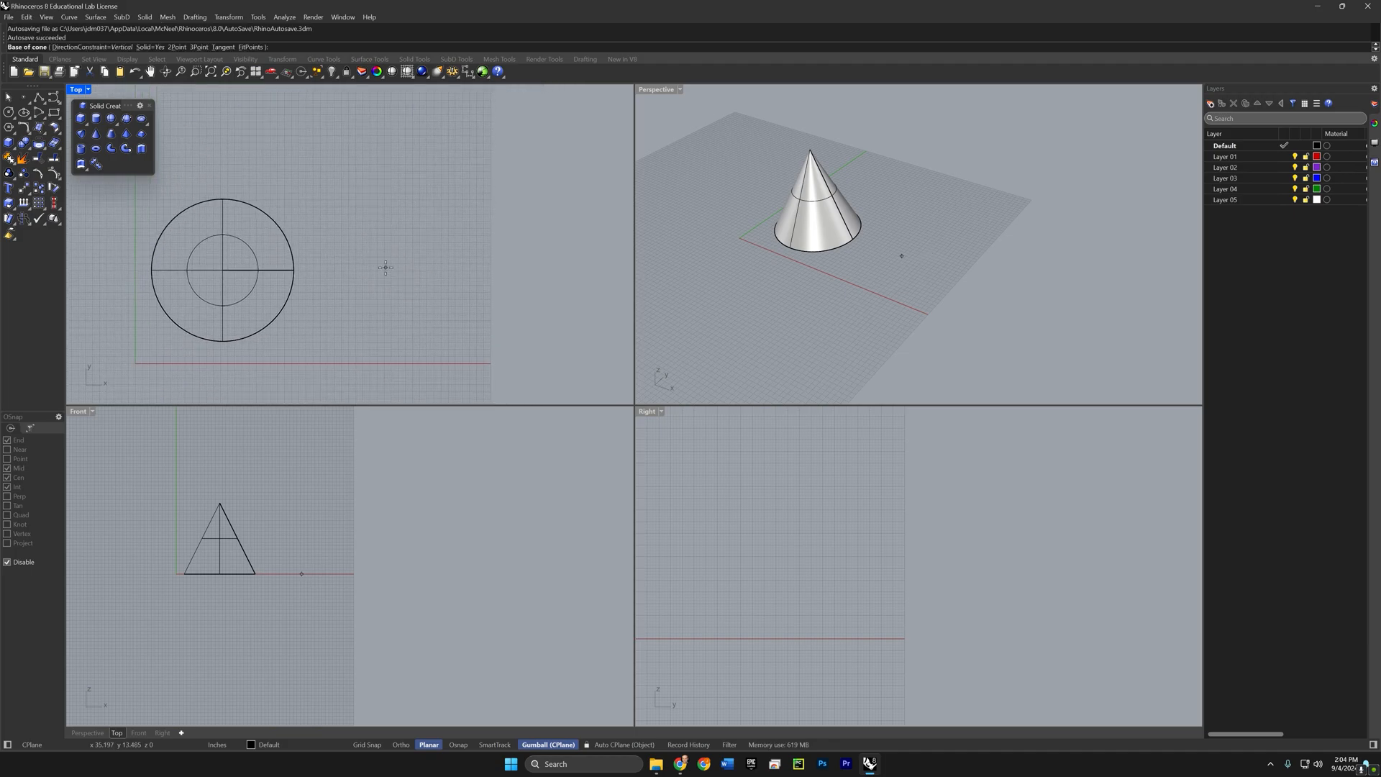
{"action": "left_click", "coordinate": [398, 264]}
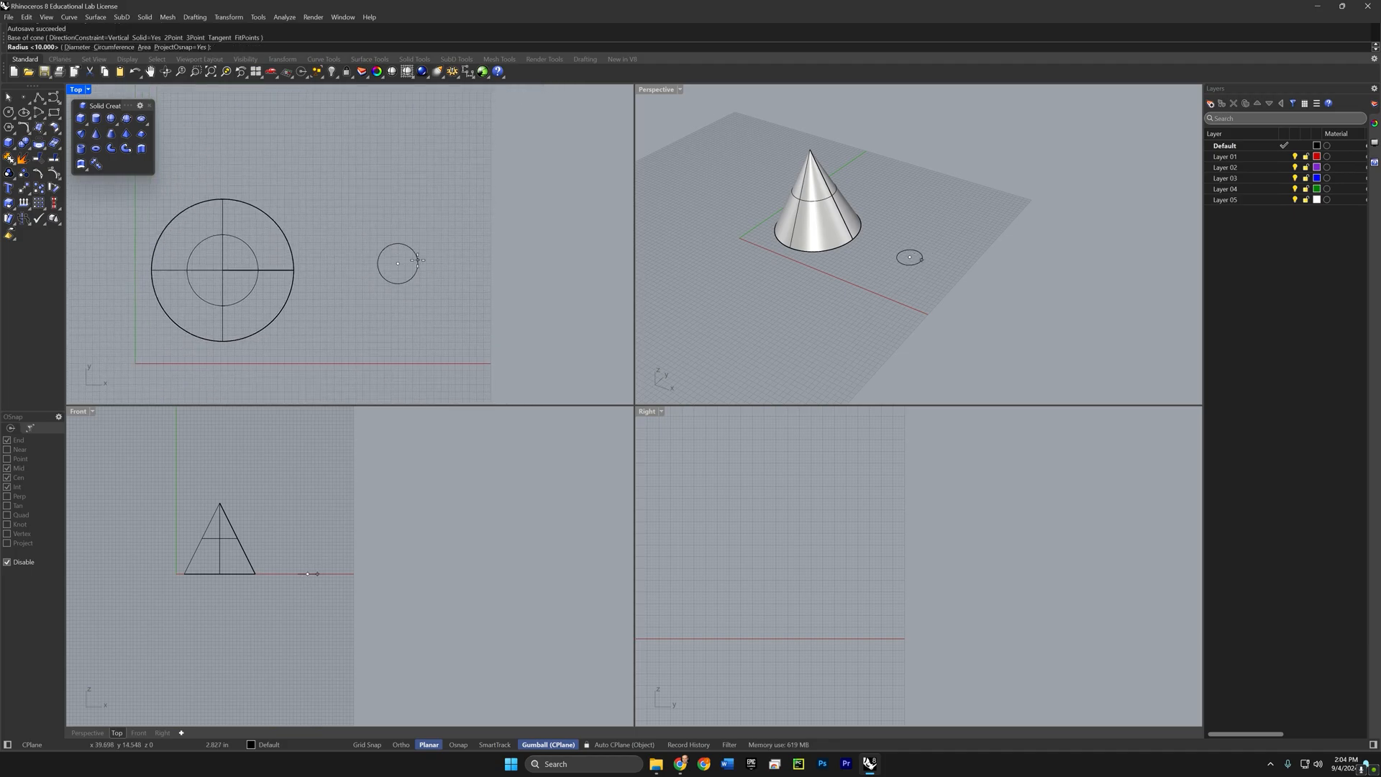
{"action": "key", "text": "Return"}
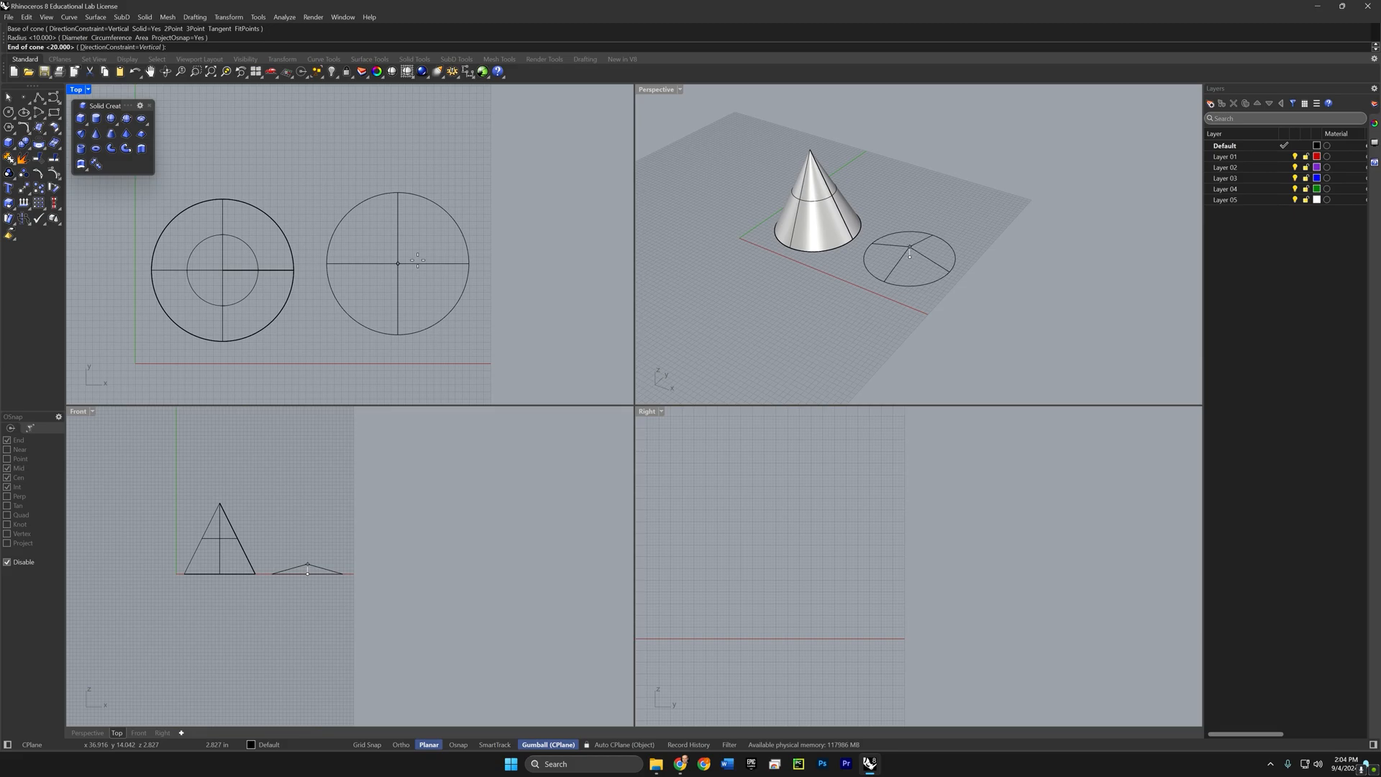
{"action": "key", "text": "Return"}
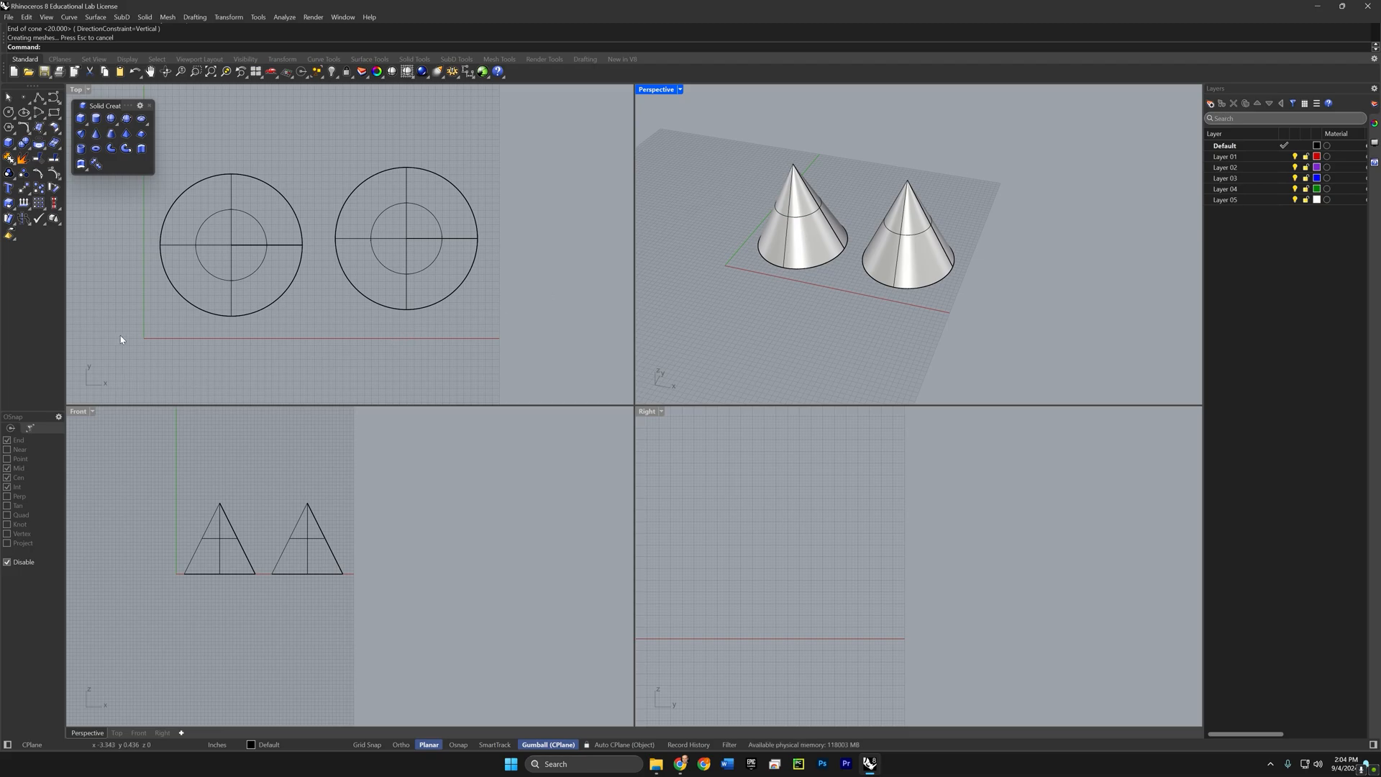
Step: Create a third cone beside the other two in the Front viewport, with the default 10 in radius and 20 in height
{"action": "right_click_drag", "start_coordinate": [120, 338], "coordinate": [141, 326]}
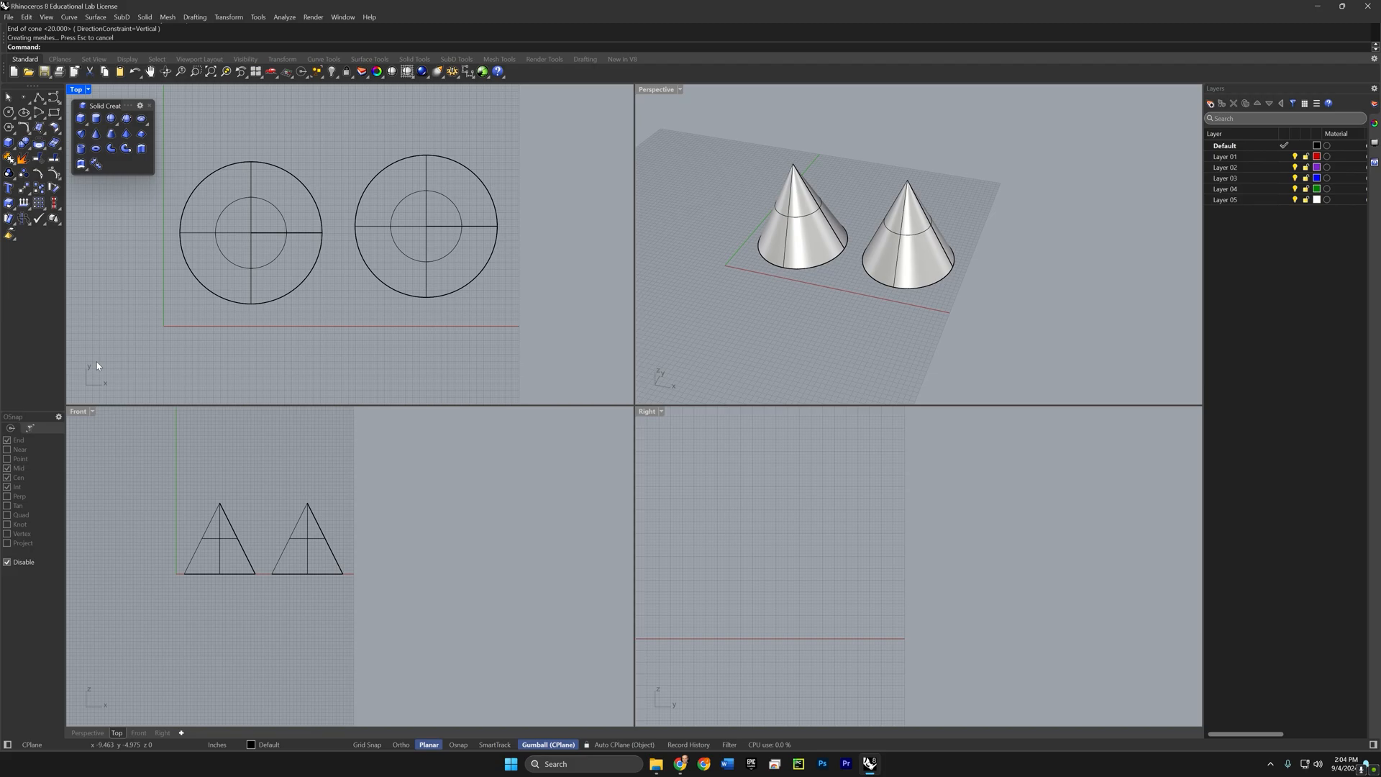
{"action": "mouse_move", "coordinate": [277, 496]}
{"action": "right_mouse_down"}
{"action": "mouse_move", "coordinate": [324, 485]}
{"action": "mouse_move", "coordinate": [294, 514]}
{"action": "right_mouse_up"}
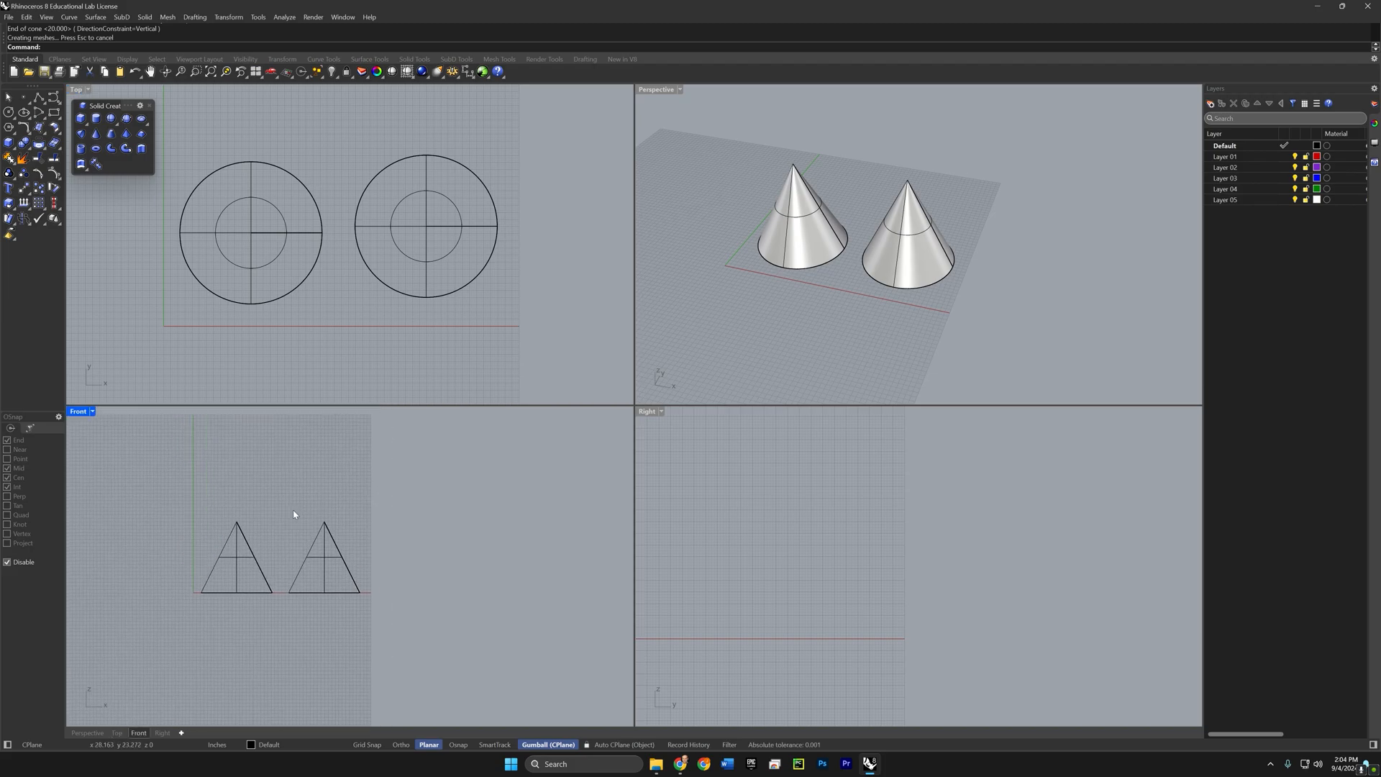
{"action": "key", "text": "Return"}
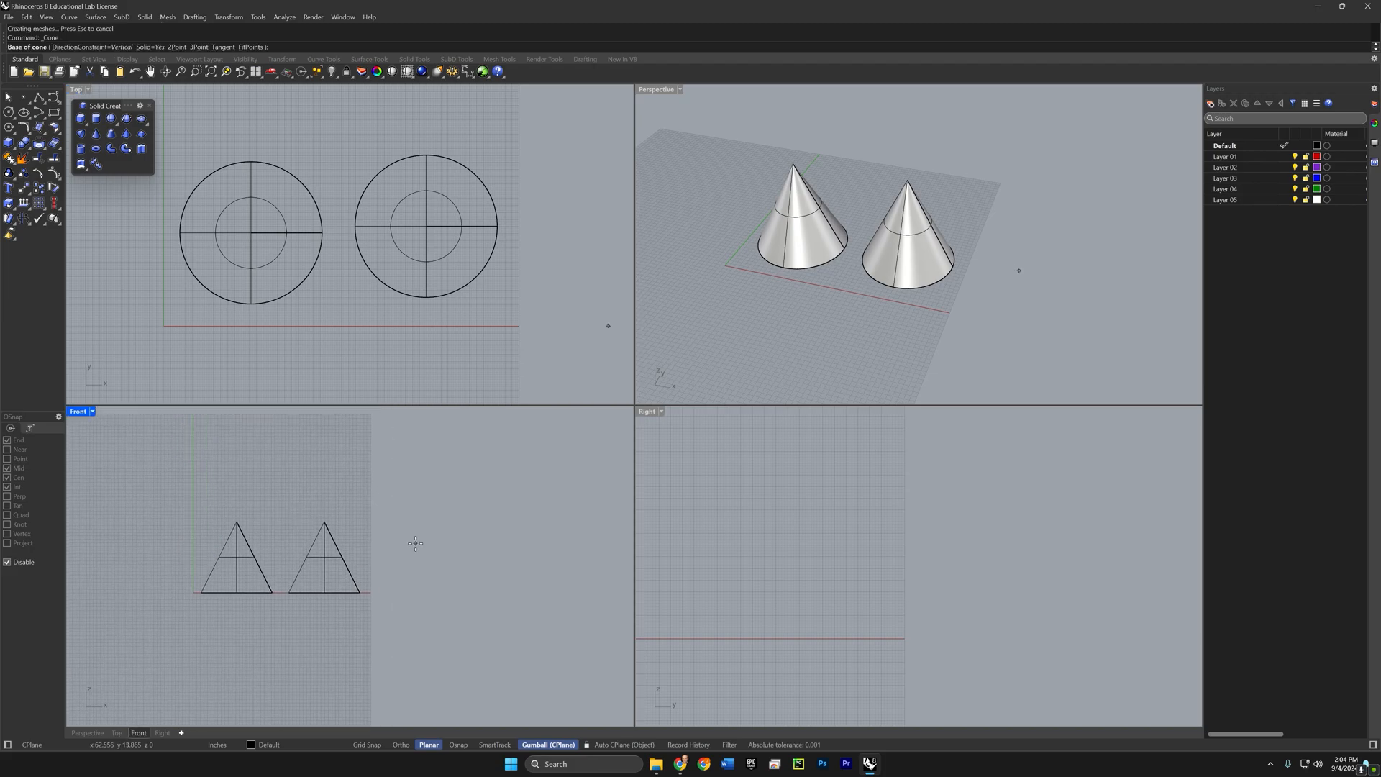
{"action": "left_click", "coordinate": [415, 543]}
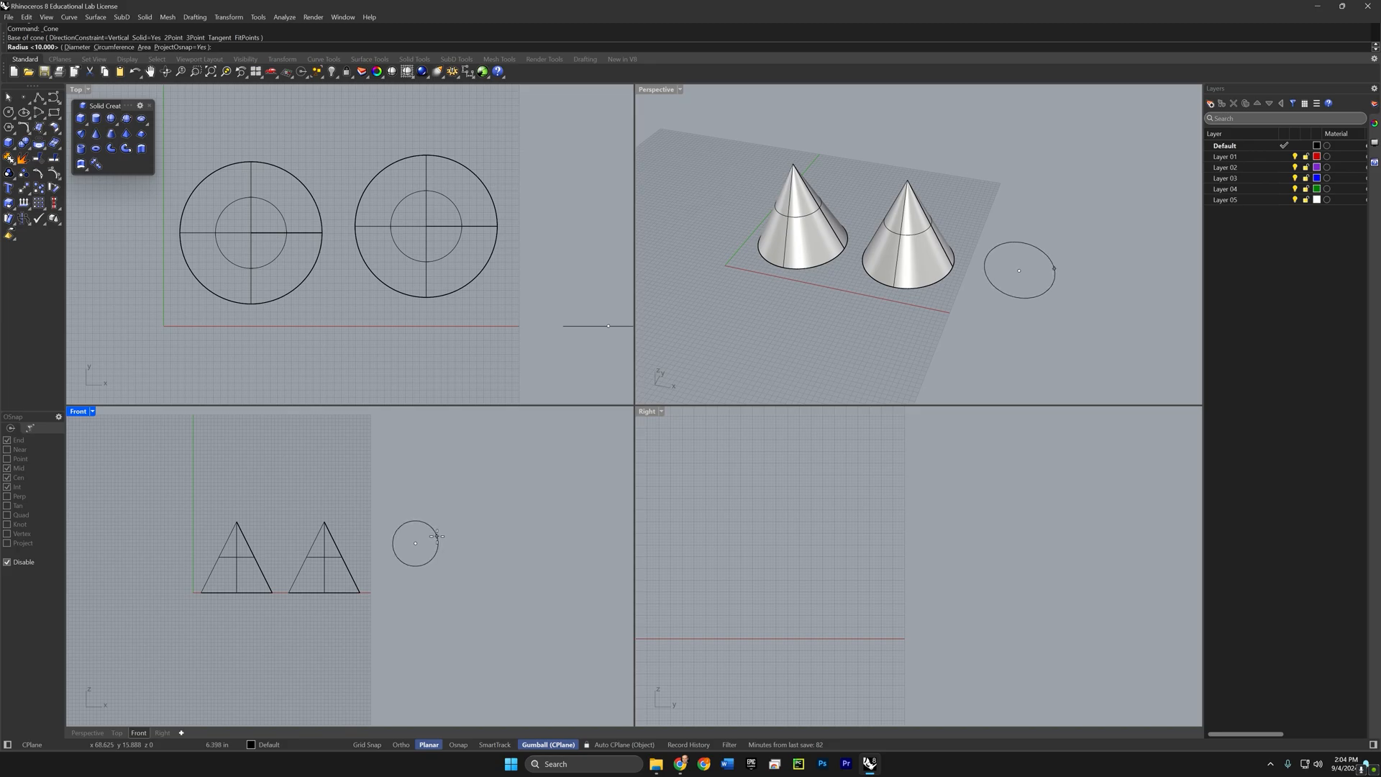
{"action": "key", "text": "Return"}
{"action": "key", "text": "Return"}
{"action": "right_click_drag", "start_coordinate": [792, 345], "coordinate": [709, 377]}
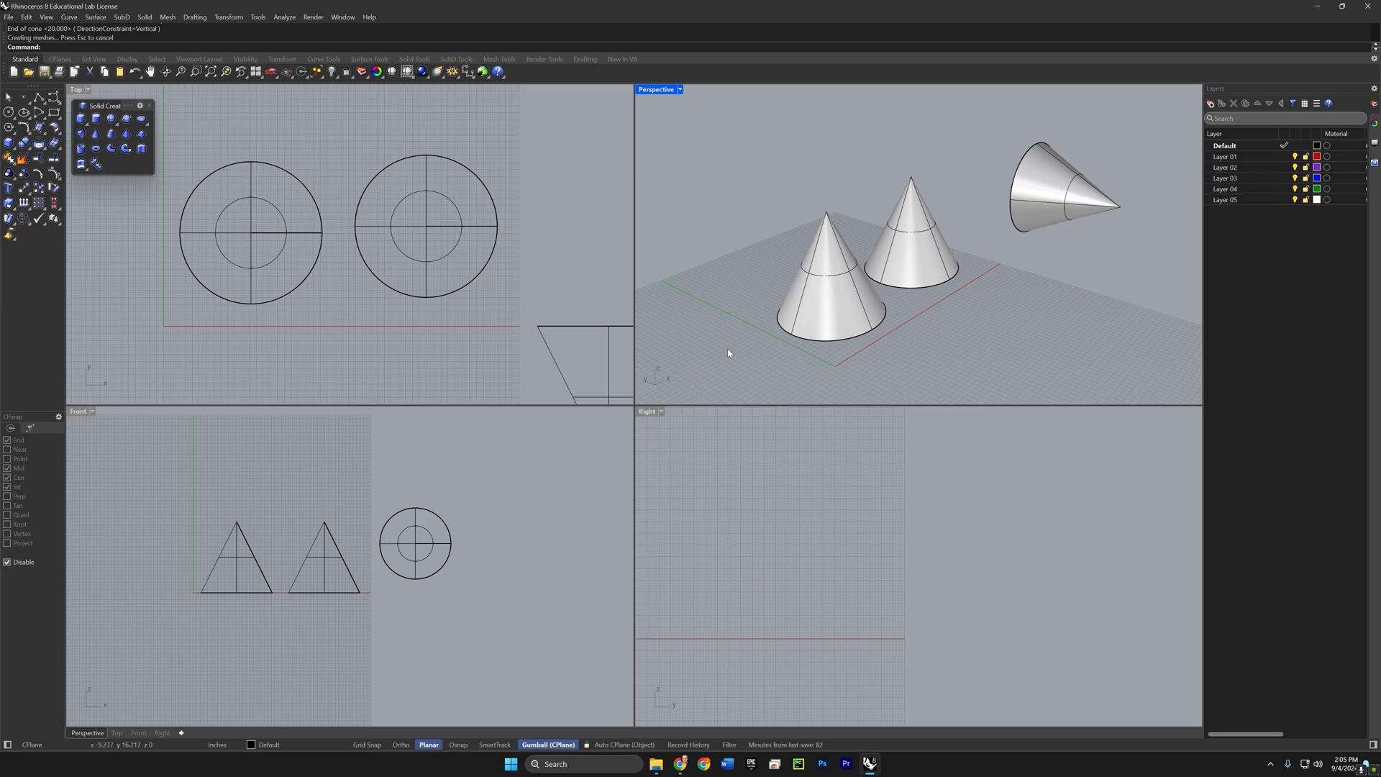
Step: Create a fourth cone in the Right viewport, accepting the 10 in radius and 20 in height, and check all four cones' orientations in Perspective
{"action": "right_click_drag", "start_coordinate": [727, 354], "coordinate": [971, 206]}
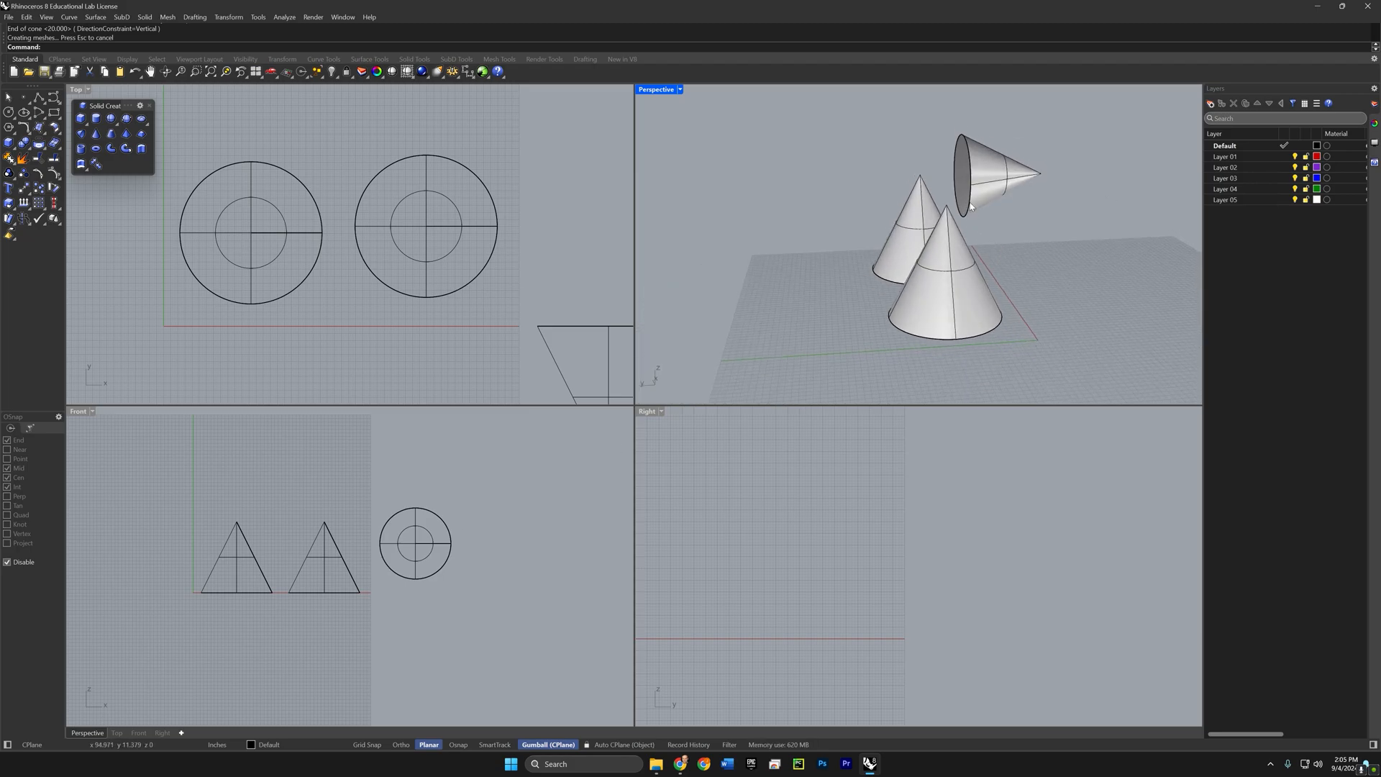
{"action": "mouse_move", "coordinate": [795, 527]}
{"action": "right_mouse_down"}
{"action": "mouse_move", "coordinate": [709, 518]}
{"action": "mouse_move", "coordinate": [885, 520]}
{"action": "mouse_move", "coordinate": [787, 523]}
{"action": "right_mouse_up"}
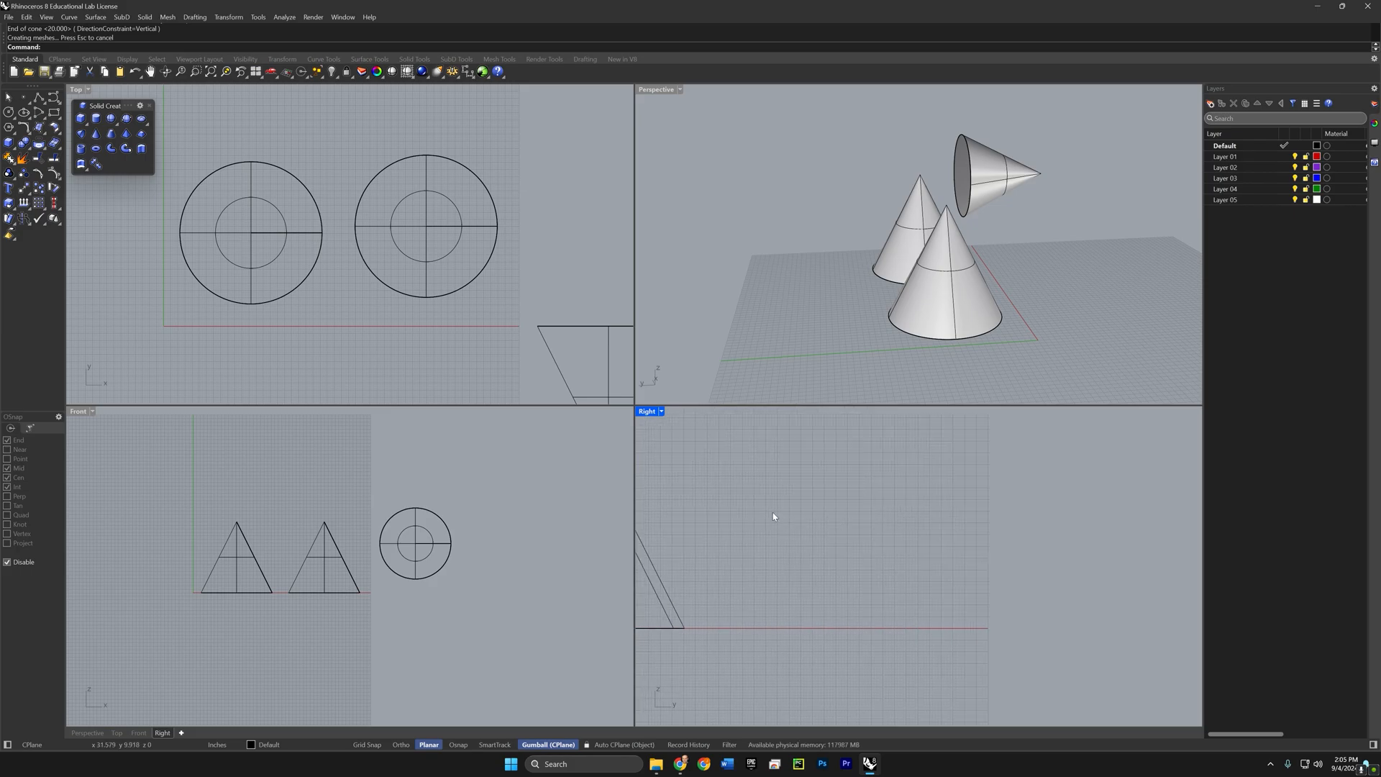
{"action": "key", "text": "Return"}
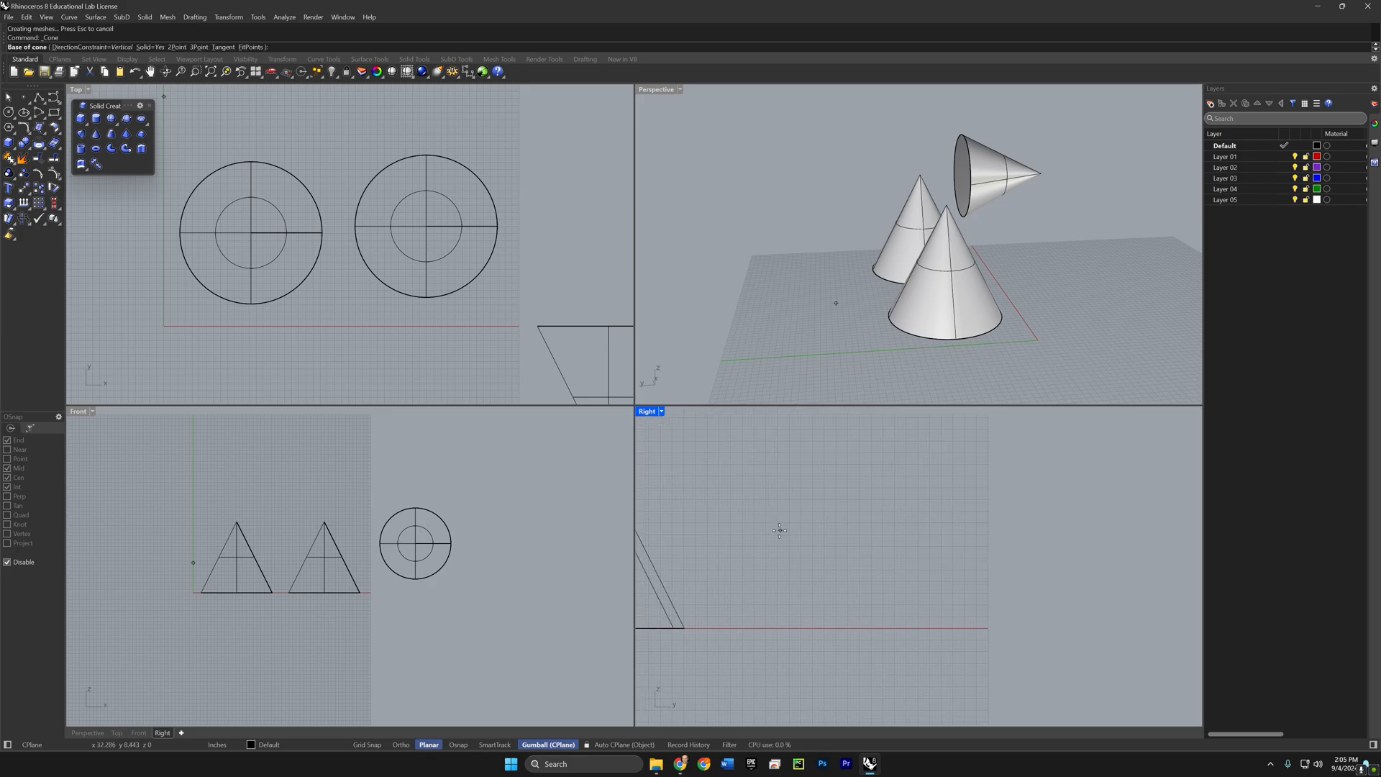
{"action": "left_click", "coordinate": [772, 532]}
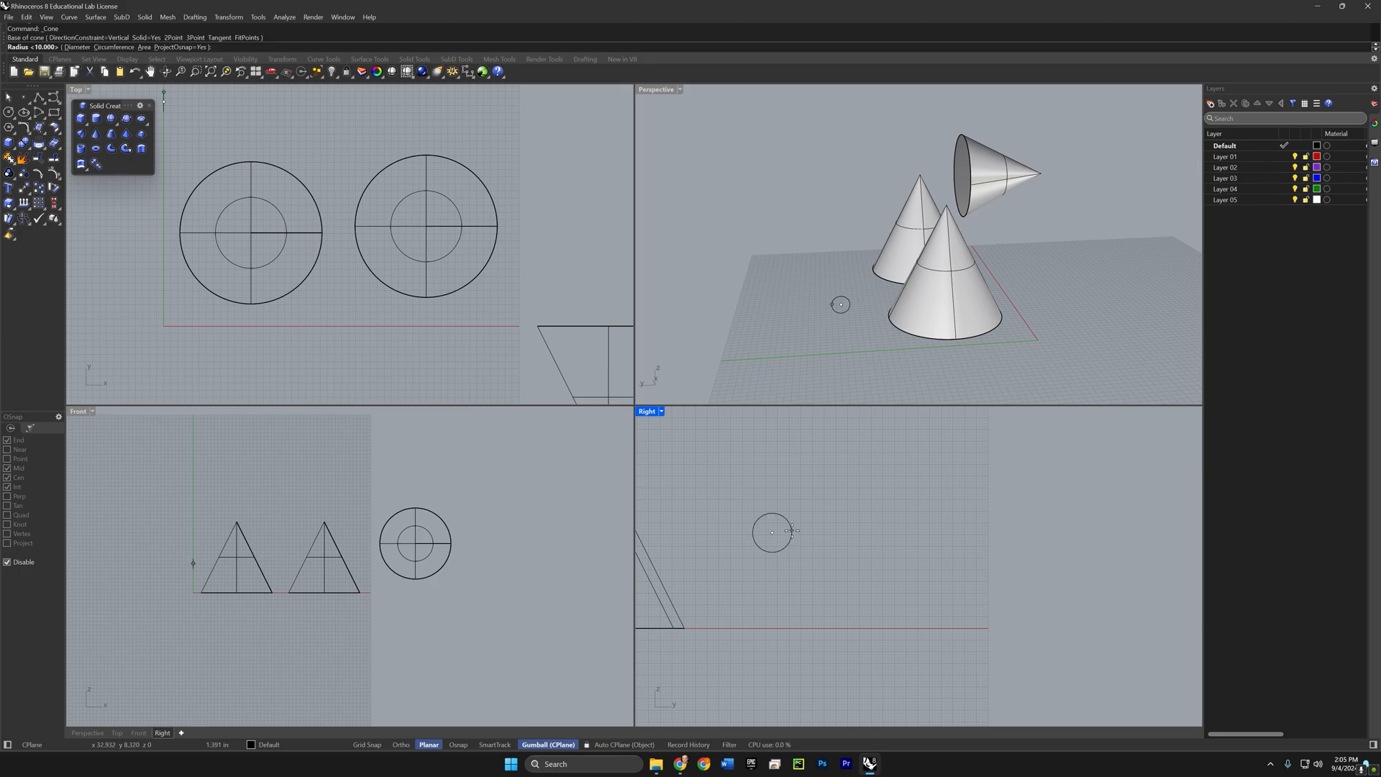
{"action": "key", "text": "Return"}
{"action": "key", "text": "Return"}
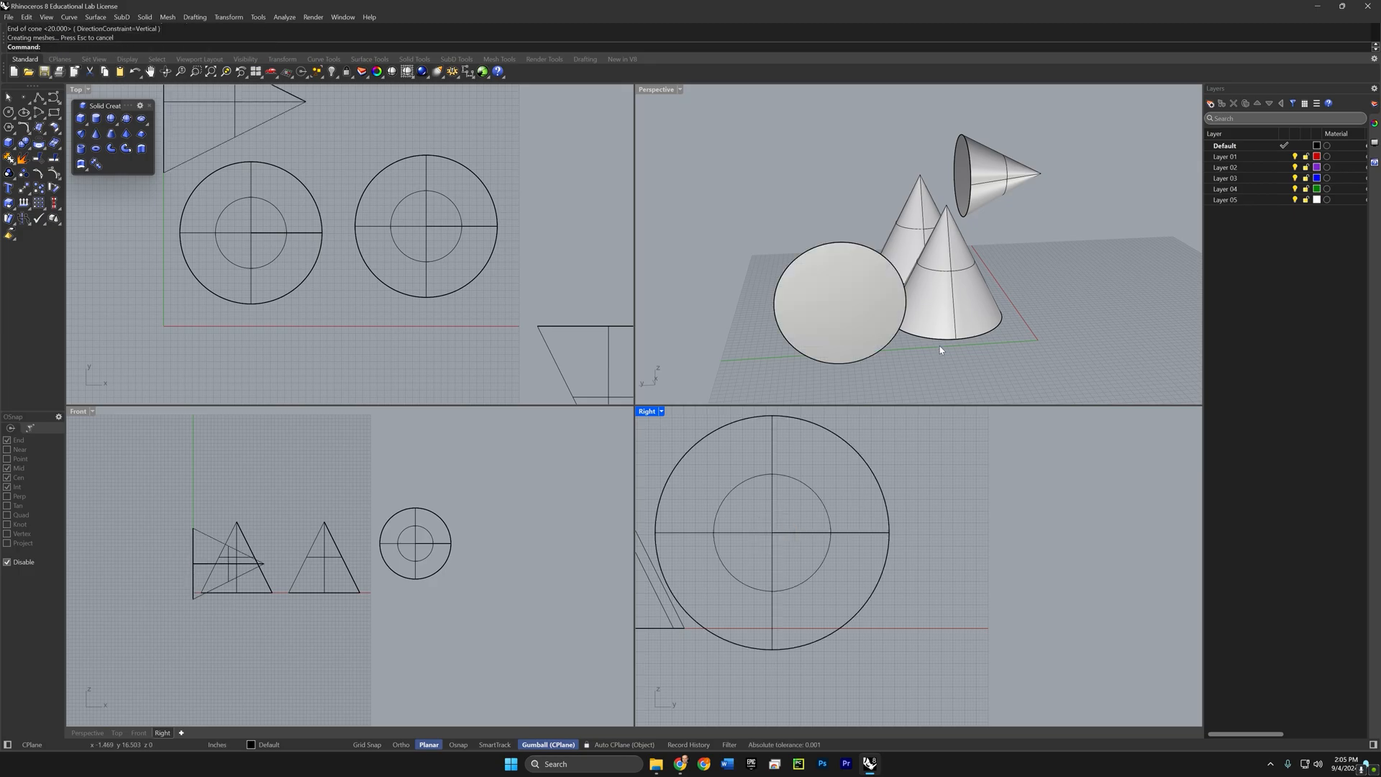
{"action": "right_click_drag", "start_coordinate": [940, 348], "coordinate": [1033, 331]}
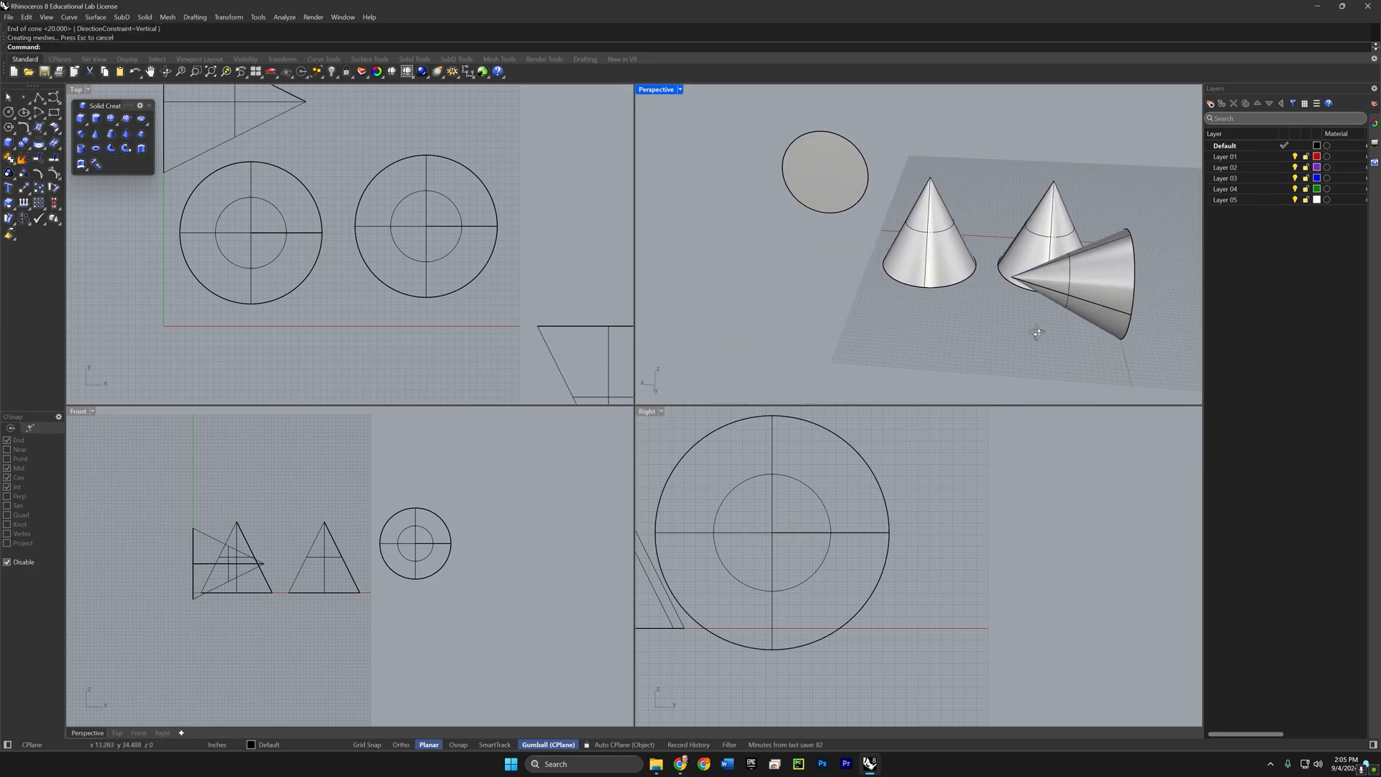
{"action": "right_click_drag", "start_coordinate": [798, 511], "coordinate": [849, 550]}
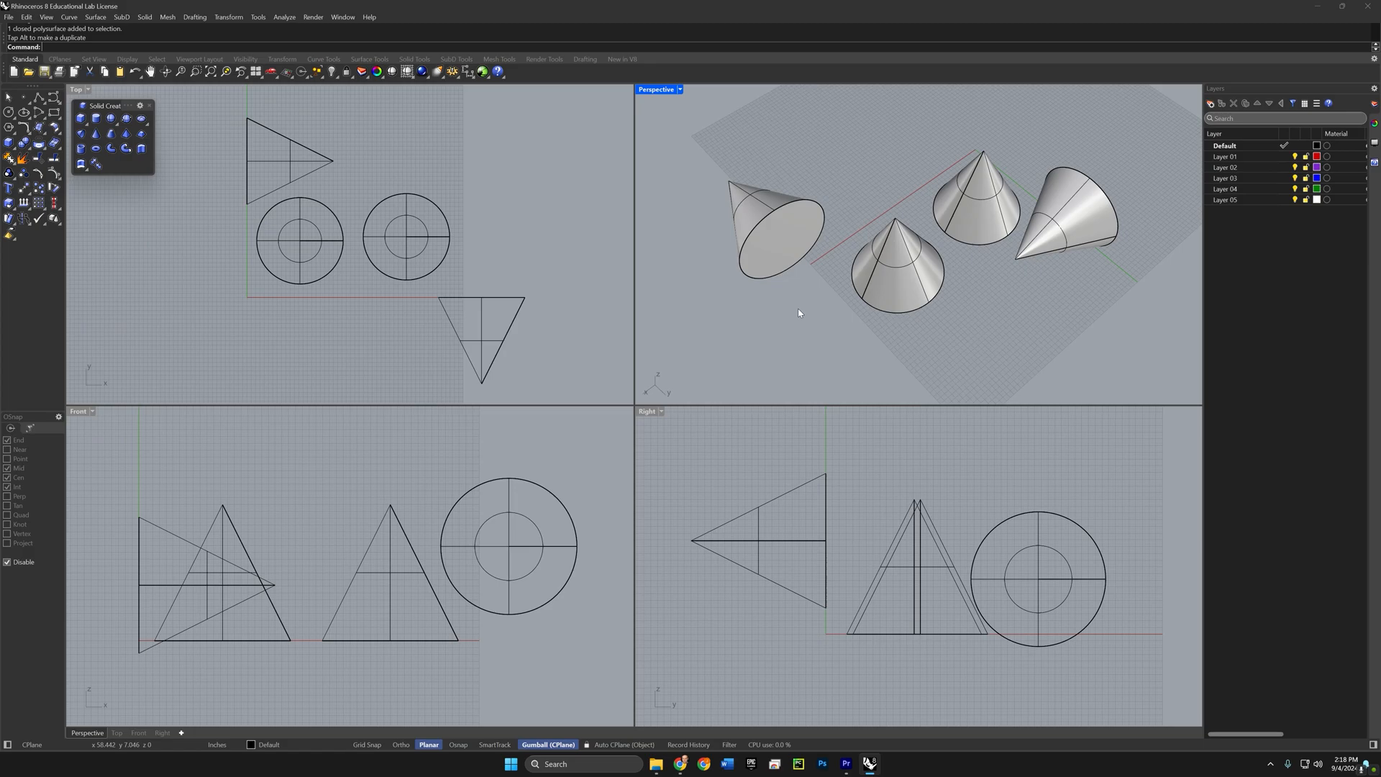
{"action": "right_click_drag", "start_coordinate": [809, 277], "coordinate": [790, 317]}
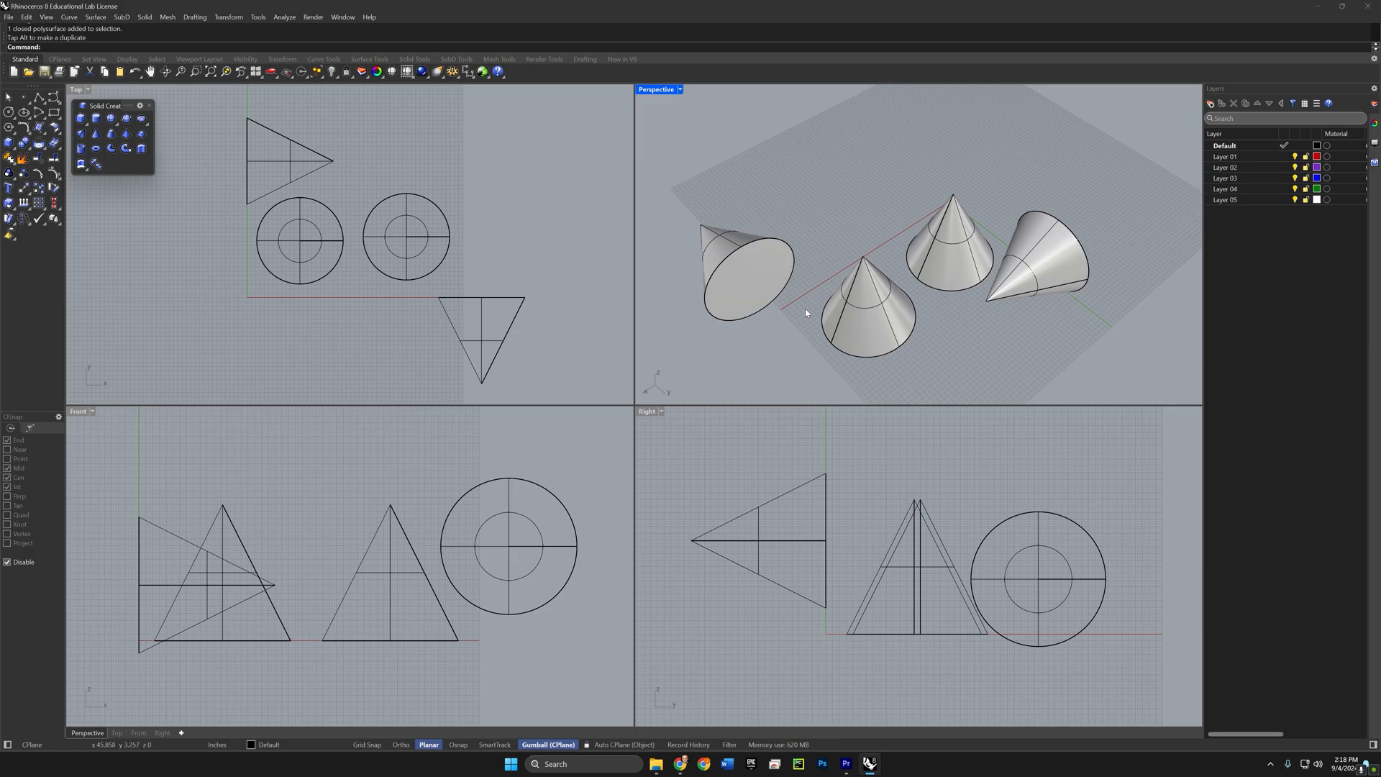
{"action": "right_click_drag", "start_coordinate": [798, 321], "coordinate": [792, 318]}
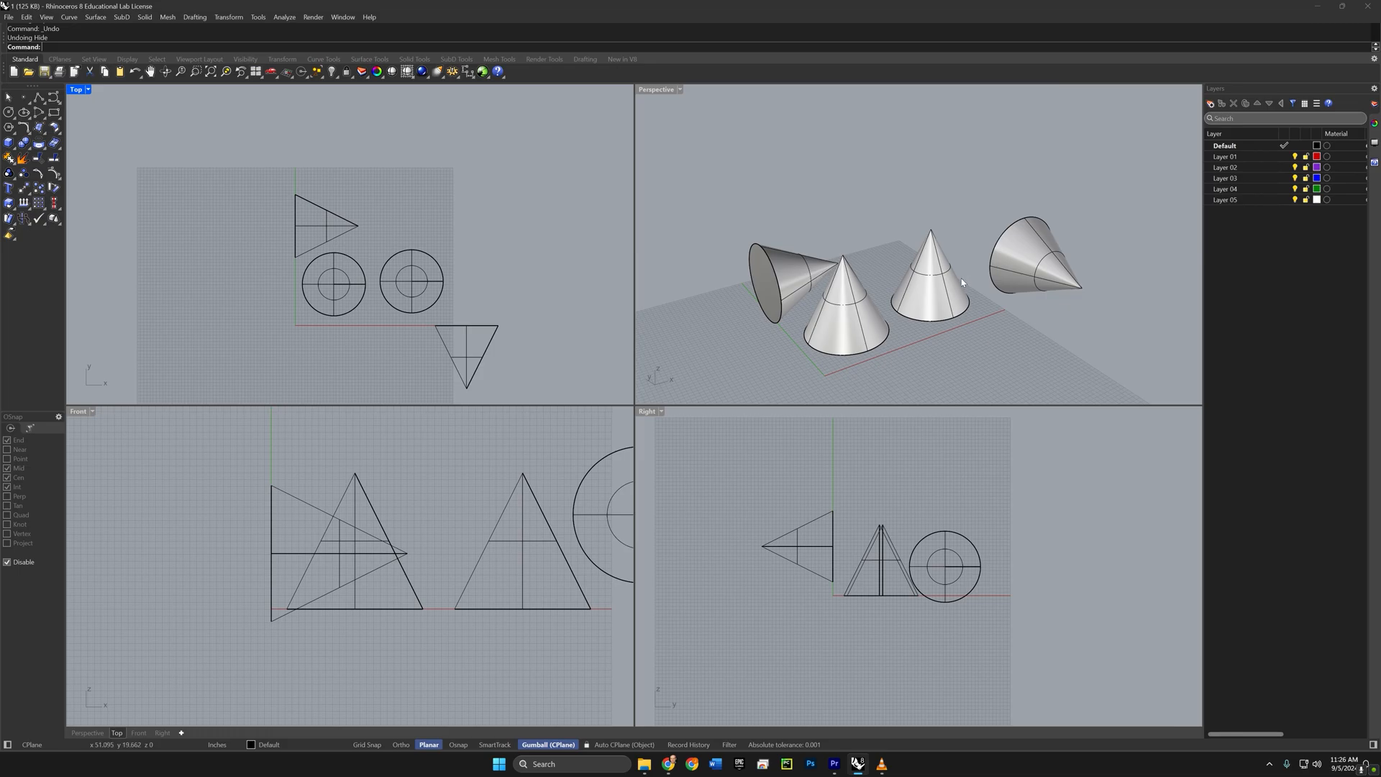
Step: Hide all four cones and maximize the Perspective viewport
{"action": "left_click_drag", "start_coordinate": [1079, 176], "coordinate": [756, 368]}
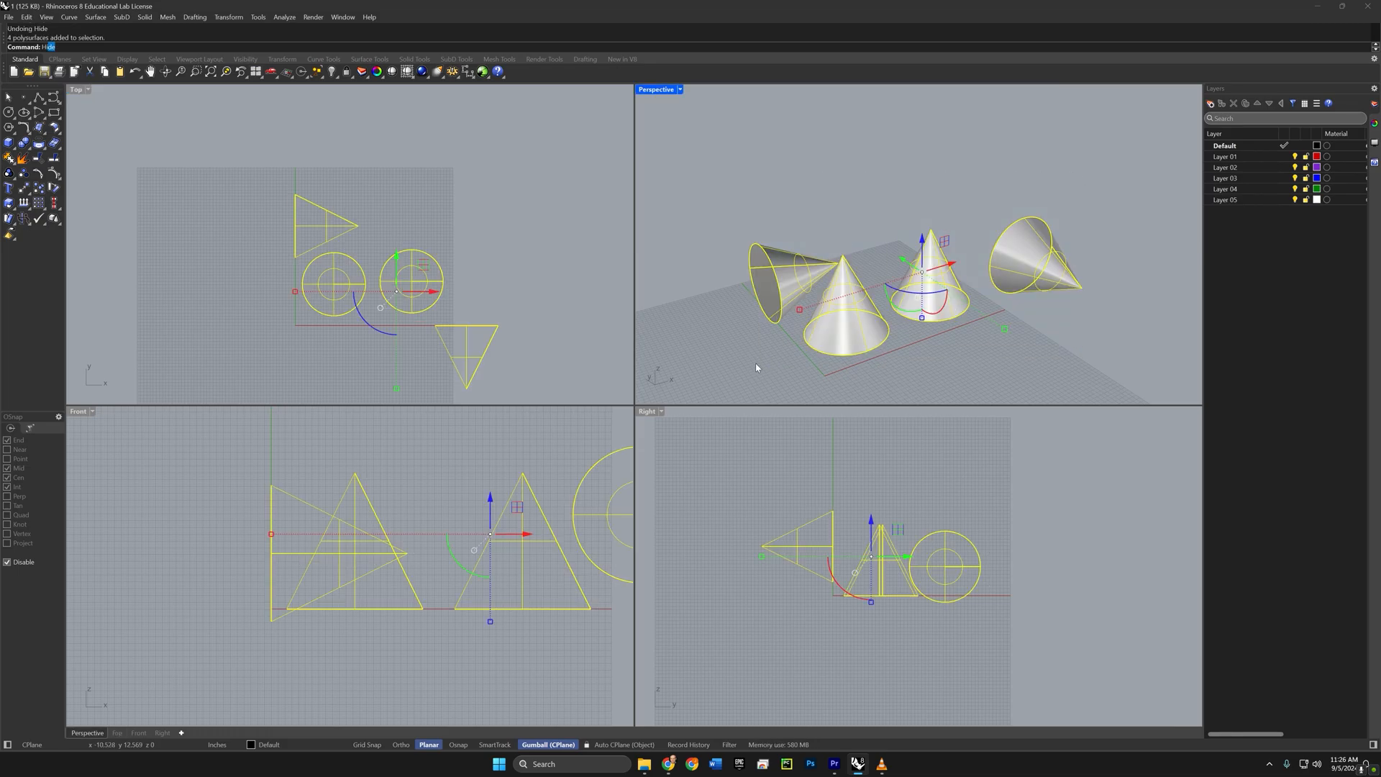
{"action": "key", "text": "ctrl+h"}
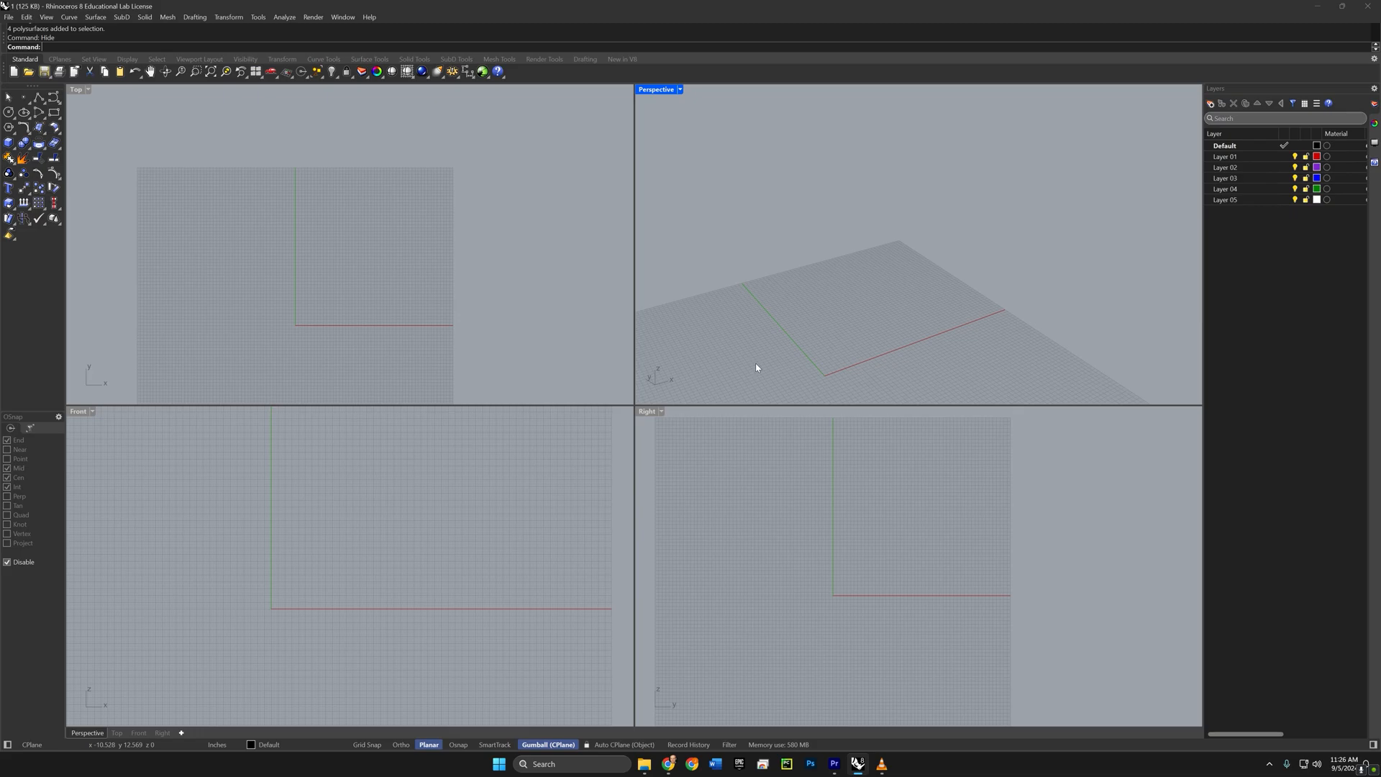
{"action": "double_click", "coordinate": [663, 89]}
{"action": "right_click_drag", "start_coordinate": [572, 361], "coordinate": [607, 441]}
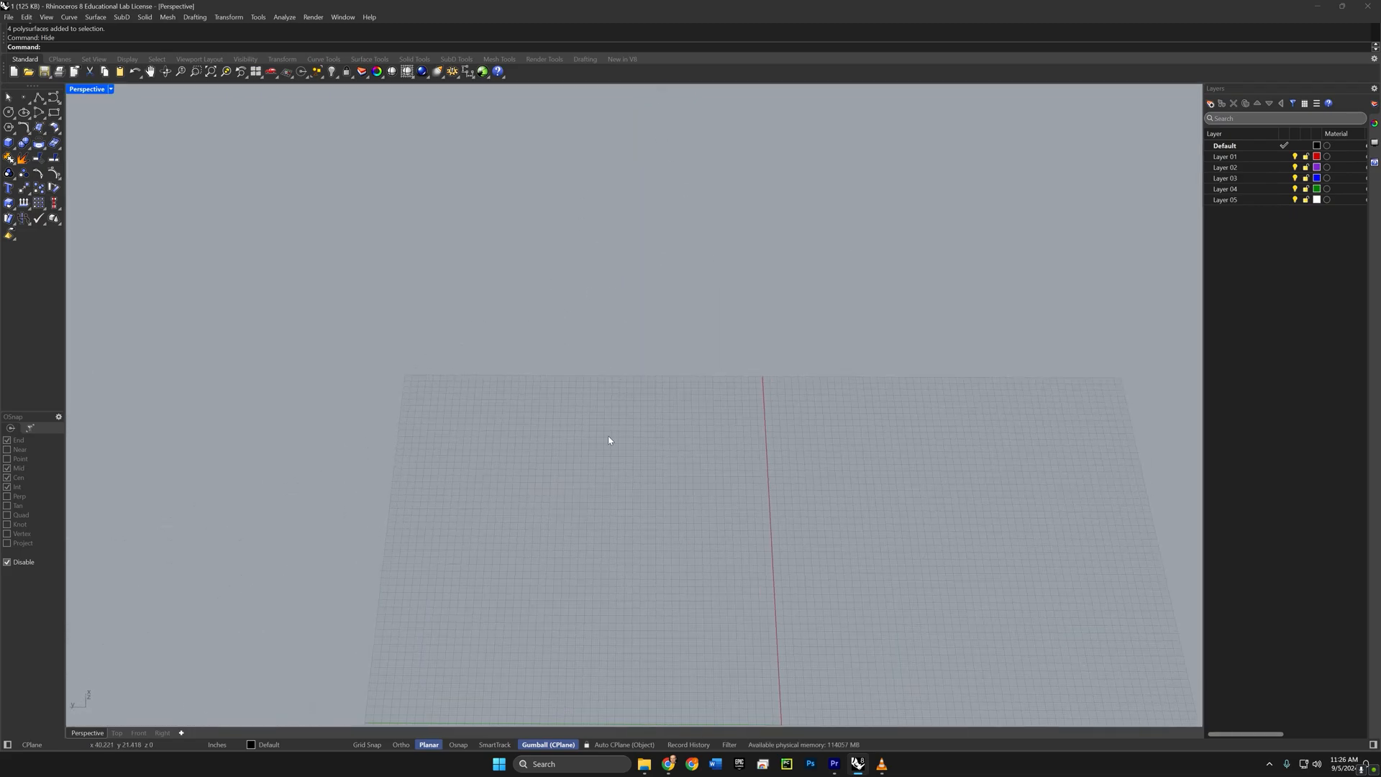
{"action": "scroll", "coordinate": [629, 330], "scroll_direction": "up", "scroll_amount": 5}
{"action": "scroll", "coordinate": [591, 375], "scroll_direction": "down", "scroll_amount": 3}
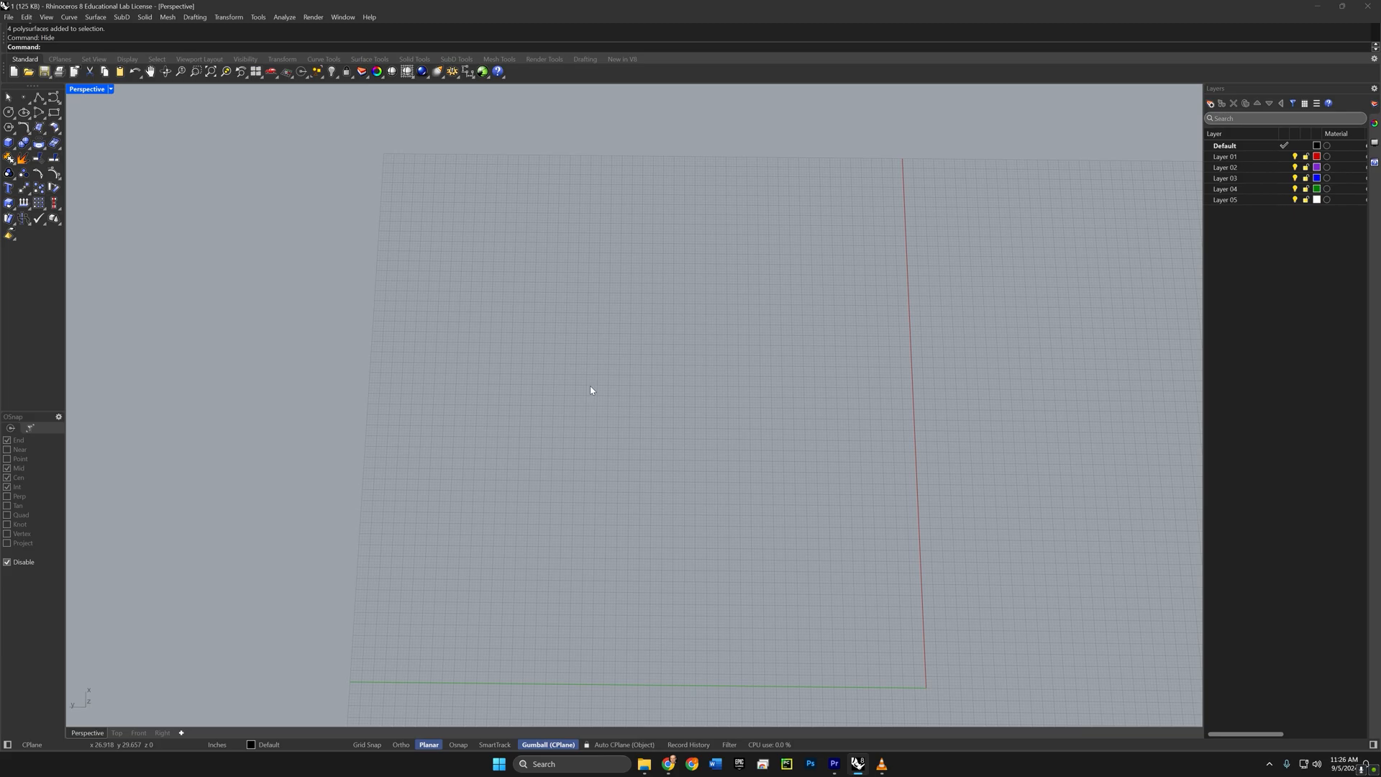
Step: Draw two separate straight polylines crossing each other in an X on the grid in the Perspective viewport
{"action": "left_click", "coordinate": [39, 97]}
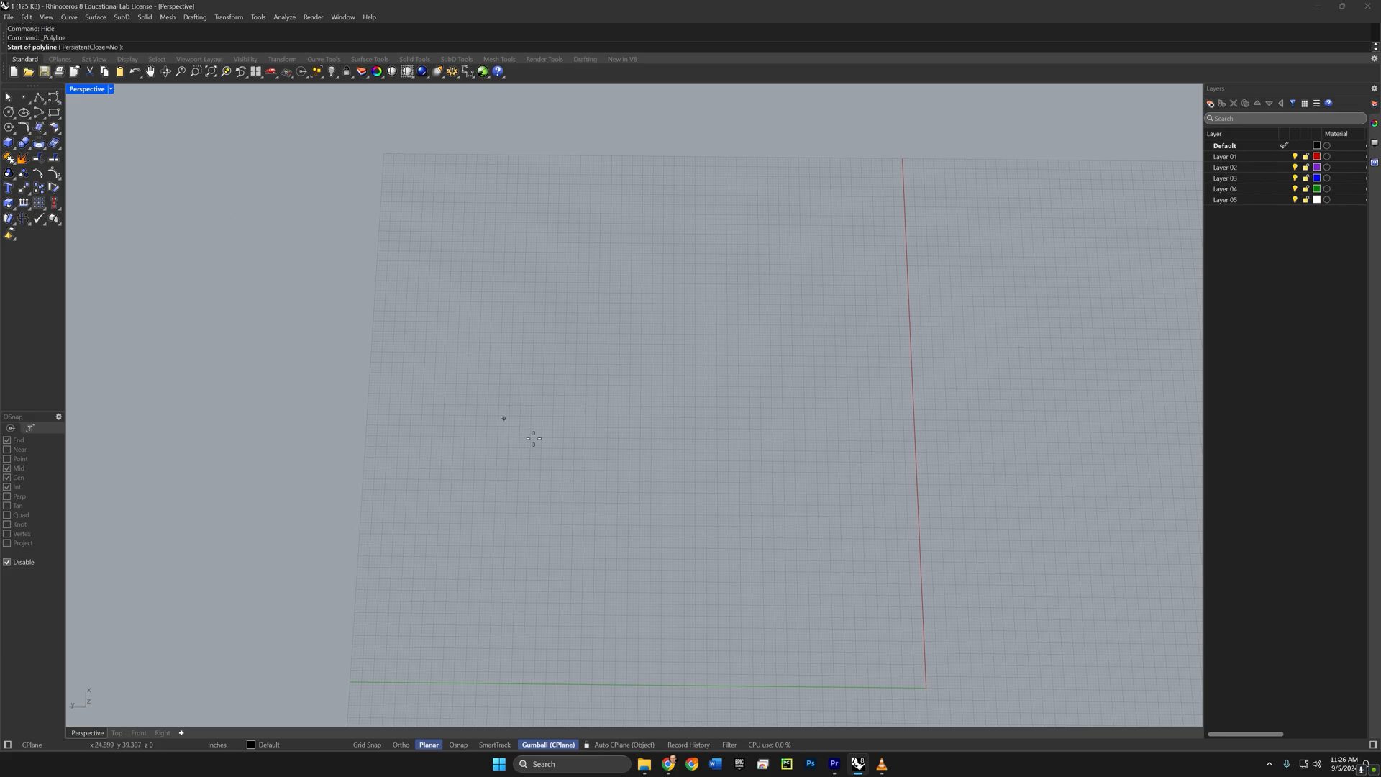
{"action": "left_click", "coordinate": [489, 296]}
{"action": "left_click", "coordinate": [747, 593]}
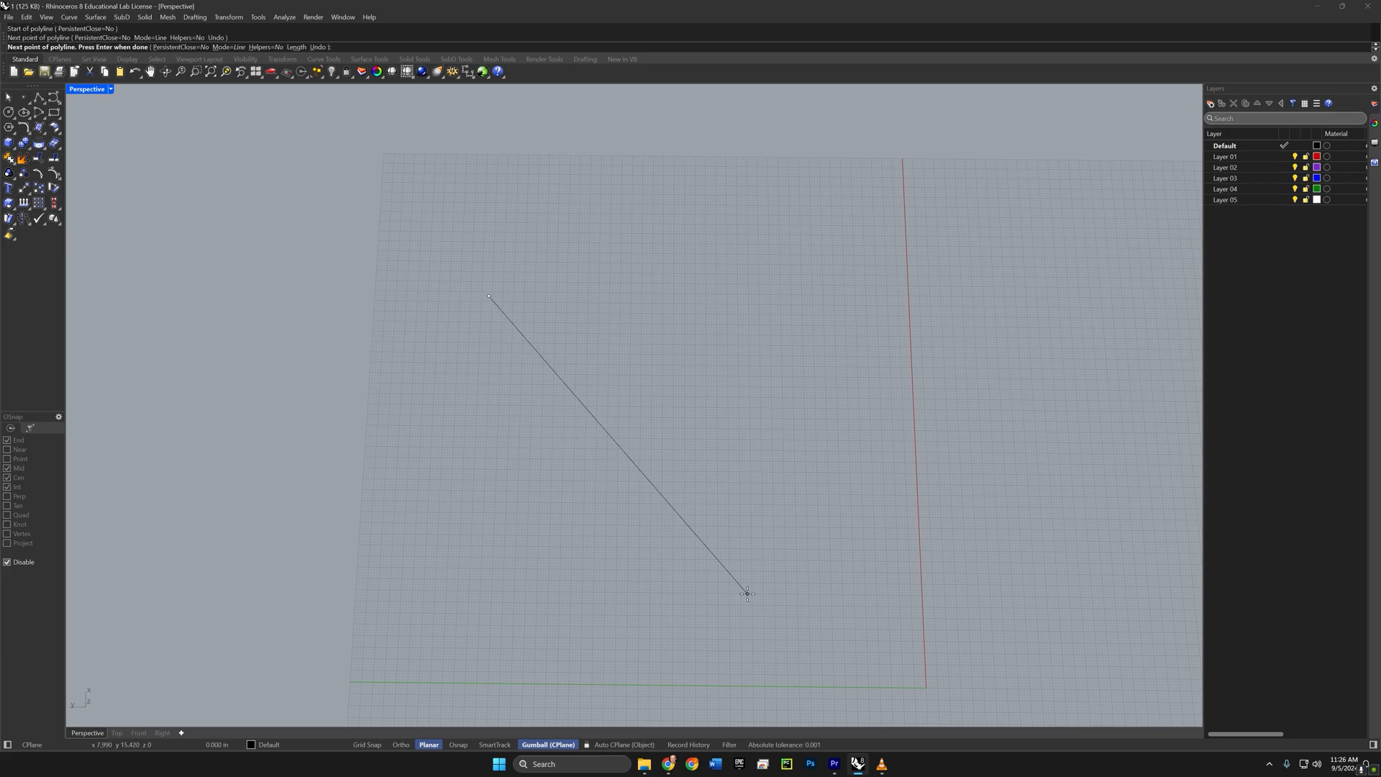
{"action": "key", "text": "Return"}
{"action": "key", "text": "Return"}
{"action": "left_click", "coordinate": [465, 580]}
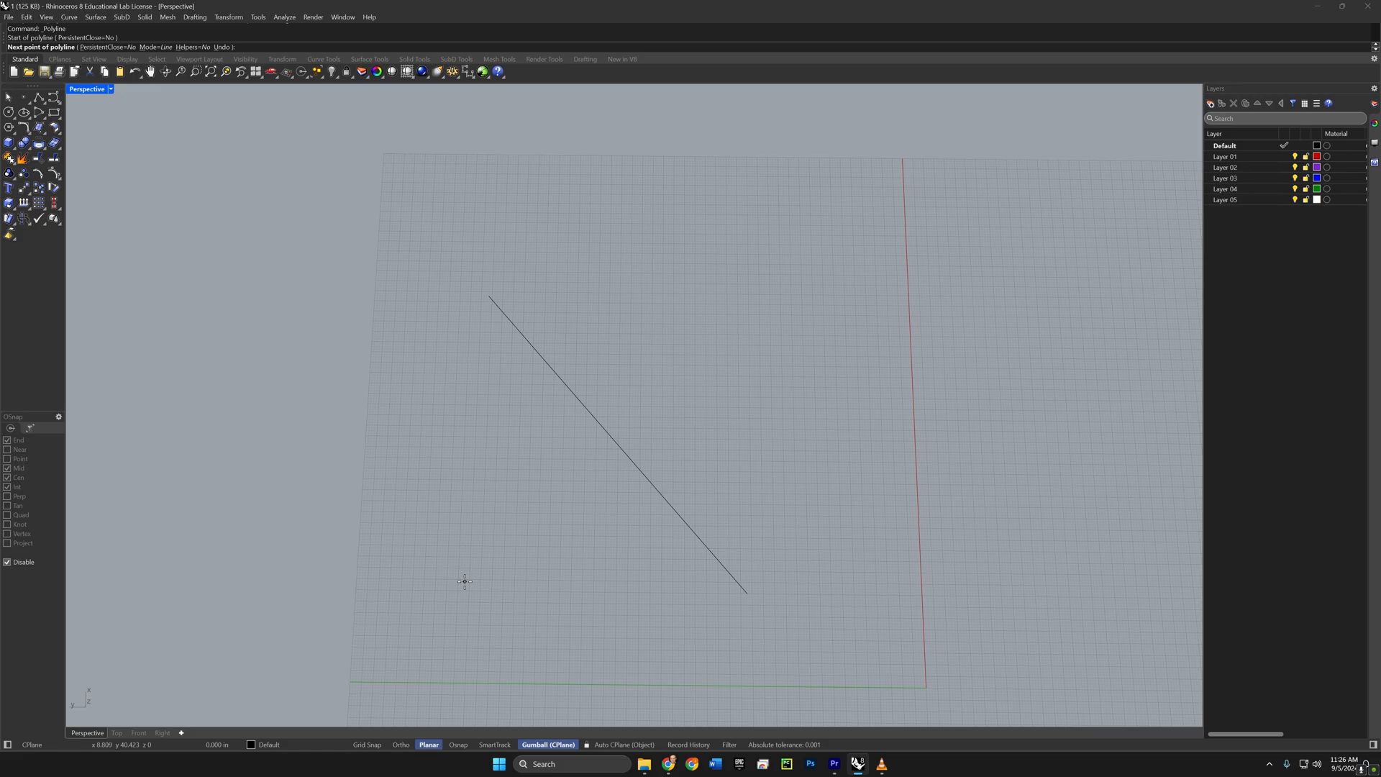
{"action": "left_click", "coordinate": [750, 317]}
{"action": "key", "text": "Return"}
{"action": "right_click_drag", "start_coordinate": [689, 436], "coordinate": [718, 422]}
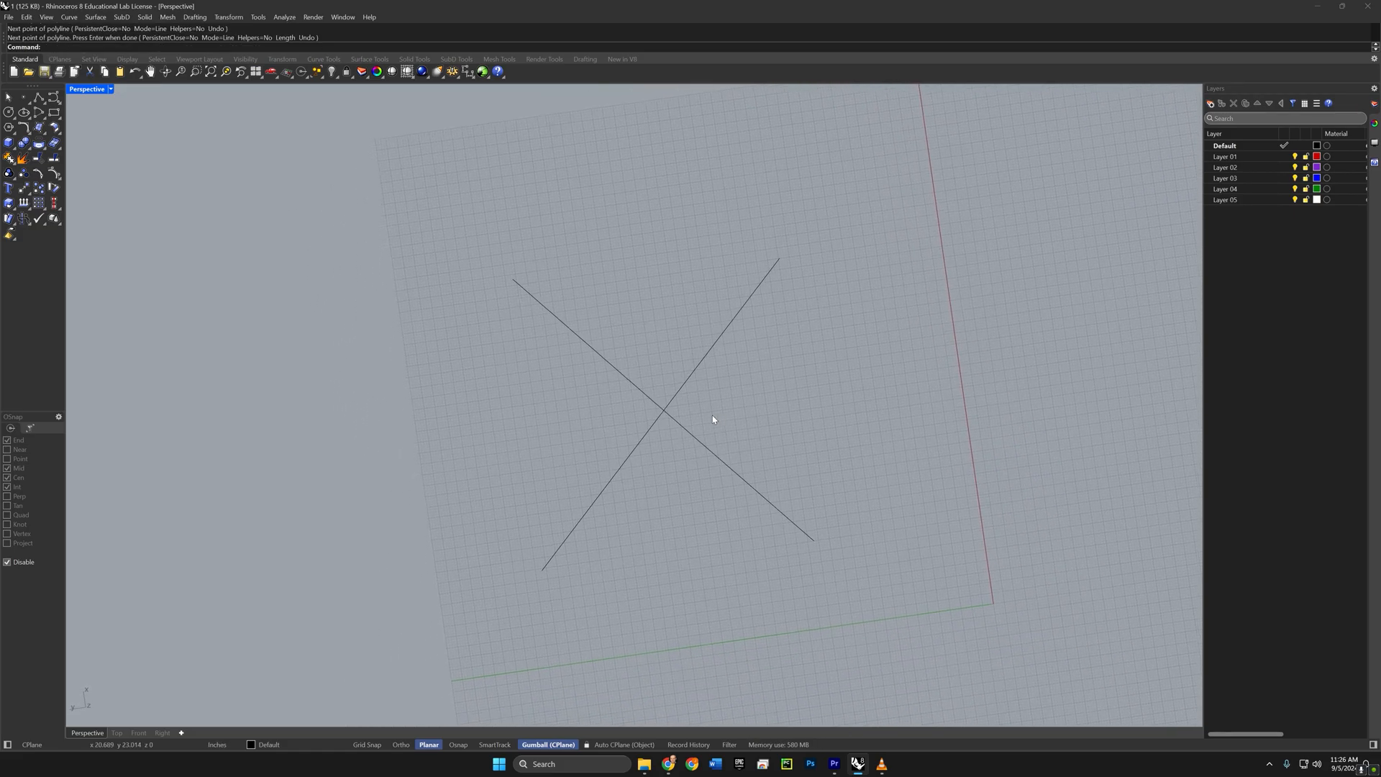
Step: Trim off the second line's half nearer the red axis, using the first line as the cutting object
{"action": "type", "text": "trim"}
{"action": "key", "text": "Return"}
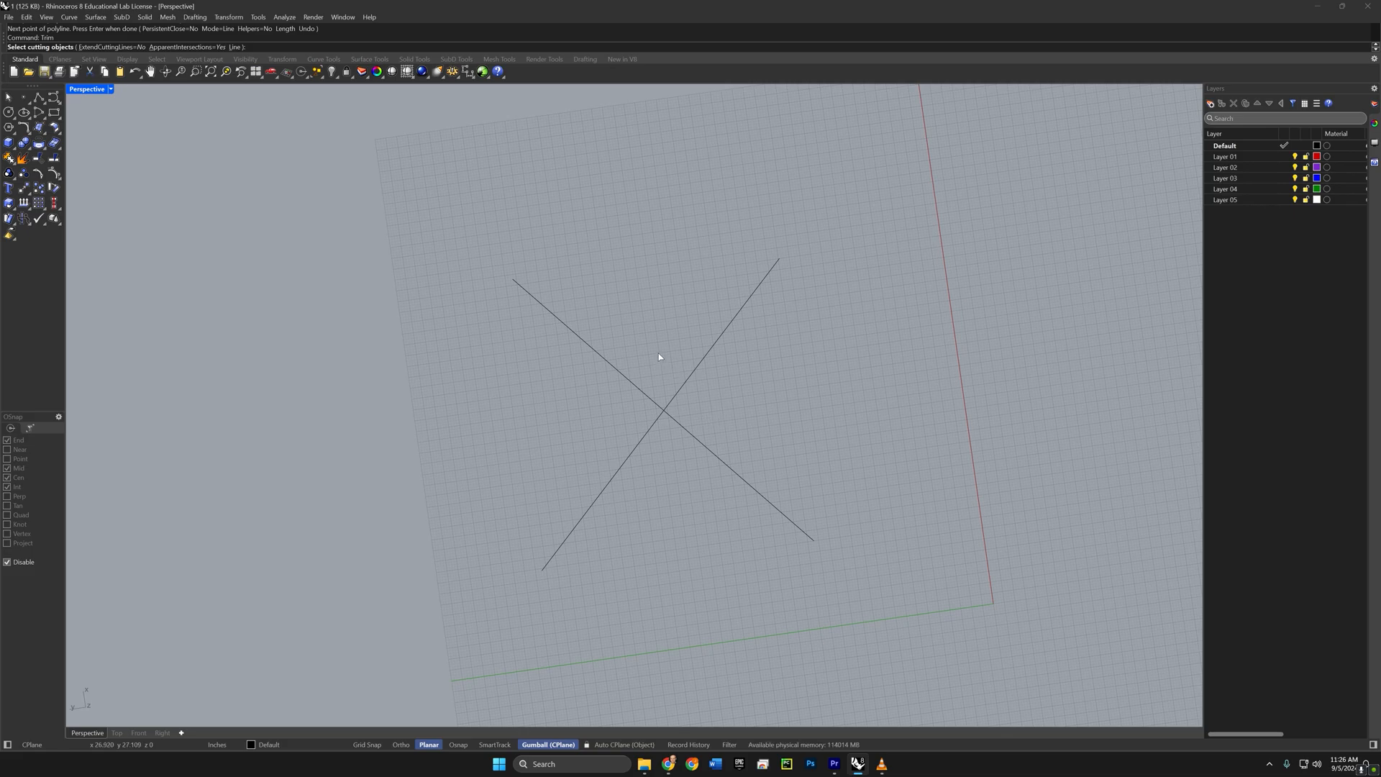
{"action": "left_click", "coordinate": [623, 376]}
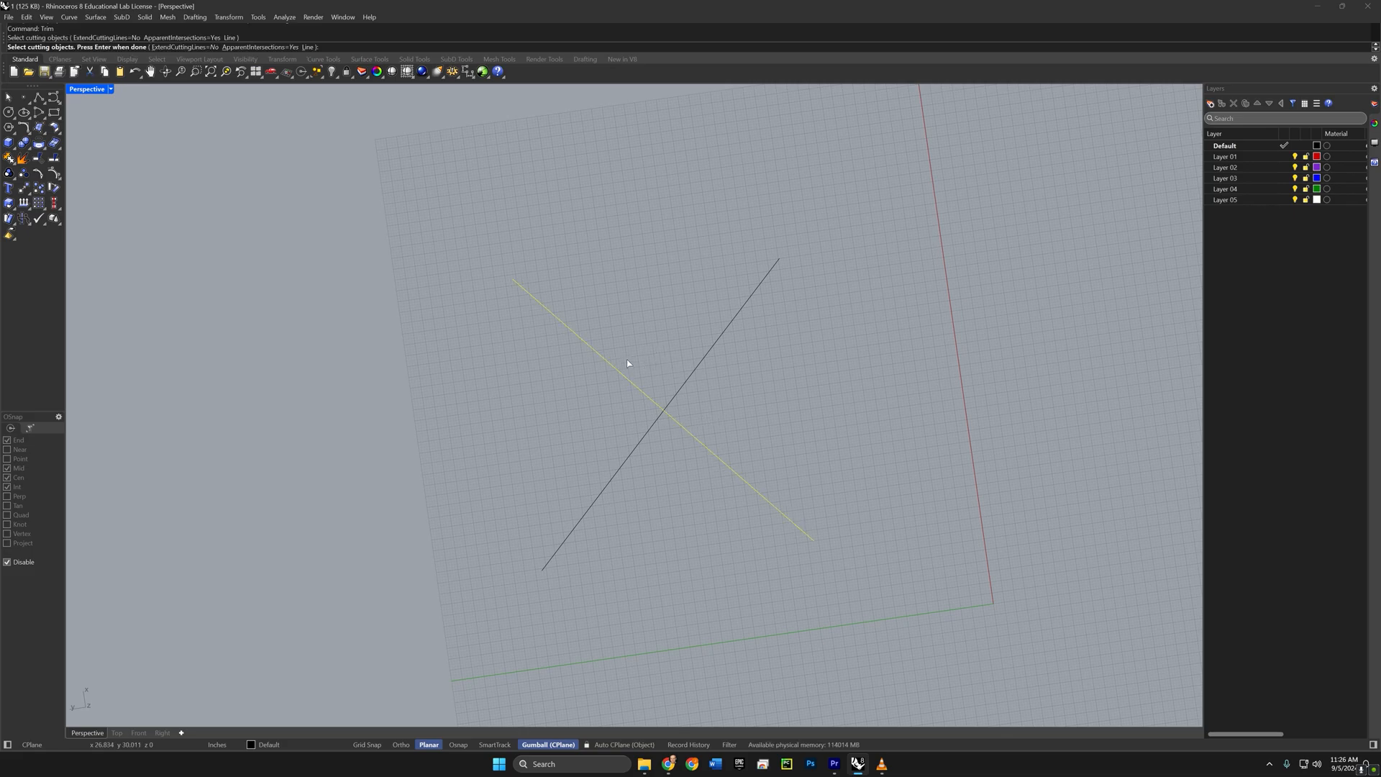
{"action": "key", "text": "Return"}
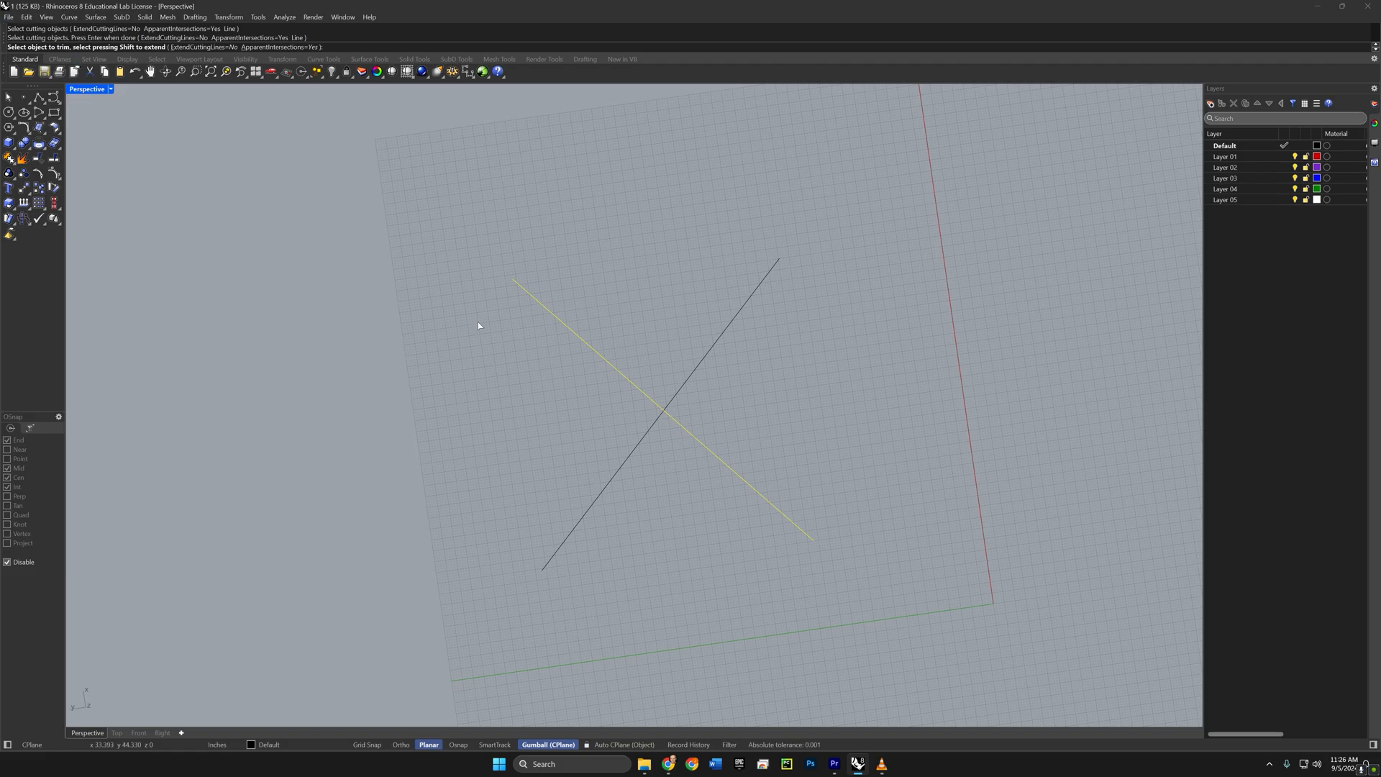
{"action": "left_click_drag", "start_coordinate": [805, 229], "coordinate": [717, 349]}
{"action": "right_click_drag", "start_coordinate": [695, 403], "coordinate": [678, 370]}
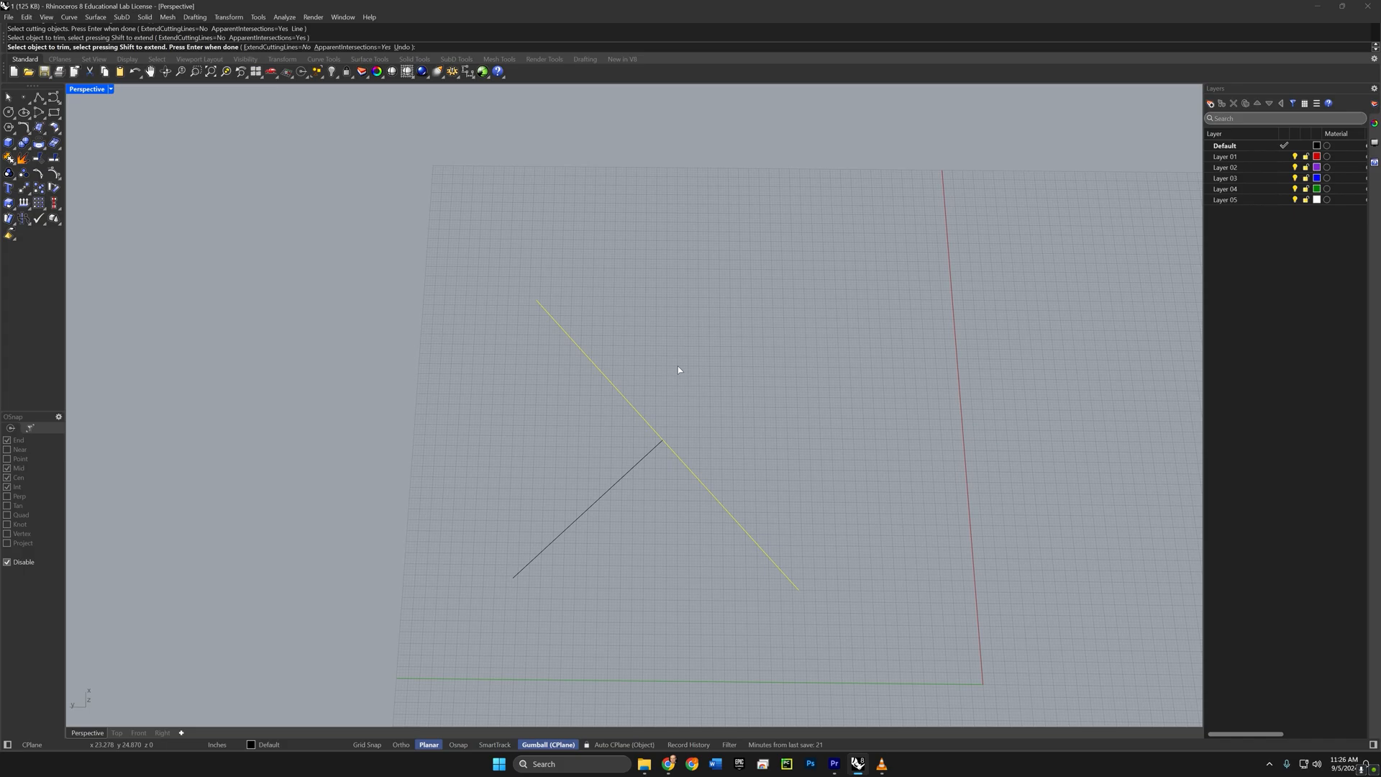
{"action": "key", "text": "Return"}
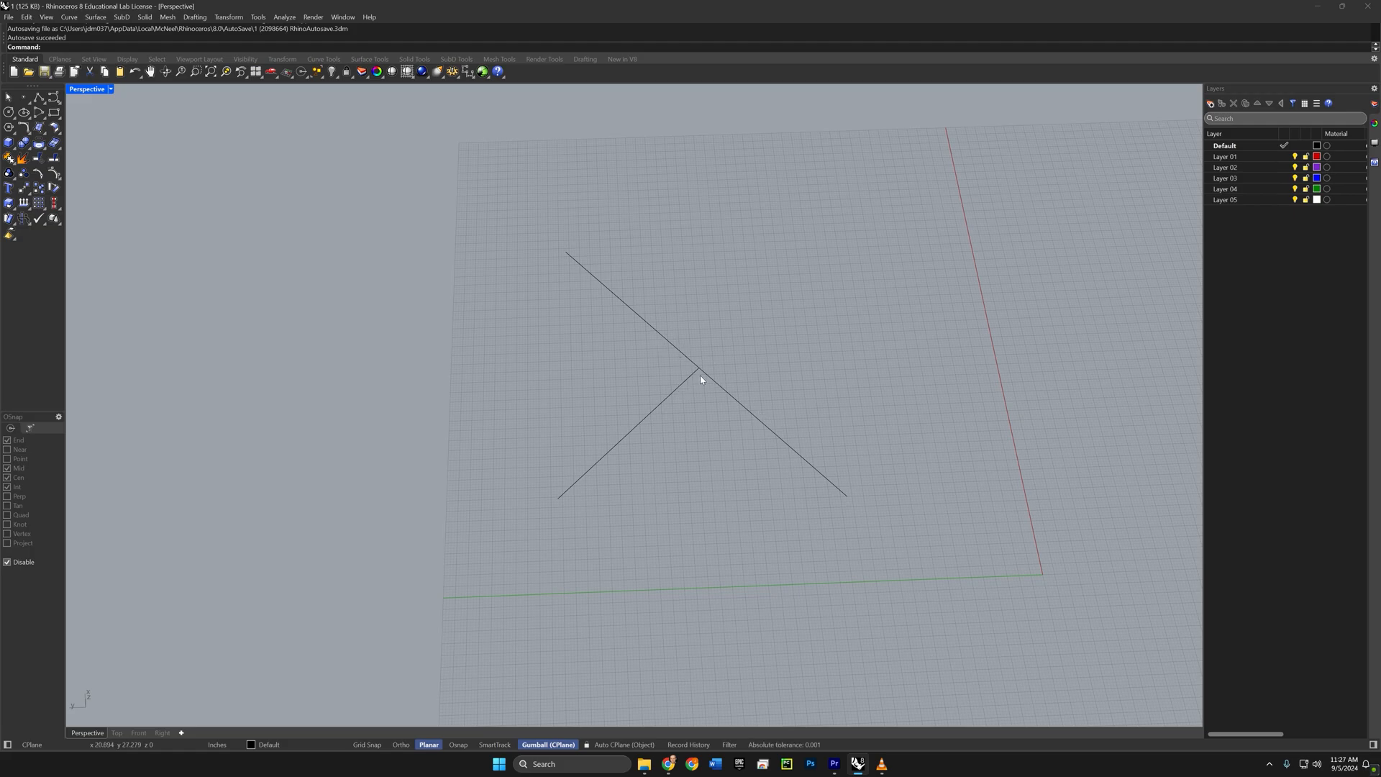
{"action": "right_click_drag", "start_coordinate": [734, 376], "coordinate": [718, 343]}
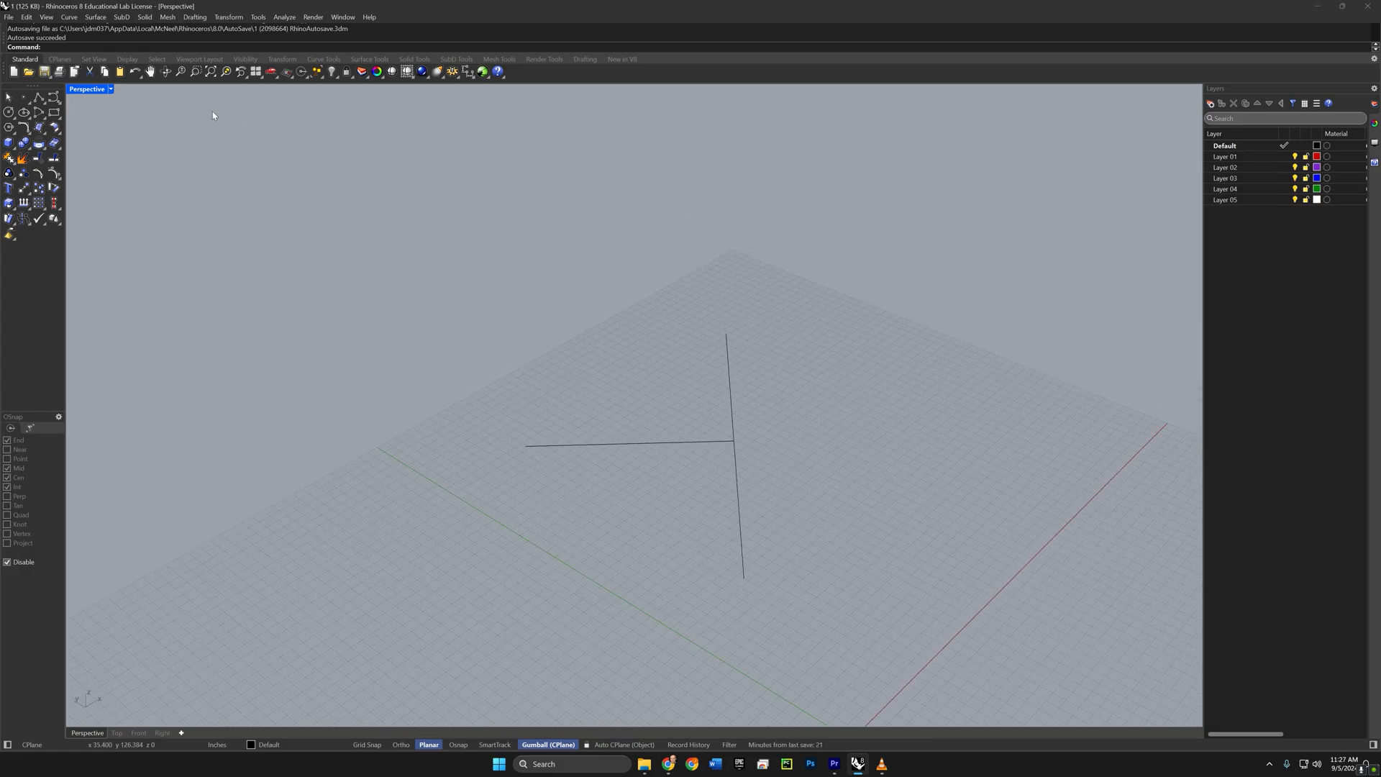
Step: Restore the four-viewport layout and draw an open S-shaped control point curve in the empty area beyond the grid in the Right viewport
{"action": "double_click", "coordinate": [83, 89]}
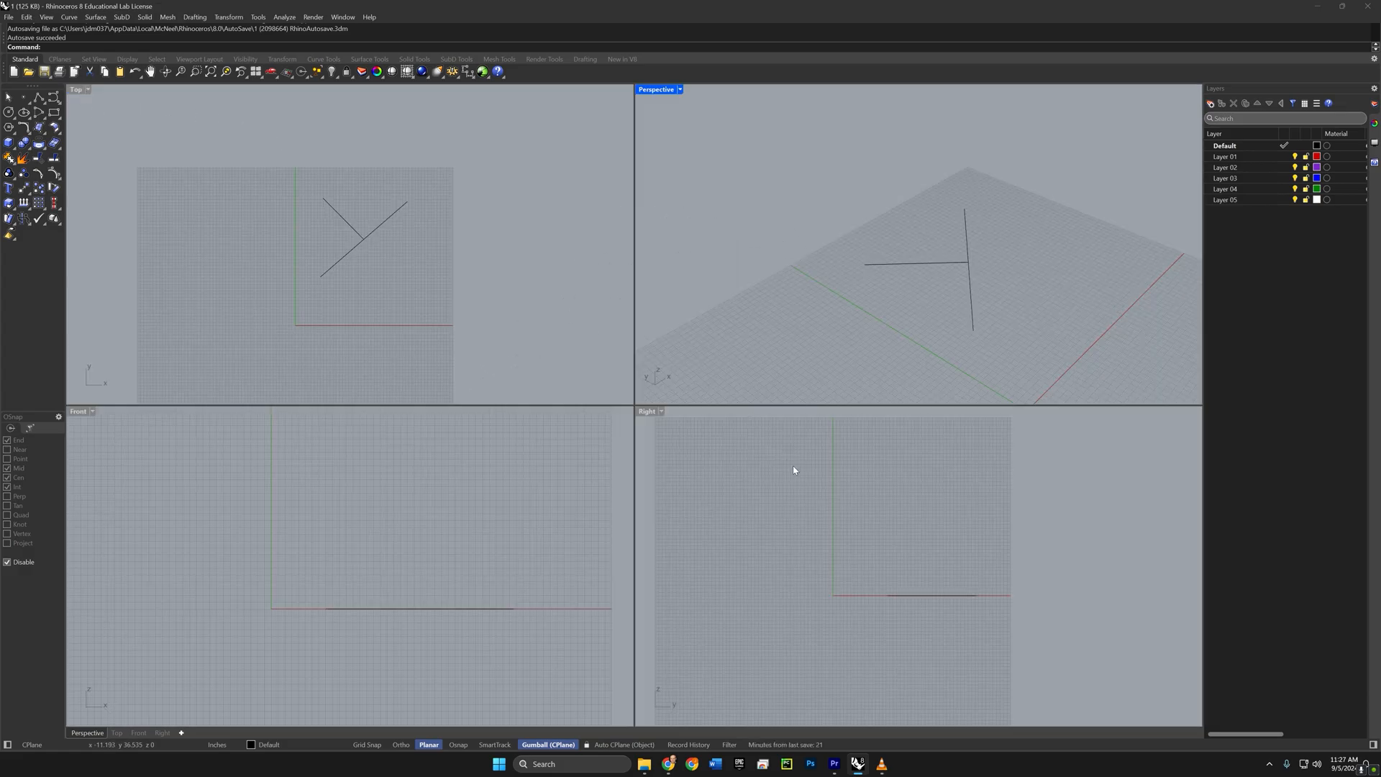
{"action": "scroll", "coordinate": [793, 468], "scroll_direction": "down", "scroll_amount": 5}
{"action": "right_click_drag", "start_coordinate": [855, 511], "coordinate": [773, 505]}
{"action": "scroll", "coordinate": [814, 487], "scroll_direction": "up", "scroll_amount": 8}
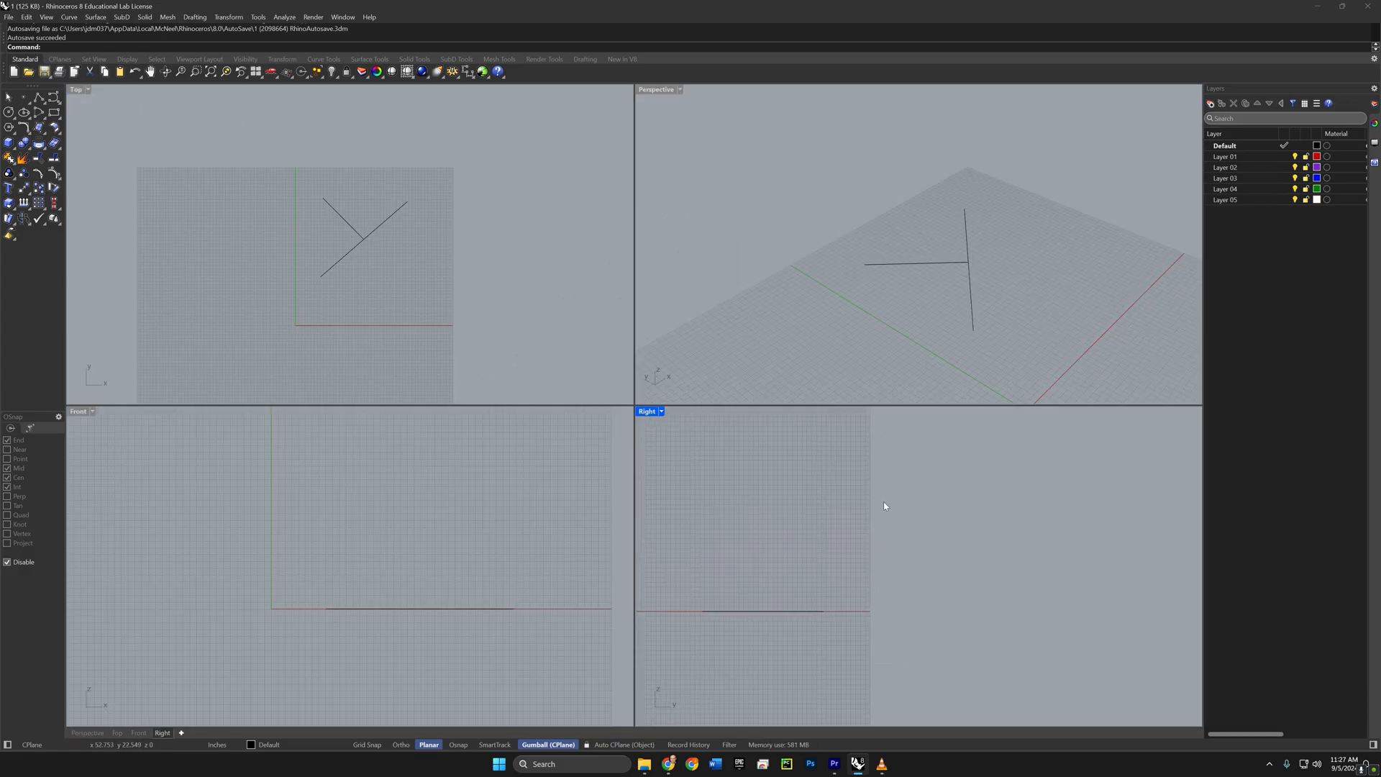
{"action": "right_click_drag", "start_coordinate": [884, 506], "coordinate": [789, 508]}
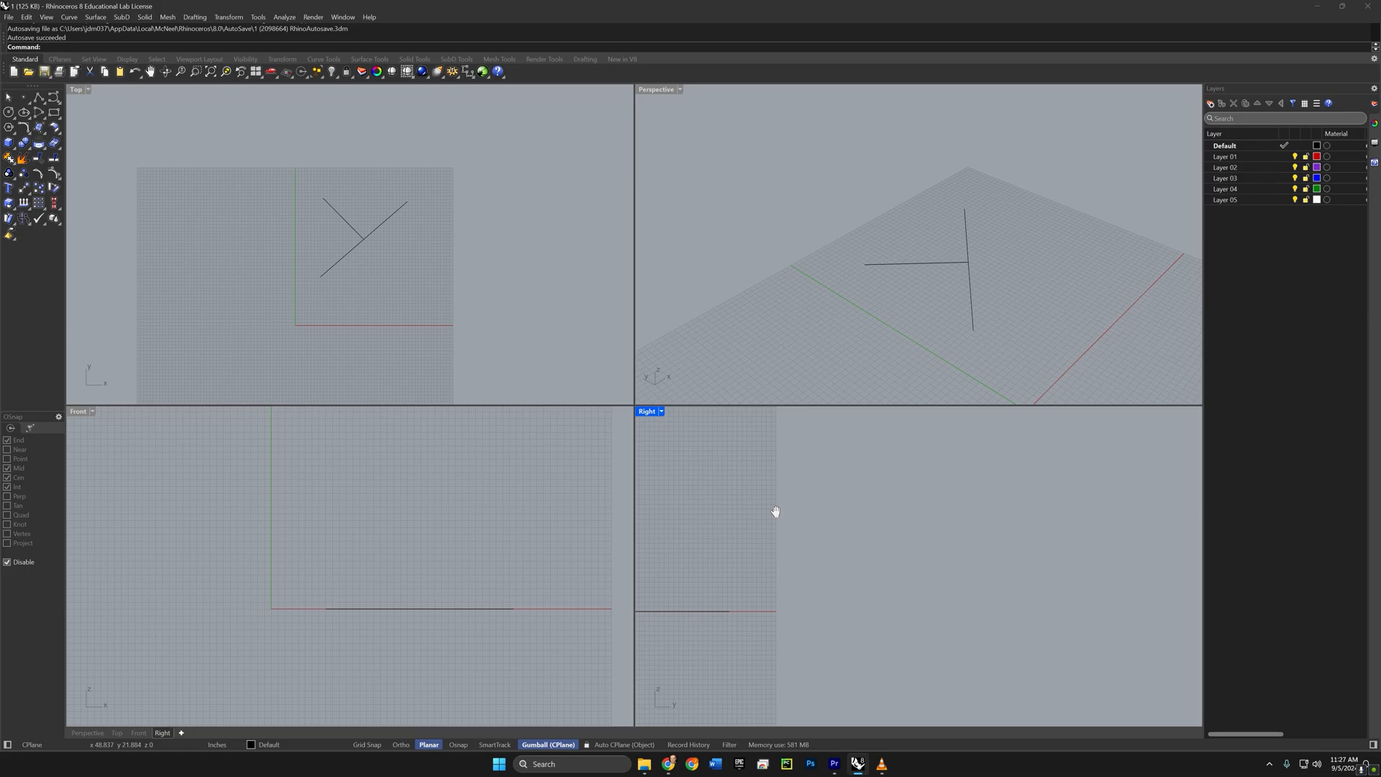
{"action": "left_click", "coordinate": [56, 98]}
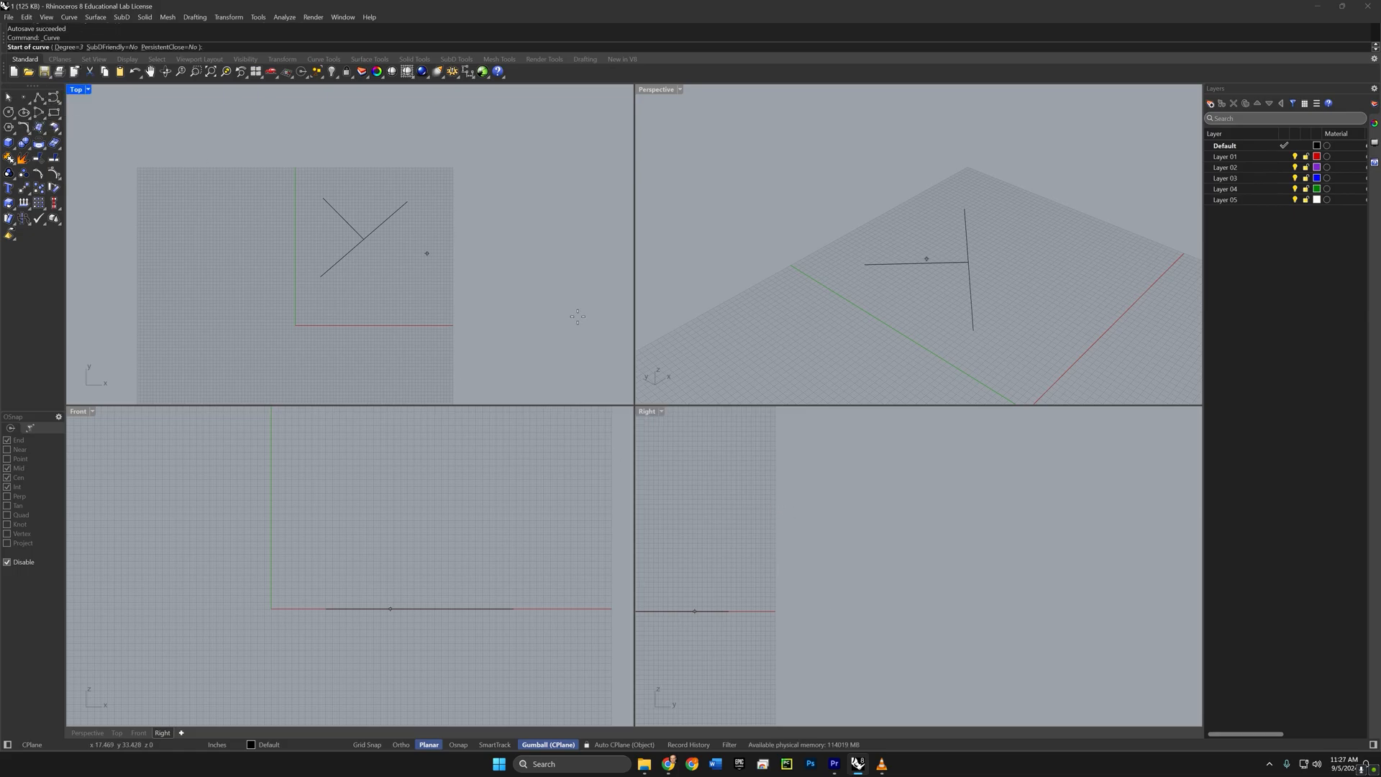
{"action": "left_click", "coordinate": [792, 513]}
{"action": "left_click", "coordinate": [865, 431]}
{"action": "left_click", "coordinate": [942, 444]}
{"action": "left_click", "coordinate": [931, 524]}
{"action": "left_click", "coordinate": [915, 582]}
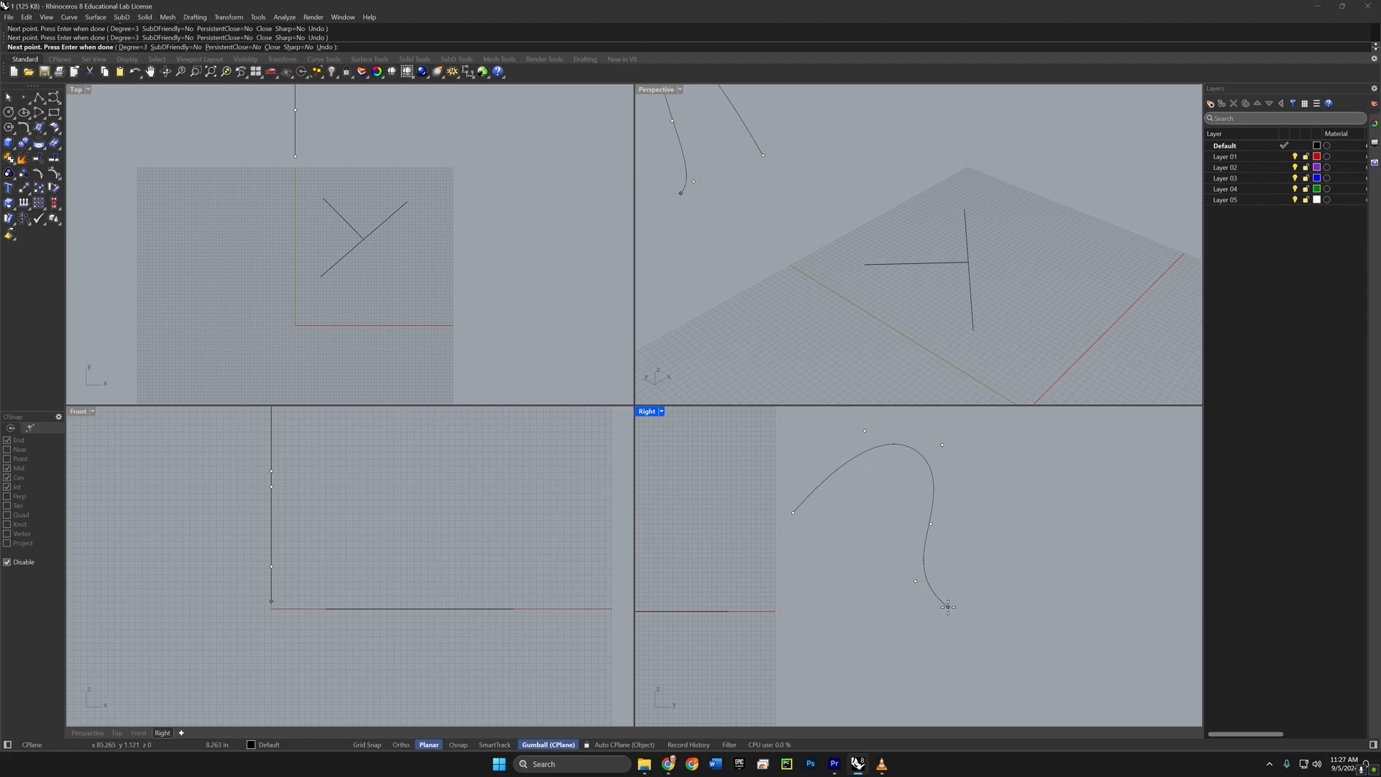
{"action": "left_click", "coordinate": [1005, 541]}
{"action": "key", "text": "Return"}
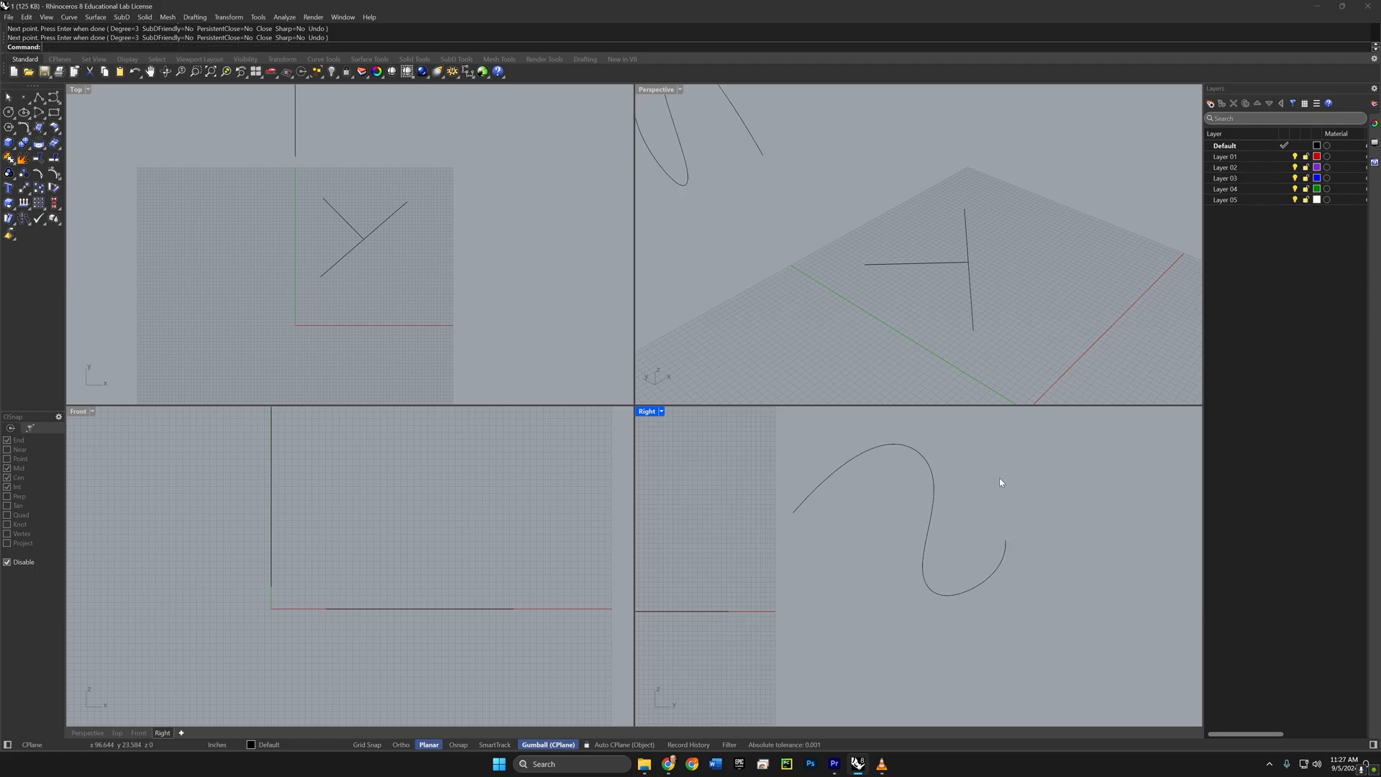
Step: Draw a straight horizontal polyline in the Top view that crosses the vertical-looking curve beyond the grid
{"action": "right_click_drag", "start_coordinate": [932, 287], "coordinate": [796, 269]}
{"action": "right_click_drag", "start_coordinate": [1079, 241], "coordinate": [832, 255], "text": "shift"}
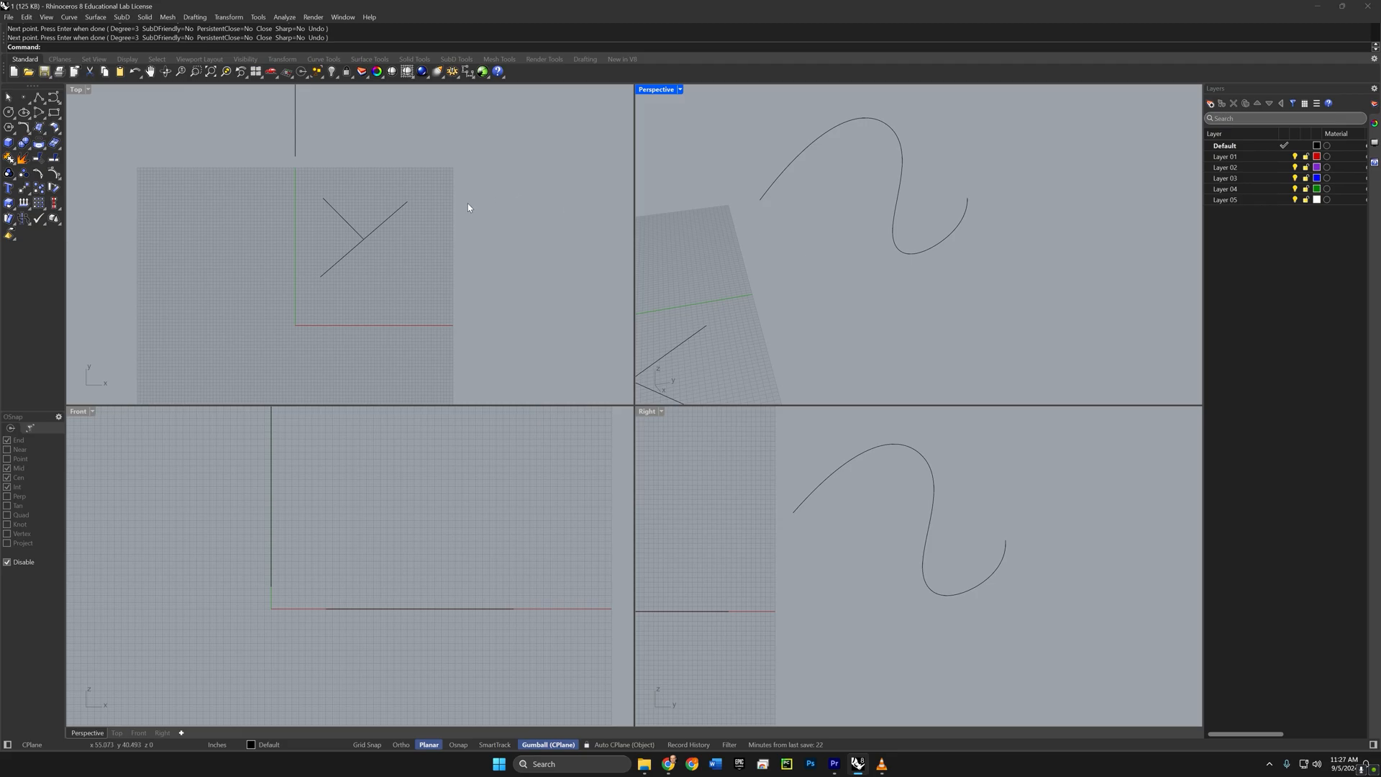
{"action": "right_click_drag", "start_coordinate": [466, 206], "coordinate": [479, 326]}
{"action": "mouse_move", "coordinate": [416, 216]}
{"action": "right_mouse_down"}
{"action": "mouse_move", "coordinate": [429, 252]}
{"action": "mouse_move", "coordinate": [477, 229]}
{"action": "right_mouse_up"}
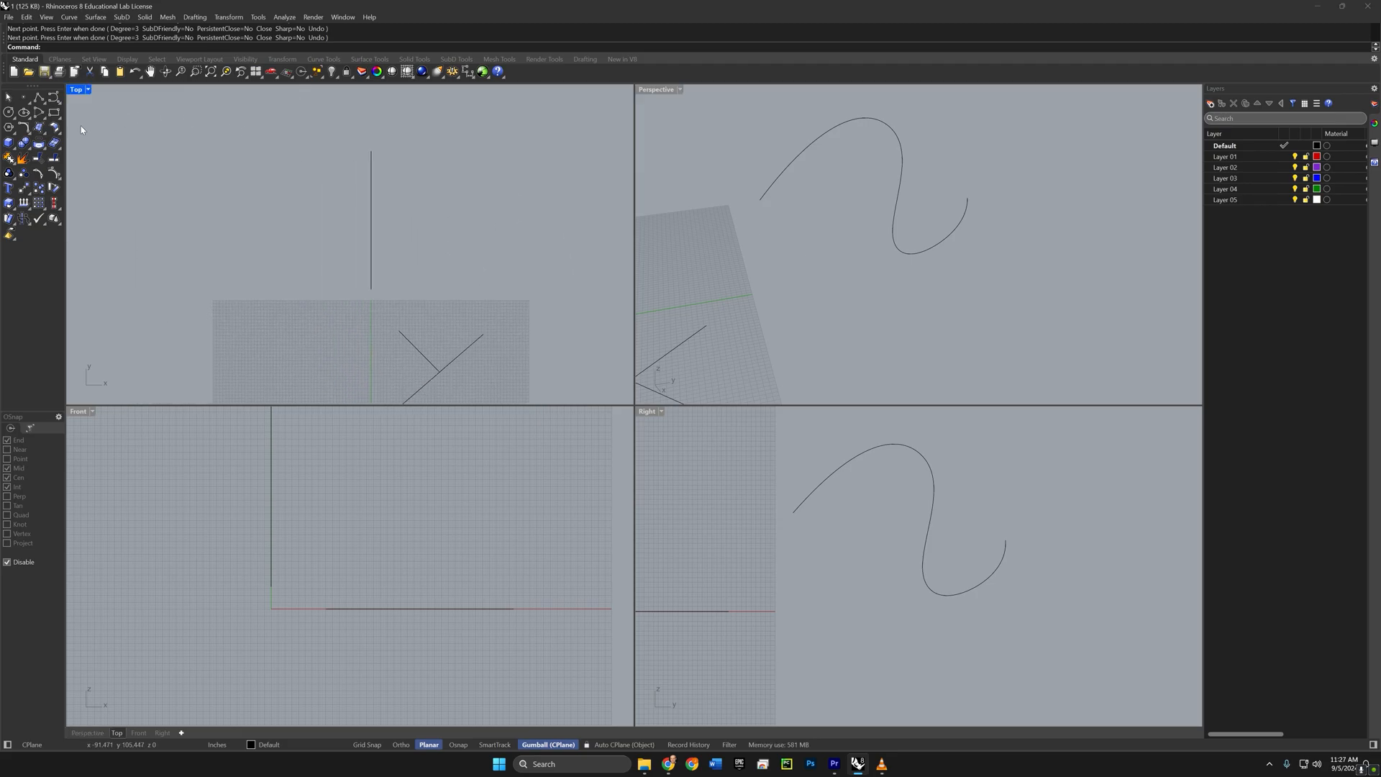
{"action": "left_click", "coordinate": [39, 97]}
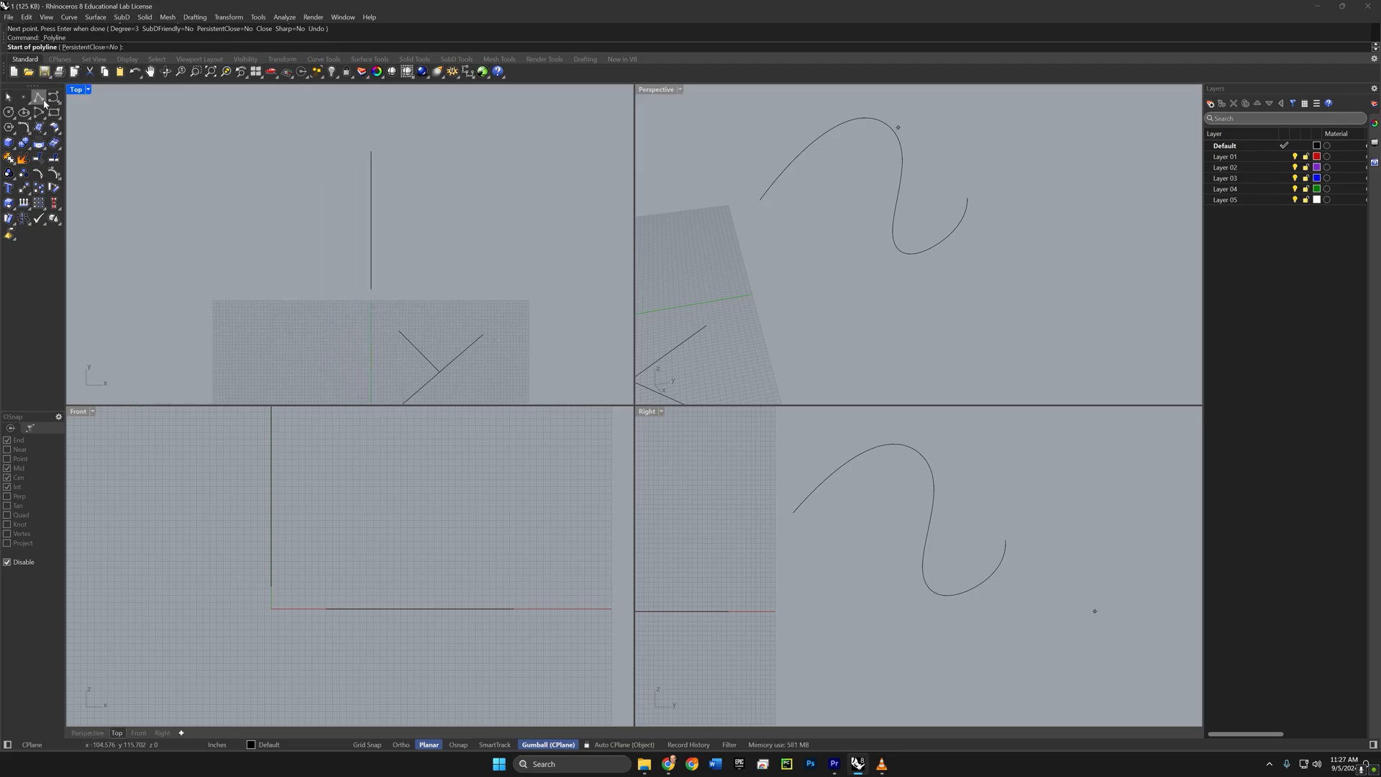
{"action": "left_click", "coordinate": [322, 217]}
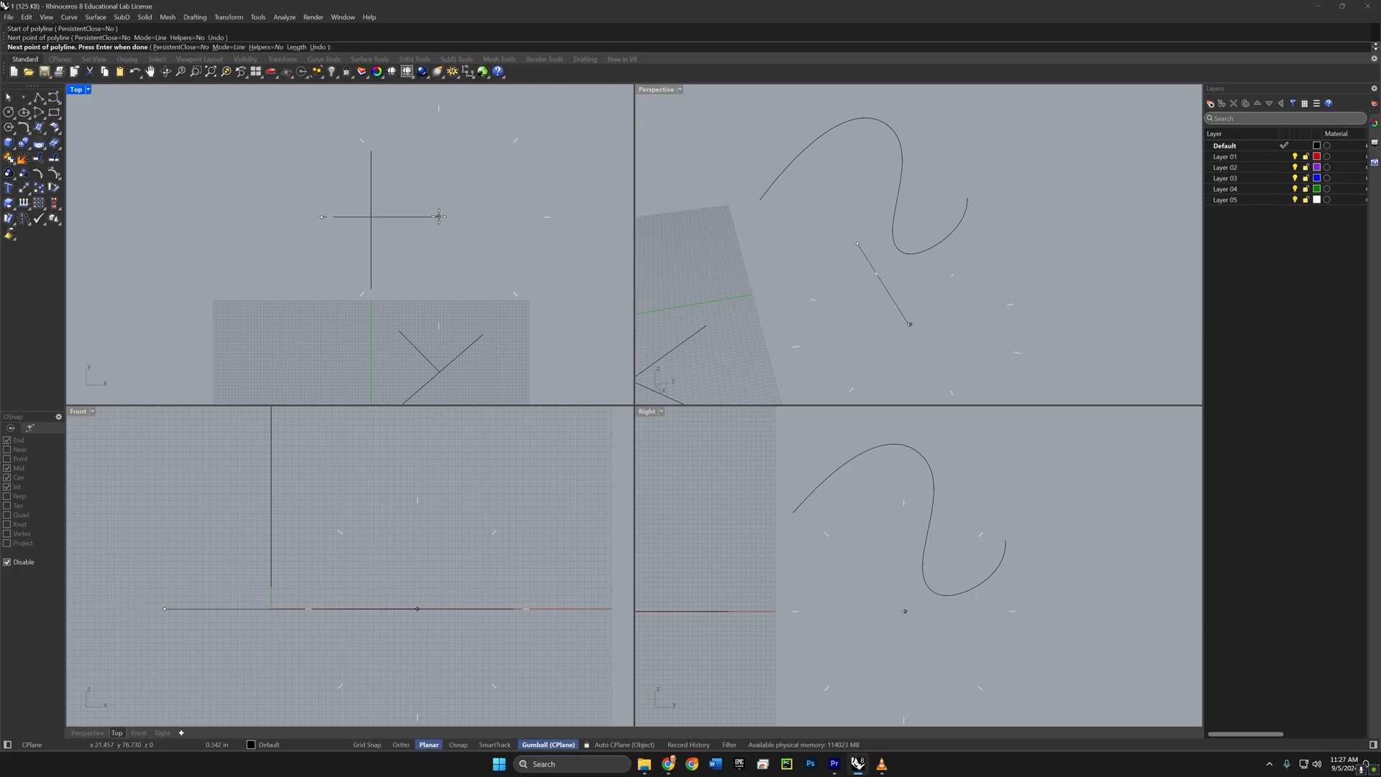
{"action": "key", "text": "Return"}
{"action": "right_click_drag", "start_coordinate": [876, 283], "coordinate": [896, 287]}
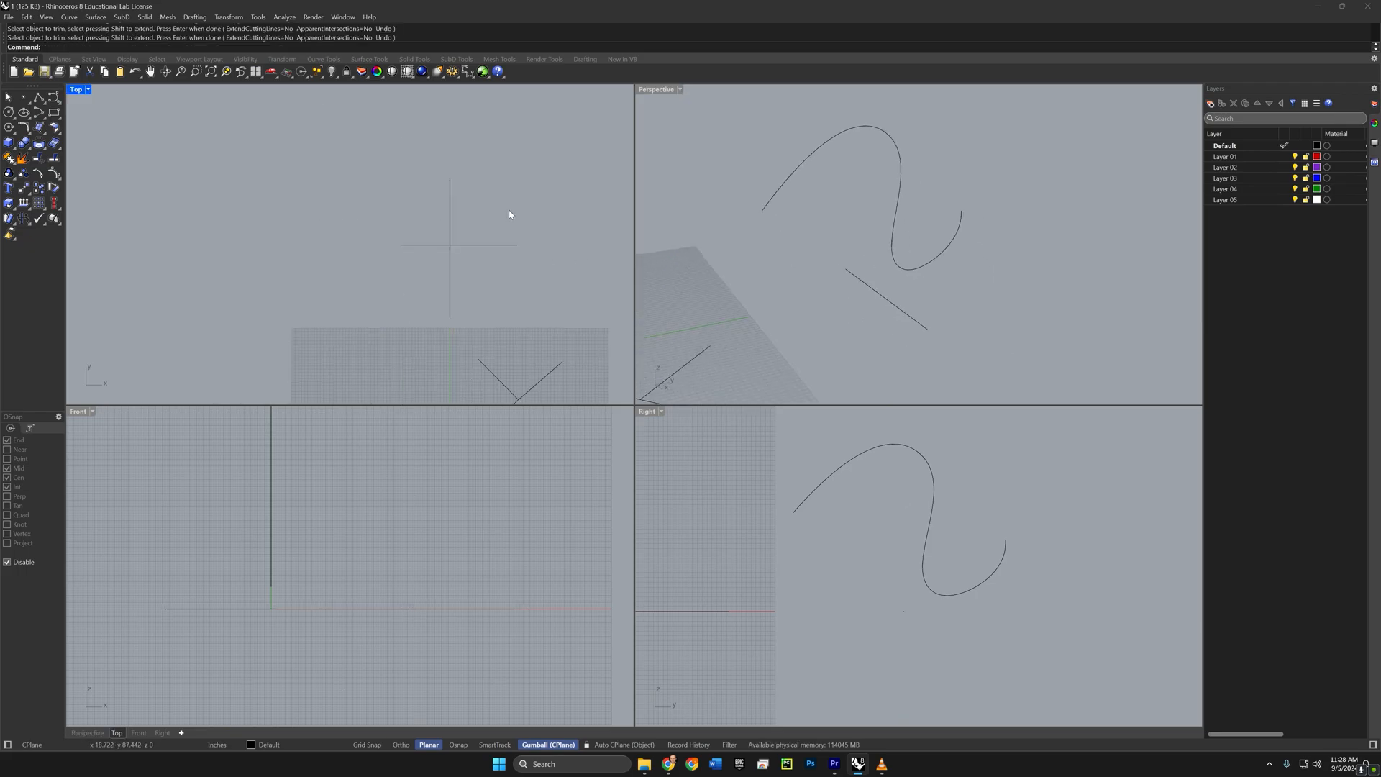
Step: Try to trim the curve on both sides of the horizontal line in the Top view with ApparentIntersections set to No
{"action": "key", "text": "Return"}
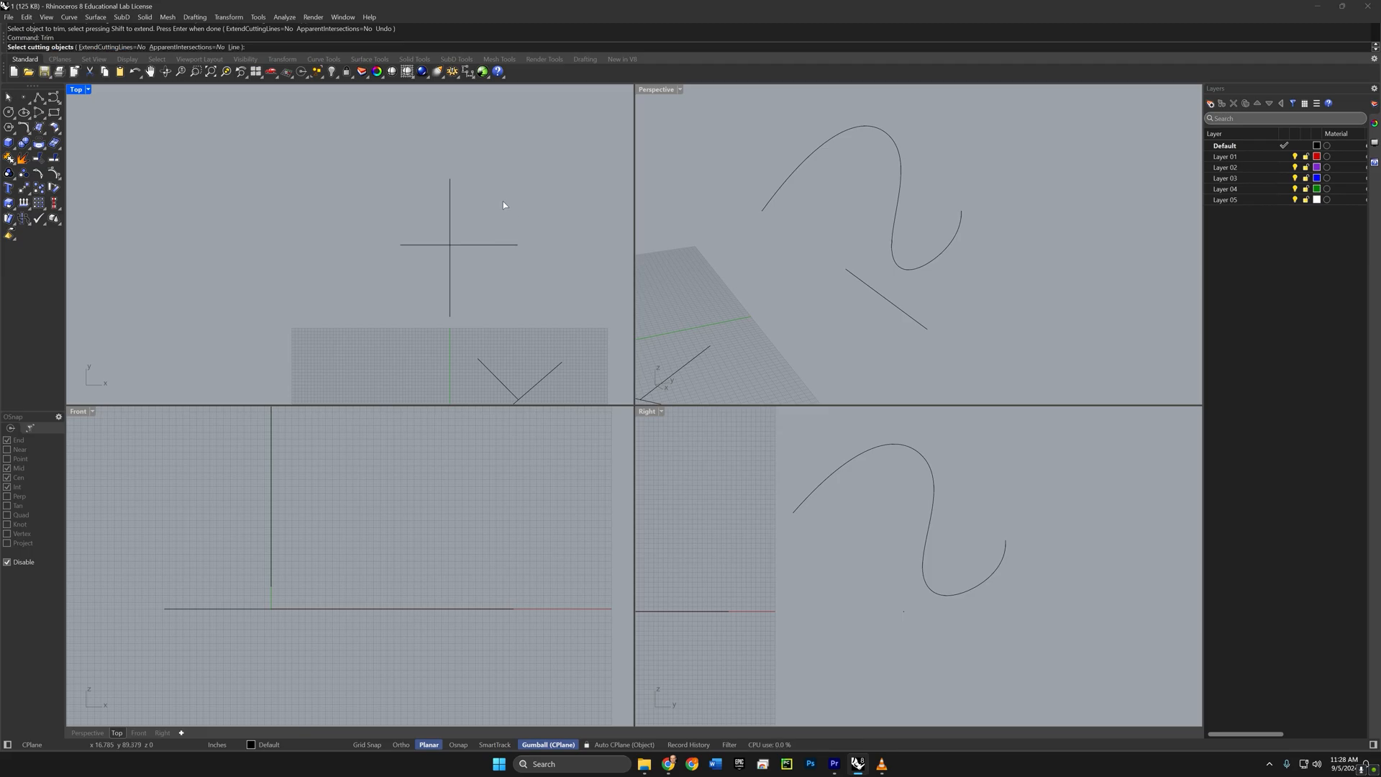
{"action": "left_click", "coordinate": [502, 245]}
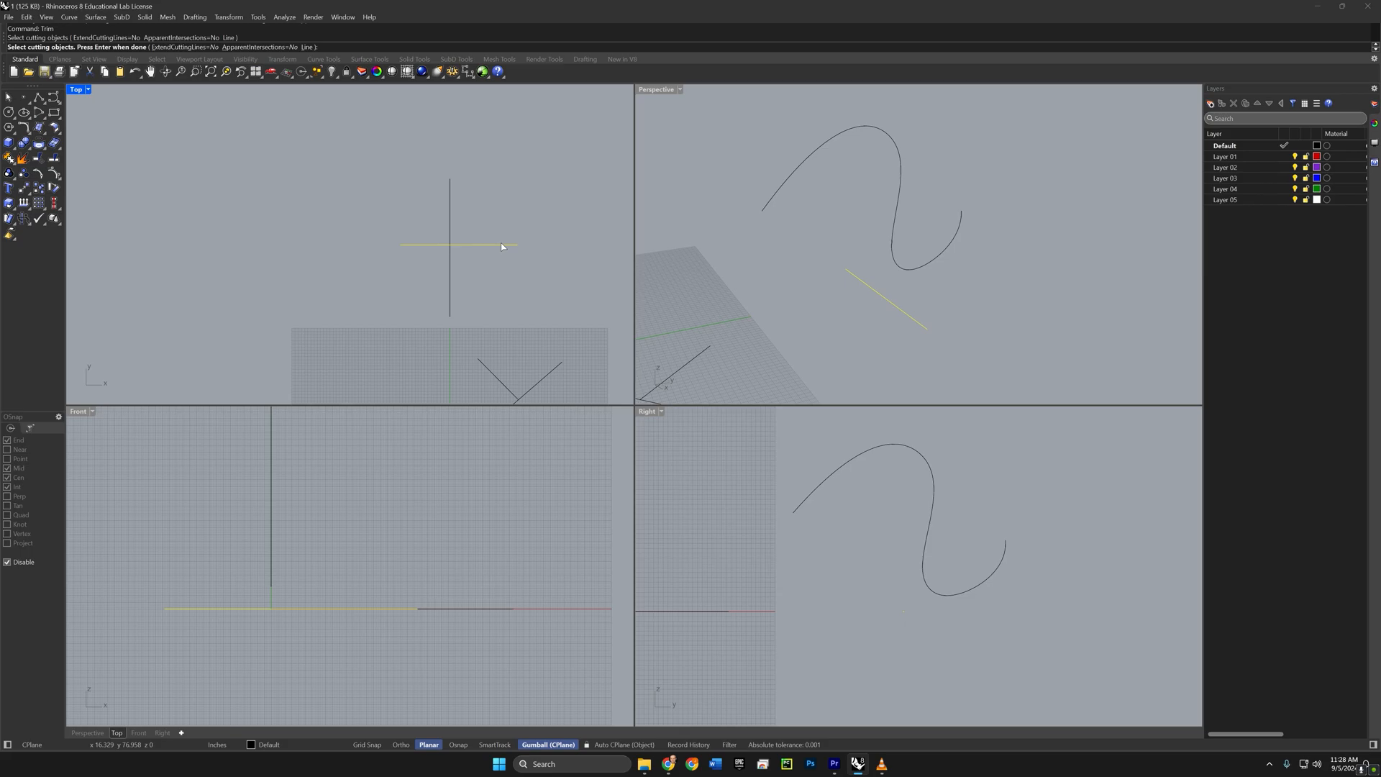
{"action": "key", "text": "Return"}
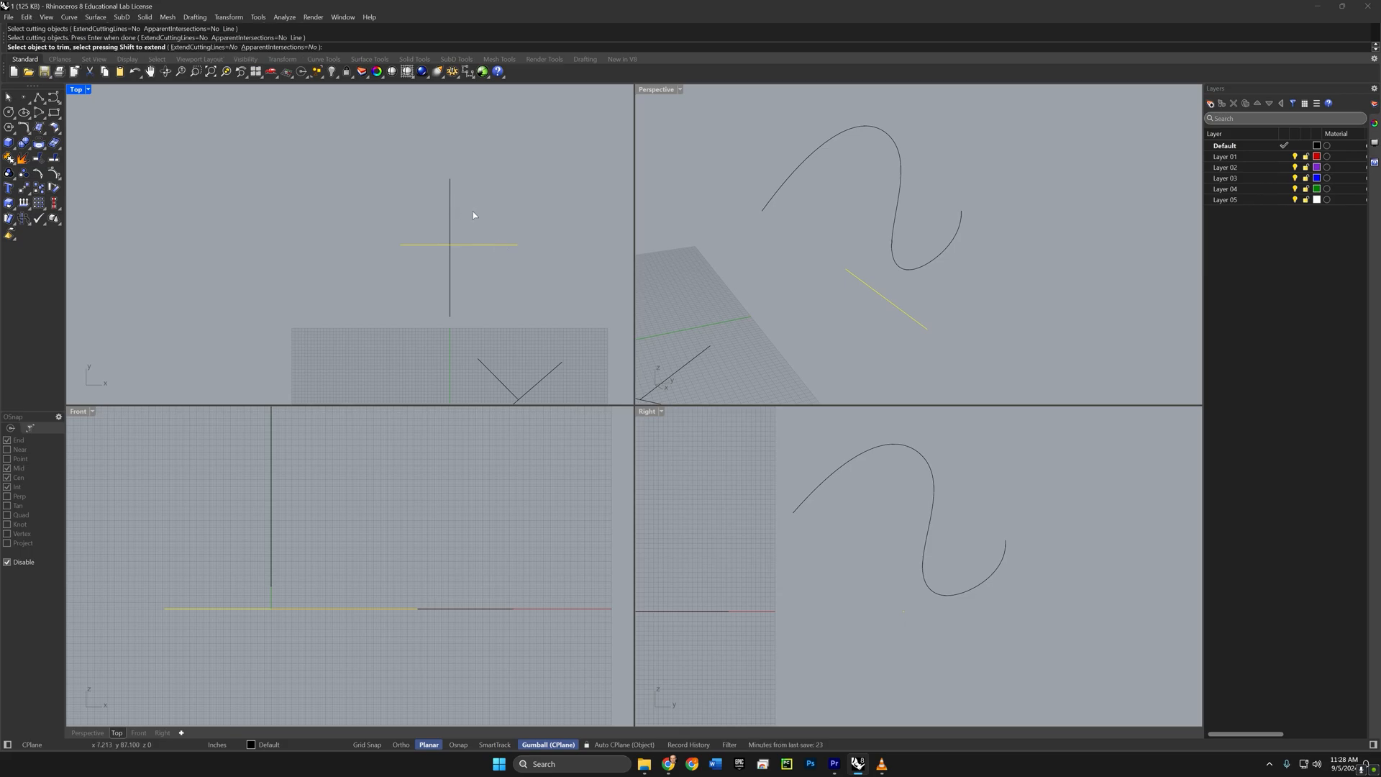
{"action": "left_click_drag", "start_coordinate": [476, 164], "coordinate": [426, 230]}
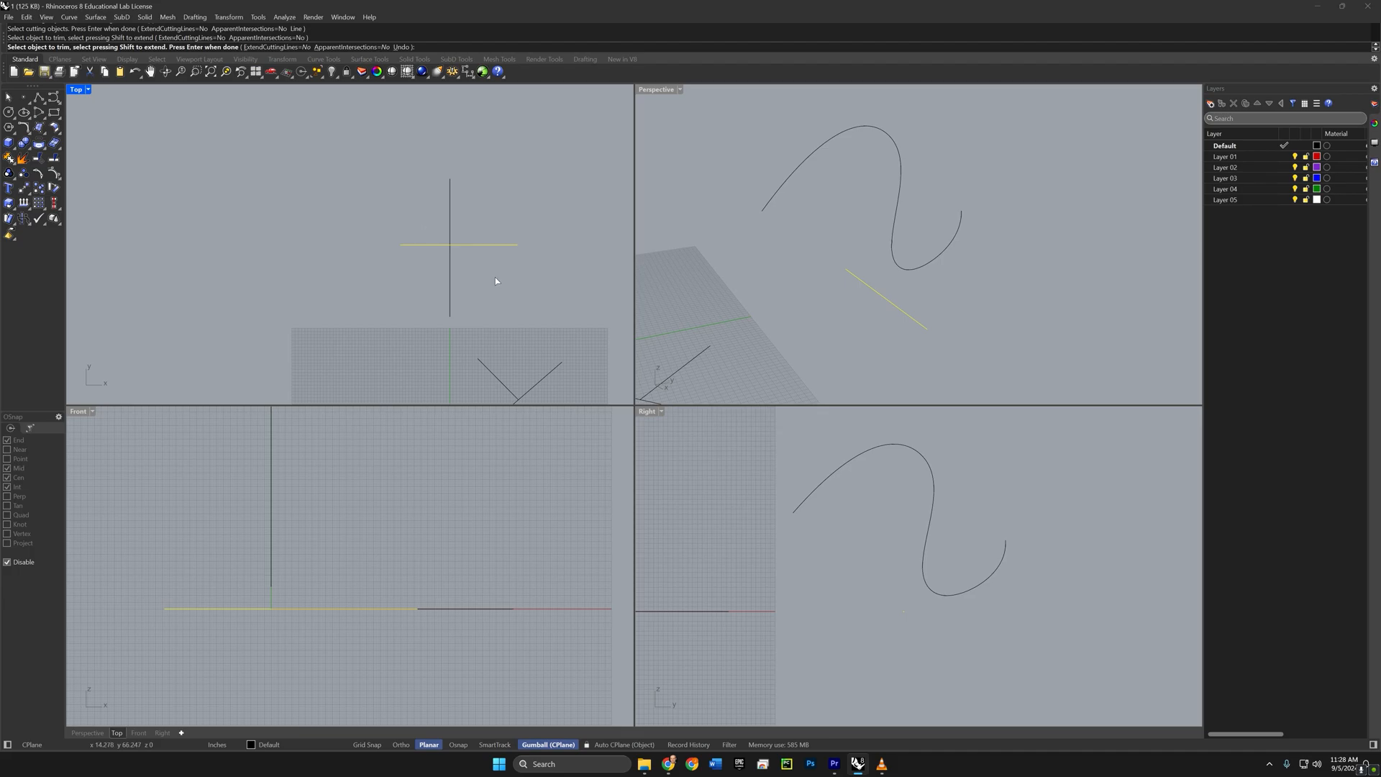
{"action": "left_click_drag", "start_coordinate": [484, 265], "coordinate": [430, 302]}
{"action": "right_click_drag", "start_coordinate": [470, 271], "coordinate": [457, 290]}
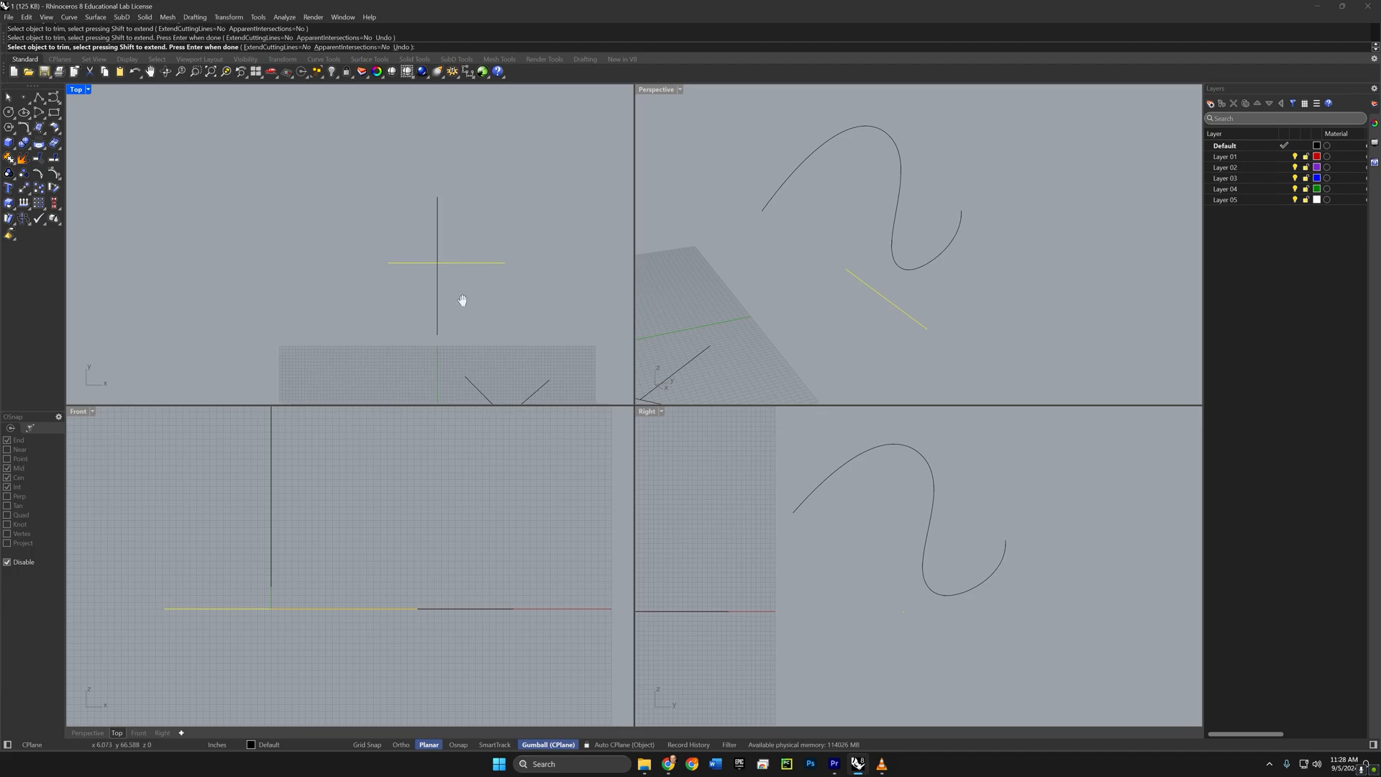
{"action": "right_click_drag", "start_coordinate": [842, 302], "coordinate": [855, 304]}
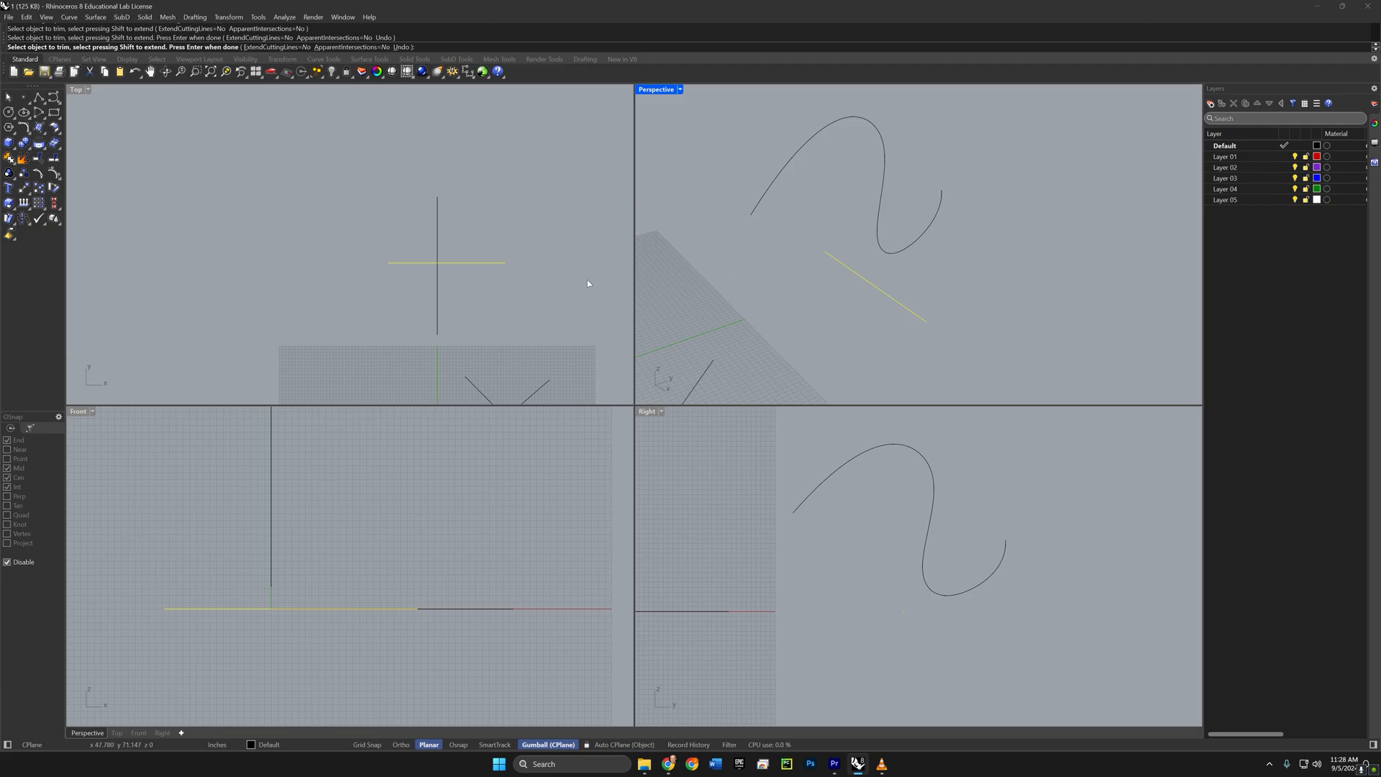
Step: Set ApparentIntersections to Yes and trim away the part of the curve above the horizontal line in the Top view
{"action": "left_click", "coordinate": [355, 47]}
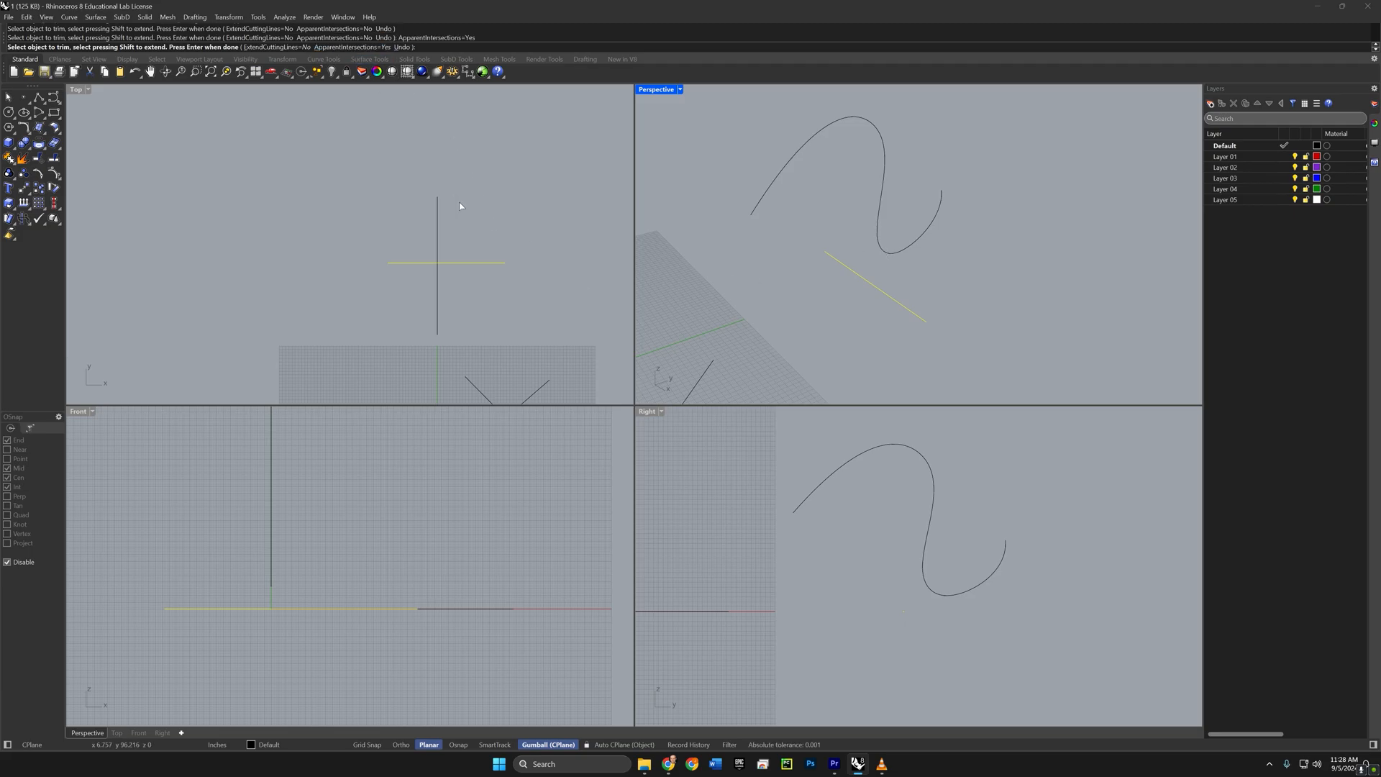
{"action": "left_click_drag", "start_coordinate": [464, 188], "coordinate": [412, 248]}
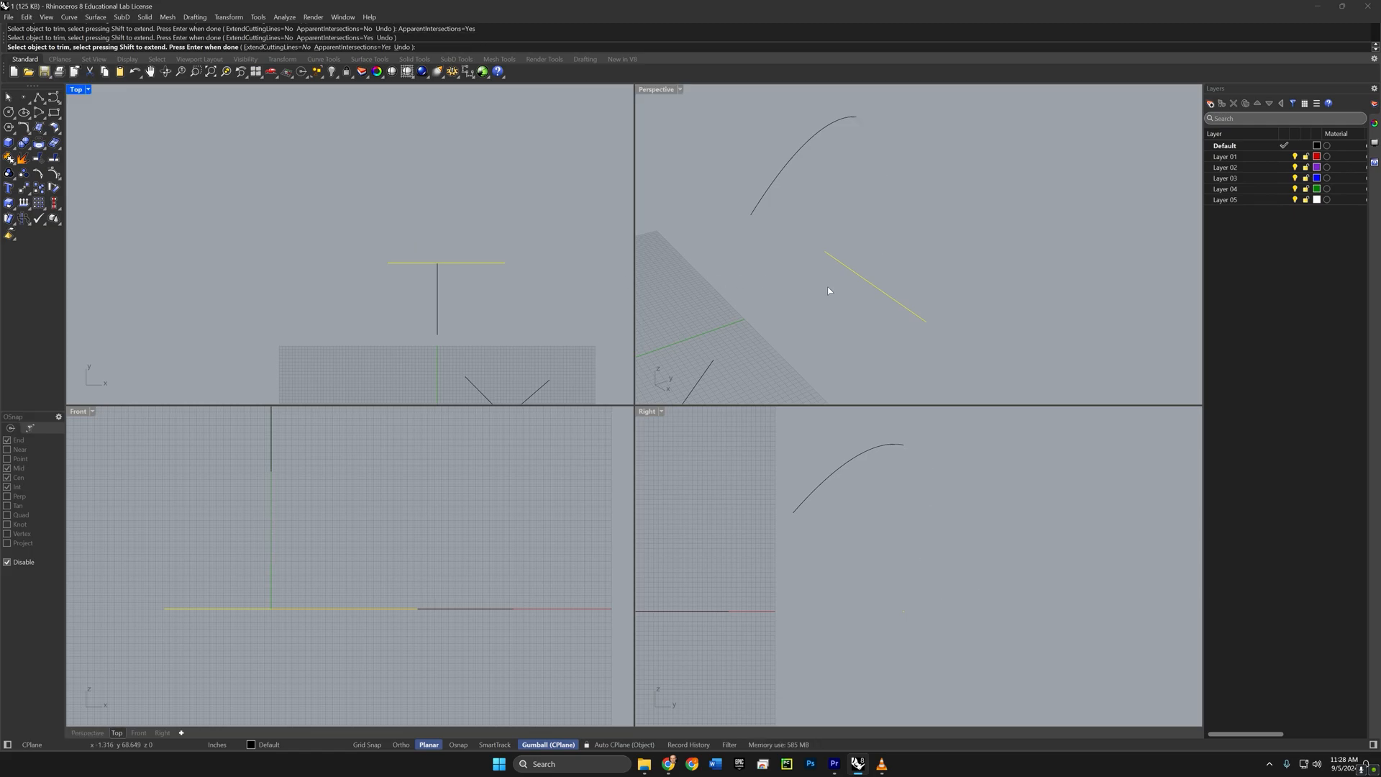
{"action": "right_click_drag", "start_coordinate": [565, 305], "coordinate": [482, 271]}
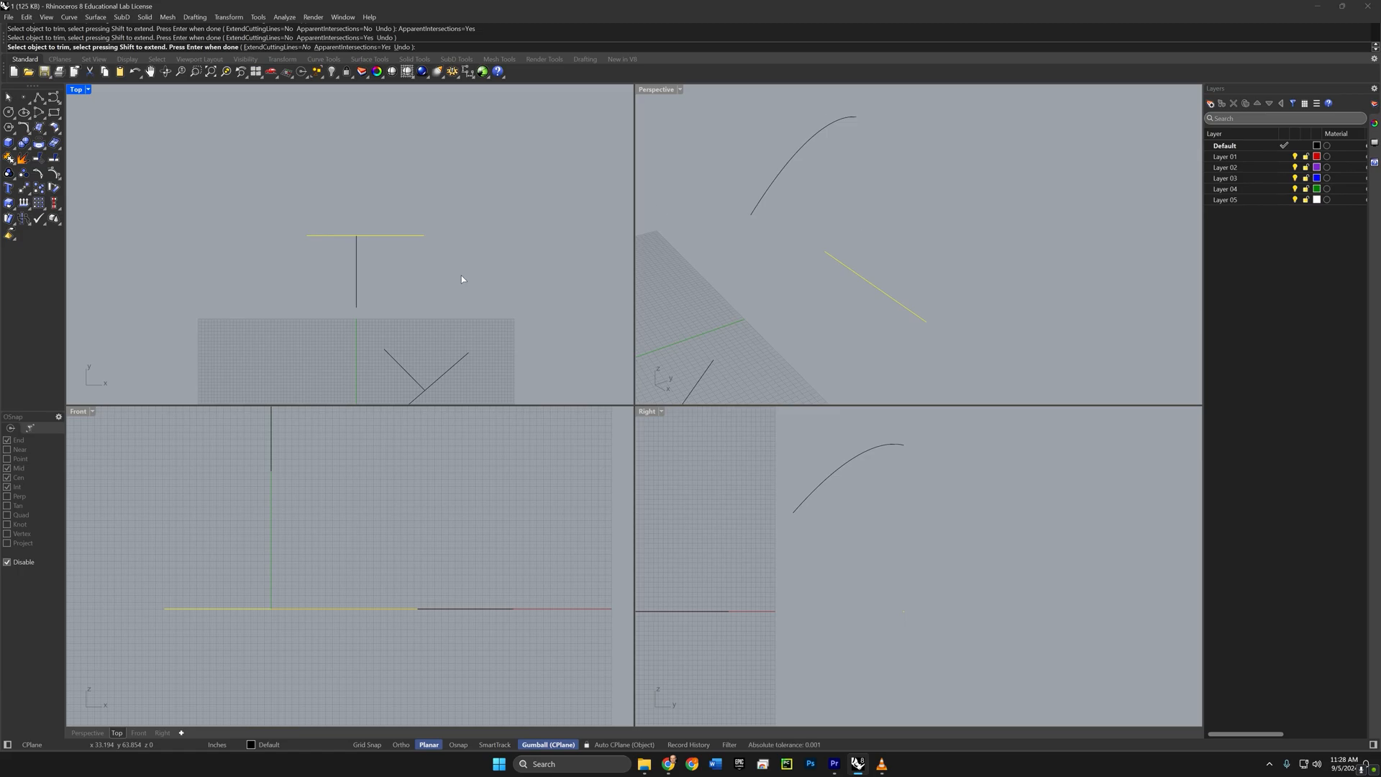
{"action": "key", "text": "Return"}
Step: Undo the curve trim and clear the selection
{"action": "right_click_drag", "start_coordinate": [936, 253], "coordinate": [954, 300]}
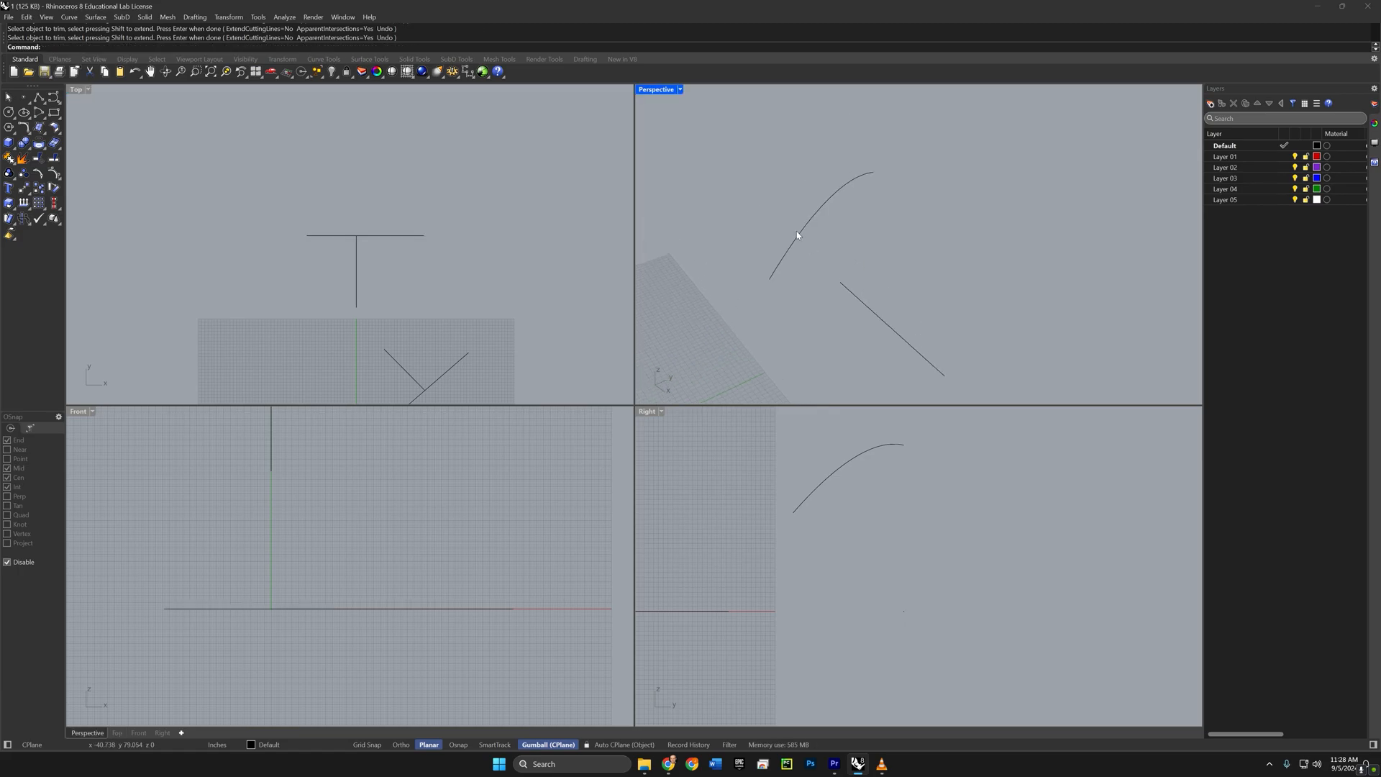
{"action": "right_click_drag", "start_coordinate": [890, 261], "coordinate": [913, 265]}
{"action": "key", "text": "ctrl+z"}
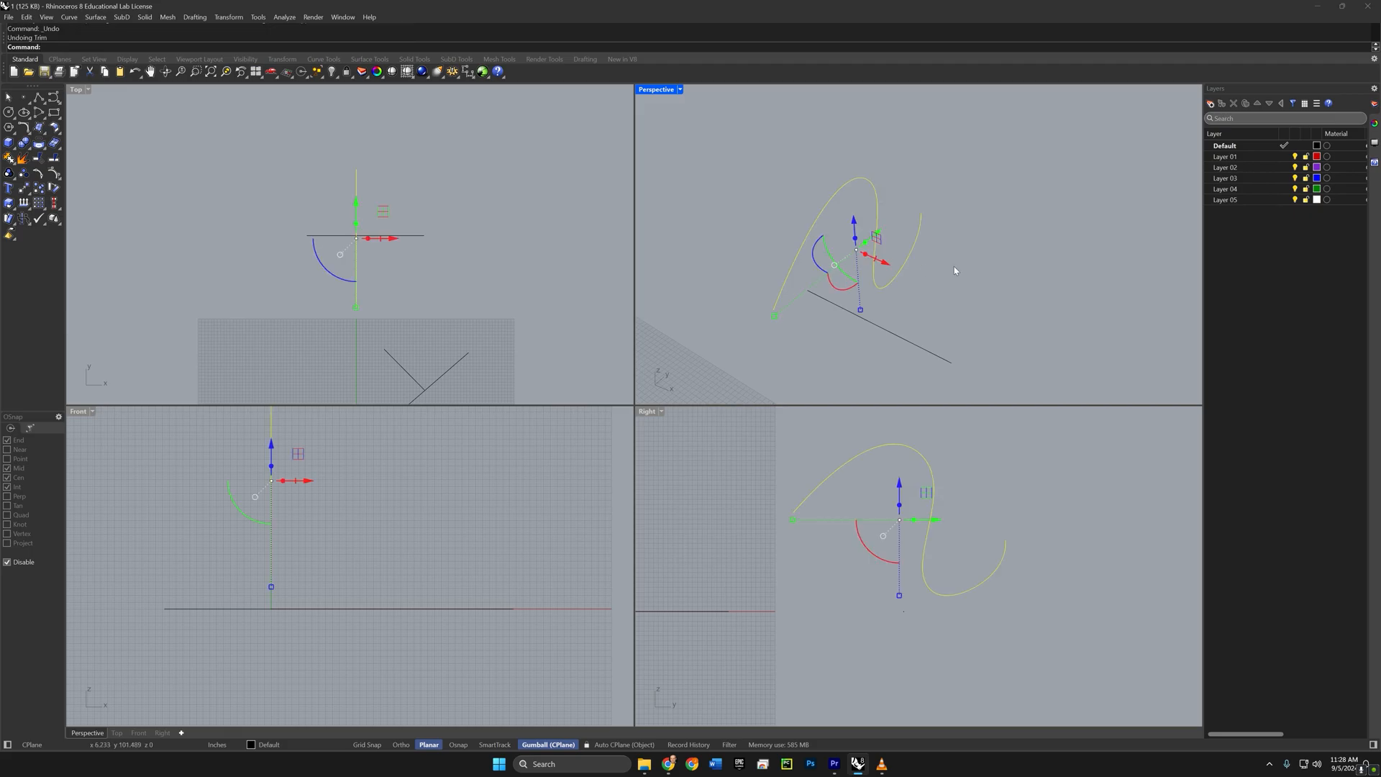
{"action": "key", "text": "Escape"}
Step: In the Perspective view, trim the curve's grid-side end using the straight line as cutting object, and undo that trim
{"action": "right_click_drag", "start_coordinate": [836, 237], "coordinate": [869, 286]}
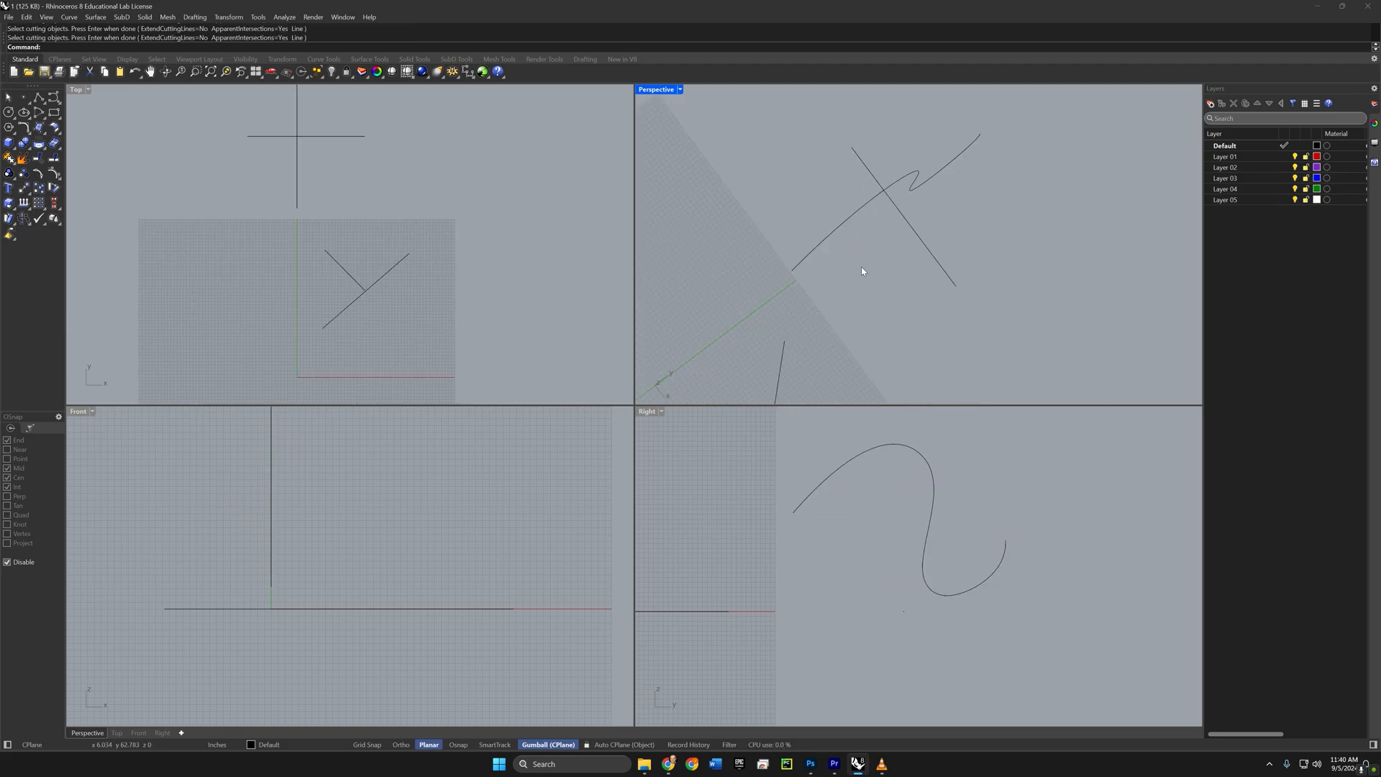
{"action": "type", "text": "Trim"}
{"action": "key", "text": "Return"}
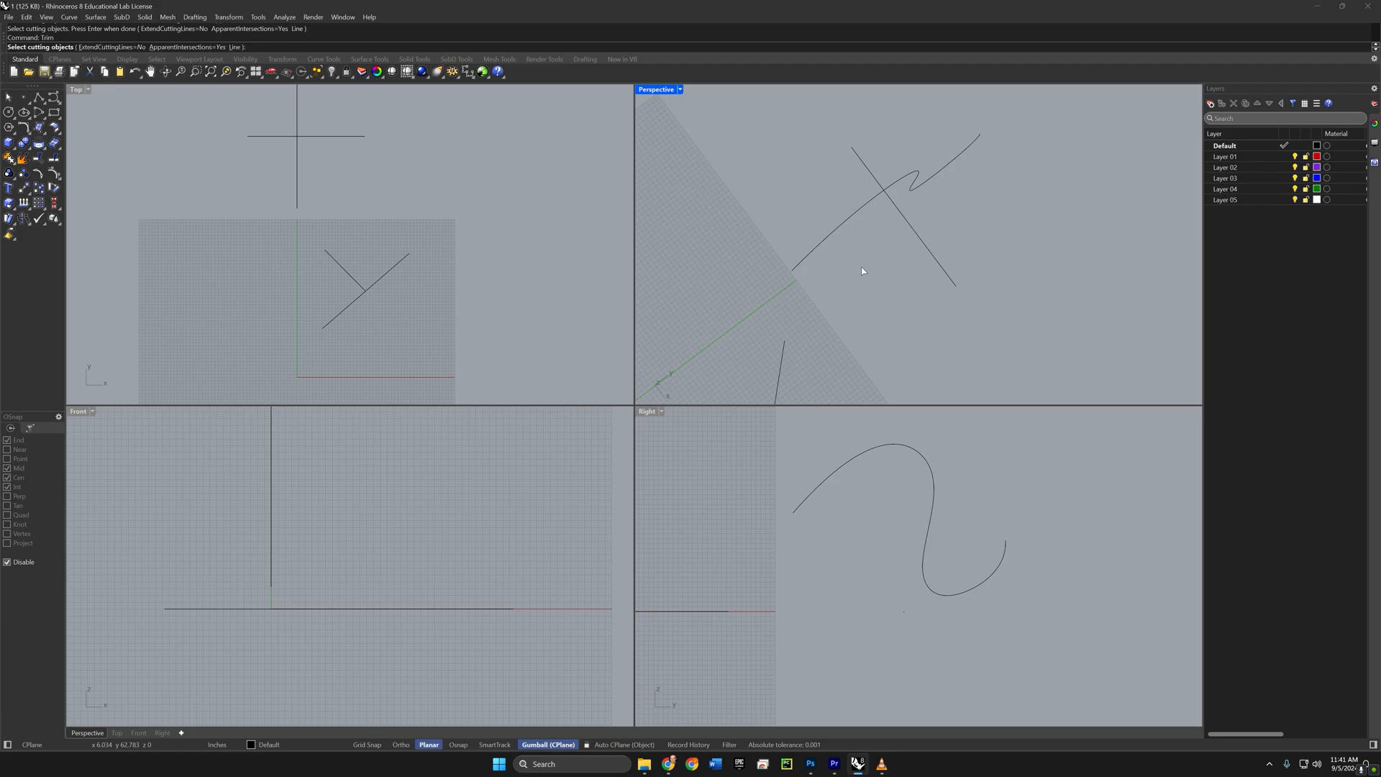
{"action": "left_click", "coordinate": [914, 230]}
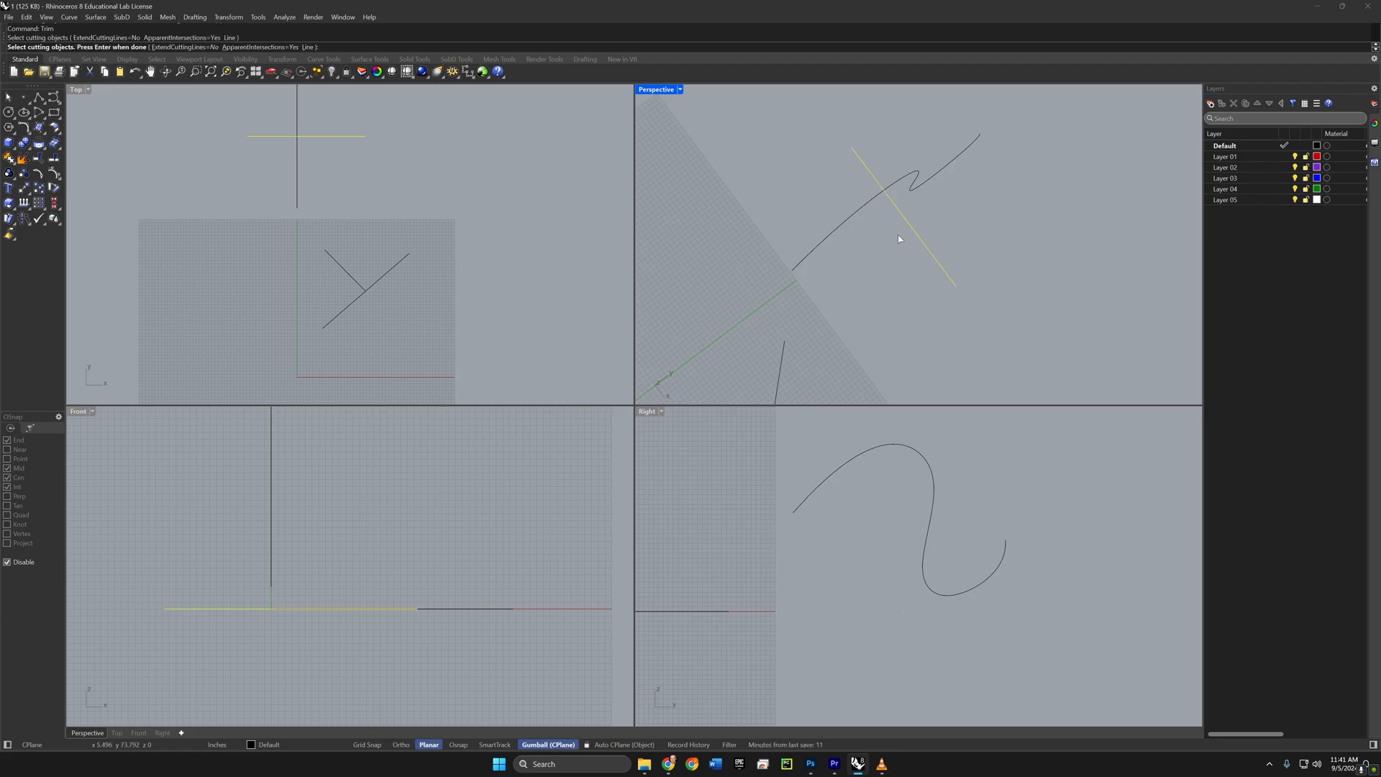
{"action": "key", "text": "Return"}
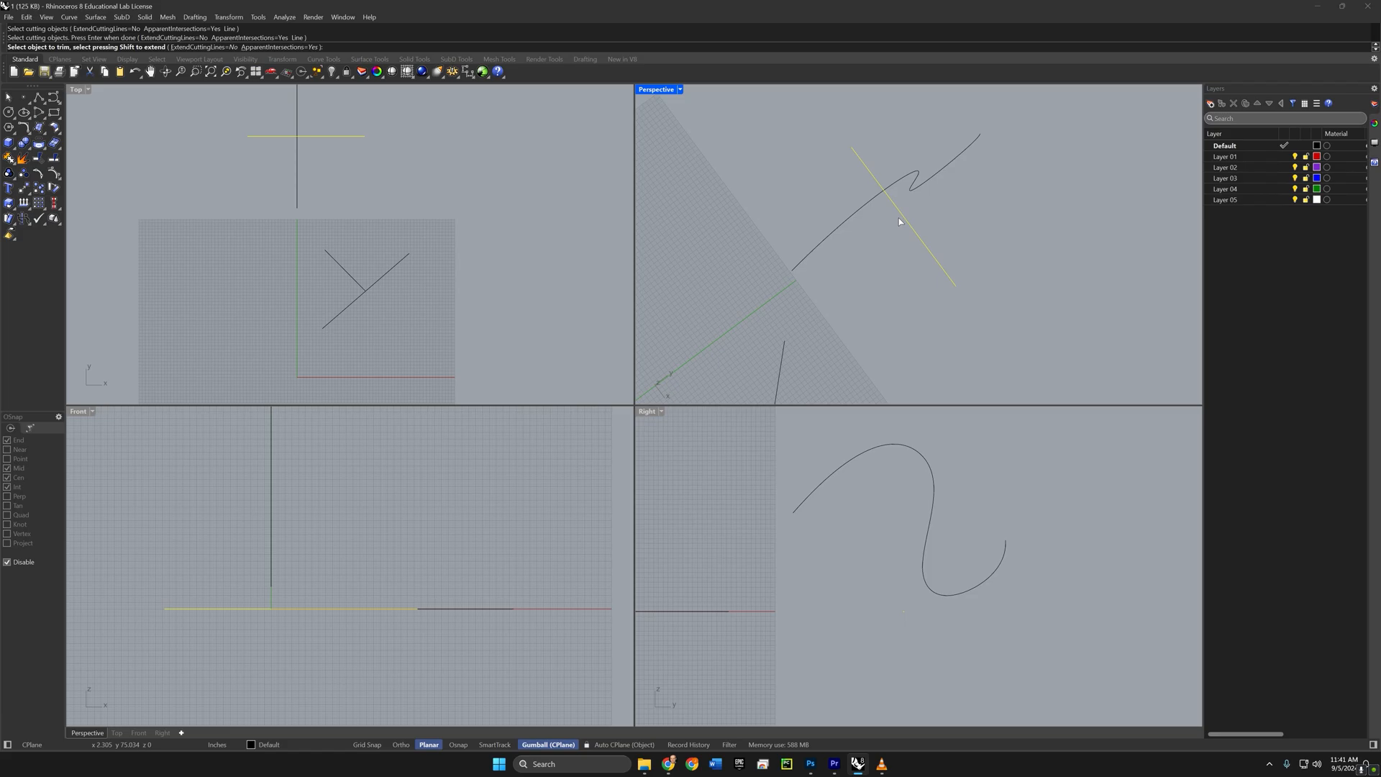
{"action": "left_click", "coordinate": [846, 223]}
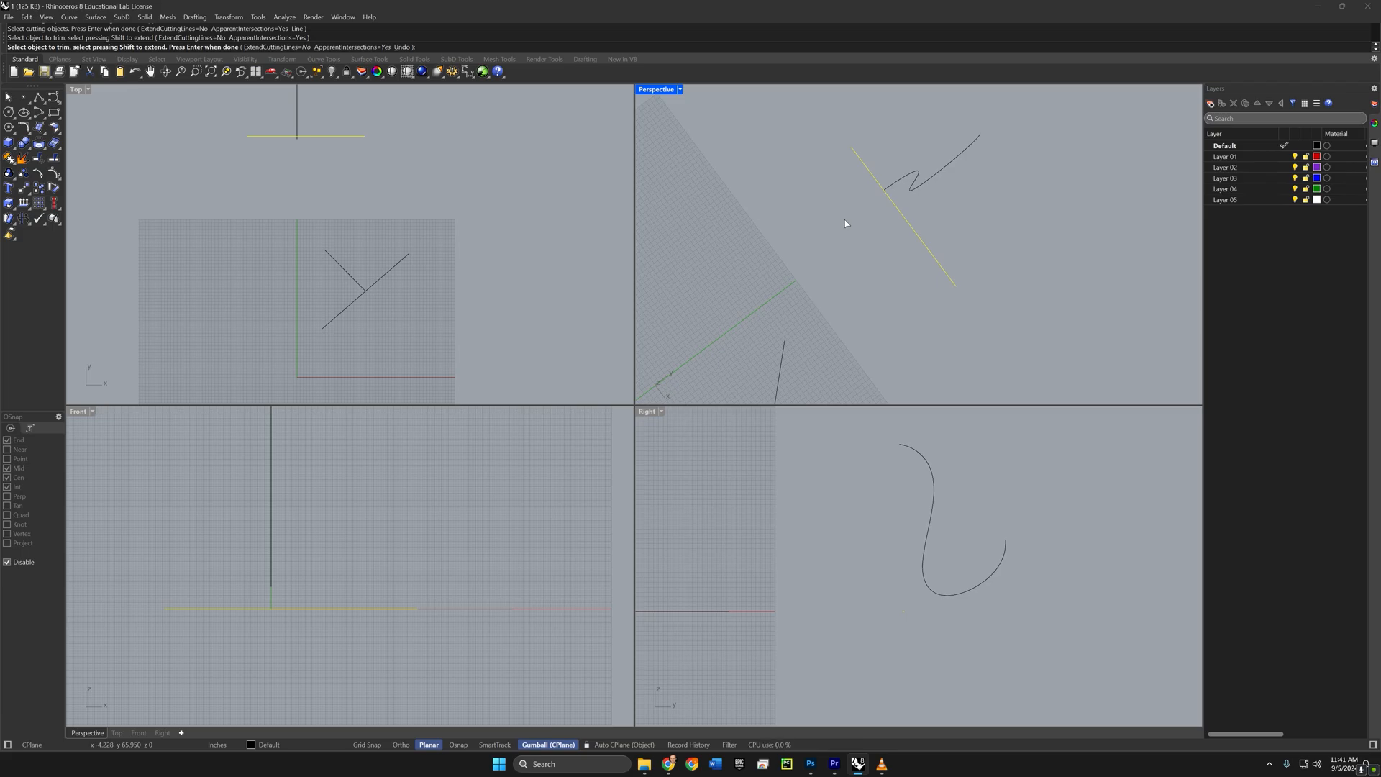
{"action": "key", "text": "ctrl+z"}
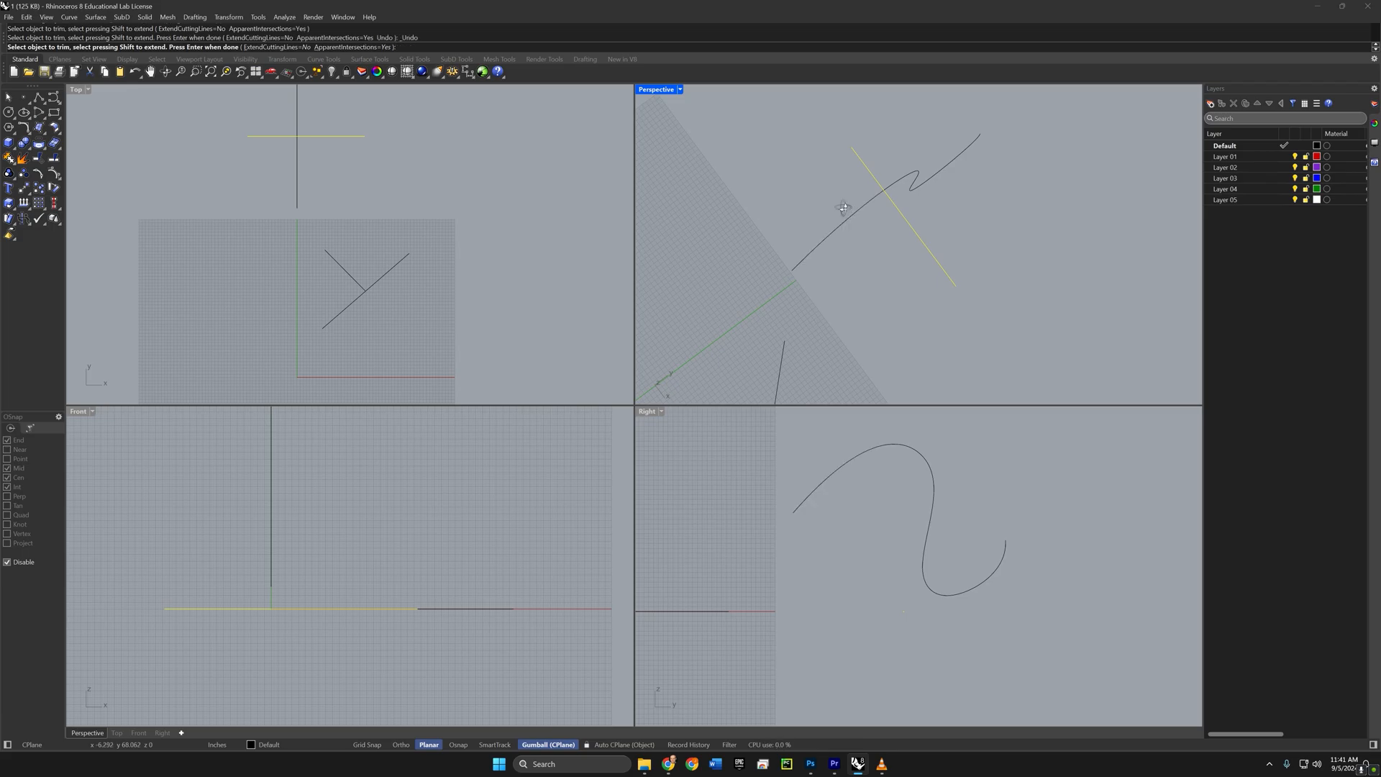
Step: Trim the curve's grid-side end against the line from two other Perspective angles, undo each trim, and finish Trim
{"action": "right_click_drag", "start_coordinate": [838, 207], "coordinate": [762, 191]}
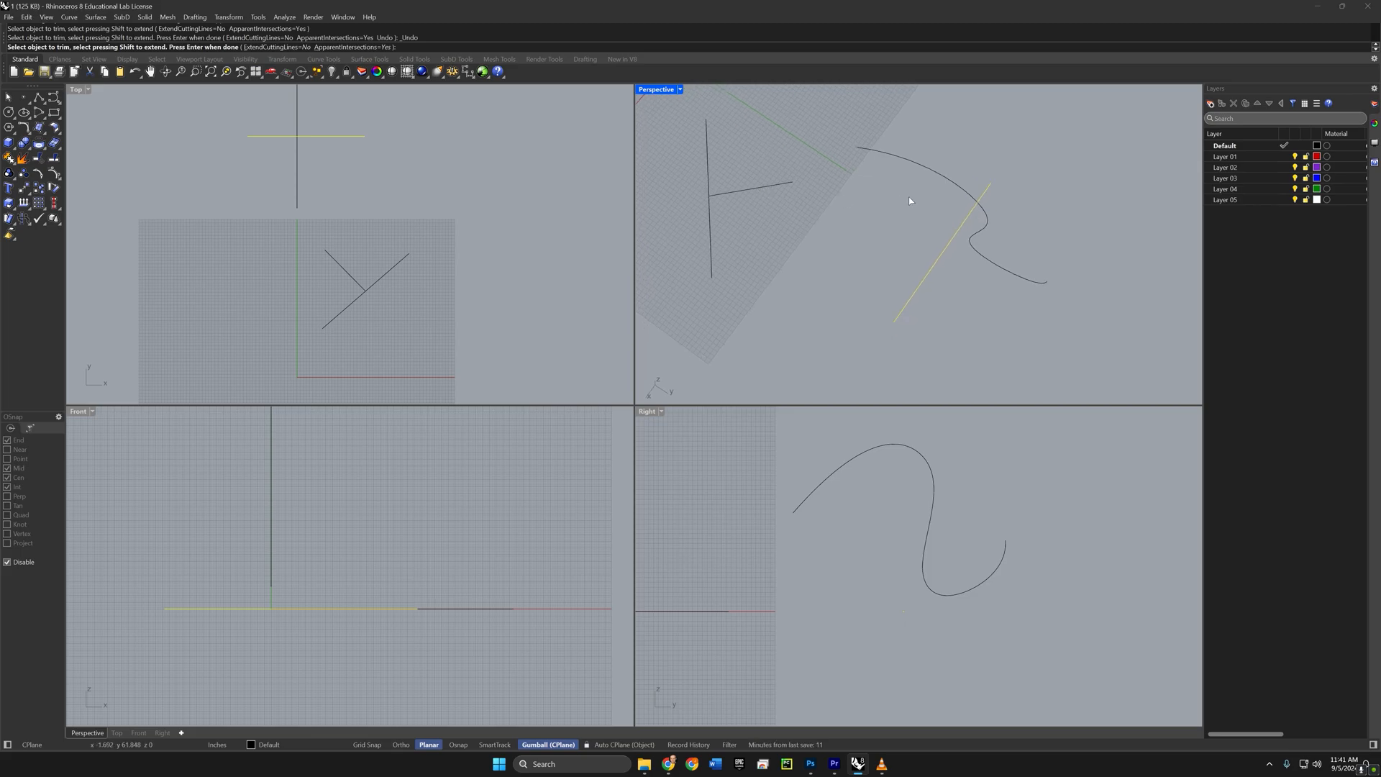
{"action": "left_click", "coordinate": [948, 176]}
{"action": "key", "text": "ctrl+z"}
{"action": "right_click_drag", "start_coordinate": [950, 281], "coordinate": [885, 263]}
{"action": "left_click", "coordinate": [995, 239]}
{"action": "key", "text": "ctrl+z"}
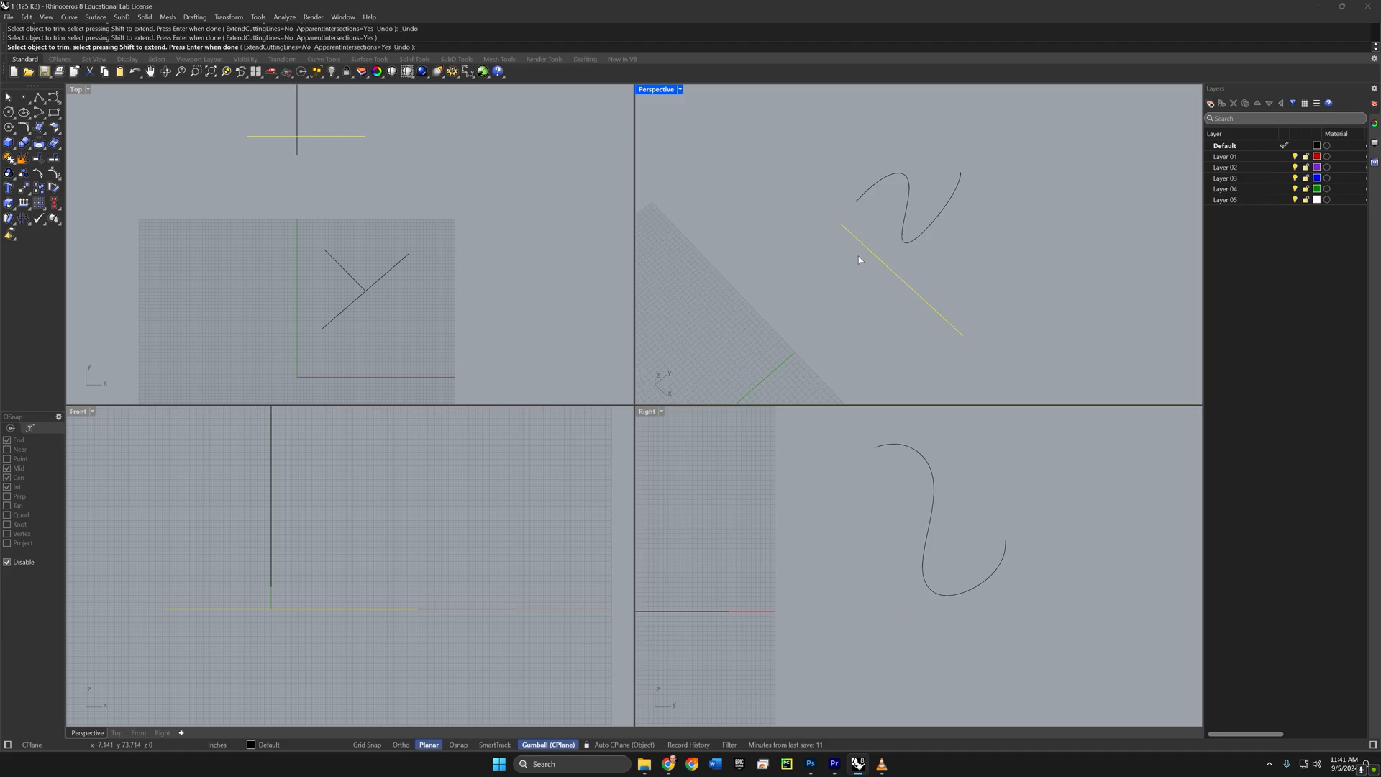
{"action": "right_click_drag", "start_coordinate": [857, 259], "coordinate": [862, 275]}
{"action": "key", "text": "ctrl+z"}
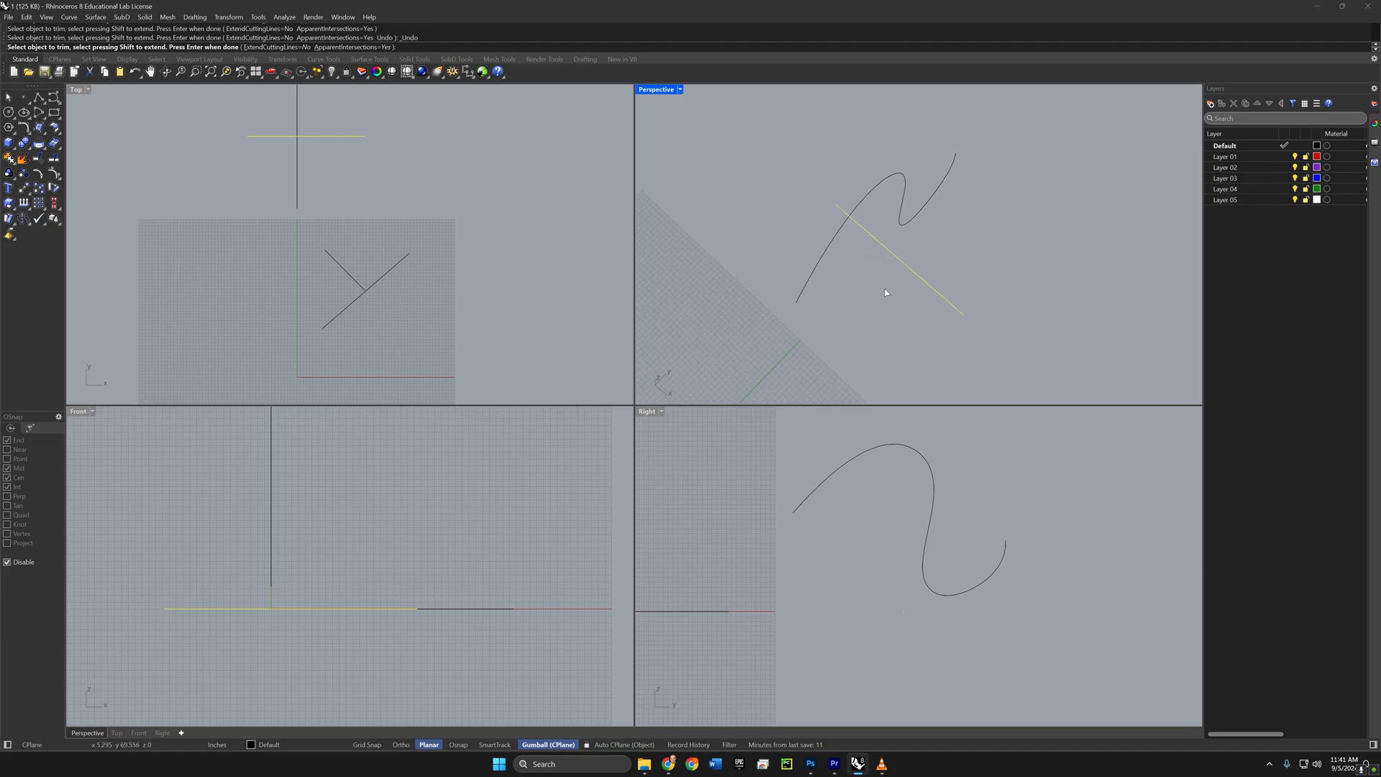
{"action": "key", "text": "Return"}
Step: Extrude the straight line vertically upward into a planar surface that passes through the S-shaped curve
{"action": "mouse_move", "coordinate": [863, 299]}
{"action": "right_mouse_down"}
{"action": "mouse_move", "coordinate": [849, 275]}
{"action": "mouse_move", "coordinate": [814, 277]}
{"action": "mouse_move", "coordinate": [866, 305]}
{"action": "mouse_move", "coordinate": [850, 293]}
{"action": "right_mouse_up"}
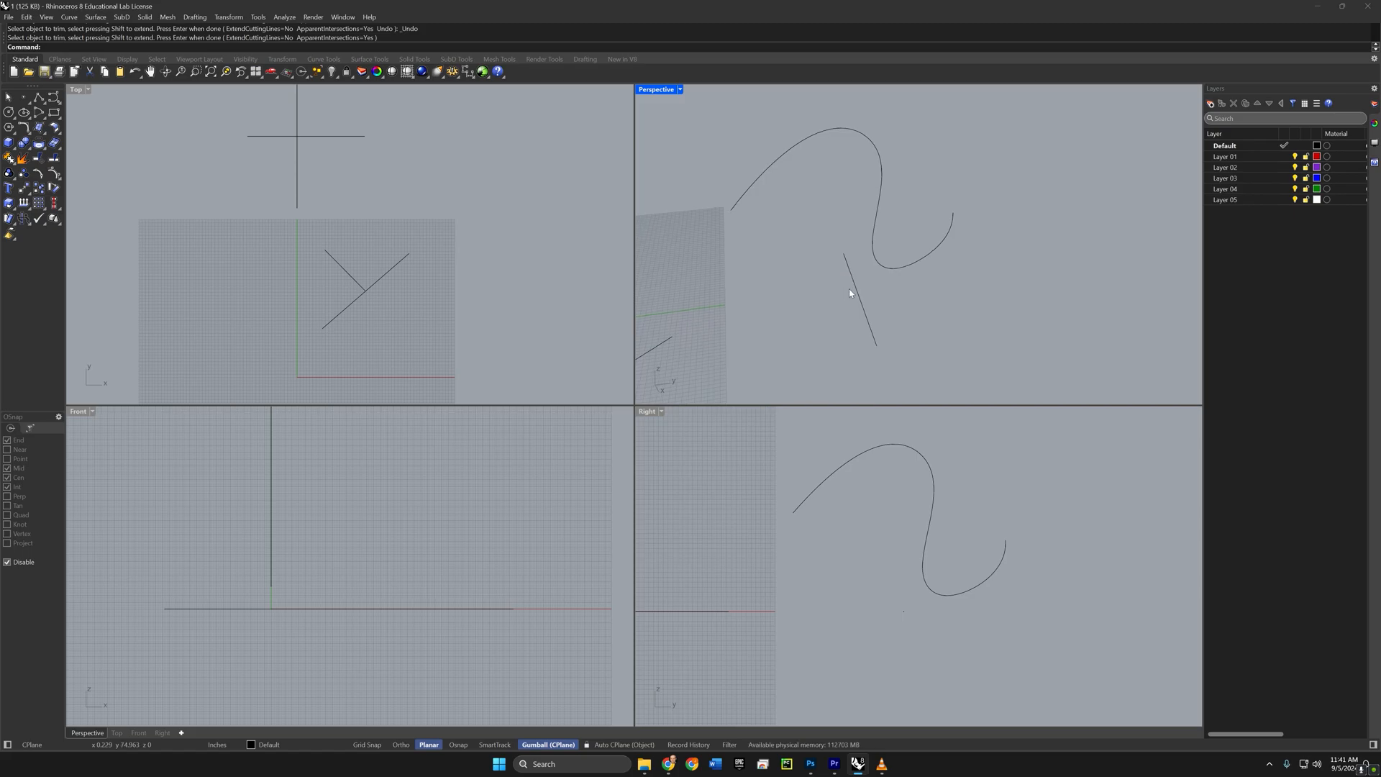
{"action": "right_click_drag", "start_coordinate": [470, 204], "coordinate": [462, 259]}
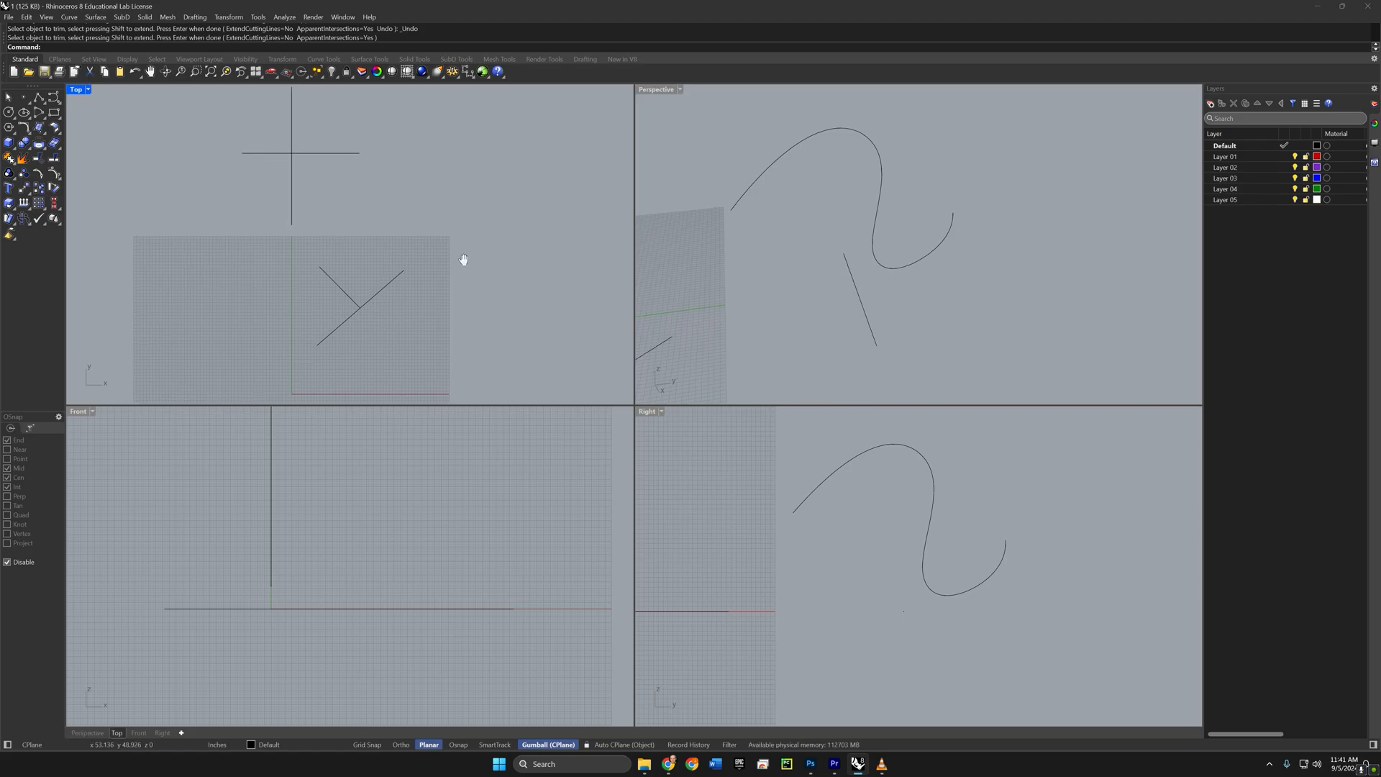
{"action": "left_click", "coordinate": [858, 295]}
{"action": "right_click_drag", "start_coordinate": [858, 295], "coordinate": [863, 286]}
{"action": "left_click_drag", "start_coordinate": [862, 252], "coordinate": [849, 162]}
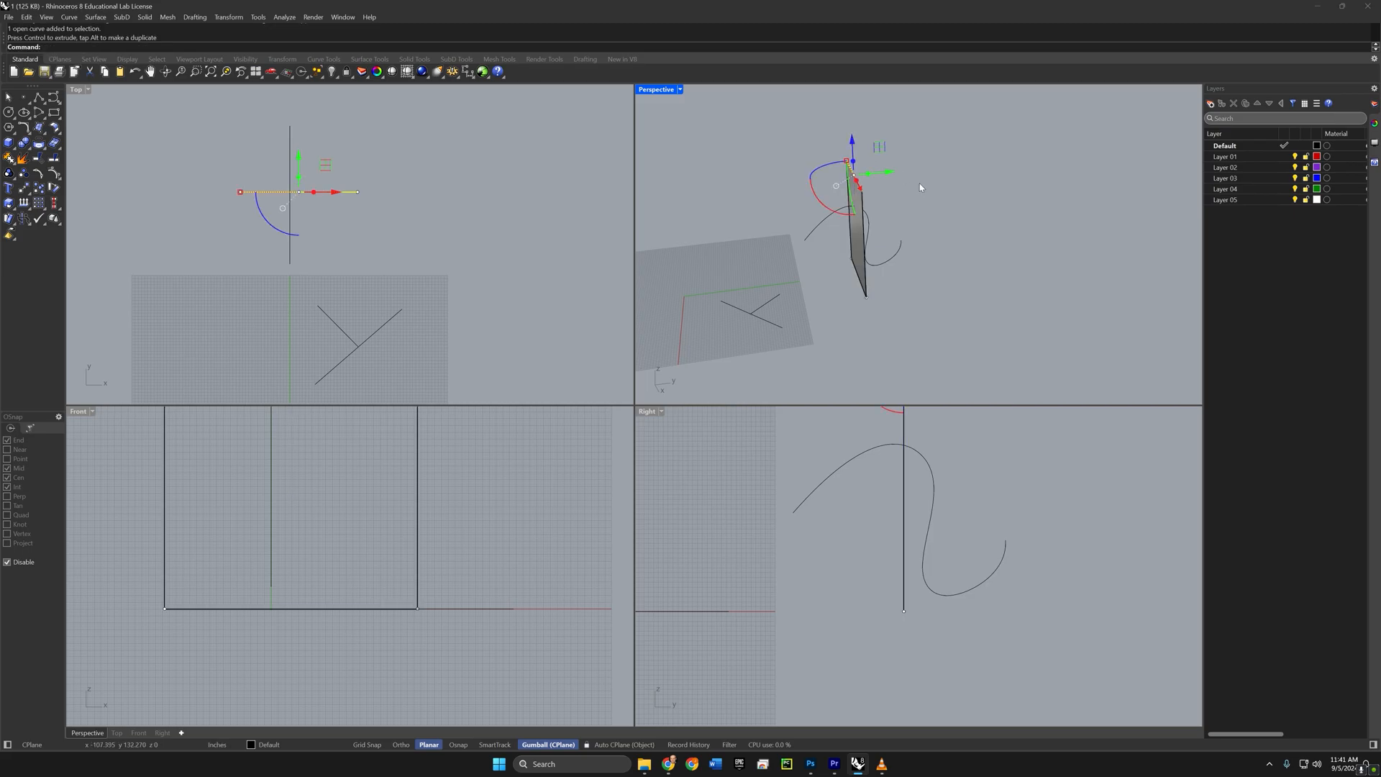
{"action": "left_click", "coordinate": [889, 210]}
{"action": "scroll", "coordinate": [889, 210], "scroll_direction": "up", "scroll_amount": 6}
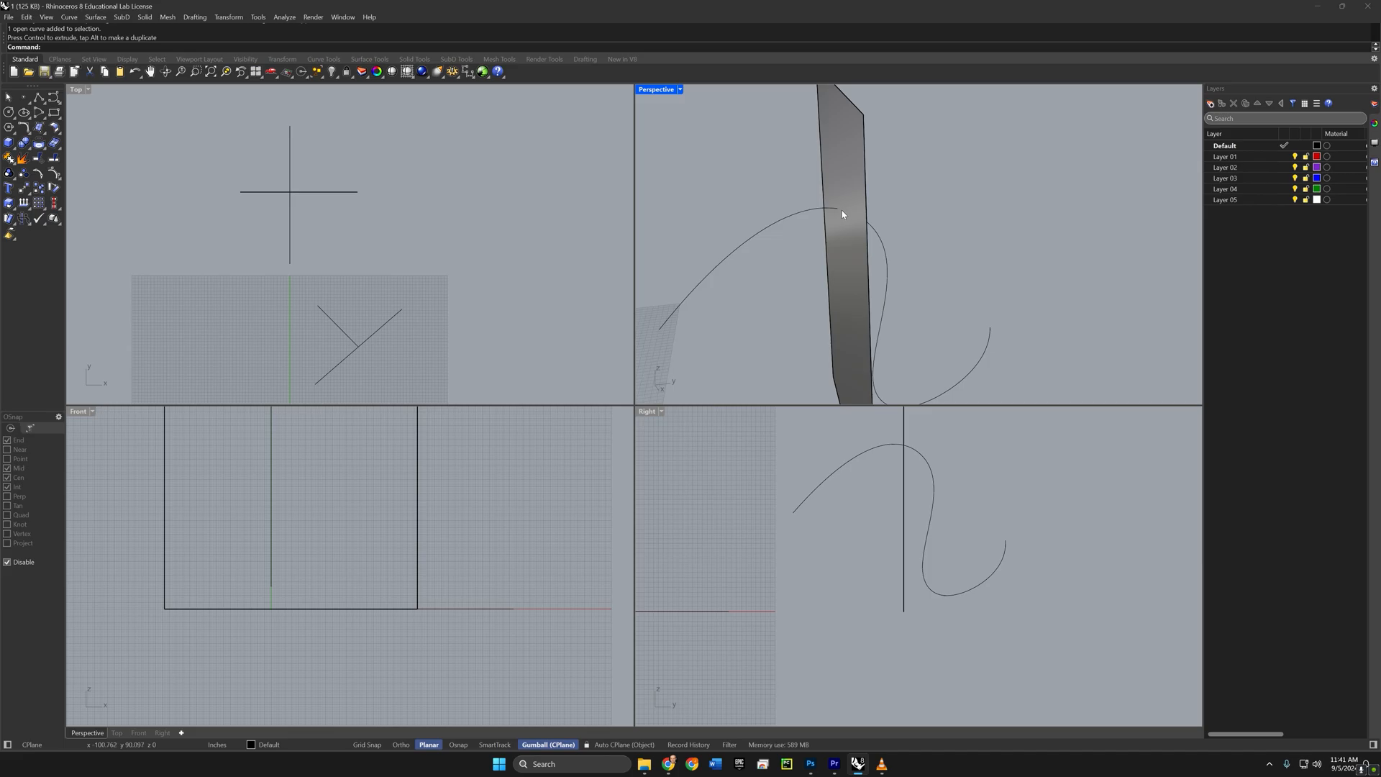
{"action": "scroll", "coordinate": [856, 245], "scroll_direction": "down", "scroll_amount": 5}
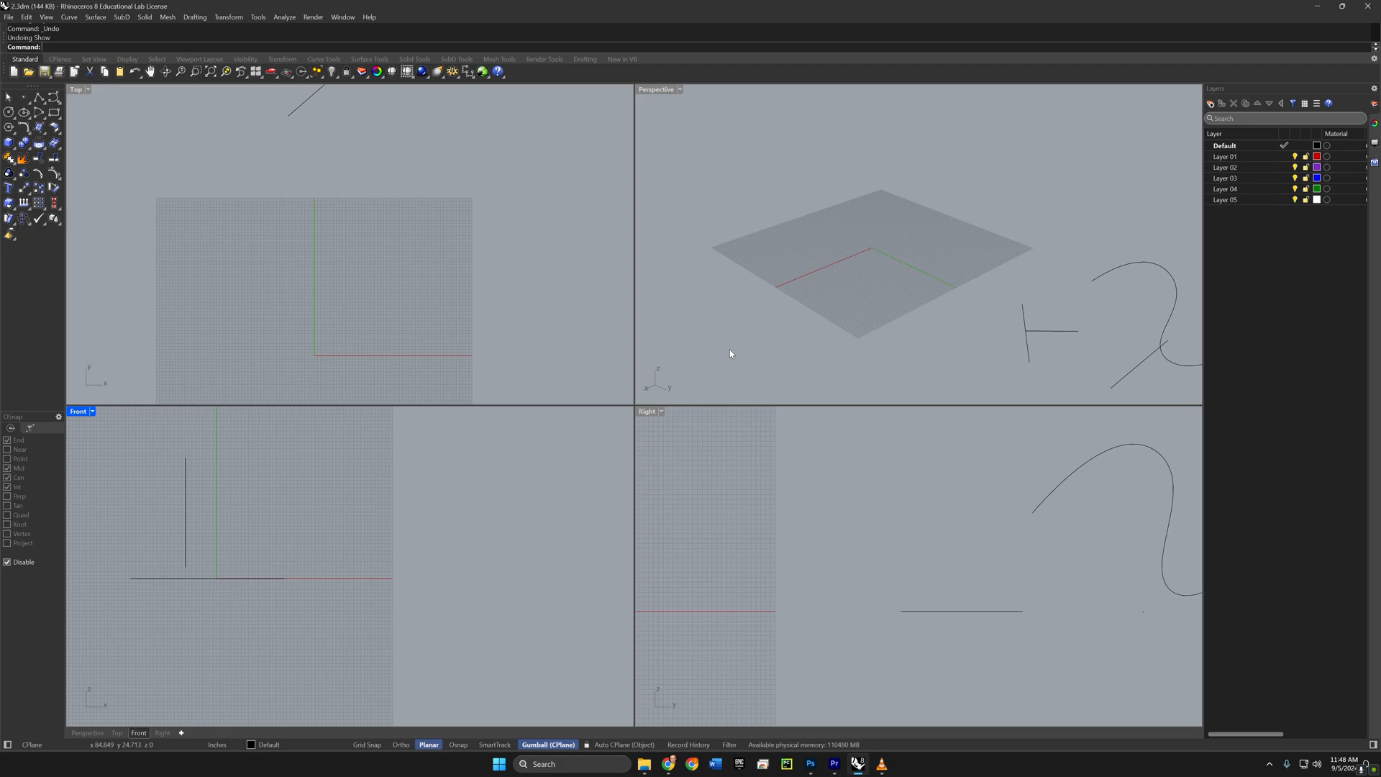
Step: Show all hidden objects and maximize the Front viewport
{"action": "type", "text": "Show"}
{"action": "key", "text": "Return"}
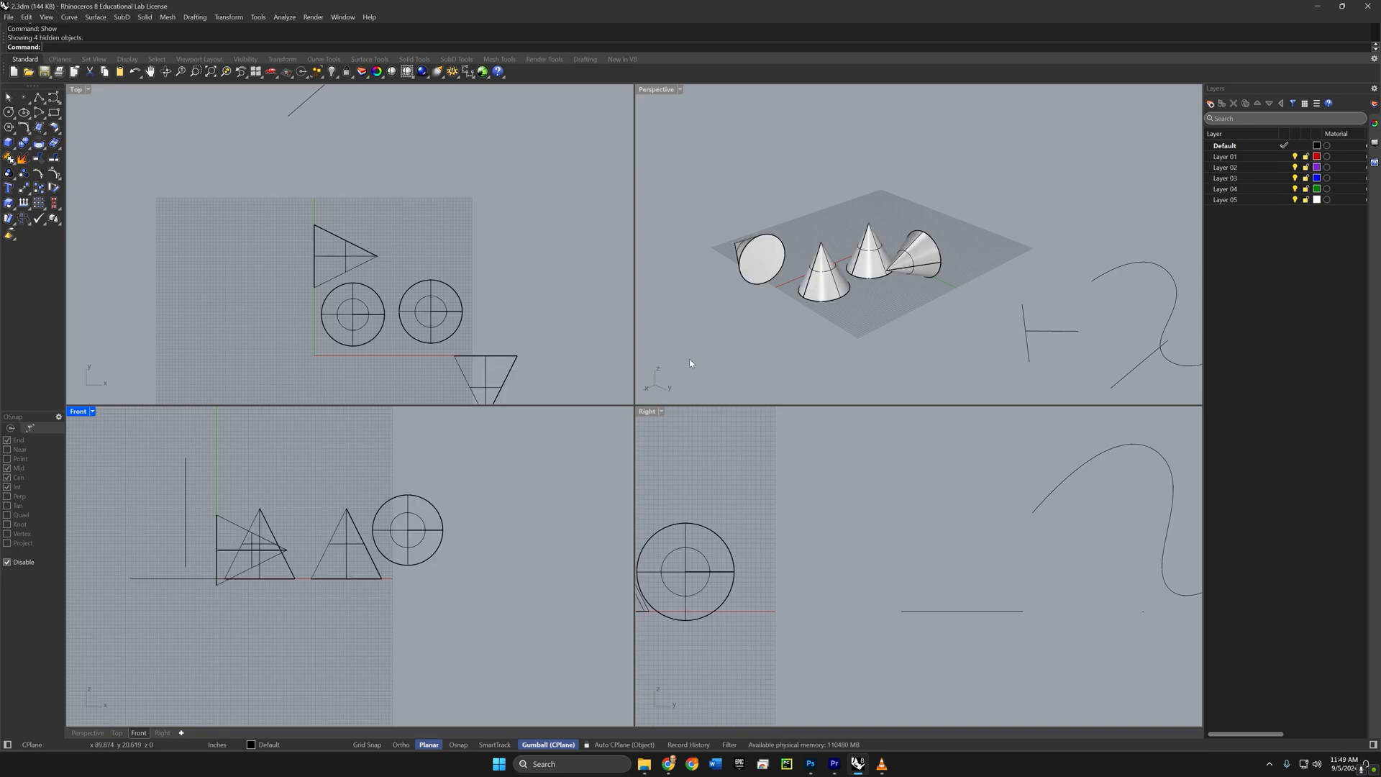
{"action": "double_click", "coordinate": [78, 411]}
{"action": "right_click_drag", "start_coordinate": [472, 456], "coordinate": [515, 570]}
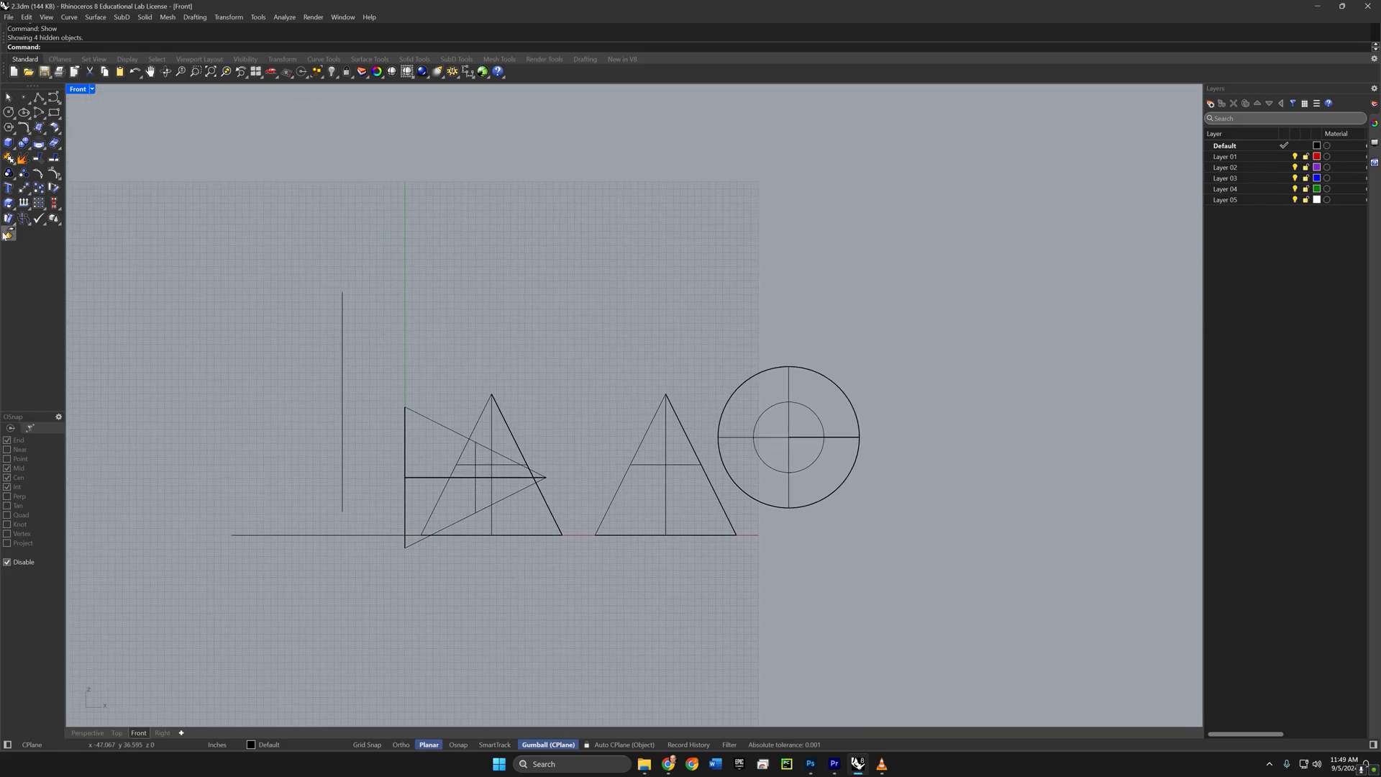
Step: Draw an open, wavy degree-3 control-point curve in the Front view, running across all four cones and past the last one
{"action": "left_click", "coordinate": [54, 98]}
{"action": "left_click", "coordinate": [320, 533]}
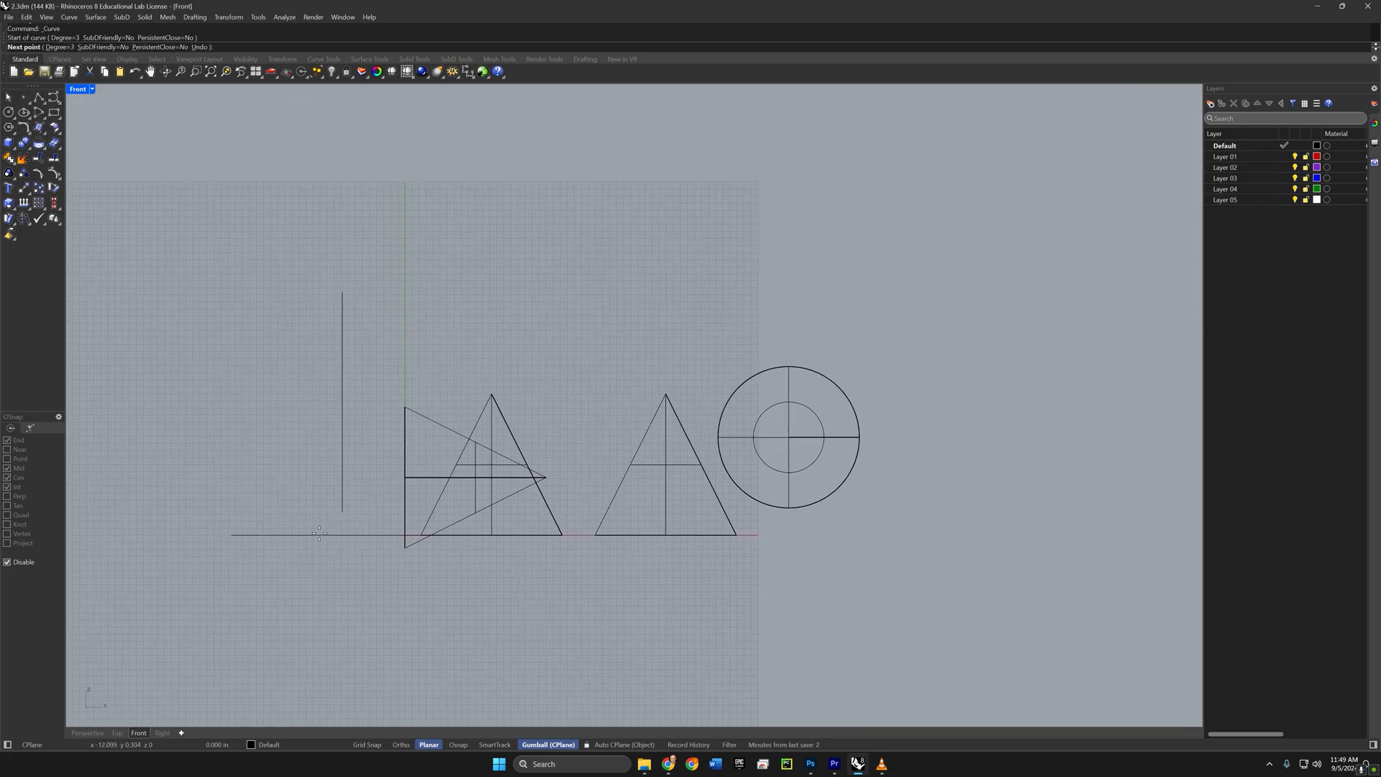
{"action": "left_click", "coordinate": [333, 452]}
{"action": "left_click", "coordinate": [379, 502]}
{"action": "left_click", "coordinate": [425, 542]}
{"action": "left_click", "coordinate": [430, 465]}
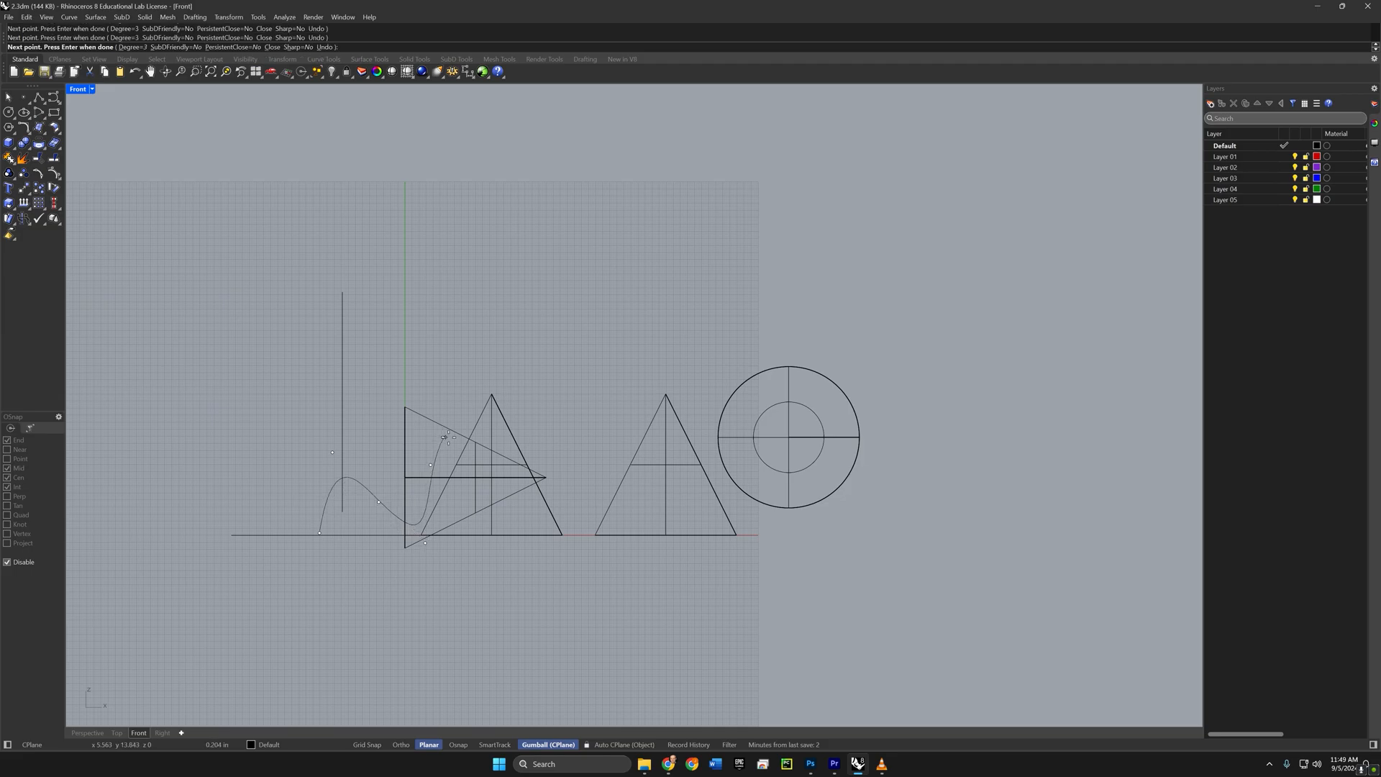
{"action": "left_click", "coordinate": [443, 437]}
{"action": "left_click", "coordinate": [484, 469]}
{"action": "left_click", "coordinate": [500, 507]}
{"action": "left_click", "coordinate": [530, 515]}
{"action": "left_click", "coordinate": [551, 479]}
{"action": "left_click", "coordinate": [555, 437]}
{"action": "left_click", "coordinate": [588, 430]}
{"action": "left_click", "coordinate": [620, 473]}
{"action": "left_click", "coordinate": [632, 496]}
{"action": "left_click", "coordinate": [650, 504]}
{"action": "left_click", "coordinate": [665, 449]}
{"action": "left_click", "coordinate": [669, 430]}
{"action": "left_click", "coordinate": [691, 418]}
{"action": "left_click", "coordinate": [731, 463]}
{"action": "left_click", "coordinate": [764, 498]}
{"action": "left_click", "coordinate": [800, 495]}
{"action": "left_click", "coordinate": [812, 441]}
{"action": "left_click", "coordinate": [821, 391]}
{"action": "left_click", "coordinate": [948, 452]}
{"action": "left_click", "coordinate": [958, 392]}
{"action": "key", "text": "Return"}
{"action": "right_click_drag", "start_coordinate": [813, 437], "coordinate": [758, 443]}
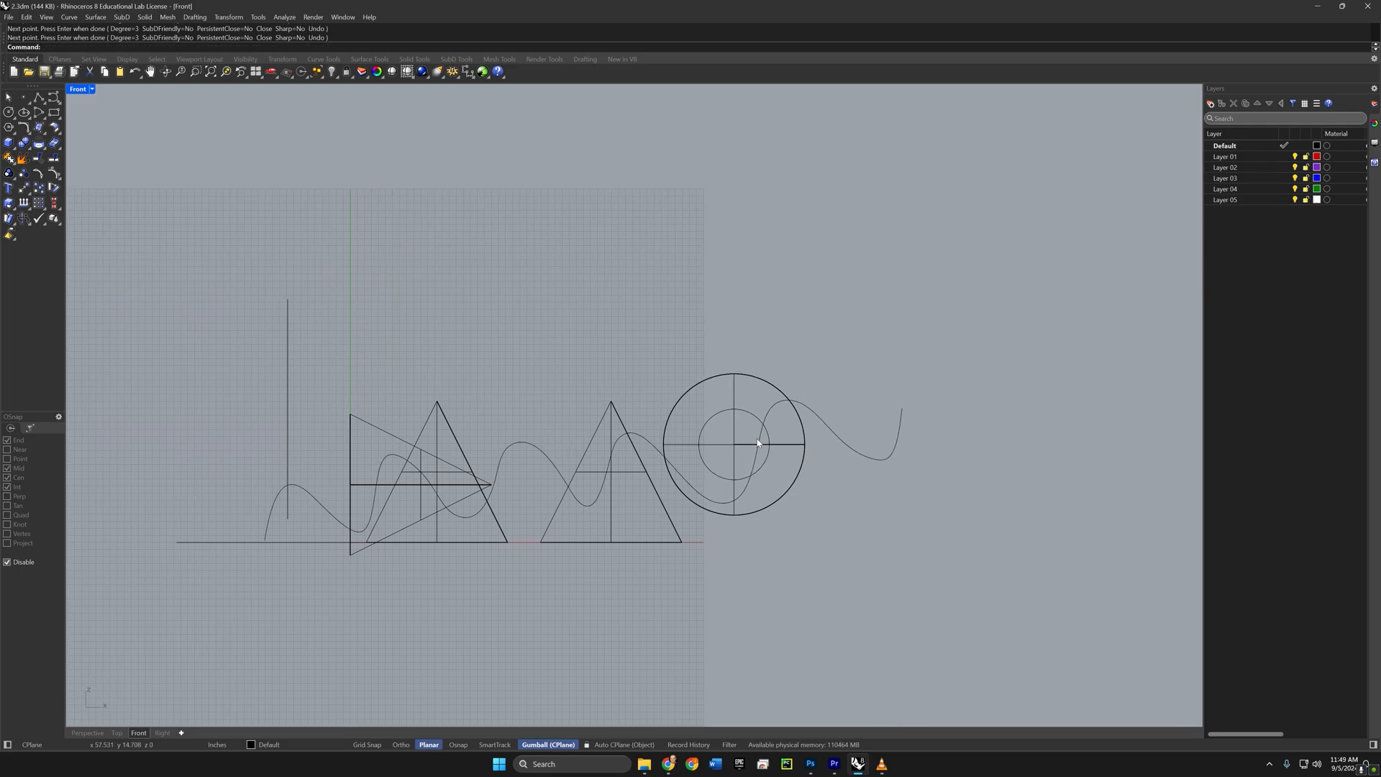
Step: Project the wavy curve onto all four cones from the Front view
{"action": "type", "text": "project"}
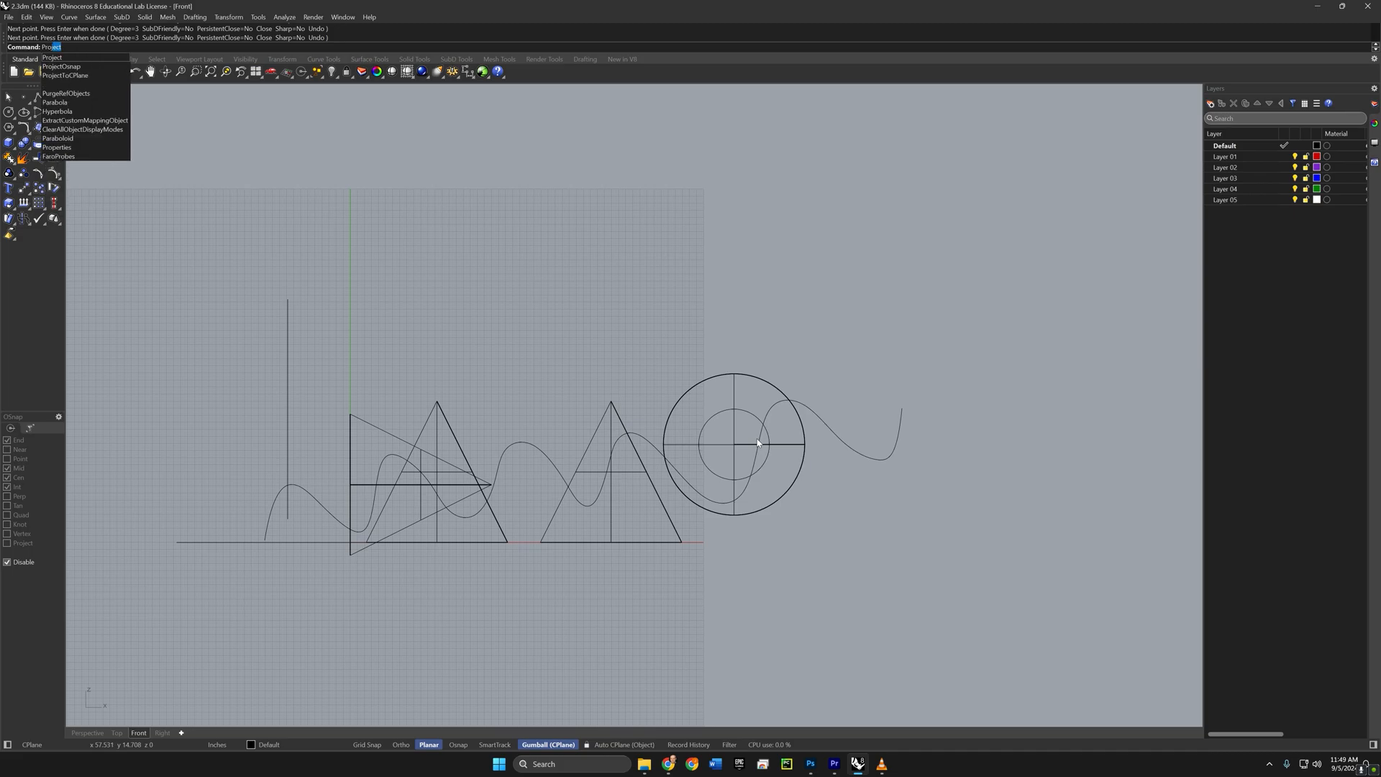
{"action": "key", "text": "Return"}
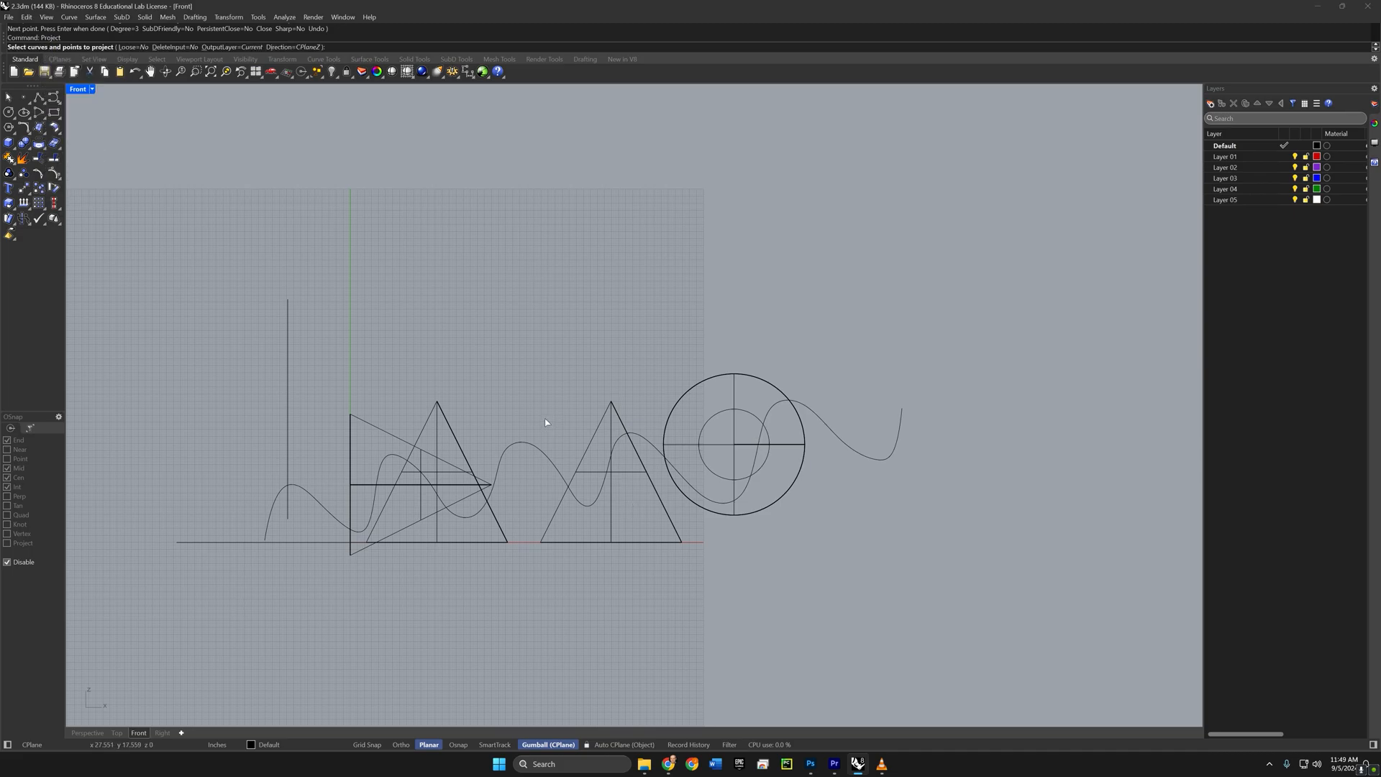
{"action": "left_click", "coordinate": [863, 459]}
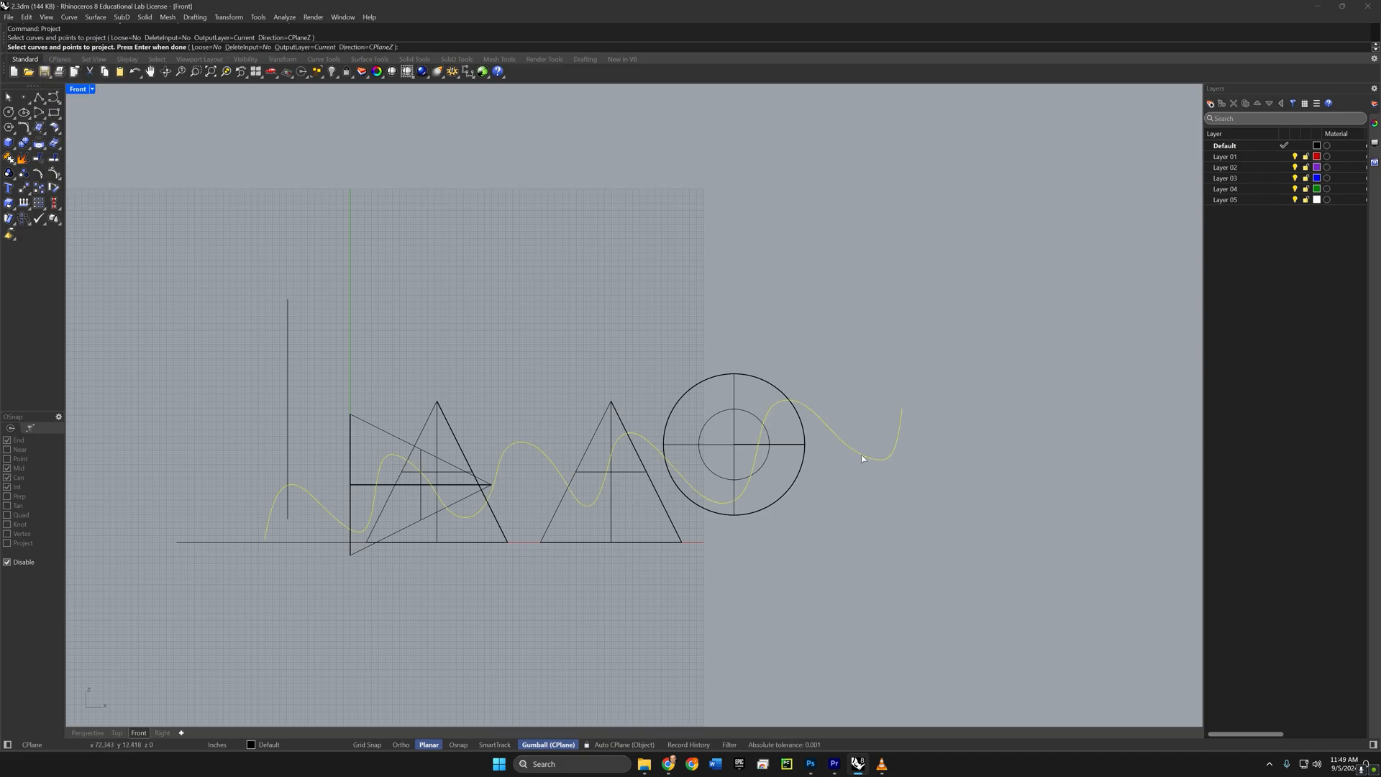
{"action": "key", "text": "Return"}
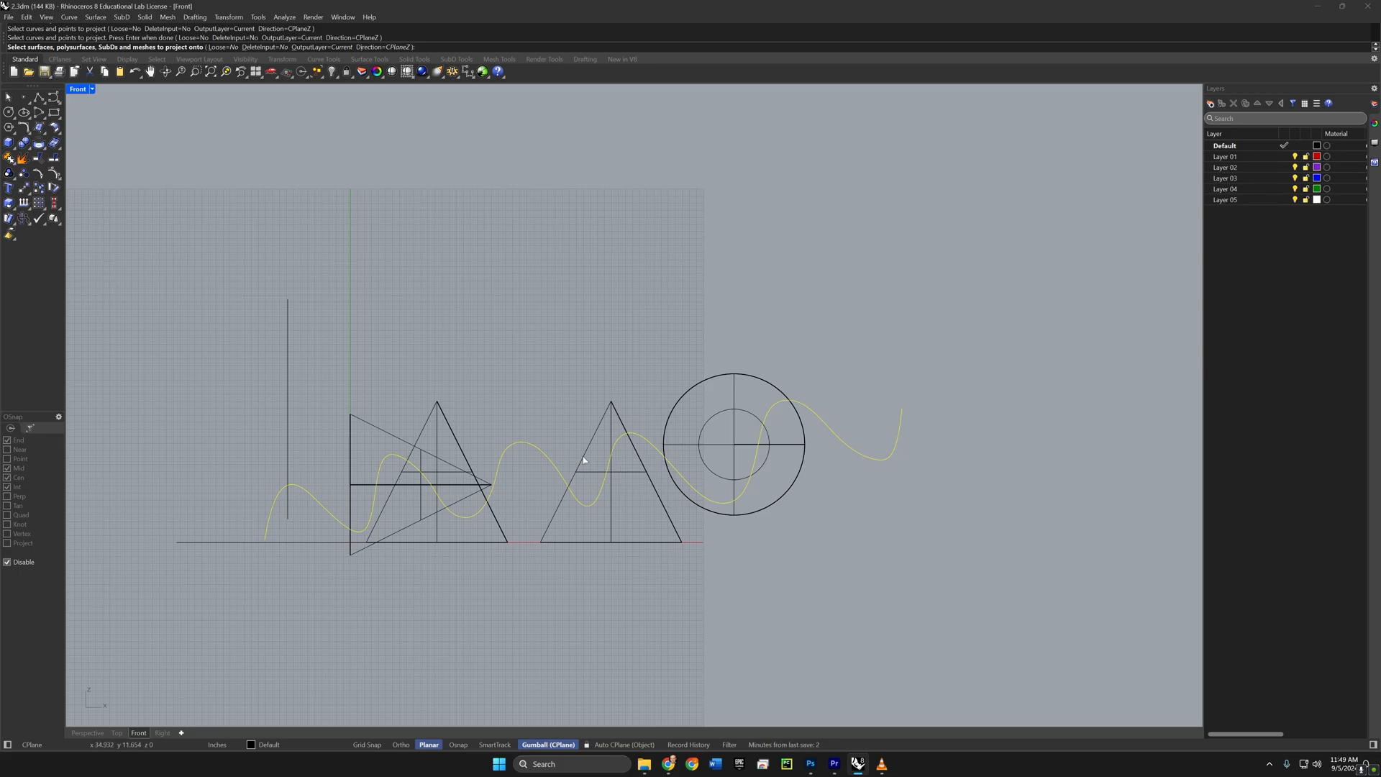
{"action": "left_click_drag", "start_coordinate": [382, 449], "coordinate": [379, 454]}
{"action": "left_click_drag", "start_coordinate": [636, 383], "coordinate": [595, 434]}
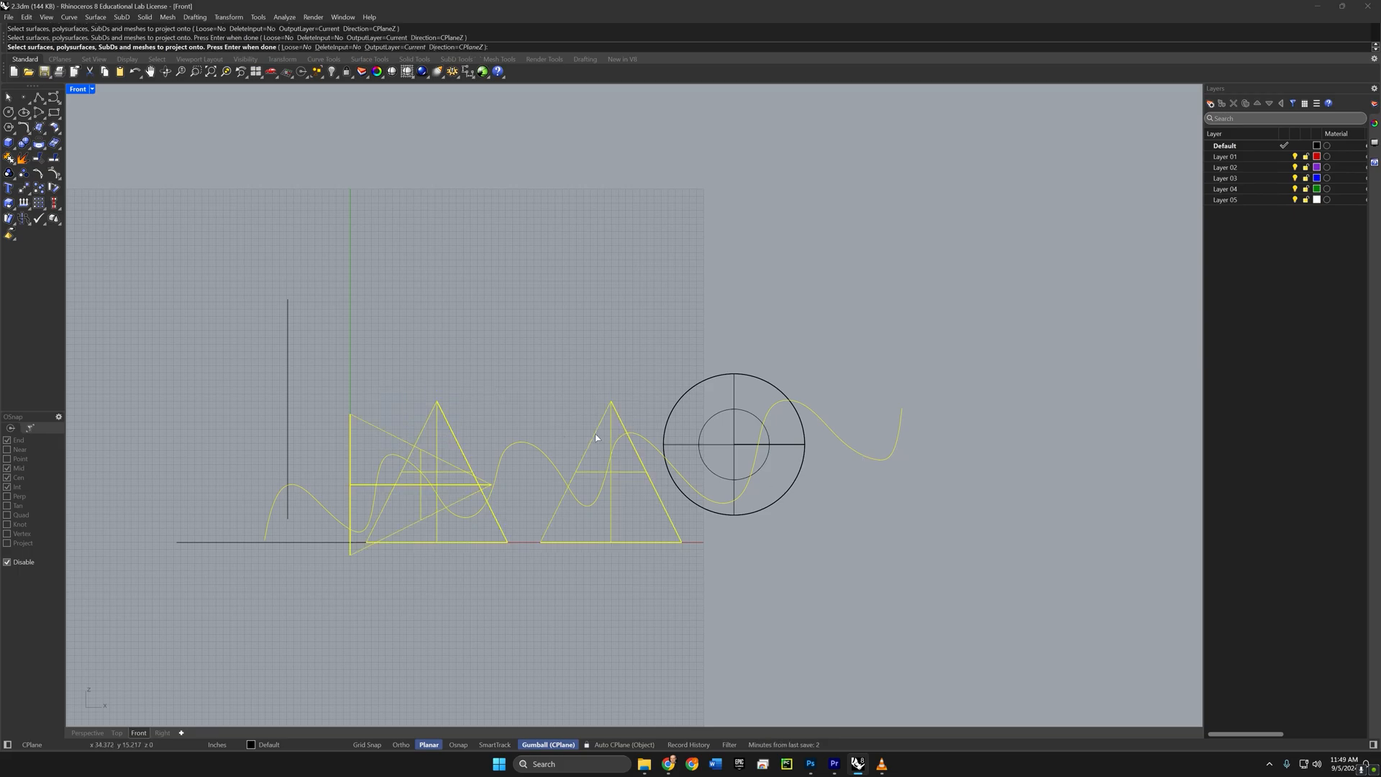
{"action": "left_click_drag", "start_coordinate": [749, 341], "coordinate": [711, 419]}
{"action": "key", "text": "Return"}
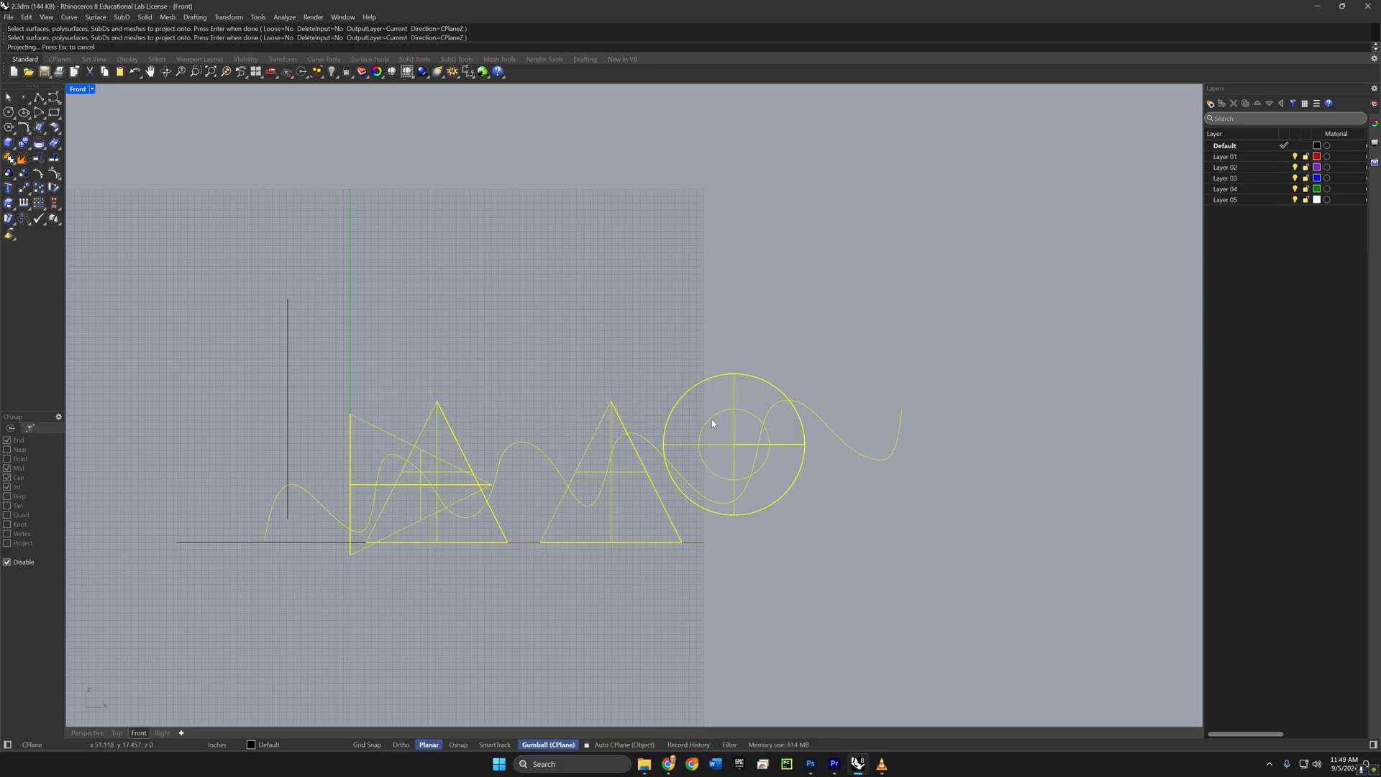
Step: Maximize the Perspective viewport, inspect the projected curves on the cones, and undo the last gumball rotation
{"action": "double_click", "coordinate": [78, 89]}
{"action": "double_click", "coordinate": [651, 91]}
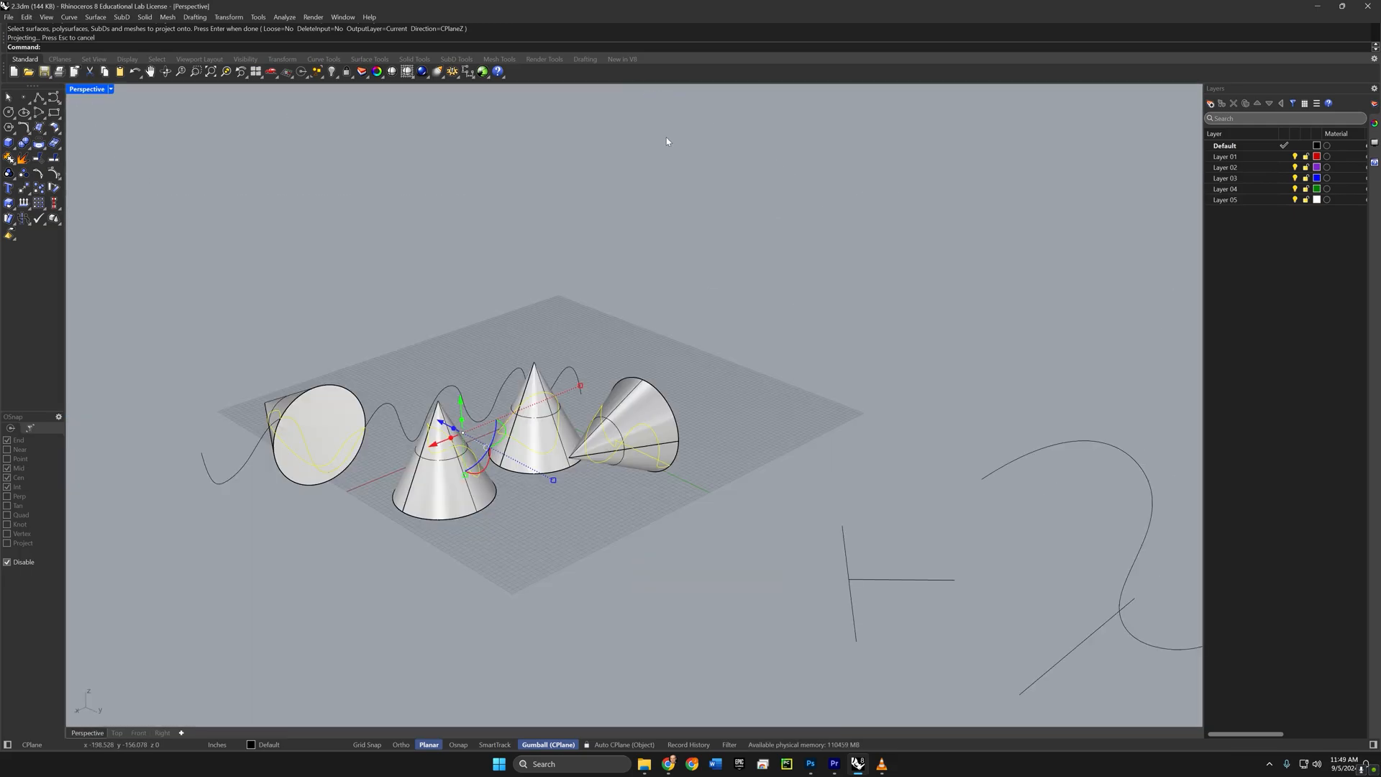
{"action": "right_click_drag", "start_coordinate": [666, 139], "coordinate": [749, 361]}
{"action": "scroll", "coordinate": [515, 410], "scroll_direction": "up", "scroll_amount": 5}
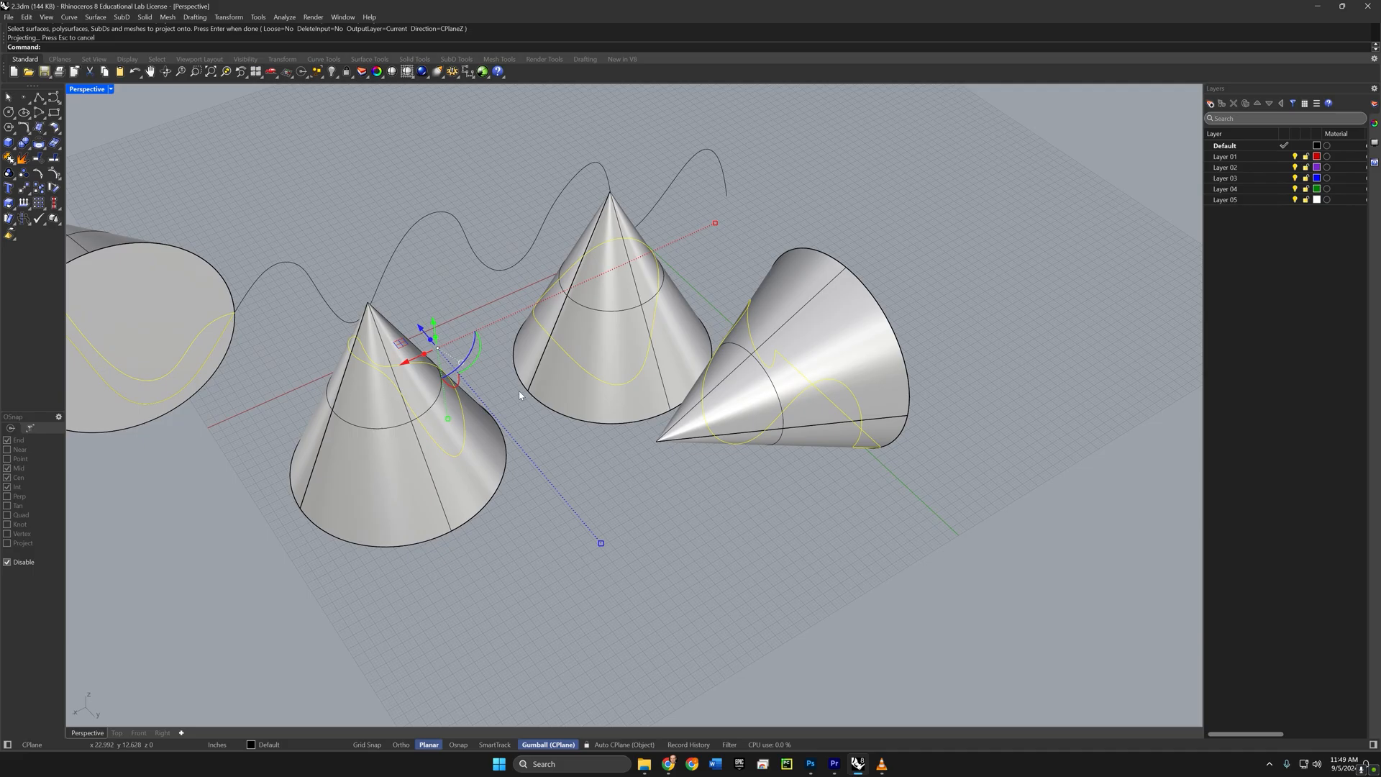
{"action": "key", "text": "ctrl+z"}
{"action": "right_click_drag", "start_coordinate": [520, 391], "coordinate": [753, 299]}
{"action": "scroll", "coordinate": [753, 298], "scroll_direction": "down", "scroll_amount": 5}
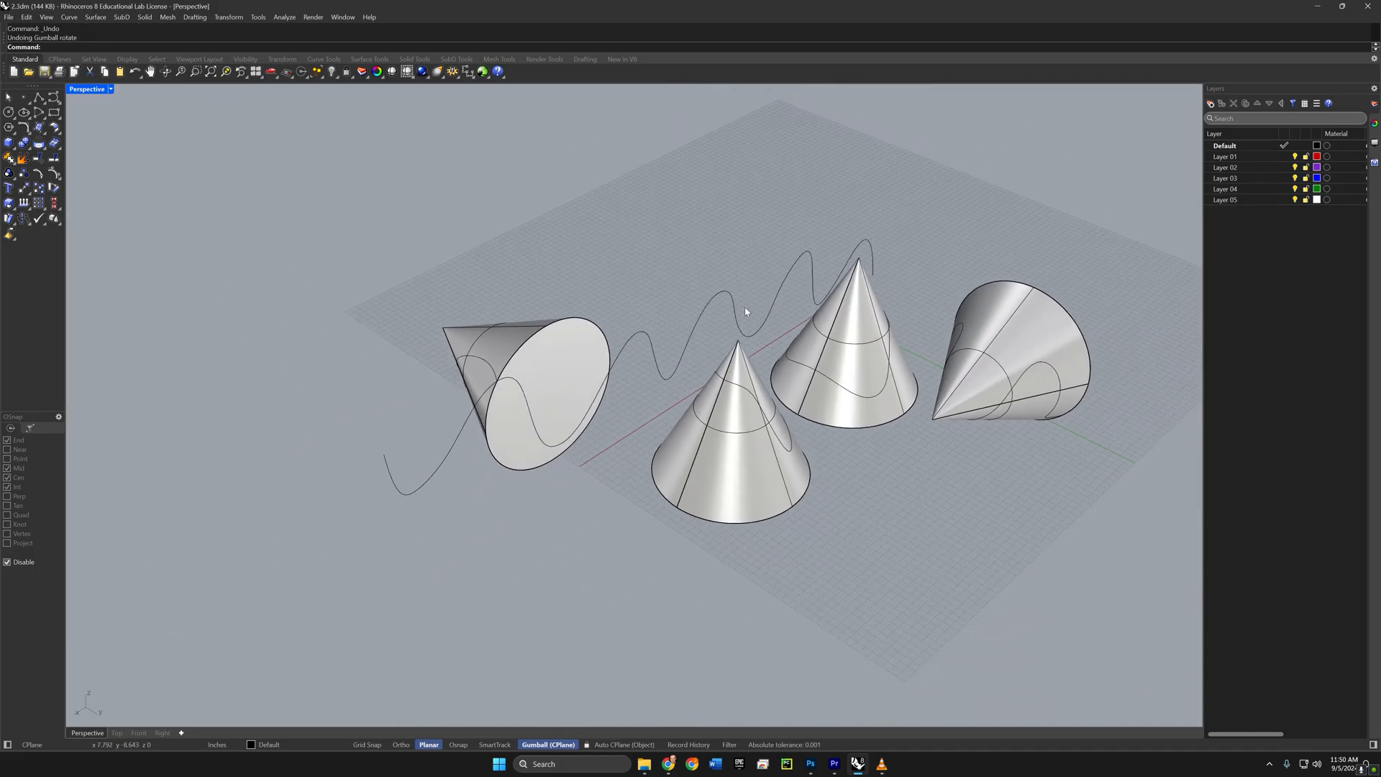
Step: Rotate the original wavy curve horizontally about its vertical axis so it crosses between the cones
{"action": "left_click", "coordinate": [682, 327]}
{"action": "right_click_drag", "start_coordinate": [682, 327], "coordinate": [655, 273]}
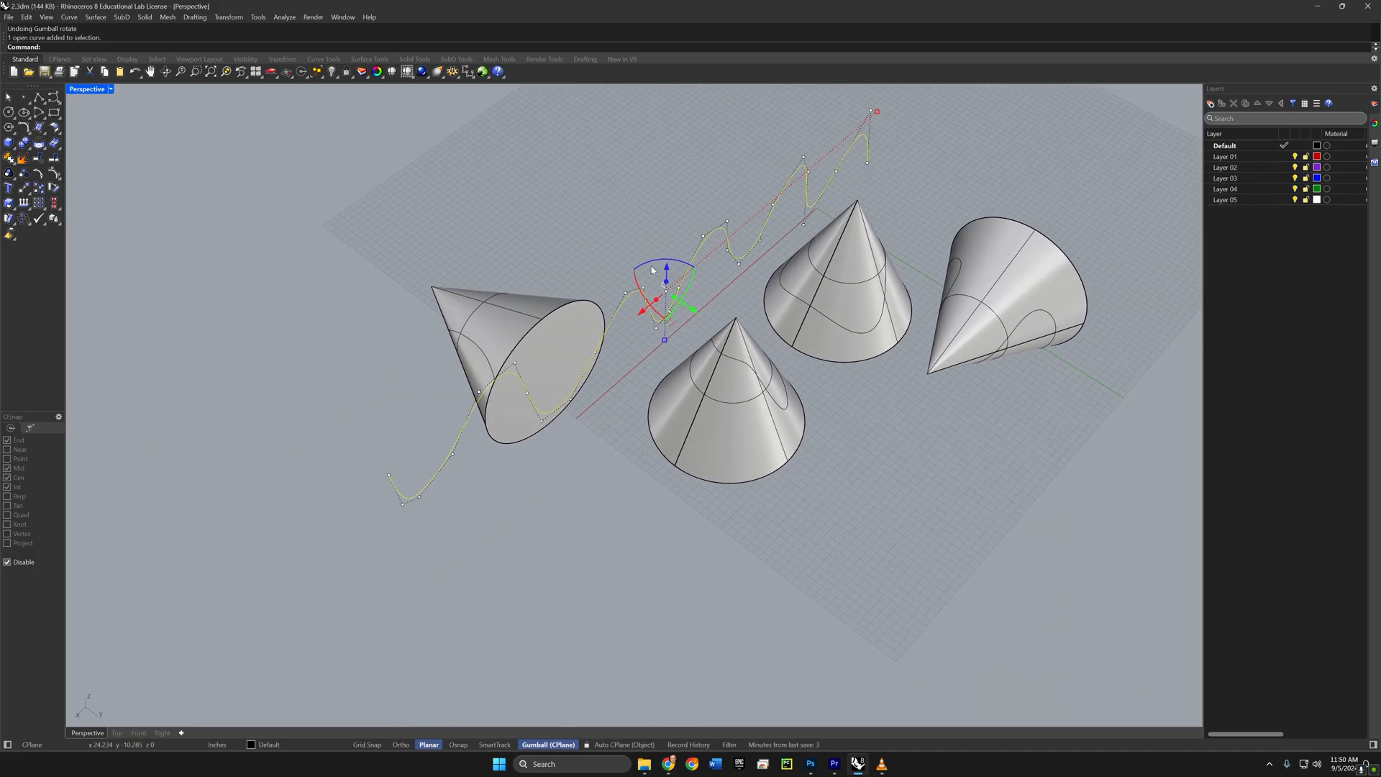
{"action": "left_click_drag", "start_coordinate": [651, 261], "coordinate": [683, 292]}
{"action": "left_click", "coordinate": [698, 494]}
{"action": "right_click_drag", "start_coordinate": [697, 494], "coordinate": [762, 480]}
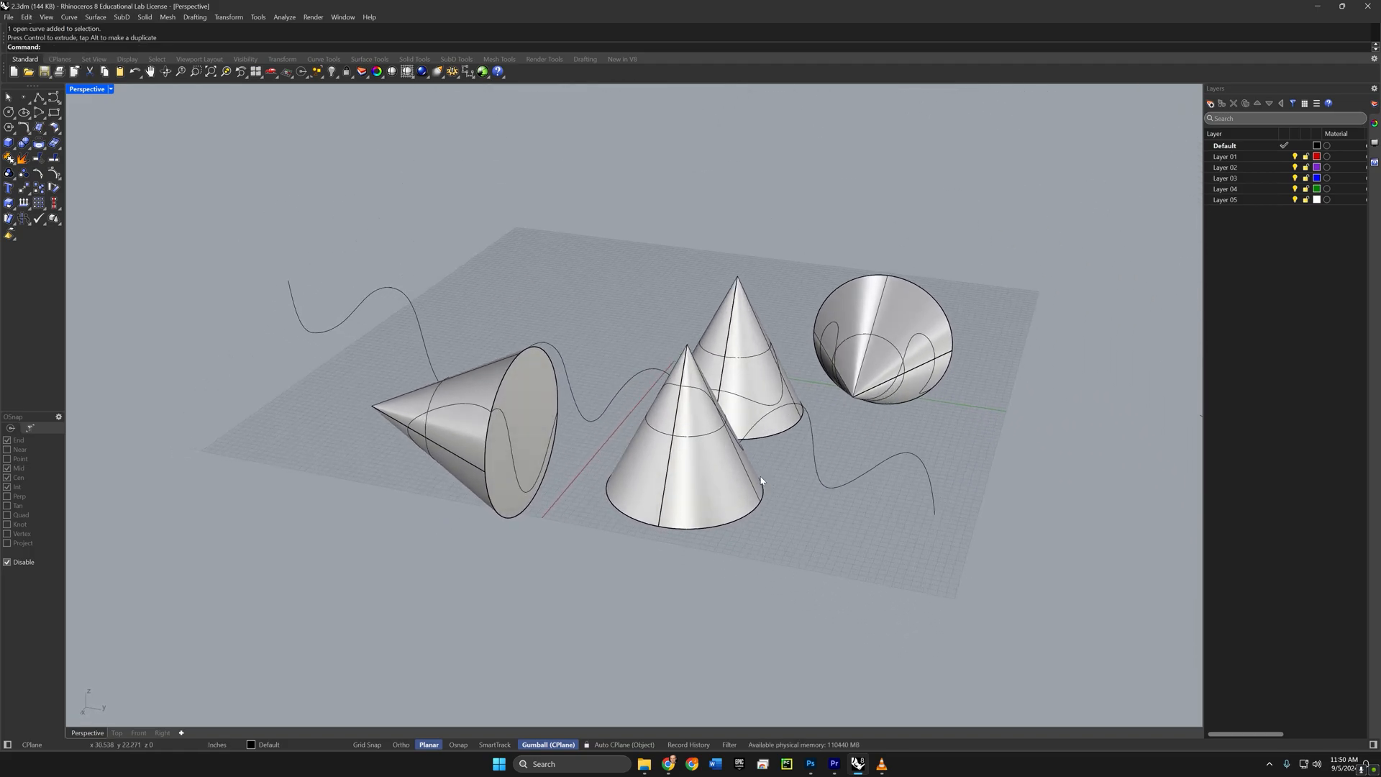
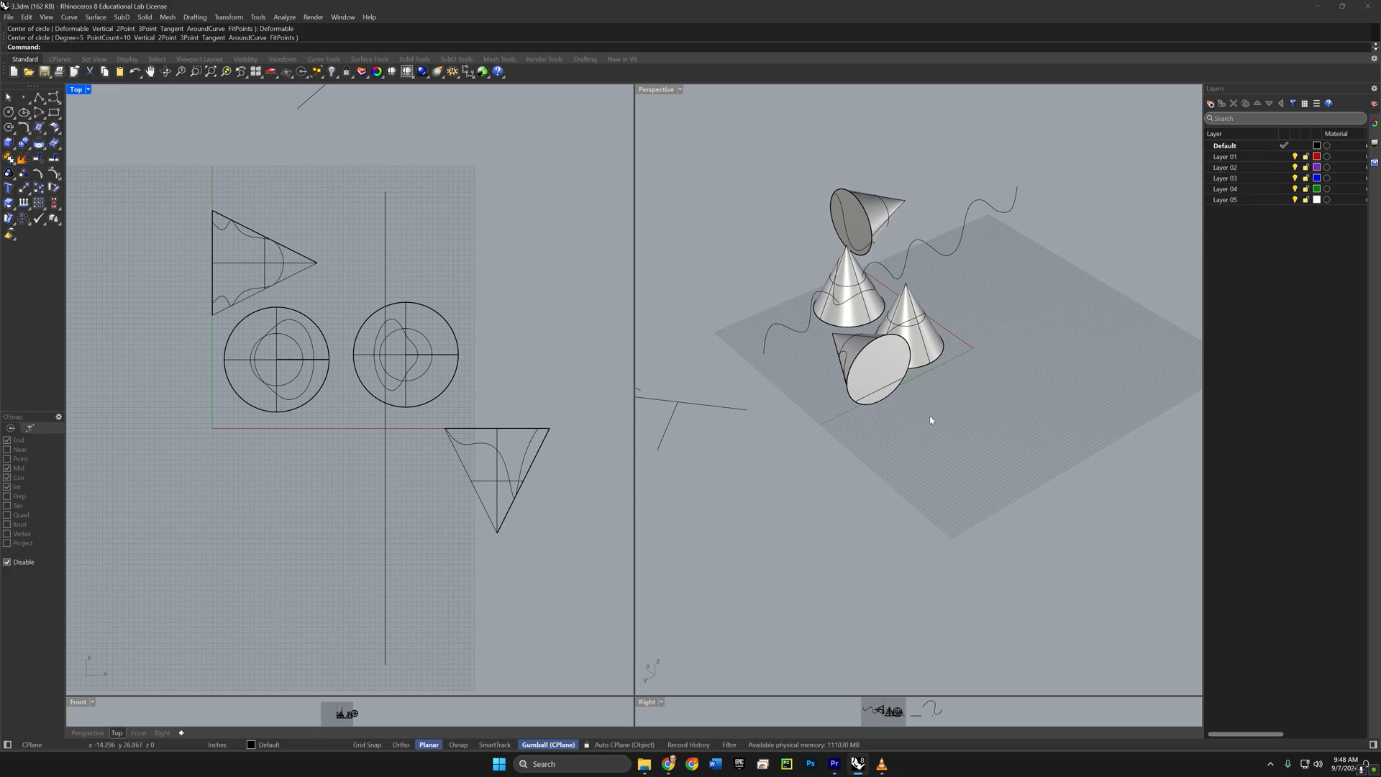
Step: Draw a large deformable circle of degree 5 with 10 points on the ground plane beside the cones in Perspective
{"action": "scroll", "coordinate": [946, 421], "scroll_direction": "up", "scroll_amount": 5}
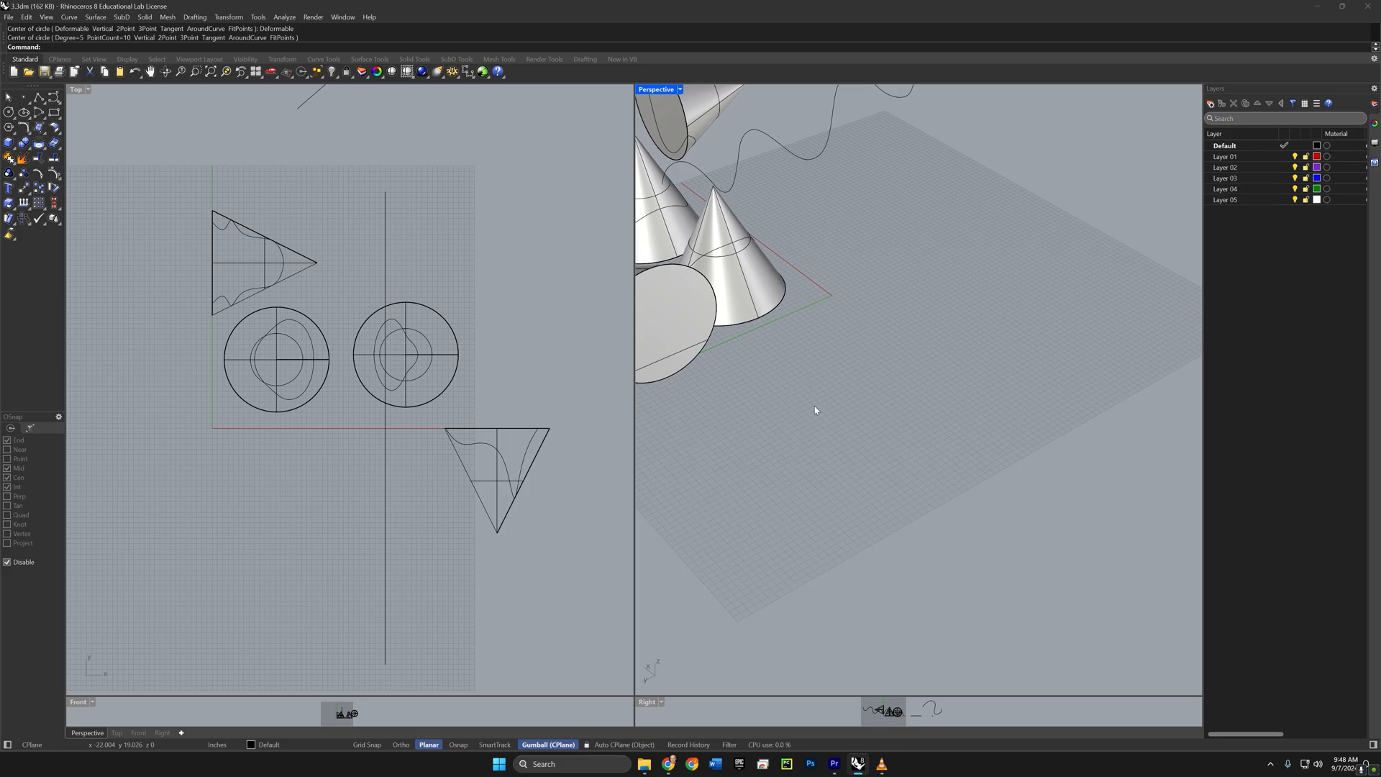
{"action": "left_click", "coordinate": [10, 113]}
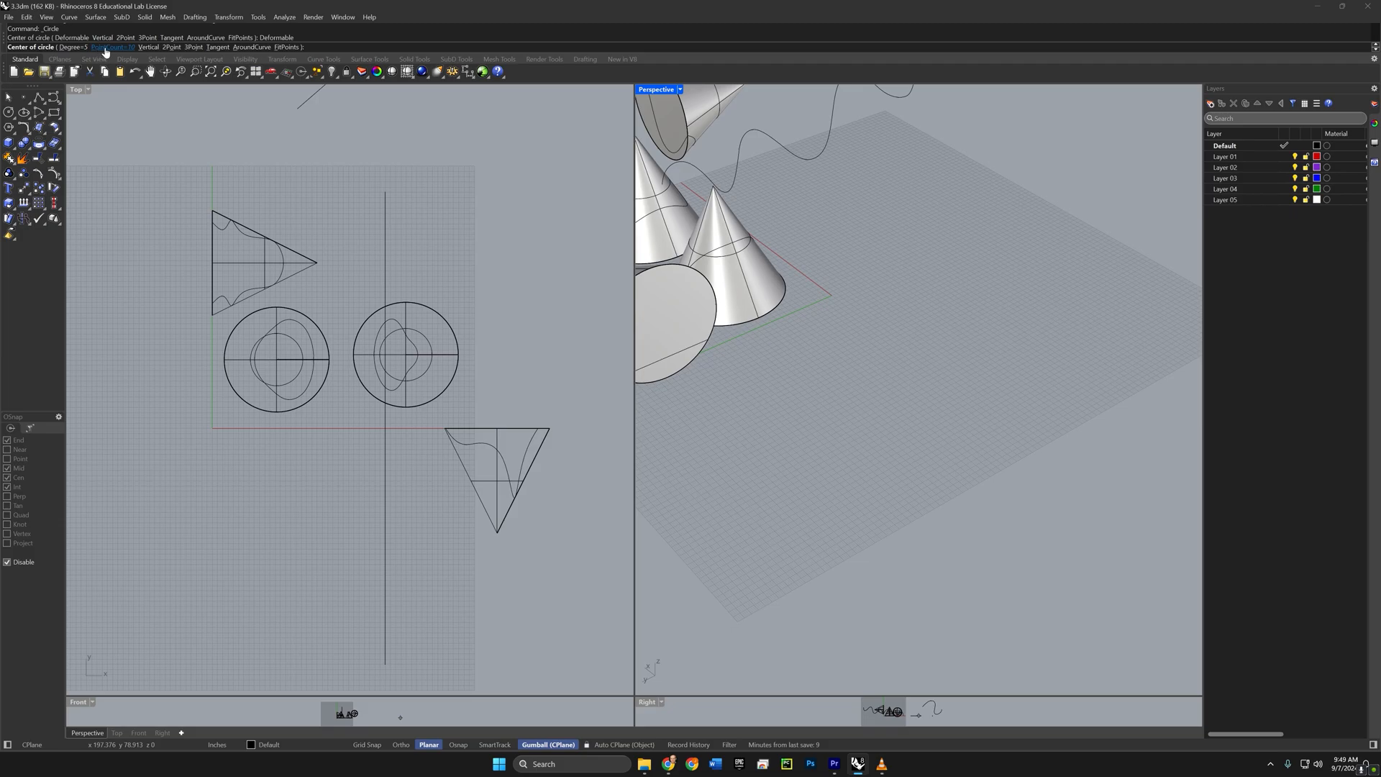
{"action": "left_click", "coordinate": [896, 424]}
{"action": "left_click", "coordinate": [1061, 425]}
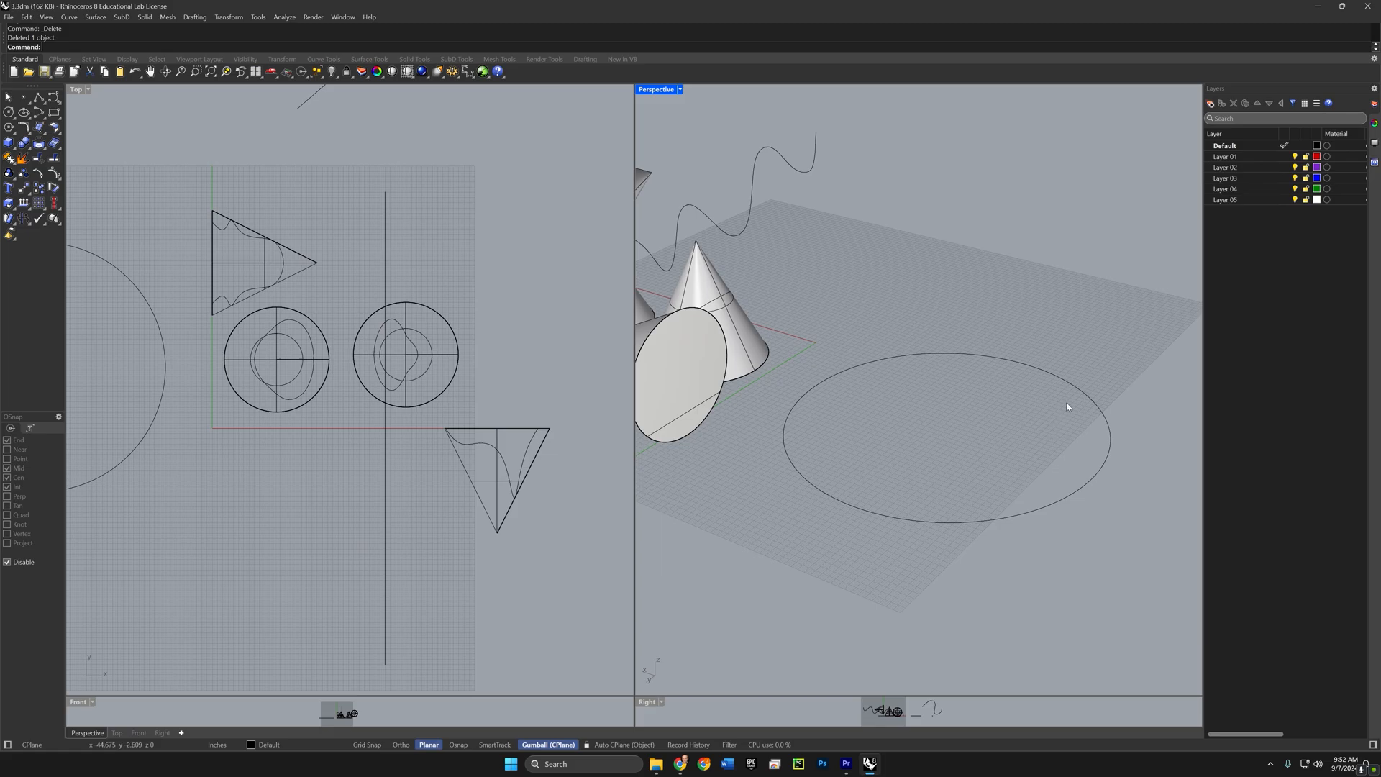
Step: Fill the circle with a planar surface, and delete that surface again
{"action": "left_click", "coordinate": [1069, 381]}
{"action": "type", "text": "P"}
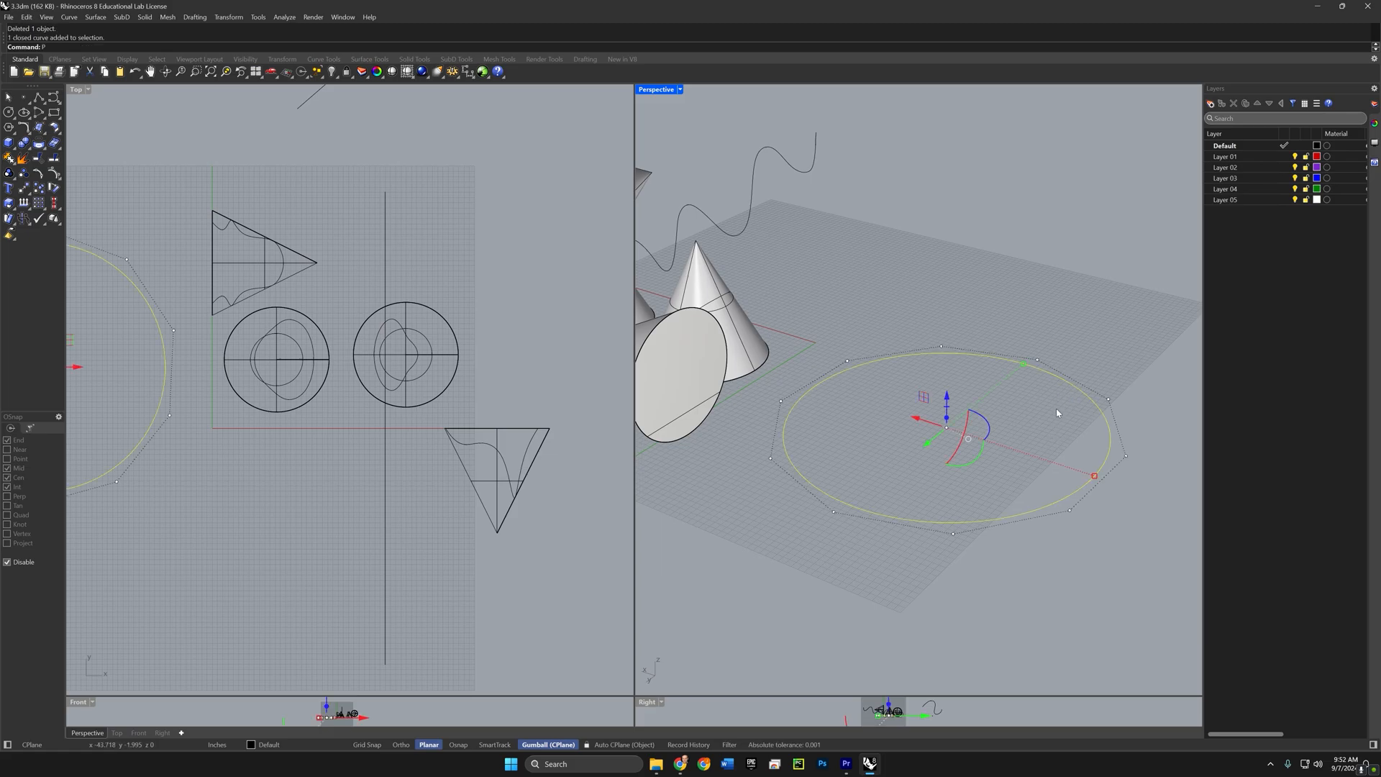
{"action": "type", "text": "lanarSrf"}
{"action": "key", "text": "Return"}
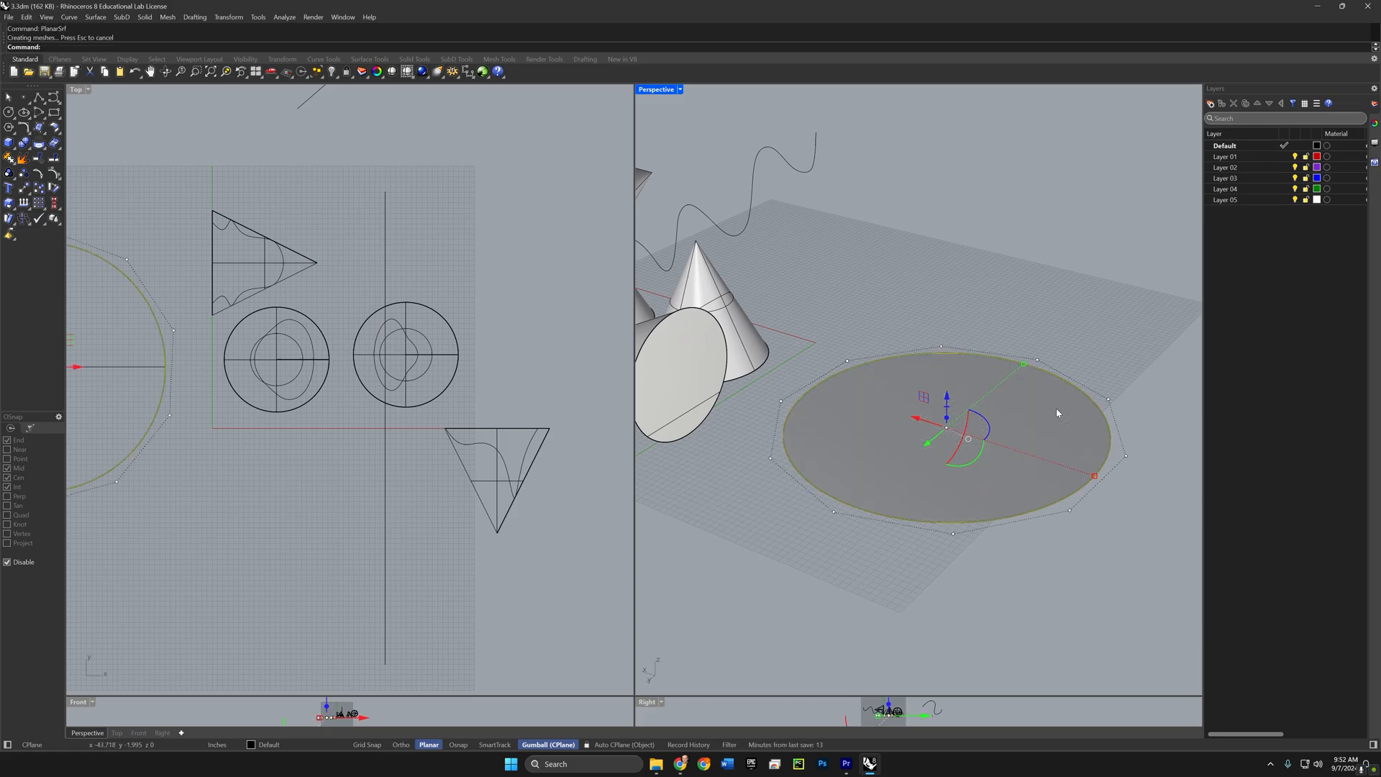
{"action": "left_click", "coordinate": [1052, 404]}
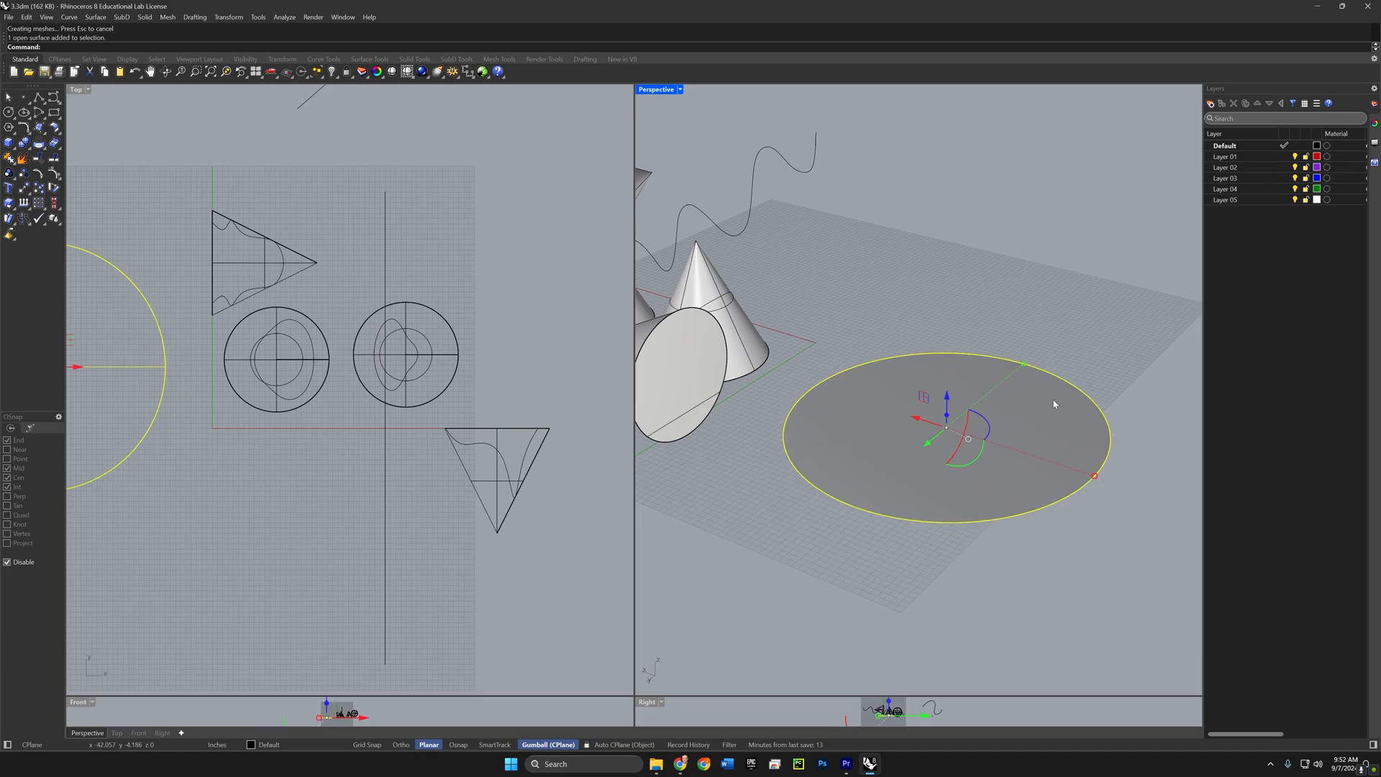
{"action": "key", "text": "Delete"}
Step: Shift the circle slightly on the ground plane and raise every other control point vertically to make a wavy closed curve
{"action": "left_click", "coordinate": [1033, 360]}
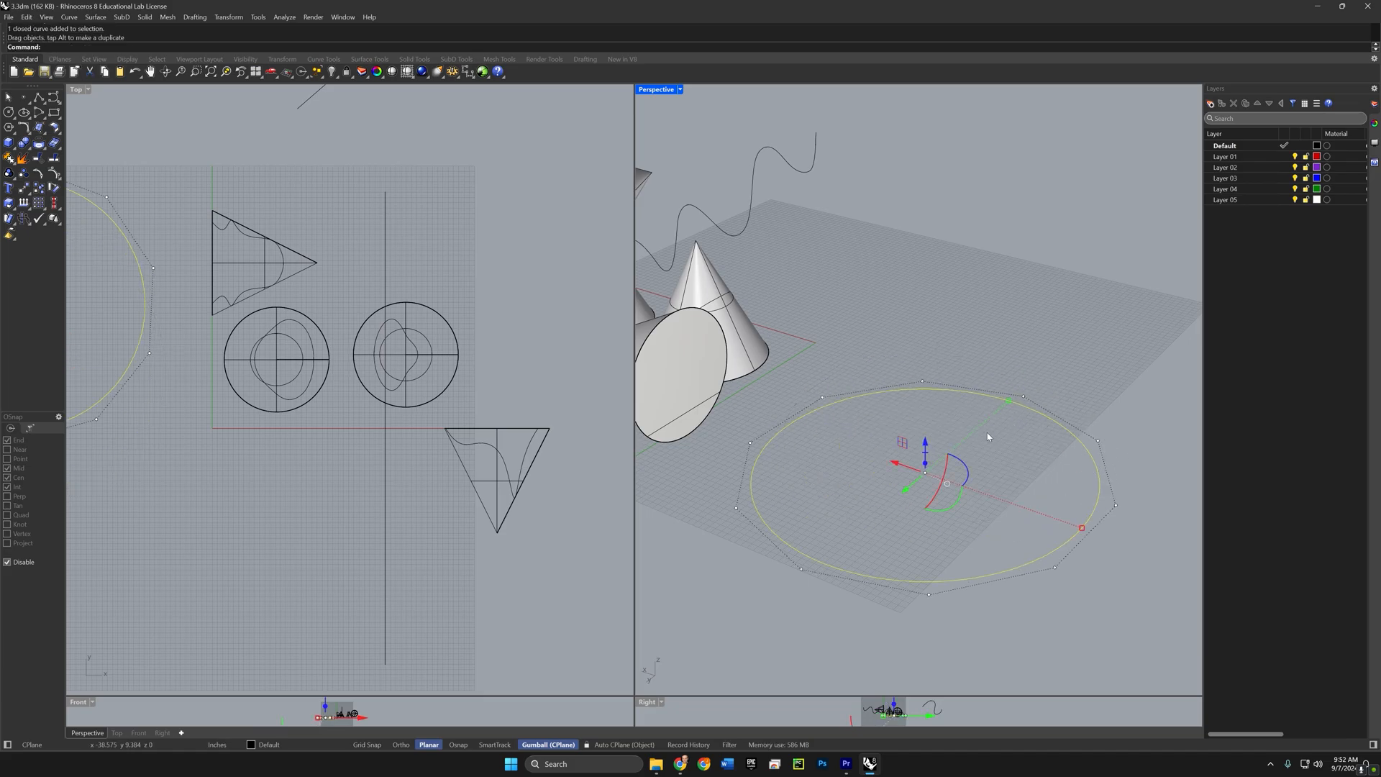
{"action": "right_click_drag", "start_coordinate": [987, 433], "coordinate": [826, 388]}
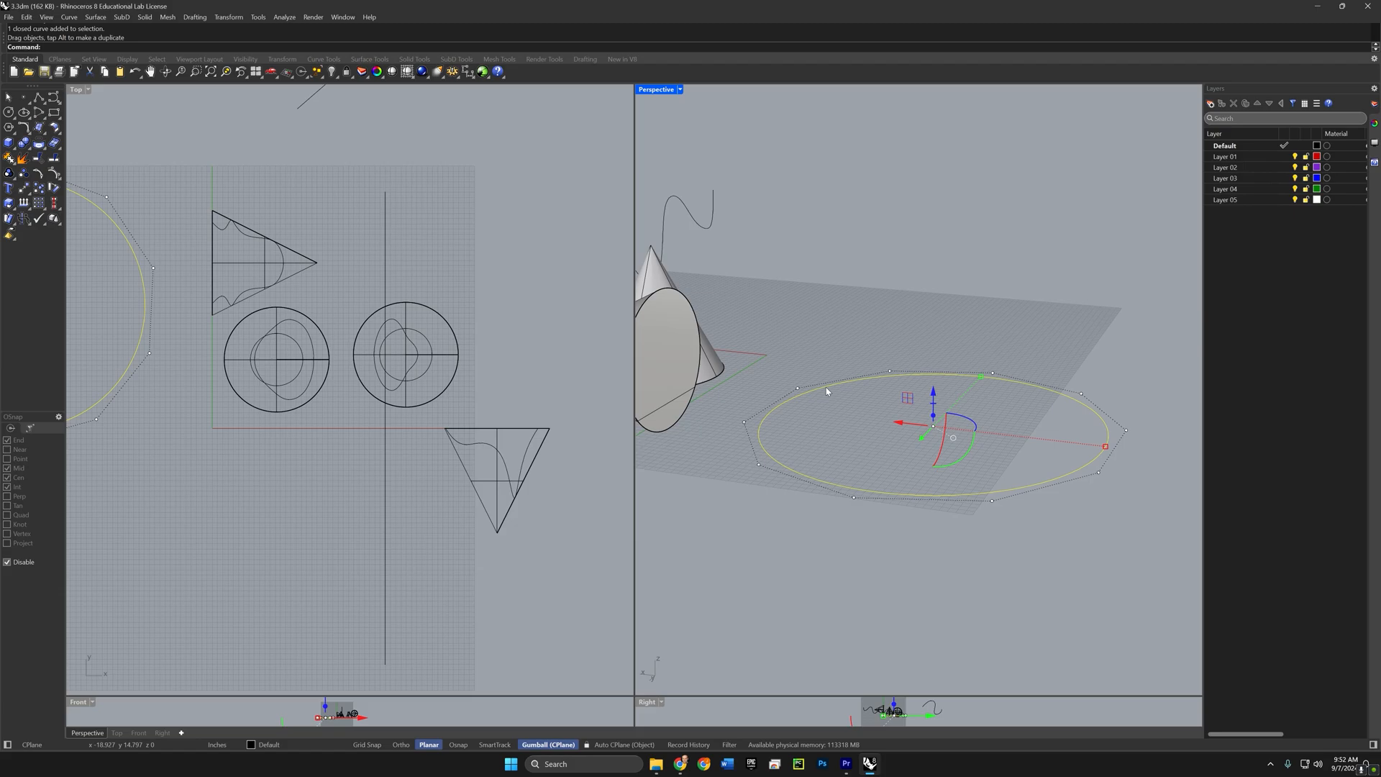
{"action": "left_click", "coordinate": [793, 370]}
{"action": "left_click", "coordinate": [798, 389]}
{"action": "left_click", "coordinate": [854, 498], "text": "shift"}
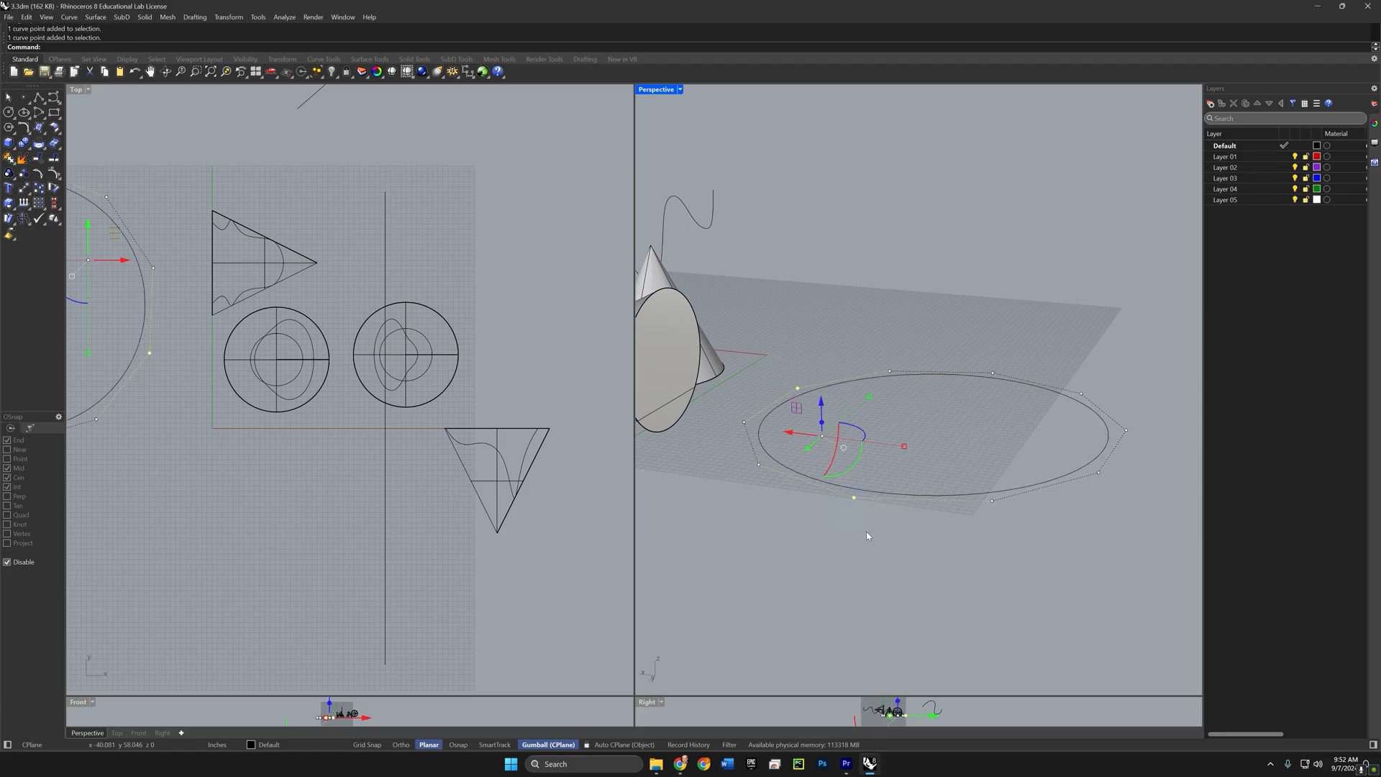
{"action": "left_click_drag", "start_coordinate": [952, 332], "coordinate": [1036, 562], "text": "shift"}
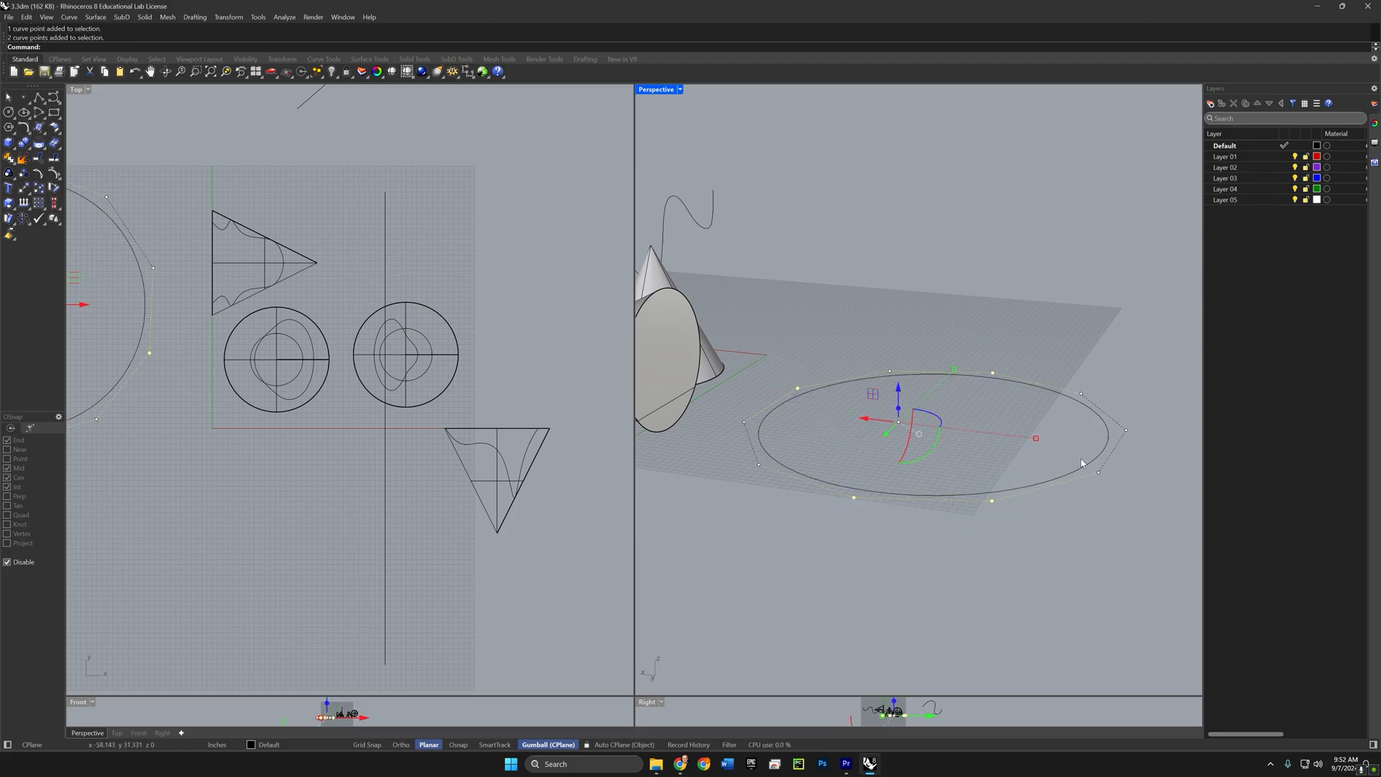
{"action": "left_click", "coordinate": [1126, 431], "text": "shift"}
{"action": "left_click_drag", "start_coordinate": [948, 364], "coordinate": [951, 256]}
{"action": "key", "text": "Escape"}
{"action": "key", "text": "Escape"}
{"action": "right_click_drag", "start_coordinate": [965, 452], "coordinate": [967, 428]}
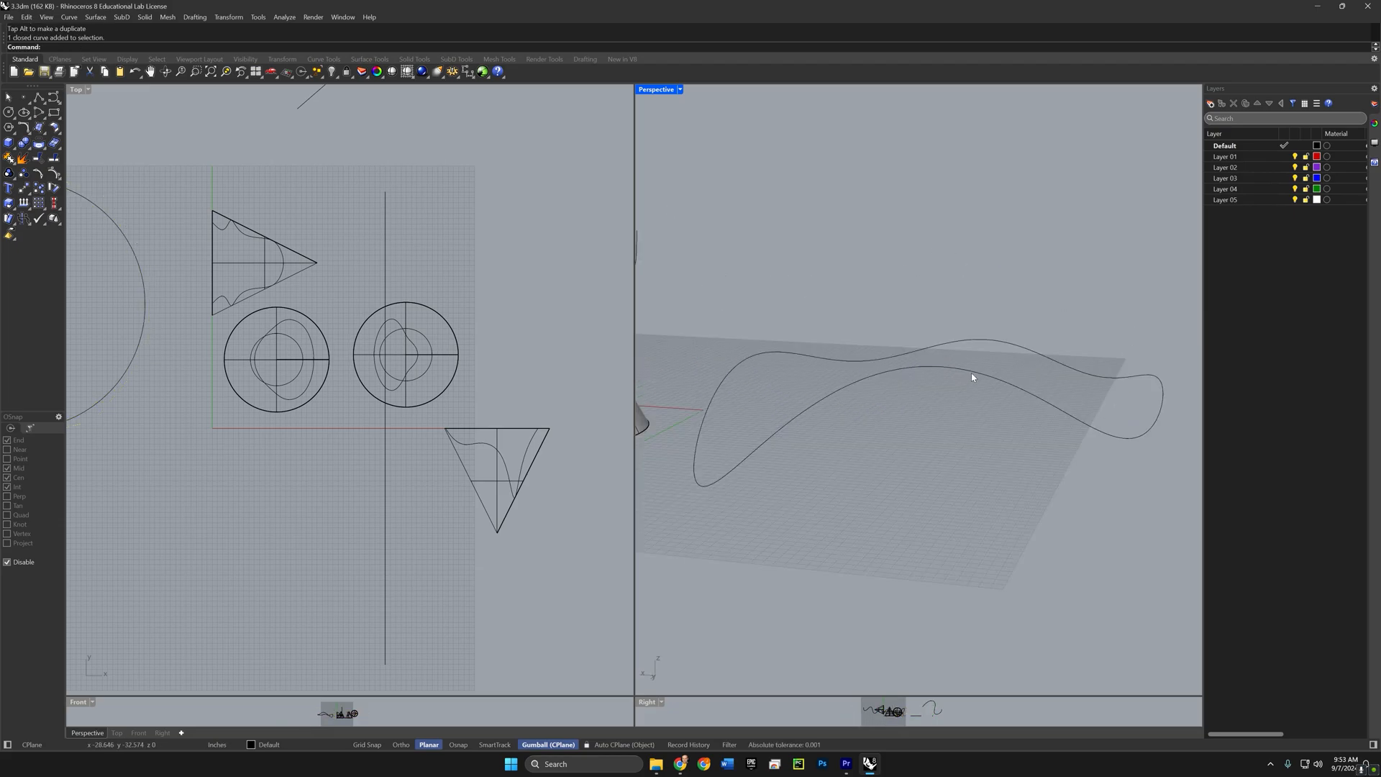
Step: Scale the wavy closed curve vertically, flattening it and stretching it back to pronounced waves
{"action": "left_click", "coordinate": [975, 373]}
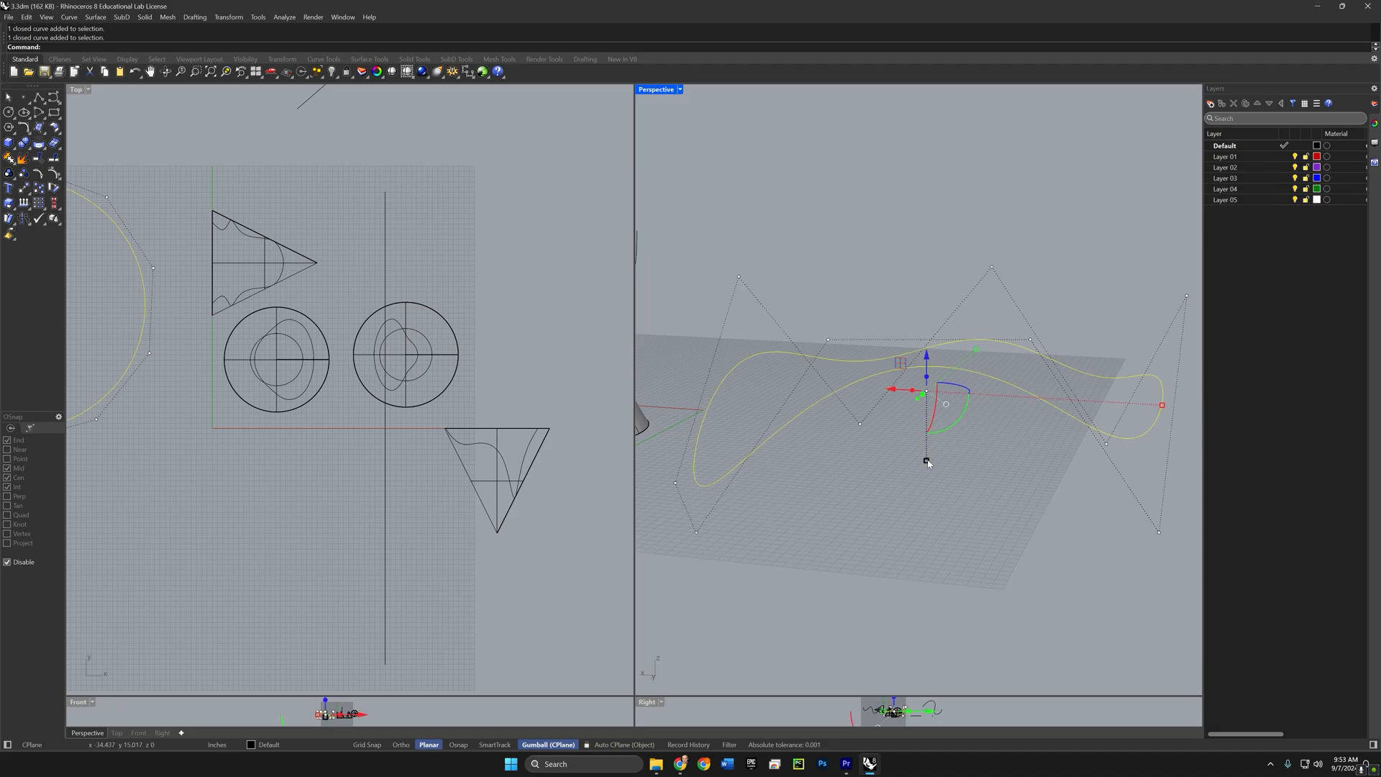
{"action": "left_click_drag", "start_coordinate": [928, 460], "coordinate": [929, 413]}
{"action": "right_click_drag", "start_coordinate": [930, 412], "coordinate": [946, 481]}
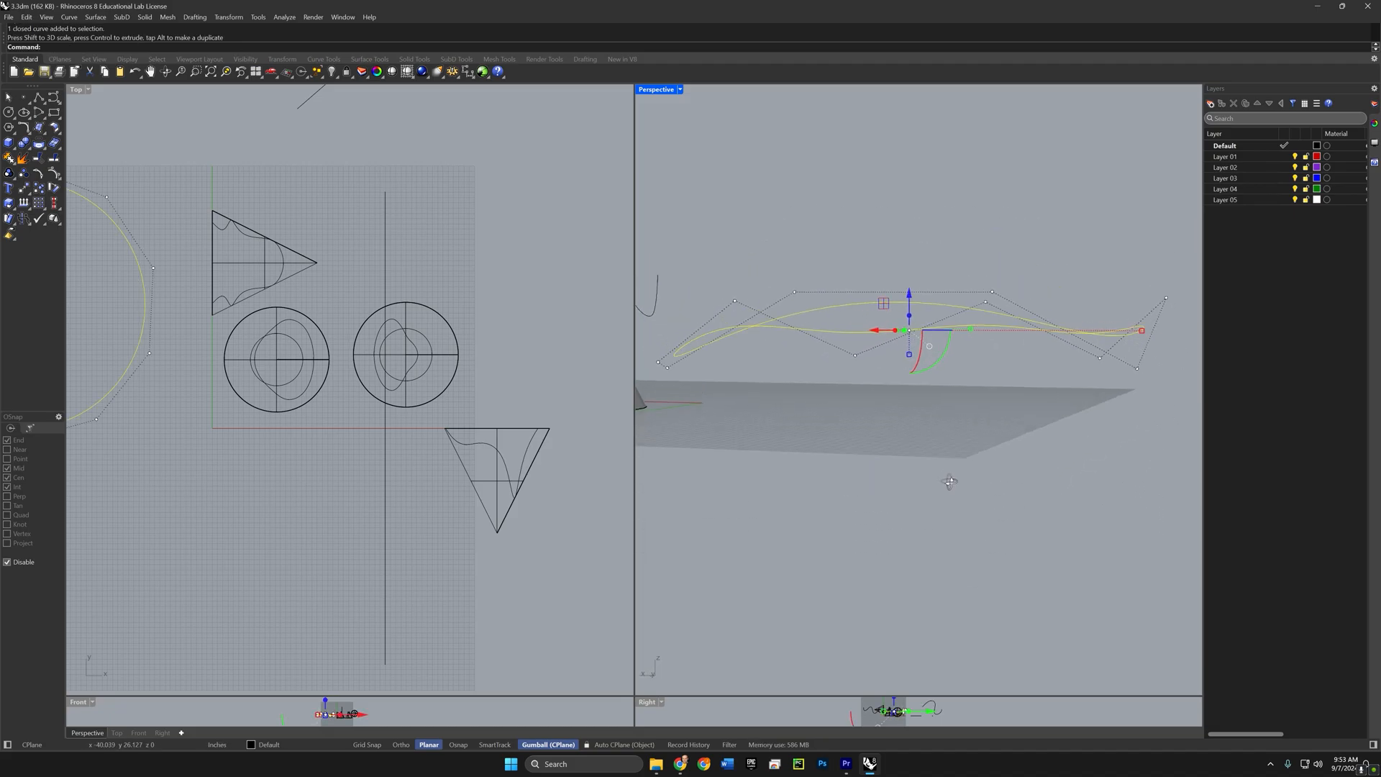
{"action": "left_click_drag", "start_coordinate": [909, 356], "coordinate": [905, 405]}
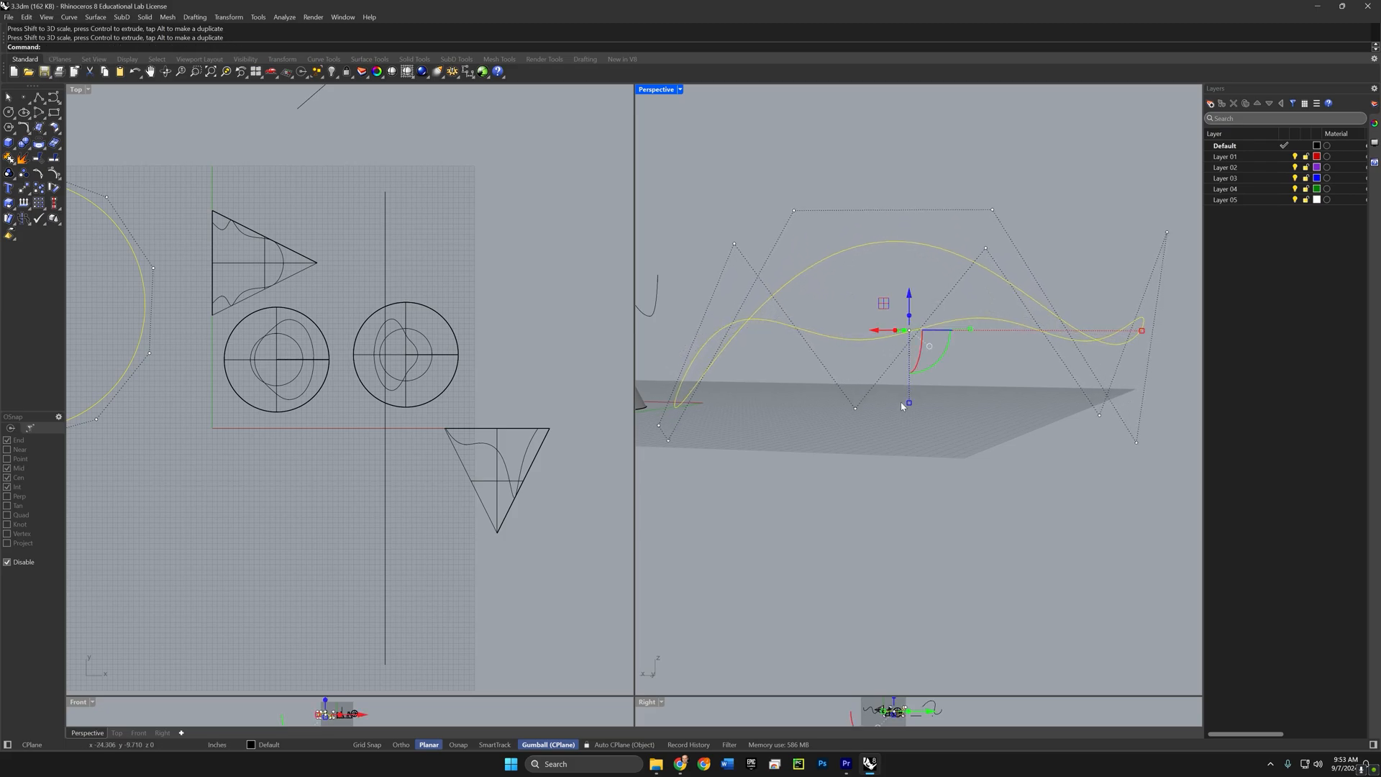
{"action": "right_click_drag", "start_coordinate": [905, 406], "coordinate": [826, 354]}
Step: Project the wavy closed curve to the construction plane from the Top view, keeping the input object
{"action": "right_click_drag", "start_coordinate": [487, 379], "coordinate": [586, 391]}
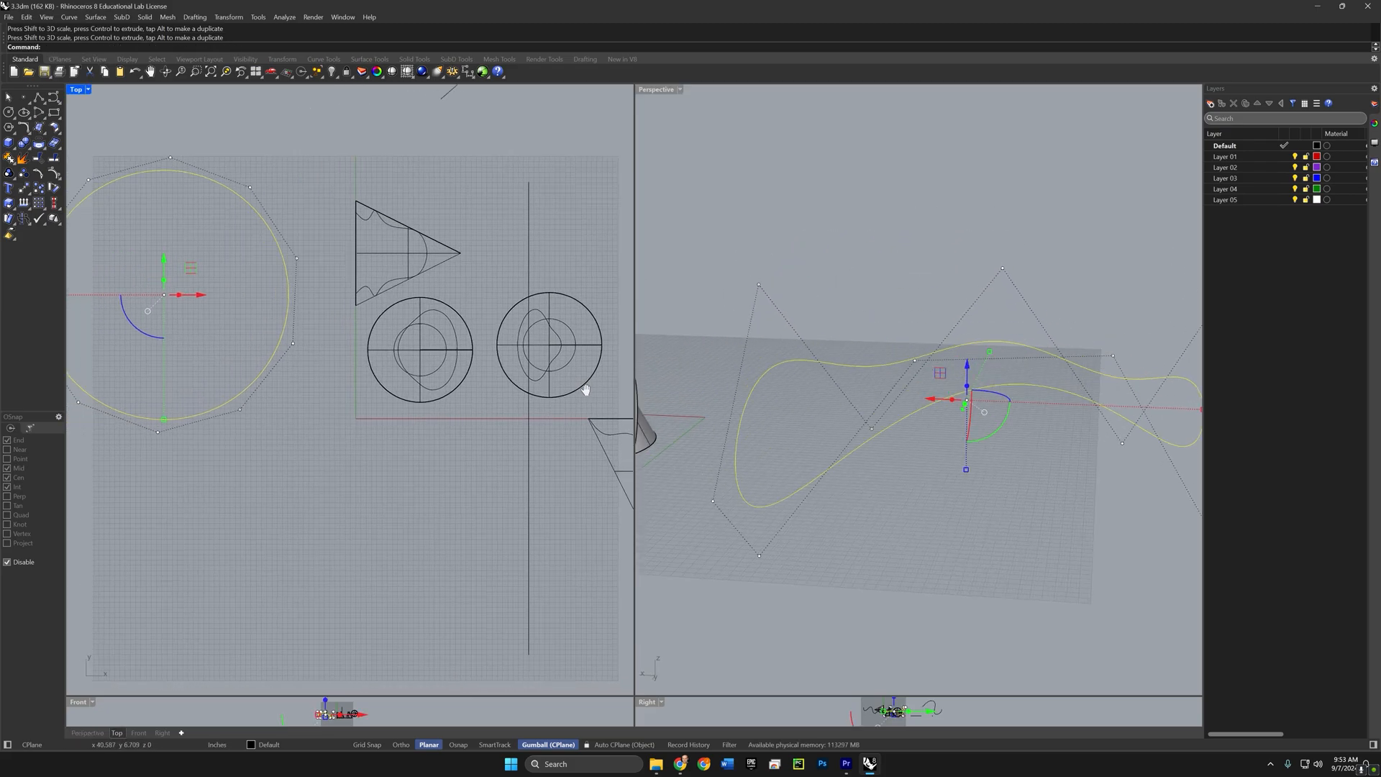
{"action": "right_click_drag", "start_coordinate": [310, 401], "coordinate": [415, 483]}
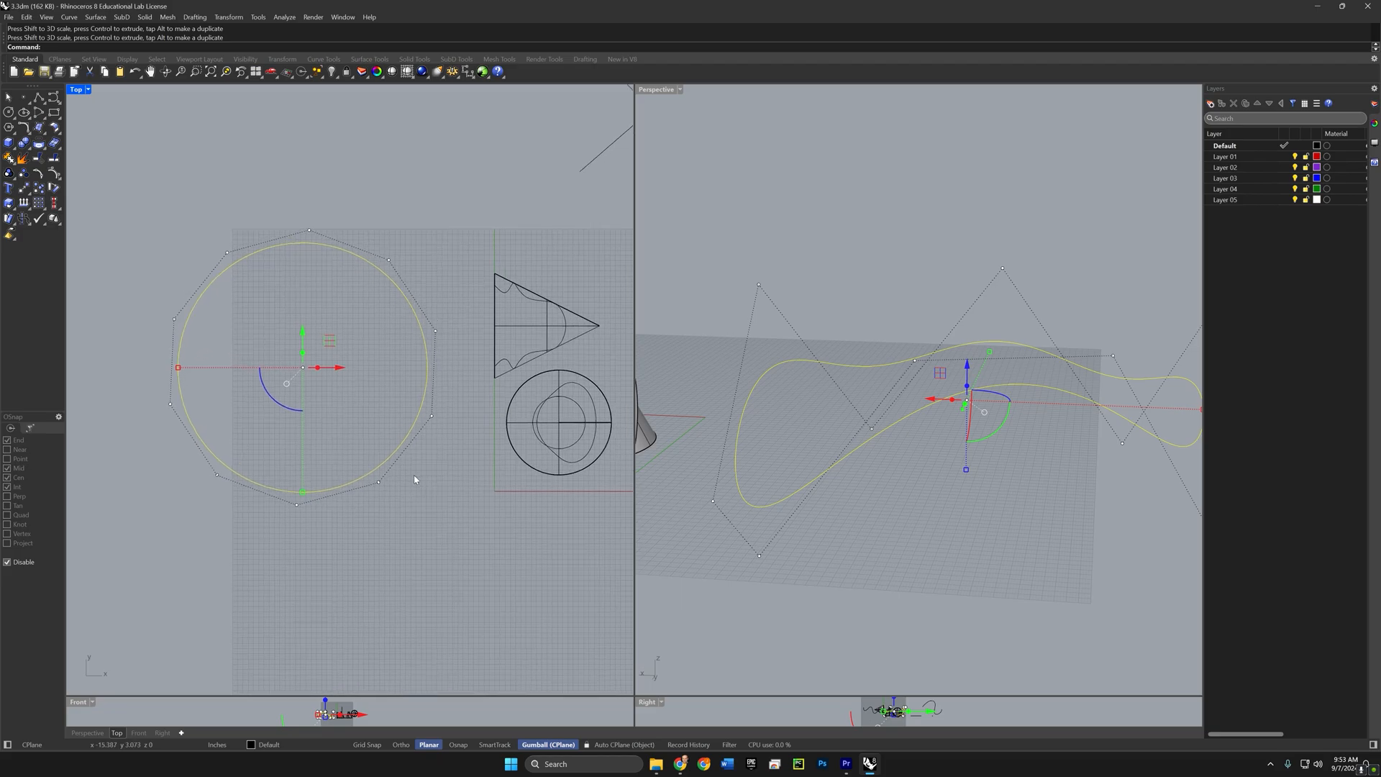
{"action": "type", "text": "roject"}
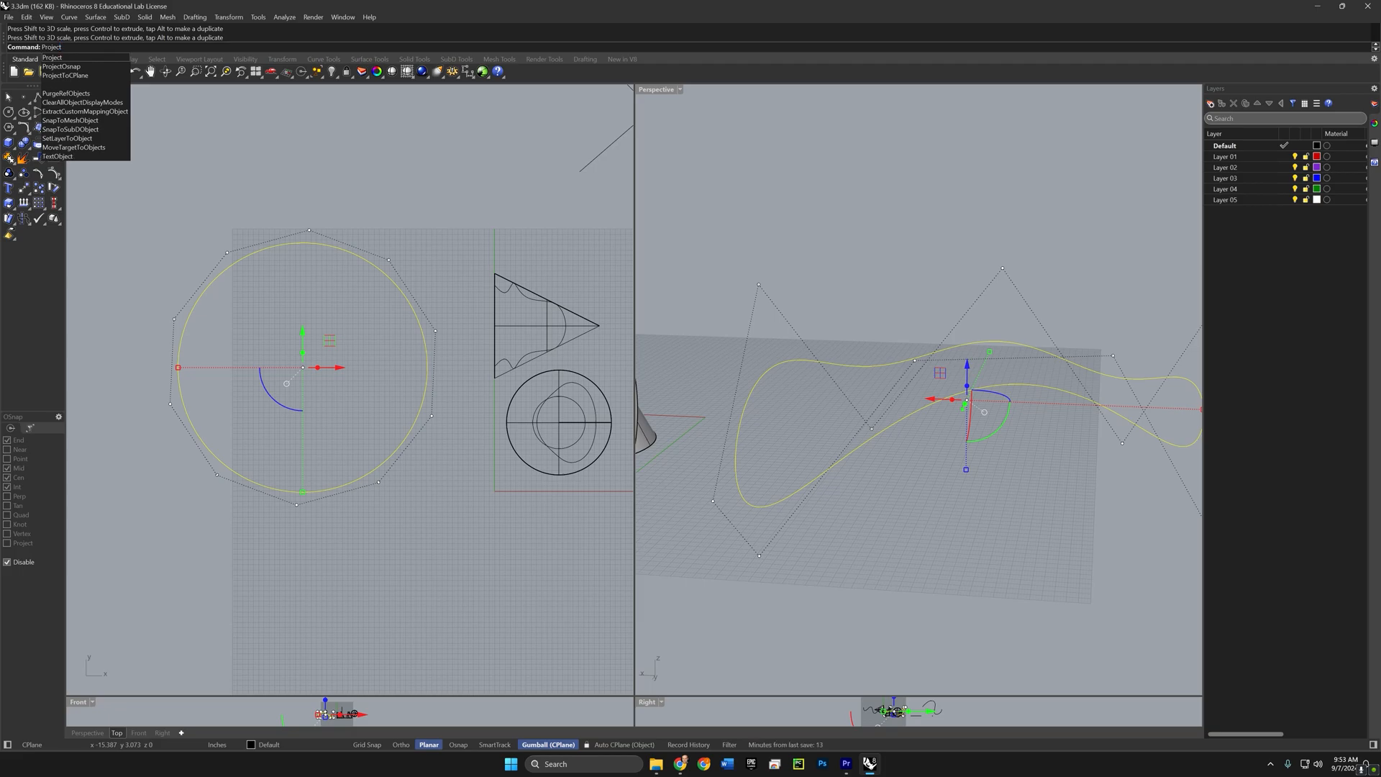
{"action": "type", "text": "ToCPlane"}
{"action": "key", "text": "Return"}
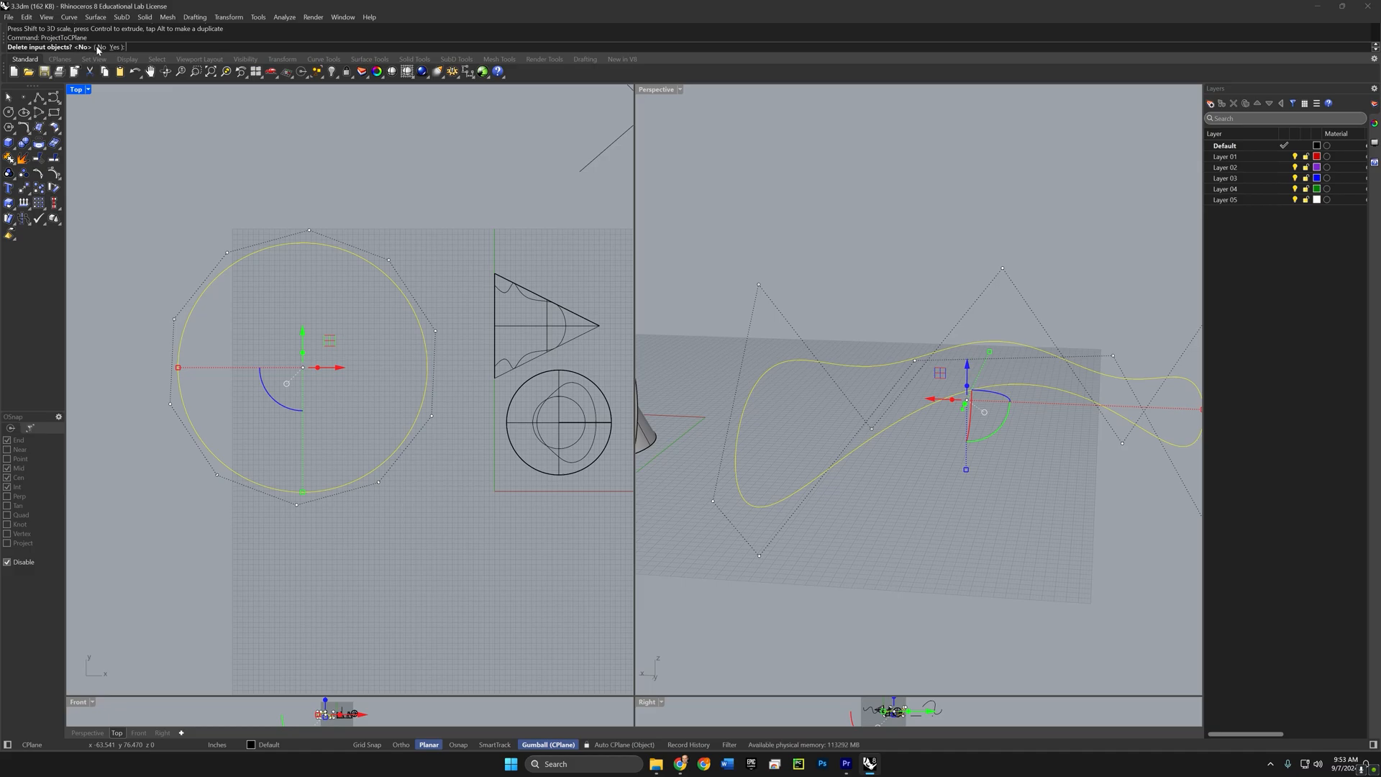
{"action": "key", "text": "Return"}
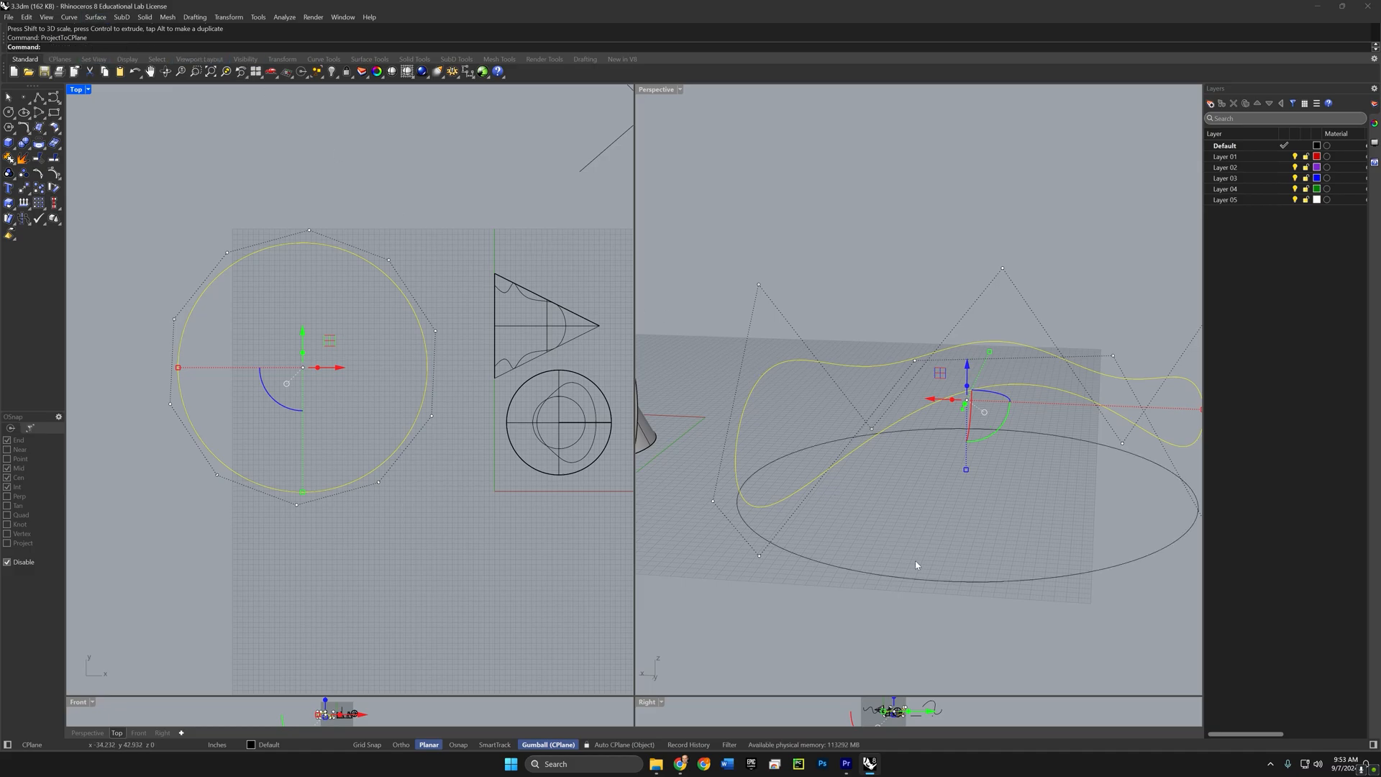
Step: Create a planar surface from the flat projected circle beneath the wavy closed curve
{"action": "key", "text": "Delete"}
{"action": "right_click_drag", "start_coordinate": [969, 496], "coordinate": [918, 527]}
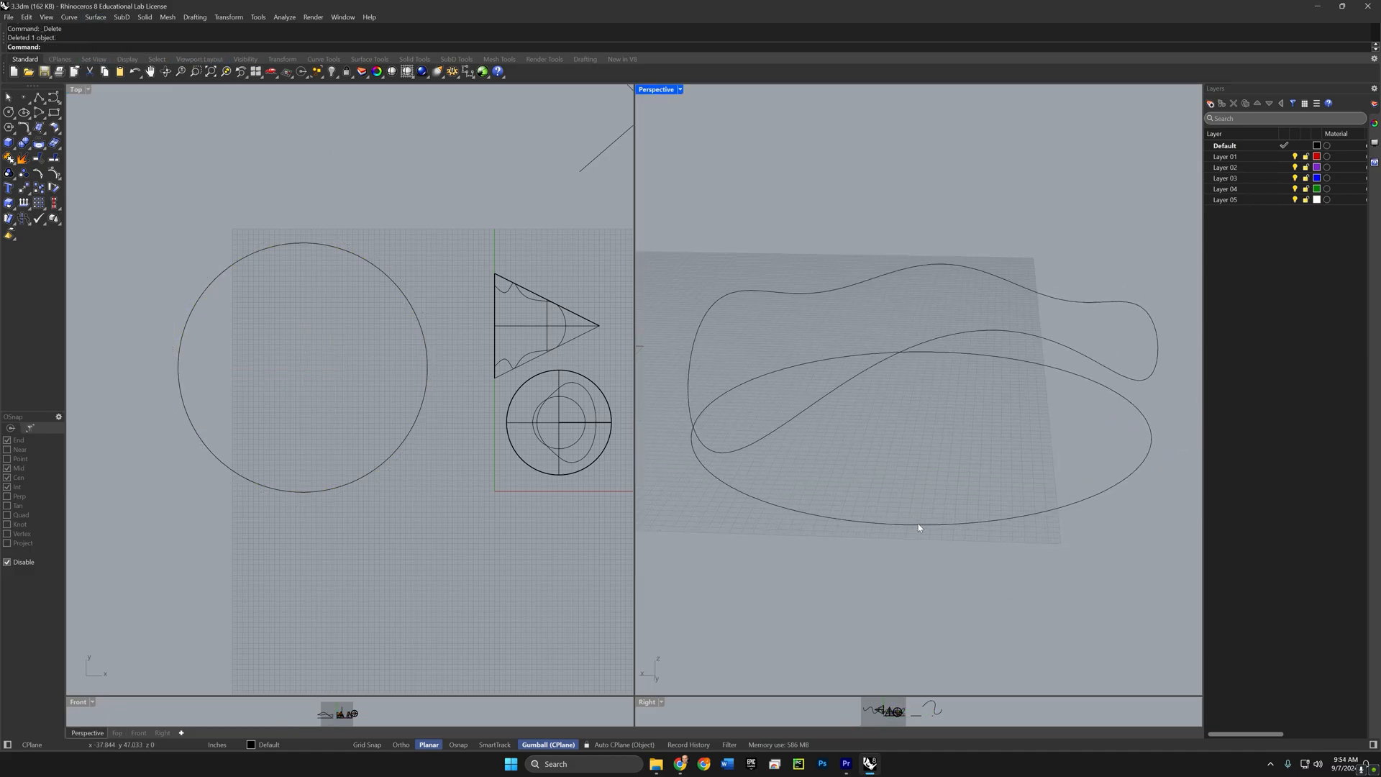
{"action": "left_click", "coordinate": [900, 525]}
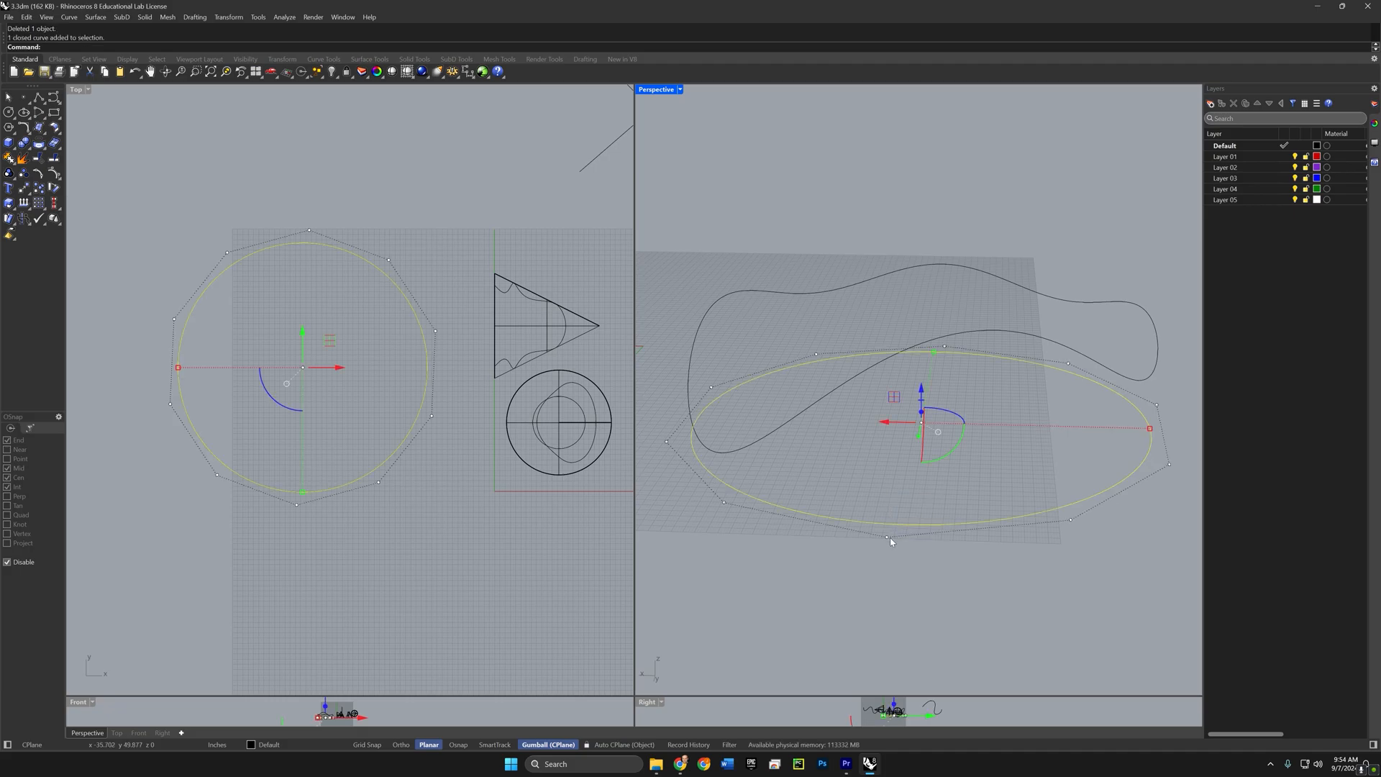
{"action": "type", "text": "PlanarSrf"}
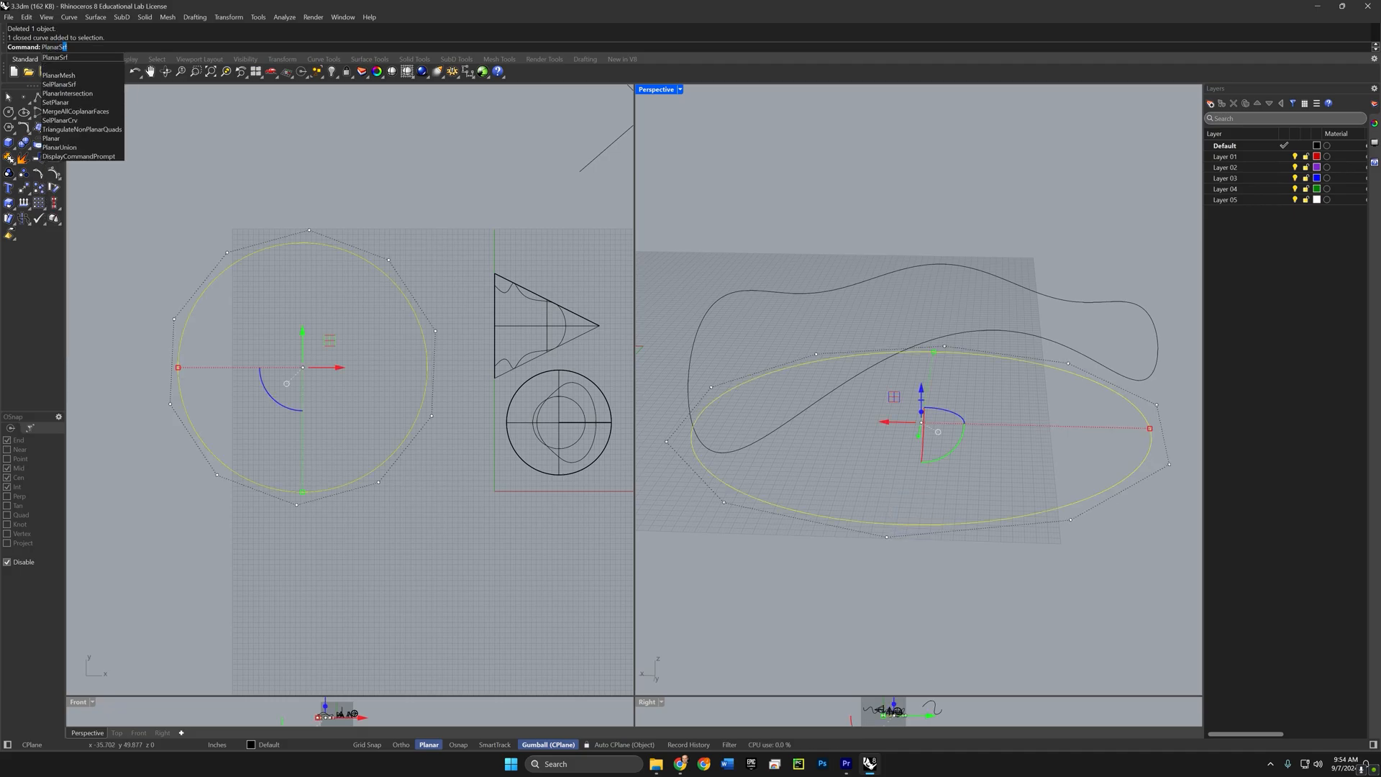
{"action": "key", "text": "Return"}
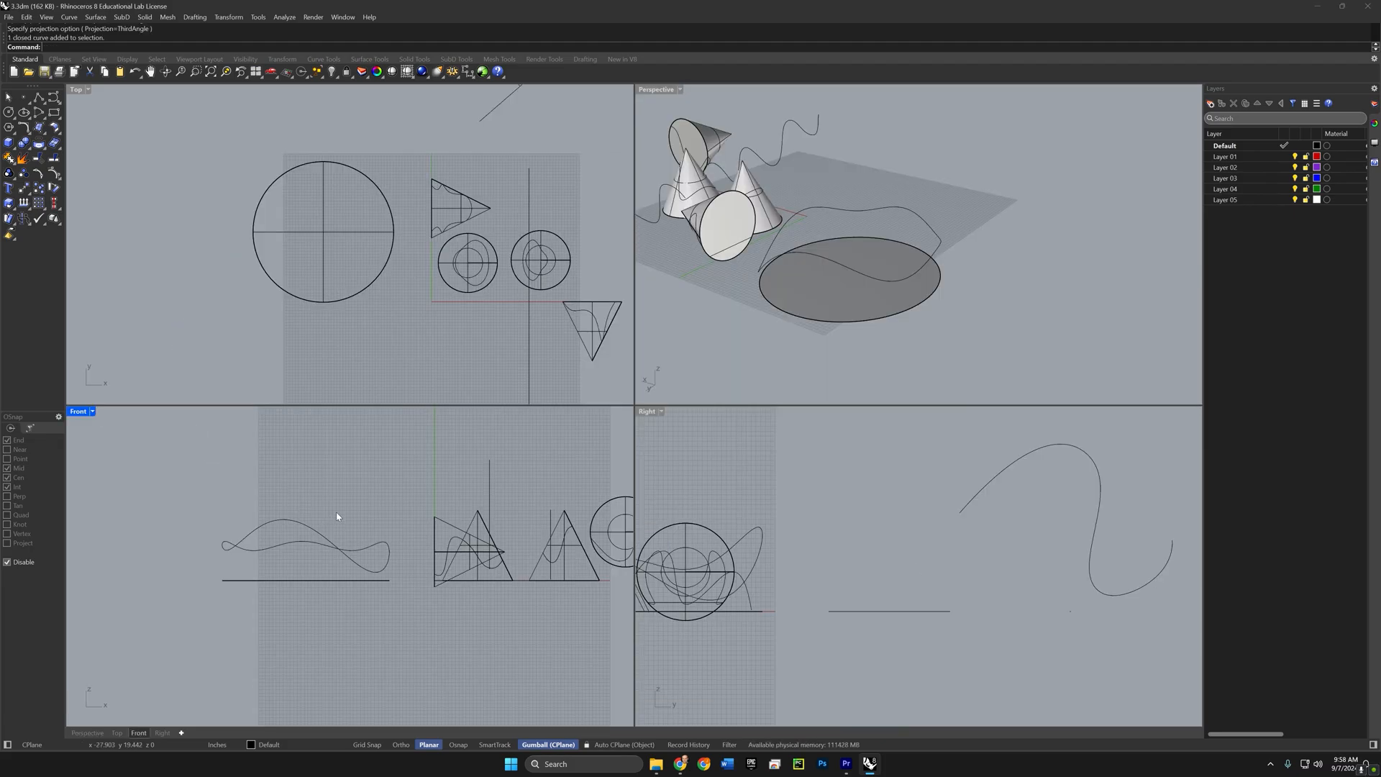
{"action": "left_click", "coordinate": [288, 551]}
{"action": "right_click_drag", "start_coordinate": [365, 562], "coordinate": [356, 592]}
{"action": "type", "text": "extr"}
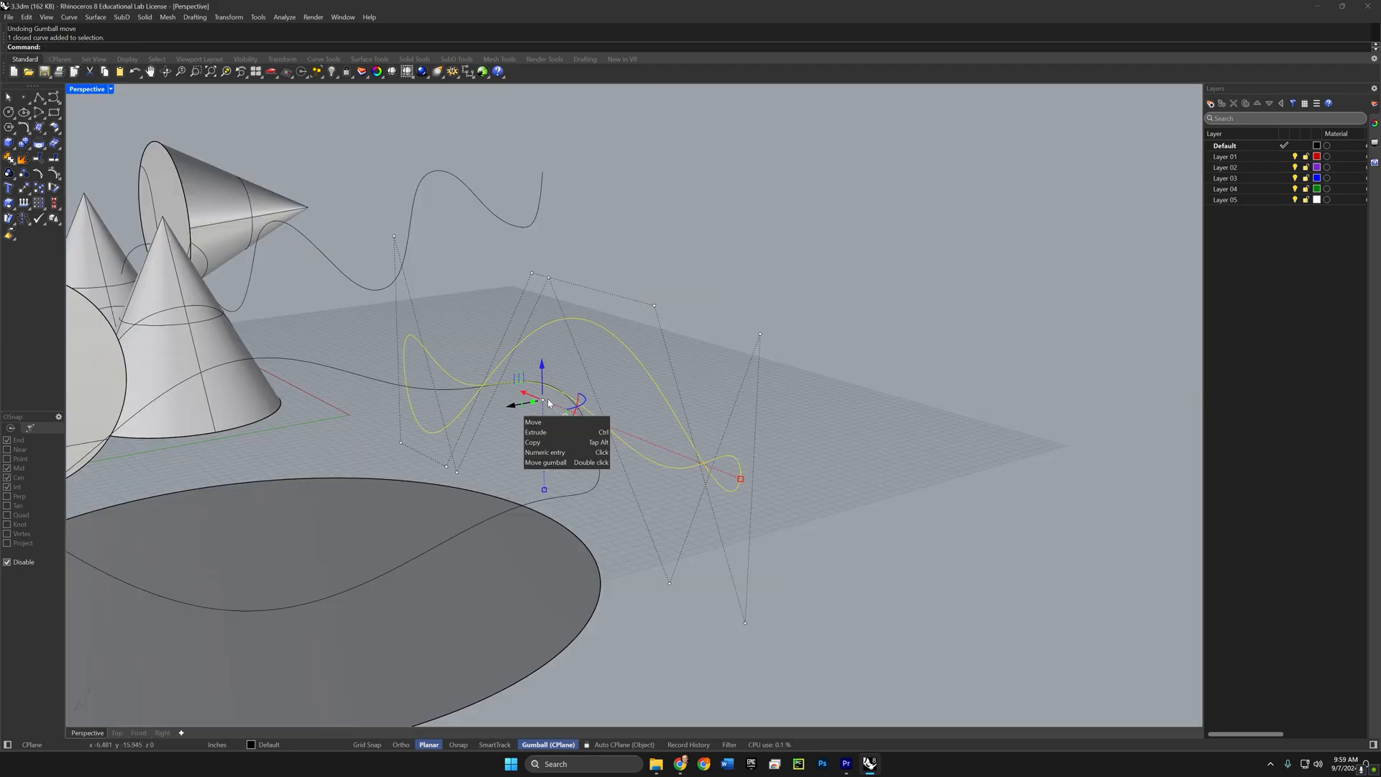
Step: Reposition the twisted closed curve beside the planar circle with the gumball and deselect it
{"action": "left_click", "coordinate": [797, 370]}
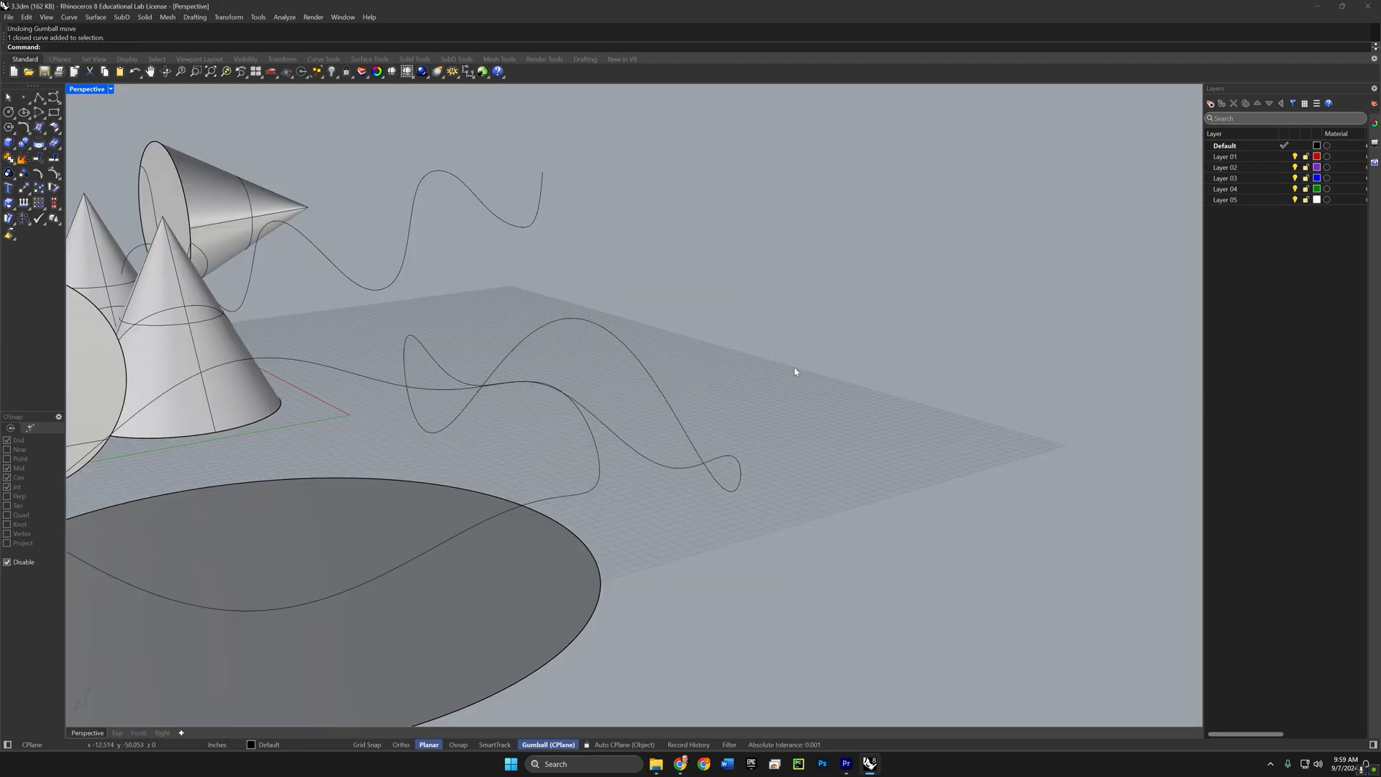
{"action": "left_click", "coordinate": [734, 504]}
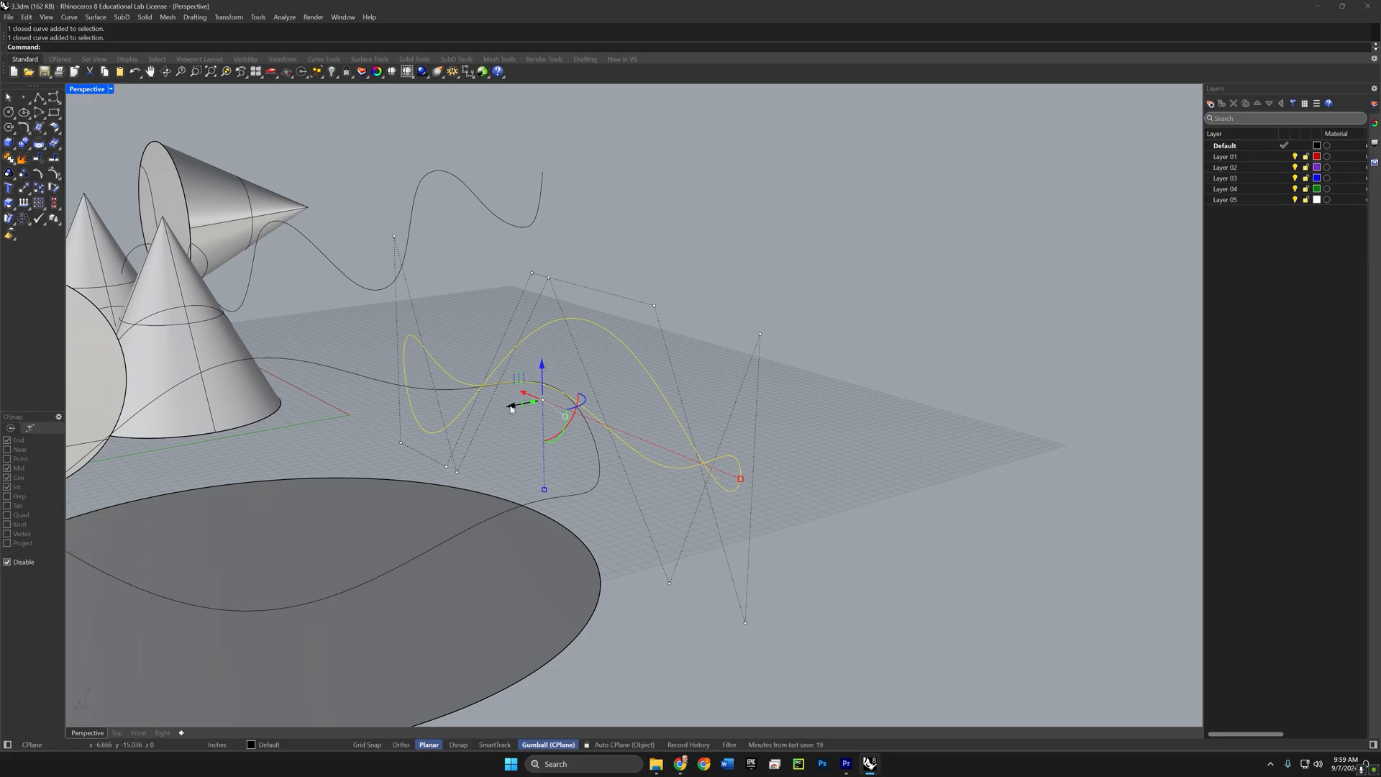
{"action": "left_click_drag", "start_coordinate": [543, 400], "coordinate": [712, 374]}
{"action": "left_click", "coordinate": [972, 460]}
{"action": "scroll", "coordinate": [905, 482], "scroll_direction": "up", "scroll_amount": 3}
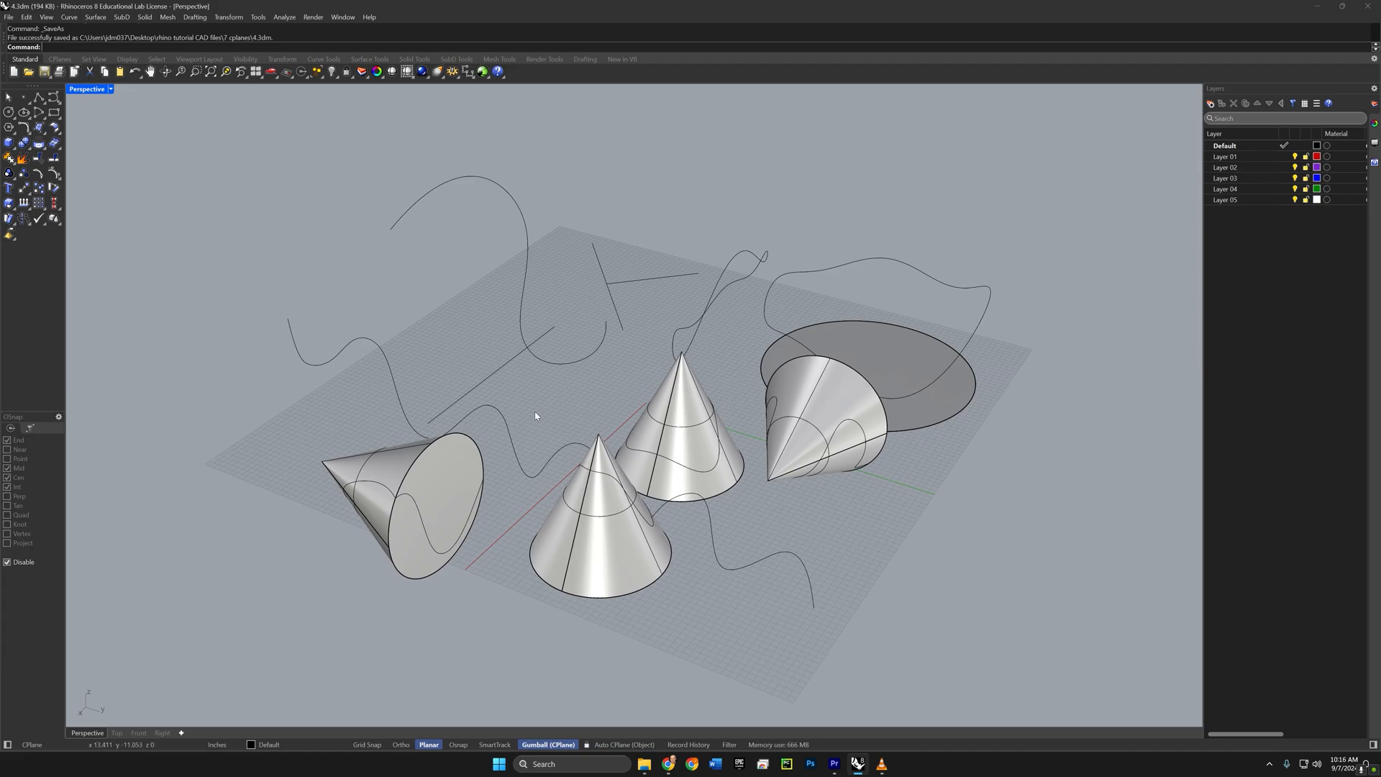
{"action": "left_click", "coordinate": [93, 90]}
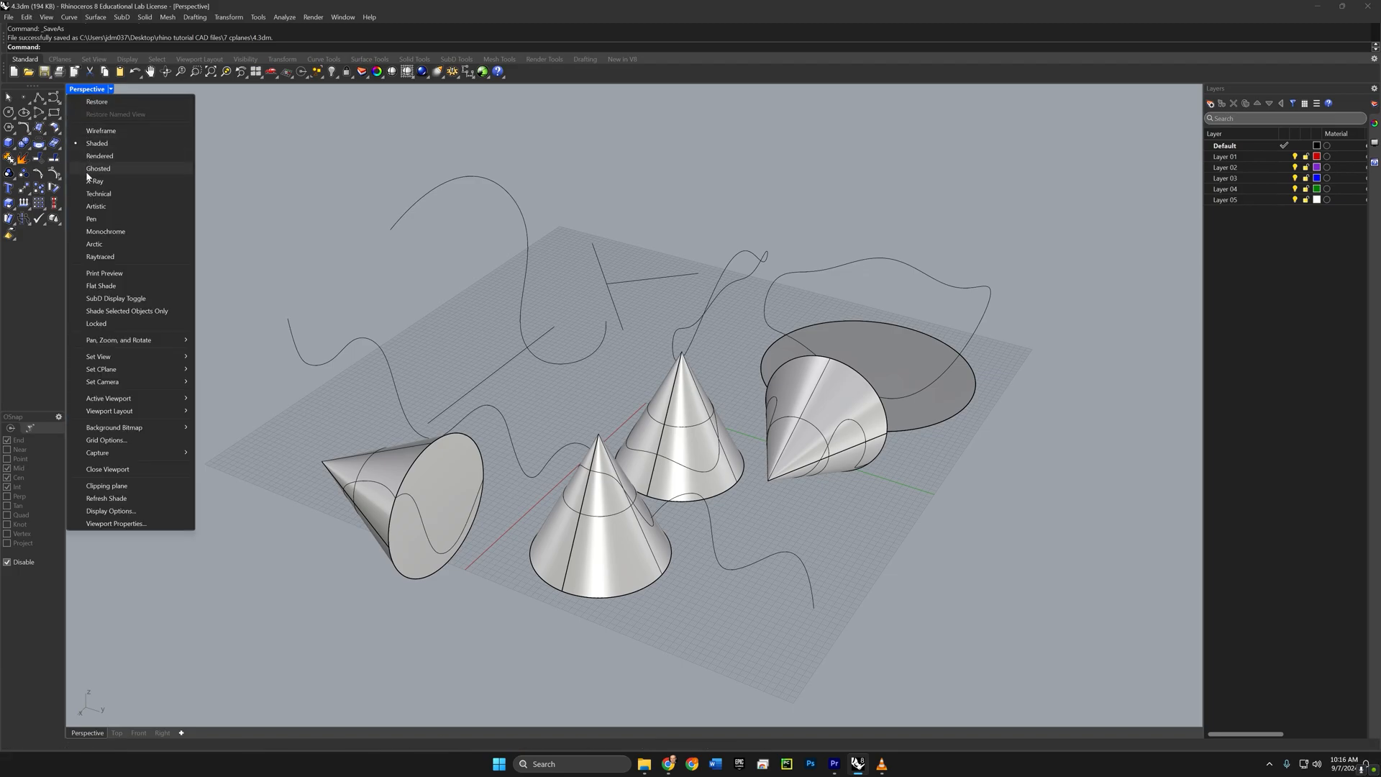
{"action": "mouse_move", "coordinate": [106, 373]}
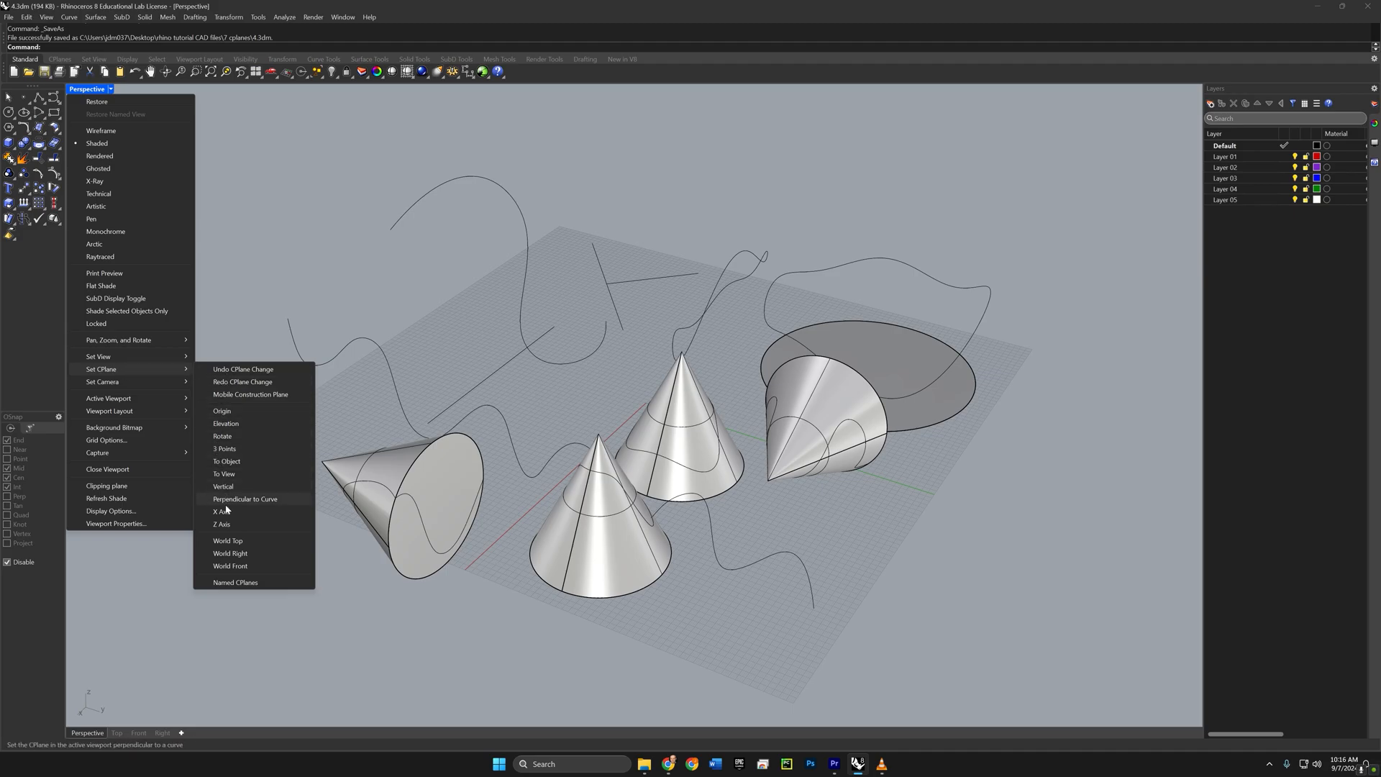
{"action": "left_click", "coordinate": [351, 598]}
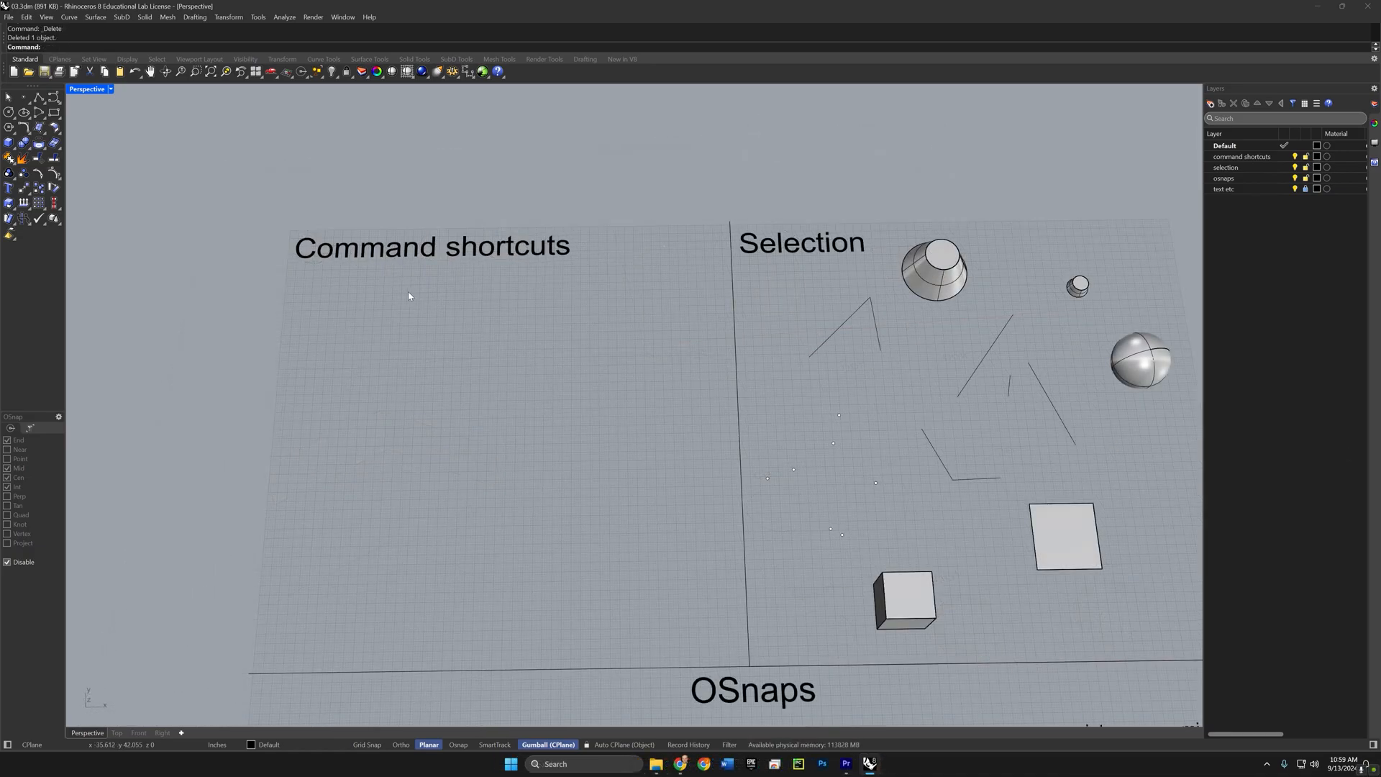
Step: Detach the solid creation tools as a floating palette over the Perspective viewport
{"action": "left_click", "coordinate": [11, 151]}
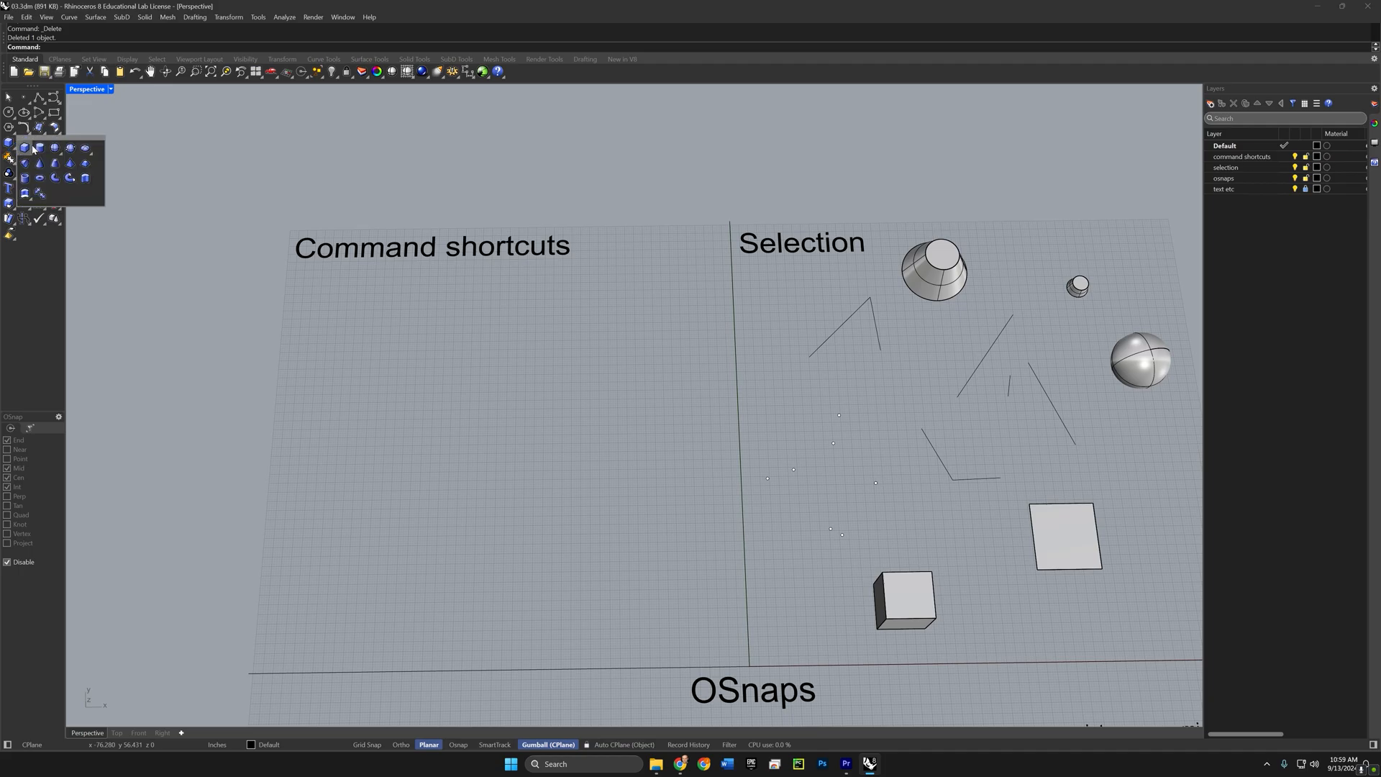
{"action": "left_click_drag", "start_coordinate": [41, 140], "coordinate": [102, 103]}
{"action": "left_click", "coordinate": [105, 161]}
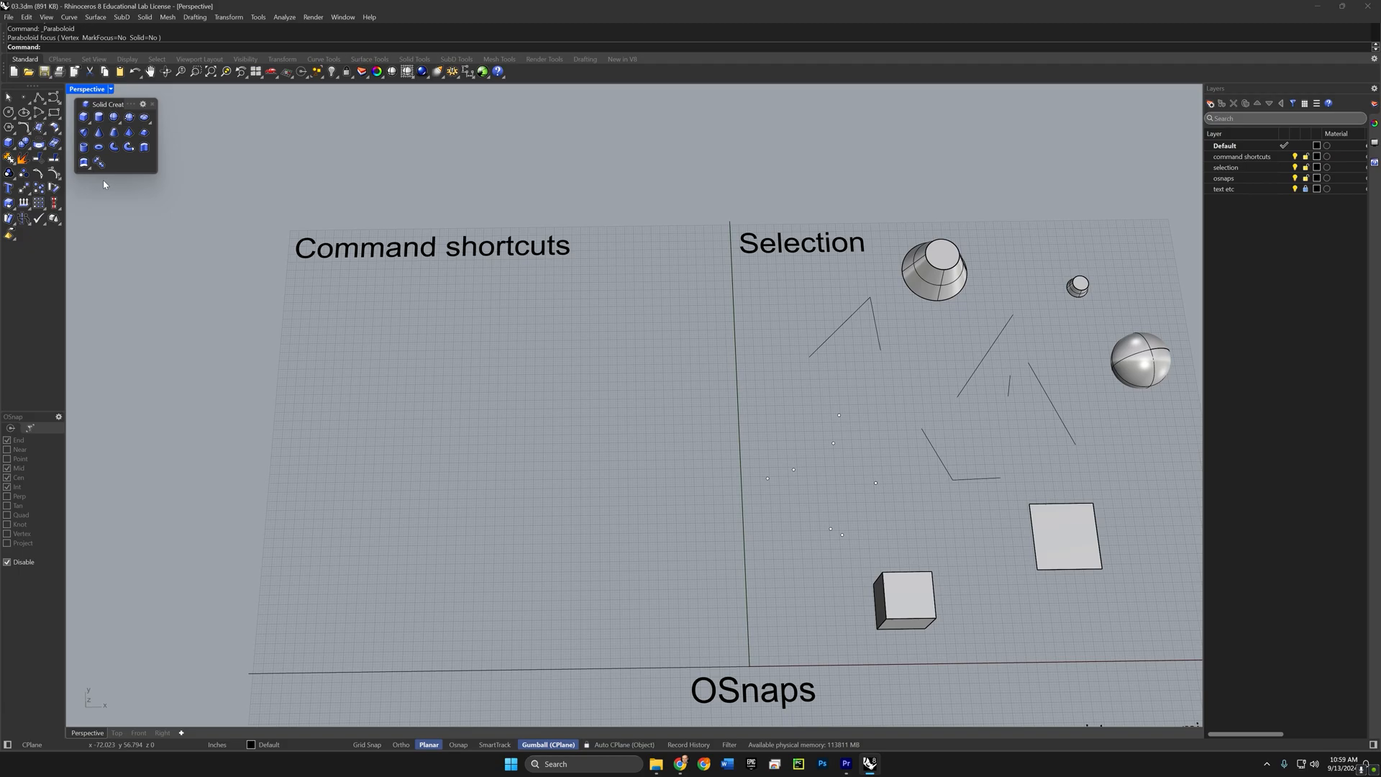
Step: Create an open paraboloid lying sideways below the Command shortcuts heading, with a focus-to-vertex distance of about 2.65 inches
{"action": "left_click", "coordinate": [84, 134]}
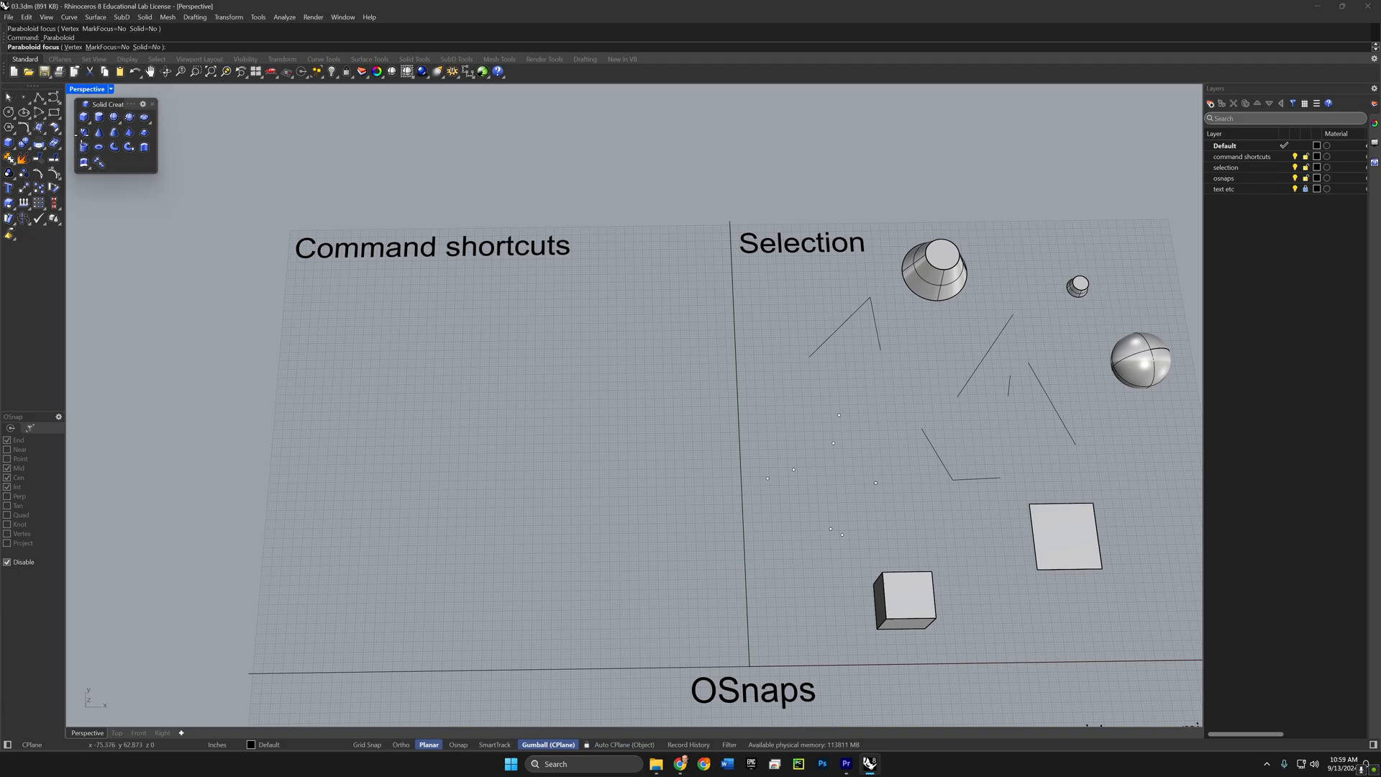
{"action": "left_click", "coordinate": [312, 366]}
{"action": "key", "text": "F8"}
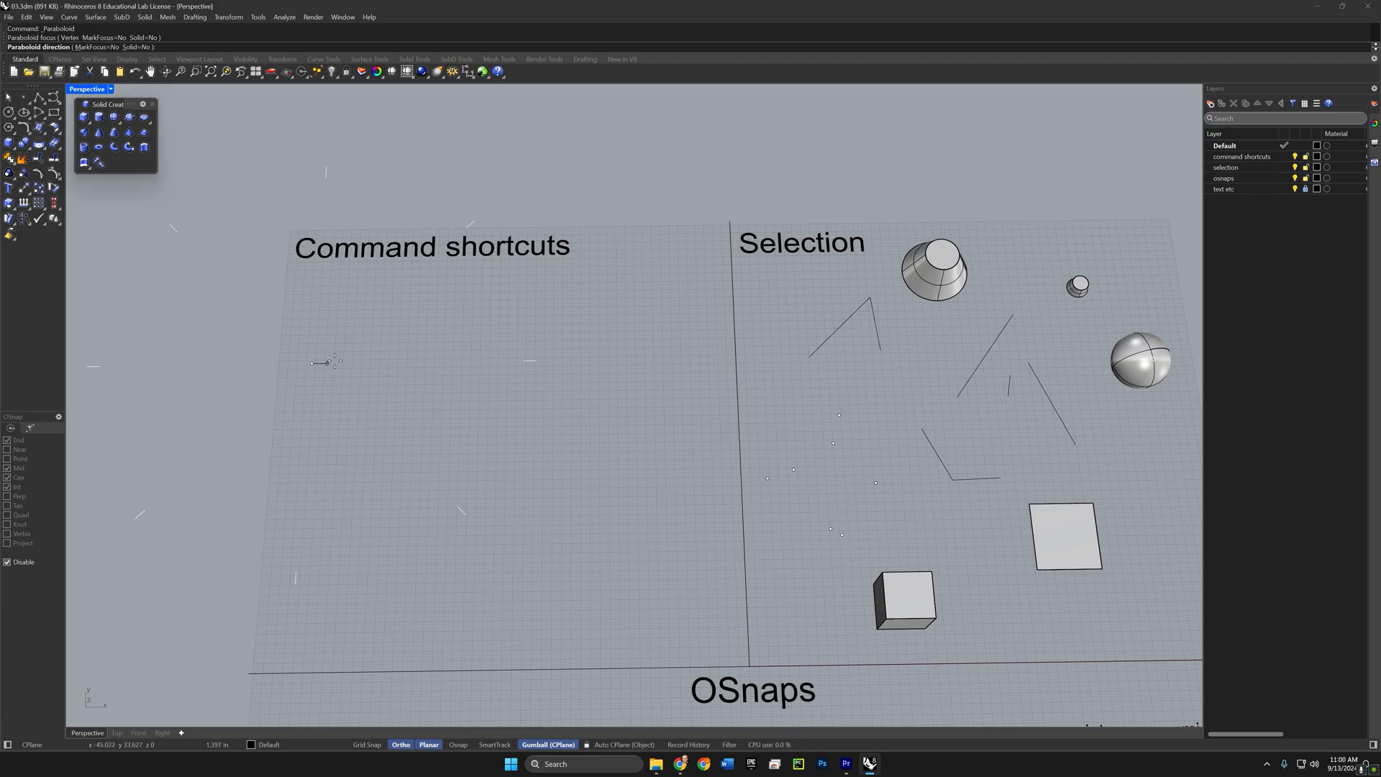
{"action": "left_click", "coordinate": [389, 367], "text": "shift"}
{"action": "left_click", "coordinate": [345, 435]}
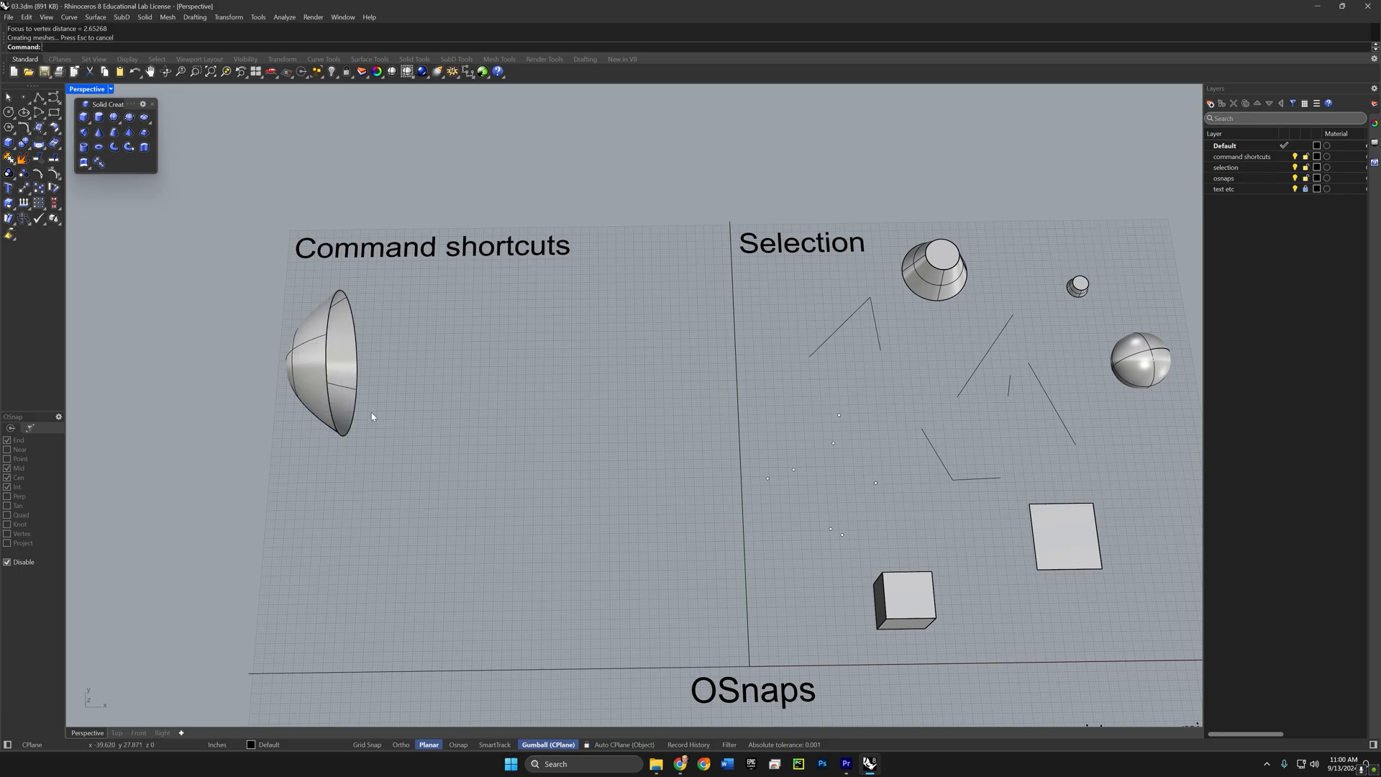
Step: Create a vertical solid truncated cone beside the paraboloid using the TruncatedCone command
{"action": "right_click_drag", "start_coordinate": [374, 417], "coordinate": [341, 386]}
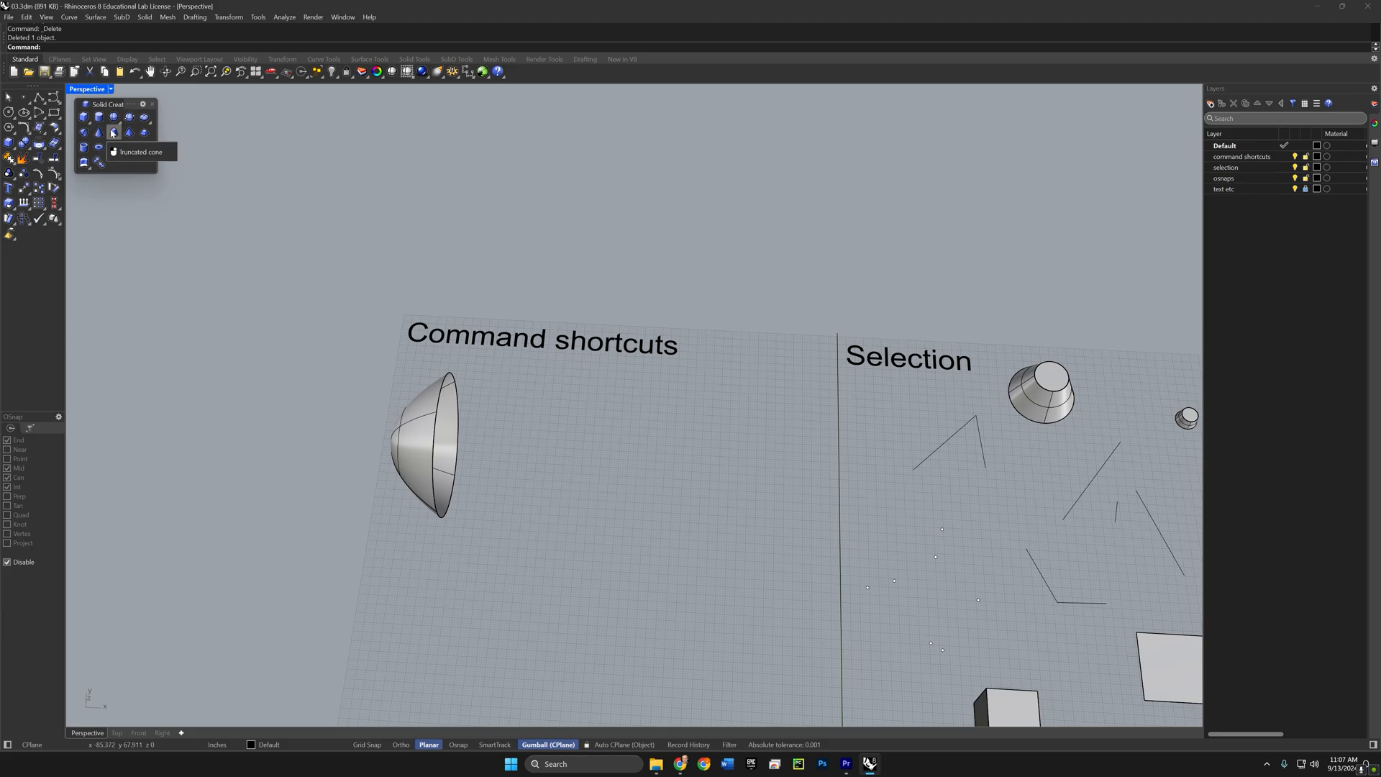
{"action": "type", "text": "T"}
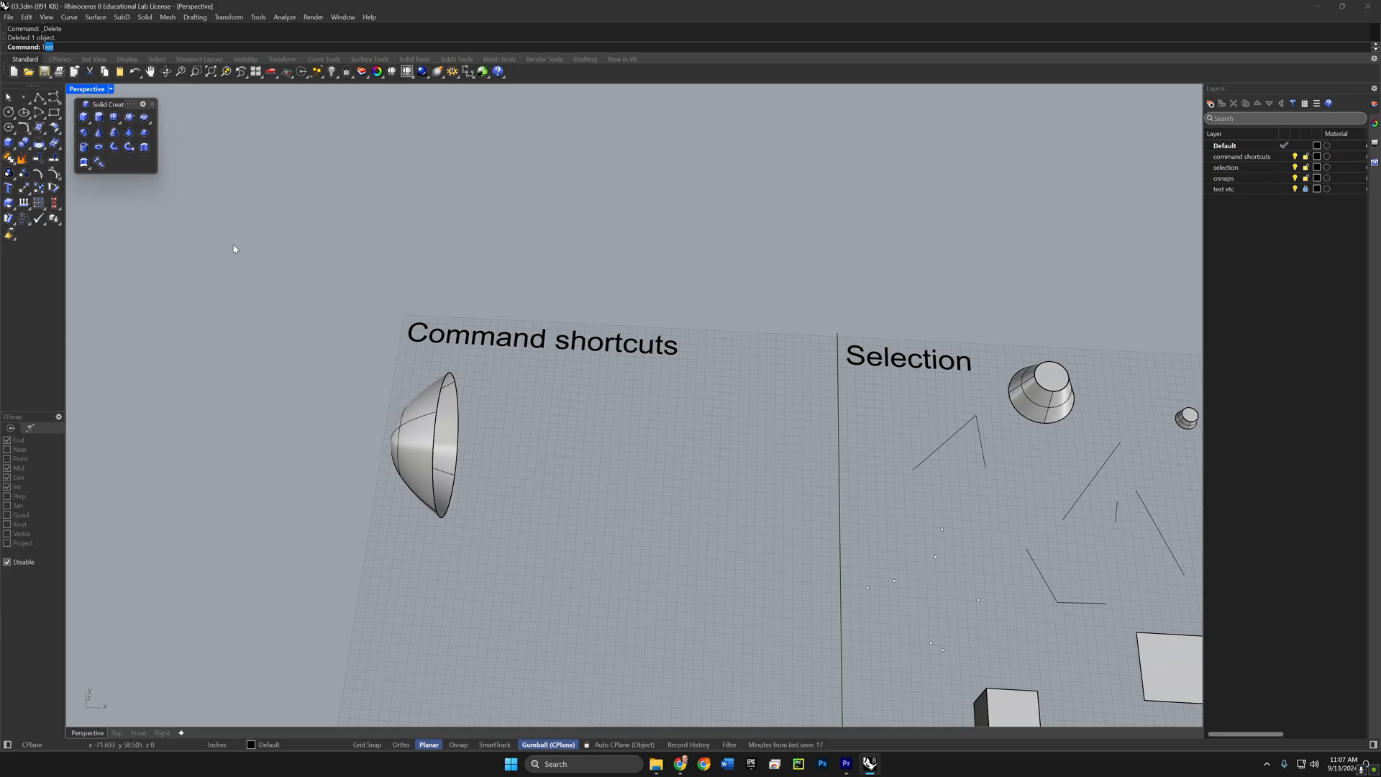
{"action": "type", "text": "runcatedCone"}
{"action": "key", "text": "Return"}
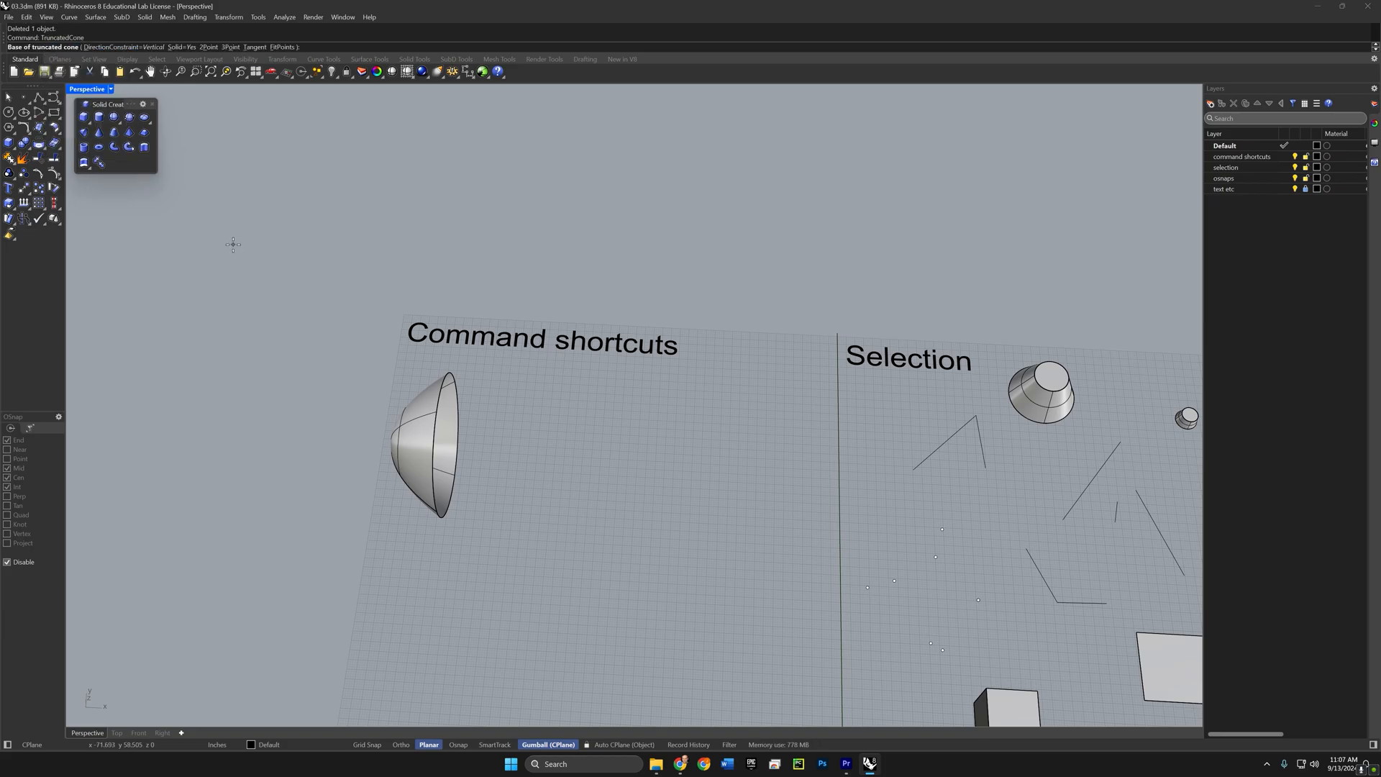
{"action": "left_click", "coordinate": [553, 451]}
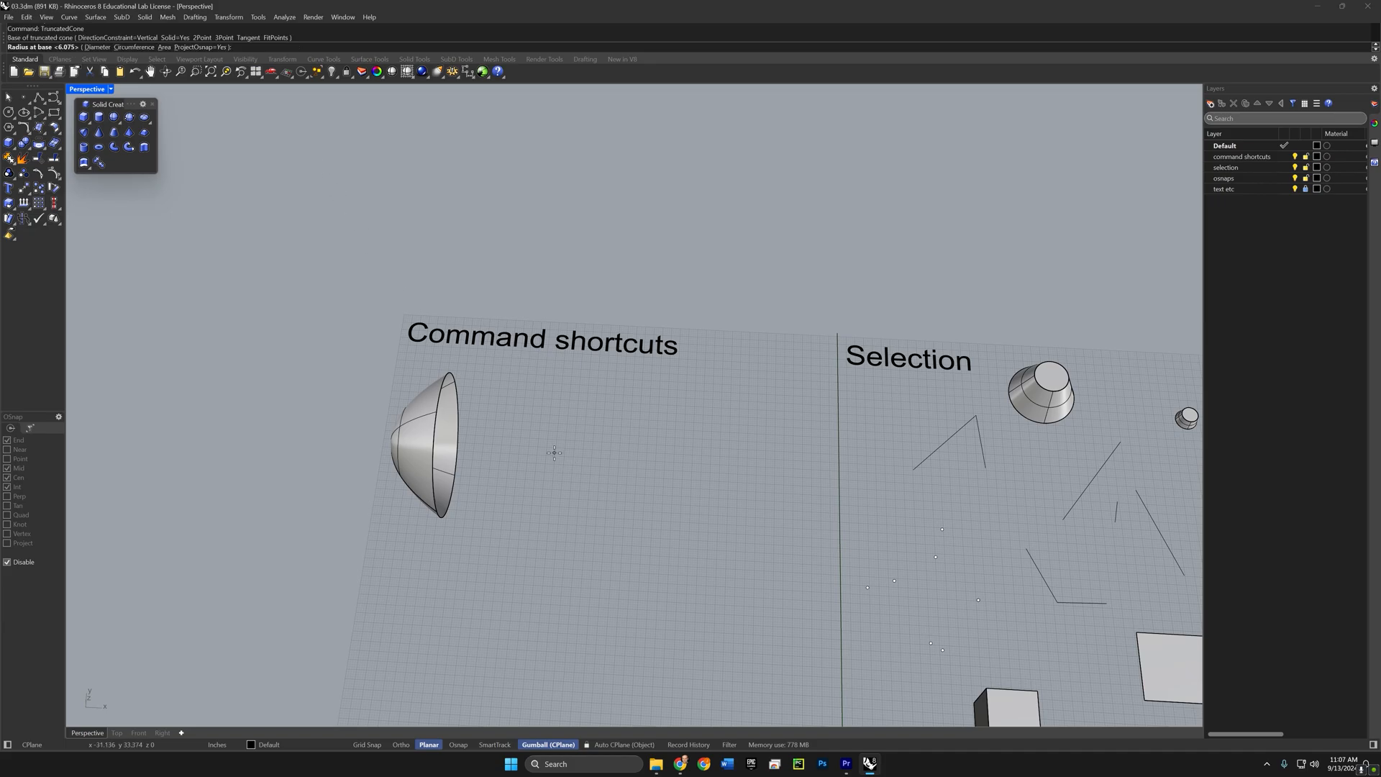
{"action": "left_click", "coordinate": [610, 451]}
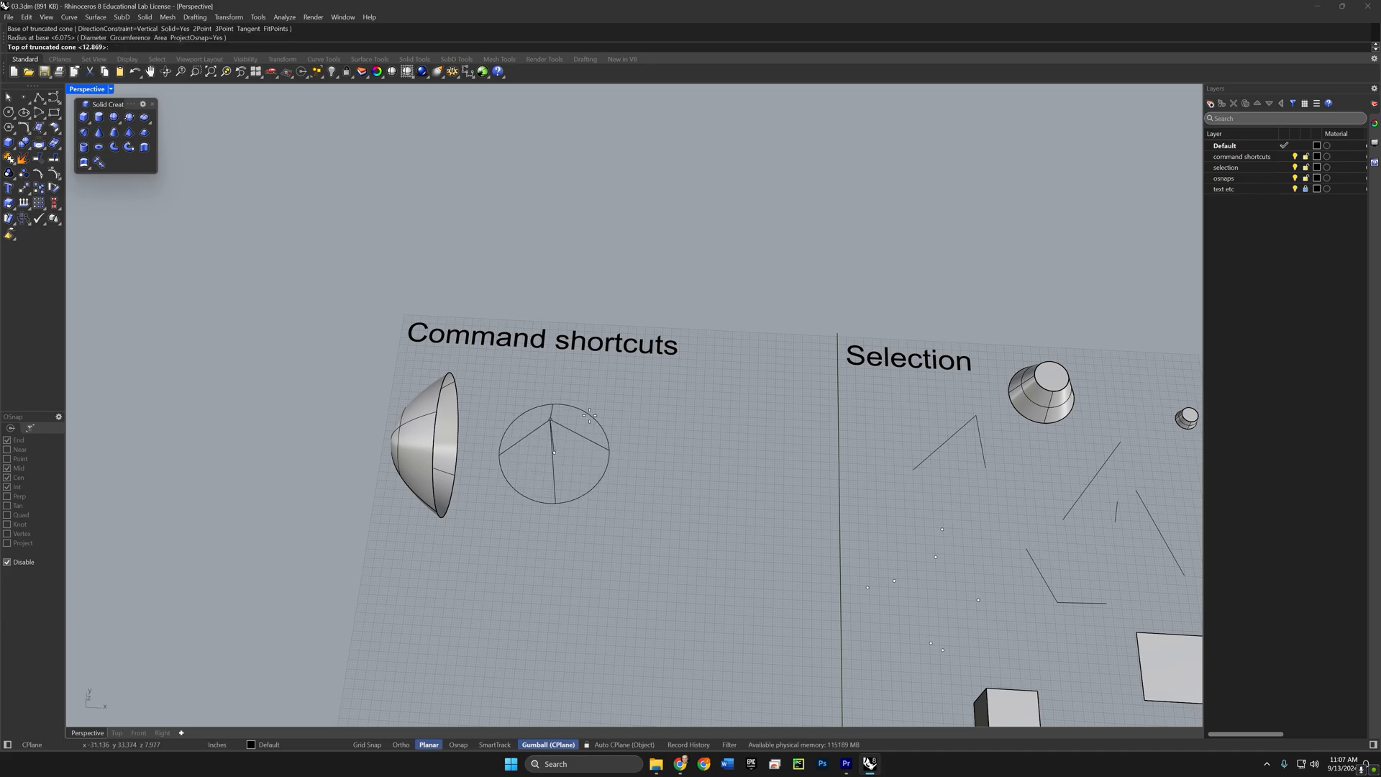
{"action": "left_click", "coordinate": [547, 396]}
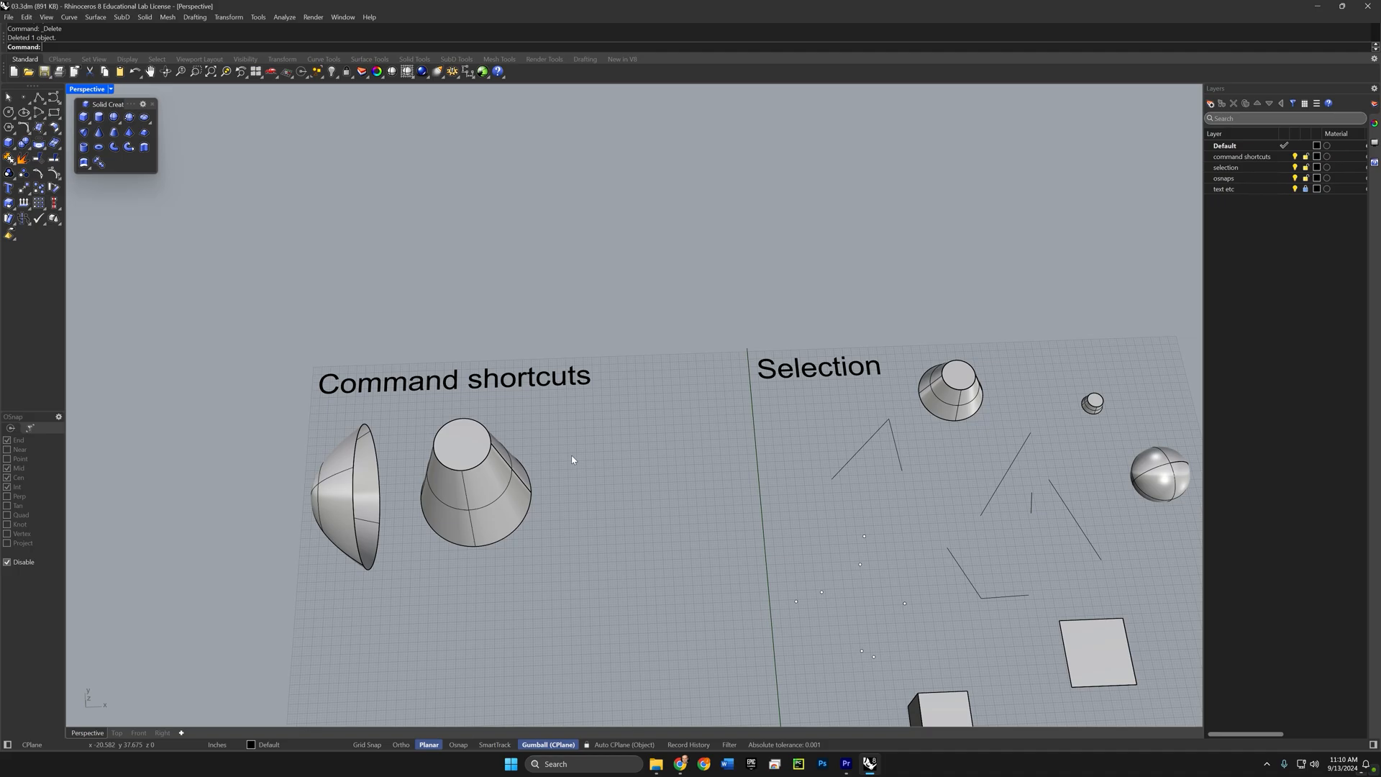
Step: Create a five-sided inscribed solid pyramid beside the truncated cone, in the Command shortcuts area
{"action": "left_click", "coordinate": [146, 17]}
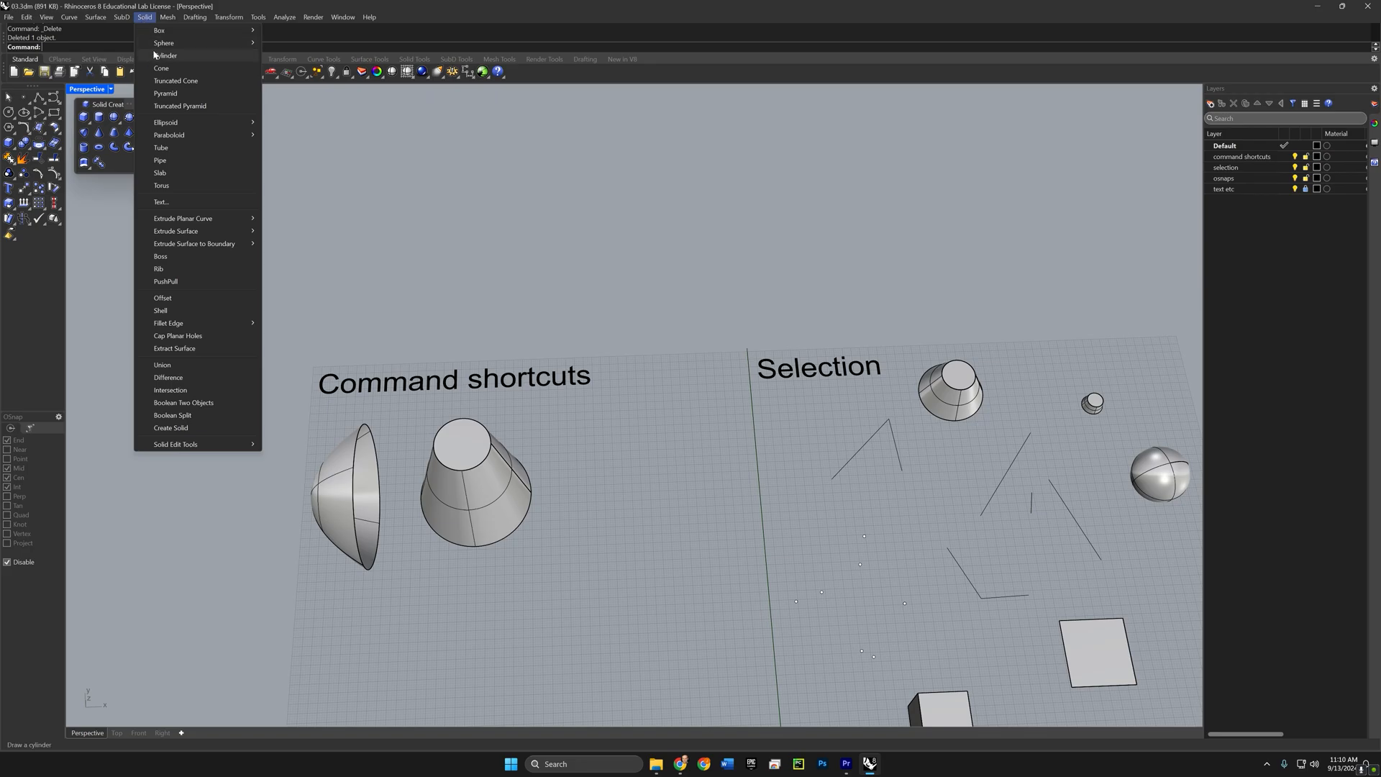
{"action": "left_click", "coordinate": [167, 94]}
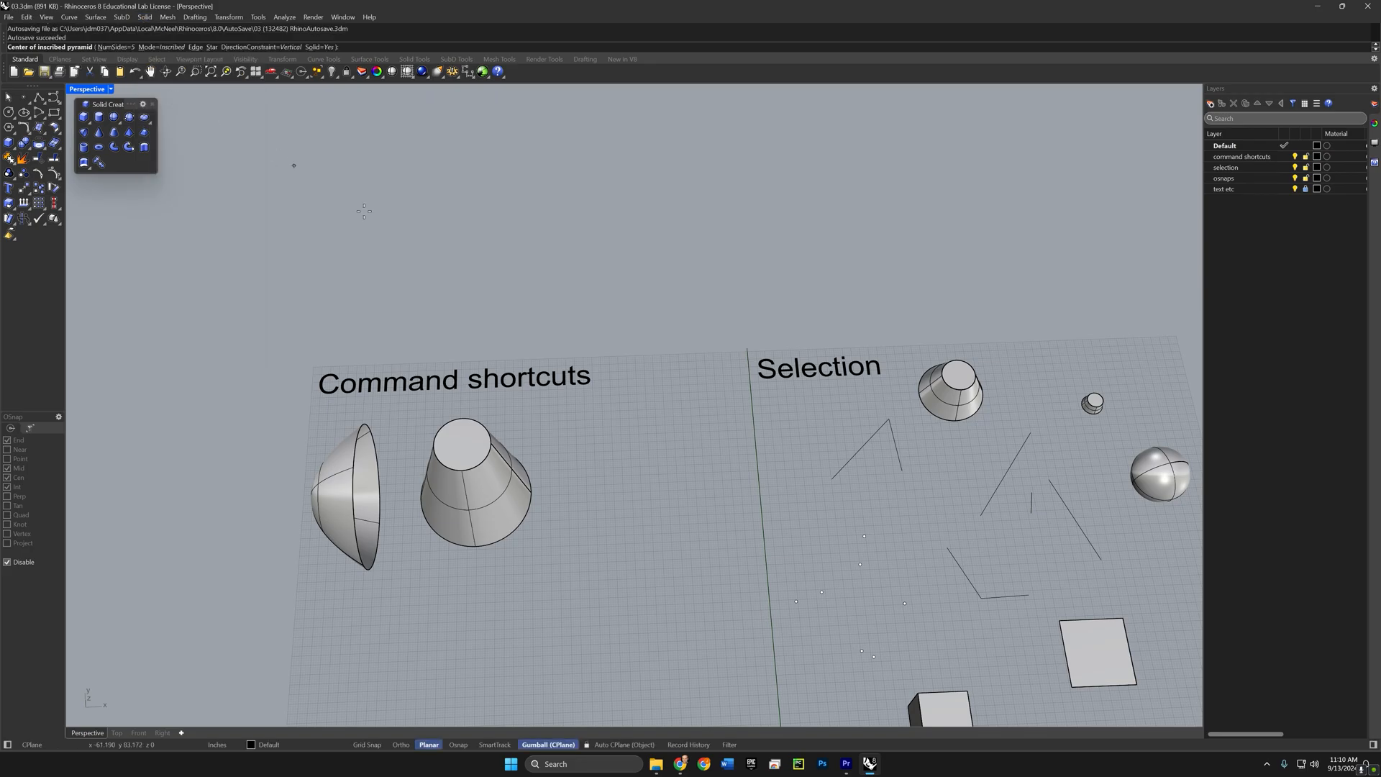
{"action": "left_click", "coordinate": [624, 487]}
{"action": "left_click", "coordinate": [626, 424]}
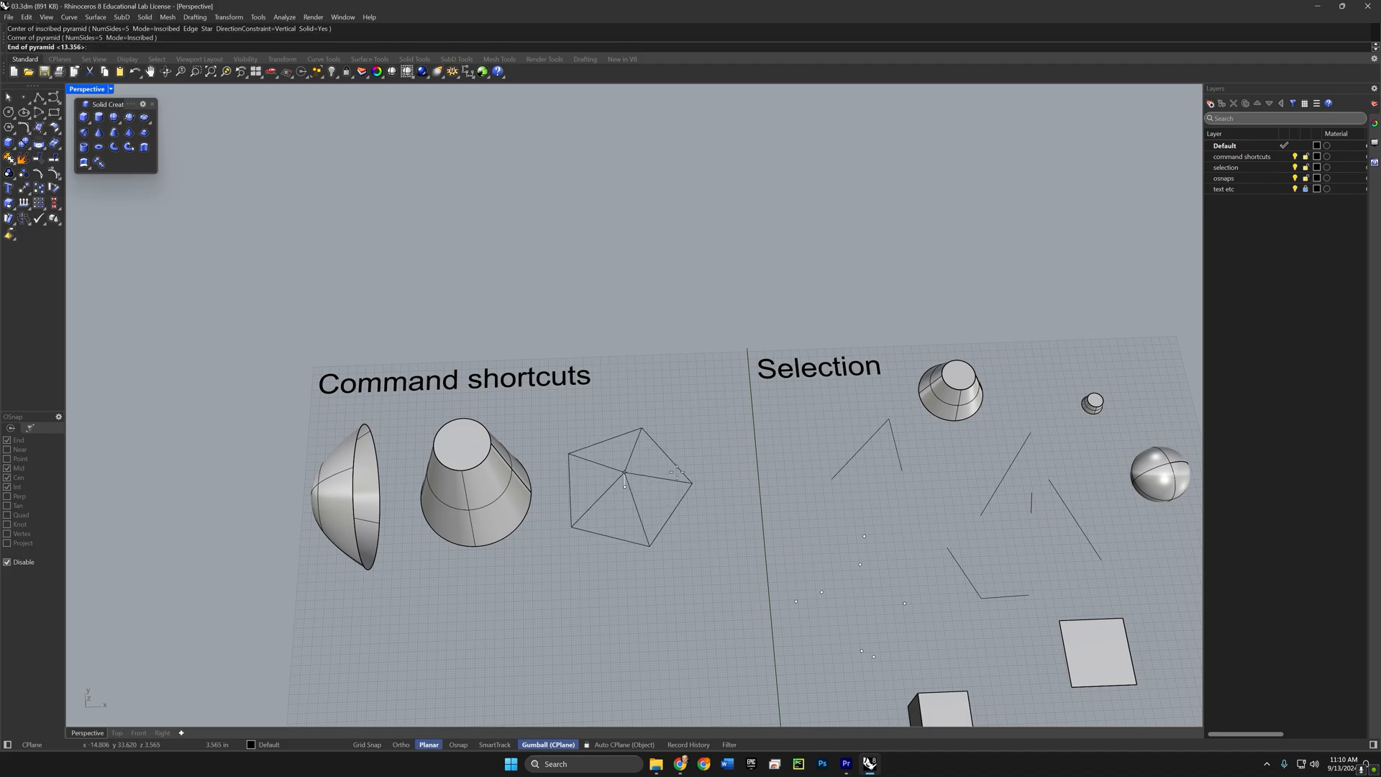
{"action": "left_click", "coordinate": [625, 419]}
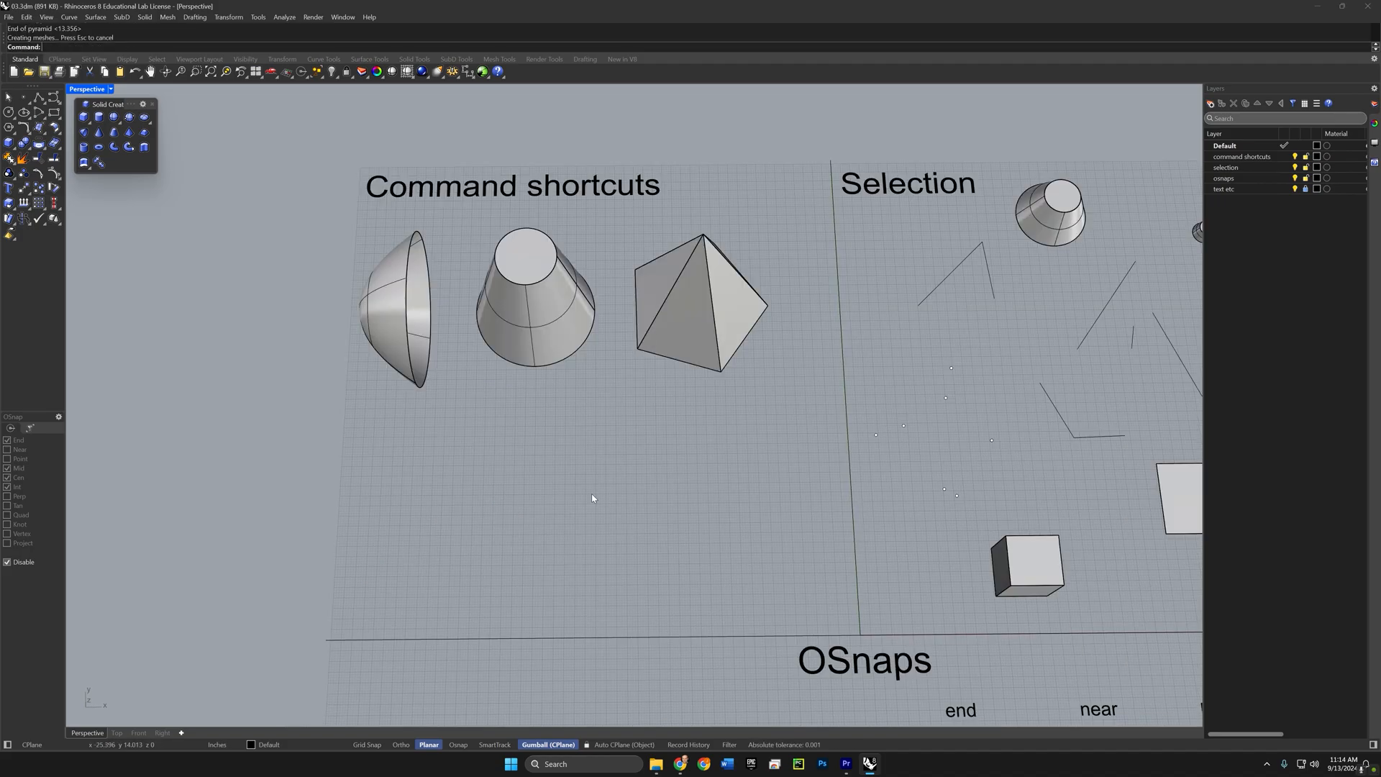
Step: Explode the five-sided pyramid into separate surfaces, select one face to check it, and deselect it
{"action": "middle_click", "coordinate": [572, 455]}
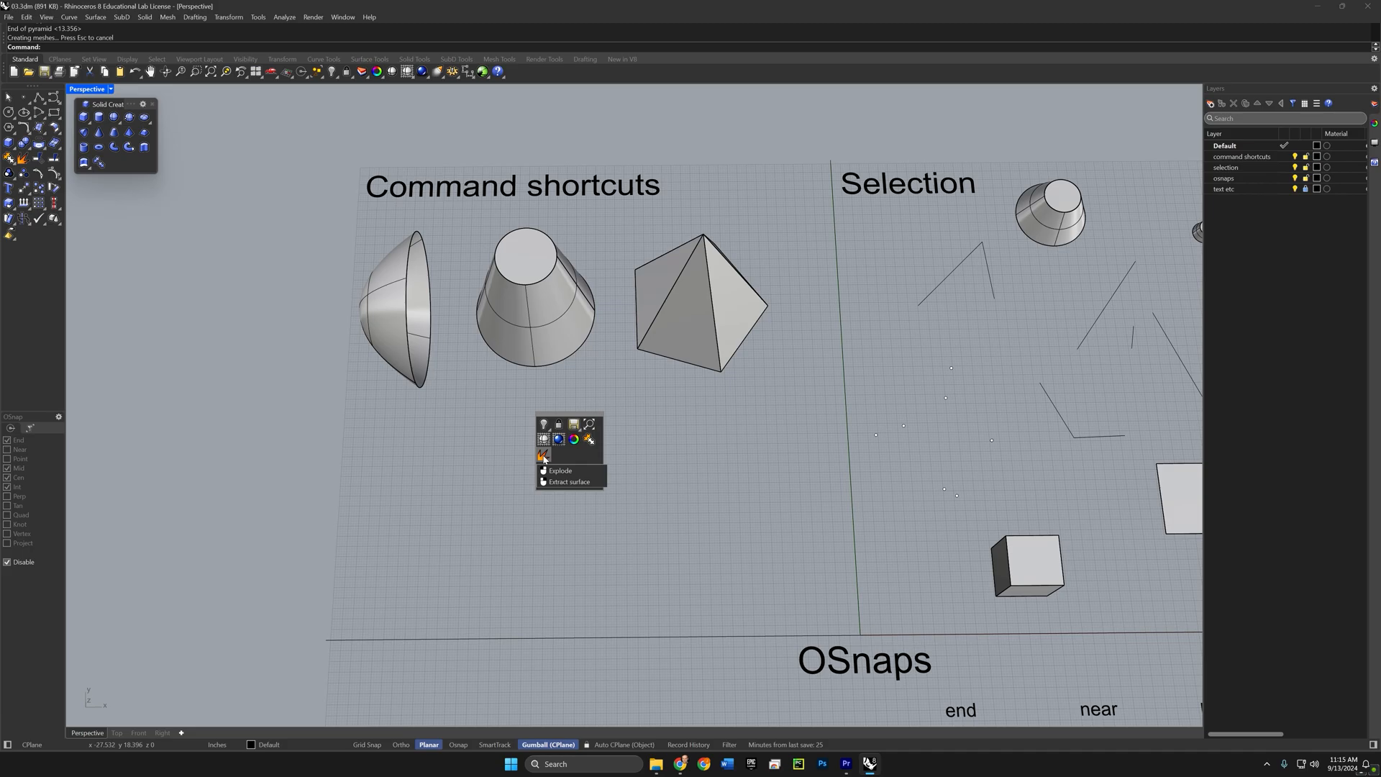
{"action": "left_click", "coordinate": [544, 457]}
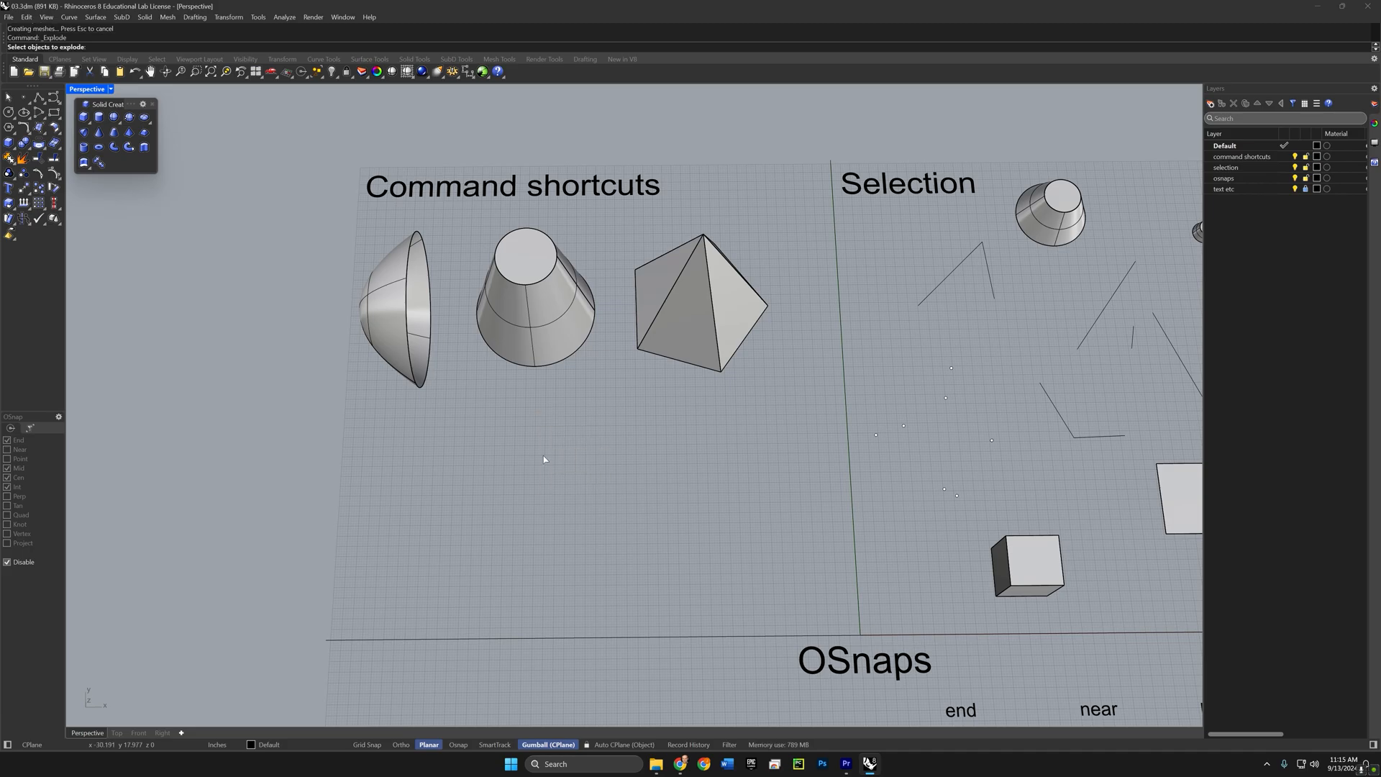
{"action": "left_click", "coordinate": [656, 334]}
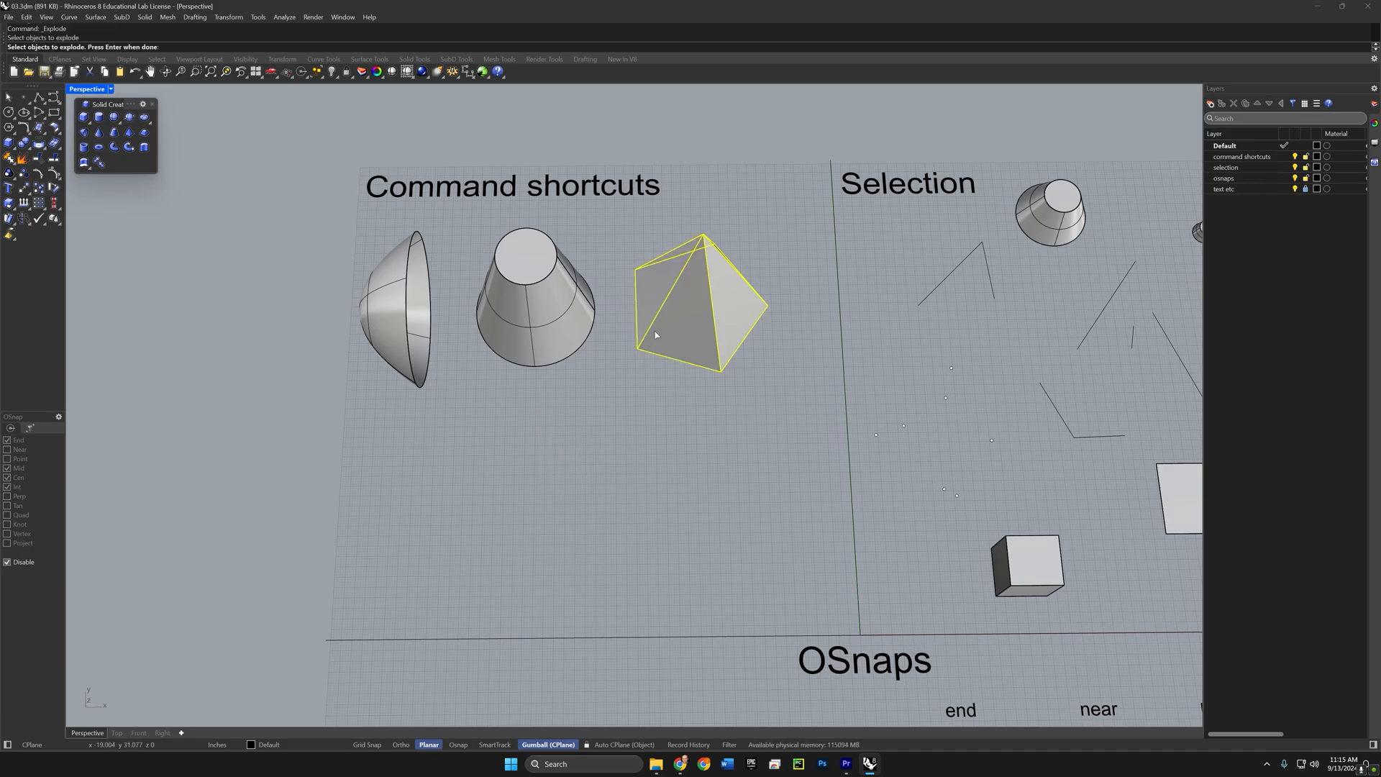
{"action": "key", "text": "Return"}
{"action": "left_click", "coordinate": [676, 328]}
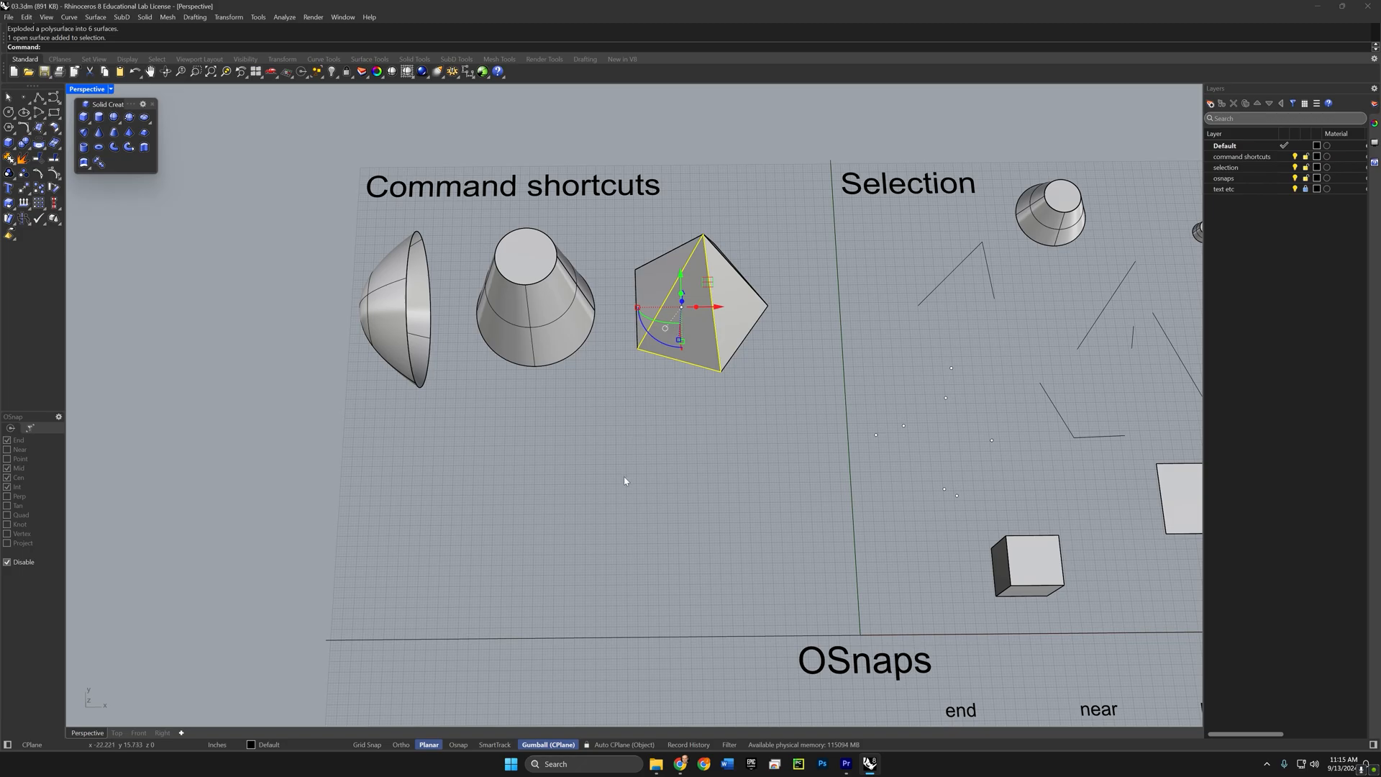
{"action": "key", "text": "Escape"}
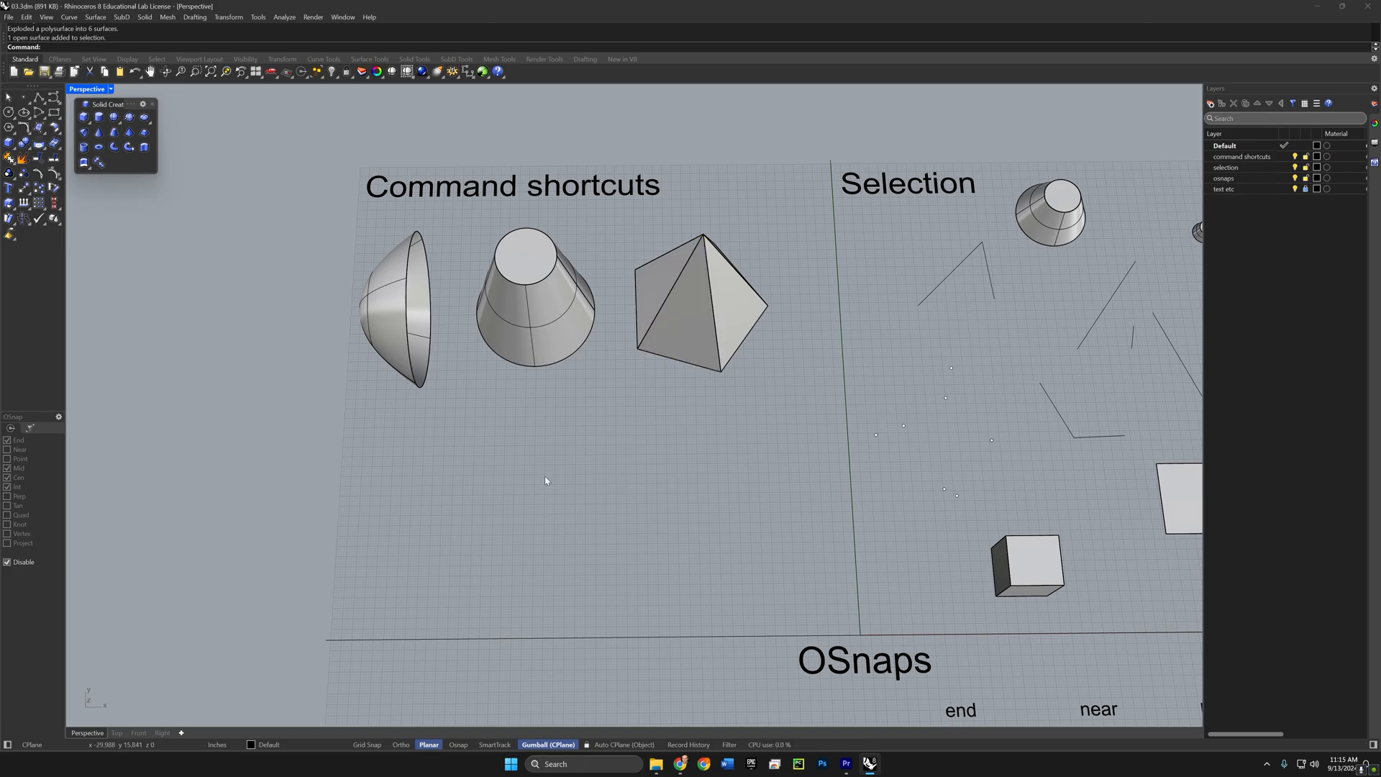
Step: Add a copy of the Truncated pyramid command to the pop-up toolbar and close the detached toolbar
{"action": "middle_click", "coordinate": [231, 153]}
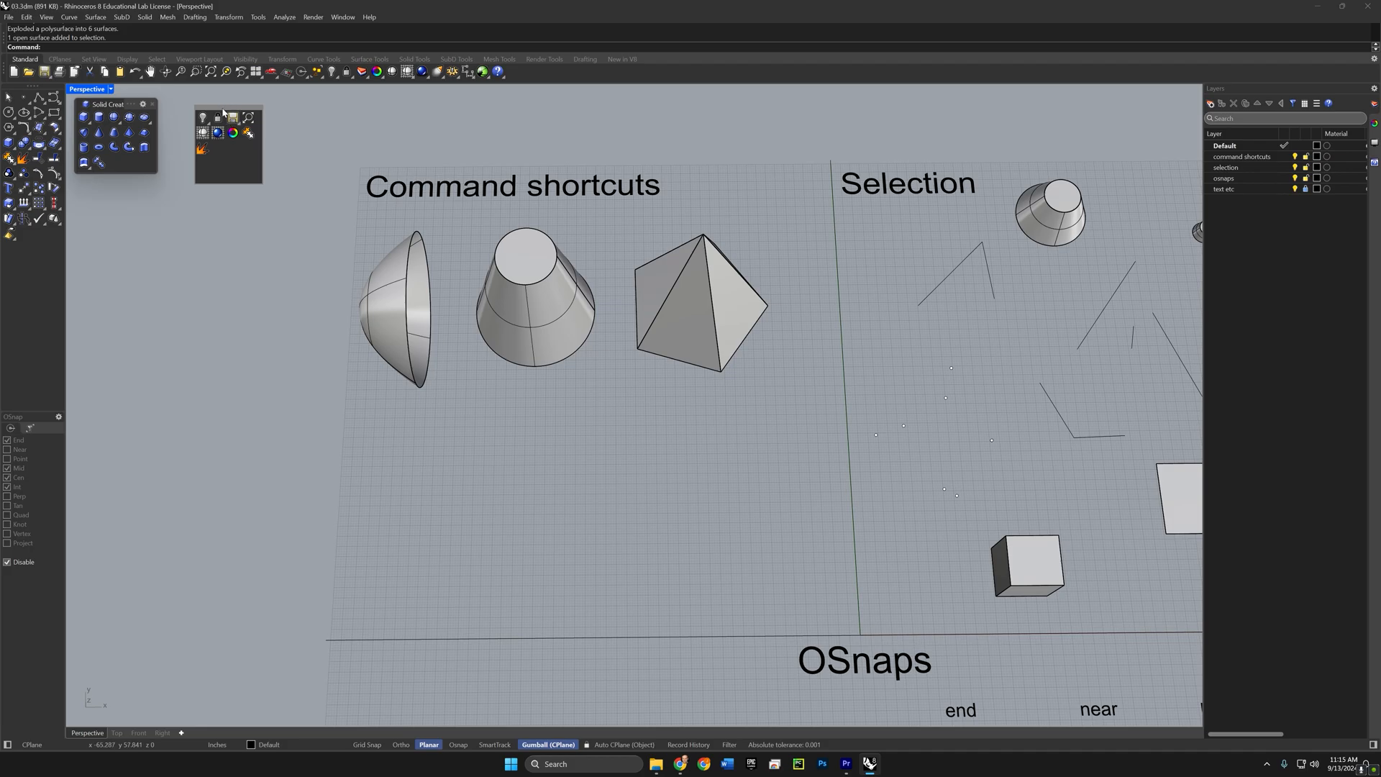
{"action": "left_click_drag", "start_coordinate": [223, 111], "coordinate": [236, 124]}
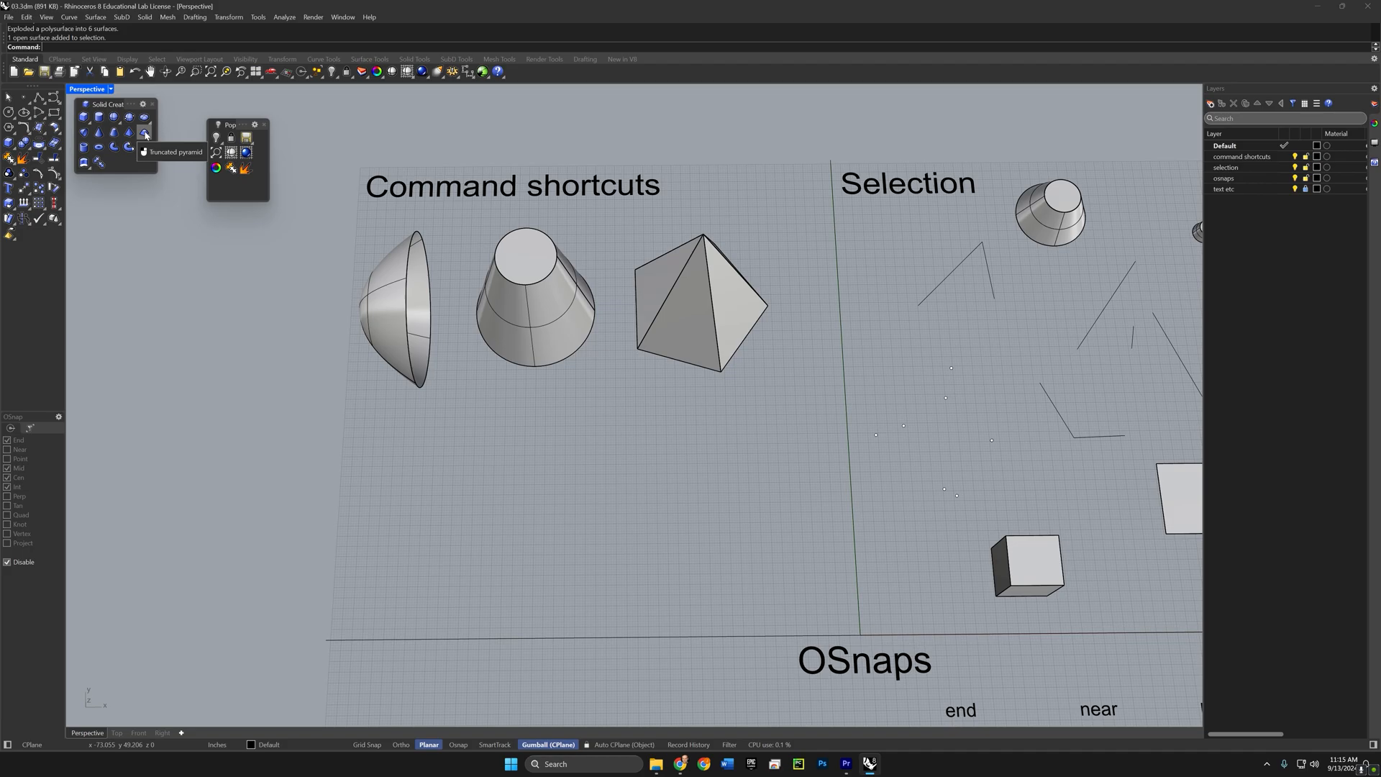
{"action": "key", "text": "ctrl"}
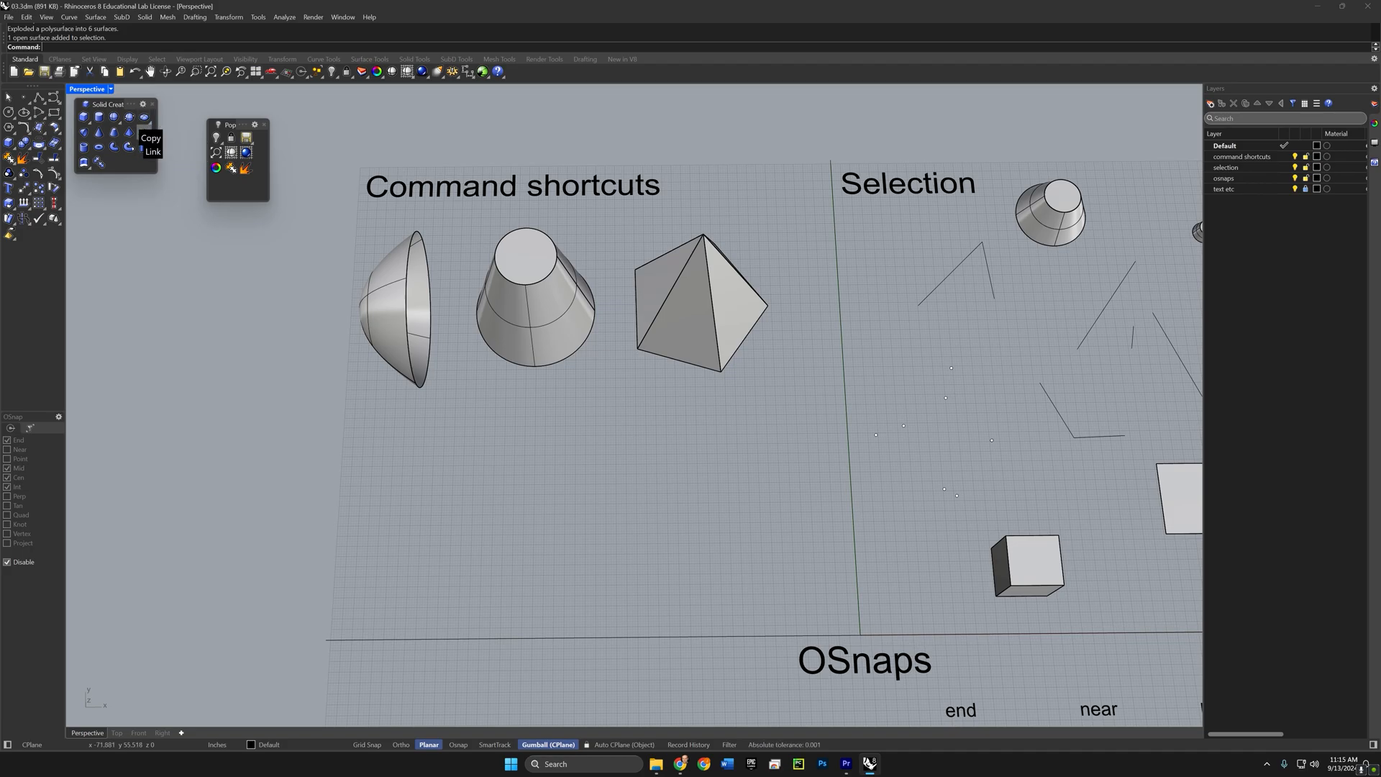
{"action": "left_click_drag", "start_coordinate": [140, 129], "coordinate": [223, 186], "text": "ctrl"}
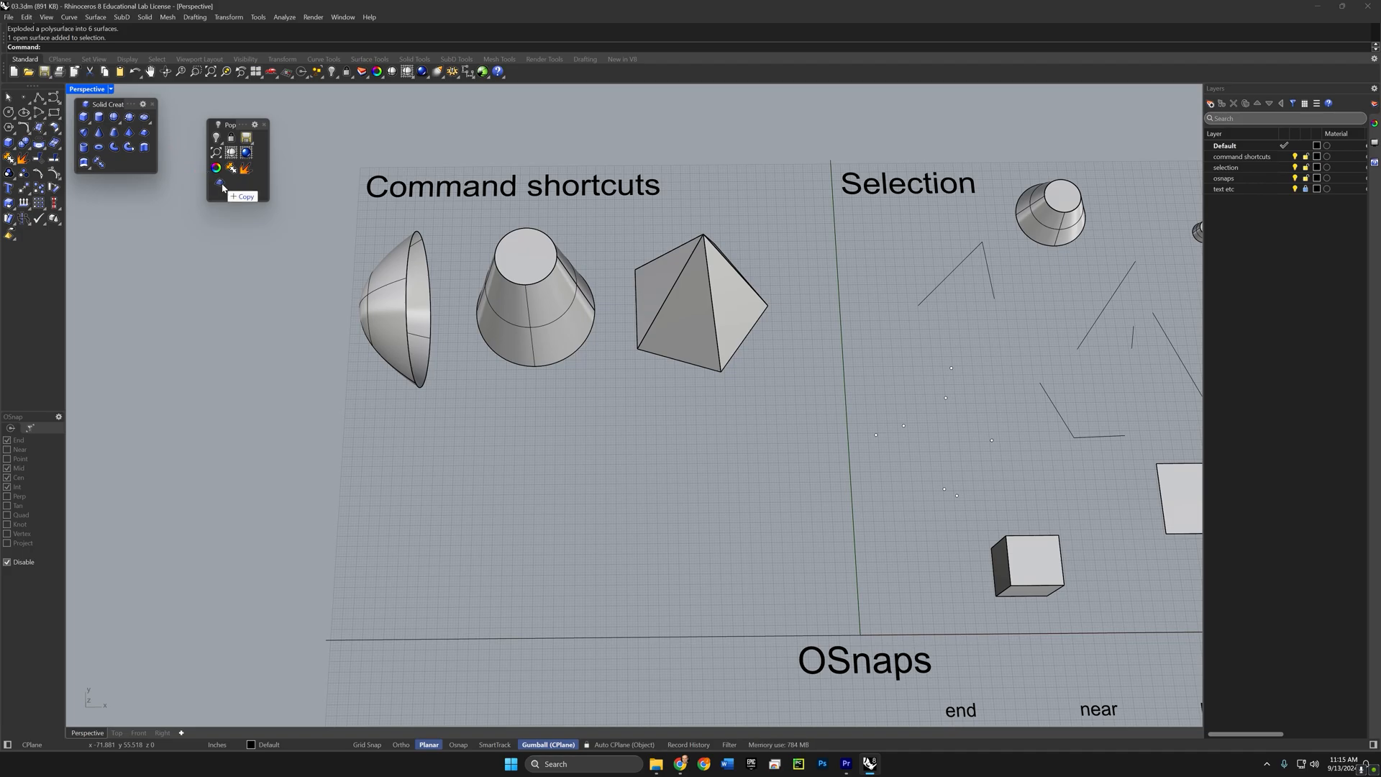
{"action": "left_click_drag", "start_coordinate": [223, 187], "coordinate": [222, 186], "text": "ctrl"}
{"action": "left_click", "coordinate": [265, 126]}
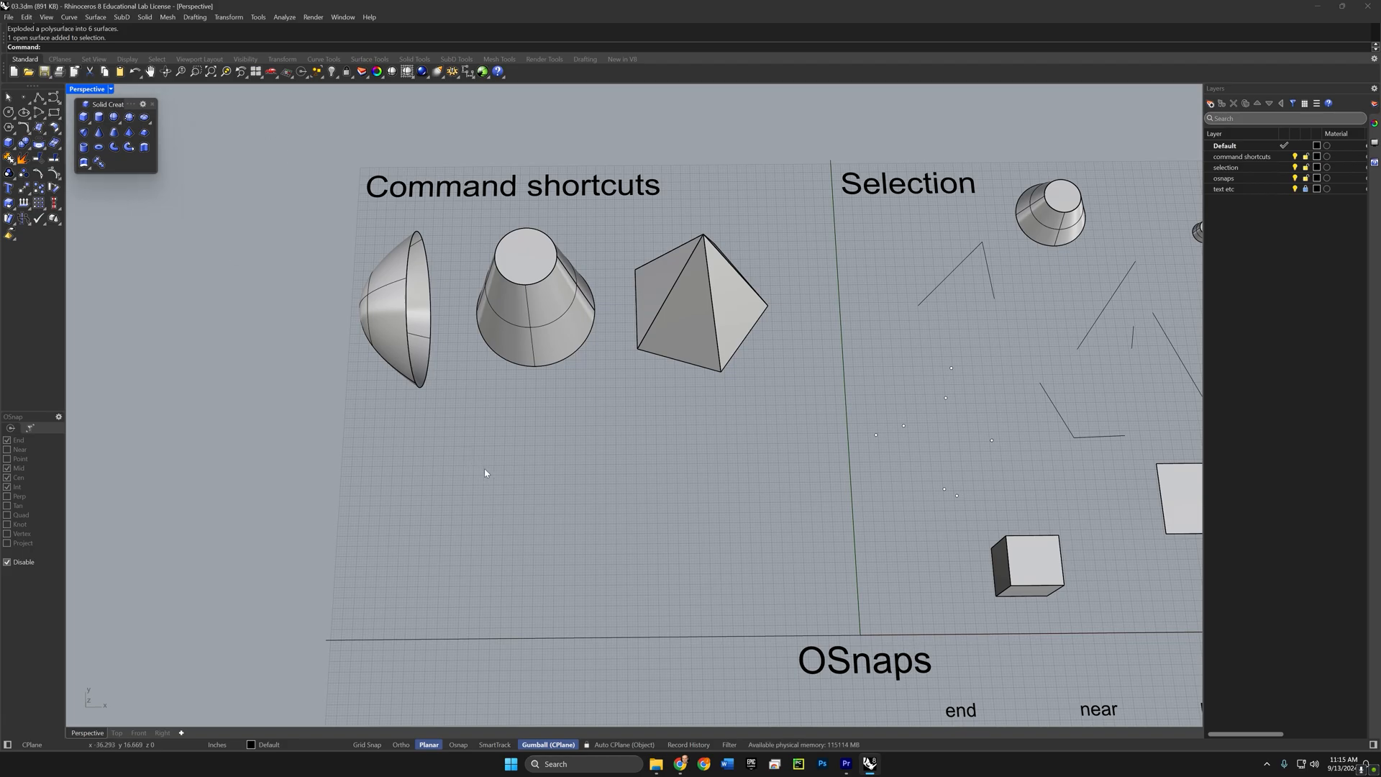
Step: Create a five-sided solid truncated pyramid in front of the paraboloid, launching the command from the customized pop-up toolbar
{"action": "middle_click", "coordinate": [598, 446]}
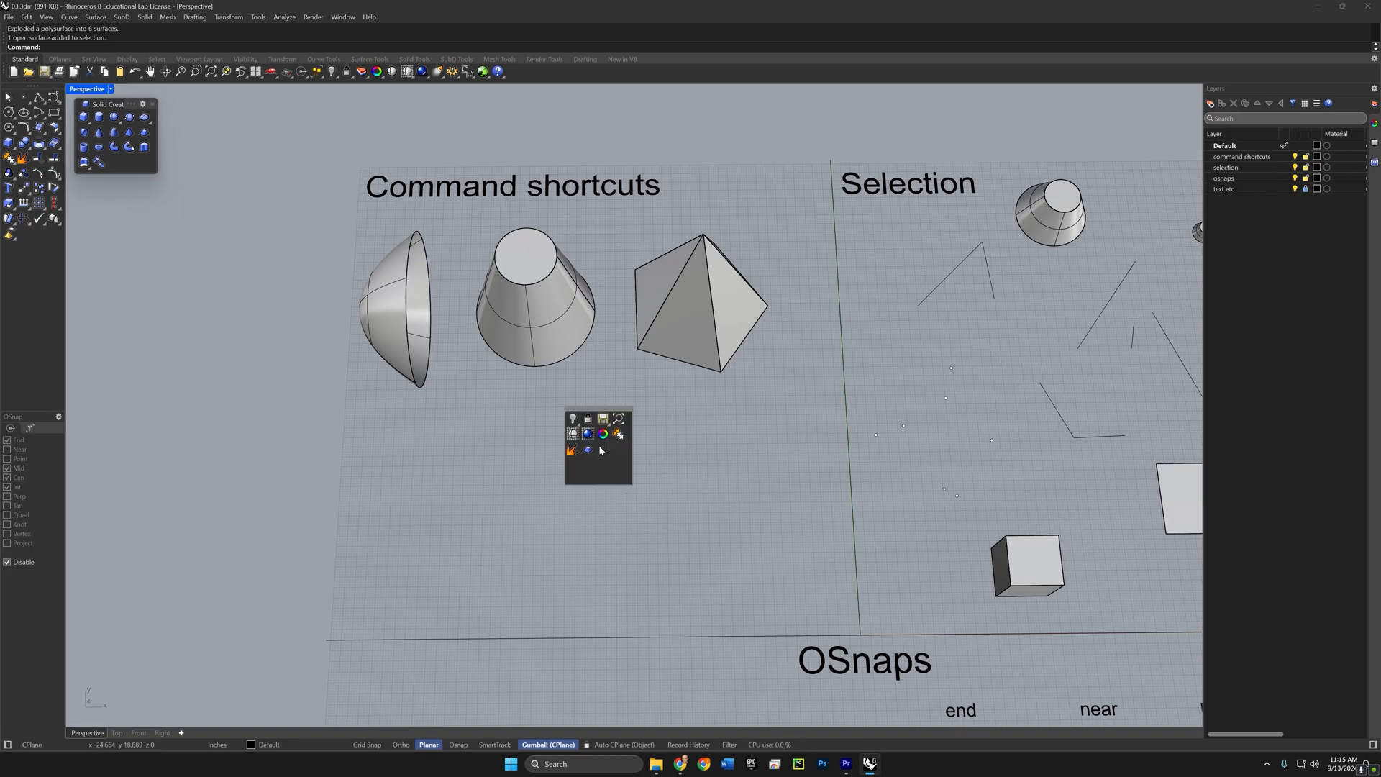
{"action": "left_click", "coordinate": [588, 450]}
{"action": "left_click", "coordinate": [424, 481]}
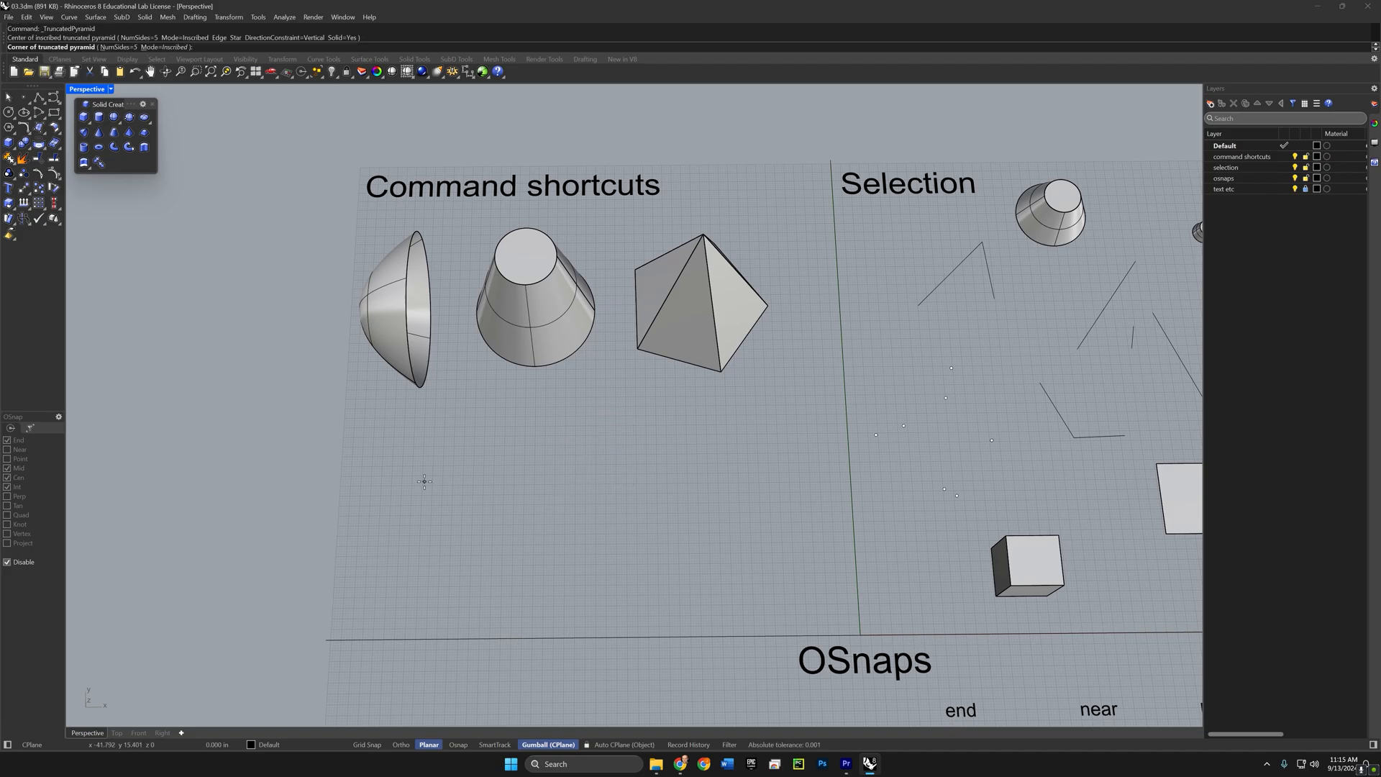
{"action": "left_click", "coordinate": [494, 471]}
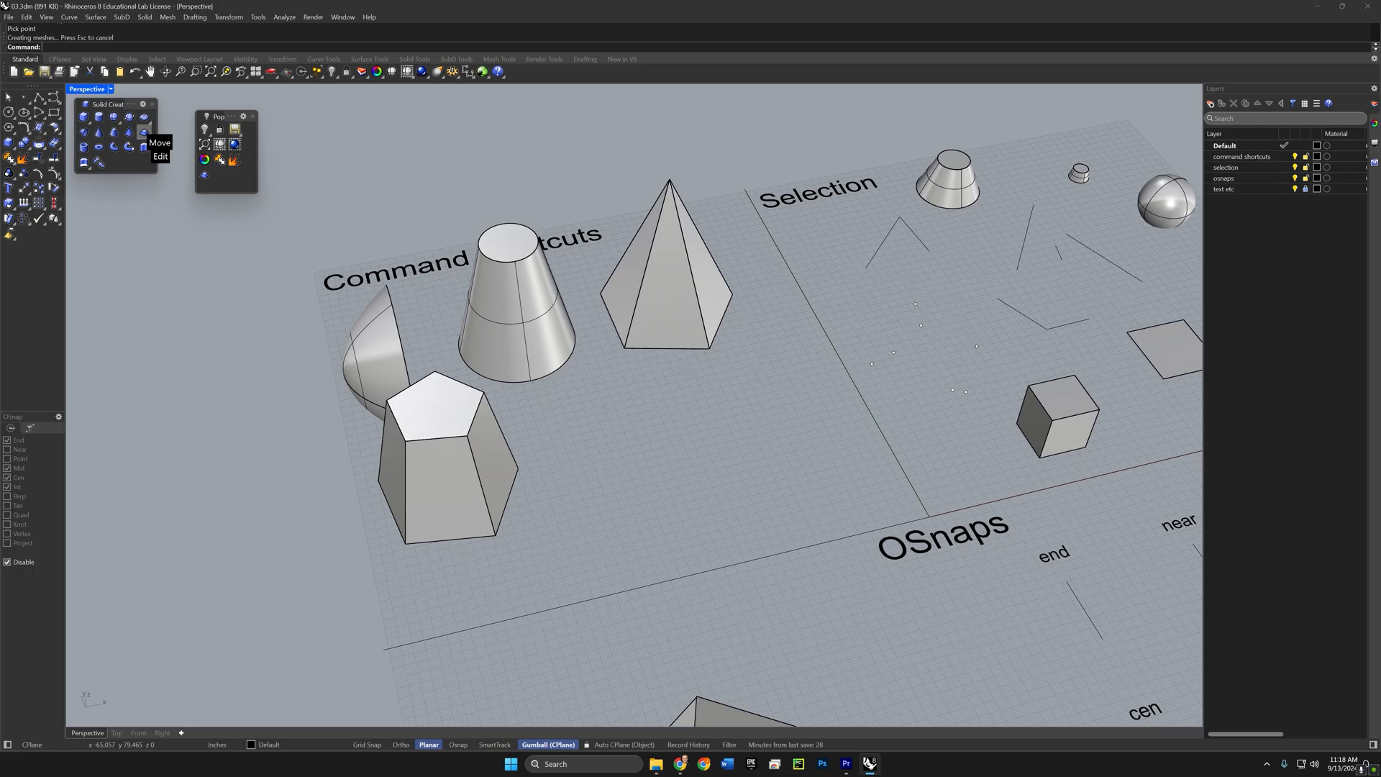
Step: Move the Truncated pyramid button into the pop-up toolbar and back to Solid Creation, and delete its copy from the pop-up toolbar
{"action": "mouse_move", "coordinate": [144, 134]}
{"action": "left_mouse_down", "text": "shift"}
{"action": "mouse_move", "coordinate": [225, 190]}
{"action": "mouse_move", "coordinate": [131, 149]}
{"action": "mouse_move", "coordinate": [142, 145]}
{"action": "left_mouse_up", "text": "shift"}
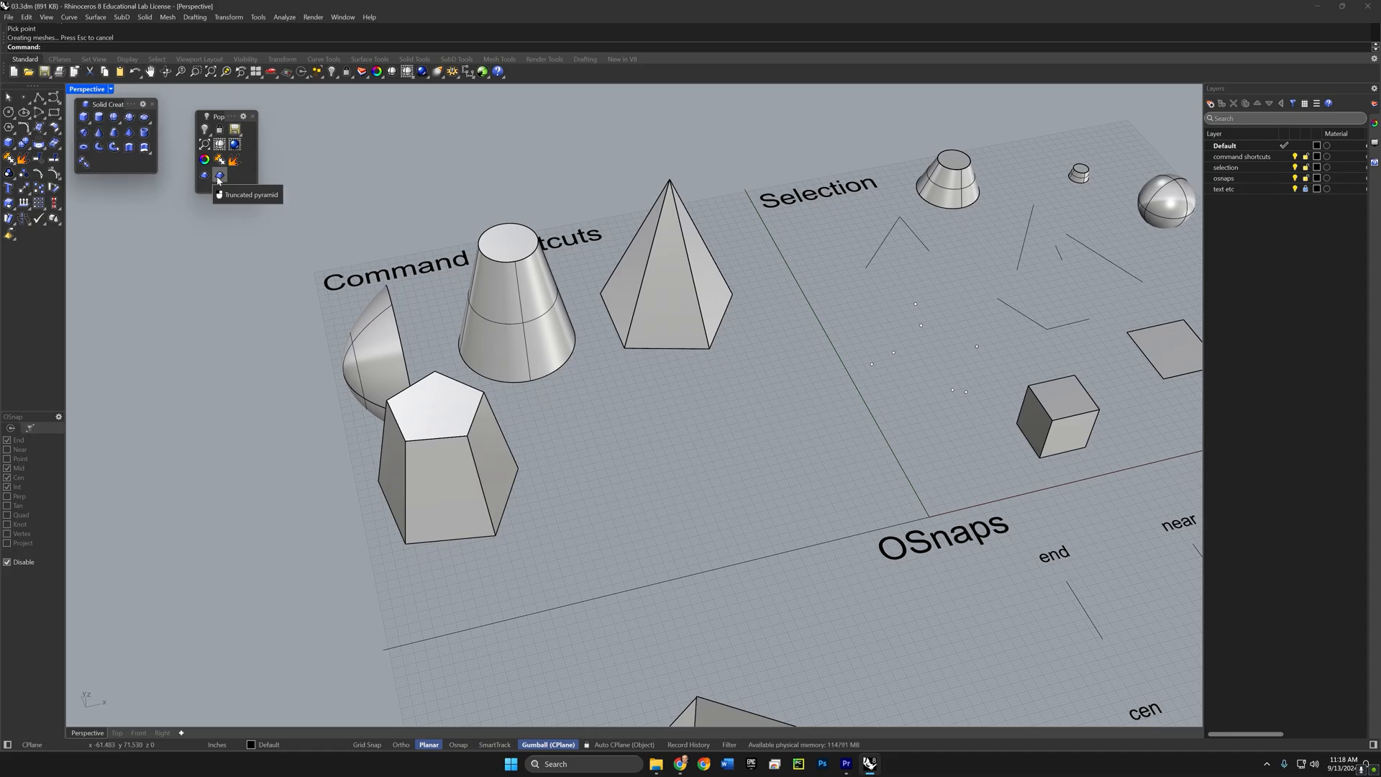
{"action": "left_click_drag", "start_coordinate": [219, 175], "coordinate": [142, 136], "text": "shift"}
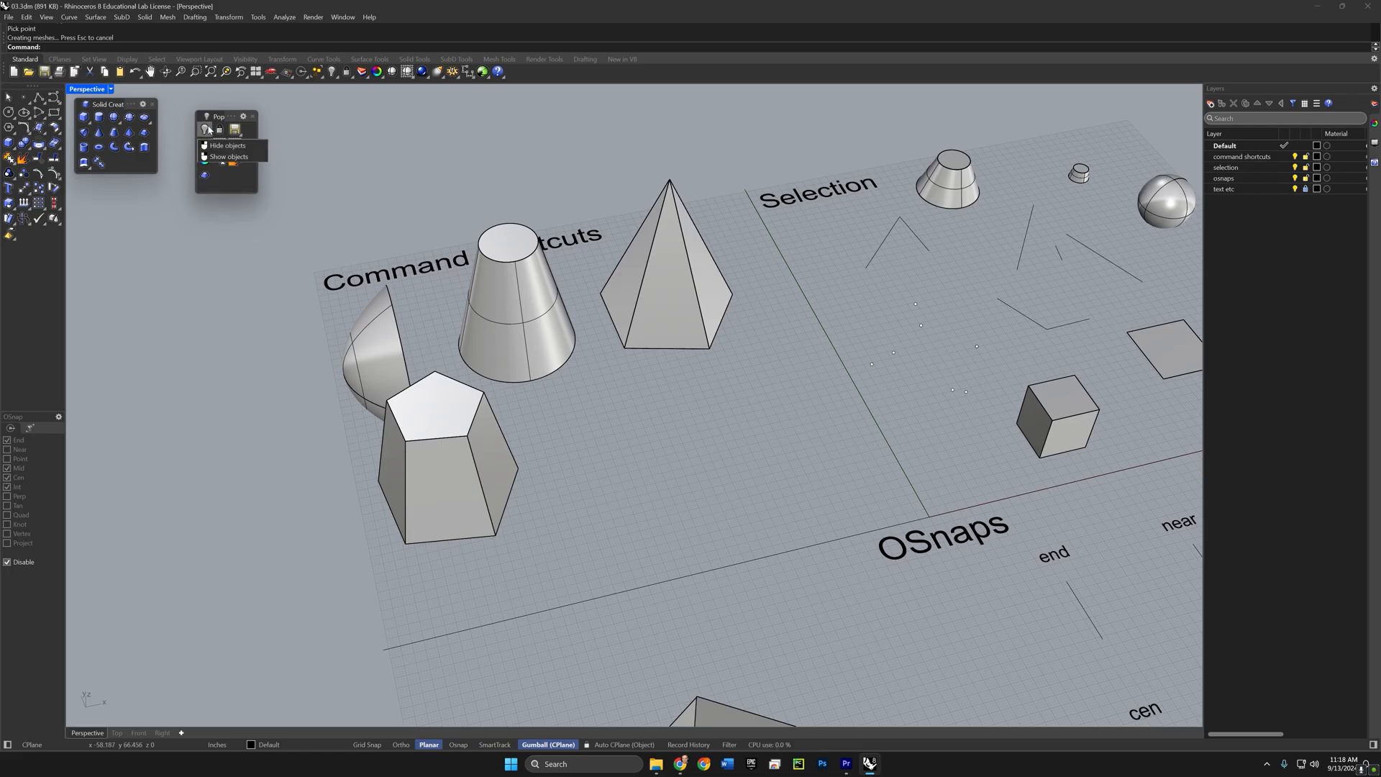
{"action": "left_click_drag", "start_coordinate": [205, 174], "coordinate": [216, 188], "text": "shift"}
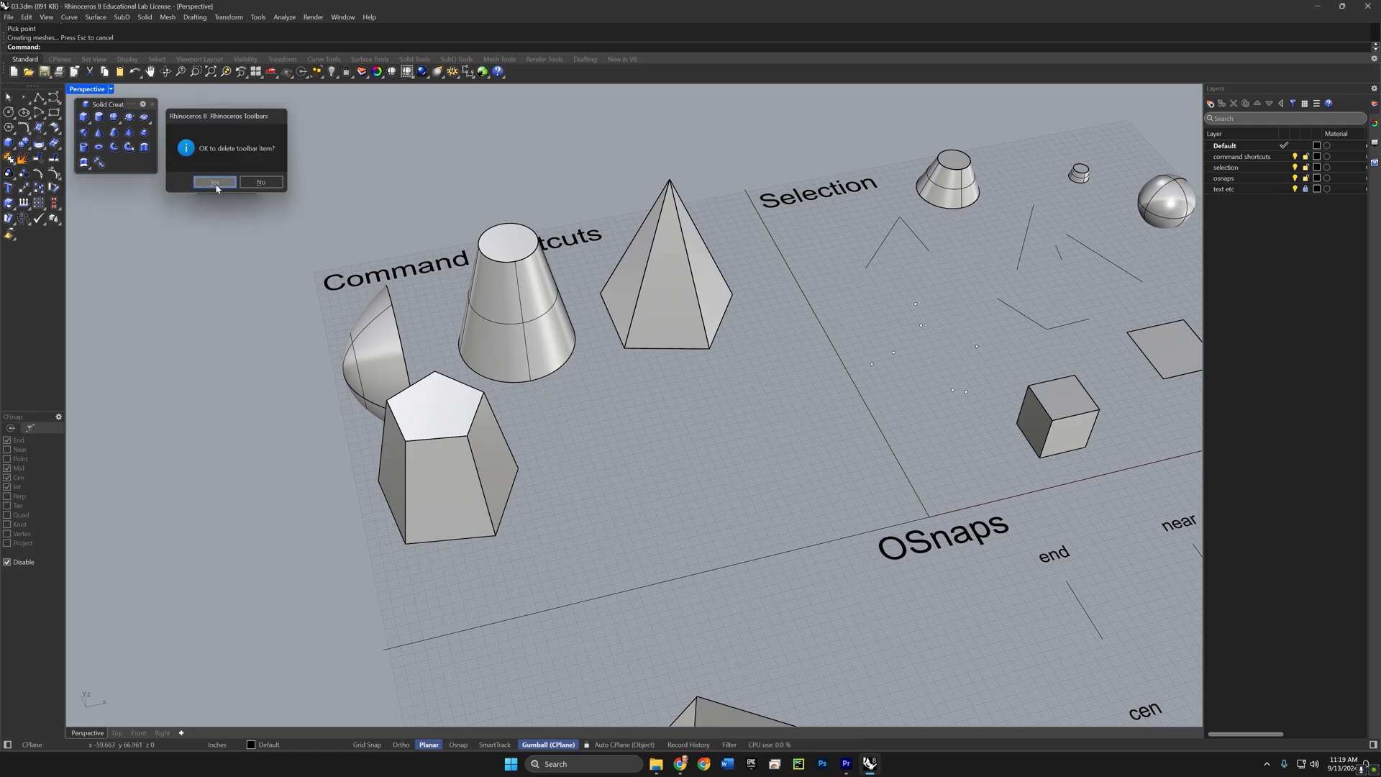
{"action": "left_click", "coordinate": [215, 183]}
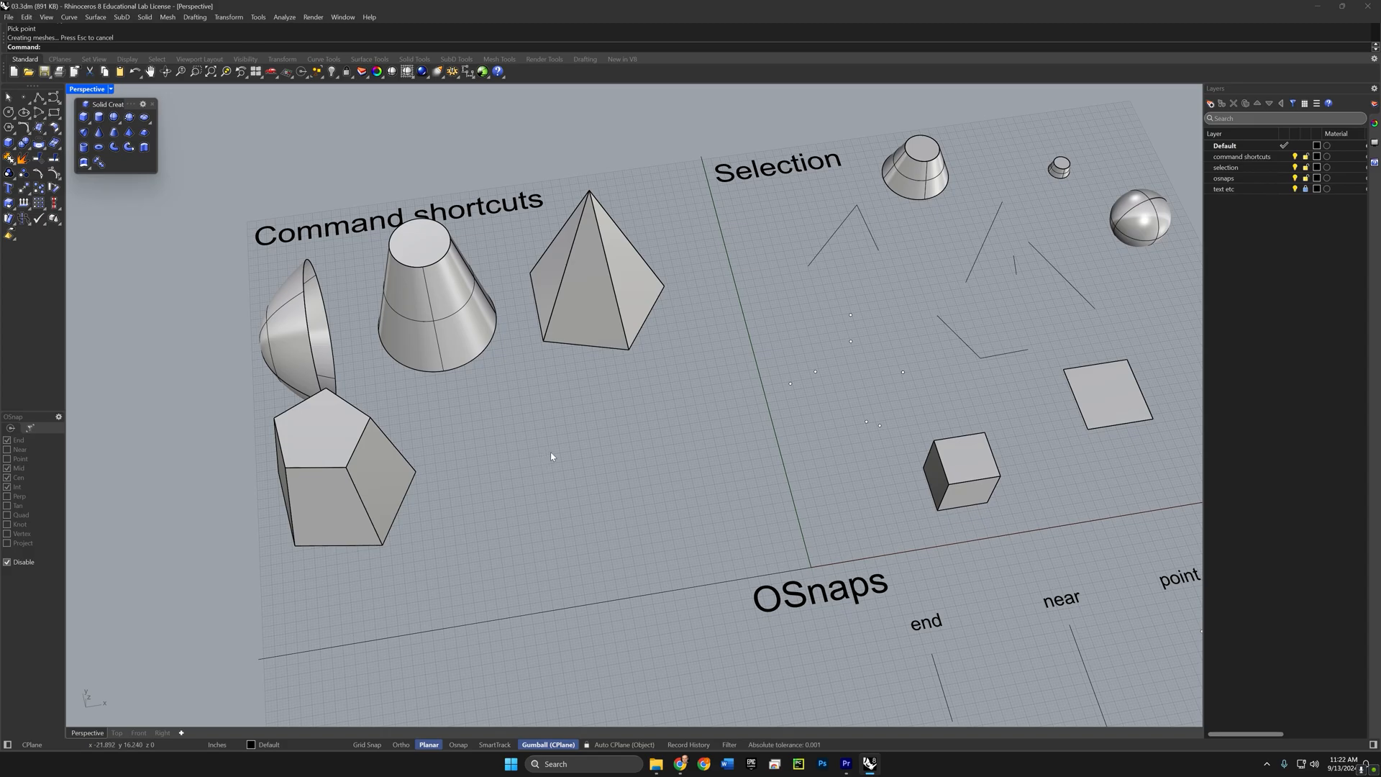
Step: Repeat the Truncated pyramid command to create a five-sided solid about 11.2 inches tall beside the existing one, in front of the cone
{"action": "right_click", "coordinate": [550, 451]}
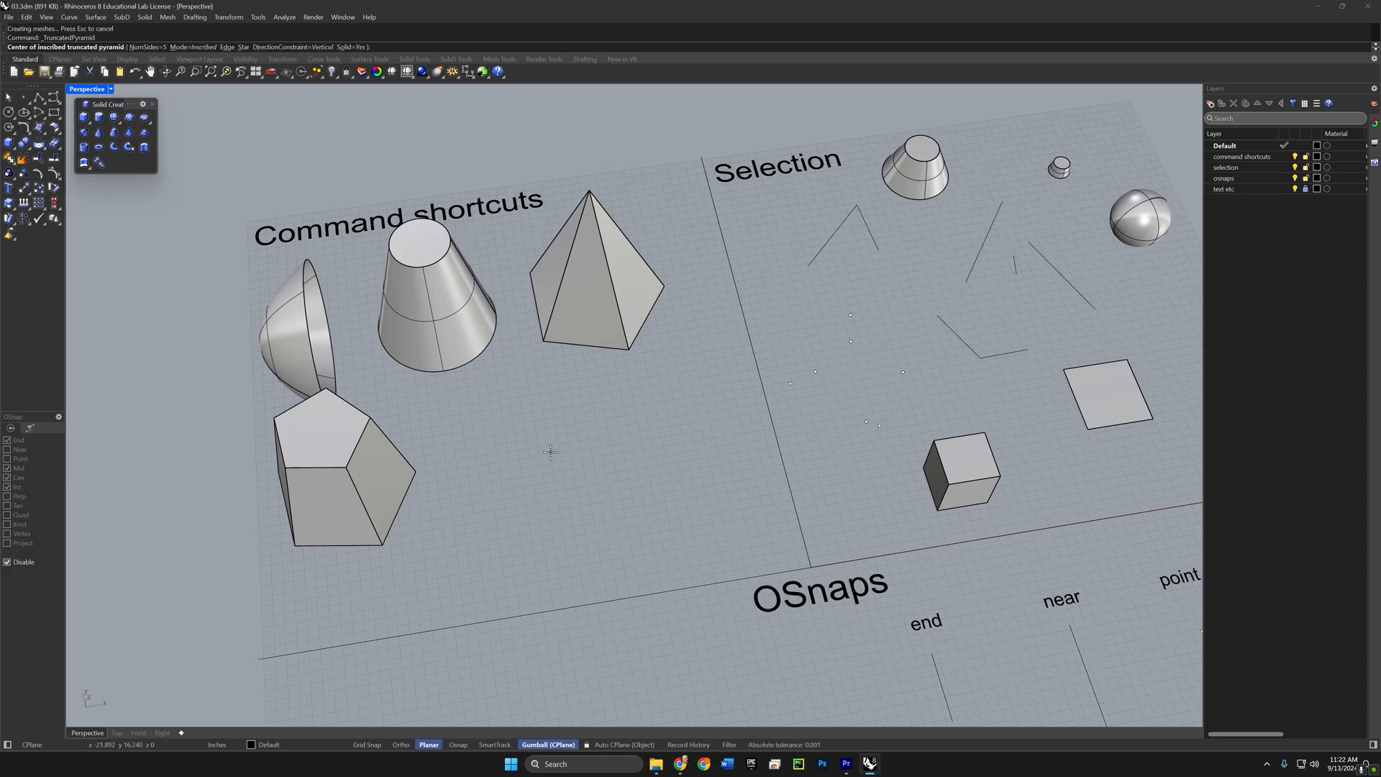
{"action": "left_click", "coordinate": [505, 463]}
{"action": "left_click", "coordinate": [561, 454]}
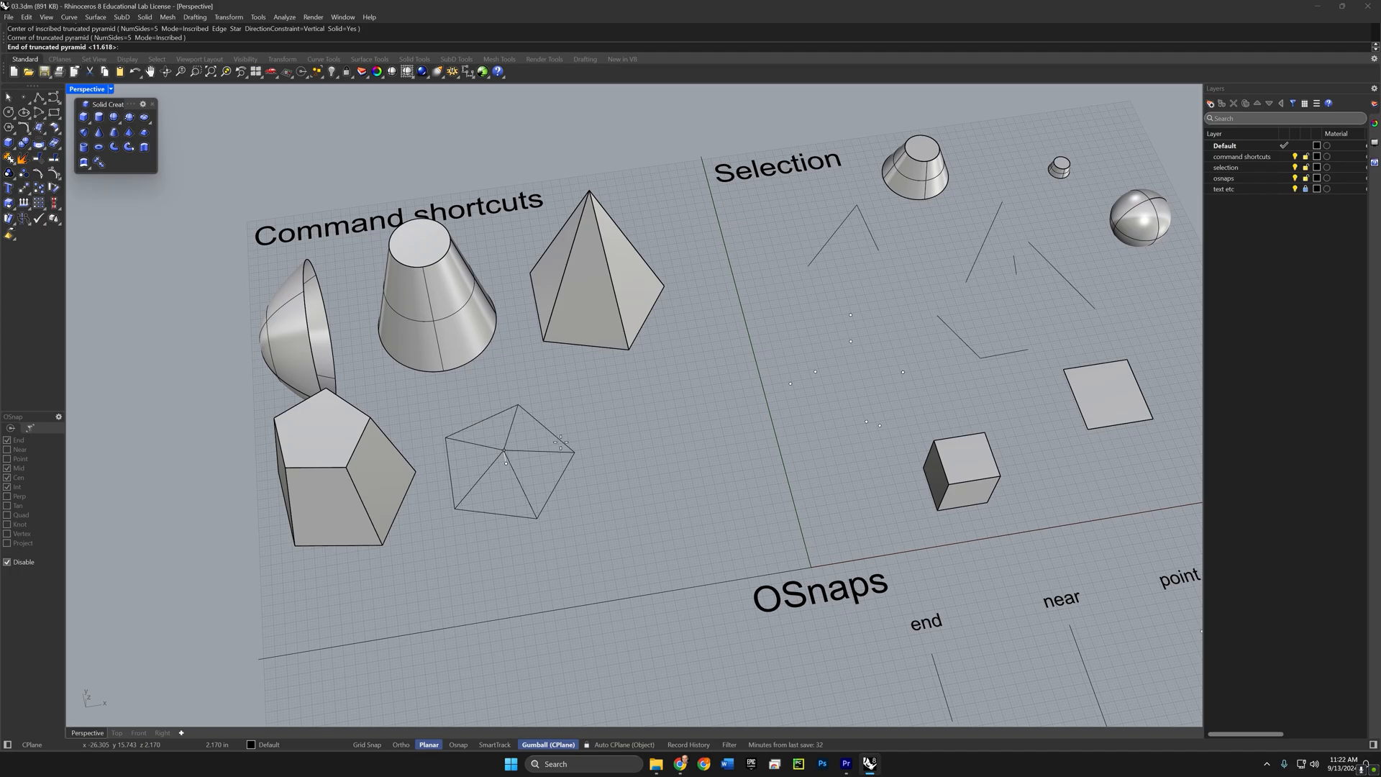
{"action": "left_click", "coordinate": [497, 403]}
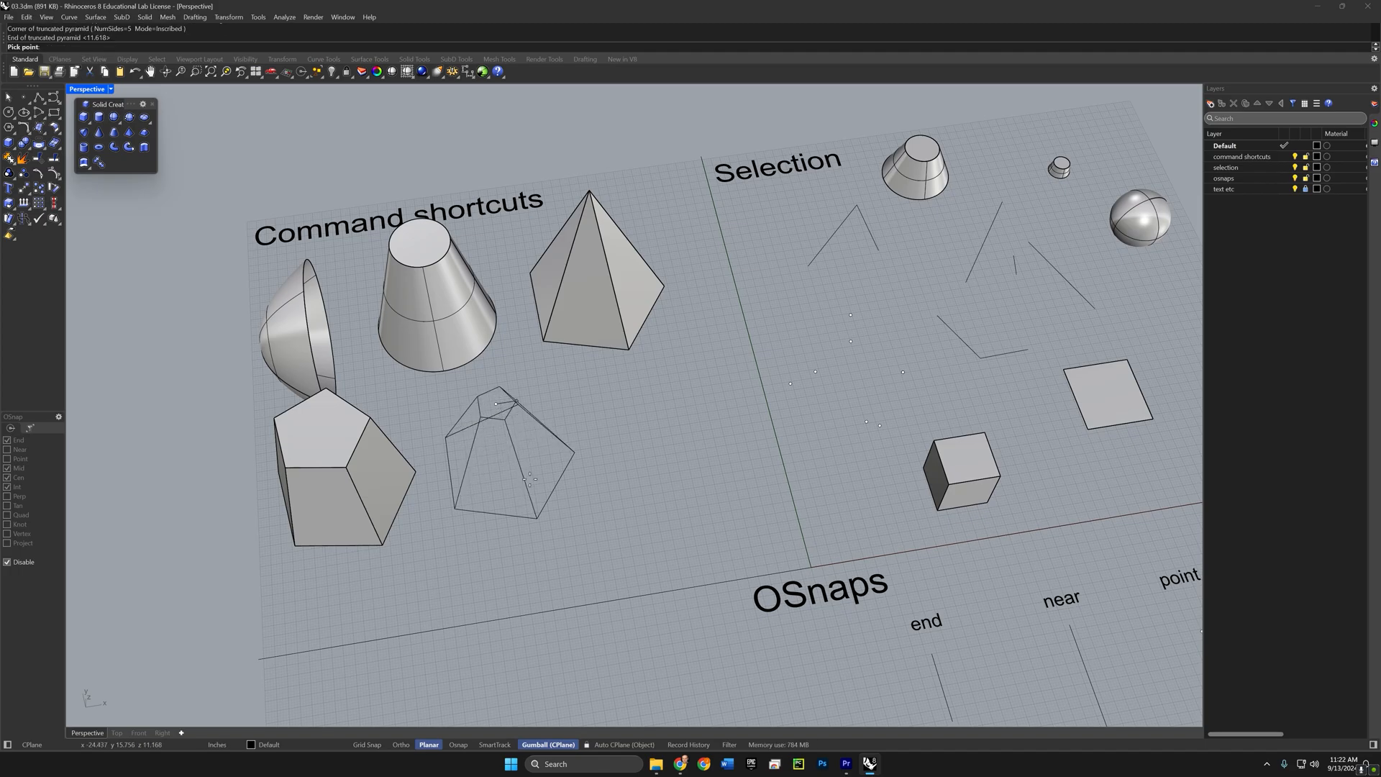
{"action": "left_click", "coordinate": [559, 512]}
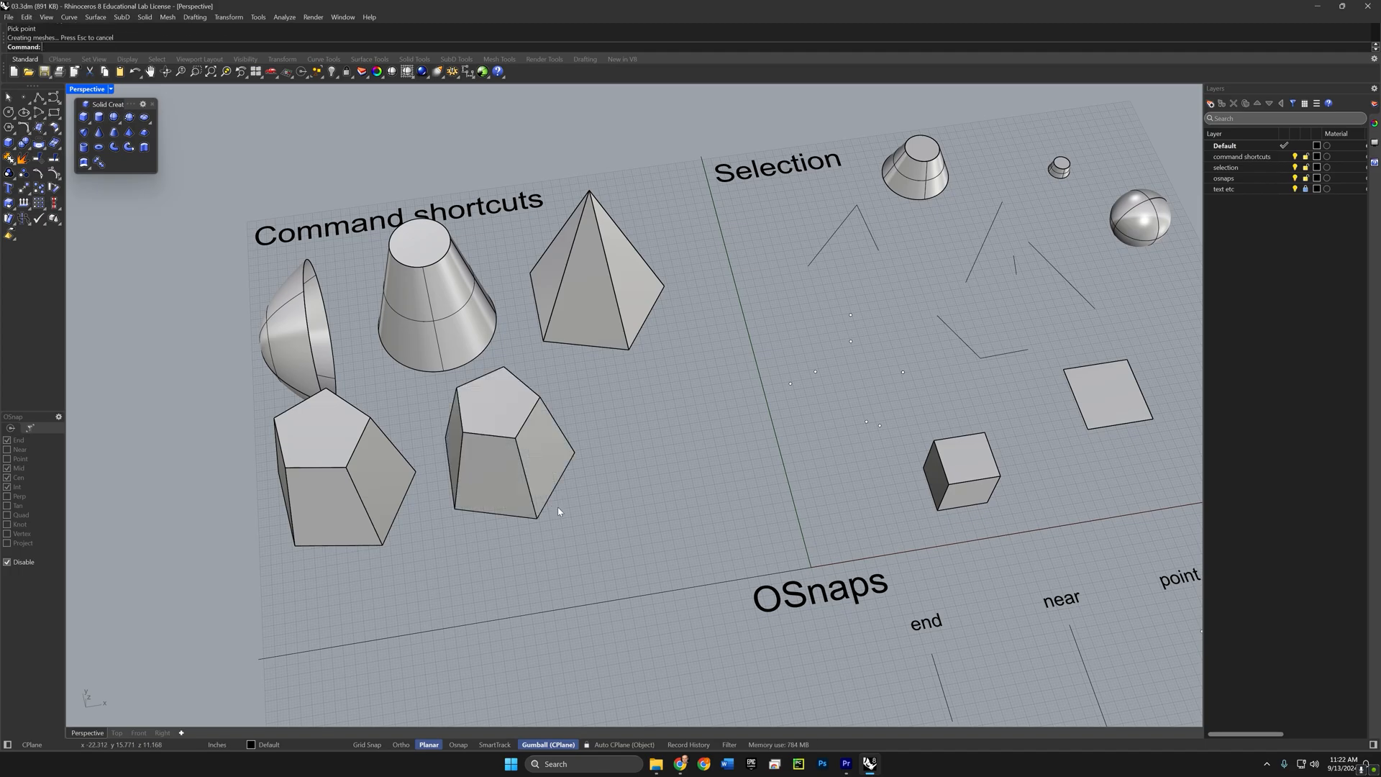
Step: Repeat the command to create another five-sided truncated pyramid about 13.3 inches tall, in front of the pointed pyramid
{"action": "right_click", "coordinate": [599, 481]}
{"action": "left_click", "coordinate": [642, 448]}
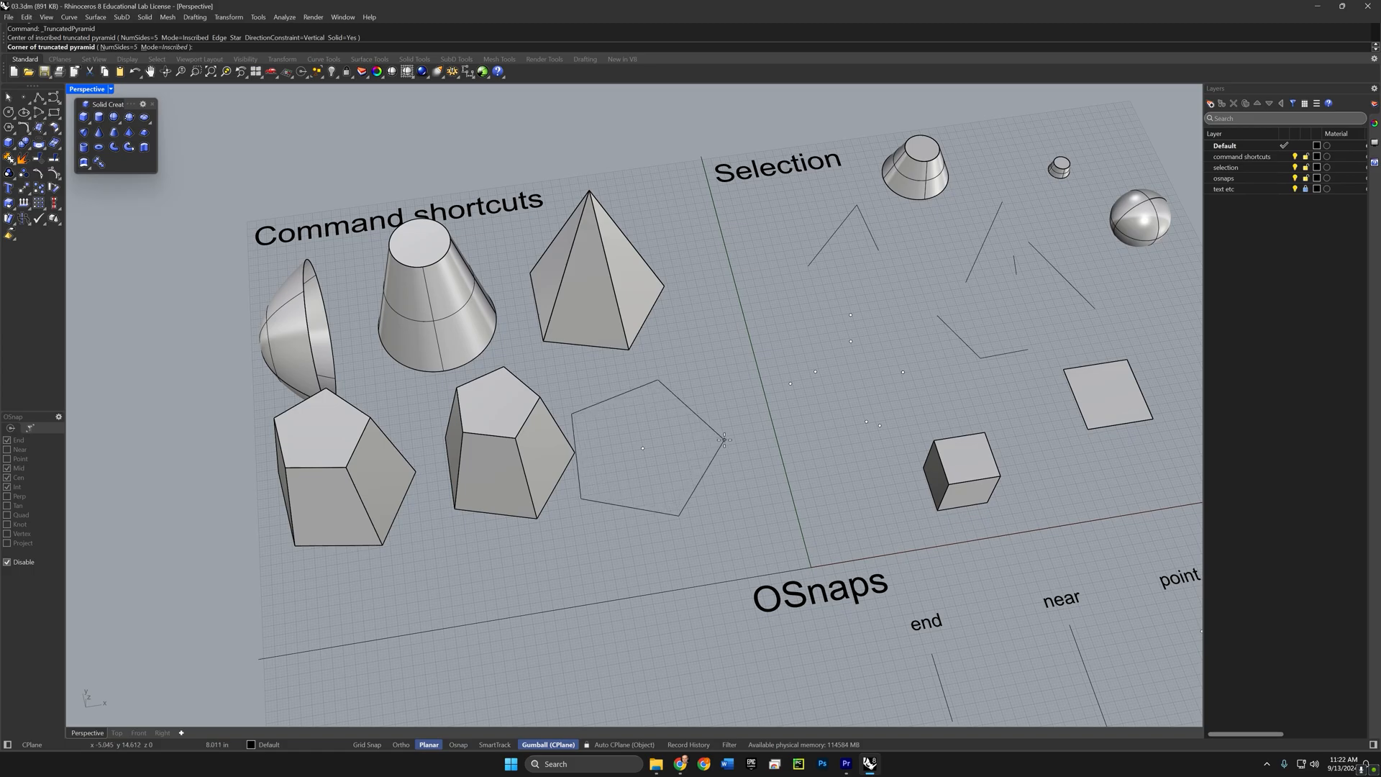
{"action": "left_click", "coordinate": [701, 441]}
{"action": "left_click", "coordinate": [675, 376]}
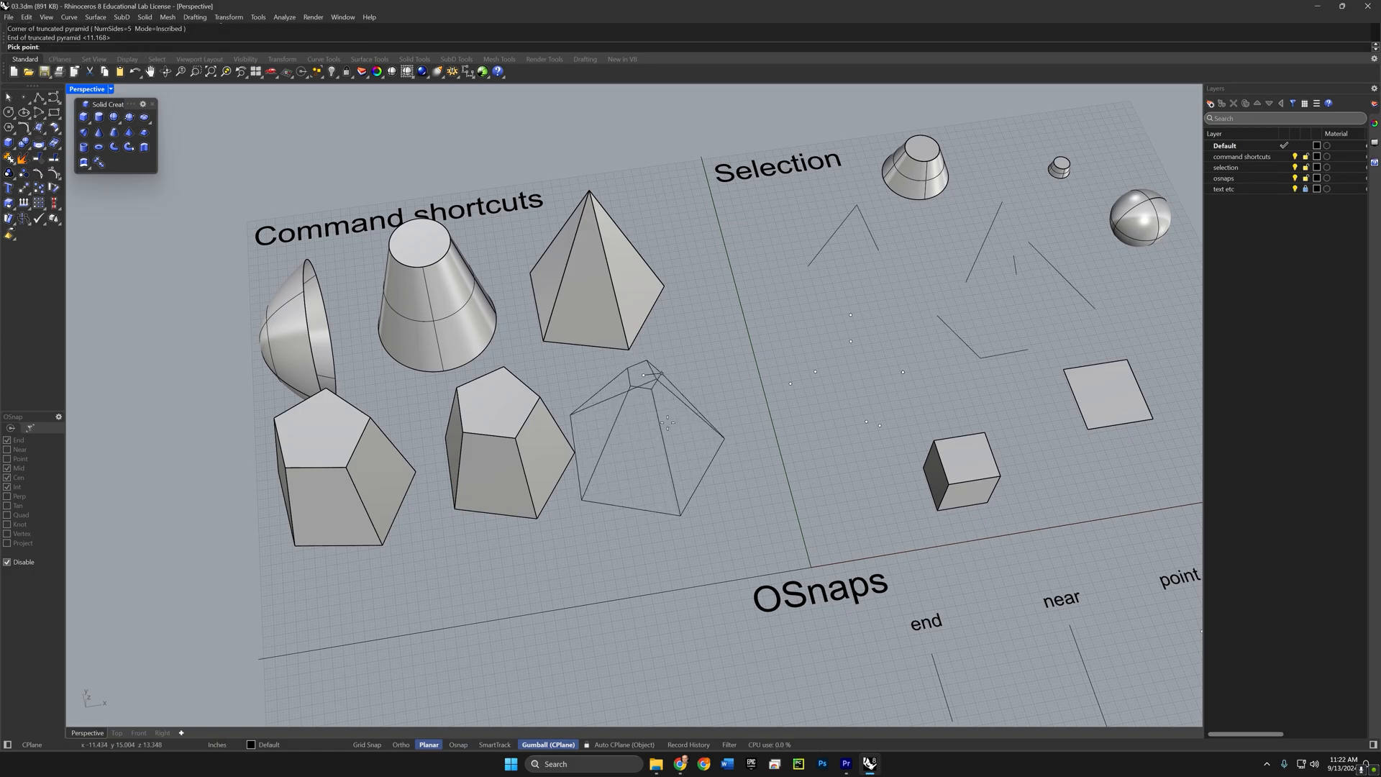
{"action": "left_click", "coordinate": [677, 372]}
Step: Repeat the command once more to create a five-sided truncated pyramid in front of the existing row of truncated pyramids
{"action": "right_click", "coordinate": [451, 552]}
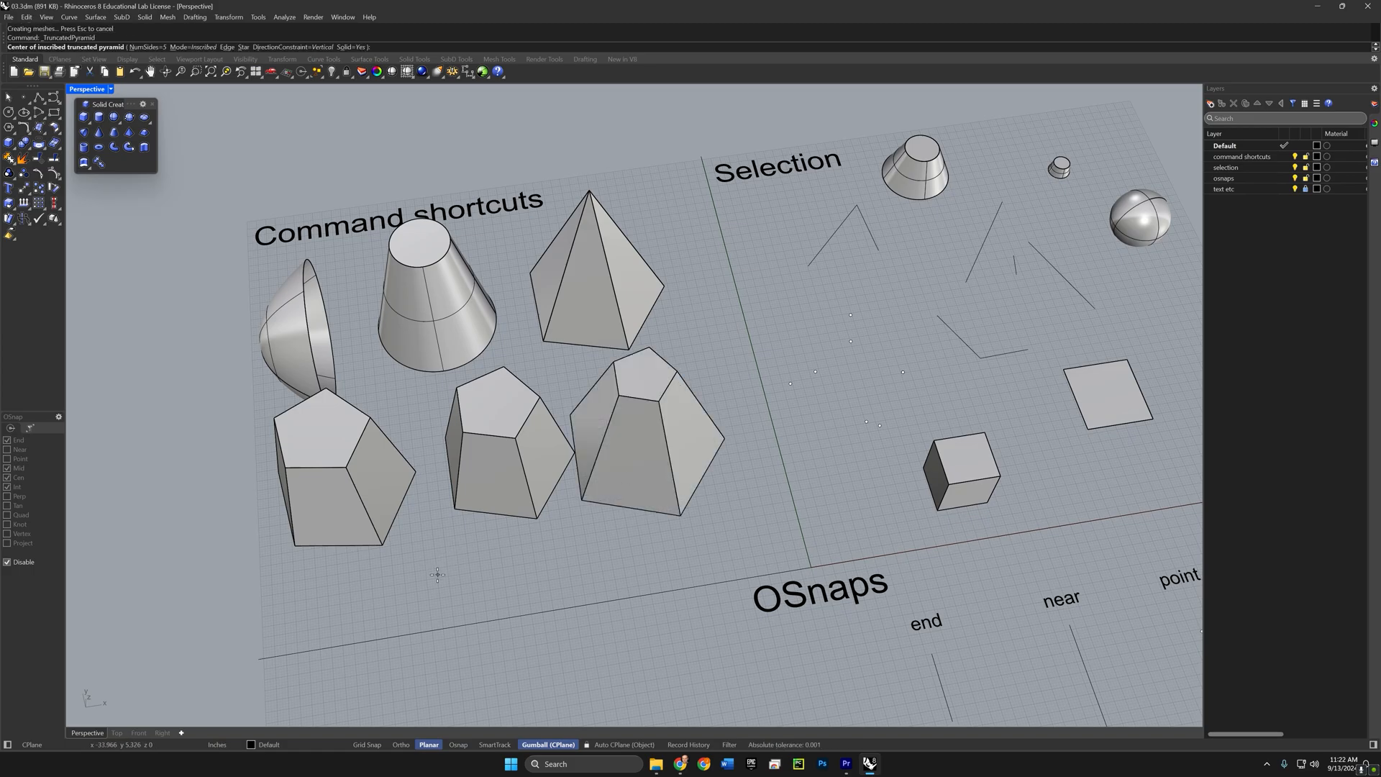
{"action": "left_click", "coordinate": [428, 560]}
{"action": "left_click", "coordinate": [485, 517]}
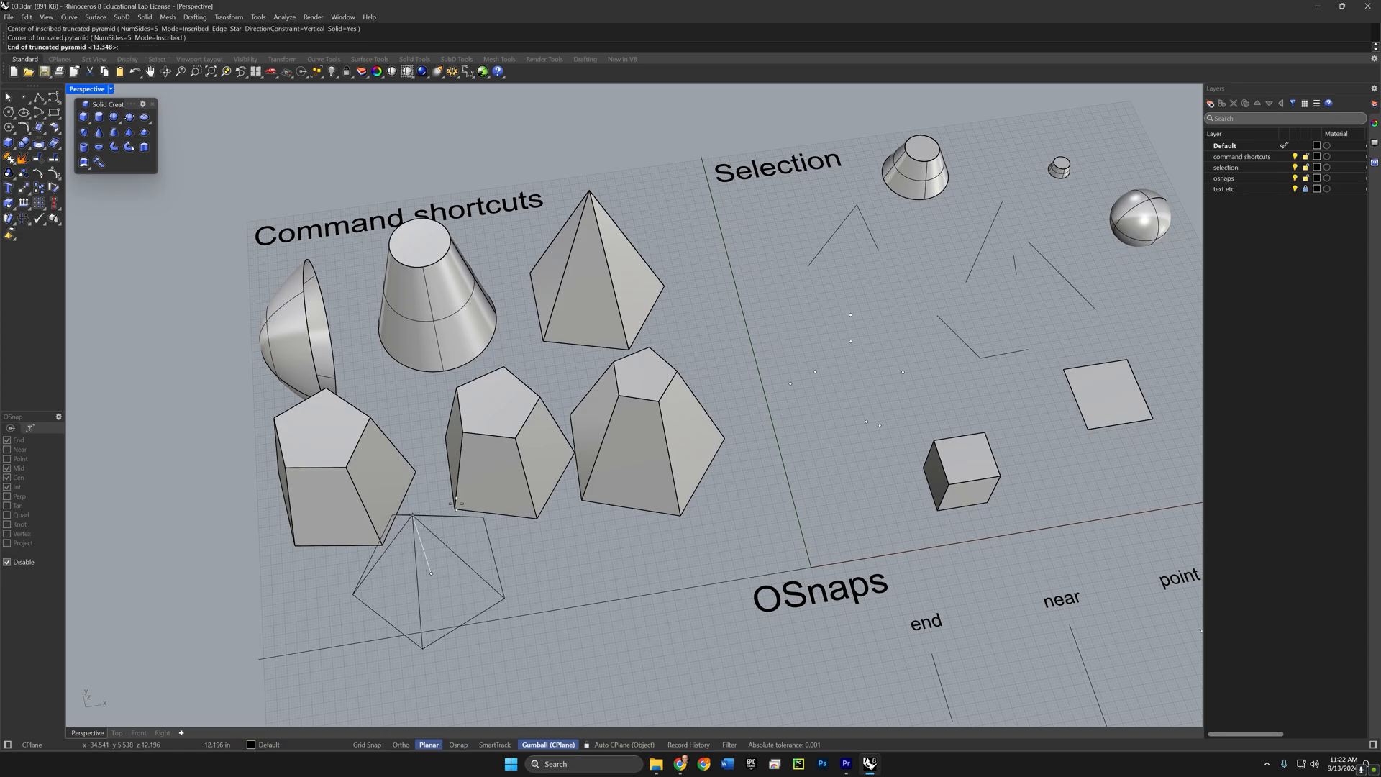
{"action": "left_click", "coordinate": [427, 516]}
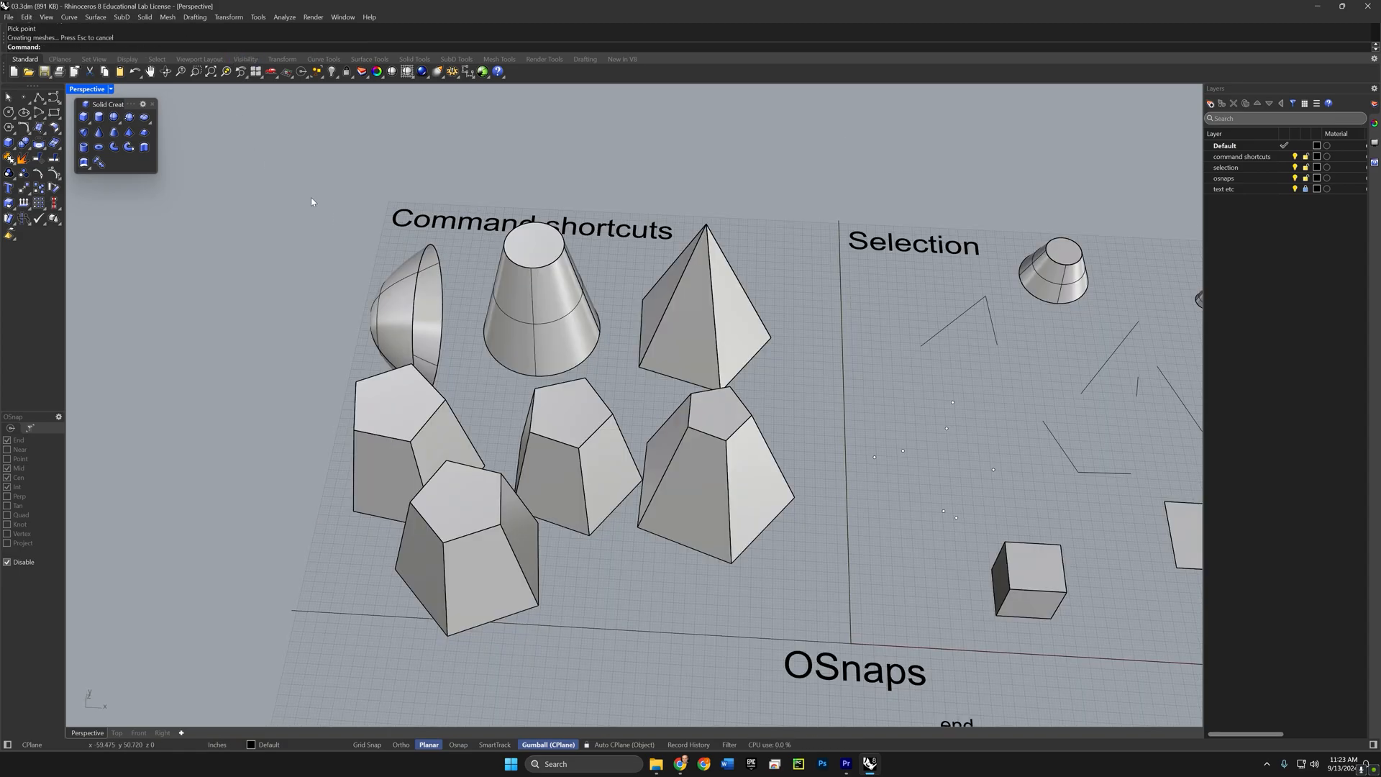
{"action": "right_click_drag", "start_coordinate": [514, 326], "coordinate": [410, 238]}
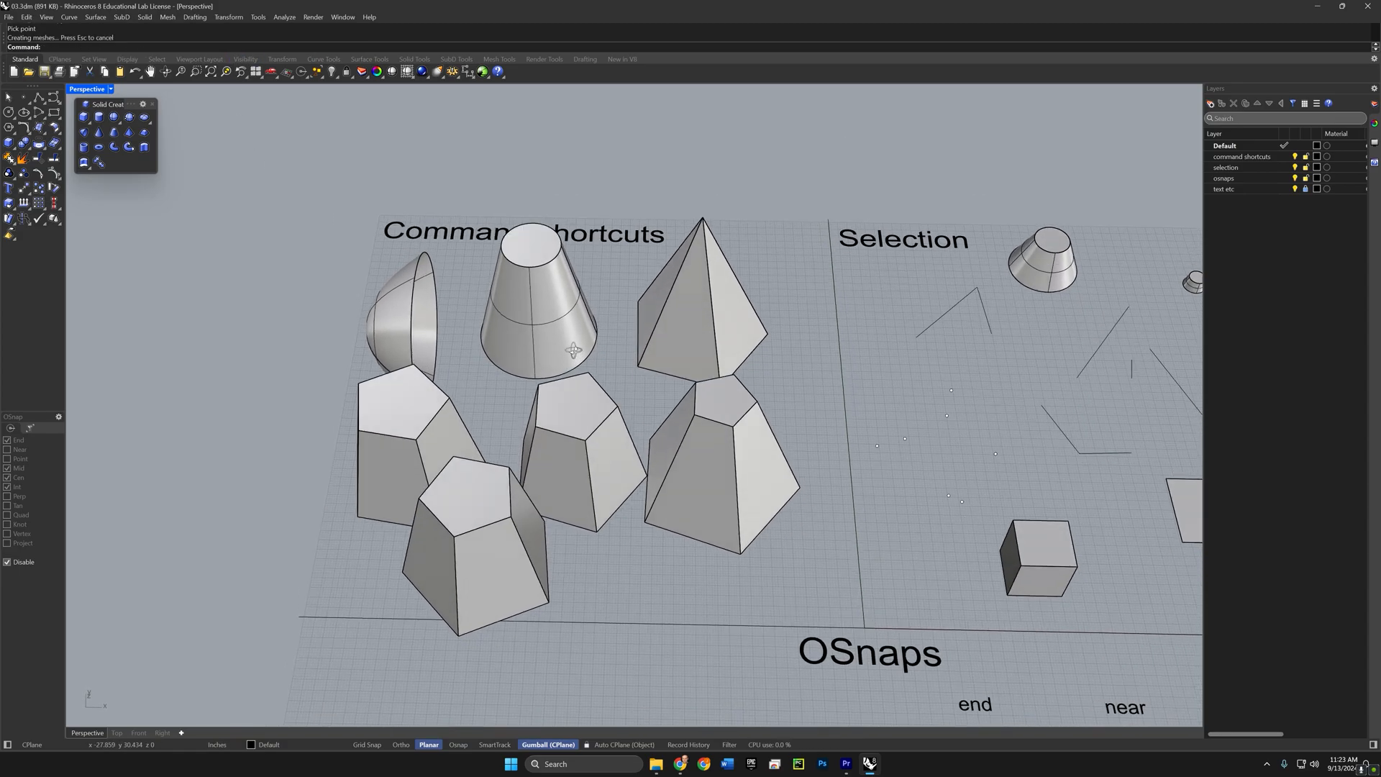
{"action": "right_click", "coordinate": [252, 51]}
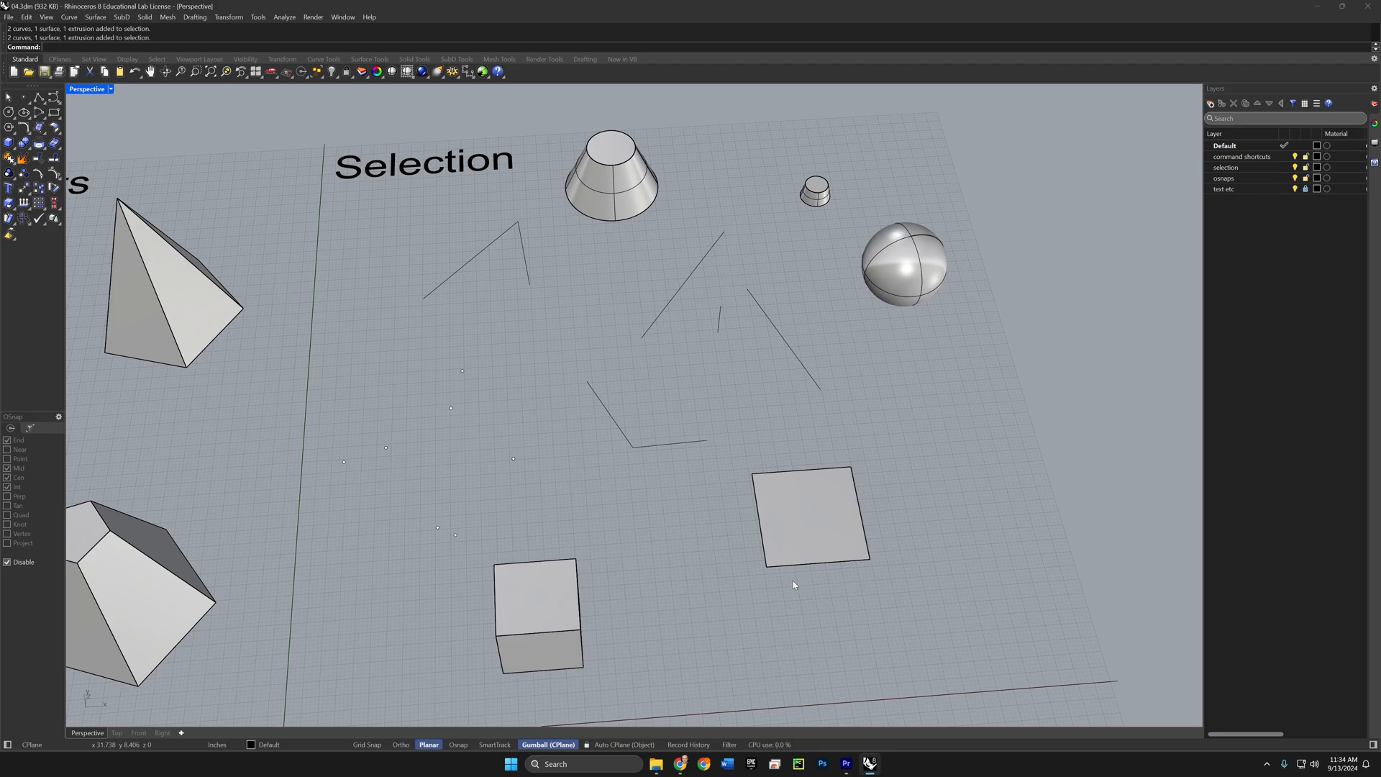
Step: In the Selection area, select the flat square surface and add the front polyline, the short line and the long line beside it
{"action": "left_click", "coordinate": [804, 535]}
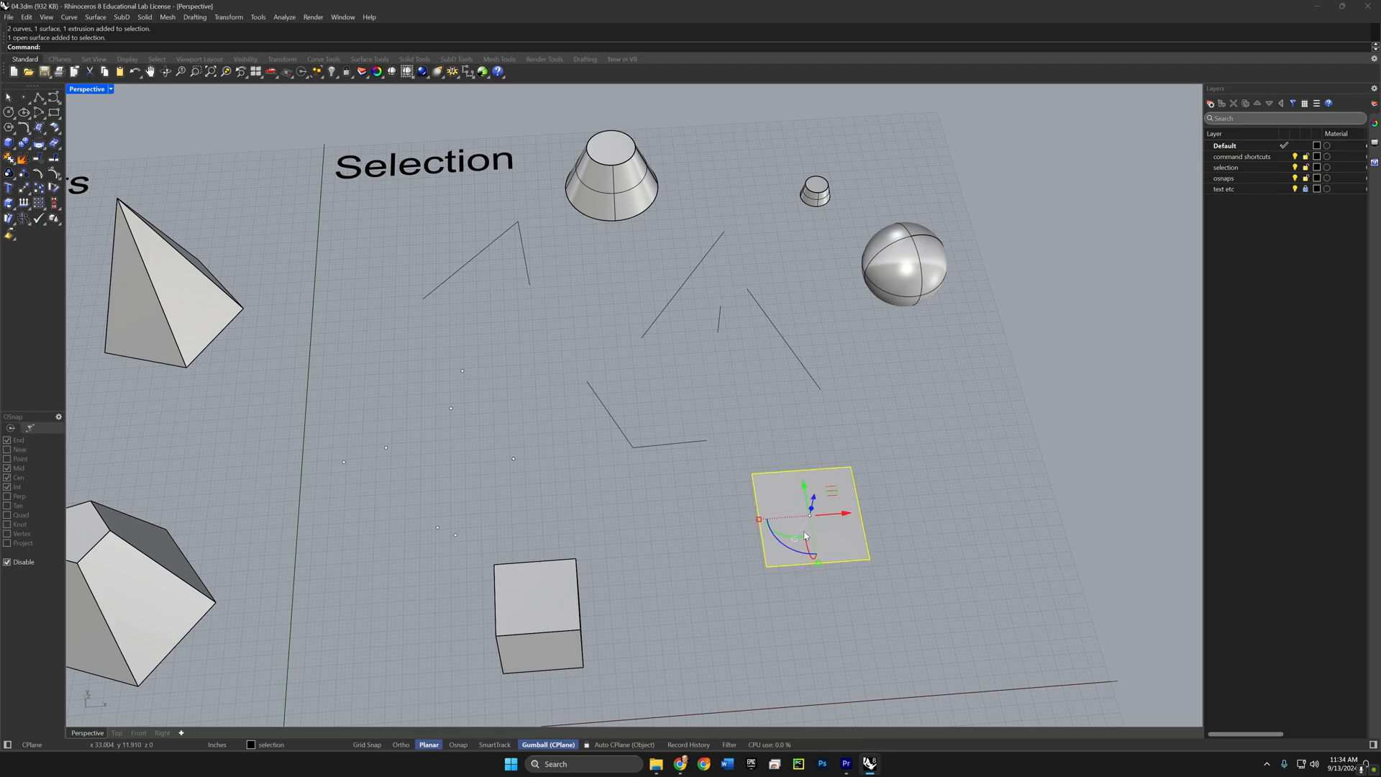
{"action": "left_click", "coordinate": [658, 445], "text": "shift"}
{"action": "left_click", "coordinate": [719, 324], "text": "shift"}
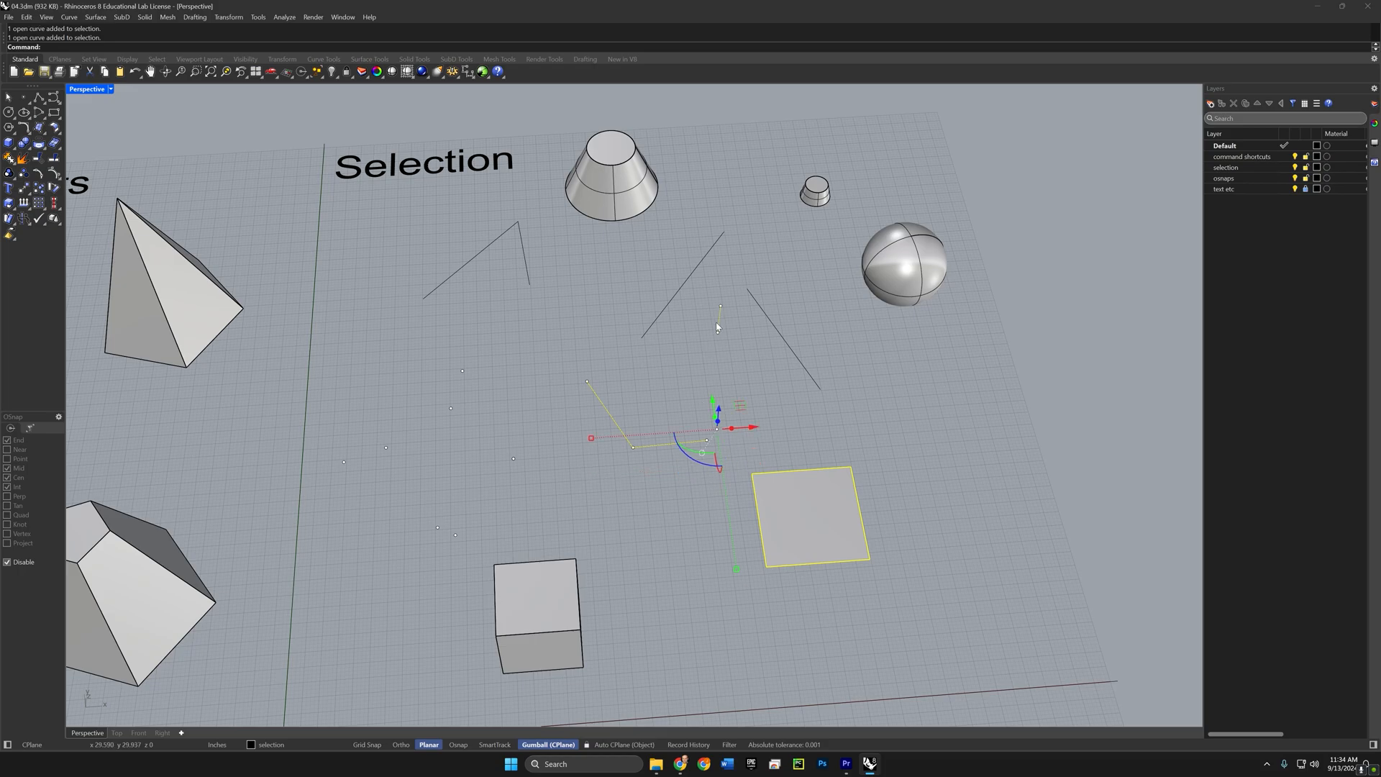
{"action": "left_click", "coordinate": [662, 314], "text": "shift"}
{"action": "right_click_drag", "start_coordinate": [650, 423], "coordinate": [657, 411]}
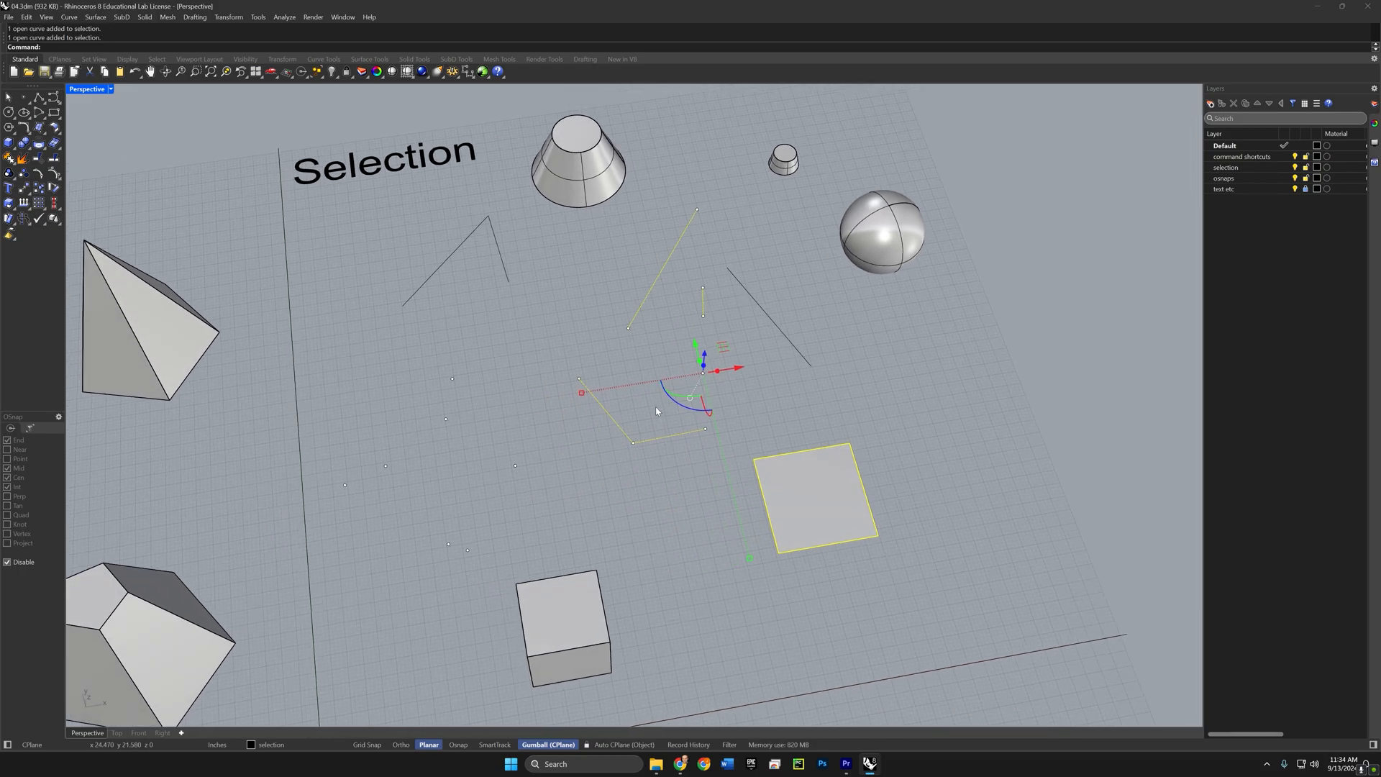
Step: Remove the long line and the short line from the selection, and clear the remaining selection
{"action": "left_click", "coordinate": [638, 311], "text": "ctrl"}
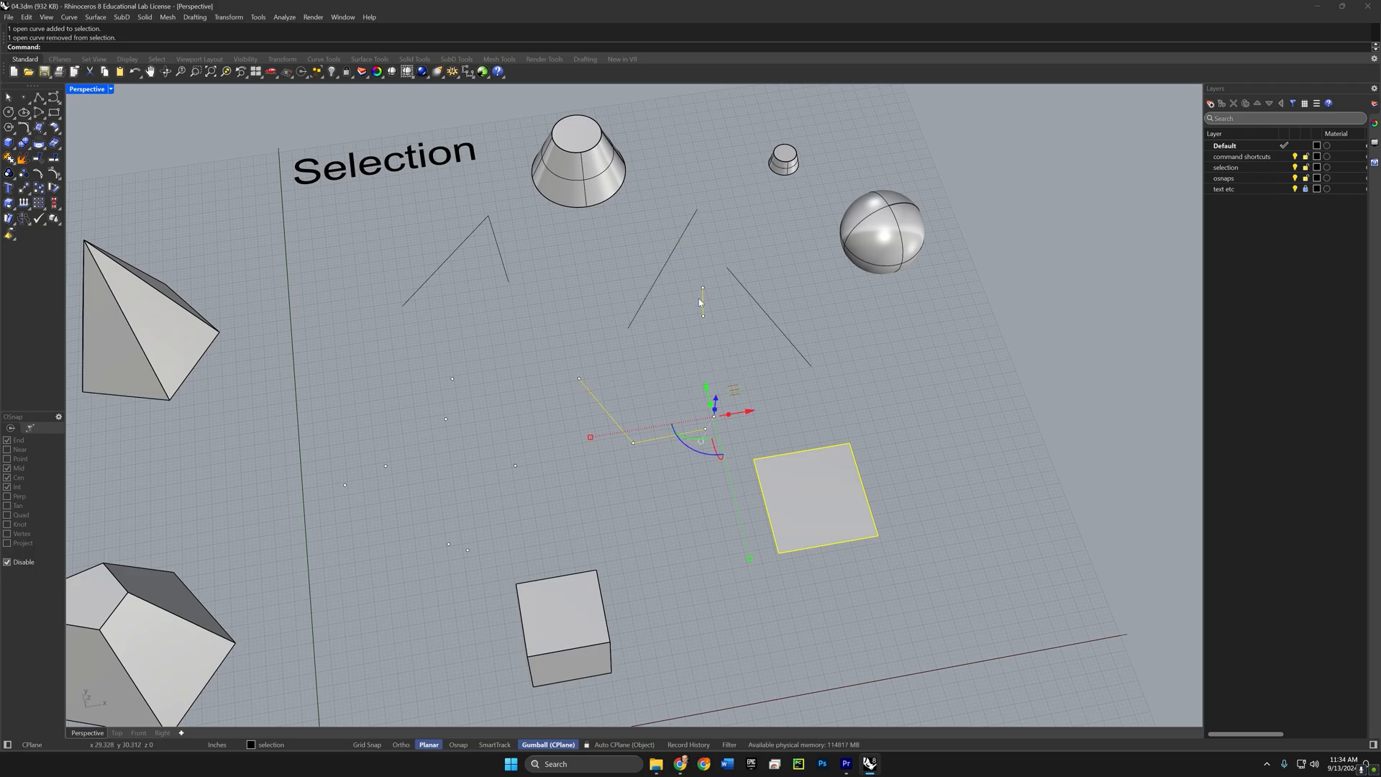
{"action": "left_click", "coordinate": [703, 303], "text": "ctrl"}
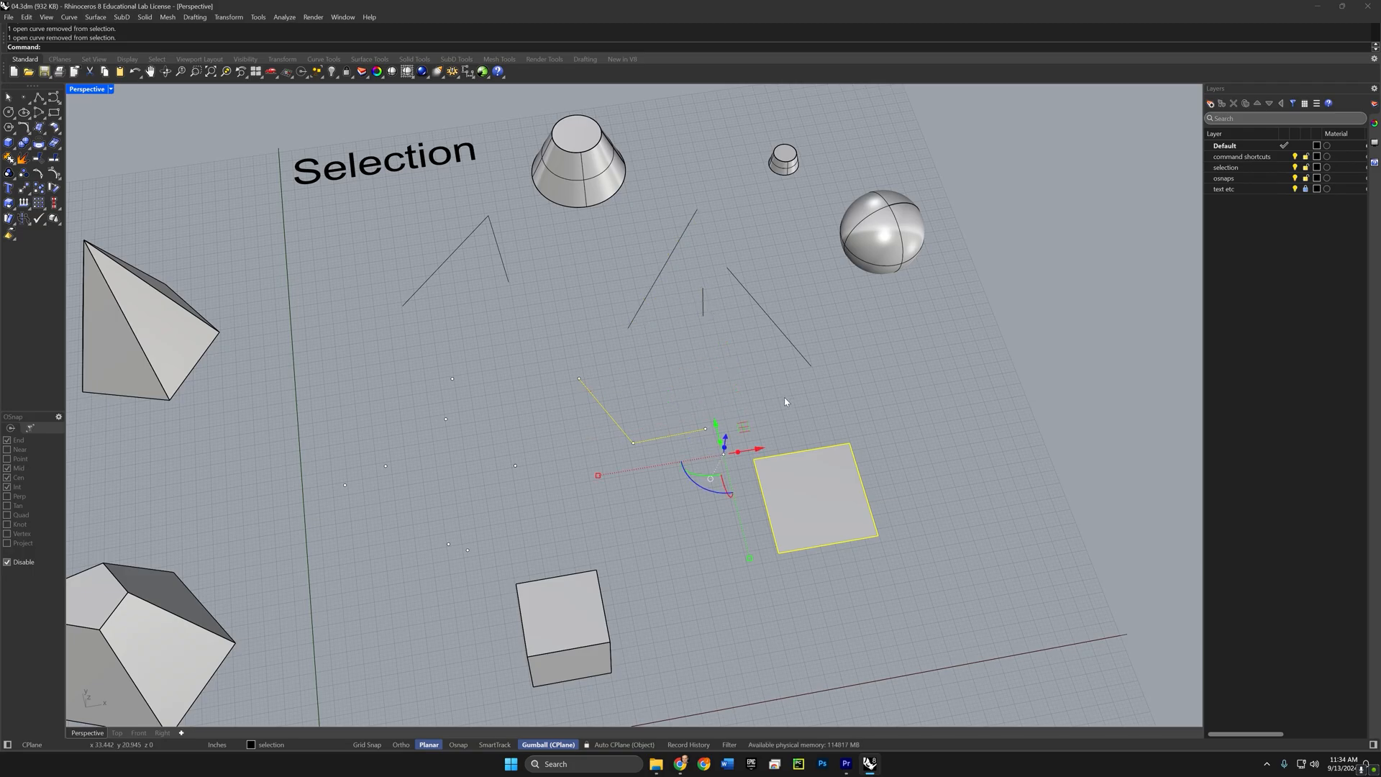
{"action": "left_click", "coordinate": [784, 400]}
Step: Window-select the front polyline and square surface, clear the selection, and make a crossing selection from below the sphere to the box
{"action": "mouse_move", "coordinate": [789, 425]}
{"action": "right_mouse_down"}
{"action": "mouse_move", "coordinate": [771, 410]}
{"action": "mouse_move", "coordinate": [777, 423]}
{"action": "right_mouse_up"}
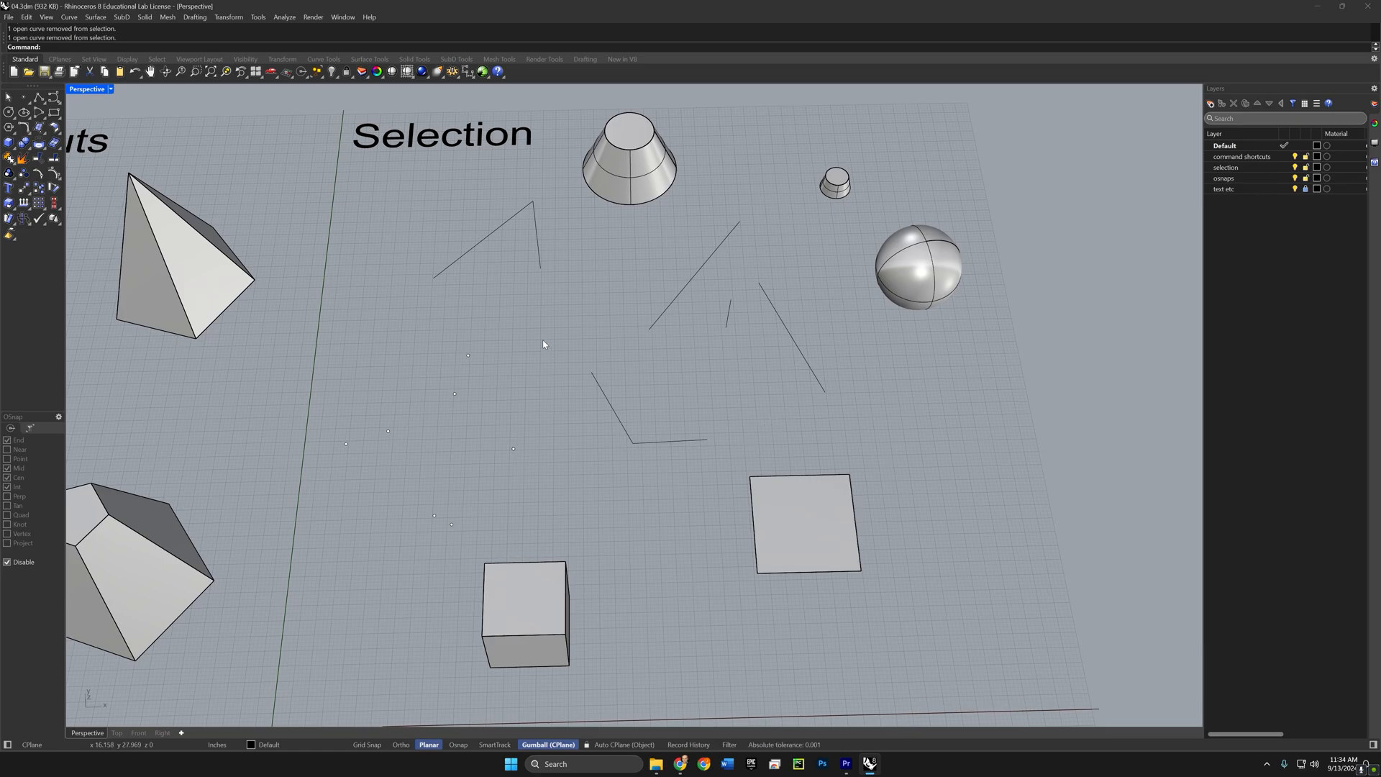
{"action": "left_click_drag", "start_coordinate": [544, 344], "coordinate": [898, 616]}
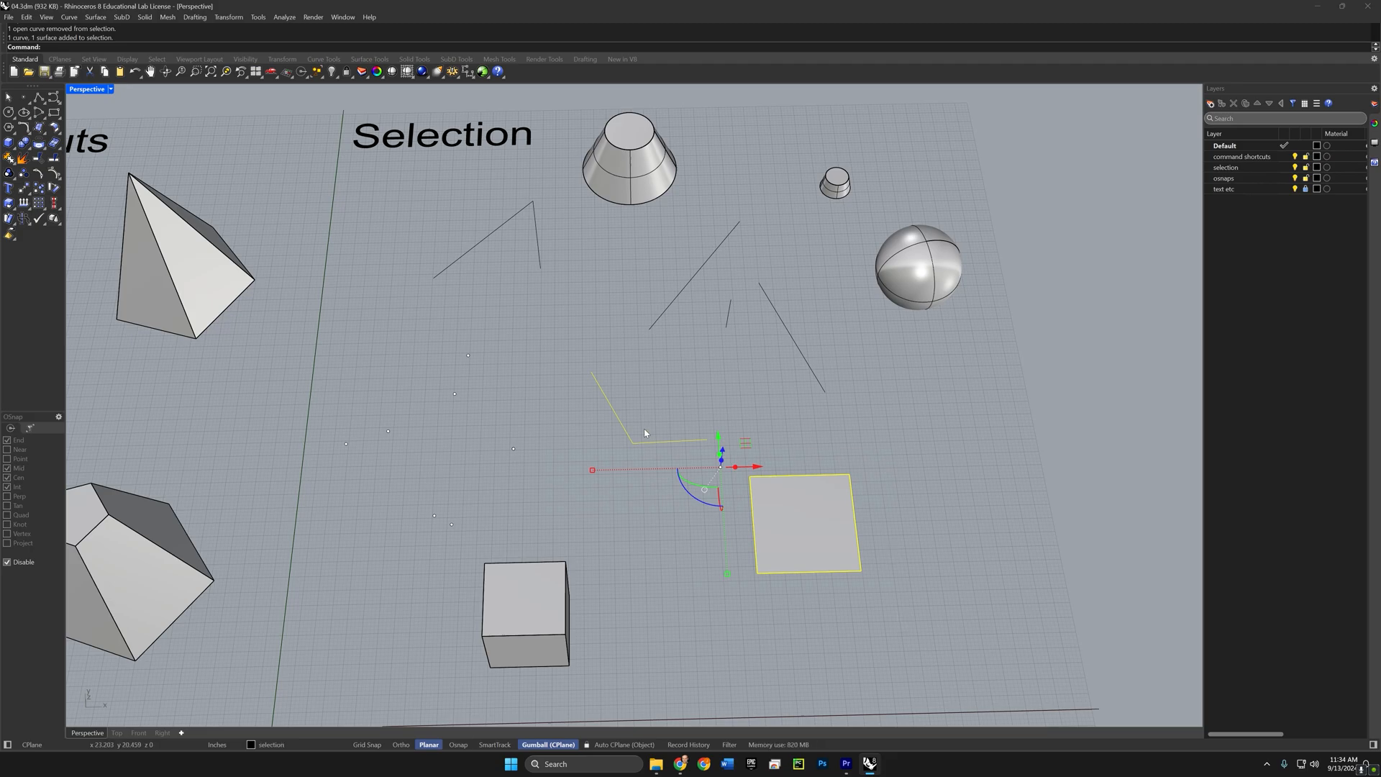
{"action": "left_click", "coordinate": [921, 352]}
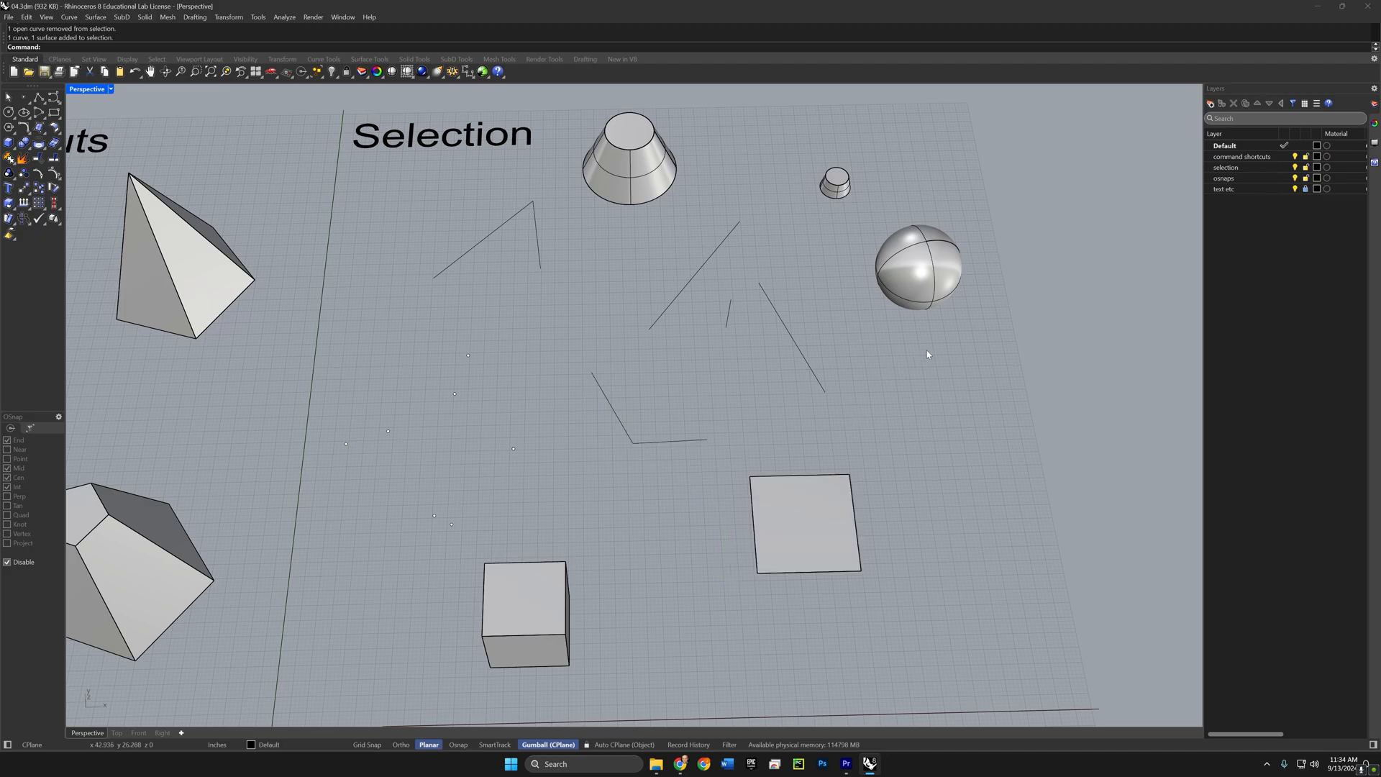
{"action": "left_click_drag", "start_coordinate": [933, 353], "coordinate": [507, 601]}
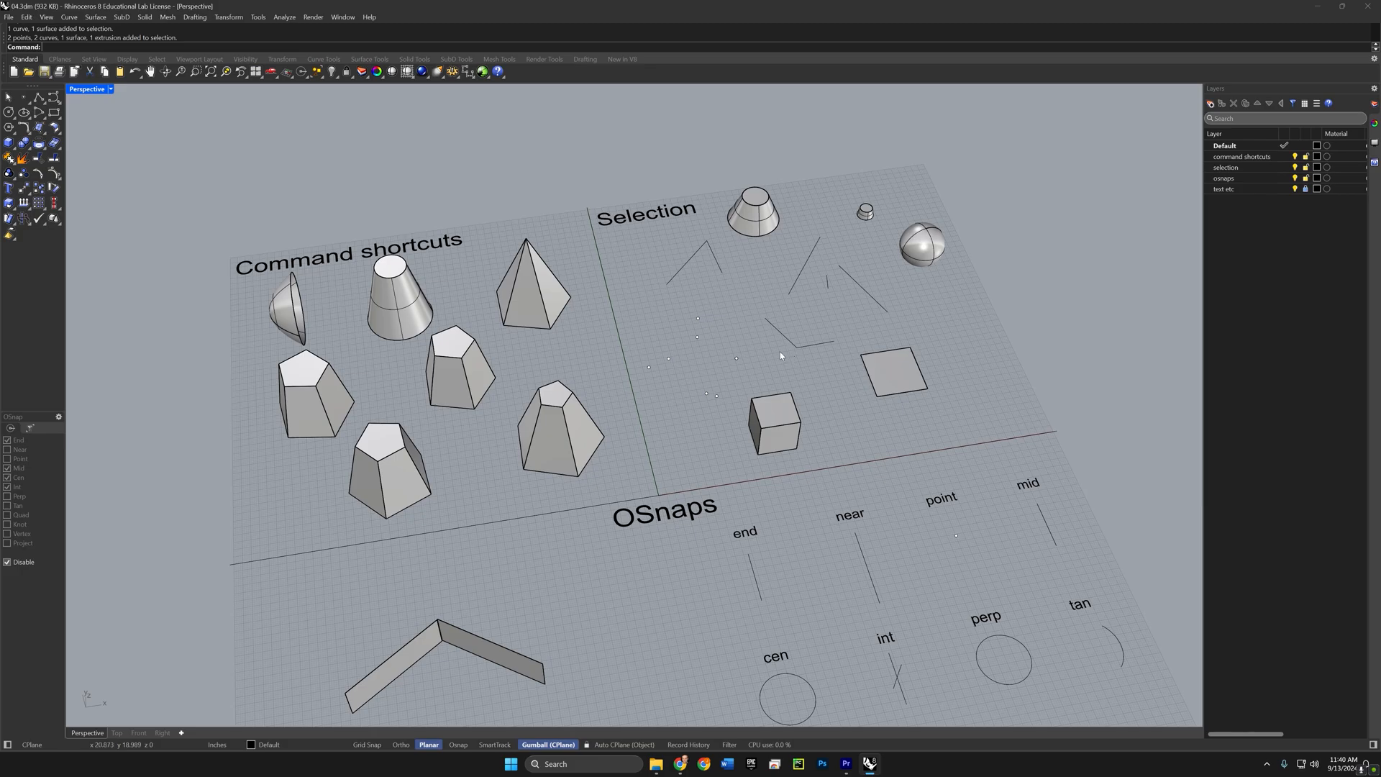
Step: Select all curves in the model by object type
{"action": "right_click_drag", "start_coordinate": [788, 354], "coordinate": [774, 318]}
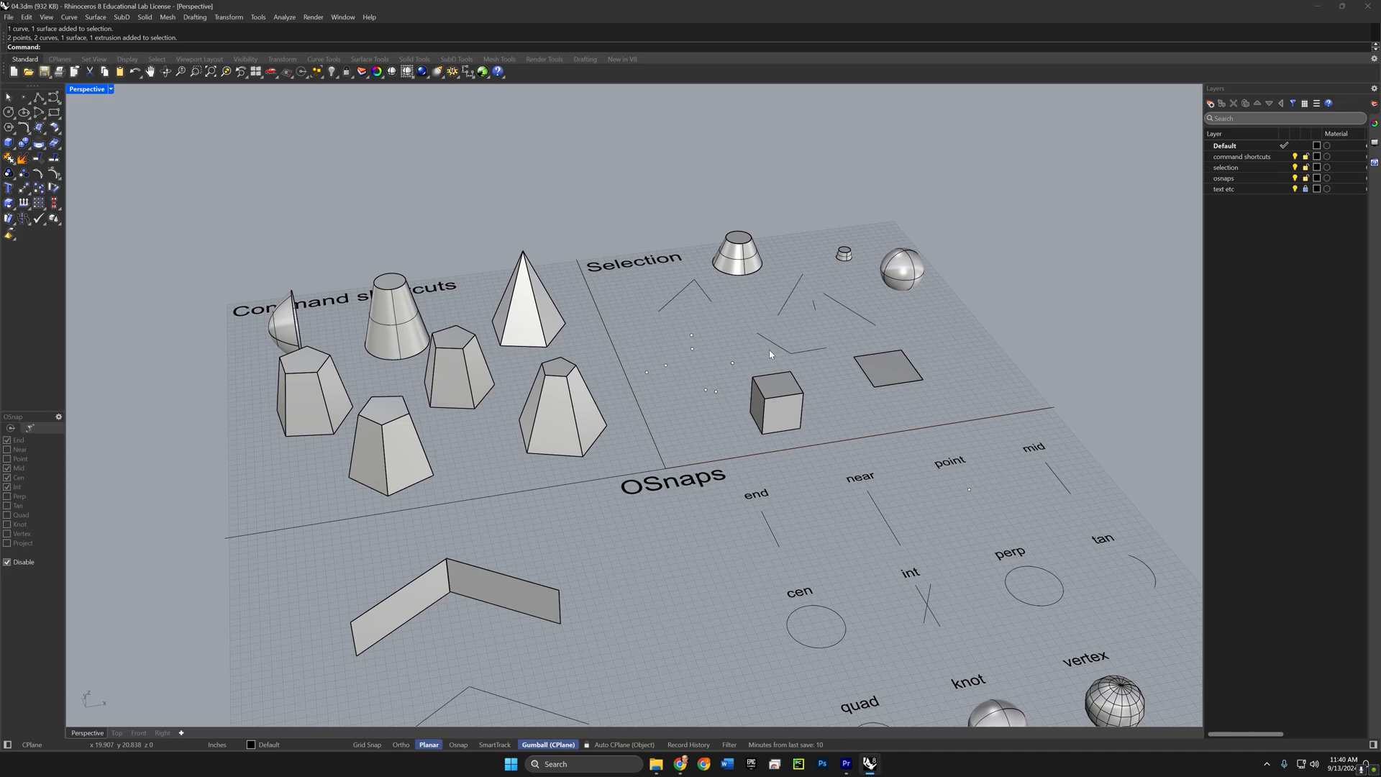
{"action": "mouse_move", "coordinate": [750, 337]}
{"action": "right_mouse_down"}
{"action": "mouse_move", "coordinate": [751, 358]}
{"action": "mouse_move", "coordinate": [756, 328]}
{"action": "right_mouse_up"}
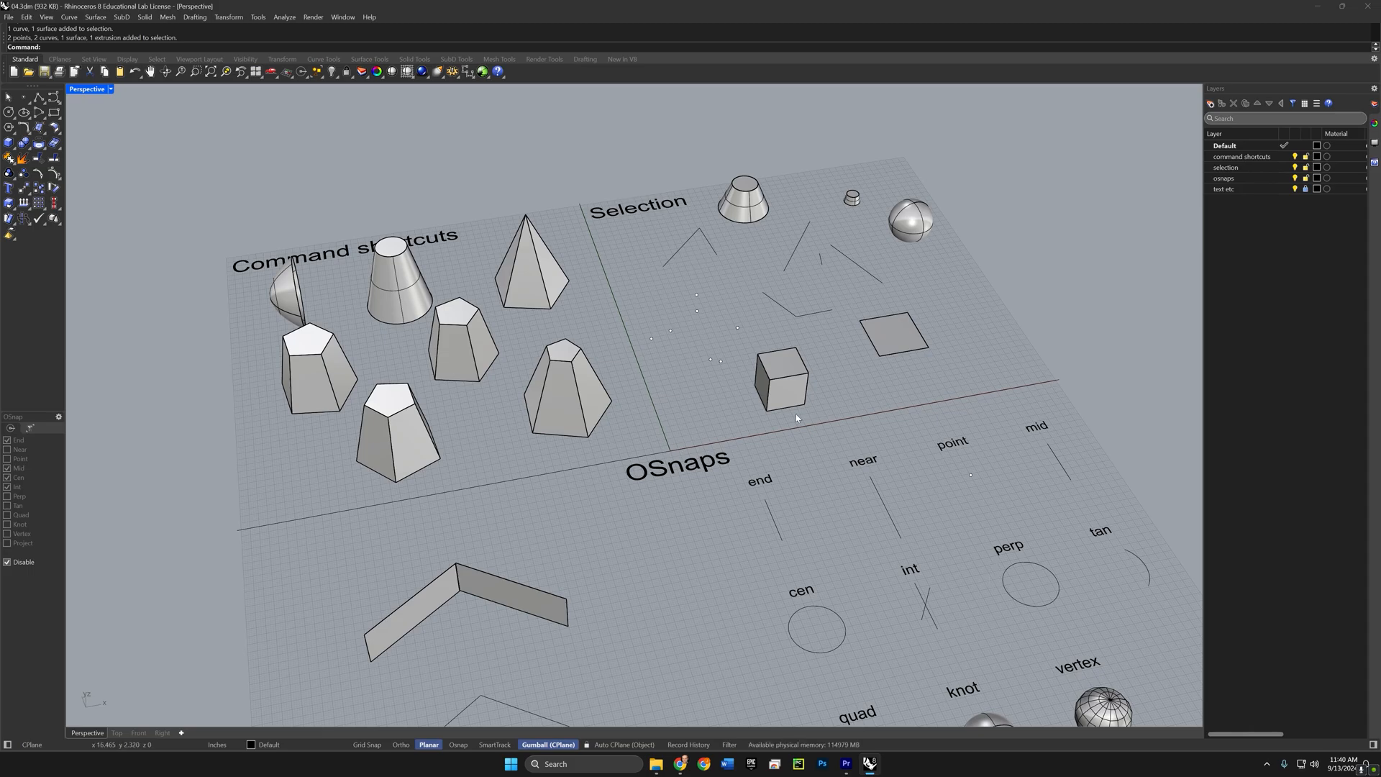
{"action": "left_click", "coordinate": [27, 18]}
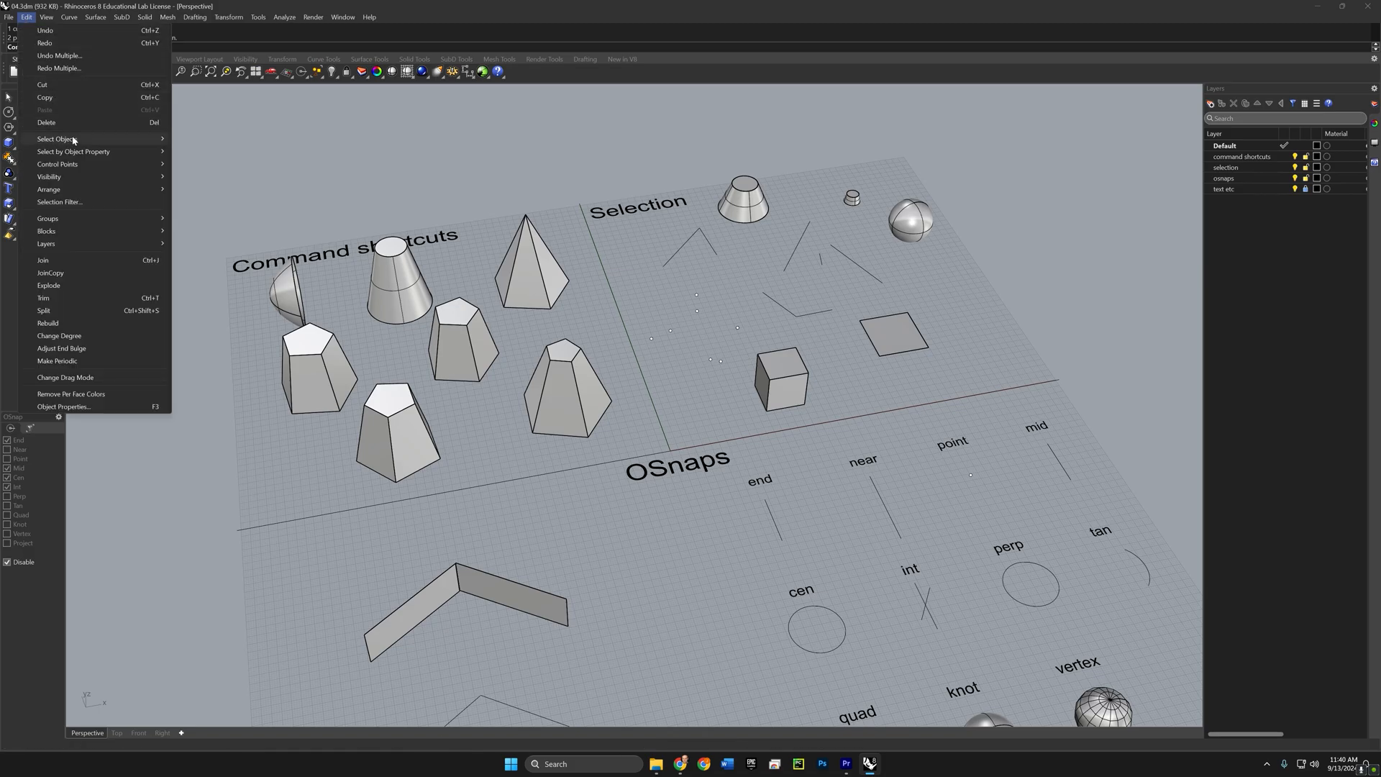
{"action": "mouse_move", "coordinate": [74, 140]}
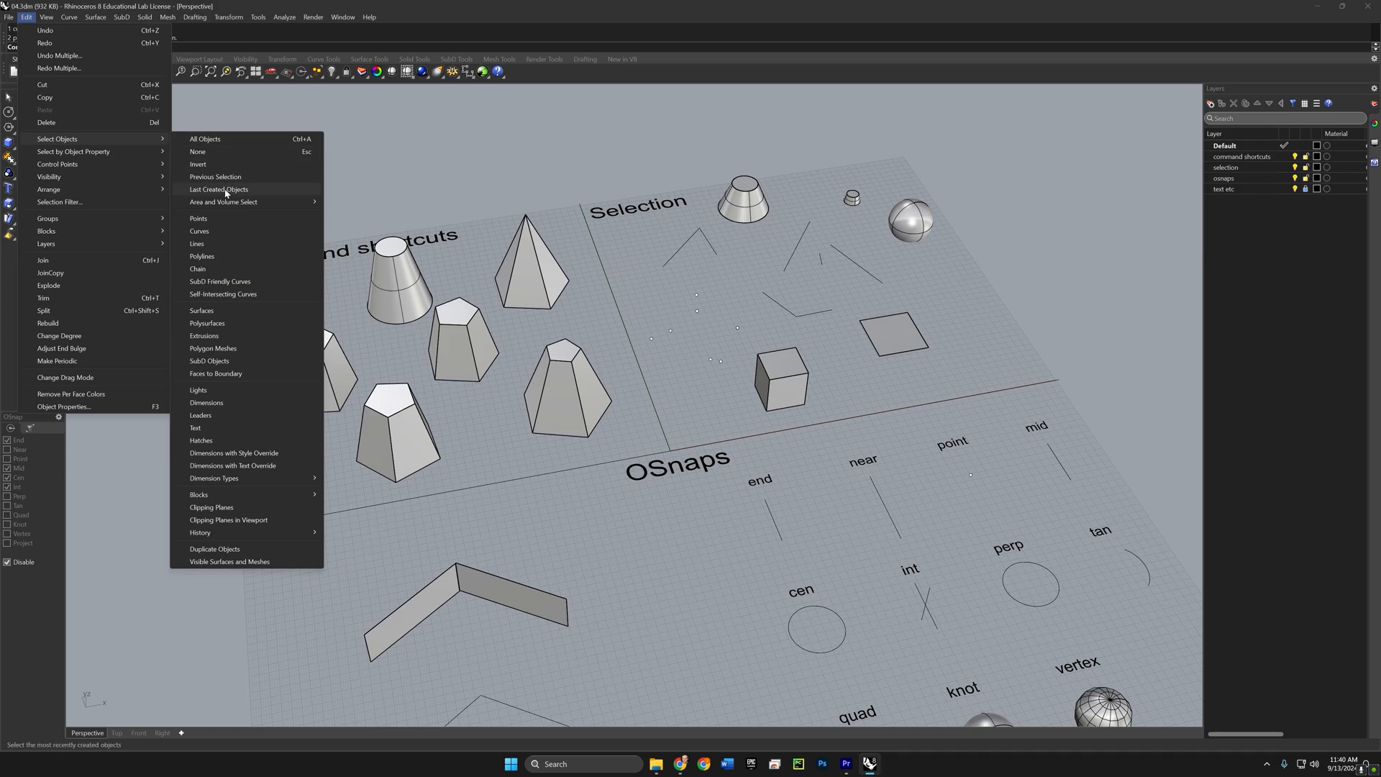
{"action": "left_click", "coordinate": [225, 231]}
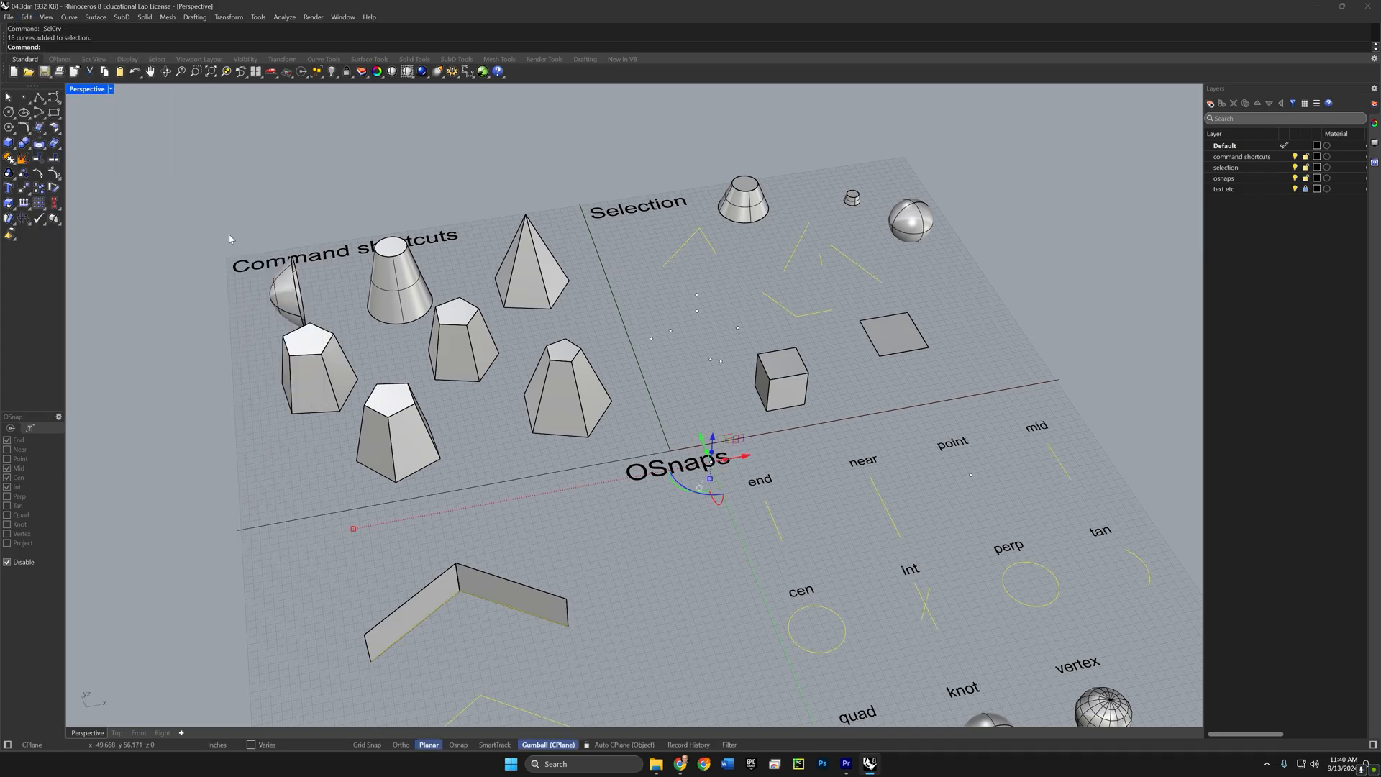
Step: Clear the curve selection and examine the set of selection tools in the Standard toolbar
{"action": "mouse_move", "coordinate": [669, 427]}
{"action": "right_mouse_down", "text": "shift"}
{"action": "mouse_move", "coordinate": [650, 347]}
{"action": "mouse_move", "coordinate": [657, 405]}
{"action": "right_mouse_up", "text": "shift"}
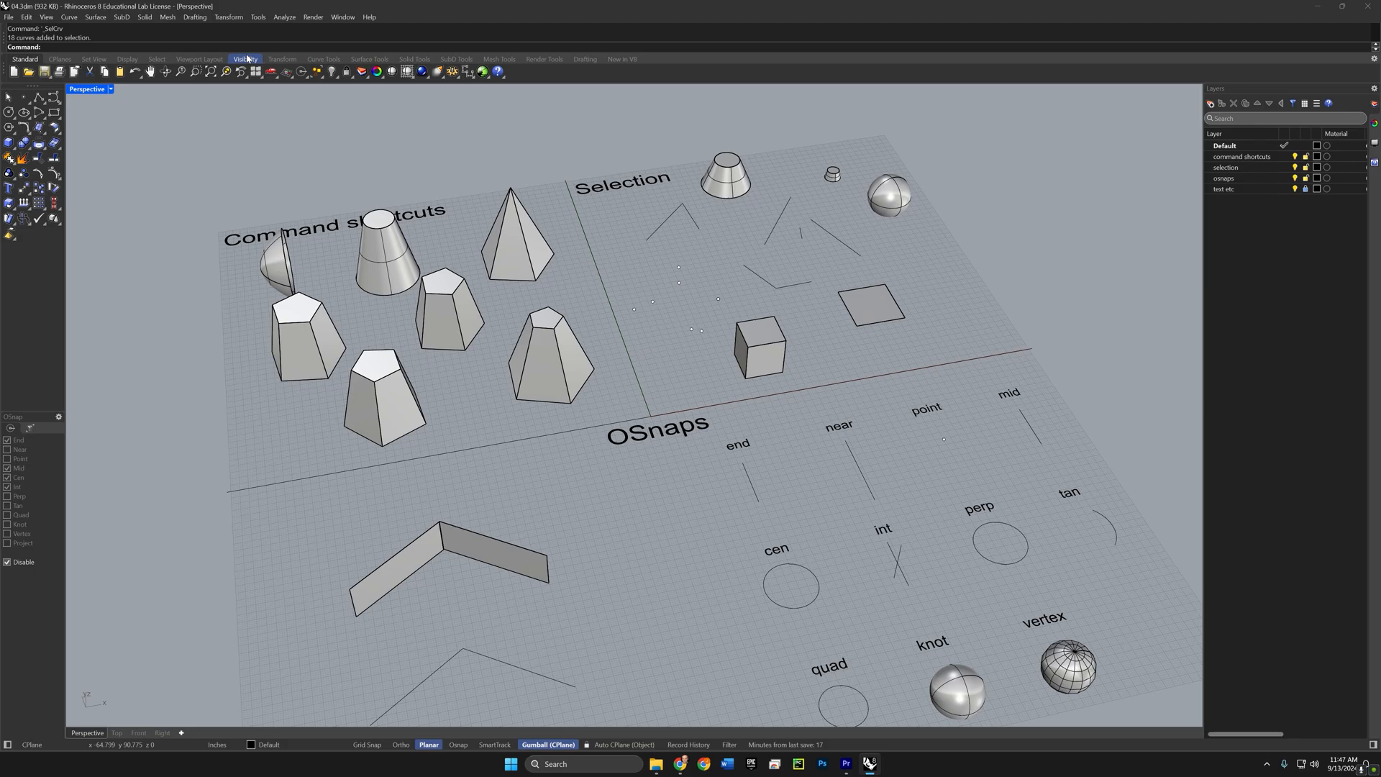
{"action": "left_click", "coordinate": [322, 78]}
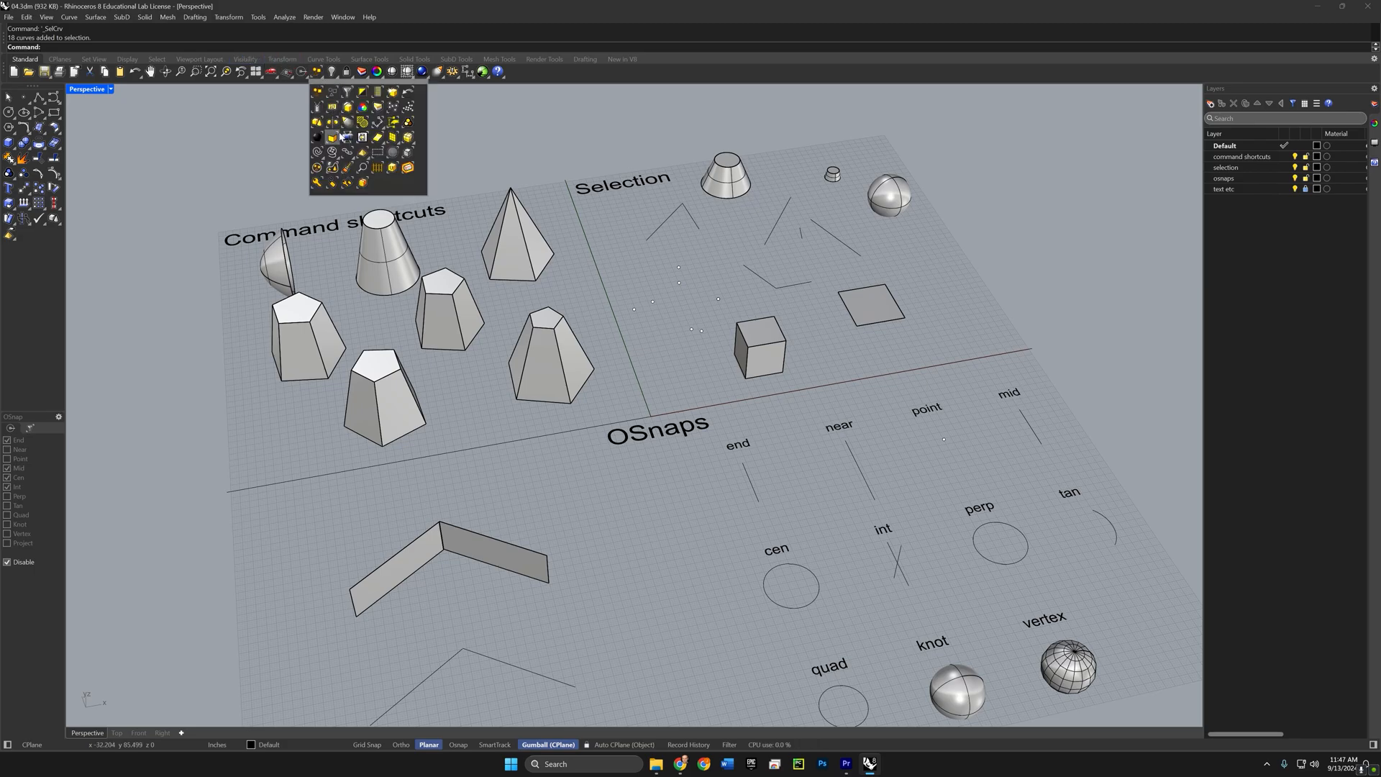
{"action": "left_click", "coordinate": [323, 154]}
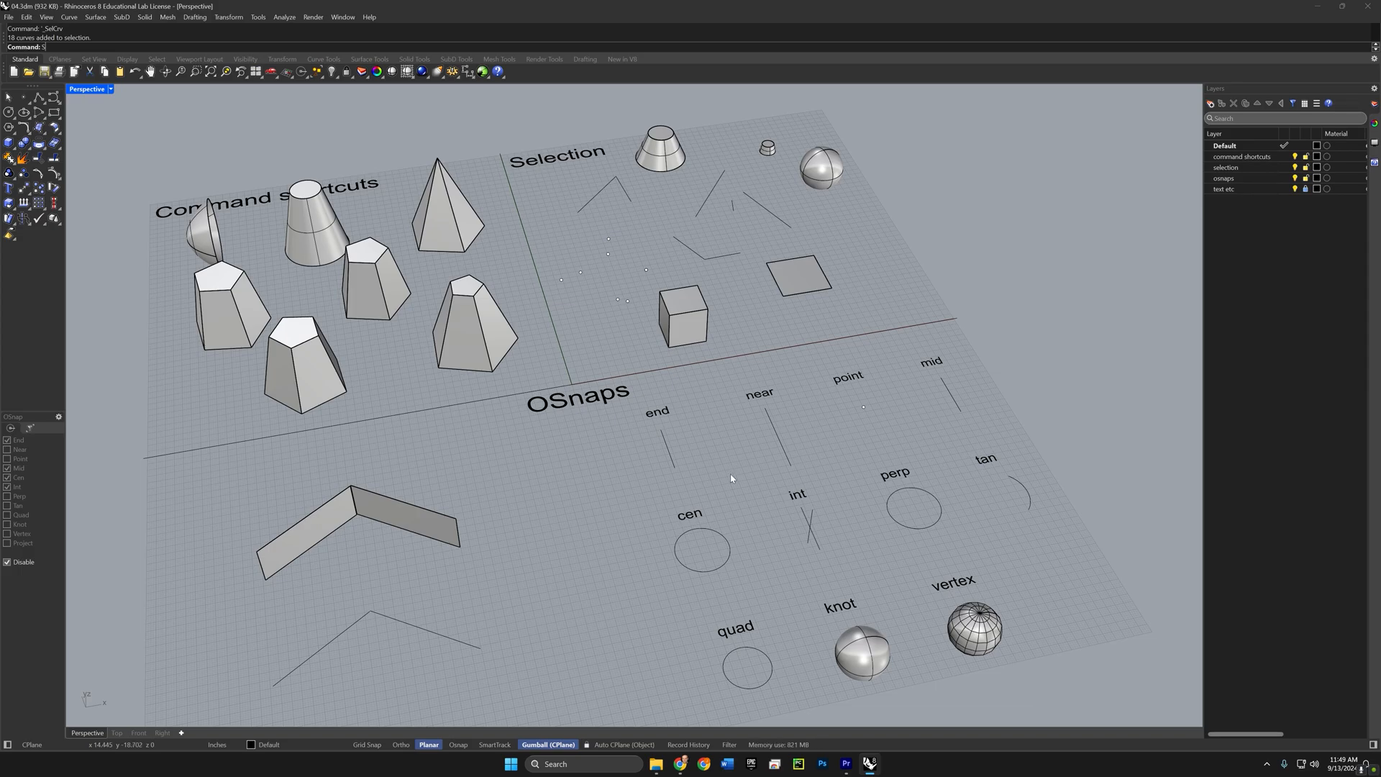
Step: Select all curves by entering the SelCrv command
{"action": "type", "text": "elCrv"}
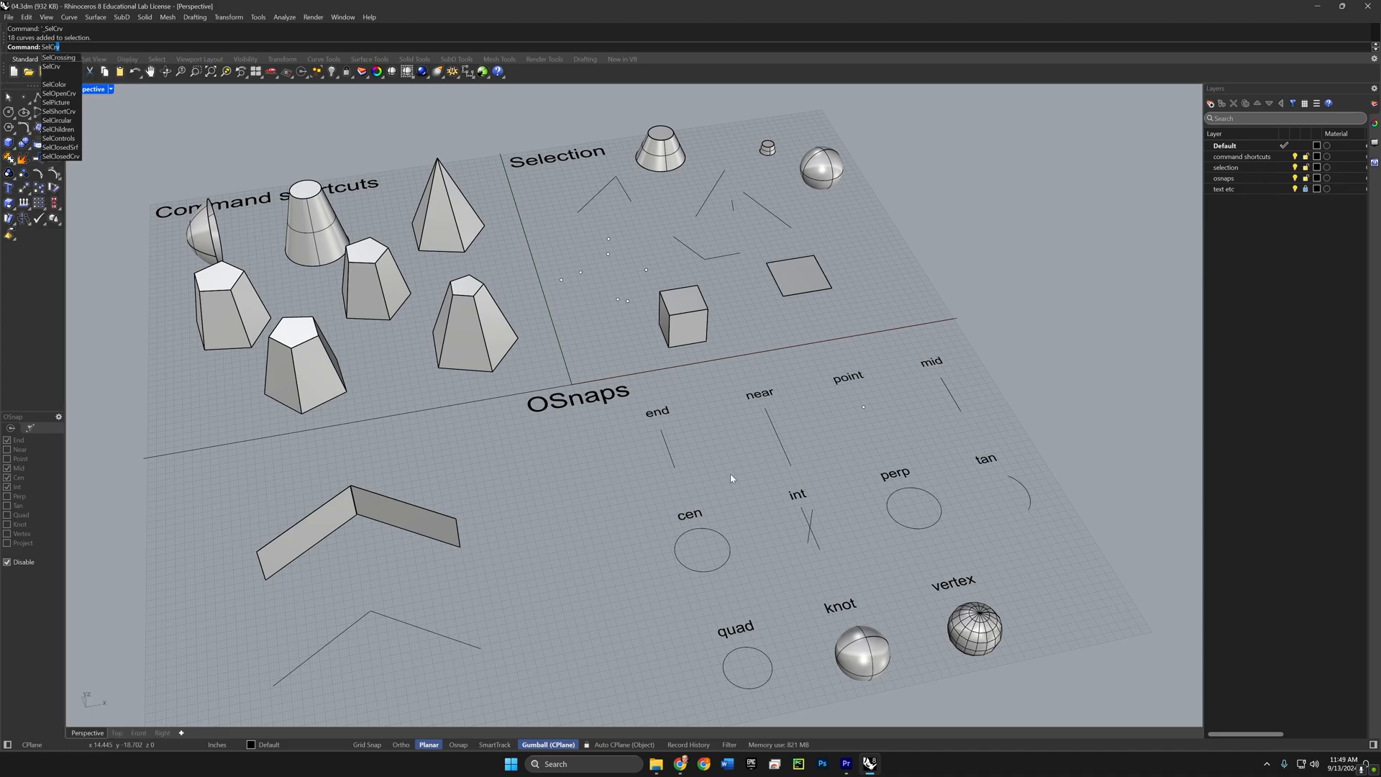
{"action": "key", "text": "Return"}
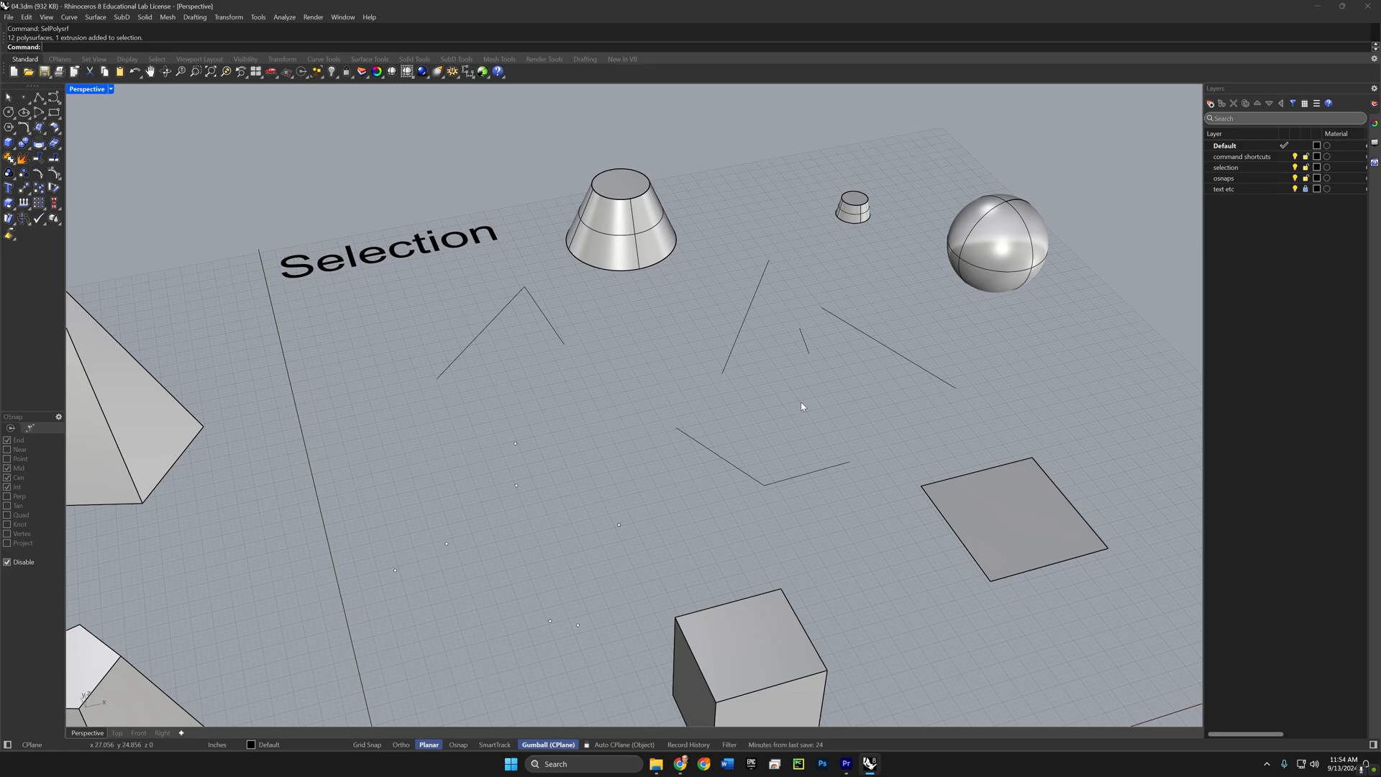
Step: Select all points with the SelPt command and all surfaces with SelSrf, clearing the selection after each
{"action": "type", "text": "SelPt"}
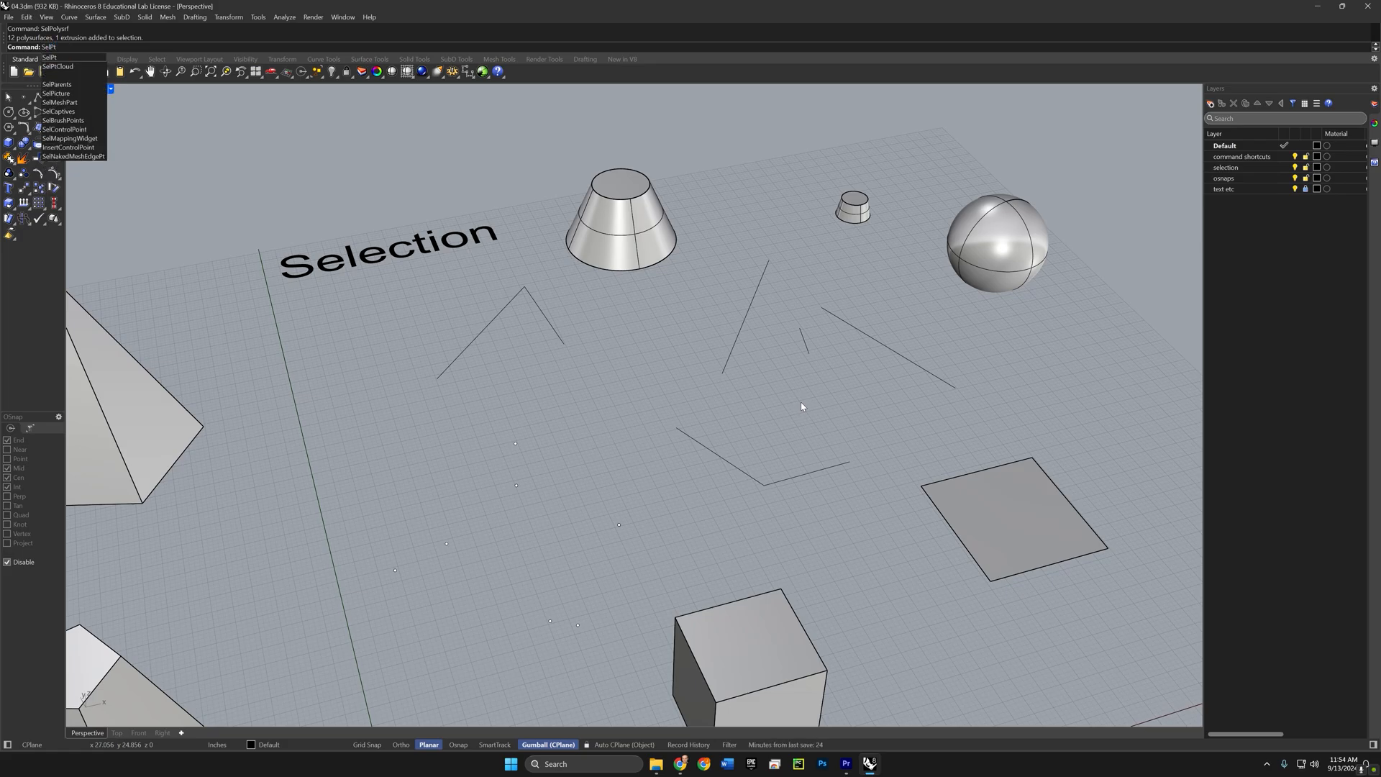
{"action": "key", "text": "Return"}
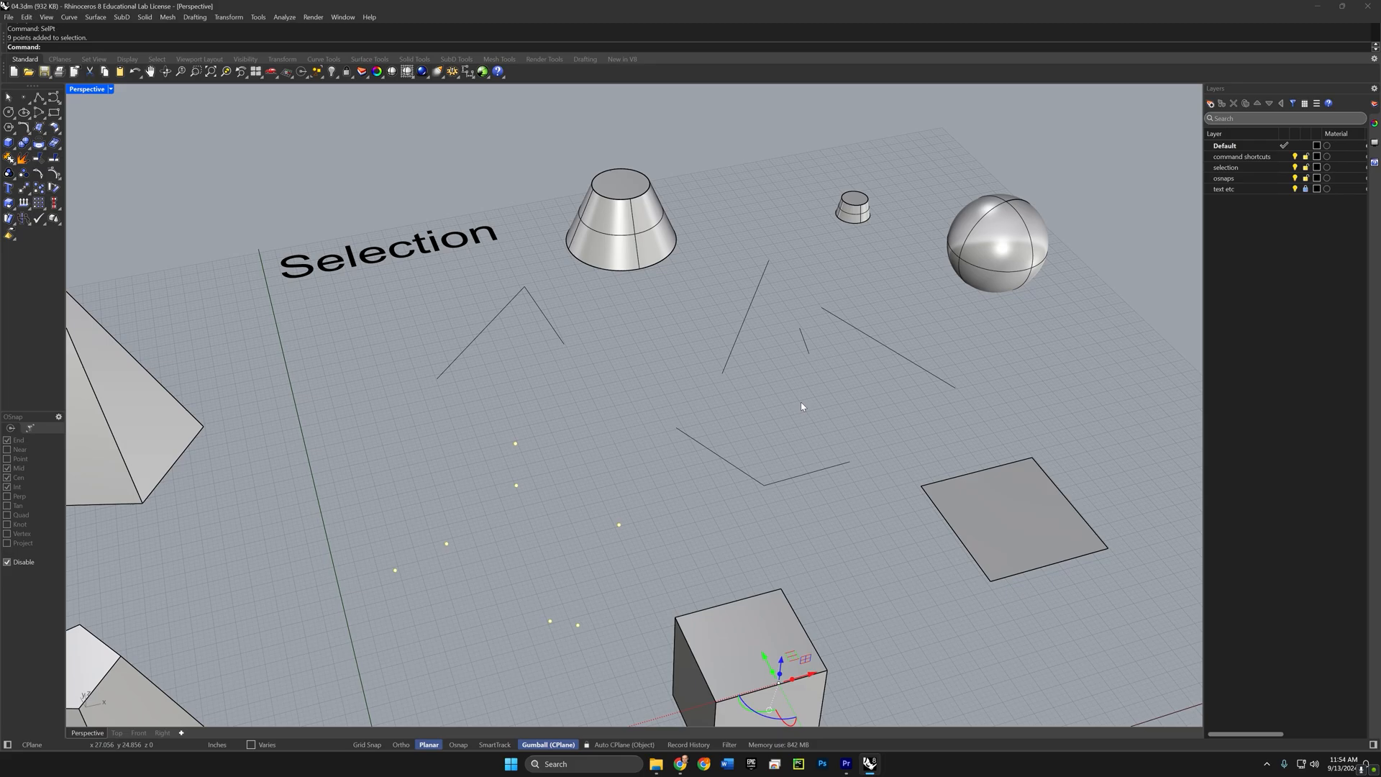
{"action": "key", "text": "Escape"}
{"action": "type", "text": "SelSrf"}
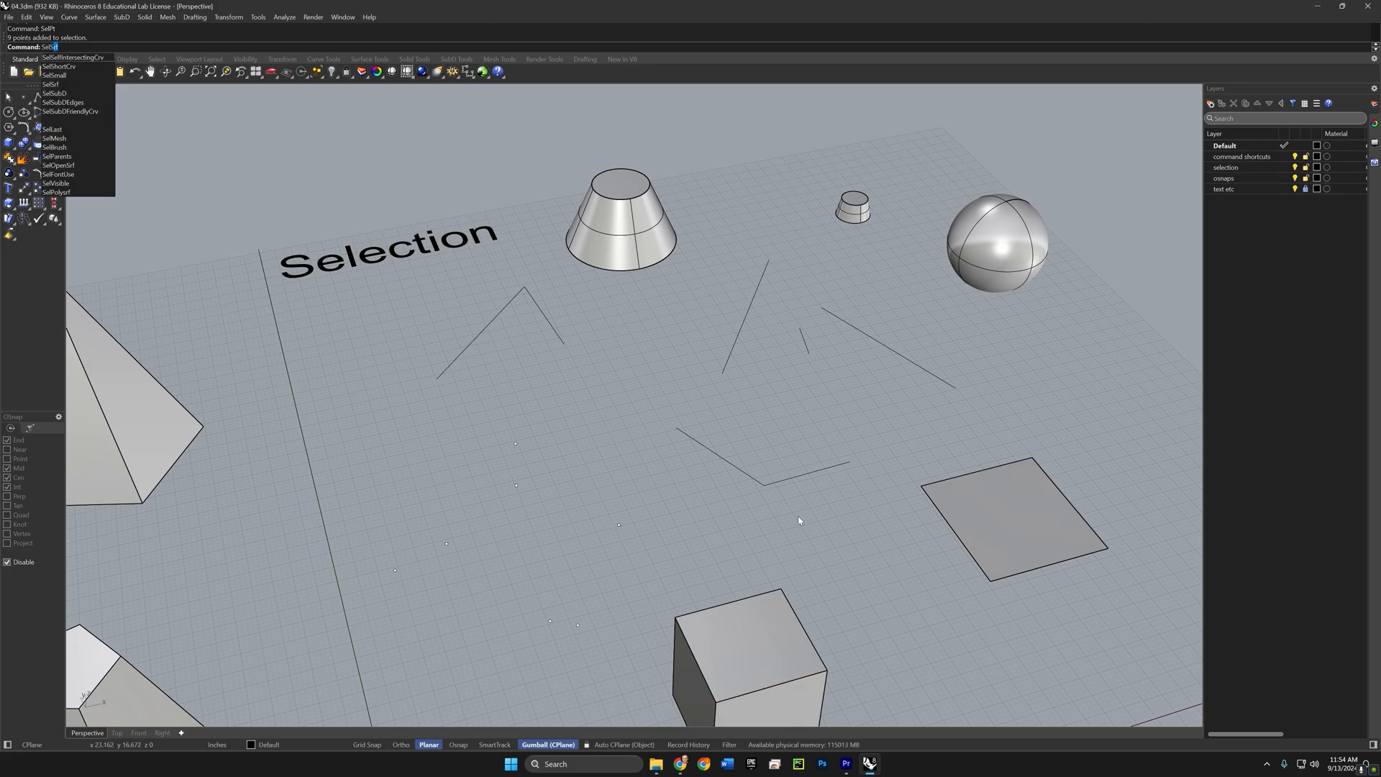
{"action": "key", "text": "Return"}
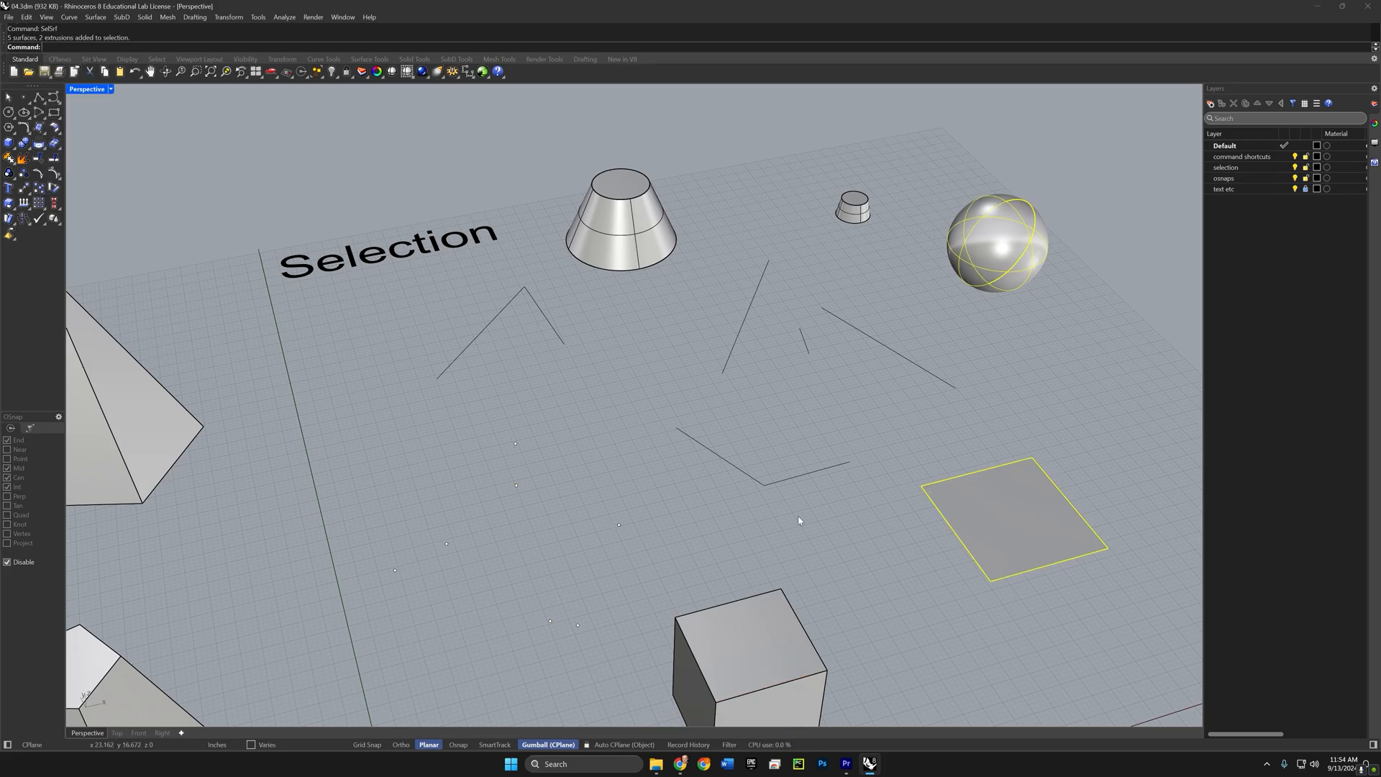
{"action": "key", "text": "Escape"}
Step: Select all polysurfaces in the model with the SelPolysrf command
{"action": "type", "text": "Sel"}
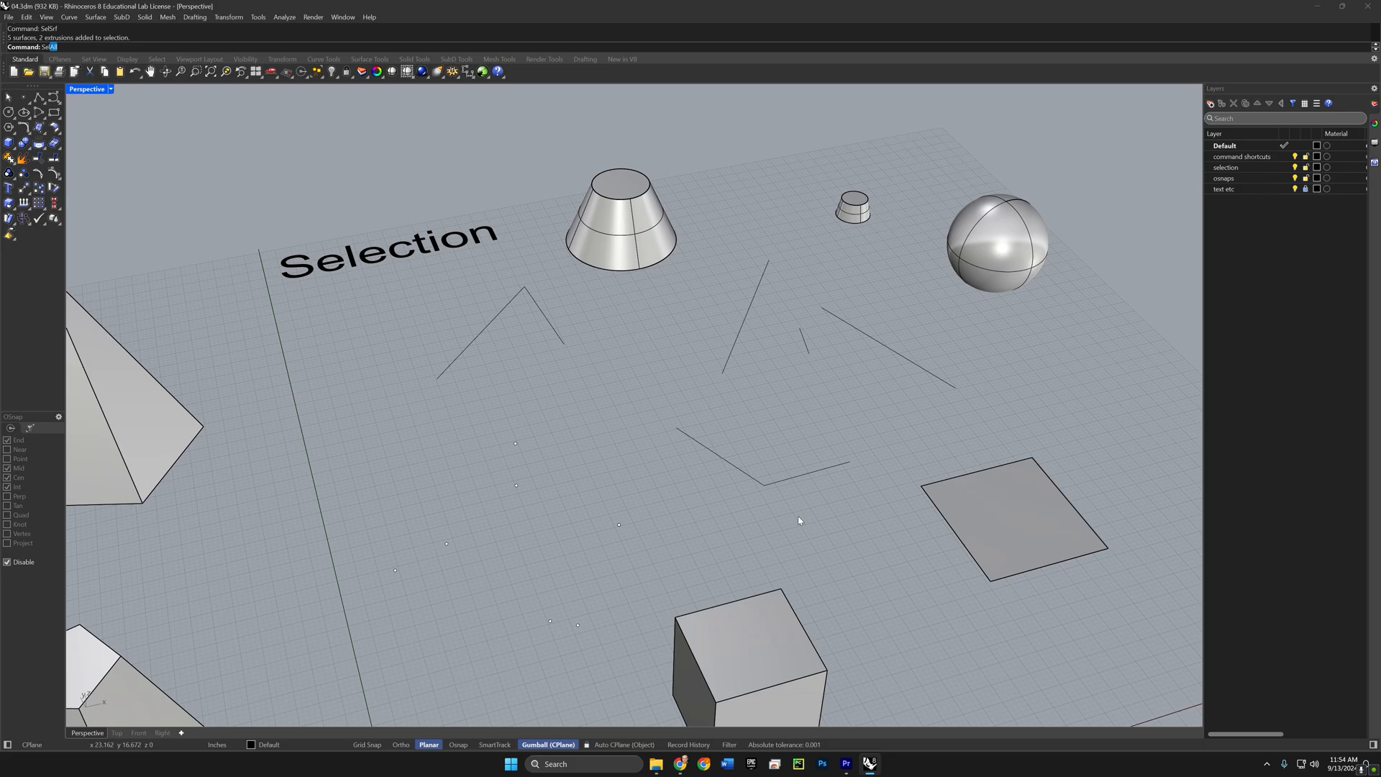
{"action": "type", "text": "Polysrf"}
{"action": "key", "text": "Return"}
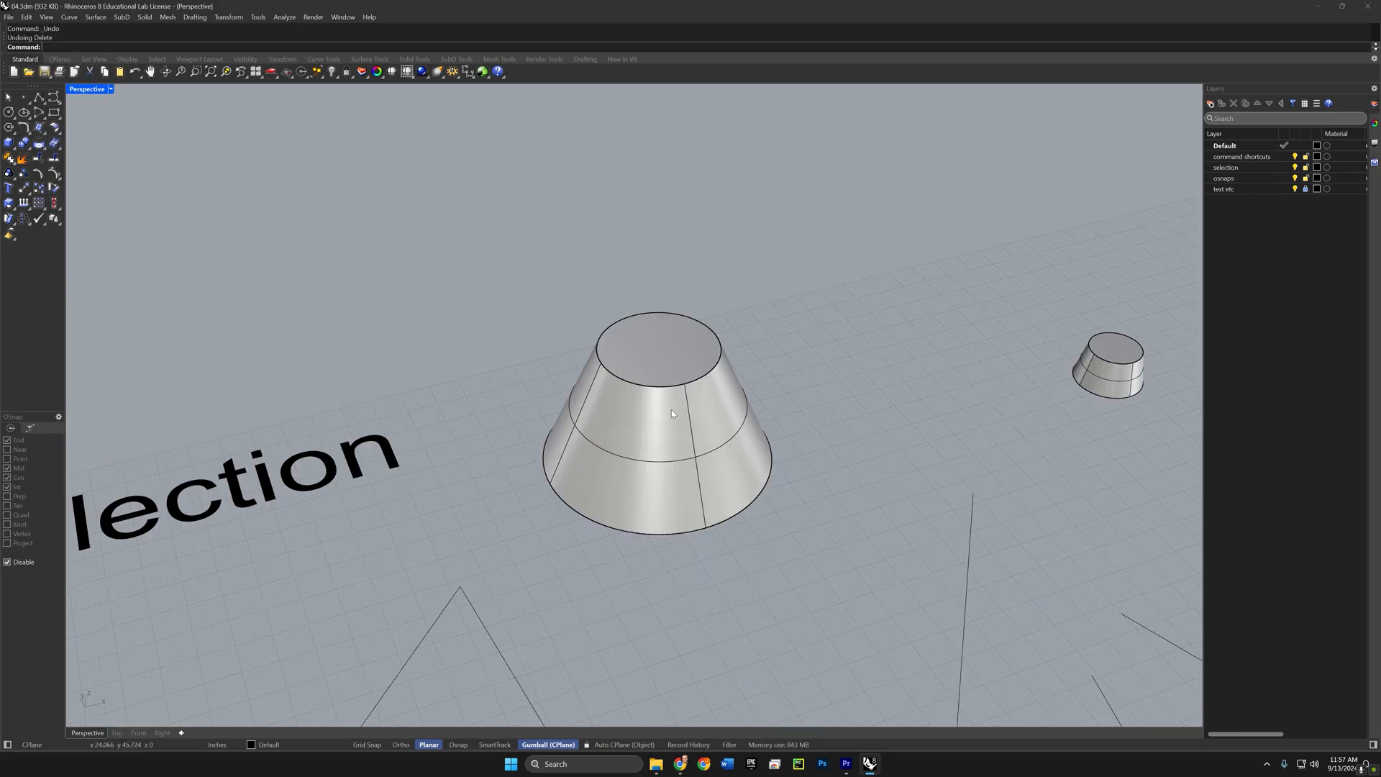
Step: Select duplicate objects with the SelDup command, delete them, and check the large truncated cone by picking it
{"action": "left_click", "coordinate": [671, 408]}
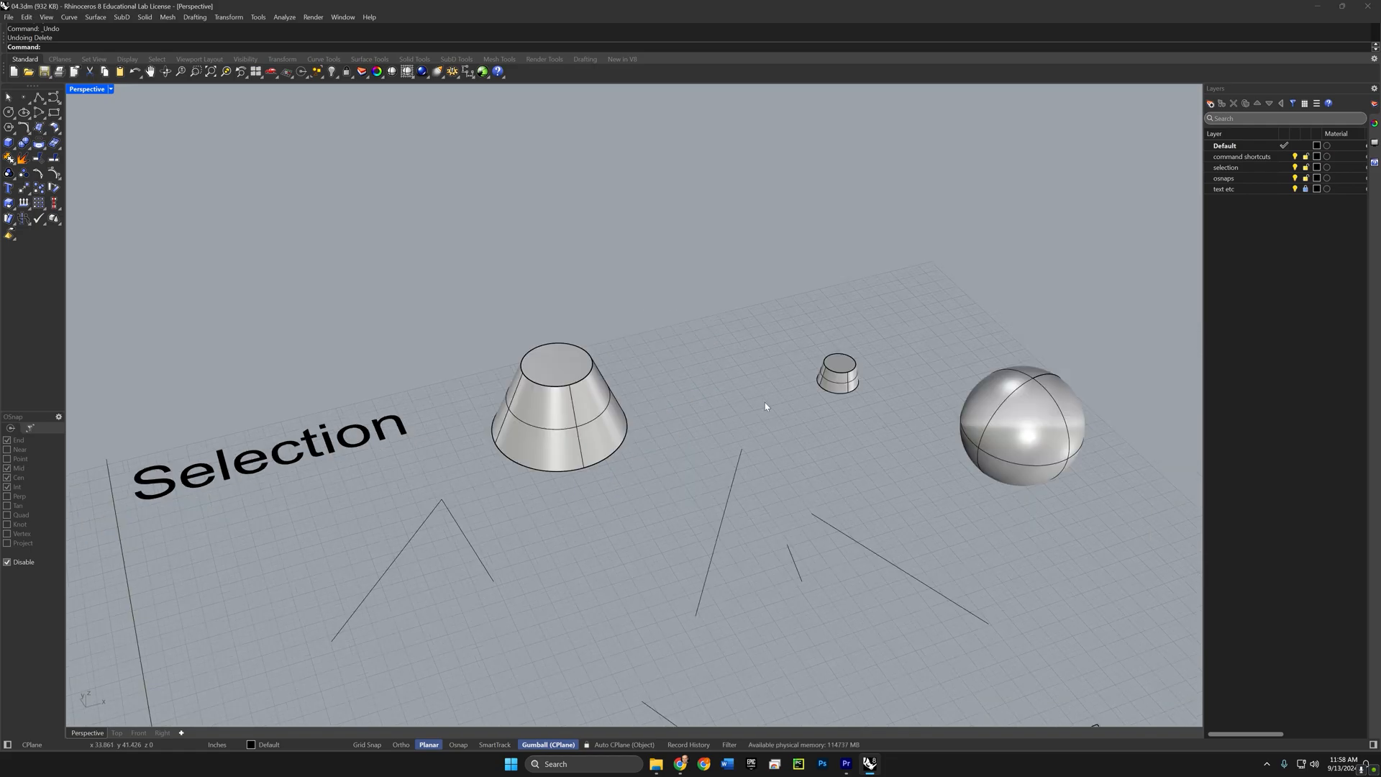
{"action": "type", "text": "elDup"}
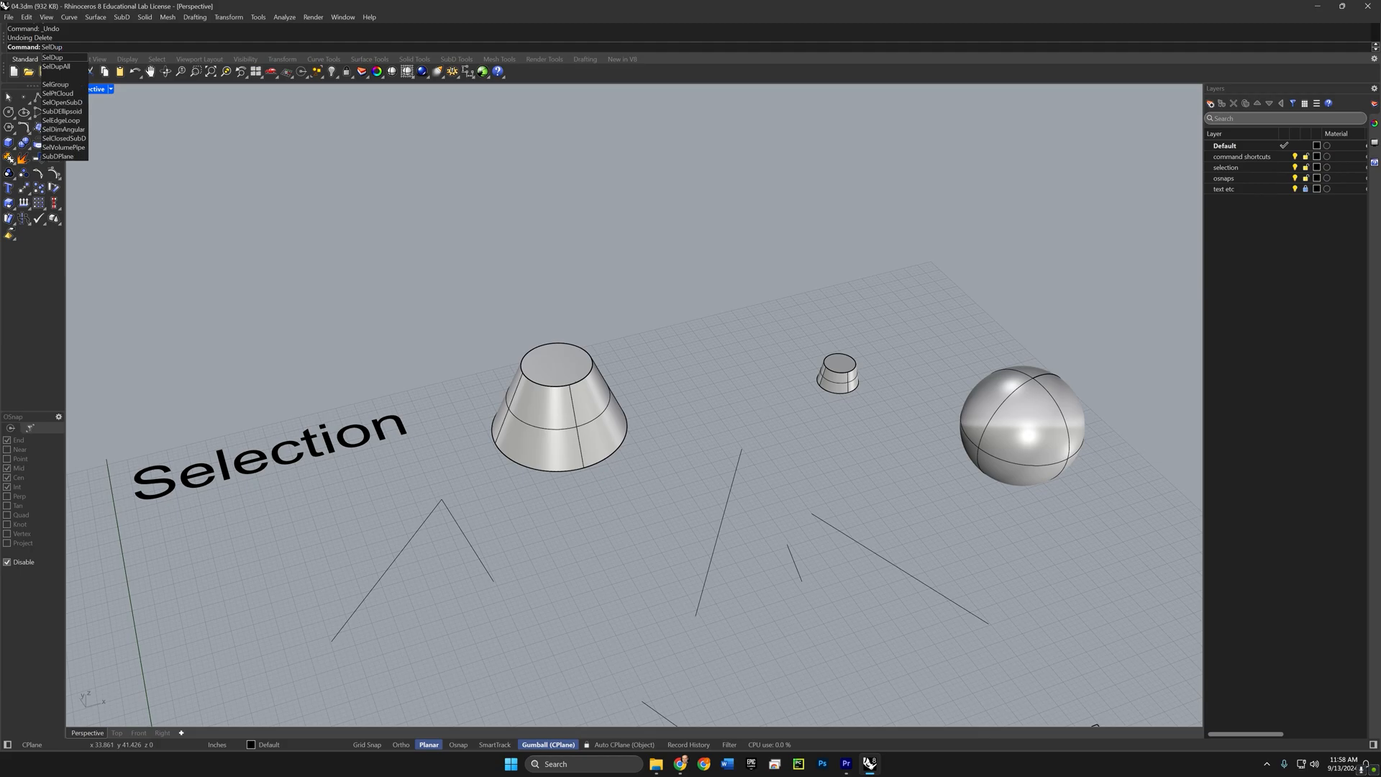
{"action": "key", "text": "Return"}
{"action": "key", "text": "Delete"}
{"action": "left_click", "coordinate": [606, 423]}
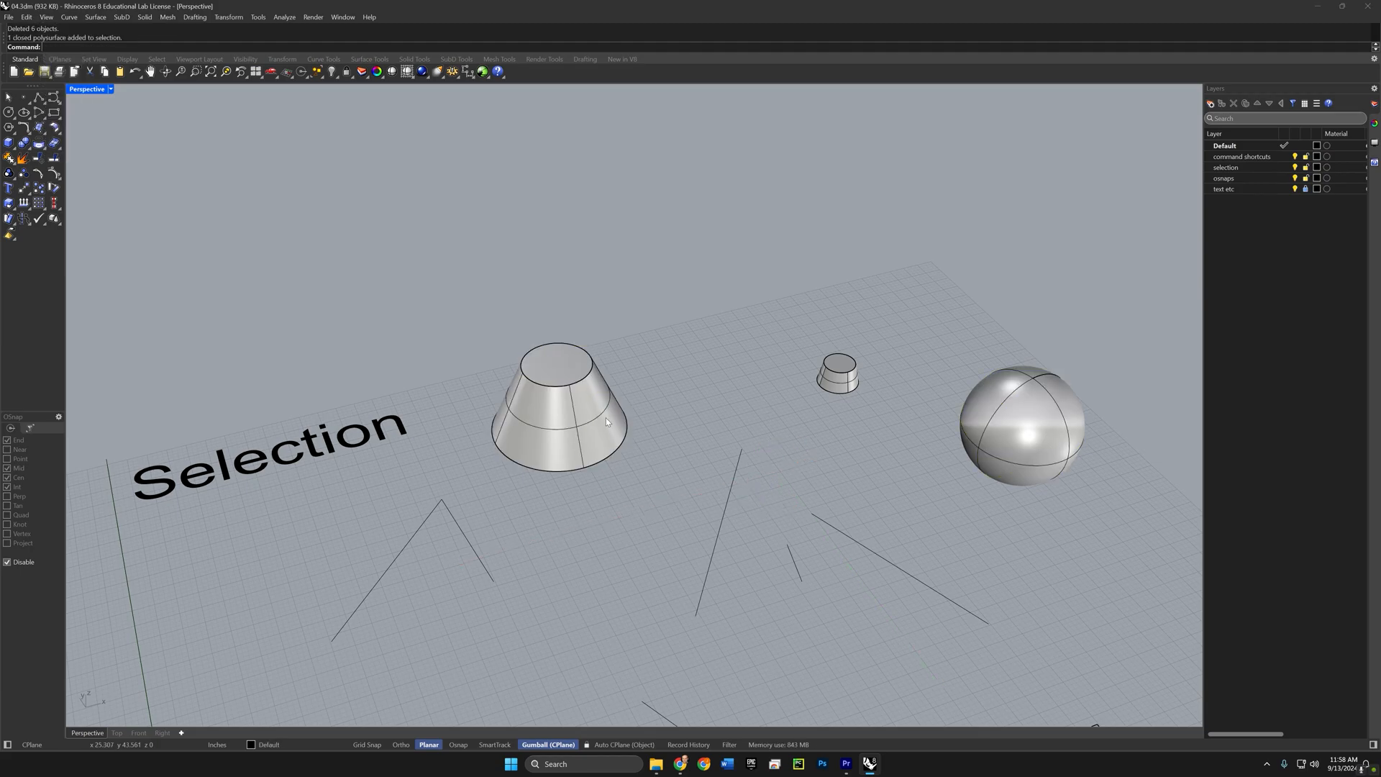
{"action": "left_click", "coordinate": [606, 418]}
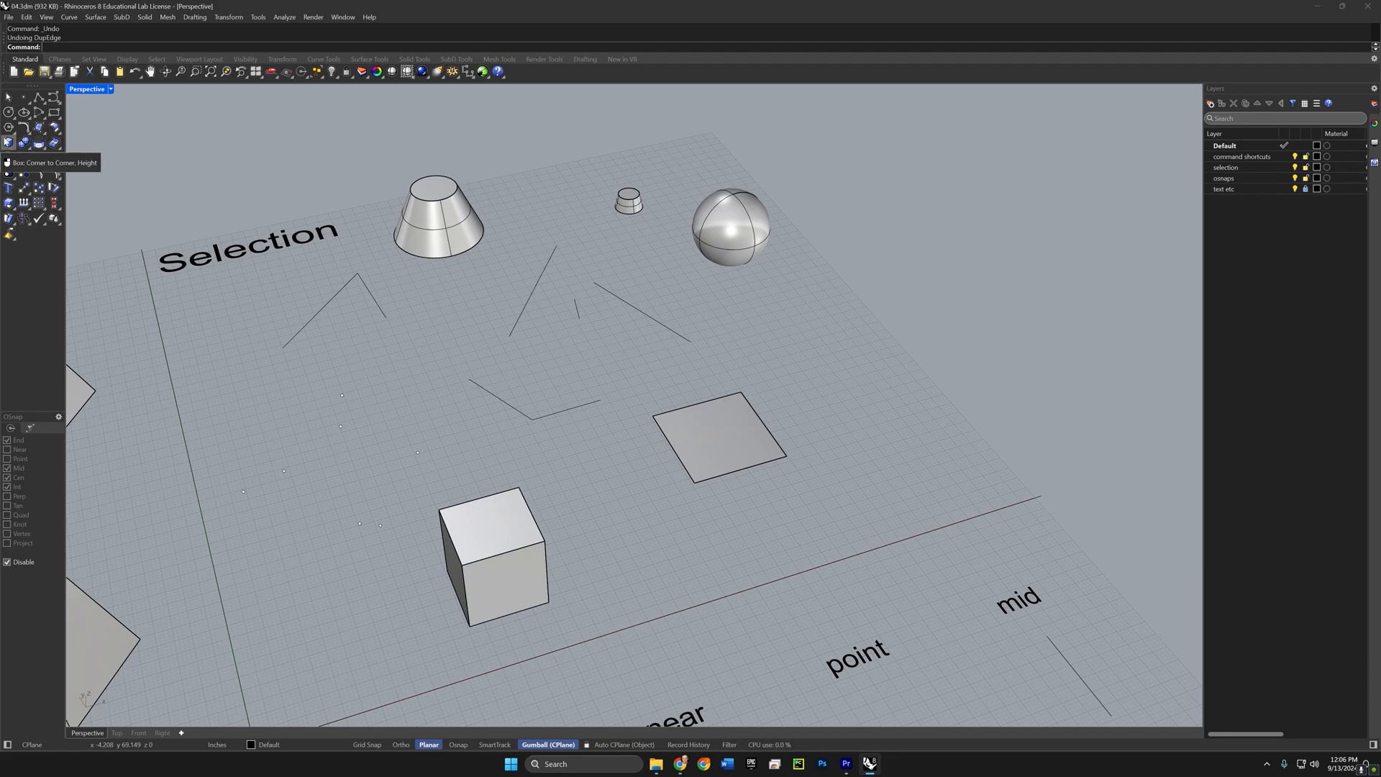
Step: Create a box from corner to corner with a height on the empty grid area beside the square surface
{"action": "left_click", "coordinate": [9, 143]}
{"action": "left_click", "coordinate": [821, 372]}
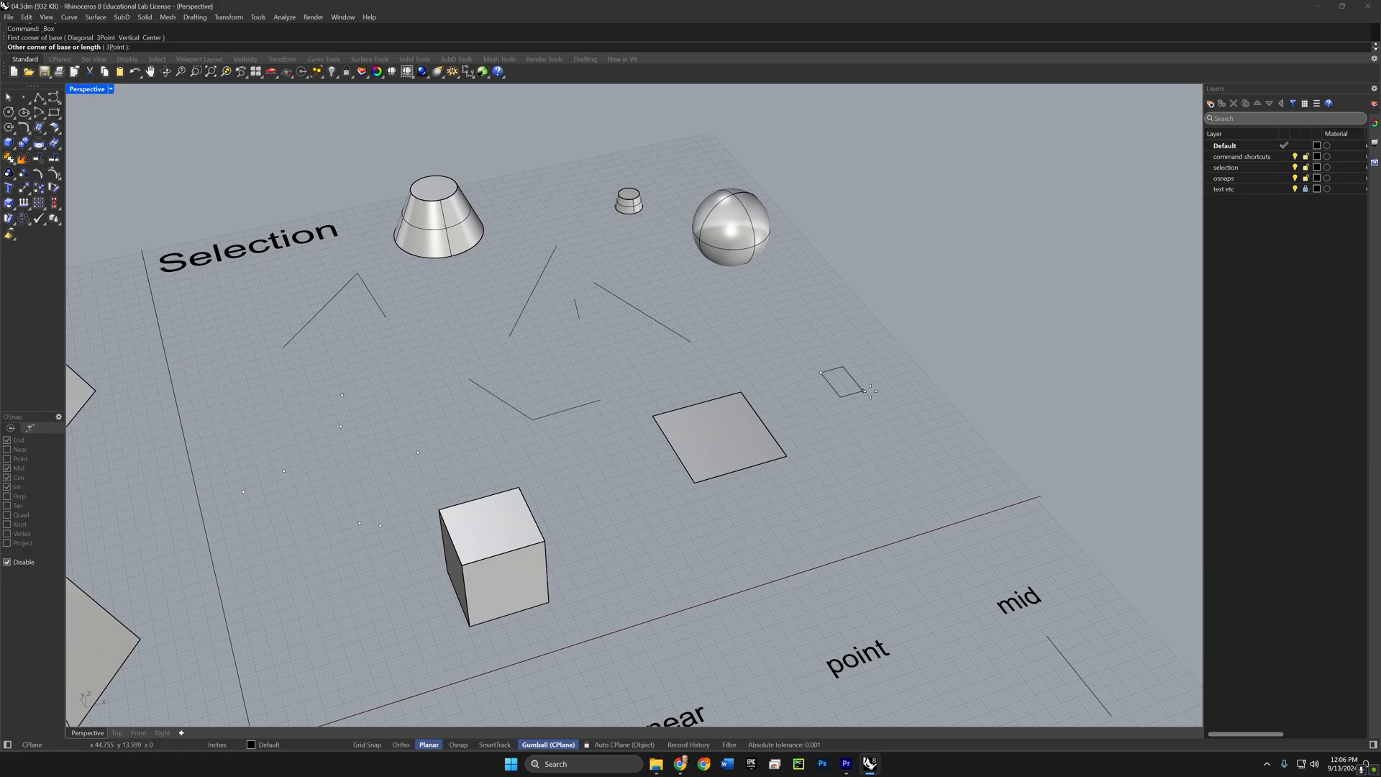
{"action": "left_click", "coordinate": [923, 397]}
{"action": "left_click", "coordinate": [896, 436]}
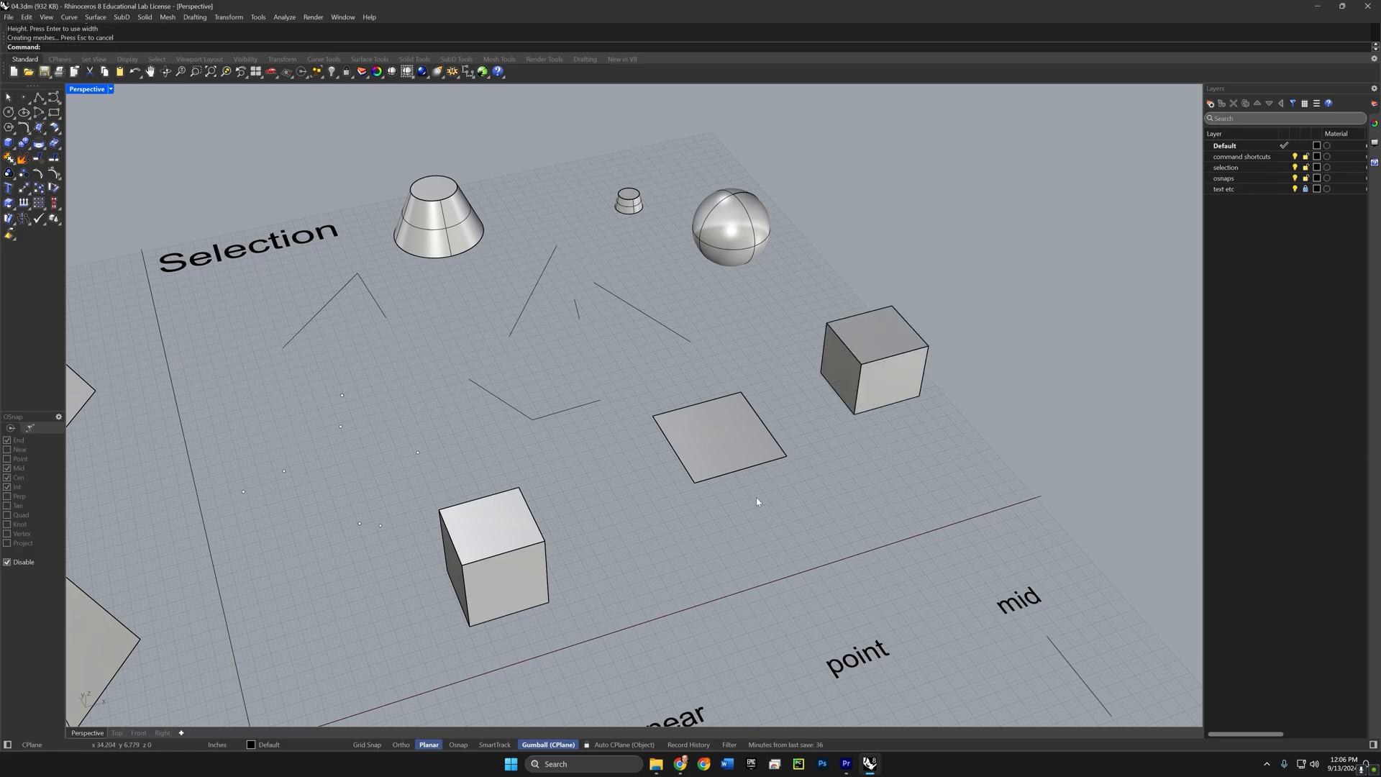
Step: Select the newly created box with the SelLast command
{"action": "right_click_drag", "start_coordinate": [888, 476], "coordinate": [839, 492], "text": "shift"}
{"action": "type", "text": "S"}
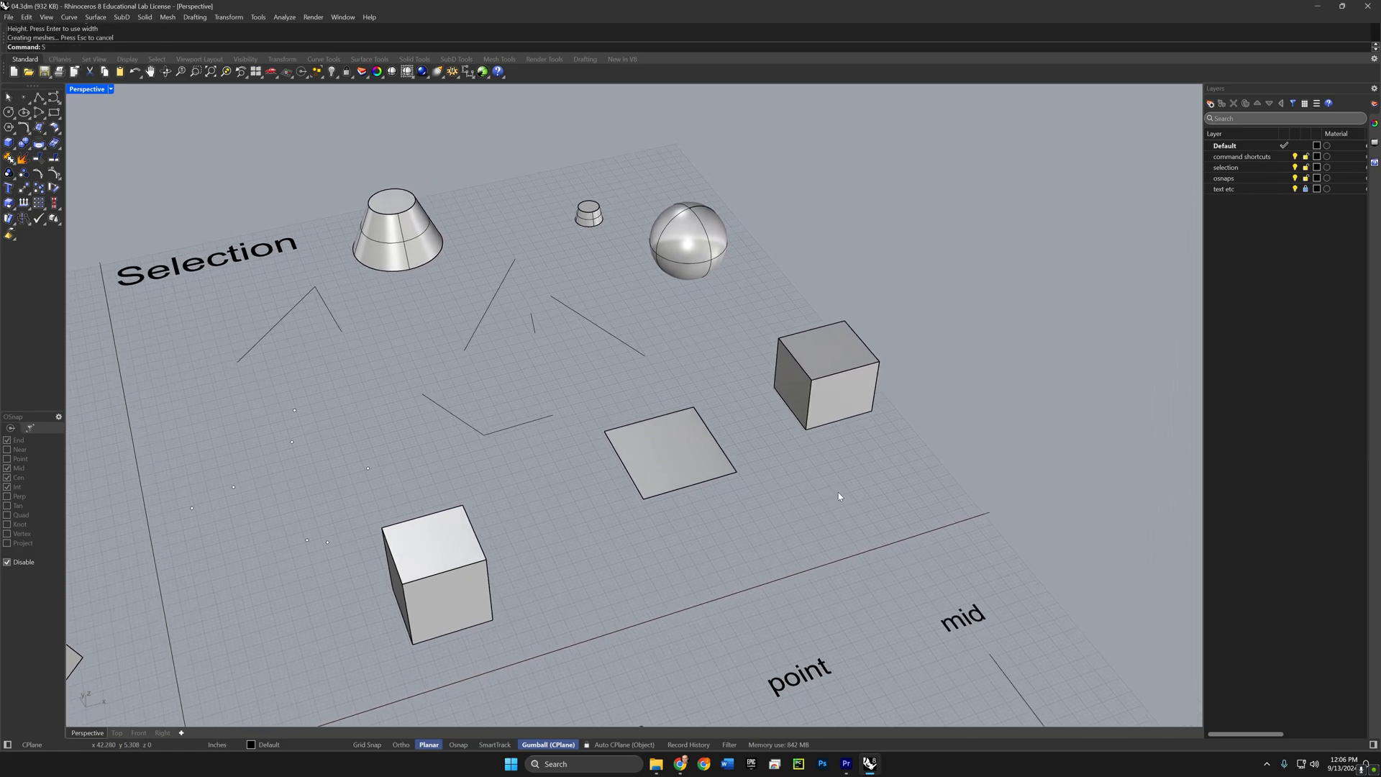
{"action": "type", "text": "elLast"}
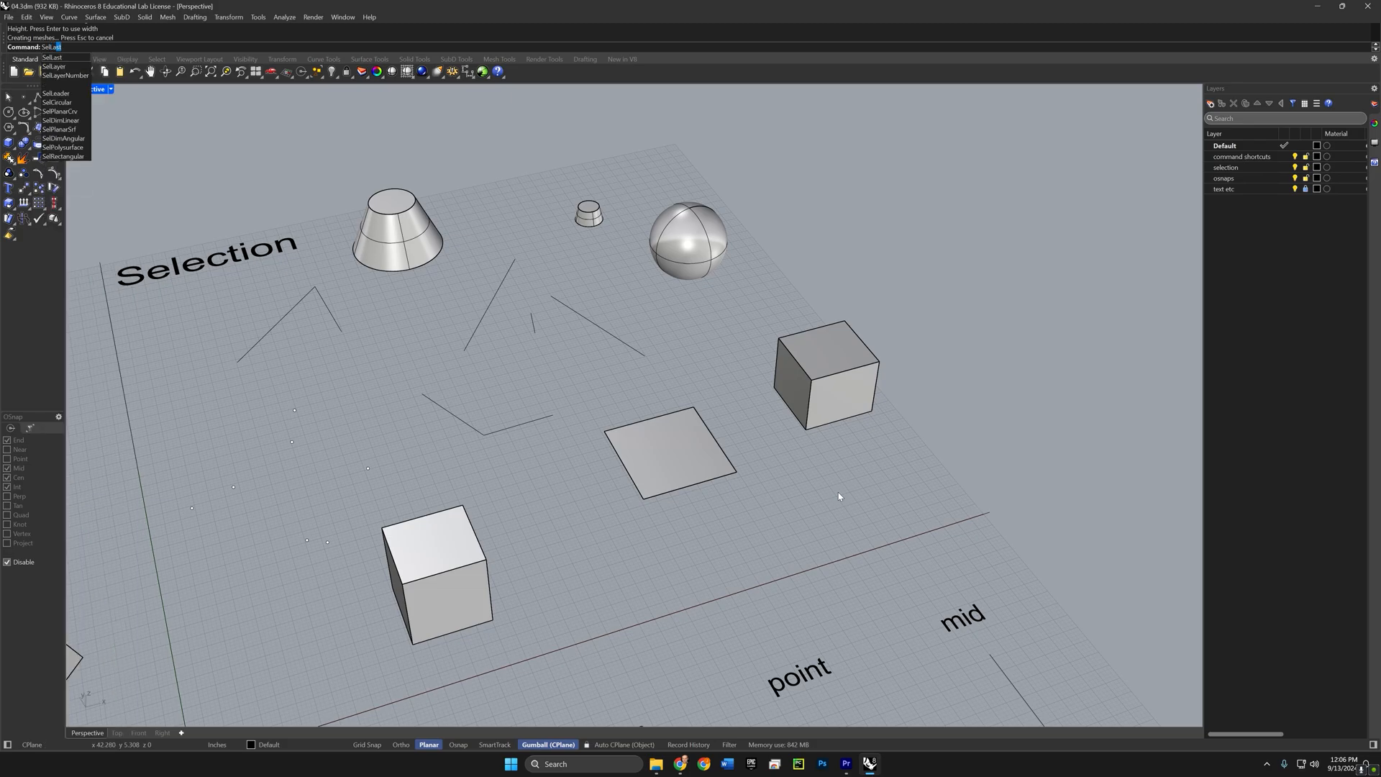
{"action": "key", "text": "Return"}
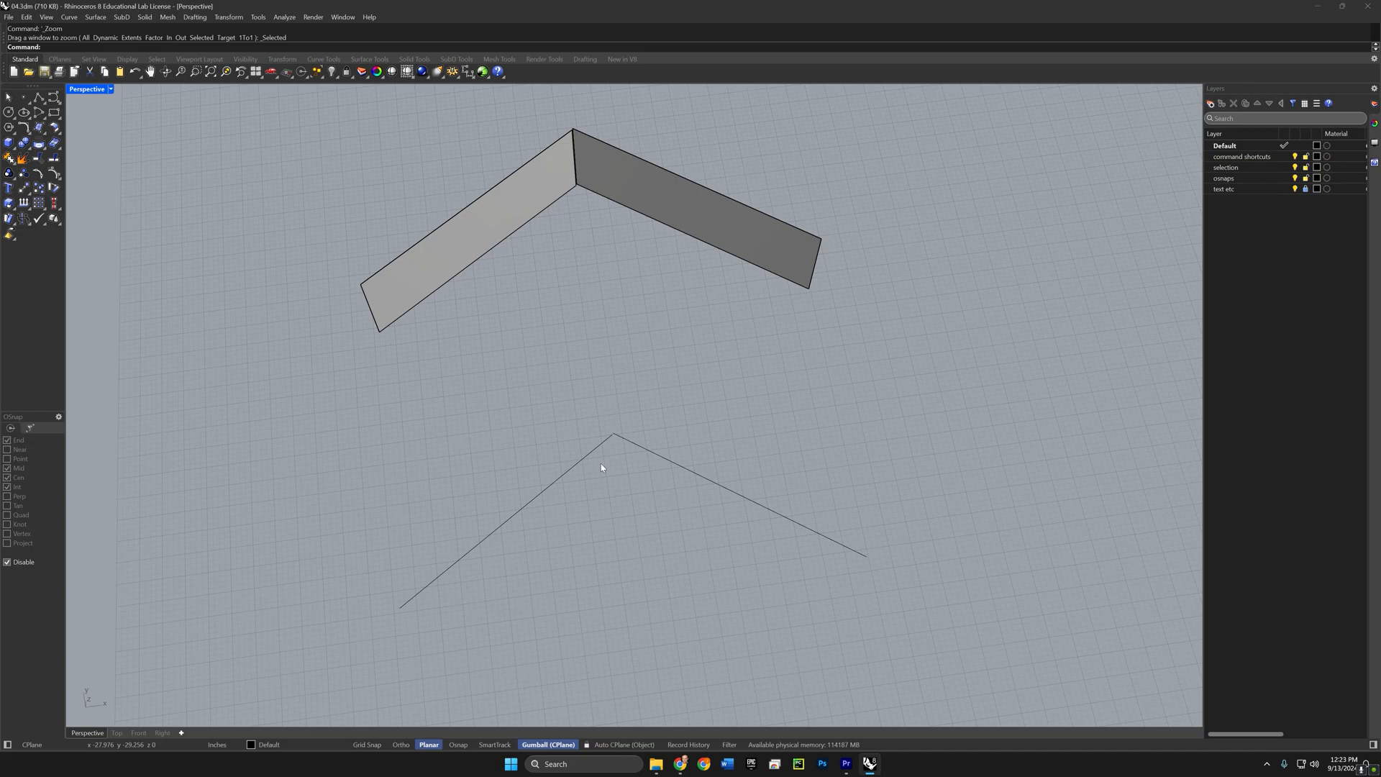
Step: With object snaps disabled, draw a single-segment polyline by eye along the left leg of the V-shaped lines, ending at their apex
{"action": "left_click", "coordinate": [39, 97]}
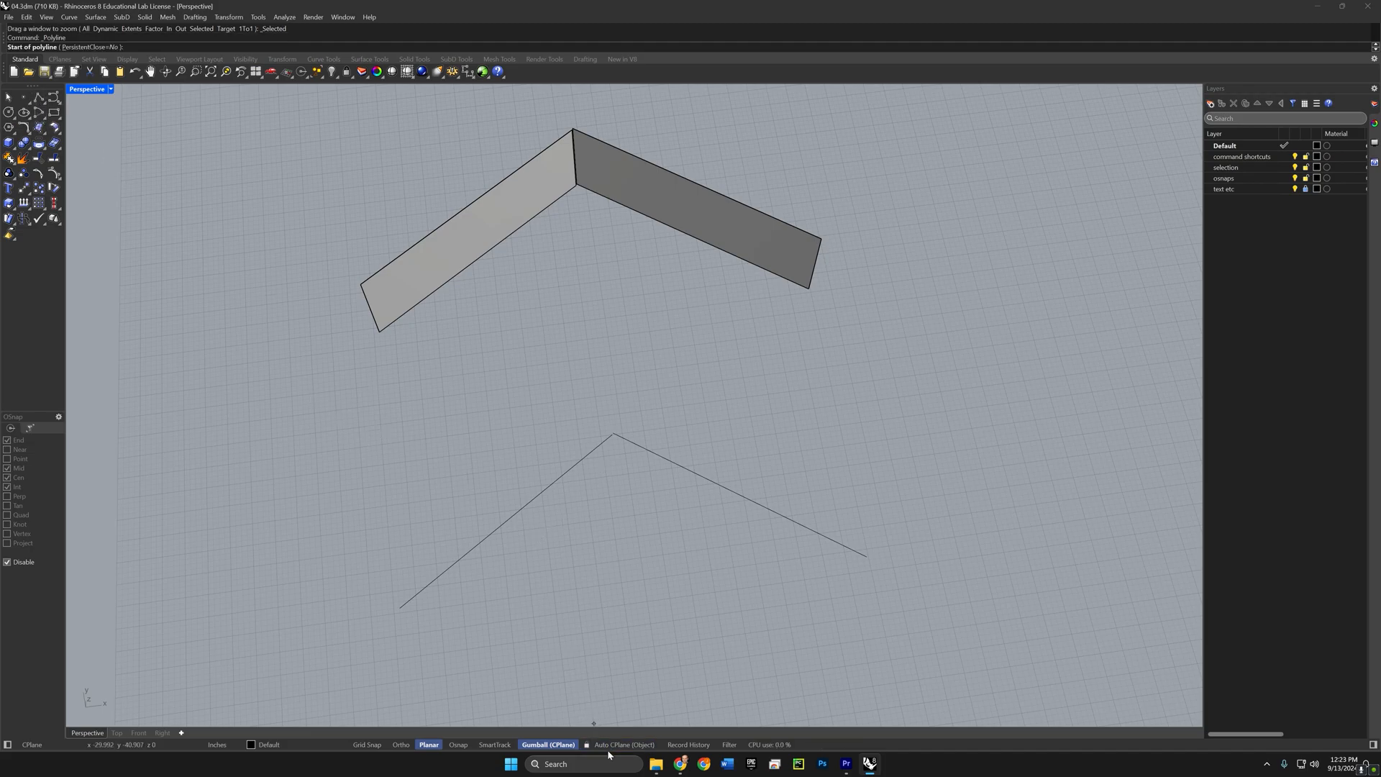
{"action": "left_click", "coordinate": [397, 608]}
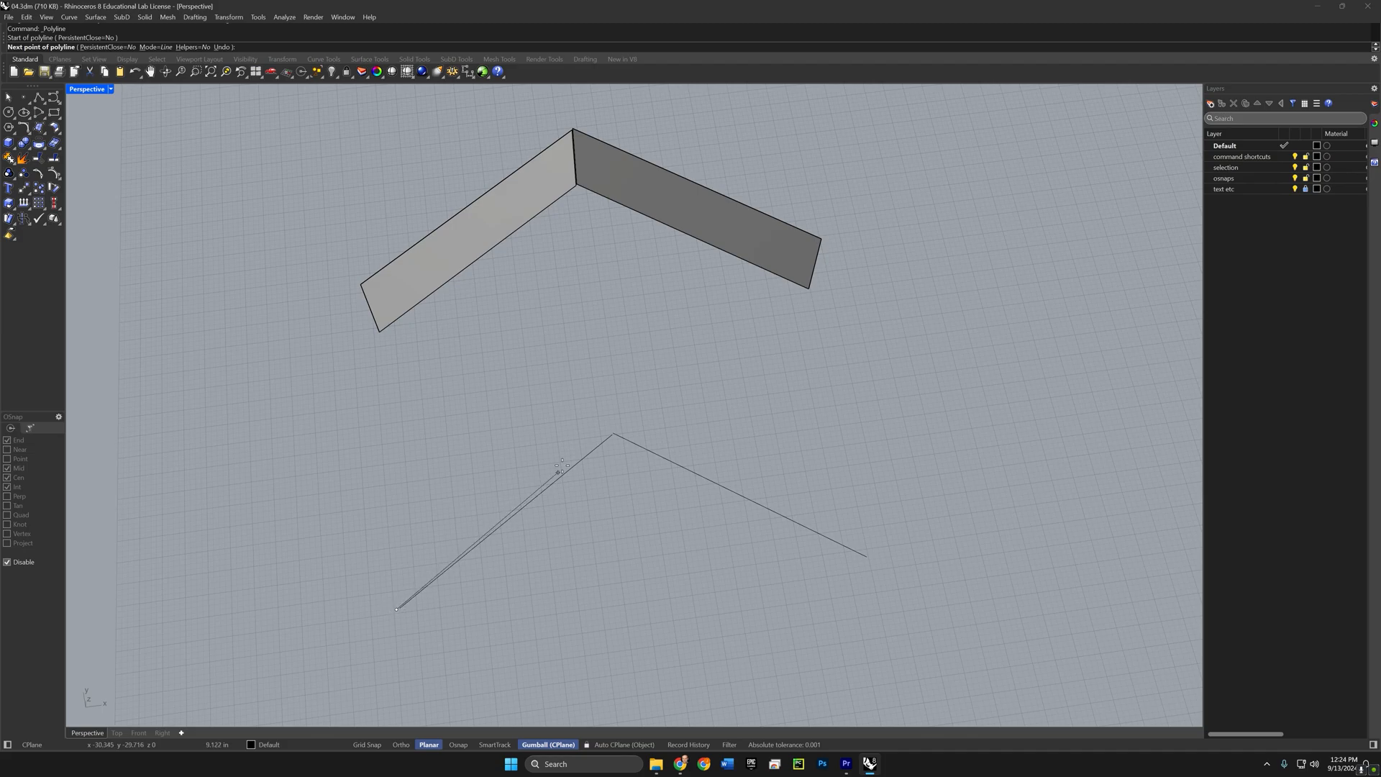
{"action": "left_click", "coordinate": [613, 434]}
{"action": "key", "text": "Return"}
Step: Examine the apex of the V-shaped lines up close for imprecise joins, picking the curves to tell them apart
{"action": "right_click_drag", "start_coordinate": [610, 443], "coordinate": [612, 349], "text": "ctrl"}
{"action": "scroll", "coordinate": [595, 549], "scroll_direction": "up", "scroll_amount": 5}
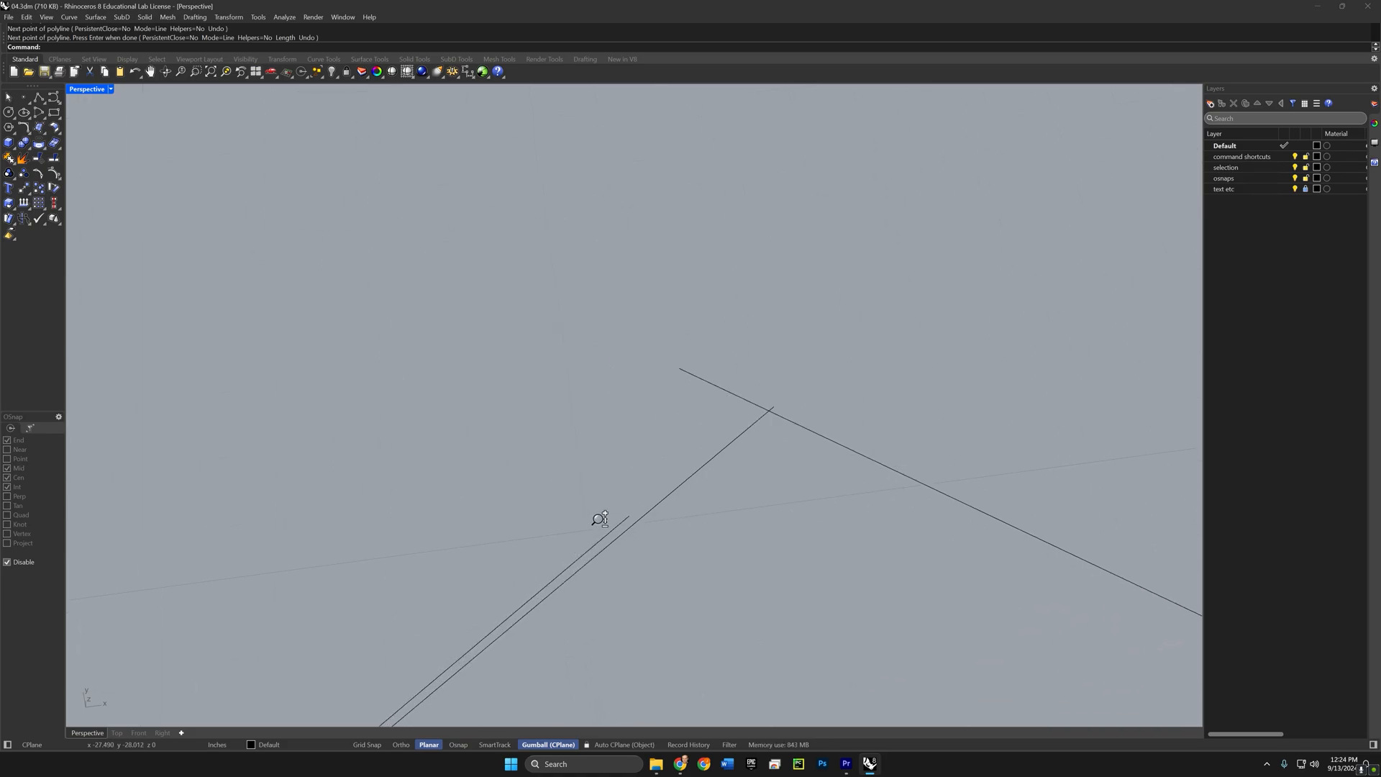
{"action": "scroll", "coordinate": [648, 494], "scroll_direction": "down", "scroll_amount": 3}
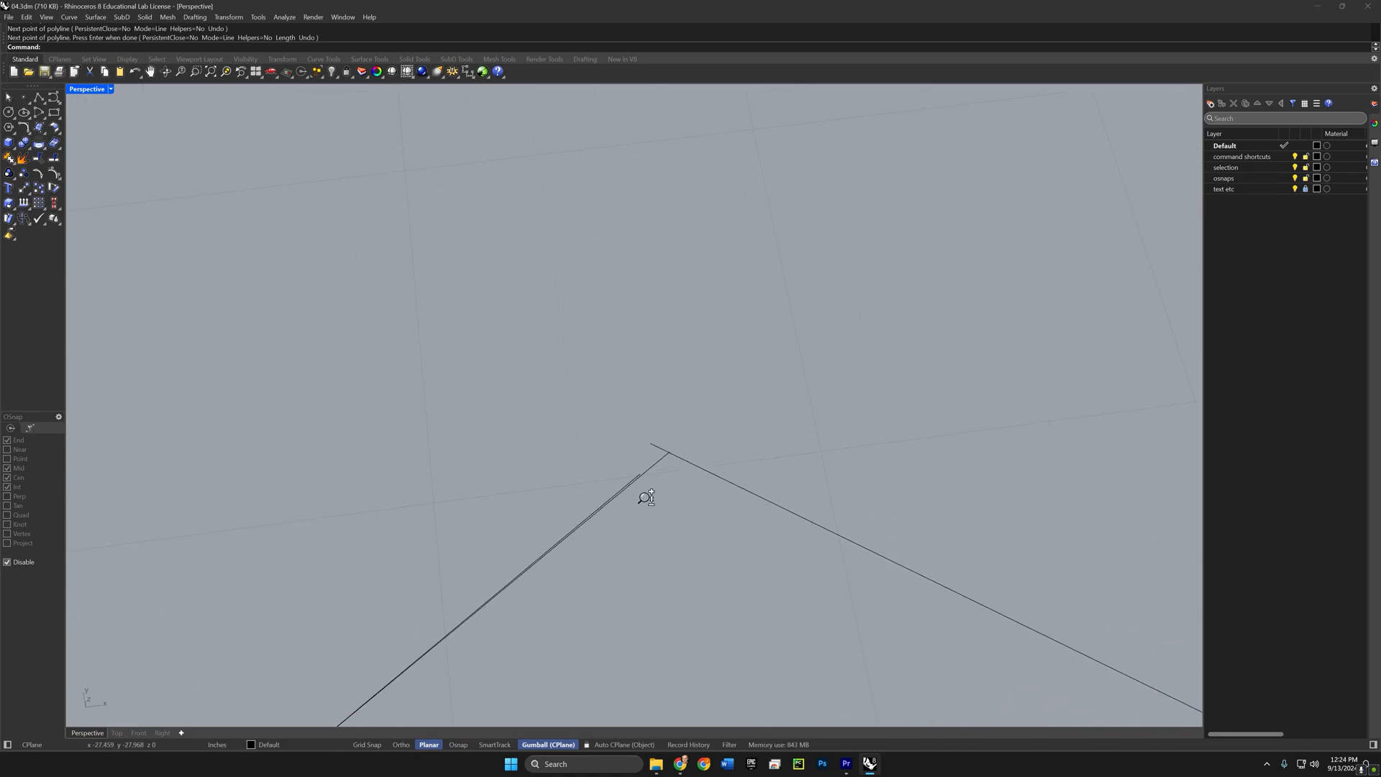
{"action": "left_click", "coordinate": [647, 464]}
{"action": "left_click", "coordinate": [672, 469]}
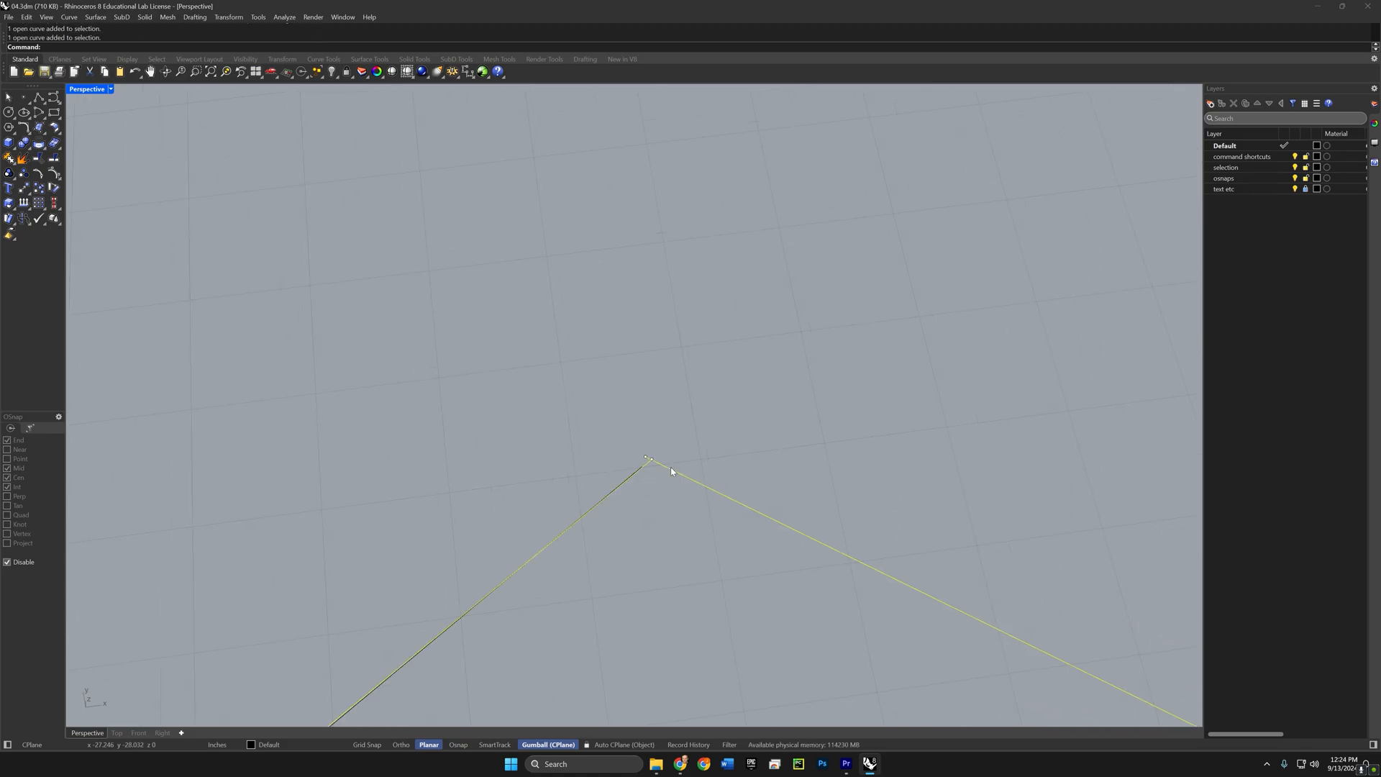
{"action": "scroll", "coordinate": [665, 504], "scroll_direction": "down", "scroll_amount": 2}
{"action": "left_click", "coordinate": [657, 533]}
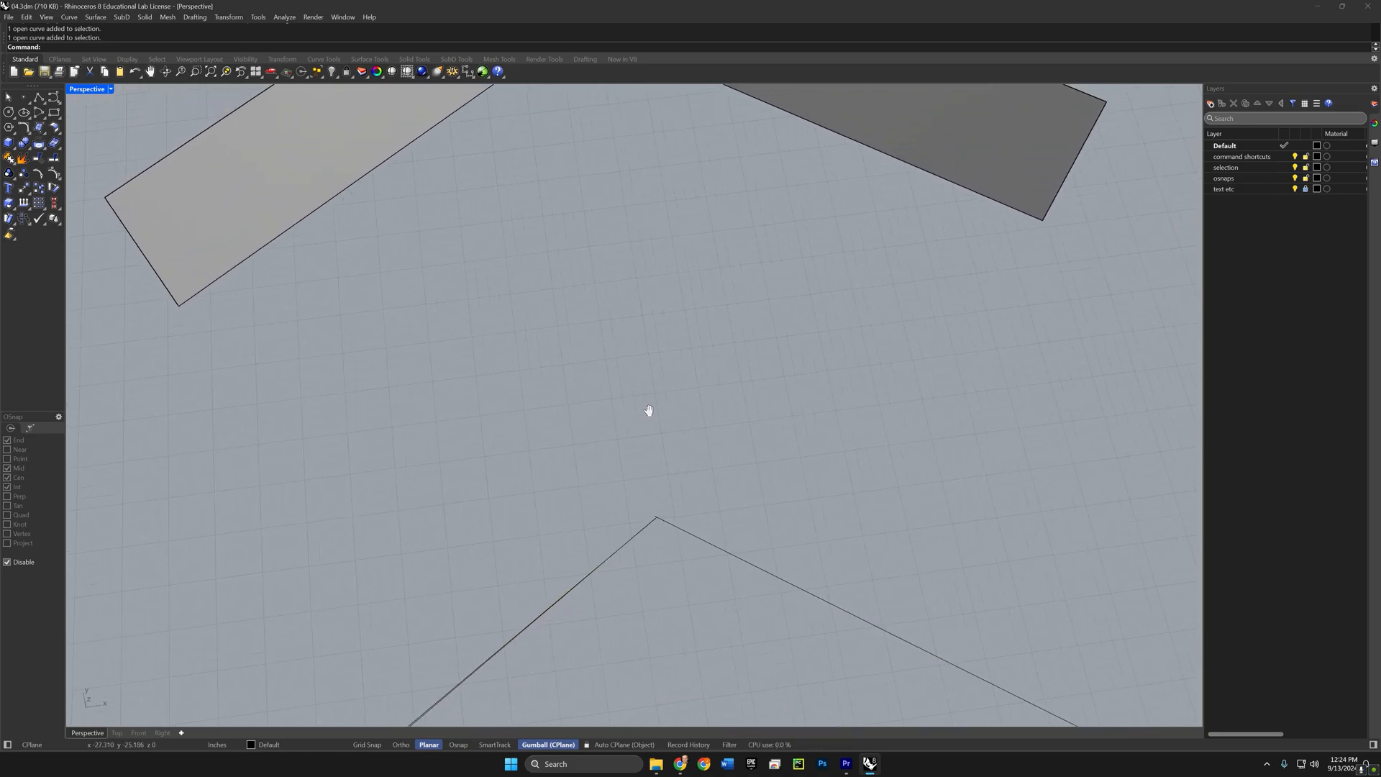
{"action": "right_click_drag", "start_coordinate": [650, 410], "coordinate": [648, 303], "text": "shift"}
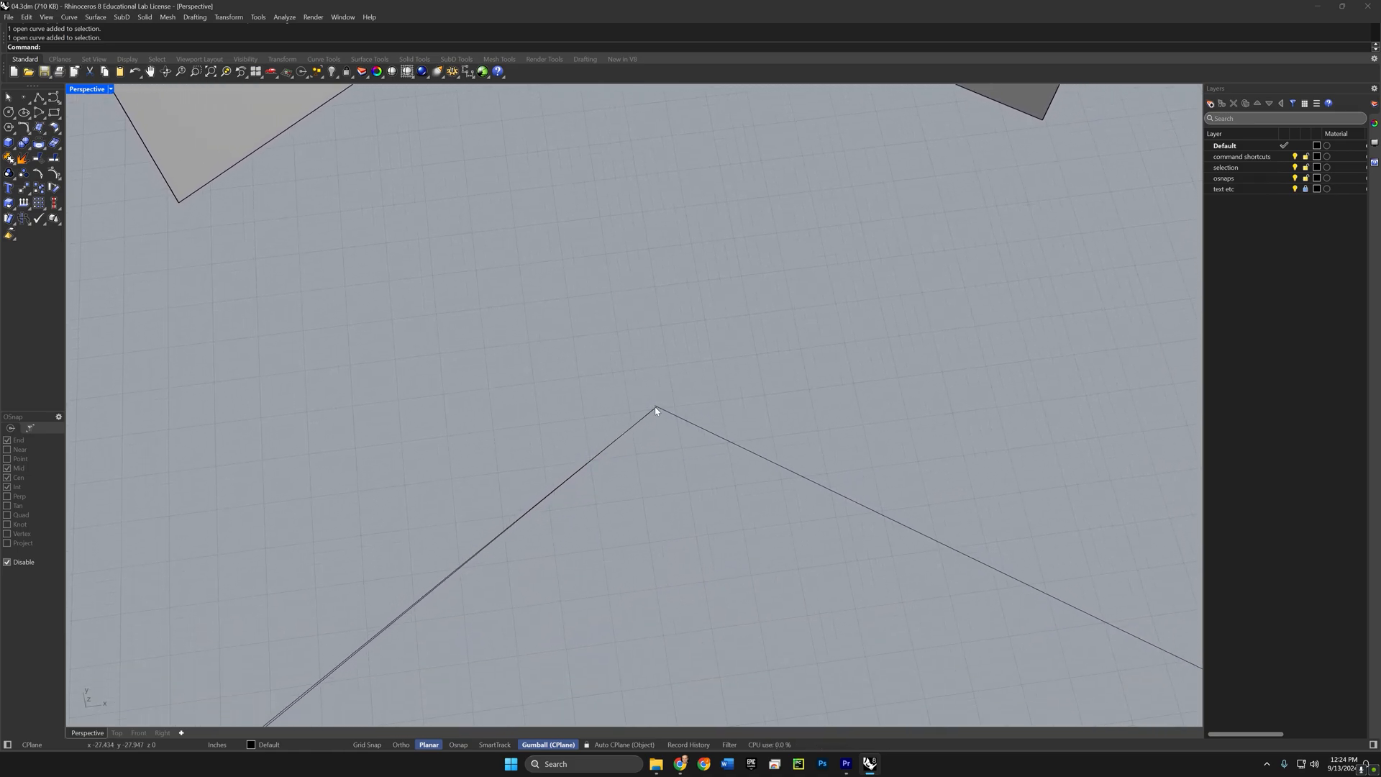
{"action": "scroll", "coordinate": [665, 390], "scroll_direction": "down", "scroll_amount": 3}
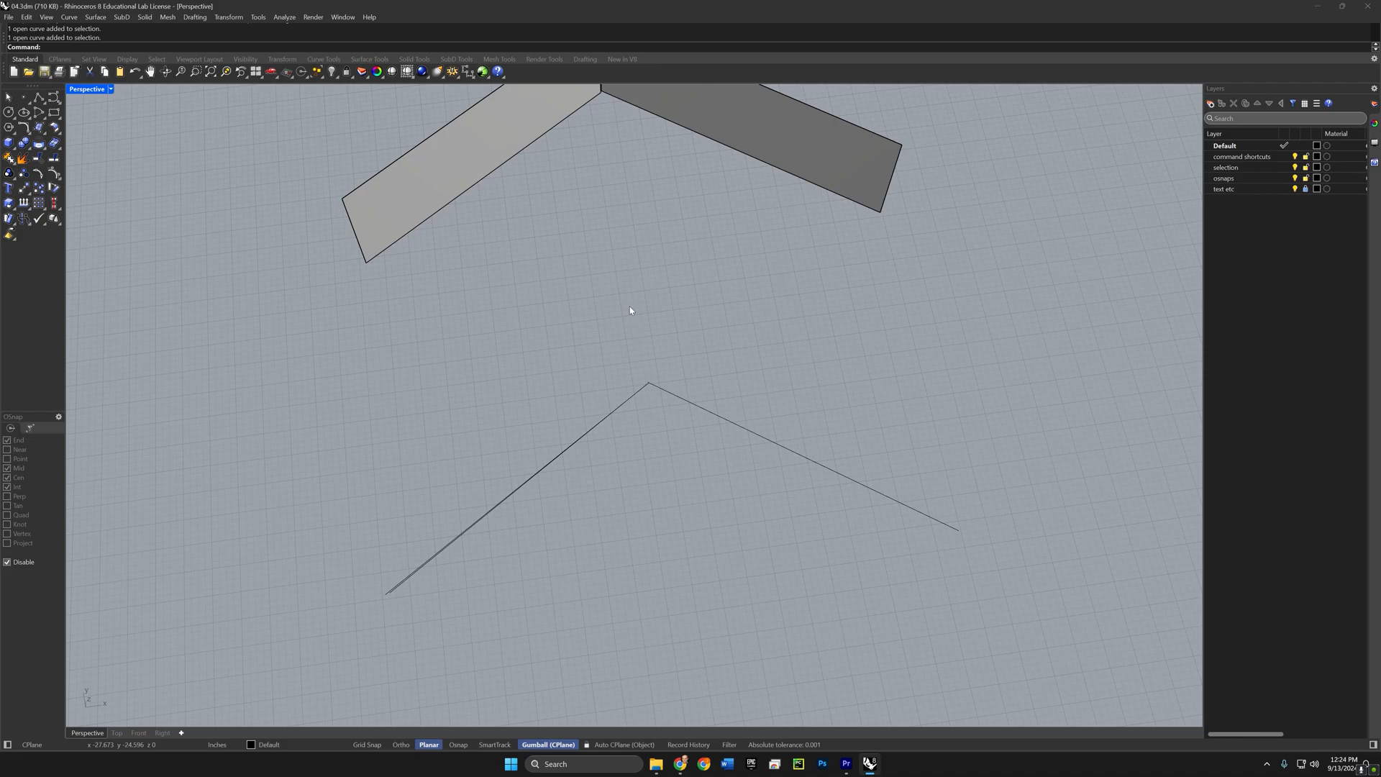
Step: Examine the corner where the two upright rectangular surfaces meet for a gap between their edges
{"action": "right_click_drag", "start_coordinate": [632, 308], "coordinate": [654, 565], "text": "shift"}
{"action": "scroll", "coordinate": [616, 367], "scroll_direction": "up", "scroll_amount": 8}
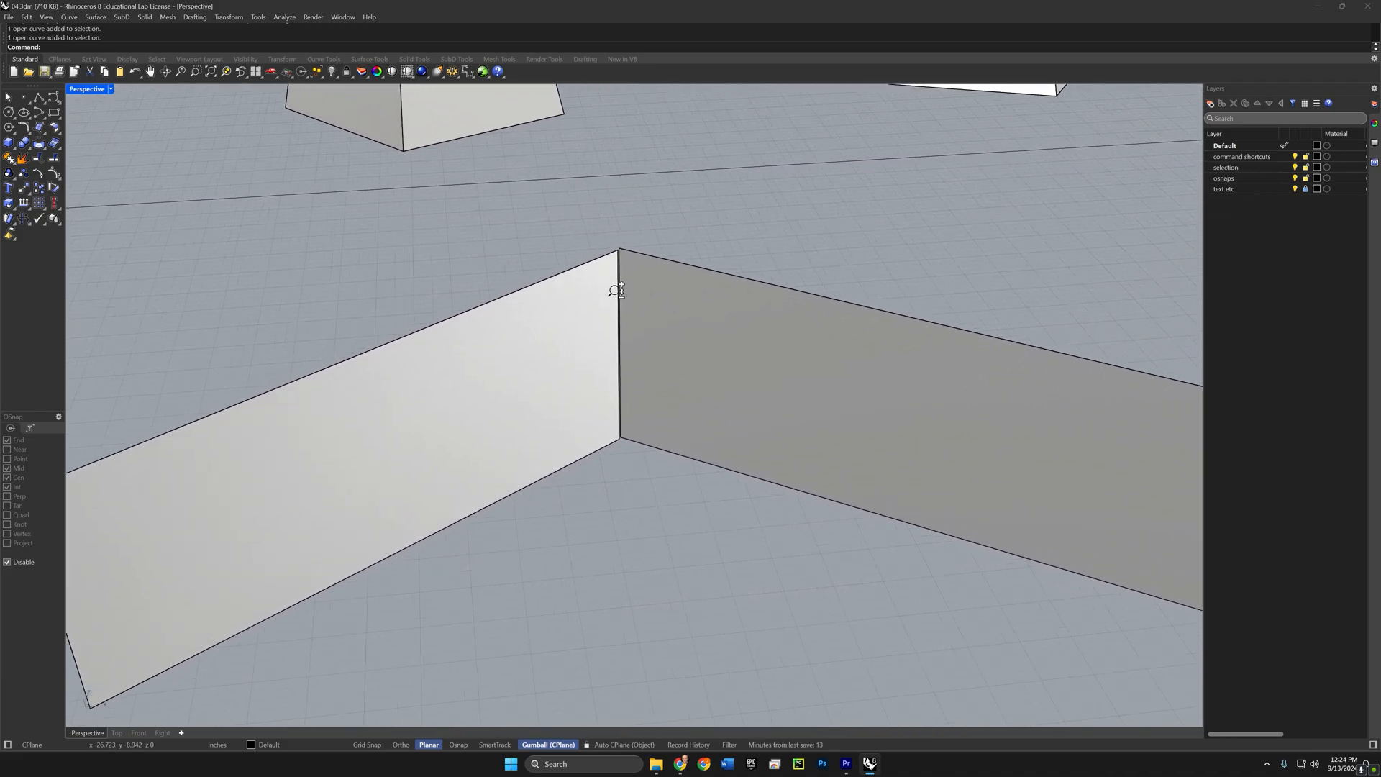
{"action": "right_click_drag", "start_coordinate": [615, 235], "coordinate": [618, 371]}
{"action": "scroll", "coordinate": [615, 383], "scroll_direction": "up", "scroll_amount": 3}
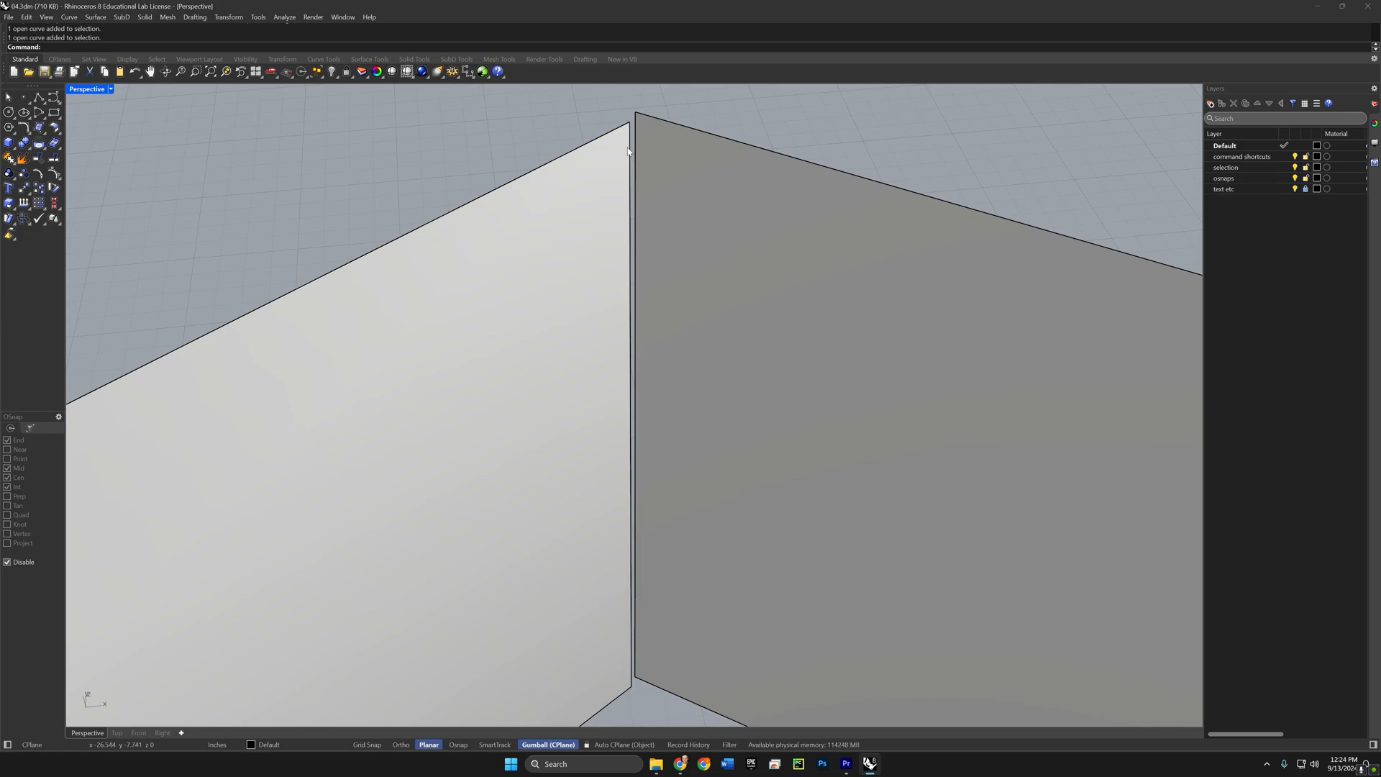
{"action": "scroll", "coordinate": [630, 154], "scroll_direction": "down", "scroll_amount": 10}
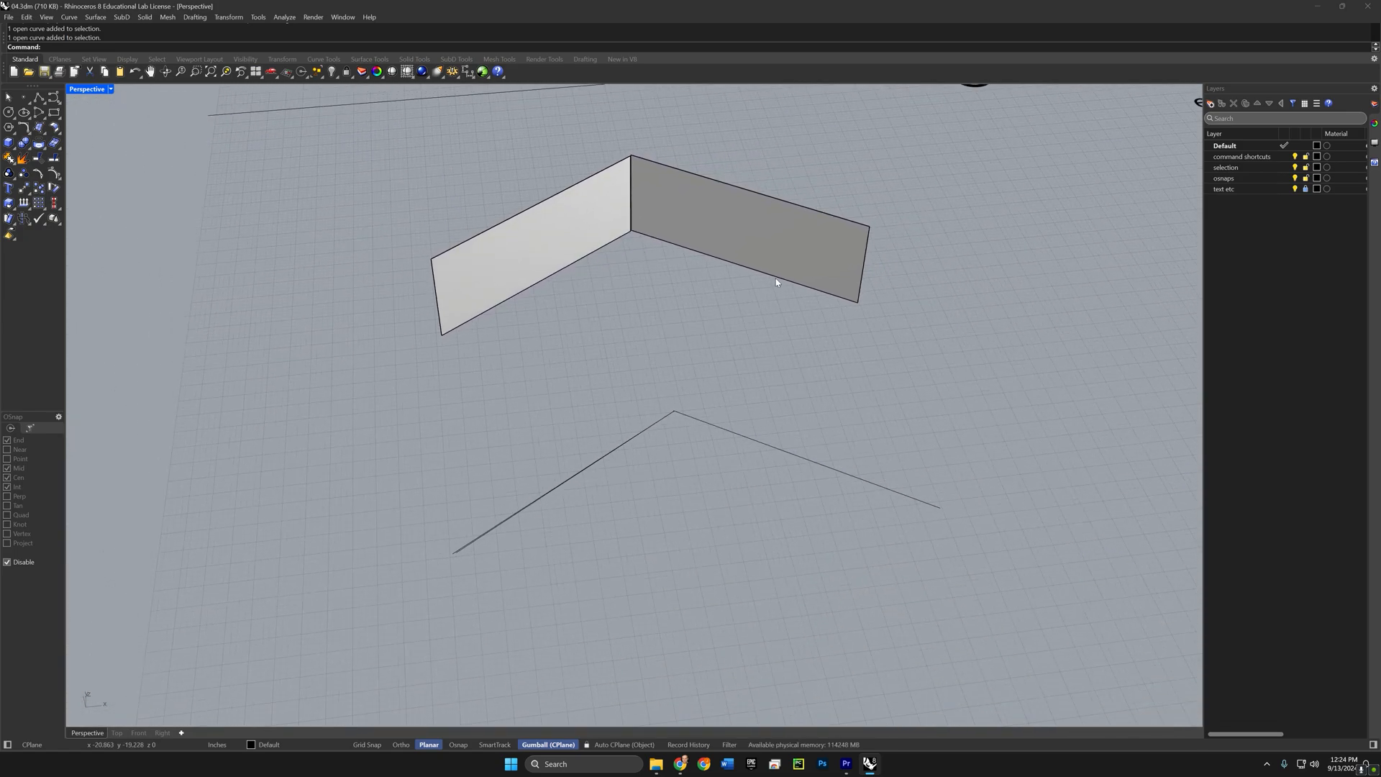
Step: Turn on object snapping for the OSnaps examples and switch off the Project option
{"action": "scroll", "coordinate": [641, 367], "scroll_direction": "down", "scroll_amount": 8}
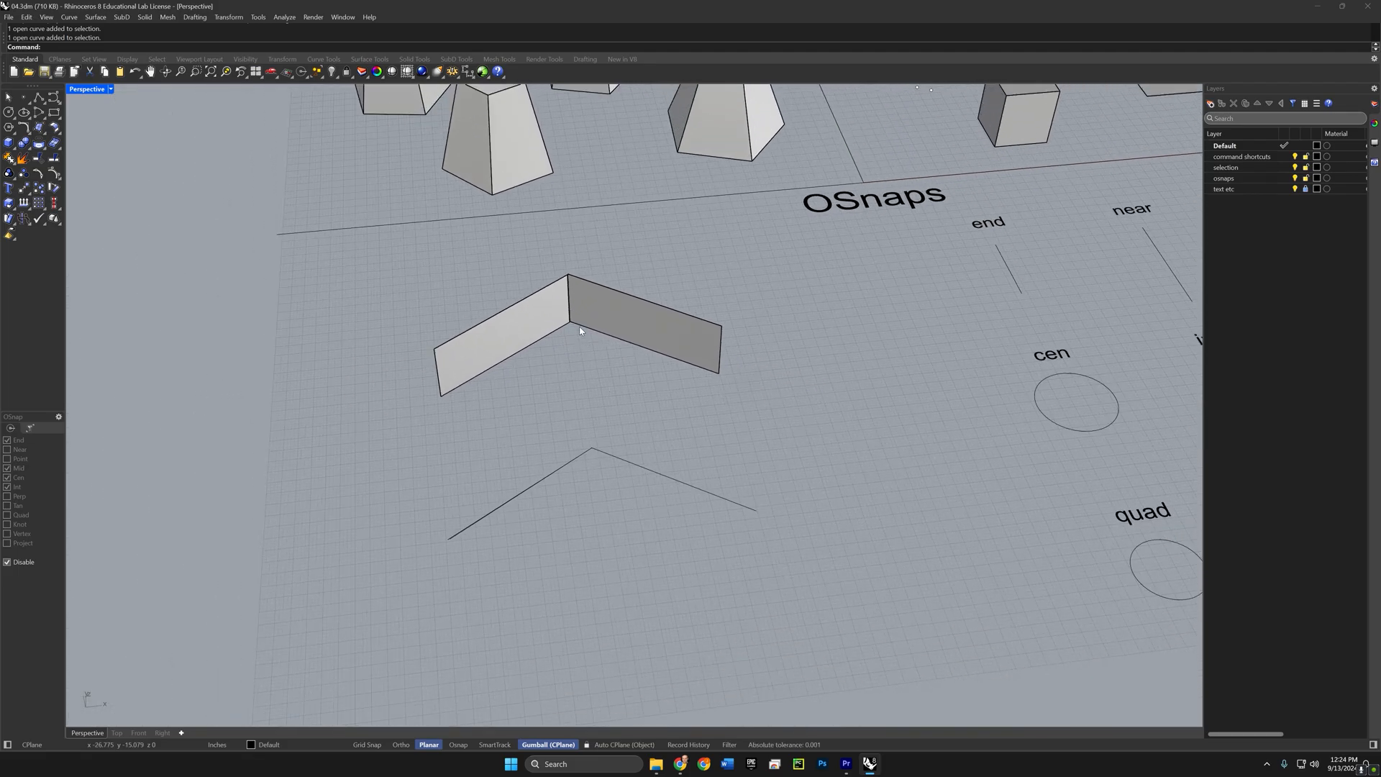
{"action": "right_click_drag", "start_coordinate": [749, 348], "coordinate": [395, 355], "text": "shift"}
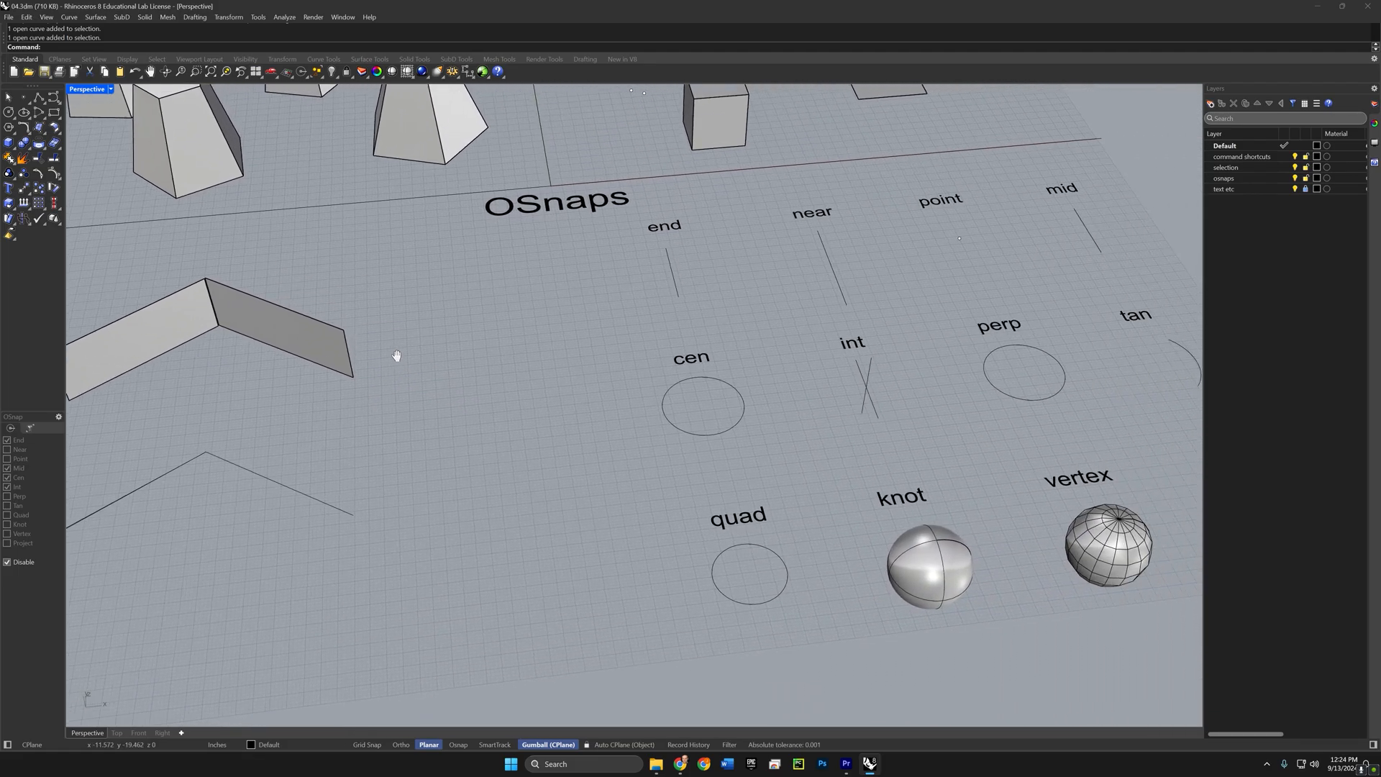
{"action": "mouse_move", "coordinate": [710, 339]}
{"action": "right_mouse_down", "text": "shift"}
{"action": "mouse_move", "coordinate": [580, 338]}
{"action": "mouse_move", "coordinate": [623, 365]}
{"action": "right_mouse_up", "text": "shift"}
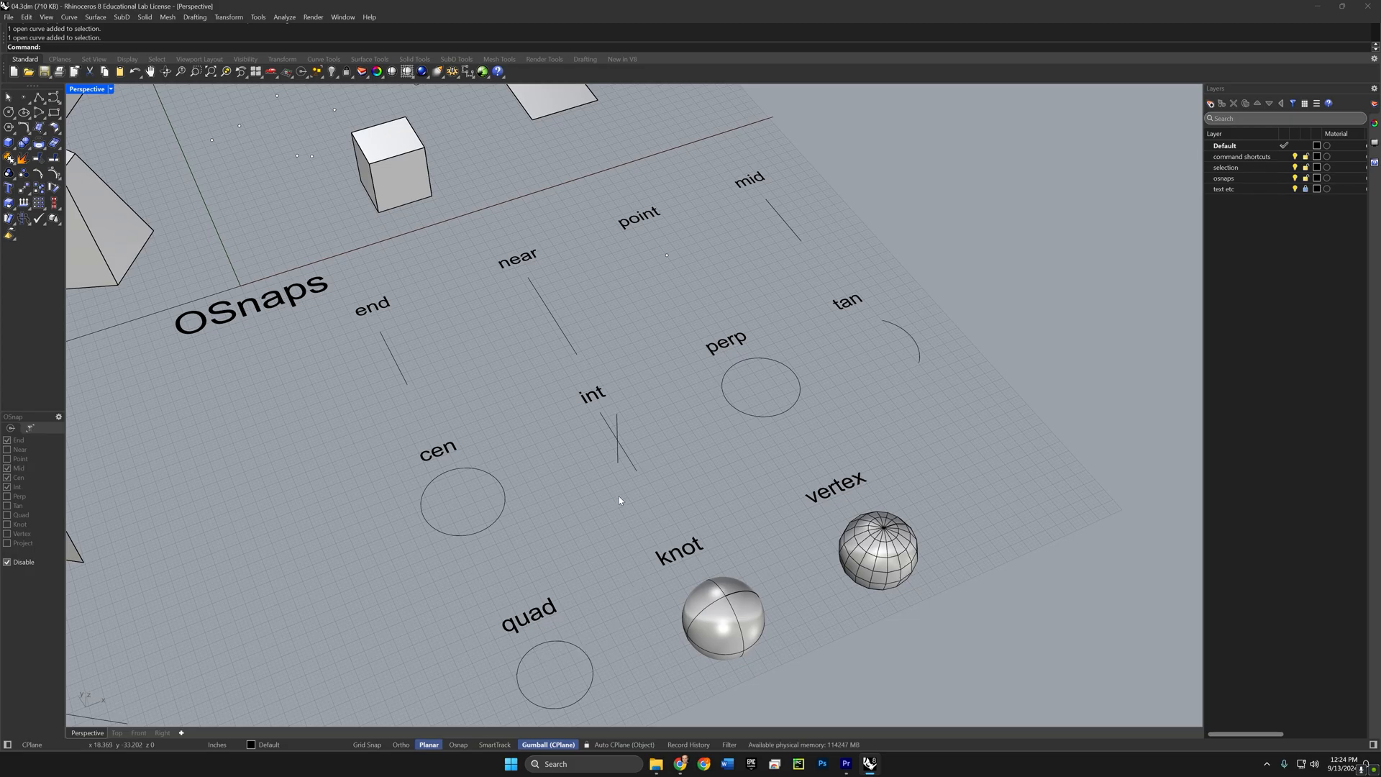
{"action": "right_click_drag", "start_coordinate": [620, 500], "coordinate": [579, 505]}
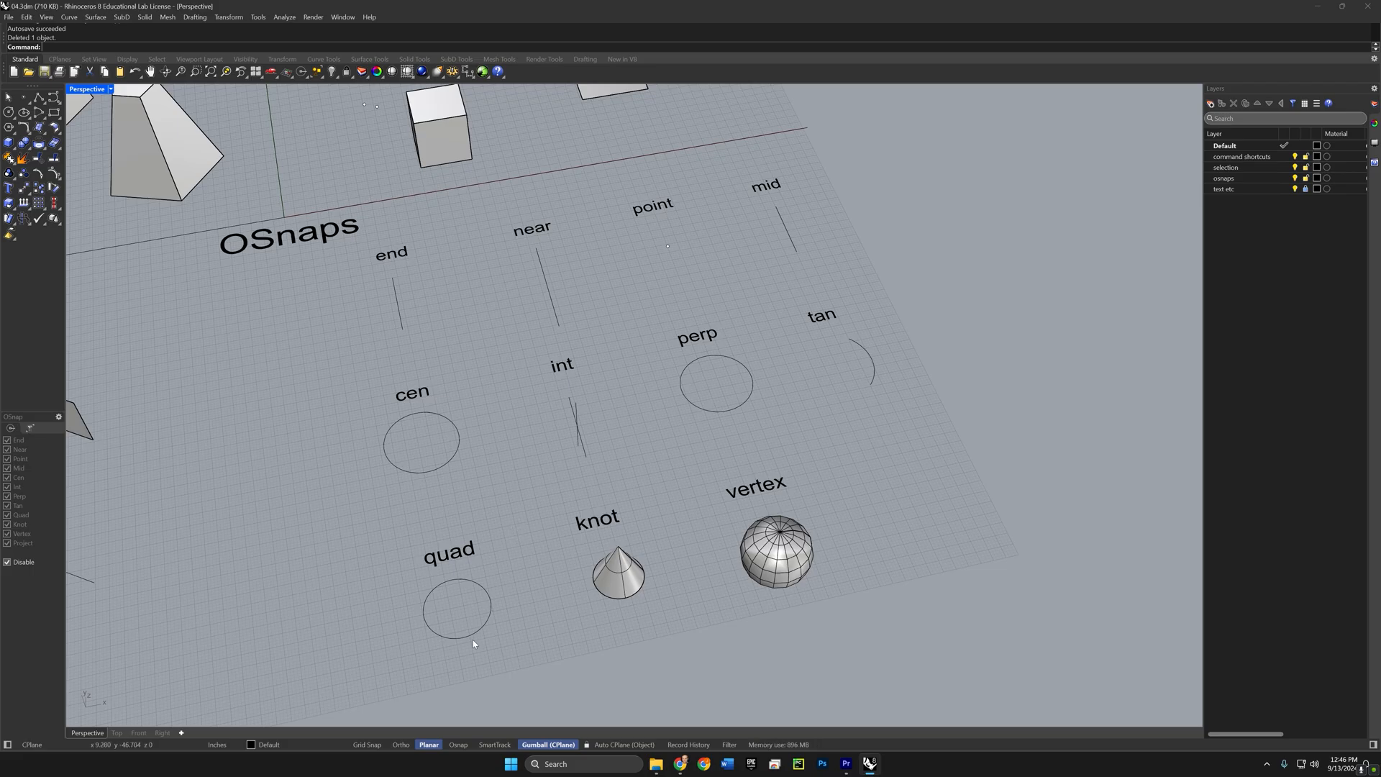
{"action": "left_click", "coordinate": [459, 746]}
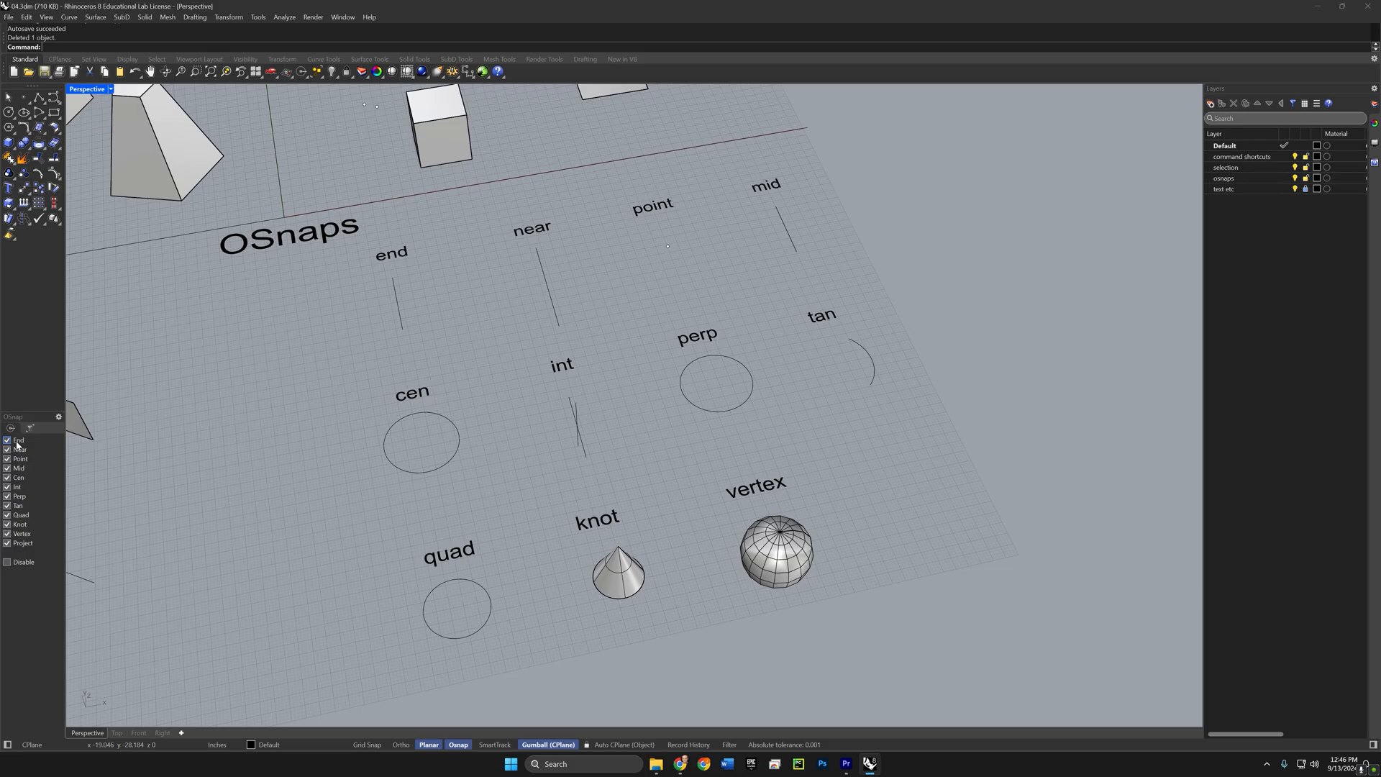
{"action": "left_click", "coordinate": [8, 545]}
{"action": "right_click_drag", "start_coordinate": [554, 448], "coordinate": [659, 464]}
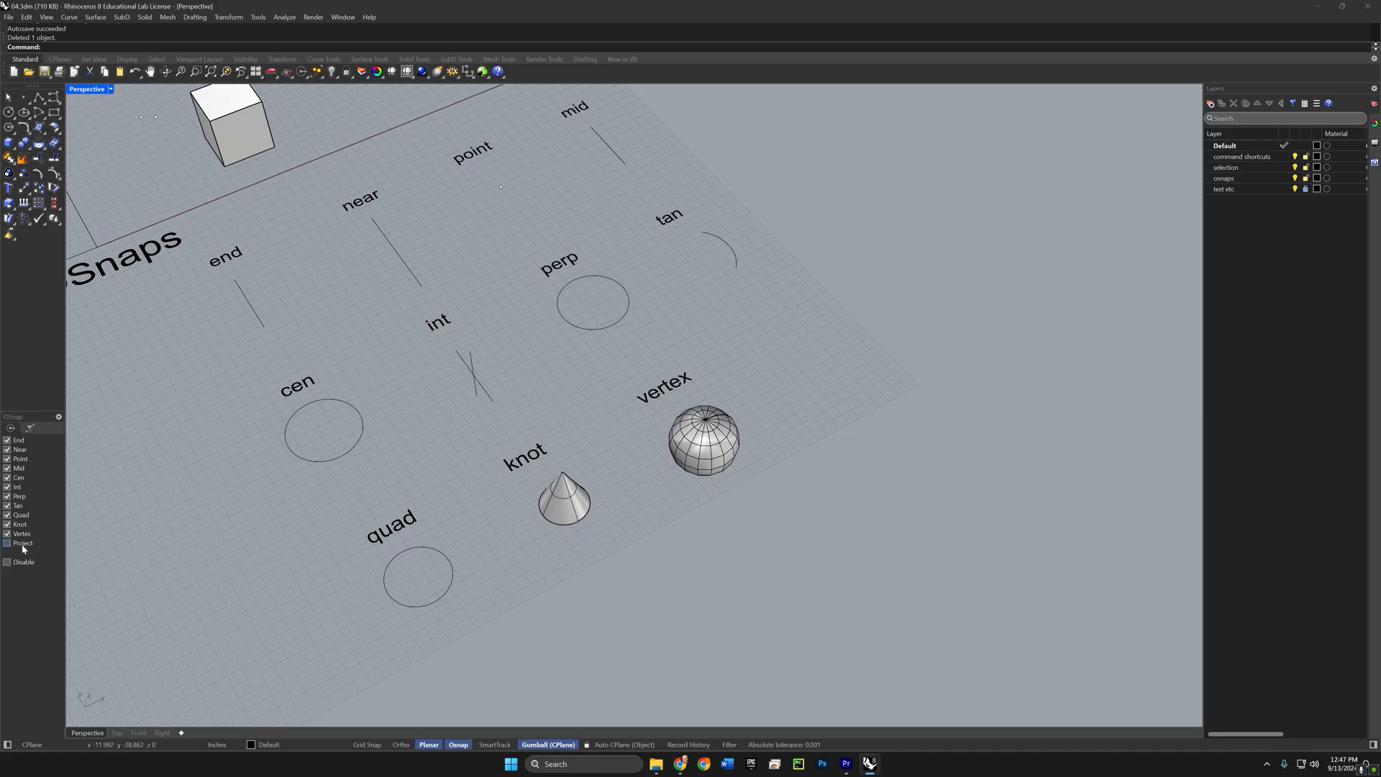
Step: Draw a snapped polyline from the end line's upper endpoint through a spot on the near line, the point object and the mid line's midpoint
{"action": "scroll", "coordinate": [699, 409], "scroll_direction": "up", "scroll_amount": 5}
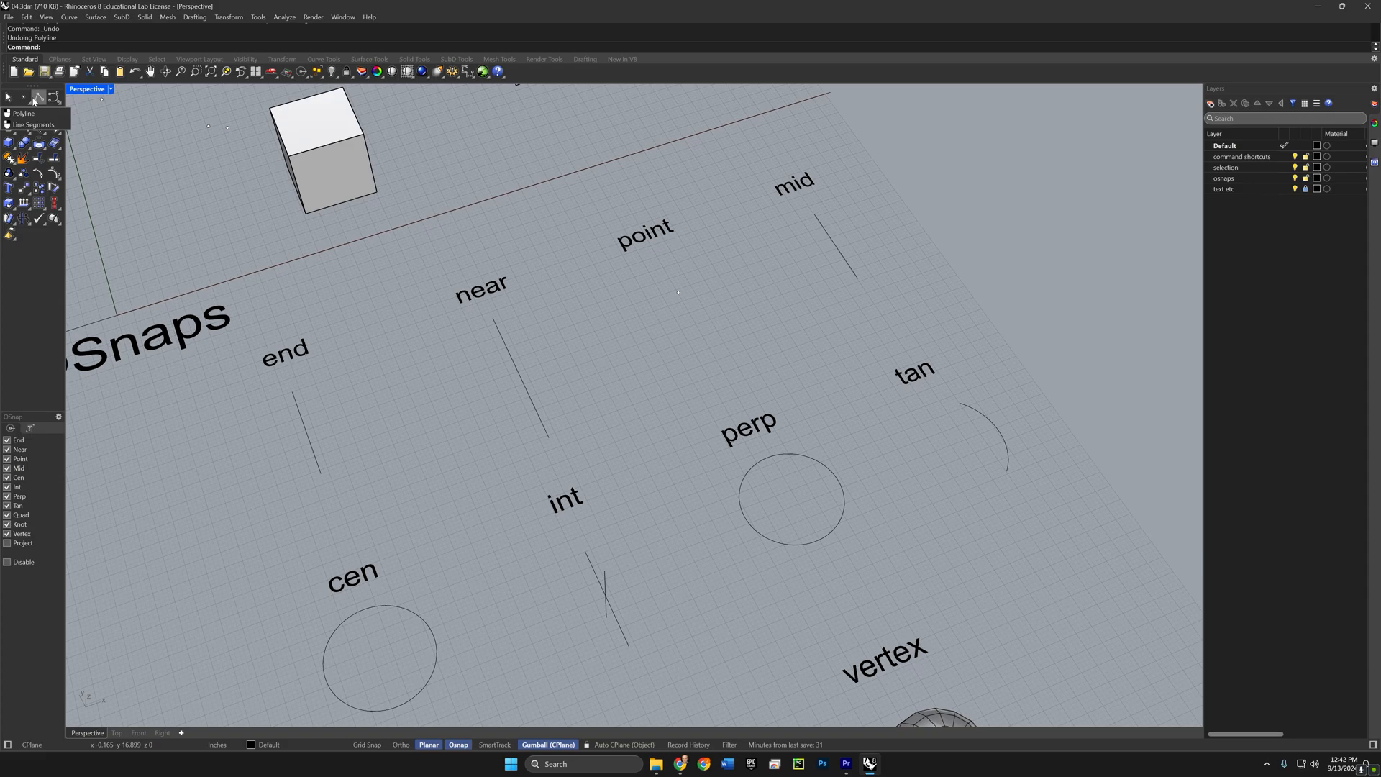
{"action": "left_click", "coordinate": [33, 101]}
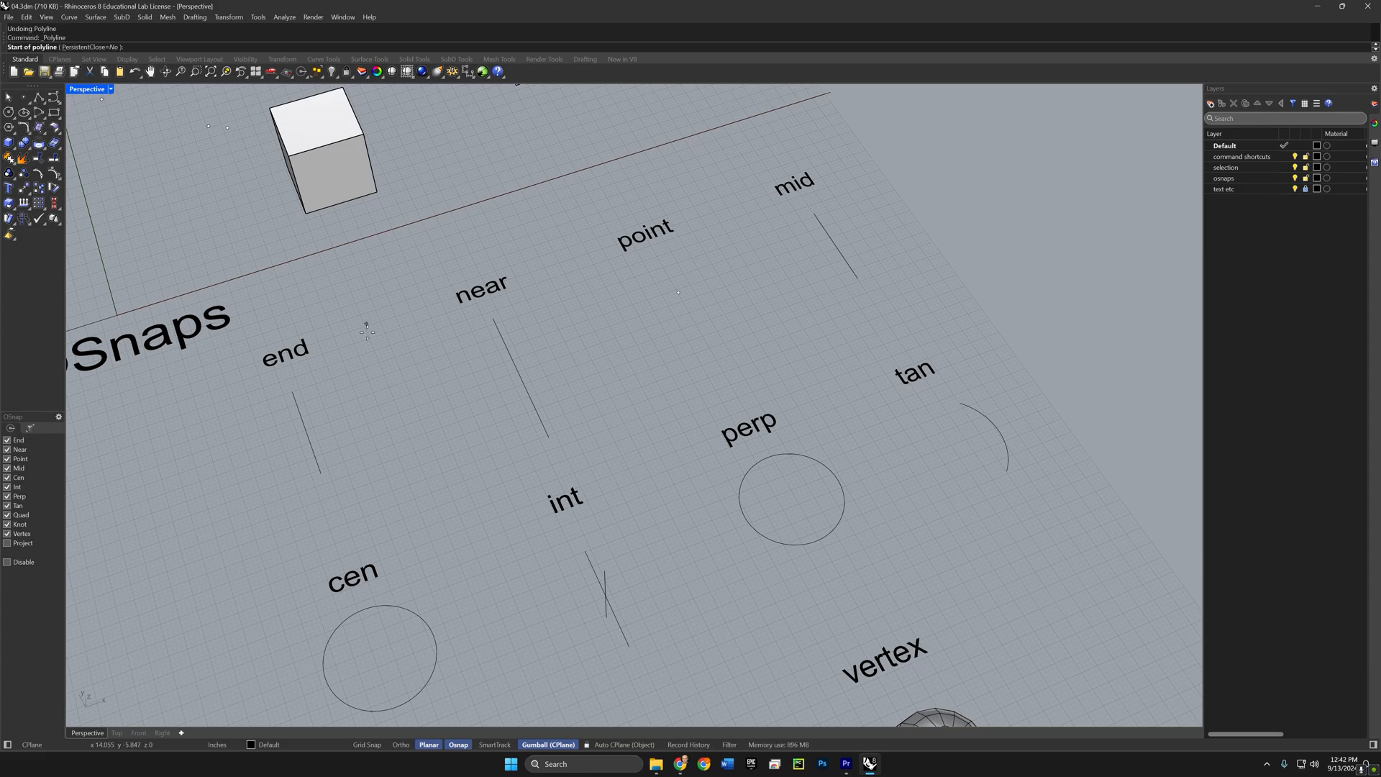
{"action": "left_click", "coordinate": [292, 392]}
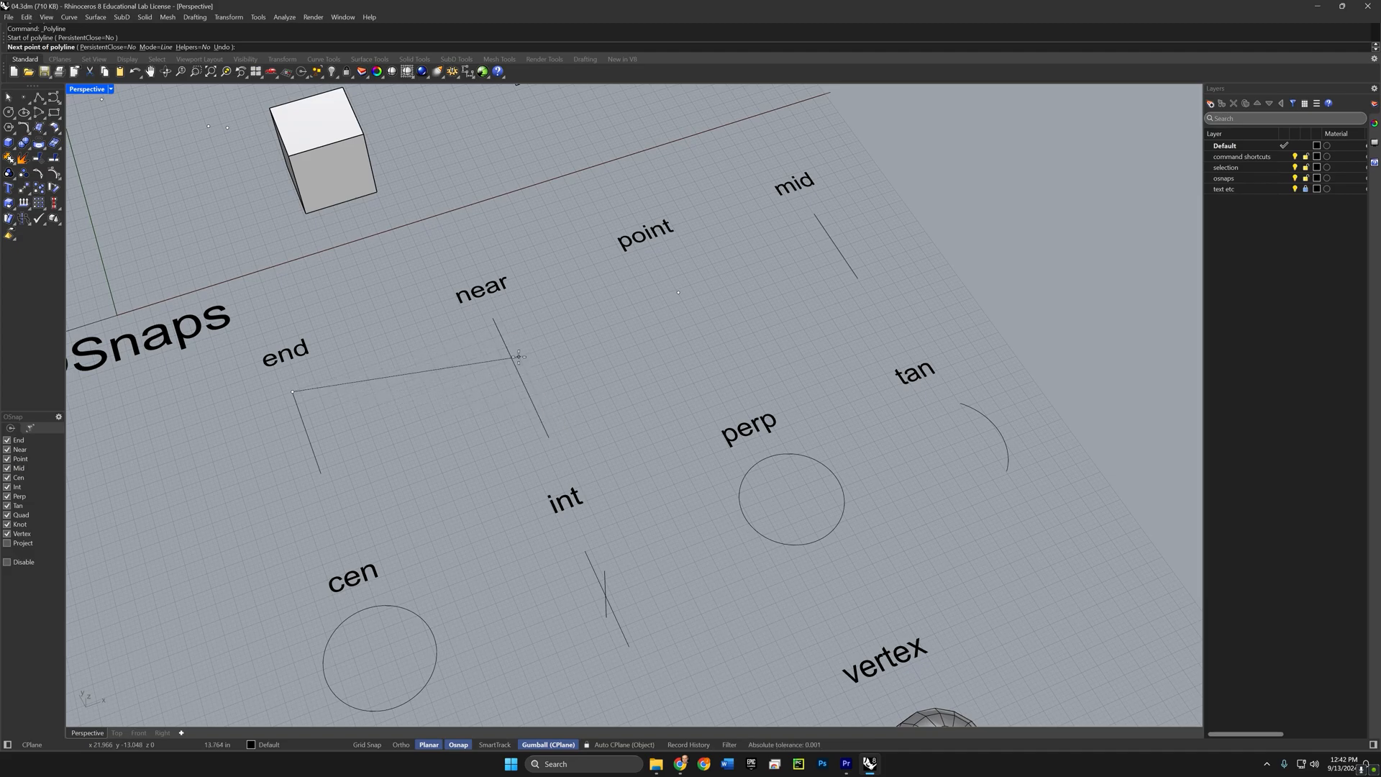
{"action": "left_click", "coordinate": [541, 421]}
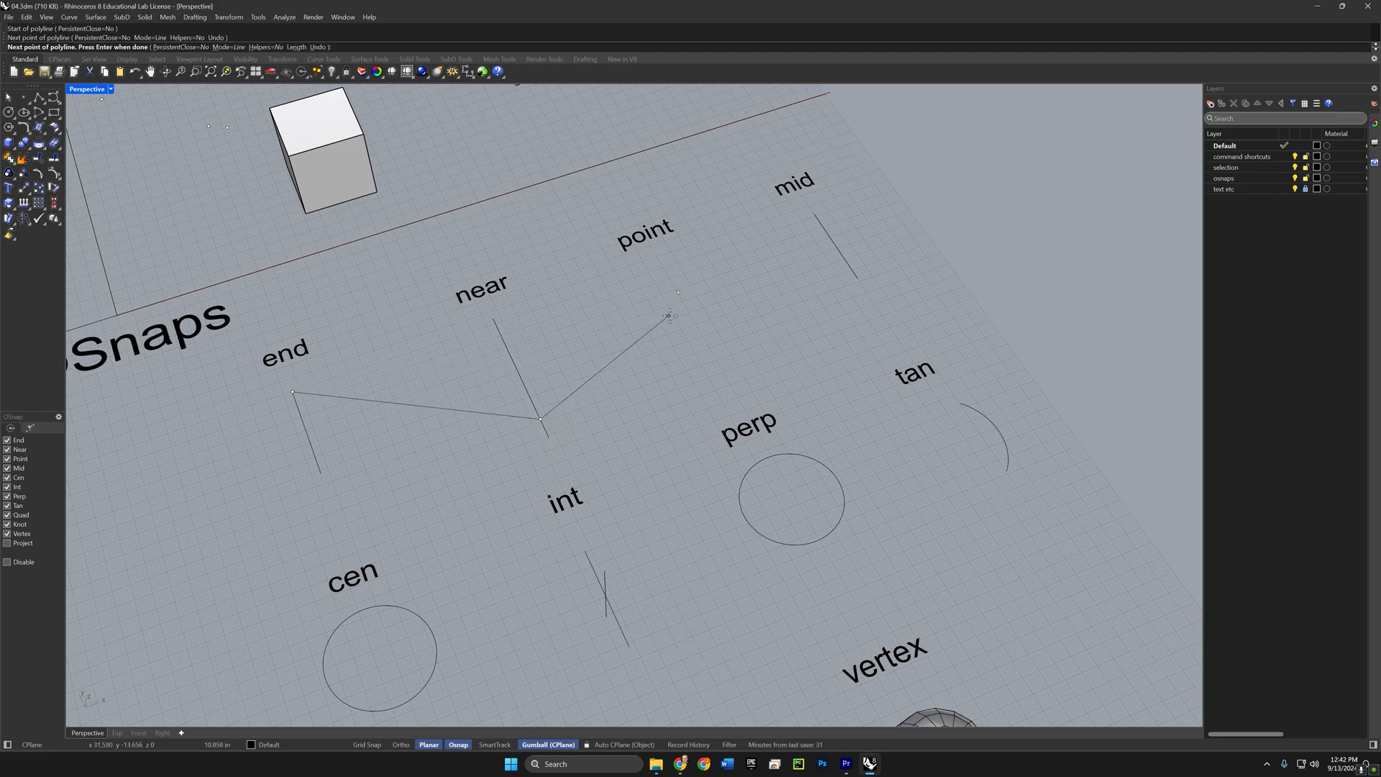
{"action": "left_click", "coordinate": [677, 292]}
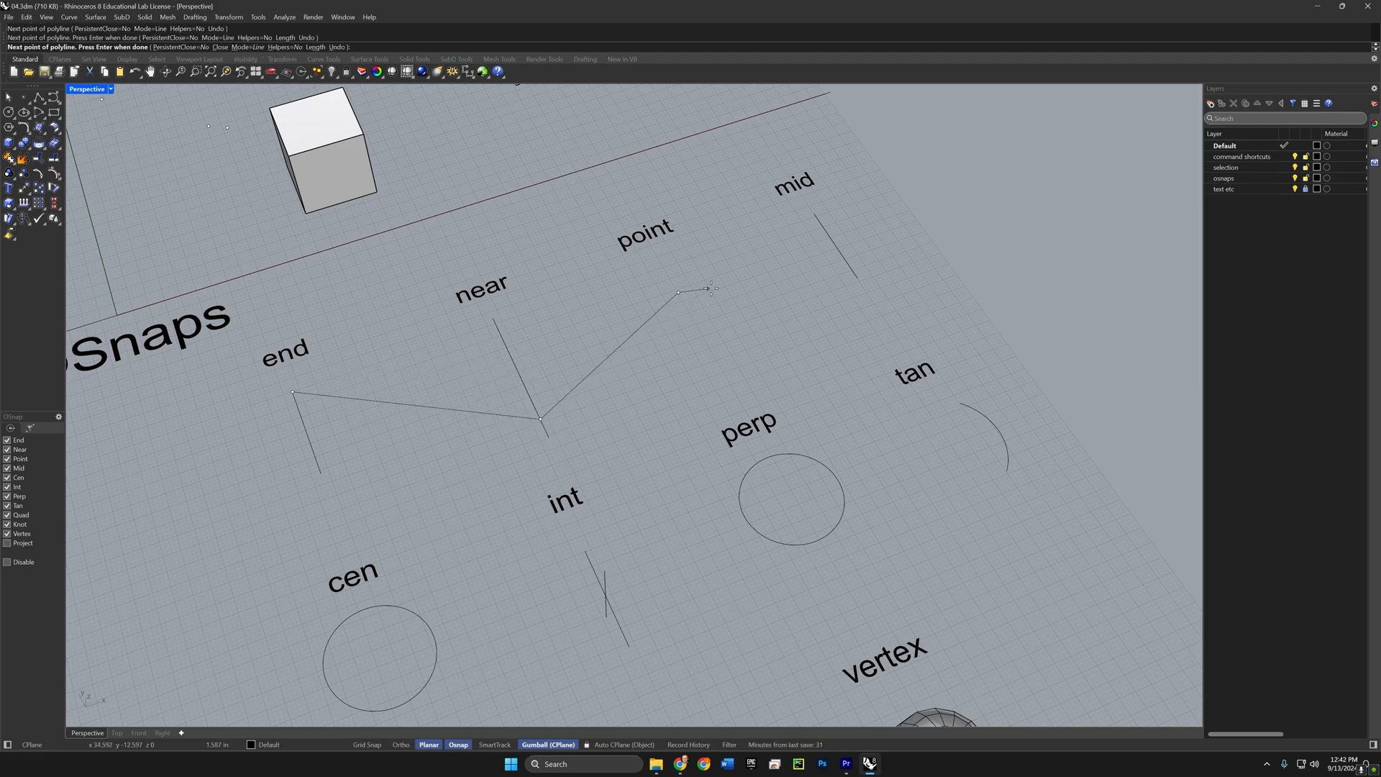
{"action": "left_click", "coordinate": [836, 246]}
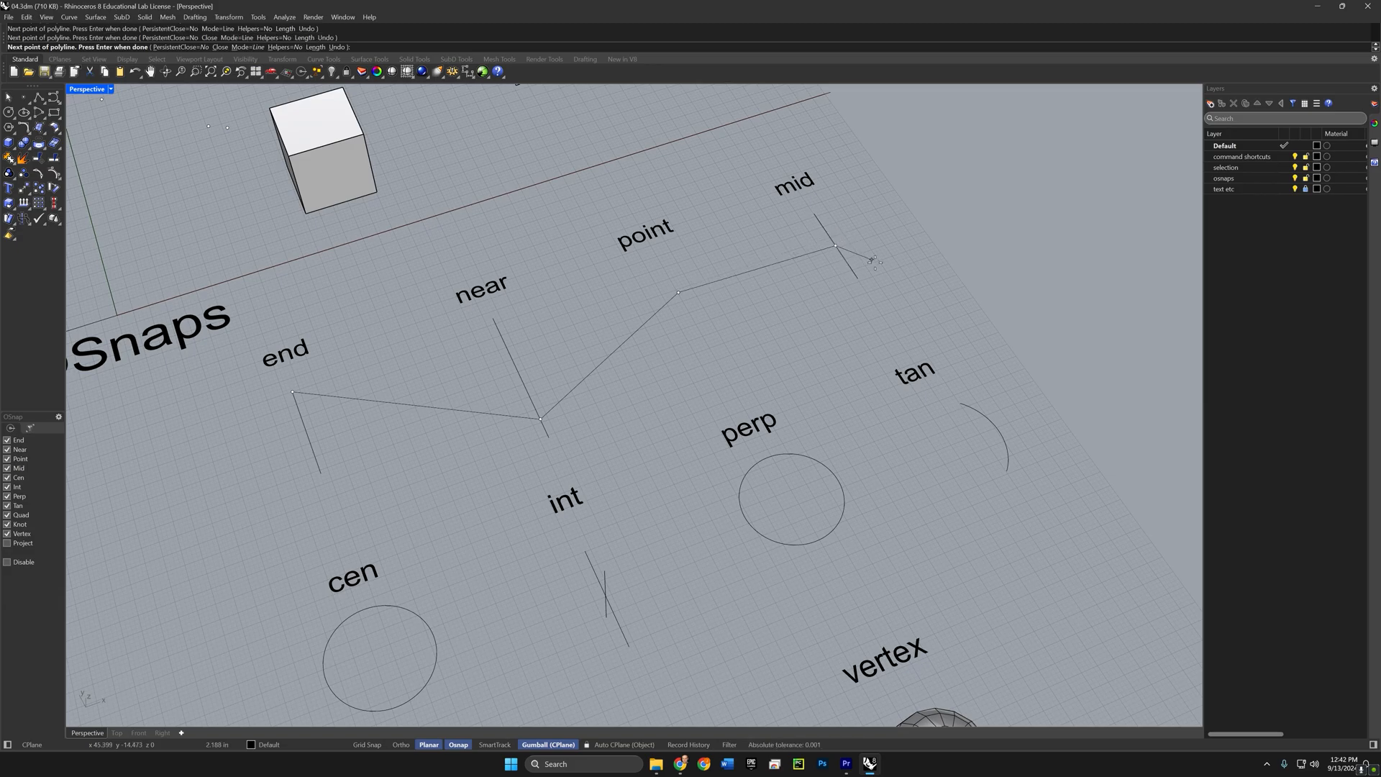
Step: Continue the polyline tangent to the arc, perpendicular to the perp circle, and on to the intersection of the two crossing lines
{"action": "left_click", "coordinate": [1005, 432]}
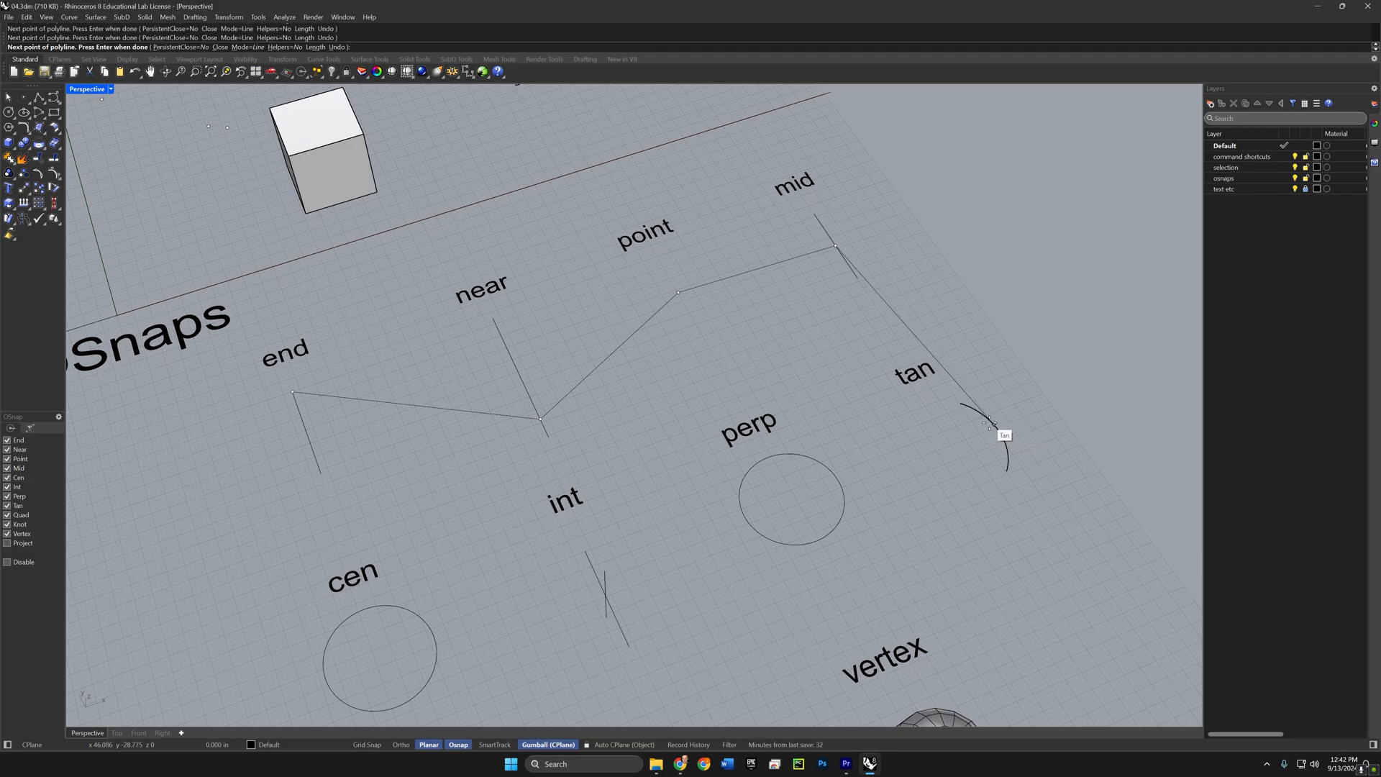
{"action": "left_click", "coordinate": [840, 482]}
{"action": "right_click_drag", "start_coordinate": [774, 546], "coordinate": [805, 521]}
{"action": "right_click_drag", "start_coordinate": [730, 496], "coordinate": [651, 379], "text": "shift"}
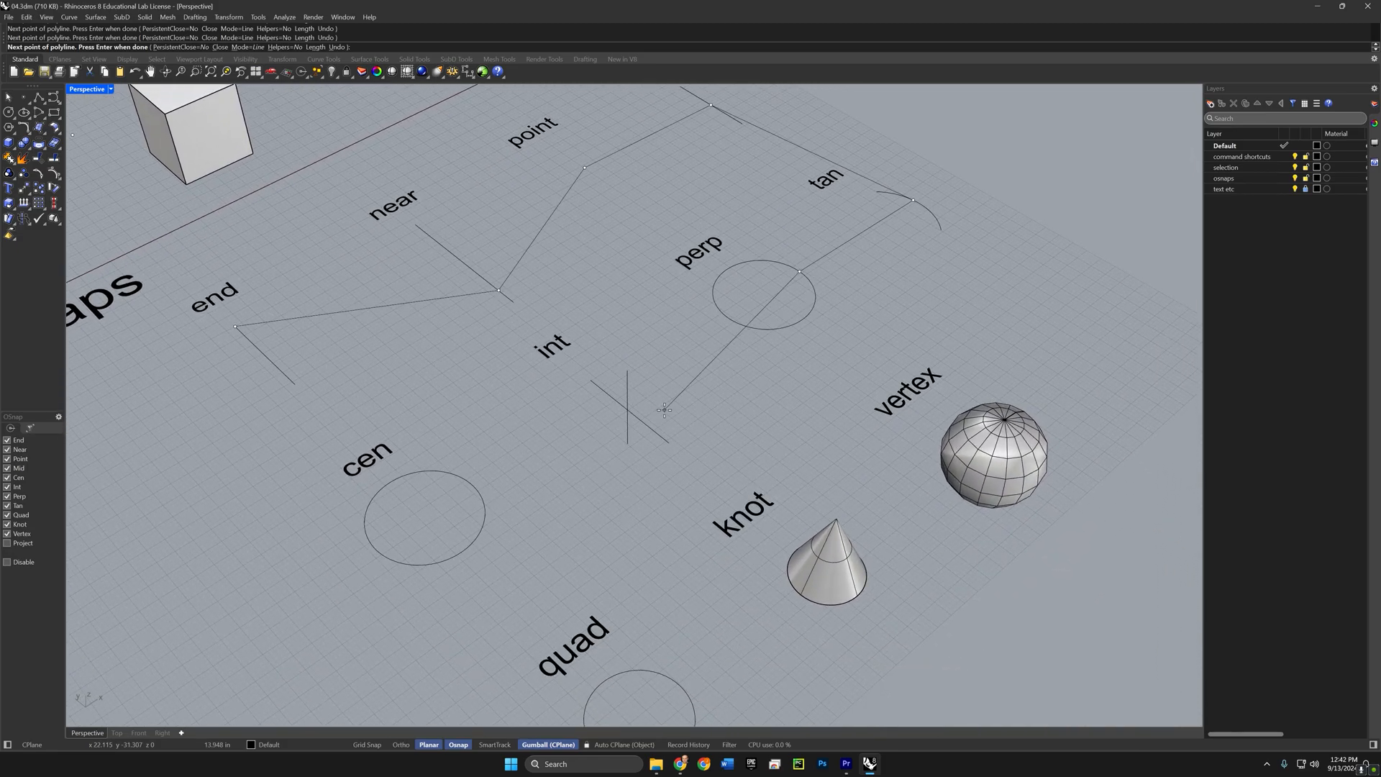
{"action": "left_click", "coordinate": [627, 409]}
Step: Extend the polyline to the center of the cen circle and on to a quadrant point of the quad circle
{"action": "right_click_drag", "start_coordinate": [447, 489], "coordinate": [468, 464]}
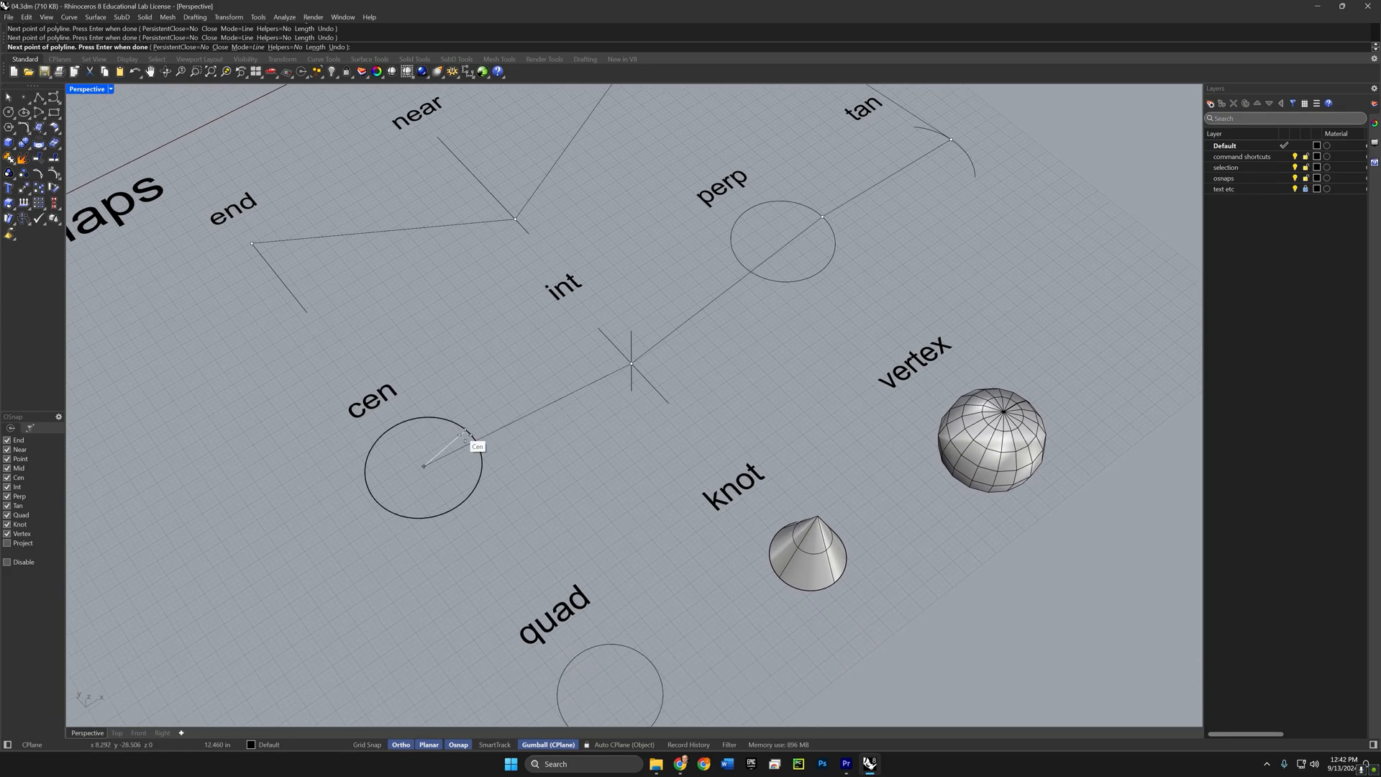
{"action": "left_click", "coordinate": [476, 479]}
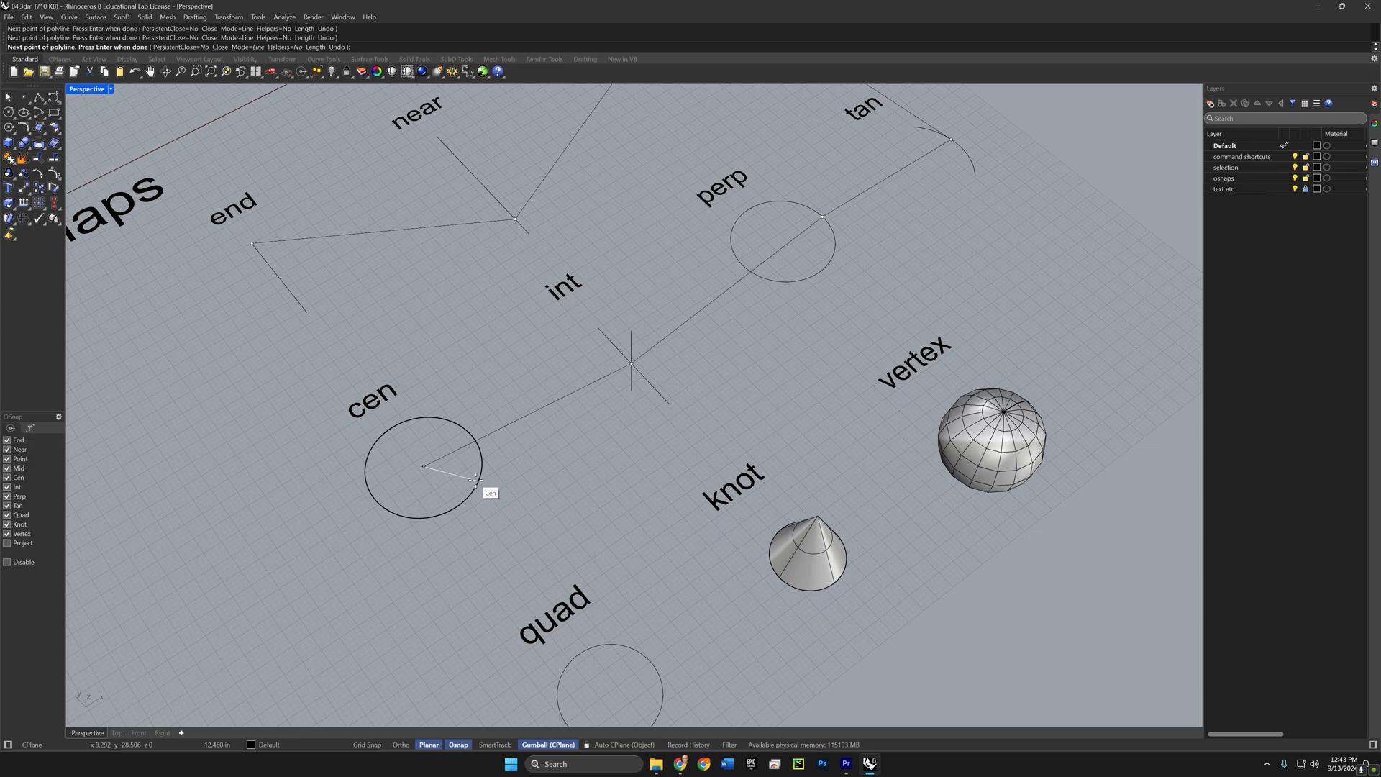
{"action": "right_click_drag", "start_coordinate": [476, 479], "coordinate": [397, 254], "text": "shift"}
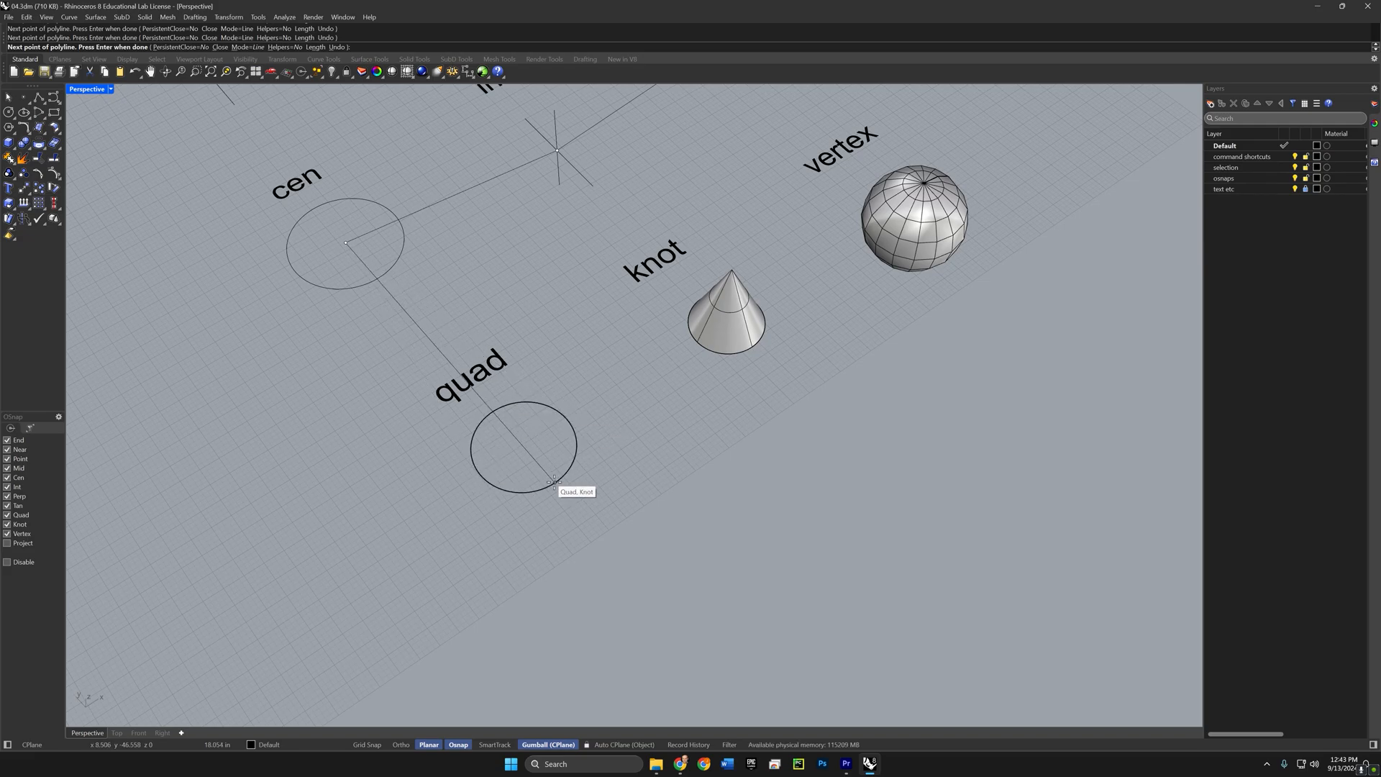
{"action": "left_click", "coordinate": [494, 407]}
Step: Extend the polyline to a knot on the cone's base edge and to a mesh vertex on the faceted sphere
{"action": "right_click_drag", "start_coordinate": [616, 388], "coordinate": [651, 450]}
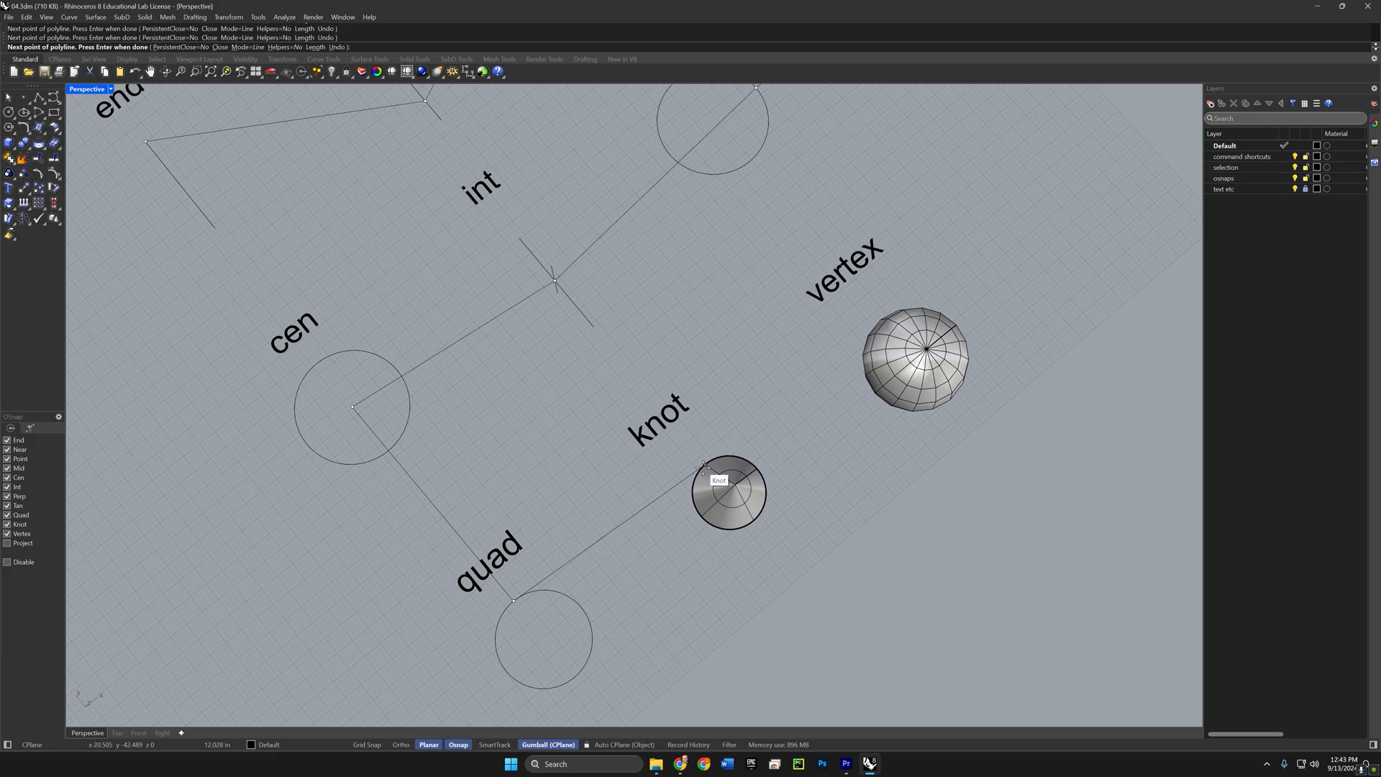
{"action": "left_click", "coordinate": [704, 463]}
{"action": "right_click_drag", "start_coordinate": [787, 463], "coordinate": [807, 421]}
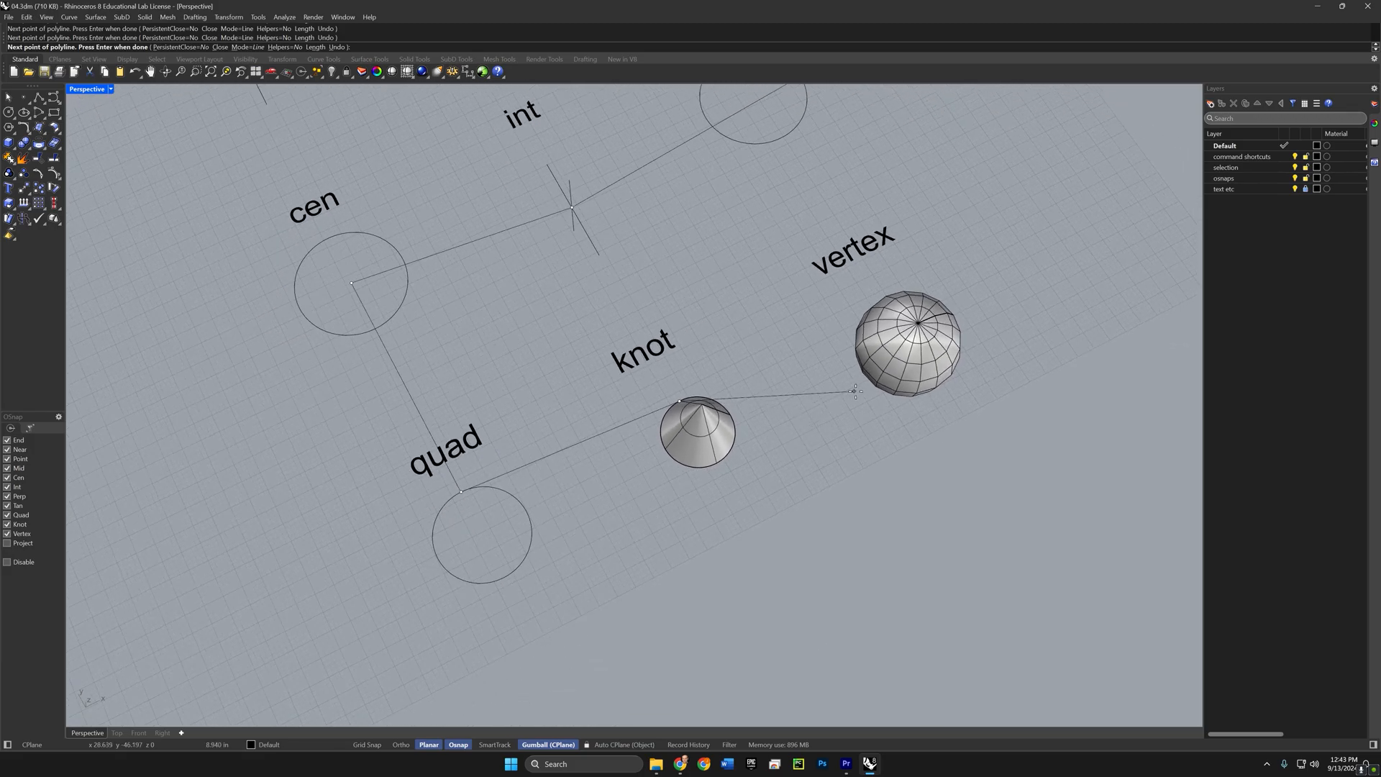
{"action": "right_click_drag", "start_coordinate": [890, 395], "coordinate": [714, 492], "text": "shift"}
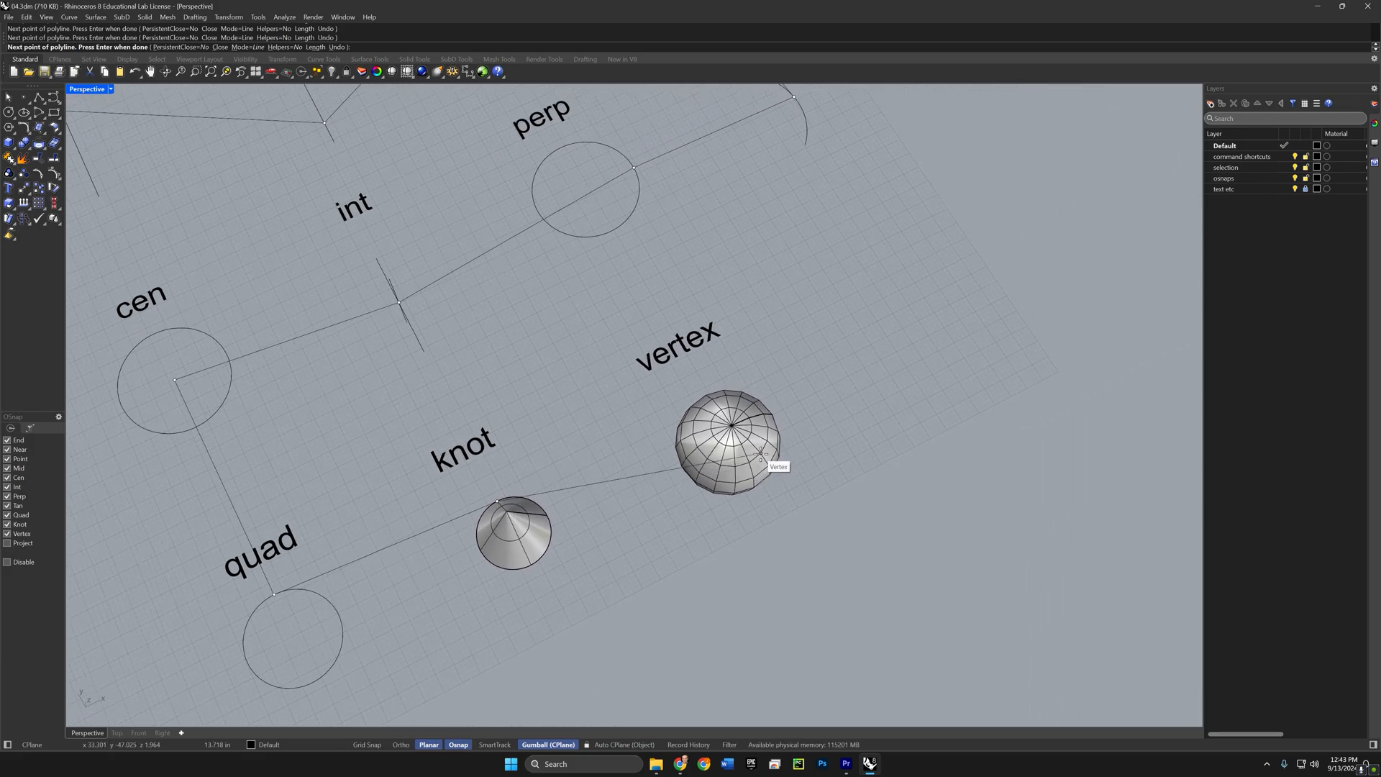
{"action": "left_click", "coordinate": [762, 453]}
{"action": "scroll", "coordinate": [831, 409], "scroll_direction": "down", "scroll_amount": 5}
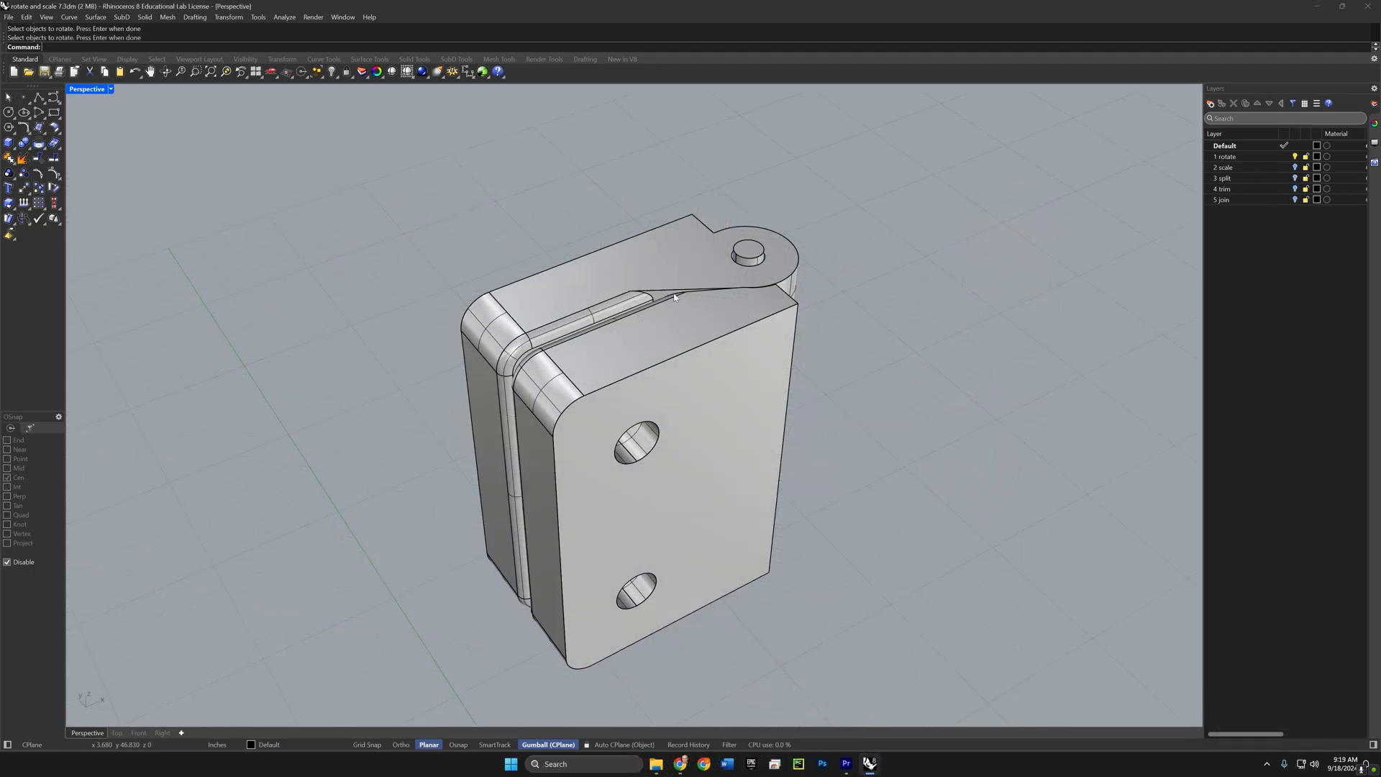
Step: Start rotating the back leaf of the upright closed hinge, snapping the center of rotation to the center of its pin
{"action": "right_click_drag", "start_coordinate": [675, 297], "coordinate": [667, 330]}
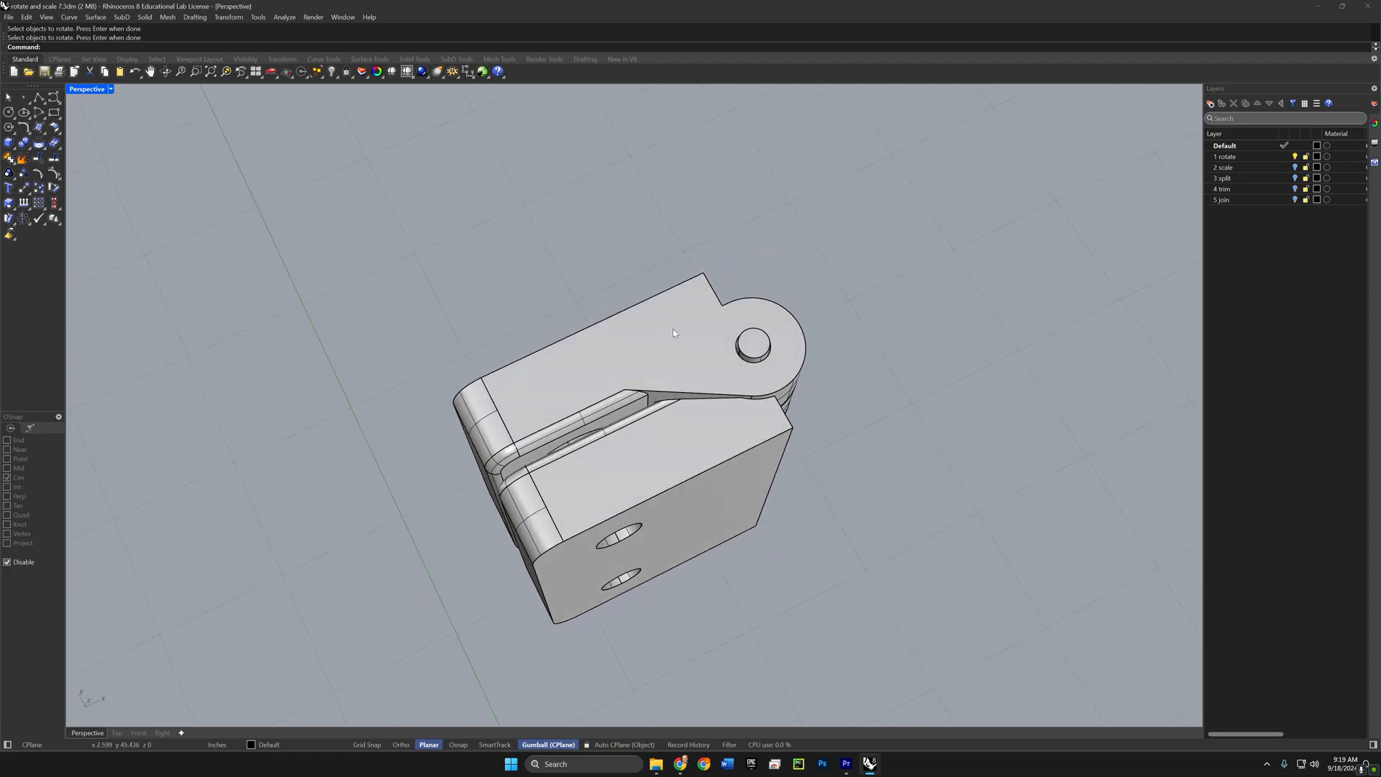
{"action": "key", "text": "Return"}
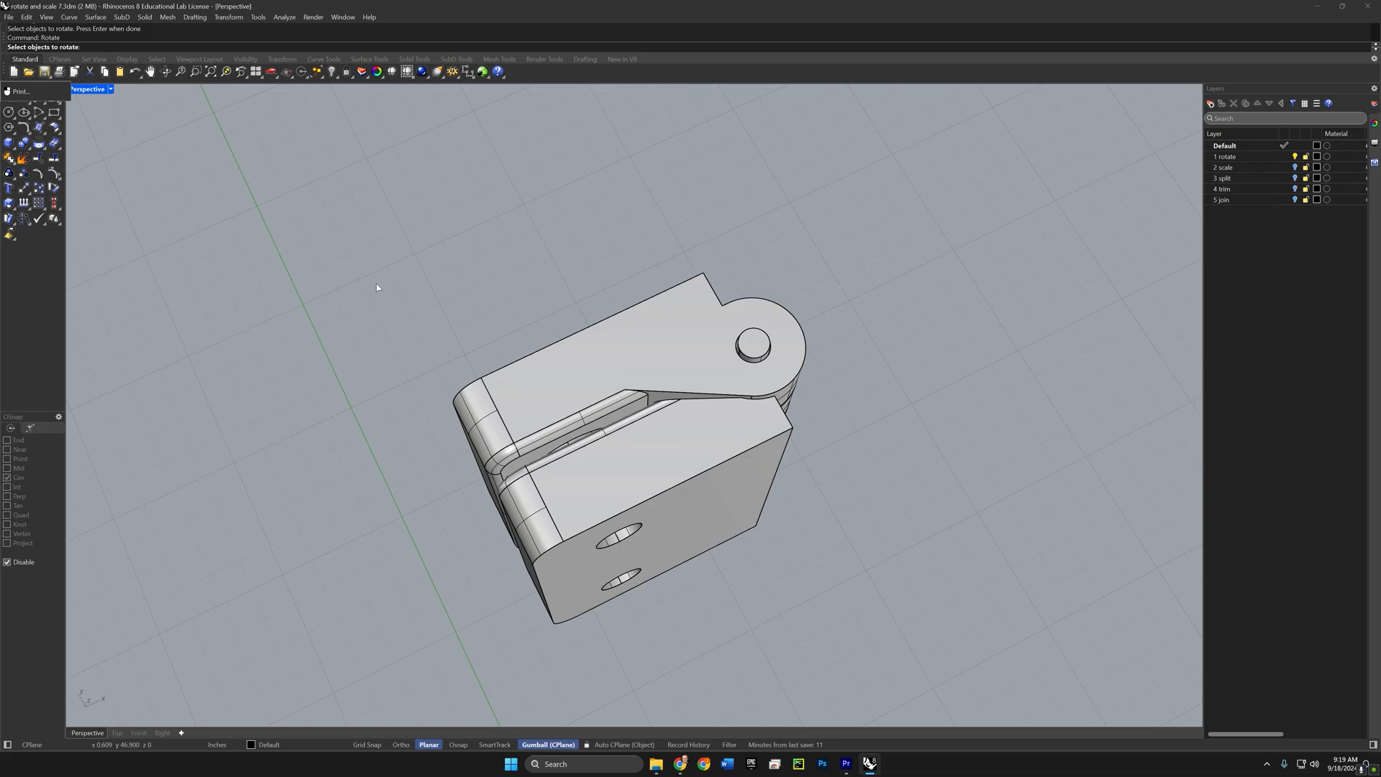
{"action": "left_click", "coordinate": [537, 378]}
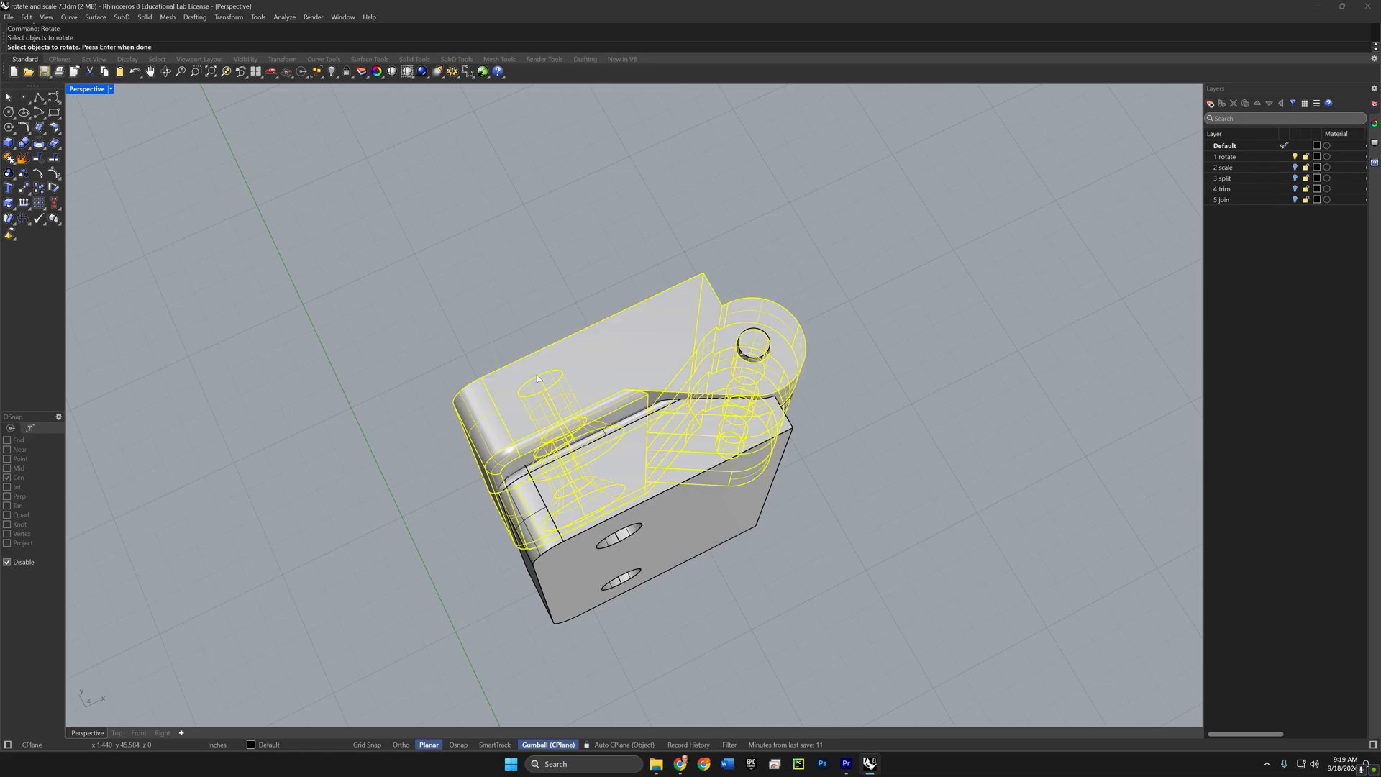
{"action": "key", "text": "Return"}
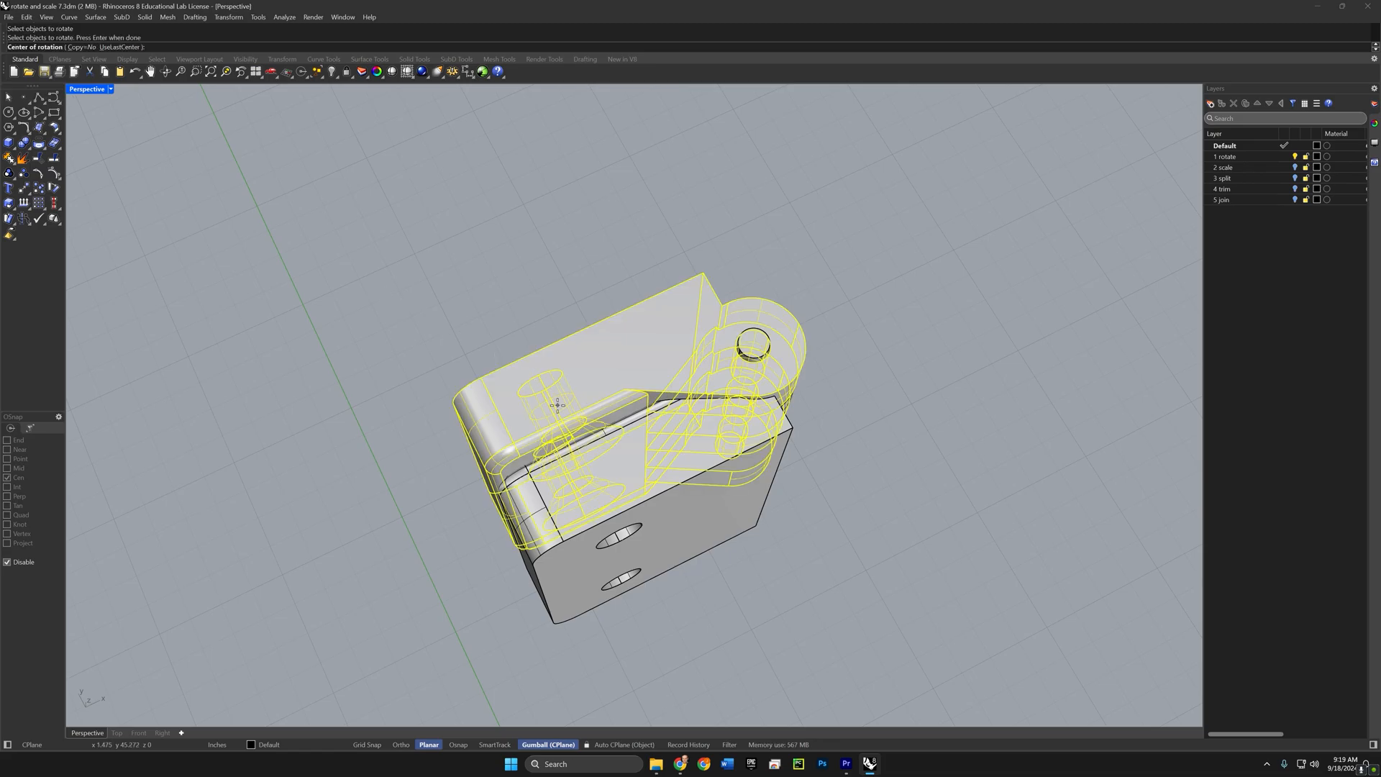
{"action": "scroll", "coordinate": [748, 367], "scroll_direction": "up", "scroll_amount": 6}
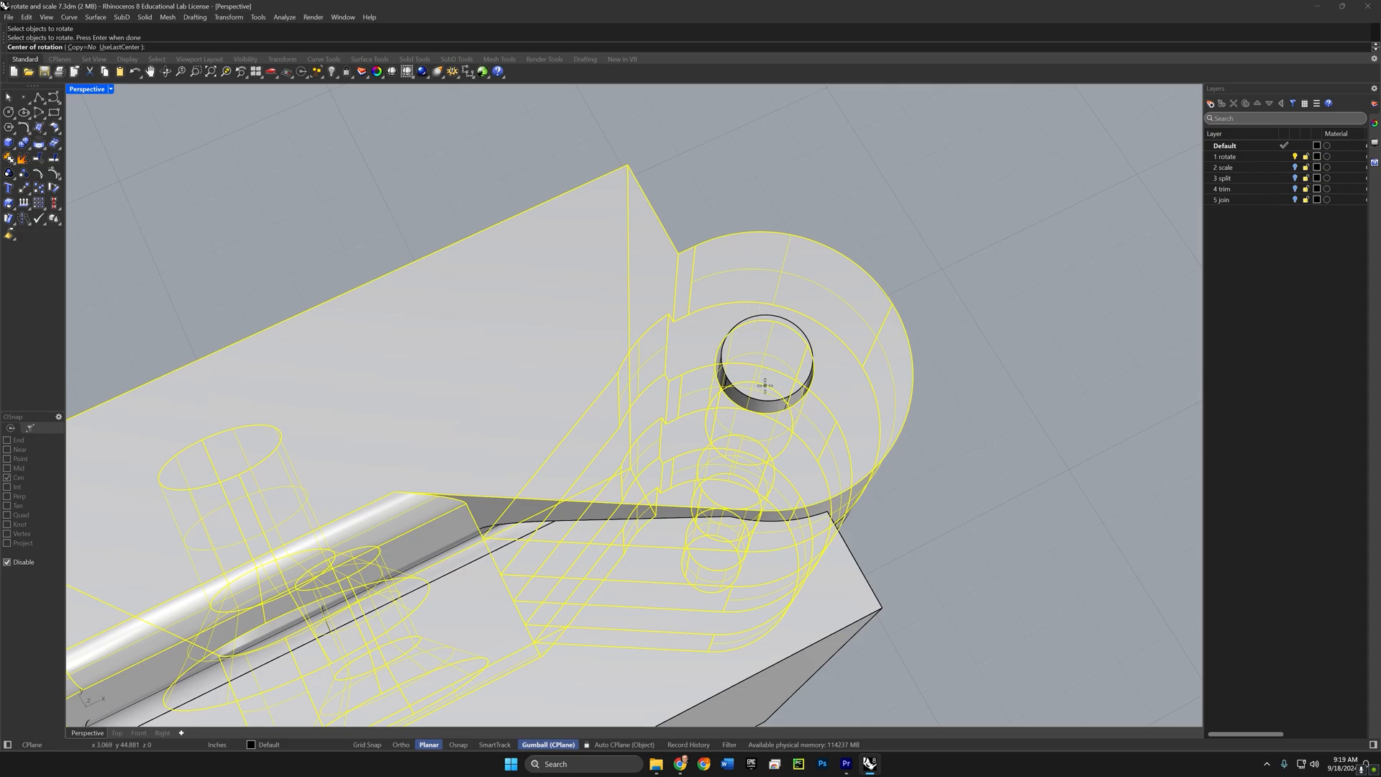
{"action": "key", "text": "alt"}
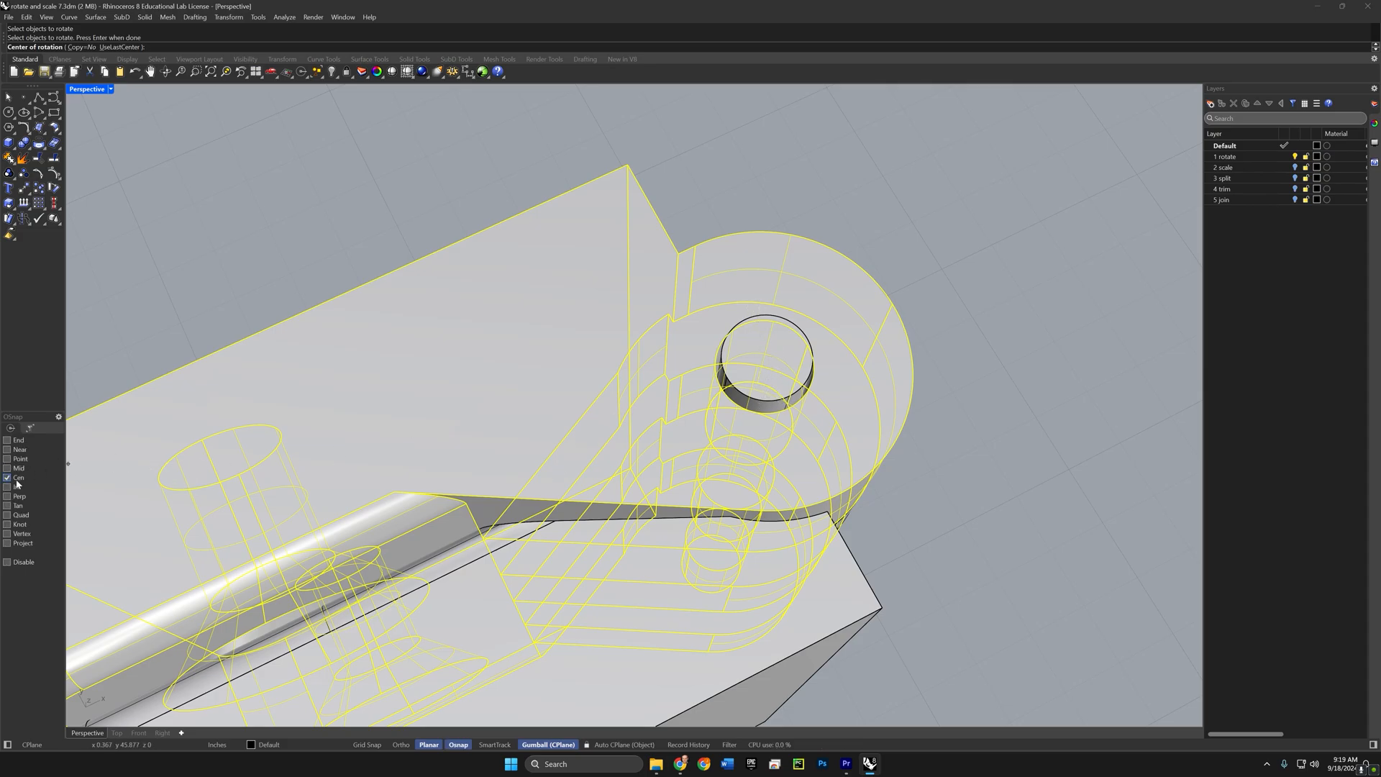
{"action": "left_click", "coordinate": [760, 400]}
Step: Swing the hinge leaf open by 90 degrees about the pin, using Ortho to constrain both reference points
{"action": "scroll", "coordinate": [760, 400], "scroll_direction": "down", "scroll_amount": 10}
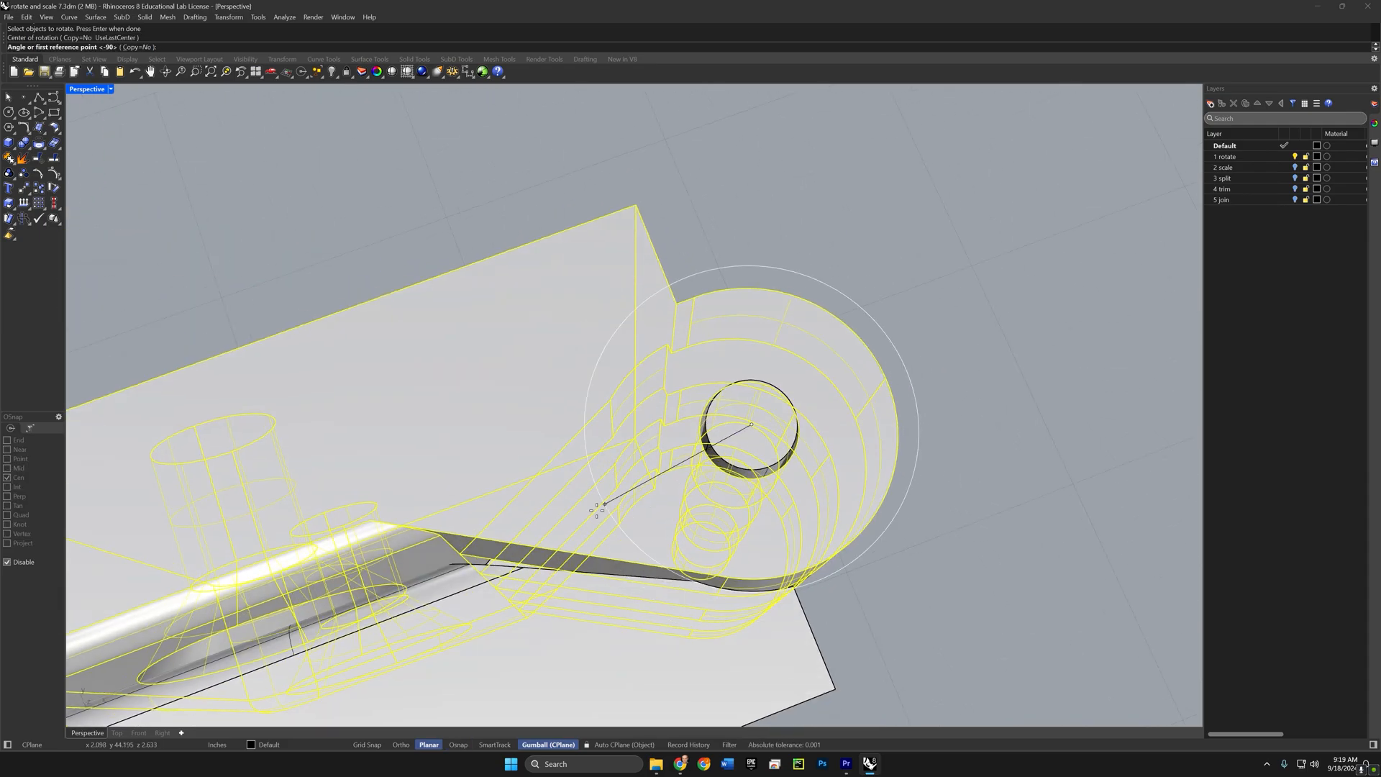
{"action": "scroll", "coordinate": [484, 556], "scroll_direction": "up", "scroll_amount": 6}
{"action": "key", "text": "F8"}
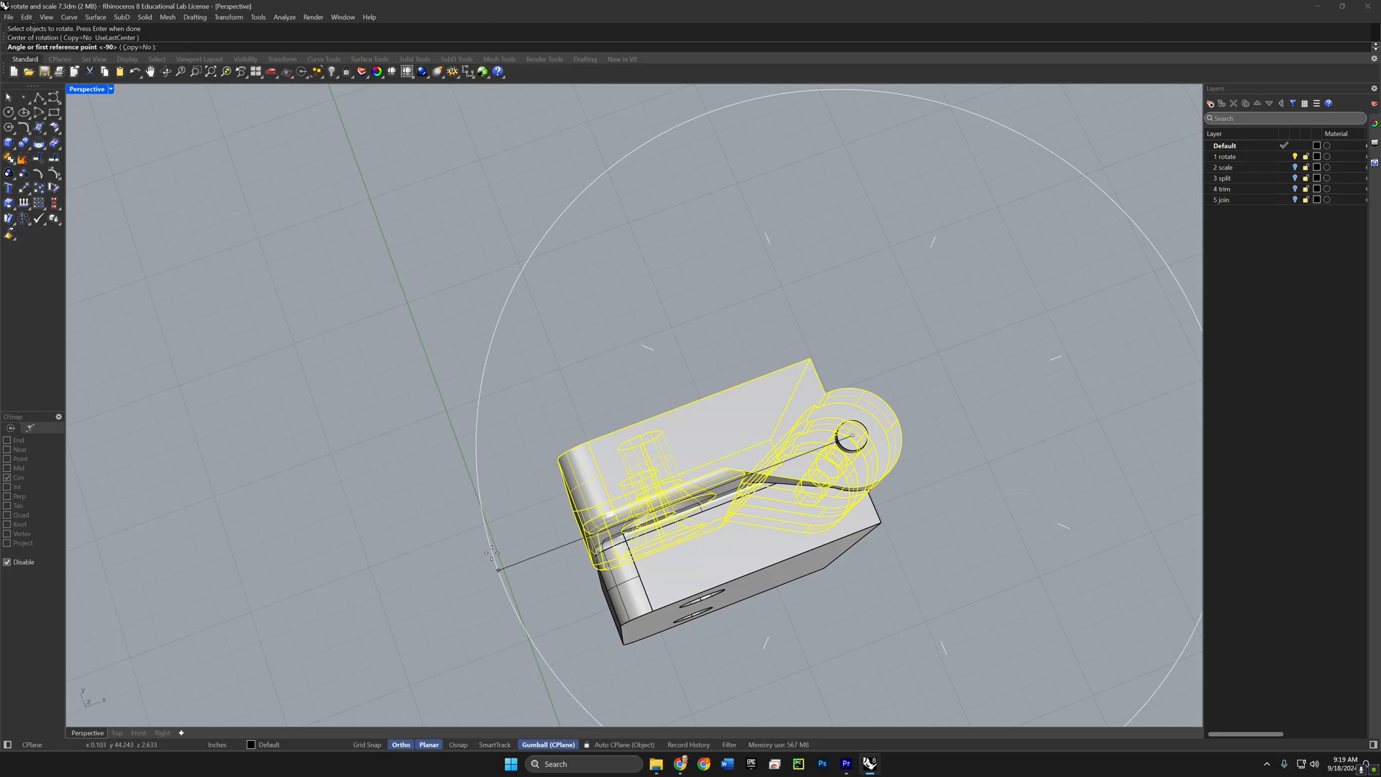
{"action": "left_click", "coordinate": [492, 554]}
{"action": "key", "text": "F8"}
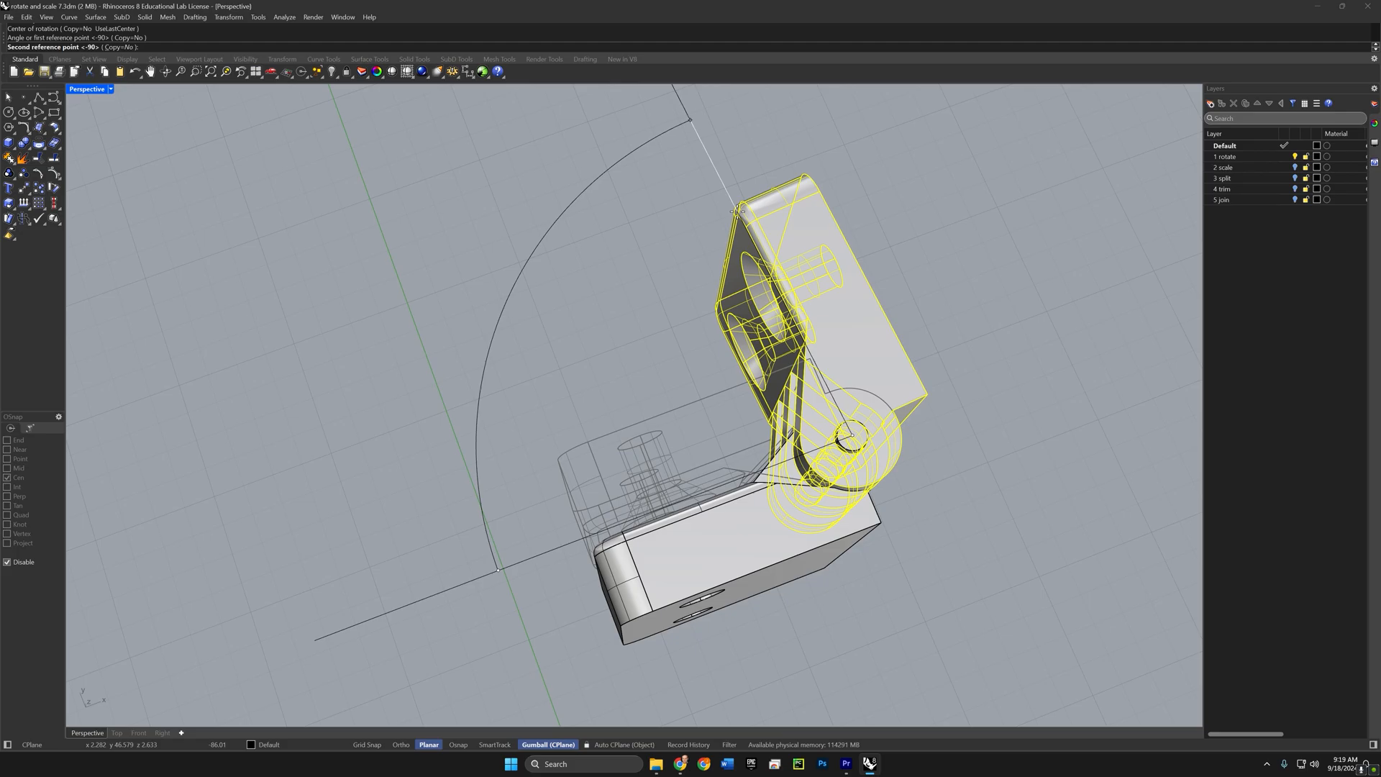
{"action": "key", "text": "F8"}
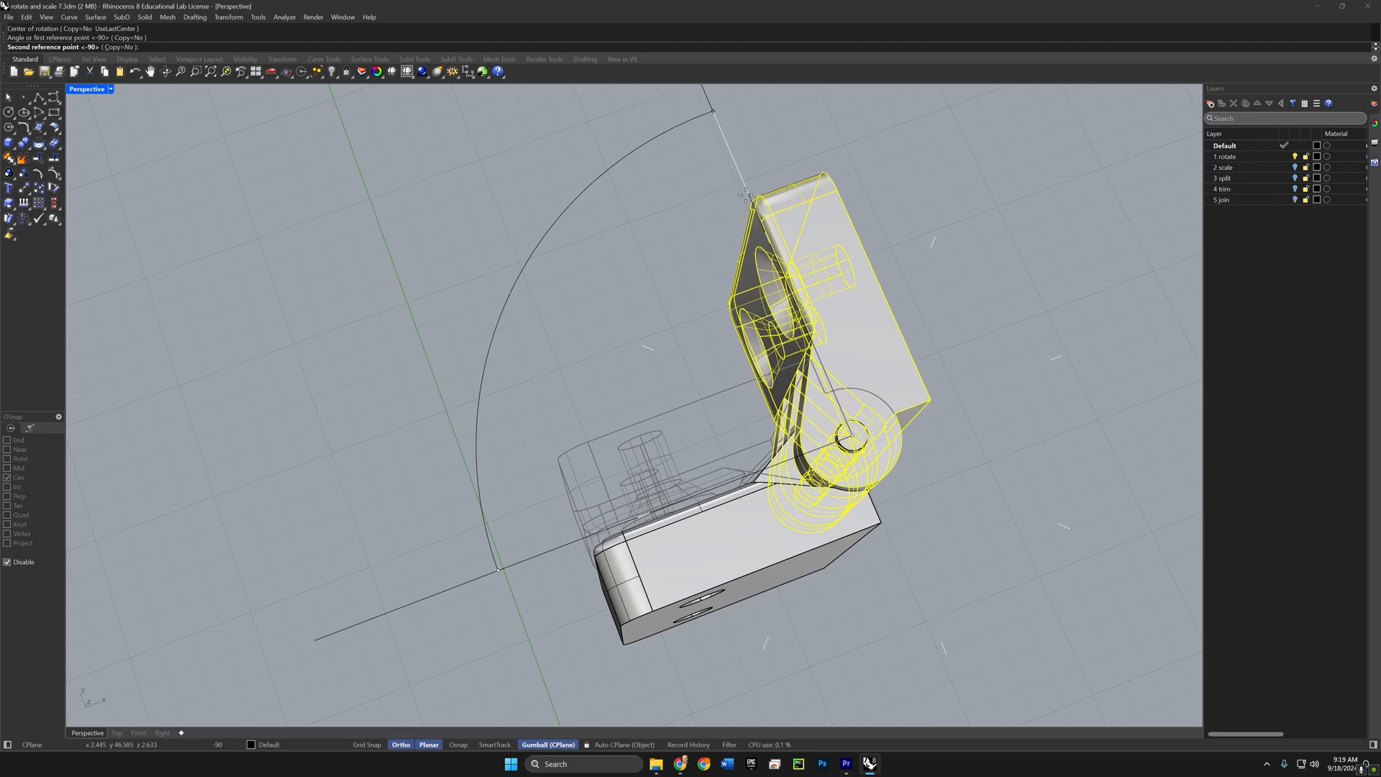
{"action": "left_click", "coordinate": [745, 194]}
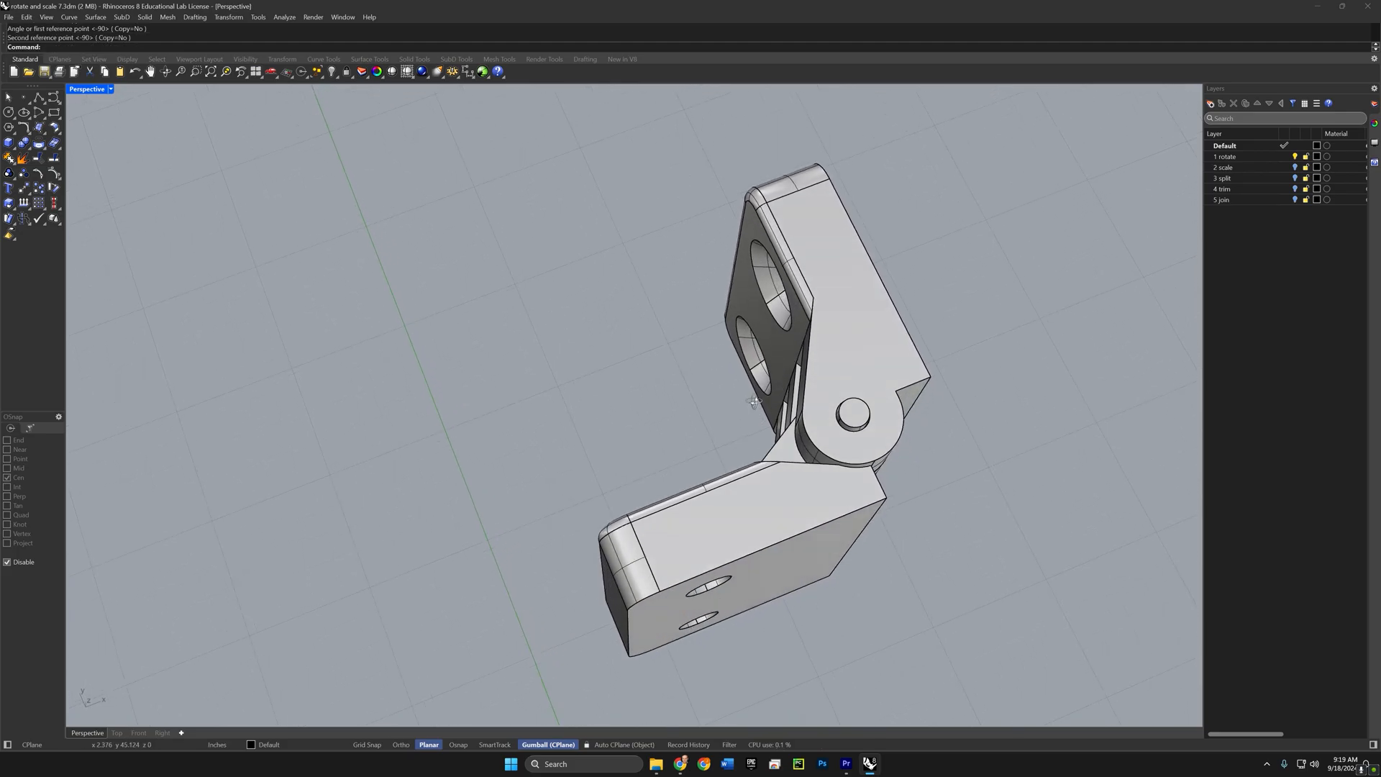
Step: Start rotating the back leaf of the second, tilted hinge, using the center of its pin as the center of rotation
{"action": "right_click_drag", "start_coordinate": [754, 402], "coordinate": [796, 395]}
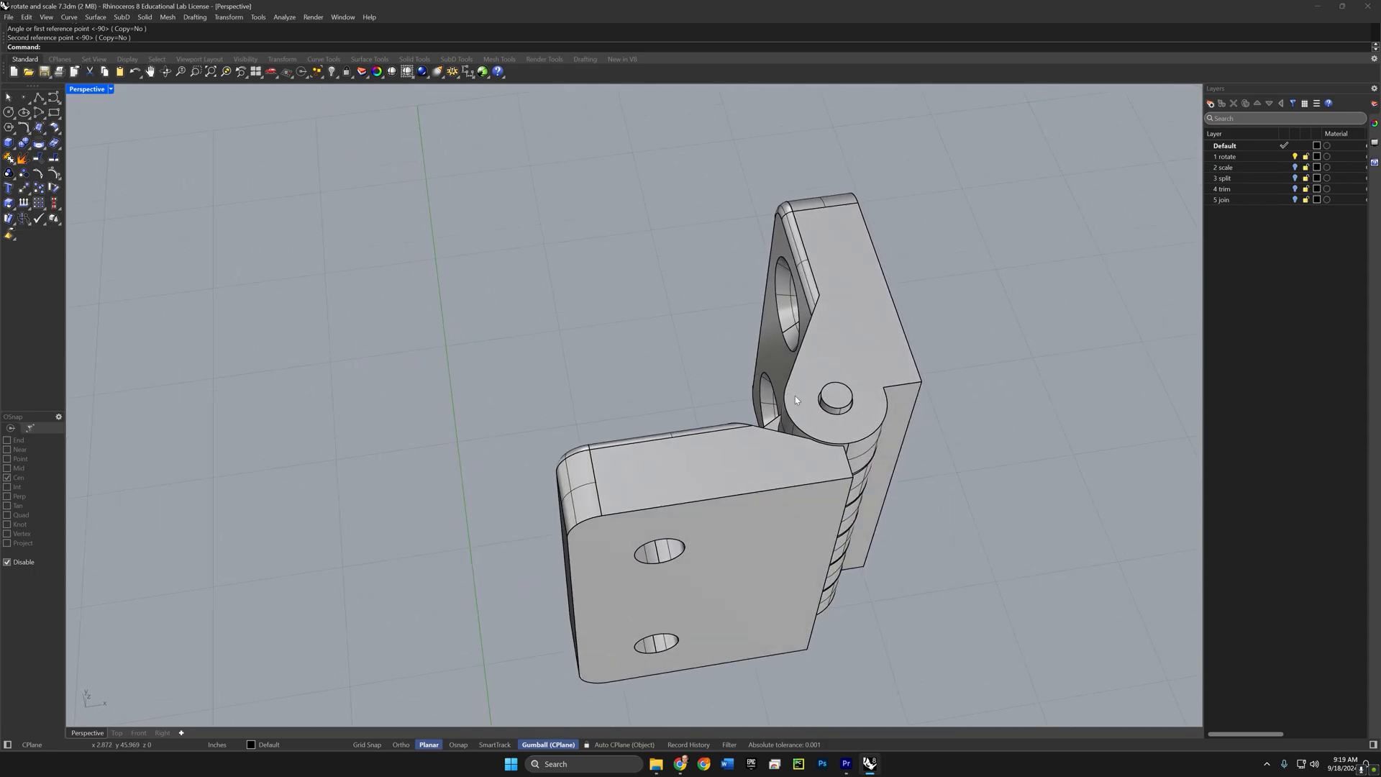
{"action": "scroll", "coordinate": [795, 396], "scroll_direction": "down", "scroll_amount": 3}
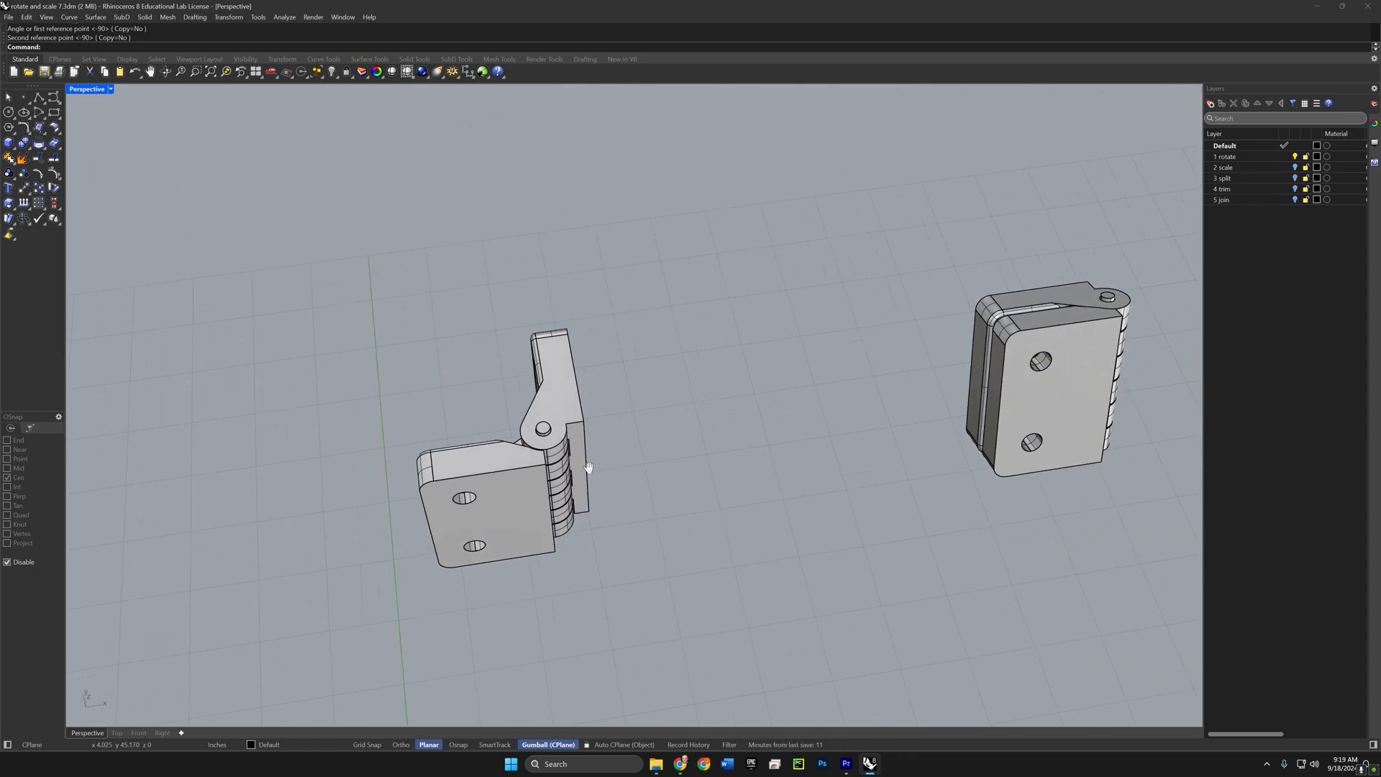
{"action": "right_click_drag", "start_coordinate": [589, 468], "coordinate": [693, 366], "text": "shift"}
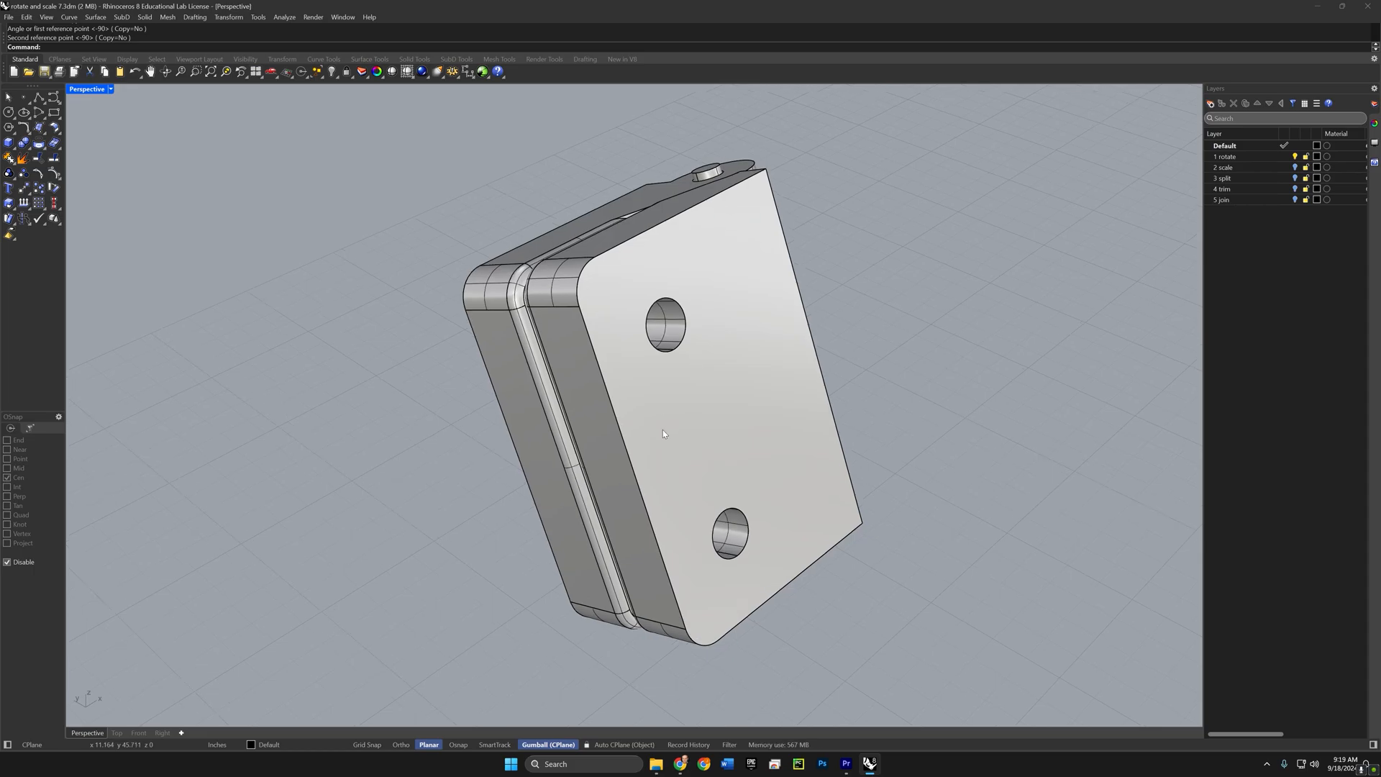
{"action": "right_click_drag", "start_coordinate": [664, 430], "coordinate": [817, 538]}
{"action": "right_click", "coordinate": [751, 460]}
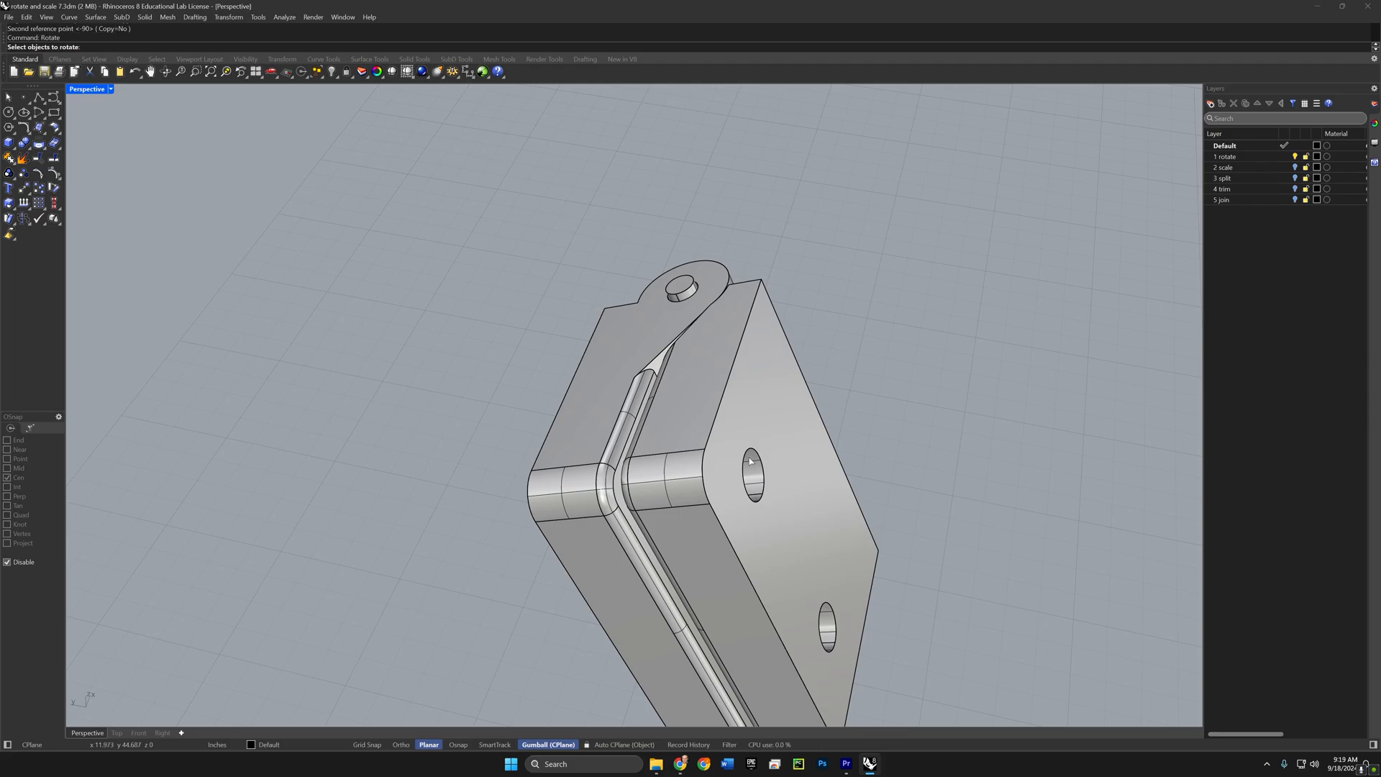
{"action": "left_click", "coordinate": [644, 360]}
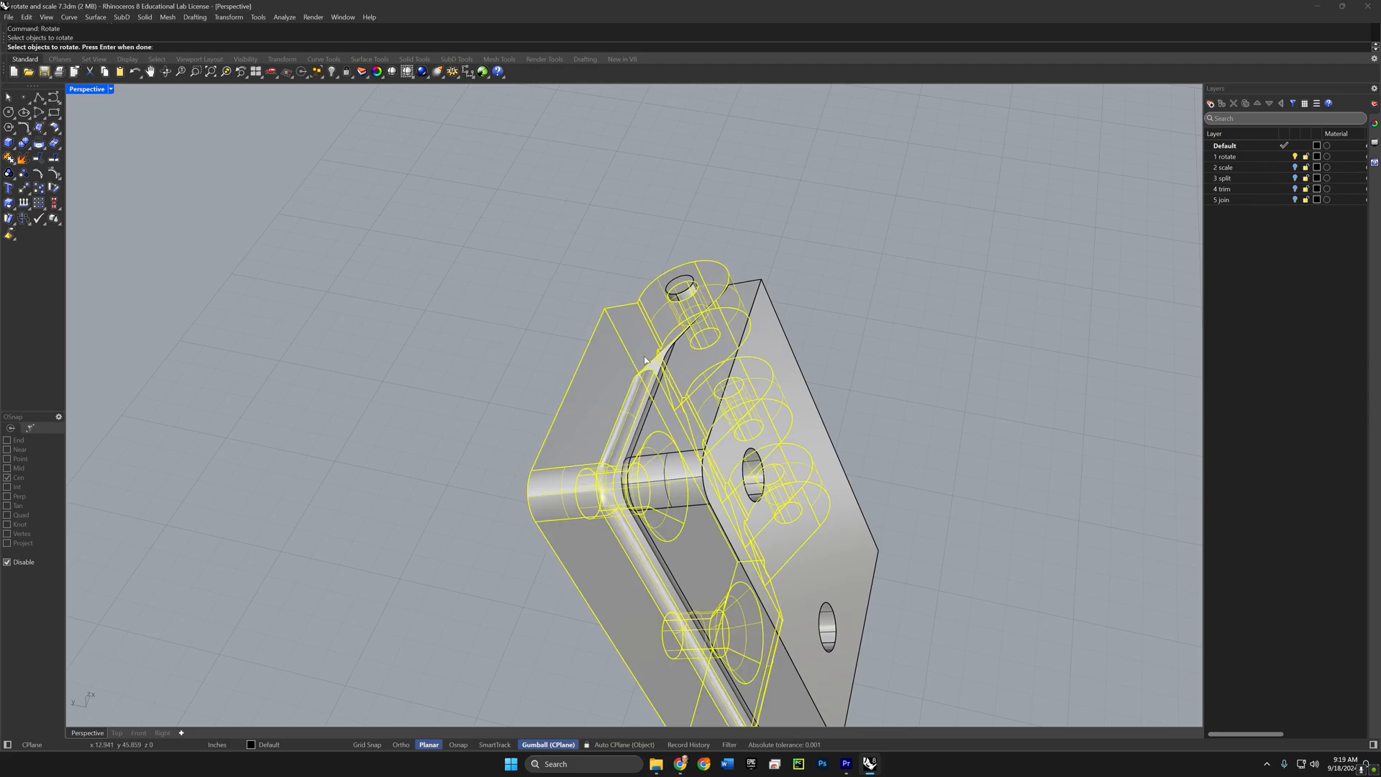
{"action": "right_click", "coordinate": [646, 297]}
{"action": "scroll", "coordinate": [701, 292], "scroll_direction": "up", "scroll_amount": 2}
{"action": "scroll", "coordinate": [702, 259], "scroll_direction": "up", "scroll_amount": 2}
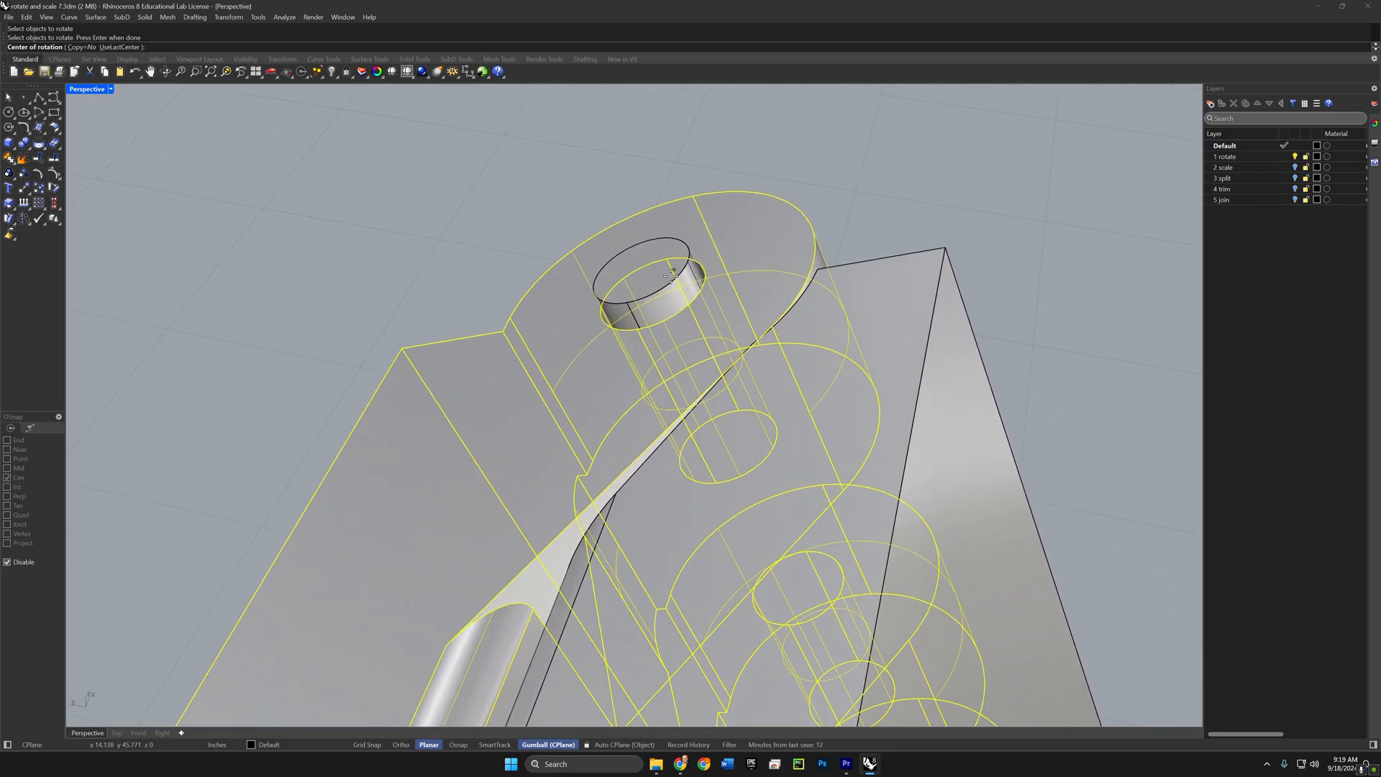
{"action": "left_click", "coordinate": [665, 284]}
Step: Swing the tilted hinge's leaf open with the plain Rotate command, constraining the second reference point to Ortho
{"action": "scroll", "coordinate": [648, 350], "scroll_direction": "down", "scroll_amount": 2}
{"action": "scroll", "coordinate": [648, 351], "scroll_direction": "down", "scroll_amount": 3}
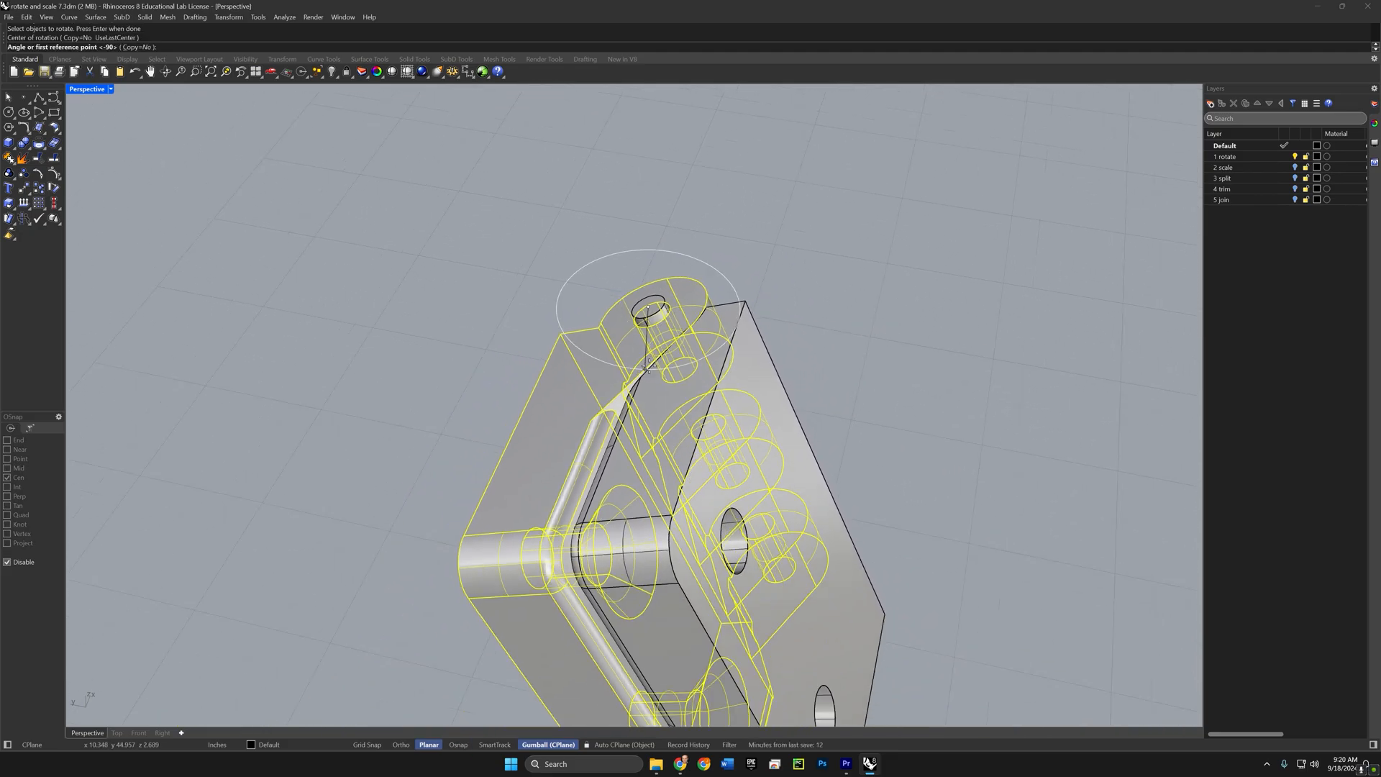
{"action": "left_click", "coordinate": [650, 309]}
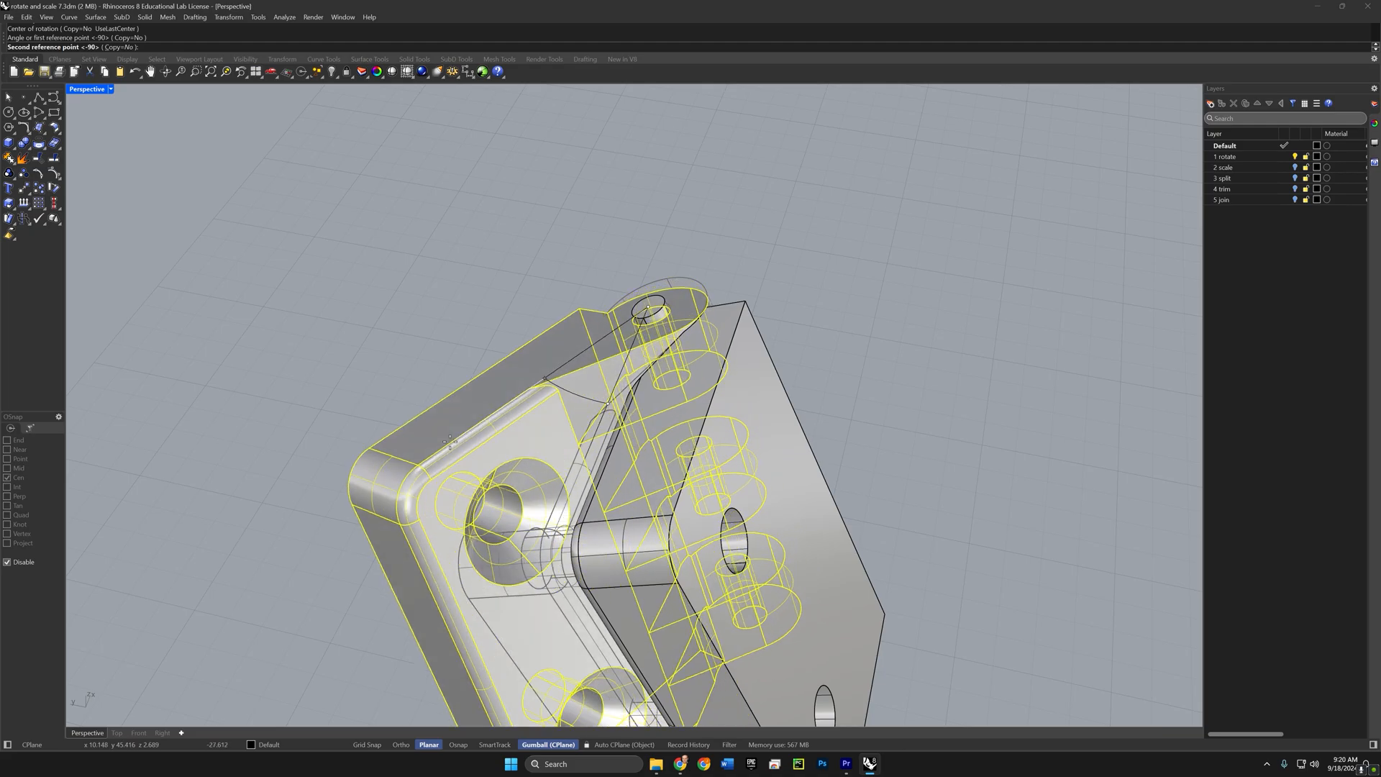
{"action": "key", "text": "shift"}
{"action": "left_click", "coordinate": [273, 295]}
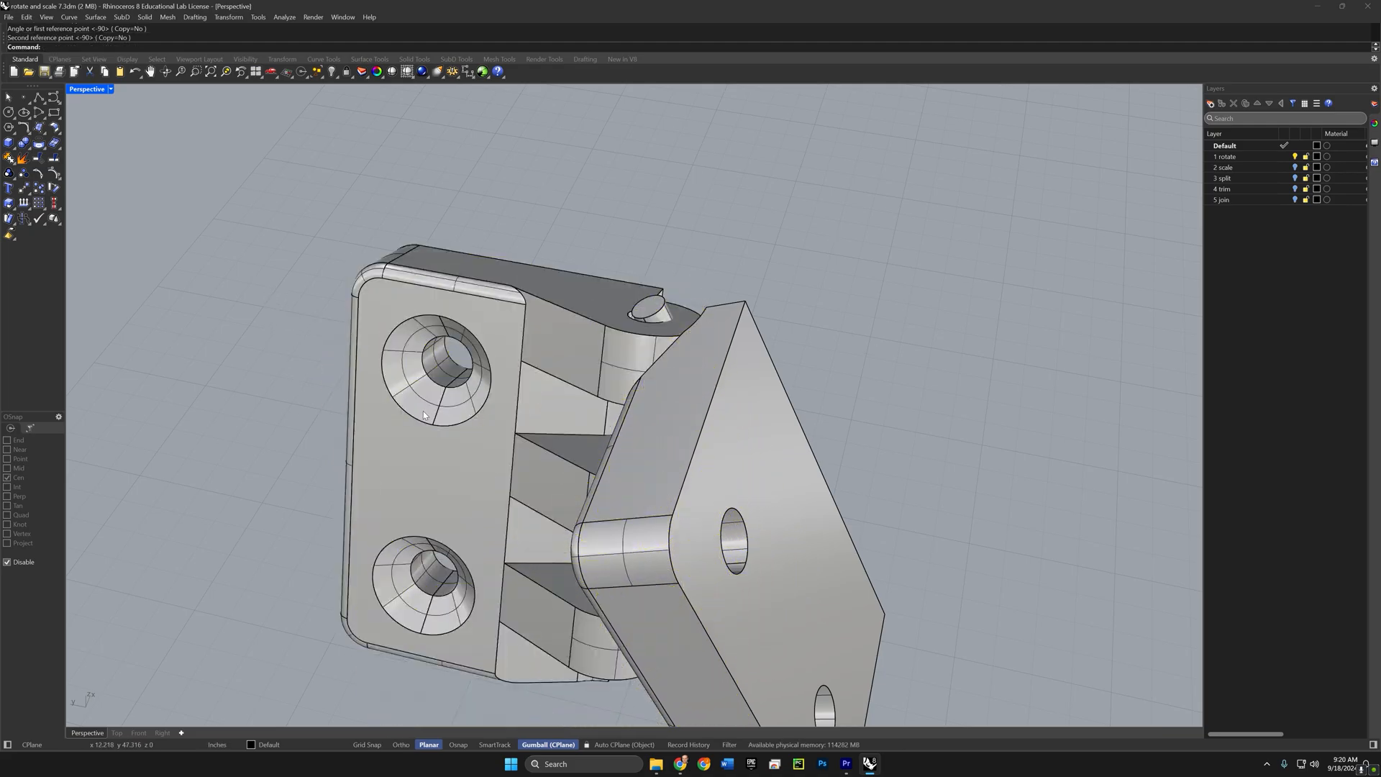
Step: Inspect the tilted hinge's misaligned leaf from other angles and undo its last rotation
{"action": "scroll", "coordinate": [504, 431], "scroll_direction": "down", "scroll_amount": 3}
{"action": "scroll", "coordinate": [503, 432], "scroll_direction": "up", "scroll_amount": 3}
{"action": "right_click_drag", "start_coordinate": [503, 432], "coordinate": [640, 313]}
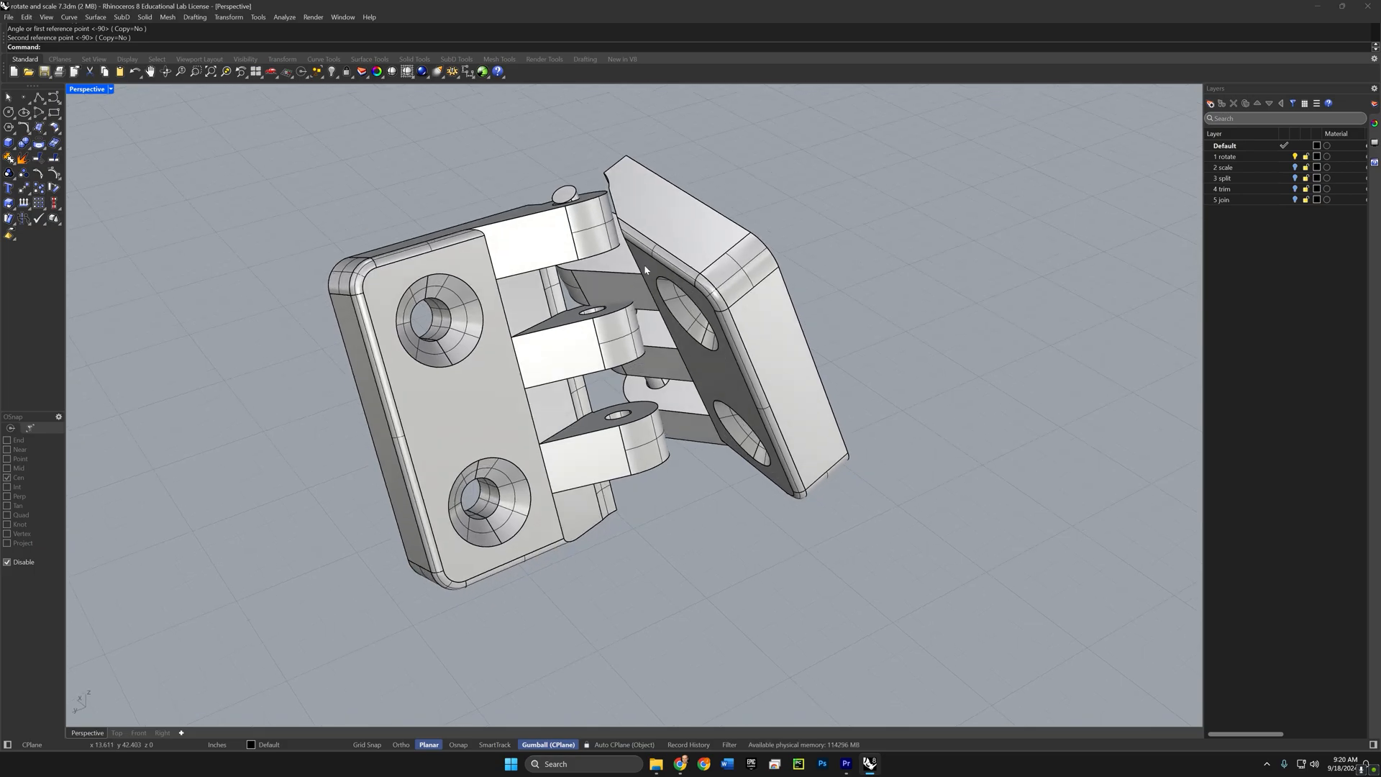
{"action": "key", "text": "ctrl+z"}
{"action": "key", "text": "Escape"}
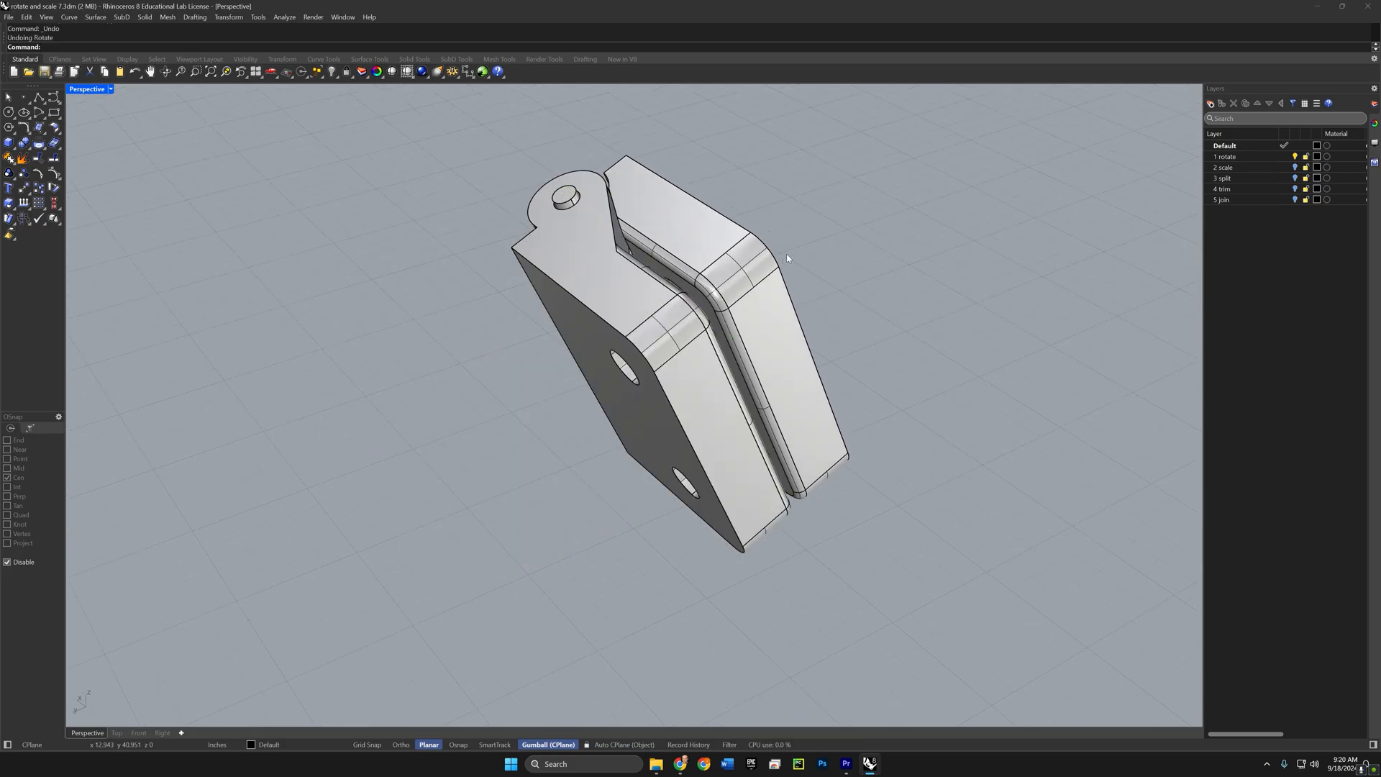
Step: Start Rotate3D on the tilted hinge's pinned leaf, snapping the start of the rotation axis to the center of the pin's upper end
{"action": "right_click_drag", "start_coordinate": [788, 324], "coordinate": [690, 336]}
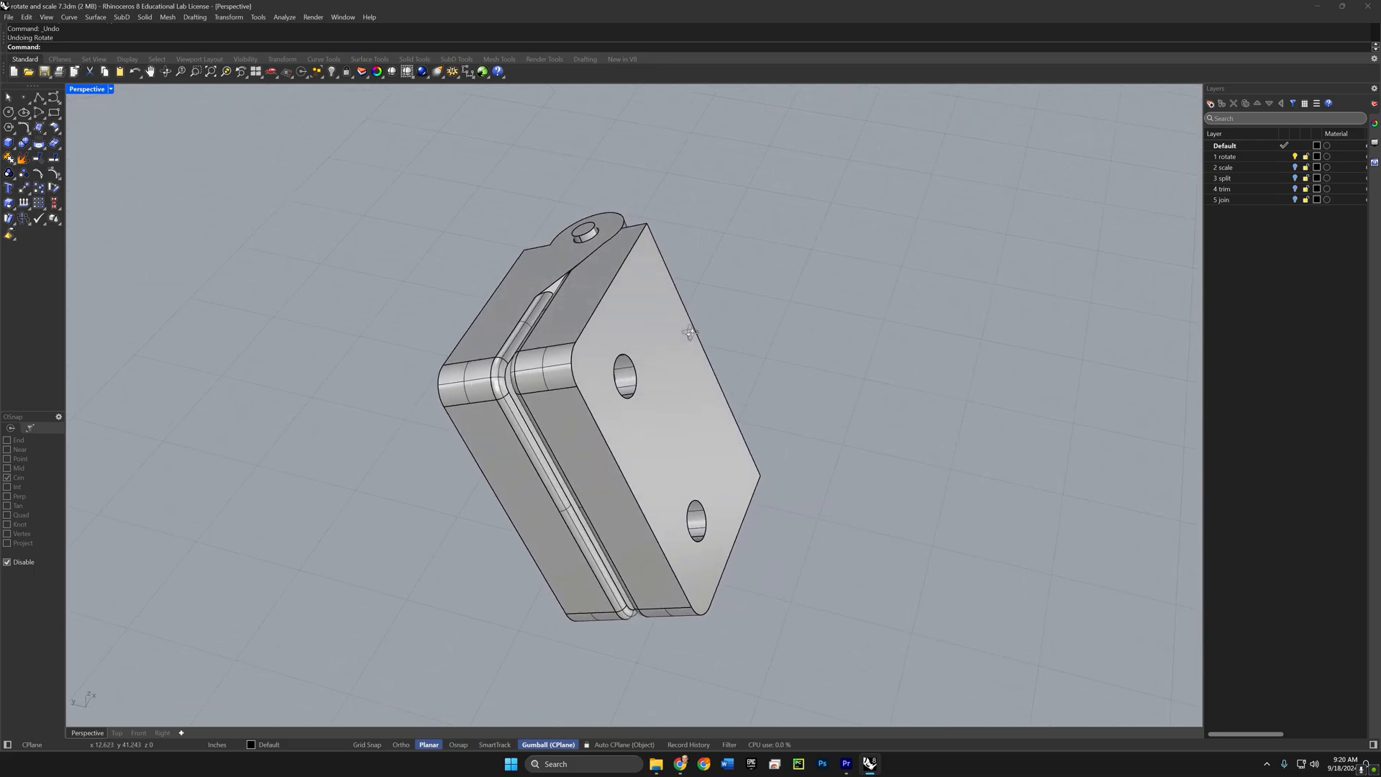
{"action": "type", "text": "Rotate3D"}
{"action": "key", "text": "Return"}
{"action": "left_click", "coordinate": [555, 269]}
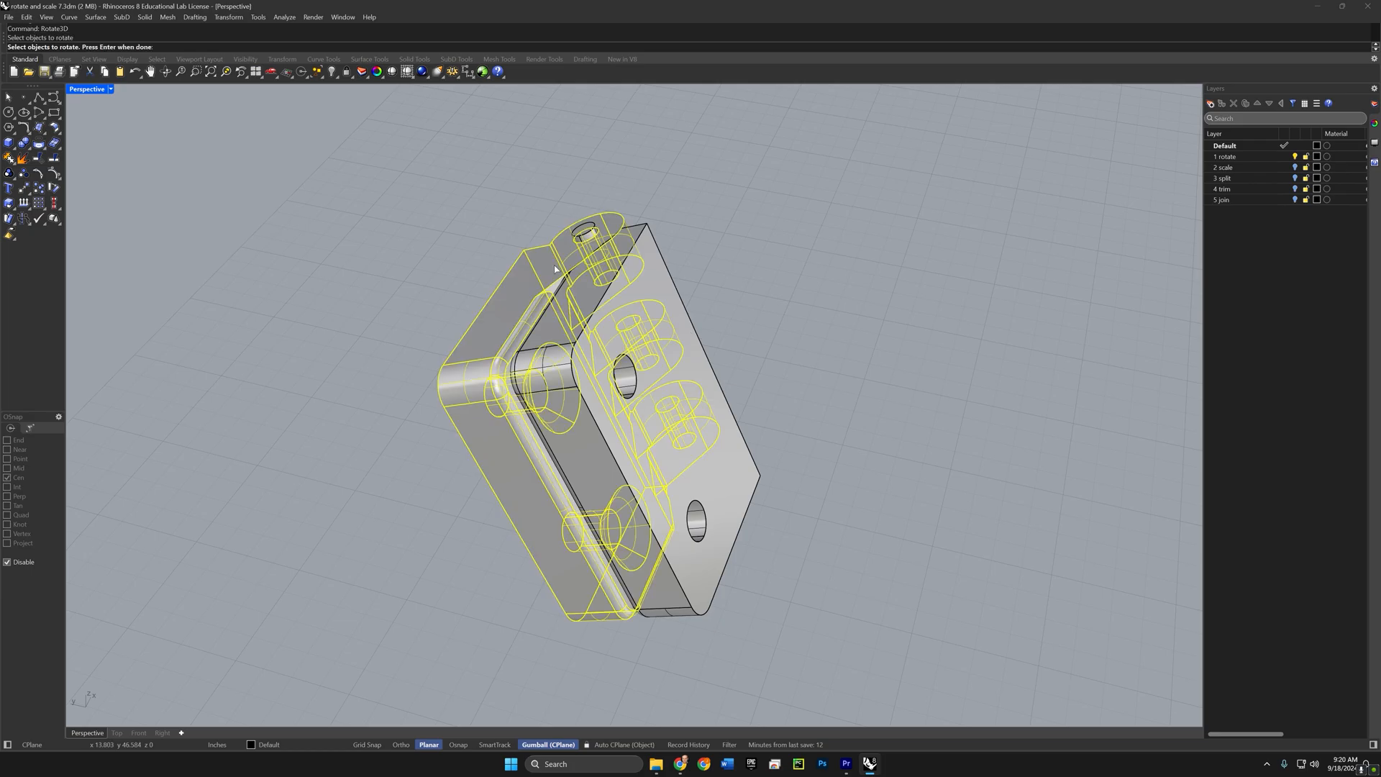
{"action": "scroll", "coordinate": [575, 237], "scroll_direction": "up", "scroll_amount": 5}
{"action": "key", "text": "Return"}
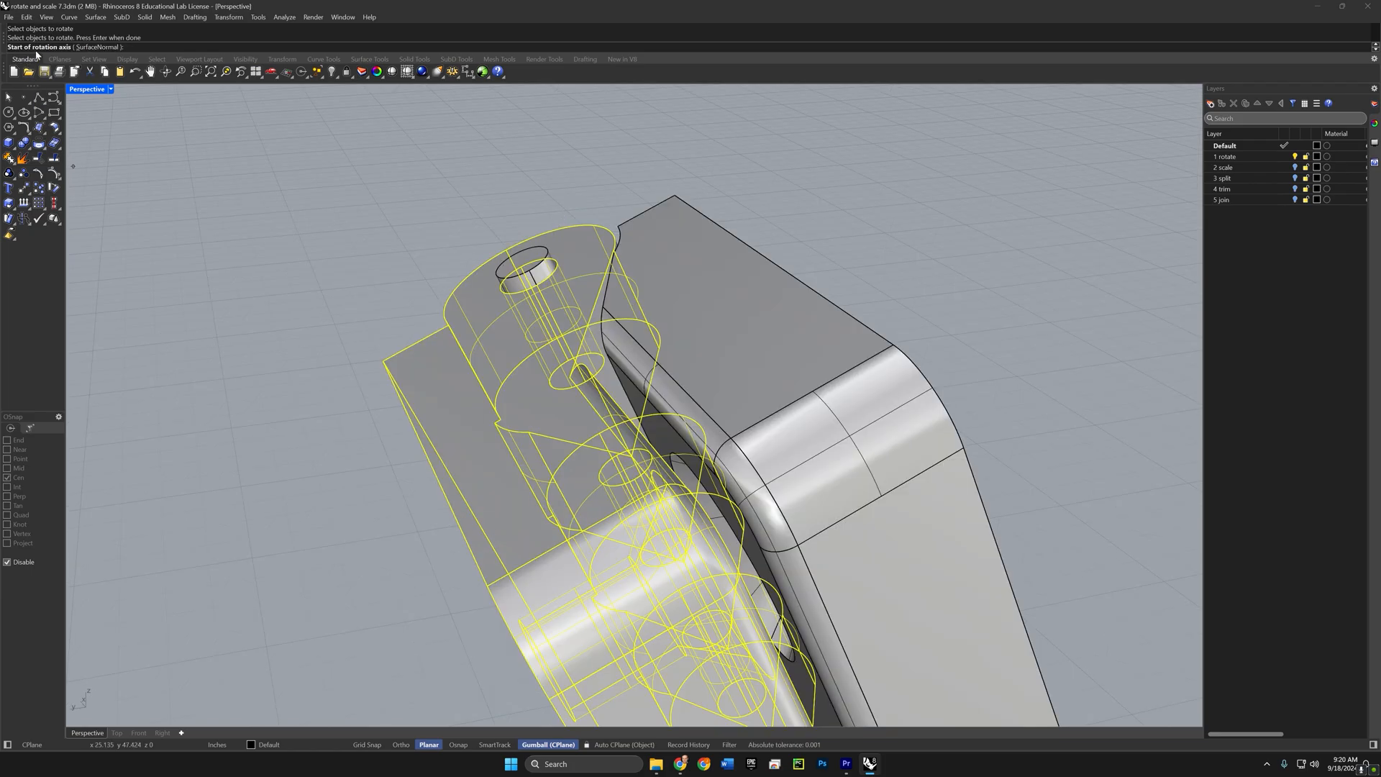
{"action": "key", "text": "alt"}
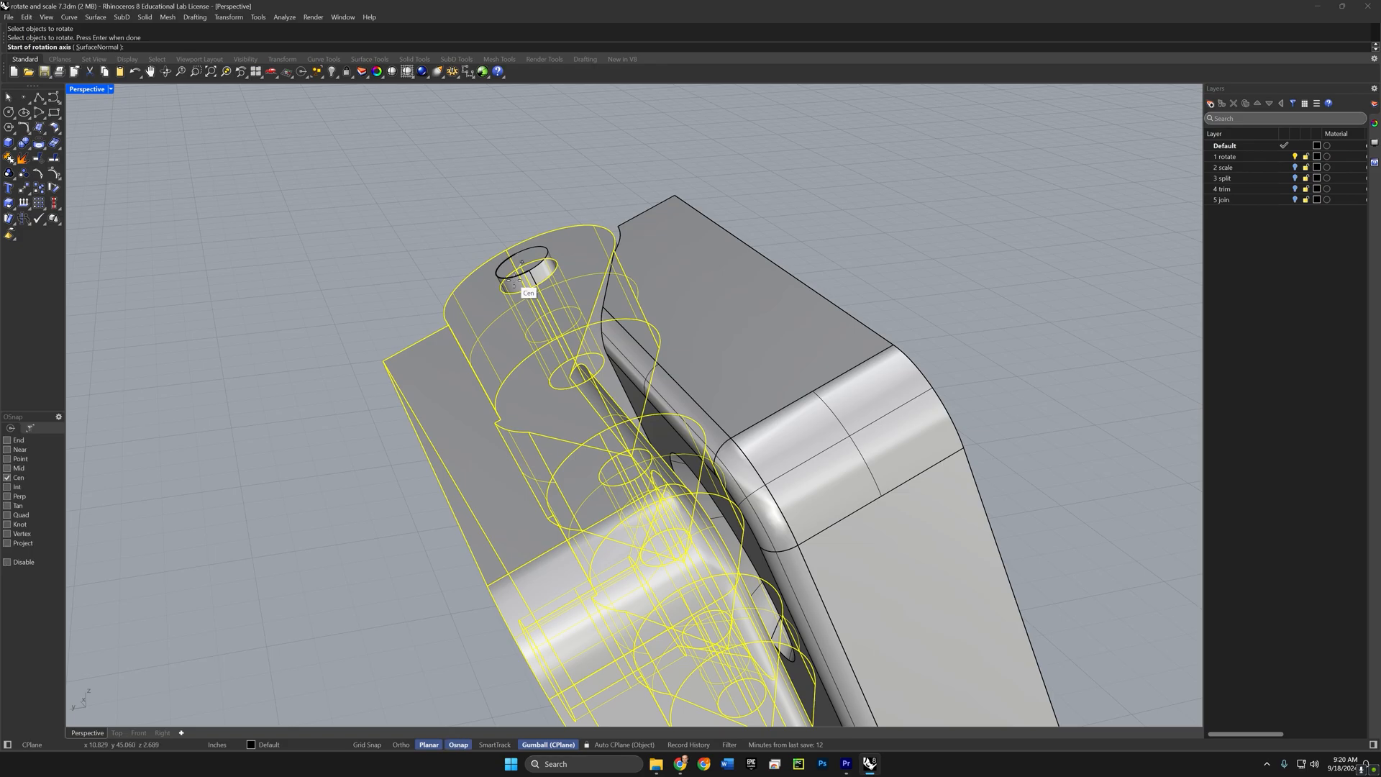
{"action": "left_click", "coordinate": [514, 285]}
Step: Snap the end of the rotation axis to the center of the pin's opposite end at the hinge's underside
{"action": "scroll", "coordinate": [714, 434], "scroll_direction": "up", "scroll_amount": 3}
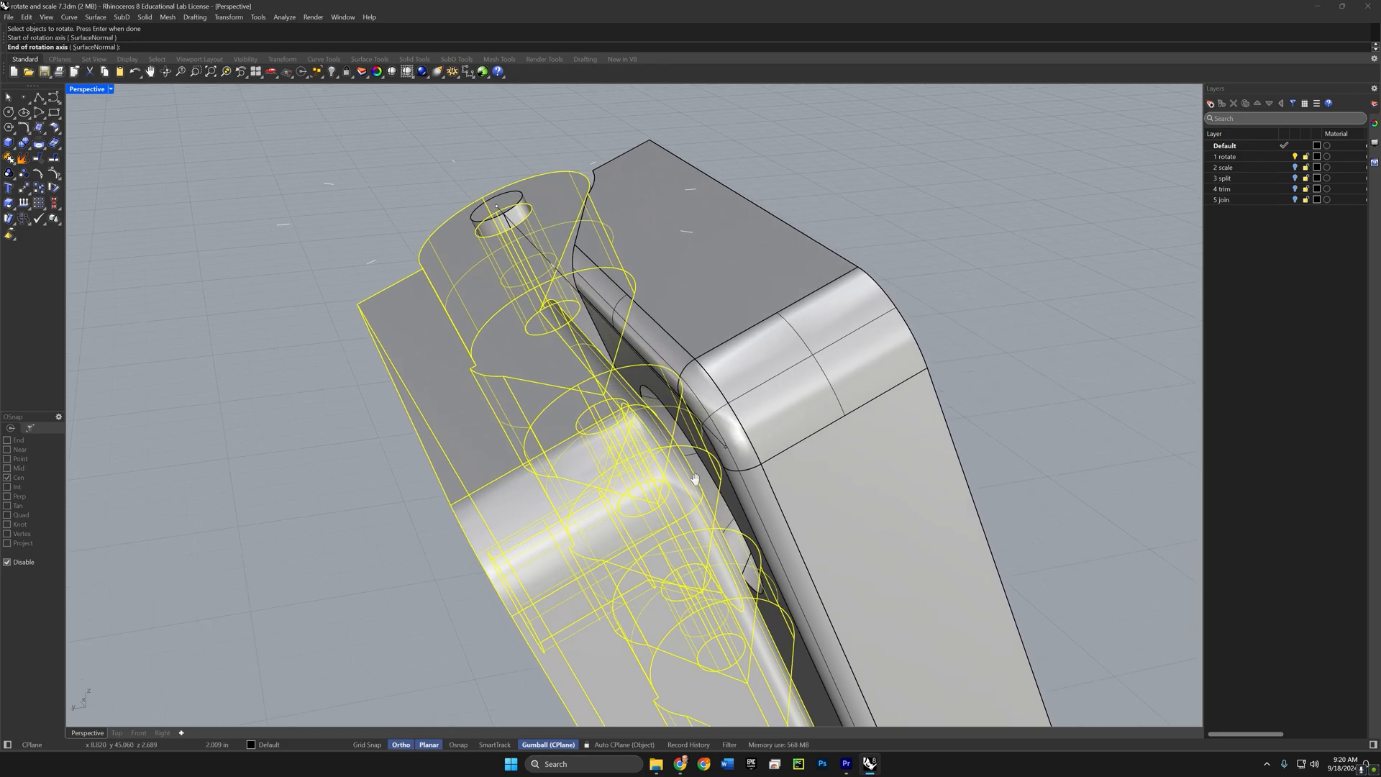
{"action": "right_click_drag", "start_coordinate": [714, 433], "coordinate": [641, 530]}
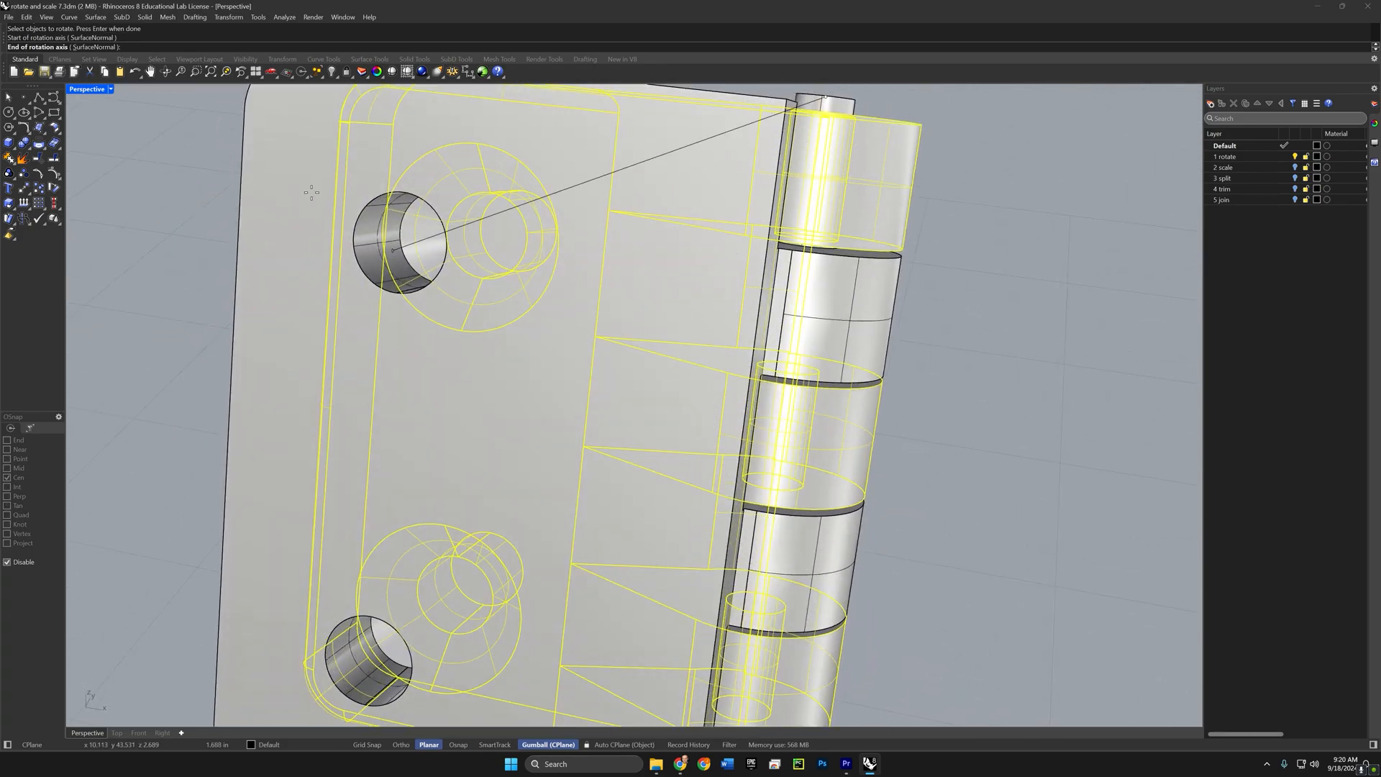
{"action": "right_click_drag", "start_coordinate": [812, 668], "coordinate": [739, 469], "text": "shift"}
{"action": "key", "text": "alt"}
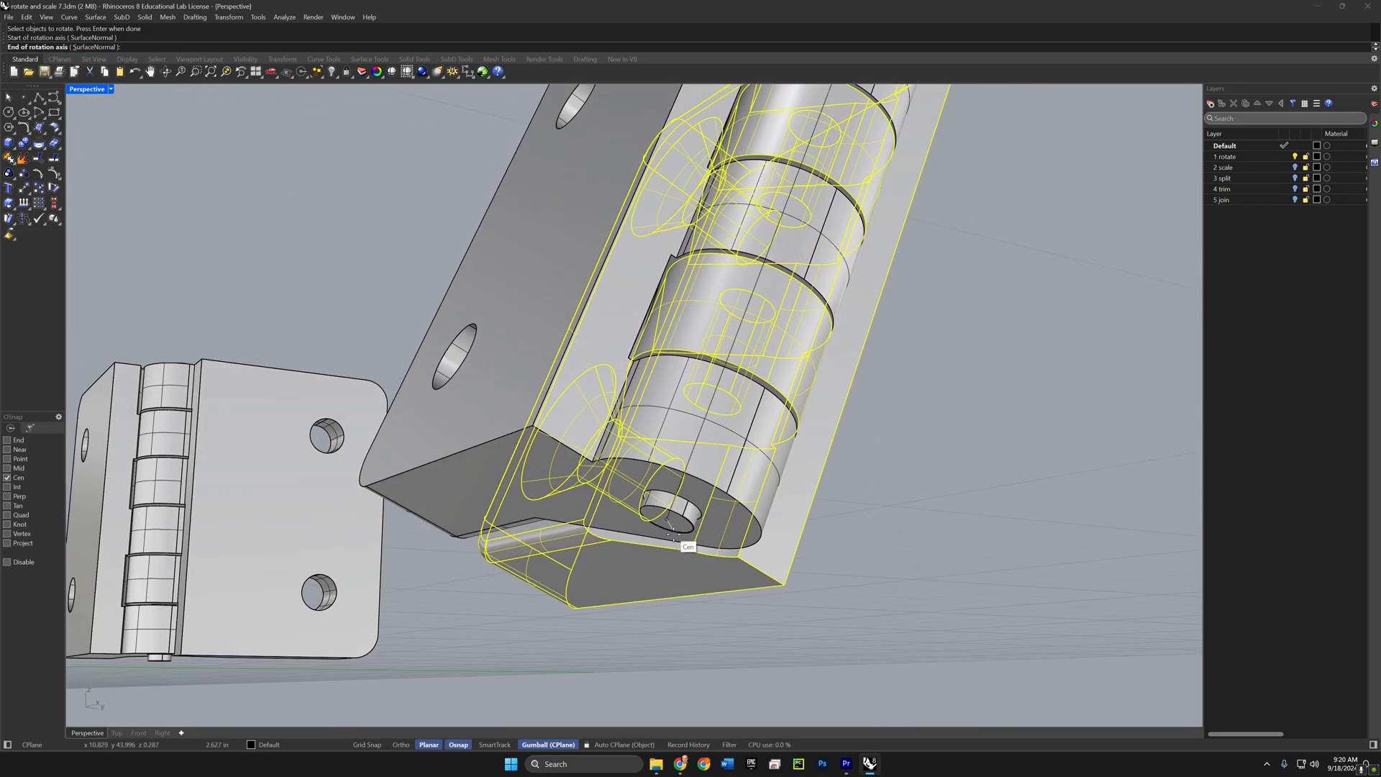
{"action": "left_click", "coordinate": [673, 536]}
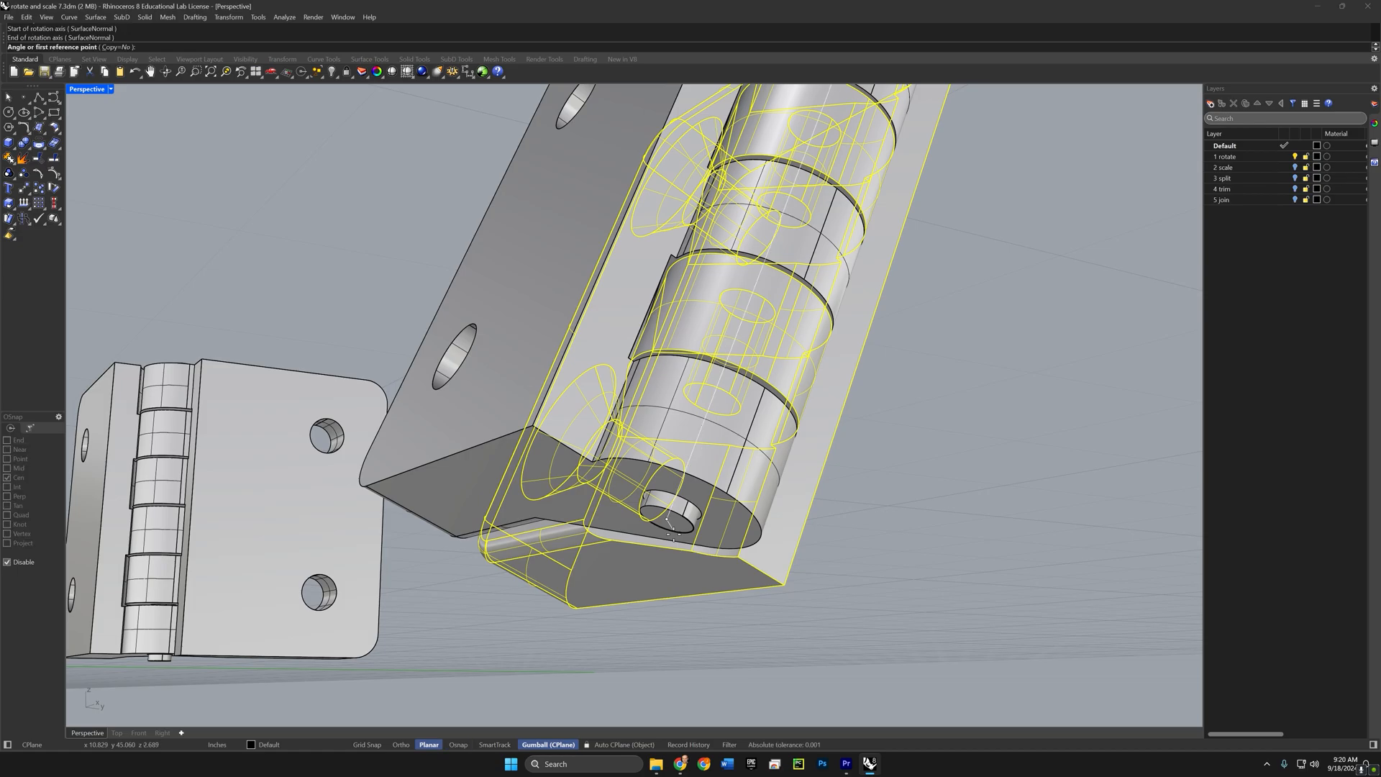
Step: Swing the tilted hinge's leaf open by 90 degrees about the pin axis, constraining the second reference point with Ortho
{"action": "scroll", "coordinate": [672, 568], "scroll_direction": "down", "scroll_amount": 4}
{"action": "right_click_drag", "start_coordinate": [673, 568], "coordinate": [798, 438]}
{"action": "scroll", "coordinate": [778, 469], "scroll_direction": "up", "scroll_amount": 4}
{"action": "right_click_drag", "start_coordinate": [388, 460], "coordinate": [464, 594]}
{"action": "key", "text": "shift"}
{"action": "left_click", "coordinate": [471, 618]}
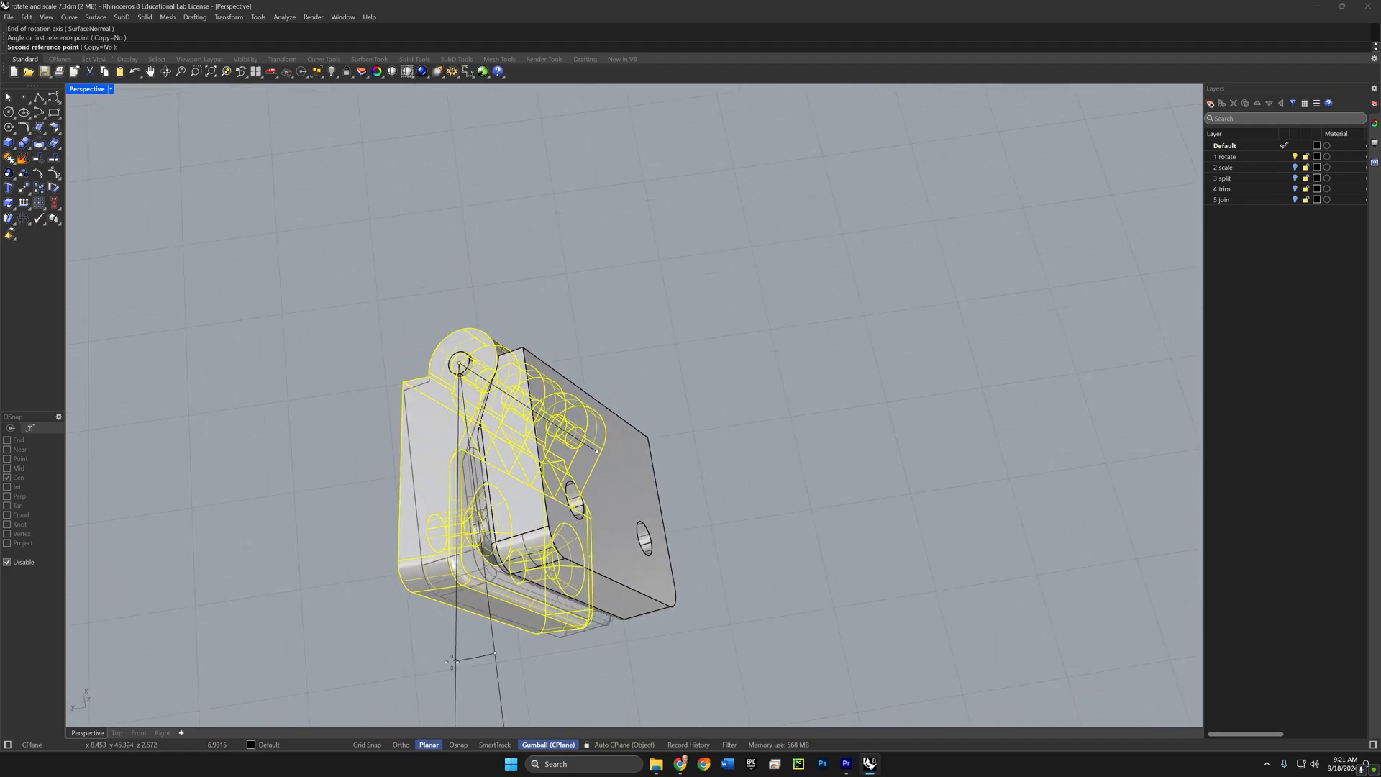
{"action": "key", "text": "shift"}
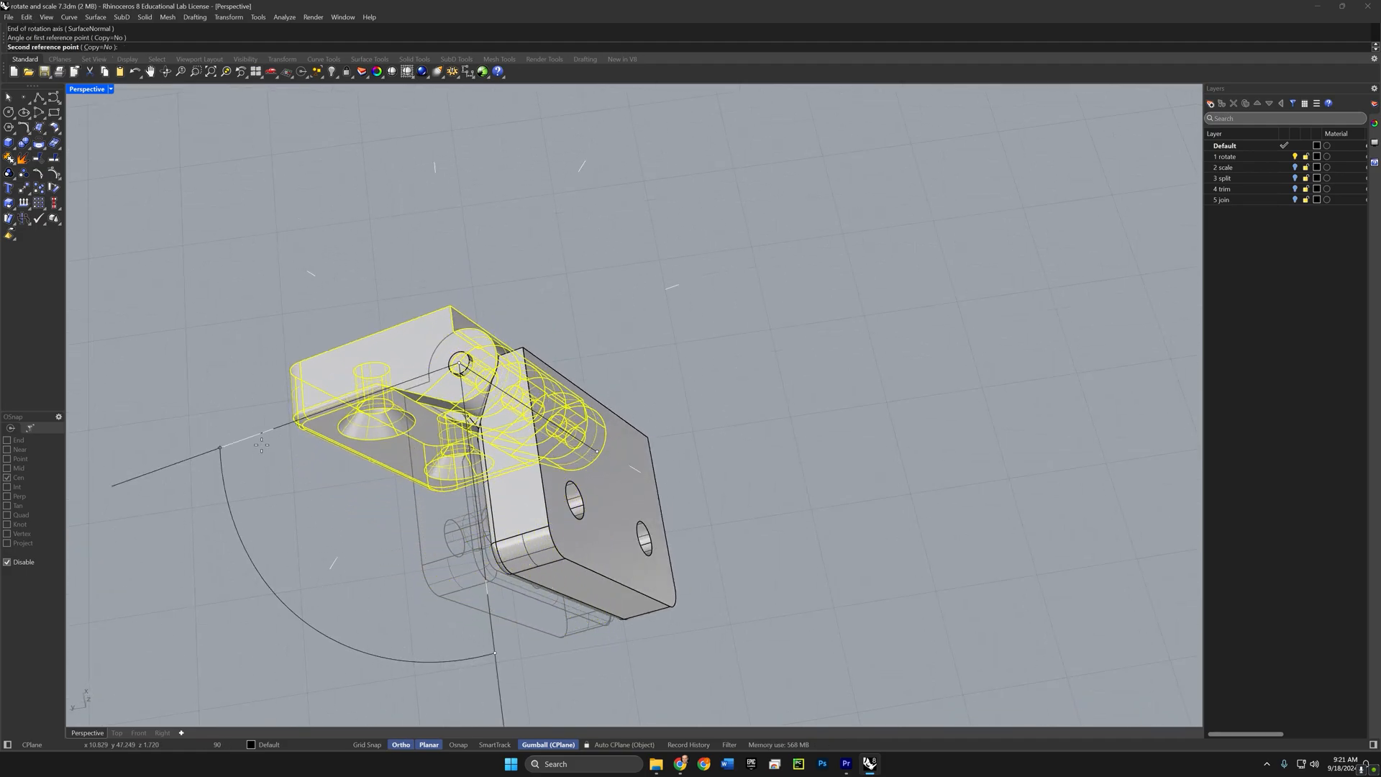
{"action": "left_click", "coordinate": [261, 444]}
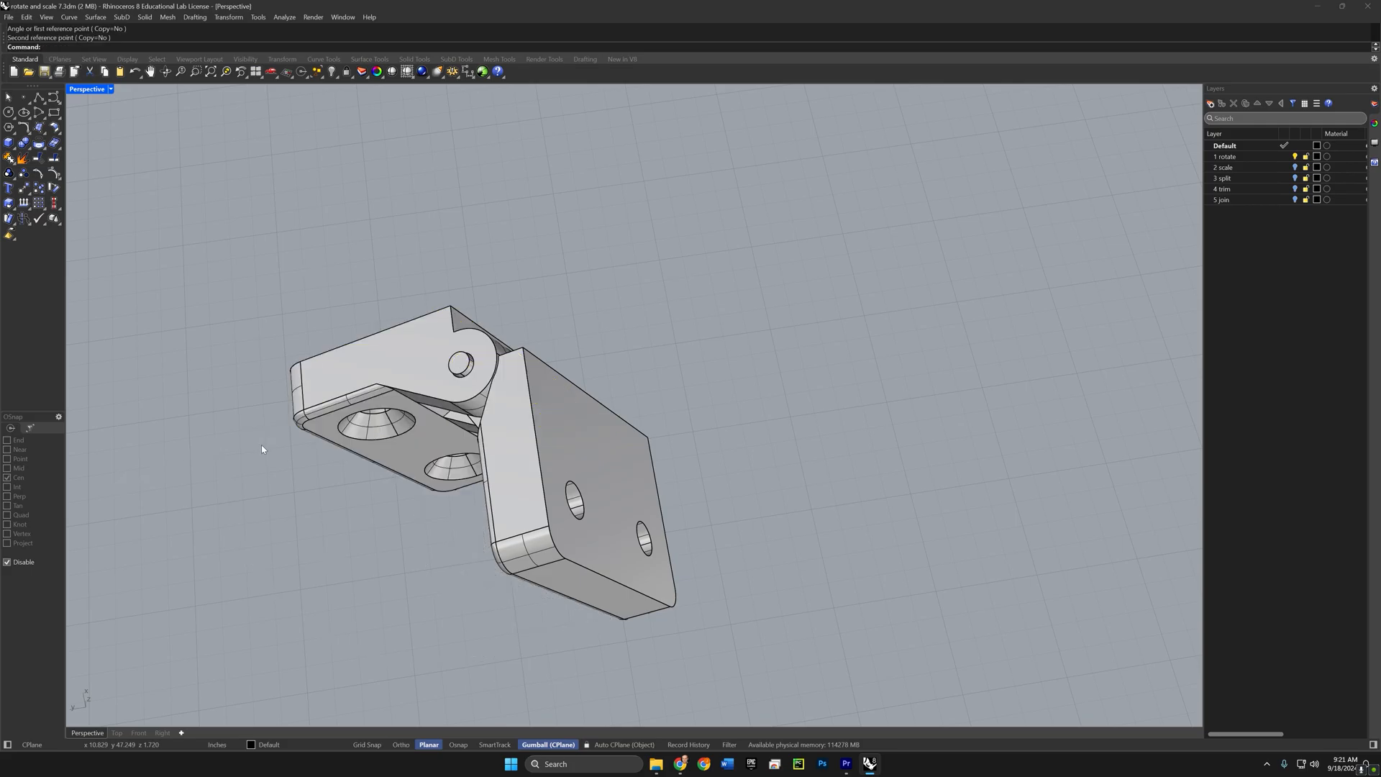
{"action": "right_click_drag", "start_coordinate": [463, 566], "coordinate": [713, 572]}
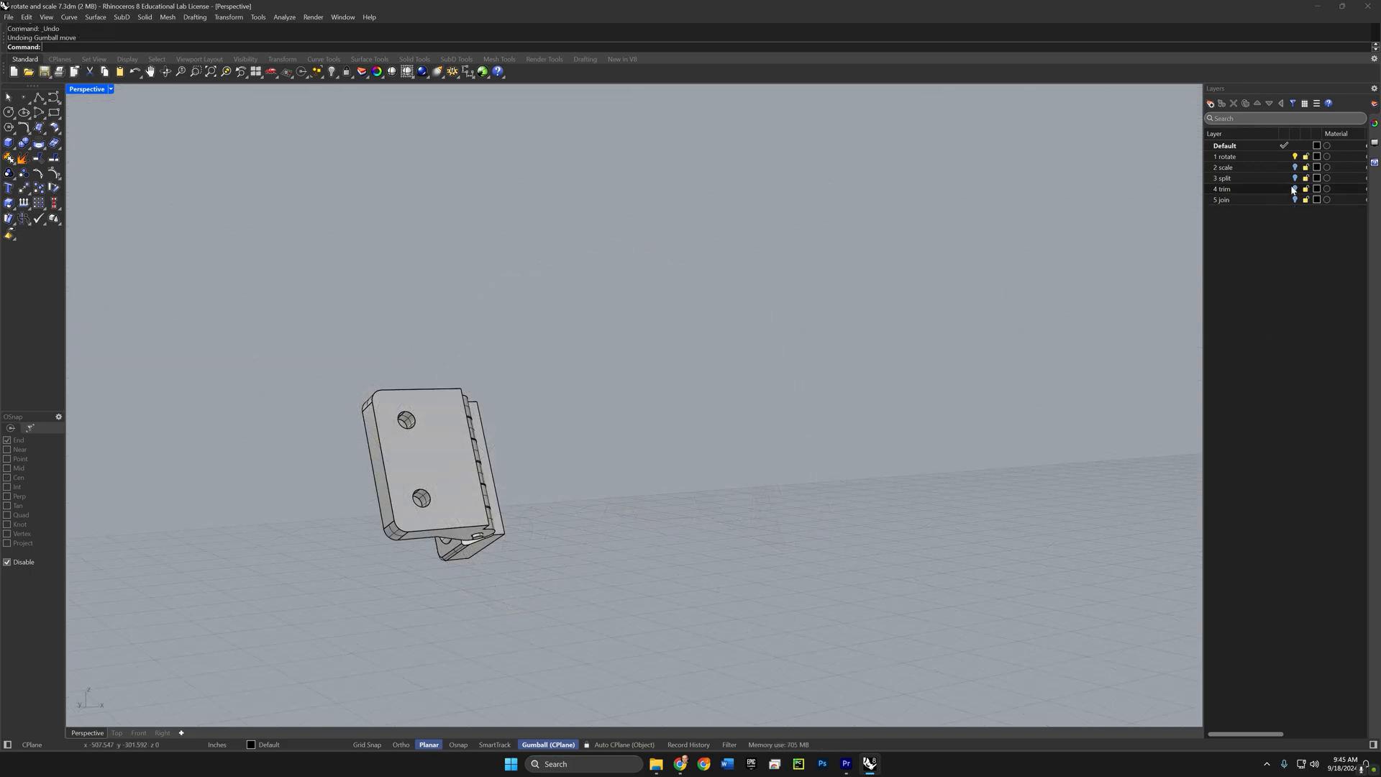
Step: Show the 2 scale layer and bring its first small cube and tall tower into close view
{"action": "left_click", "coordinate": [1295, 166]}
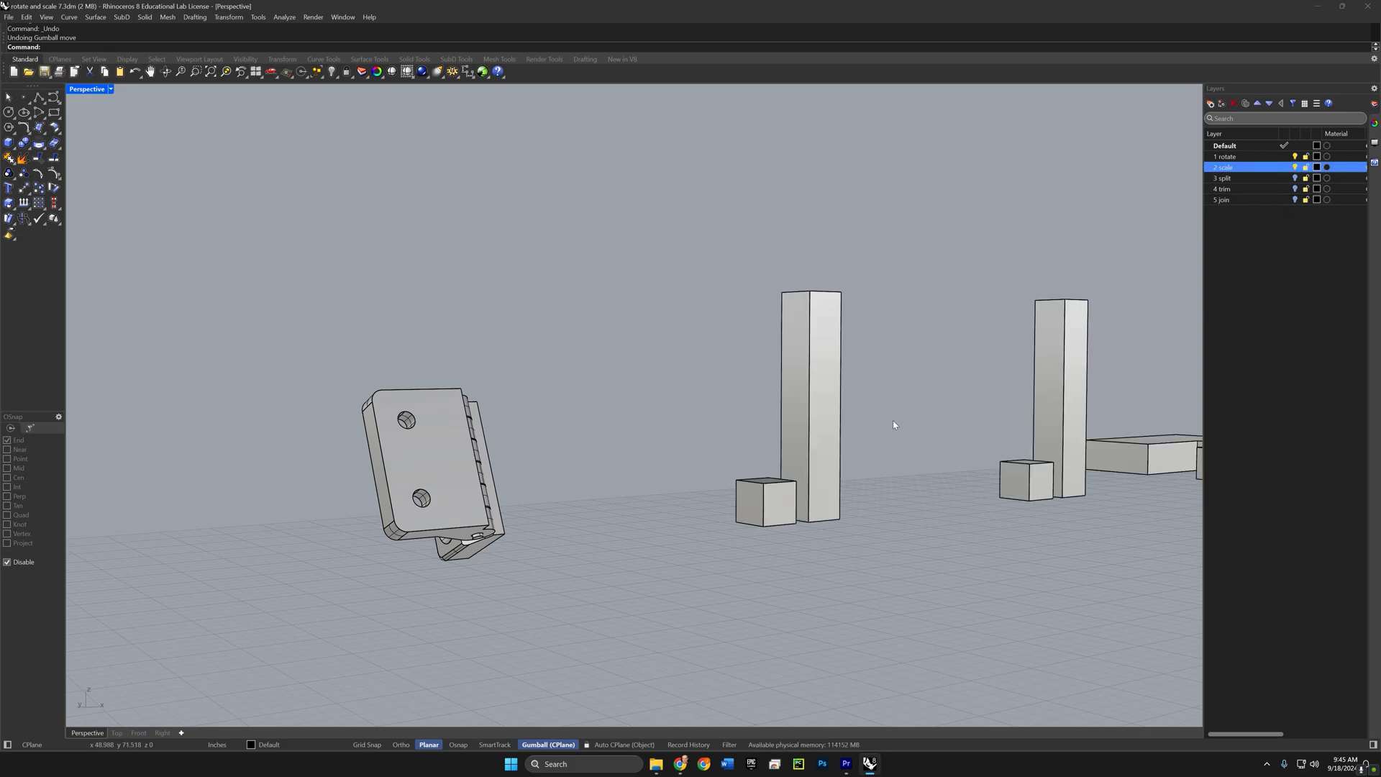
{"action": "right_click_drag", "start_coordinate": [894, 421], "coordinate": [870, 429]}
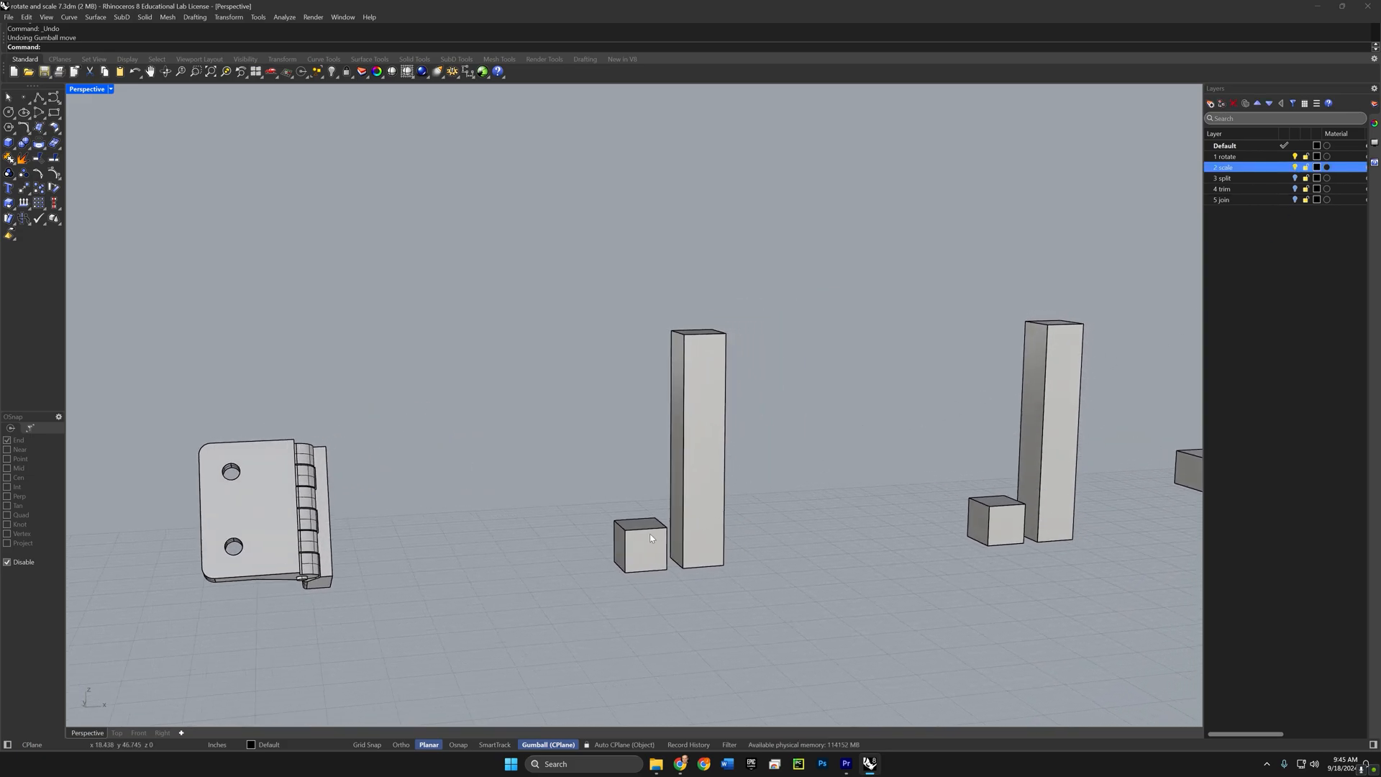
{"action": "scroll", "coordinate": [649, 534], "scroll_direction": "up", "scroll_amount": 6}
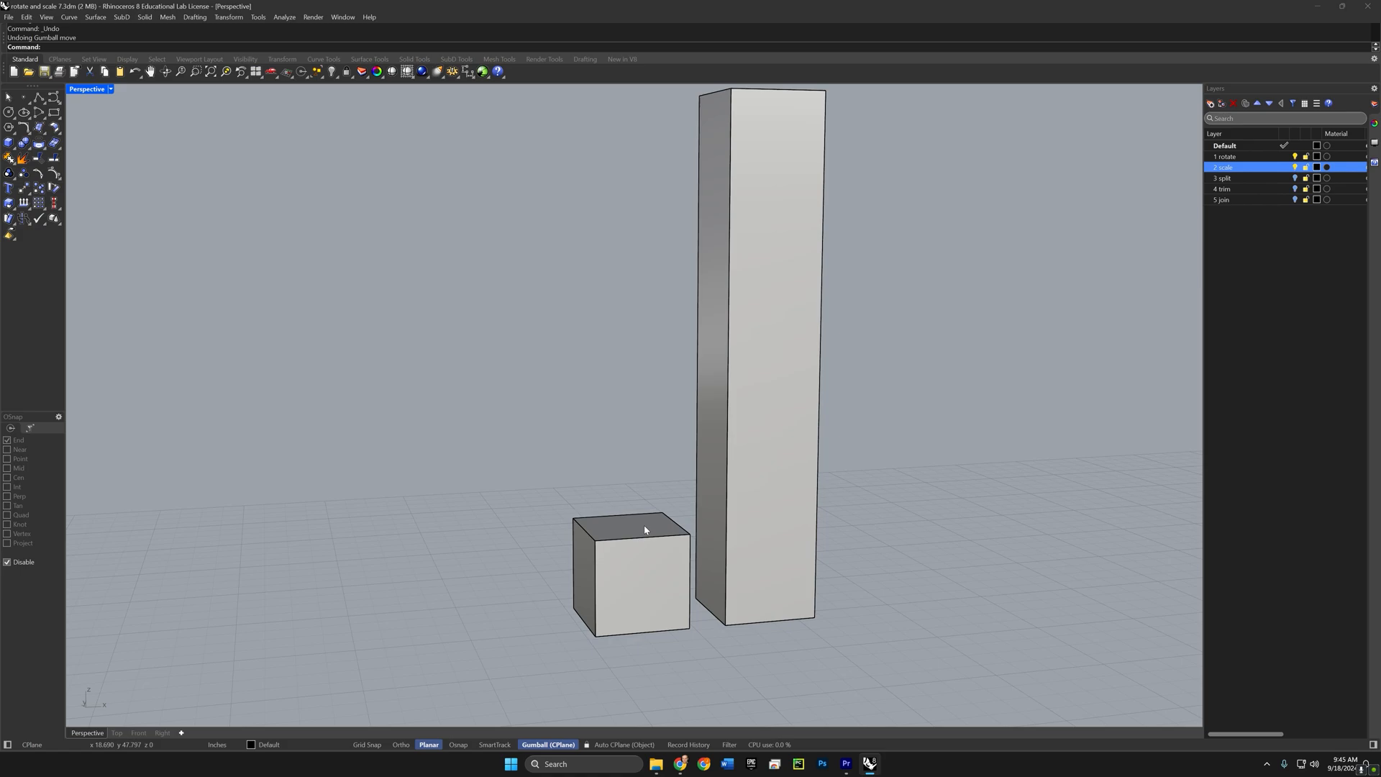
{"action": "right_click_drag", "start_coordinate": [644, 529], "coordinate": [591, 544], "text": "shift"}
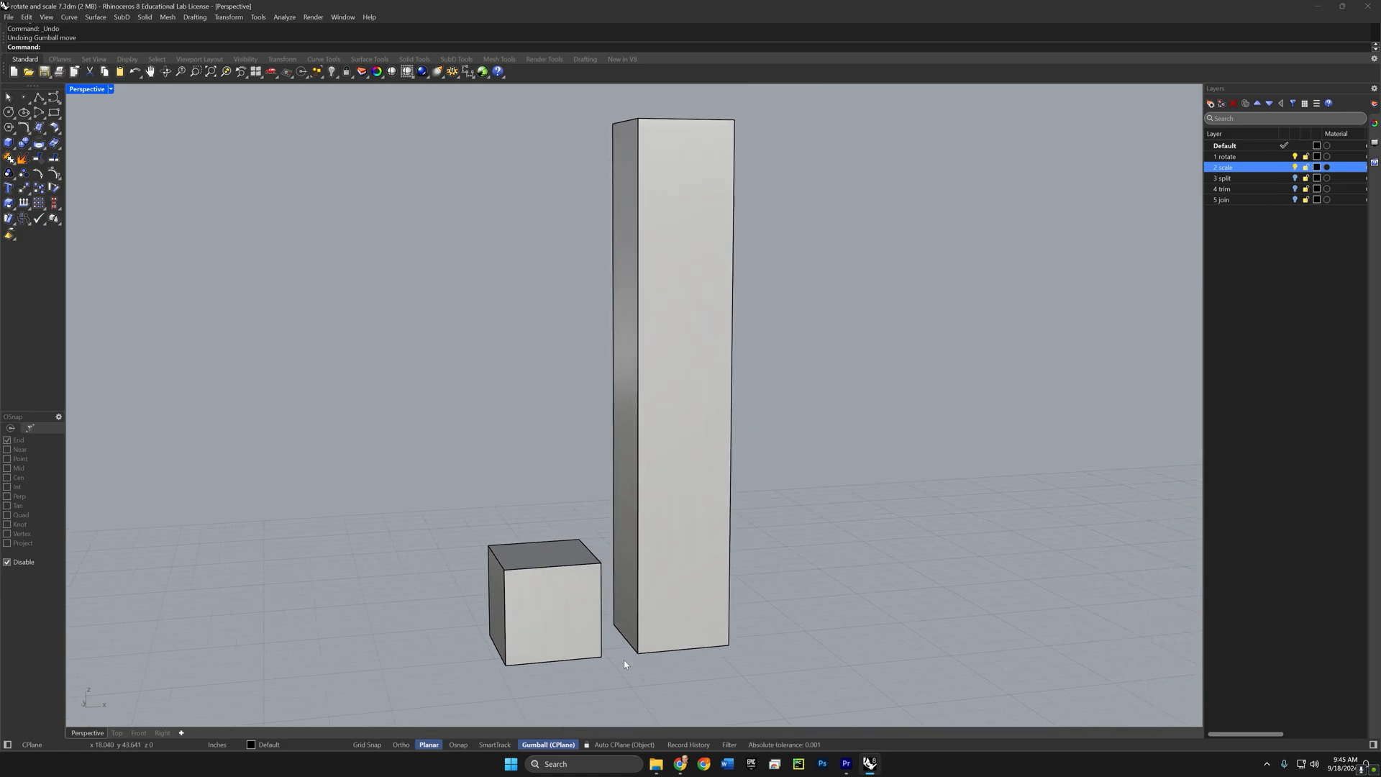
Step: Raise the small cube's top face with the gumball, matching the height of the neighbouring tower by eye
{"action": "left_click", "coordinate": [536, 551], "text": "ctrl+shift"}
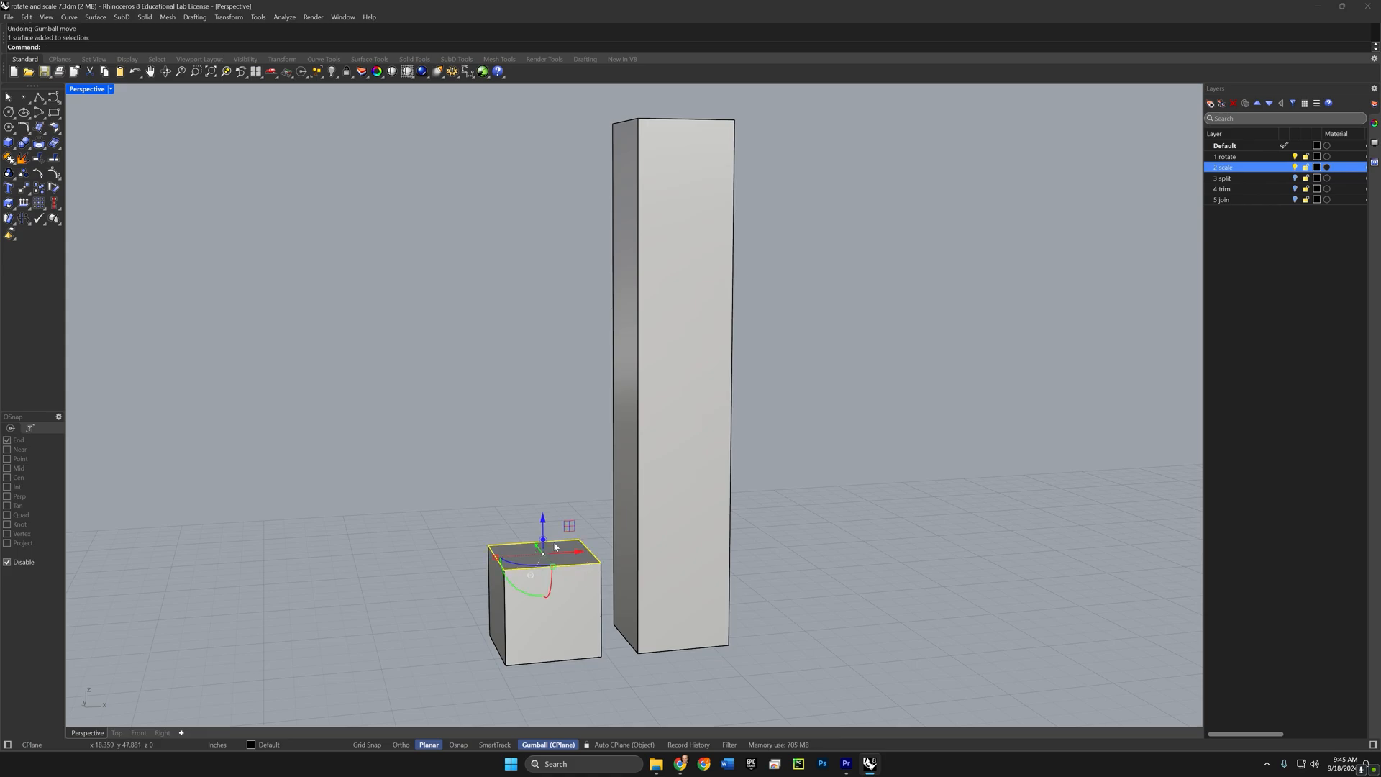
{"action": "left_click_drag", "start_coordinate": [544, 518], "coordinate": [575, 102]}
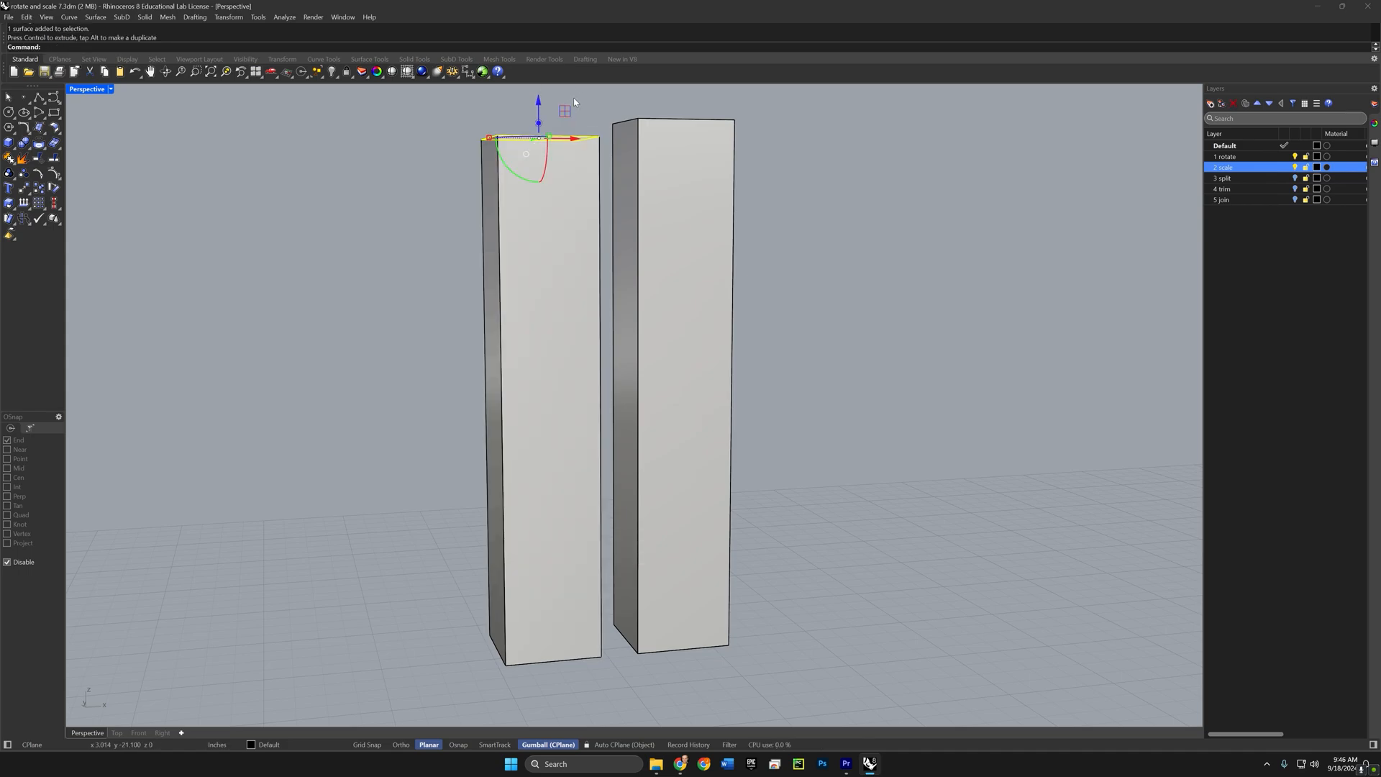
{"action": "right_click_drag", "start_coordinate": [575, 102], "coordinate": [565, 231], "text": "shift"}
{"action": "left_click_drag", "start_coordinate": [532, 224], "coordinate": [537, 220]}
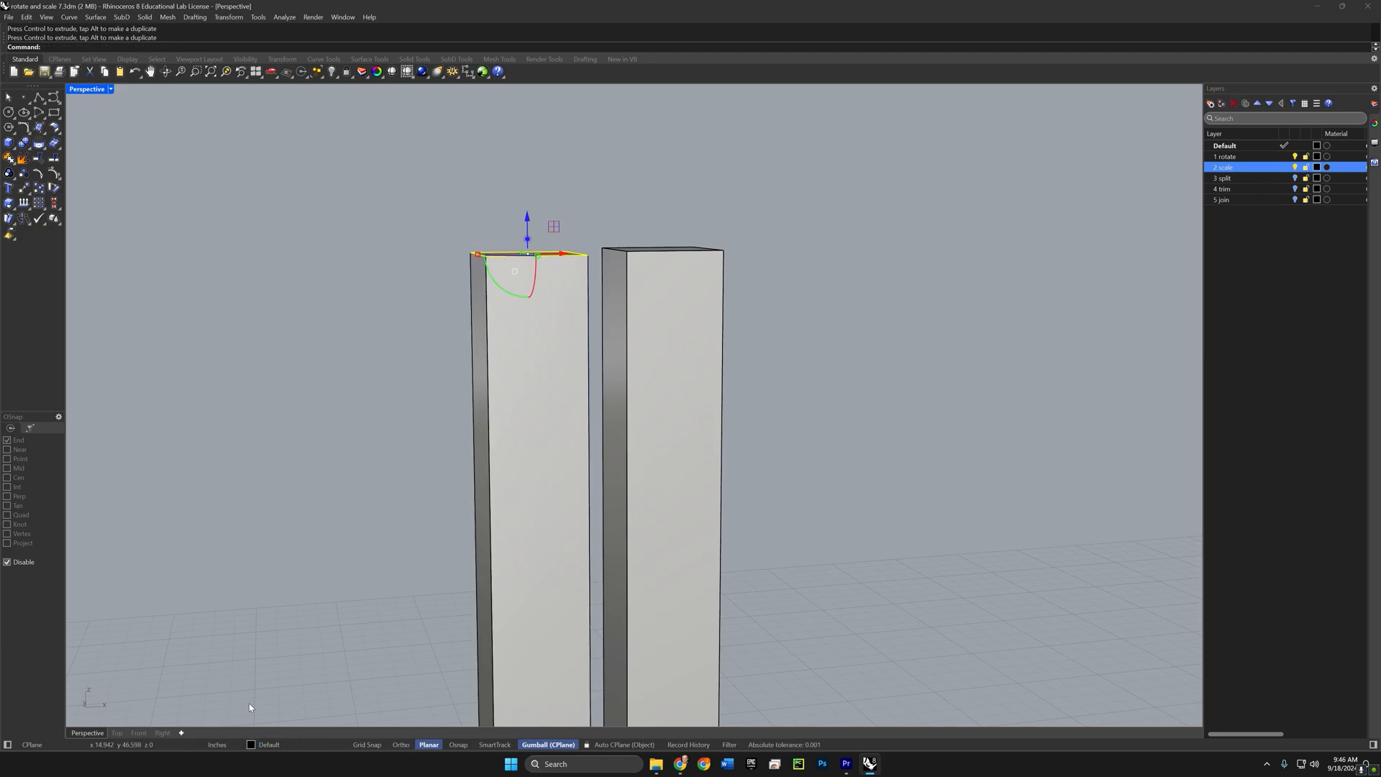
Step: Fine-tune the raised face's height against the tower's top edge in a close-up of the Right view, and return to Perspective
{"action": "left_click", "coordinate": [163, 732]}
{"action": "scroll", "coordinate": [576, 590], "scroll_direction": "down", "scroll_amount": 3}
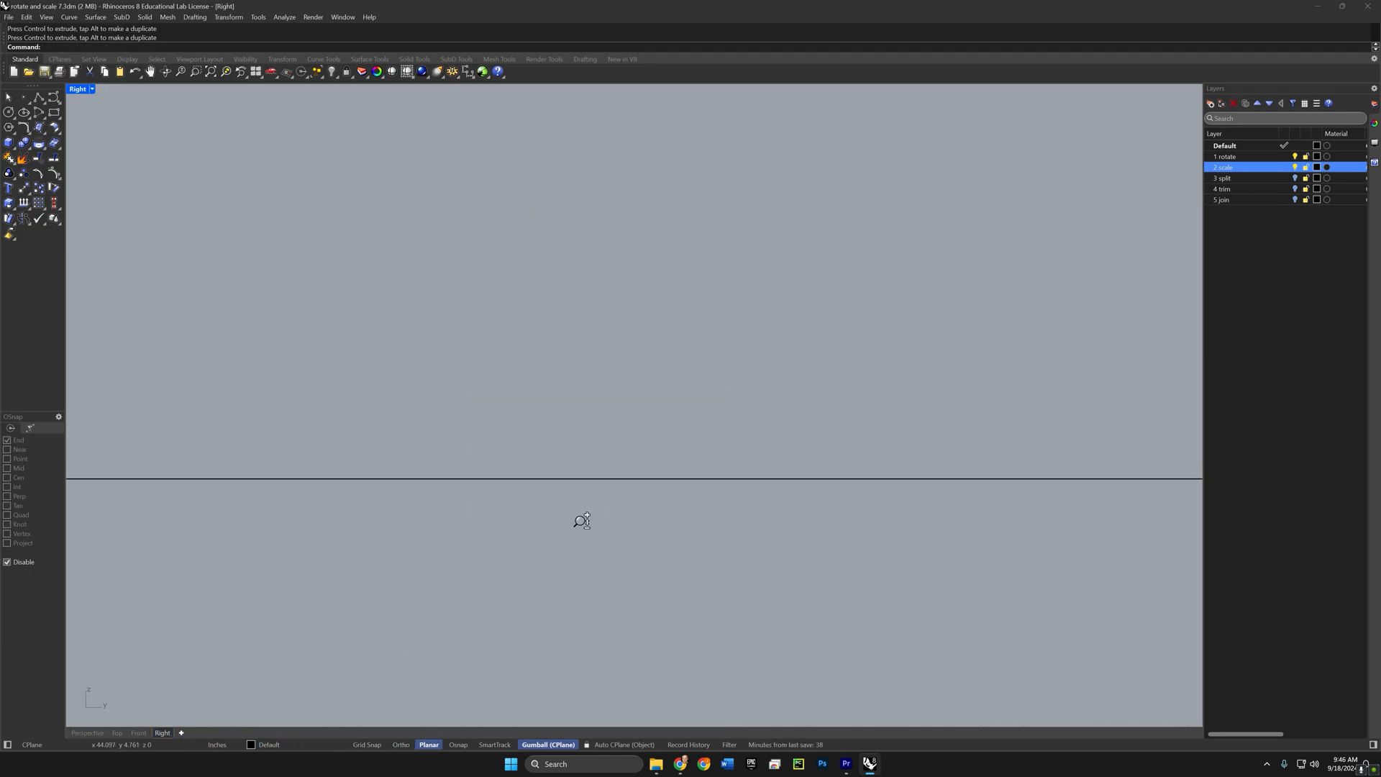
{"action": "scroll", "coordinate": [579, 618], "scroll_direction": "up", "scroll_amount": 5}
{"action": "left_click_drag", "start_coordinate": [590, 463], "coordinate": [590, 464]}
{"action": "scroll", "coordinate": [587, 471], "scroll_direction": "up", "scroll_amount": 6}
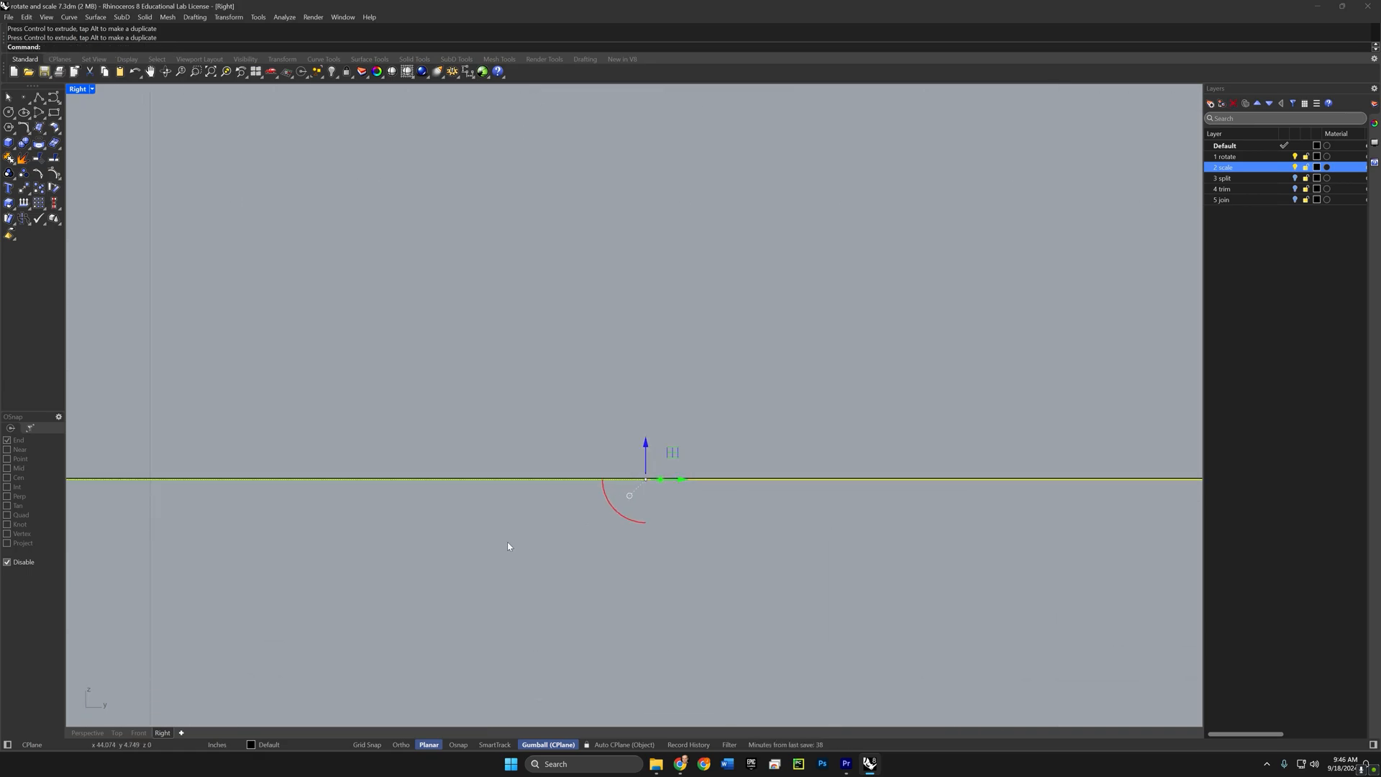
{"action": "left_click", "coordinate": [87, 733]}
{"action": "scroll", "coordinate": [619, 478], "scroll_direction": "down", "scroll_amount": 5}
{"action": "scroll", "coordinate": [619, 478], "scroll_direction": "down", "scroll_amount": 3}
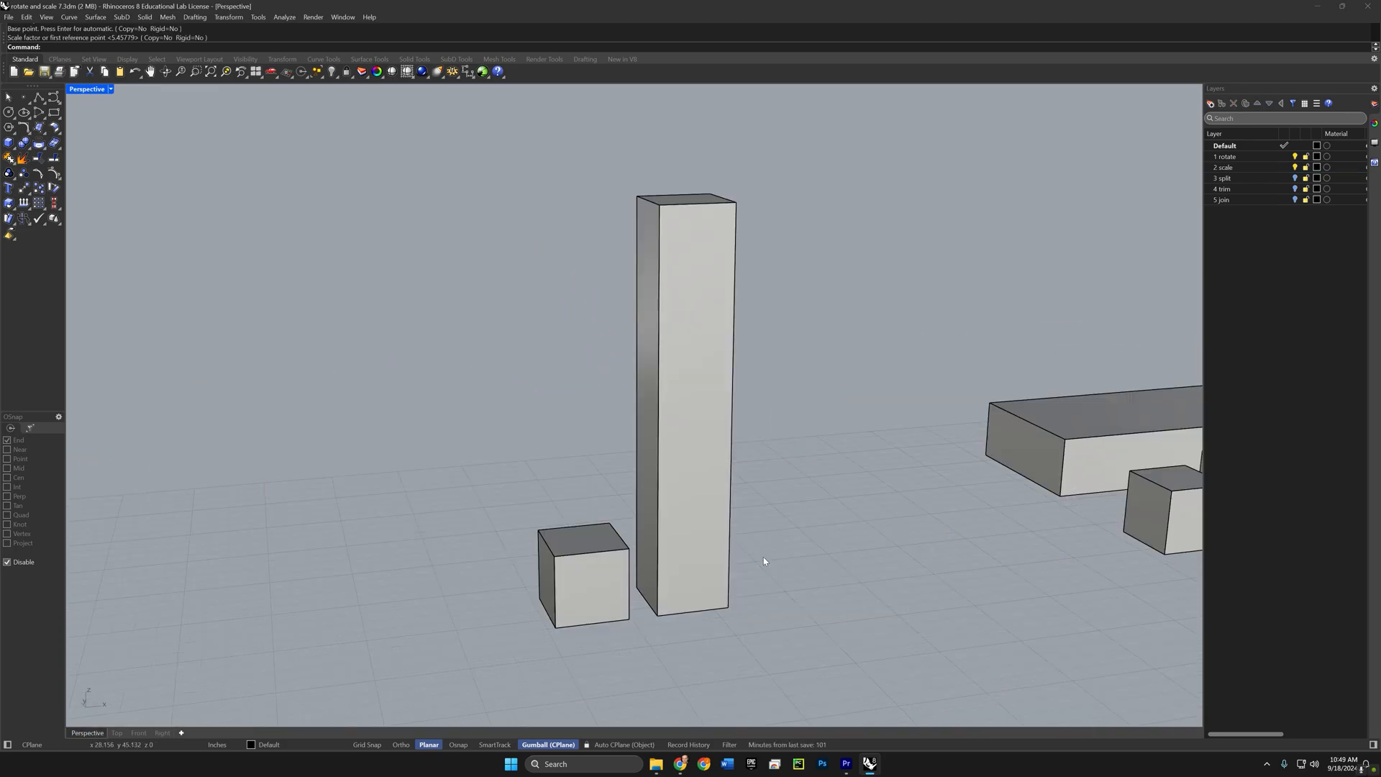
Step: Start Scale1D on the small cube, snapping the base point to the endpoint at its lower front corner
{"action": "type", "text": "Scale1D"}
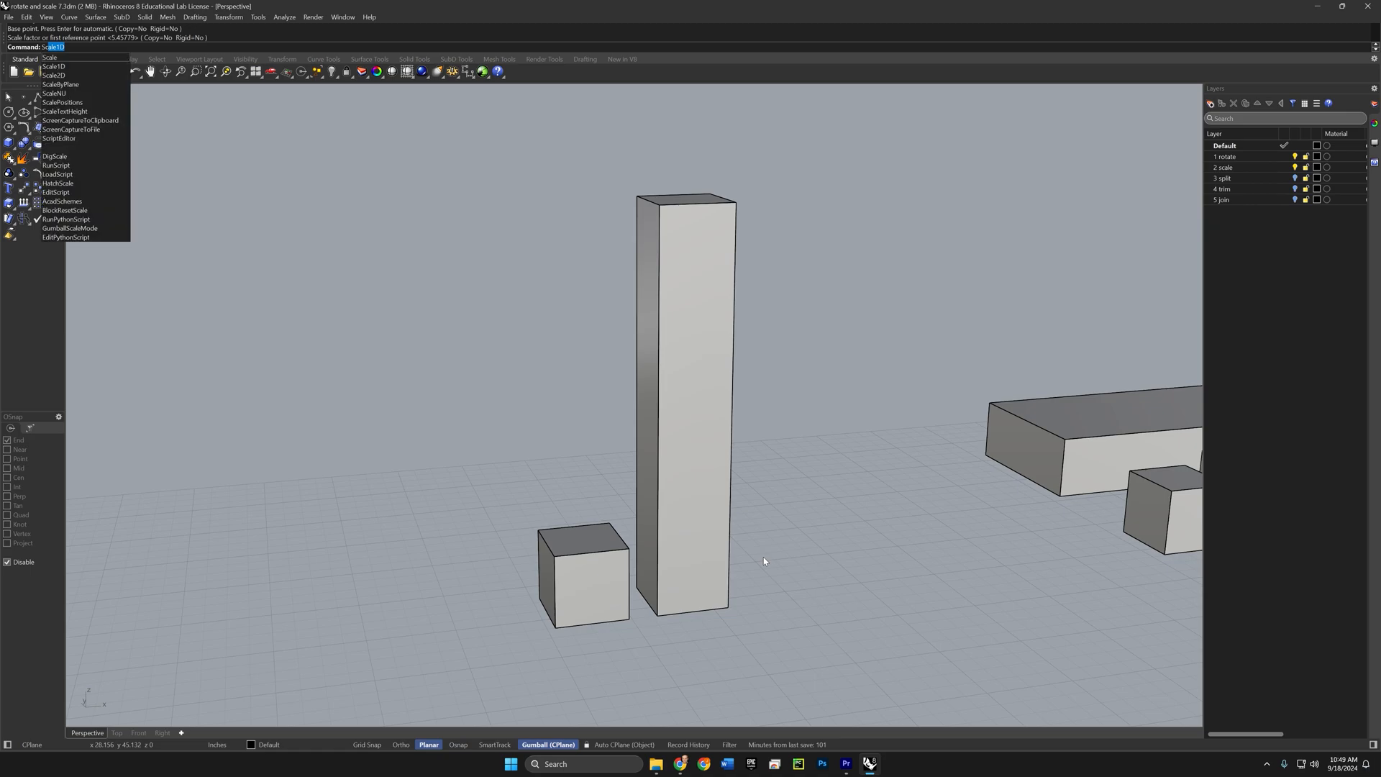
{"action": "key", "text": "Return"}
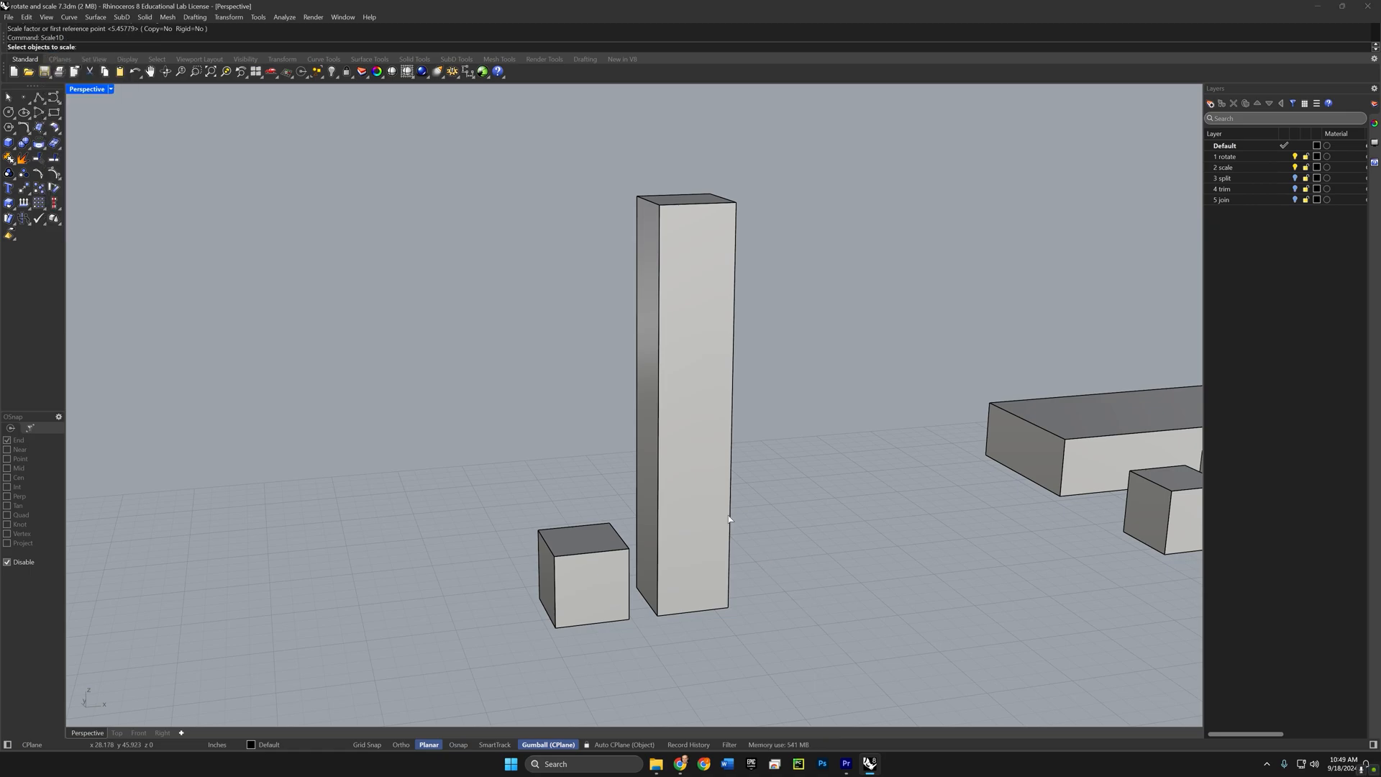
{"action": "left_click", "coordinate": [590, 566]}
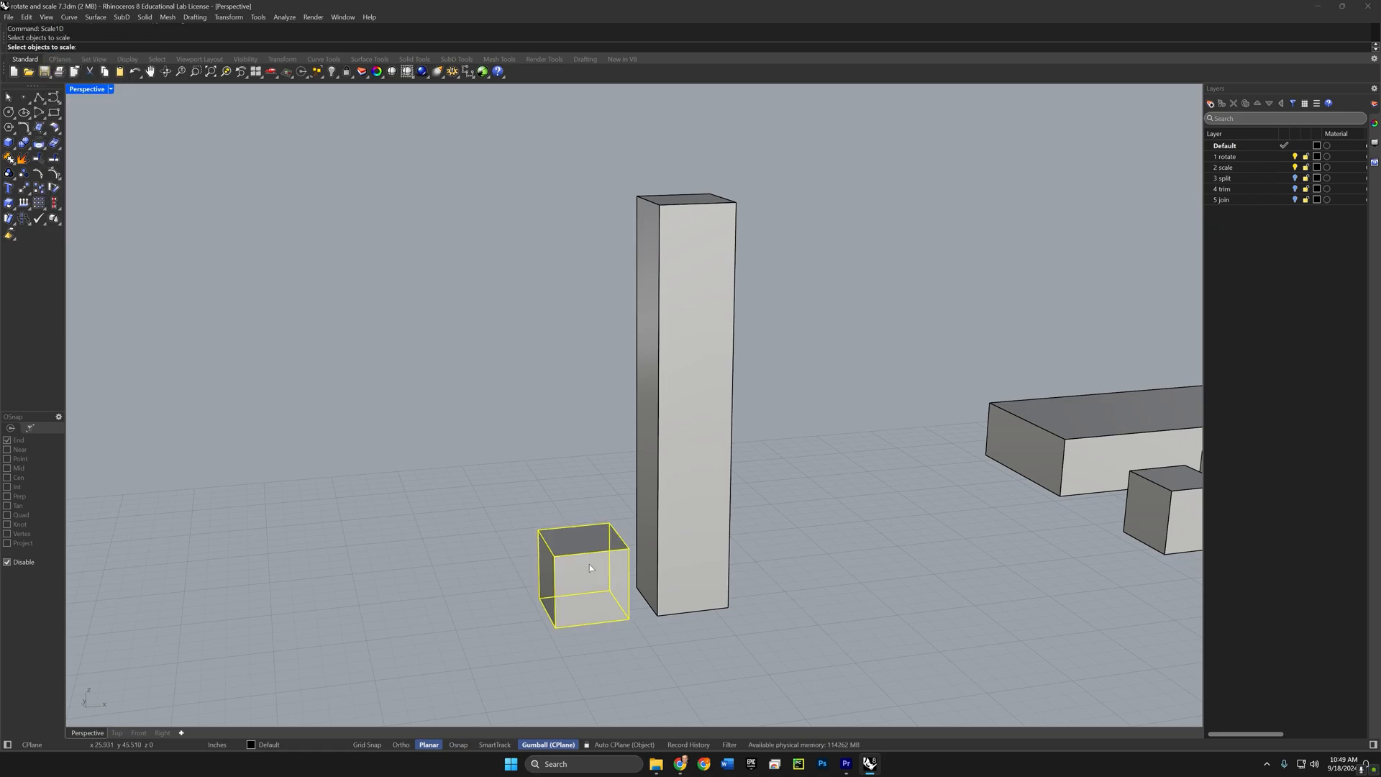
{"action": "key", "text": "Return"}
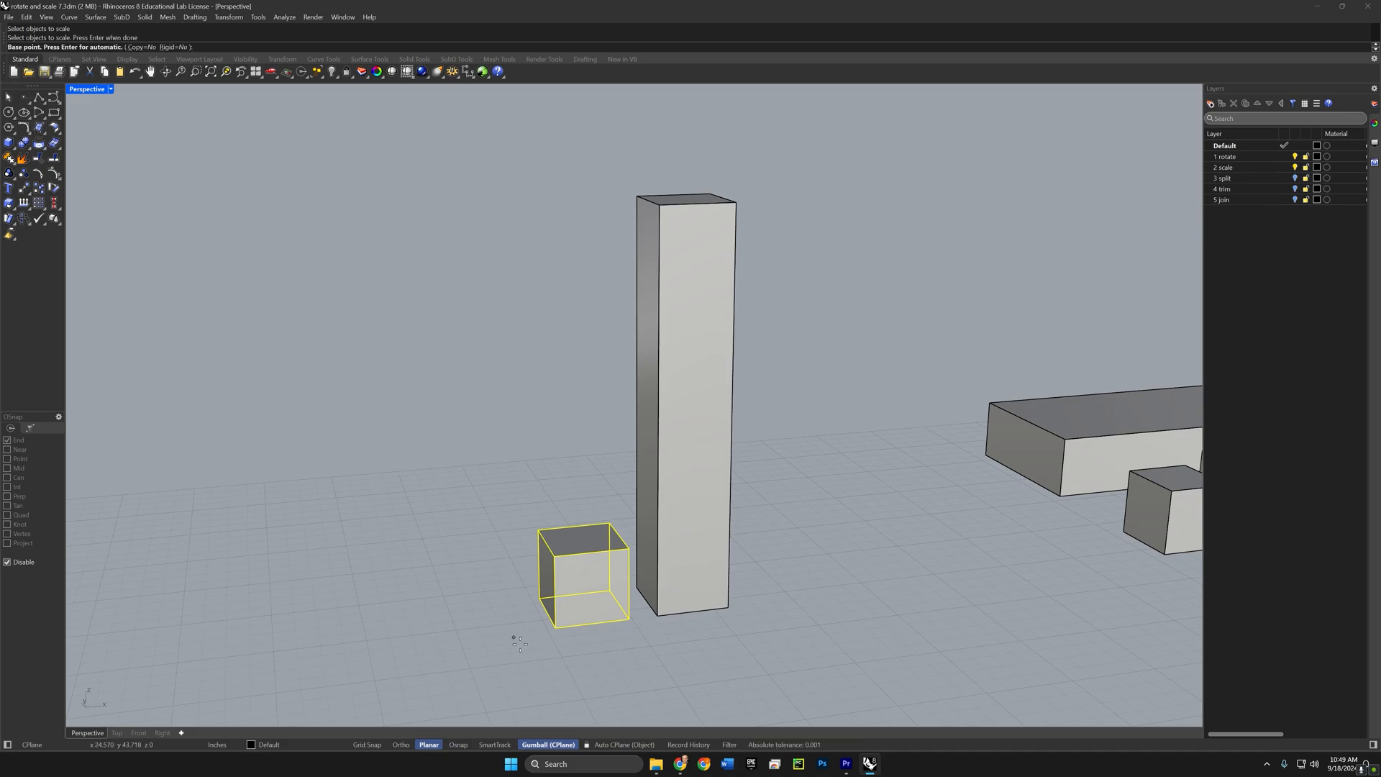
{"action": "key", "text": "F3"}
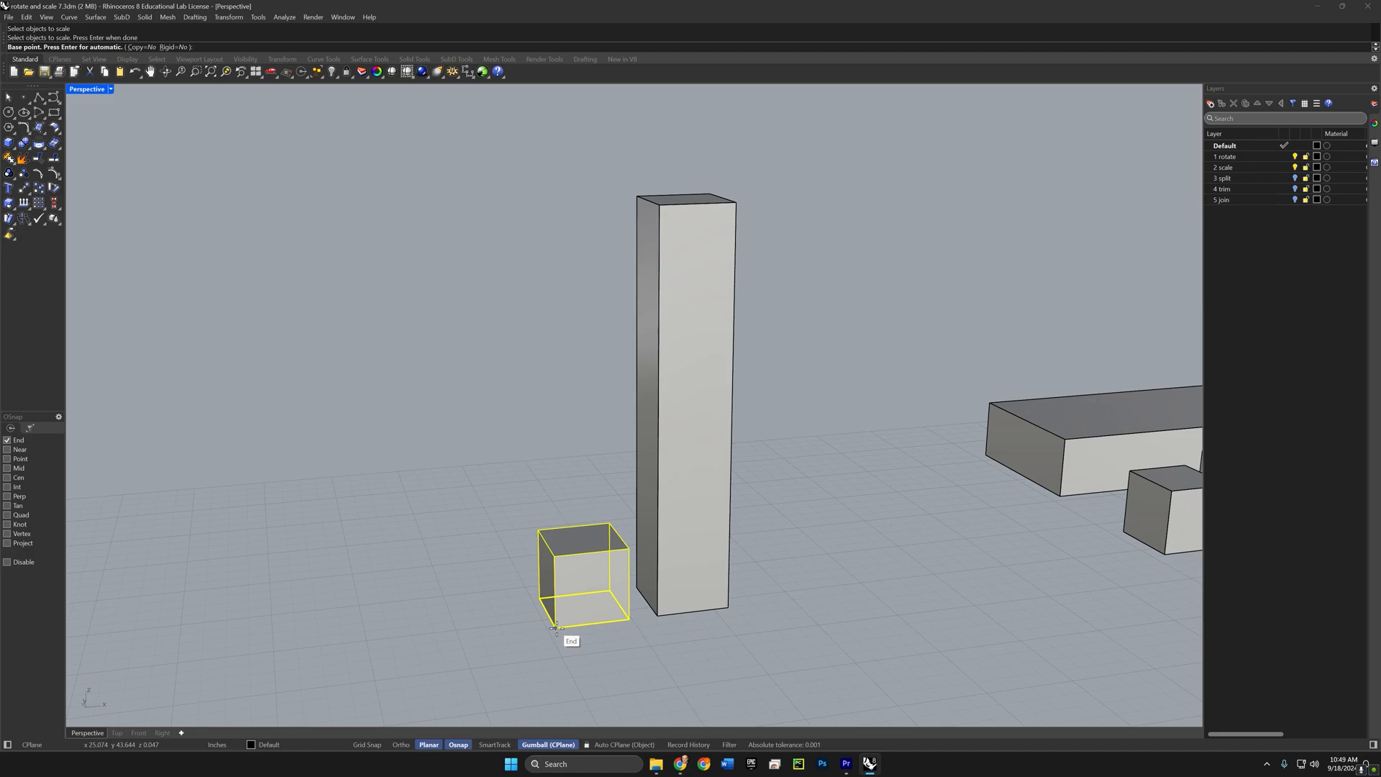
{"action": "left_click", "coordinate": [555, 628]}
Step: Scale the cube vertically to the tower's height, snapping from the cube's upper front corner to the tower's top front corner
{"action": "key", "text": "F3"}
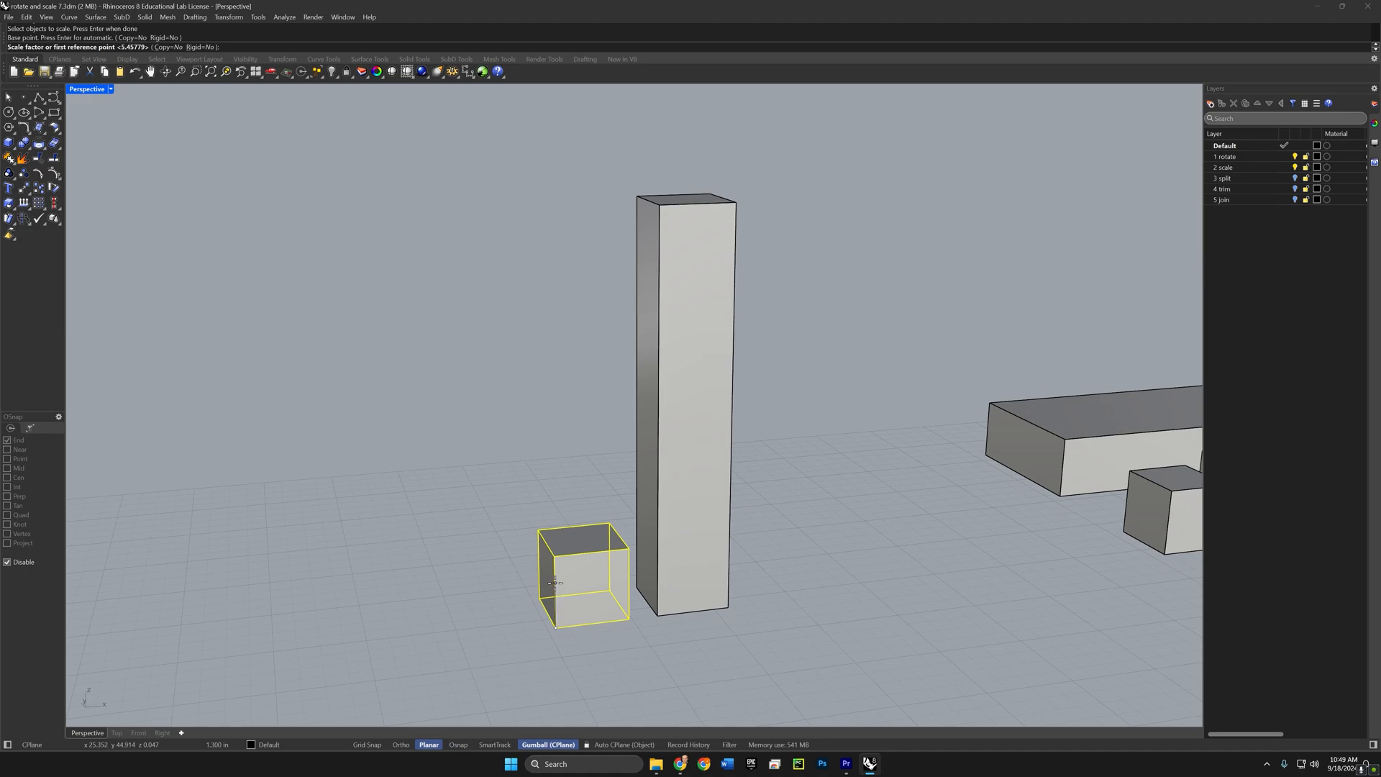
{"action": "key", "text": "F3"}
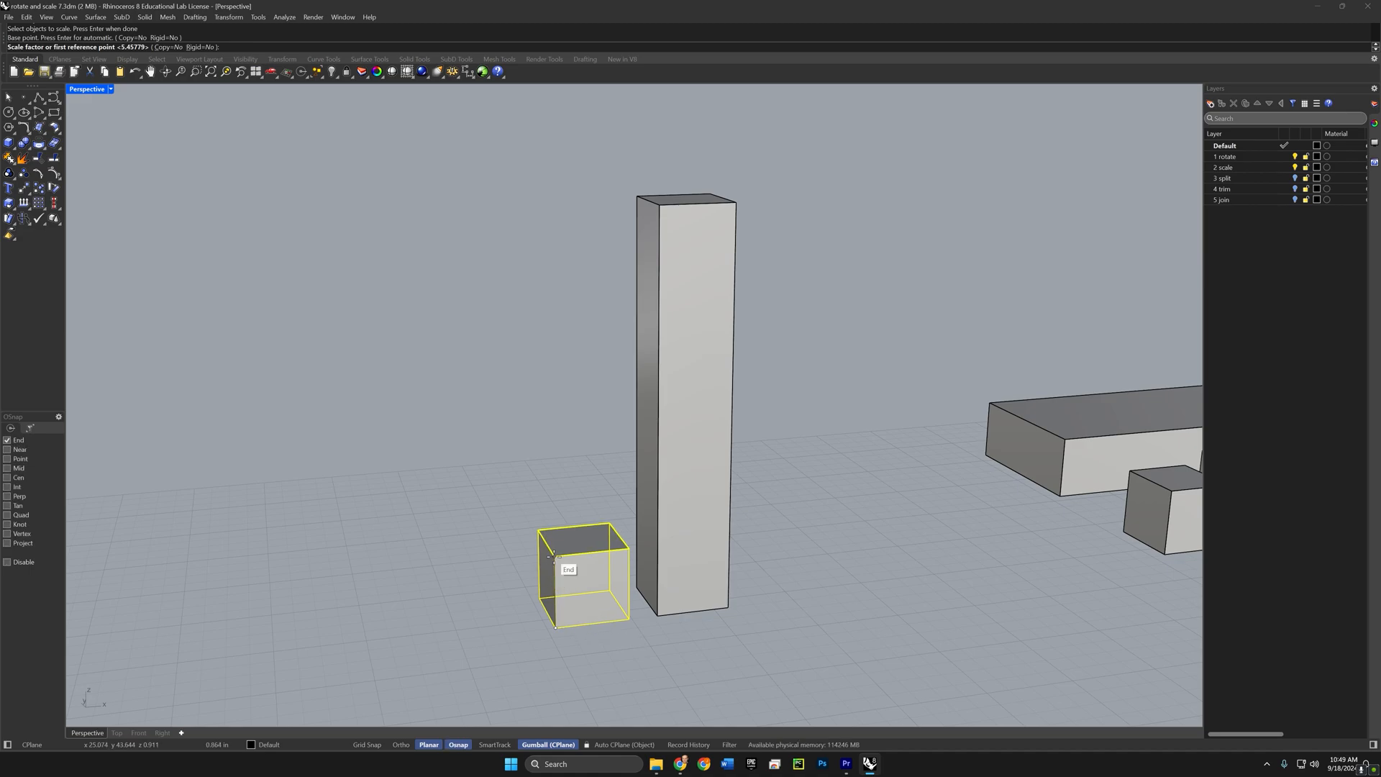
{"action": "left_click", "coordinate": [554, 555]}
{"action": "key", "text": "F3"}
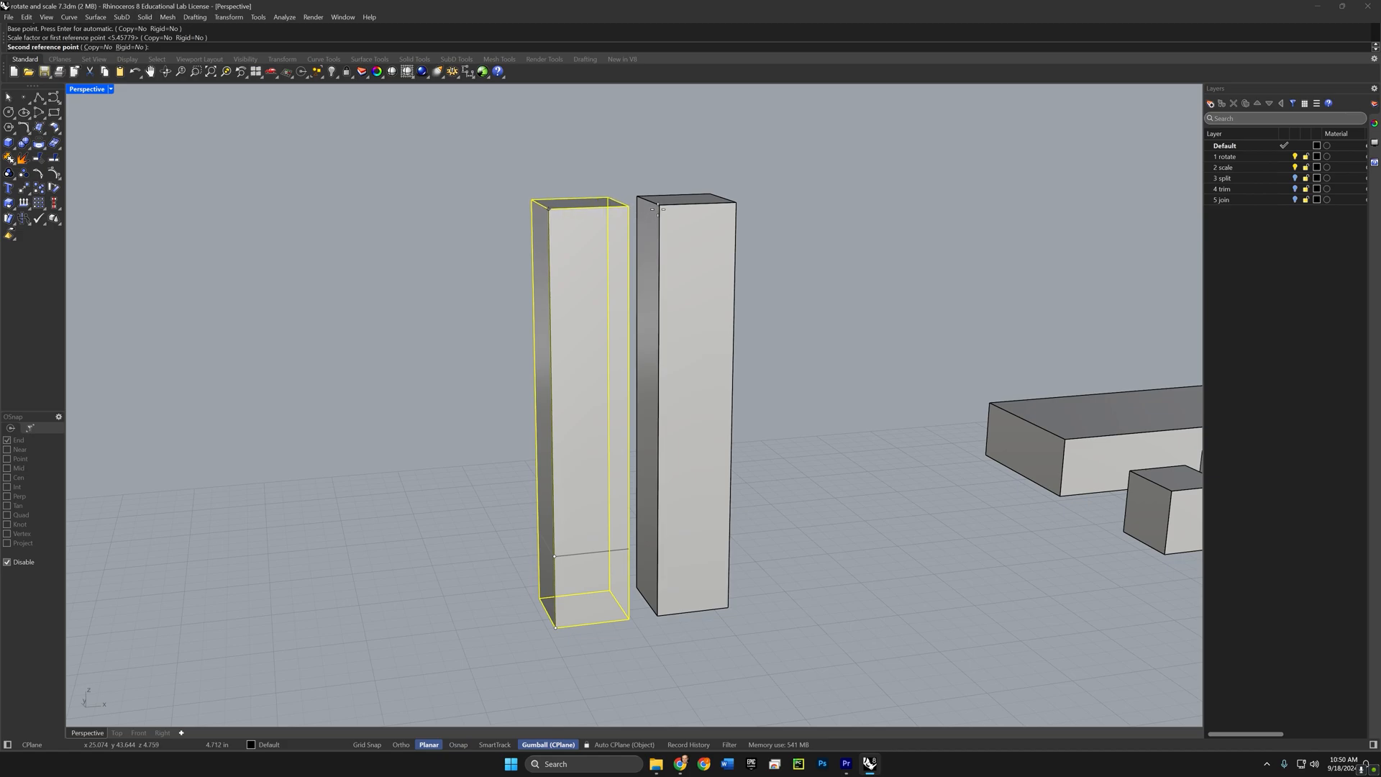
{"action": "key", "text": "F3"}
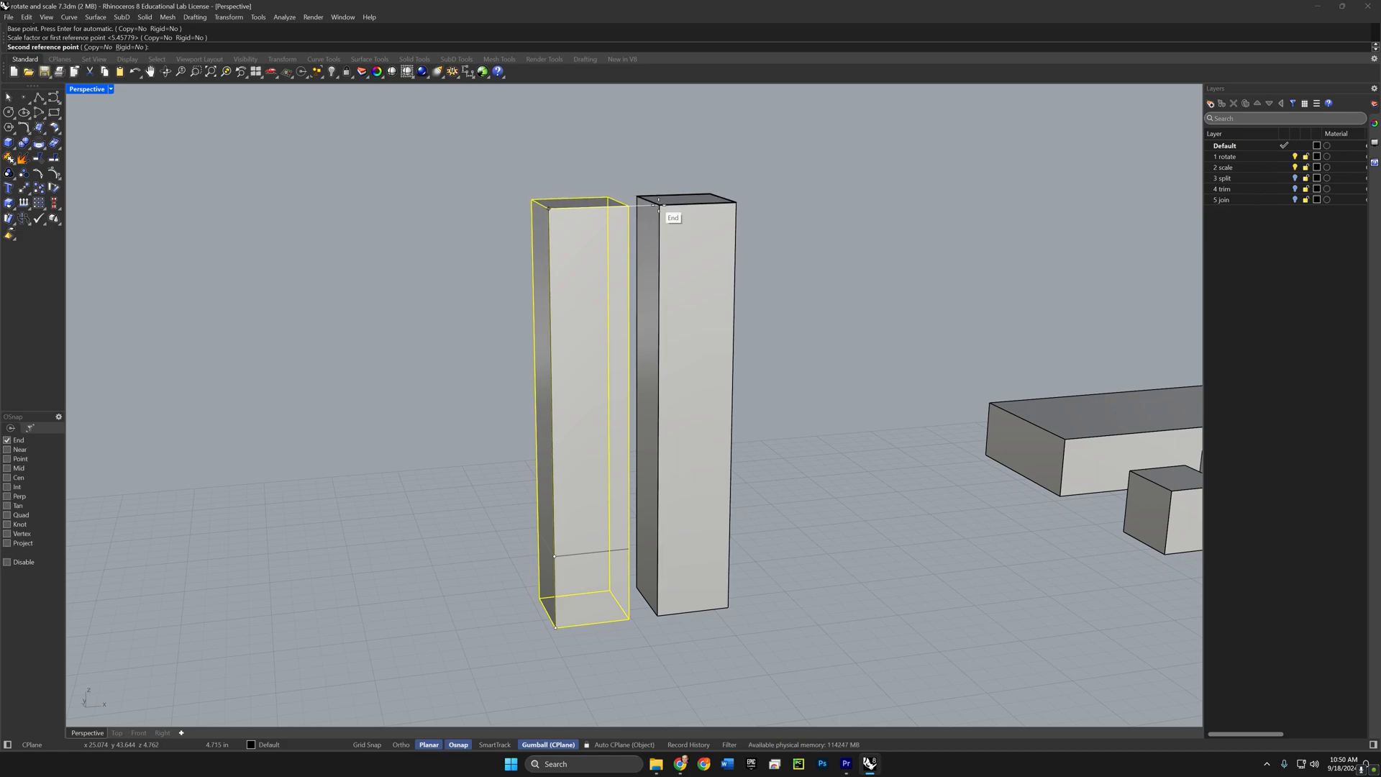
{"action": "left_click", "coordinate": [659, 206], "text": "alt"}
Step: Scale the small box in two dimensions with Scale2D, snapping from its lower front corners to the L-shaped block's lower front corner
{"action": "right_click_drag", "start_coordinate": [684, 465], "coordinate": [683, 484], "text": "shift"}
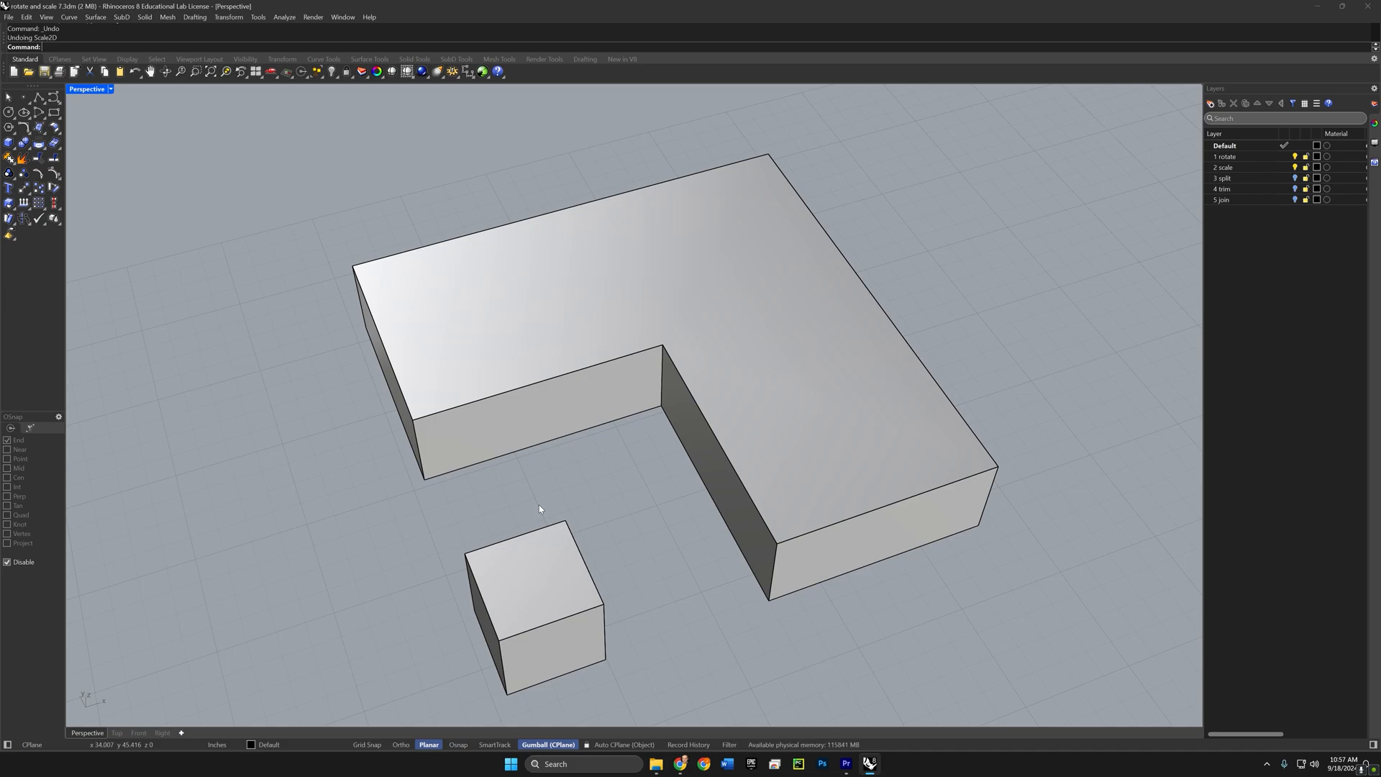
{"action": "type", "text": "Scale2D"}
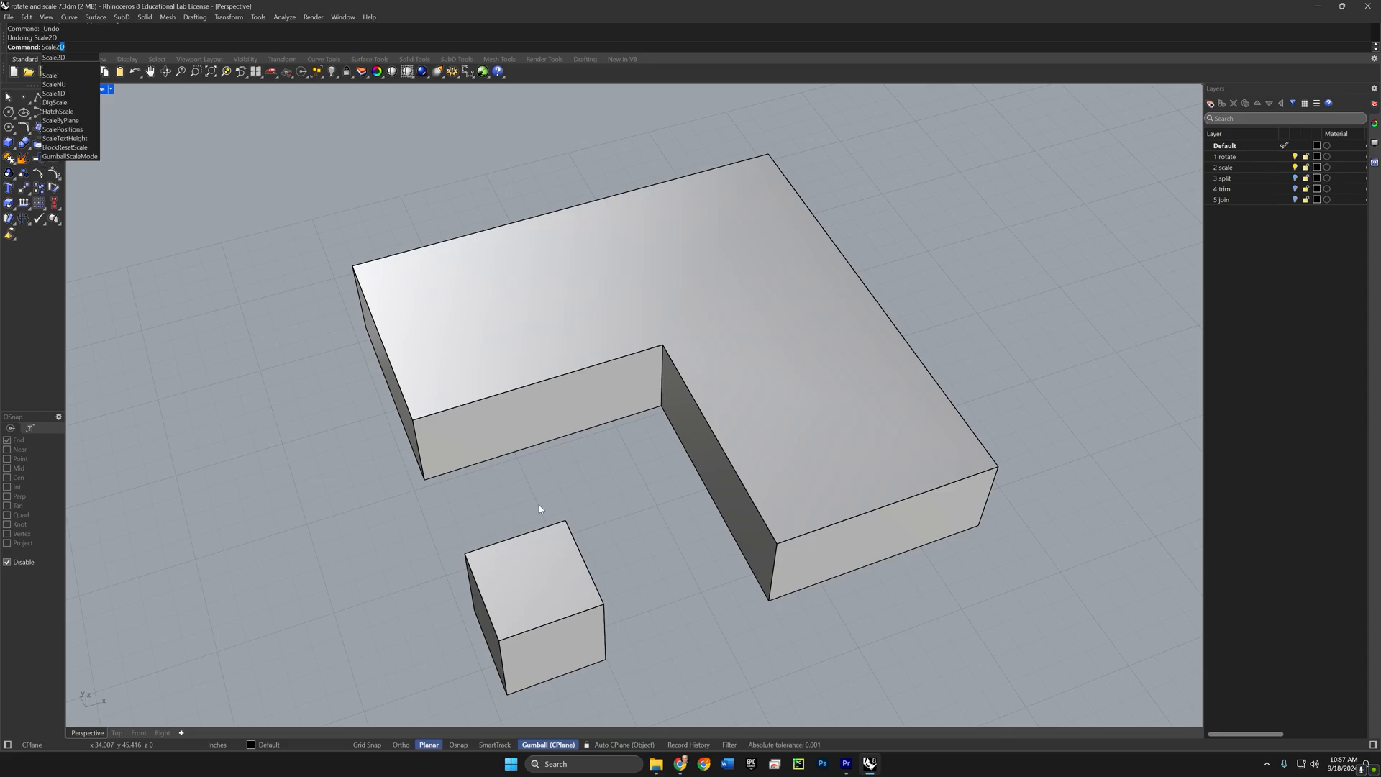
{"action": "key", "text": "Return"}
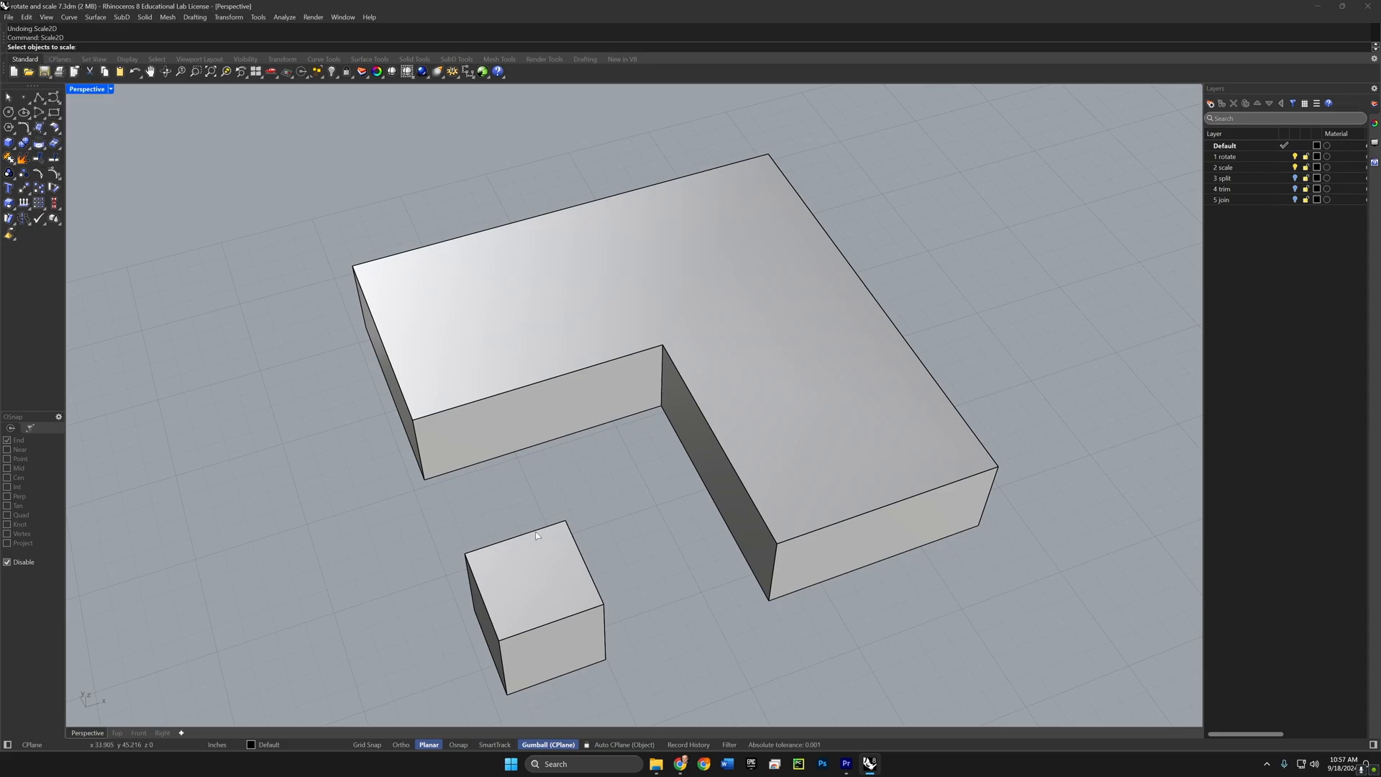
{"action": "left_click", "coordinate": [536, 535]}
{"action": "key", "text": "Return"}
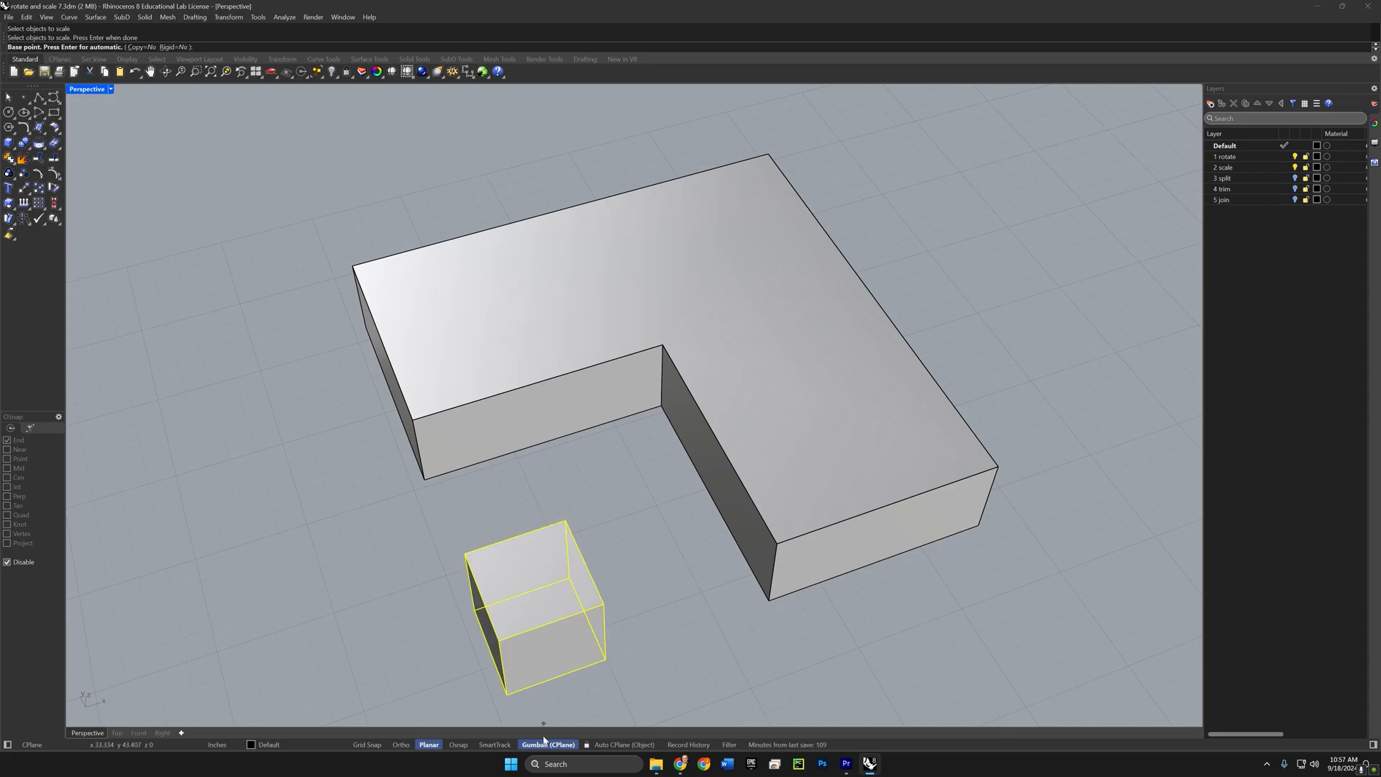
{"action": "left_click", "coordinate": [458, 745]}
{"action": "left_click", "coordinate": [508, 694]}
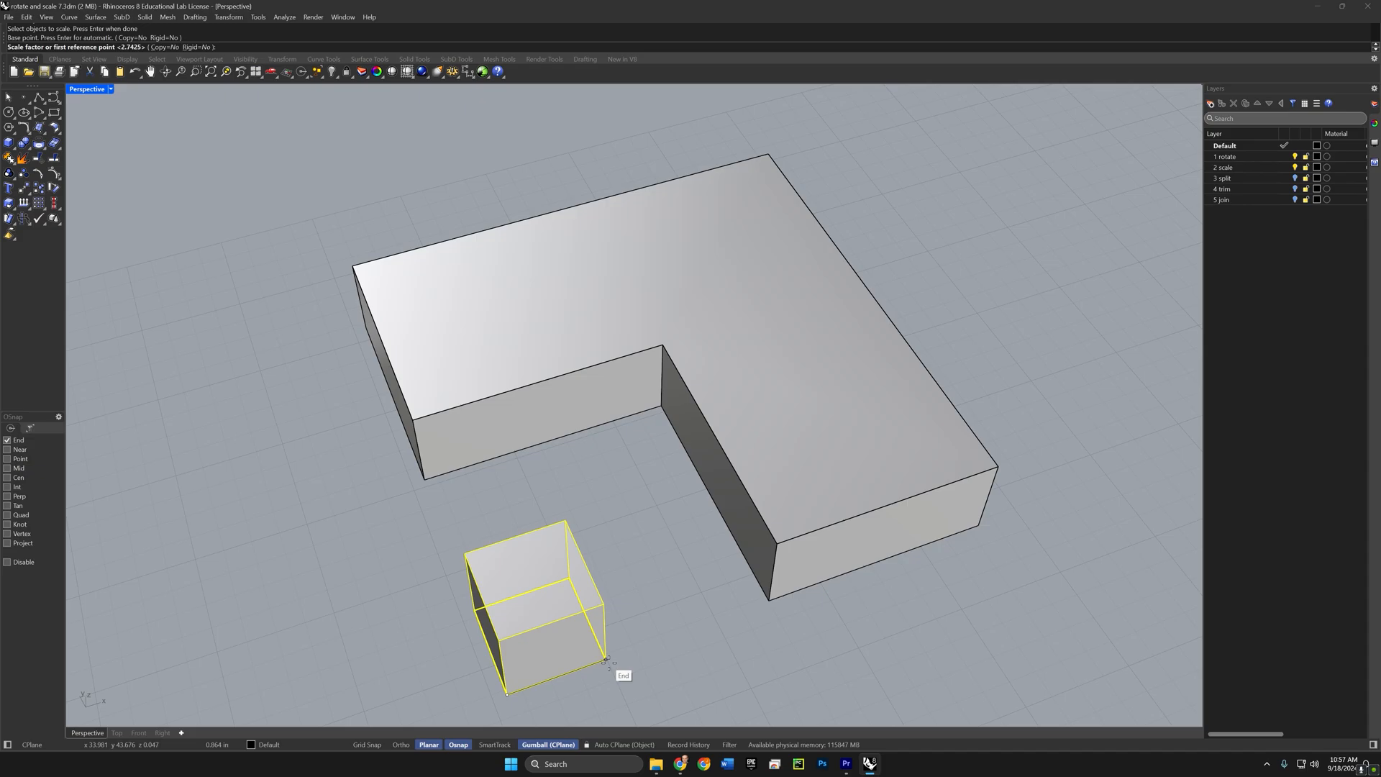
{"action": "left_click", "coordinate": [607, 659]}
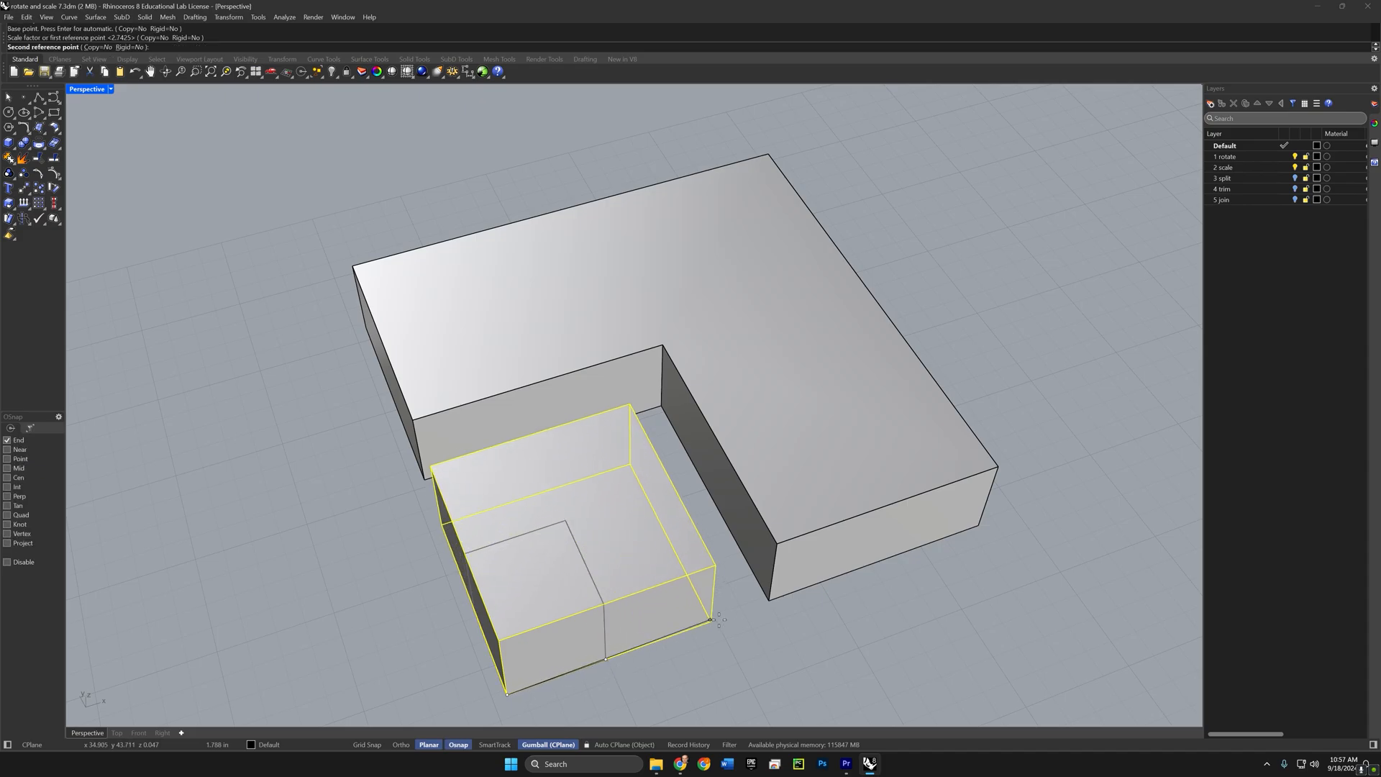
{"action": "left_click", "coordinate": [770, 598]}
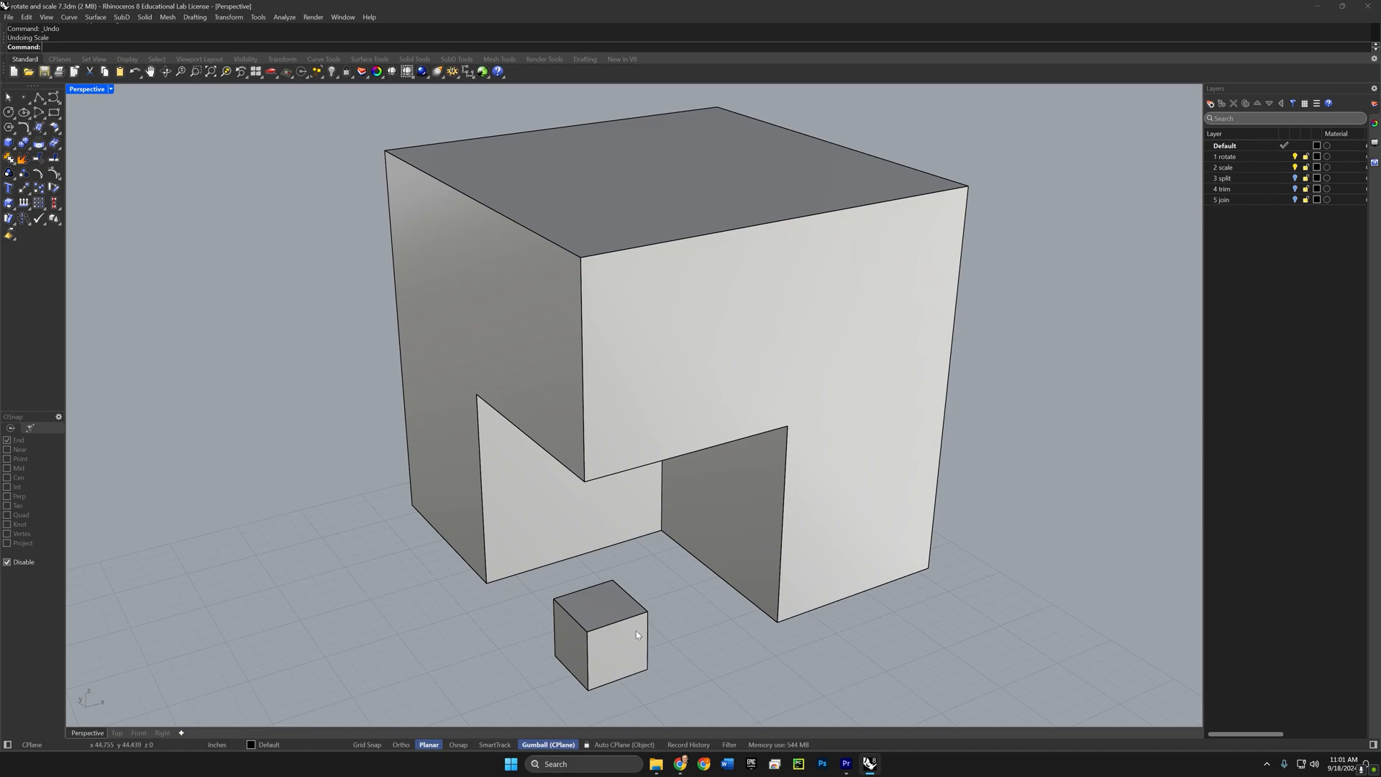
Step: Scale the small cube uniformly with Scale, snapping from its lower front corners to the notched block's lower front corner
{"action": "type", "text": "Scale"}
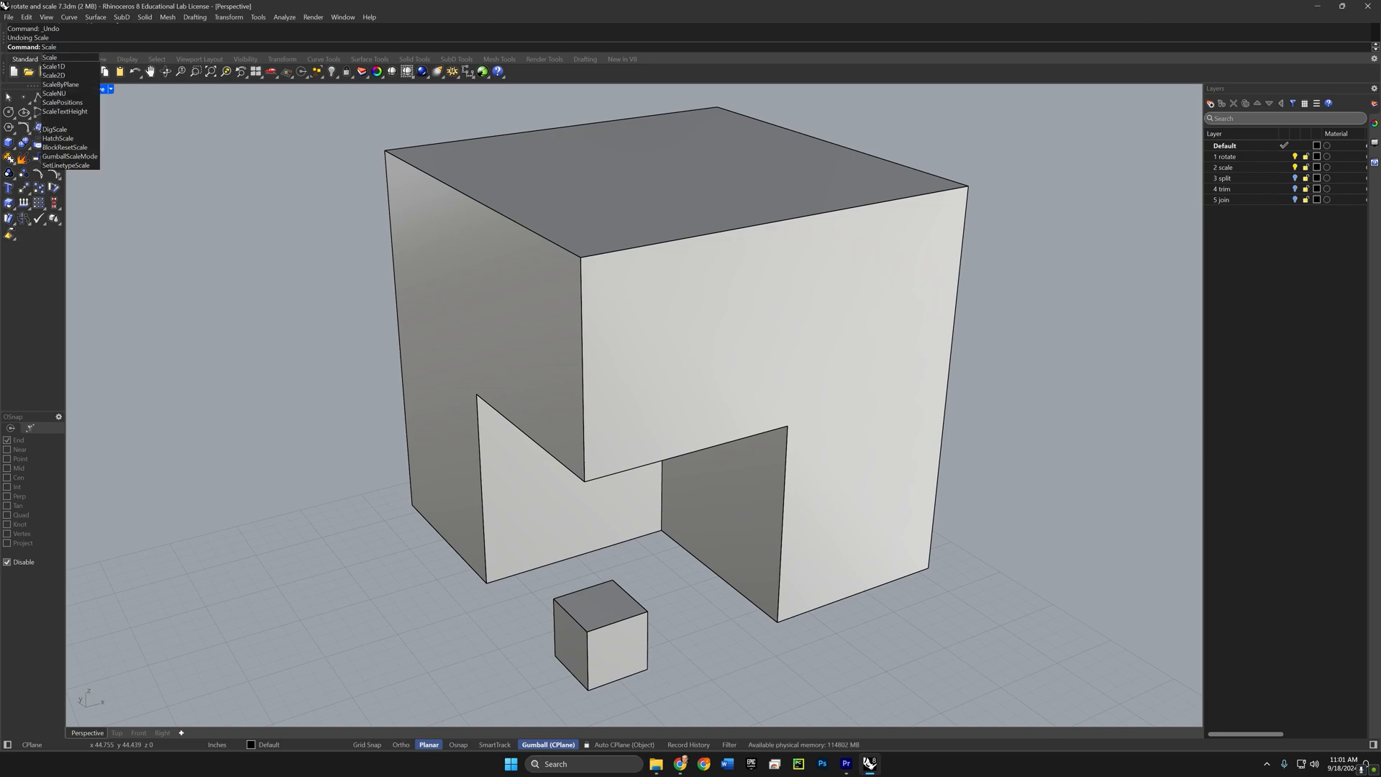
{"action": "key", "text": "Return"}
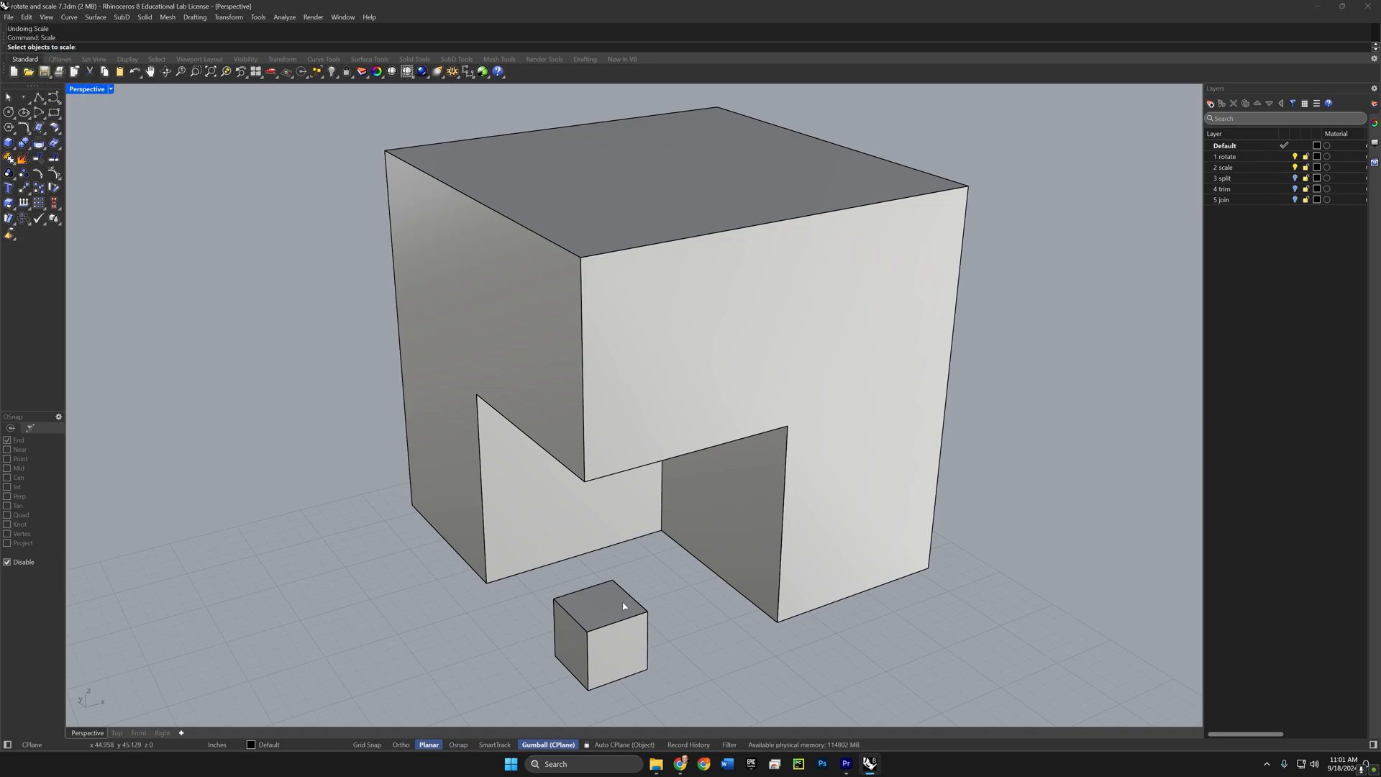
{"action": "left_click", "coordinate": [625, 642]}
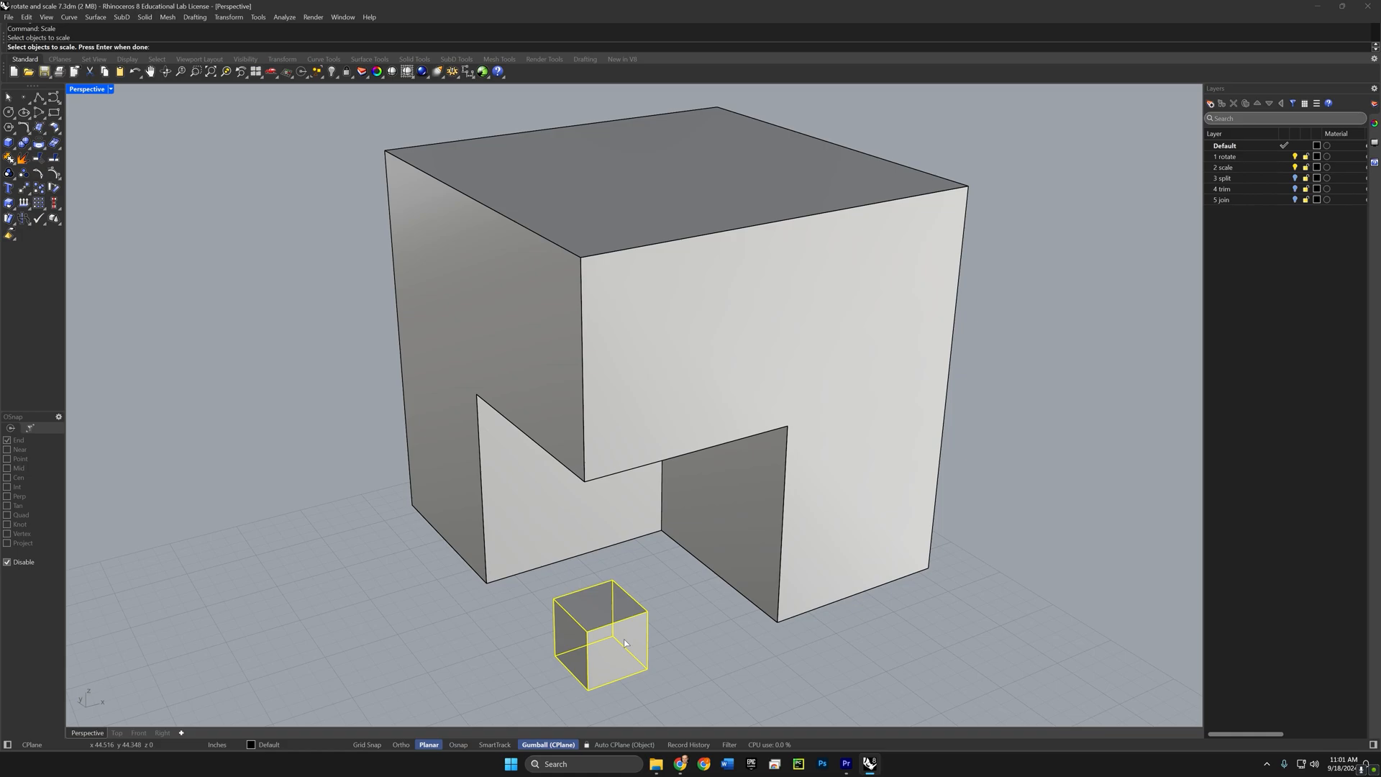
{"action": "key", "text": "Return"}
{"action": "key", "text": "alt"}
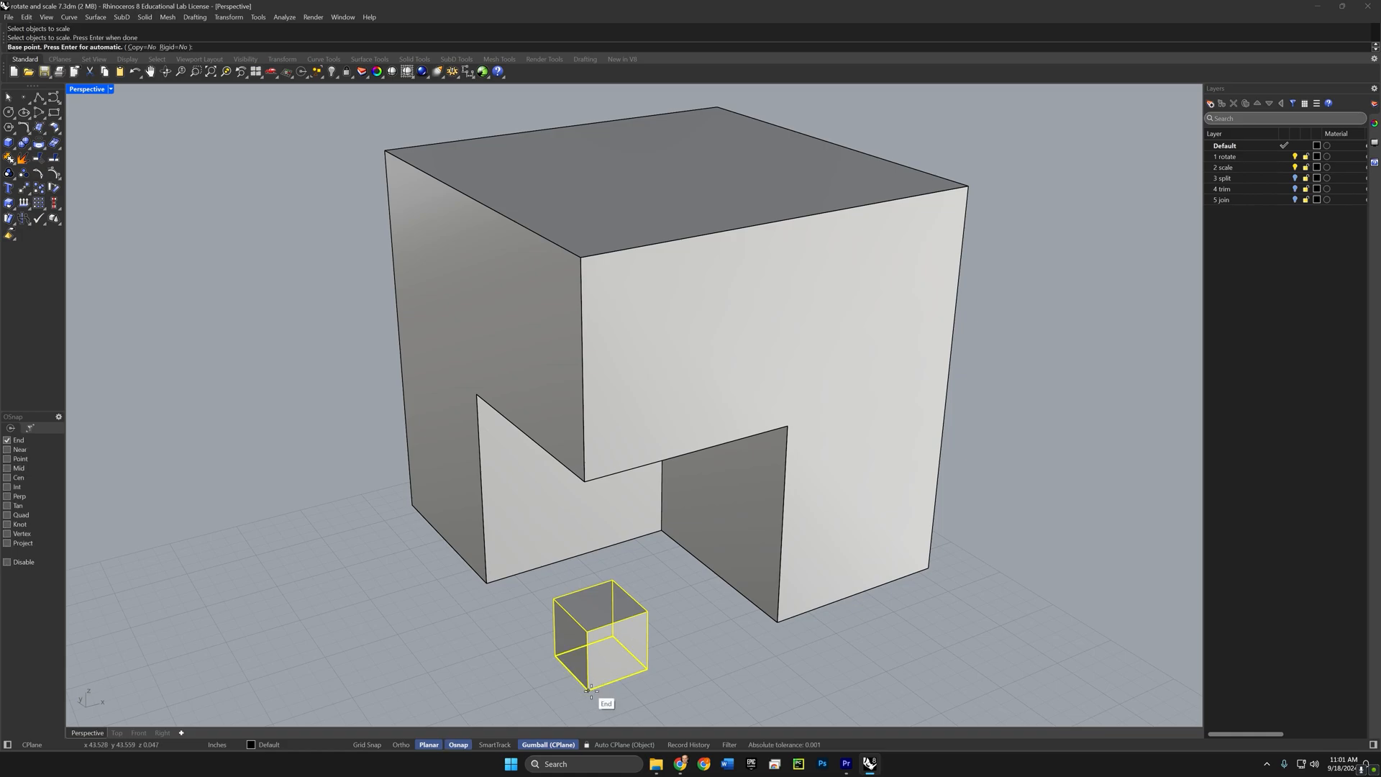
{"action": "left_click", "coordinate": [590, 688]}
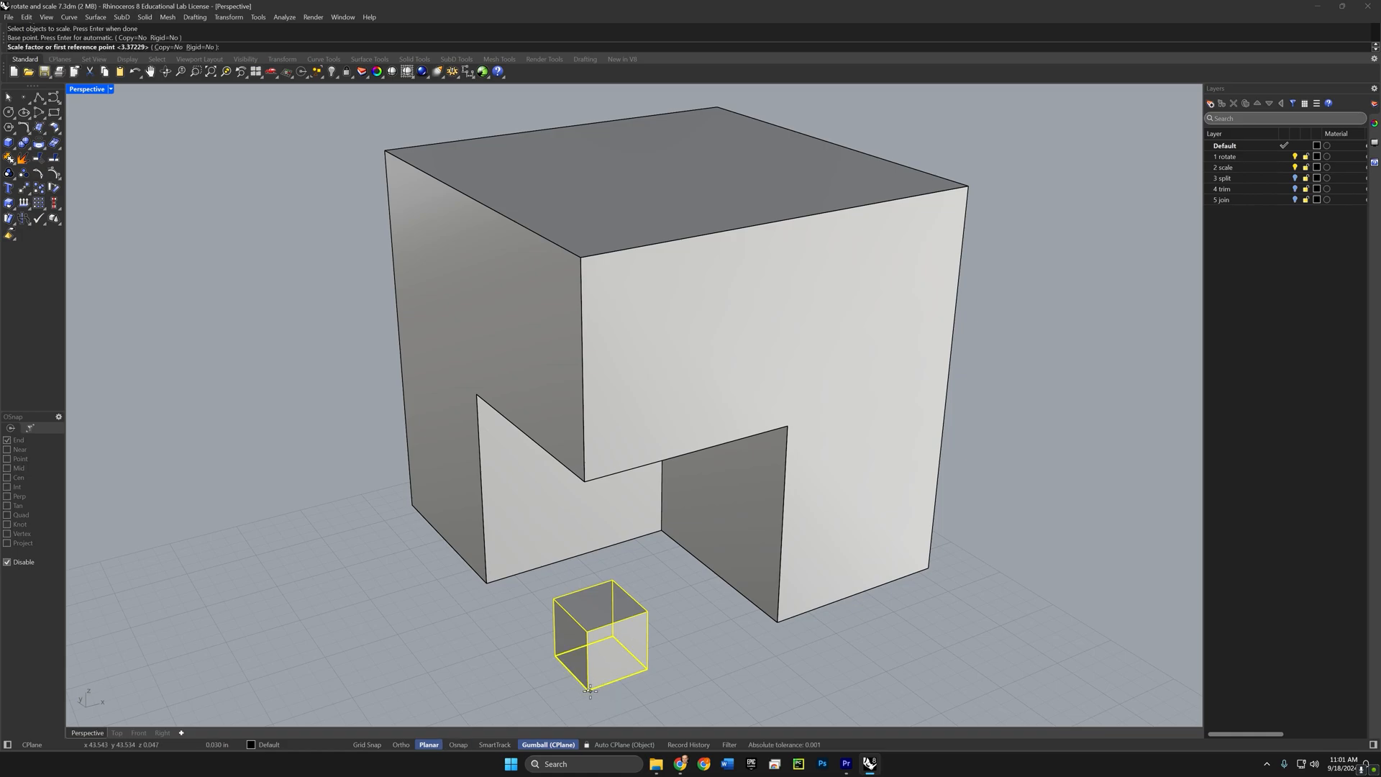
{"action": "left_click", "coordinate": [647, 669]}
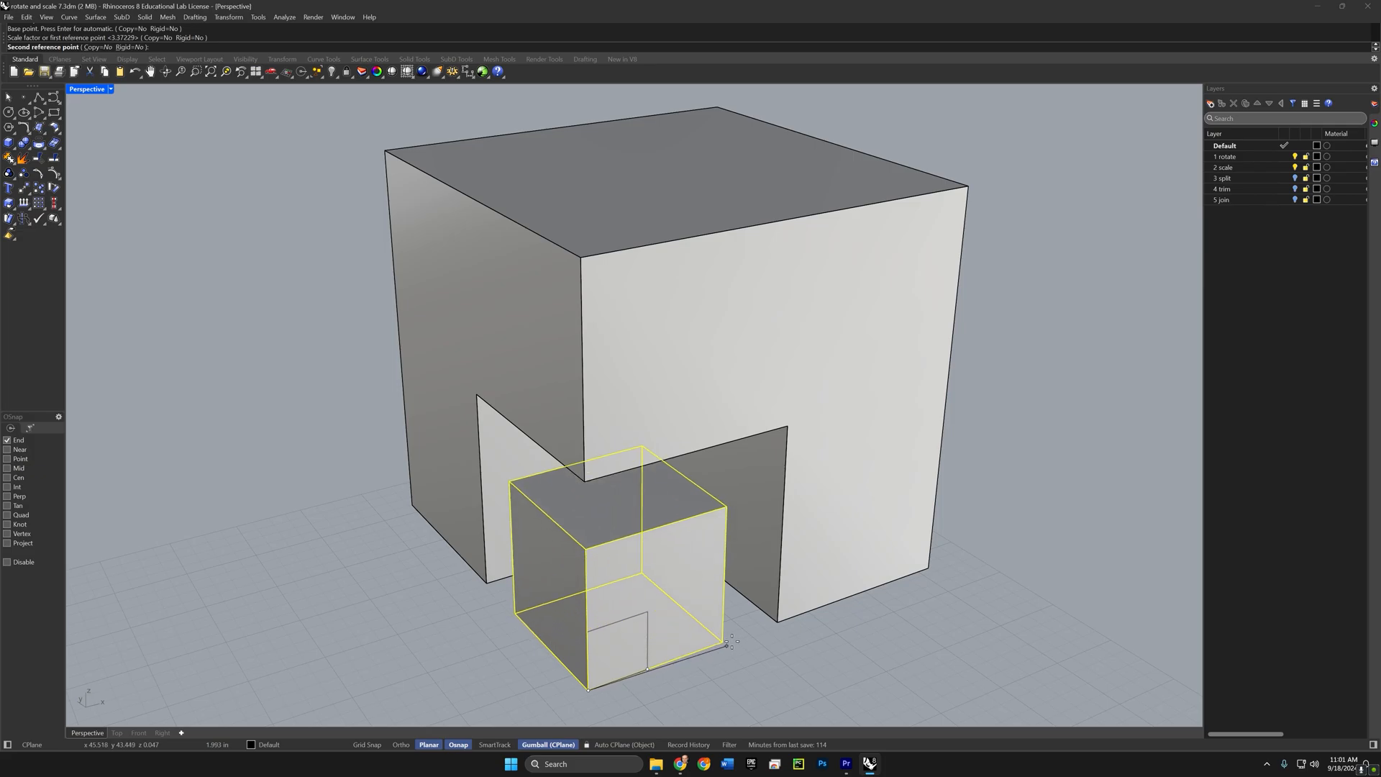
{"action": "left_click", "coordinate": [777, 625]}
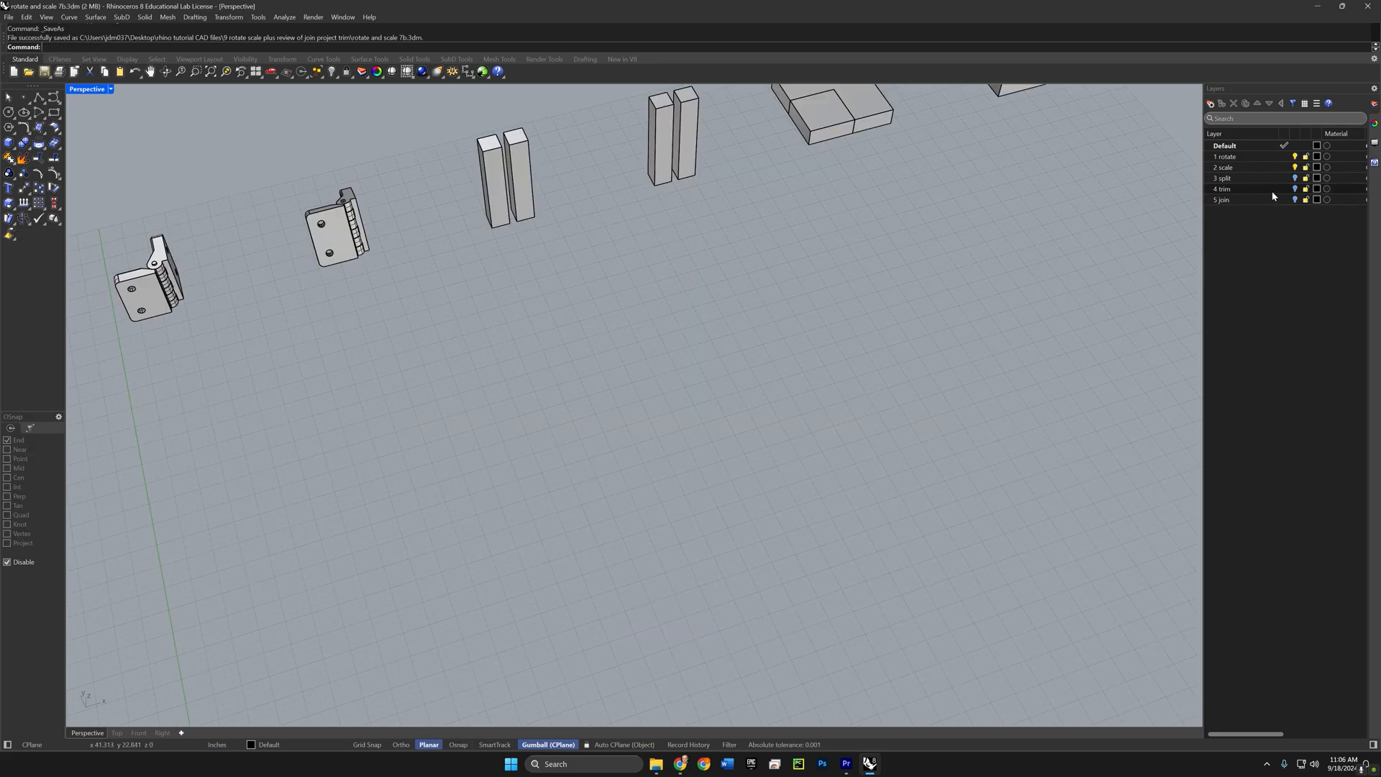
Step: Show the "3 split" layer and bring its curves, plane and spheres into view
{"action": "left_click", "coordinate": [1296, 180]}
{"action": "left_click", "coordinate": [1296, 179]}
{"action": "right_click_drag", "start_coordinate": [419, 511], "coordinate": [434, 506], "text": "shift"}
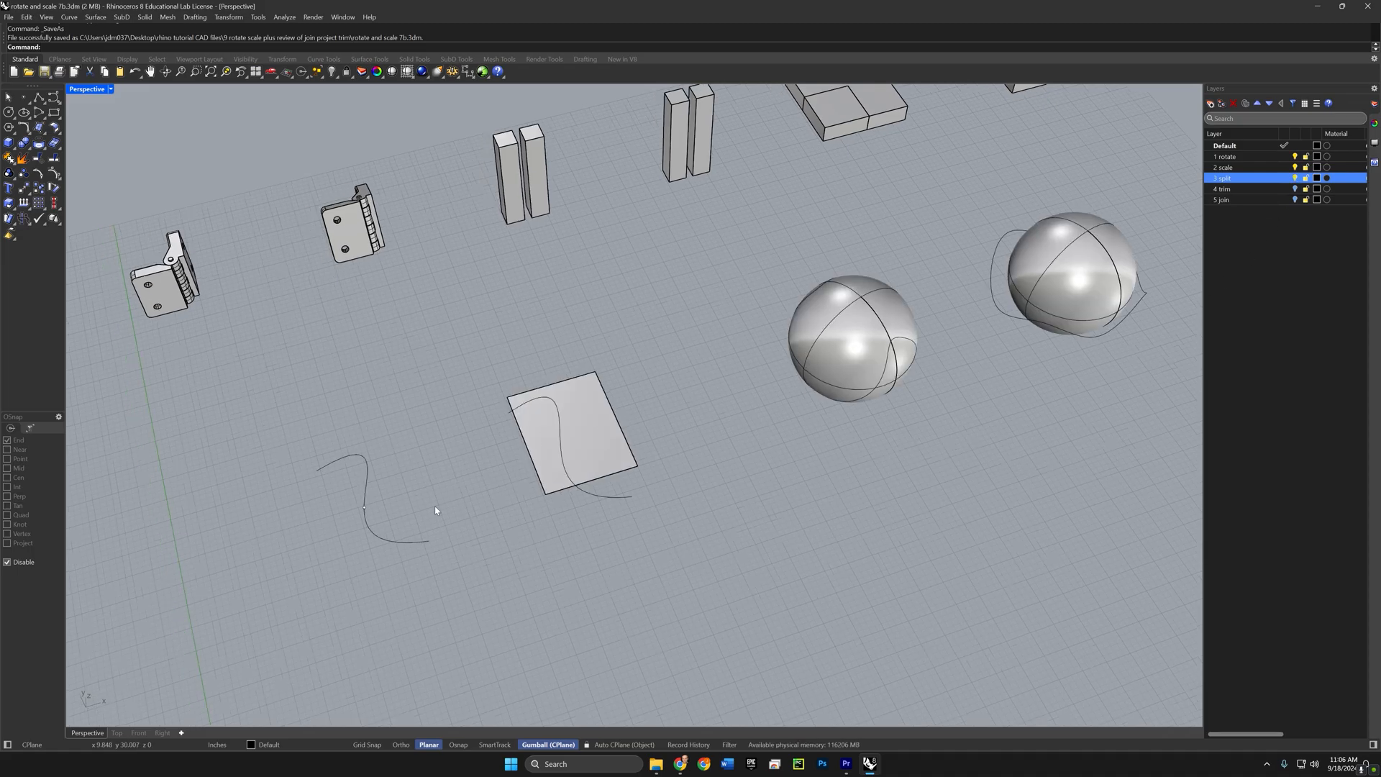
Step: Split the free-standing S-curve using the point on it as the cutting object, and check both pieces by selecting them
{"action": "type", "text": "Split"}
{"action": "key", "text": "Return"}
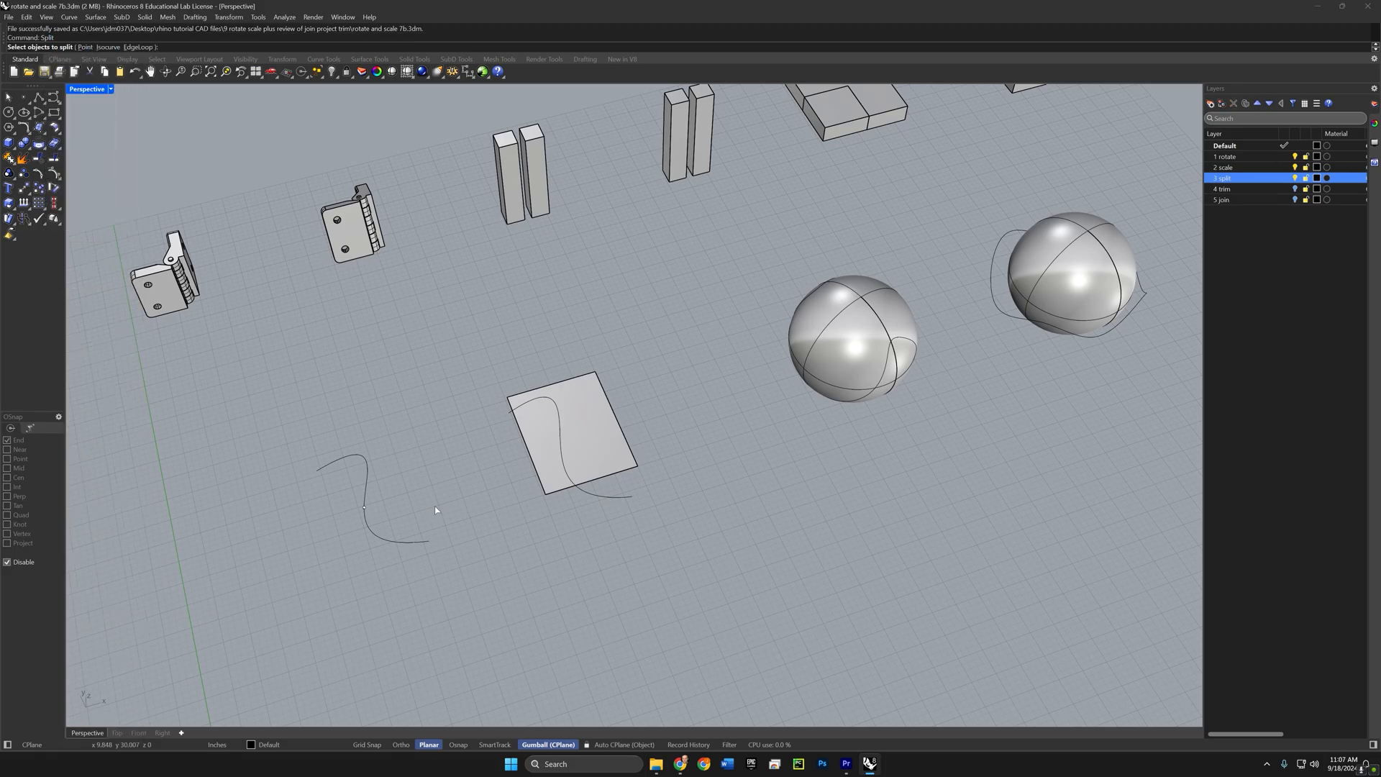
{"action": "left_click", "coordinate": [372, 484]}
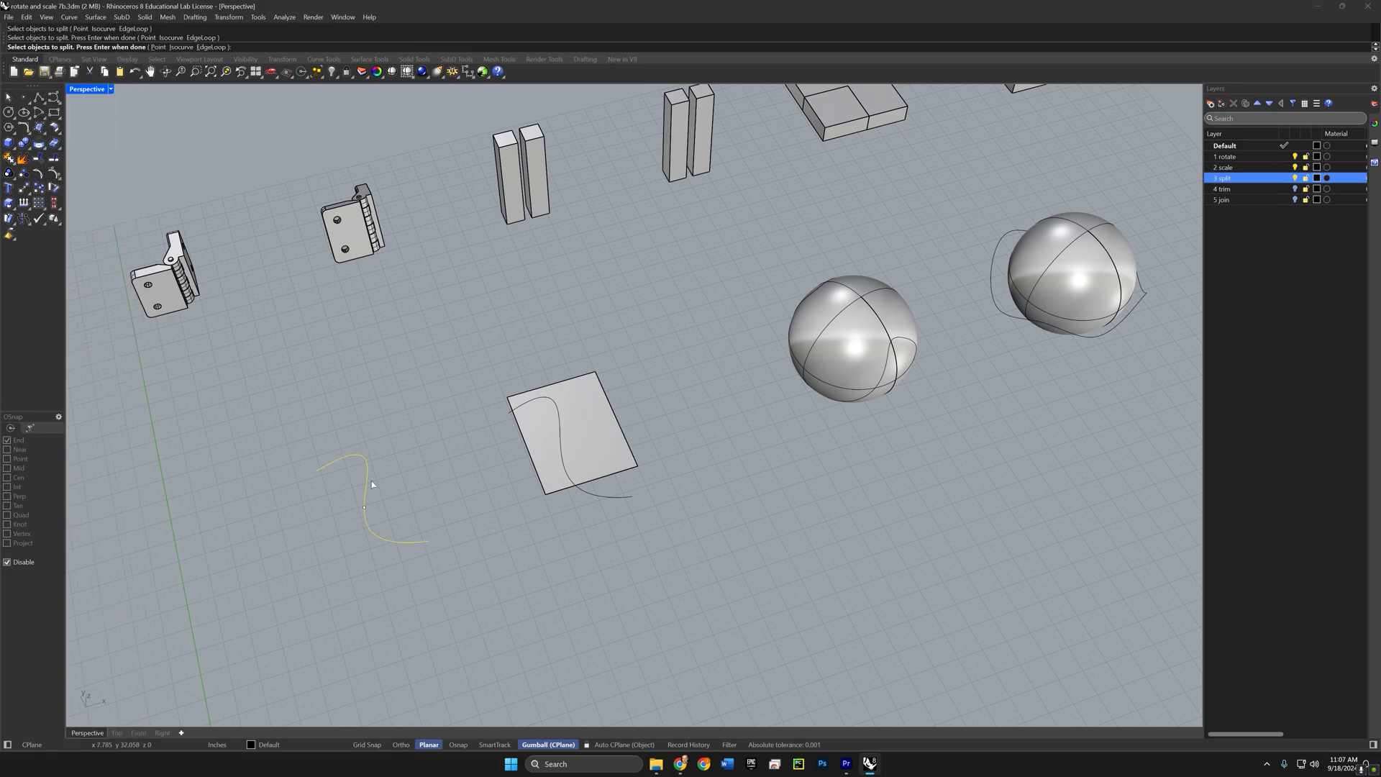
{"action": "key", "text": "Return"}
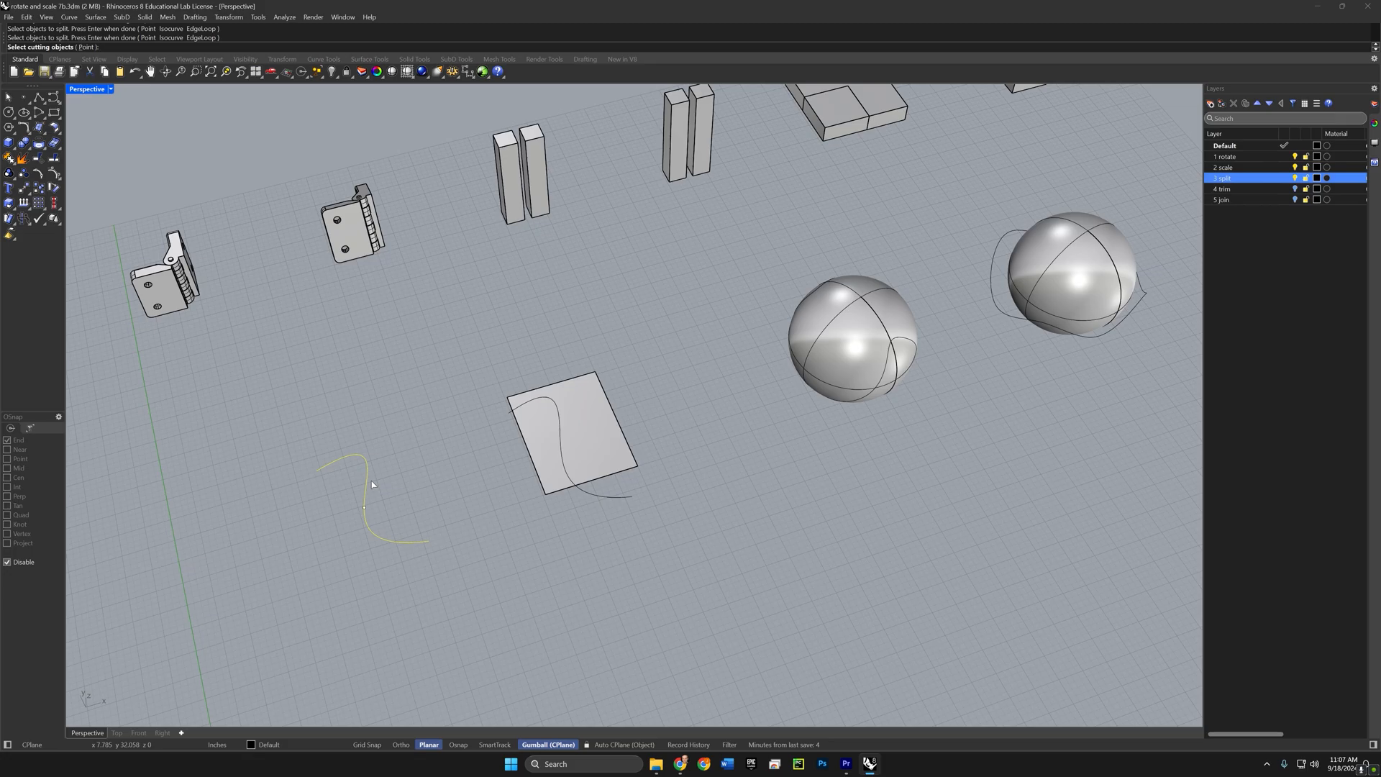
{"action": "left_click", "coordinate": [399, 528]}
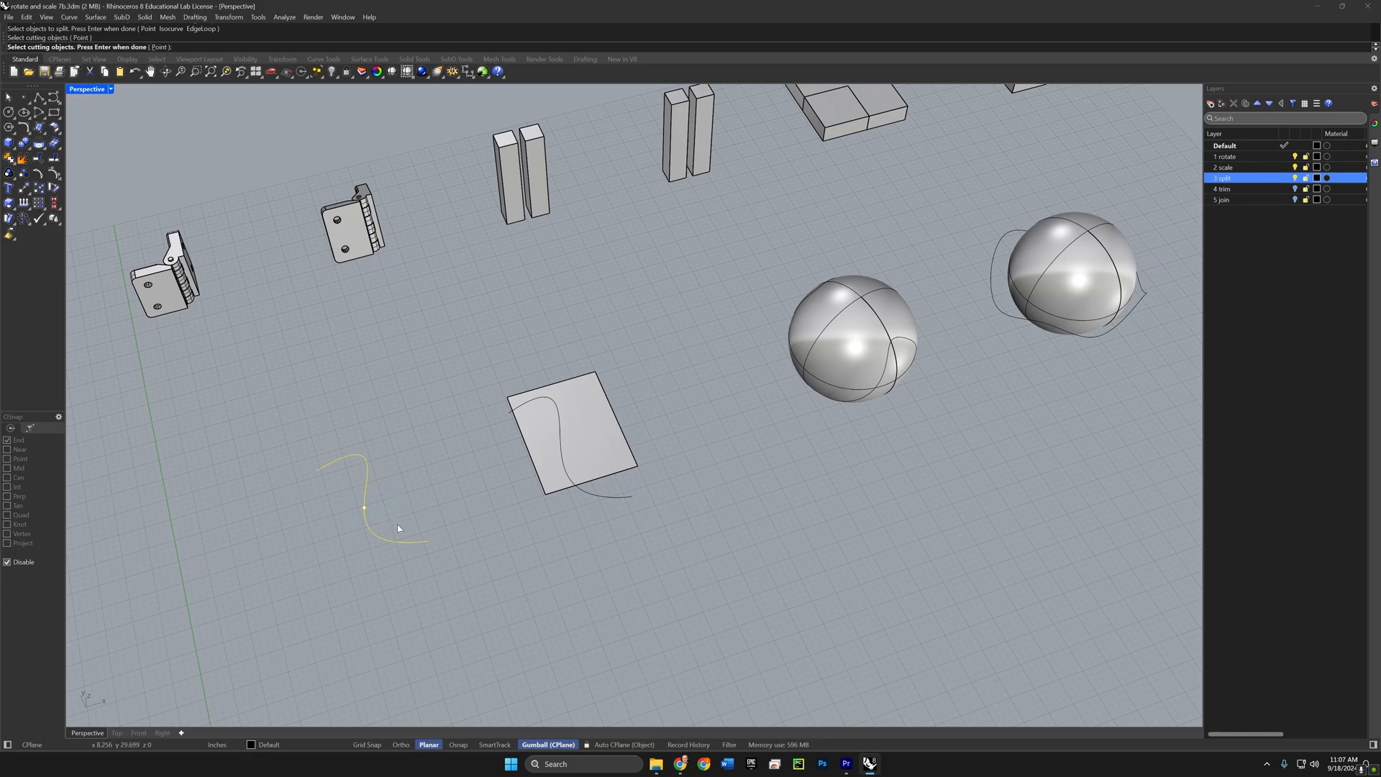
{"action": "key", "text": "Return"}
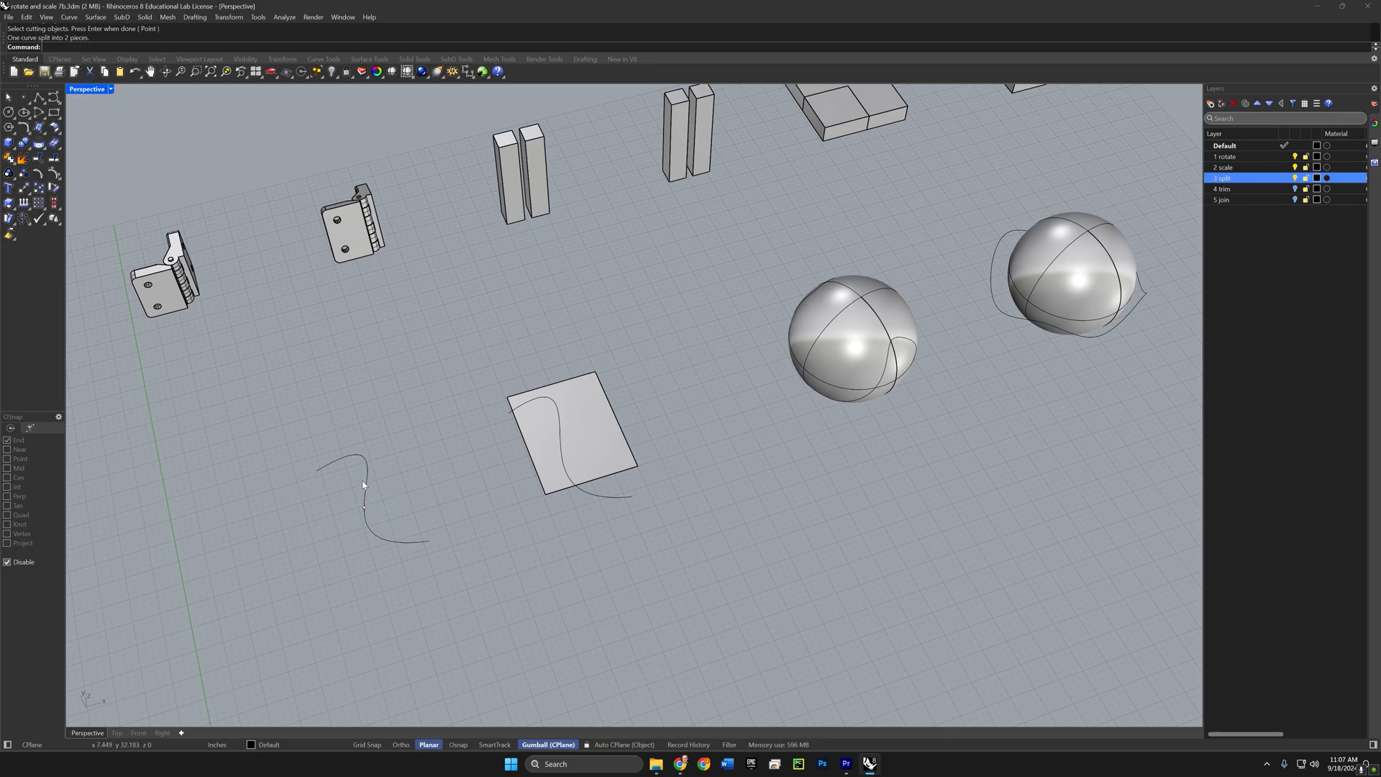
{"action": "left_click", "coordinate": [365, 483]}
{"action": "left_click", "coordinate": [382, 539]}
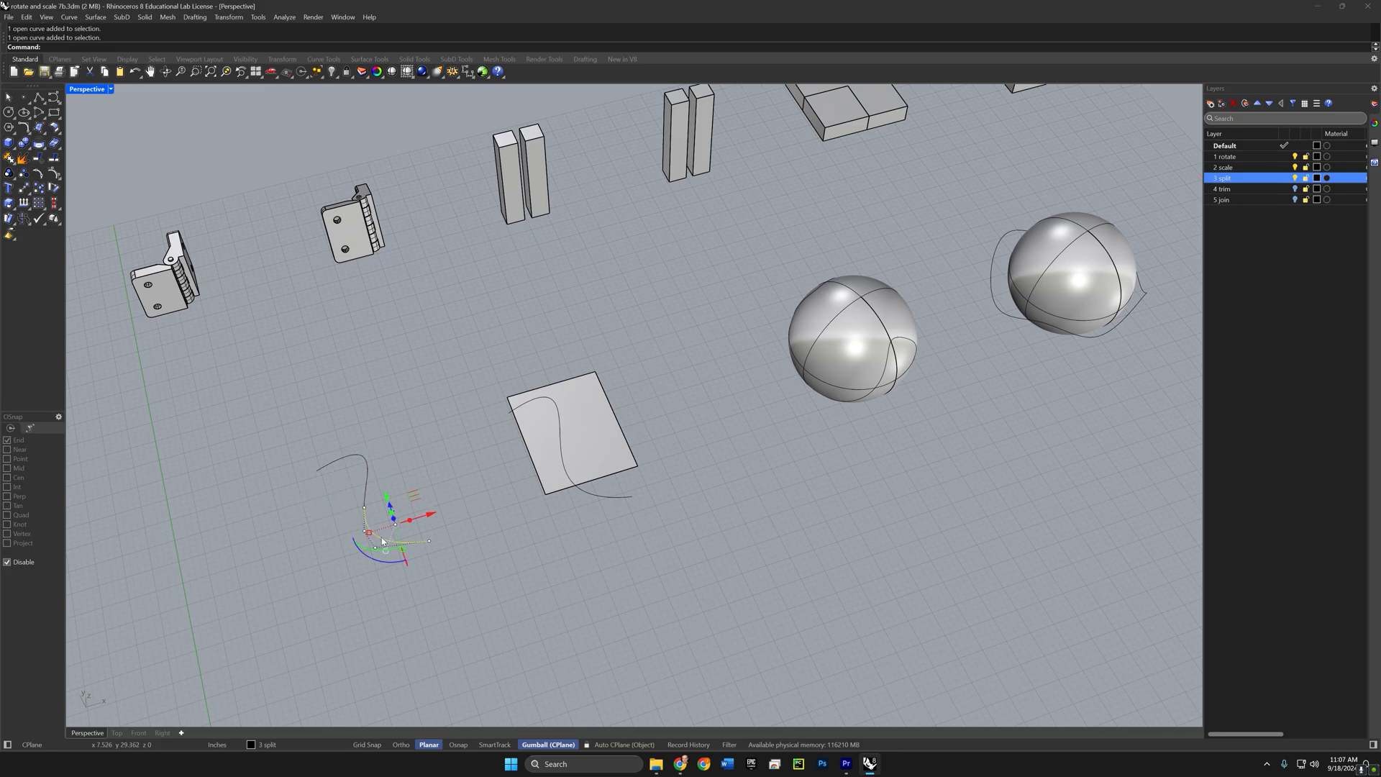
{"action": "key", "text": "Escape"}
Step: Split the flat rectangular surface using the S-curve lying across it as the cutting object, and select one piece
{"action": "type", "text": "plit"}
{"action": "key", "text": "Return"}
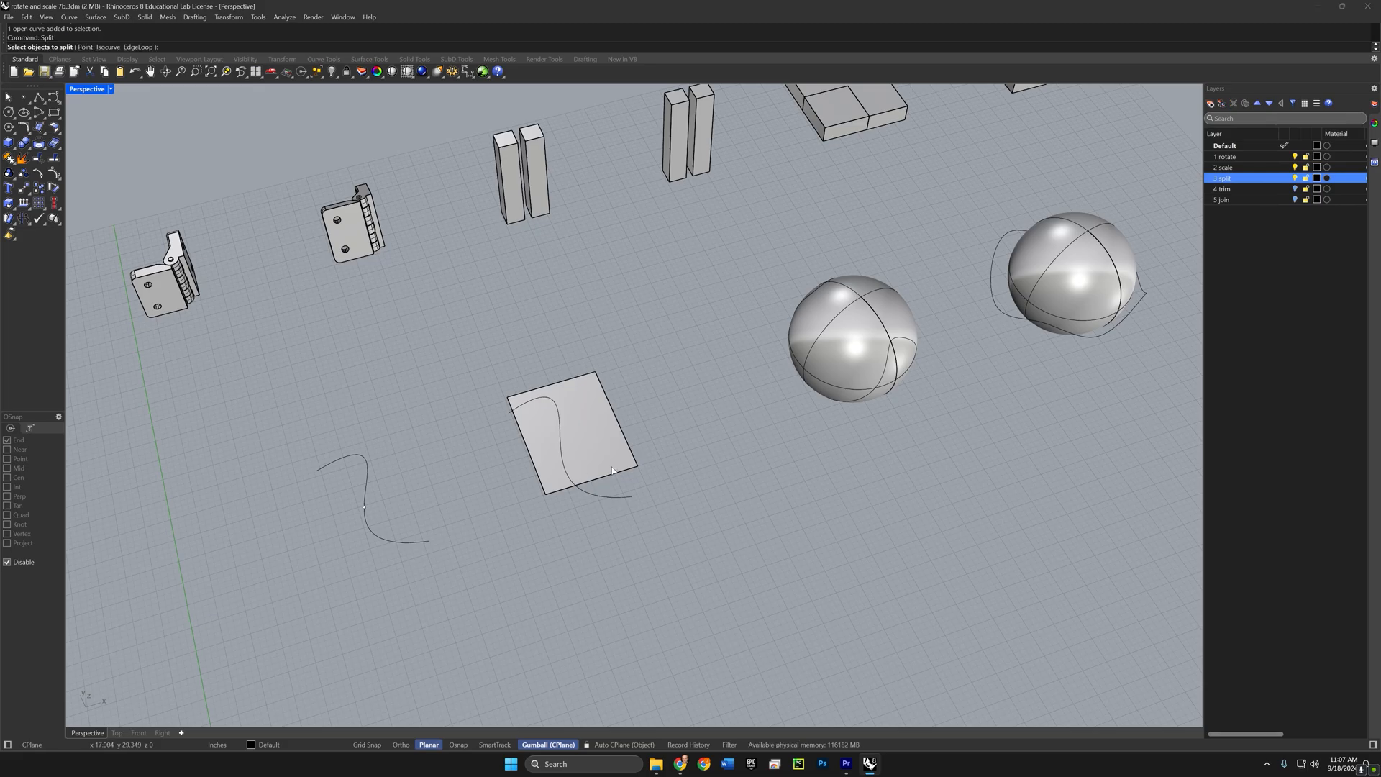
{"action": "left_click", "coordinate": [612, 471]}
{"action": "key", "text": "Return"}
{"action": "left_click", "coordinate": [614, 501]}
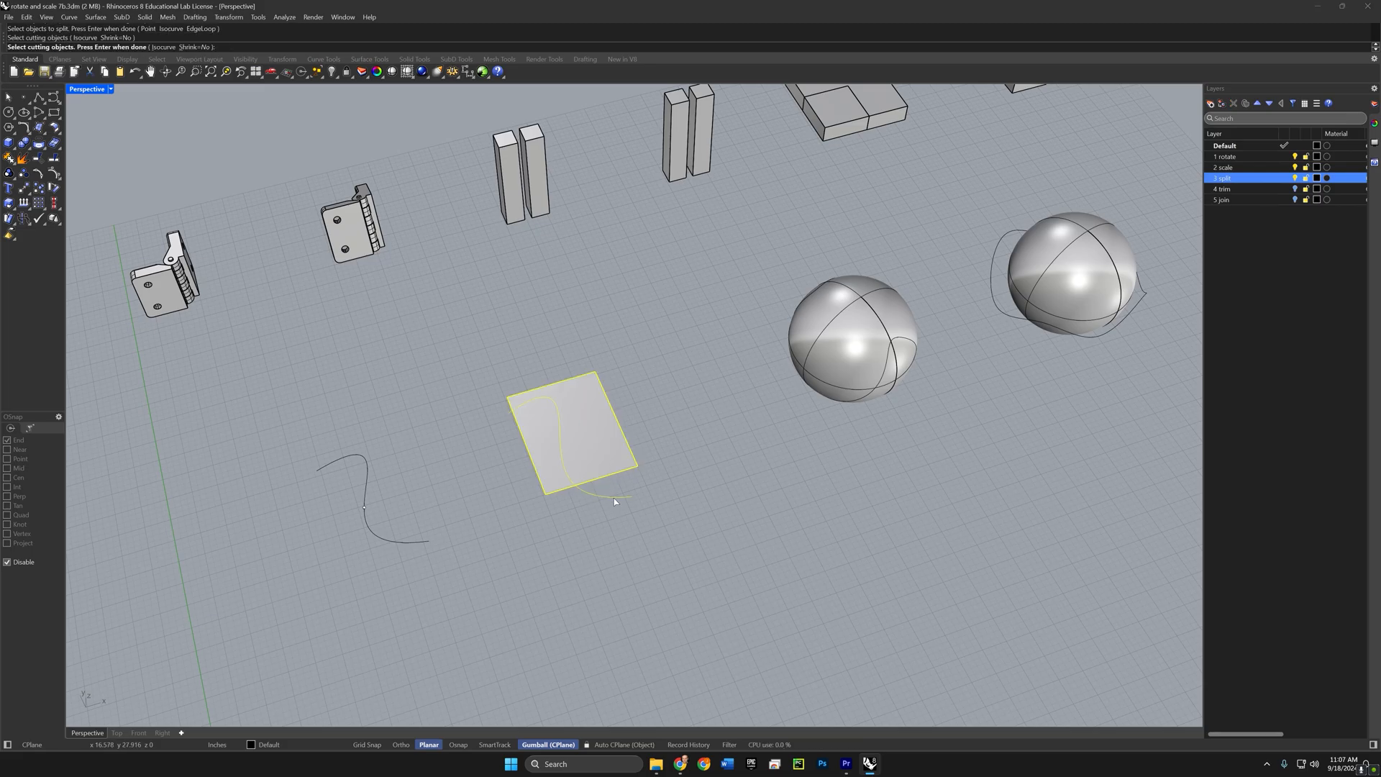
{"action": "key", "text": "Return"}
{"action": "left_click", "coordinate": [560, 466]}
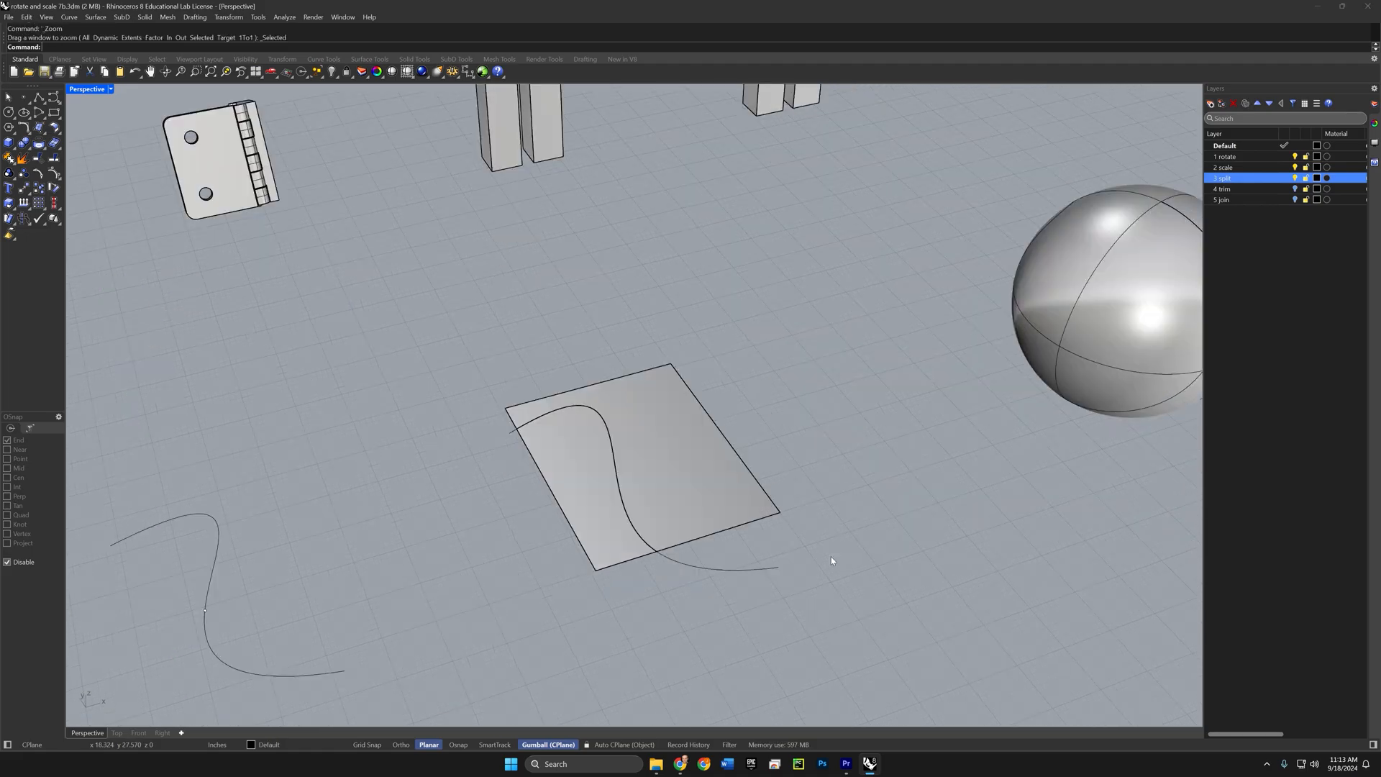
Step: Move the cutting curve about 2.1 in straight up with the gumball, clear of the split surface
{"action": "left_click", "coordinate": [774, 568]}
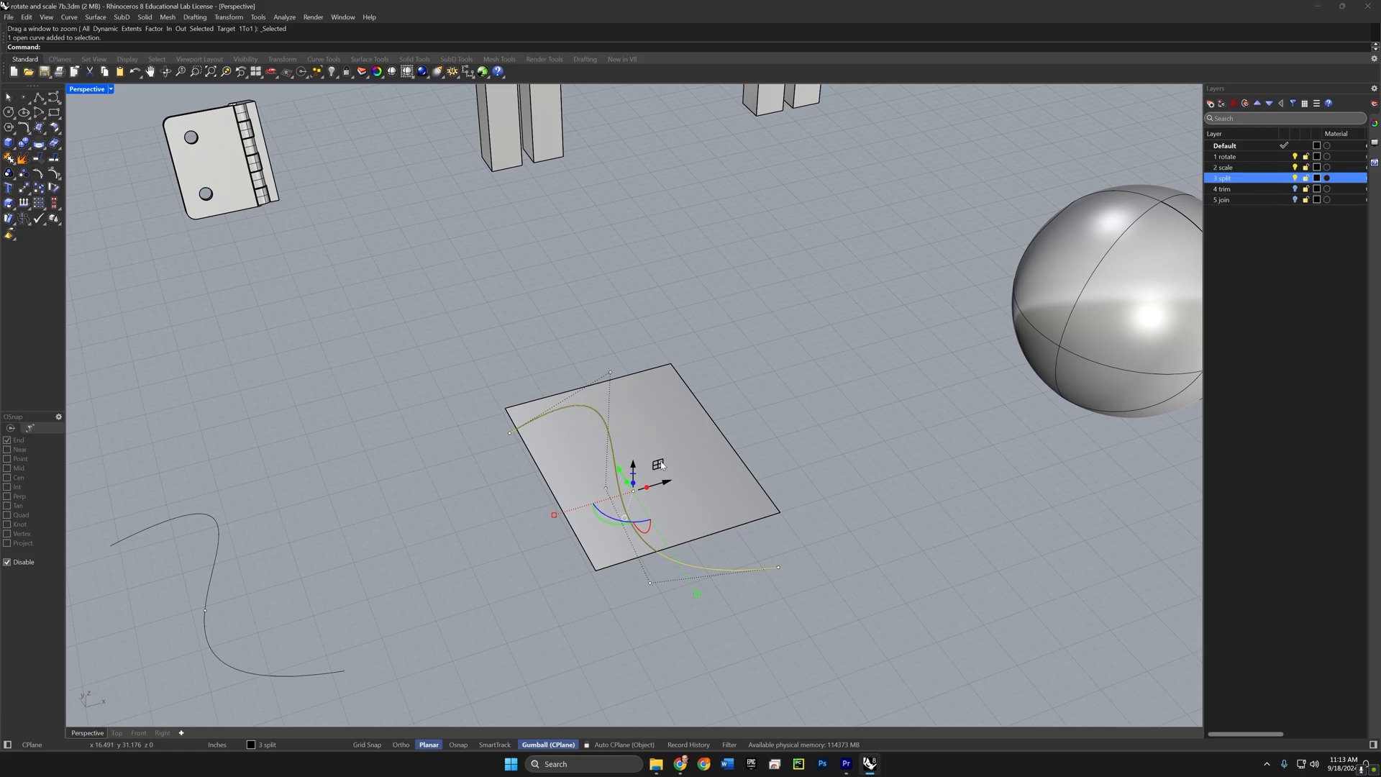
{"action": "left_click_drag", "start_coordinate": [632, 473], "coordinate": [627, 375], "text": "alt"}
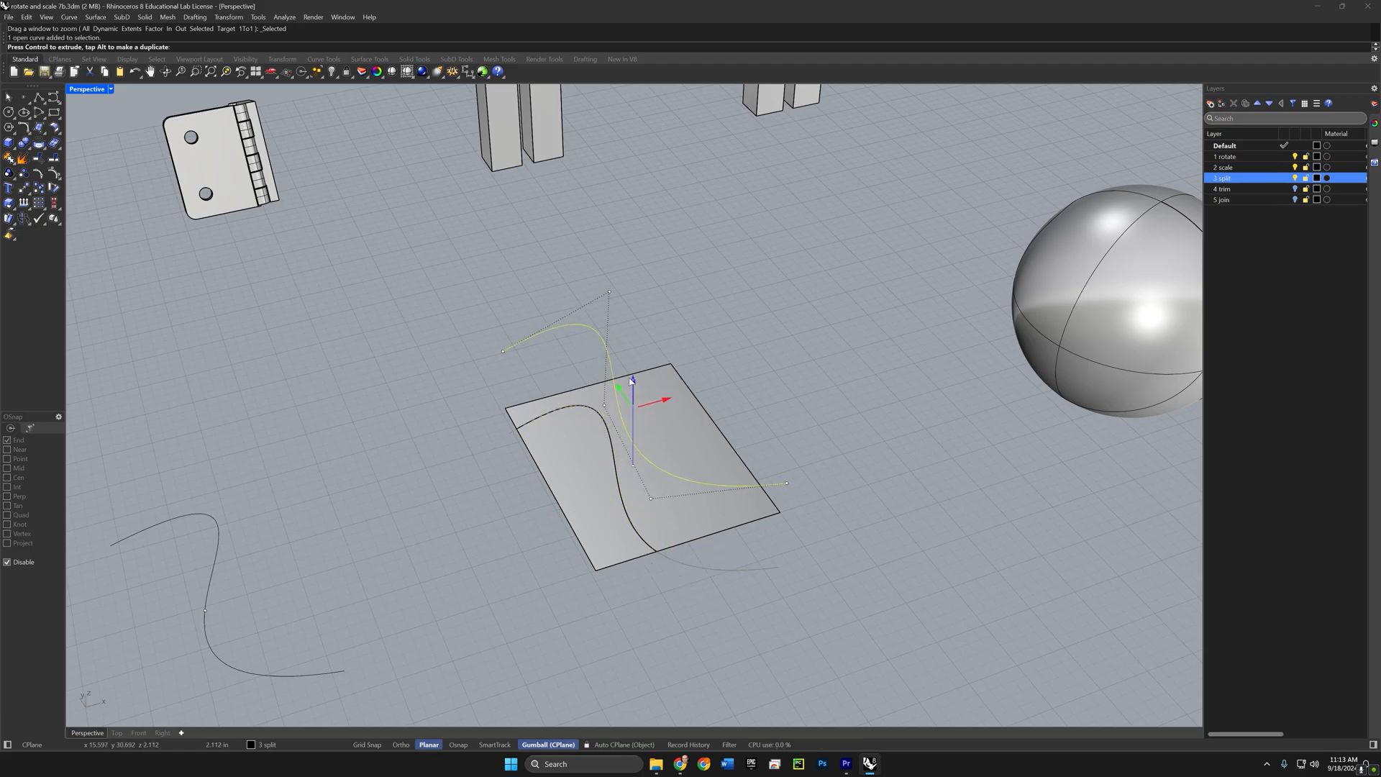
{"action": "left_click", "coordinate": [739, 415]}
{"action": "right_click_drag", "start_coordinate": [739, 416], "coordinate": [702, 424]}
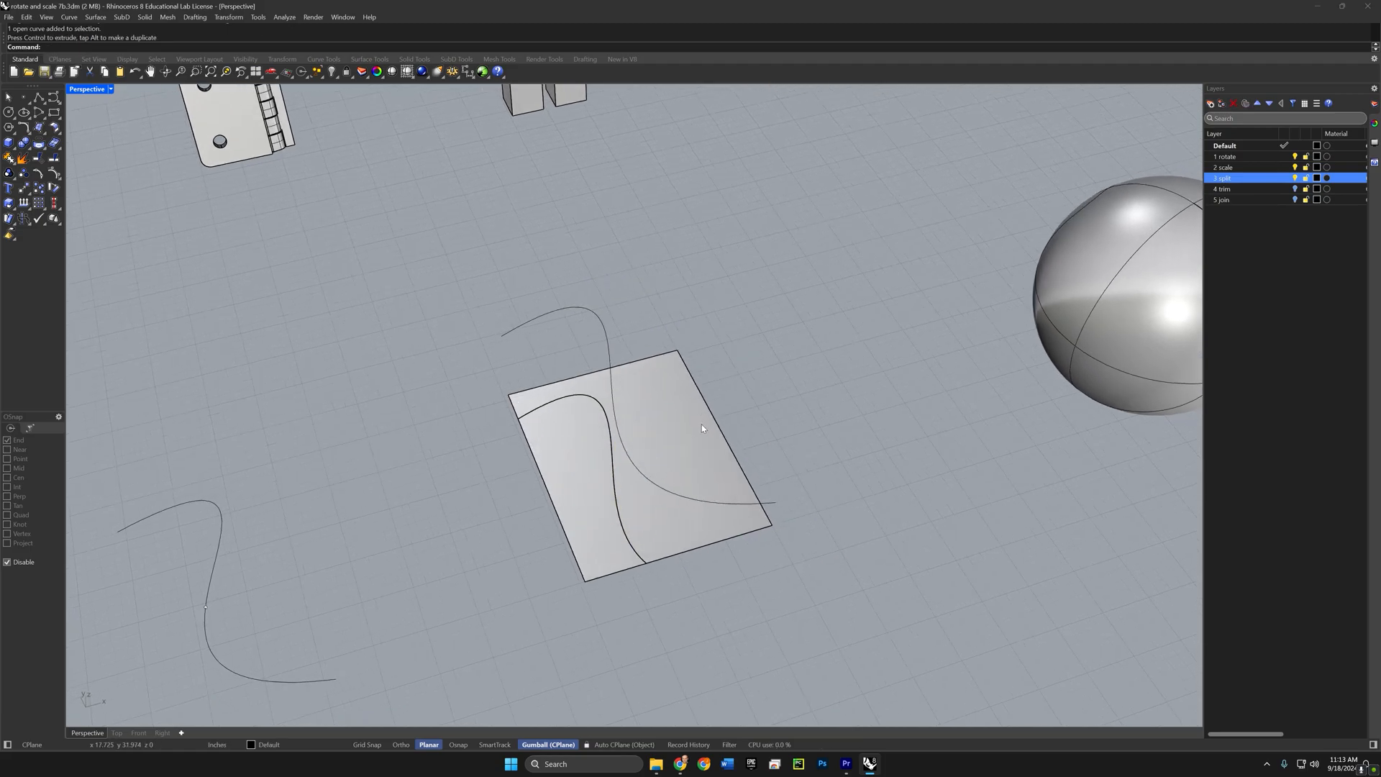
{"action": "right_click_drag", "start_coordinate": [632, 490], "coordinate": [640, 463]}
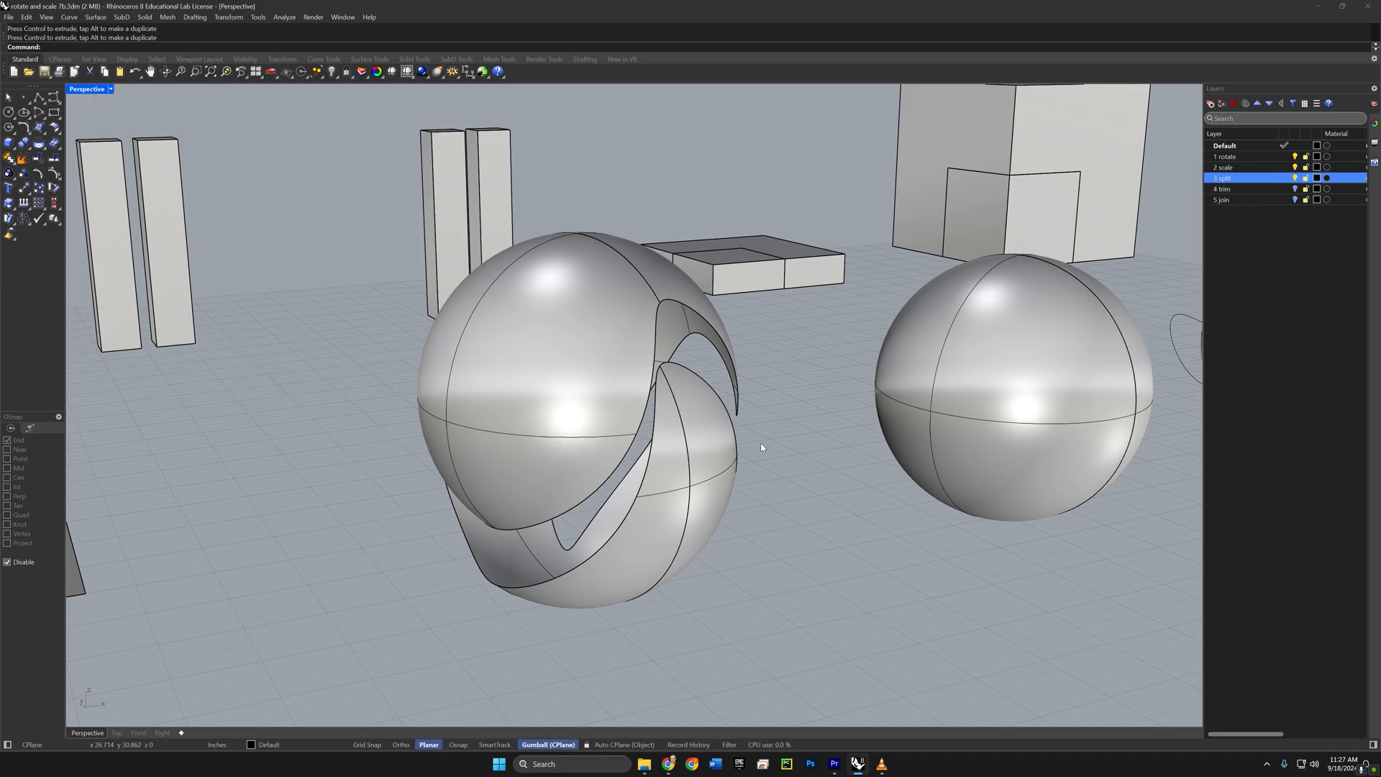
Step: Start an interpolated curve on the intact sphere beside the split one, placing wavy points across its front
{"action": "right_click_drag", "start_coordinate": [761, 440], "coordinate": [564, 434]}
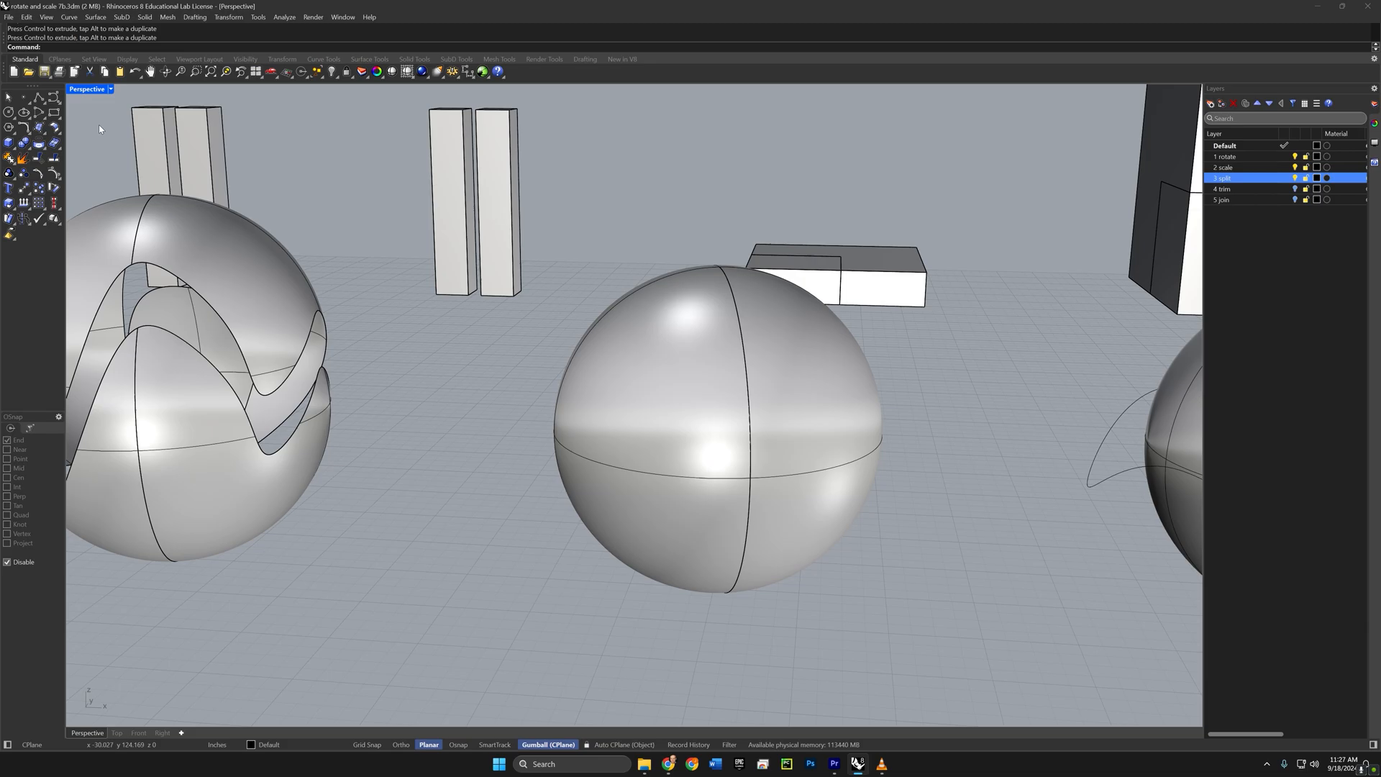
{"action": "left_click", "coordinate": [61, 105]}
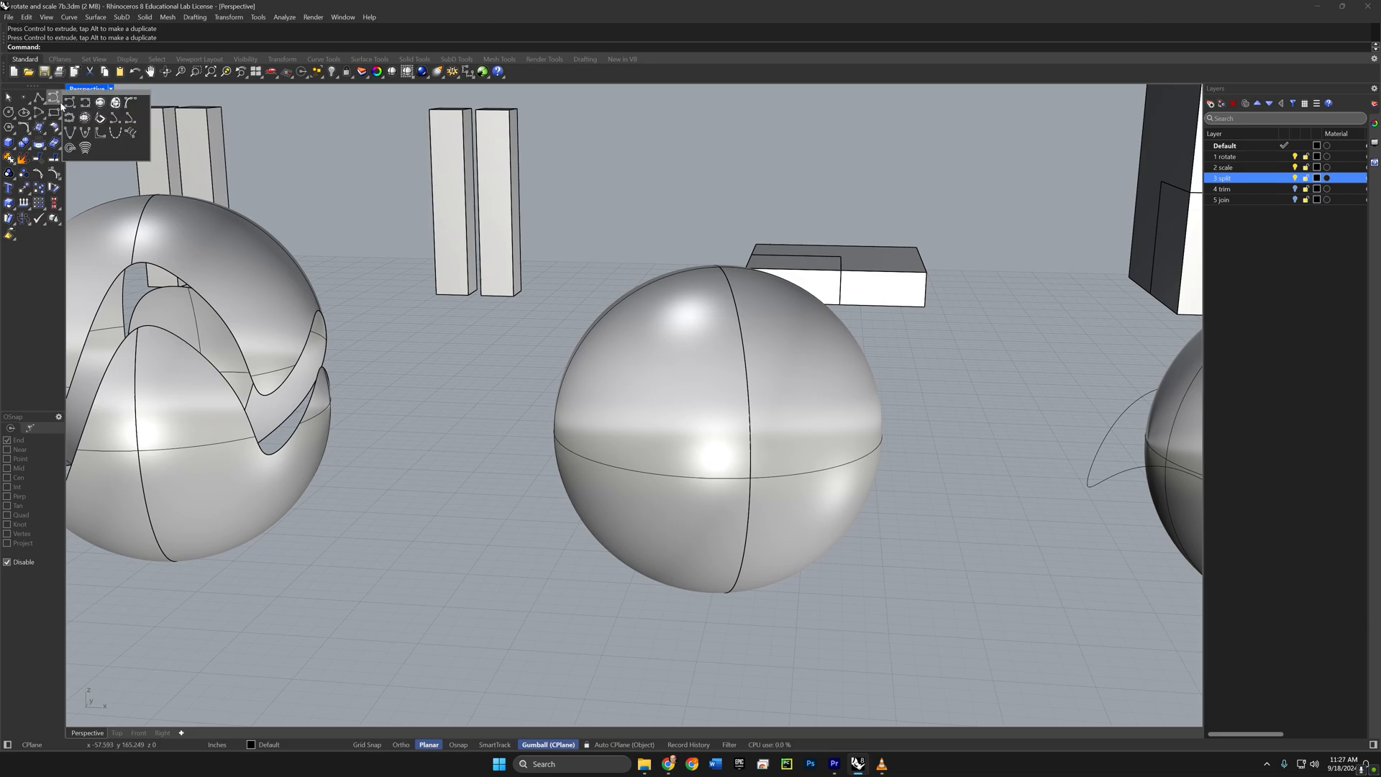
{"action": "left_click", "coordinate": [100, 107]}
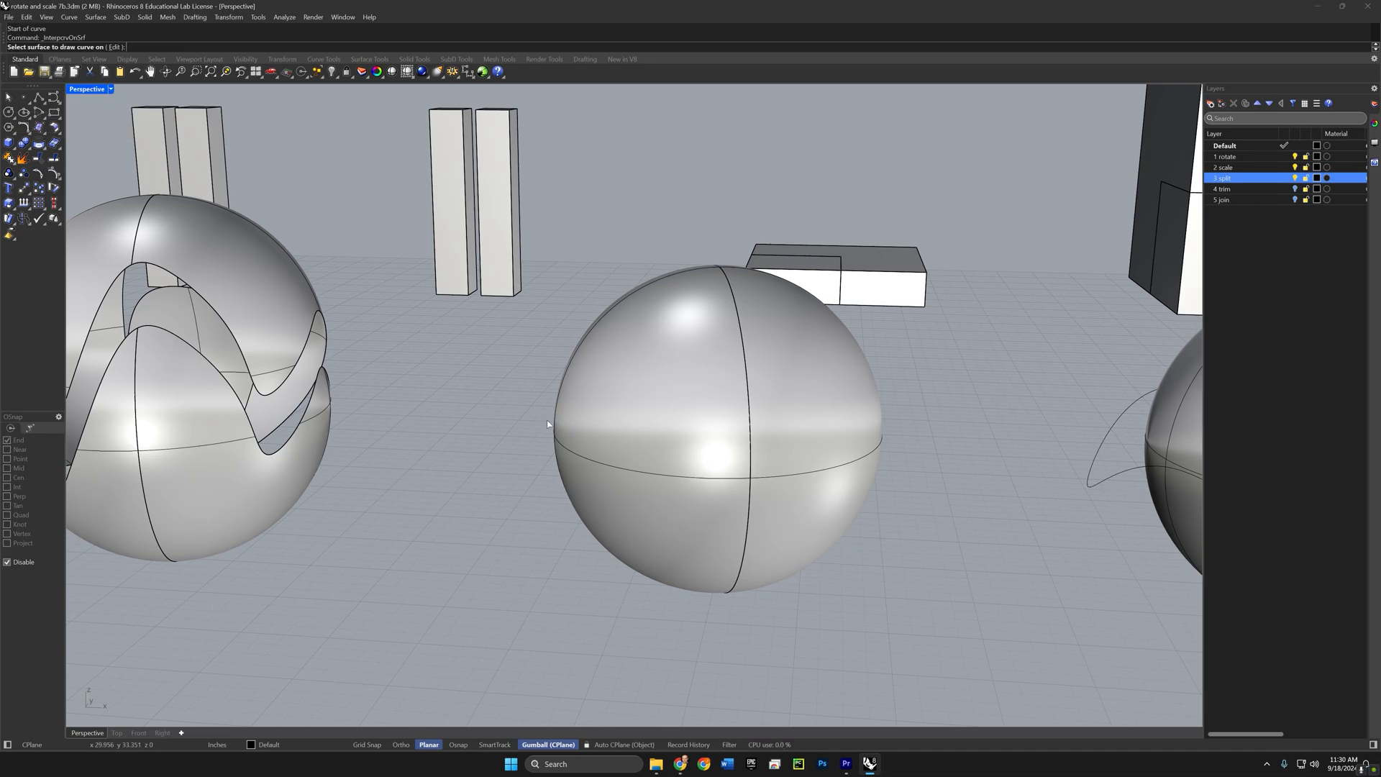
{"action": "left_click", "coordinate": [645, 437]}
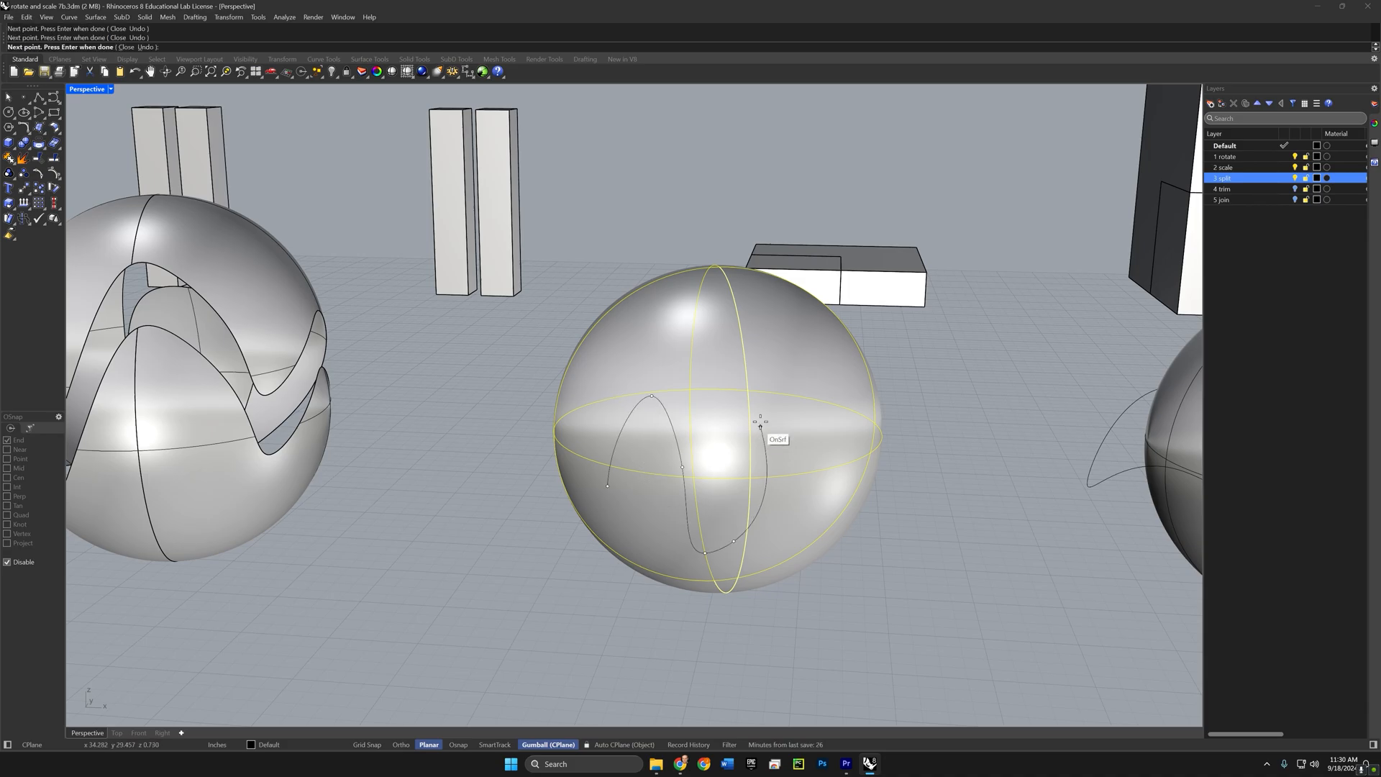
{"action": "left_click", "coordinate": [760, 418]}
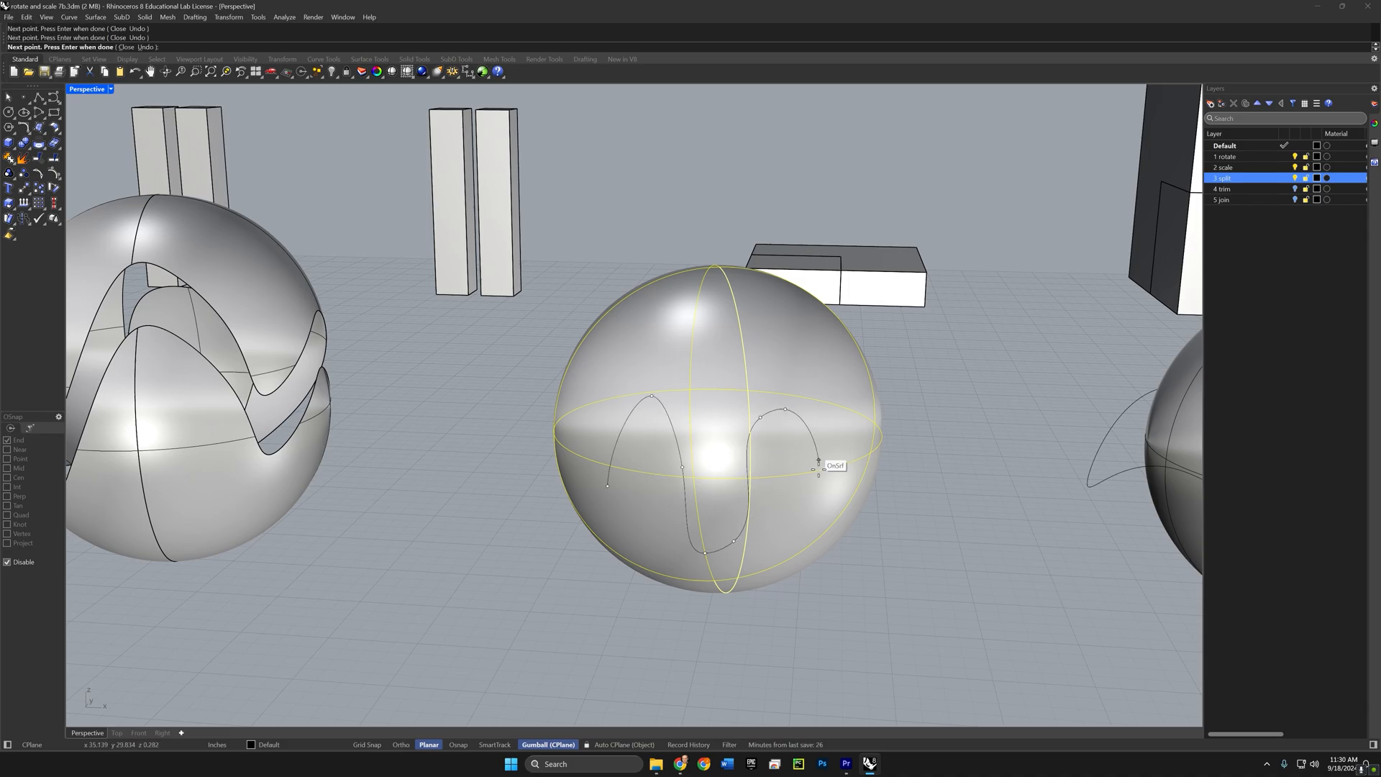
Step: Continue the interpolated curve around the sides and back of the sphere with more wavy points on its surface
{"action": "right_click_drag", "start_coordinate": [861, 494], "coordinate": [794, 501]}
{"action": "left_click", "coordinate": [706, 517]}
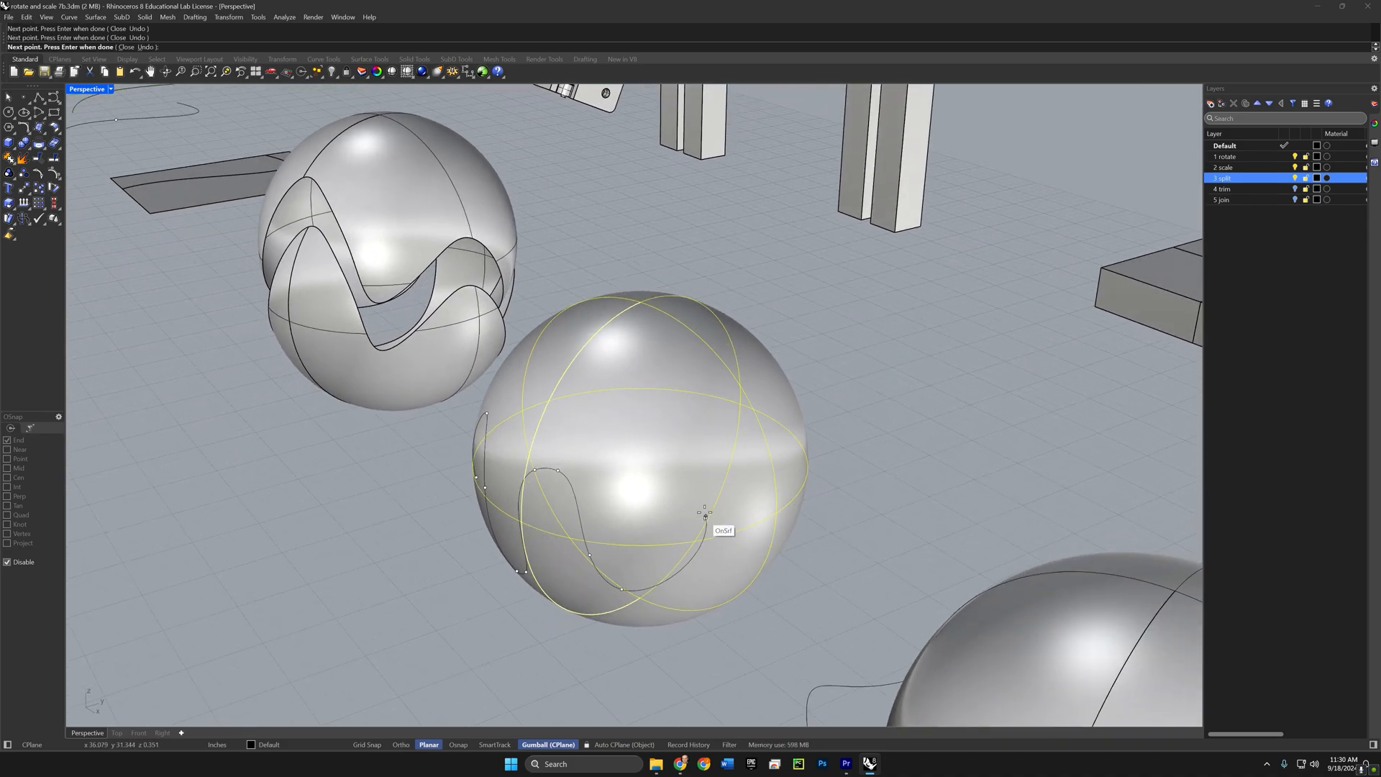
{"action": "left_click", "coordinate": [699, 443]}
{"action": "left_click", "coordinate": [787, 440]}
{"action": "left_click", "coordinate": [773, 544]}
{"action": "right_click_drag", "start_coordinate": [773, 554], "coordinate": [575, 532]}
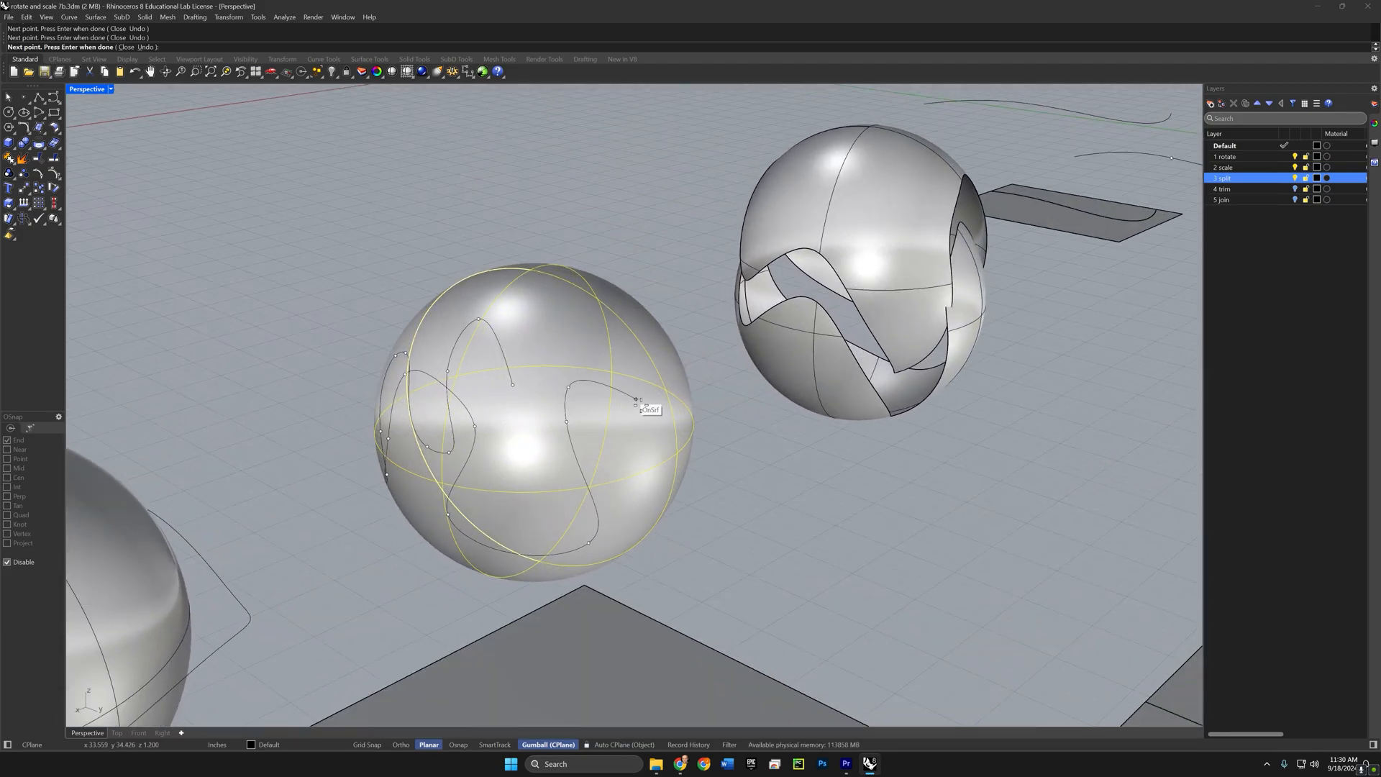
{"action": "right_click_drag", "start_coordinate": [675, 484], "coordinate": [534, 451]}
{"action": "left_click", "coordinate": [582, 416]}
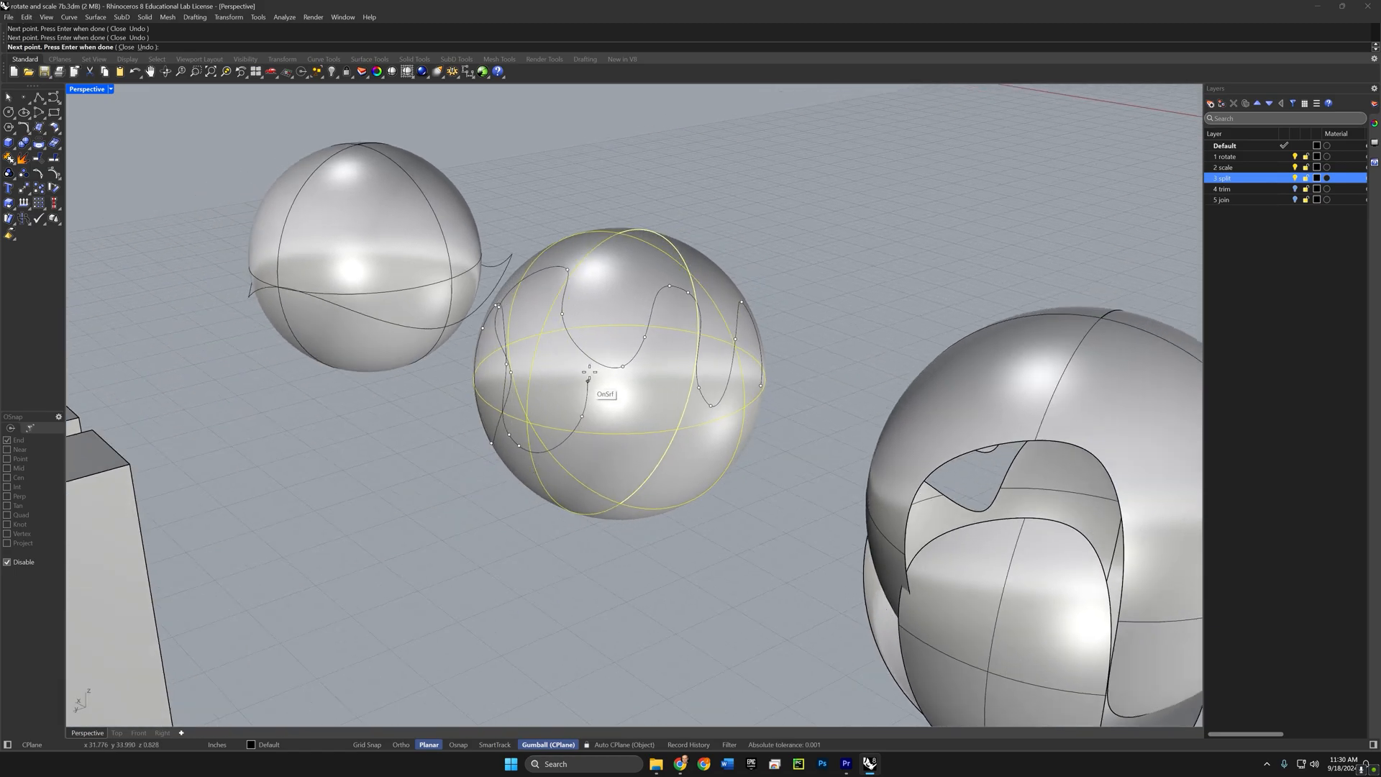
{"action": "left_click", "coordinate": [592, 361]}
{"action": "left_click", "coordinate": [641, 375]}
{"action": "left_click", "coordinate": [671, 431]}
Step: Close the wavy curve on the sphere by snapping its last point to its start point
{"action": "right_click_drag", "start_coordinate": [700, 445], "coordinate": [737, 441]}
{"action": "right_click_drag", "start_coordinate": [782, 349], "coordinate": [754, 506]}
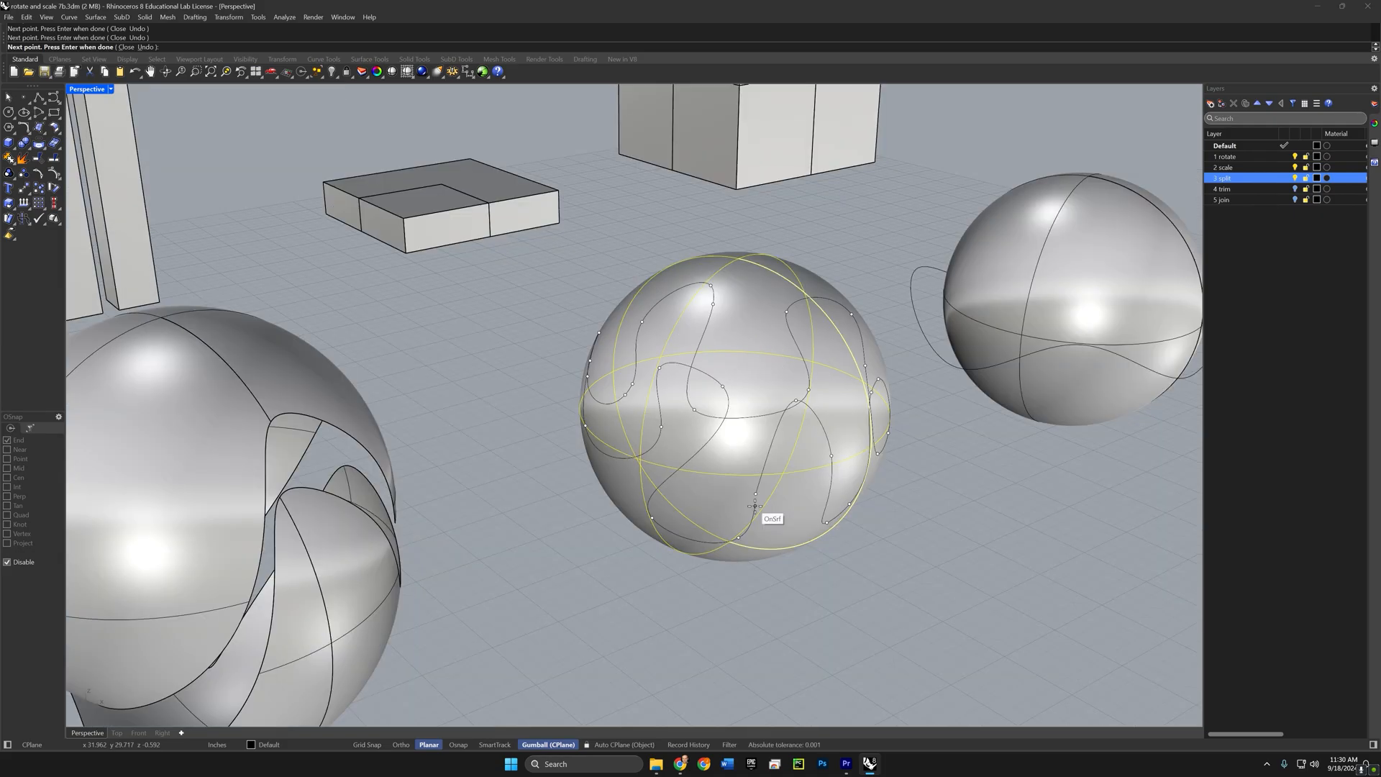
{"action": "key", "text": "alt"}
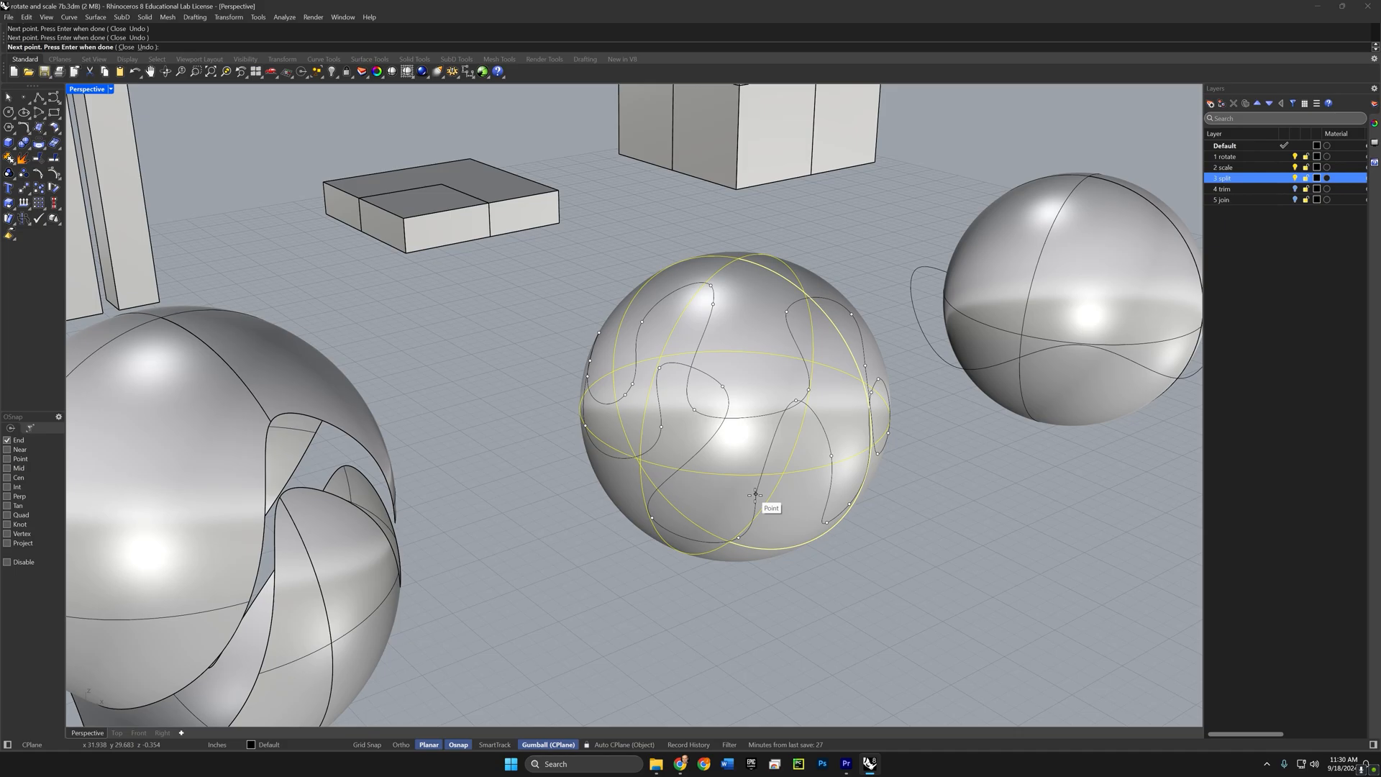
{"action": "left_click", "coordinate": [756, 495]}
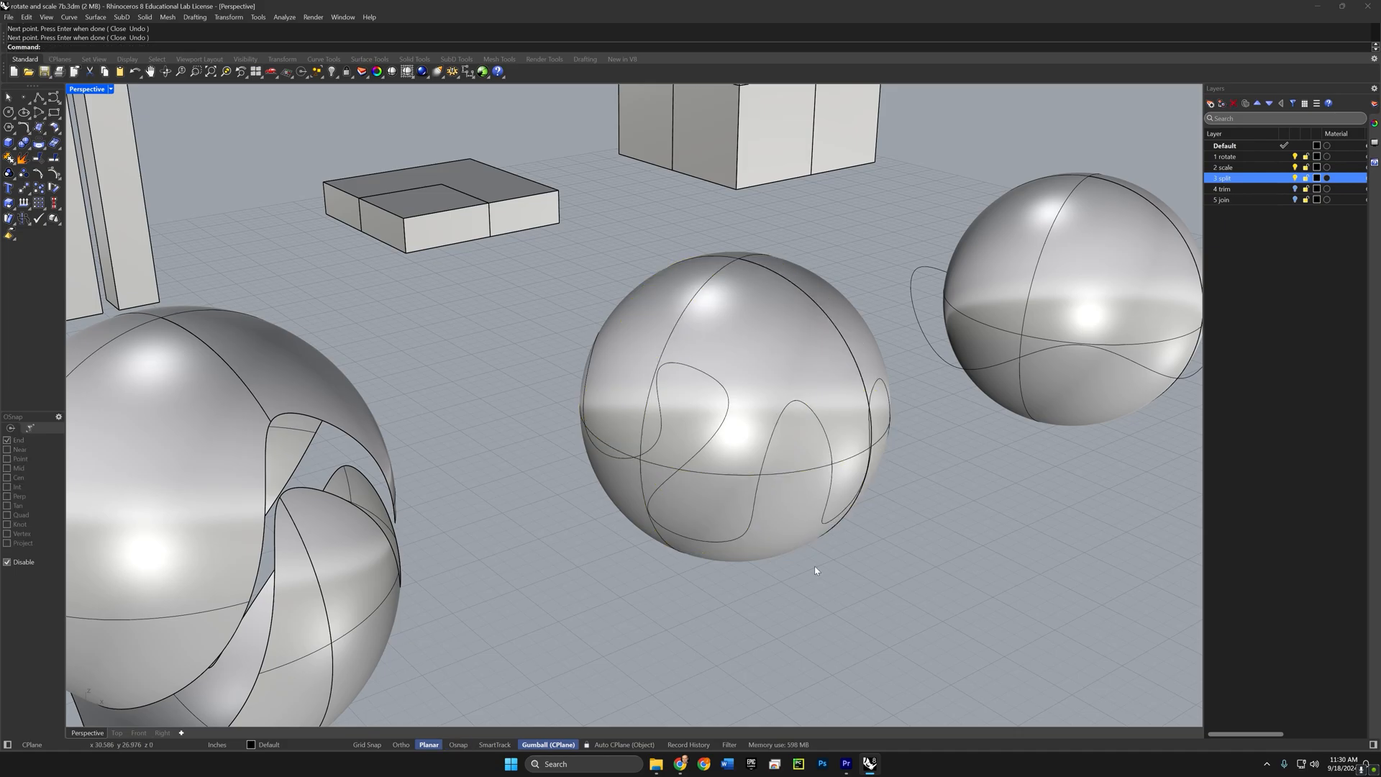
Step: Split the sphere using the closed wavy curve on its surface as the cutting object, and raise the upper piece with the gumball
{"action": "right_click_drag", "start_coordinate": [815, 571], "coordinate": [802, 547]}
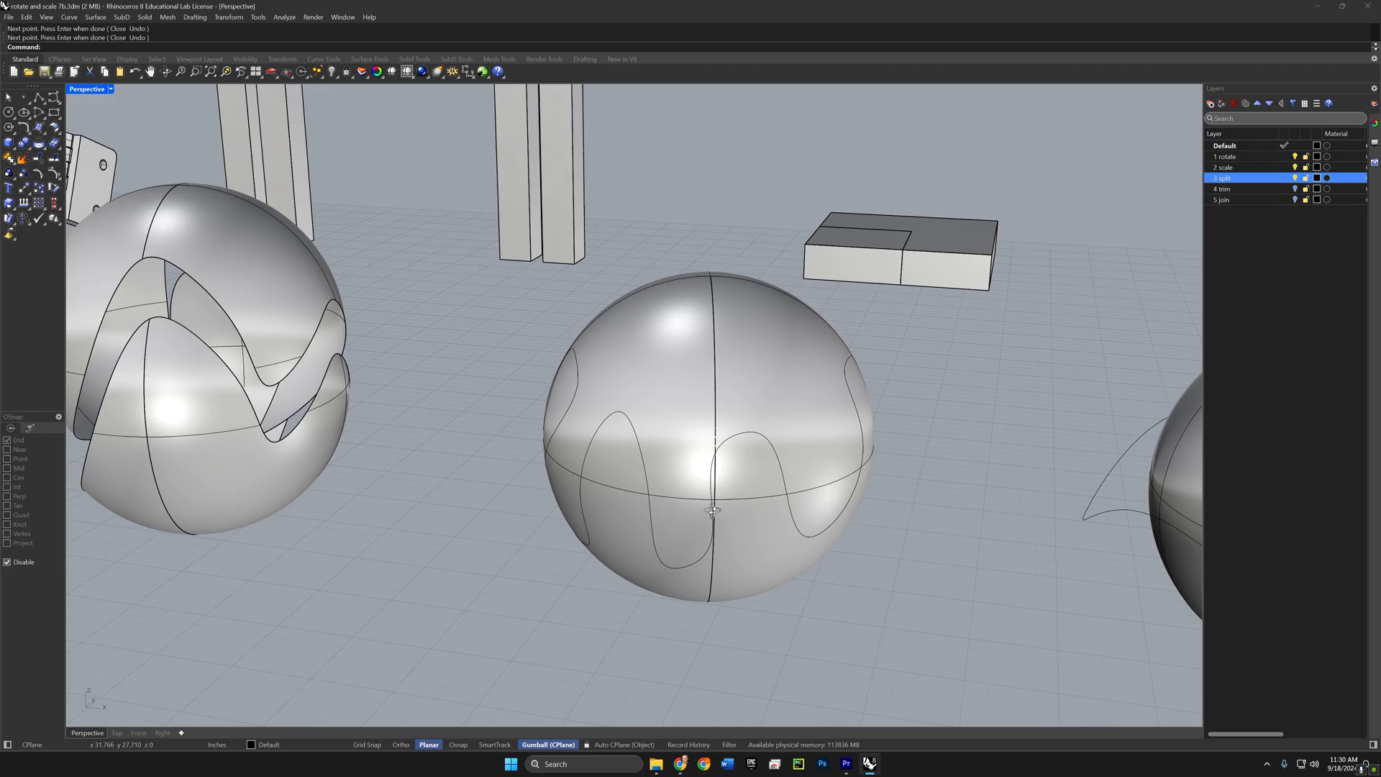
{"action": "right_click_drag", "start_coordinate": [806, 497], "coordinate": [823, 476]}
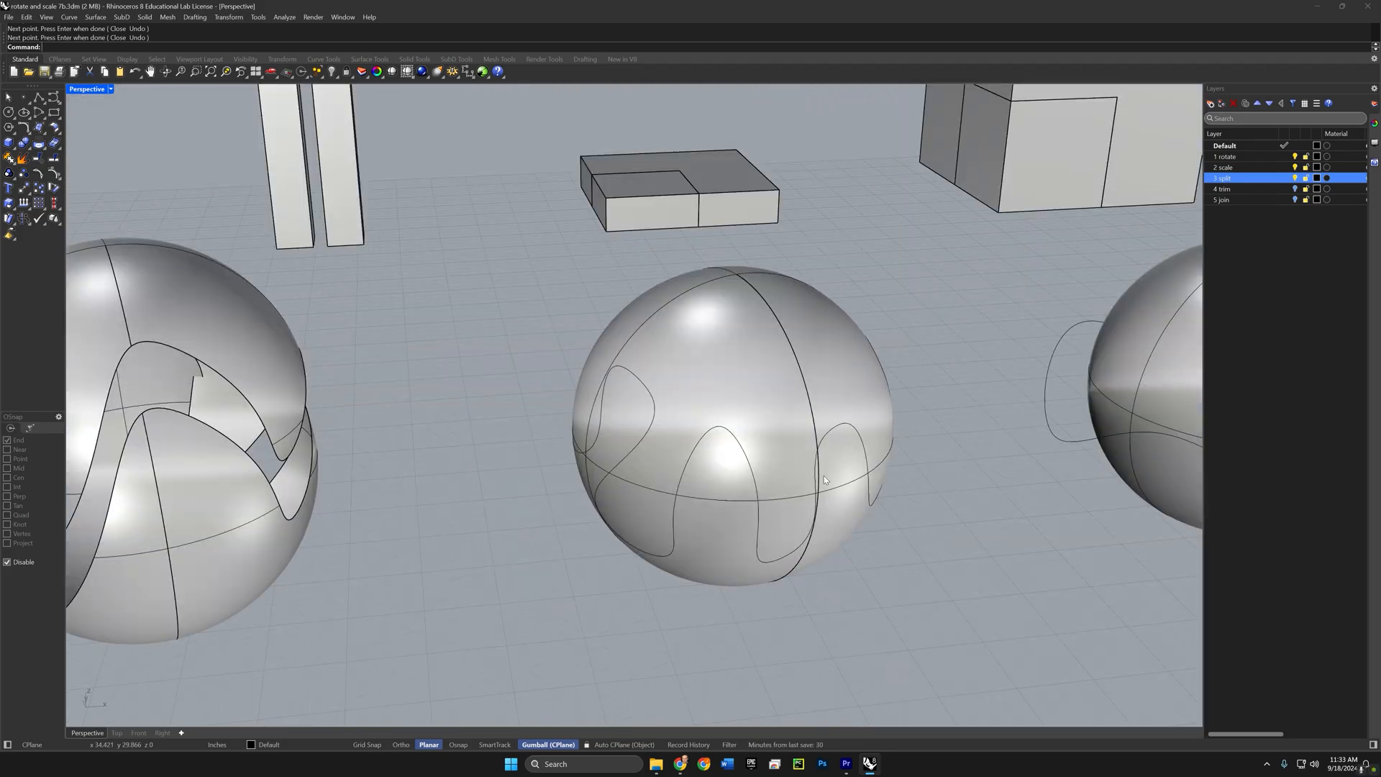
{"action": "type", "text": "split"}
{"action": "key", "text": "Return"}
{"action": "left_click", "coordinate": [748, 508]}
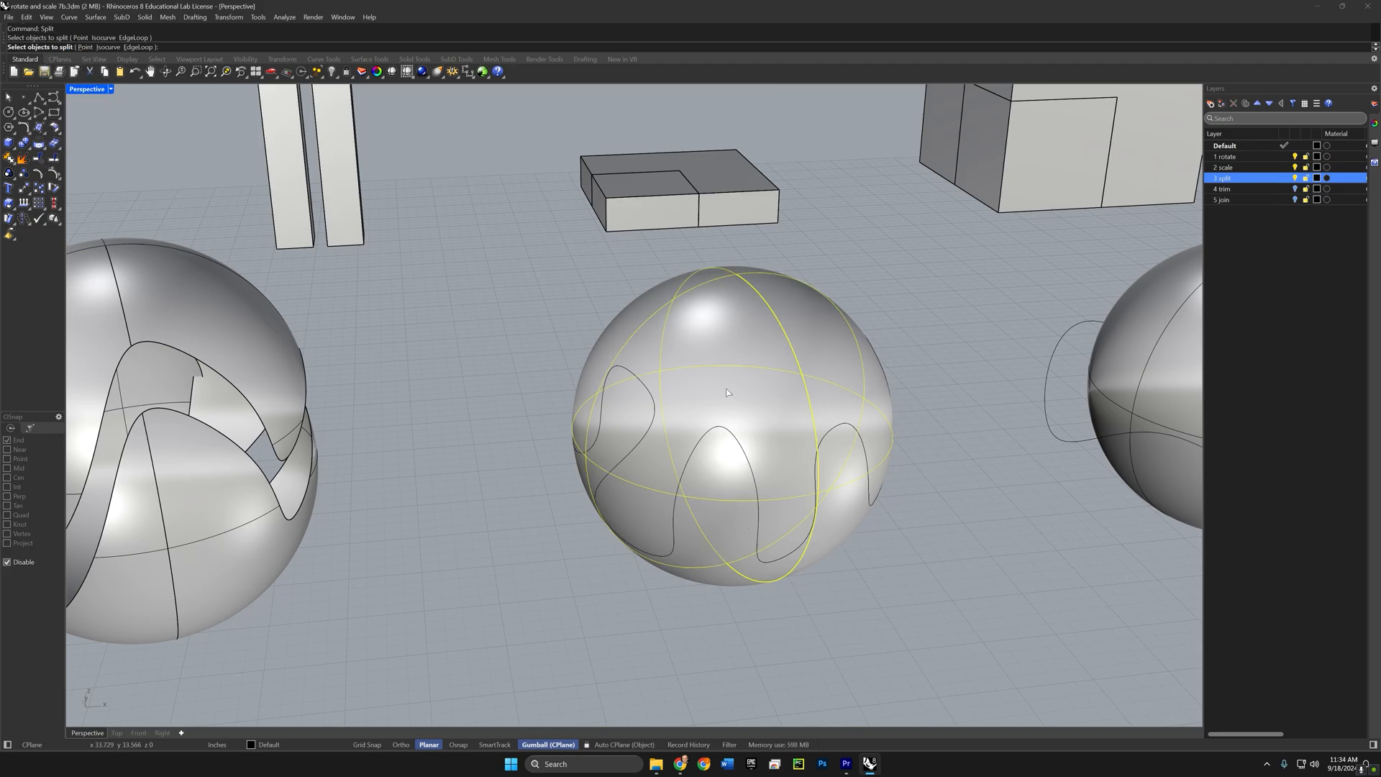
{"action": "key", "text": "Return"}
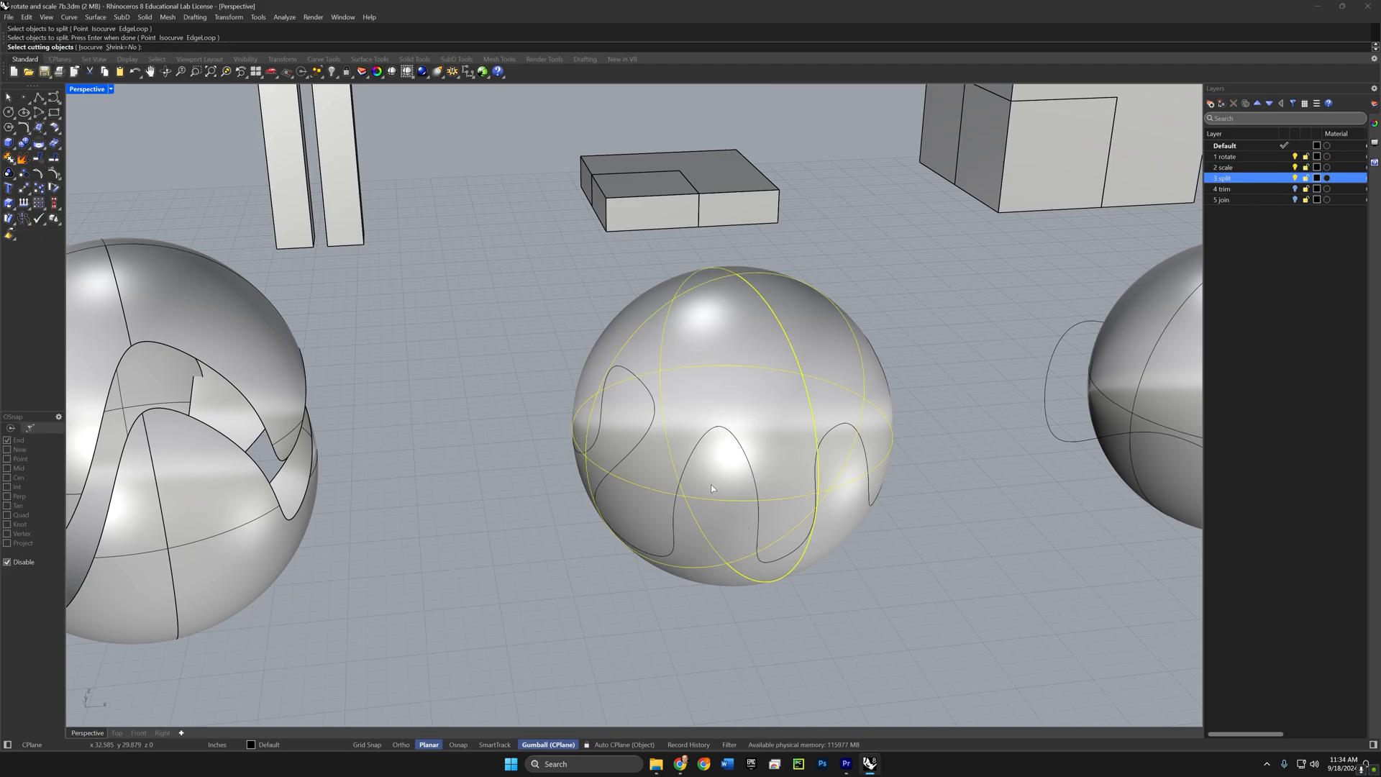
{"action": "left_click", "coordinate": [681, 492]}
{"action": "key", "text": "Return"}
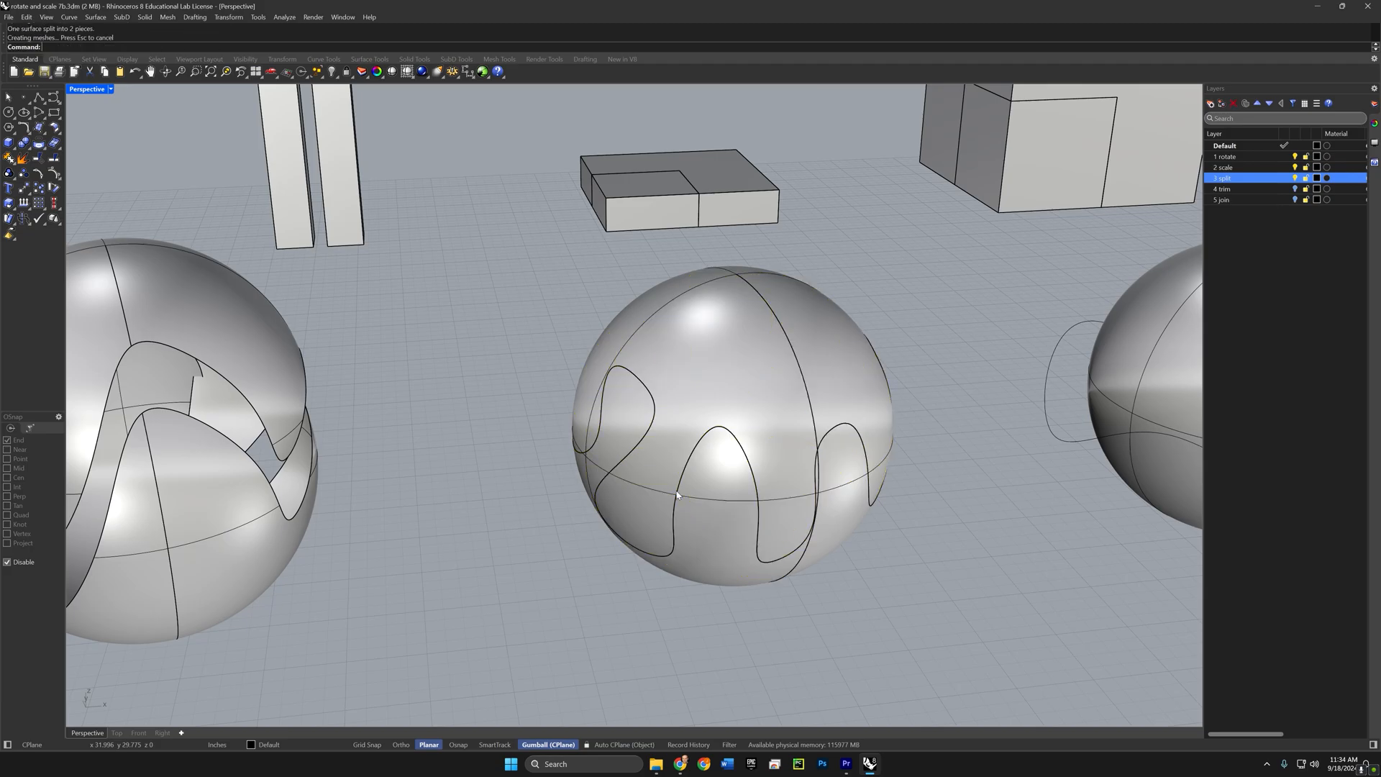
{"action": "left_click", "coordinate": [701, 403]}
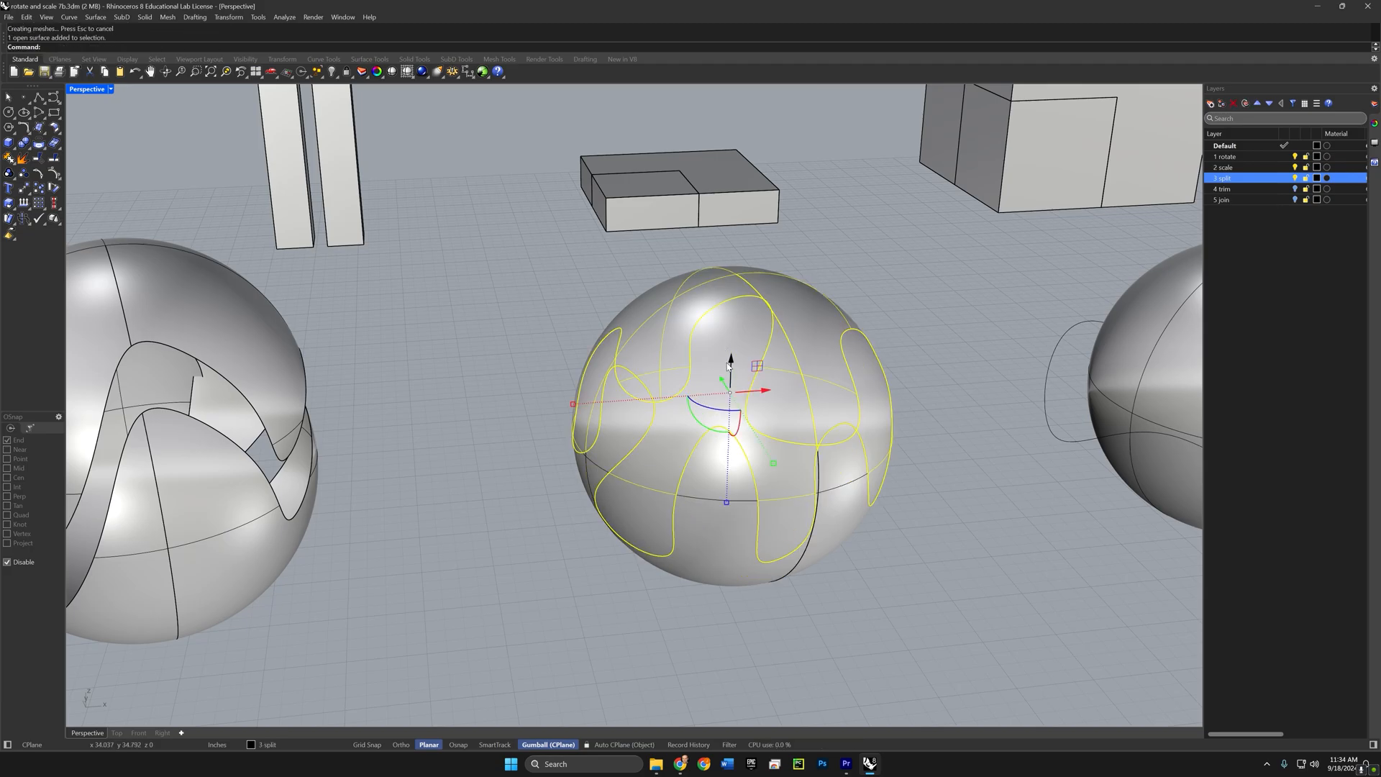
{"action": "left_click_drag", "start_coordinate": [730, 357], "coordinate": [728, 281]}
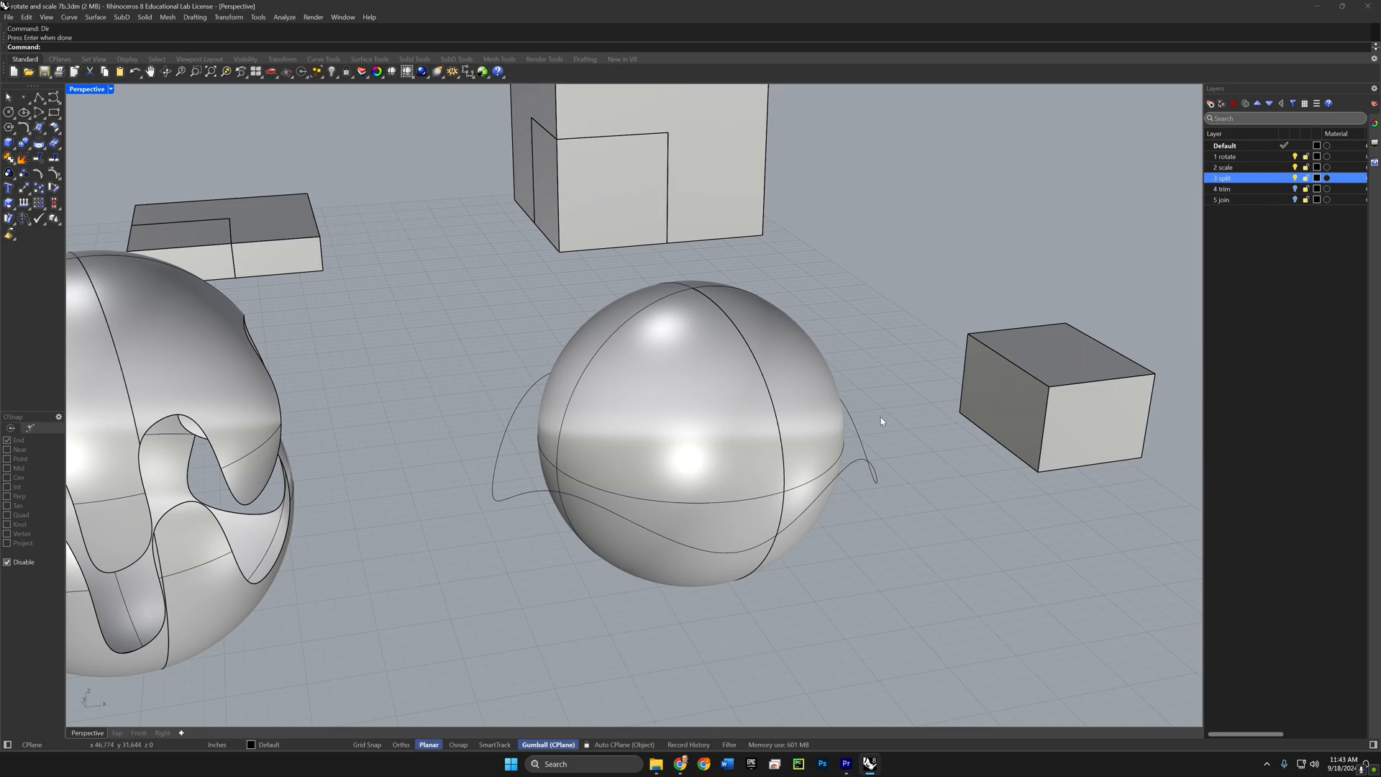
Step: Split the remaining intact sphere using the wavy curve that loops around it off its surface as the cutting object
{"action": "right_click_drag", "start_coordinate": [881, 421], "coordinate": [818, 448]}
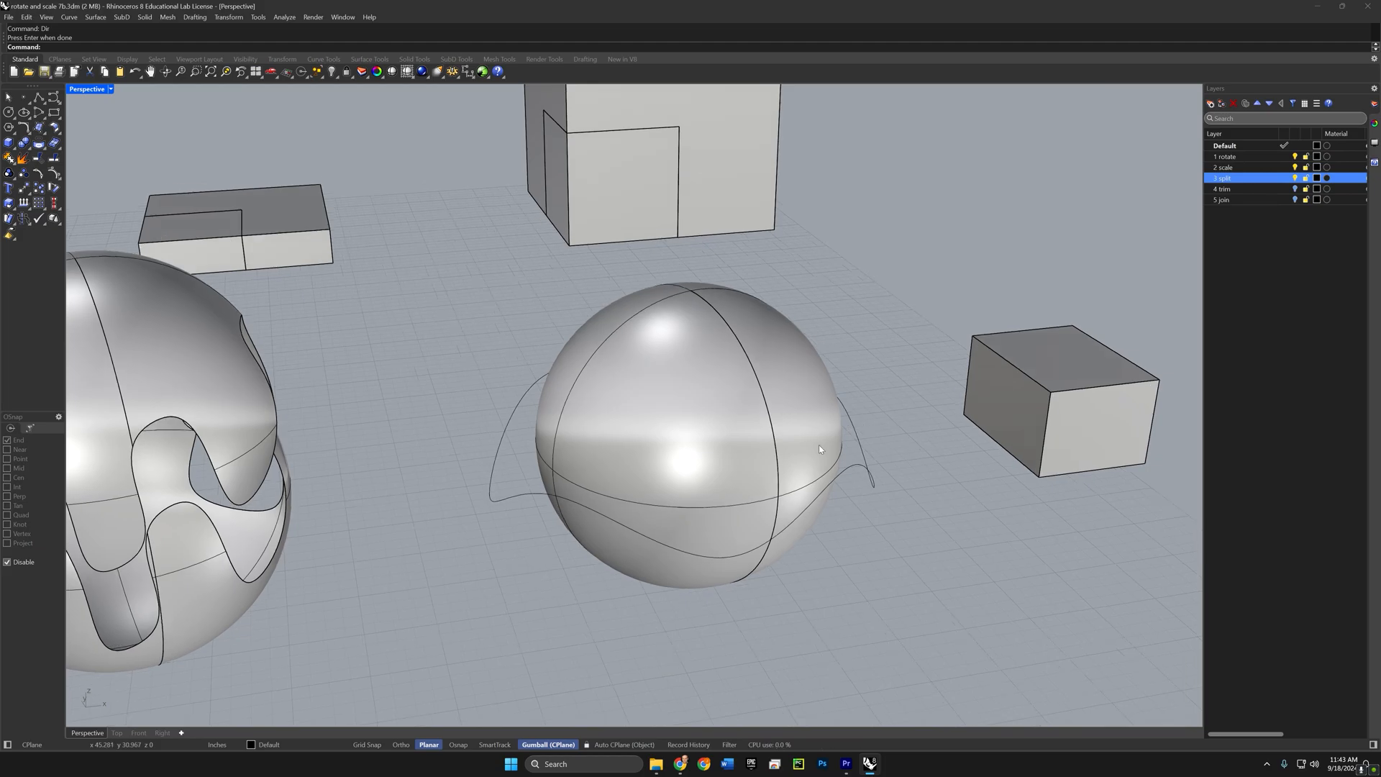
{"action": "type", "text": "Split"}
{"action": "key", "text": "Return"}
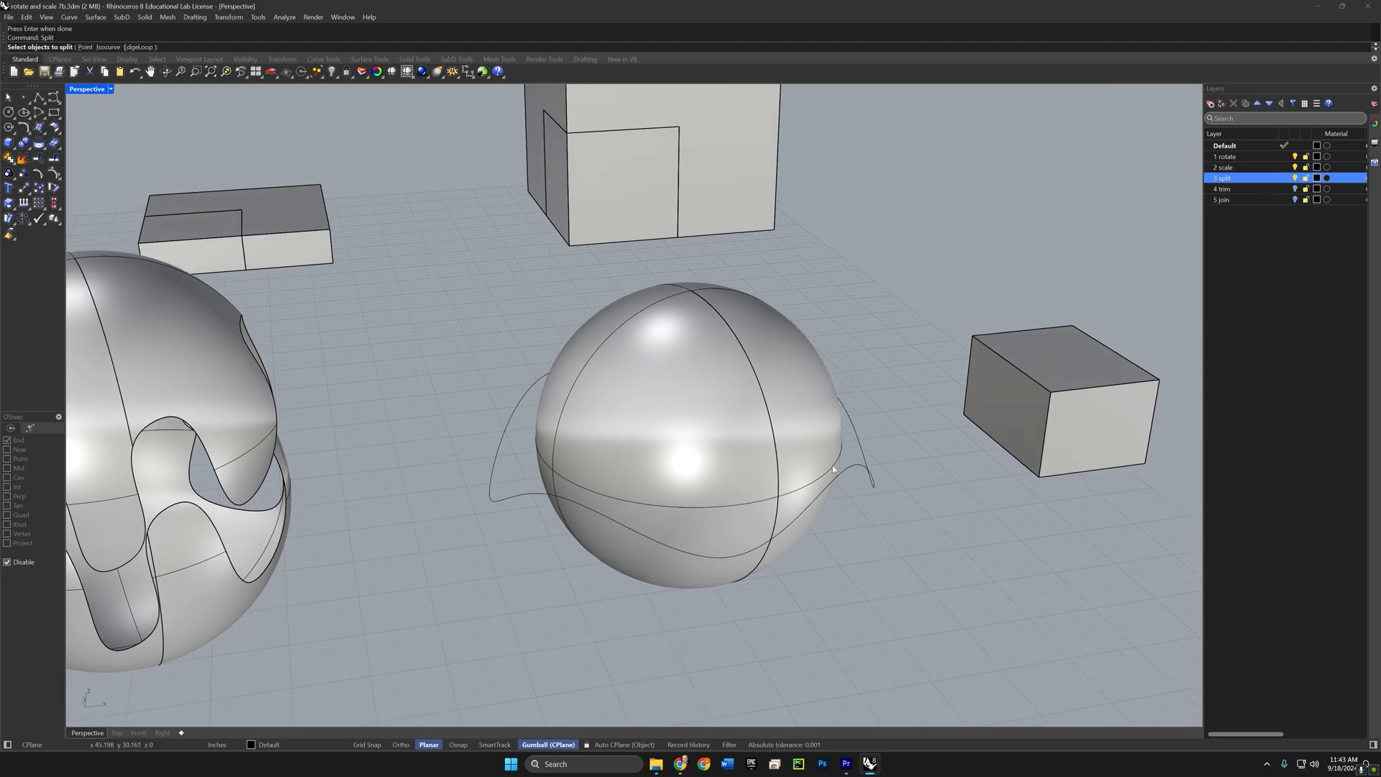
{"action": "left_click", "coordinate": [738, 455]}
{"action": "key", "text": "Return"}
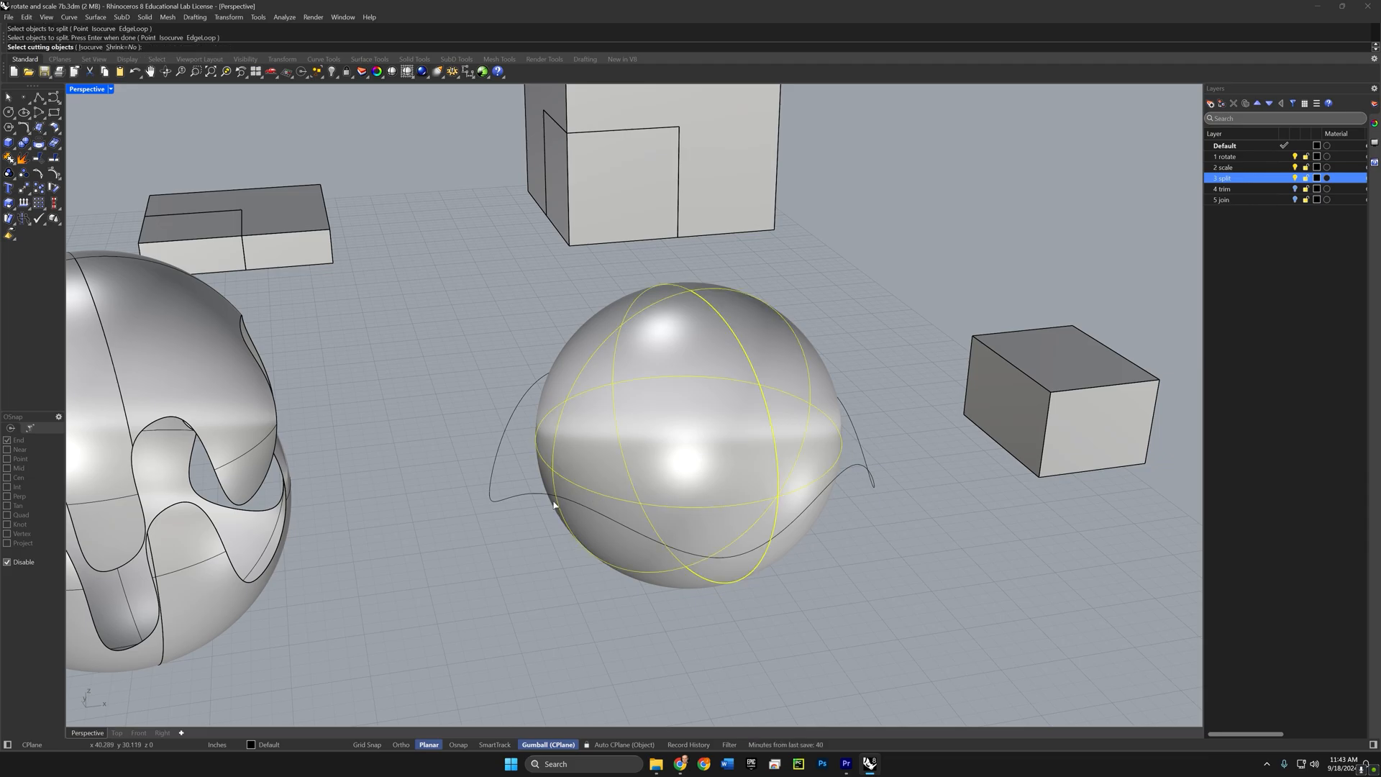
{"action": "left_click", "coordinate": [530, 498]}
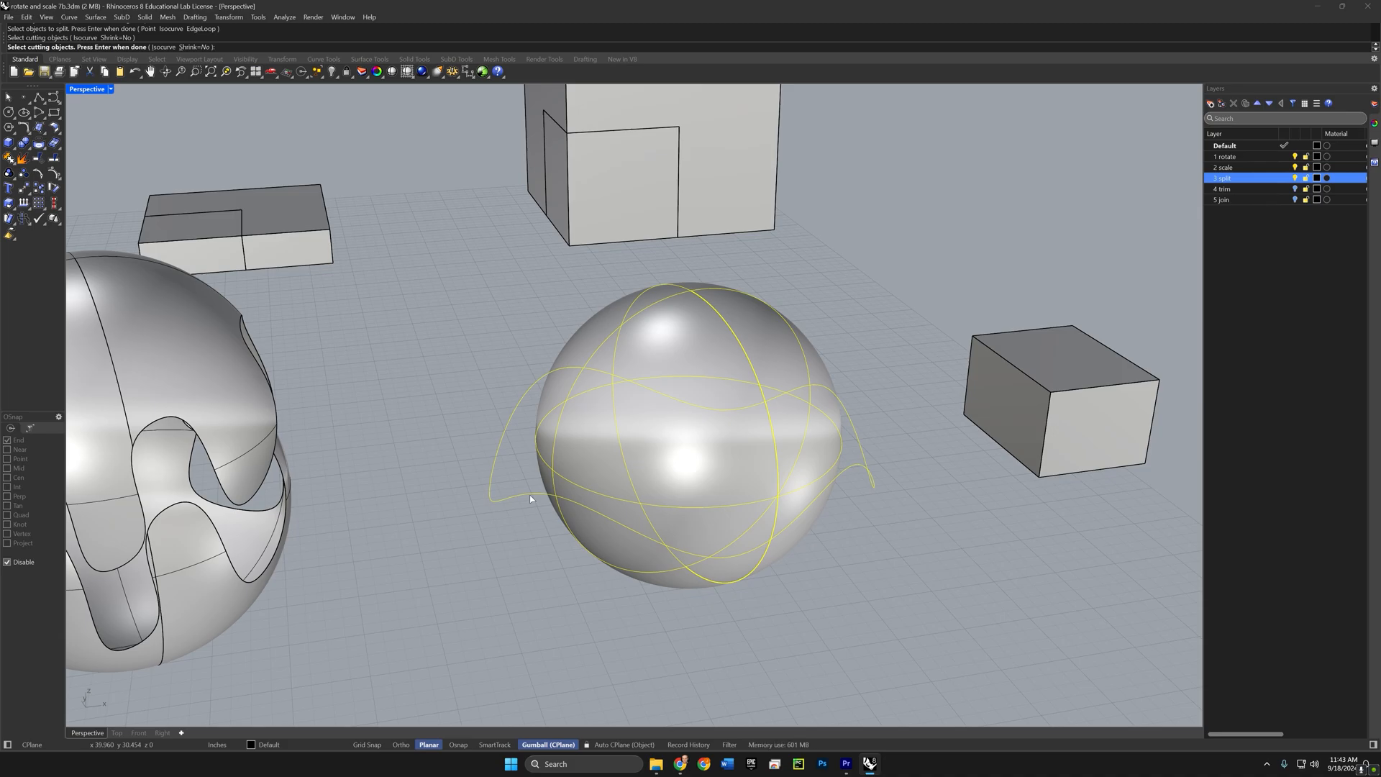
{"action": "key", "text": "Return"}
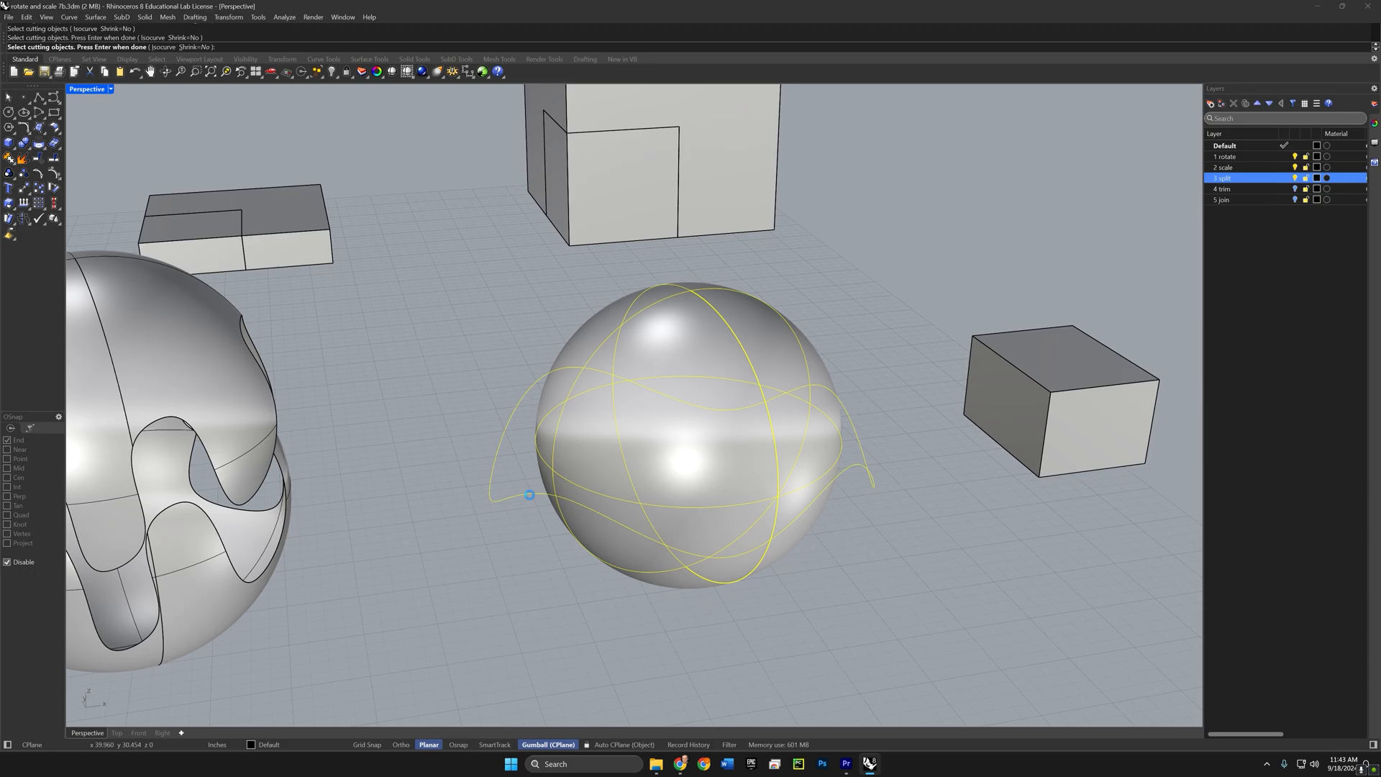
{"action": "right_click_drag", "start_coordinate": [623, 467], "coordinate": [799, 400]}
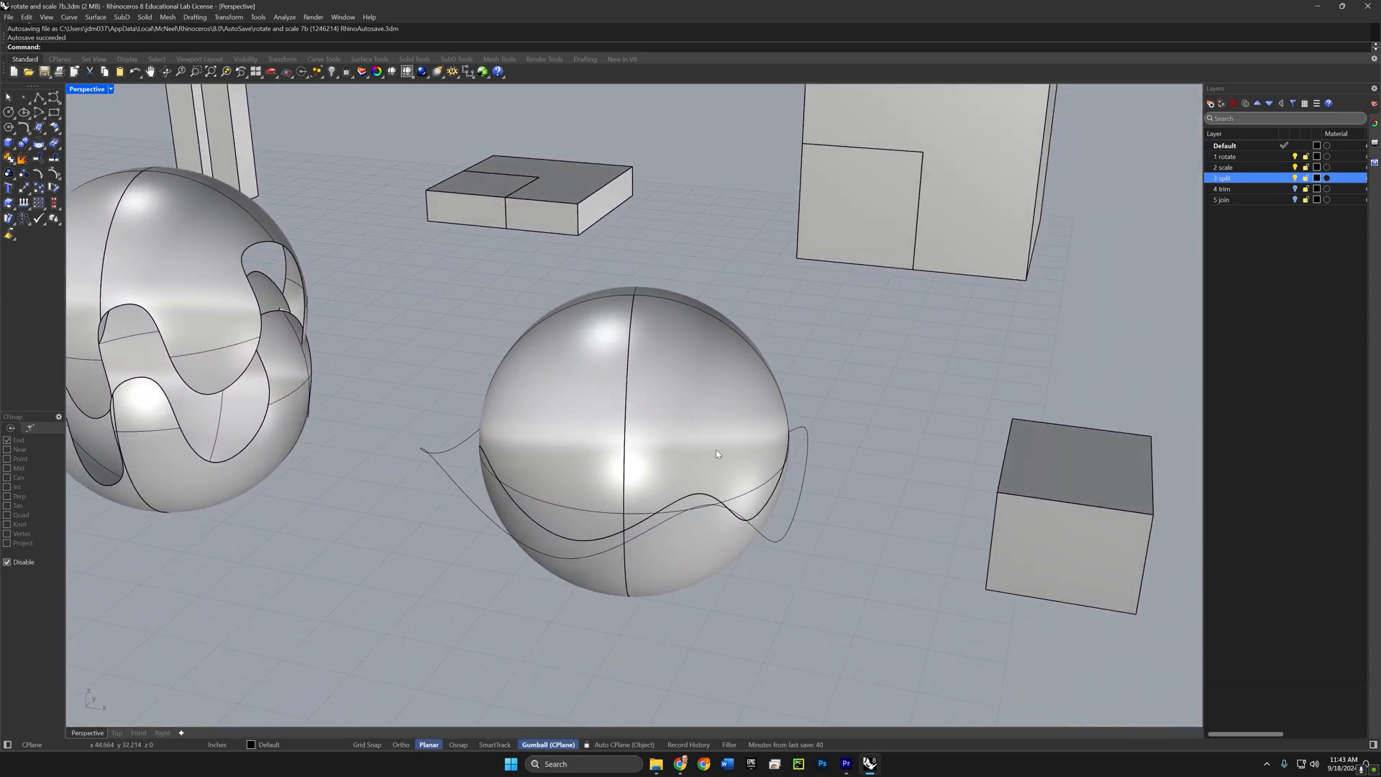
{"action": "right_click_drag", "start_coordinate": [717, 453], "coordinate": [747, 464]}
Step: Examine the surface directions of the small box with the Dir command, and deselect the box when finished
{"action": "right_click_drag", "start_coordinate": [915, 460], "coordinate": [746, 469], "text": "shift"}
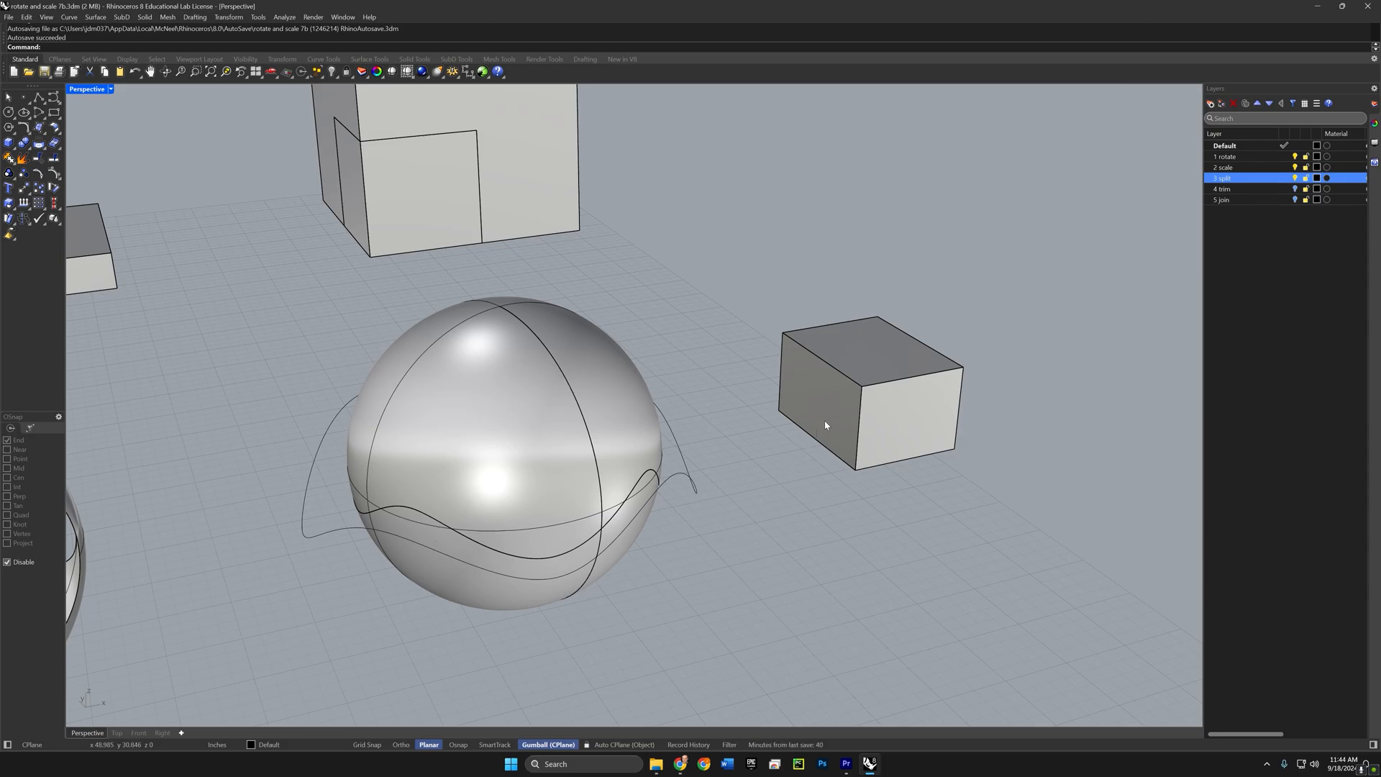
{"action": "left_click", "coordinate": [861, 414]}
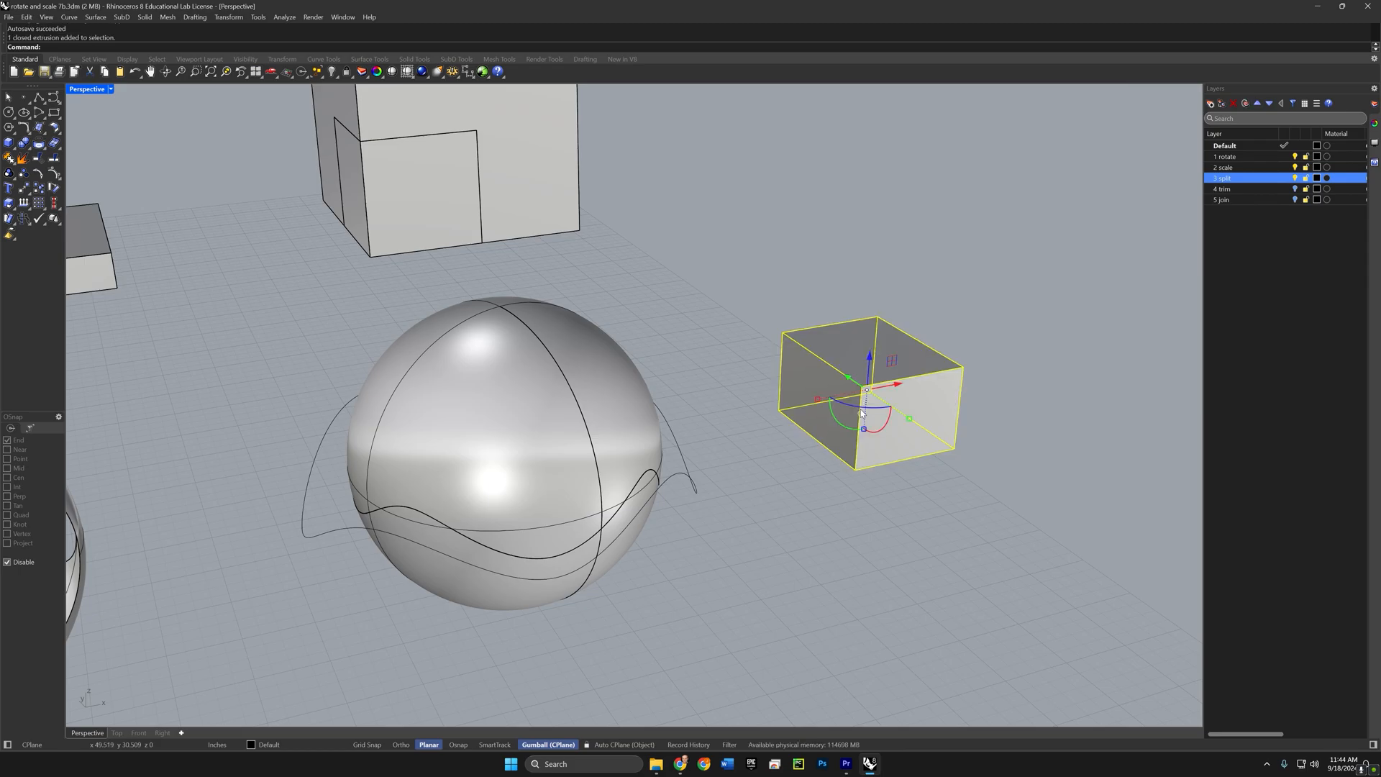
{"action": "type", "text": "ir"}
{"action": "key", "text": "Return"}
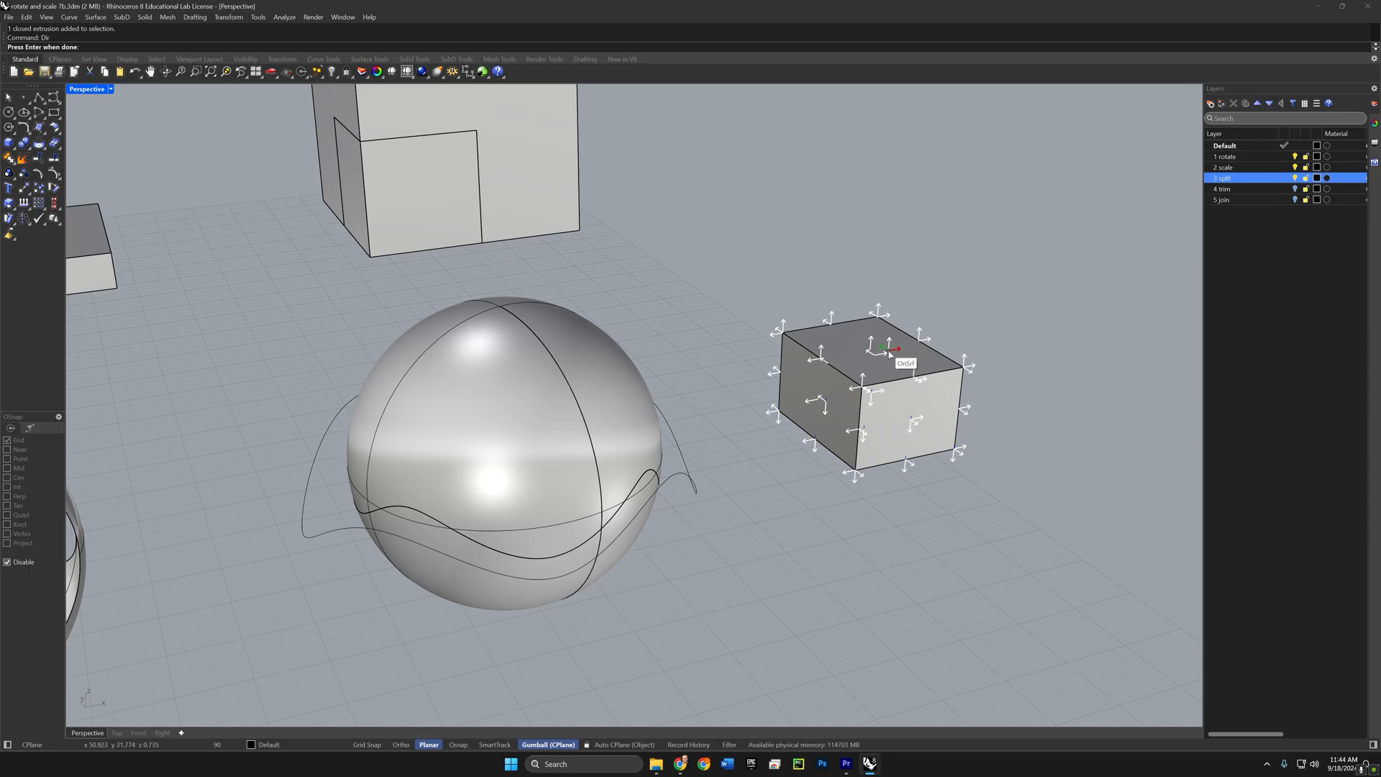
{"action": "right_click_drag", "start_coordinate": [890, 352], "coordinate": [887, 388], "text": "shift"}
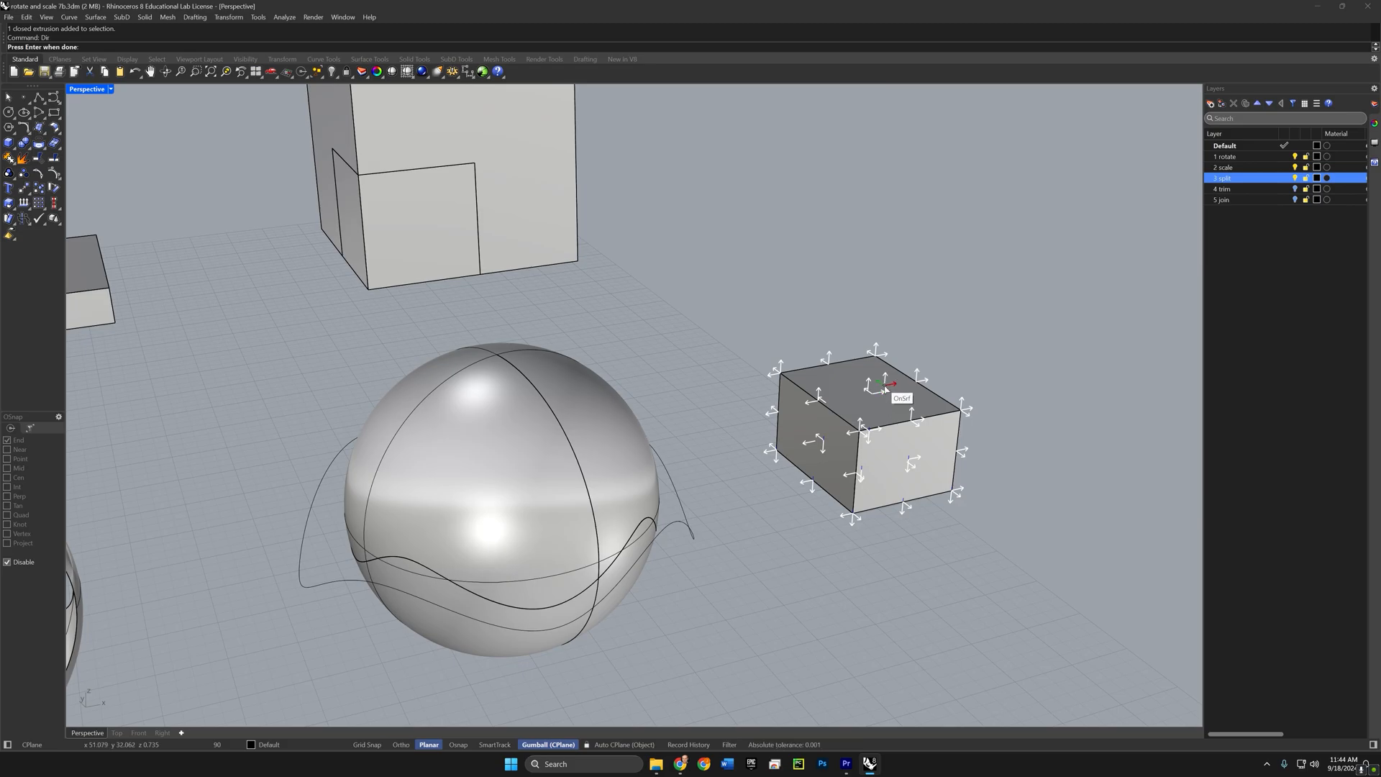
{"action": "key", "text": "Return"}
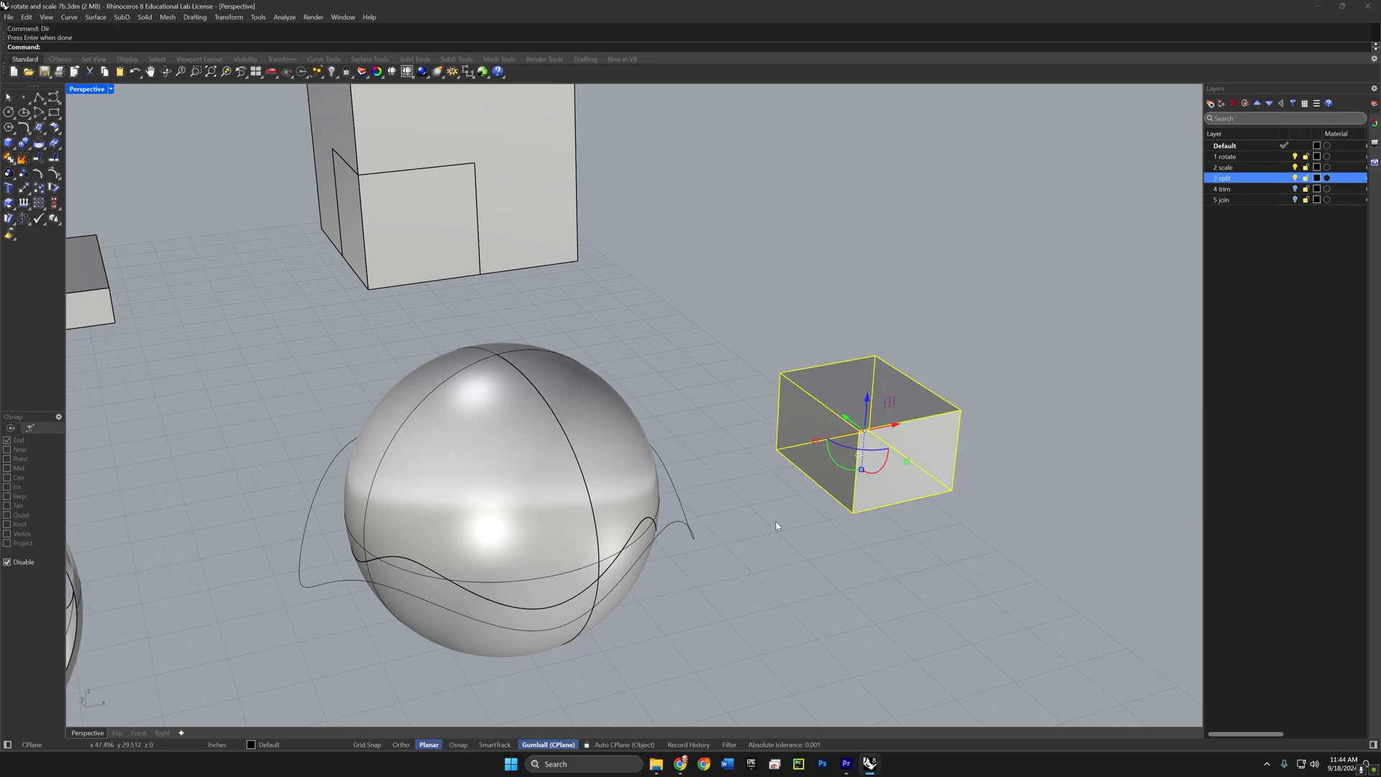
{"action": "right_click_drag", "start_coordinate": [724, 559], "coordinate": [884, 500], "text": "shift"}
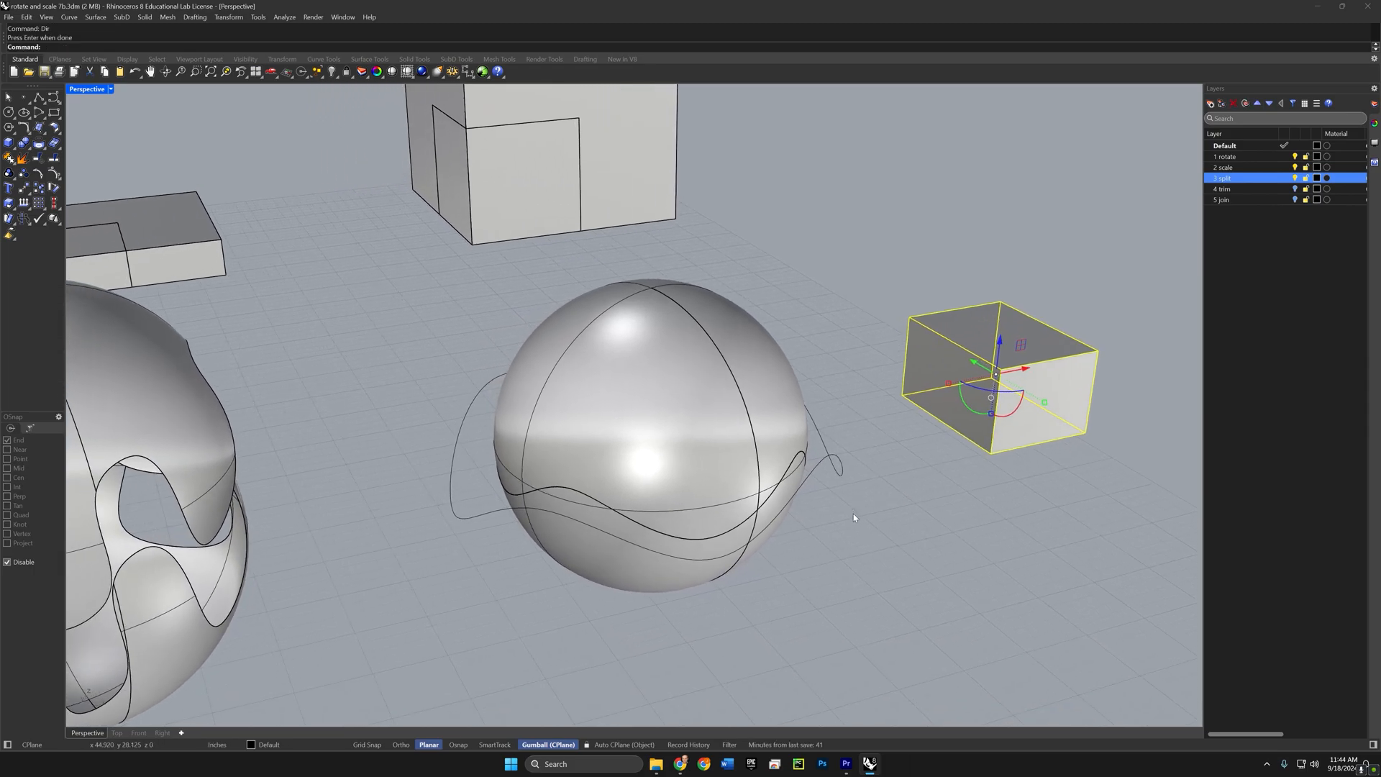
{"action": "key", "text": "Escape"}
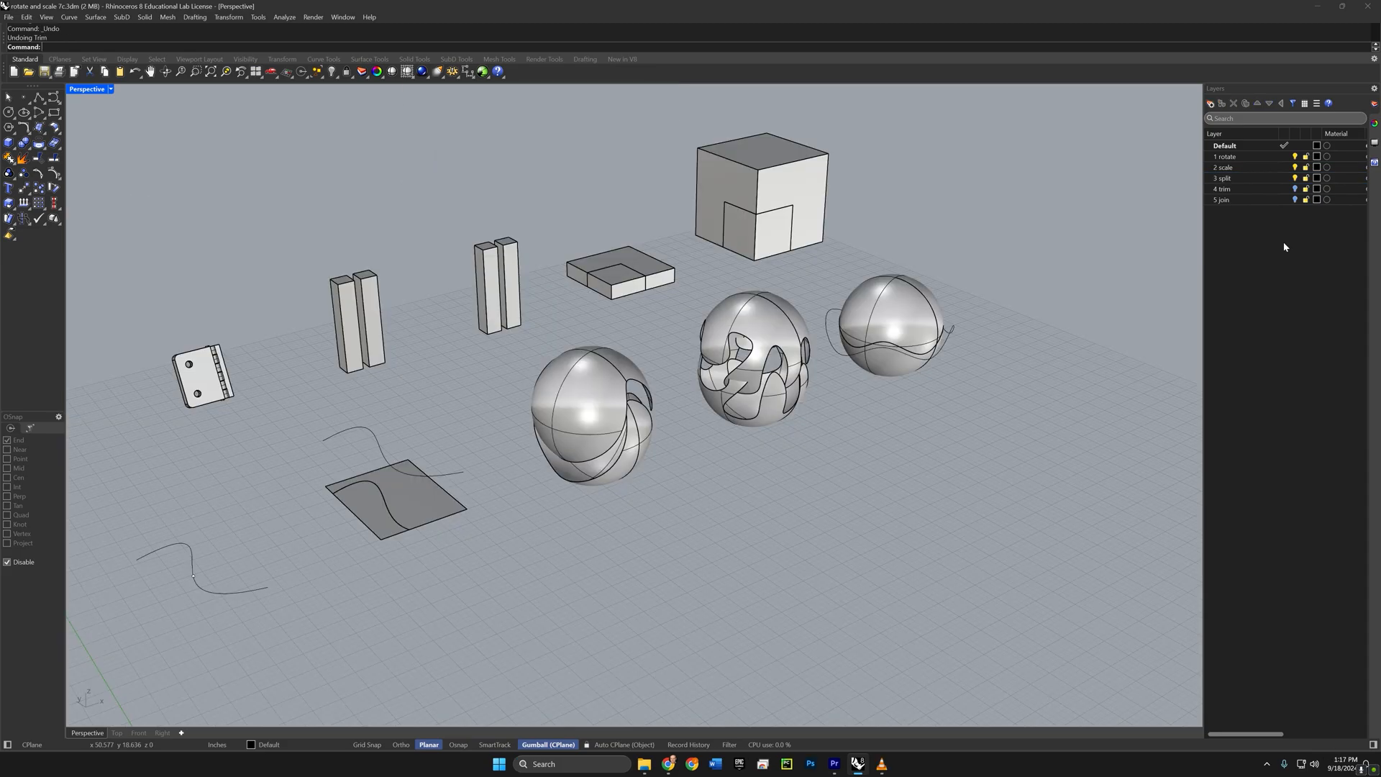
Step: Show the 4 trim layer and hide the 3 split, 2 scale and 1 rotate layers
{"action": "left_click", "coordinate": [1295, 189]}
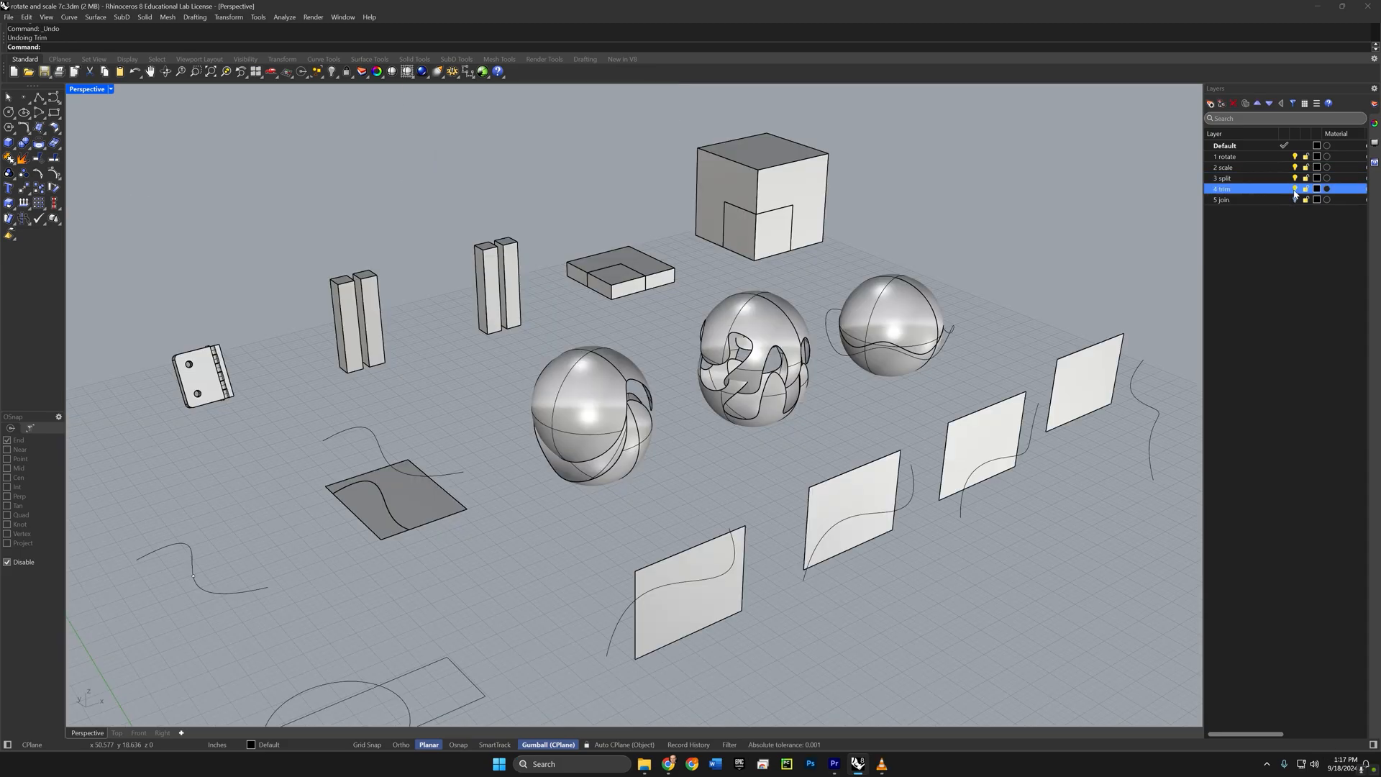
{"action": "left_click", "coordinate": [1296, 177]}
{"action": "left_click", "coordinate": [1296, 167]}
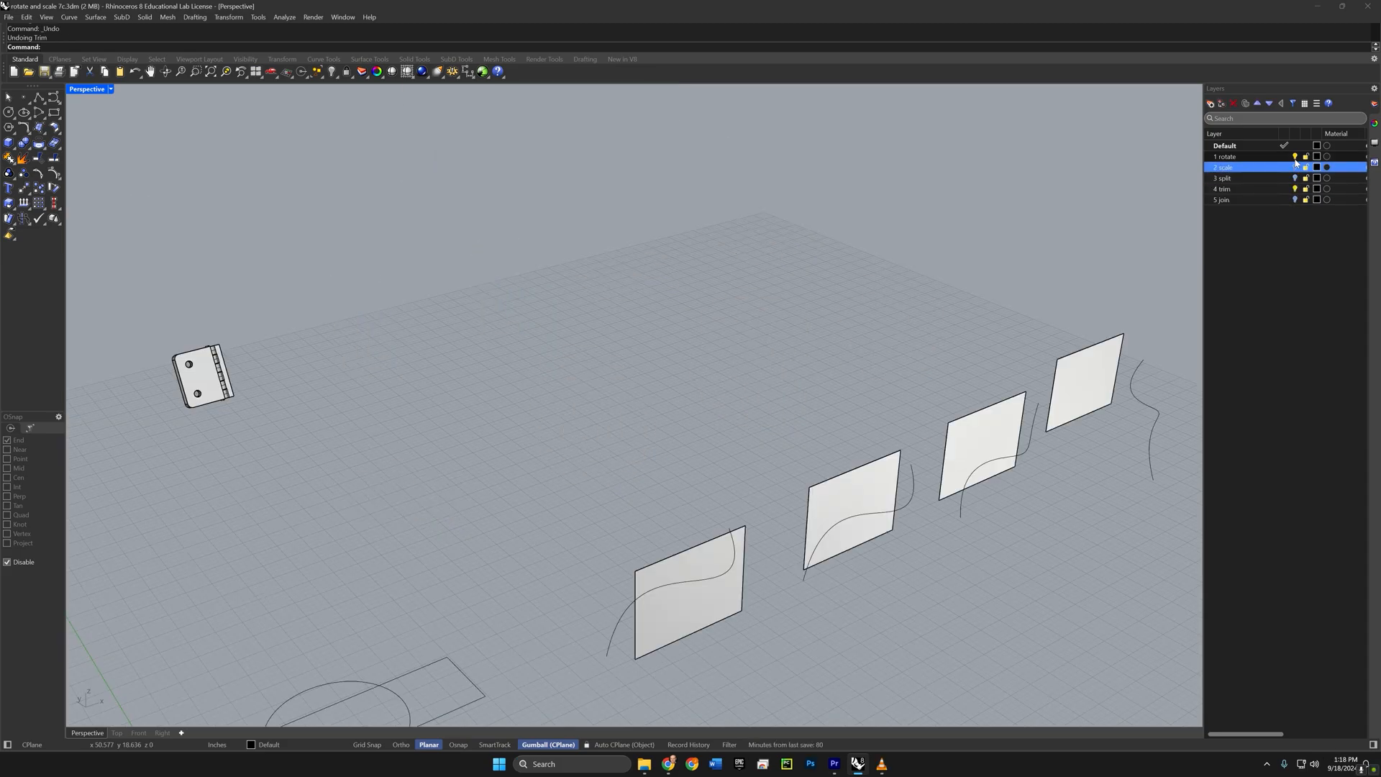
{"action": "left_click", "coordinate": [1295, 157]}
{"action": "left_click", "coordinate": [1287, 254]}
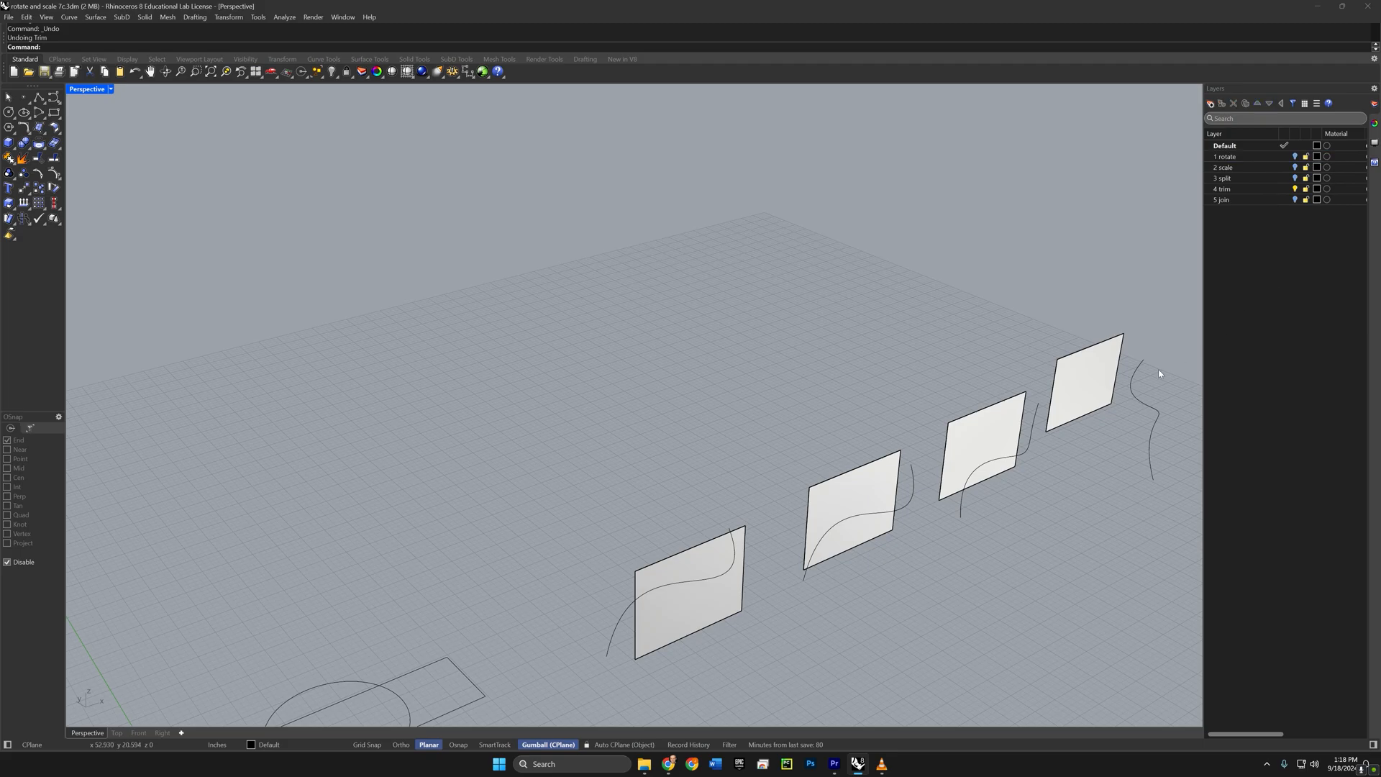
Step: Trim the overlapping circle and rectangle against each other, removing the segments inside the overlap so only their combined outer outline is left
{"action": "mouse_move", "coordinate": [439, 472]}
{"action": "right_mouse_down"}
{"action": "mouse_move", "coordinate": [429, 503]}
{"action": "mouse_move", "coordinate": [456, 481]}
{"action": "right_mouse_up"}
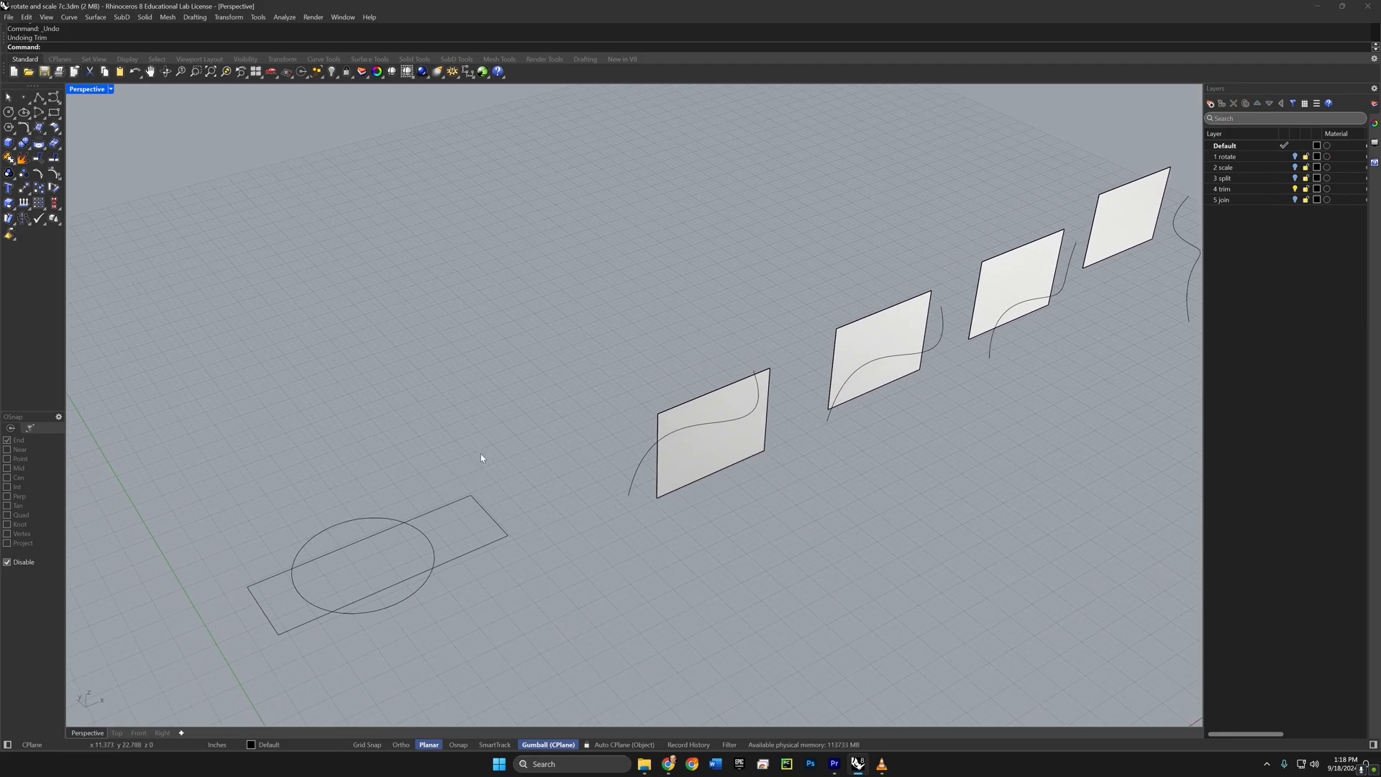
{"action": "type", "text": "trim"}
{"action": "key", "text": "Return"}
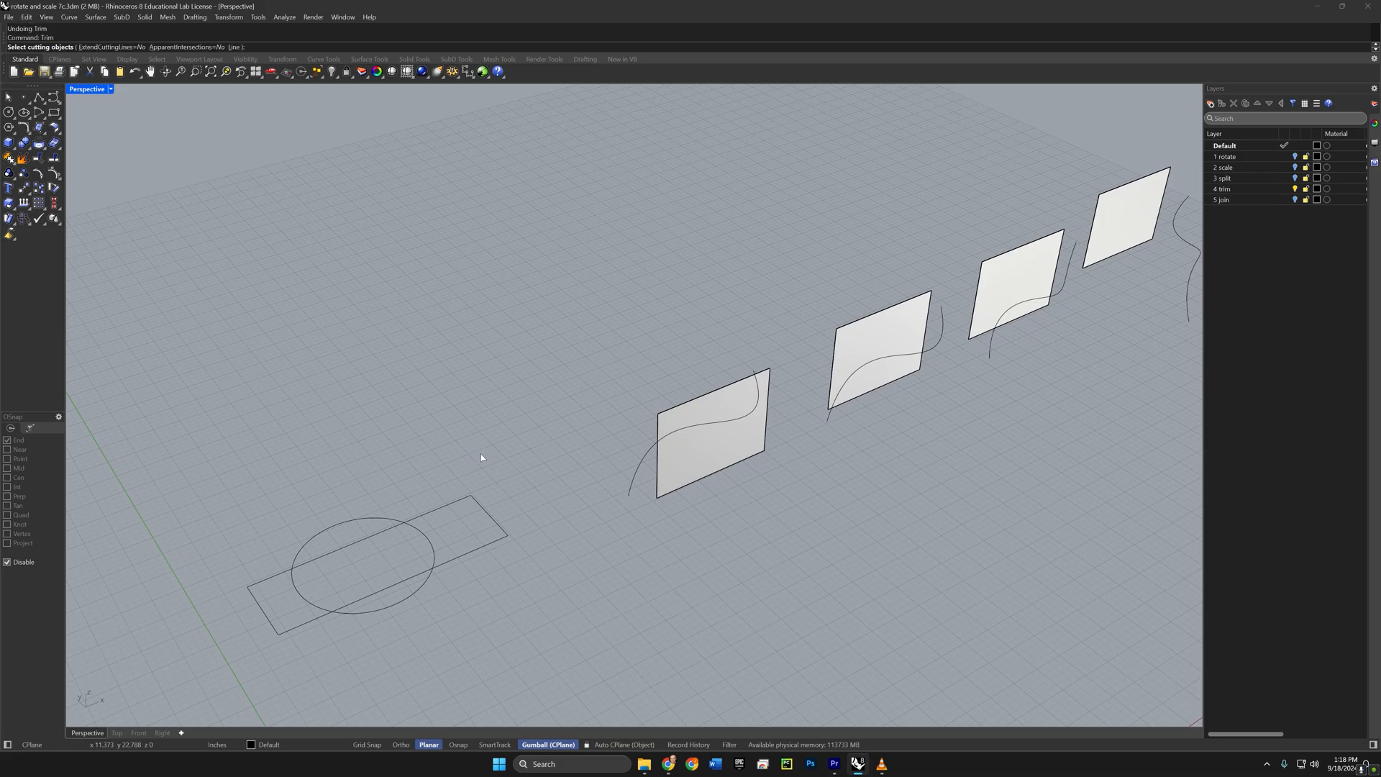
{"action": "left_click_drag", "start_coordinate": [493, 453], "coordinate": [256, 645]}
{"action": "key", "text": "Return"}
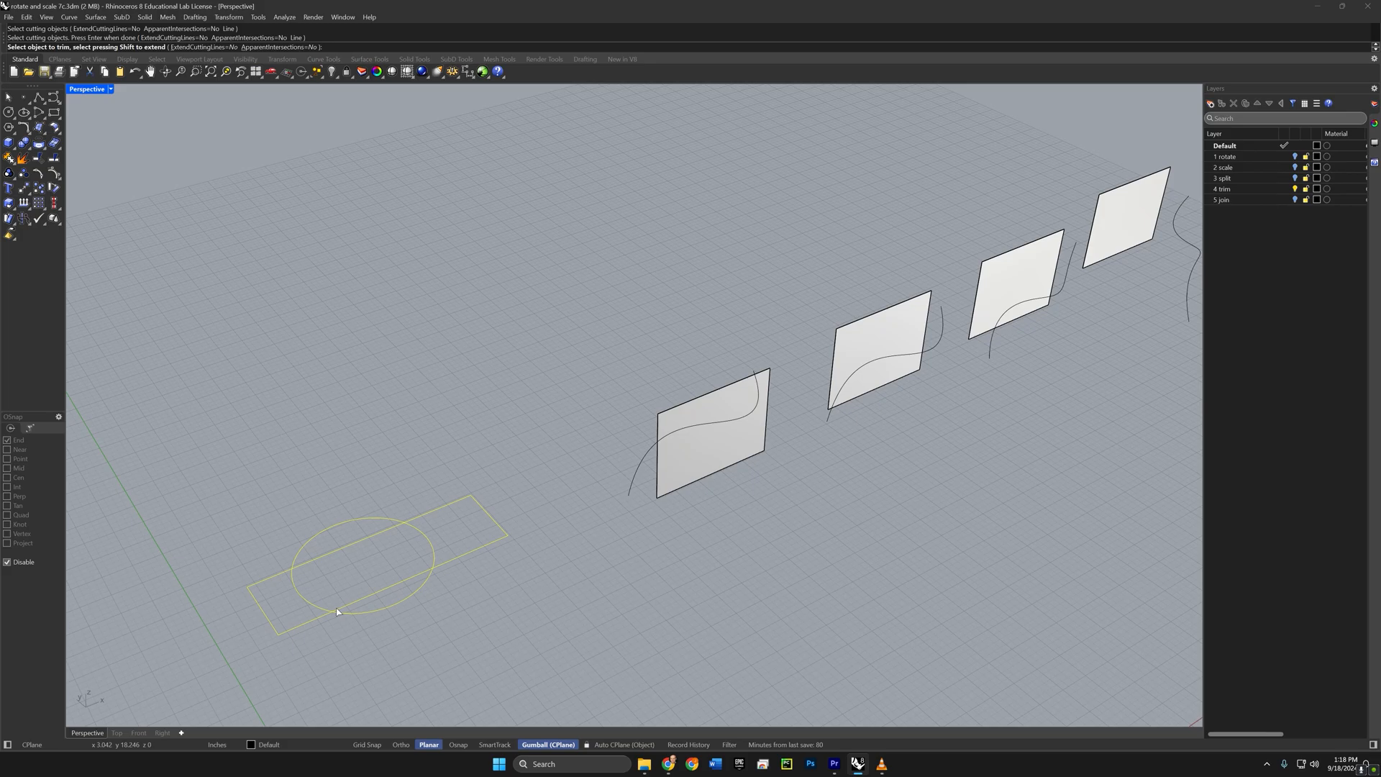
{"action": "left_click", "coordinate": [365, 548]}
{"action": "left_click", "coordinate": [428, 543]}
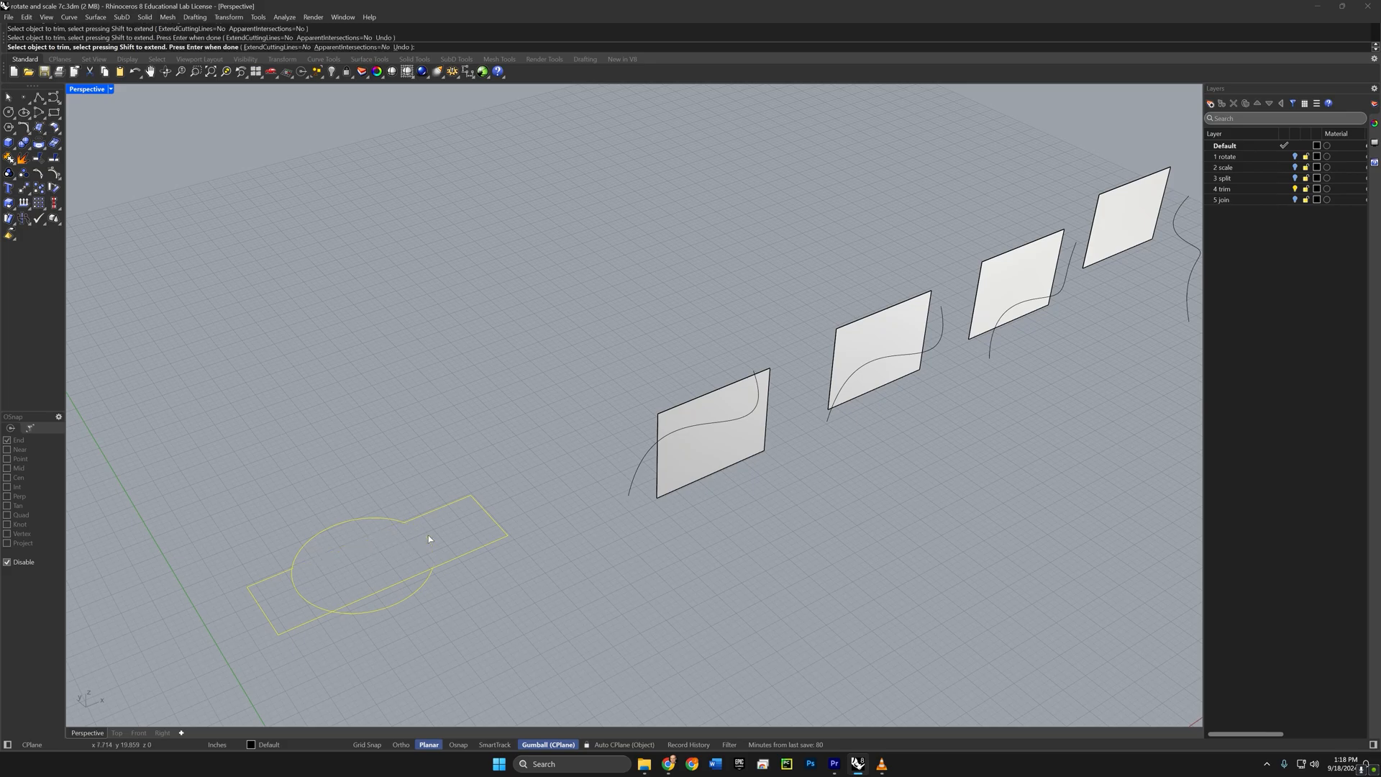
{"action": "left_click", "coordinate": [389, 589]}
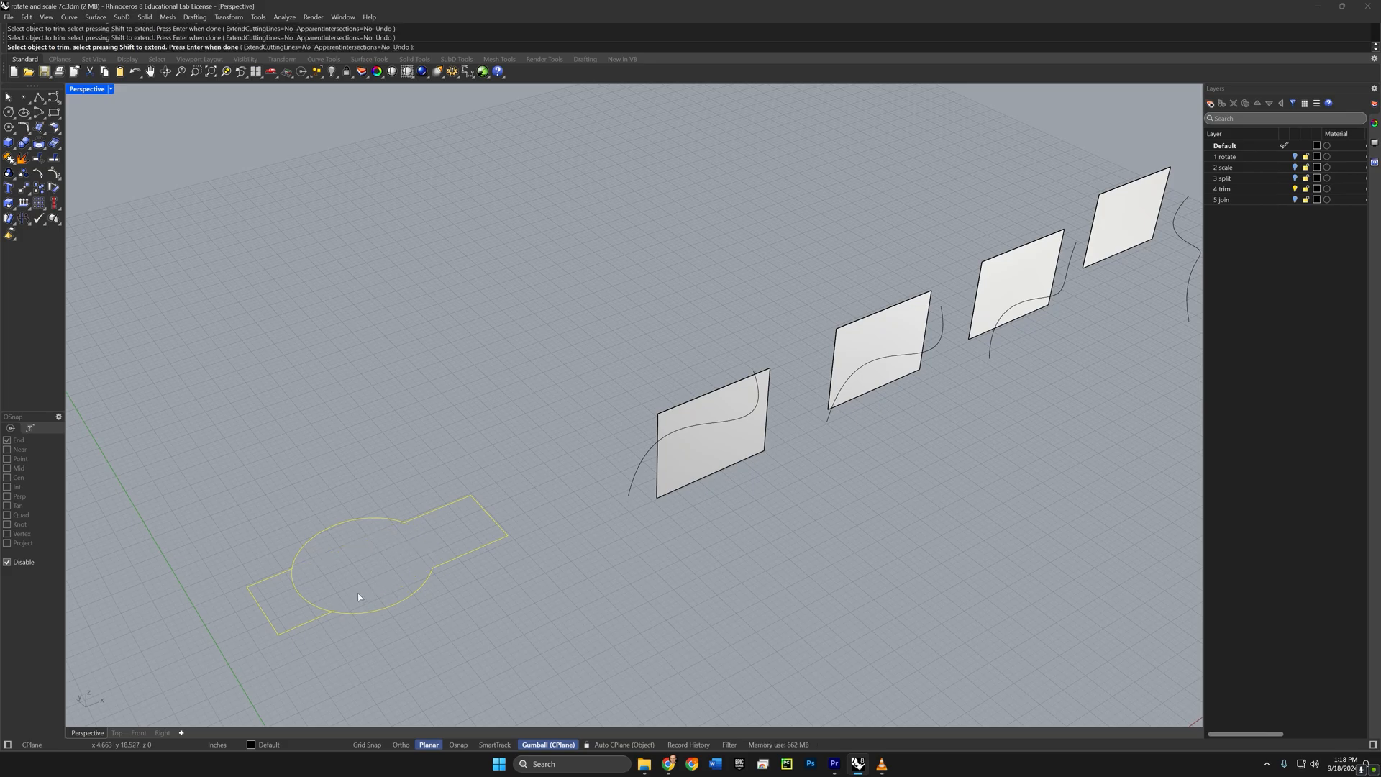
{"action": "left_click", "coordinate": [303, 601]}
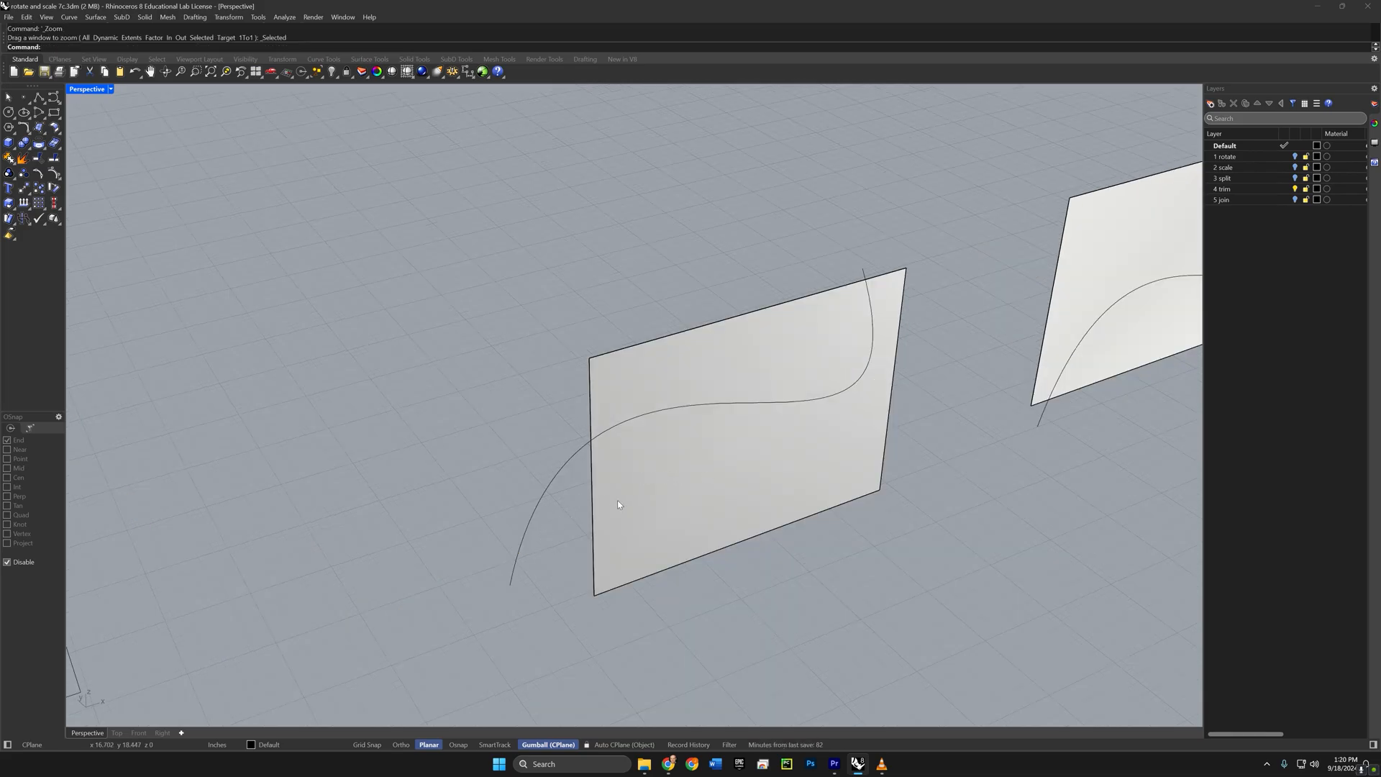
Step: Trim away the part of the first surface above the wavy curve, using that curve as the cutting object
{"action": "mouse_move", "coordinate": [607, 541]}
{"action": "right_mouse_down"}
{"action": "mouse_move", "coordinate": [644, 549]}
{"action": "mouse_move", "coordinate": [602, 536]}
{"action": "right_mouse_up"}
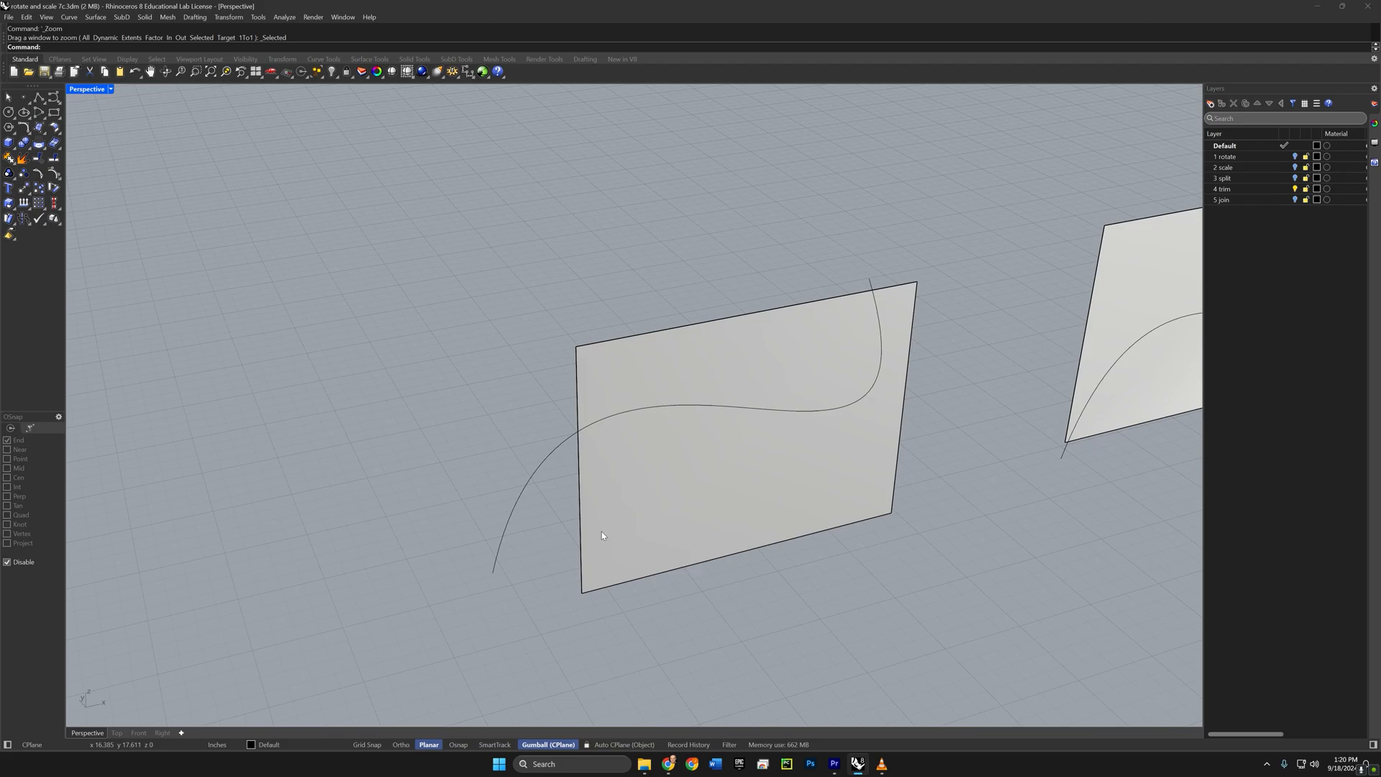
{"action": "key", "text": "Up"}
{"action": "key", "text": "Return"}
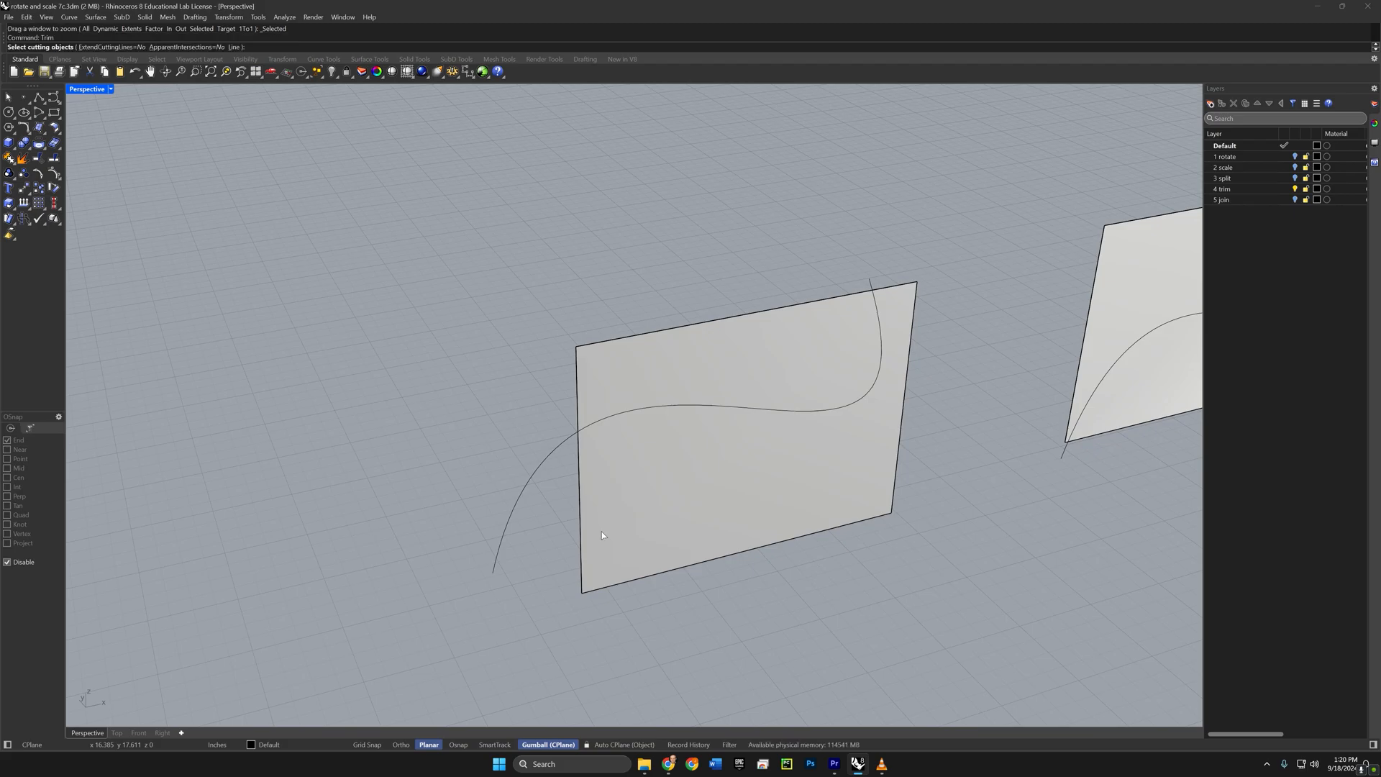
{"action": "left_click", "coordinate": [533, 522]}
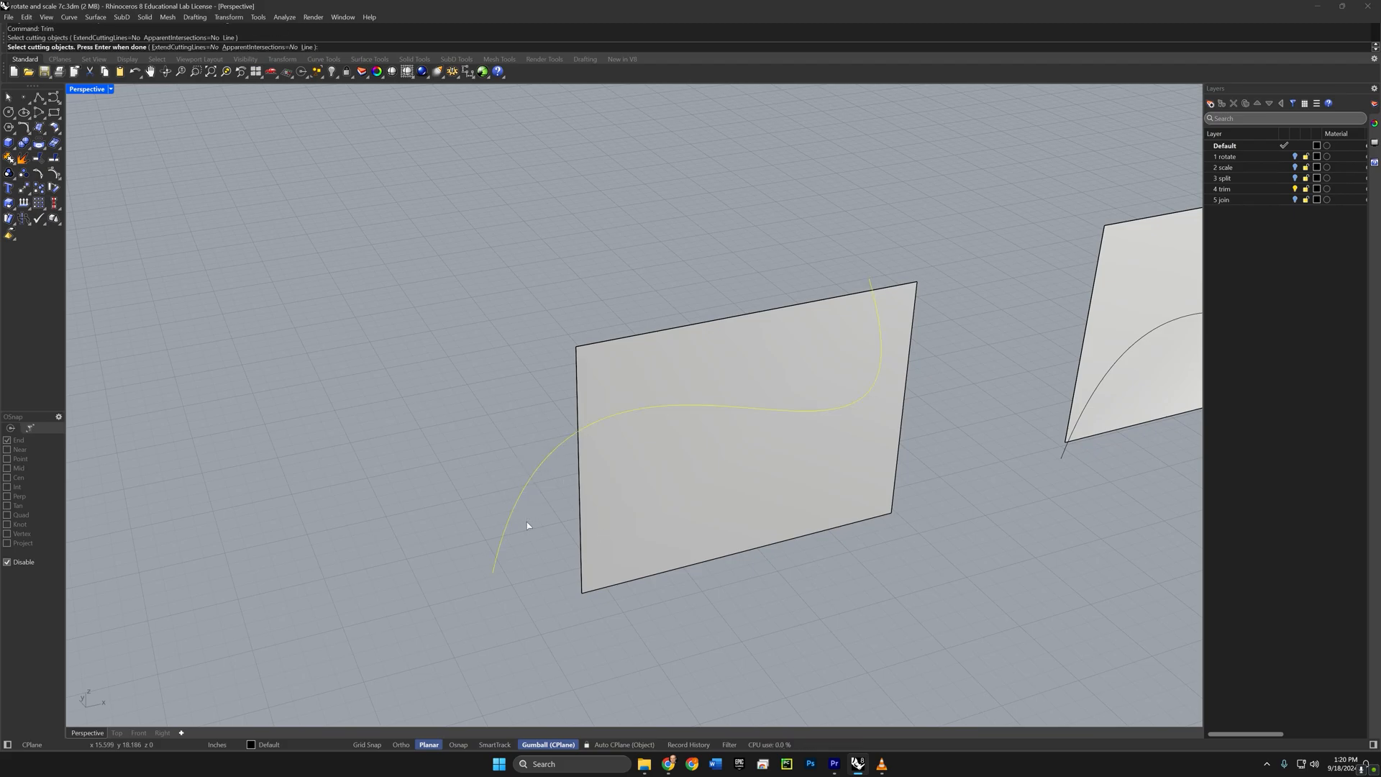
{"action": "key", "text": "Return"}
{"action": "left_click", "coordinate": [742, 376]}
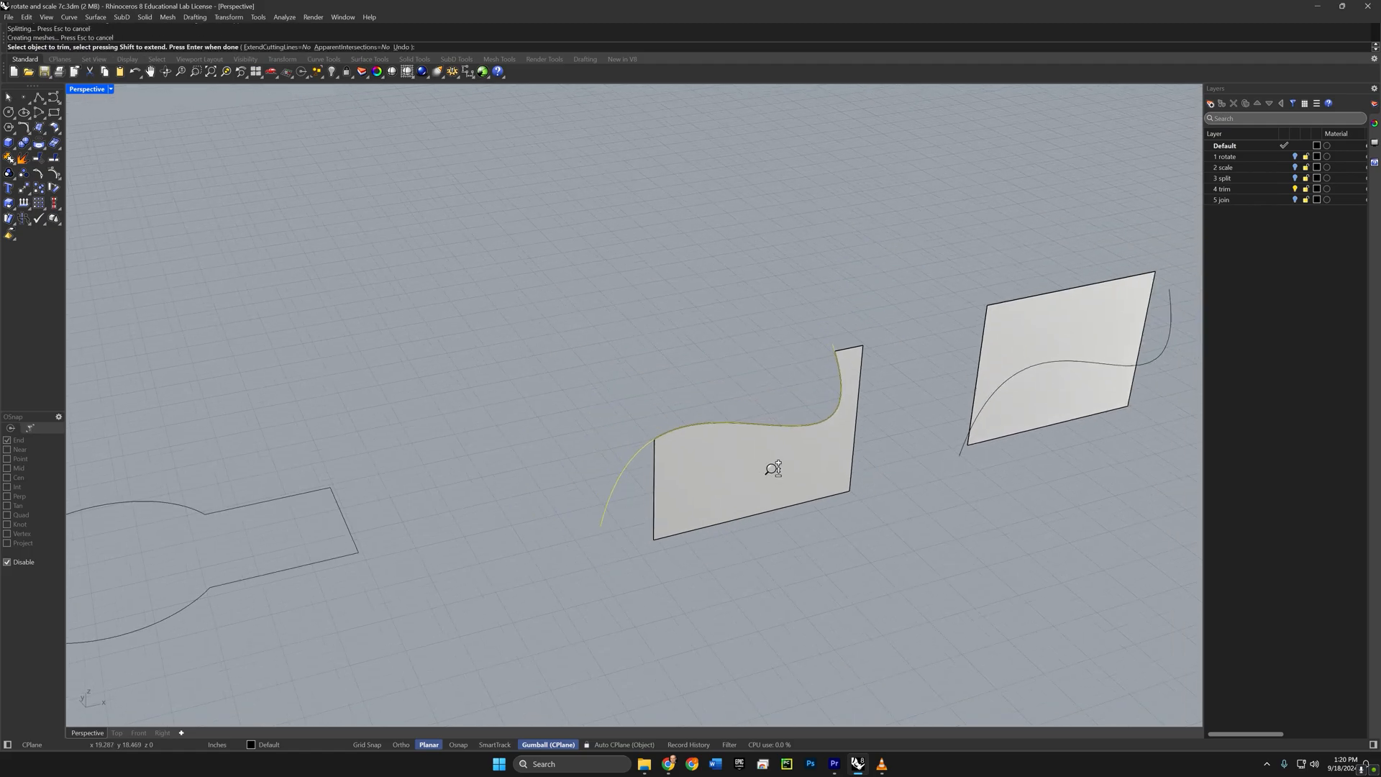
Step: Examine from several angles how the curves beside the three untrimmed surfaces sit relative to those surfaces
{"action": "right_click_drag", "start_coordinate": [771, 463], "coordinate": [642, 541]}
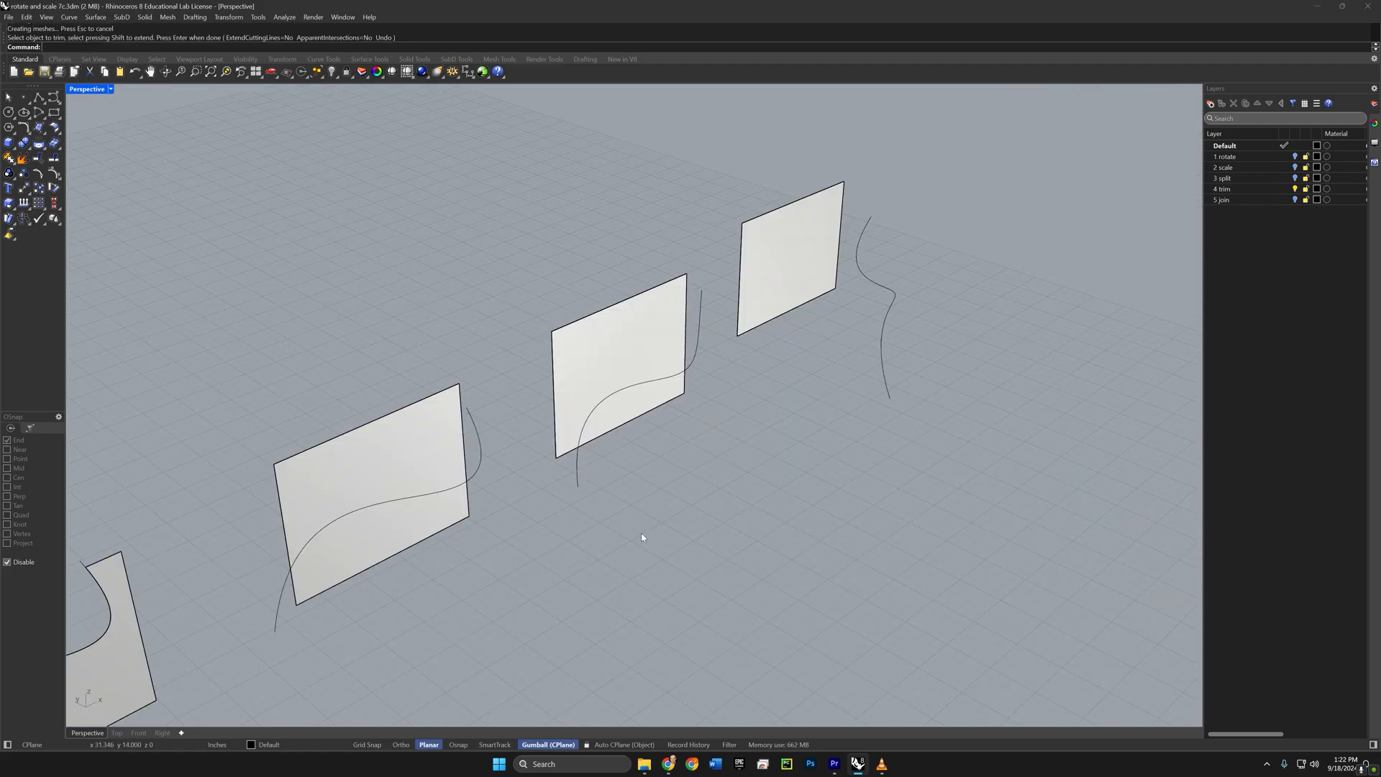
{"action": "right_click_drag", "start_coordinate": [564, 521], "coordinate": [580, 531]}
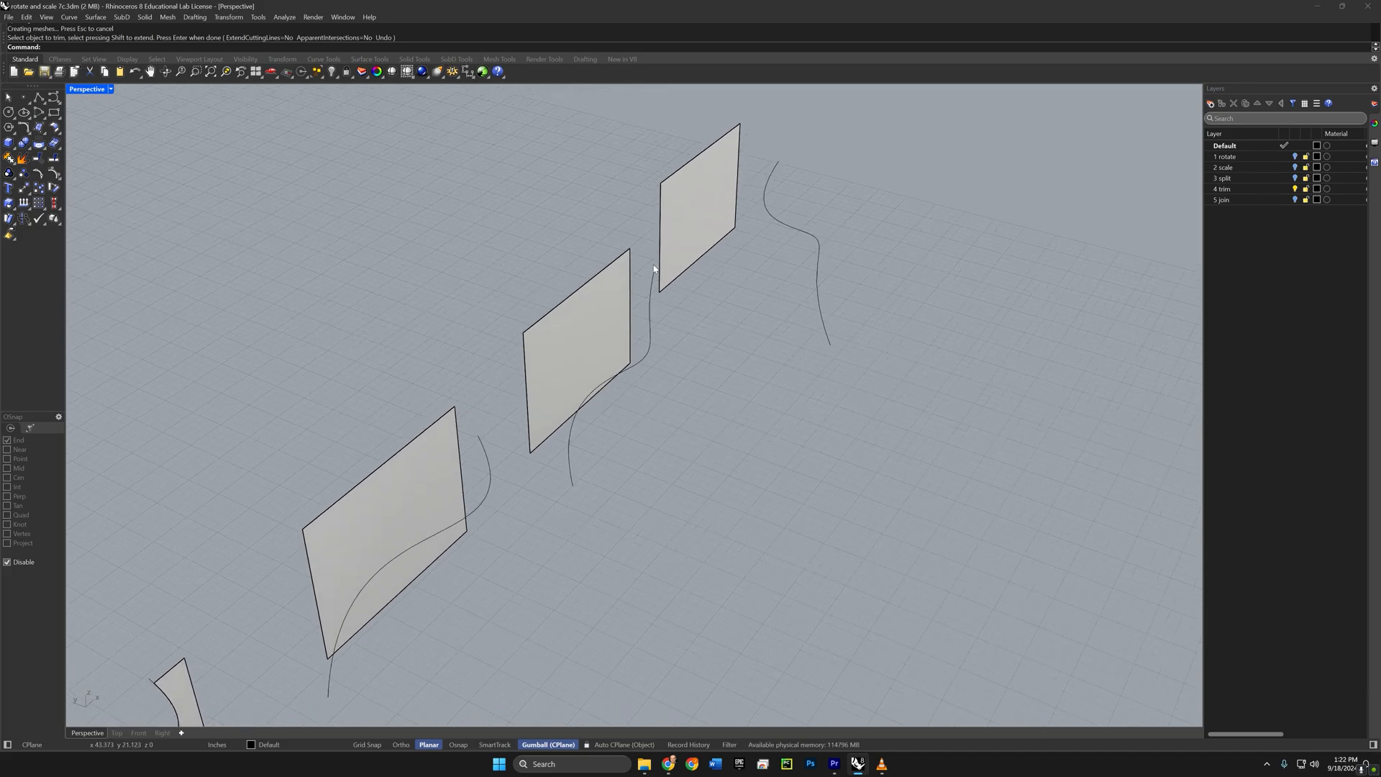
{"action": "right_click_drag", "start_coordinate": [688, 432], "coordinate": [640, 415]}
{"action": "right_click_drag", "start_coordinate": [512, 494], "coordinate": [521, 531]}
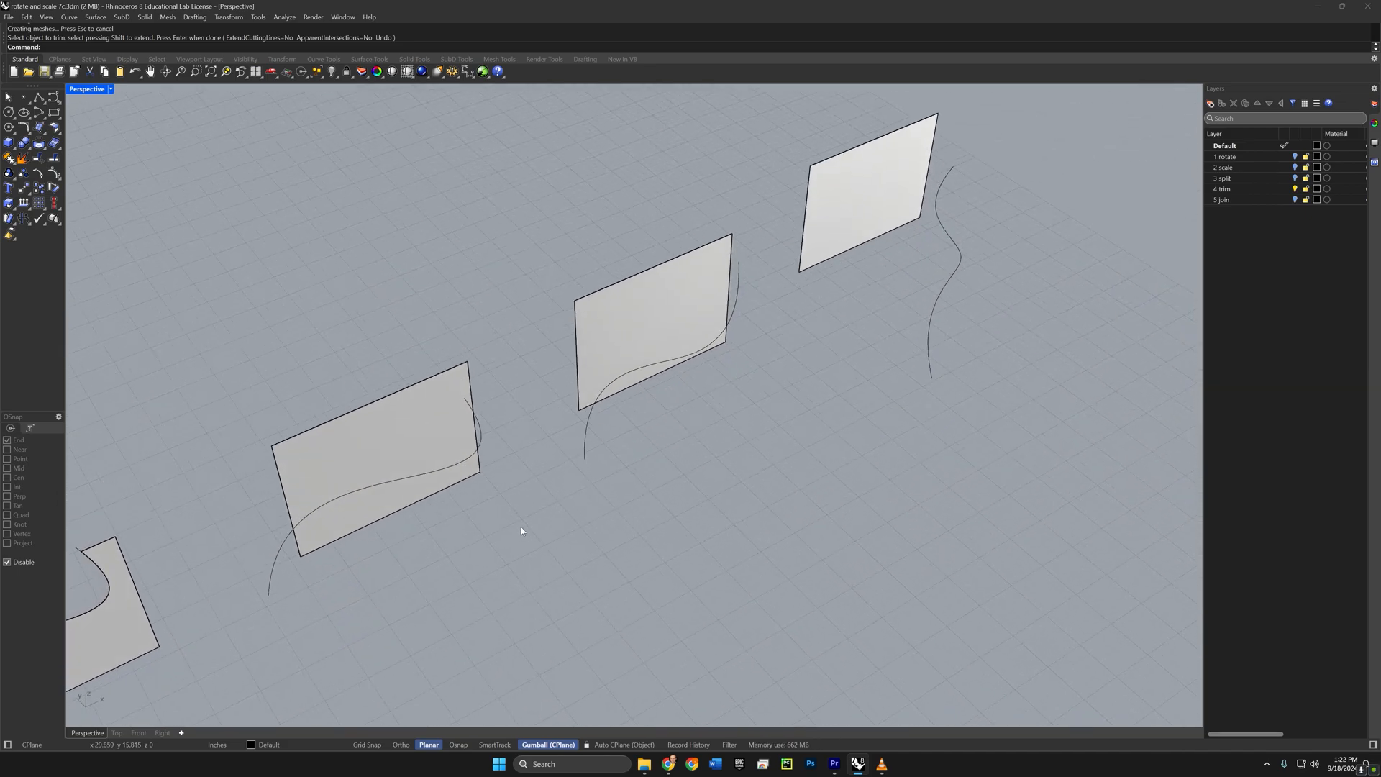
Step: In the Front view, trim away the areas above the curves on the next two surfaces, using all three remaining curves as cutting objects
{"action": "left_click", "coordinate": [140, 734]}
{"action": "right_click_drag", "start_coordinate": [550, 533], "coordinate": [453, 510]}
{"action": "scroll", "coordinate": [444, 481], "scroll_direction": "up", "scroll_amount": 6}
{"action": "scroll", "coordinate": [441, 481], "scroll_direction": "down", "scroll_amount": 2}
{"action": "right_click_drag", "start_coordinate": [568, 496], "coordinate": [503, 493]}
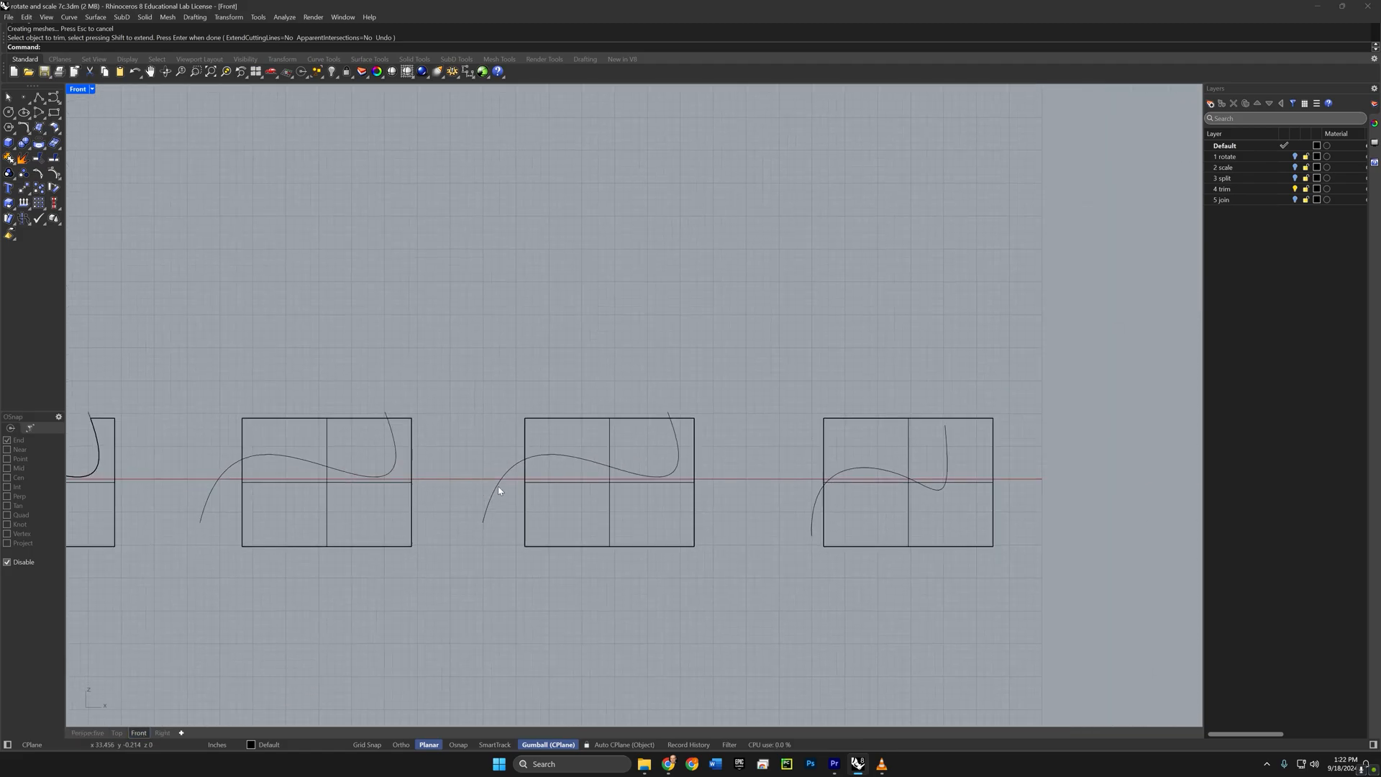
{"action": "type", "text": "trim"}
{"action": "key", "text": "Return"}
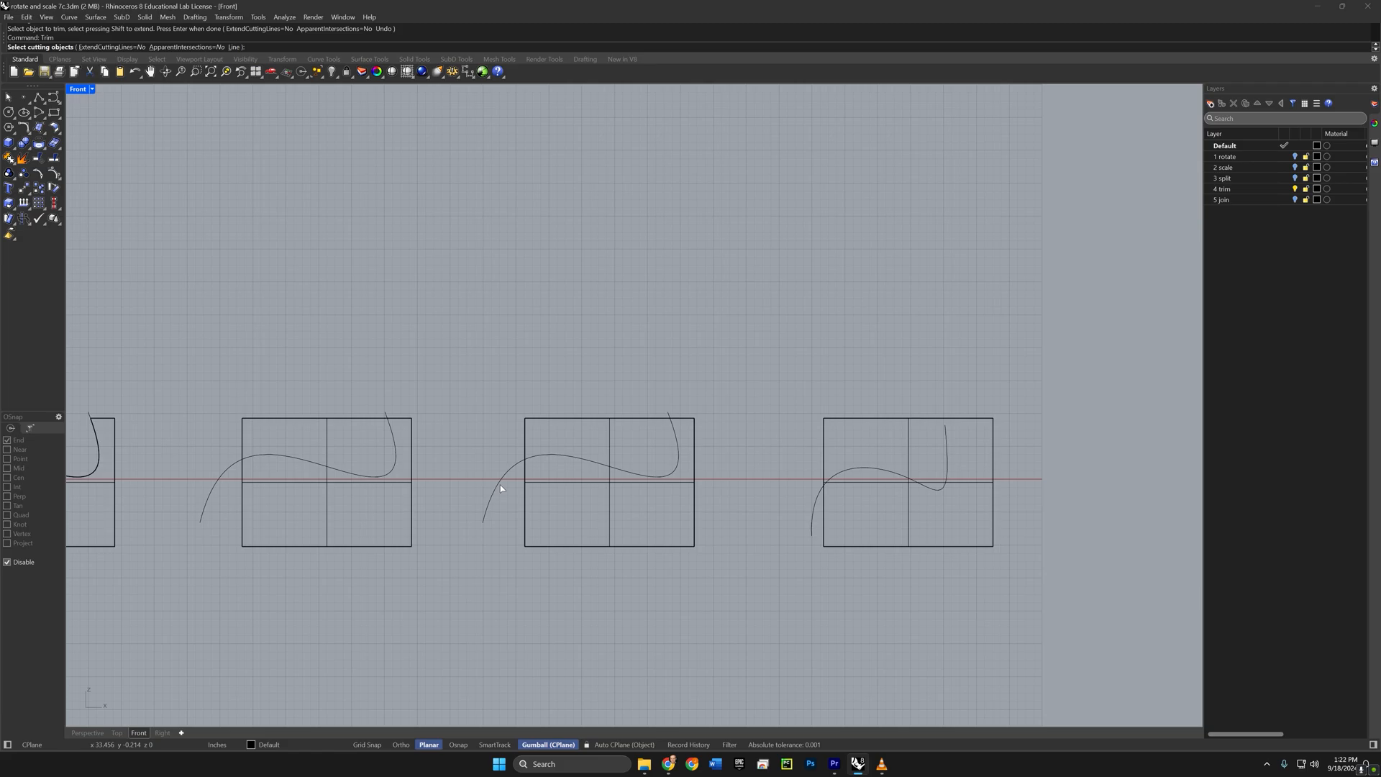
{"action": "left_click", "coordinate": [207, 491]}
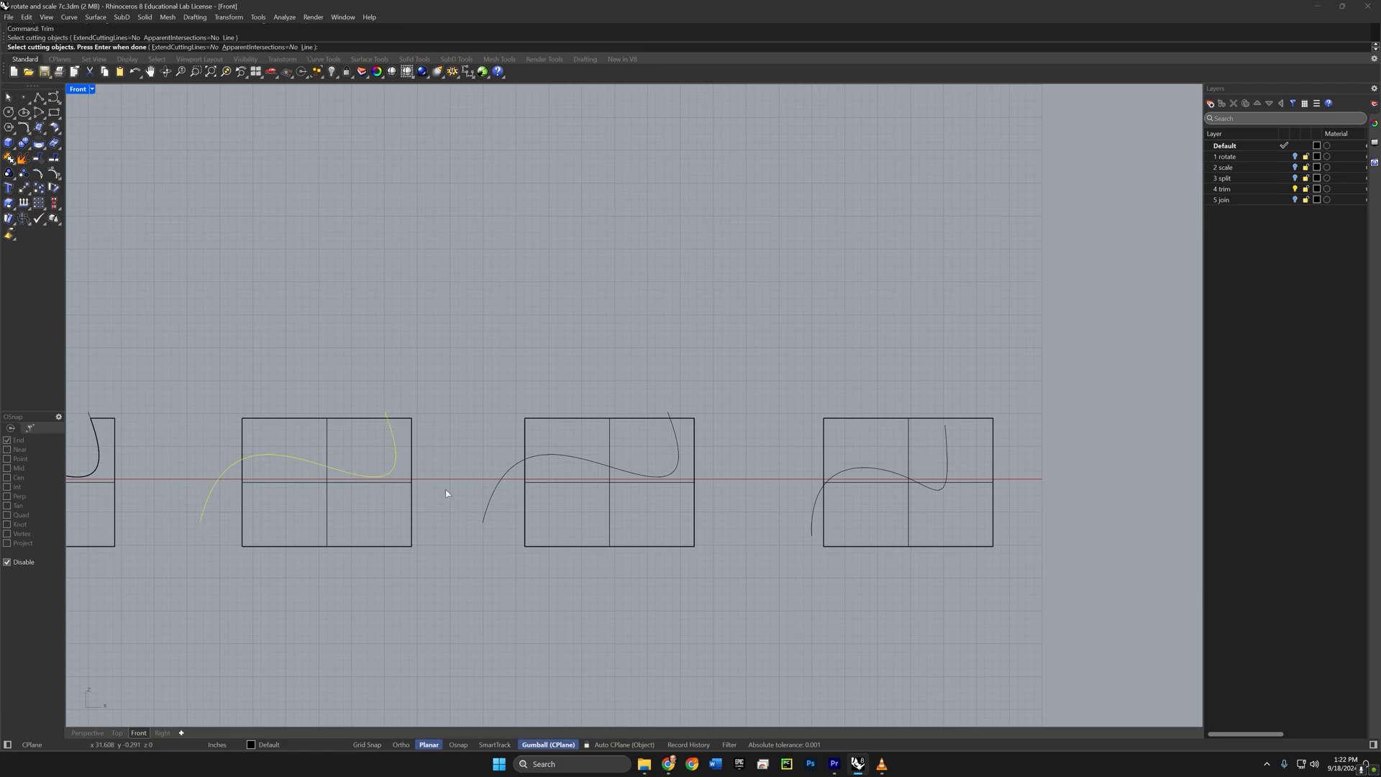
{"action": "left_click", "coordinate": [497, 493]}
{"action": "left_click", "coordinate": [816, 506]}
{"action": "key", "text": "Return"}
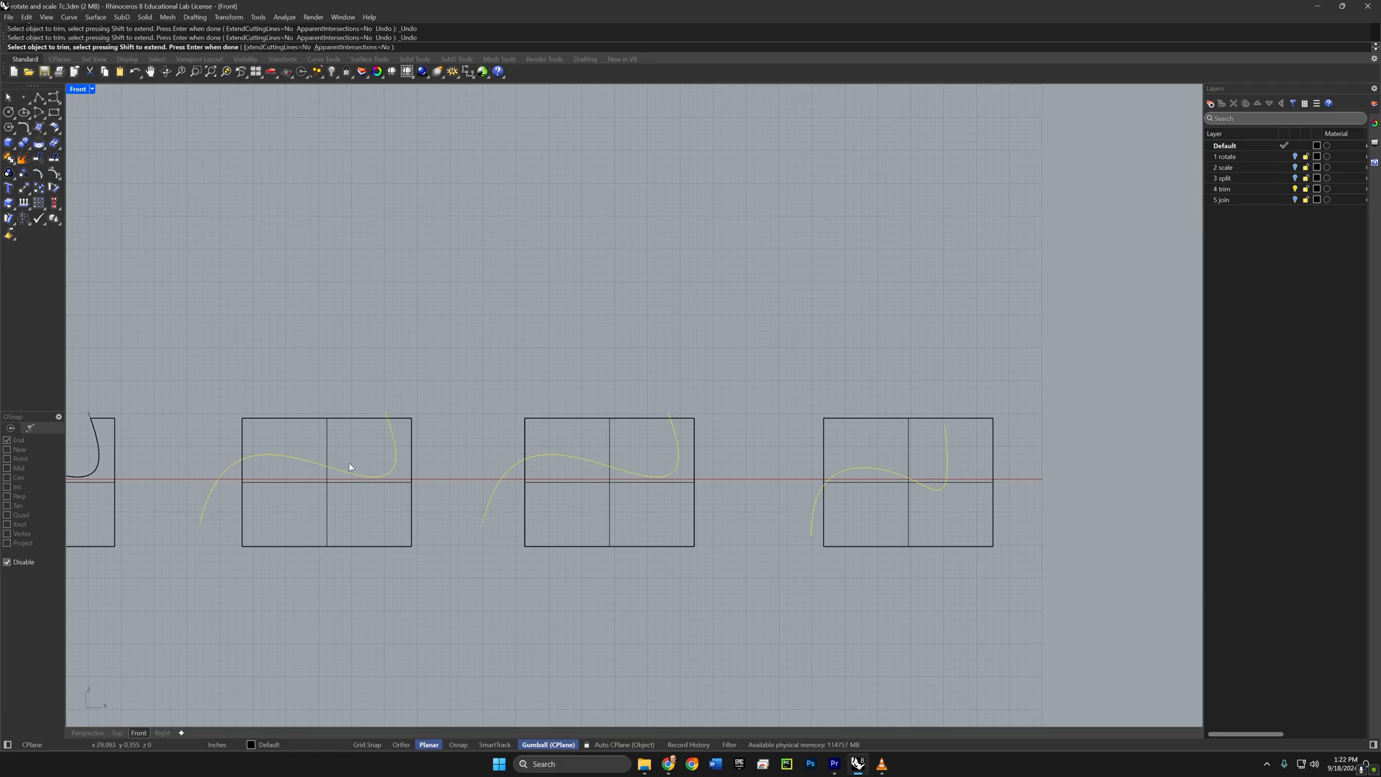
{"action": "left_click", "coordinate": [603, 436]}
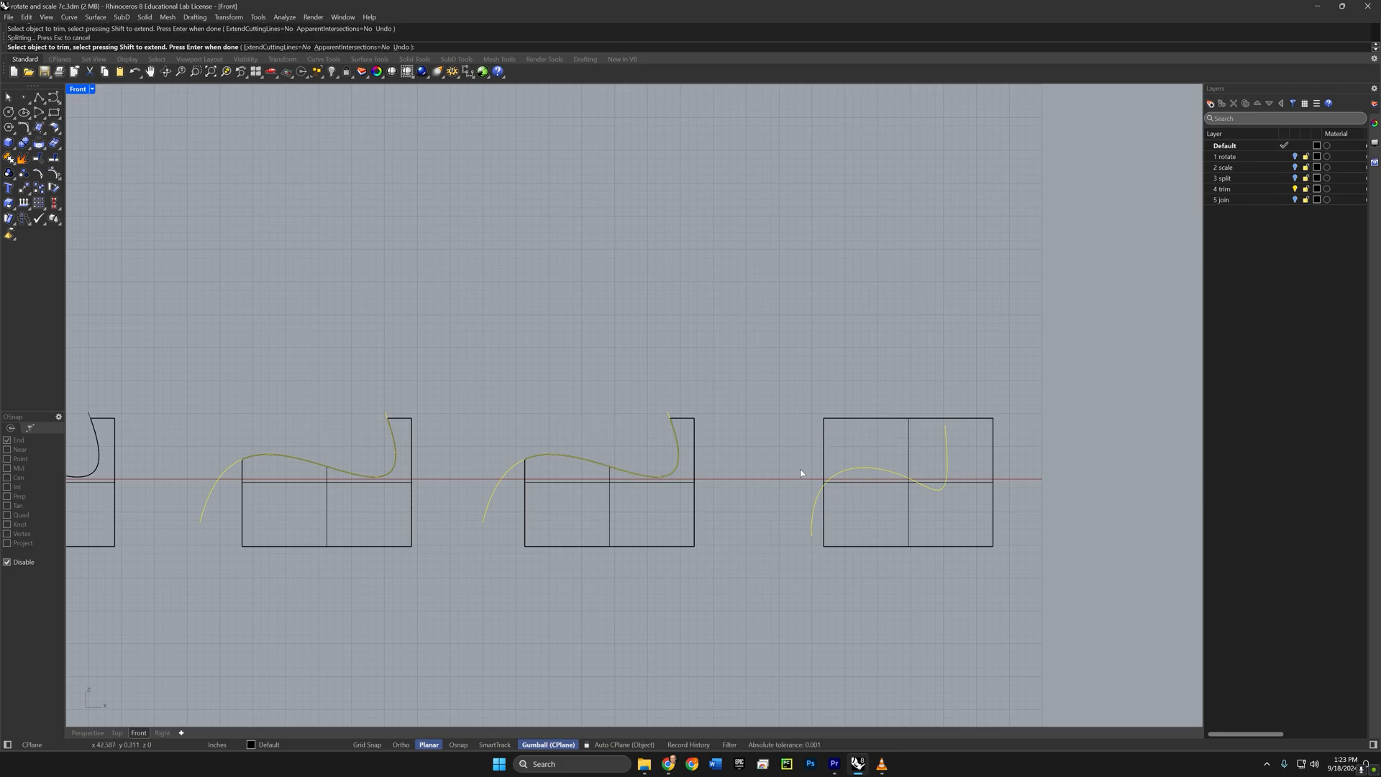
{"action": "scroll", "coordinate": [801, 472], "scroll_direction": "up", "scroll_amount": 5}
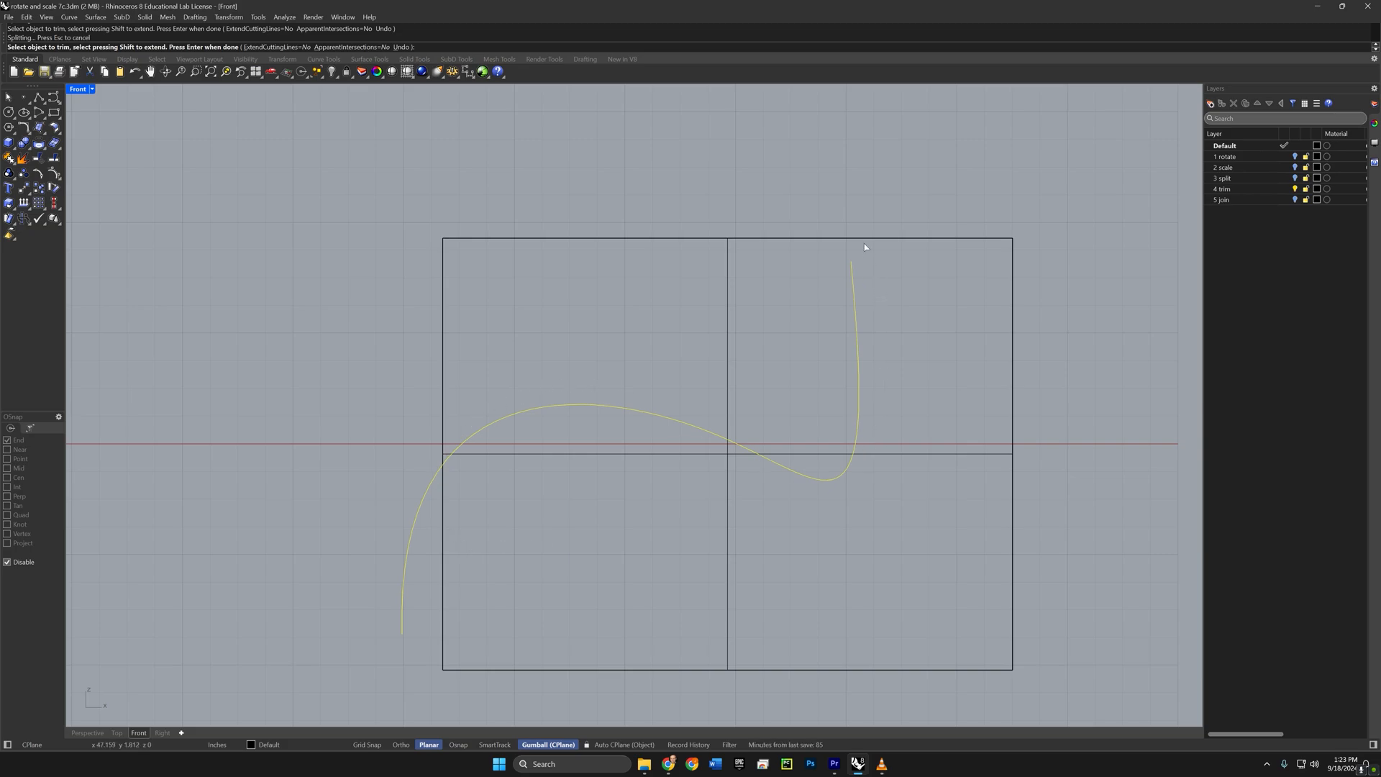
{"action": "key", "text": "Return"}
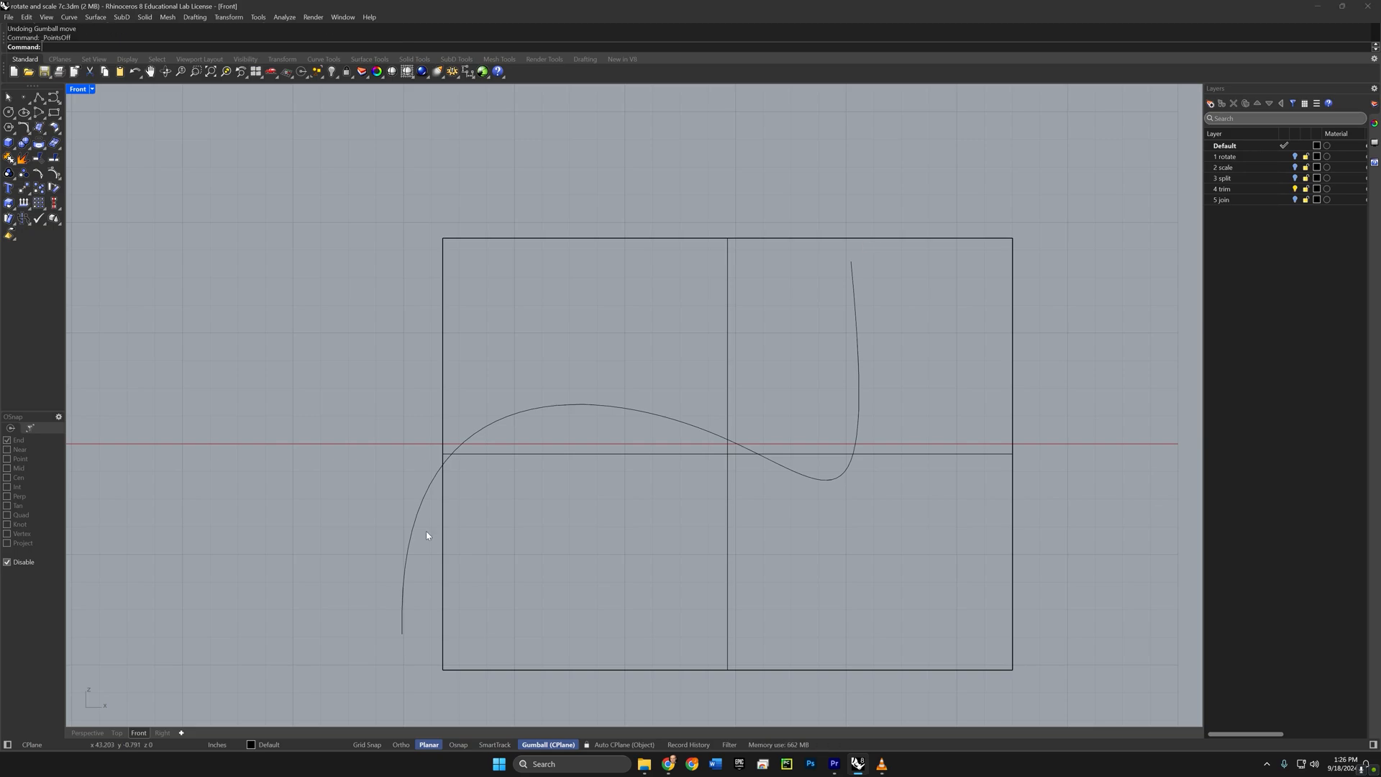
Step: Show the last curve's control points, move its upper end point straight up past the surface's top edge, and hide the points
{"action": "left_click_drag", "start_coordinate": [426, 532], "coordinate": [400, 516]}
{"action": "key", "text": "F10"}
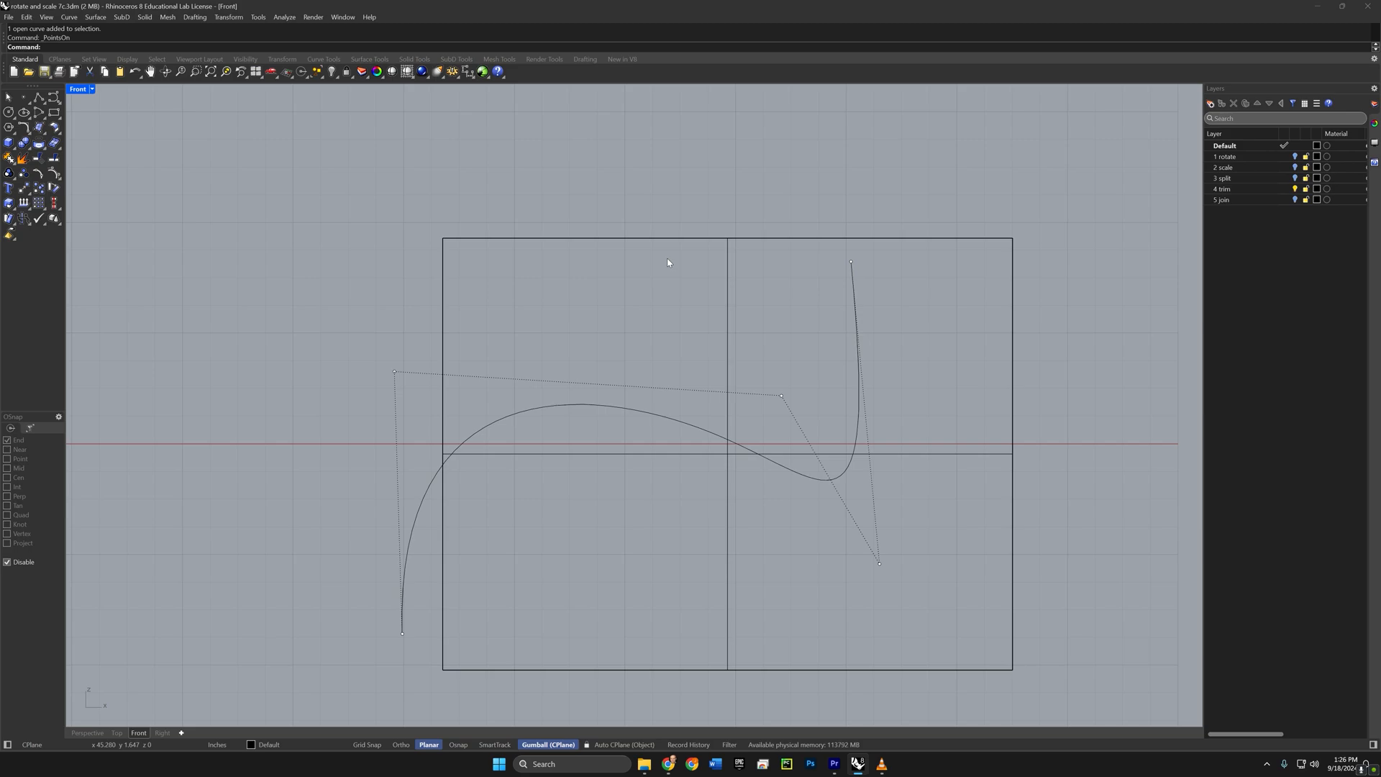
{"action": "left_click_drag", "start_coordinate": [794, 186], "coordinate": [851, 171]}
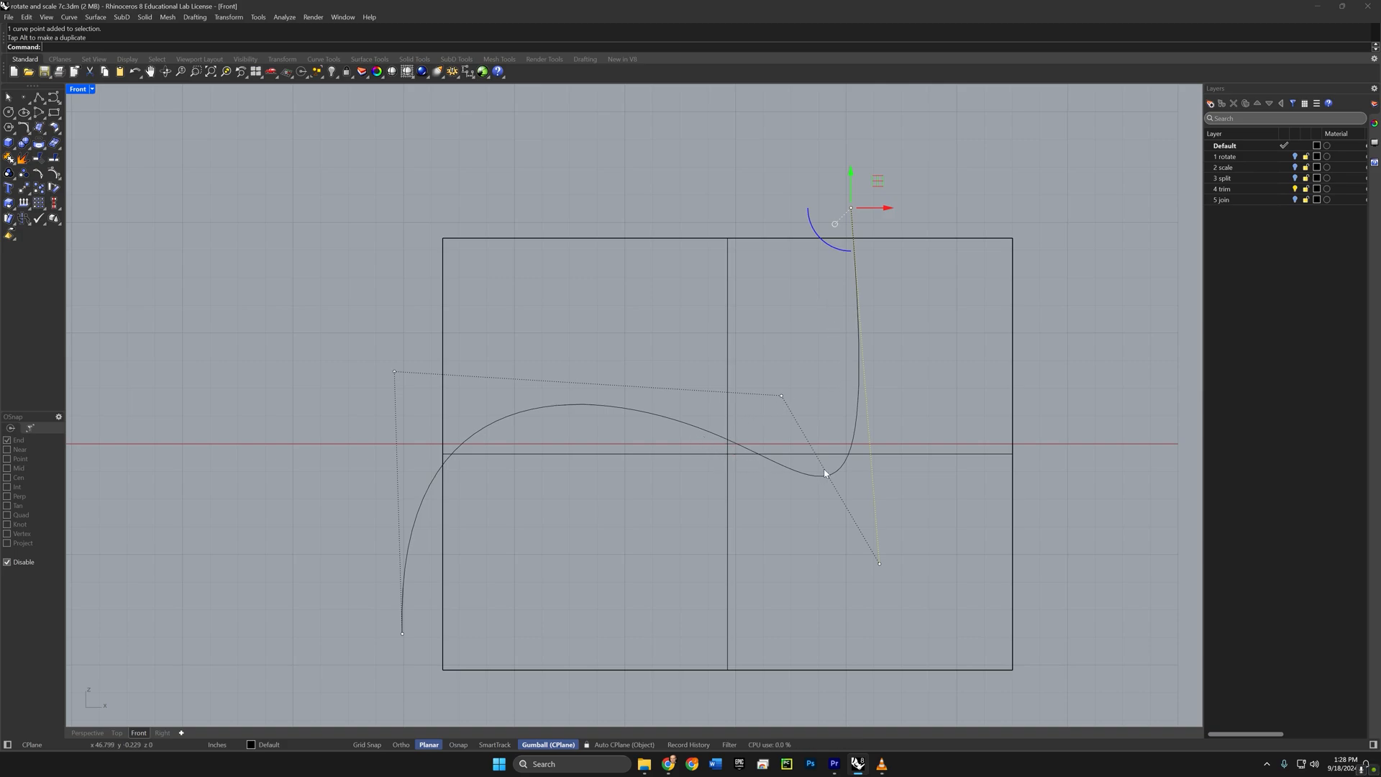
{"action": "key", "text": "F11"}
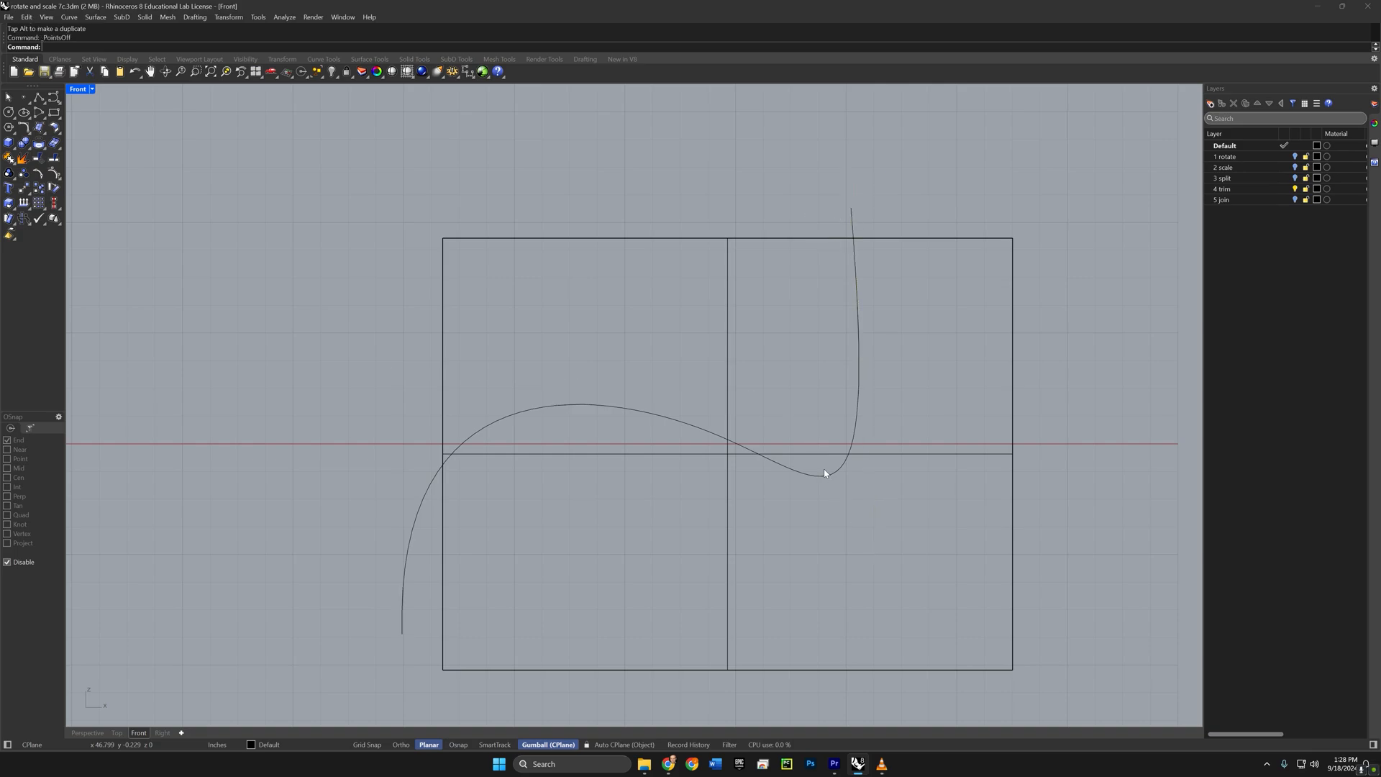
Step: Trim away the part of the rectangular surface above the S-shaped curve, using the curve as the cutting object
{"action": "type", "text": "Trm"}
{"action": "key", "text": "Return"}
{"action": "key", "text": "Return"}
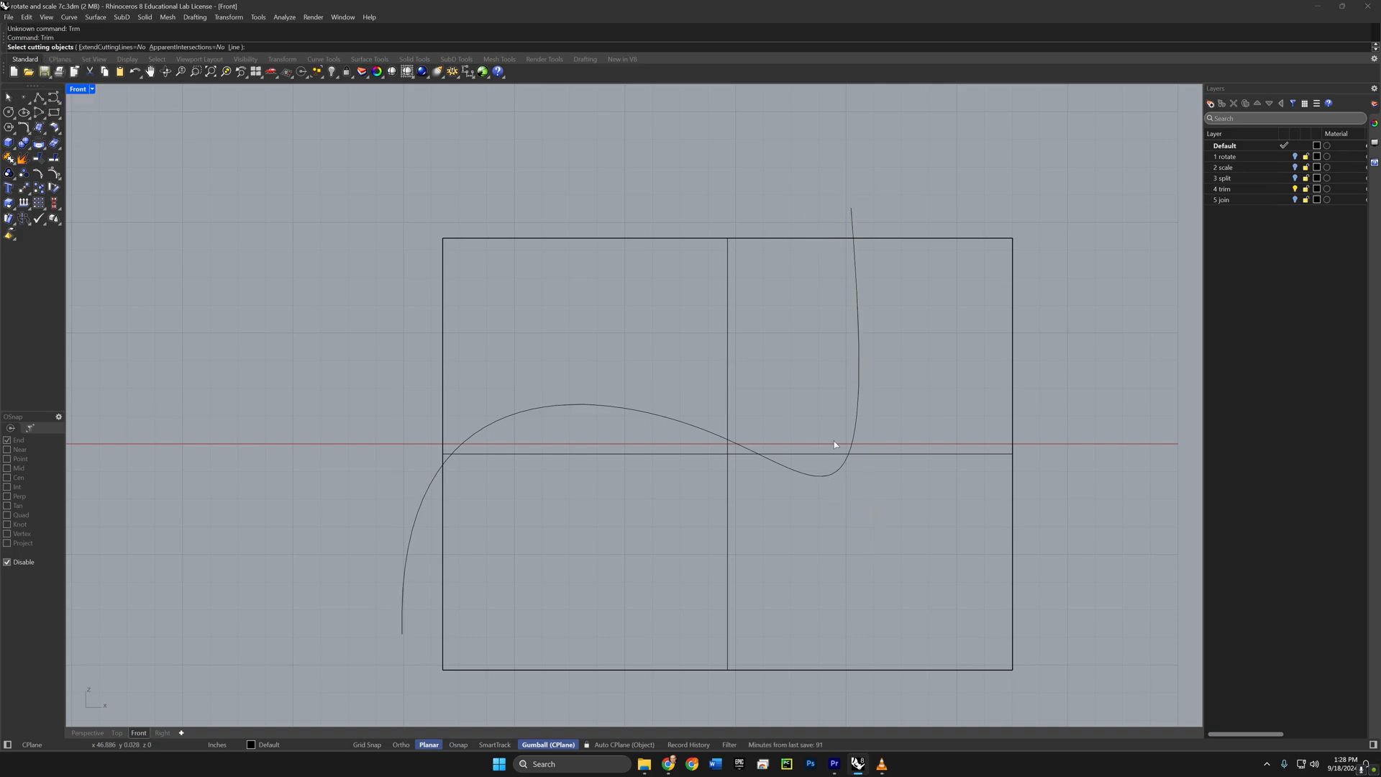
{"action": "left_click", "coordinate": [834, 476]}
{"action": "key", "text": "Return"}
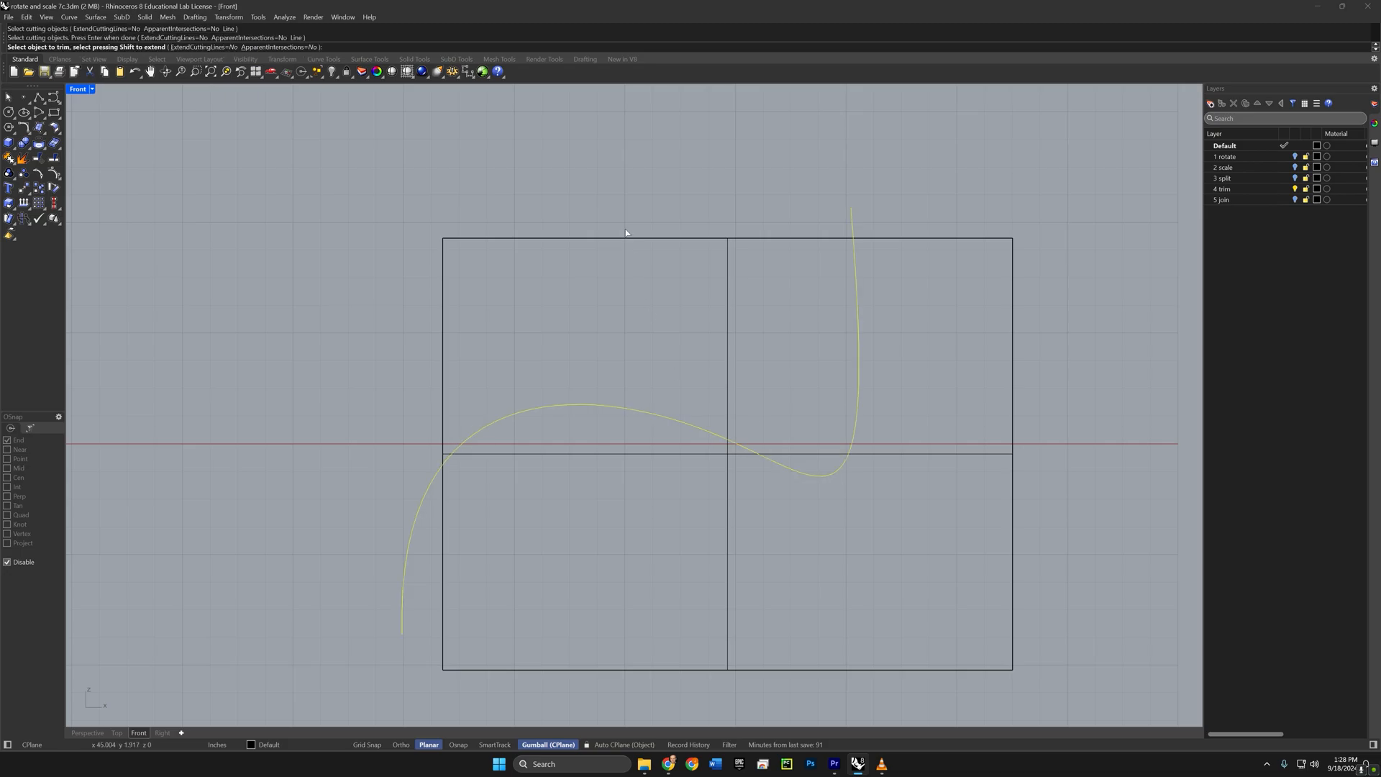
{"action": "left_click", "coordinate": [630, 236]}
{"action": "scroll", "coordinate": [758, 457], "scroll_direction": "down", "scroll_amount": 2}
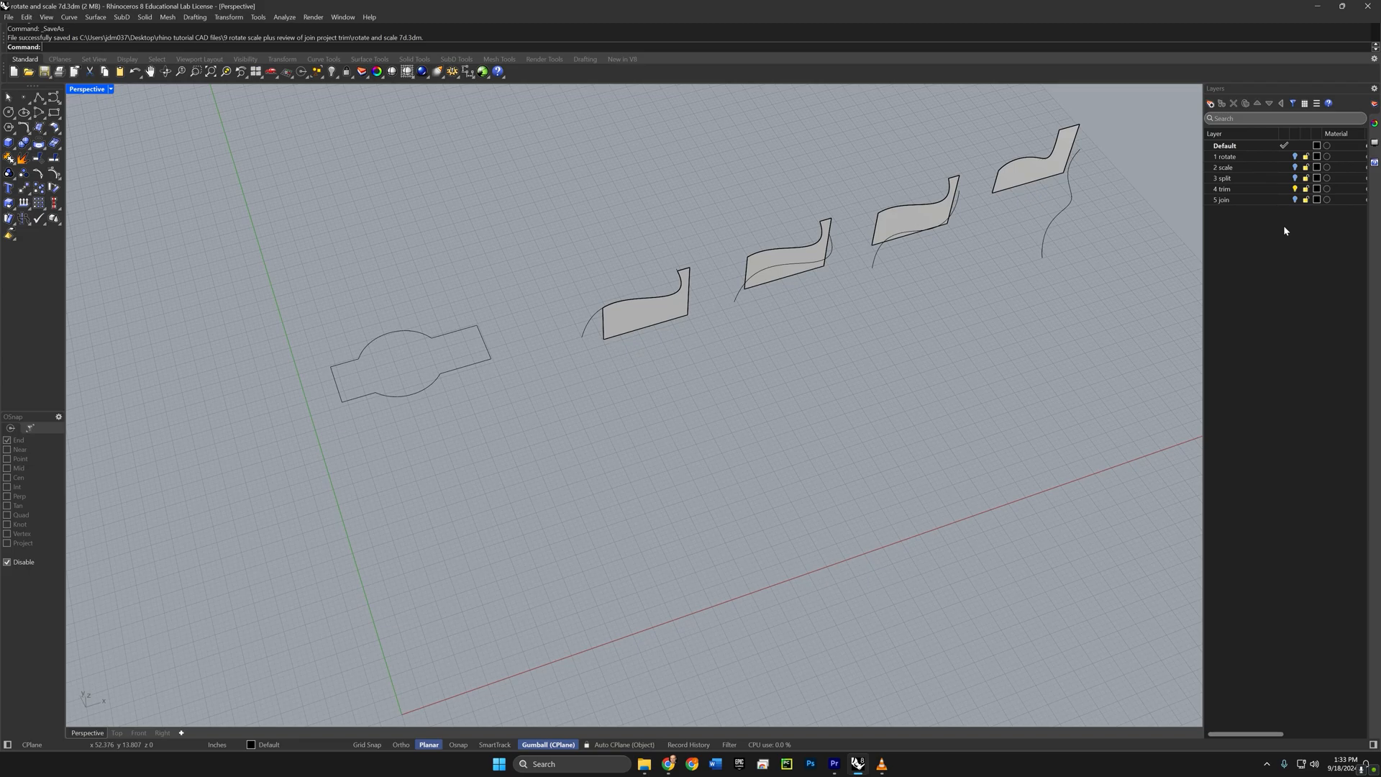
Step: Make the layers 5 join, 3 split, 2 scale and 1 rotate visible
{"action": "left_click", "coordinate": [1295, 200]}
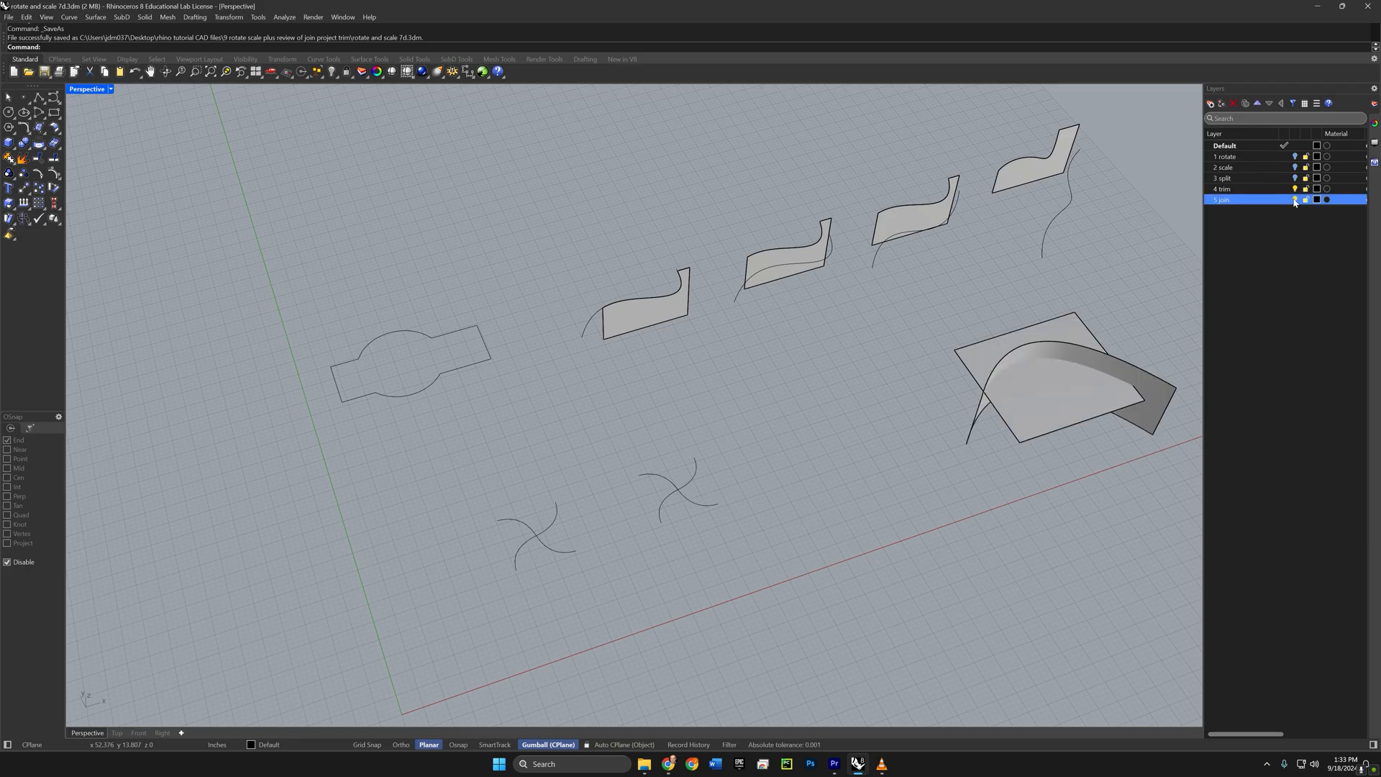
{"action": "left_click", "coordinate": [1292, 178]}
{"action": "left_click", "coordinate": [1296, 178]}
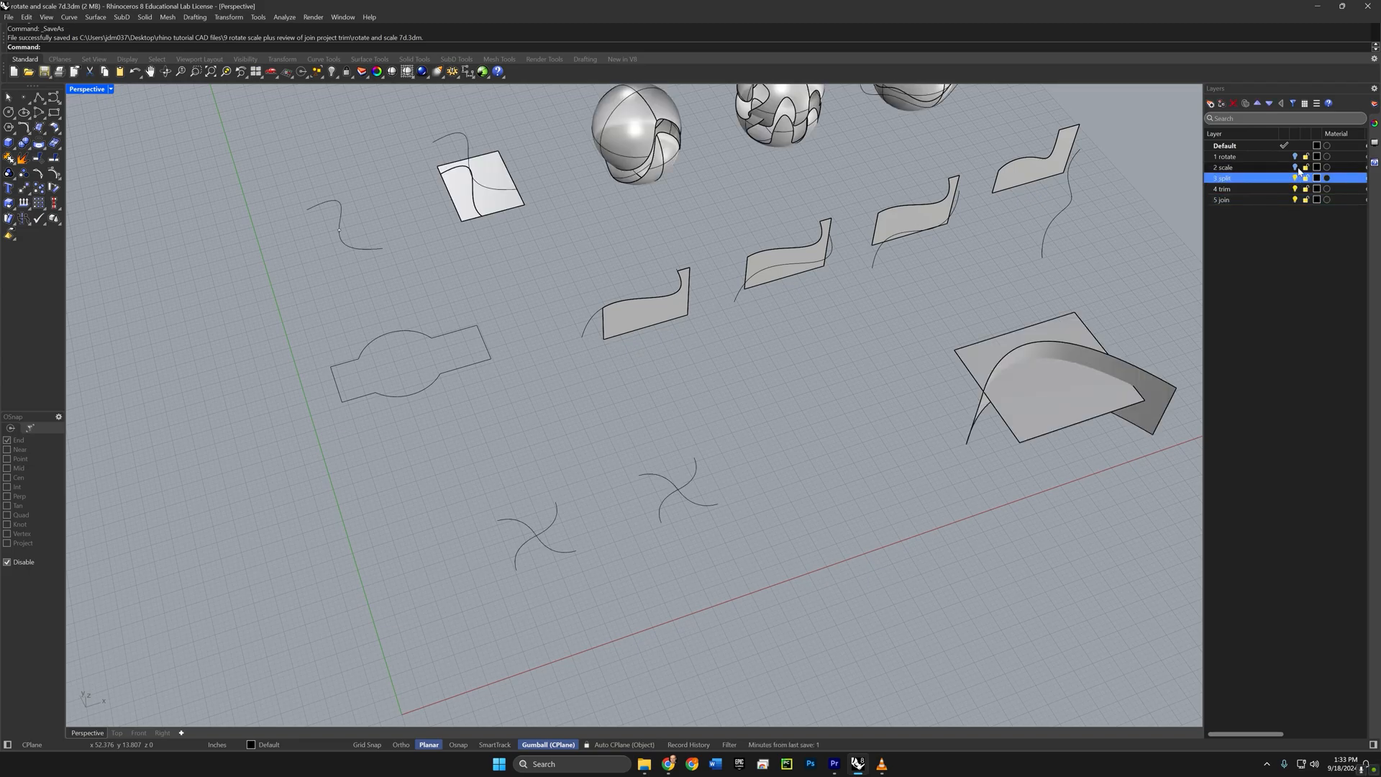
{"action": "left_click", "coordinate": [1295, 167]}
{"action": "left_click", "coordinate": [1295, 156]}
Step: Look over the two pinwheel figures and the intersecting surfaces, and check which curves make up the left pinwheel
{"action": "right_click_drag", "start_coordinate": [741, 447], "coordinate": [668, 476], "text": "shift"}
{"action": "scroll", "coordinate": [473, 538], "scroll_direction": "up", "scroll_amount": 2}
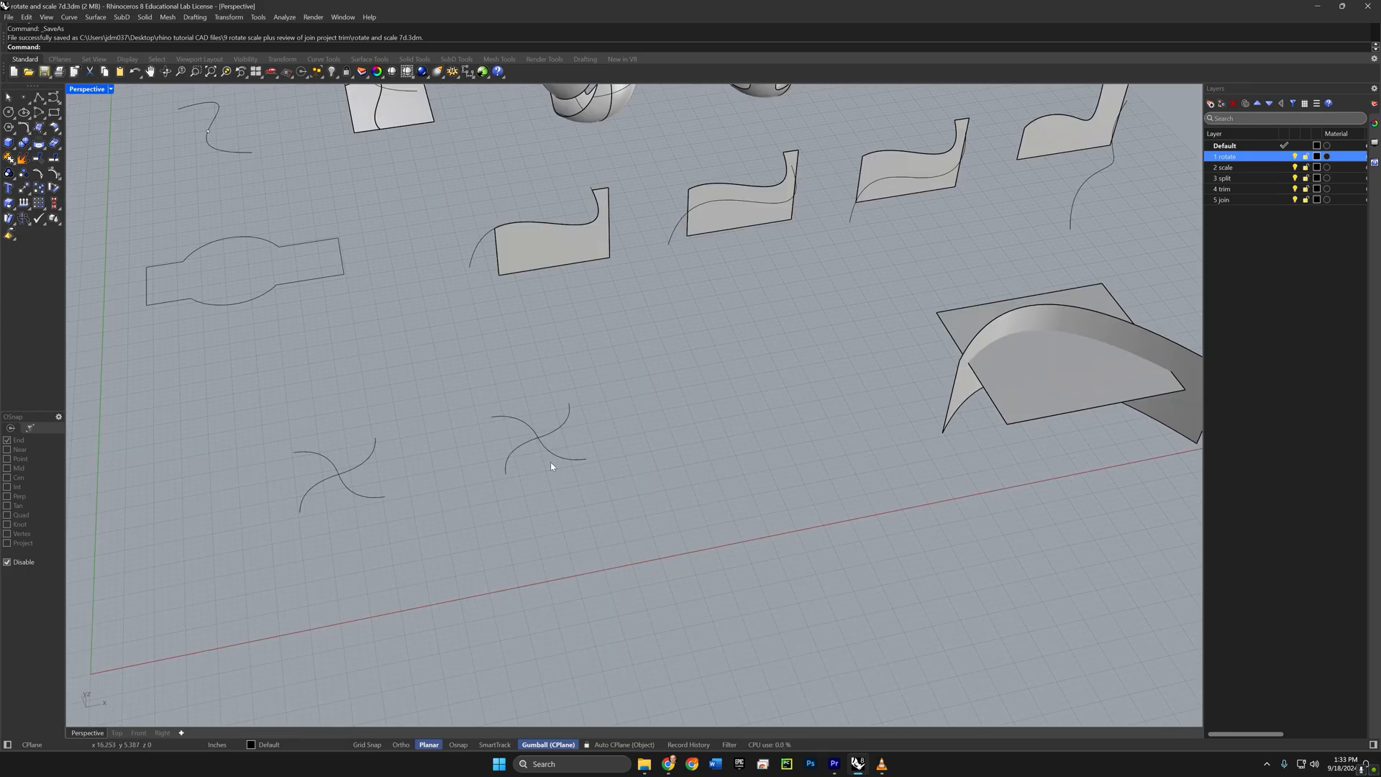
{"action": "right_click_drag", "start_coordinate": [1017, 484], "coordinate": [866, 497], "text": "shift"}
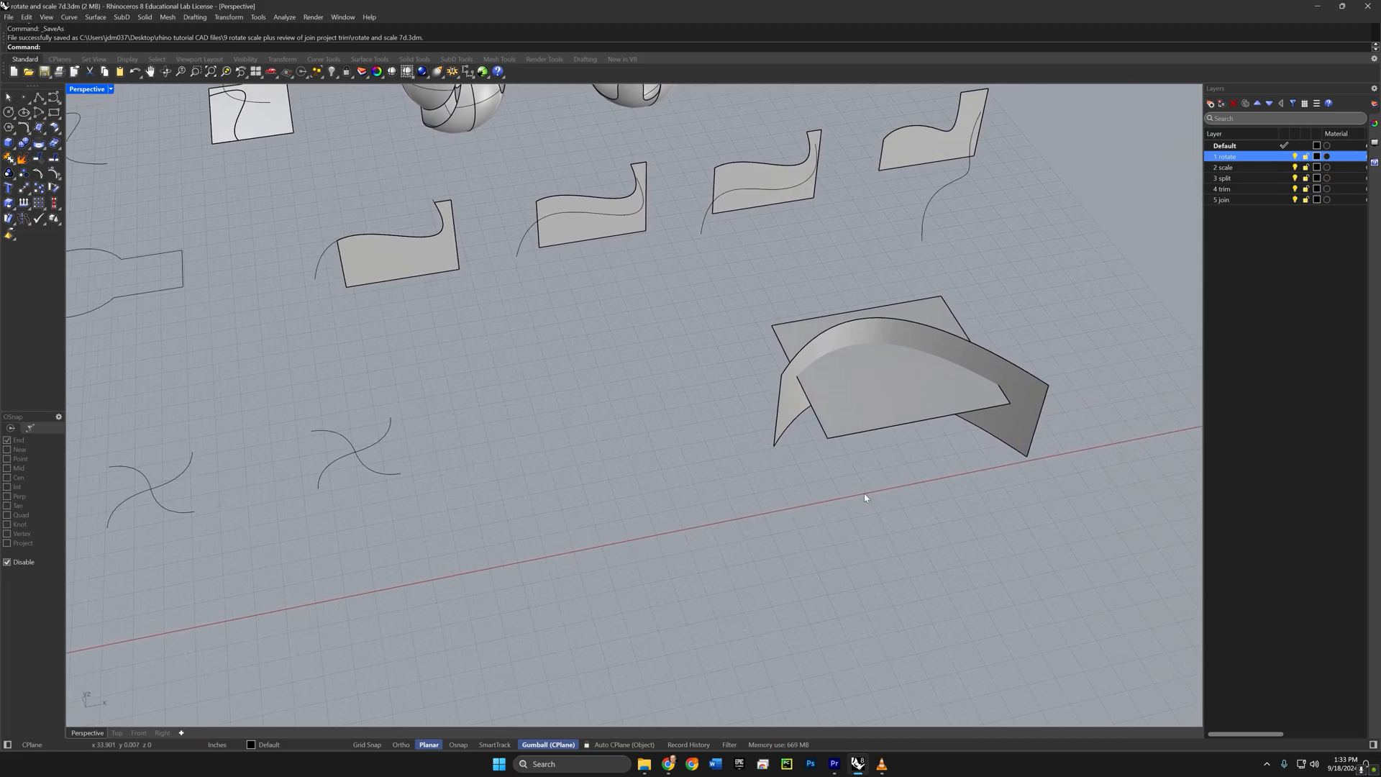
{"action": "right_click_drag", "start_coordinate": [370, 556], "coordinate": [509, 556], "text": "shift"}
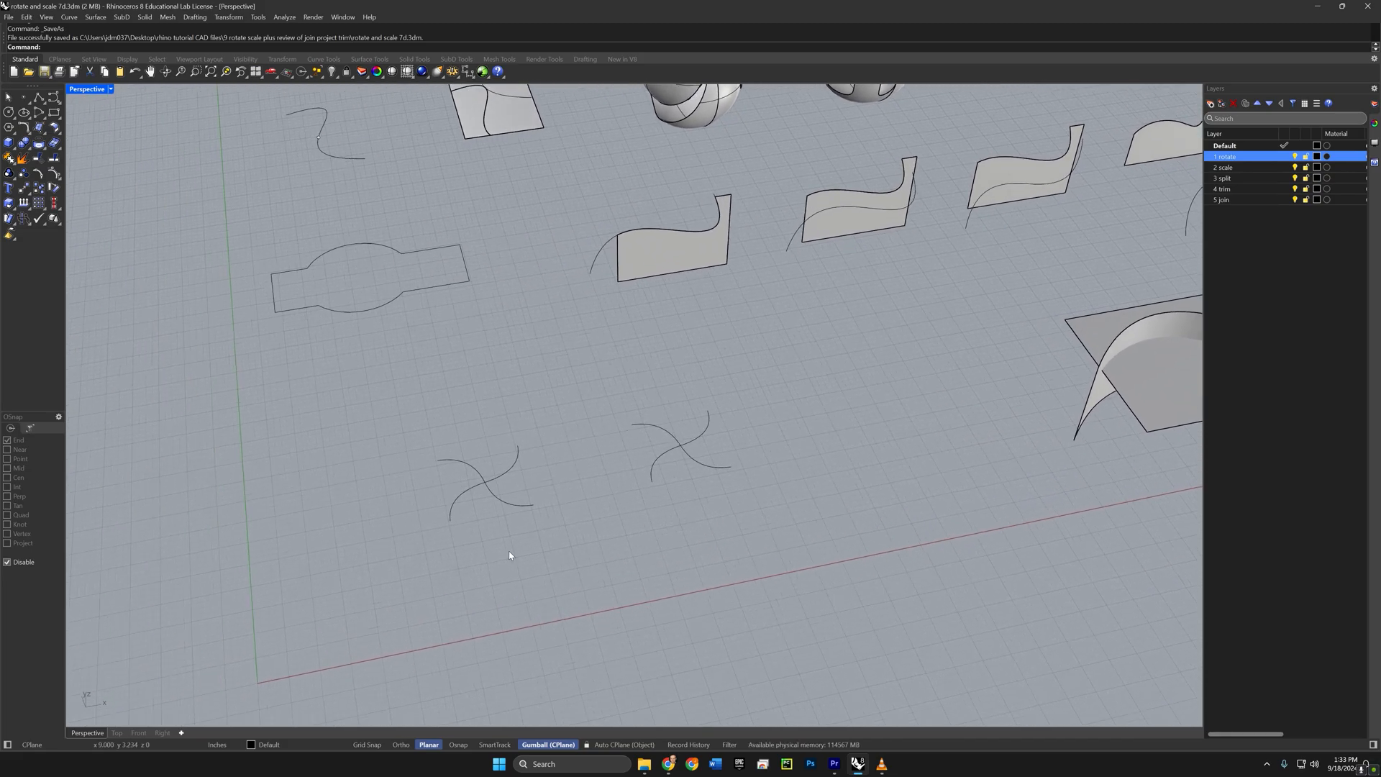
{"action": "scroll", "coordinate": [485, 484], "scroll_direction": "up", "scroll_amount": 4}
{"action": "scroll", "coordinate": [539, 499], "scroll_direction": "down", "scroll_amount": 2}
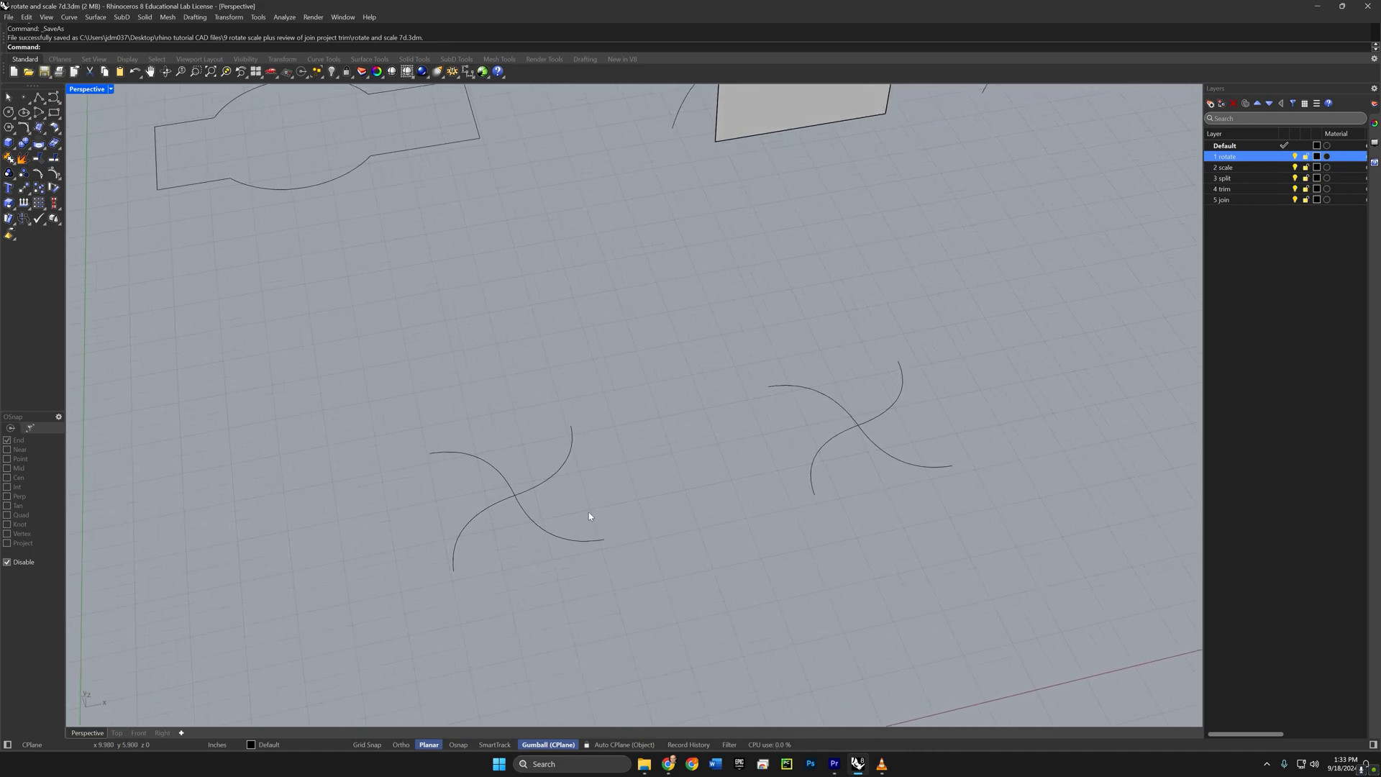
{"action": "left_click", "coordinate": [554, 483]}
{"action": "left_click", "coordinate": [498, 472]}
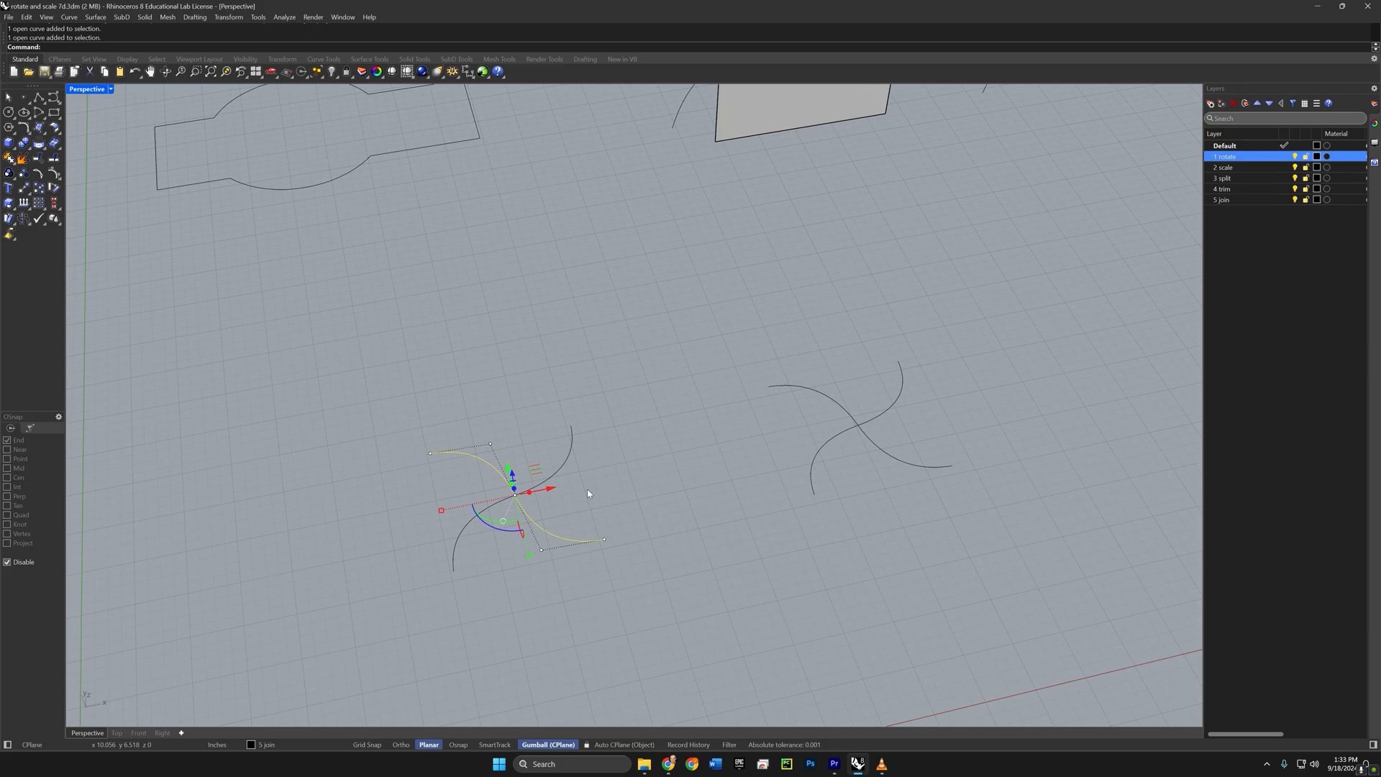
{"action": "key", "text": "Escape"}
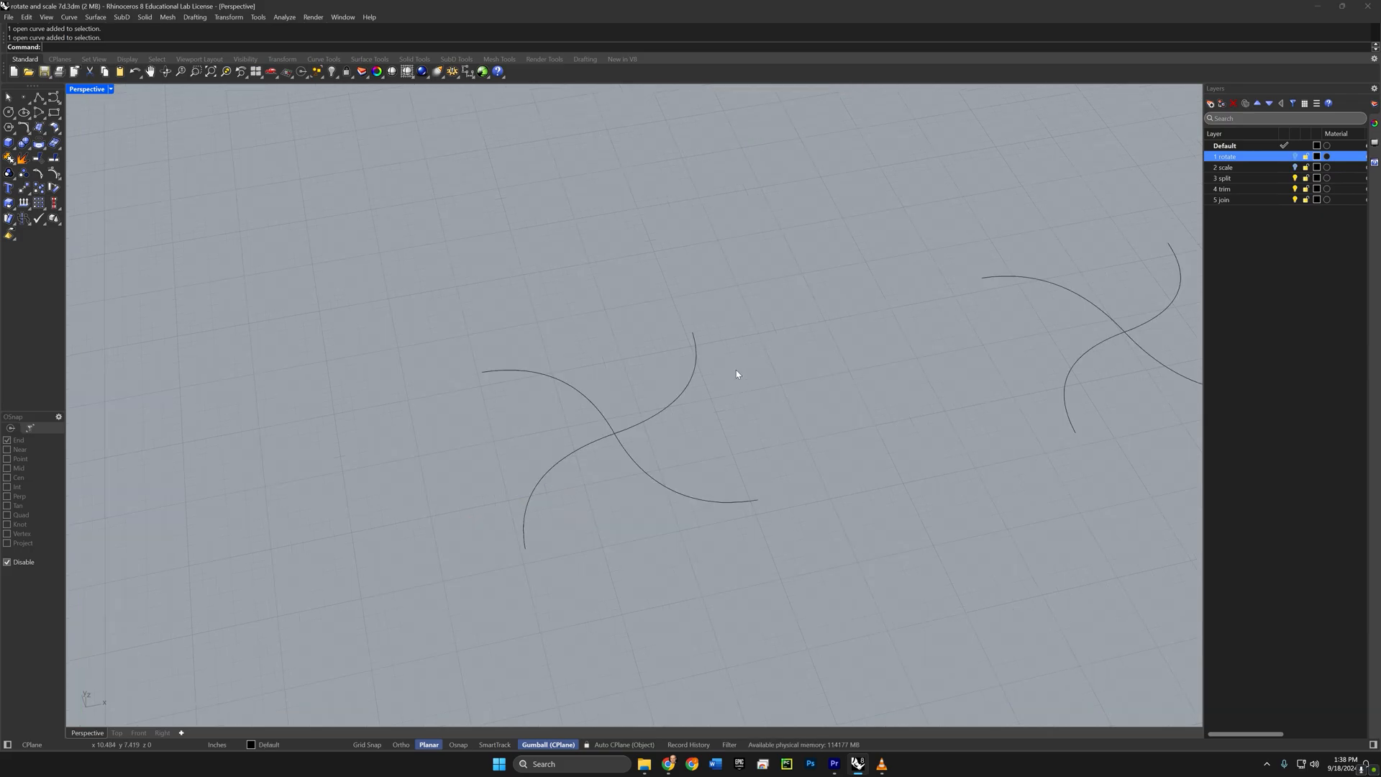
Step: Try to join the two crossing curves of the left pinwheel figure
{"action": "left_click_drag", "start_coordinate": [736, 373], "coordinate": [533, 511]}
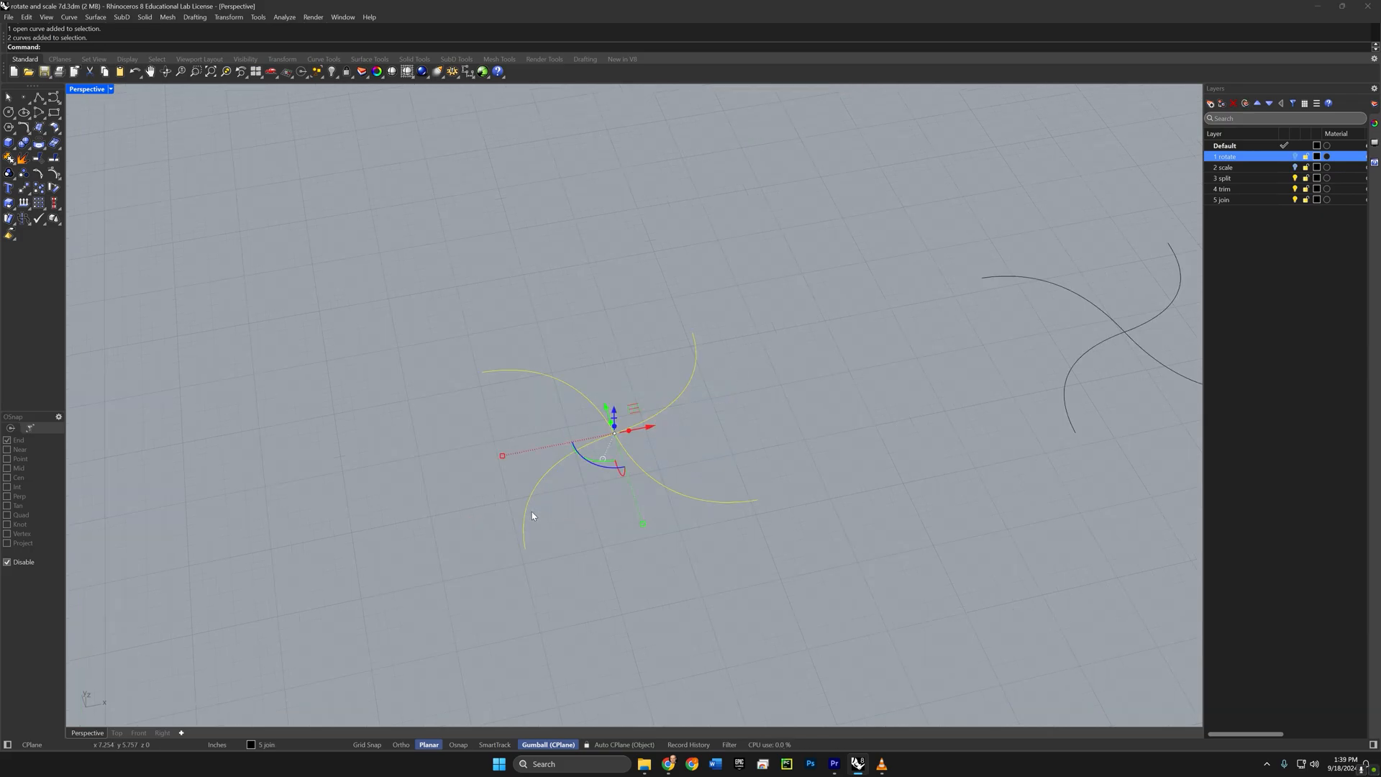
{"action": "type", "text": "join"}
{"action": "key", "text": "Return"}
Step: Check the separate arms of the right pinwheel figure and join its four curves
{"action": "right_click_drag", "start_coordinate": [888, 441], "coordinate": [601, 491], "text": "shift"}
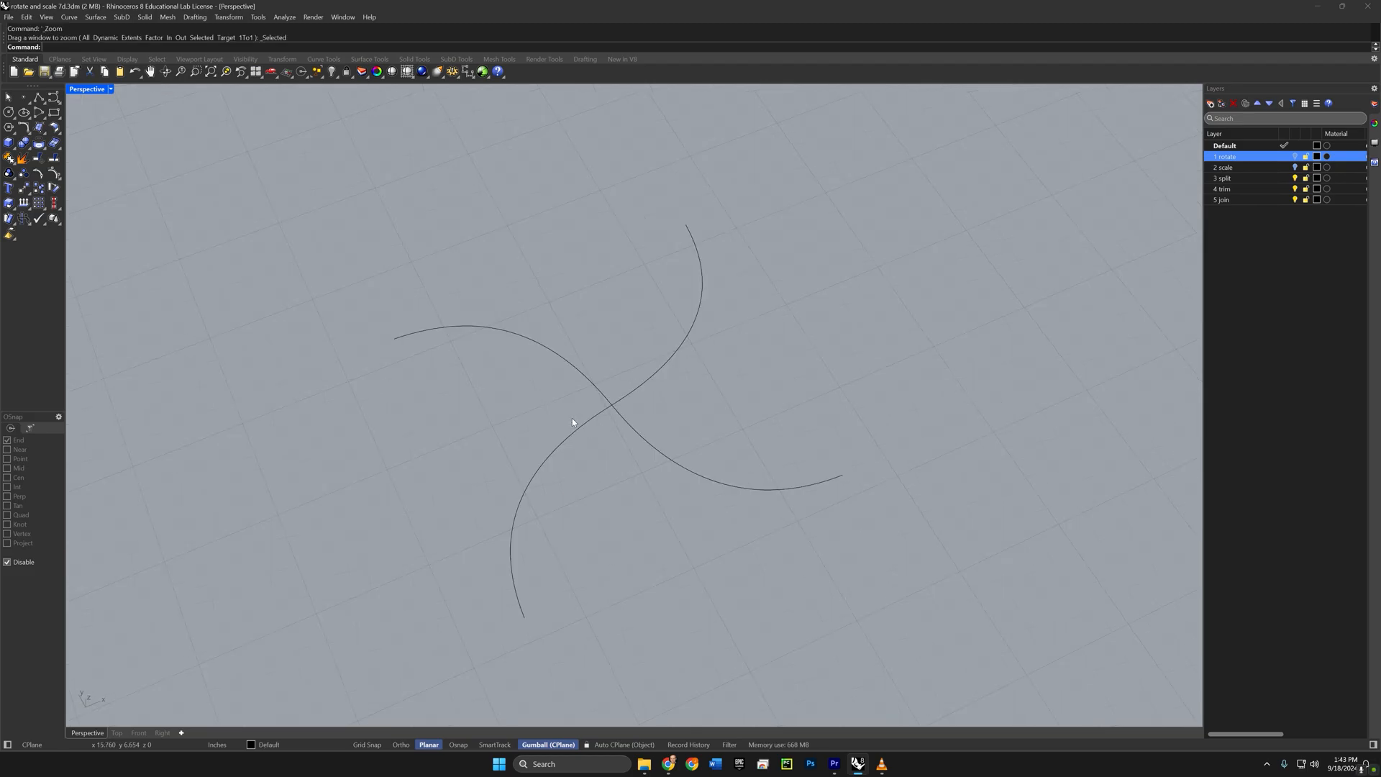
{"action": "left_click", "coordinate": [543, 348]}
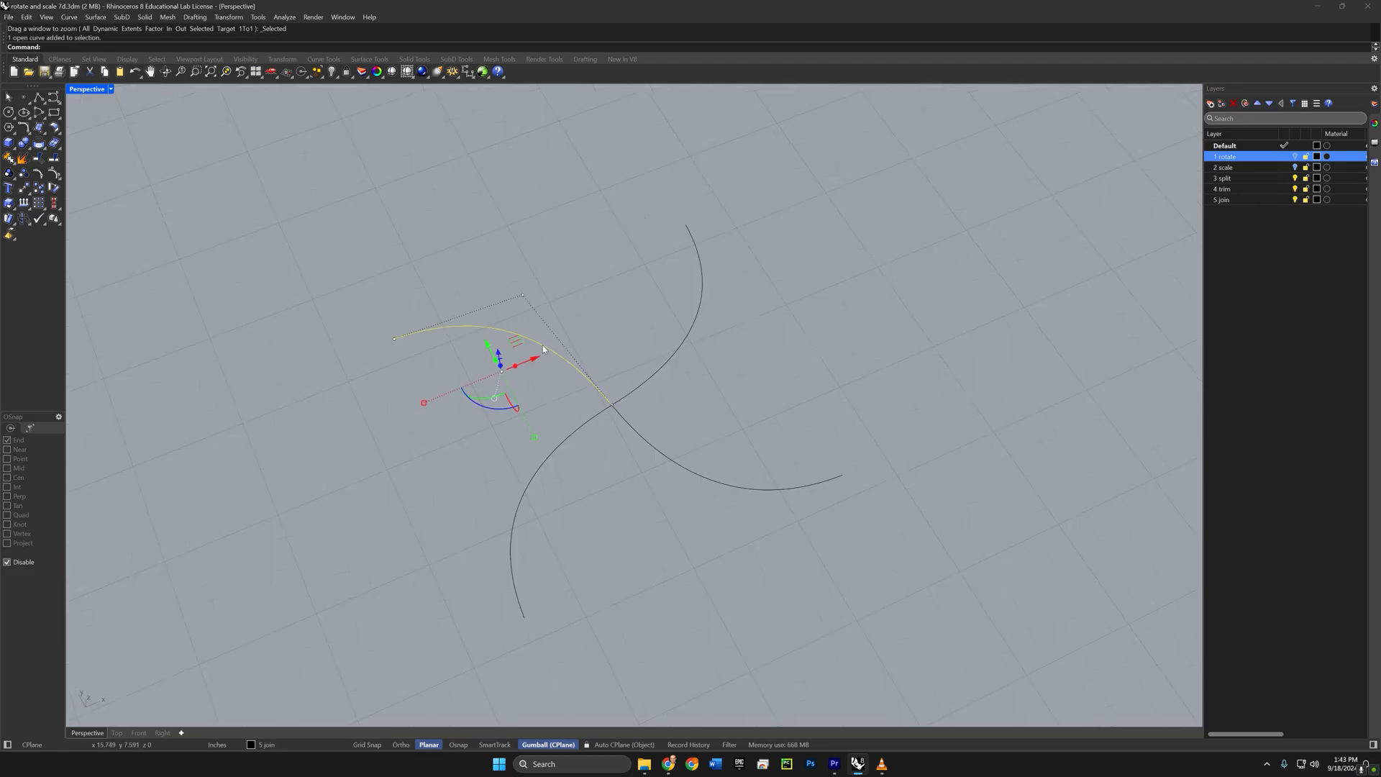
{"action": "left_click", "coordinate": [646, 382]}
{"action": "left_click", "coordinate": [635, 435]}
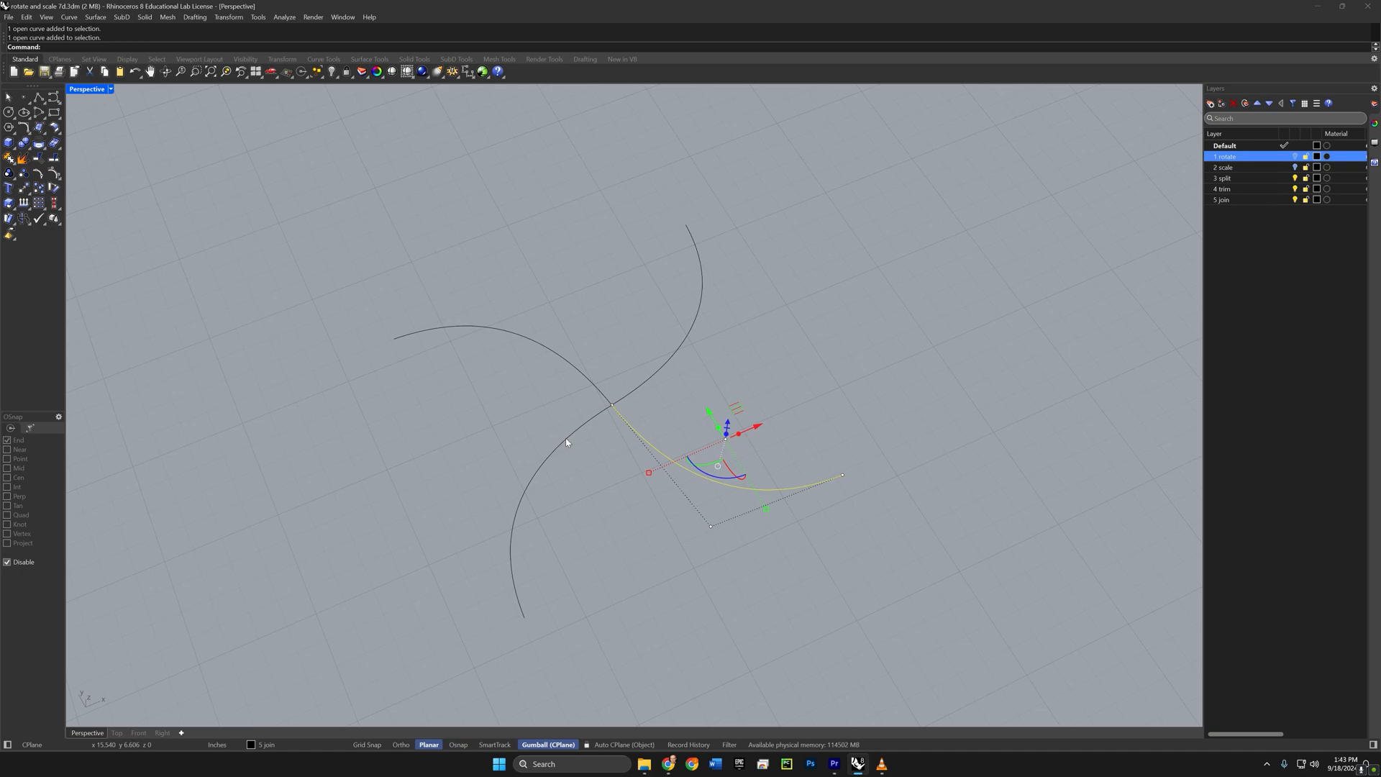
{"action": "left_click", "coordinate": [566, 438]}
{"action": "left_click", "coordinate": [637, 480]}
{"action": "left_click_drag", "start_coordinate": [749, 325], "coordinate": [499, 471]}
{"action": "type", "text": "join"}
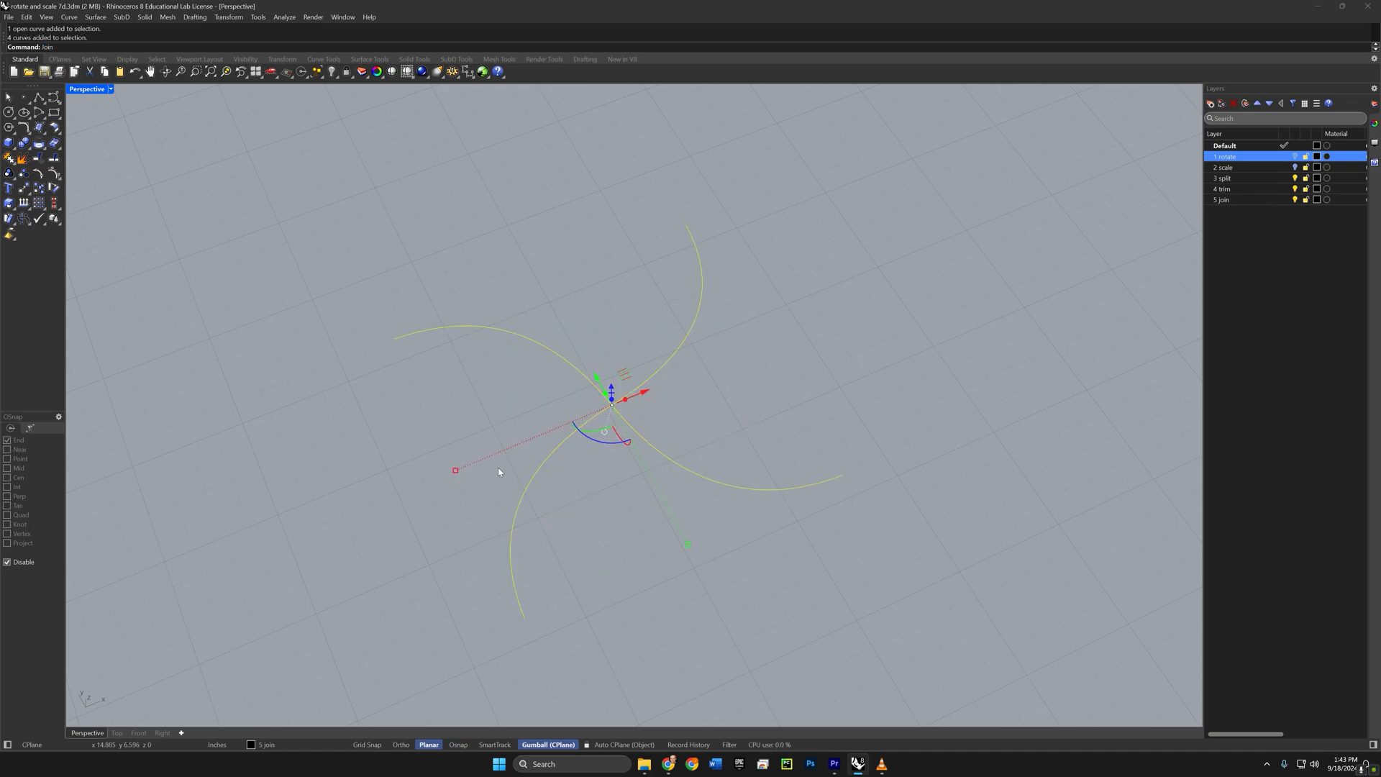
{"action": "key", "text": "Return"}
{"action": "left_click", "coordinate": [525, 284]}
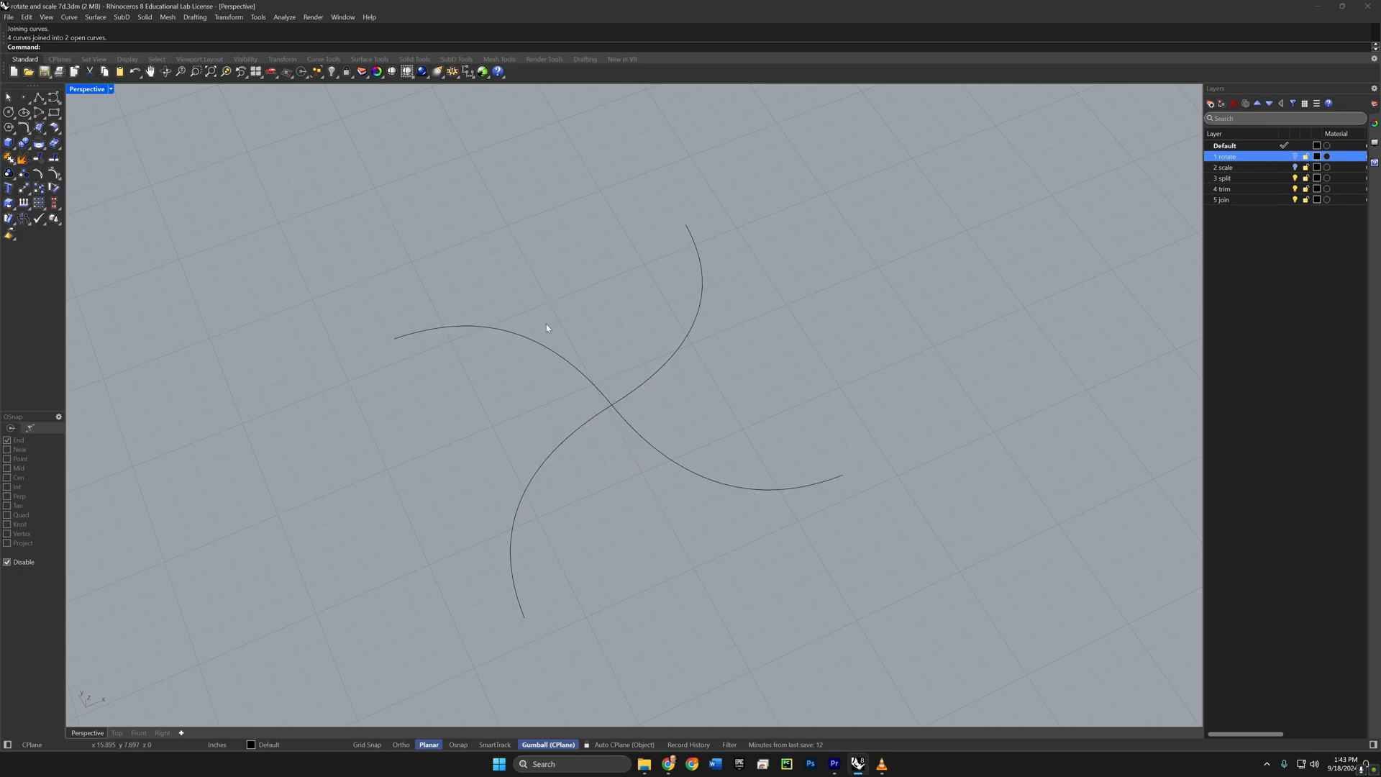
Step: Check the joined curves of the right pinwheel by selecting them one after another
{"action": "left_click", "coordinate": [661, 375]}
{"action": "key", "text": "Escape"}
{"action": "left_click", "coordinate": [664, 457]}
{"action": "left_click", "coordinate": [679, 437]}
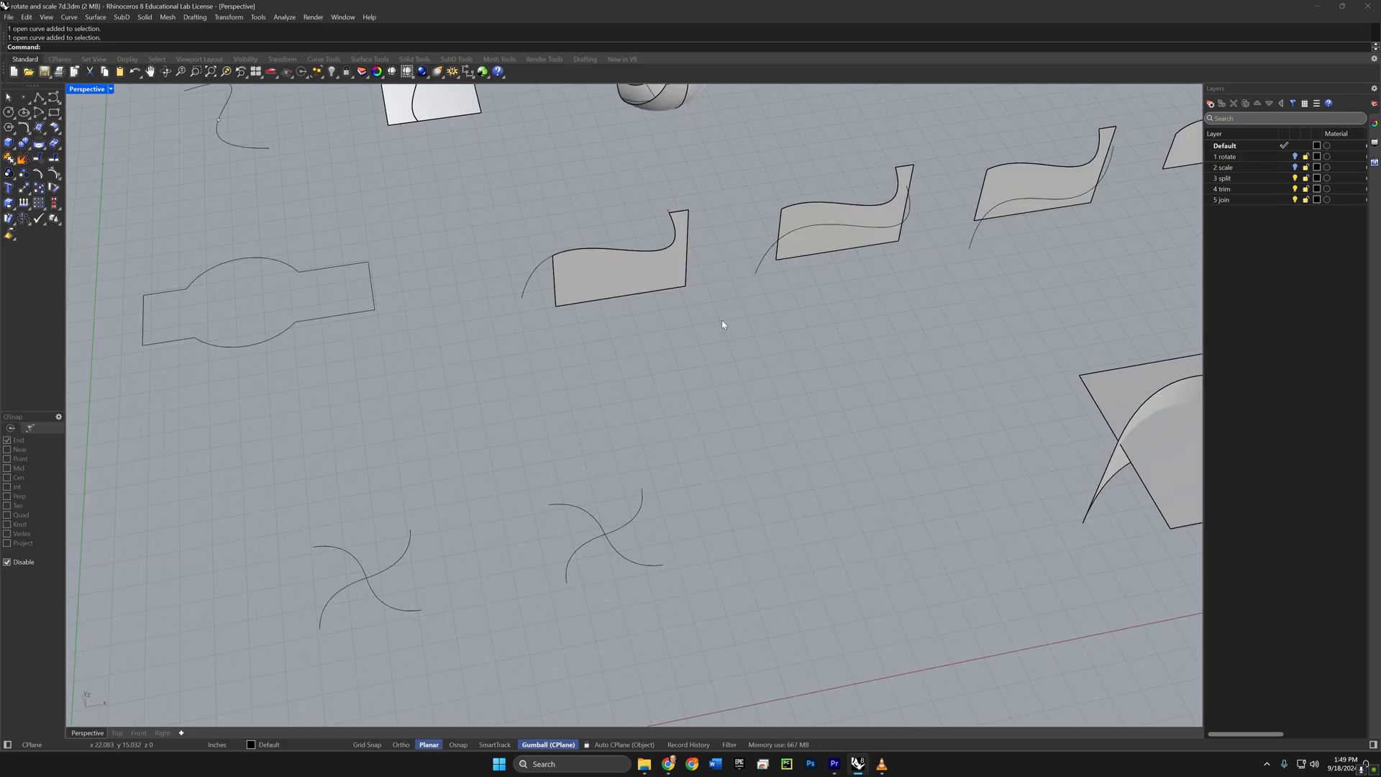
Step: Scale up the flat surface that crosses the curved extrusion so it extends past both ends of the extrusion
{"action": "right_click_drag", "start_coordinate": [943, 432], "coordinate": [393, 415], "text": "shift"}
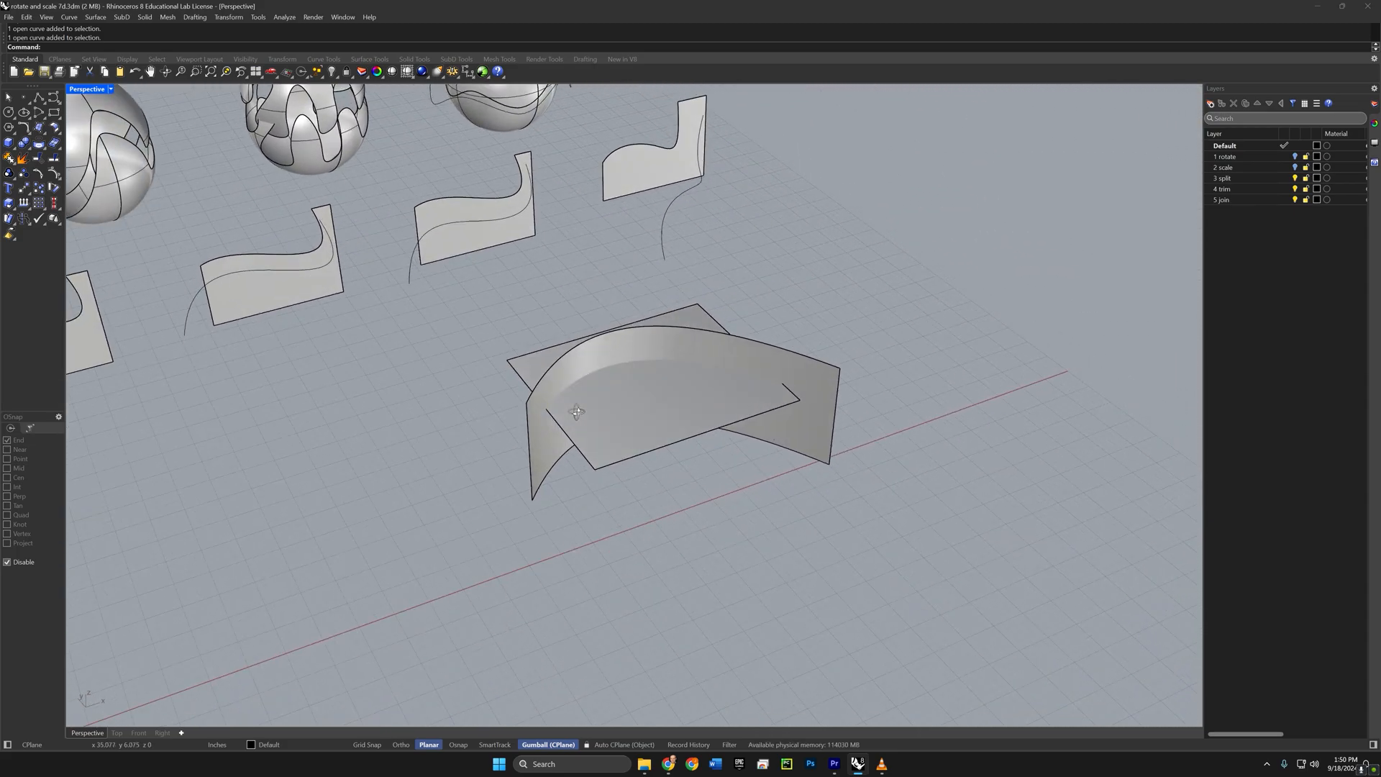
{"action": "scroll", "coordinate": [672, 382], "scroll_direction": "up", "scroll_amount": 5}
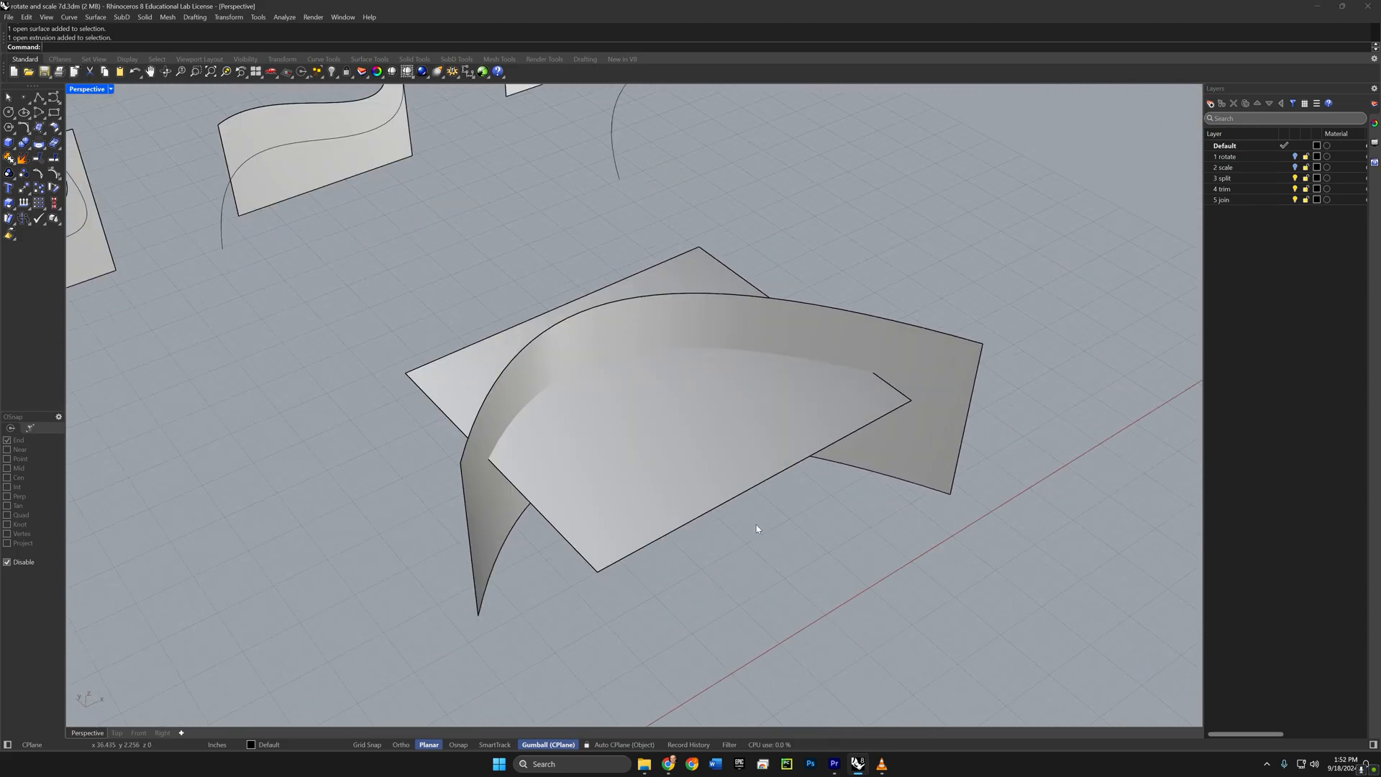
{"action": "left_click", "coordinate": [703, 492]}
{"action": "left_click", "coordinate": [876, 394]}
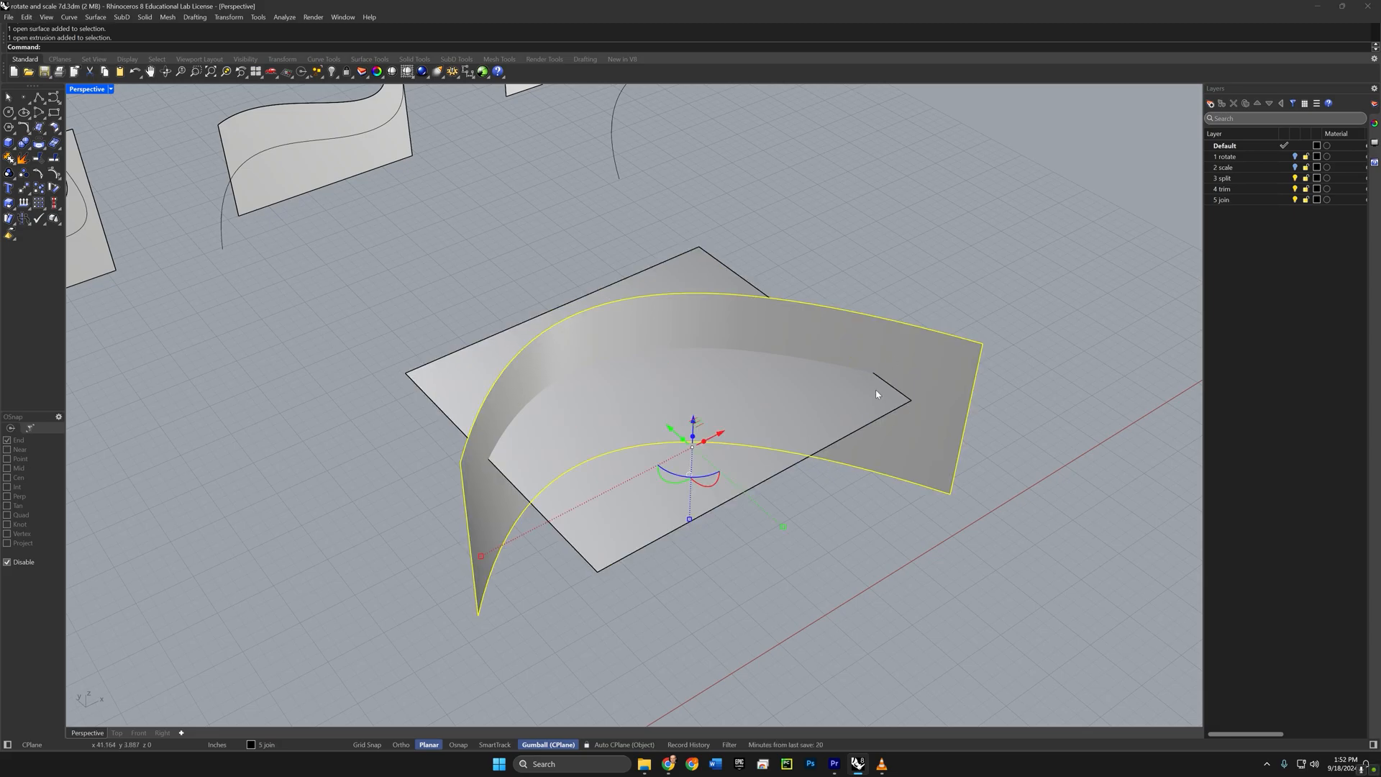
{"action": "left_click", "coordinate": [728, 621]}
{"action": "mouse_move", "coordinate": [701, 572]}
{"action": "right_mouse_down"}
{"action": "mouse_move", "coordinate": [737, 562]}
{"action": "mouse_move", "coordinate": [691, 574]}
{"action": "right_mouse_up"}
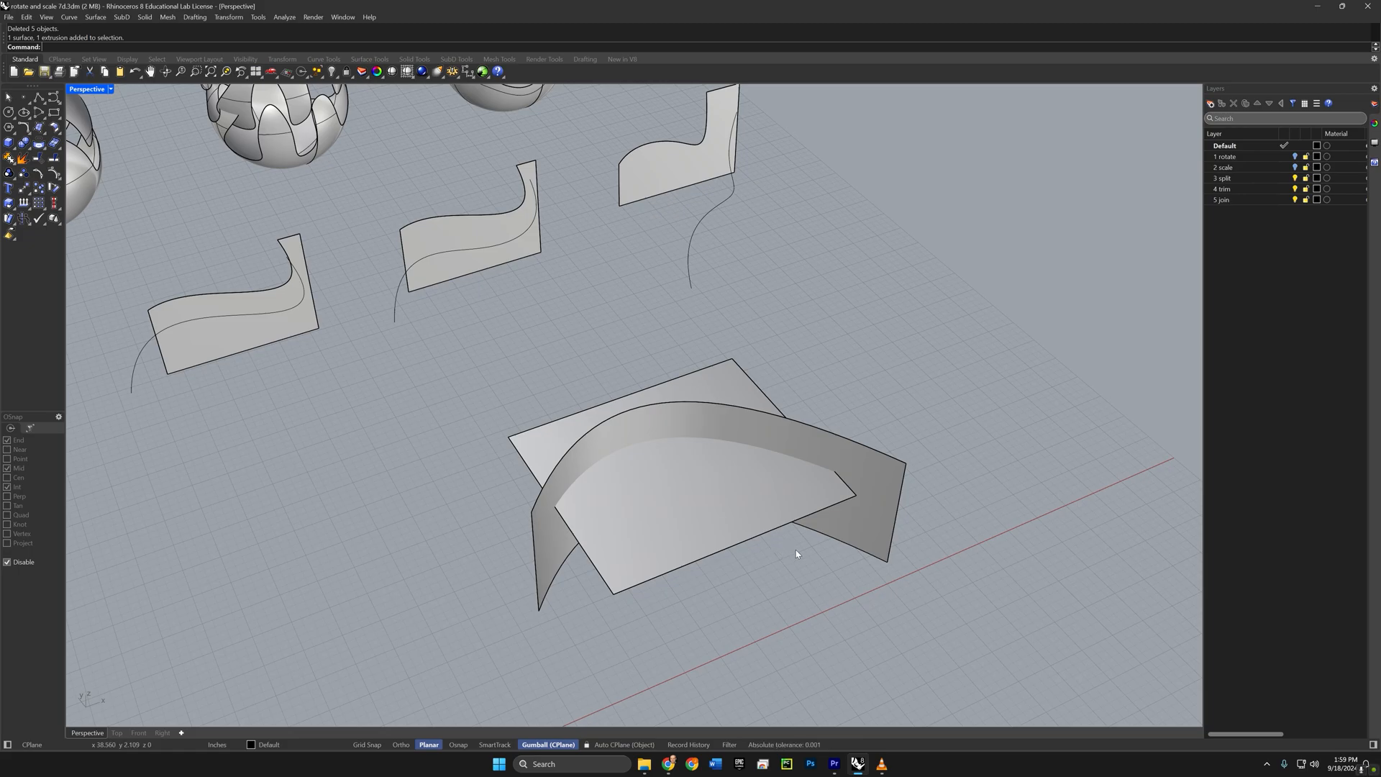
{"action": "left_click_drag", "start_coordinate": [895, 407], "coordinate": [786, 500]}
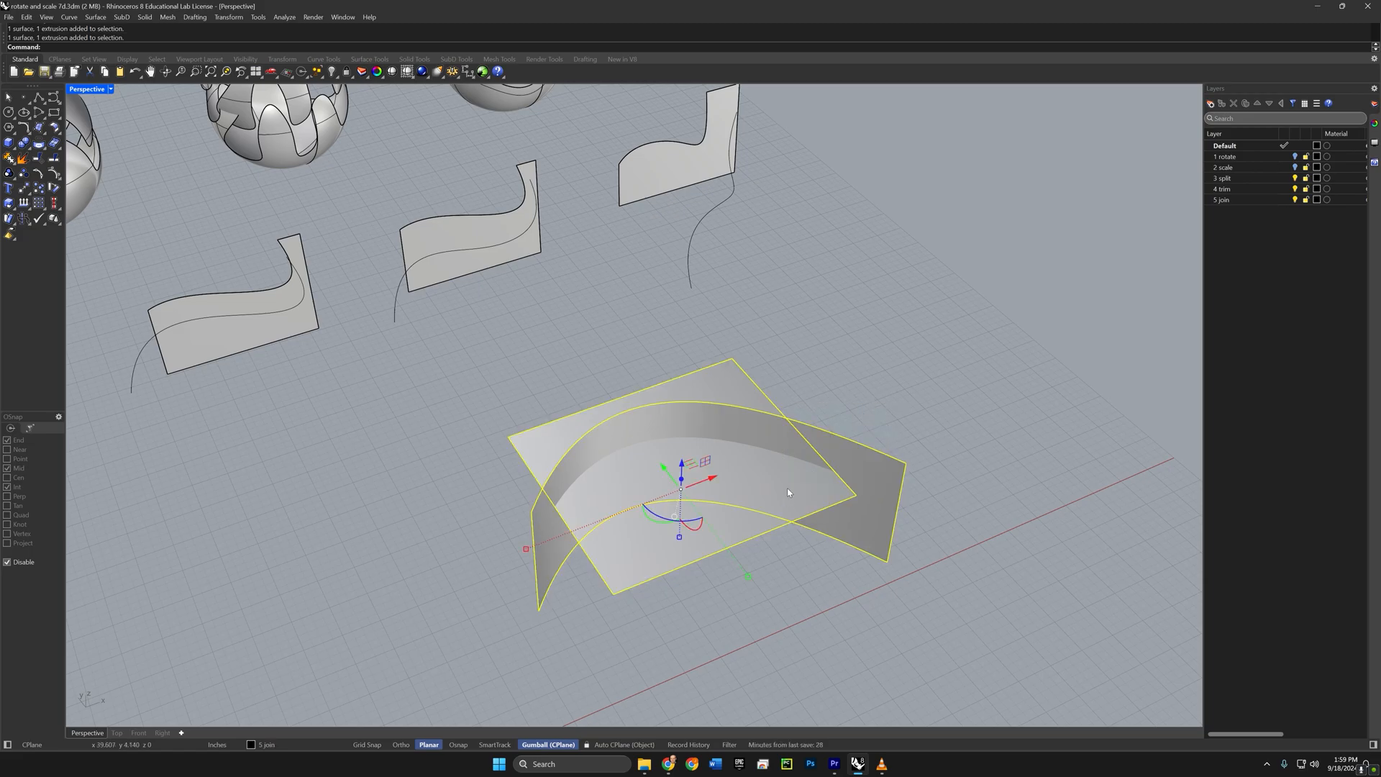
{"action": "left_click", "coordinate": [761, 518]}
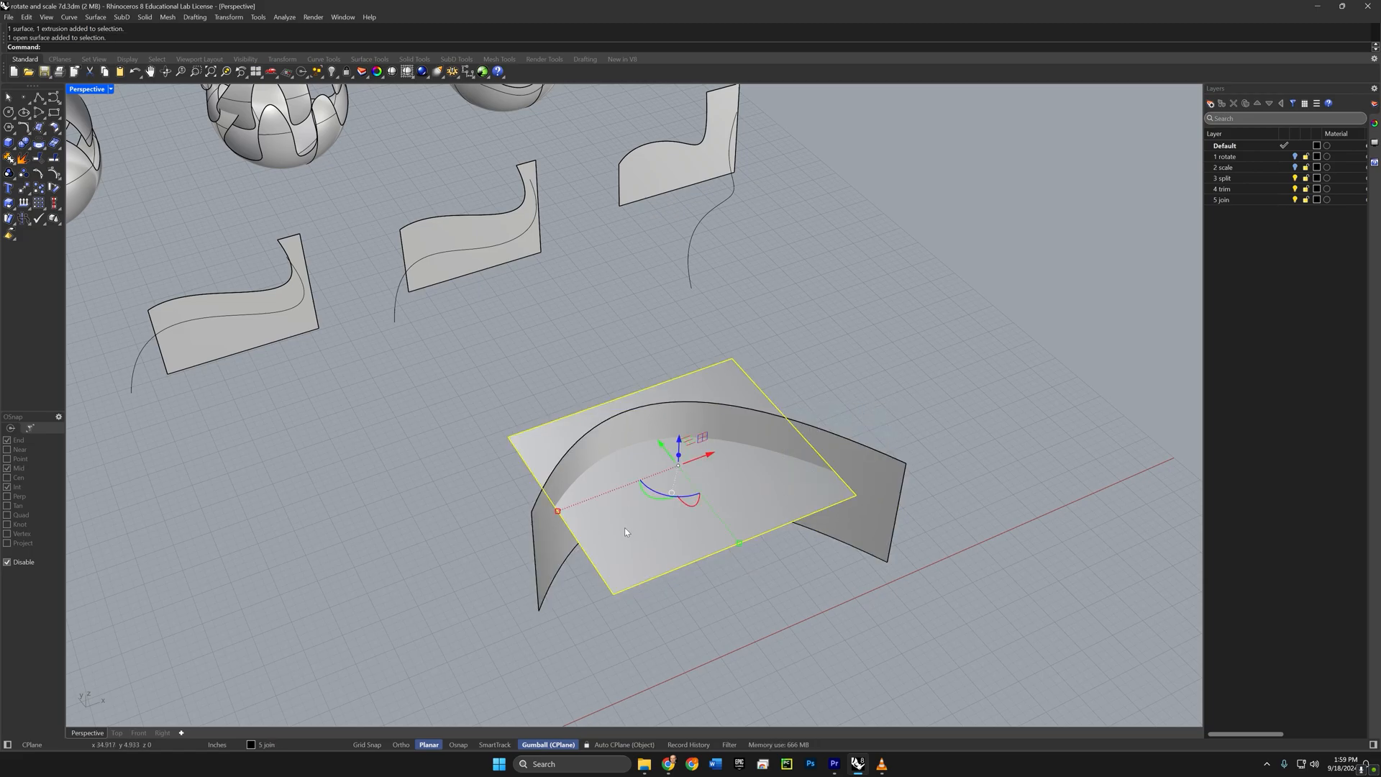
{"action": "left_click_drag", "start_coordinate": [558, 511], "coordinate": [524, 525]}
{"action": "key", "text": "Escape"}
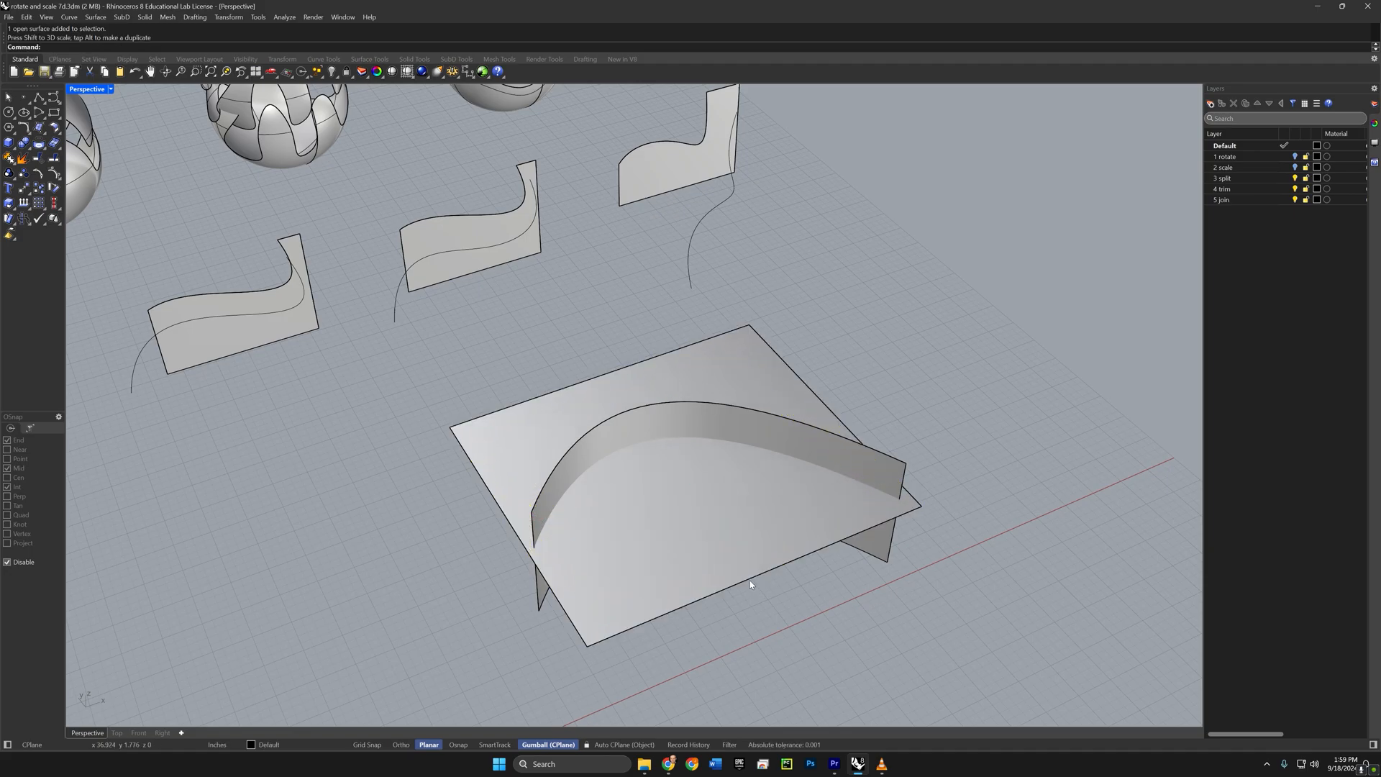
Step: Create the intersection curve between the enlarged flat surface and the curved extrusion with Intersect
{"action": "left_click_drag", "start_coordinate": [870, 374], "coordinate": [769, 546]}
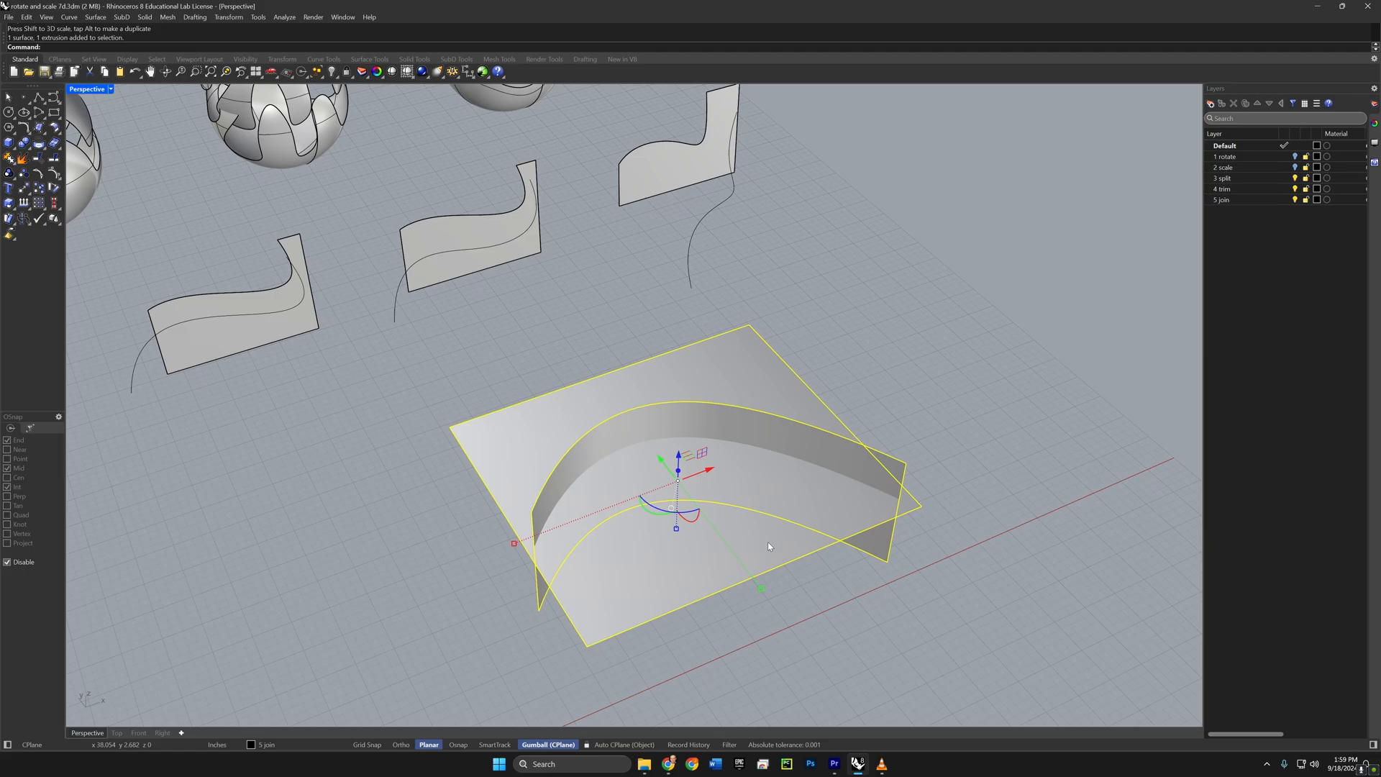
{"action": "key", "text": "Up"}
{"action": "type", "text": "Inters"}
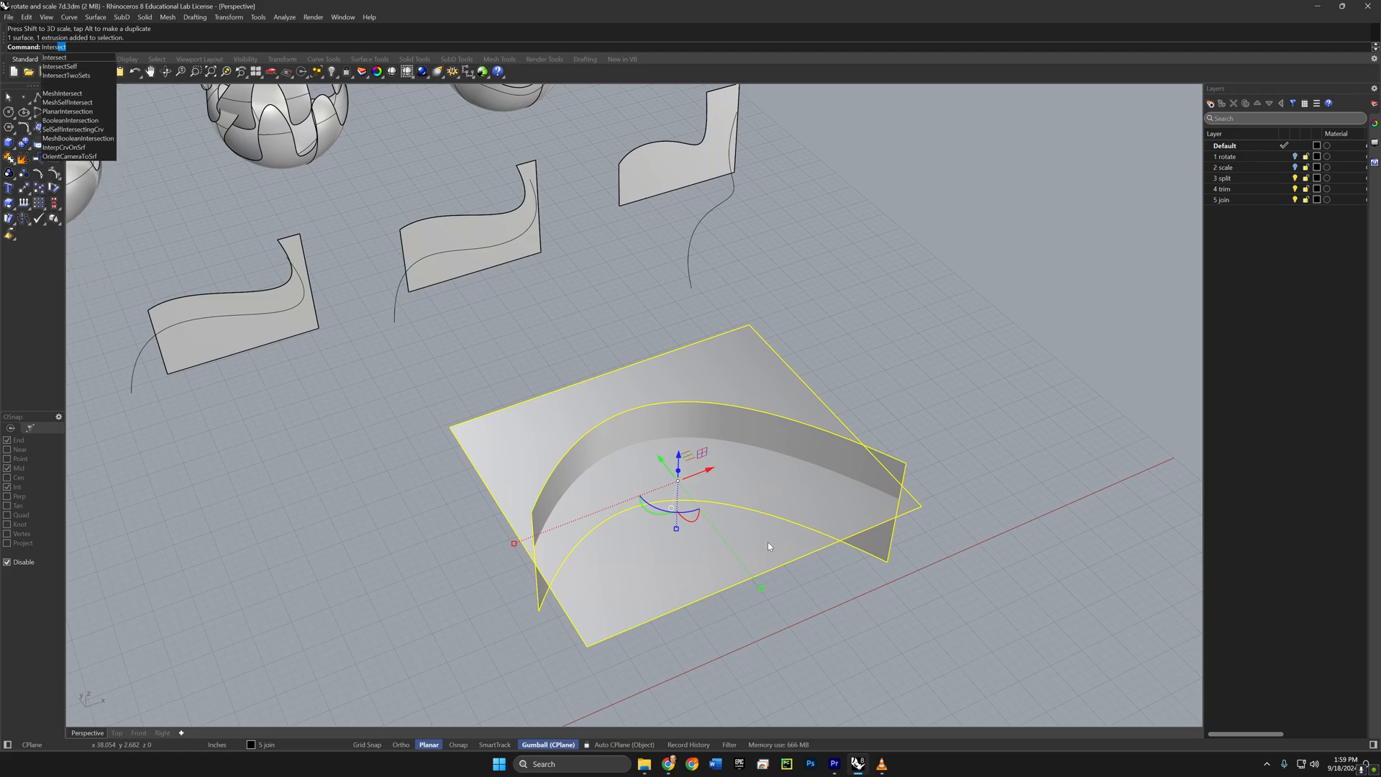
{"action": "key", "text": "Return"}
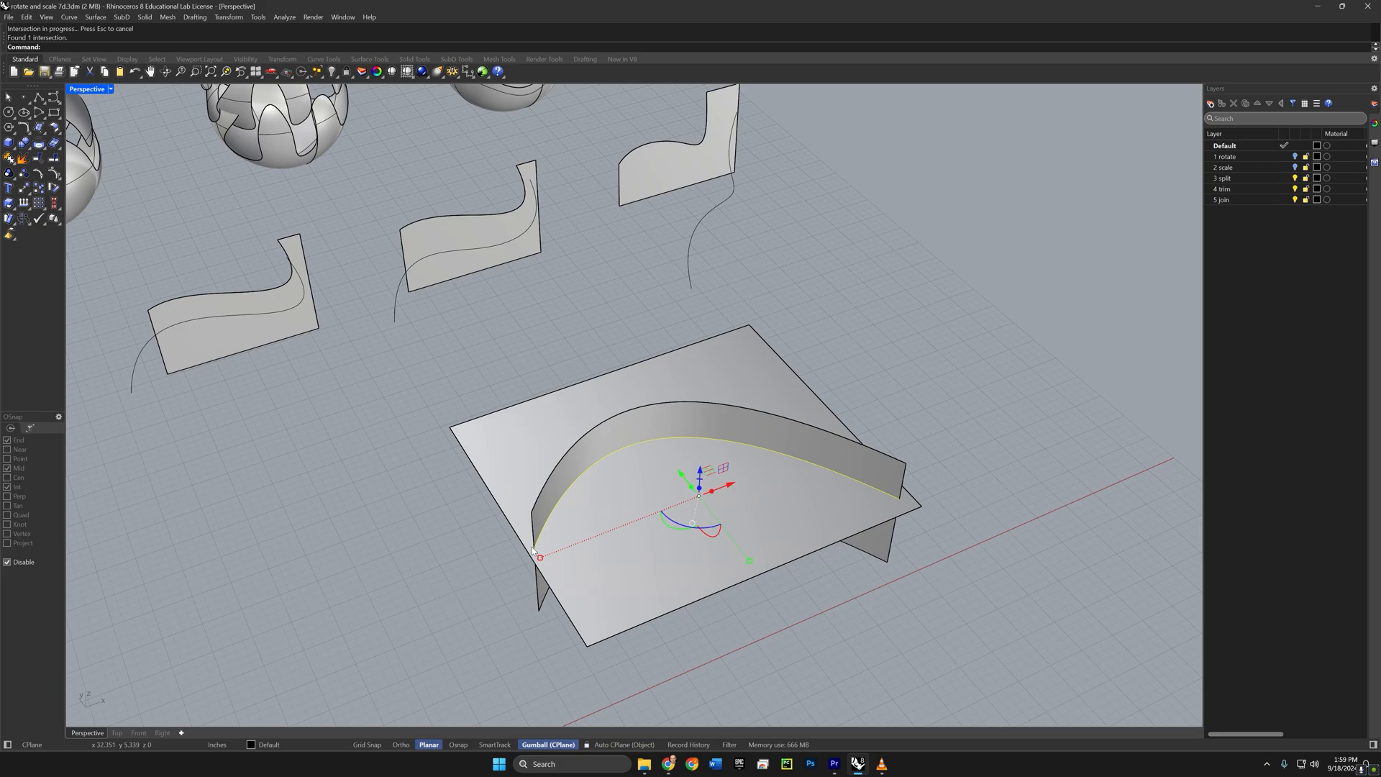
{"action": "left_click", "coordinate": [914, 455]}
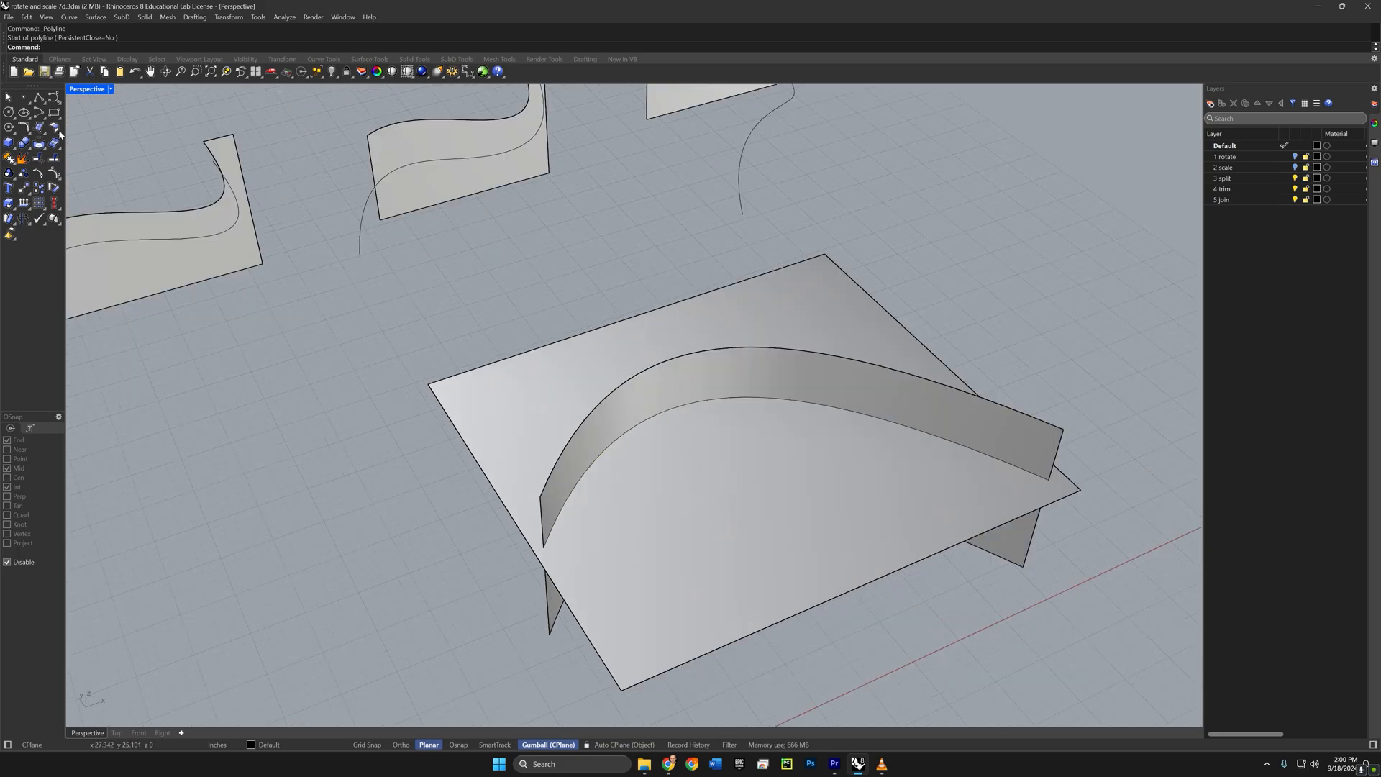
Step: Draw a straight polyline from the left end of the intersection curve outward past the flat surface's edge, using object snaps
{"action": "left_click", "coordinate": [39, 97]}
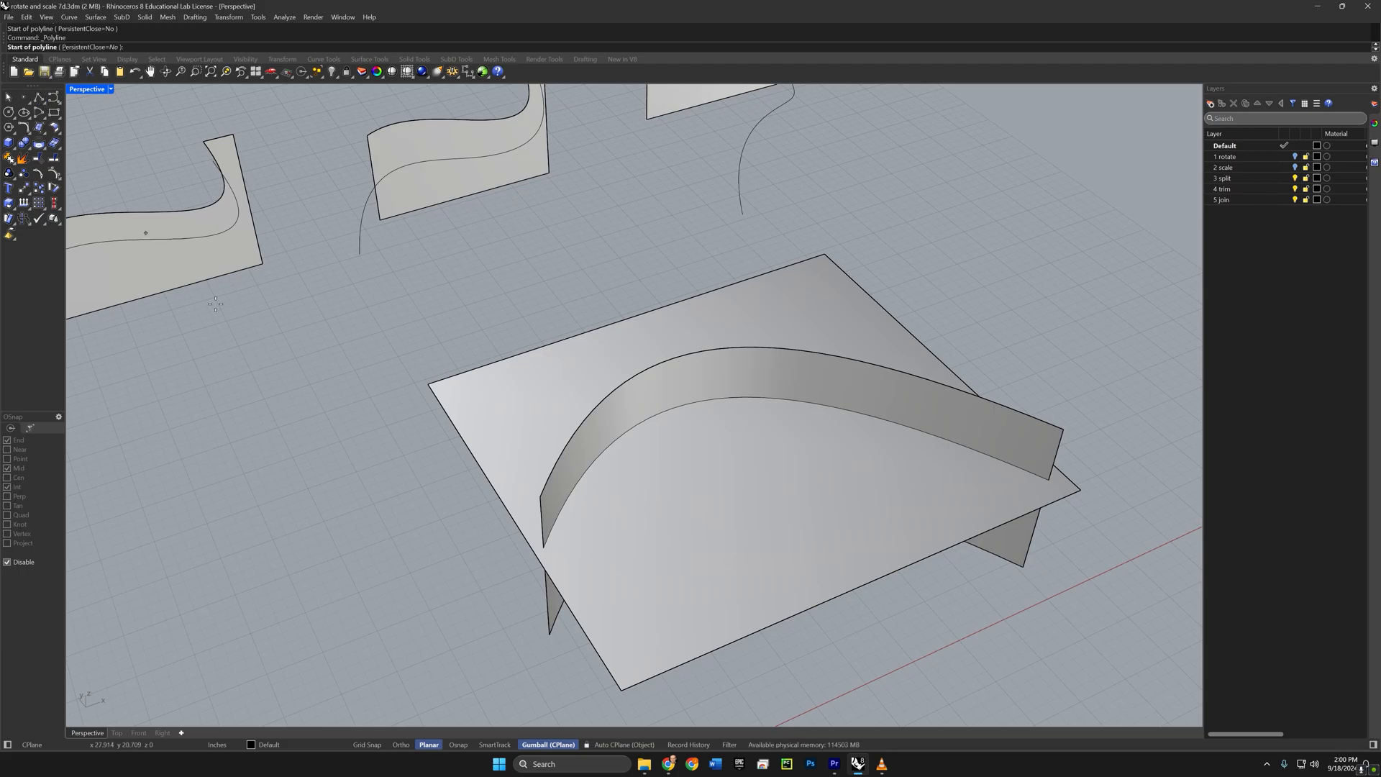
{"action": "key", "text": "alt"}
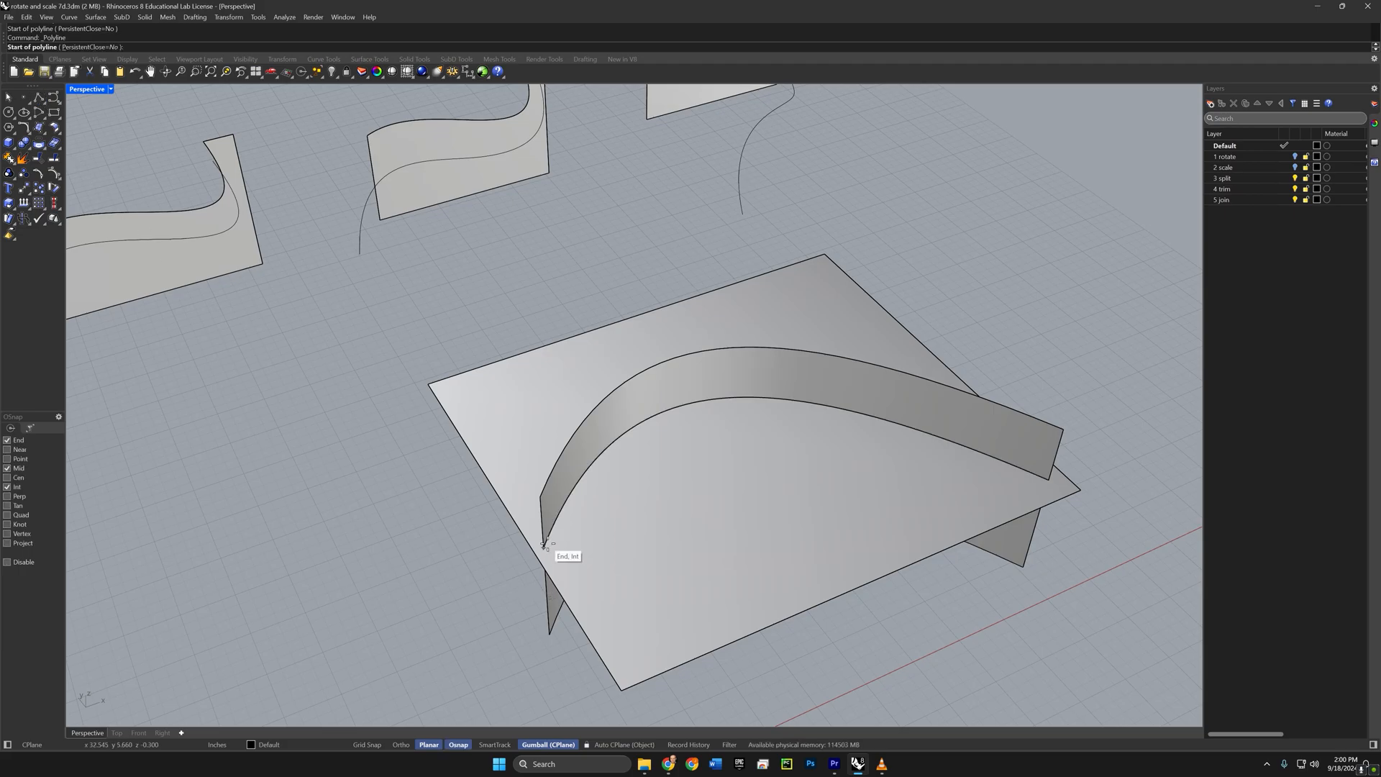
{"action": "left_click", "coordinate": [544, 545]}
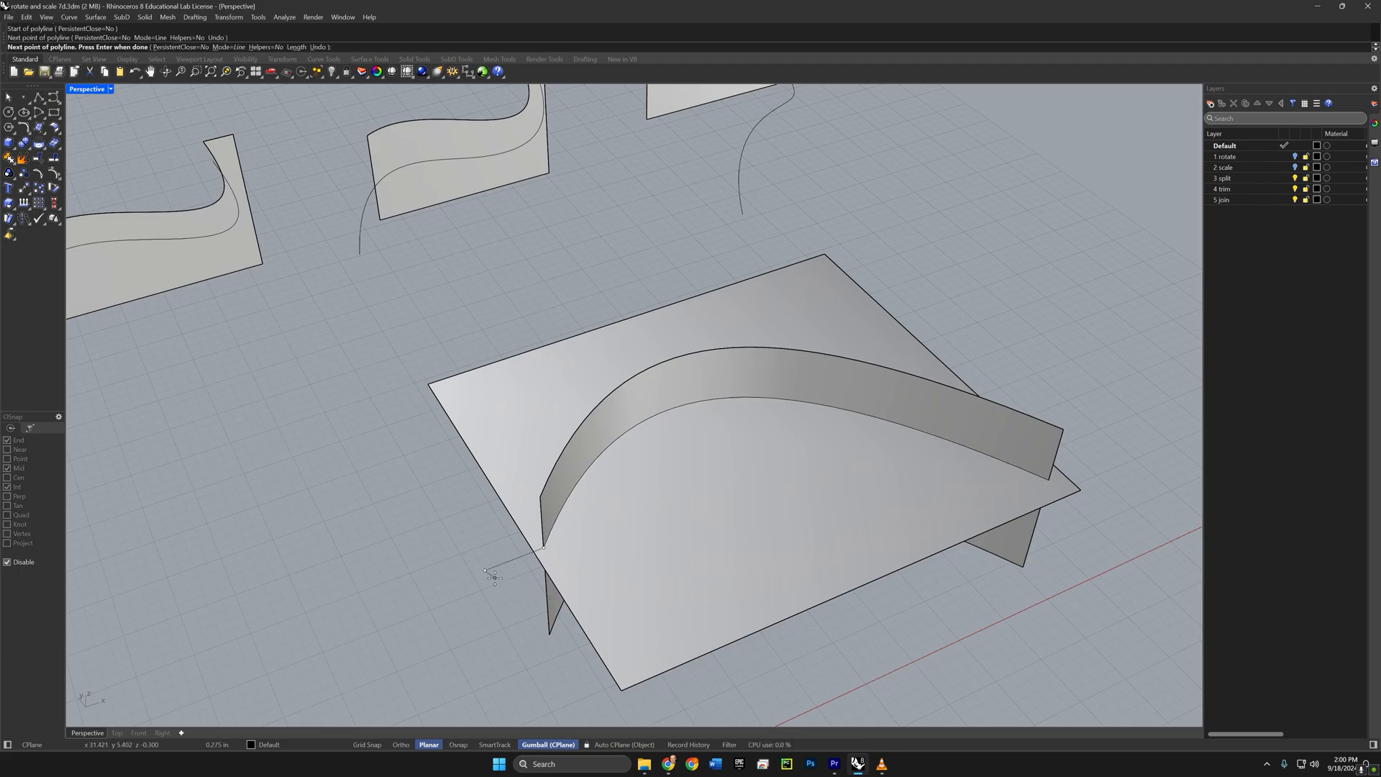
{"action": "key", "text": "Return"}
Step: Draw a straight polyline from the right end of the intersection curve outward past the flat surface's edge
{"action": "right_click_drag", "start_coordinate": [1050, 576], "coordinate": [1056, 543]}
{"action": "key", "text": "Return"}
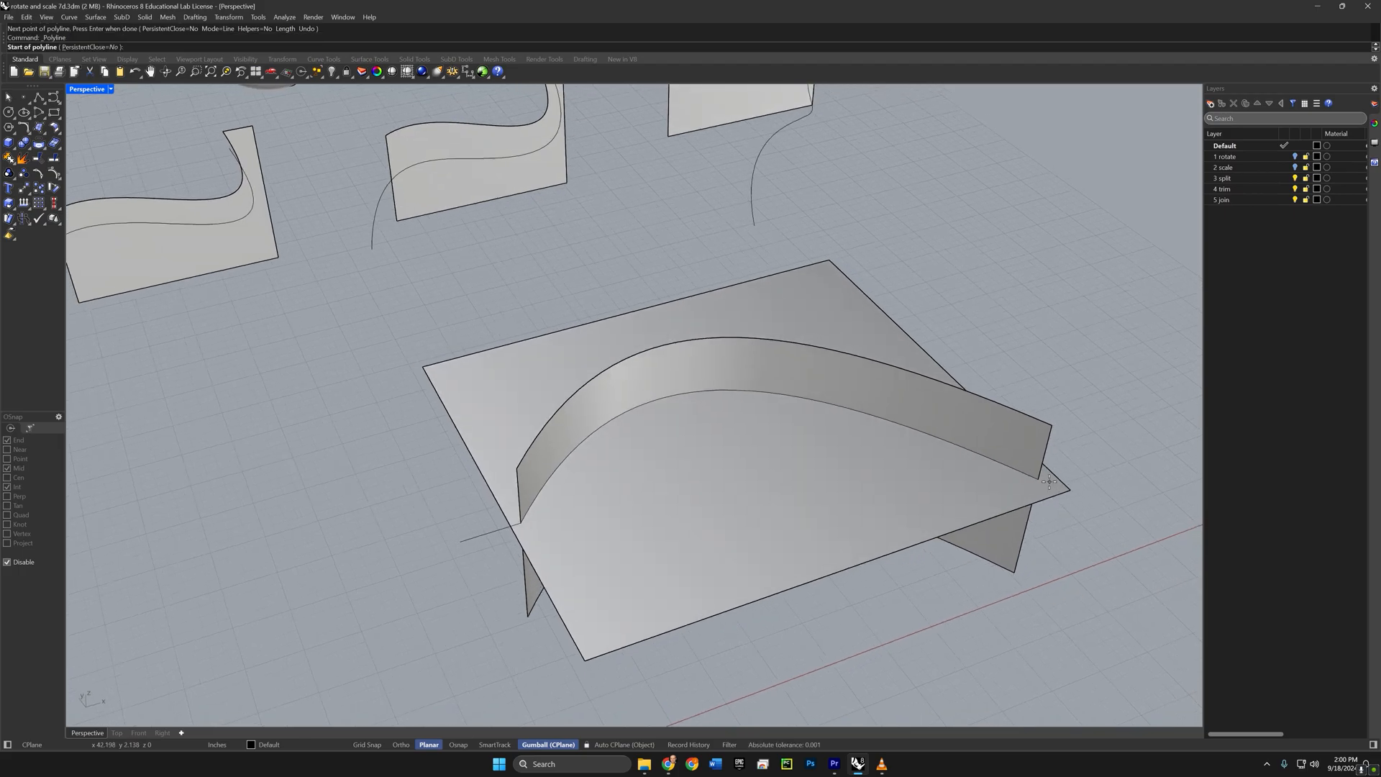
{"action": "left_click", "coordinate": [1040, 479]}
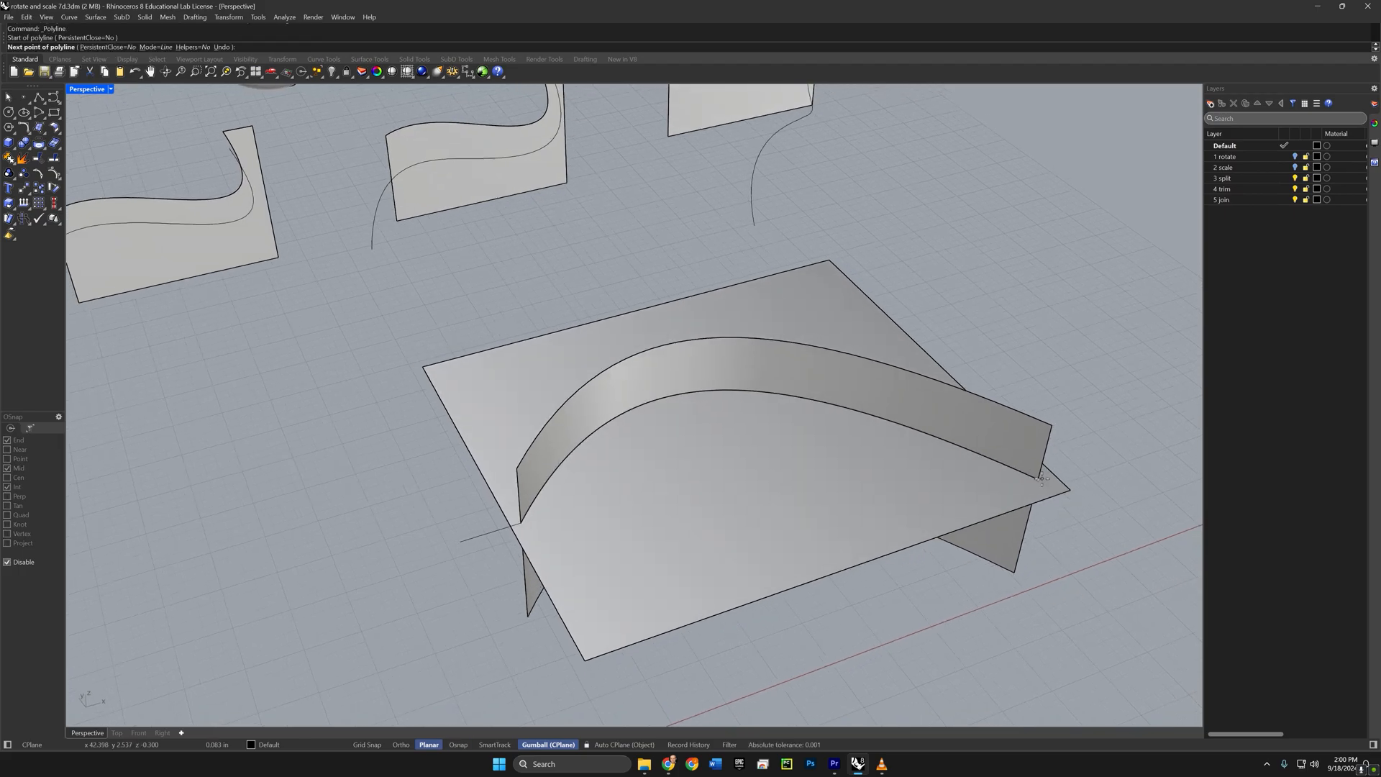
{"action": "left_click", "coordinate": [1090, 462], "text": "shift"}
{"action": "key", "text": "Return"}
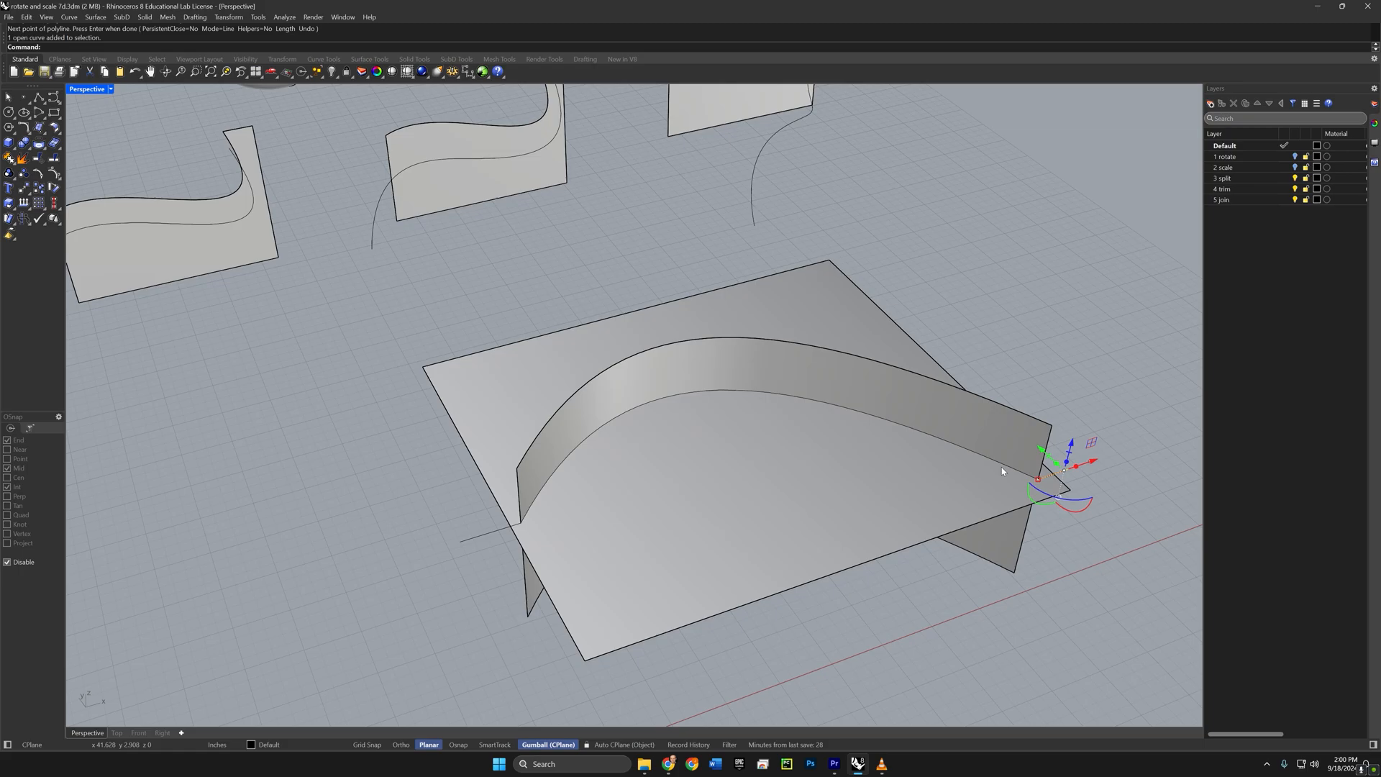
Step: Trim away the part of the flat surface behind the curved extrusion, using the intersection curve and both extension lines as cutters
{"action": "left_click", "coordinate": [1002, 471], "text": "shift"}
{"action": "left_click", "coordinate": [1026, 489]}
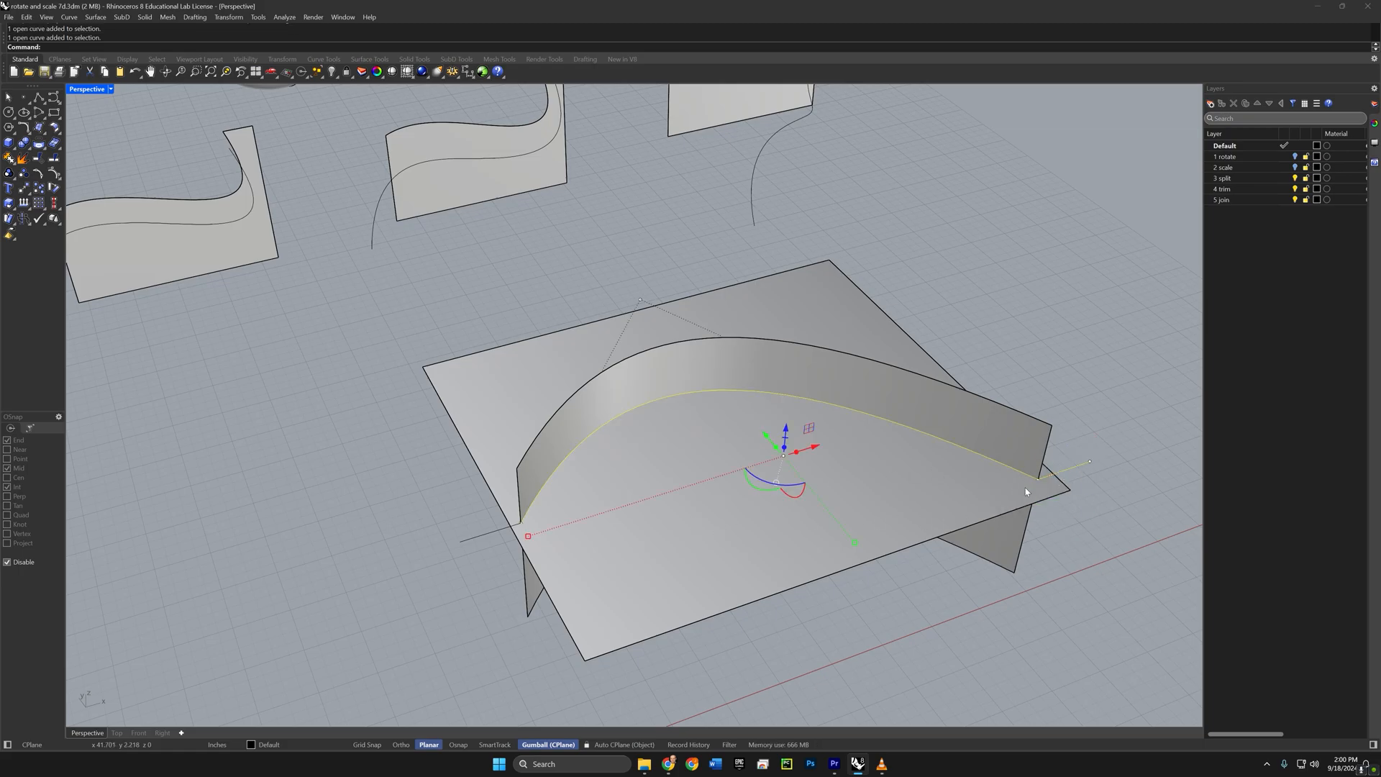
{"action": "left_click", "coordinate": [492, 533], "text": "shift"}
{"action": "type", "text": "trim"}
{"action": "key", "text": "Return"}
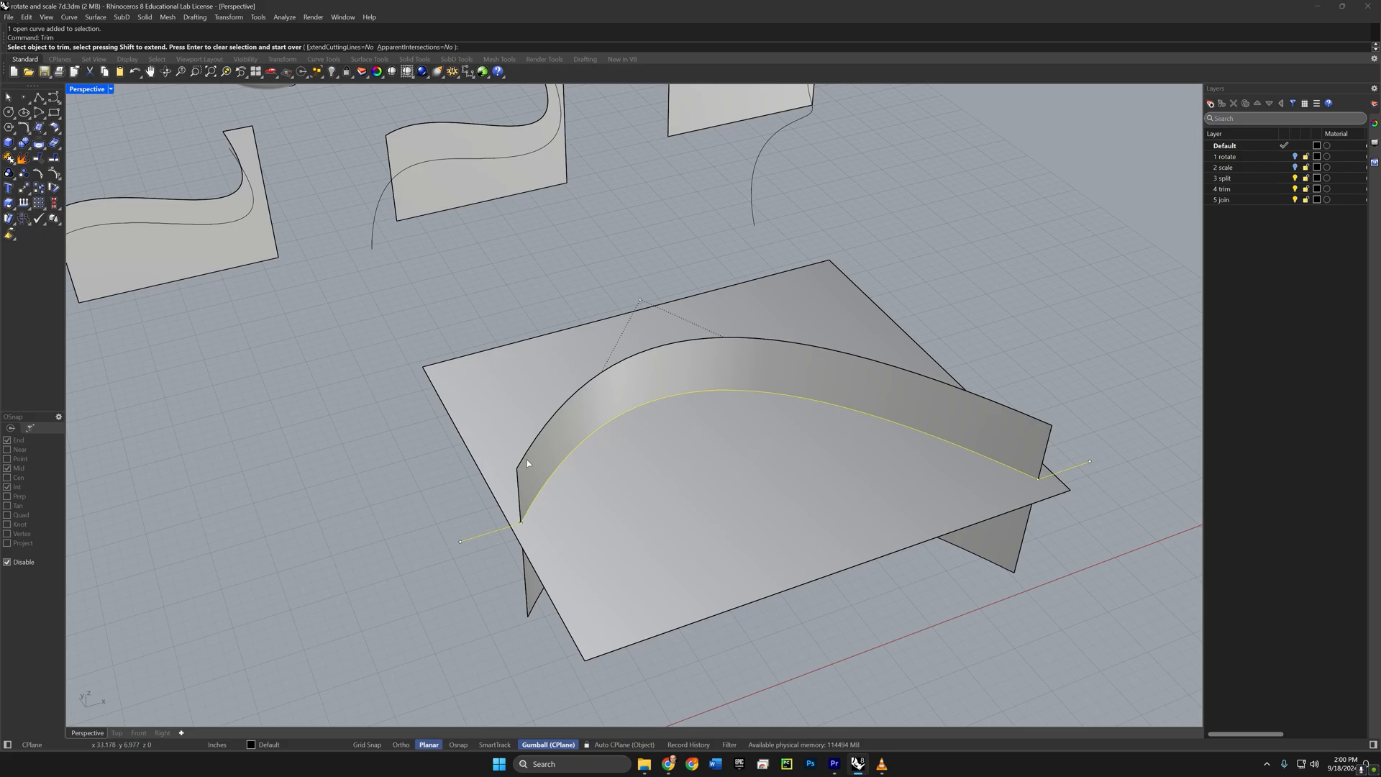
{"action": "left_click", "coordinate": [459, 380]}
{"action": "key", "text": "Return"}
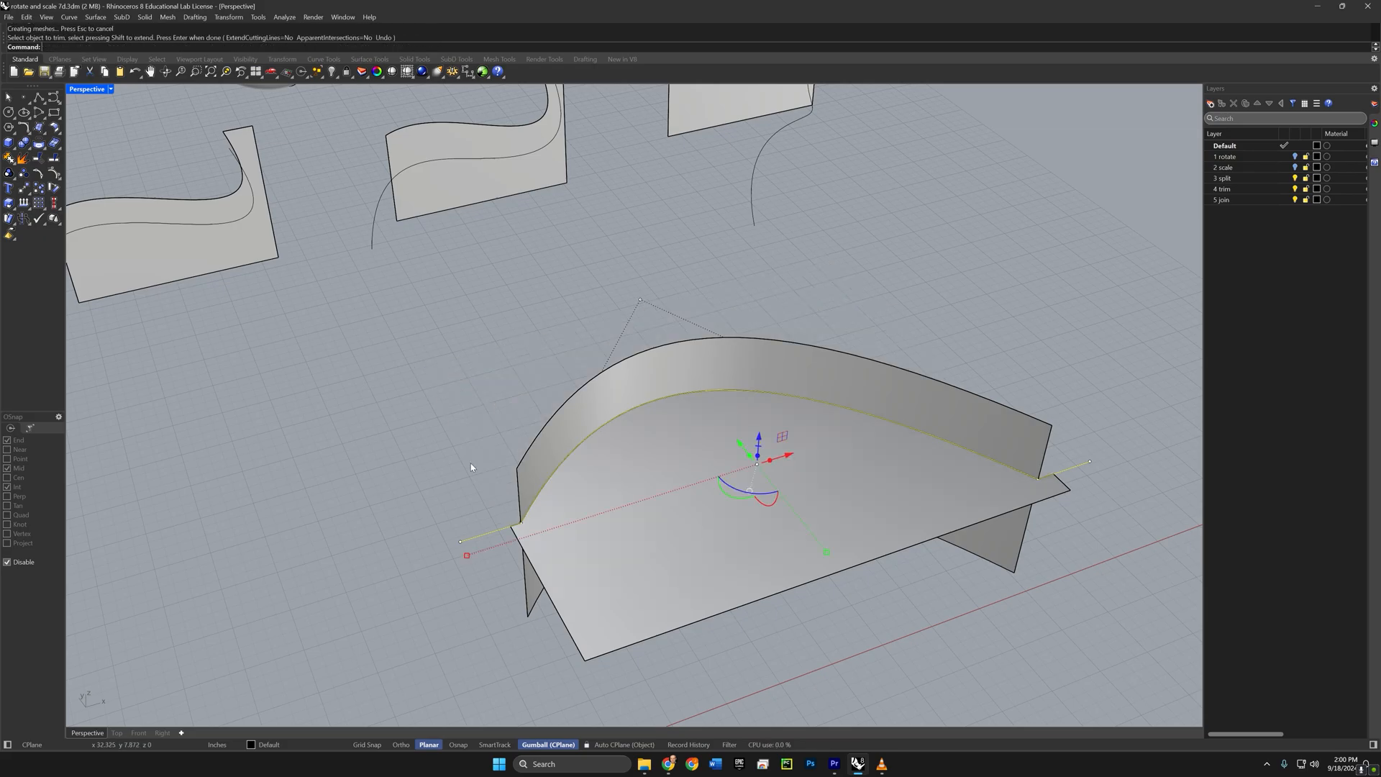
{"action": "mouse_move", "coordinate": [471, 467]}
{"action": "right_mouse_down"}
{"action": "mouse_move", "coordinate": [484, 518]}
{"action": "mouse_move", "coordinate": [468, 487]}
{"action": "right_mouse_up"}
{"action": "key", "text": "Escape"}
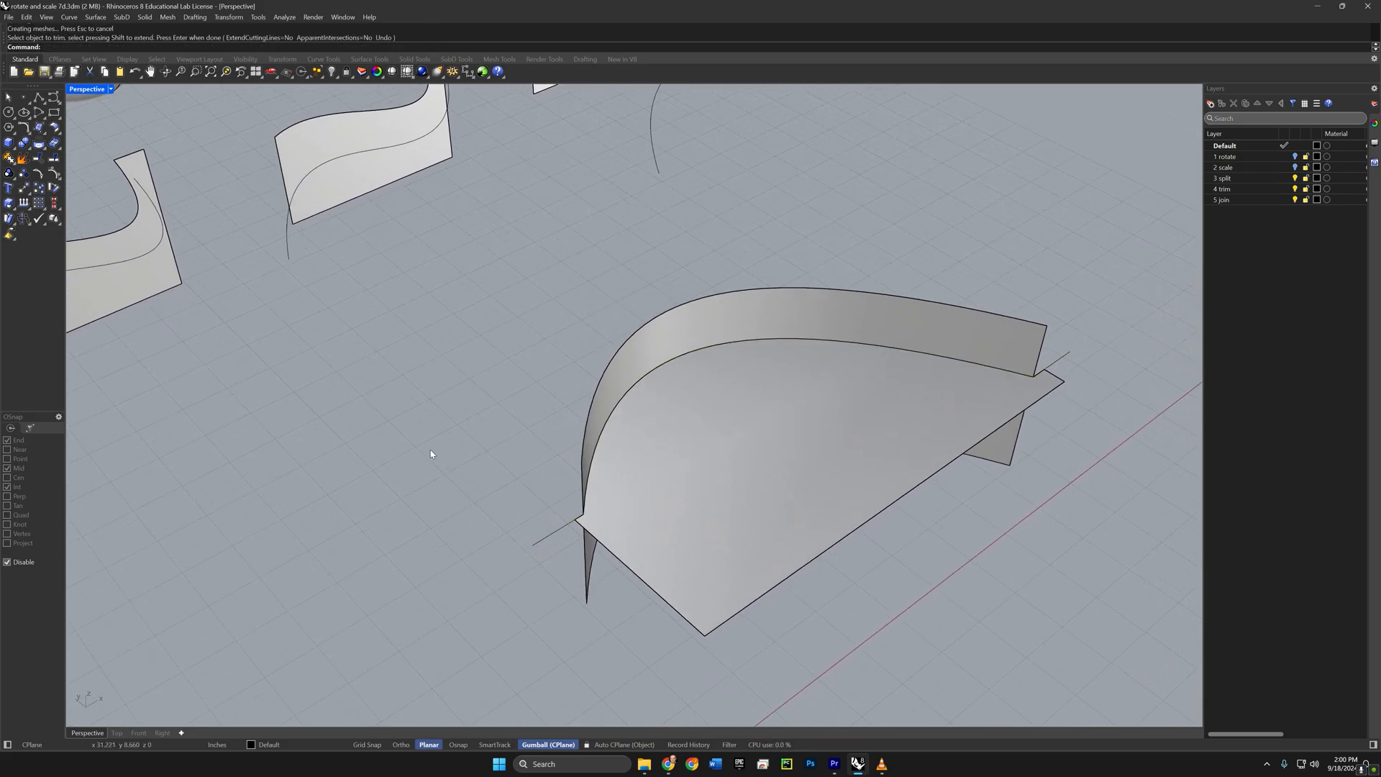
Step: Draw a straight polyline from the left end of the intersection curve across the flat surface and past its front edge
{"action": "left_click", "coordinate": [38, 97]}
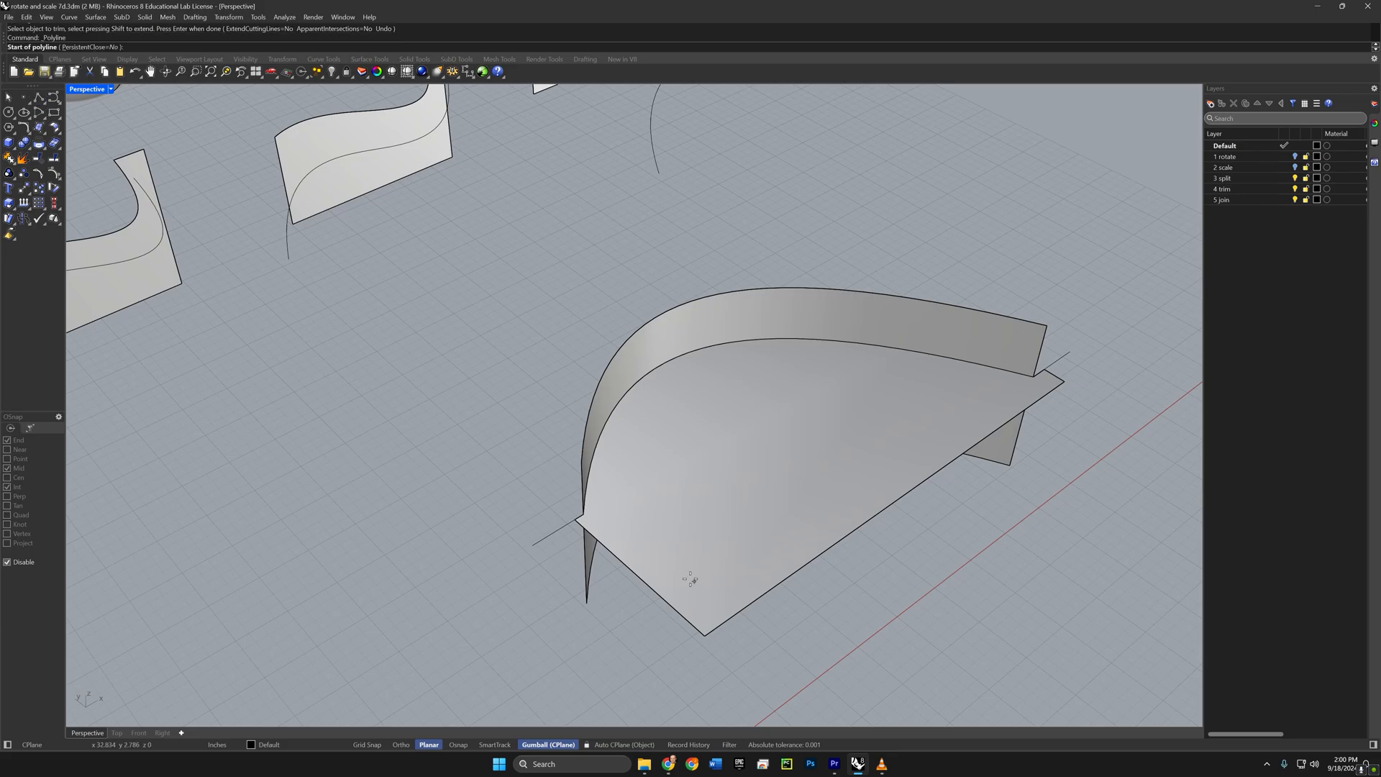
{"action": "right_click_drag", "start_coordinate": [689, 579], "coordinate": [626, 585]}
{"action": "left_click", "coordinate": [530, 525]}
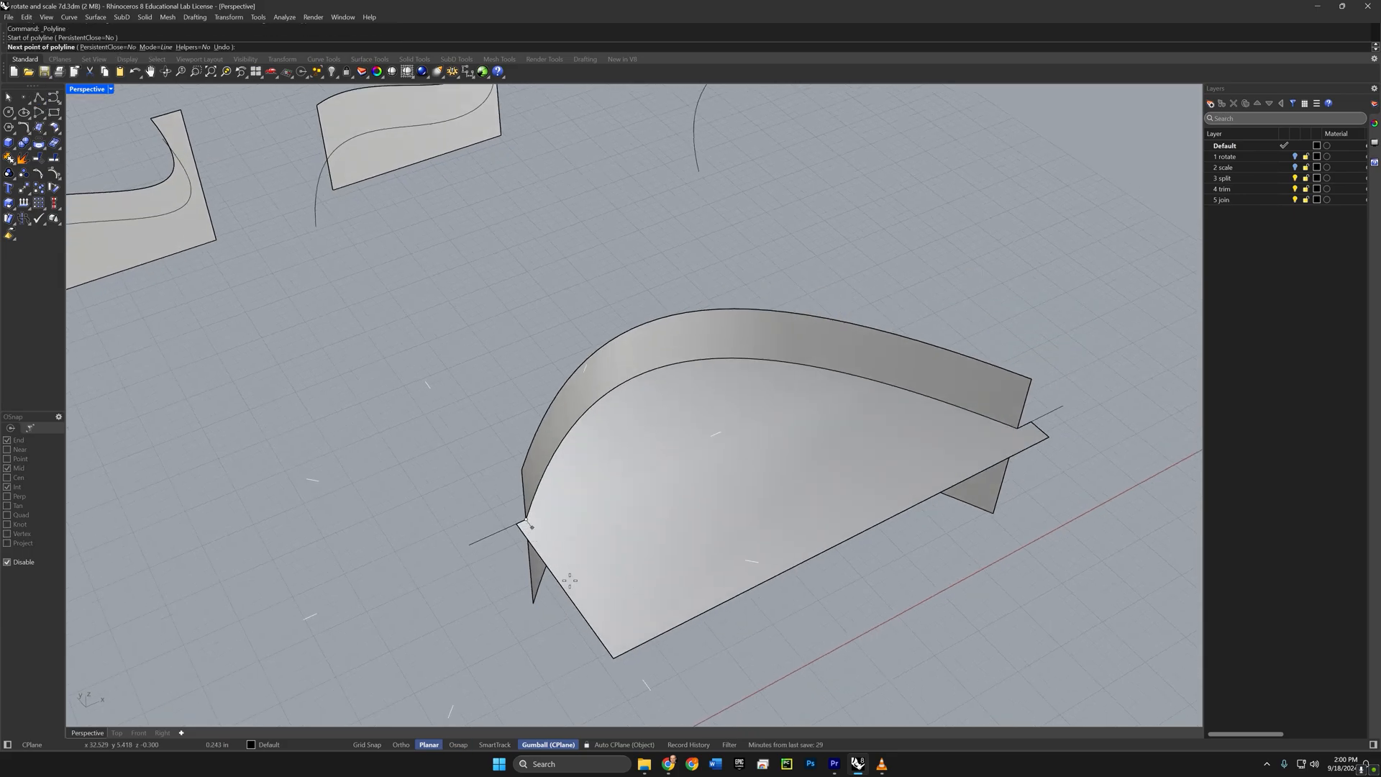
{"action": "left_click", "coordinate": [656, 697]}
{"action": "key", "text": "Return"}
Step: Draw a straight polyline from the right end of the intersection curve past the flat surface's front edge, using object snaps
{"action": "key", "text": "Return"}
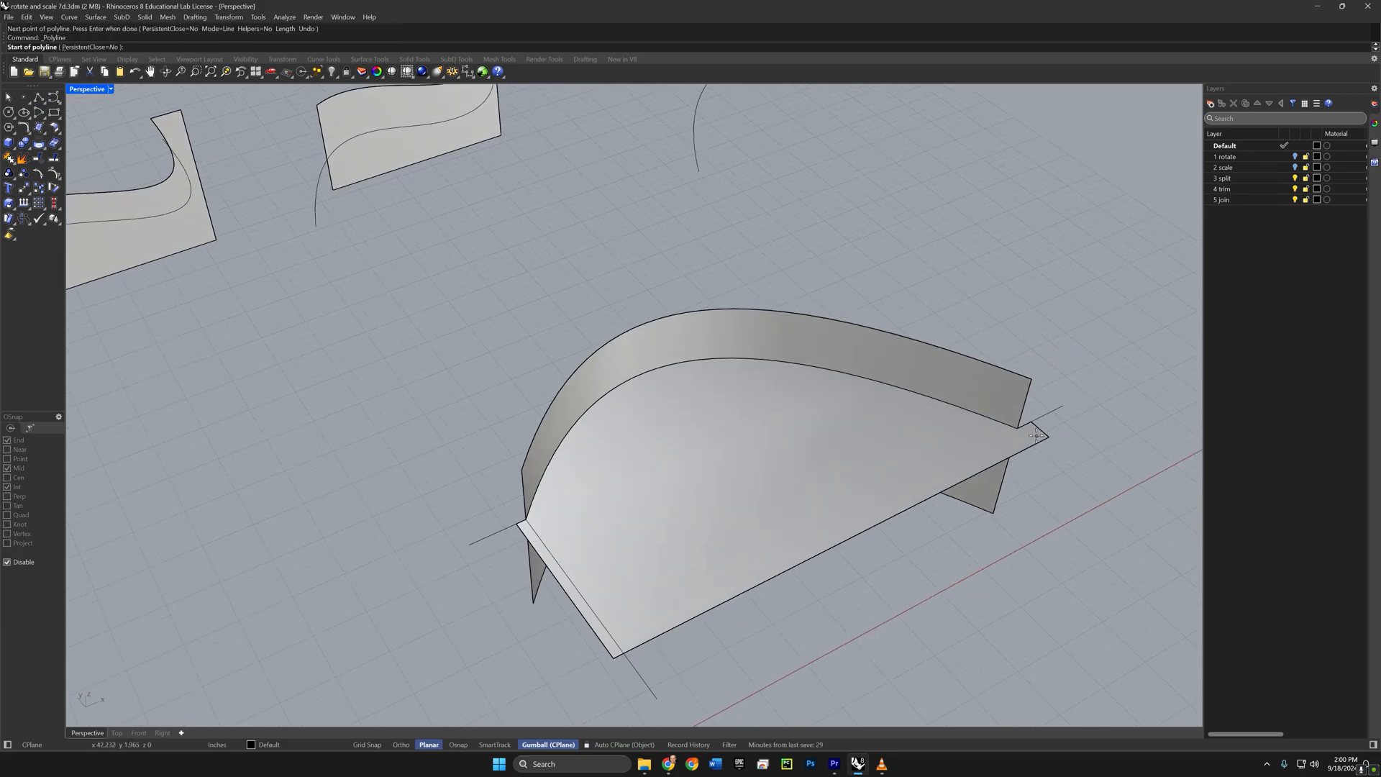
{"action": "left_click", "coordinate": [1018, 428]}
{"action": "key", "text": "Escape"}
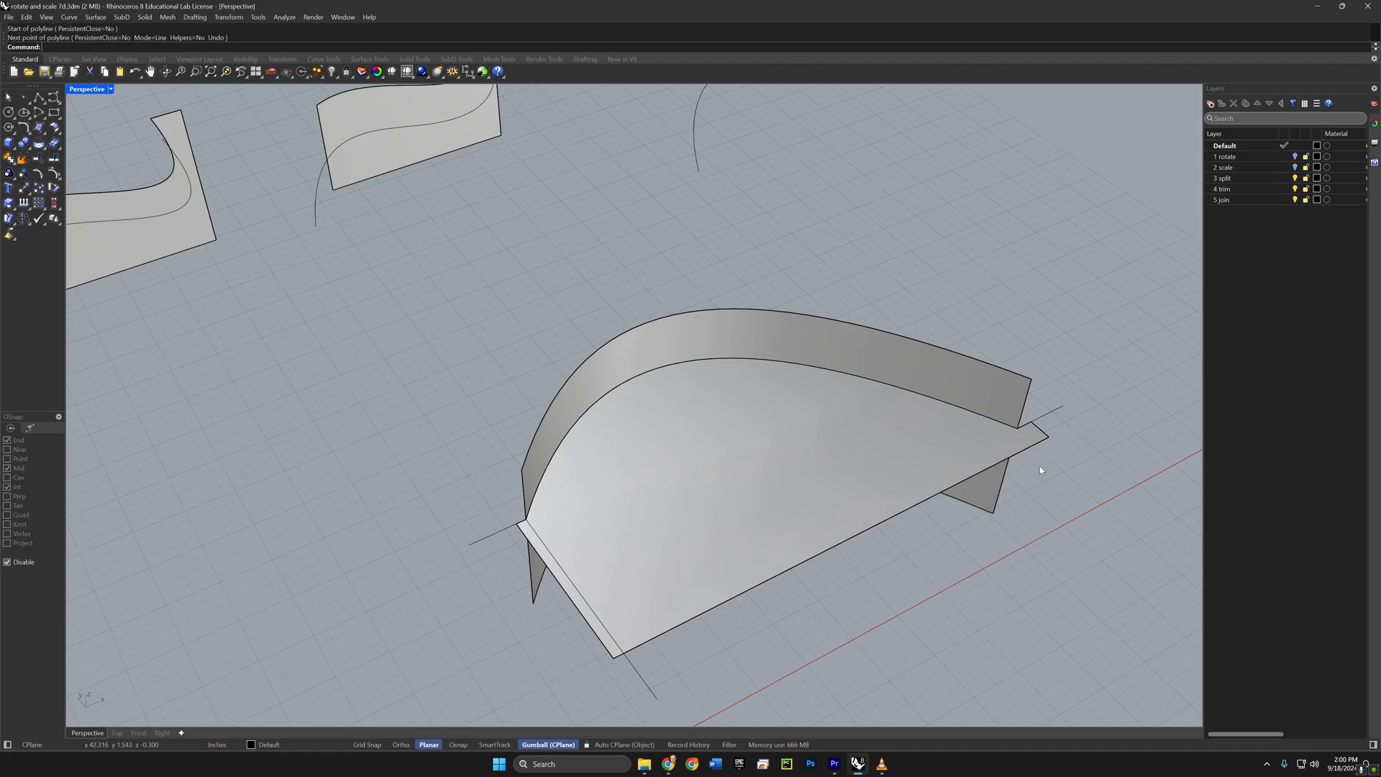
{"action": "key", "text": "Return"}
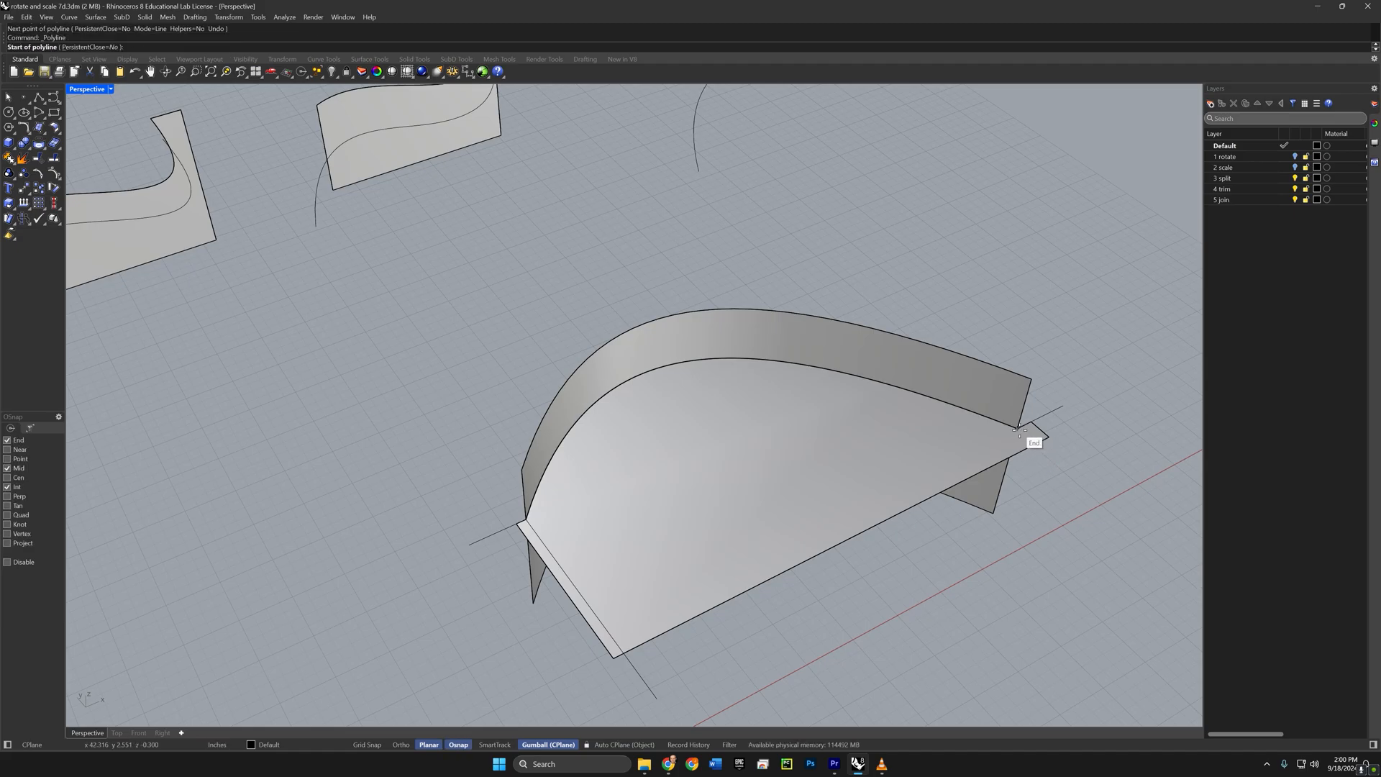
{"action": "left_click", "coordinate": [1018, 428], "text": "alt"}
{"action": "left_click", "coordinate": [1072, 477], "text": "shift"}
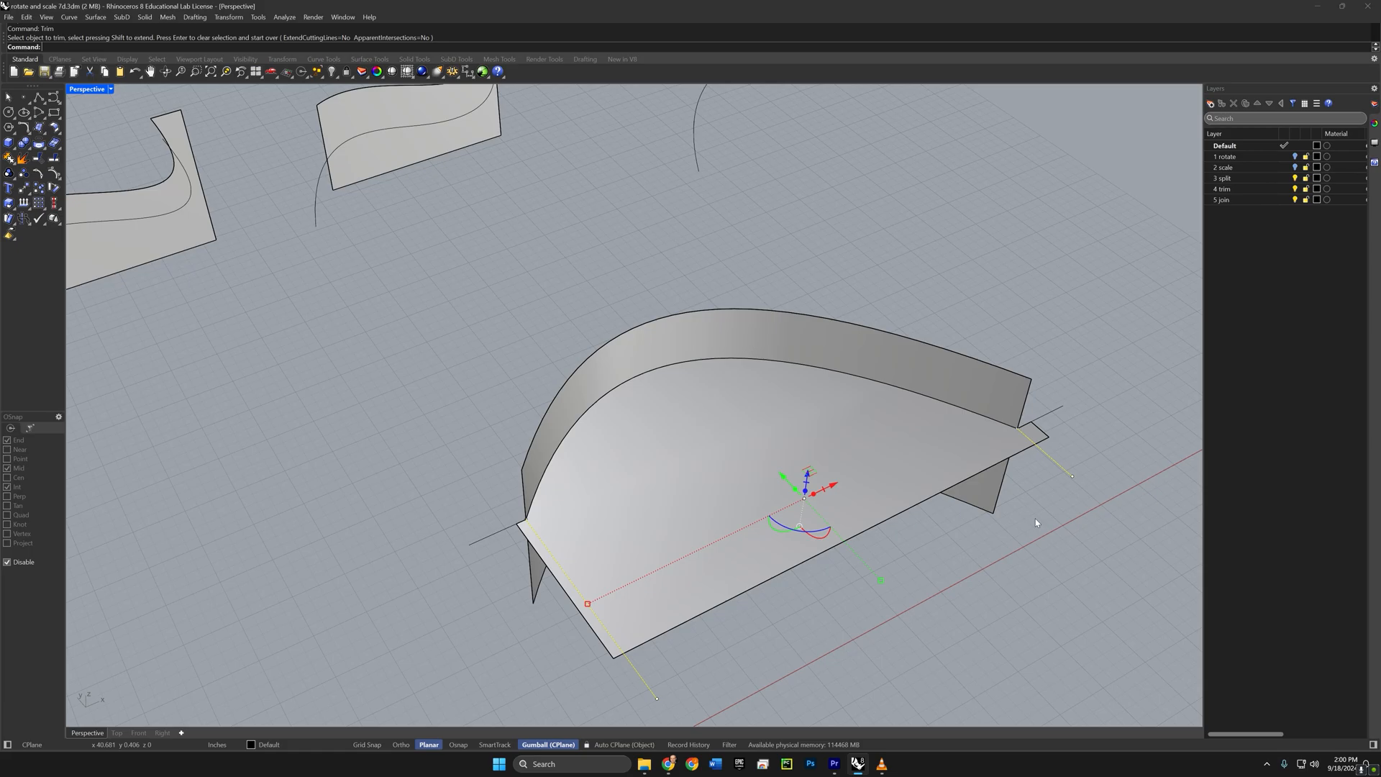
Step: Trim off the flat surface's leftover pieces outside the two new polylines at its left and right ends
{"action": "key", "text": "Return"}
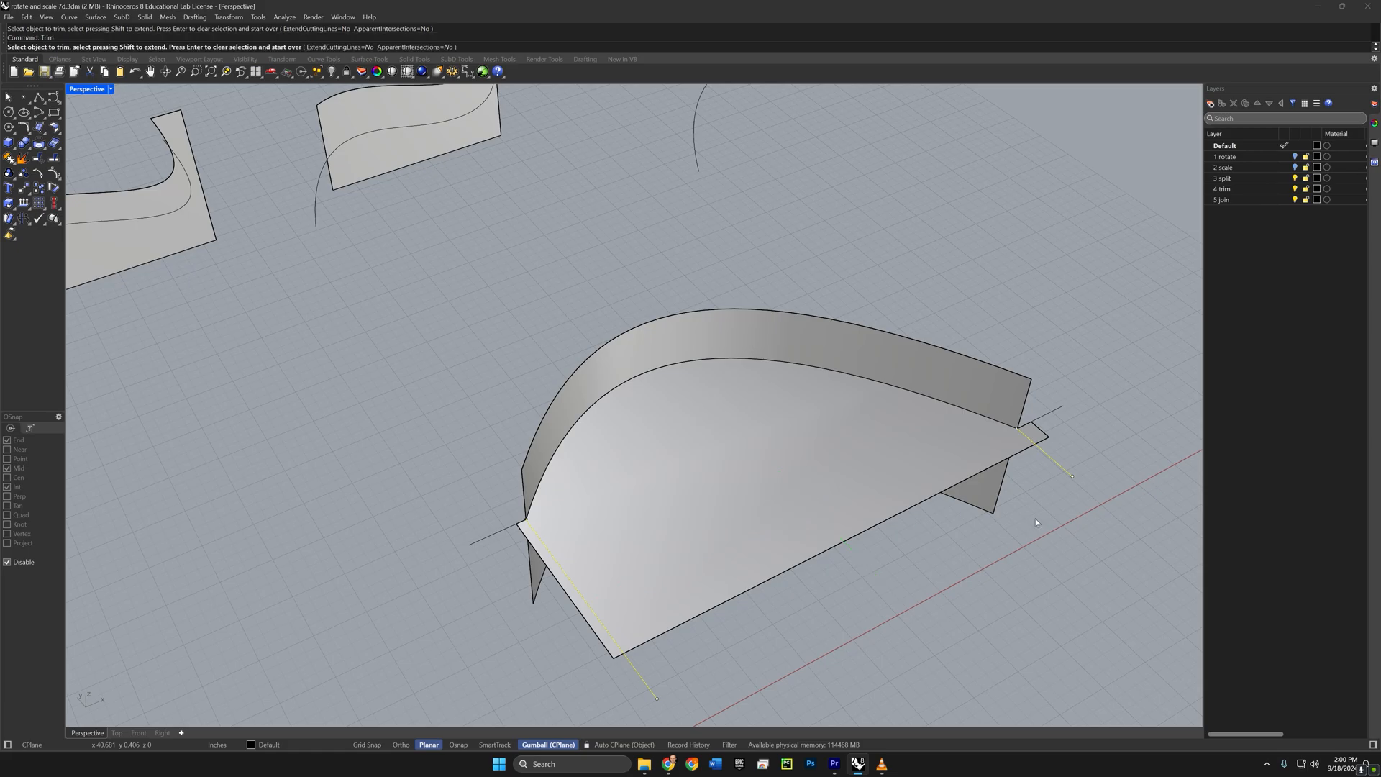
{"action": "left_click", "coordinate": [1038, 436]}
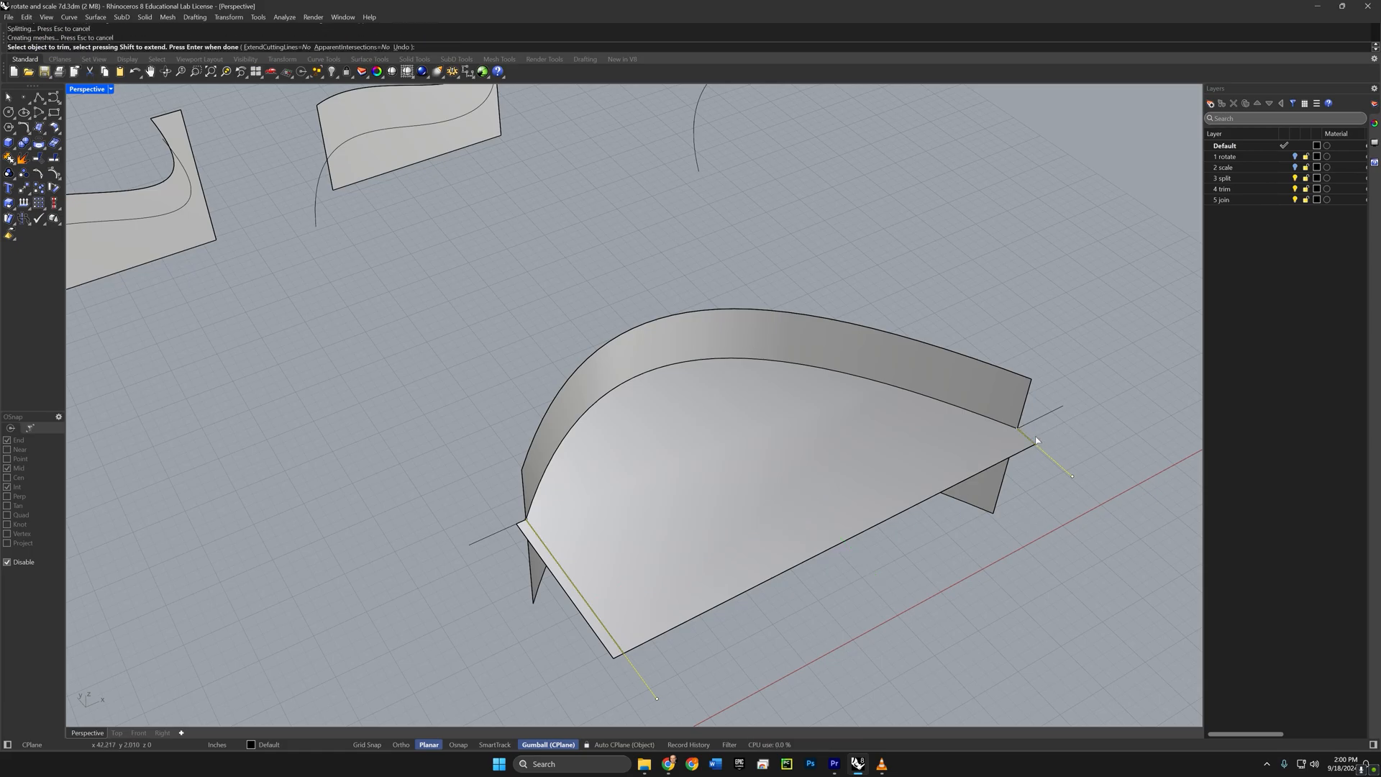
{"action": "left_click", "coordinate": [575, 595]}
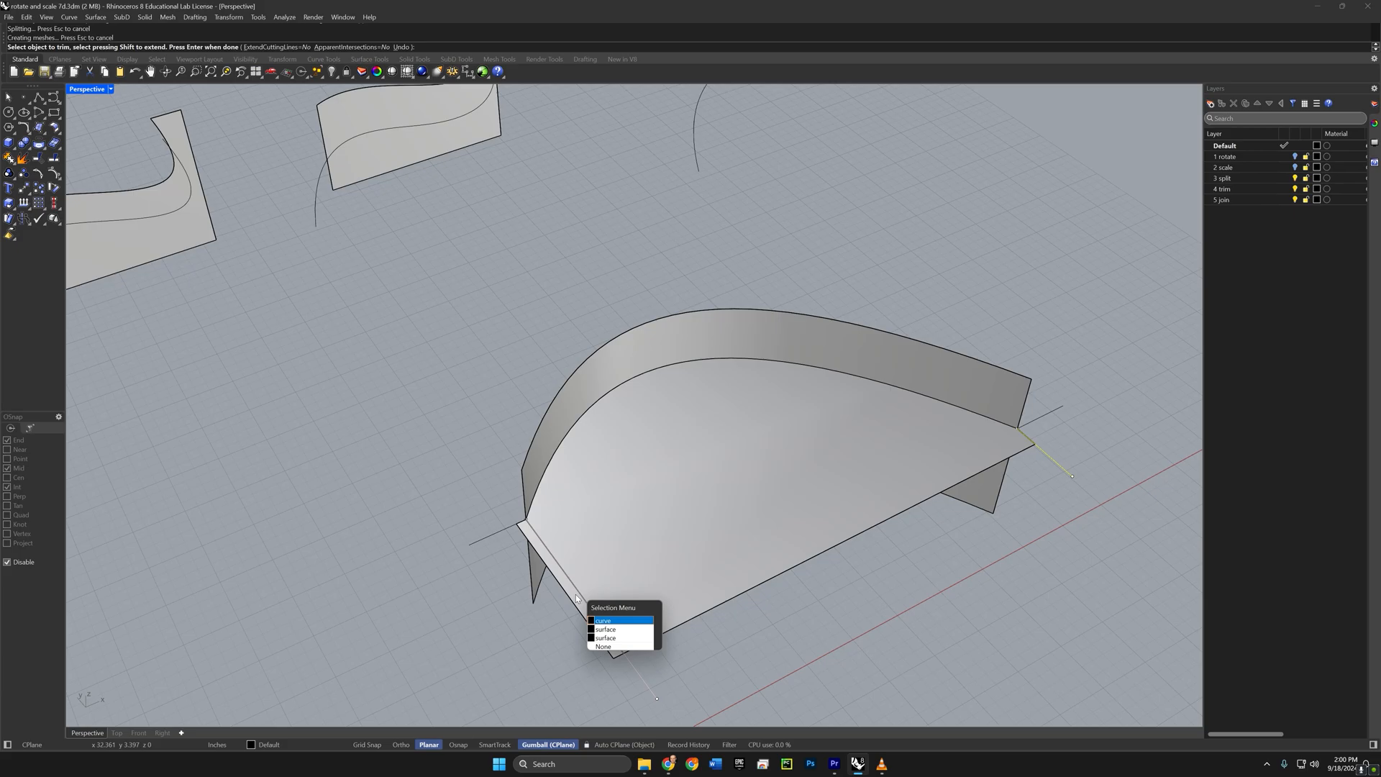
{"action": "left_click", "coordinate": [606, 631]}
{"action": "key", "text": "Return"}
{"action": "left_click", "coordinate": [783, 634]}
{"action": "right_click_drag", "start_coordinate": [782, 634], "coordinate": [868, 586]}
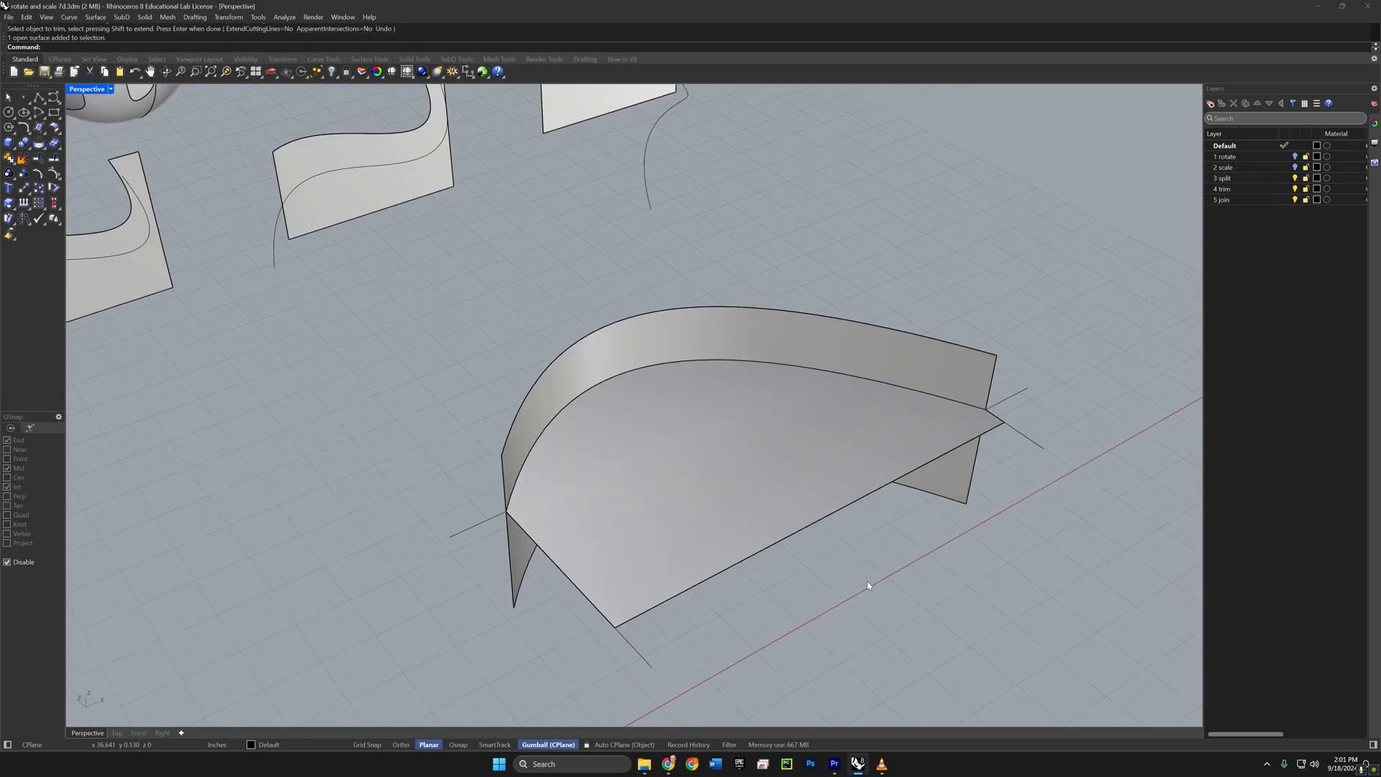
Step: Trim away the part of the curved extrusion above the flat surface, using the flat surface as the cutting object
{"action": "key", "text": "Return"}
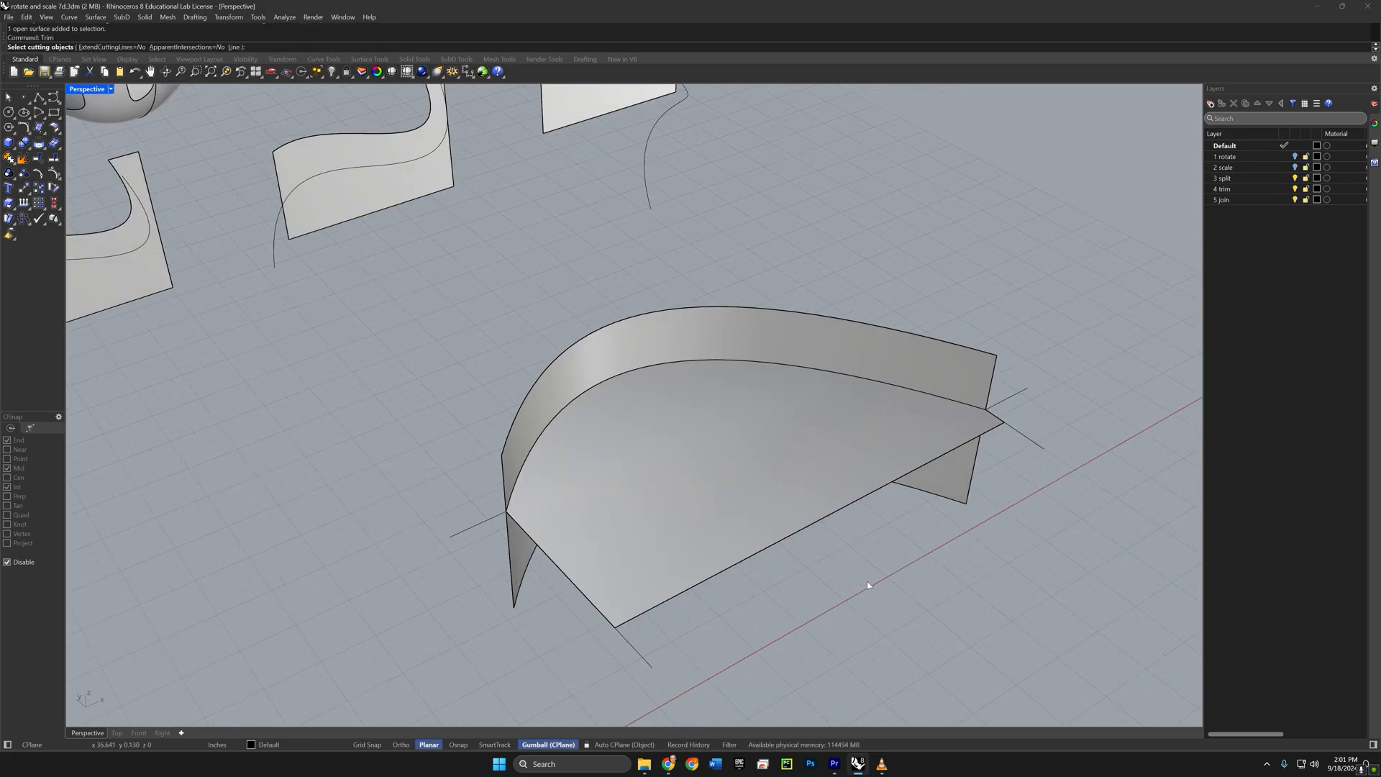
{"action": "left_click", "coordinate": [766, 512]}
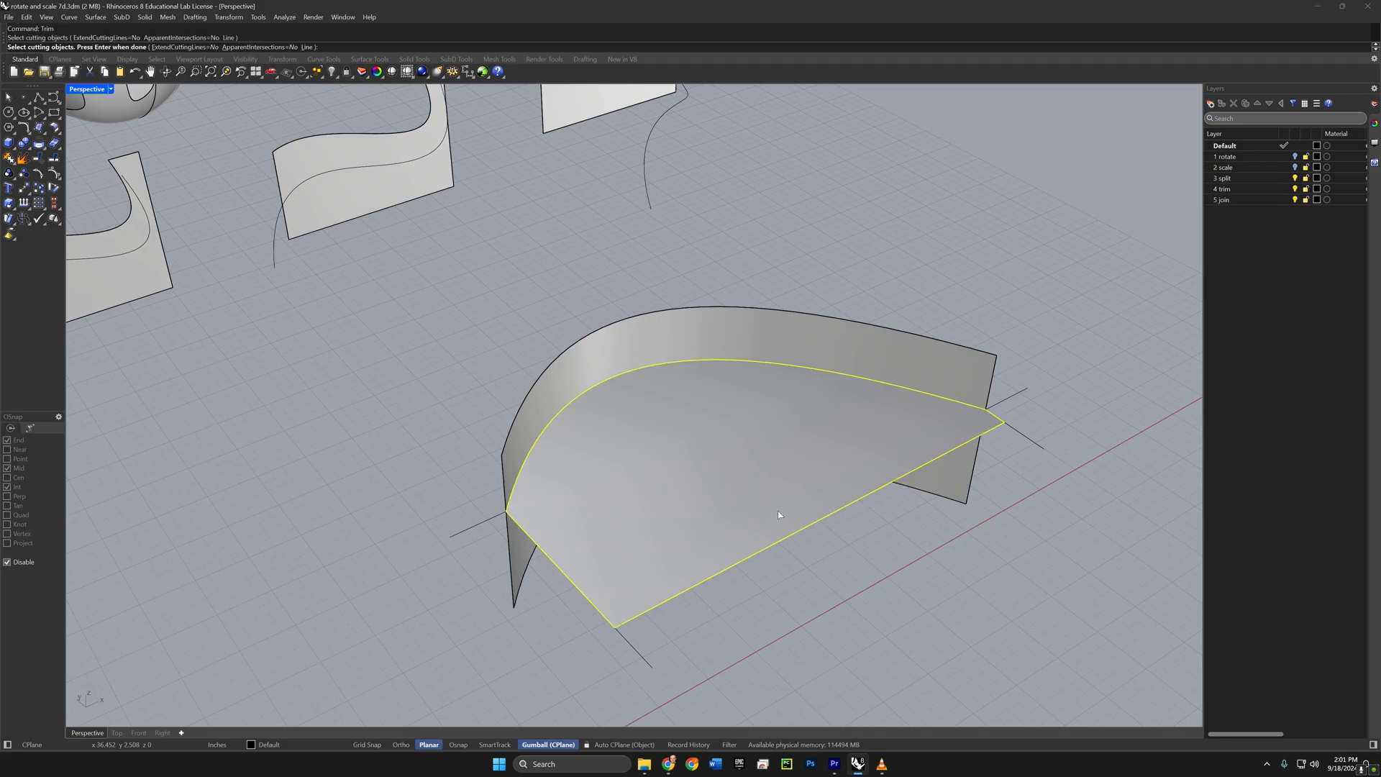
{"action": "key", "text": "Return"}
{"action": "left_click", "coordinate": [827, 334]}
{"action": "scroll", "coordinate": [855, 364], "scroll_direction": "up", "scroll_amount": 2}
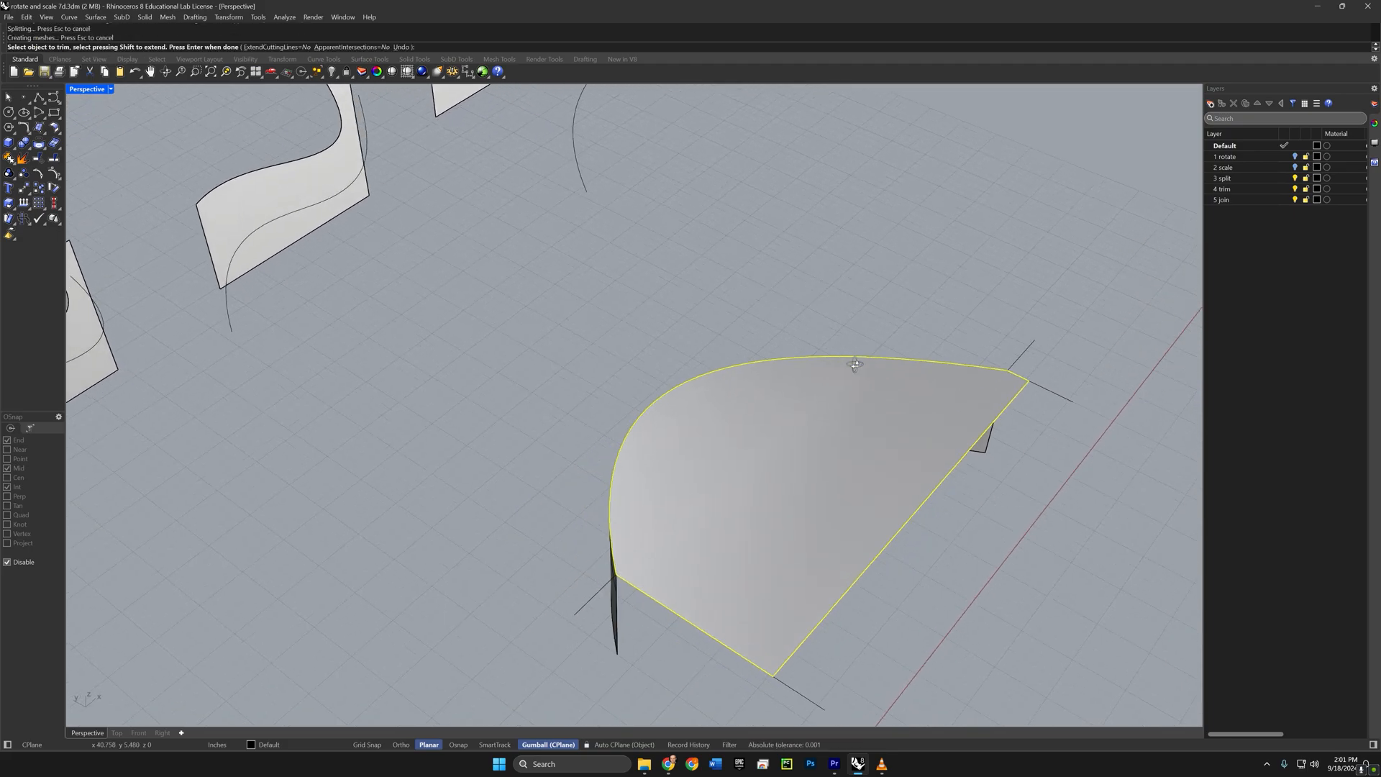
{"action": "right_click_drag", "start_coordinate": [855, 363], "coordinate": [974, 360]}
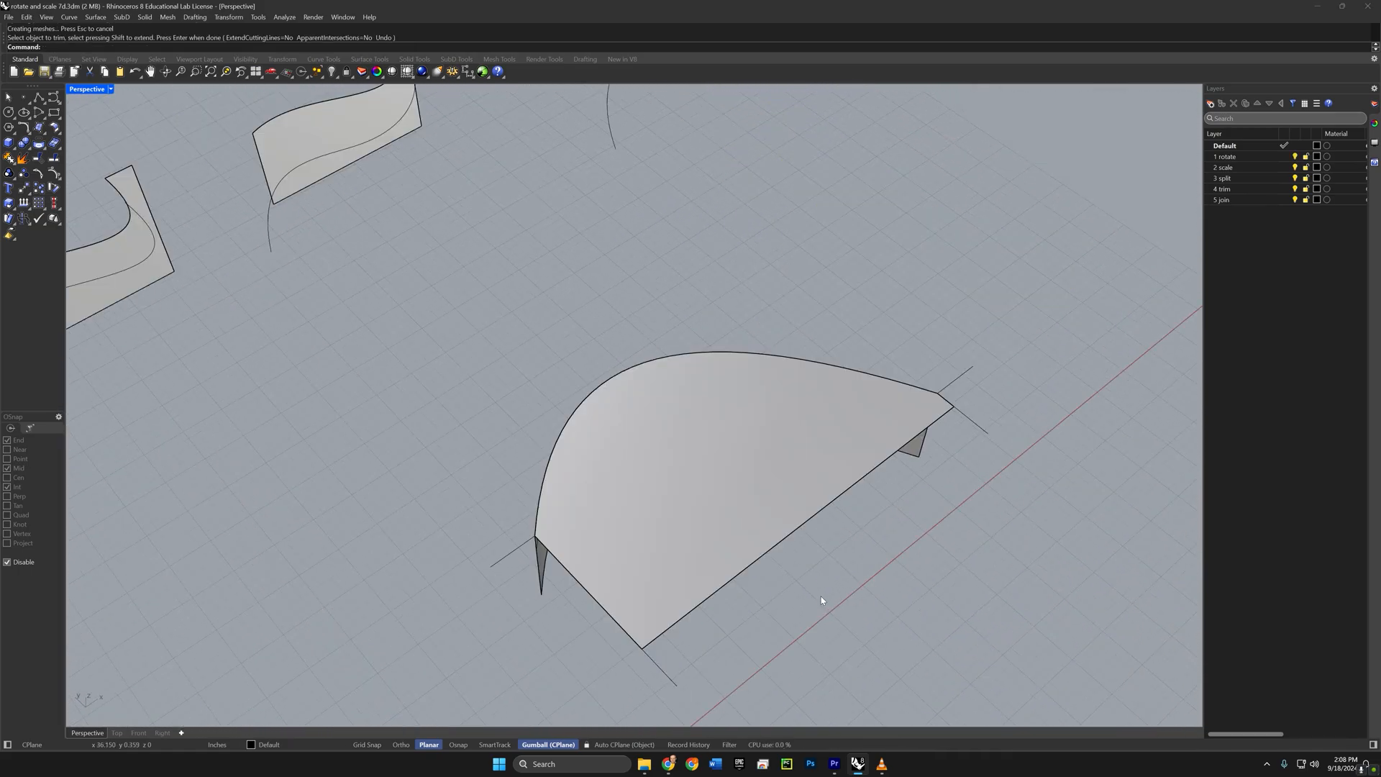
{"action": "right_click_drag", "start_coordinate": [817, 595], "coordinate": [676, 570]}
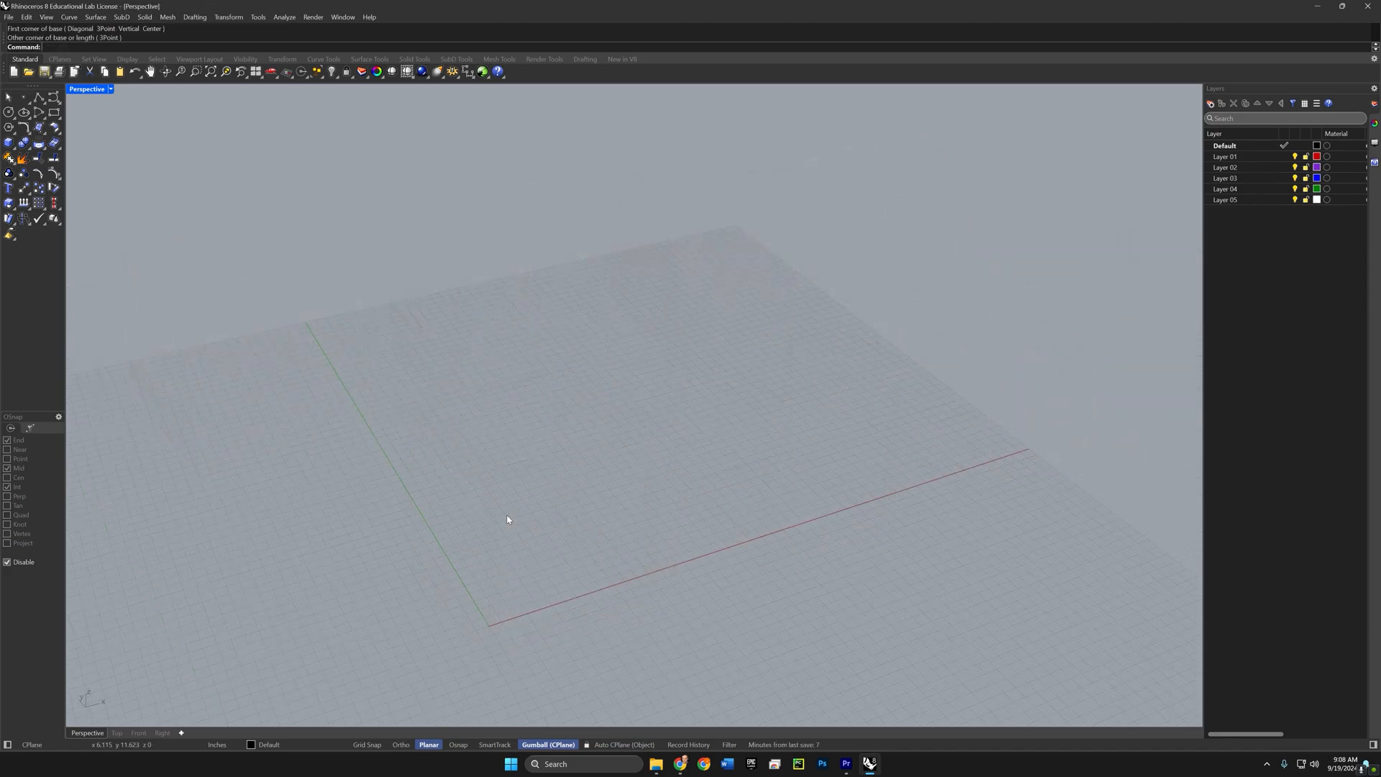
Step: Create a box near the origin with a length of 5 inches and equal width and height
{"action": "left_click", "coordinate": [9, 142]}
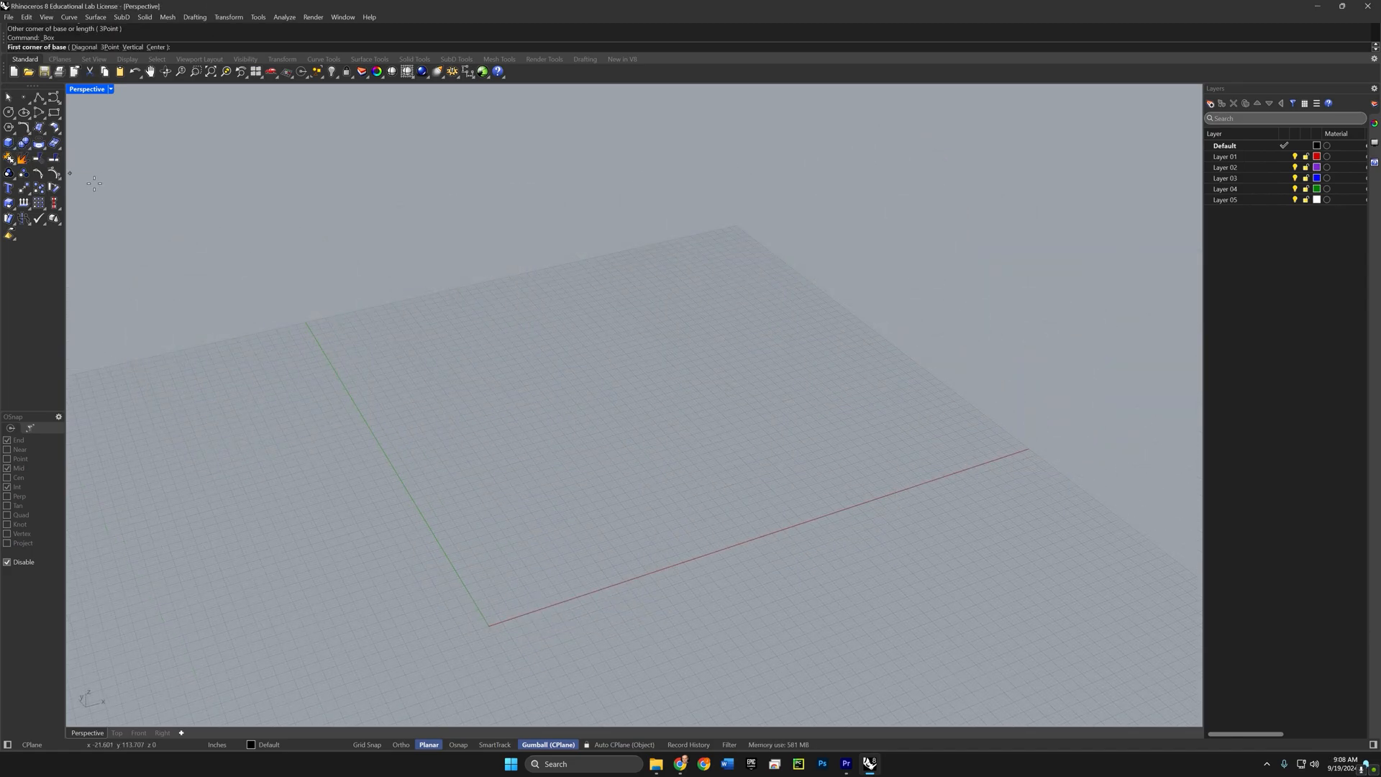
{"action": "left_click", "coordinate": [497, 591]}
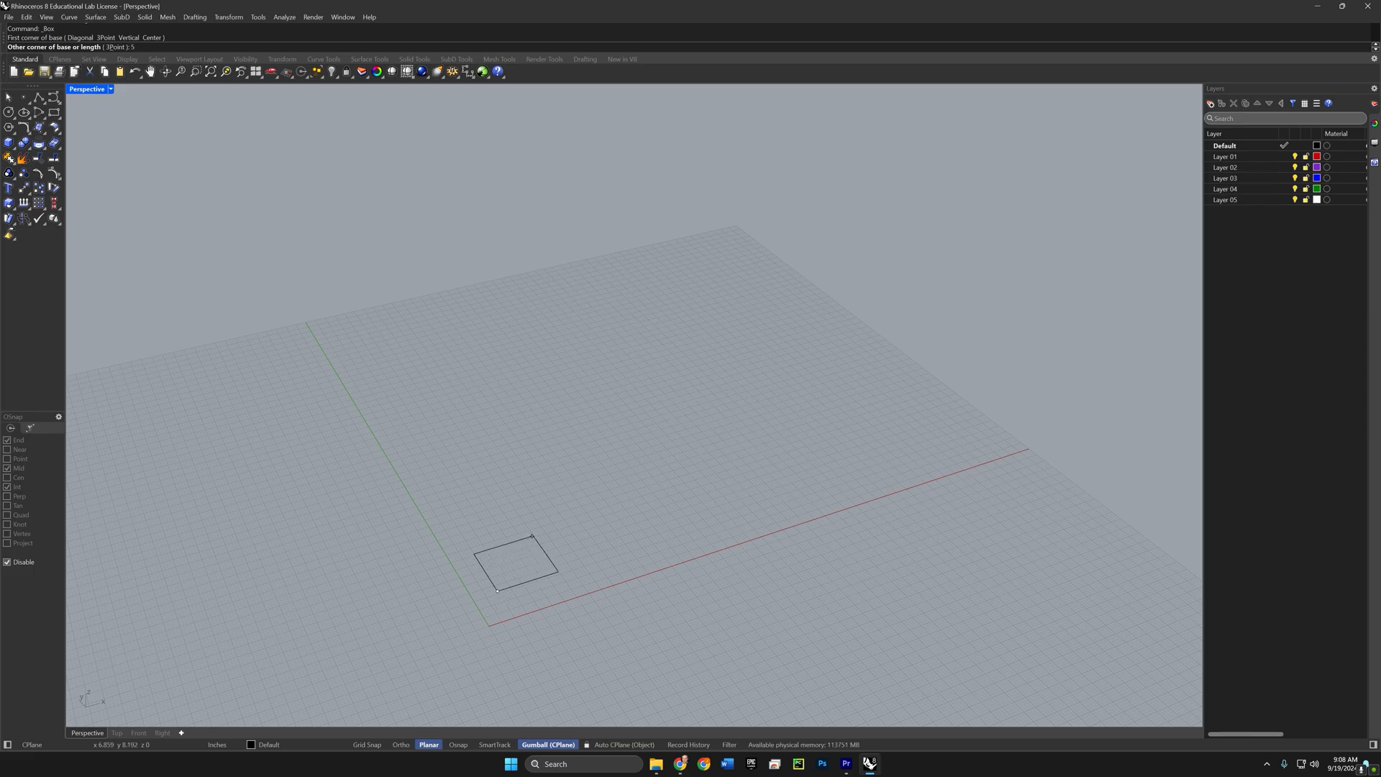
{"action": "type", "text": "5"}
{"action": "key", "text": "Return"}
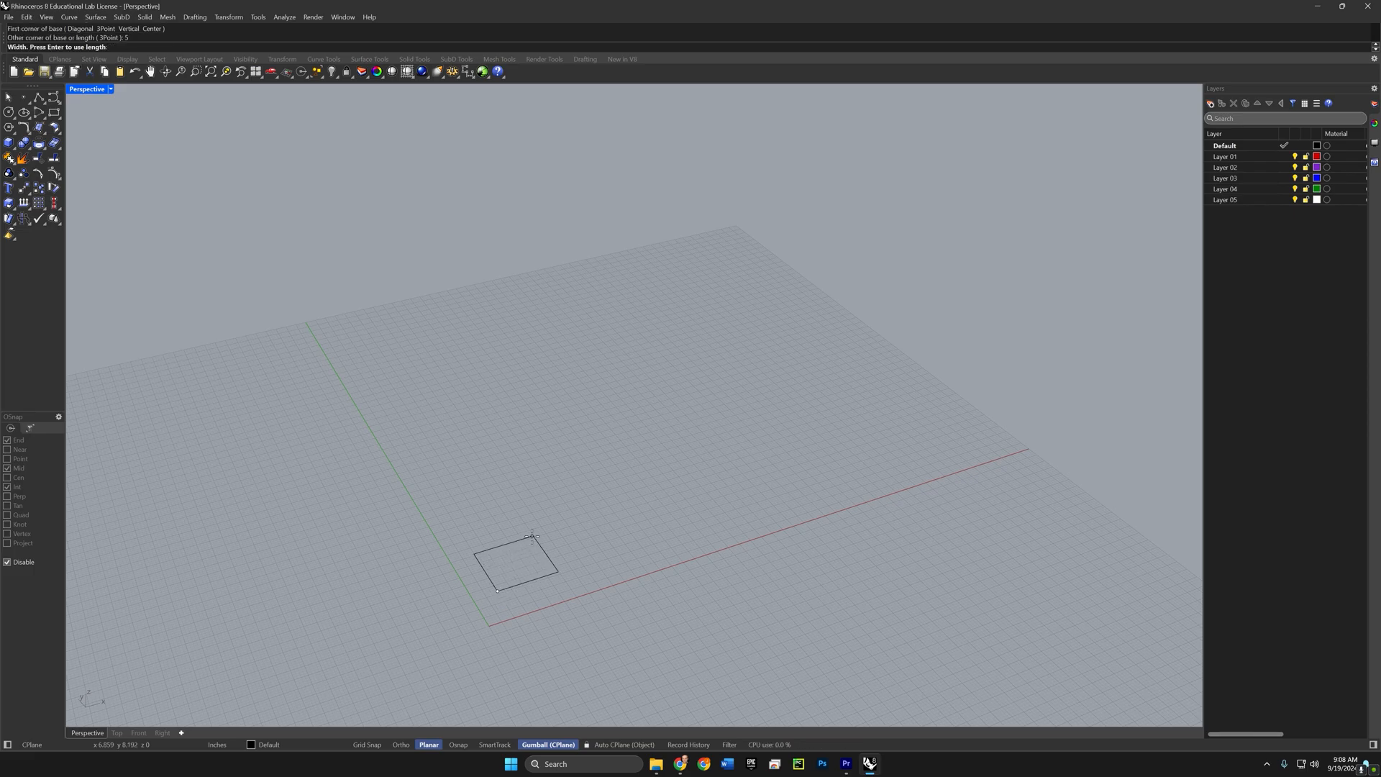
{"action": "left_click", "coordinate": [531, 535]}
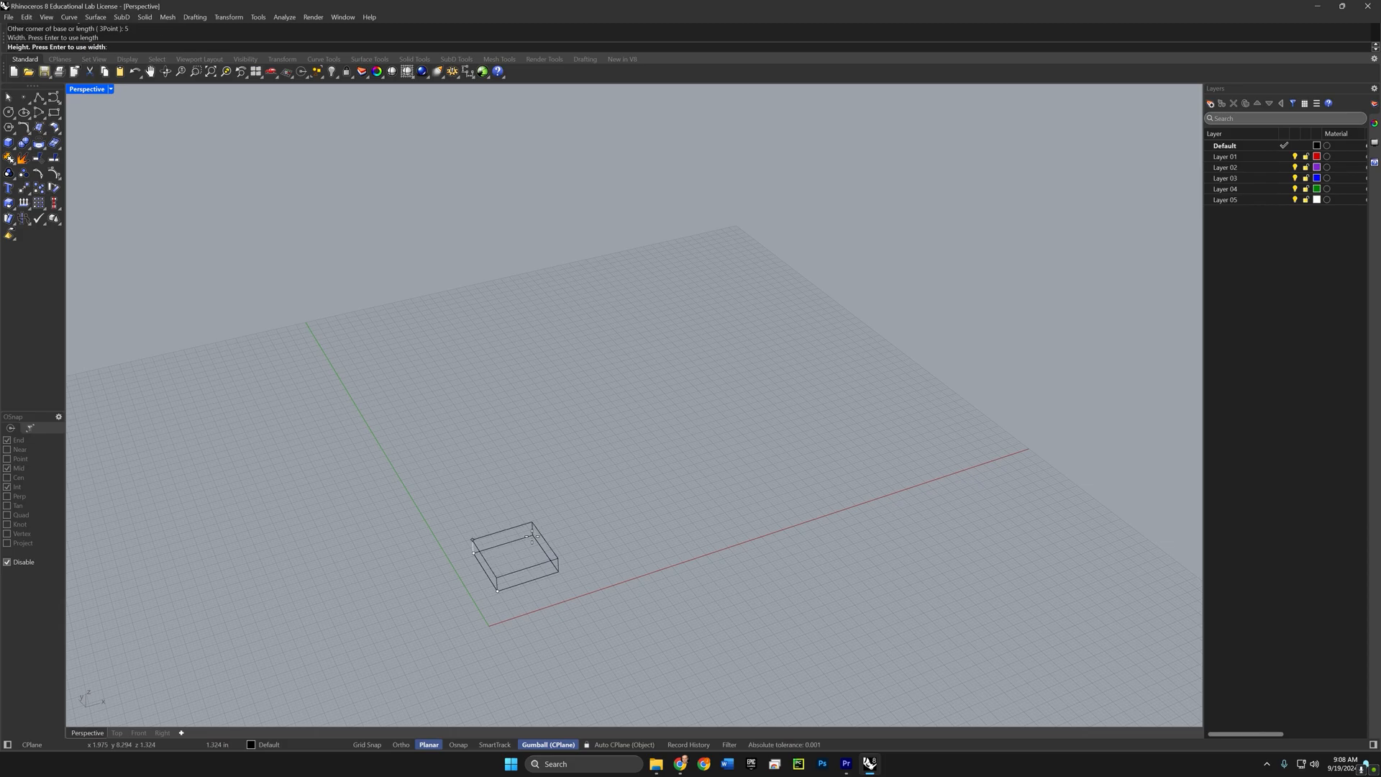
{"action": "key", "text": "Return"}
Step: Create a 3Point sphere through the midpoints of the cube's left bottom edge, left top edge and opposite top edge, using object snaps
{"action": "scroll", "coordinate": [518, 551], "scroll_direction": "up", "scroll_amount": 5}
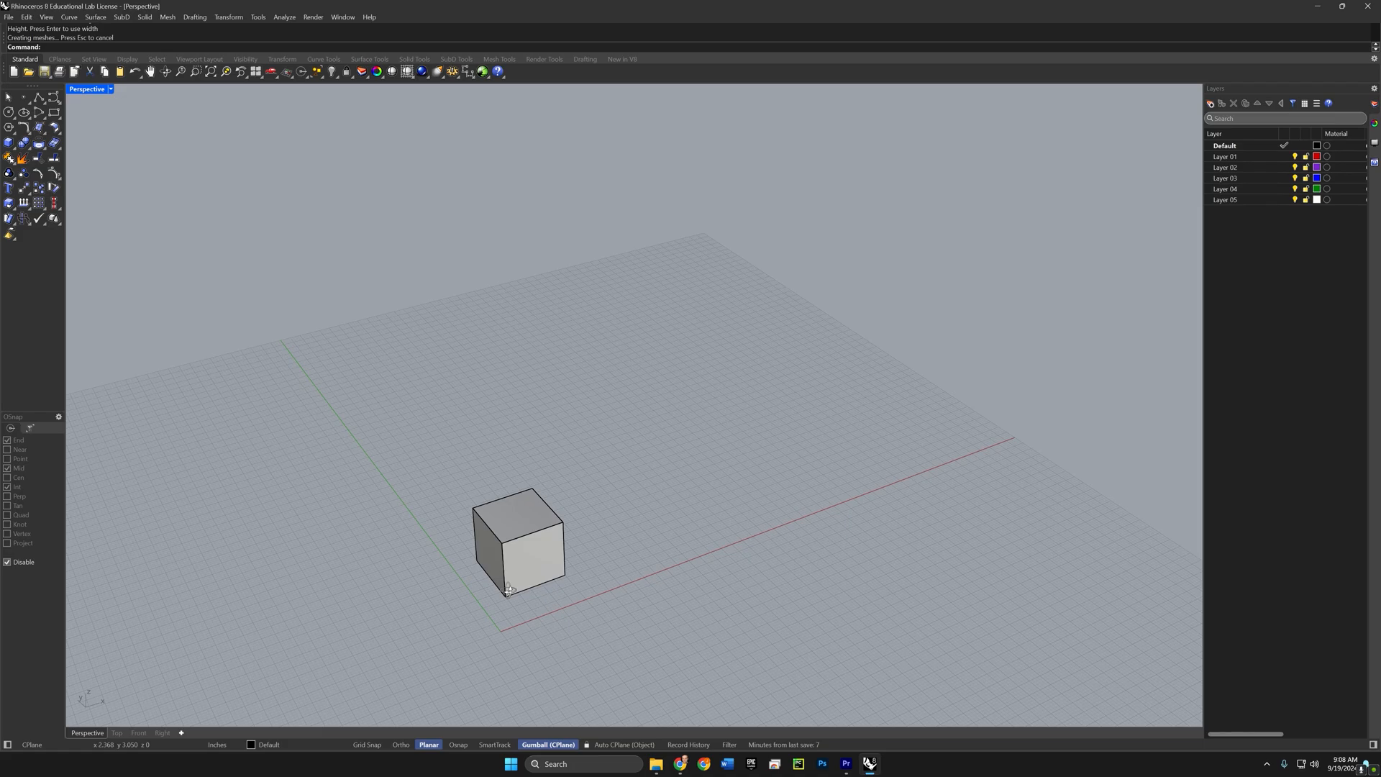
{"action": "scroll", "coordinate": [518, 551], "scroll_direction": "up", "scroll_amount": 5}
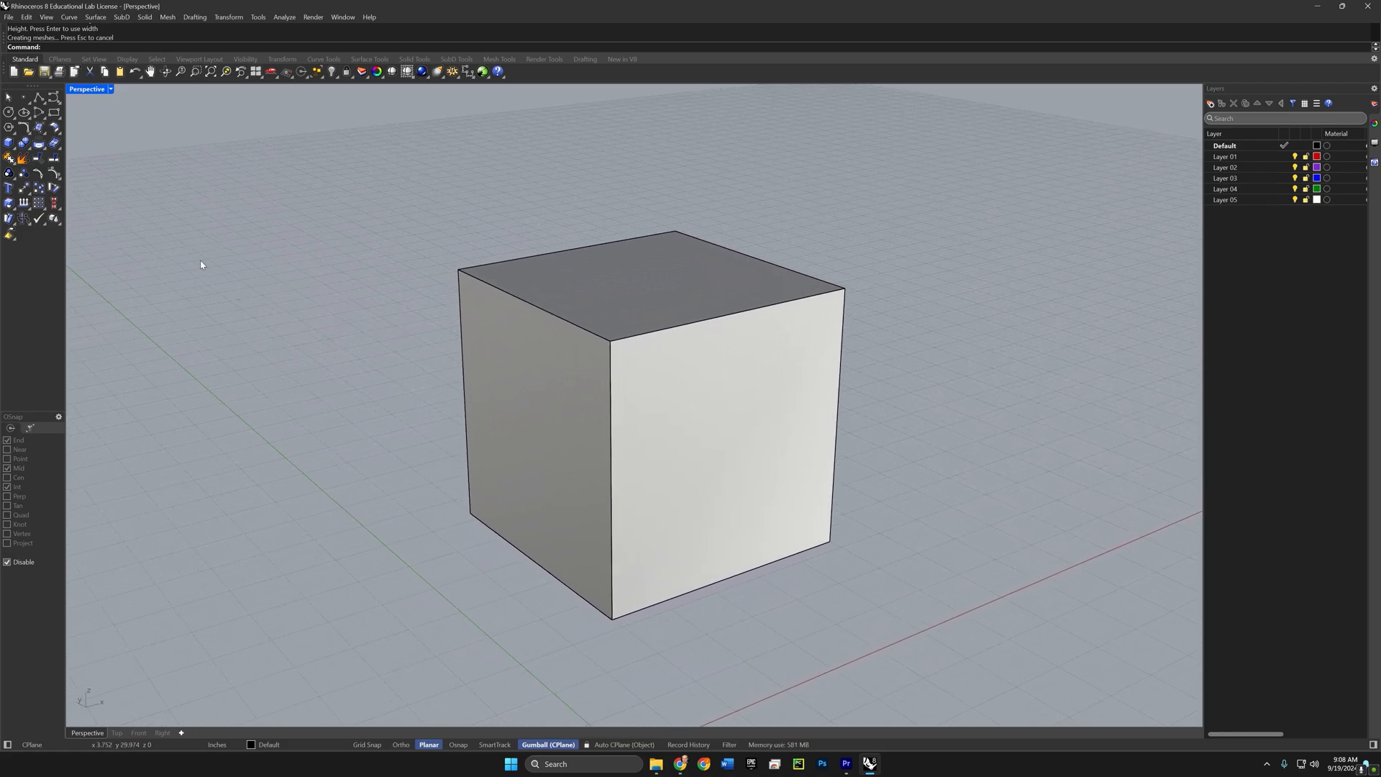
{"action": "left_click", "coordinate": [13, 147]}
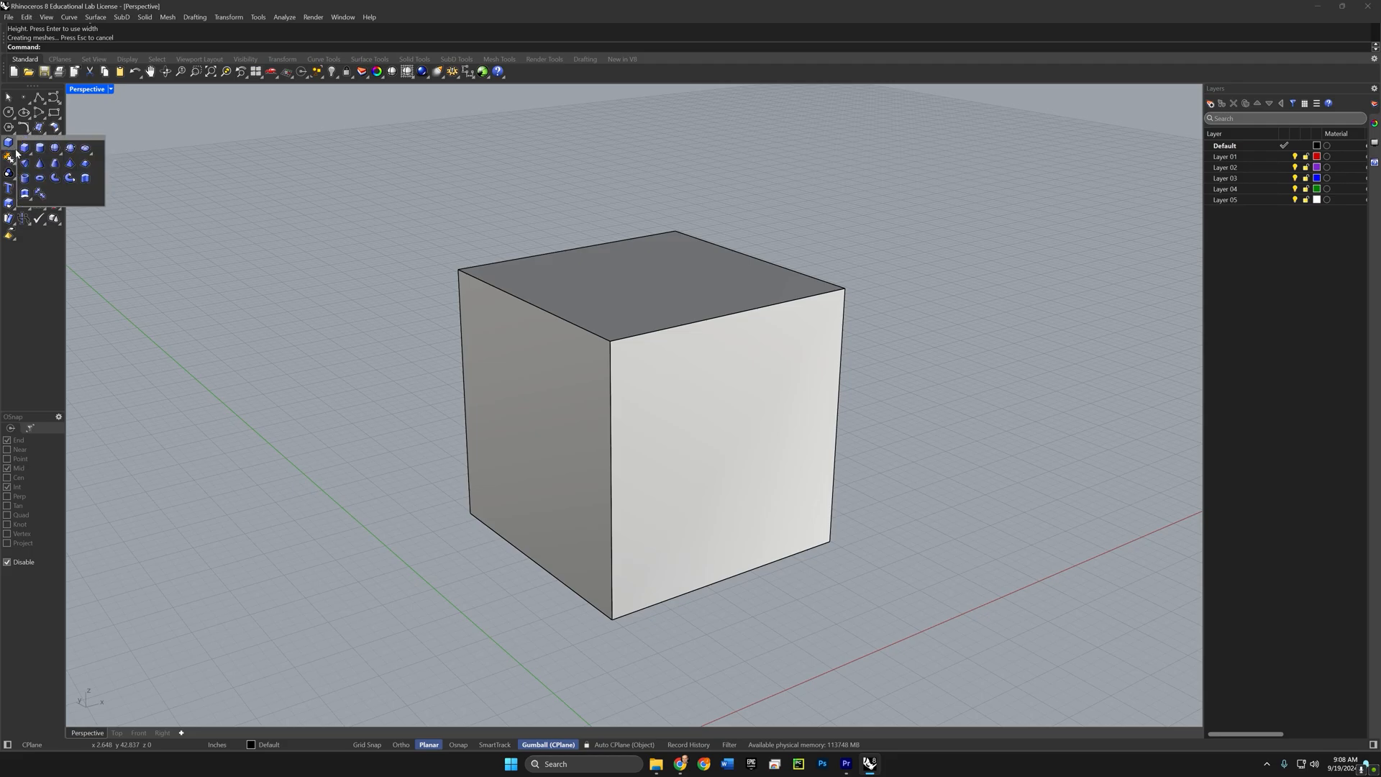
{"action": "left_click", "coordinate": [54, 147]}
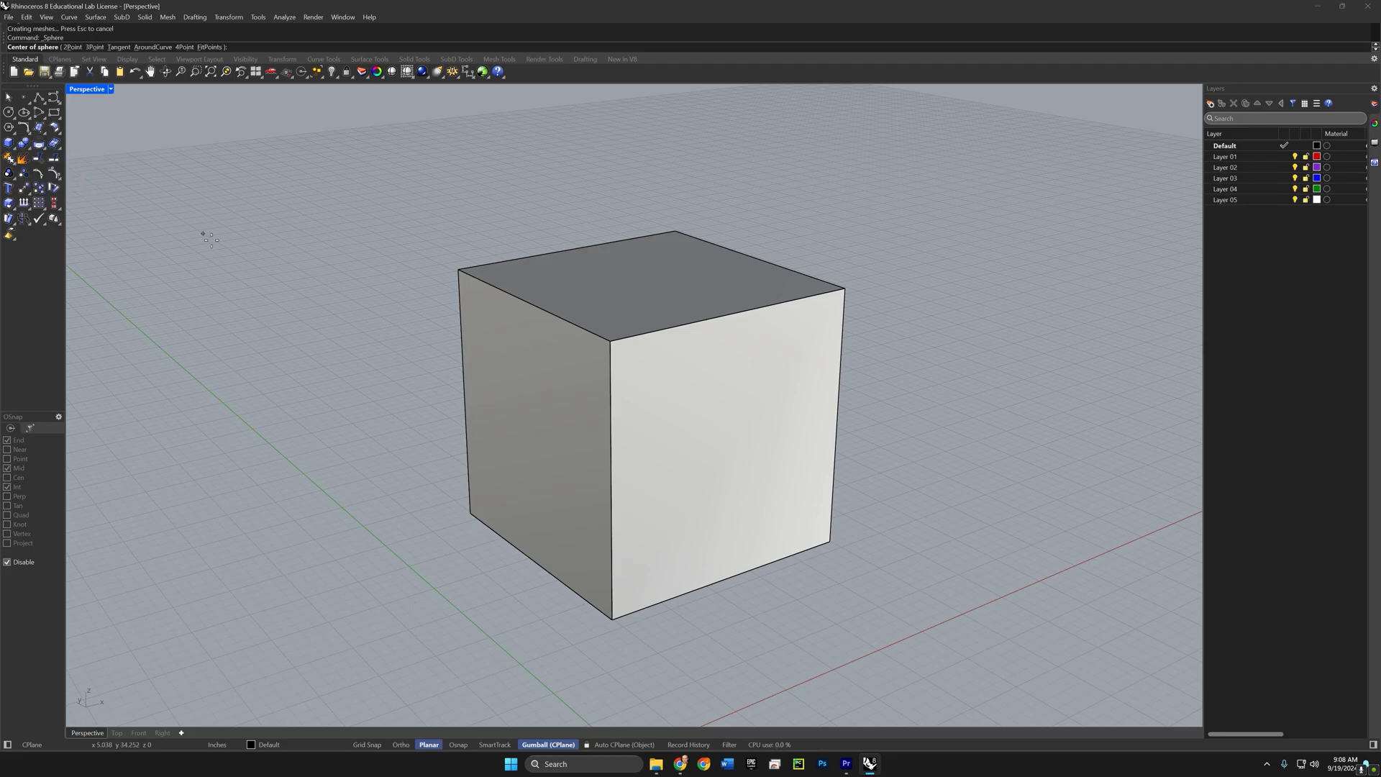
{"action": "left_click", "coordinate": [94, 48]}
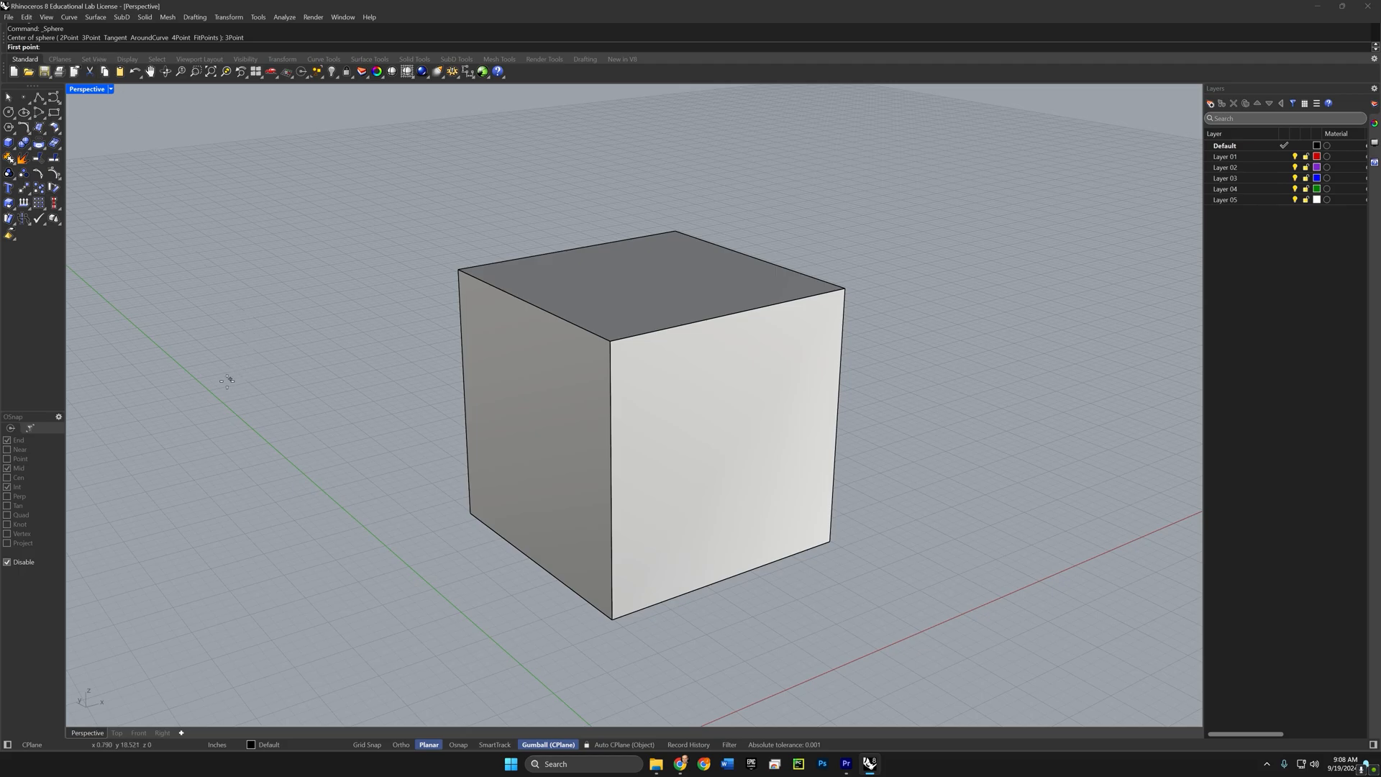
{"action": "key", "text": "F3"}
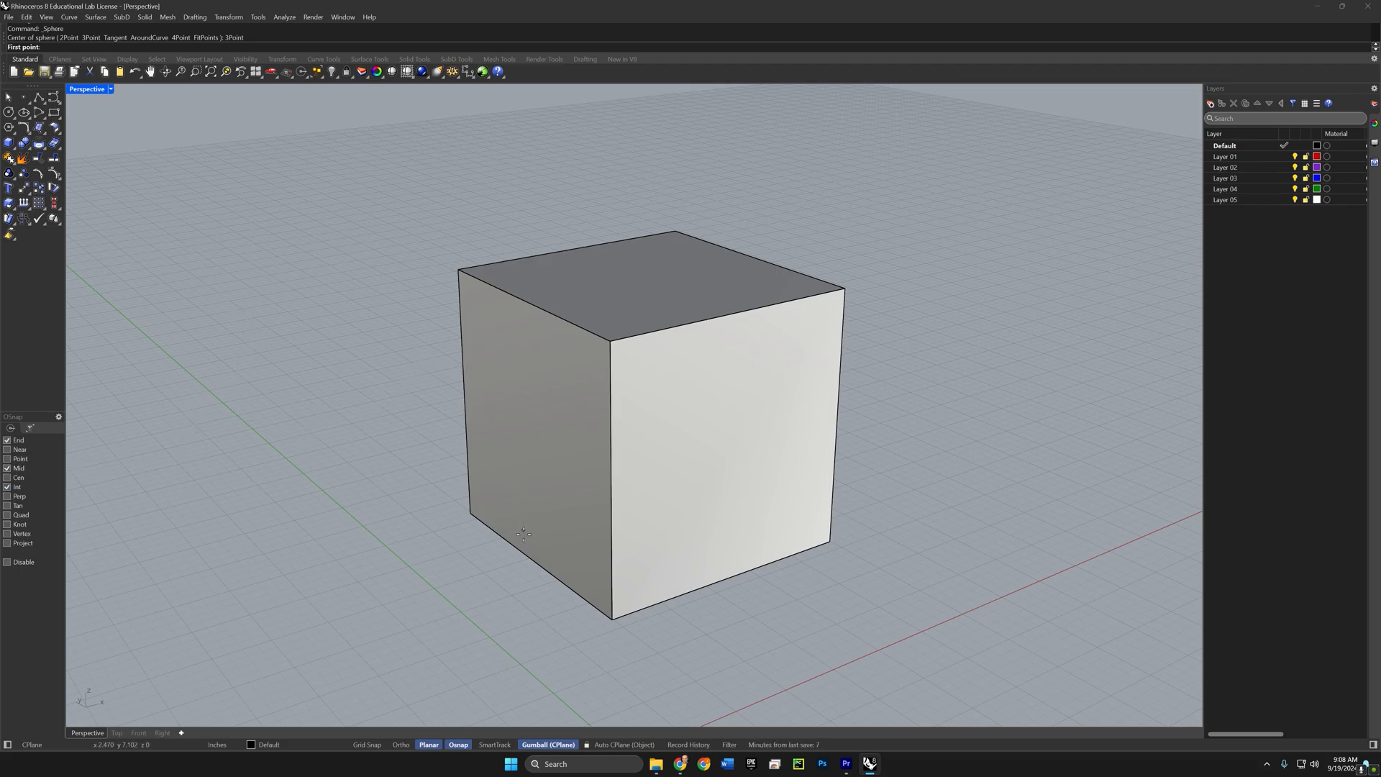
{"action": "left_click", "coordinate": [536, 561]}
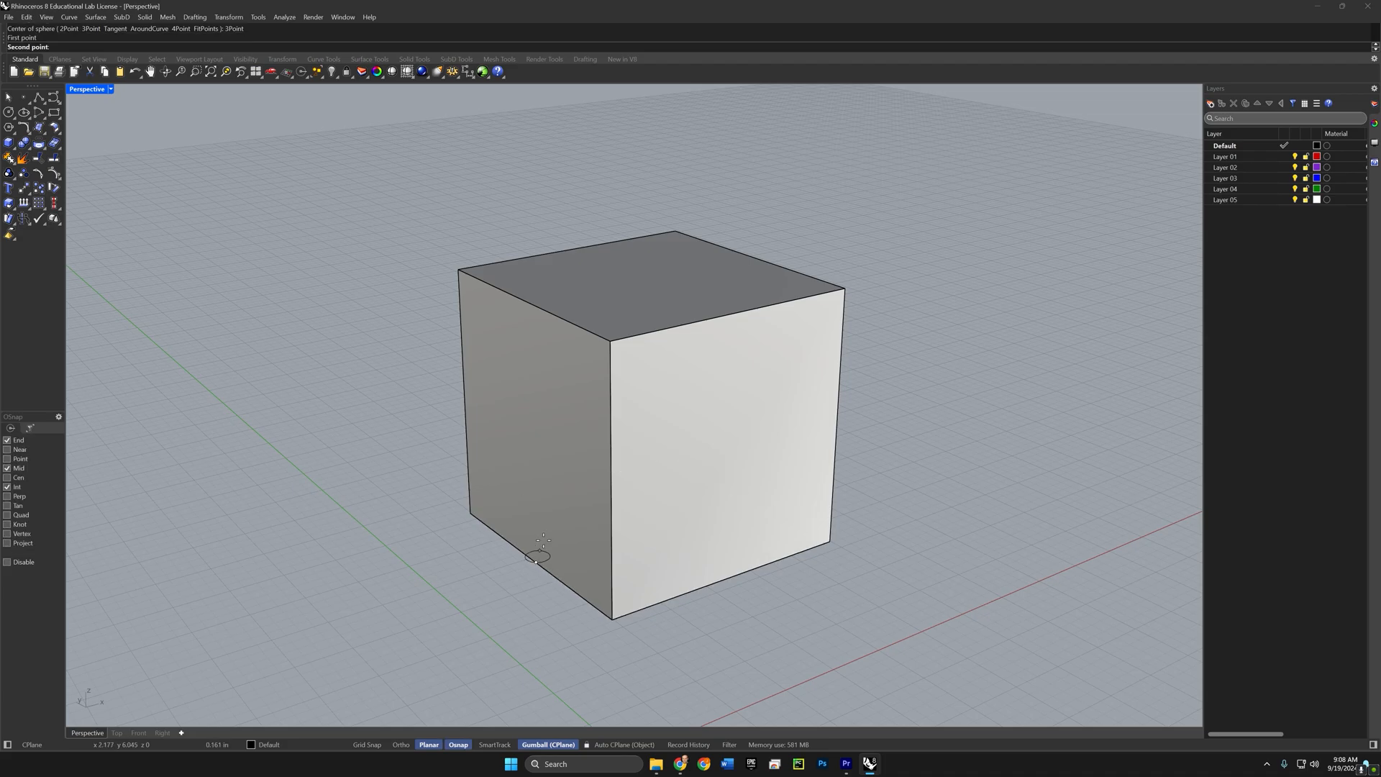
{"action": "left_click", "coordinate": [535, 303]}
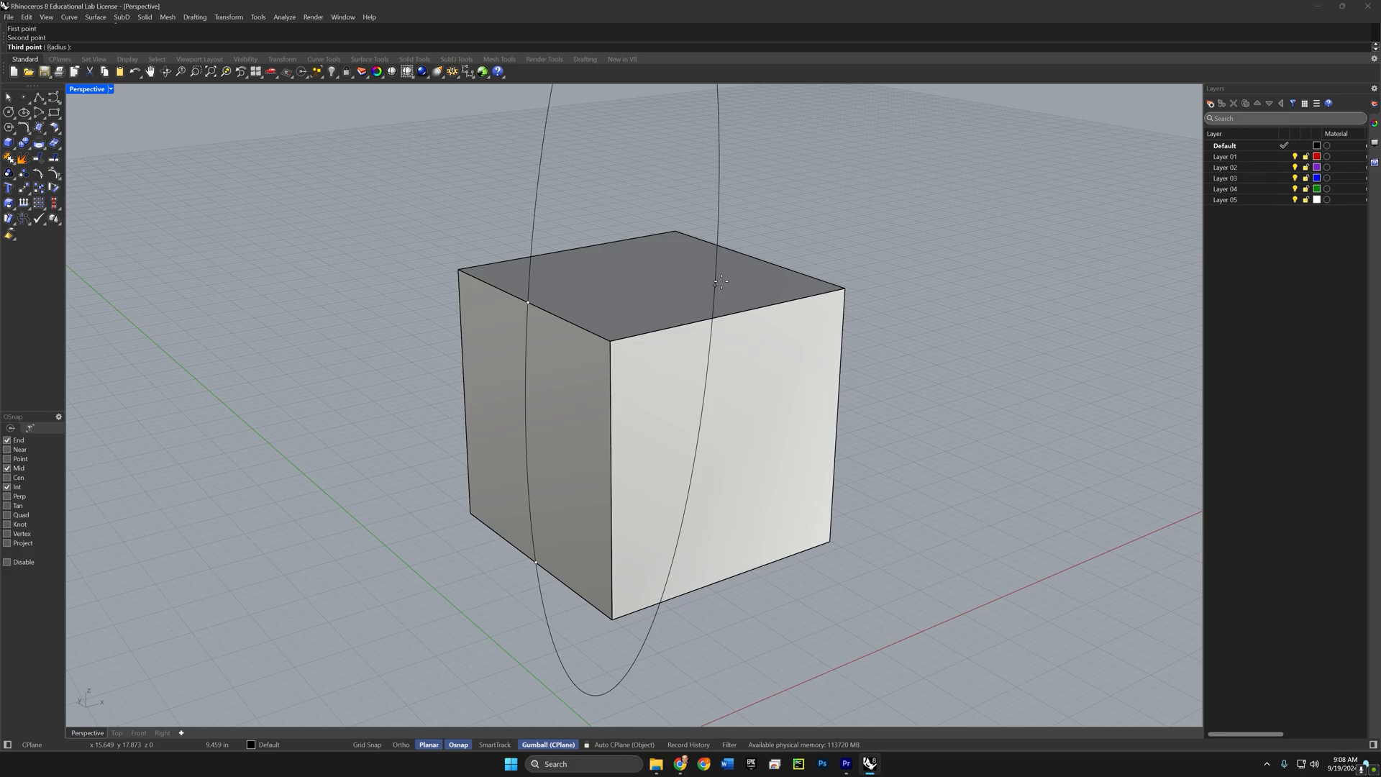
{"action": "left_click", "coordinate": [751, 258]}
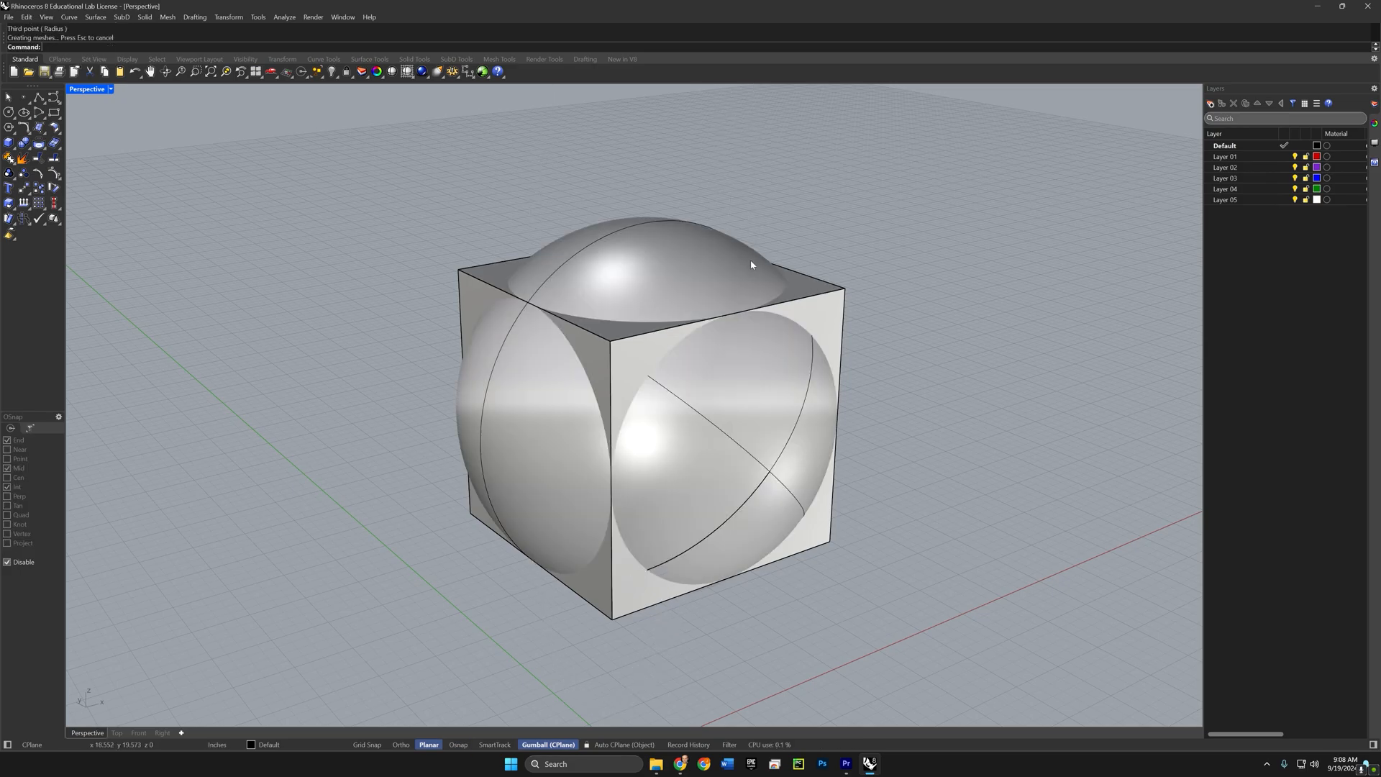
Step: Scale the sphere down slightly and uniformly so that it still protrudes through the cube's faces
{"action": "right_click_drag", "start_coordinate": [707, 359], "coordinate": [709, 358]}
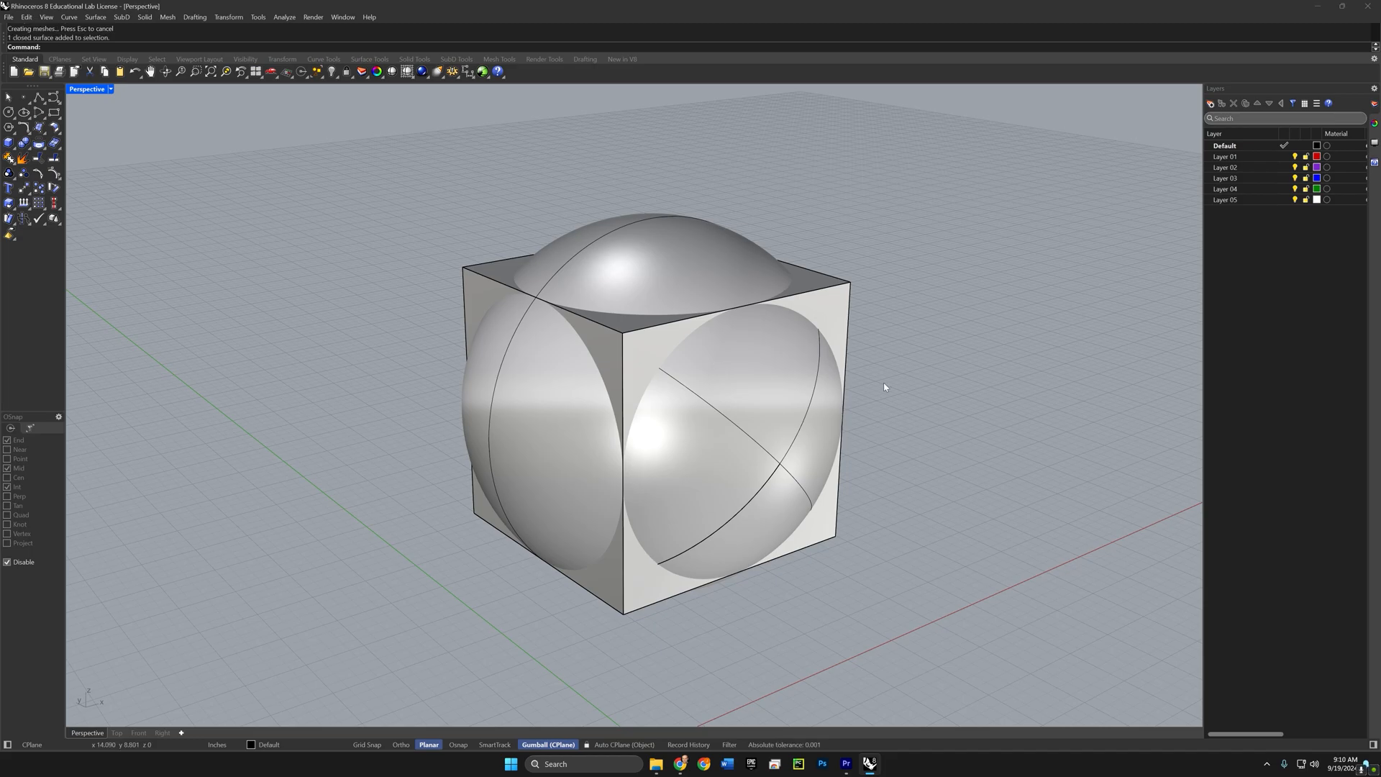
{"action": "left_click", "coordinate": [740, 450]}
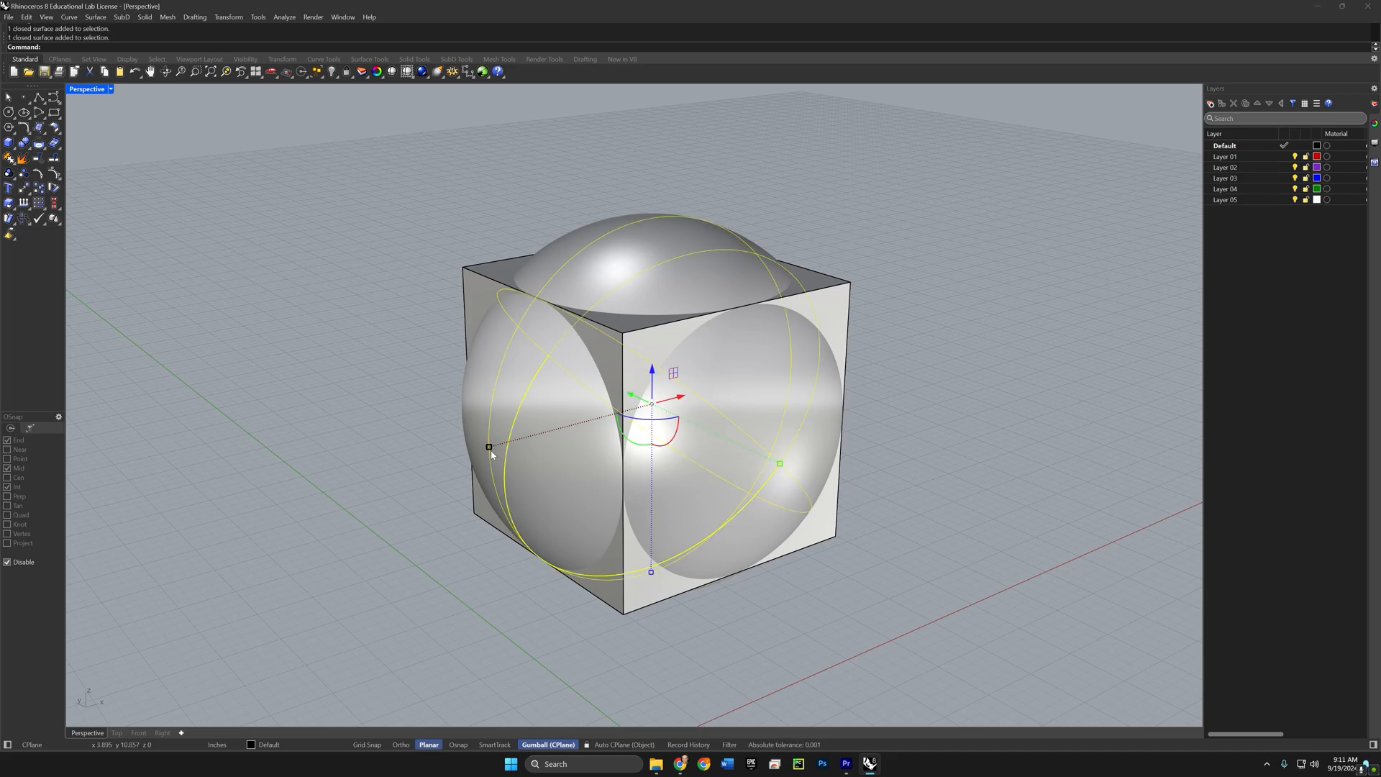
{"action": "left_click_drag", "start_coordinate": [490, 447], "coordinate": [503, 449], "text": "shift"}
{"action": "key", "text": "Escape"}
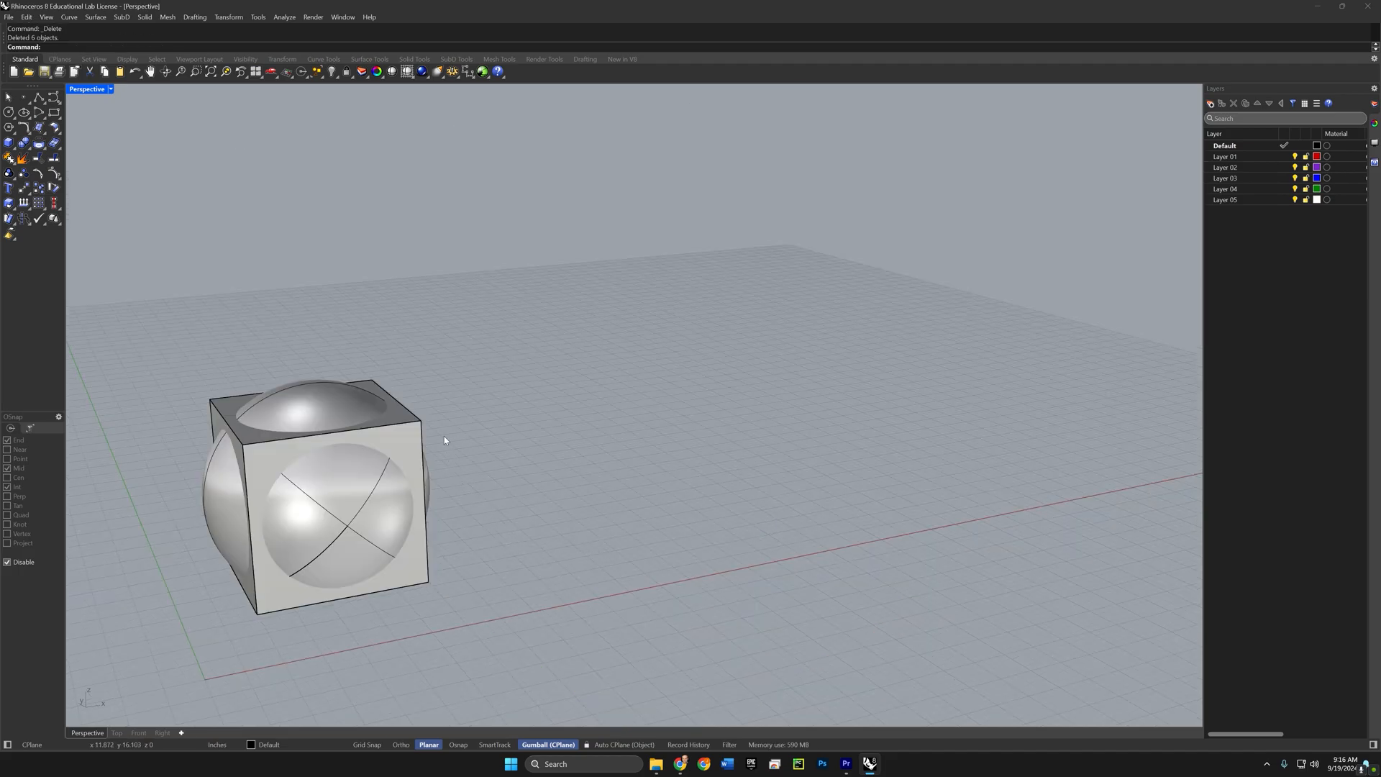
Step: Array the cube and sphere linearly as 4 items along the X axis, about 9 inches apart, starting from the cube's bottom front corner
{"action": "left_click_drag", "start_coordinate": [433, 356], "coordinate": [257, 563]}
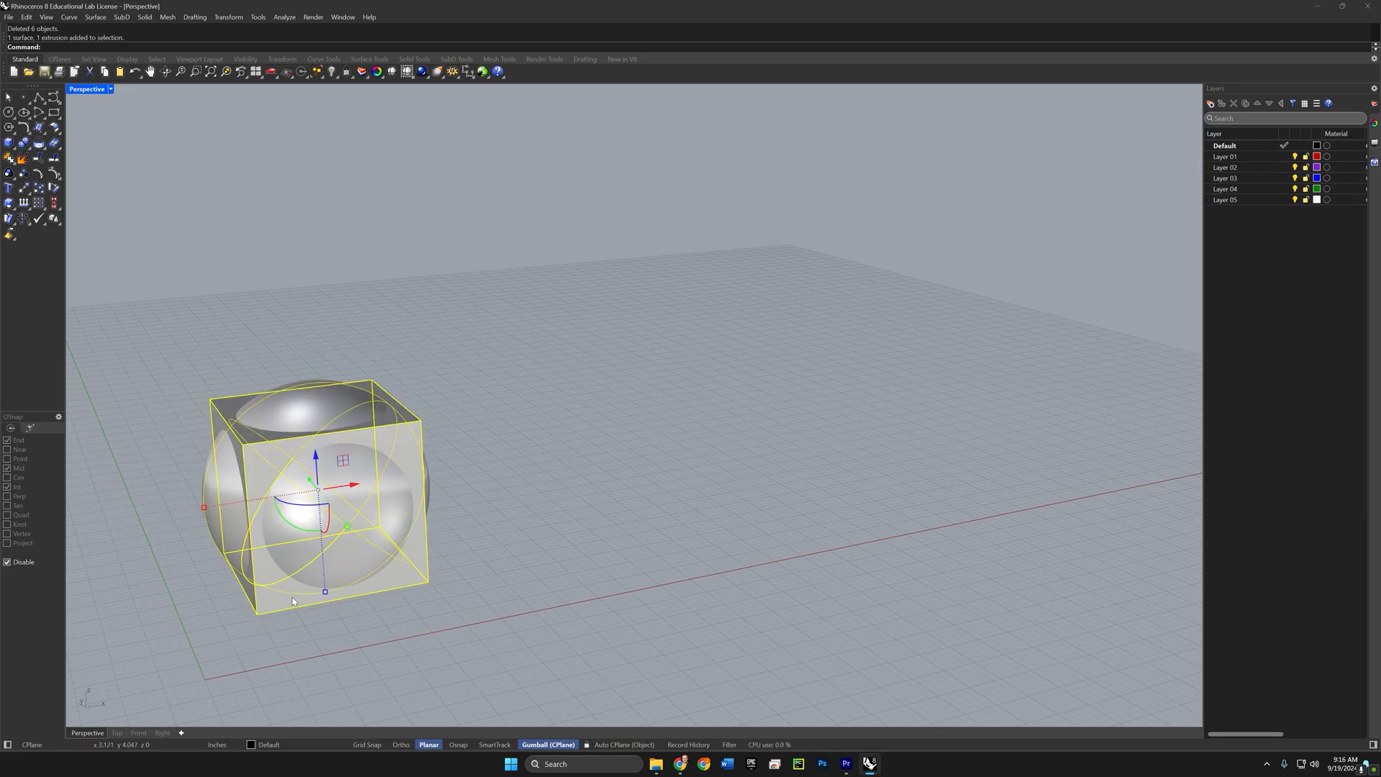
{"action": "type", "text": "ArrayLinear"}
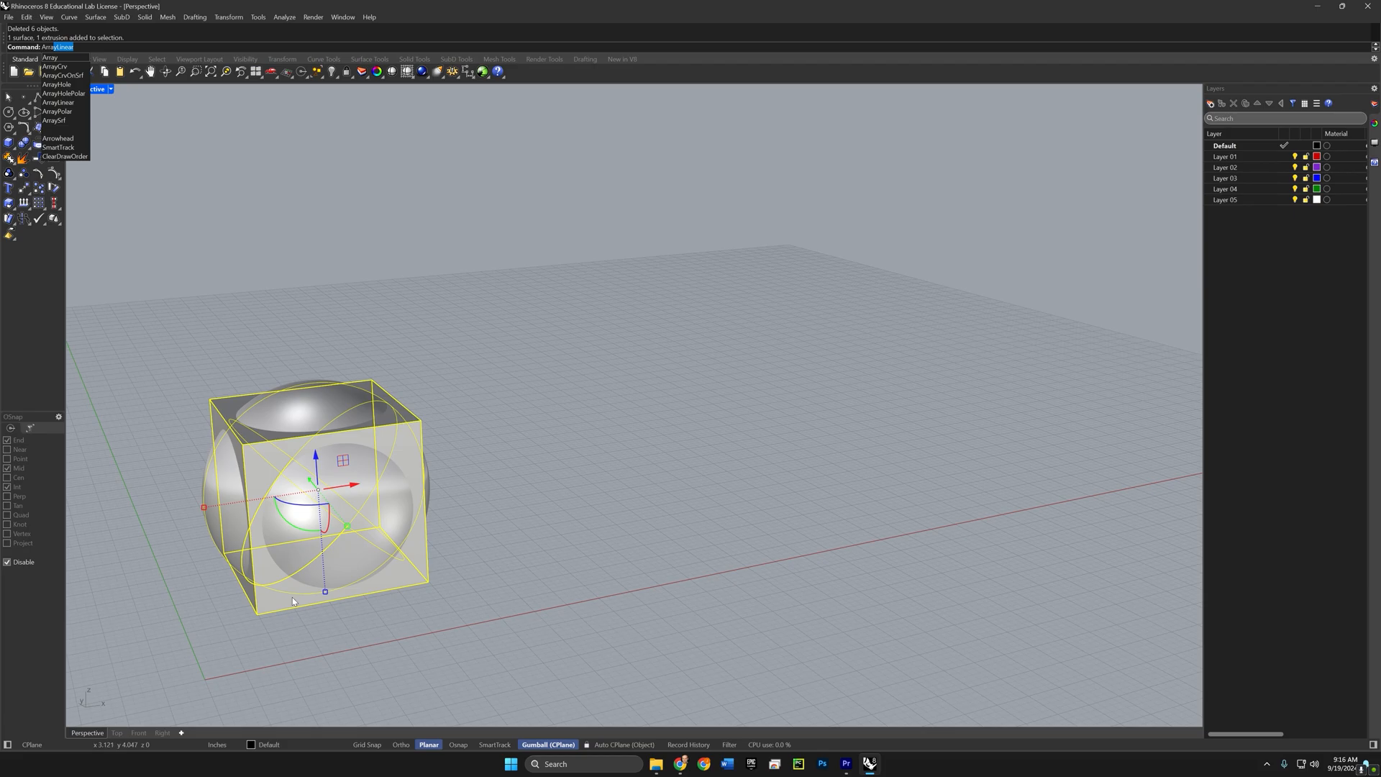
{"action": "key", "text": "Return"}
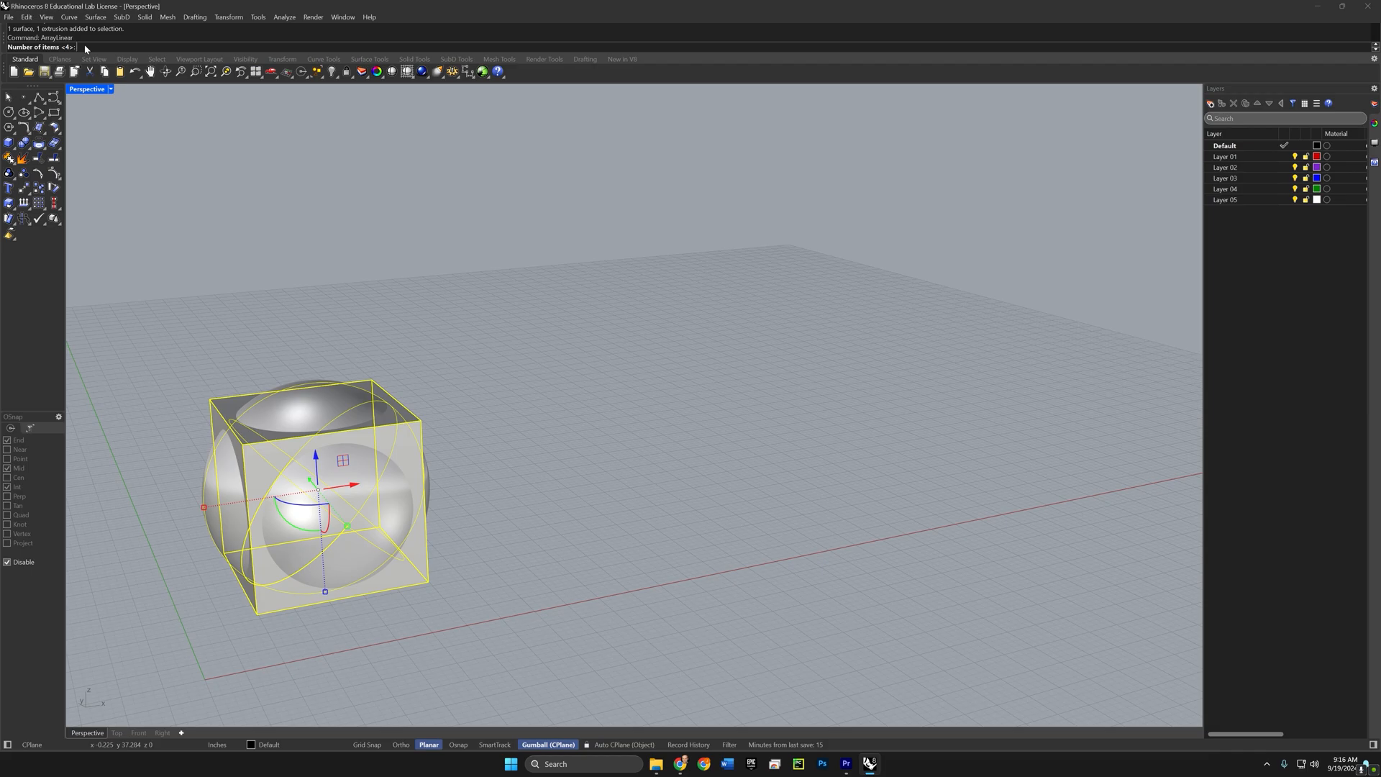
{"action": "type", "text": "4"}
{"action": "key", "text": "Return"}
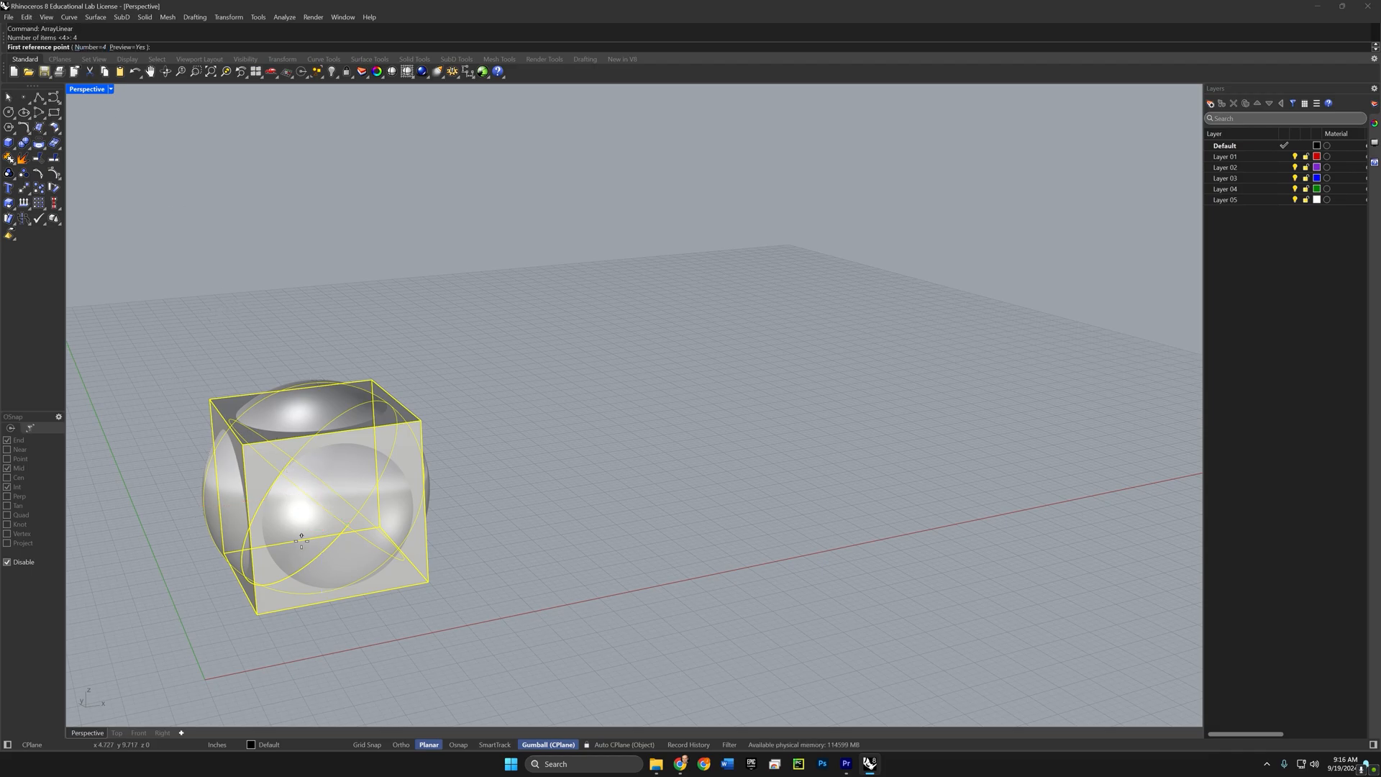
{"action": "key", "text": "alt"}
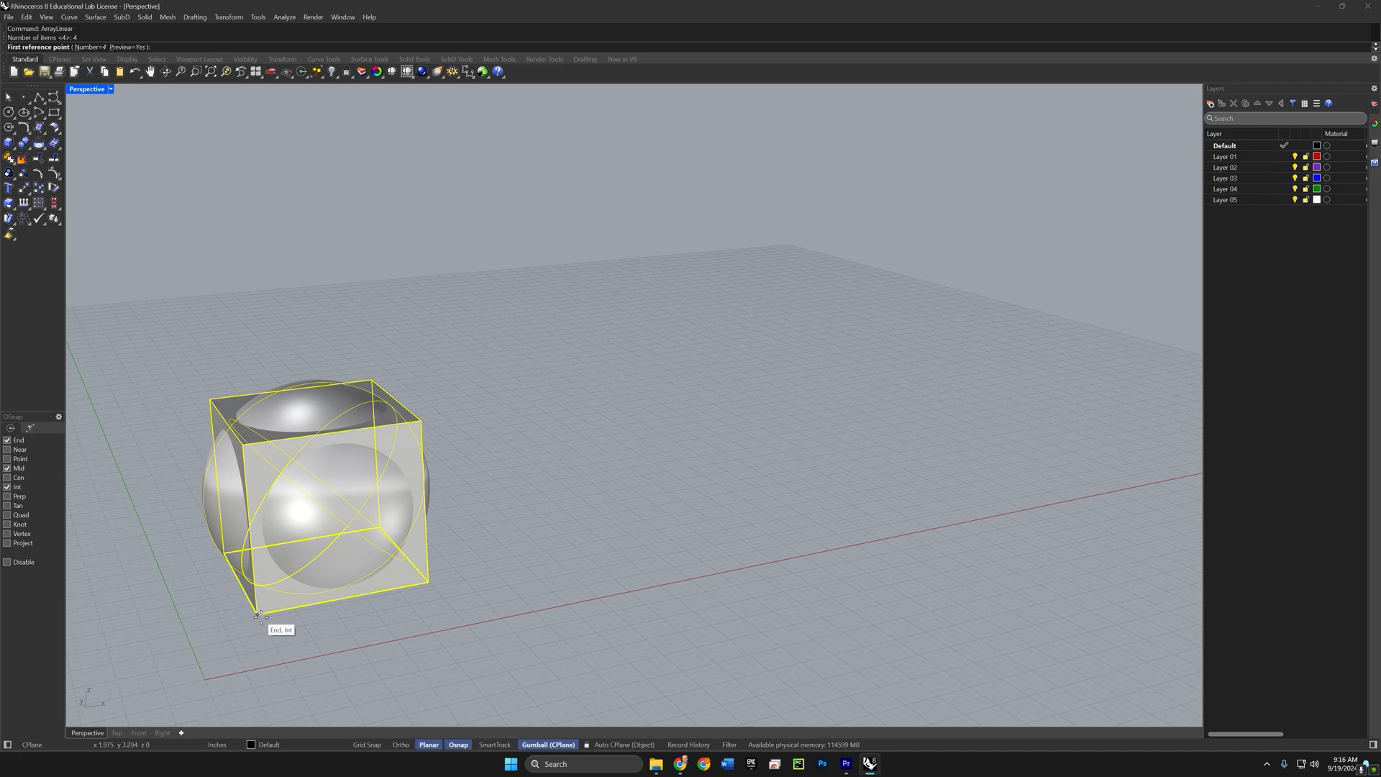
{"action": "left_click", "coordinate": [258, 615]}
{"action": "key", "text": "alt"}
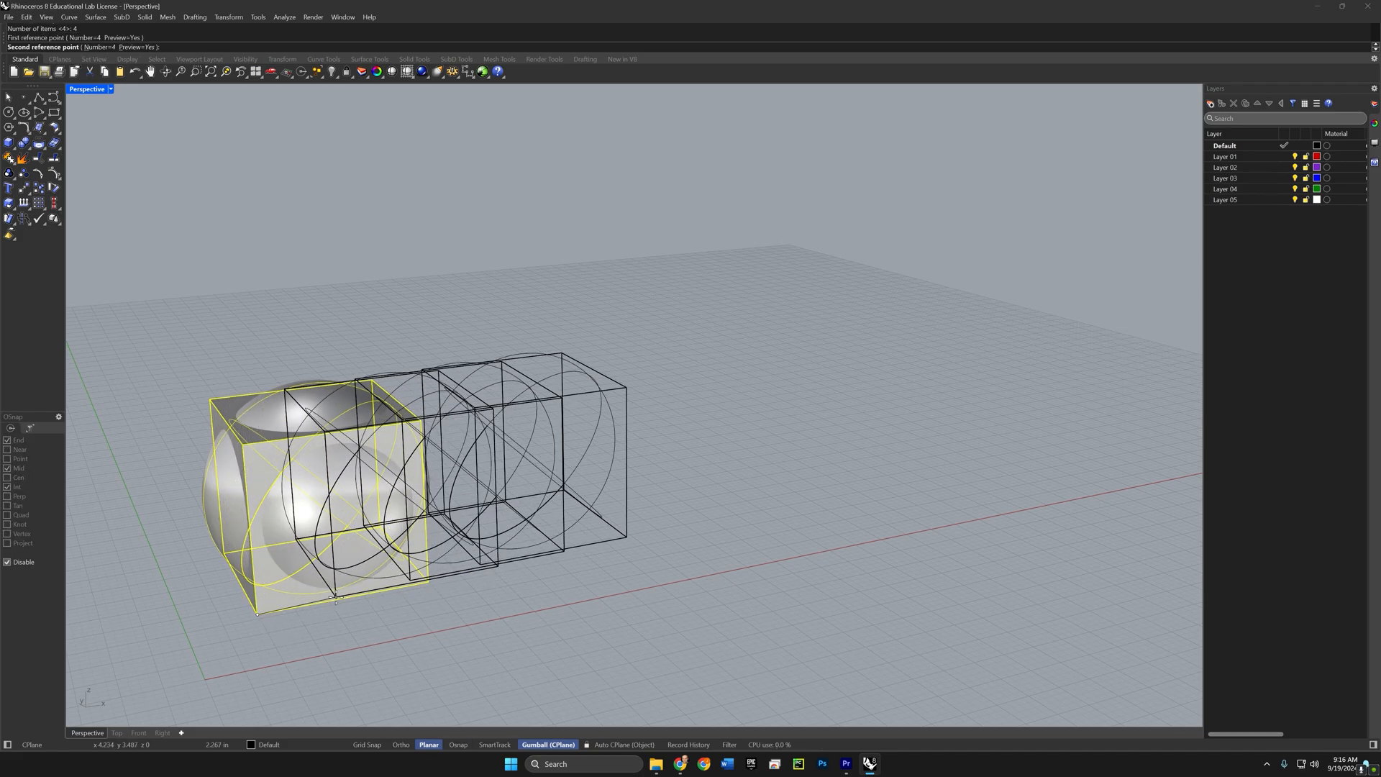
{"action": "key", "text": "shift"}
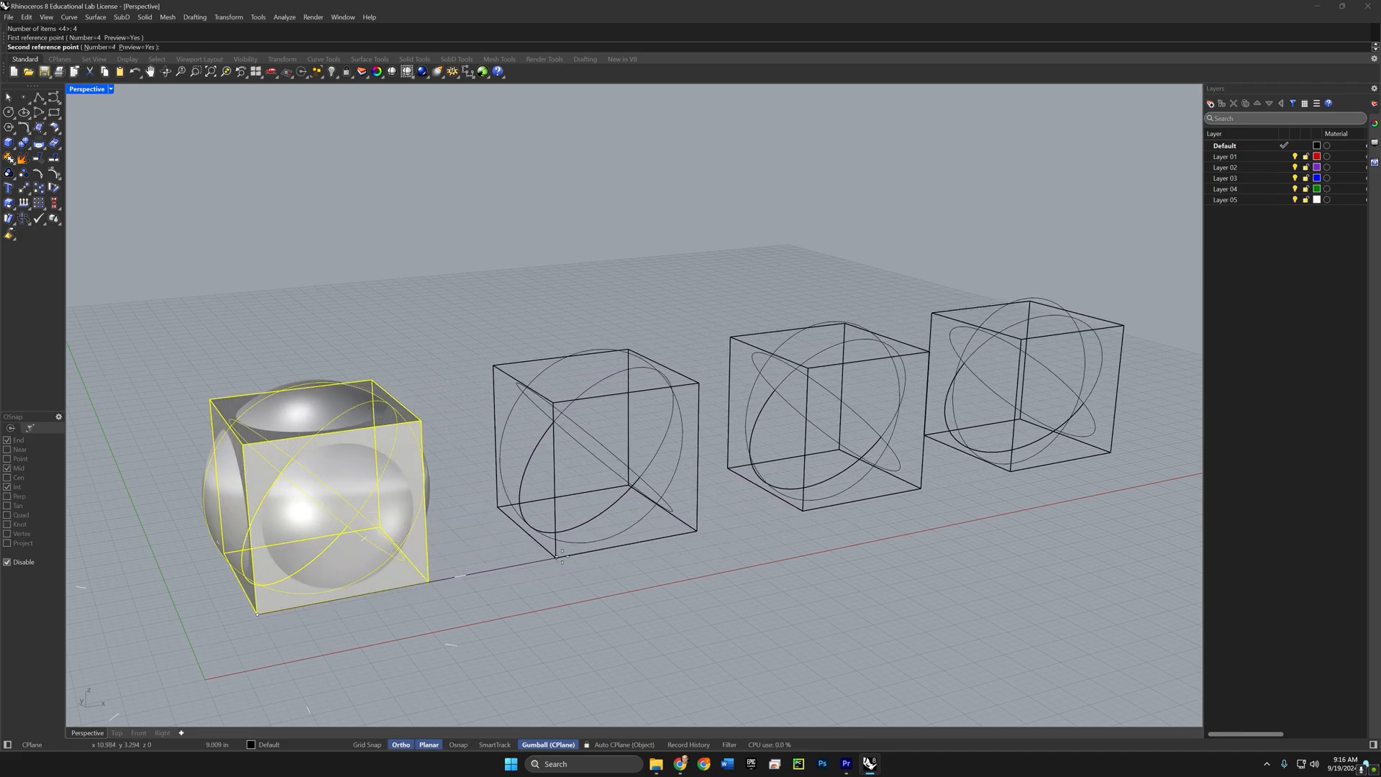
{"action": "left_click", "coordinate": [575, 554]}
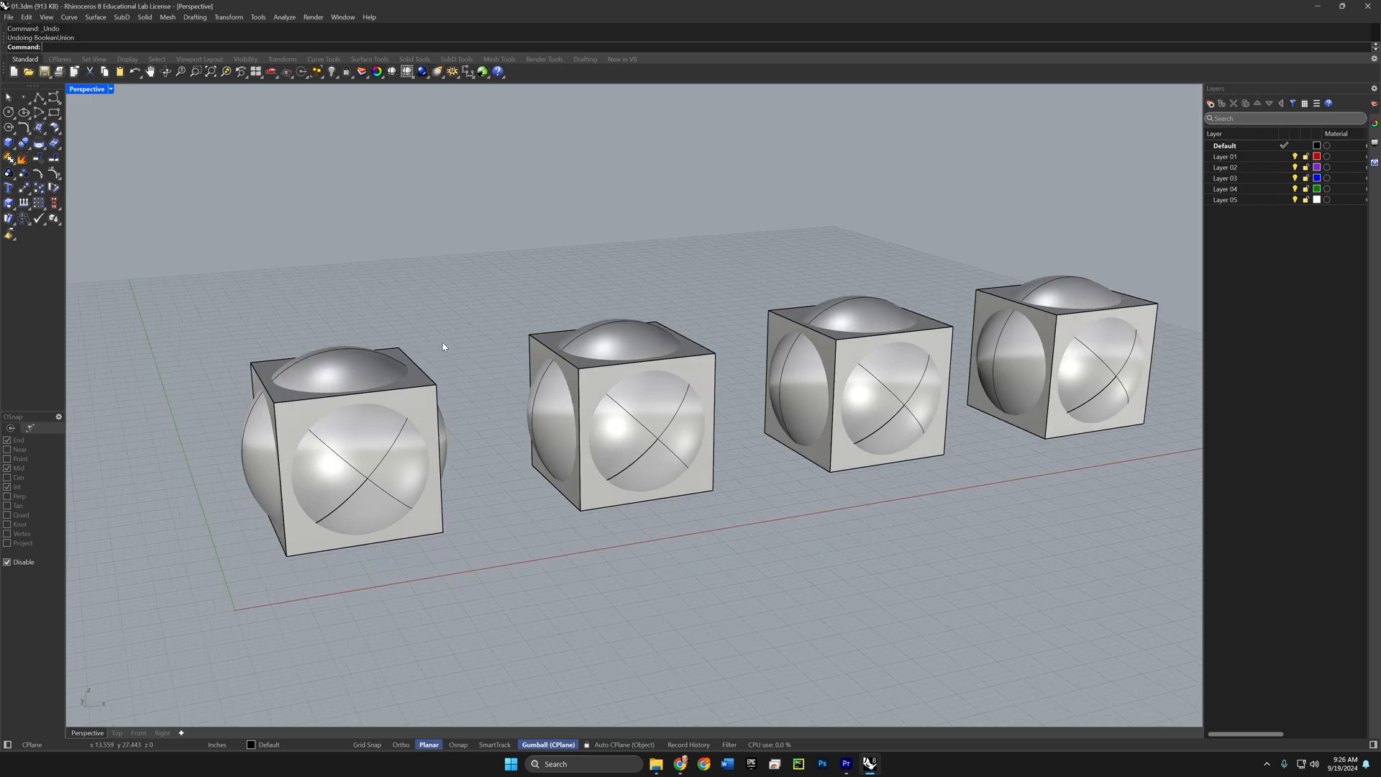
Step: Merge the first cube and its sphere into one solid with BooleanUnion
{"action": "type", "text": "BooleanUnion"}
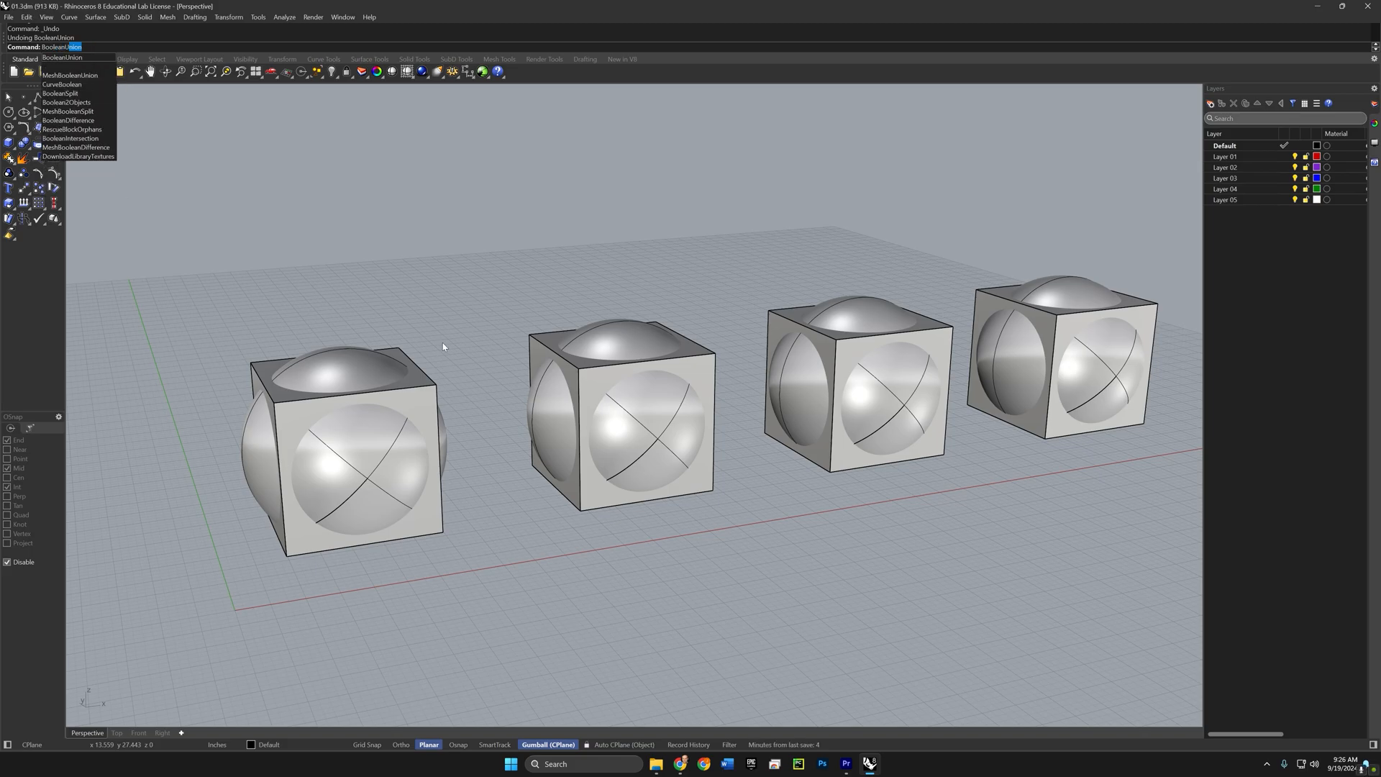
{"action": "key", "text": "Return"}
{"action": "left_click_drag", "start_coordinate": [442, 323], "coordinate": [373, 503]}
{"action": "key", "text": "Return"}
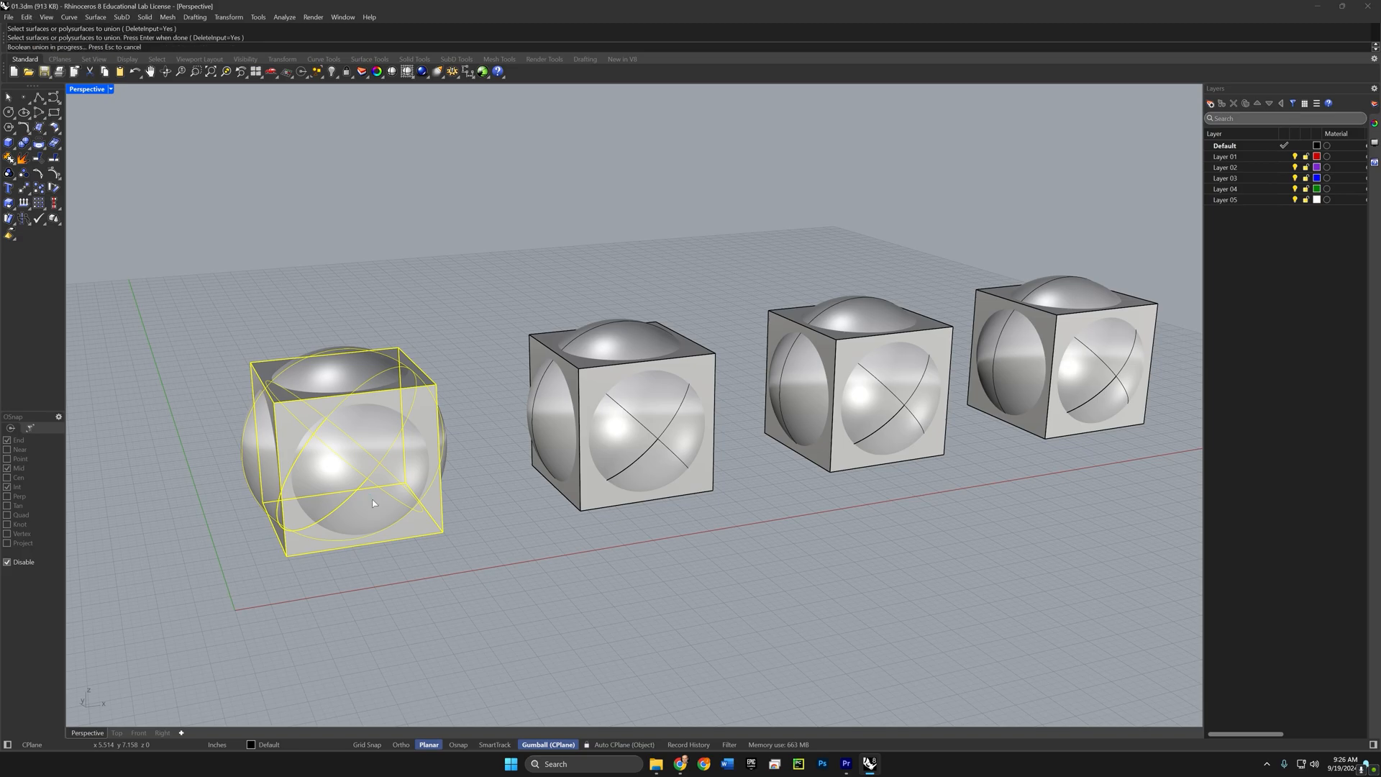
Step: Examine the inside of the united cube and sphere in Ghosted display mode and return the viewport to Shaded
{"action": "right_click_drag", "start_coordinate": [359, 446], "coordinate": [401, 449], "text": "shift"}
{"action": "left_click", "coordinate": [82, 87]}
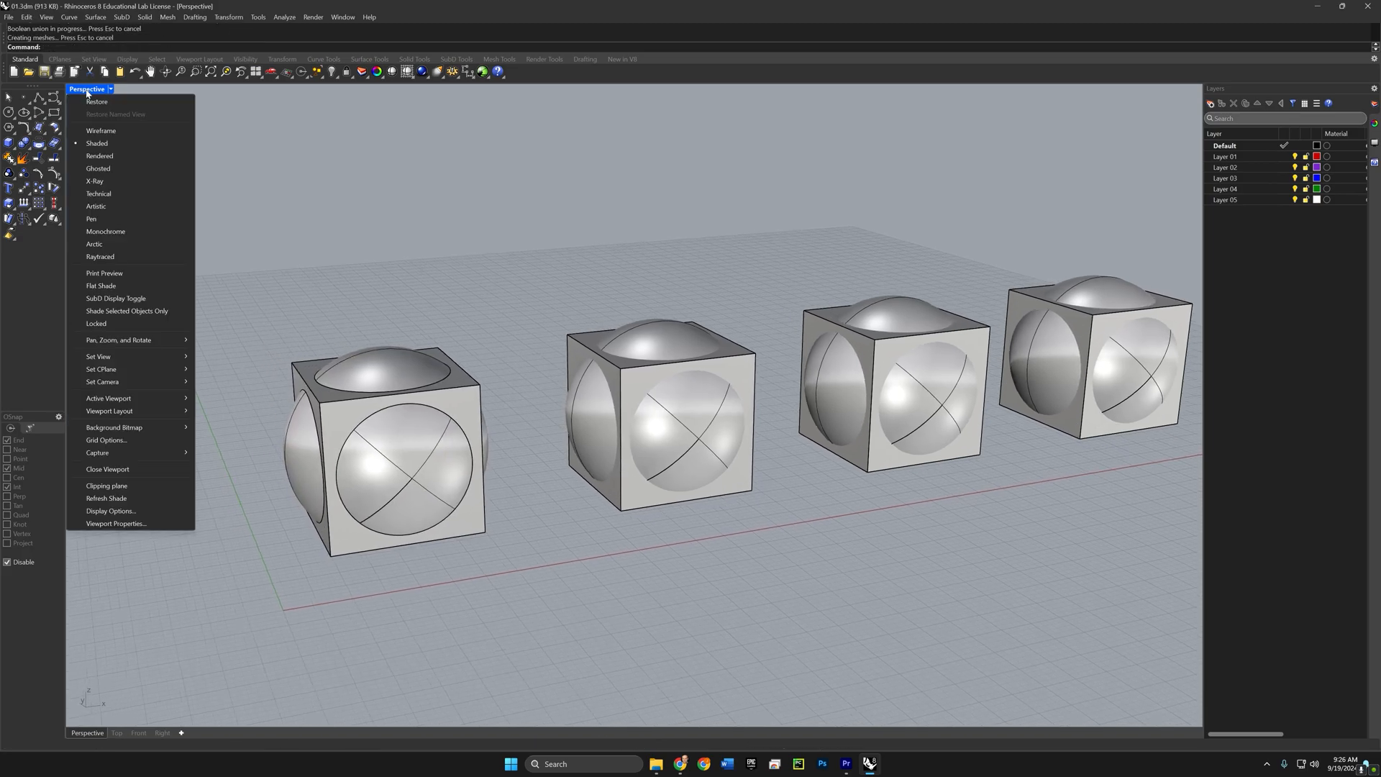
{"action": "left_click", "coordinate": [102, 169]}
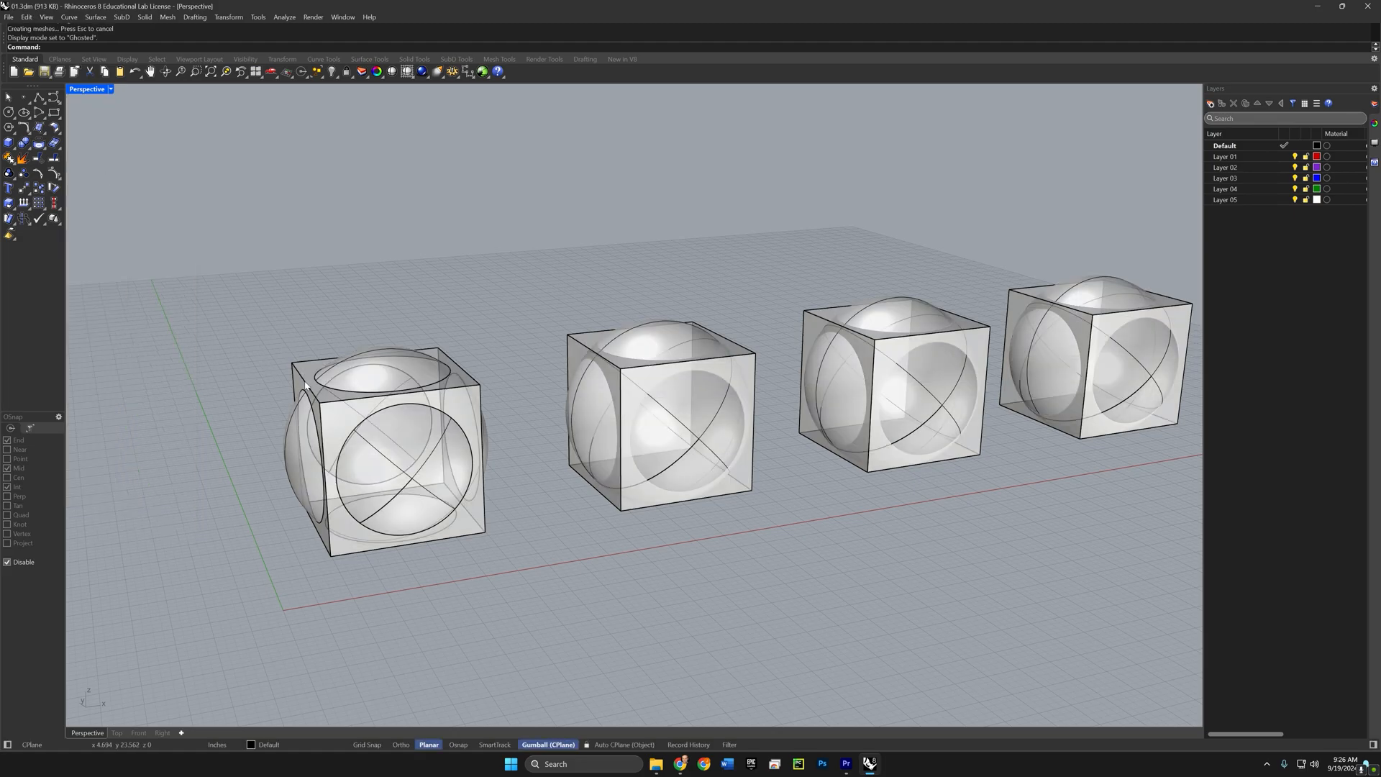
{"action": "scroll", "coordinate": [344, 386], "scroll_direction": "up", "scroll_amount": 5}
{"action": "right_click_drag", "start_coordinate": [344, 386], "coordinate": [353, 405]}
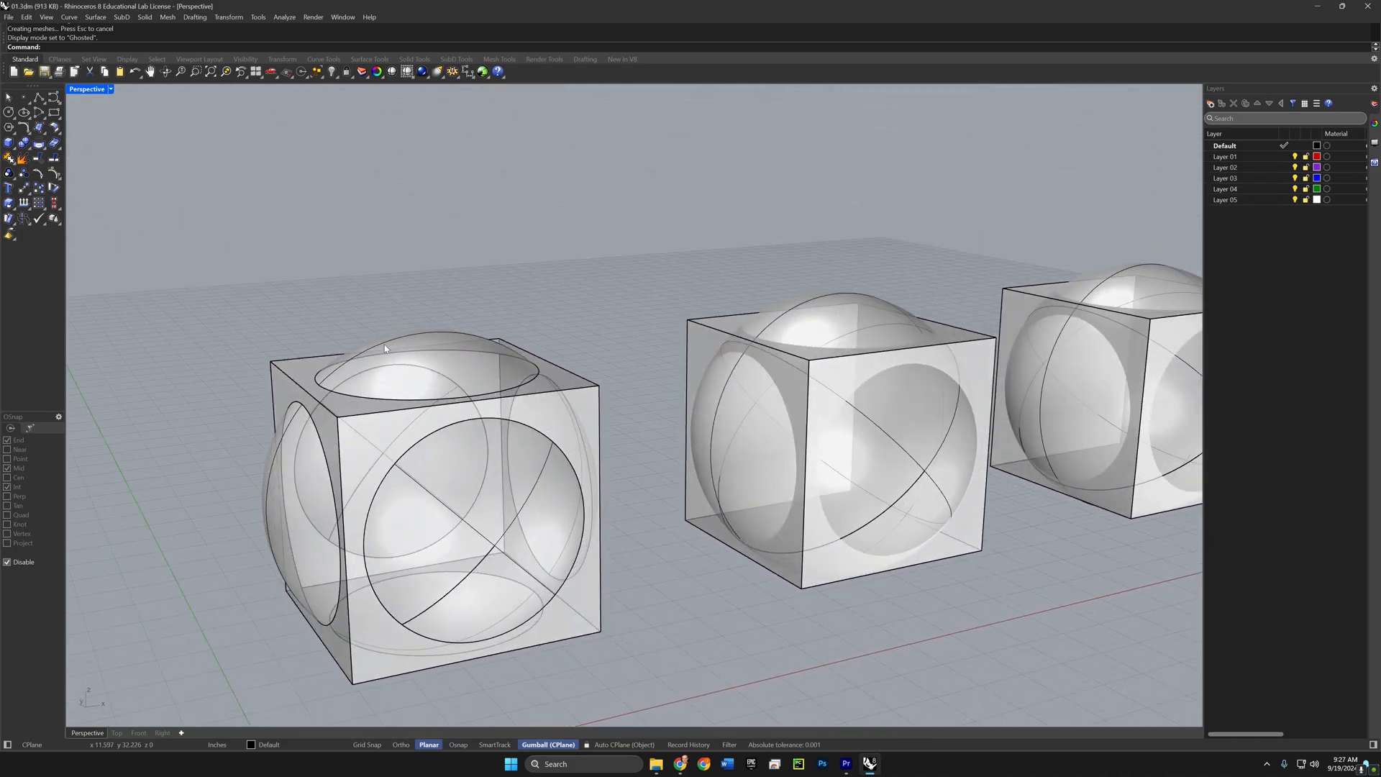
{"action": "left_click", "coordinate": [353, 406]}
{"action": "key", "text": "Escape"}
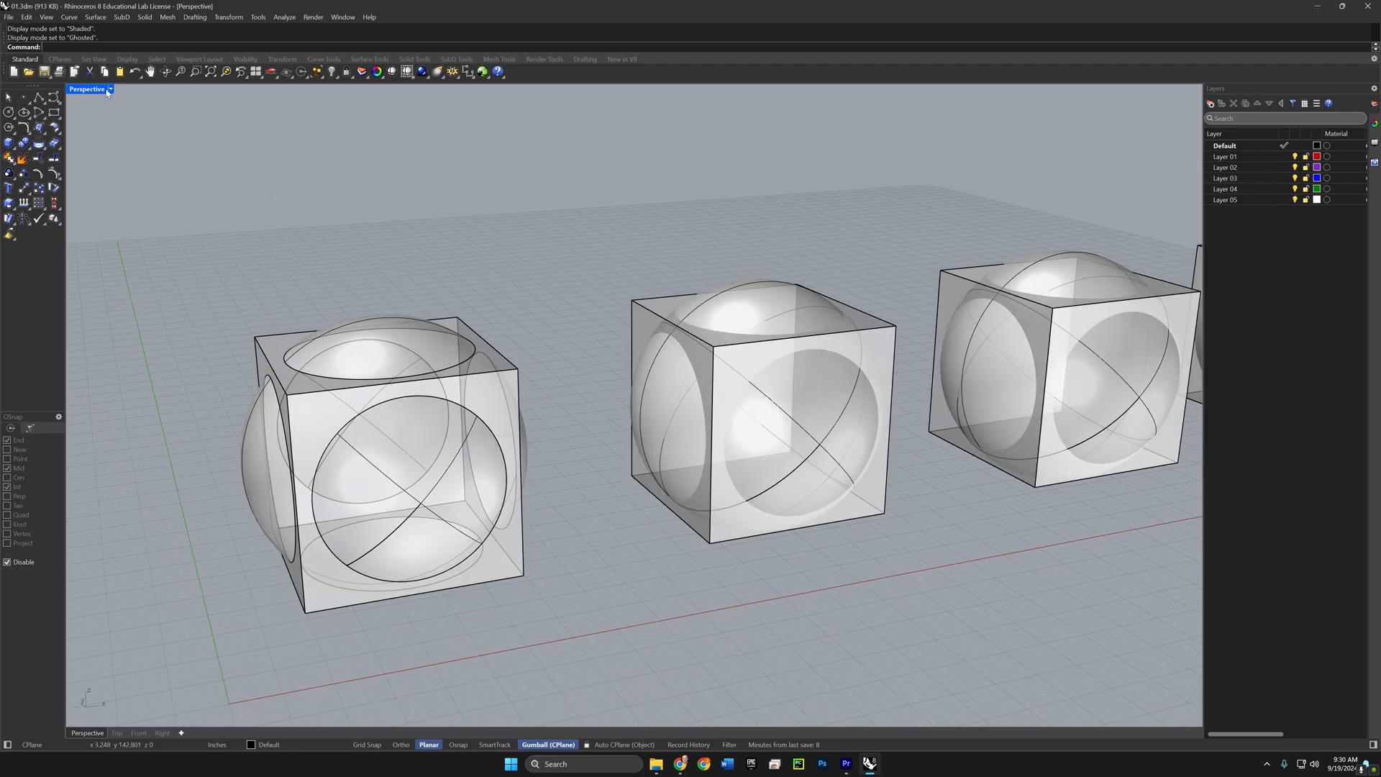
{"action": "left_click", "coordinate": [109, 89]}
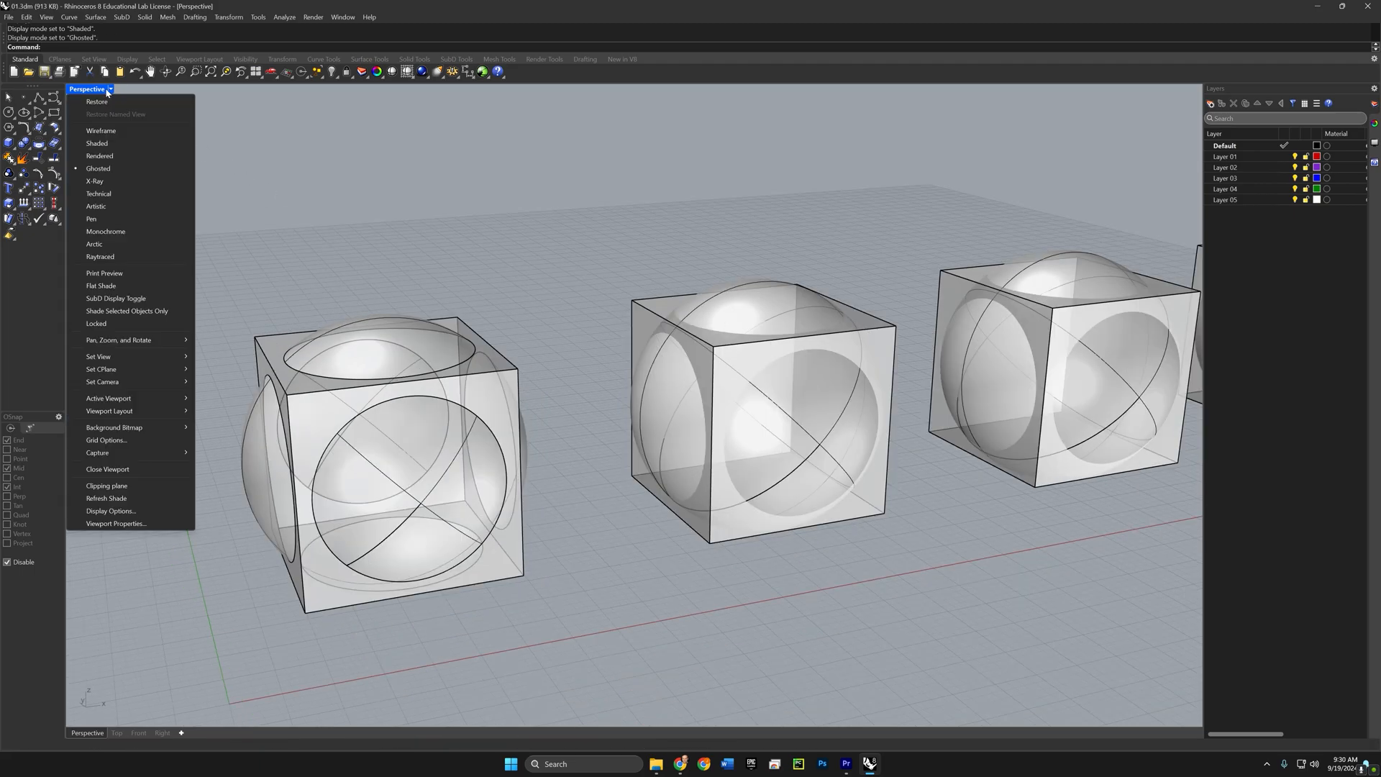
{"action": "left_click", "coordinate": [98, 145]}
Step: Subtract the sphere from the second cube with BooleanDifference
{"action": "scroll", "coordinate": [456, 305], "scroll_direction": "up", "scroll_amount": 4}
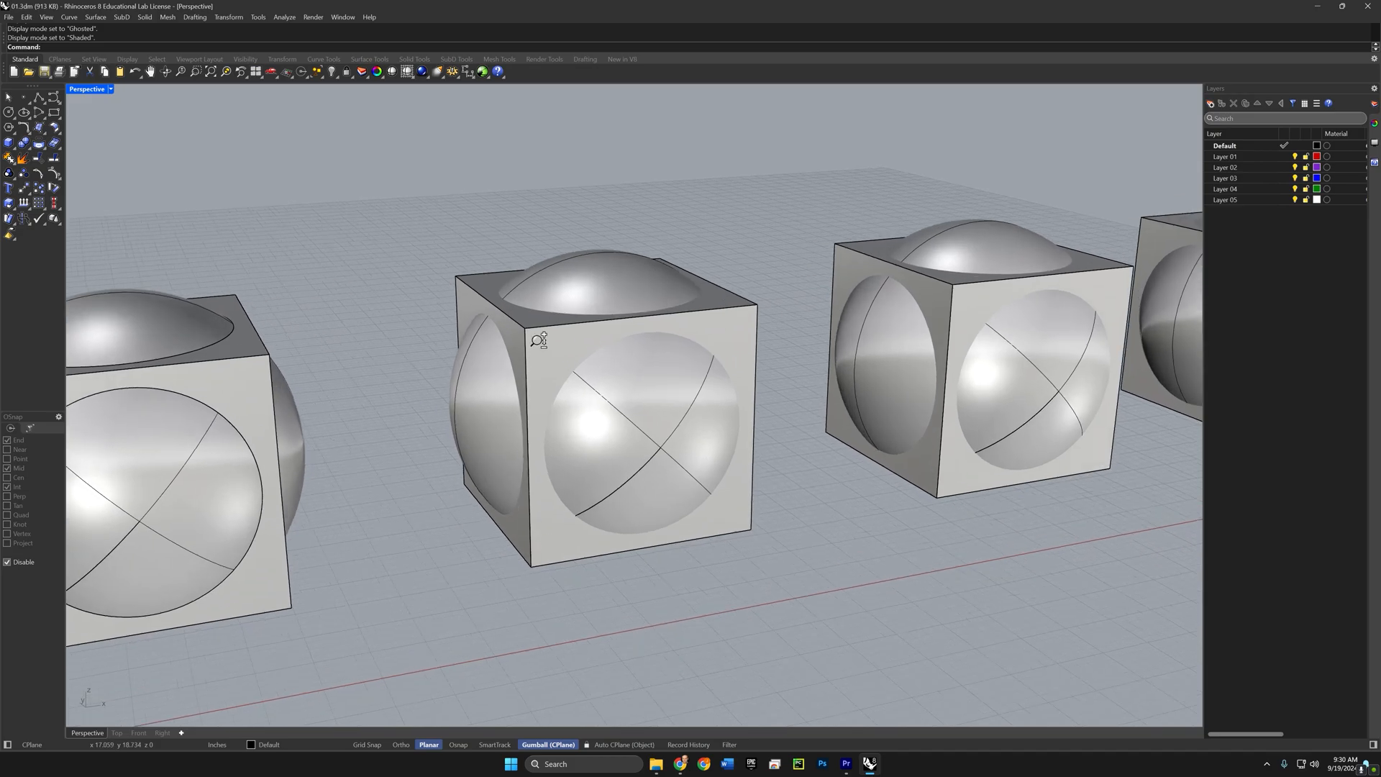
{"action": "scroll", "coordinate": [539, 337], "scroll_direction": "up", "scroll_amount": 3}
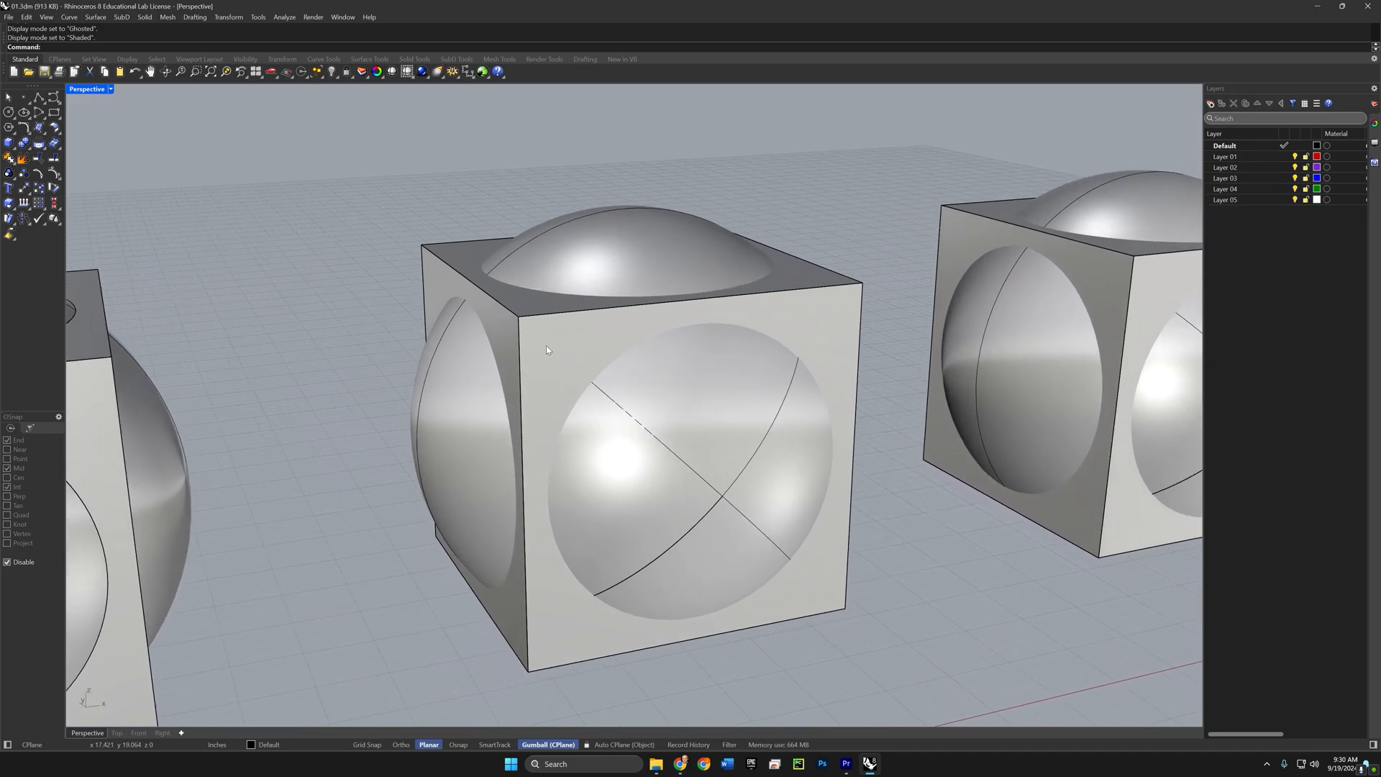
{"action": "key", "text": "Up"}
{"action": "key", "text": "Return"}
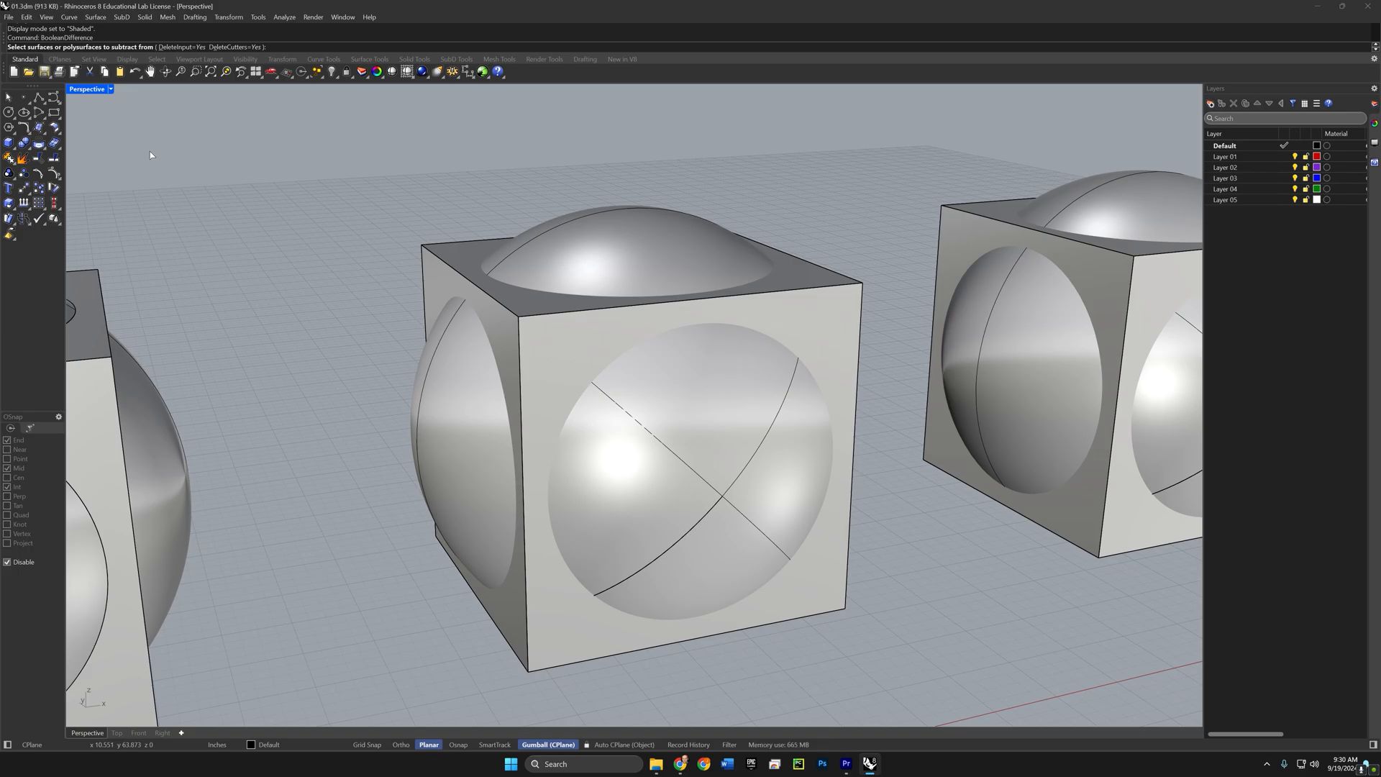
{"action": "left_click", "coordinate": [441, 252]}
{"action": "key", "text": "Return"}
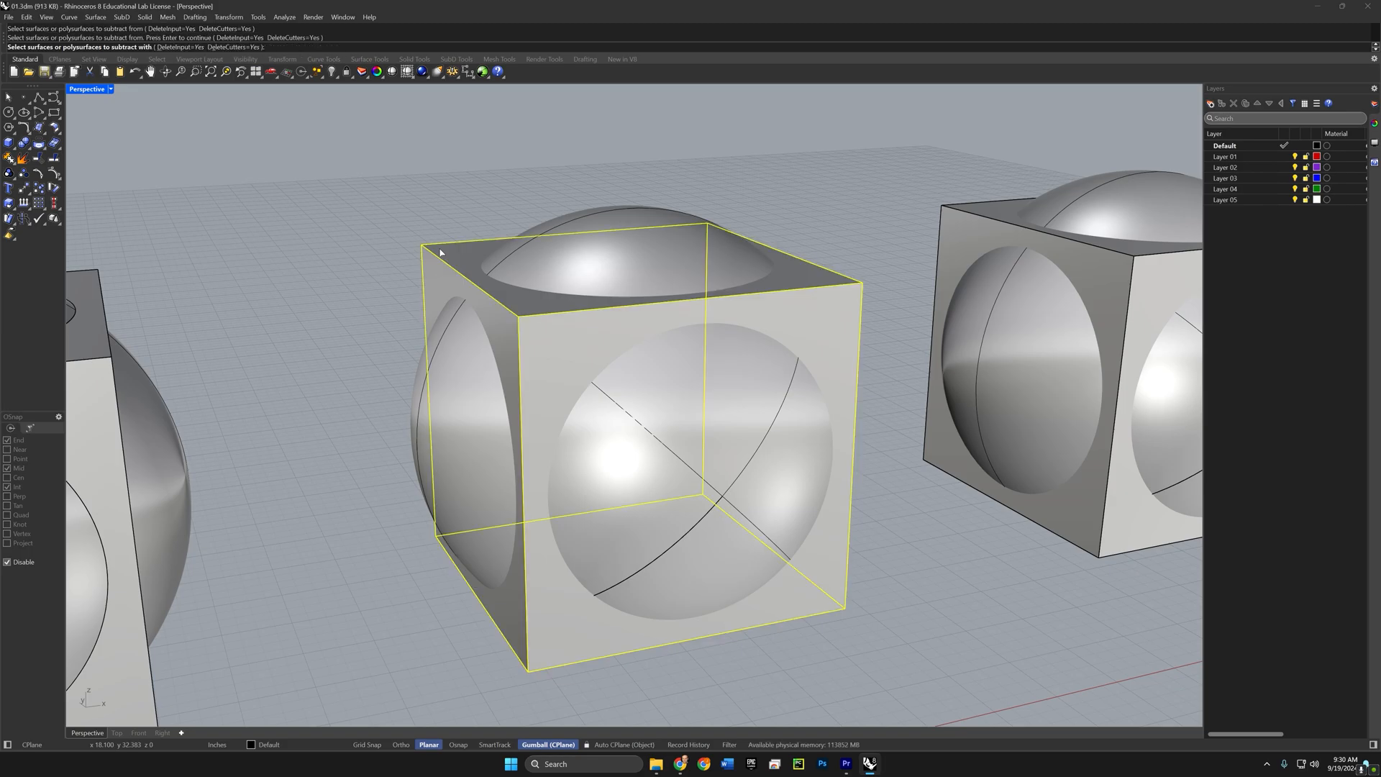
{"action": "left_click", "coordinate": [652, 218]}
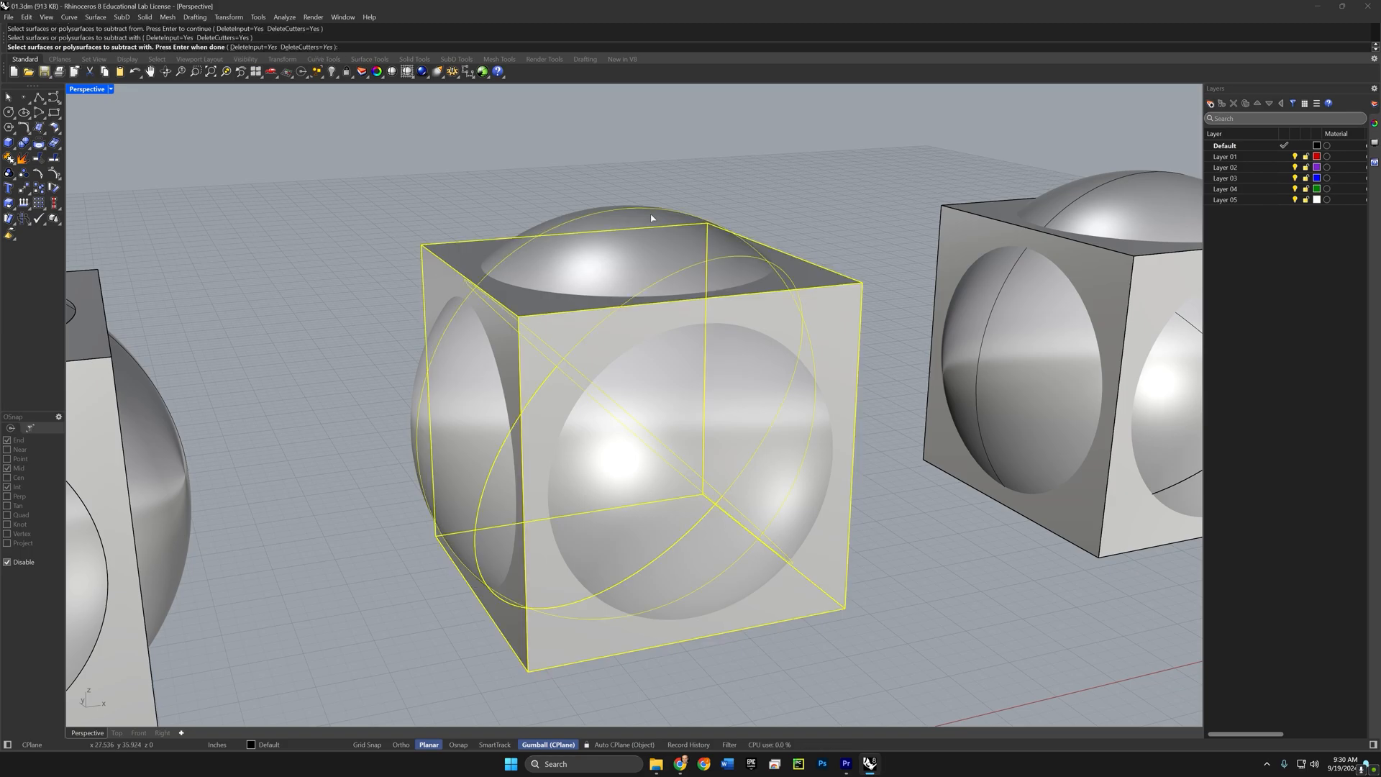
{"action": "key", "text": "Return"}
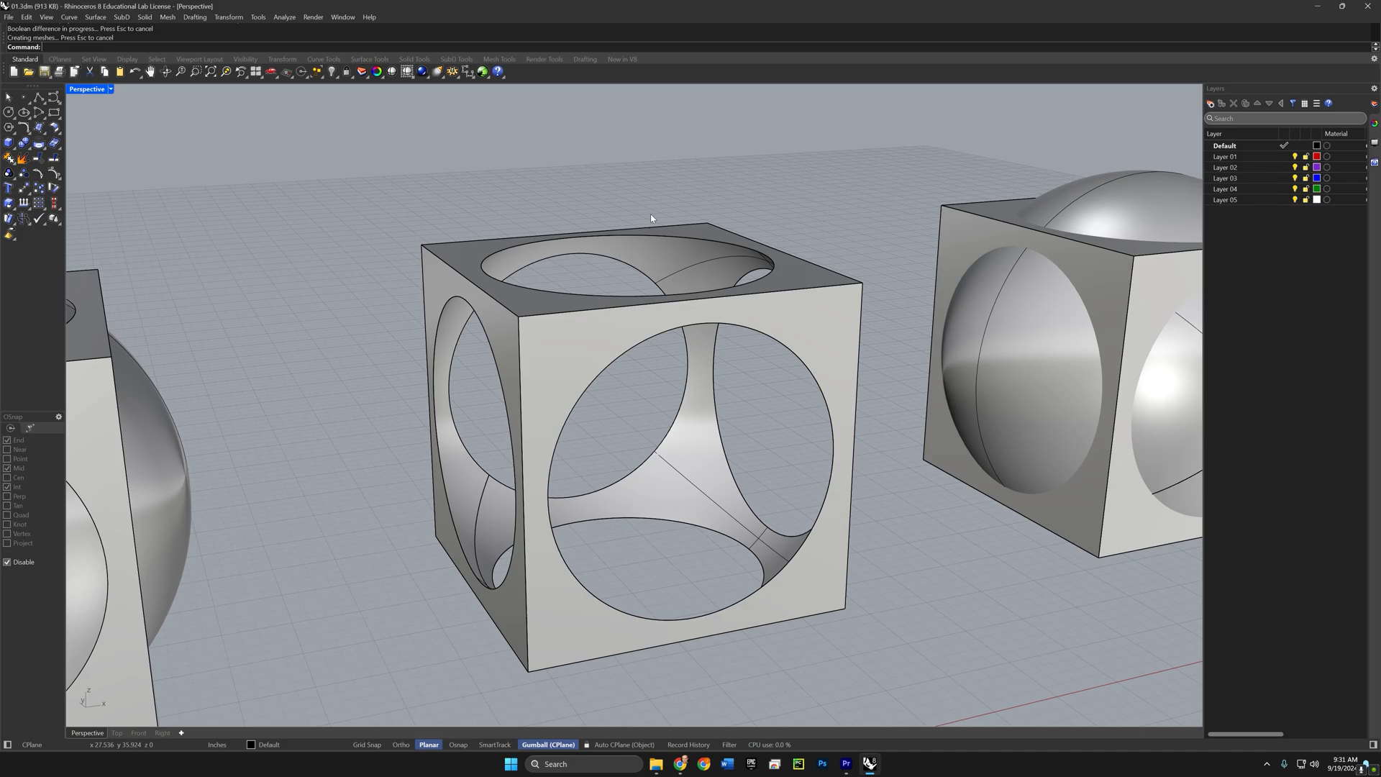
Step: Keep only the common volume of the third sphere and cube with BooleanIntersection
{"action": "right_click_drag", "start_coordinate": [684, 298], "coordinate": [683, 283], "text": "shift"}
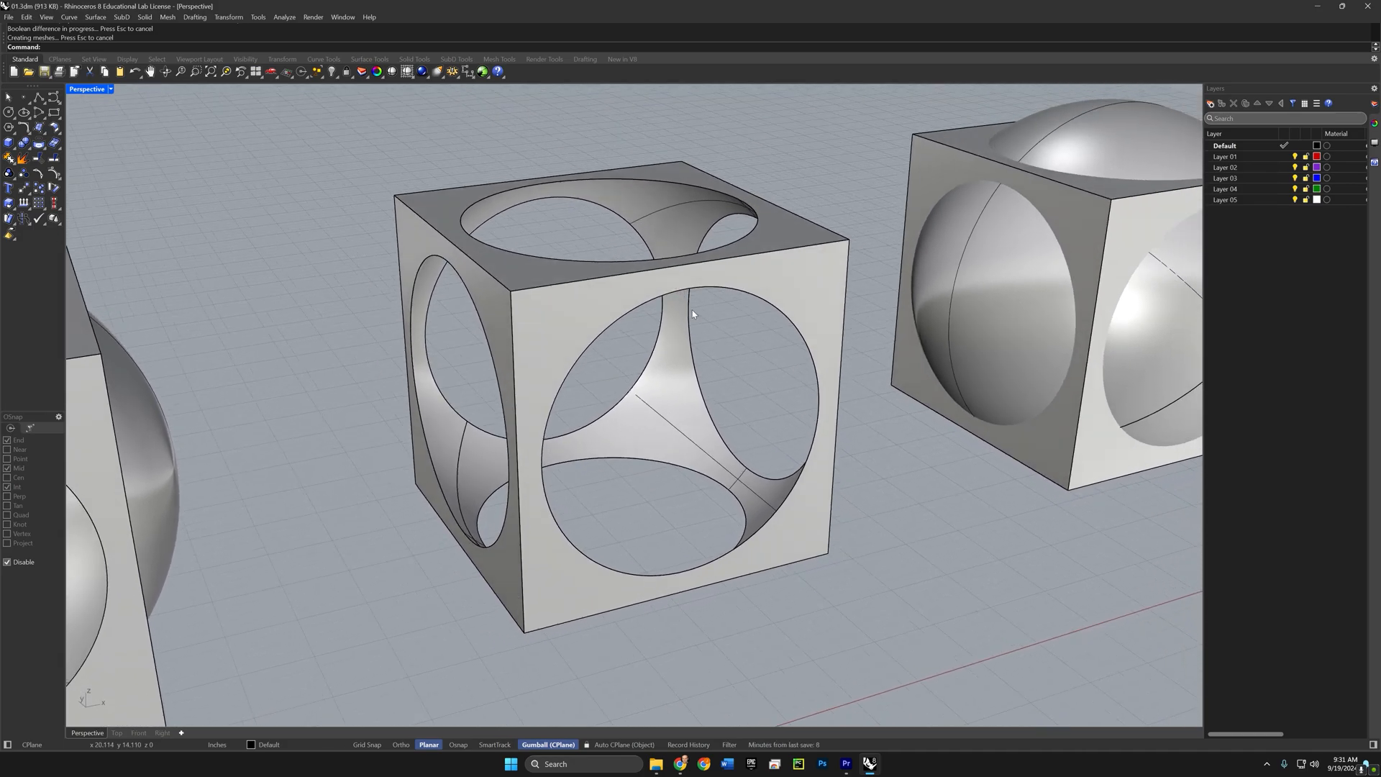
{"action": "mouse_move", "coordinate": [728, 357]}
{"action": "right_mouse_down"}
{"action": "mouse_move", "coordinate": [727, 335]}
{"action": "mouse_move", "coordinate": [728, 355]}
{"action": "mouse_move", "coordinate": [753, 364]}
{"action": "right_mouse_up"}
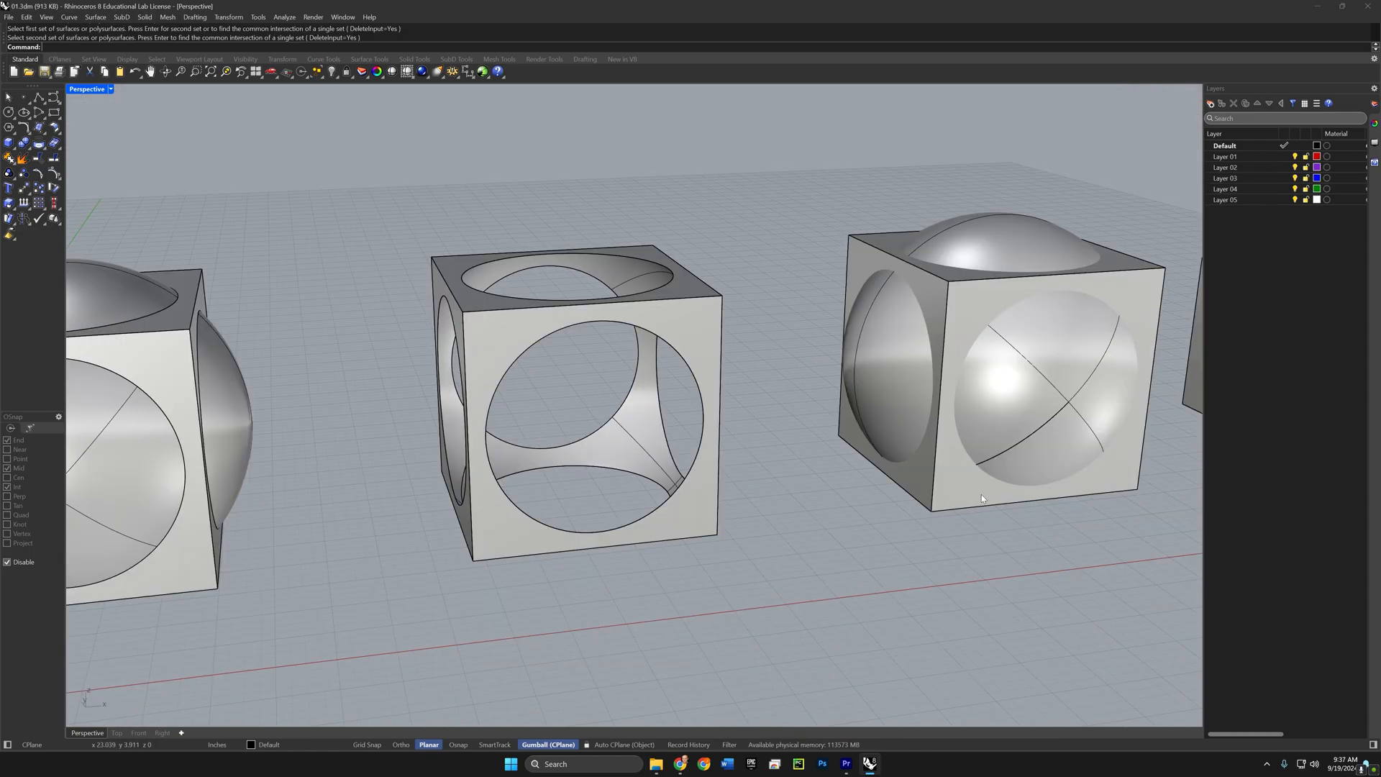
{"action": "right_click_drag", "start_coordinate": [981, 494], "coordinate": [498, 529], "text": "shift"}
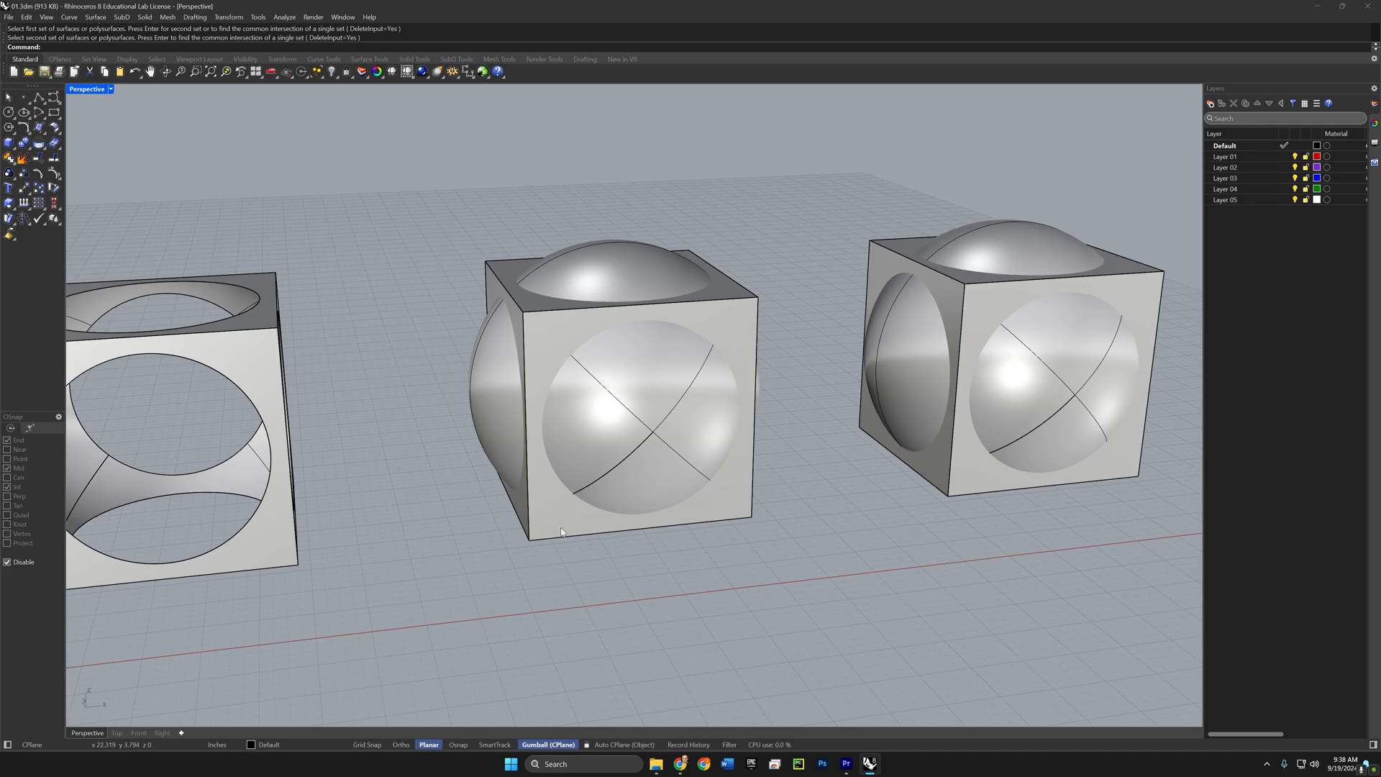
{"action": "type", "text": "BooleanIntersection"}
{"action": "key", "text": "Return"}
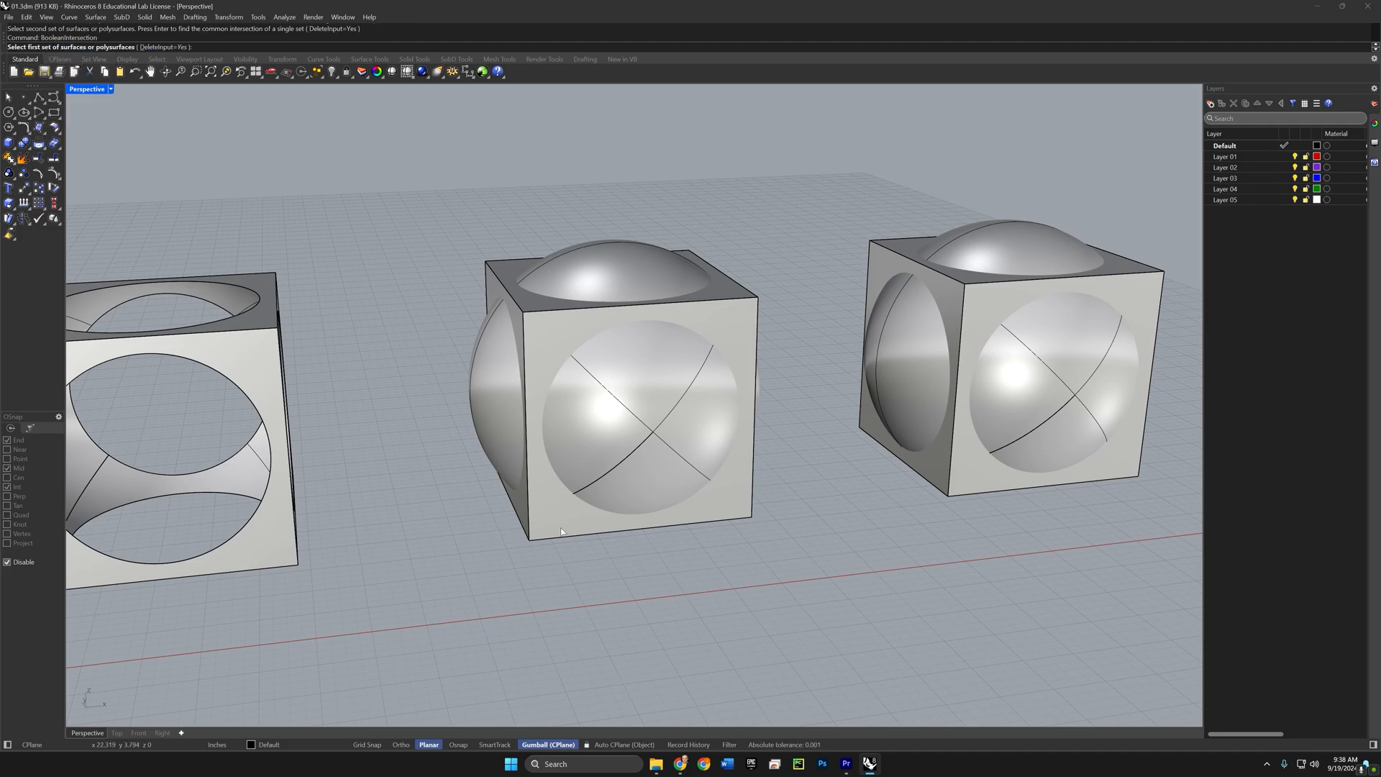
{"action": "left_click", "coordinate": [568, 258]}
{"action": "key", "text": "Return"}
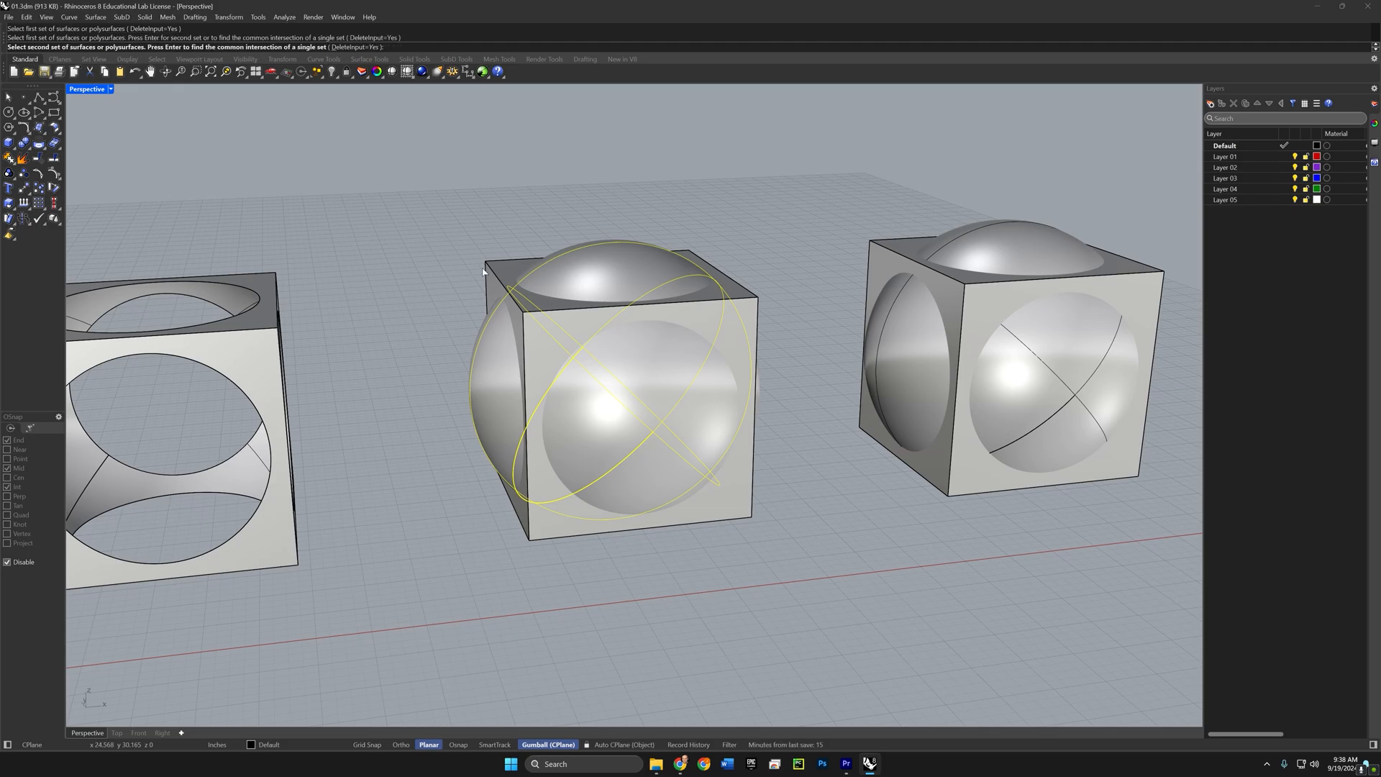
{"action": "left_click", "coordinate": [484, 271]}
{"action": "key", "text": "Return"}
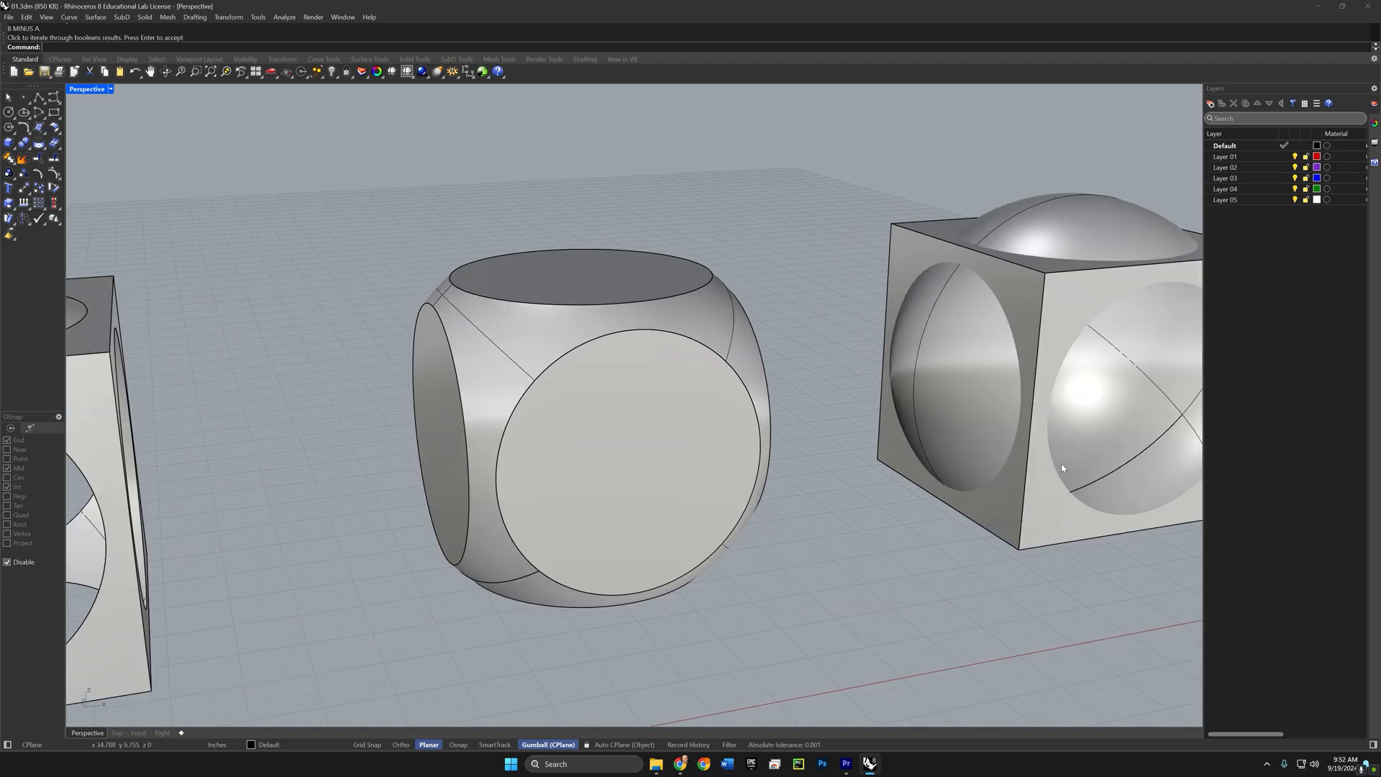
Step: Run Boolean2Objects on the fourth cube and sphere and cycle through the results to the sphere minus the cube
{"action": "right_click_drag", "start_coordinate": [1062, 464], "coordinate": [281, 540], "text": "shift"}
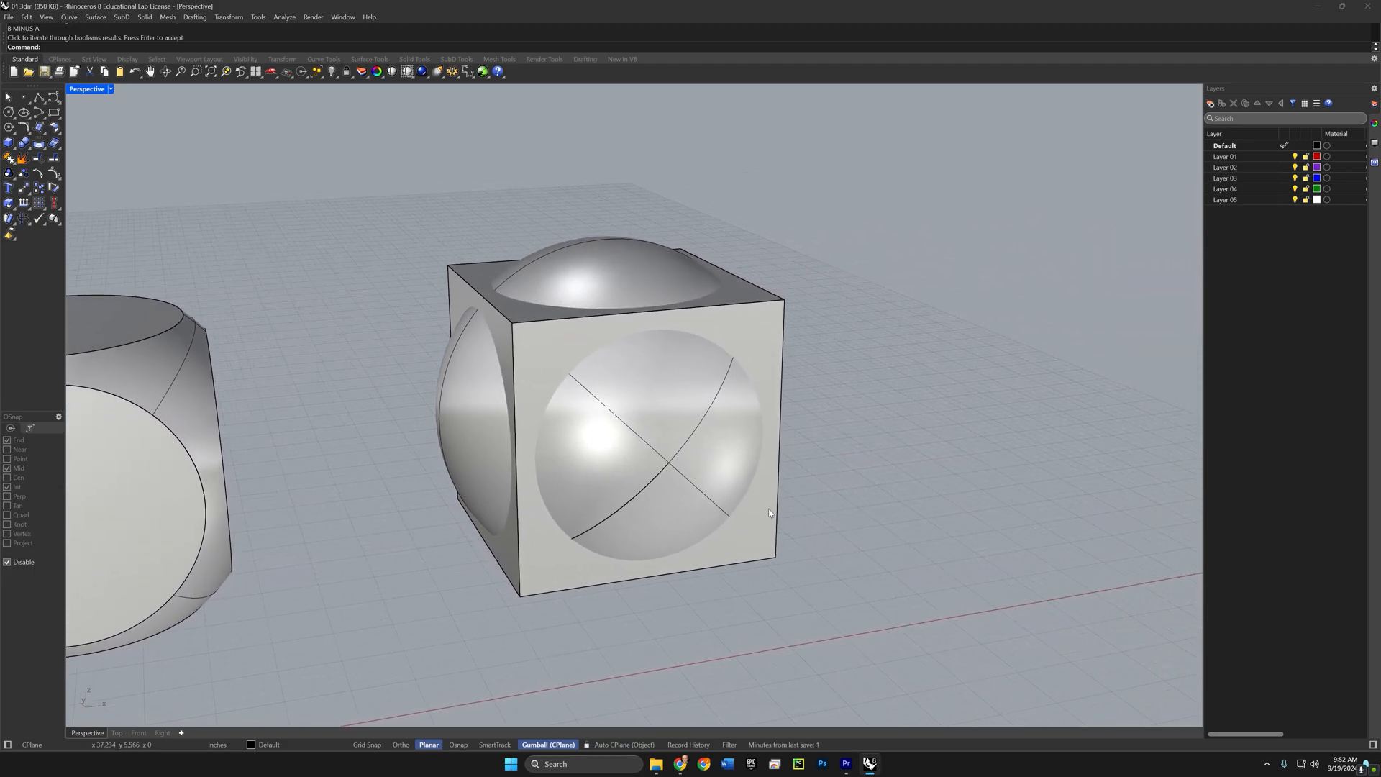
{"action": "type", "text": "Boolea"}
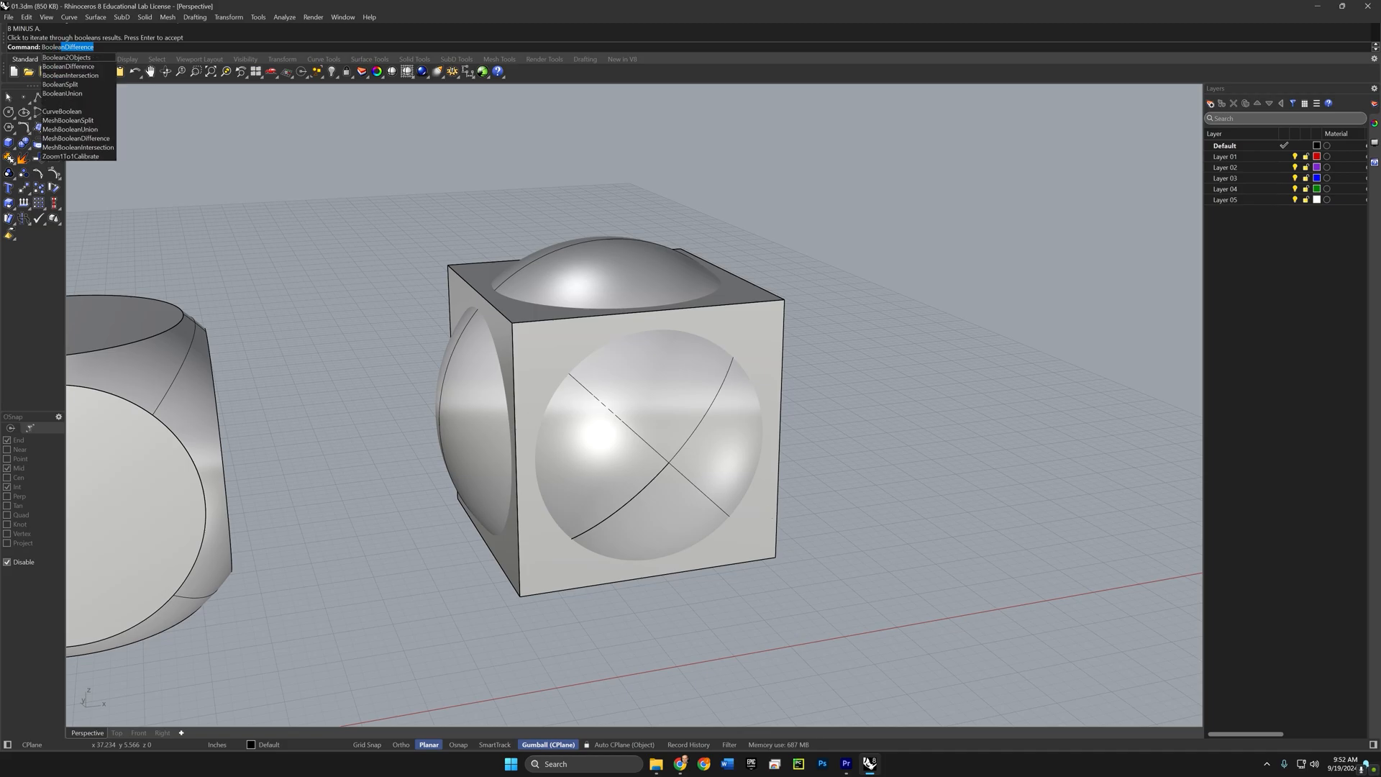
{"action": "type", "text": "n2"}
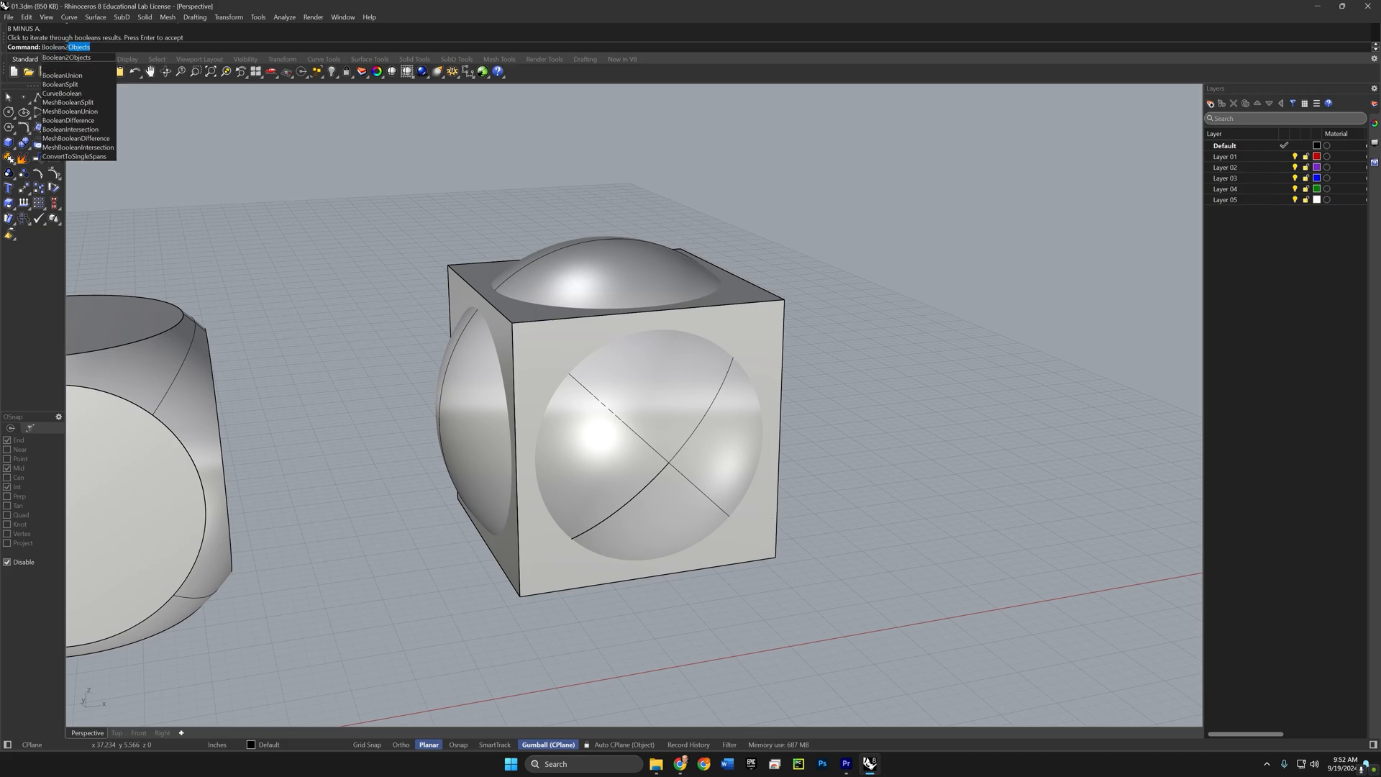
{"action": "key", "text": "Return"}
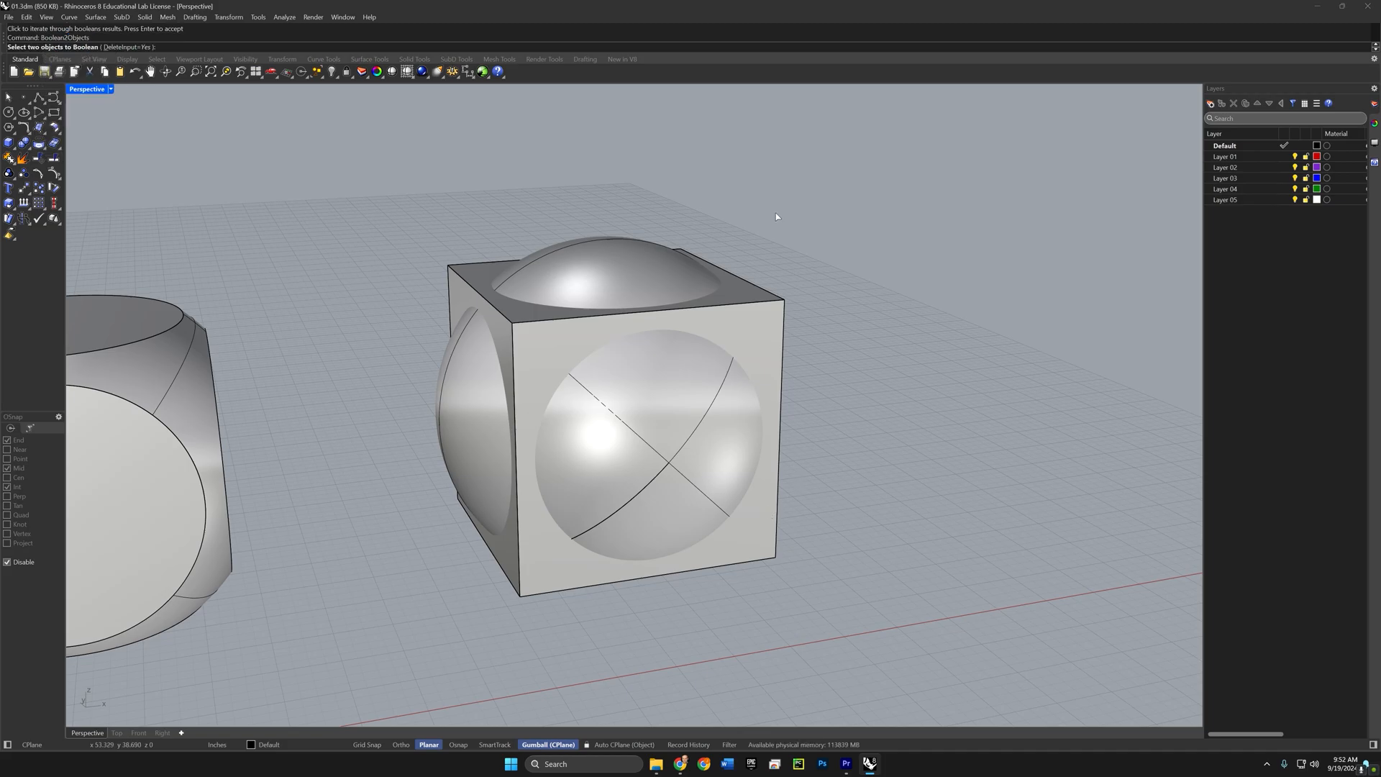
{"action": "left_click_drag", "start_coordinate": [743, 215], "coordinate": [587, 367]}
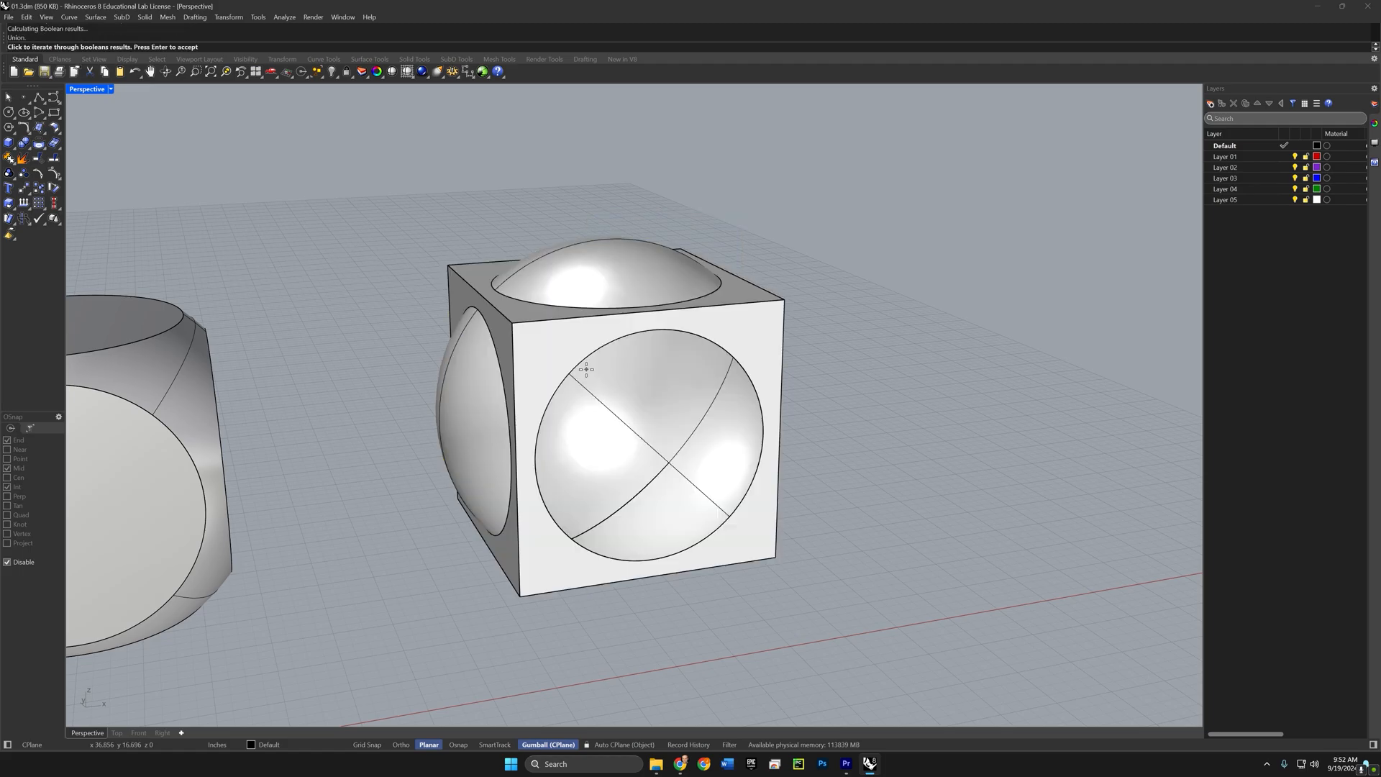
{"action": "left_click", "coordinate": [758, 262]}
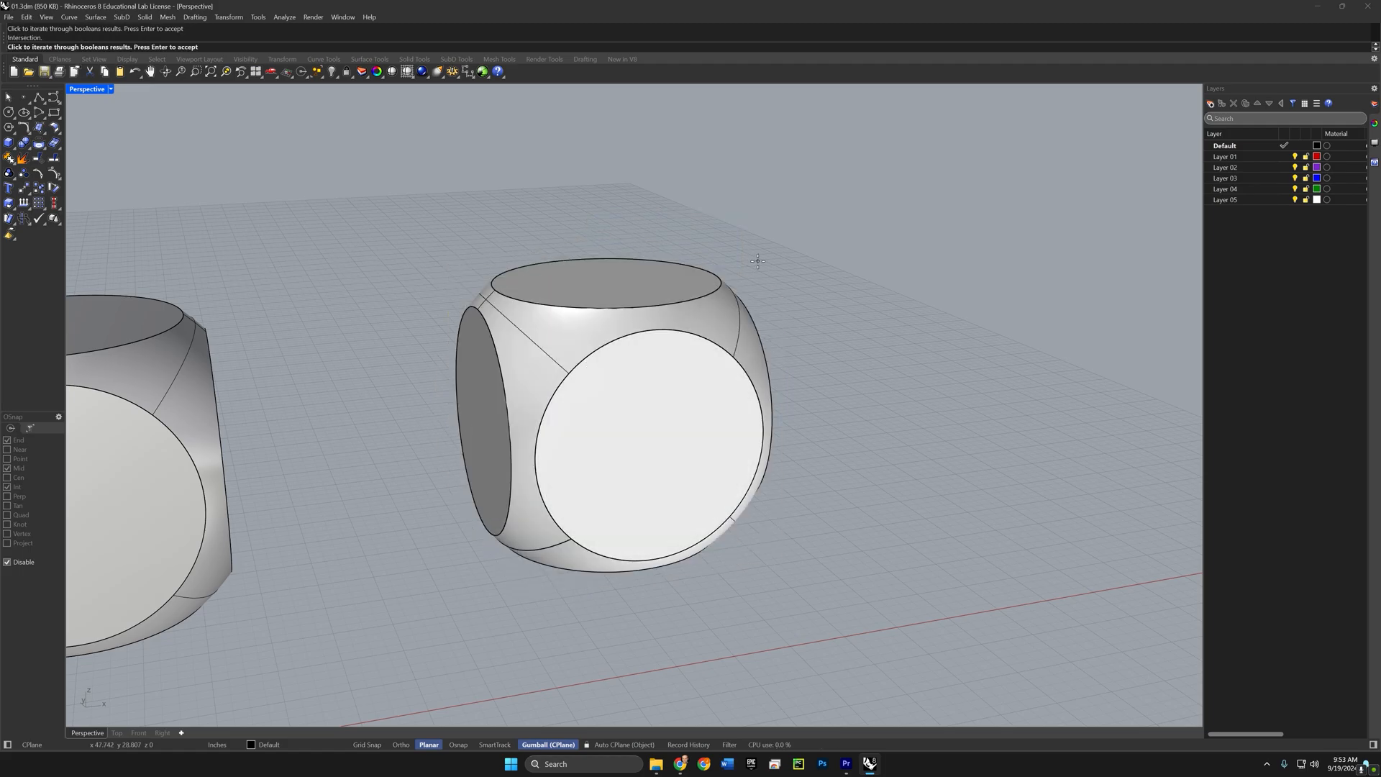
{"action": "left_click", "coordinate": [758, 261]}
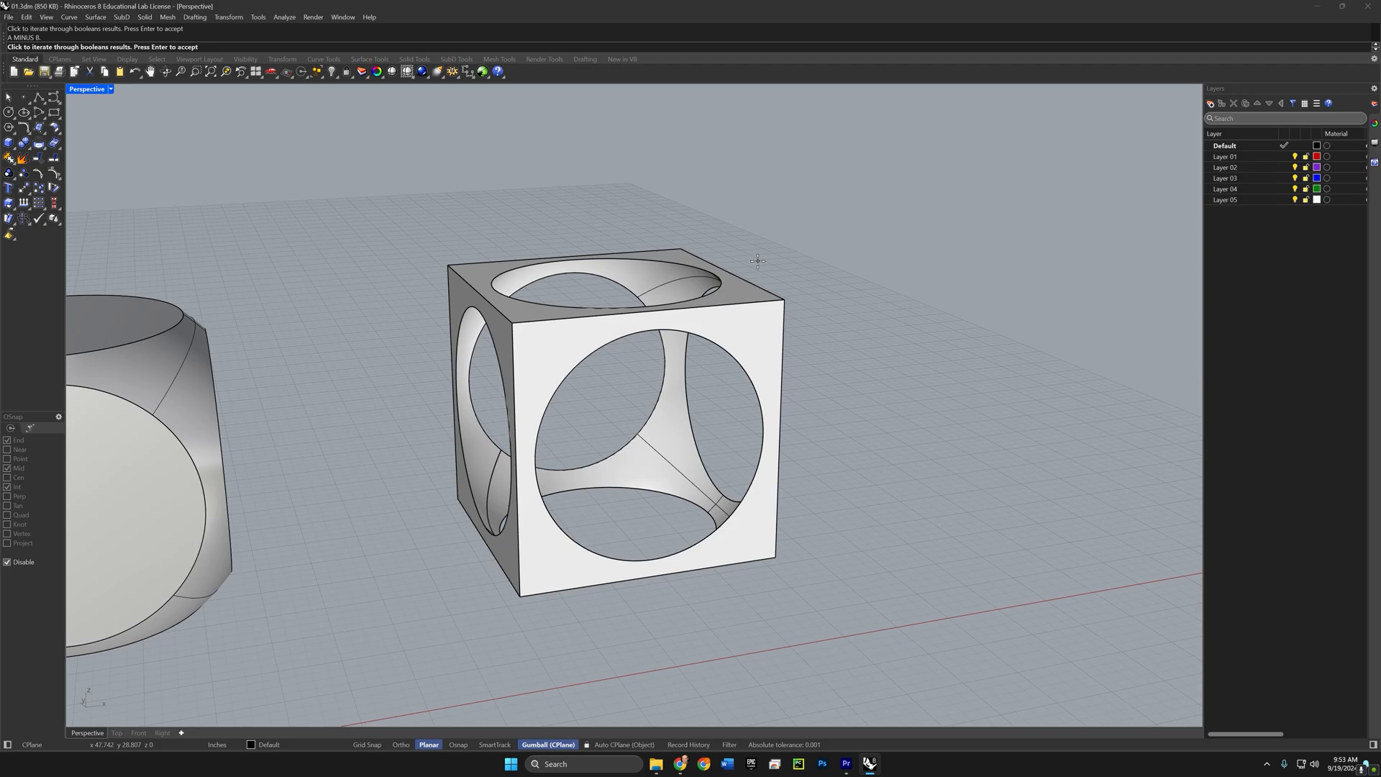
{"action": "left_click", "coordinate": [758, 261]}
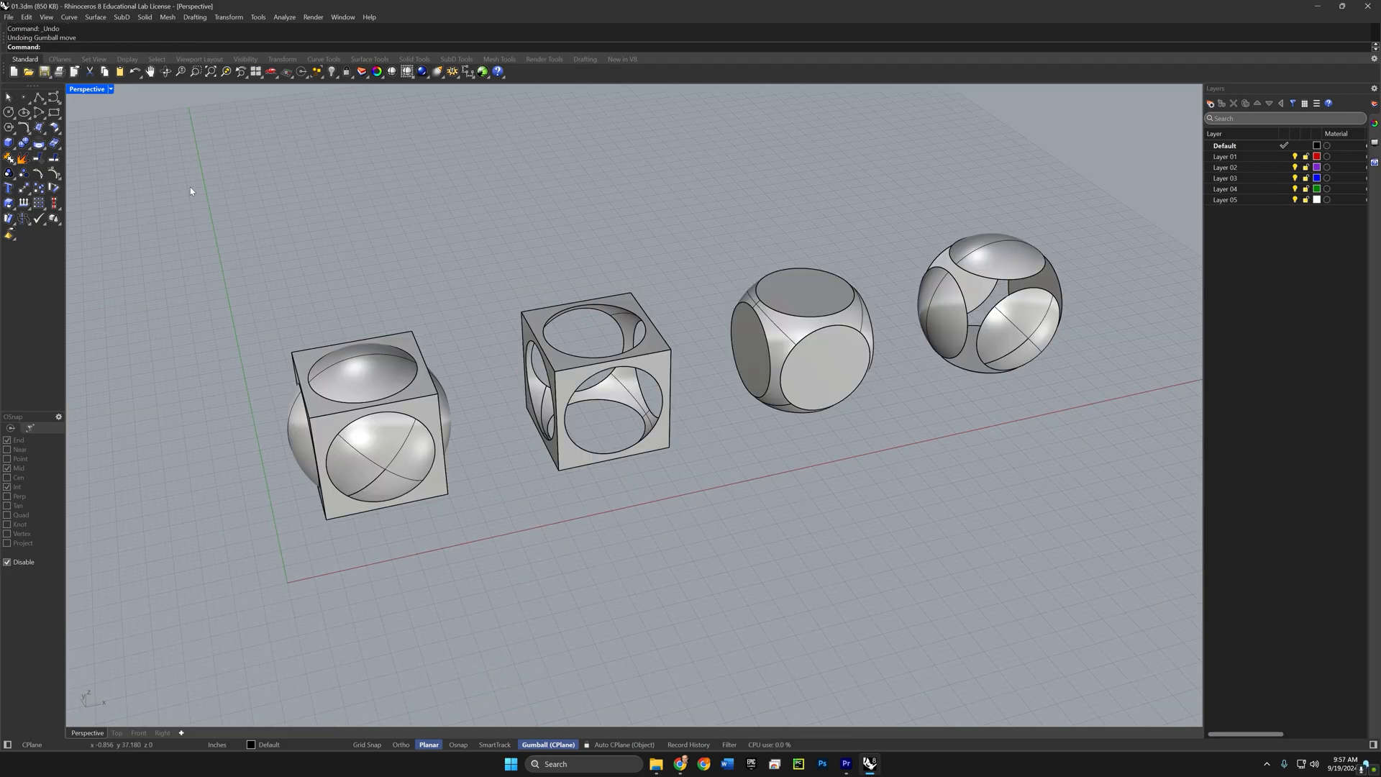
Step: Move all four Boolean results back along the Y axis to free the area near the origin
{"action": "left_click_drag", "start_coordinate": [190, 187], "coordinate": [1108, 608]}
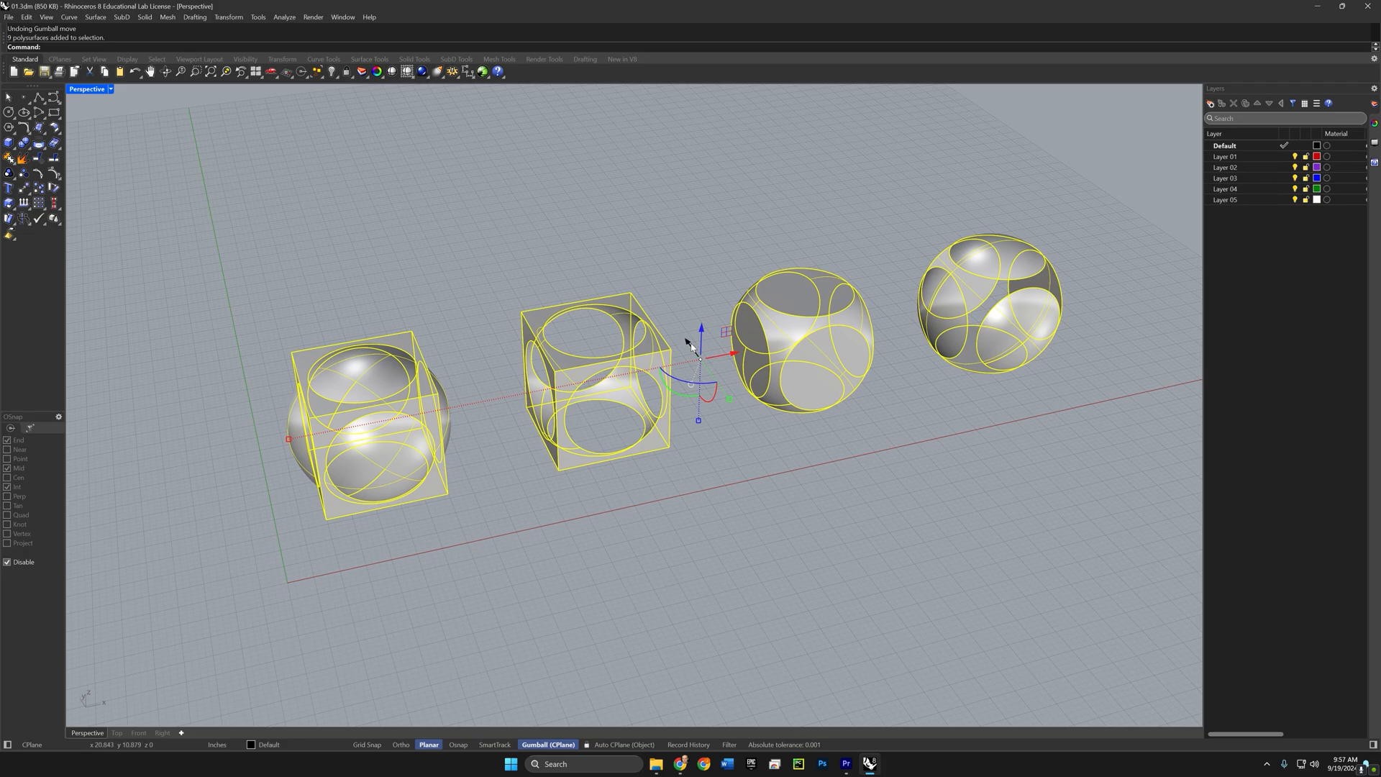
{"action": "left_click_drag", "start_coordinate": [689, 344], "coordinate": [520, 201]}
{"action": "left_click", "coordinate": [417, 403]}
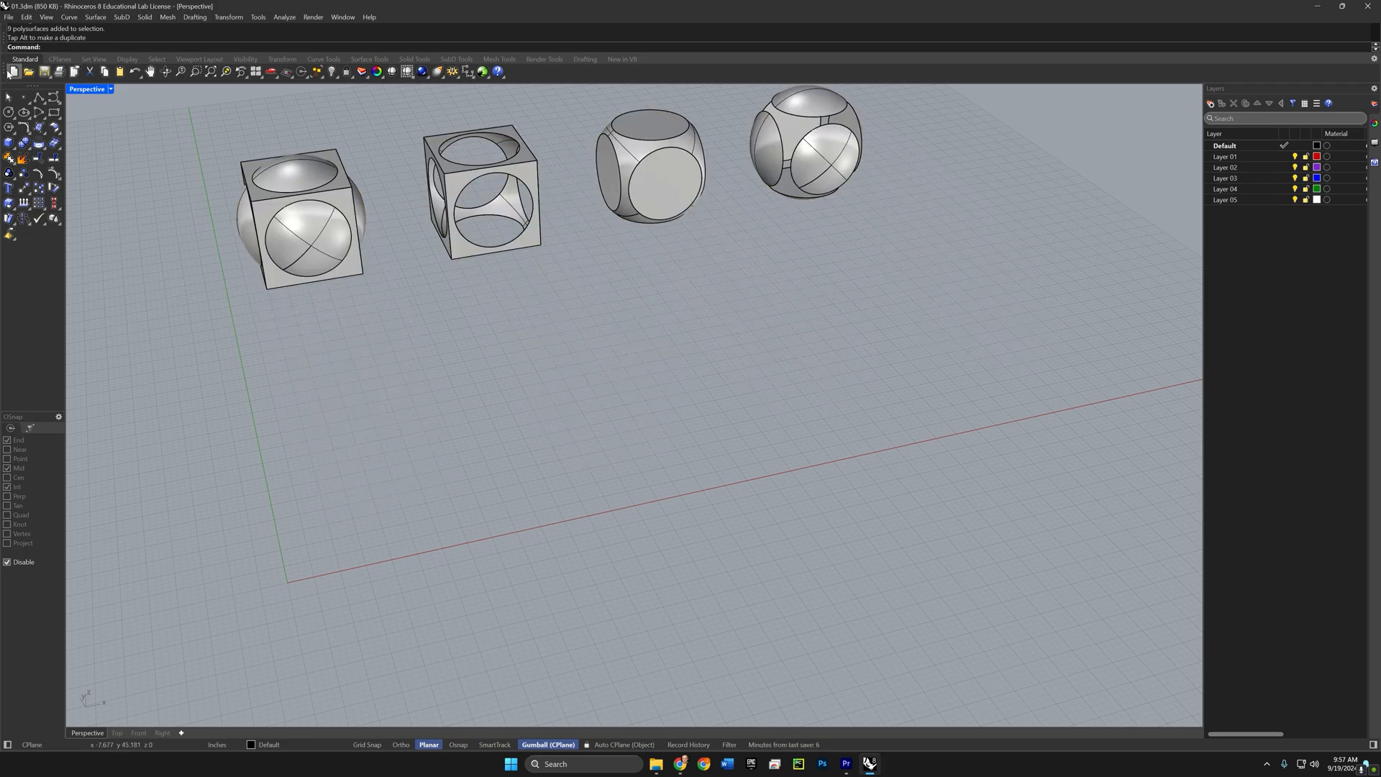
Step: Create a 5-inch cube on the construction plane near the origin
{"action": "left_click", "coordinate": [10, 144]}
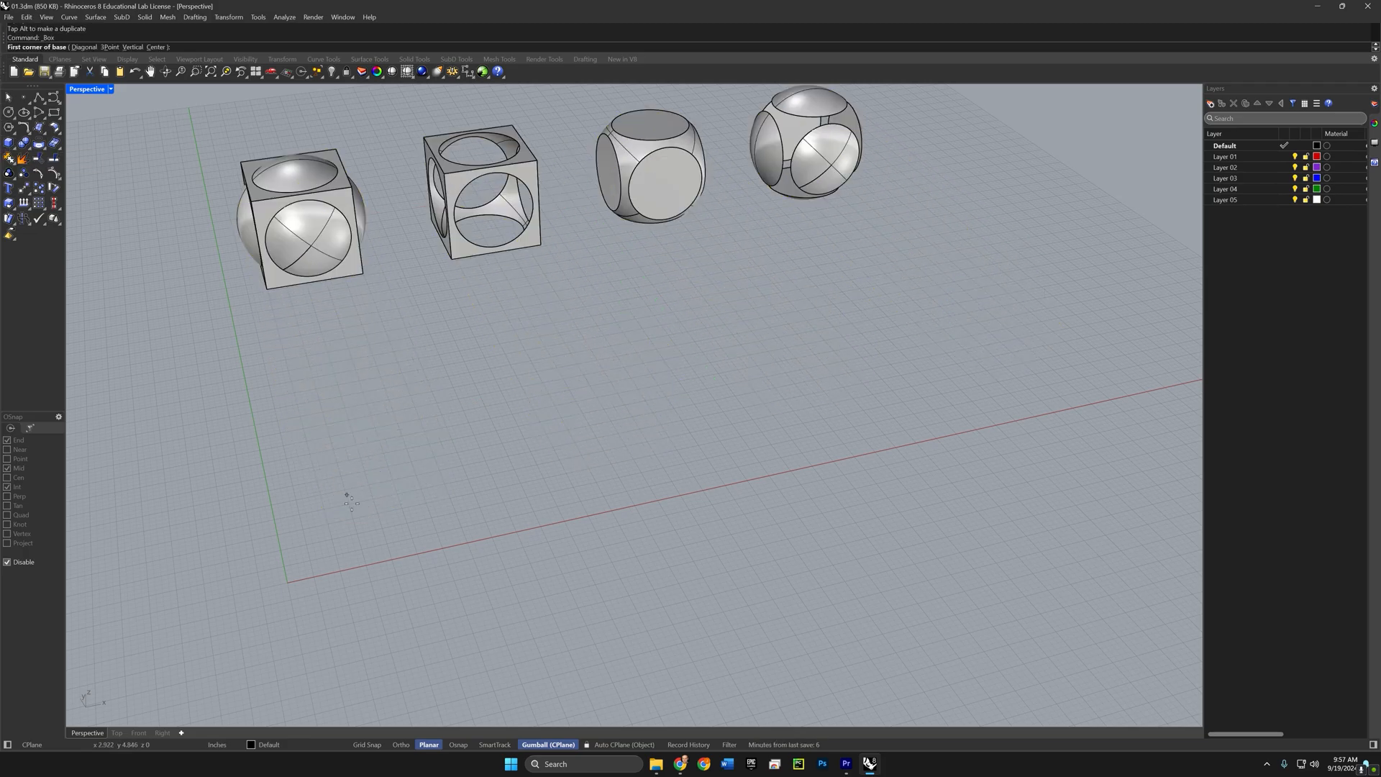
{"action": "left_click", "coordinate": [314, 540]}
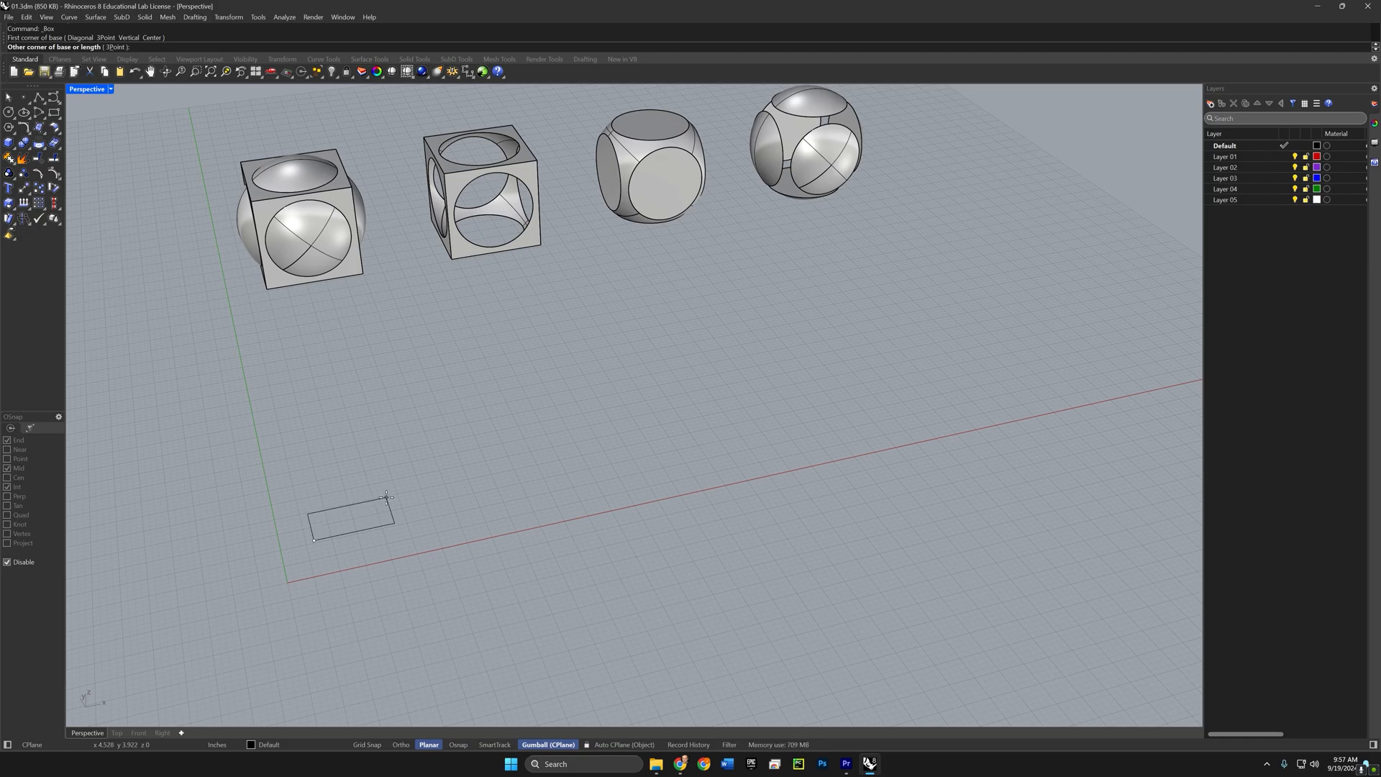
{"action": "type", "text": "5"}
{"action": "key", "text": "Return"}
{"action": "key", "text": "Return"}
{"action": "key", "text": "Return"}
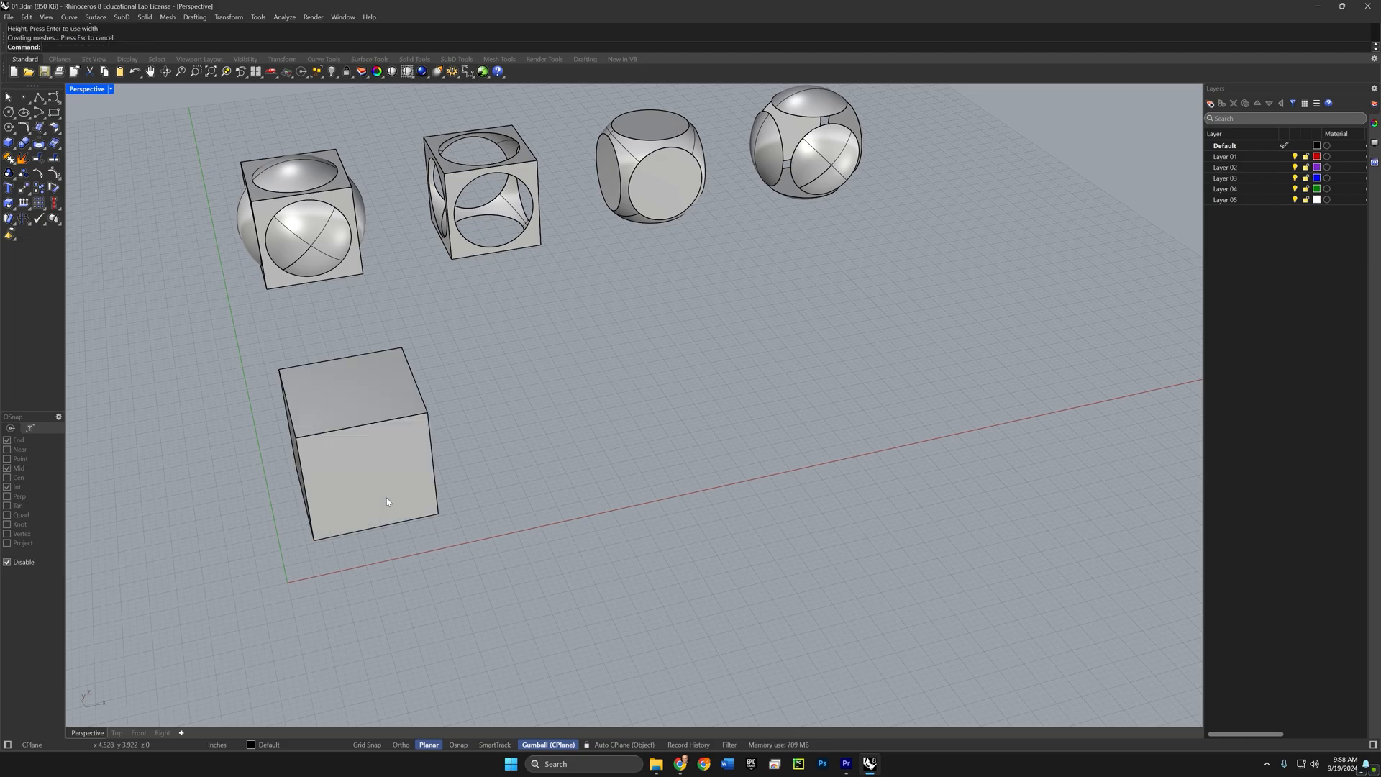
Step: Duplicate the new cube in place and scale the copy down uniformly about its centre
{"action": "right_click_drag", "start_coordinate": [394, 504], "coordinate": [625, 415]}
{"action": "scroll", "coordinate": [644, 421], "scroll_direction": "up", "scroll_amount": 3}
{"action": "left_click", "coordinate": [636, 413]}
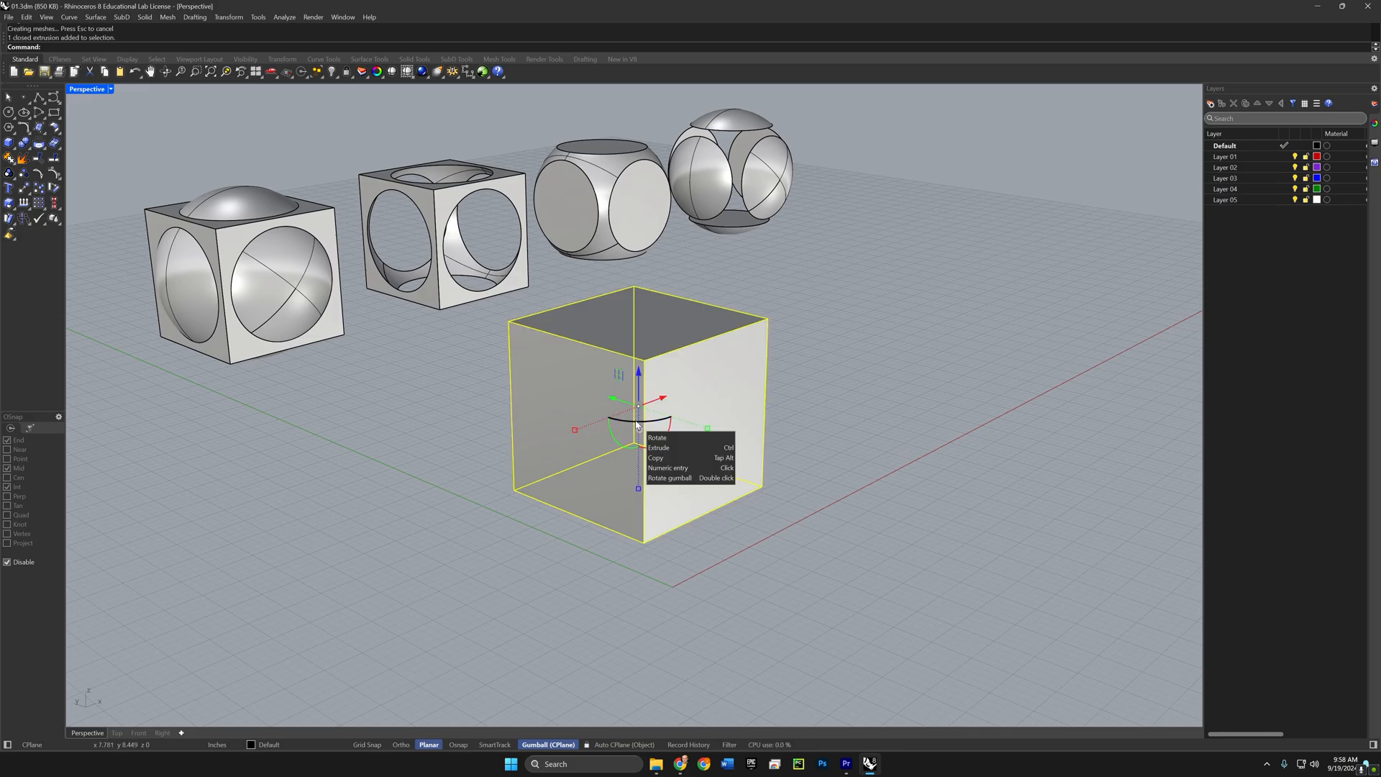
{"action": "key", "text": "ctrl+c"}
{"action": "key", "text": "ctrl+v"}
{"action": "scroll", "coordinate": [608, 423], "scroll_direction": "up", "scroll_amount": 4}
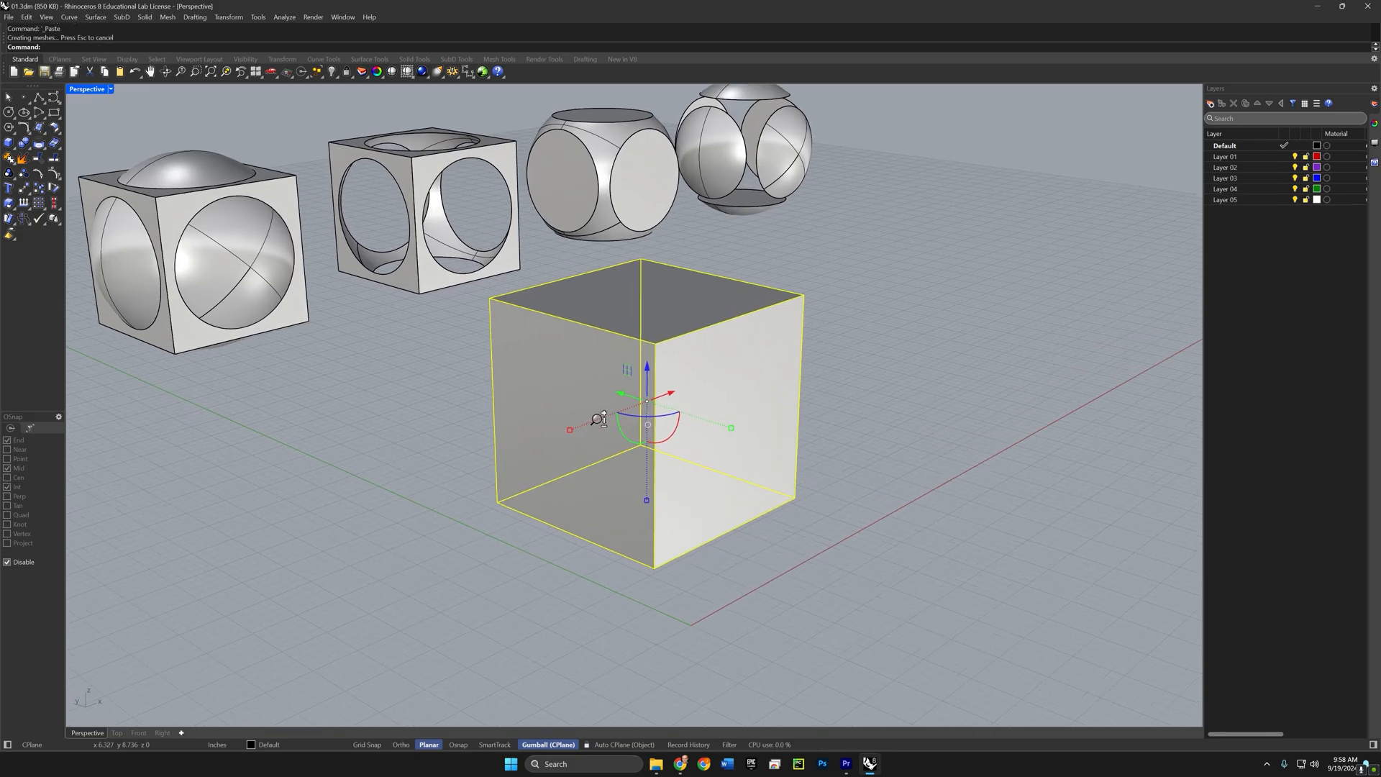
{"action": "left_click_drag", "start_coordinate": [541, 429], "coordinate": [580, 425], "text": "shift"}
Step: Stretch the smaller inner cube along the X axis so it sticks out of both sides of the large cube
{"action": "right_click_drag", "start_coordinate": [580, 424], "coordinate": [568, 503]}
{"action": "scroll", "coordinate": [550, 504], "scroll_direction": "down", "scroll_amount": 3}
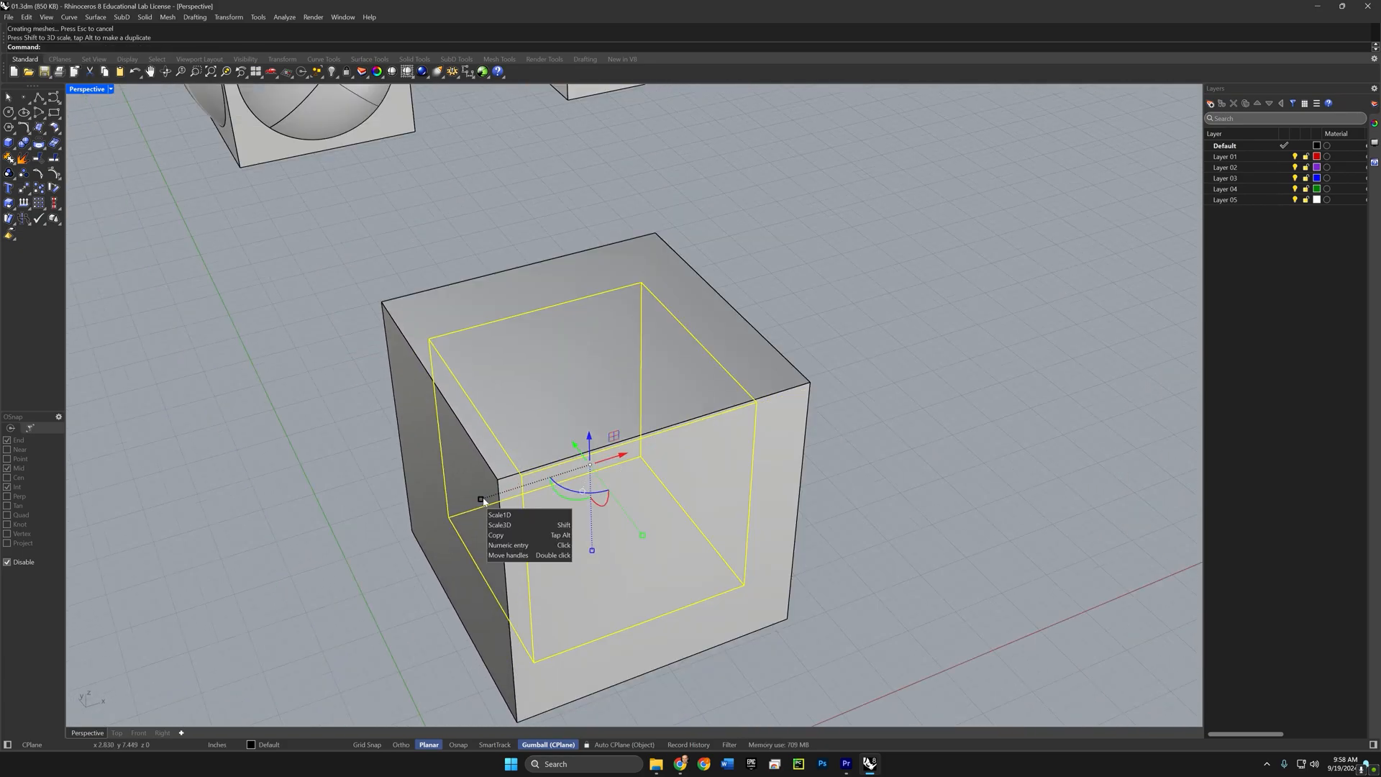
{"action": "left_click_drag", "start_coordinate": [483, 501], "coordinate": [403, 543]}
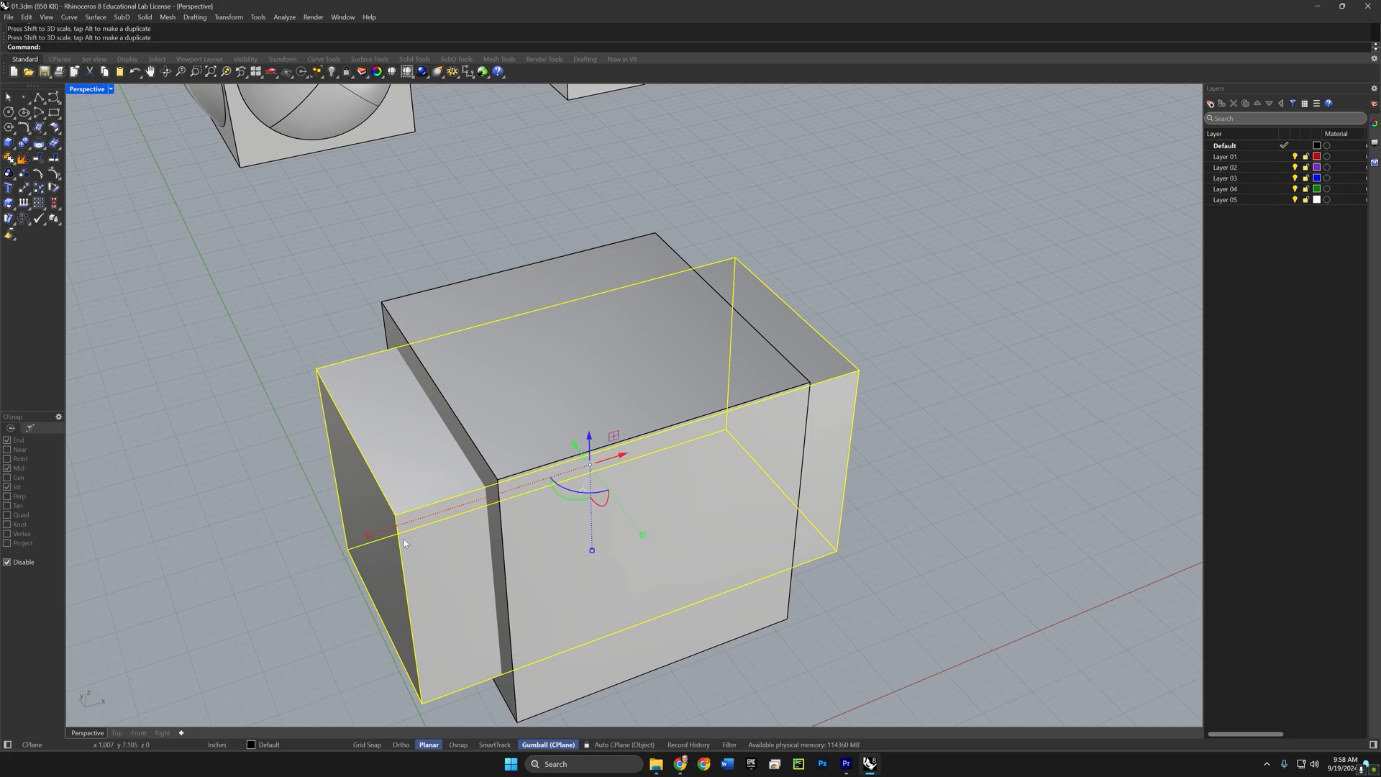
Step: Duplicate the stretched box in place and rotate the copy upright so it passes vertically through the cube
{"action": "scroll", "coordinate": [441, 544], "scroll_direction": "up", "scroll_amount": 4}
{"action": "scroll", "coordinate": [463, 536], "scroll_direction": "down", "scroll_amount": 7}
{"action": "right_click_drag", "start_coordinate": [464, 536], "coordinate": [496, 537]}
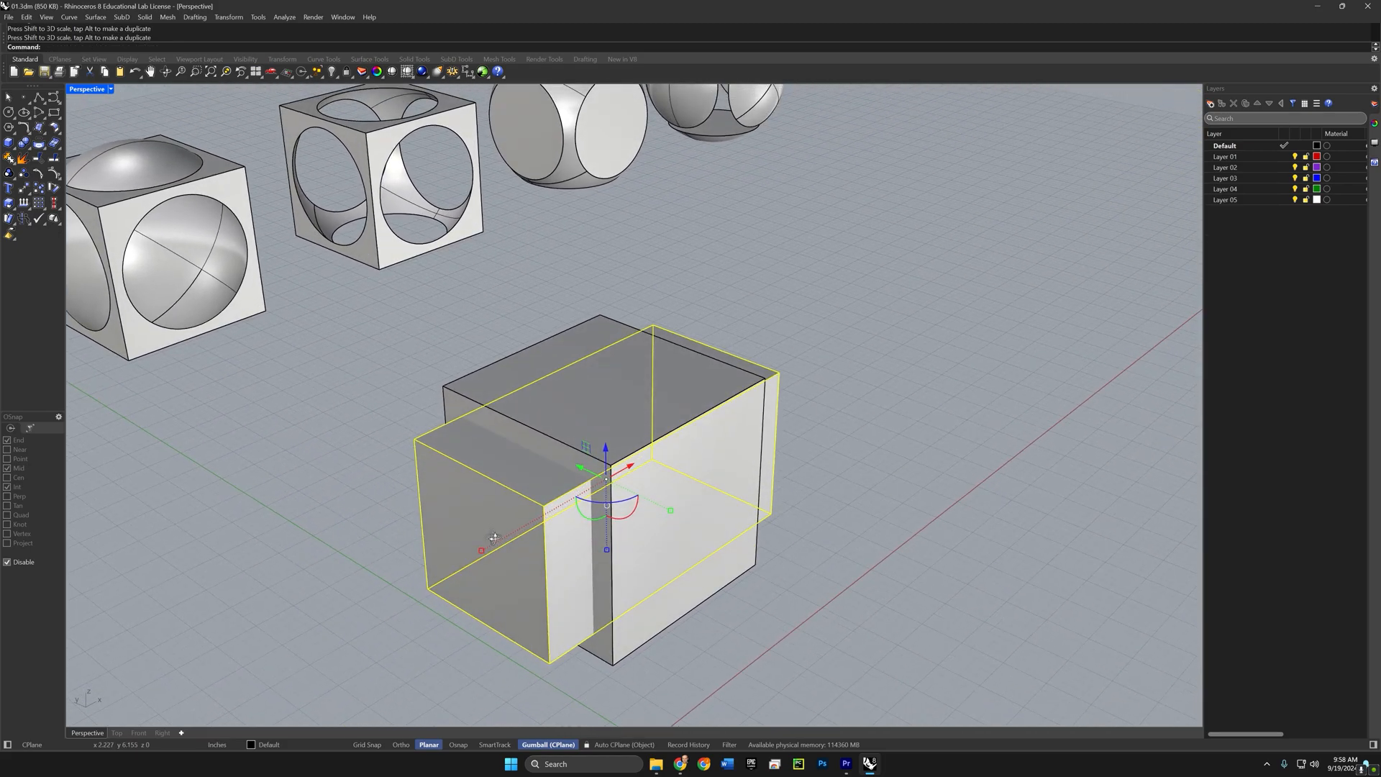
{"action": "right_click_drag", "start_coordinate": [673, 574], "coordinate": [645, 546]}
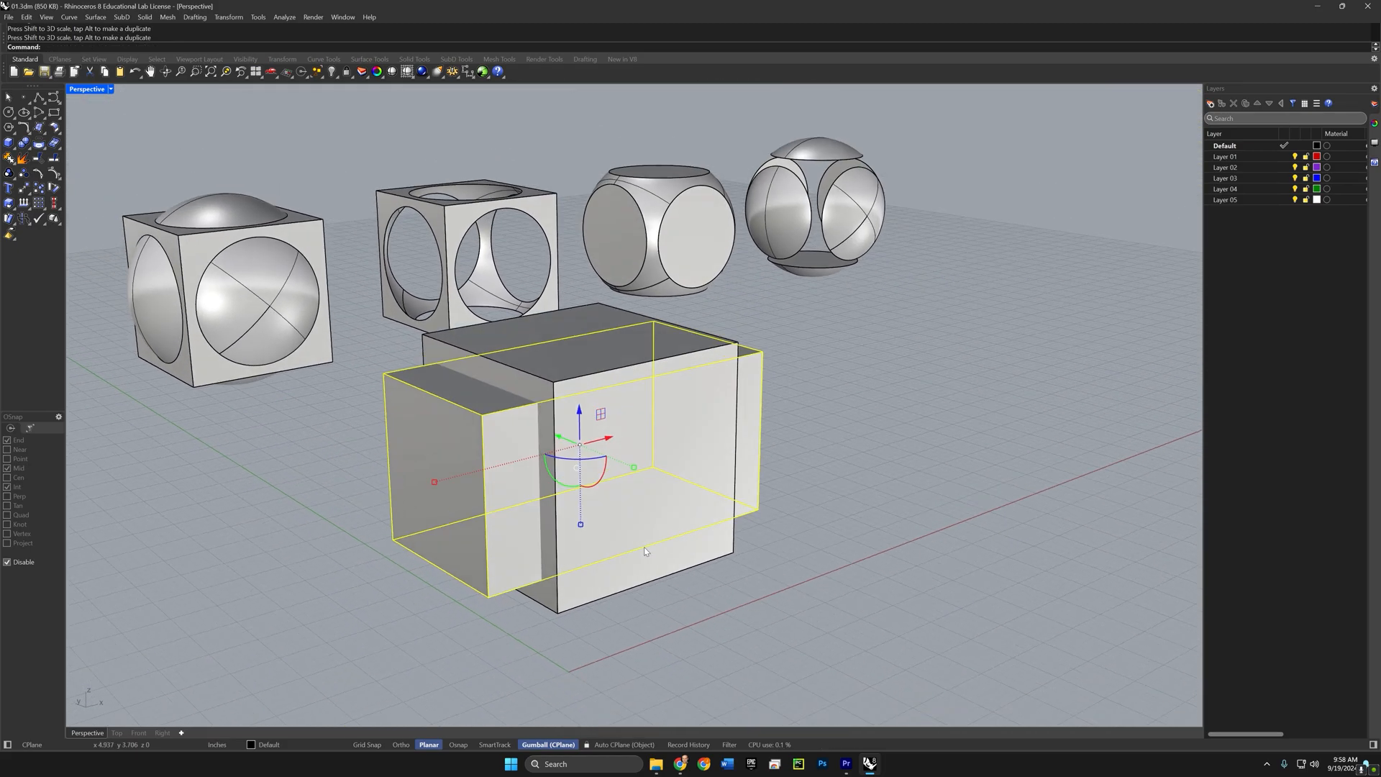
{"action": "key", "text": "ctrl+c"}
{"action": "key", "text": "ctrl+v"}
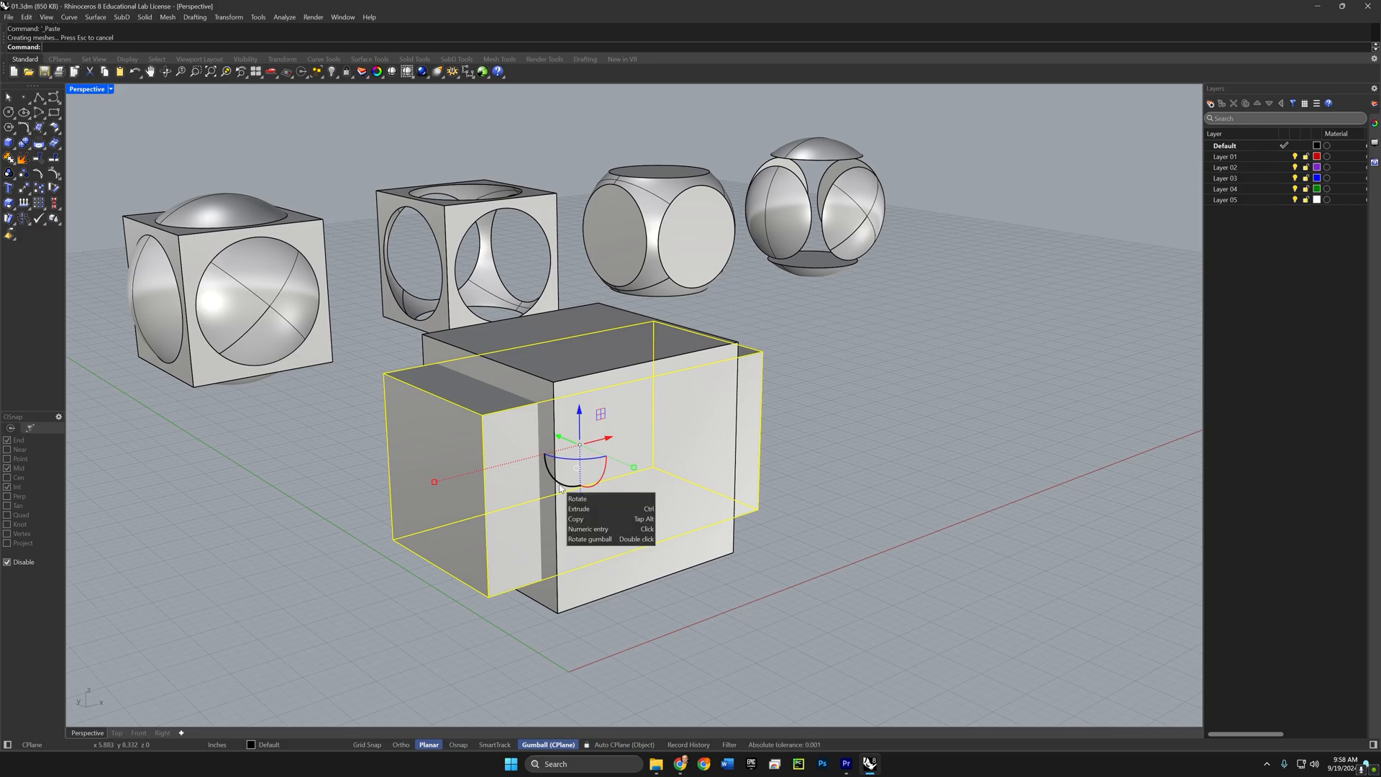
{"action": "left_click_drag", "start_coordinate": [560, 489], "coordinate": [534, 426]}
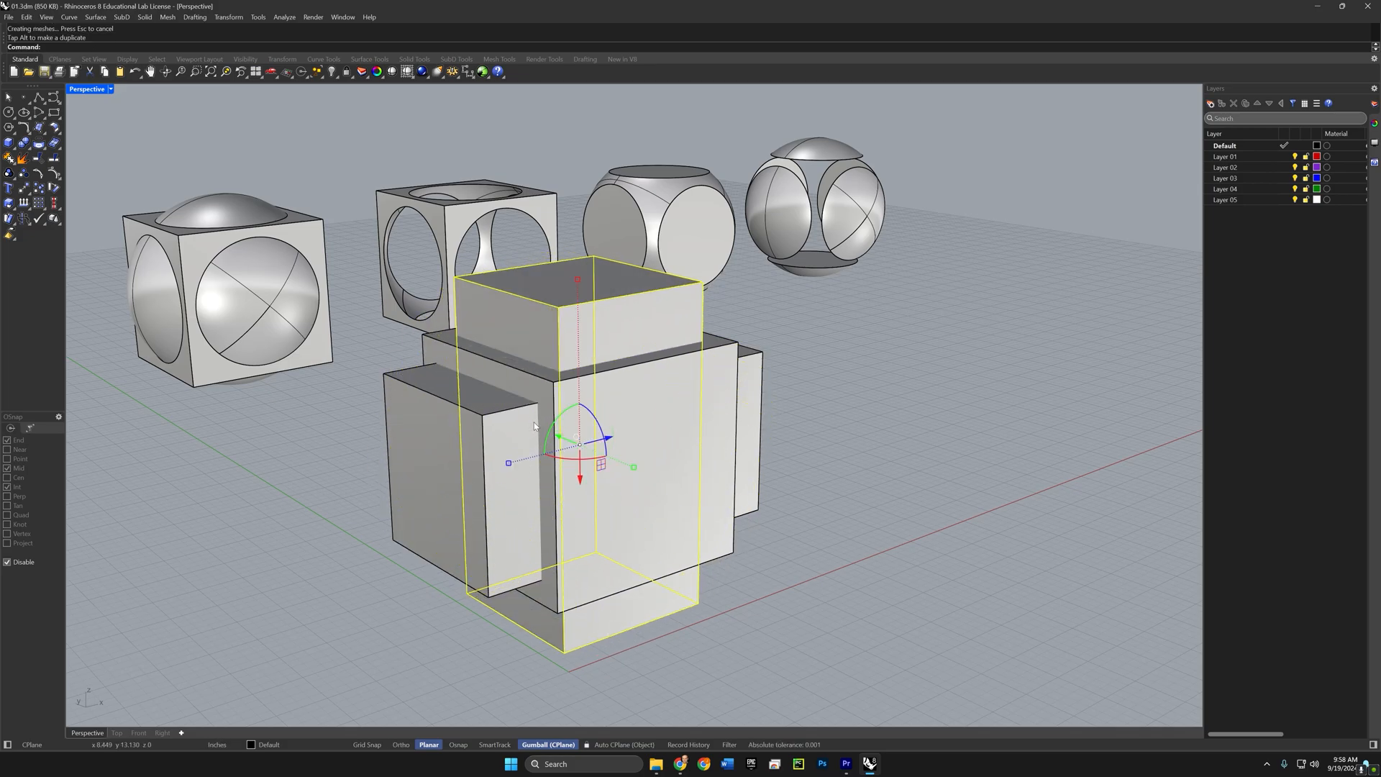
Step: Duplicate the upright box in place and rotate the copy to run through the cube along the Y axis
{"action": "right_click_drag", "start_coordinate": [535, 426], "coordinate": [631, 490]}
{"action": "key", "text": "ctrl+c"}
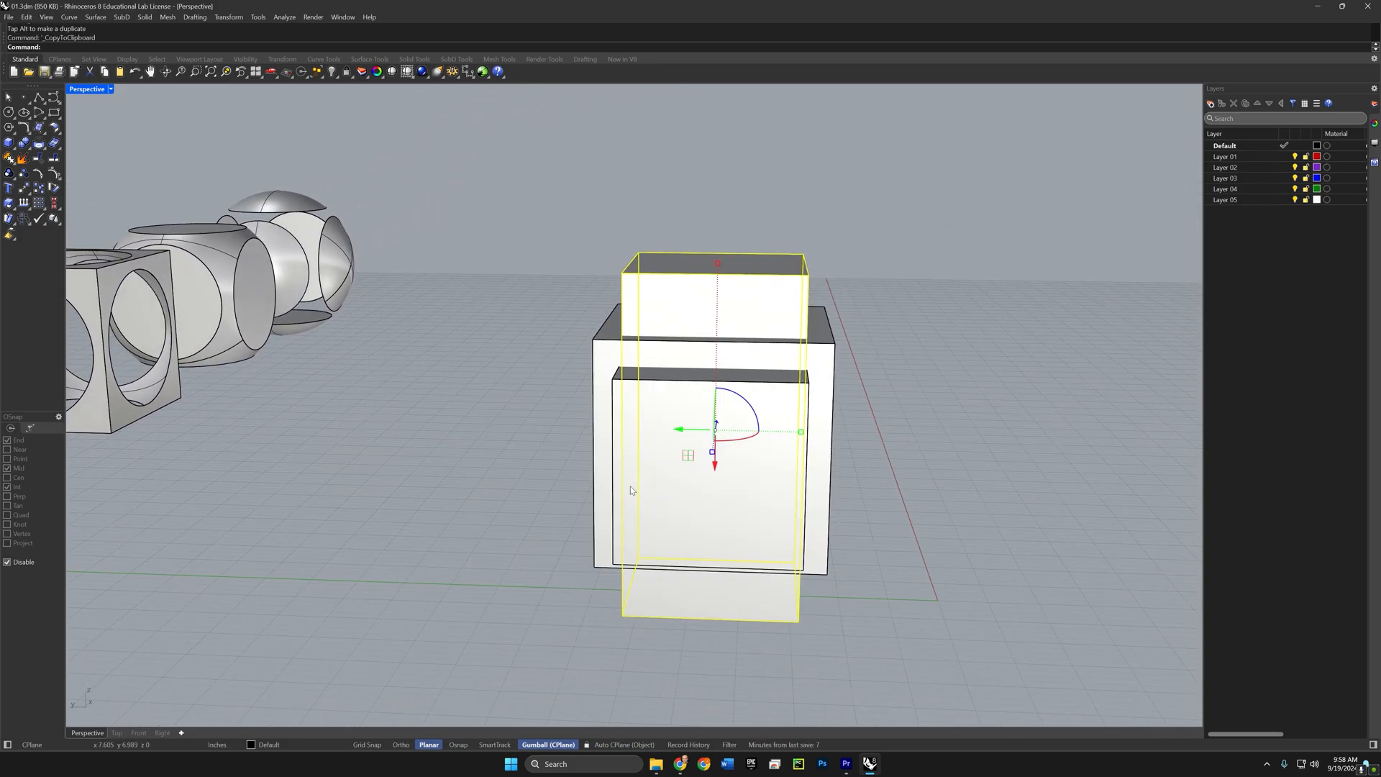
{"action": "key", "text": "ctrl+v"}
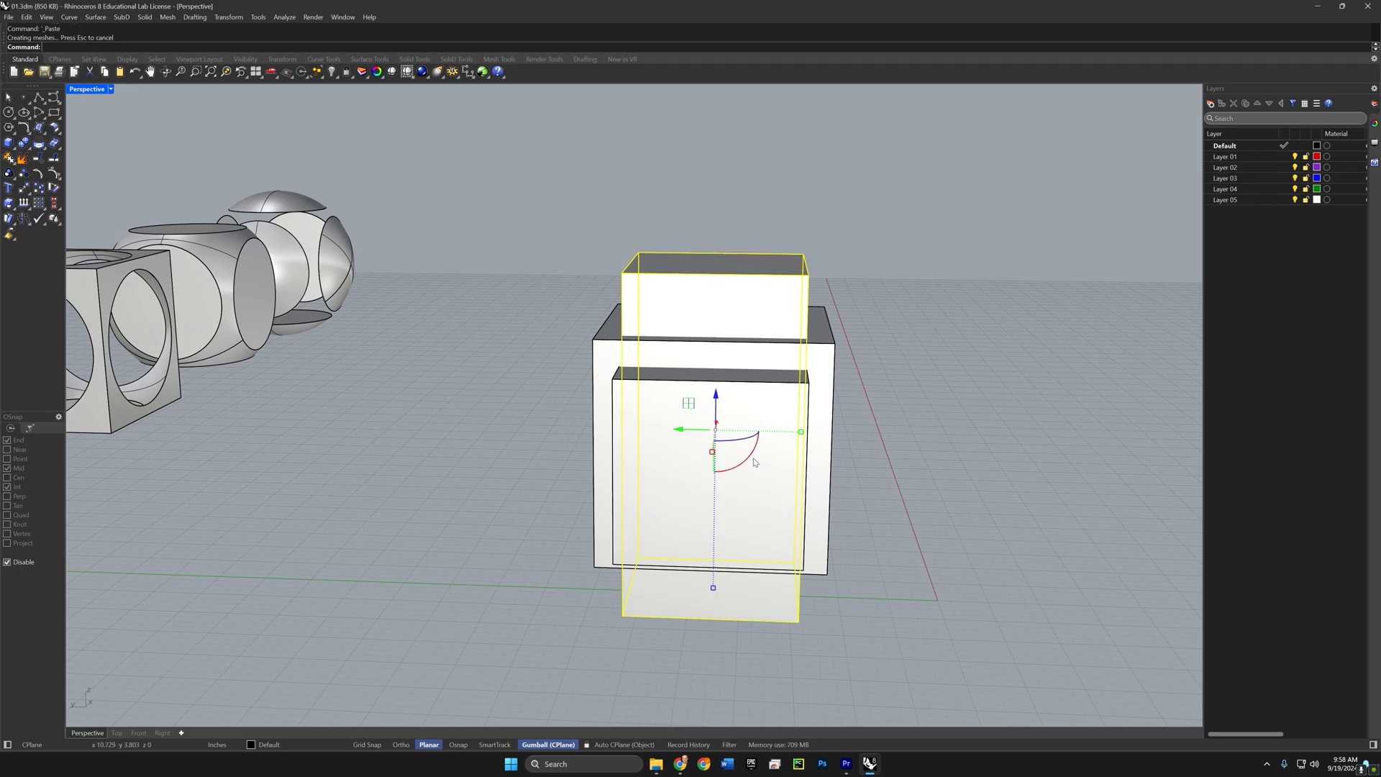
{"action": "left_click_drag", "start_coordinate": [751, 460], "coordinate": [691, 477], "text": "shift"}
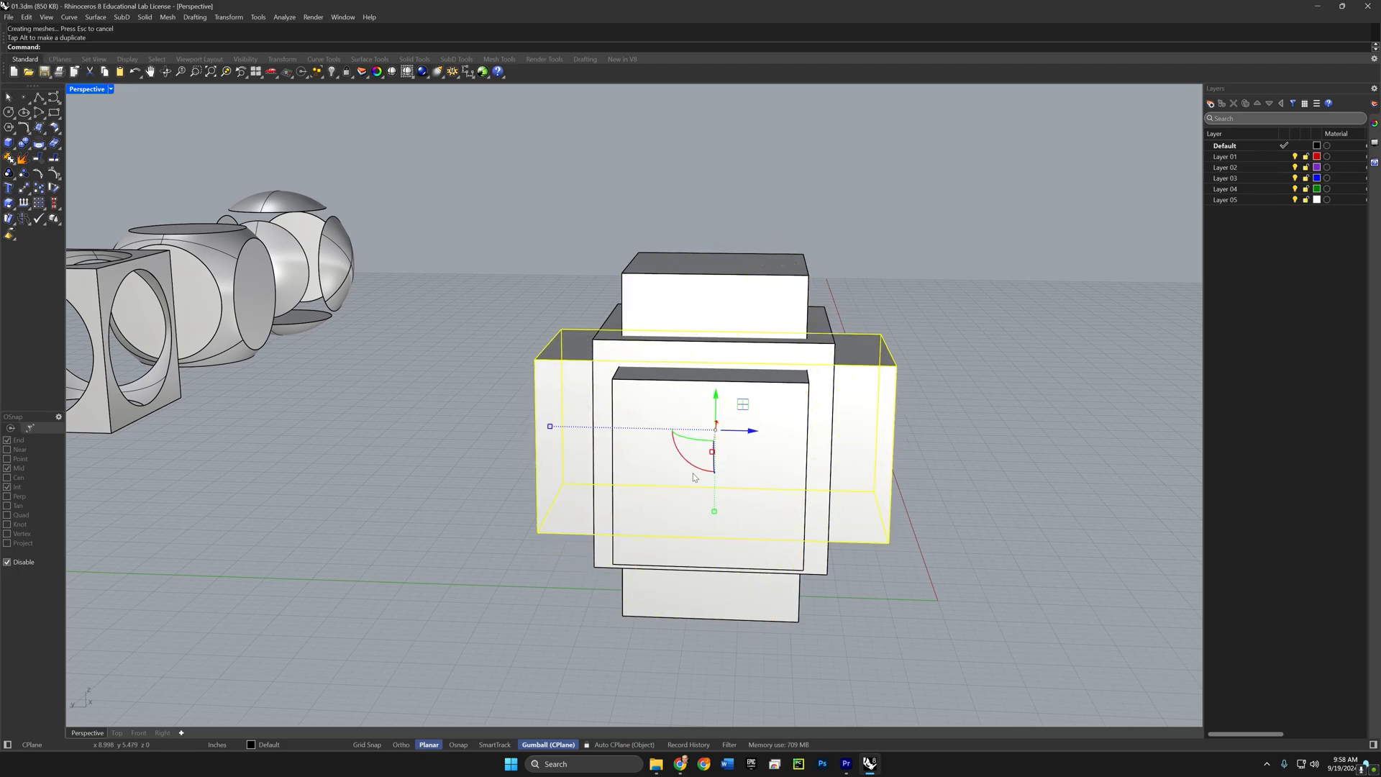
{"action": "left_click", "coordinate": [965, 395]}
Step: Subtract the three crossing boxes from the large cube with BooleanDifference to form an open cube frame
{"action": "right_click_drag", "start_coordinate": [964, 395], "coordinate": [897, 432]}
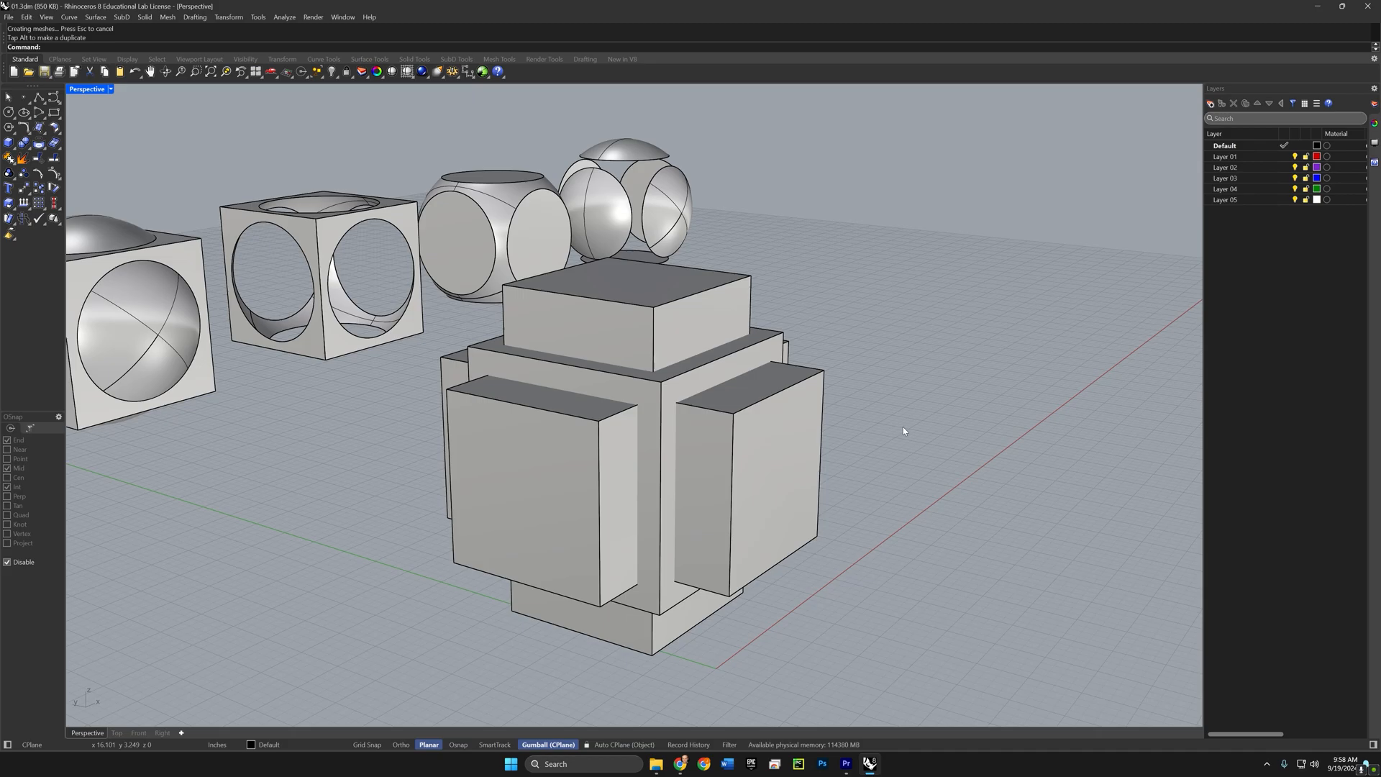
{"action": "type", "text": "BooleanDifference"}
{"action": "key", "text": "Return"}
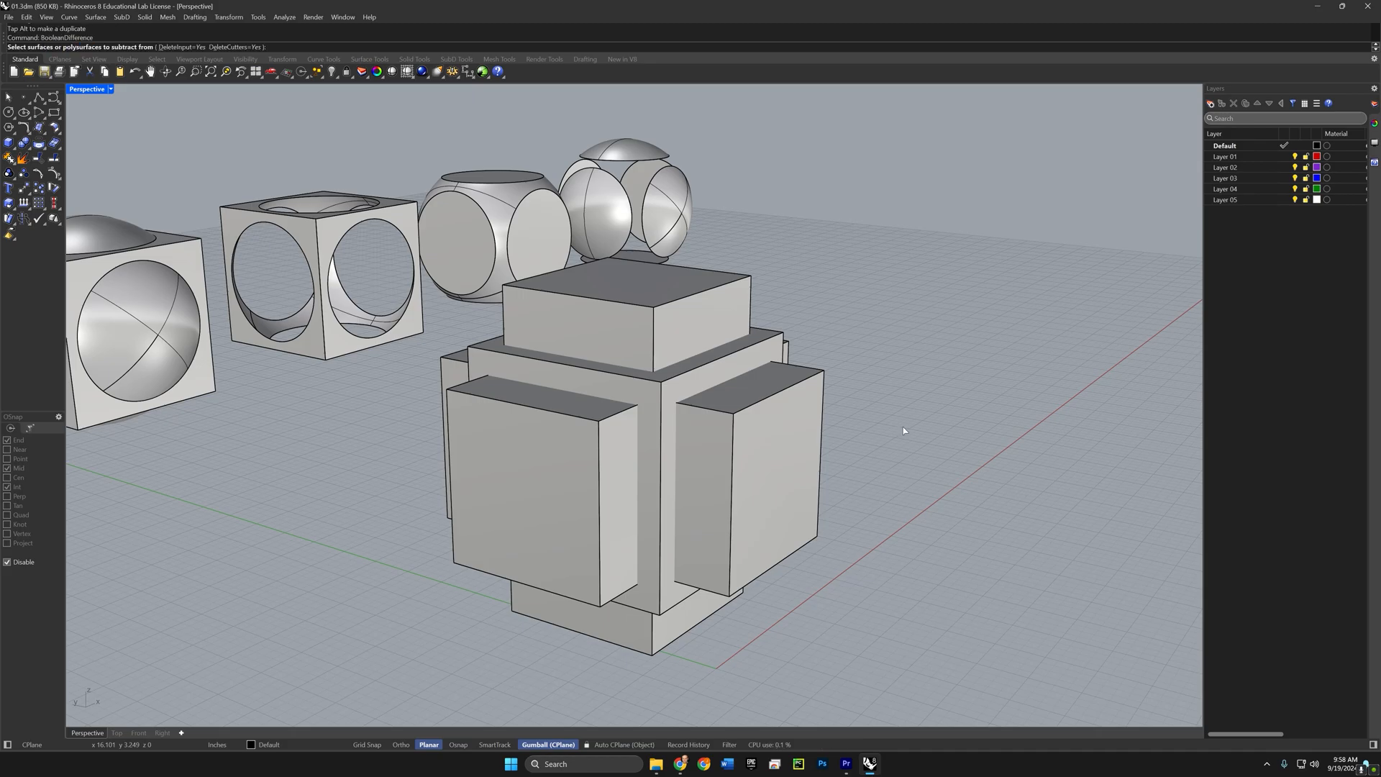
{"action": "left_click", "coordinate": [779, 338]}
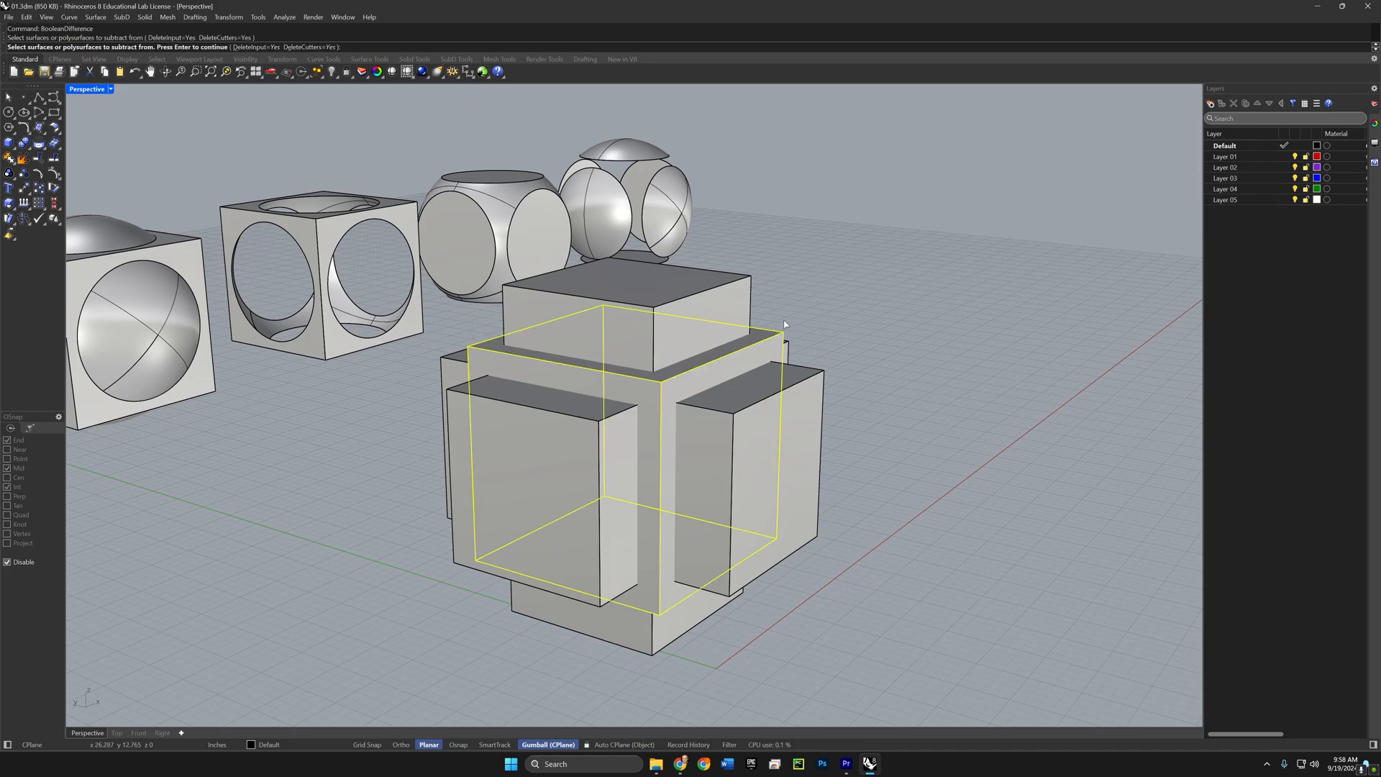
{"action": "key", "text": "Return"}
{"action": "left_click", "coordinate": [641, 355]}
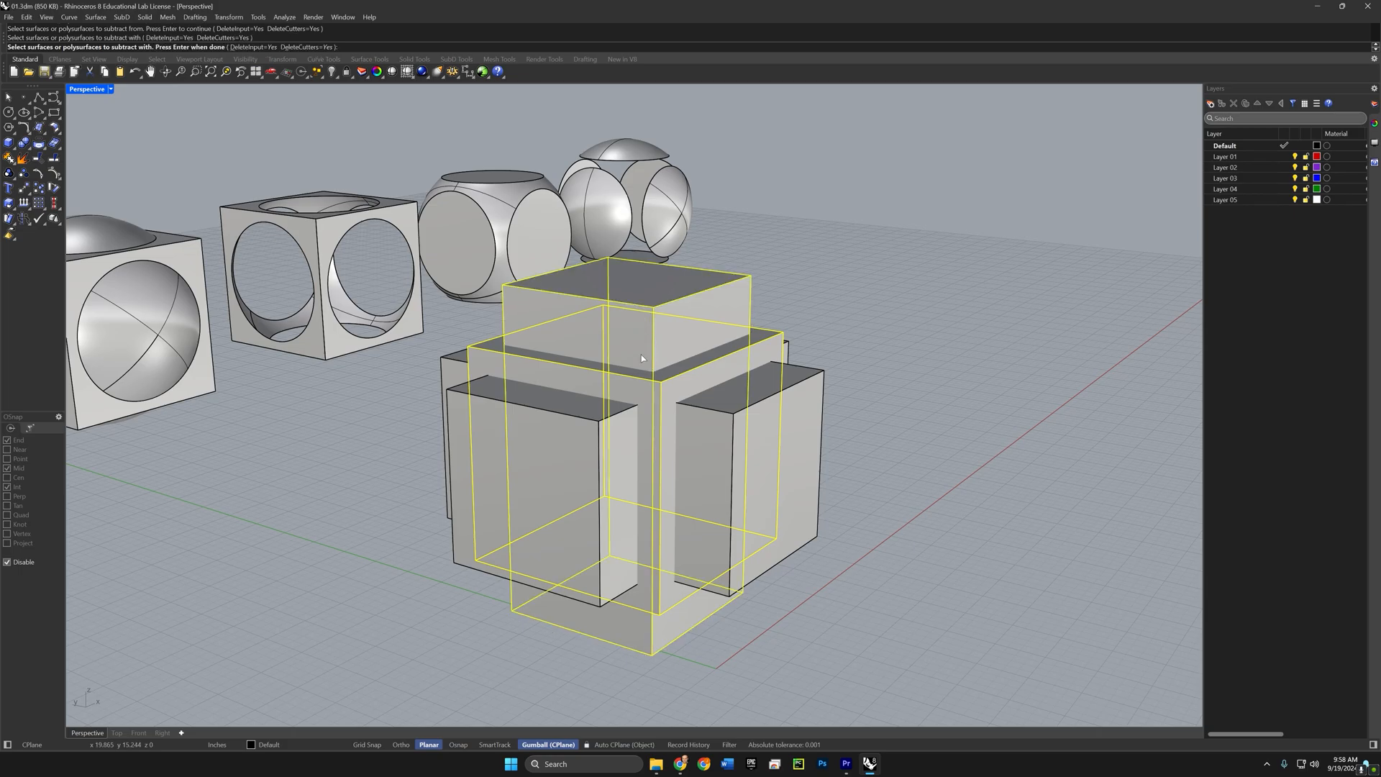
{"action": "left_click", "coordinate": [615, 435]}
{"action": "left_click", "coordinate": [806, 413]}
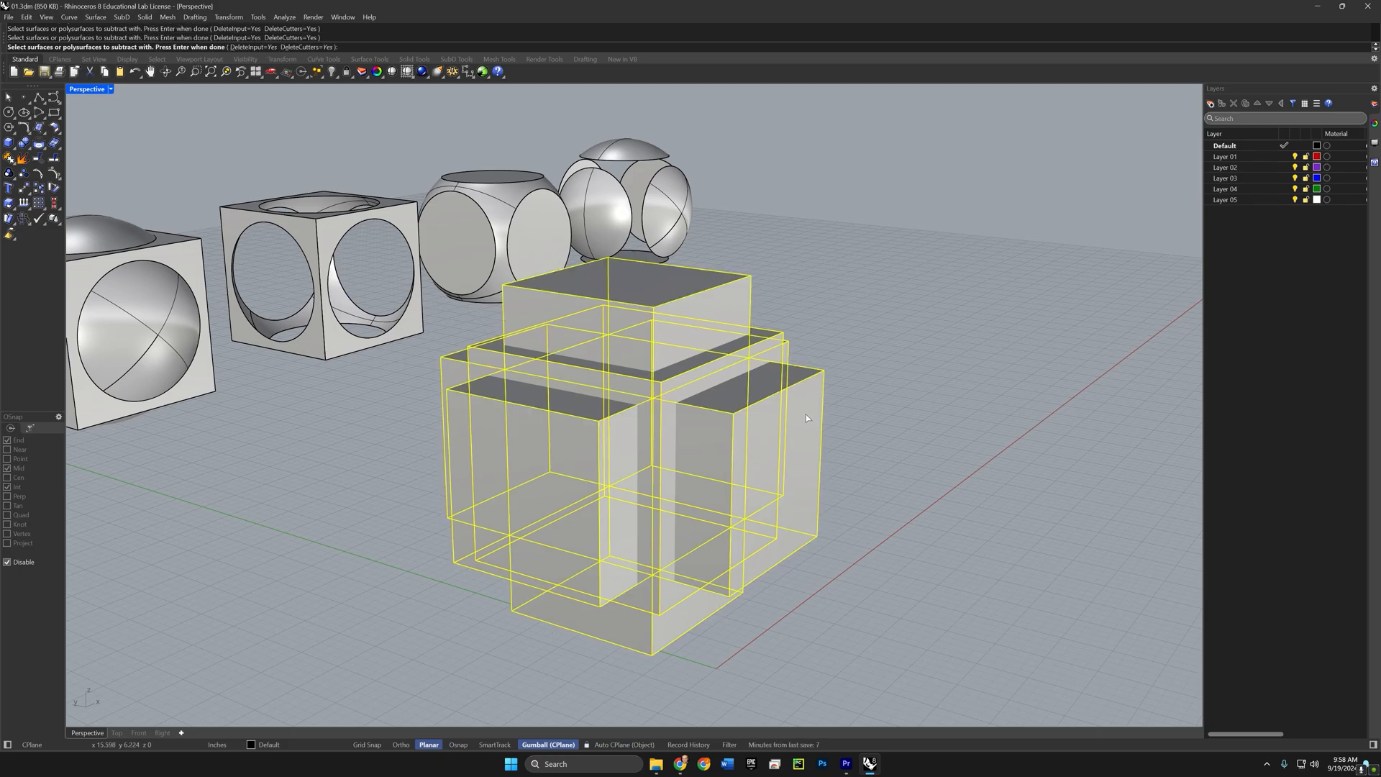
{"action": "key", "text": "Return"}
Step: Array the cube frame linearly along the X axis as 3 items, spaced so the copies do not overlap
{"action": "mouse_move", "coordinate": [806, 418]}
{"action": "right_mouse_down"}
{"action": "mouse_move", "coordinate": [805, 441]}
{"action": "mouse_move", "coordinate": [810, 430]}
{"action": "right_mouse_up"}
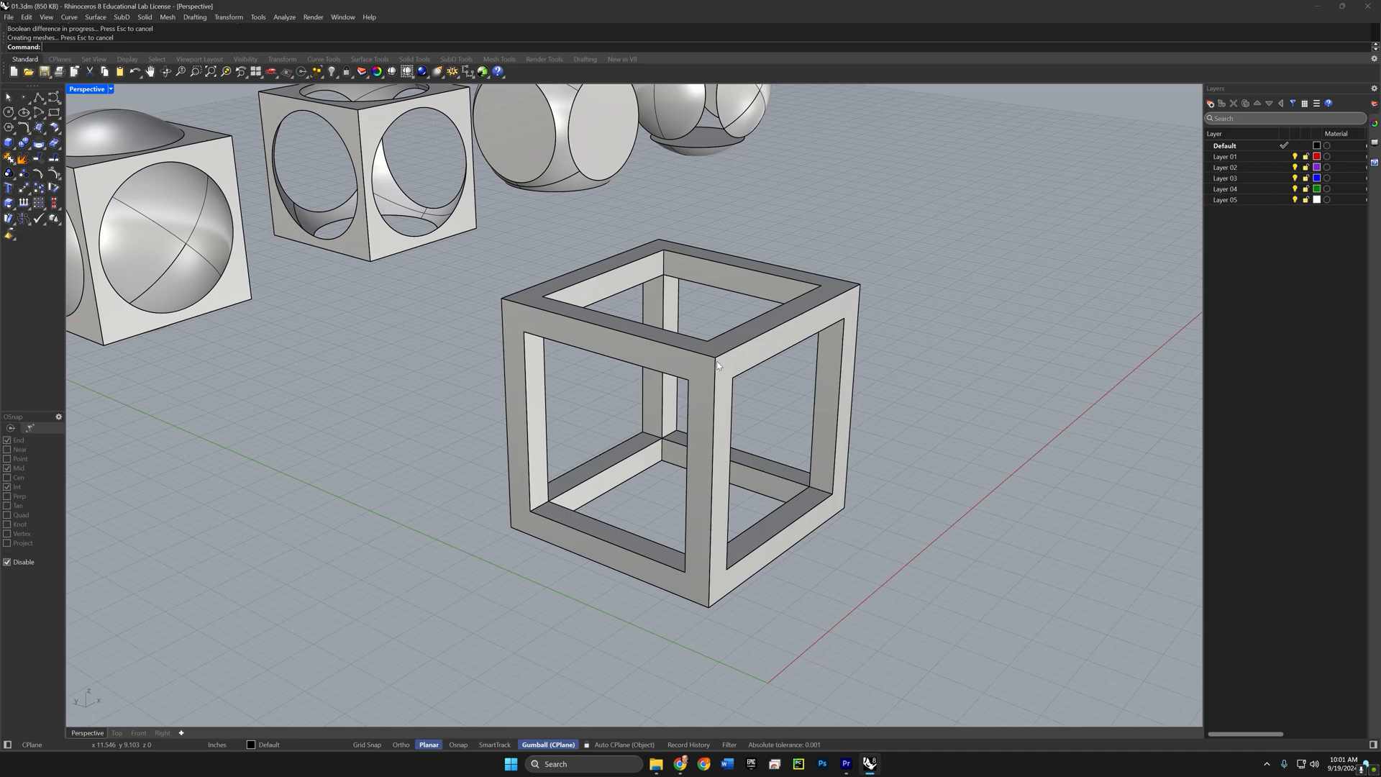
{"action": "scroll", "coordinate": [730, 398], "scroll_direction": "down", "scroll_amount": 4}
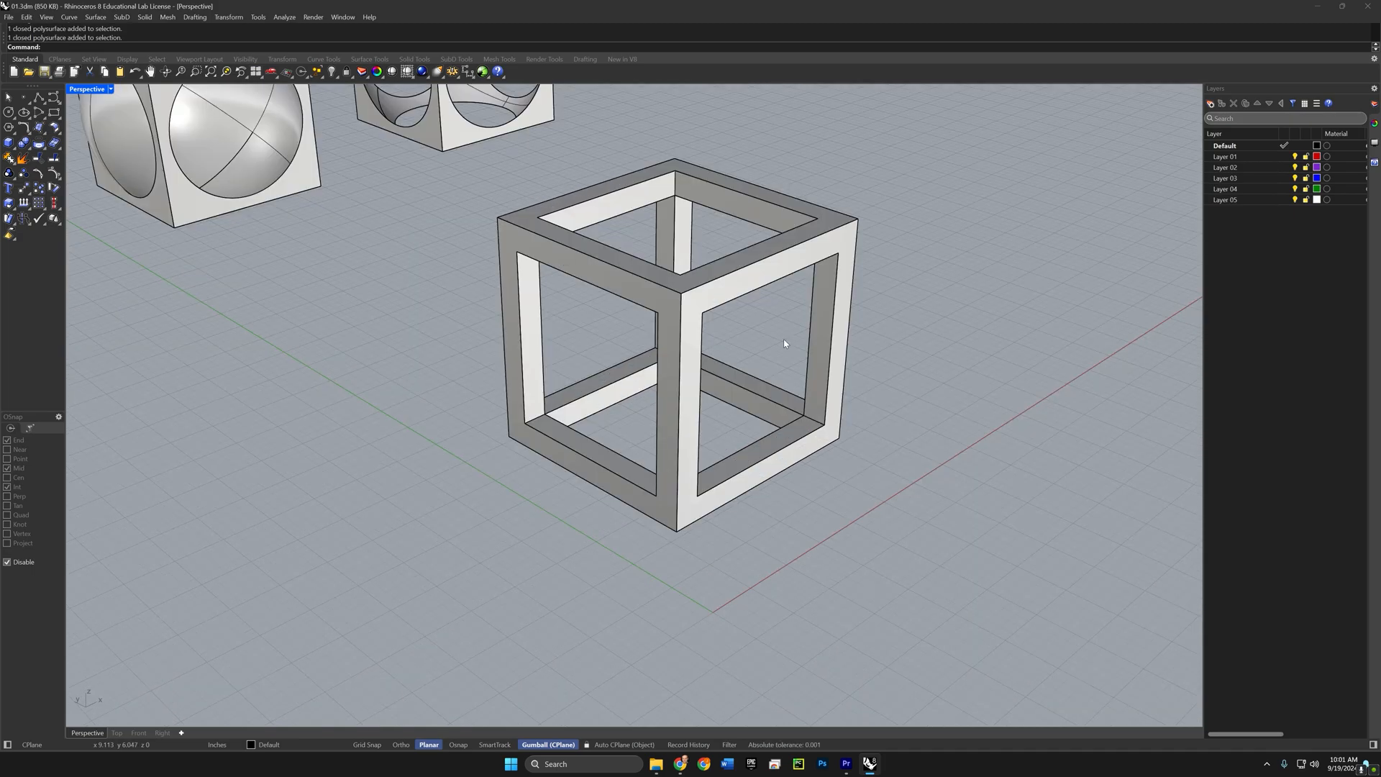
{"action": "left_click", "coordinate": [748, 290]}
{"action": "type", "text": "A"}
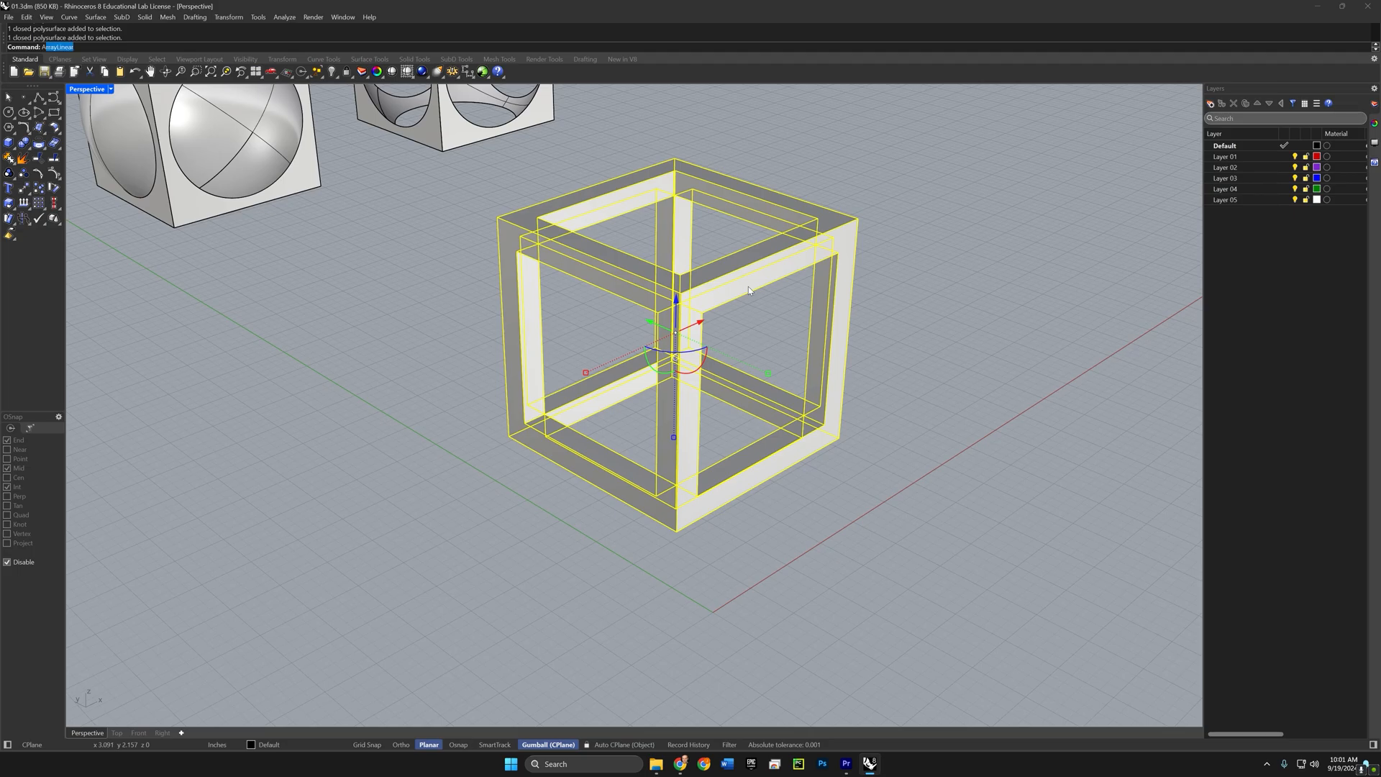
{"action": "type", "text": "rrayL"}
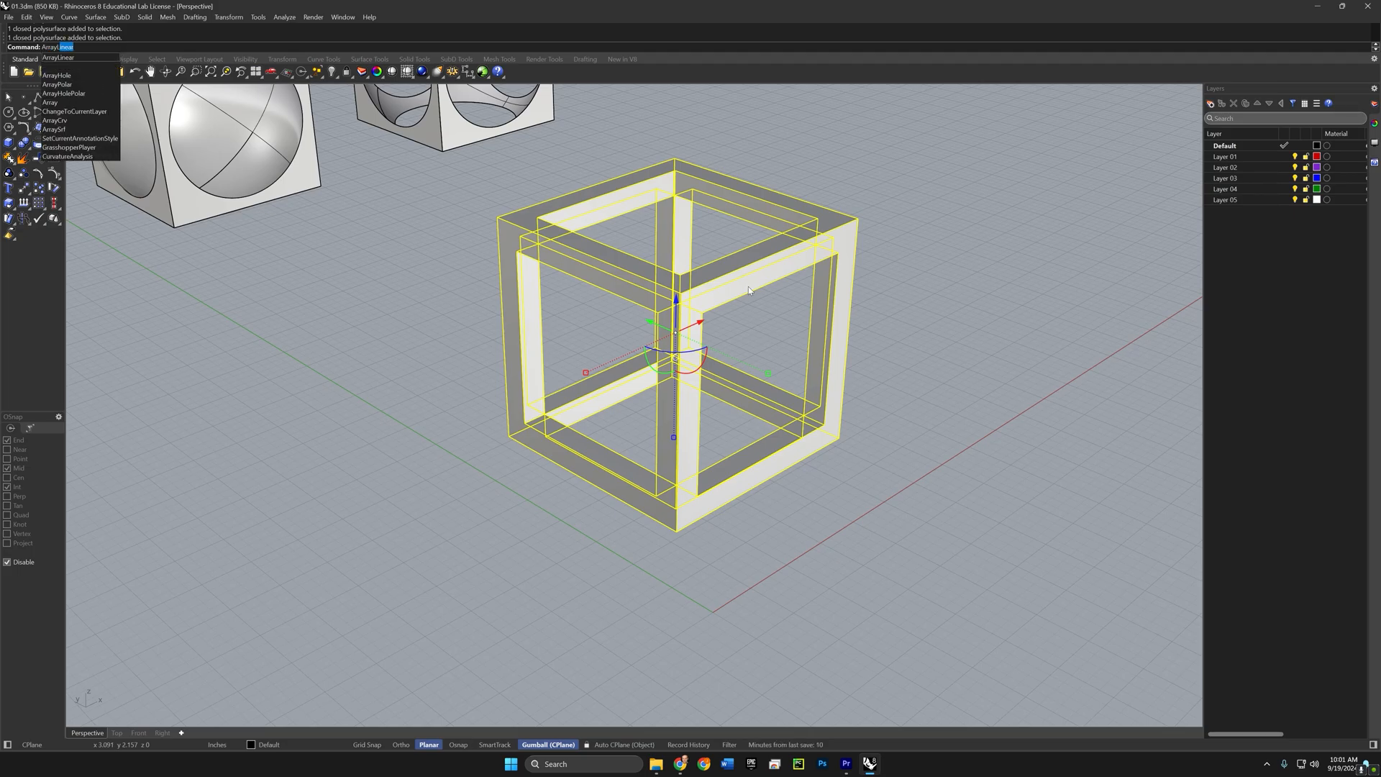
{"action": "key", "text": "Return"}
{"action": "type", "text": "3"}
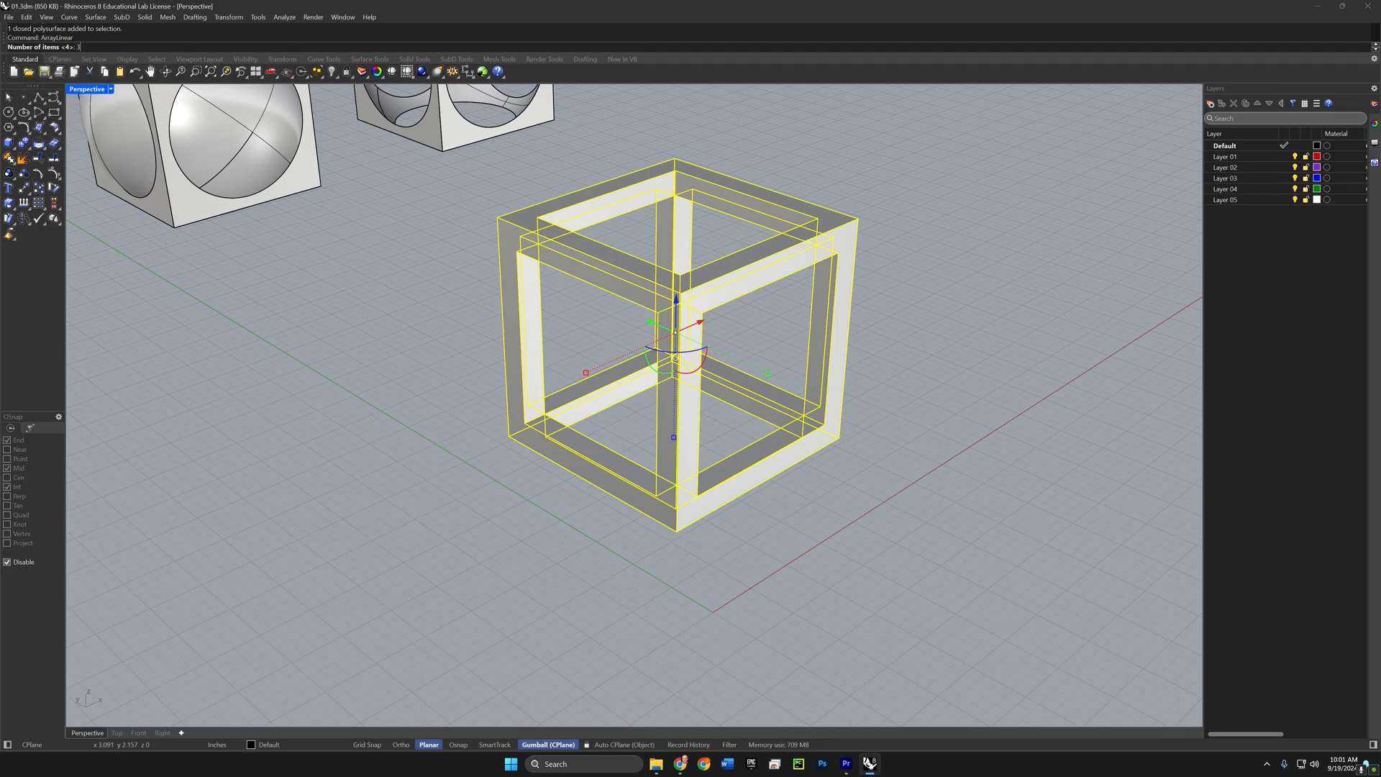
{"action": "key", "text": "Return"}
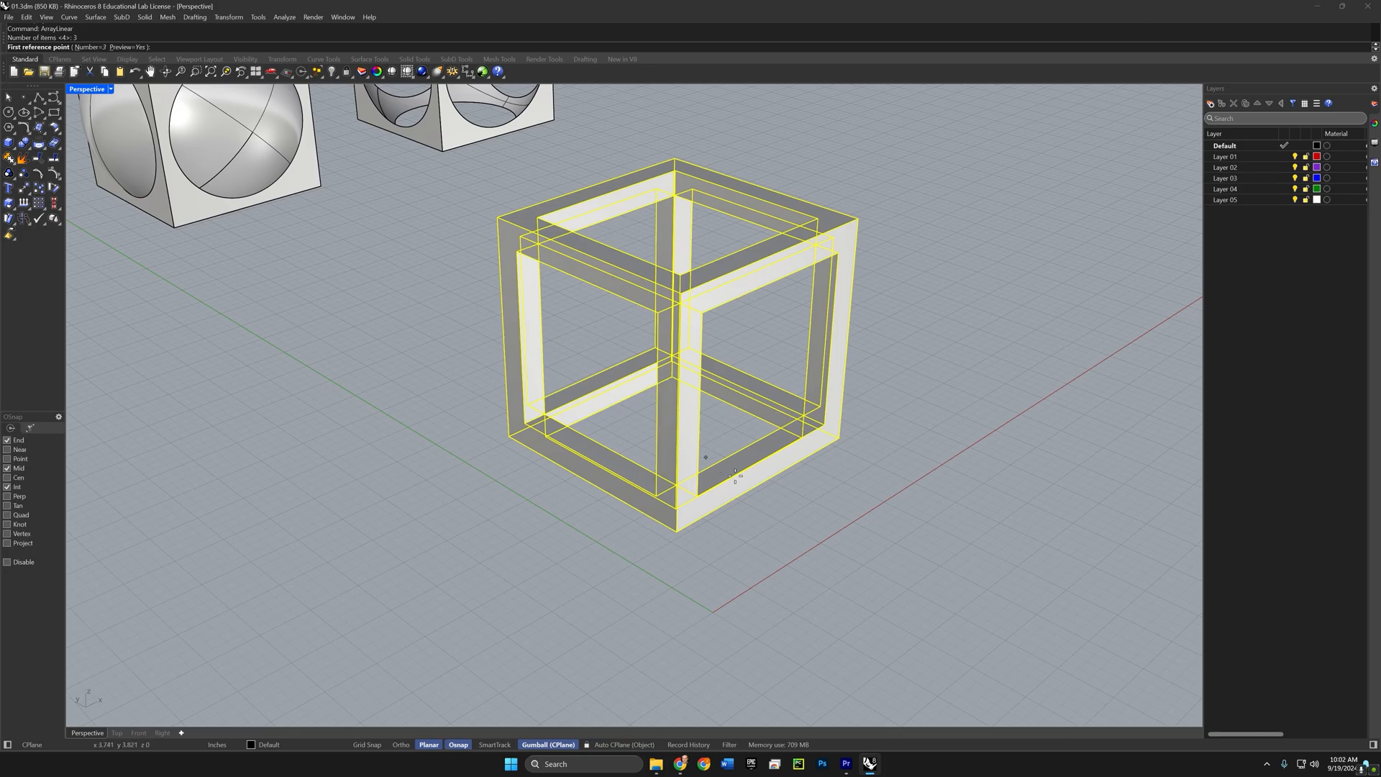
{"action": "left_click", "coordinate": [676, 531]}
{"action": "key", "text": "F8"}
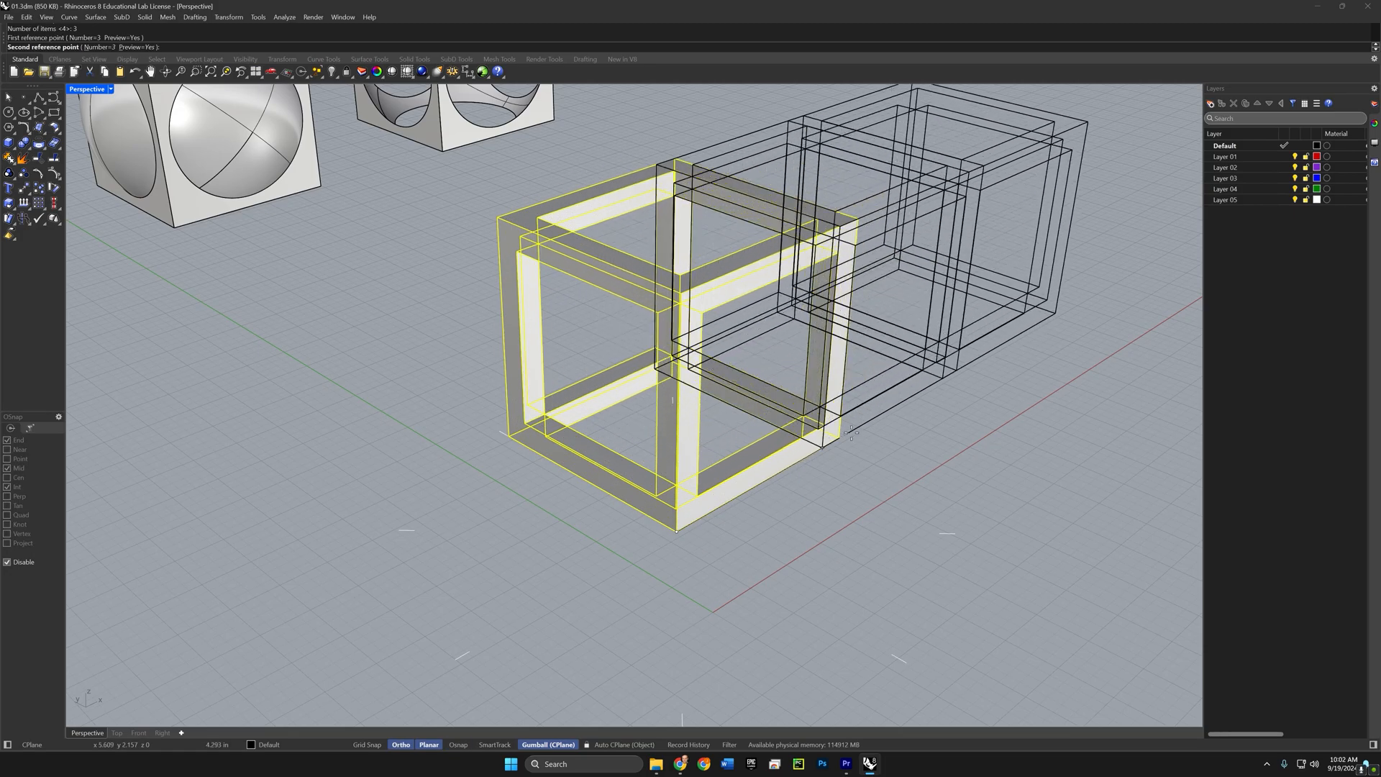
{"action": "left_click", "coordinate": [979, 392]}
{"action": "key", "text": "Escape"}
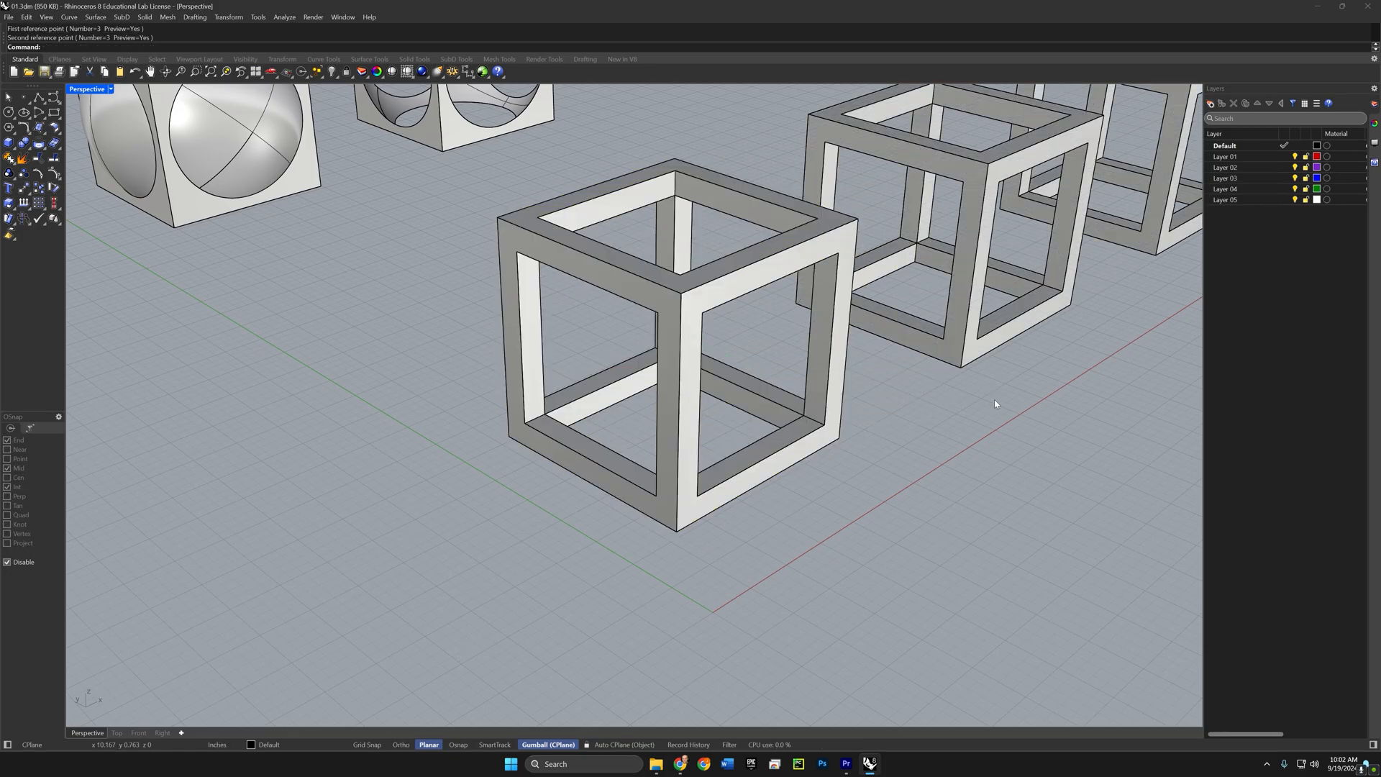
Step: Start FilletEdge on all edges of the middle cube frame with the radius at 0.1
{"action": "right_click_drag", "start_coordinate": [984, 466], "coordinate": [971, 474], "text": "shift"}
{"action": "scroll", "coordinate": [971, 475], "scroll_direction": "down", "scroll_amount": 3}
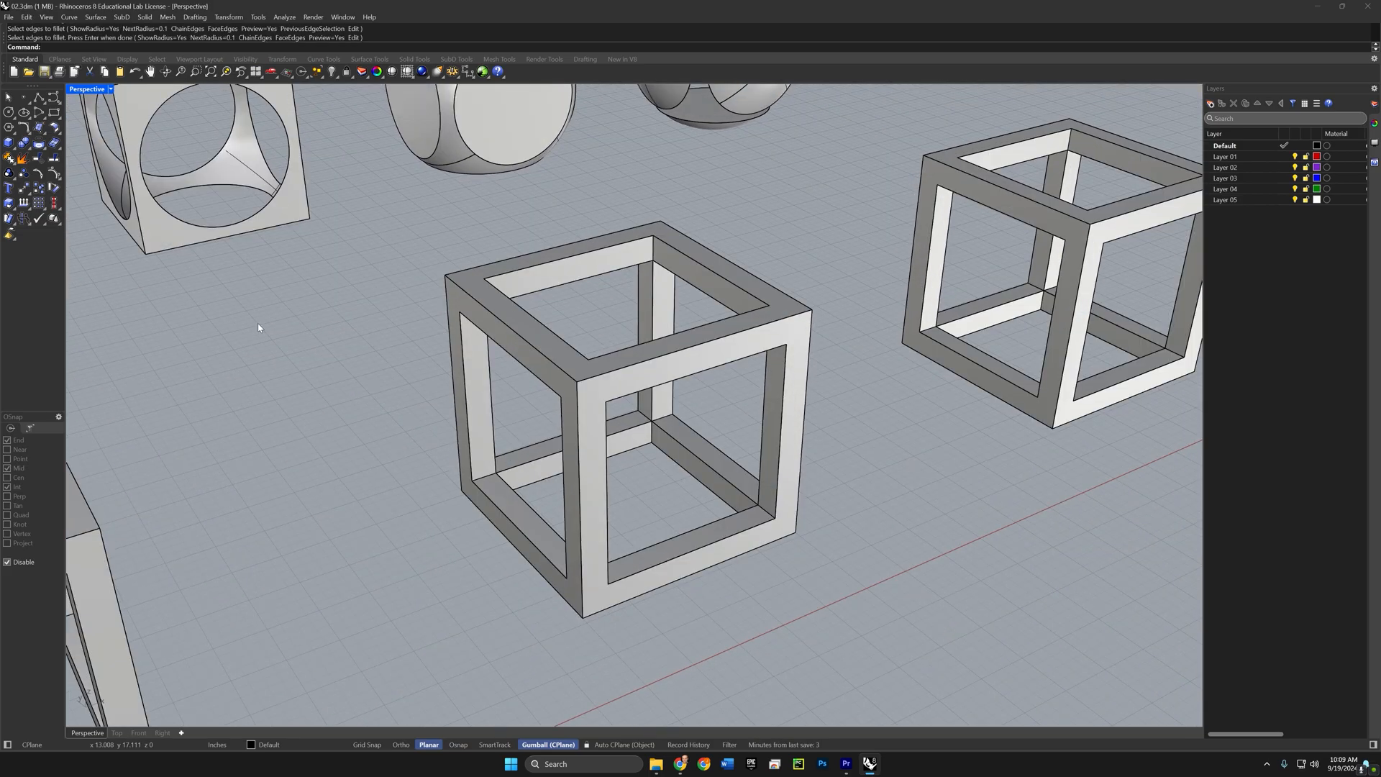
{"action": "key", "text": "Up"}
{"action": "type", "text": "let"}
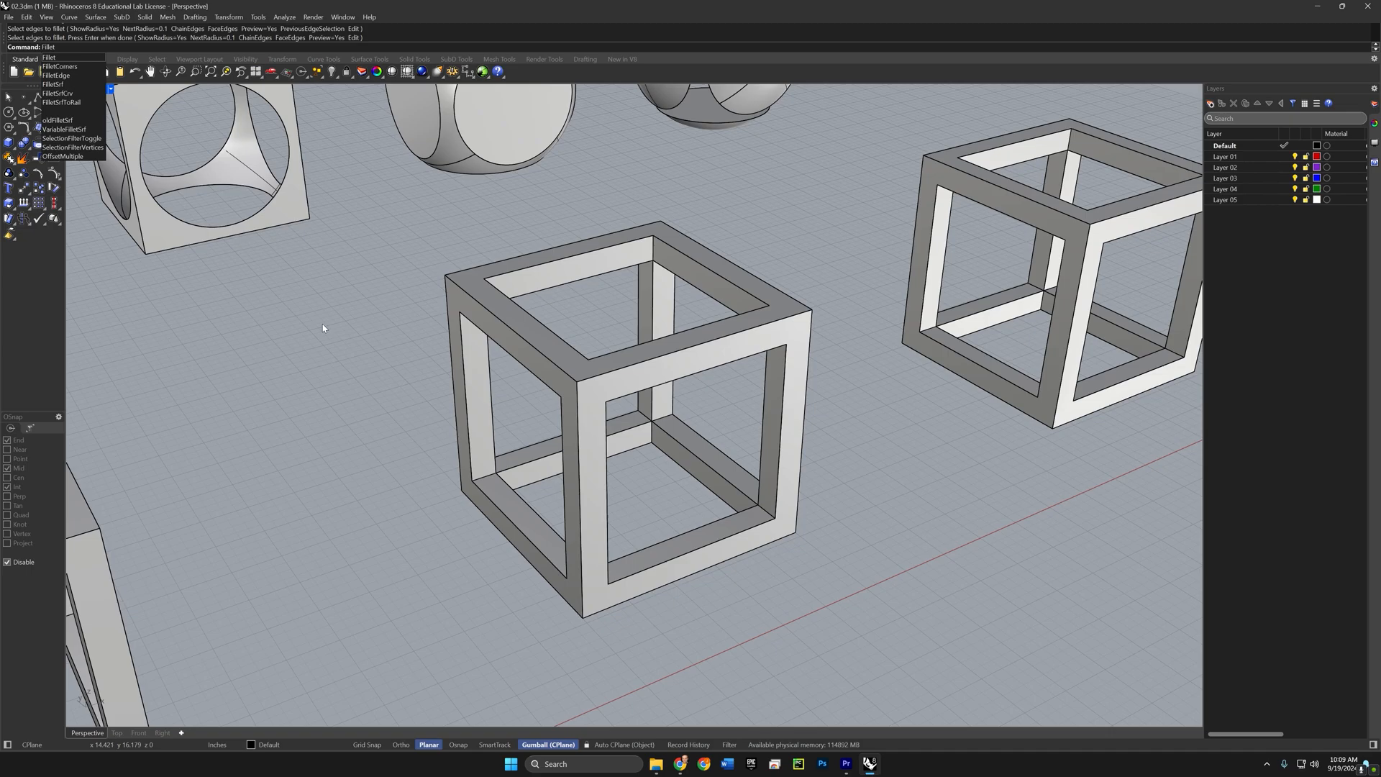
{"action": "left_click", "coordinate": [64, 77]}
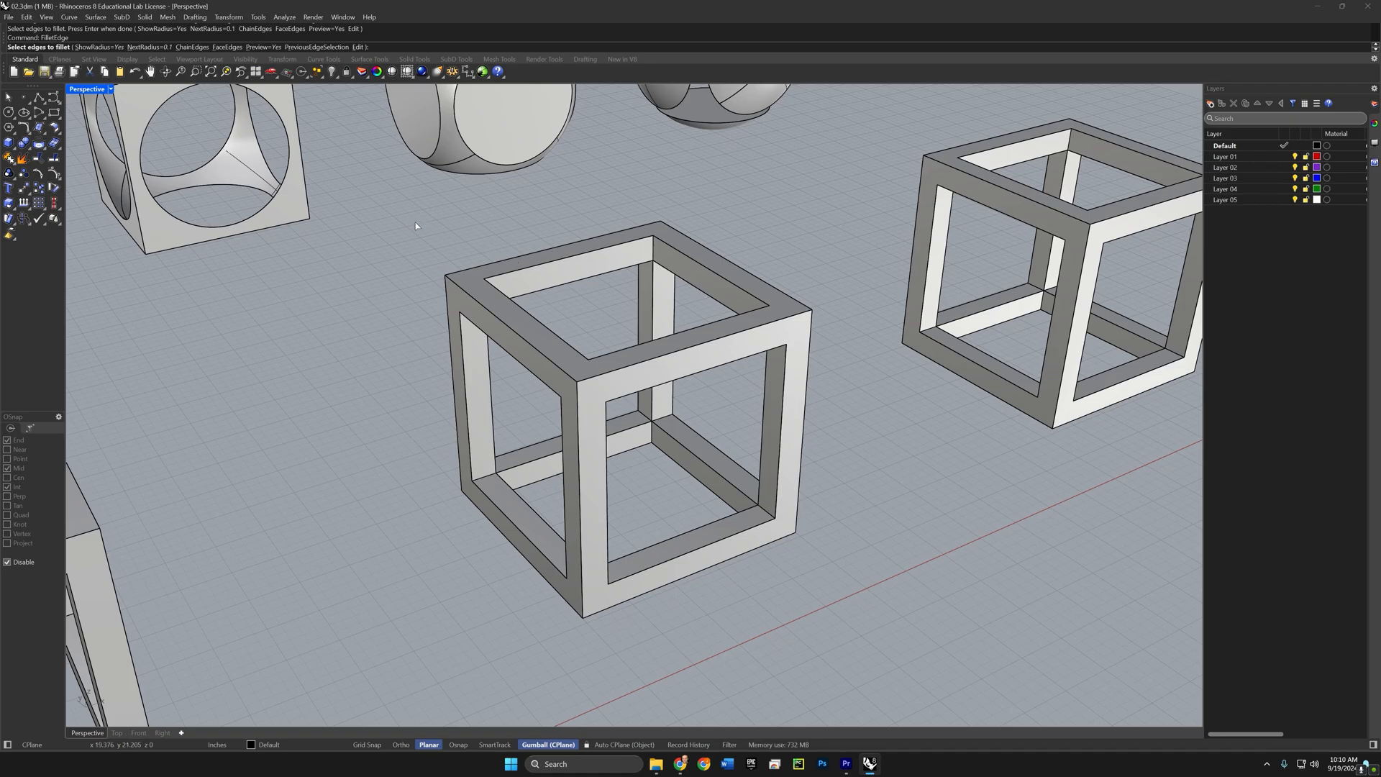
{"action": "left_click_drag", "start_coordinate": [413, 210], "coordinate": [831, 651]}
{"action": "key", "text": "Return"}
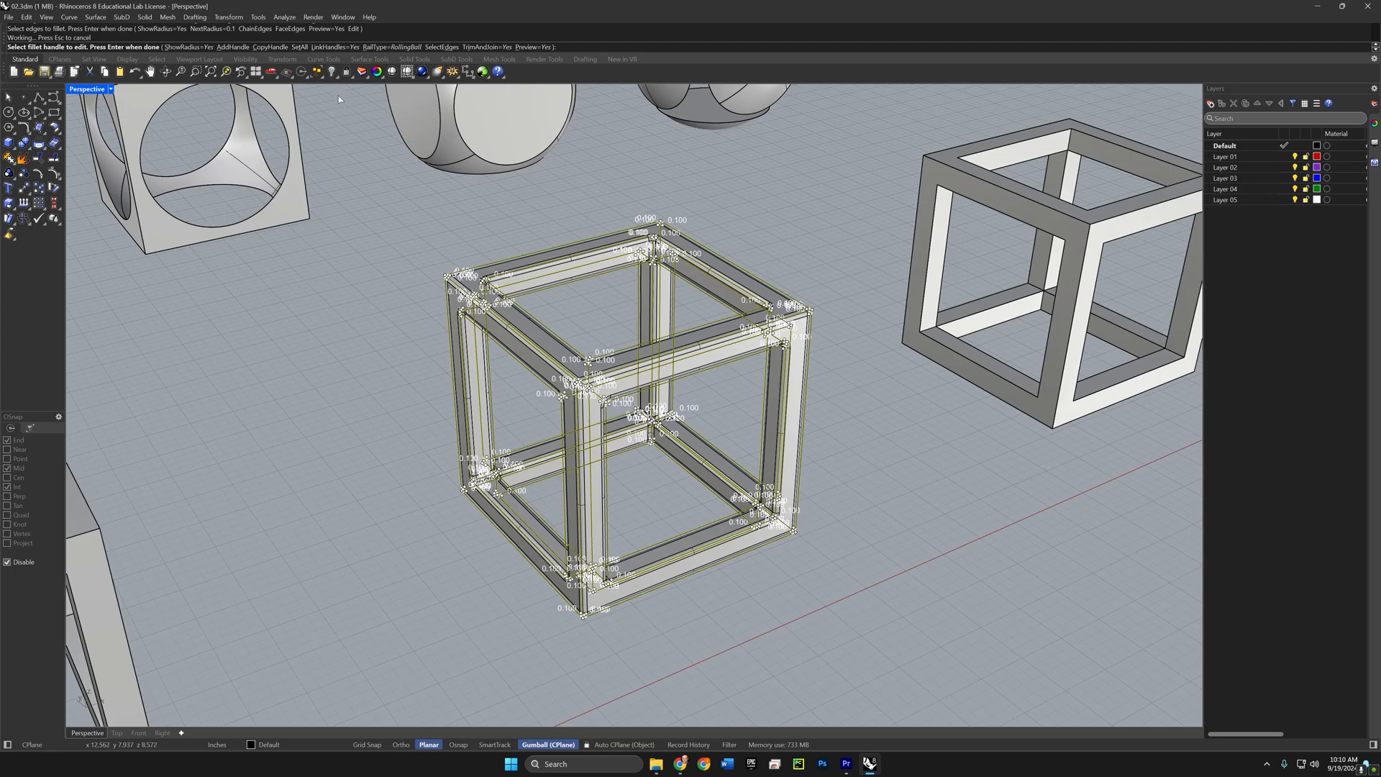
Step: Try a radius of 1 for all fillet handles on the middle frame with SetAll
{"action": "left_click", "coordinate": [299, 48]}
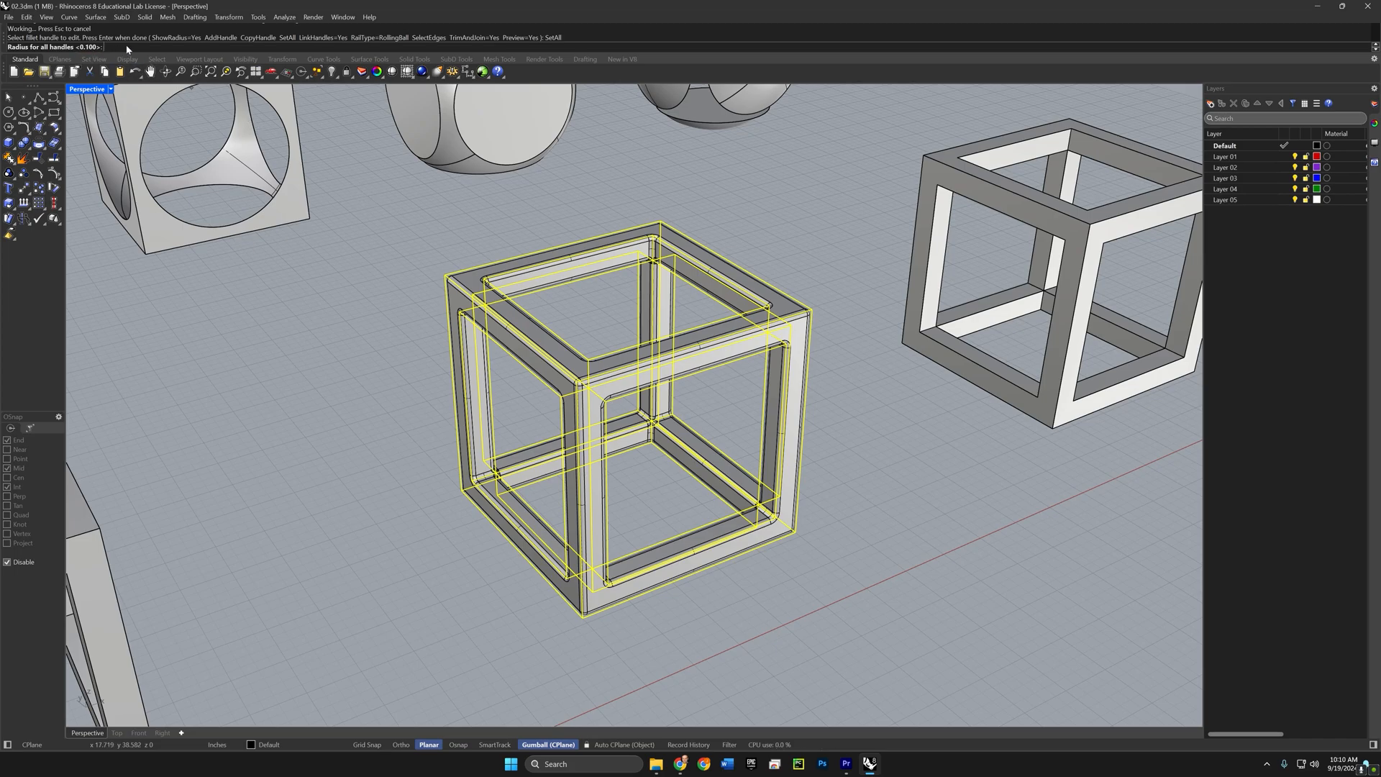
{"action": "type", "text": "1"}
{"action": "key", "text": "Return"}
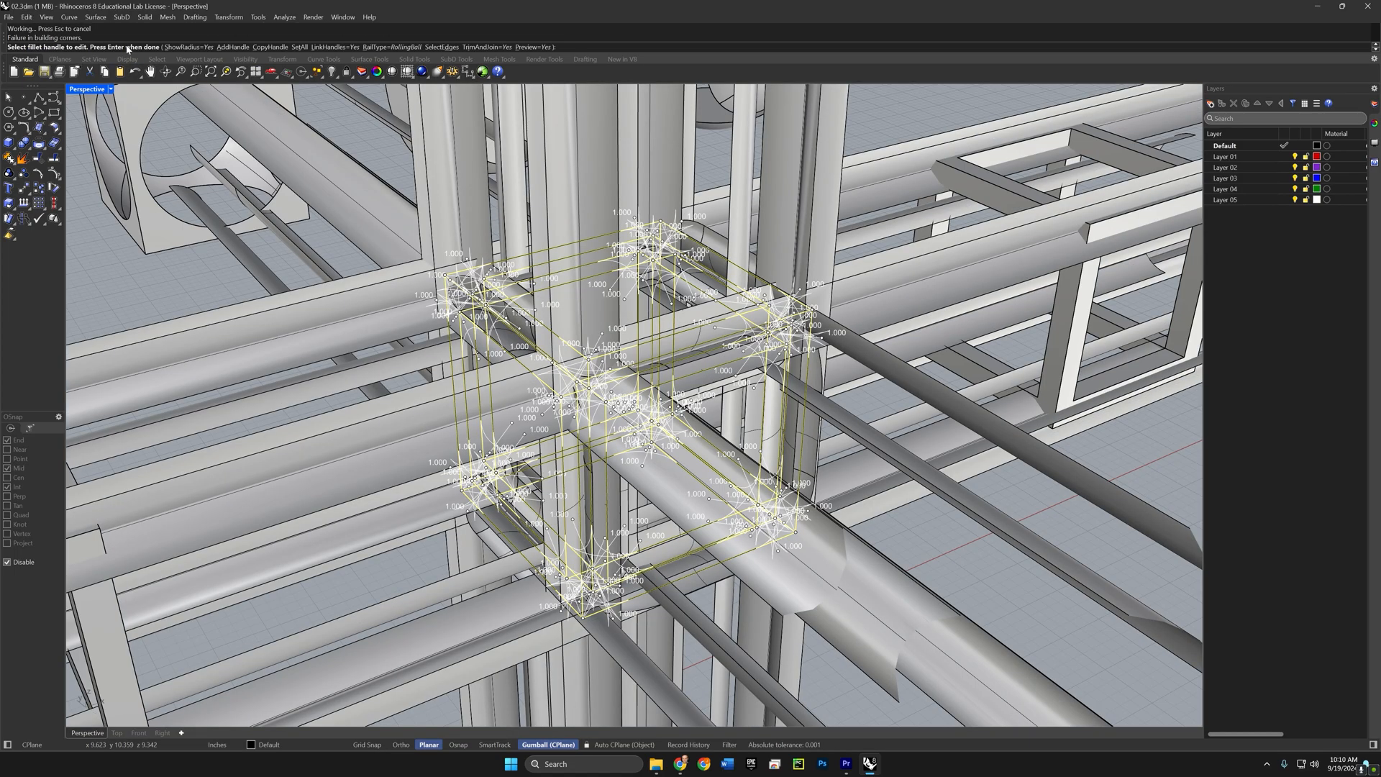
Step: Examine the middle frame's fillet preview at radius 1 from several angles and distances
{"action": "right_click_drag", "start_coordinate": [421, 287], "coordinate": [651, 434]}
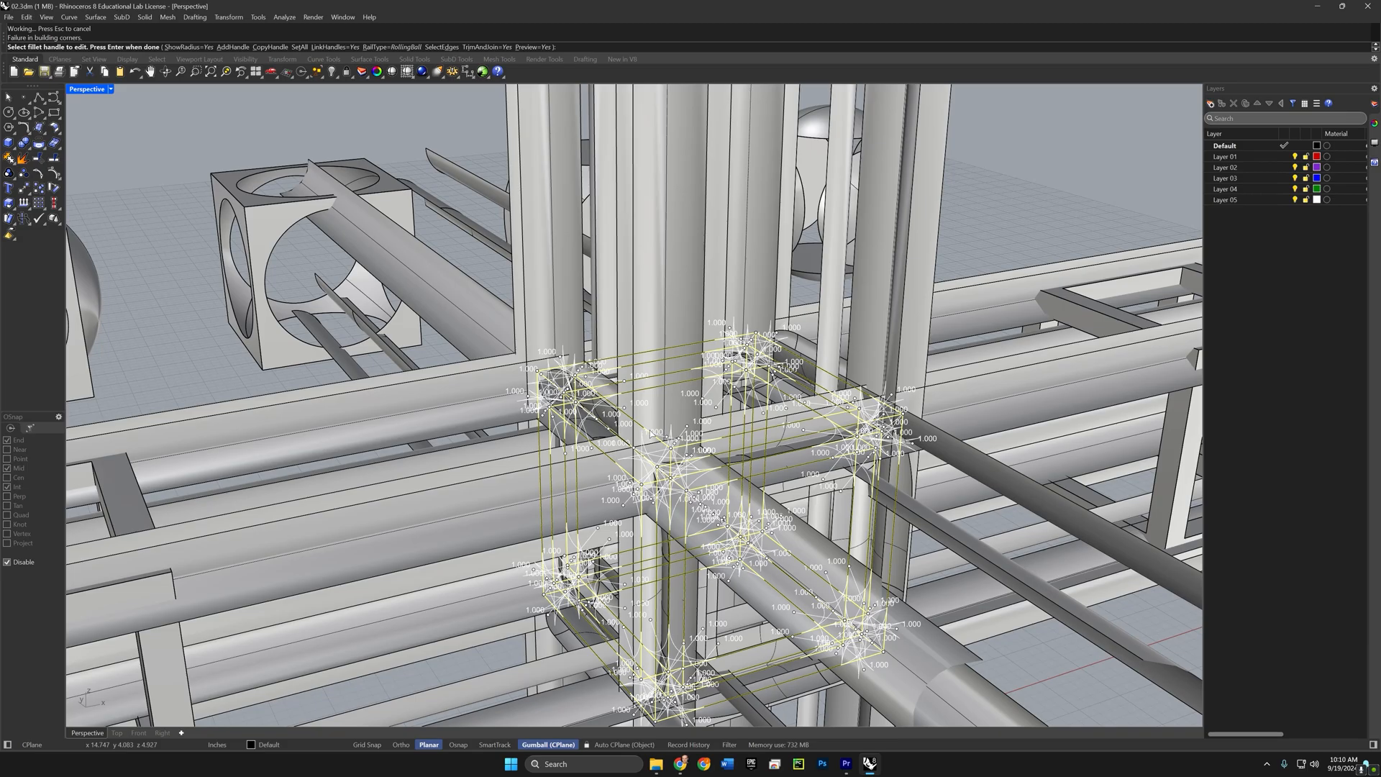
{"action": "scroll", "coordinate": [651, 434], "scroll_direction": "down", "scroll_amount": 5}
{"action": "scroll", "coordinate": [670, 462], "scroll_direction": "up", "scroll_amount": 3}
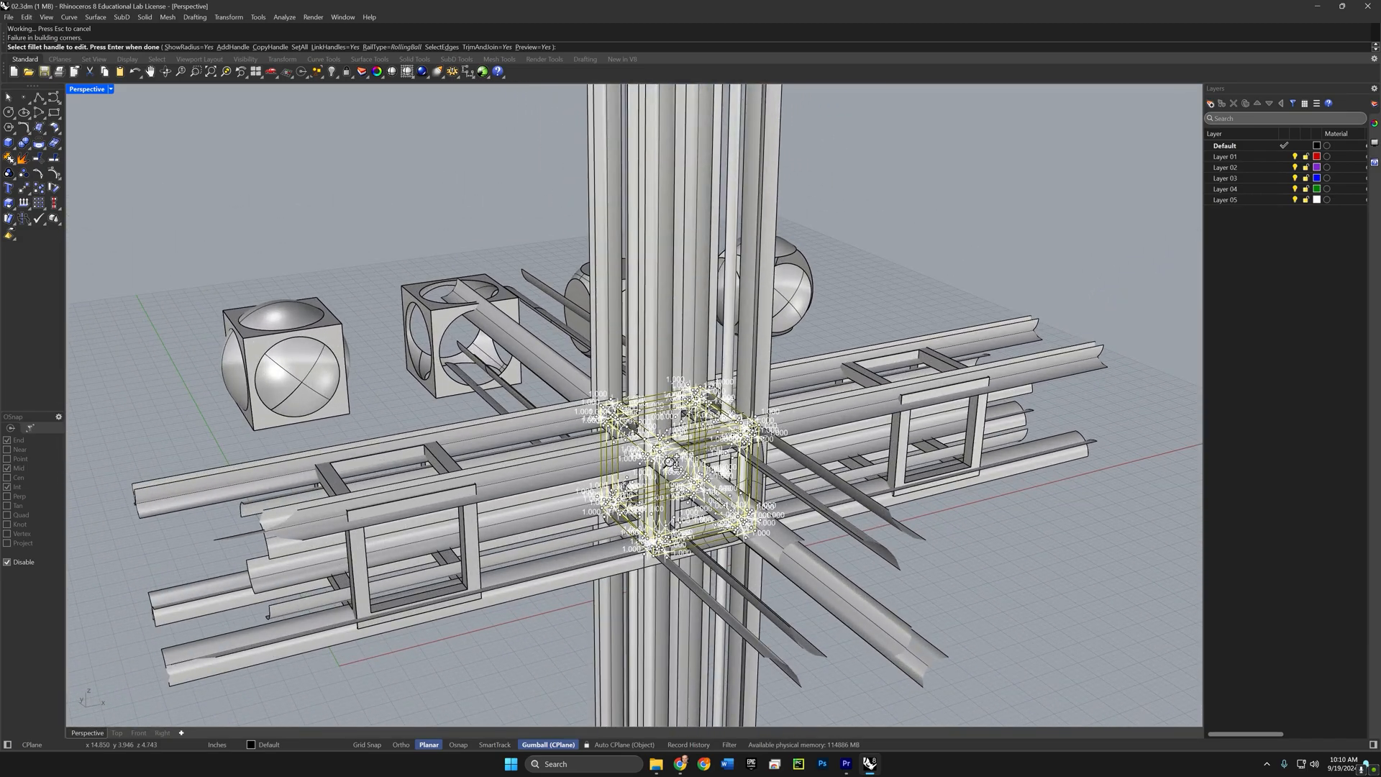
{"action": "scroll", "coordinate": [670, 462], "scroll_direction": "up", "scroll_amount": 4}
{"action": "right_click_drag", "start_coordinate": [670, 463], "coordinate": [626, 339], "text": "shift"}
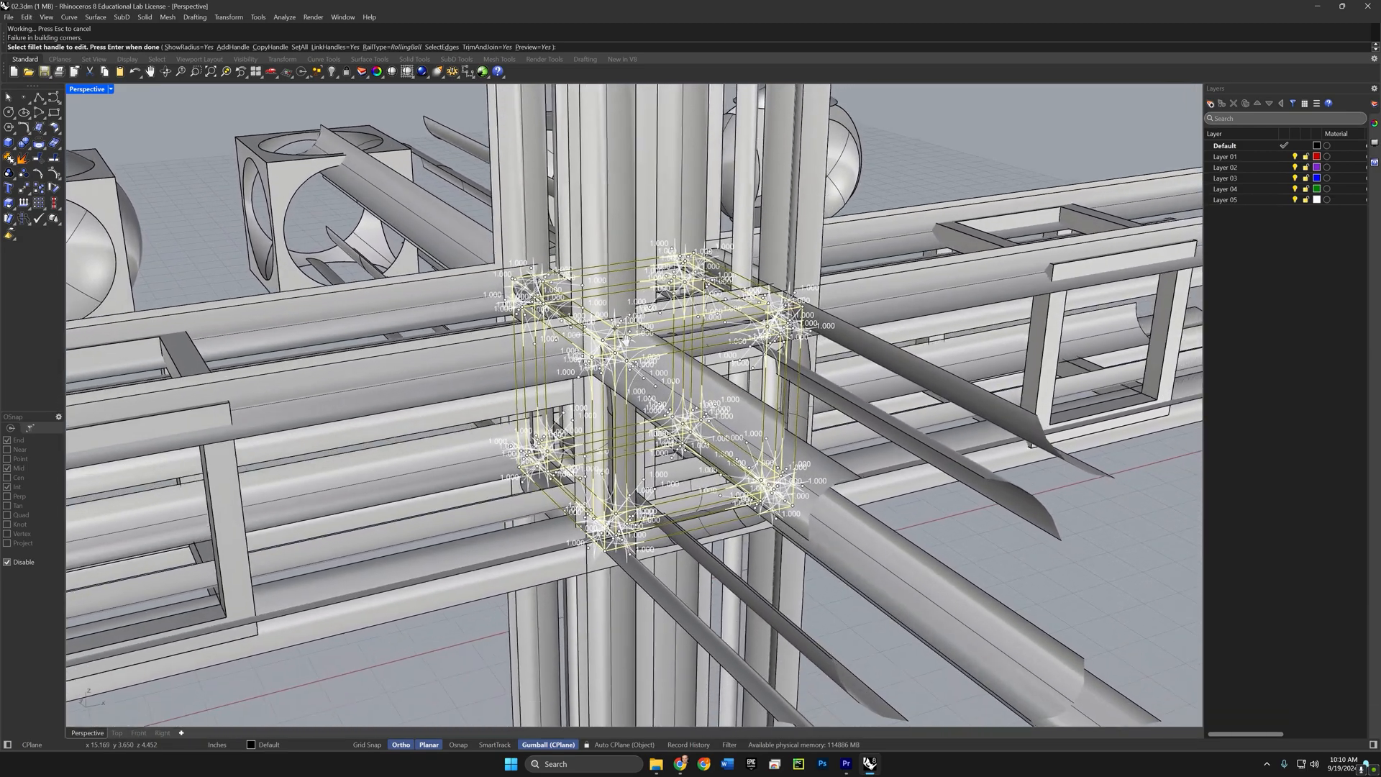
{"action": "scroll", "coordinate": [660, 421], "scroll_direction": "up", "scroll_amount": 4}
{"action": "scroll", "coordinate": [660, 421], "scroll_direction": "down", "scroll_amount": 2}
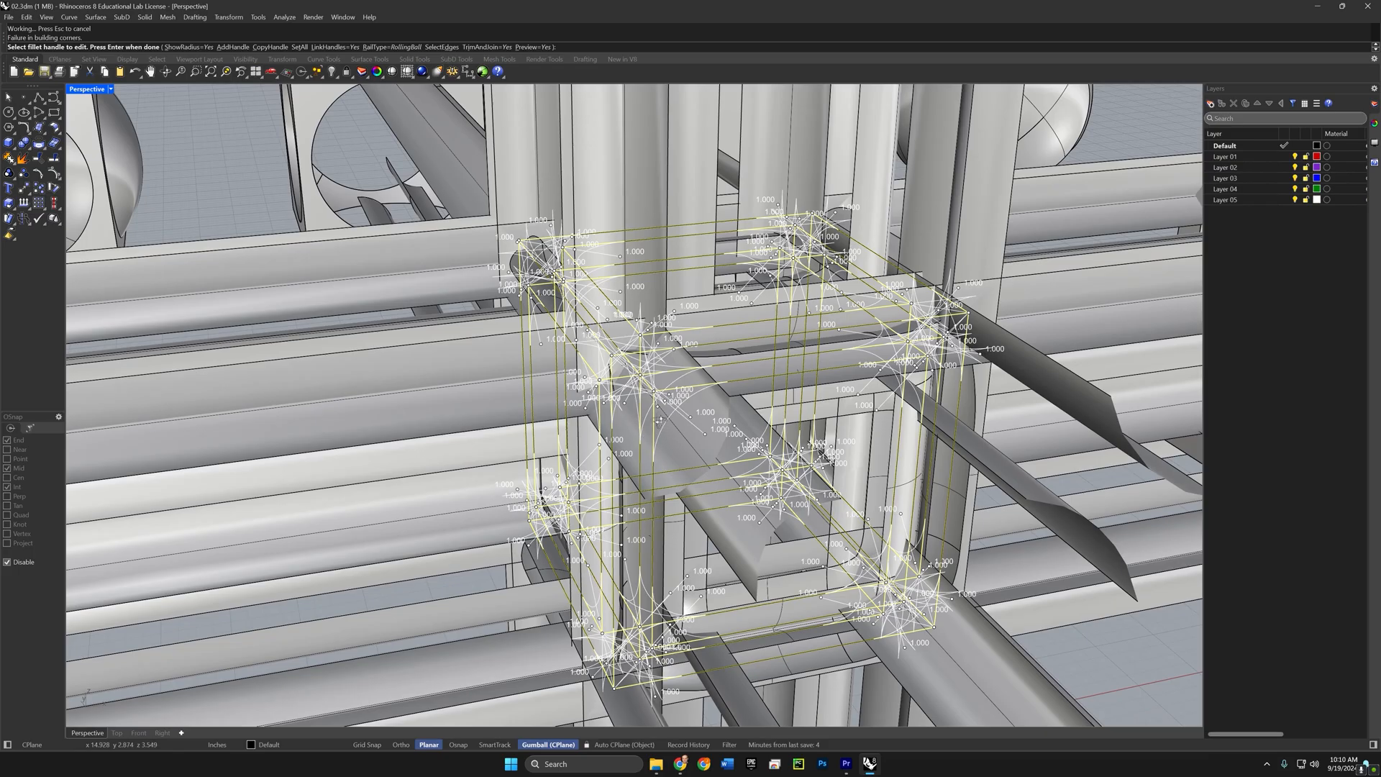
{"action": "right_click_drag", "start_coordinate": [659, 420], "coordinate": [700, 430]}
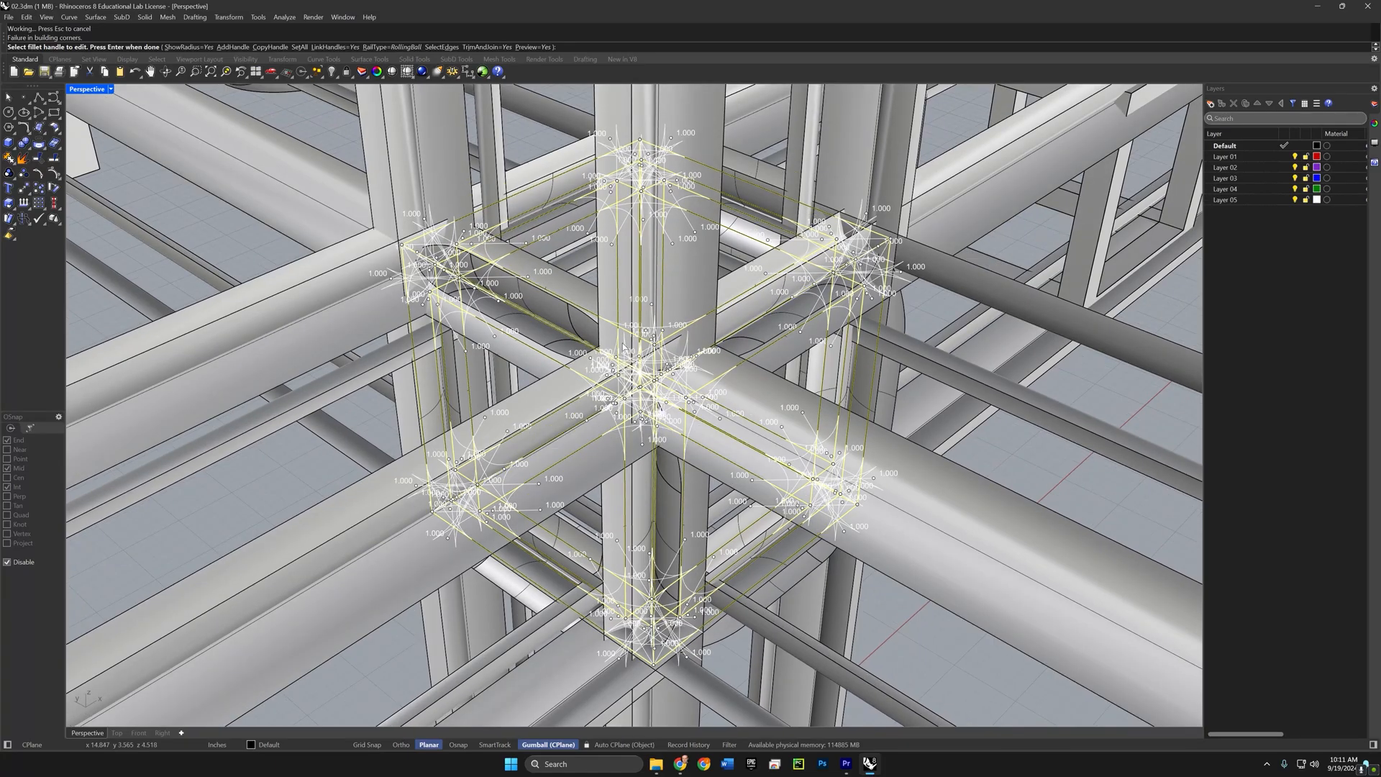
{"action": "right_click_drag", "start_coordinate": [623, 350], "coordinate": [676, 431]}
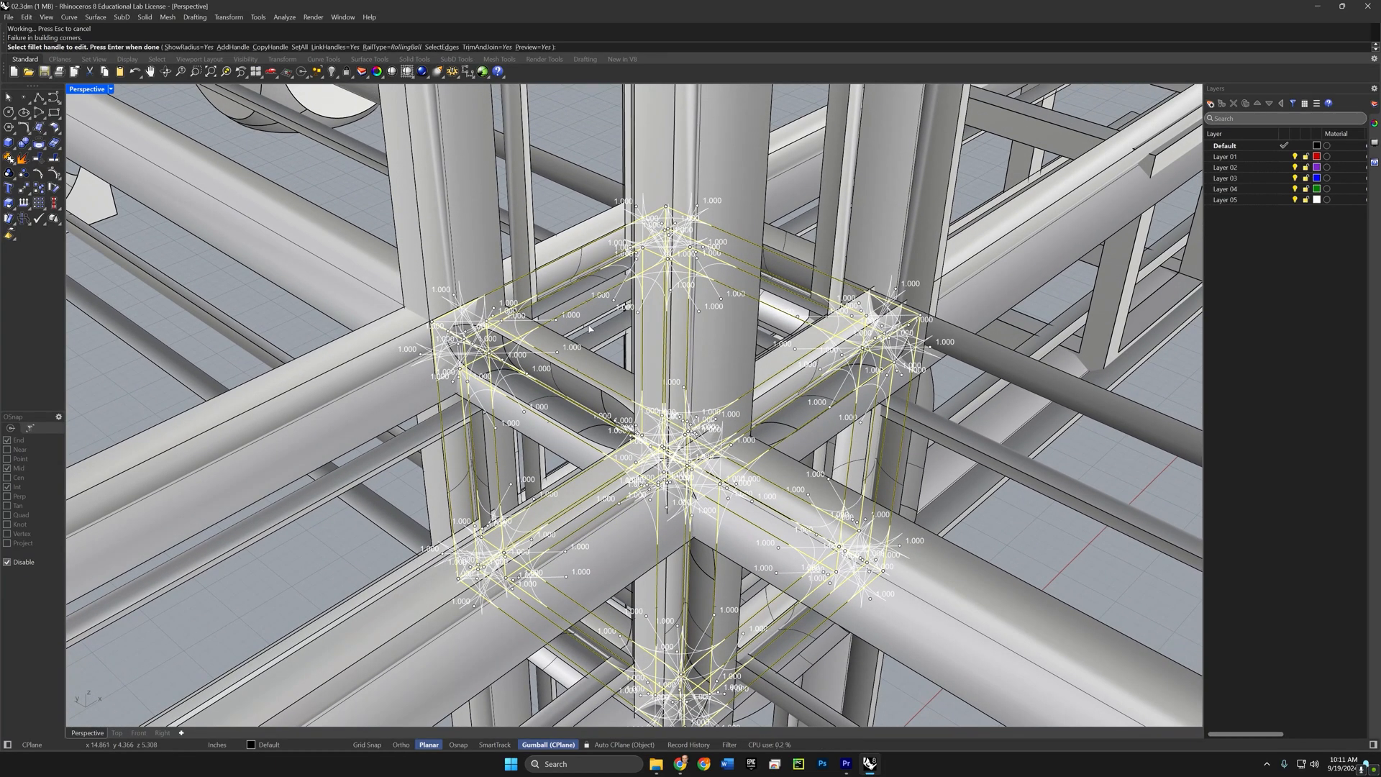
Step: Set all fillet handles on the middle frame to 0.1 with SetAll and raise the linked radius to 0.2 at an upper outer corner
{"action": "left_click", "coordinate": [299, 47]}
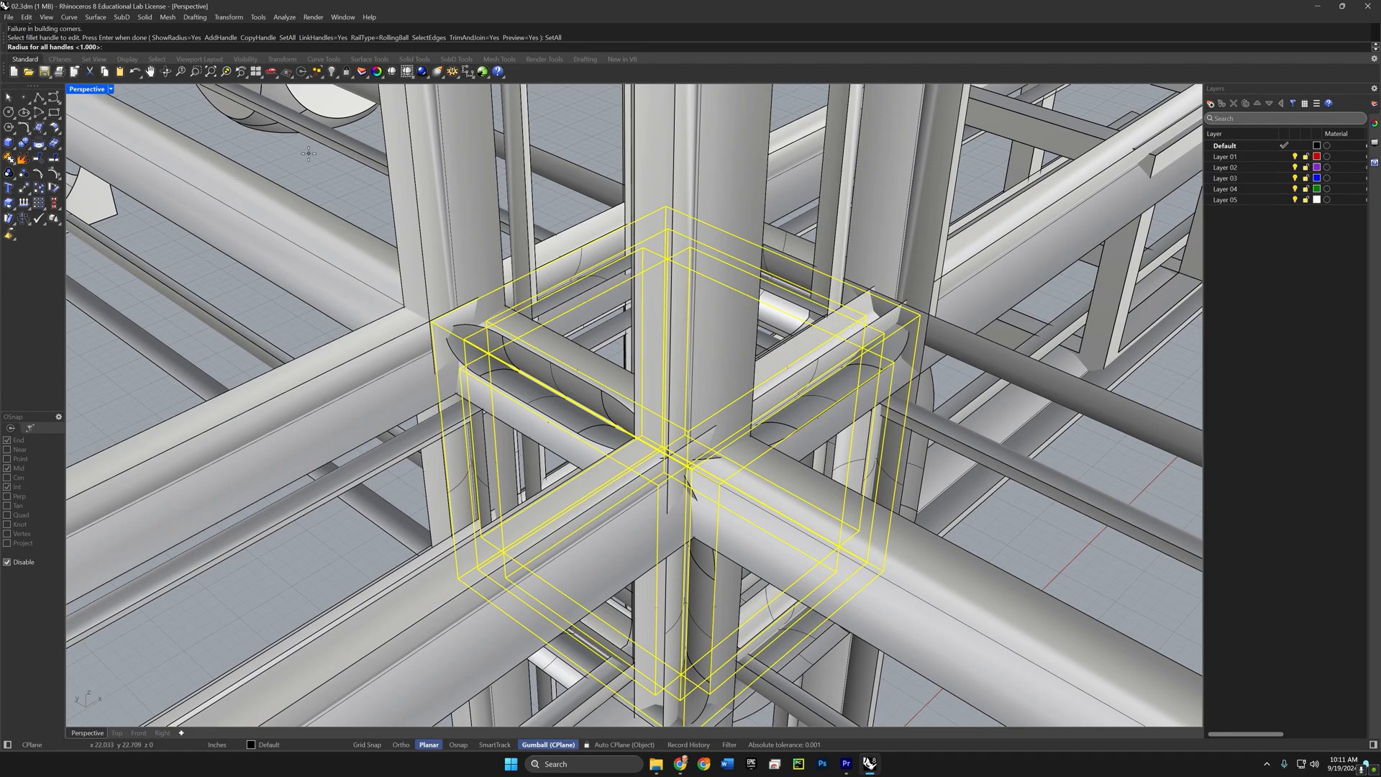
{"action": "key", "text": "Return"}
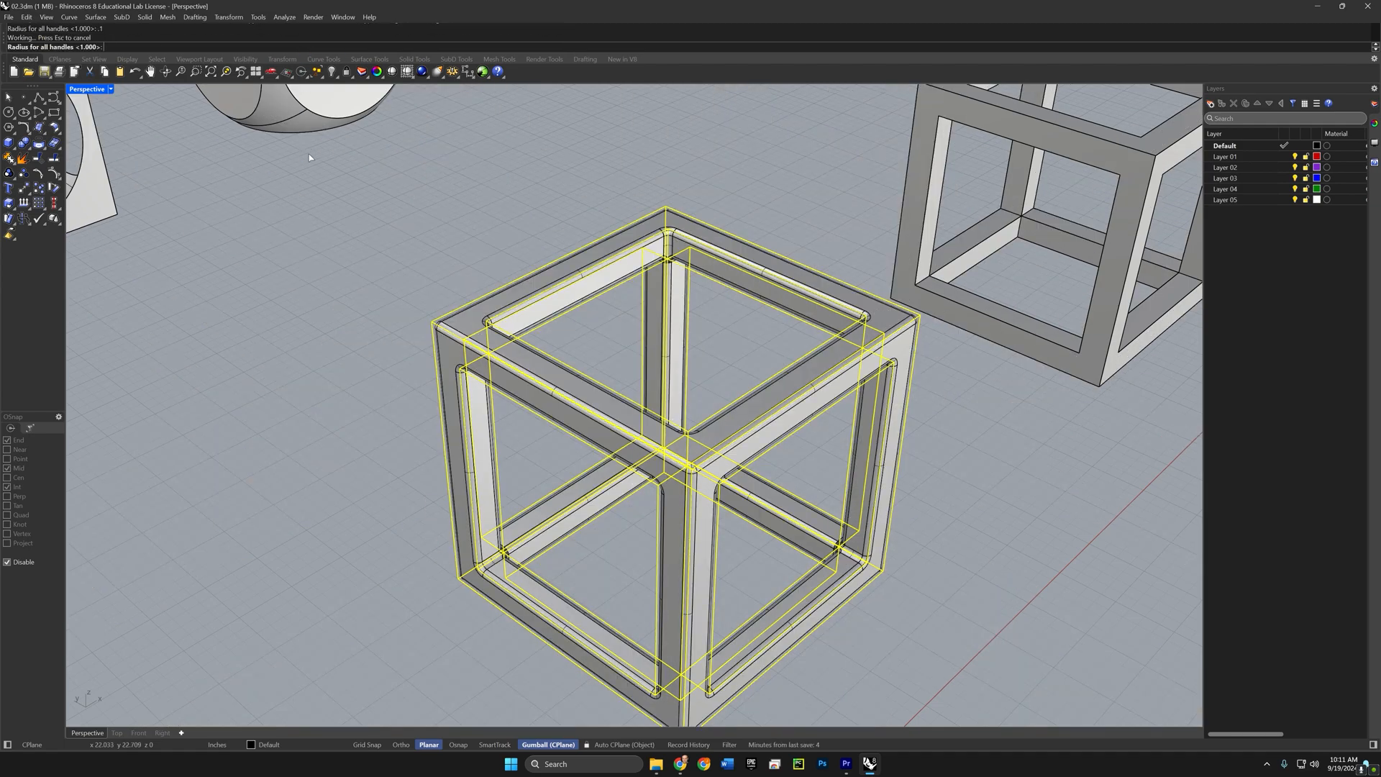
{"action": "right_click_drag", "start_coordinate": [439, 209], "coordinate": [343, 52]}
{"action": "scroll", "coordinate": [565, 343], "scroll_direction": "up", "scroll_amount": 5}
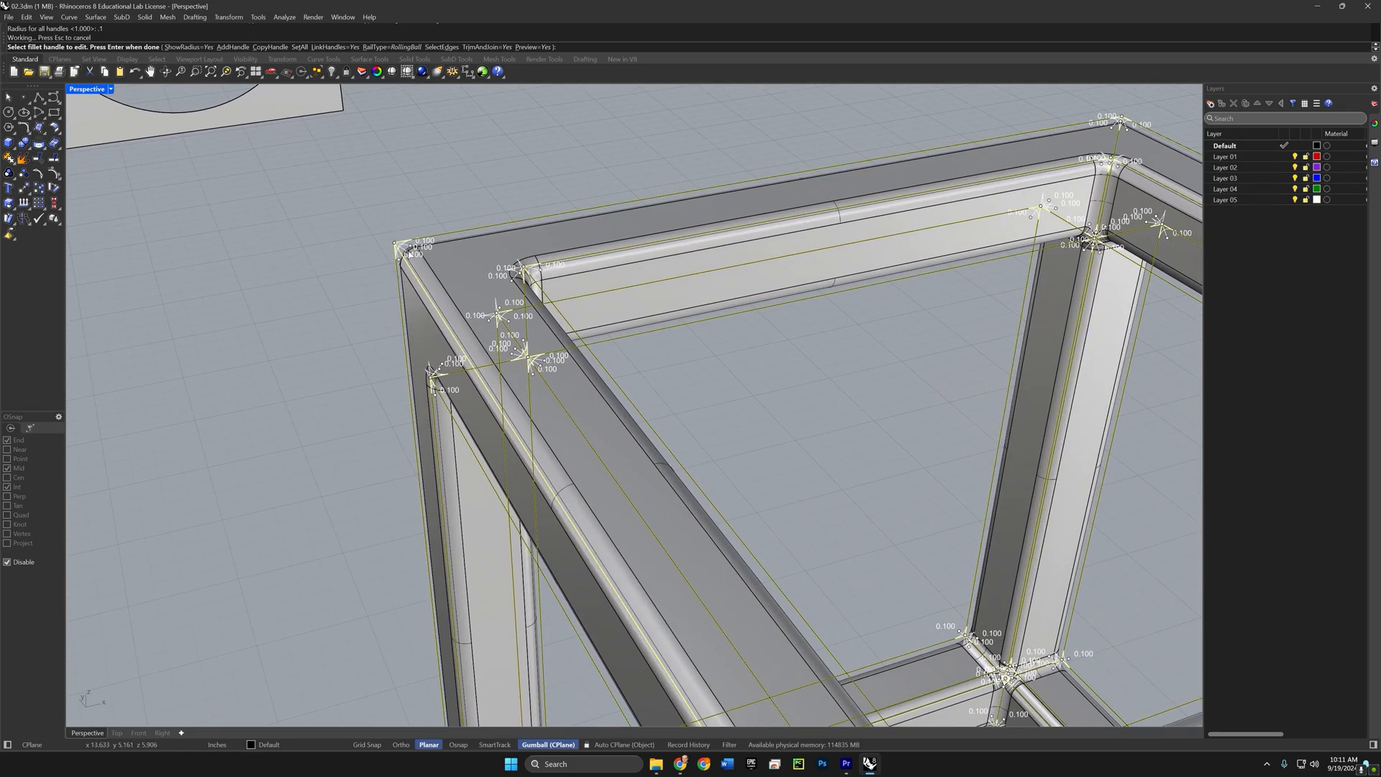
{"action": "left_click", "coordinate": [411, 251]}
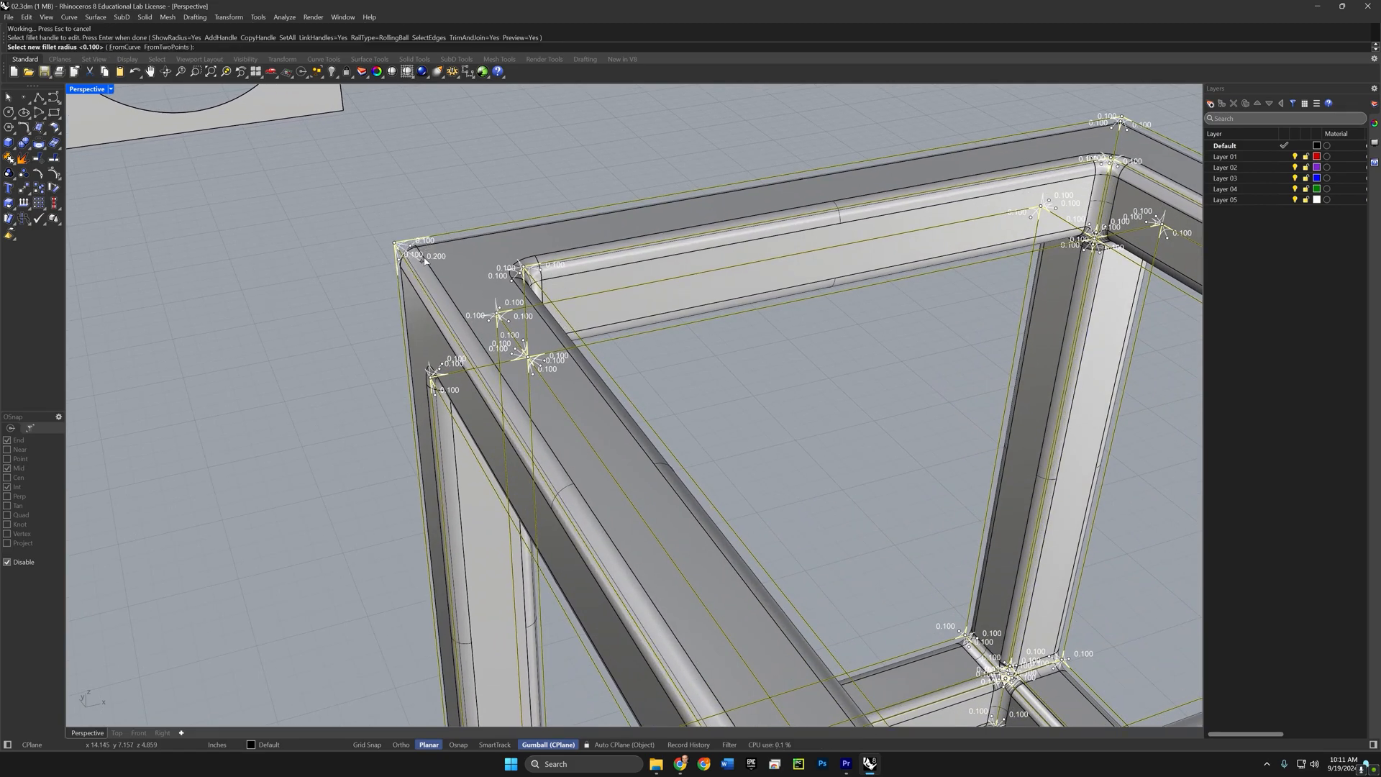
{"action": "left_click", "coordinate": [424, 258]}
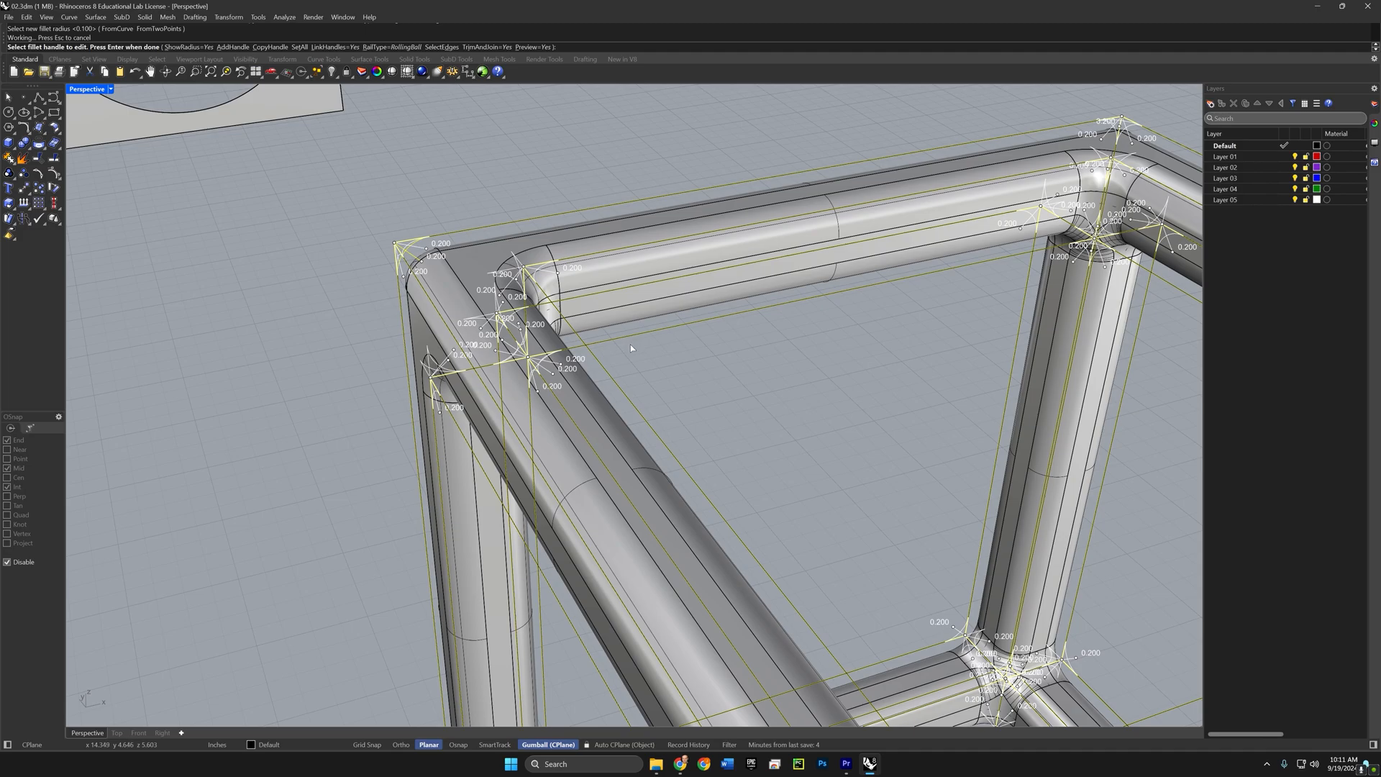
Step: Apply the 0.2 radius fillets to the middle cube frame and check the rounded edges from different angles
{"action": "right_click_drag", "start_coordinate": [762, 392], "coordinate": [586, 376], "text": "shift"}
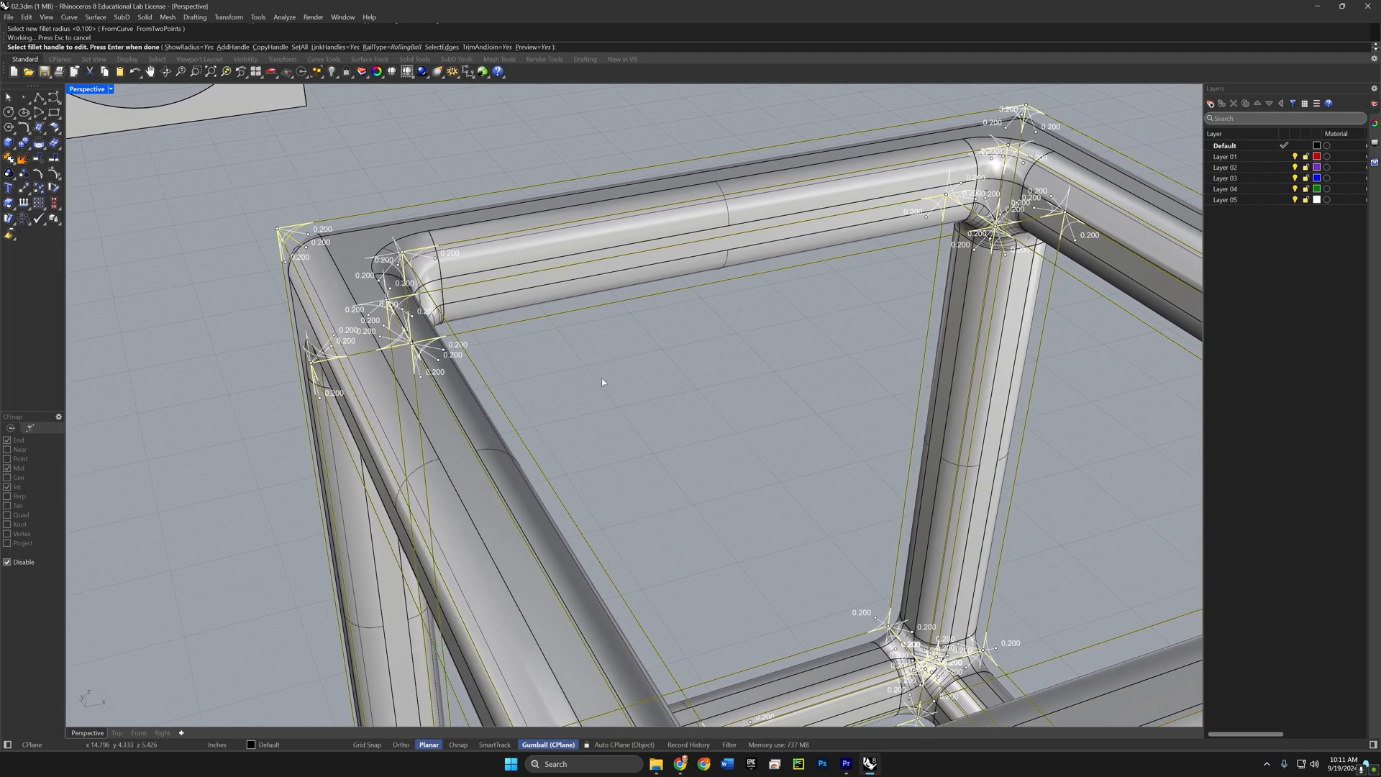
{"action": "scroll", "coordinate": [602, 377], "scroll_direction": "down", "scroll_amount": 8}
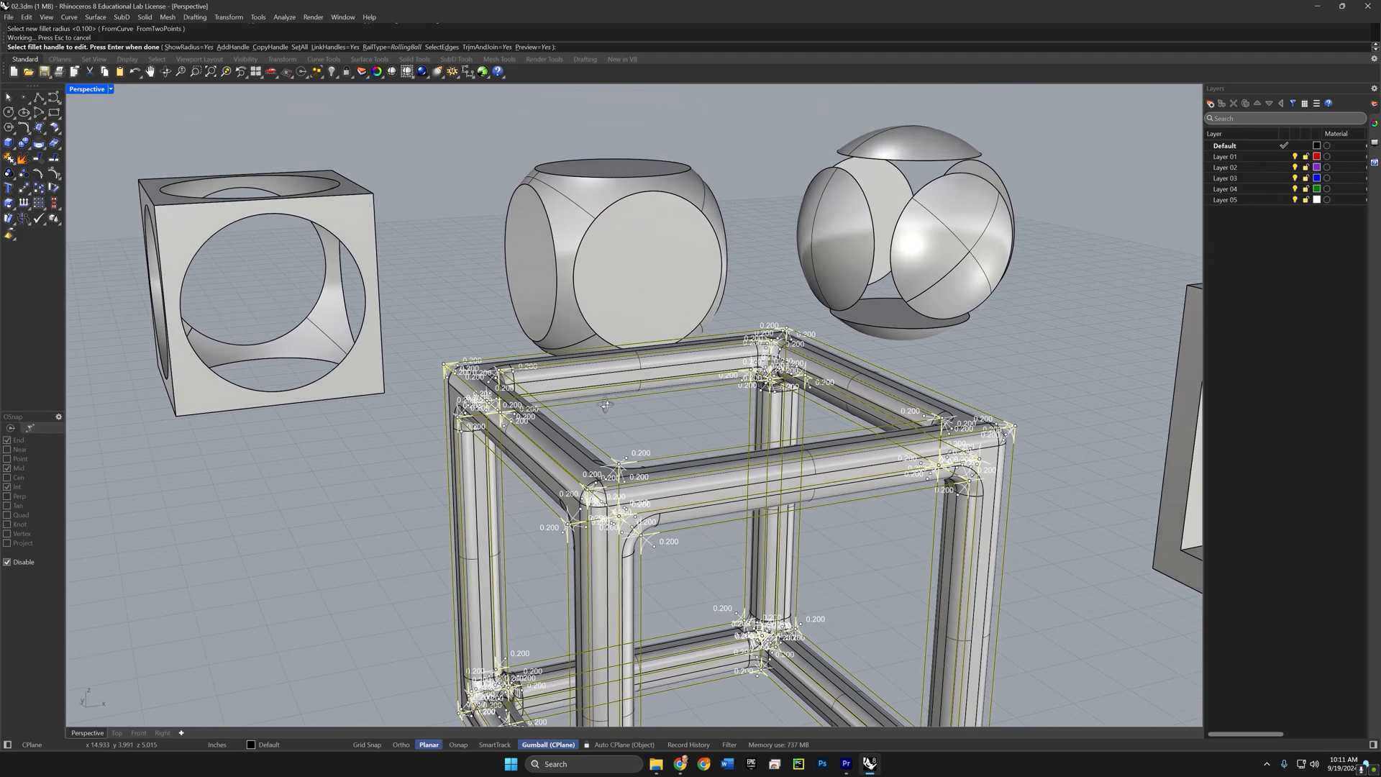
{"action": "right_click_drag", "start_coordinate": [636, 446], "coordinate": [572, 354], "text": "shift"}
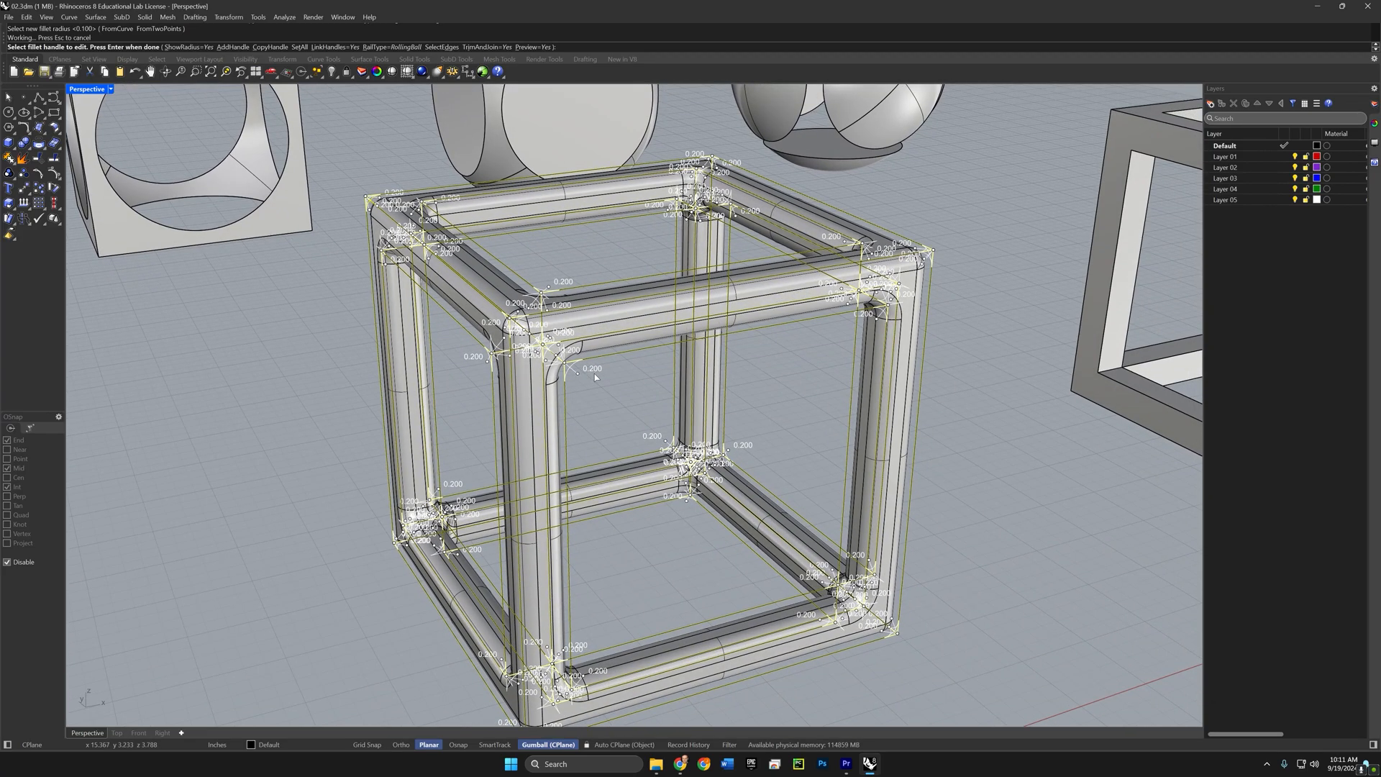
{"action": "key", "text": "Return"}
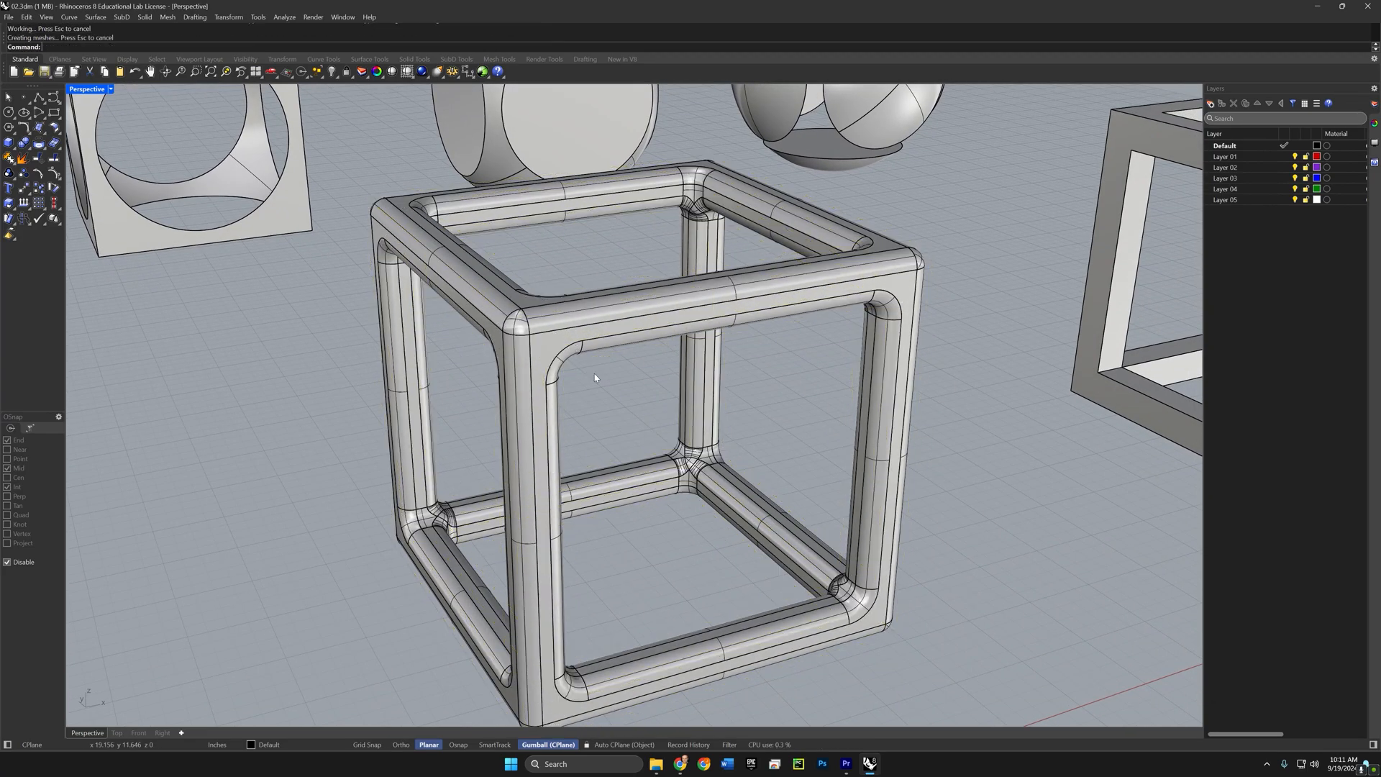
{"action": "right_click_drag", "start_coordinate": [602, 365], "coordinate": [608, 392]}
{"action": "right_click_drag", "start_coordinate": [664, 271], "coordinate": [630, 351]}
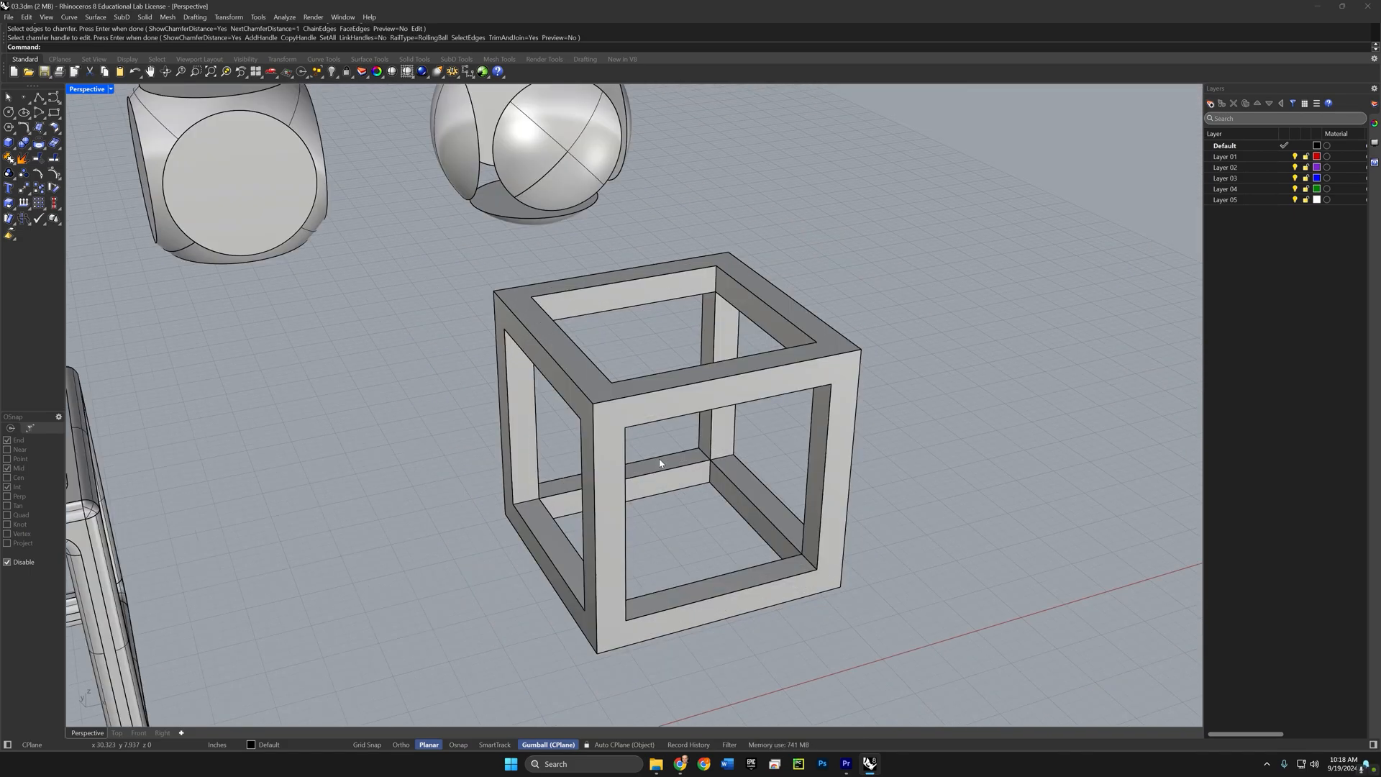
Step: Start ChamferEdge on all edges of the sharp-edged cube frame beside the rounded one, with linked handles and preview enabled
{"action": "type", "text": "hamfer"}
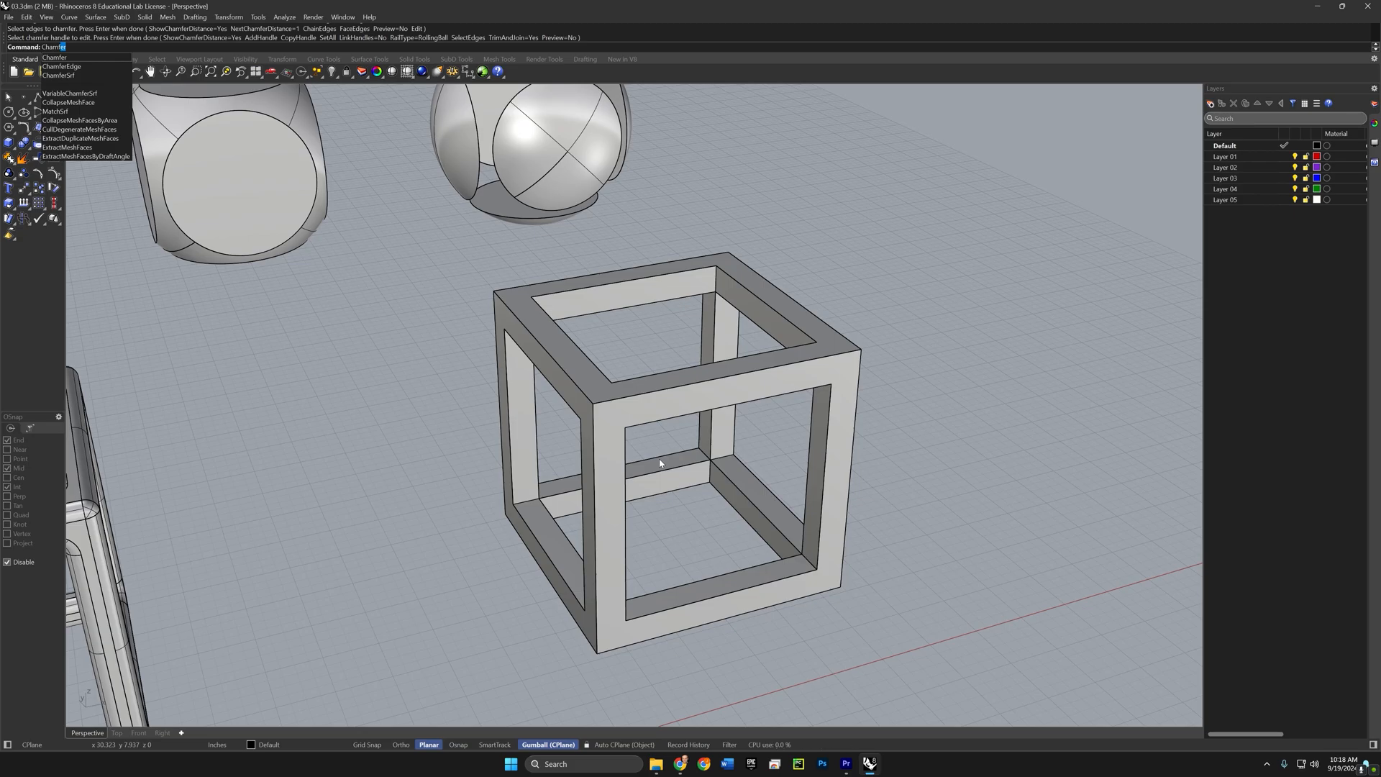
{"action": "type", "text": "Edge"}
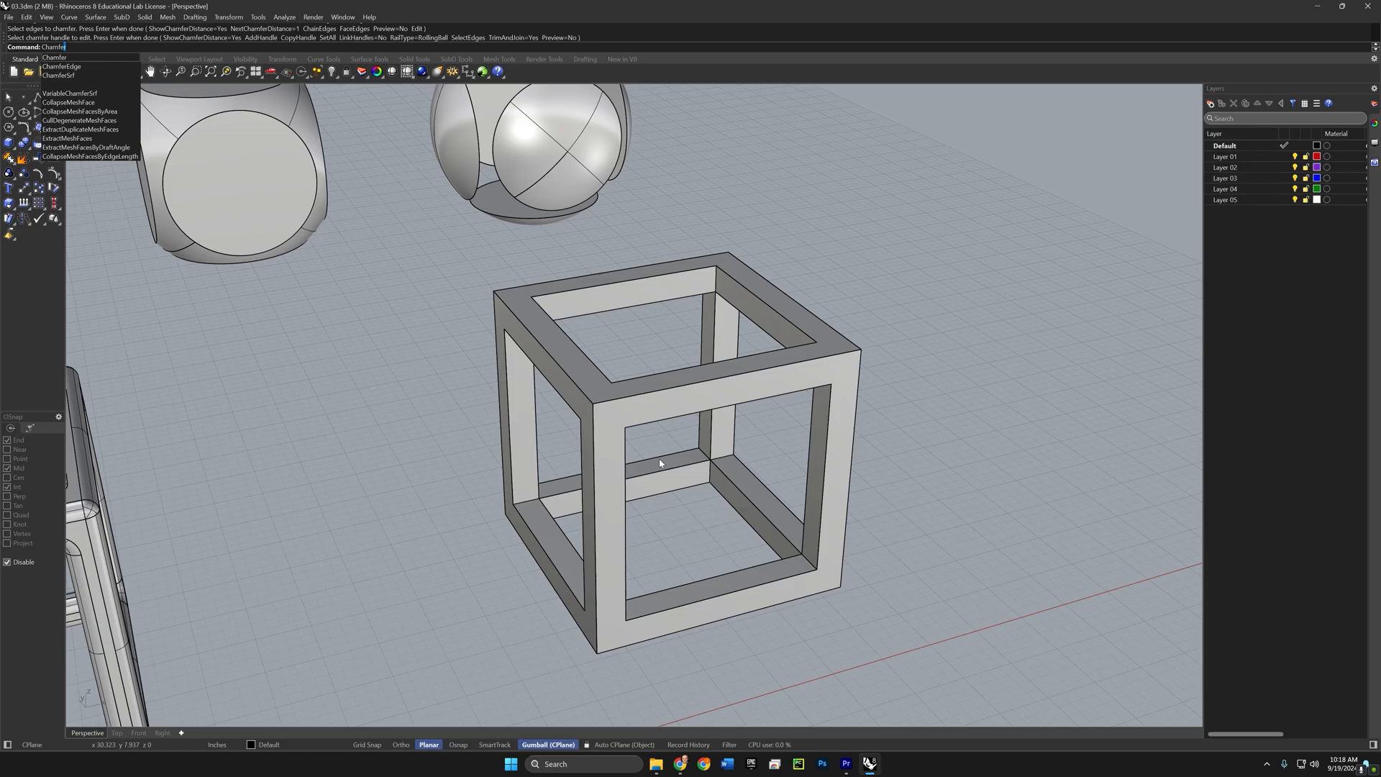
{"action": "key", "text": "Return"}
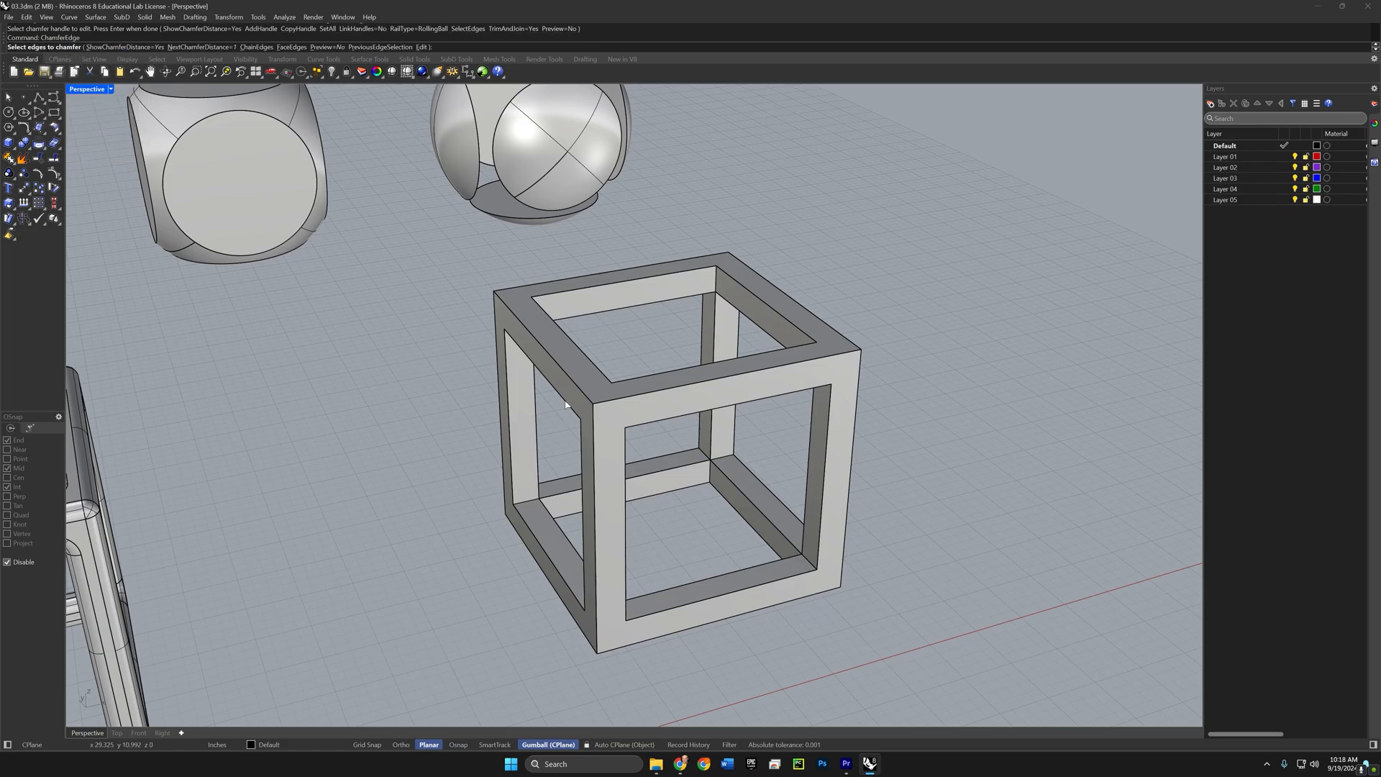
{"action": "left_click_drag", "start_coordinate": [468, 253], "coordinate": [892, 682]}
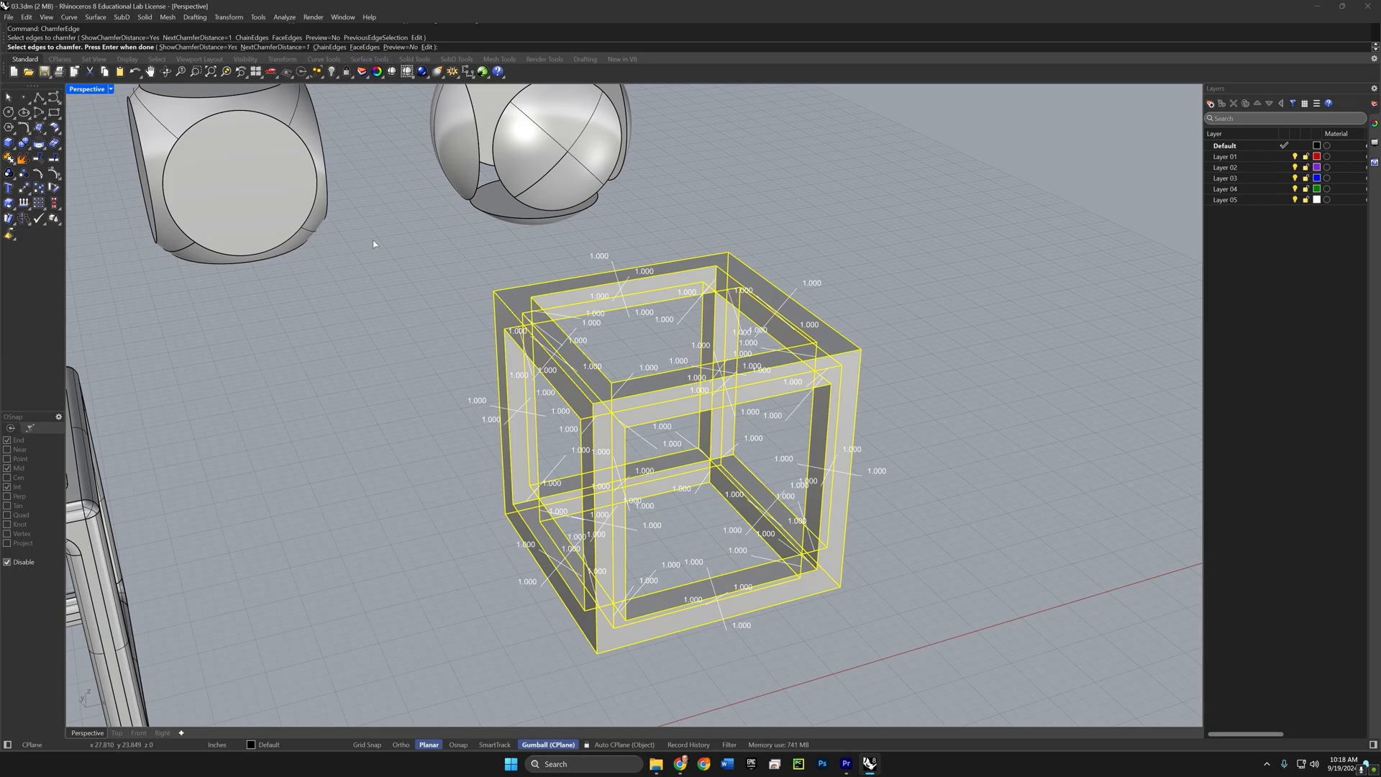
{"action": "key", "text": "Return"}
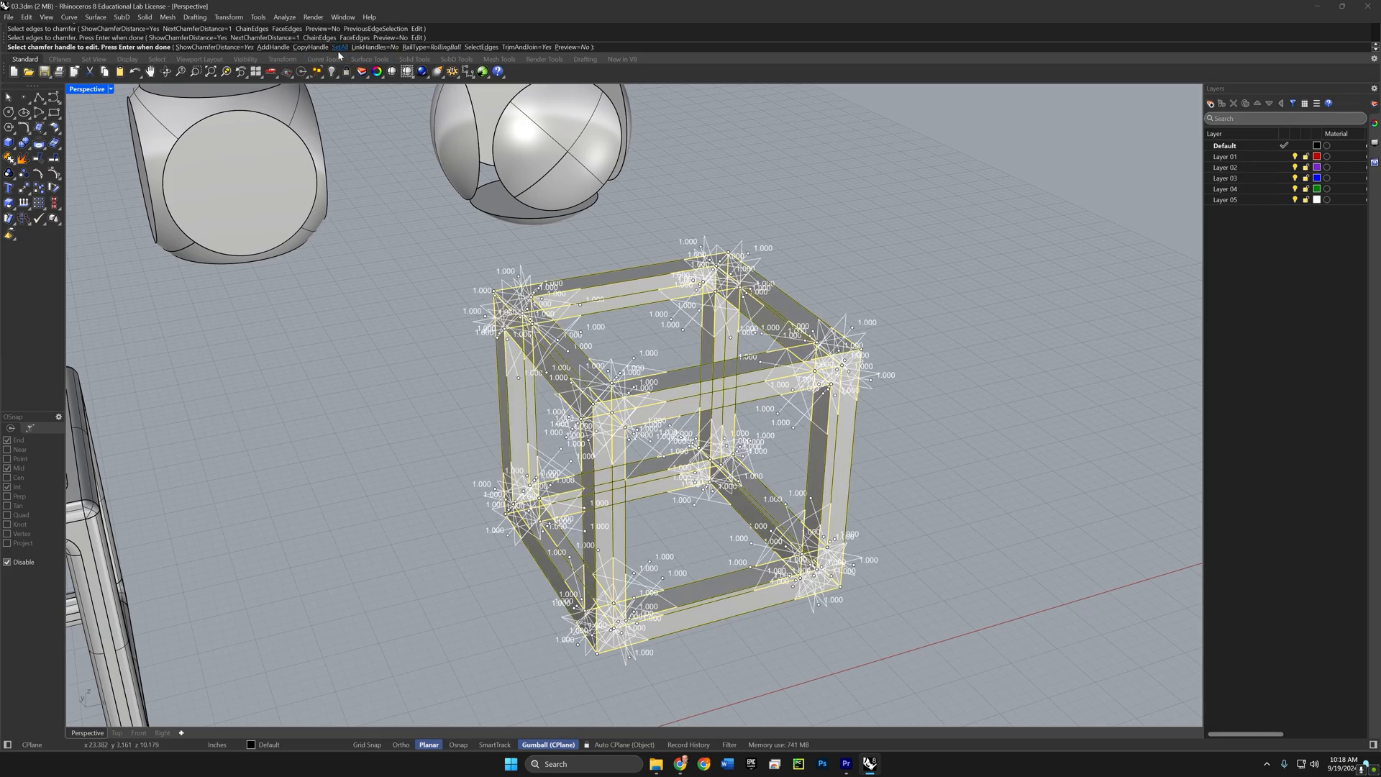
{"action": "left_click", "coordinate": [369, 48]}
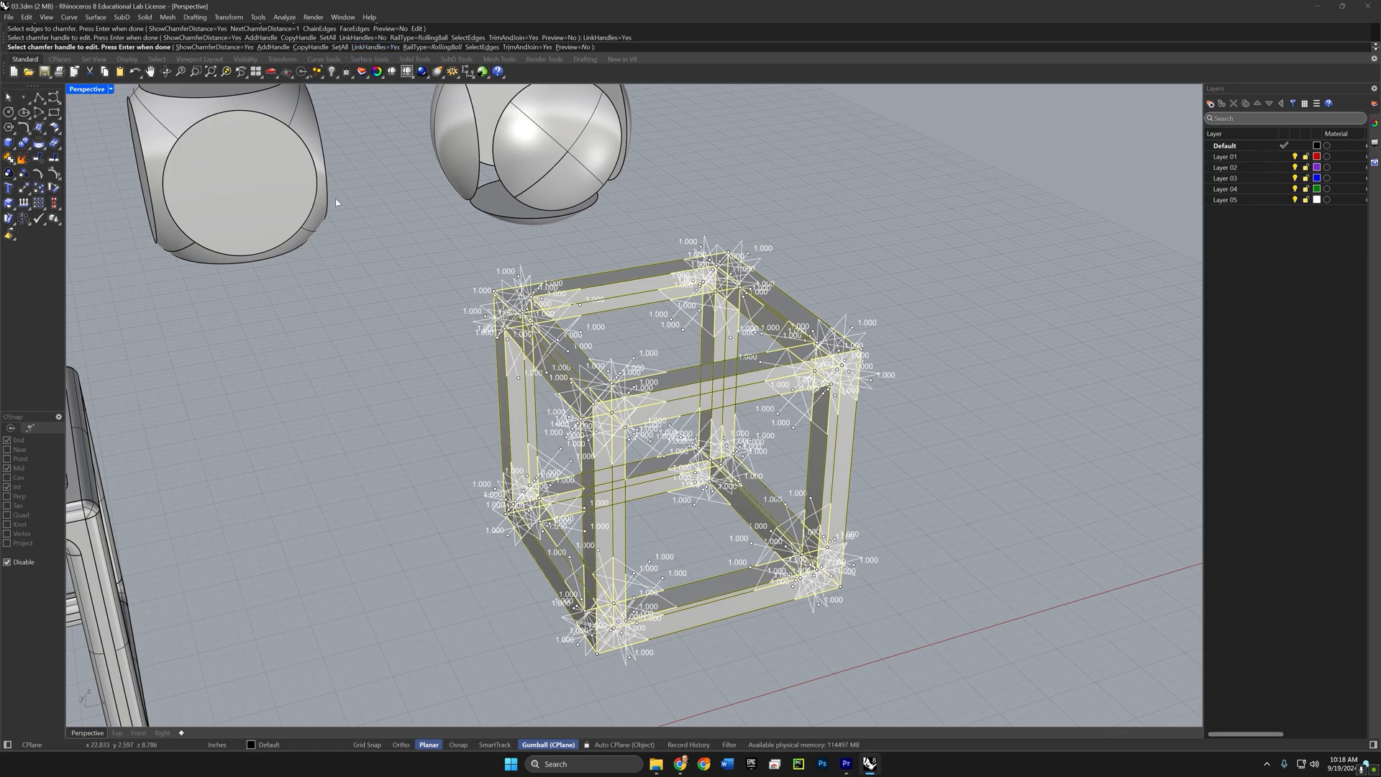
{"action": "left_click", "coordinate": [572, 47]}
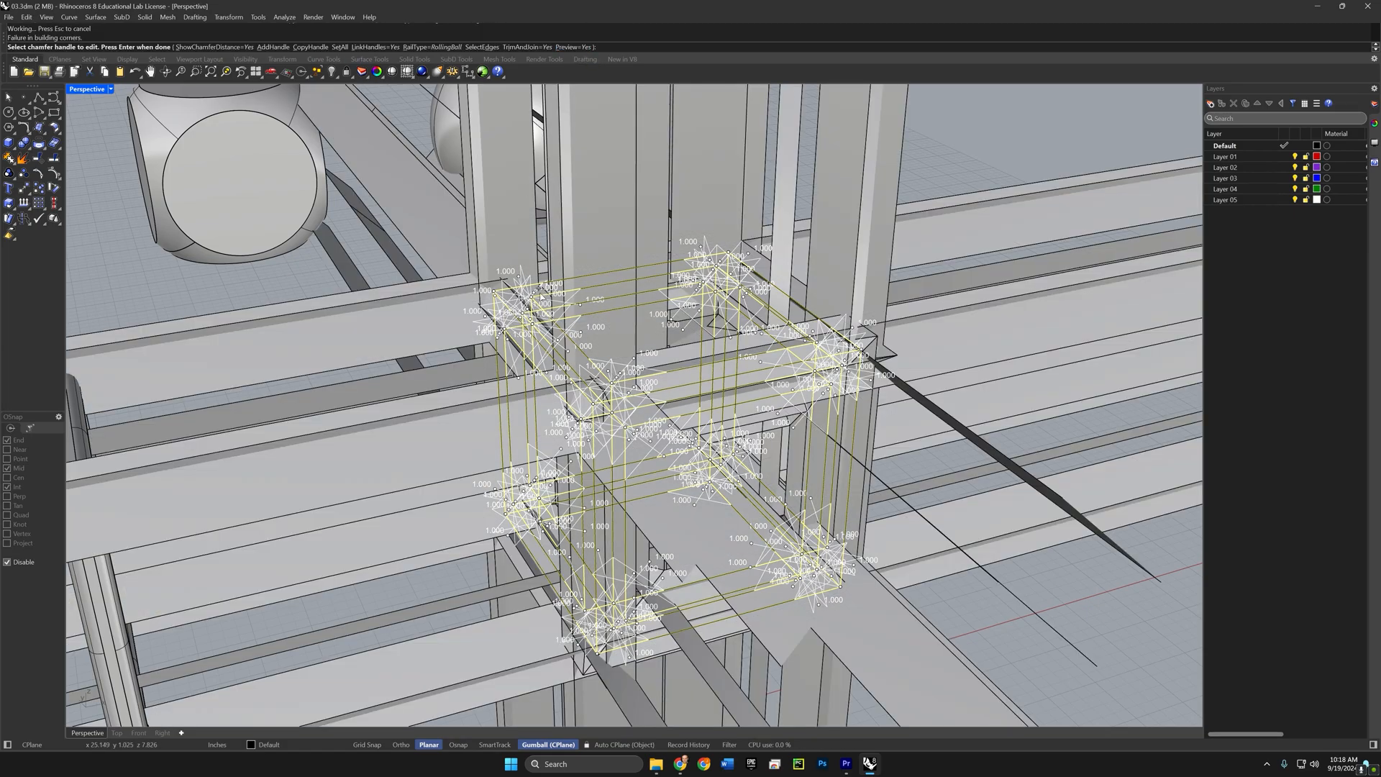
Step: Set the chamfer distance of all handles to 0.2 with SetAll and apply the chamfer to the frame
{"action": "left_click", "coordinate": [340, 47]}
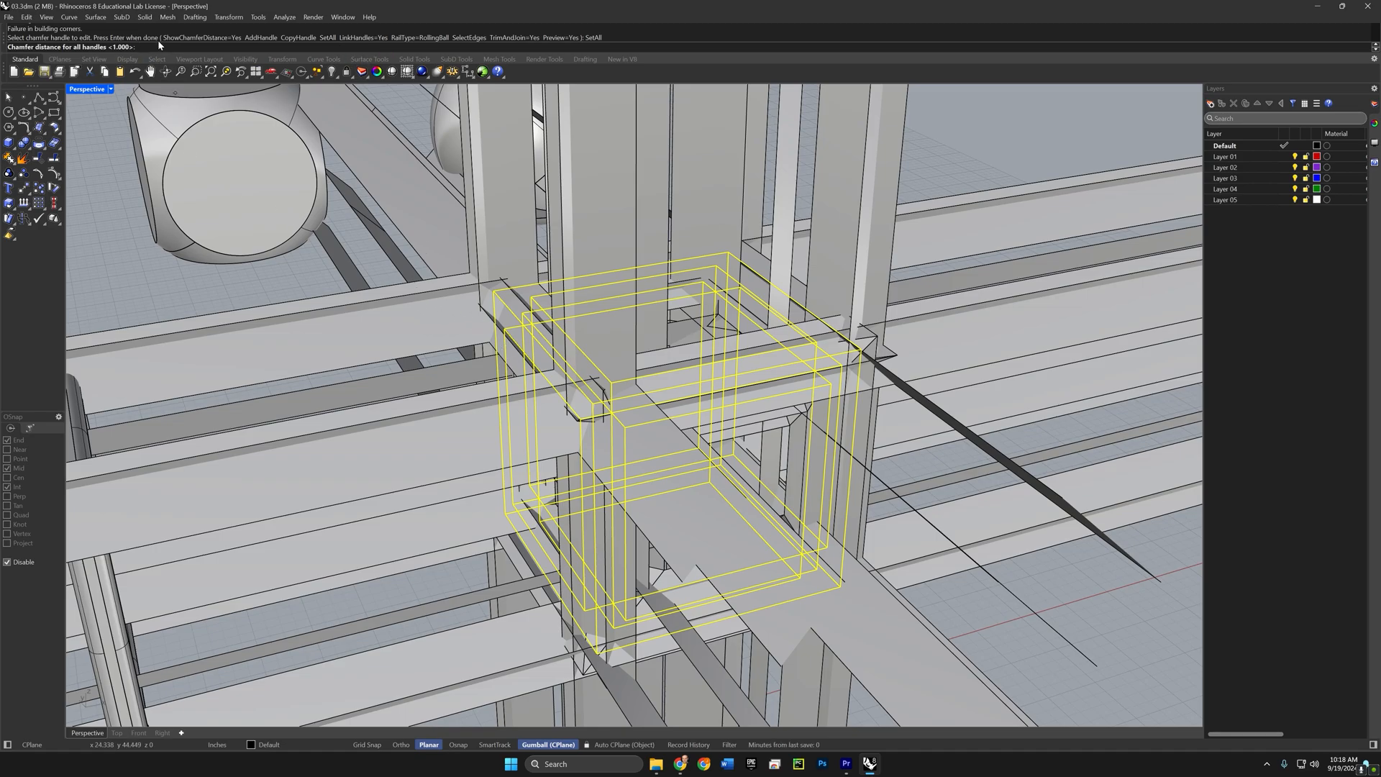
{"action": "type", "text": ".2"}
{"action": "key", "text": "Return"}
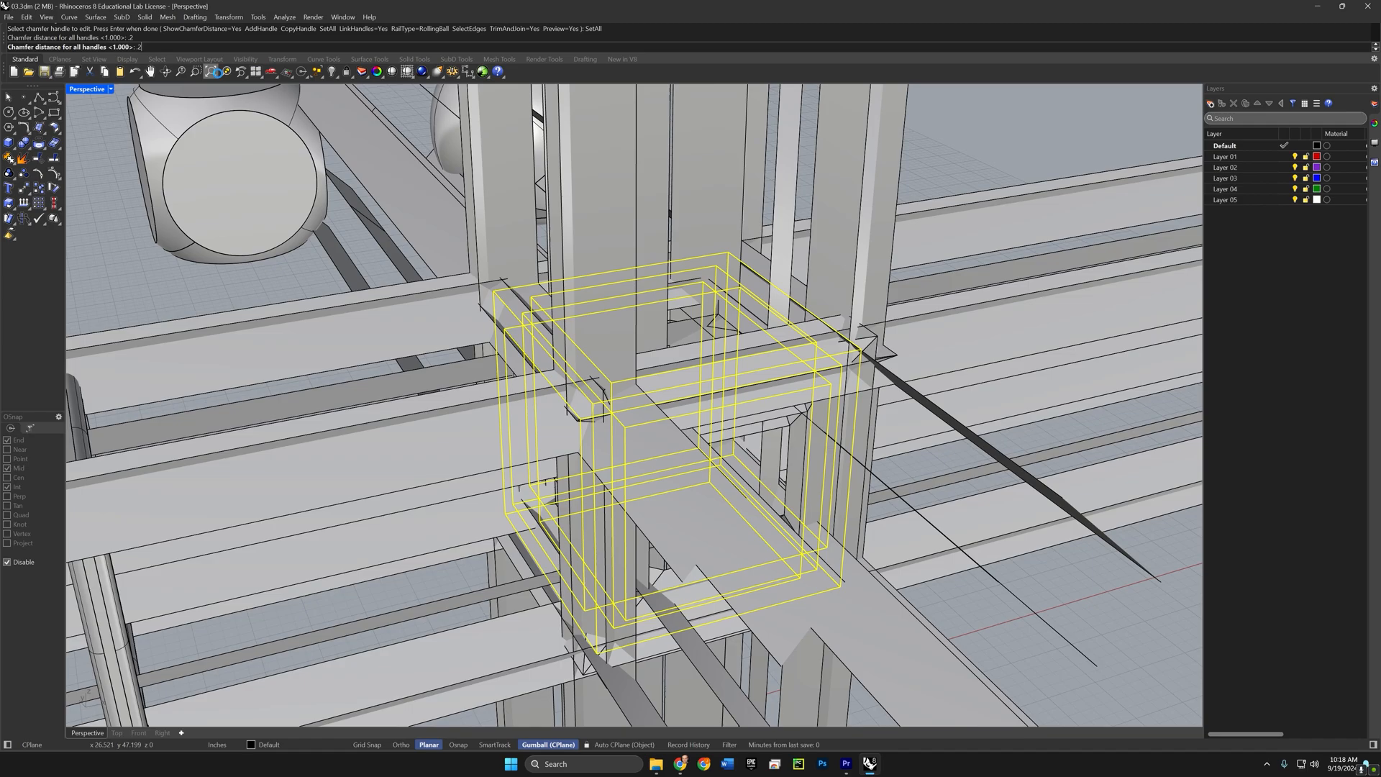
{"action": "left_click", "coordinate": [210, 71]}
{"action": "right_click_drag", "start_coordinate": [641, 555], "coordinate": [646, 576]}
{"action": "key", "text": "Return"}
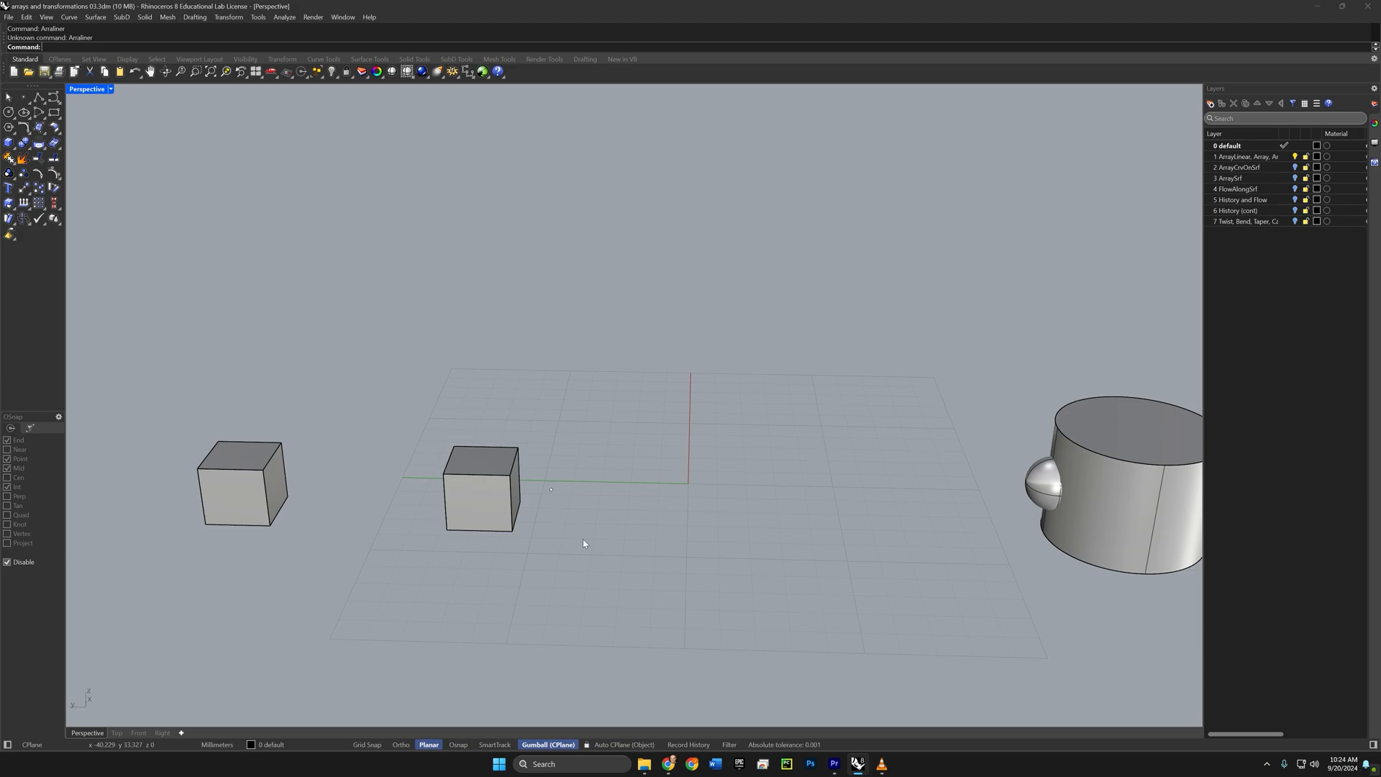
Step: Start ArrayLinear on the solid cube farthest from the cylinder, with 5 items
{"action": "mouse_move", "coordinate": [362, 502]}
{"action": "right_mouse_down"}
{"action": "mouse_move", "coordinate": [374, 513]}
{"action": "mouse_move", "coordinate": [354, 523]}
{"action": "right_mouse_up"}
{"action": "right_click_drag", "start_coordinate": [219, 509], "coordinate": [378, 477], "text": "shift"}
{"action": "right_click_drag", "start_coordinate": [587, 504], "coordinate": [422, 558], "text": "shift"}
{"action": "left_click", "coordinate": [422, 559]}
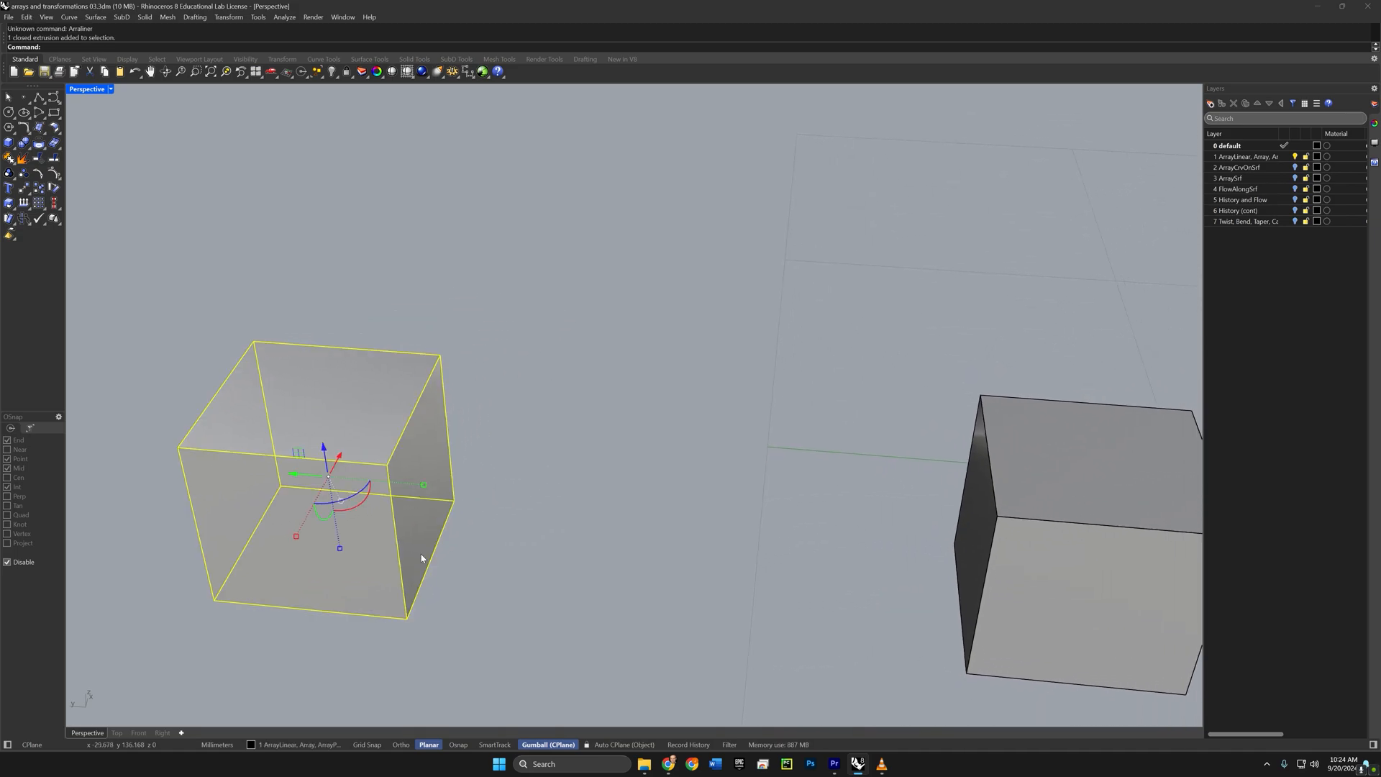
{"action": "type", "text": "Arra"}
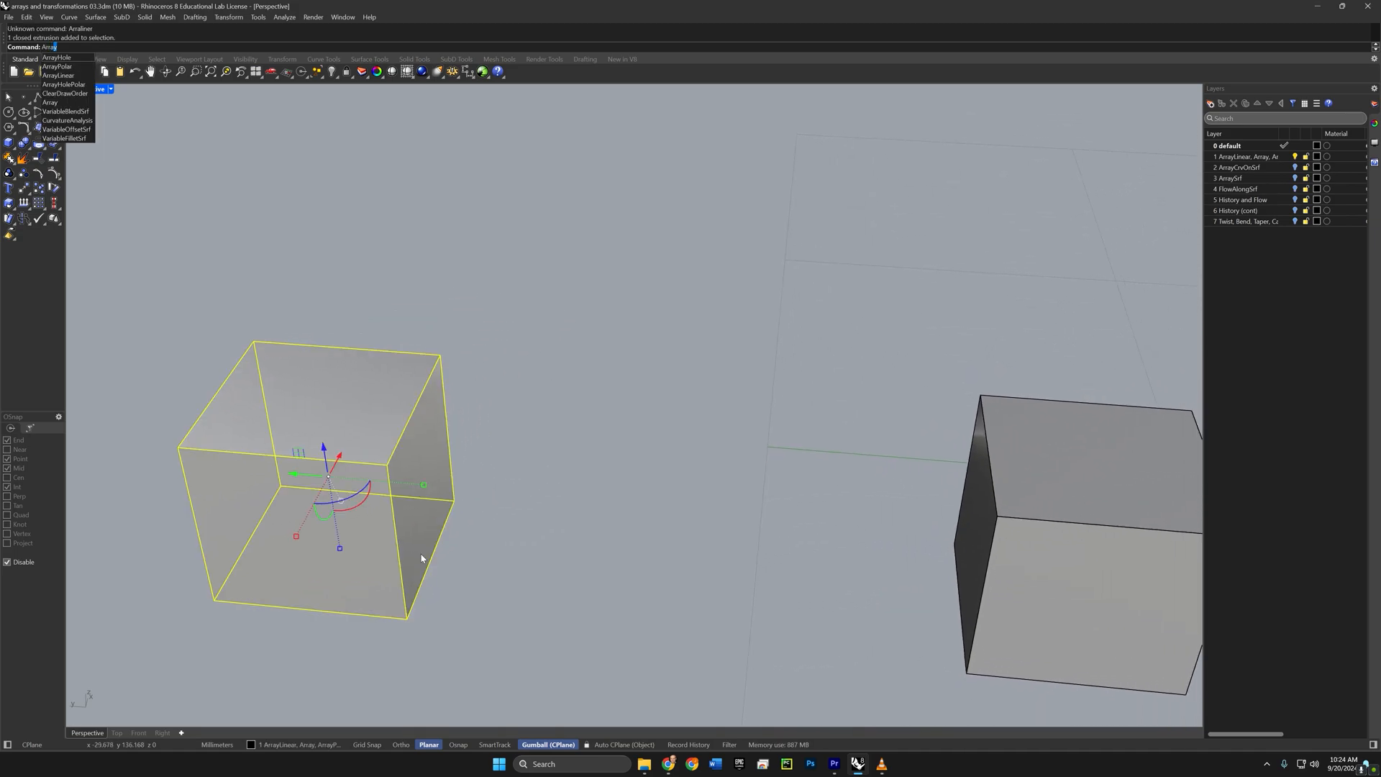
{"action": "type", "text": "l"}
{"action": "key", "text": "BackSpace"}
{"action": "type", "text": "yl"}
{"action": "key", "text": "Return"}
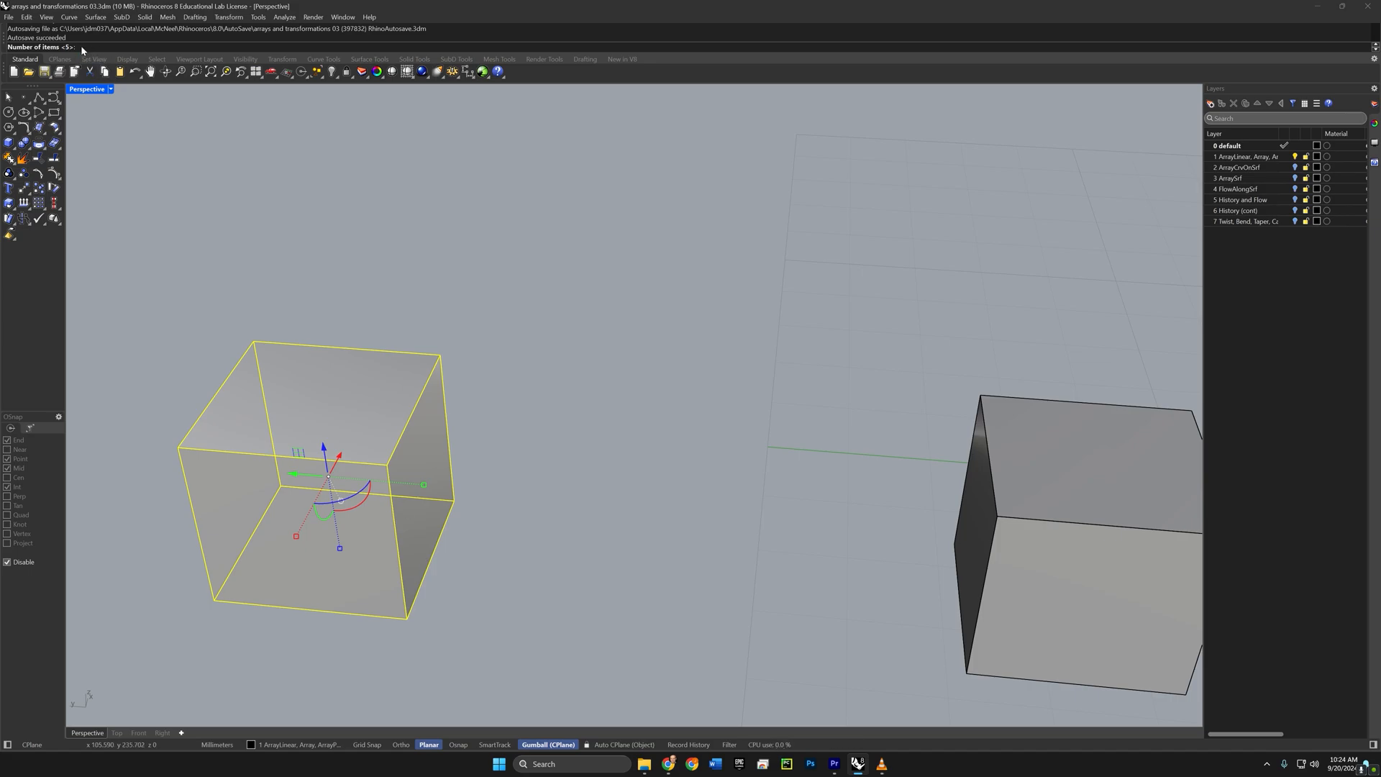
{"action": "key", "text": "Return"}
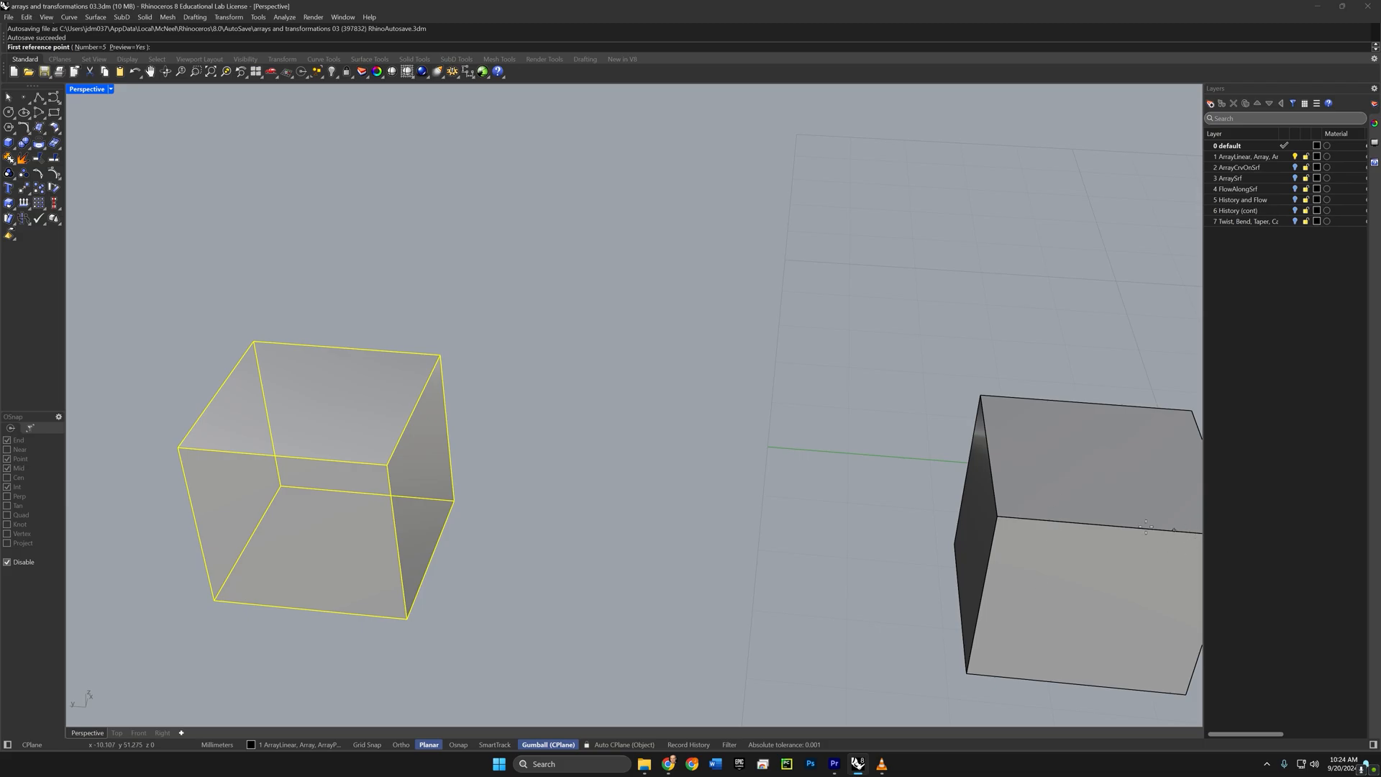
Step: Place the linear array from the cube's snapped bottom corner along the X axis, with copies spaced about 50 mm apart
{"action": "key", "text": "F3"}
{"action": "scroll", "coordinate": [525, 584], "scroll_direction": "down", "scroll_amount": 1}
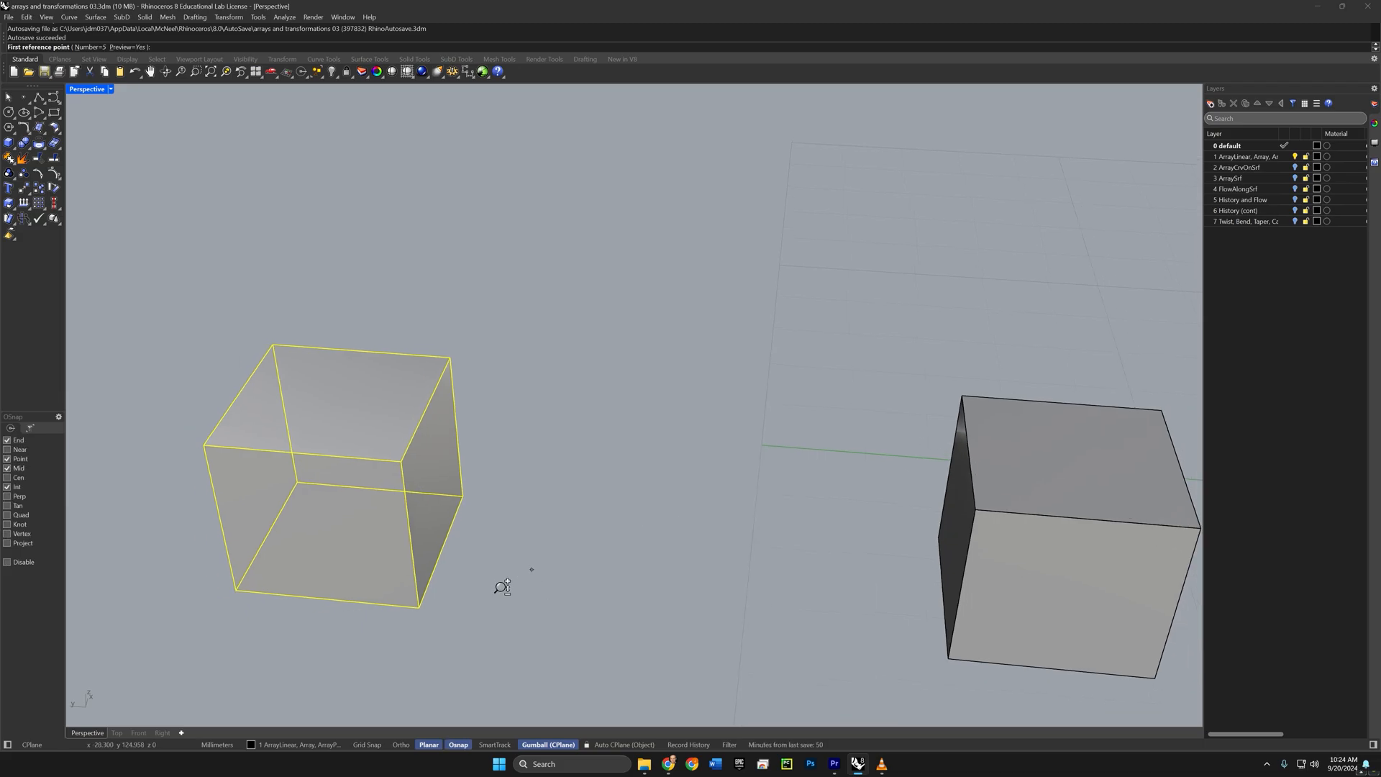
{"action": "left_click", "coordinate": [417, 606]}
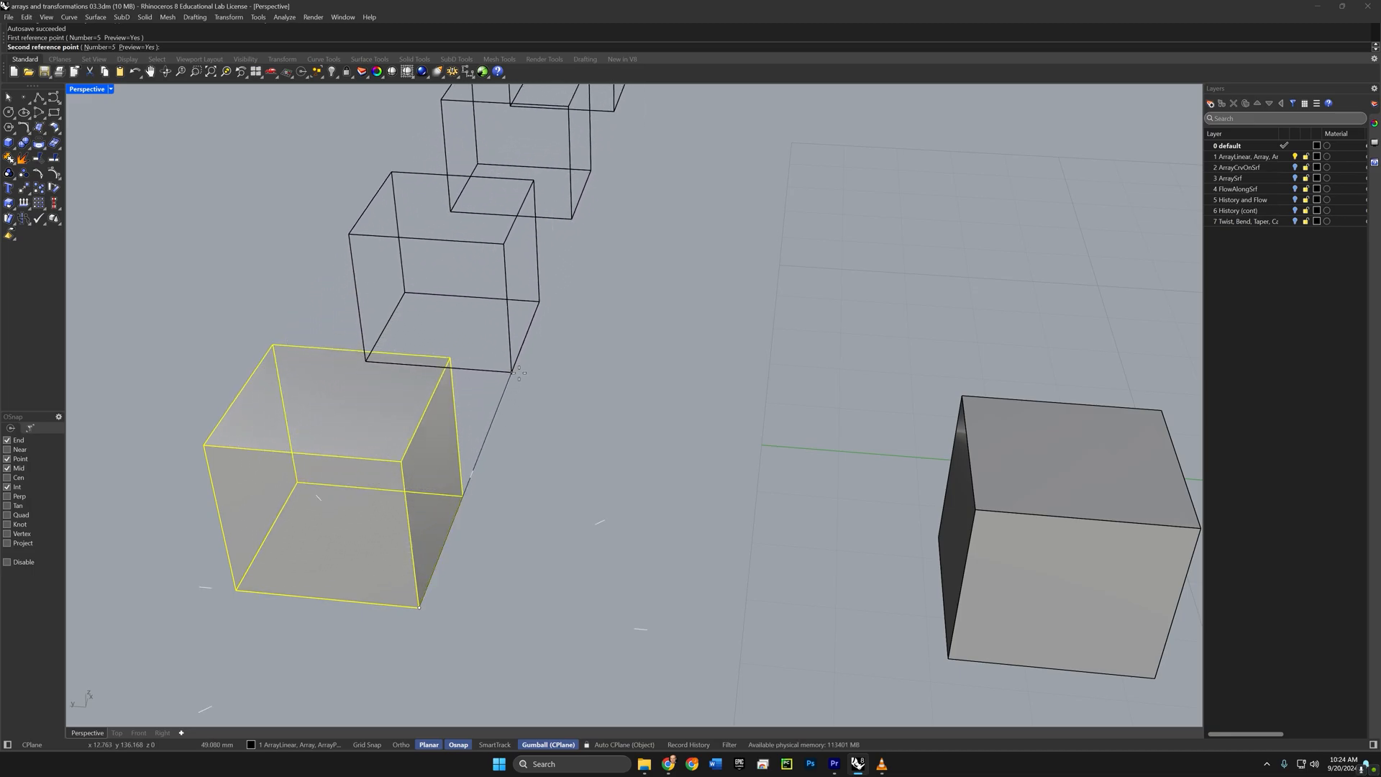
{"action": "left_click", "coordinate": [521, 364]}
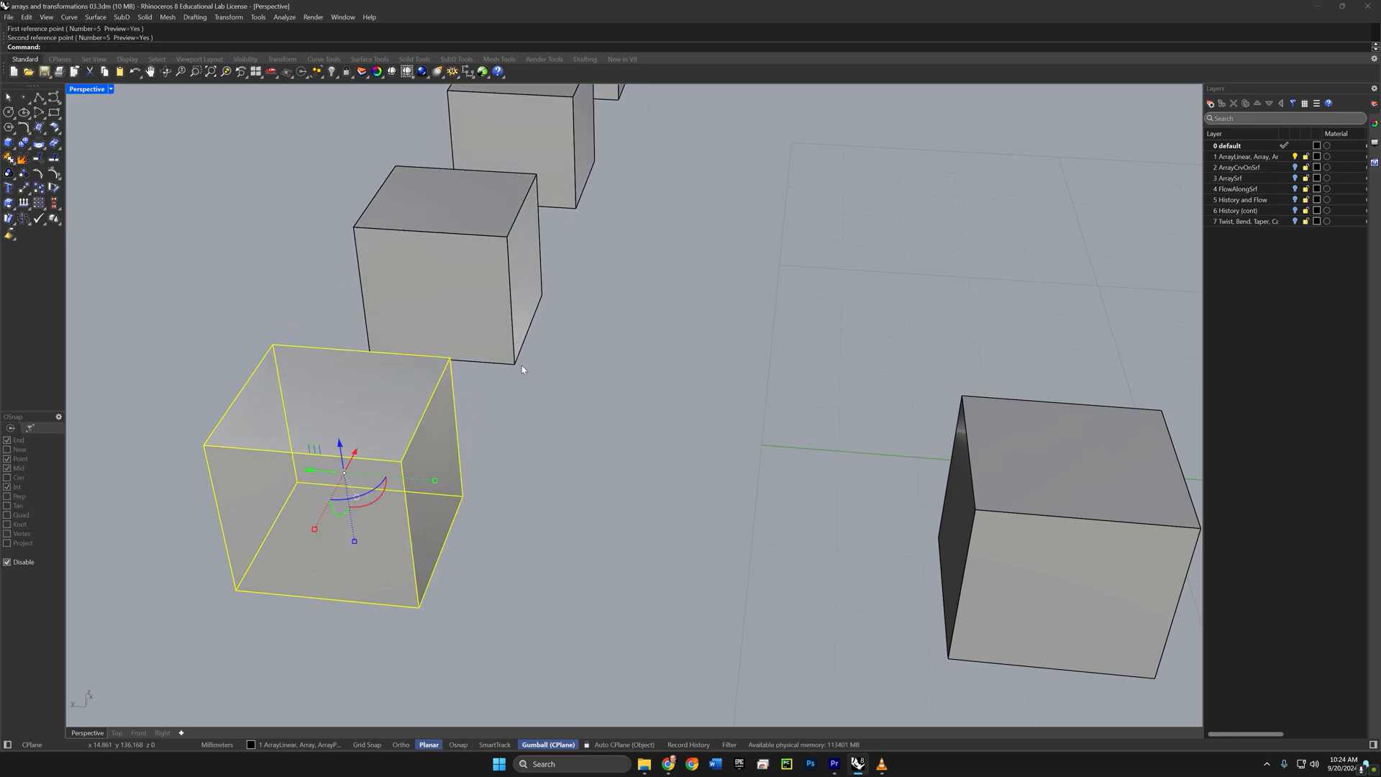
{"action": "right_click_drag", "start_coordinate": [521, 364], "coordinate": [673, 464]}
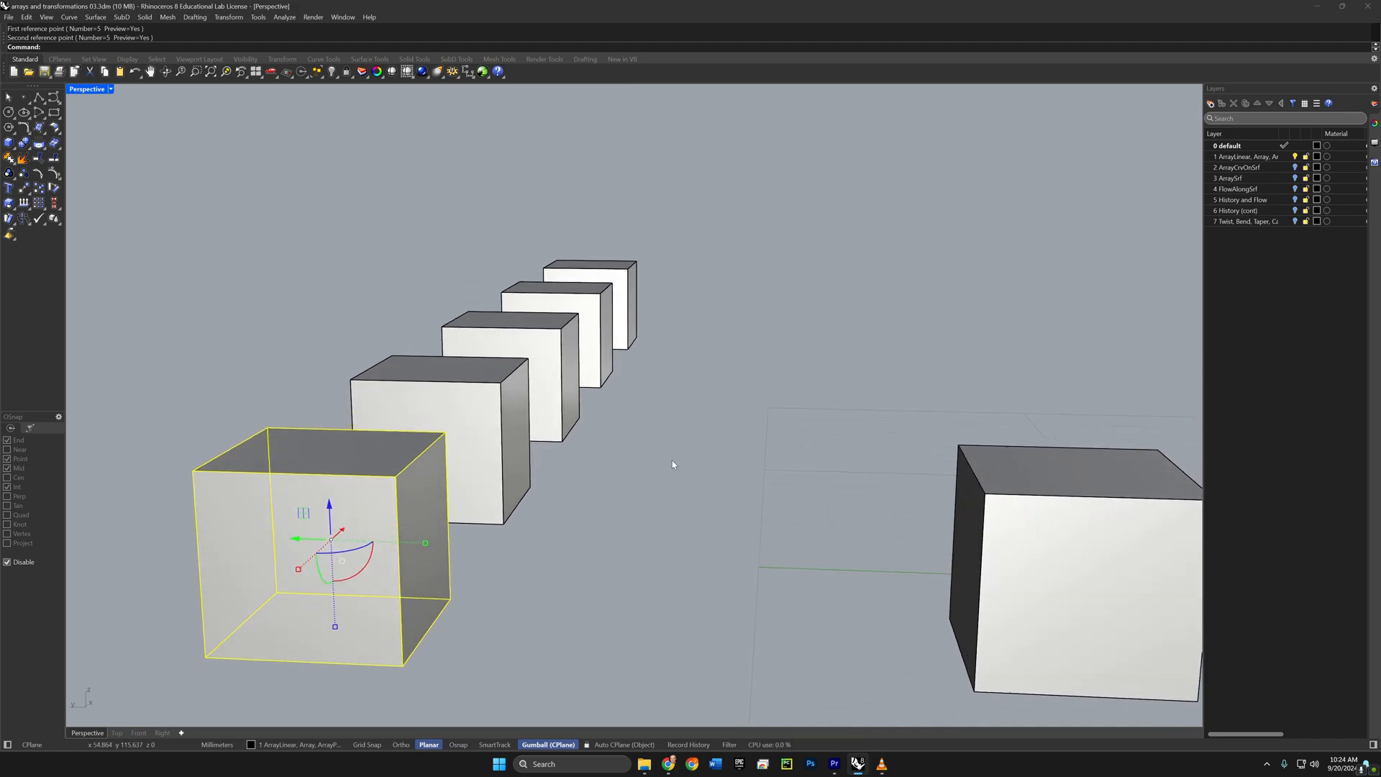
{"action": "key", "text": "Escape"}
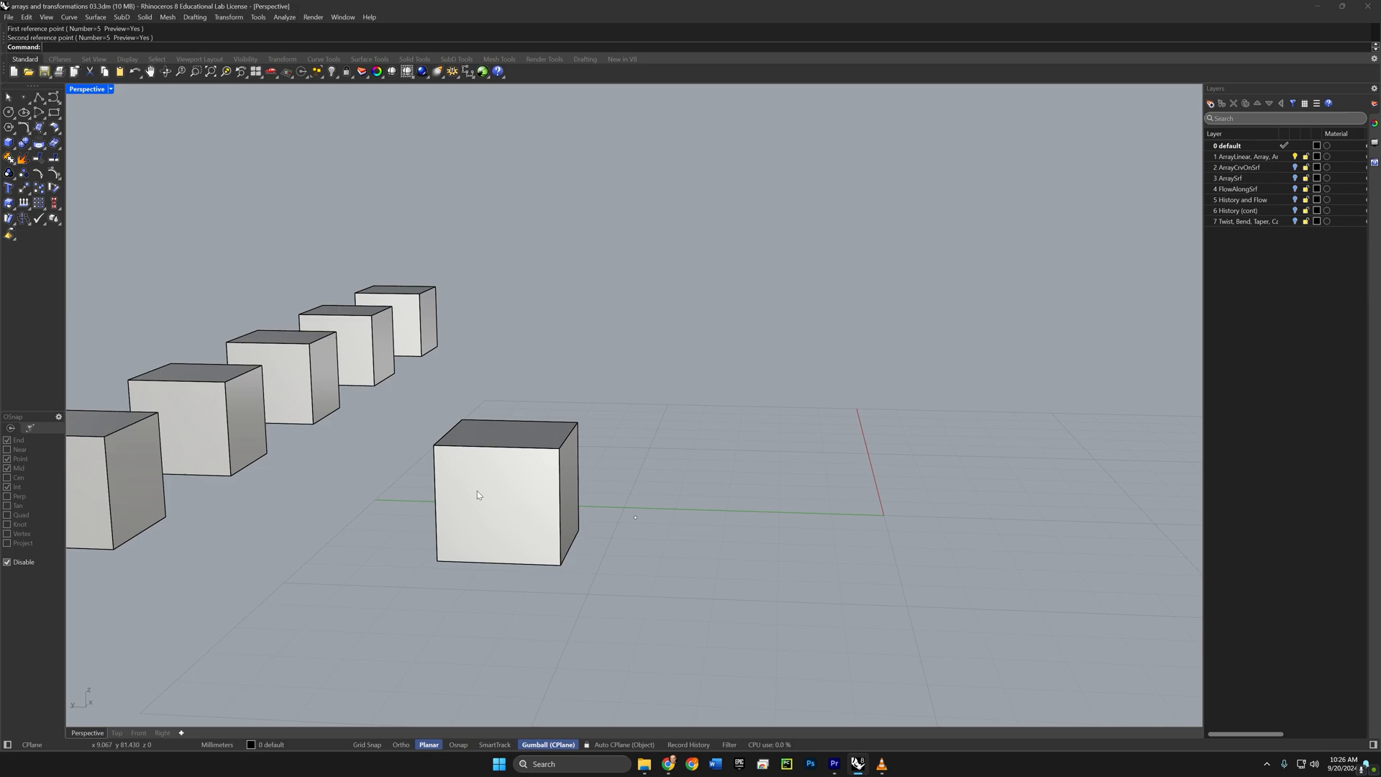
Step: Start a rectangular Array on the single solid cube beside the linear row, with 5 items each in X, Y and Z
{"action": "key", "text": "Up"}
{"action": "type", "text": "ray"}
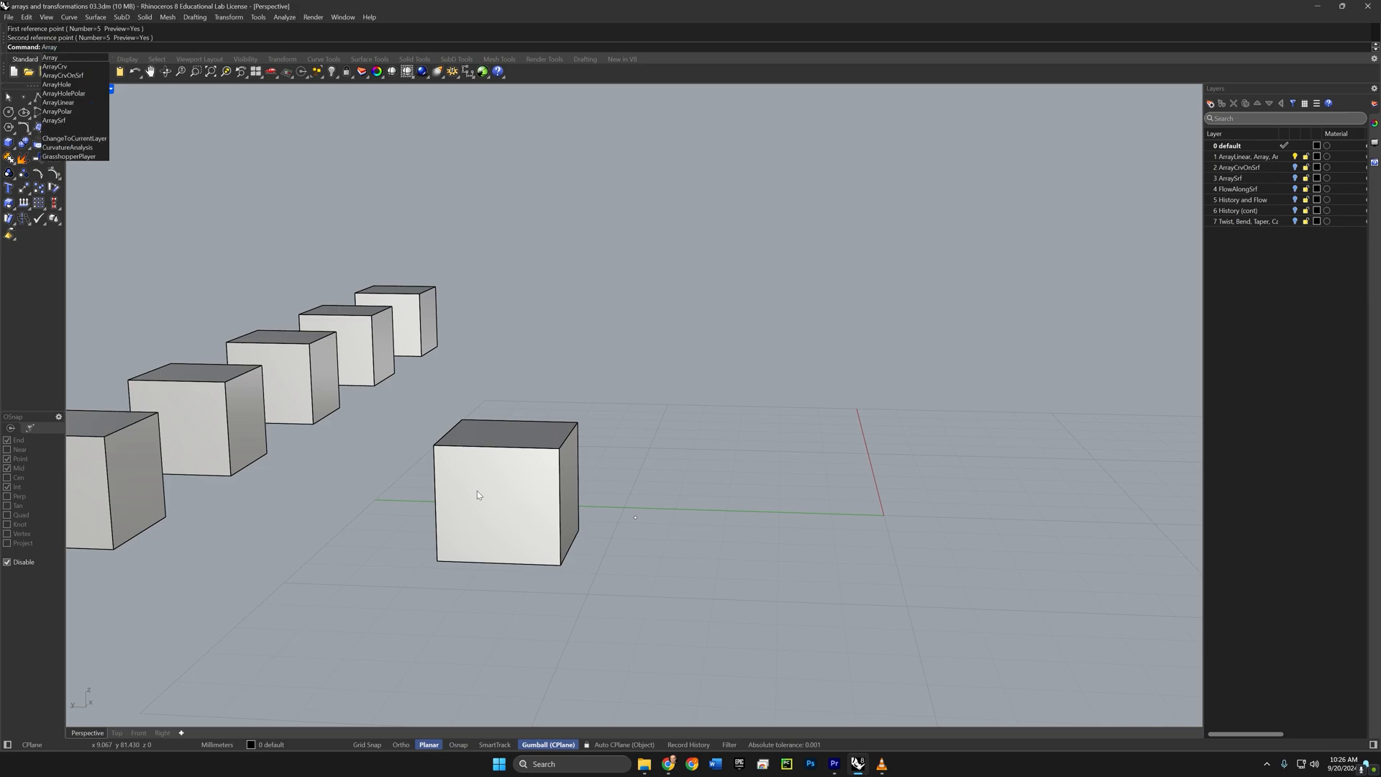
{"action": "key", "text": "Return"}
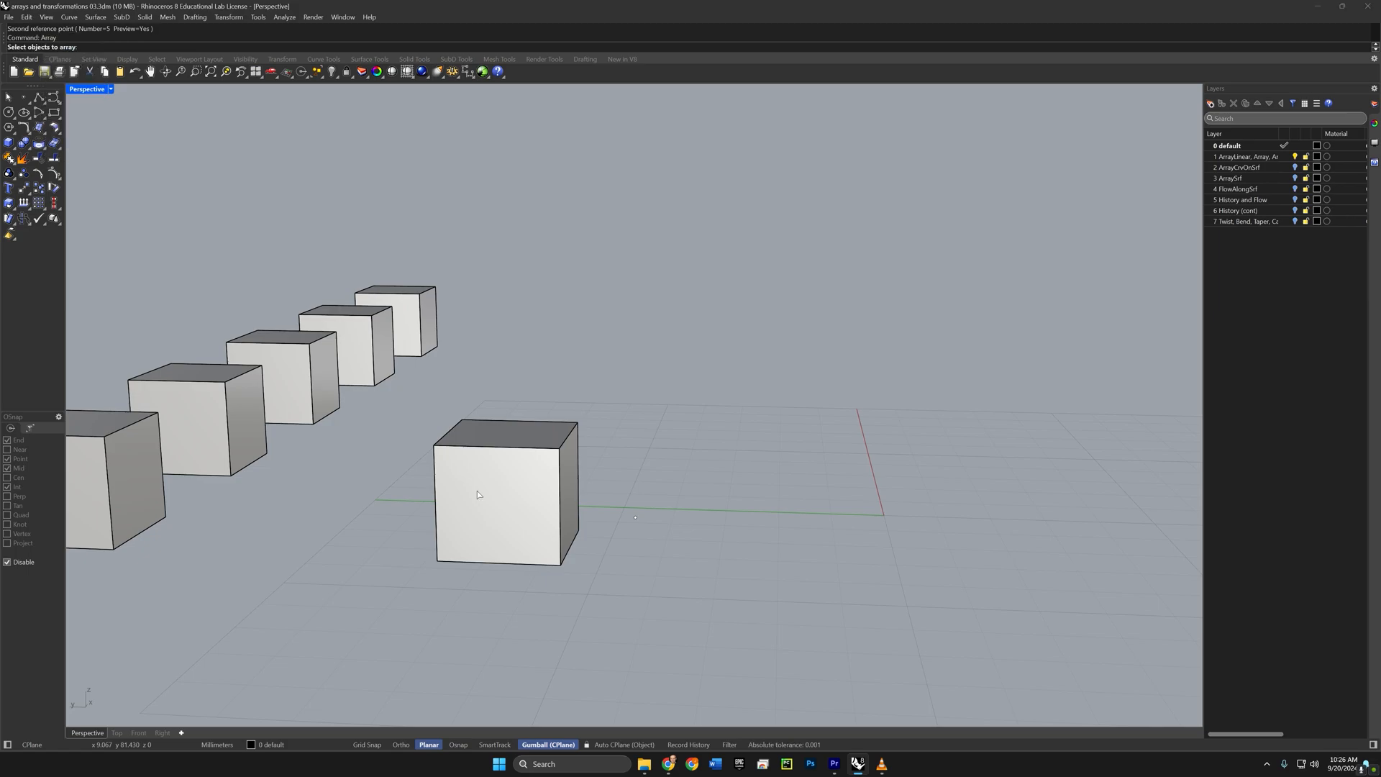
{"action": "left_click", "coordinate": [477, 491]}
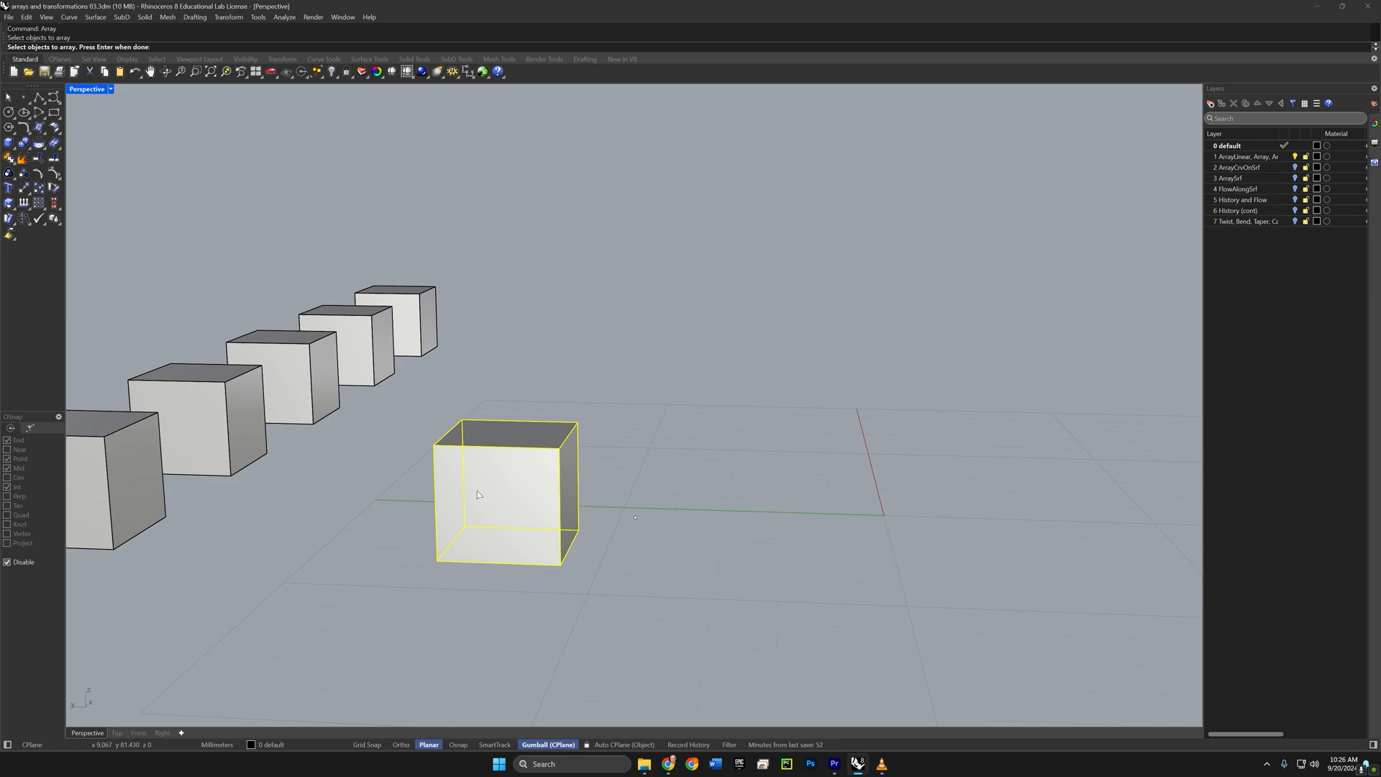
{"action": "key", "text": "Return"}
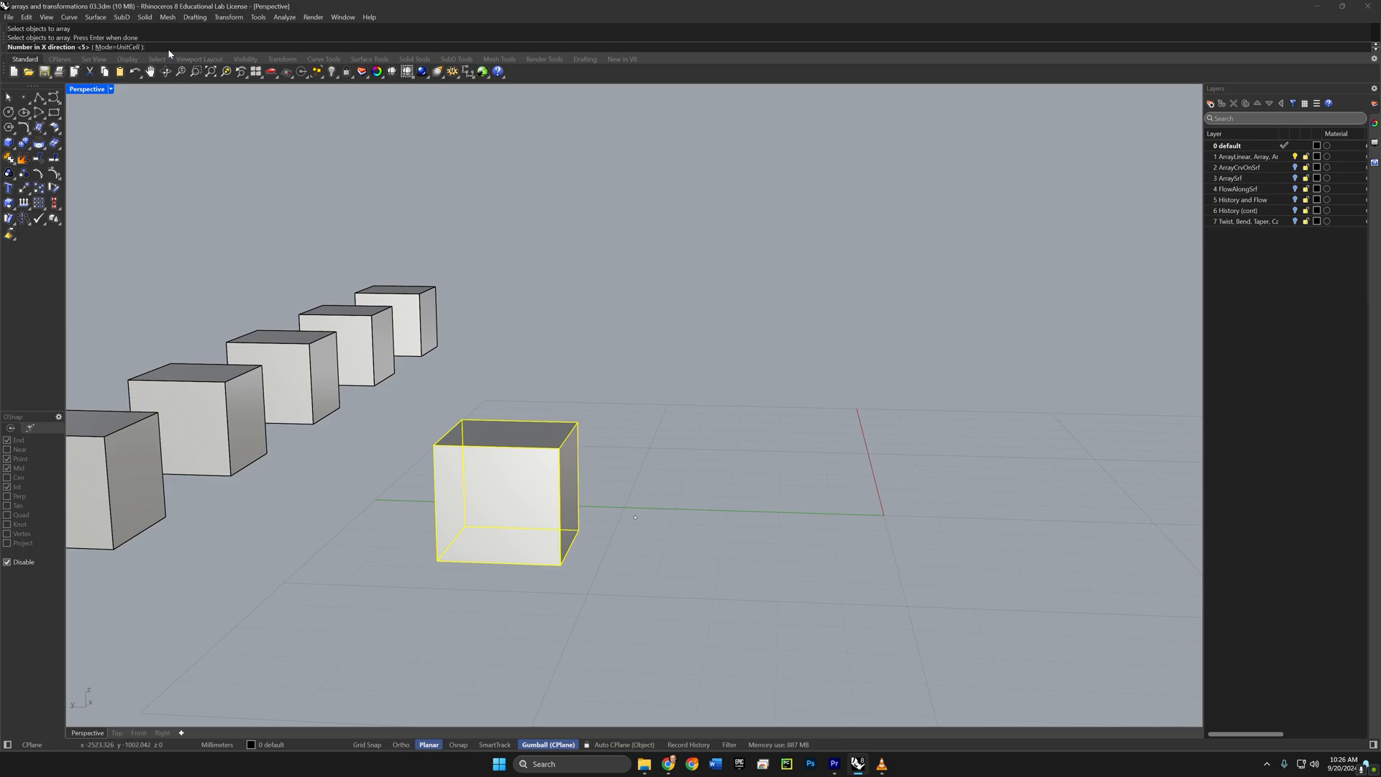
{"action": "type", "text": "5"}
{"action": "key", "text": "Return"}
{"action": "type", "text": "5"}
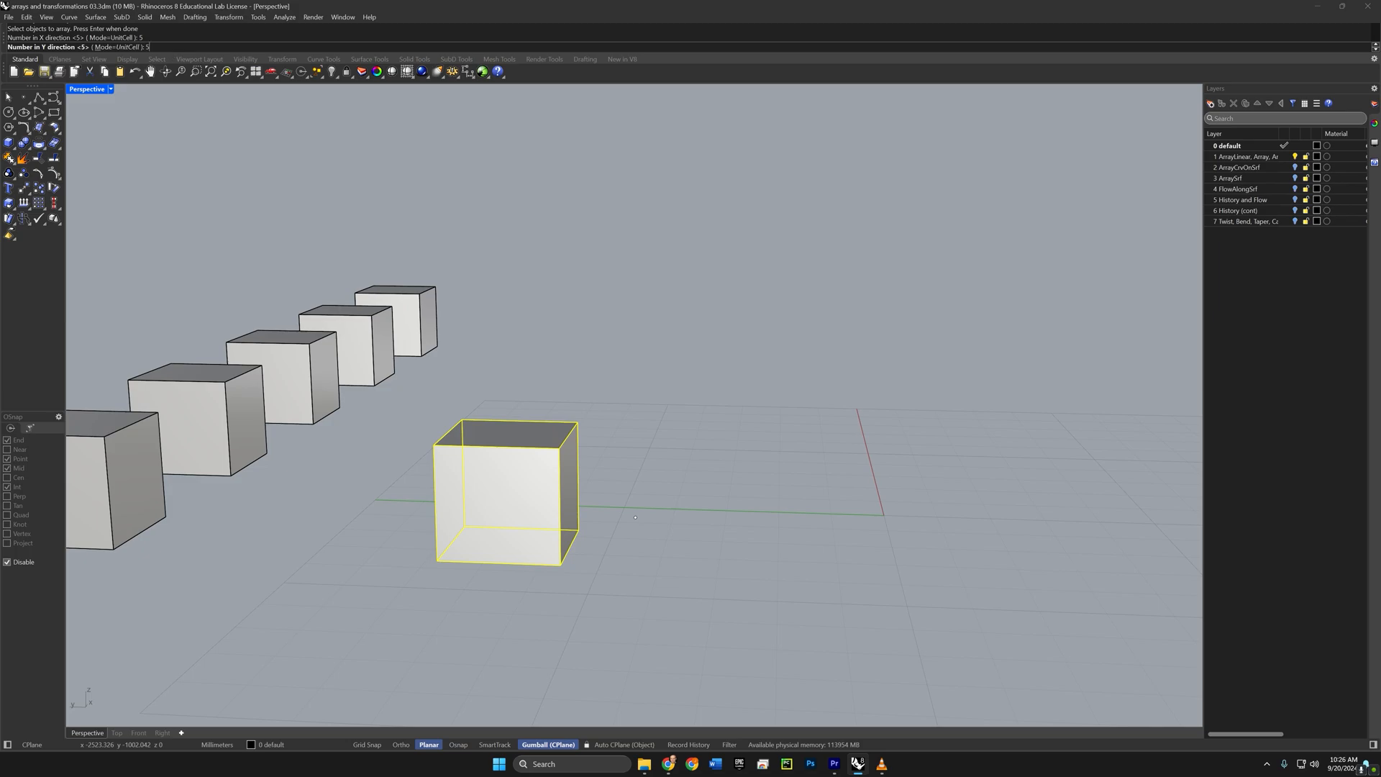
{"action": "key", "text": "Return"}
{"action": "type", "text": "5"}
{"action": "key", "text": "Return"}
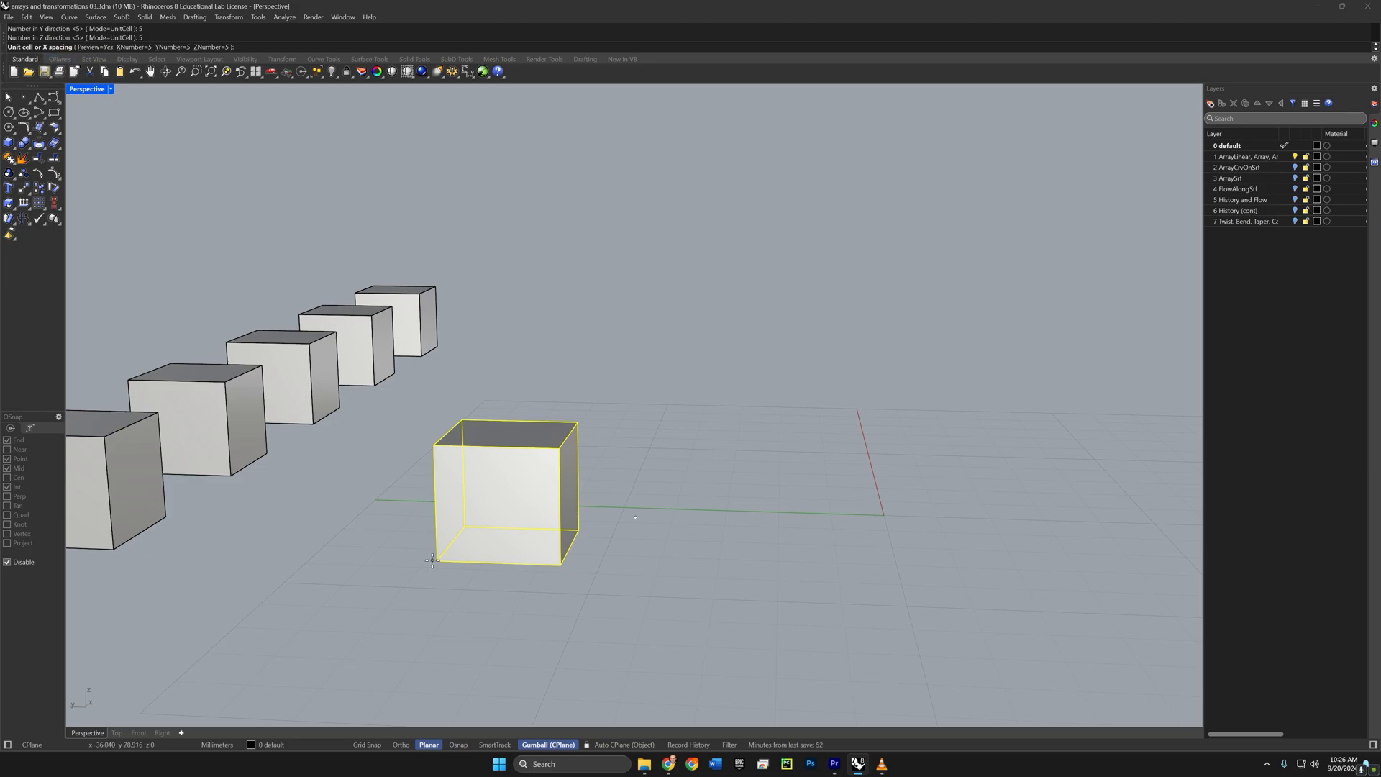
Step: Define the array's unit cell from the cube's snapped bottom corner to the nearby point object, about 30 mm high, and accept the array
{"action": "key", "text": "F4"}
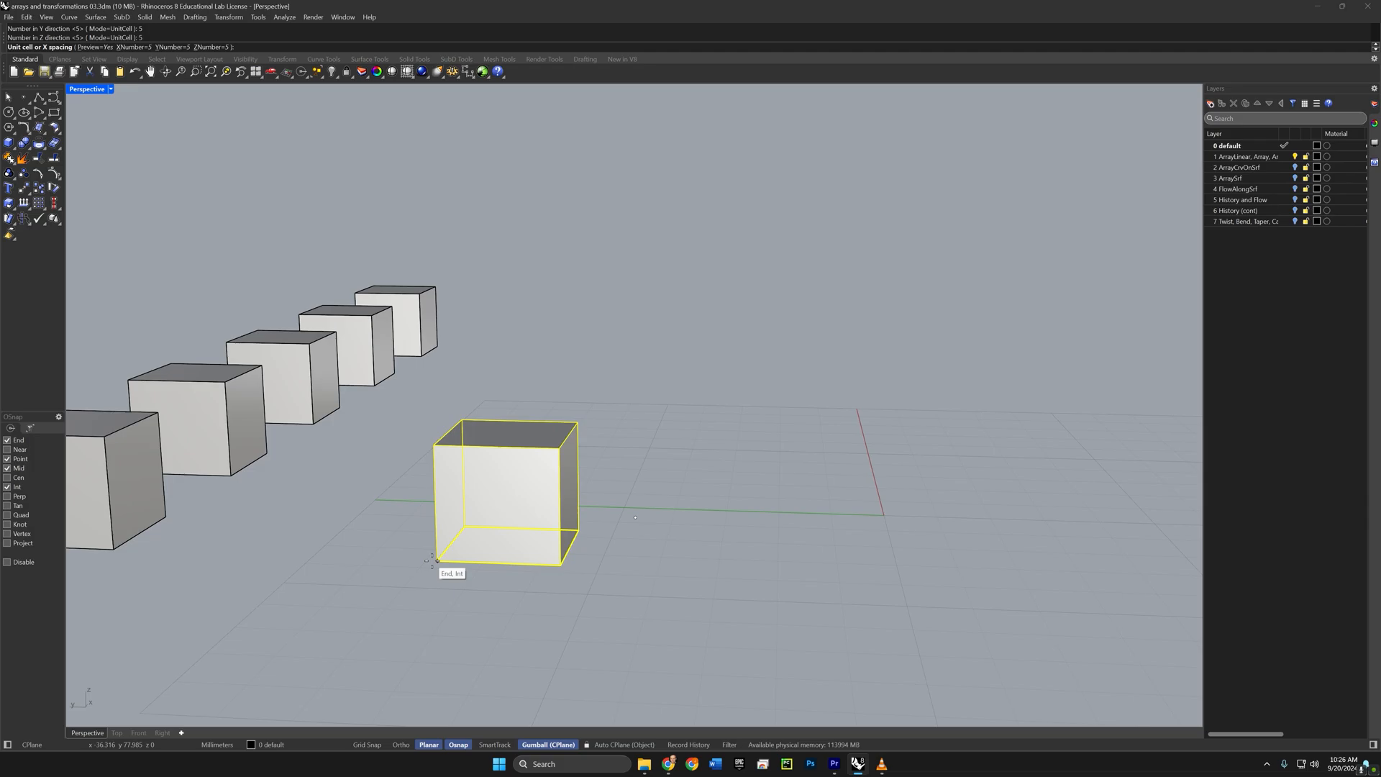
{"action": "left_click", "coordinate": [436, 560]}
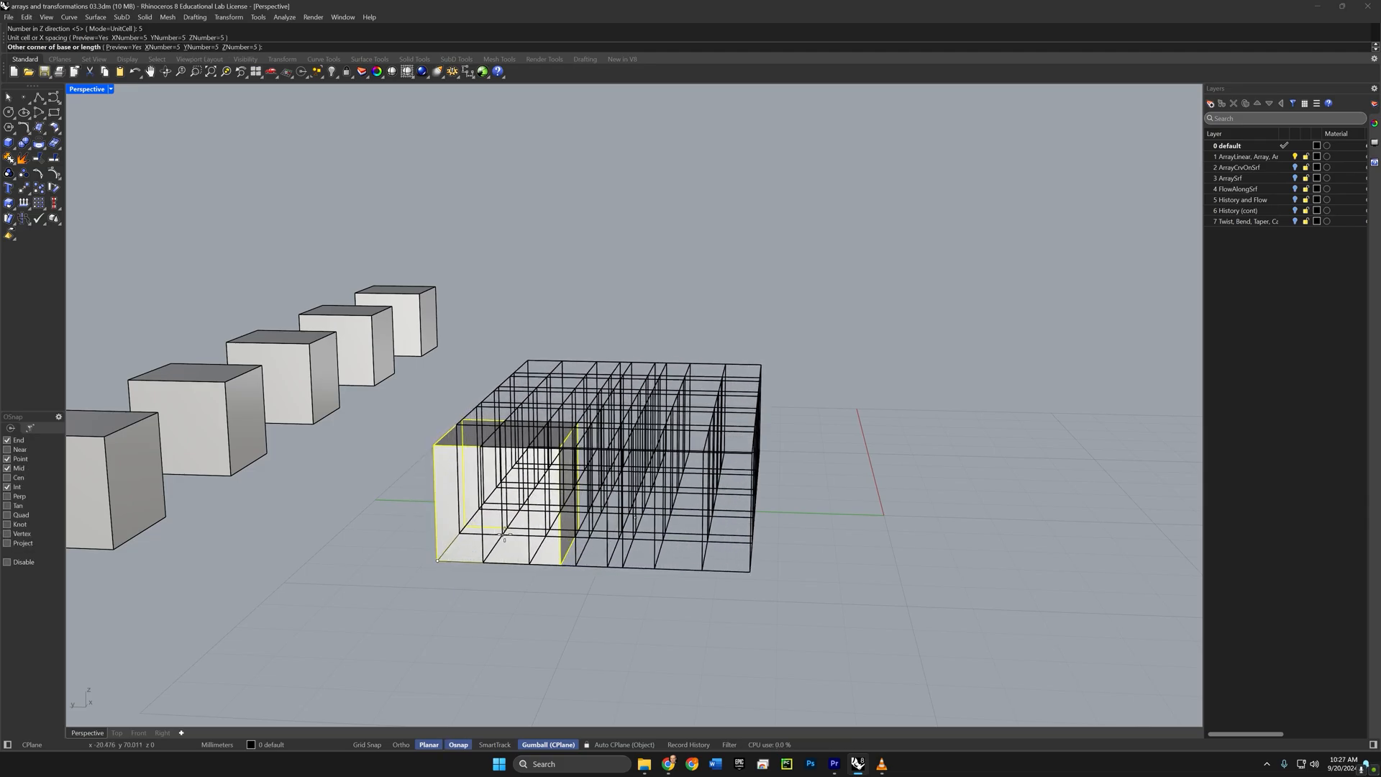
{"action": "key", "text": "alt"}
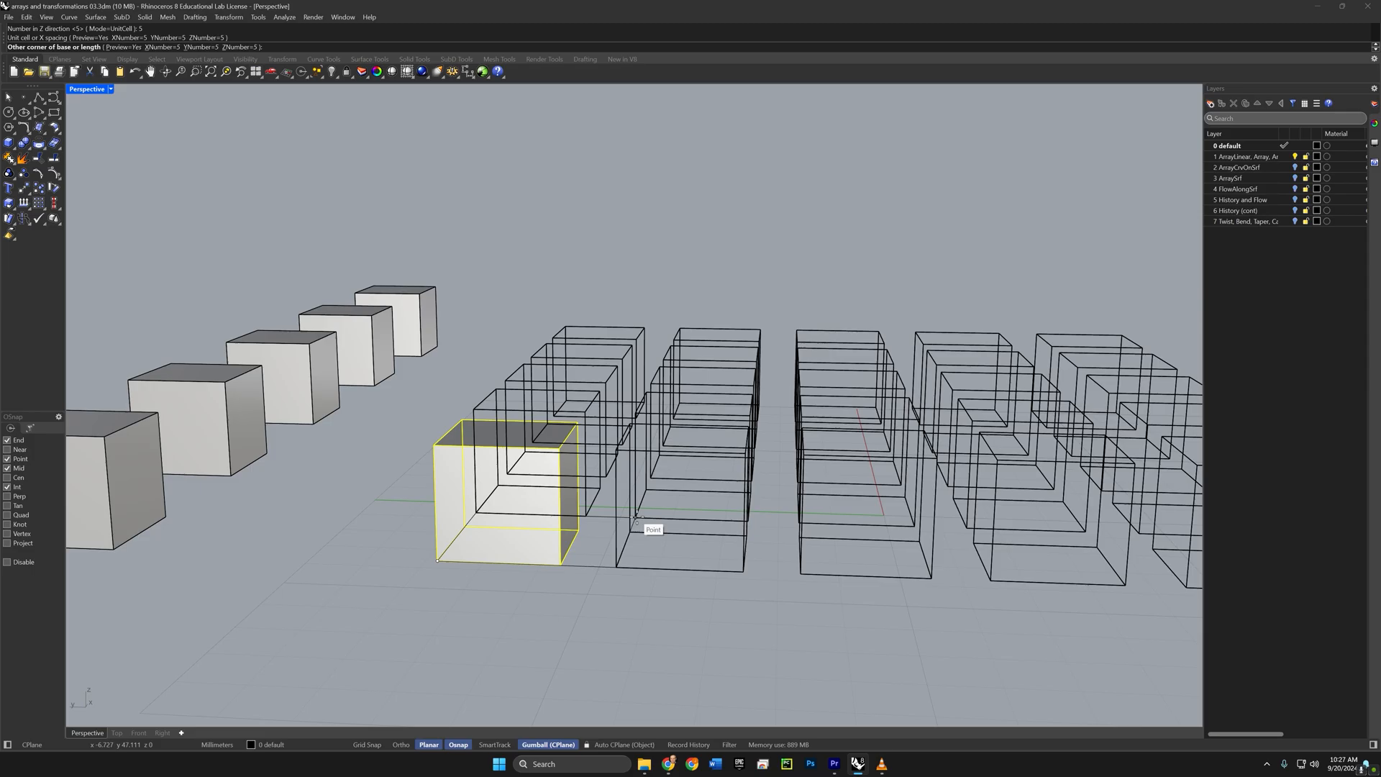
{"action": "left_click", "coordinate": [636, 516]}
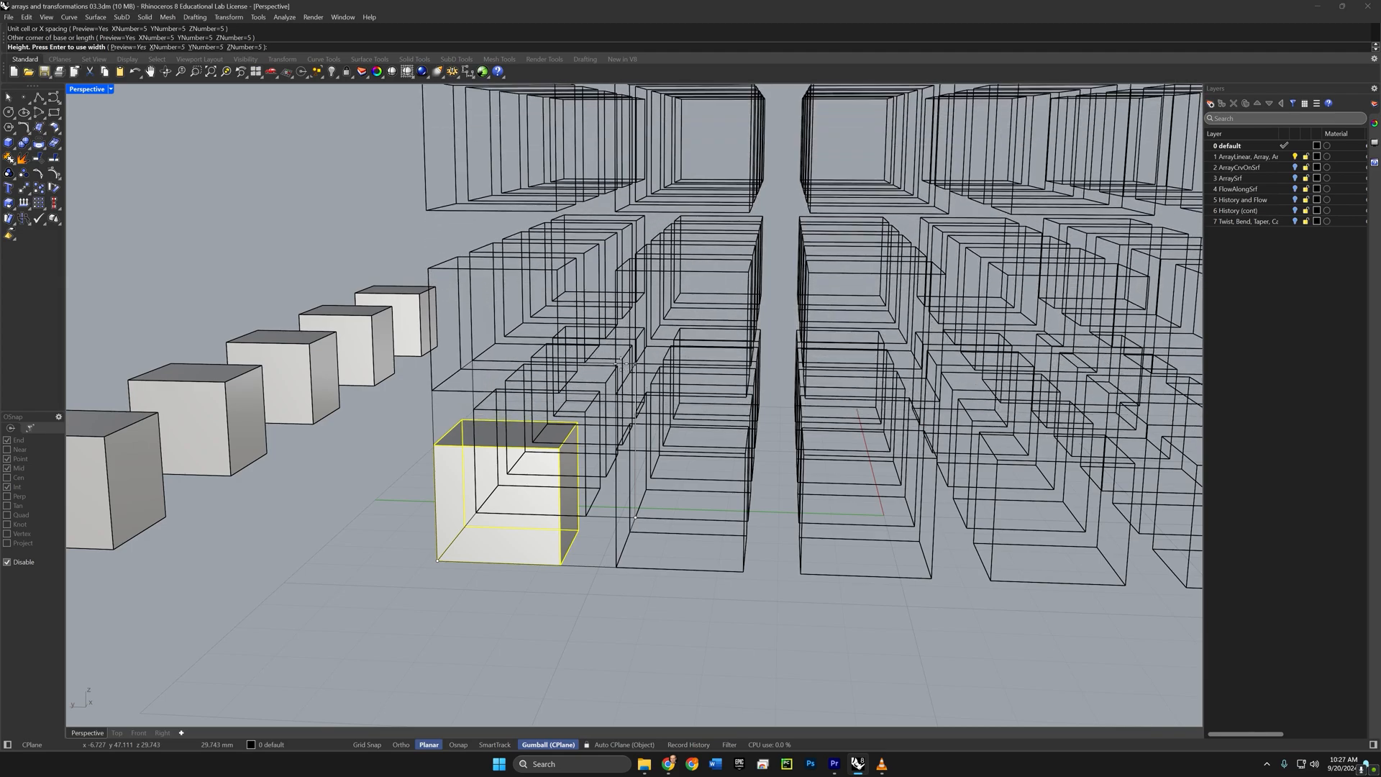
{"action": "left_click", "coordinate": [623, 364]}
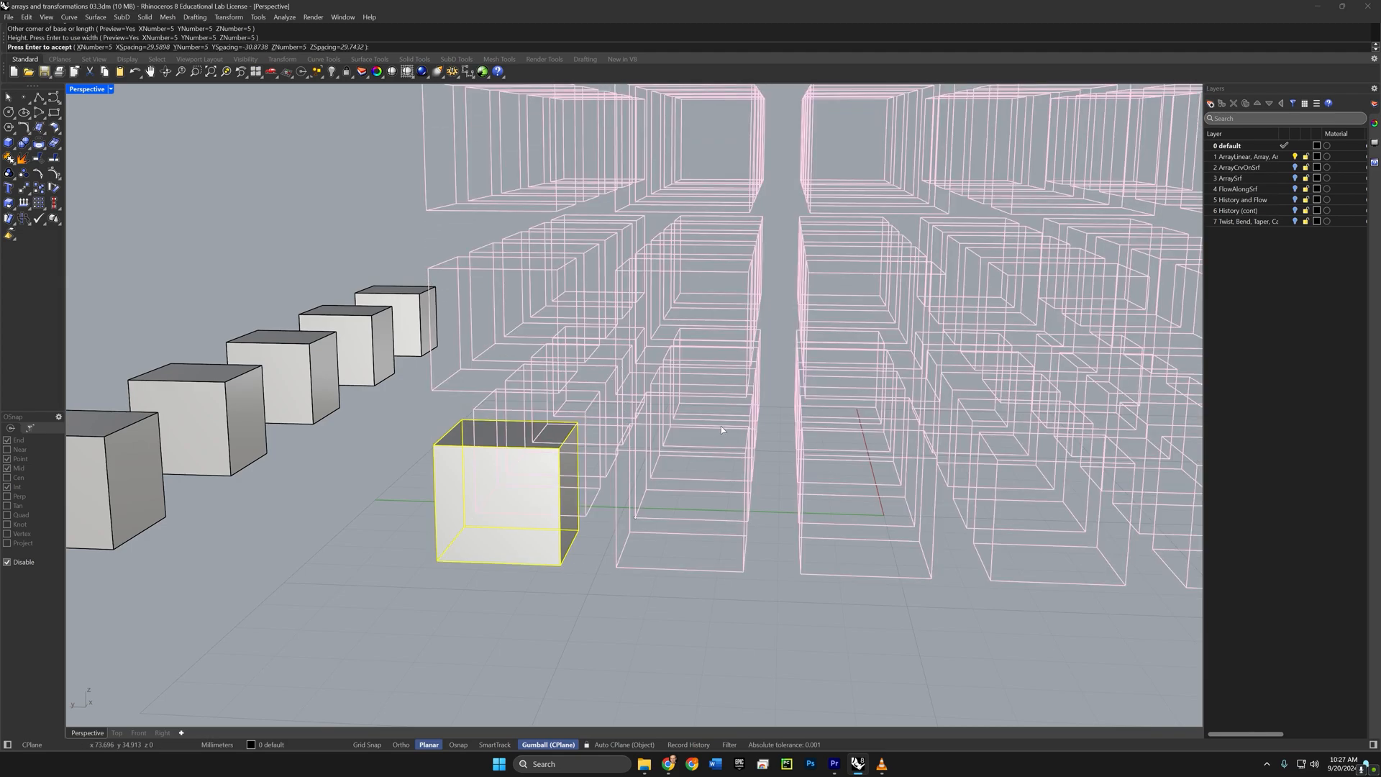
{"action": "scroll", "coordinate": [721, 429], "scroll_direction": "down", "scroll_amount": 6}
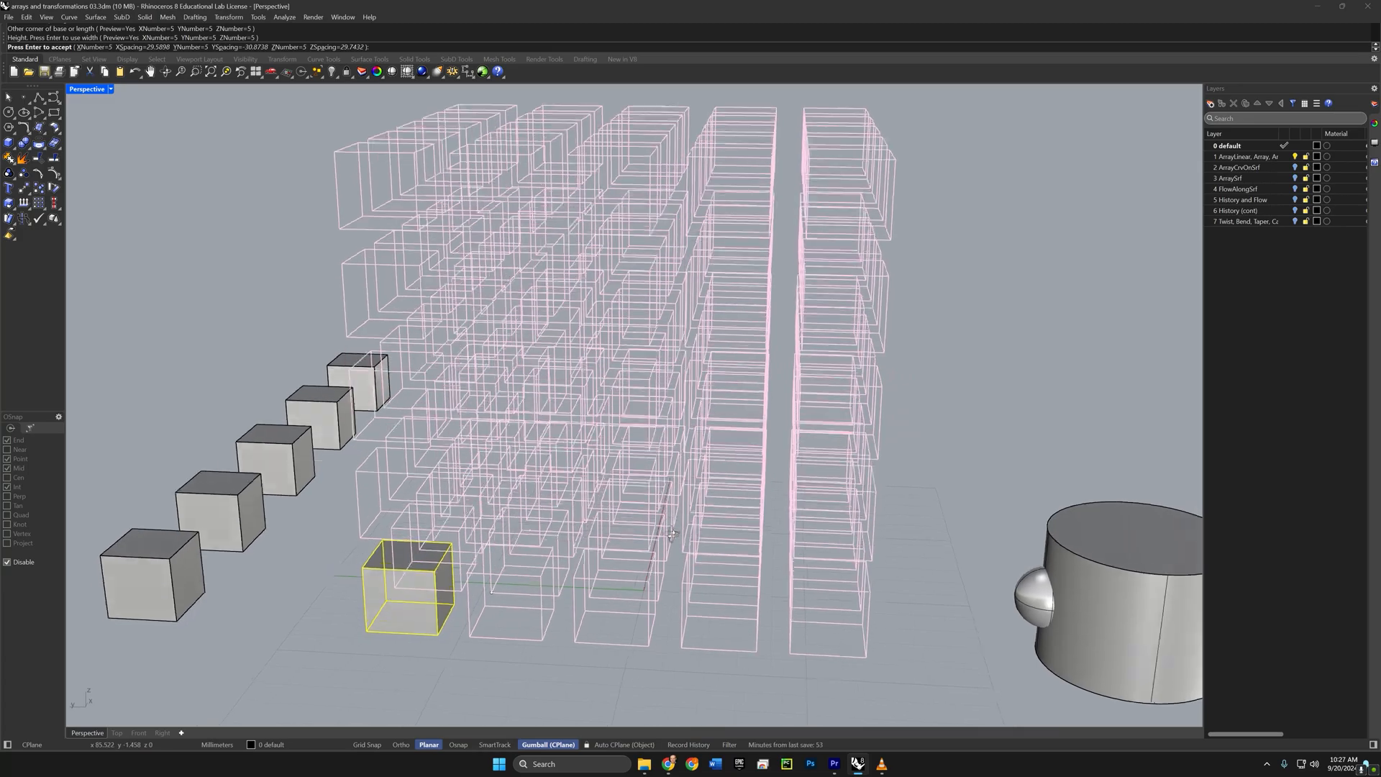
{"action": "mouse_move", "coordinate": [672, 534]}
{"action": "right_mouse_down"}
{"action": "mouse_move", "coordinate": [712, 536]}
{"action": "mouse_move", "coordinate": [663, 527]}
{"action": "right_mouse_up"}
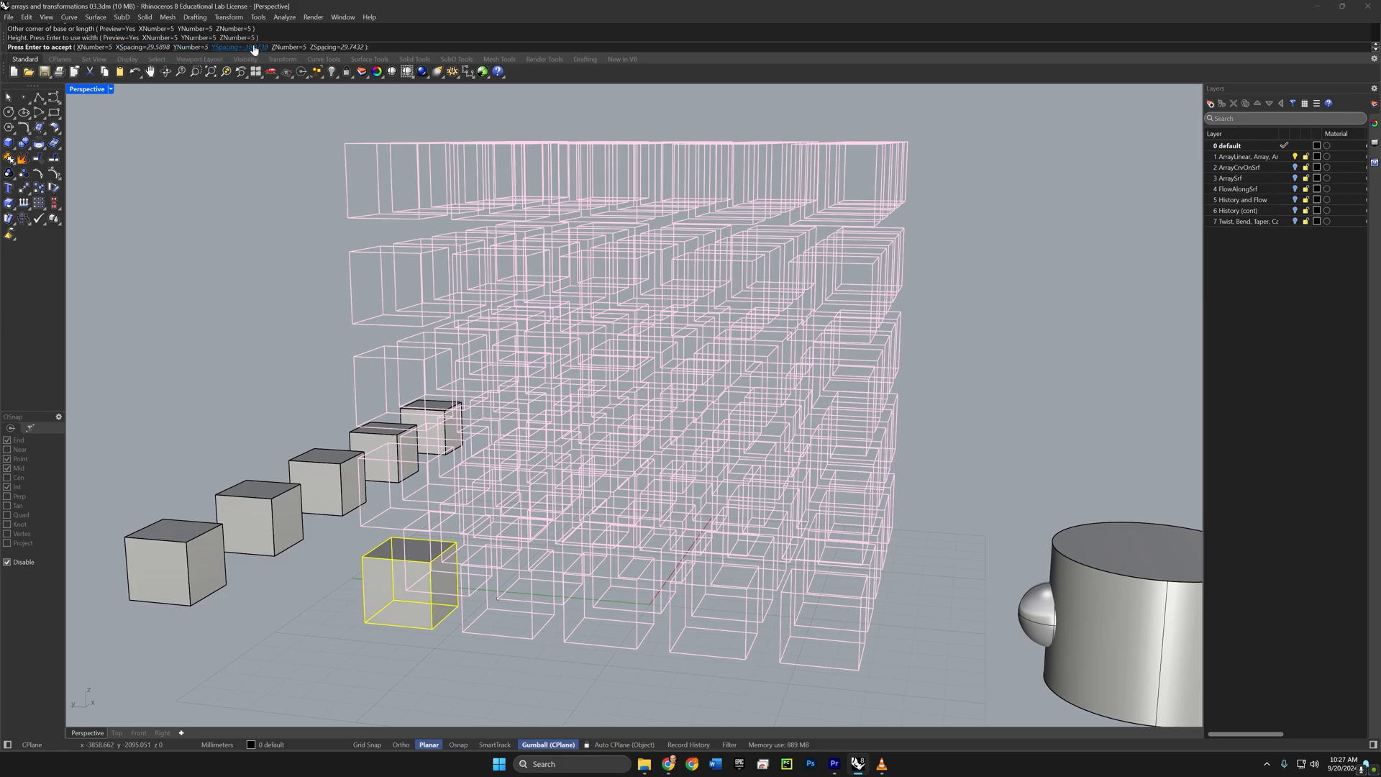
{"action": "right_click_drag", "start_coordinate": [504, 329], "coordinate": [543, 359]}
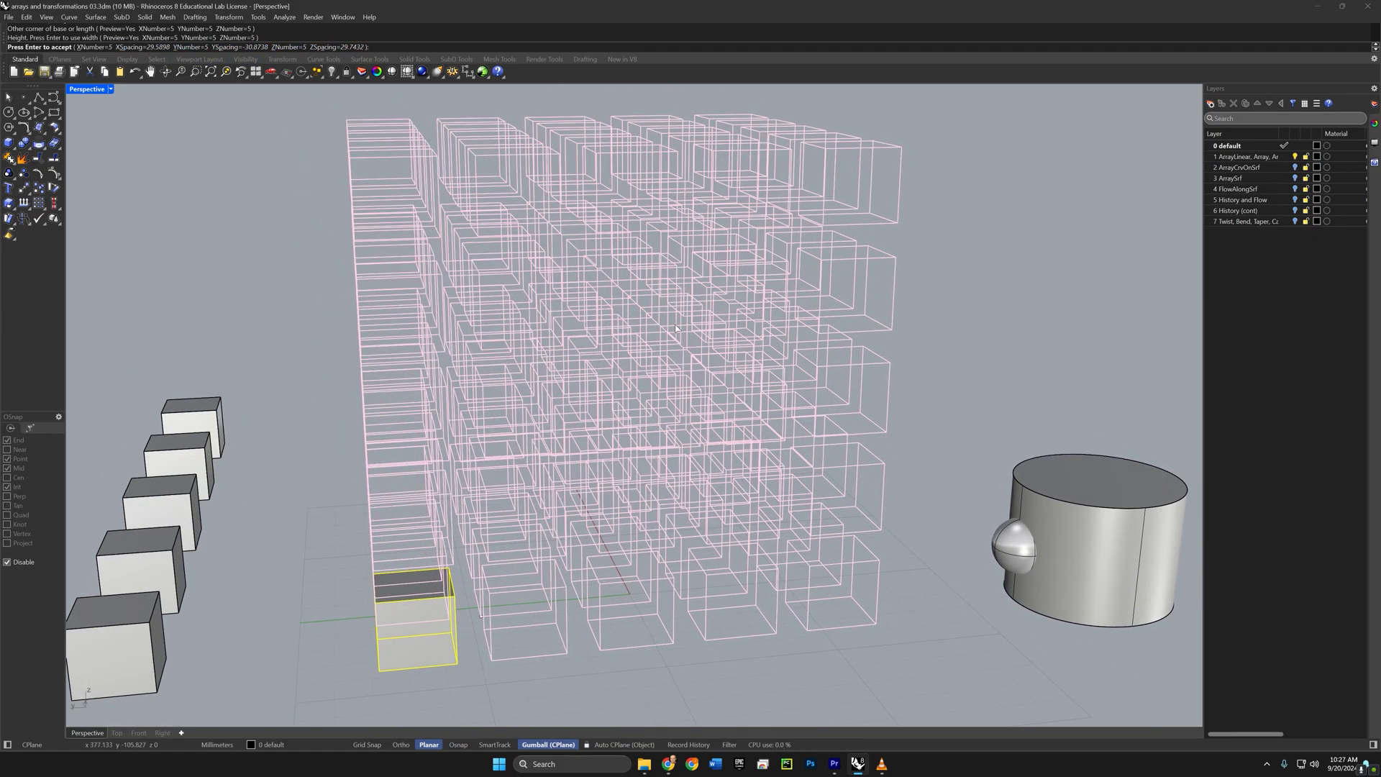
{"action": "right_click_drag", "start_coordinate": [678, 329], "coordinate": [652, 344]}
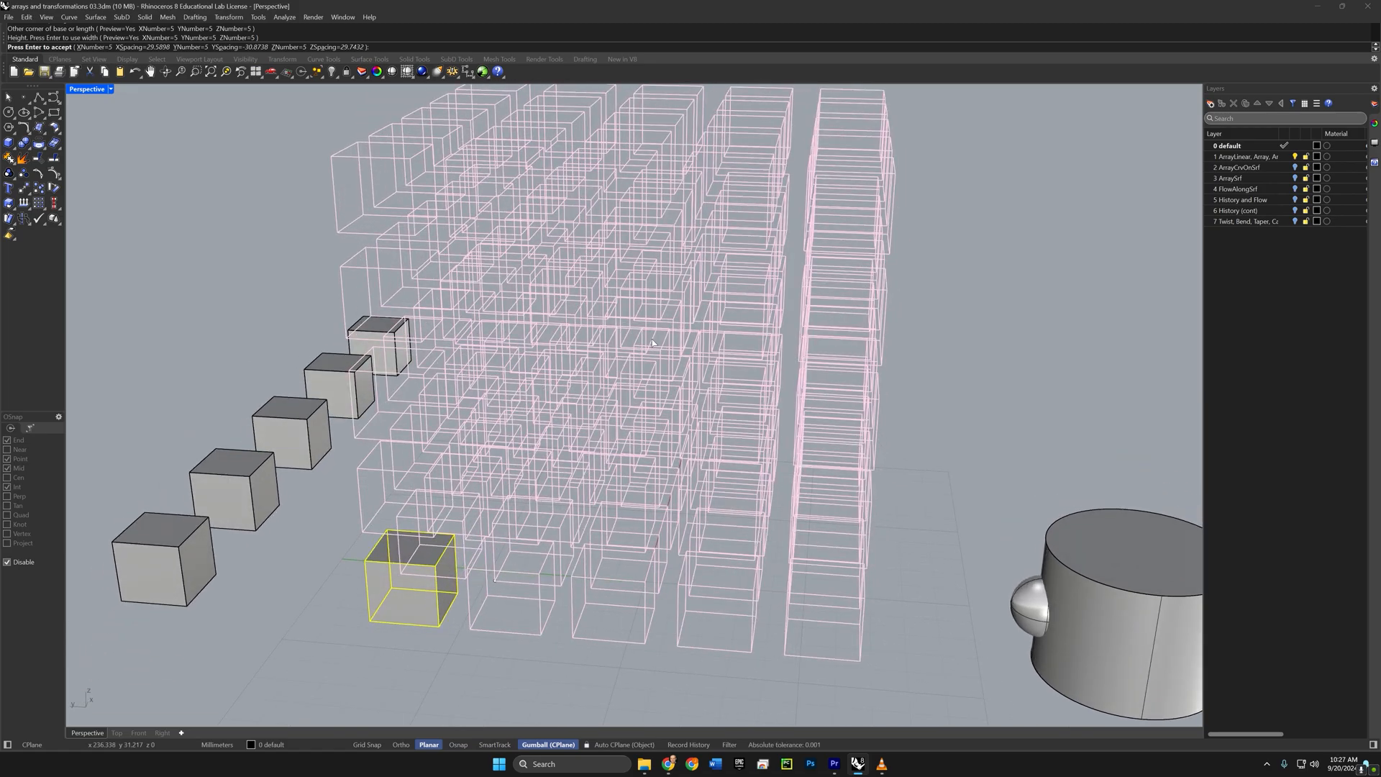
{"action": "key", "text": "Return"}
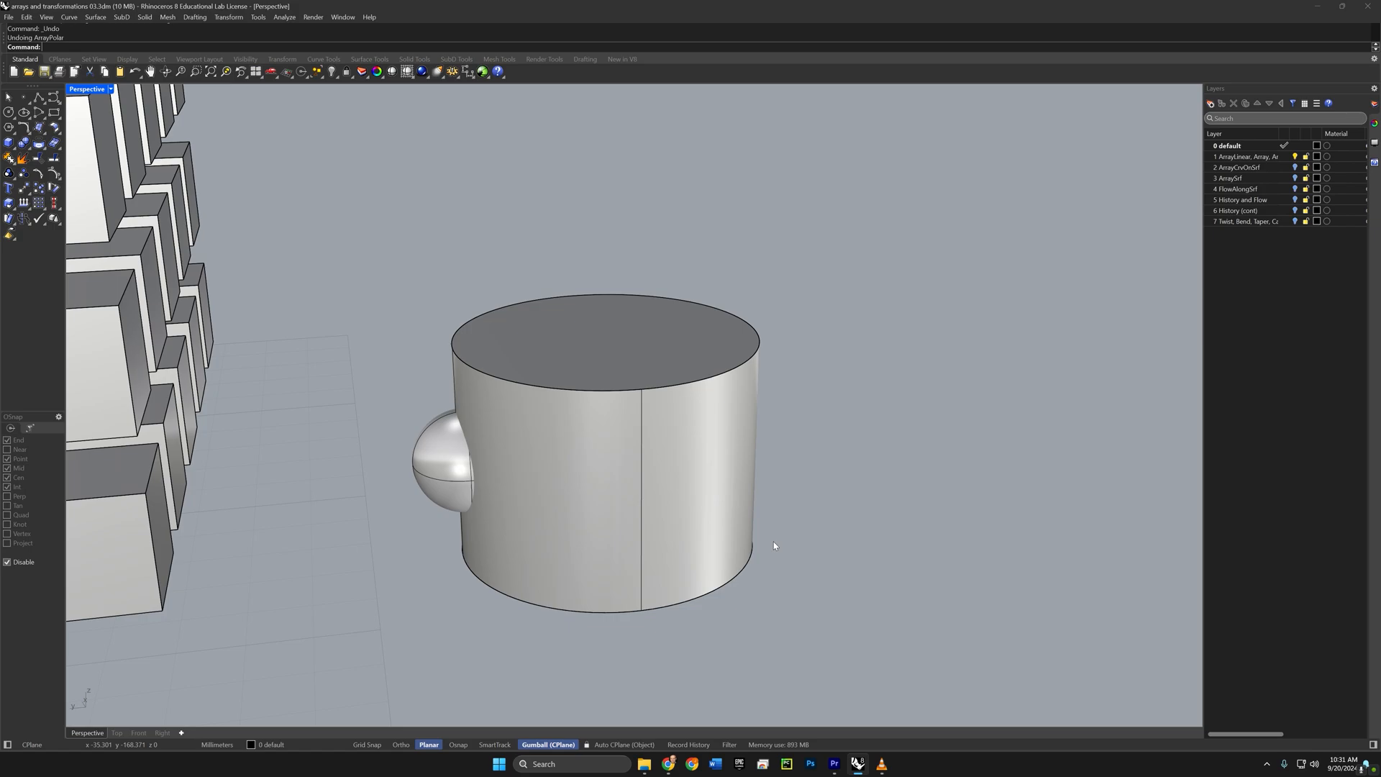
Step: Start ArrayPolar on the sphere at the cylinder's side, centred on the cylinder's top face, with 10 items
{"action": "type", "text": "Arrayp"}
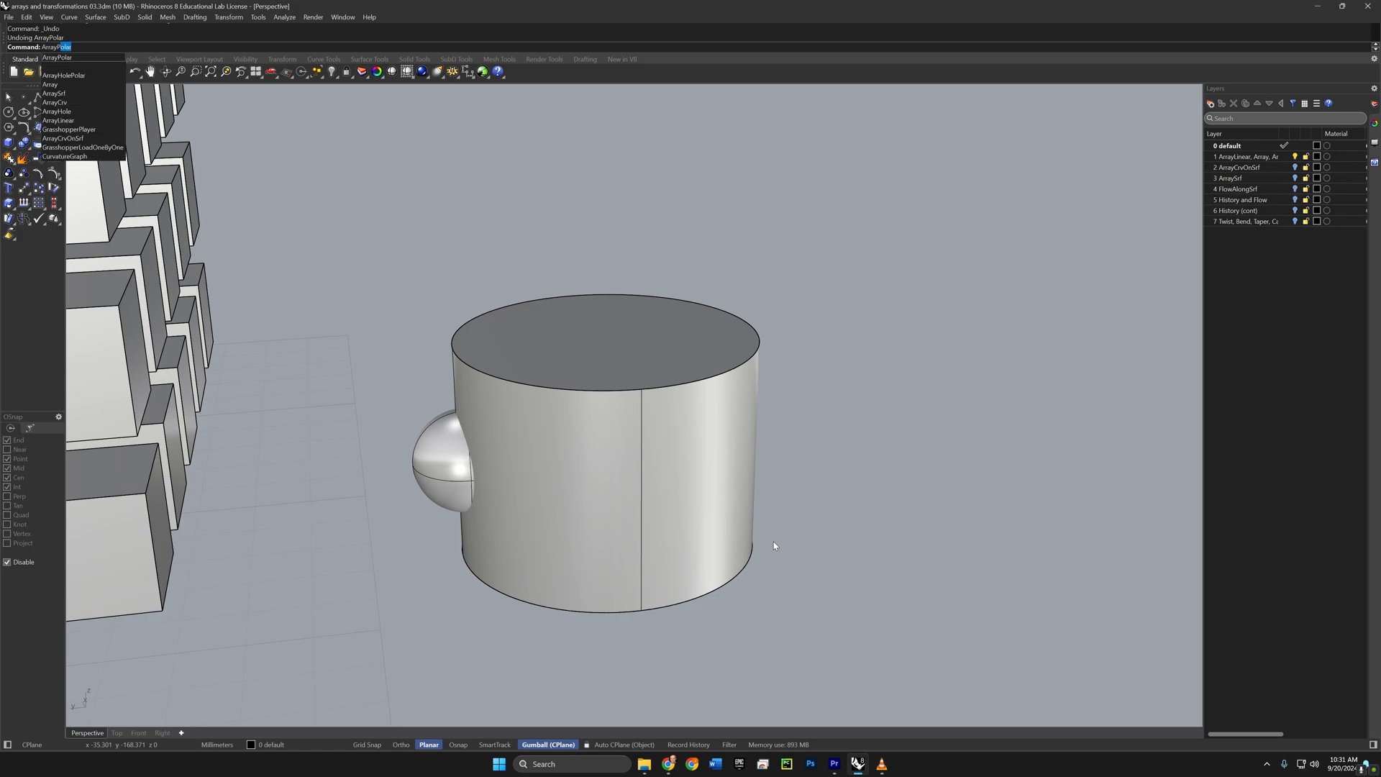
{"action": "key", "text": "Return"}
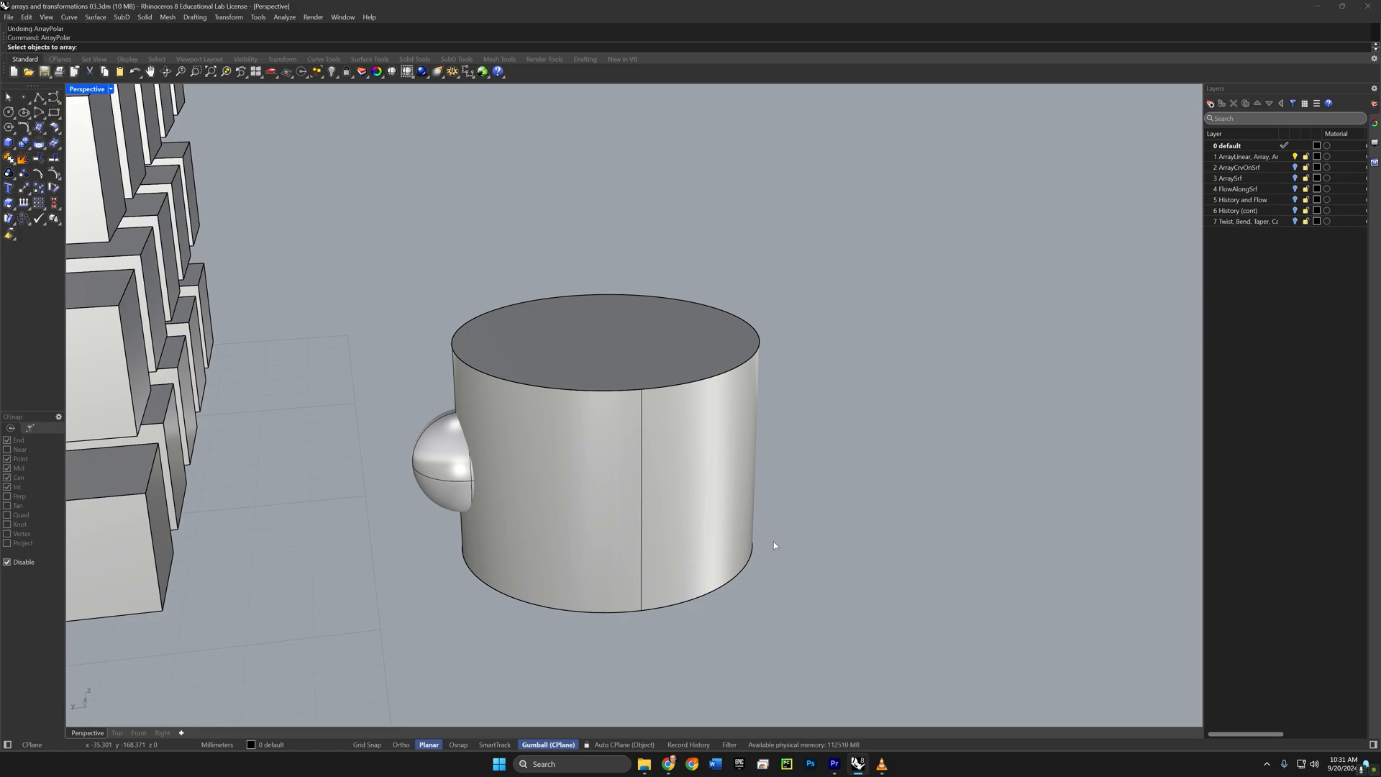
{"action": "left_click", "coordinate": [453, 488]}
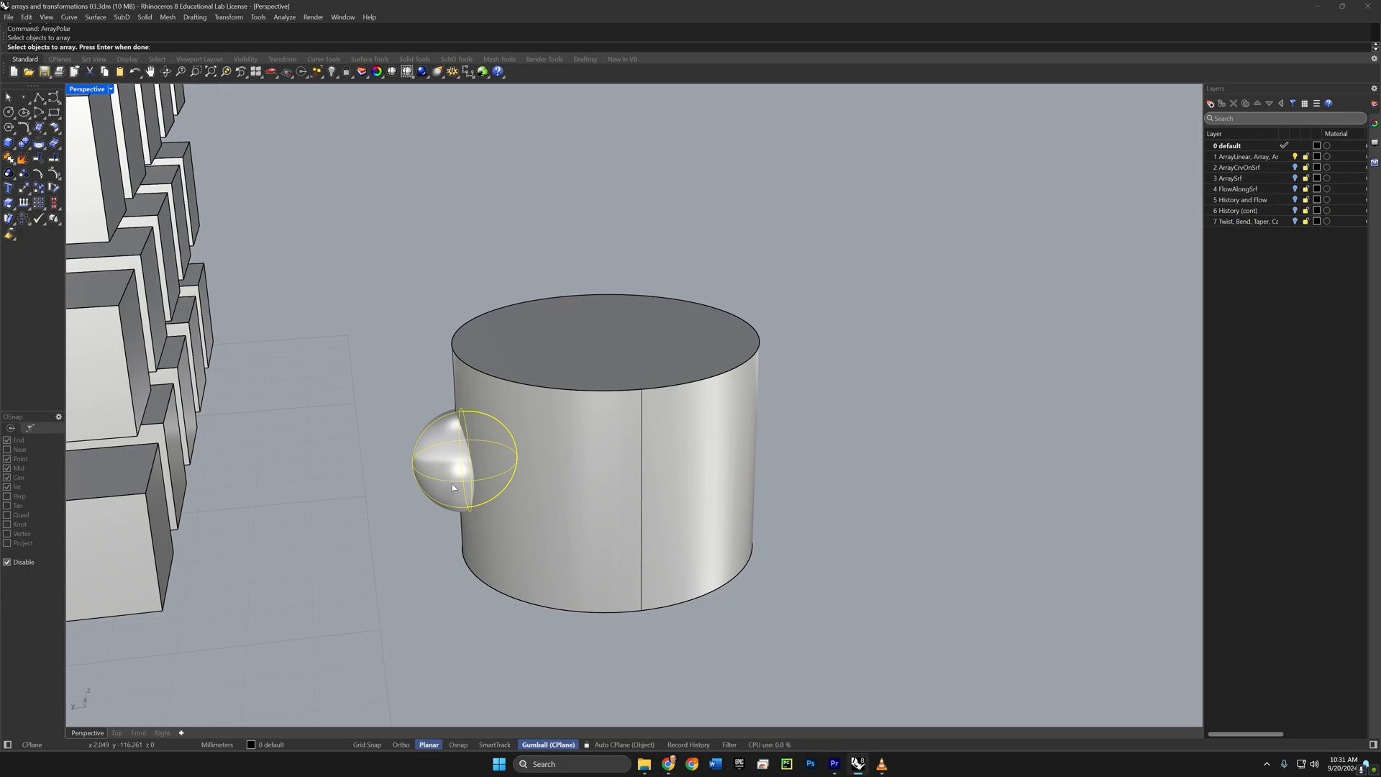
{"action": "key", "text": "Return"}
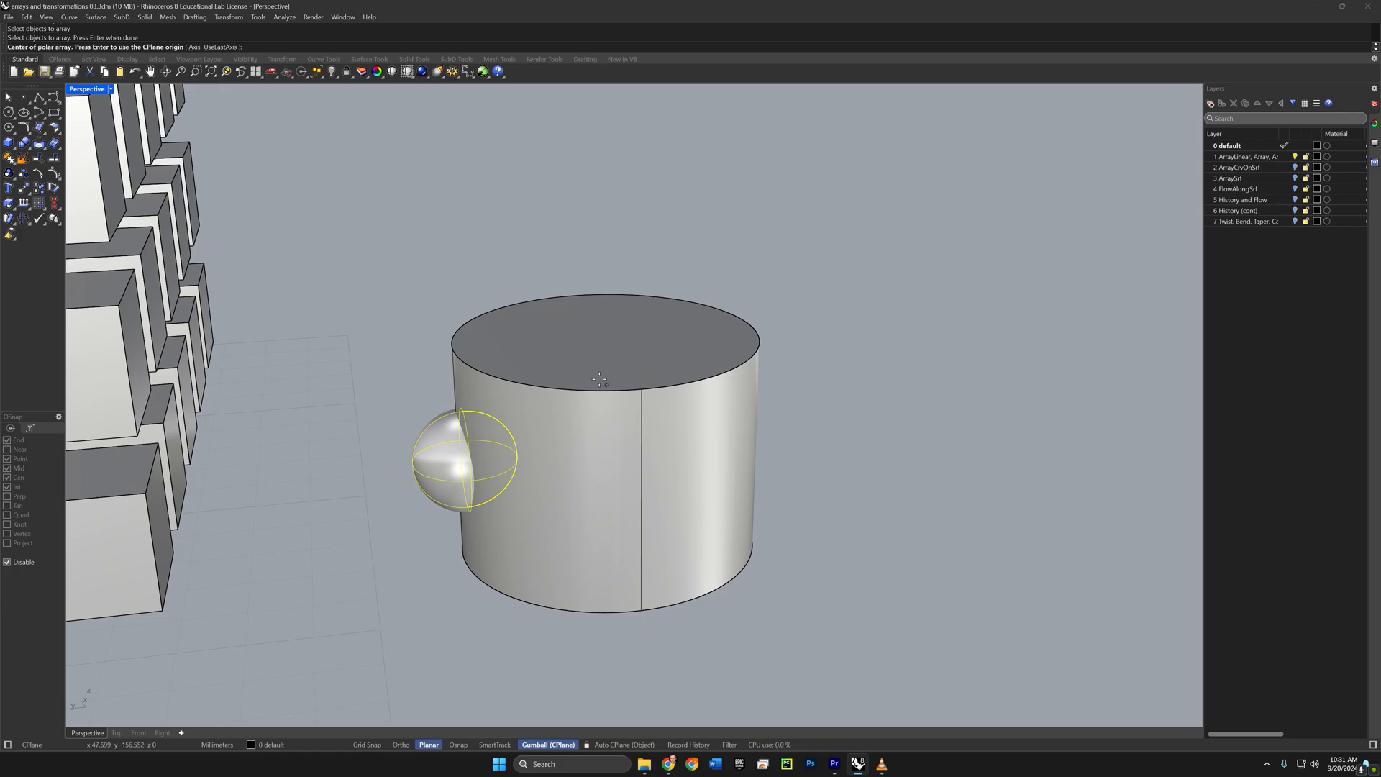
{"action": "right_click_drag", "start_coordinate": [562, 372], "coordinate": [566, 395]}
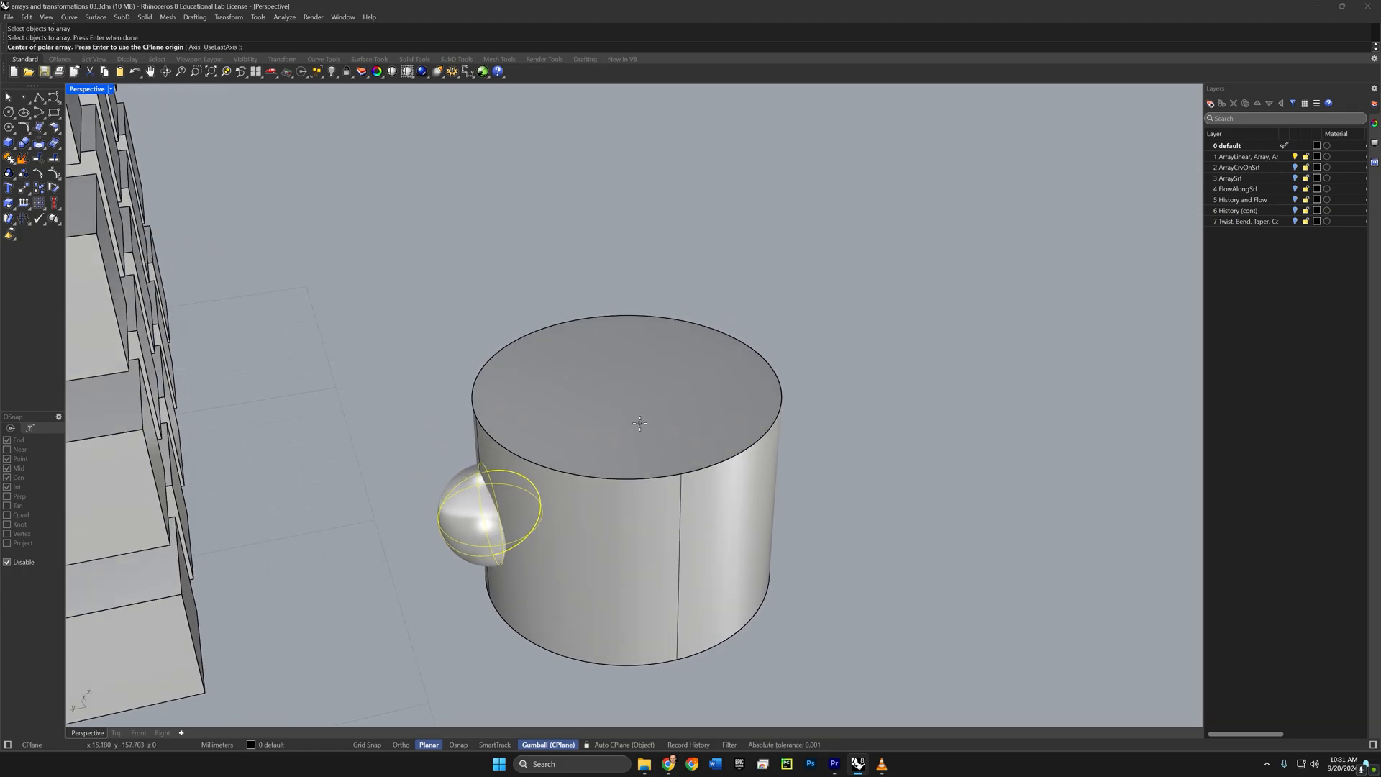
{"action": "key", "text": "F3"}
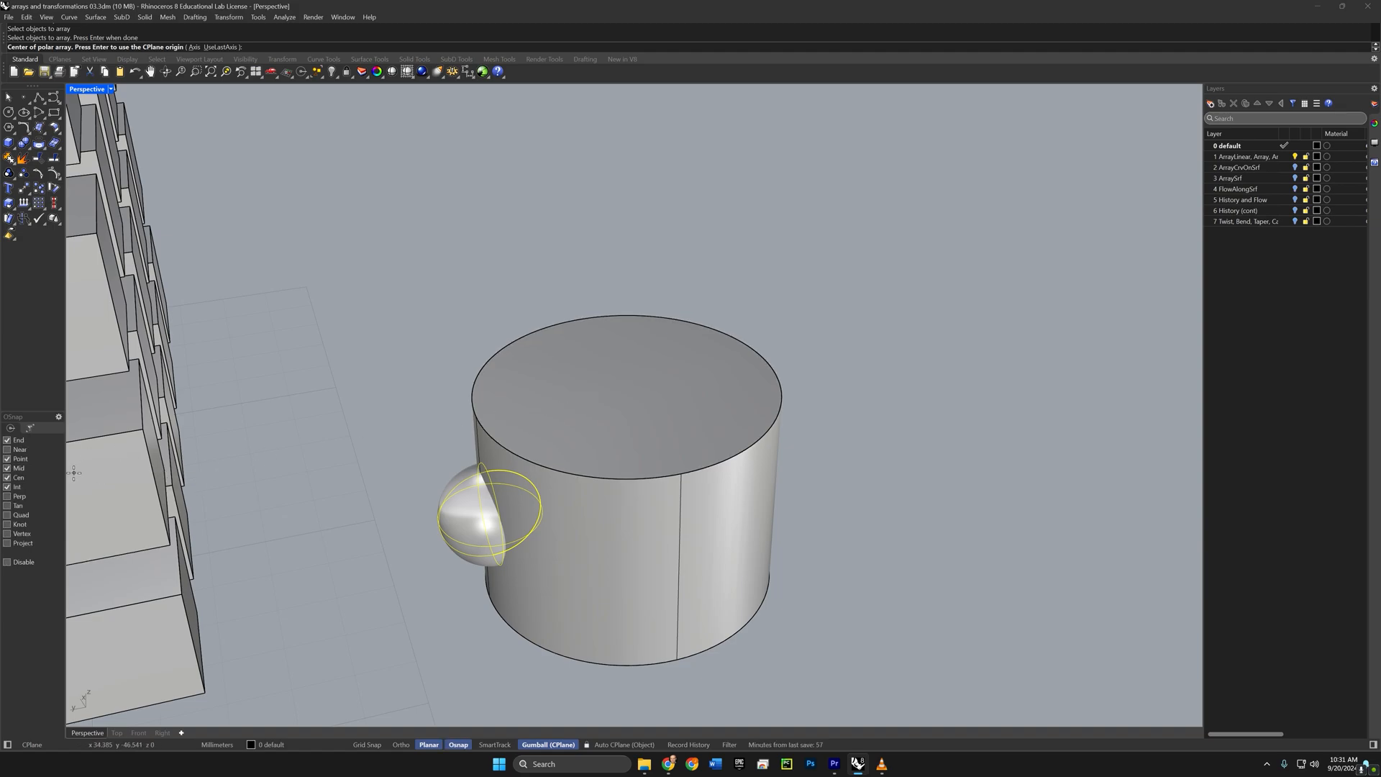
{"action": "left_click", "coordinate": [499, 449]}
{"action": "key", "text": "F3"}
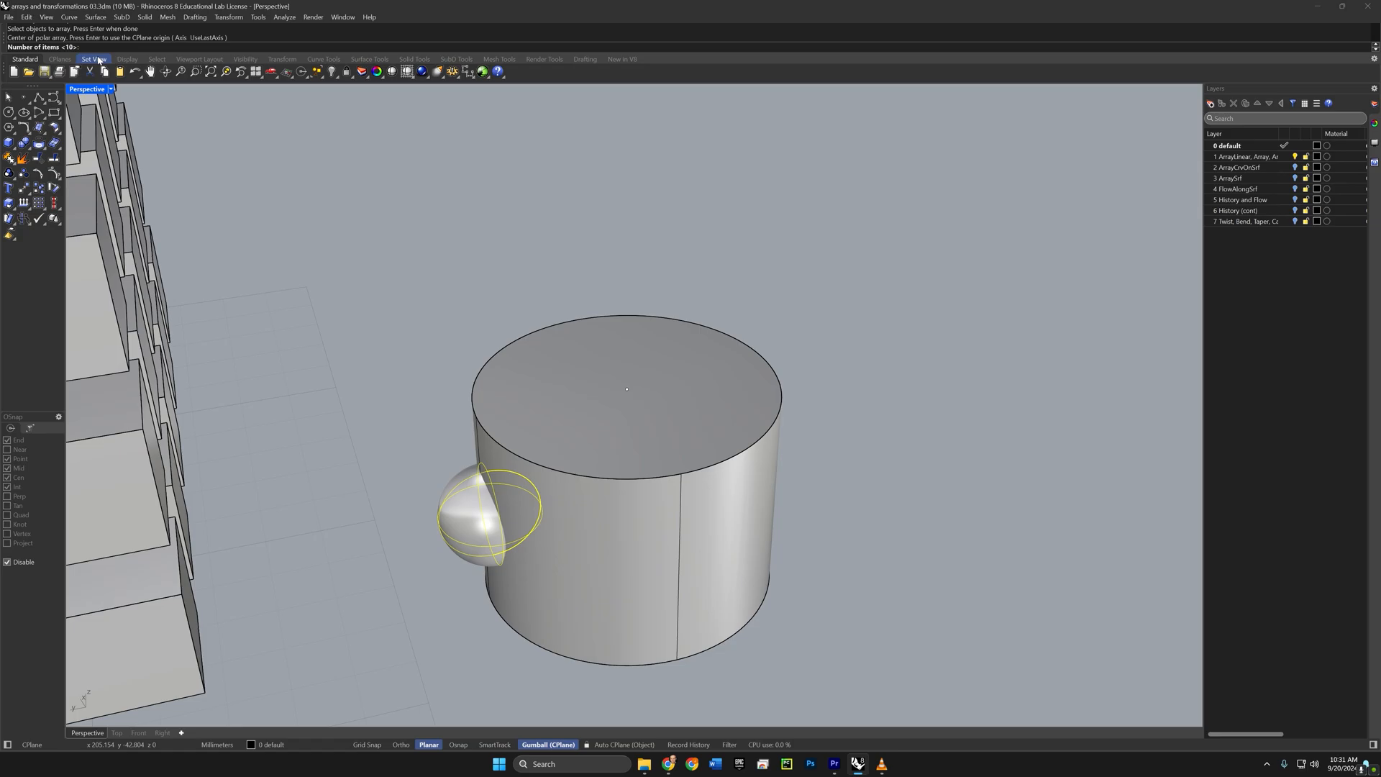
{"action": "key", "text": "Return"}
Step: Sweep the polar array through a full 360 degrees using orthogonal reference points and accept the ring of spheres
{"action": "right_click_drag", "start_coordinate": [497, 504], "coordinate": [529, 541]}
{"action": "key", "text": "shift"}
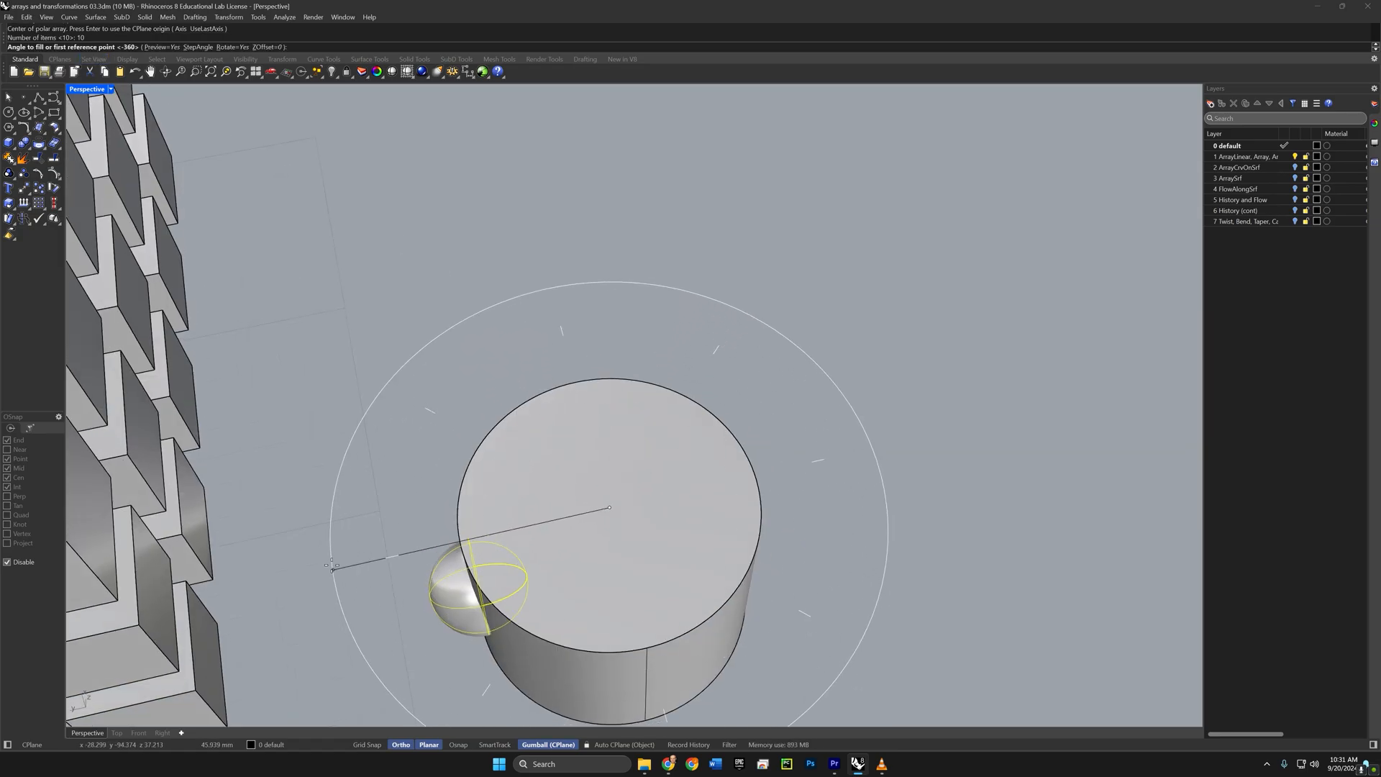
{"action": "left_click", "coordinate": [367, 562]}
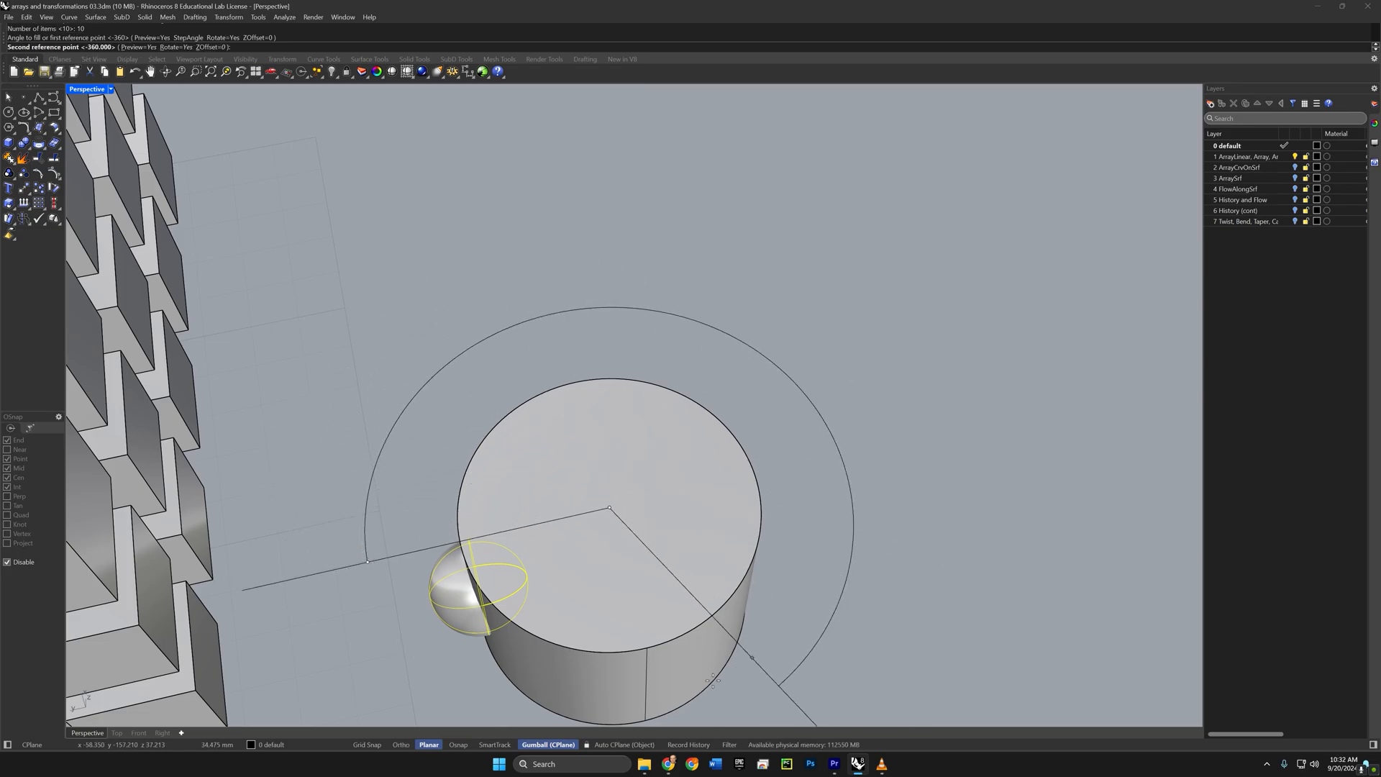
{"action": "key", "text": "F8"}
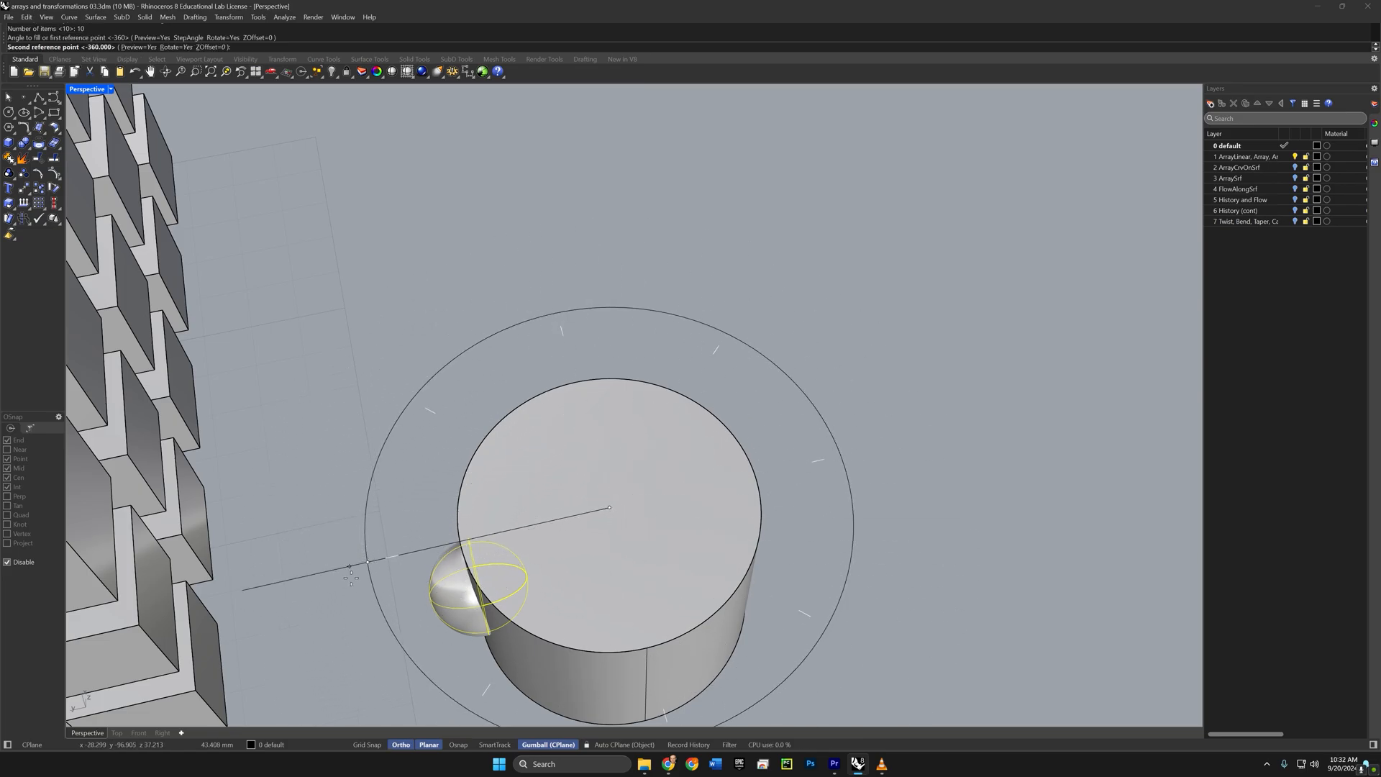
{"action": "left_click", "coordinate": [353, 578]}
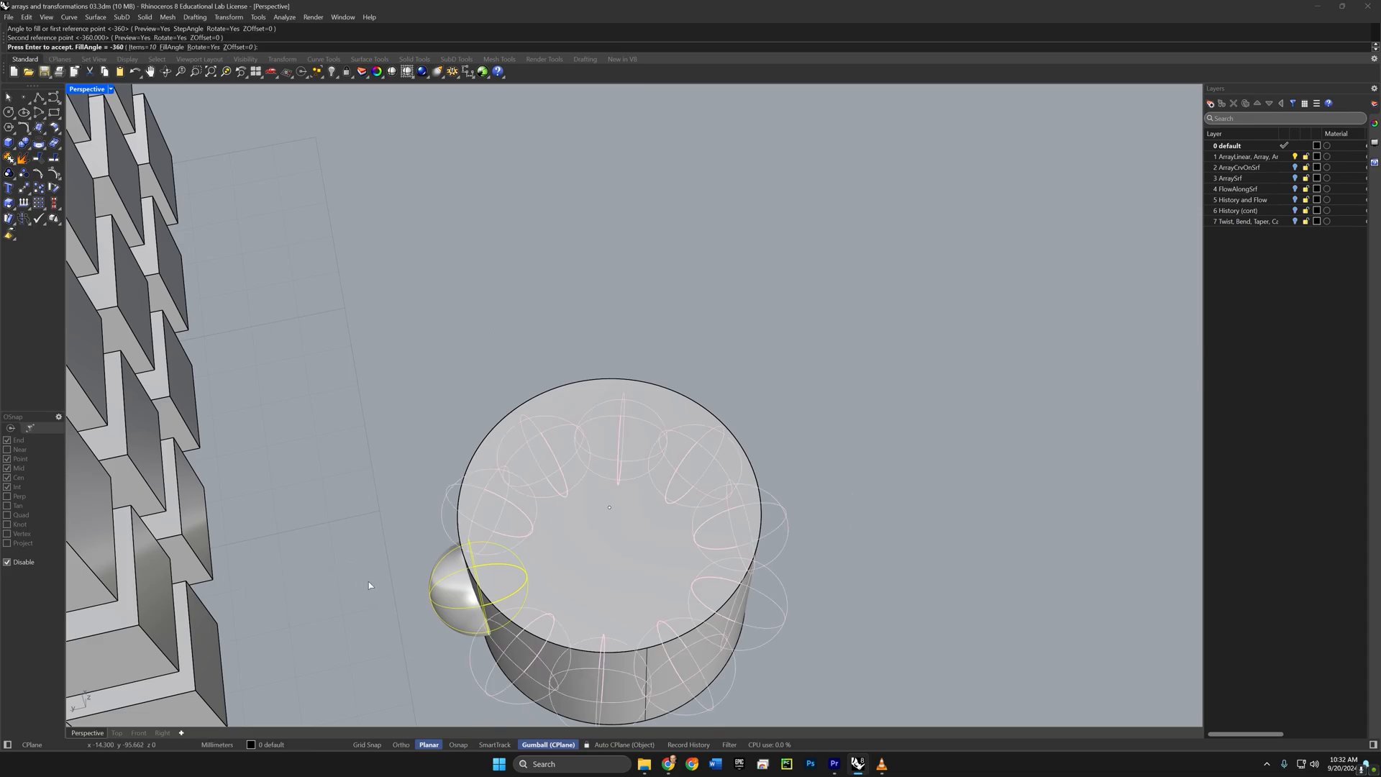
{"action": "right_click_drag", "start_coordinate": [357, 580], "coordinate": [265, 313]}
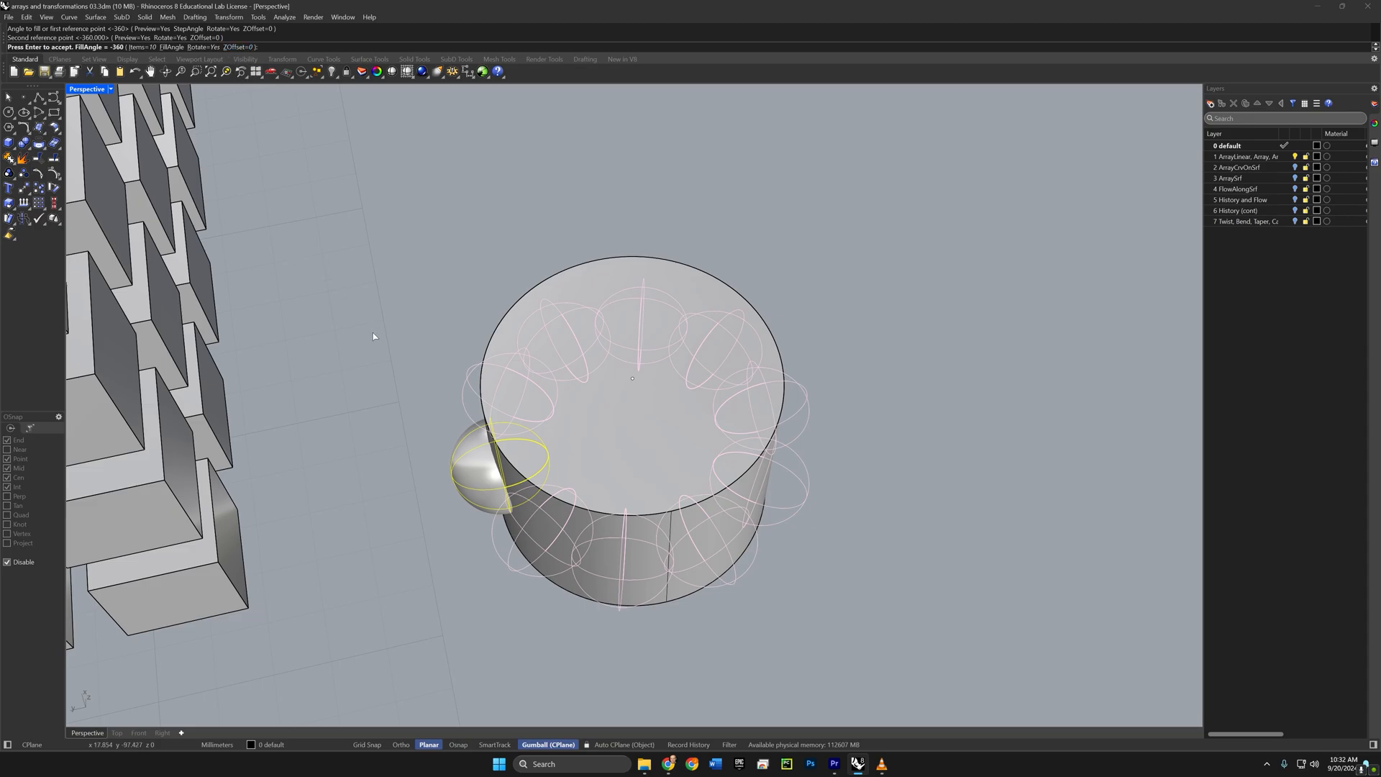
{"action": "key", "text": "Return"}
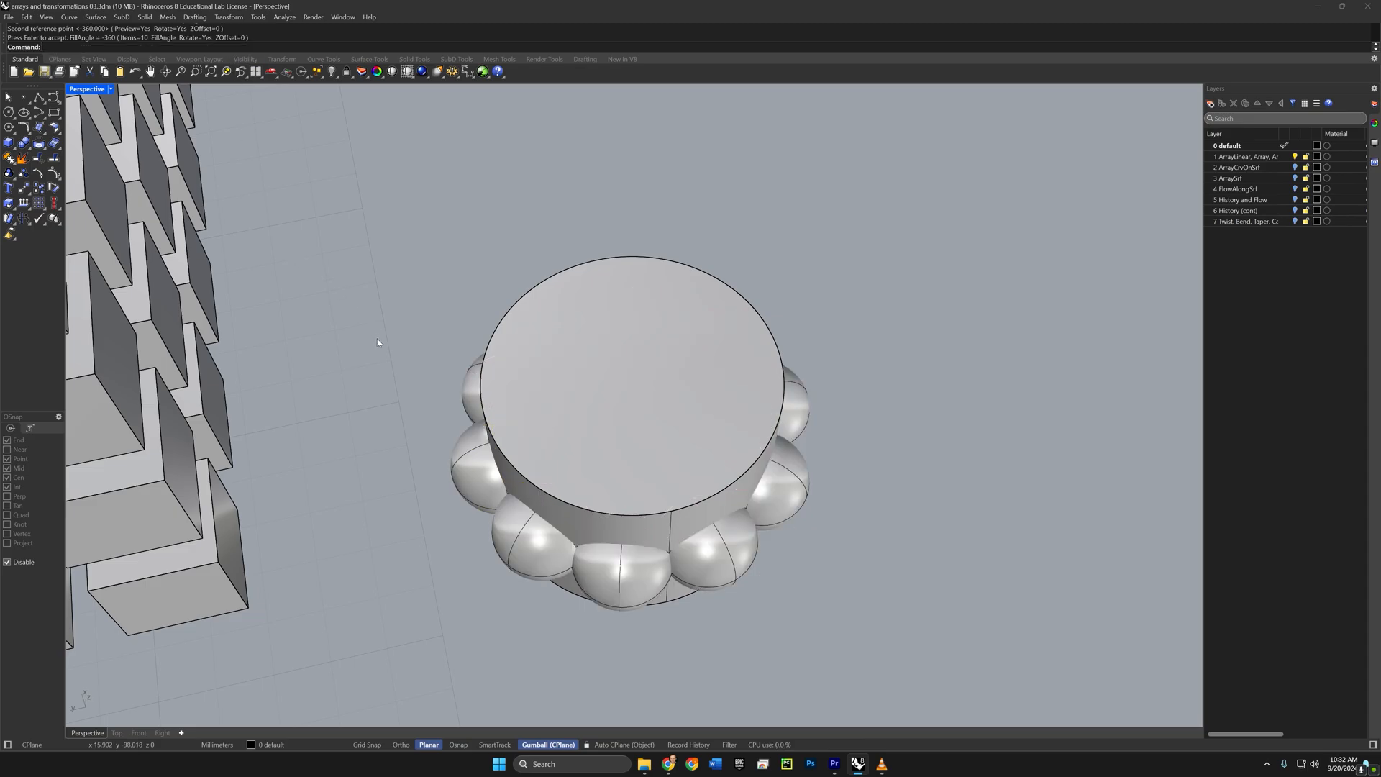
{"action": "right_click_drag", "start_coordinate": [410, 373], "coordinate": [450, 339]}
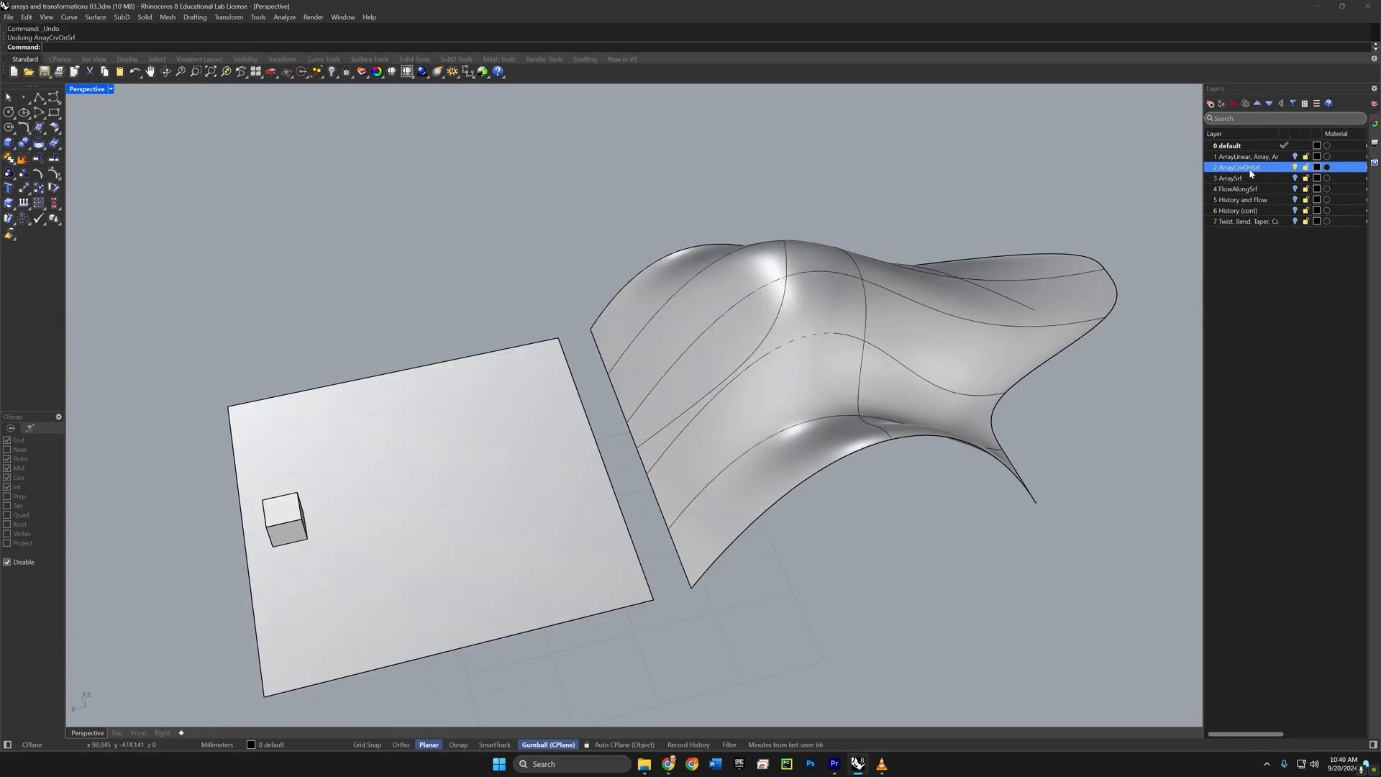
Step: Start ArrayCrvOnSrf on the cube resting on the flat surface, with its snapped bottom corner as the base point
{"action": "right_click_drag", "start_coordinate": [891, 295], "coordinate": [889, 341]}
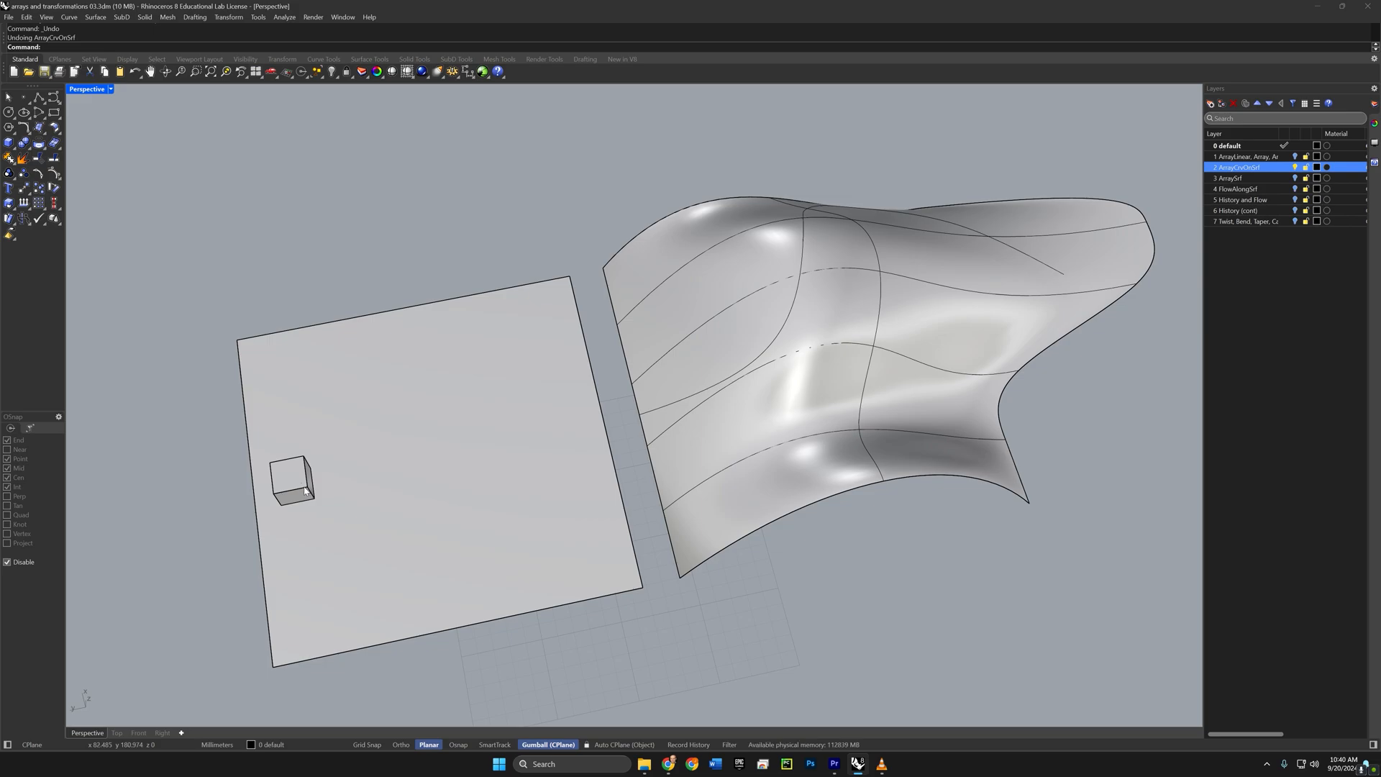
{"action": "type", "text": "ArrayCrvOnSrf"}
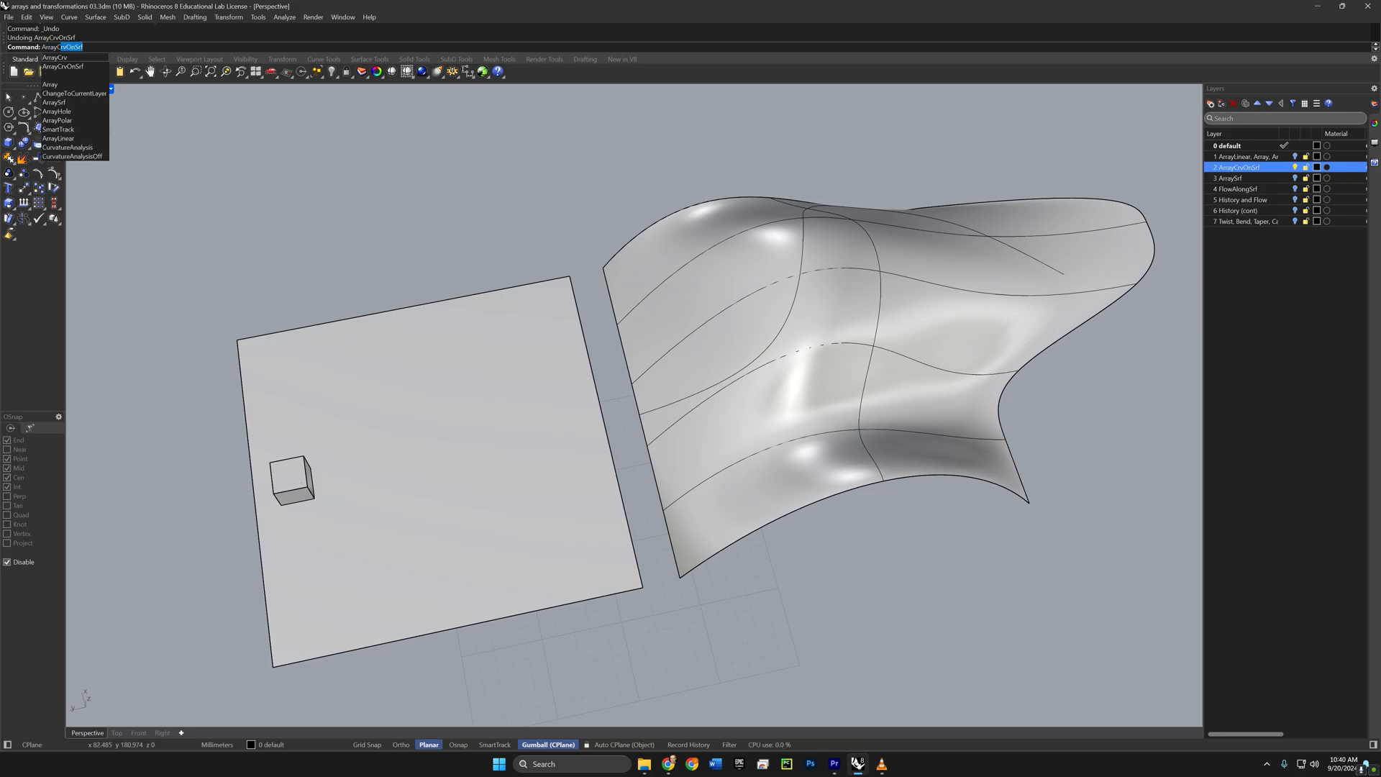
{"action": "key", "text": "Return"}
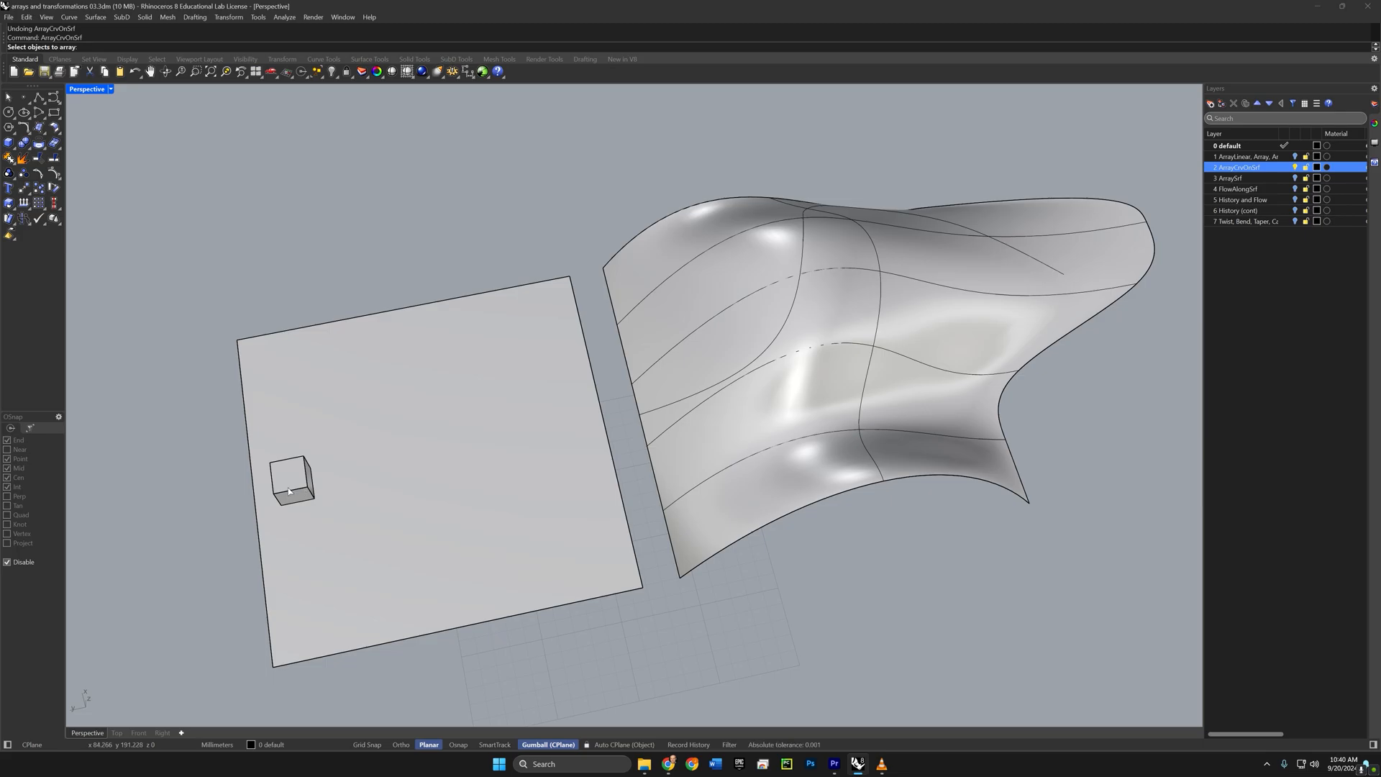
{"action": "left_click", "coordinate": [289, 492]}
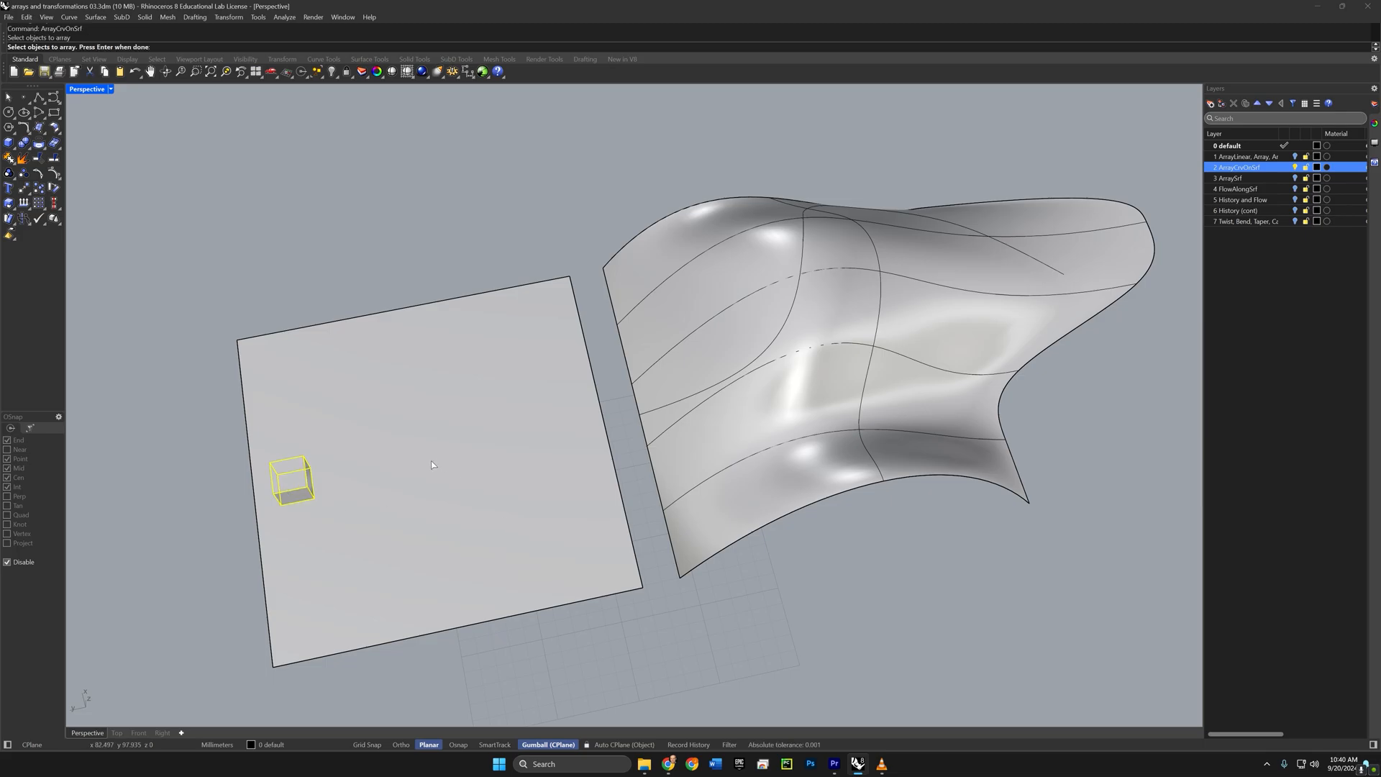
{"action": "key", "text": "Return"}
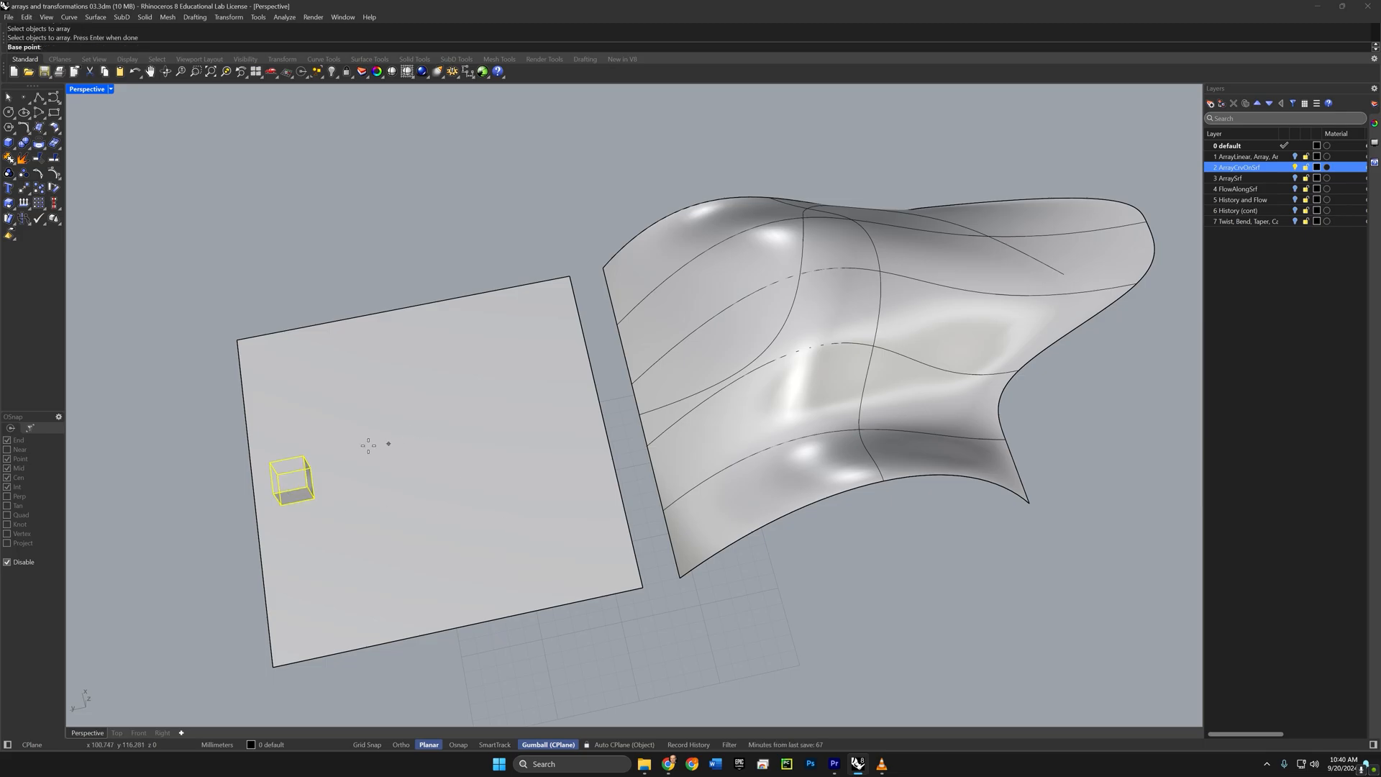
{"action": "right_click_drag", "start_coordinate": [317, 471], "coordinate": [380, 529]}
{"action": "key", "text": "alt"}
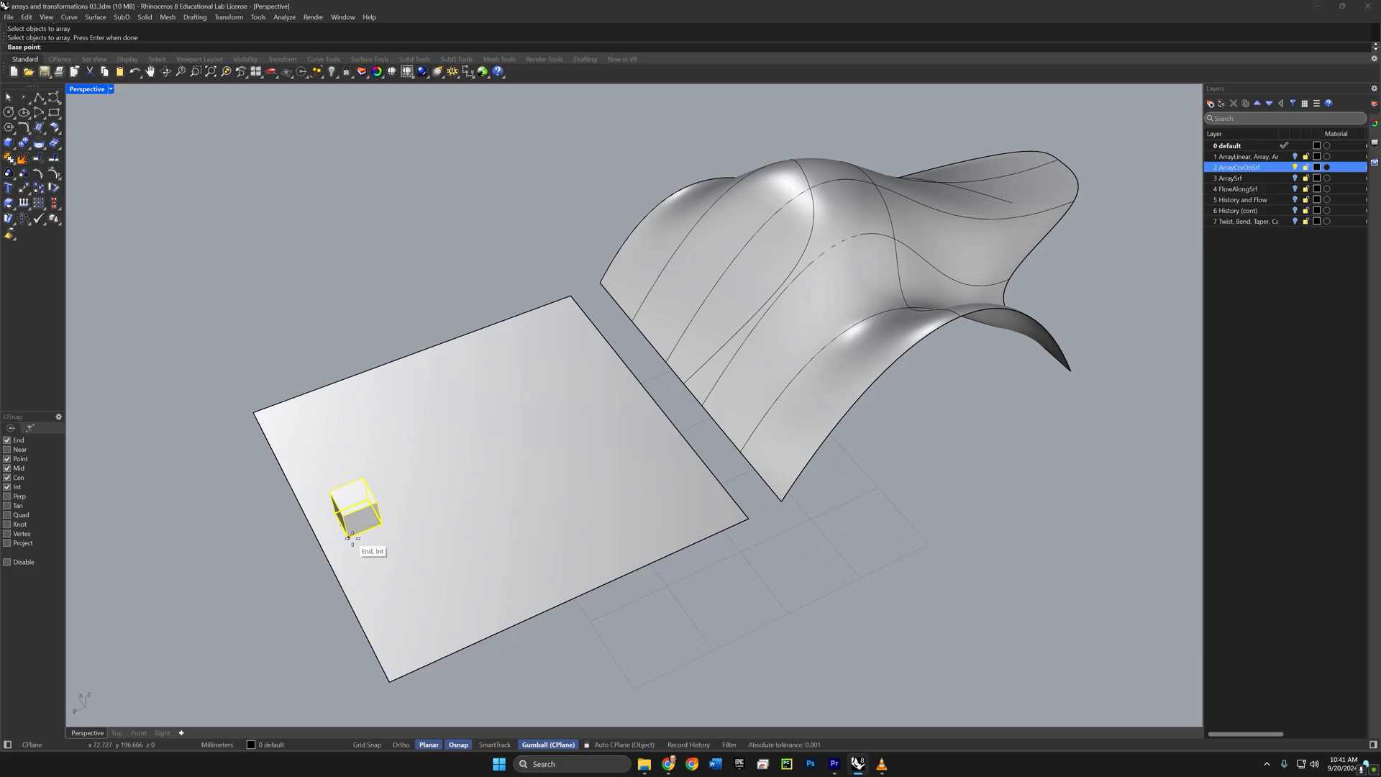
{"action": "left_click", "coordinate": [350, 536]}
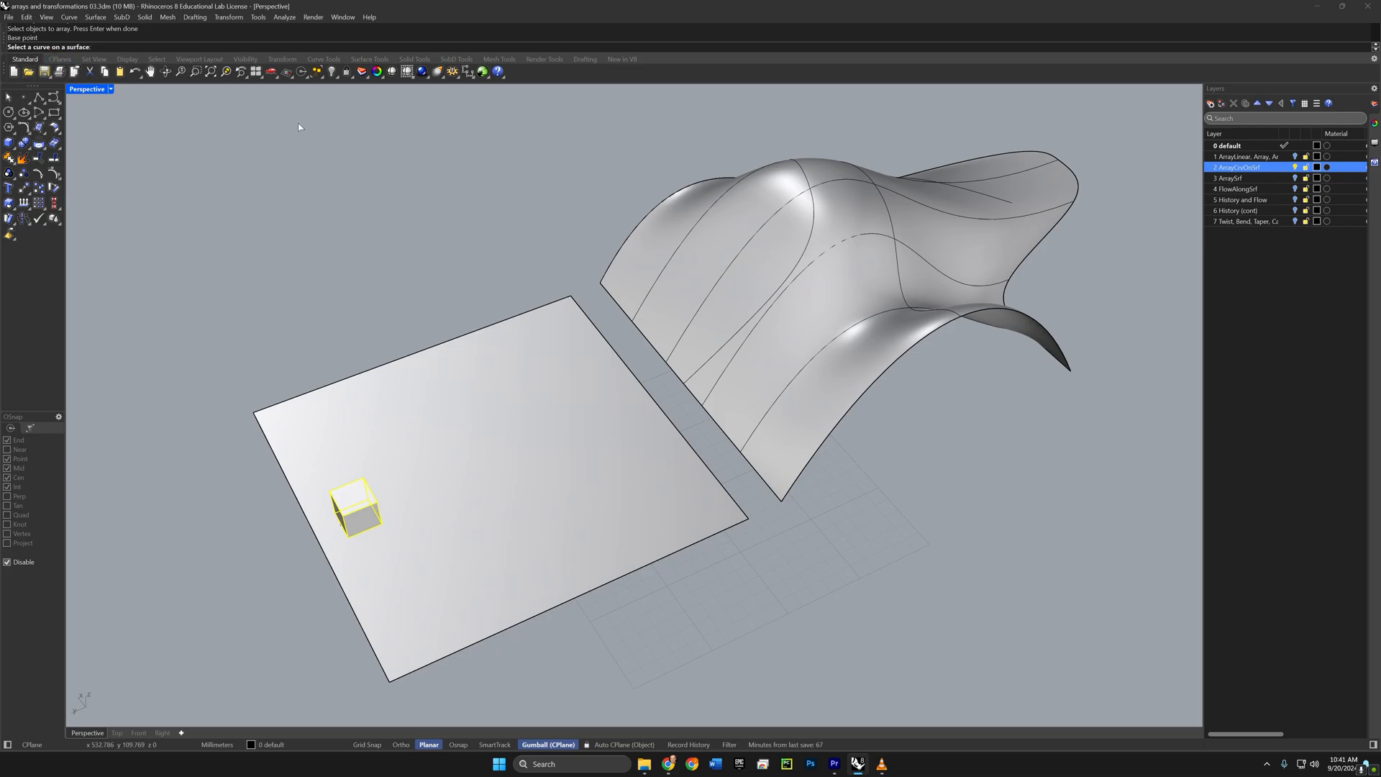
Step: Choose the S-shaped curve lying on the wavy surface as the array path and the wavy surface as its host
{"action": "right_click_drag", "start_coordinate": [689, 231], "coordinate": [694, 261]}
{"action": "left_click", "coordinate": [707, 343]}
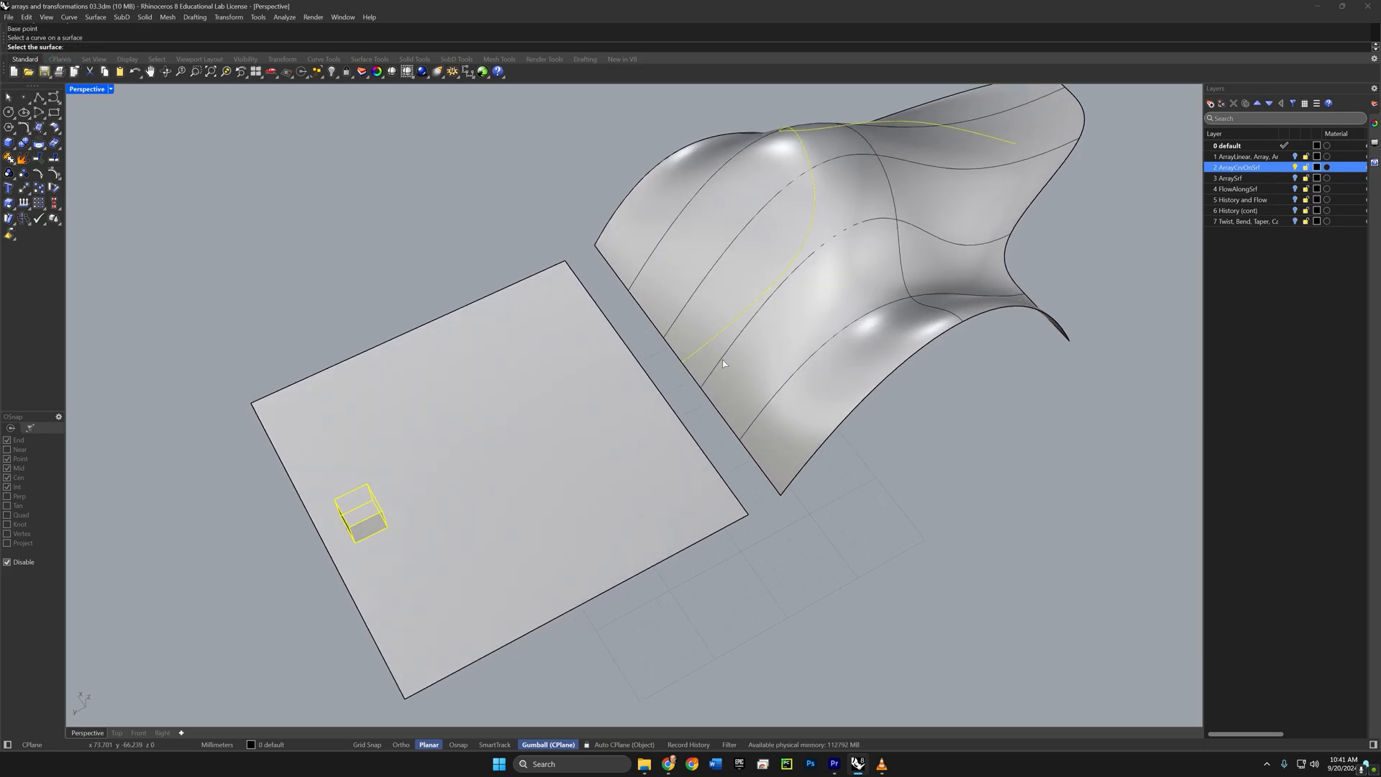
{"action": "left_click", "coordinate": [724, 362]}
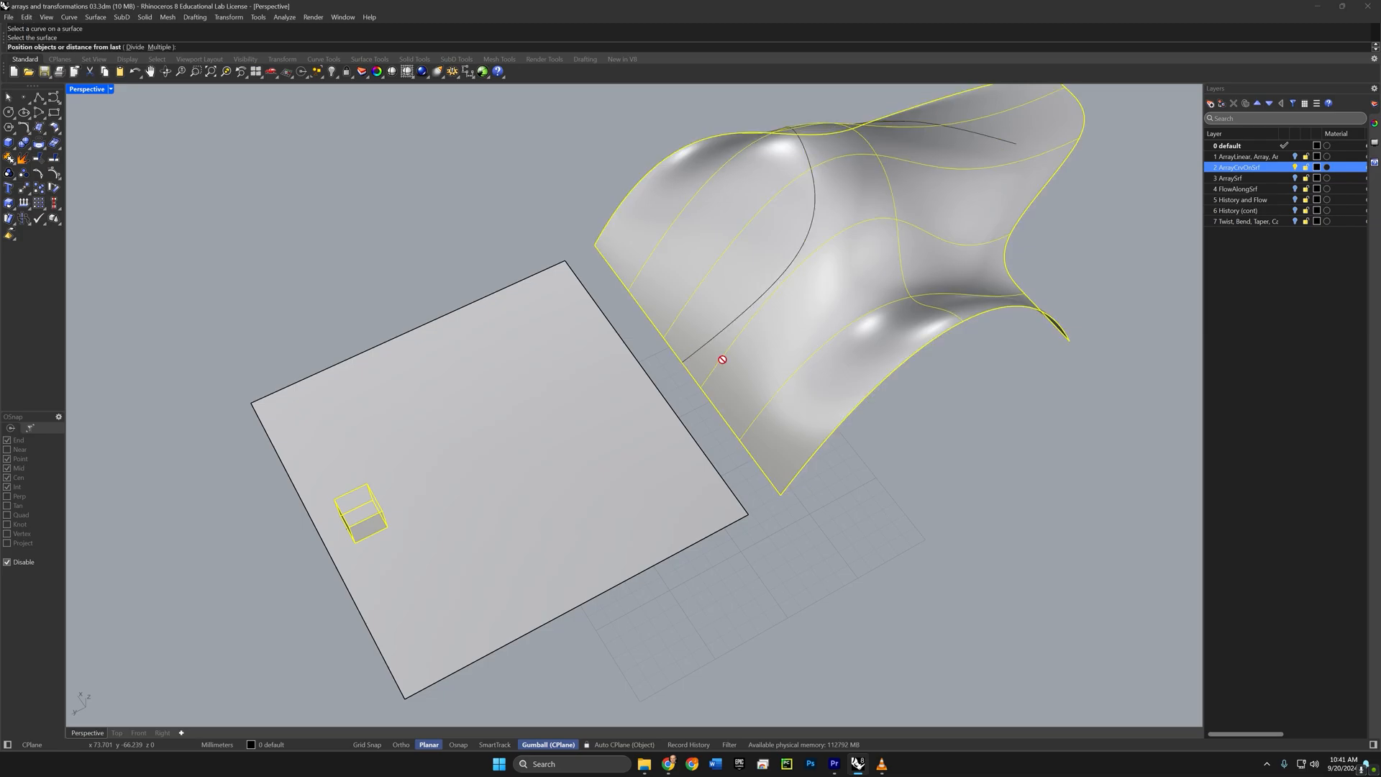
Step: Place ten cube copies one after another along the curve, starting near the surface's edge beside the flat plane
{"action": "right_click_drag", "start_coordinate": [827, 303], "coordinate": [671, 434], "text": "shift"}
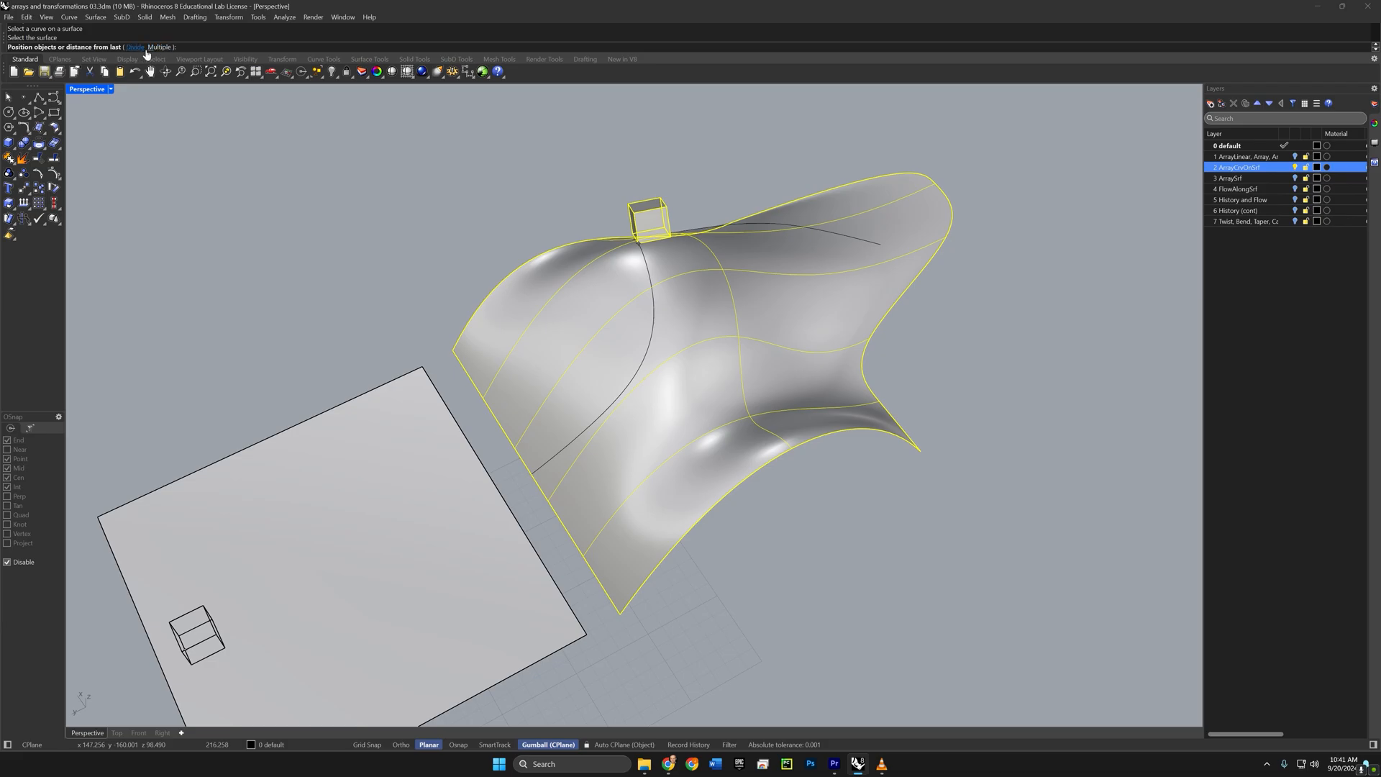
{"action": "right_click_drag", "start_coordinate": [662, 301], "coordinate": [651, 345]}
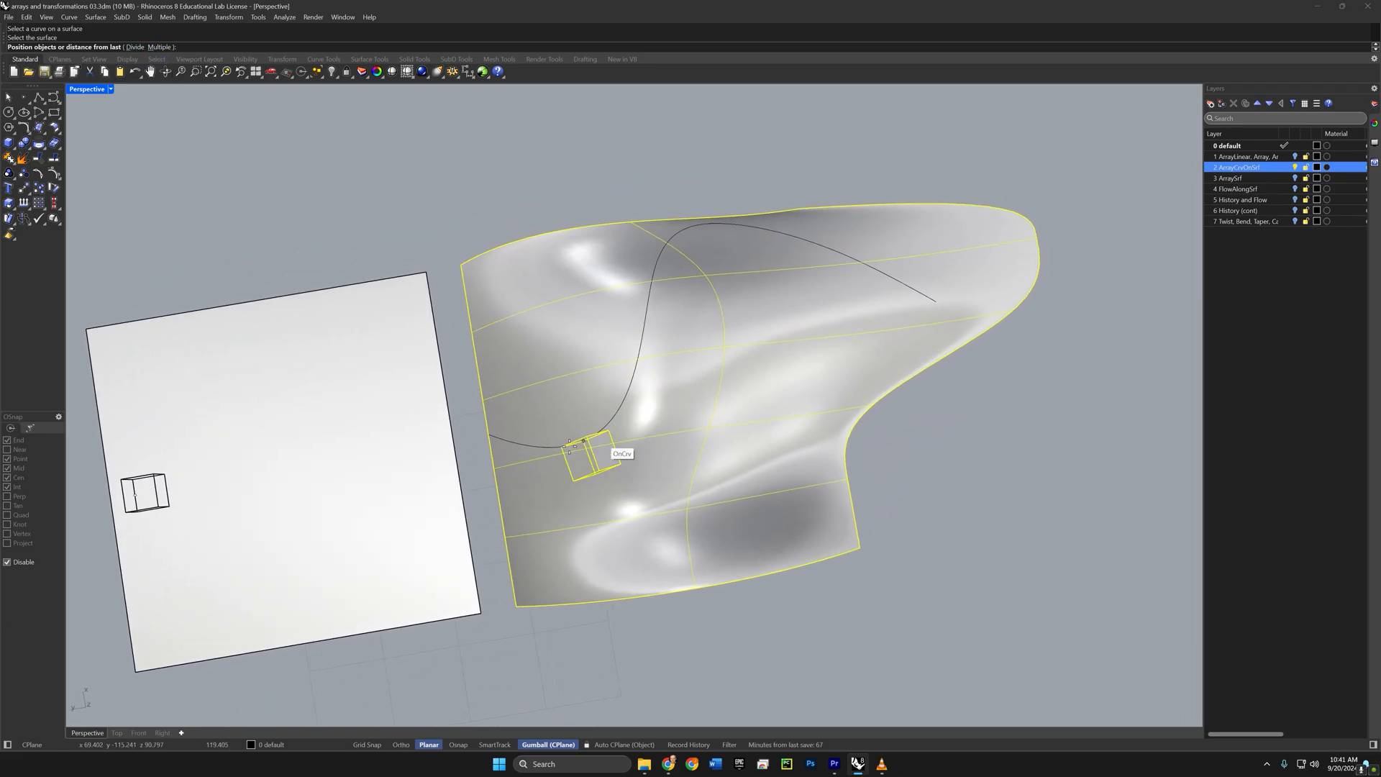
{"action": "left_click", "coordinate": [518, 445]}
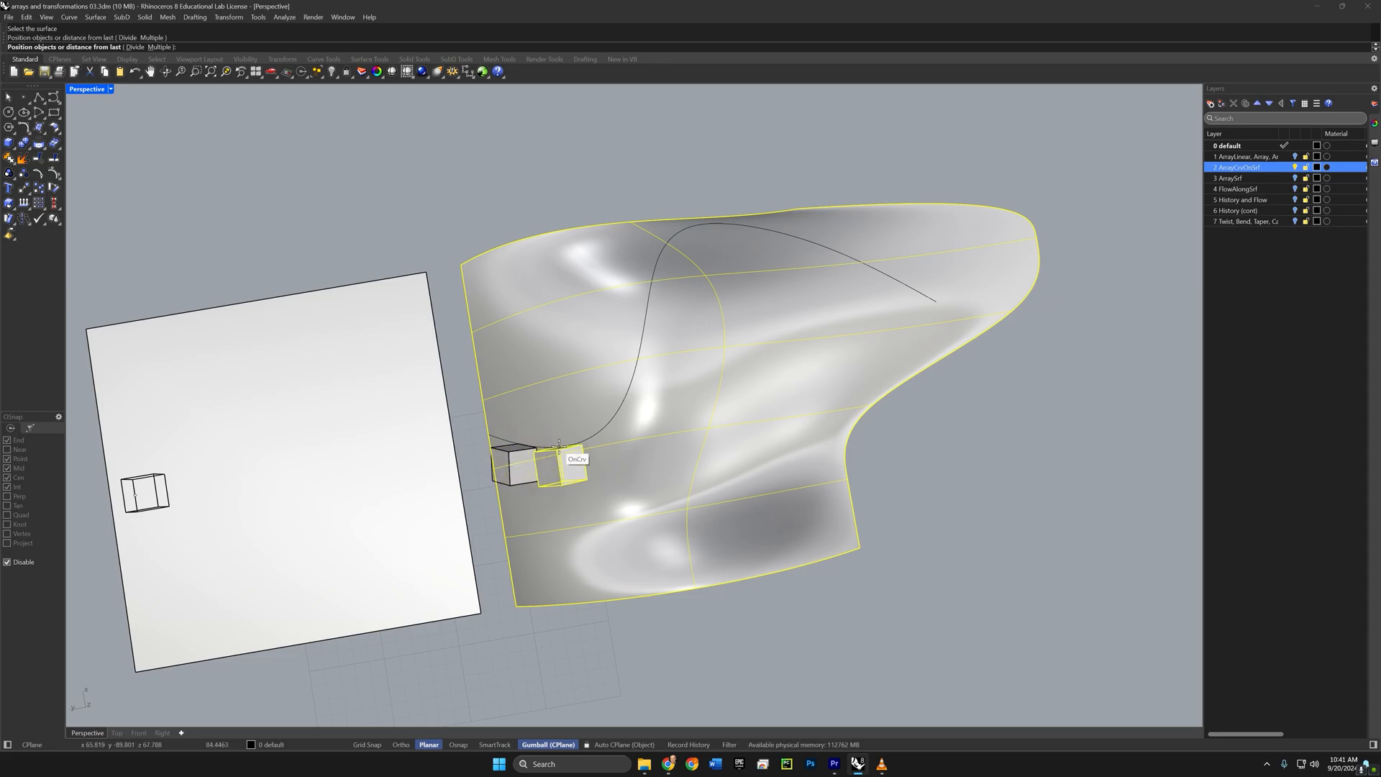
{"action": "left_click", "coordinate": [562, 444]}
{"action": "left_click", "coordinate": [597, 428]}
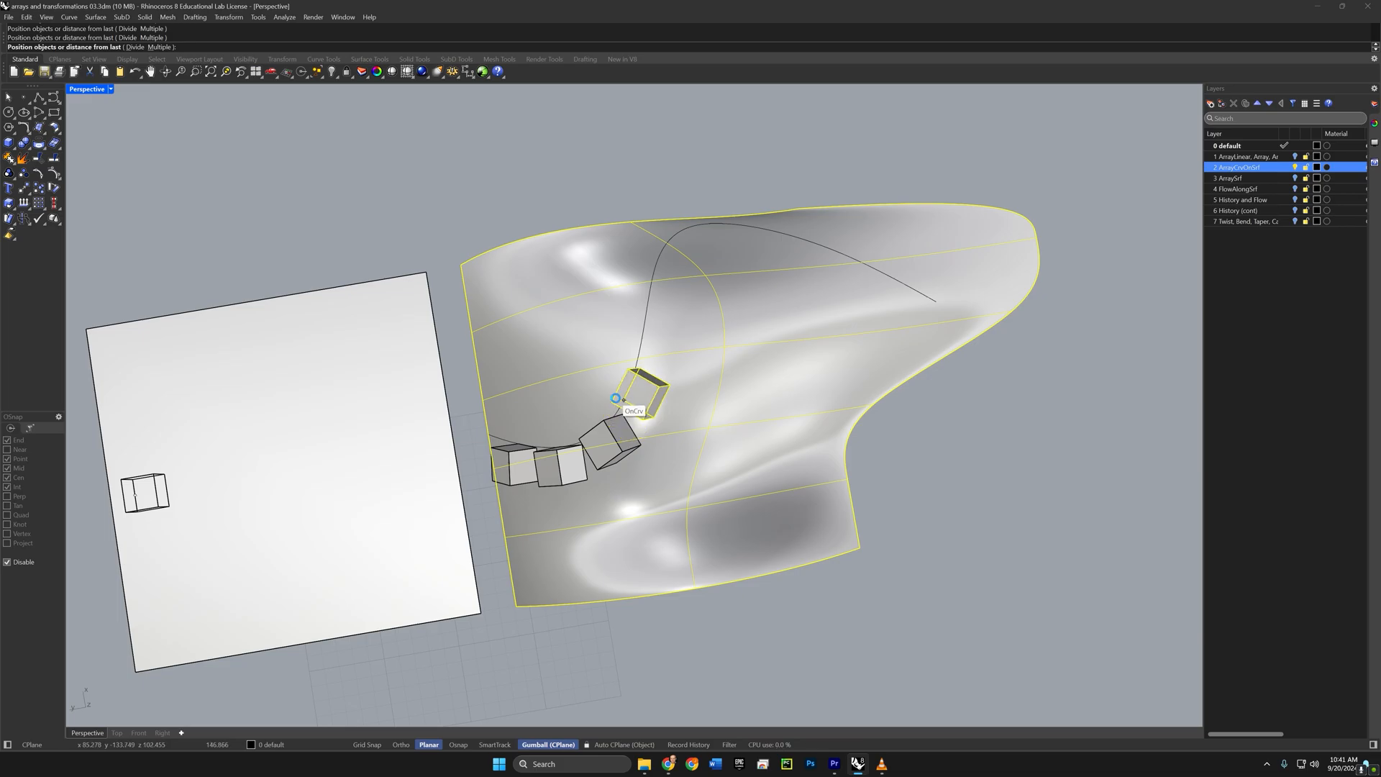
{"action": "left_click", "coordinate": [624, 387]}
{"action": "left_click", "coordinate": [644, 347]}
{"action": "left_click", "coordinate": [656, 295]}
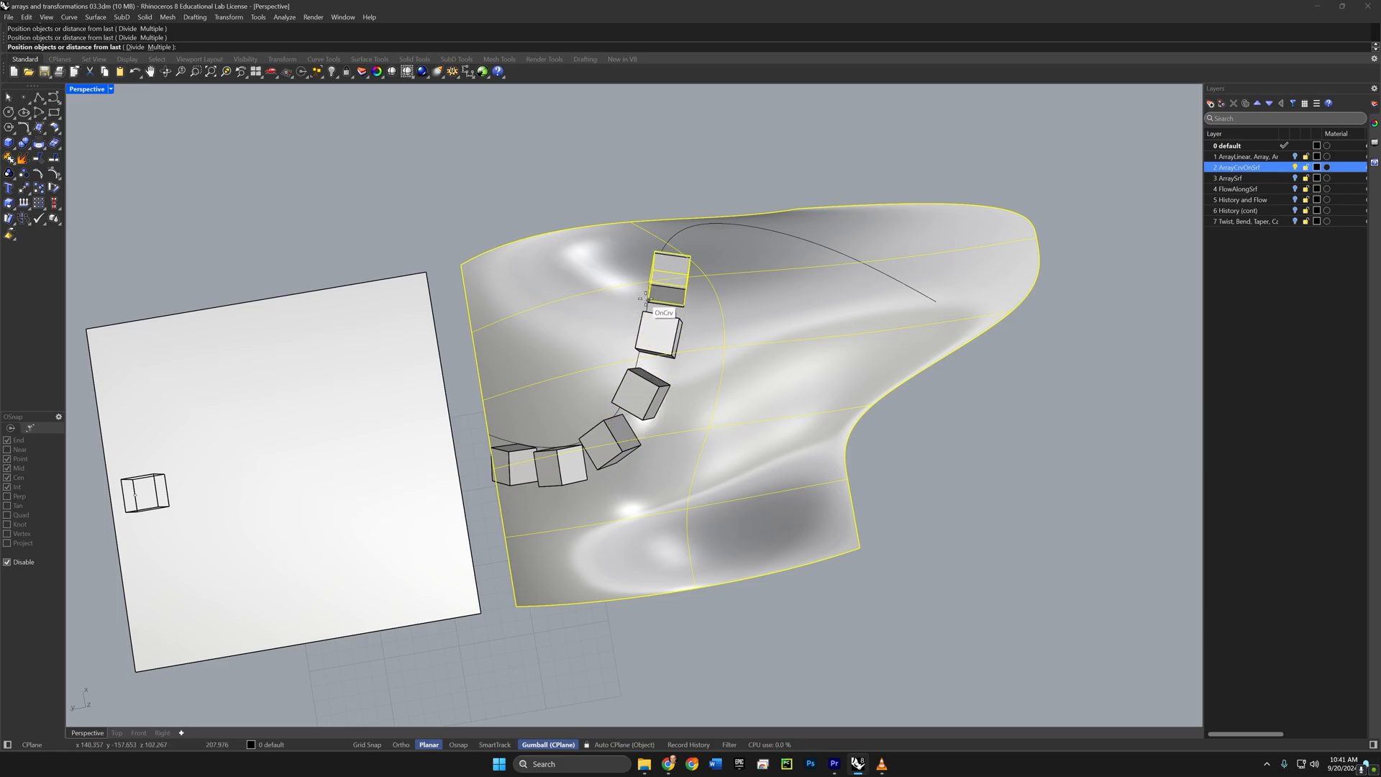
{"action": "left_click", "coordinate": [670, 245]}
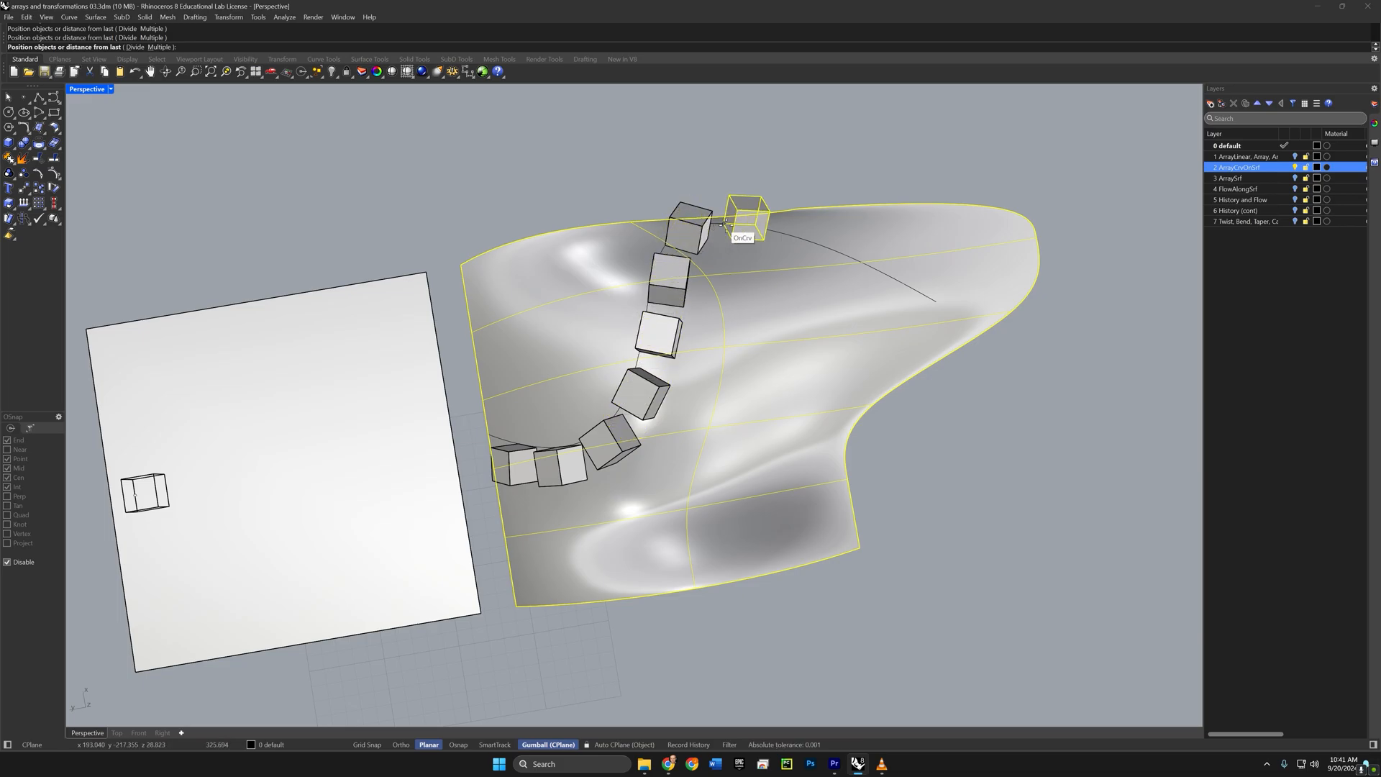
{"action": "left_click", "coordinate": [736, 222]}
{"action": "left_click", "coordinate": [791, 230]}
{"action": "left_click", "coordinate": [838, 252]}
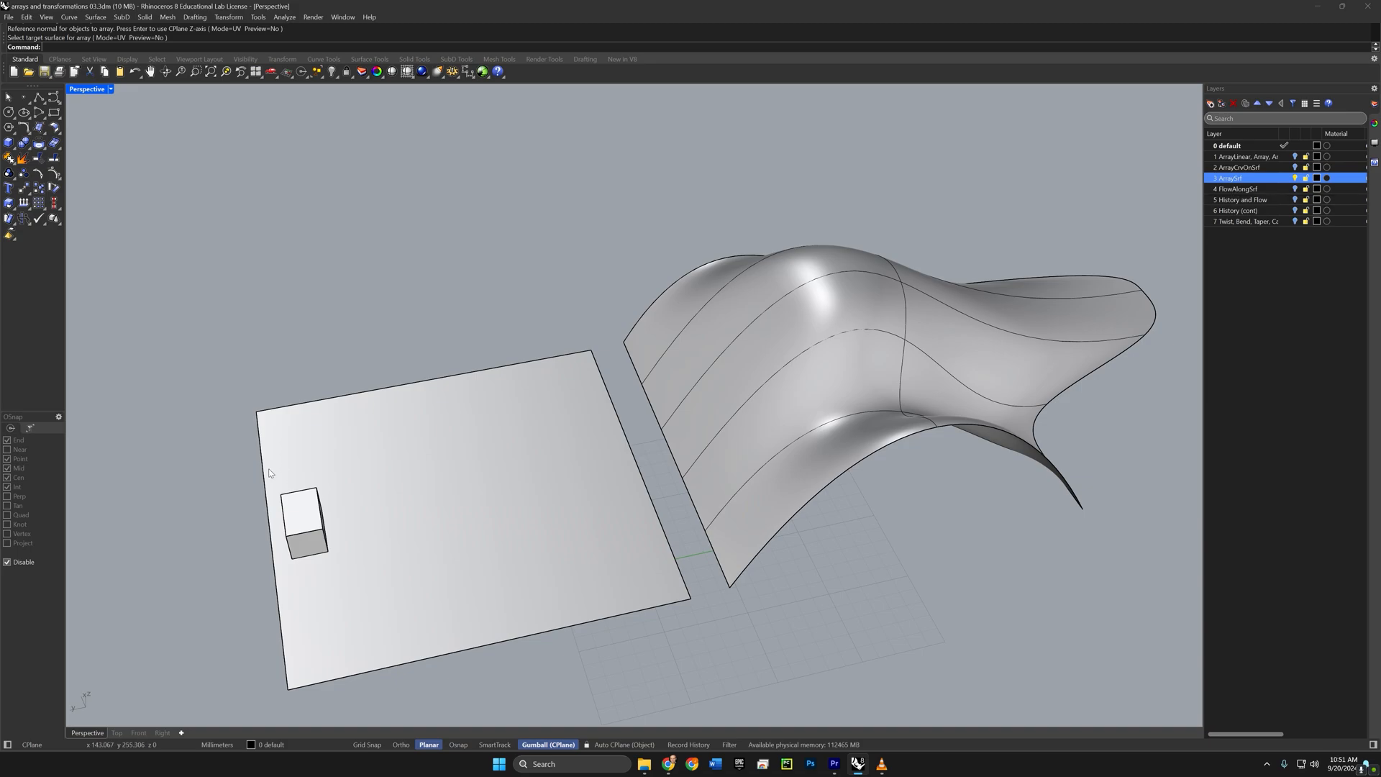
Step: Start ArraySrf on the box, with its snapped bottom corner as base point and the CPlane Z-axis as reference normal
{"action": "key", "text": "Up"}
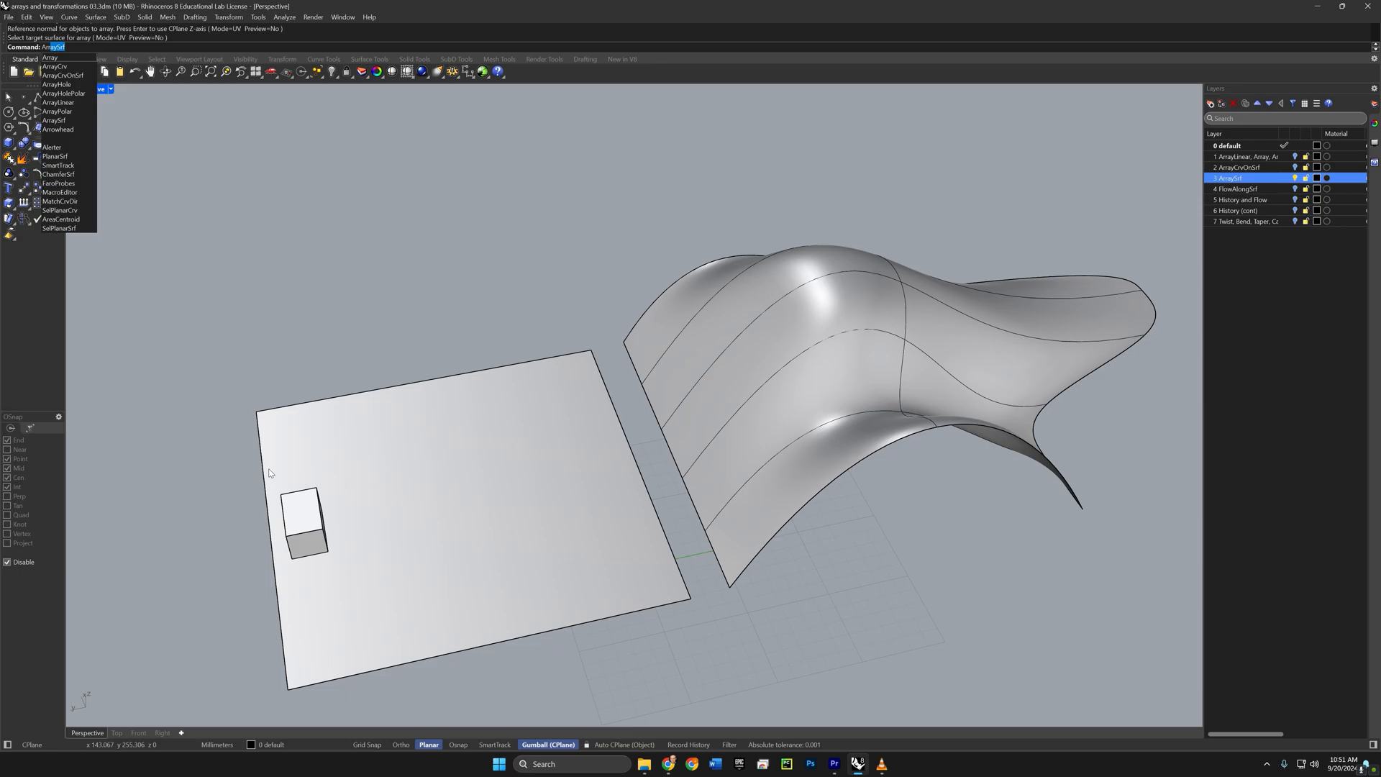
{"action": "key", "text": "Return"}
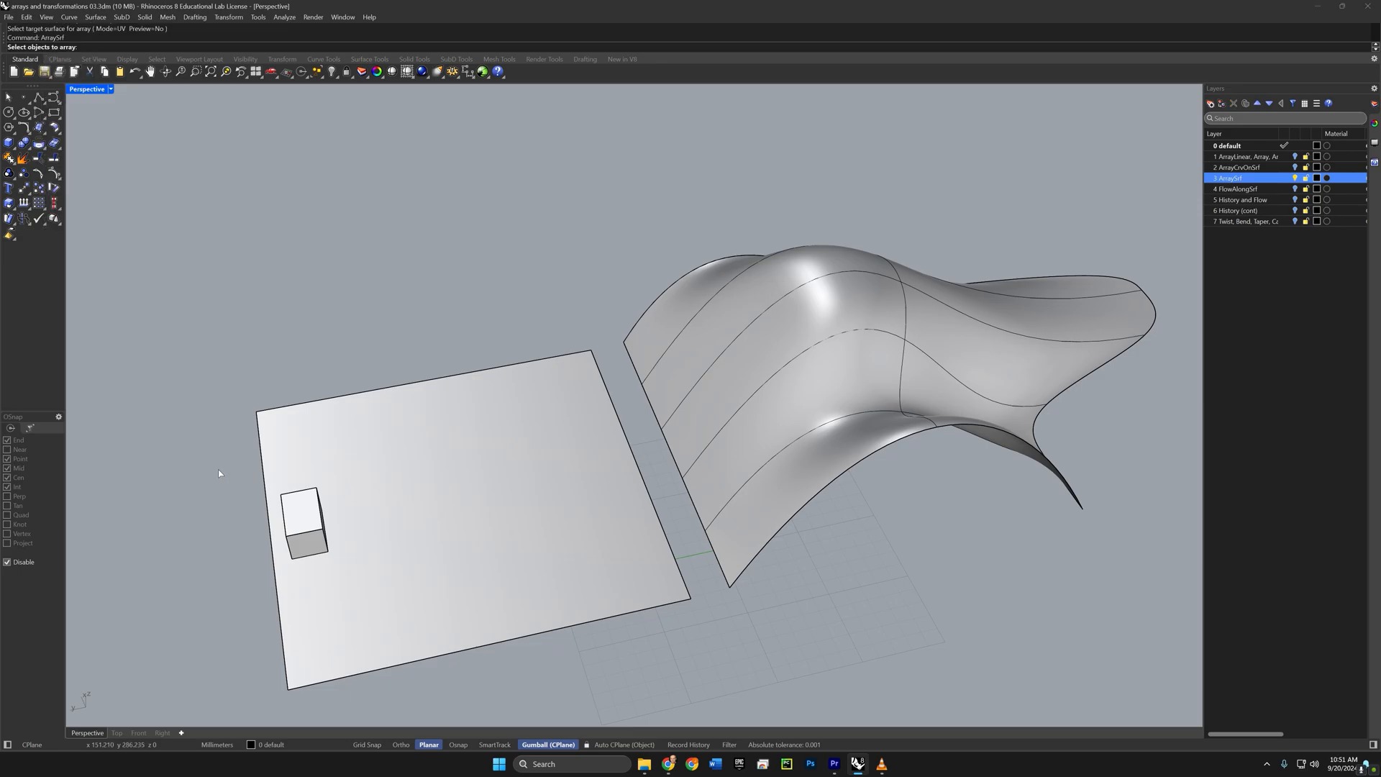
{"action": "left_click", "coordinate": [295, 538]}
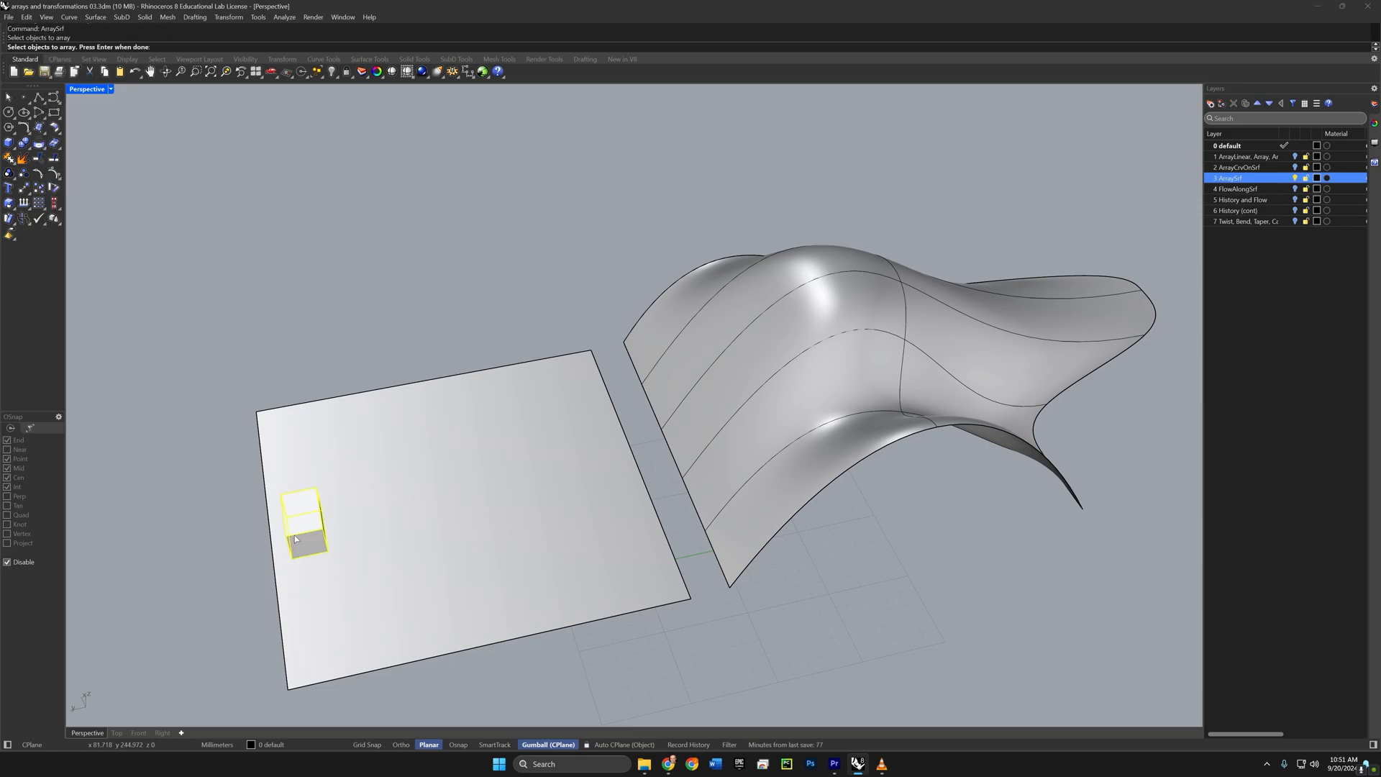
{"action": "key", "text": "Return"}
{"action": "right_click_drag", "start_coordinate": [317, 554], "coordinate": [326, 549]}
{"action": "key", "text": "alt"}
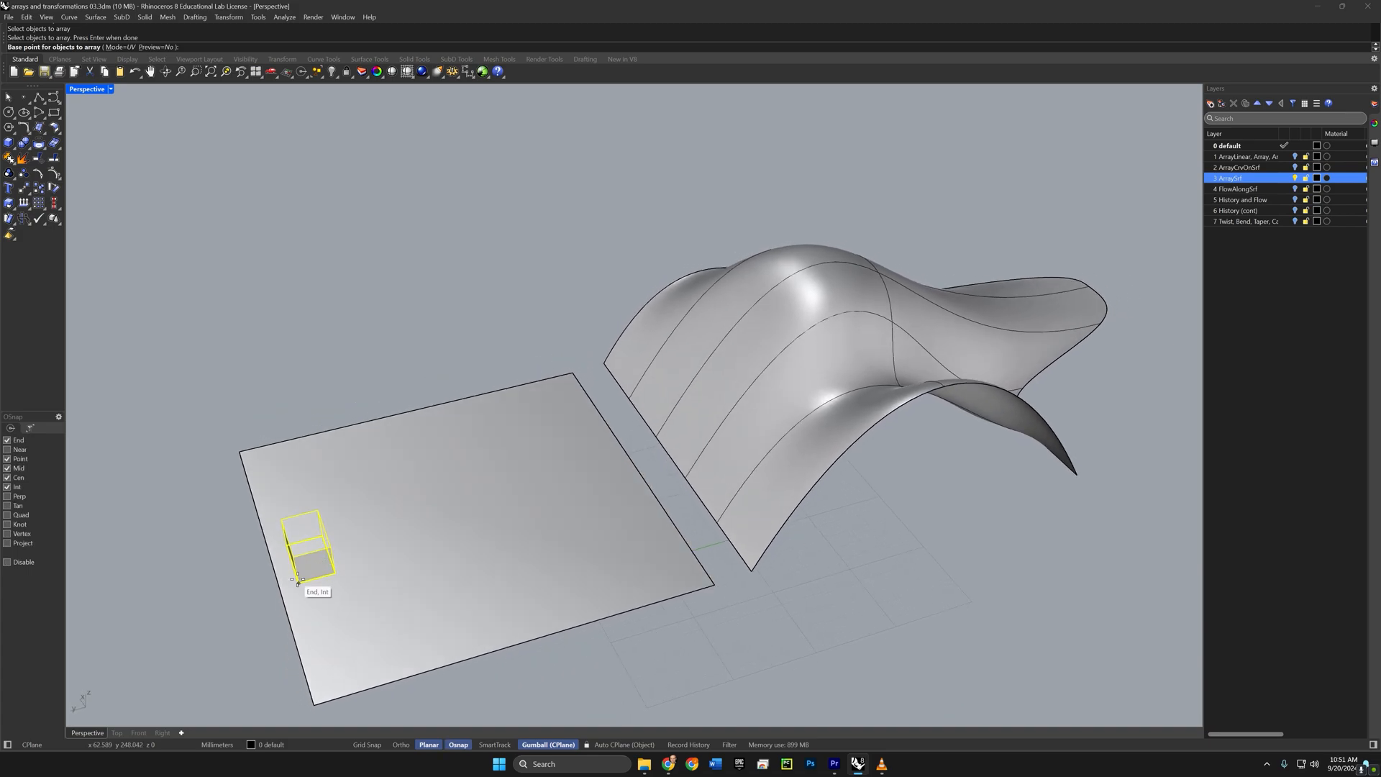
{"action": "left_click", "coordinate": [298, 583]}
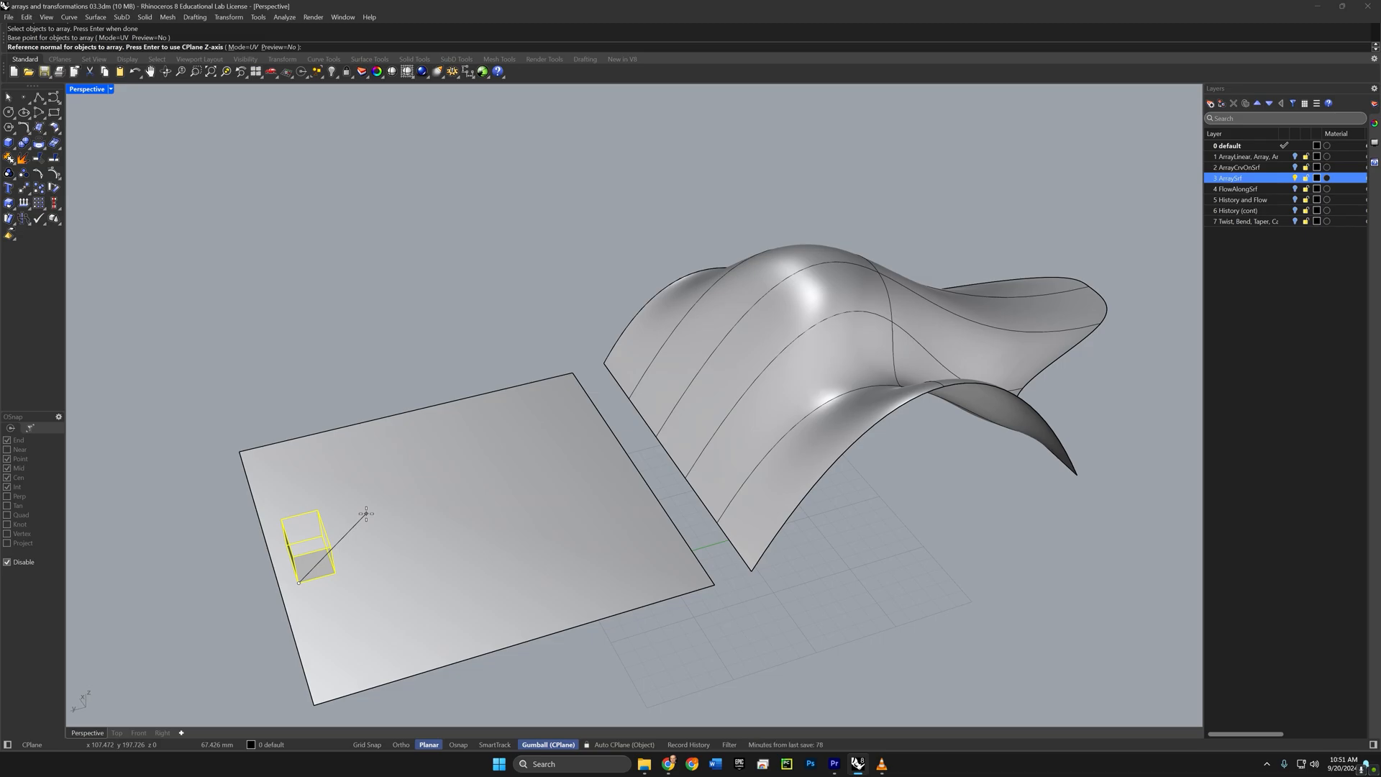
{"action": "key", "text": "Return"}
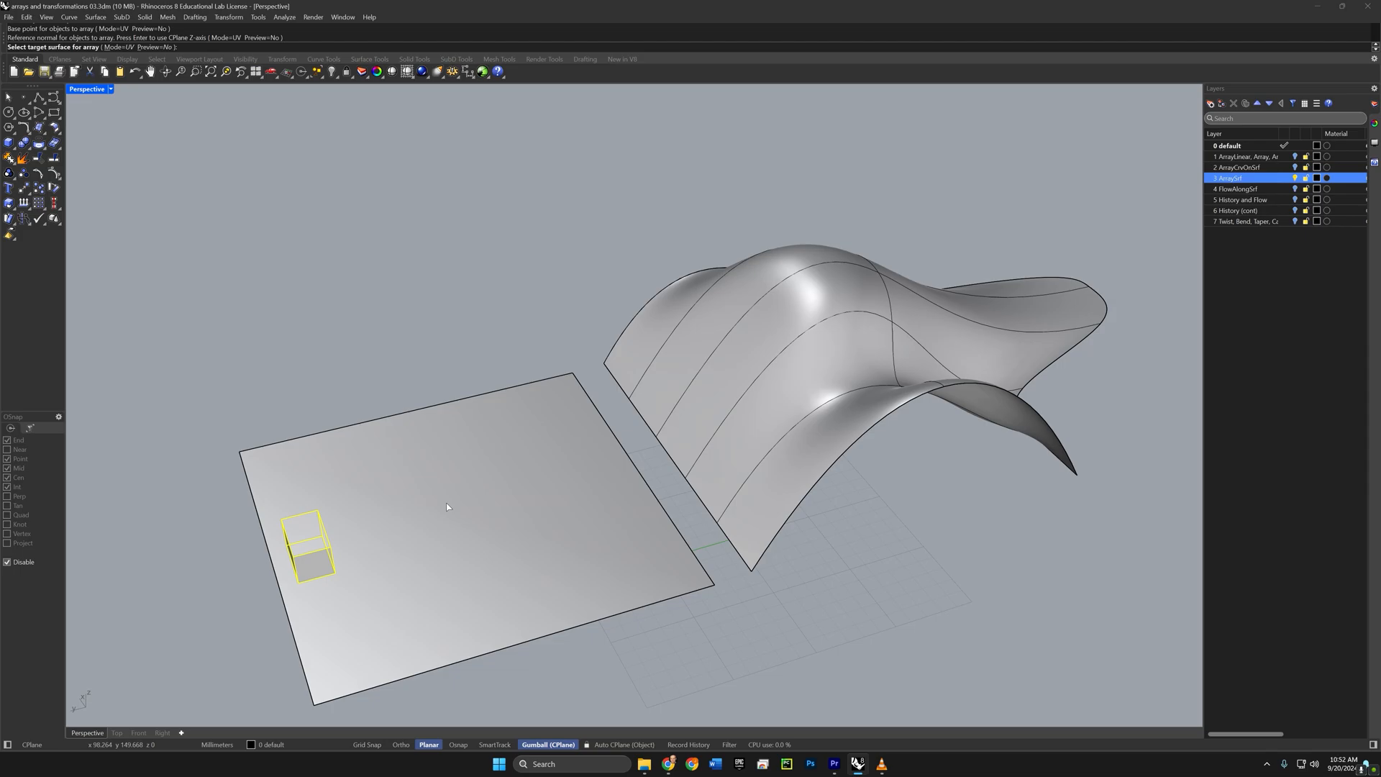
Step: Array the box over the wavy surface with 6 elements in the U direction and 12 in the V direction
{"action": "left_click", "coordinate": [717, 449]}
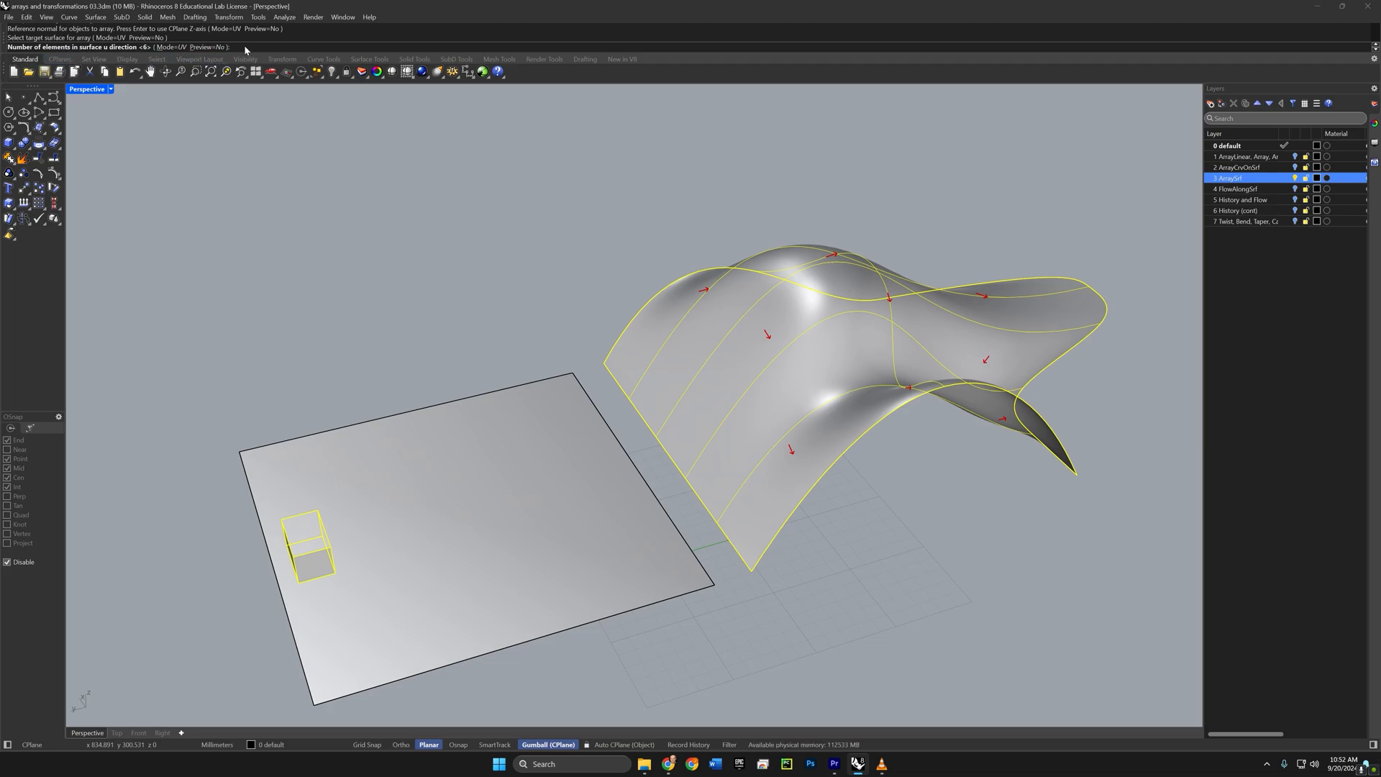
{"action": "key", "text": "Return"}
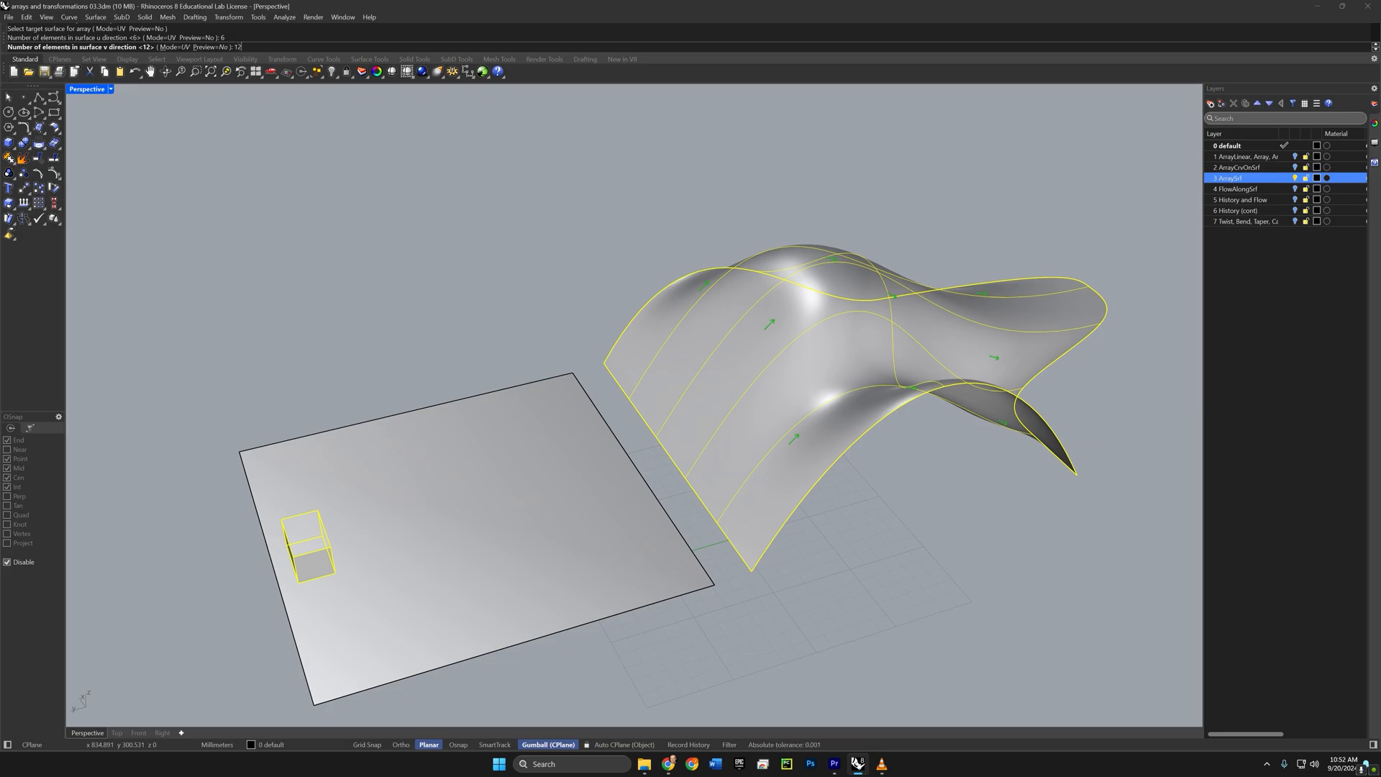
{"action": "key", "text": "Return"}
{"action": "right_click_drag", "start_coordinate": [620, 154], "coordinate": [633, 474]}
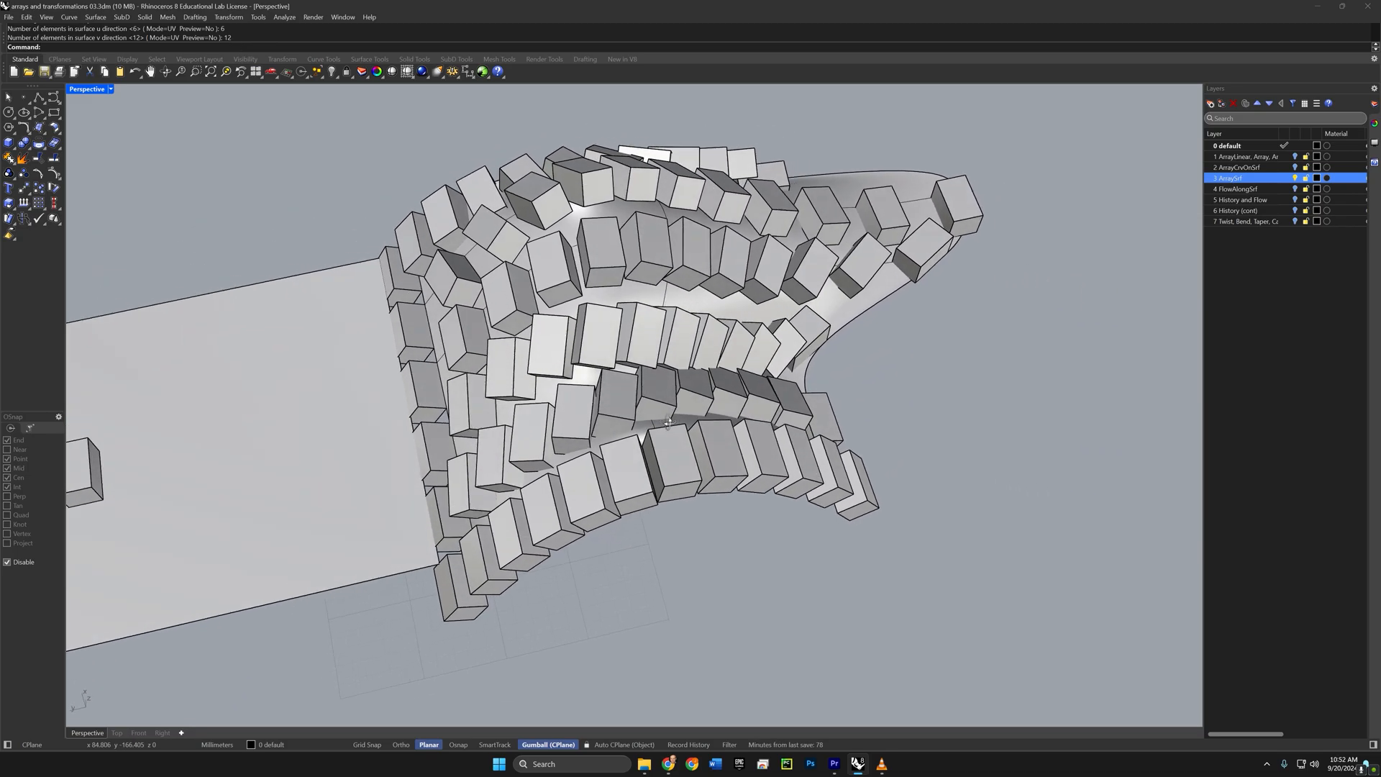
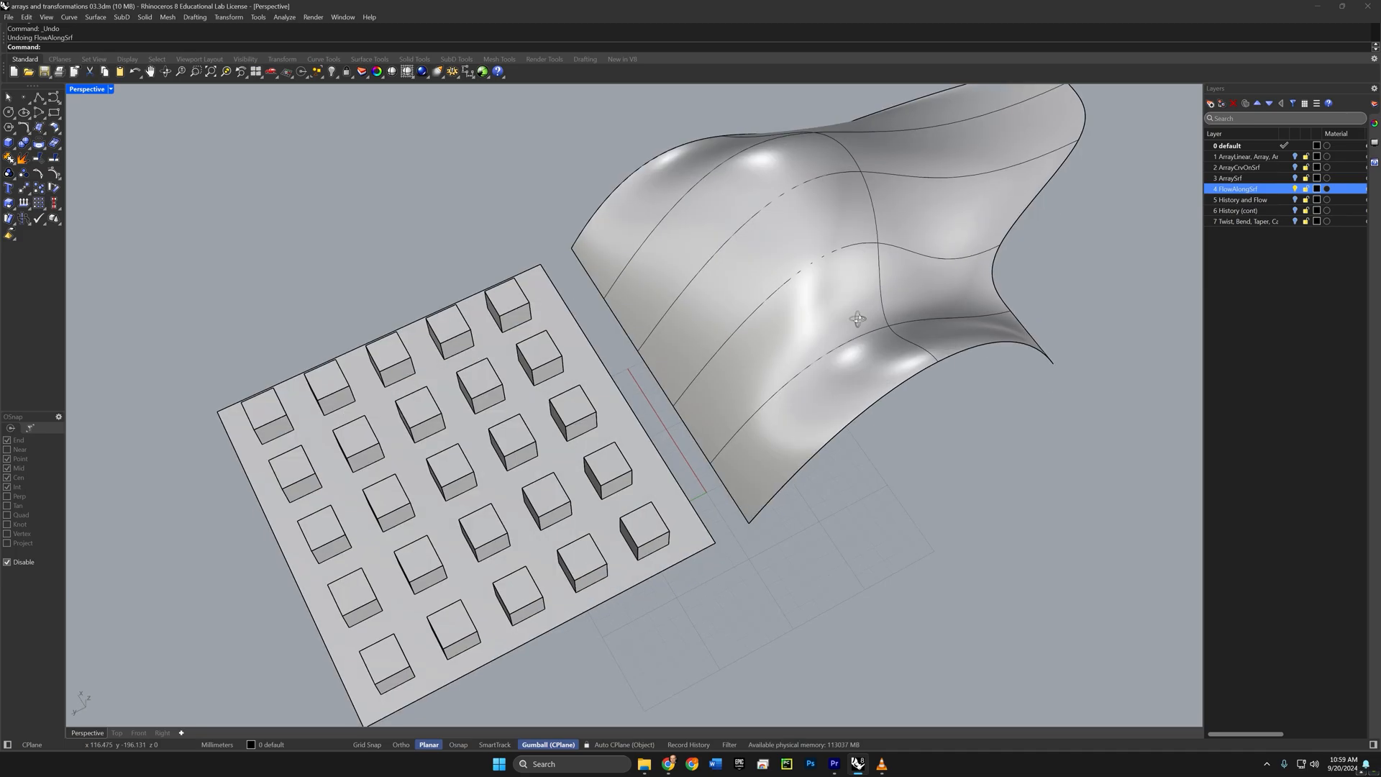
Step: Start FlowAlongSrf and select all the cubes of the 5 by 5 grid on the flat surface as the objects
{"action": "right_click_drag", "start_coordinate": [725, 395], "coordinate": [724, 373]}
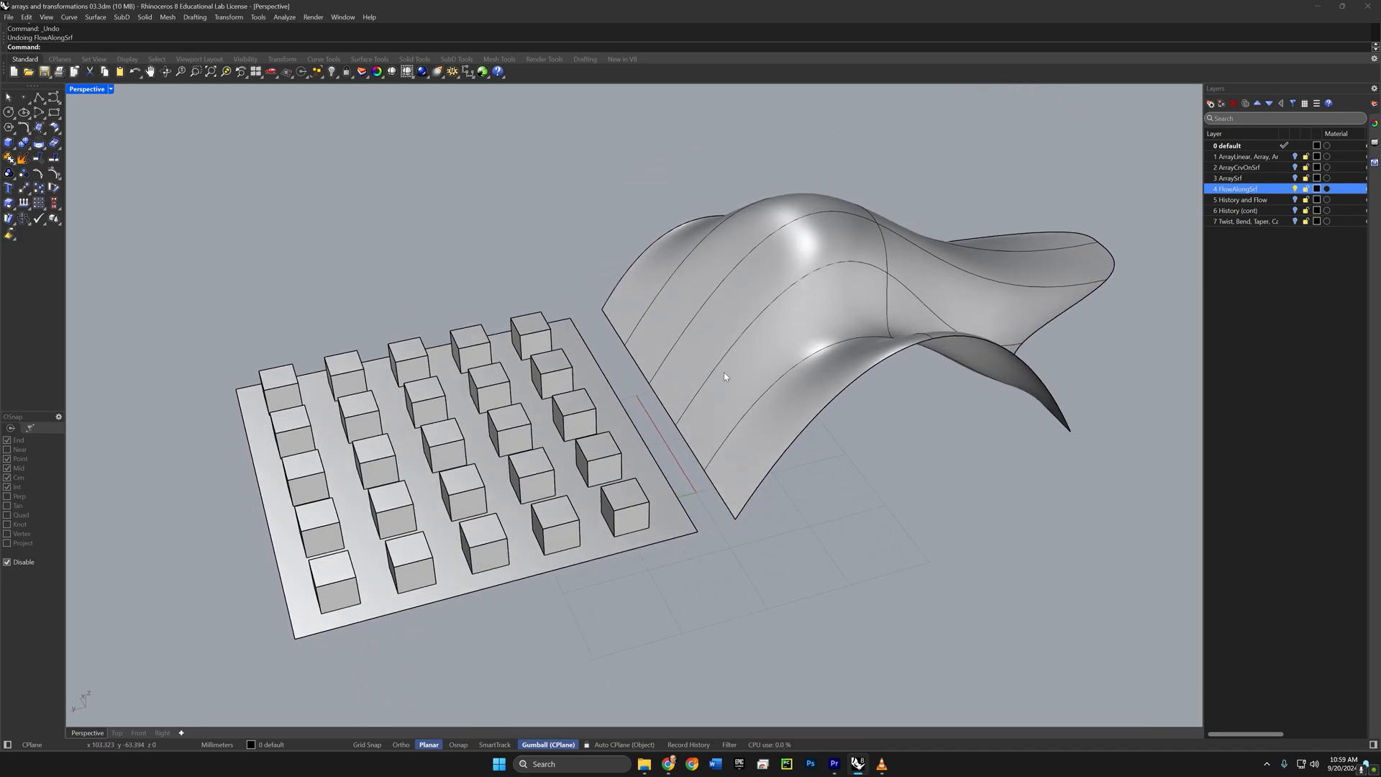
{"action": "key", "text": "Up"}
{"action": "type", "text": "Flo"}
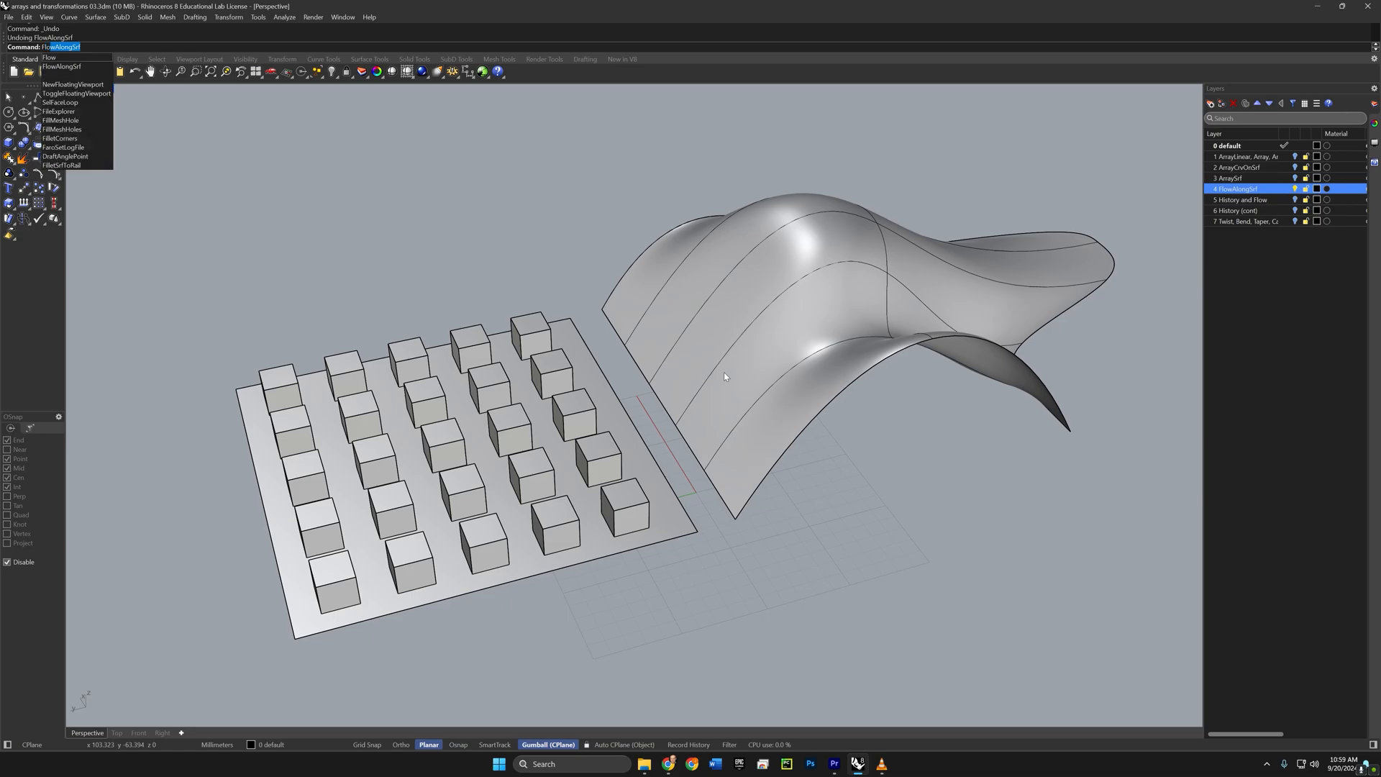
{"action": "key", "text": "Return"}
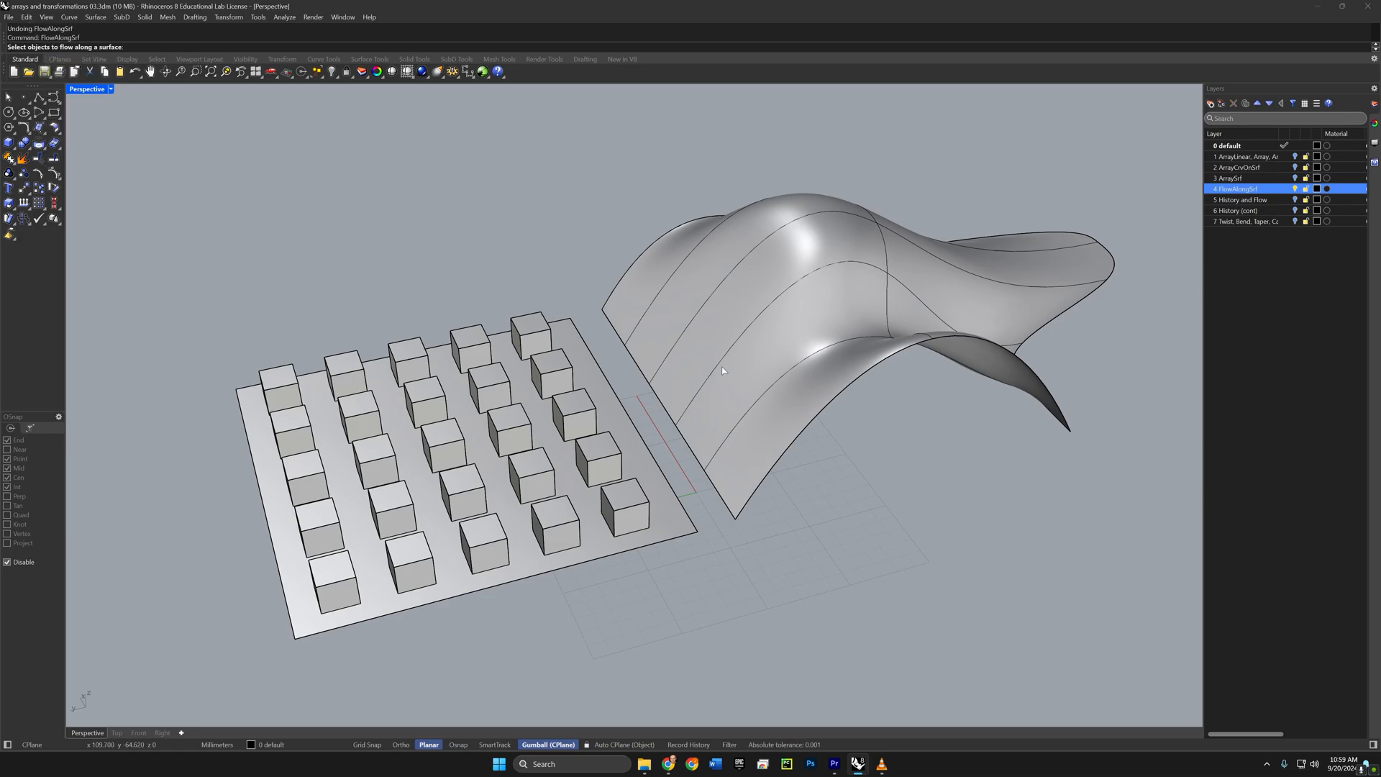
{"action": "right_click_drag", "start_coordinate": [722, 370], "coordinate": [585, 417]}
{"action": "left_click_drag", "start_coordinate": [655, 351], "coordinate": [241, 422]}
{"action": "key", "text": "Home"}
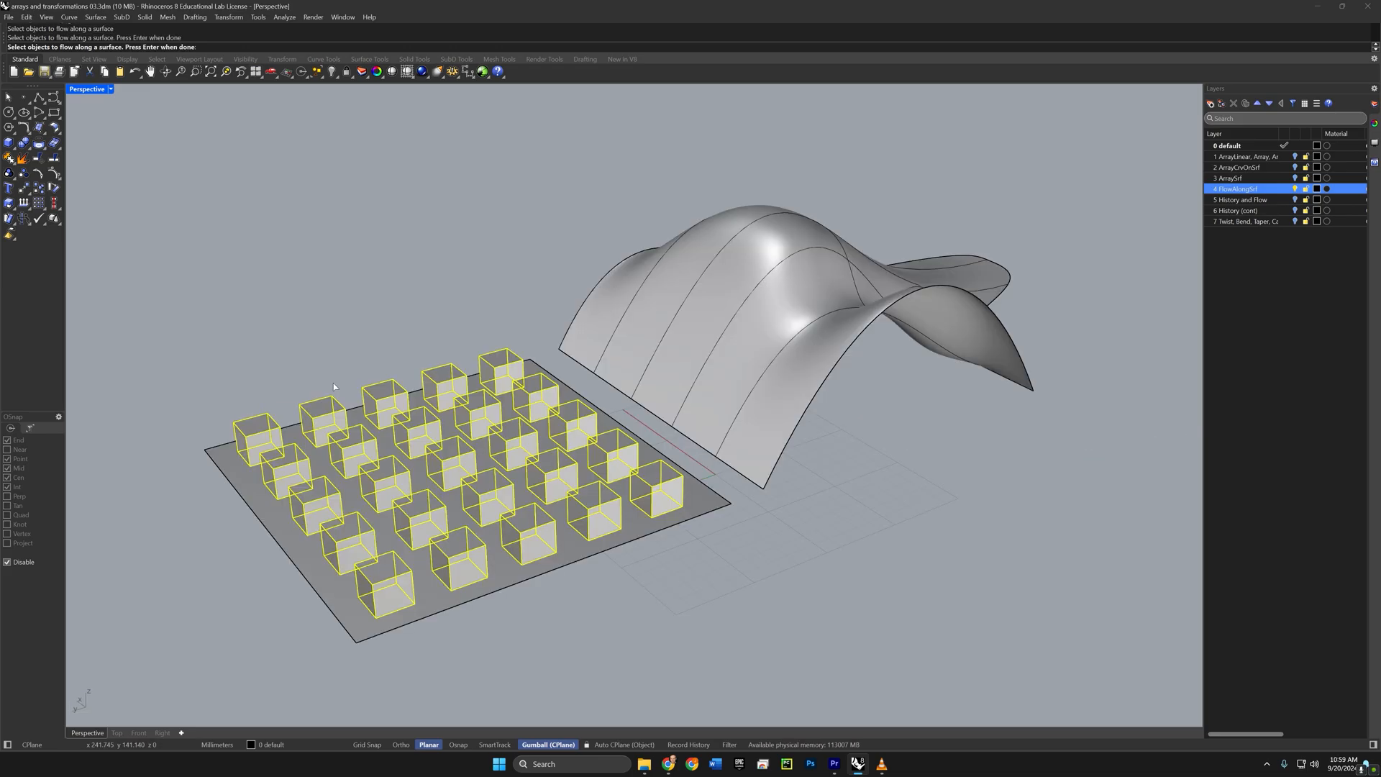
{"action": "key", "text": "Return"}
Step: Flow the cubes from the flat base surface, picked at an edge near its front corner, onto the wavy target surface
{"action": "right_click_drag", "start_coordinate": [441, 507], "coordinate": [427, 529]}
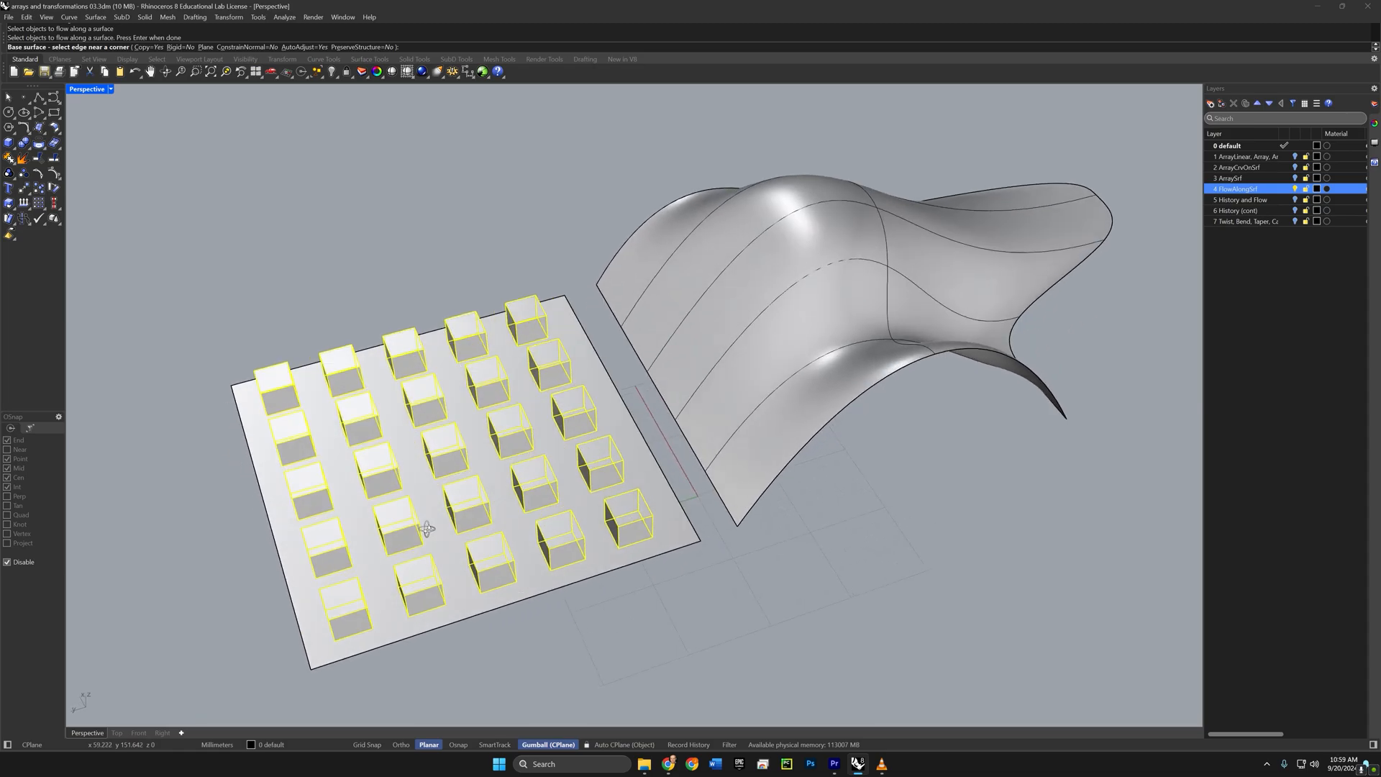
{"action": "left_click", "coordinate": [325, 656]}
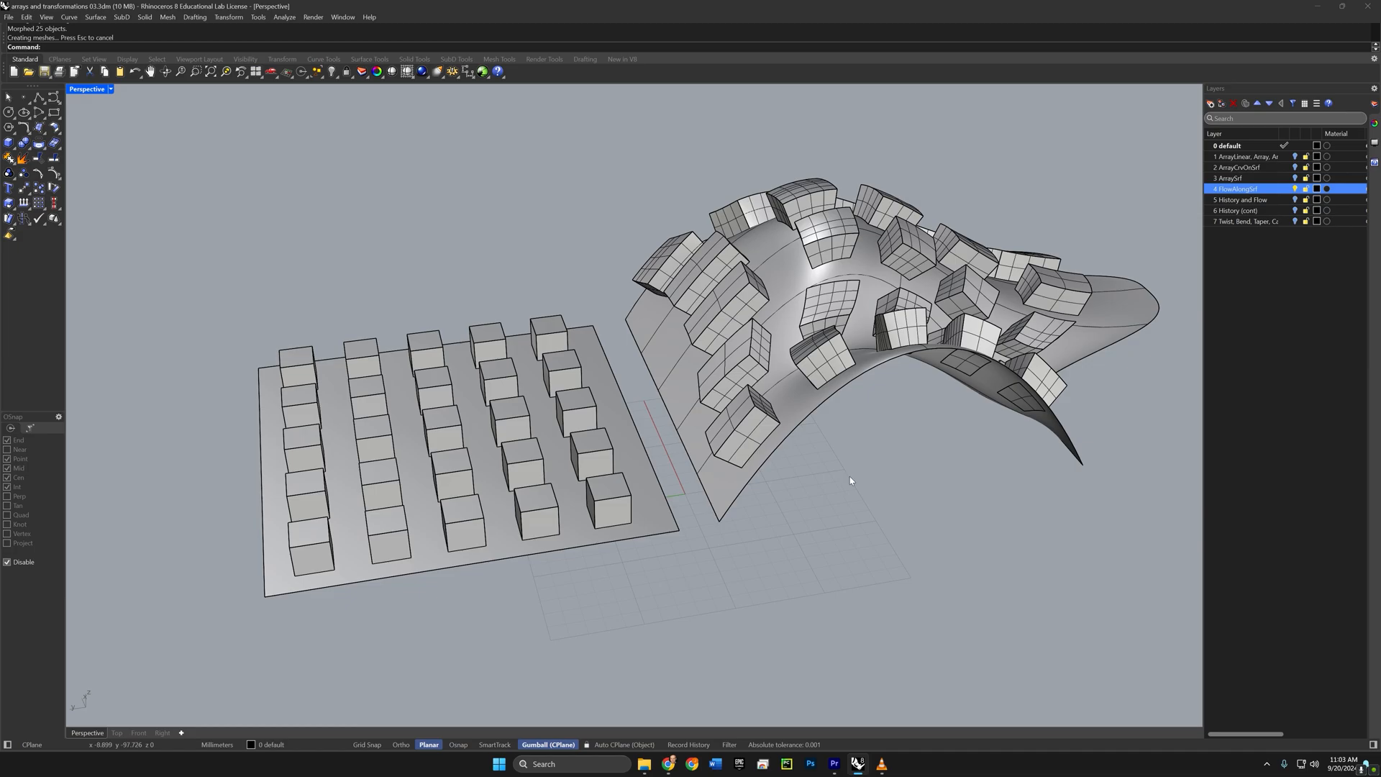
{"action": "right_click_drag", "start_coordinate": [875, 447], "coordinate": [855, 522]}
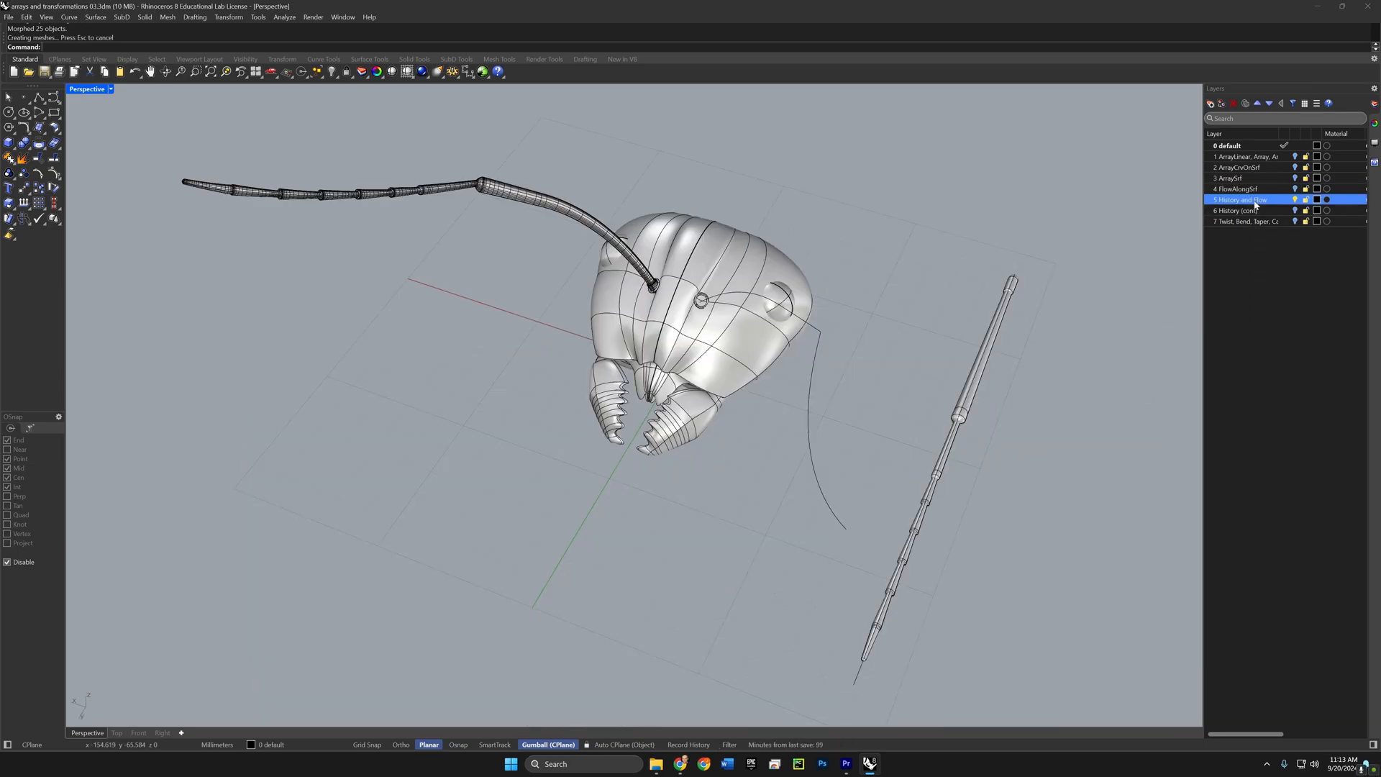
{"action": "right_click_drag", "start_coordinate": [976, 539], "coordinate": [934, 487]}
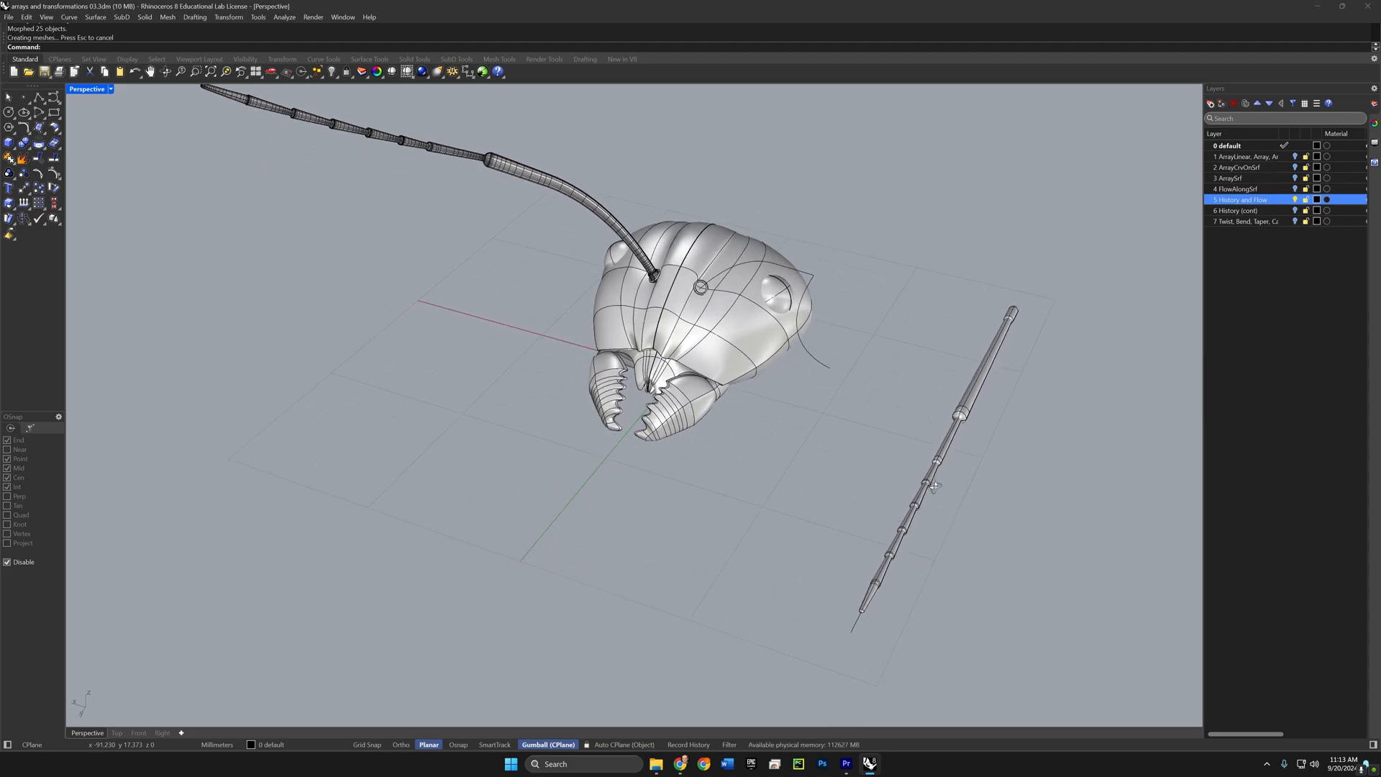
{"action": "right_click_drag", "start_coordinate": [815, 409], "coordinate": [770, 432]}
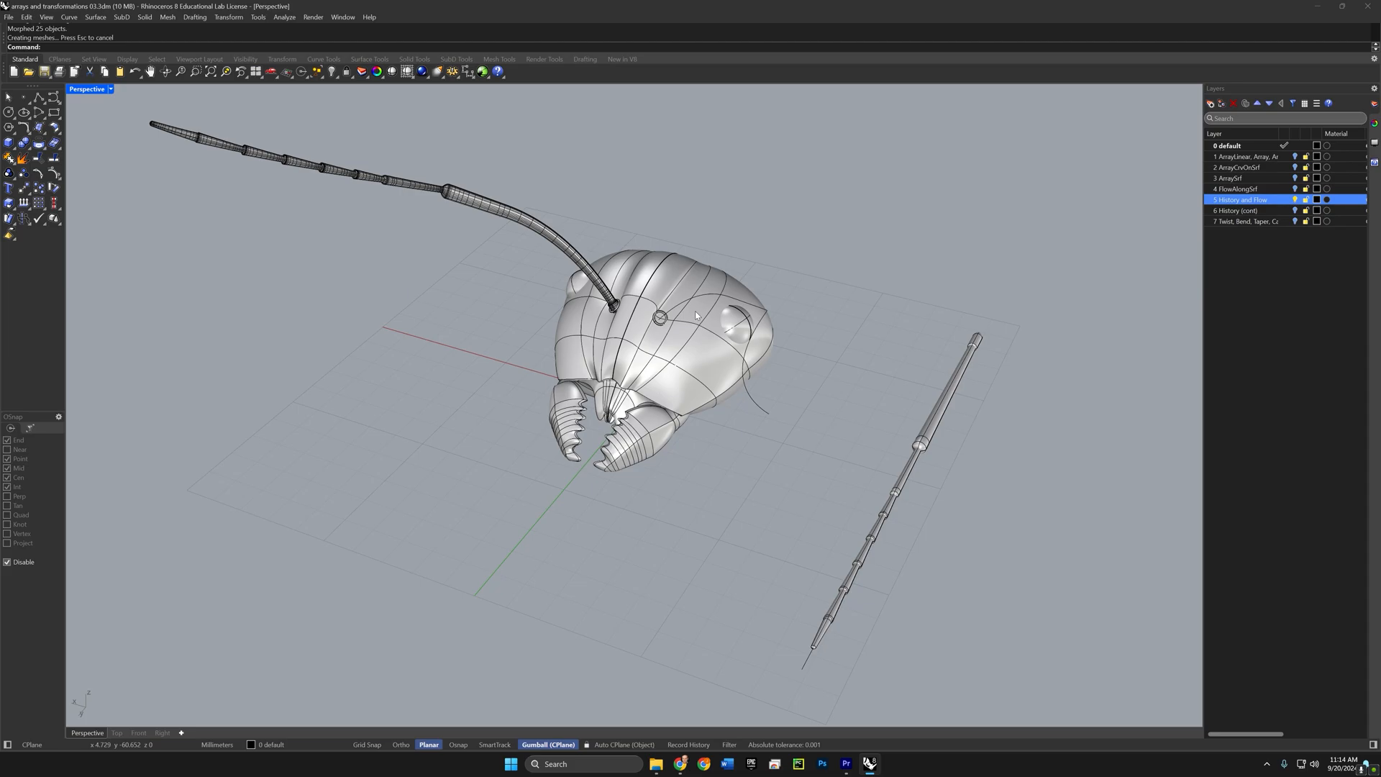
Step: Open the History settings and set Record to Yes and Lock to Yes
{"action": "right_click_drag", "start_coordinate": [656, 326], "coordinate": [783, 350]}
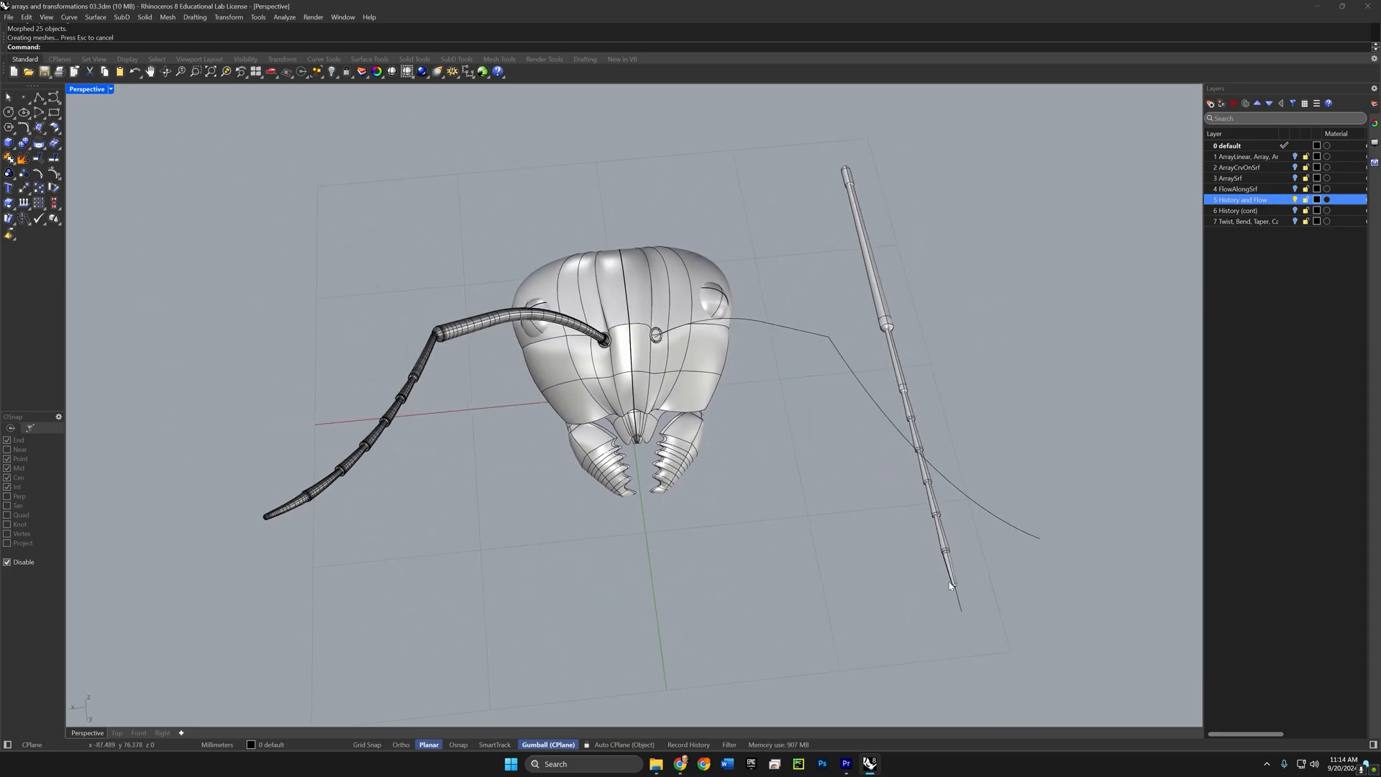
{"action": "right_click_drag", "start_coordinate": [952, 587], "coordinate": [888, 493]}
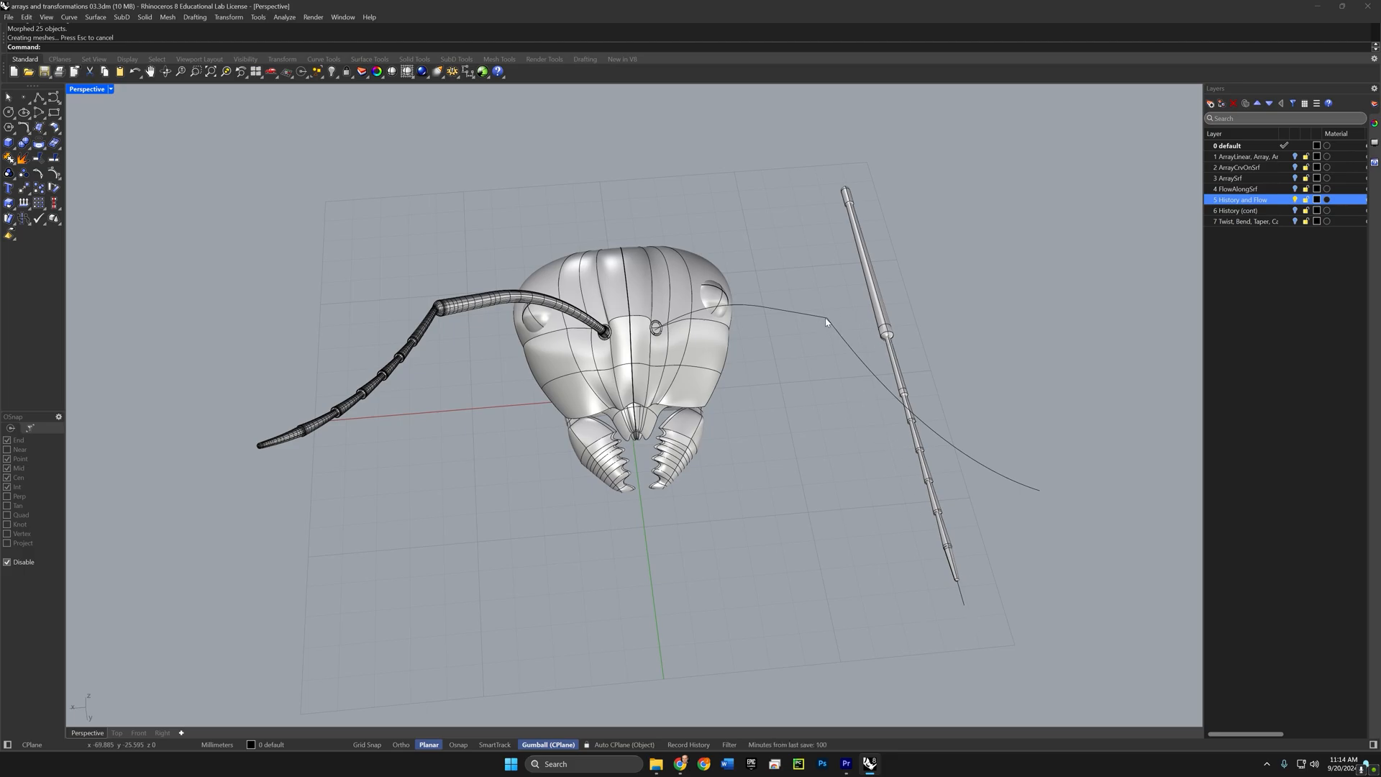
{"action": "right_click_drag", "start_coordinate": [826, 305], "coordinate": [819, 352]}
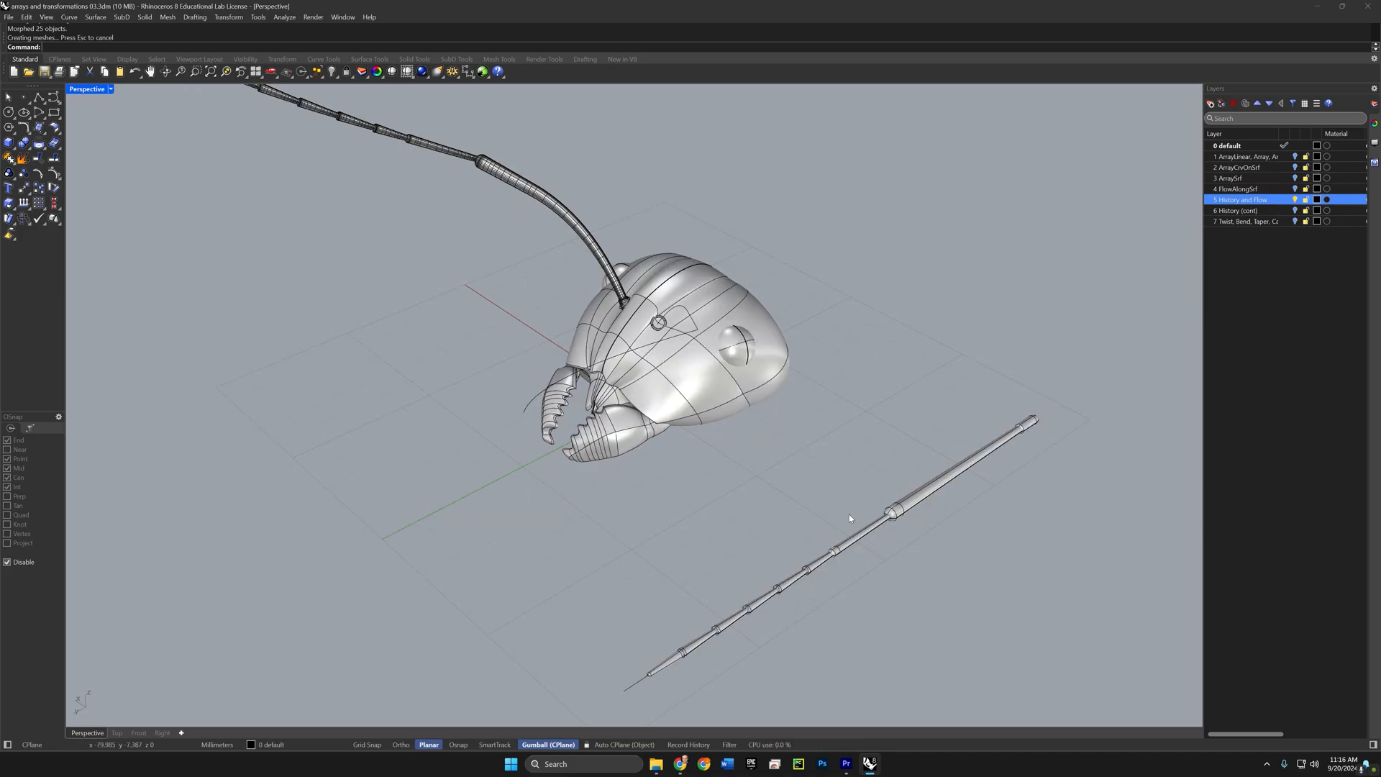
{"action": "type", "text": "History"}
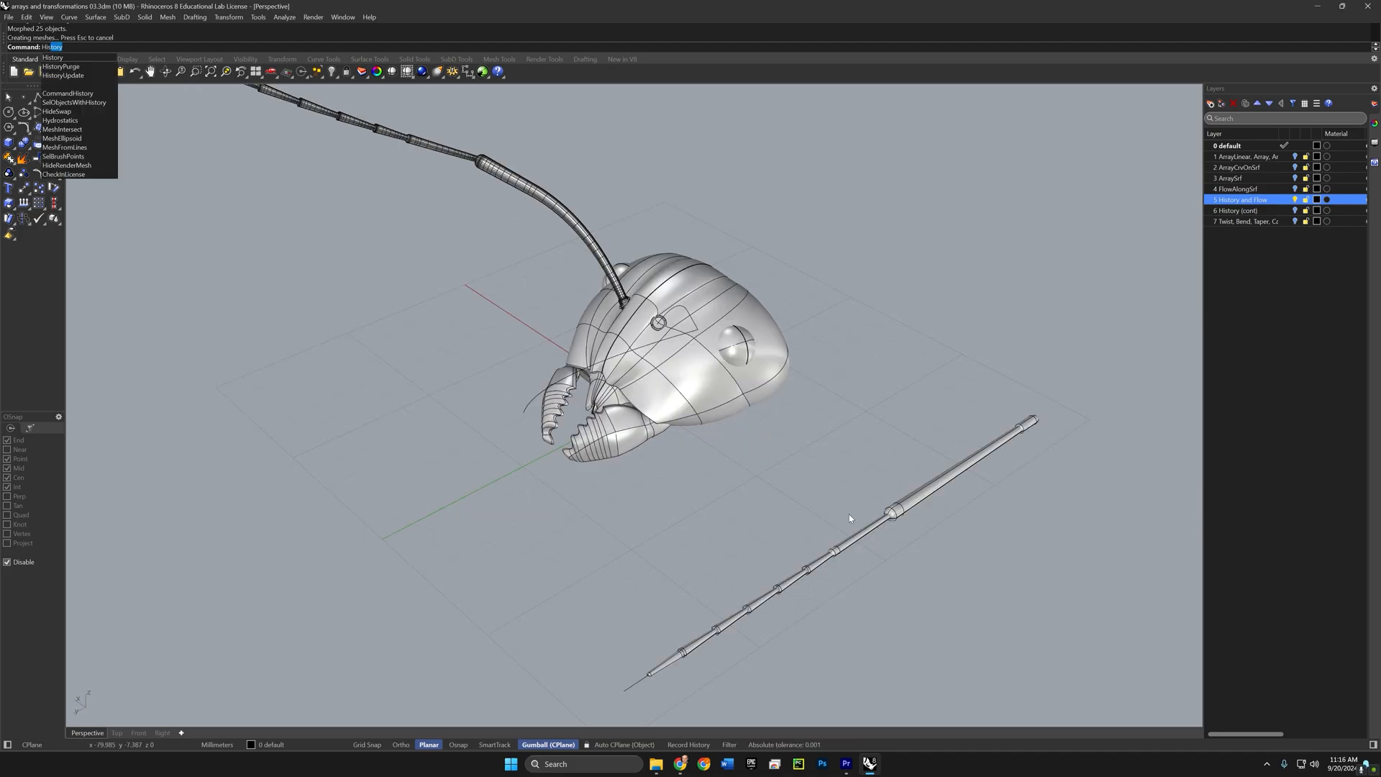
{"action": "key", "text": "Return"}
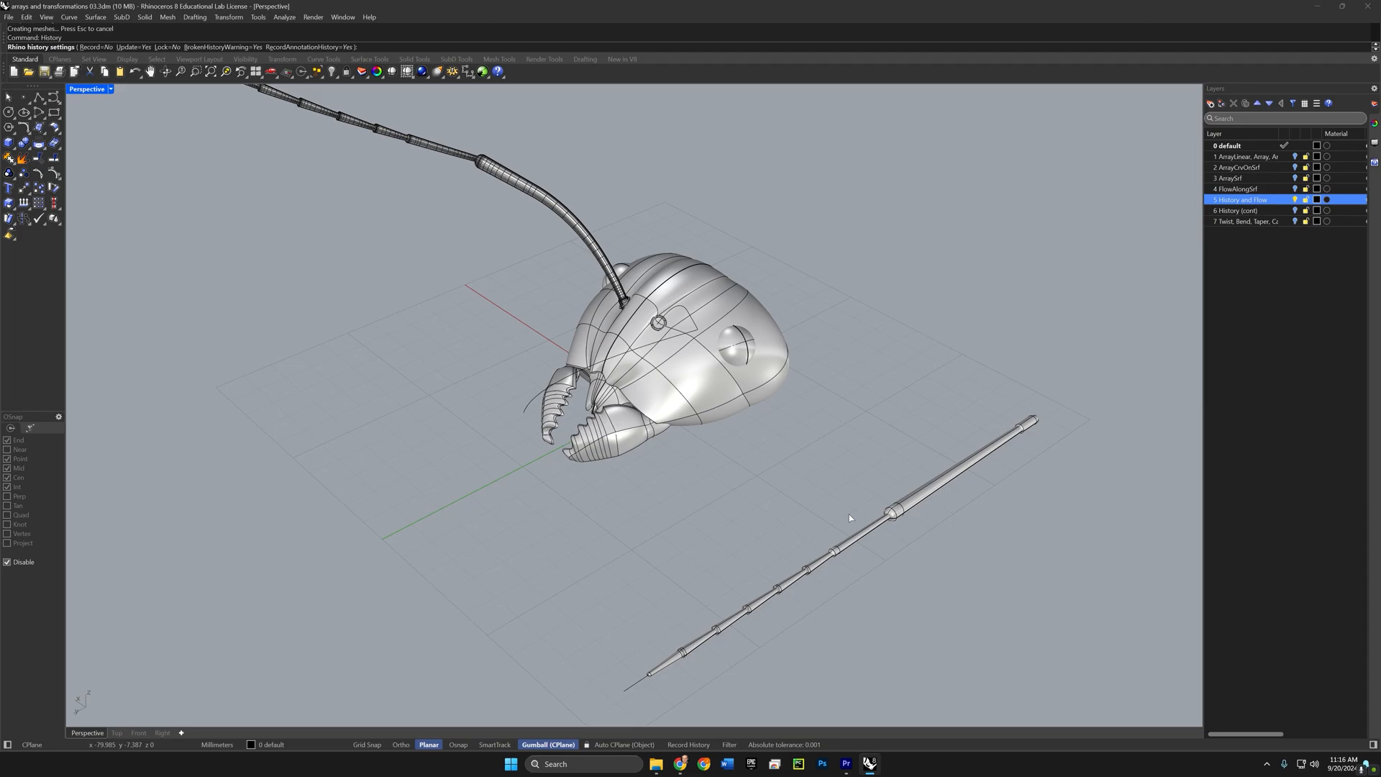
{"action": "left_click", "coordinate": [92, 47]}
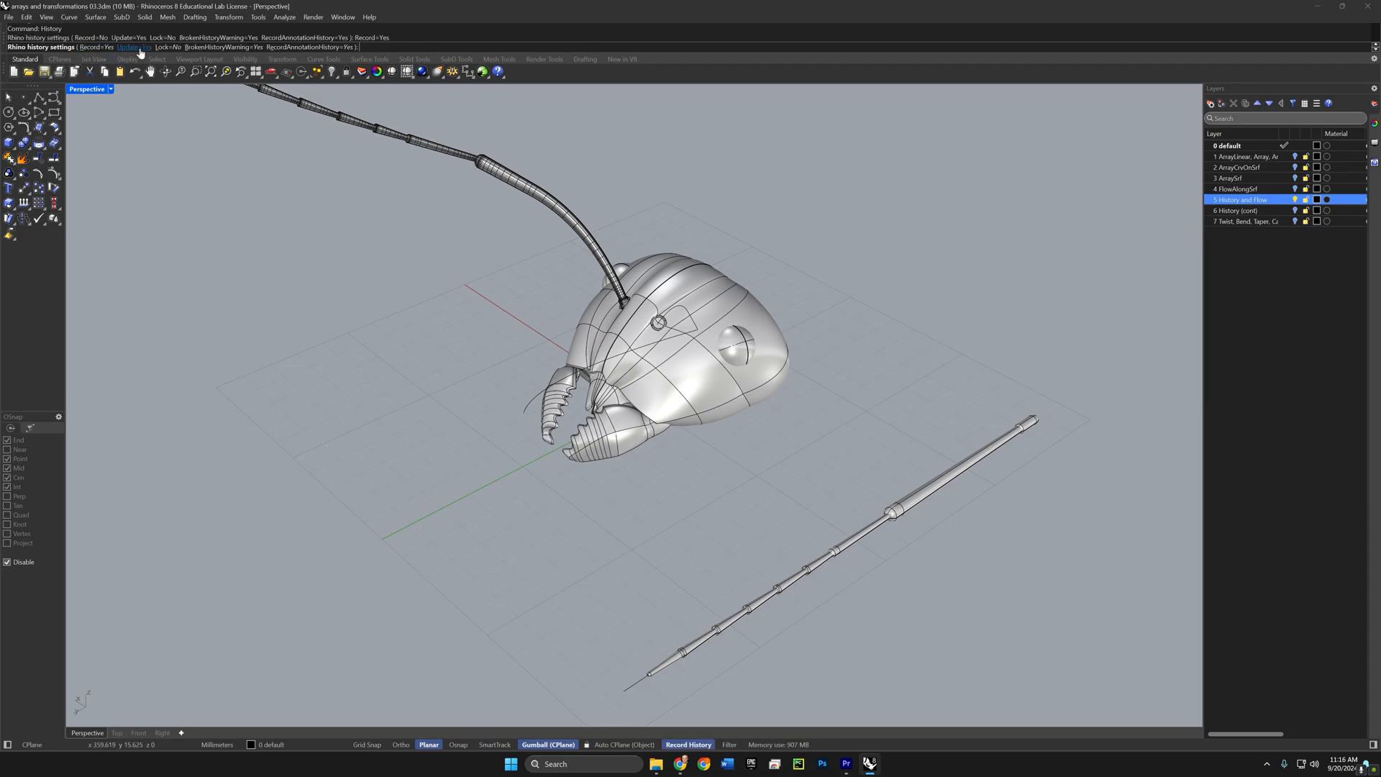
{"action": "left_click", "coordinate": [166, 48]}
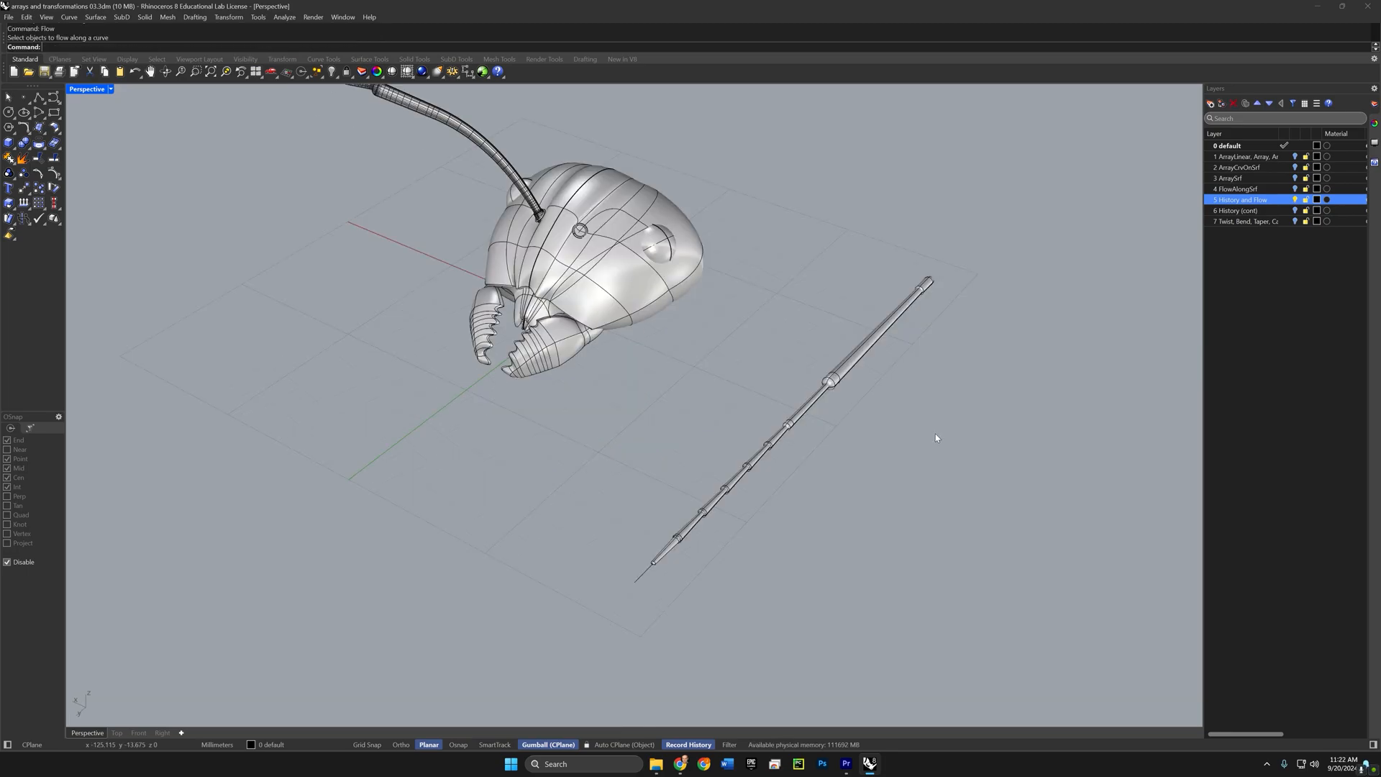
Step: Flow all the straight antenna segments from their base line, picked near the thin end, onto the matching tip of the free antenna curve
{"action": "right_click_drag", "start_coordinate": [936, 438], "coordinate": [871, 455]}
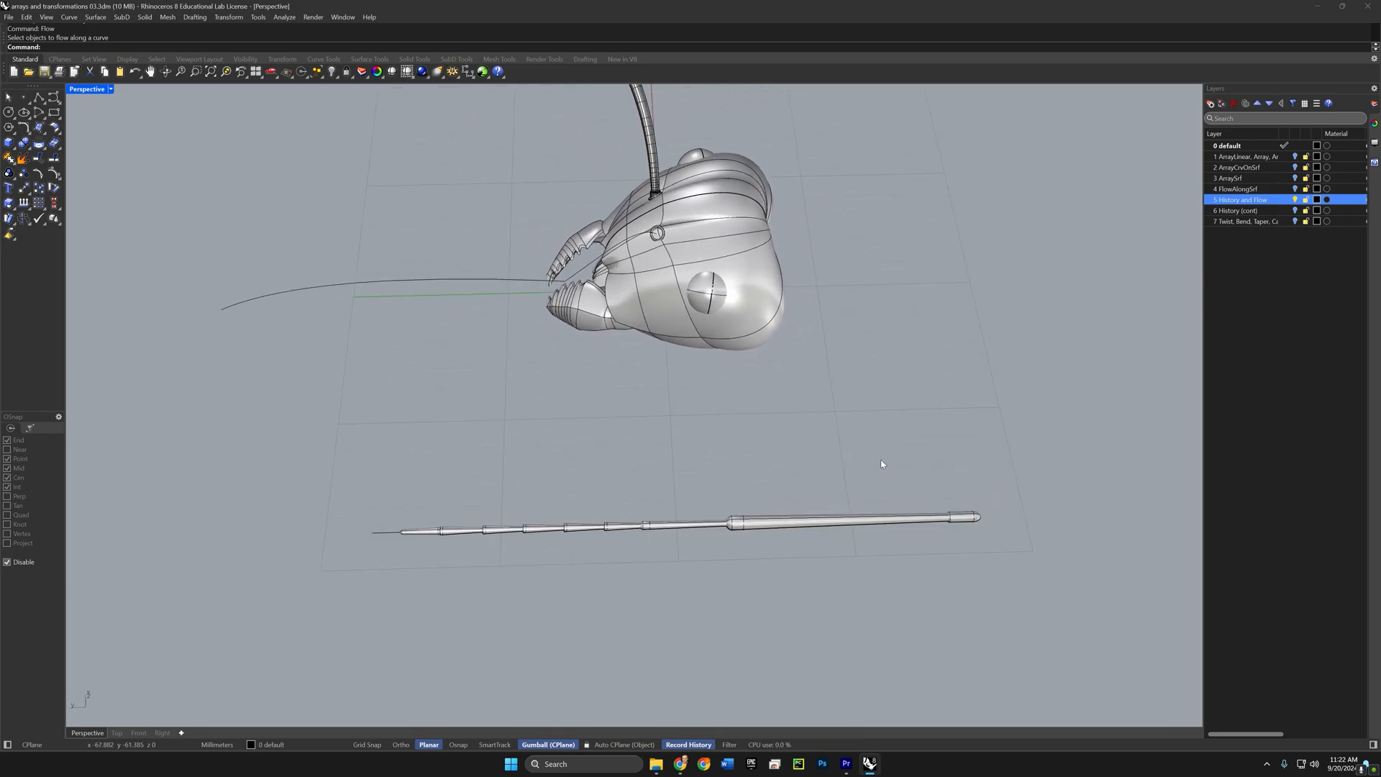
{"action": "type", "text": "flow"}
{"action": "key", "text": "Return"}
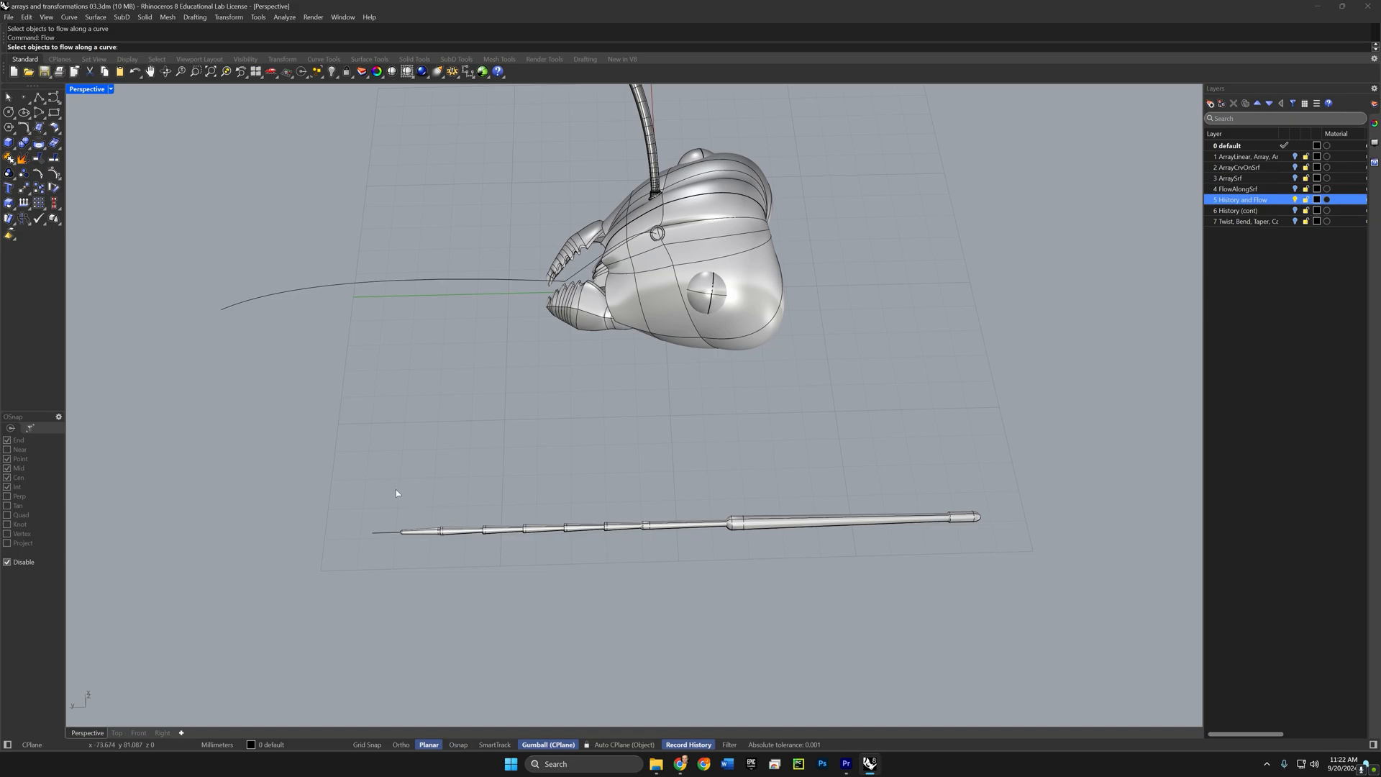
{"action": "left_click_drag", "start_coordinate": [426, 519], "coordinate": [1029, 554]}
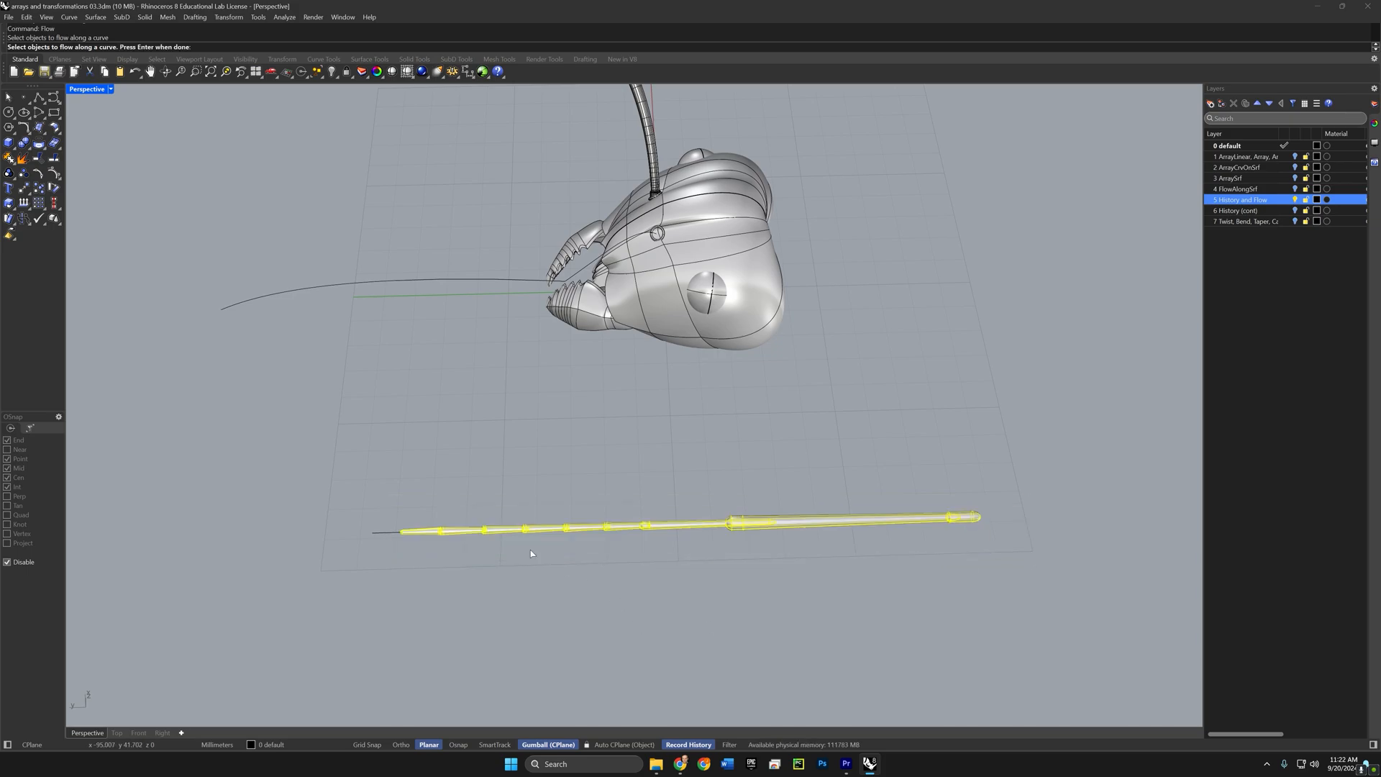
{"action": "key", "text": "Return"}
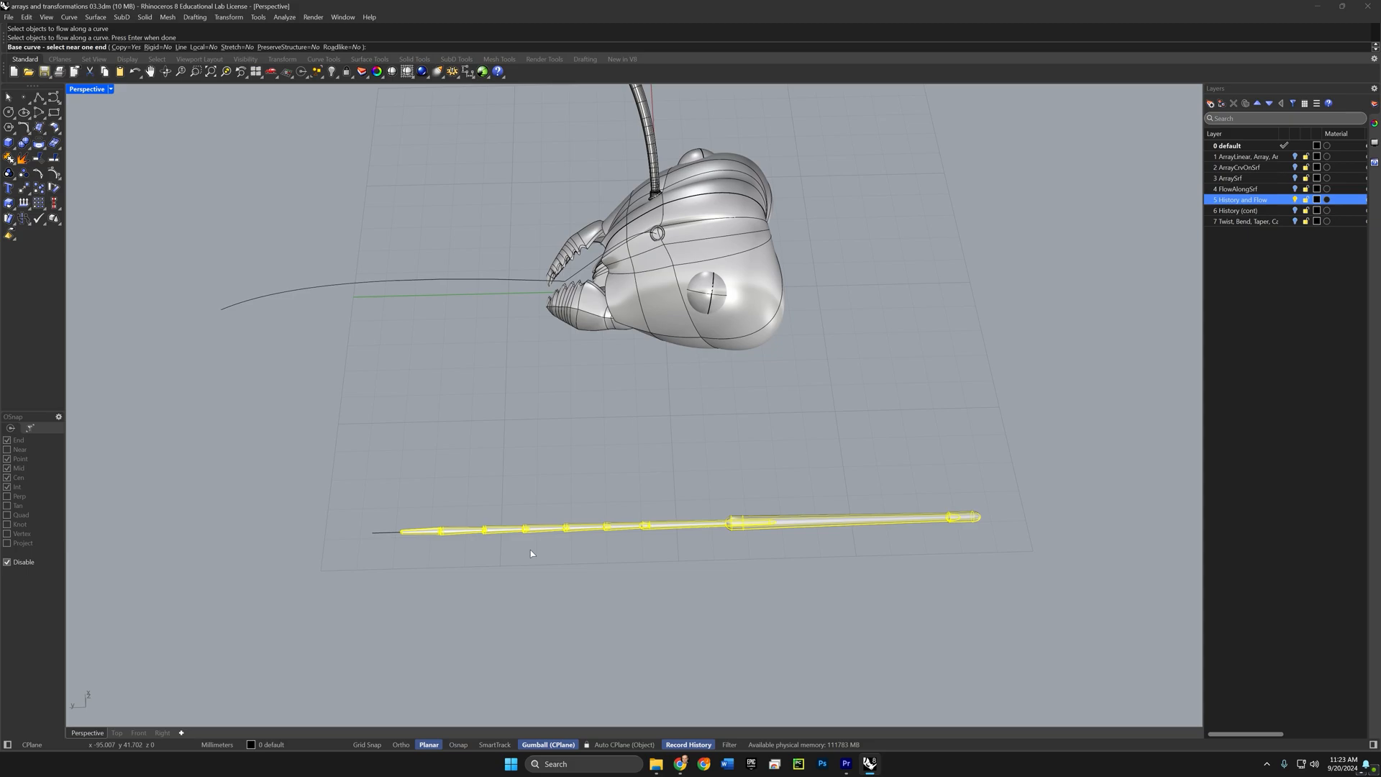
{"action": "left_click", "coordinate": [386, 536]}
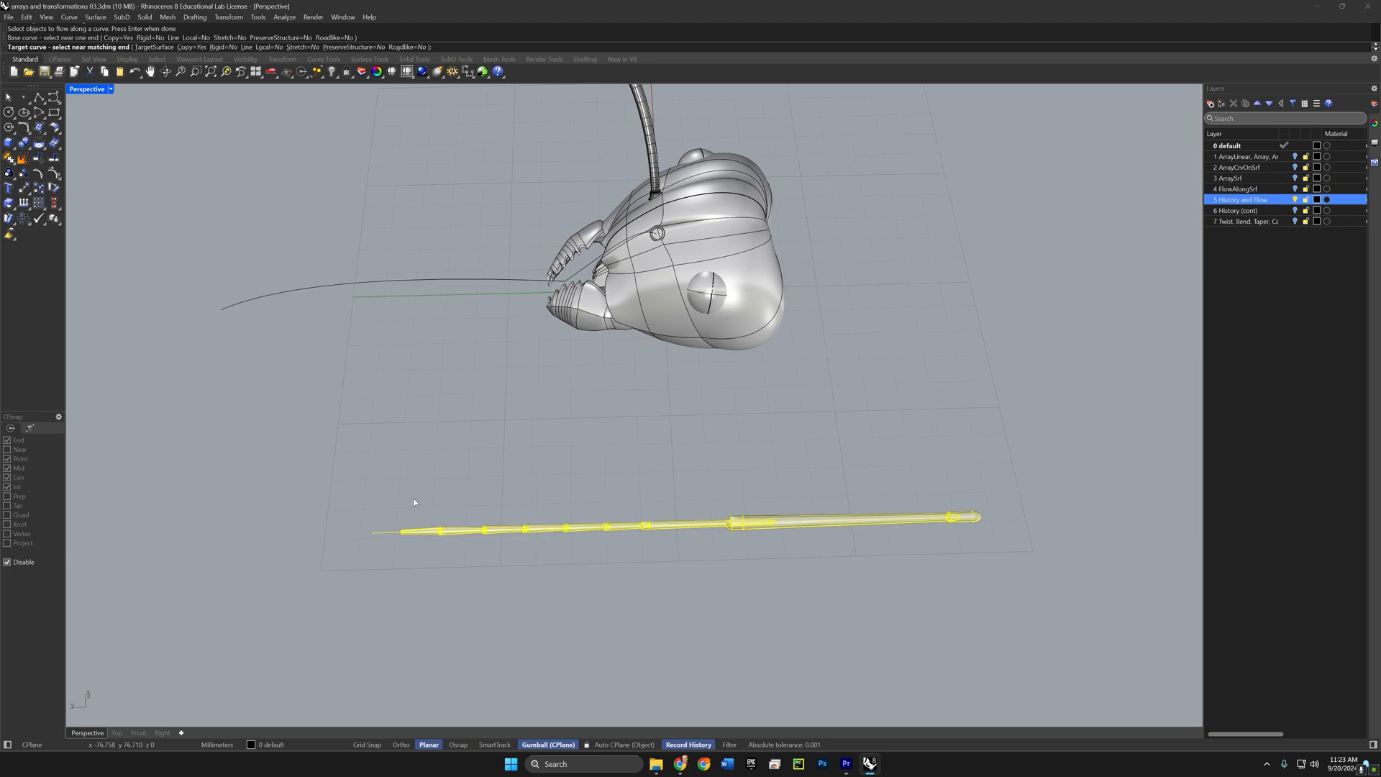
{"action": "left_click", "coordinate": [228, 308]}
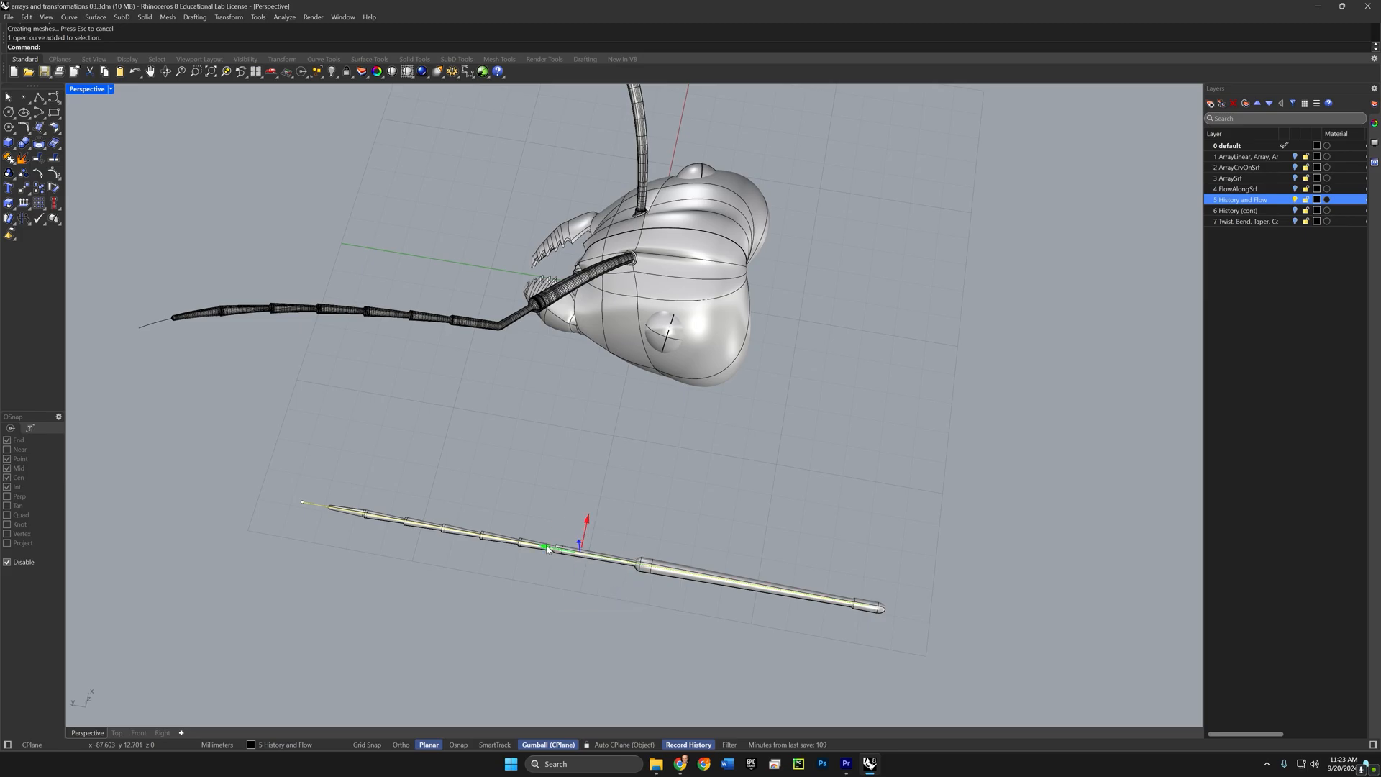
Step: Slide the base line lengthwise along the straight antenna toward its thick end
{"action": "left_click_drag", "start_coordinate": [547, 548], "coordinate": [580, 557]}
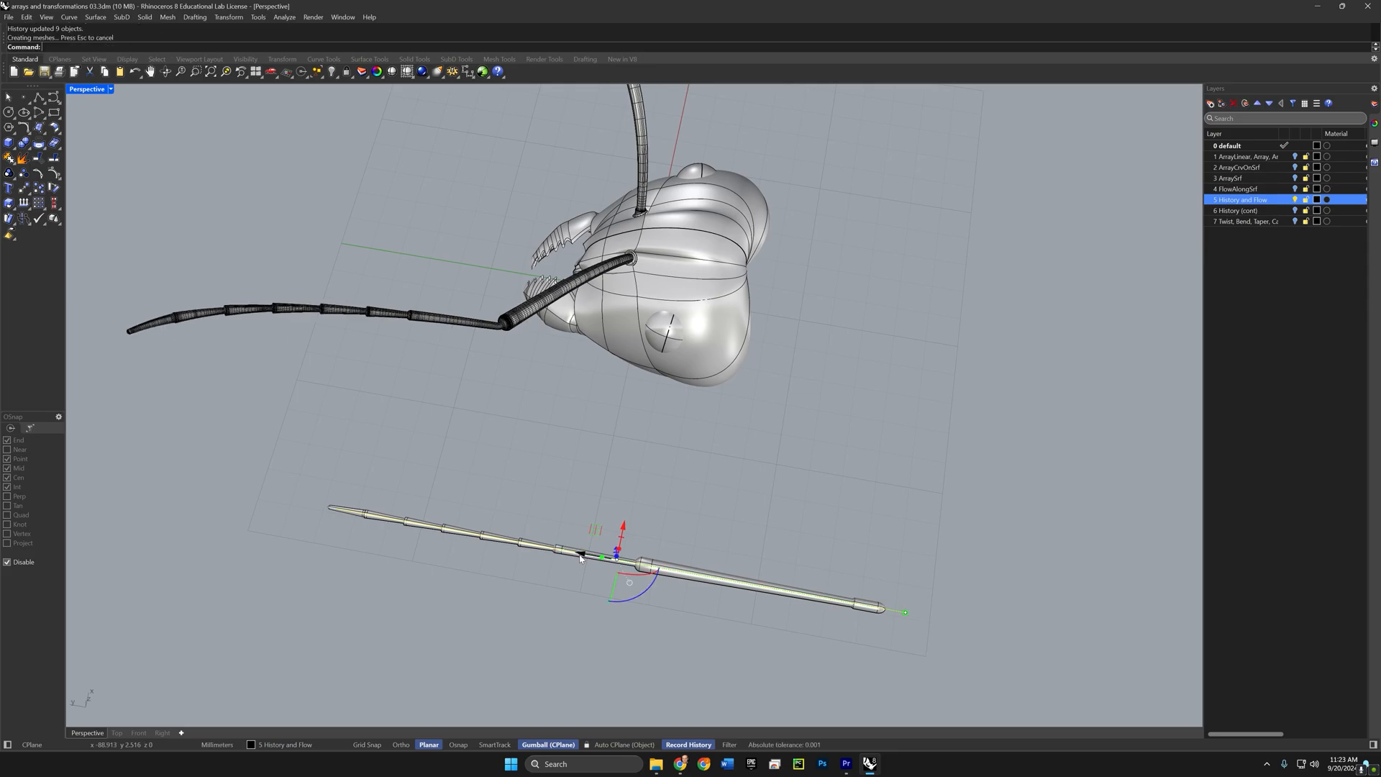
{"action": "right_click_drag", "start_coordinate": [565, 486], "coordinate": [707, 436]}
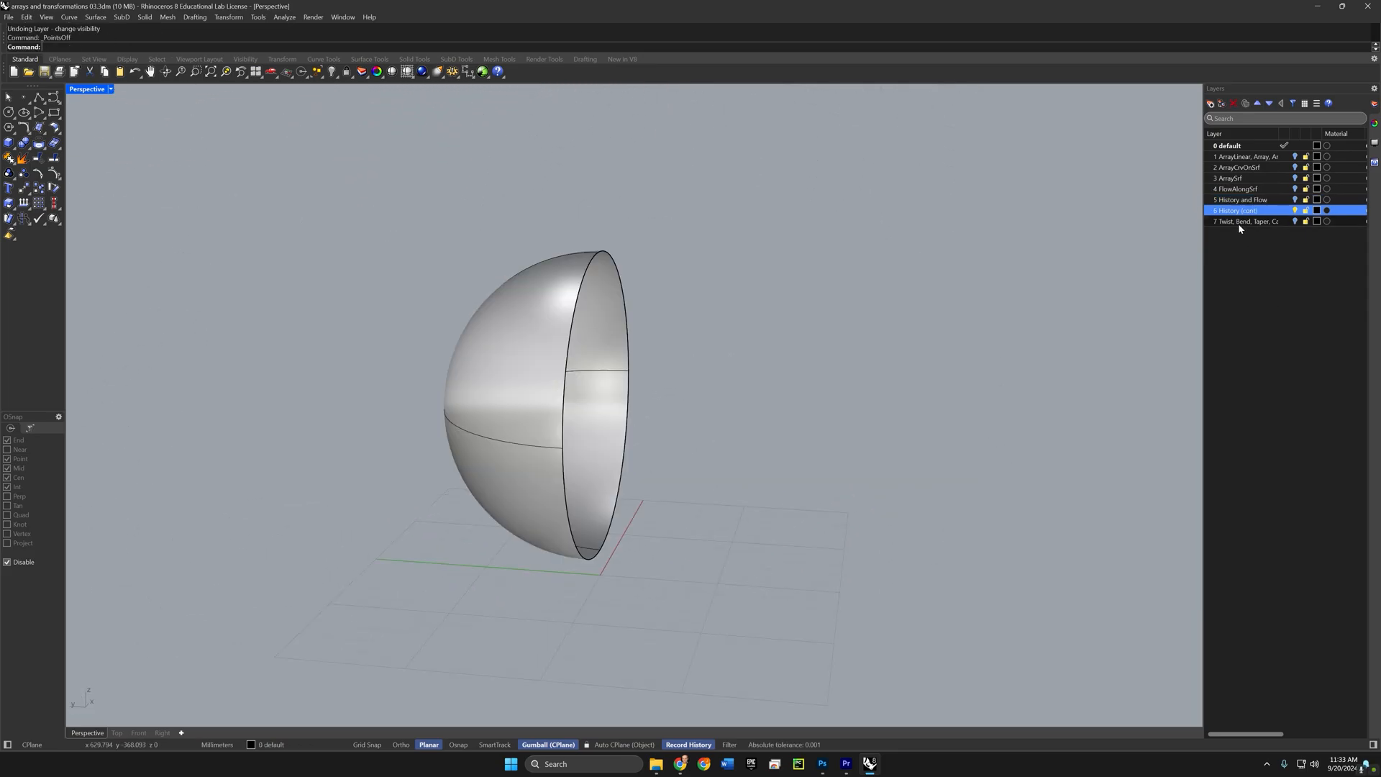
Step: Mirror the half sphere across its open rim into a full sphere, starting the mirror plane at the snapped end point on the lower rim
{"action": "left_click", "coordinate": [521, 410]}
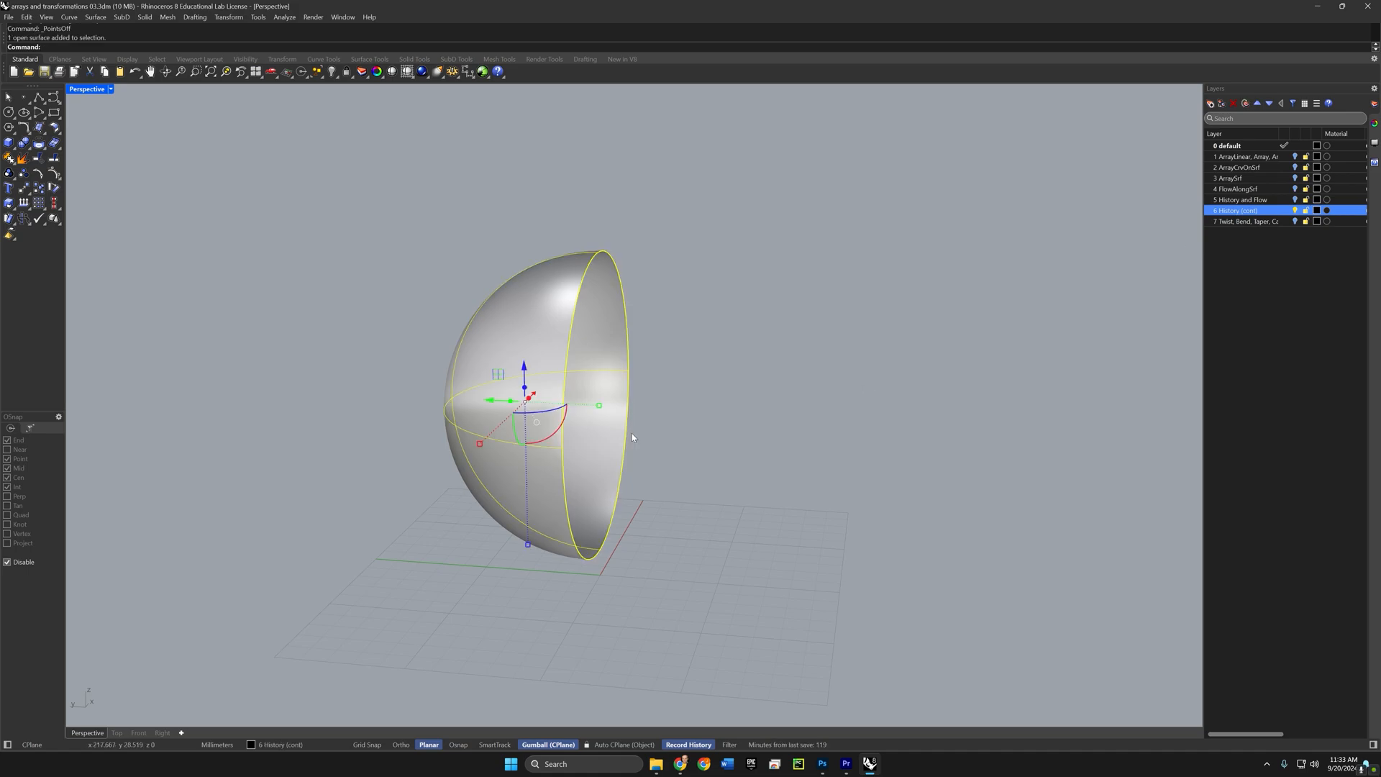
{"action": "type", "text": "mirror"}
{"action": "key", "text": "Return"}
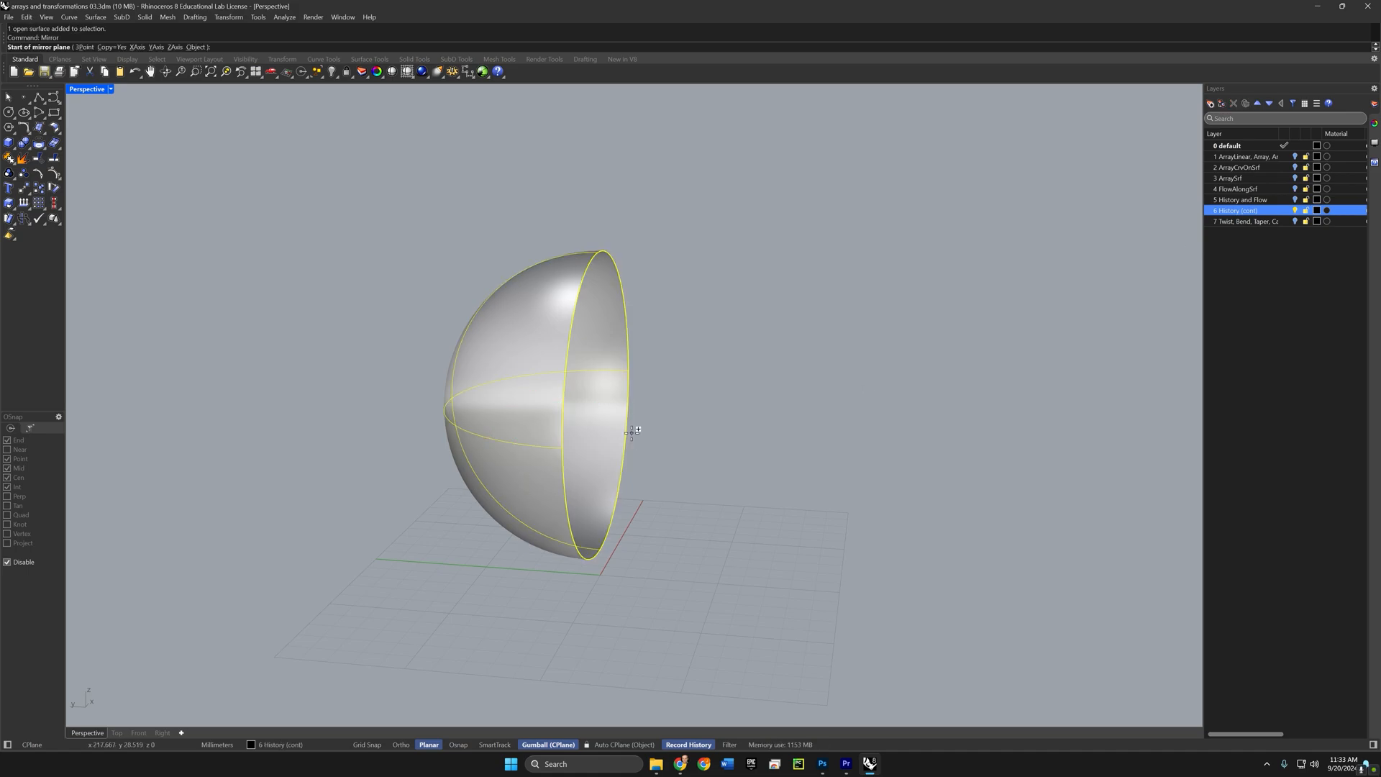
{"action": "right_click_drag", "start_coordinate": [641, 484], "coordinate": [649, 507]}
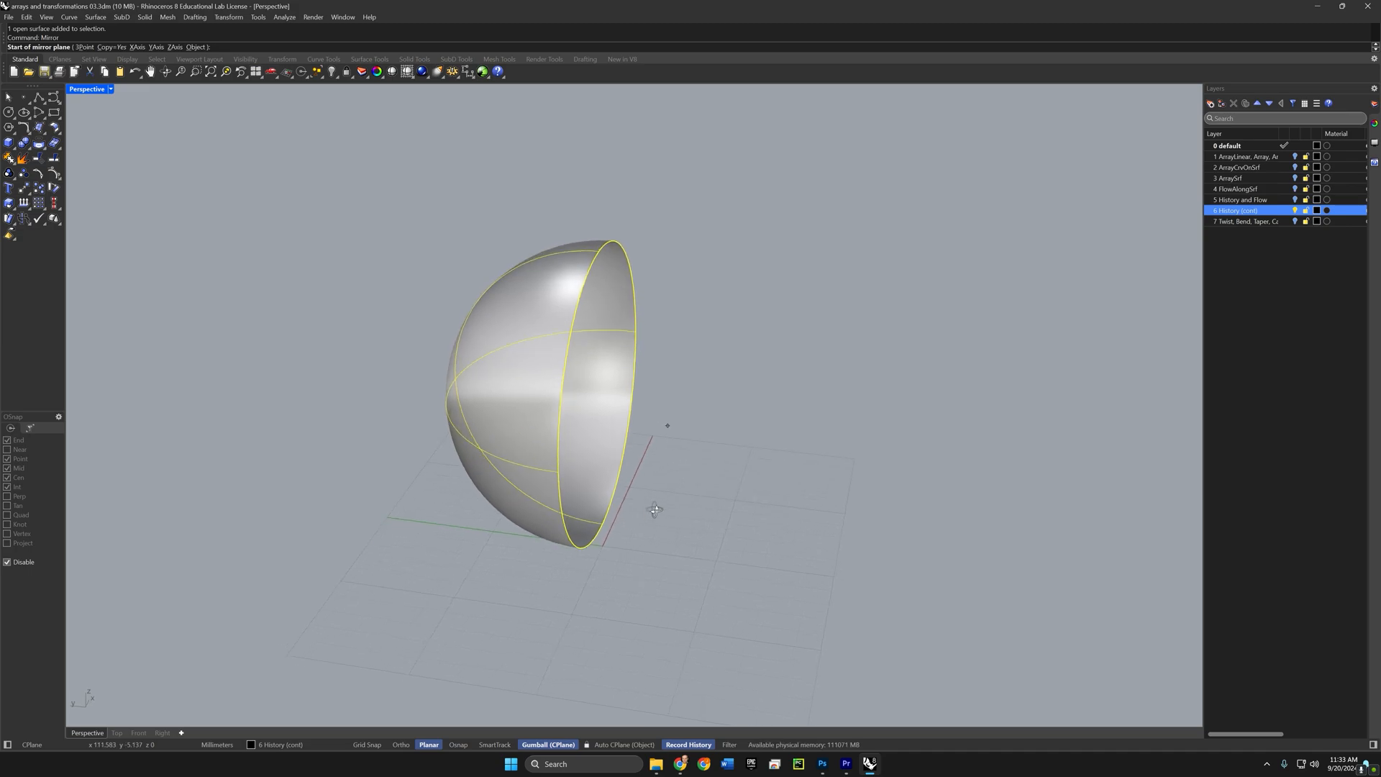
{"action": "key", "text": "alt"}
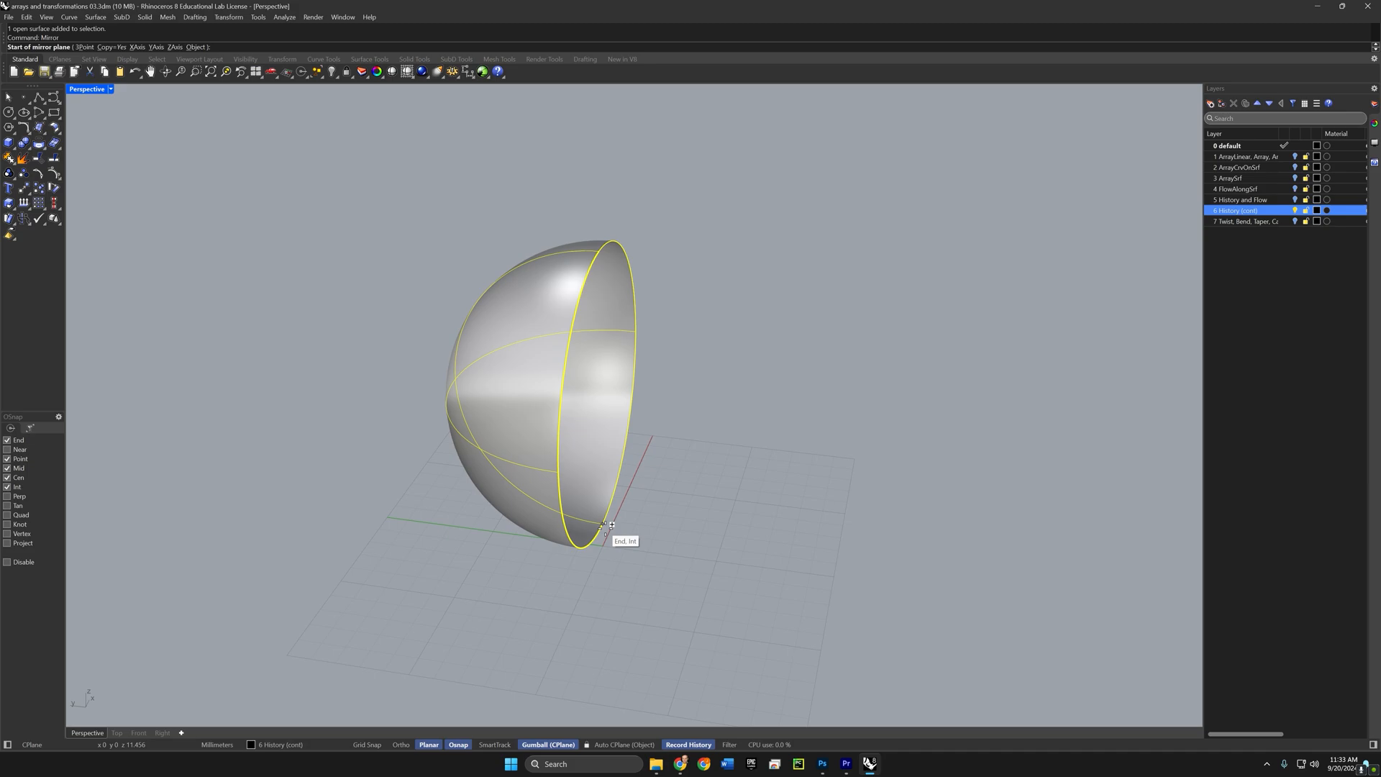
{"action": "left_click", "coordinate": [605, 524]}
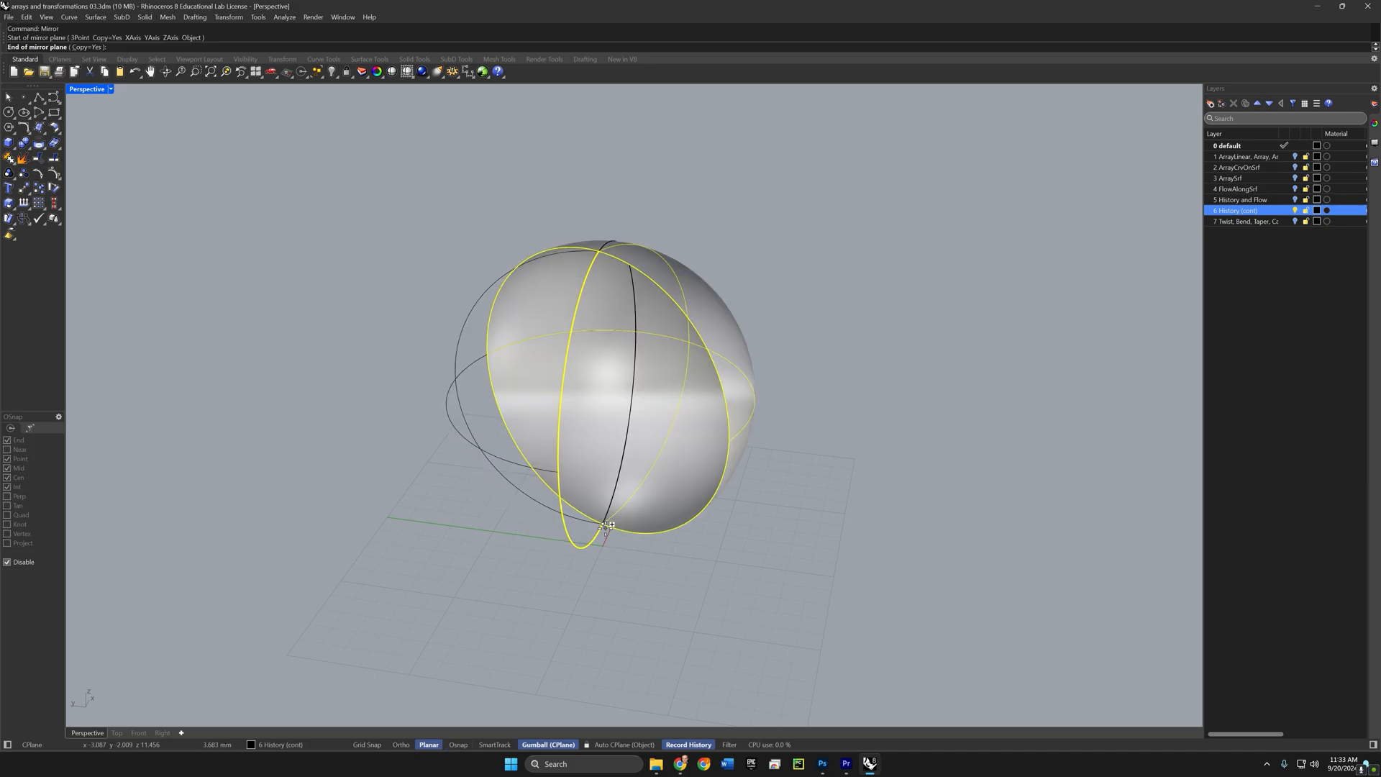
{"action": "left_click", "coordinate": [536, 631]}
{"action": "scroll", "coordinate": [717, 540], "scroll_direction": "up", "scroll_amount": 3}
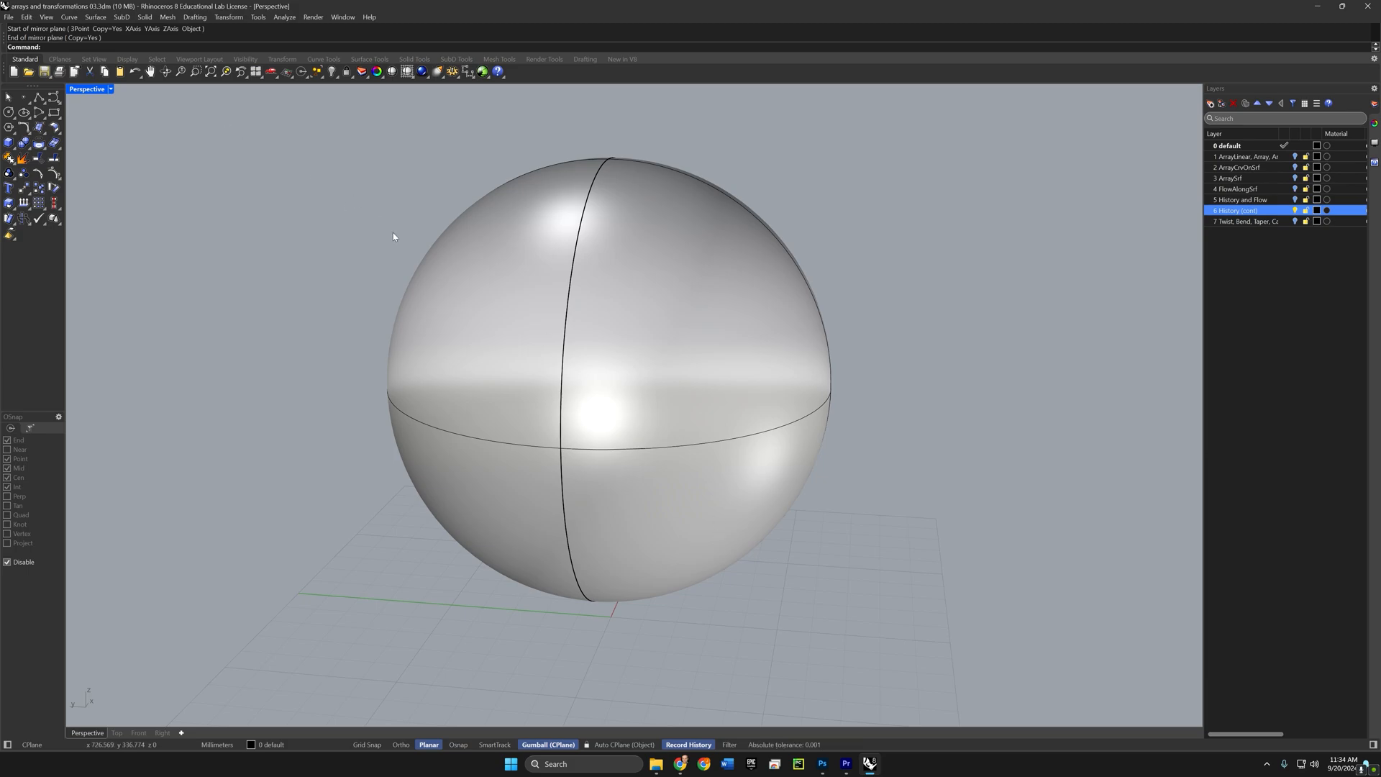
Step: Turn on the mirrored half's control points and try to pull its upper outer points away from the sphere
{"action": "left_click", "coordinate": [633, 284]}
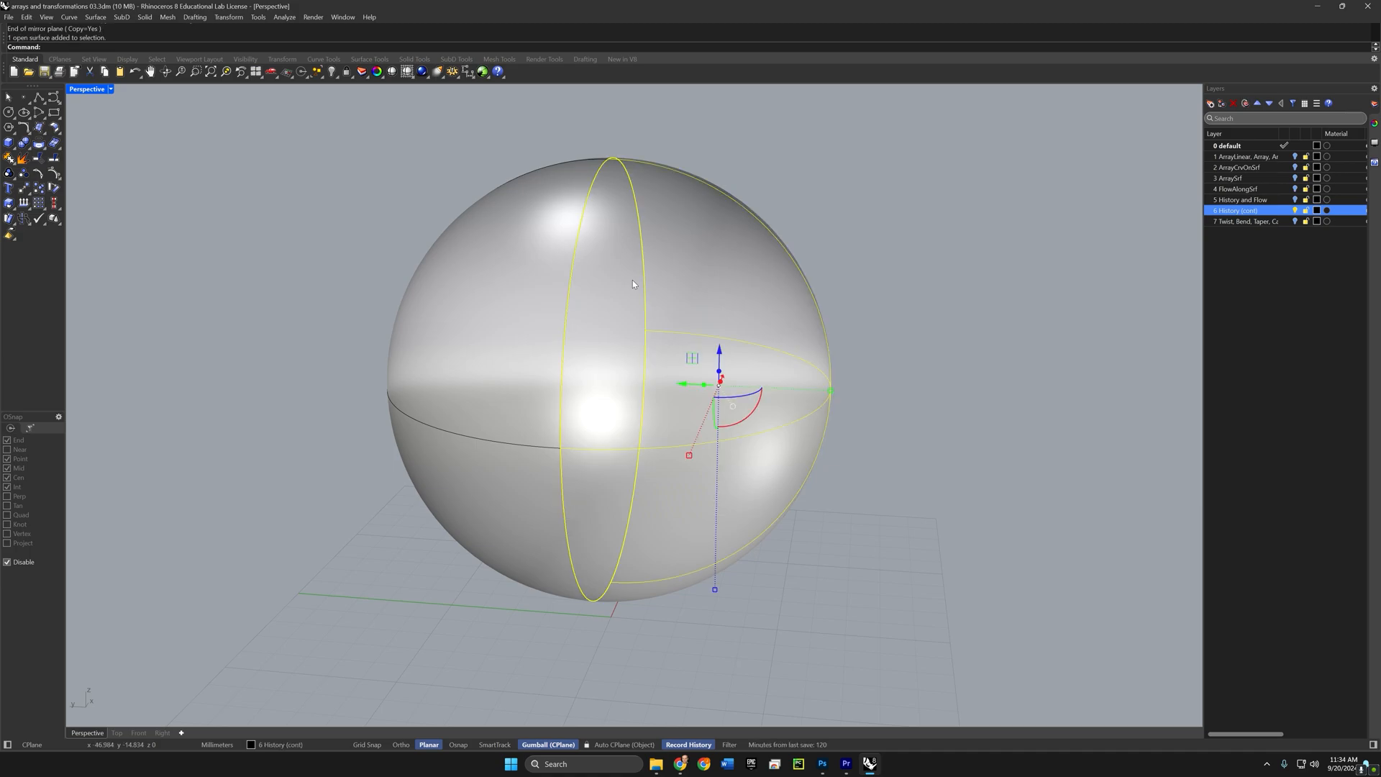
{"action": "key", "text": "F10"}
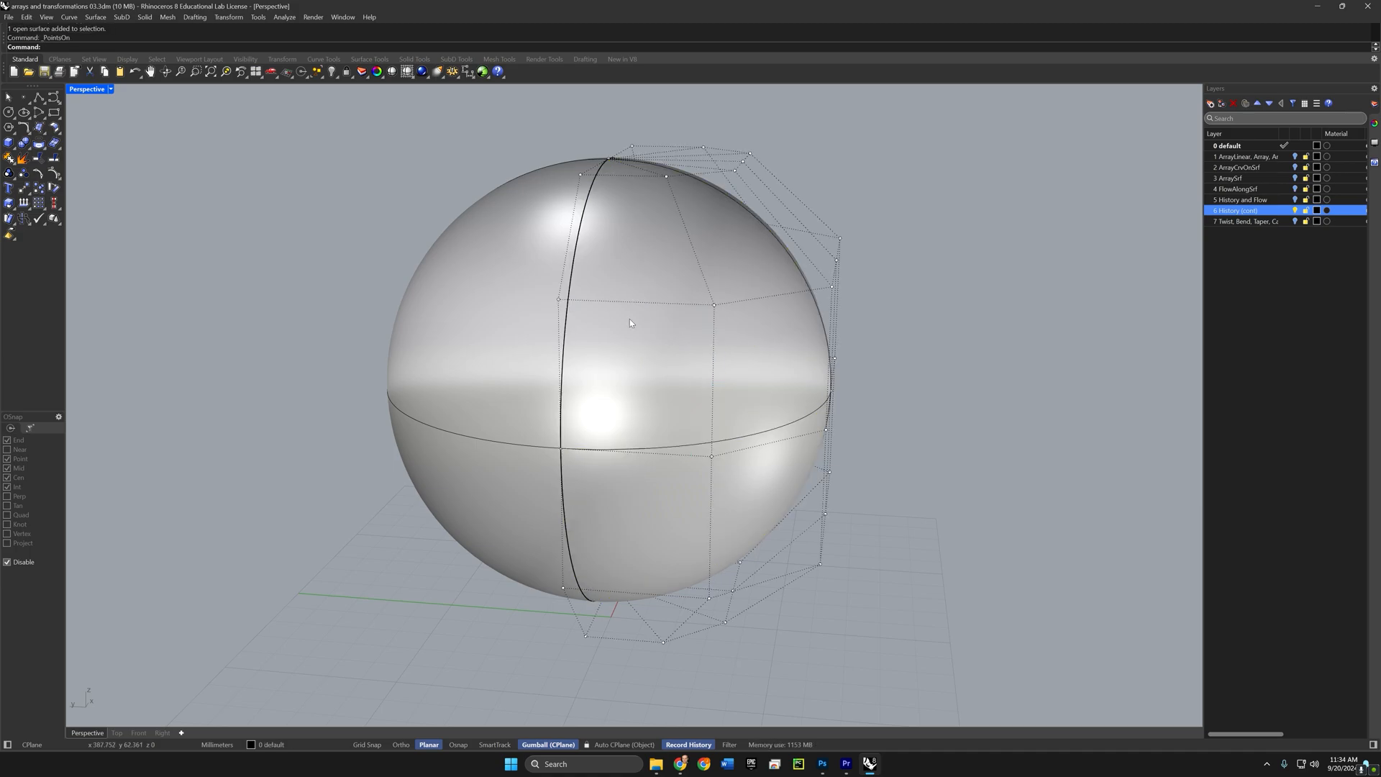
{"action": "left_click_drag", "start_coordinate": [897, 187], "coordinate": [771, 315]}
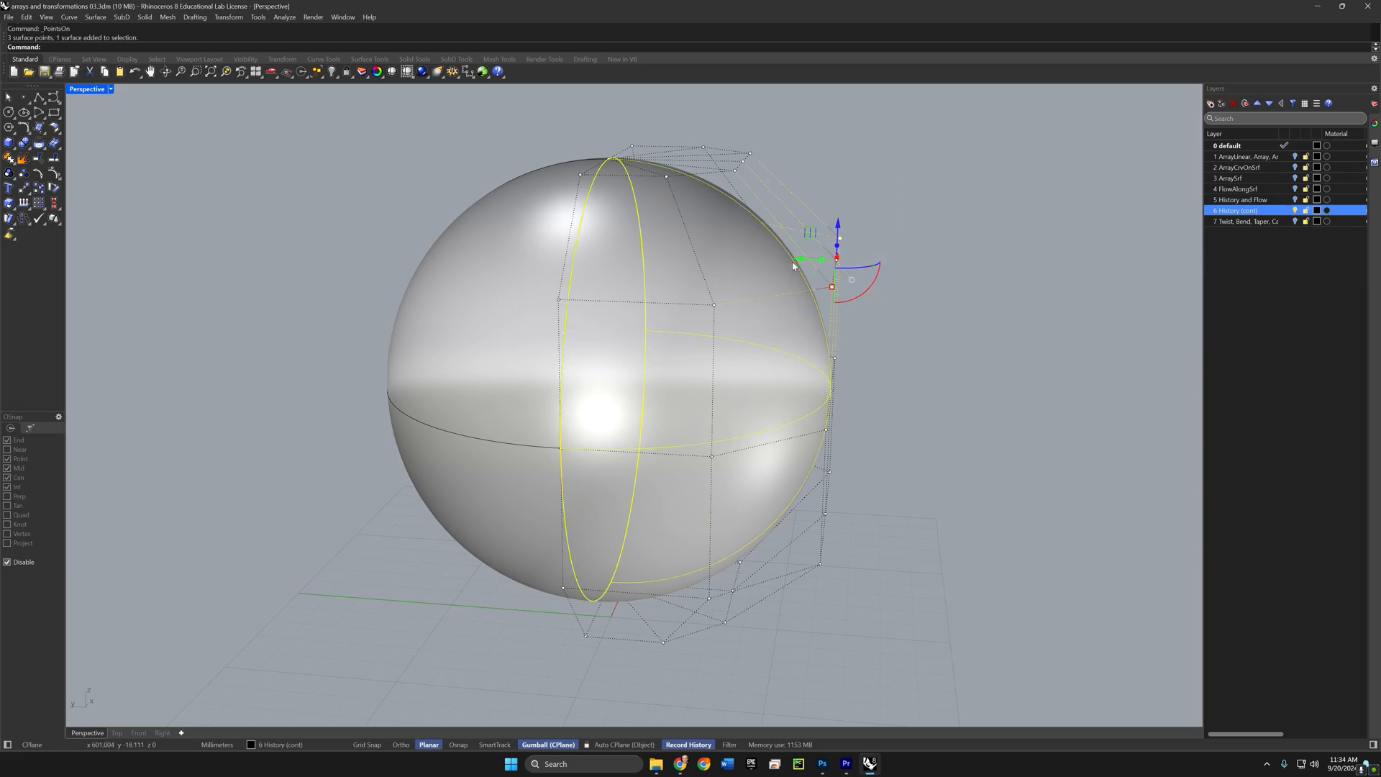
{"action": "left_click_drag", "start_coordinate": [794, 266], "coordinate": [937, 261]}
{"action": "right_click_drag", "start_coordinate": [937, 261], "coordinate": [894, 308]}
{"action": "left_click_drag", "start_coordinate": [800, 235], "coordinate": [977, 186]}
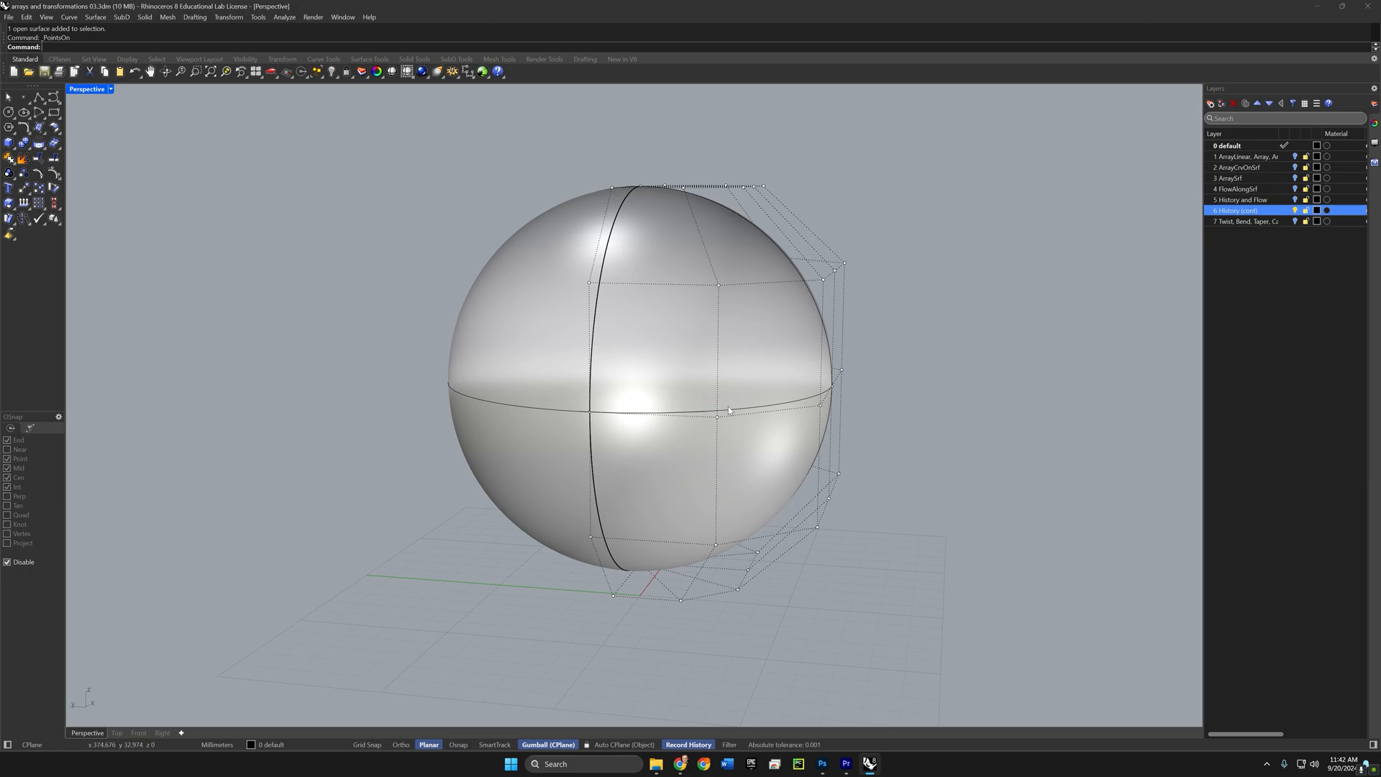
Step: Turn on the original half's control points and move its four upper outer points outward about 41 mm
{"action": "mouse_move", "coordinate": [728, 406]}
{"action": "right_mouse_down"}
{"action": "mouse_move", "coordinate": [730, 428]}
{"action": "mouse_move", "coordinate": [730, 401]}
{"action": "right_mouse_up"}
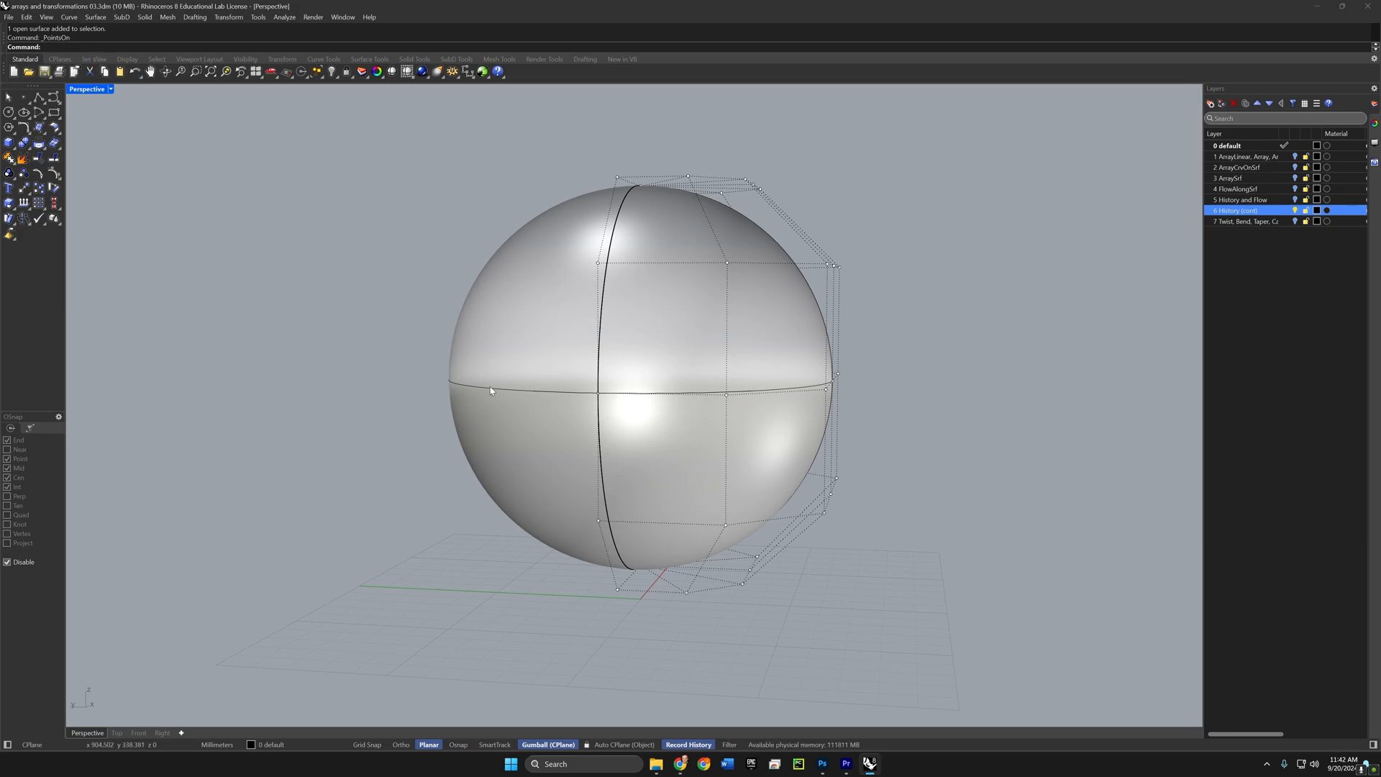
{"action": "left_click", "coordinate": [508, 318]}
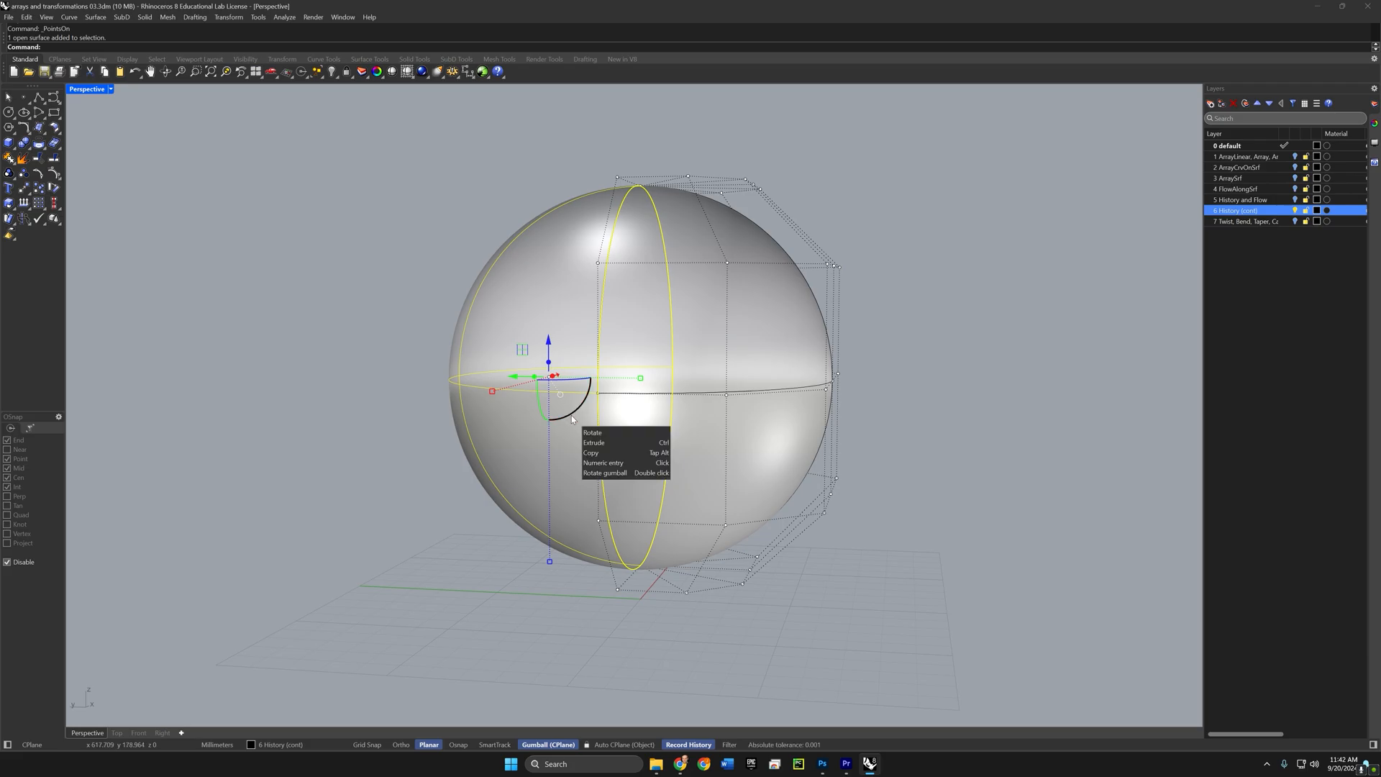
{"action": "key", "text": "F10"}
{"action": "left_click_drag", "start_coordinate": [400, 240], "coordinate": [494, 316]}
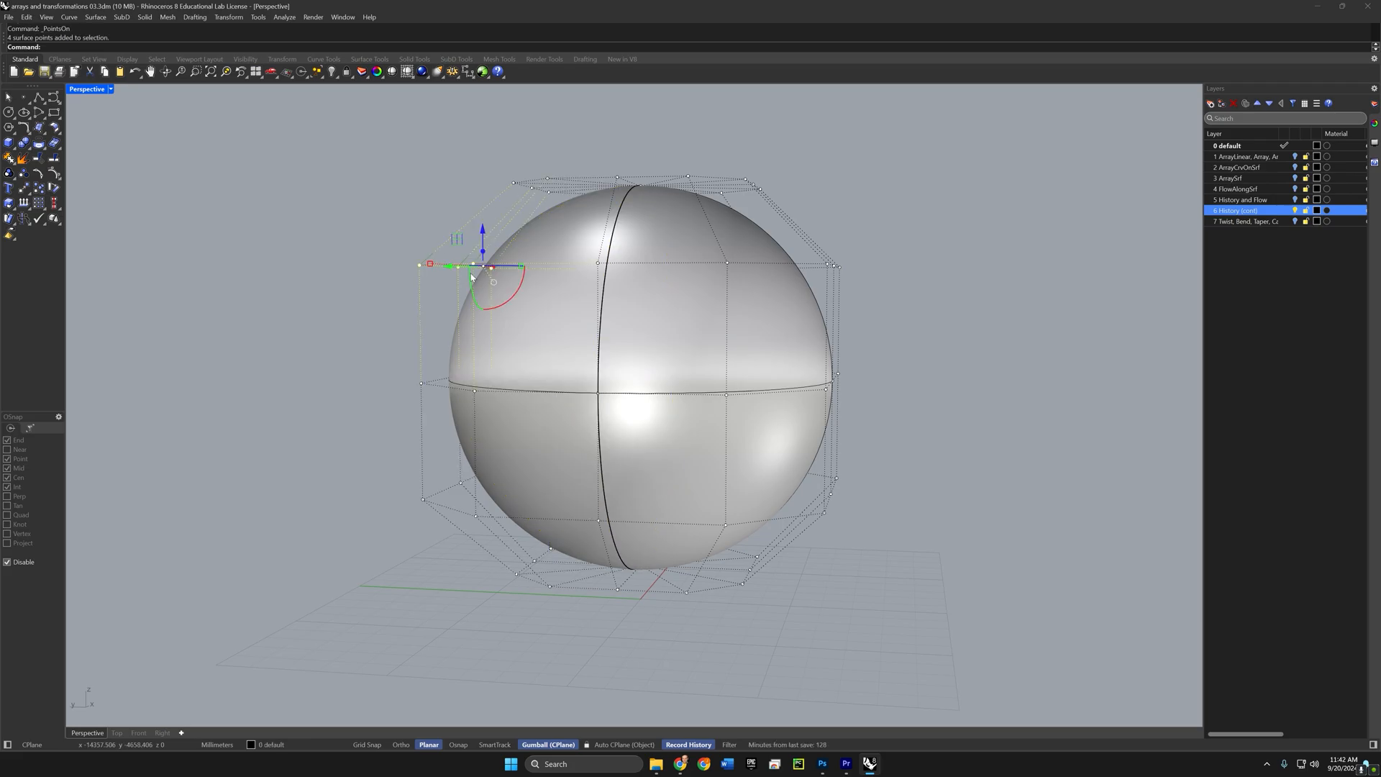
{"action": "left_click_drag", "start_coordinate": [449, 267], "coordinate": [377, 279]}
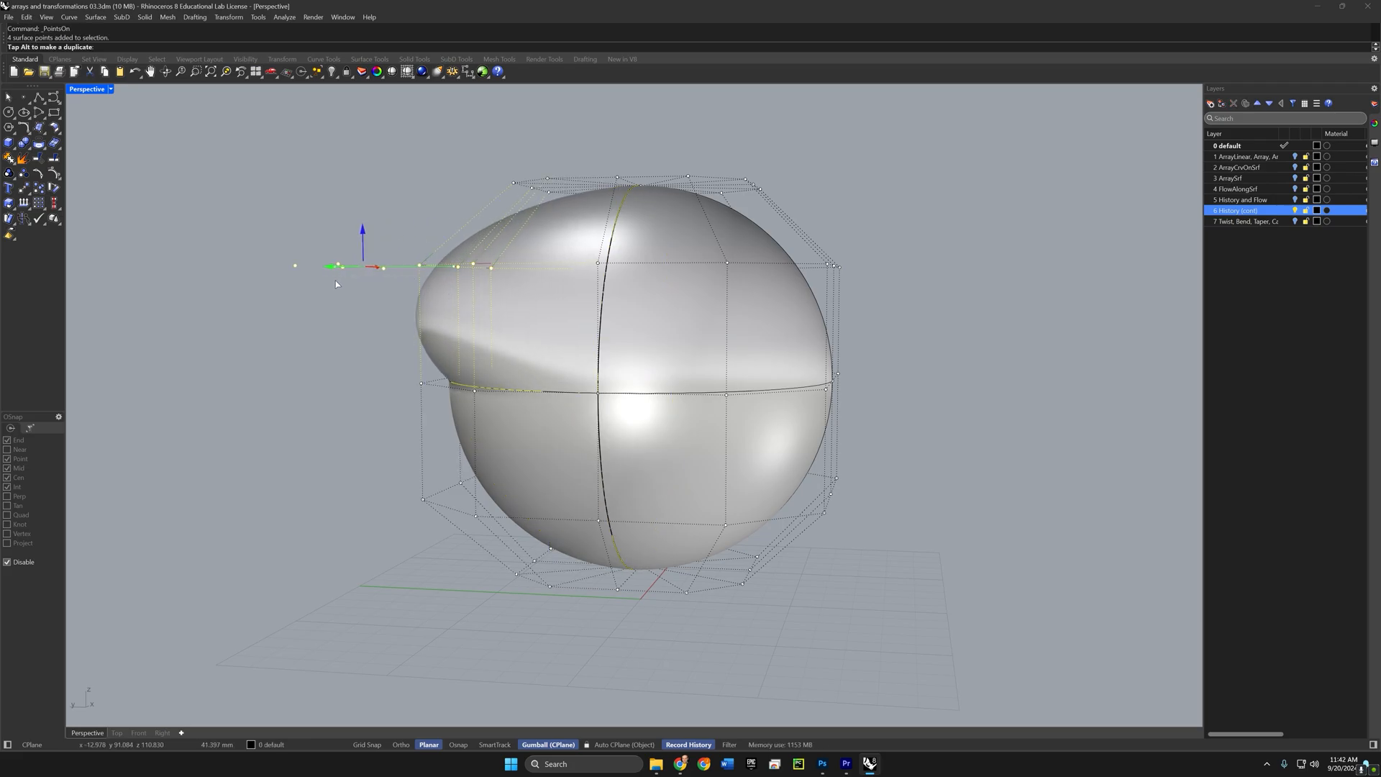
{"action": "right_click_drag", "start_coordinate": [449, 300], "coordinate": [459, 350]}
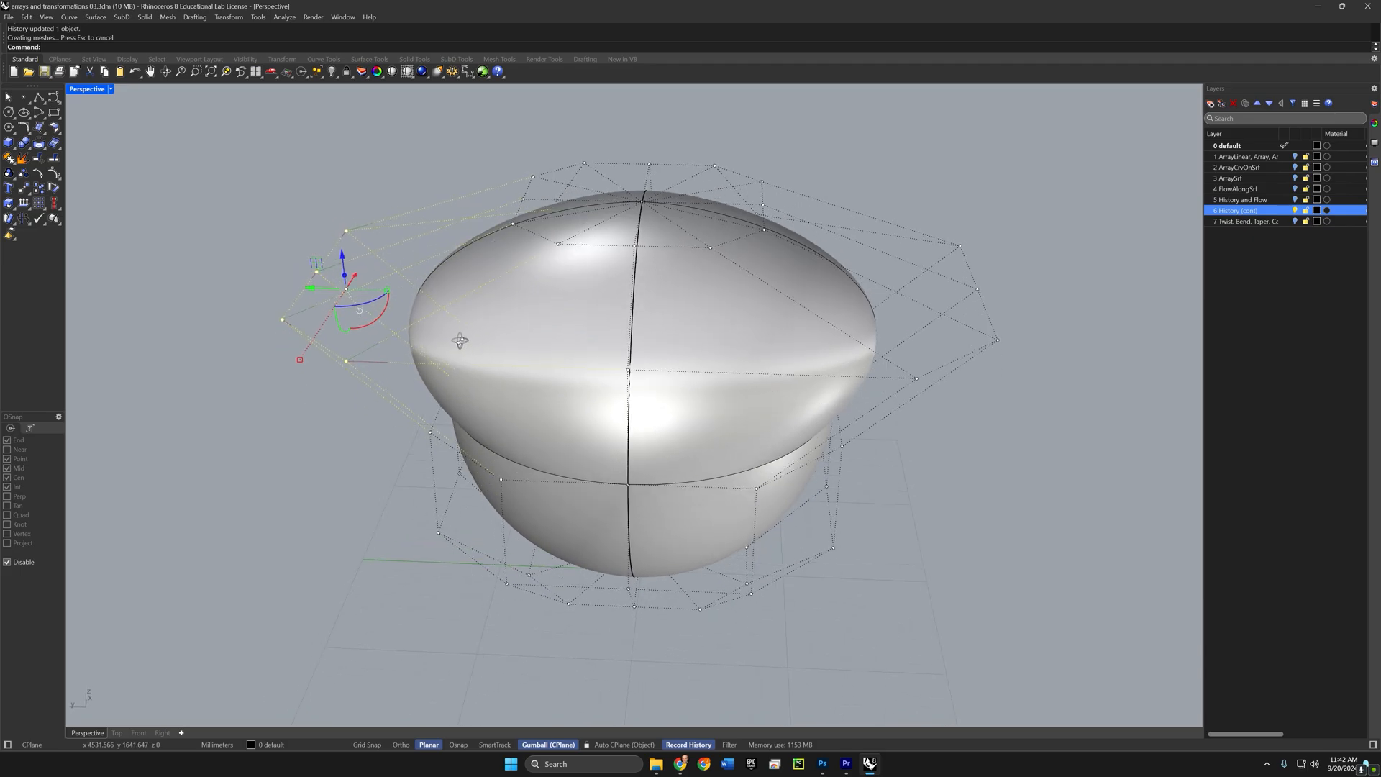
Step: Select the original half's outer top control points and pull them upward and outward into a raised lobe
{"action": "left_click_drag", "start_coordinate": [484, 136], "coordinate": [537, 252]}
{"action": "mouse_move", "coordinate": [496, 302]}
{"action": "right_mouse_down"}
{"action": "mouse_move", "coordinate": [492, 249]}
{"action": "mouse_move", "coordinate": [498, 316]}
{"action": "right_mouse_up"}
{"action": "left_click_drag", "start_coordinate": [500, 267], "coordinate": [405, 186]}
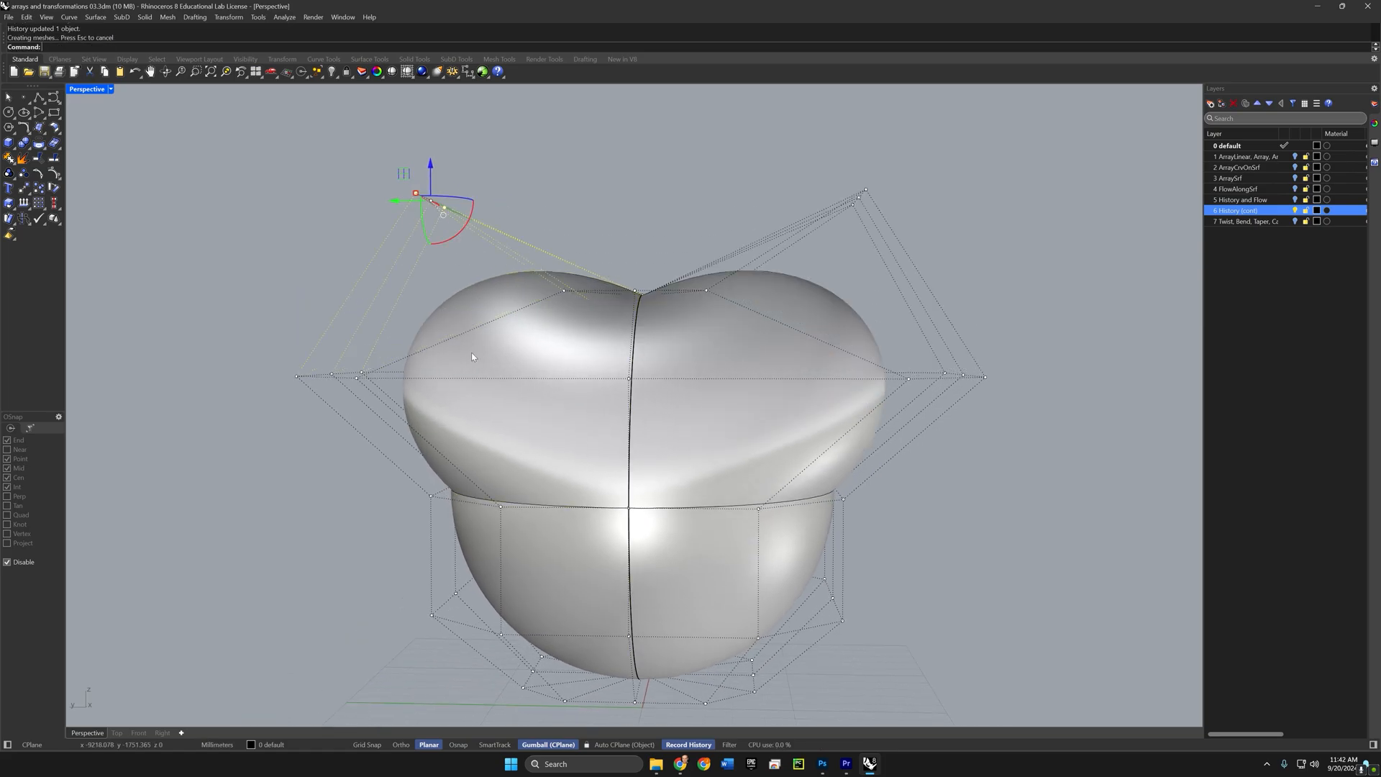
{"action": "right_click_drag", "start_coordinate": [510, 428], "coordinate": [804, 600]}
{"action": "key", "text": "Escape"}
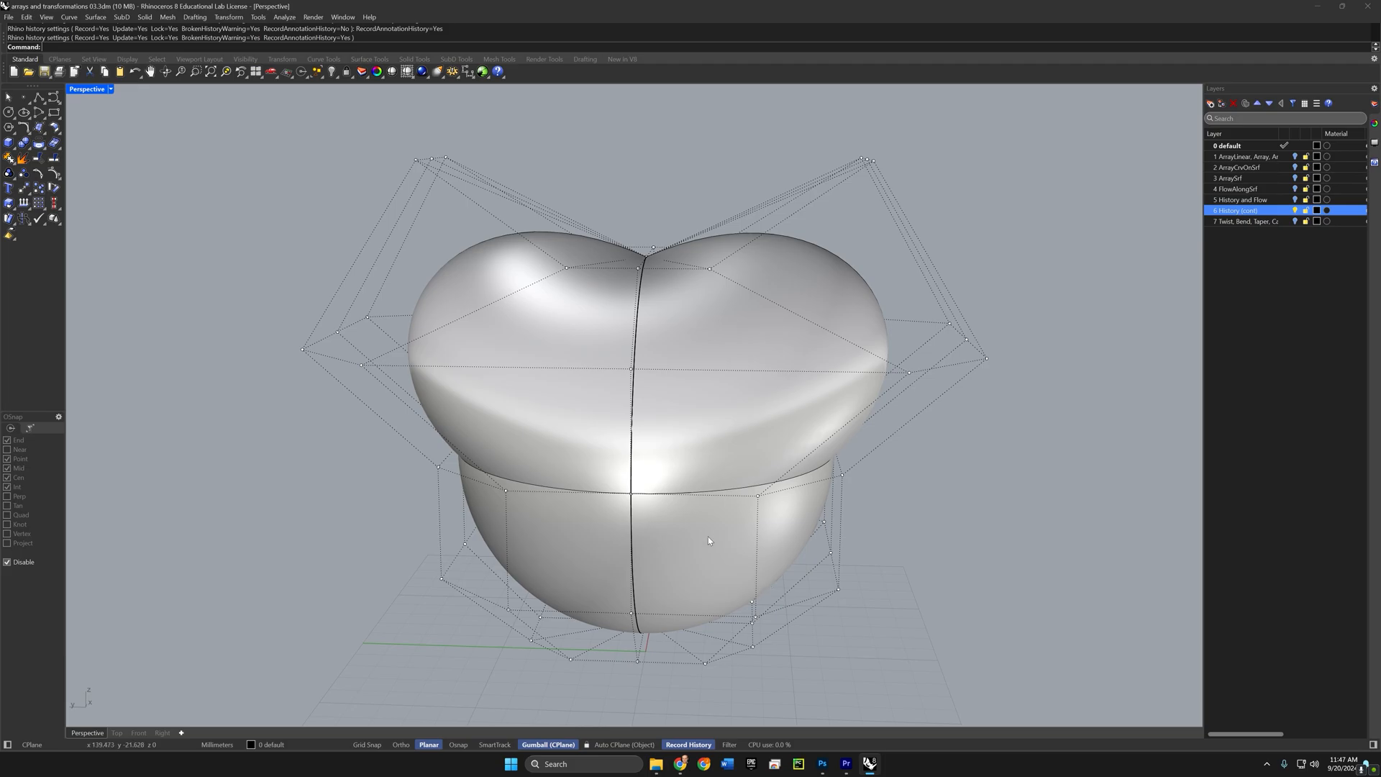
Step: Open the History settings and set Record to No
{"action": "right_click_drag", "start_coordinate": [706, 534], "coordinate": [704, 518]}
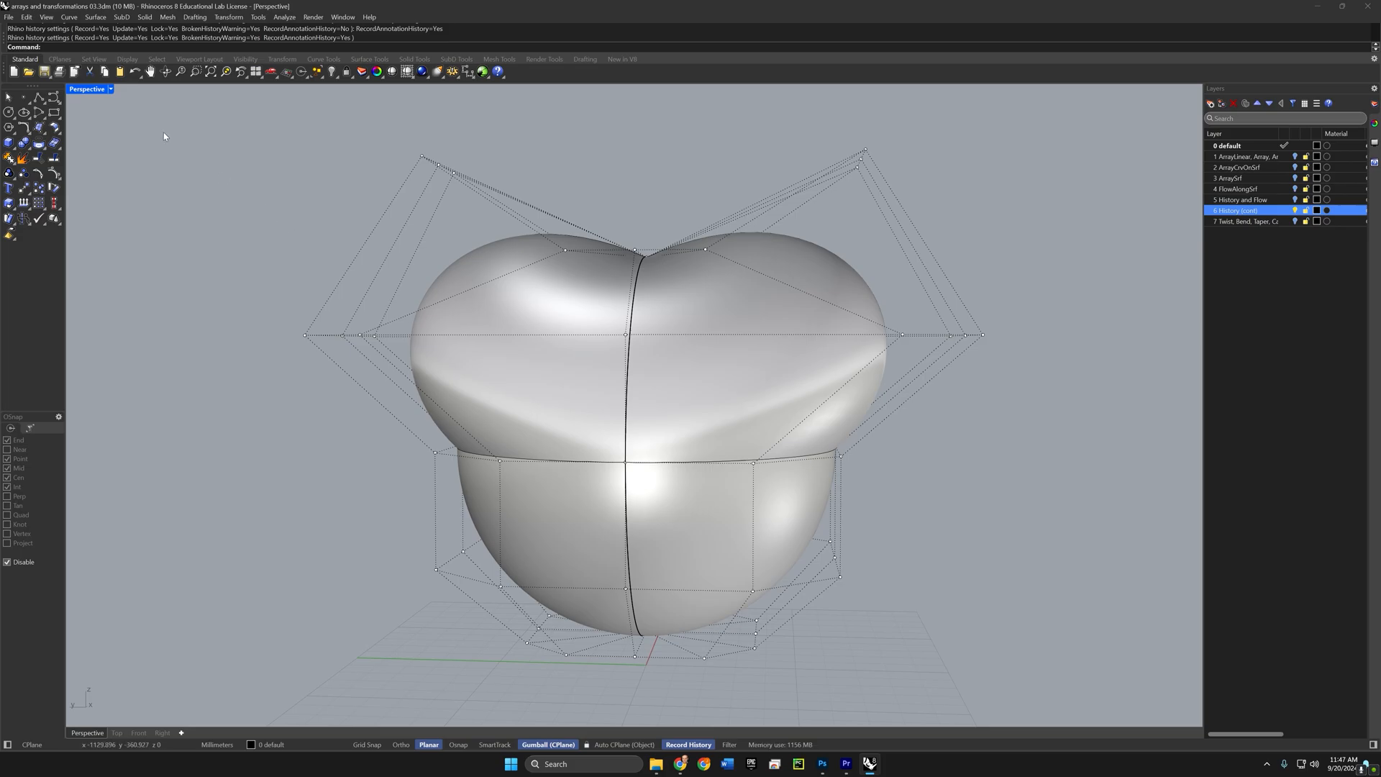
{"action": "type", "text": "History"}
{"action": "key", "text": "Return"}
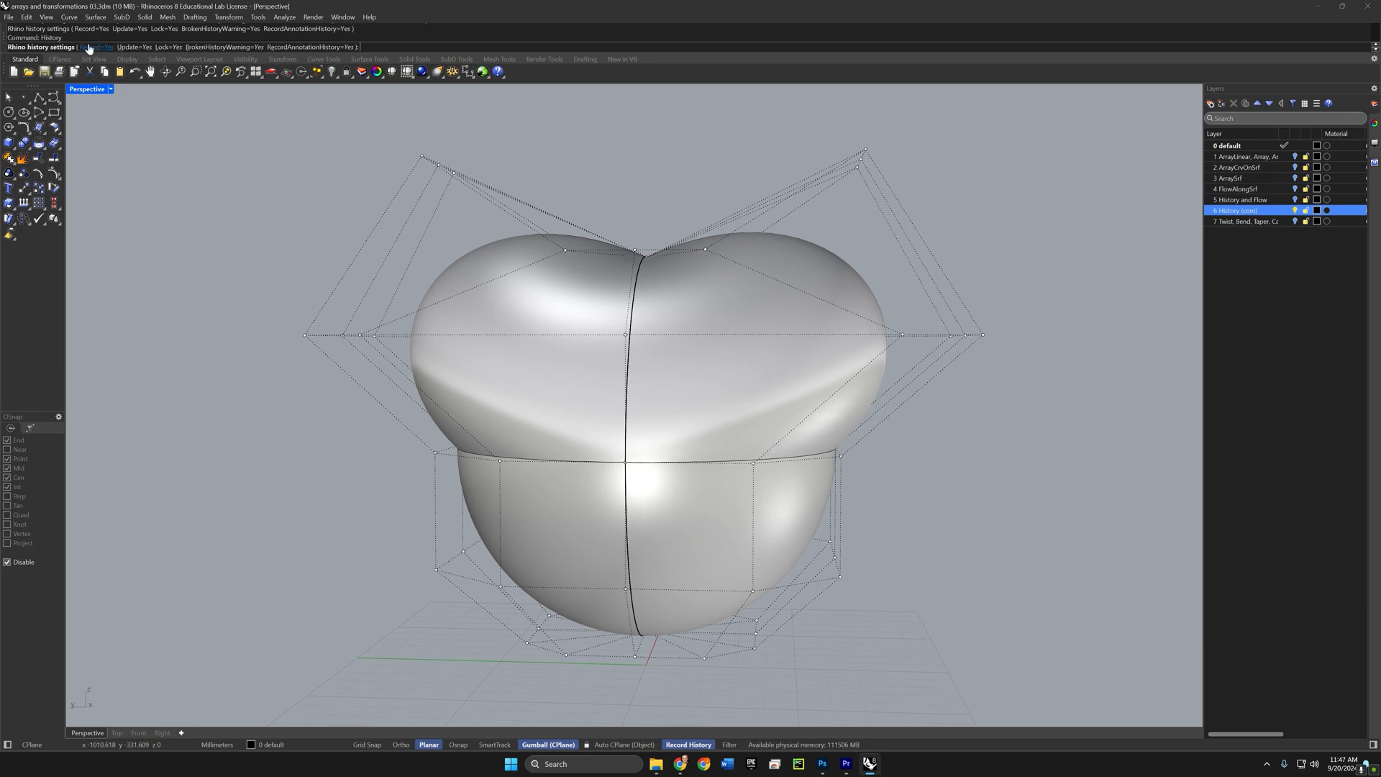
{"action": "left_click", "coordinate": [90, 47]}
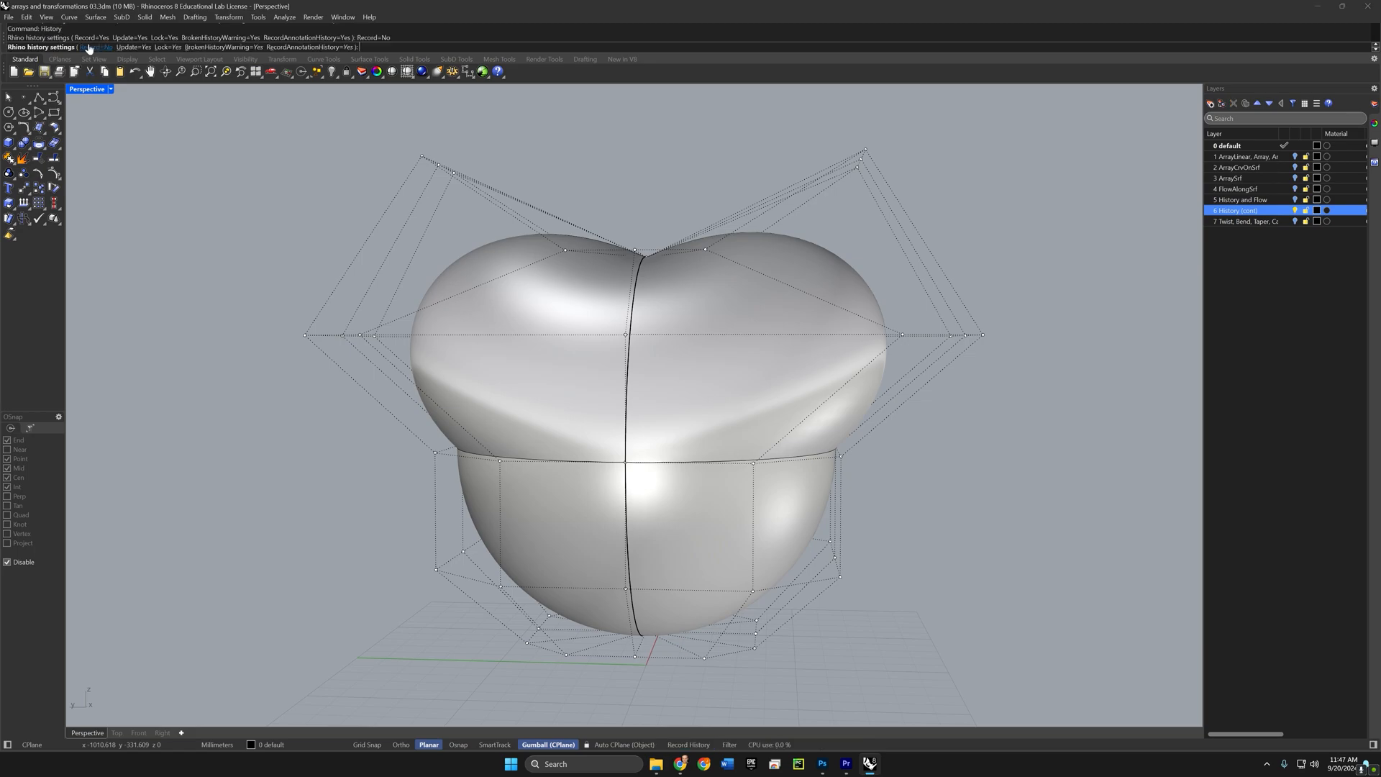
Step: Set Update, BrokenHistoryWarning and RecordAnnotationHistory to No in the History settings
{"action": "left_click", "coordinate": [134, 46]}
{"action": "left_click", "coordinate": [209, 47]}
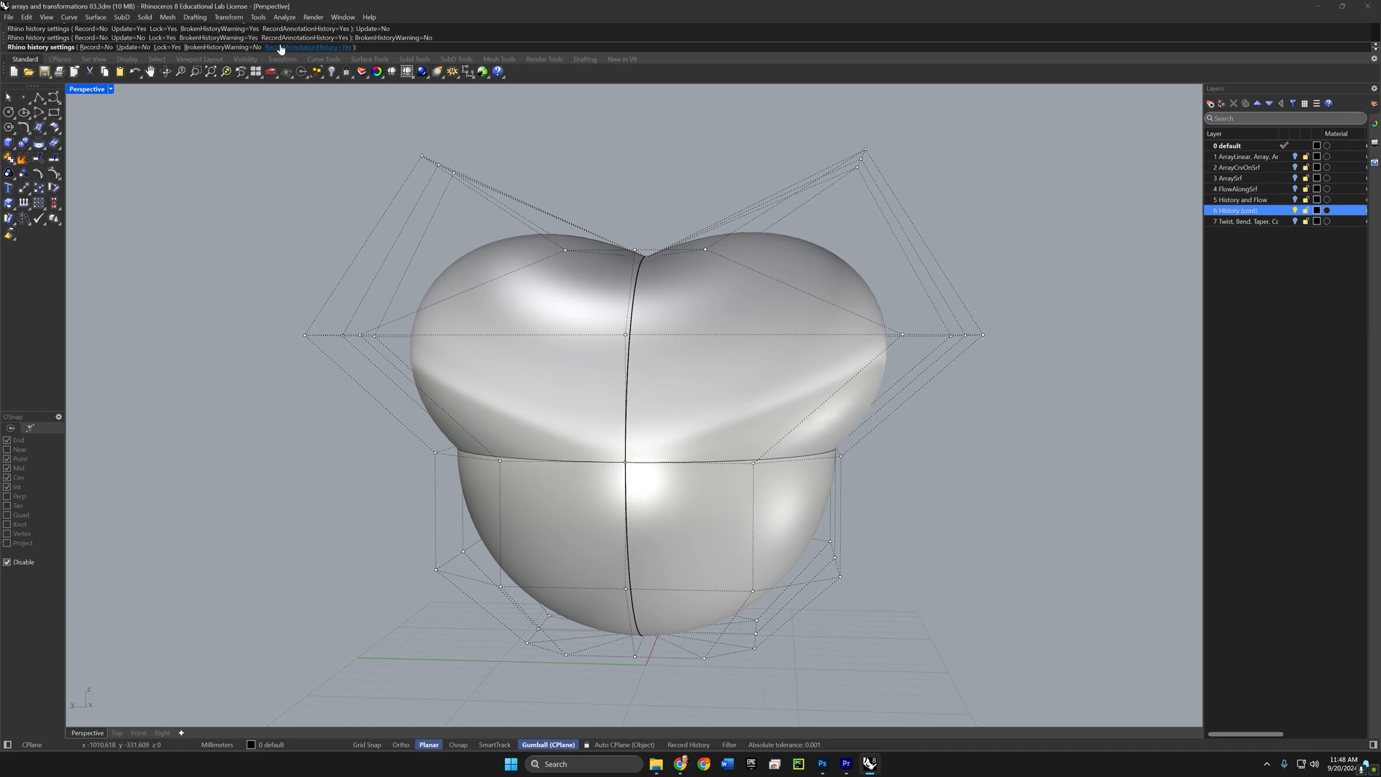
{"action": "left_click", "coordinate": [309, 47]}
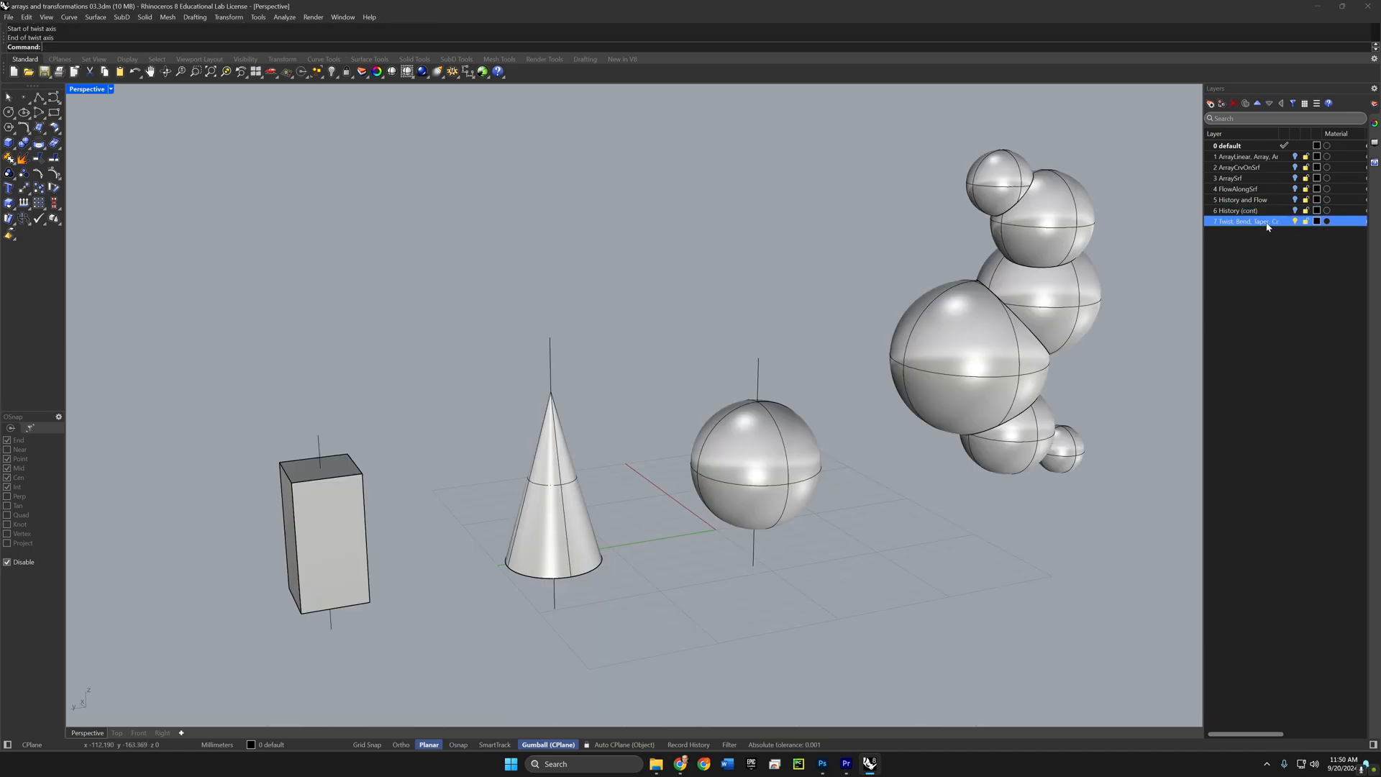
Step: Start a Twist on the rectangular box, with the axis running from the top end to the bottom end of its vertical line
{"action": "right_click_drag", "start_coordinate": [332, 536], "coordinate": [500, 503], "text": "shift"}
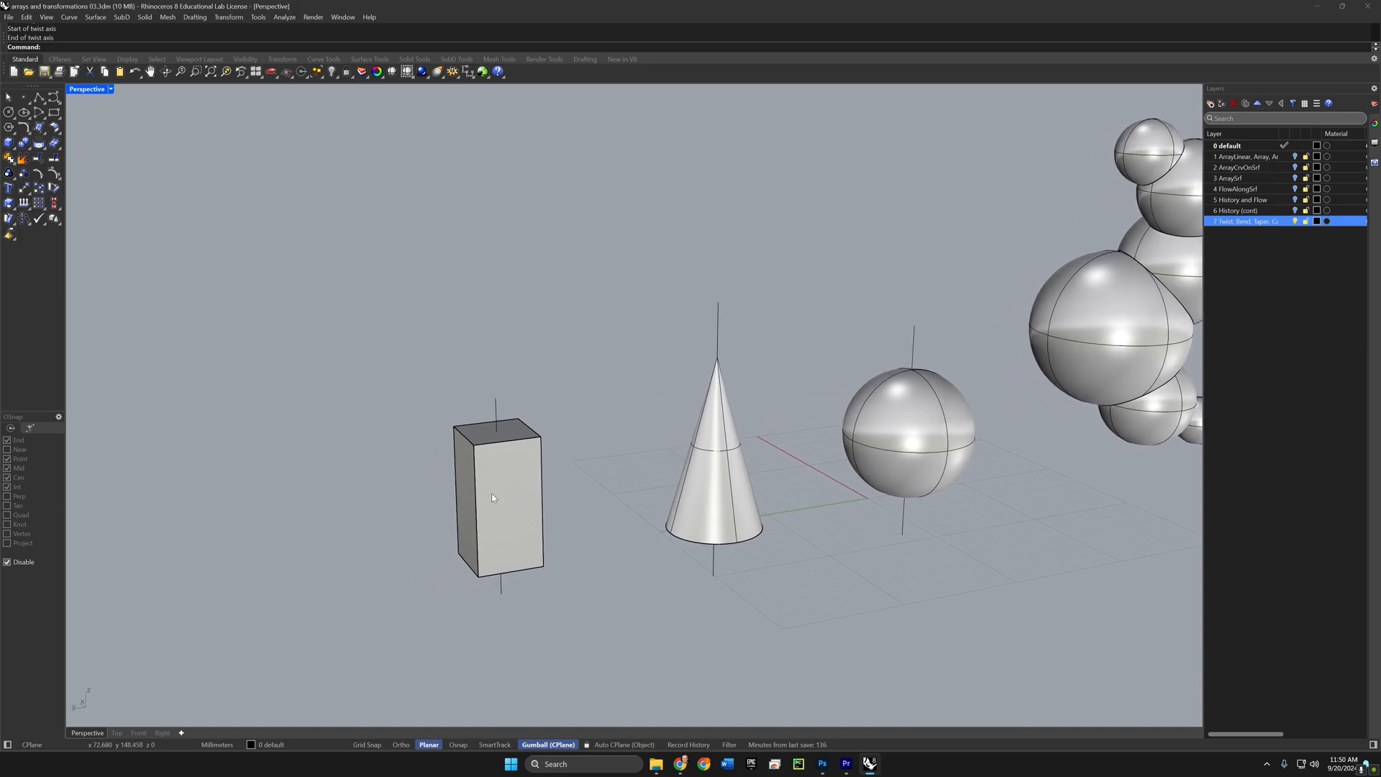
{"action": "scroll", "coordinate": [458, 484], "scroll_direction": "up", "scroll_amount": 3}
{"action": "scroll", "coordinate": [459, 484], "scroll_direction": "up", "scroll_amount": 5}
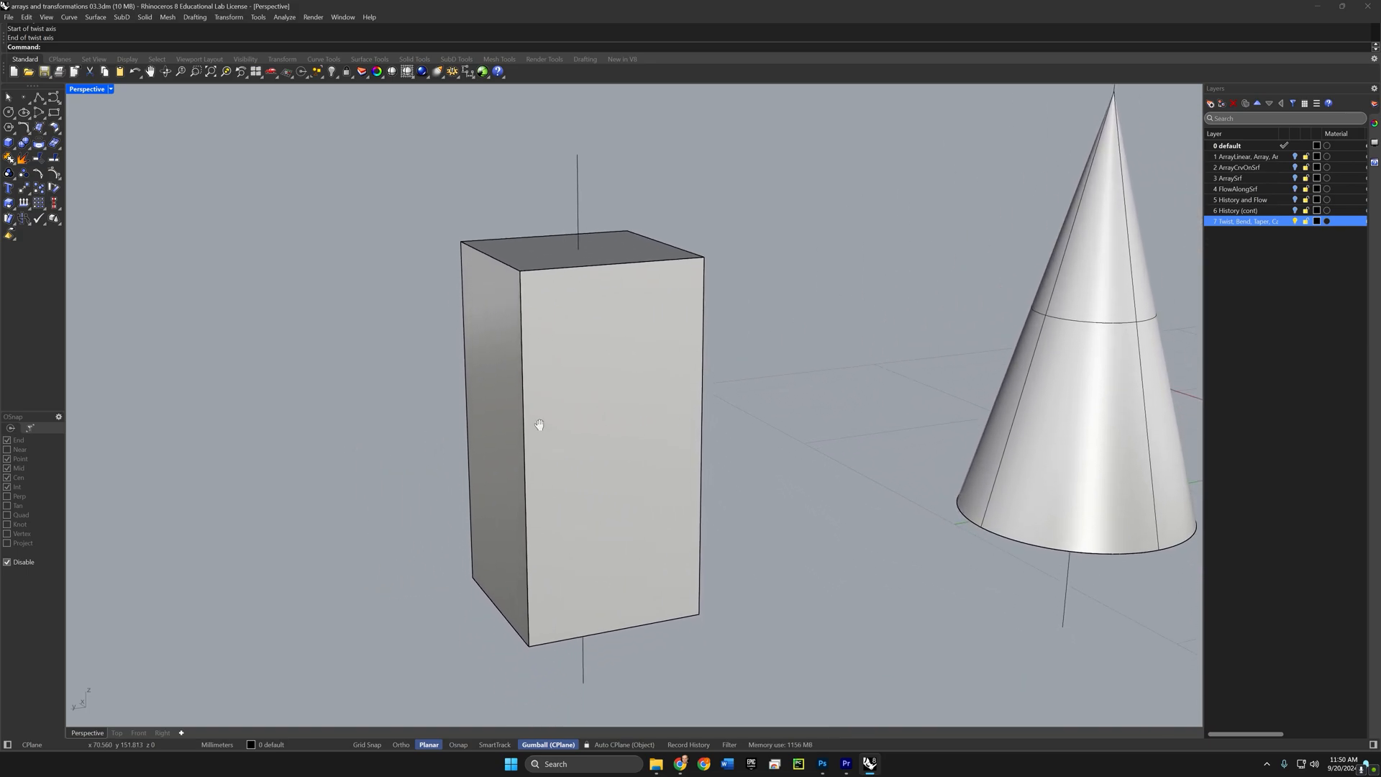
{"action": "type", "text": "Twist"}
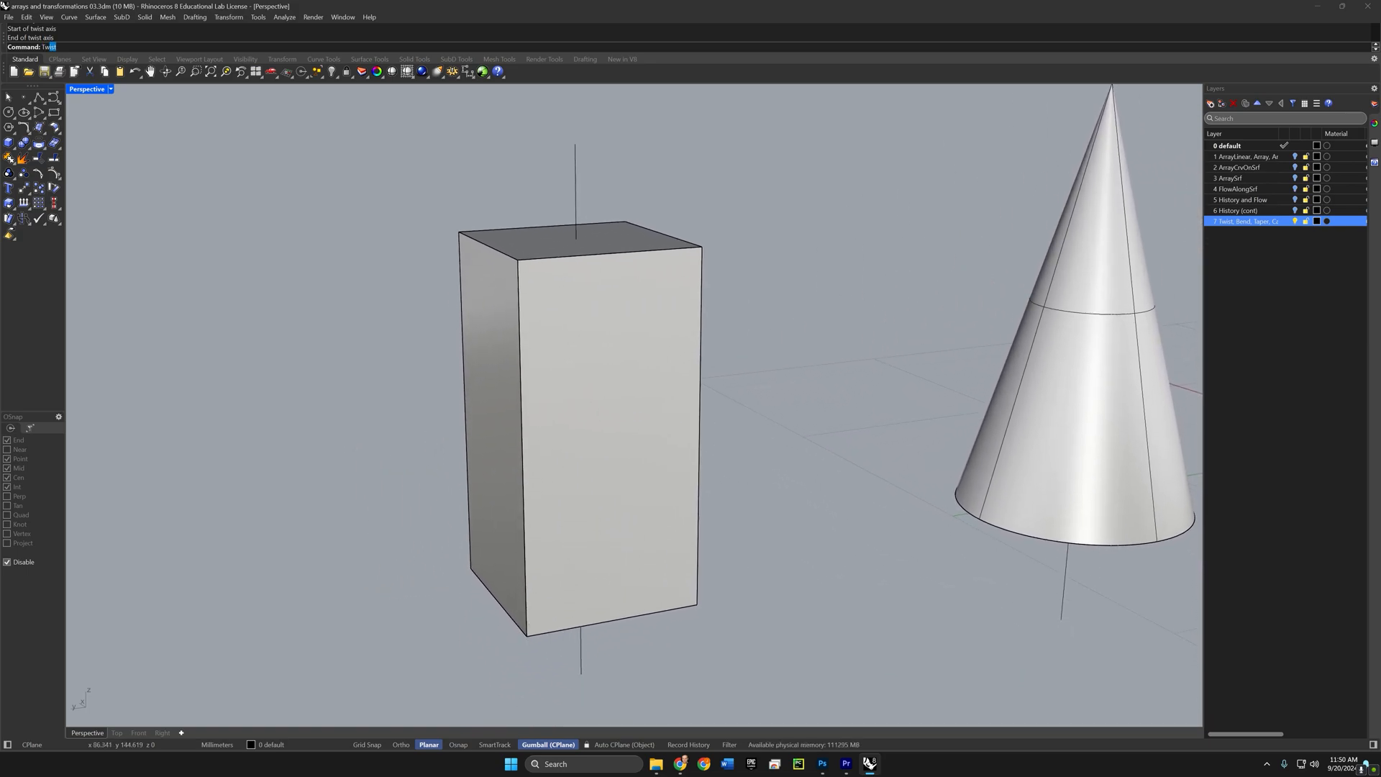
{"action": "key", "text": "Return"}
{"action": "left_click", "coordinate": [636, 283]}
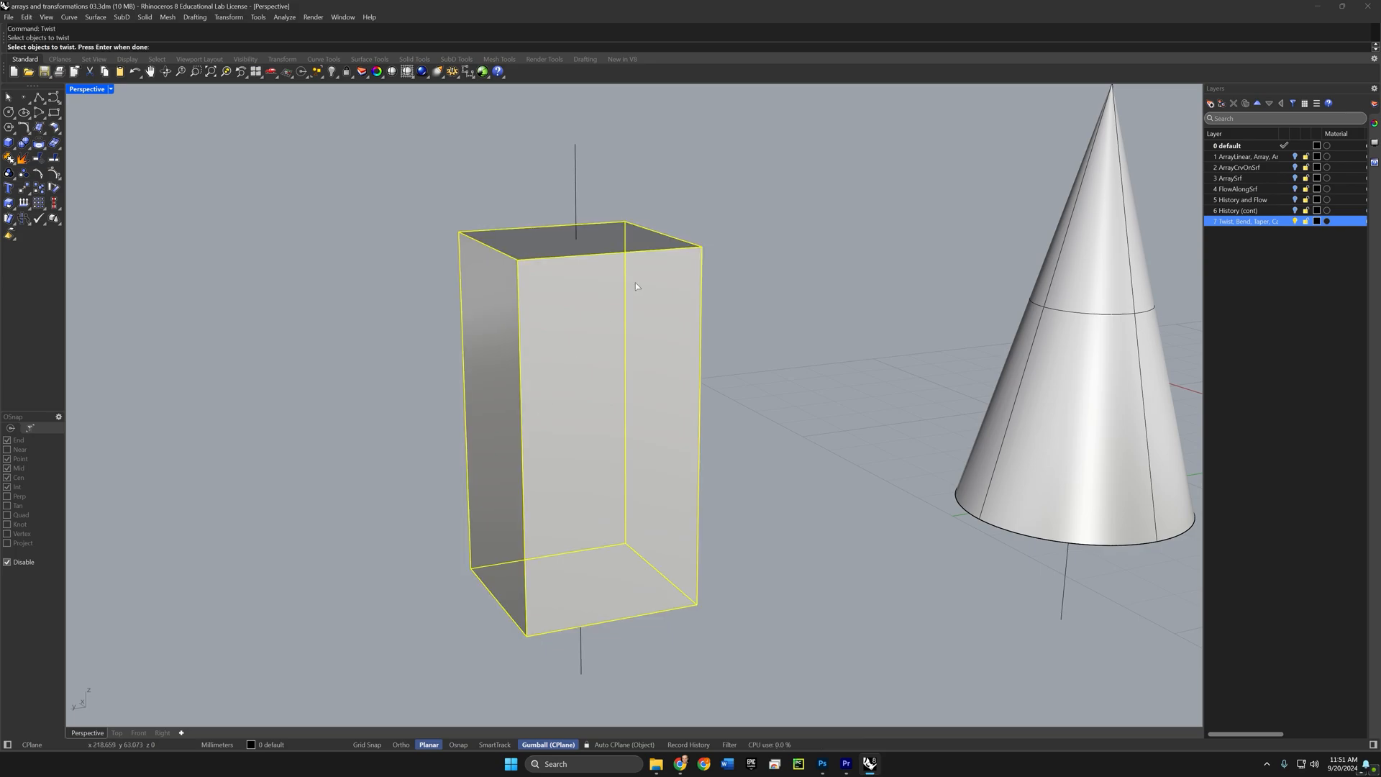
{"action": "key", "text": "Return"}
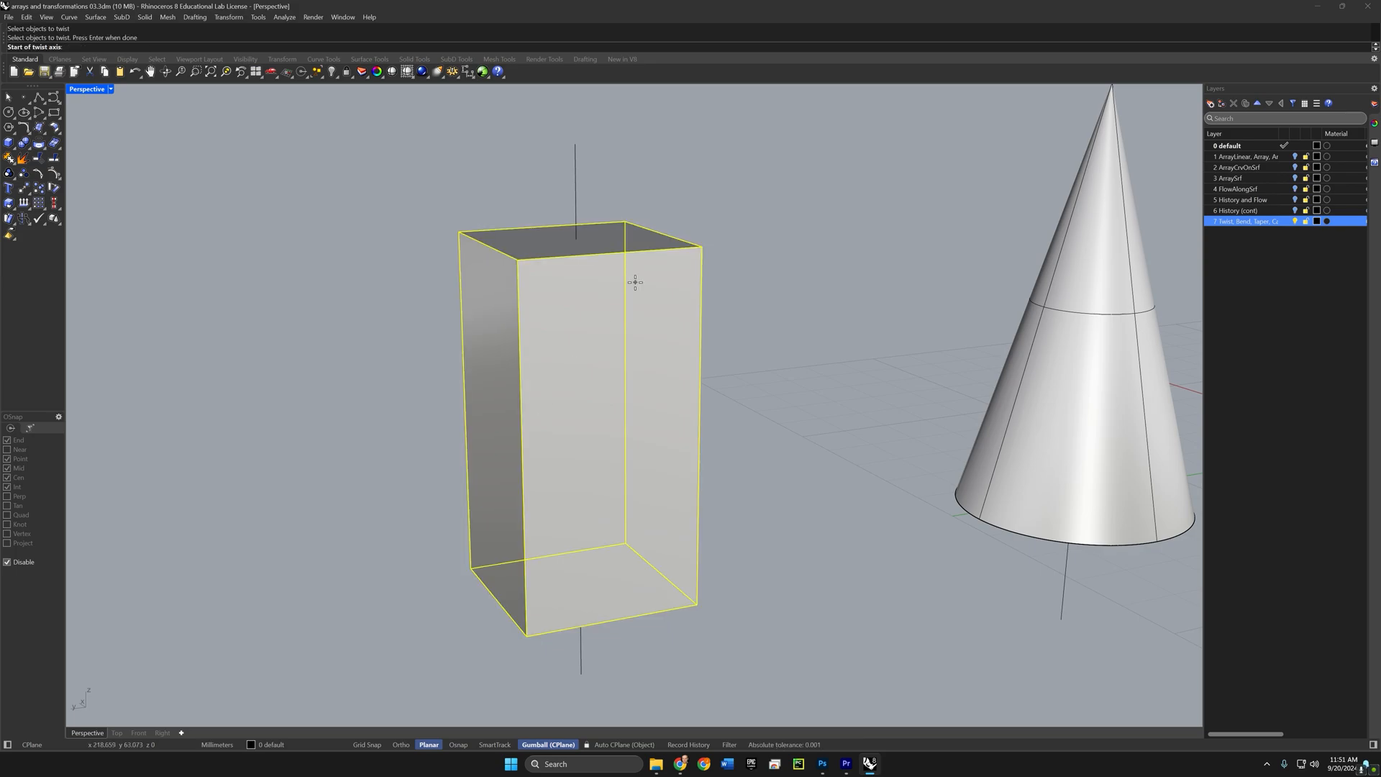
{"action": "left_click", "coordinate": [576, 149]}
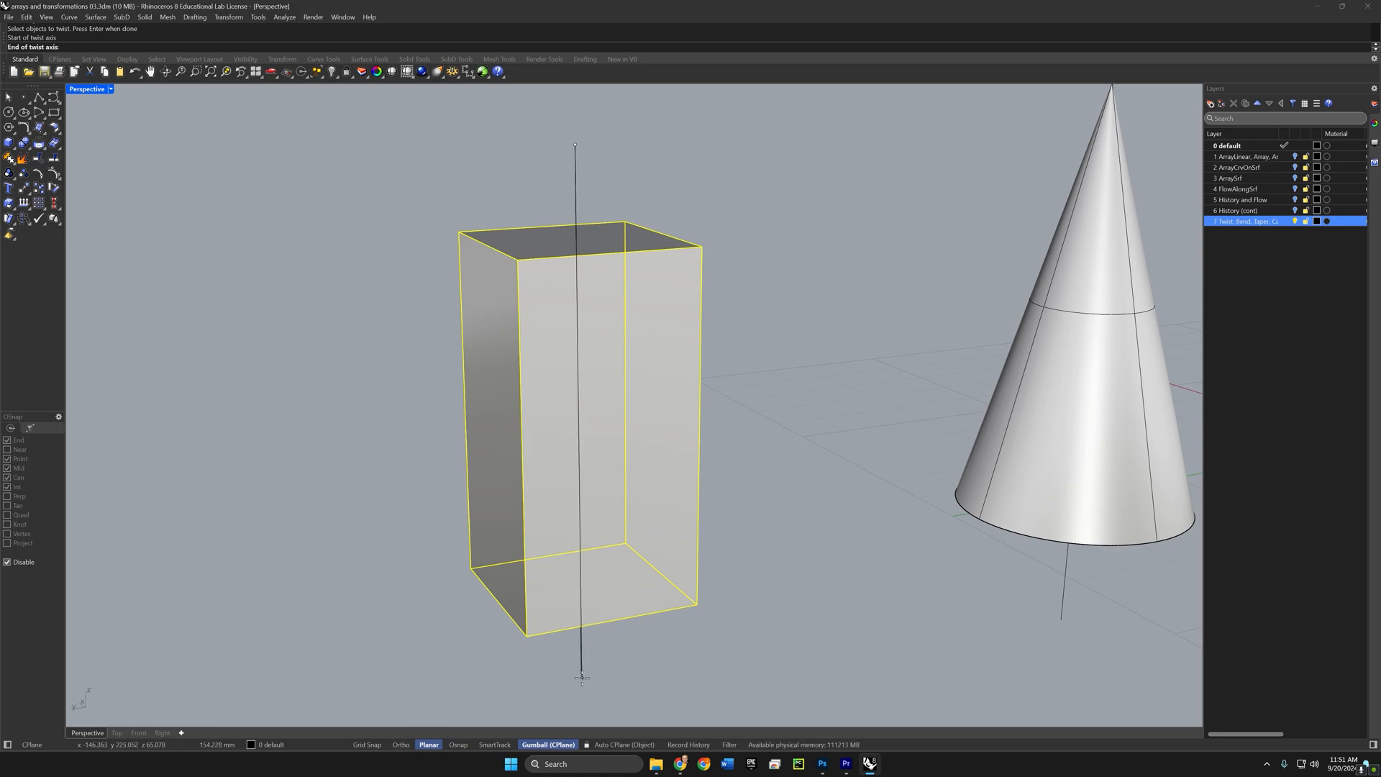
{"action": "key", "text": "alt"}
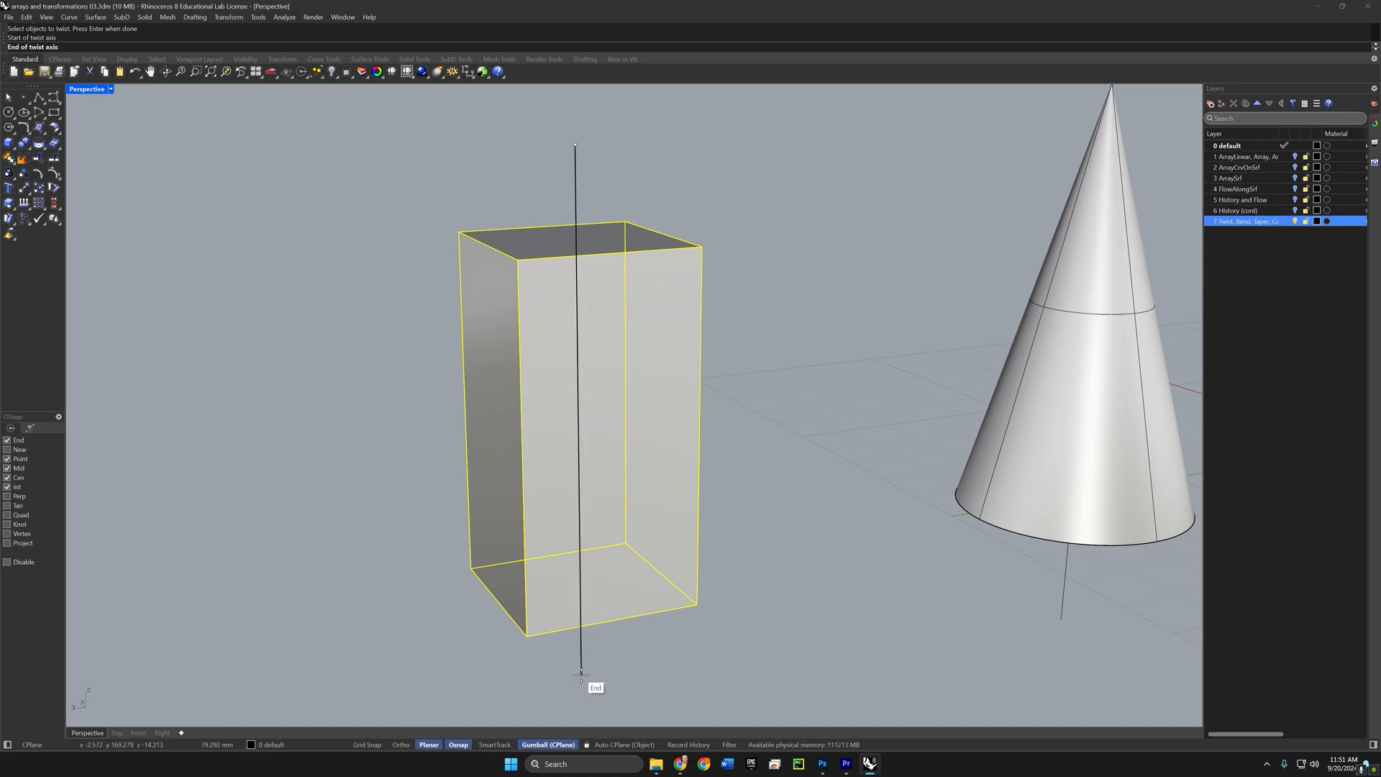
{"action": "left_click", "coordinate": [582, 674]}
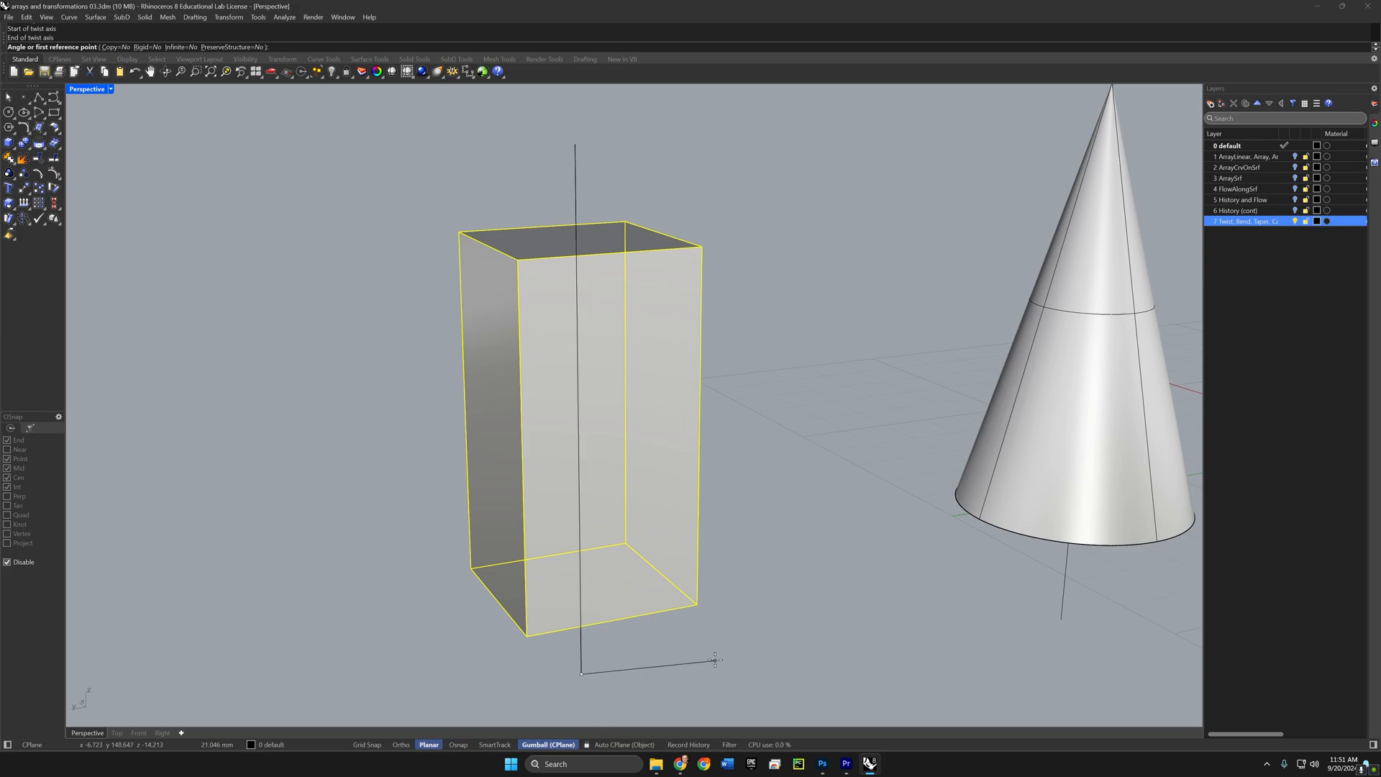
Step: Place the twist's two reference points freehand around the axis base, winding the box more than a full turn into a spiral
{"action": "right_click_drag", "start_coordinate": [632, 530], "coordinate": [712, 494]}
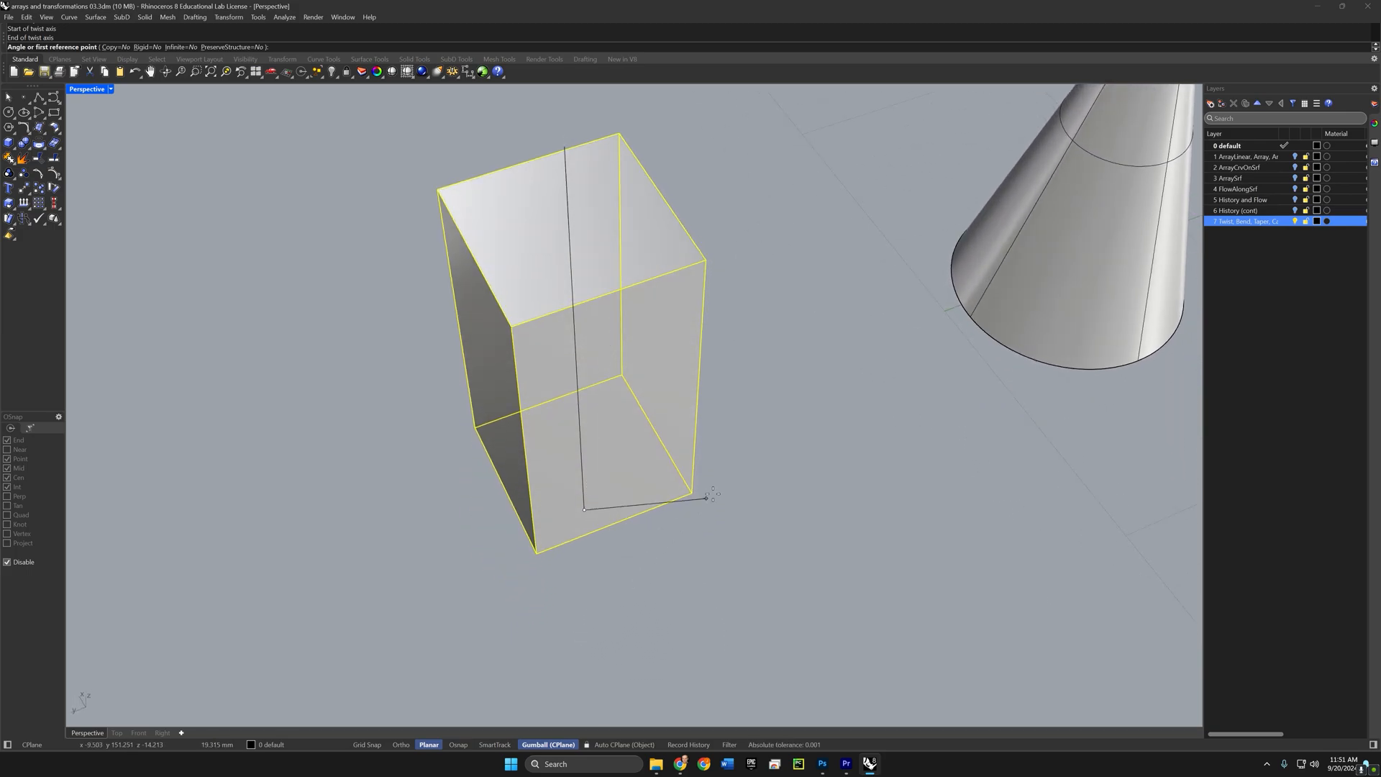
{"action": "left_click", "coordinate": [764, 490]}
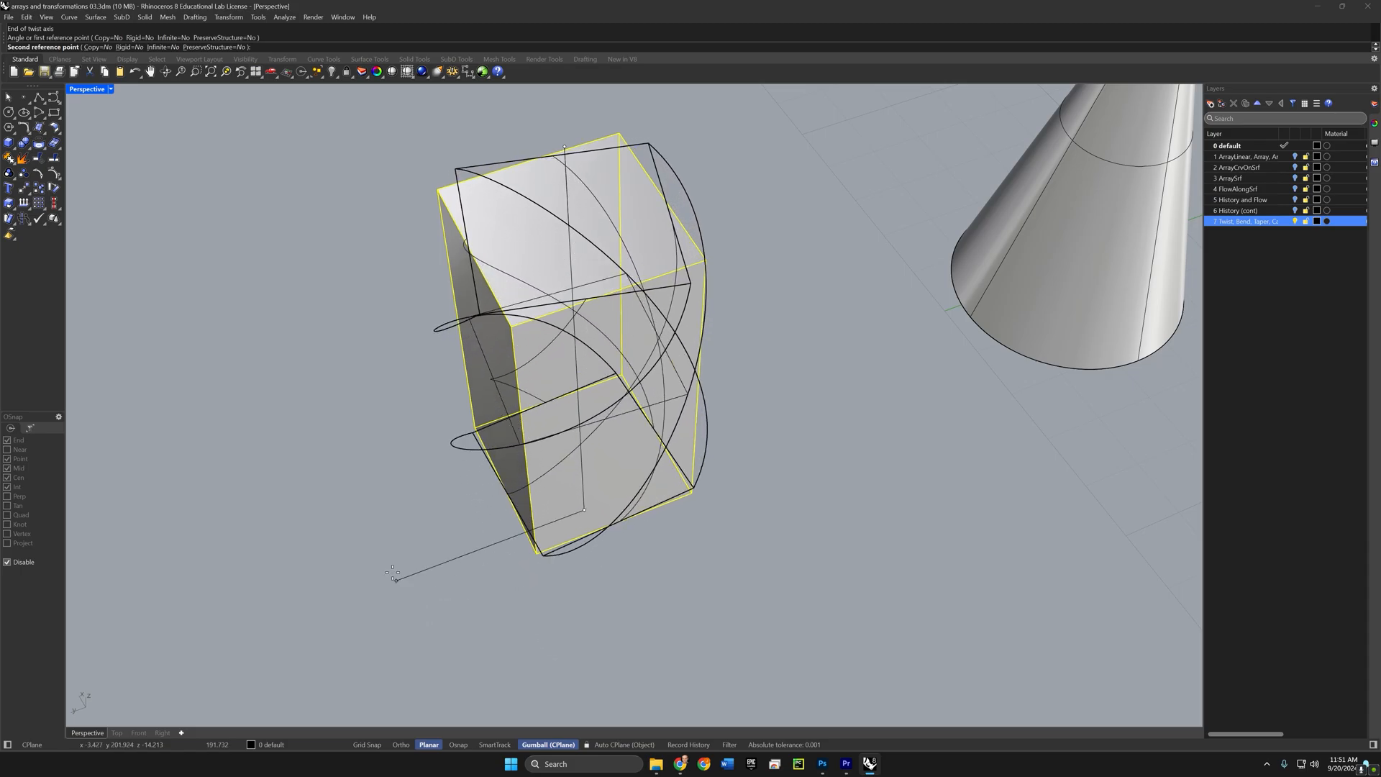
{"action": "left_click", "coordinate": [502, 422]}
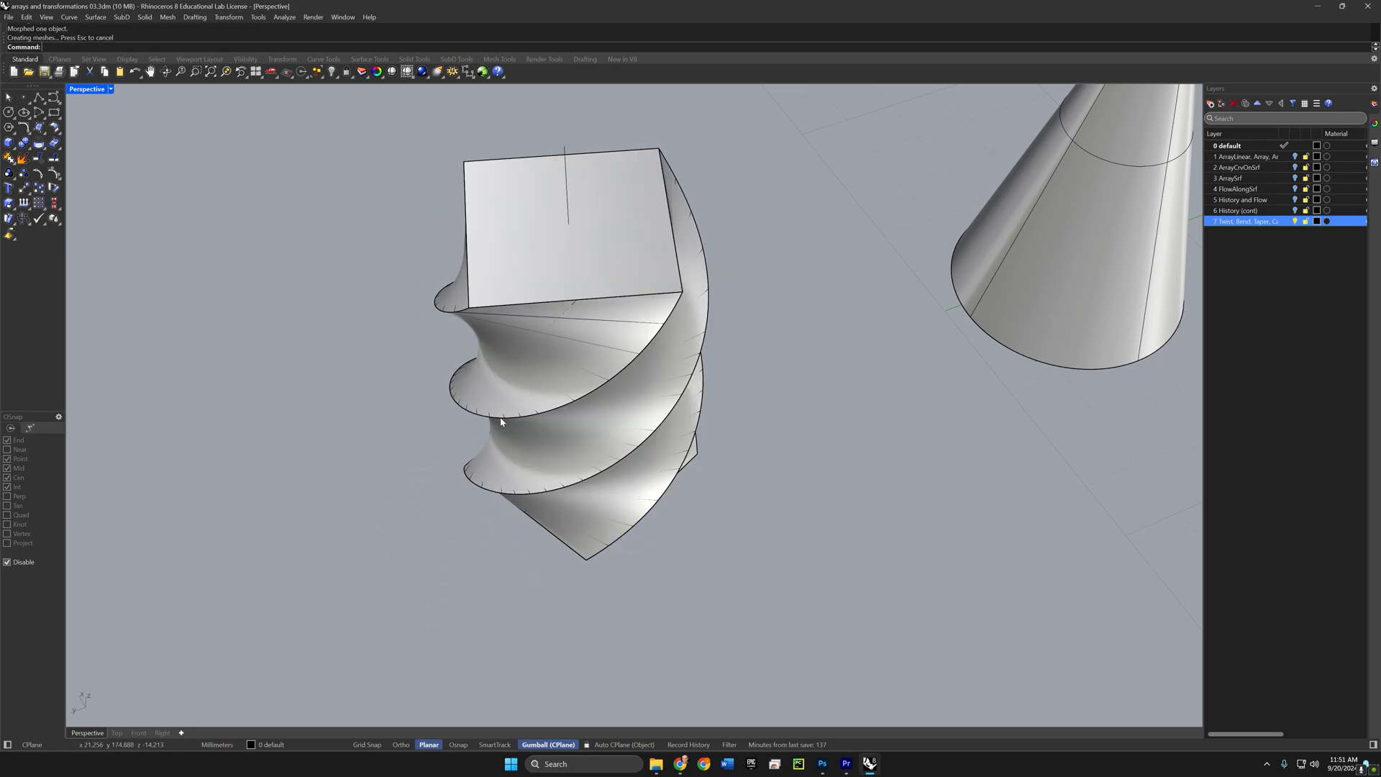
{"action": "right_click_drag", "start_coordinate": [654, 552], "coordinate": [678, 488]}
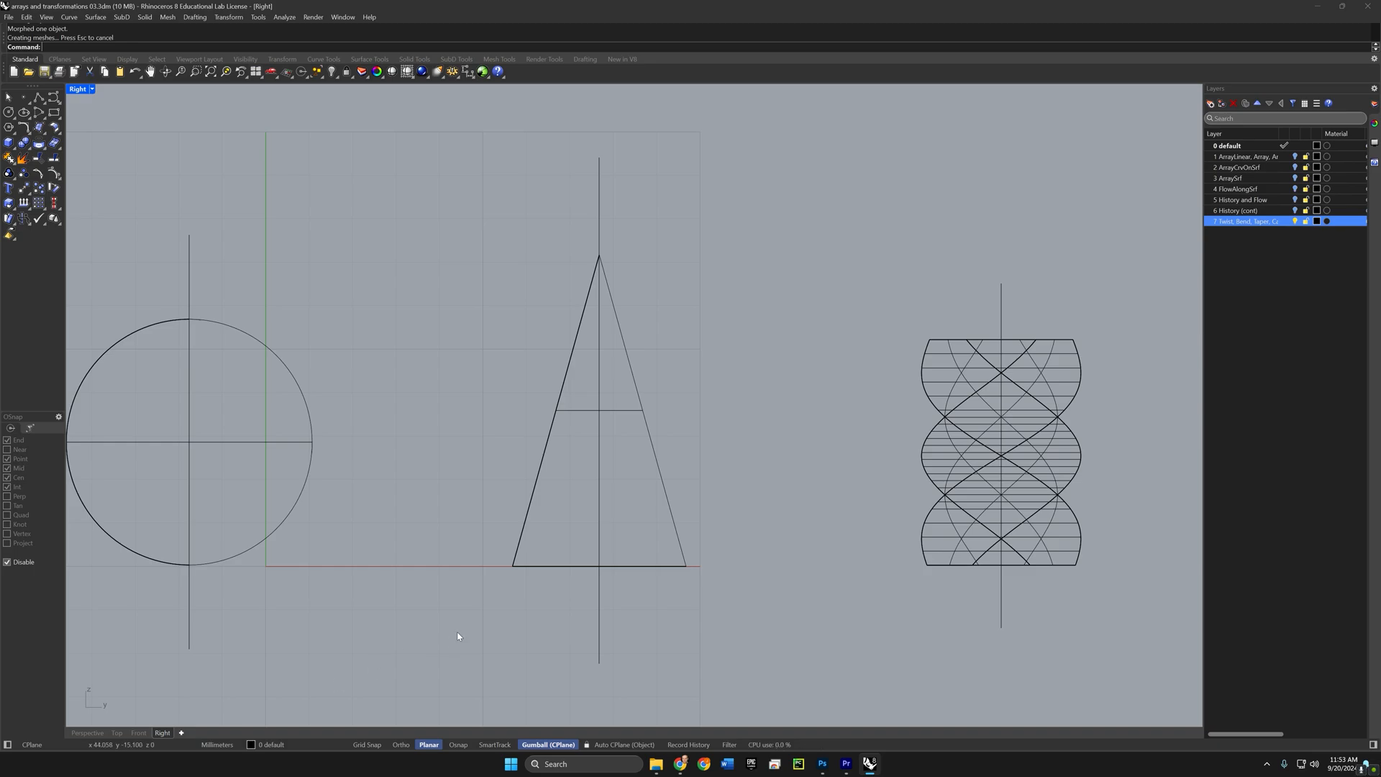
Step: Bend the cone over toward the twisted box, using a spine from the bottom end to the top end of its vertical line
{"action": "type", "text": "bend"}
{"action": "key", "text": "Return"}
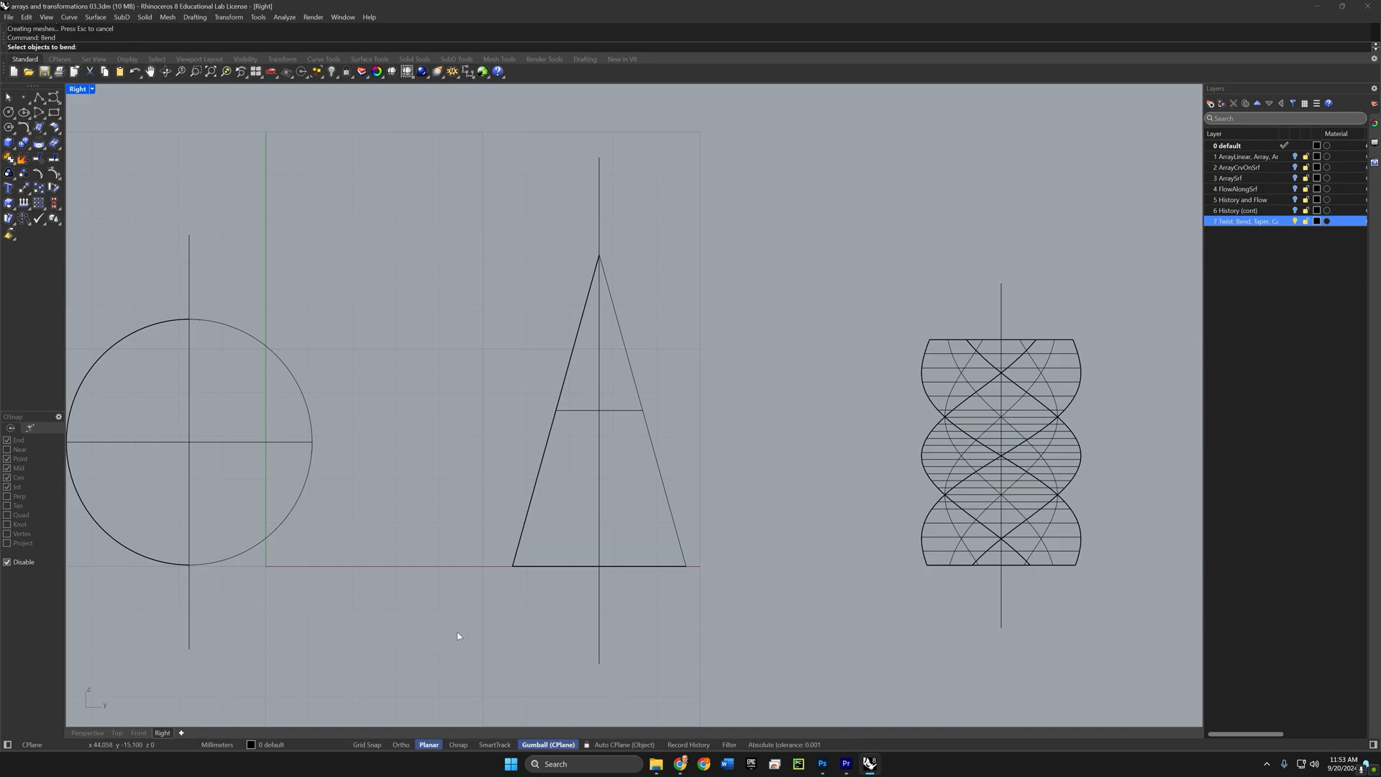
{"action": "left_click", "coordinate": [632, 413]}
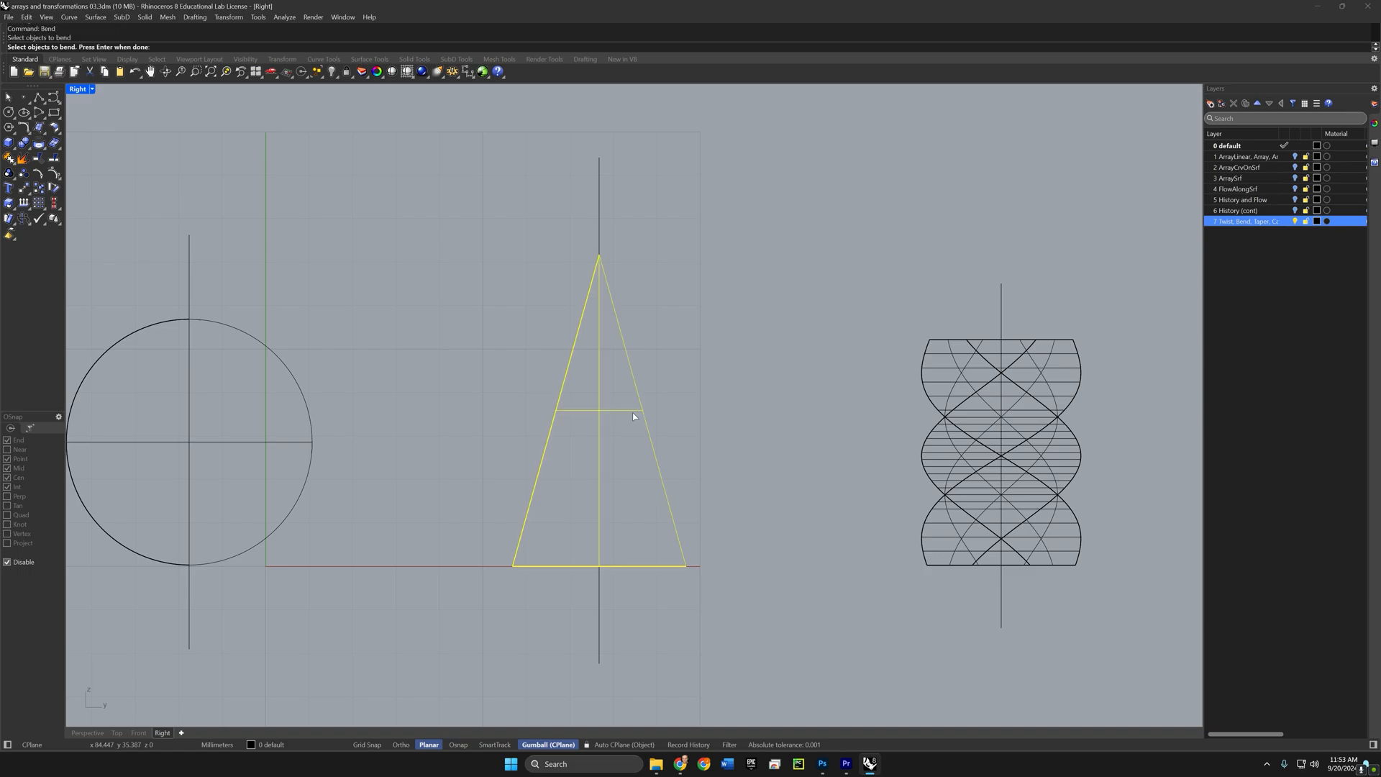
{"action": "key", "text": "Return"}
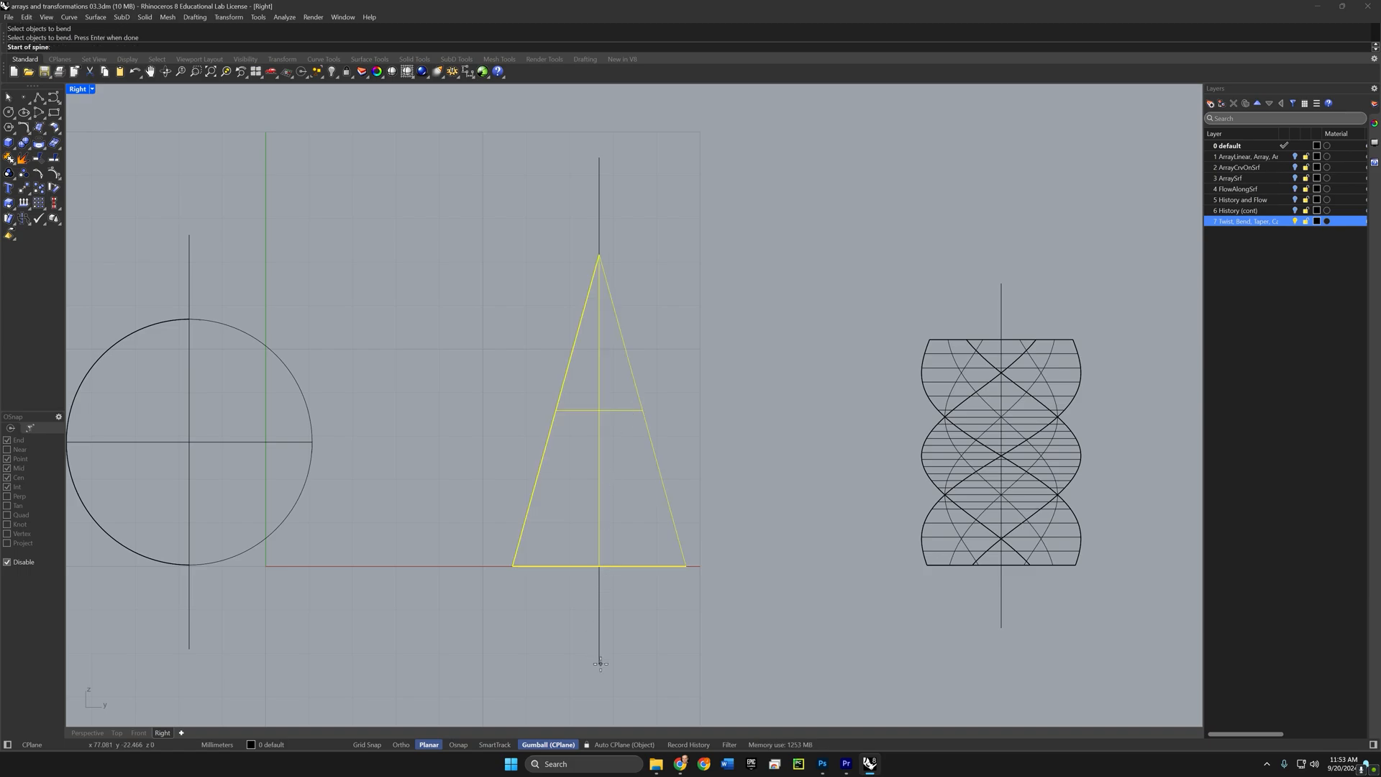
{"action": "key", "text": "alt"}
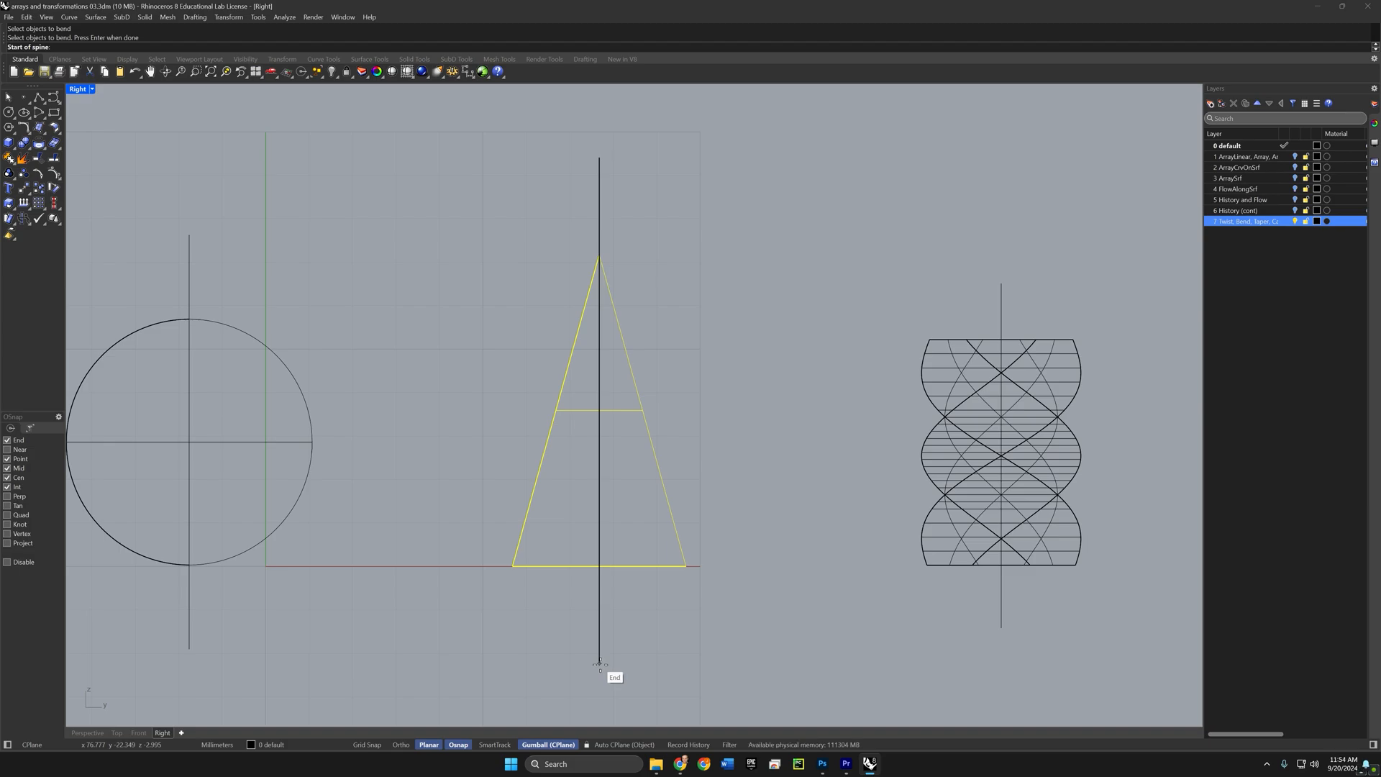
{"action": "left_click", "coordinate": [599, 662], "text": "alt"}
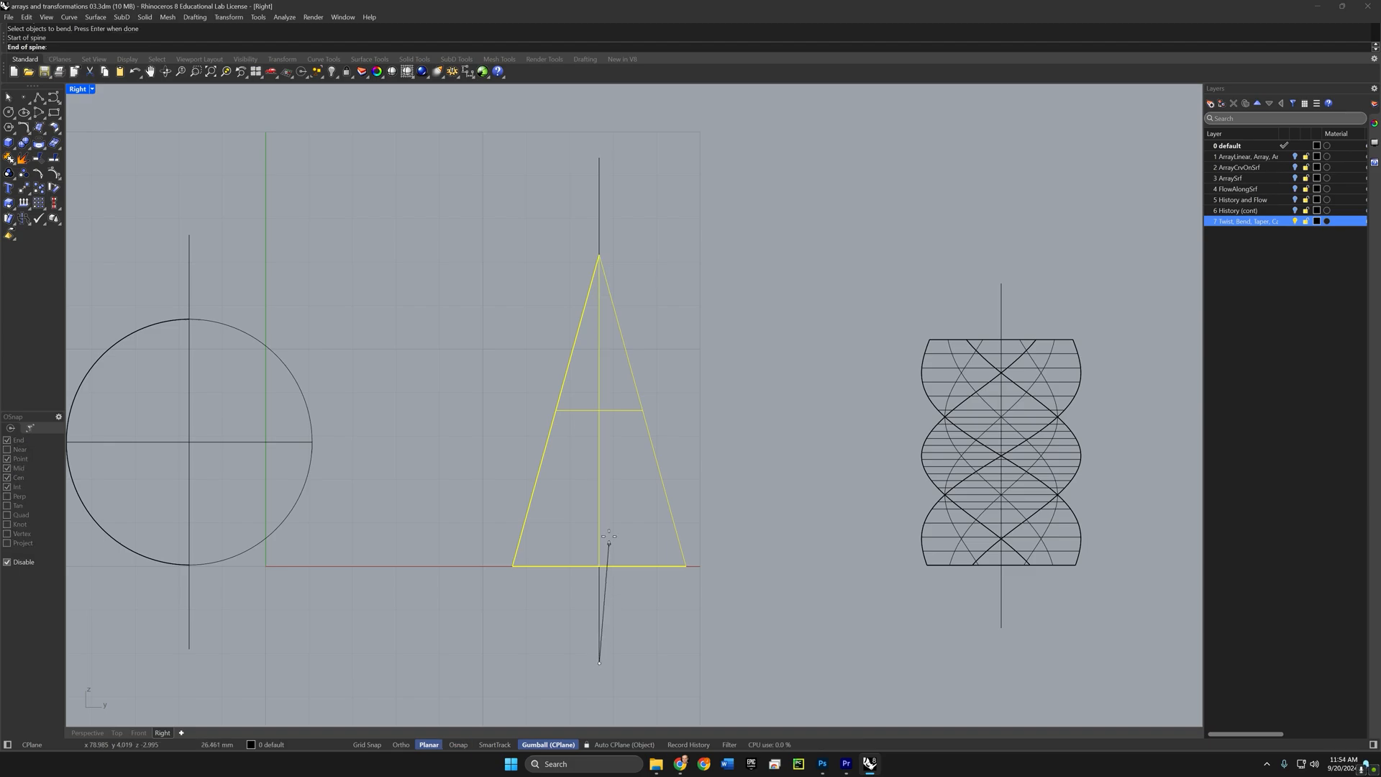
{"action": "key", "text": "alt"}
{"action": "left_click", "coordinate": [600, 158]}
{"action": "key", "text": "alt"}
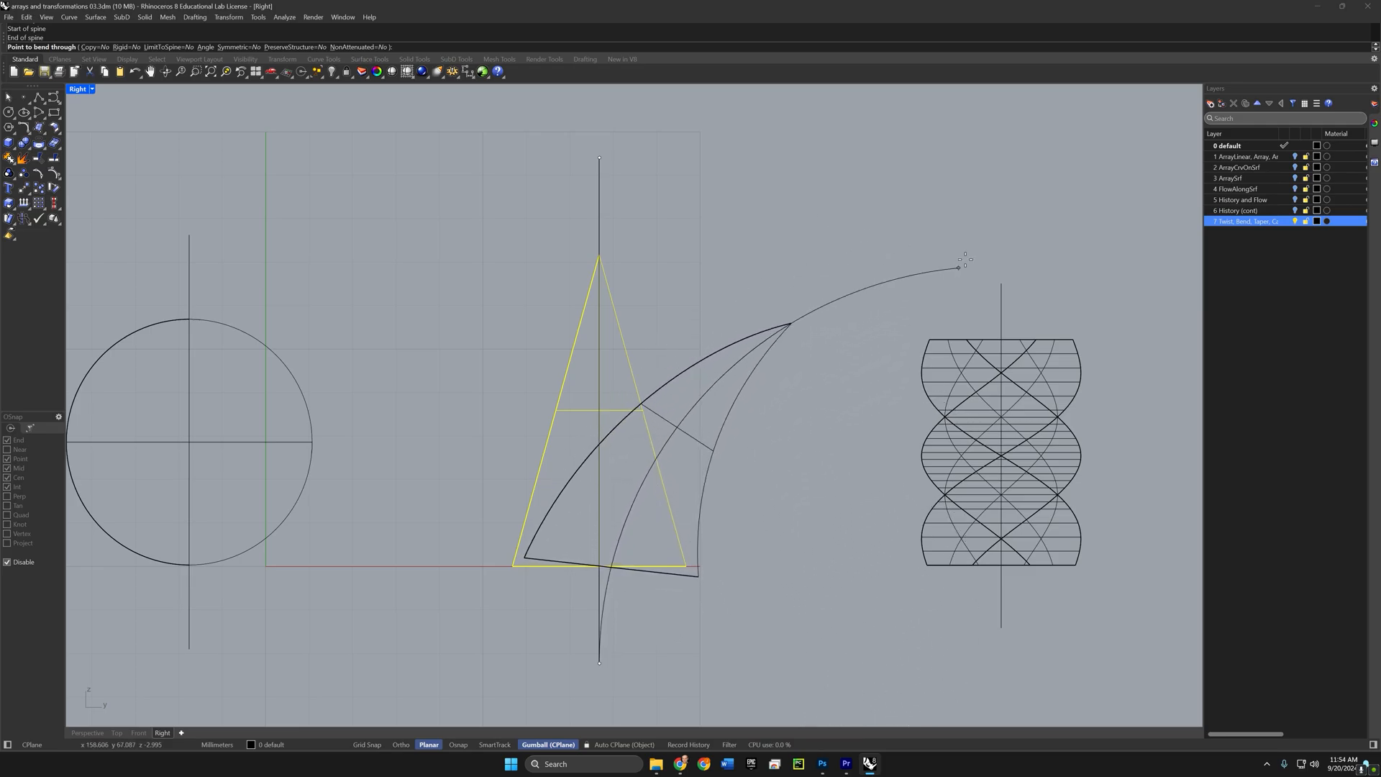
{"action": "scroll", "coordinate": [976, 495], "scroll_direction": "down", "scroll_amount": 5}
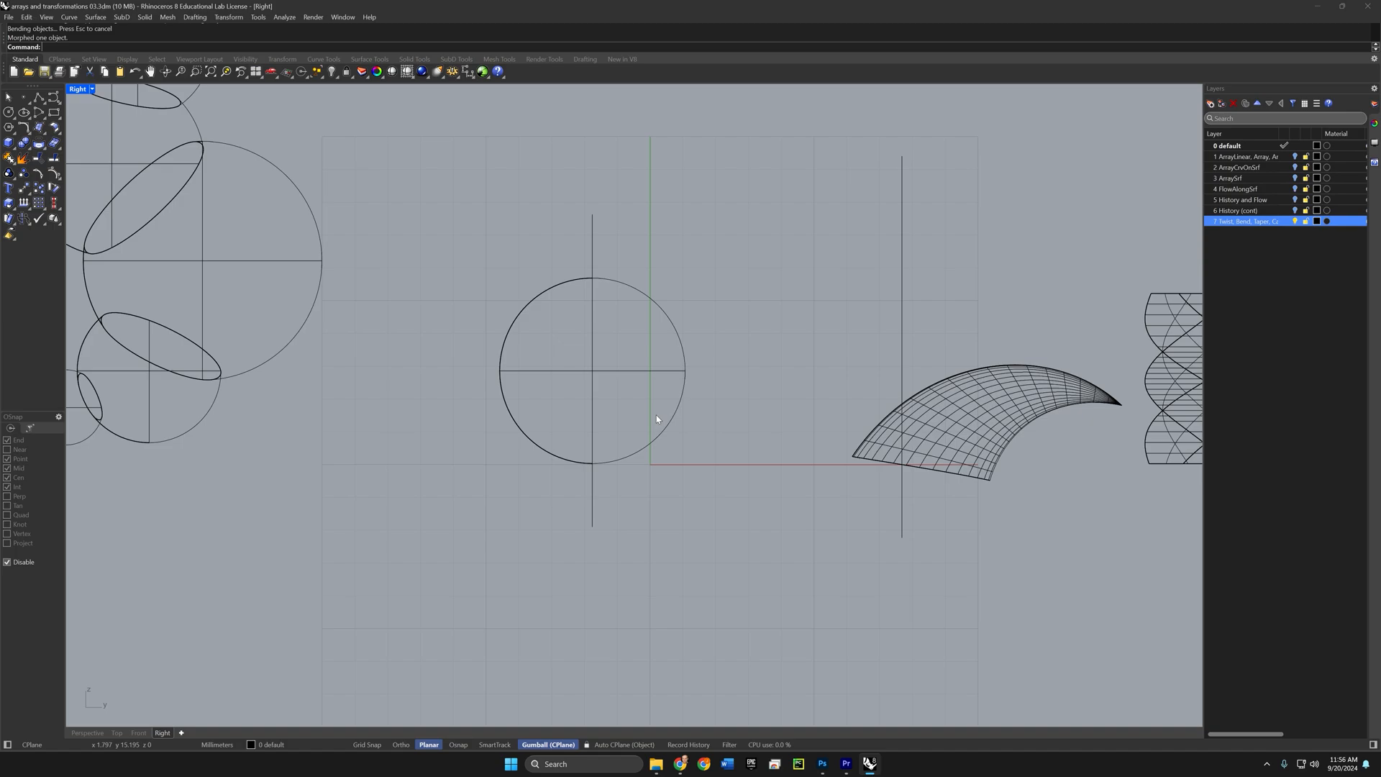
Step: Taper the single sphere along its vertical line from top end to bottom end, narrowing the lower part into a teardrop
{"action": "type", "text": "Taper"}
{"action": "key", "text": "Return"}
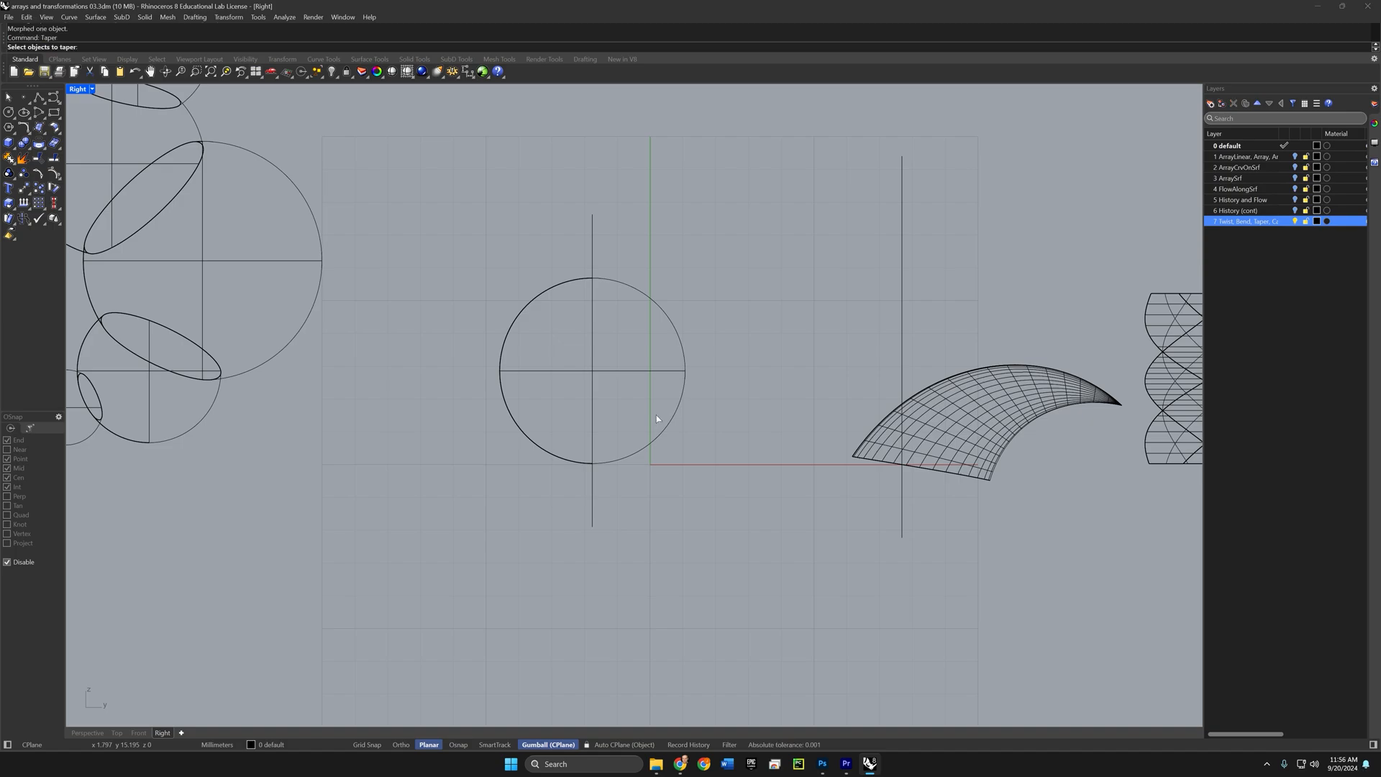
{"action": "left_click", "coordinate": [633, 373]}
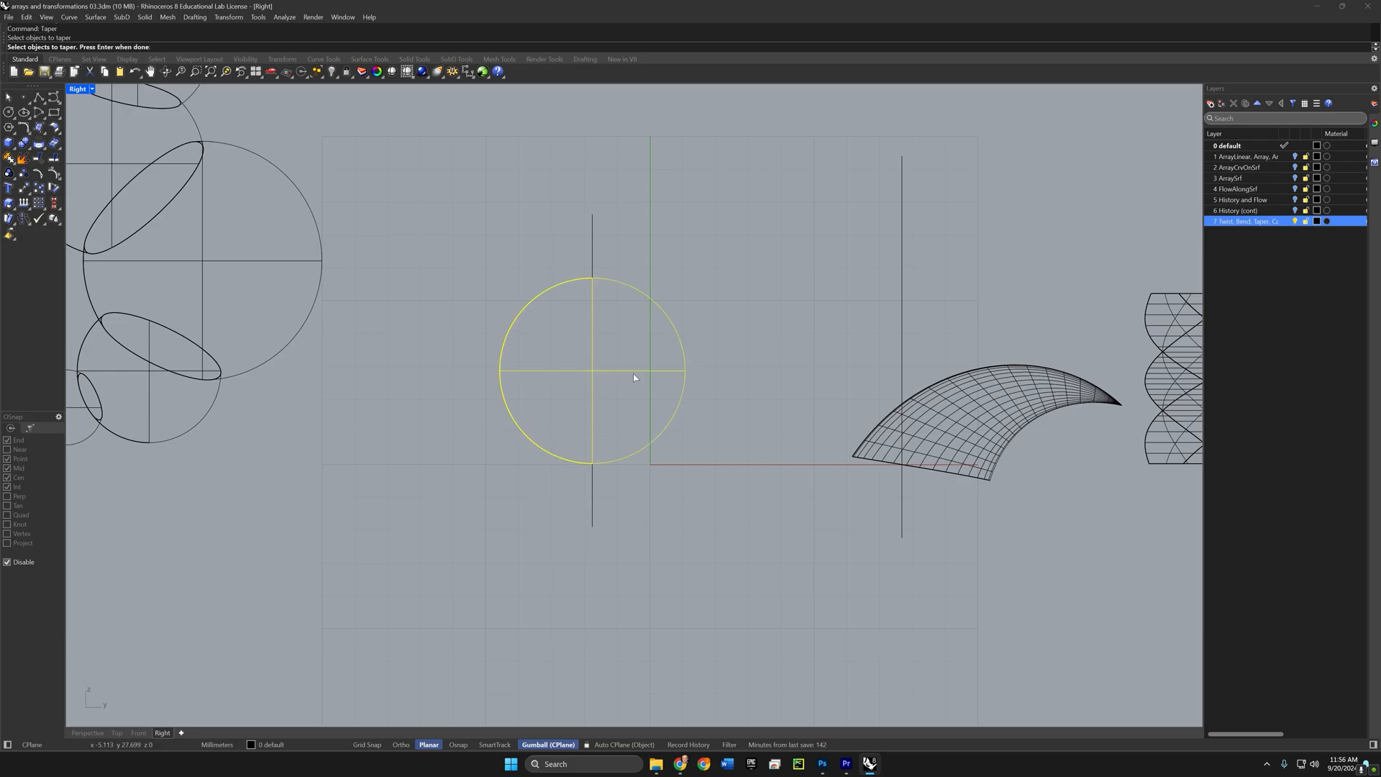
{"action": "key", "text": "Return"}
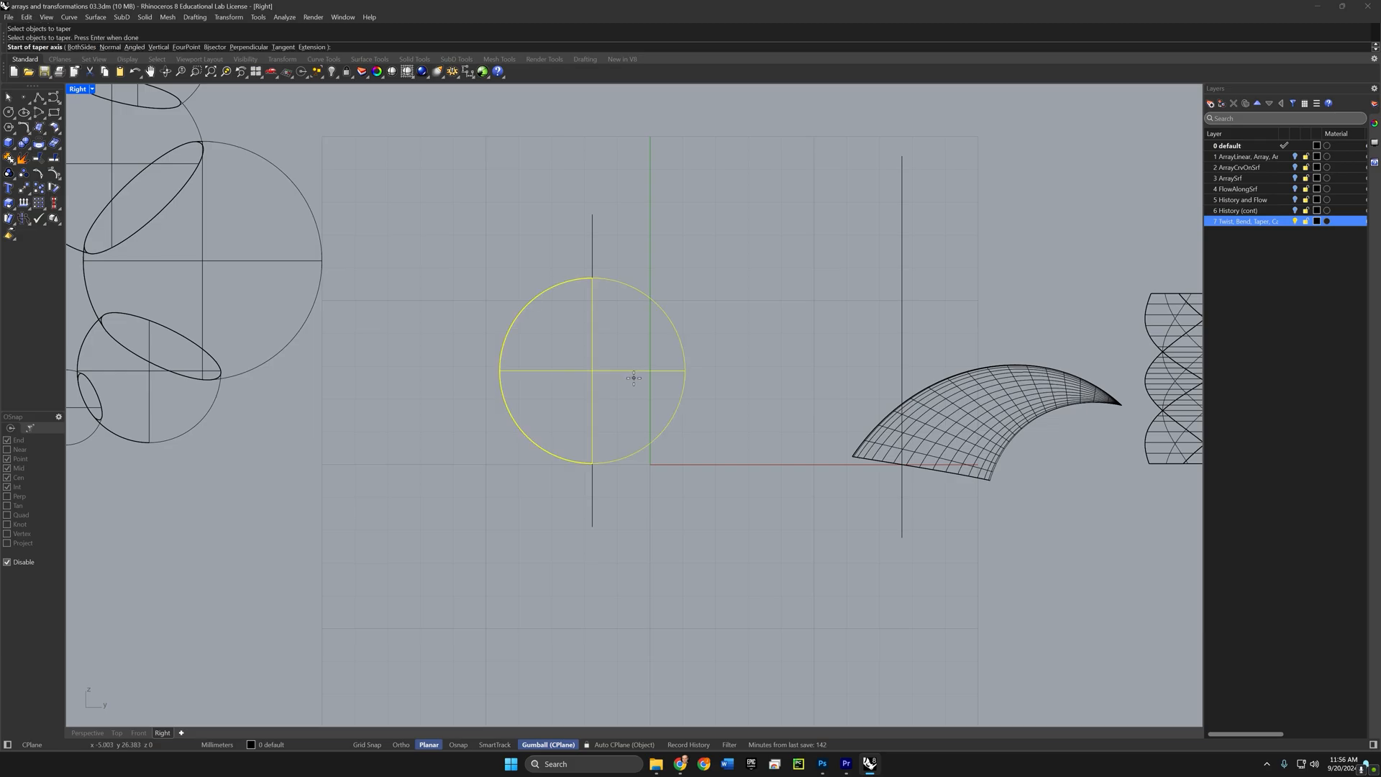
{"action": "key", "text": "alt"}
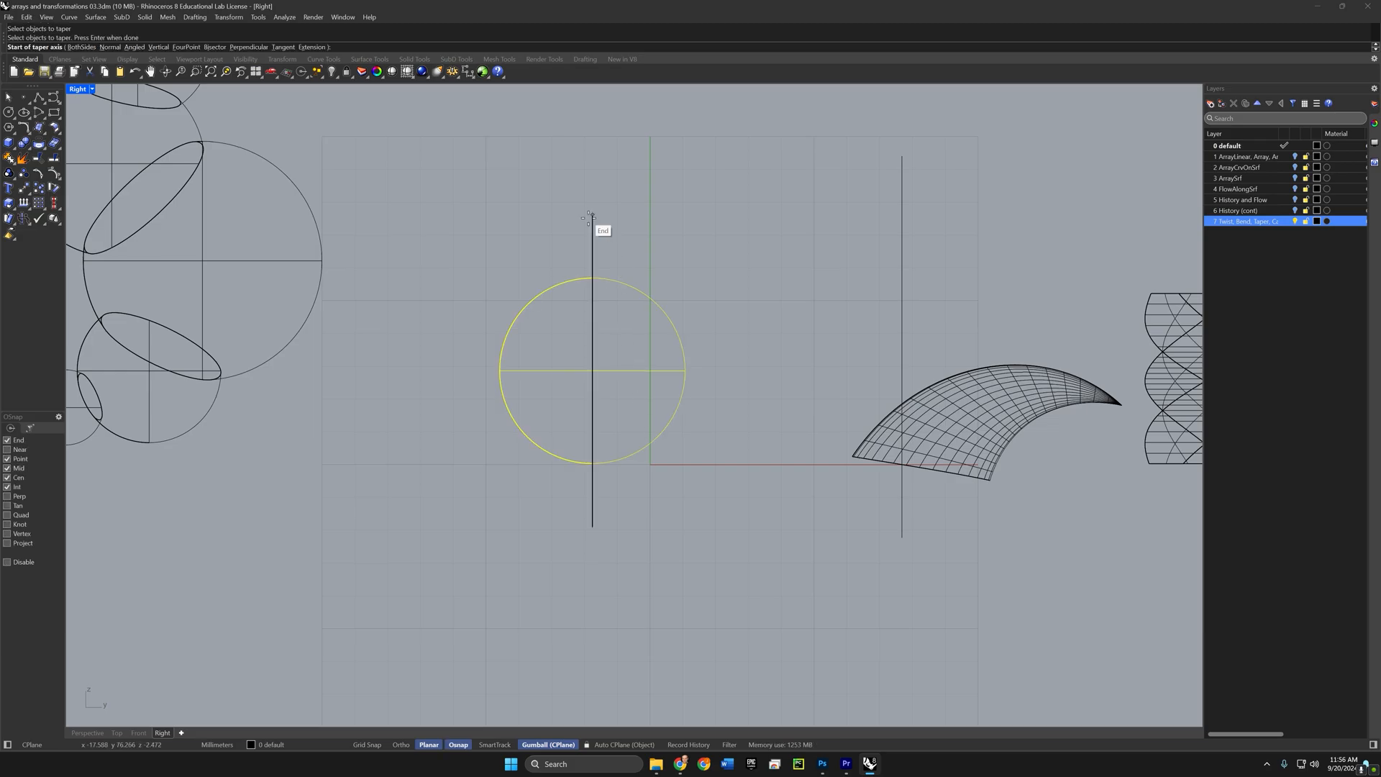
{"action": "left_click", "coordinate": [589, 217]}
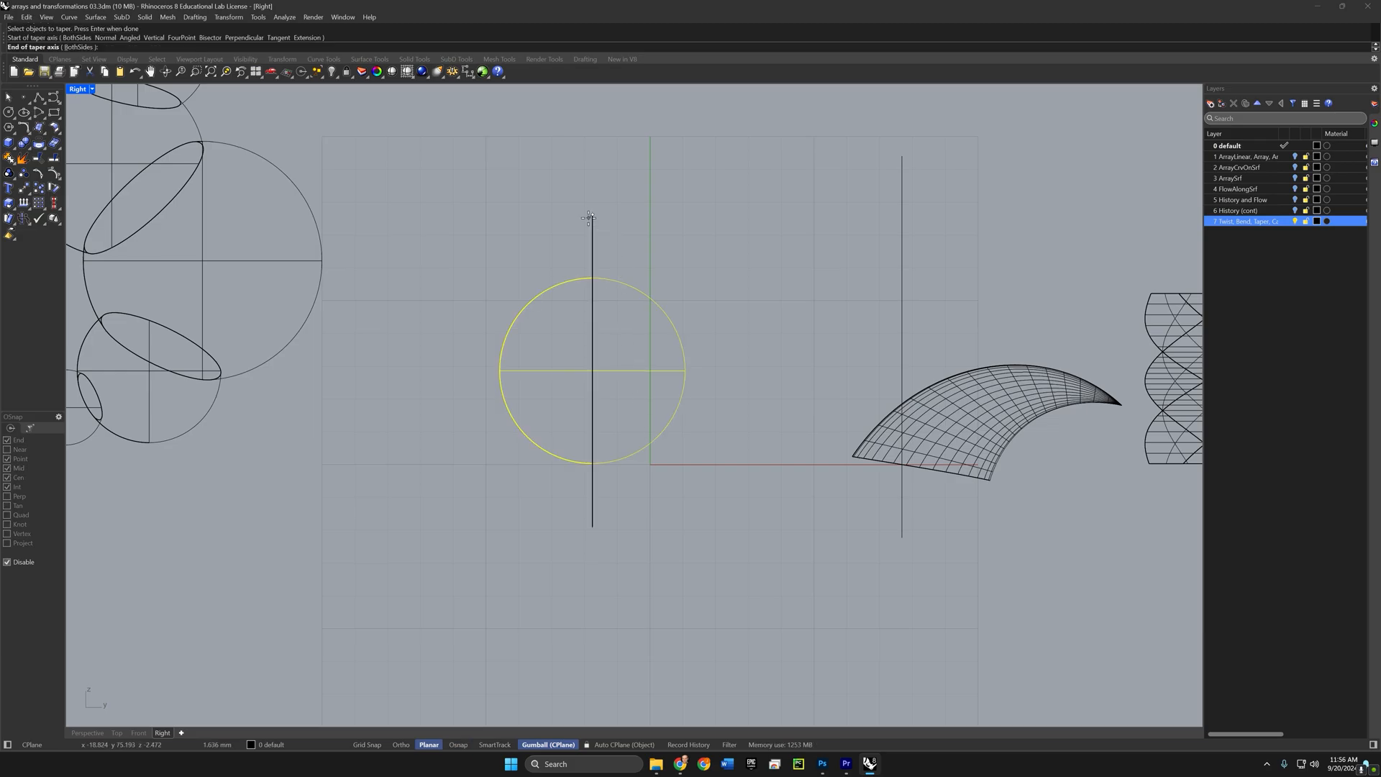
{"action": "left_click", "coordinate": [593, 527]}
{"action": "key", "text": "alt"}
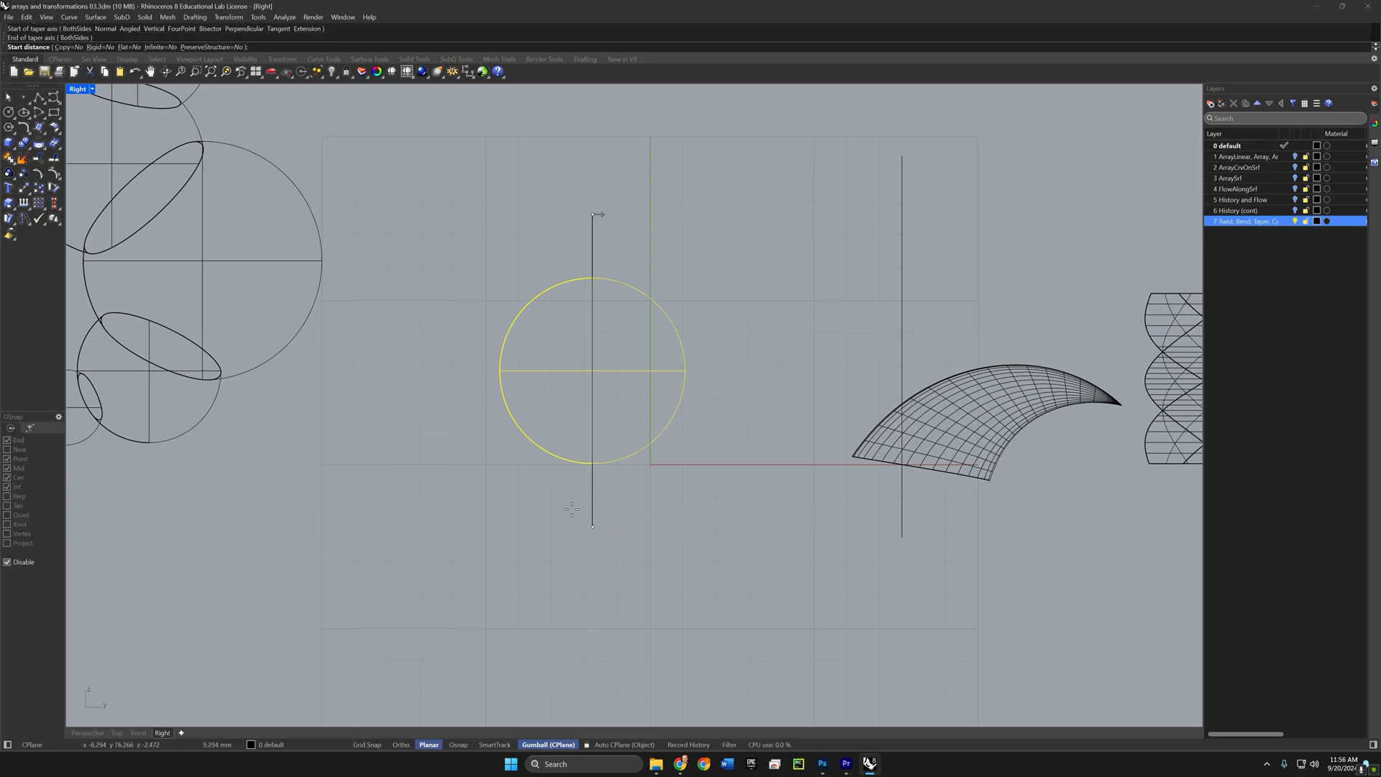
{"action": "left_click", "coordinate": [719, 431]}
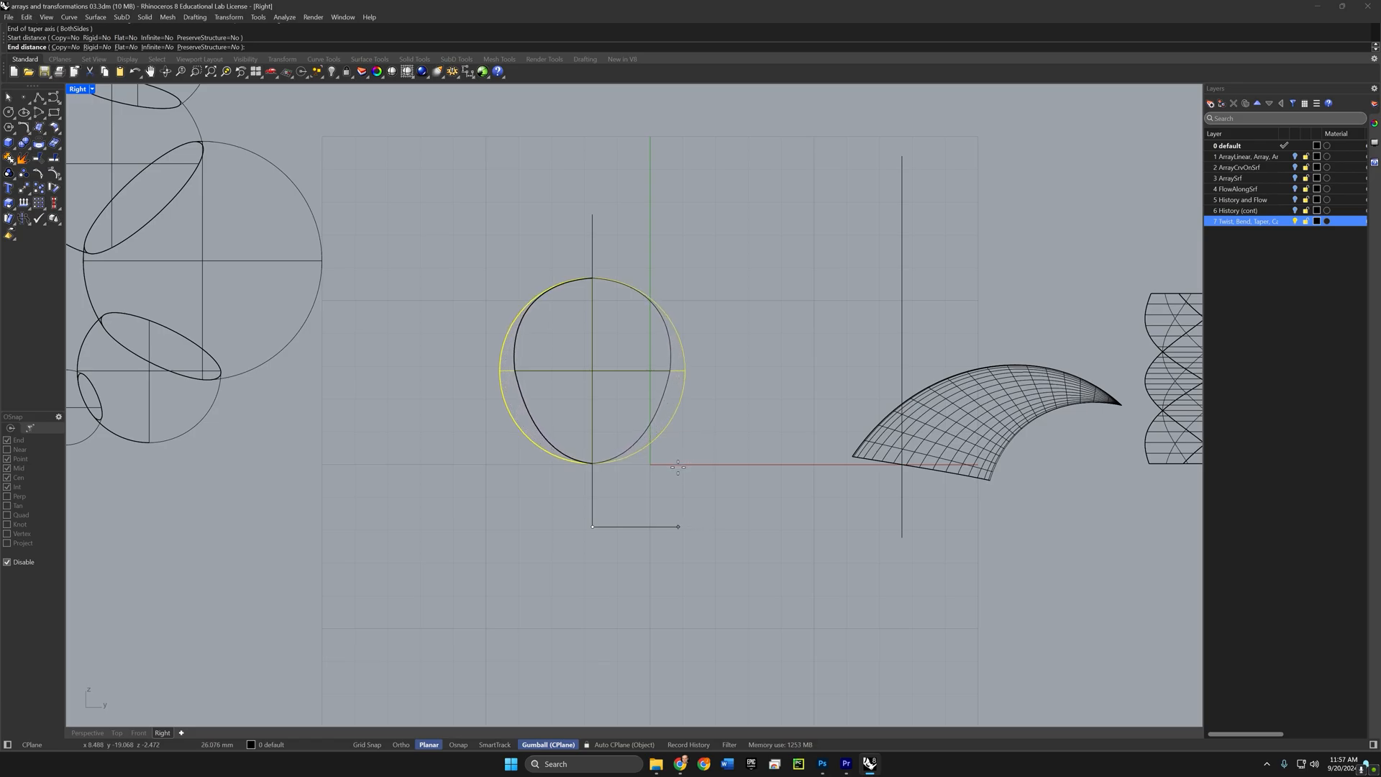
{"action": "left_click", "coordinate": [645, 487]}
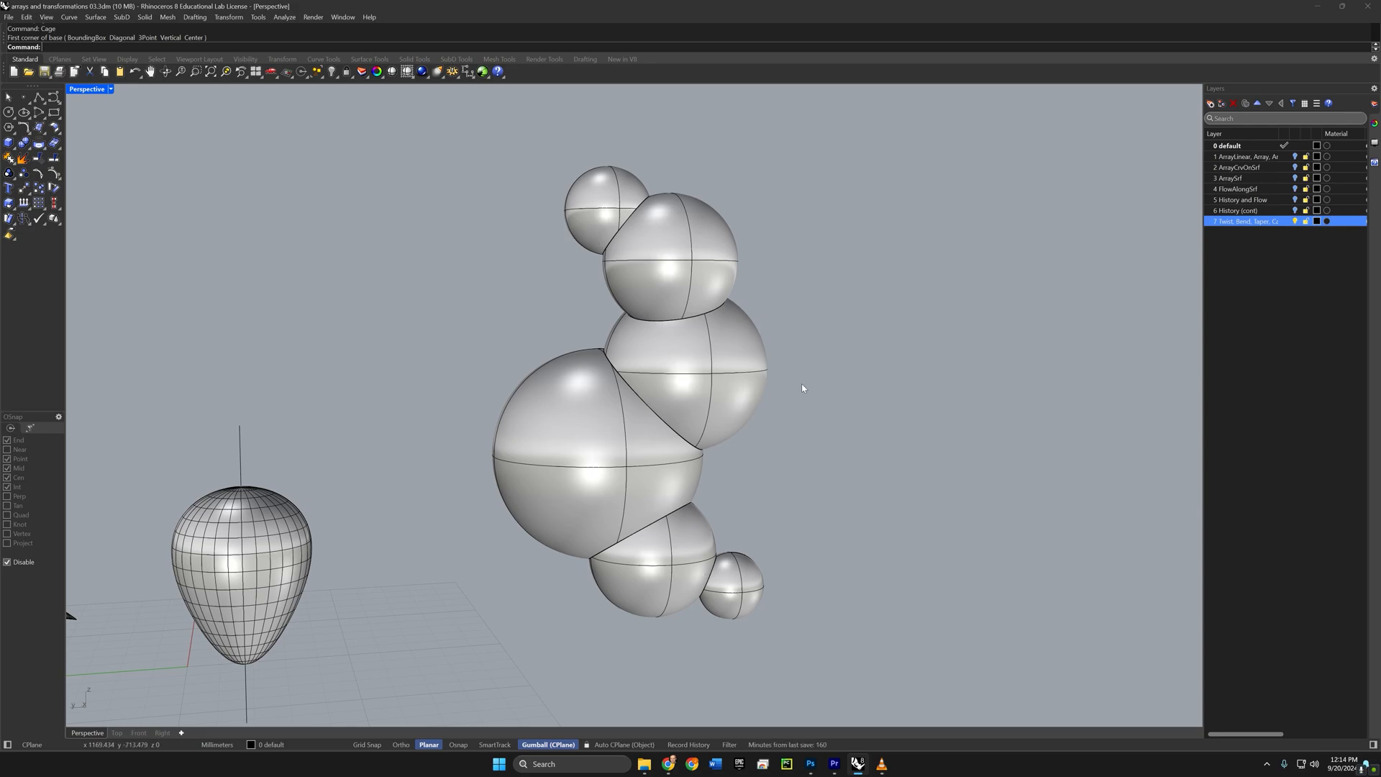
Step: Build a Cage around the joined spheres from their World bounding box, with 4 points and degree 3 in X, Y and Z
{"action": "key", "text": "BackSpace"}
{"action": "left_click", "coordinate": [753, 367]}
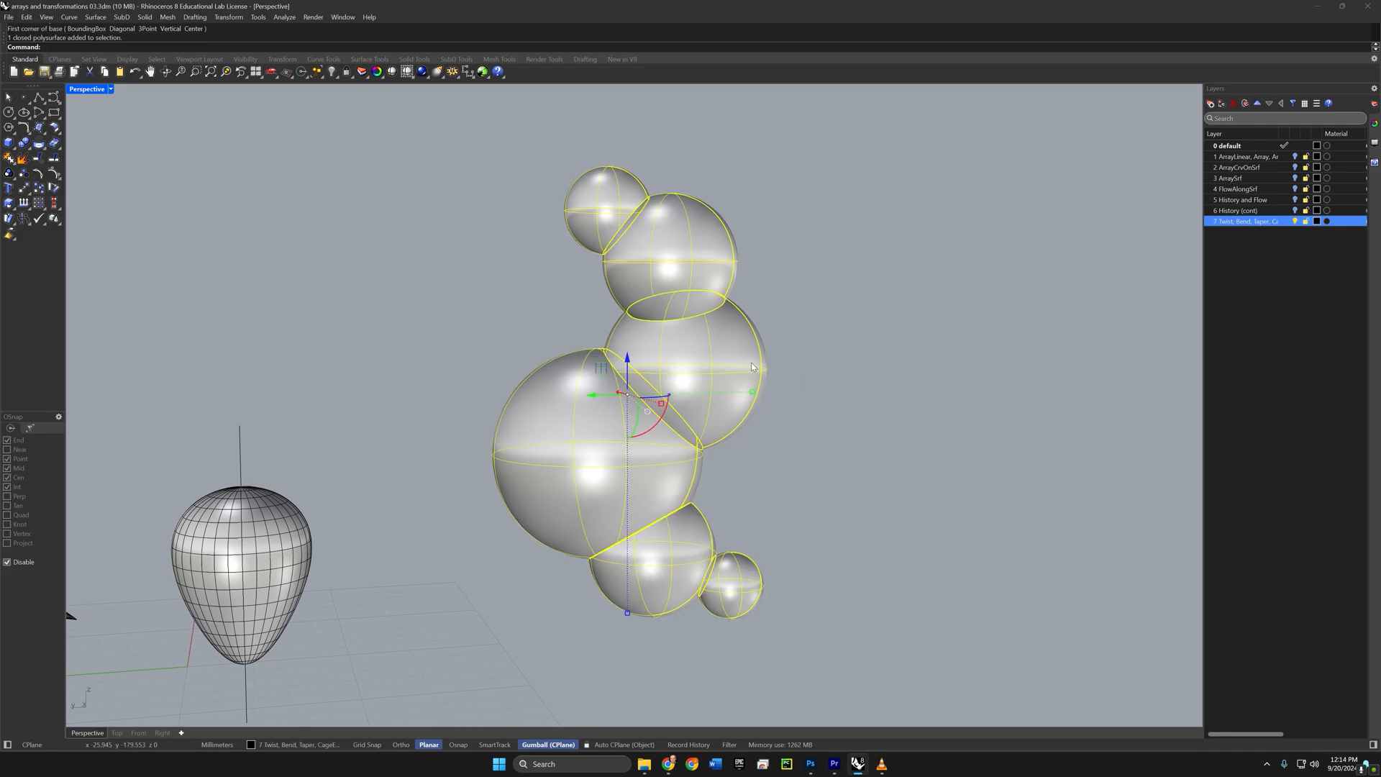
{"action": "type", "text": "Cage"}
{"action": "key", "text": "Return"}
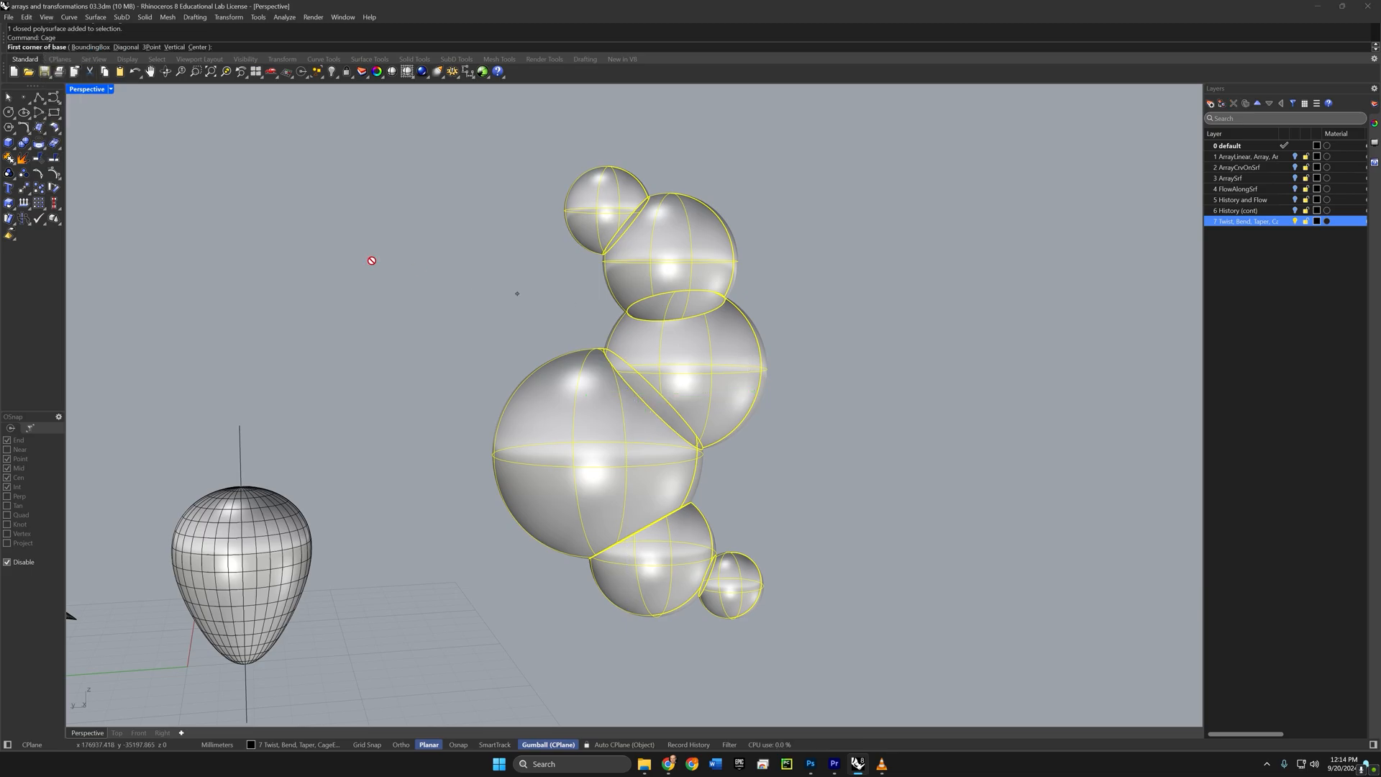
{"action": "left_click", "coordinate": [90, 48]}
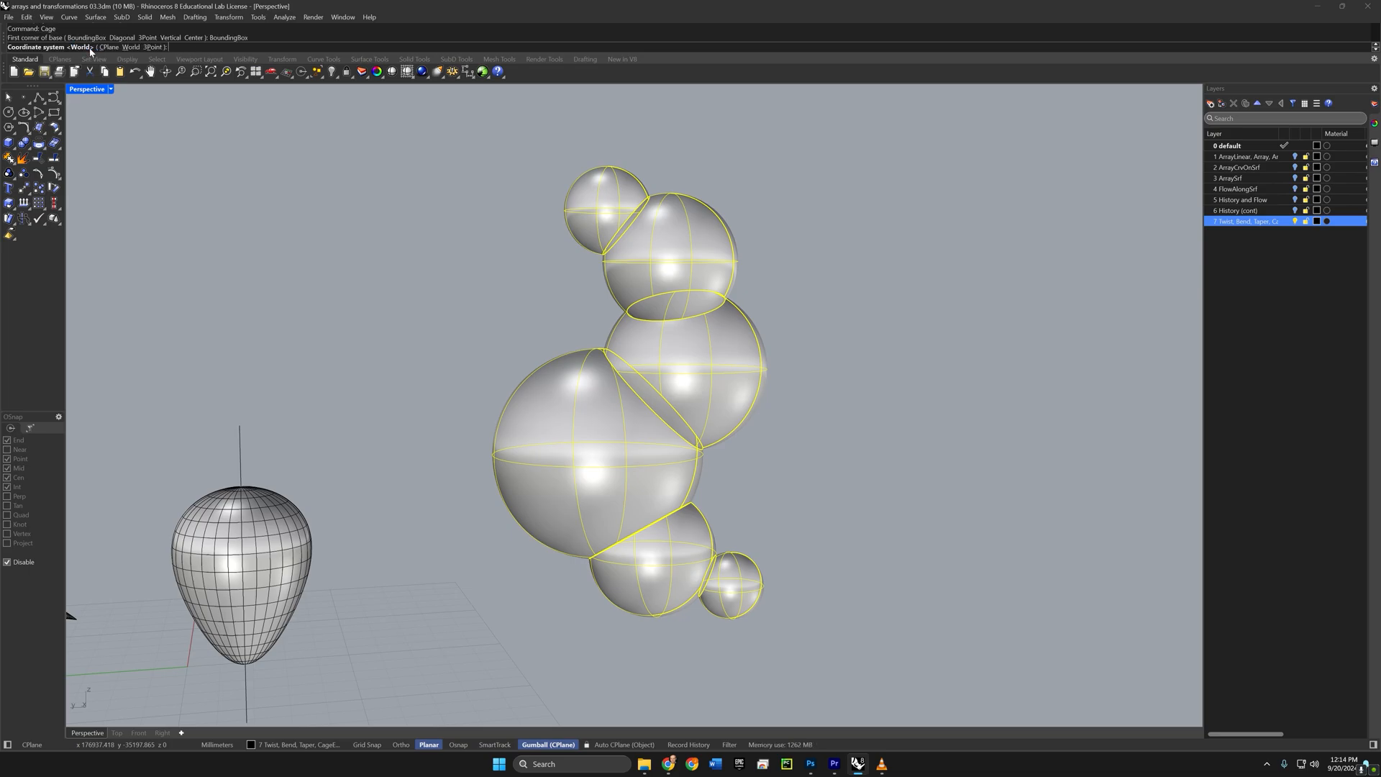
{"action": "key", "text": "Return"}
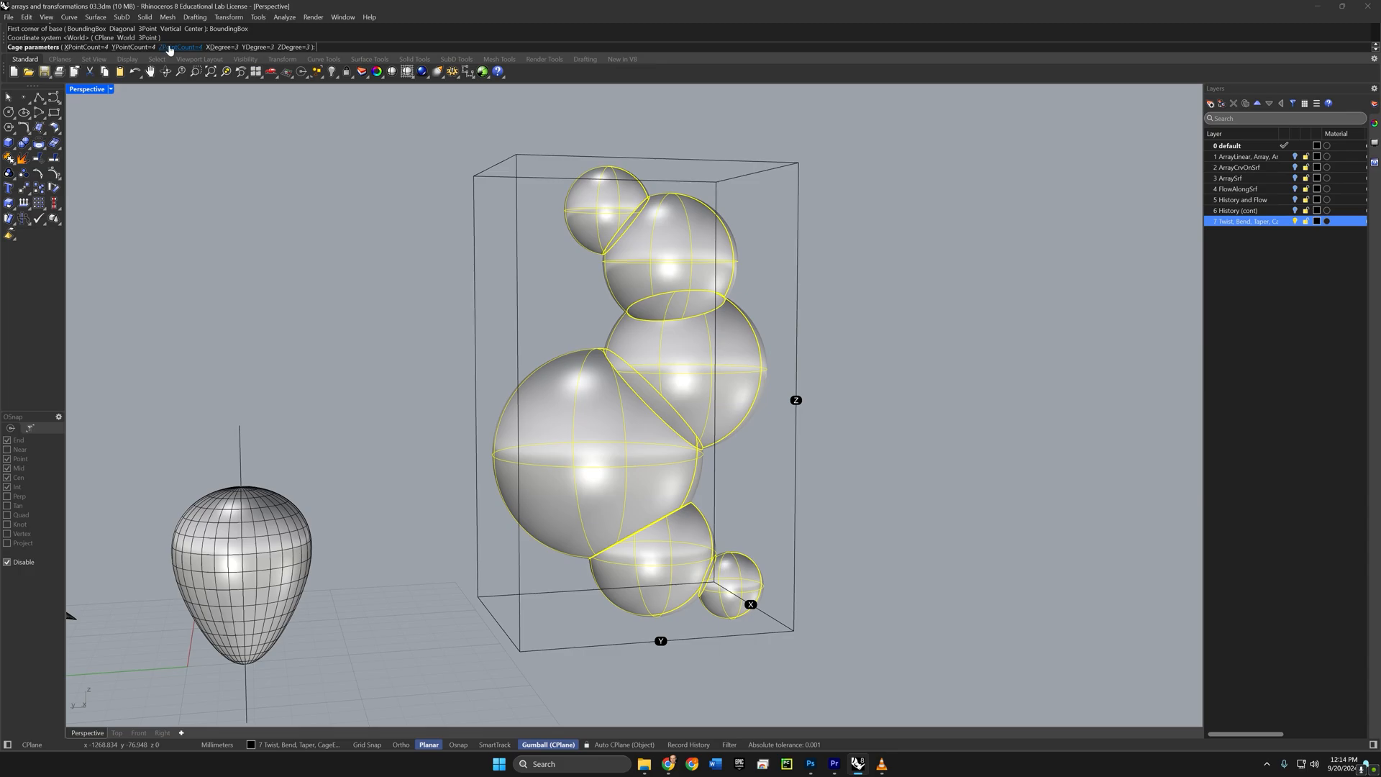
{"action": "key", "text": "Return"}
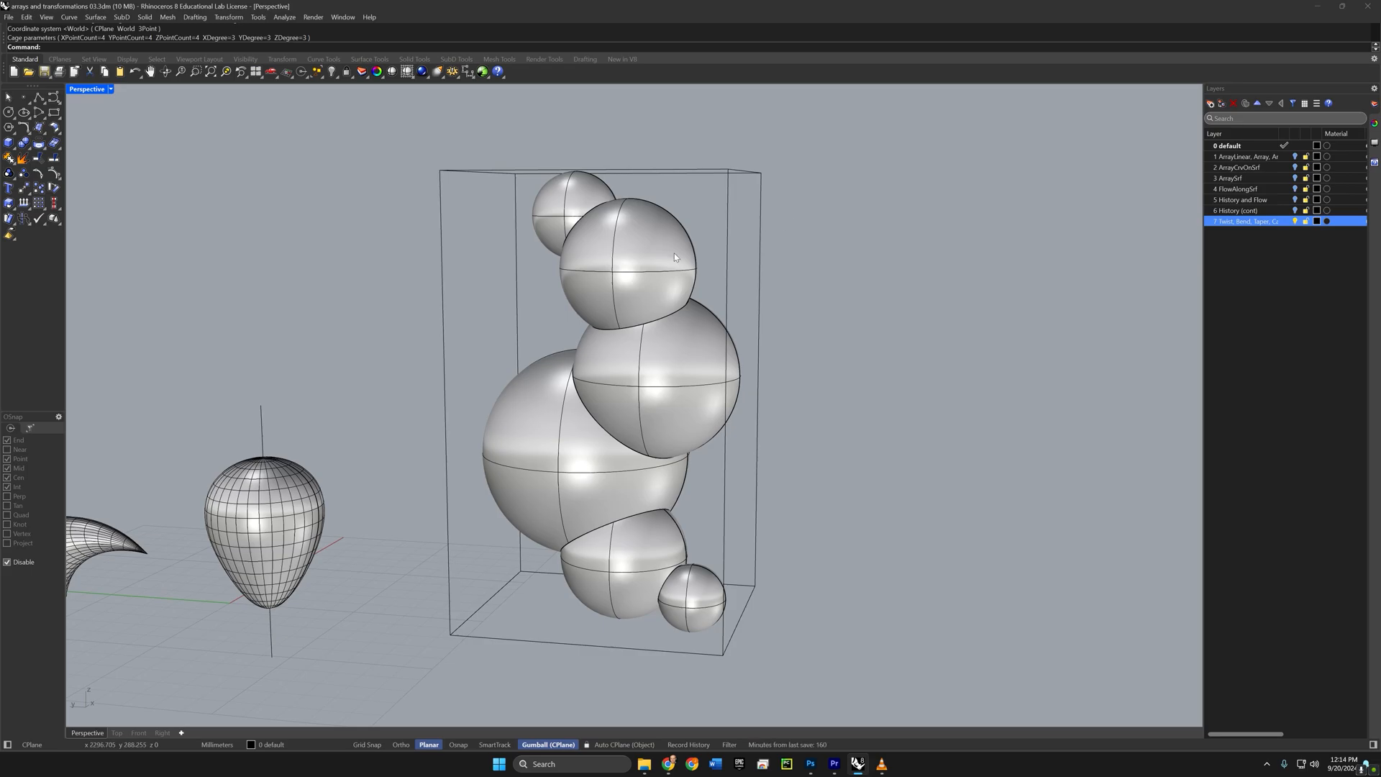
Step: Bind the joined spheres to the surrounding cage with CageEdit, using the Global region and Accurate deformation
{"action": "type", "text": "CageEdit"}
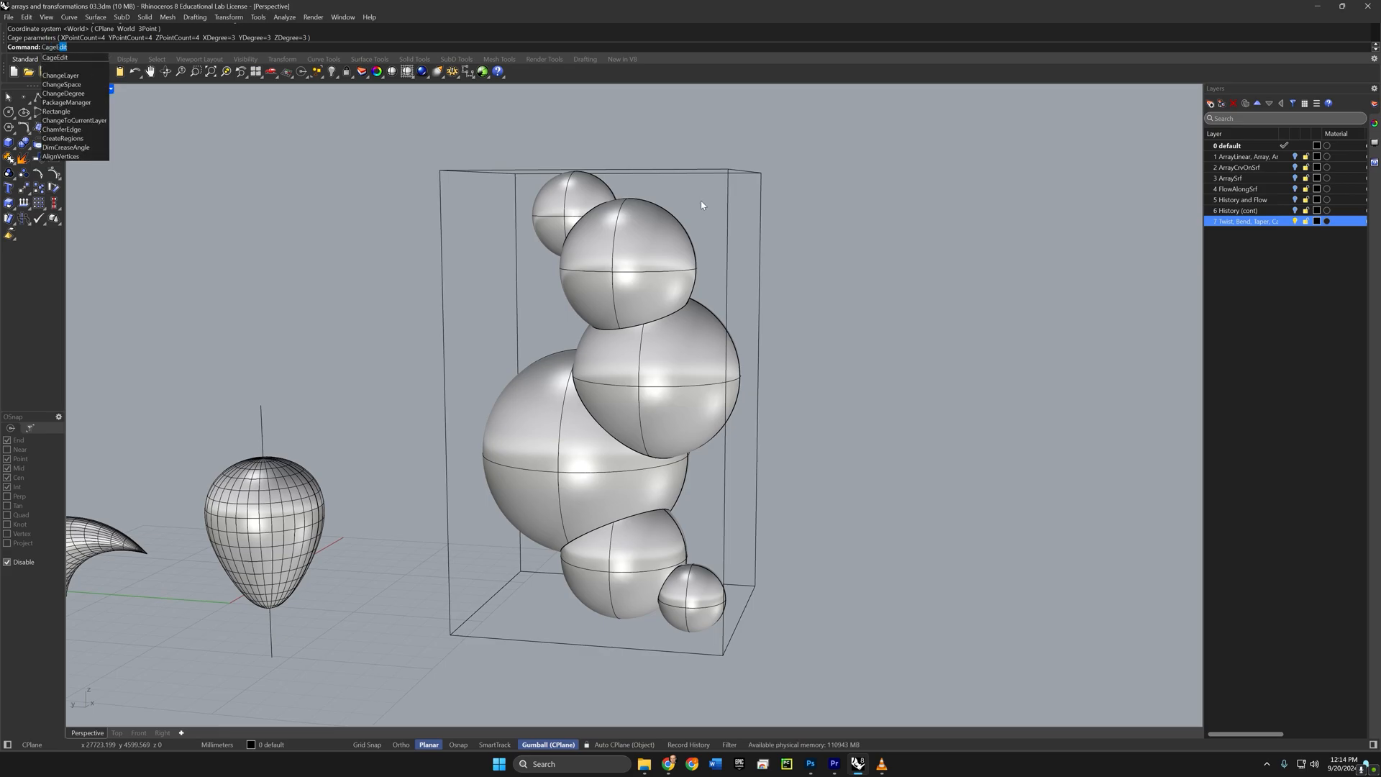
{"action": "key", "text": "Return"}
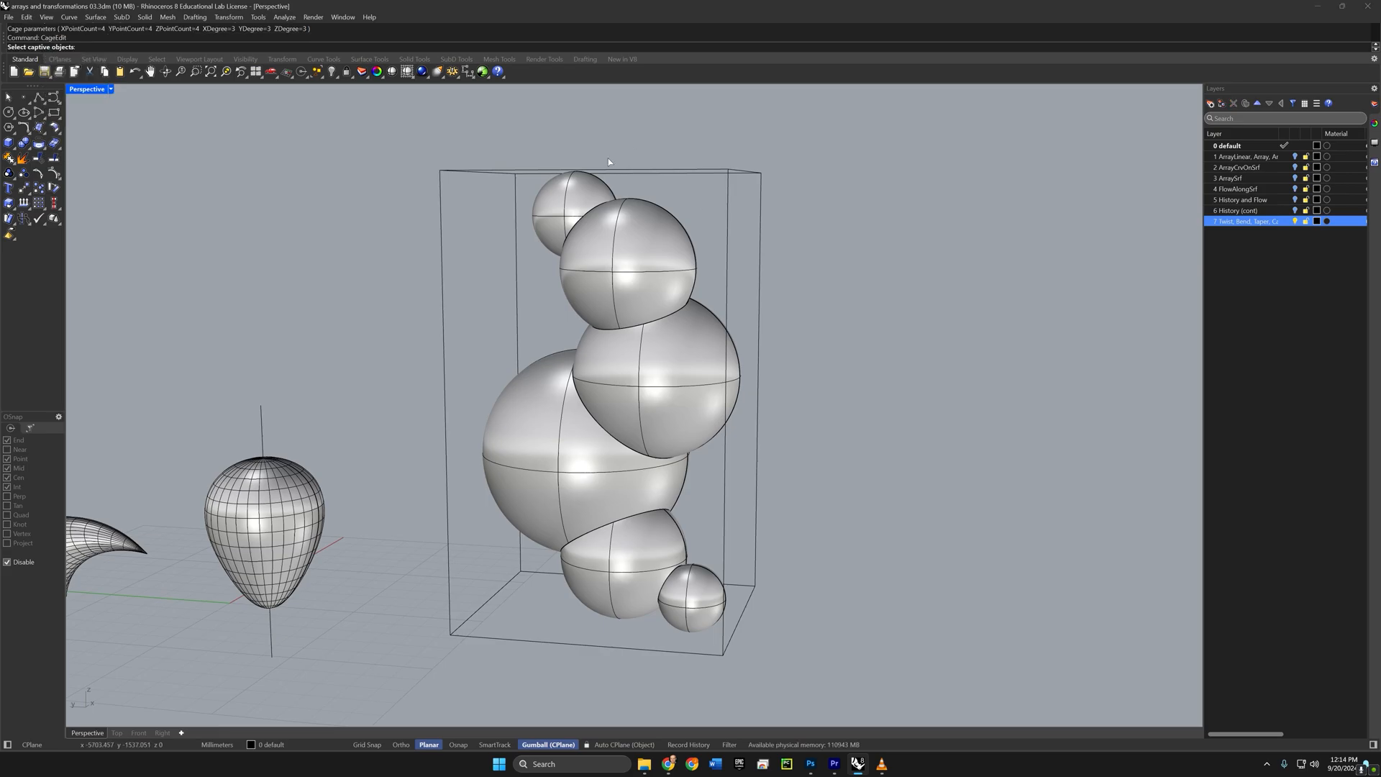
{"action": "left_click", "coordinate": [608, 246]}
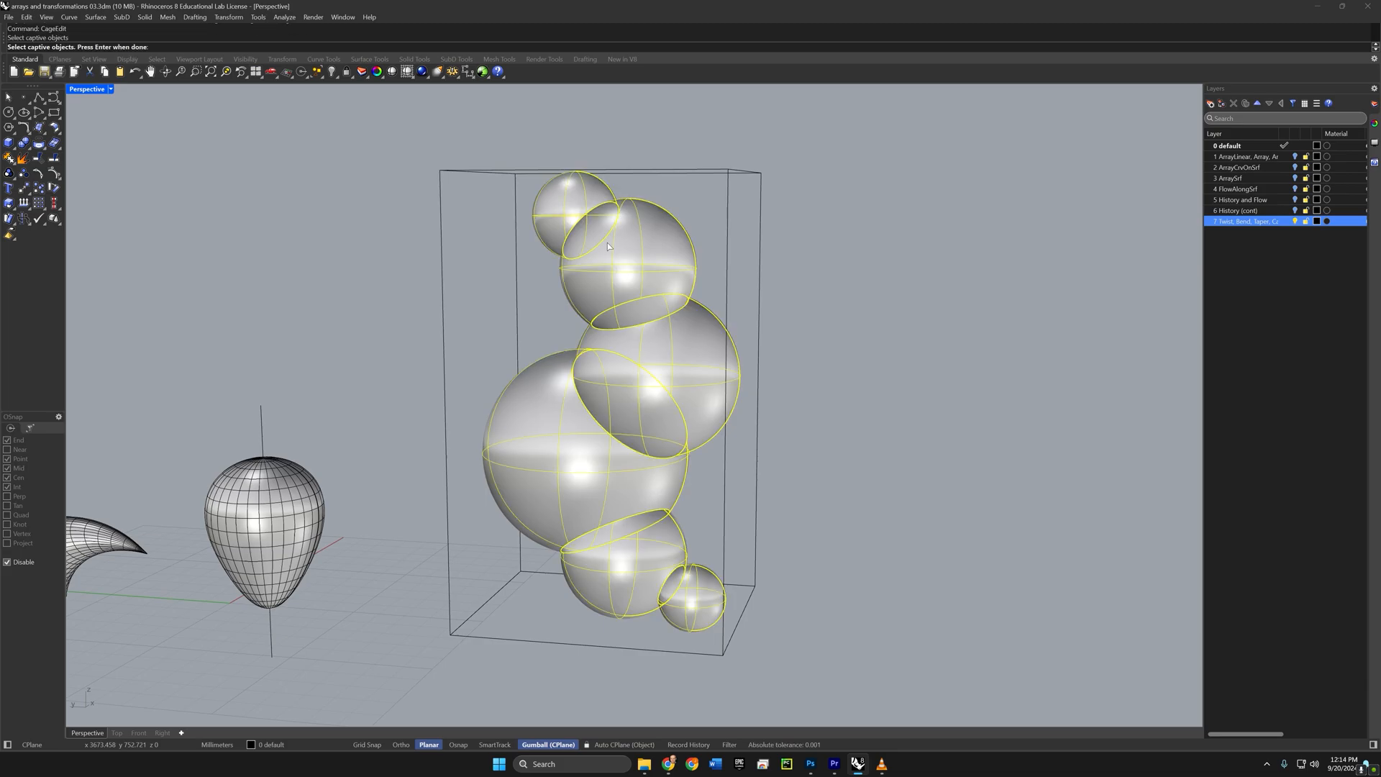
{"action": "key", "text": "Return"}
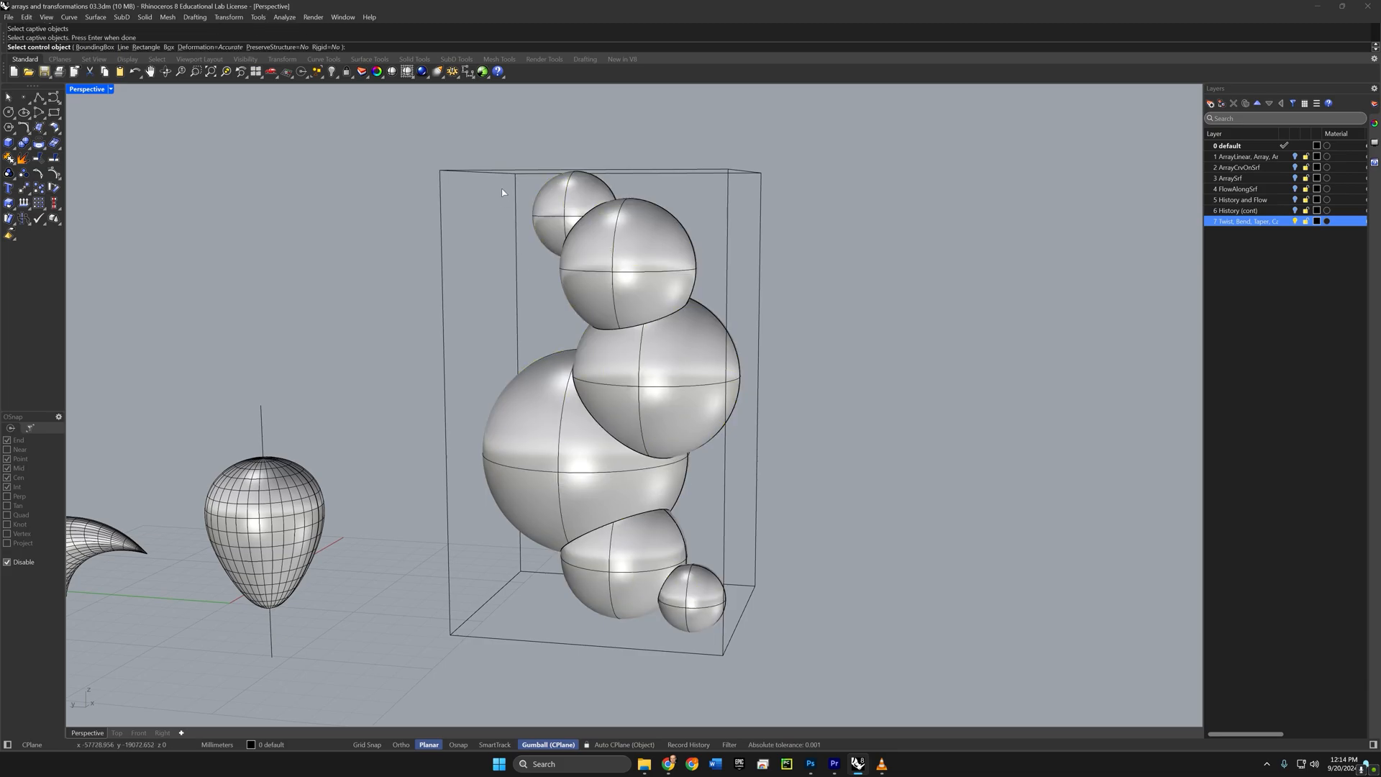
{"action": "left_click", "coordinate": [509, 172]}
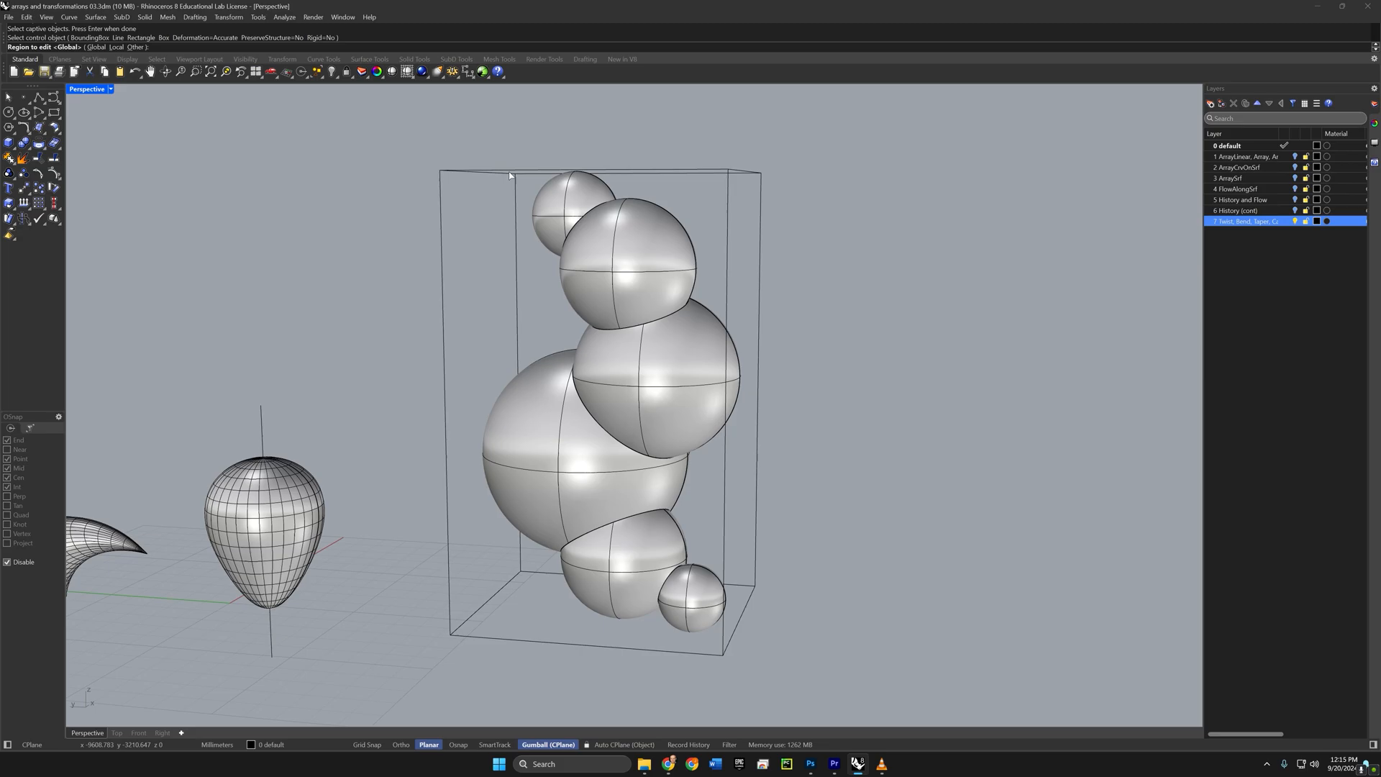
{"action": "key", "text": "ctrl+z"}
Step: Raise the cage's top layer of control points, and pull the upper-middle points on one side outward to bulge the spheres
{"action": "left_click_drag", "start_coordinate": [434, 128], "coordinate": [856, 249]}
{"action": "left_click_drag", "start_coordinate": [633, 146], "coordinate": [628, 103]}
{"action": "left_click_drag", "start_coordinate": [910, 233], "coordinate": [607, 389]}
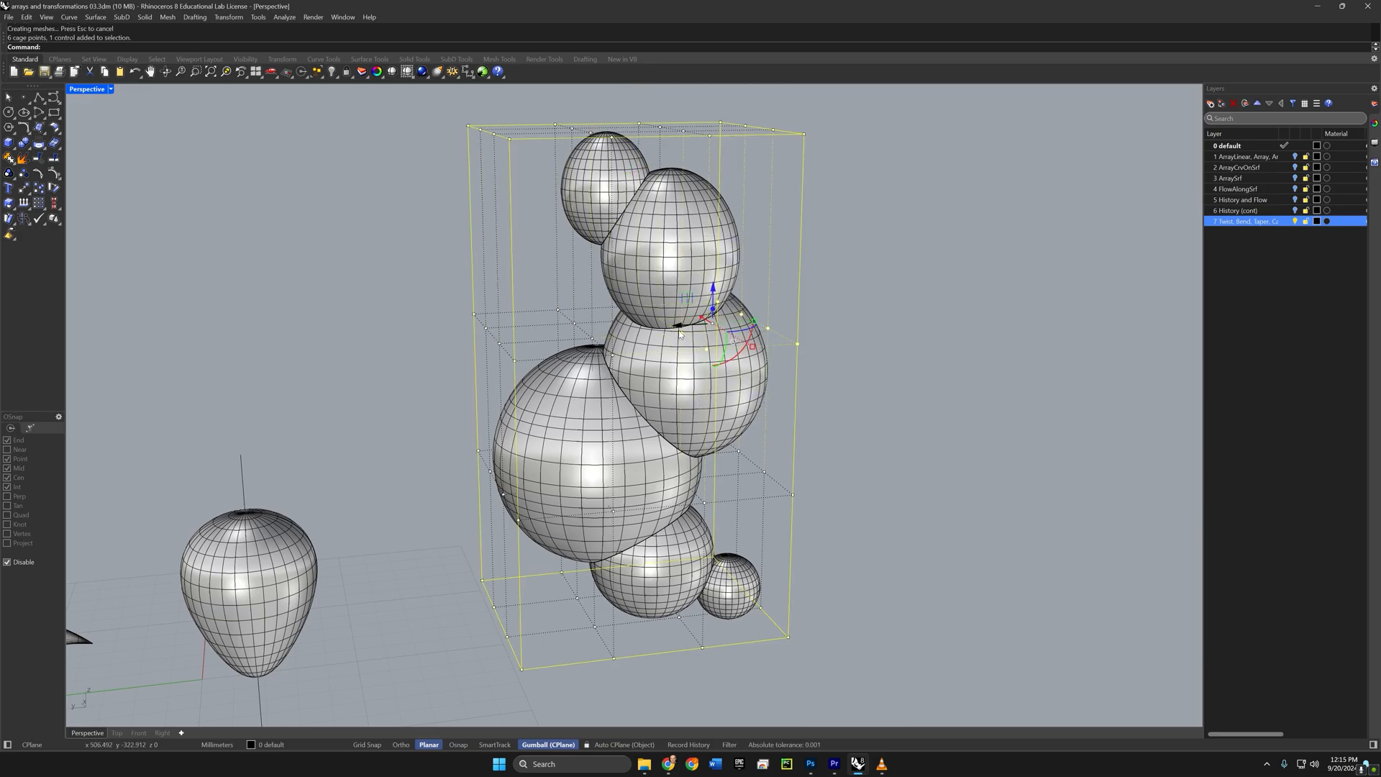
{"action": "left_click_drag", "start_coordinate": [701, 321], "coordinate": [859, 345]}
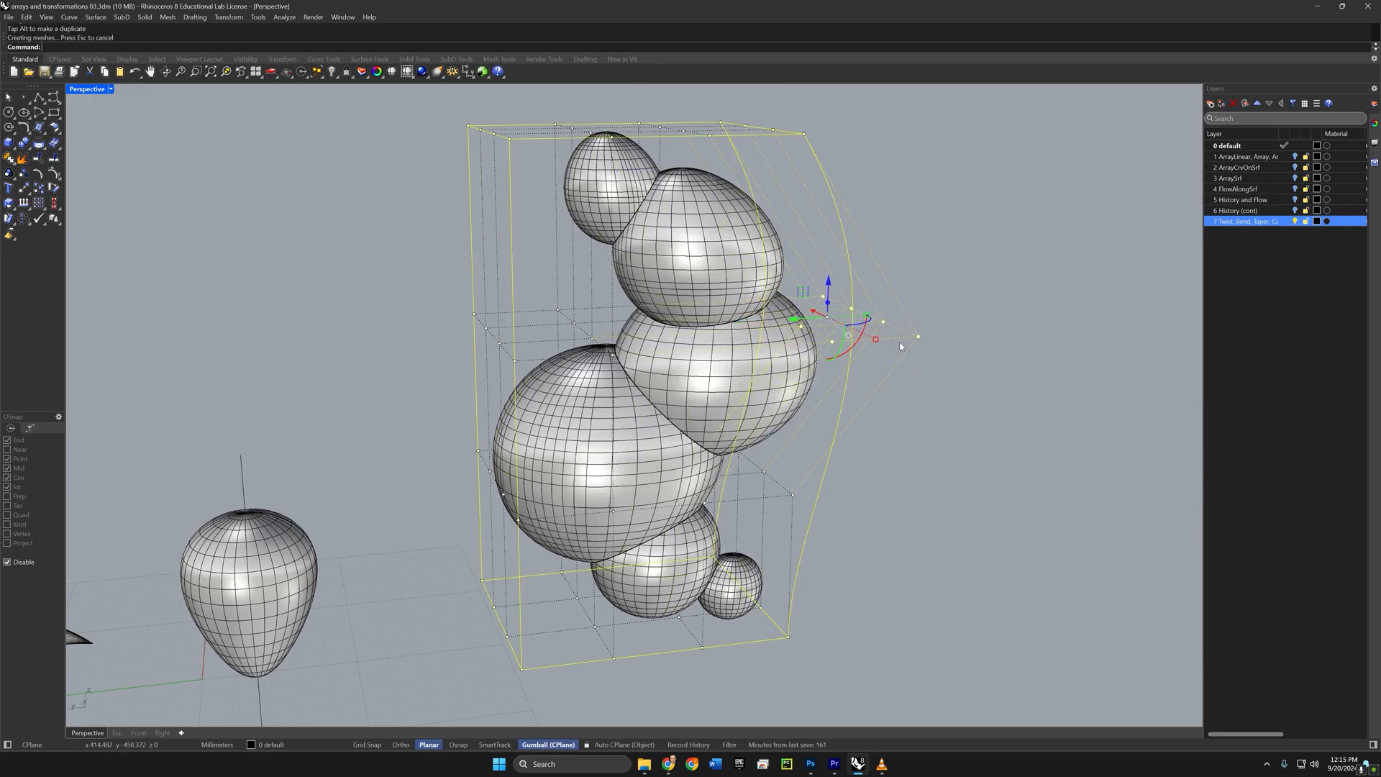
Step: Scale the cage's top layer of 16 control points outward horizontally, flaring the upper spheres
{"action": "right_click_drag", "start_coordinate": [892, 278], "coordinate": [897, 378], "text": "shift"}
{"action": "left_click_drag", "start_coordinate": [355, 189], "coordinate": [847, 301]}
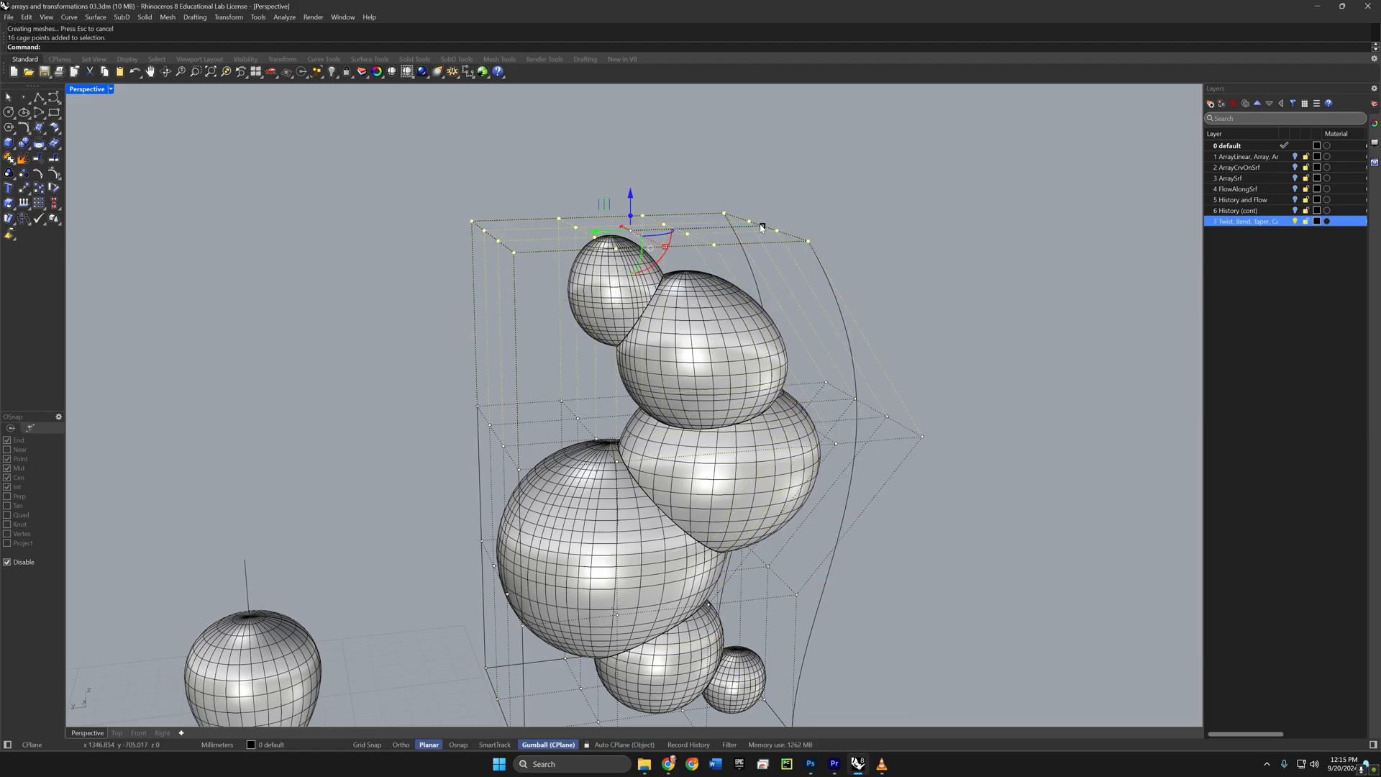
{"action": "left_click_drag", "start_coordinate": [763, 226], "coordinate": [917, 234]}
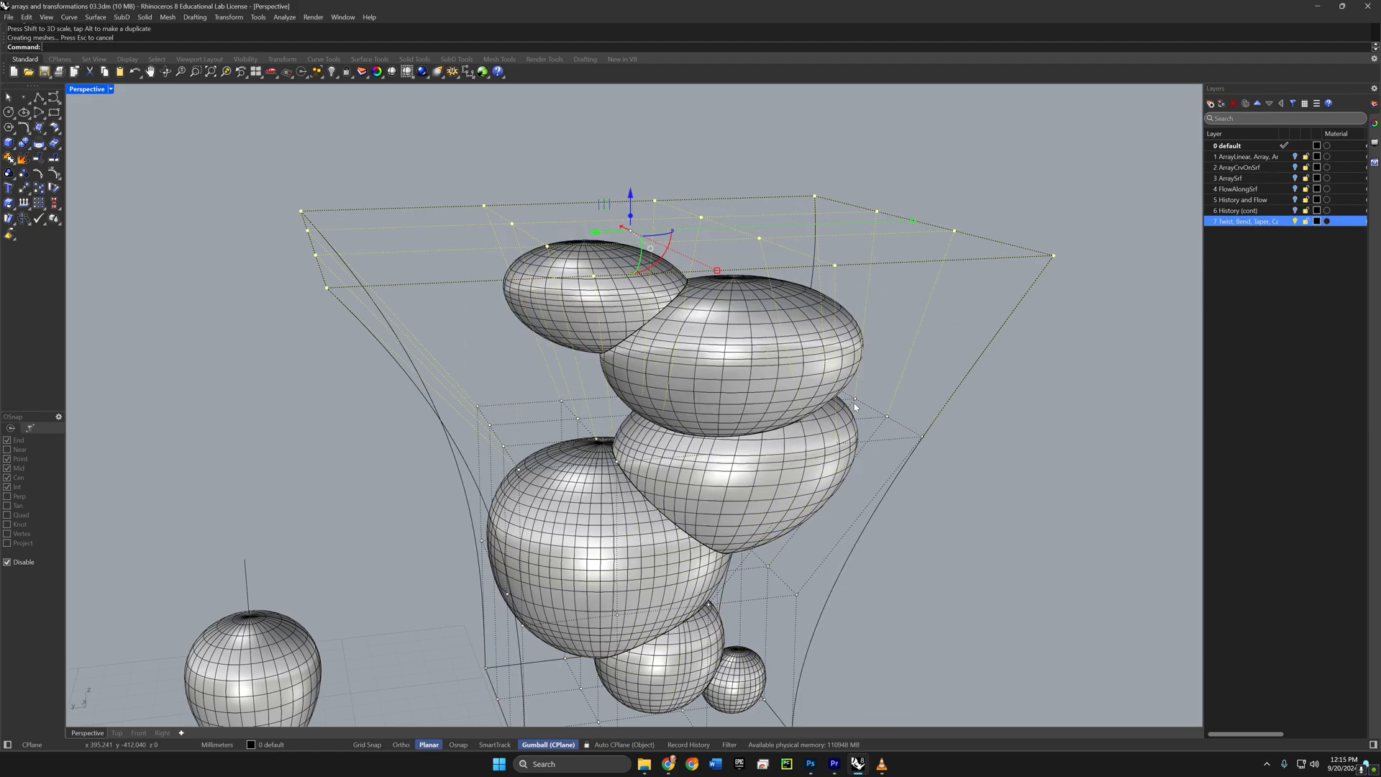
Step: Rotate the cage's lower-middle layer of 16 control points freehand about the vertical axis to twist the lower spheres
{"action": "scroll", "coordinate": [853, 403], "scroll_direction": "down", "scroll_amount": 5}
{"action": "right_click_drag", "start_coordinate": [834, 395], "coordinate": [809, 378]}
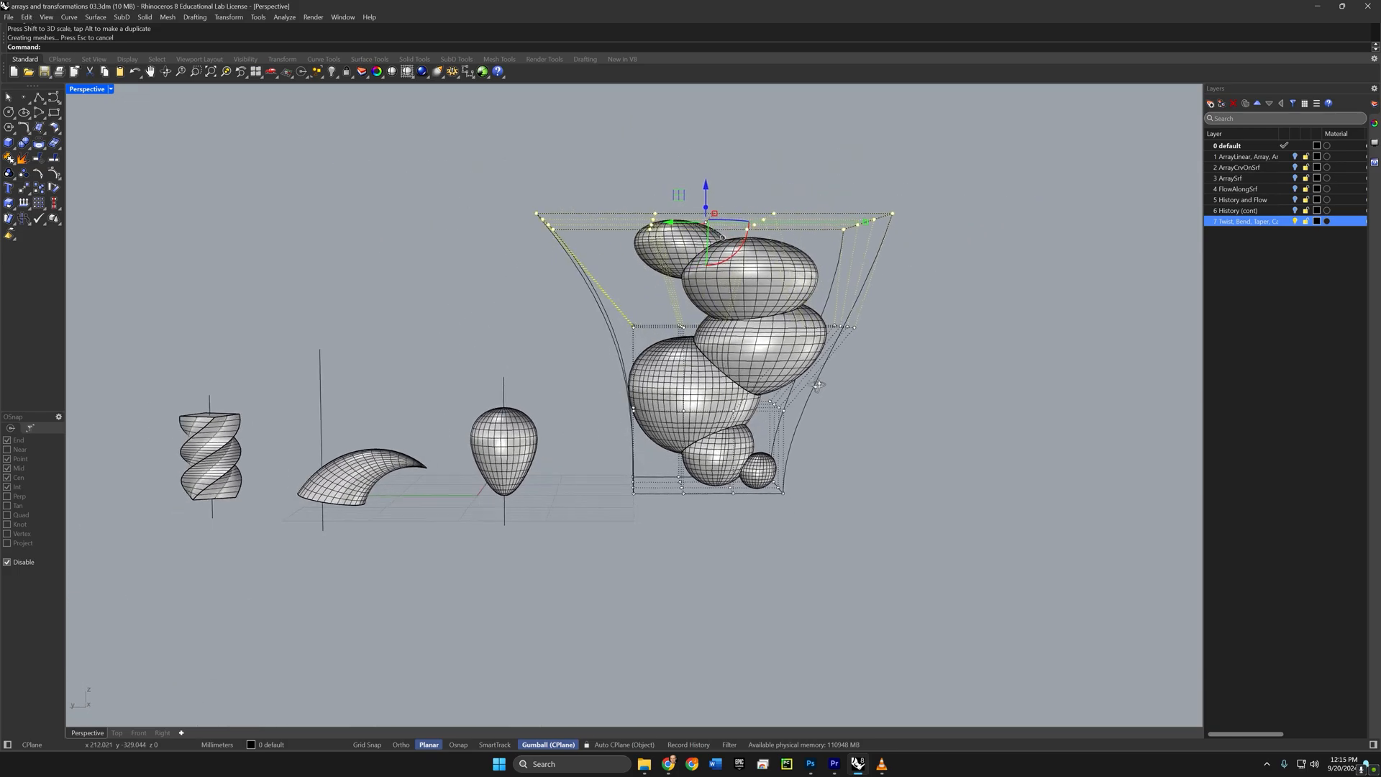
{"action": "left_click_drag", "start_coordinate": [590, 364], "coordinate": [853, 433]}
{"action": "right_click_drag", "start_coordinate": [853, 433], "coordinate": [727, 453]}
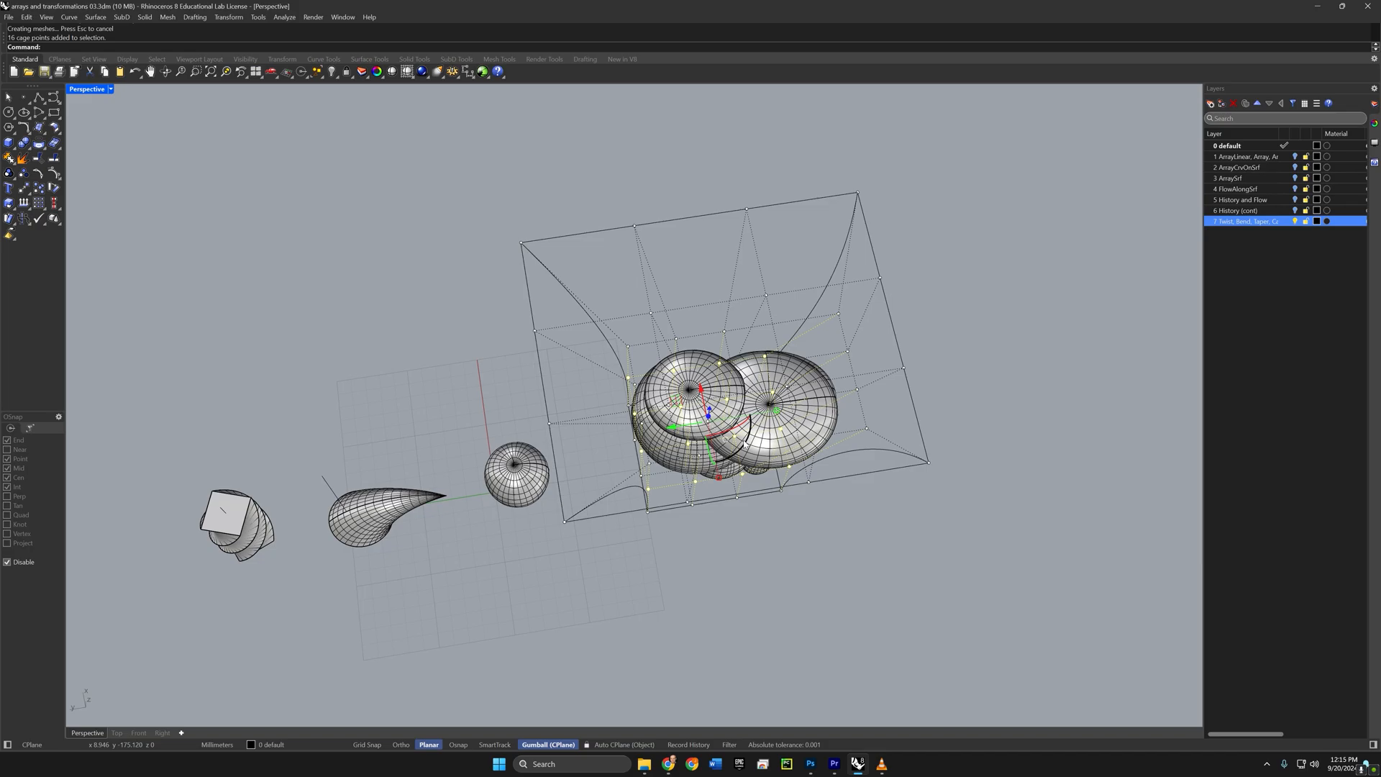
{"action": "left_click_drag", "start_coordinate": [726, 453], "coordinate": [763, 537]}
{"action": "right_click_drag", "start_coordinate": [761, 537], "coordinate": [761, 477]}
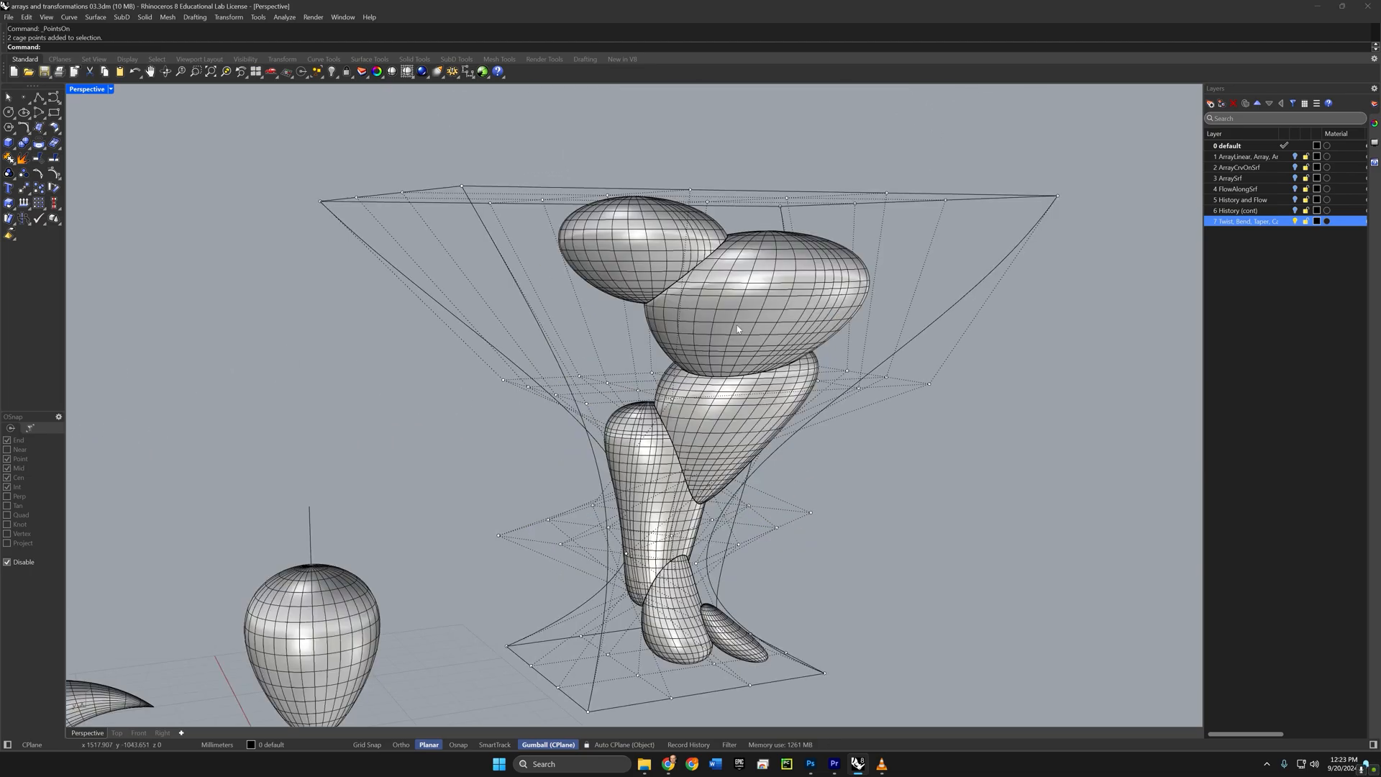
Step: Turn off the cage's control points and select the whole cage object around the deformed spheres
{"action": "left_click", "coordinate": [710, 311]}
{"action": "key", "text": "Escape"}
{"action": "key", "text": "F11"}
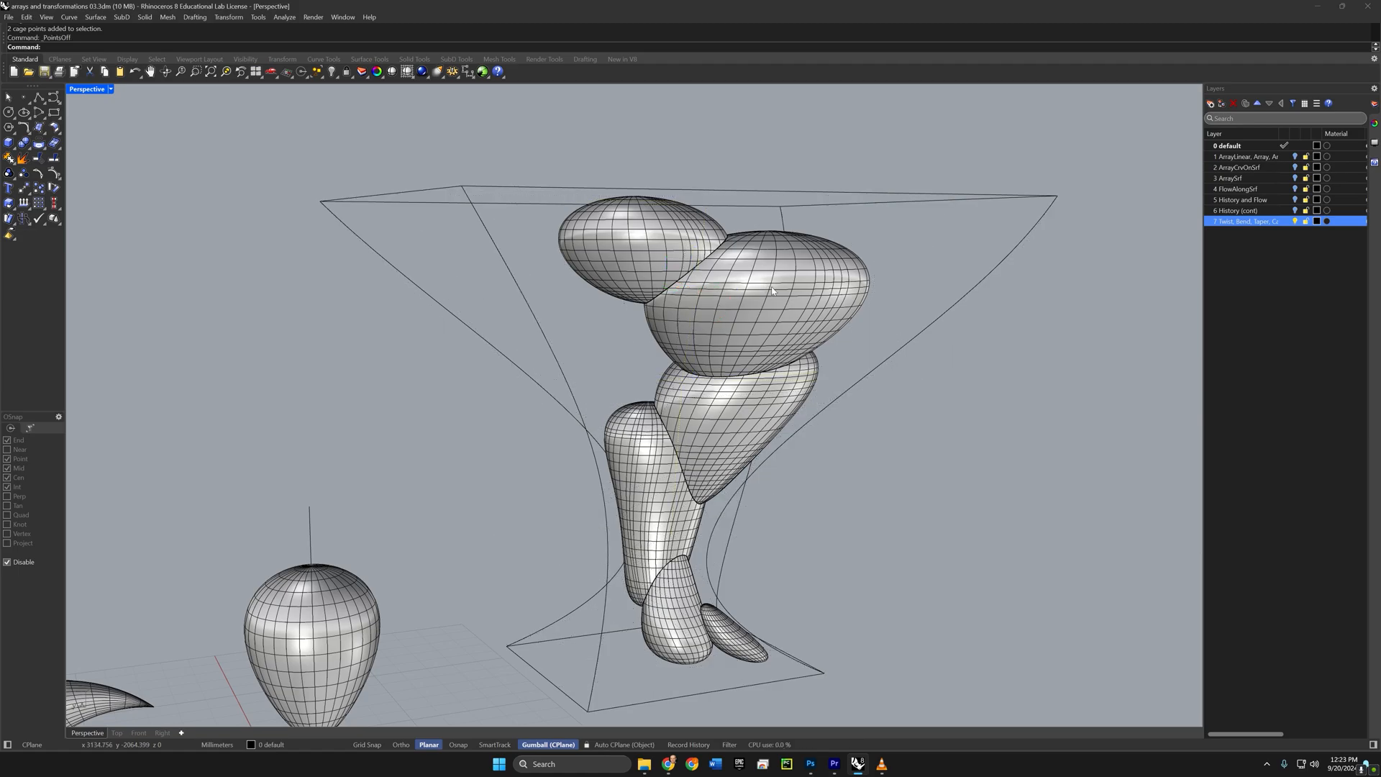
{"action": "left_click_drag", "start_coordinate": [1081, 171], "coordinate": [1015, 233]}
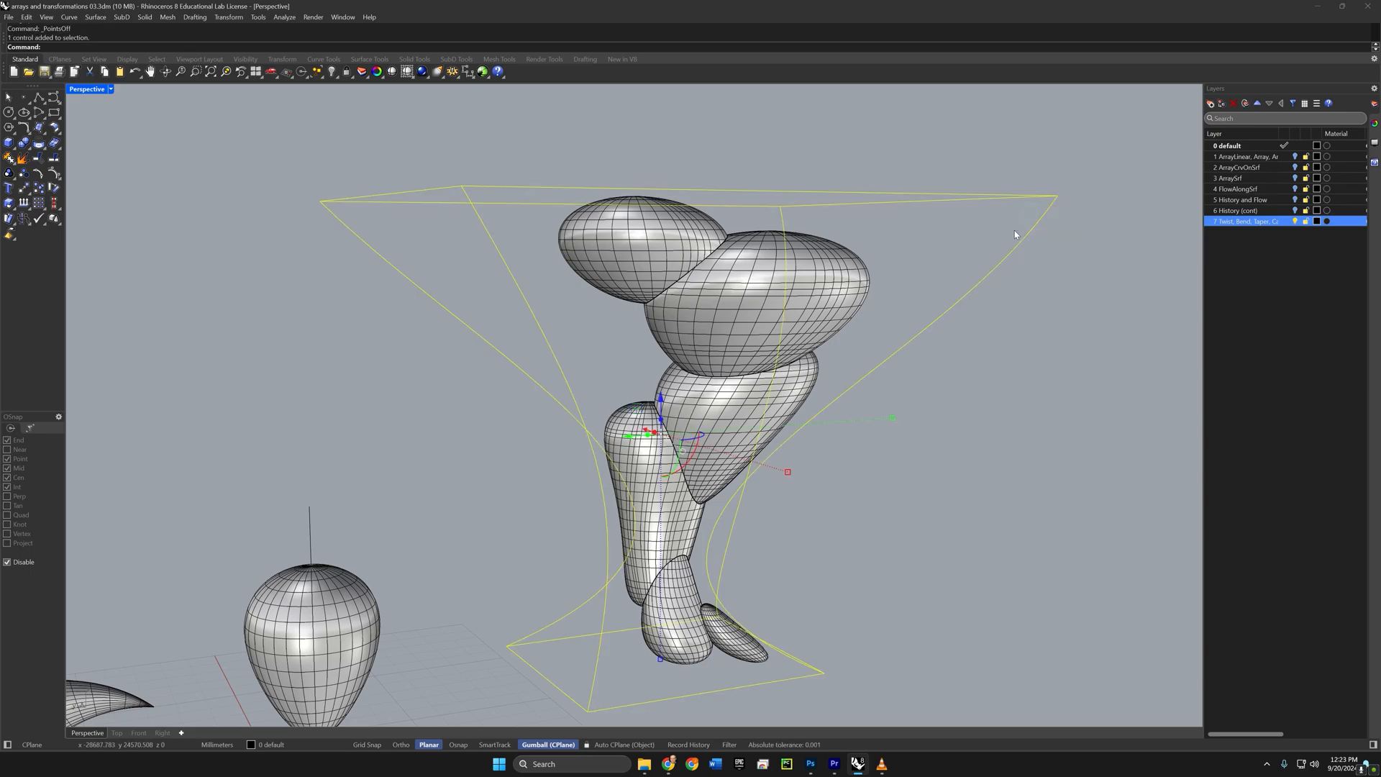